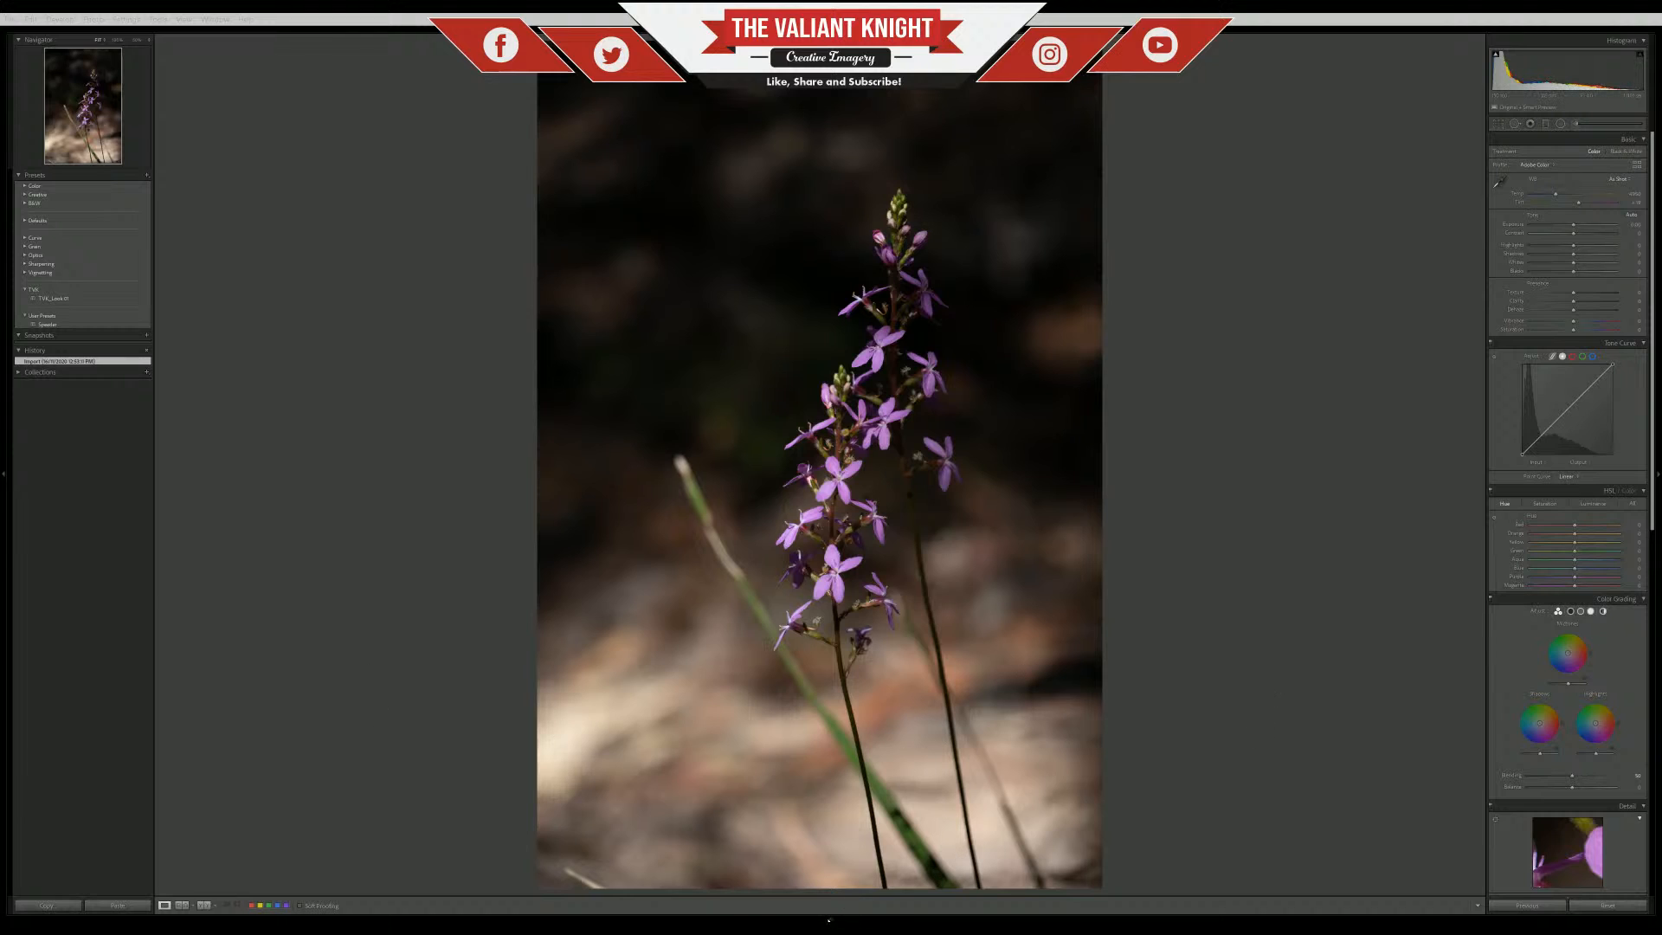
Show the filmstrip and open its first photo, the portrait of the man in the cap
click(831, 919)
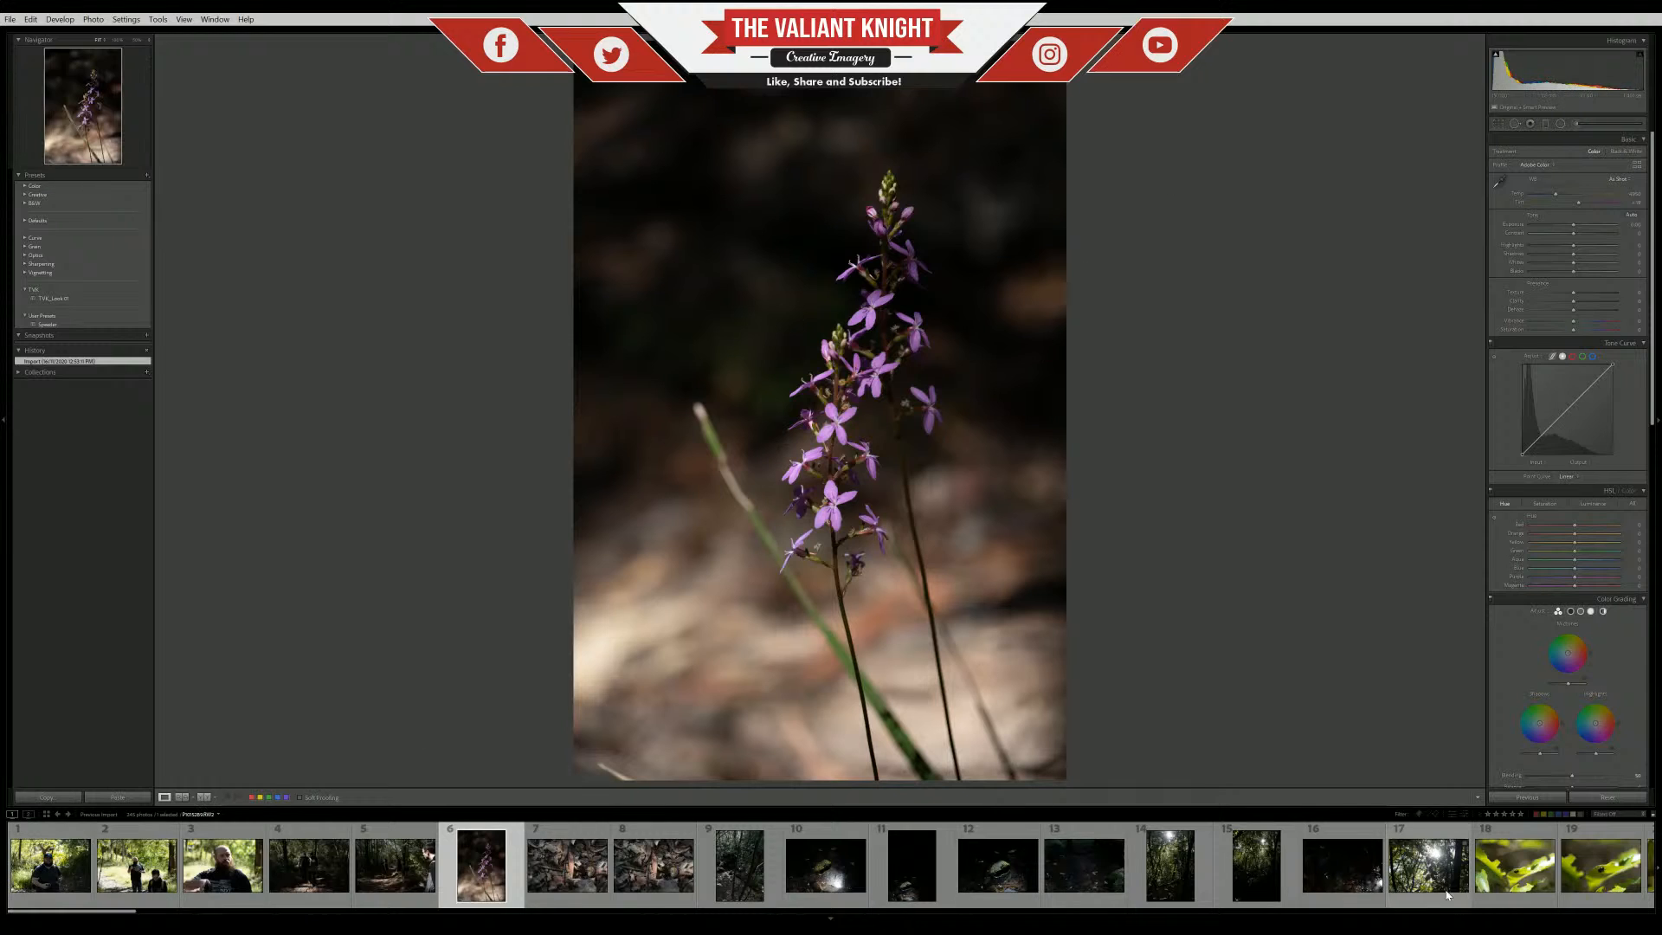
mouse_move(116, 912)
mouse_down()
mouse_move(1632, 912)
mouse_move(113, 911)
mouse_up()
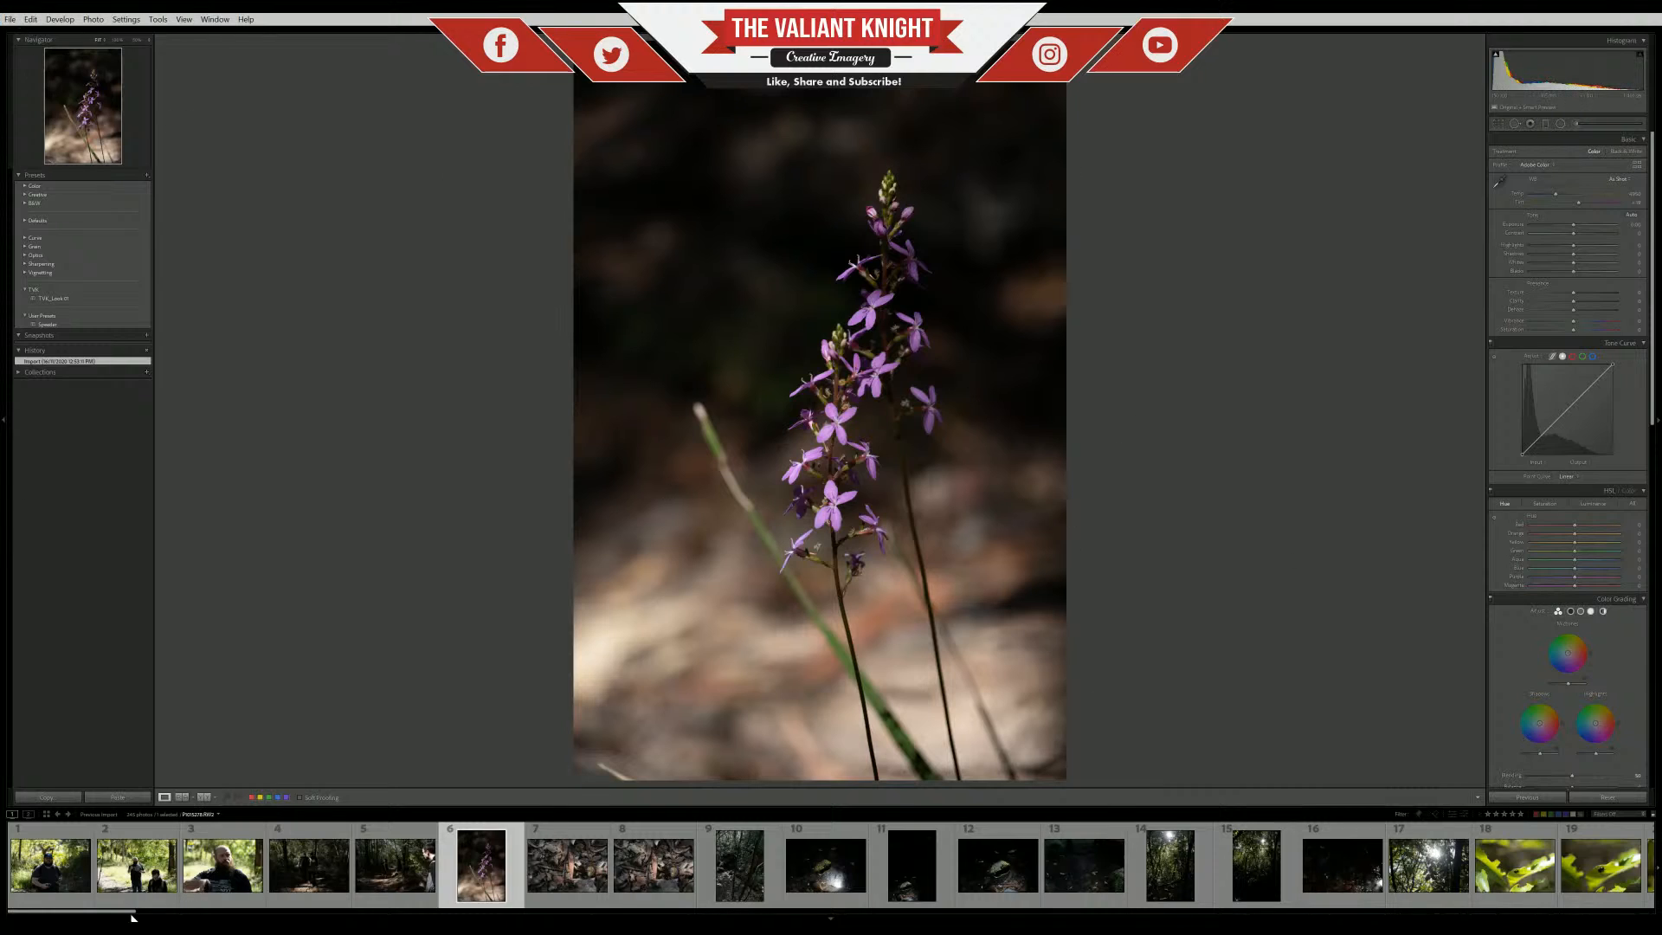
drag(134, 915, 52, 913)
click(50, 859)
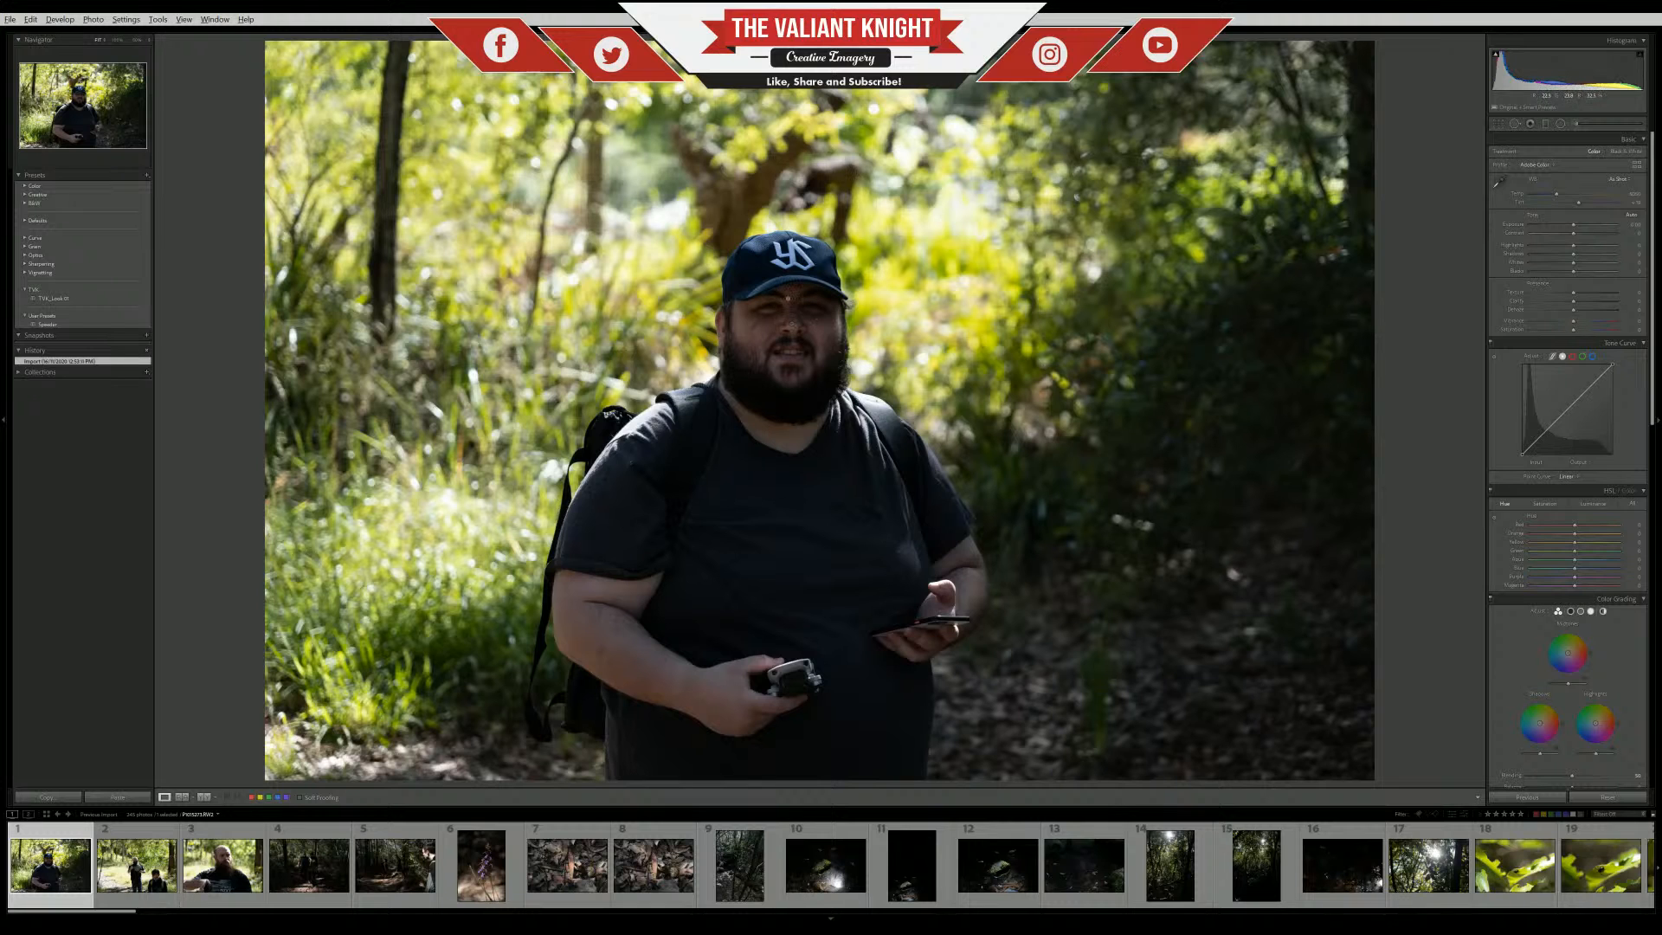
Examine the first photo close up, from the face and cap down to the hands, and return to the full view
click(787, 325)
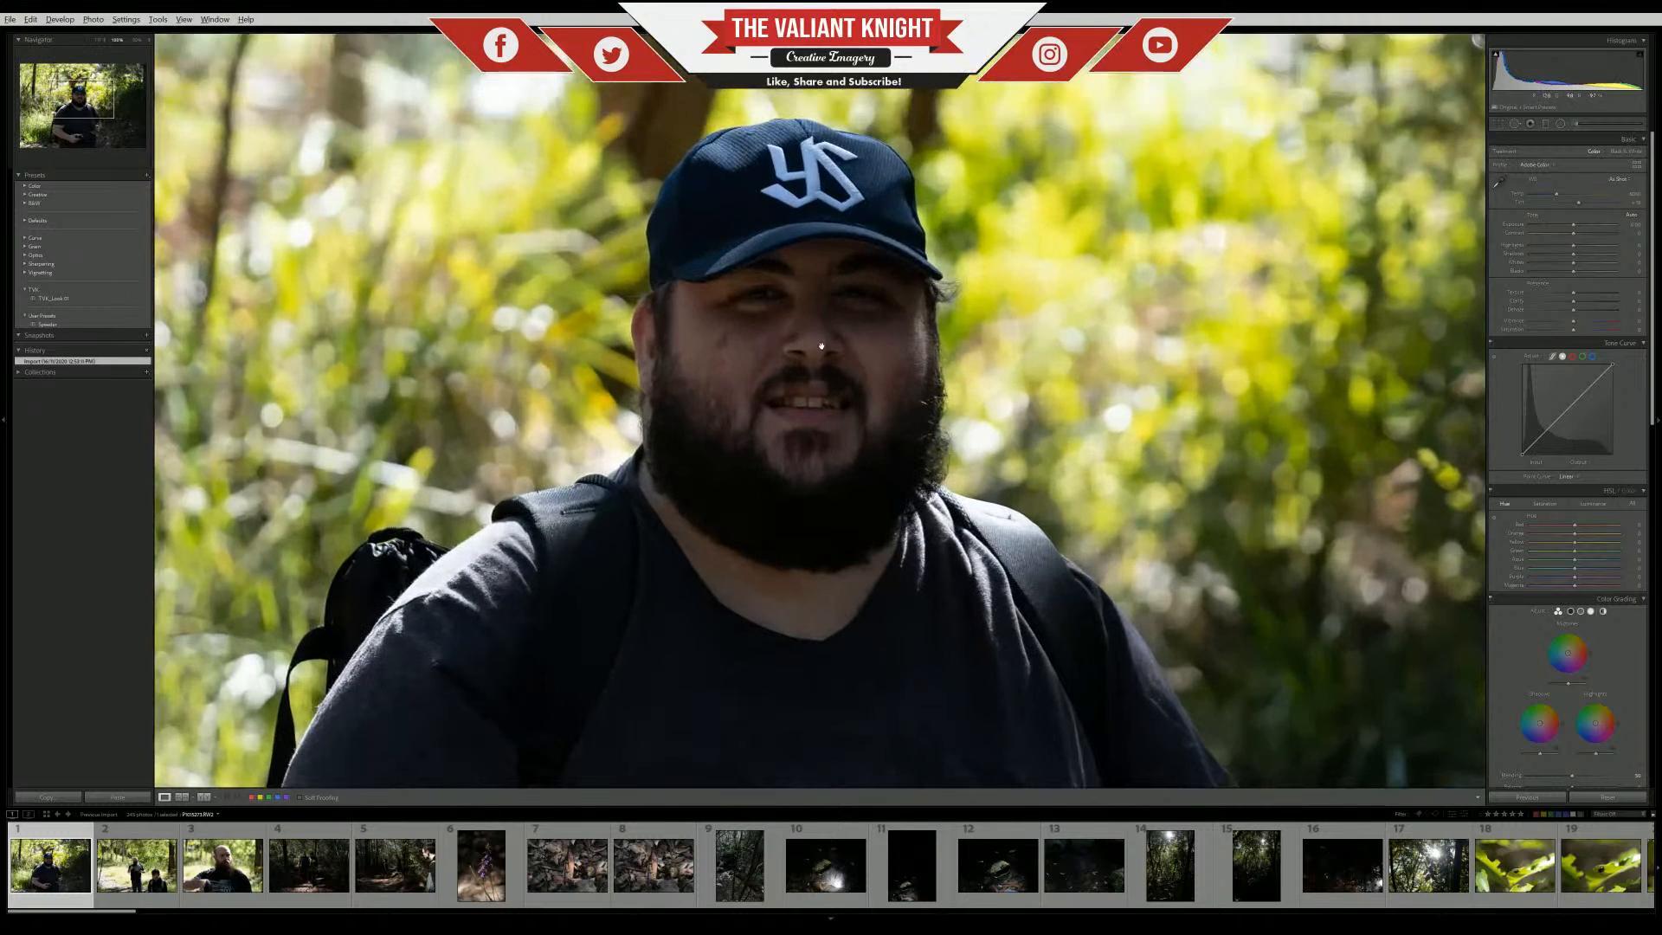
click(796, 302)
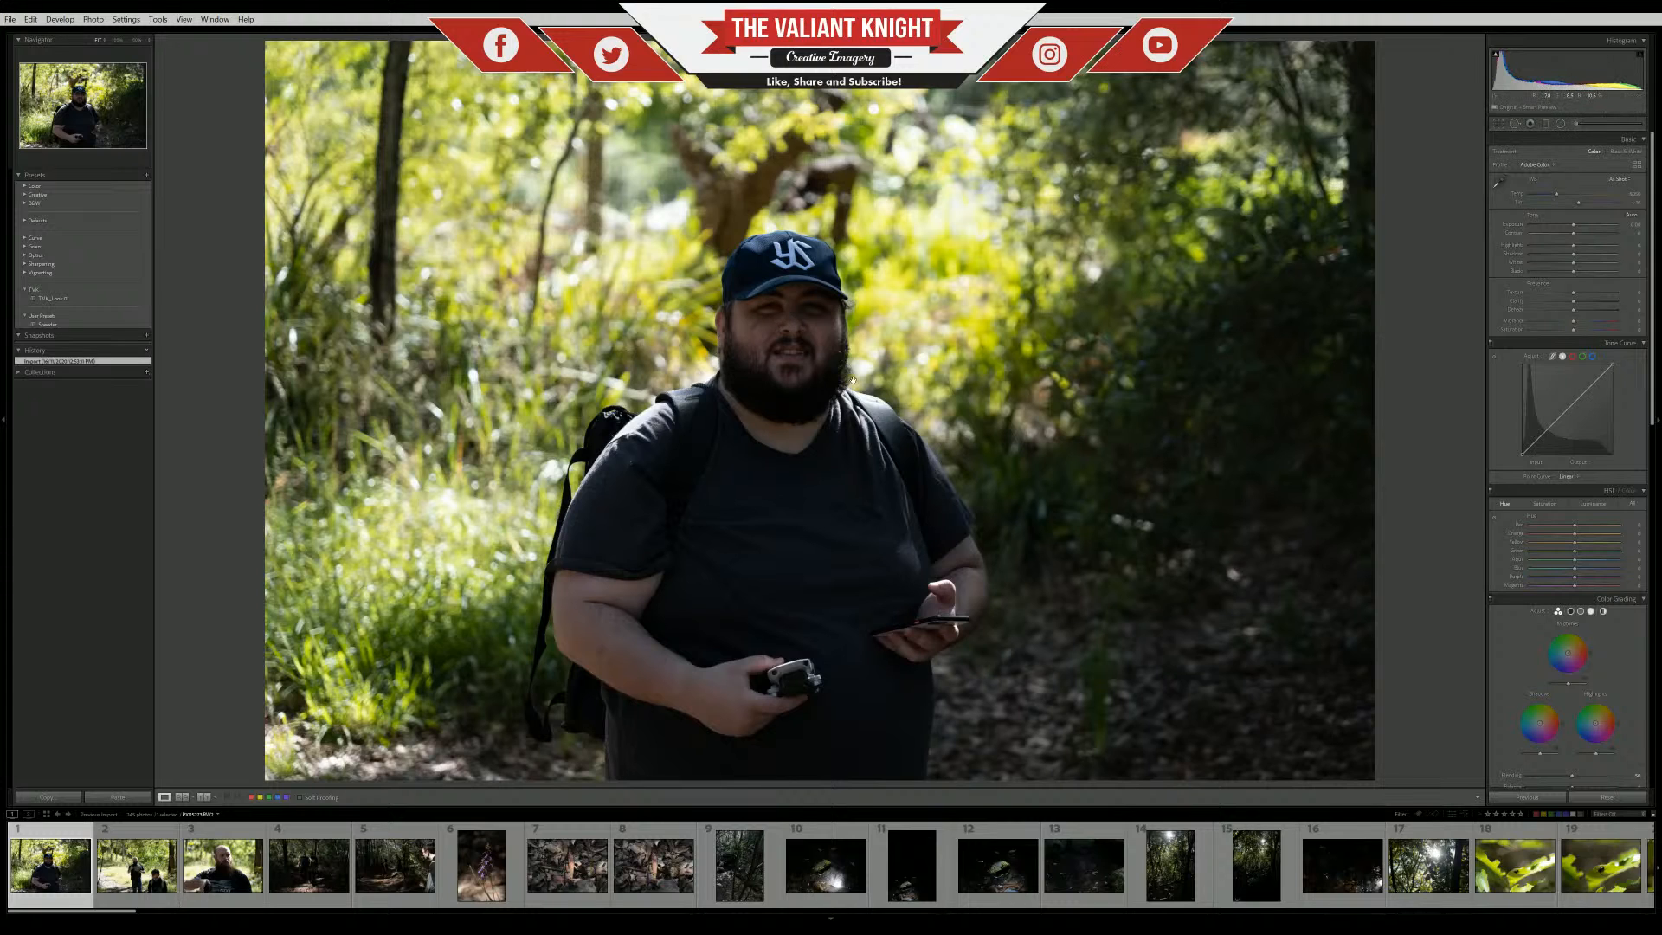
click(756, 378)
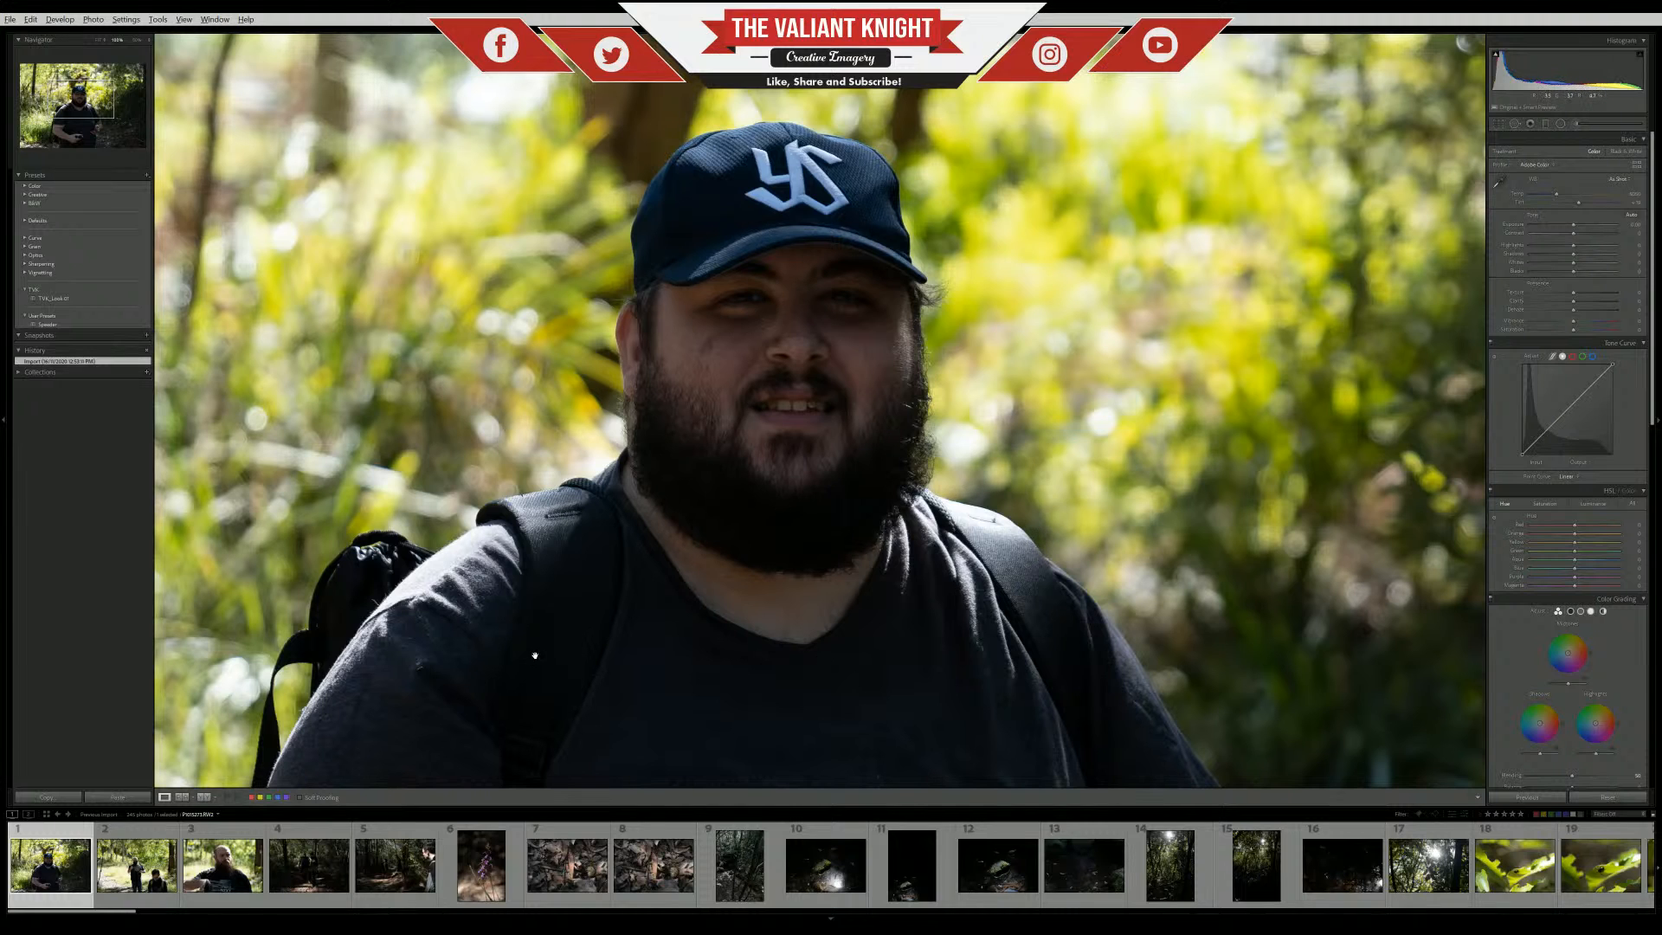
drag(535, 656, 651, 381)
drag(1052, 432, 790, 174)
drag(963, 675, 716, 141)
drag(851, 557, 801, 629)
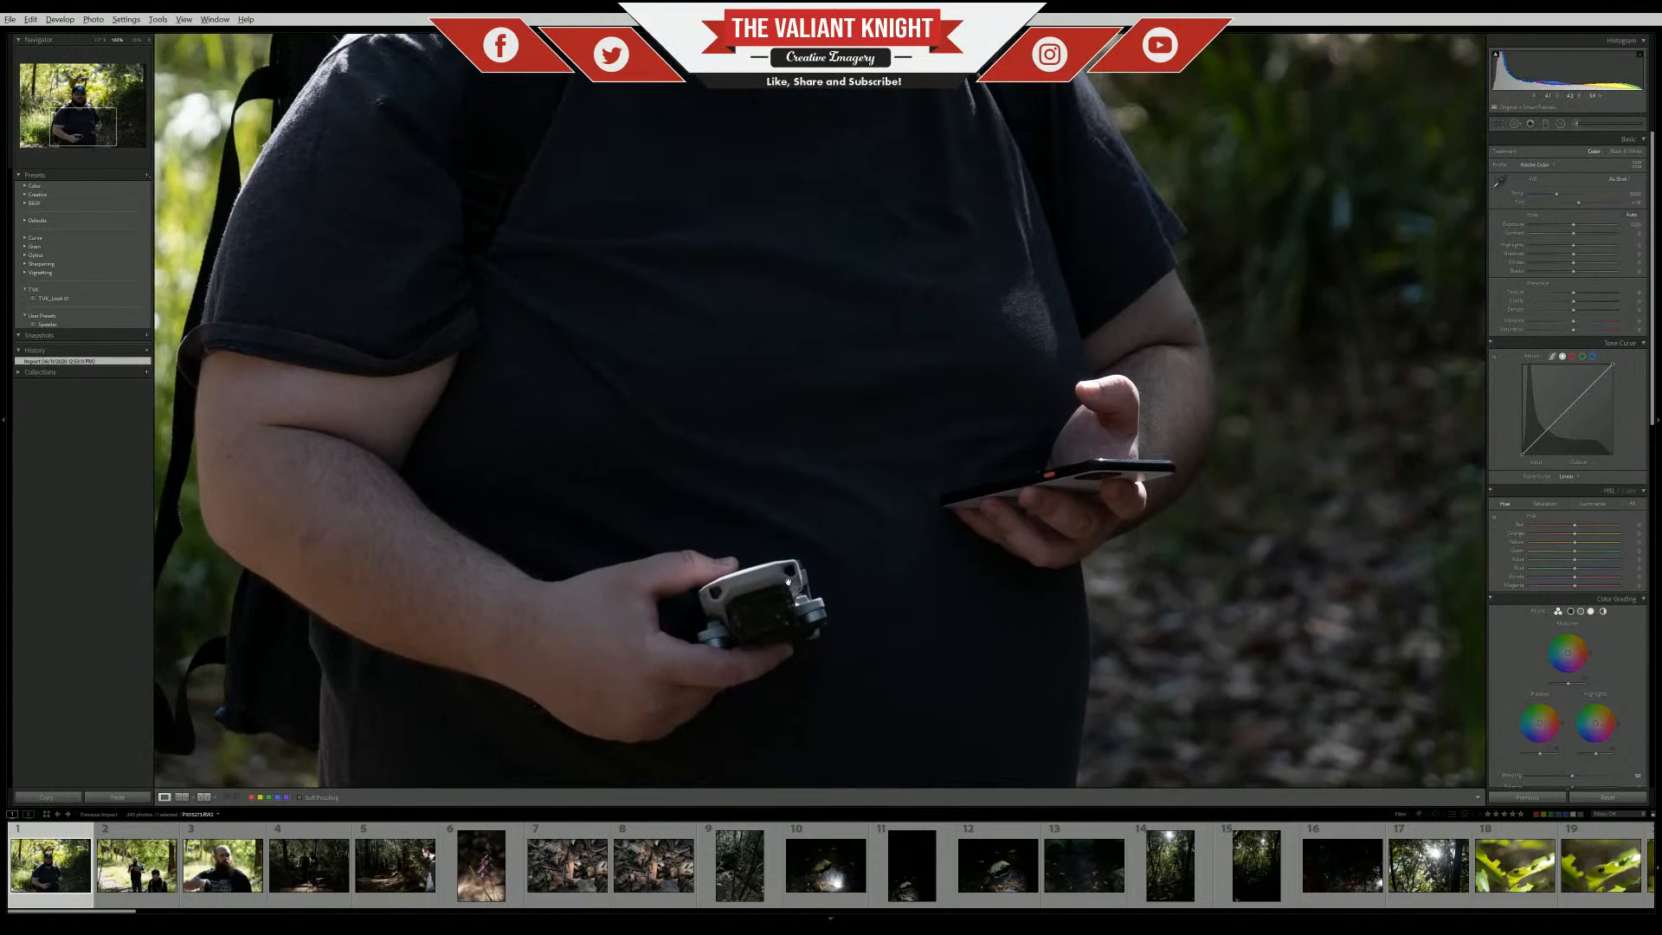
click(831, 571)
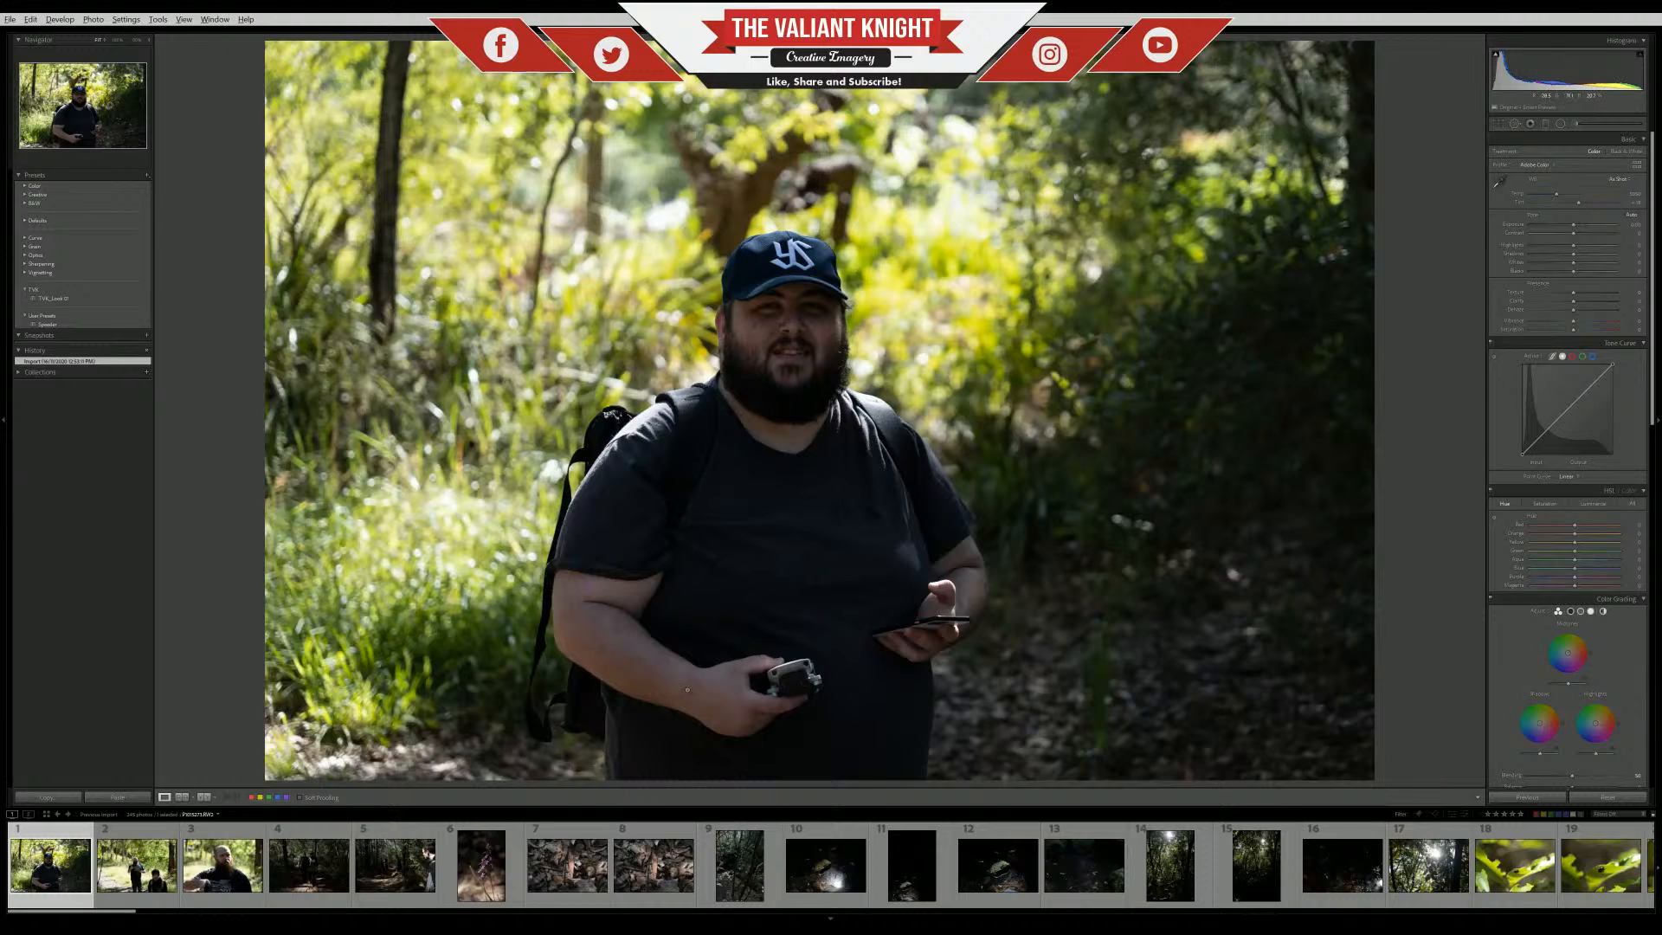
key(alt)
Check the man giving a thumbs-up in the second photo close up and flag the photo as rejected
click(138, 893)
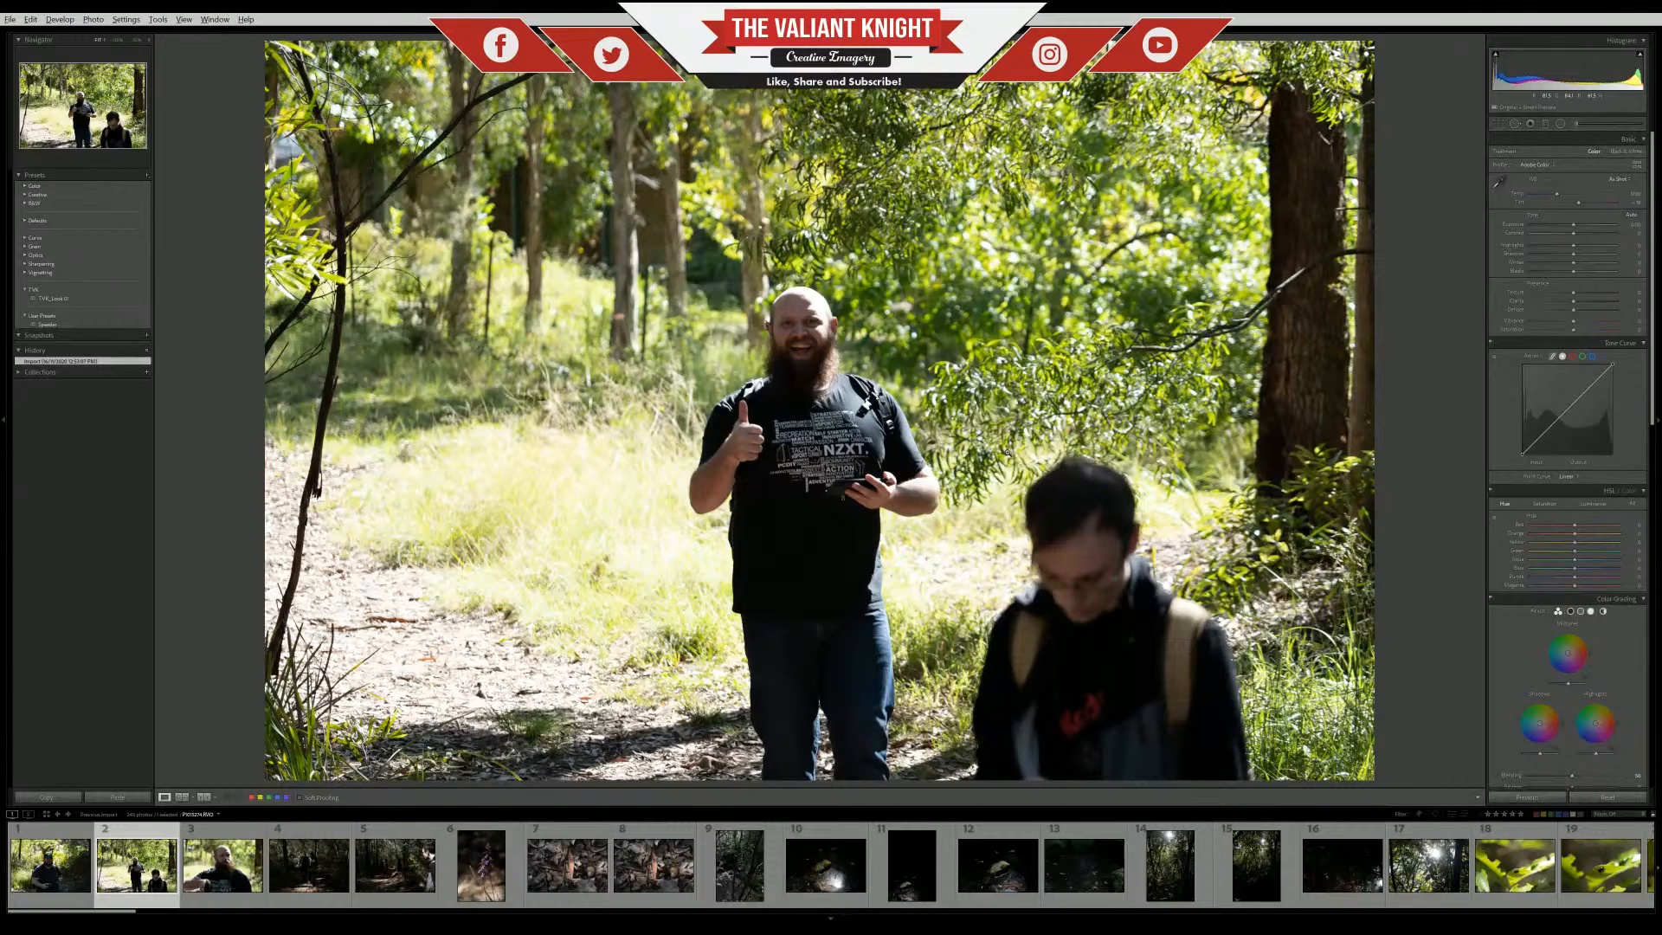
click(798, 306)
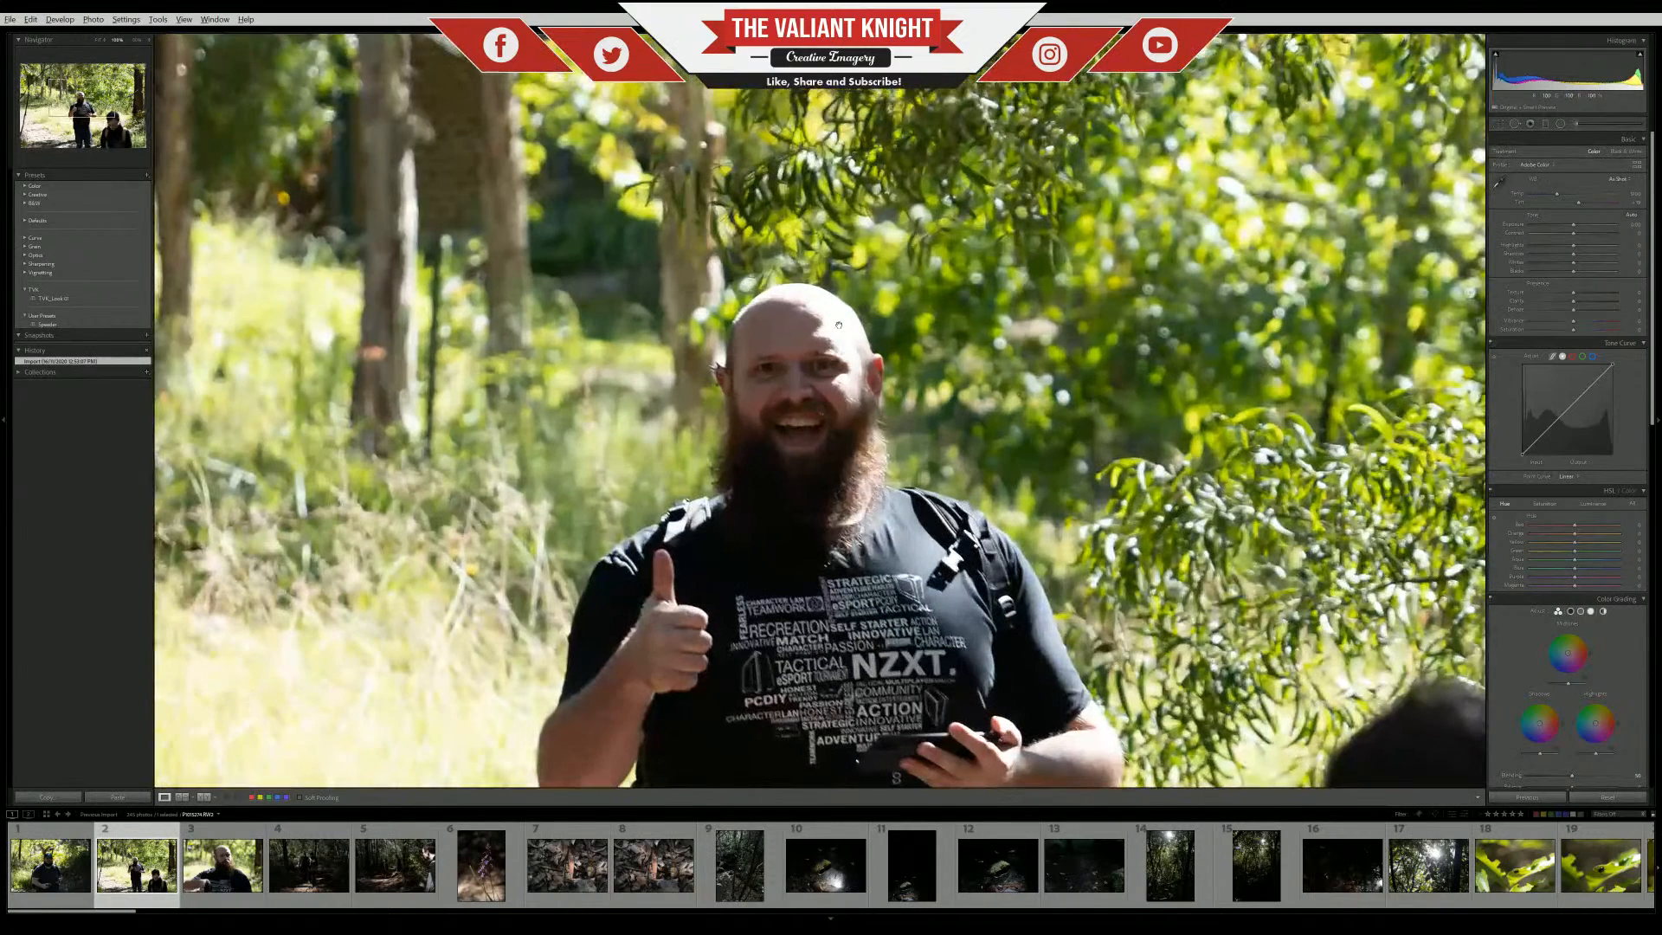
click(856, 479)
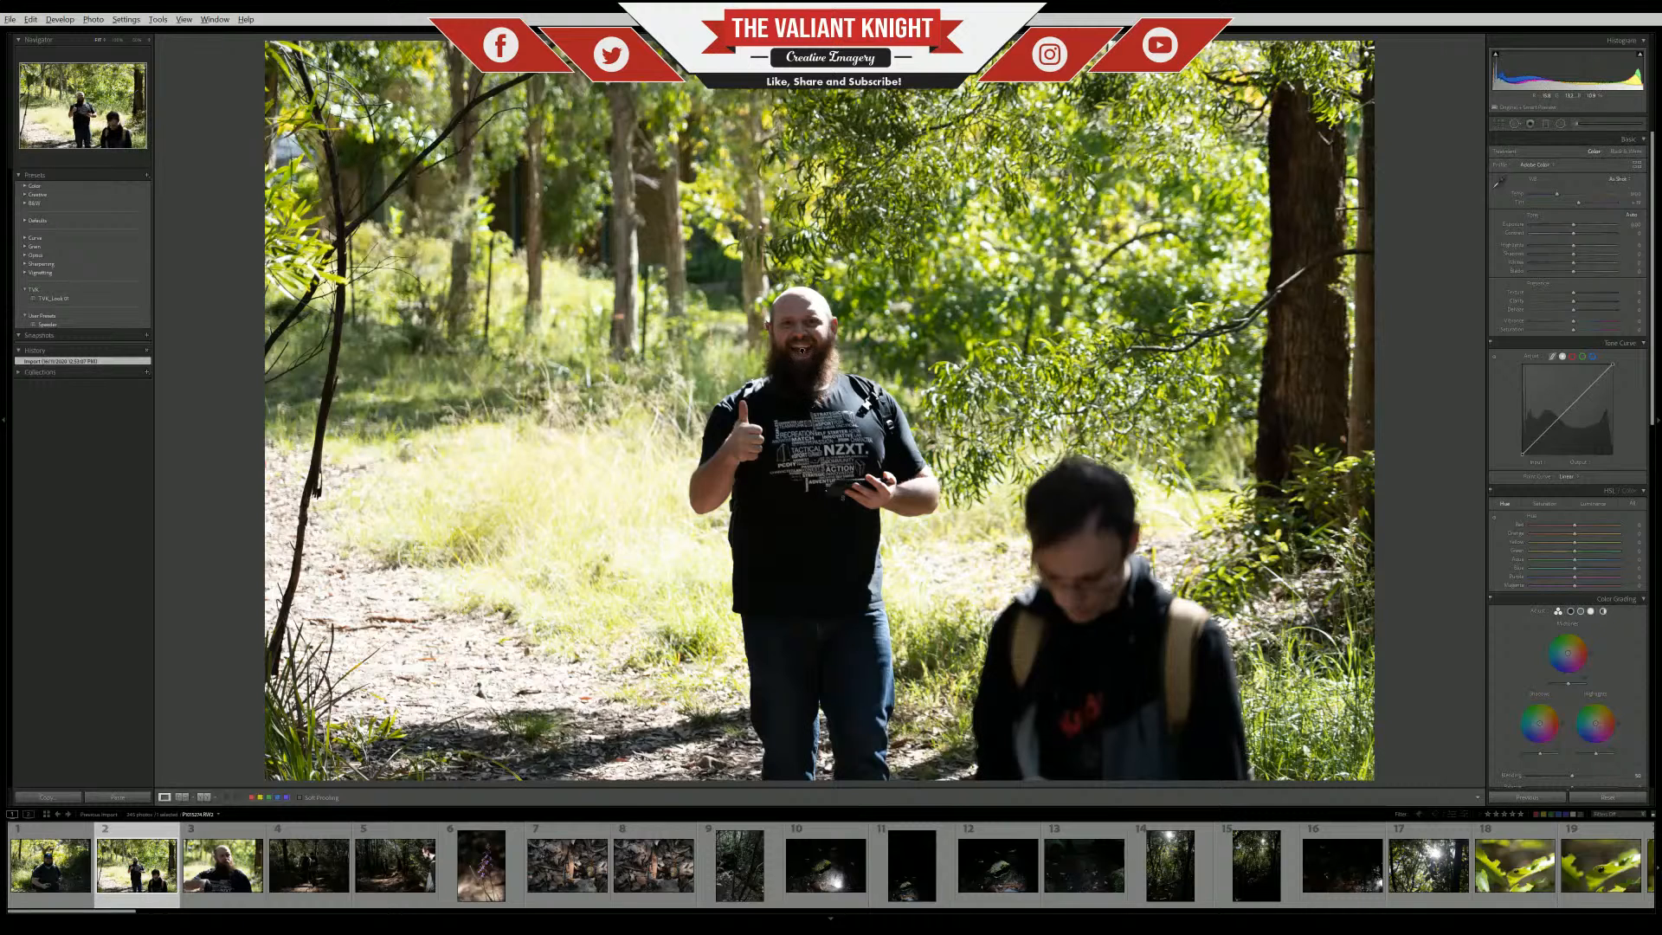
click(804, 350)
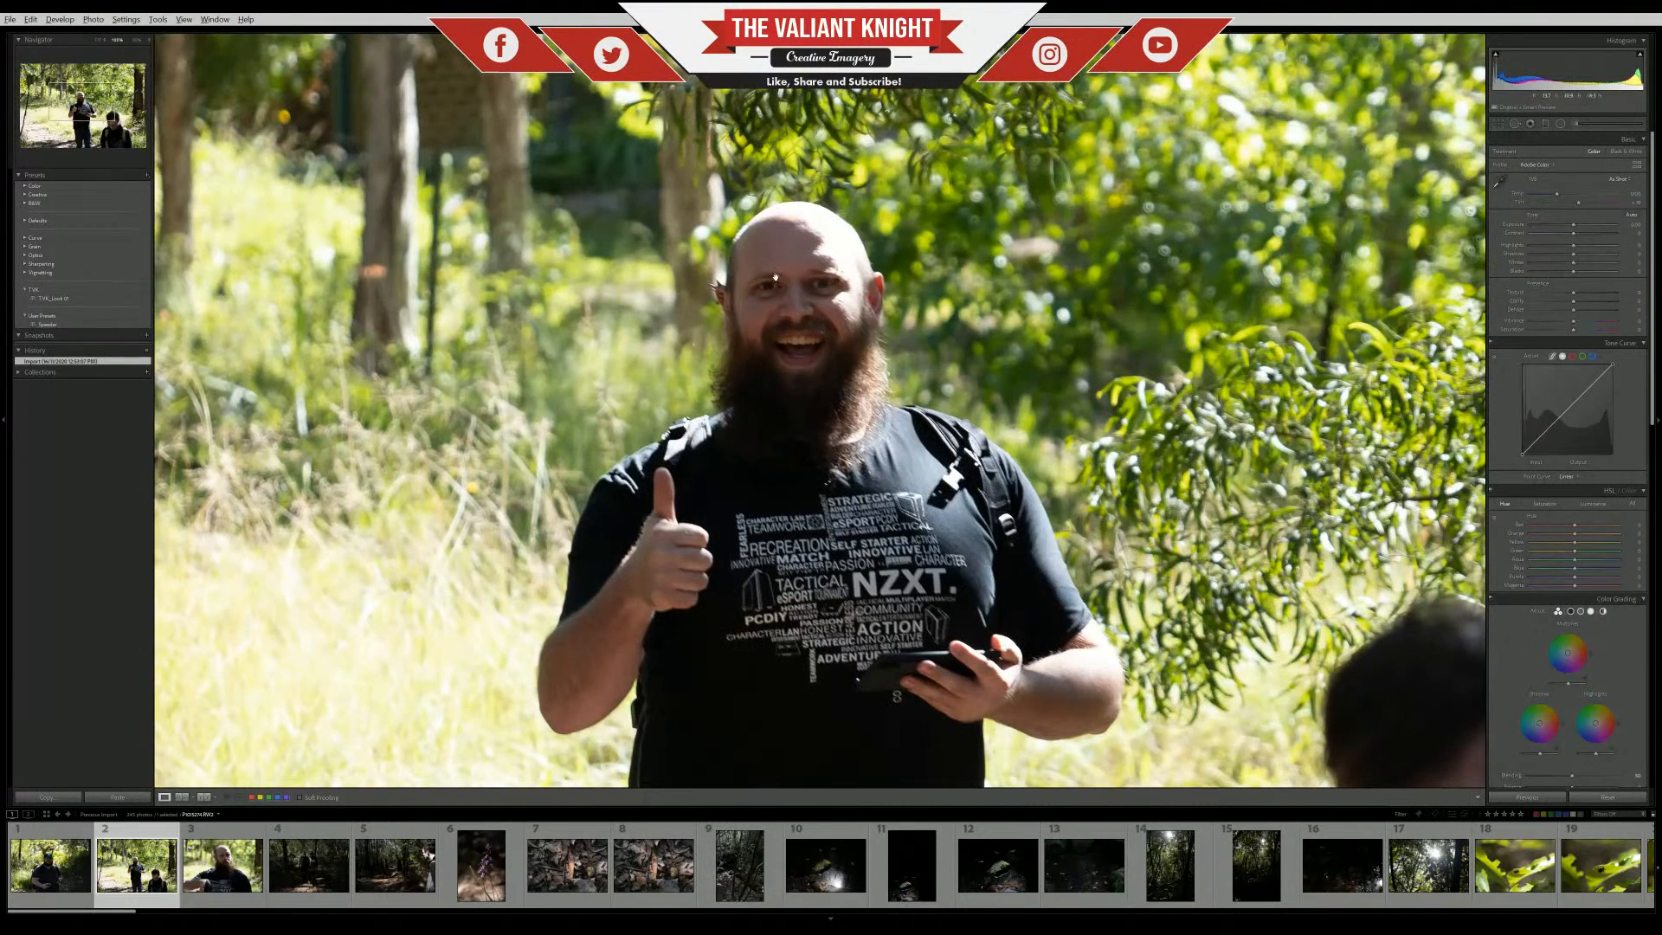
drag(772, 356, 787, 253)
drag(897, 473, 873, 398)
click(893, 570)
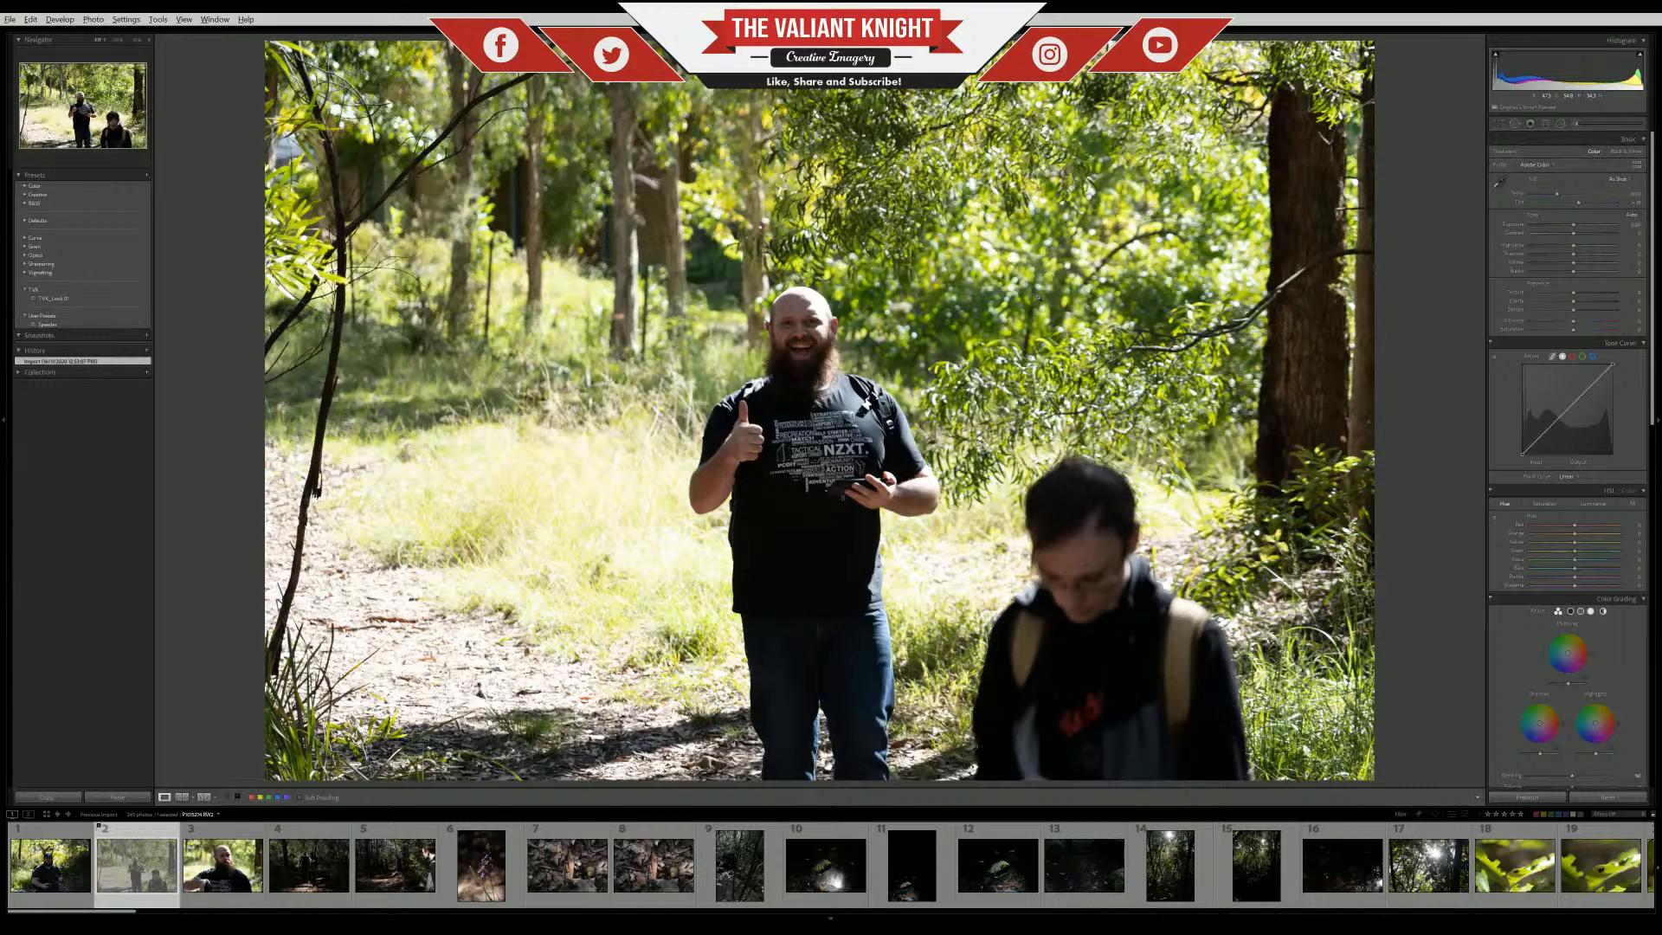
Try lowering Highlights fully on the third photo, the bearded man's portrait, and reset the adjustment
key(Right)
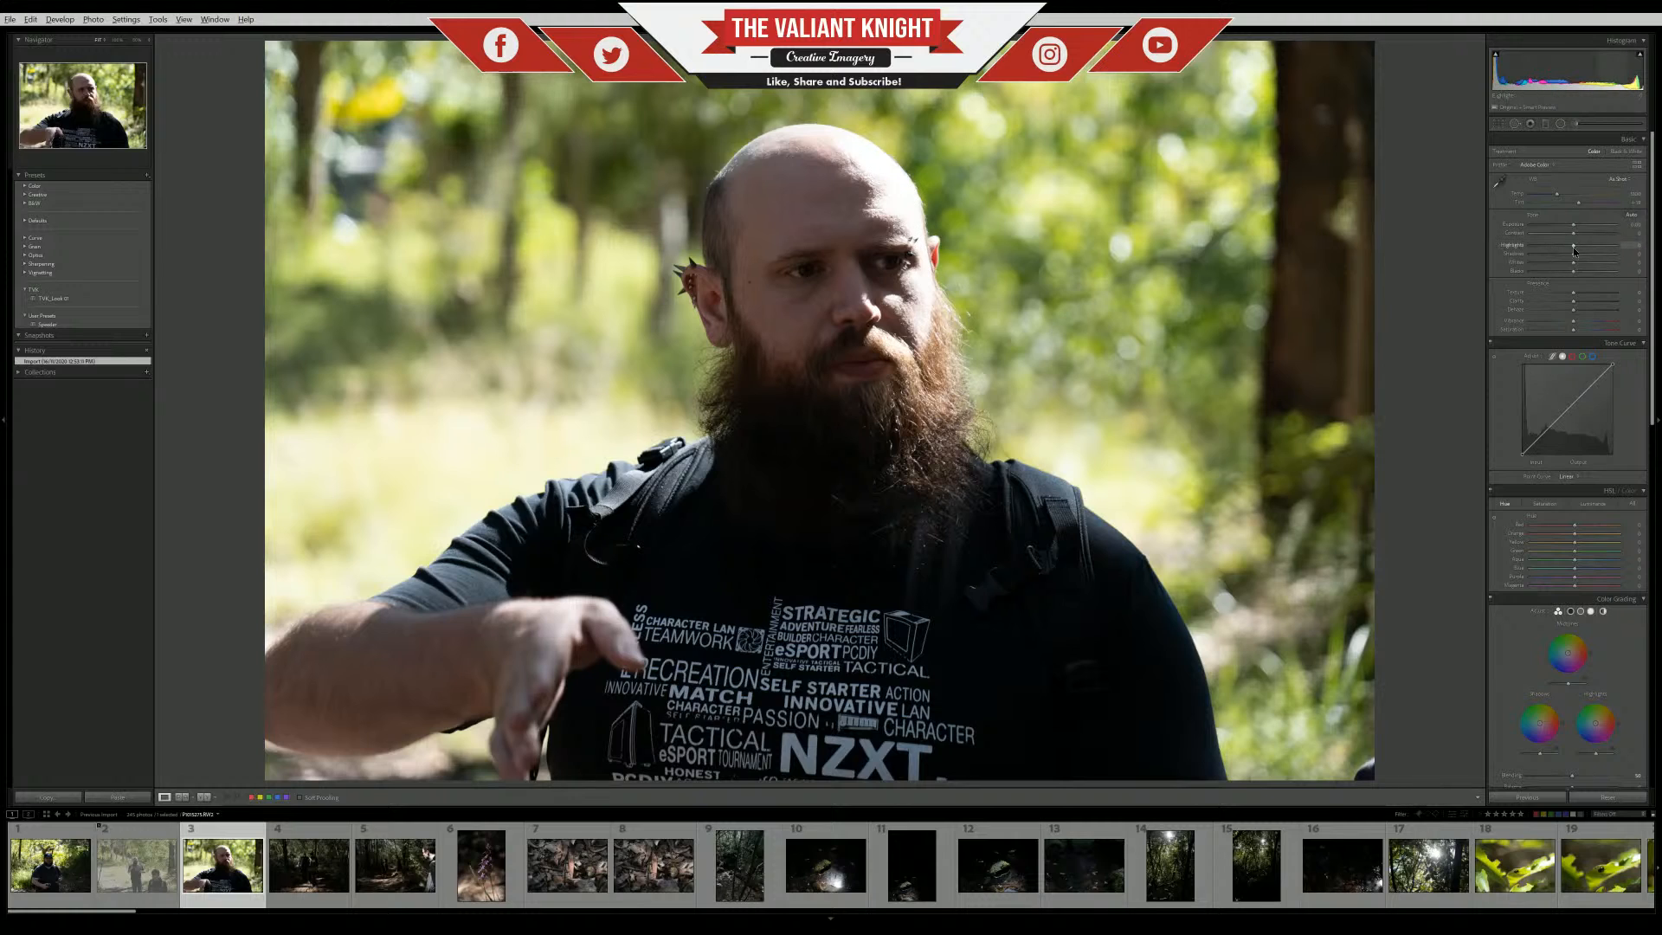
drag(1555, 246, 1518, 248)
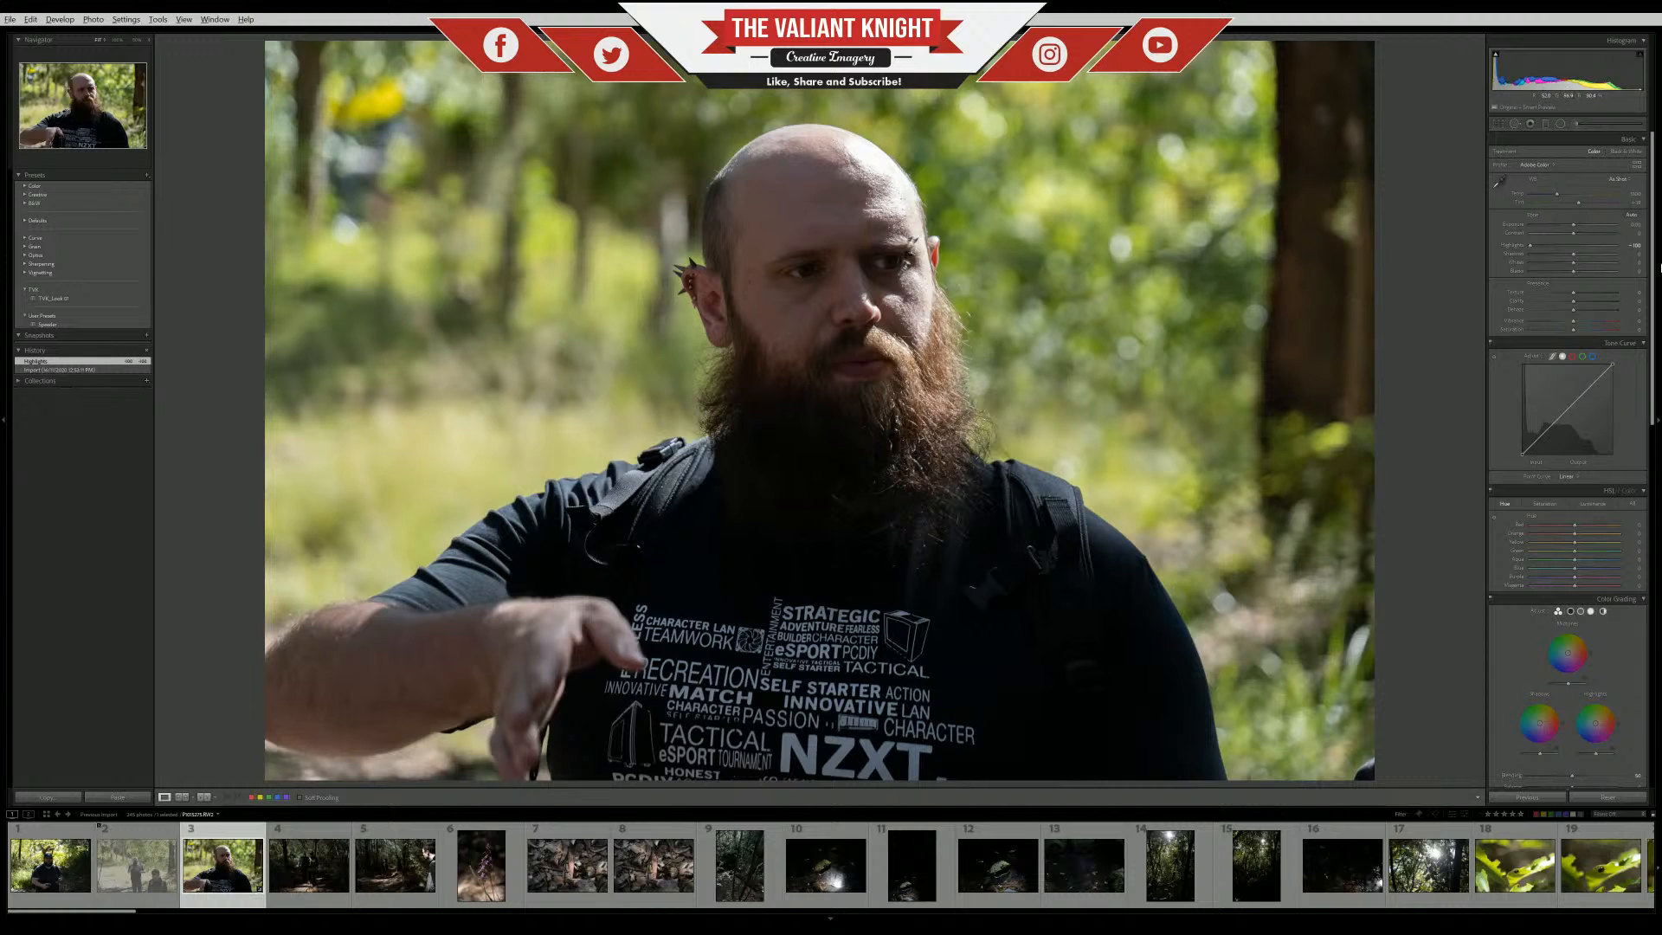
double_click(1530, 248)
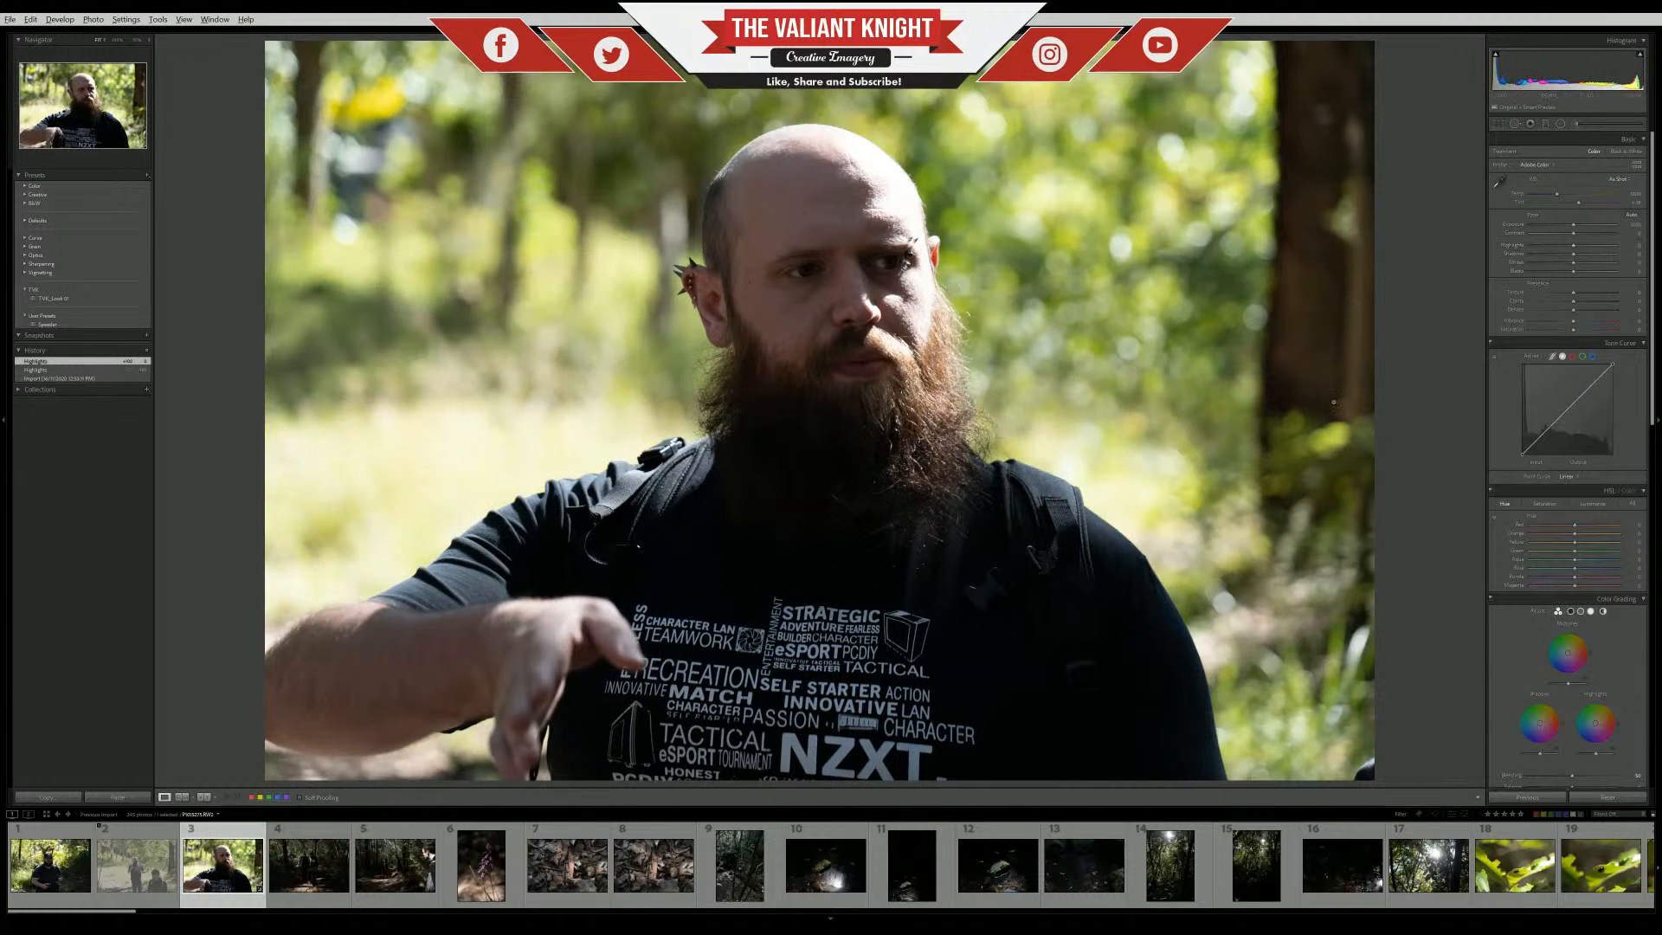
Examine the fourth photo of the two hikers close up, checking their backpacks, legs and shoes
key(Right)
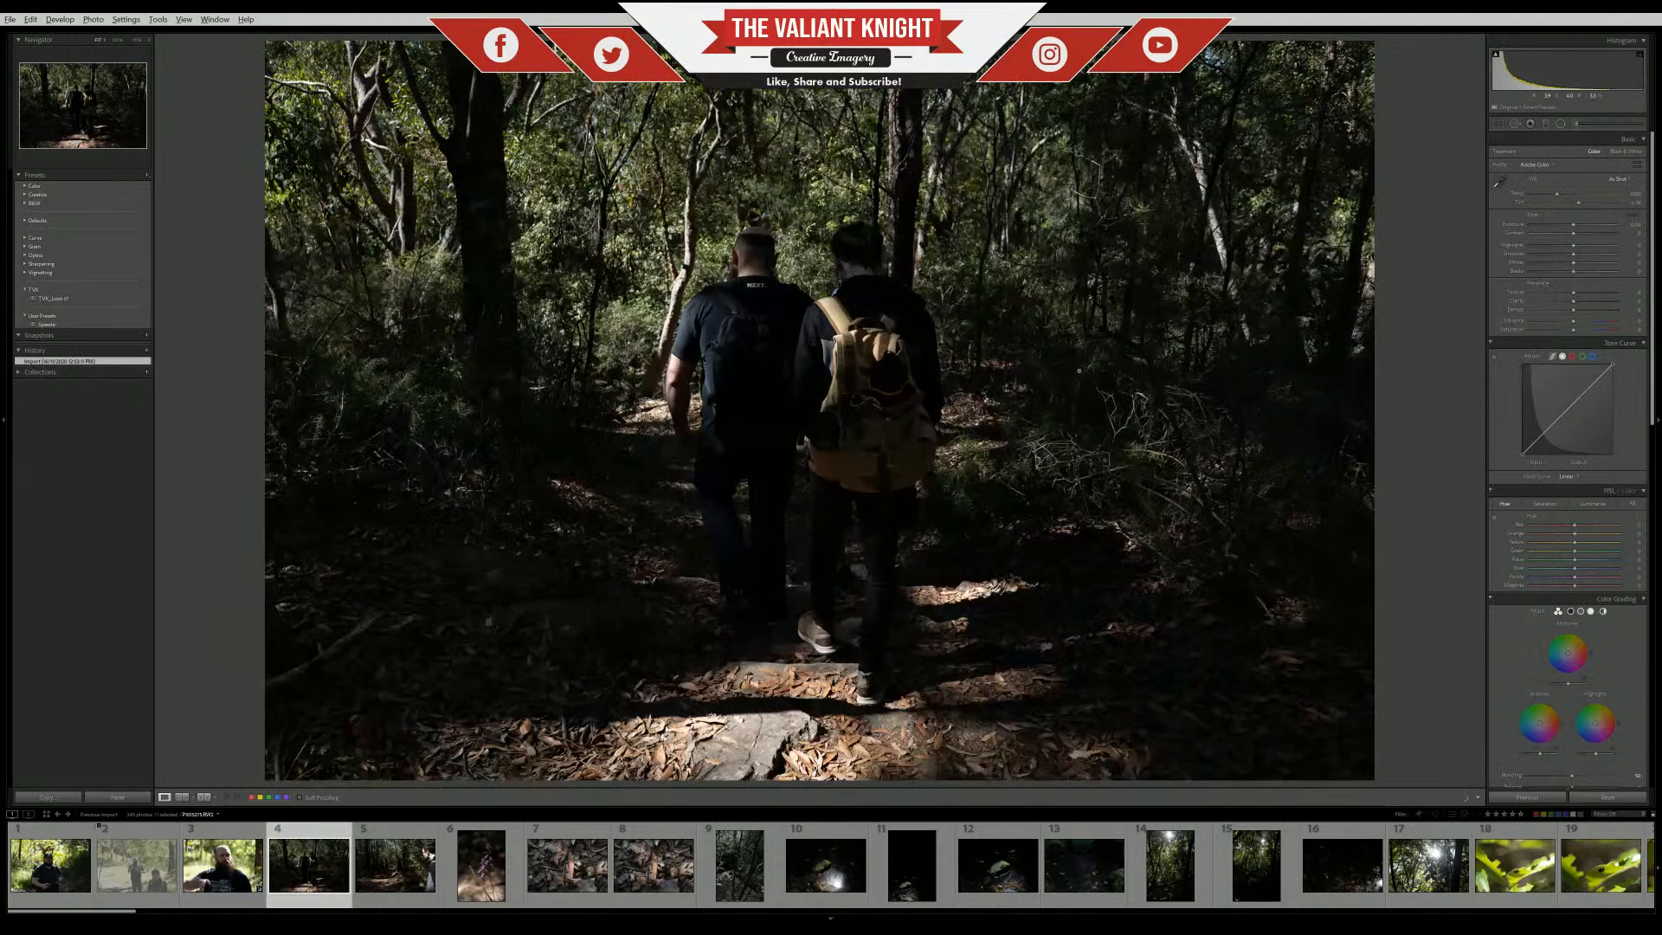
click(766, 274)
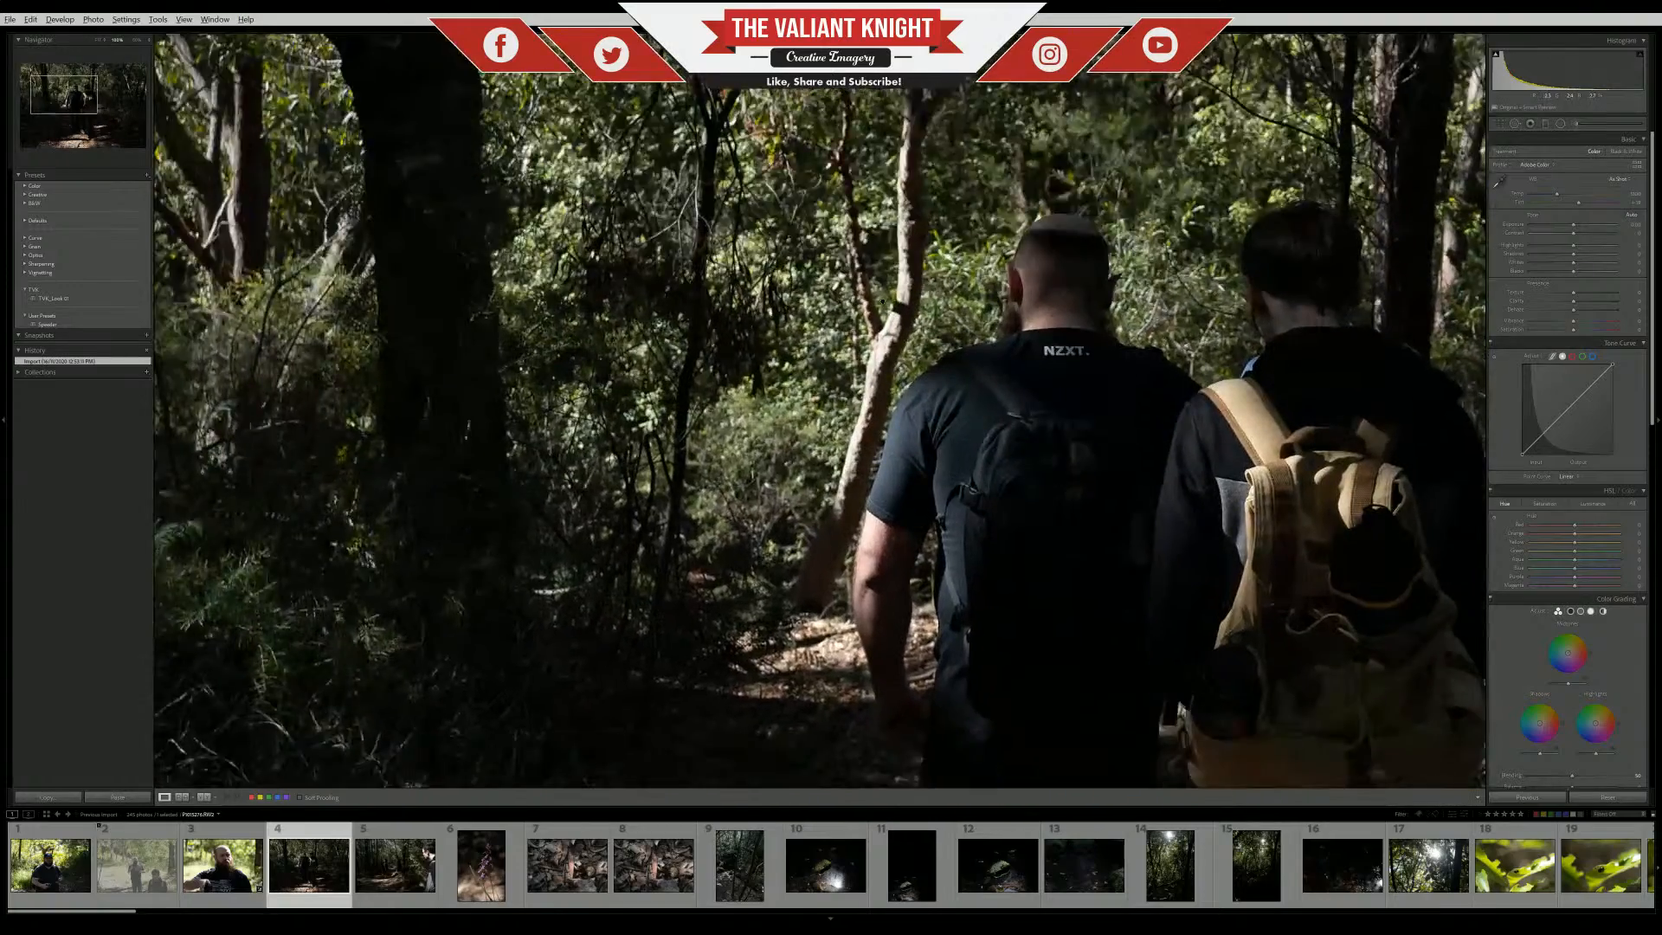
drag(882, 301, 701, 123)
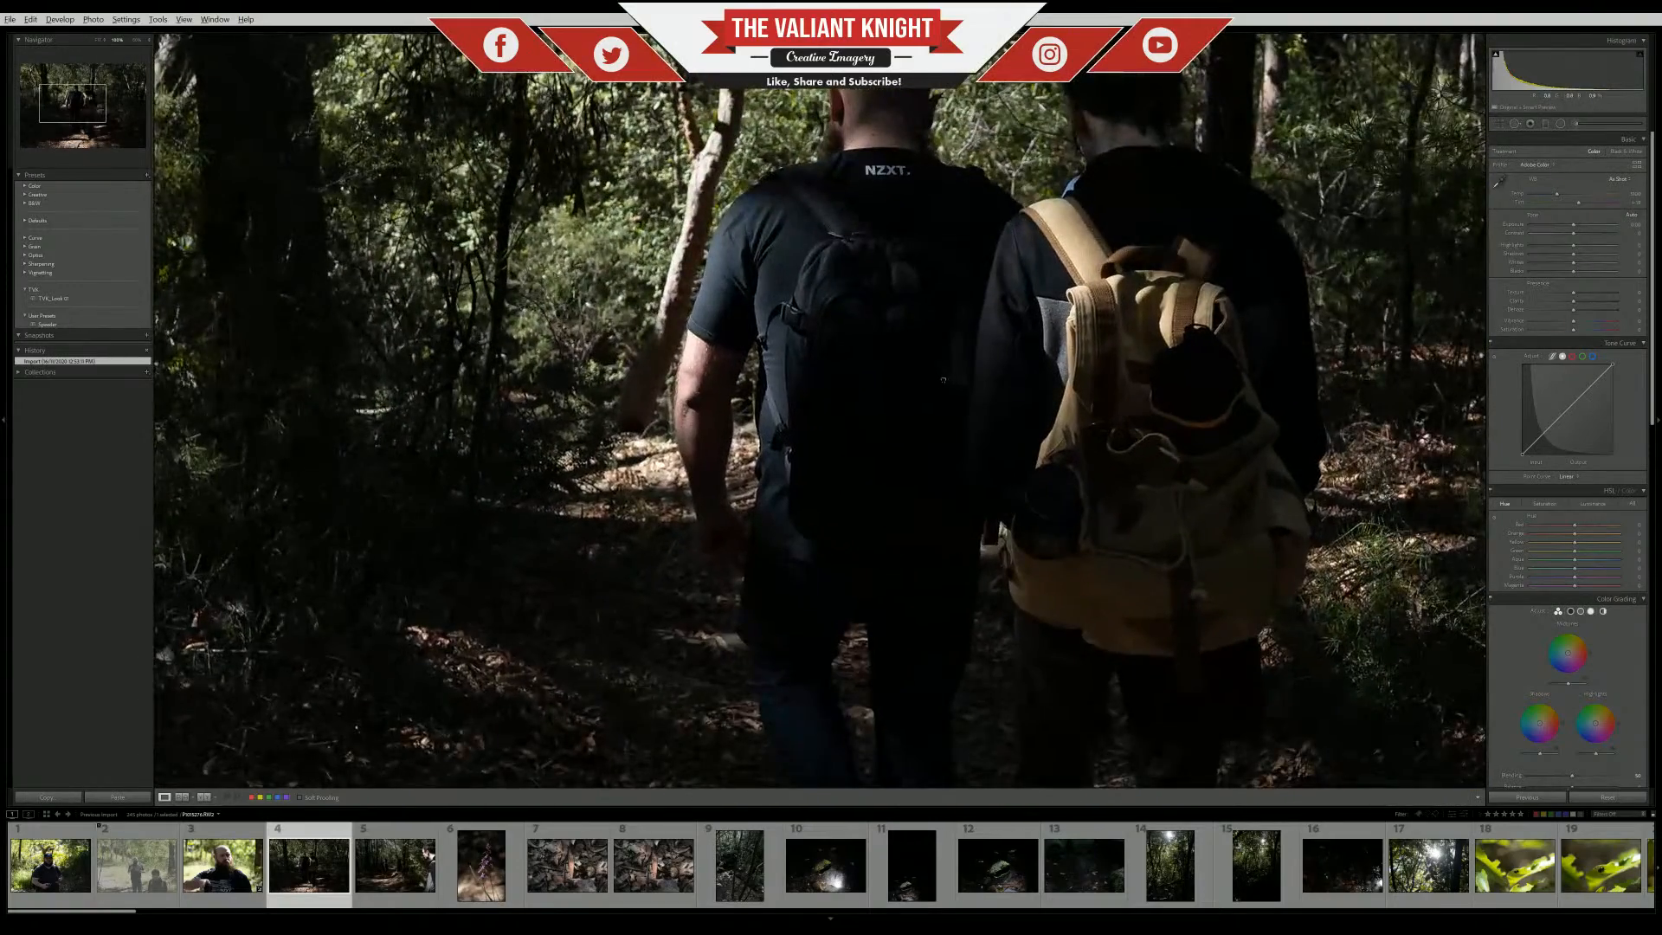
click(1174, 390)
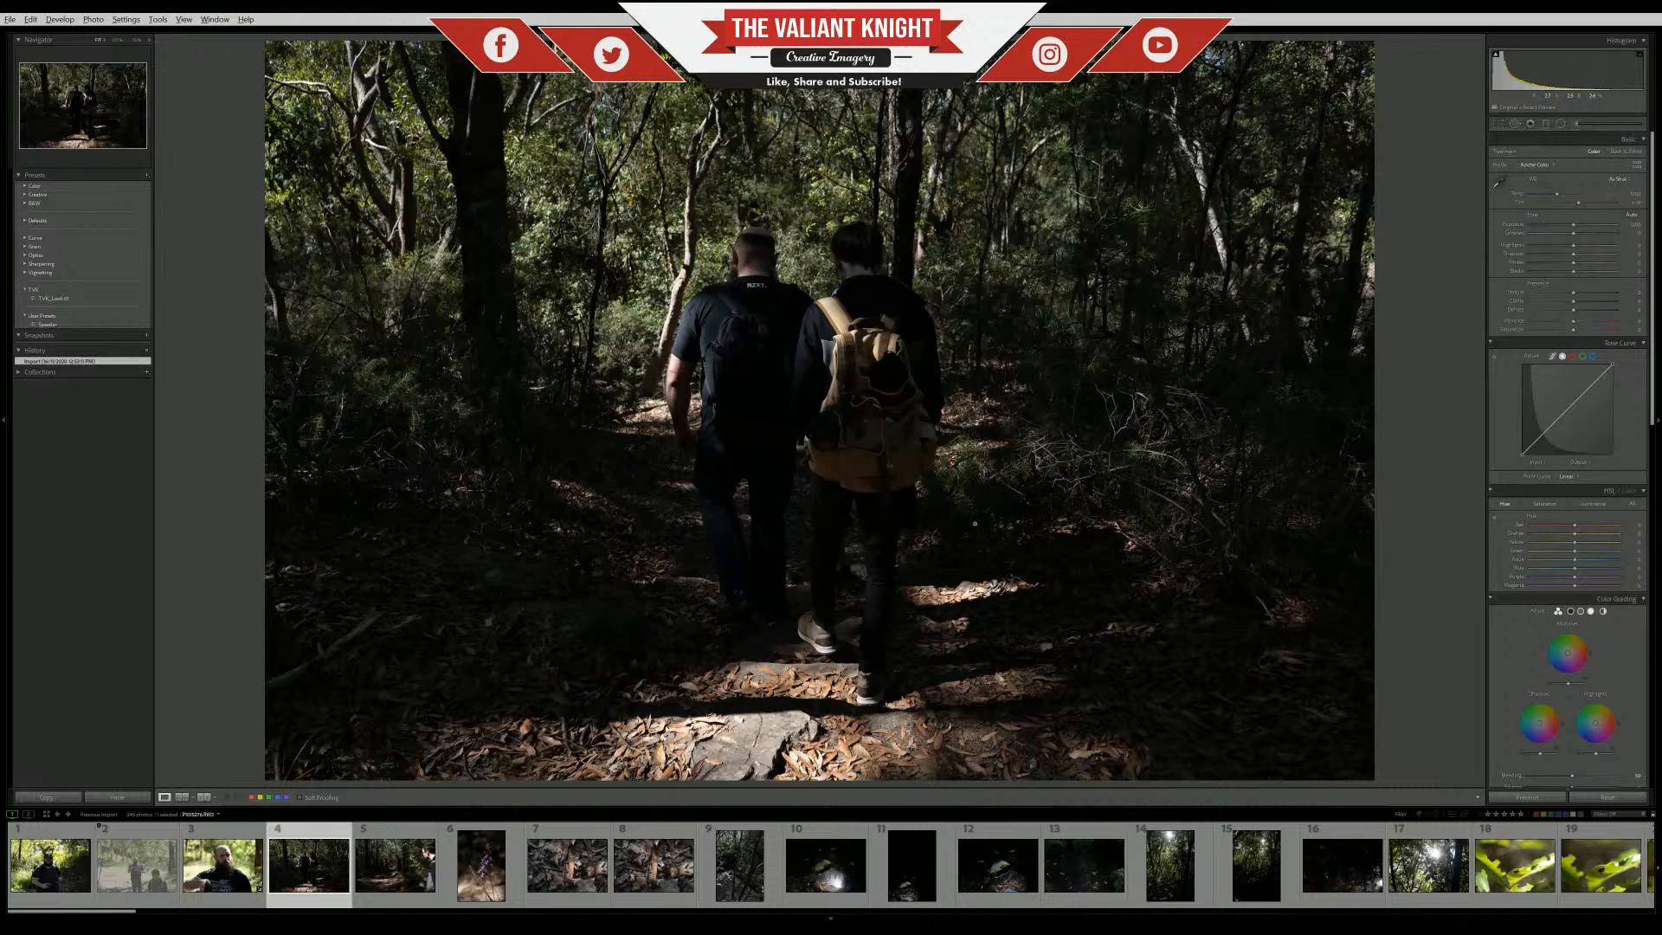
click(873, 672)
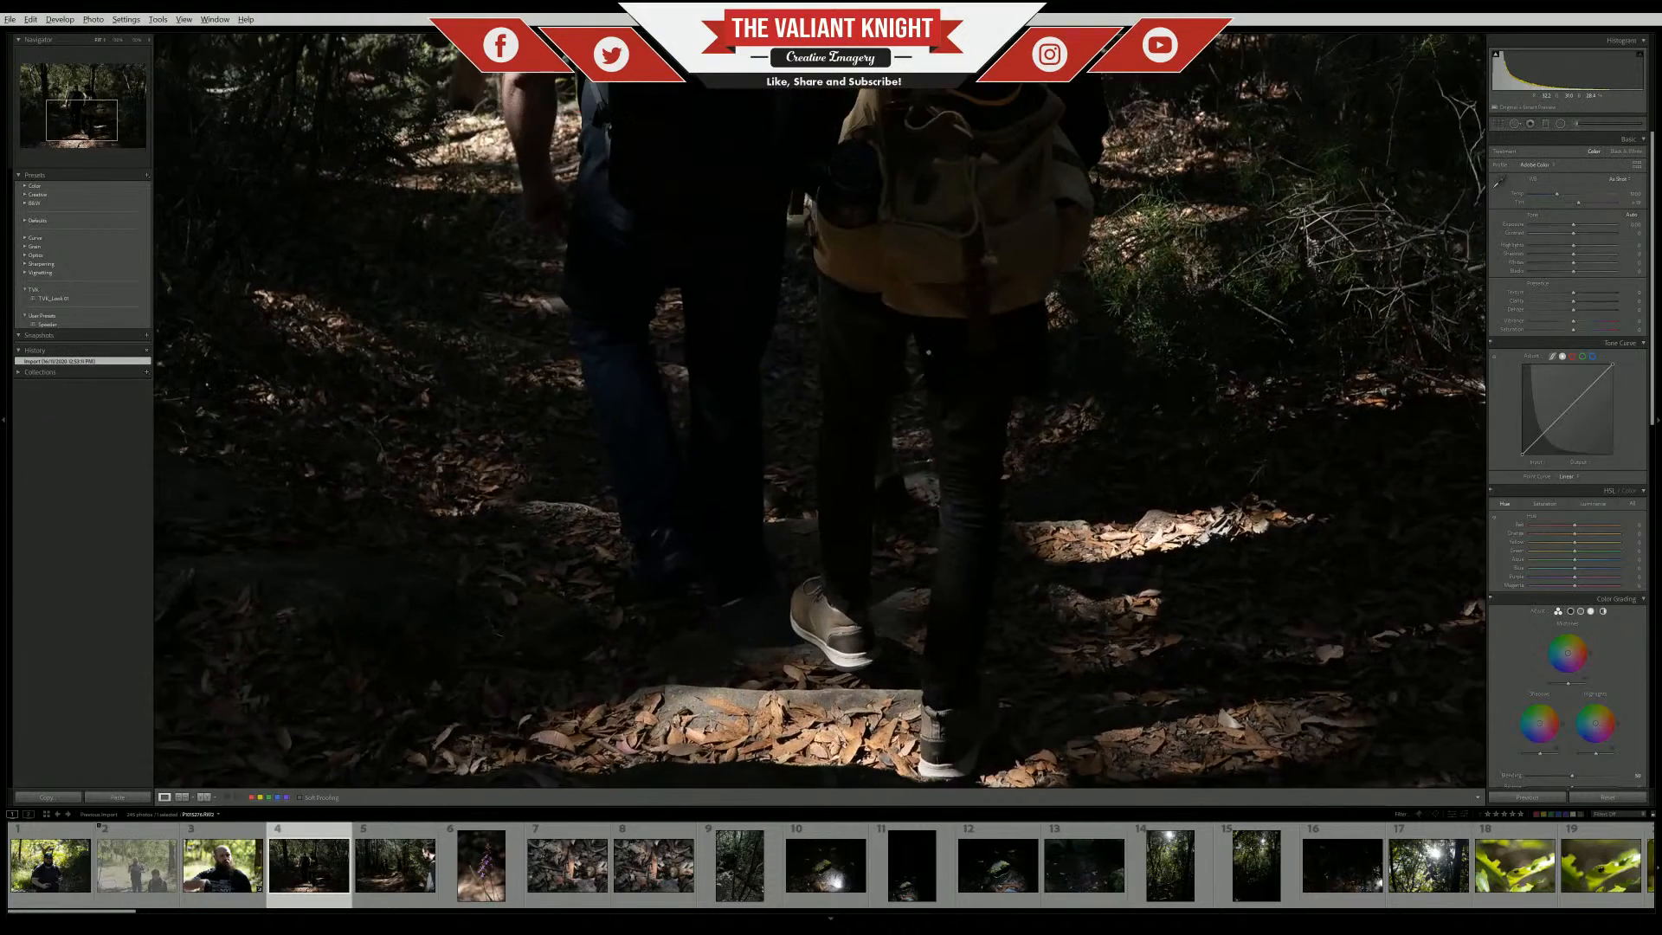
click(873, 671)
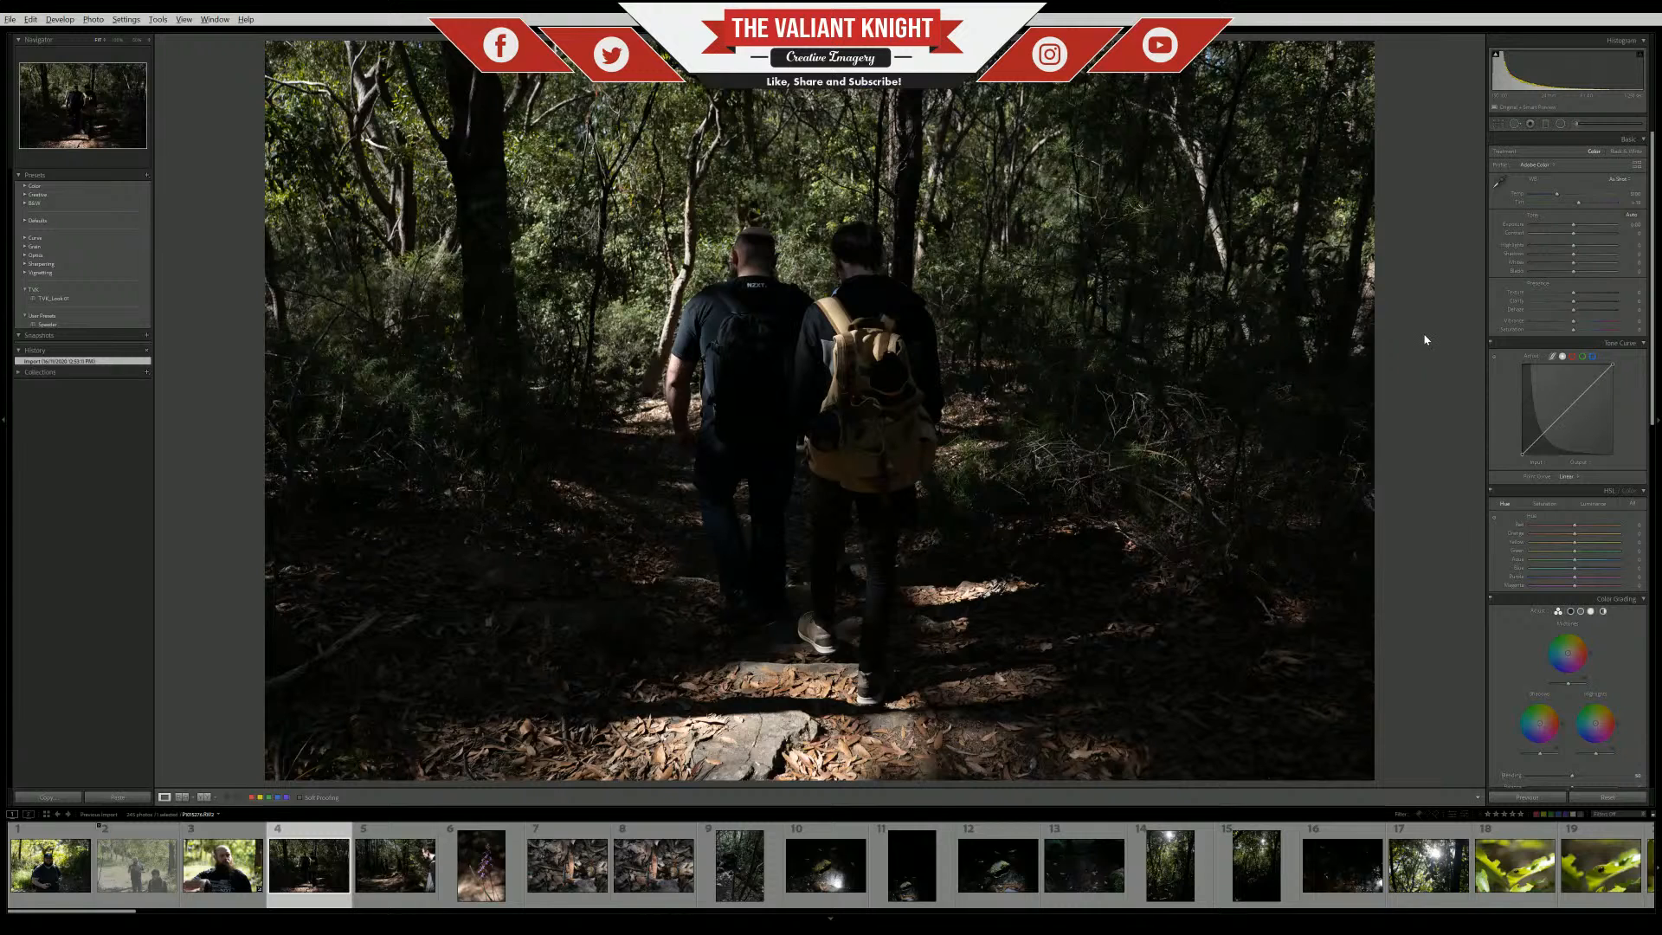
Check the distant hiker in the fifth photo and flag the photo as rejected
key(Right)
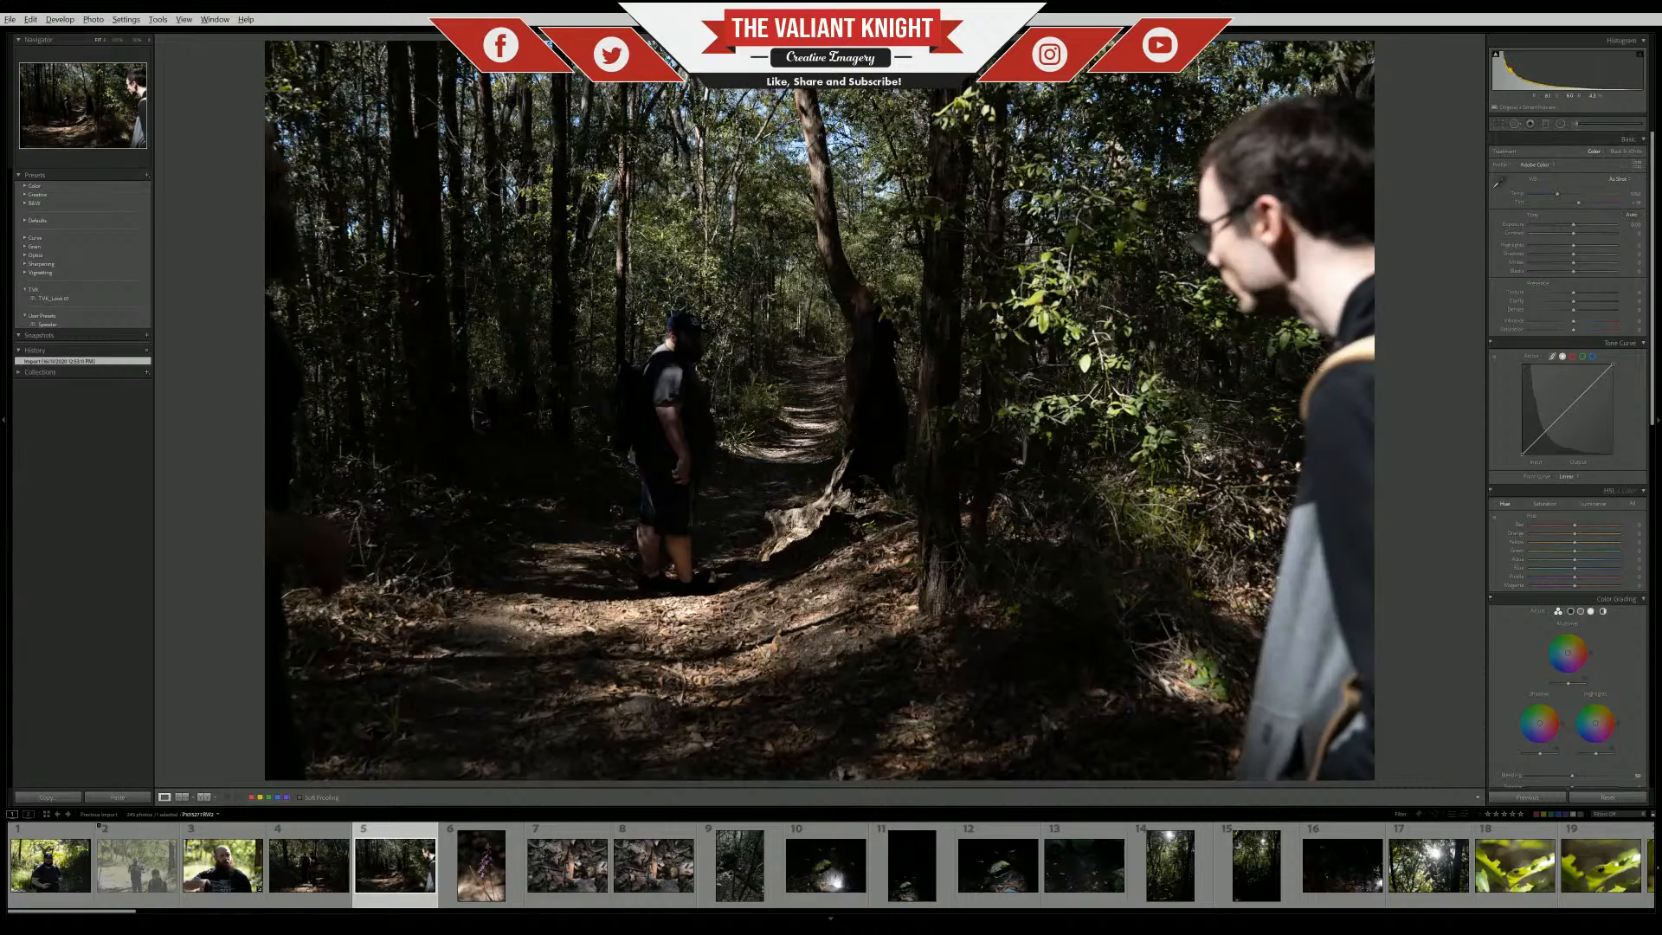
click(684, 361)
click(684, 361)
key(x)
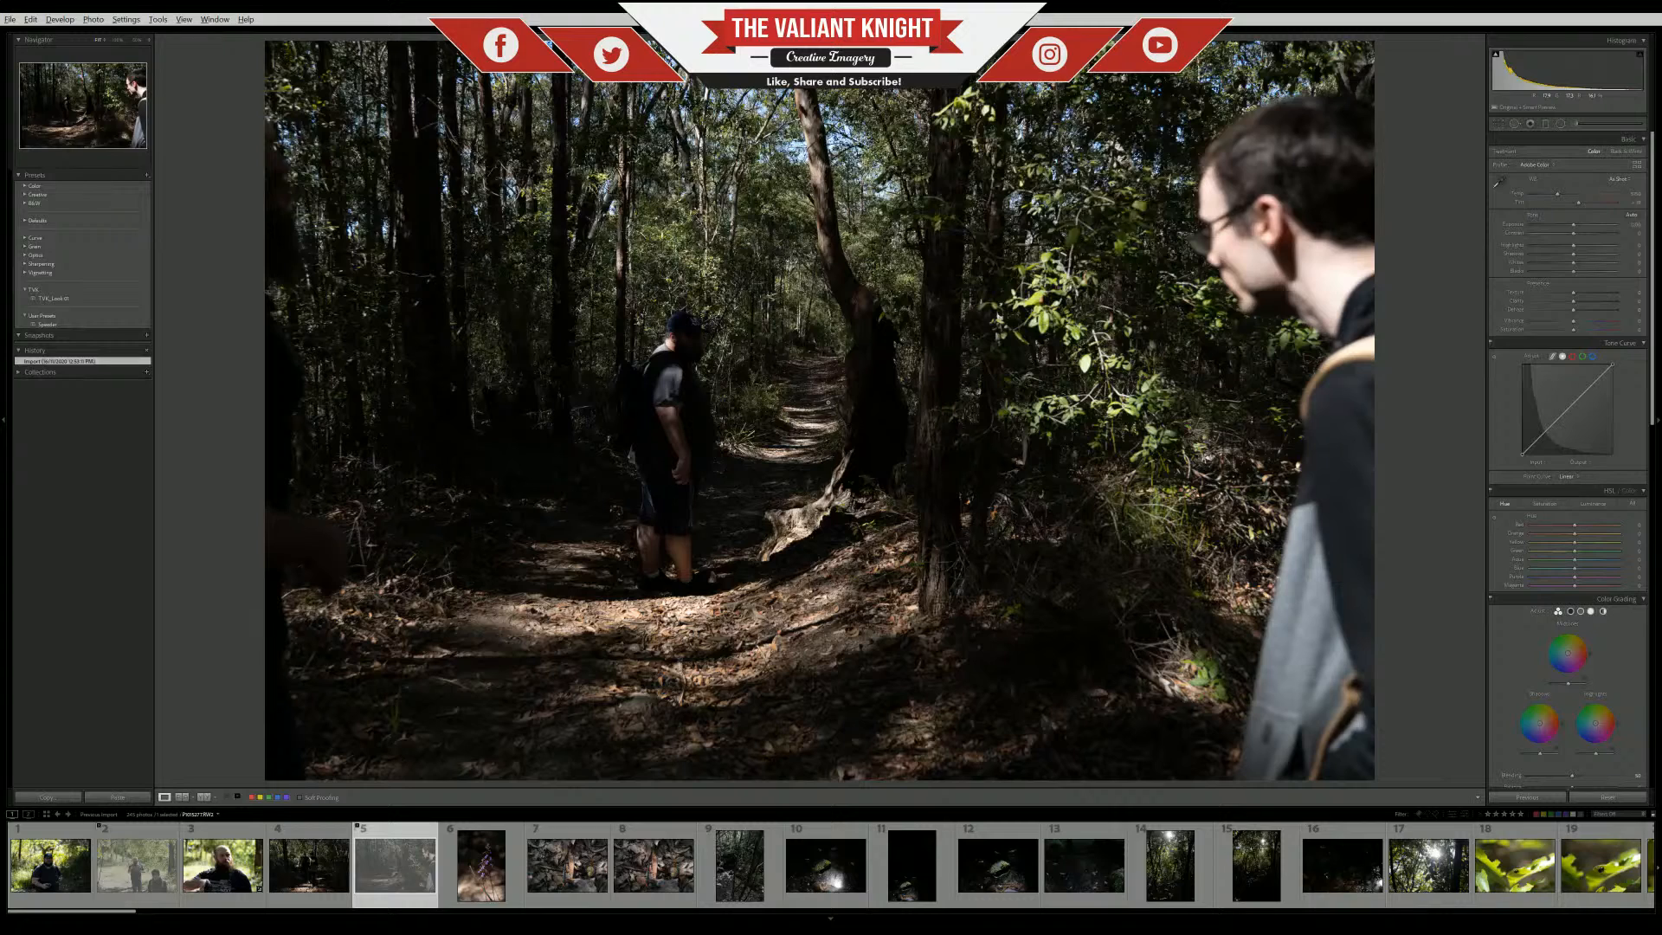
Examine the blossoms in the sixth photo, the purple flower, close up
key(Right)
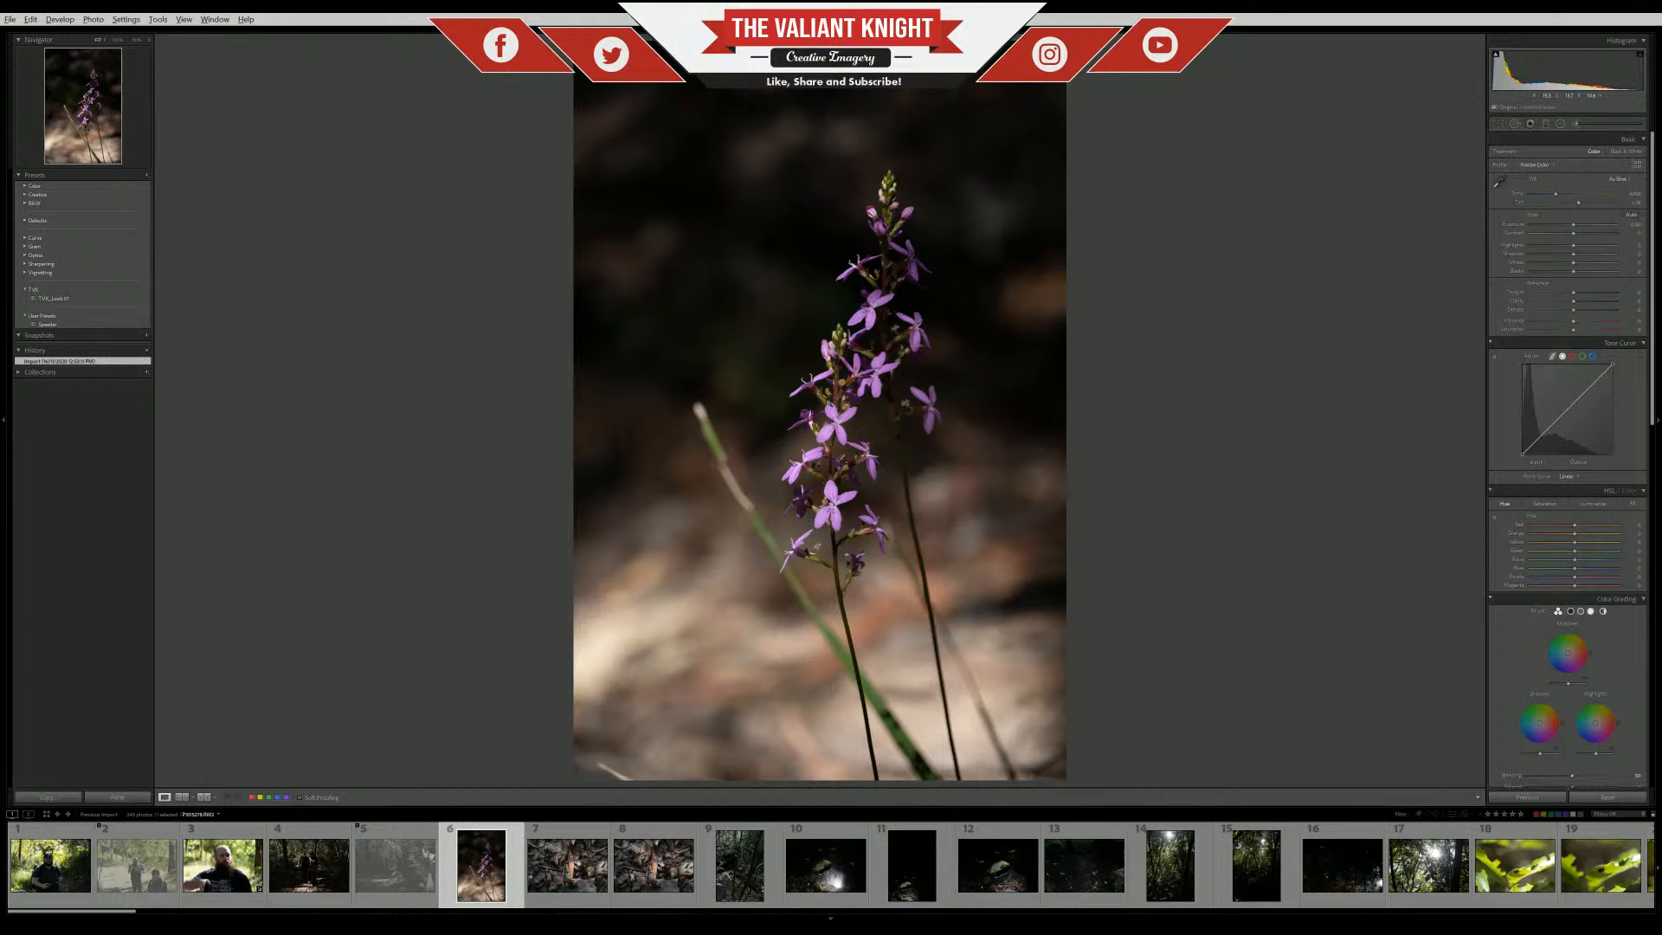
click(836, 437)
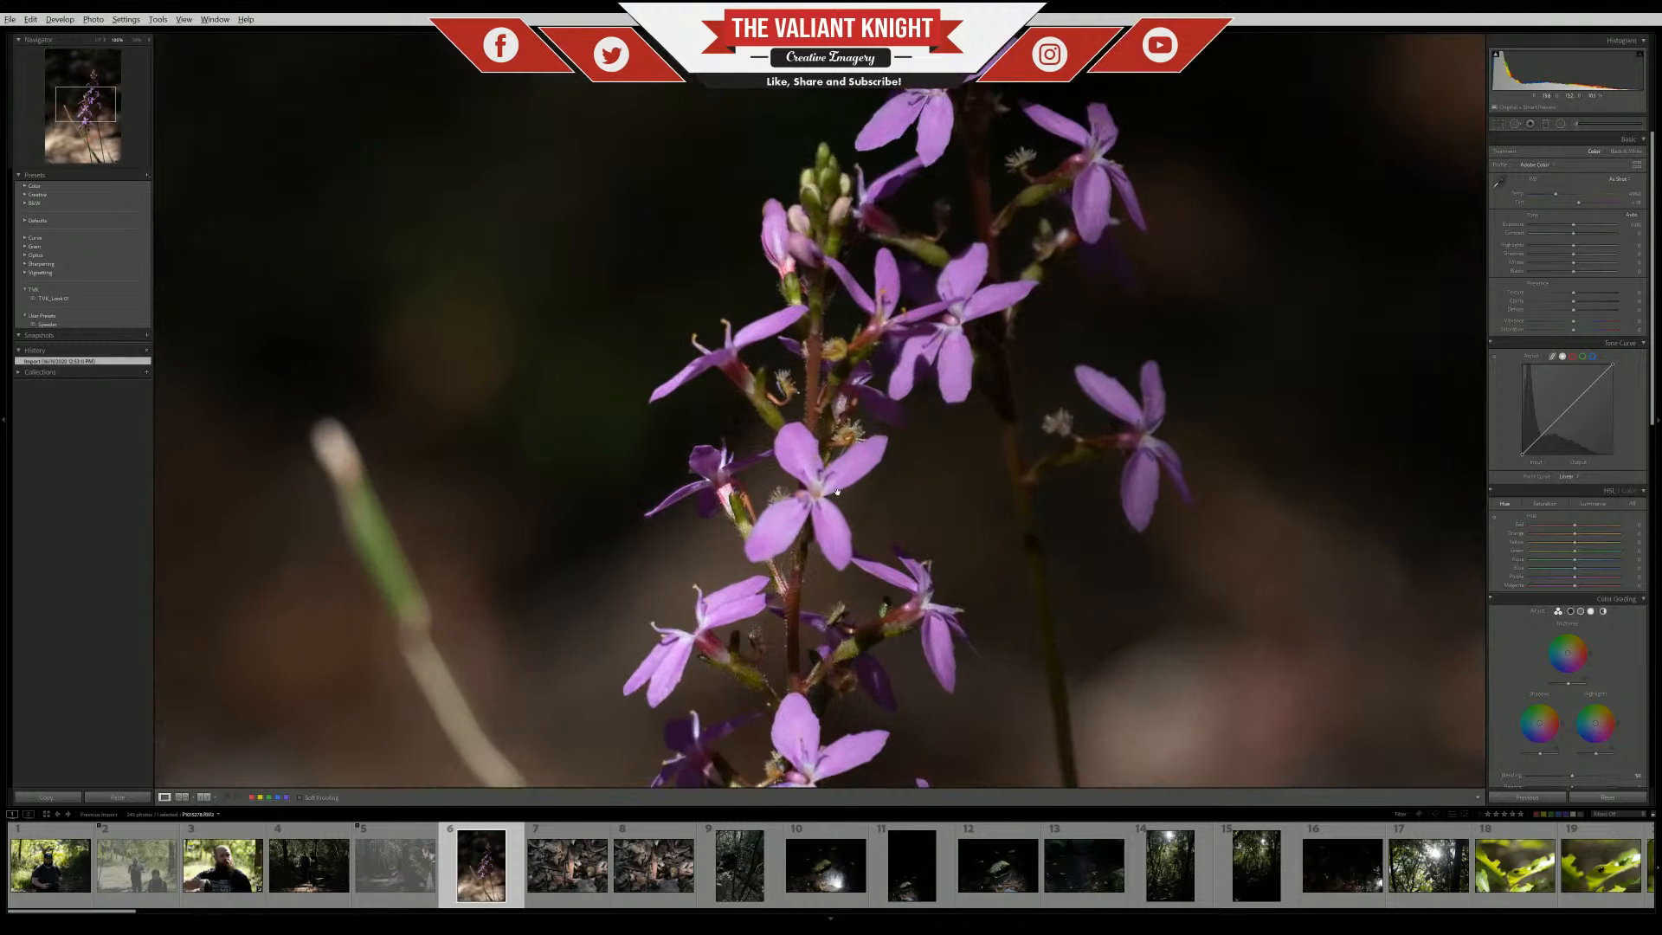
drag(817, 455, 843, 499)
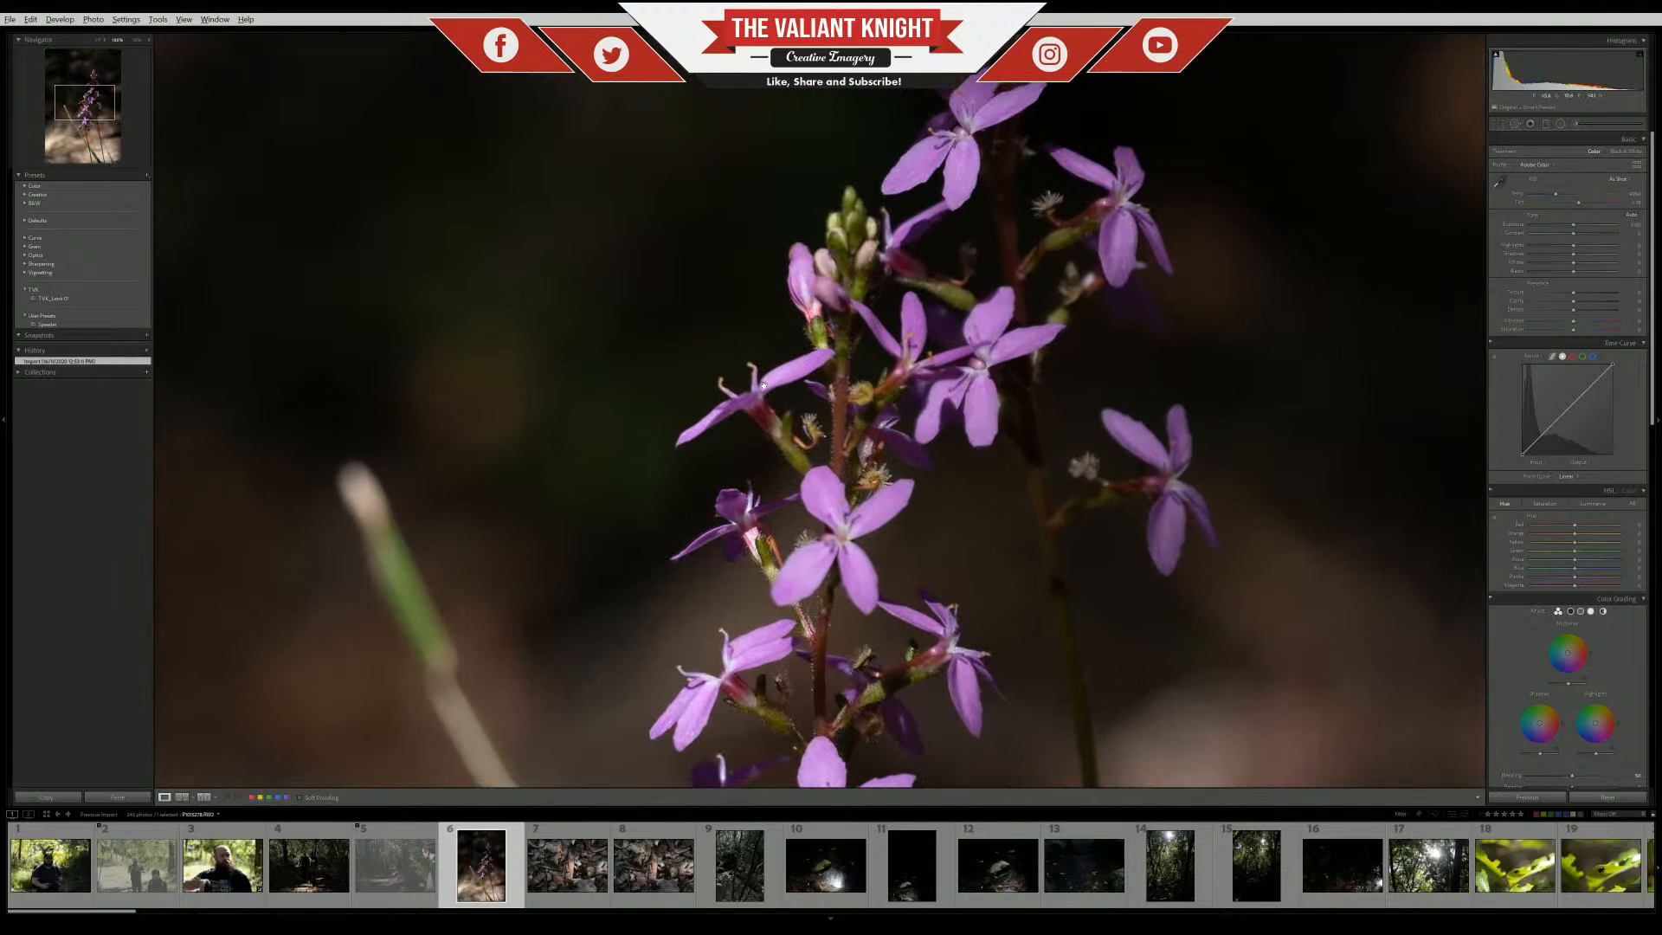
drag(1015, 496, 939, 708)
click(940, 707)
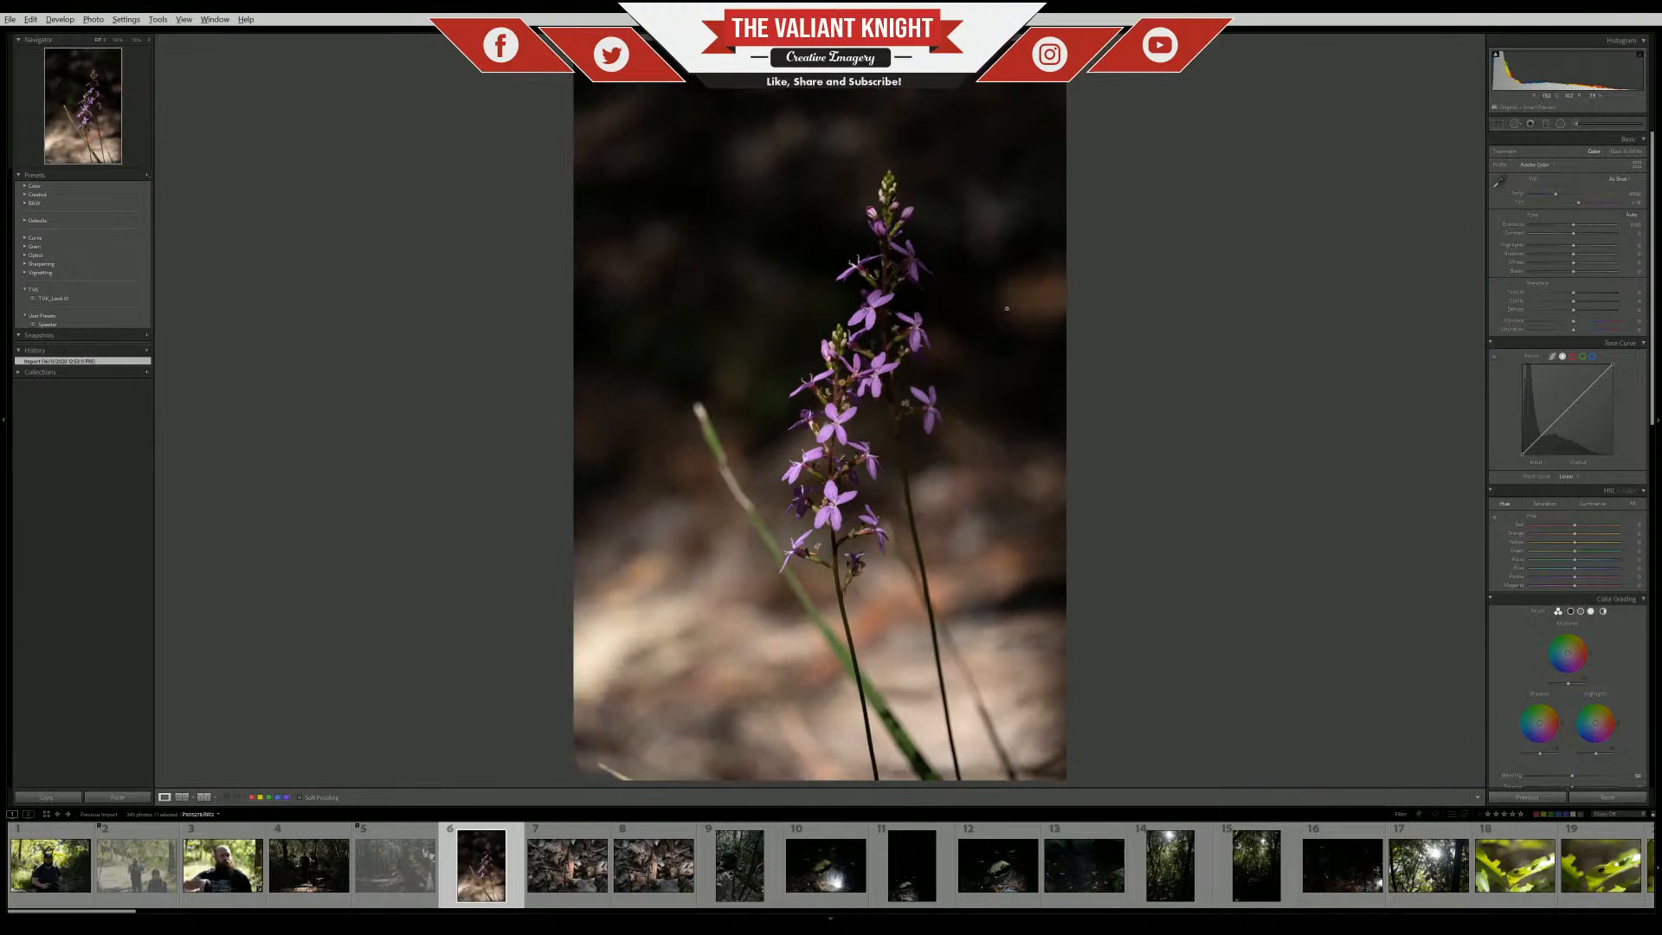
Compare the seventh and eighth photos of leaf litter, flag both as rejected and go on to the ninth photo
key(Right)
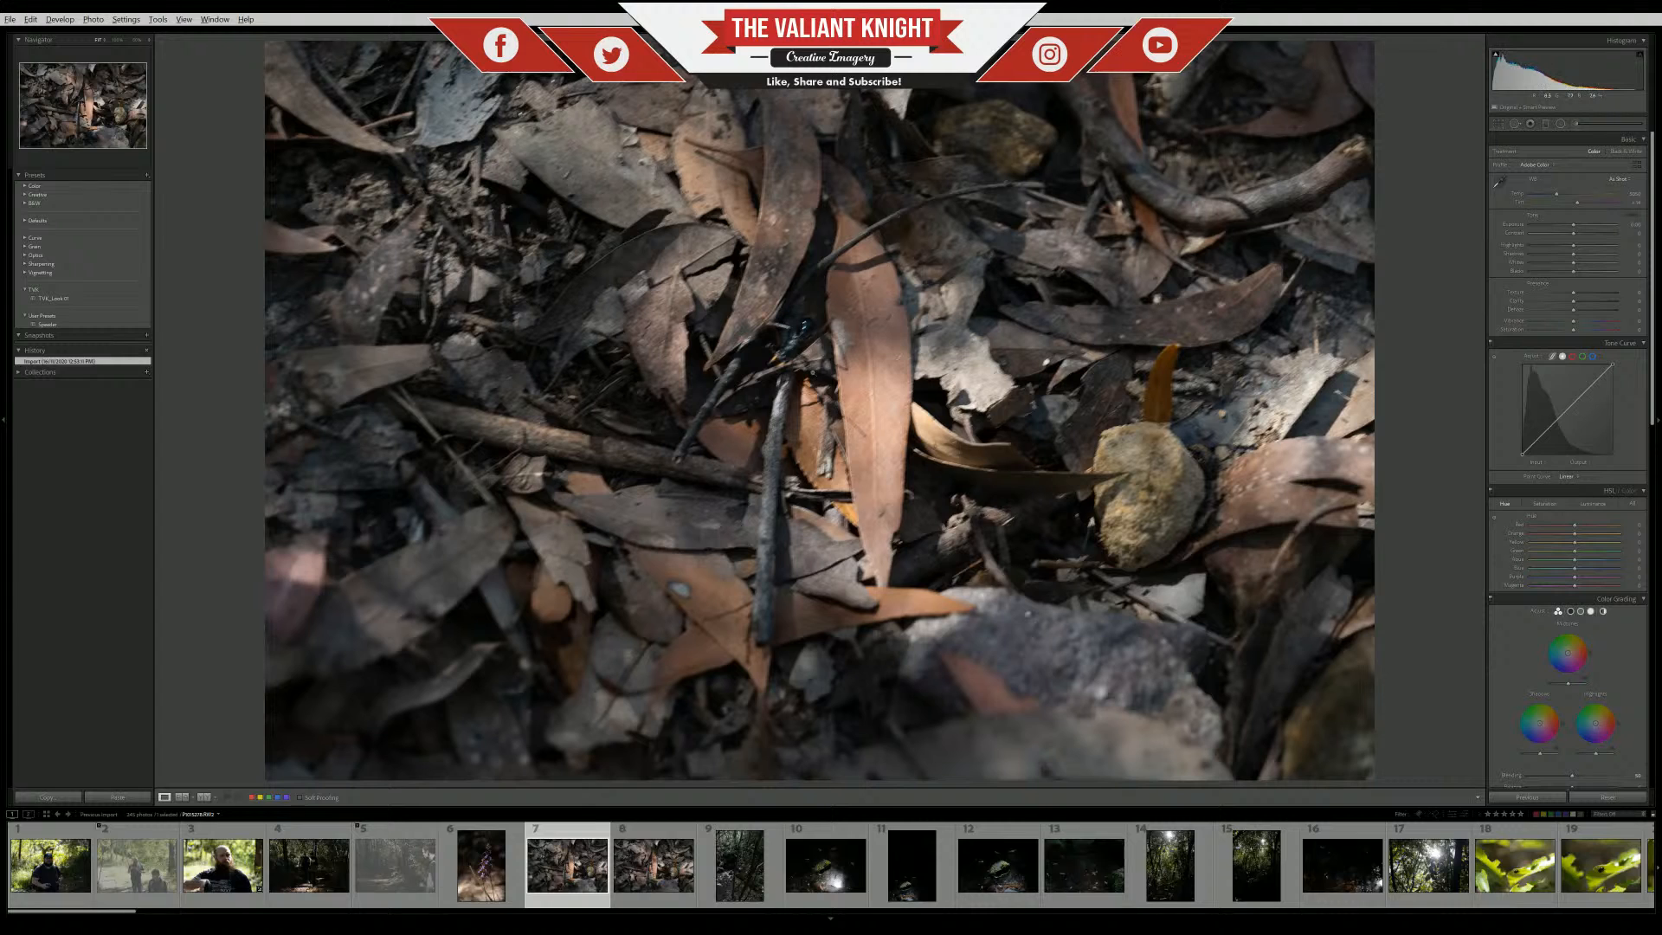
key(Right)
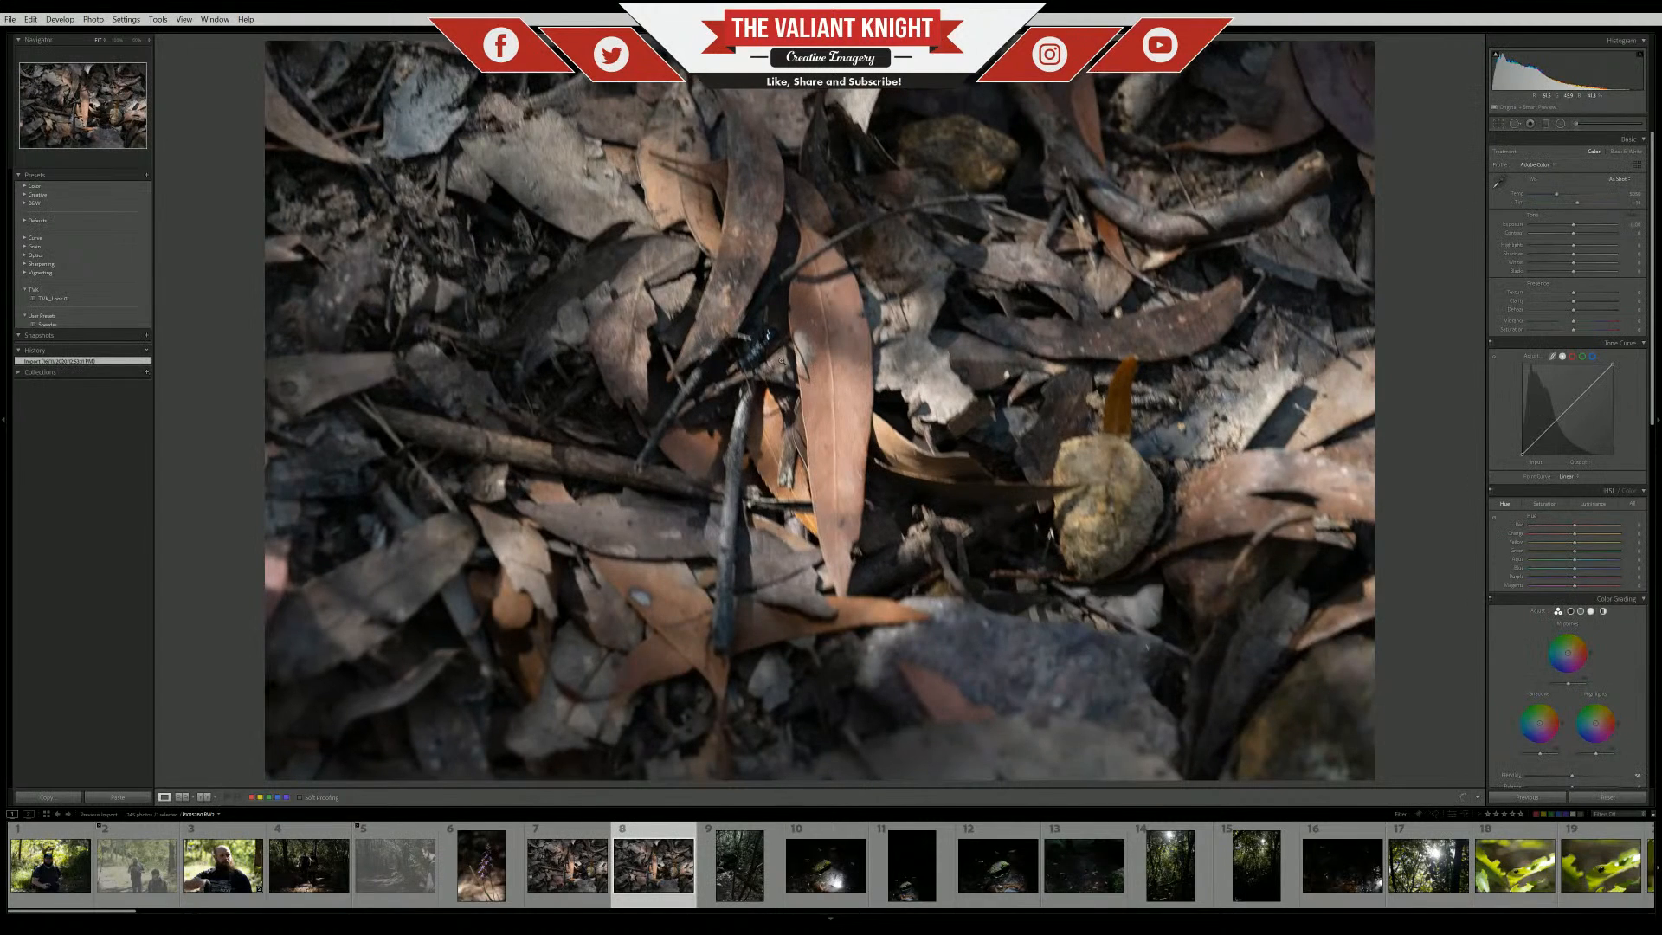
key(Left)
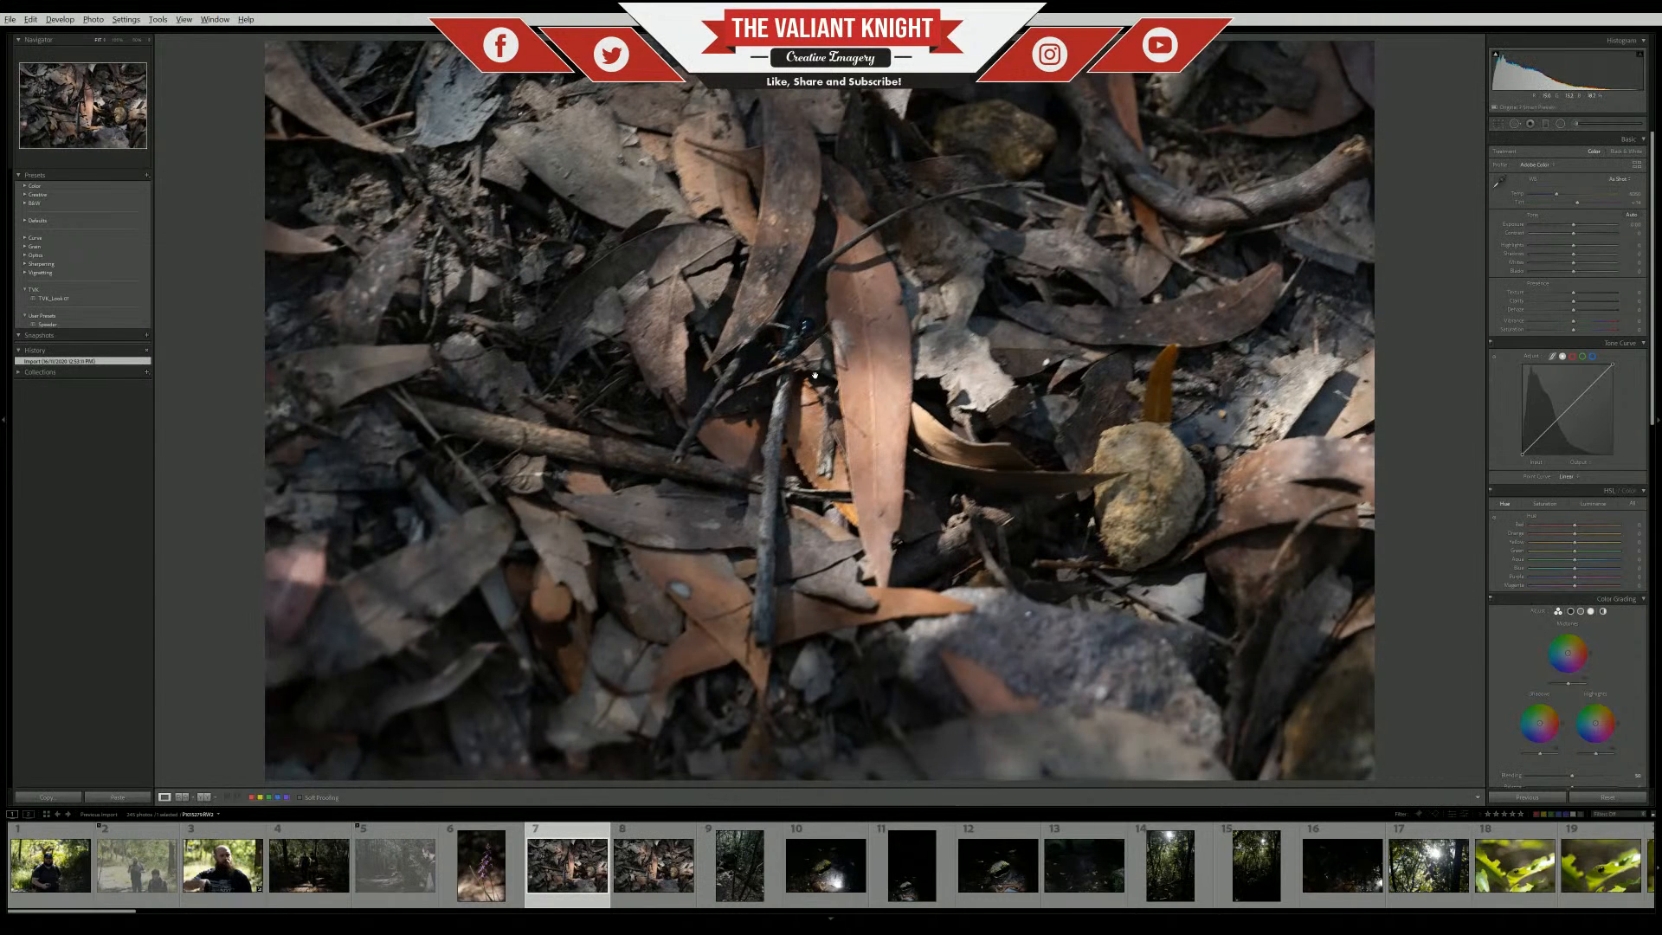
click(814, 374)
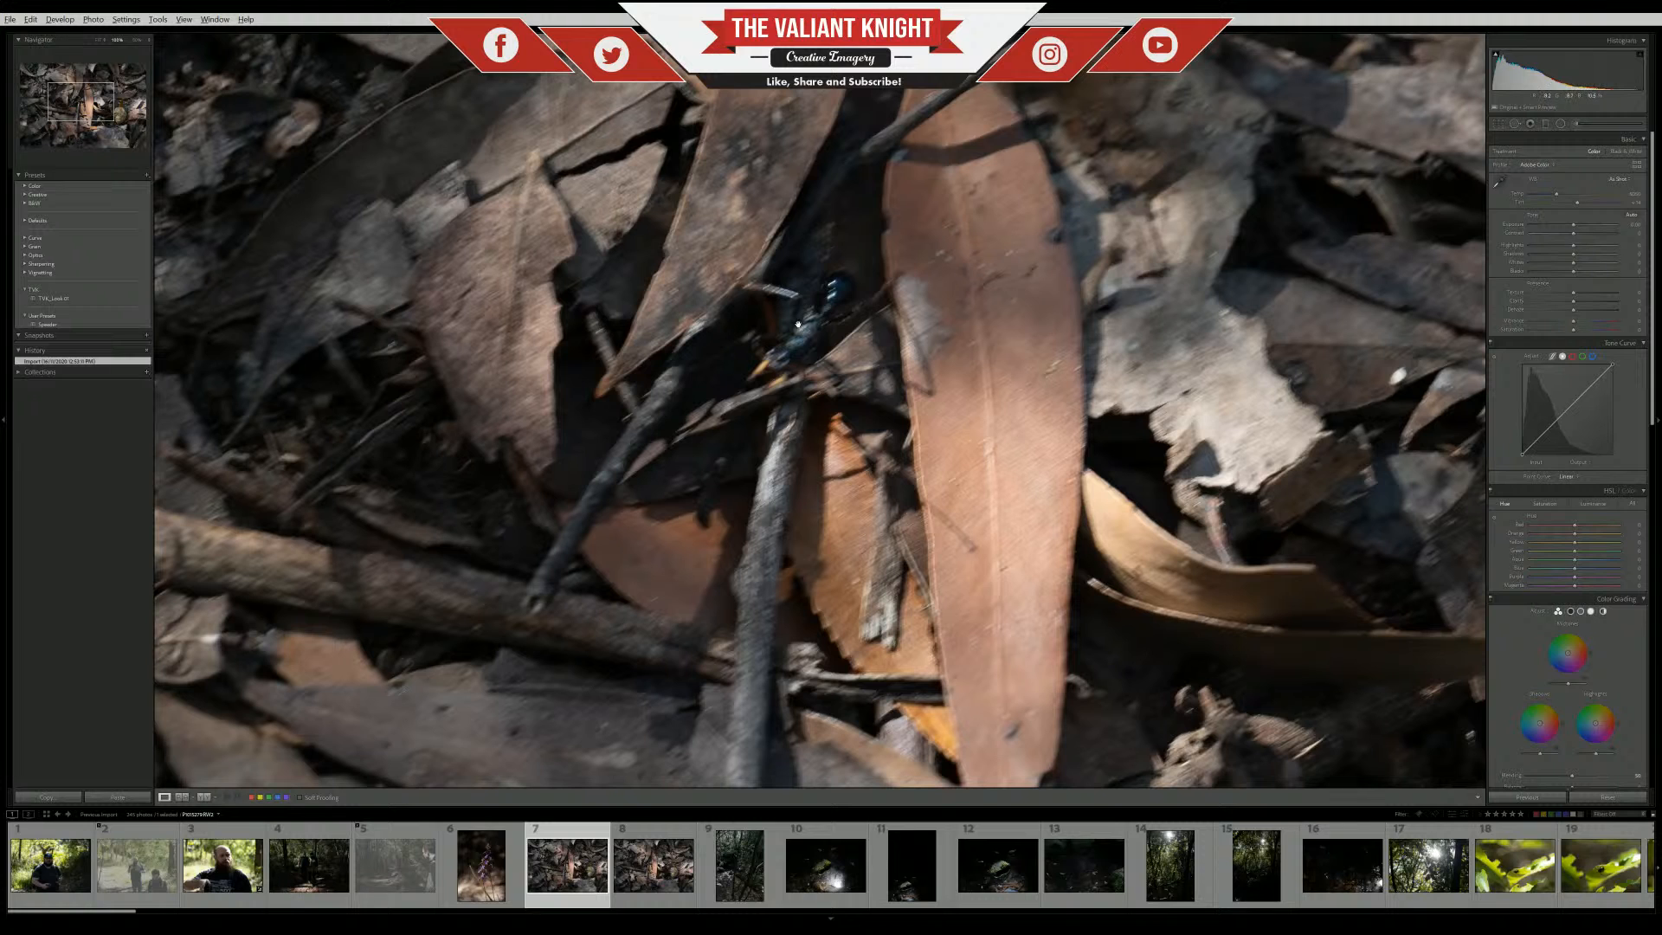
click(844, 391)
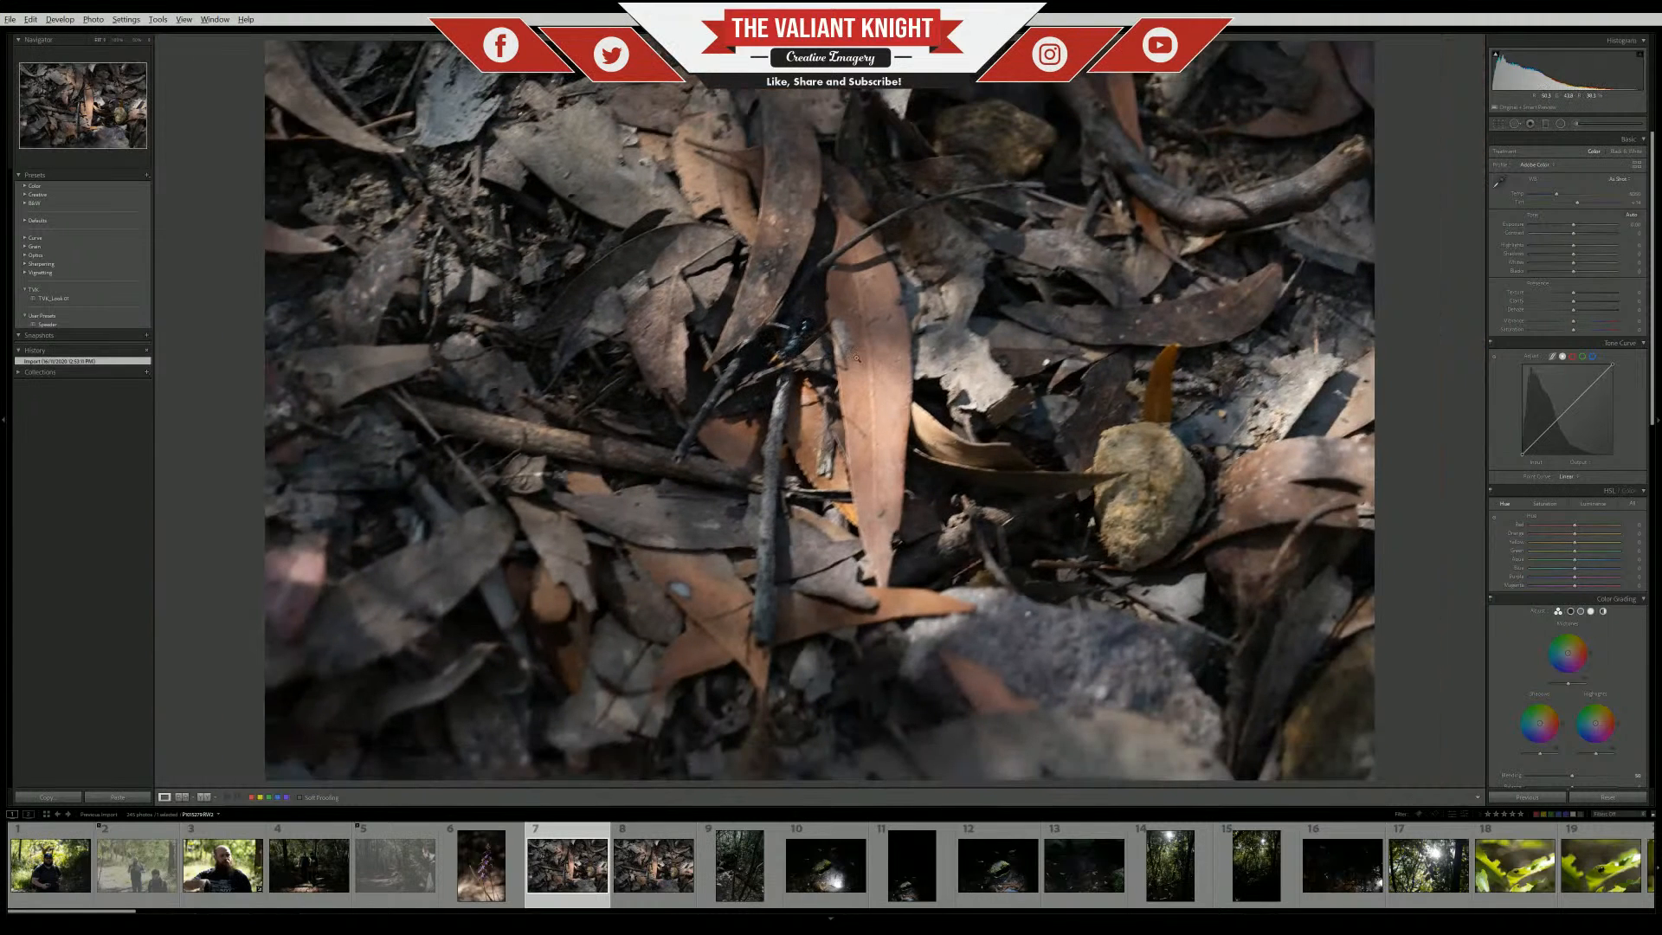
key(Right)
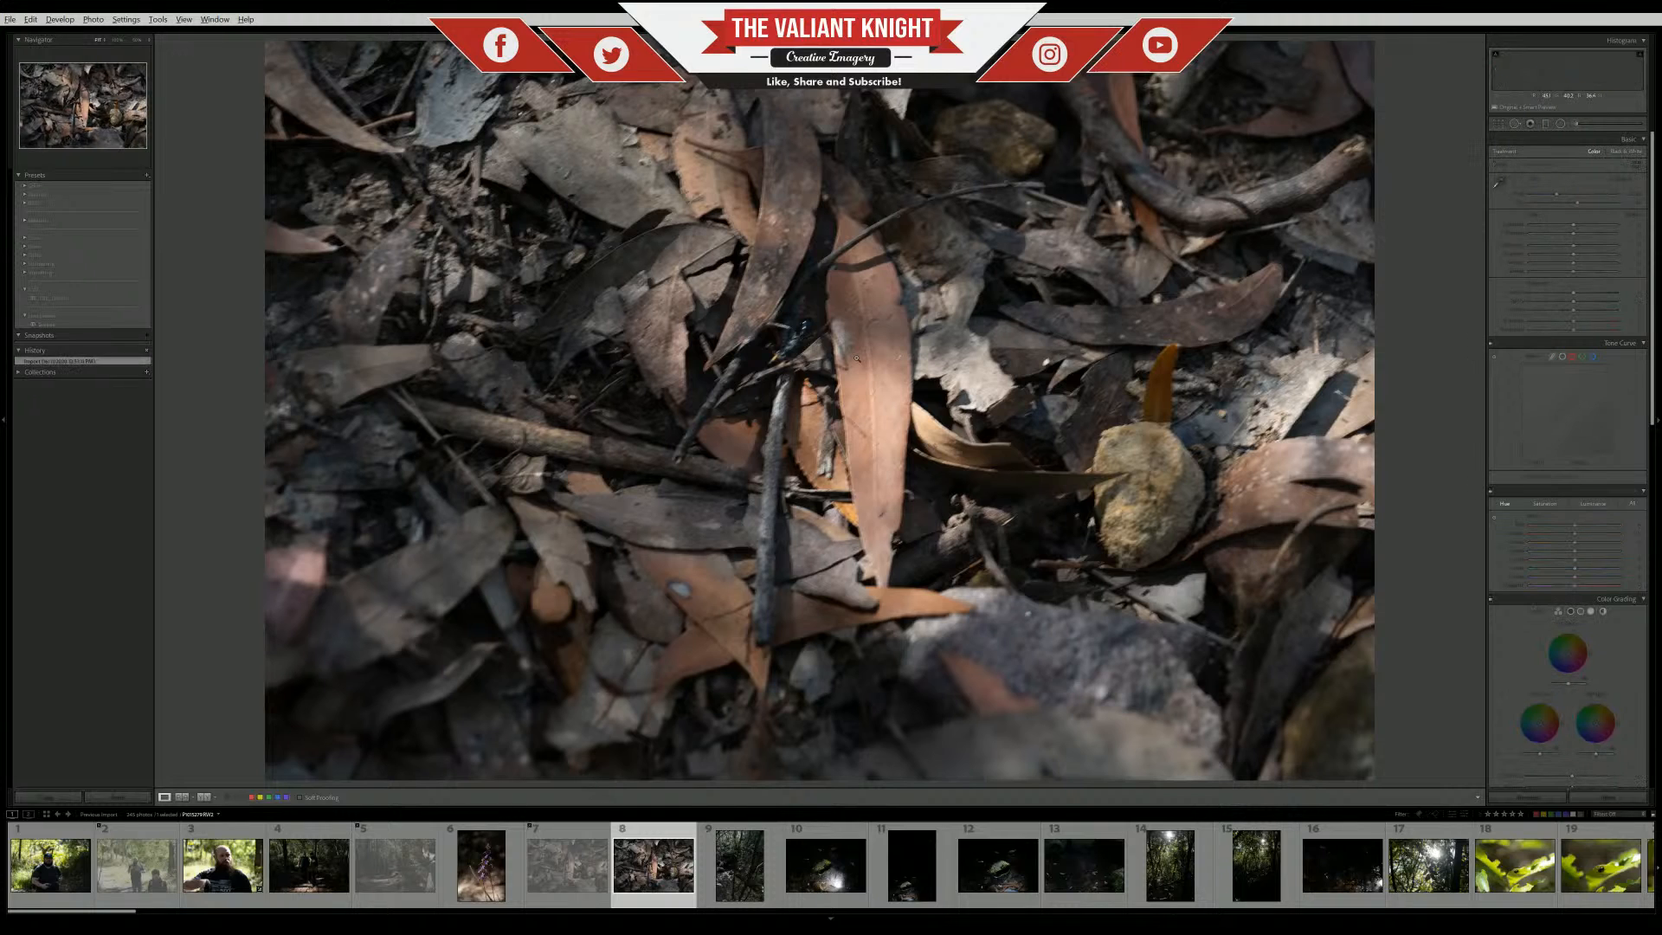
key(Right)
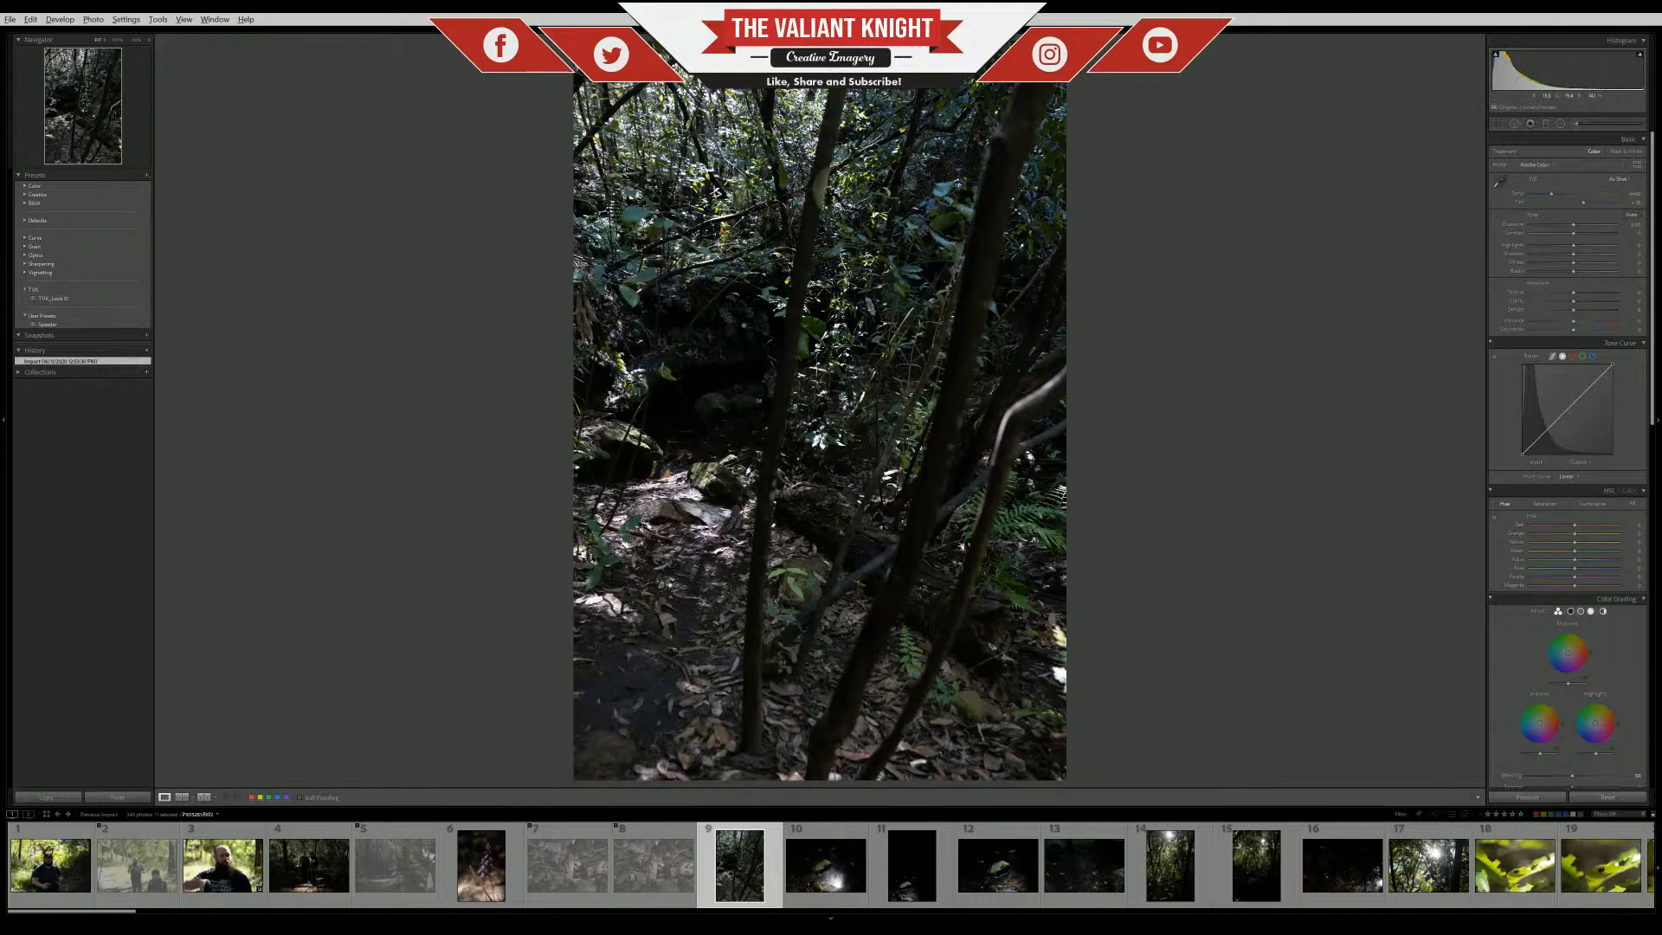
Inspect the tree trunks and undergrowth in the ninth photo close up and flag the photo as rejected
click(689, 434)
click(689, 434)
click(870, 343)
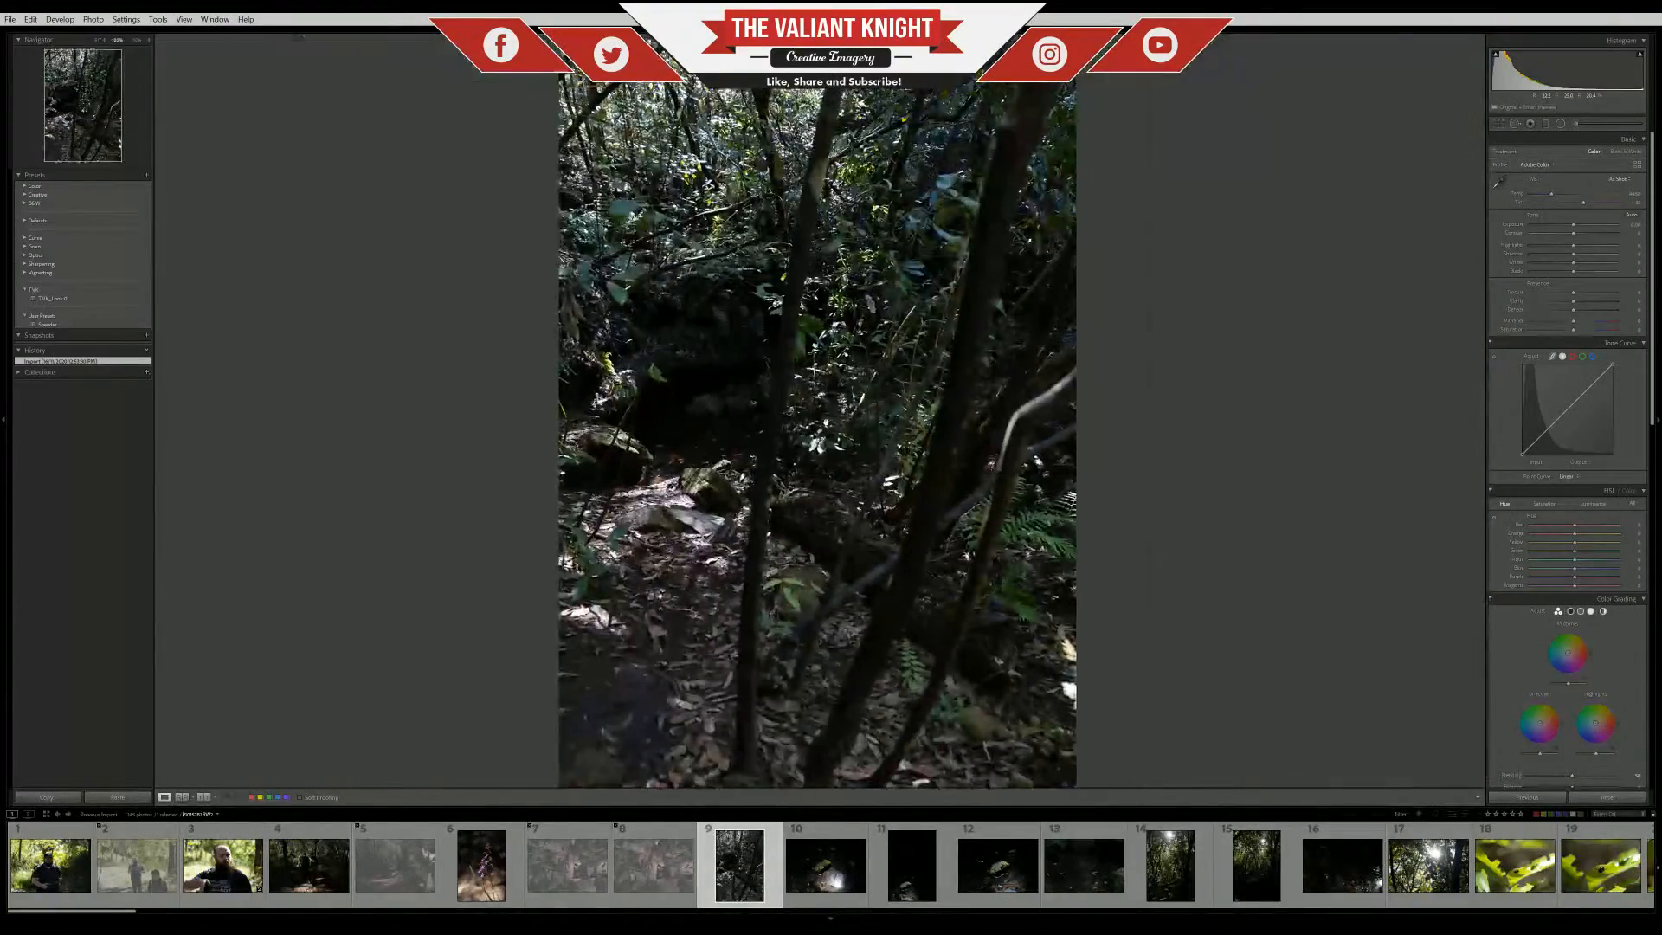
click(797, 278)
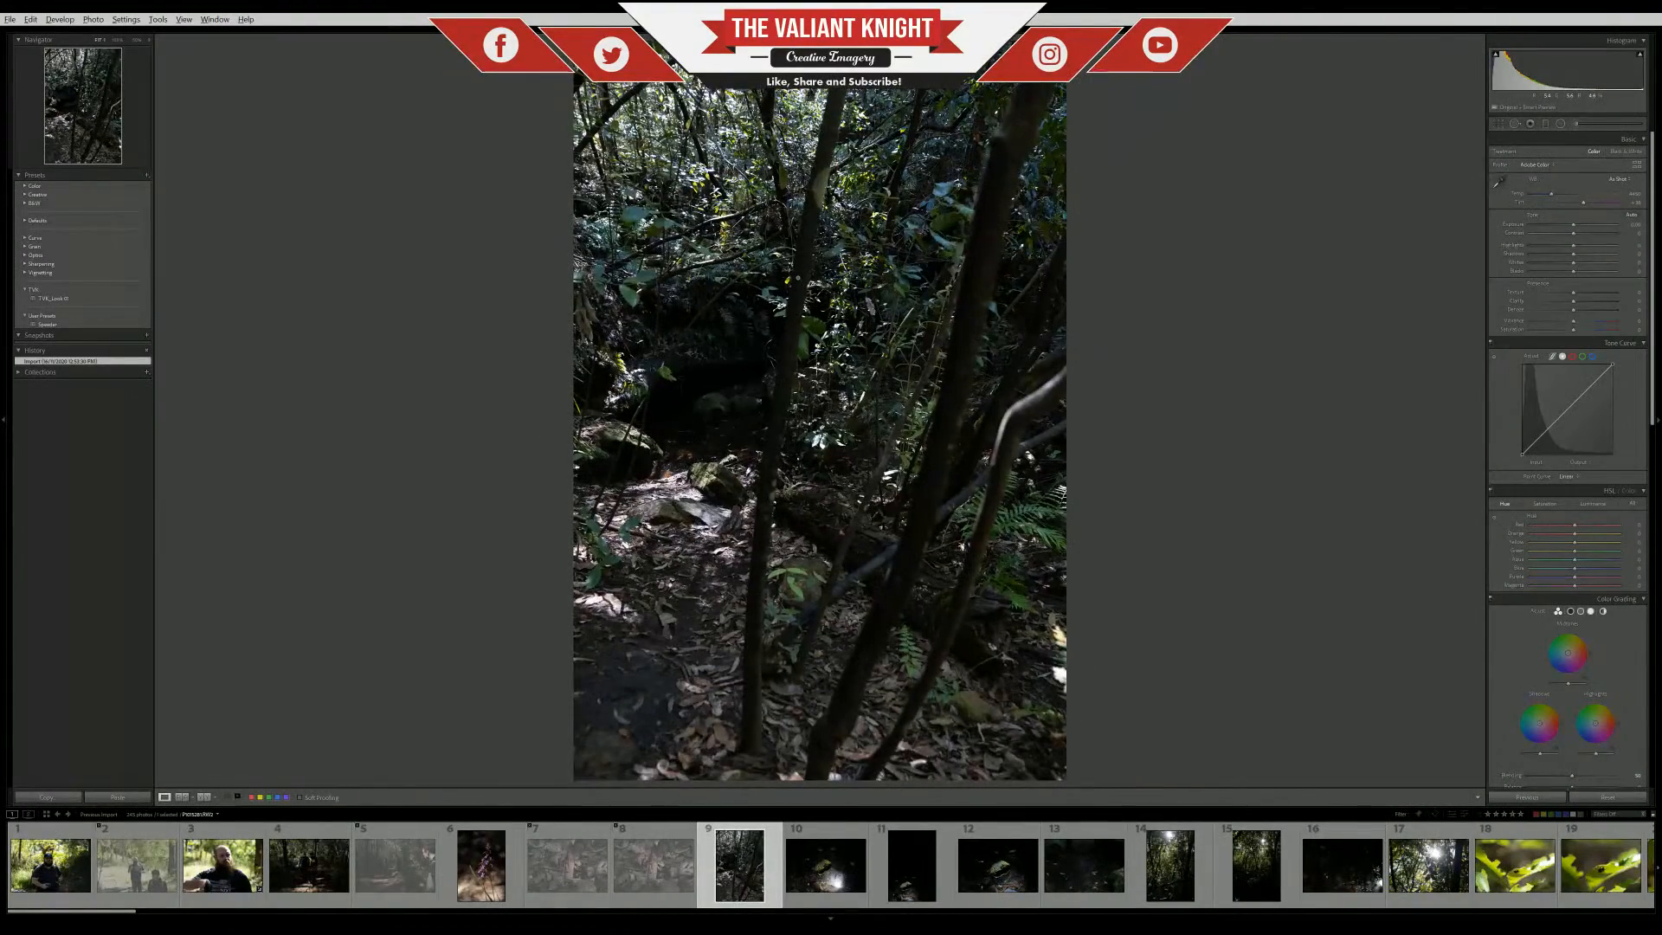
key(x)
Compare the mossy rock photos with their neighbours, from the tenth to the thirteenth, and flag the tenth photo as rejected
key(Right)
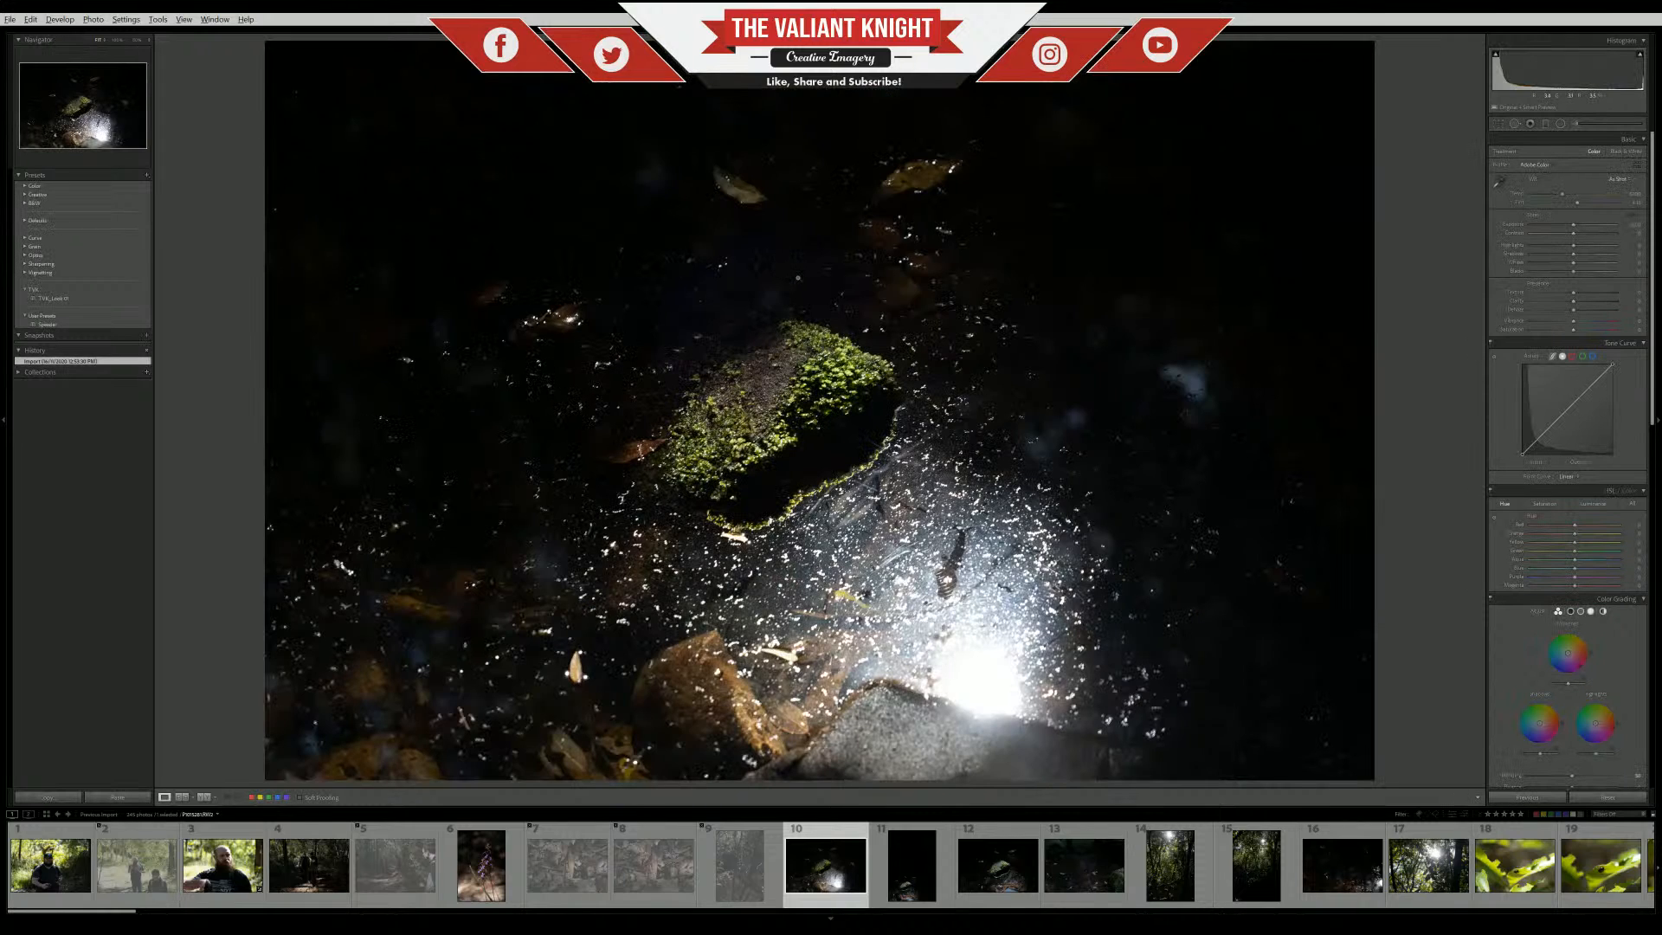
key(Right)
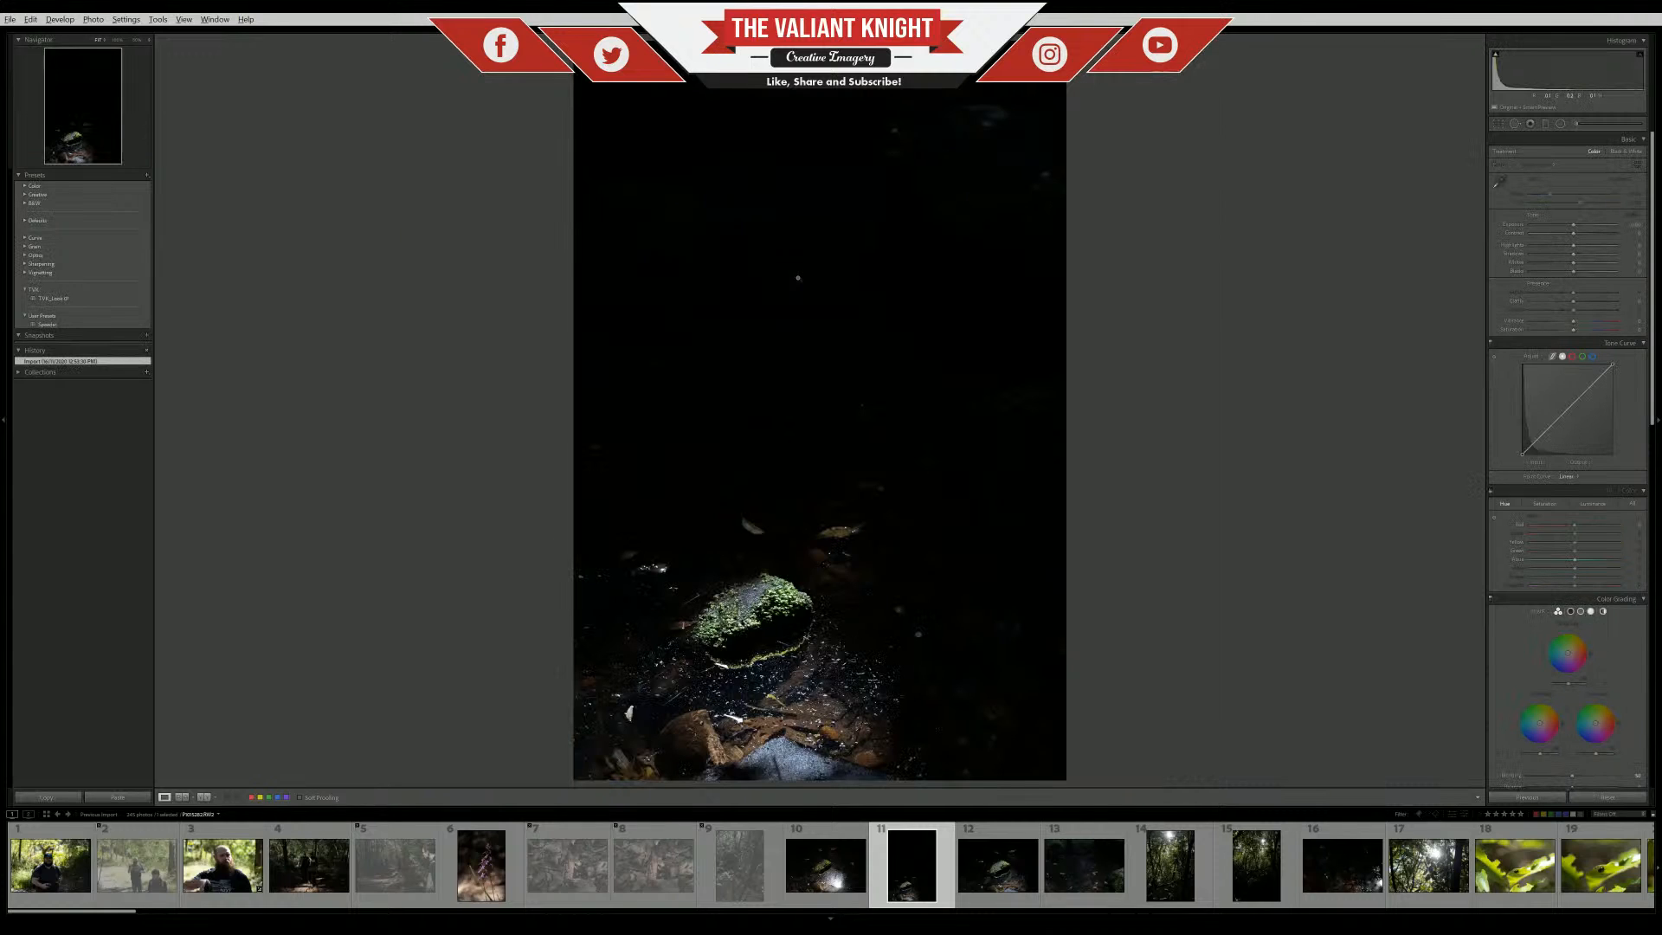
key(Right)
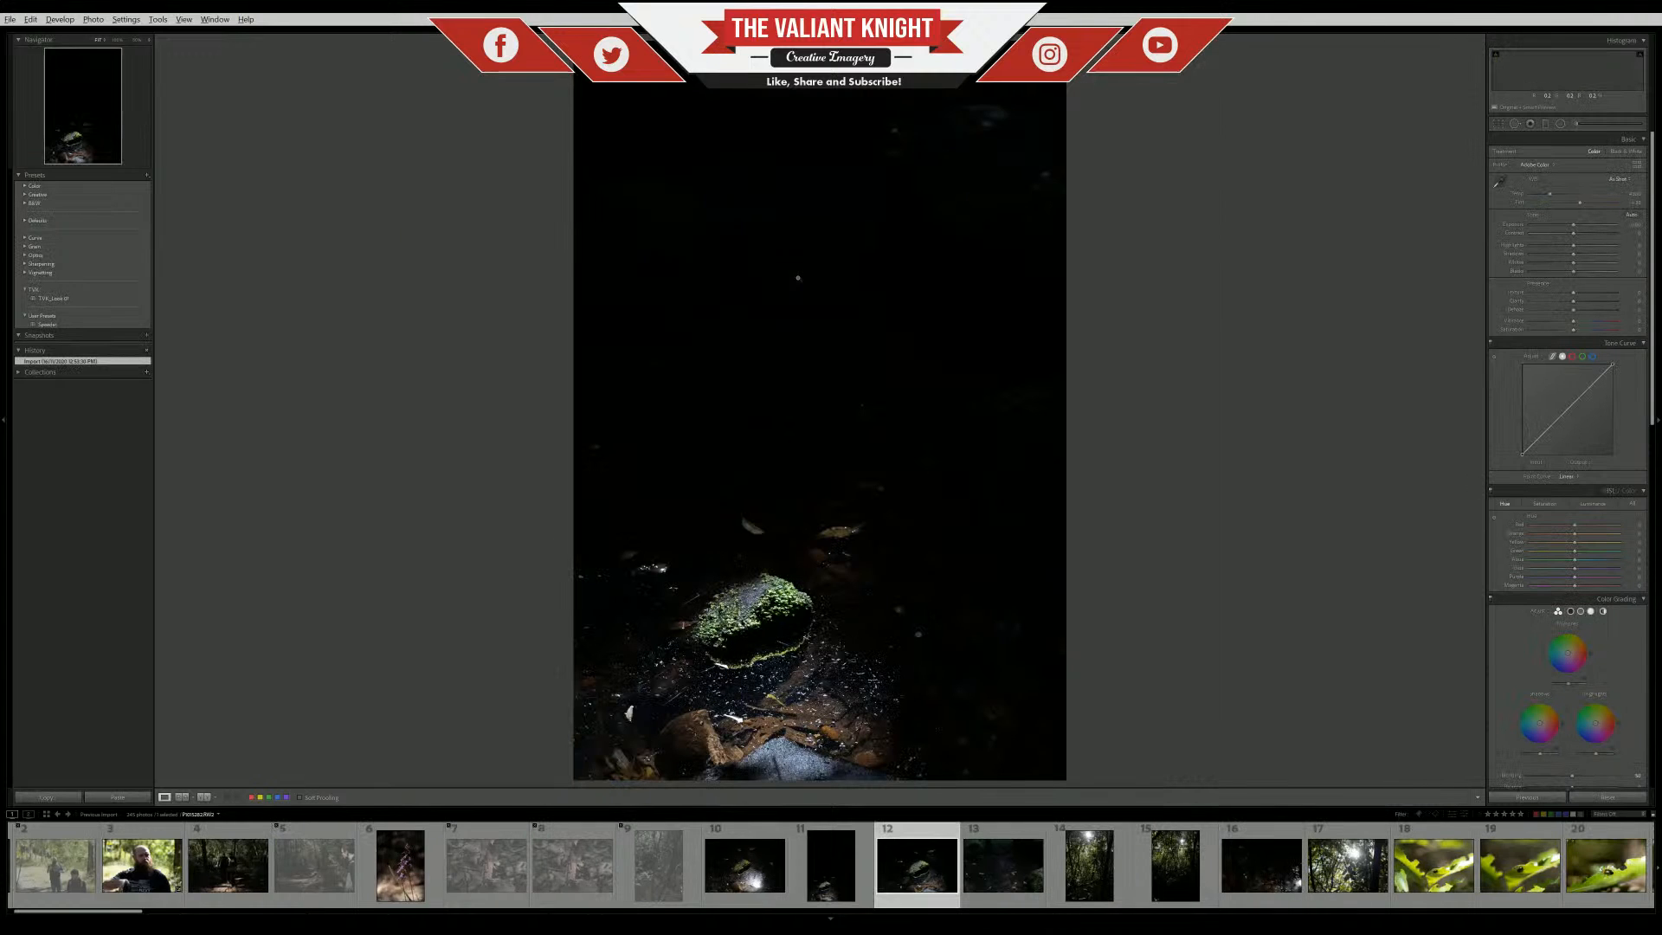
key(Right)
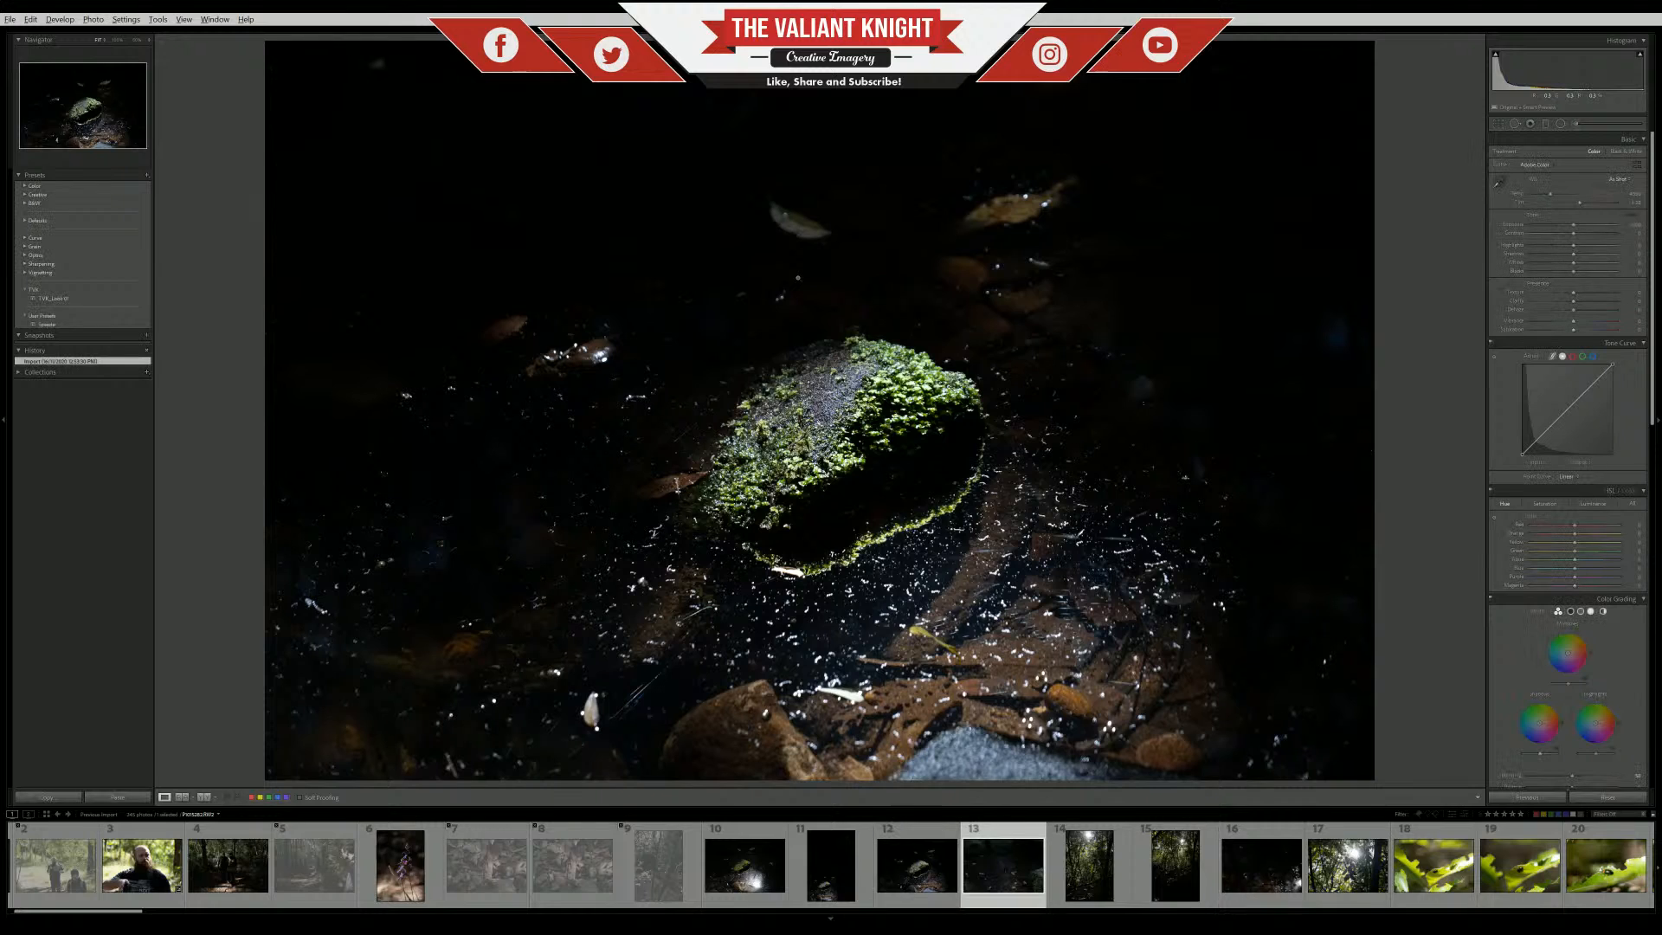
key(Left)
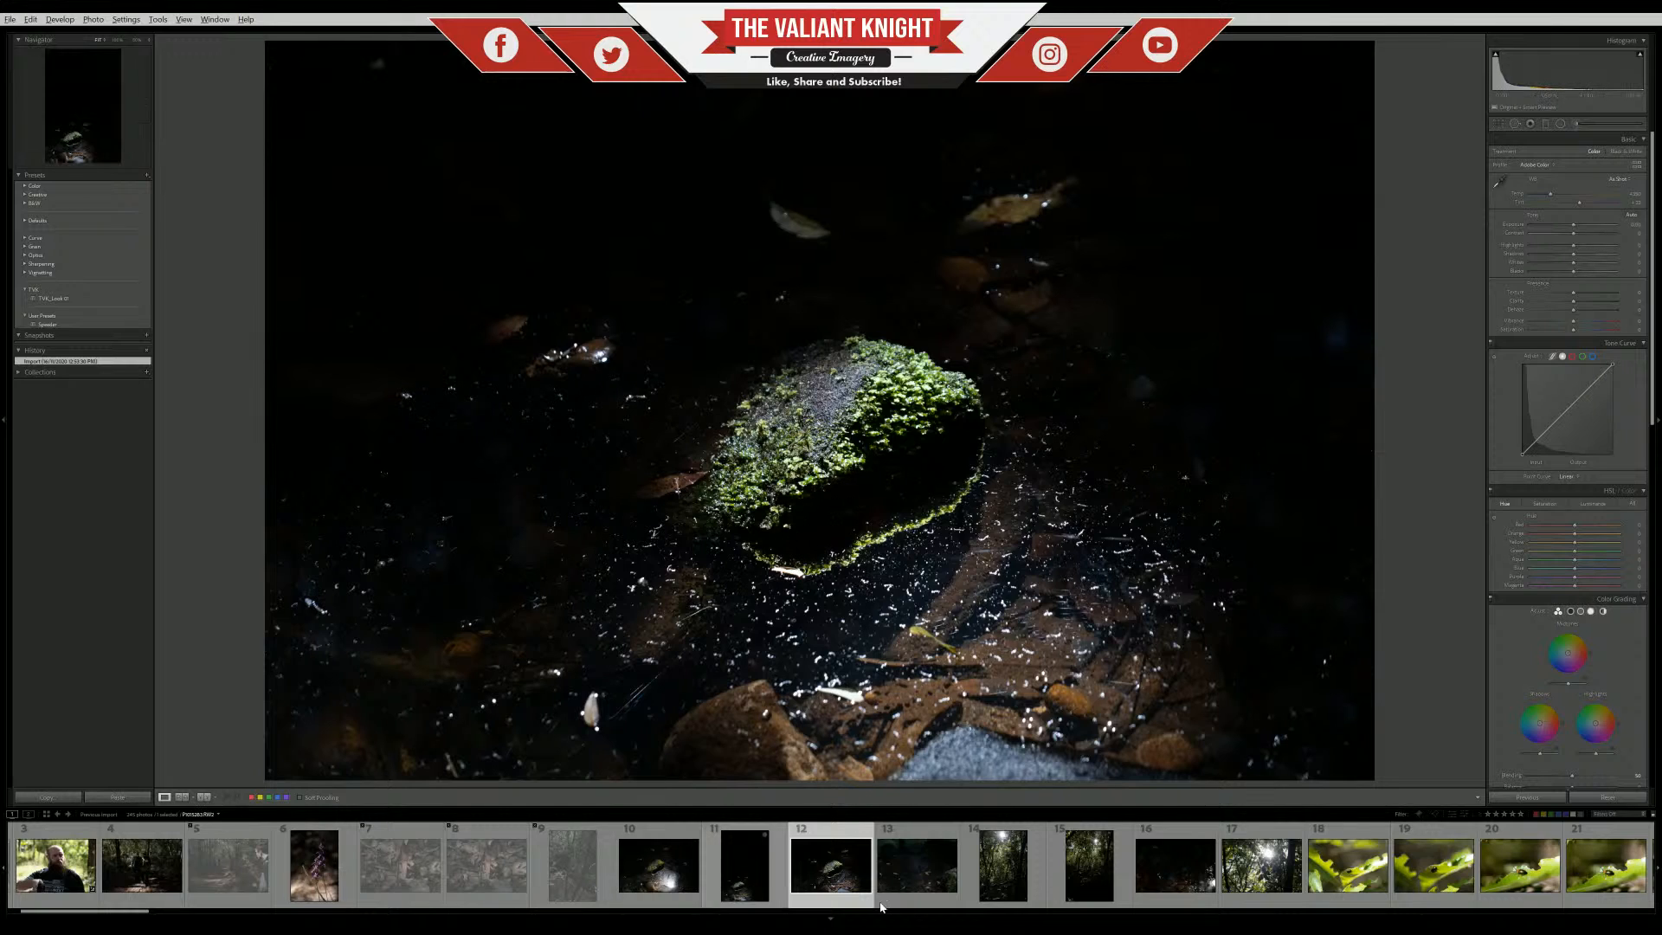
key(Left)
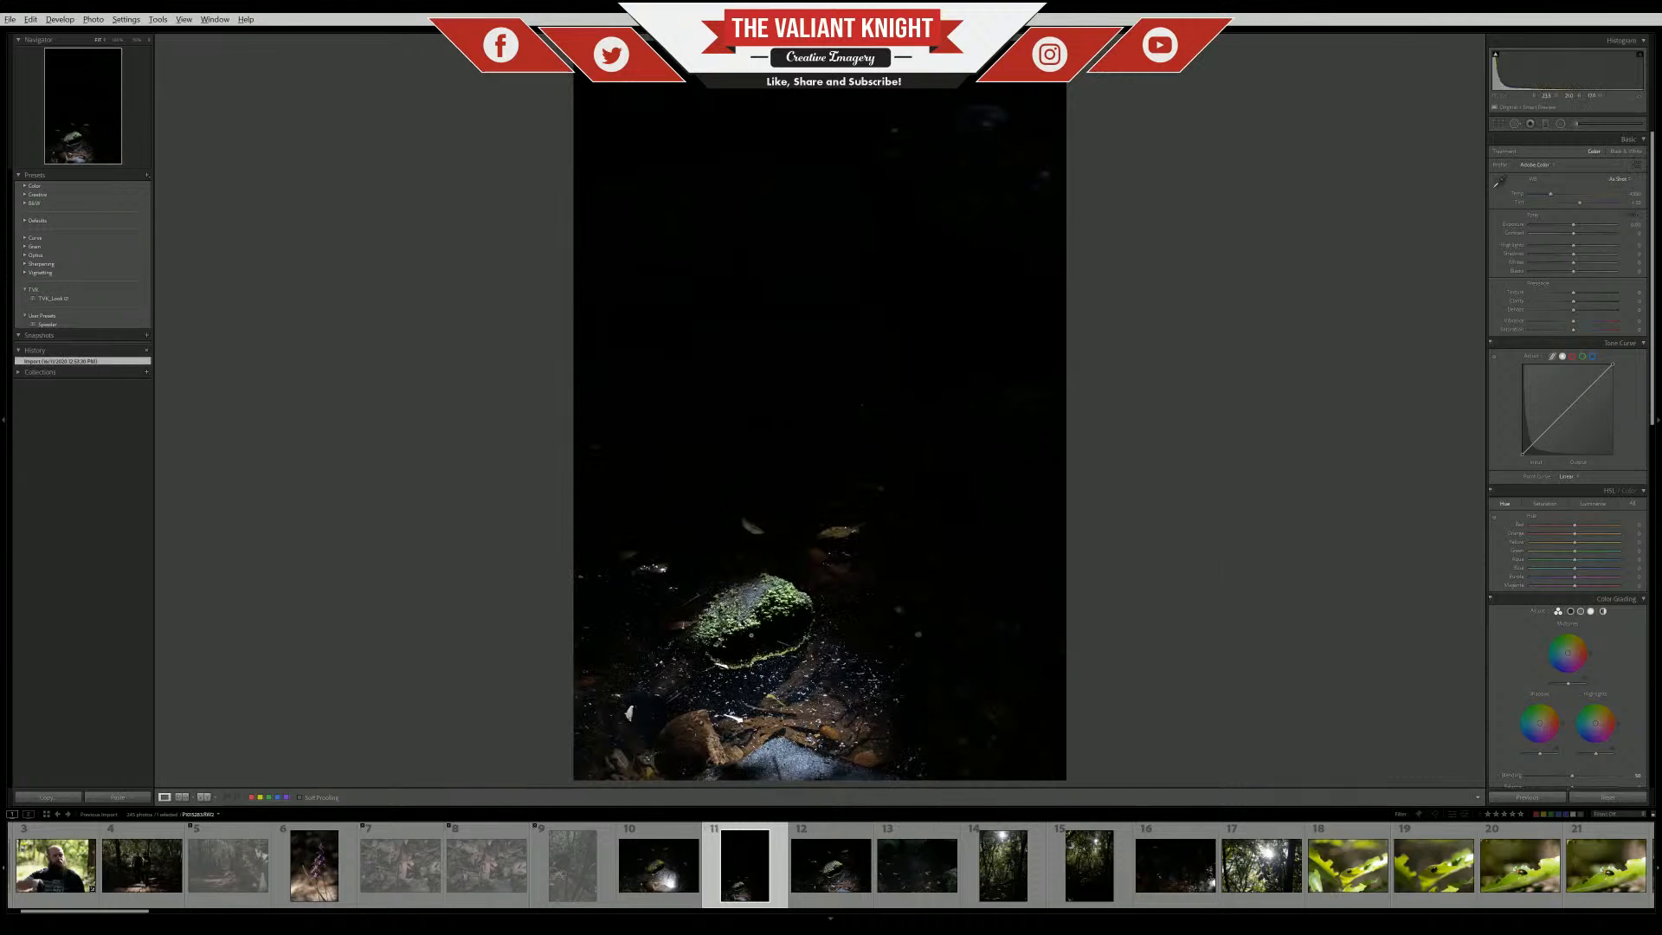
key(Left)
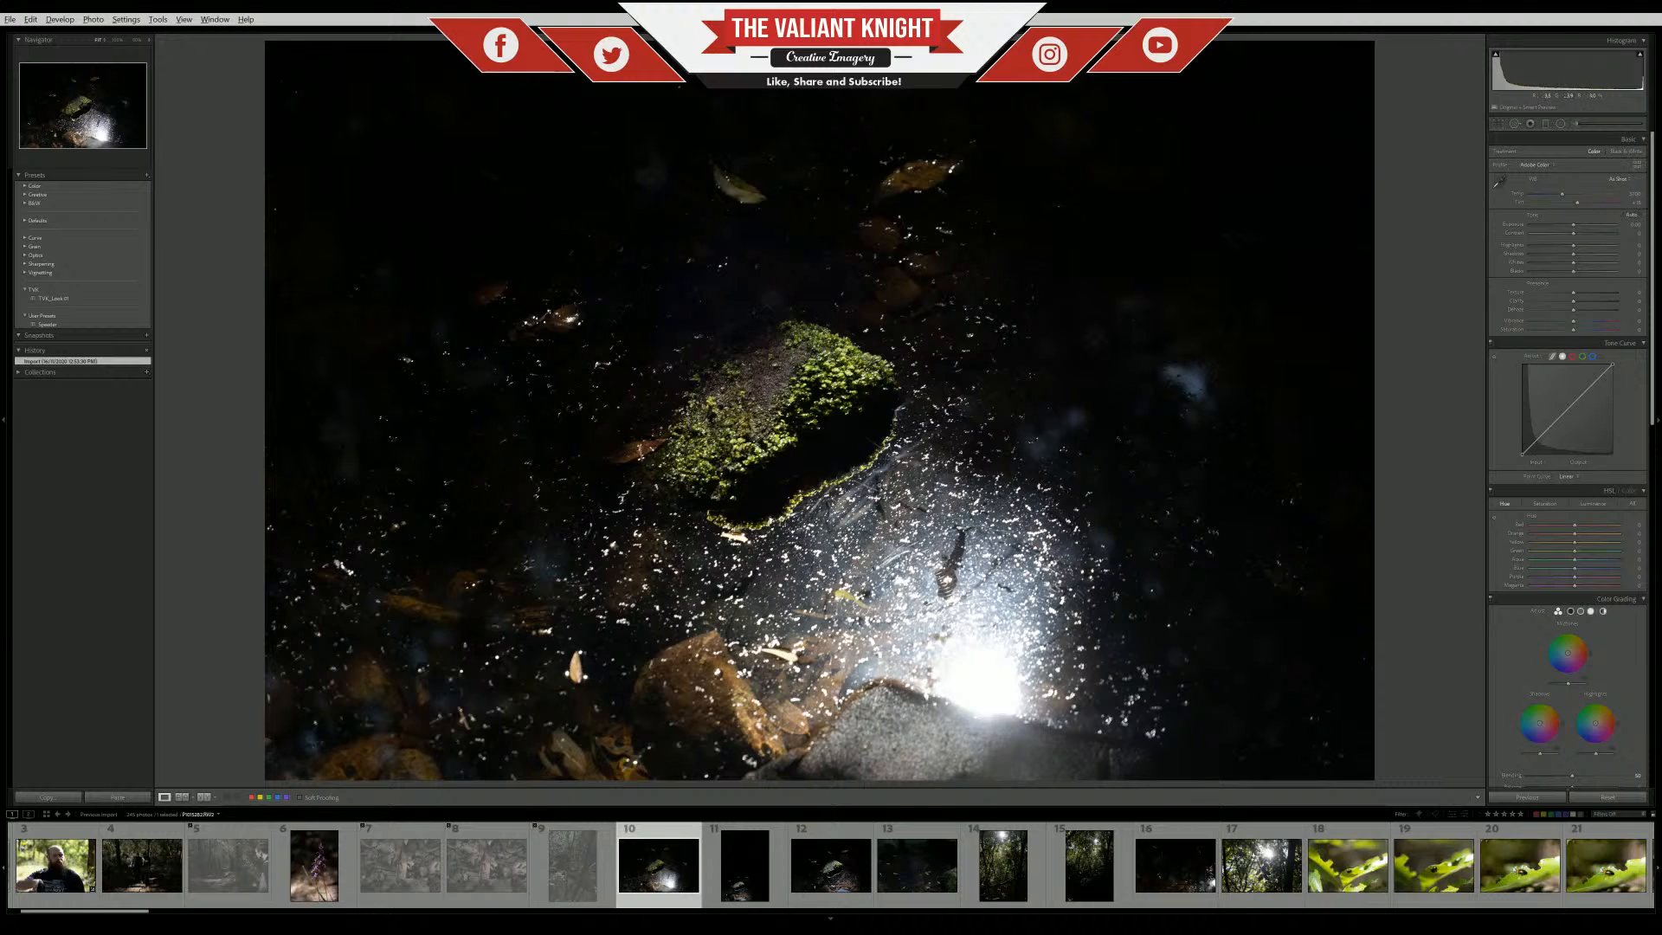
key(Right)
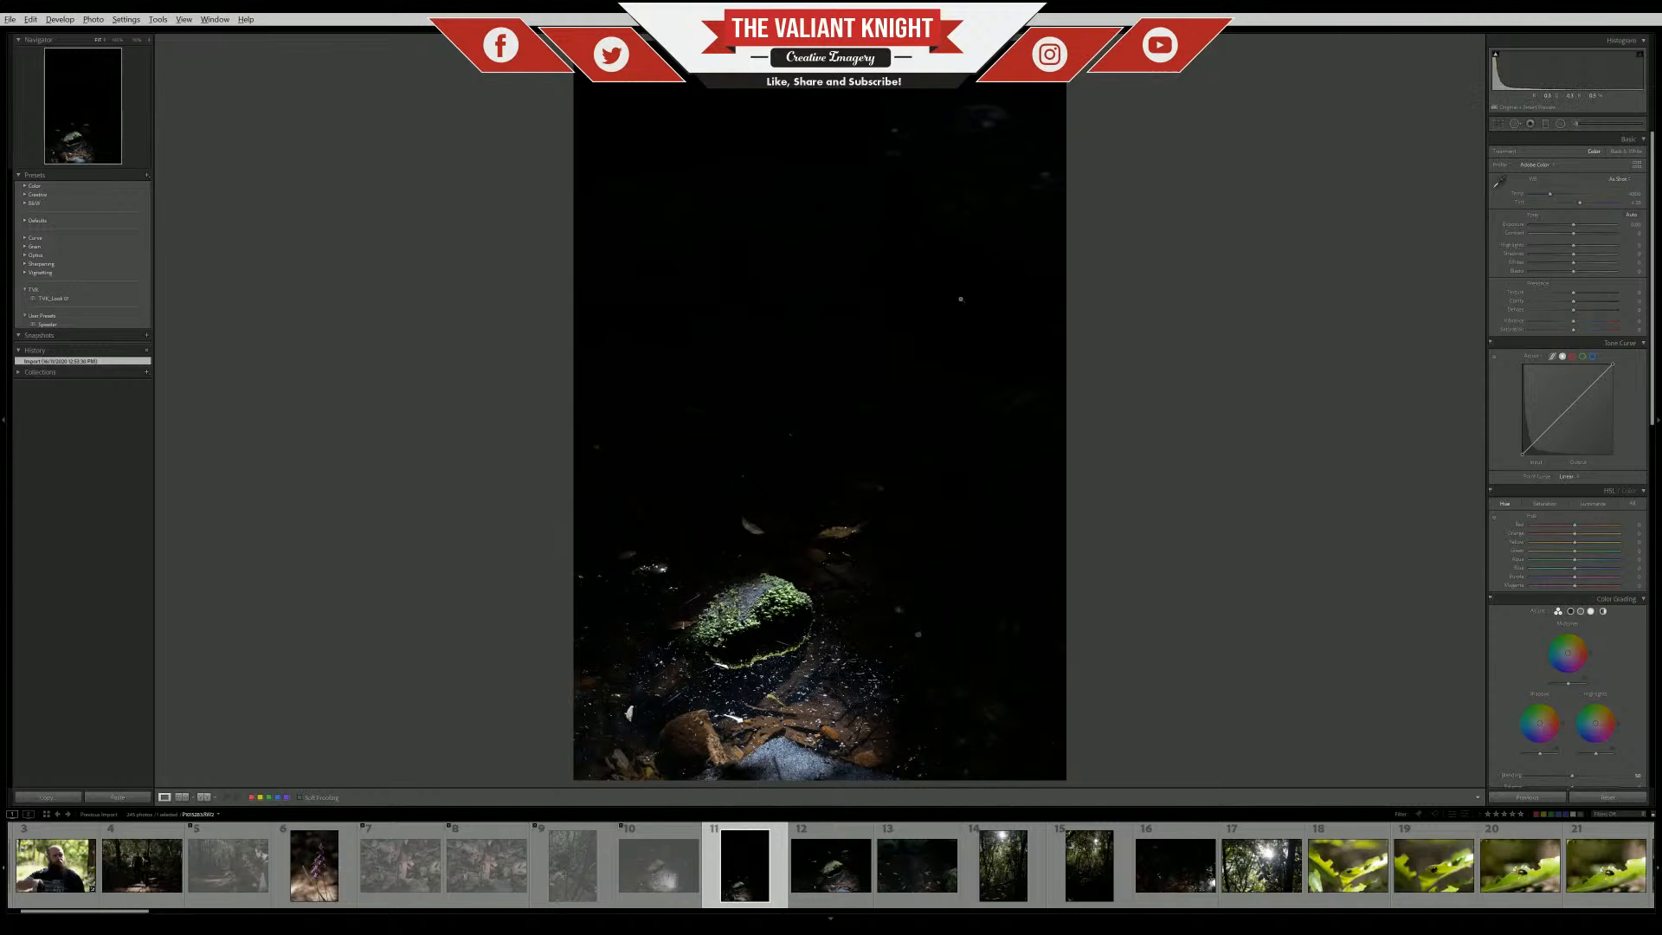
Inspect the moss on the rock in the twelfth photo close up and flag the photo as rejected
click(831, 866)
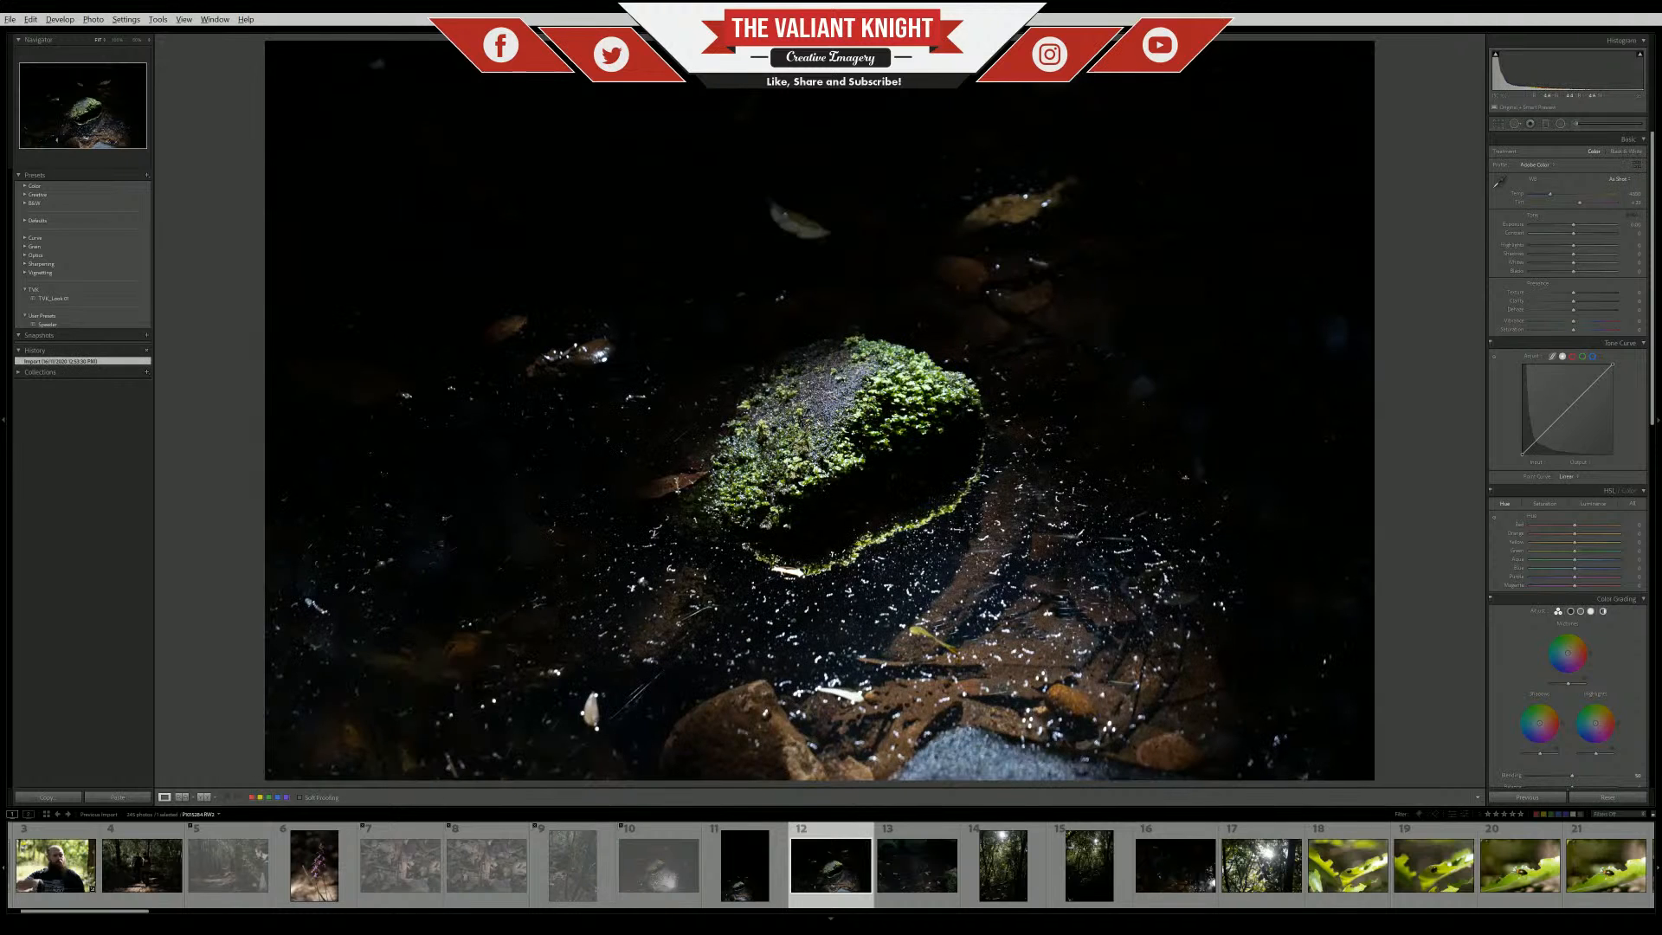
click(793, 361)
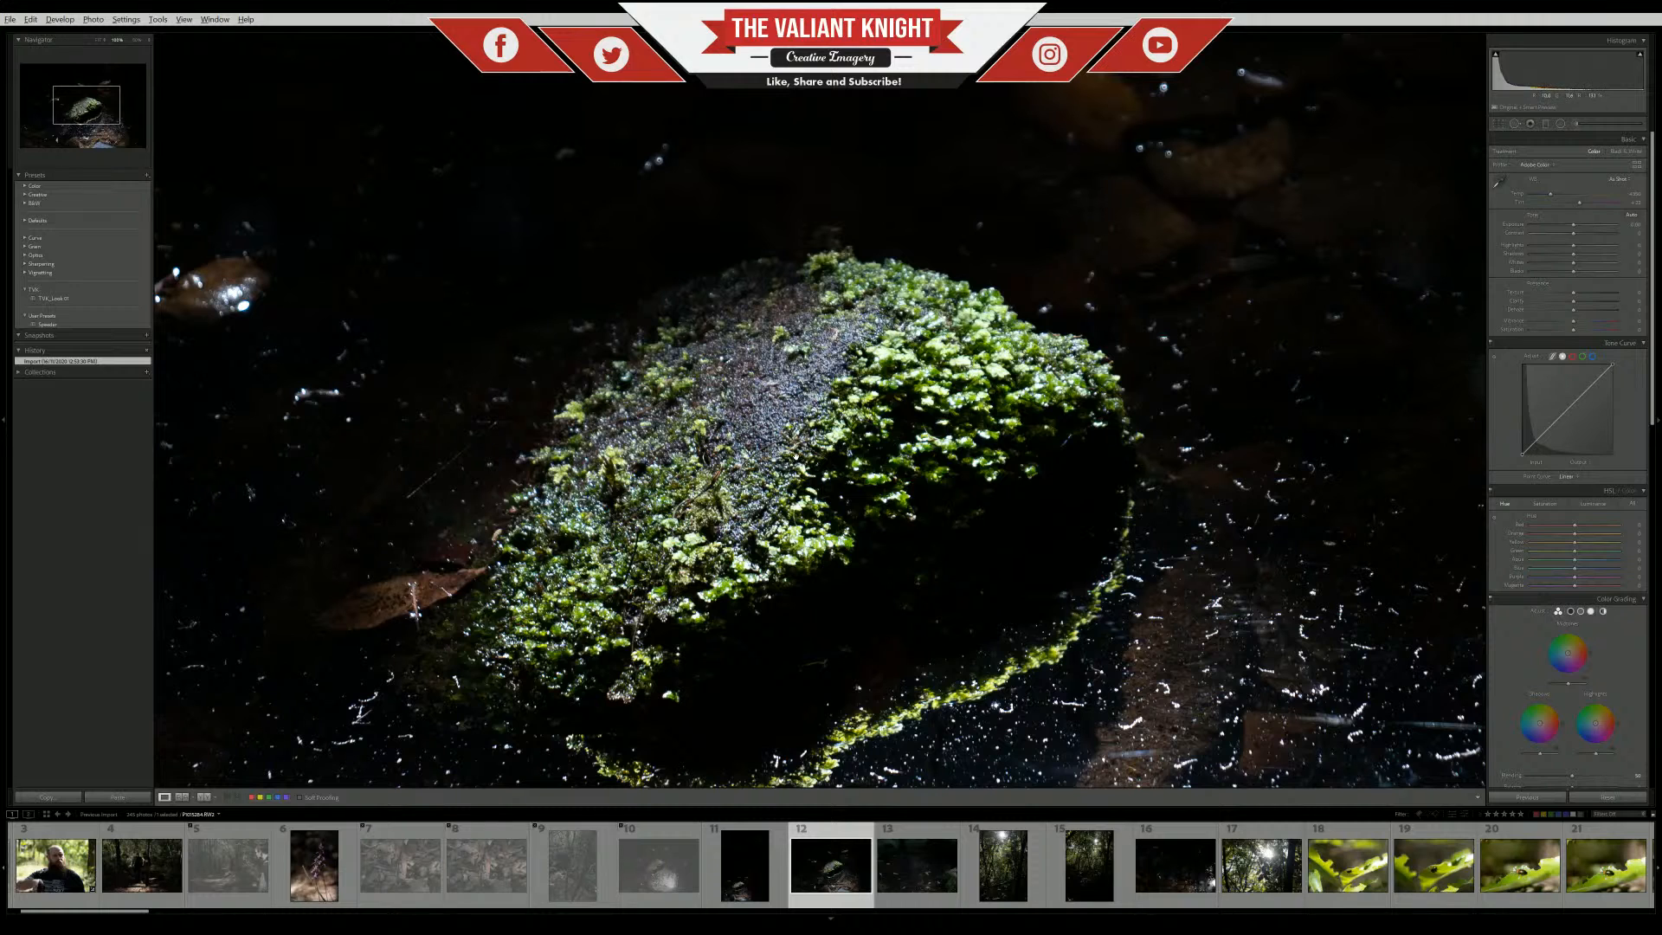
click(893, 422)
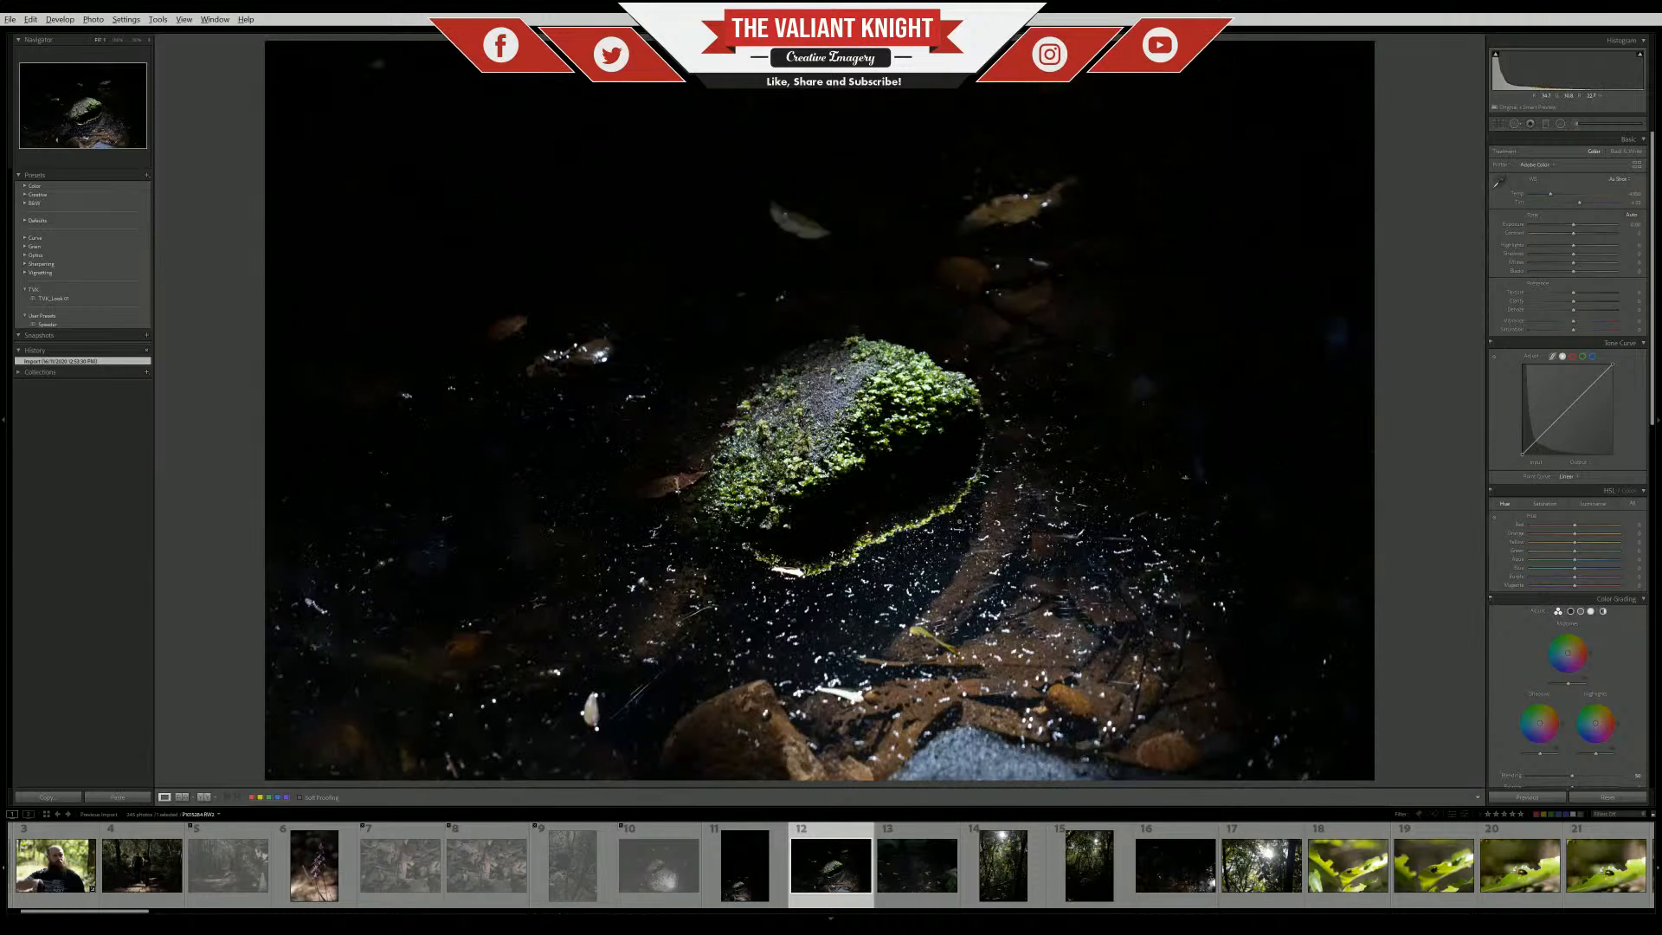
key(x)
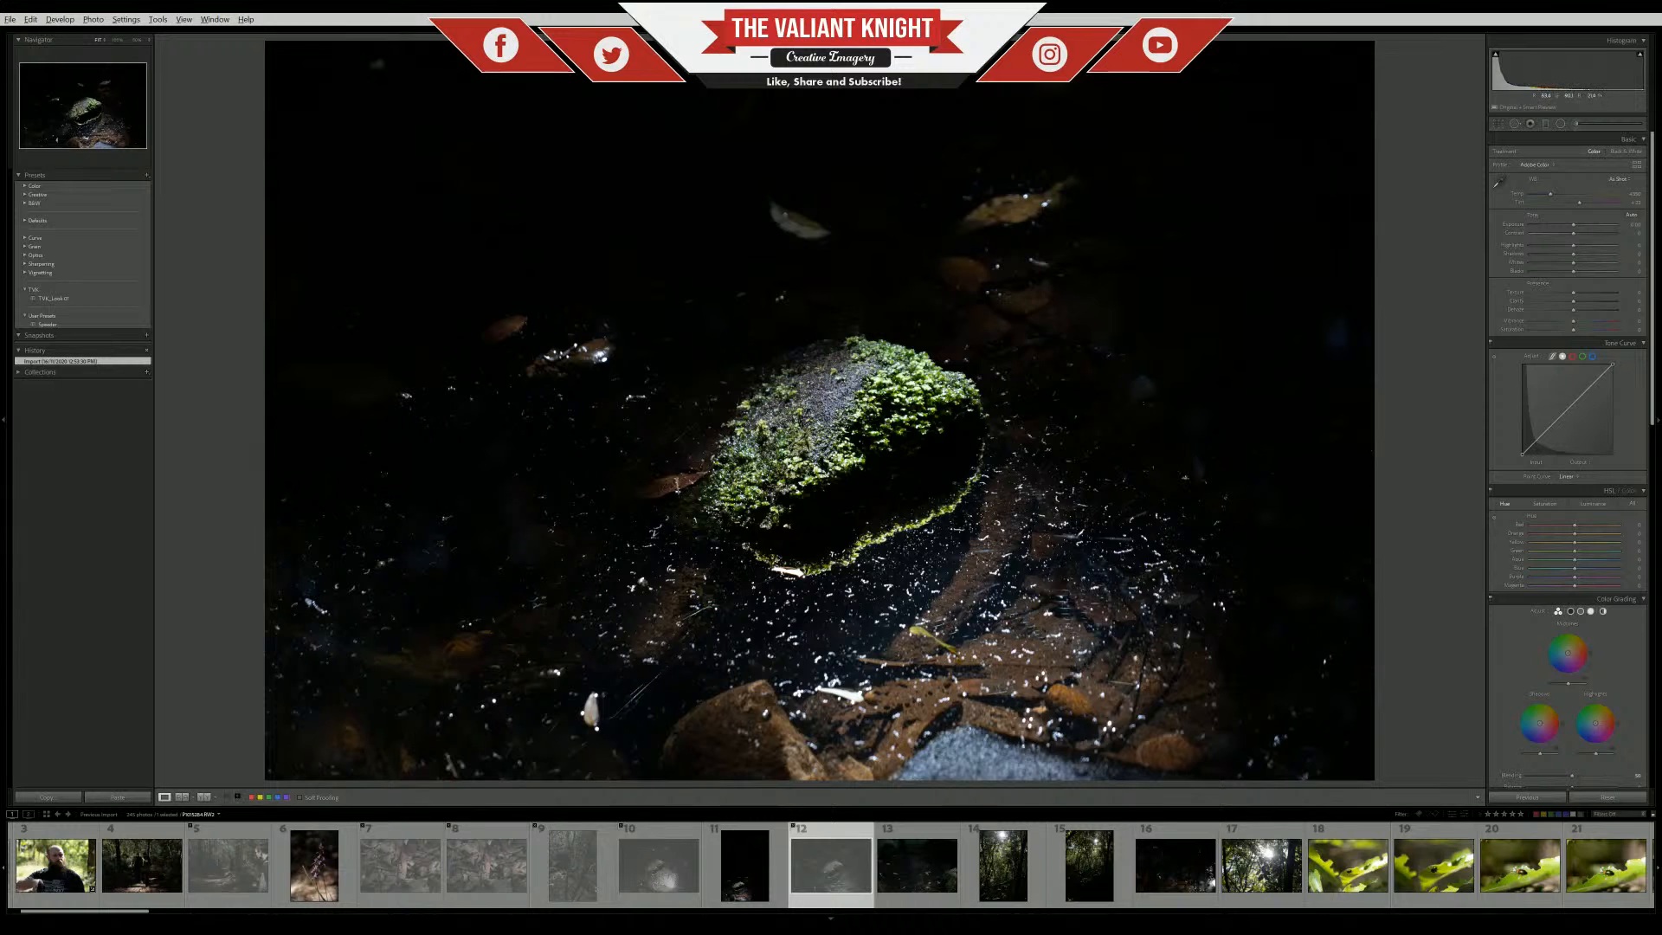
Inspect the spider web in the thirteenth photo close up, flag the photo as rejected and go on to the fourteenth
click(916, 866)
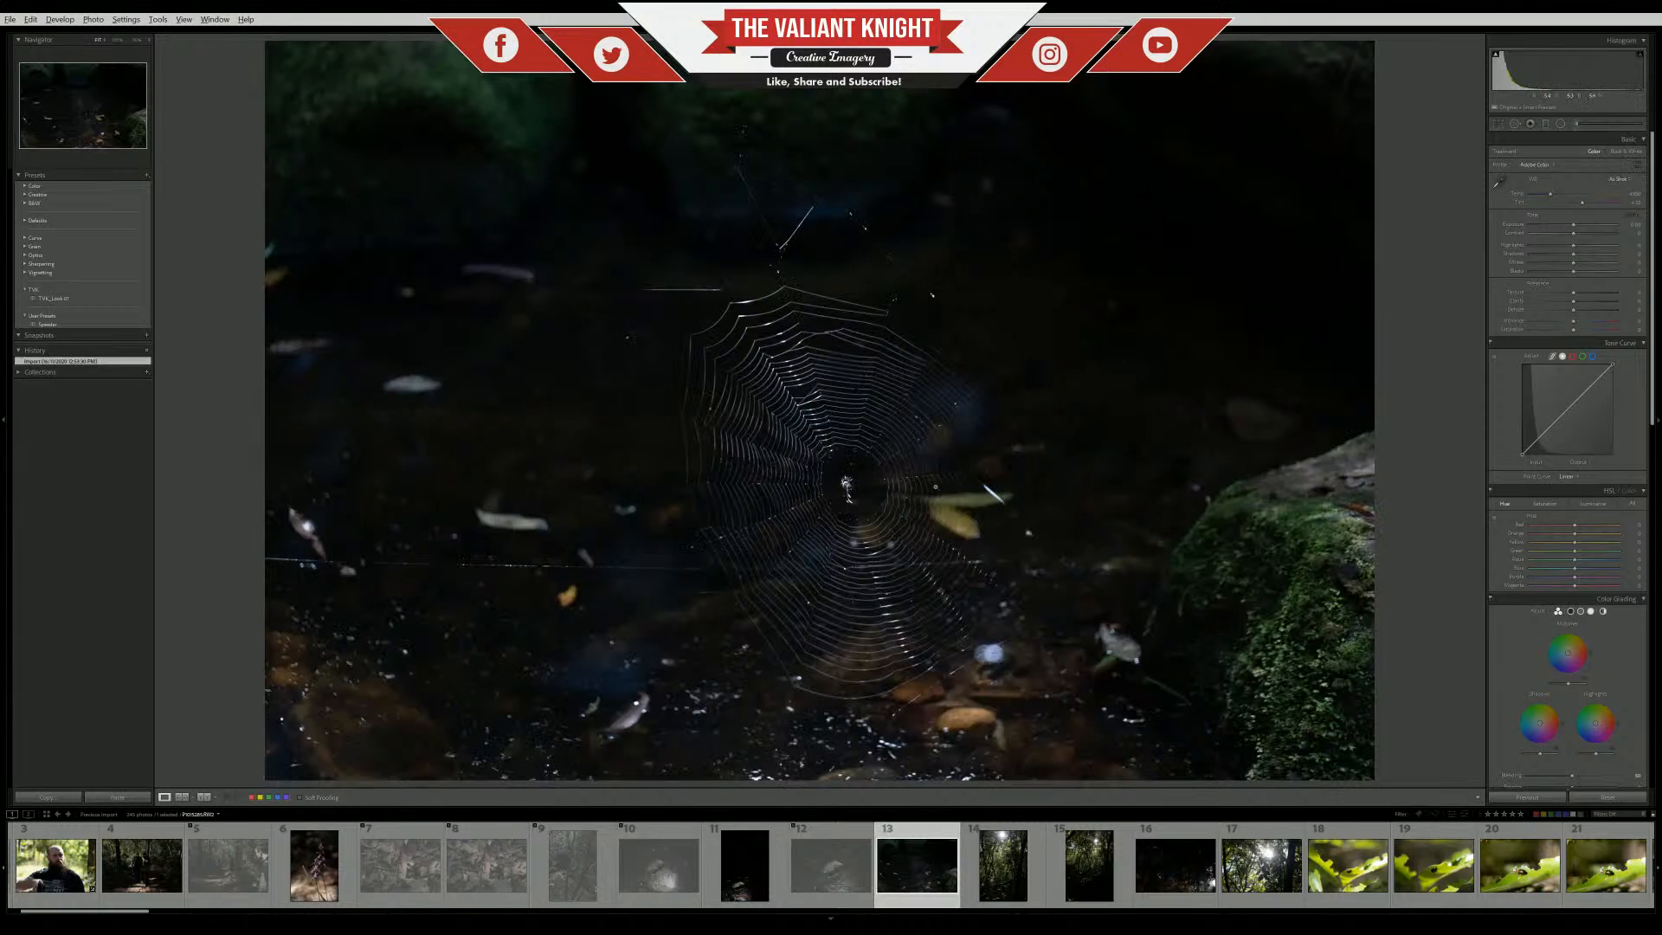
click(847, 482)
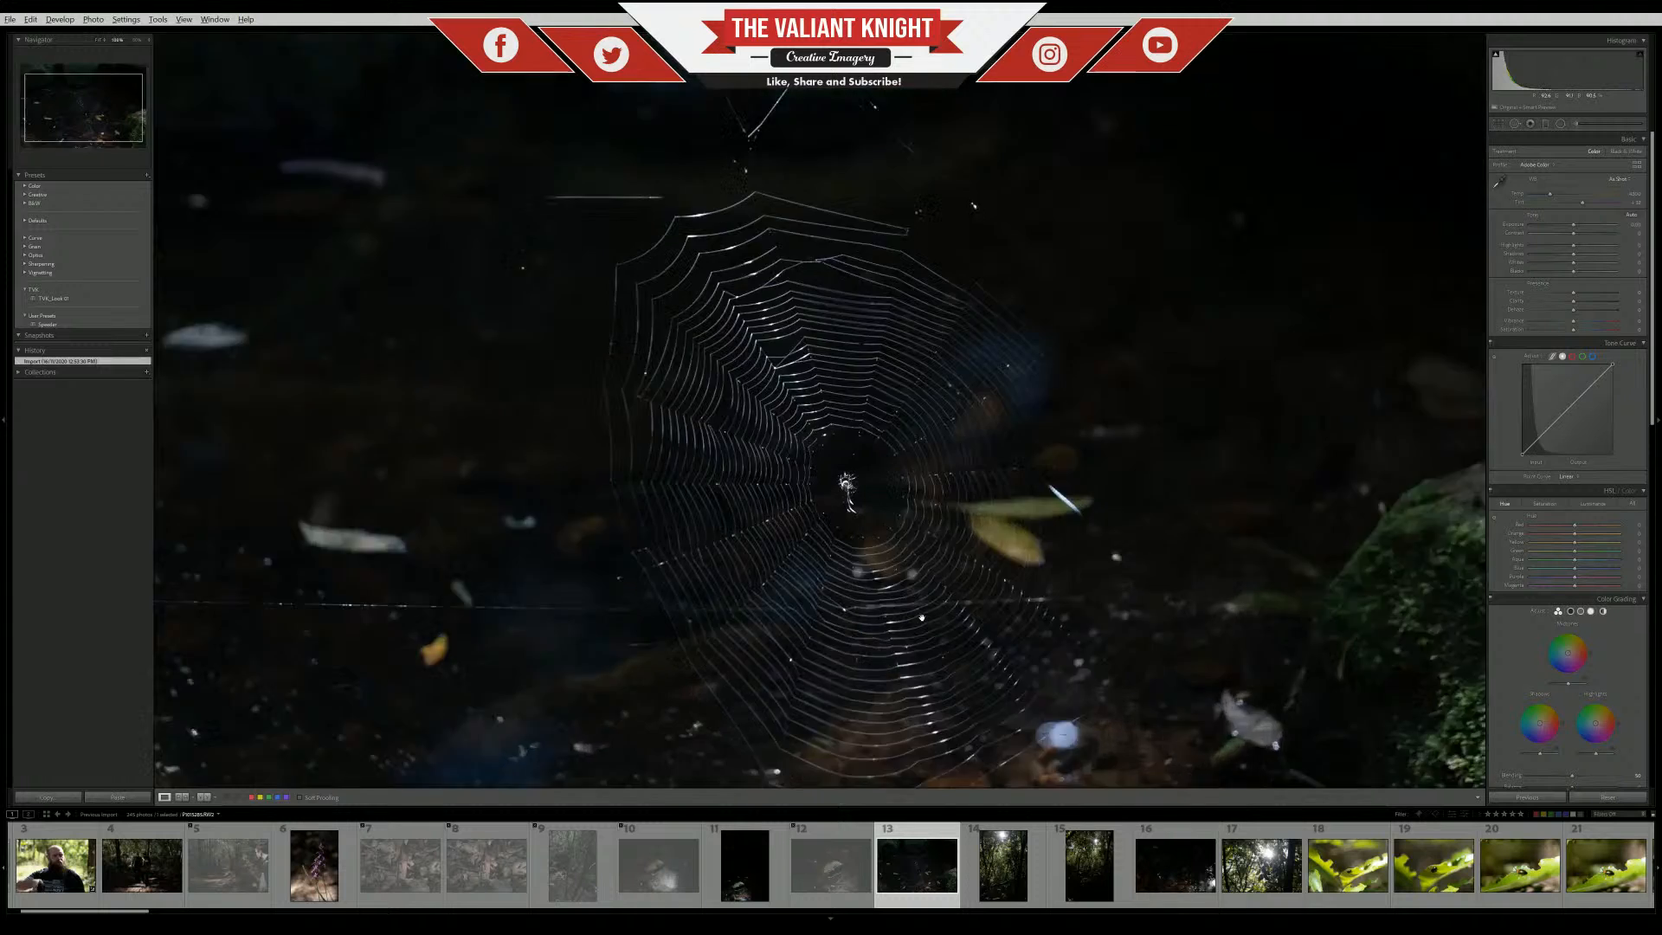
click(814, 362)
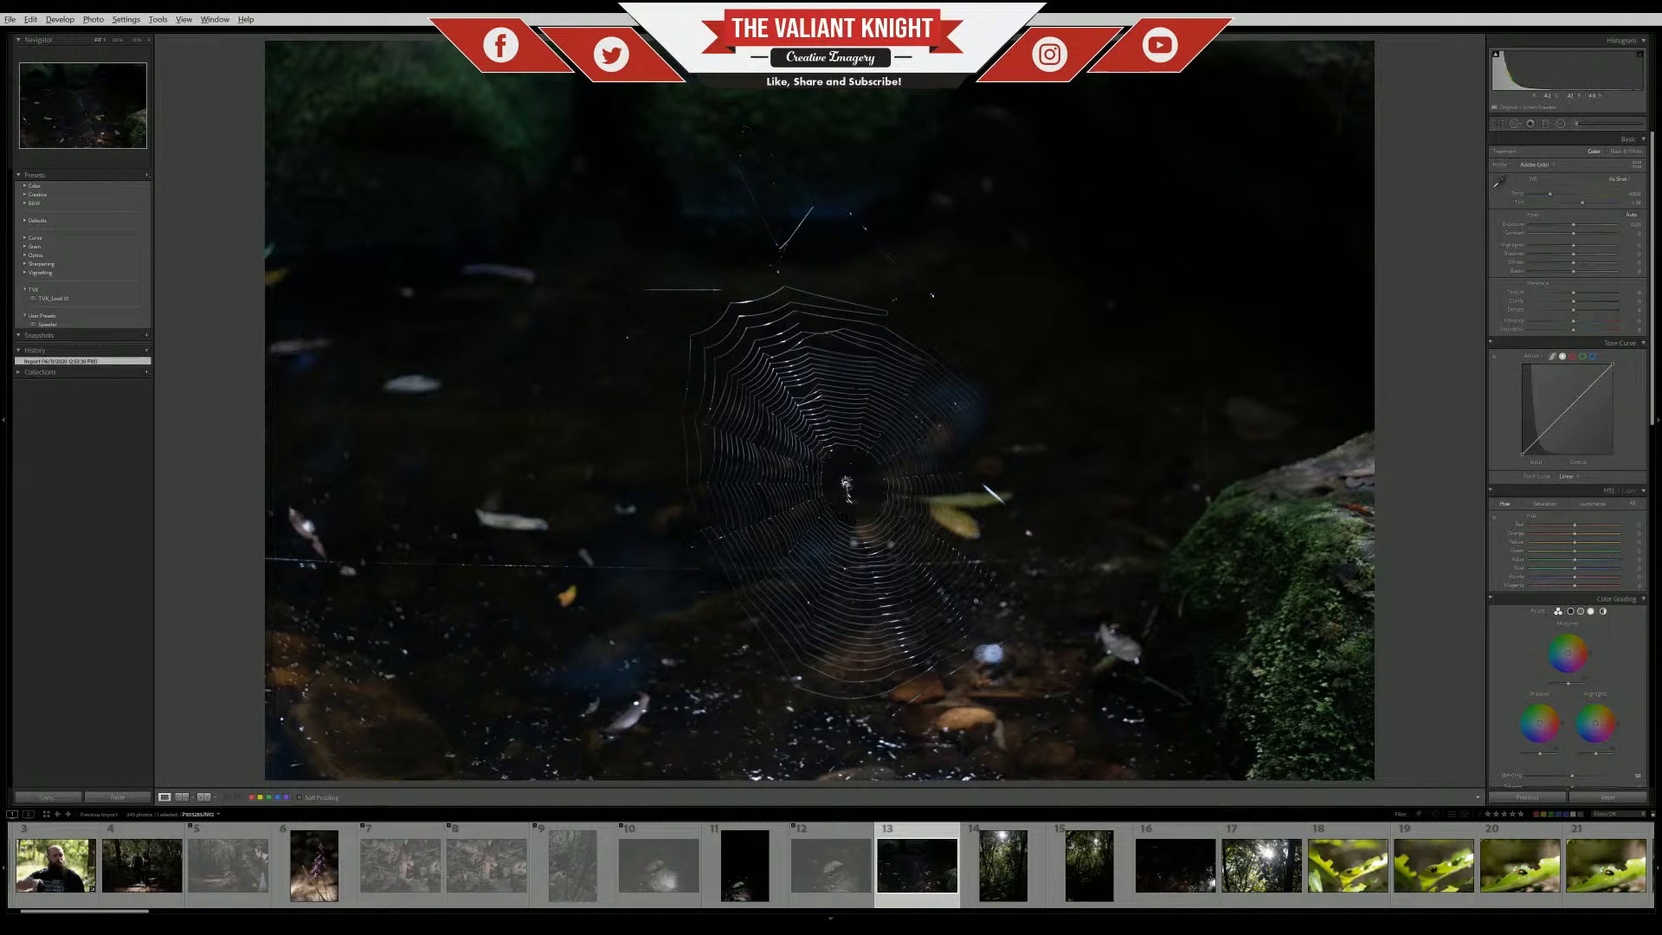
key(Right)
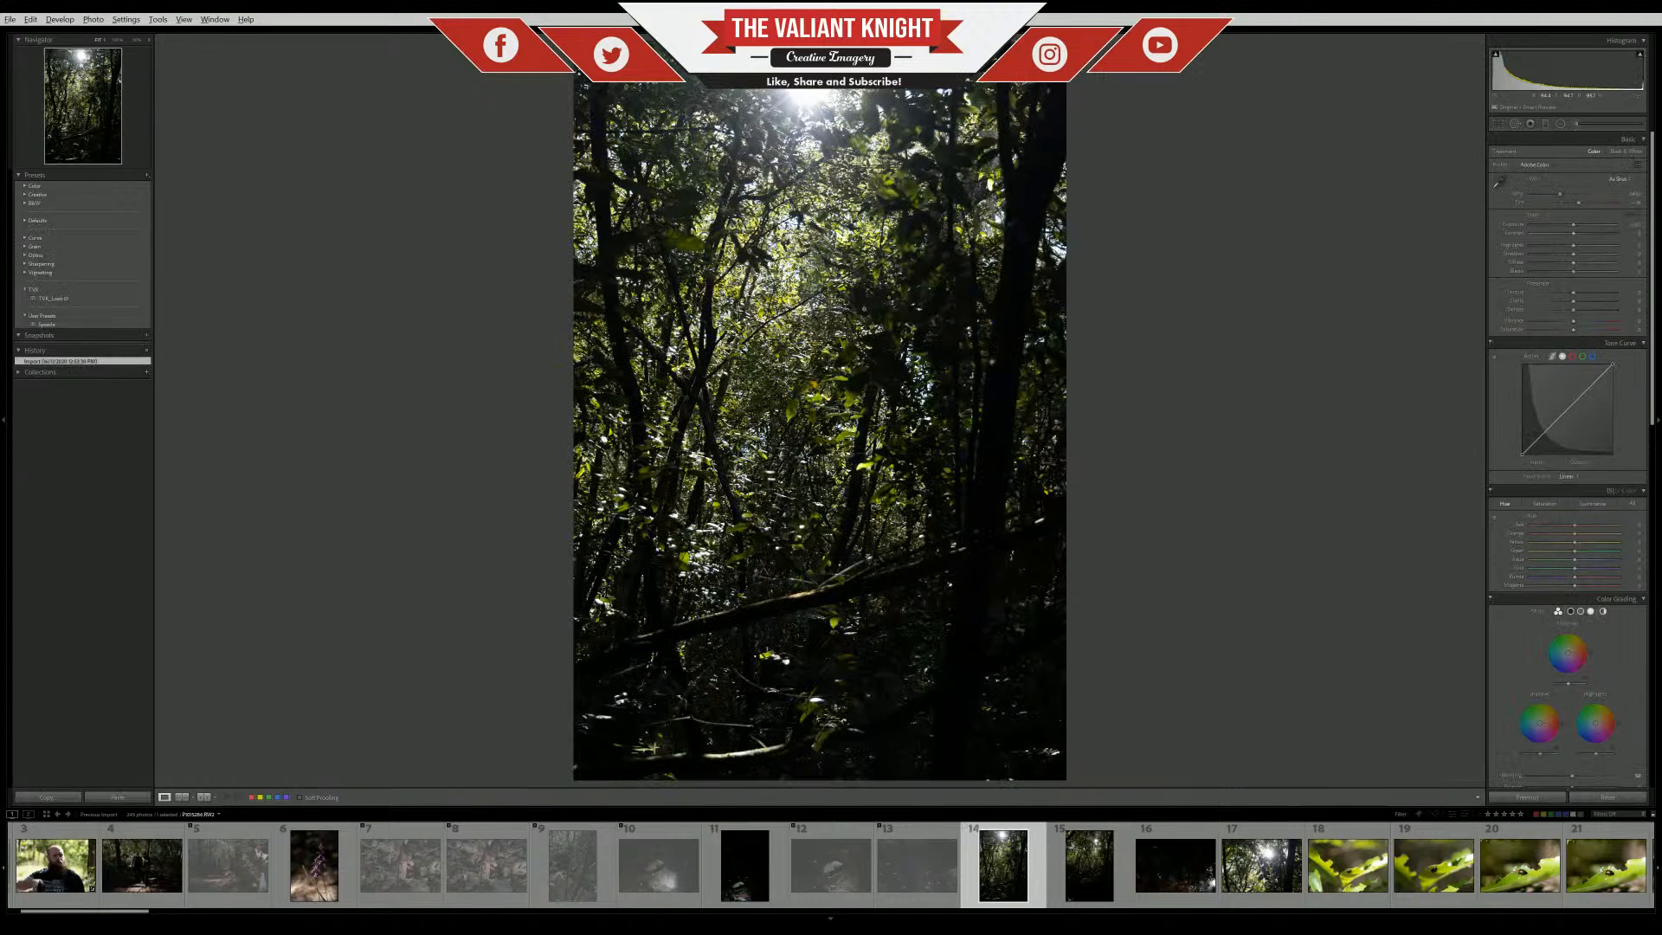
Flag the fifteenth photo as rejected, check the spider in the sixteenth close up and reject that photo too
click(1118, 900)
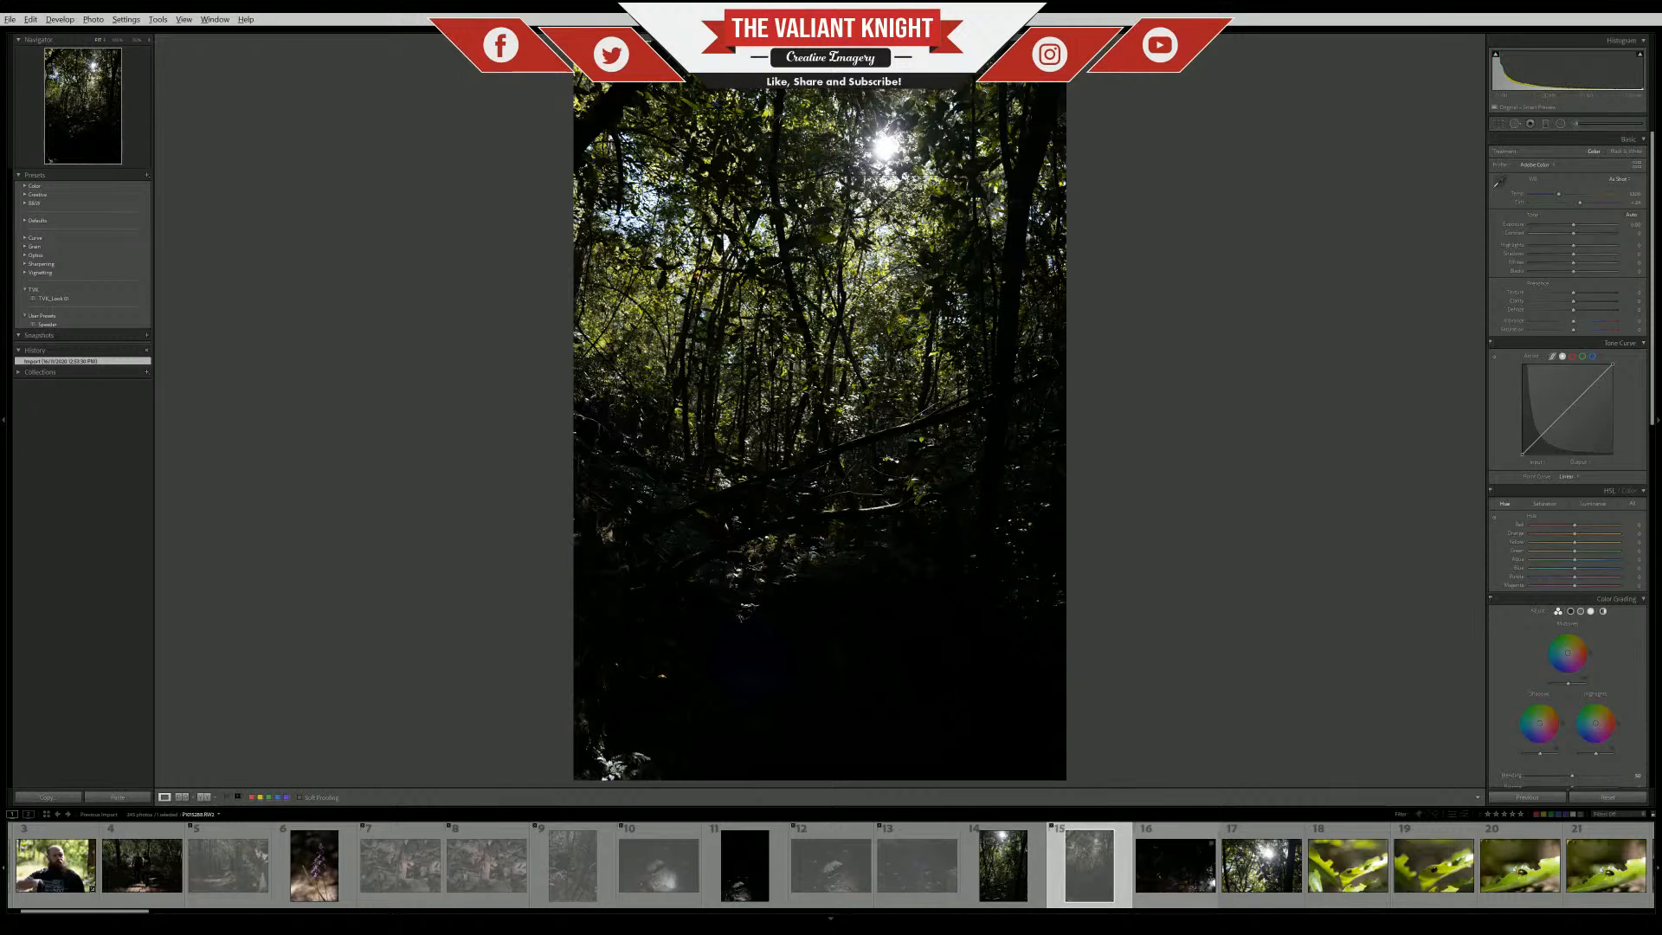
key(Right)
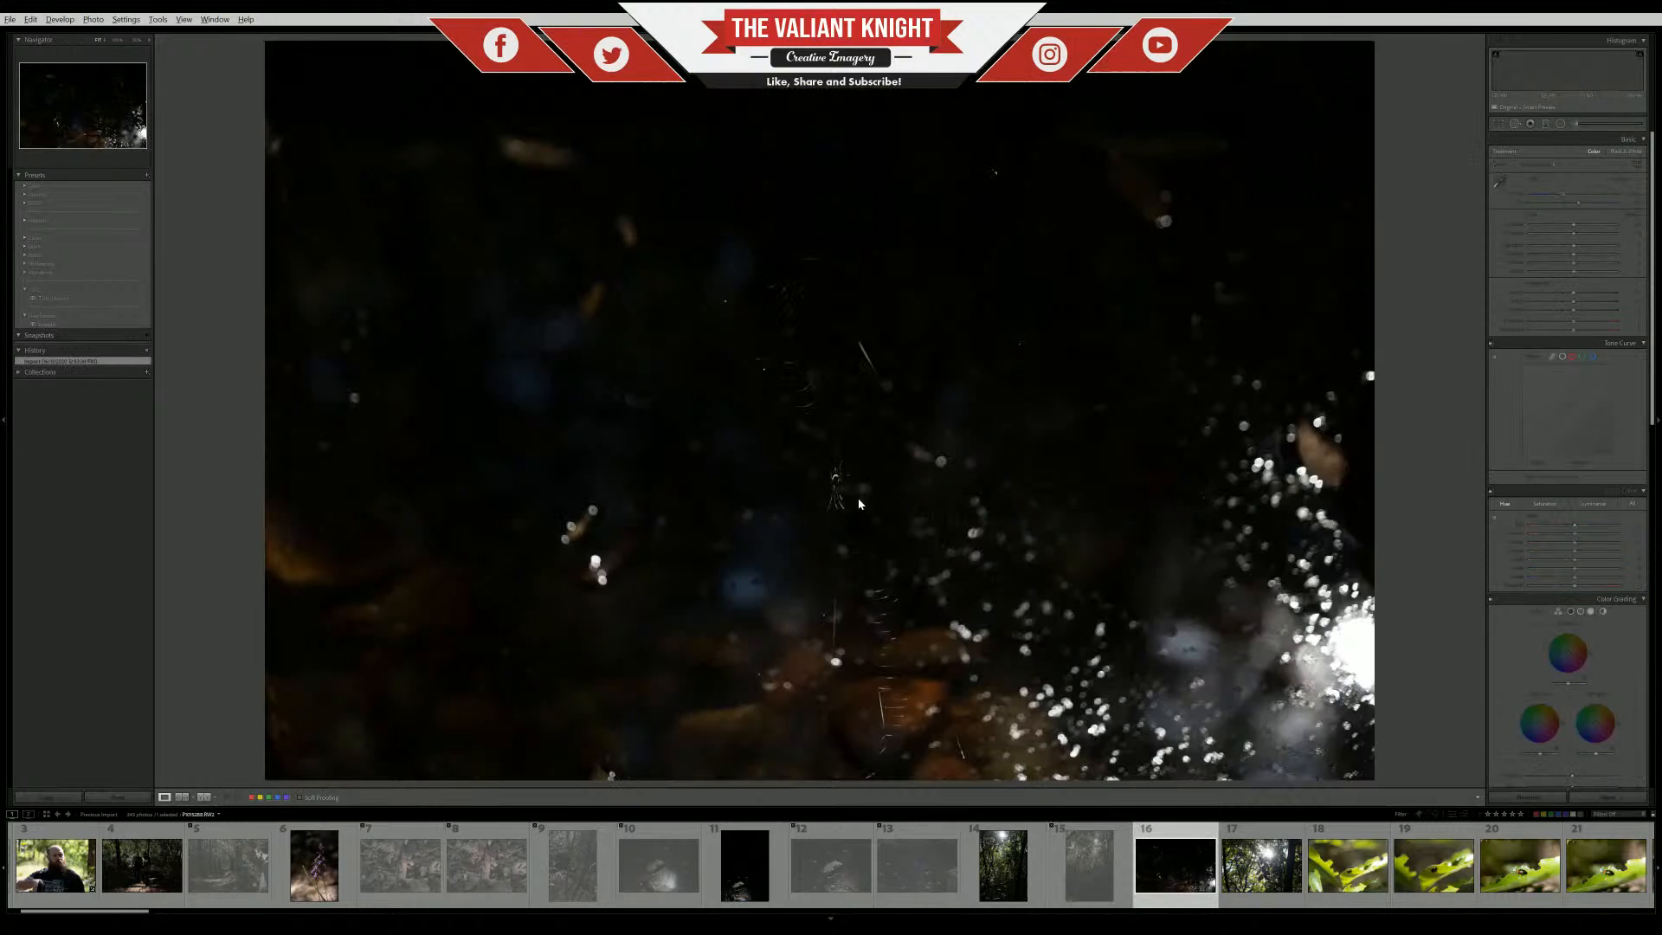
click(854, 498)
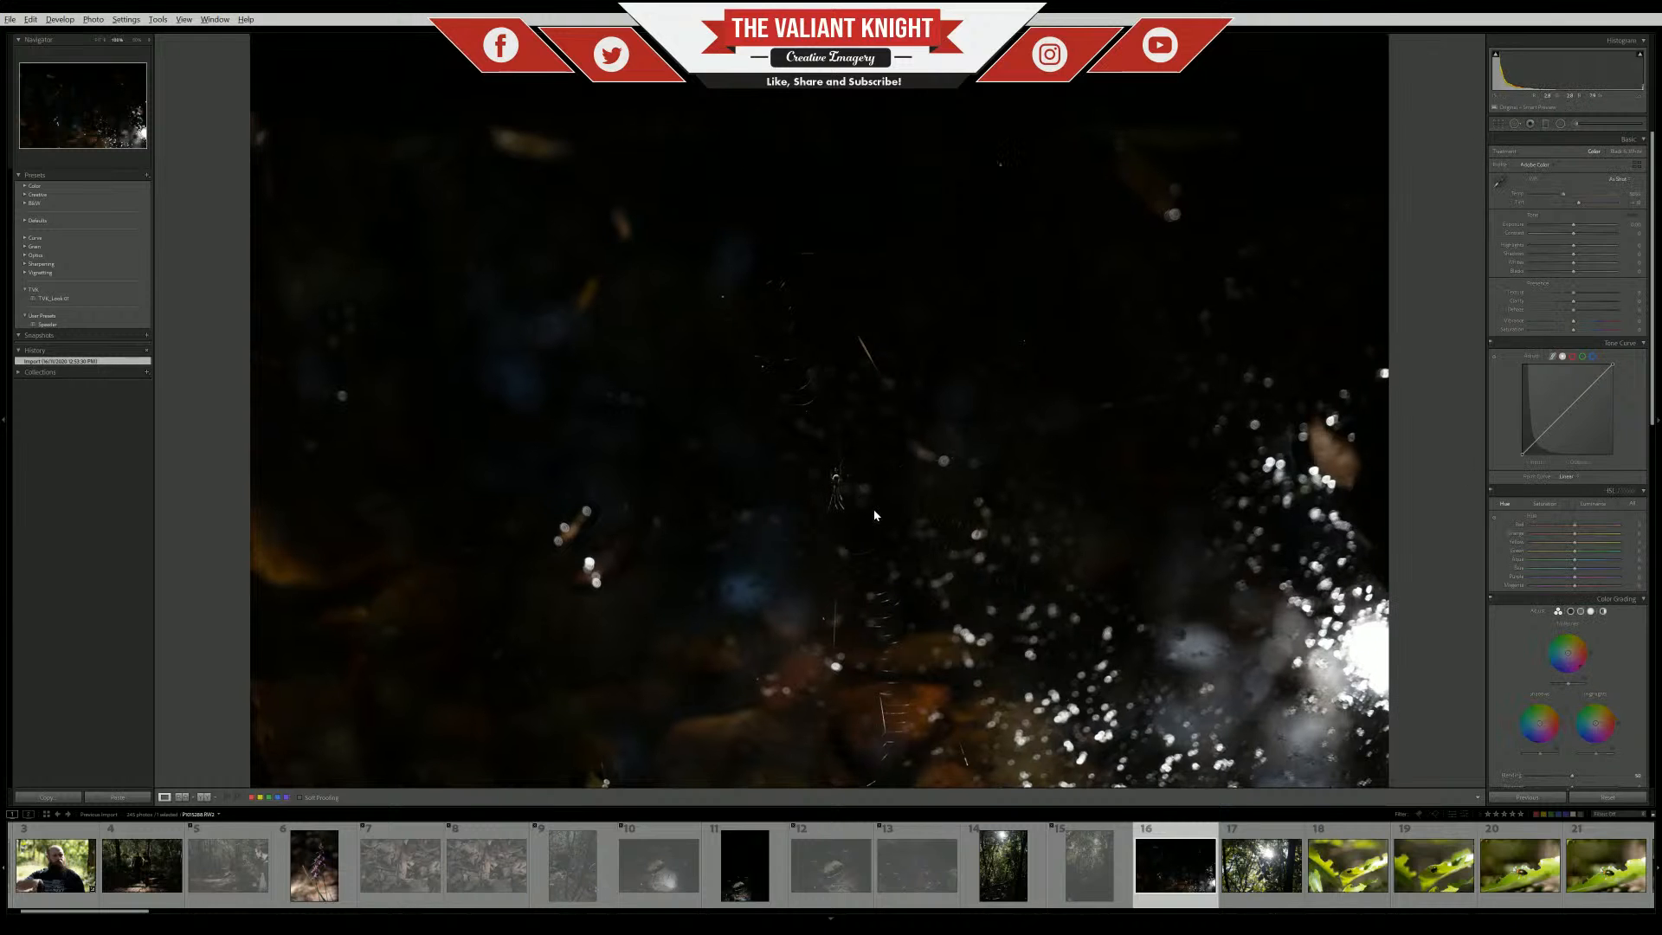
click(881, 471)
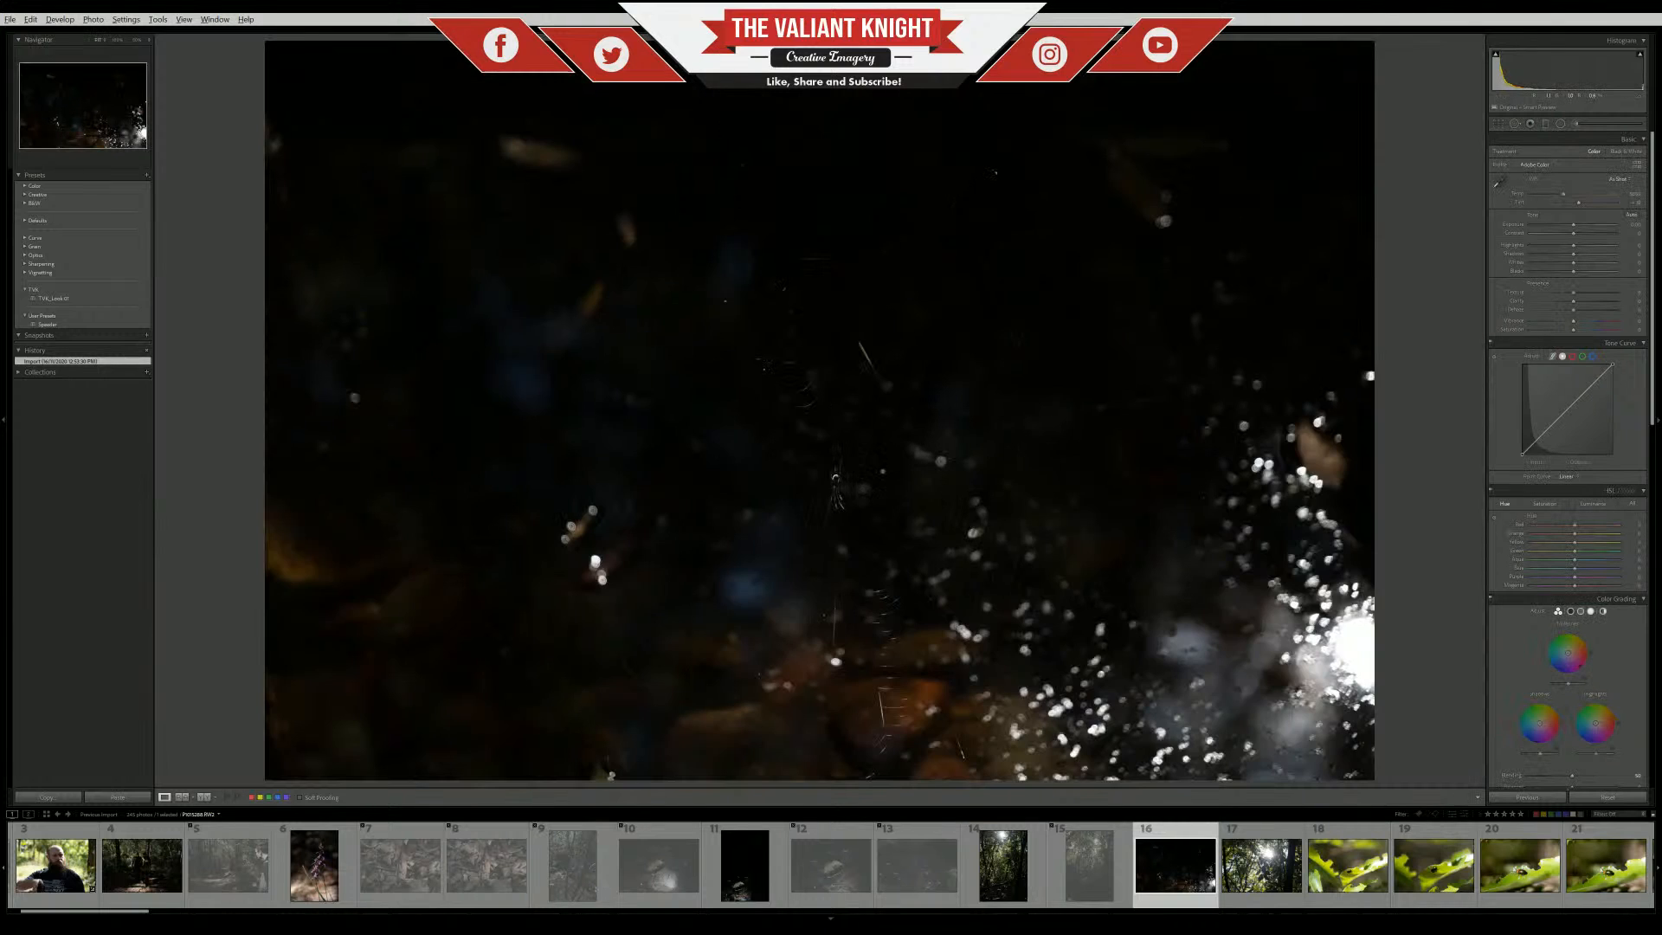
click(1268, 865)
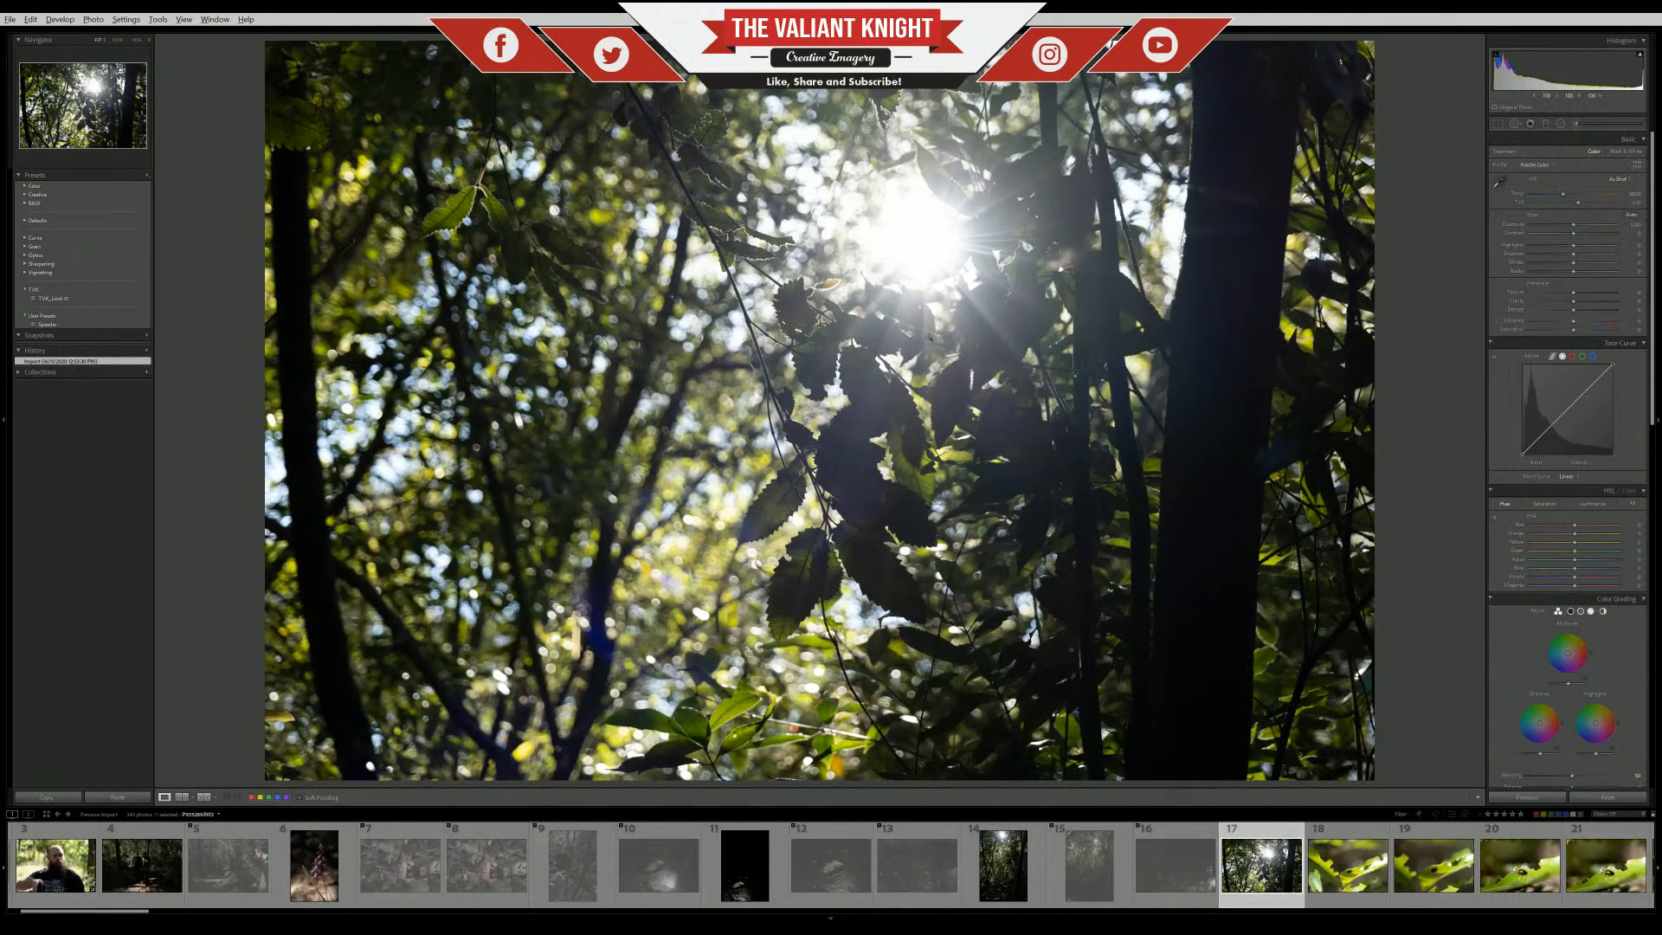
Compare the beetle photos 18 to 20 and flag photos 19 and 20 as rejected
click(1369, 869)
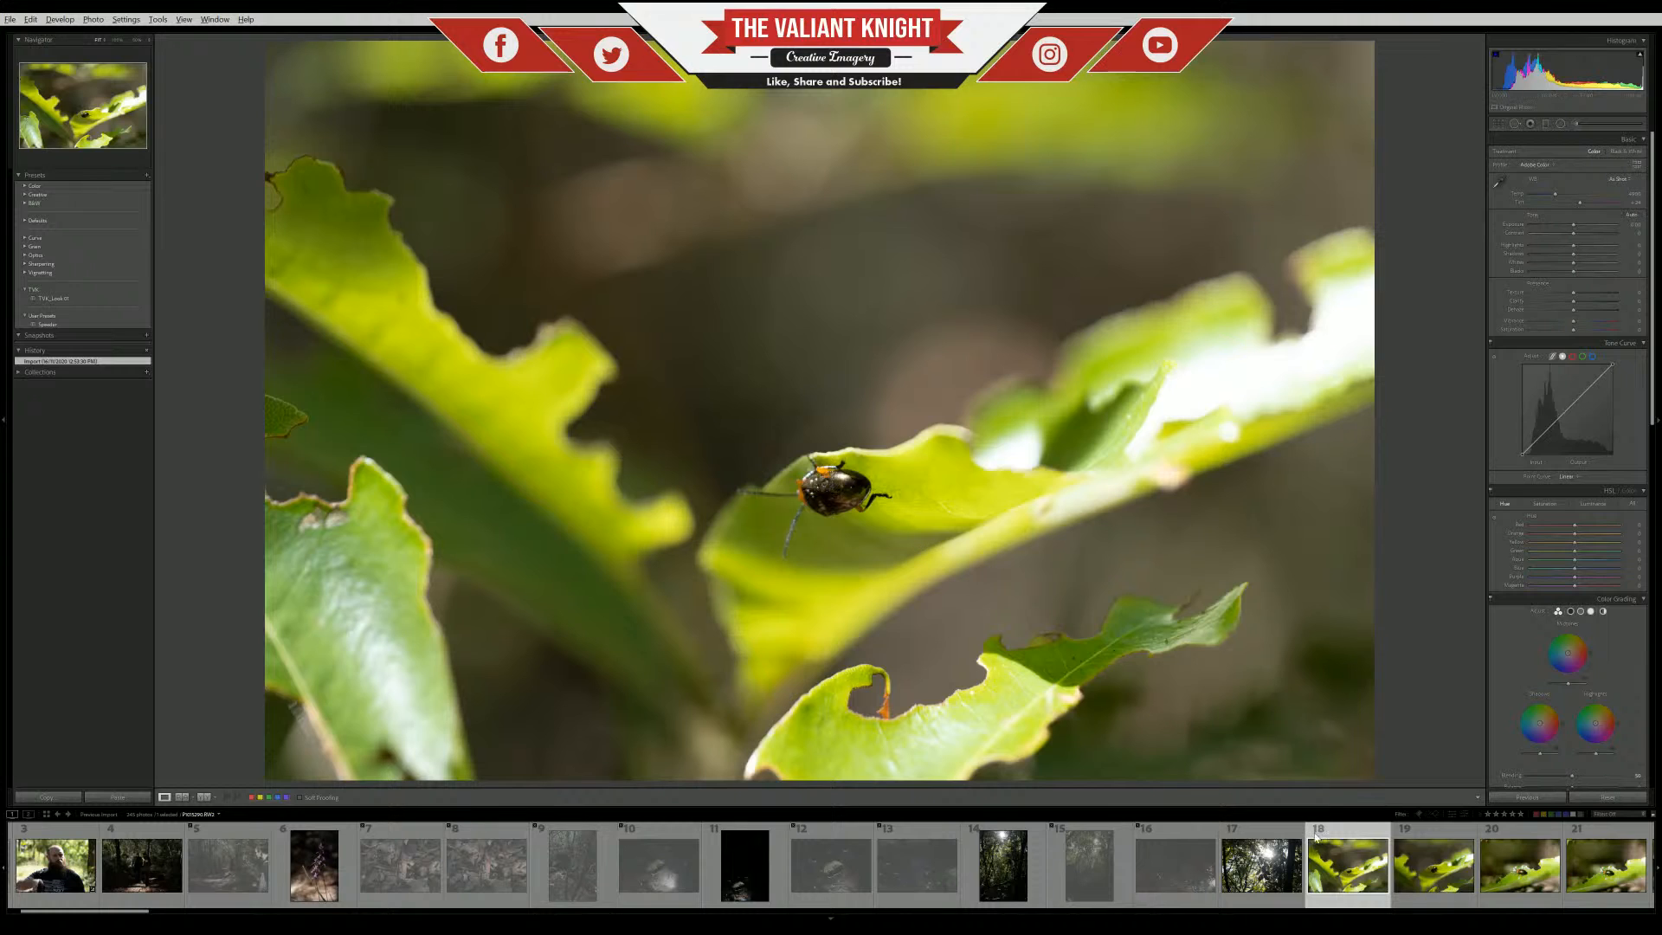
click(1425, 876)
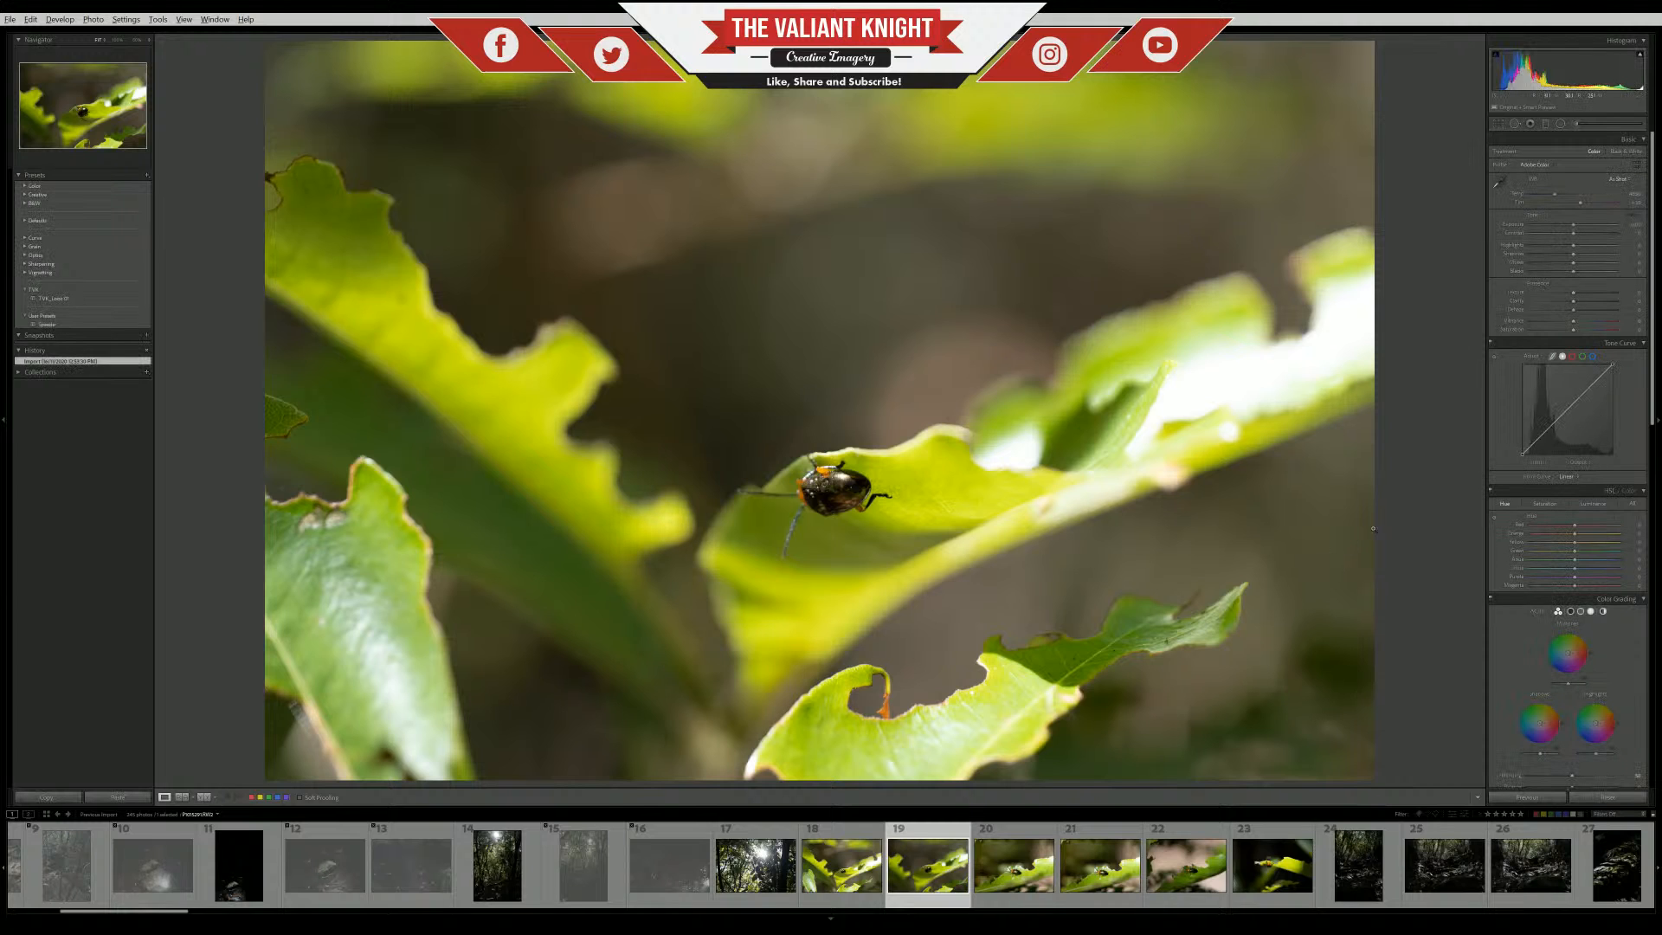
key(Right)
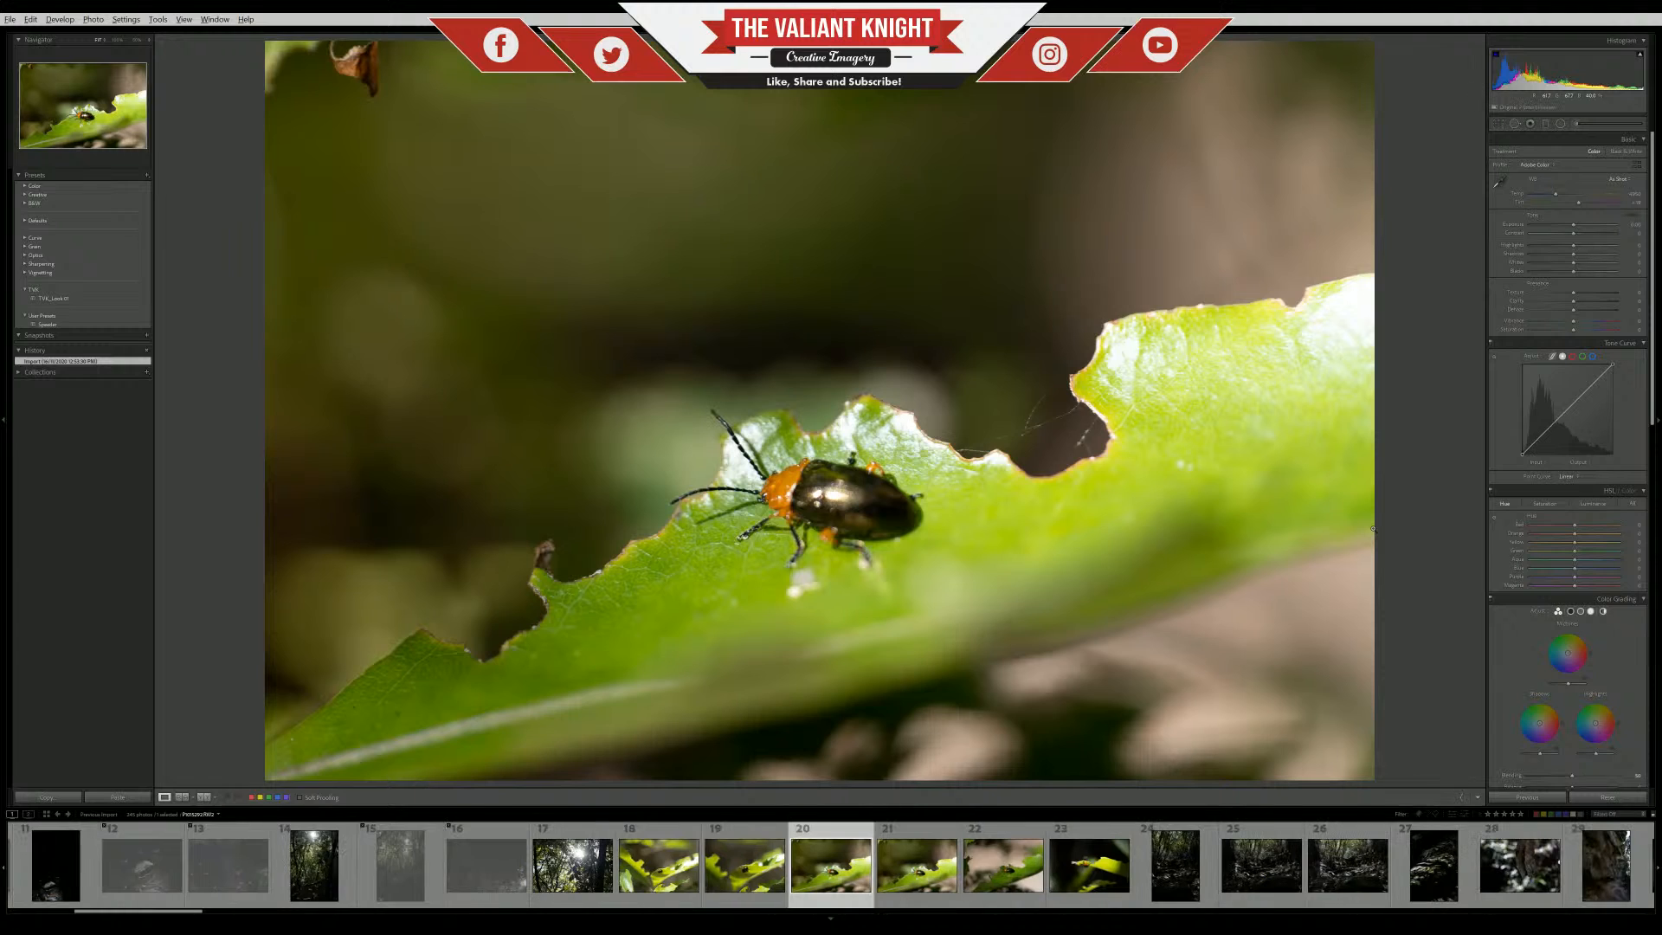
key(Left)
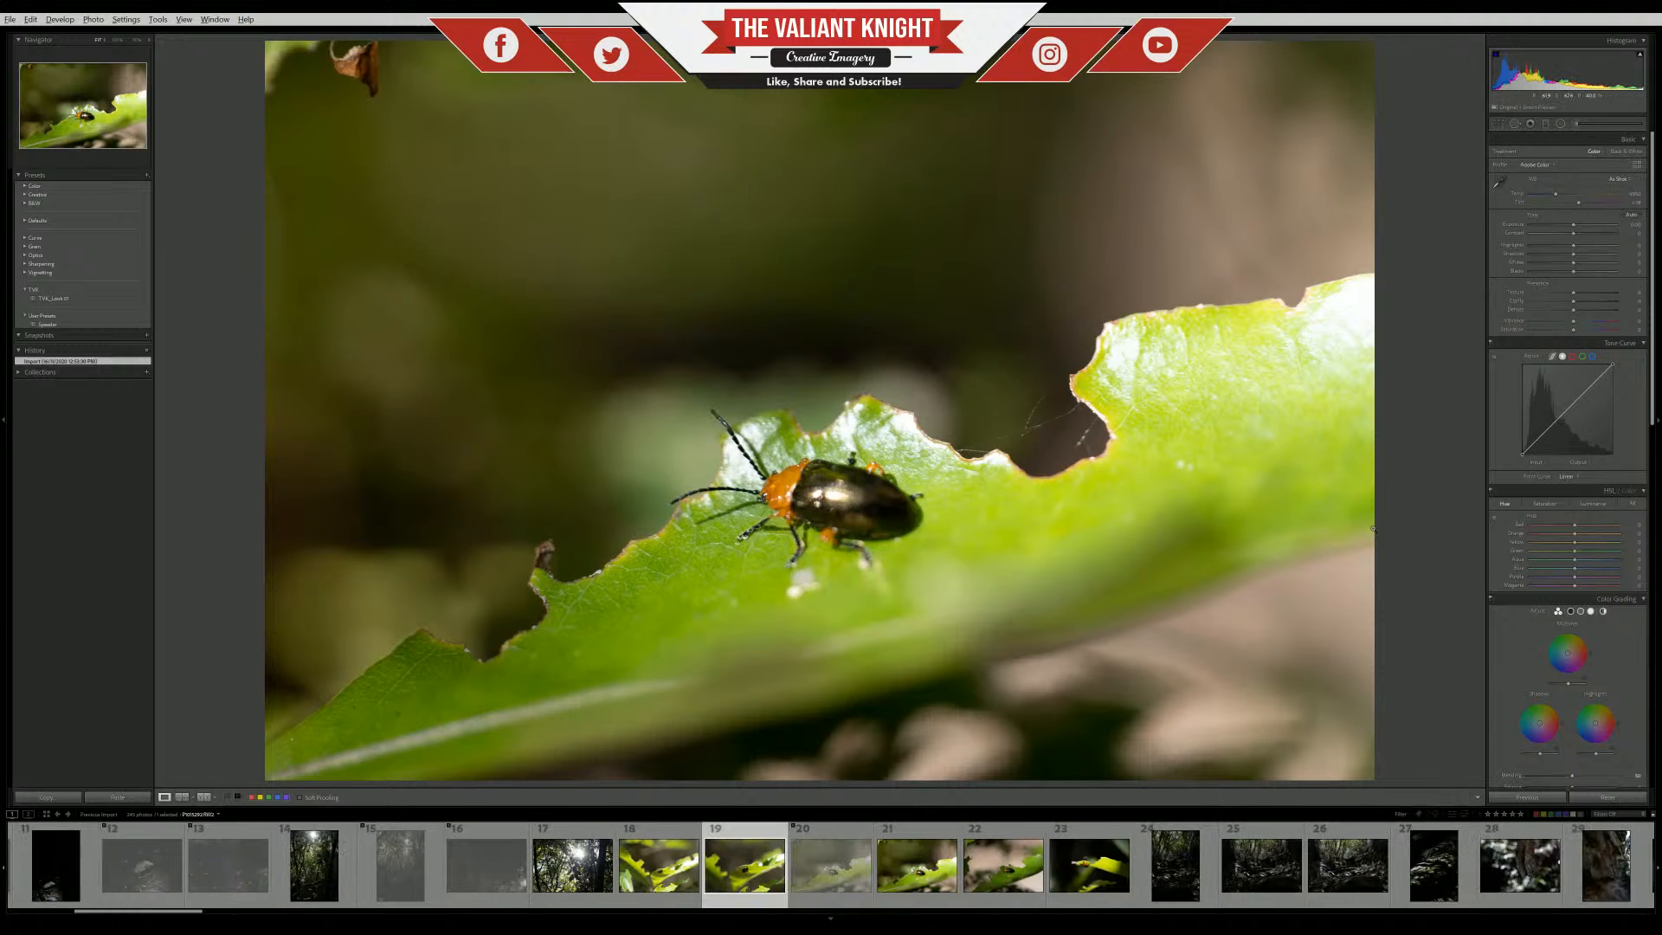
key(Right)
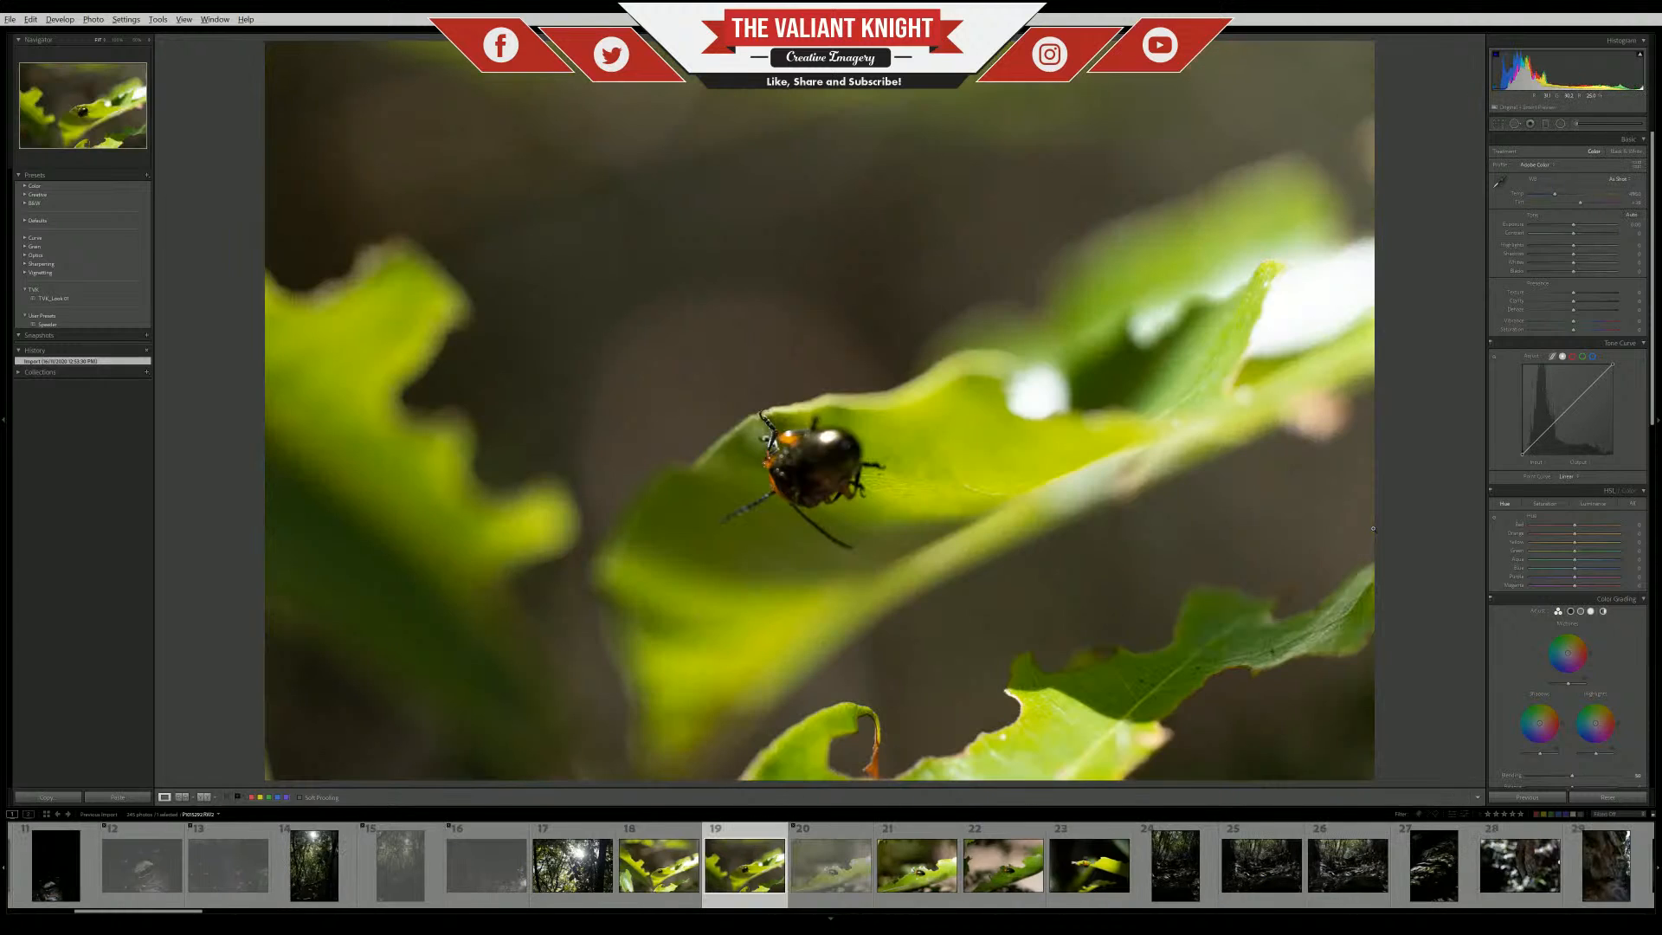
key(Right)
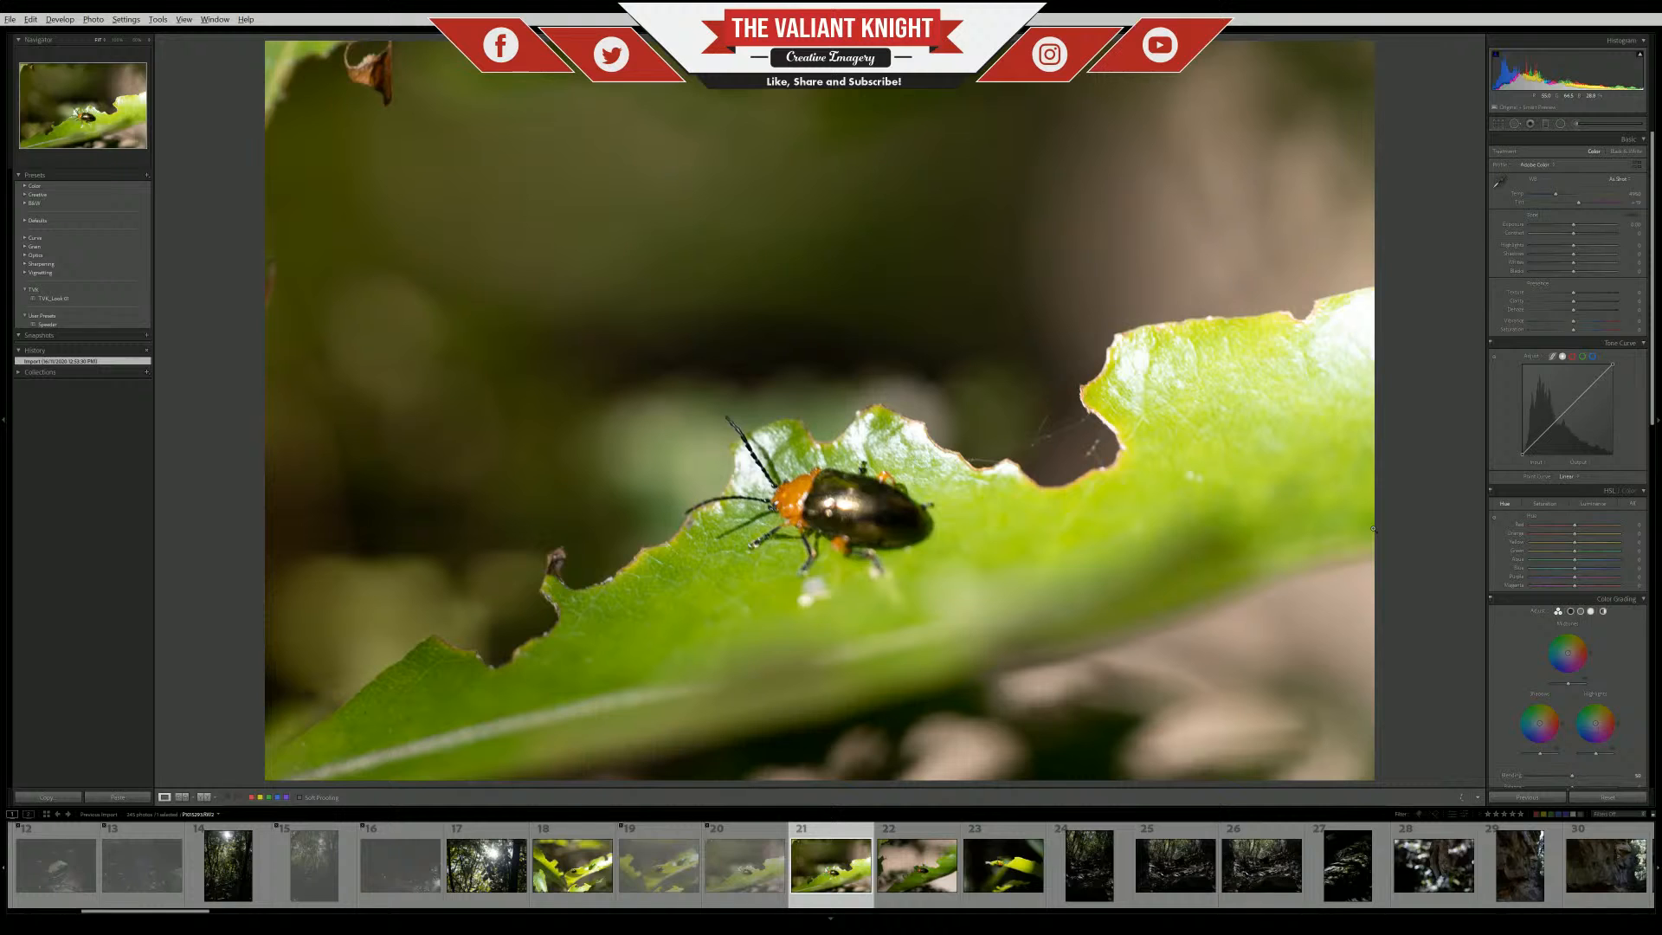
Review the remaining beetle photos, flag photos 21, 22 and 23 as rejected, and return to photo 18 to reject it as well
key(Right)
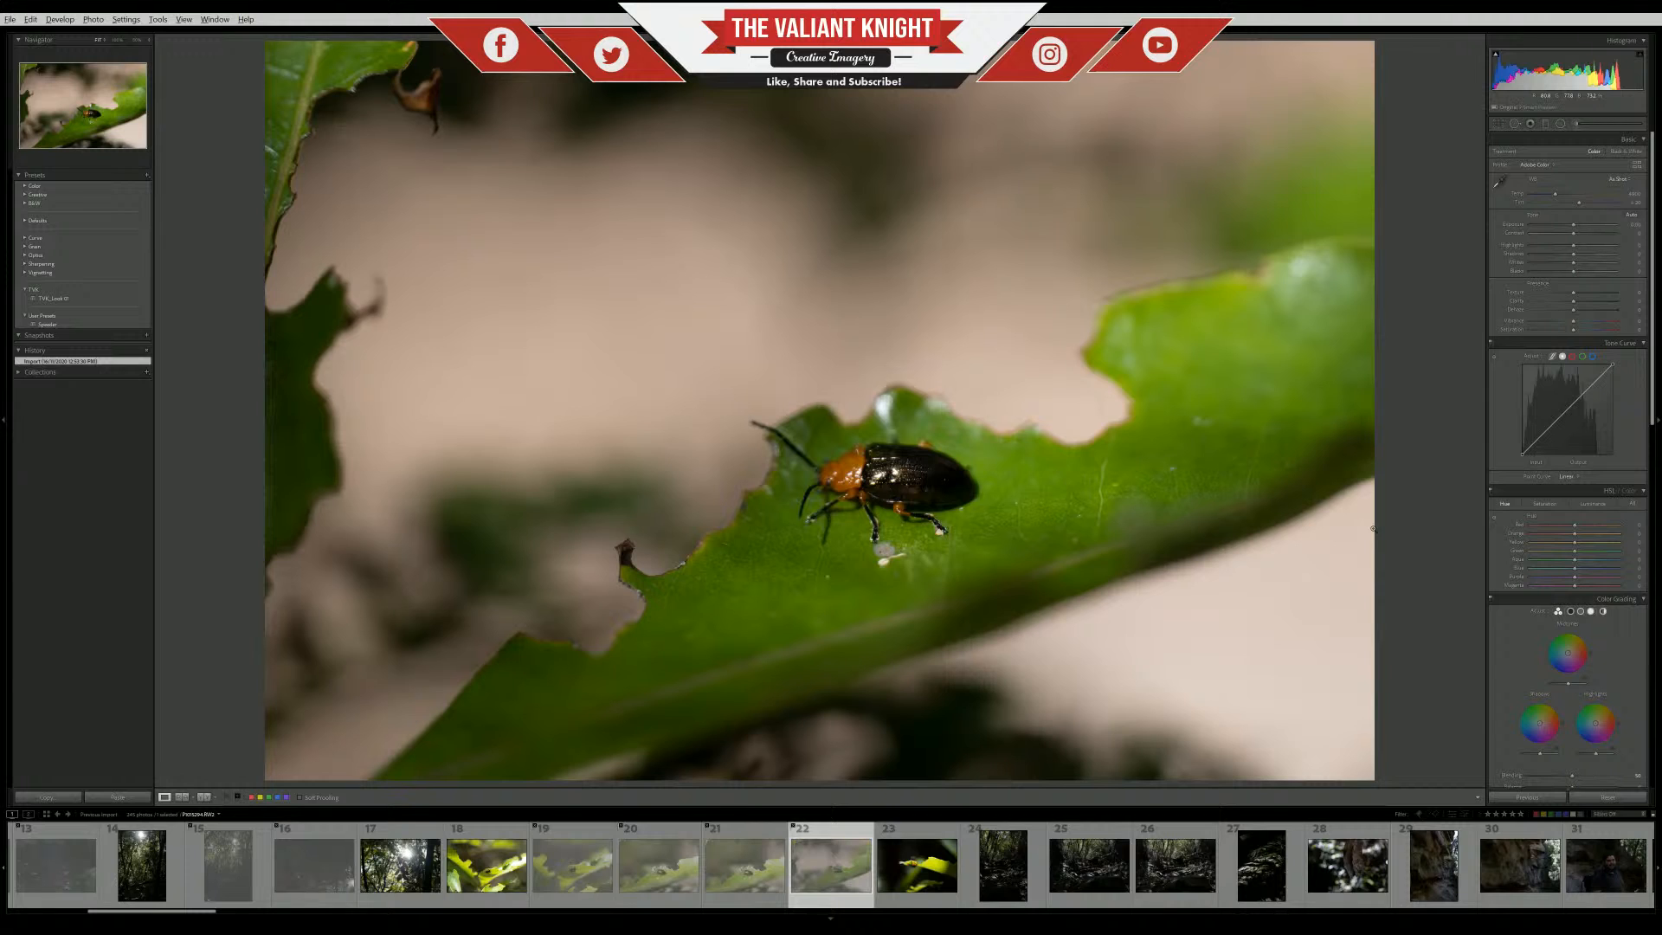
key(Right)
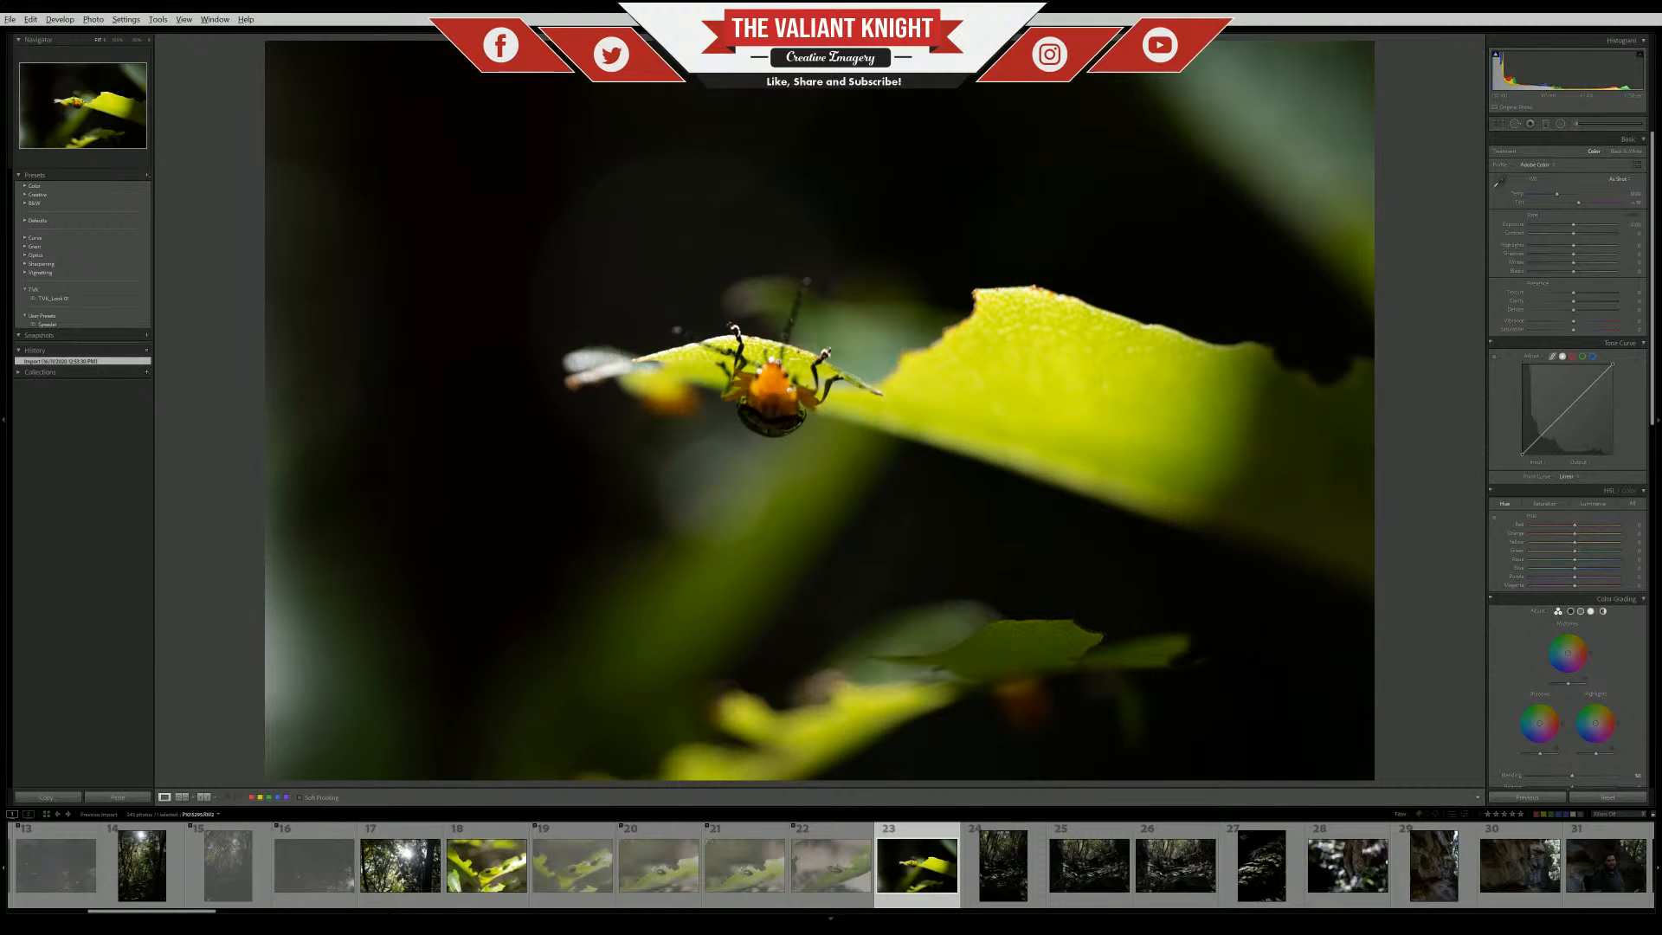
click(487, 866)
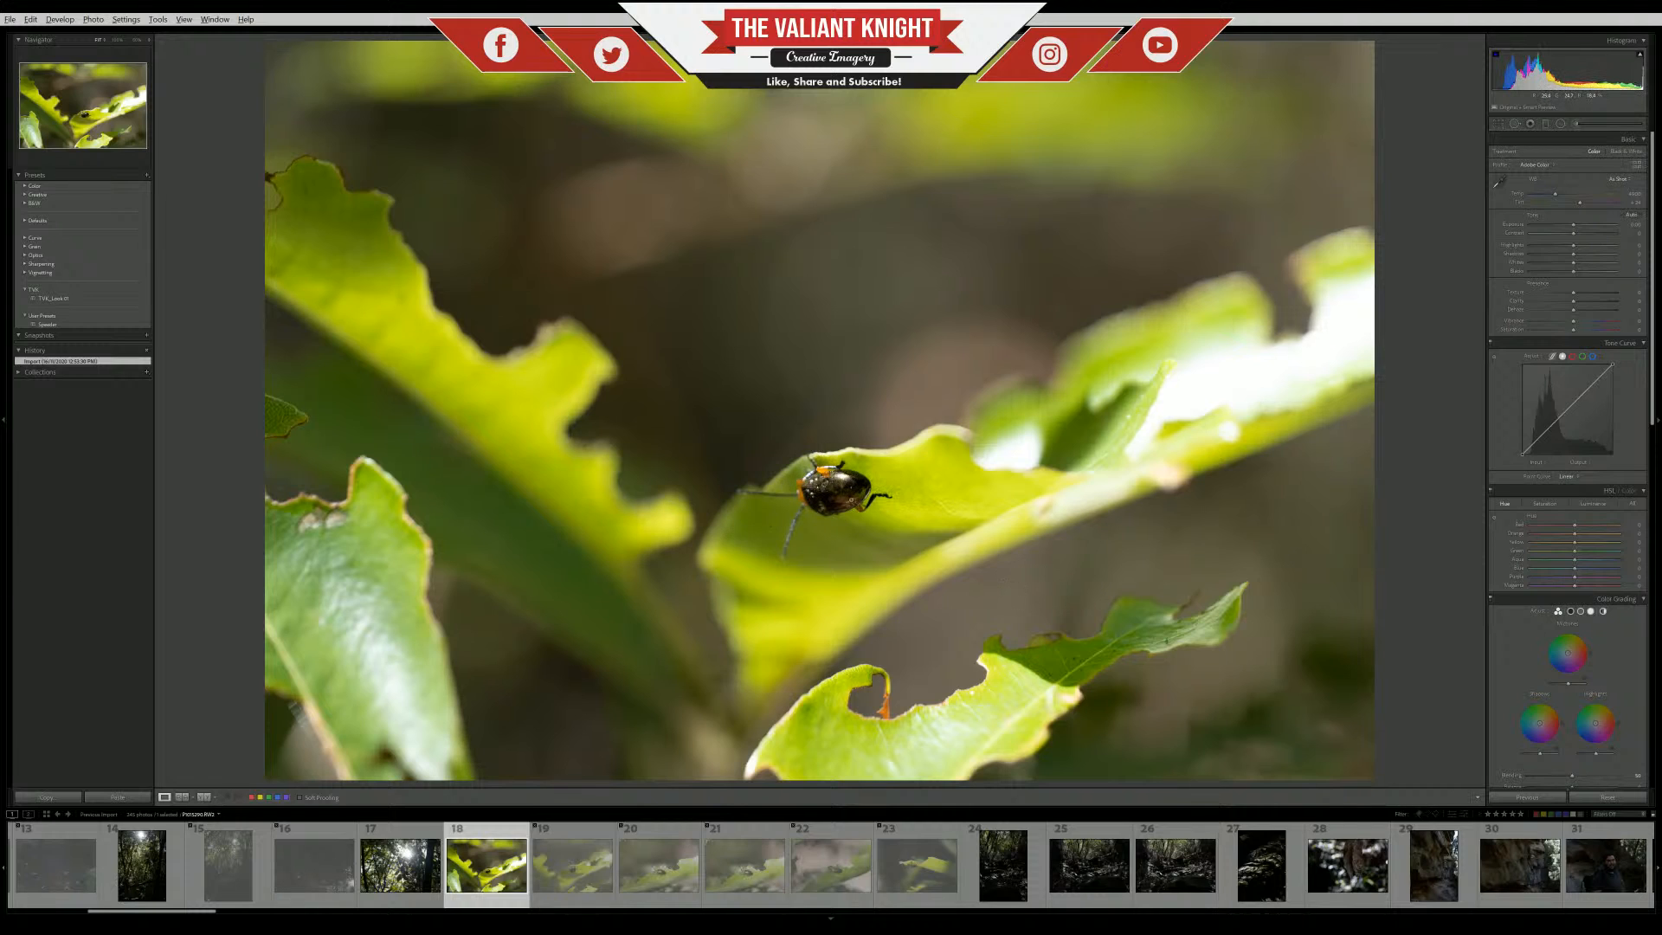
Compare the dark creek photos 24, 25 and 26, viewing photos 24 and 25 side by side
click(1008, 875)
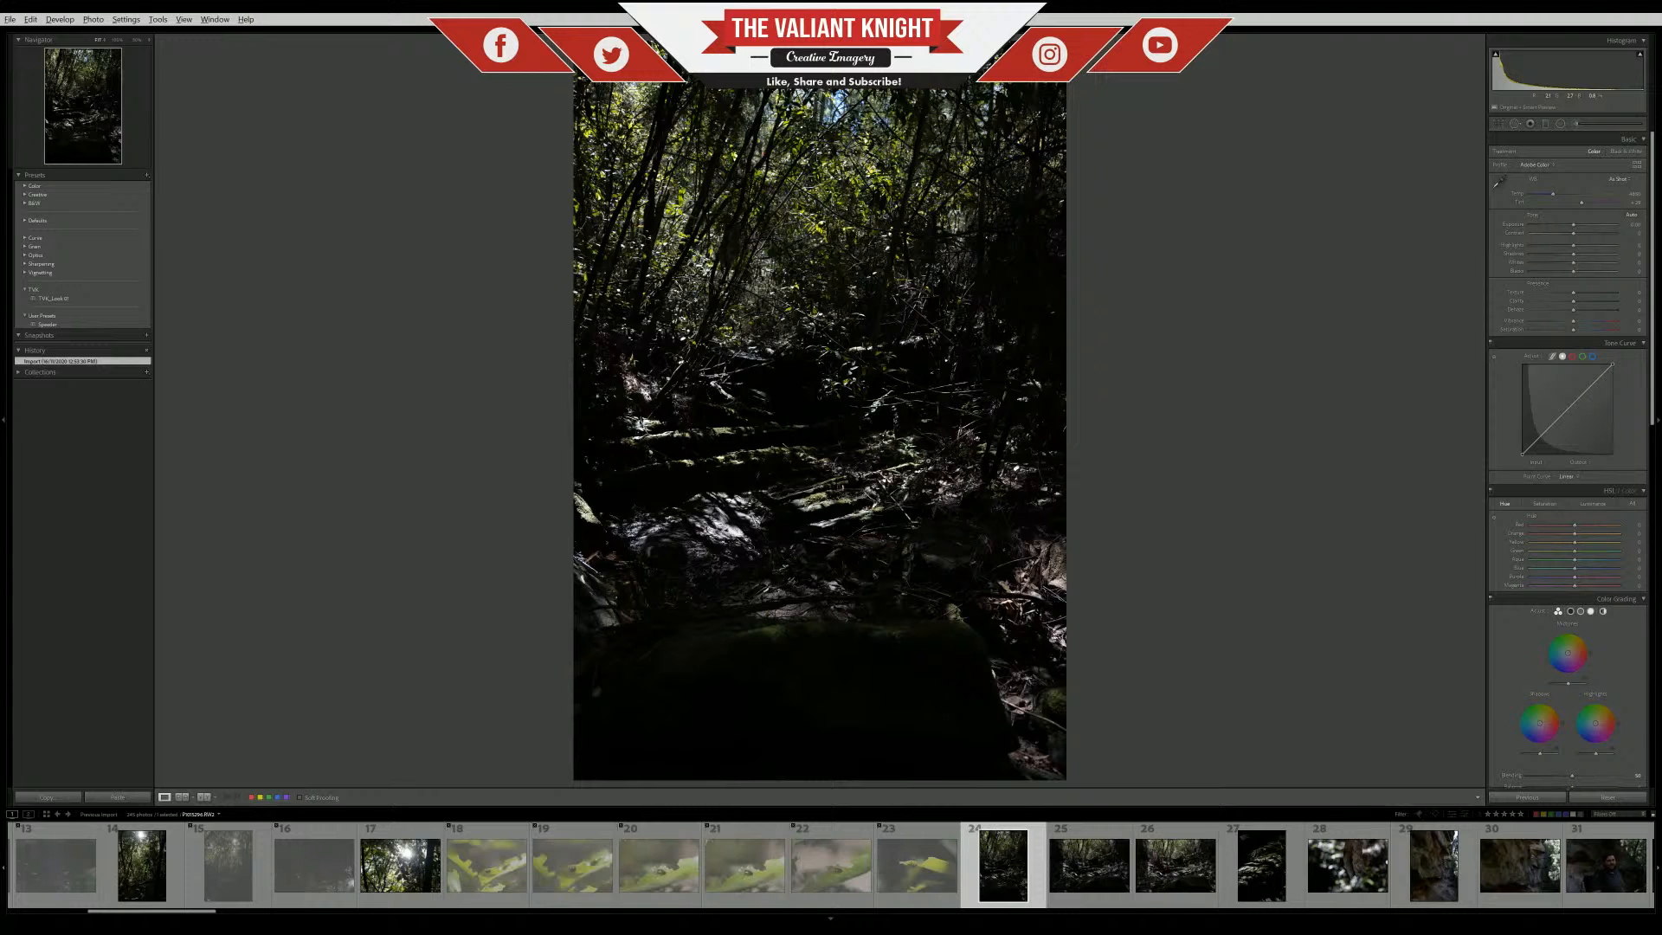
key(Right)
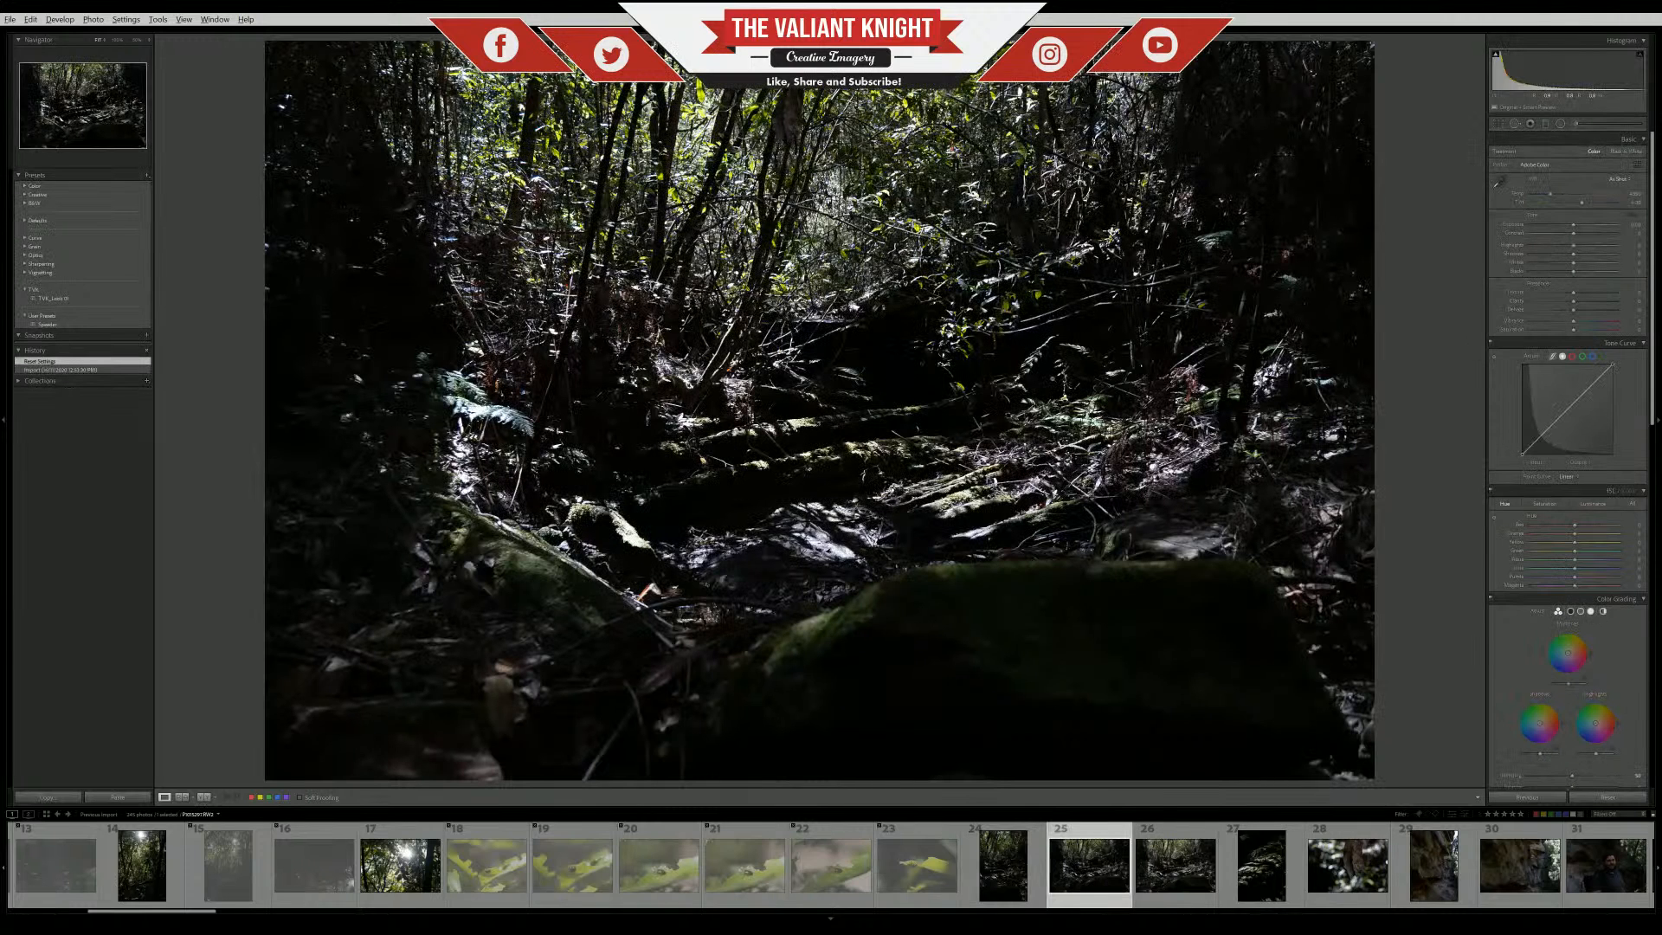
click(1177, 872)
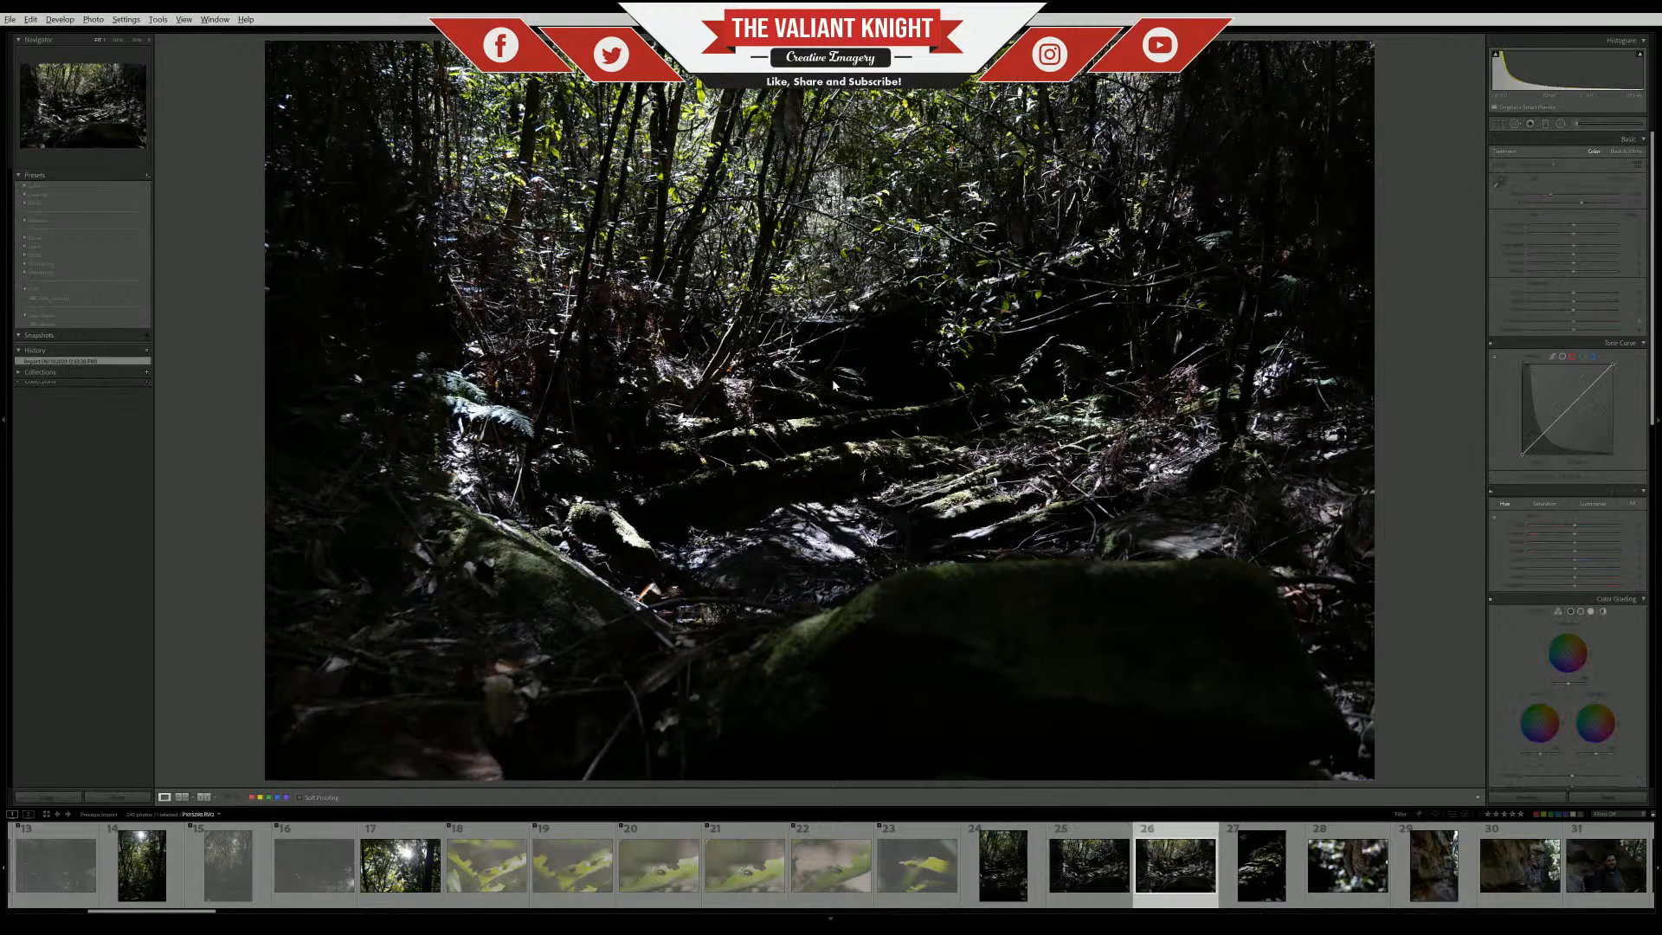
click(1096, 874)
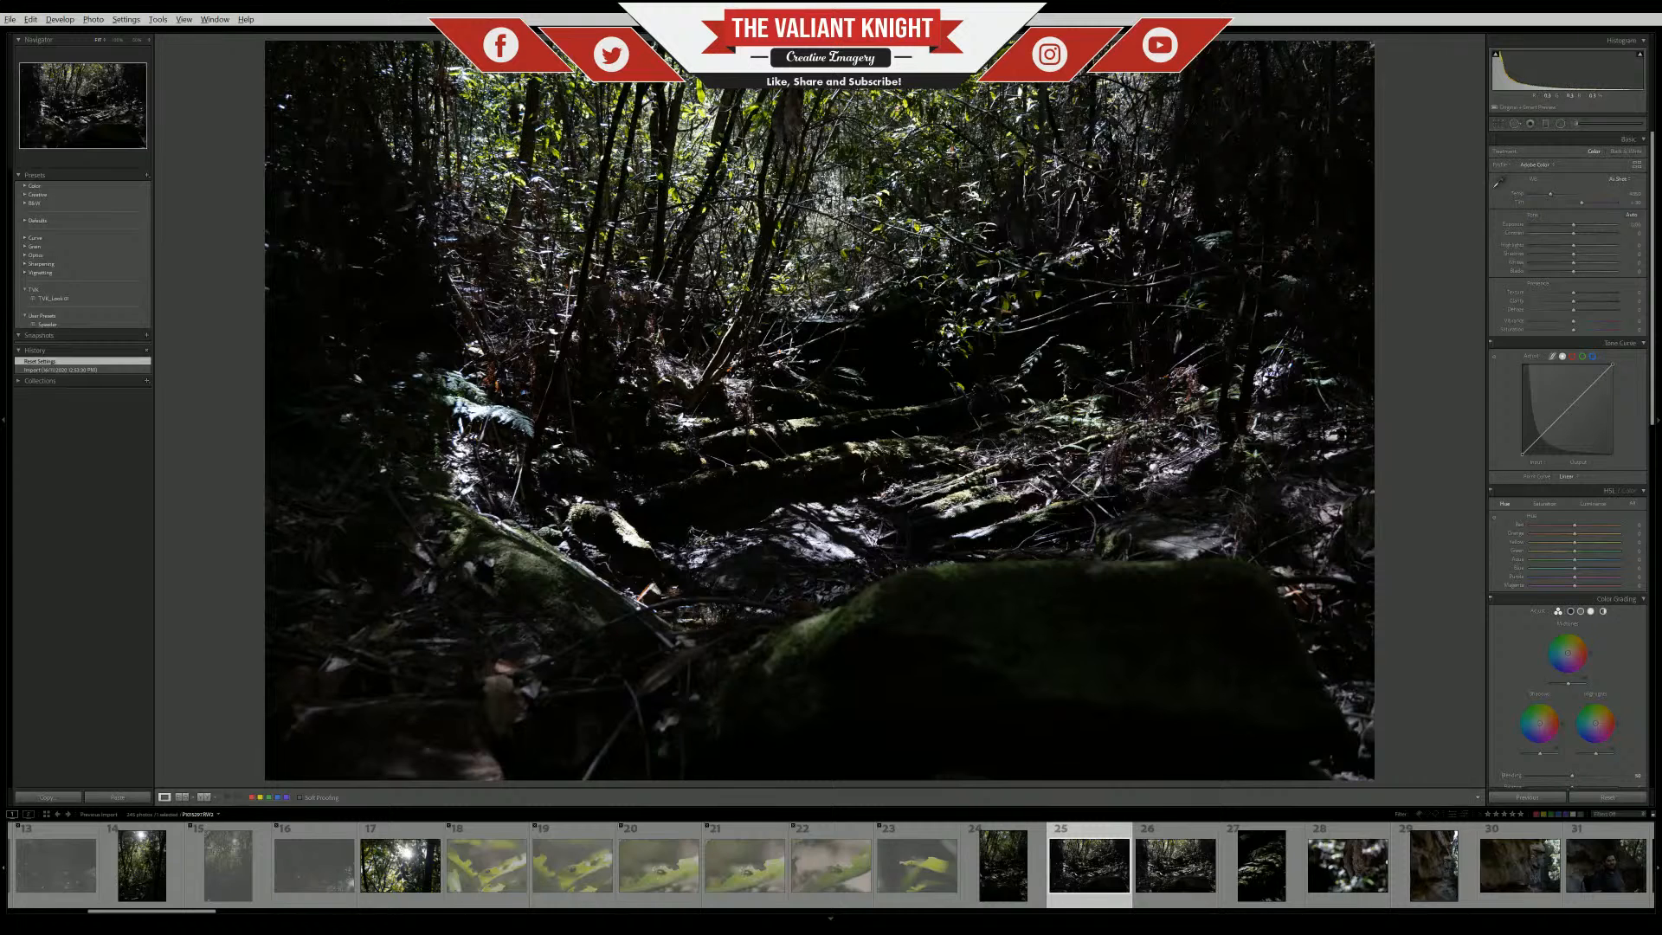
key(Left)
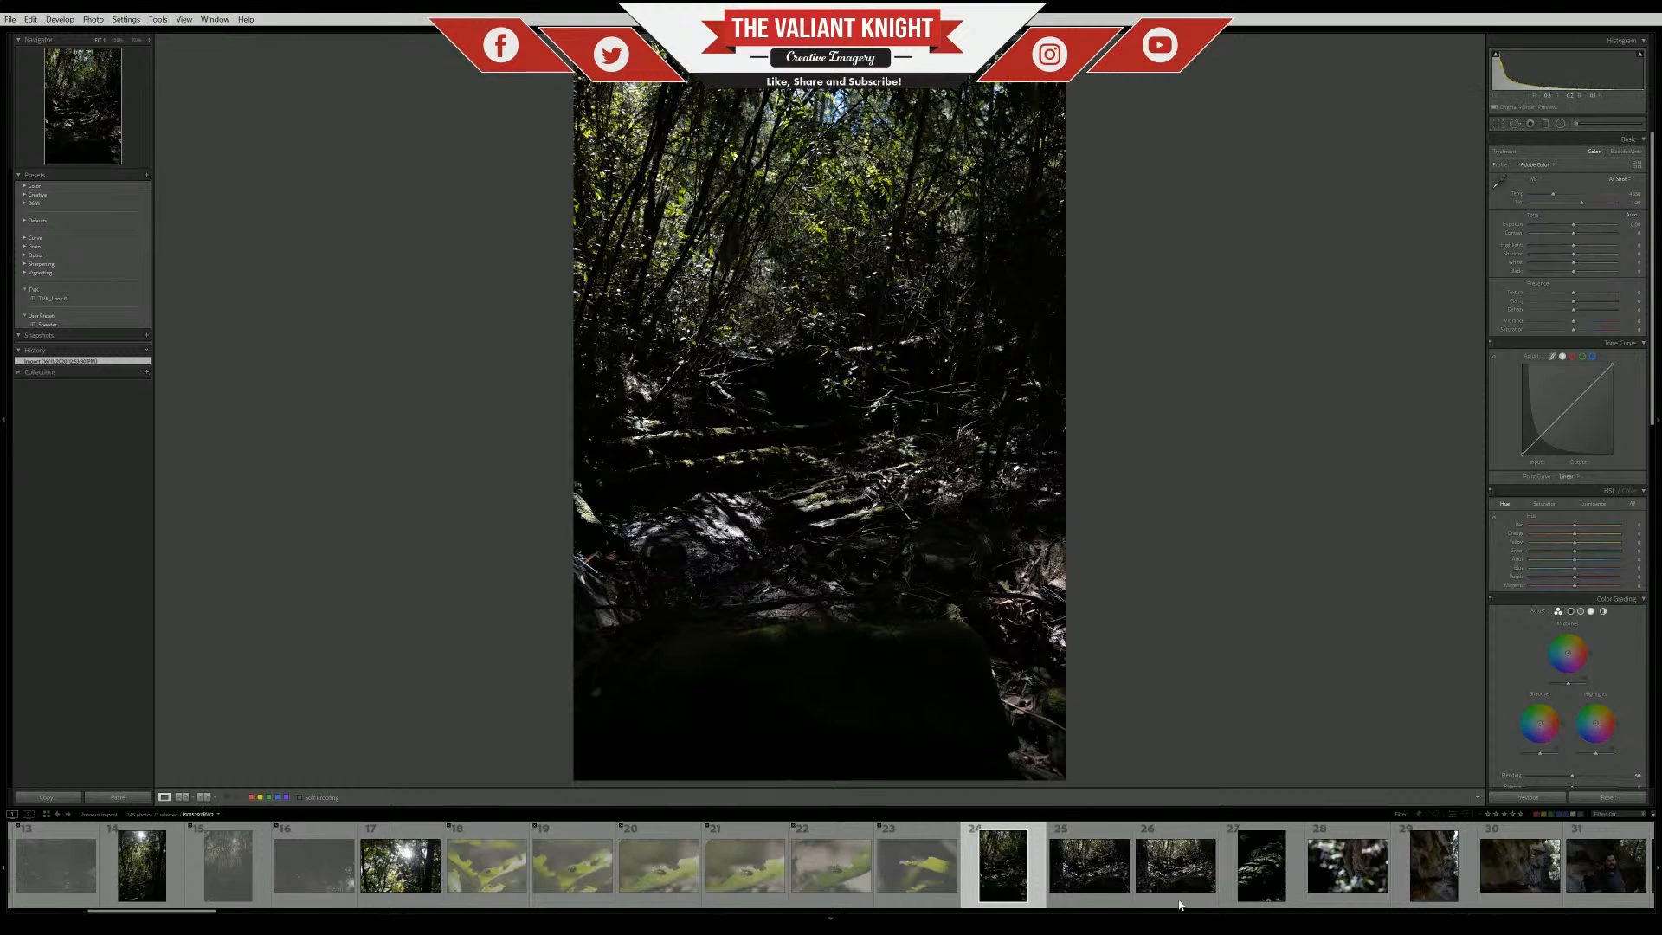
click(1089, 865)
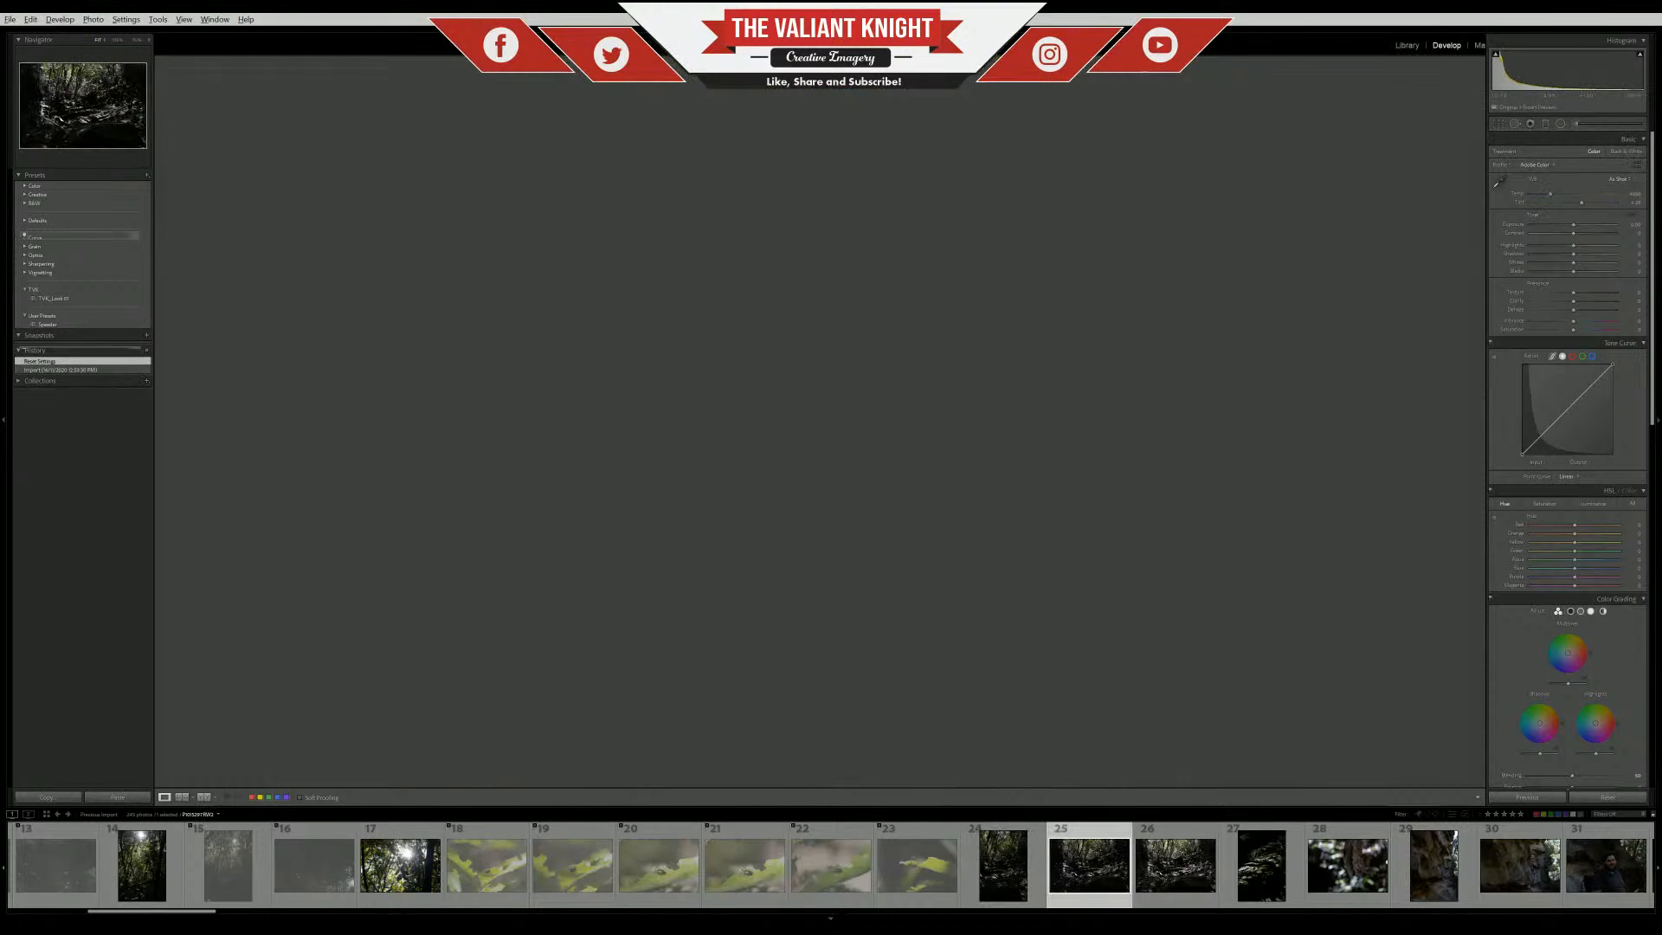
key(c)
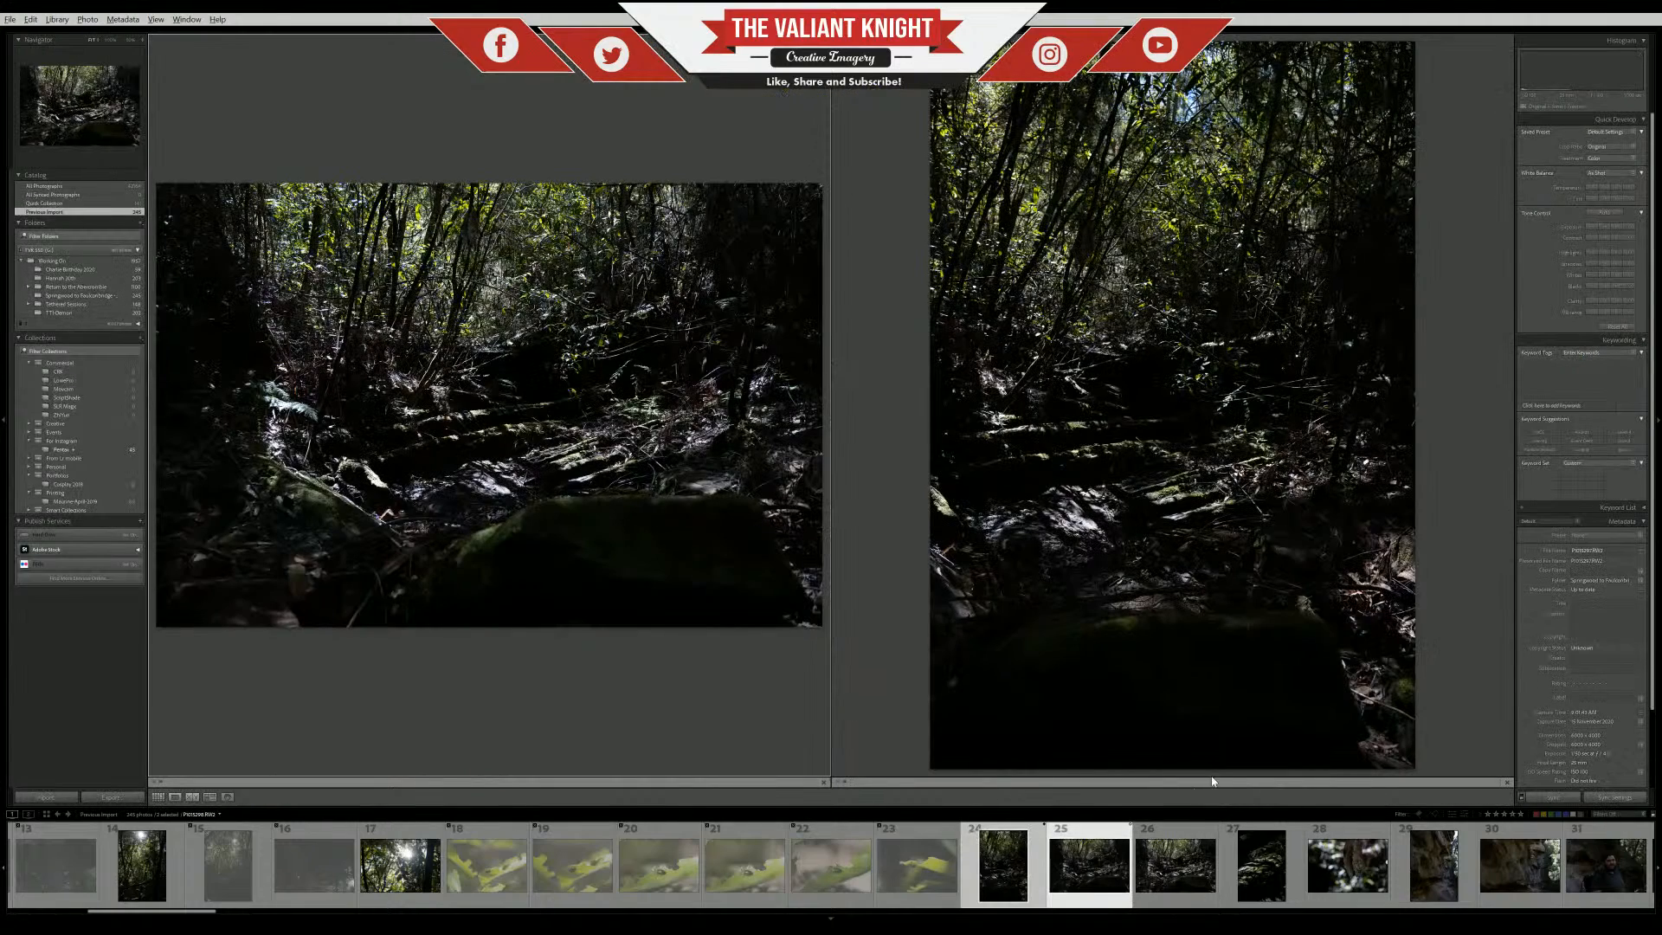
Return to the single-photo view, flag creek photos 25 and 26 as rejected and go on to photo 27
key(e)
key(x)
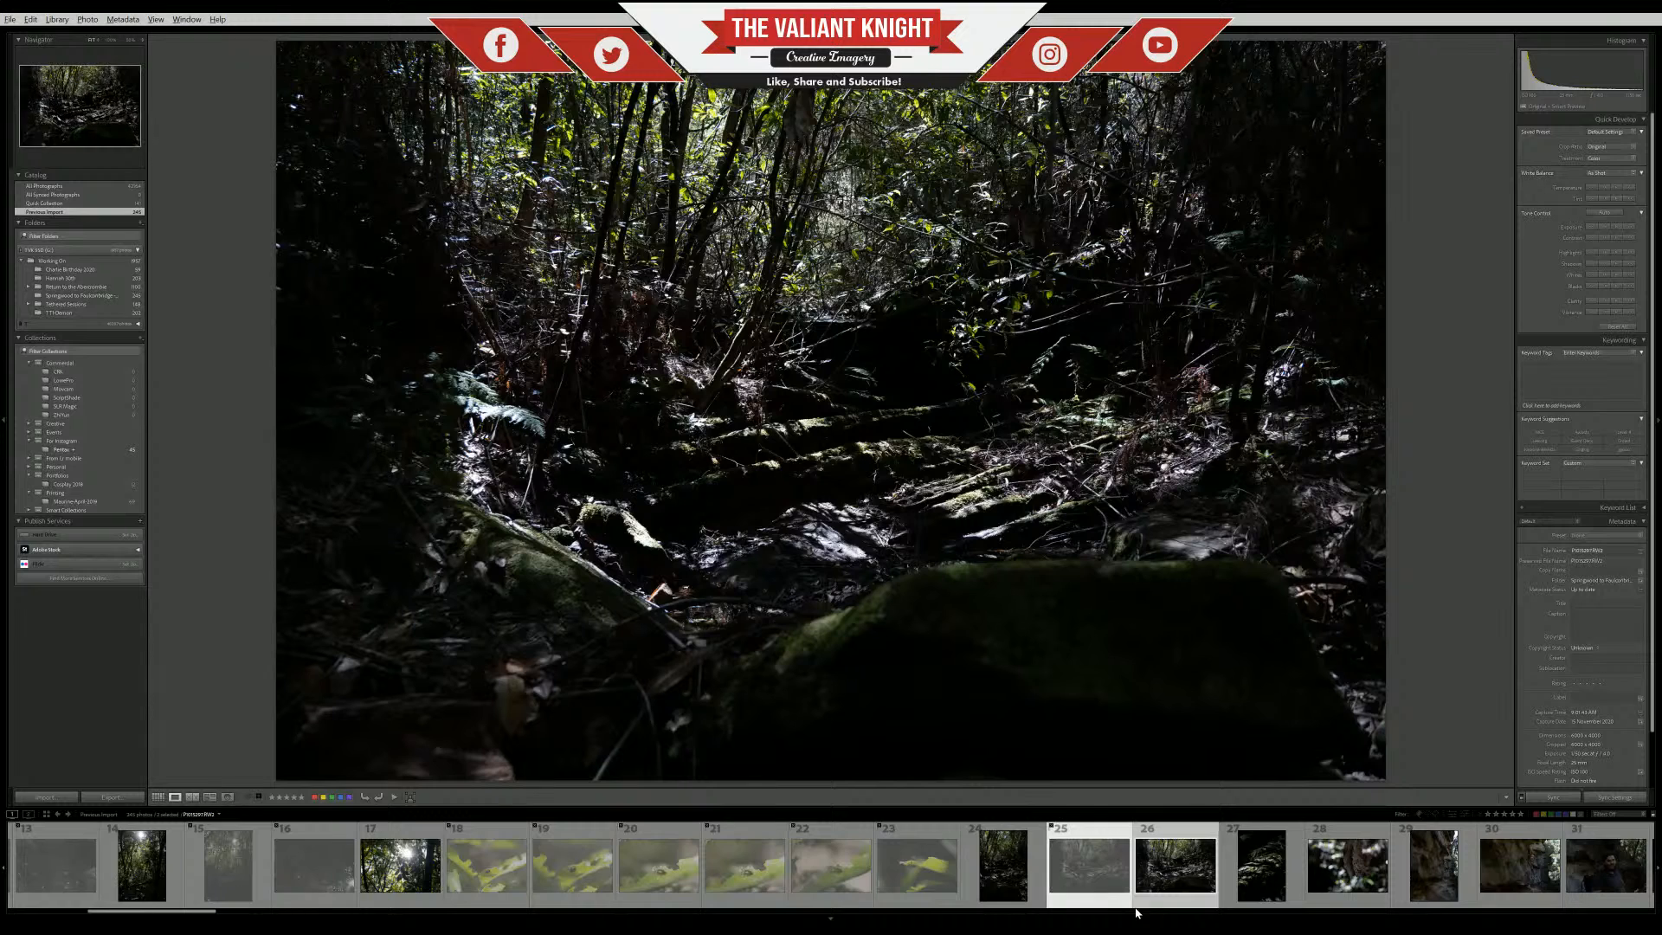
click(1162, 879)
key(x)
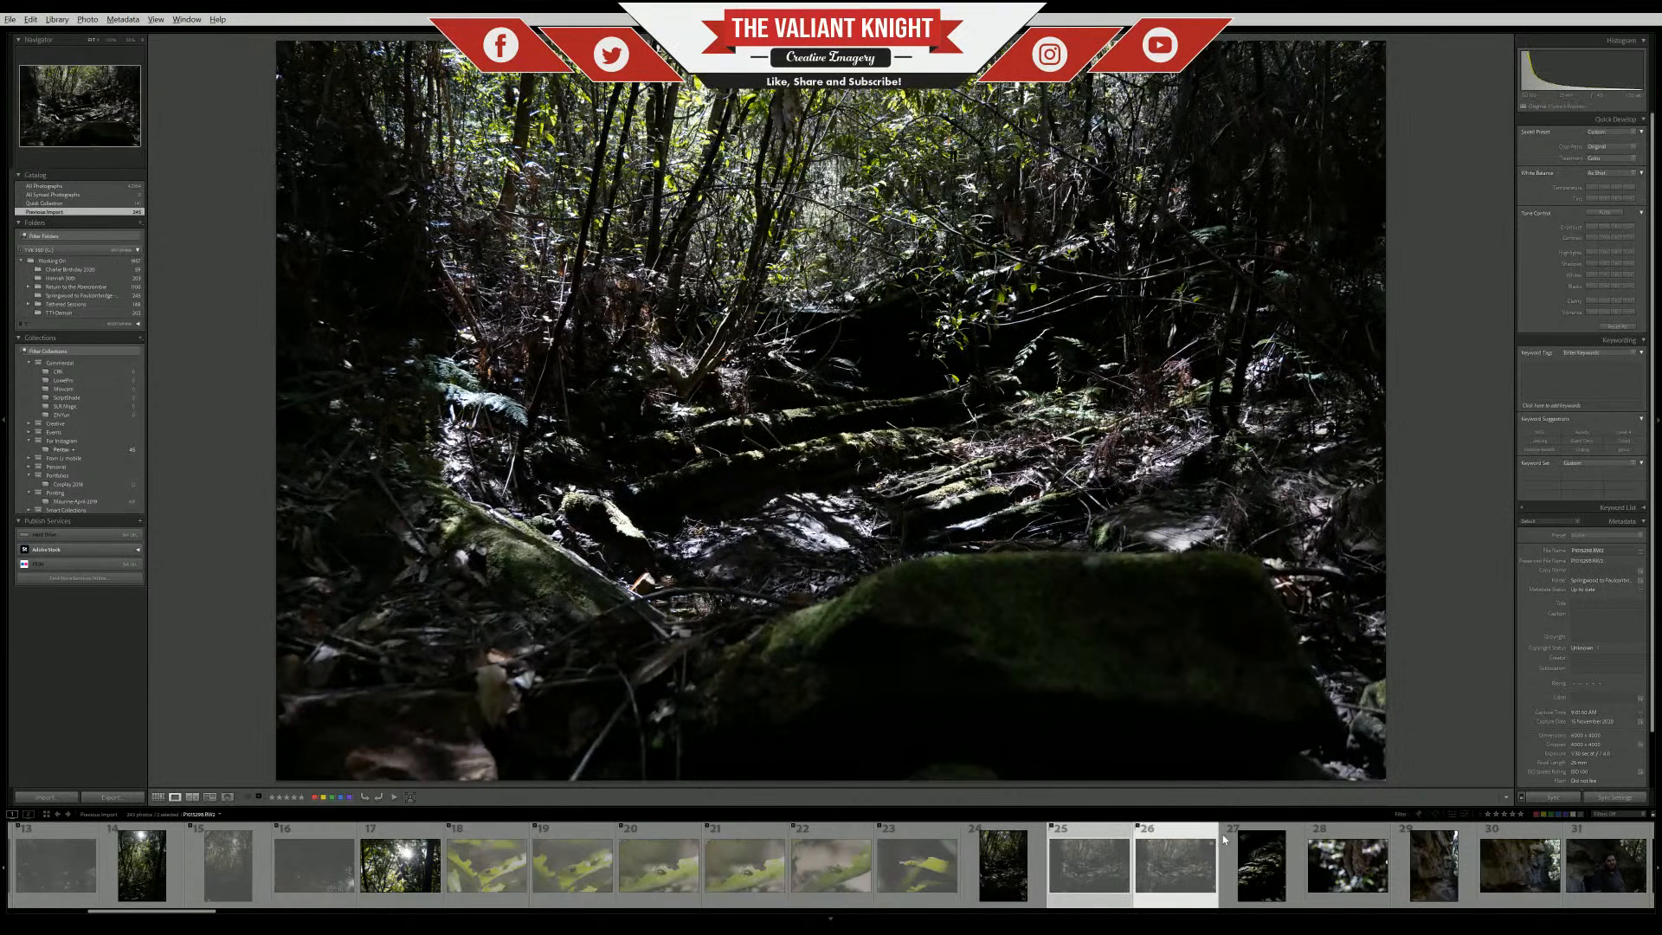
key(Right)
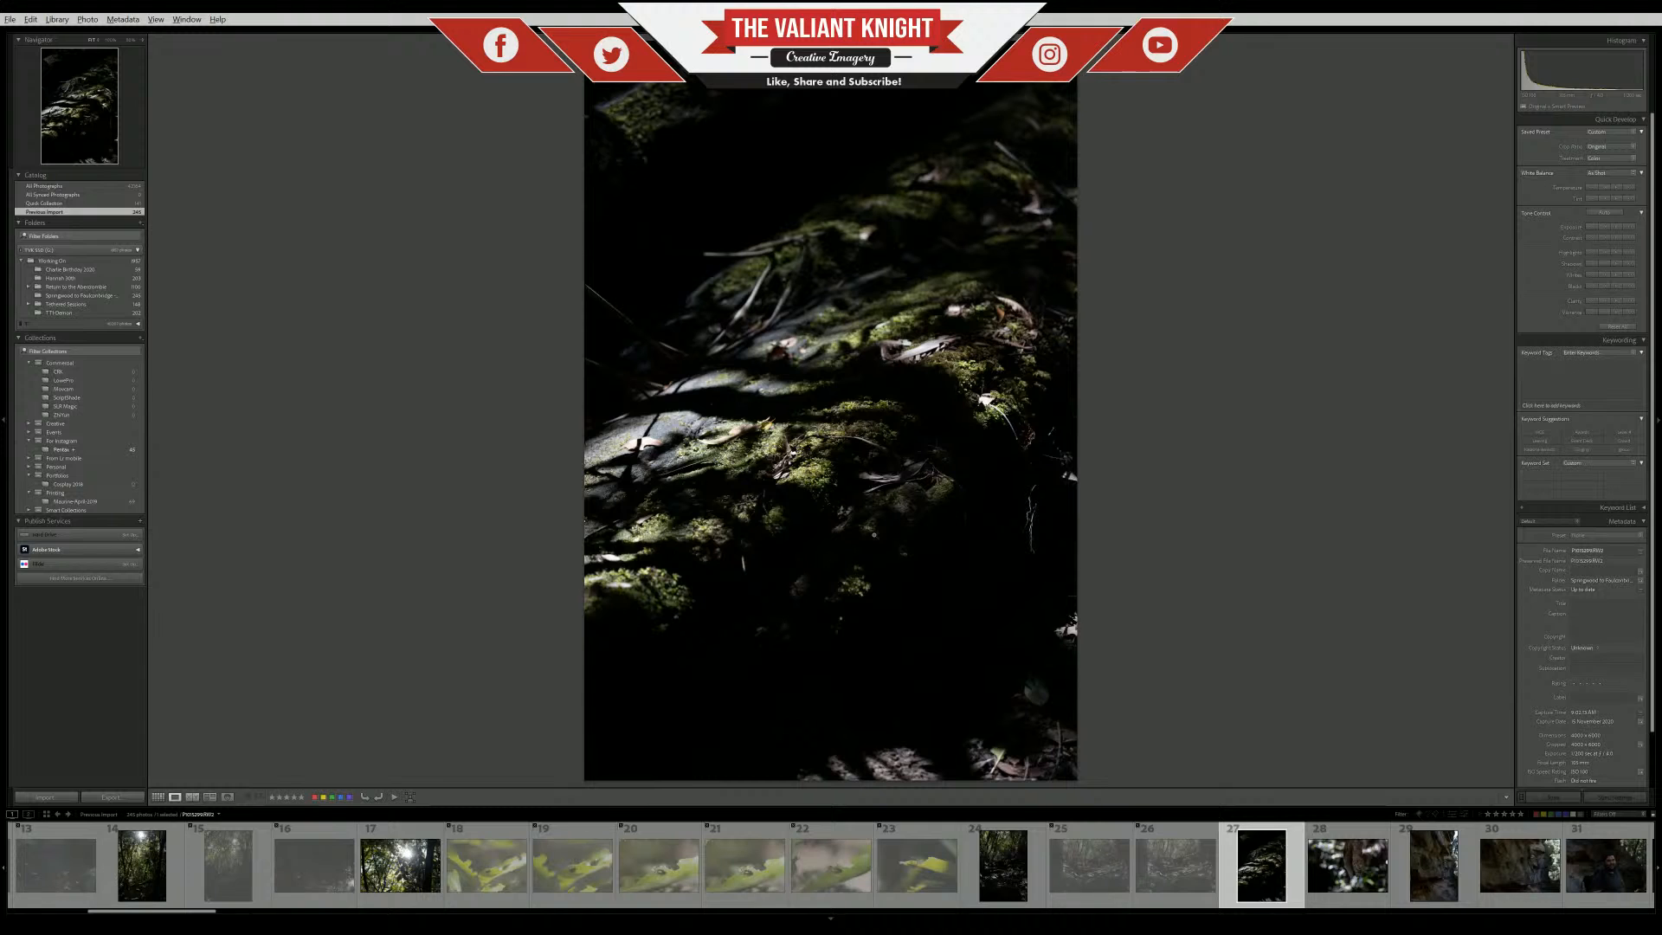
Check photo 24 once more and examine several areas of the mossy rock in photo 27 close up
click(1004, 874)
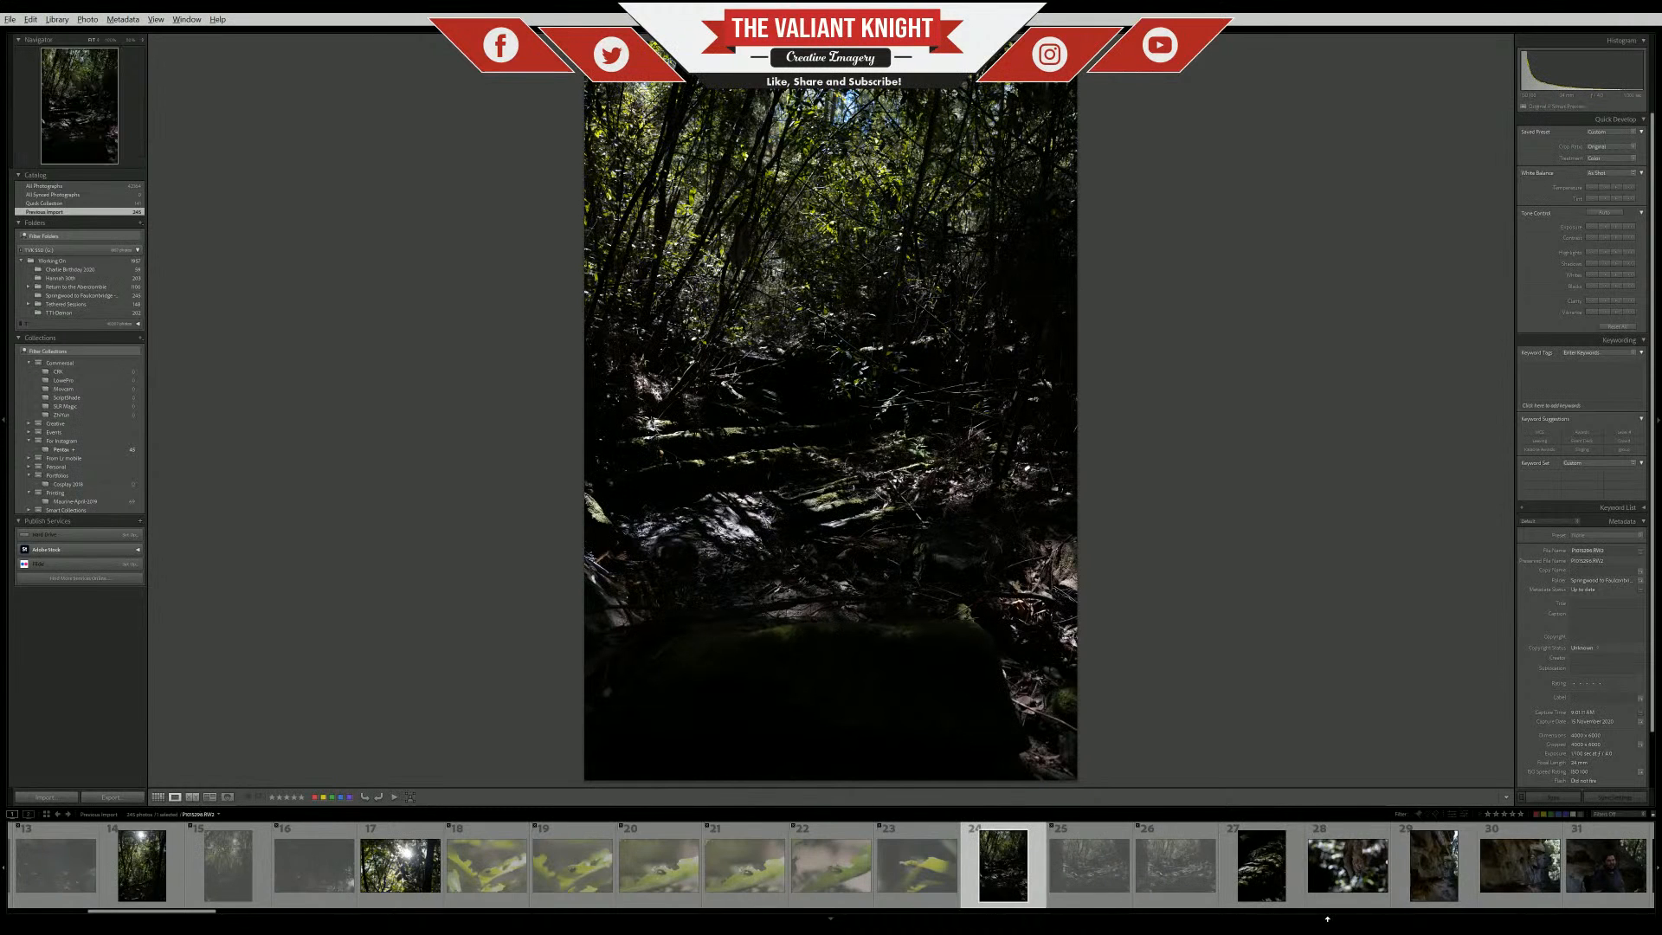
click(1262, 865)
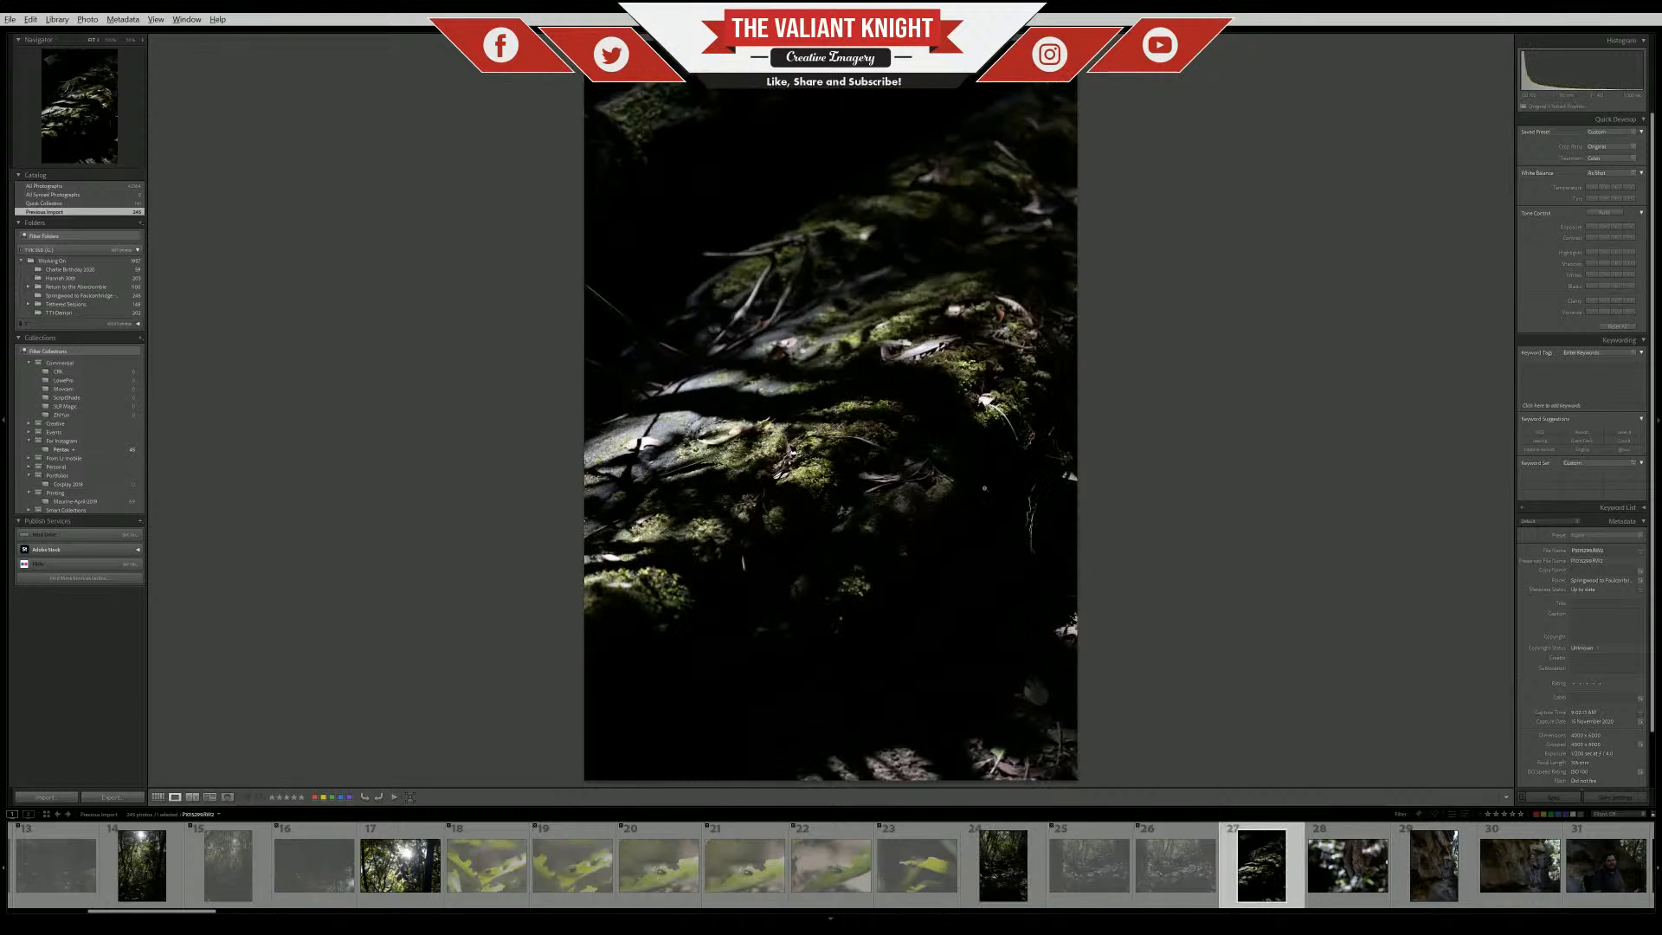
click(773, 410)
drag(934, 557, 1278, 519)
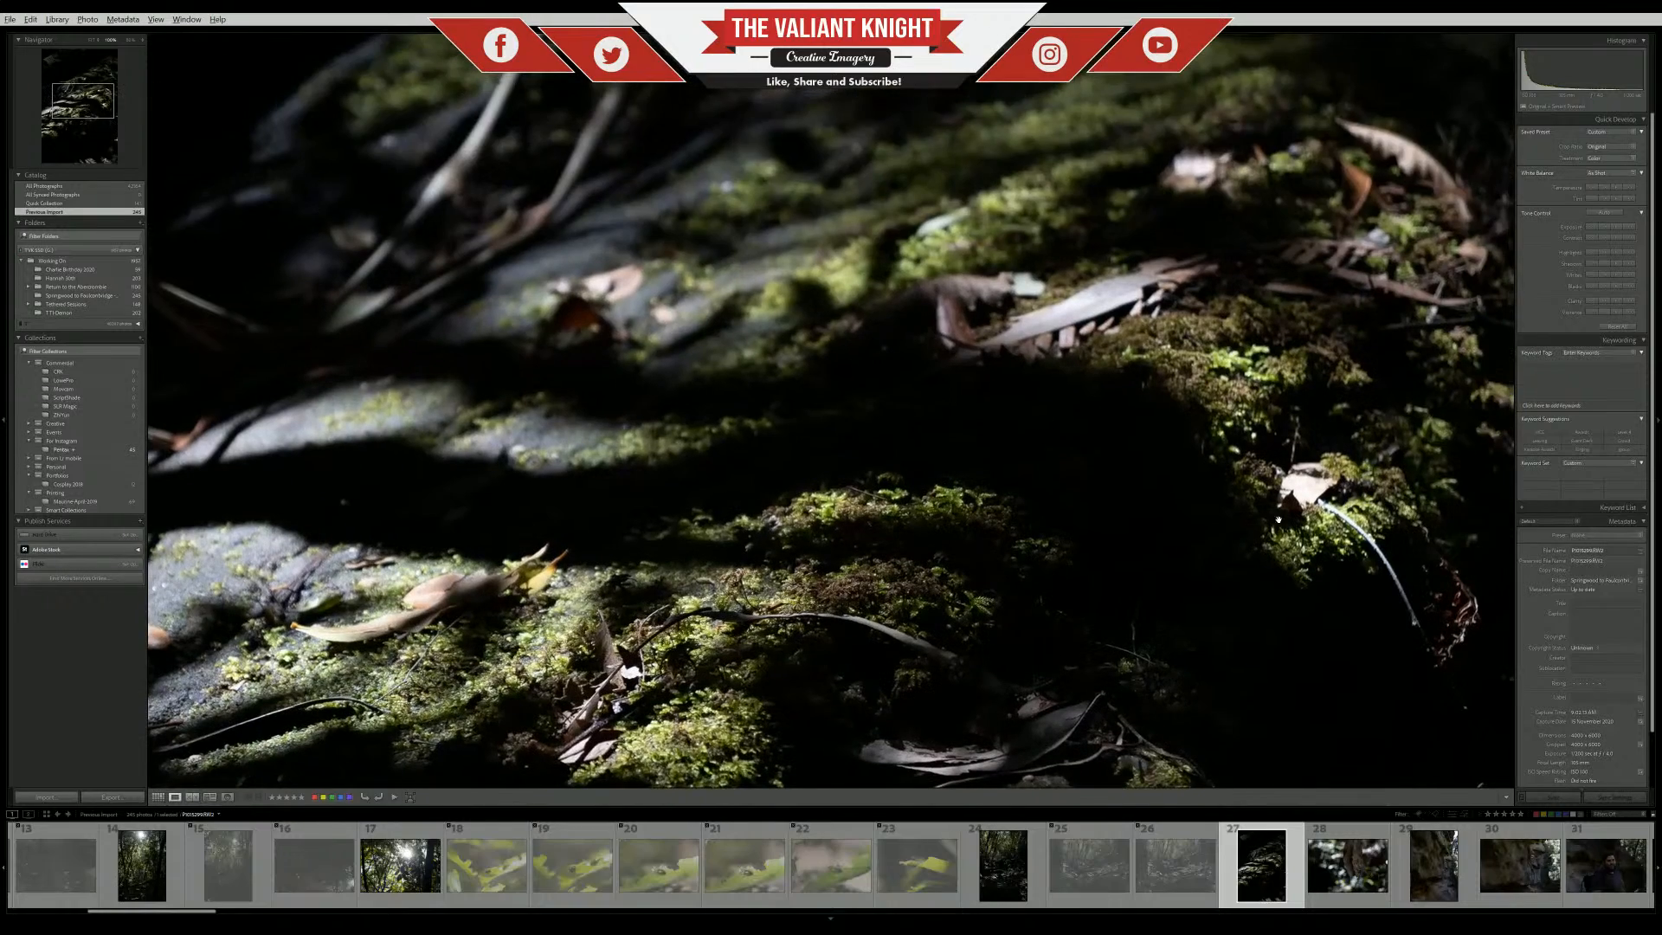
click(387, 529)
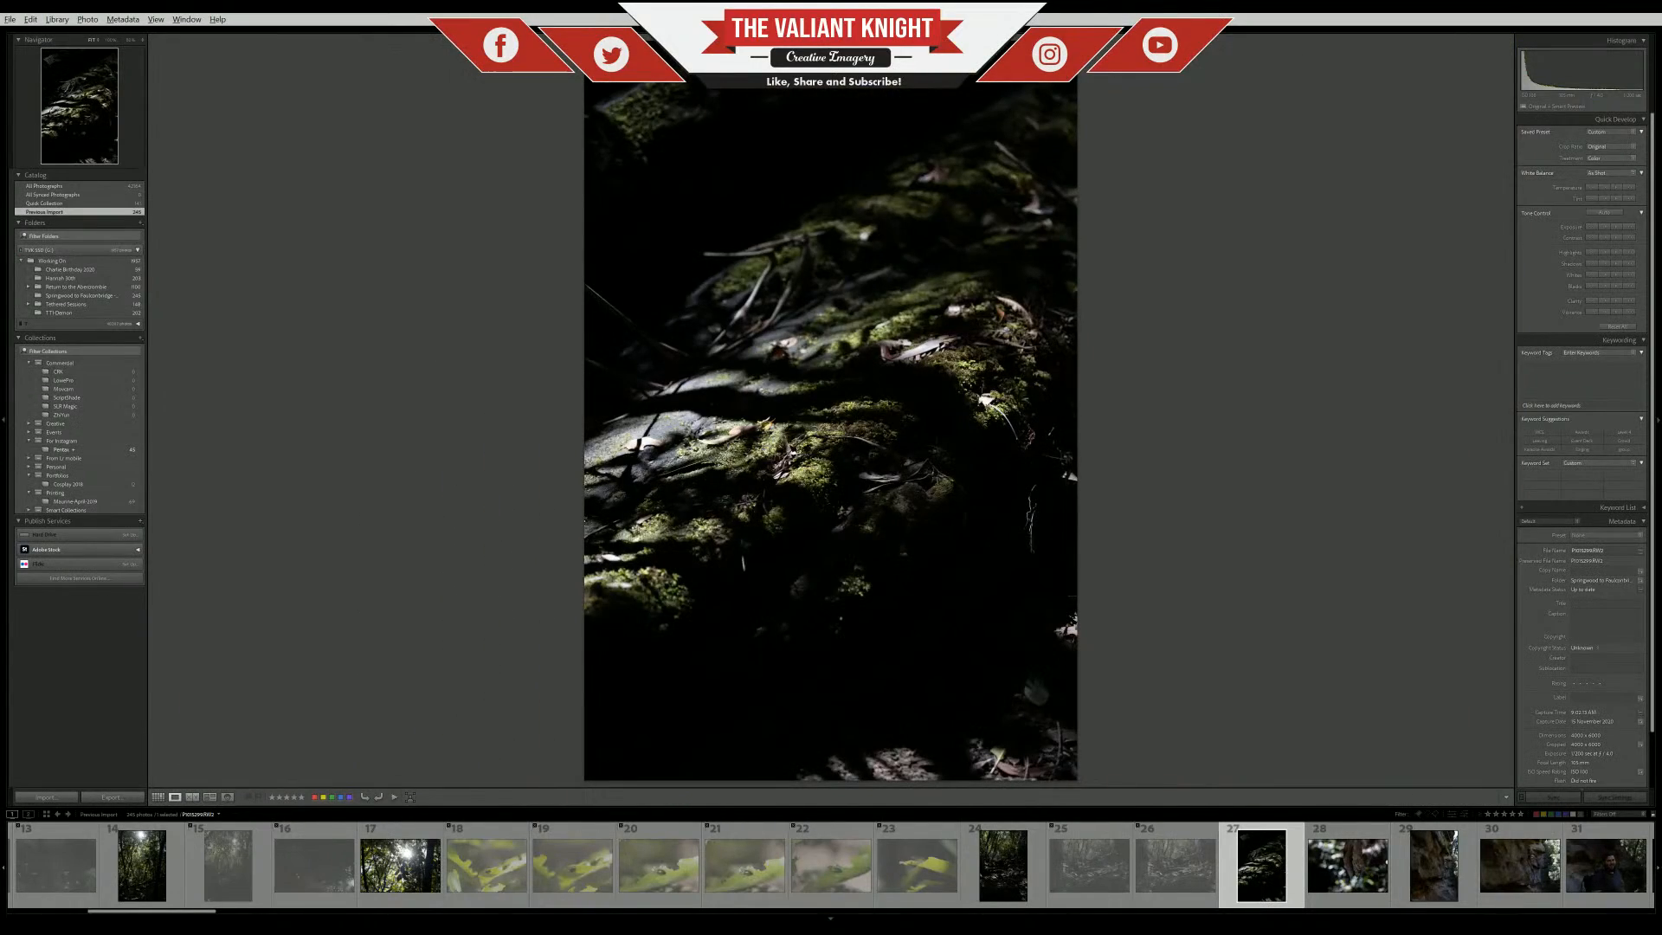
click(820, 334)
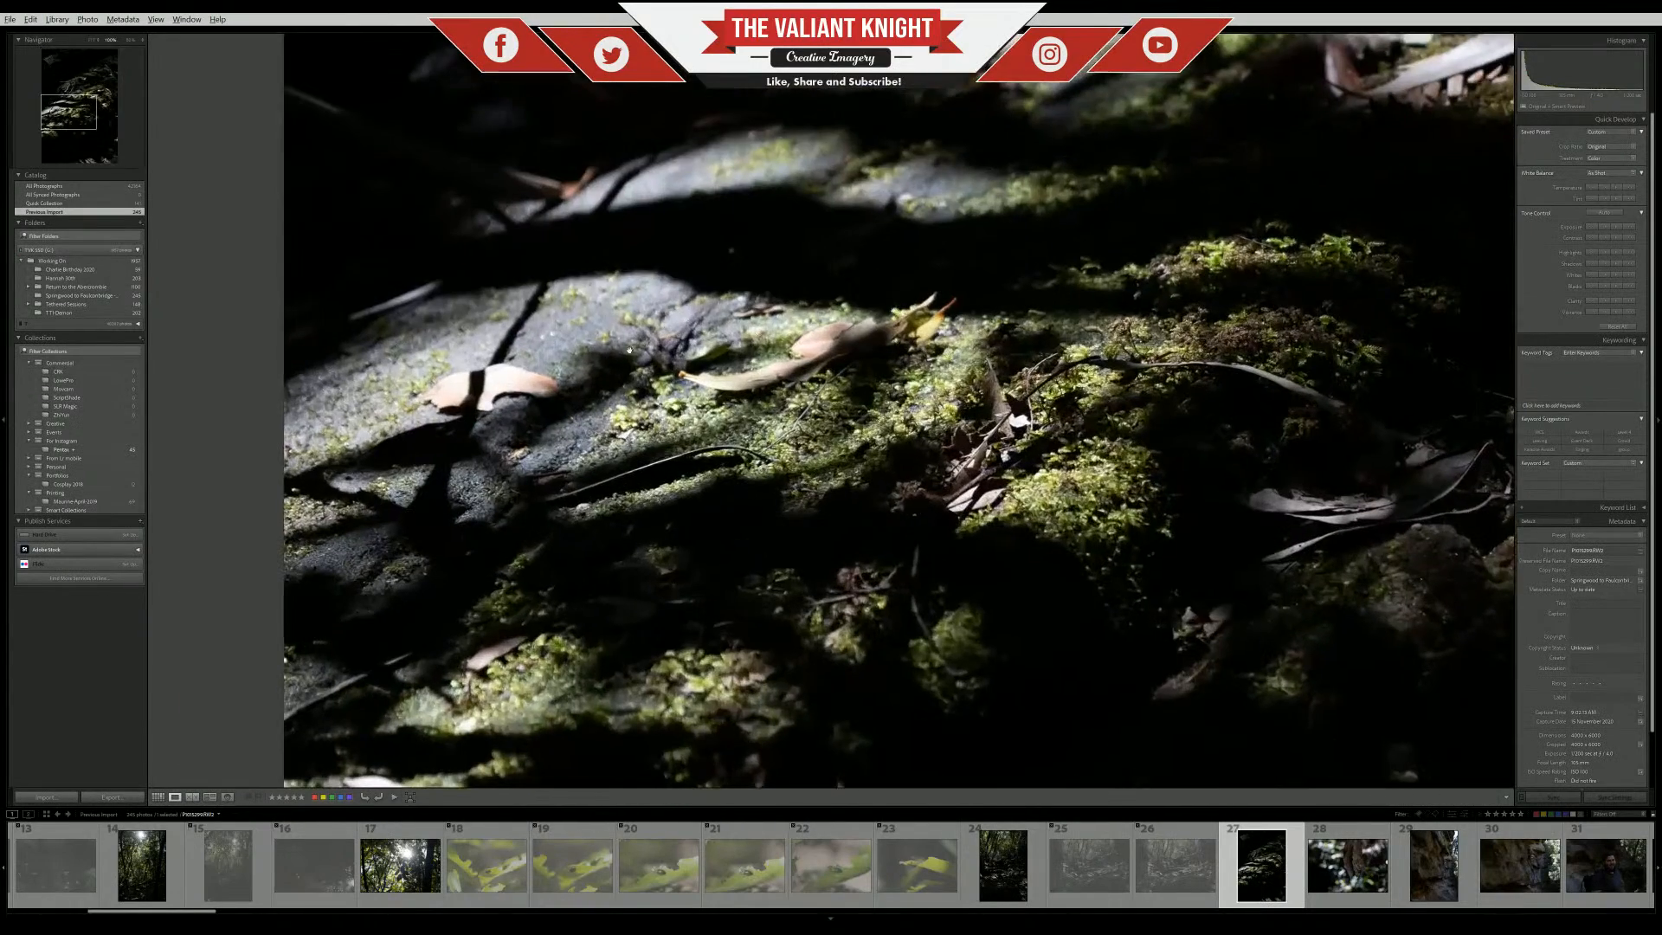
drag(1324, 457, 971, 338)
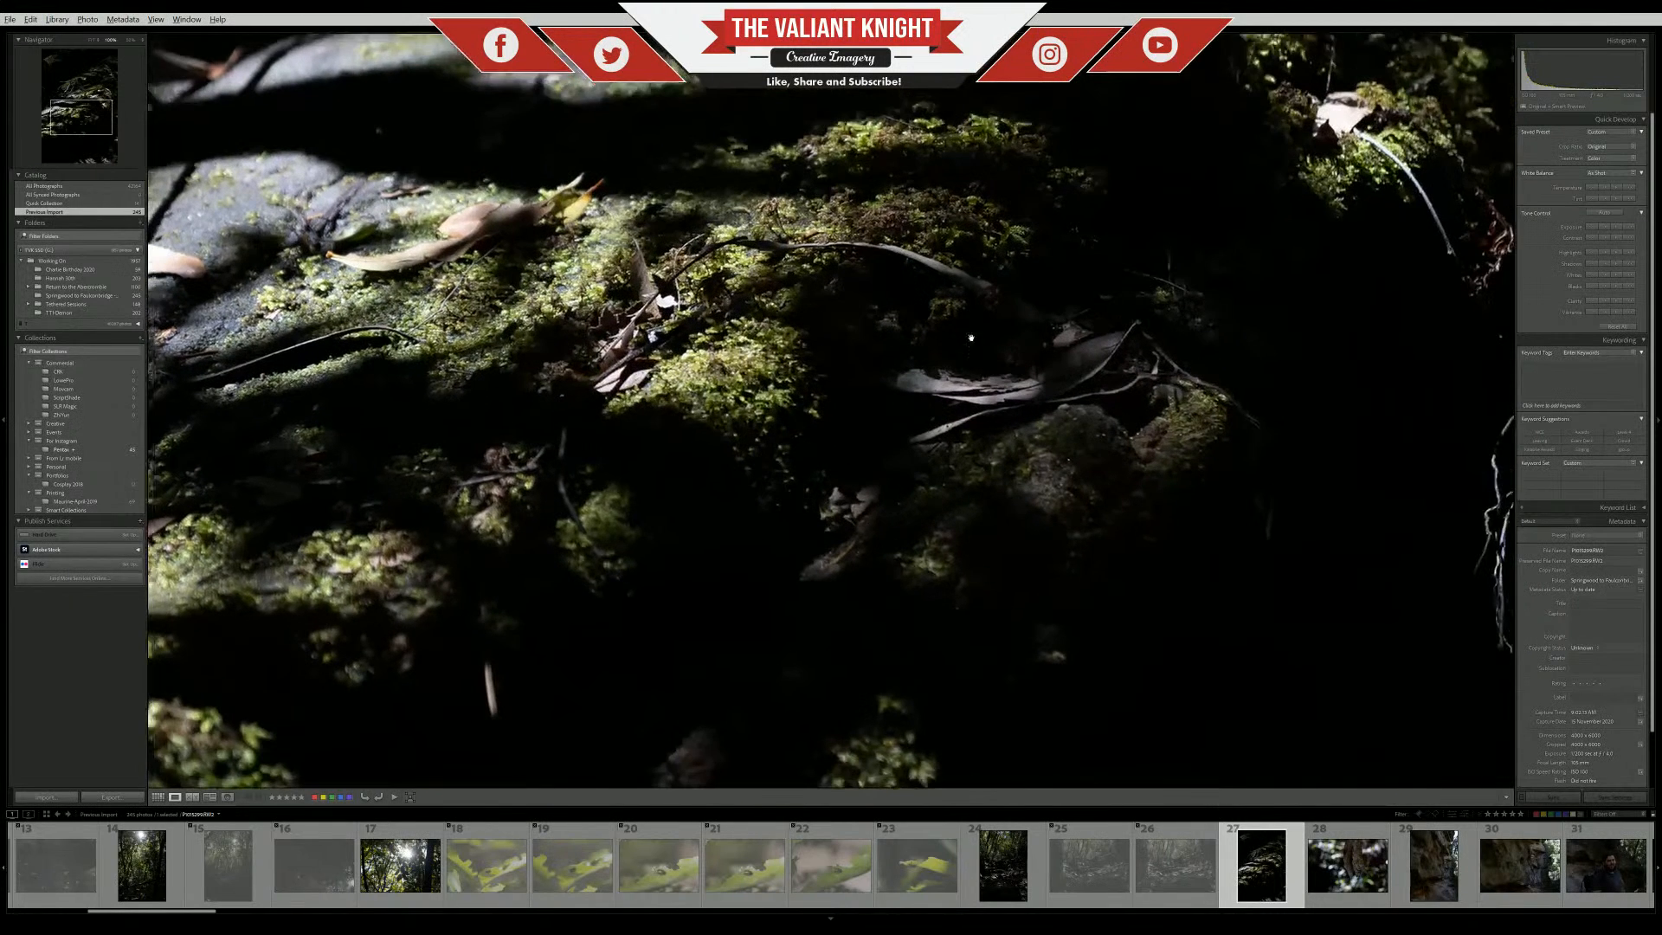
click(1059, 213)
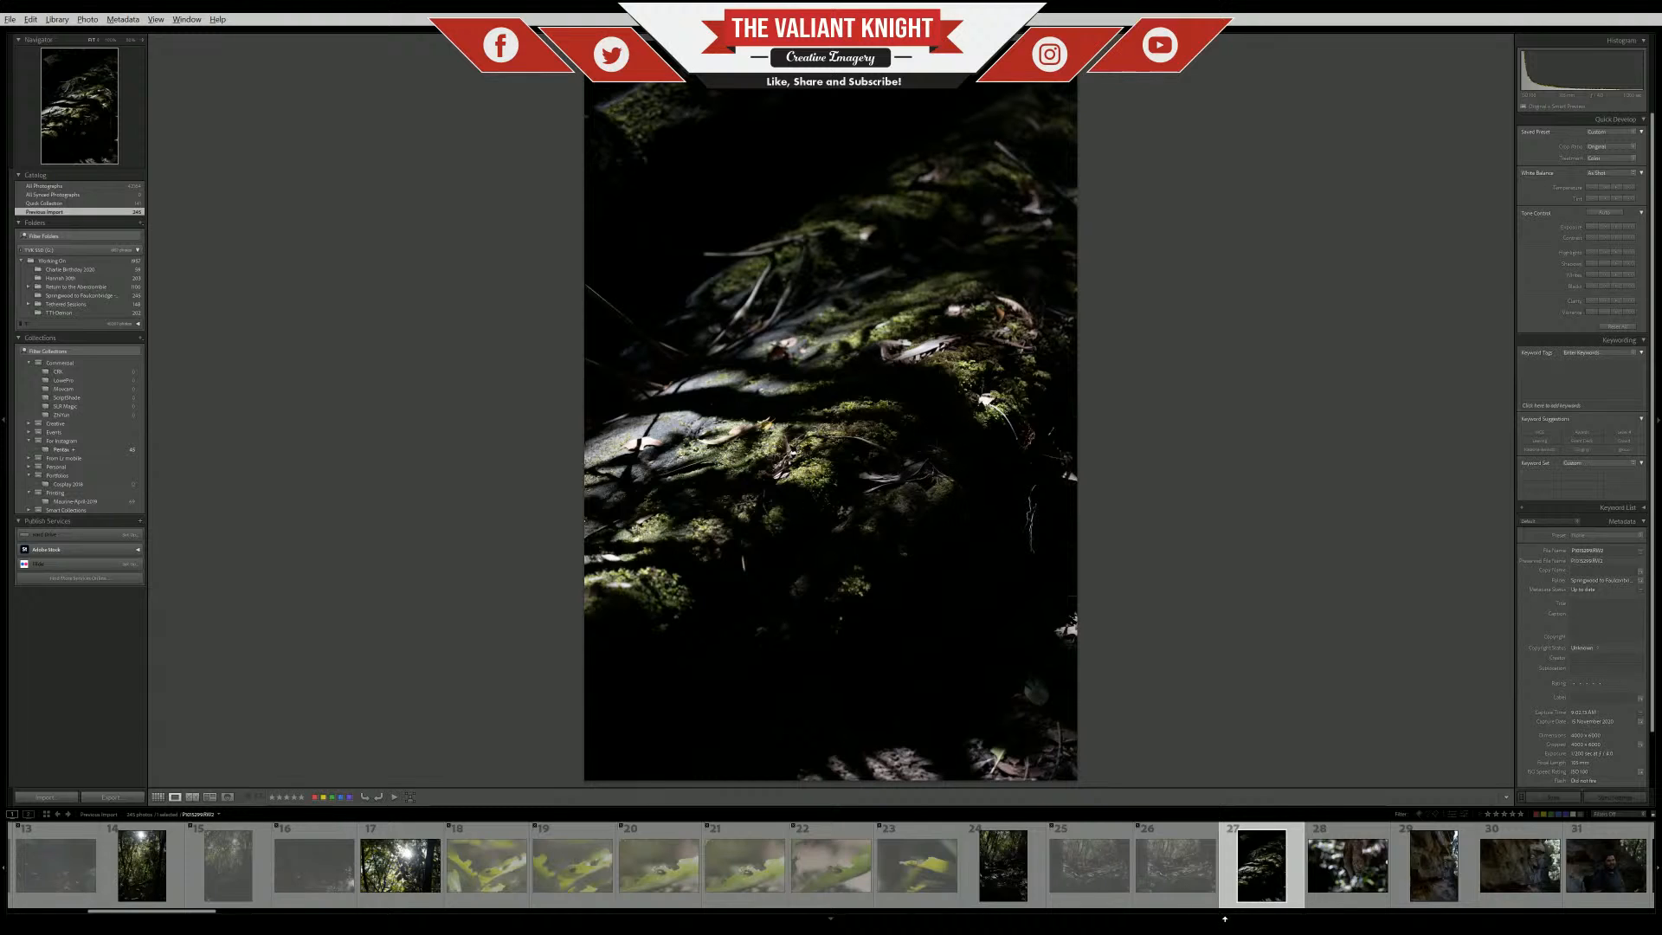
Flag the hanging-leaf photo 28 as rejected, compare cliff photos 29 and 30, and reject photo 30
key(Right)
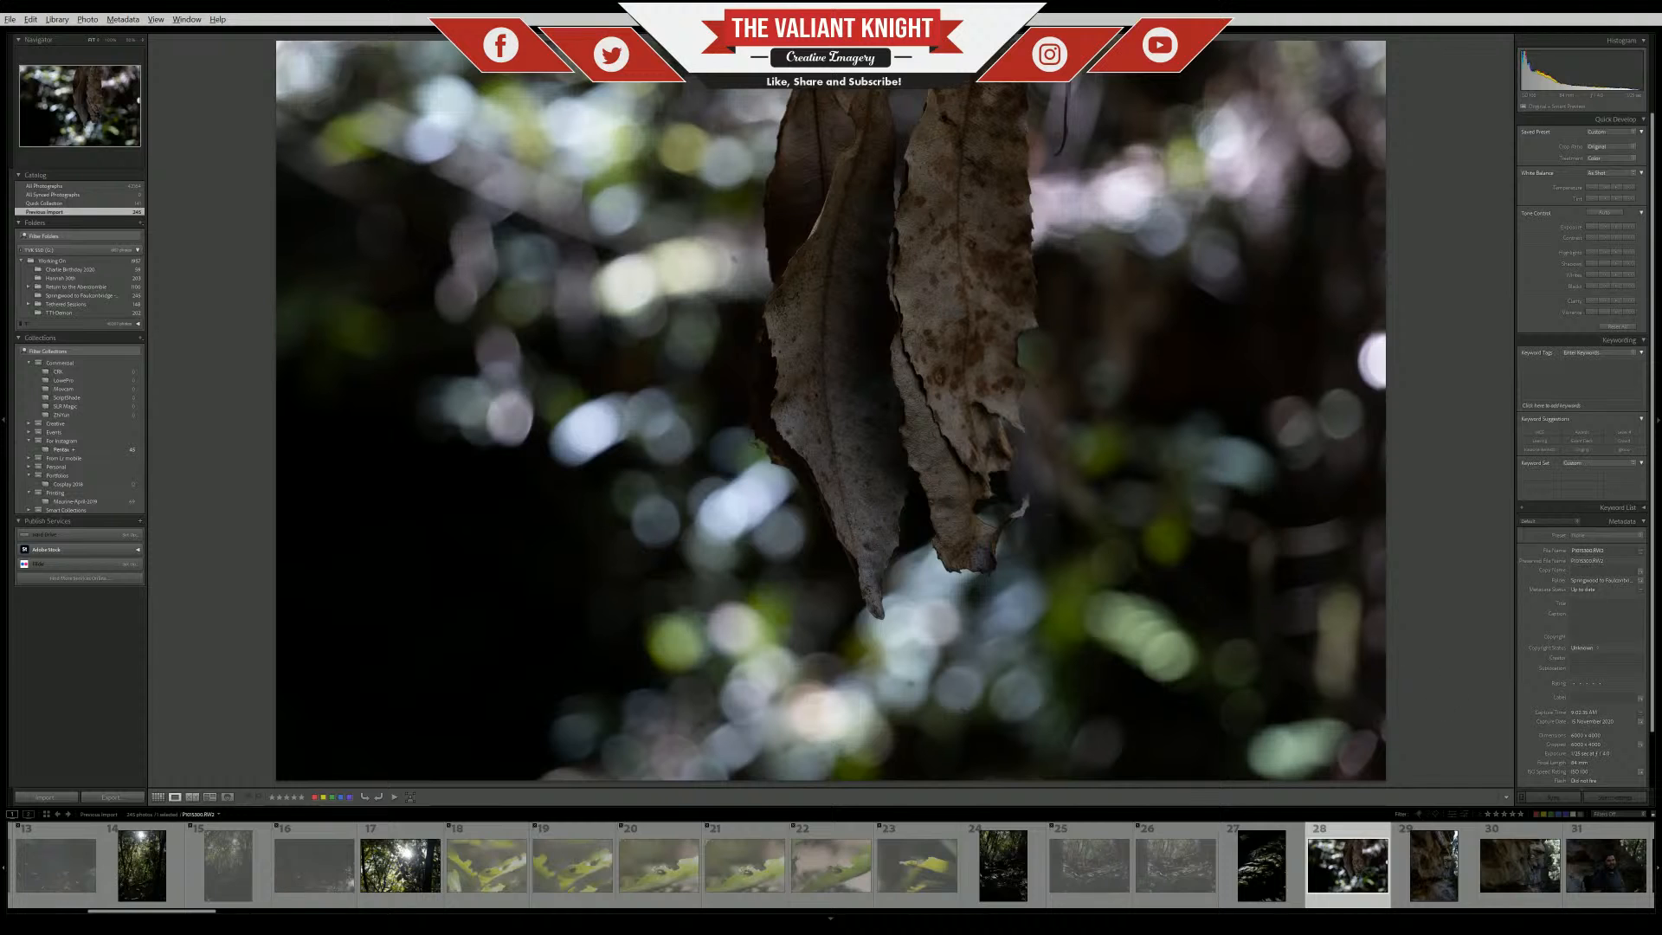
key(Right)
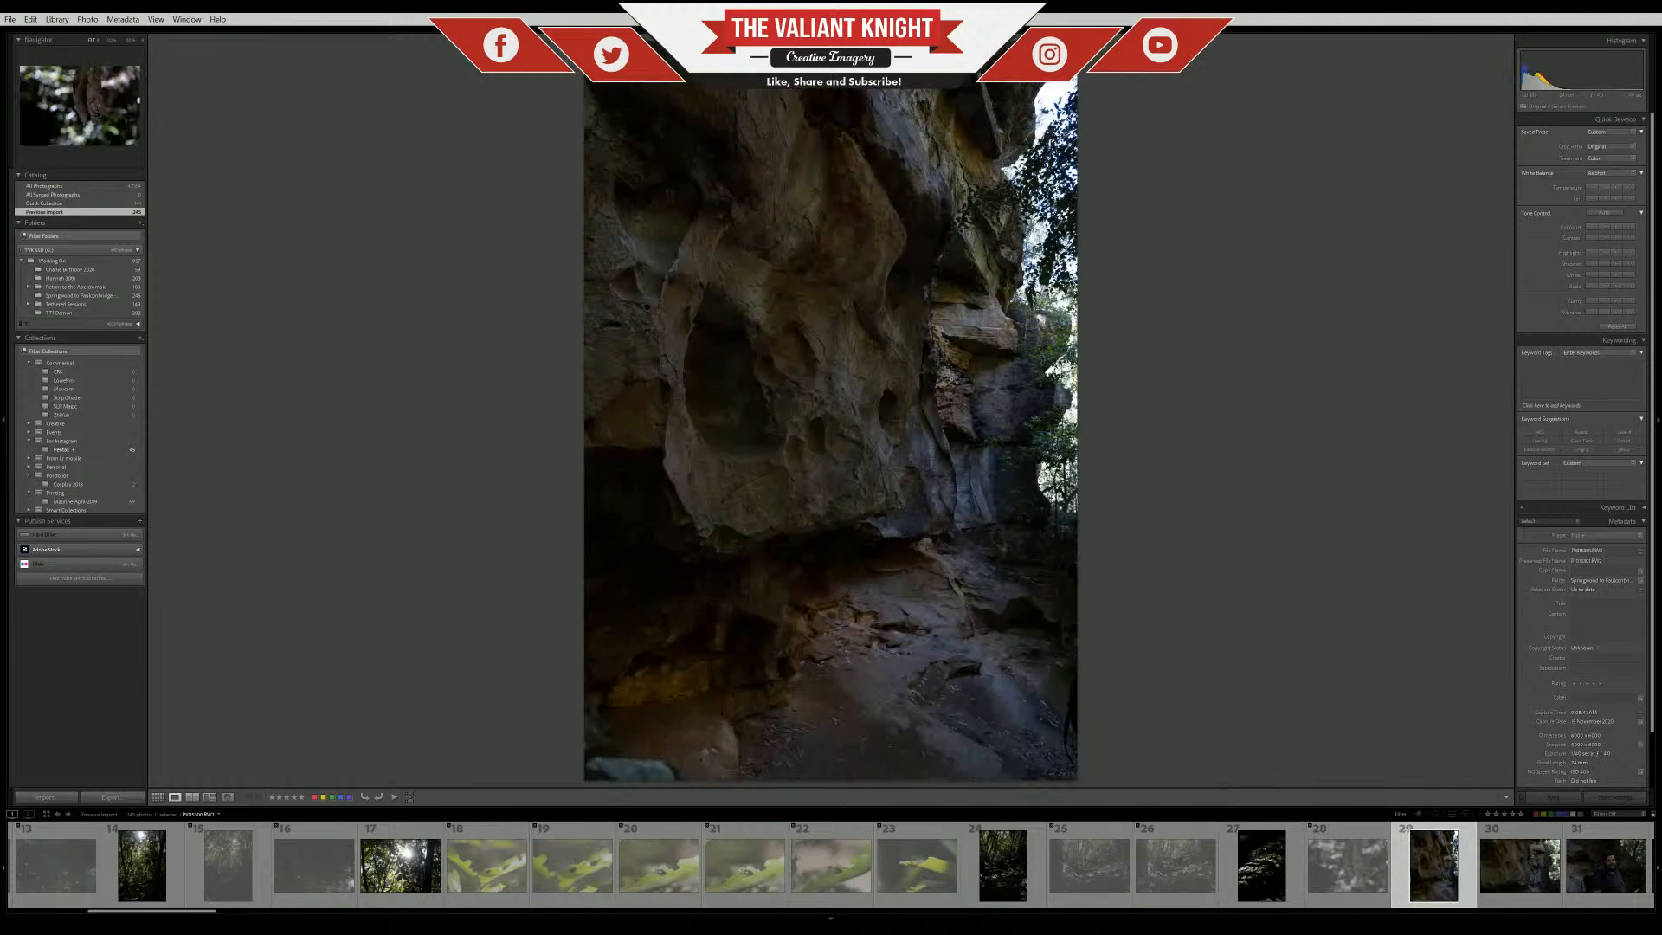
click(1524, 890)
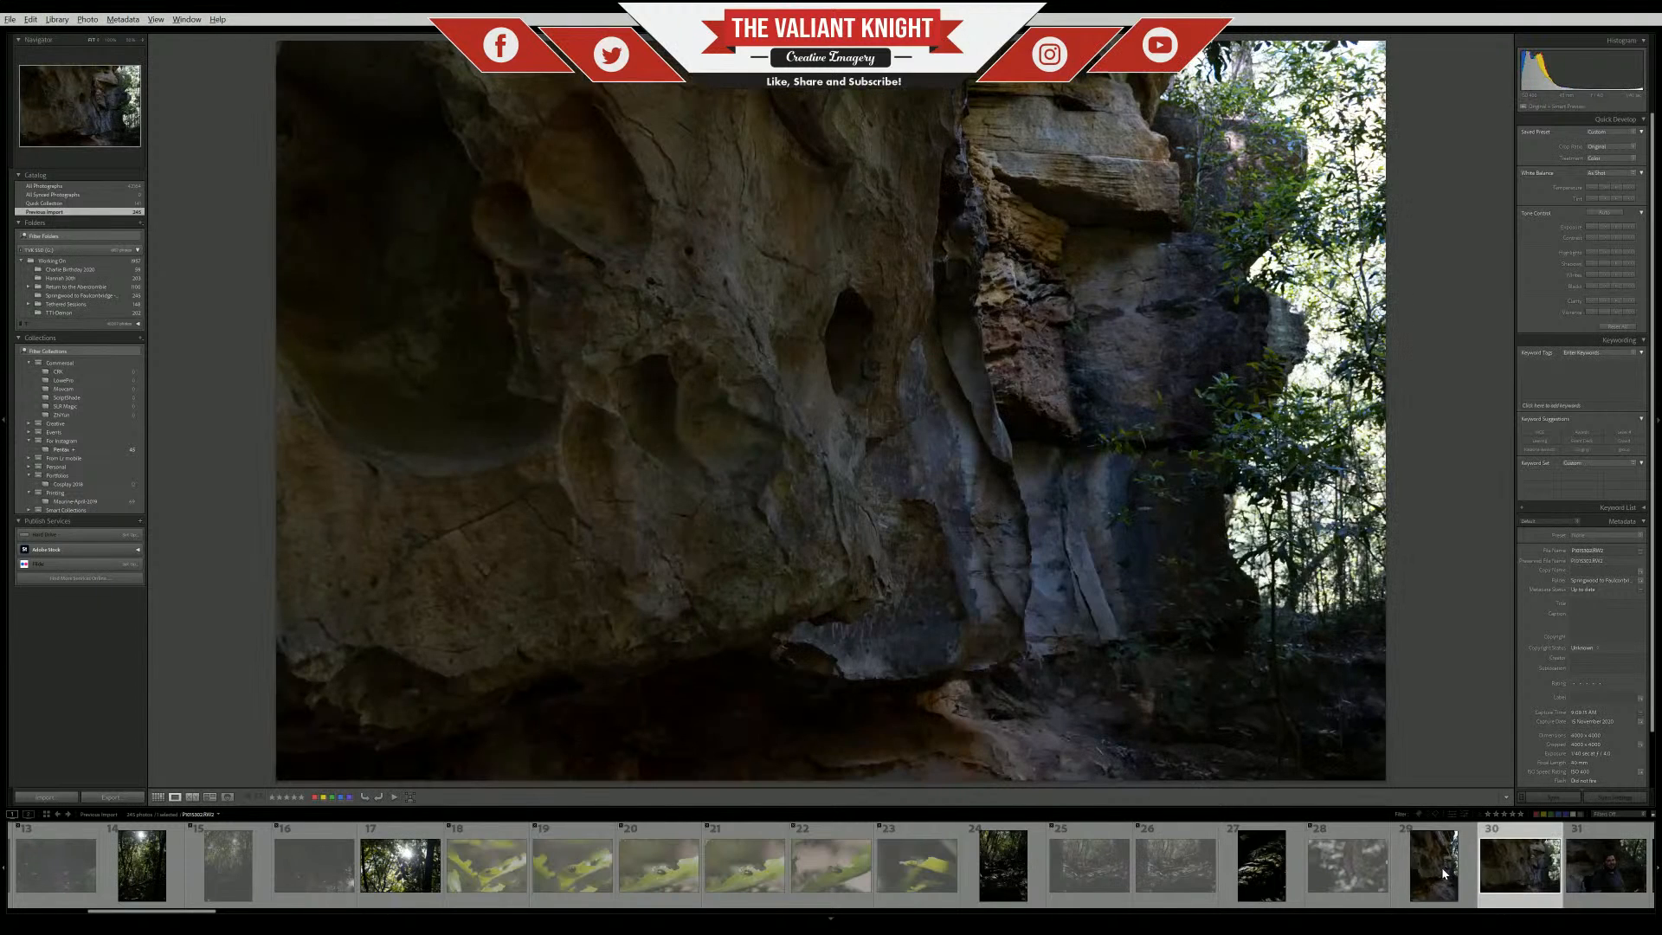
key(Left)
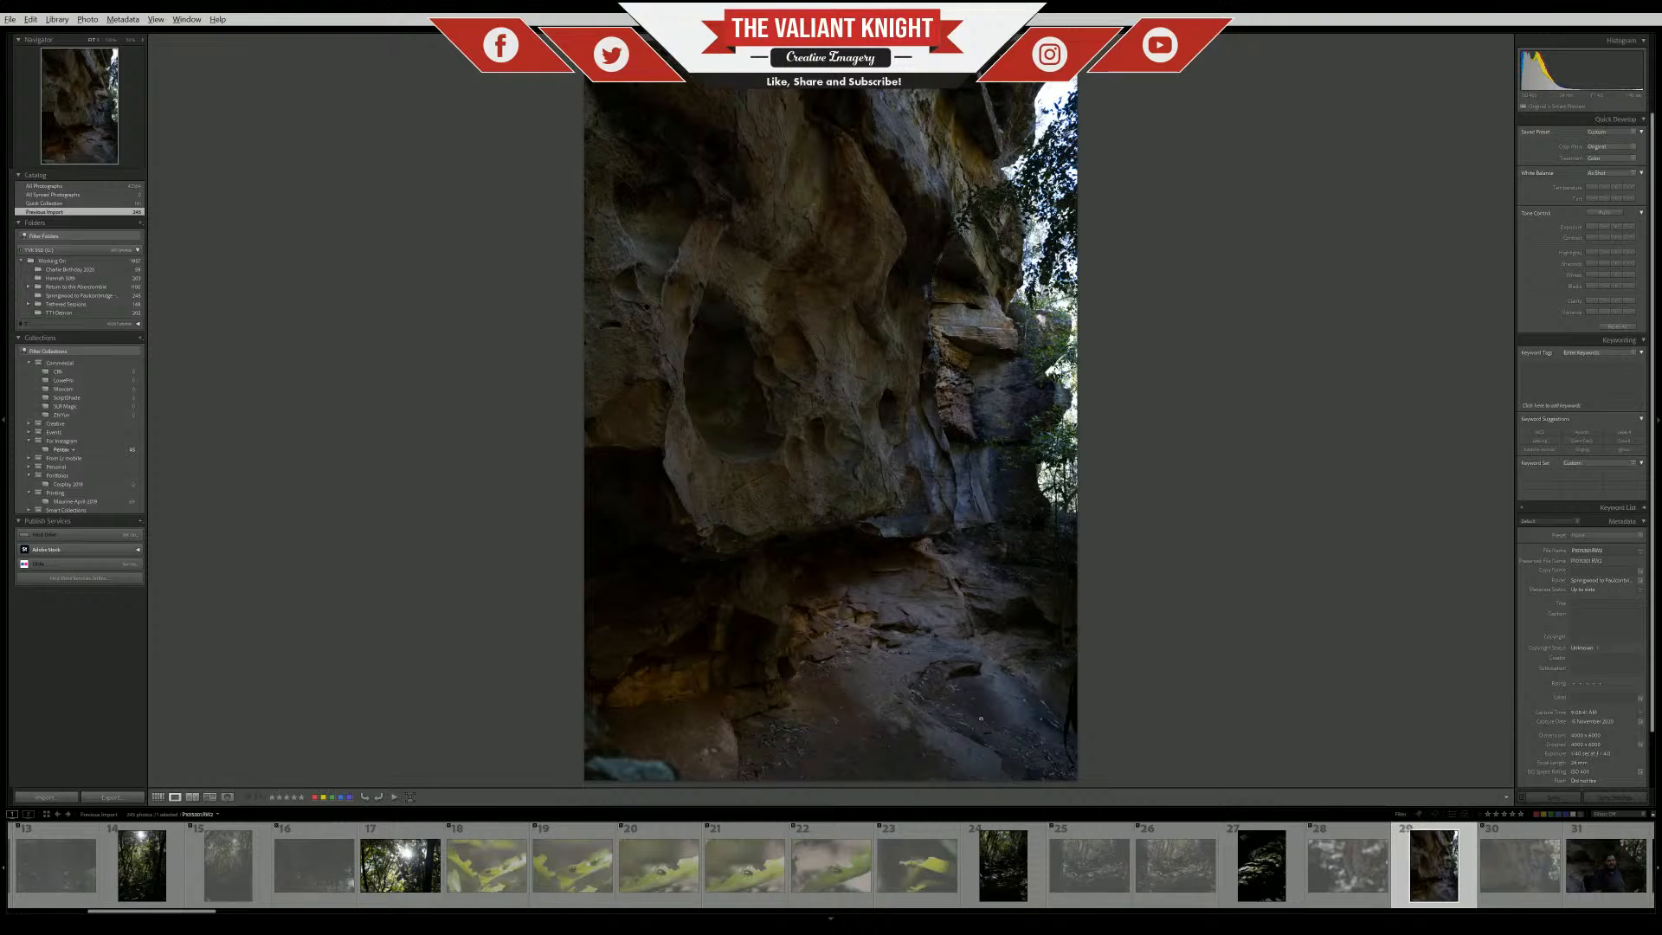
Inspect the man's face in photo 31 close up and flag the photo as rejected
scroll(1538, 883, down, 5)
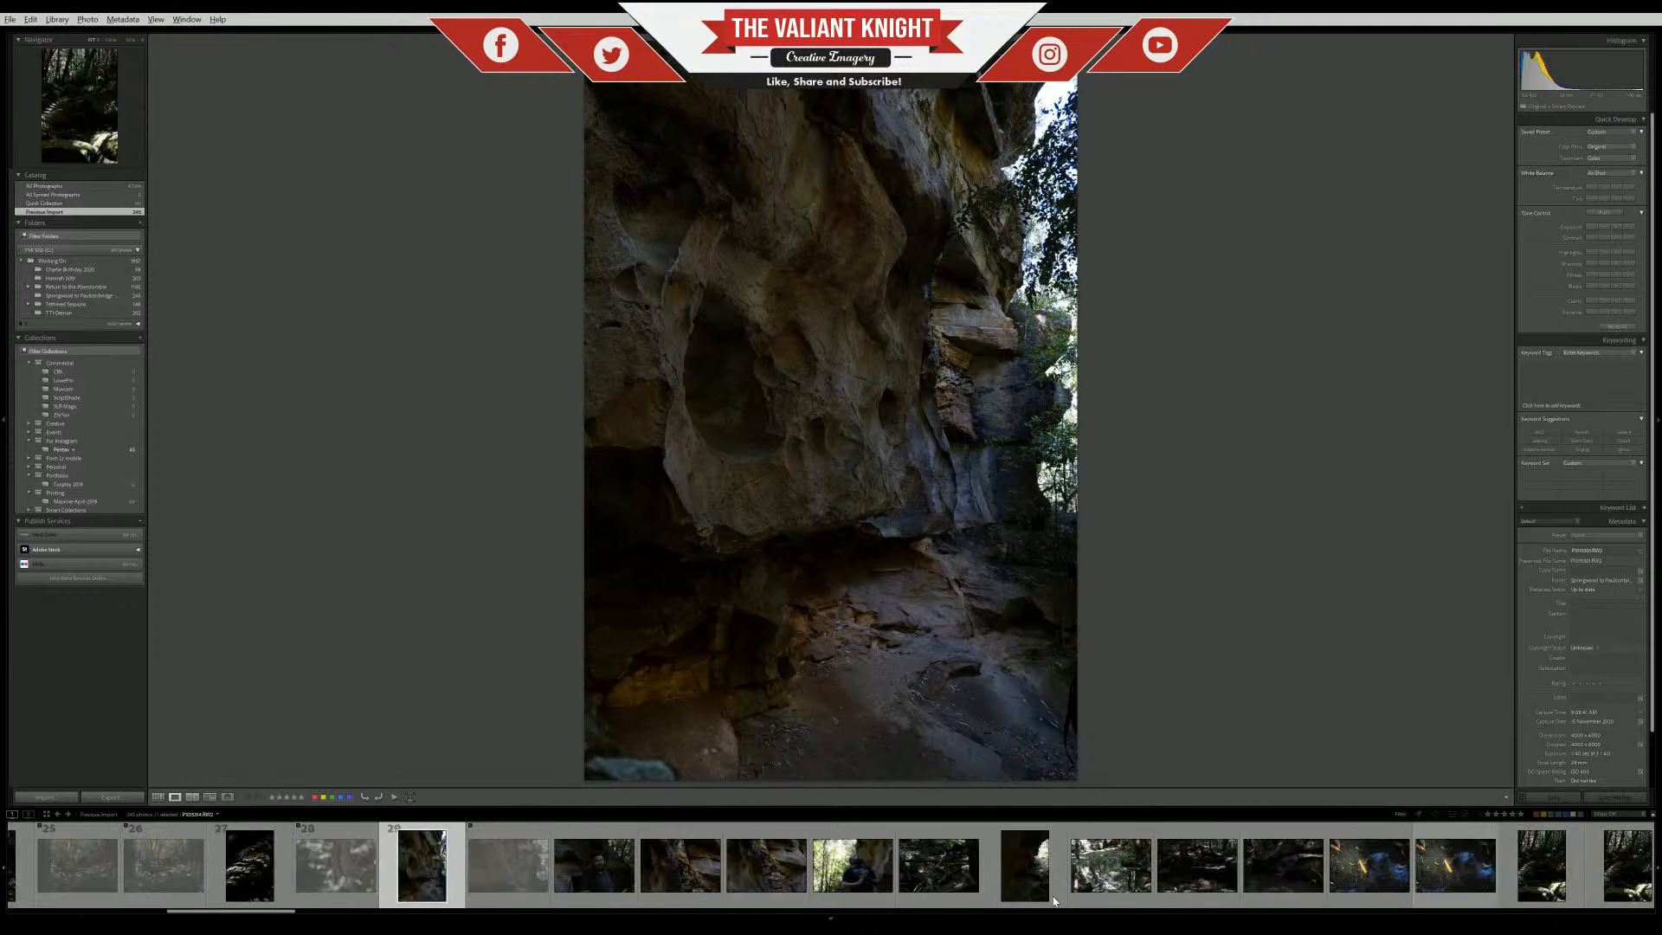
click(603, 881)
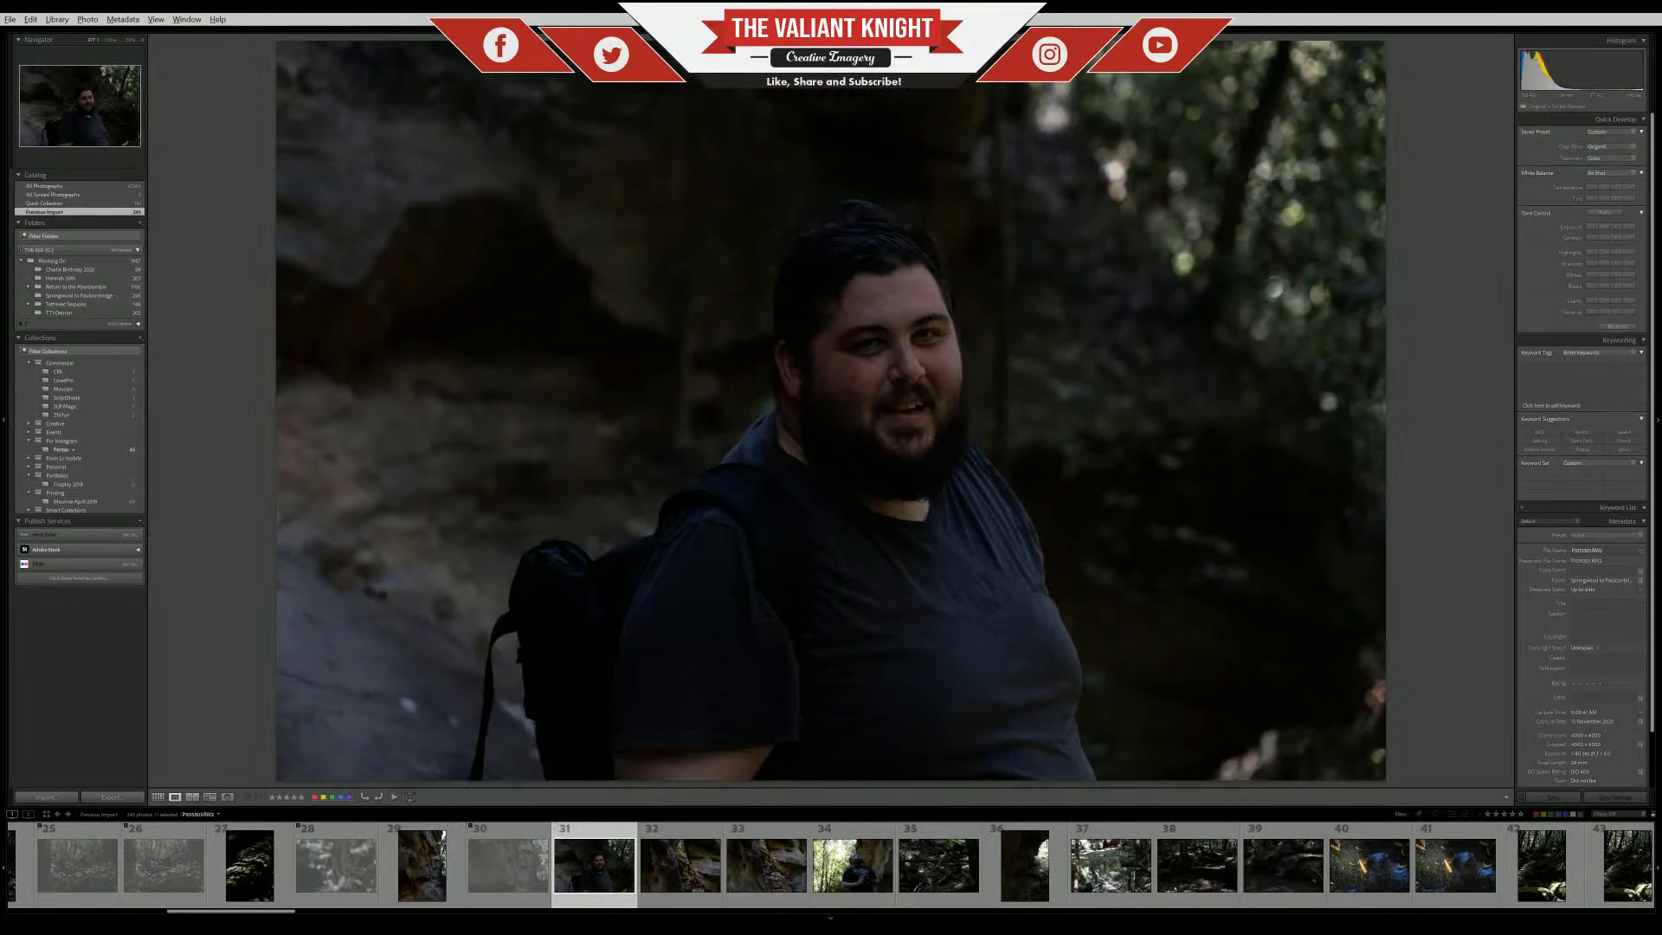
click(790, 369)
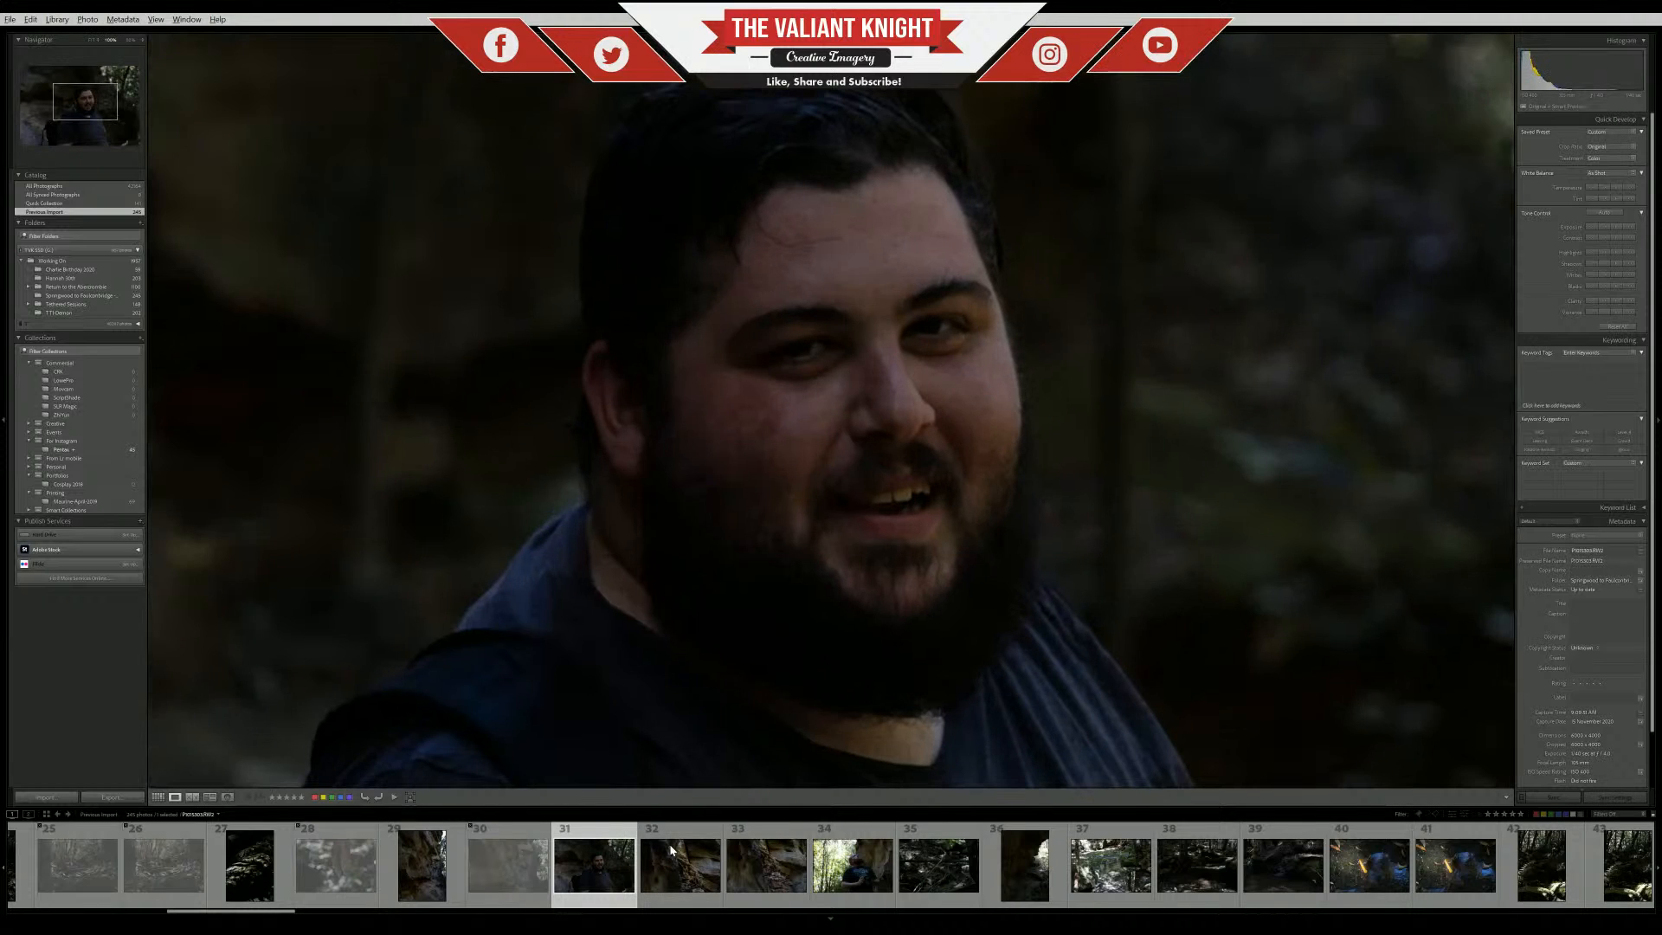
drag(983, 453, 1082, 472)
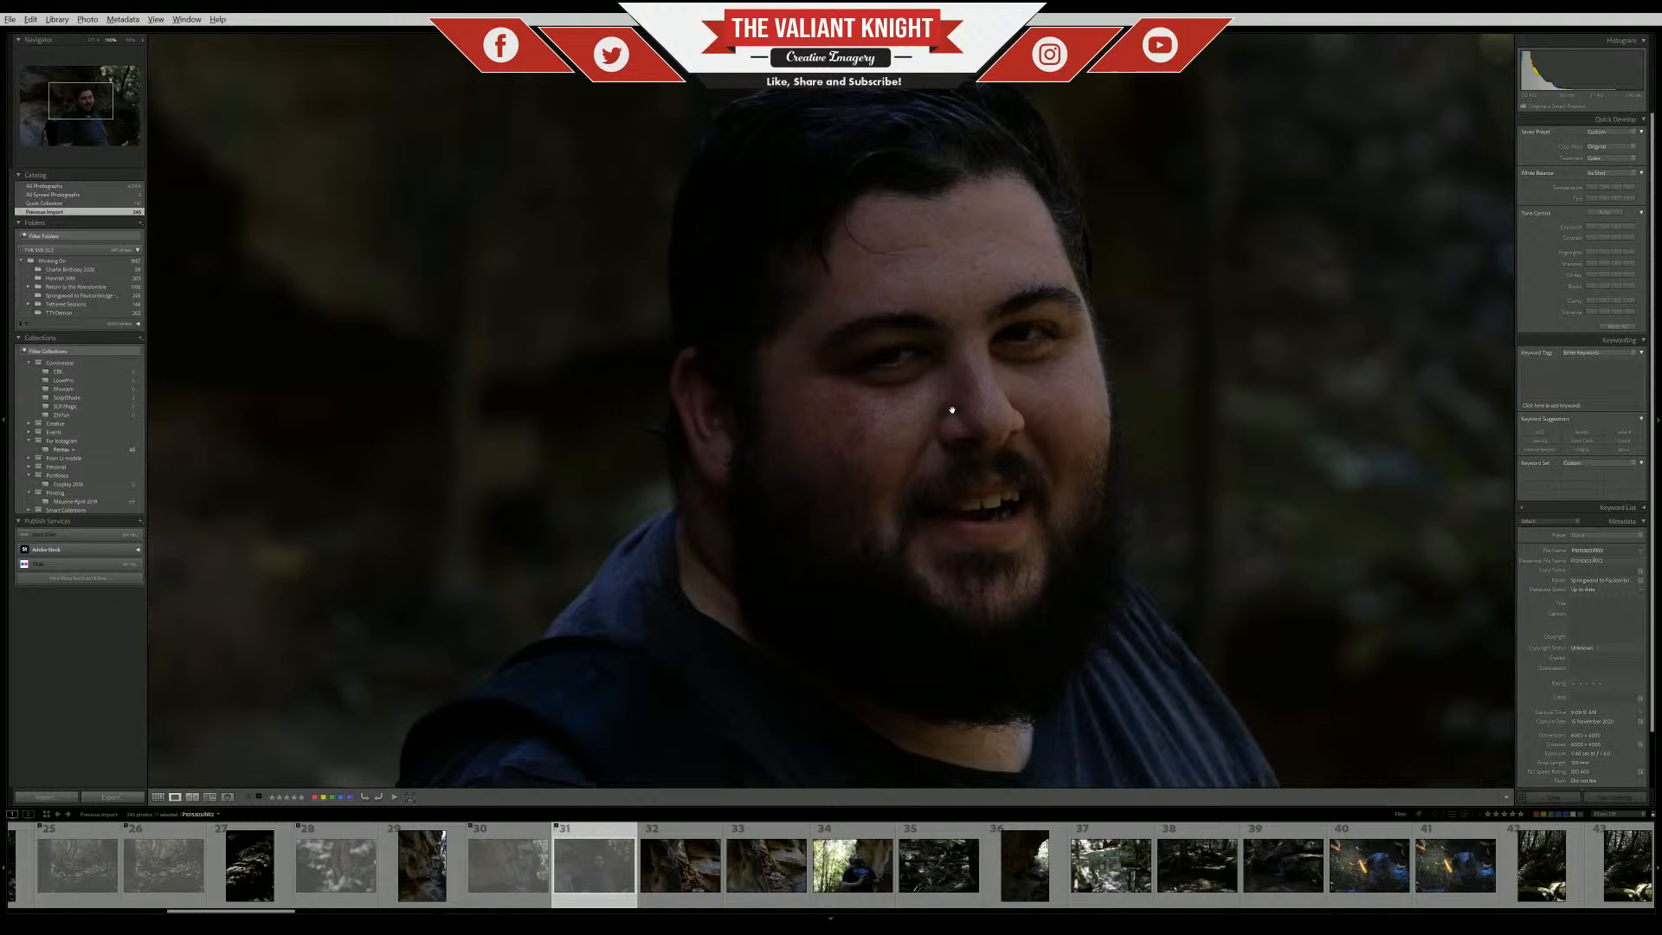
click(1070, 583)
click(901, 504)
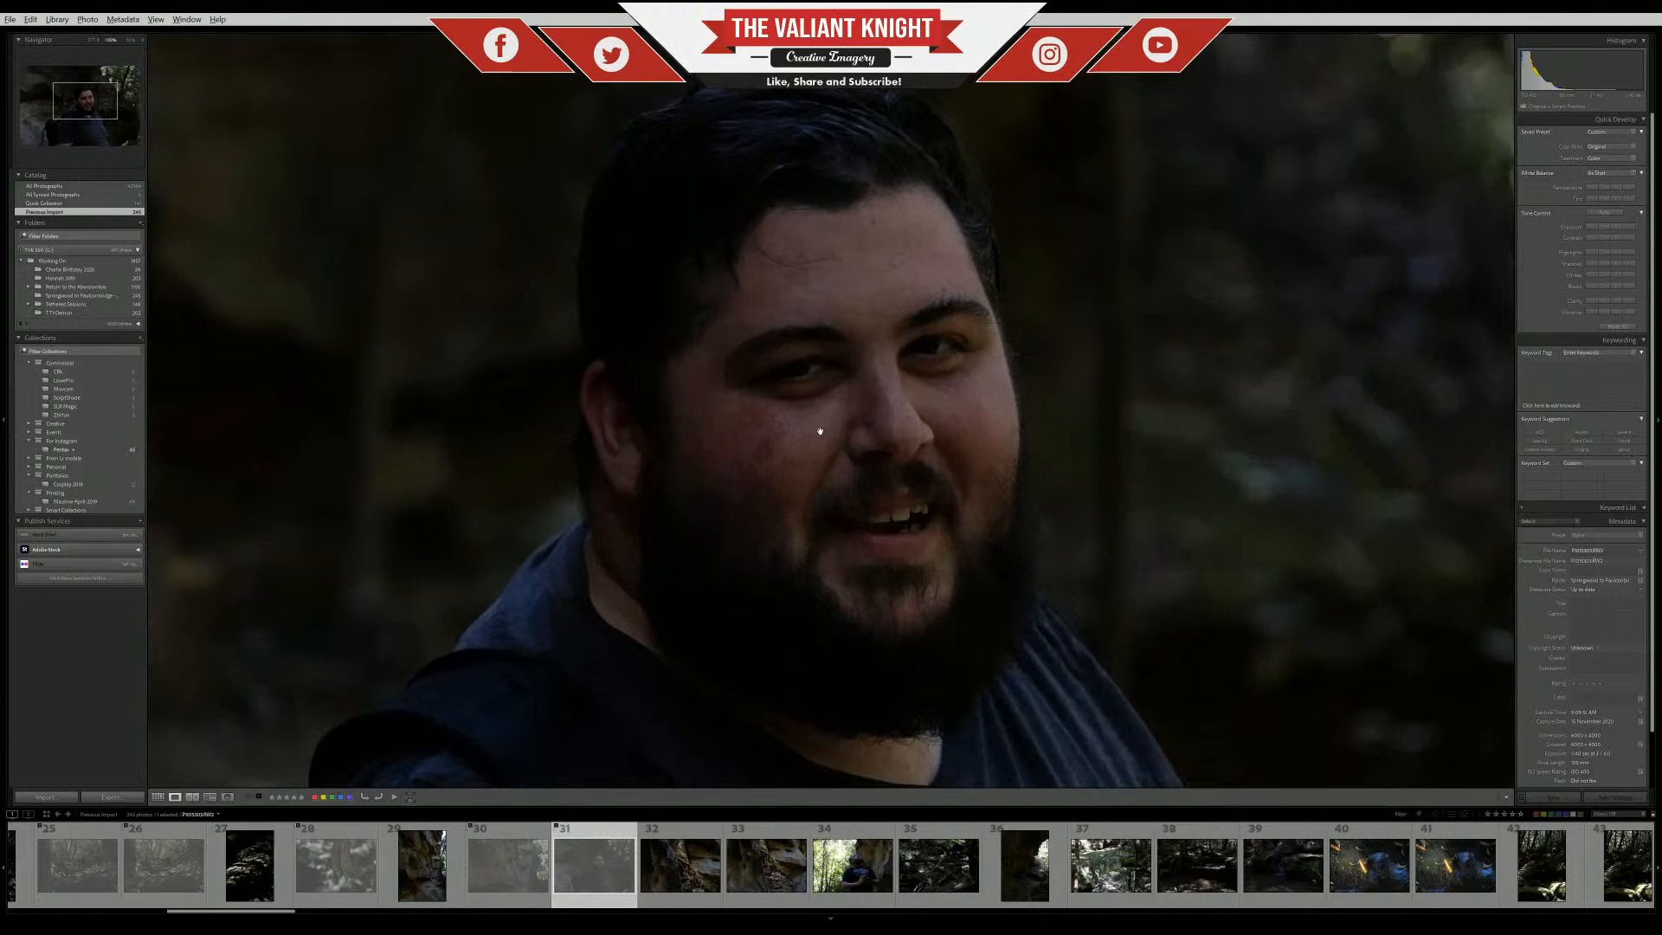
click(910, 378)
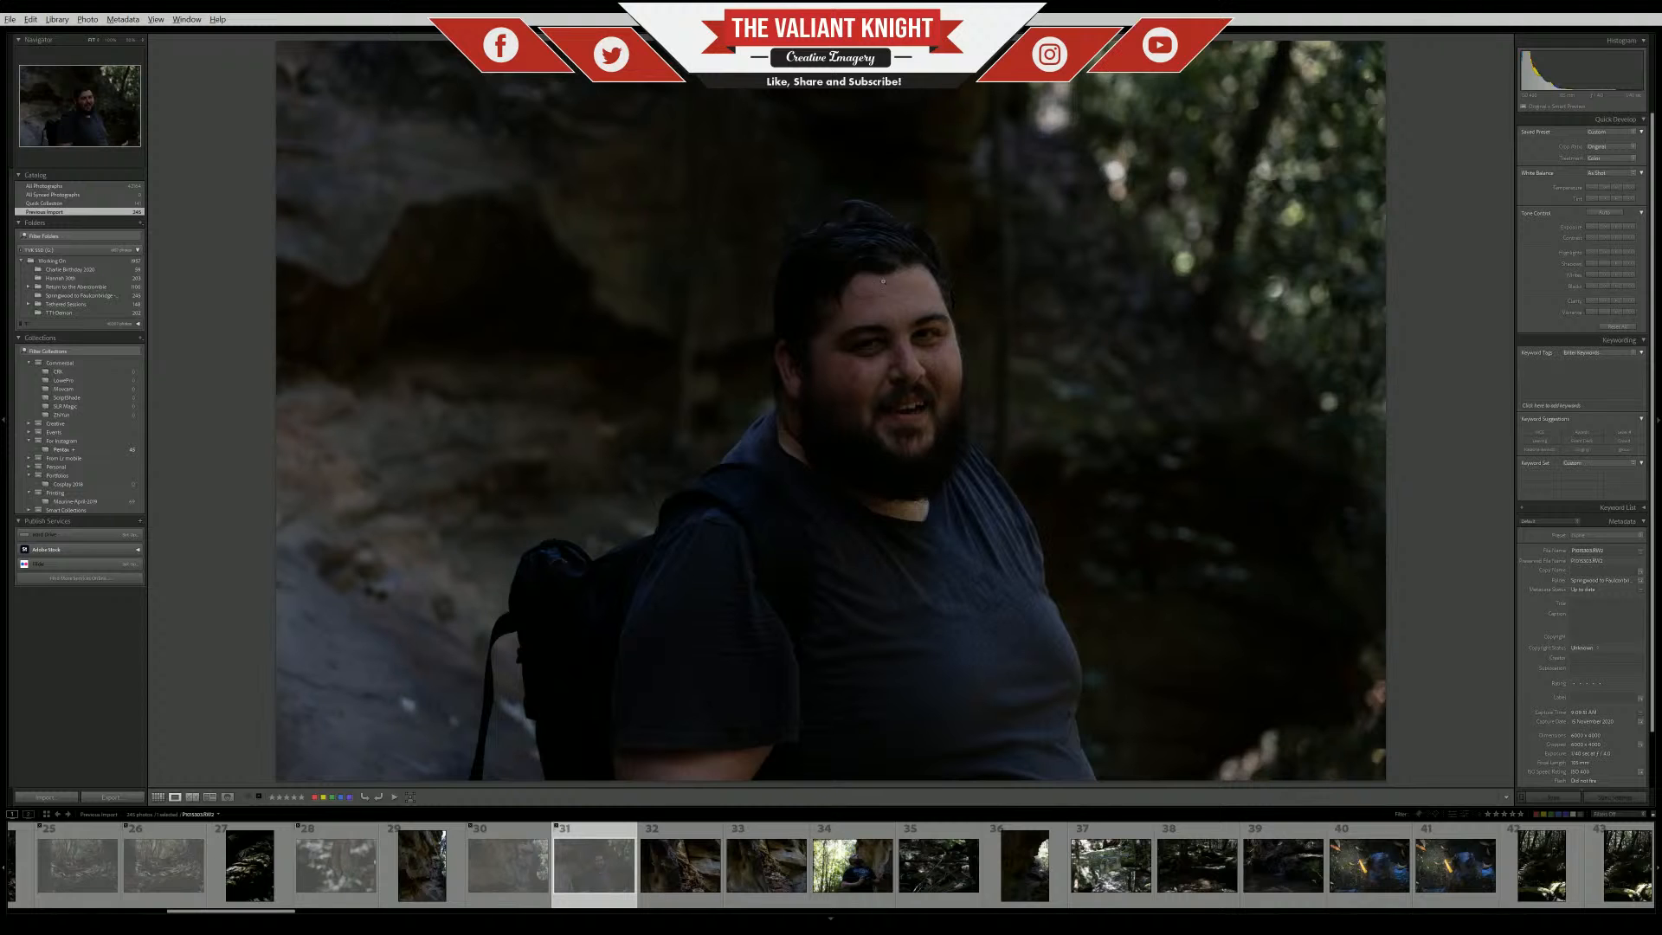
Flag the rock wall photos 32 and 33 as rejected and go on to photo 34
click(718, 887)
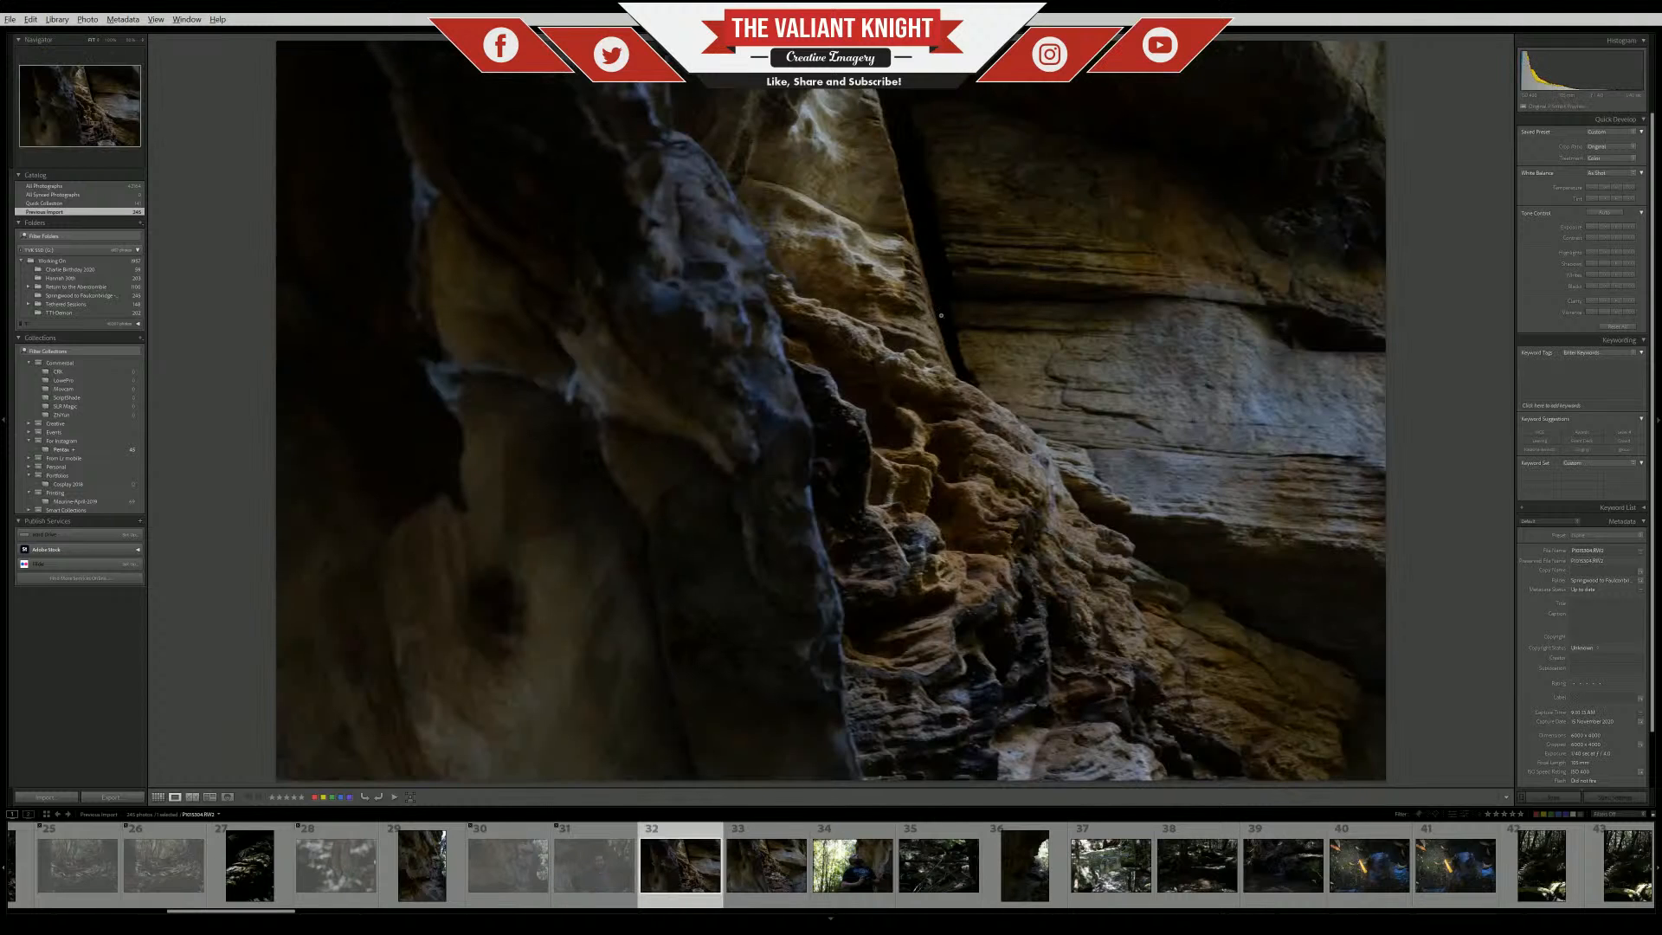
key(Right)
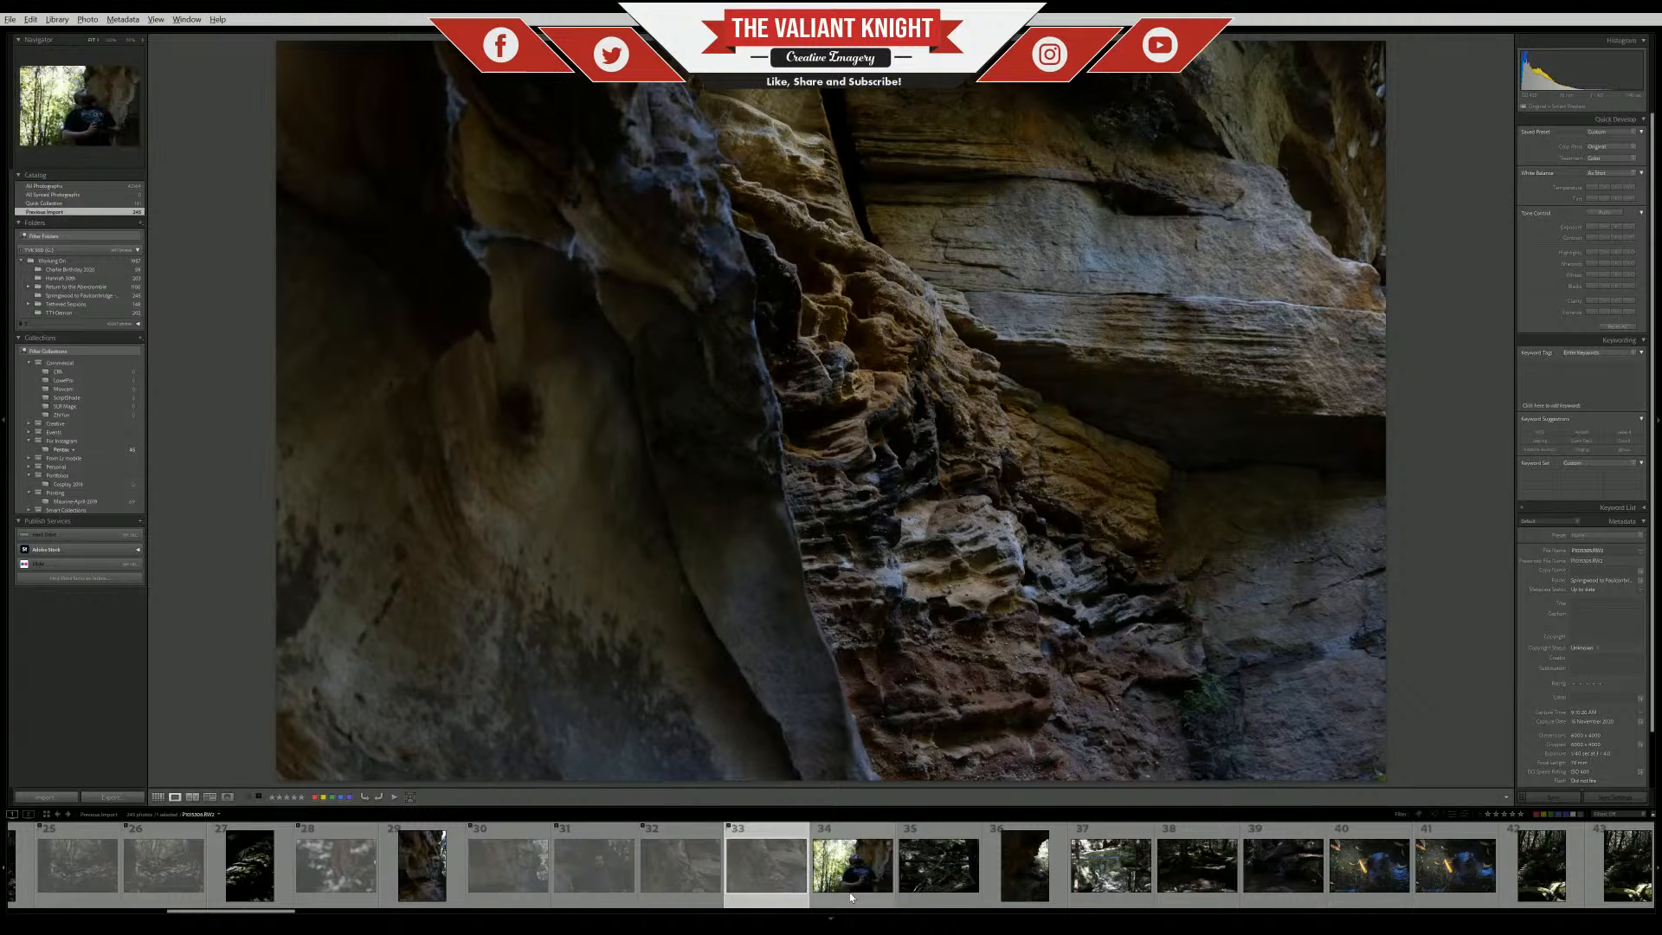
key(Right)
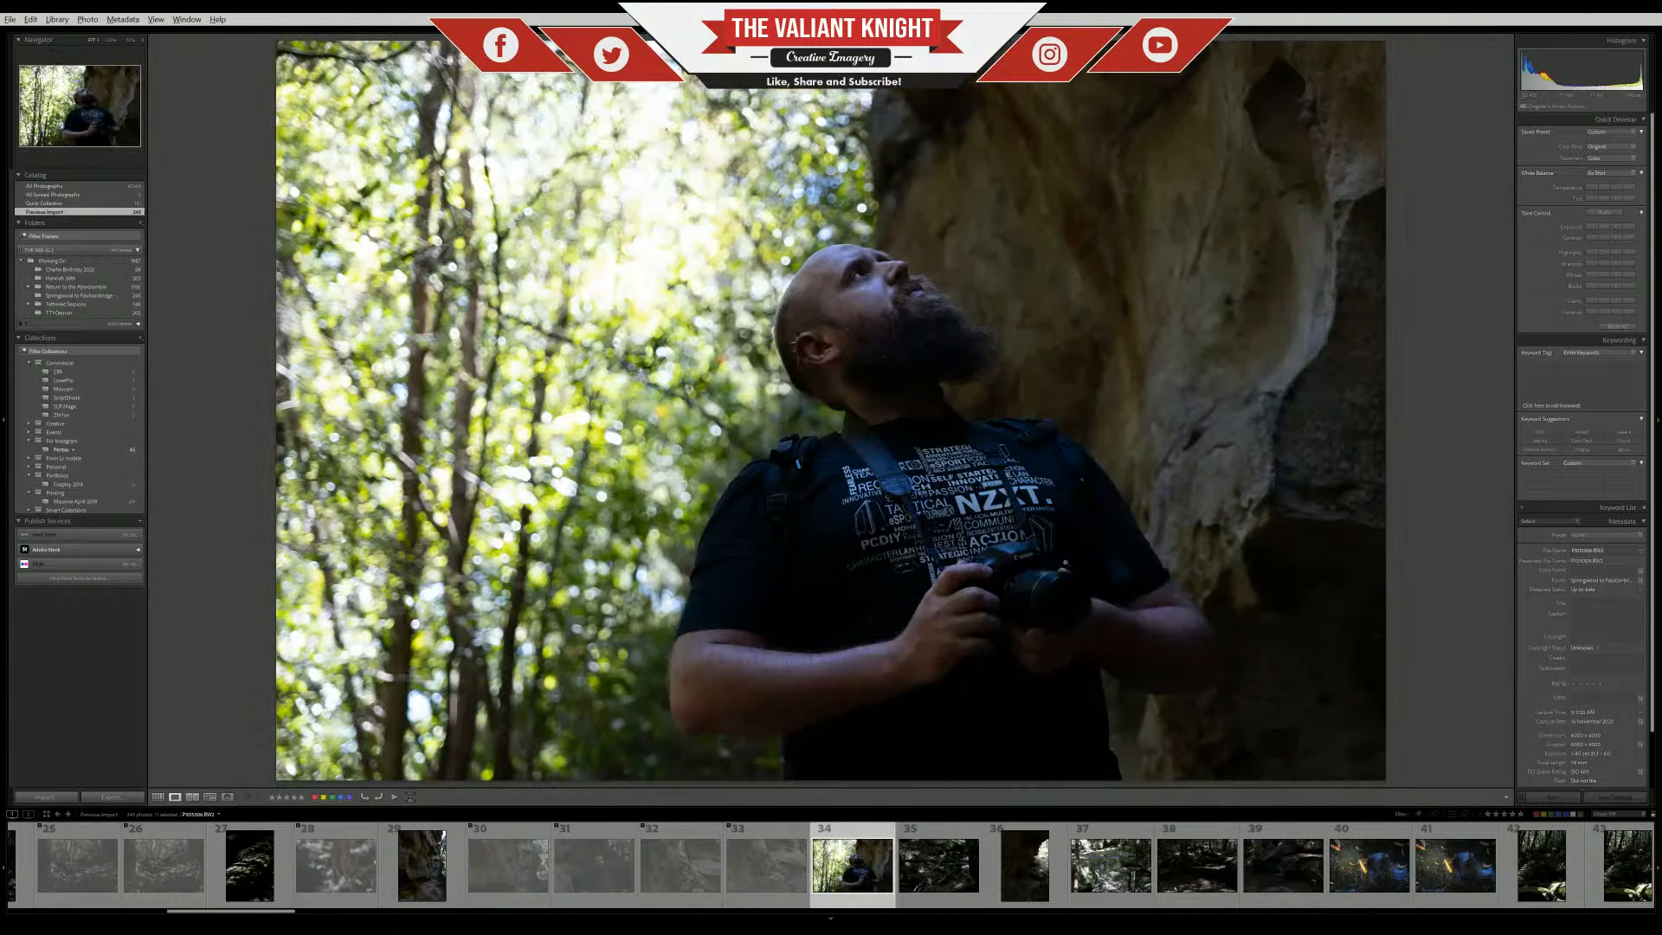
Inspect the man looking upward in photo 34 close up and bring back the hidden filmstrip
click(923, 348)
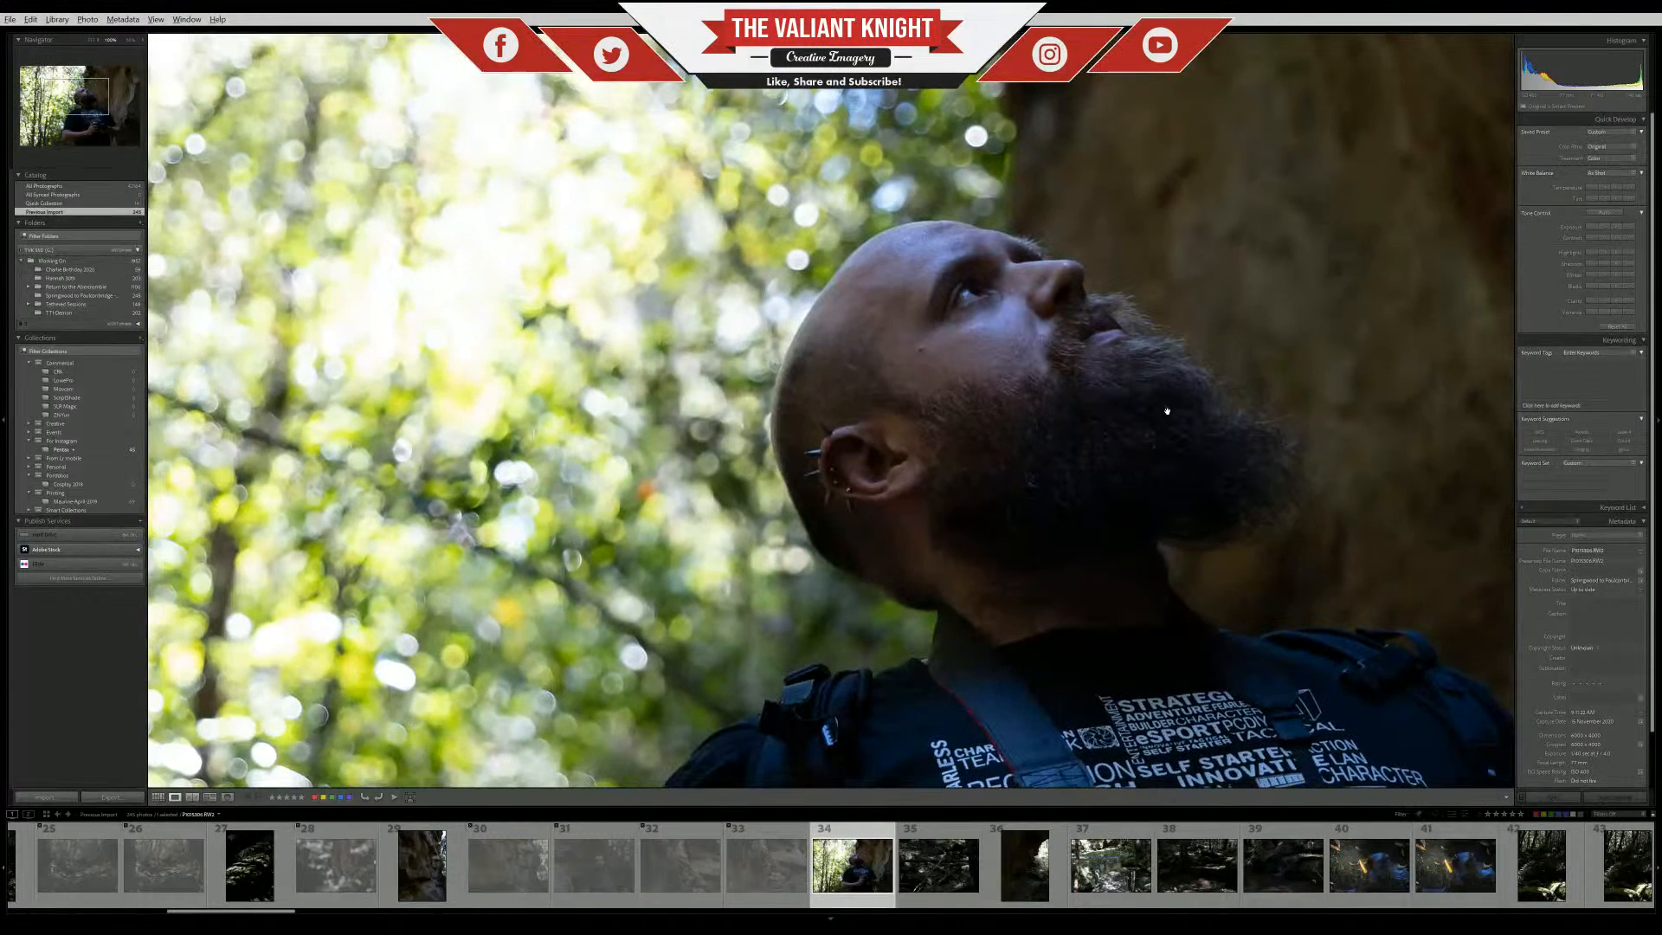
drag(896, 406, 767, 302)
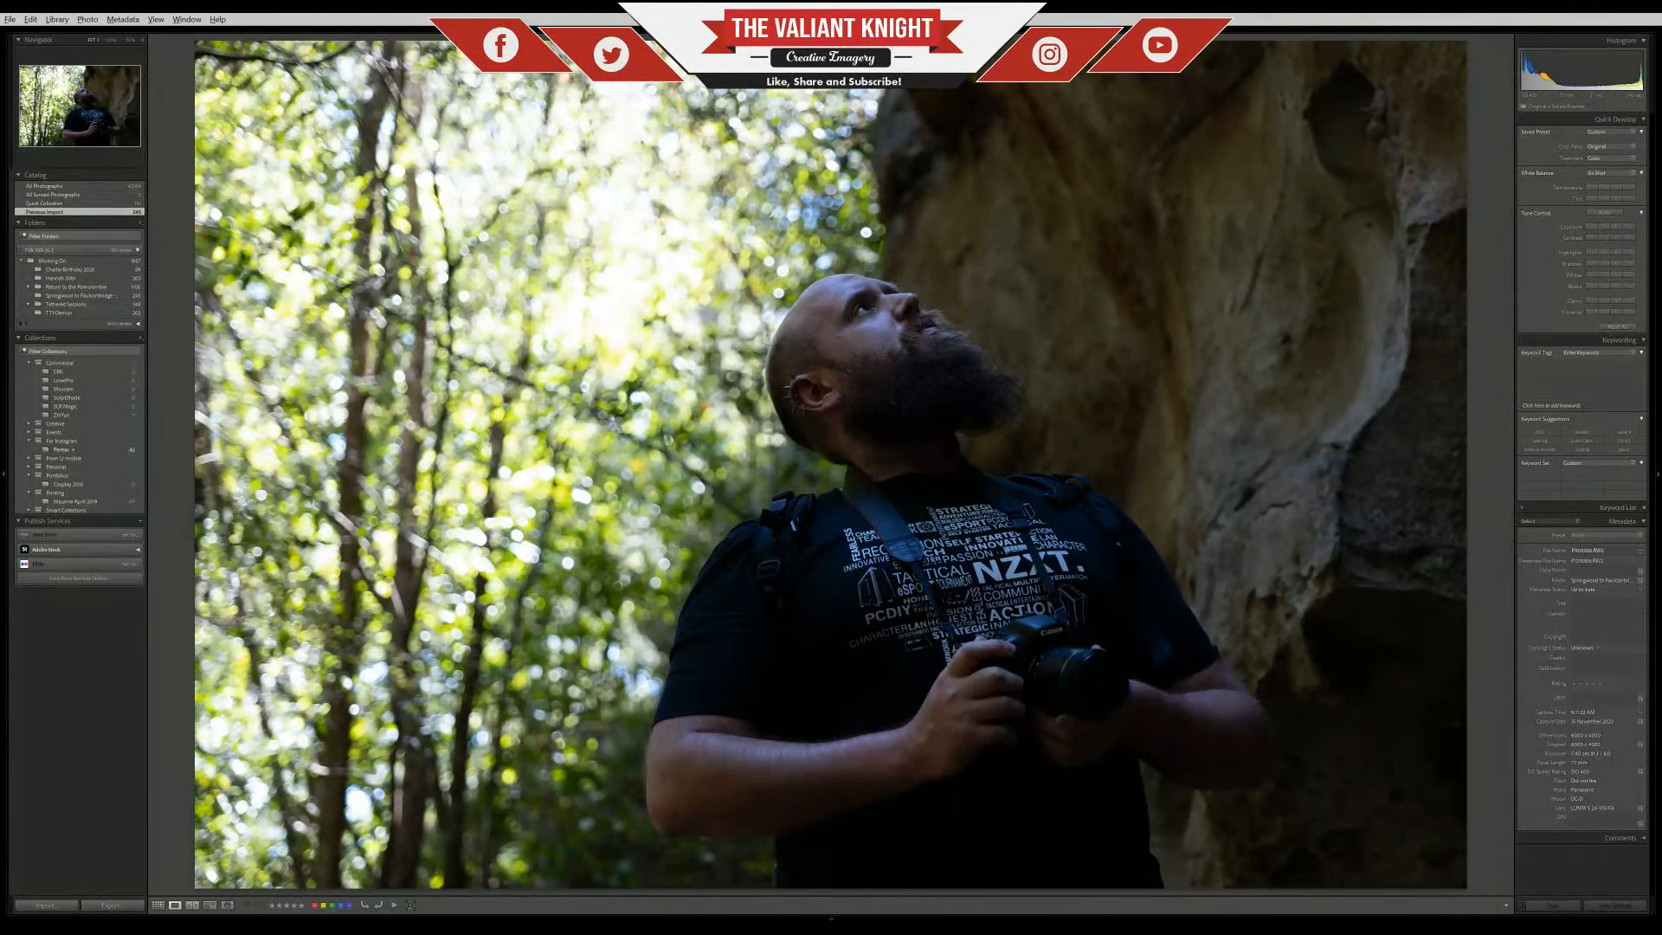
click(945, 918)
Flag photos 35 and 36 as rejected and go on to the creek shot in photo 37
click(935, 862)
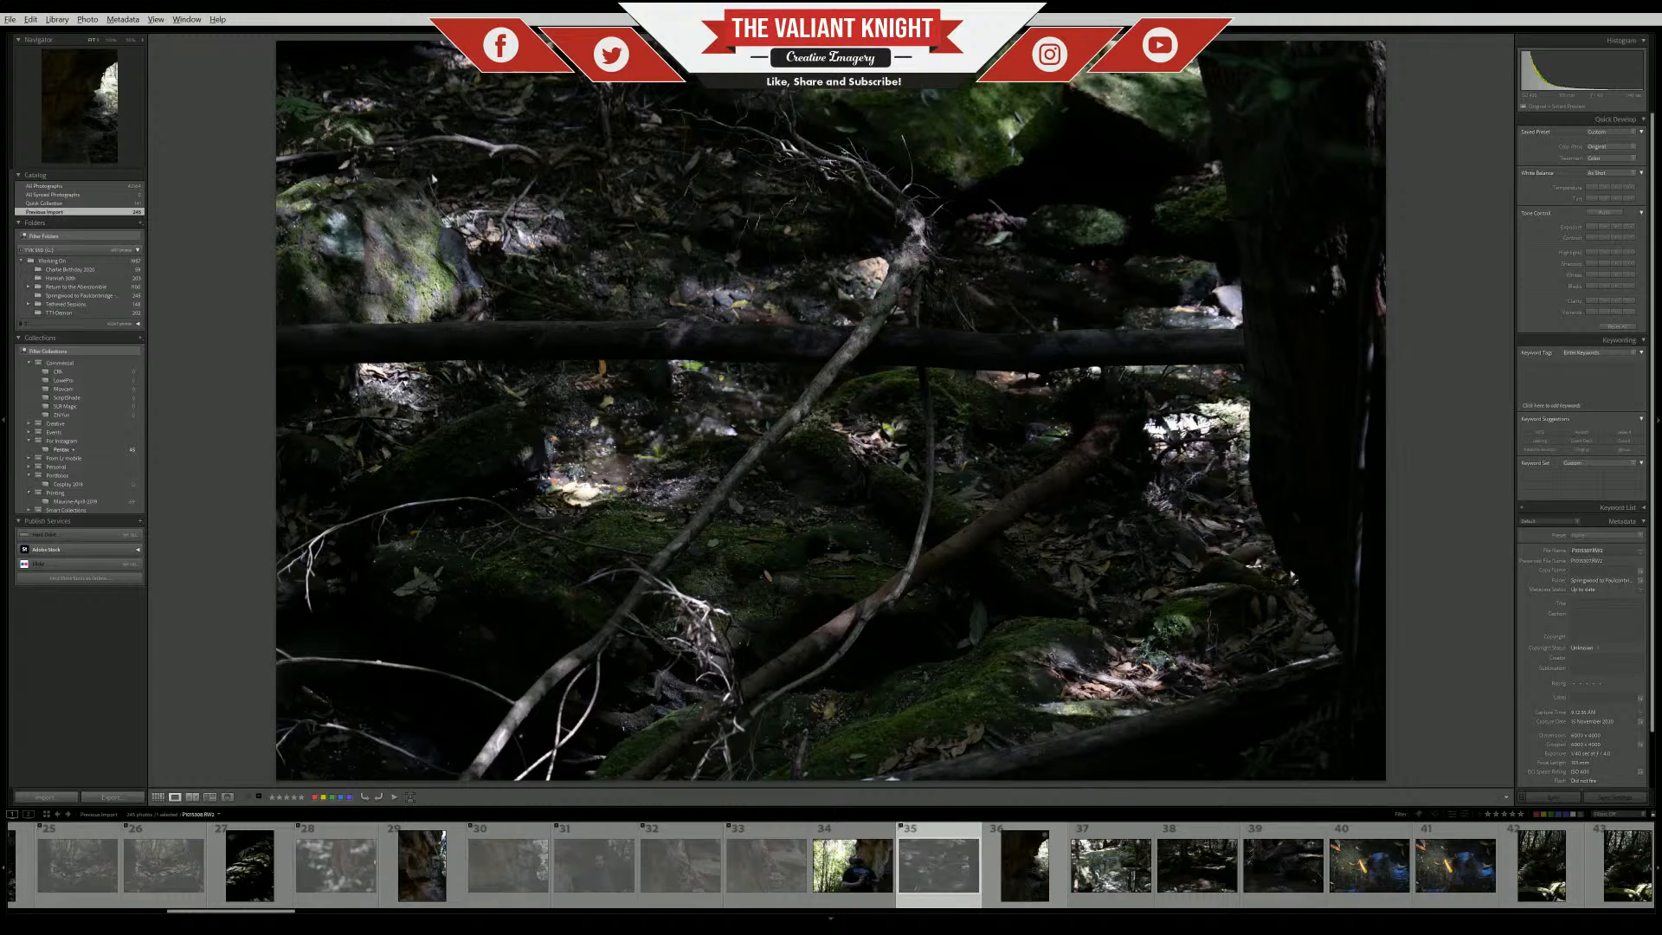
click(1058, 900)
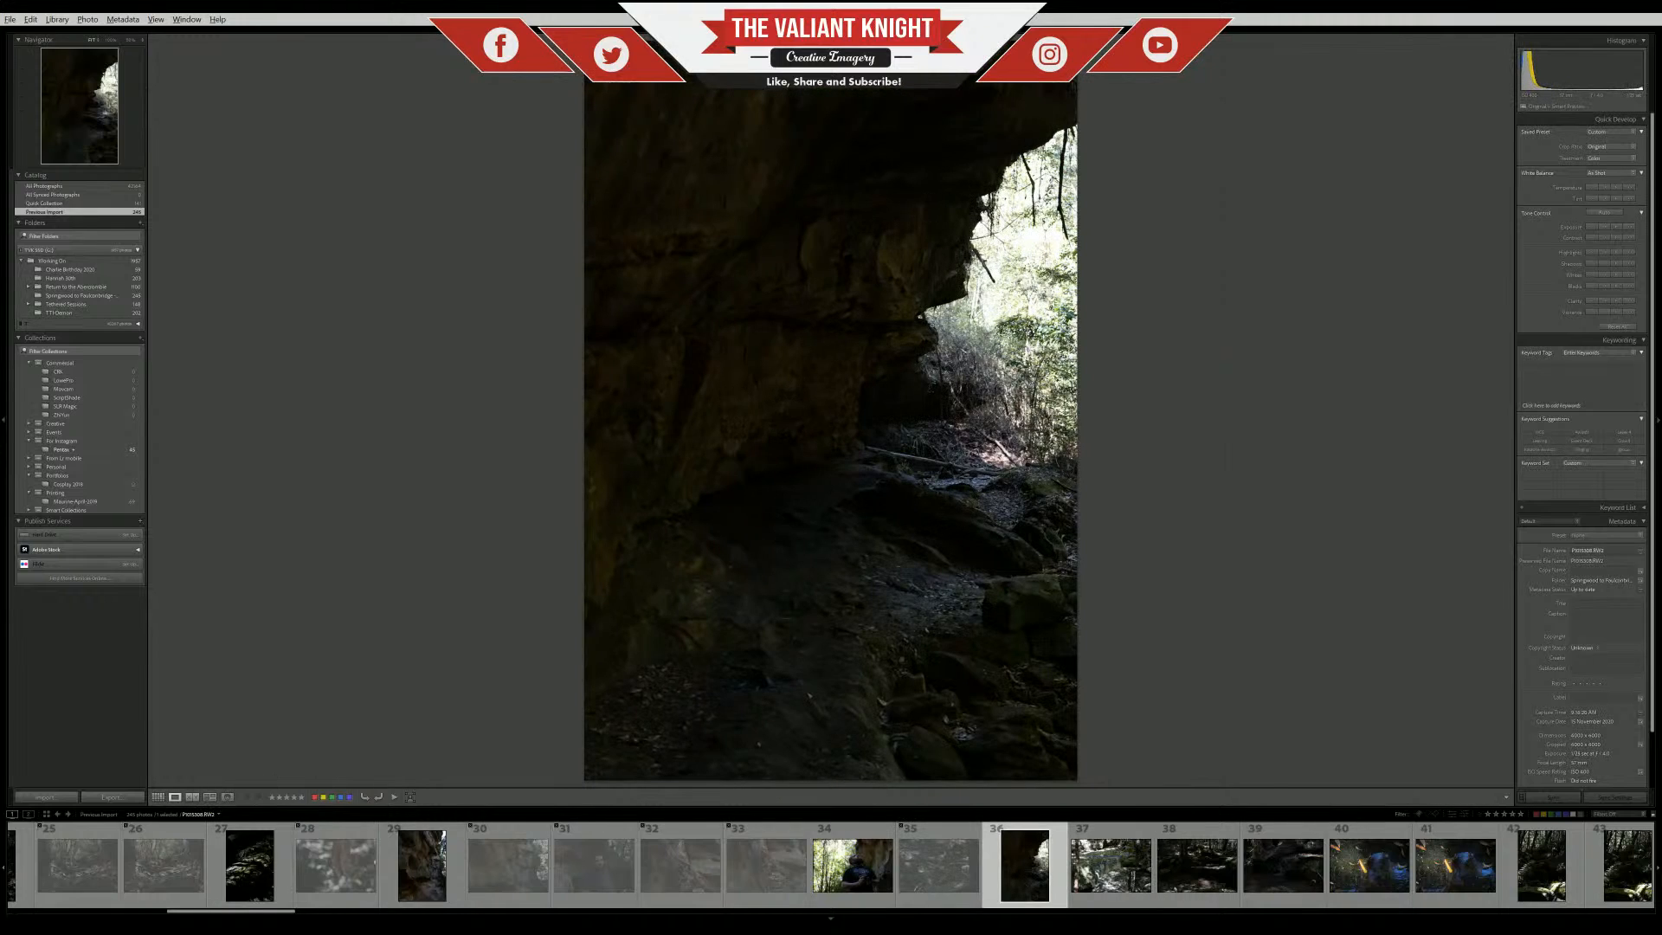
click(1101, 853)
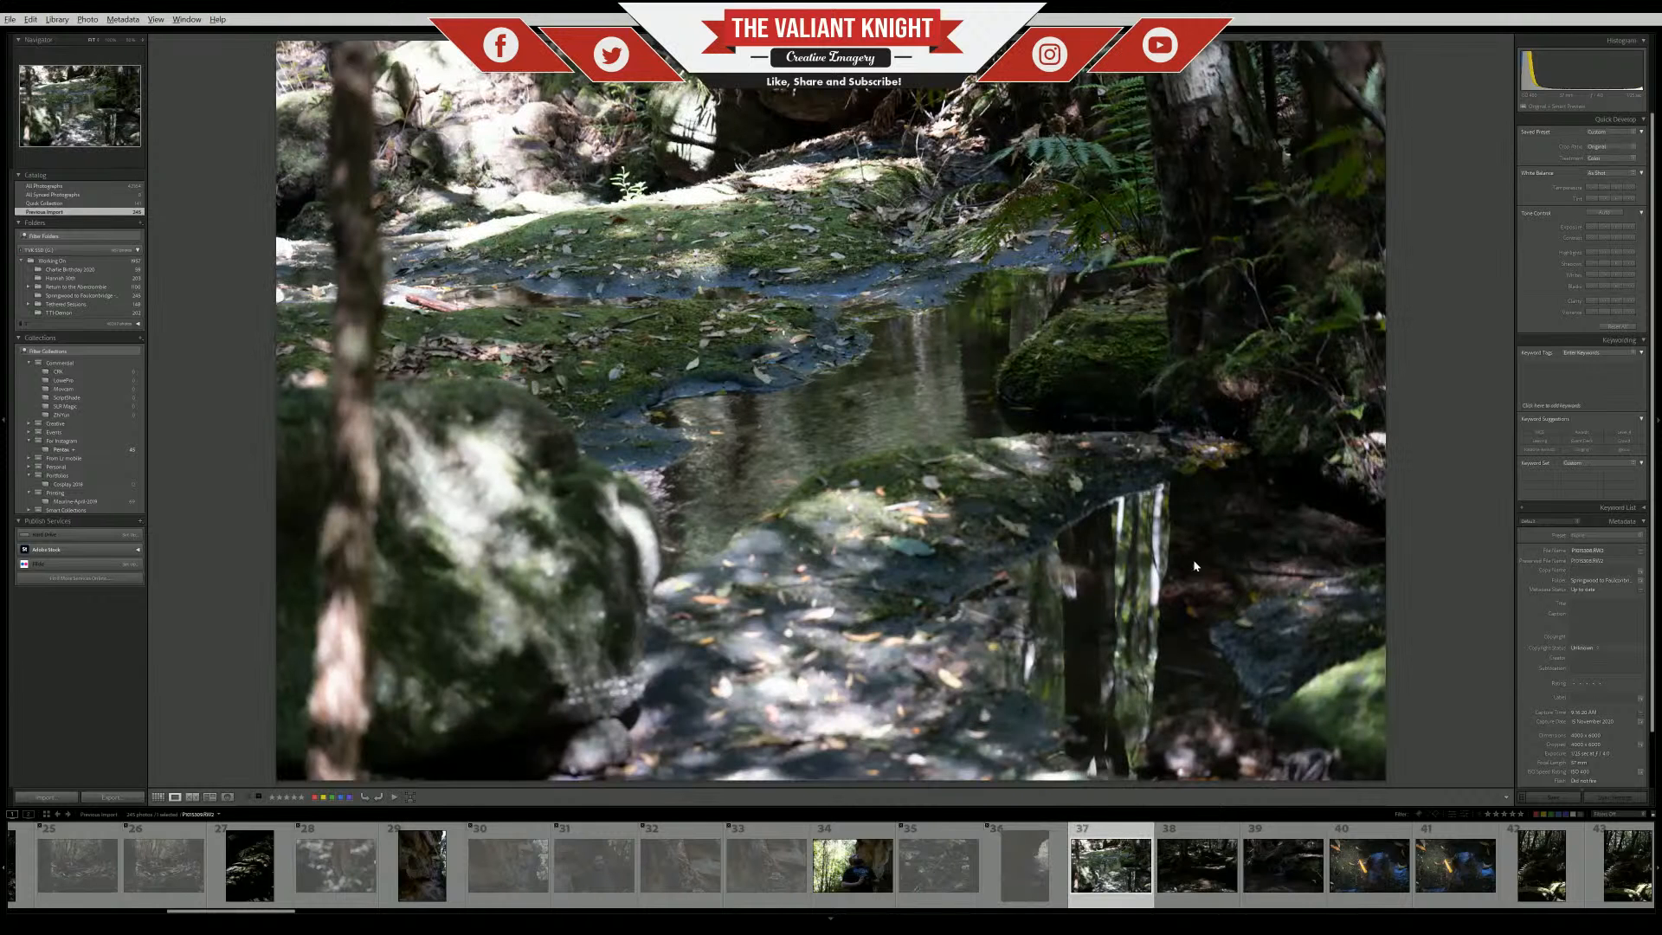
Flag creek photos 37 and 39 as rejected, leave photo 38 unflagged and go on to the leaf shot in photo 40
key(Right)
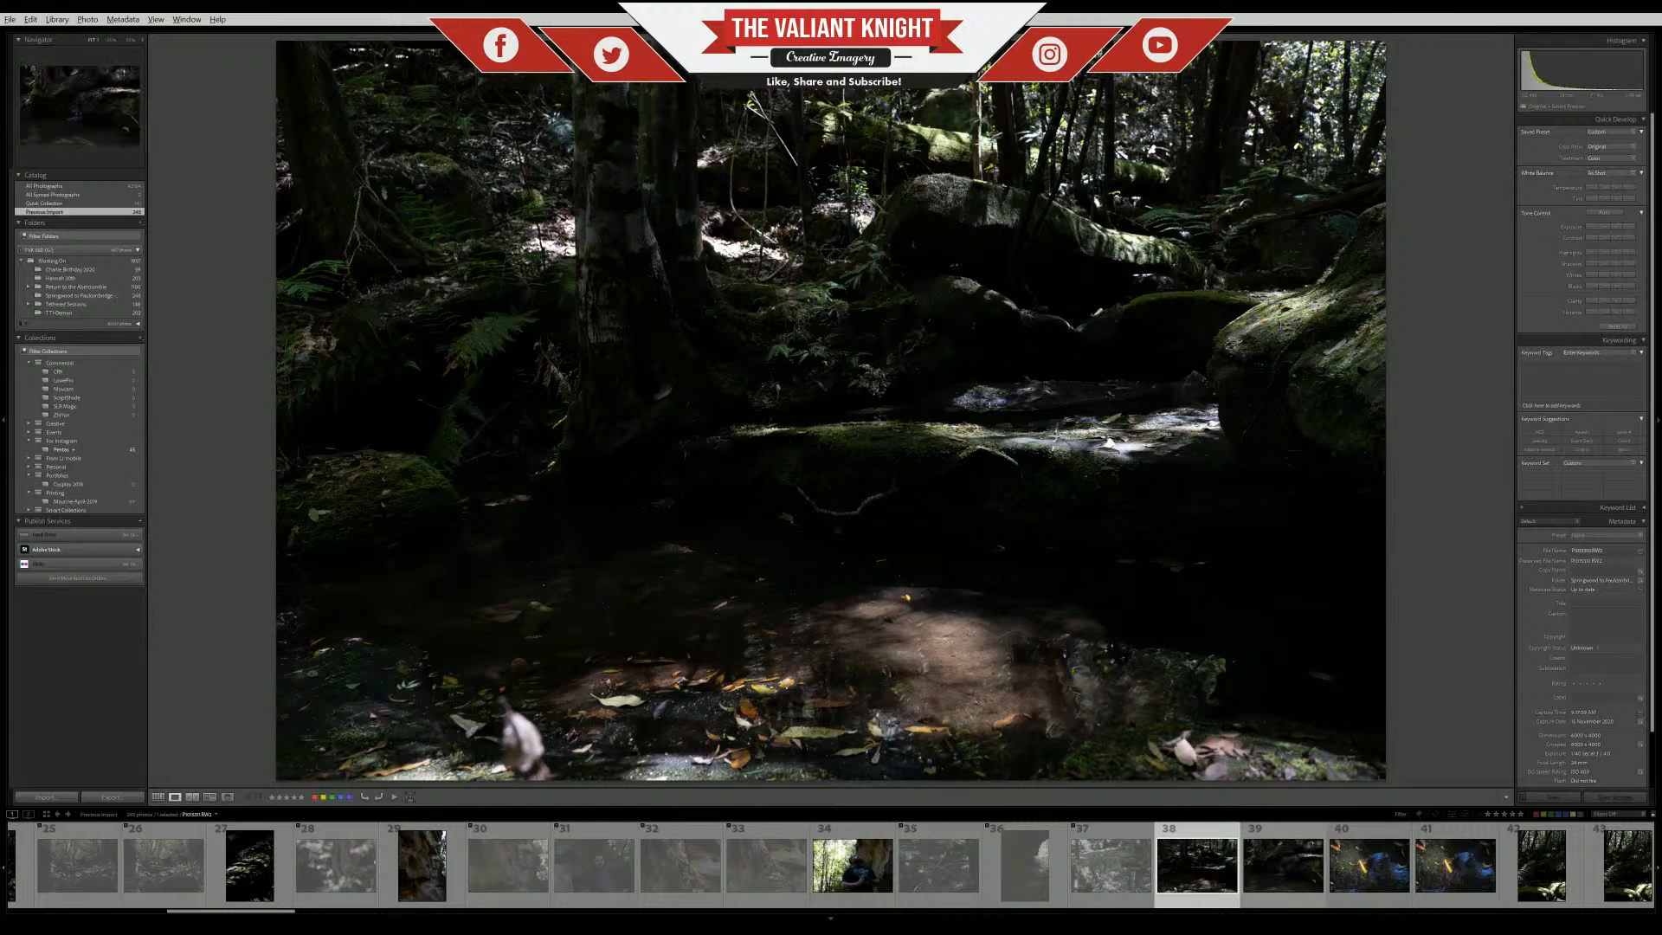
click(1282, 866)
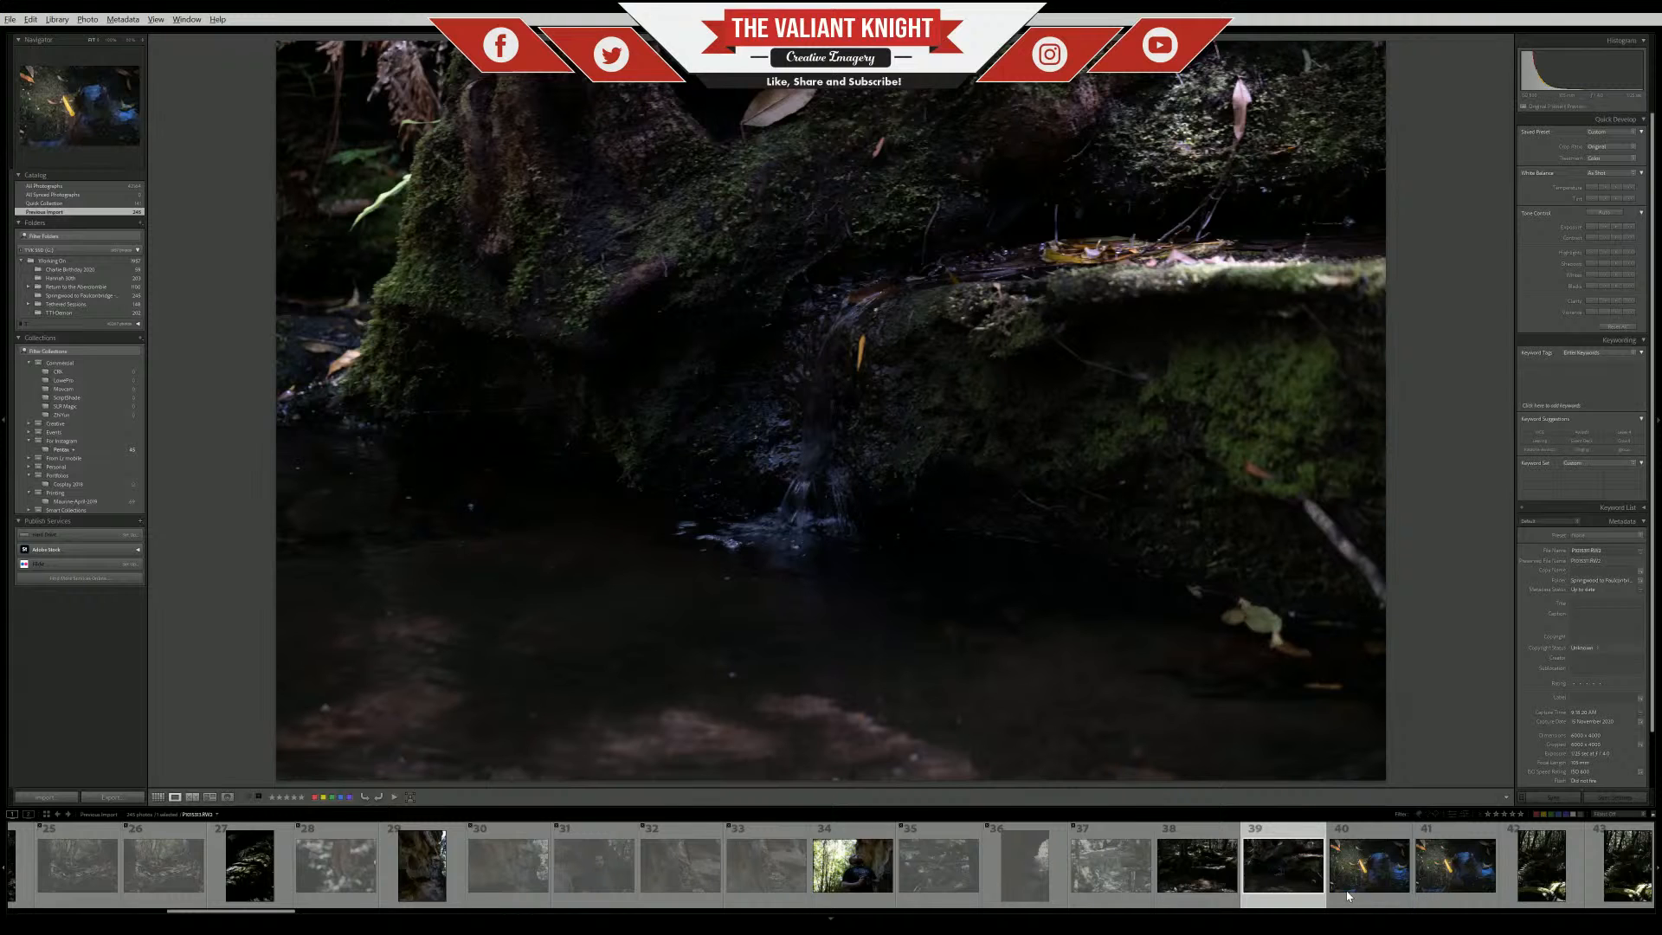
click(1368, 865)
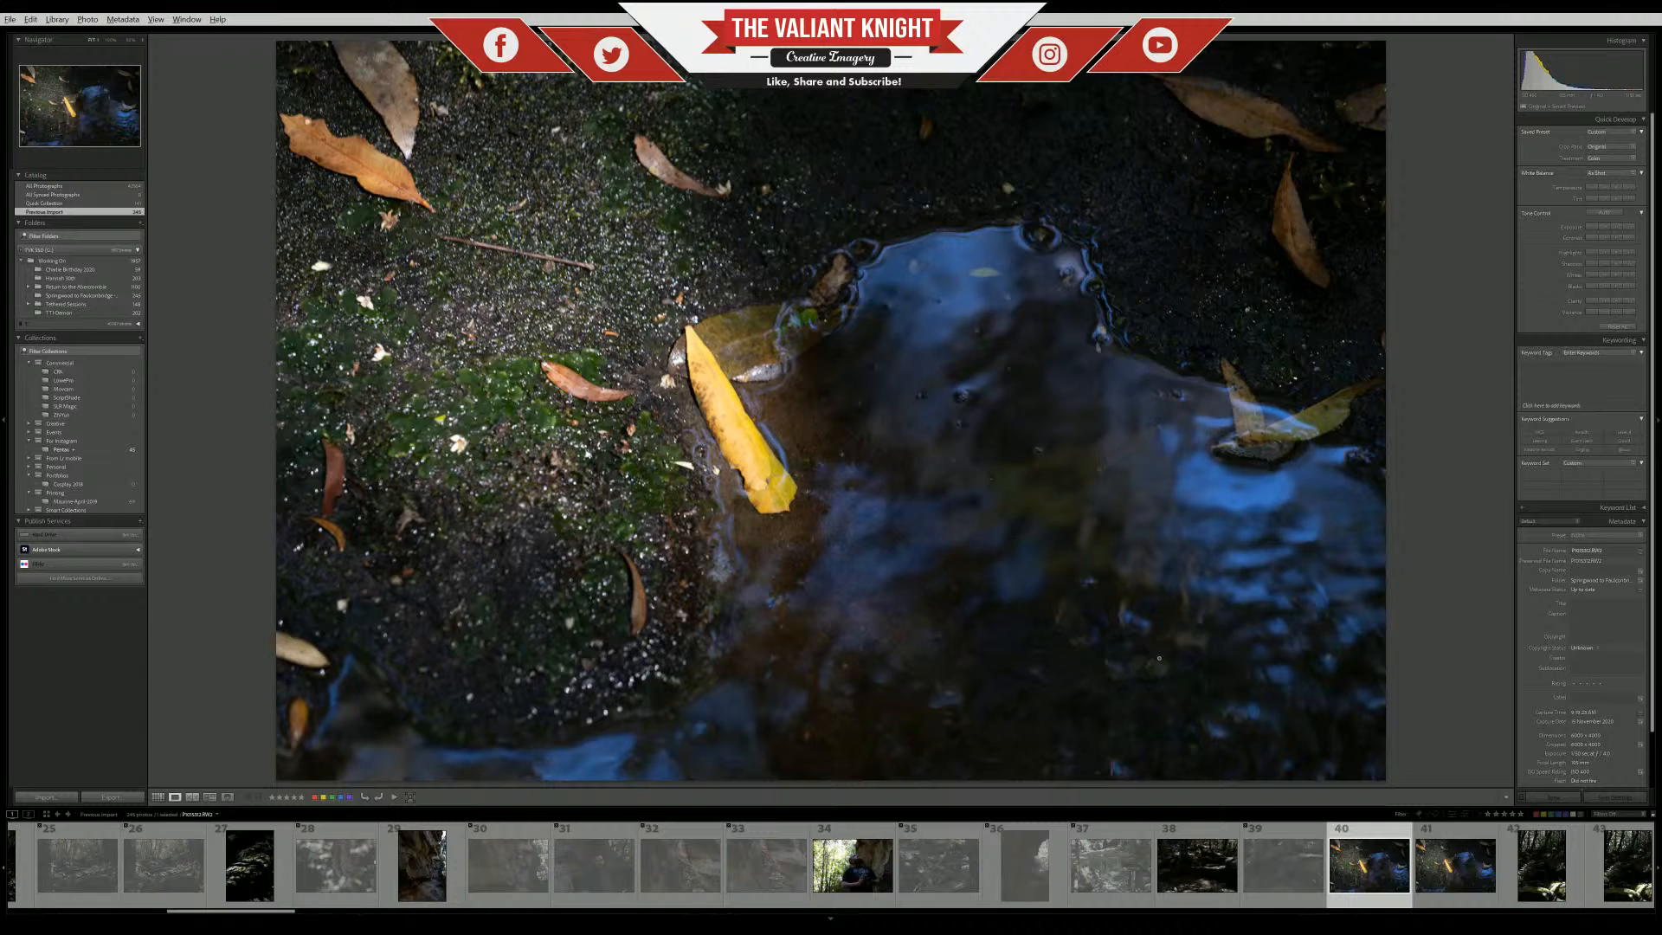
Flag the yellow leaf photos 40 and 41 as rejected and go on to the fern shot in photo 42
key(x)
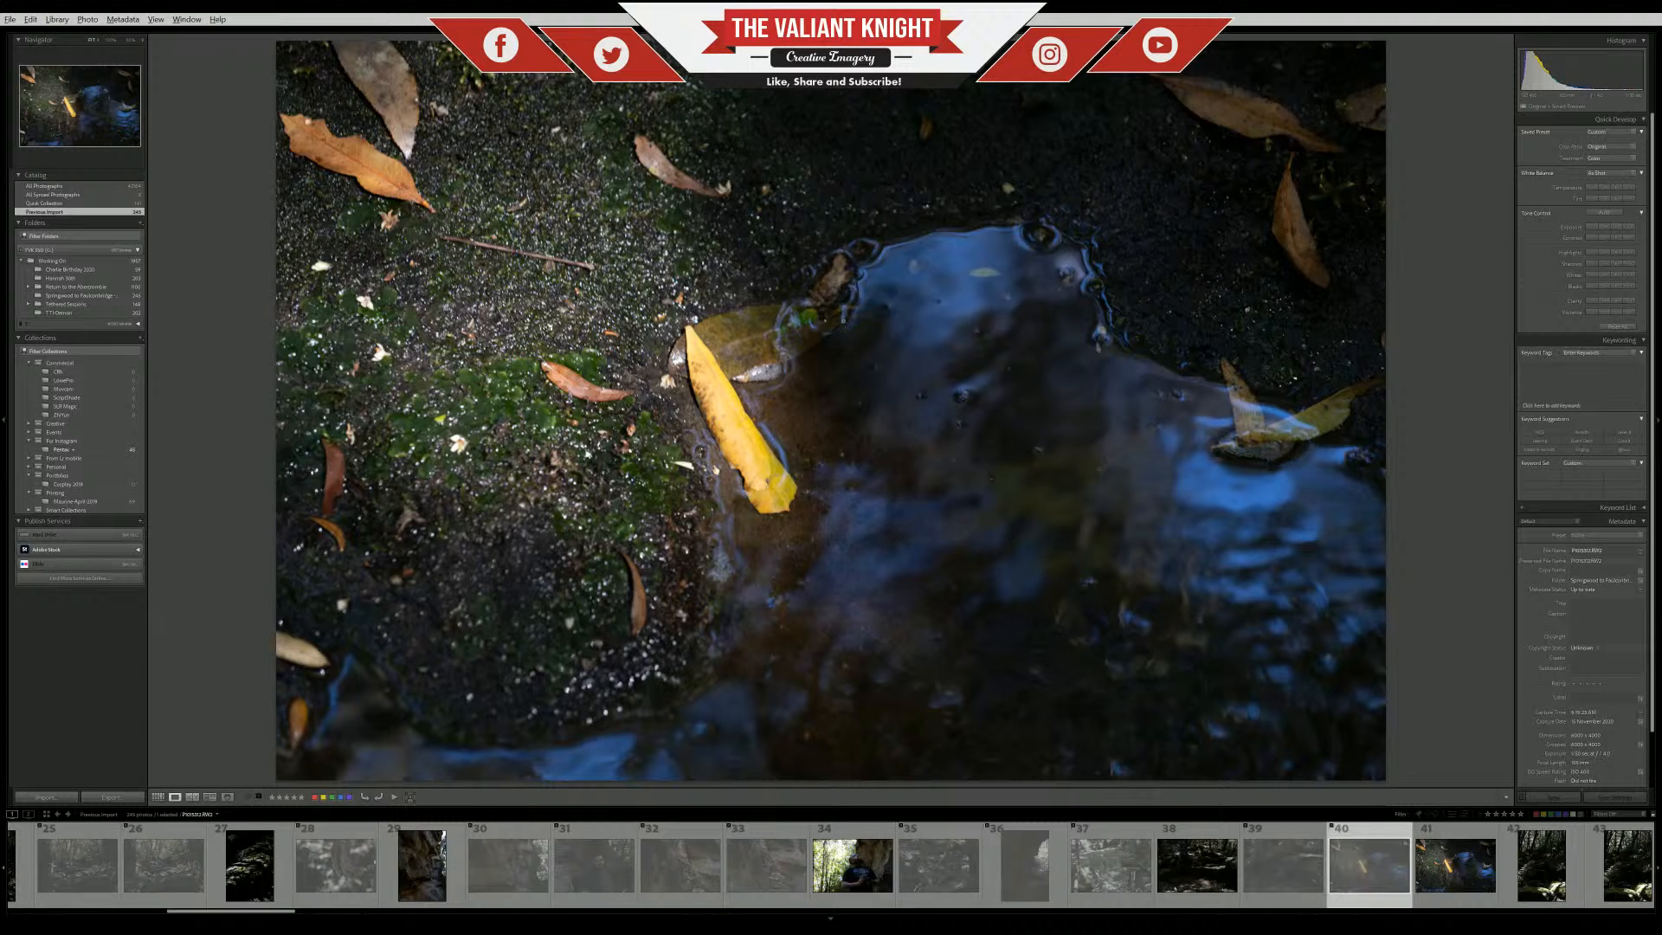
click(1455, 866)
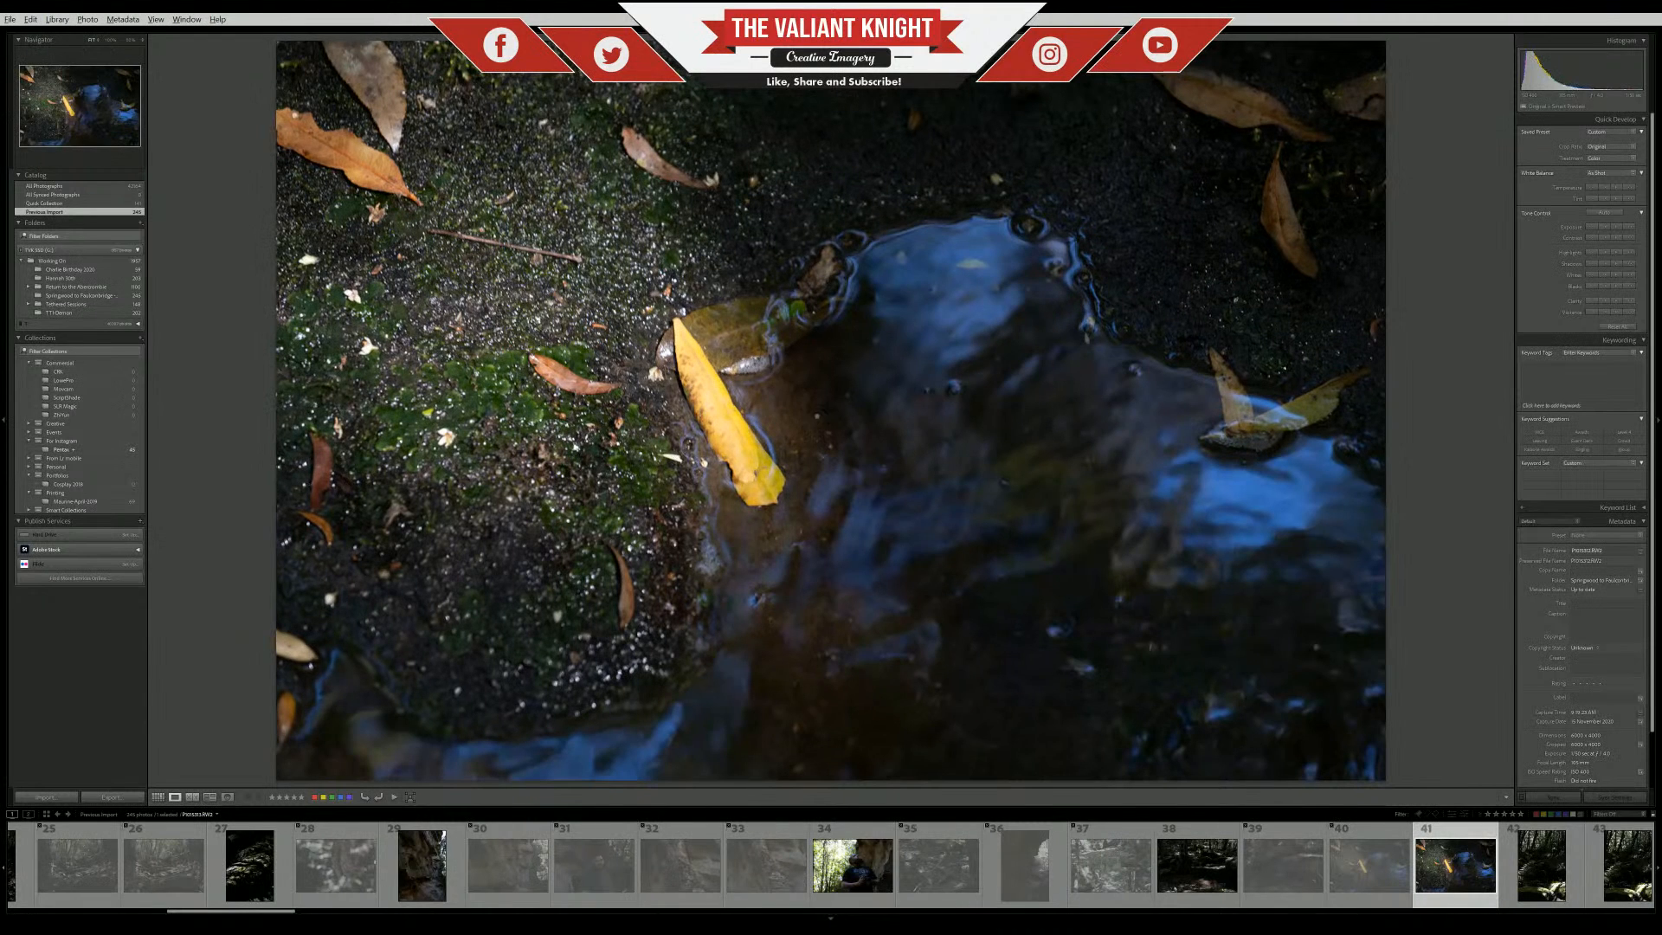
key(x)
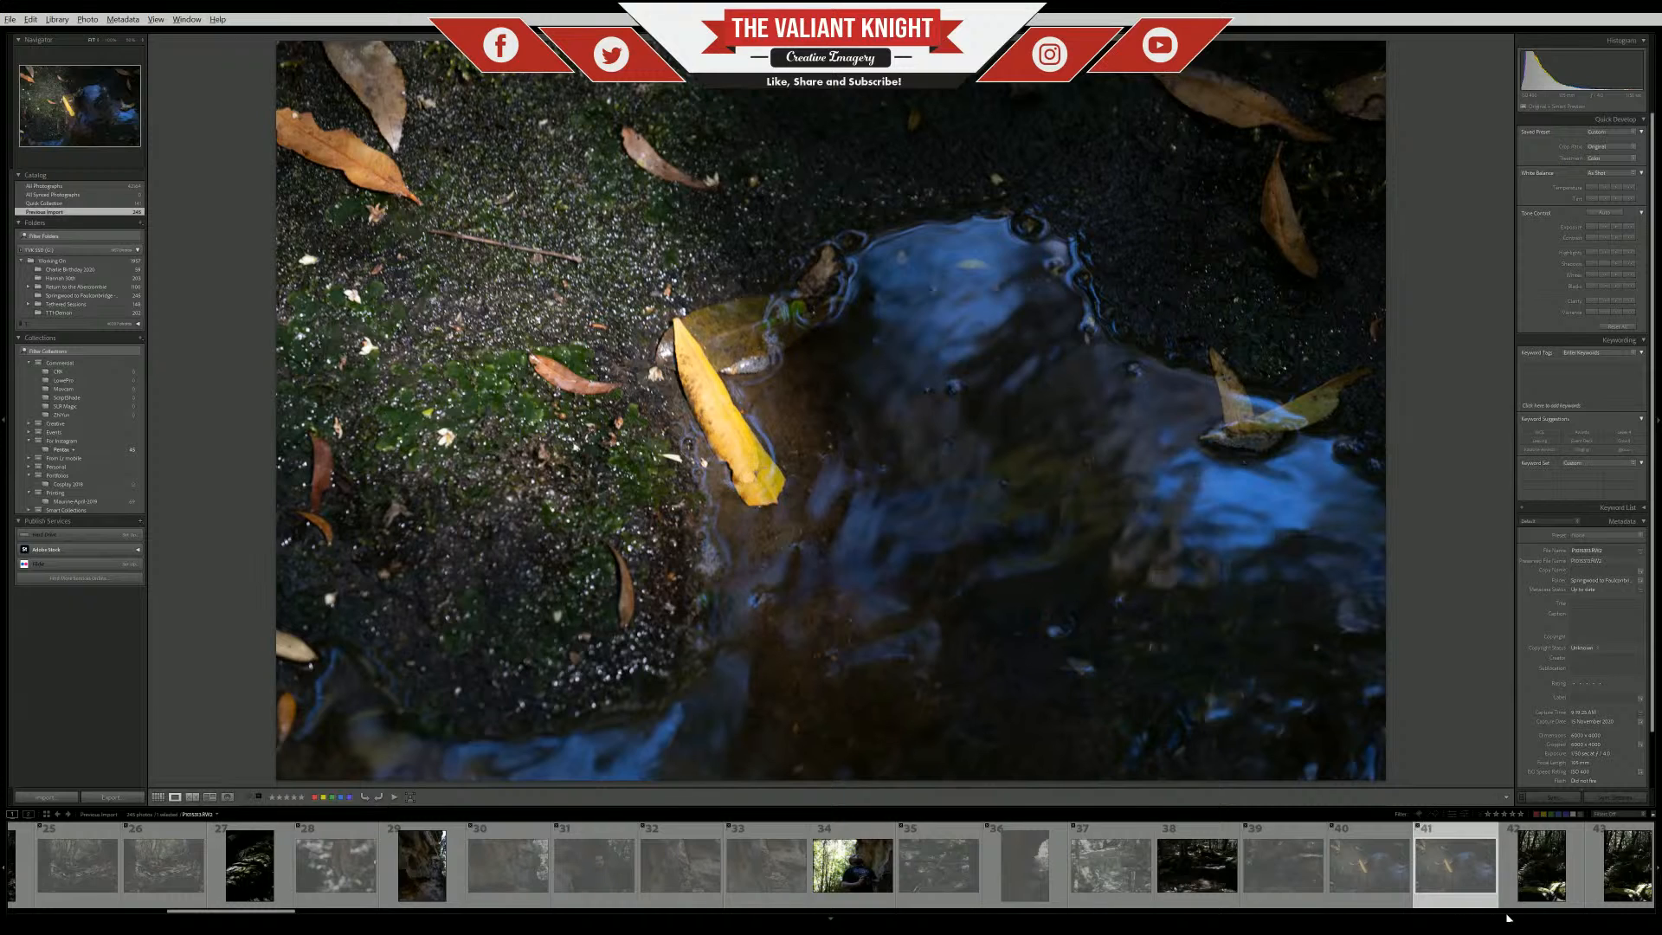
click(1529, 895)
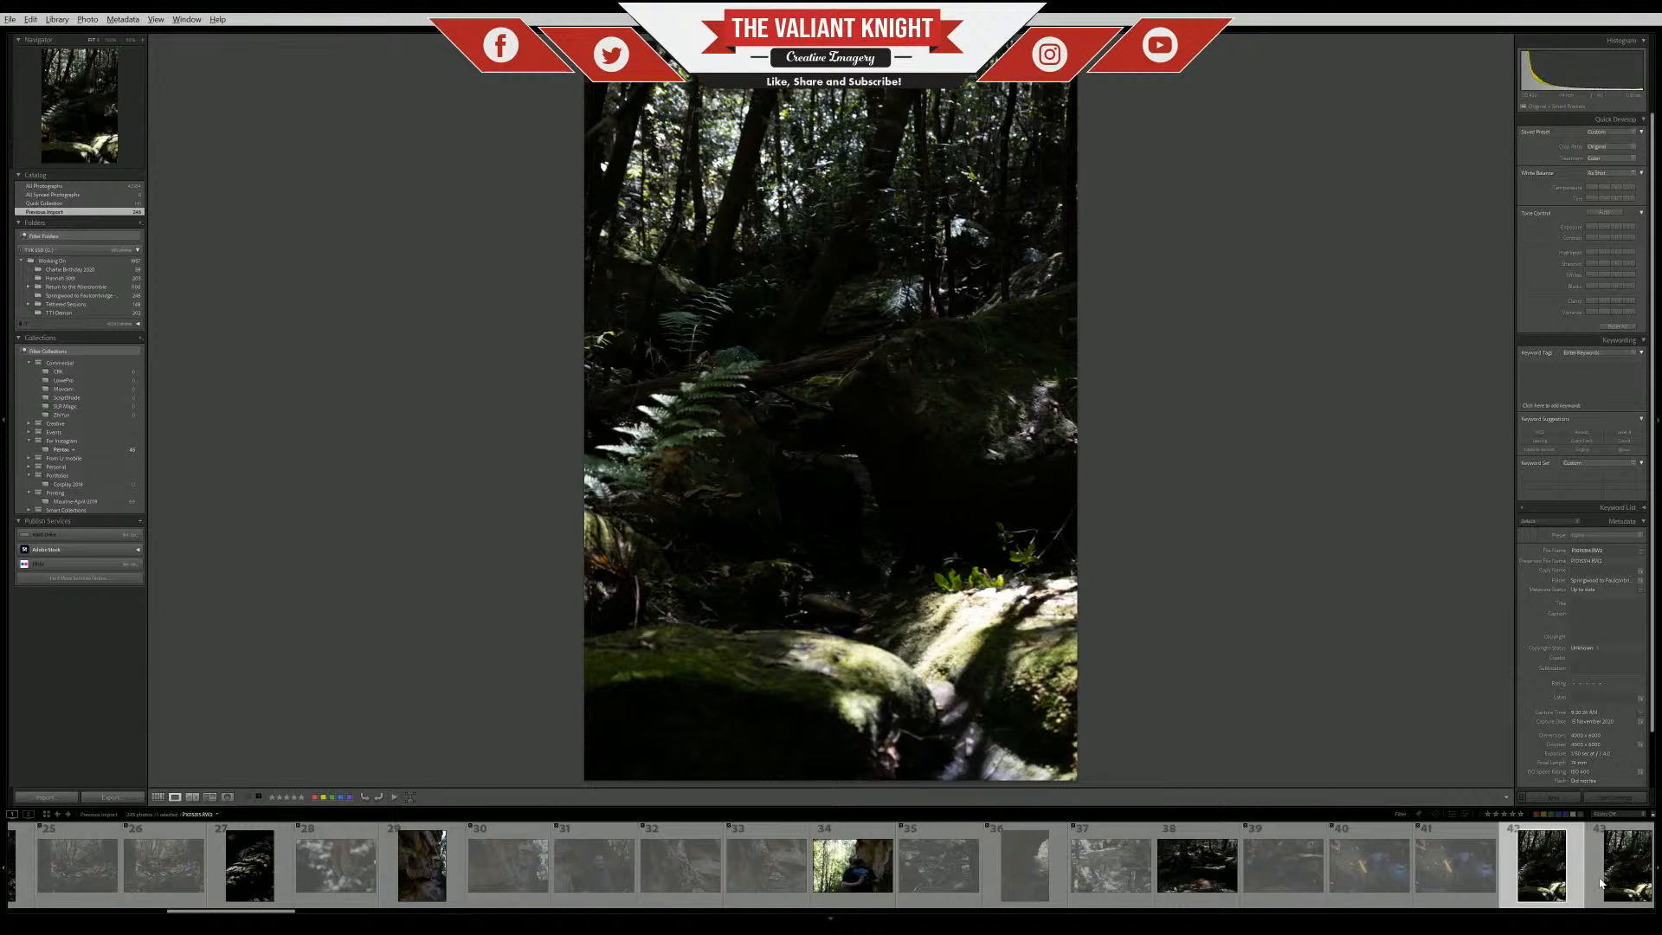
Flag forest photos 42 and 43 and bright spider web photos 44 and 45 as rejected, ending on photo 46
click(1603, 884)
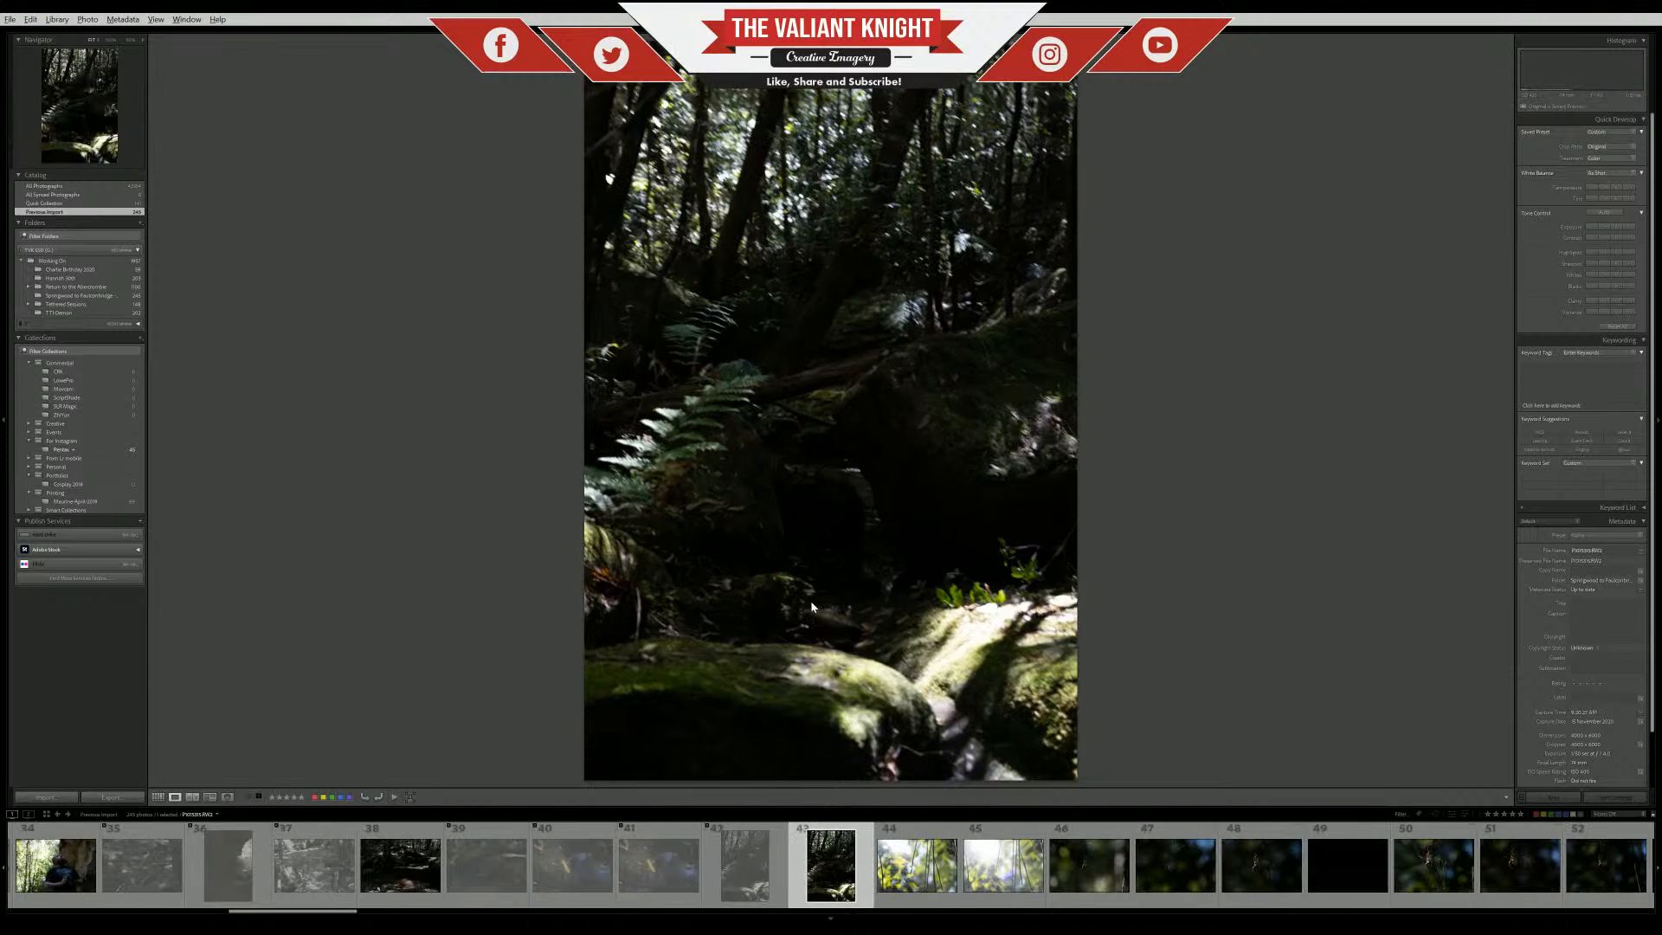
click(971, 905)
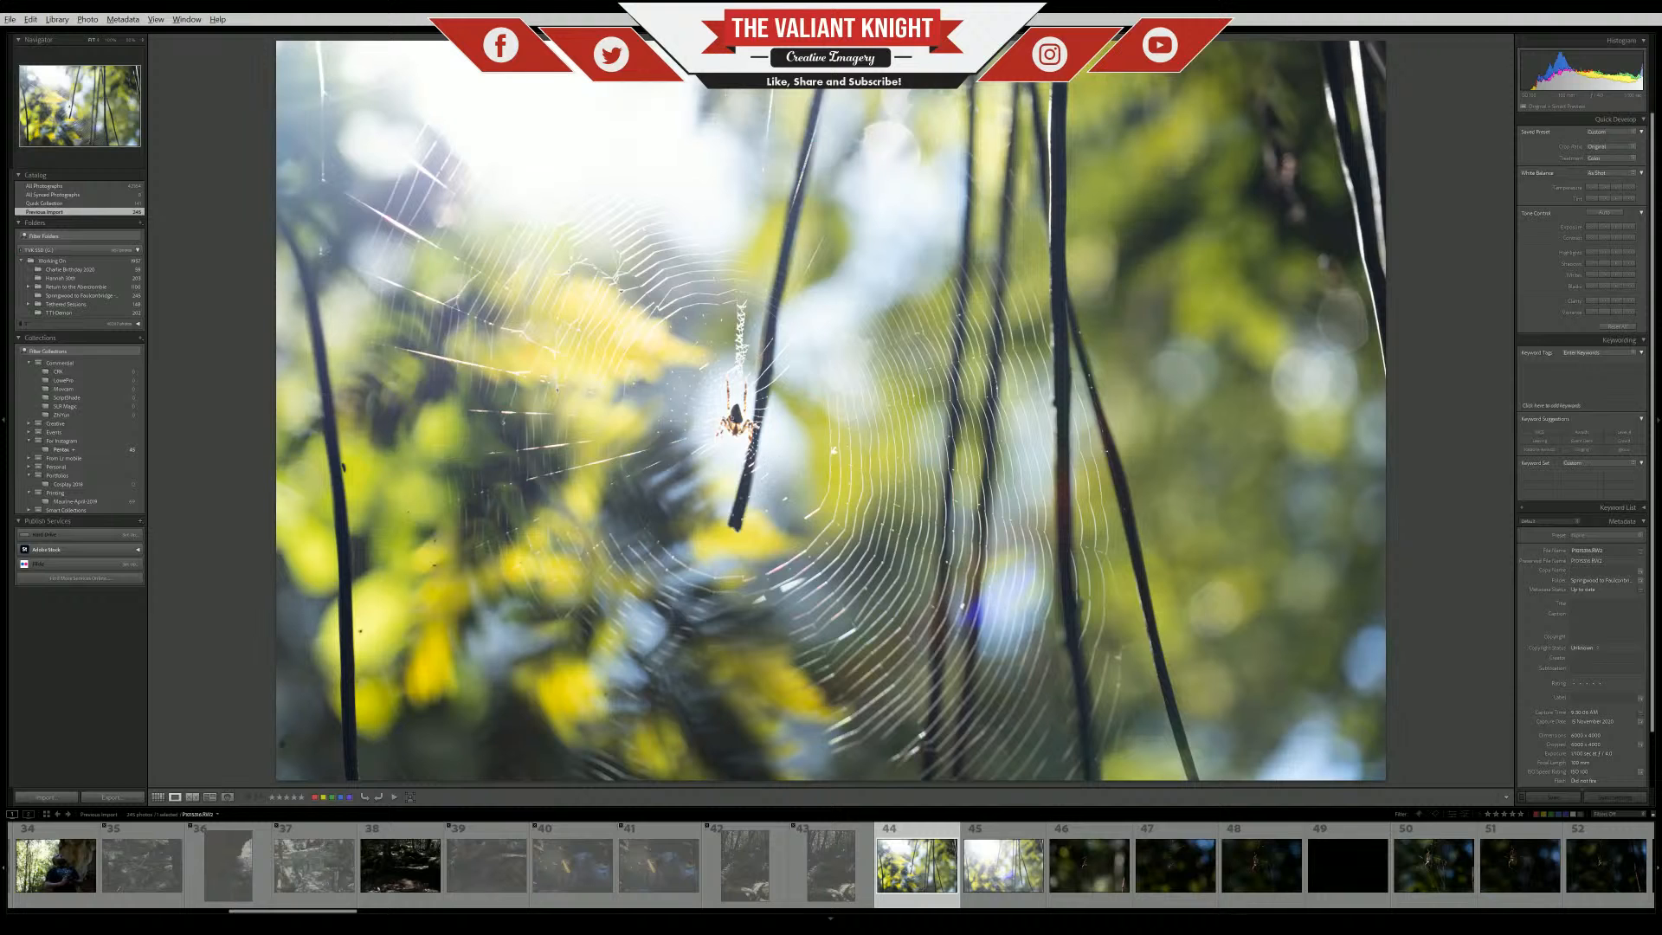
click(991, 876)
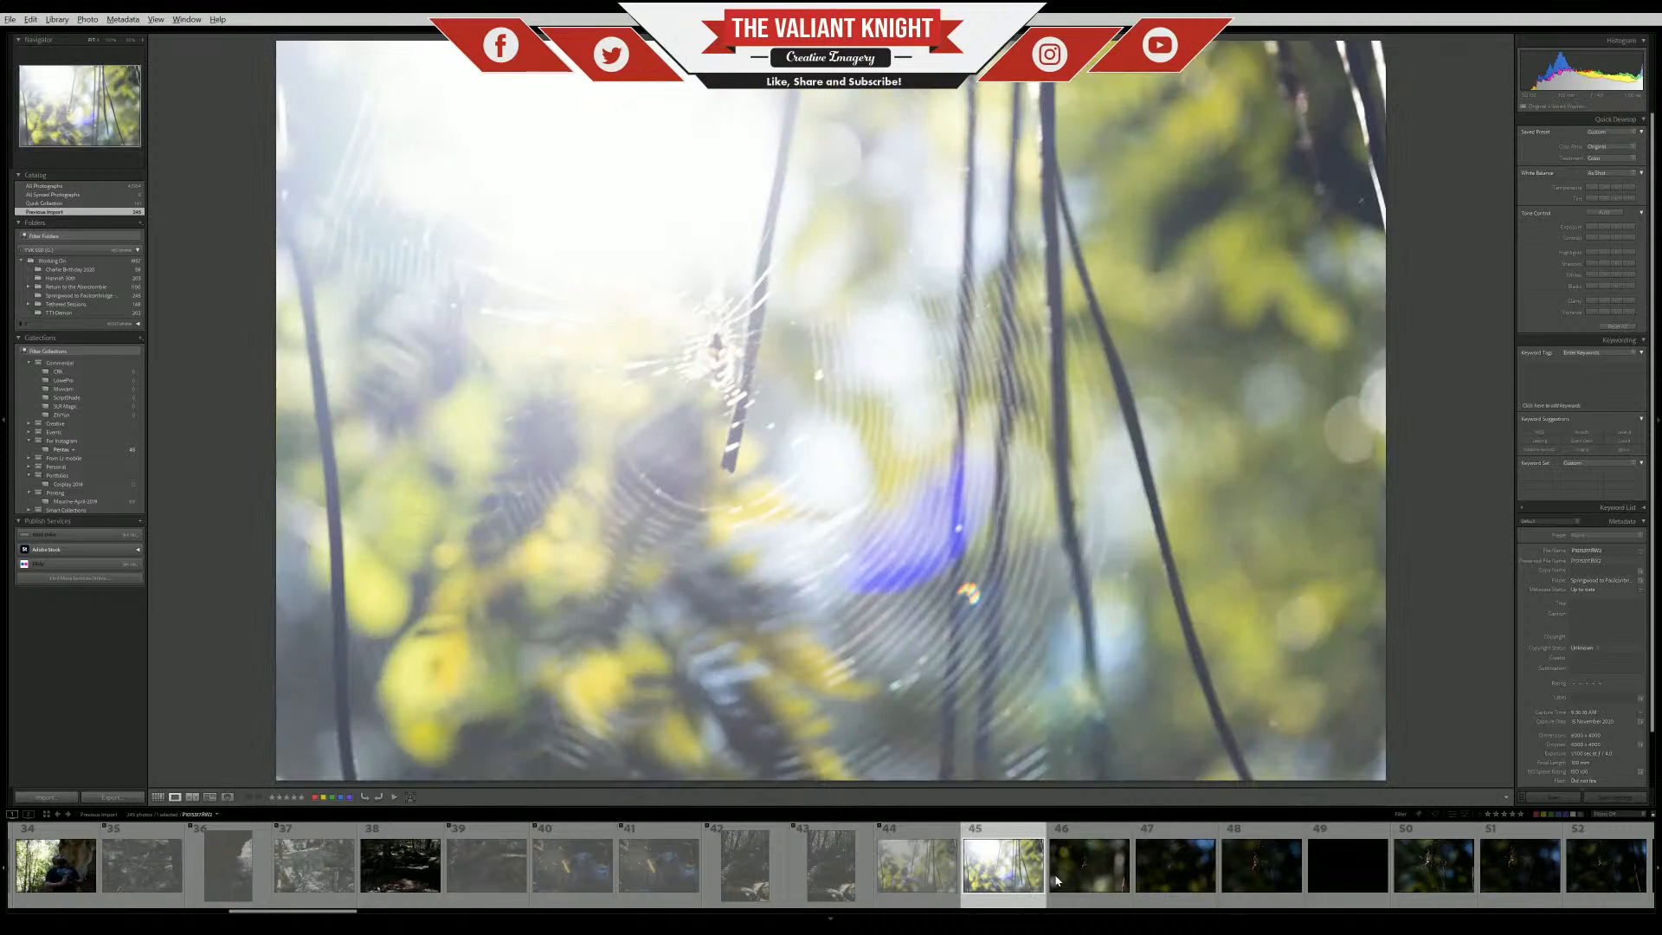
key(Right)
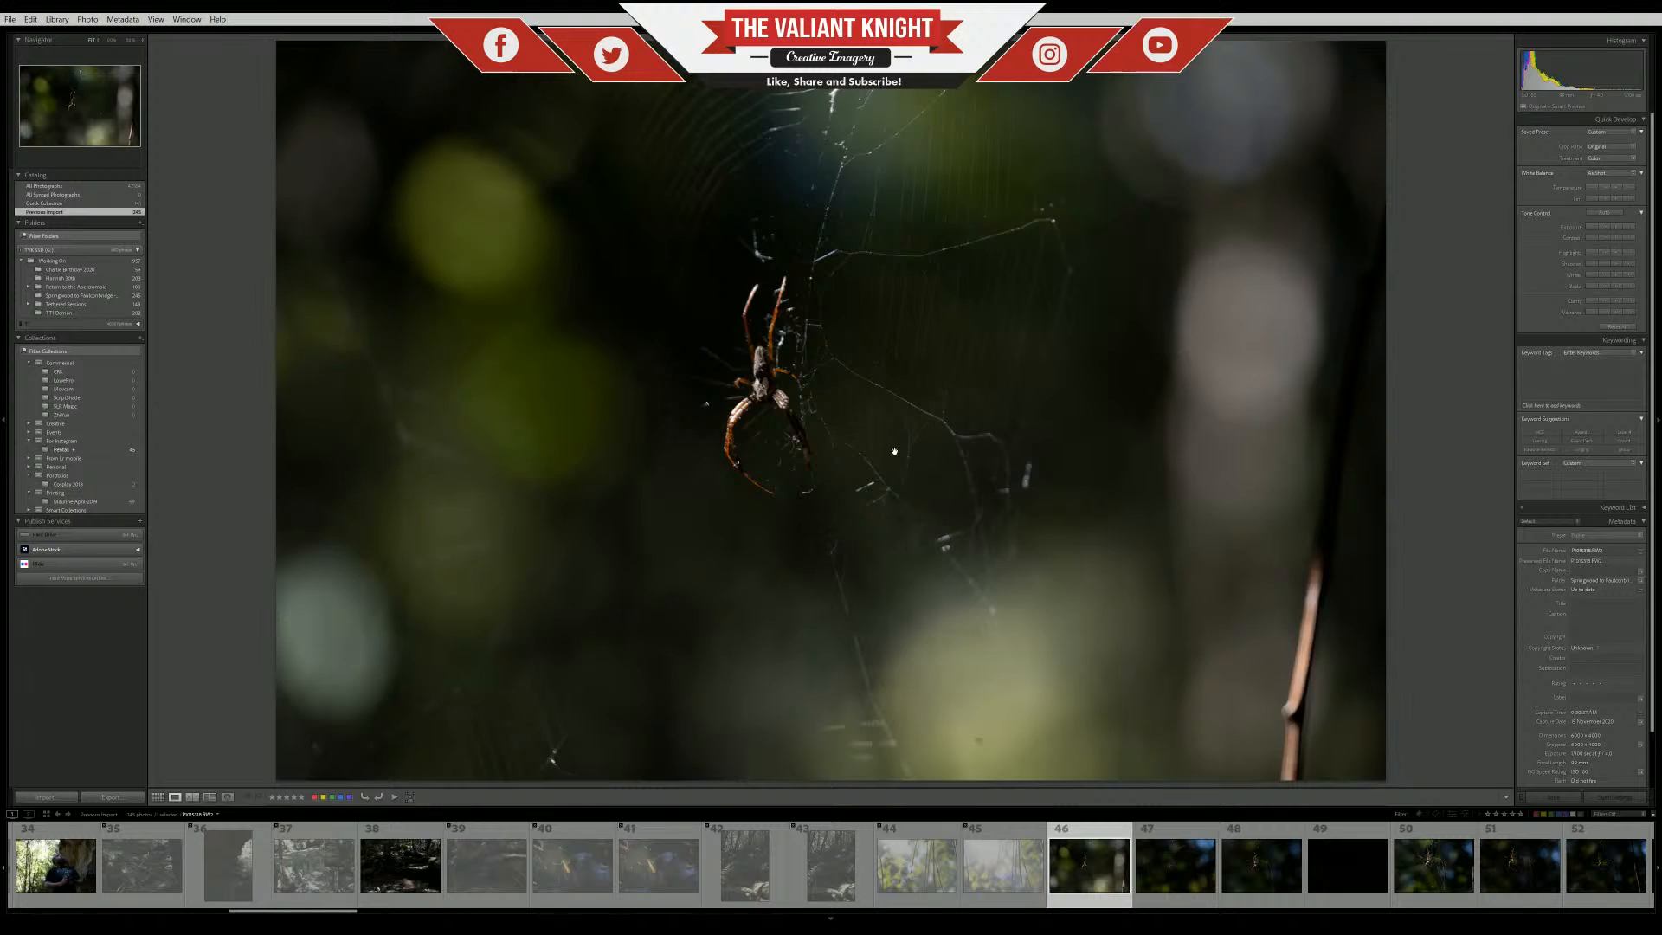
Inspect the spider in photo 46 close up, flag the photo as rejected and go on to photo 47
click(716, 359)
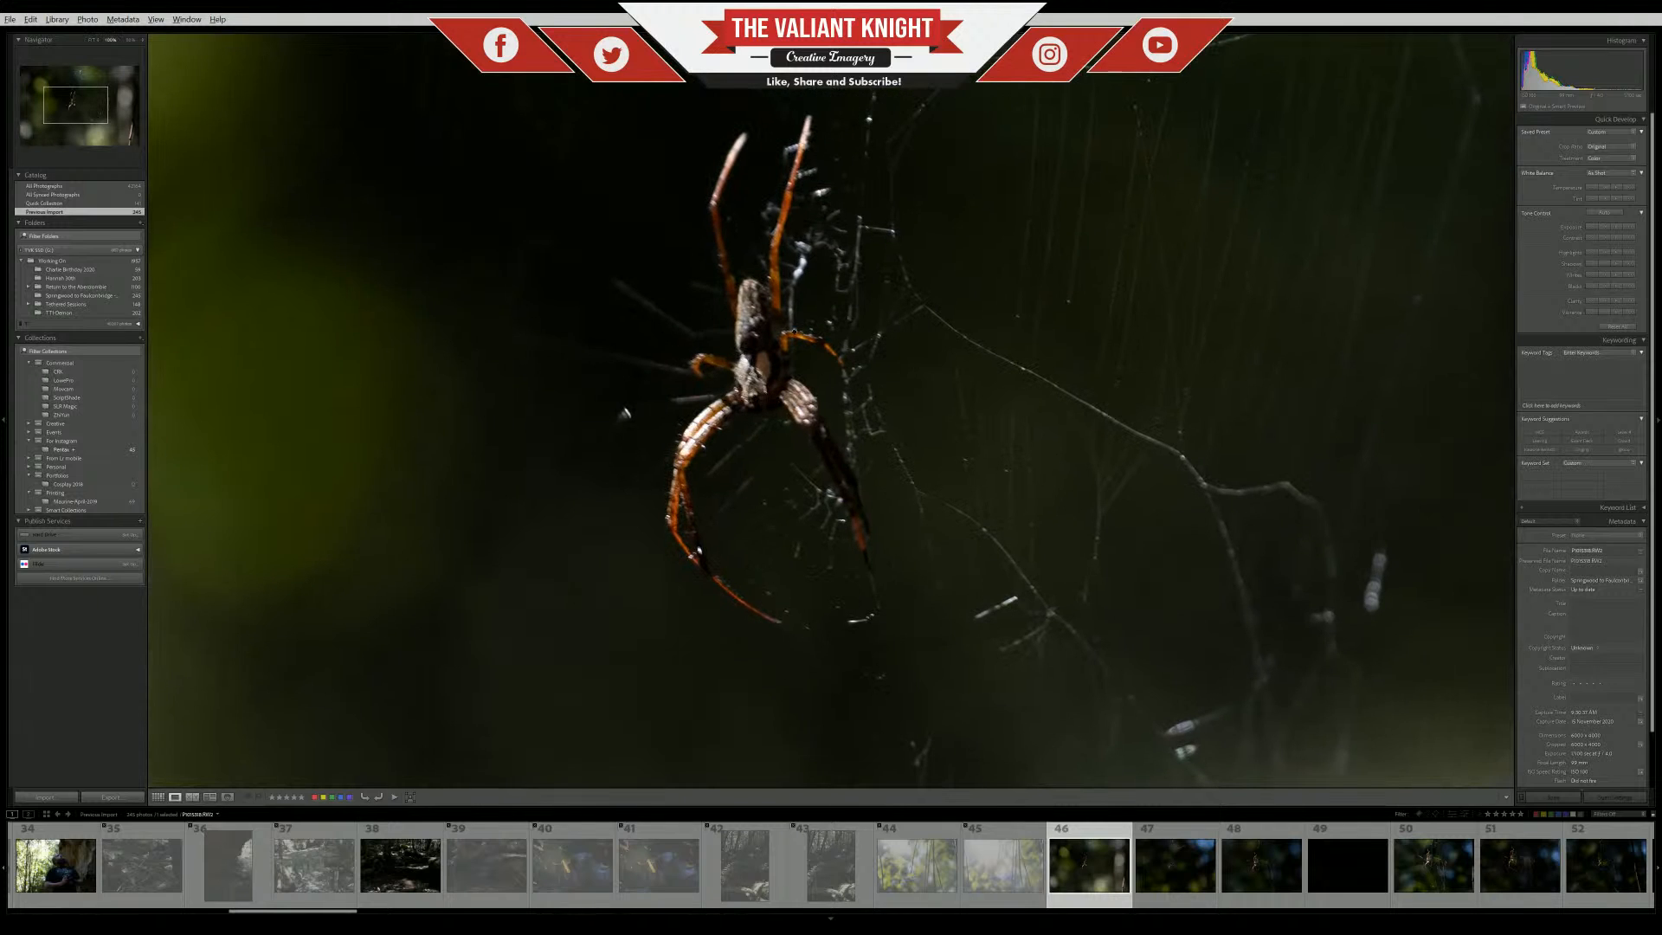
drag(794, 331, 921, 210)
click(1090, 556)
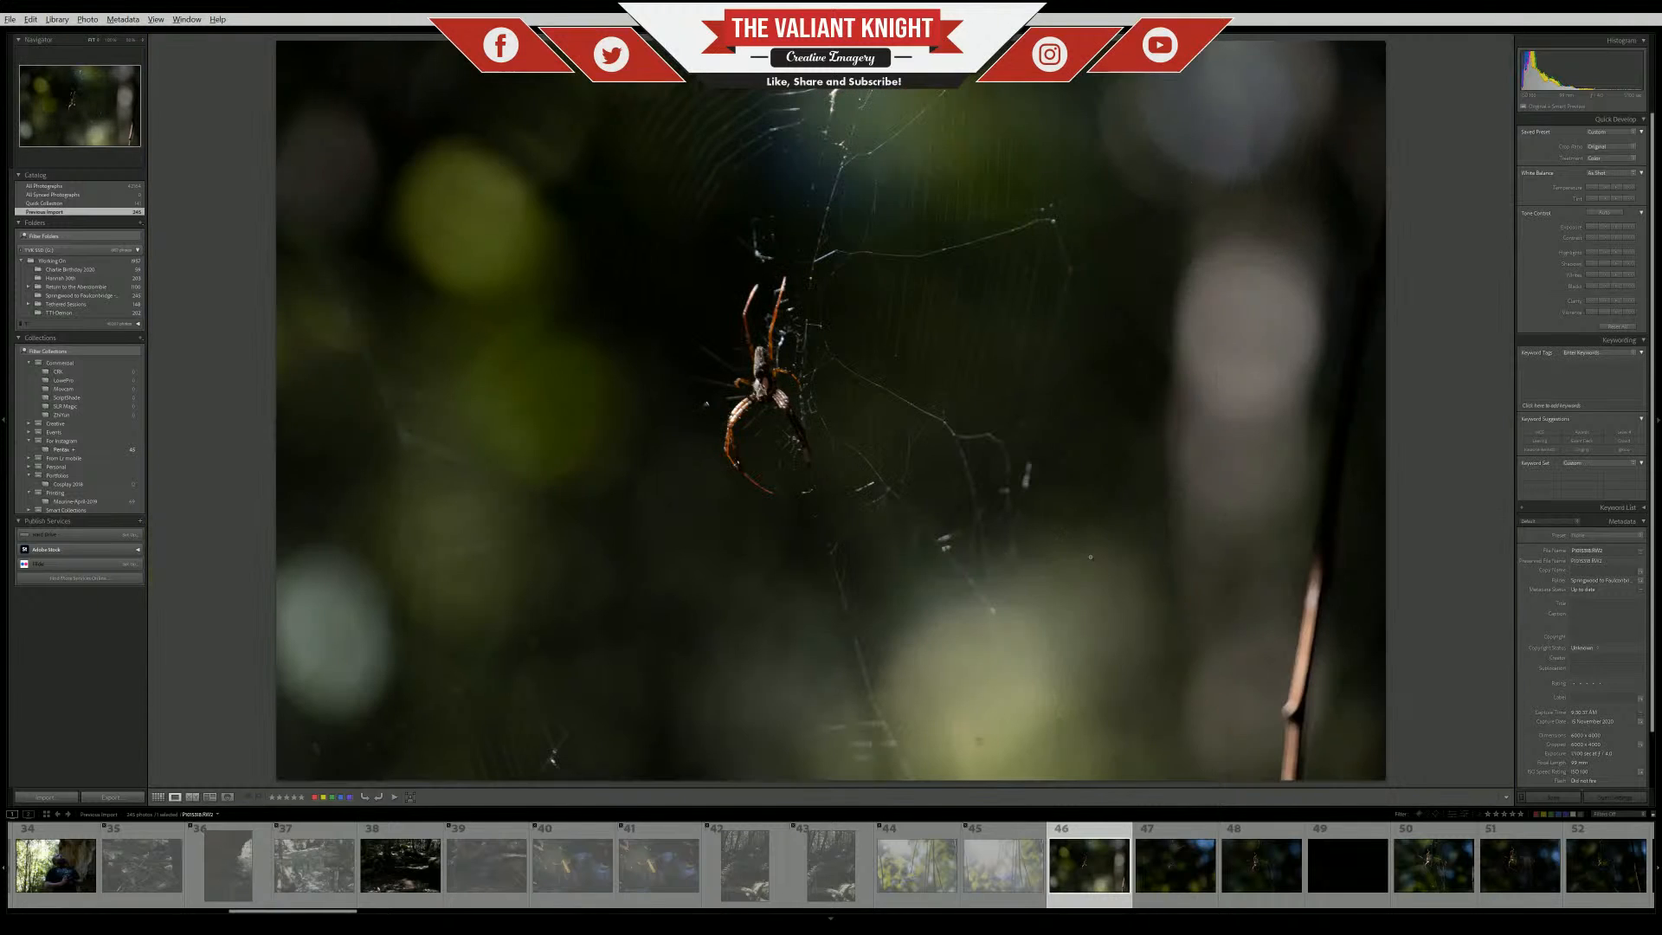
click(1165, 858)
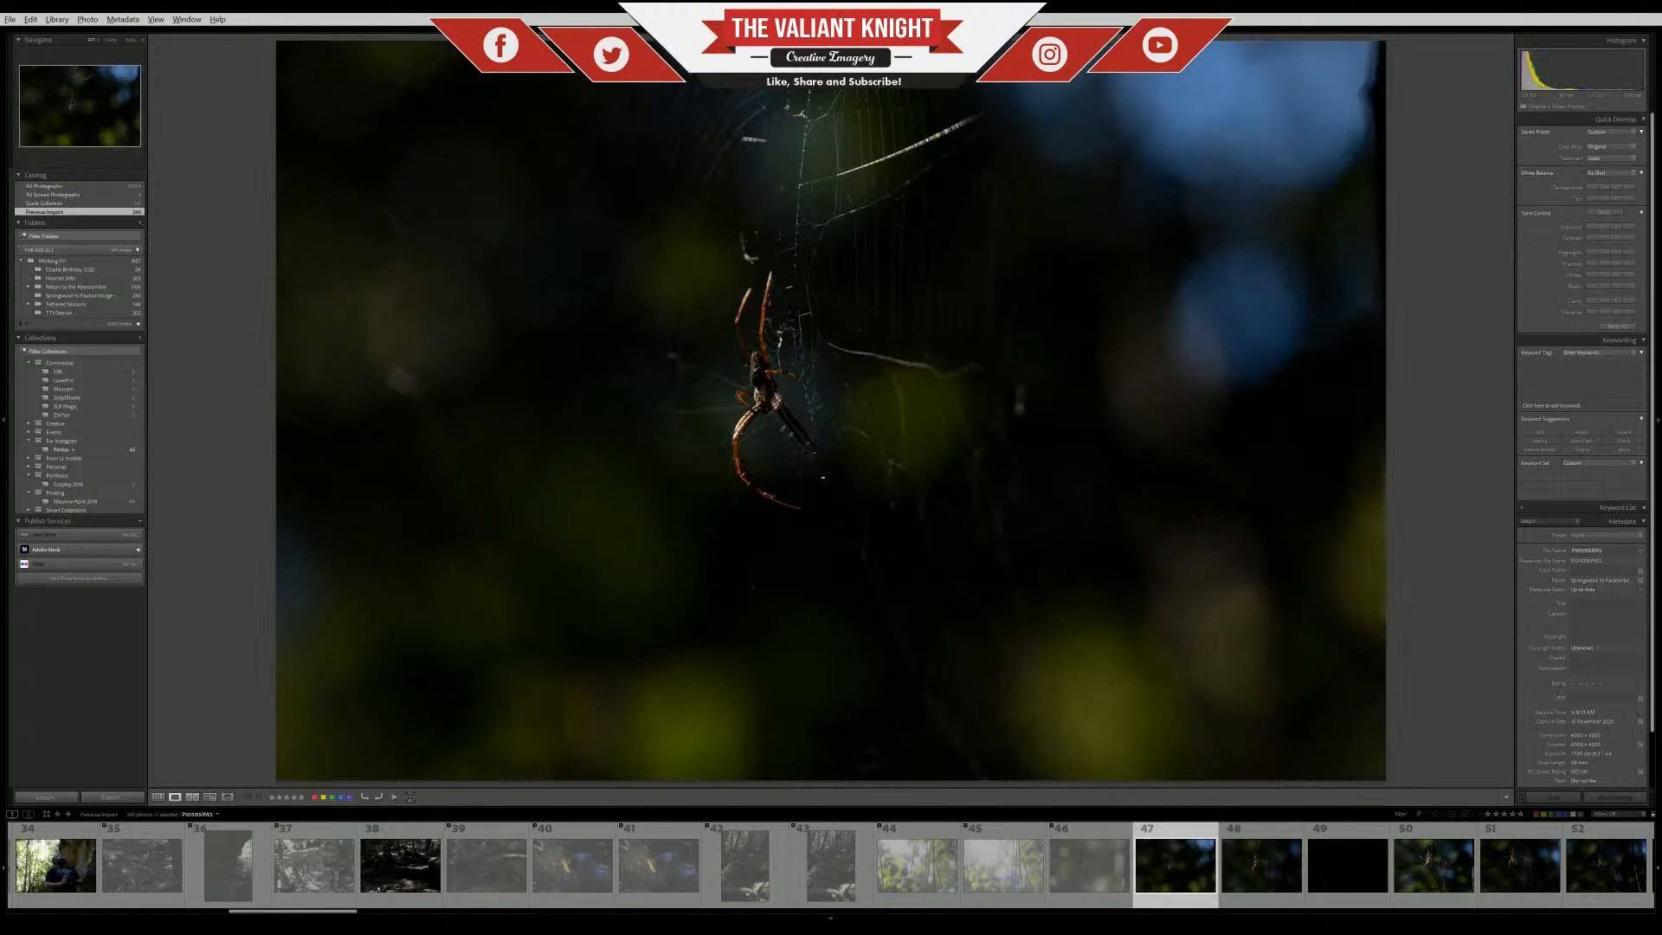
Inspect the spider in photo 47 close up, leave it unflagged and flag photo 48 as rejected
click(791, 439)
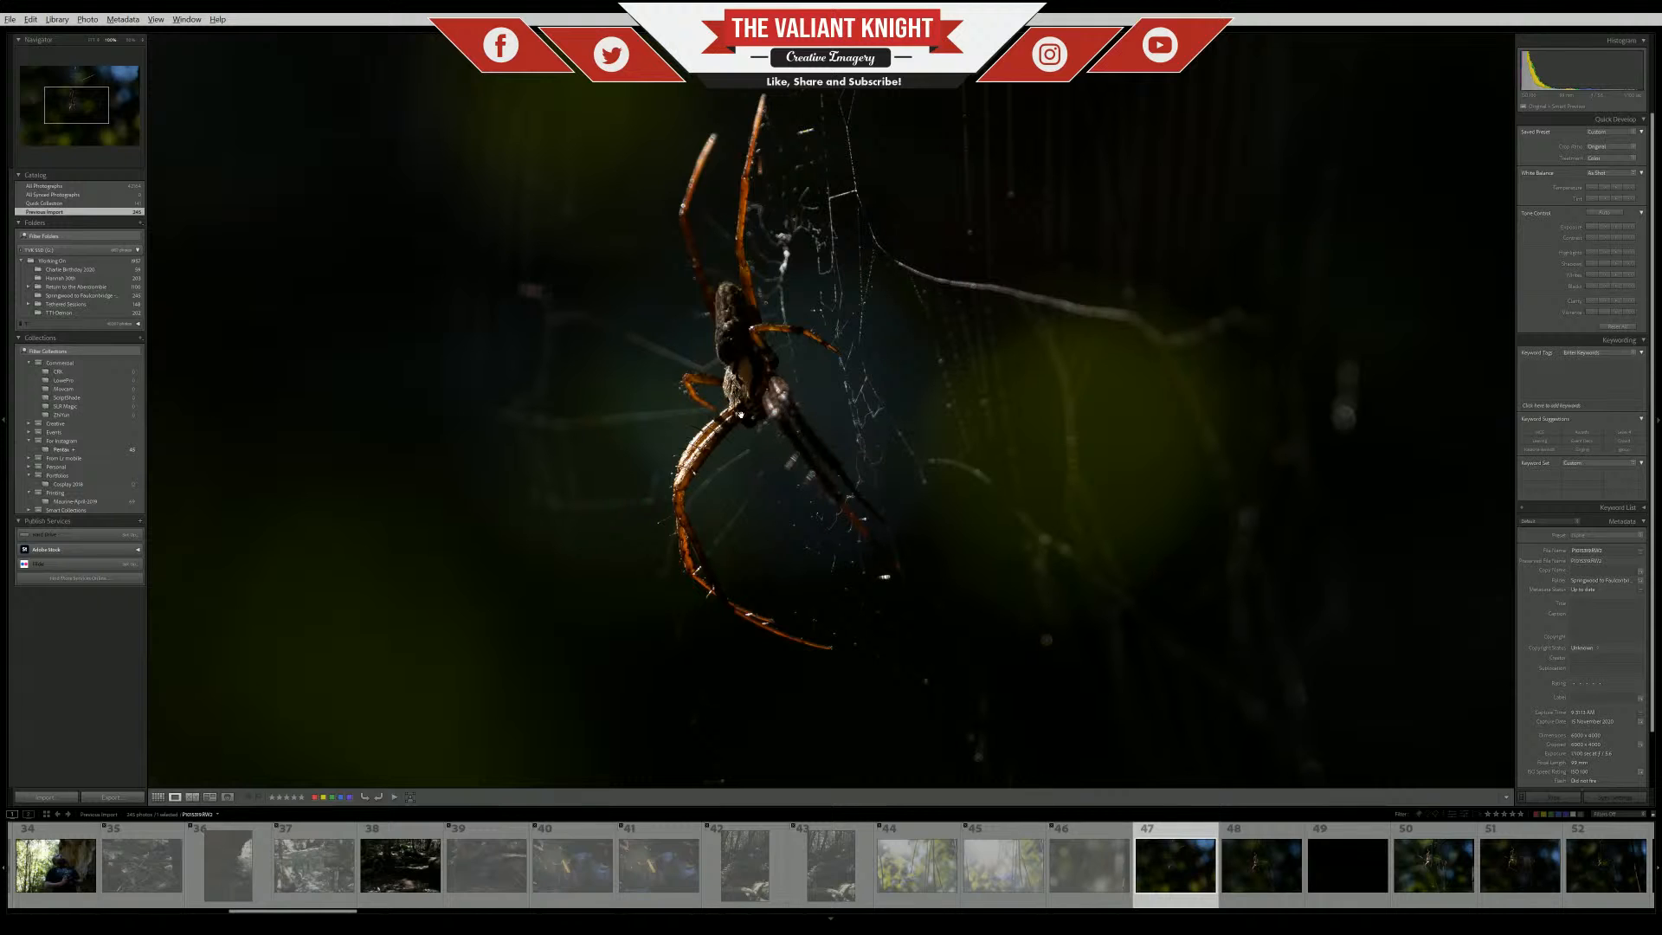
click(735, 373)
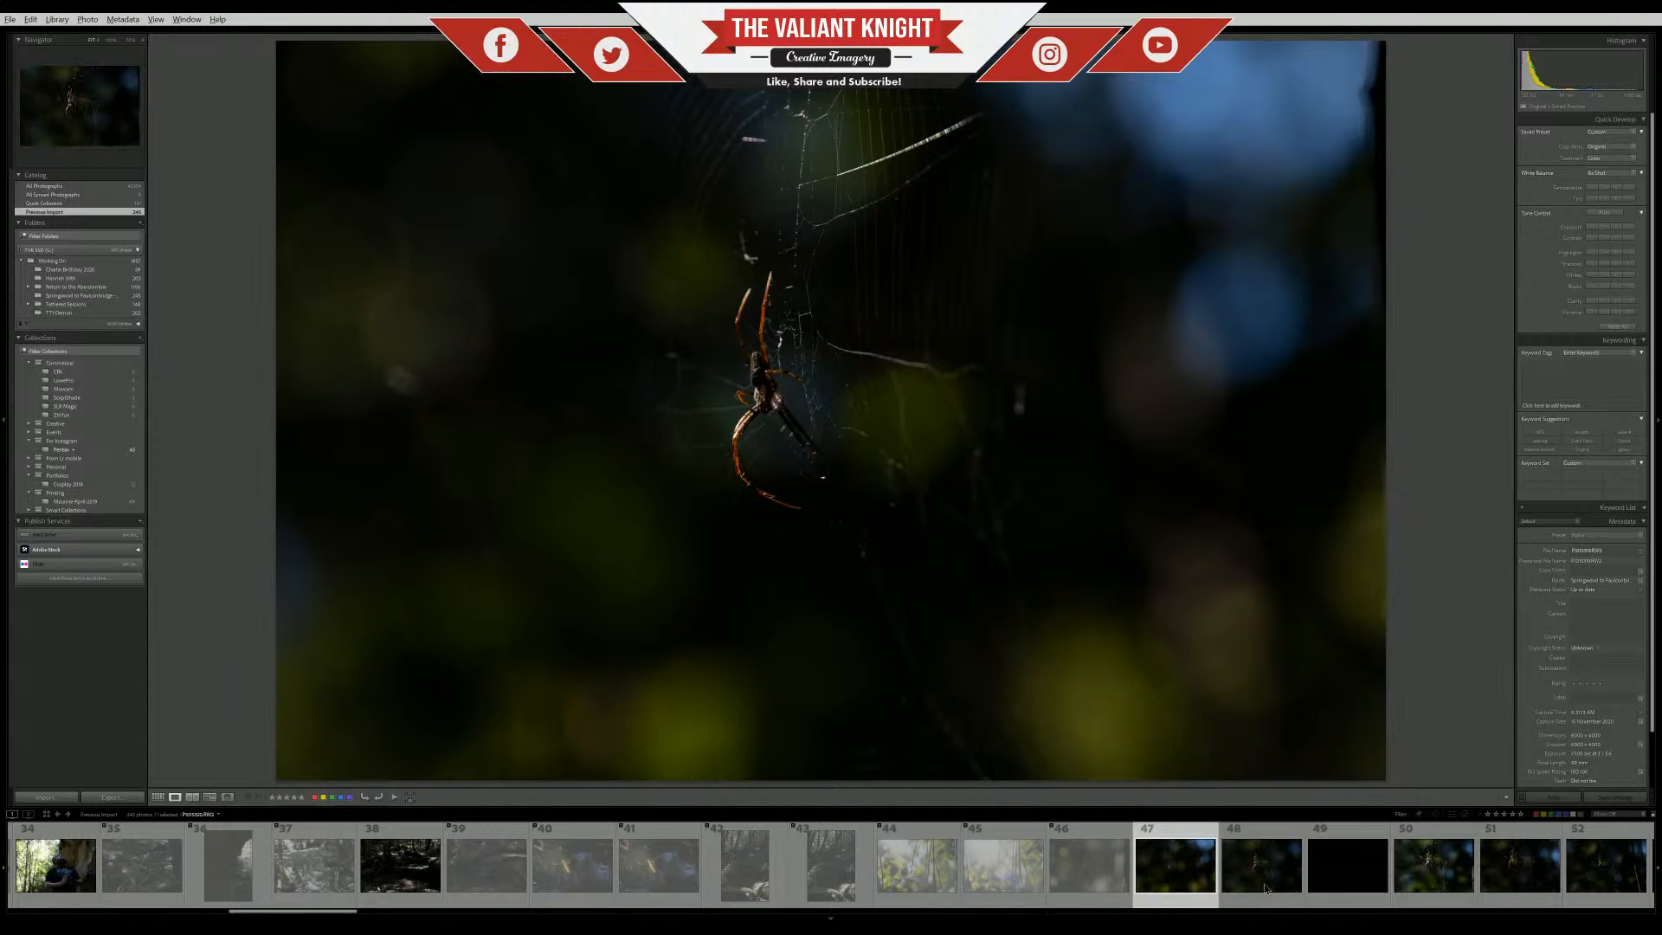
click(1290, 879)
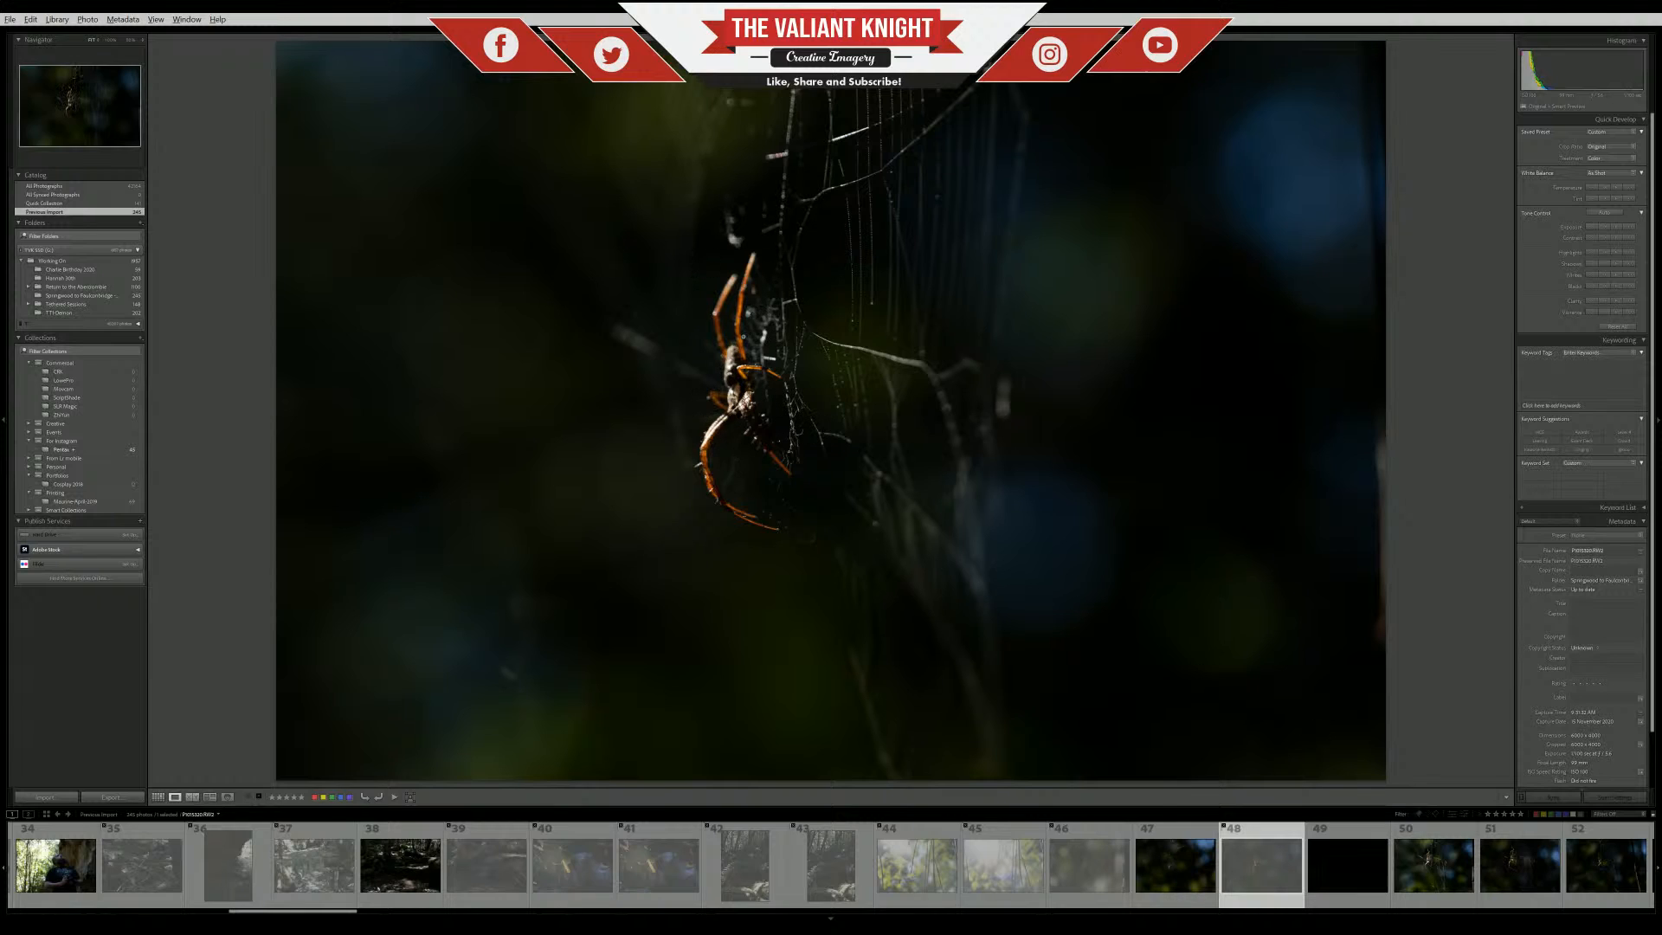
Flag the black photo 49 and spider photos 50 and 51 as rejected and go on to photo 52
click(1358, 889)
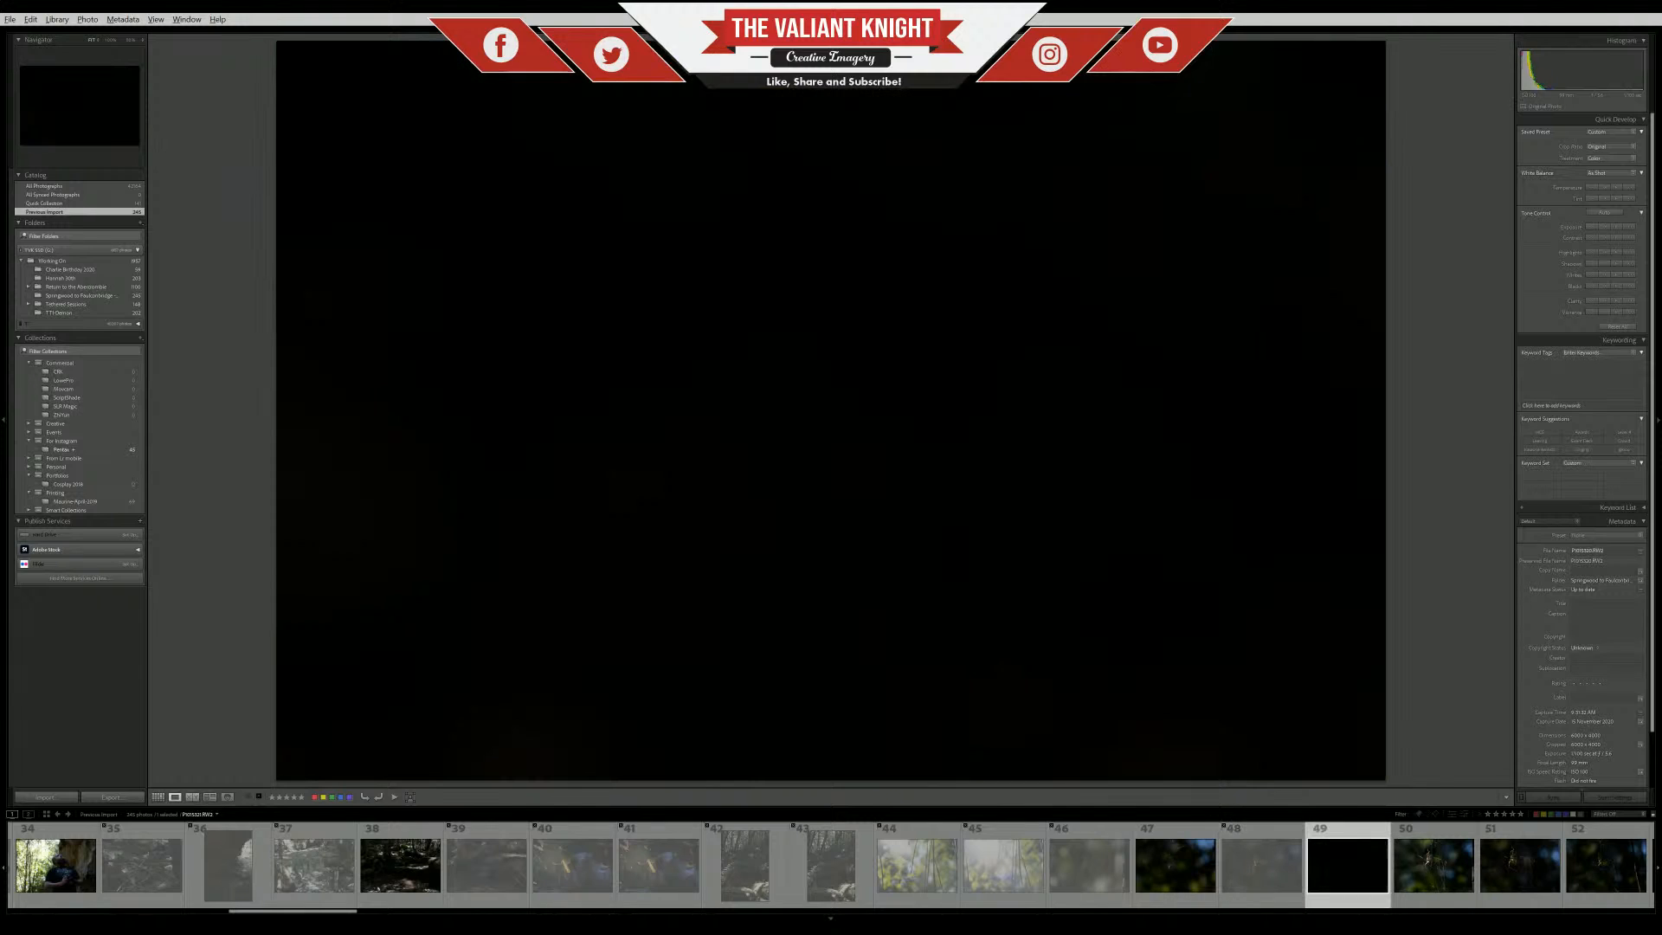
click(1420, 907)
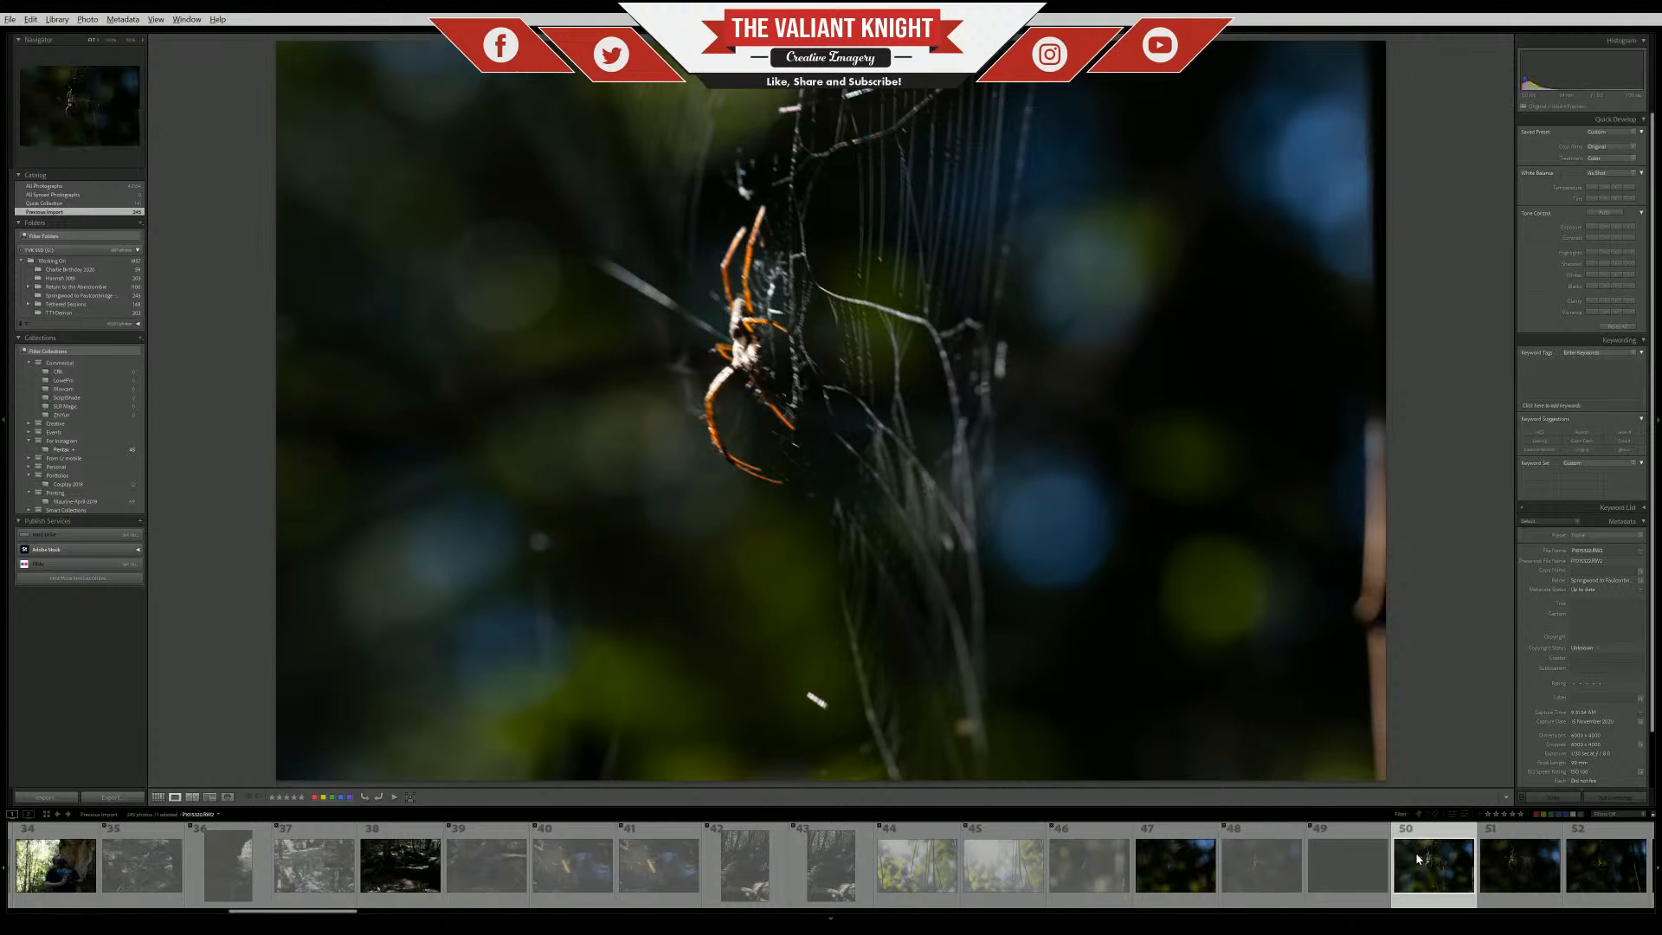
click(1501, 879)
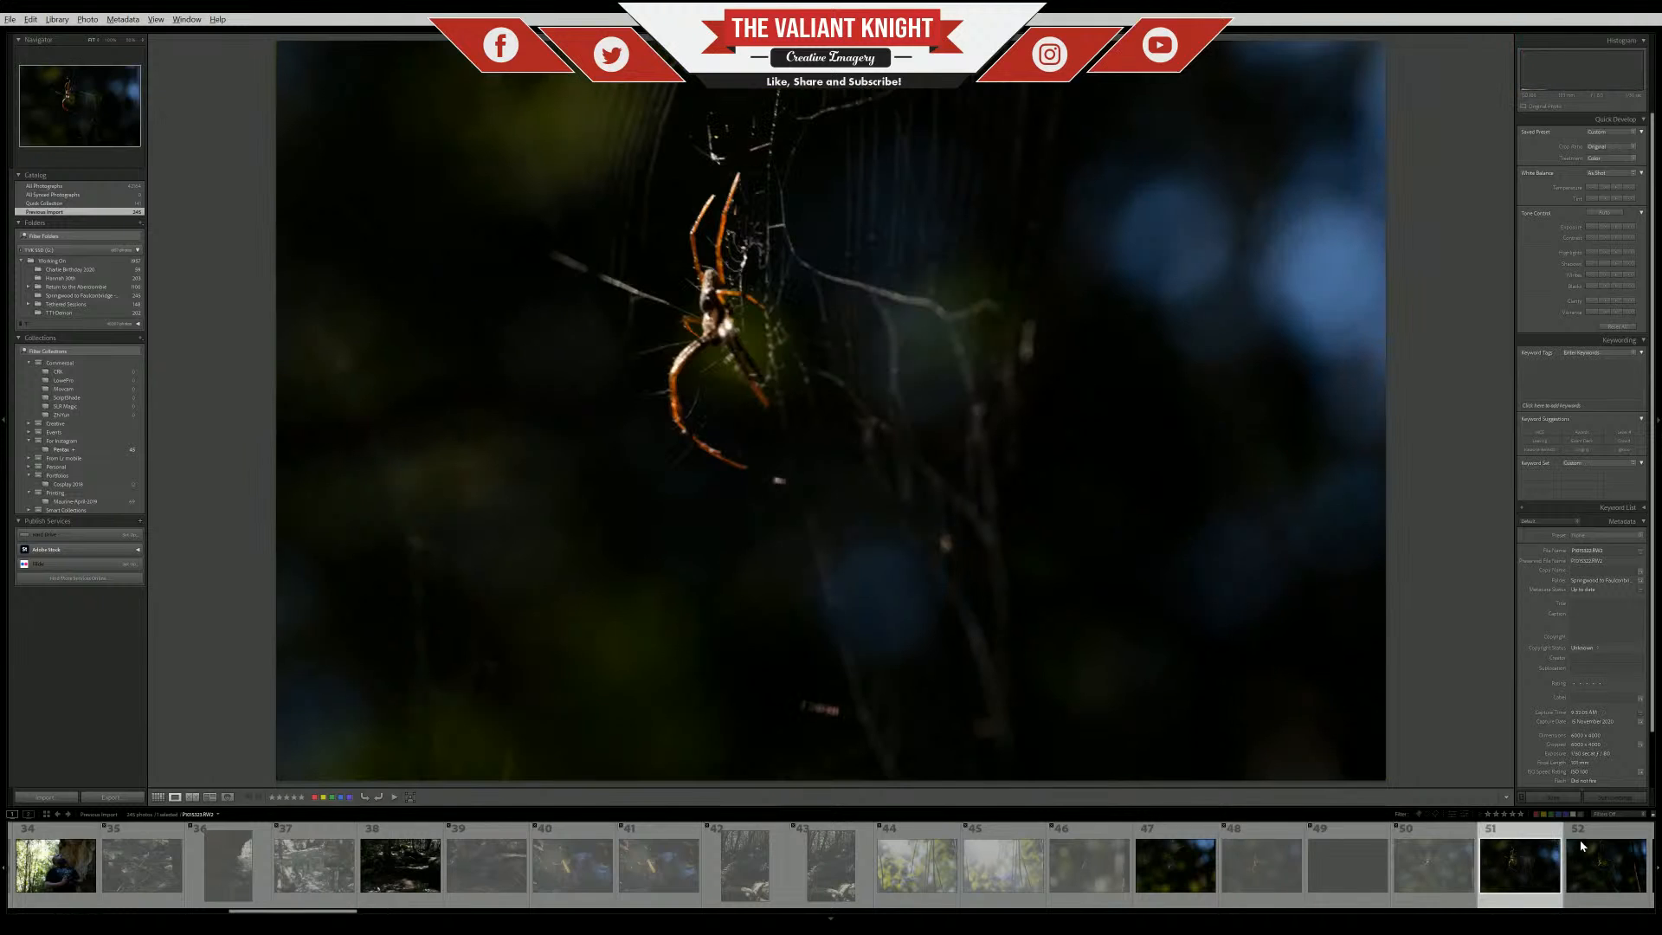
click(1591, 865)
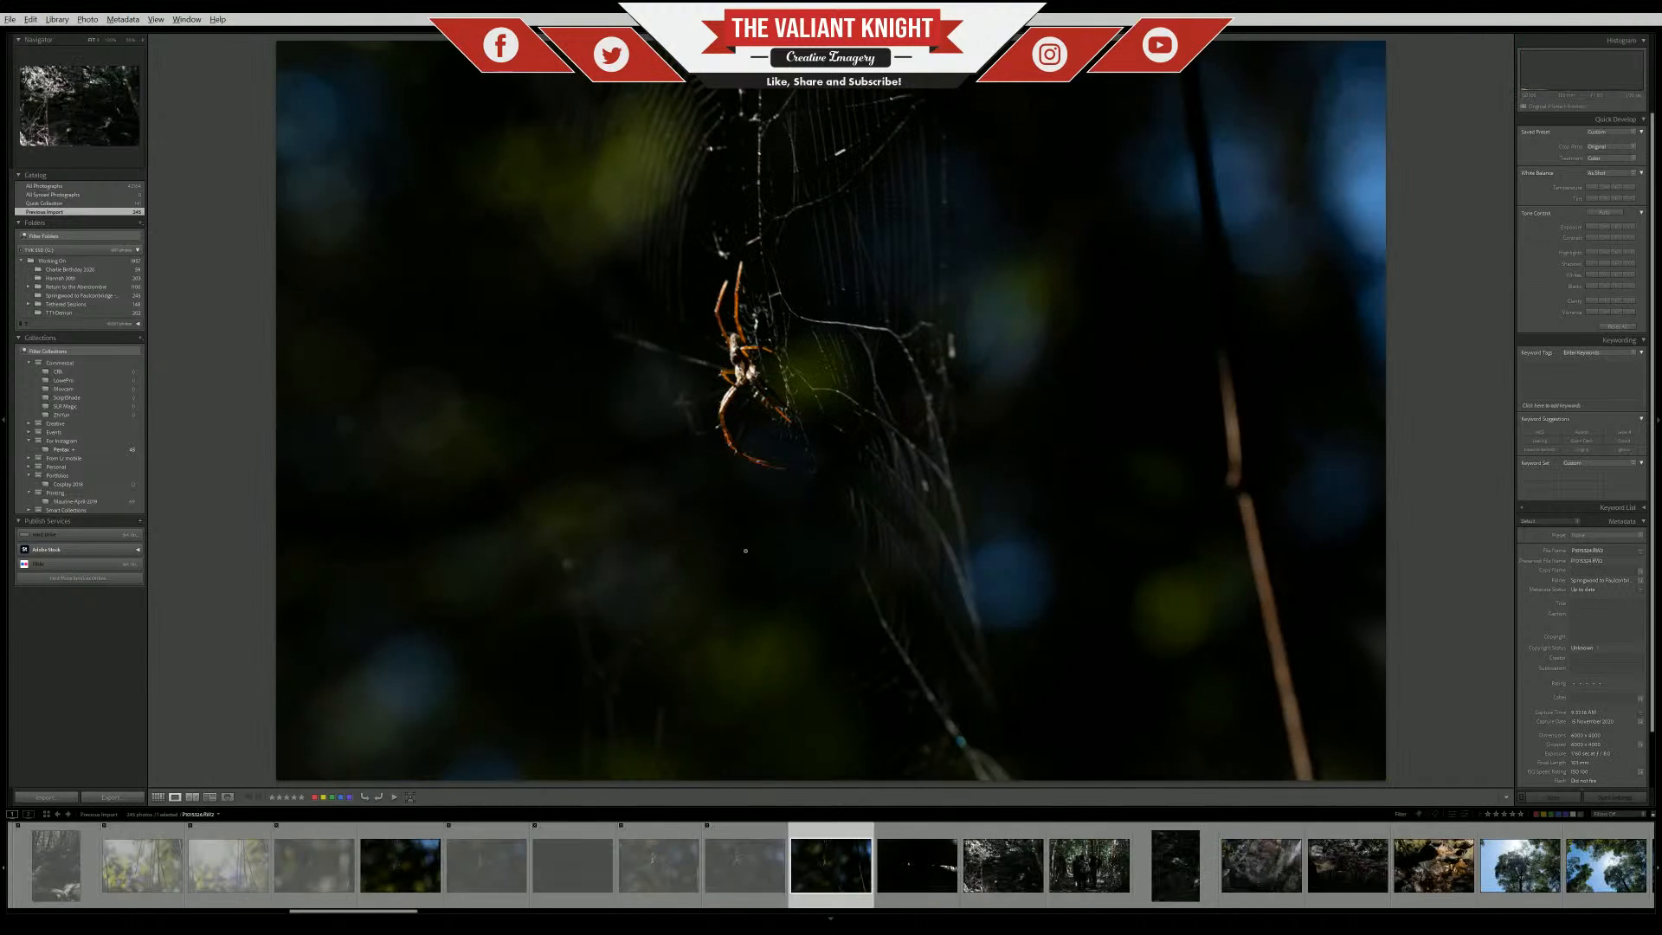
Inspect the spider in photo 52 close up, flag the photo as rejected and review the kept spider photo 47 again
click(754, 391)
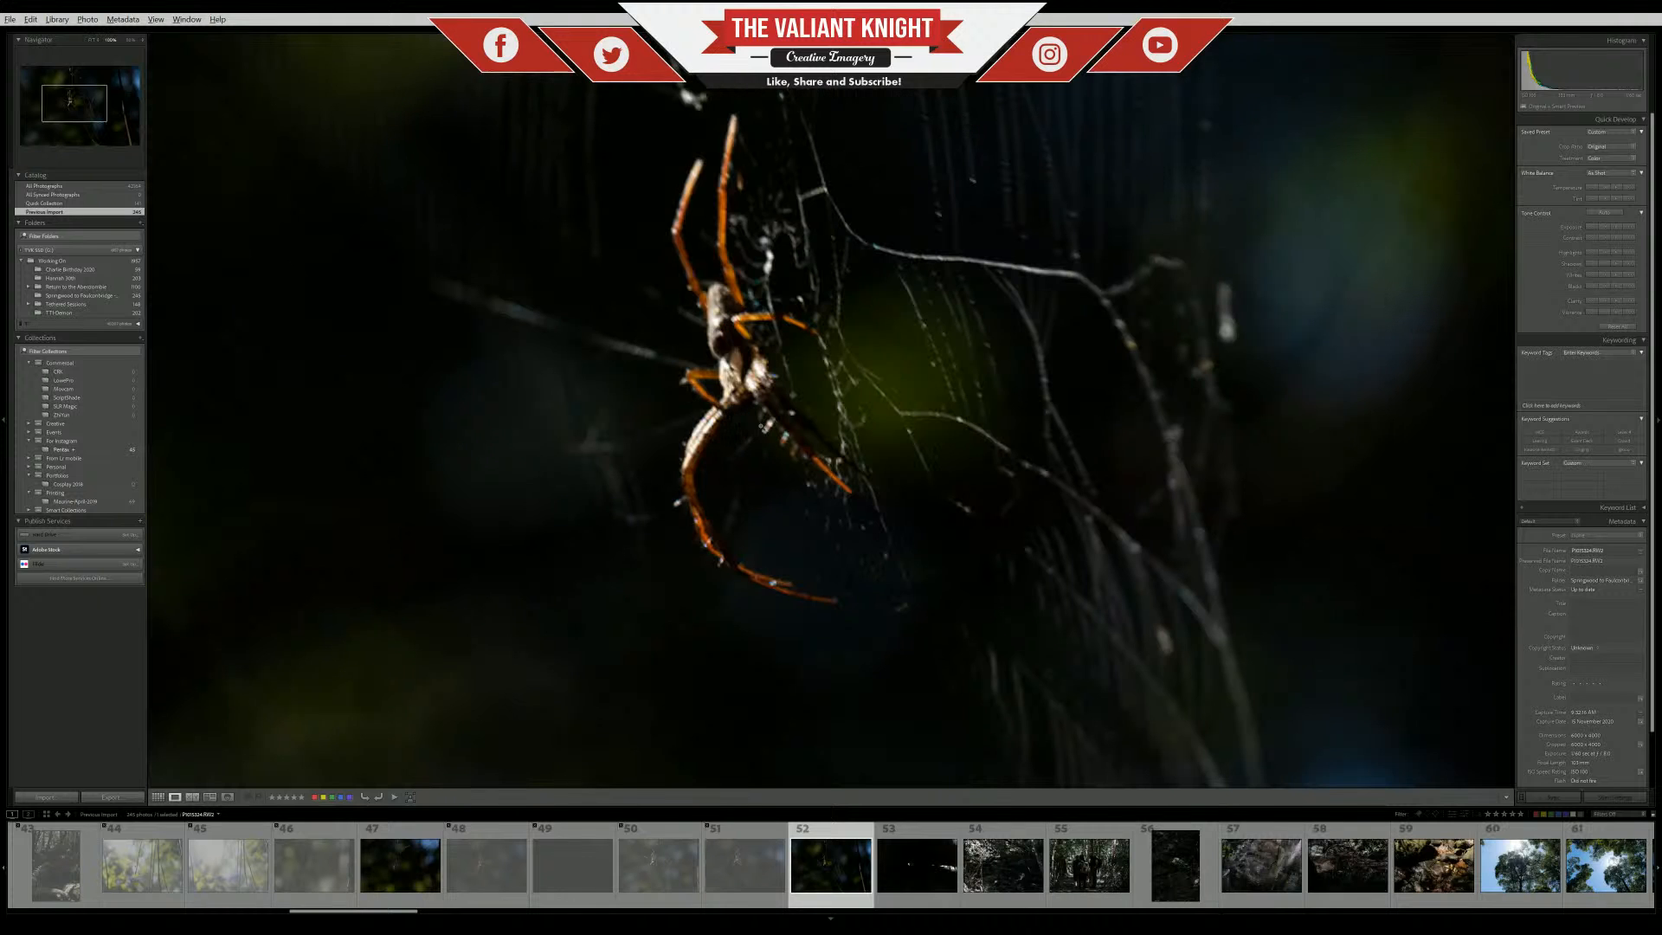
click(754, 390)
key(Right)
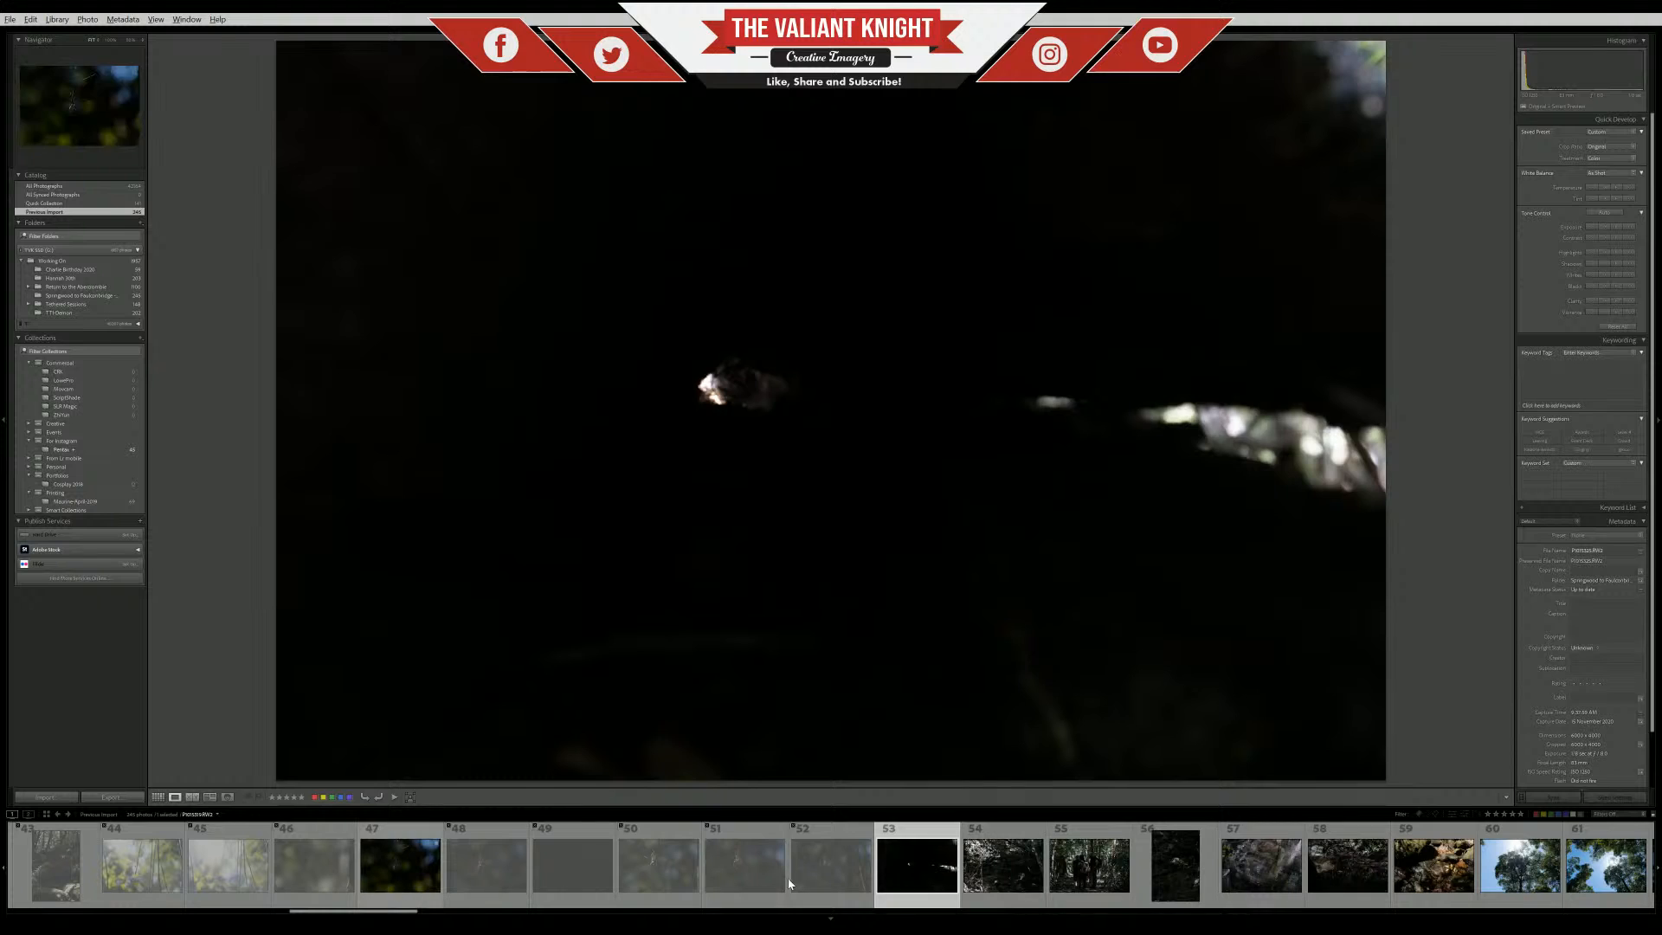
click(394, 862)
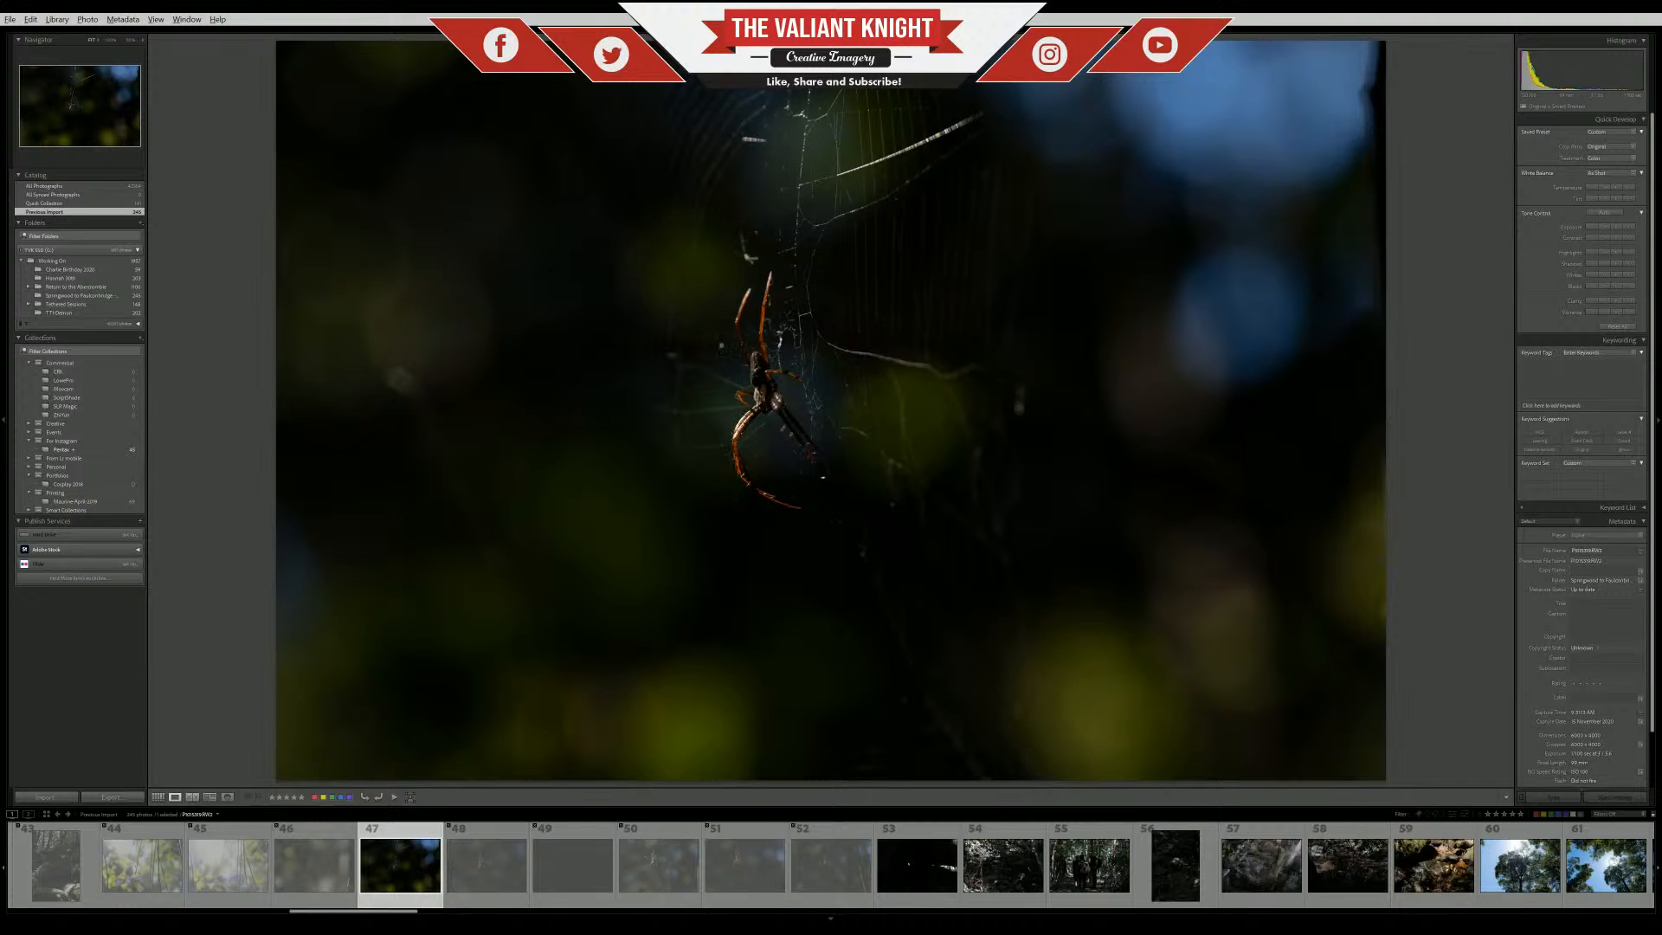
Open the nearly black photo 53 in the Develop module and strongly raise its exposure
click(917, 865)
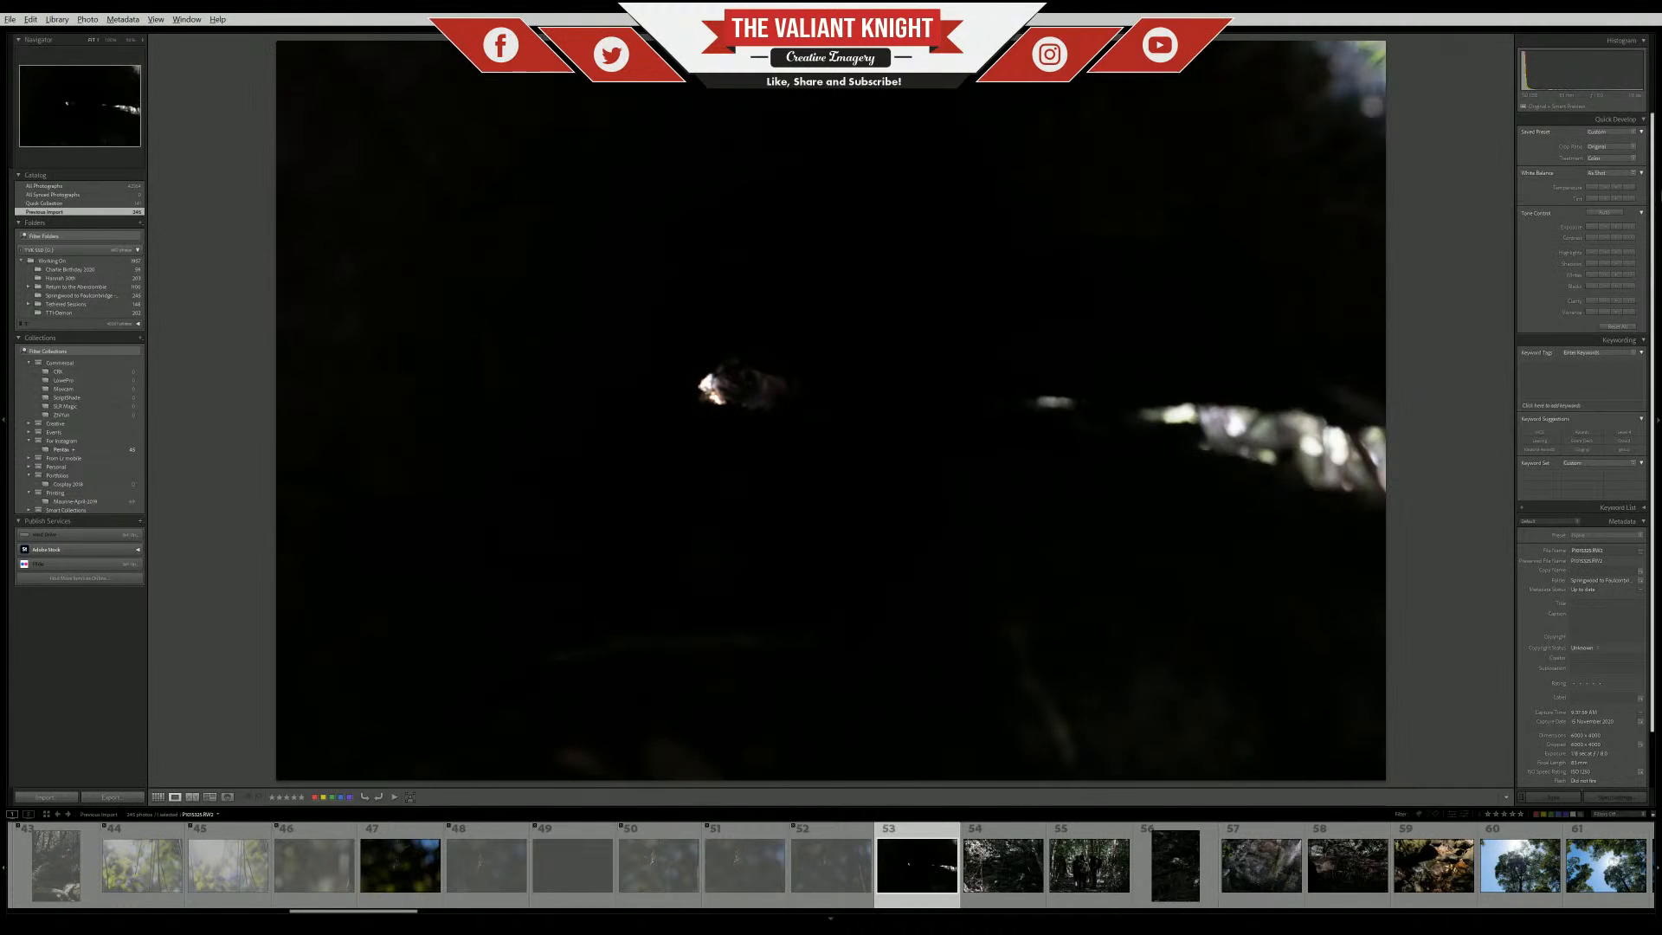
mouse_move(1654, 195)
mouse_down()
mouse_move(1653, 230)
mouse_move(1653, 193)
mouse_up()
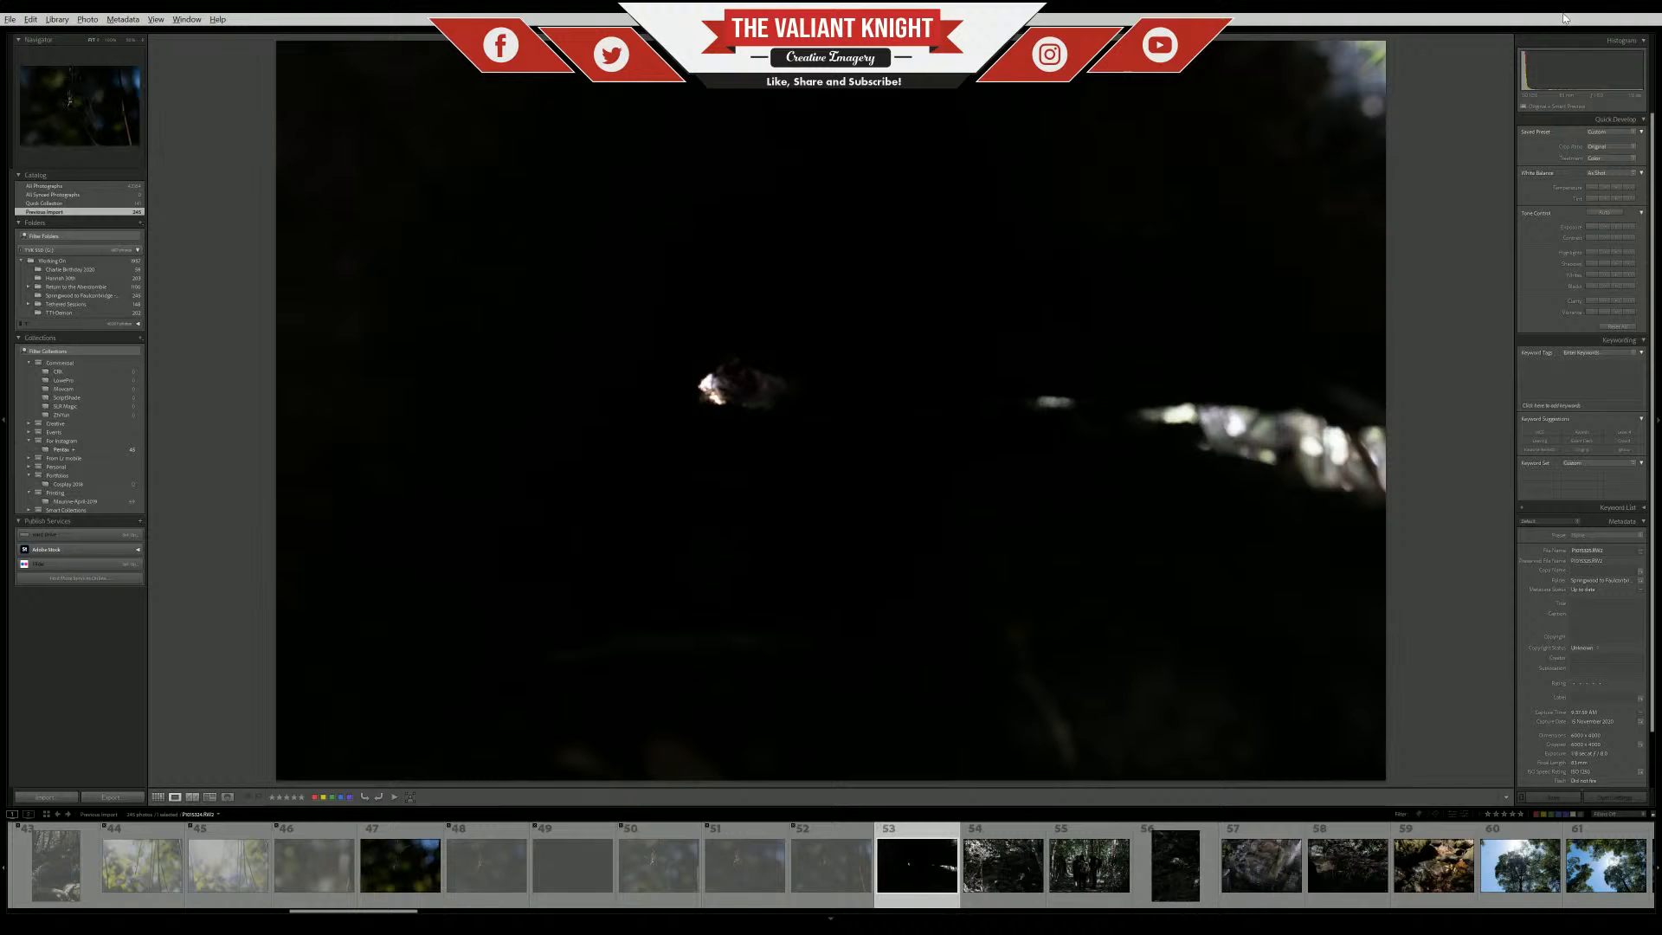
mouse_move(1082, 33)
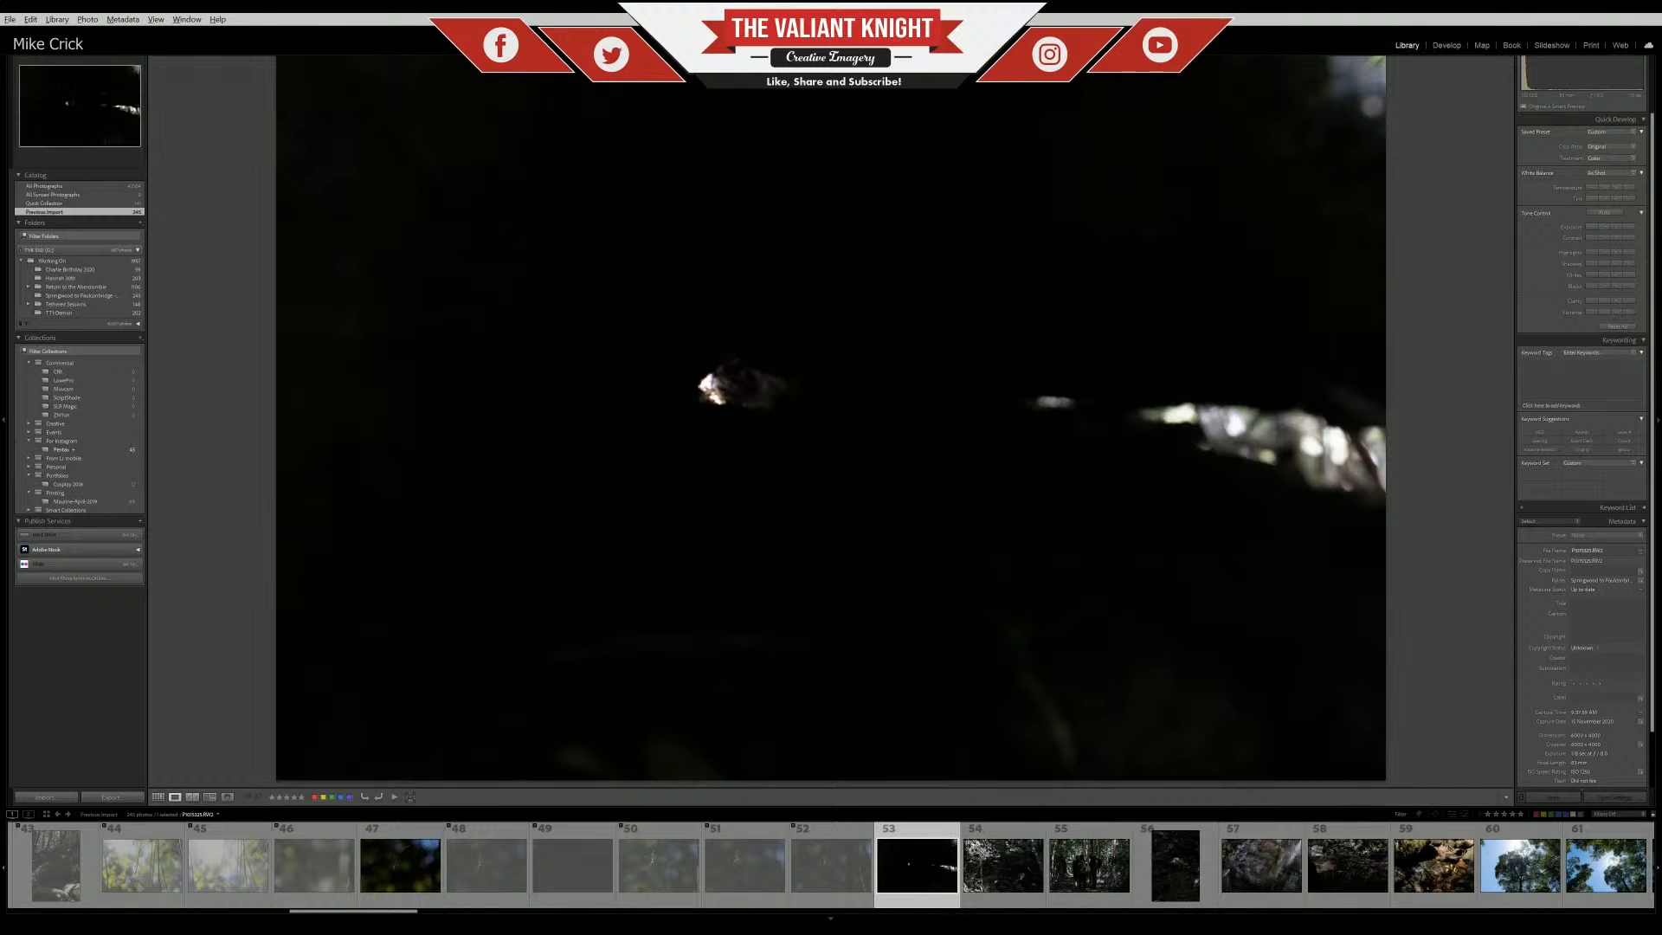
click(1445, 48)
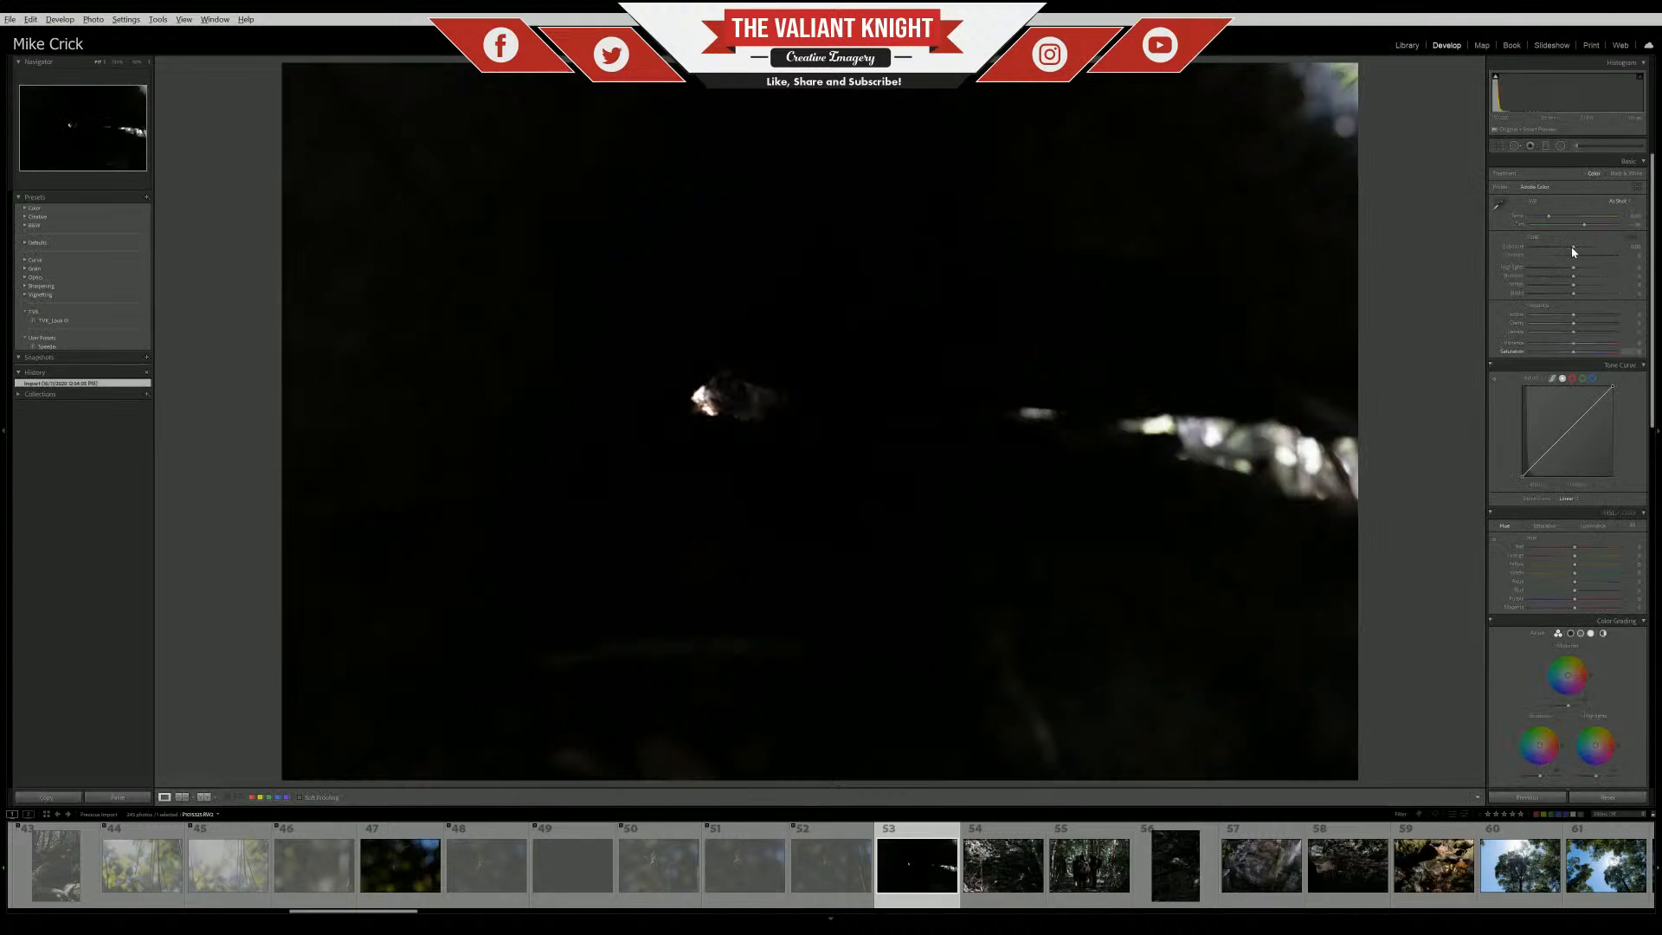
drag(1571, 246, 1620, 244)
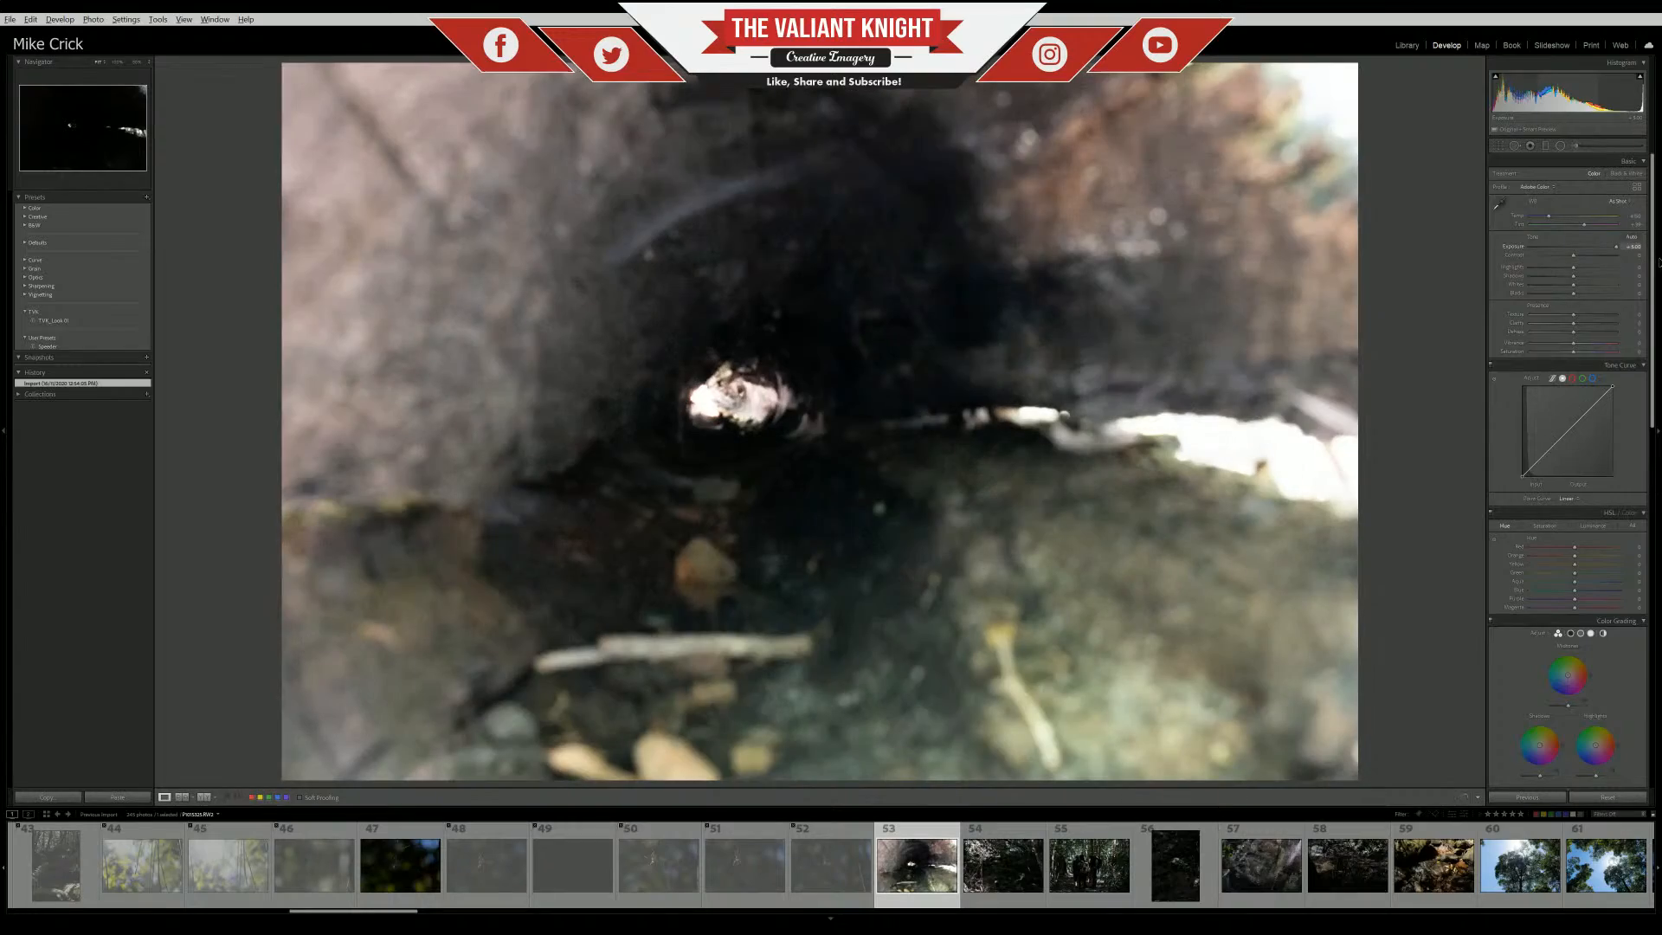
Inspect the brightened photo 53 close up in several areas, flag it as rejected and go on to photo 54
click(800, 477)
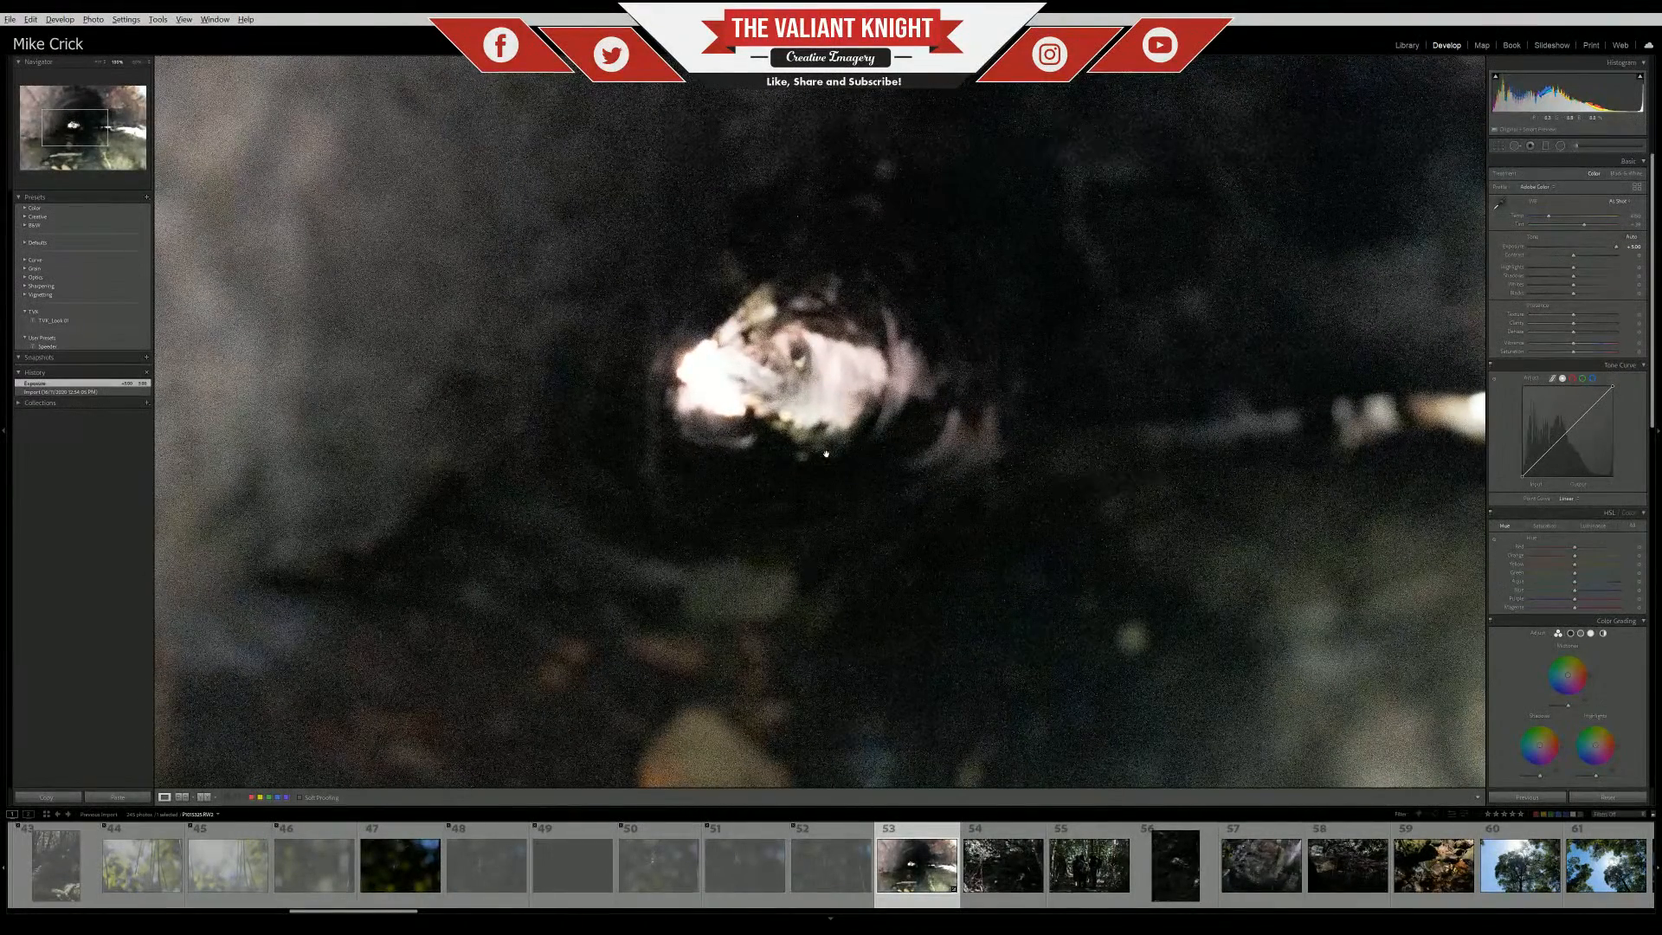
click(781, 403)
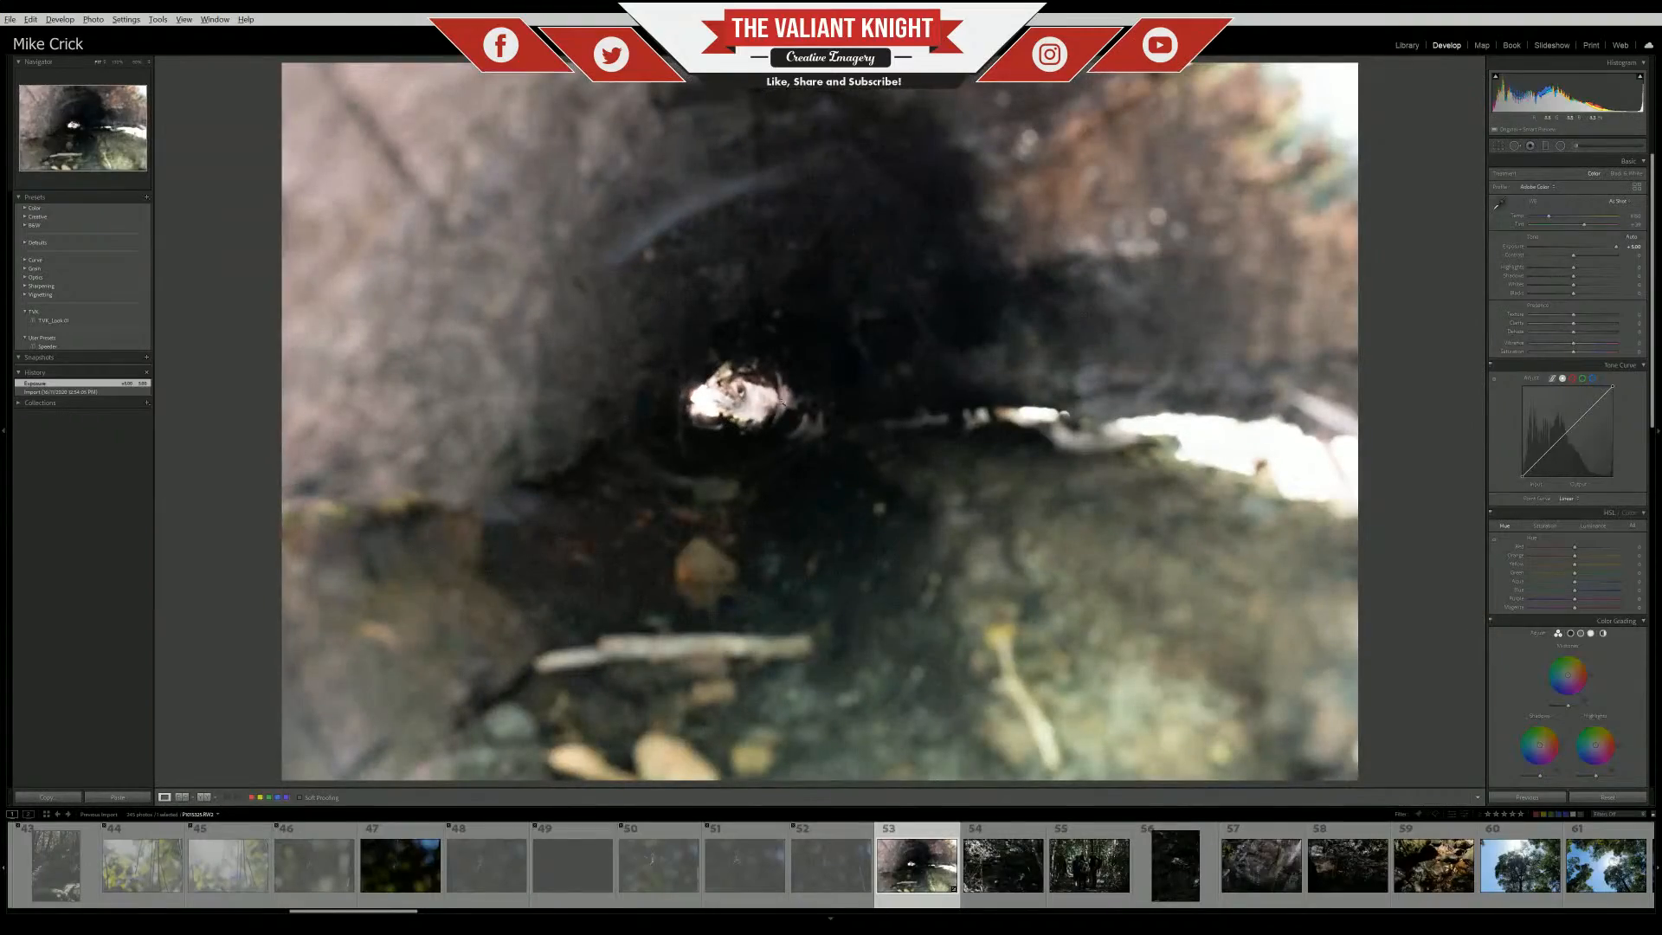
click(782, 404)
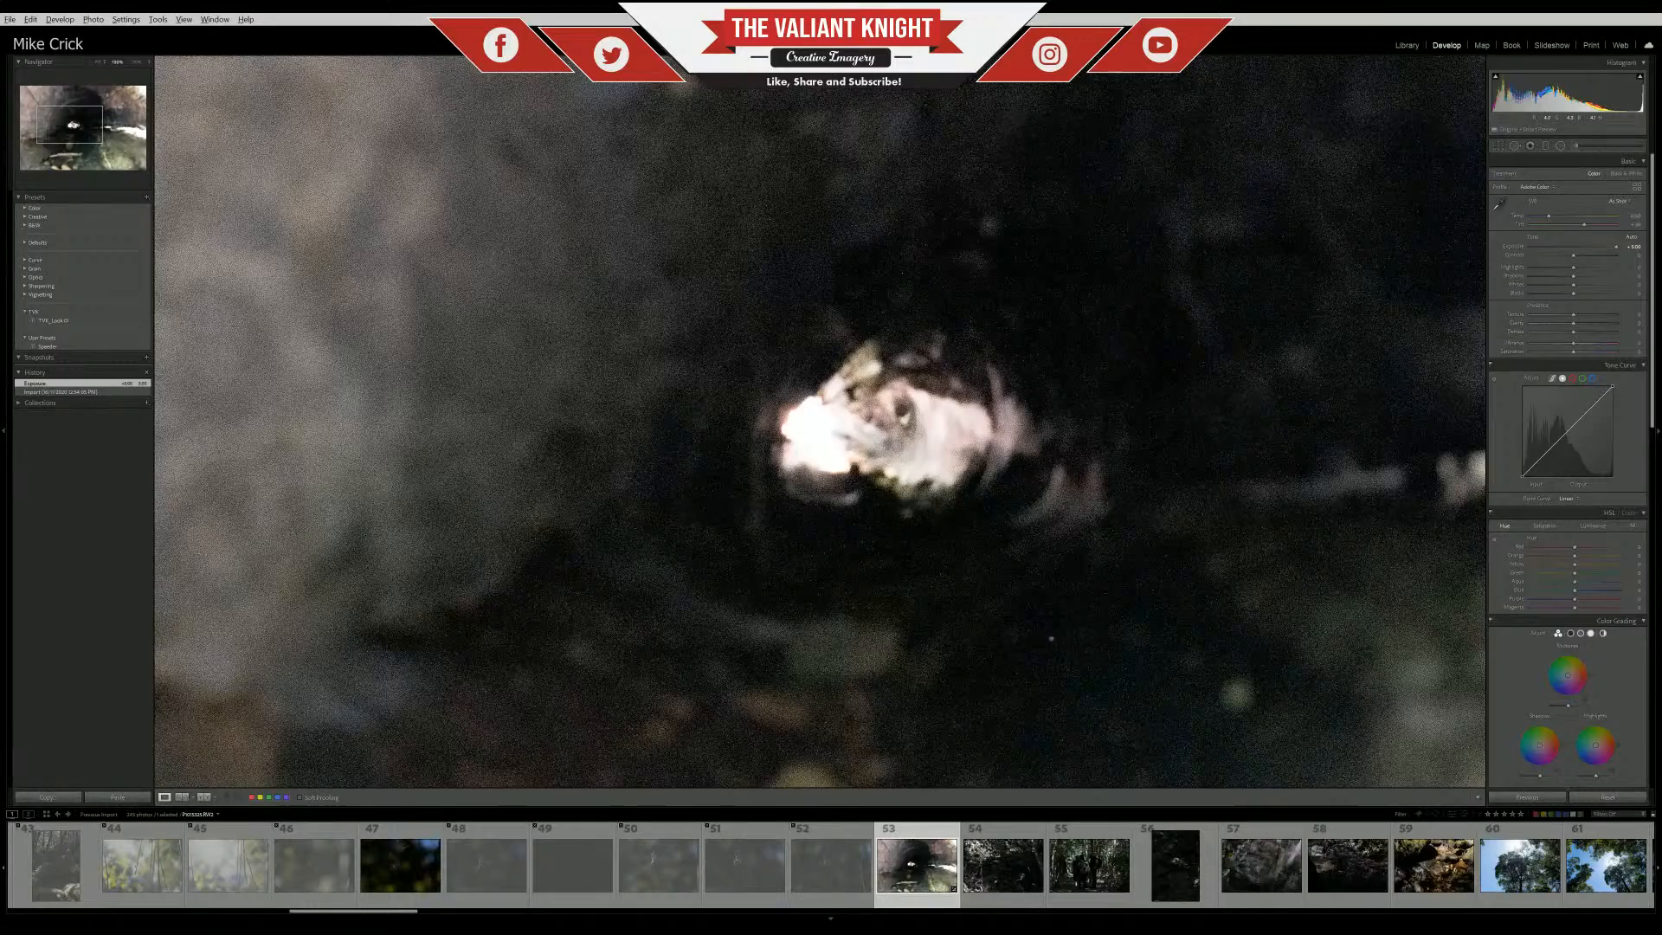
click(826, 534)
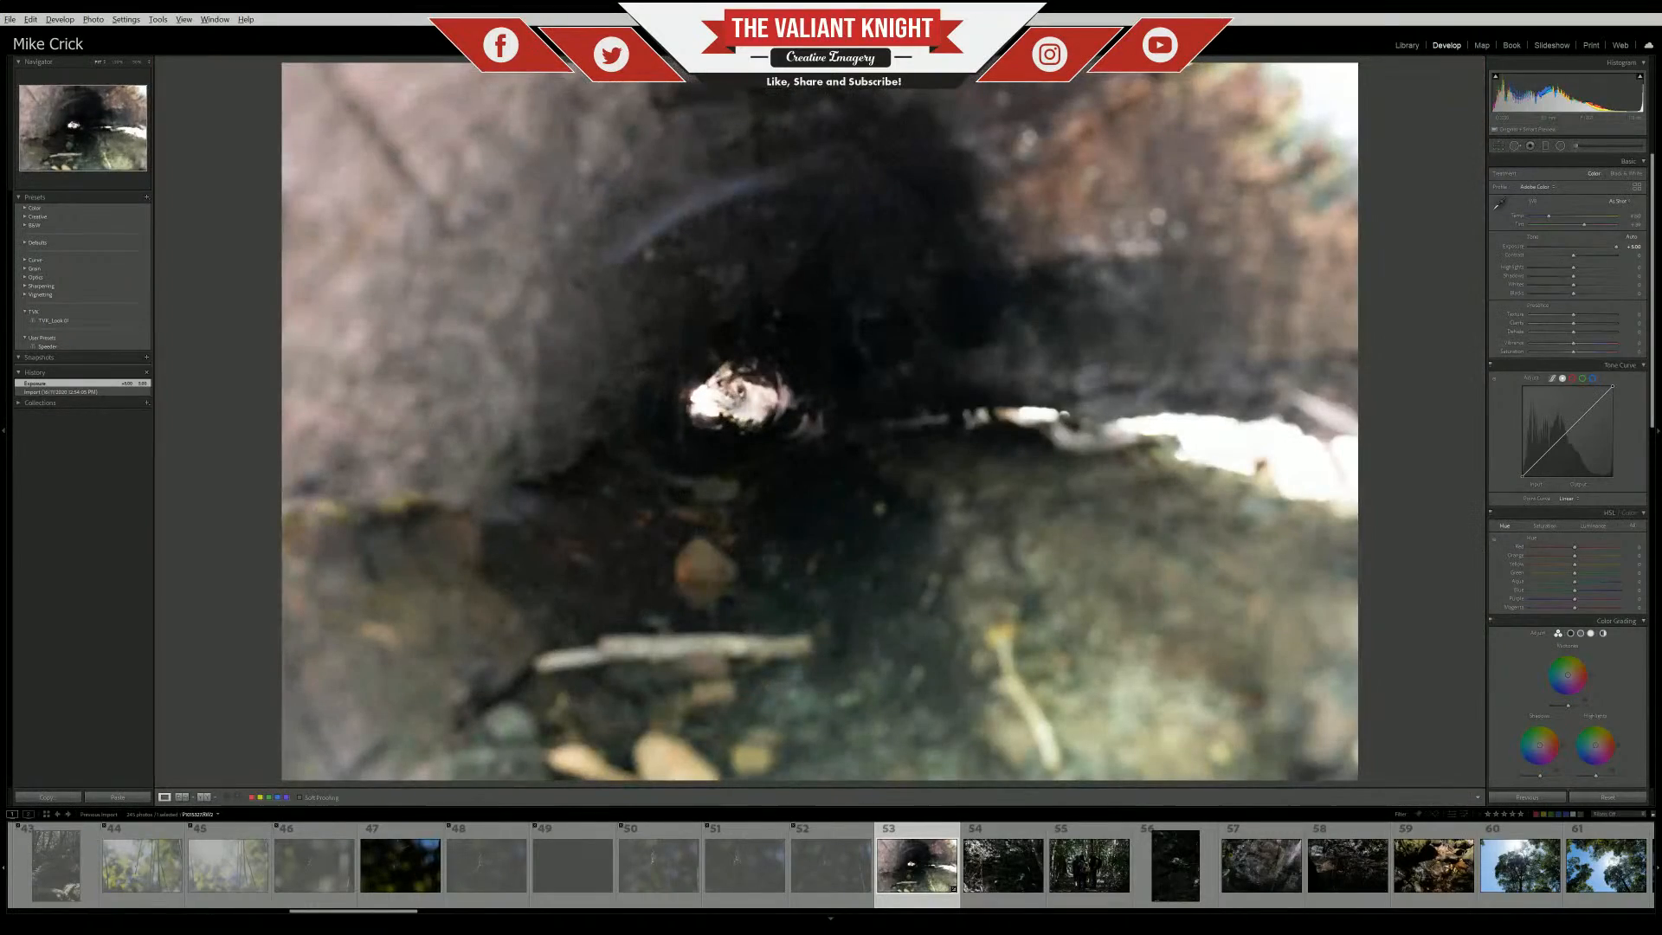
click(971, 536)
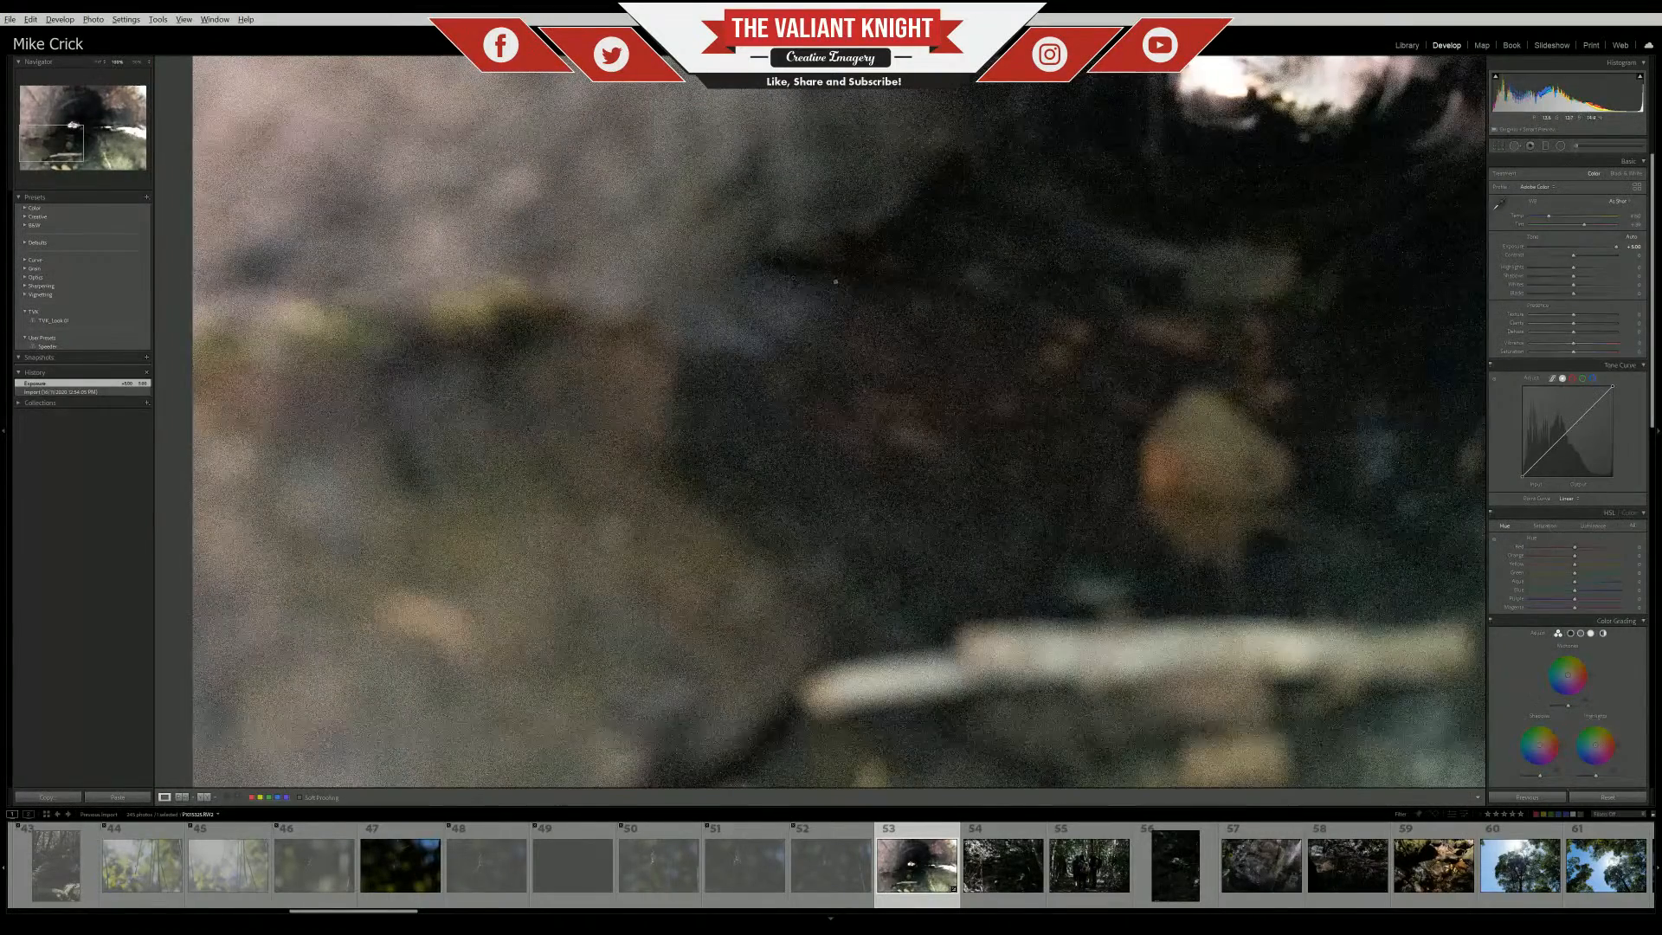
click(971, 536)
click(1011, 863)
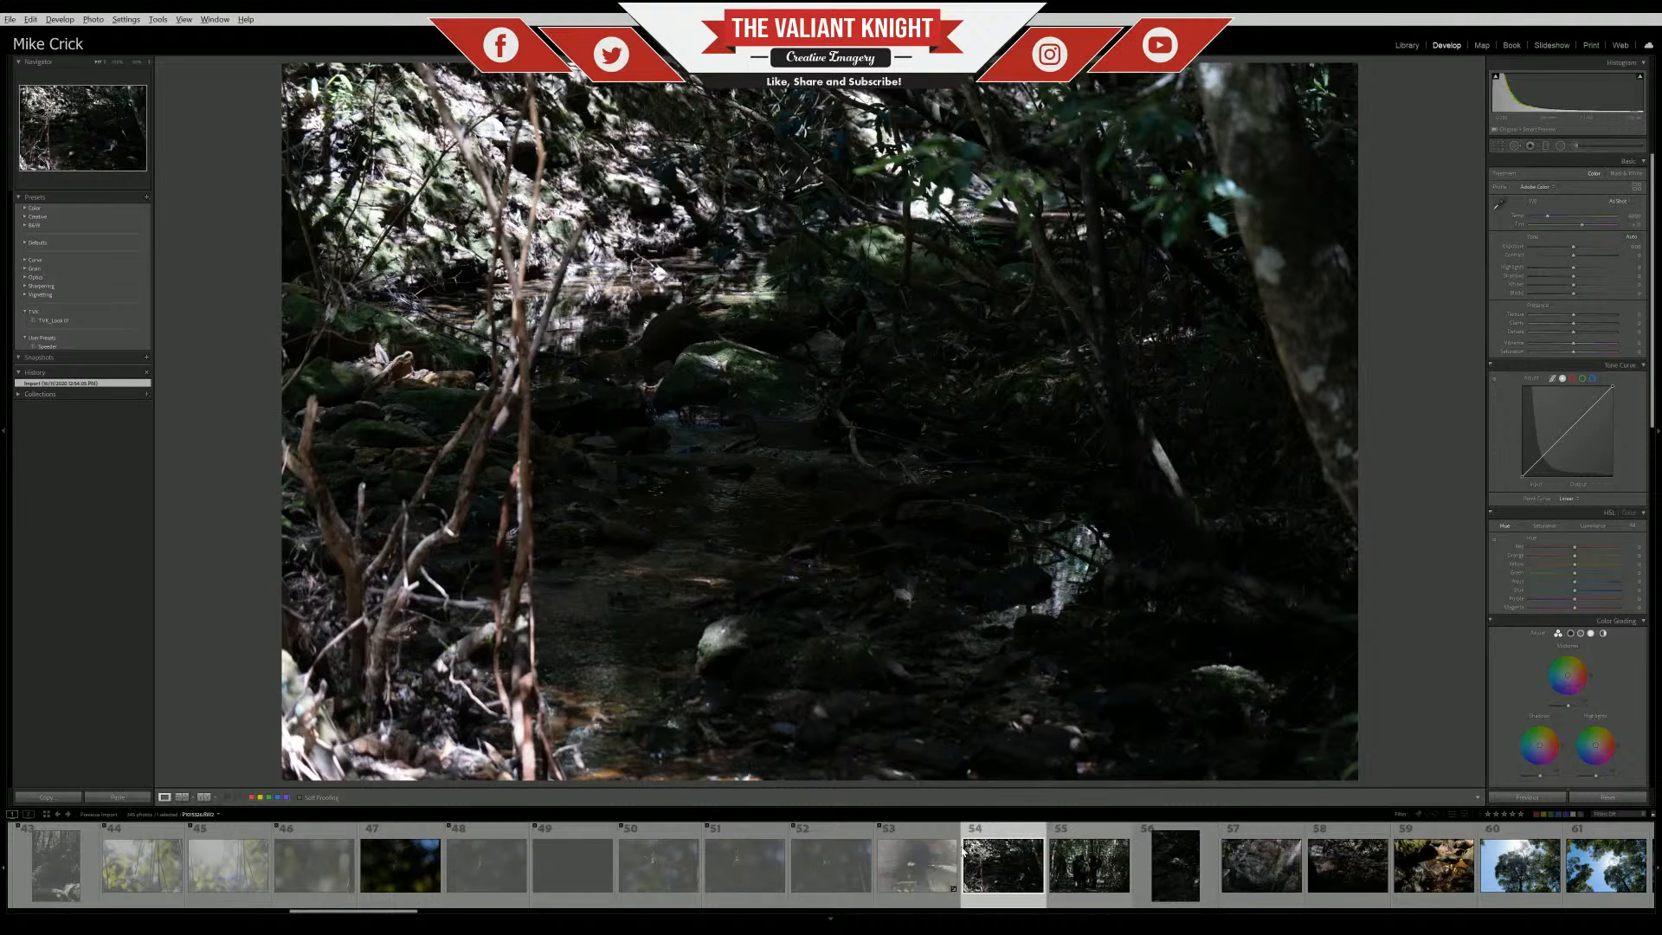
Flag the creek photo 54 as rejected and inspect the hikers' feet, faces and backpack close up in photo 55
click(1121, 884)
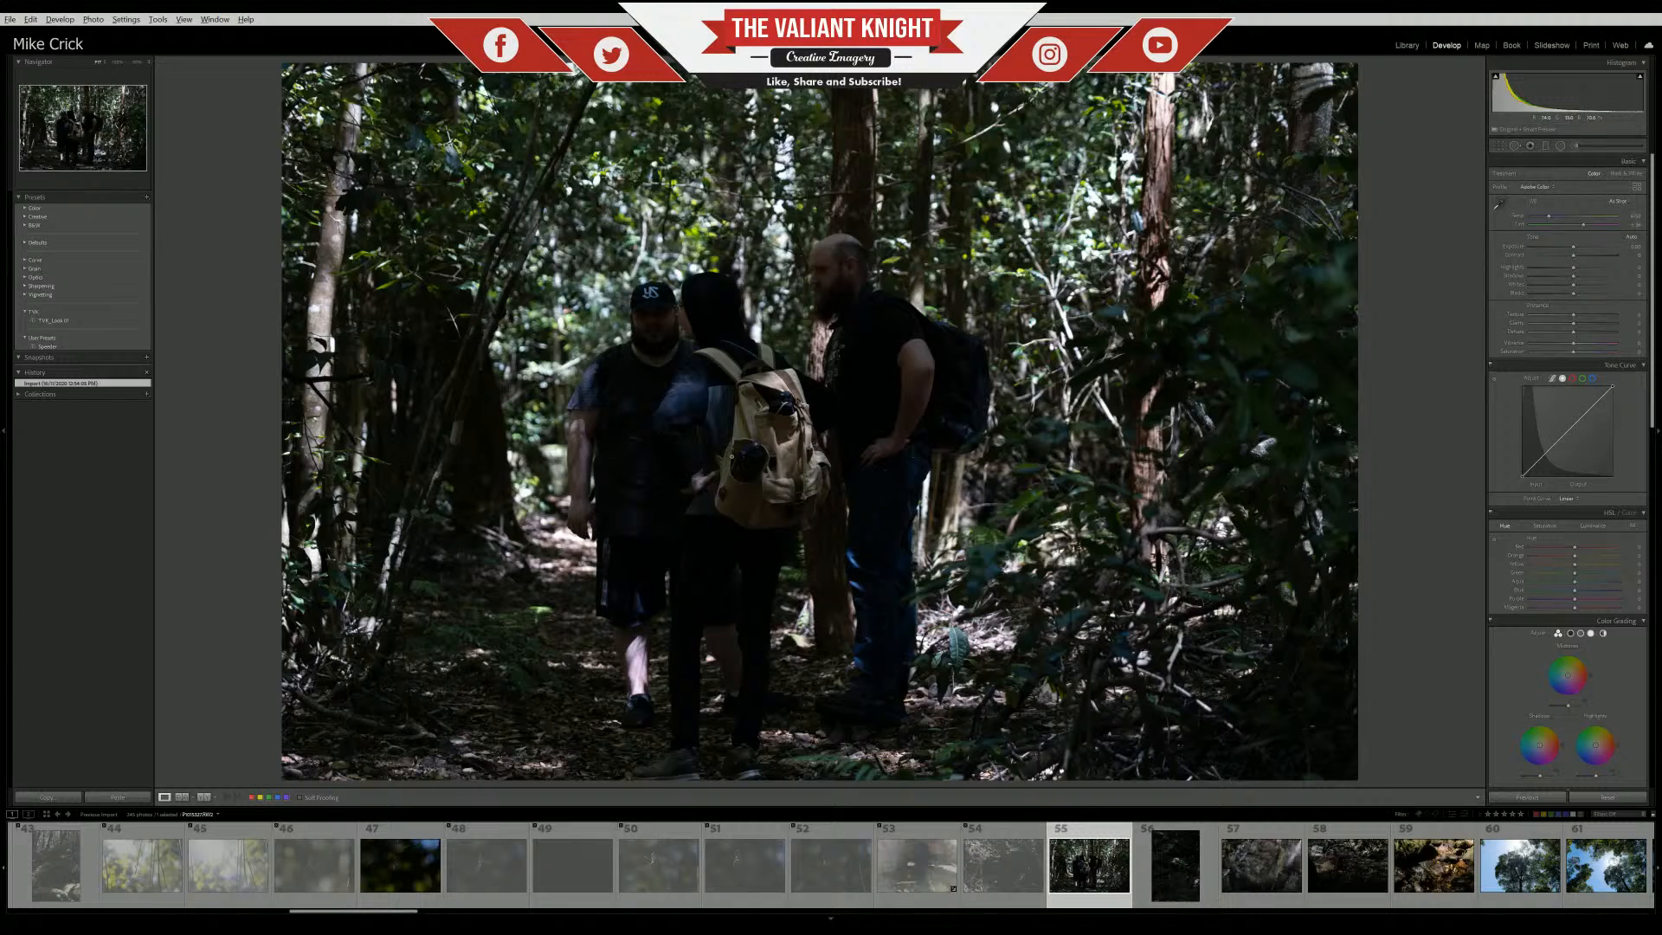
drag(675, 765, 687, 470)
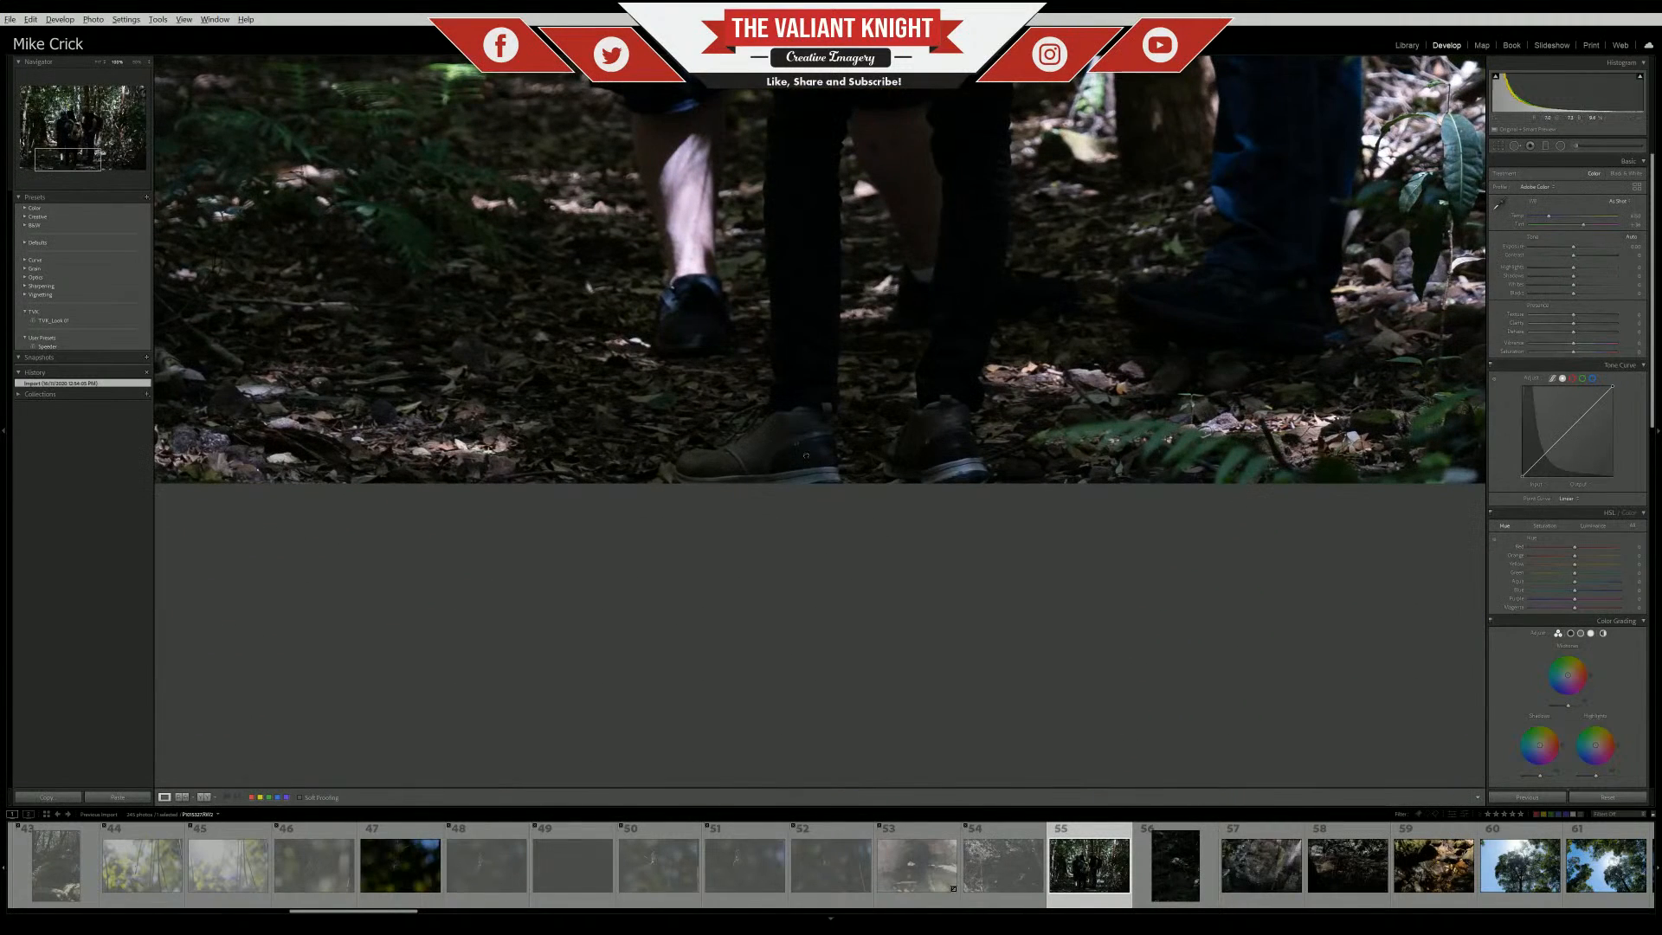
click(775, 530)
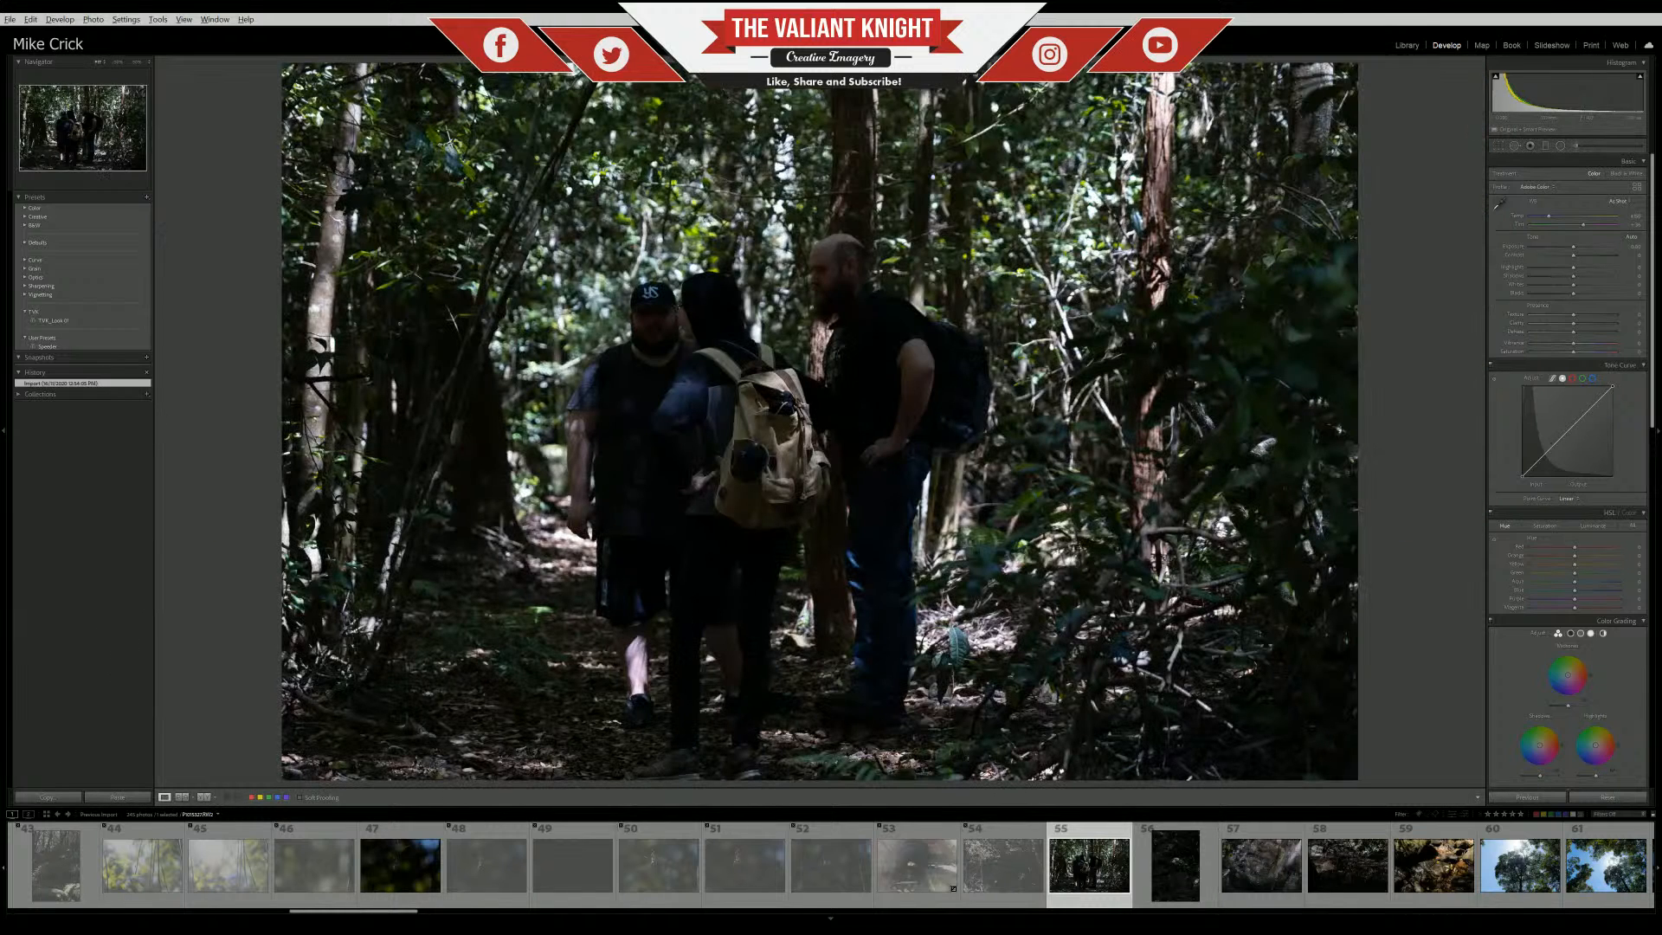
click(672, 323)
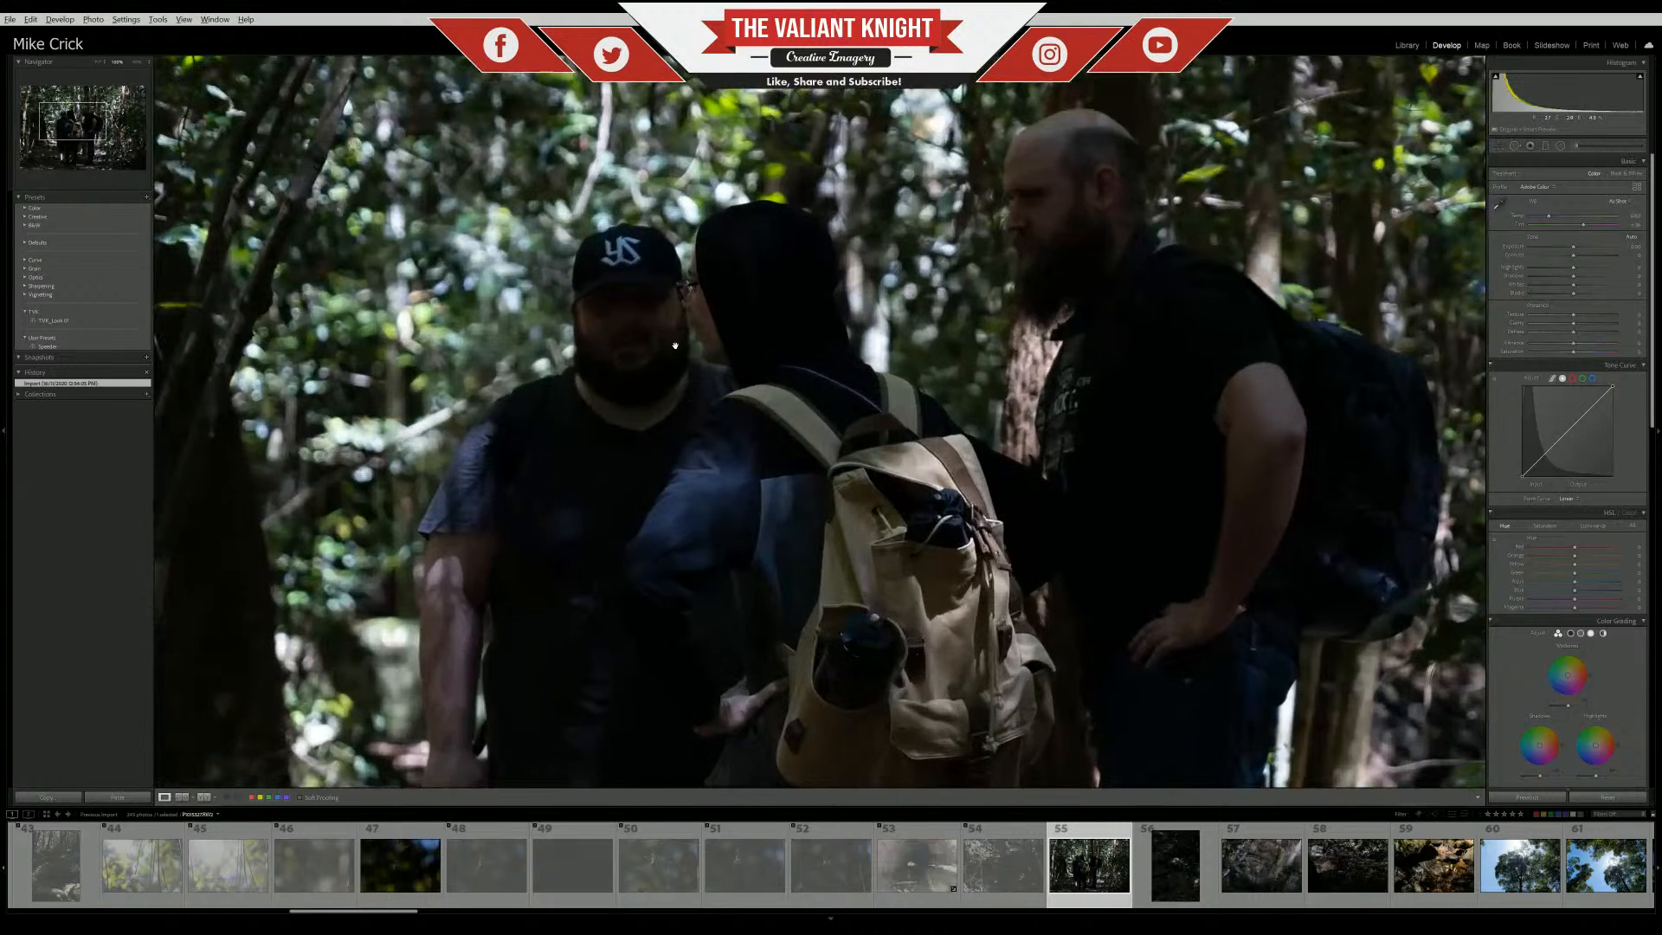
drag(1074, 440, 994, 444)
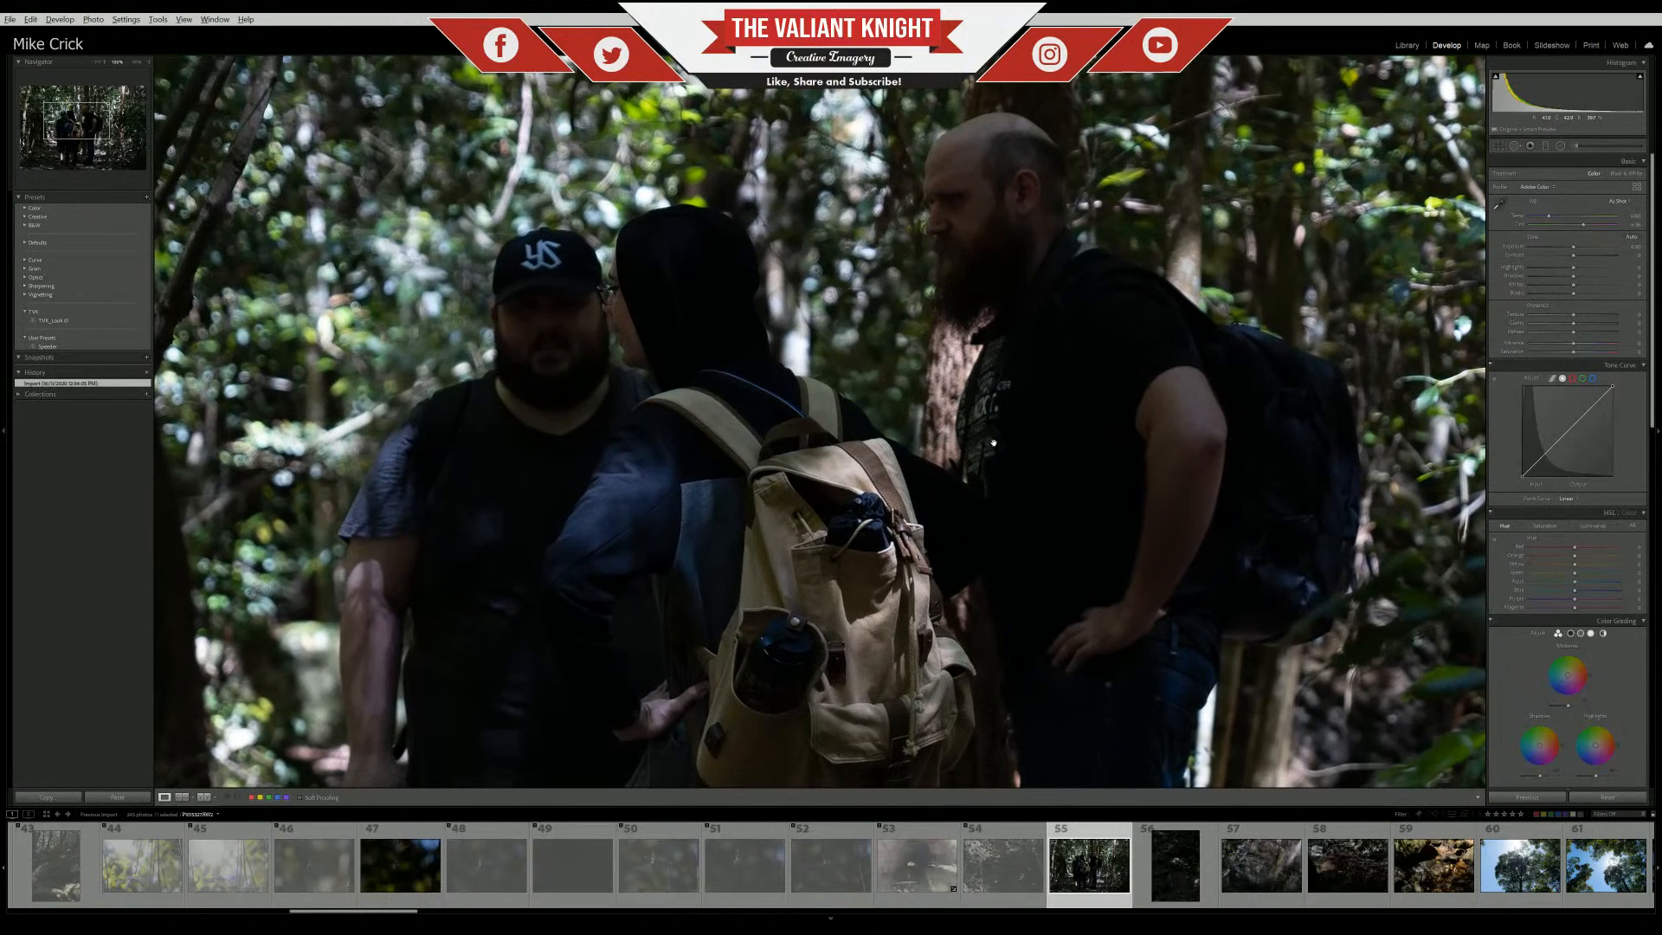
drag(1054, 343, 1236, 390)
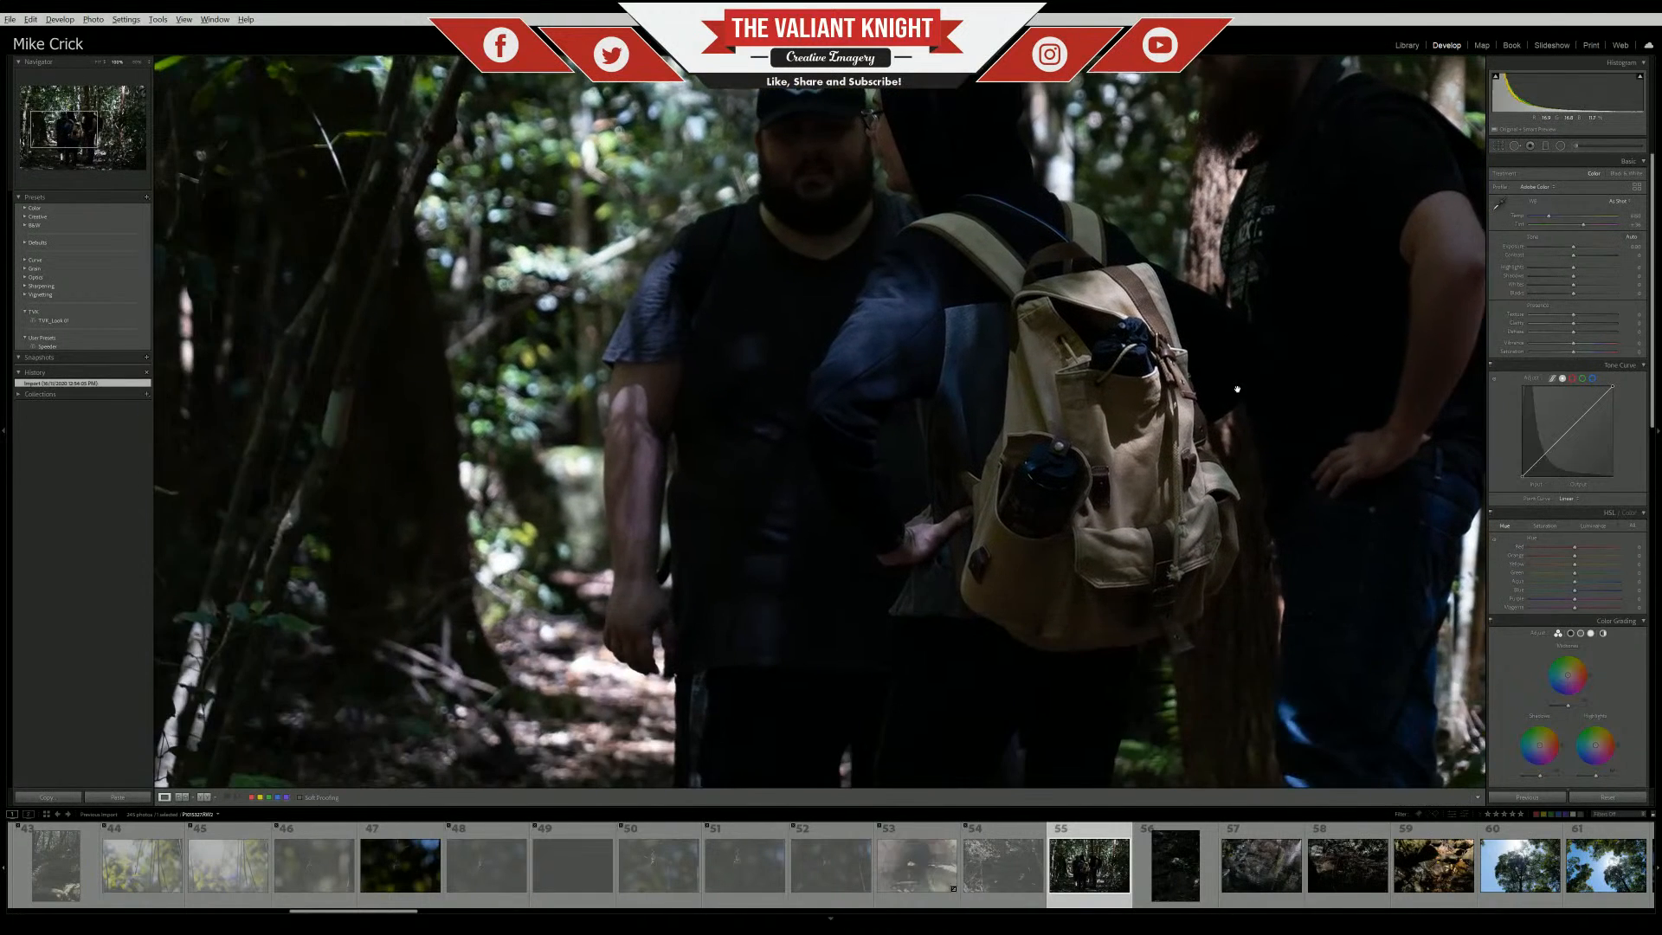
drag(905, 499, 823, 615)
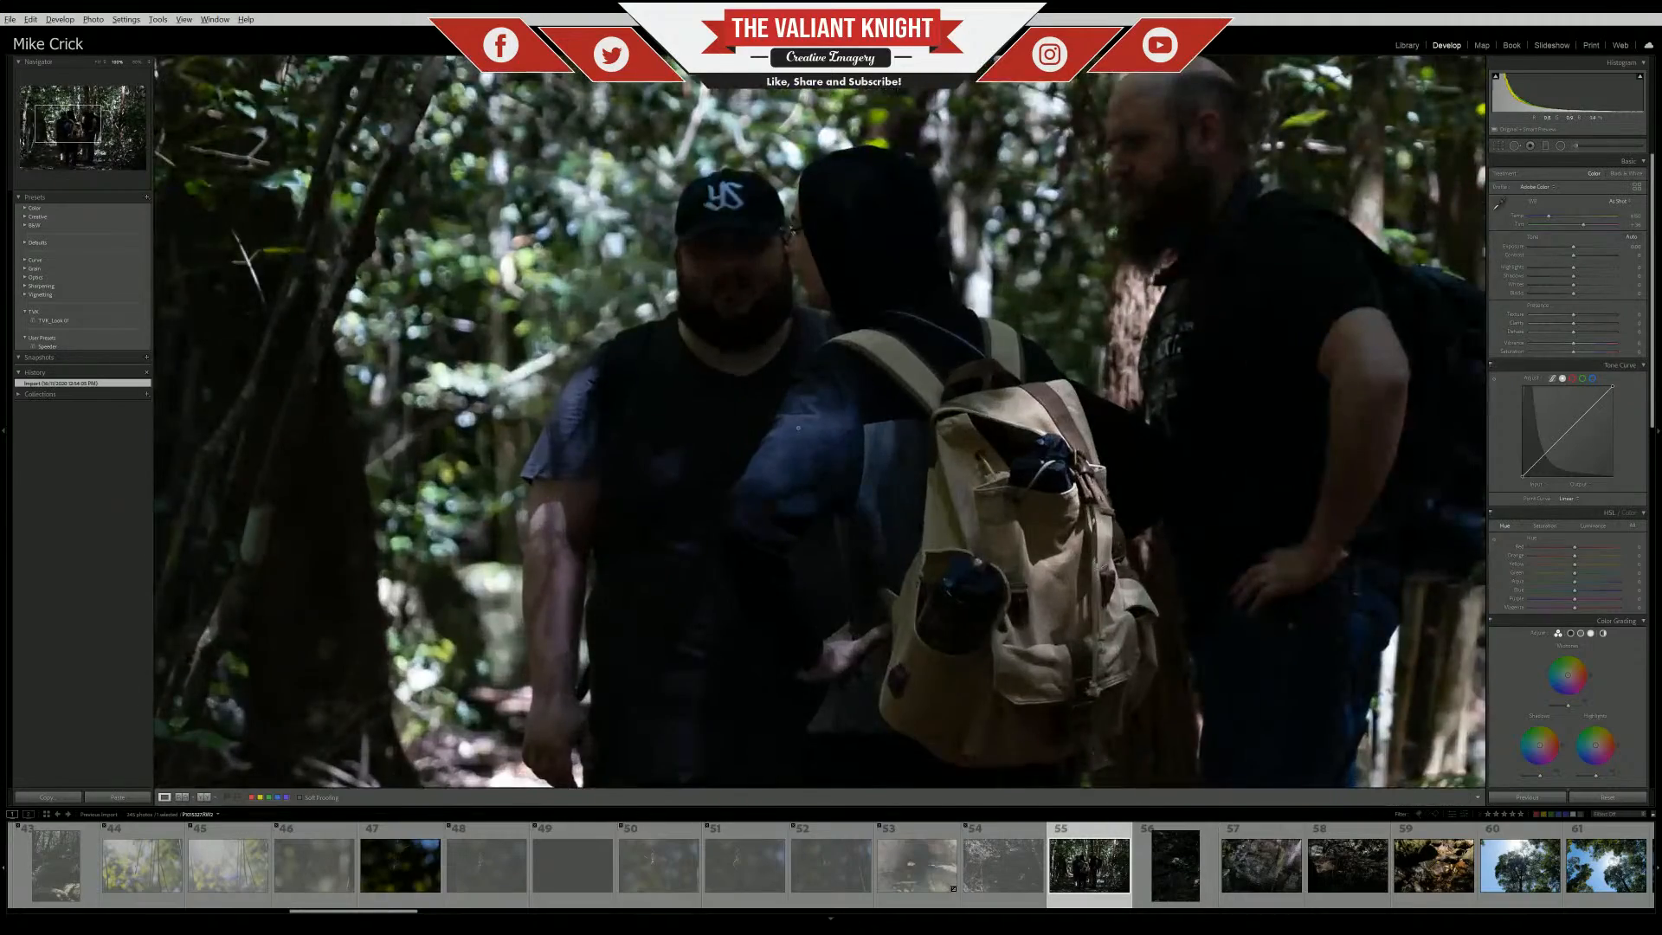
click(798, 428)
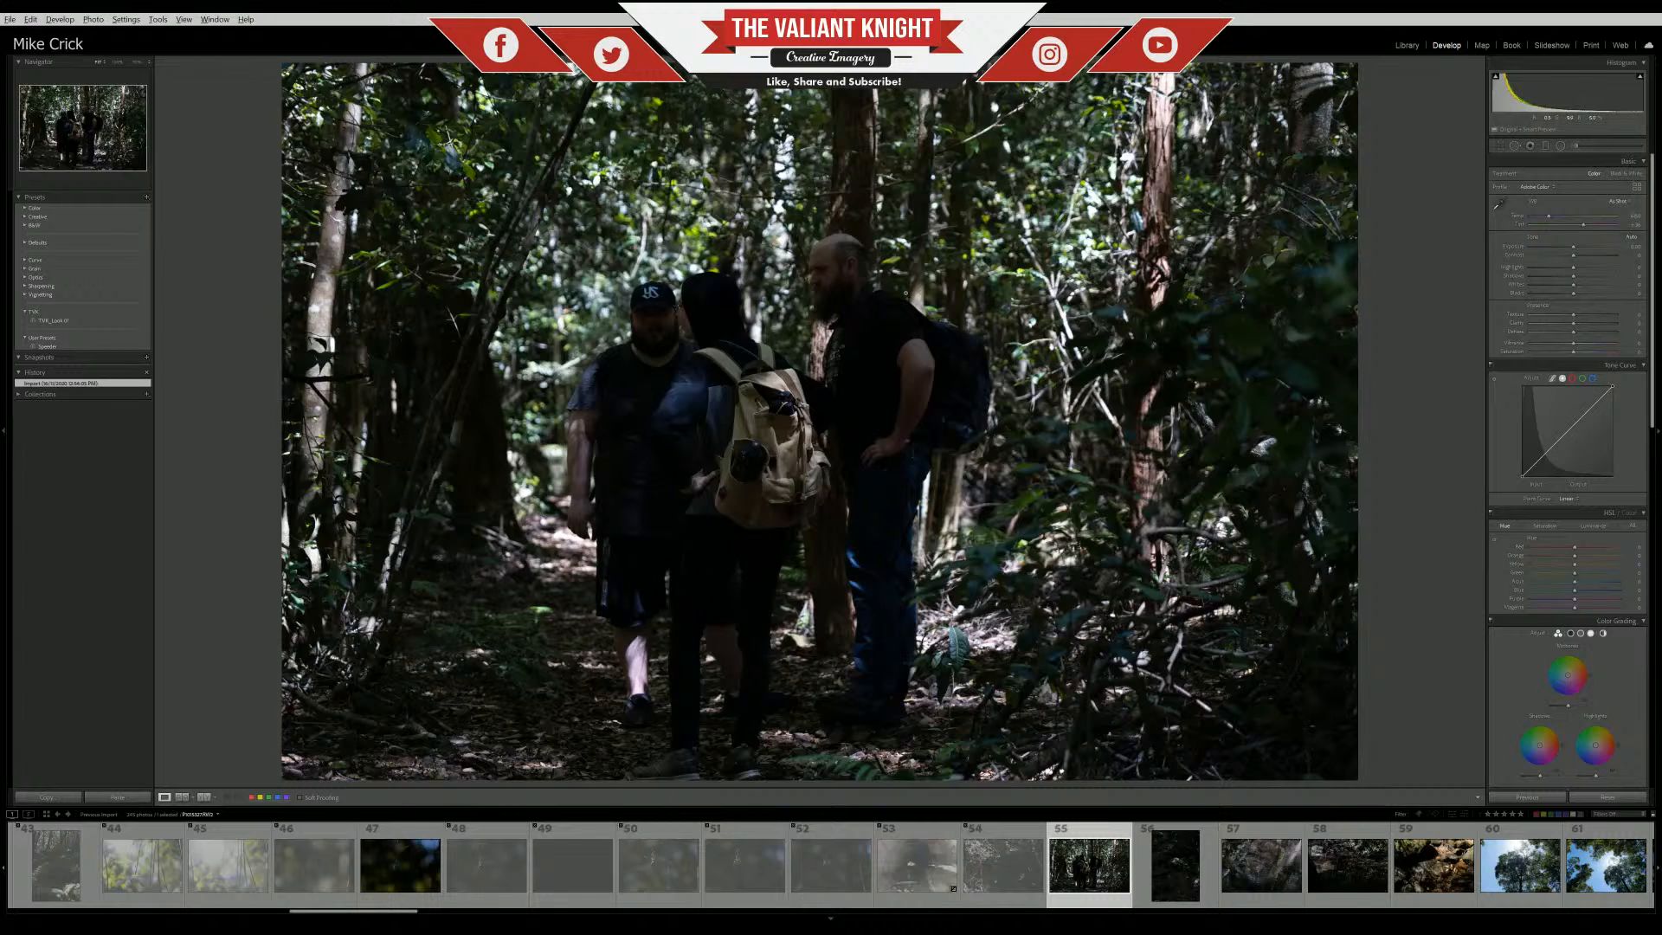
Recheck the hikers' faces in photo 55 close up, flag the photo as rejected and go on to photo 56
click(705, 318)
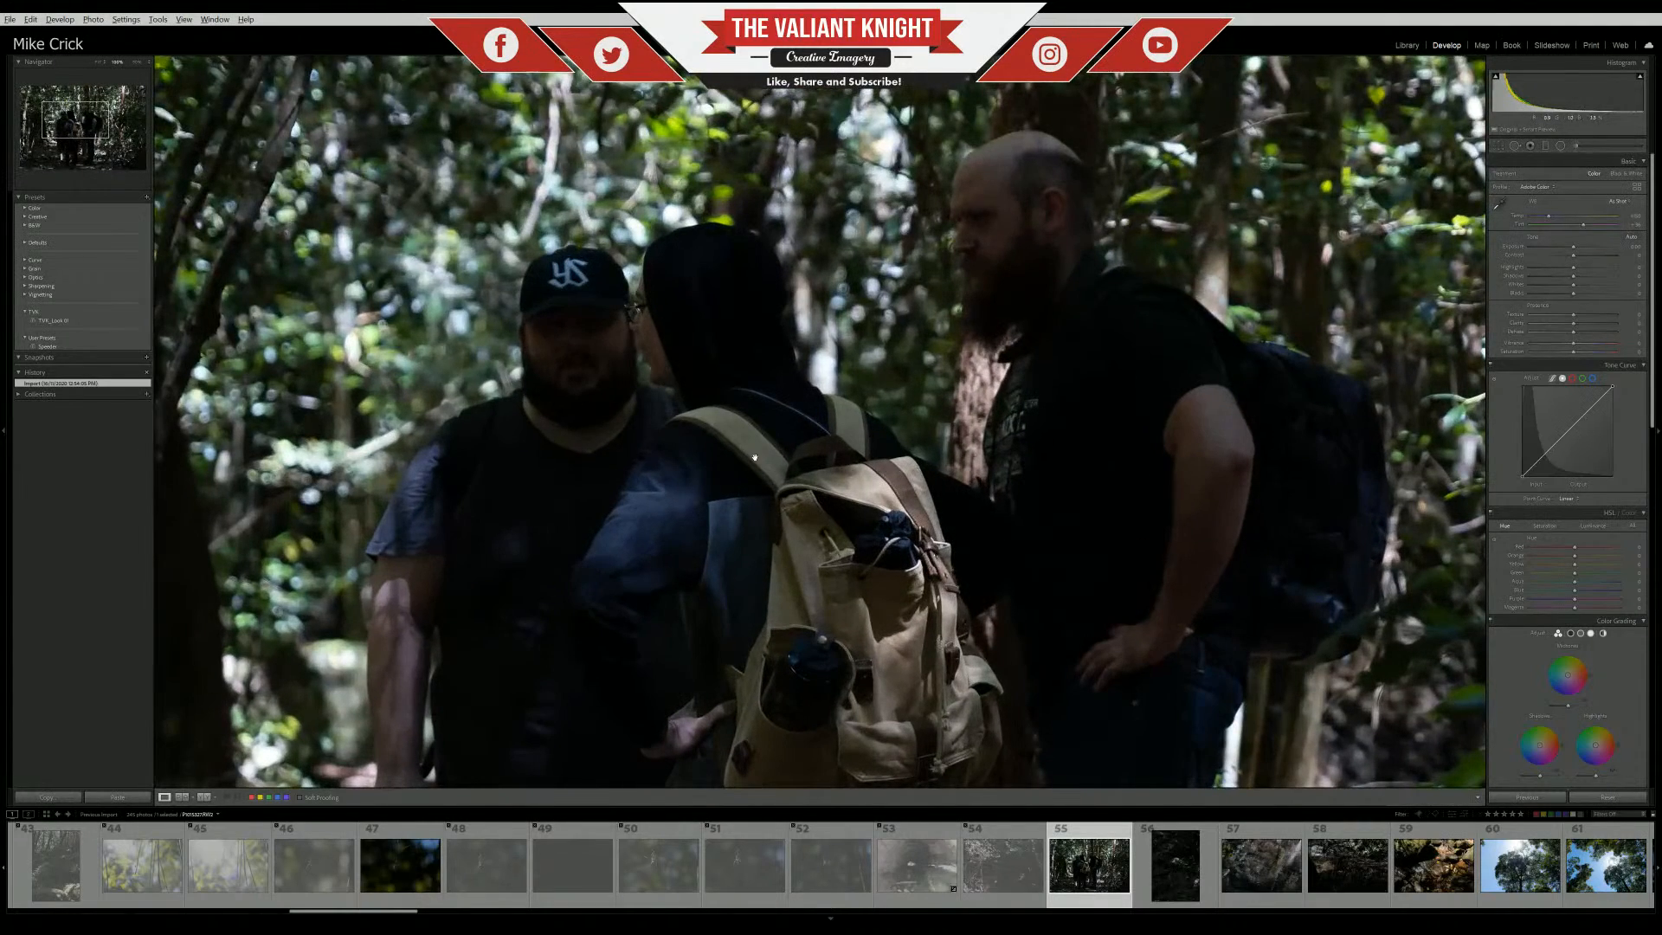
drag(954, 432, 1031, 286)
drag(705, 154, 711, 280)
drag(784, 344, 827, 338)
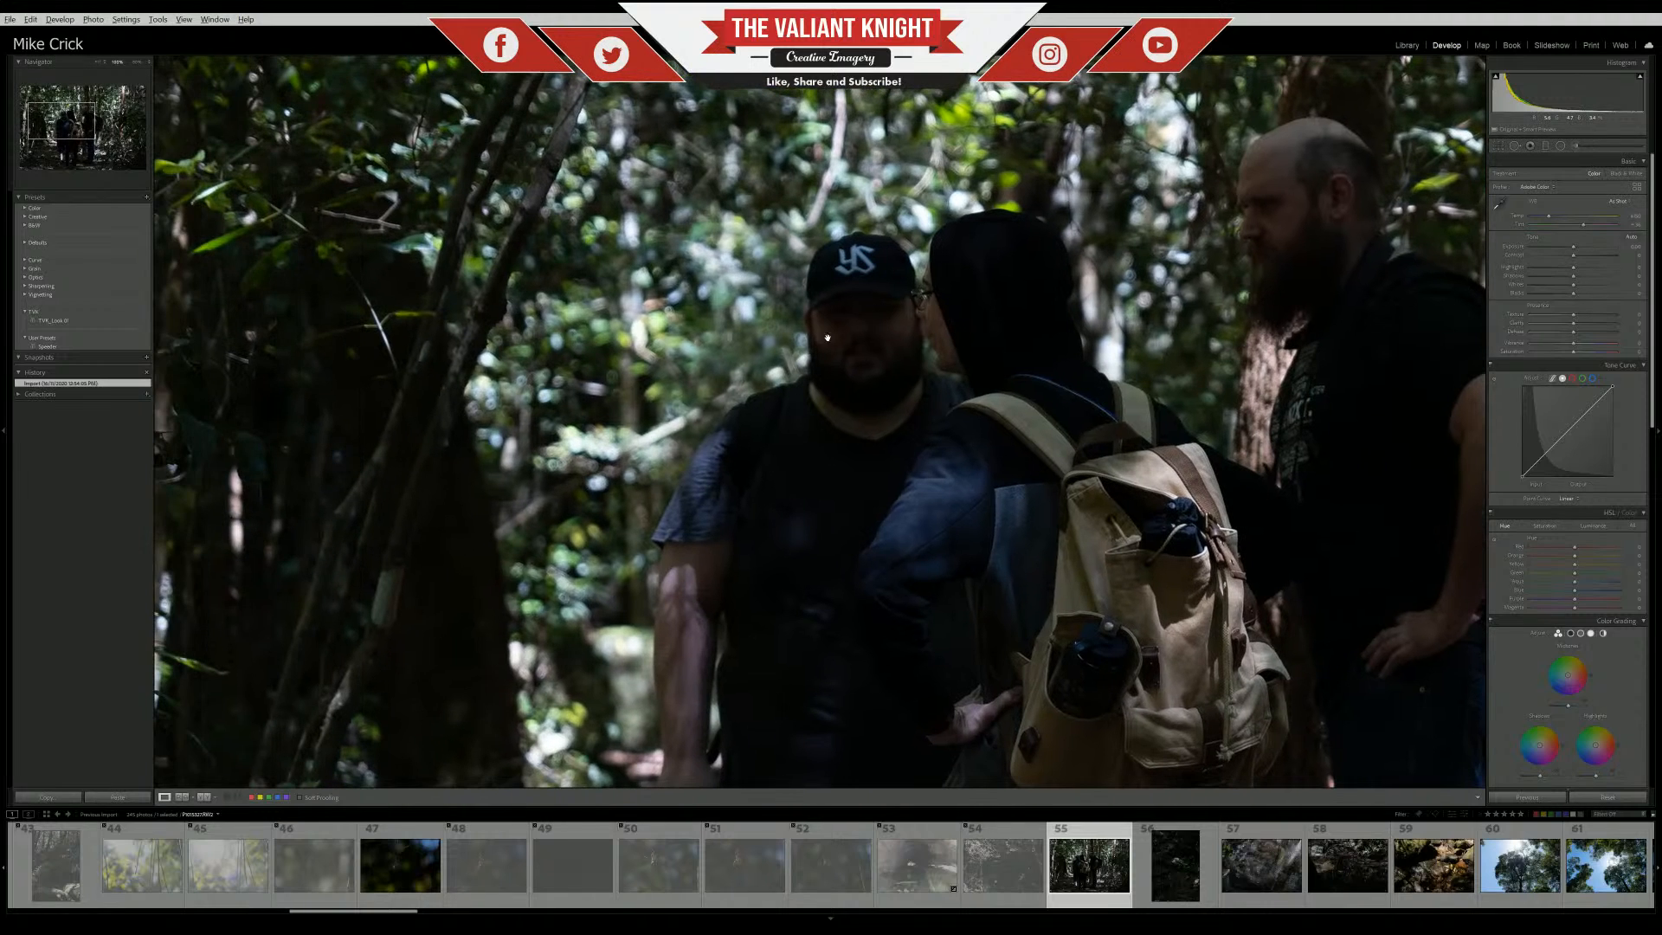
click(823, 320)
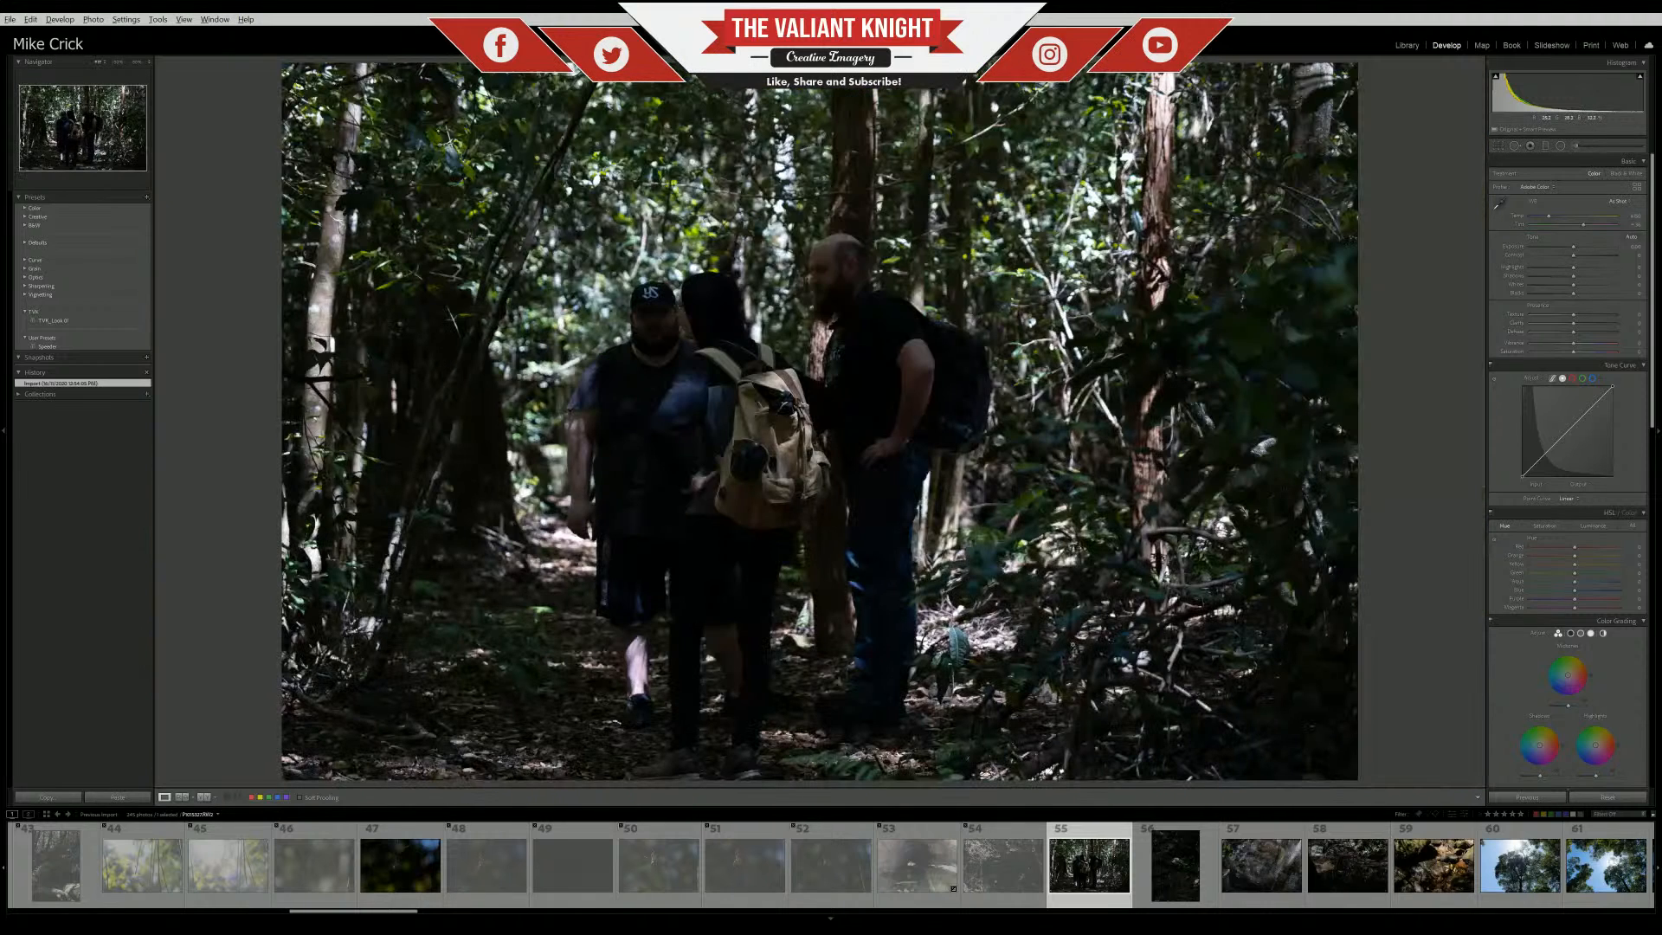
click(1166, 898)
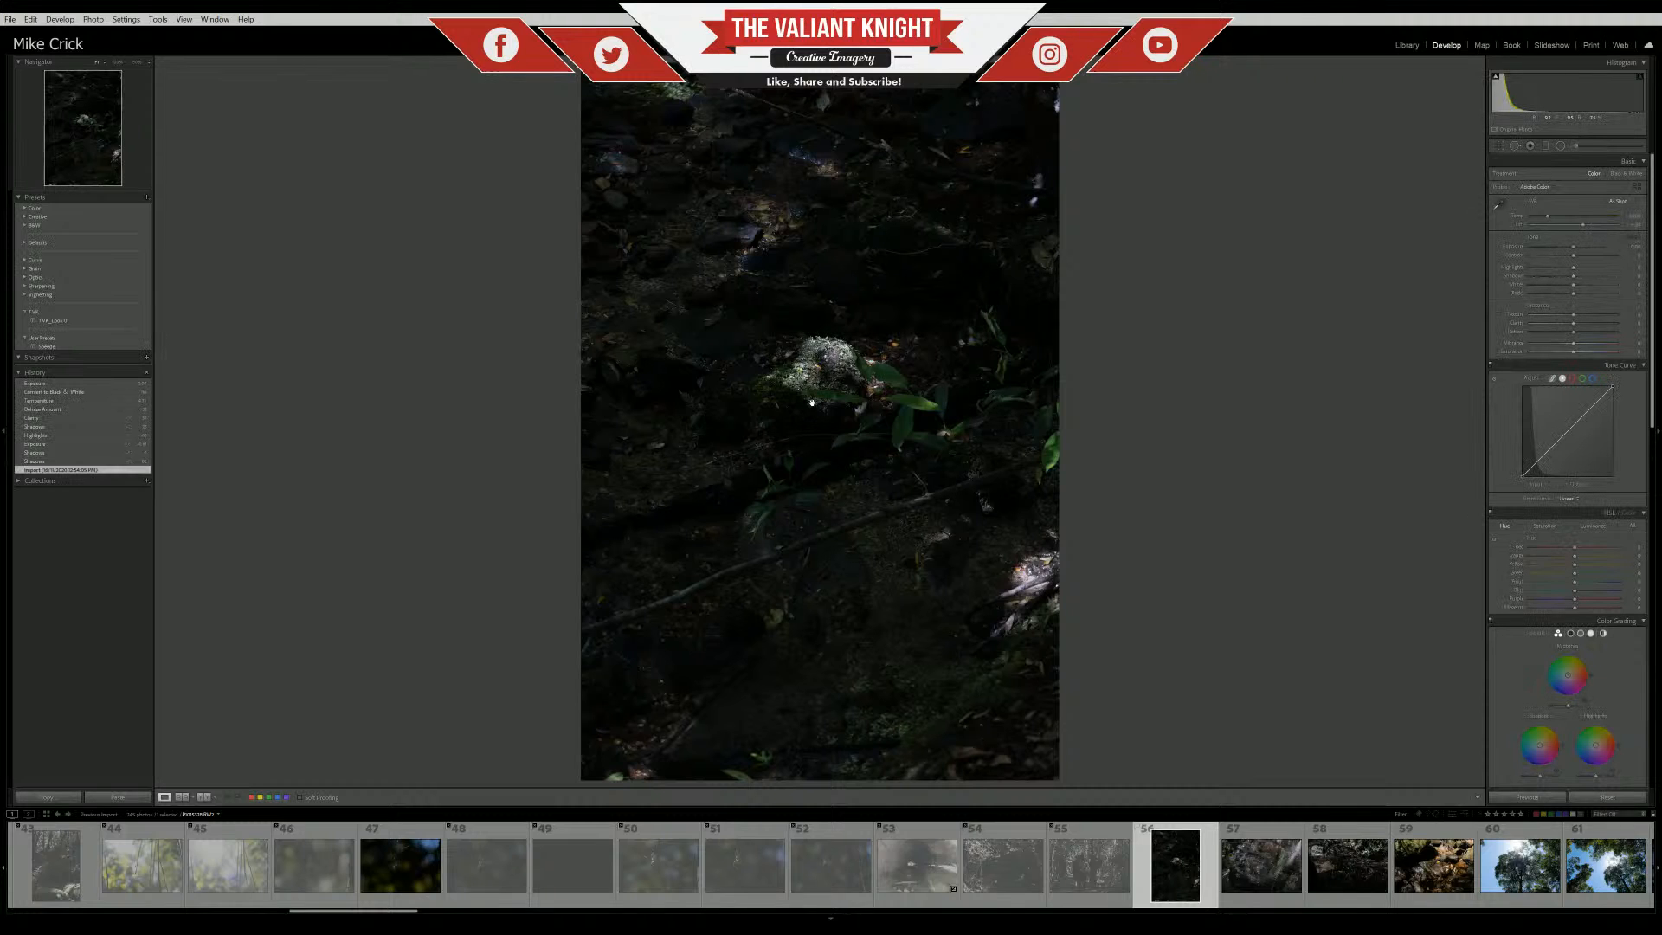
Inspect the sunlit mossy rock in photo 56 close up twice, leave the photo unflagged and go on to photo 57
click(791, 366)
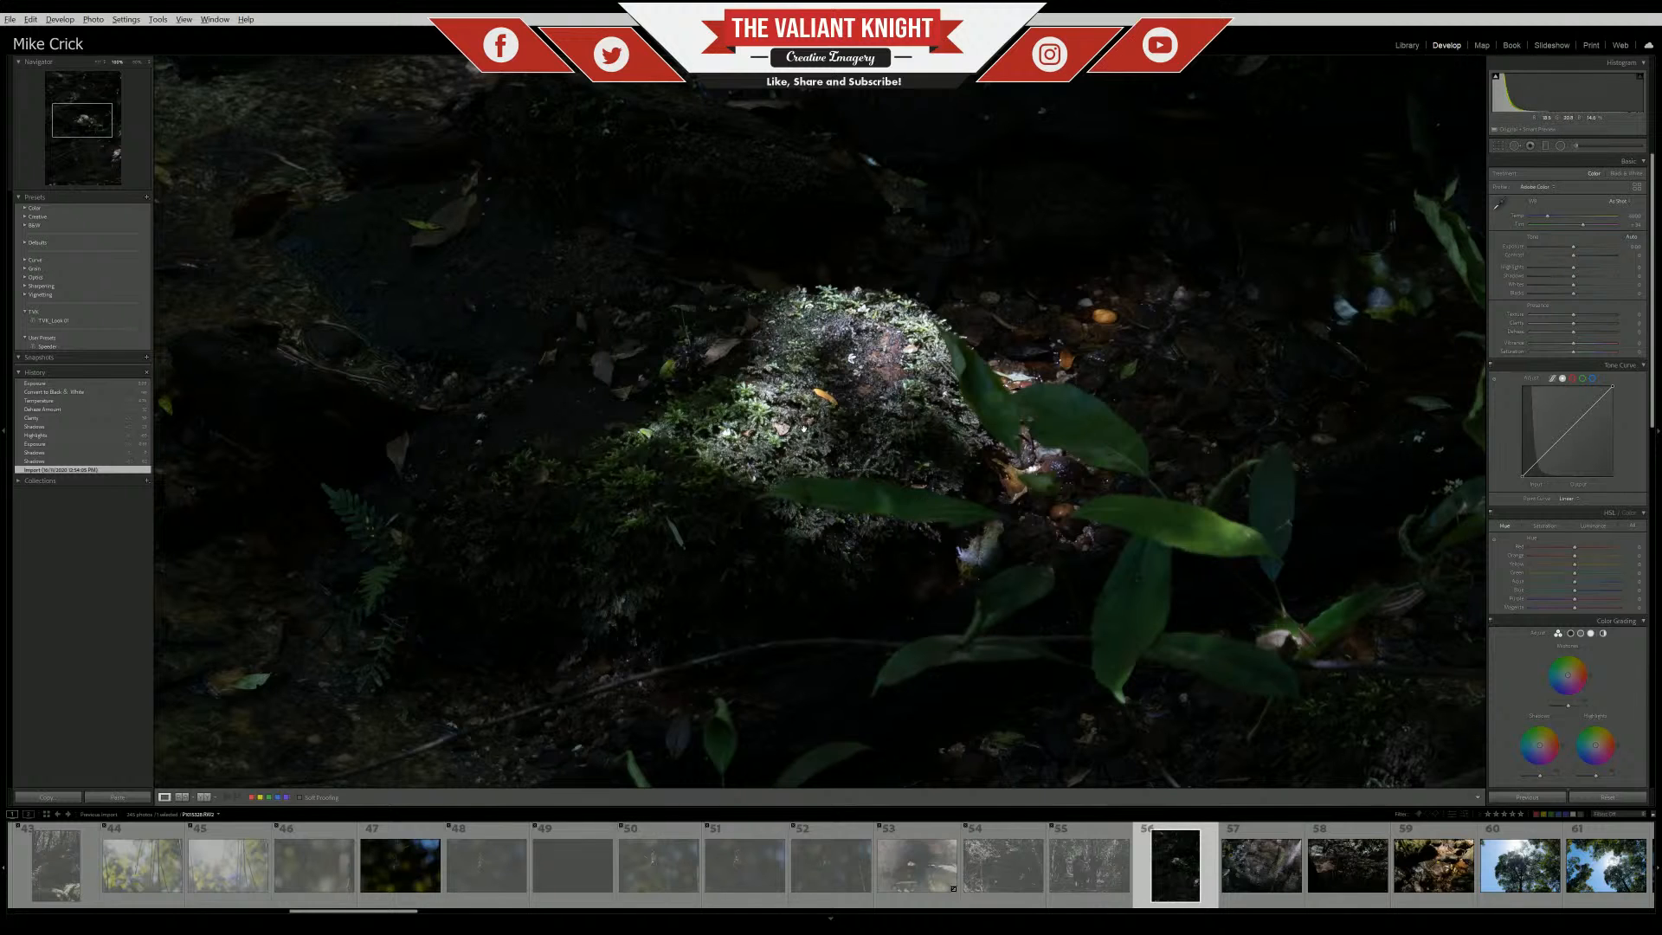
click(795, 368)
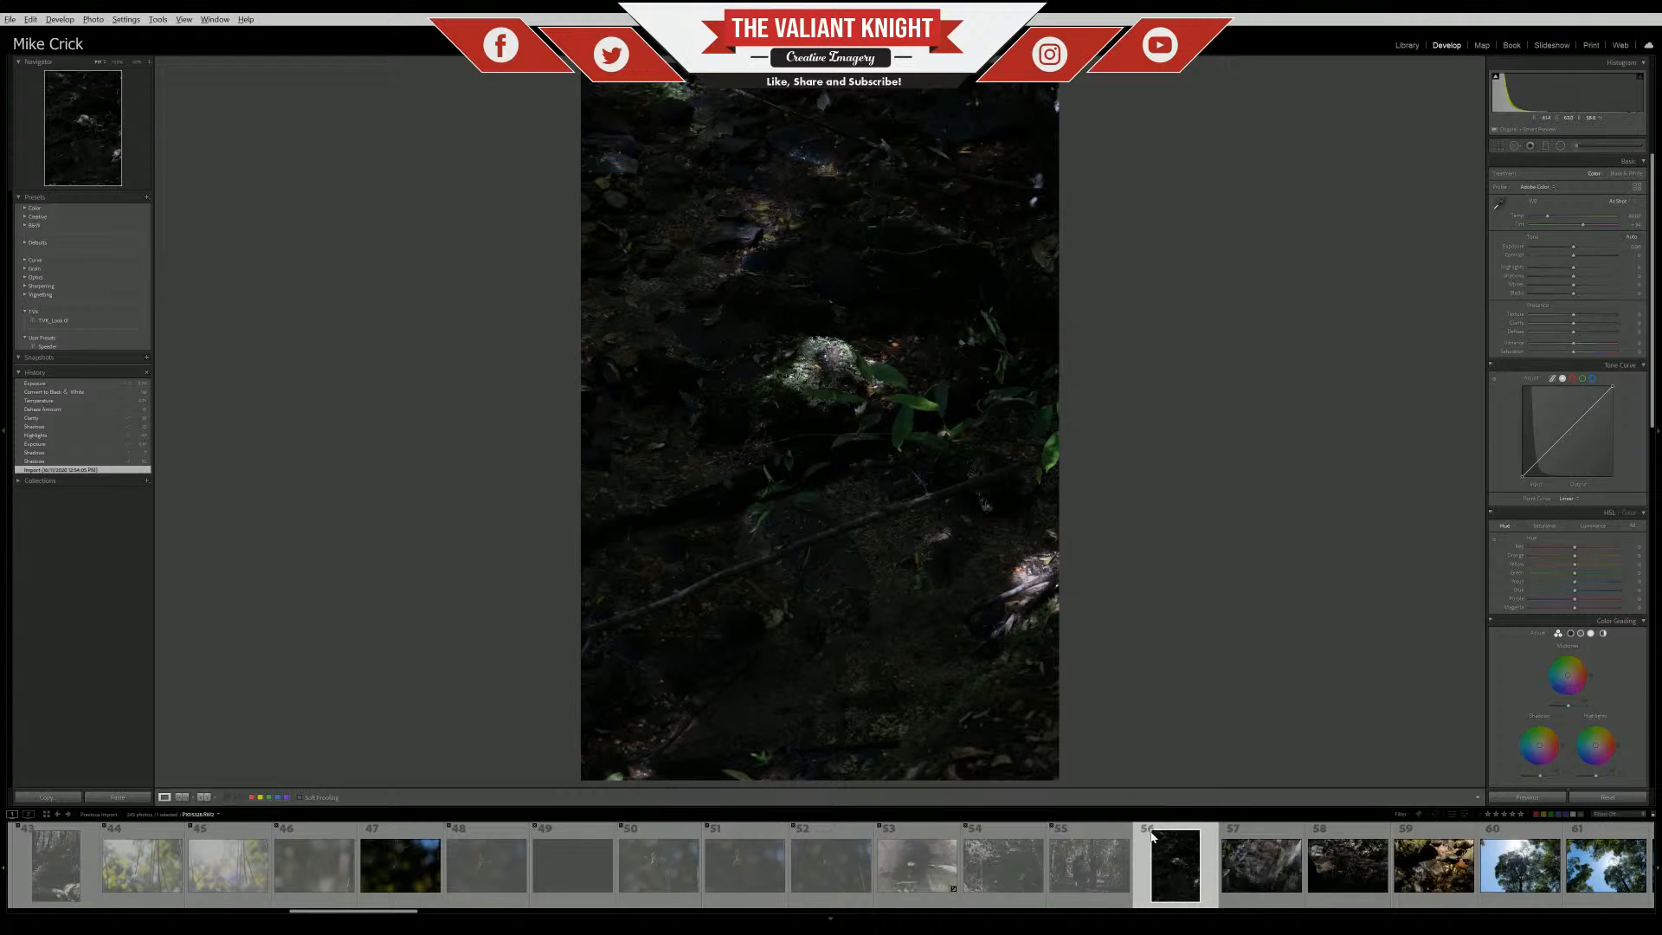
click(933, 384)
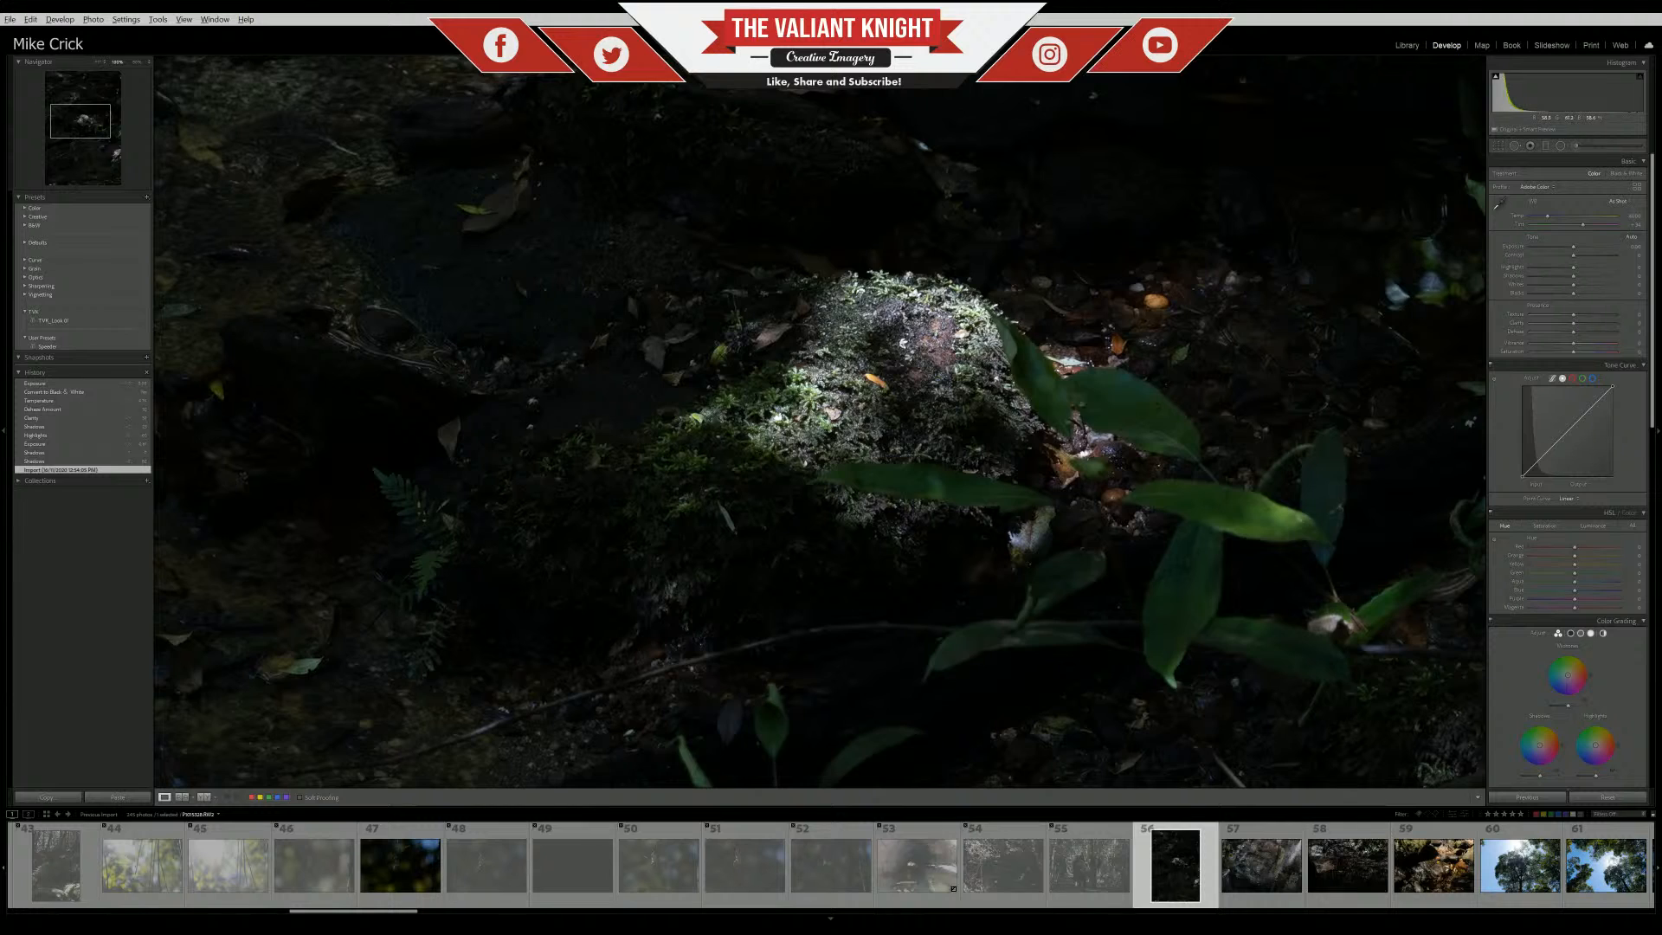
key(z)
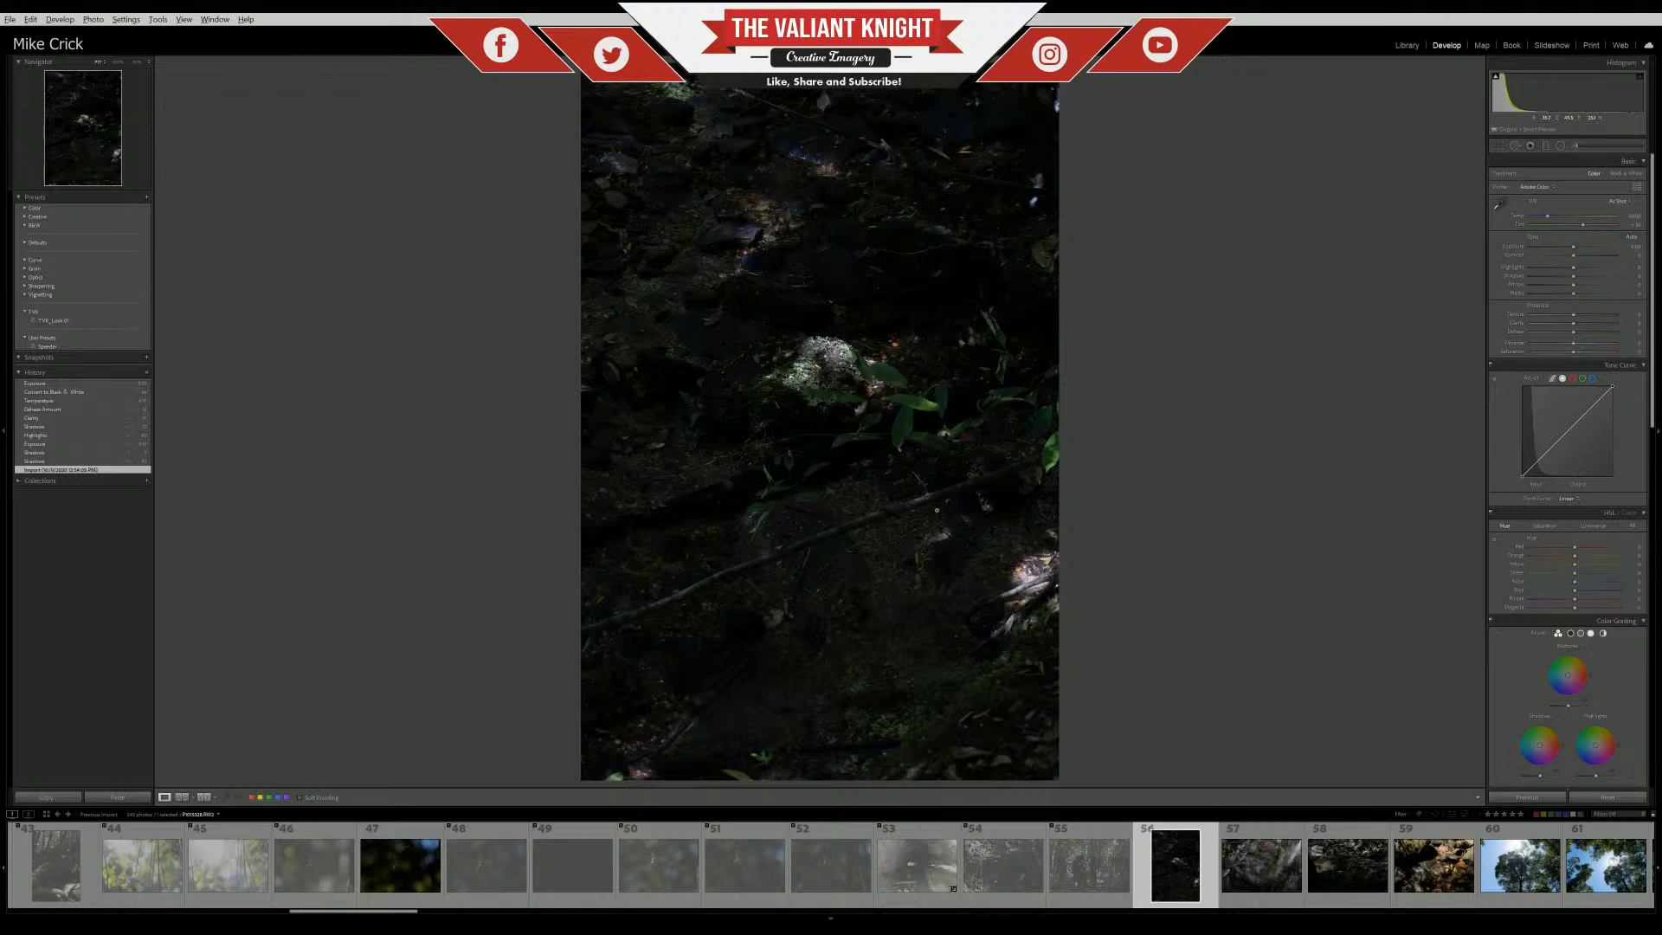
click(1249, 887)
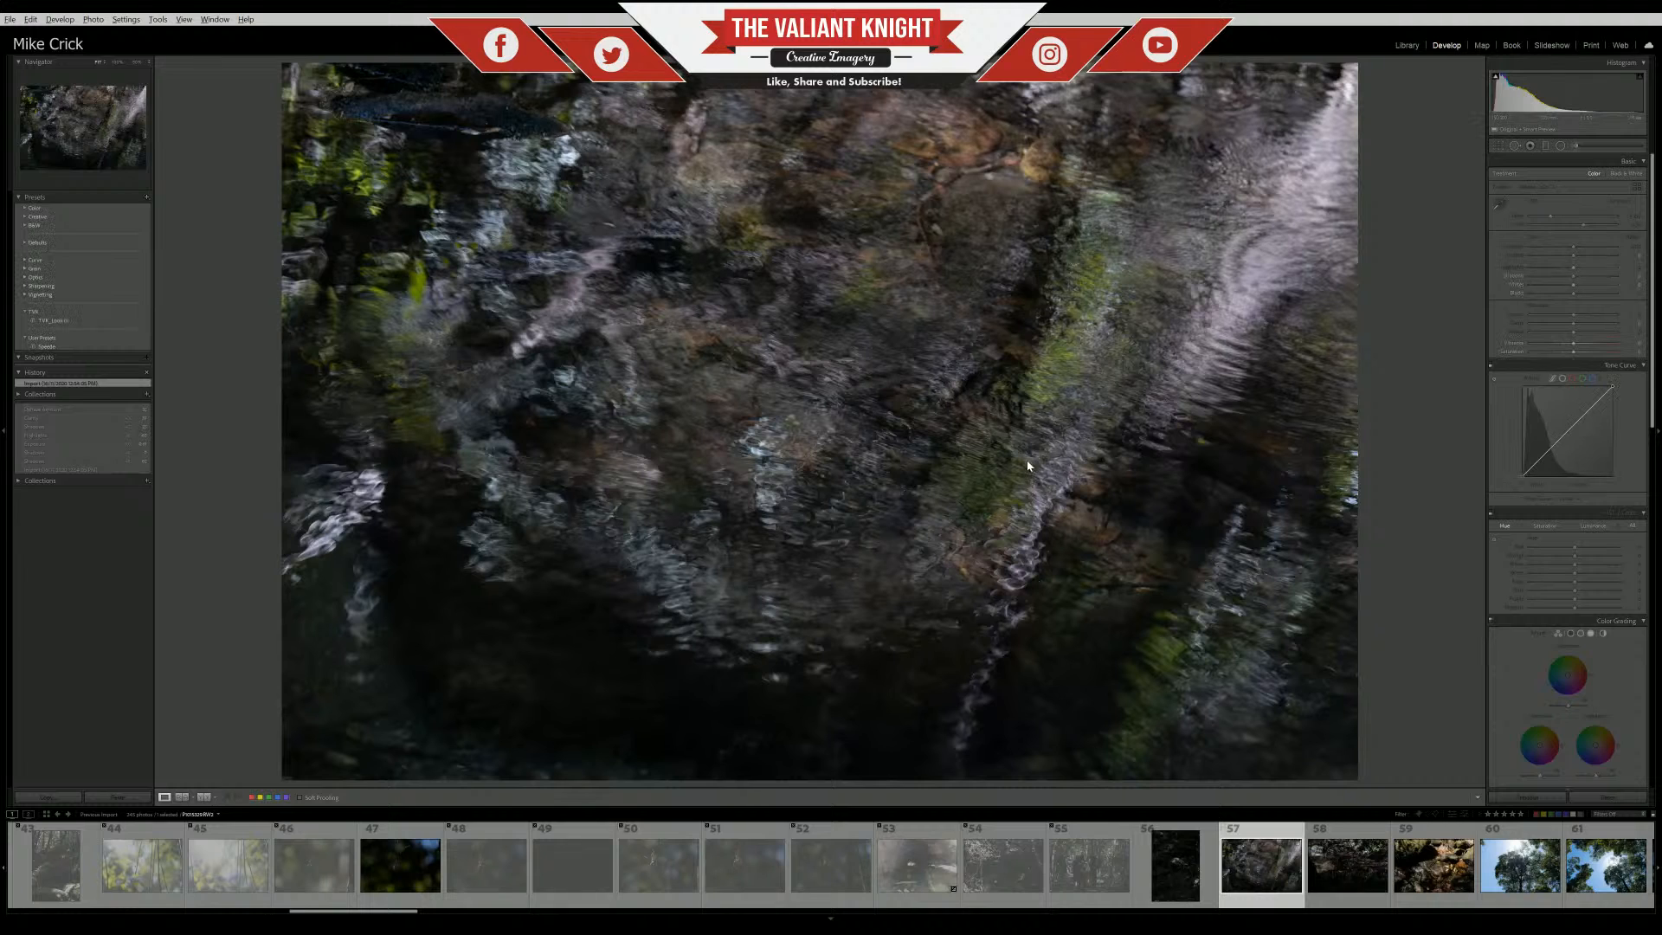
Flag the water photos 57 and 58, creek photo 59 and tree photo 60 as rejected and go on to photo 61
click(1350, 902)
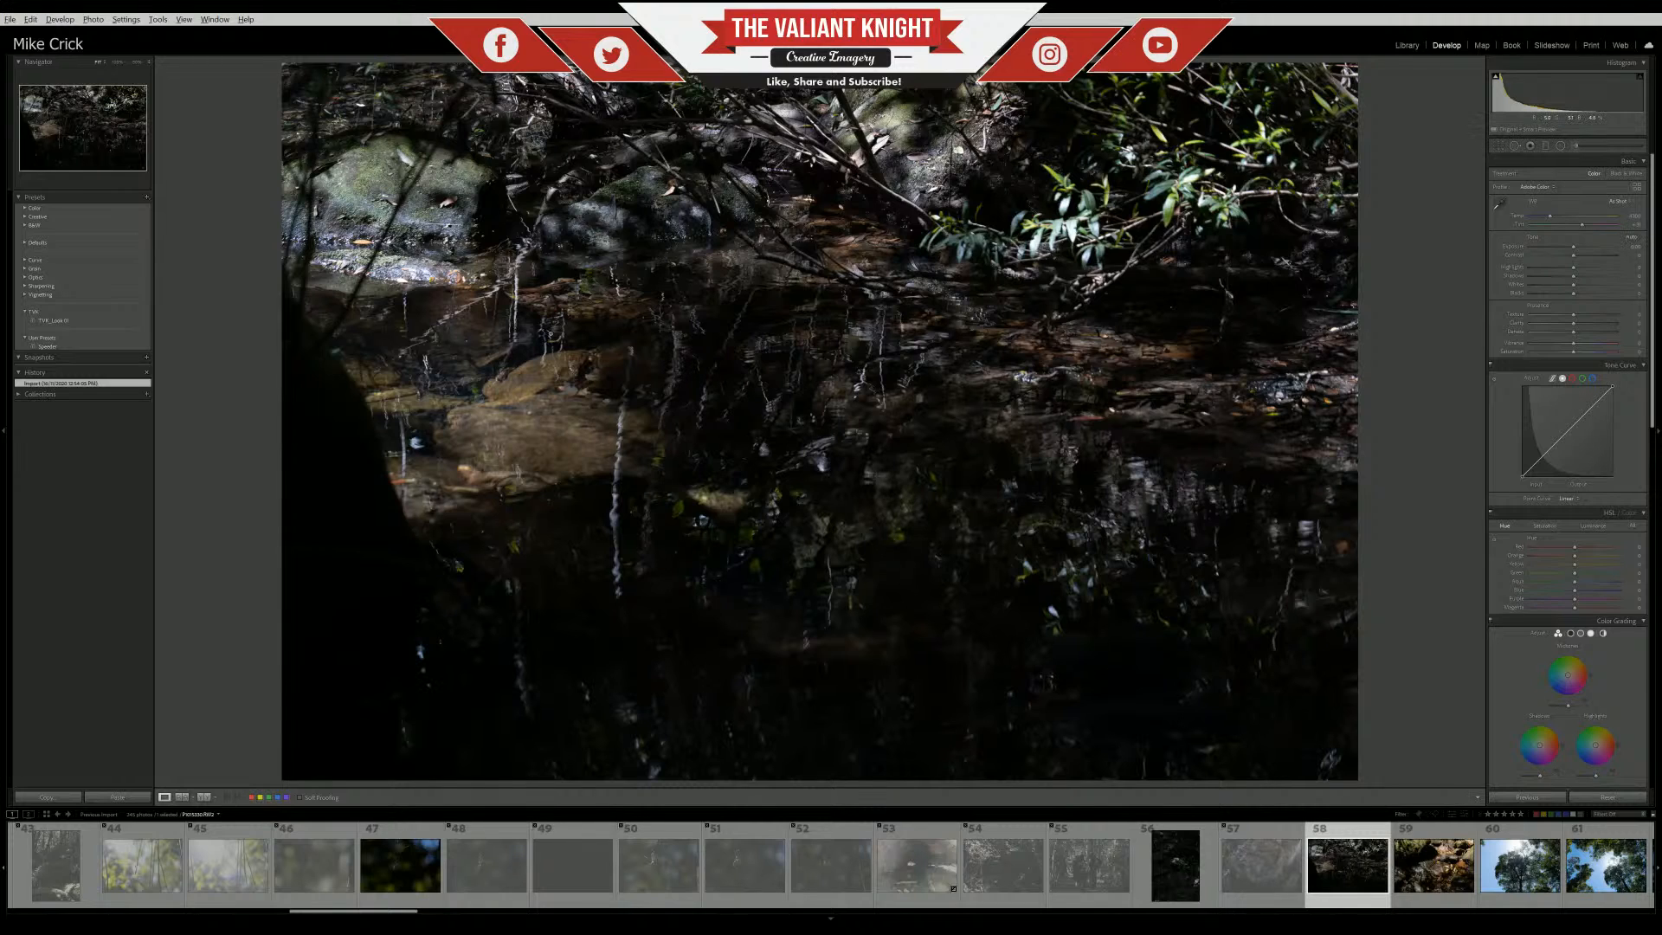
key(Right)
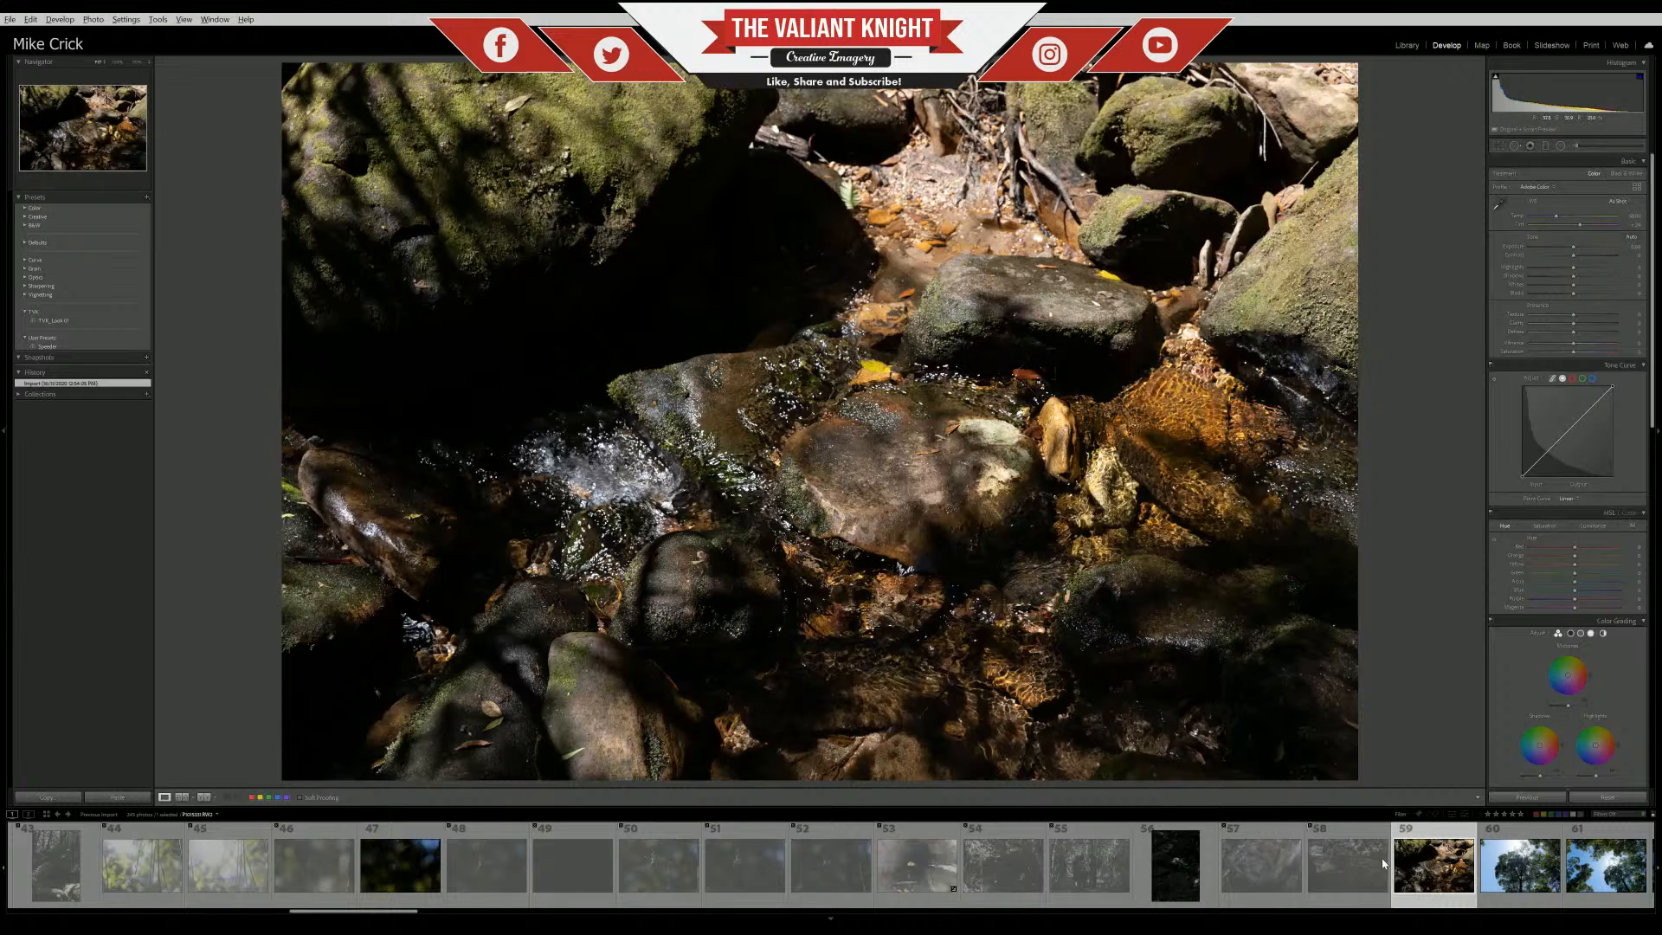
scroll(831, 866, down, 3)
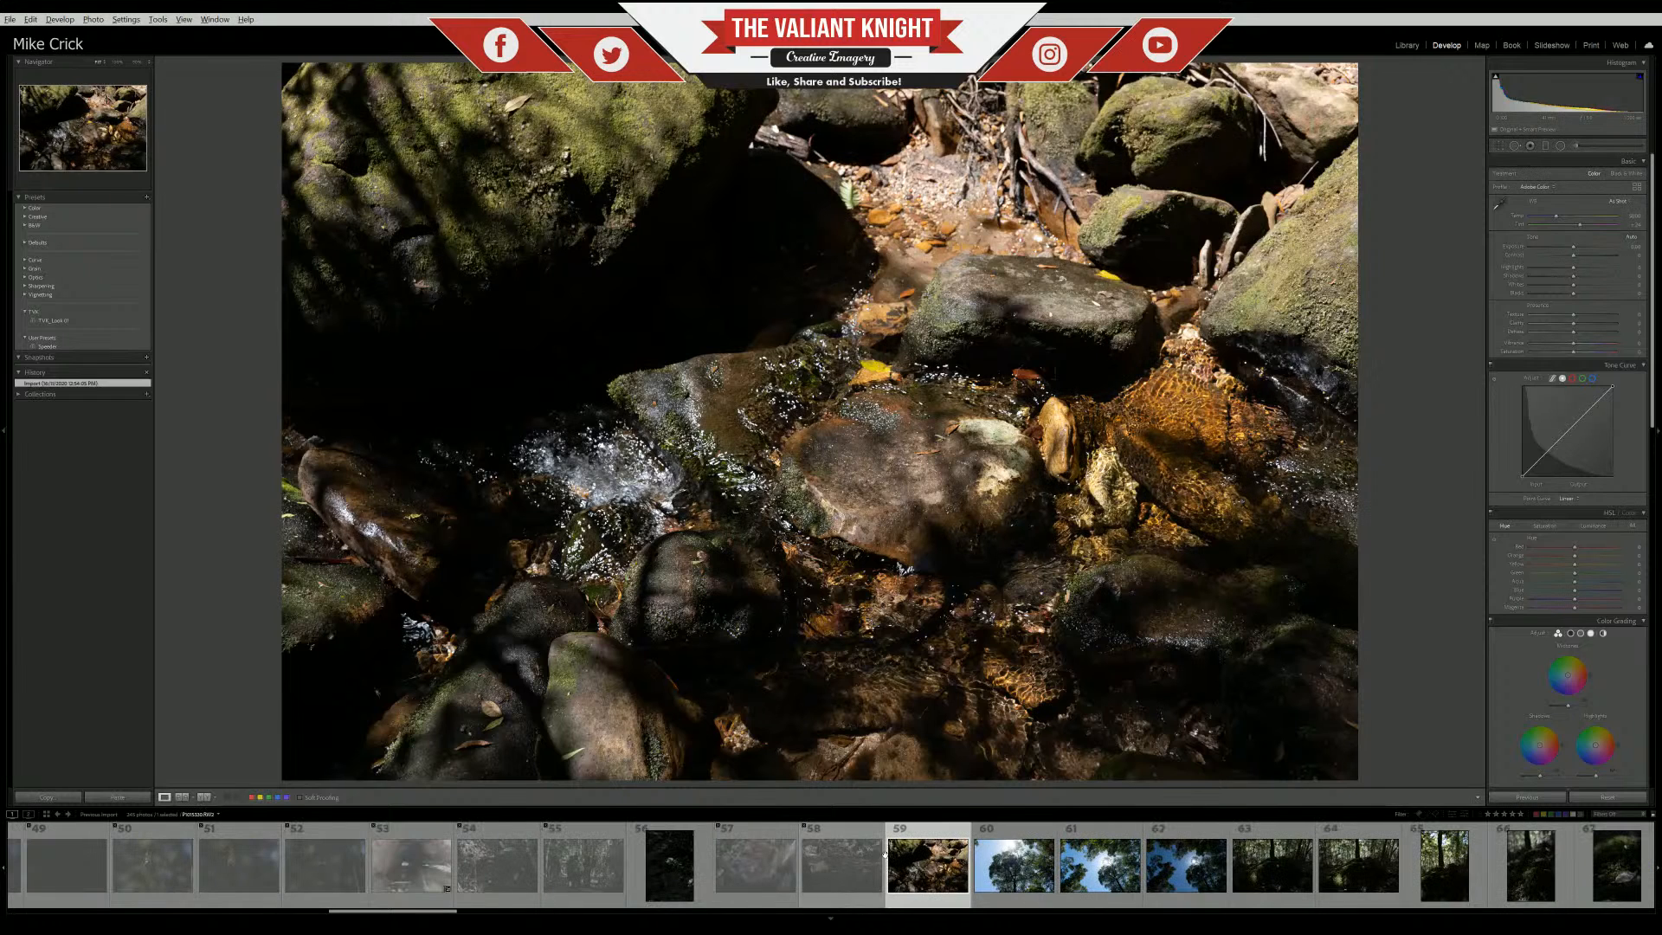
scroll(884, 855, down, 3)
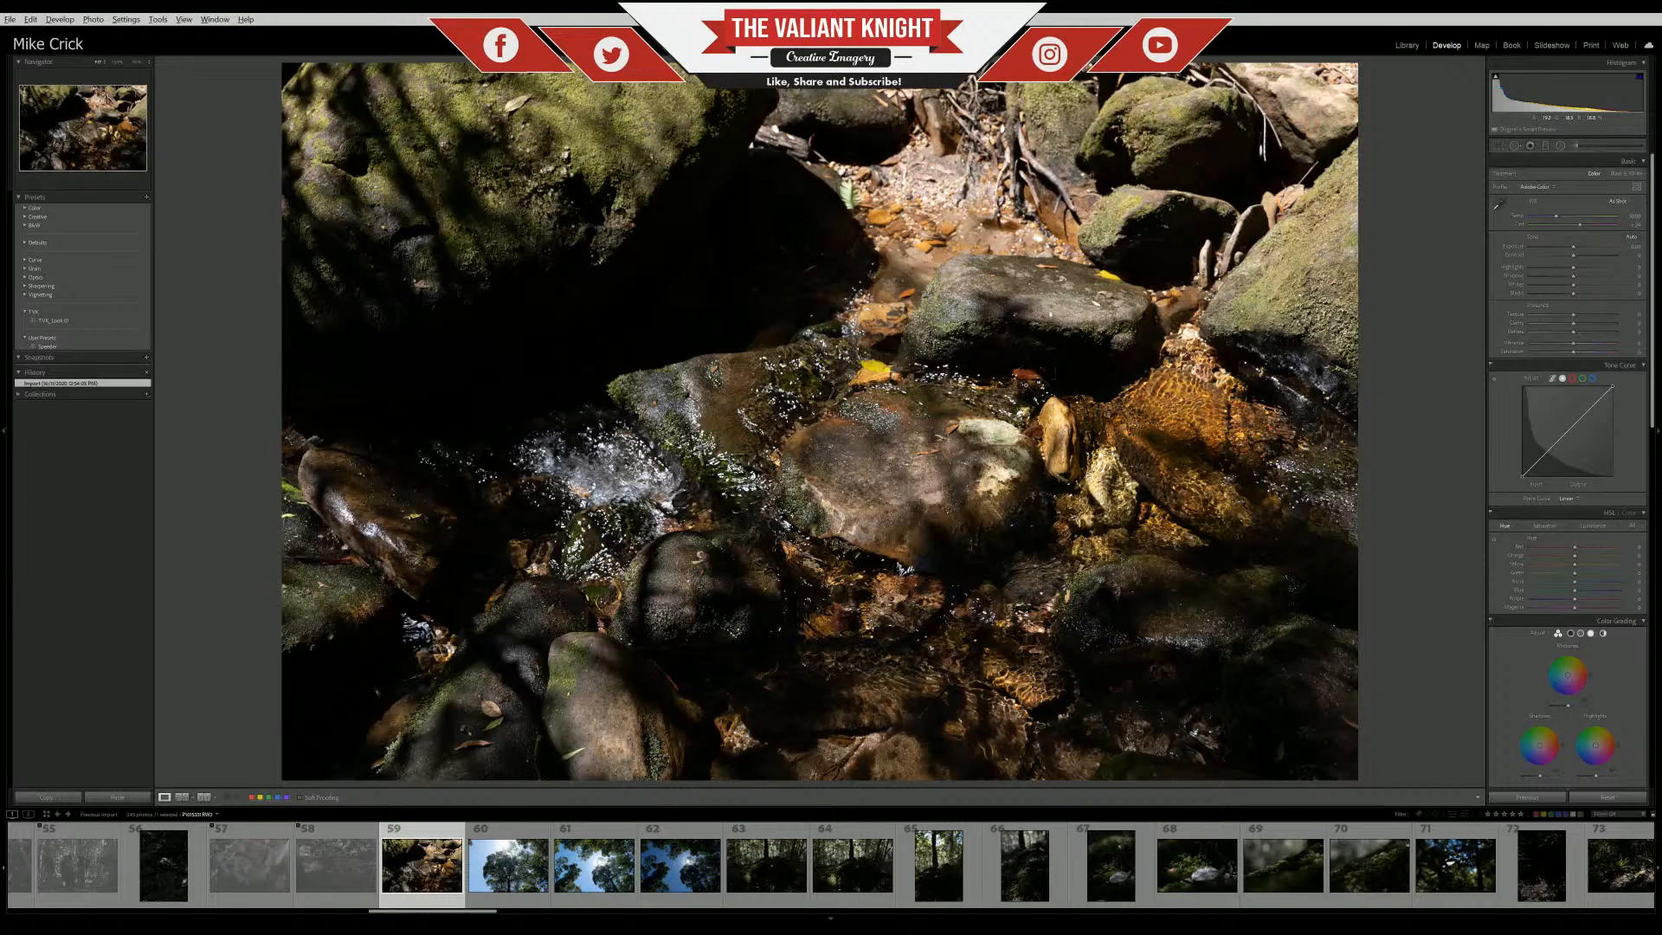
key(Right)
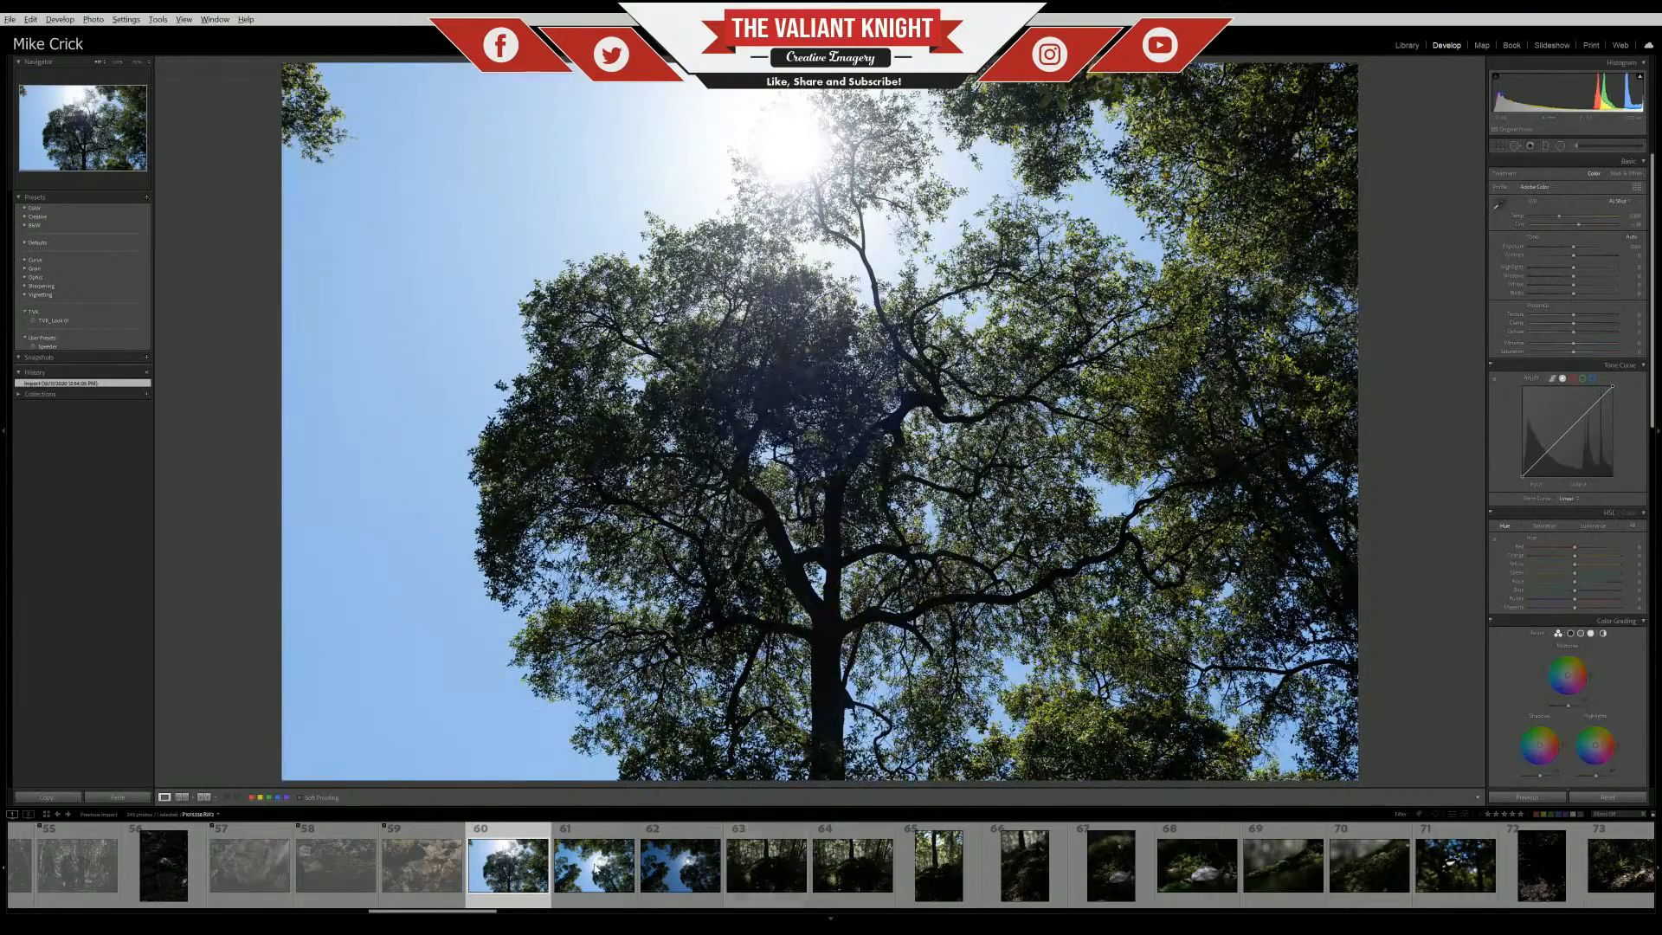
click(594, 866)
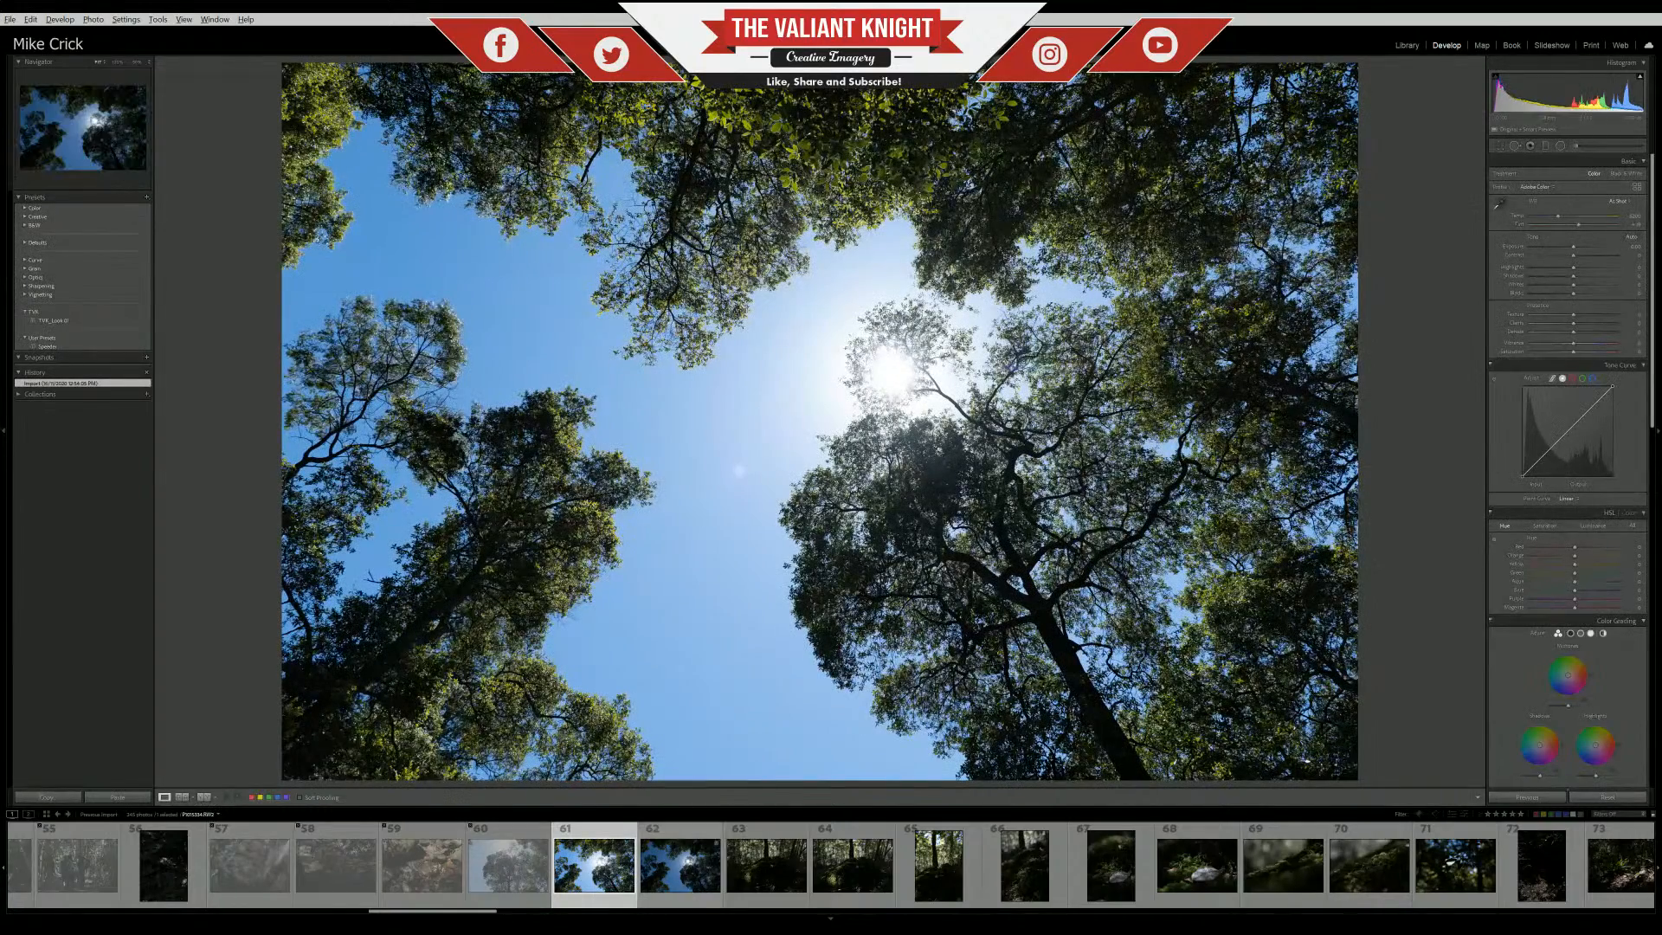
Compare the treetop photos 61 and 62, keep 61, flag 62 as rejected and go on to photo 63
click(685, 887)
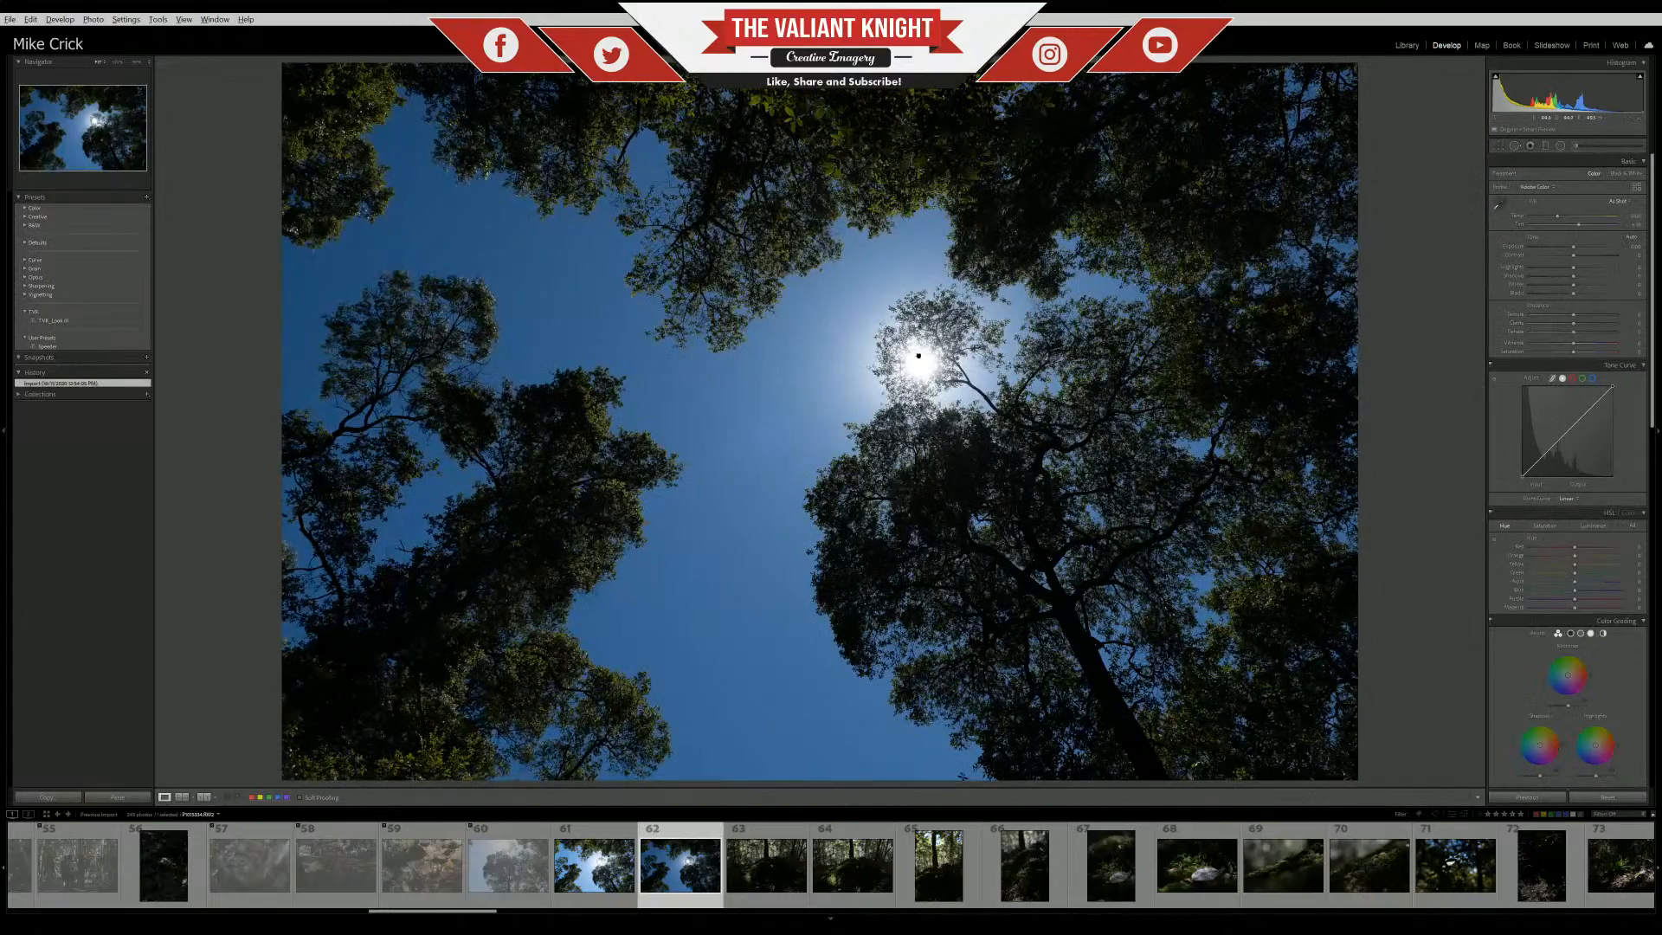
click(913, 354)
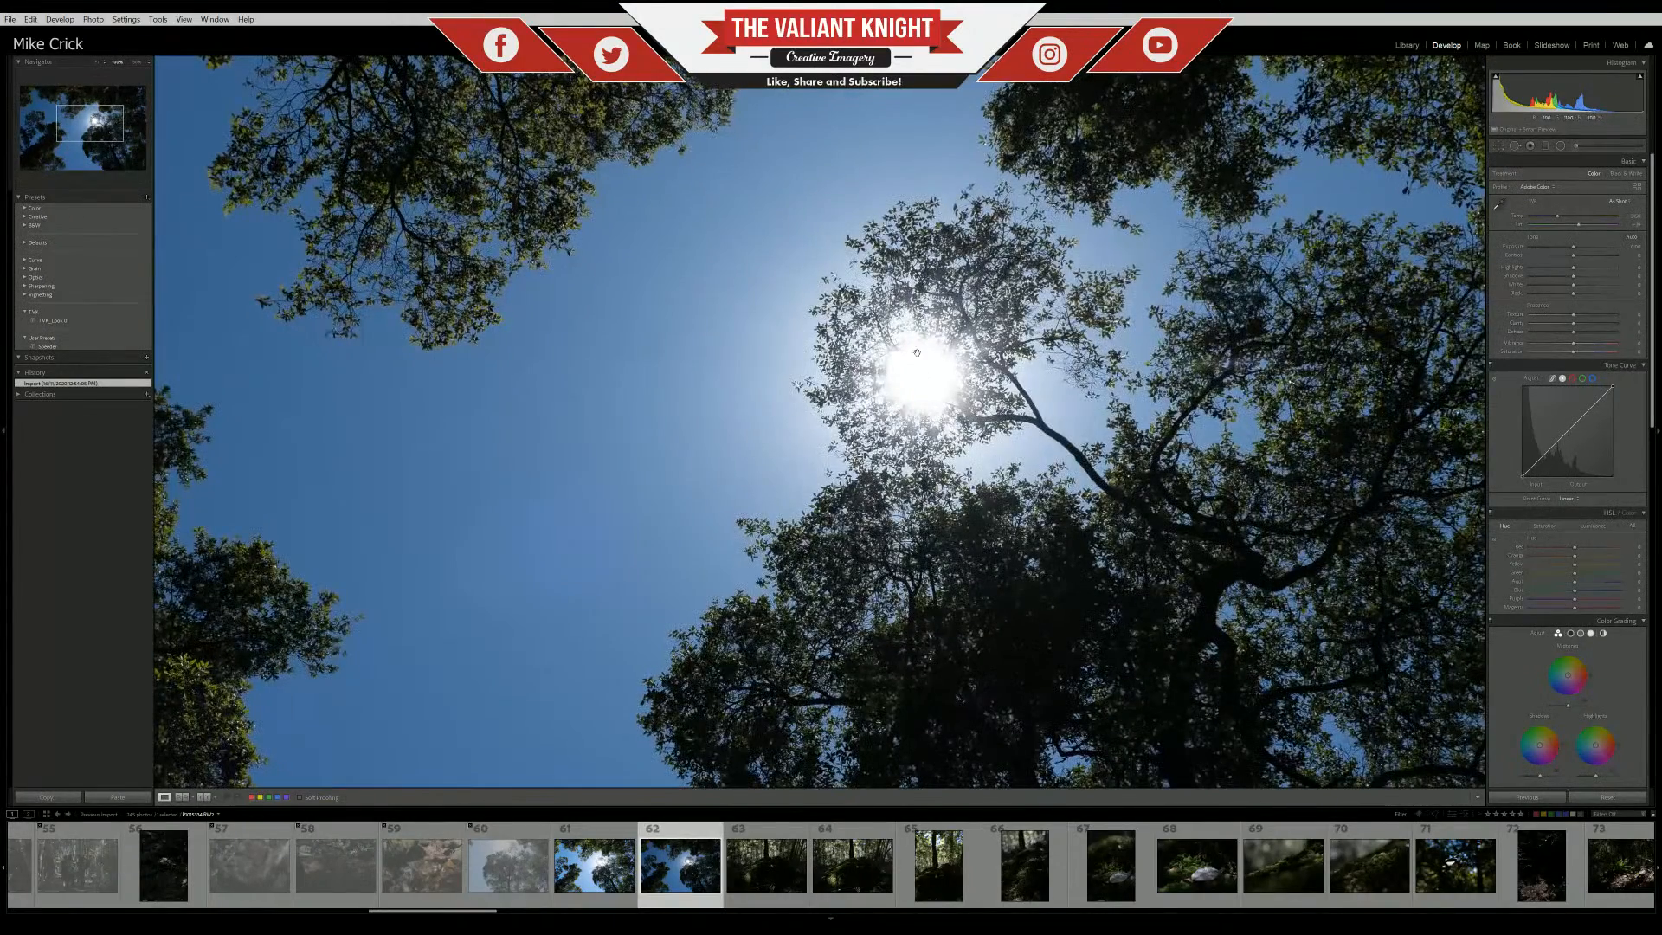
click(889, 402)
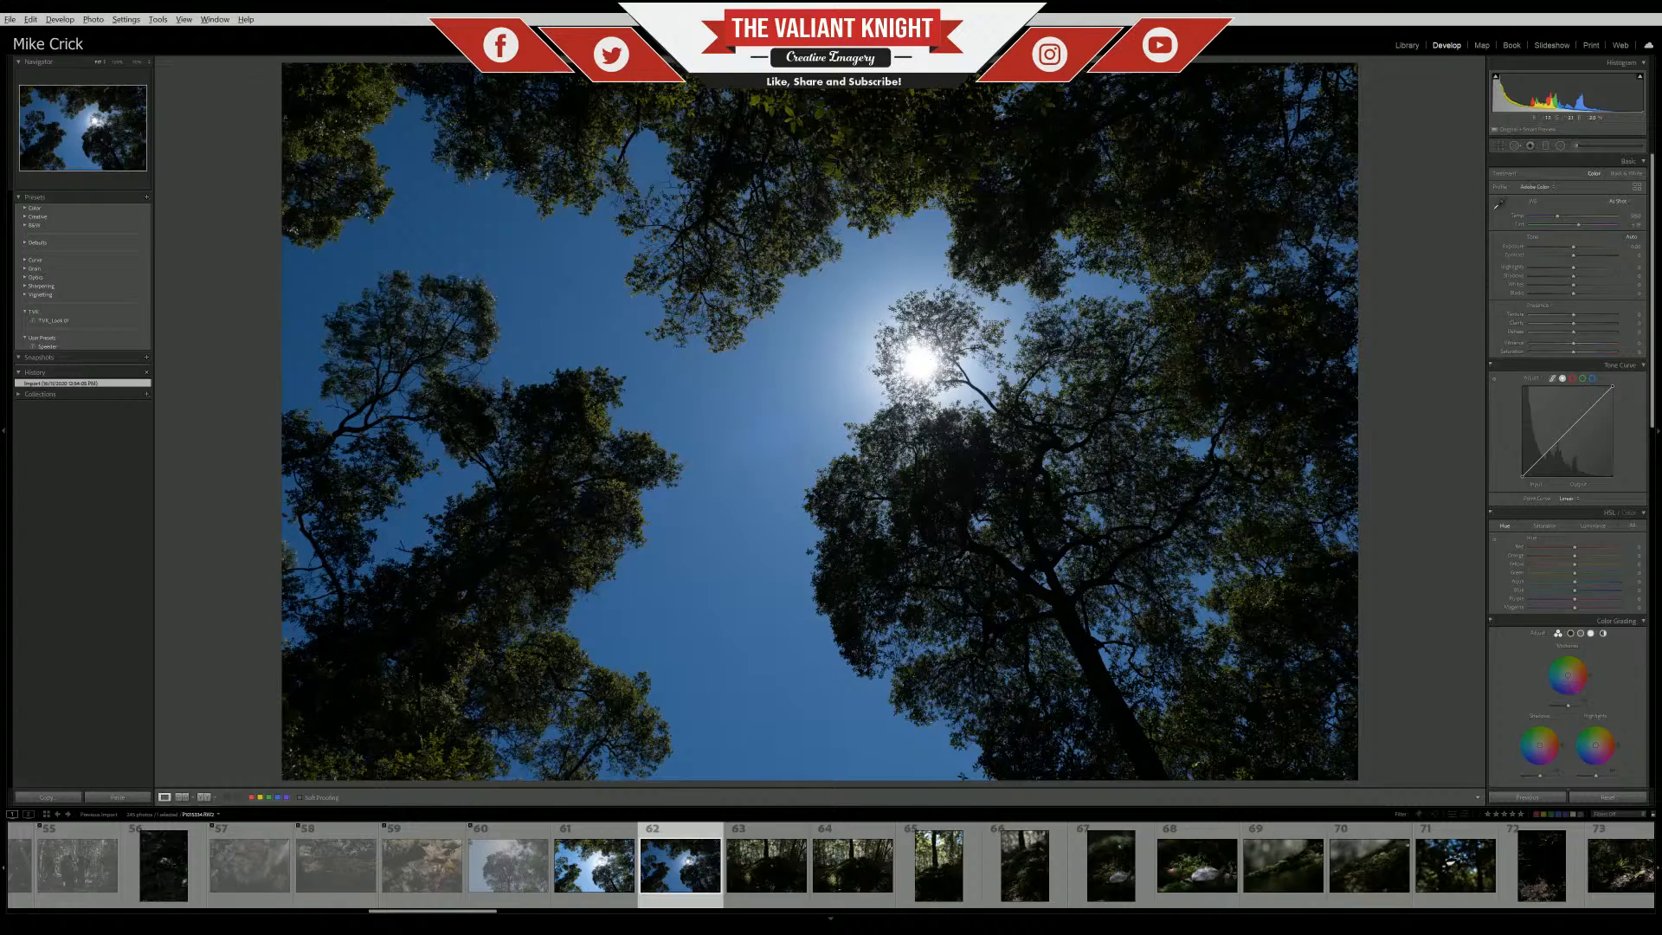
click(594, 866)
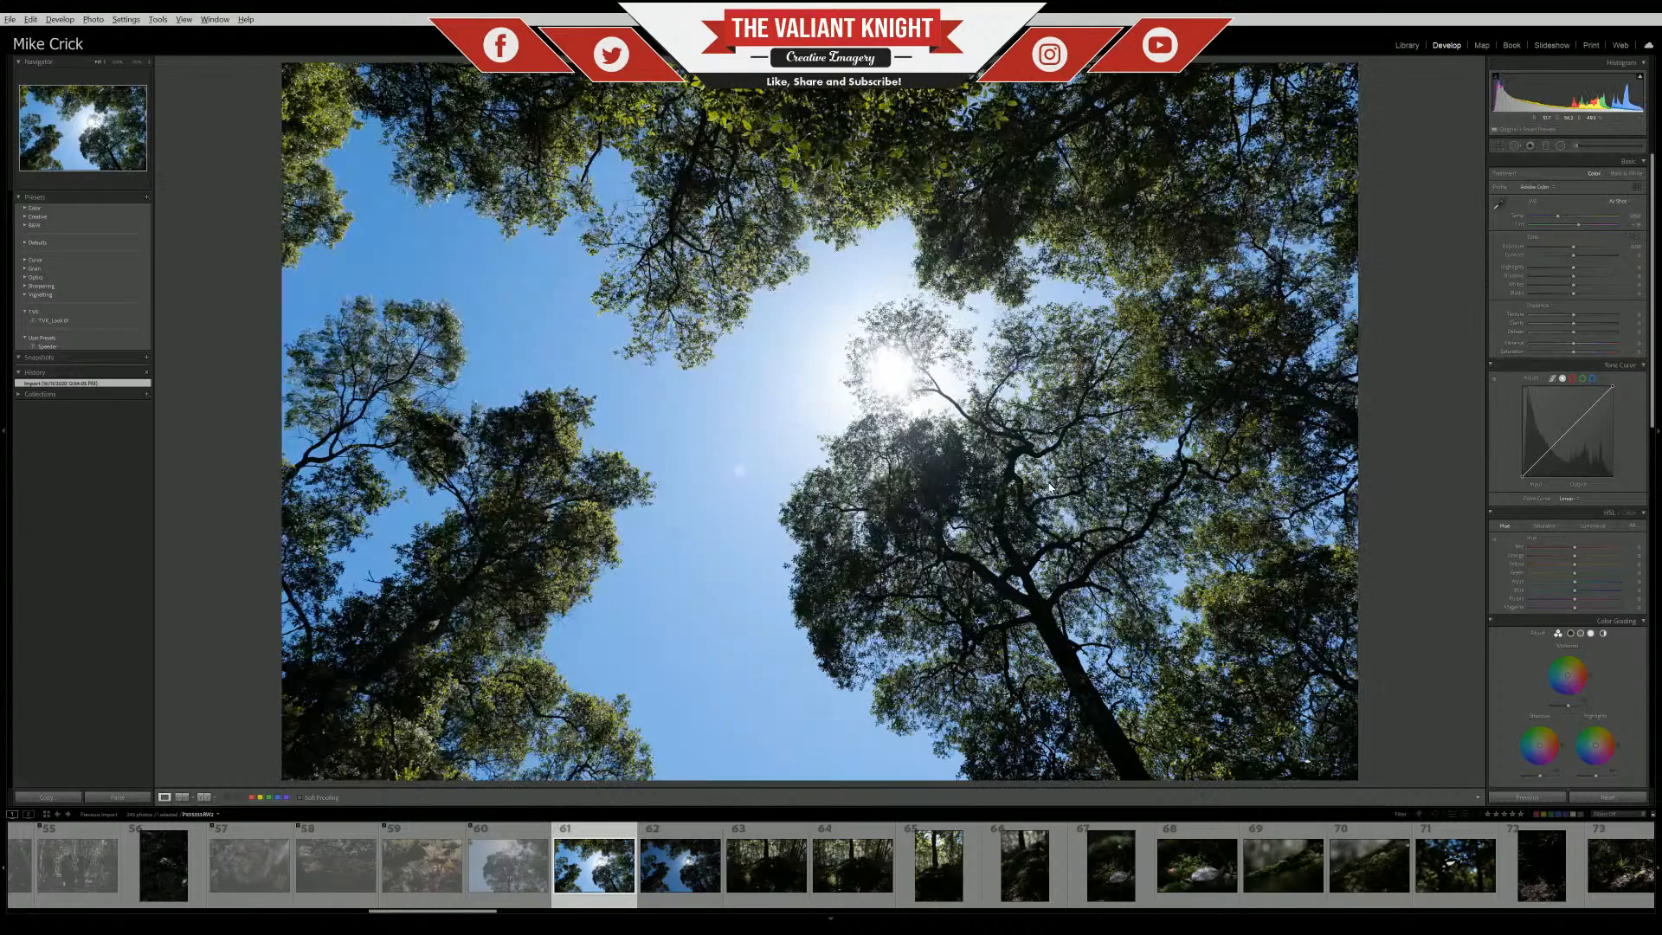
key(Right)
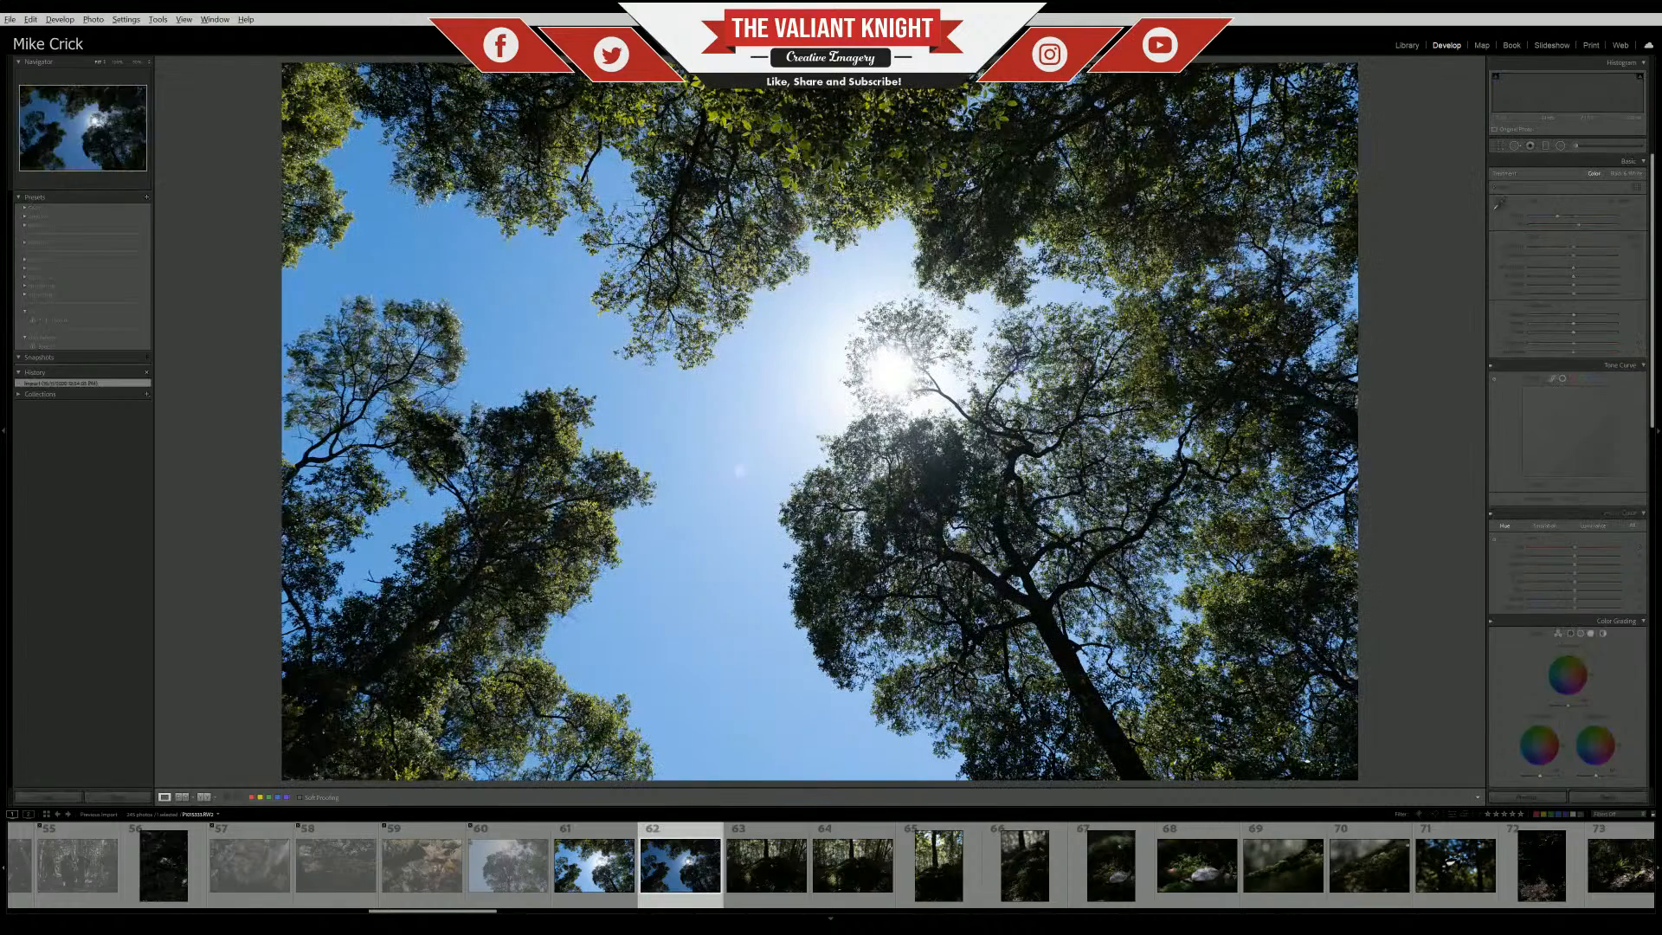
key(Left)
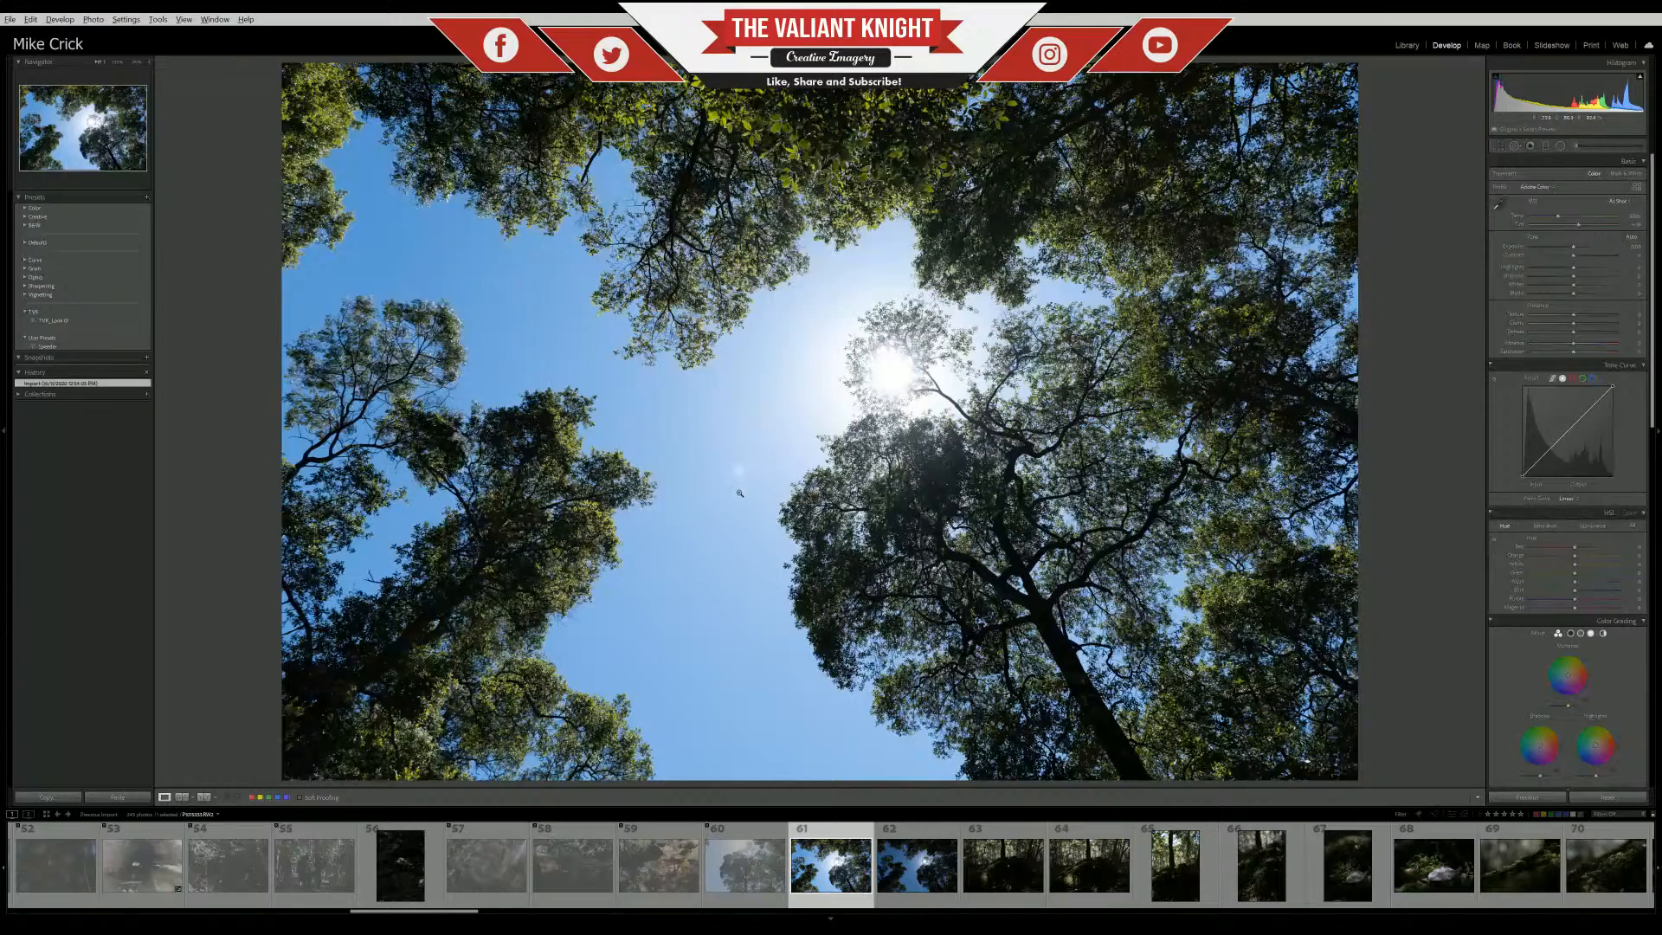
key(Right)
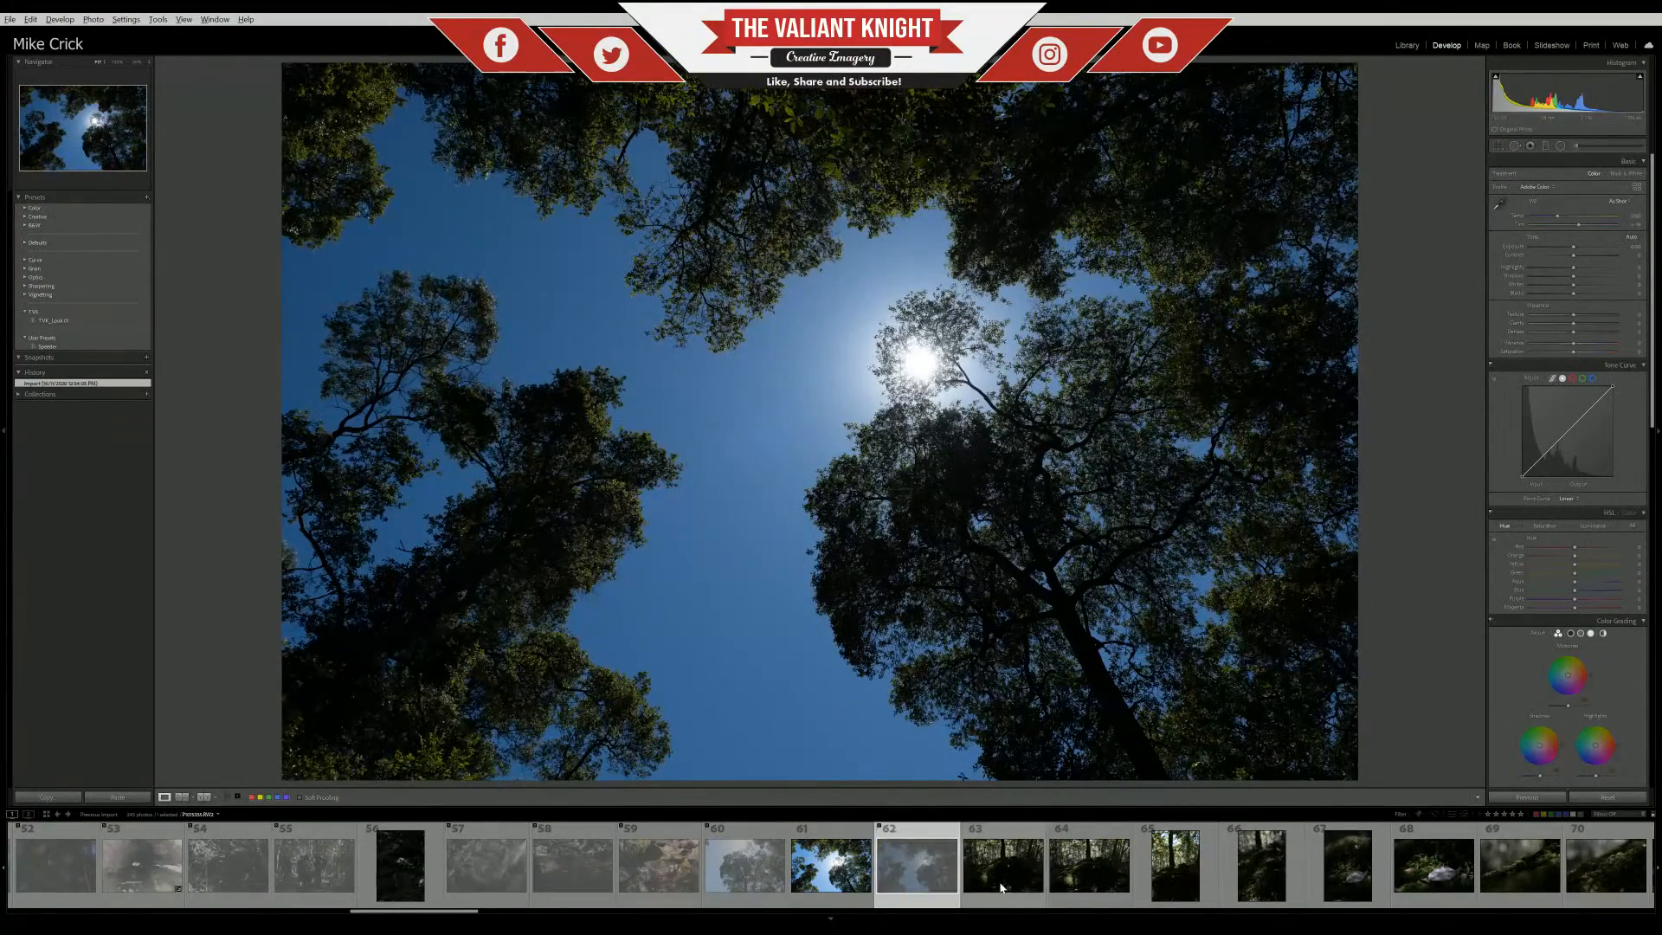
click(1001, 887)
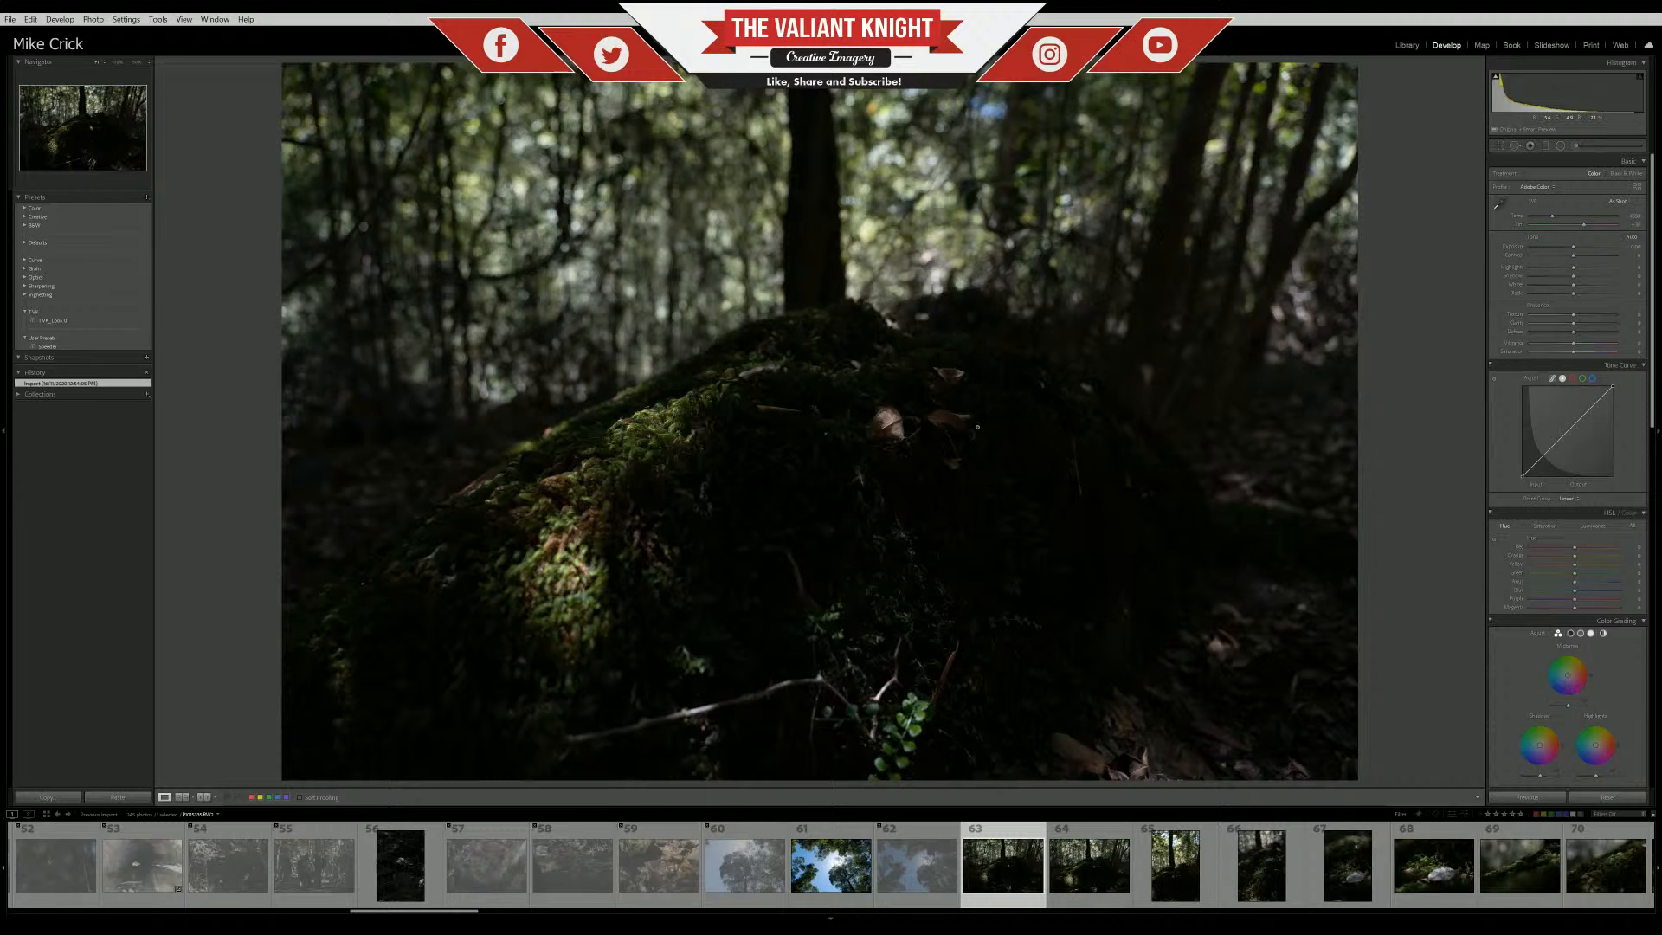
Inspect the sharpness of the sunlit moss on the mound in photo 63 close up twice
drag(665, 409, 938, 312)
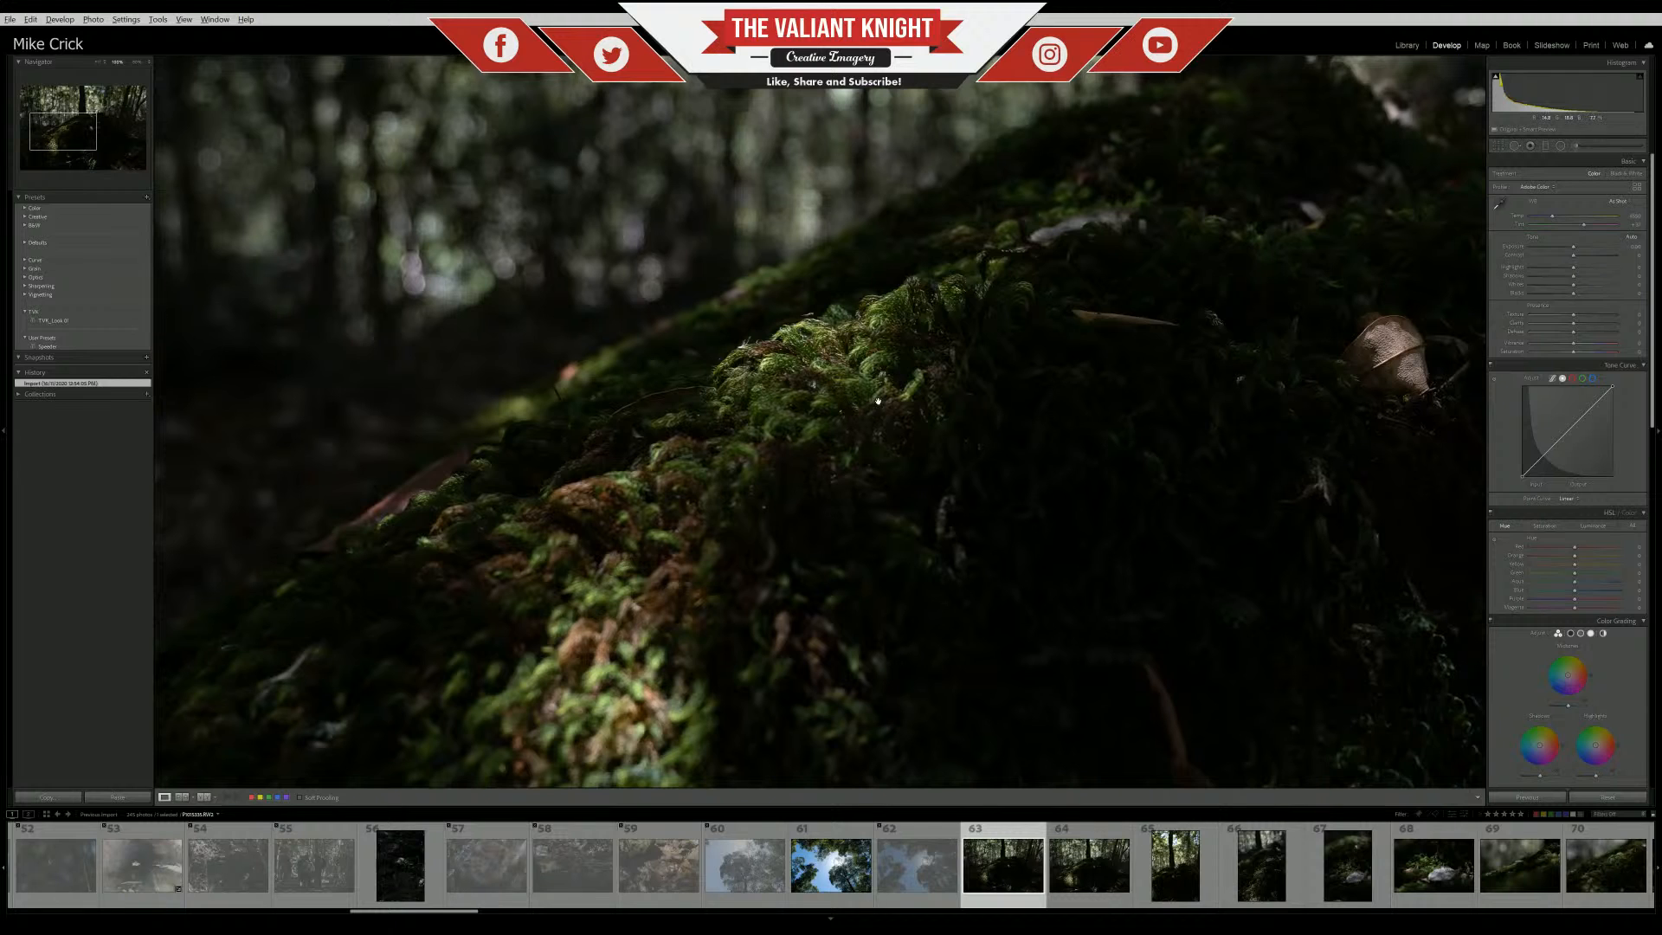
click(609, 496)
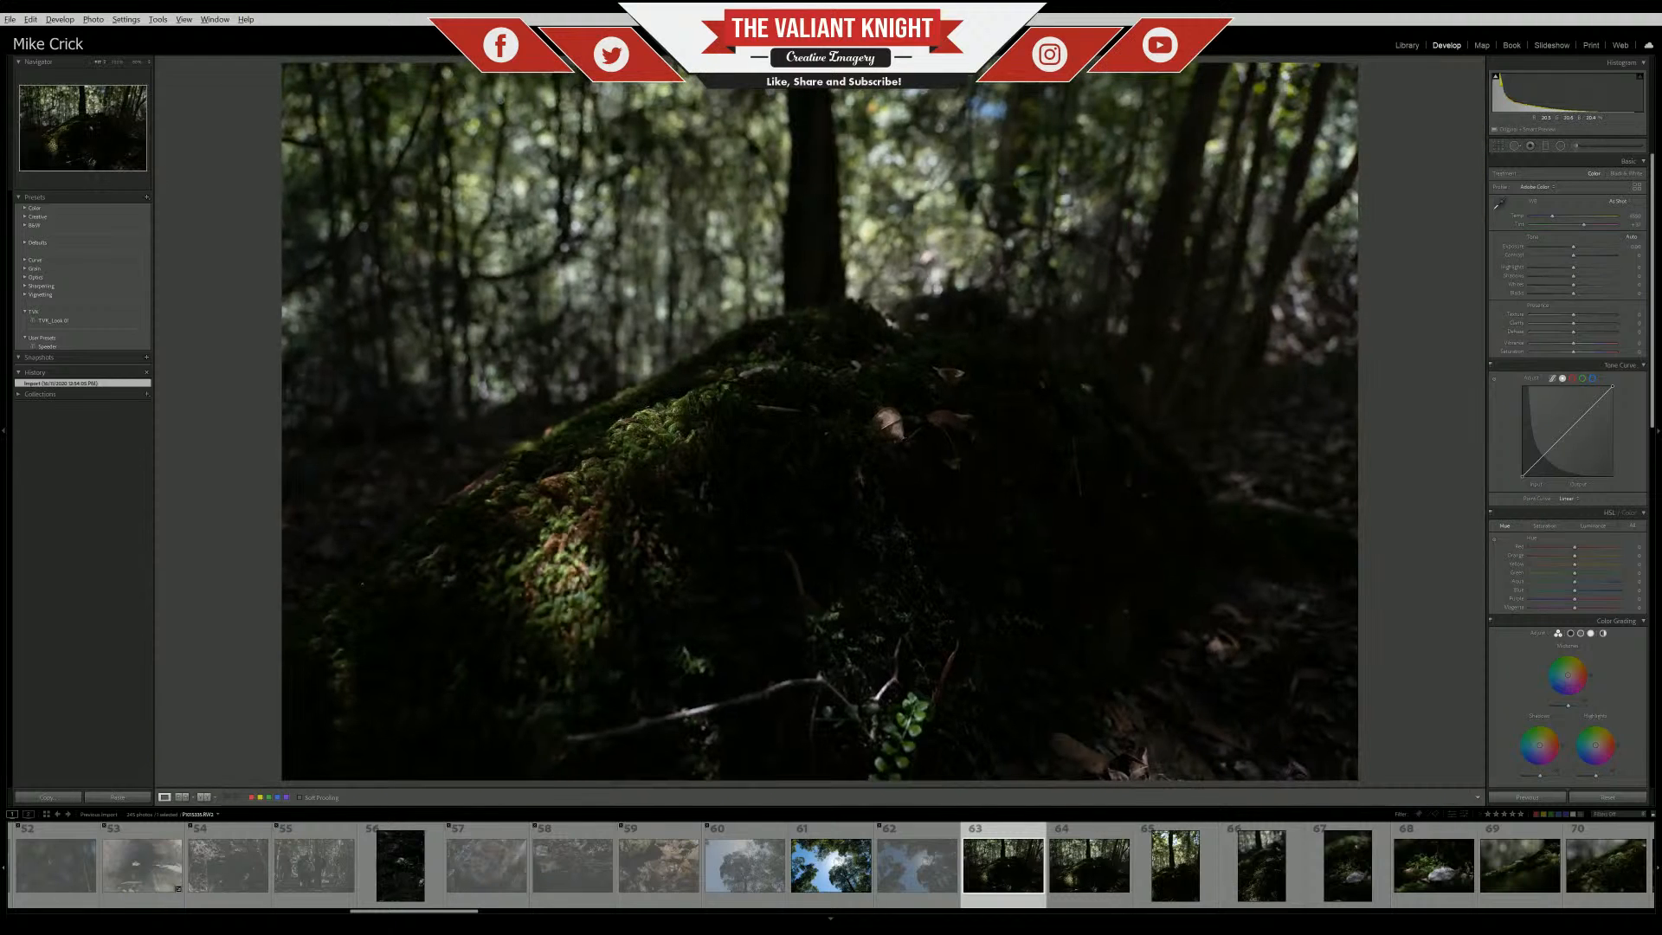
click(679, 414)
drag(679, 414, 932, 337)
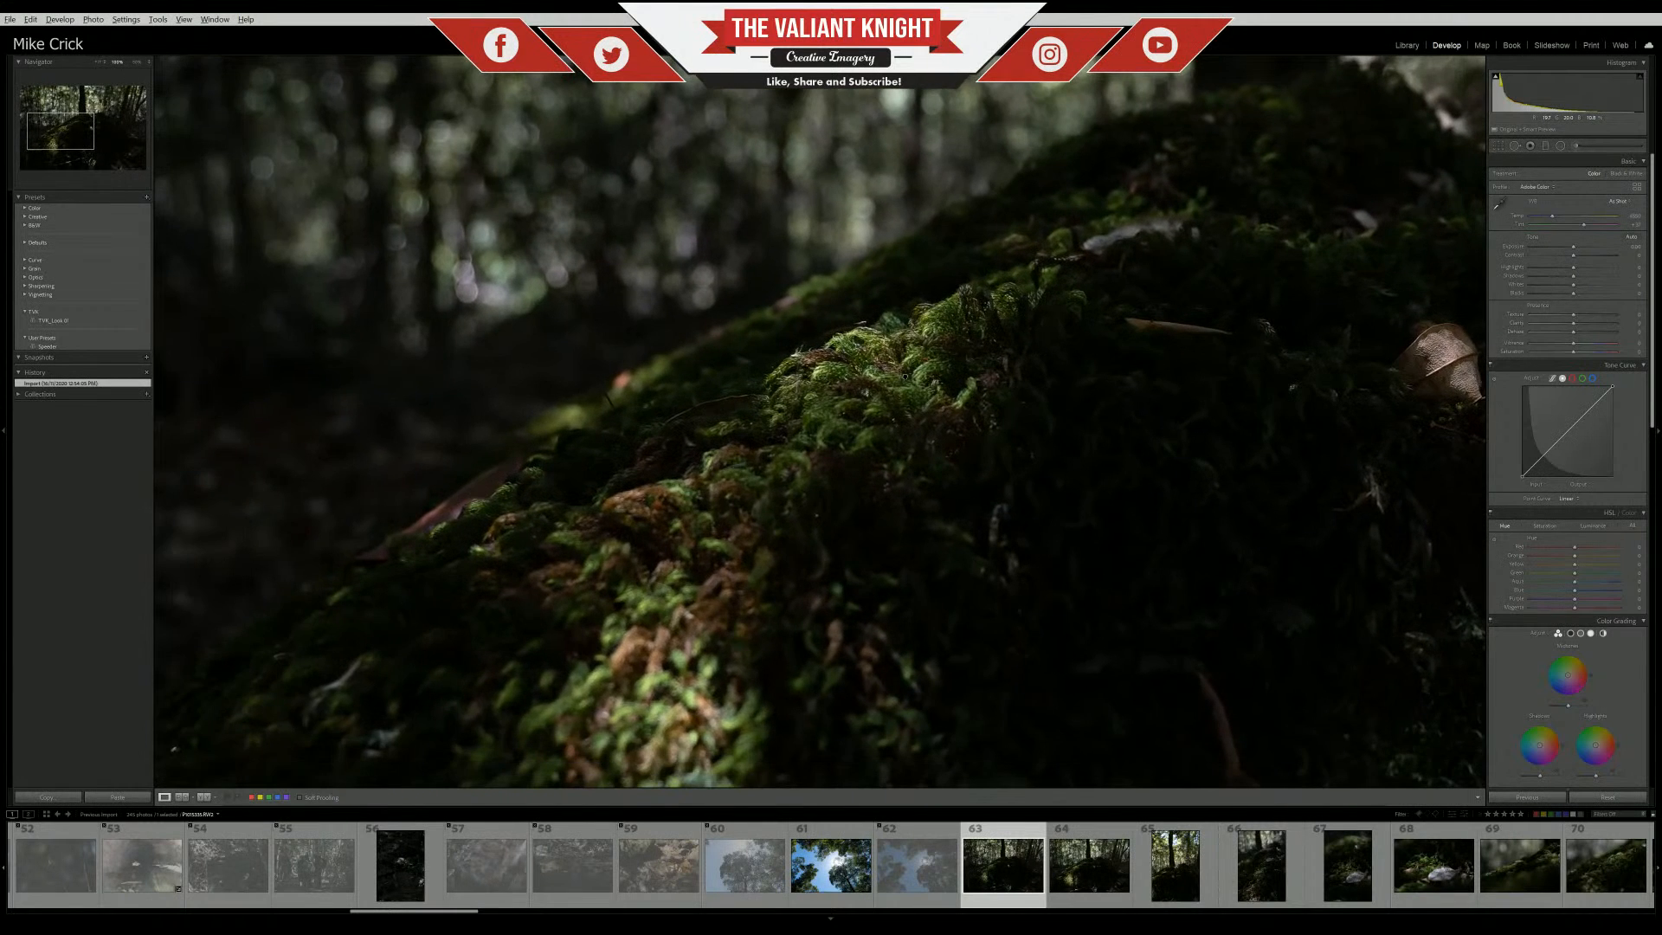
click(932, 336)
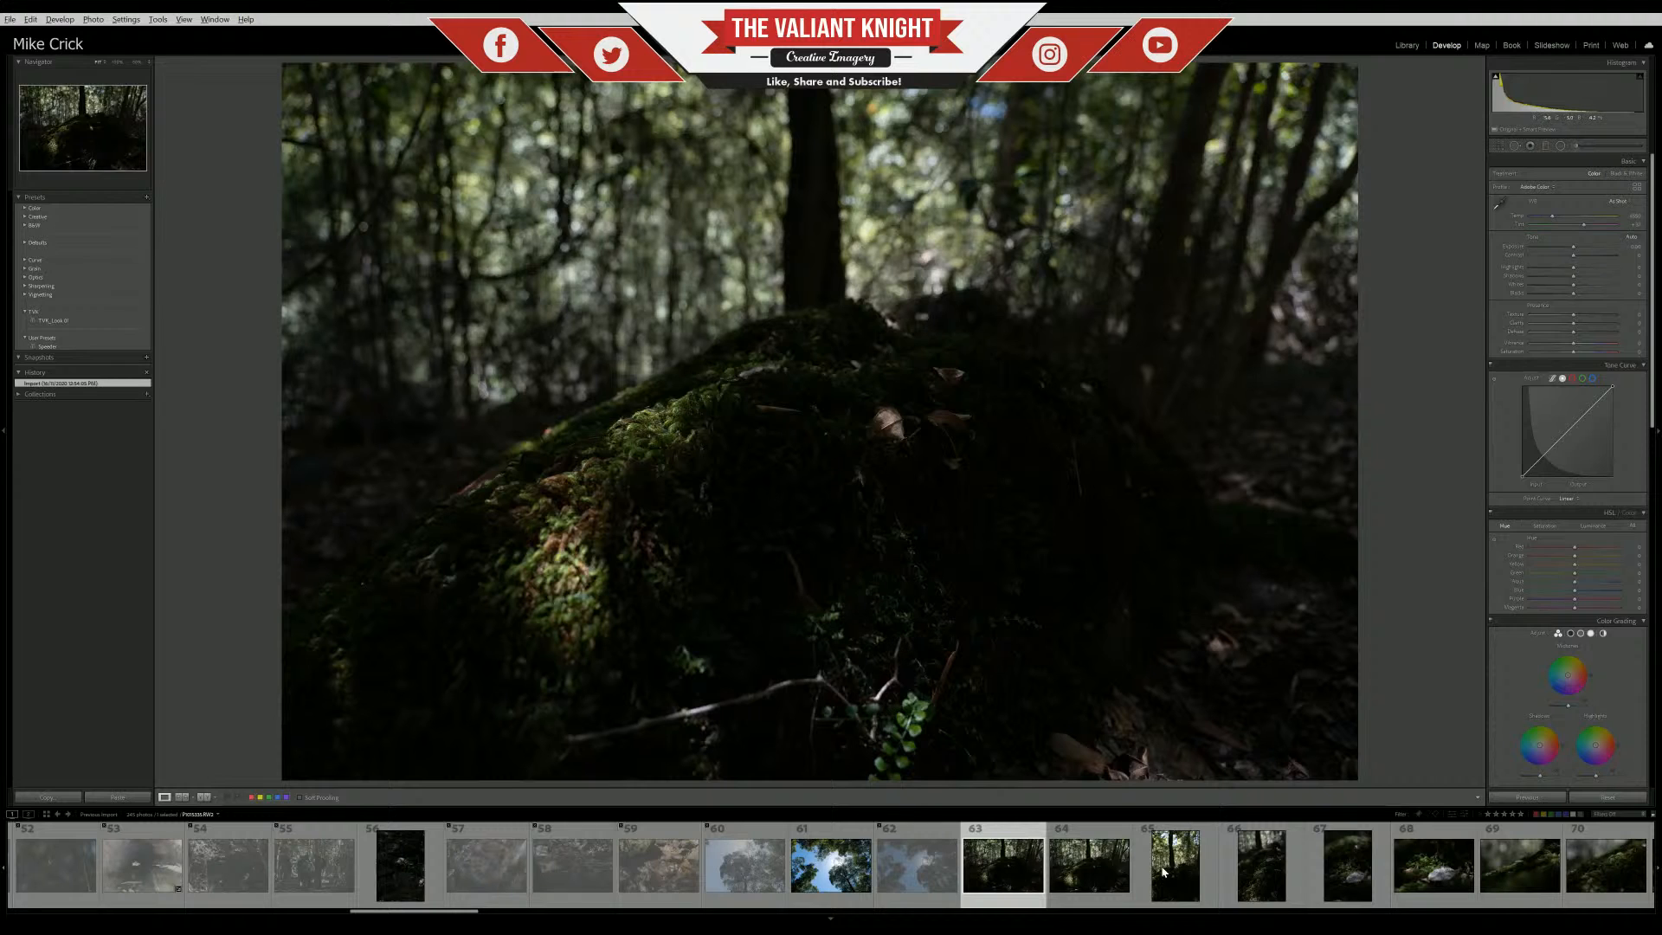
Compare the mossy mound photos 63 to 66 and flag photos 64 and 65 as rejected
click(1088, 866)
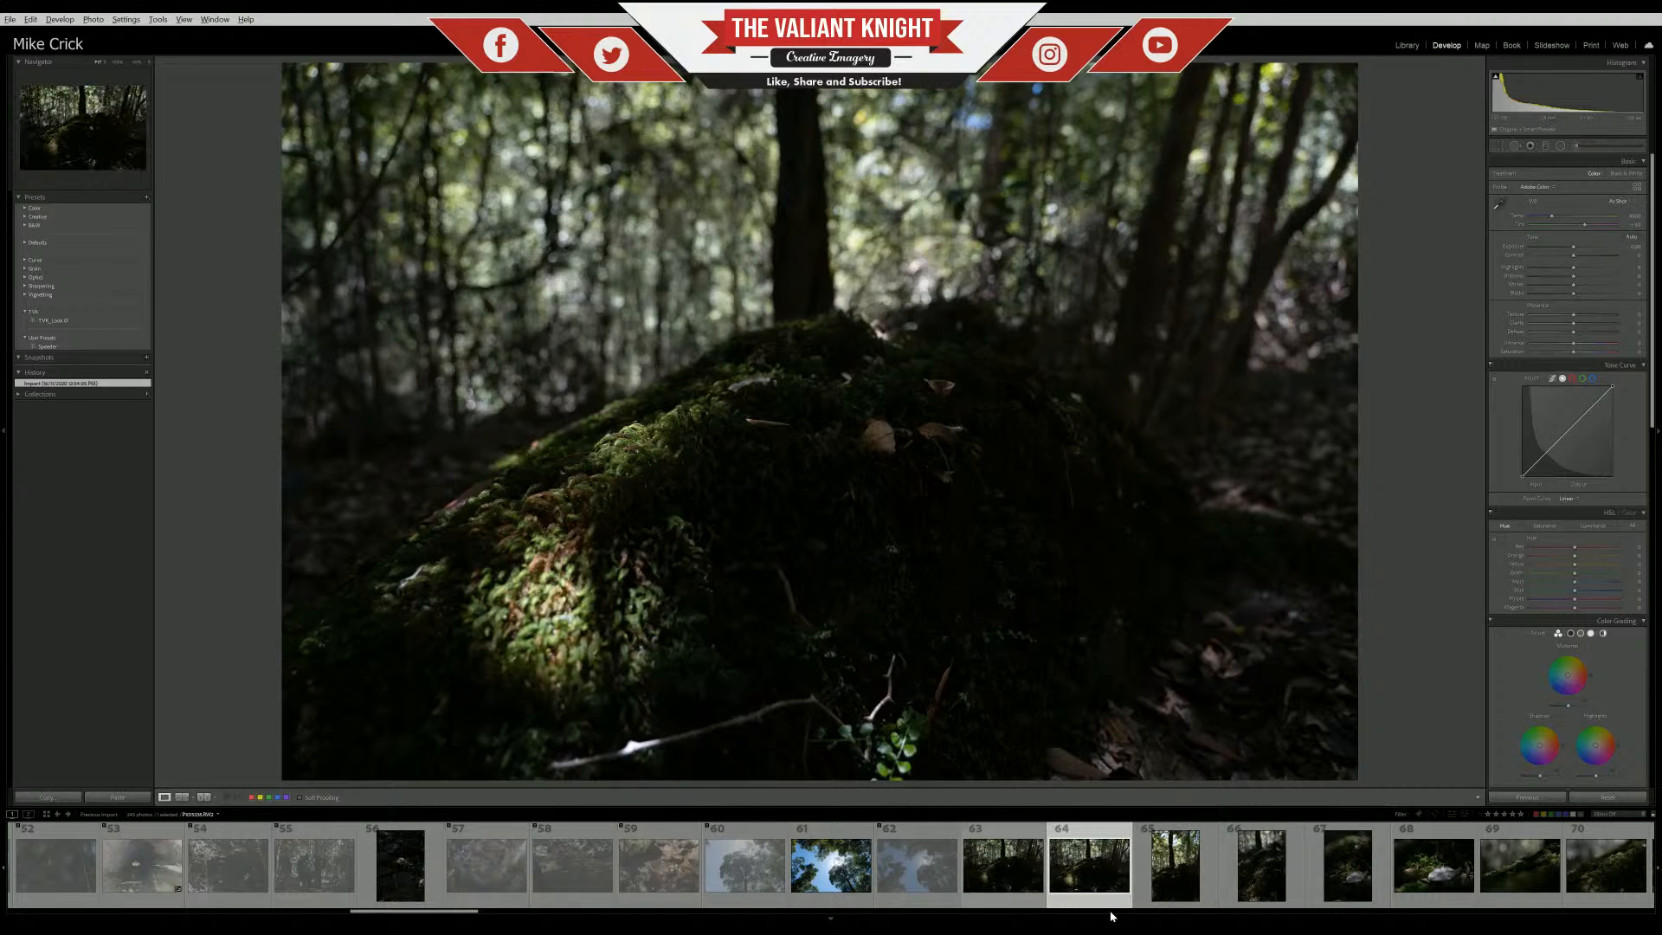
click(1110, 878)
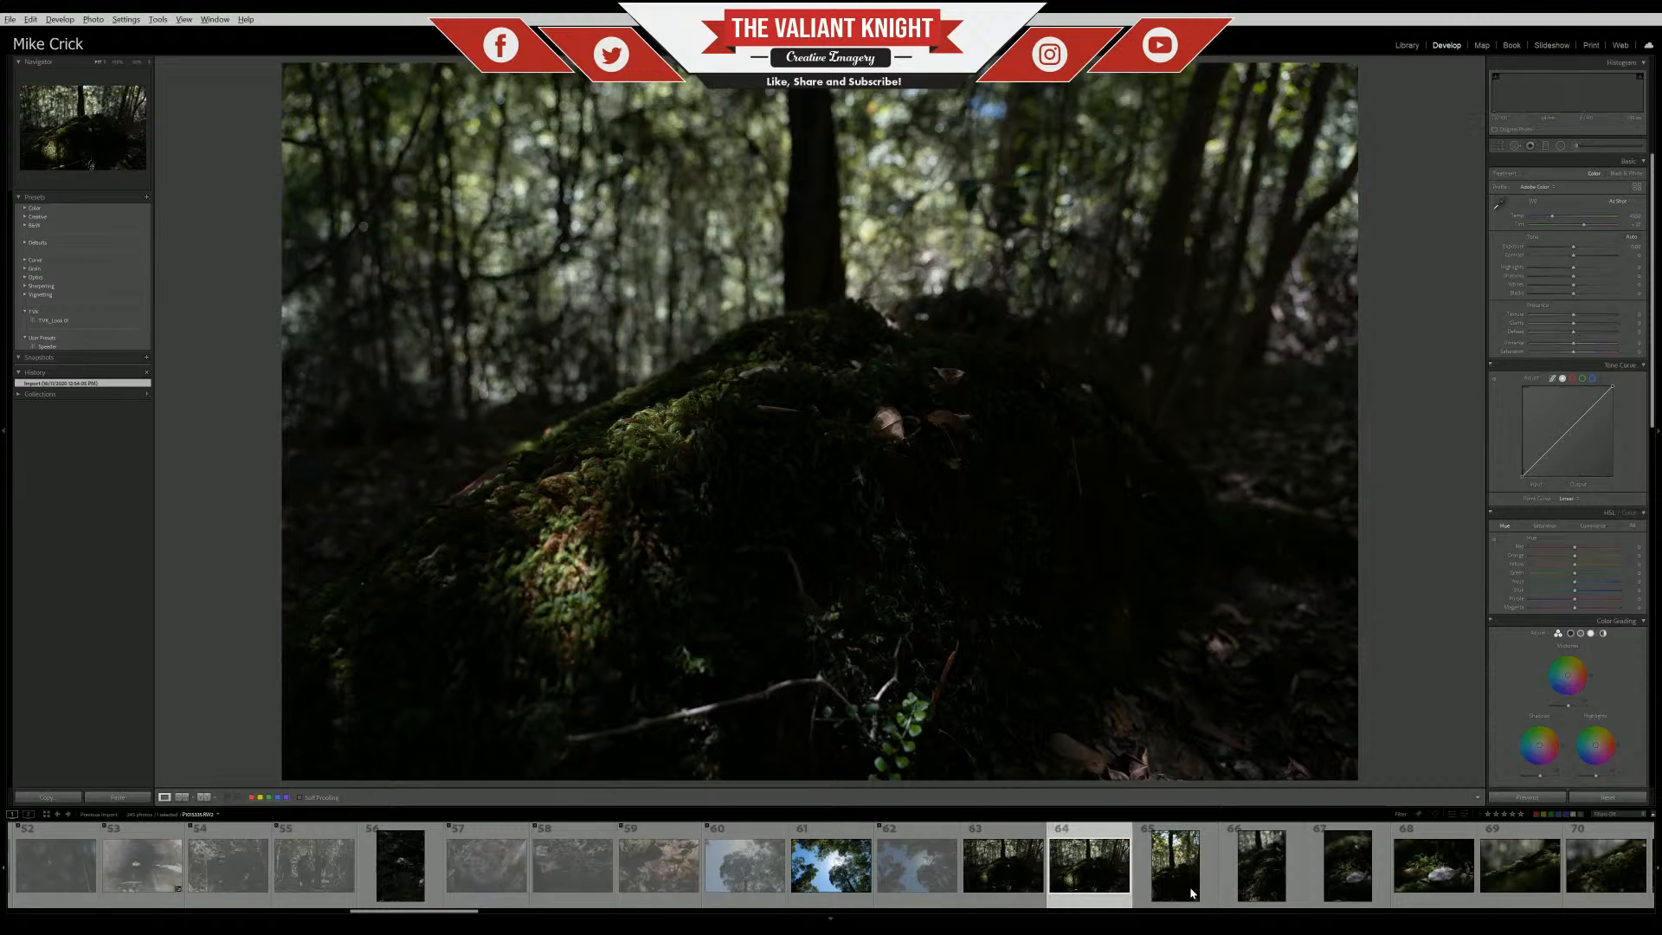
key(Right)
key(Right)
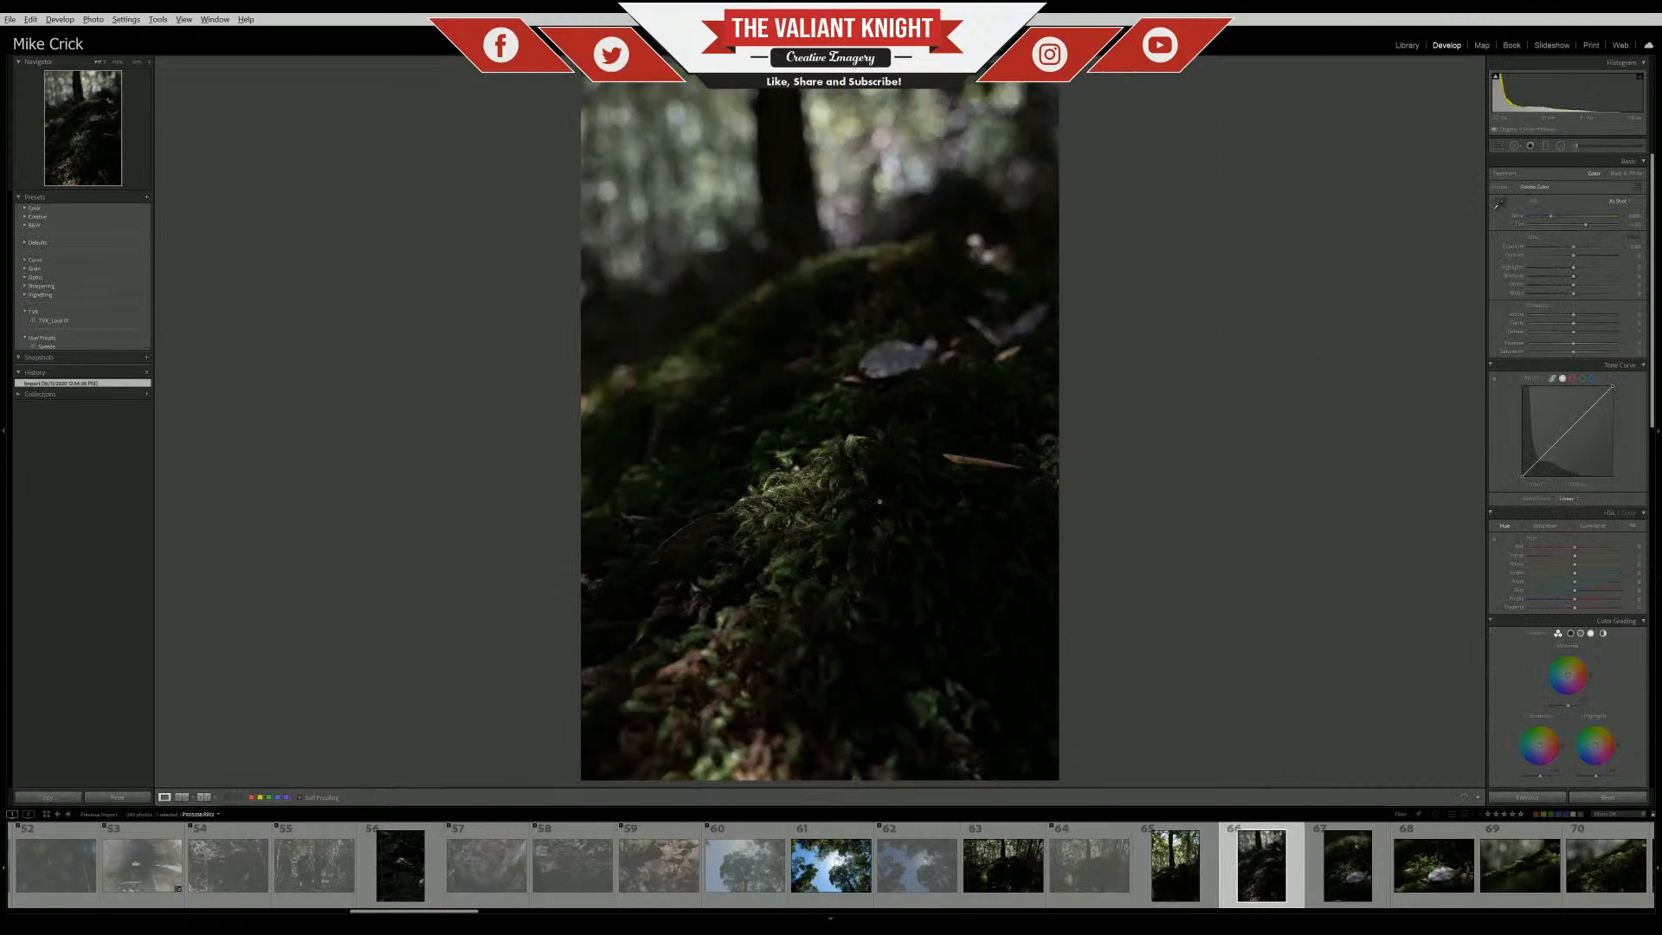
key(Left)
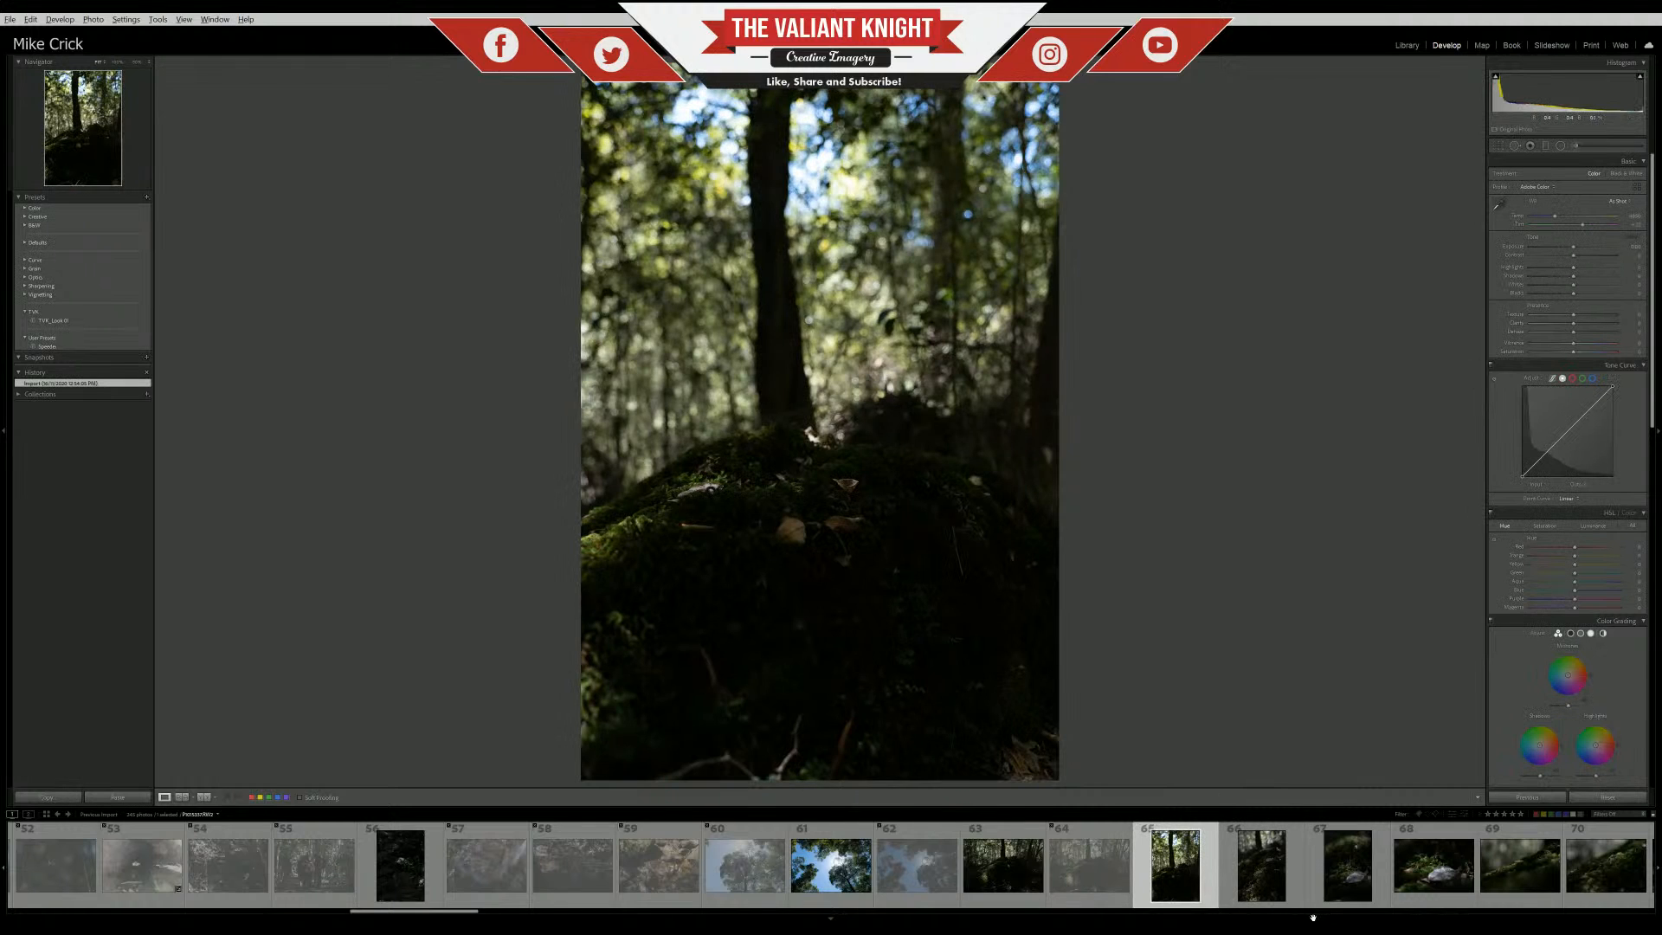
key(x)
Compare the leaf photos 67 and 68, inspect the moss in 68 close up, flag 68 as rejected and return to photo 66
click(1346, 872)
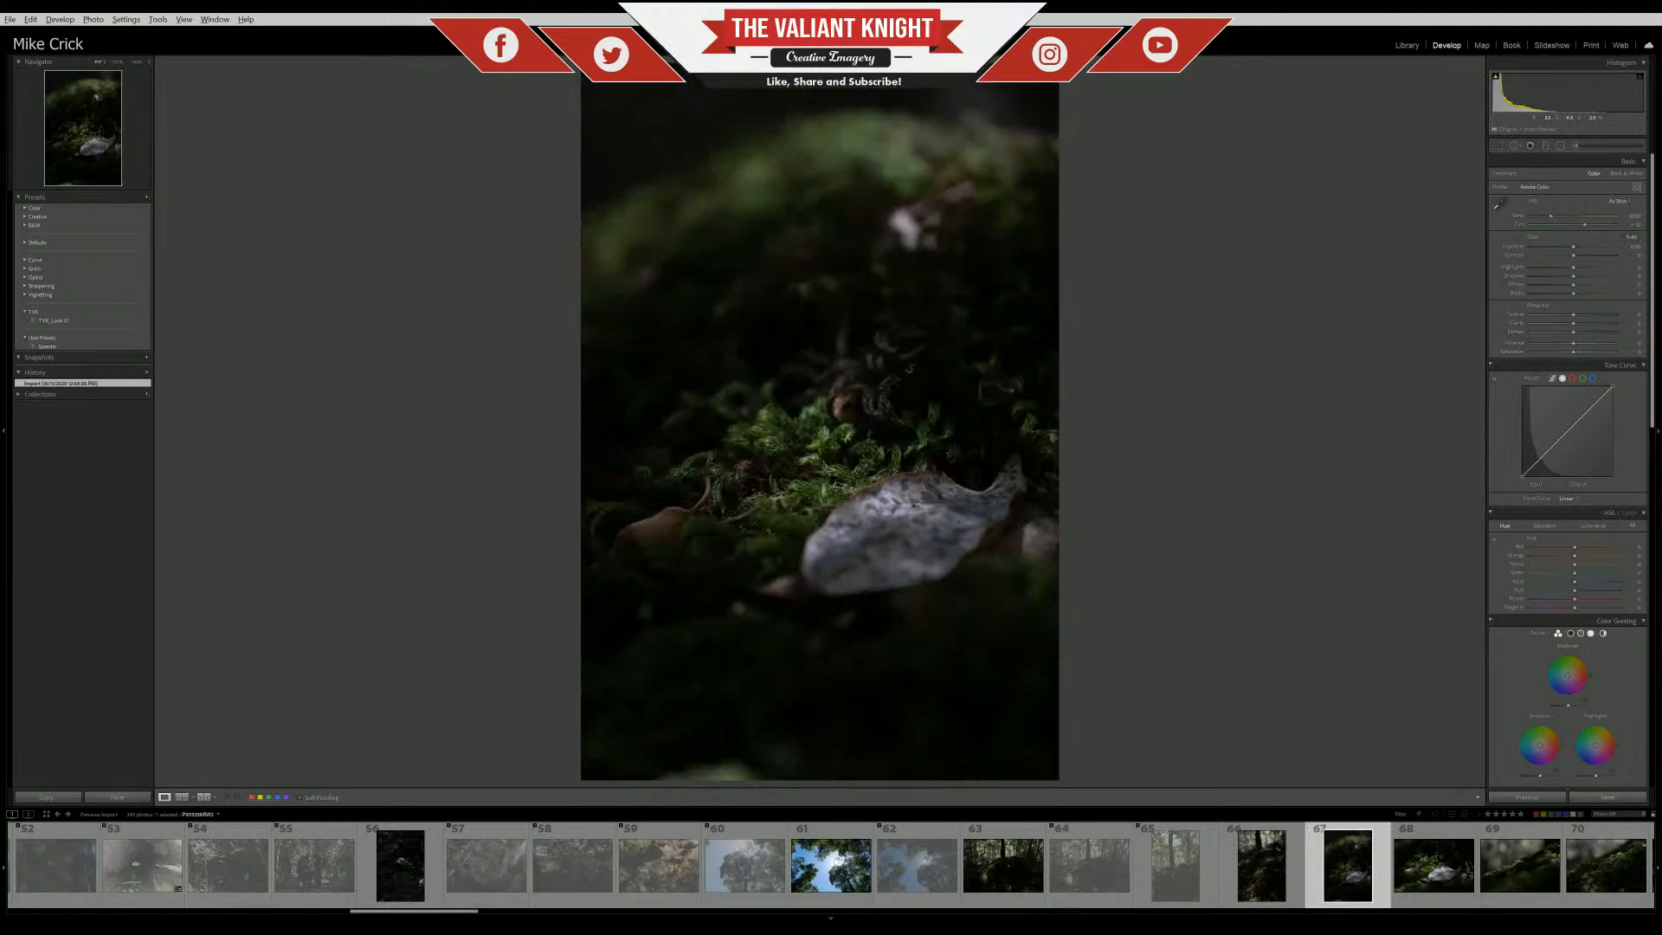
key(Right)
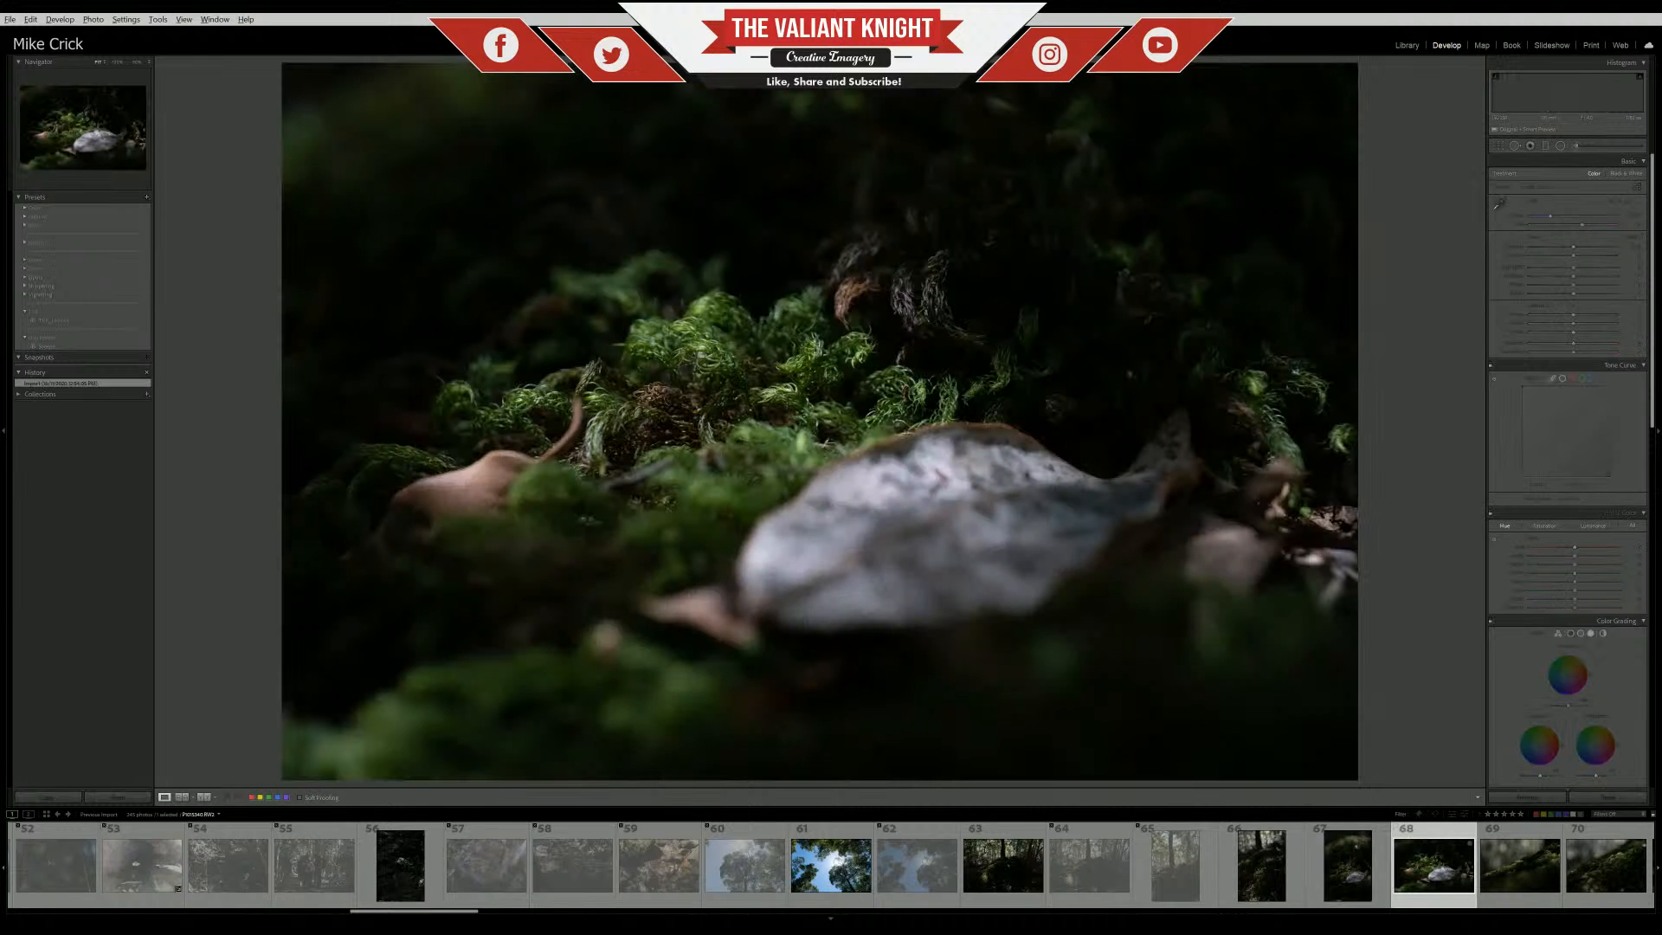
click(1325, 875)
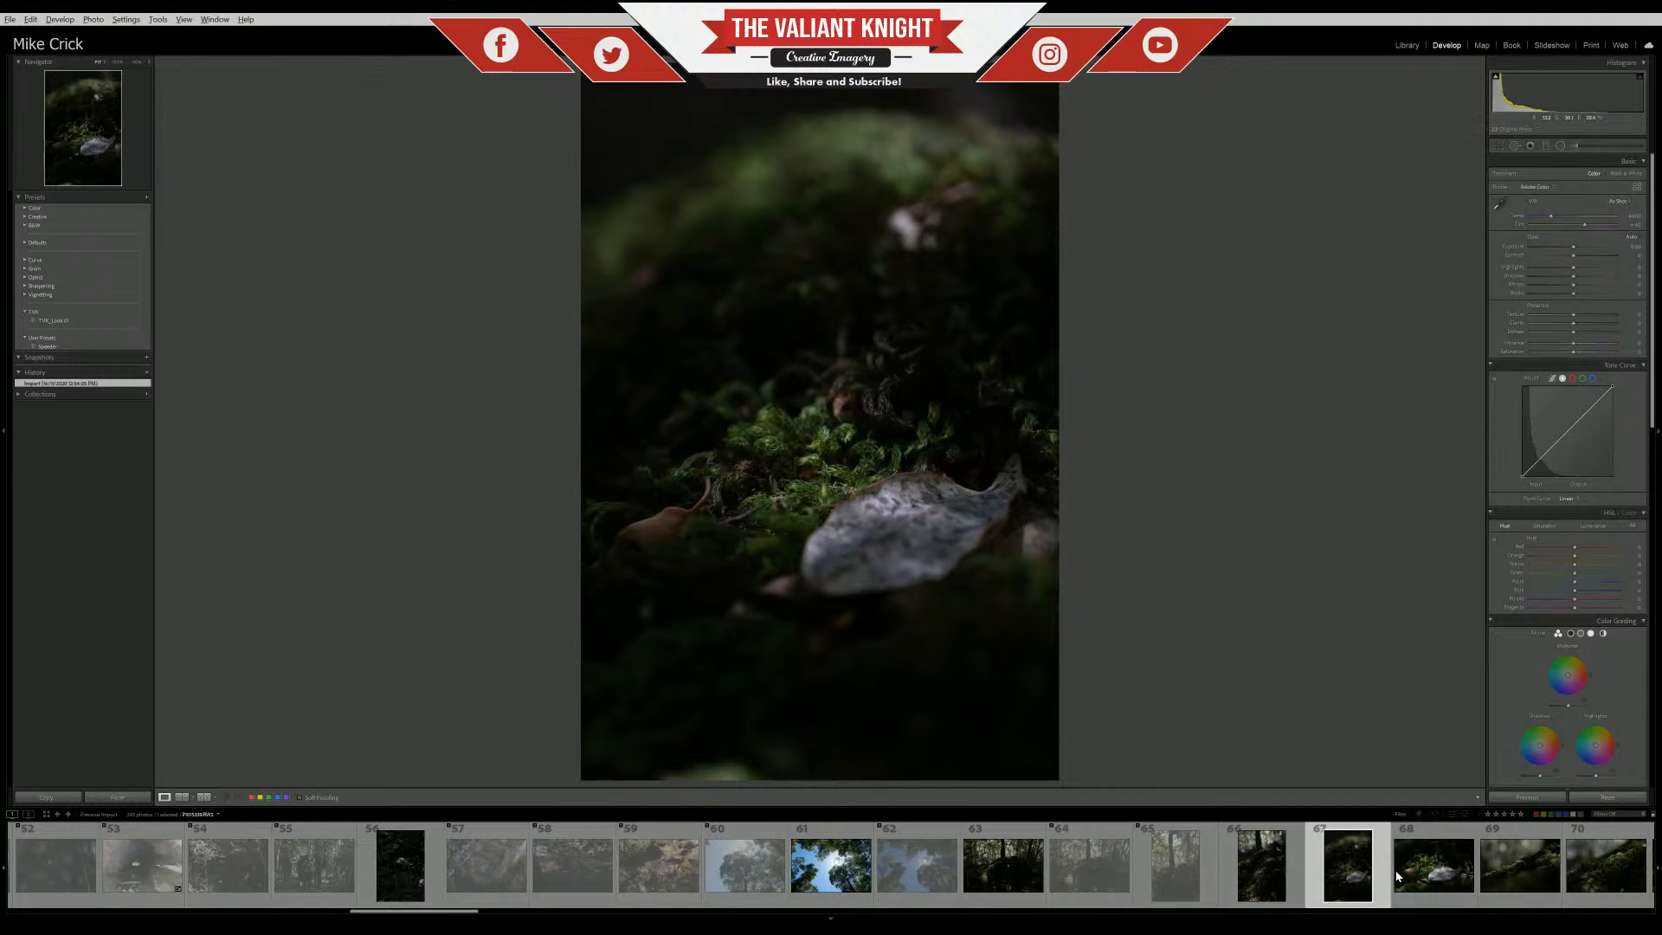
click(1396, 877)
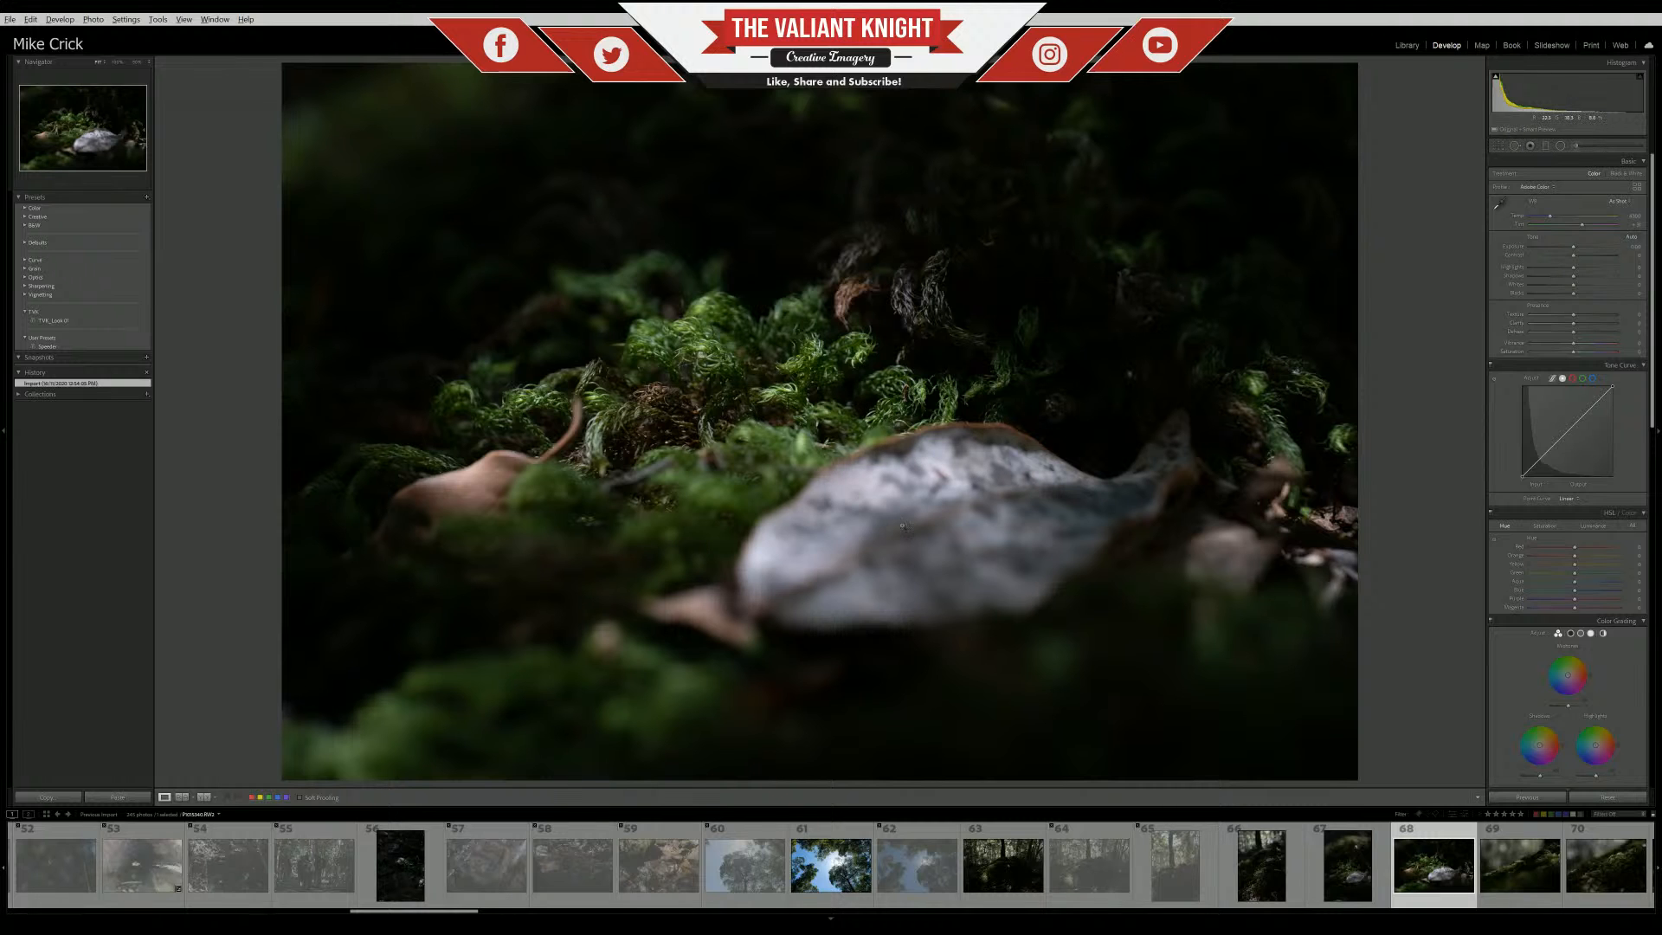
click(704, 366)
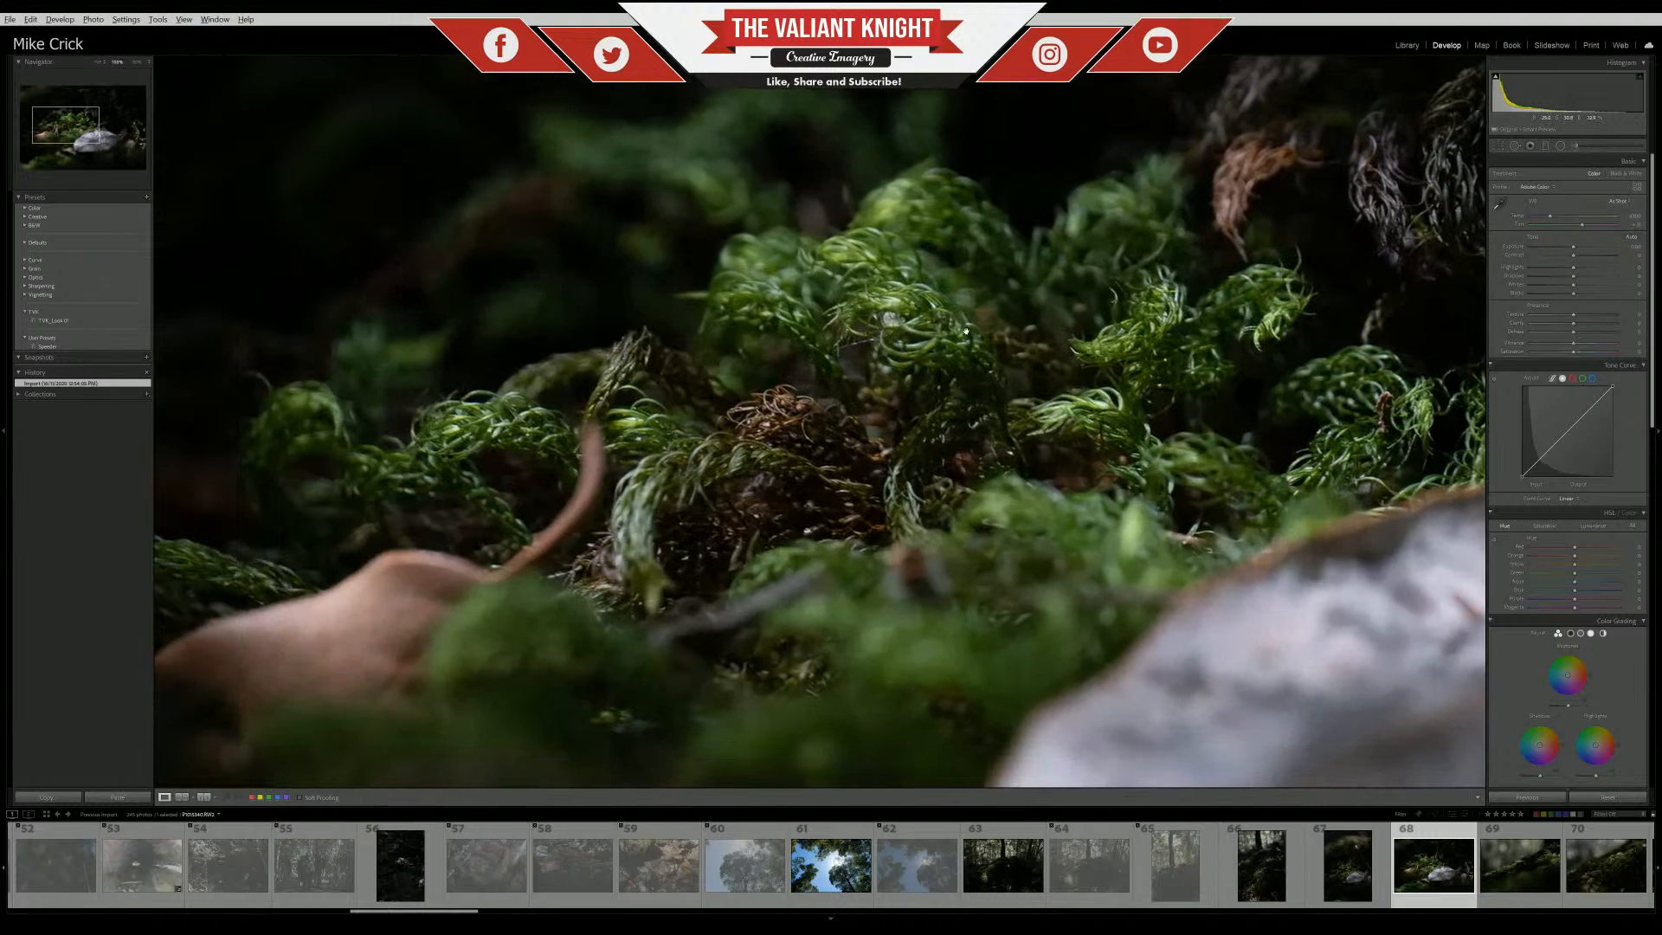
click(1014, 499)
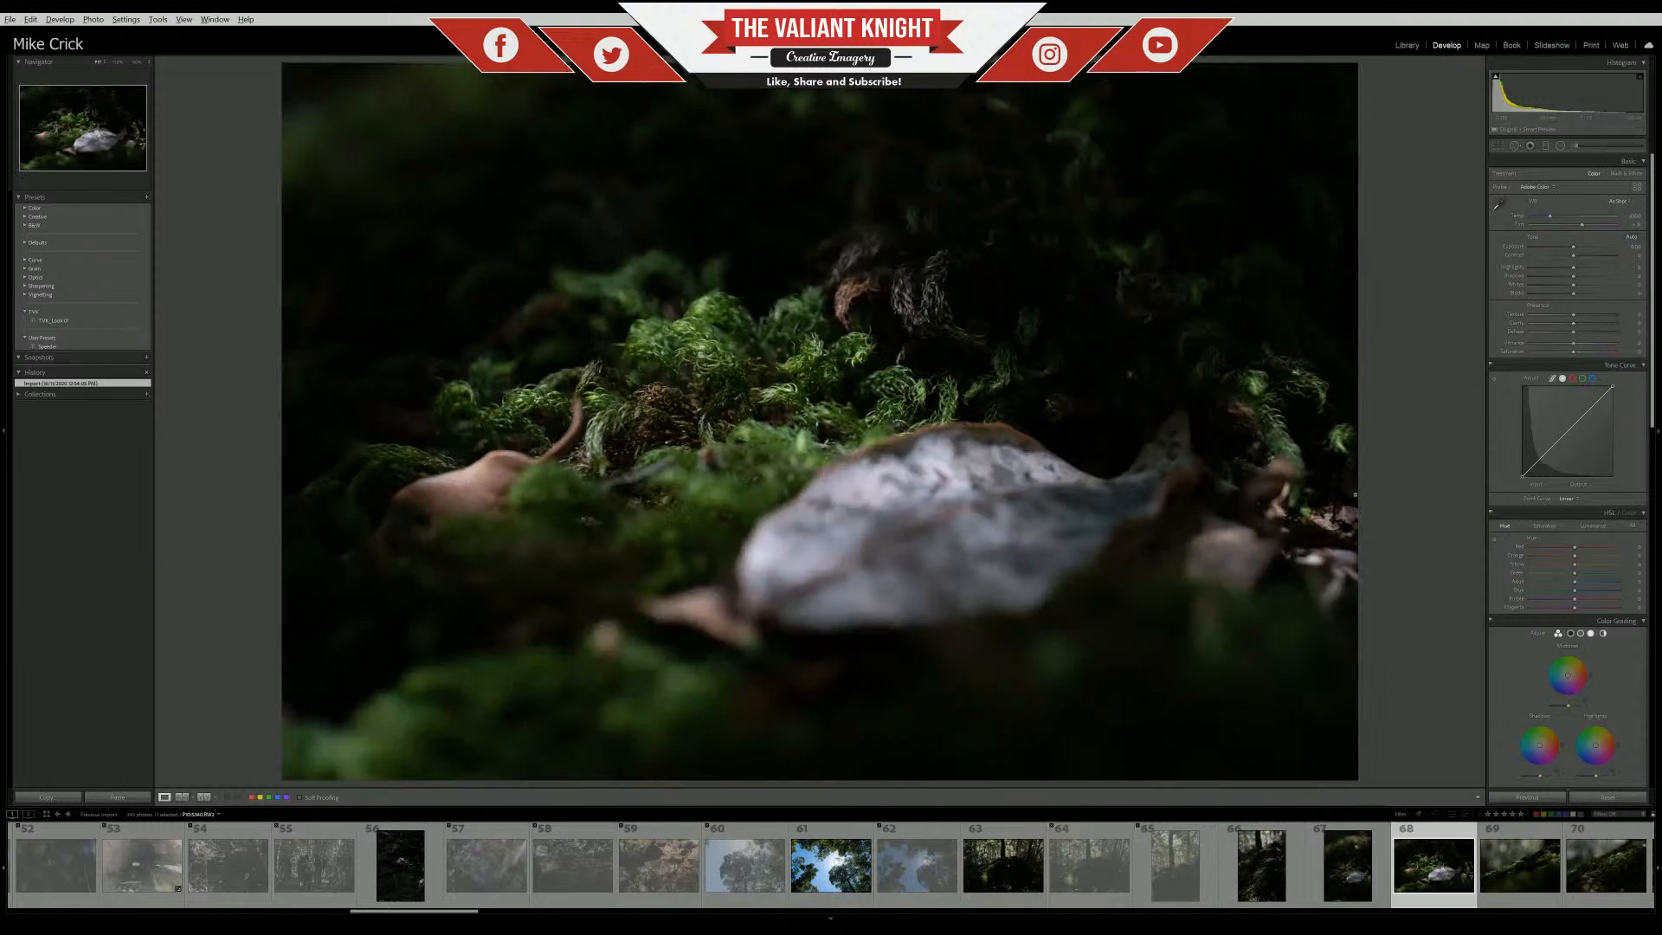
click(1264, 874)
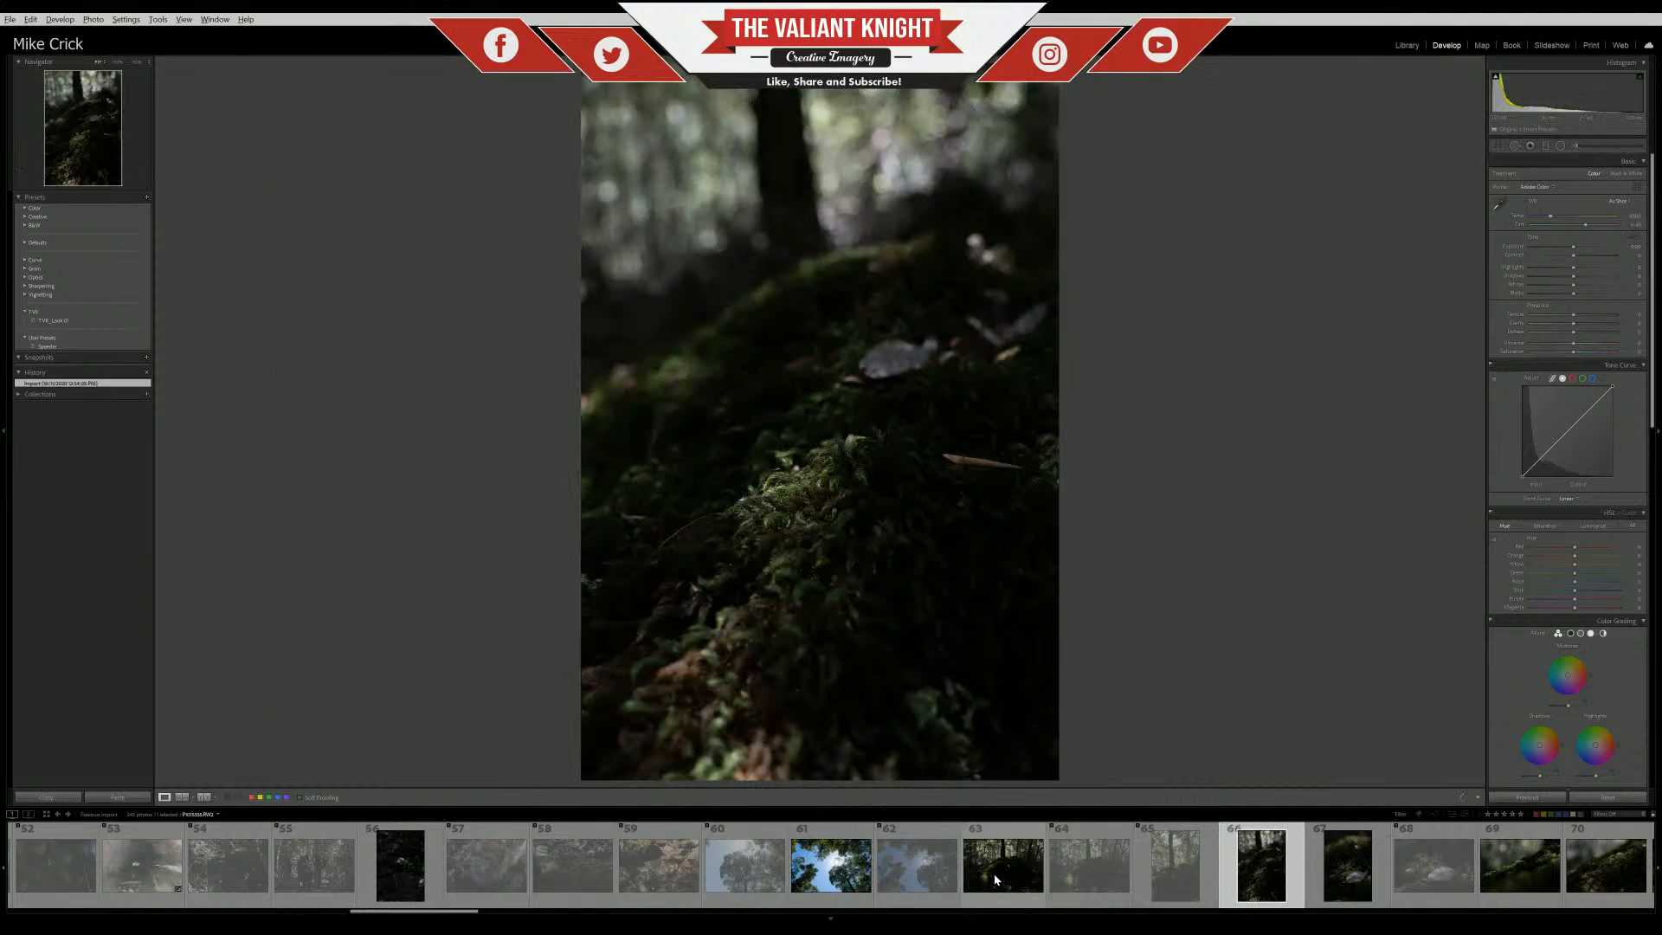
Flag the mound photo 63 as rejected, recheck photos 66 and 67, leave them unflagged and go on to photo 69
click(963, 882)
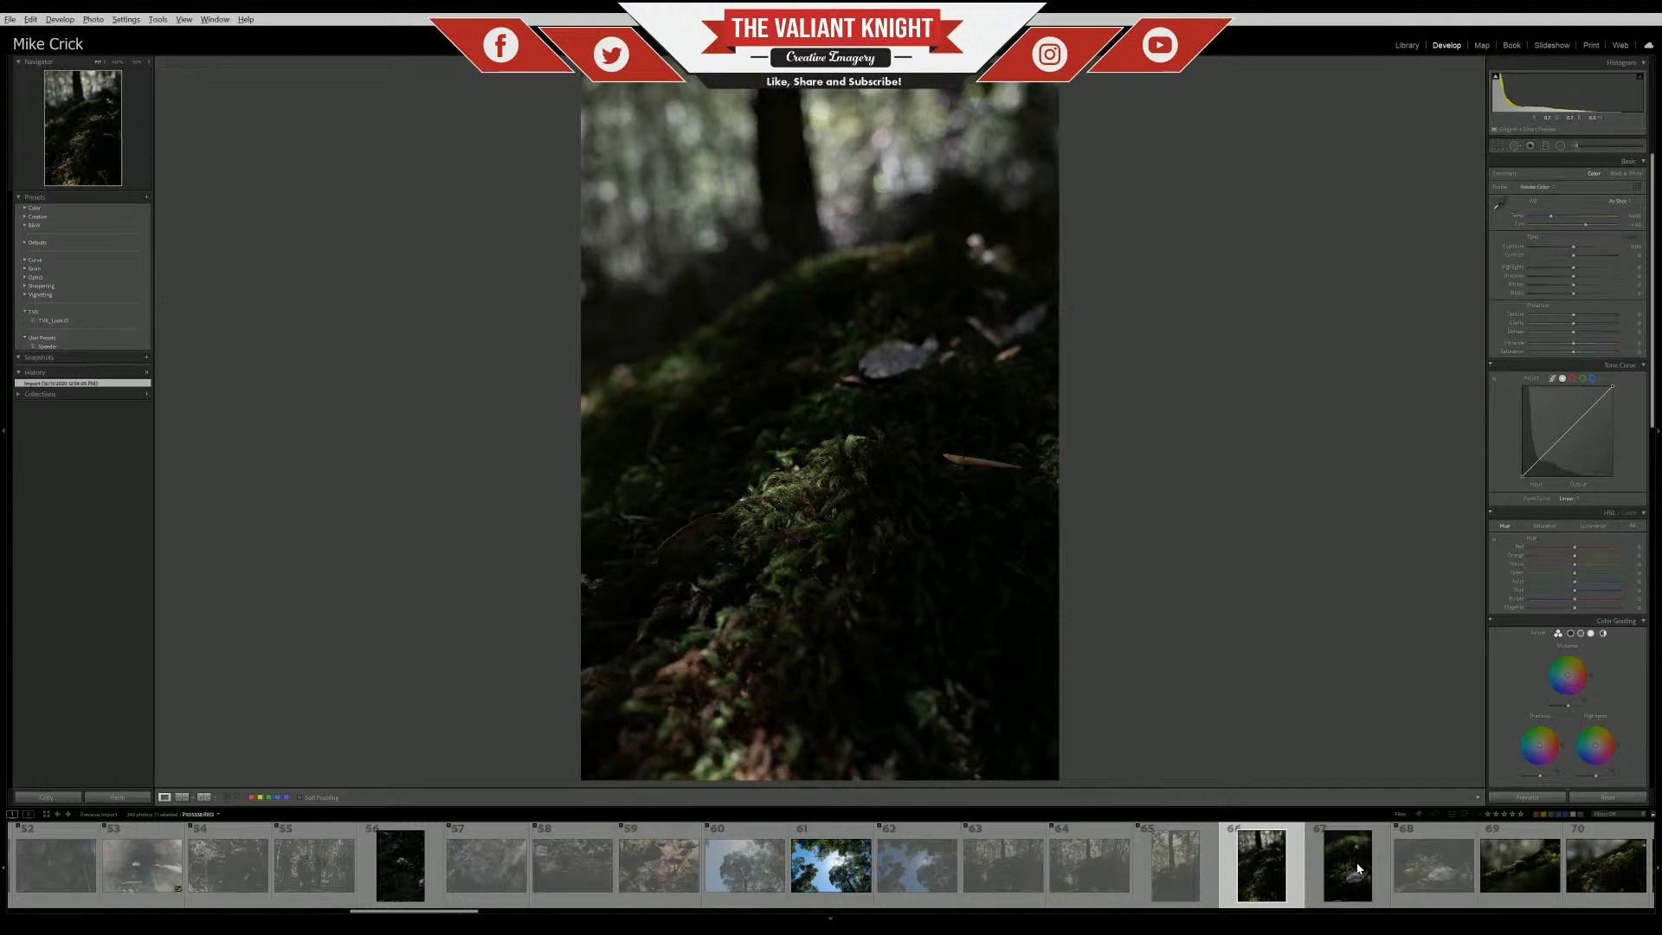
click(1350, 866)
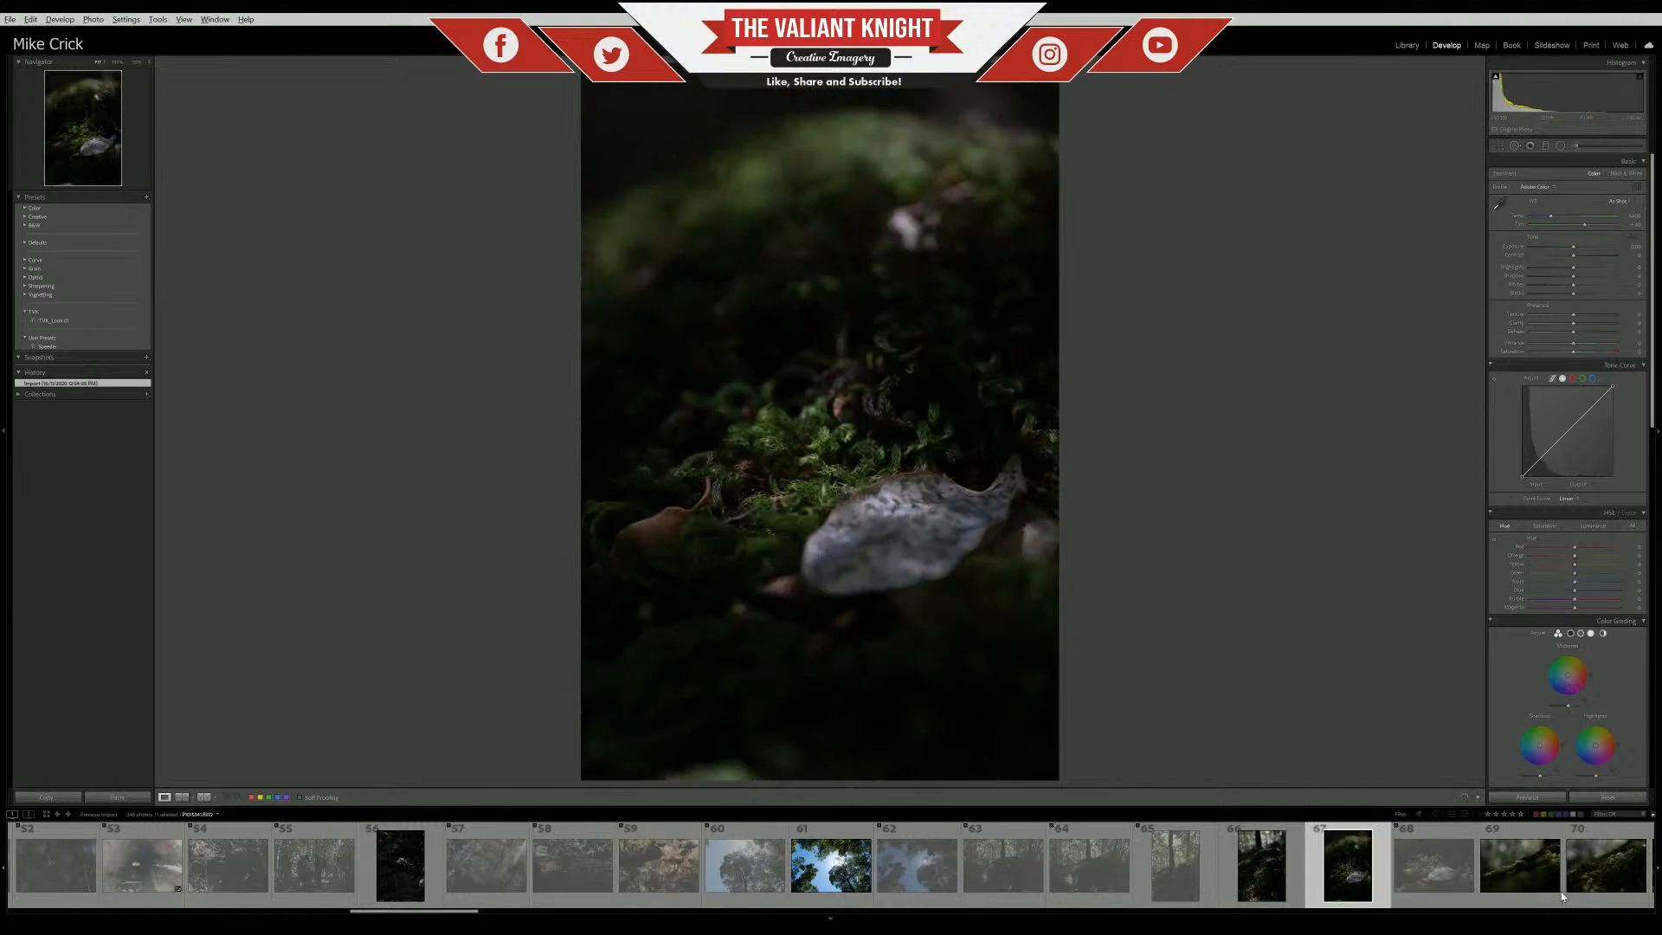
click(1550, 886)
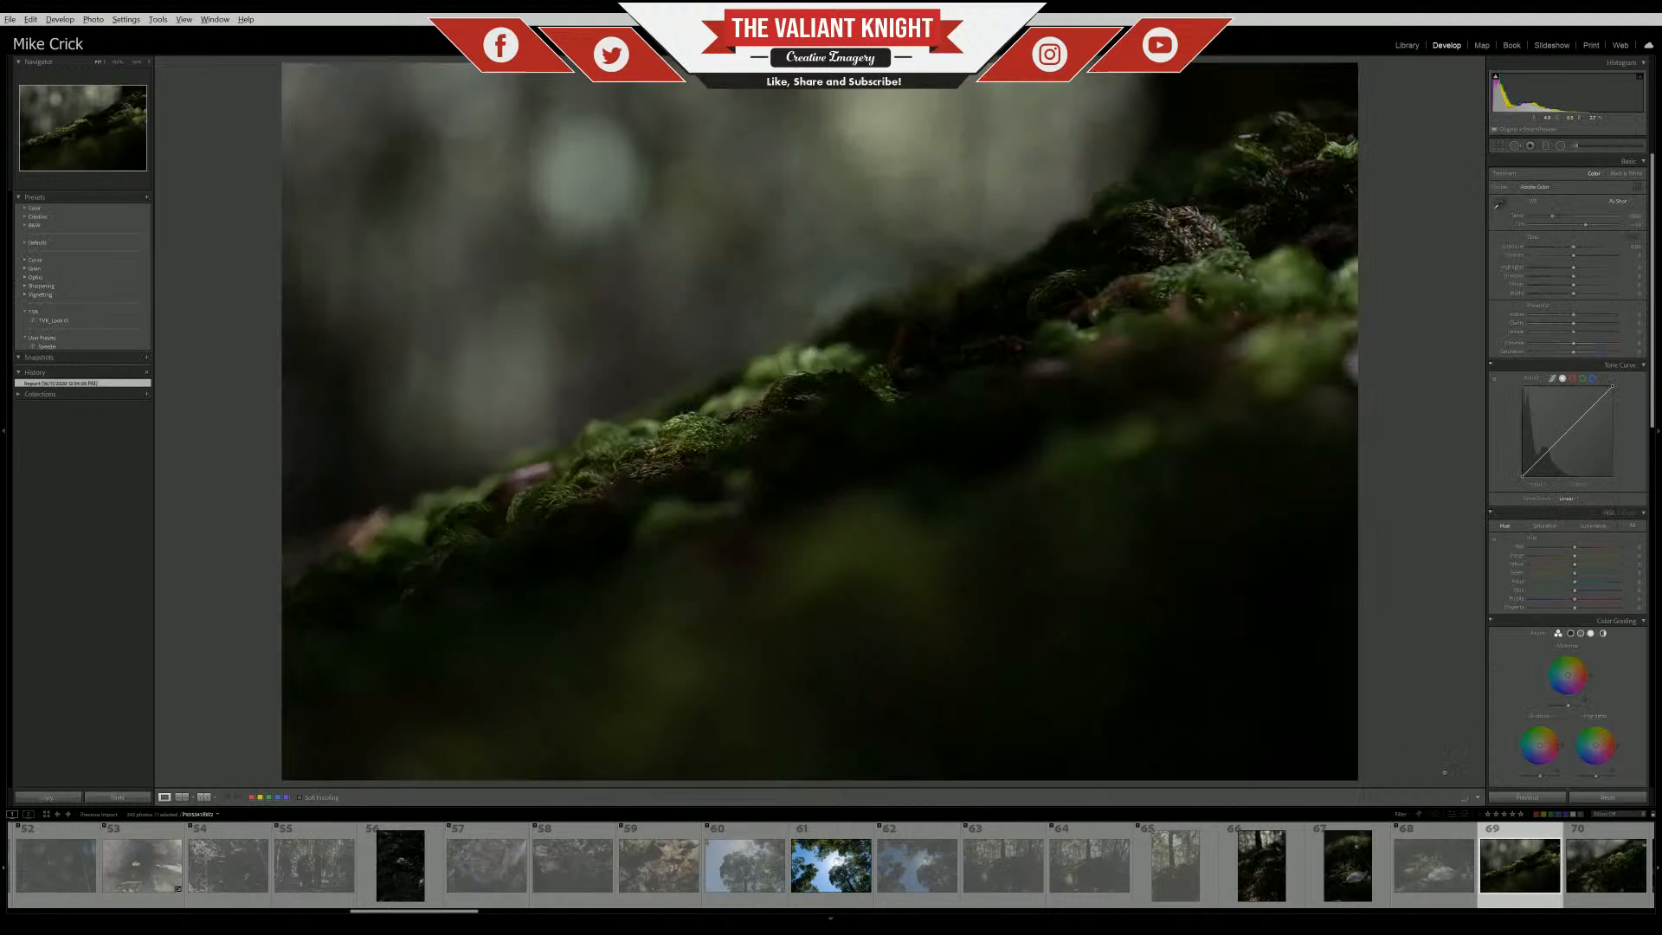
Flag the moss photos 69 and 70 and the backlit leaf photo 71 as rejected and go on to photo 72
scroll(1379, 873, down, 6)
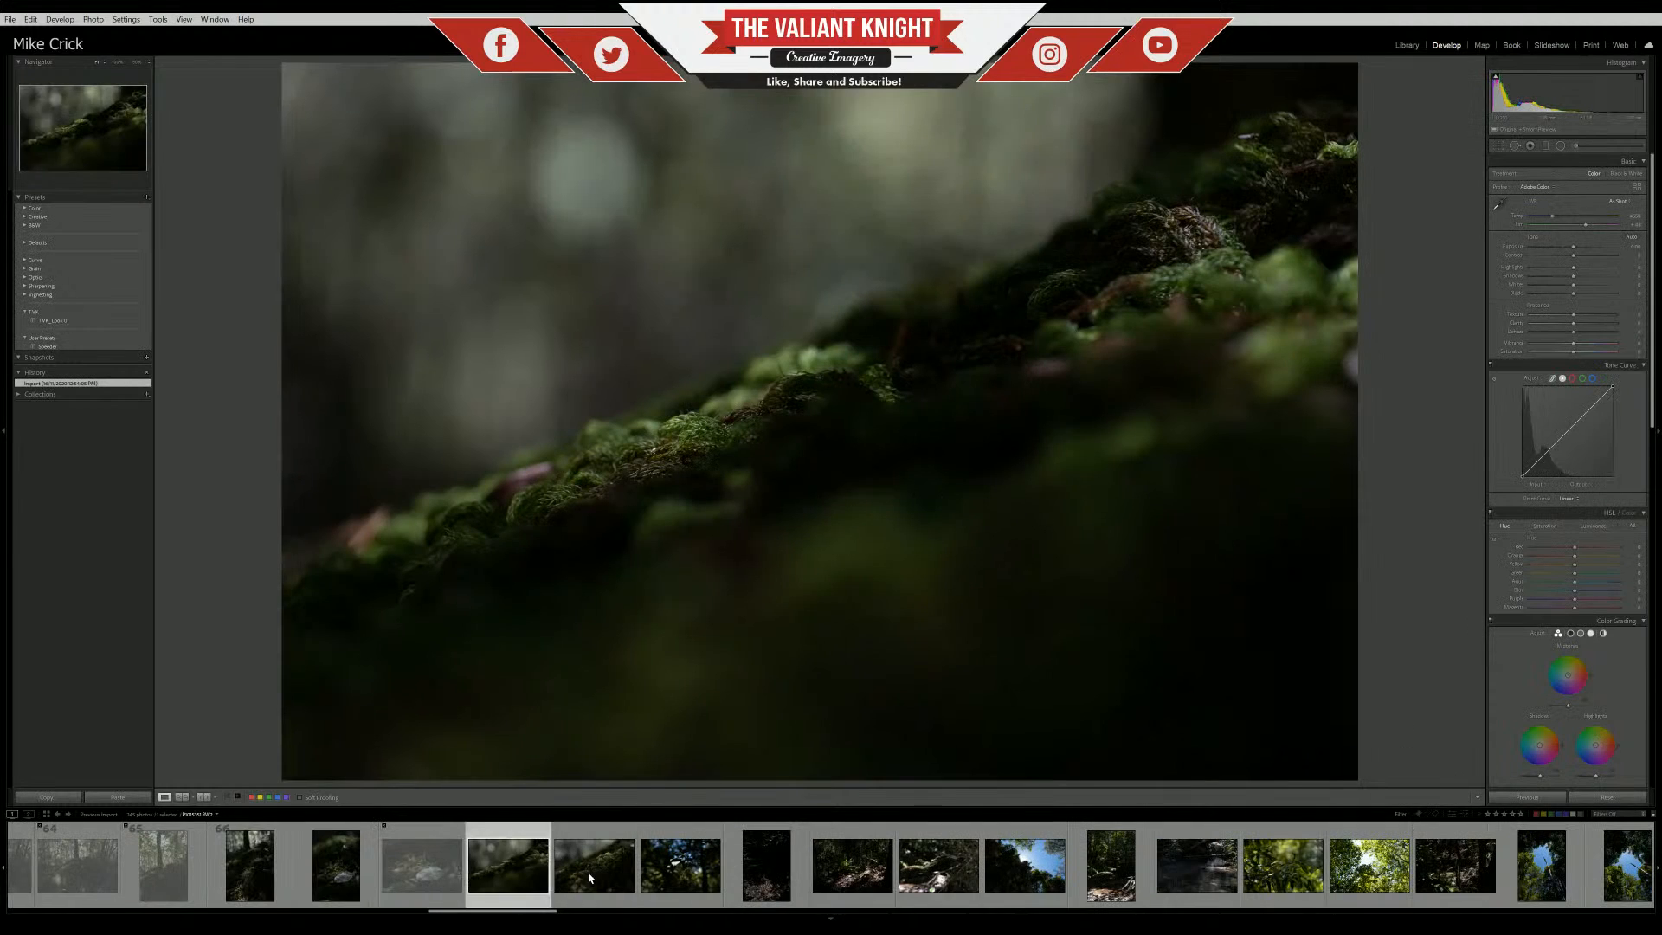
click(592, 869)
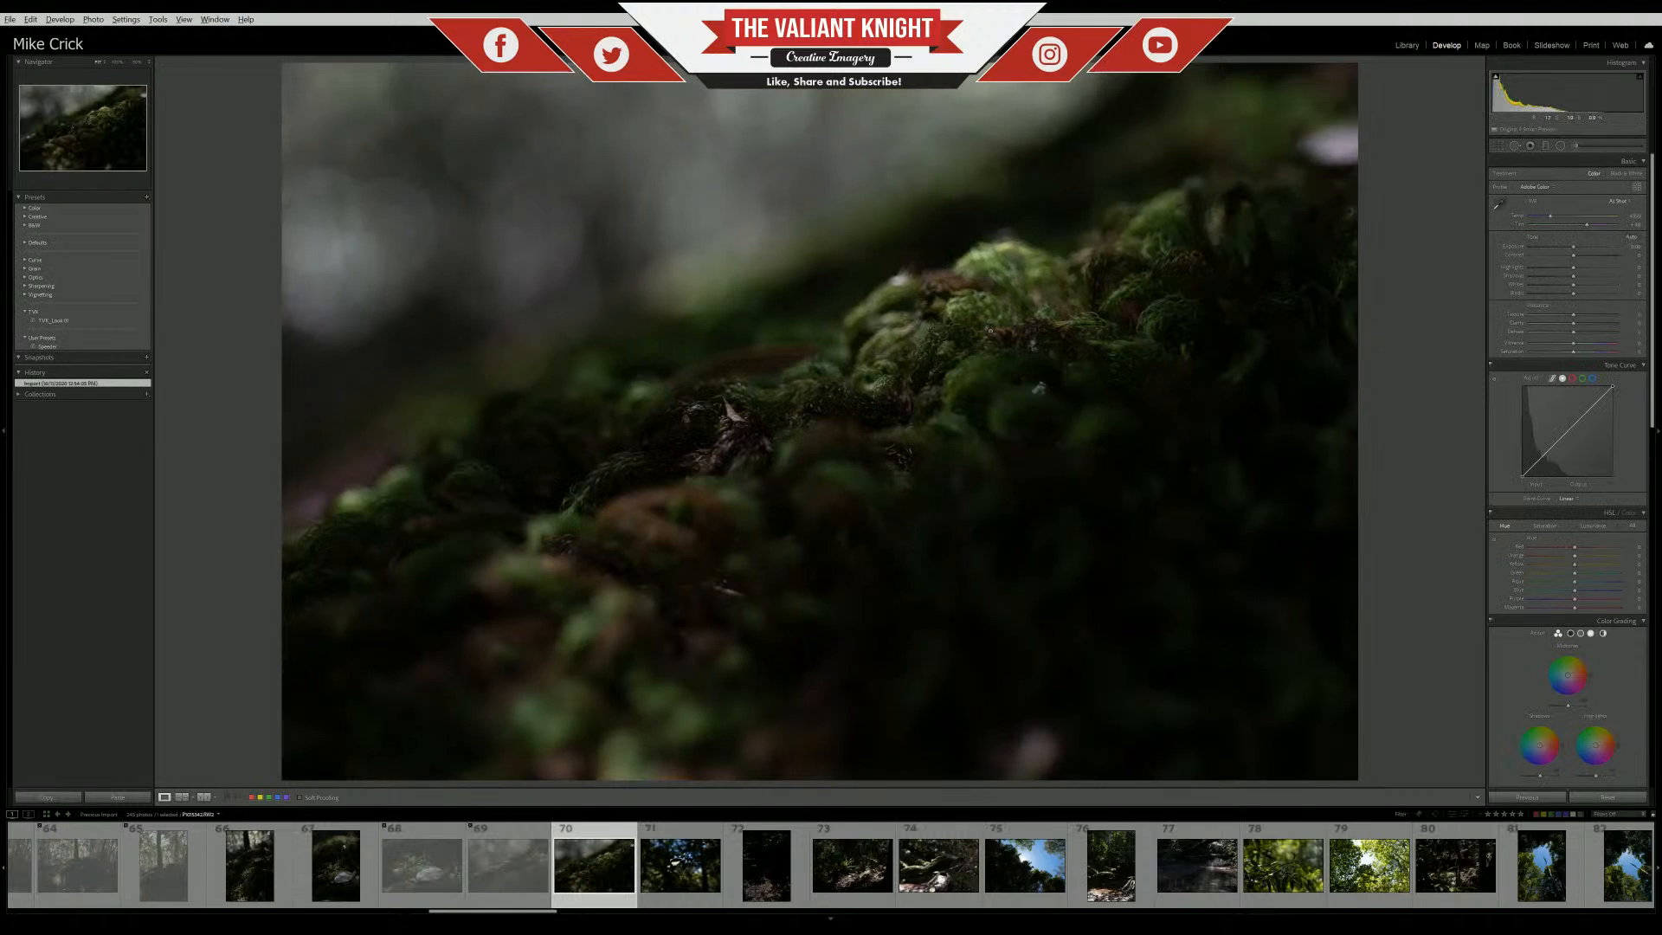
key(x)
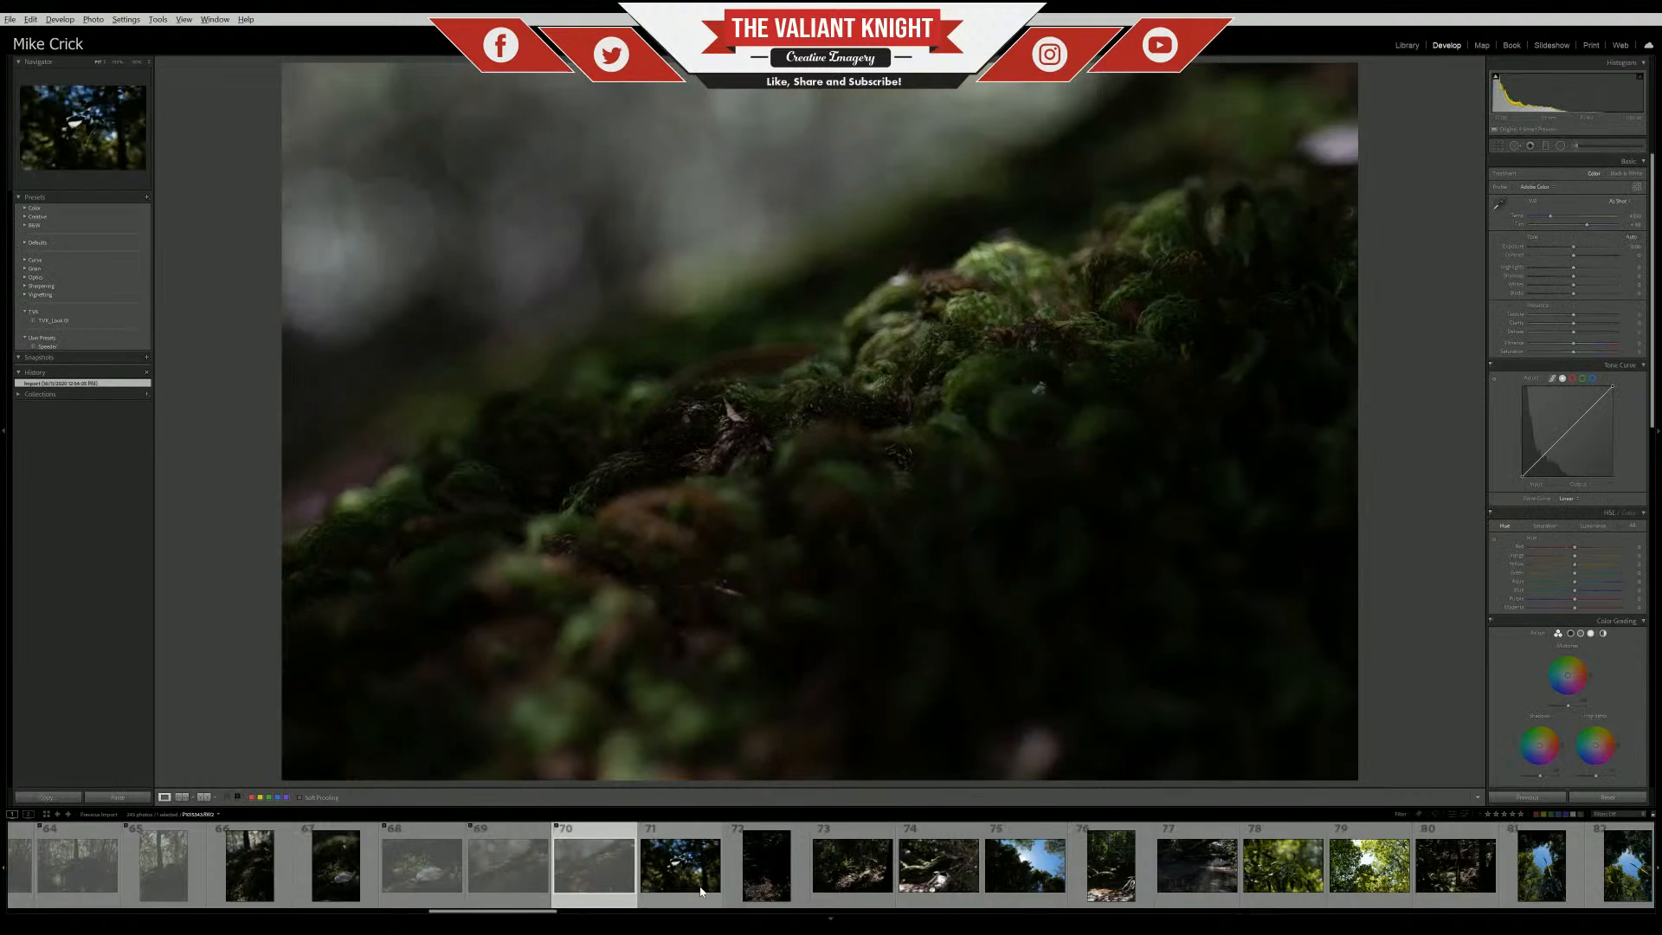
click(702, 891)
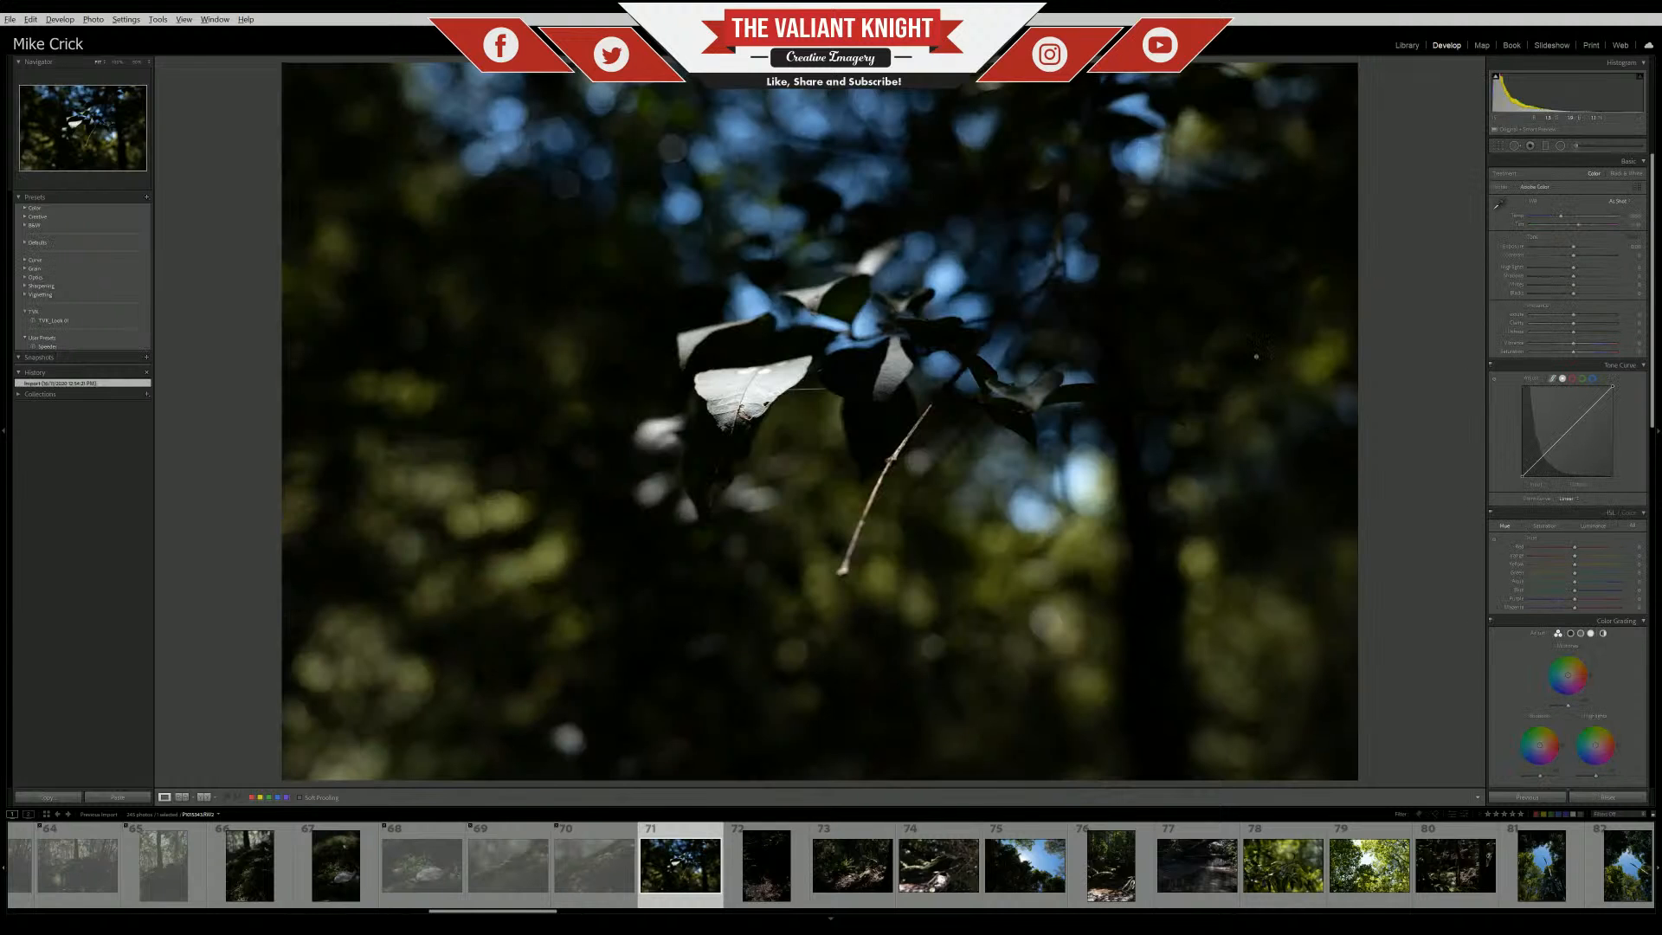
key(x)
click(766, 866)
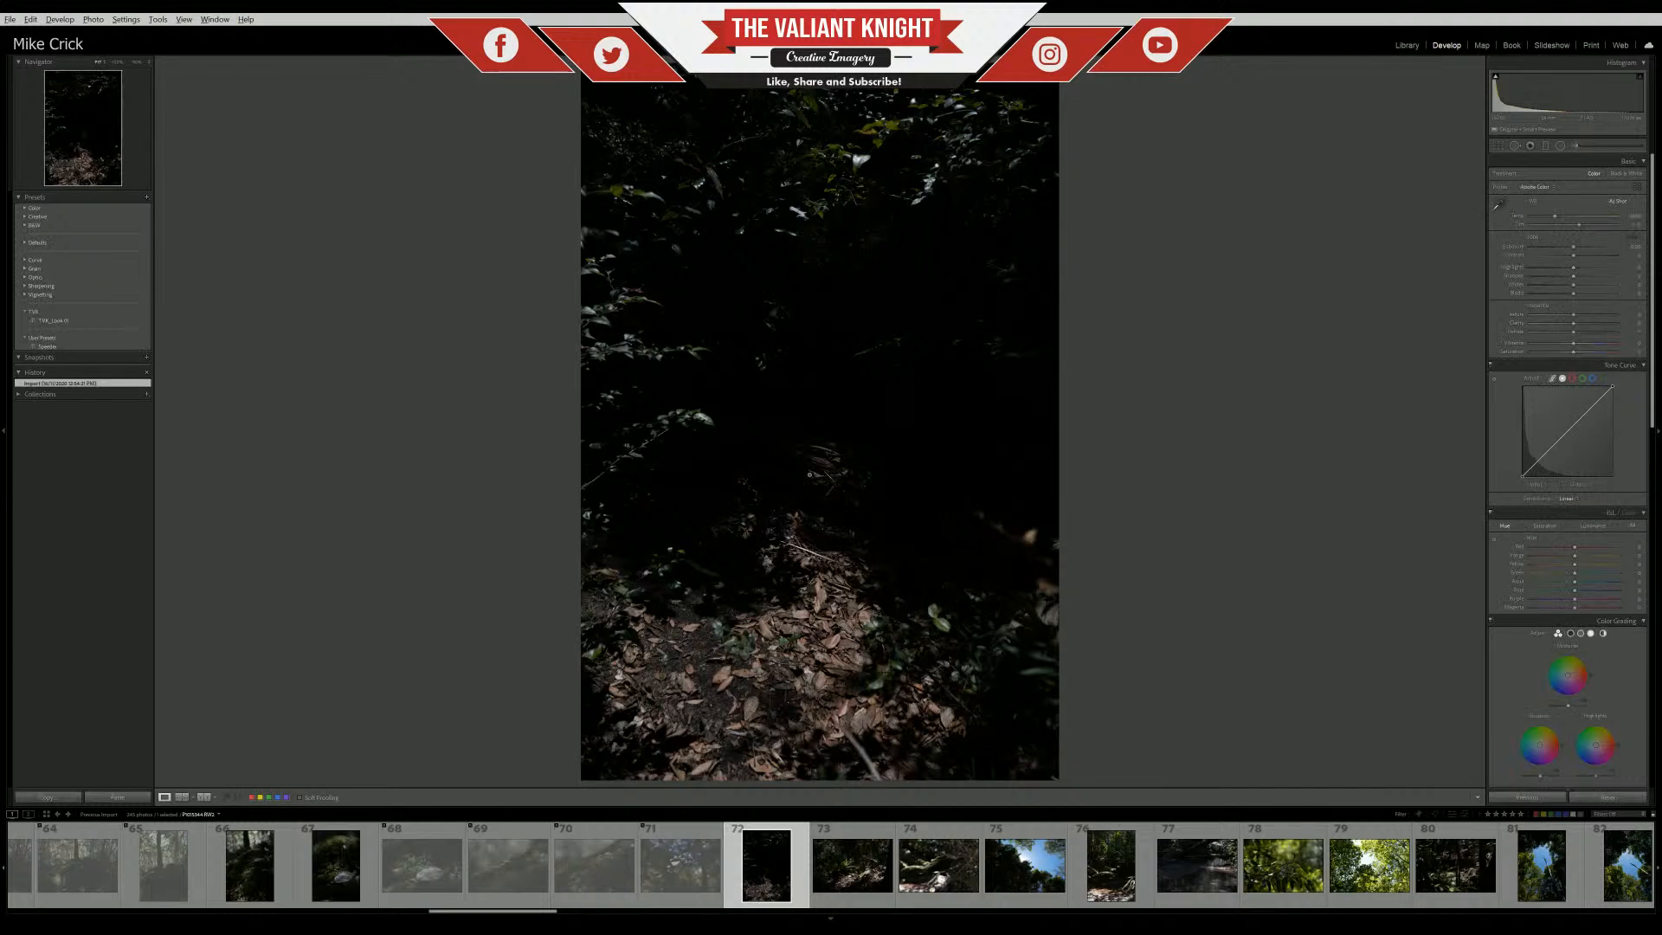
Test-brighten the dark track photo 72 with a strong exposure increase, flag photos 72 and 73 as rejected and go on to 74
click(1609, 248)
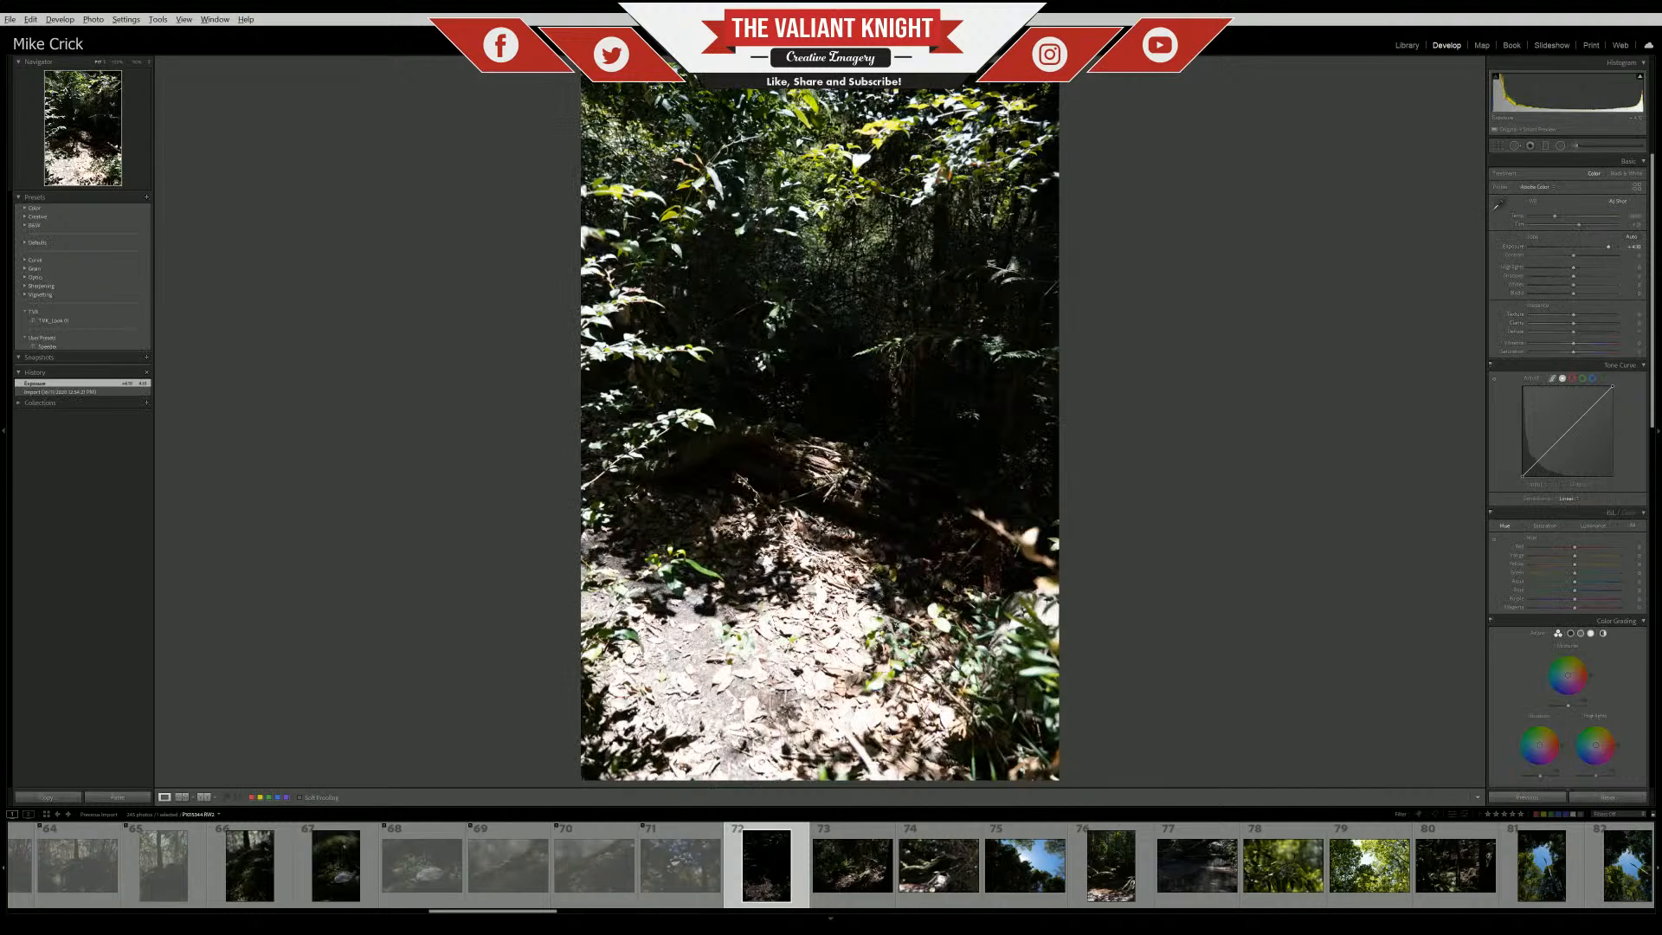
key(Right)
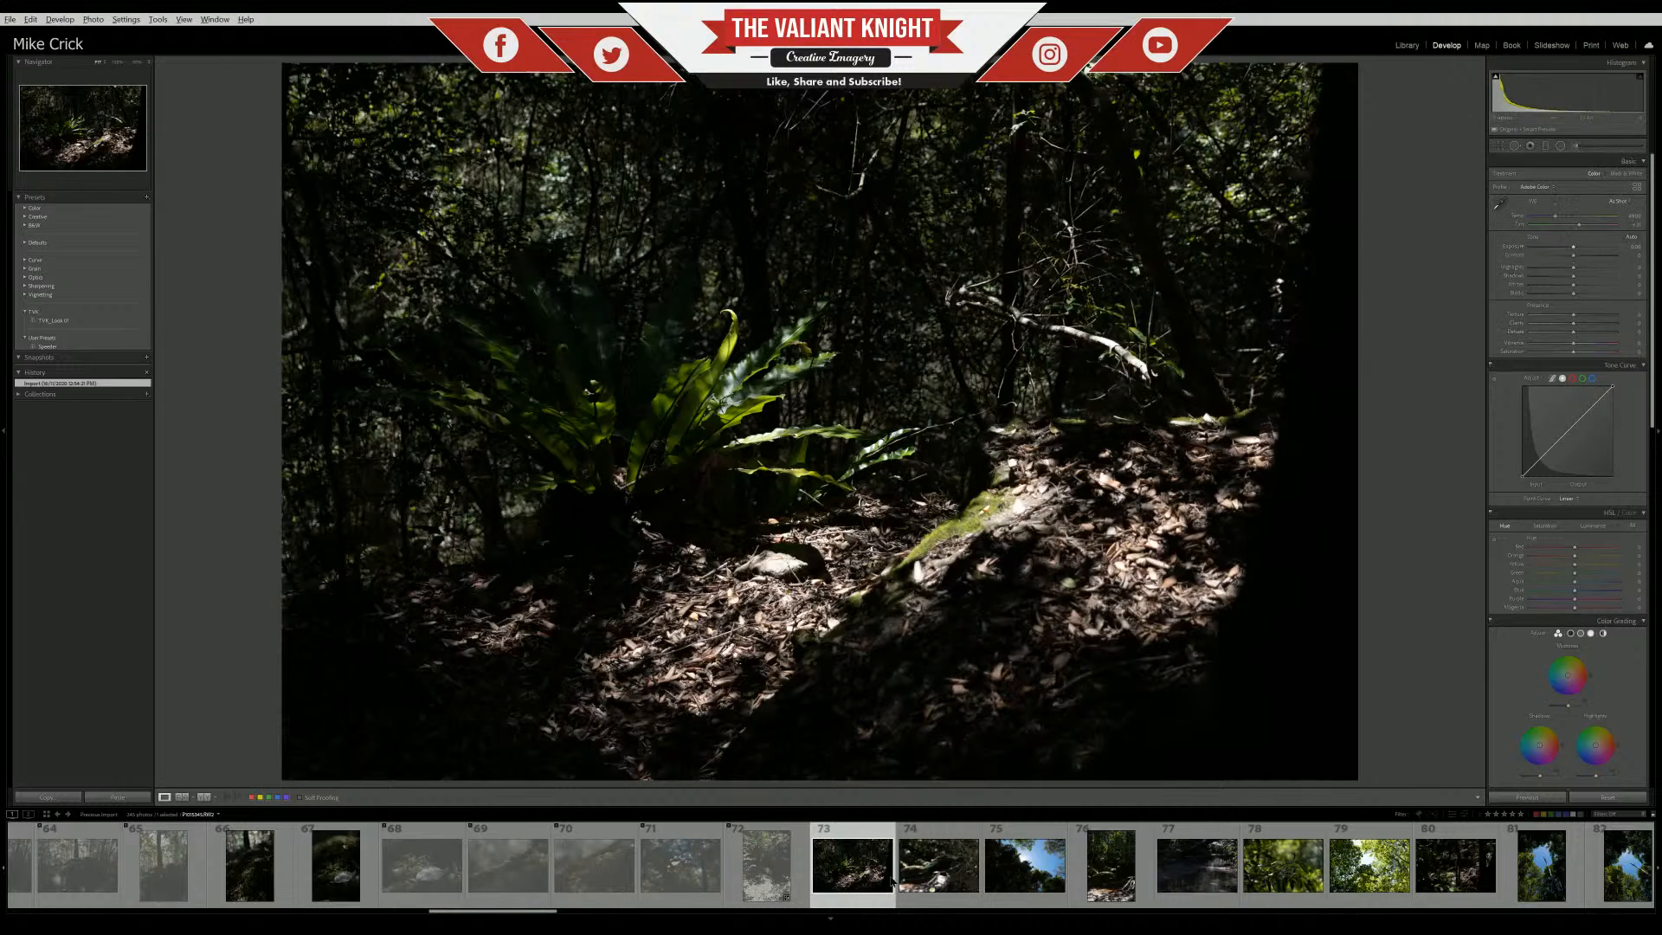
click(939, 870)
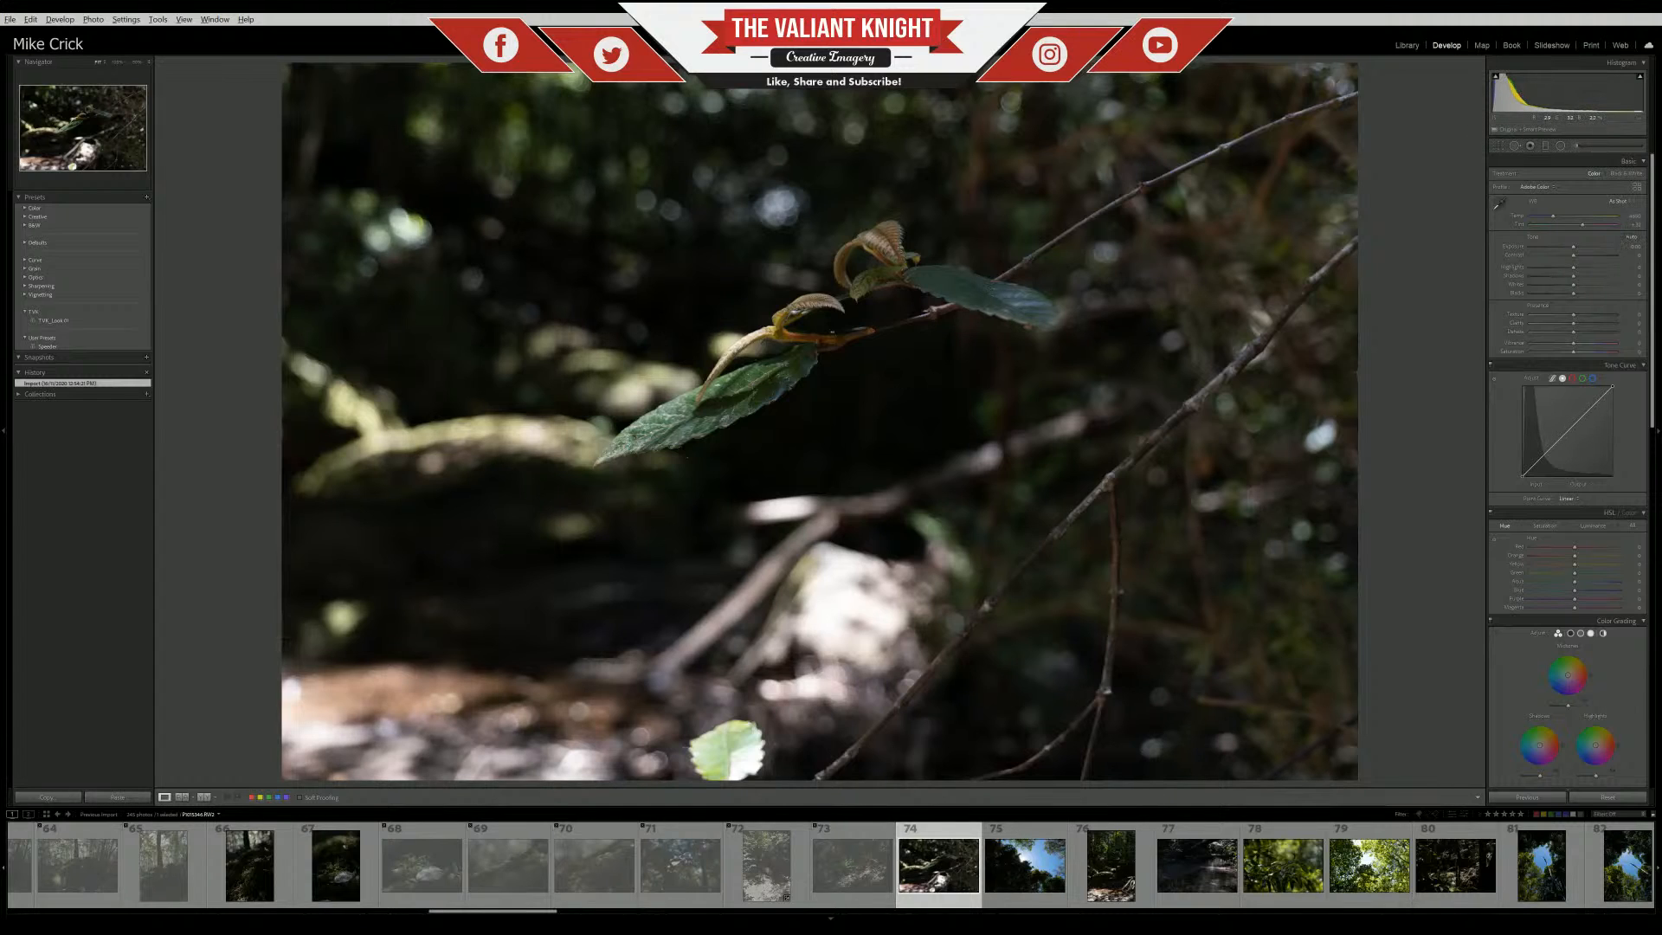
Flag photos 74, 75, 77 and 78 as rejected, leave the creek photo 76 unflagged and go on to photo 79
key(x)
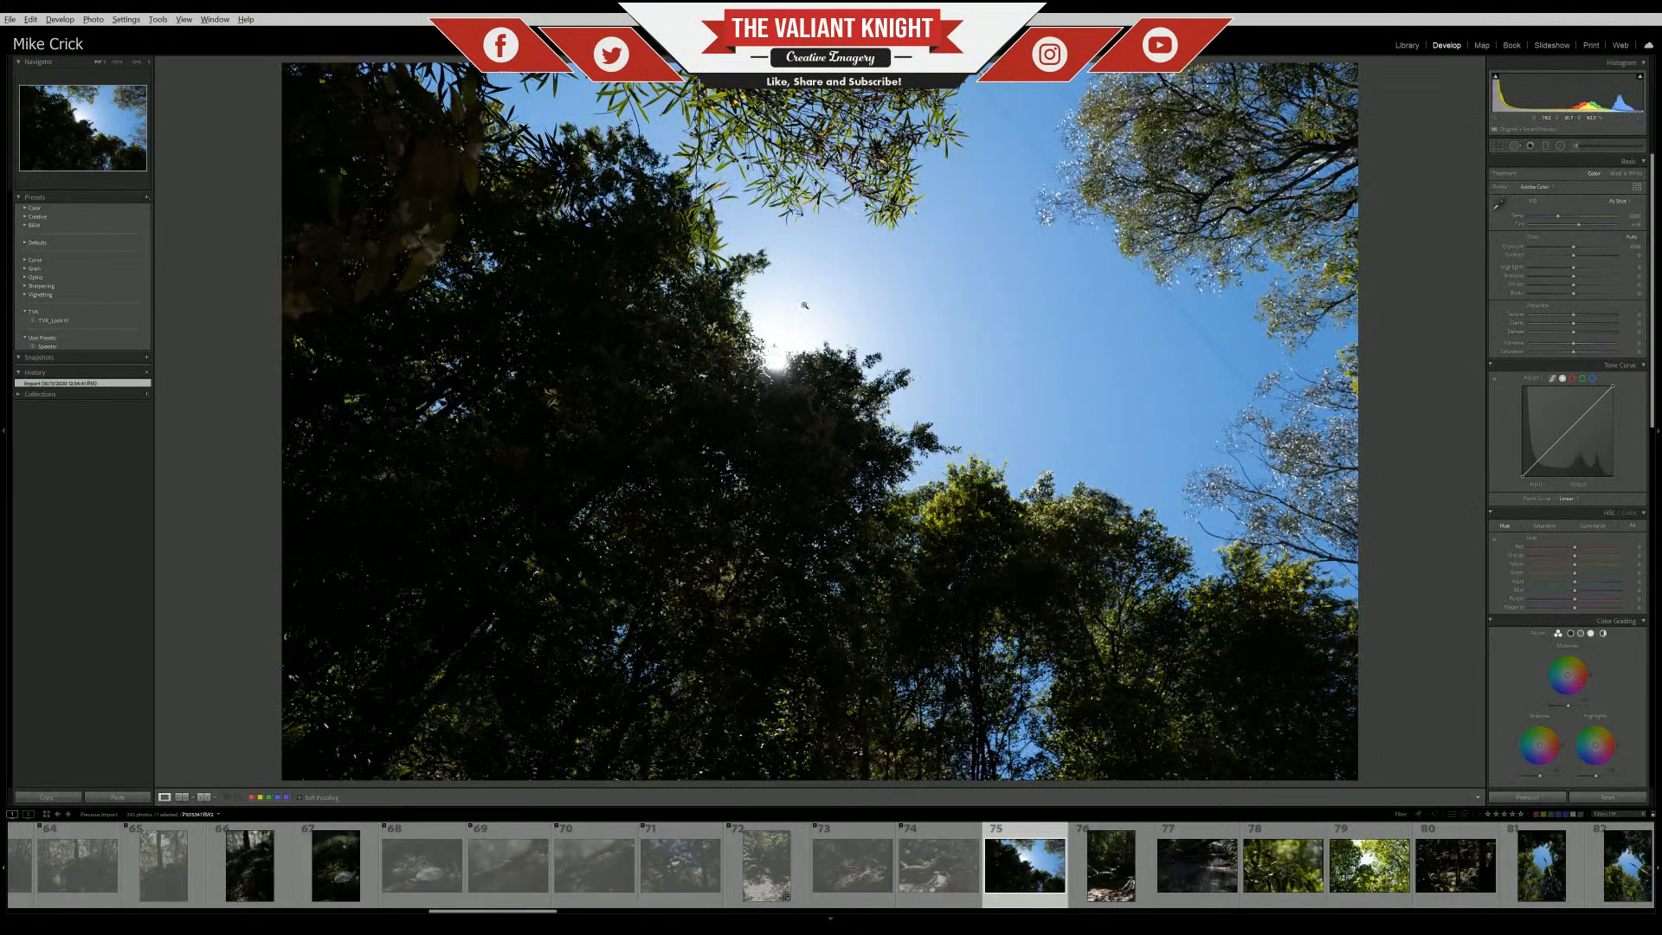
key(x)
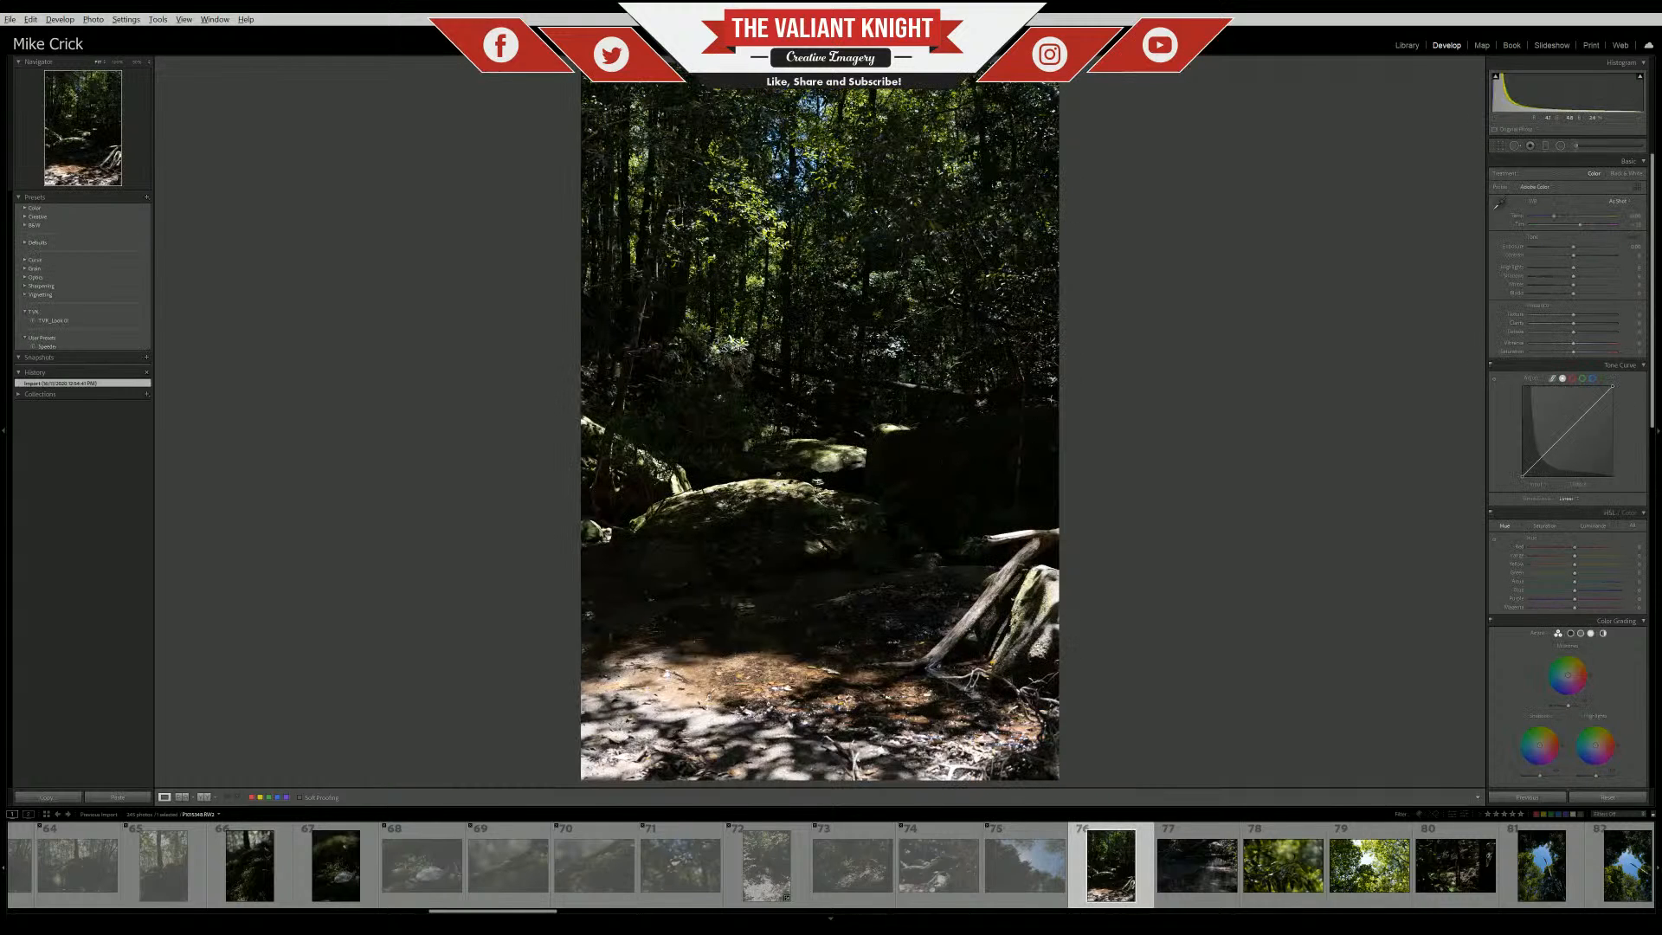
key(Right)
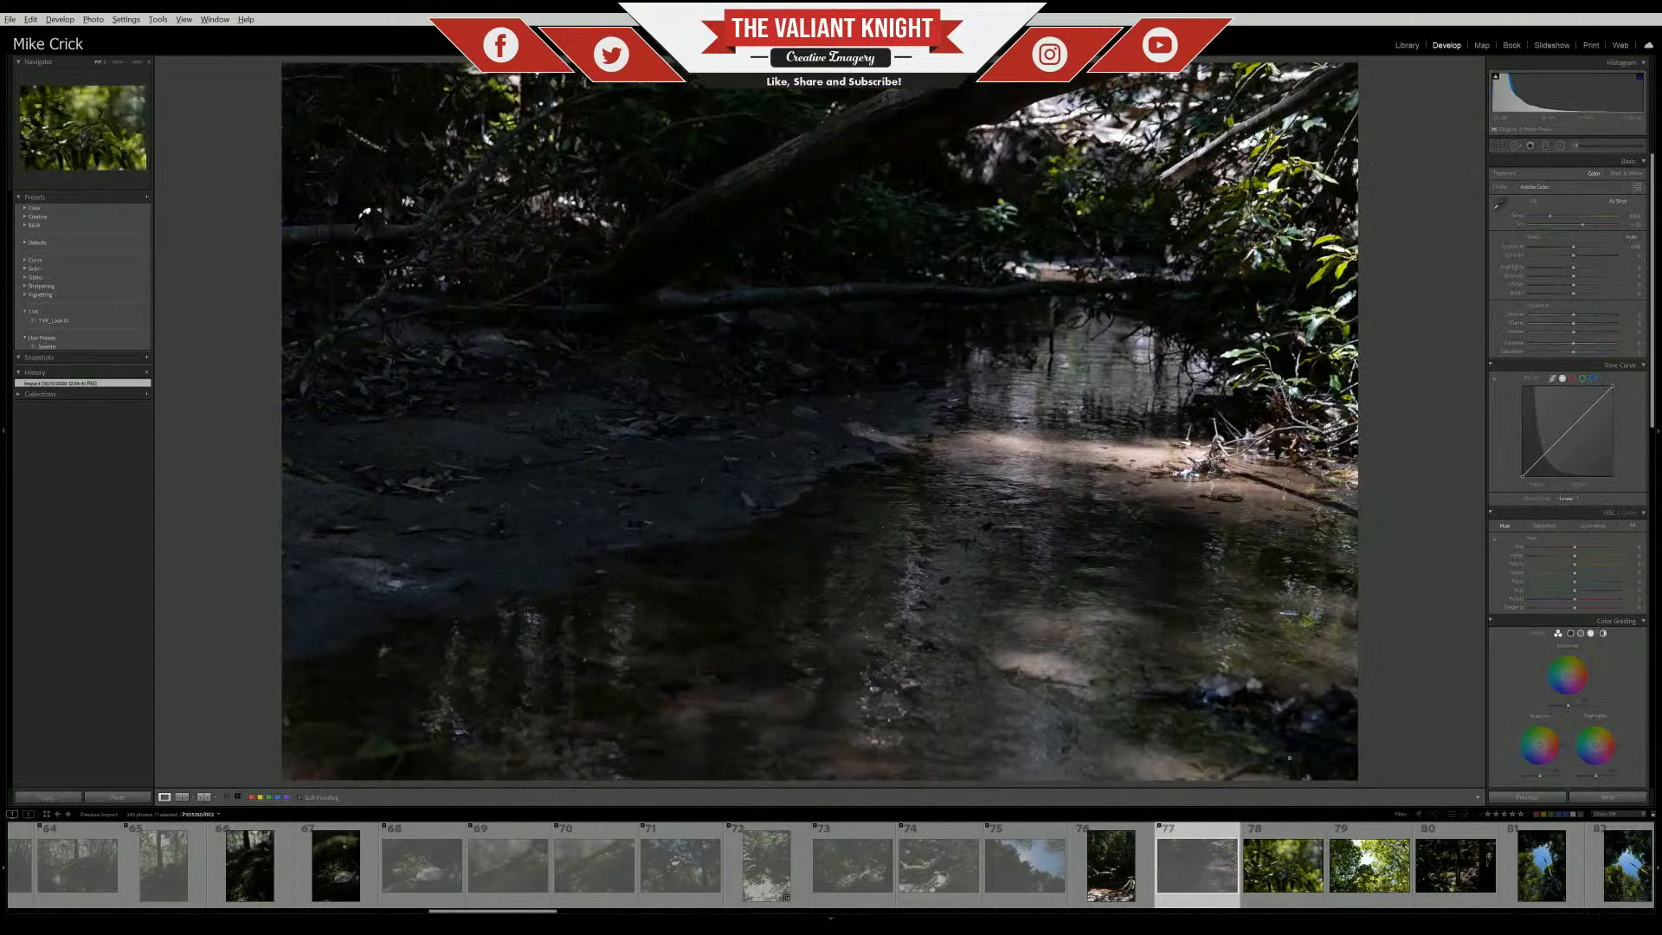
key(Right)
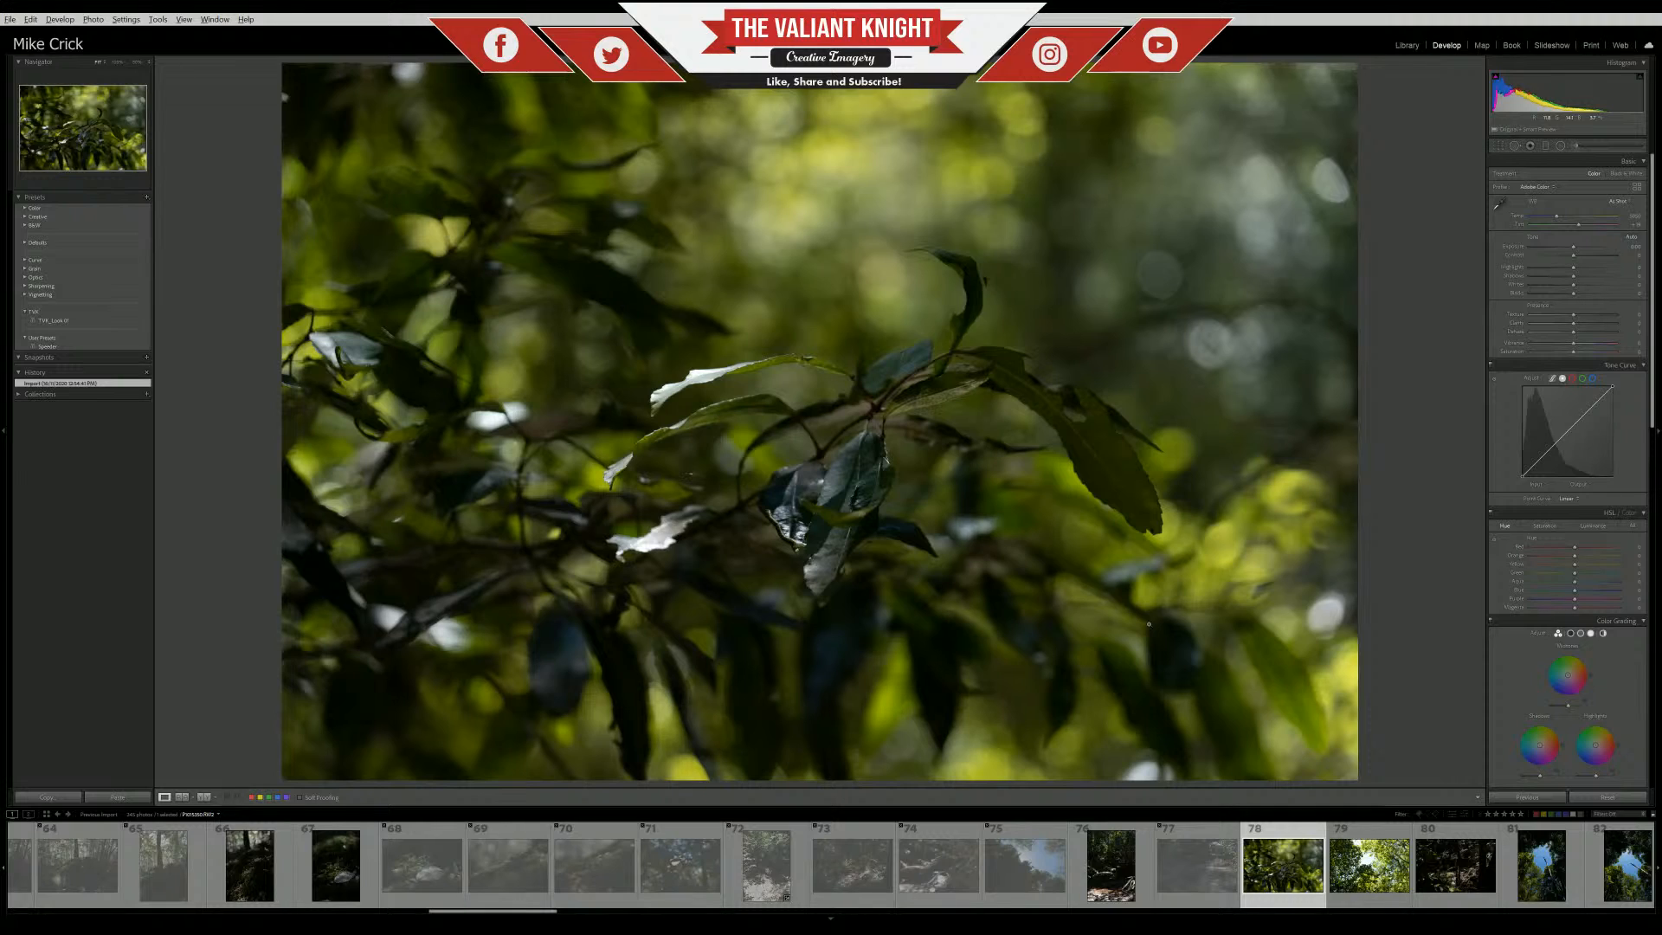
key(x)
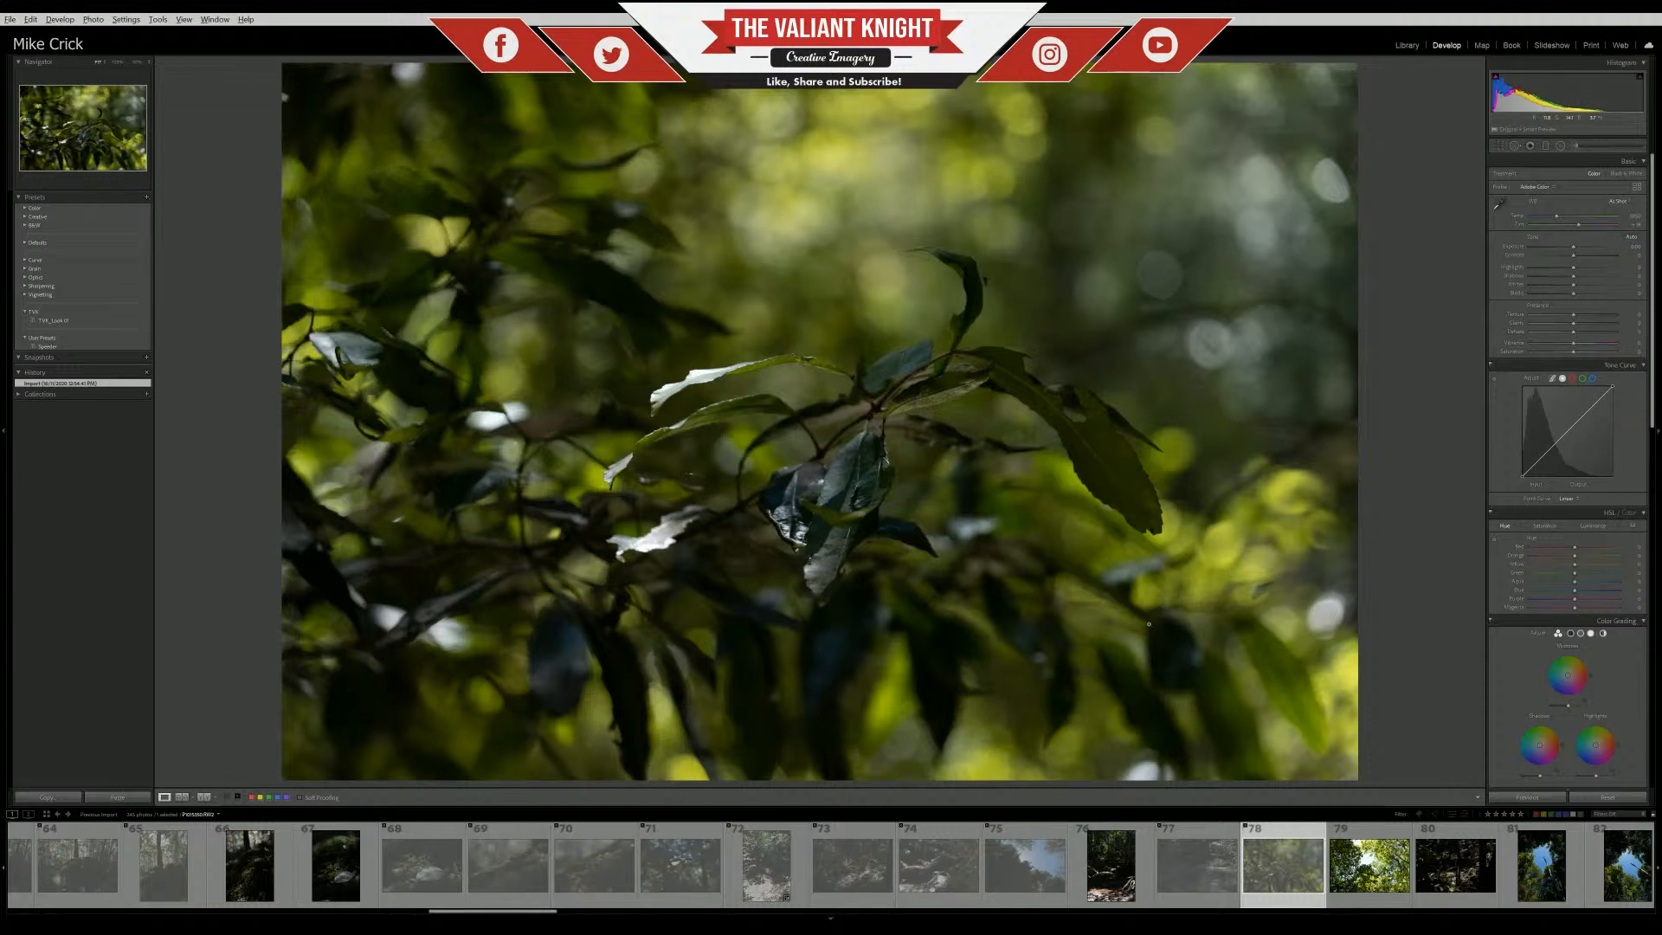
key(Right)
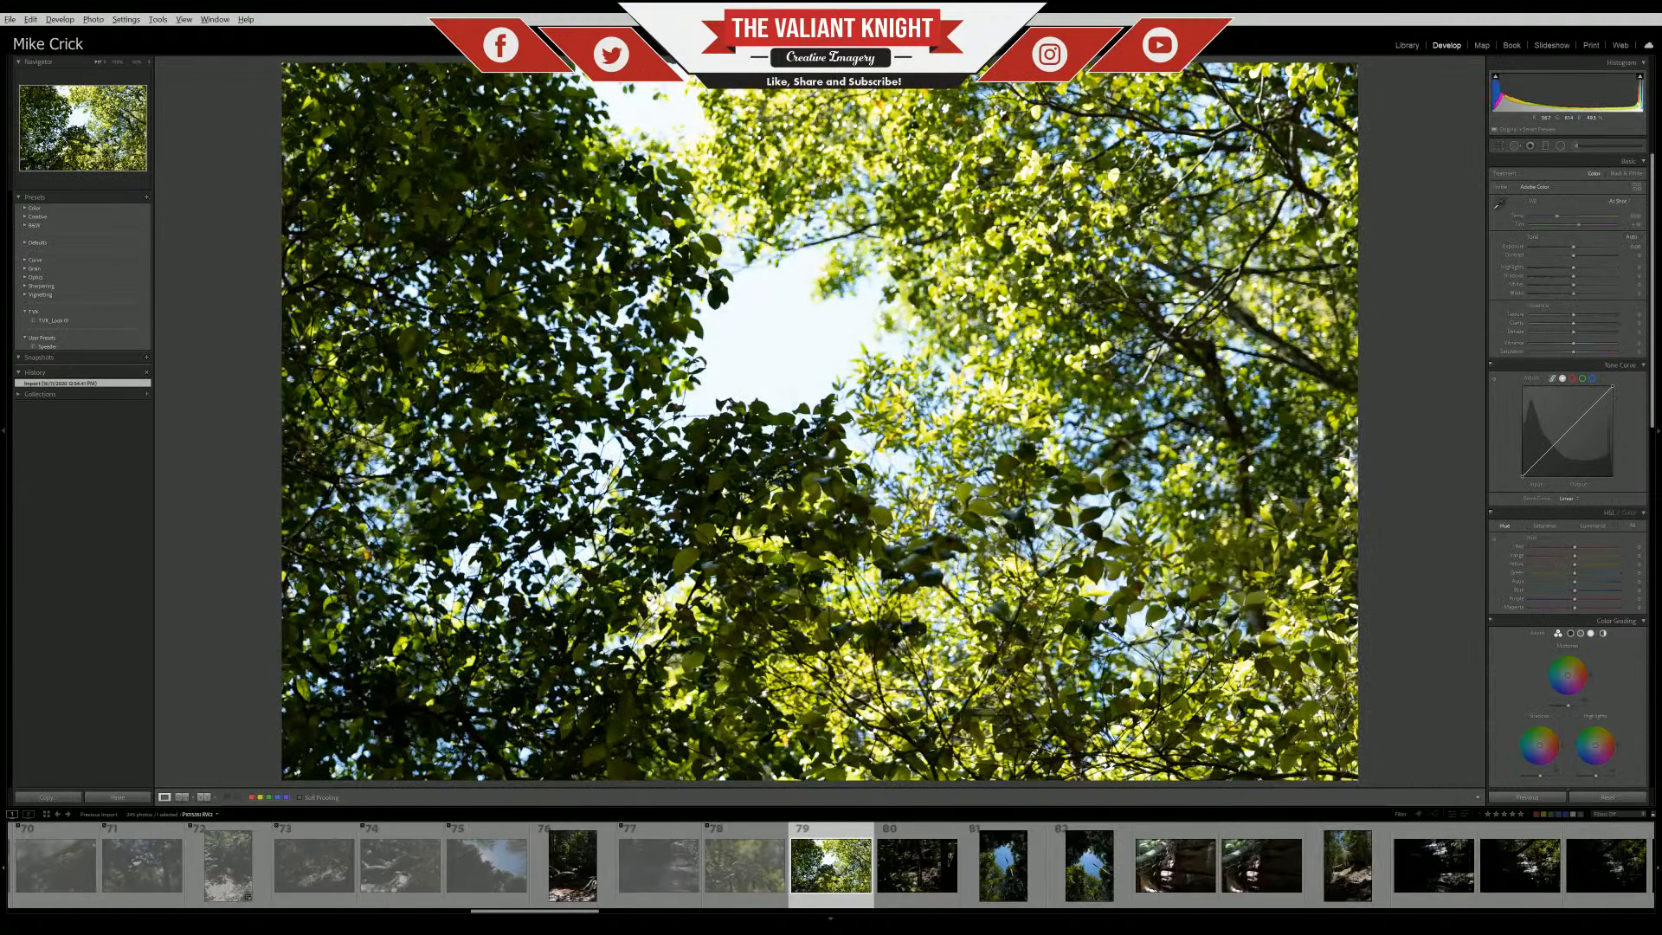
Leave photos 79 and 80 unflagged and compare the bare trunk against the sky in photos 81 and 82 back and forth
click(931, 846)
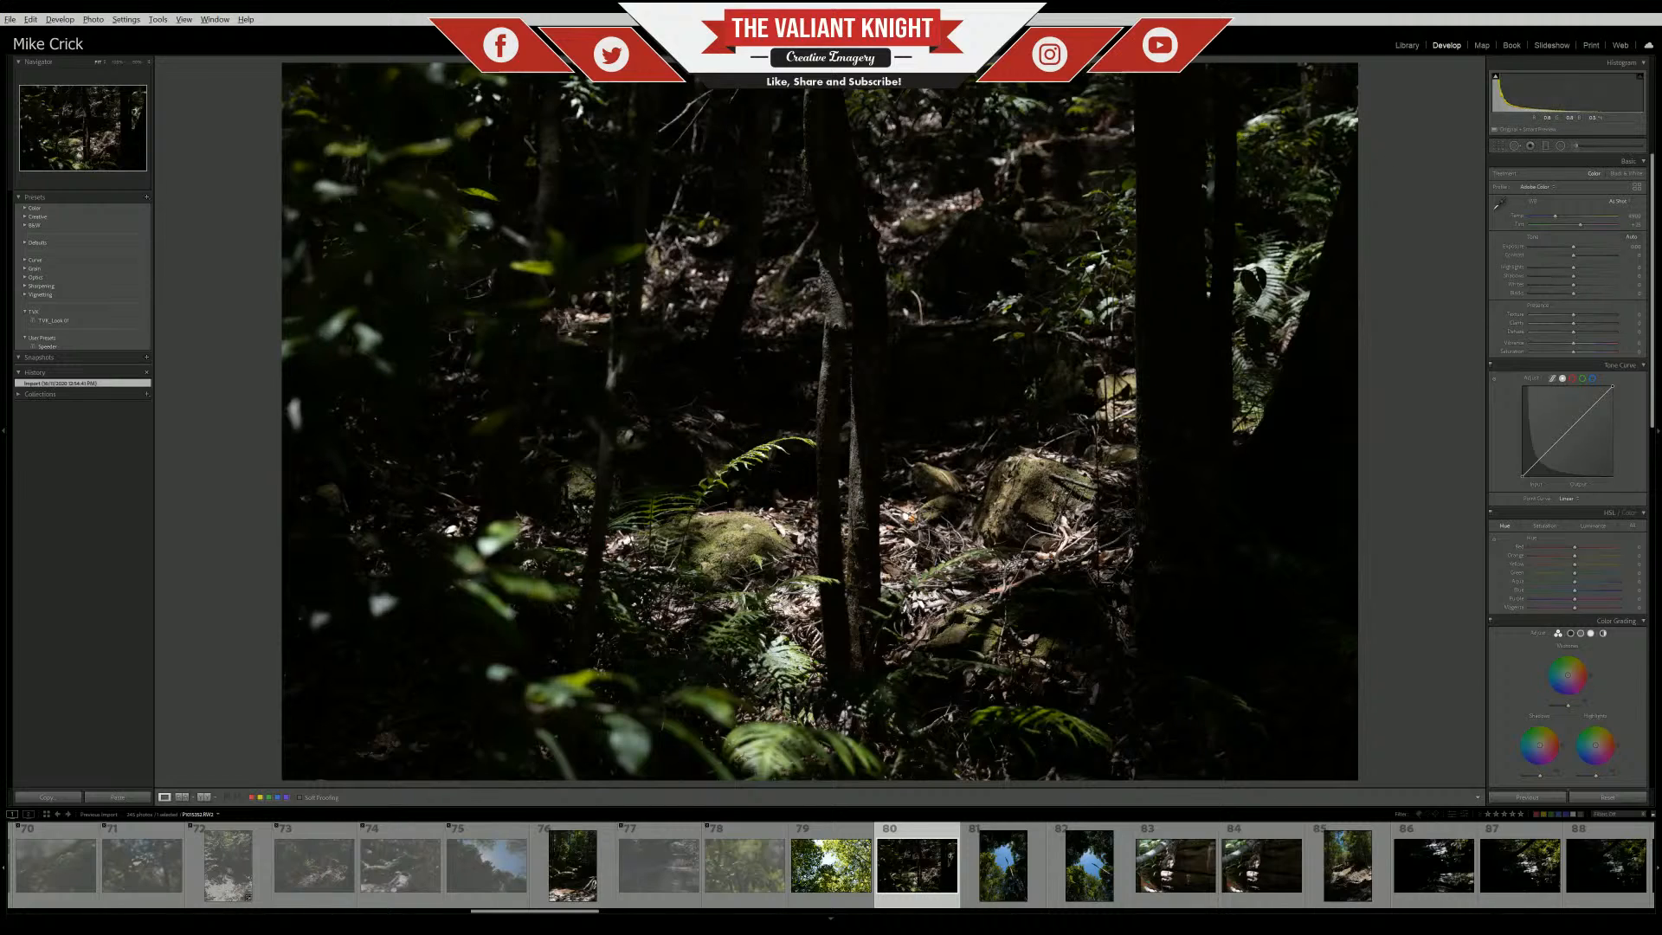
click(989, 882)
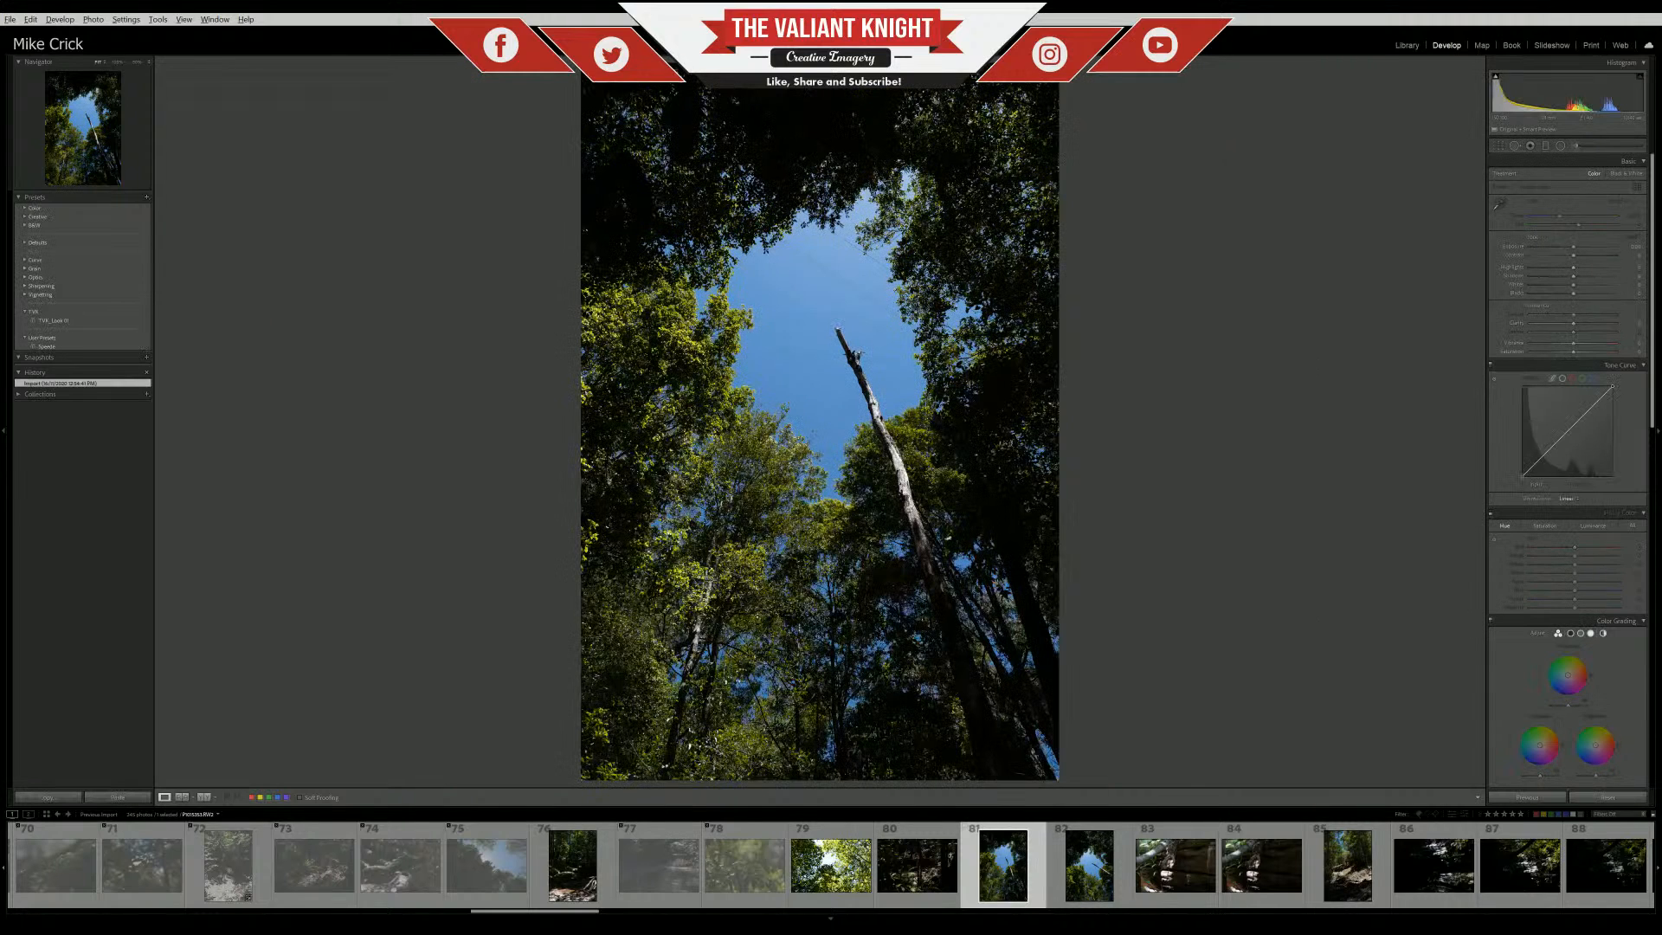
click(1089, 867)
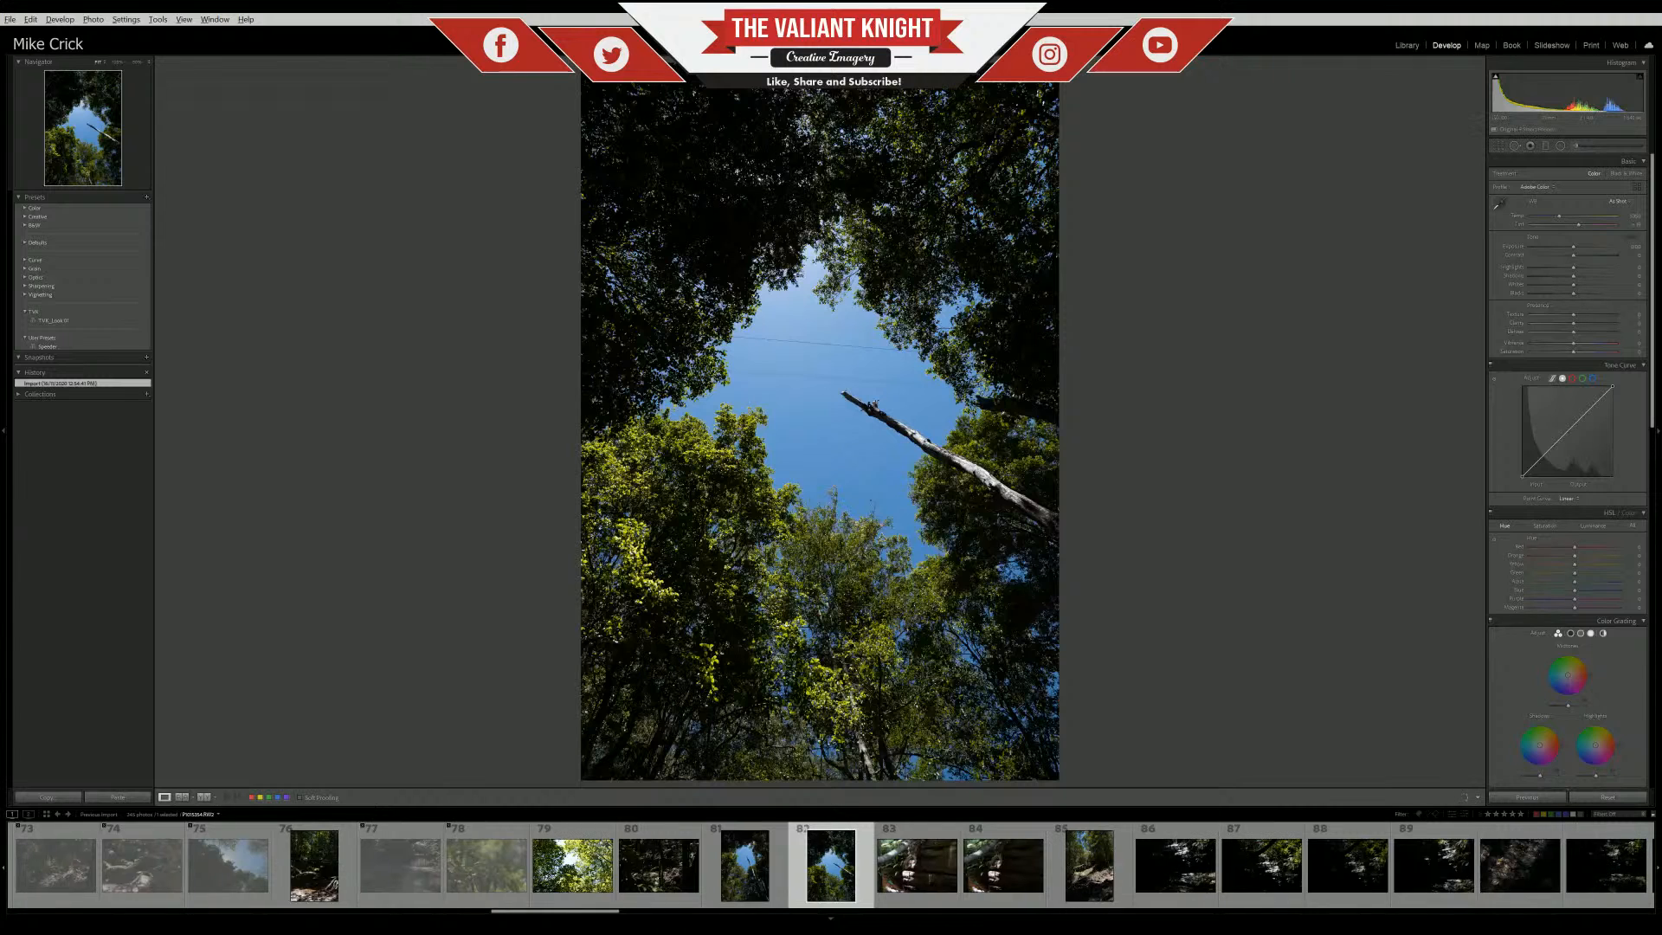
key(Right)
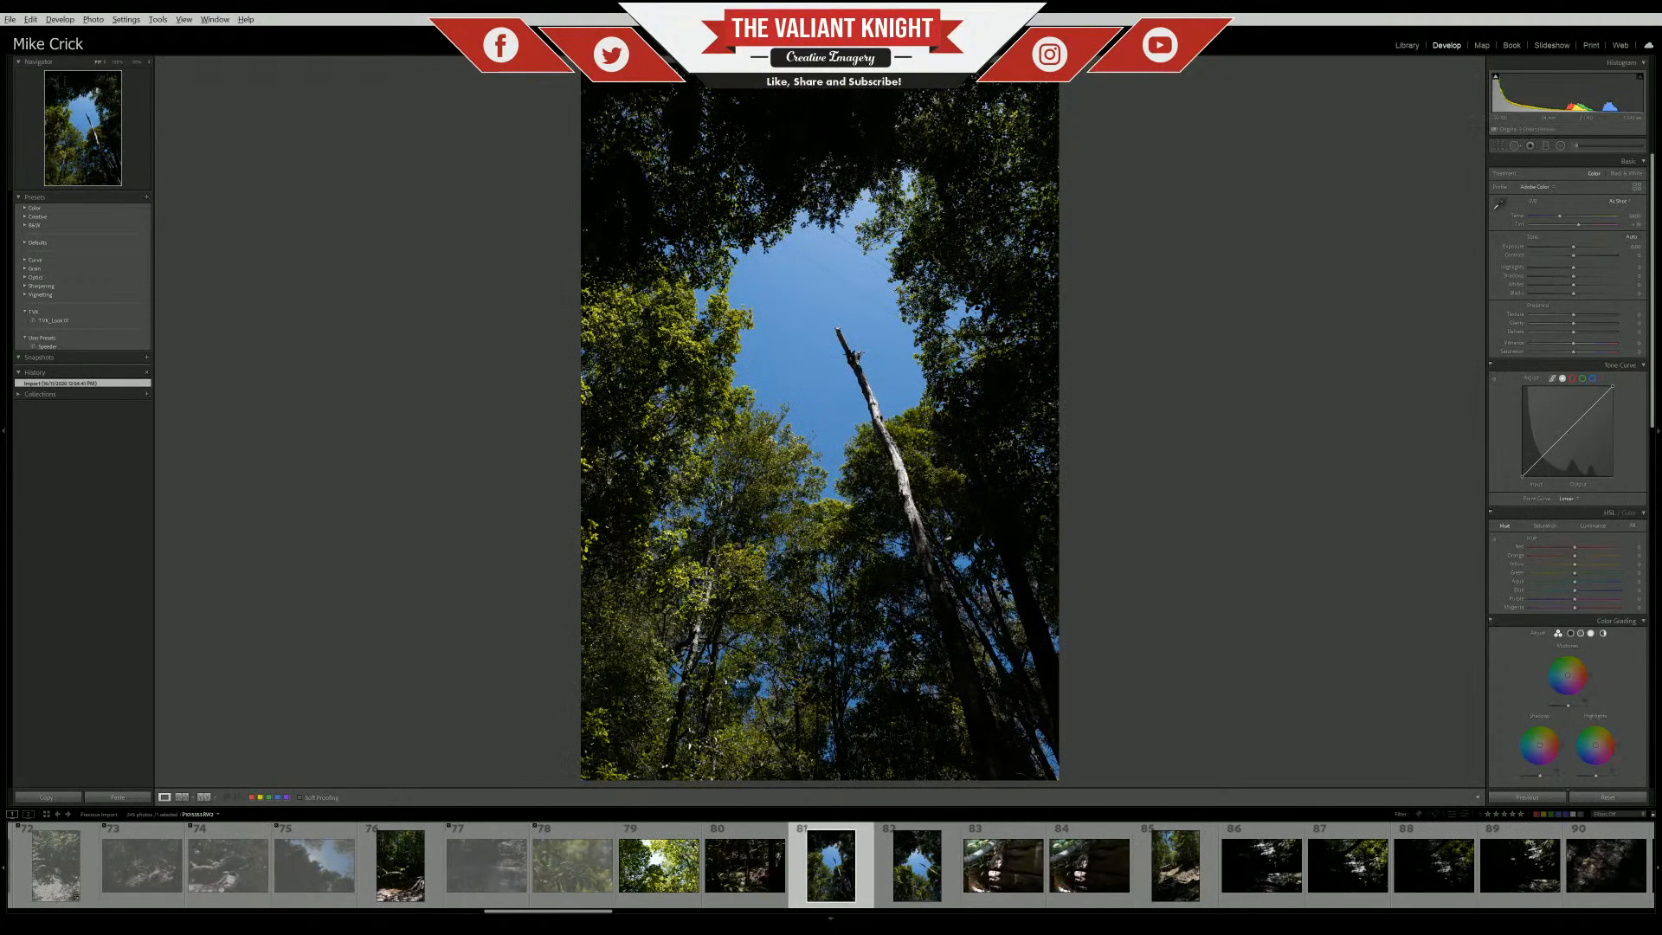
key(Right)
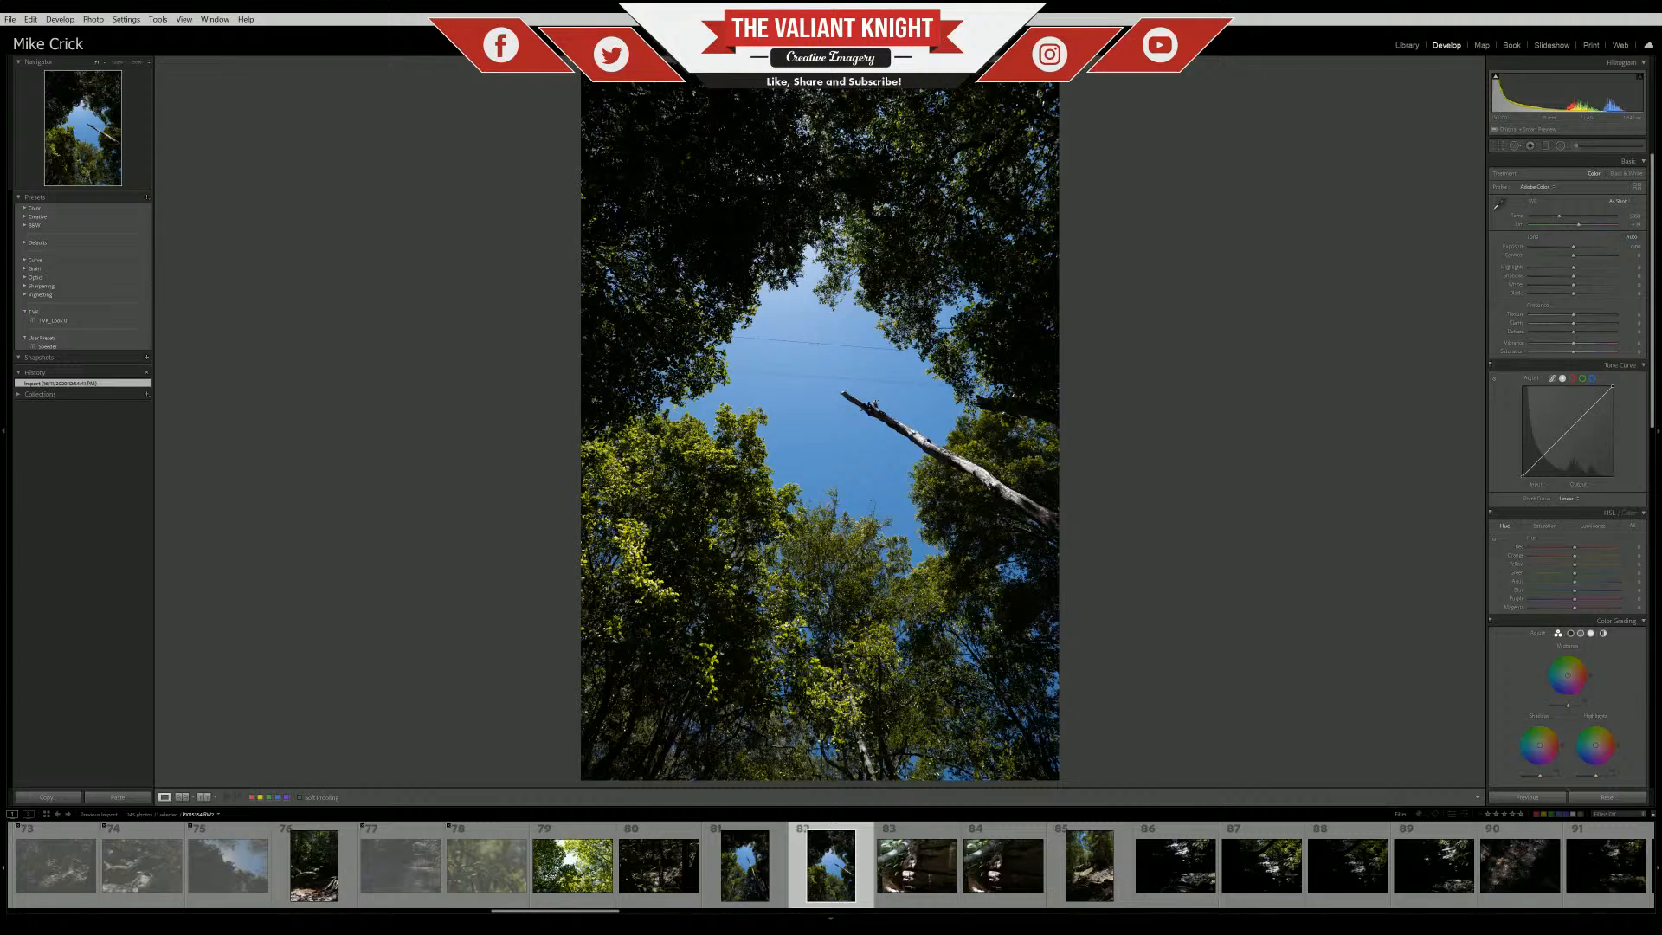
key(Left)
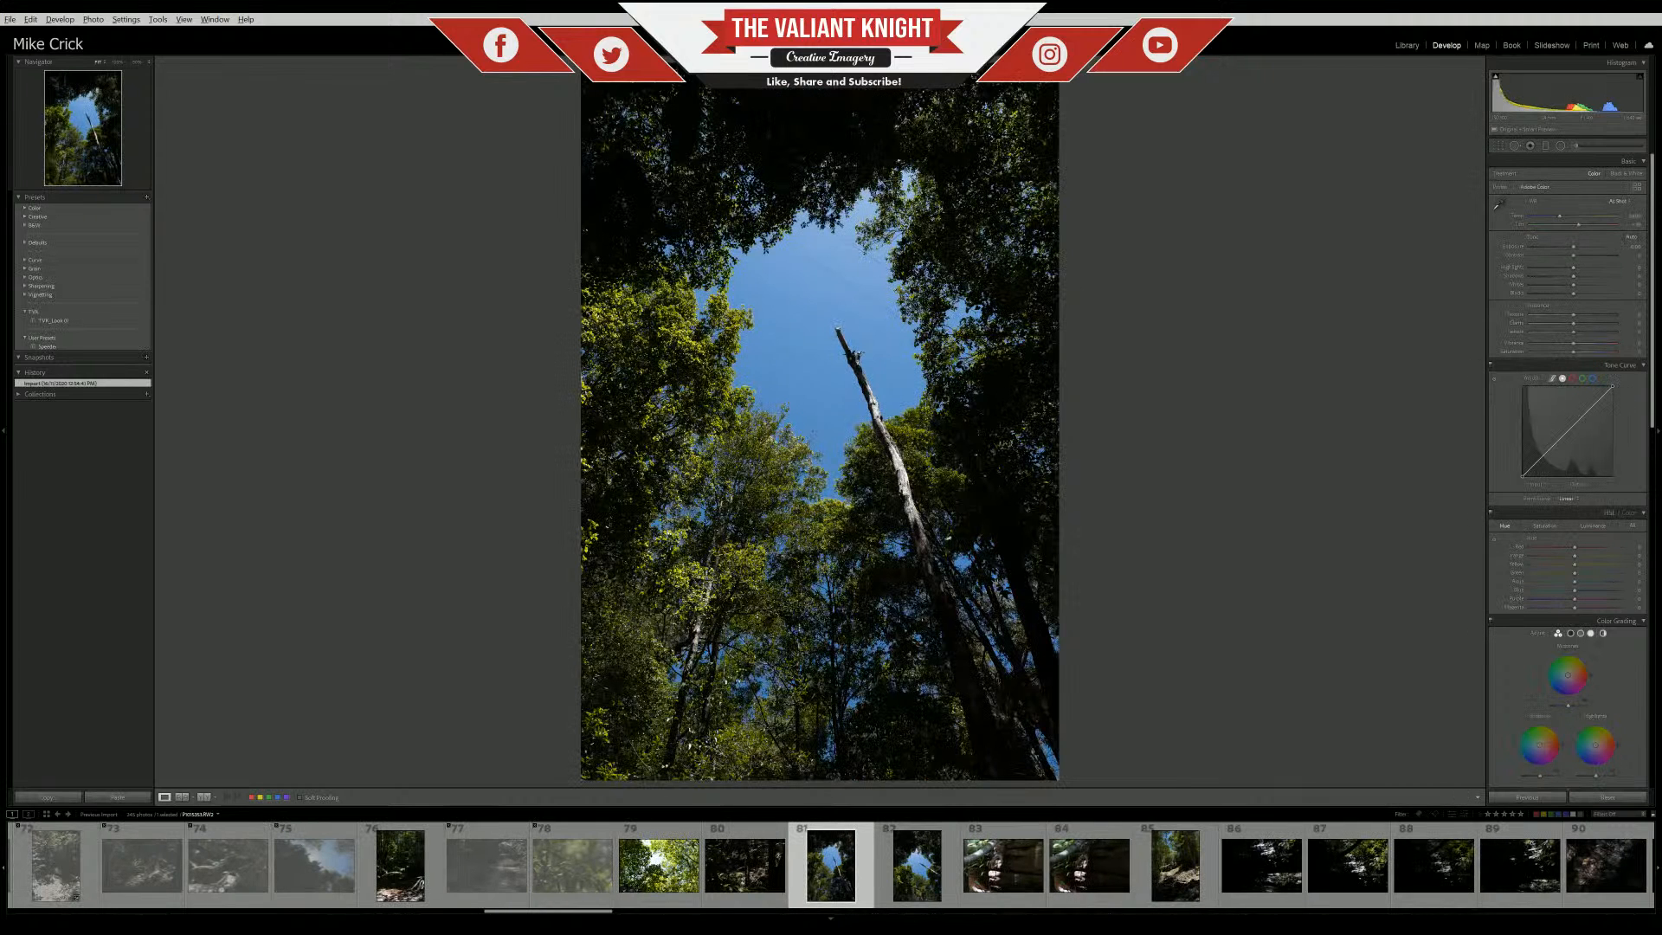
key(Right)
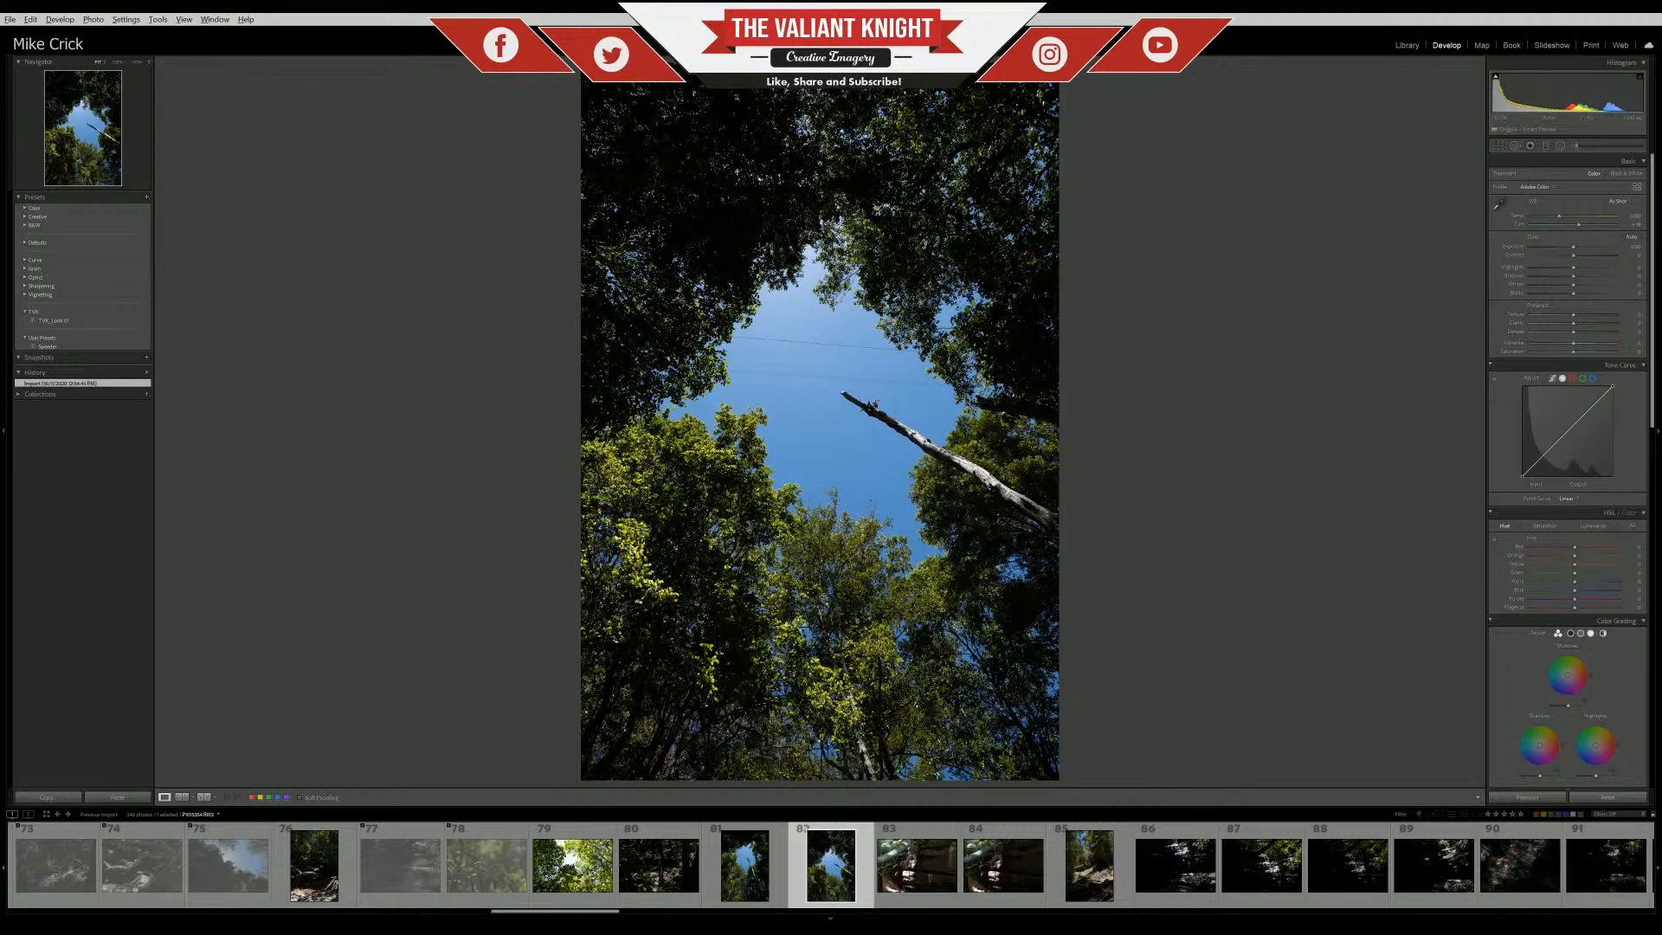
Examine the thin wires crossing the sky above the bare trunk in photo 82 at close zoom
click(795, 352)
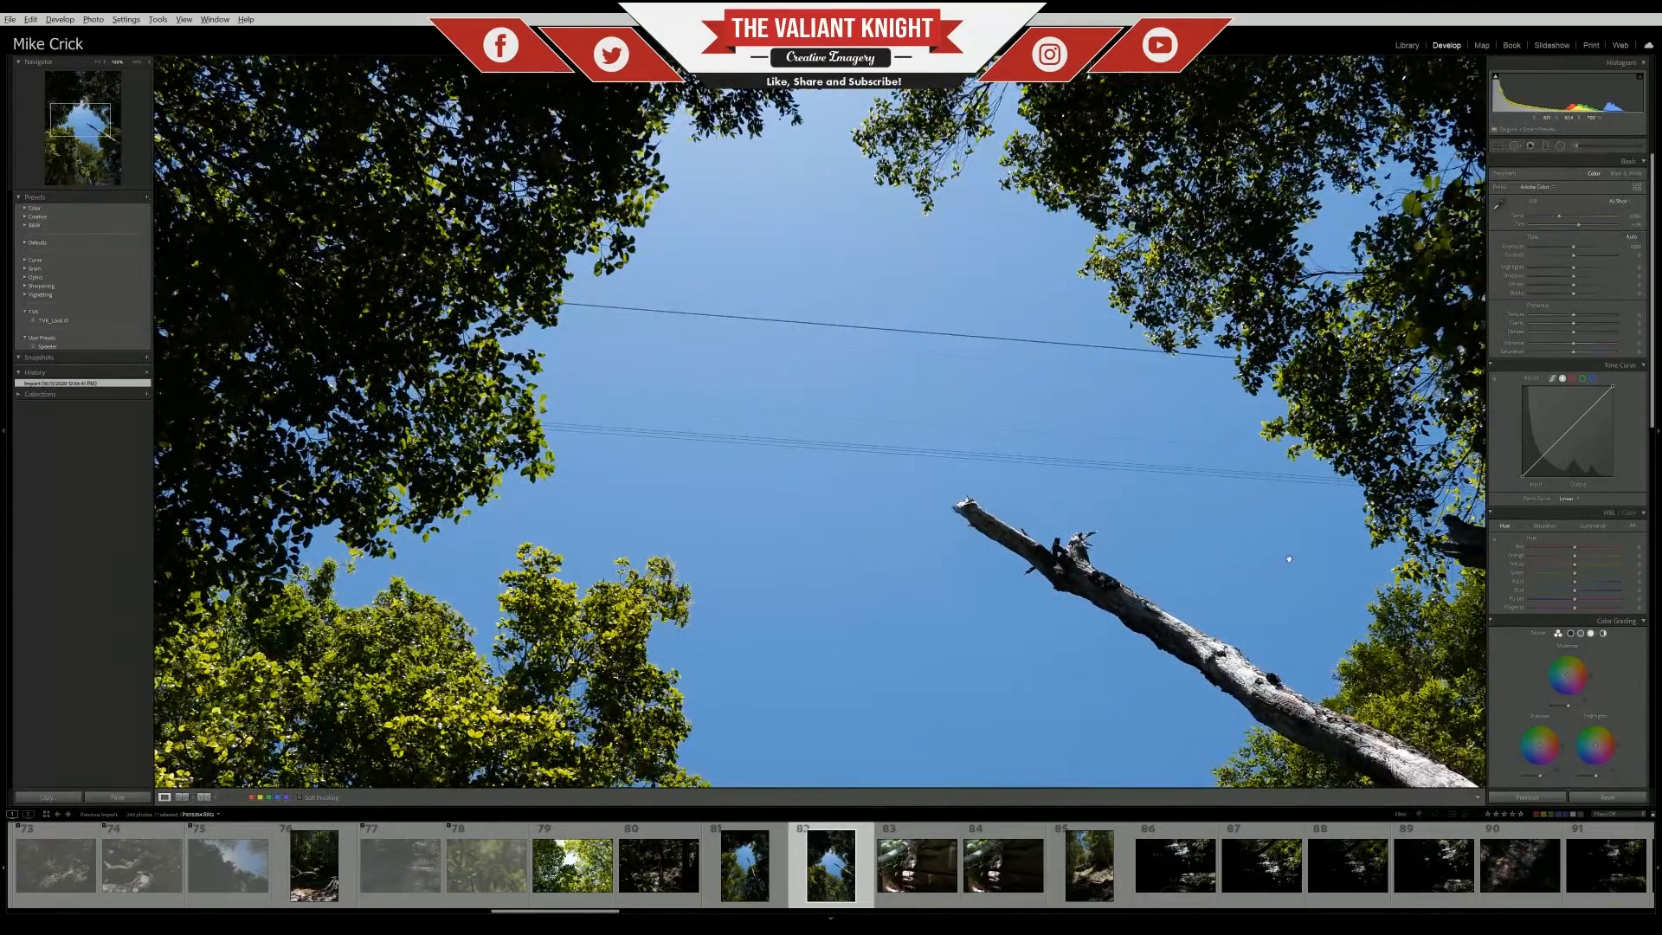
drag(1029, 334, 1117, 215)
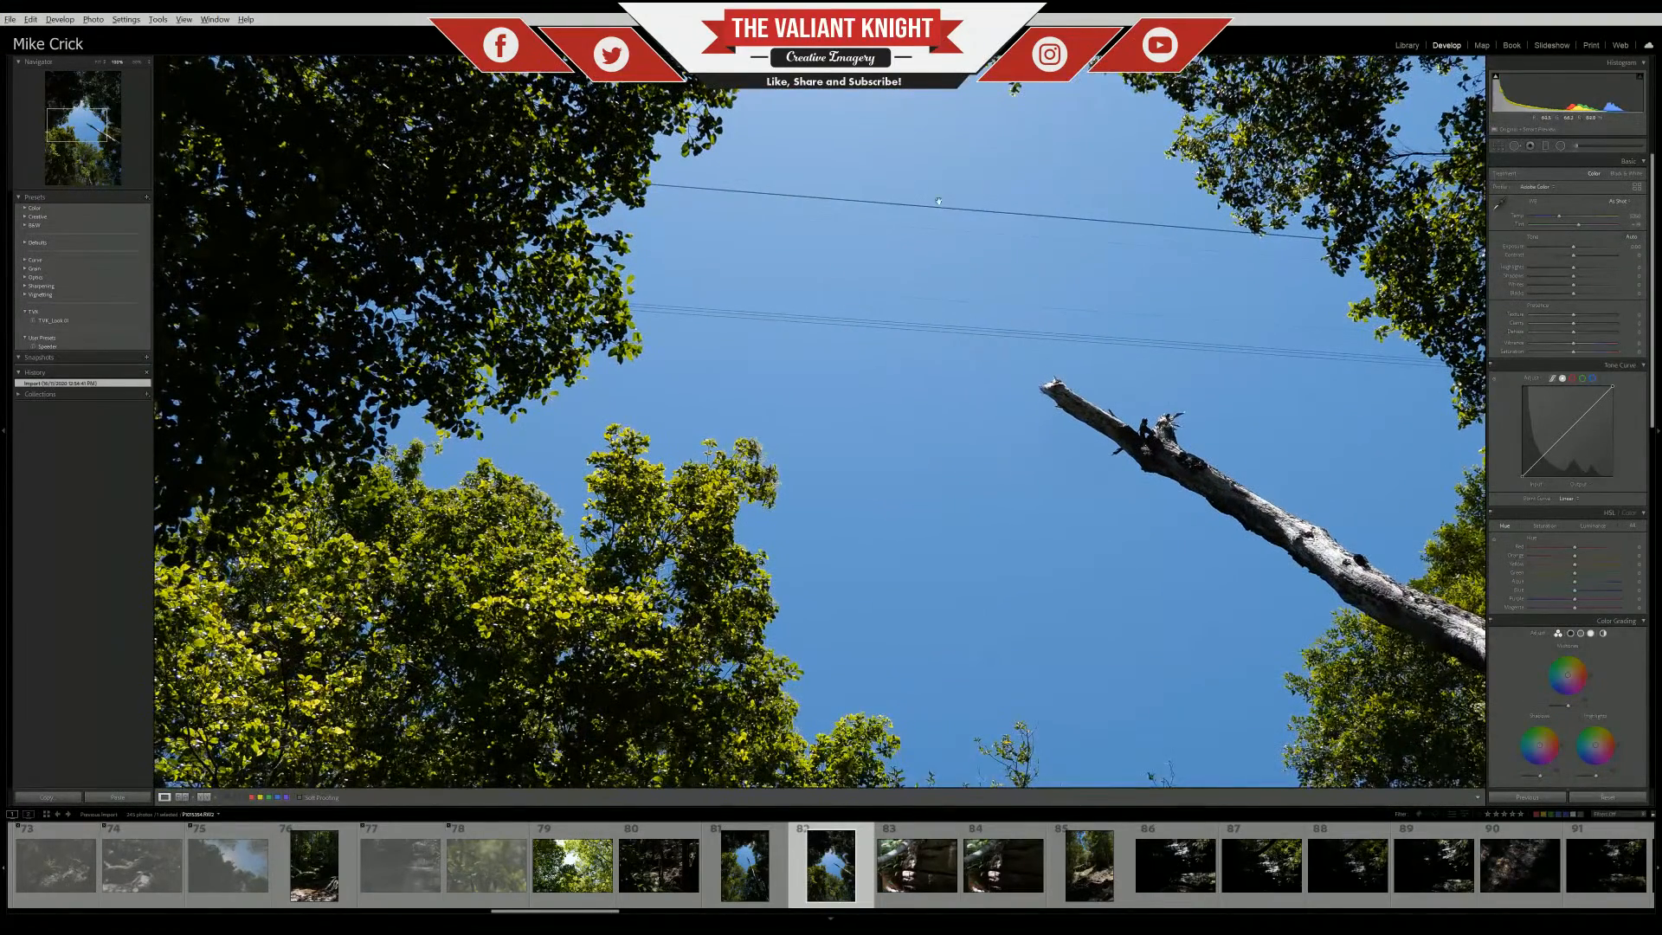
click(743, 355)
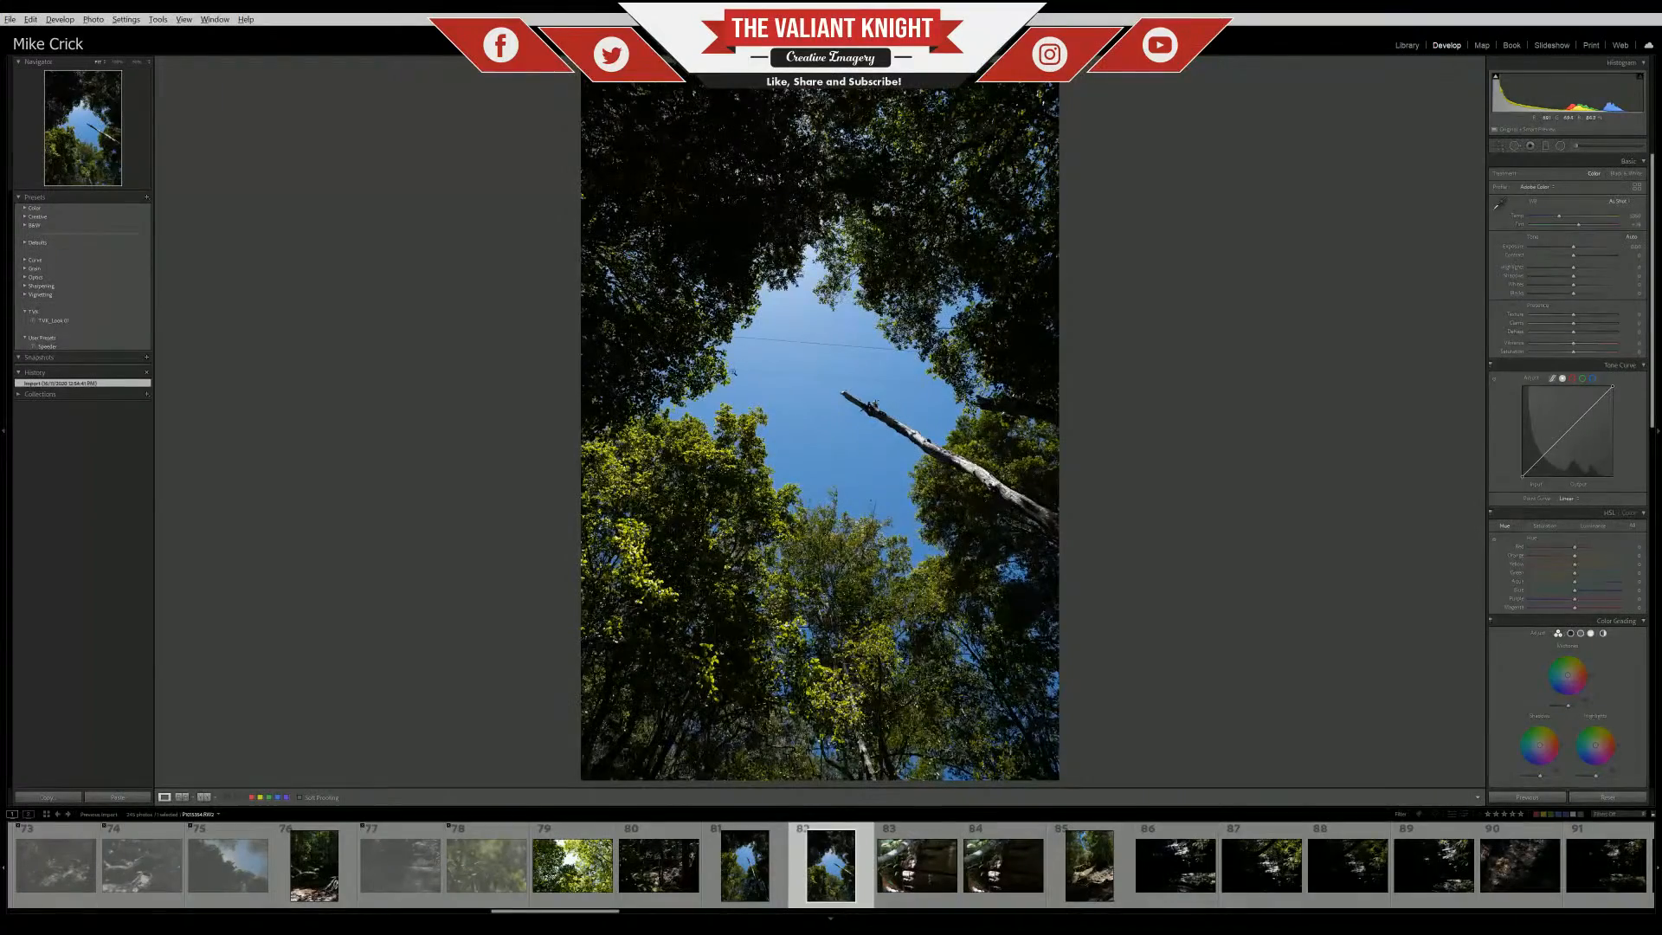
click(743, 355)
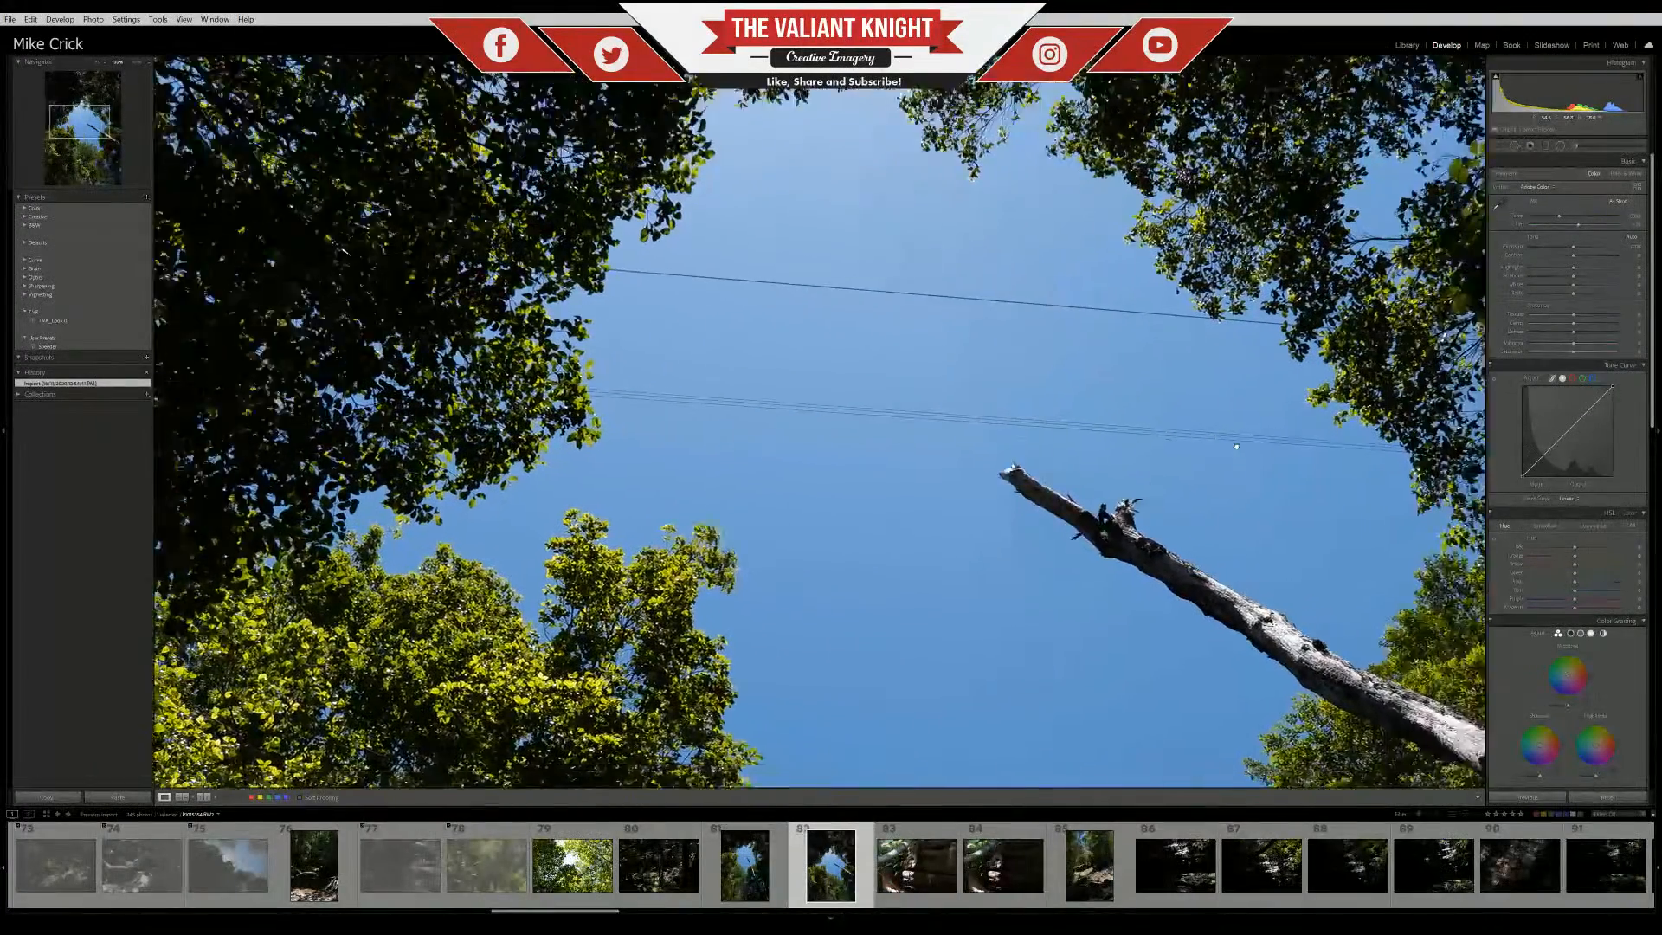
drag(1236, 446, 1117, 461)
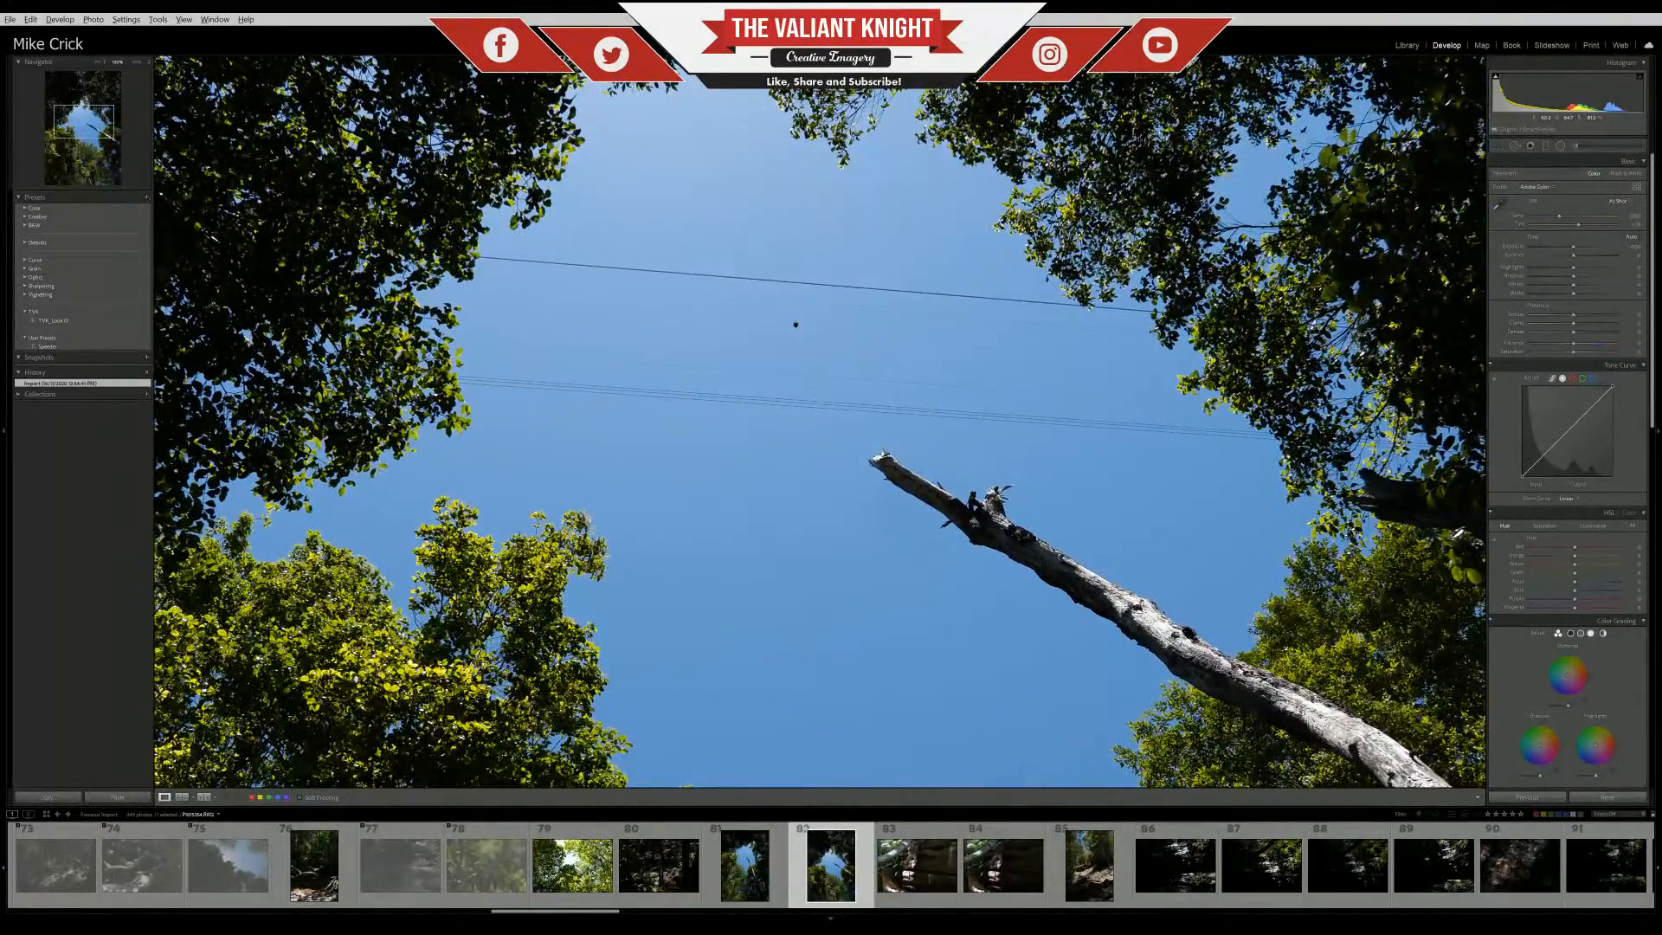
click(790, 319)
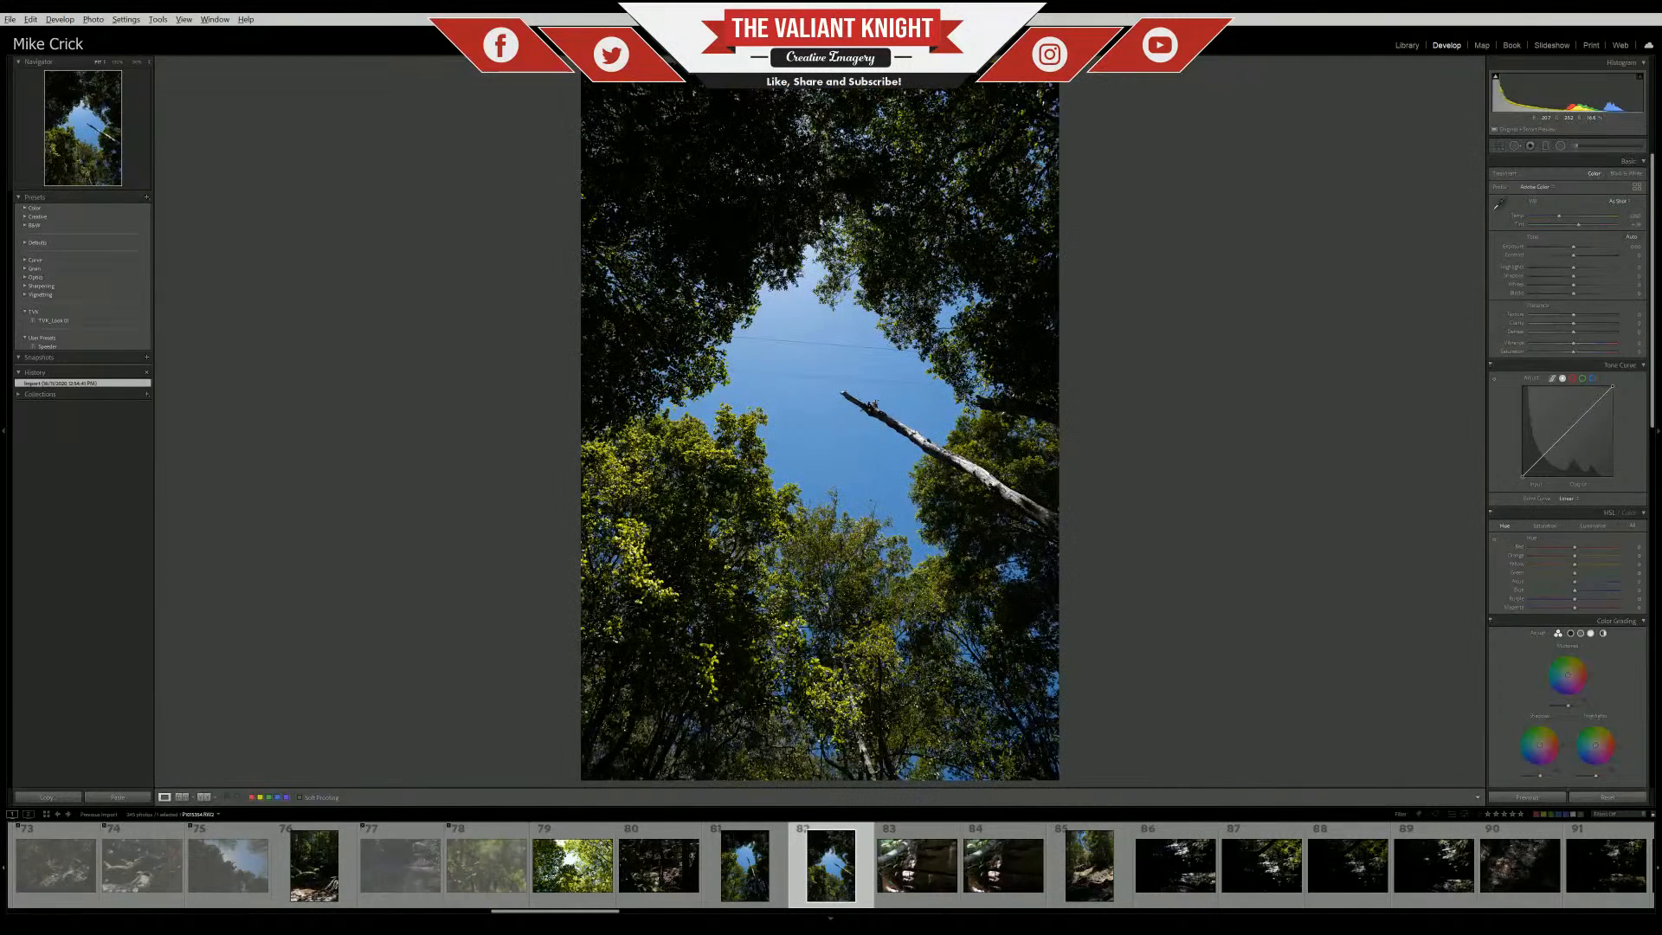
Recheck photo 80, compare the bare trunk photos 81 and 82 once more, and go on to photo 83
click(655, 881)
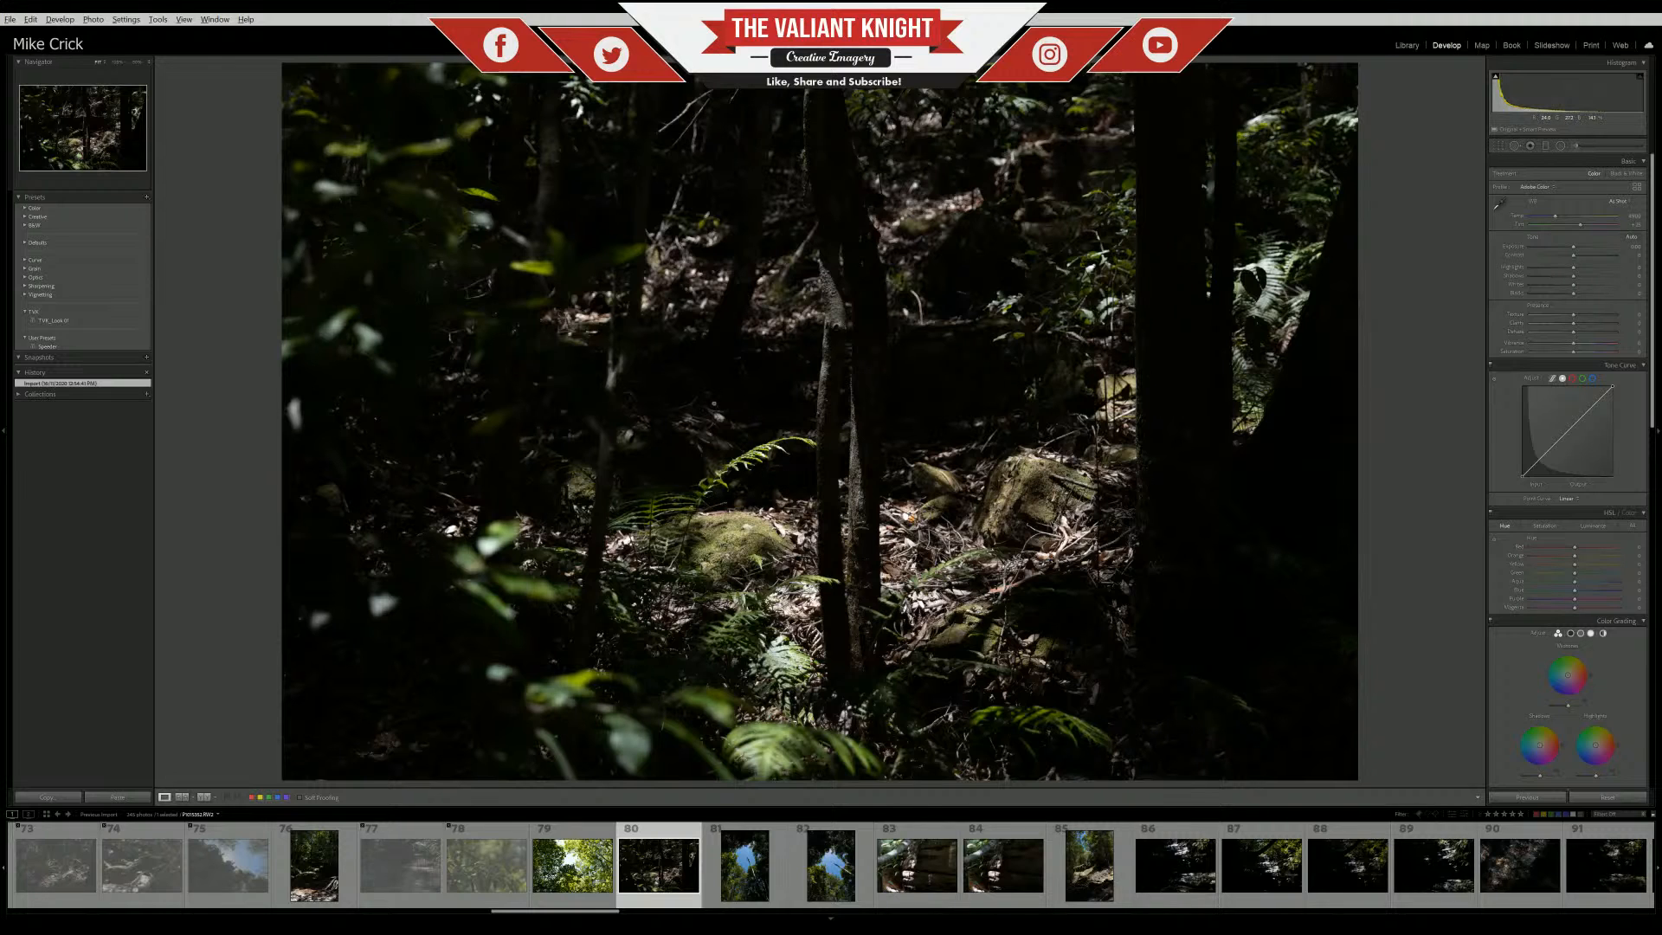
click(745, 865)
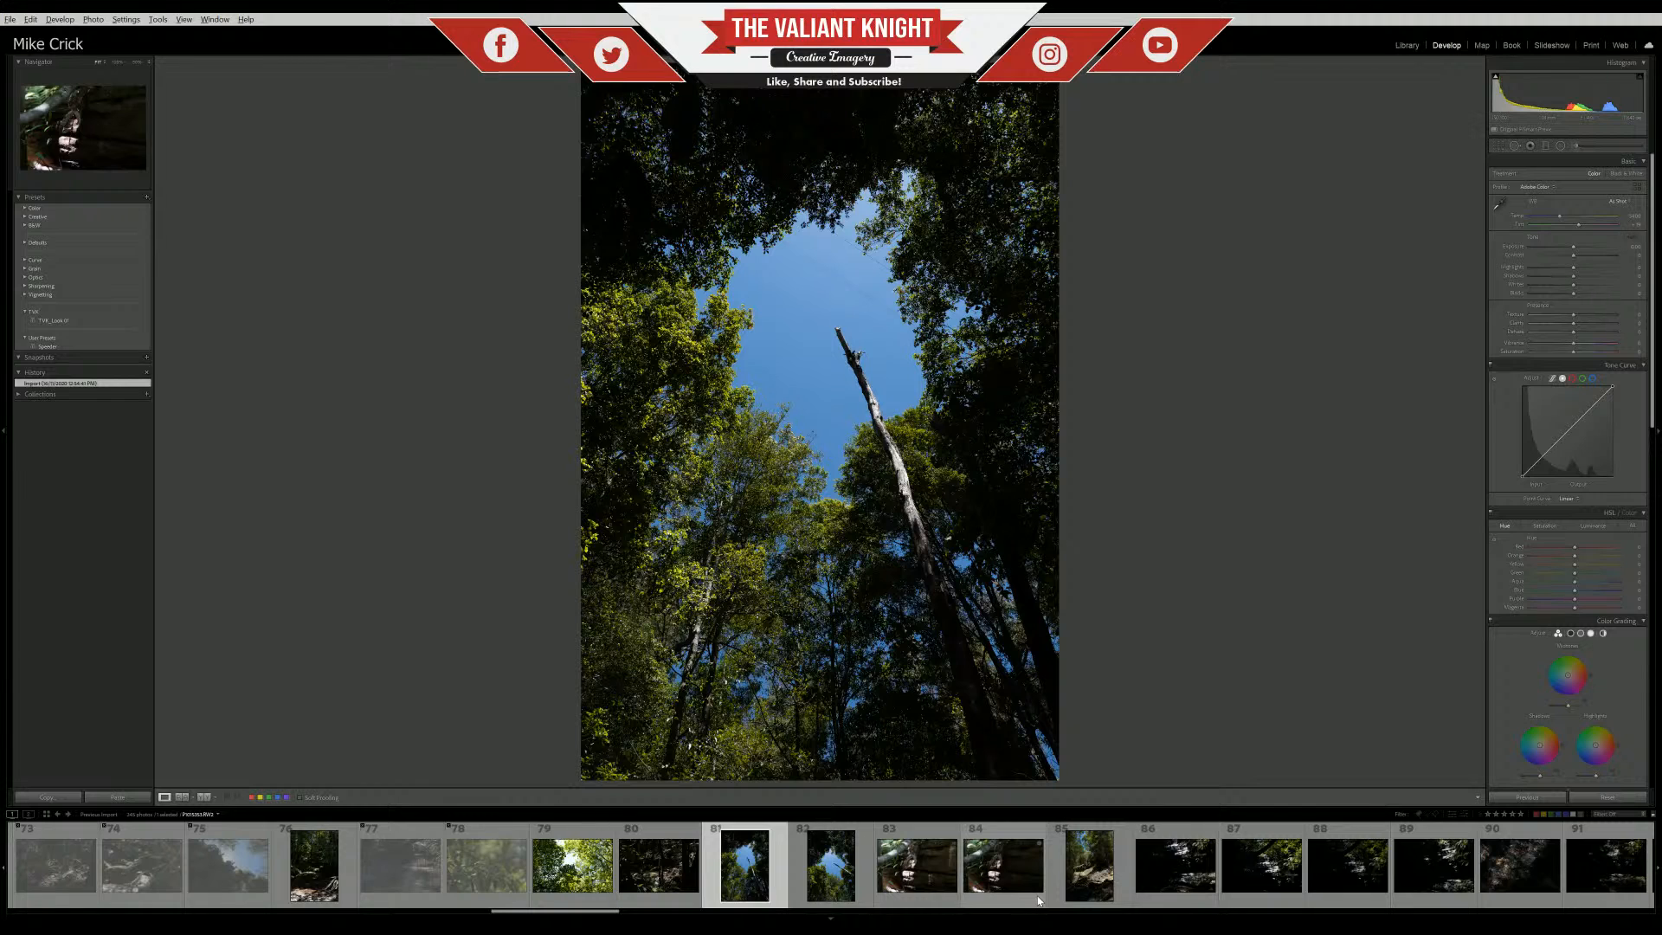
key(Right)
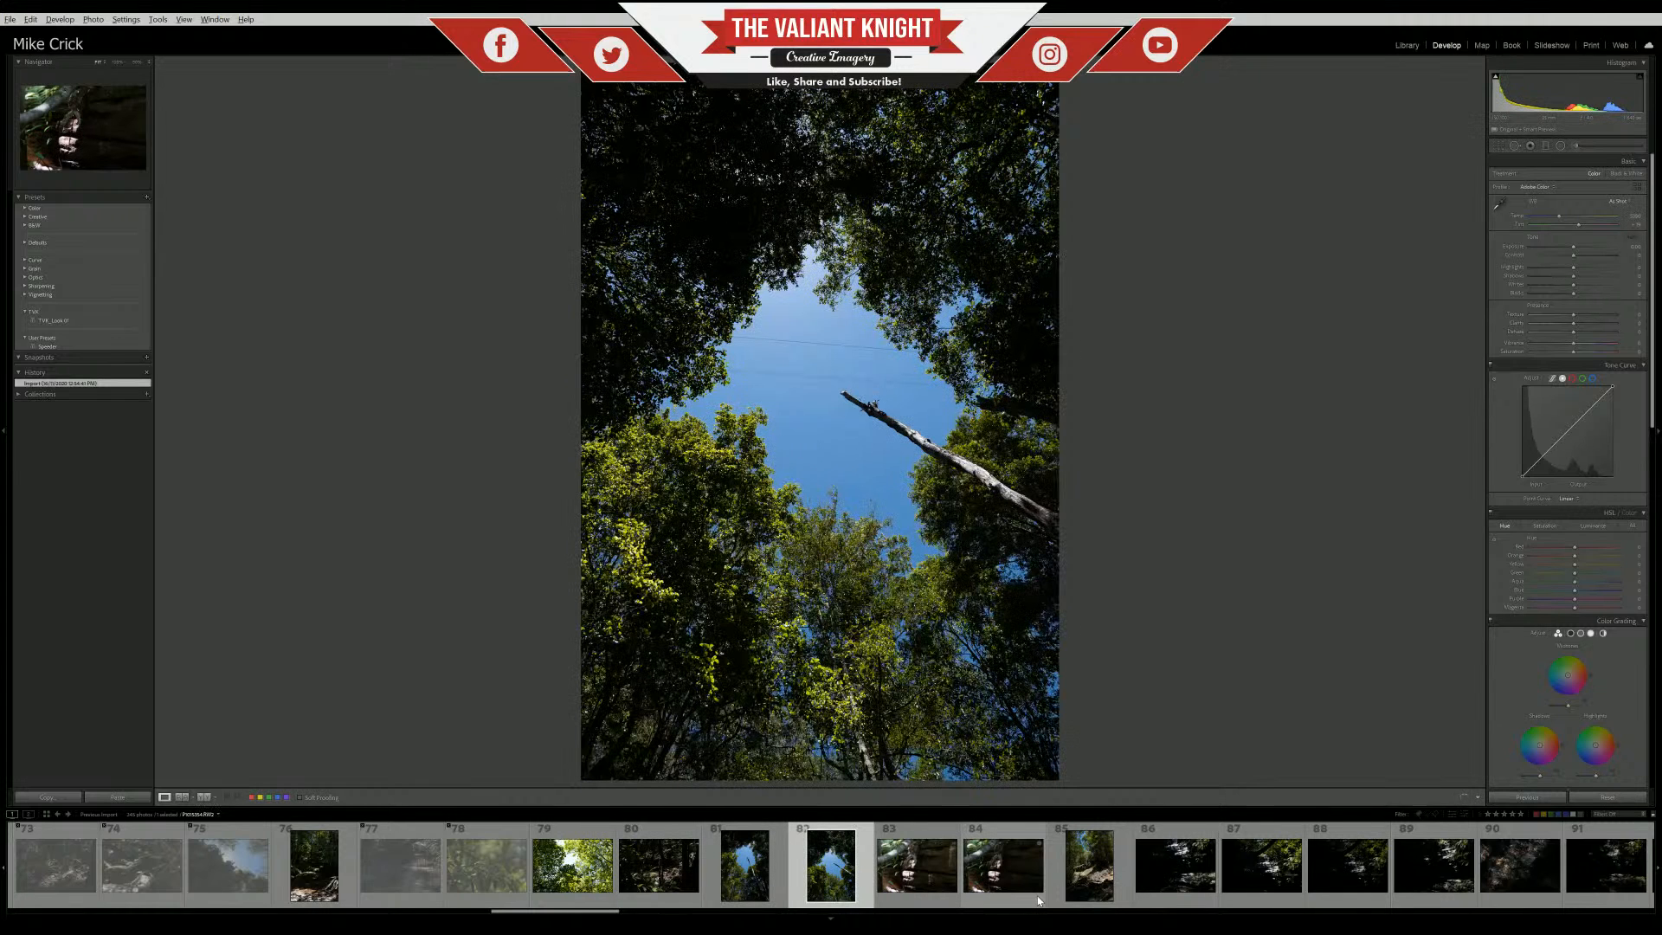
key(Left)
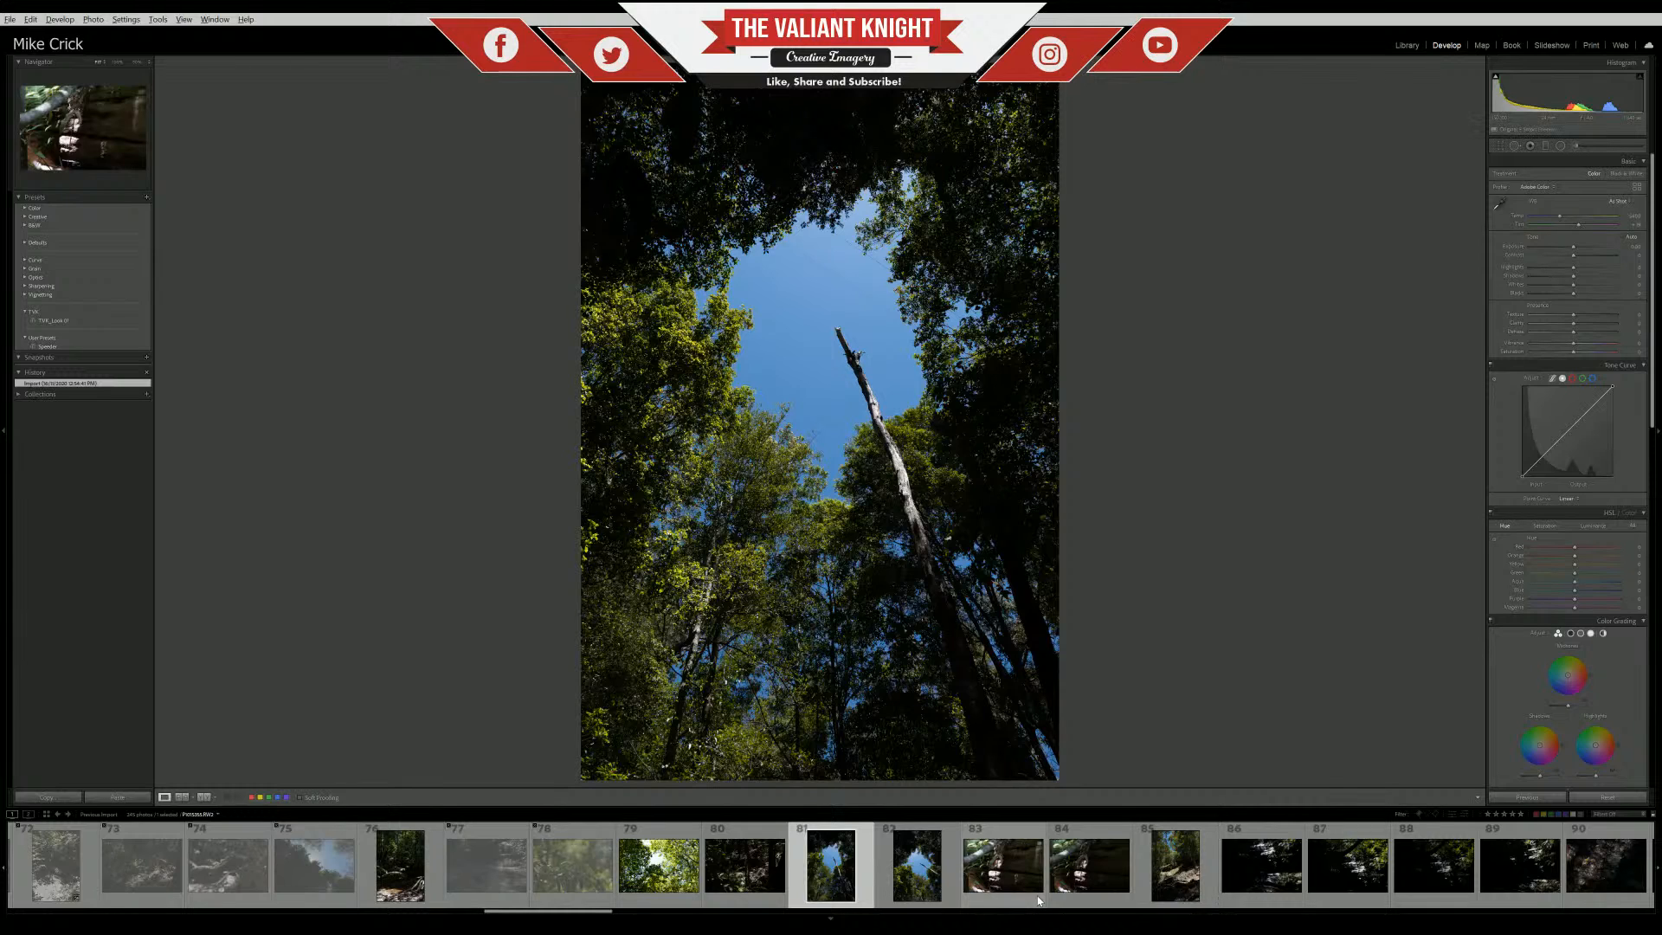
key(Right)
key(Right)
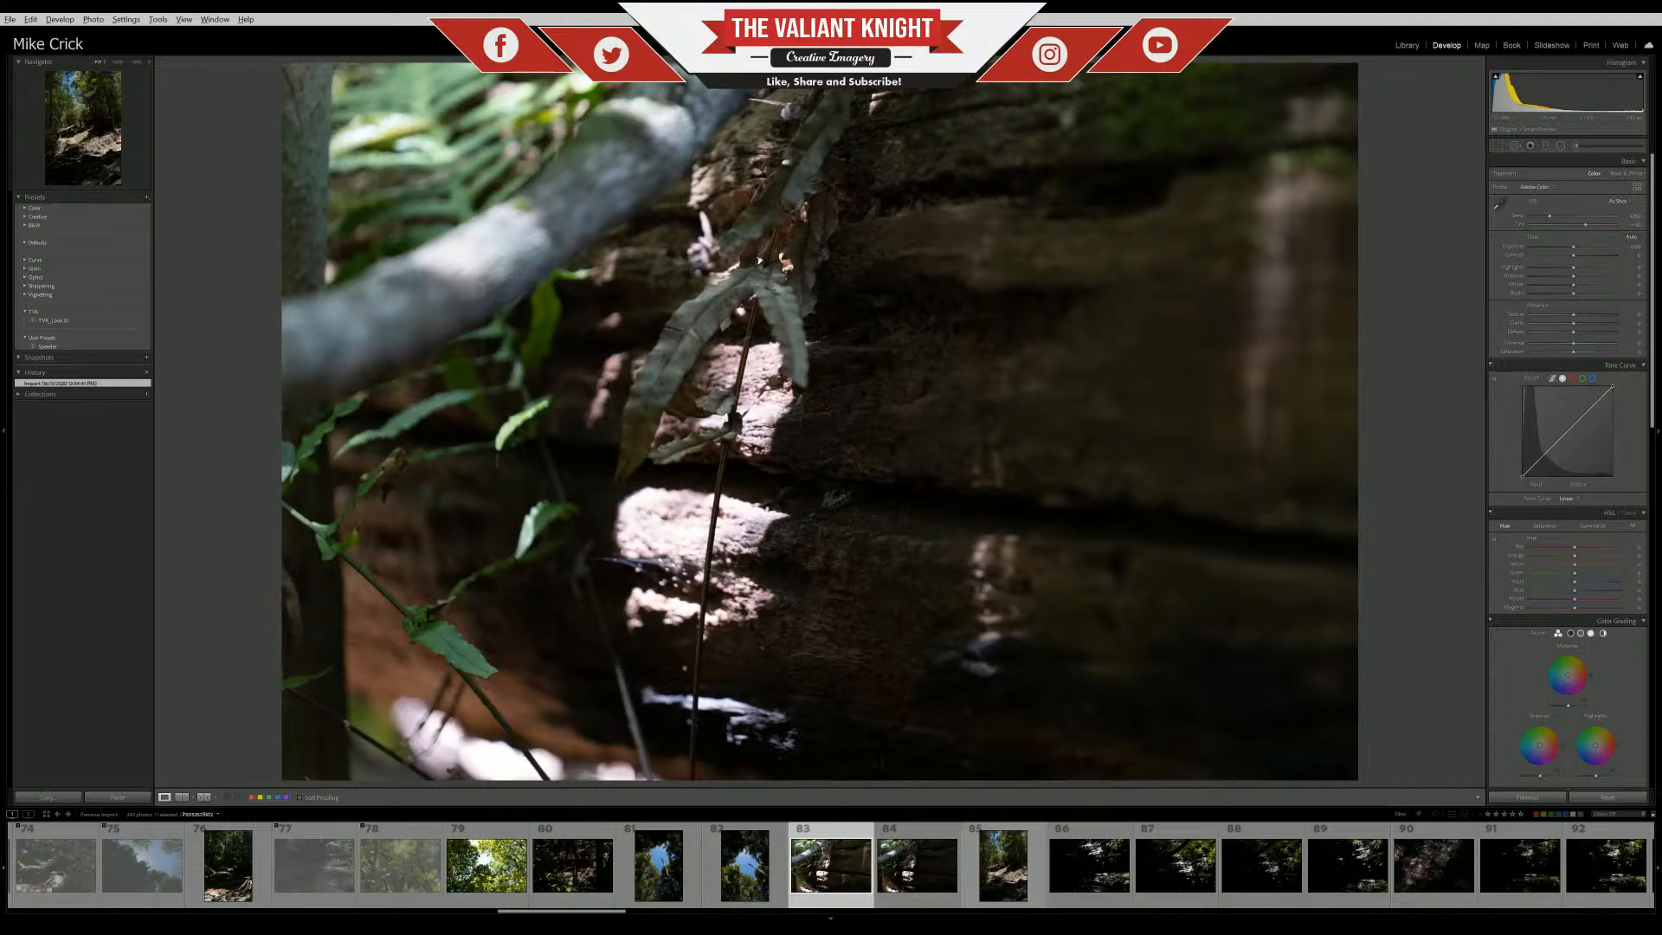
Inspect the dark rock crevice in photos 83 and 84 up close and raise photo 84's exposure slightly
click(819, 506)
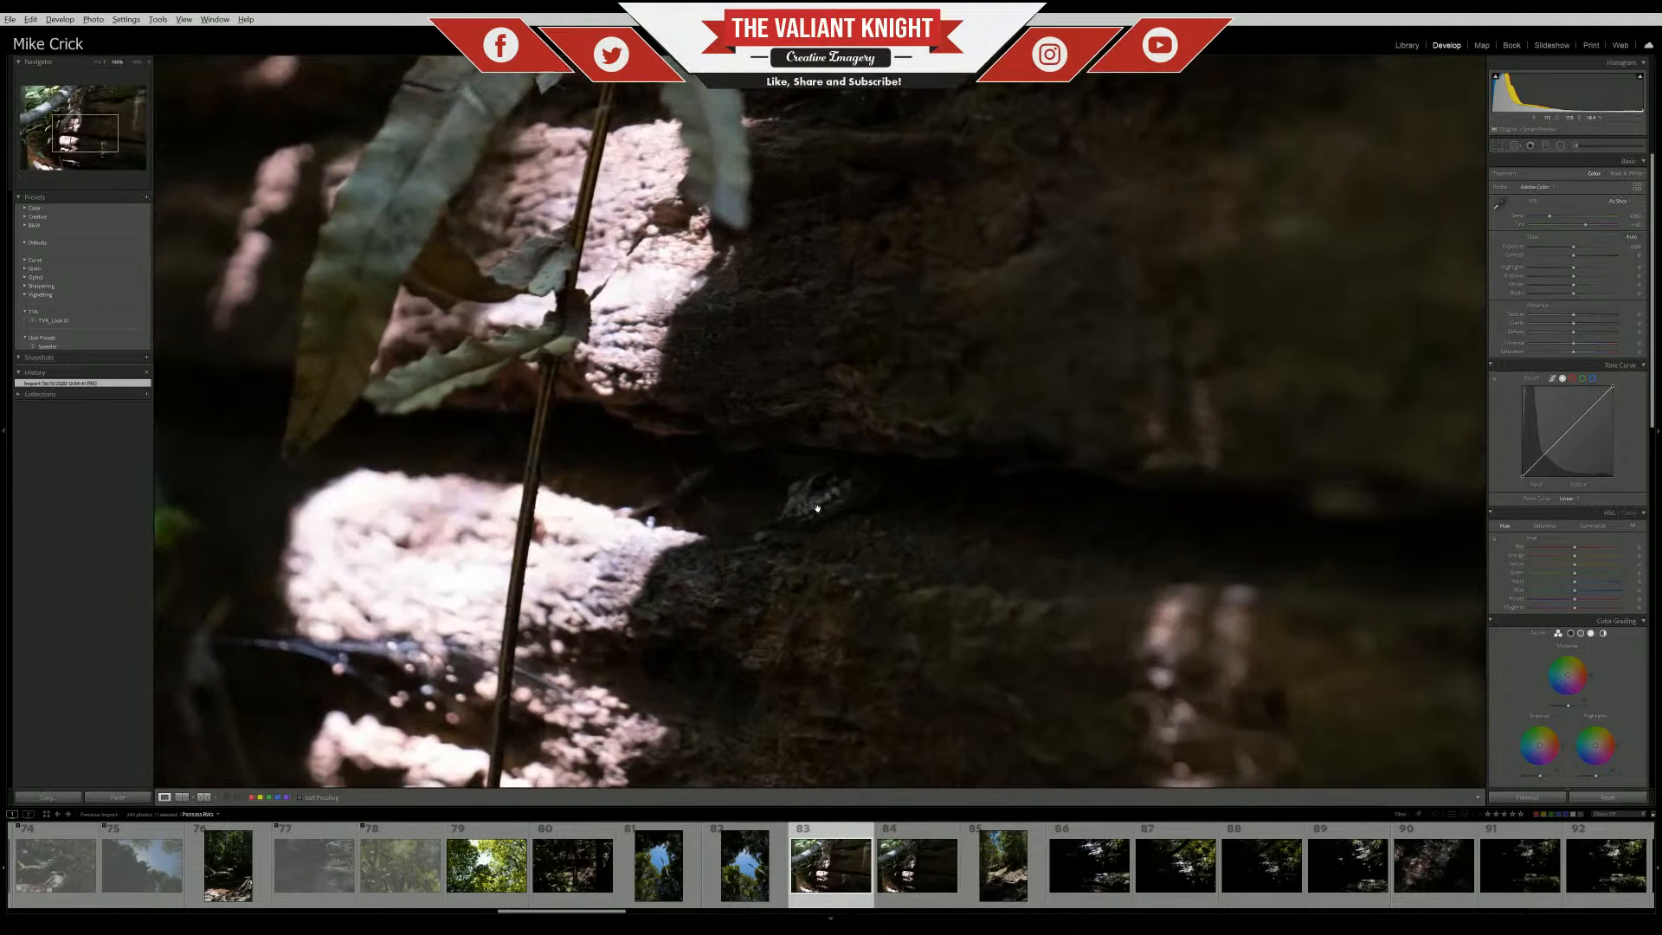
drag(817, 508, 864, 472)
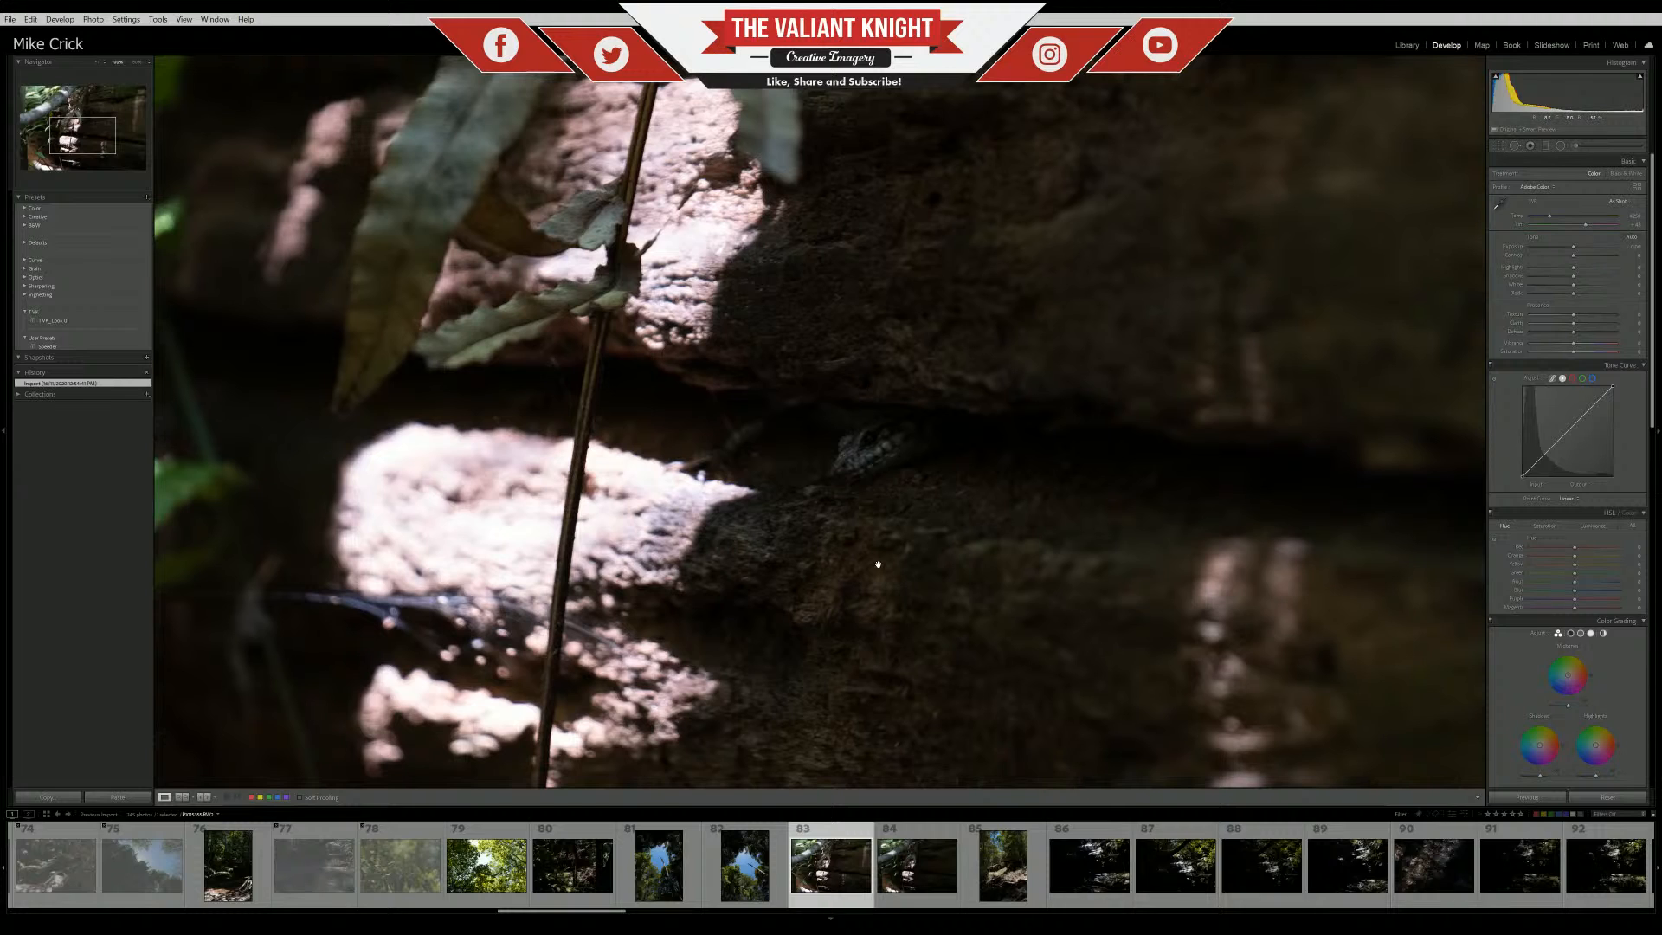
key(Right)
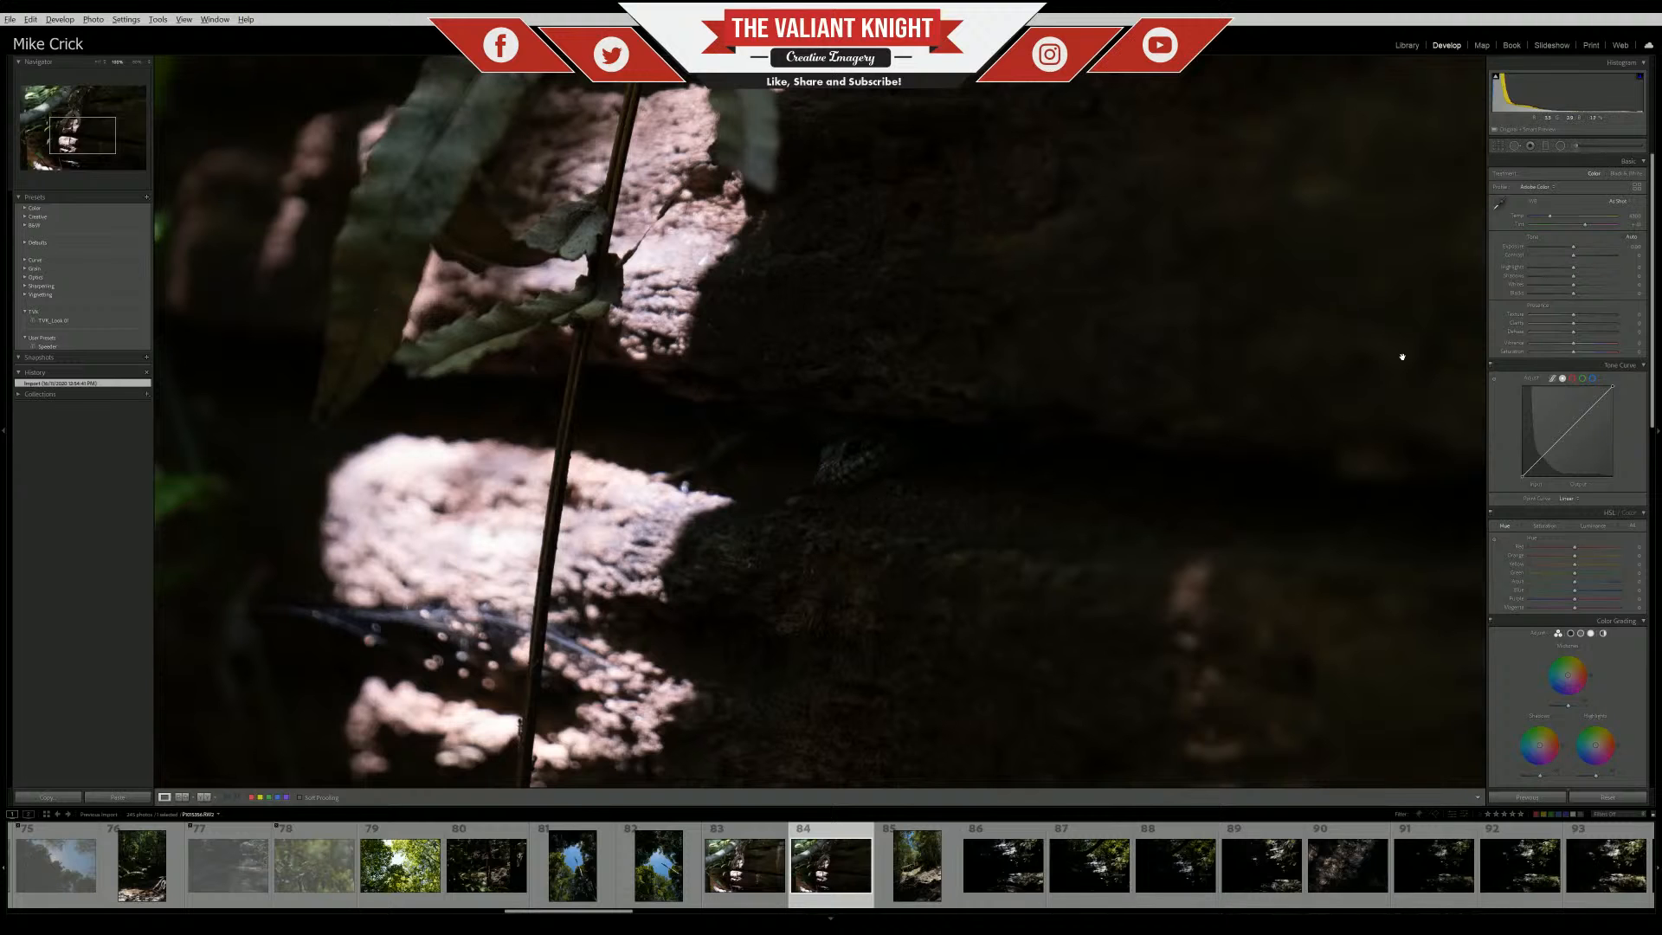
drag(1573, 247, 1577, 248)
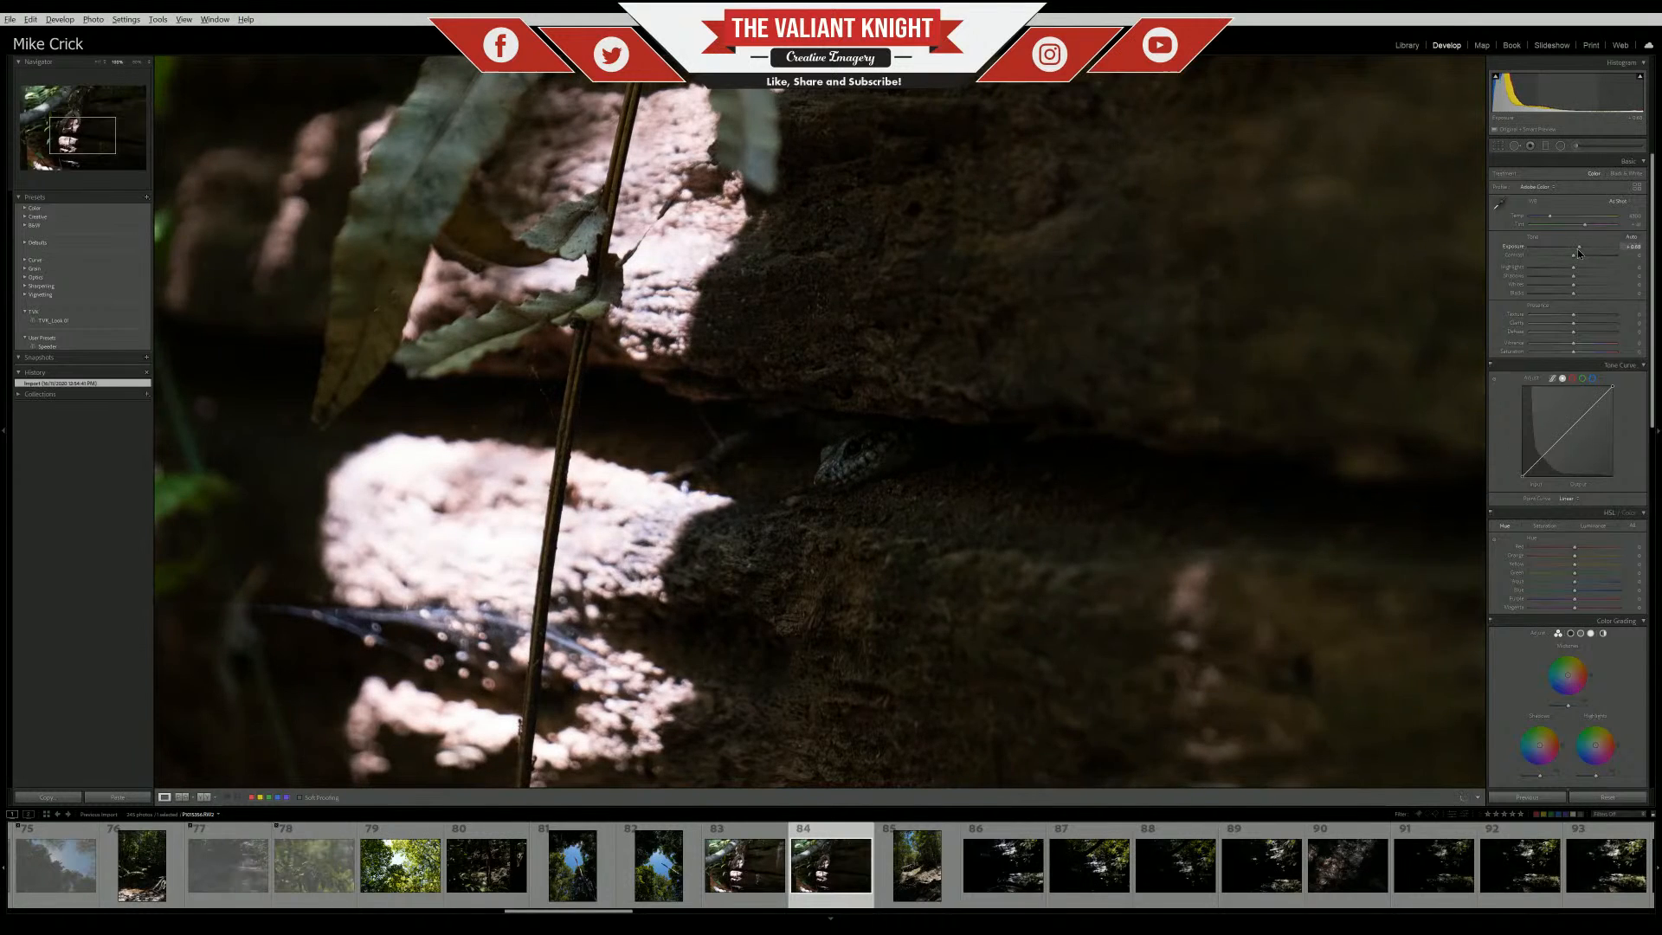
click(851, 483)
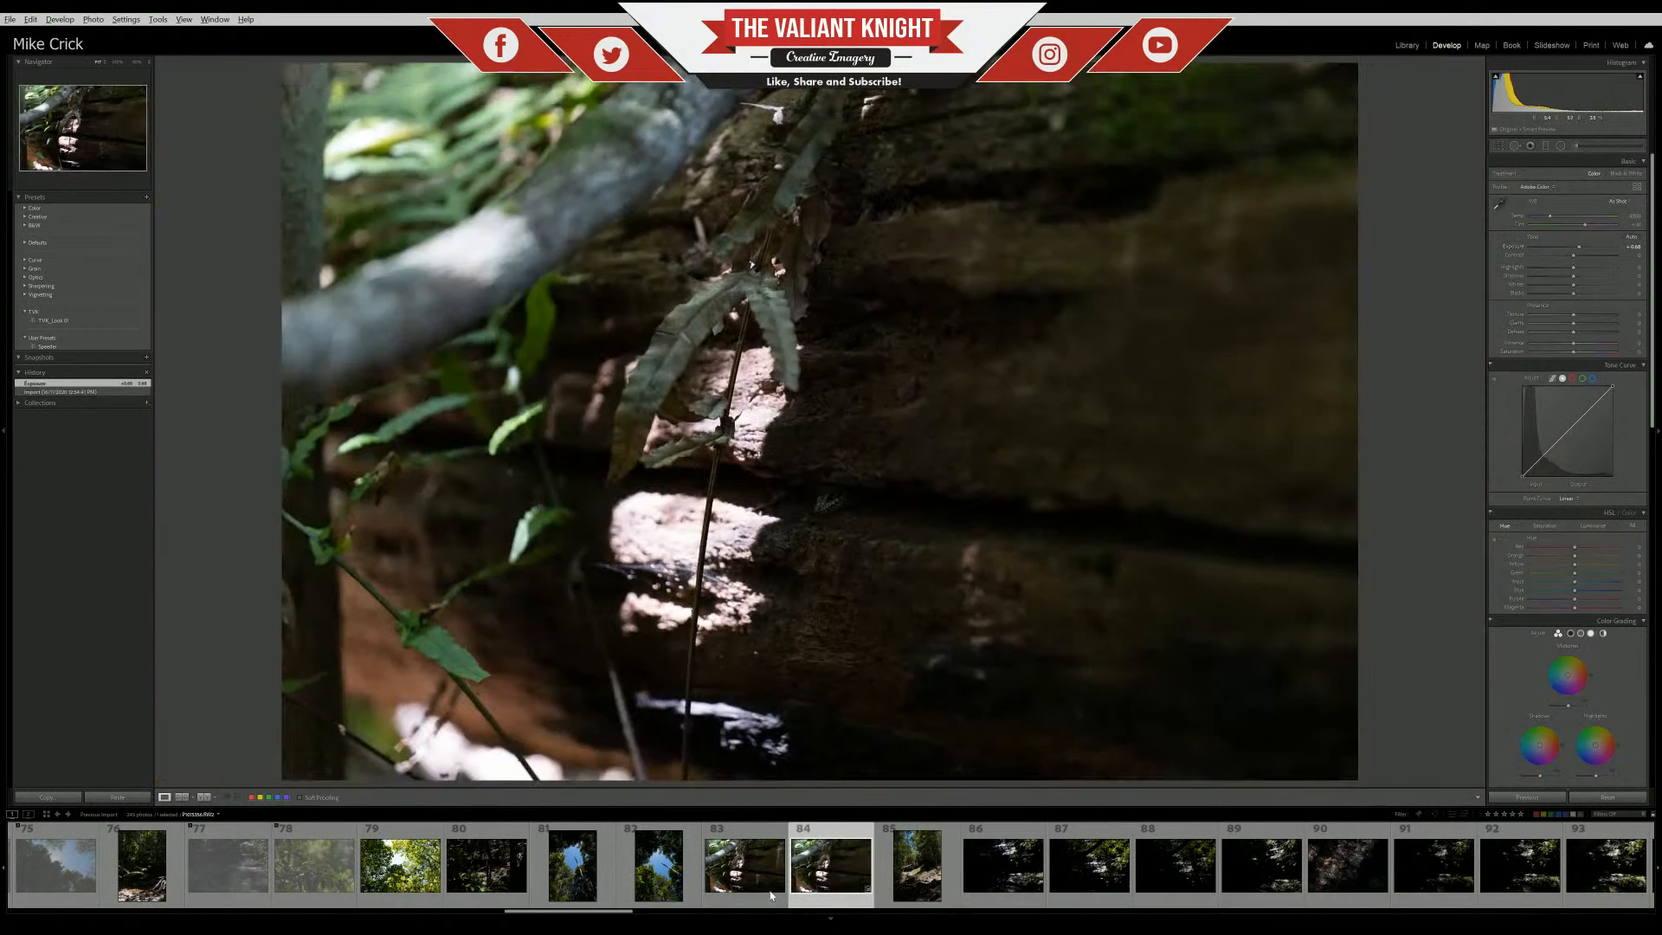
Flag photo 83 as rejected, leave photo 84 unflagged and go on to photo 85
key(Left)
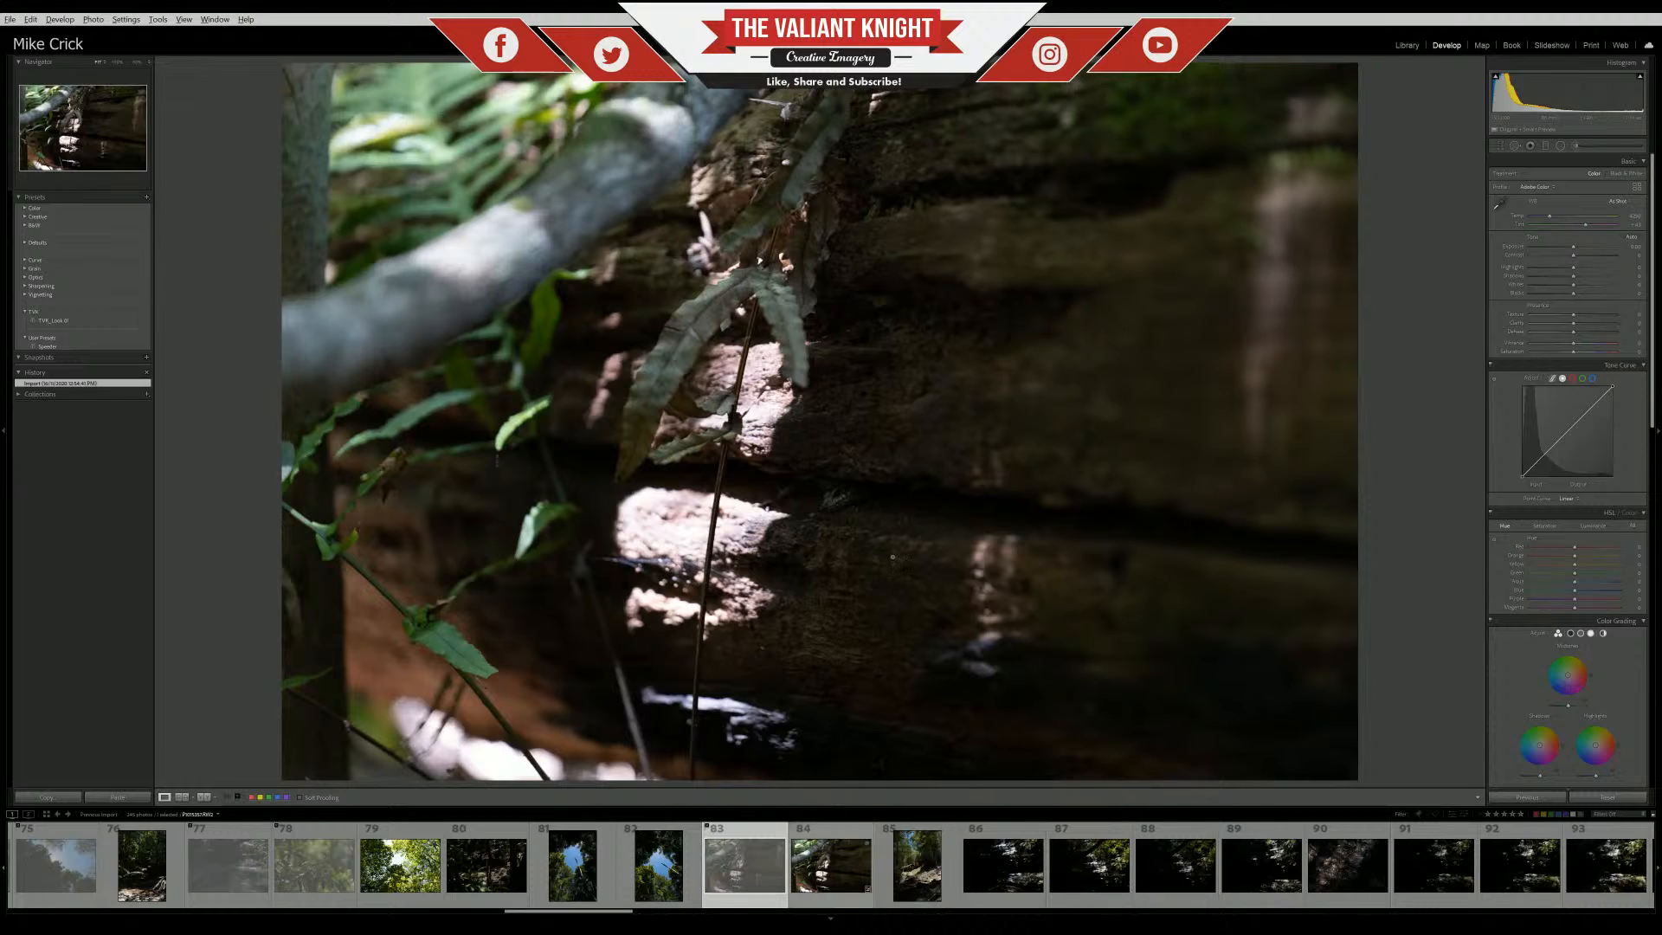
key(Right)
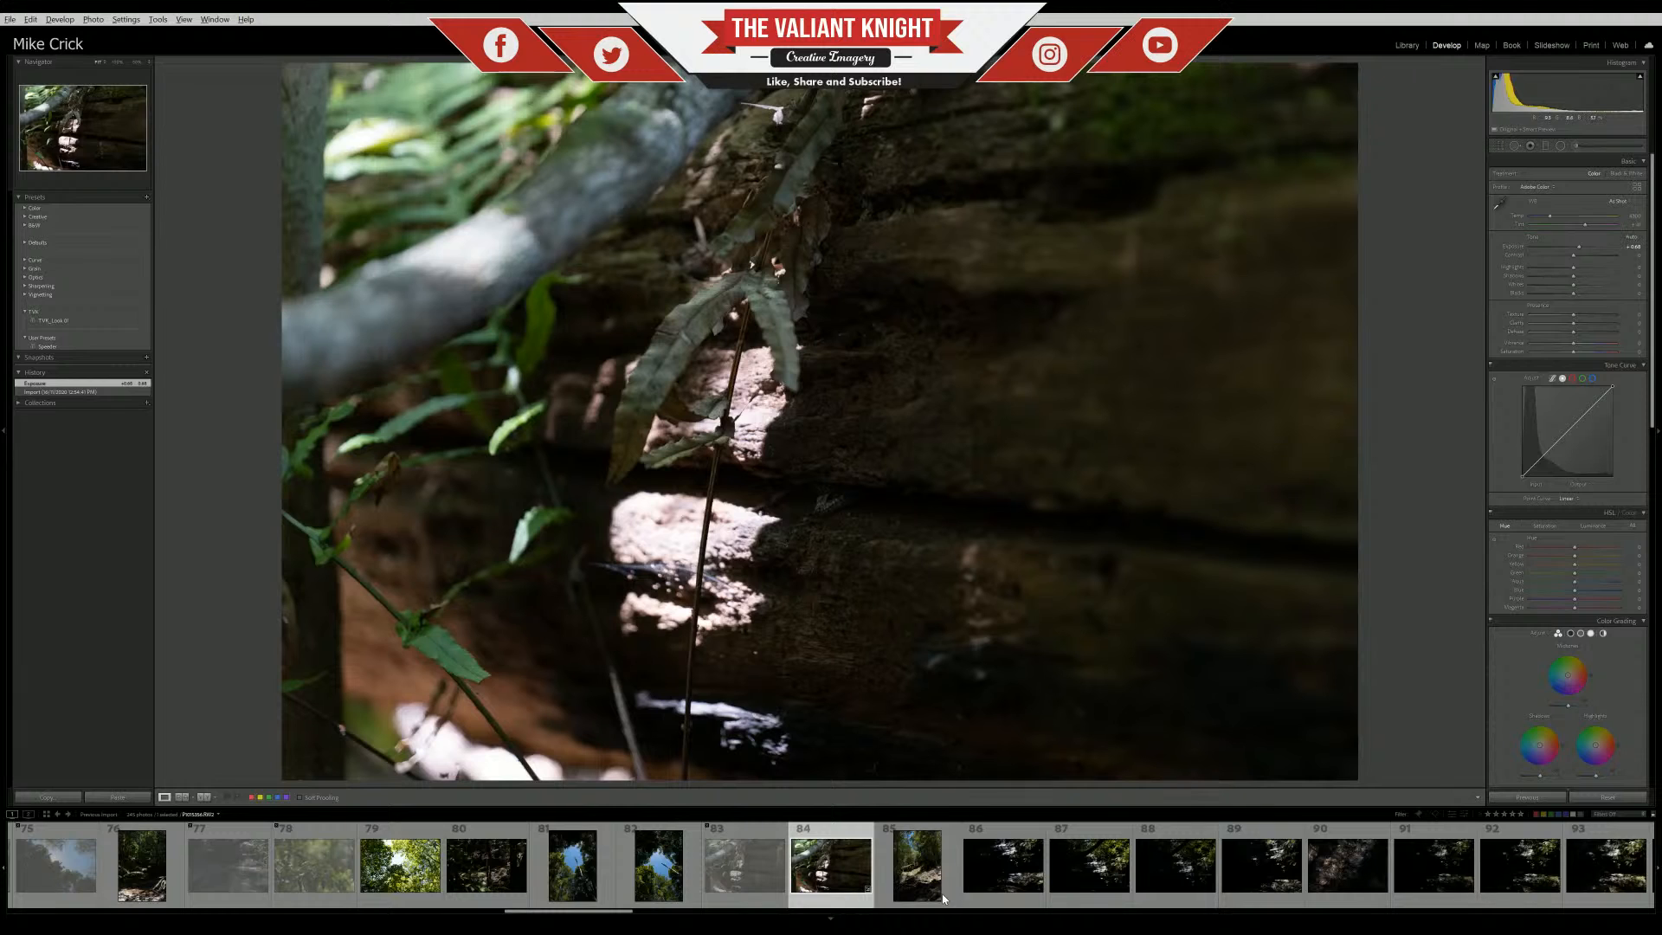
key(Right)
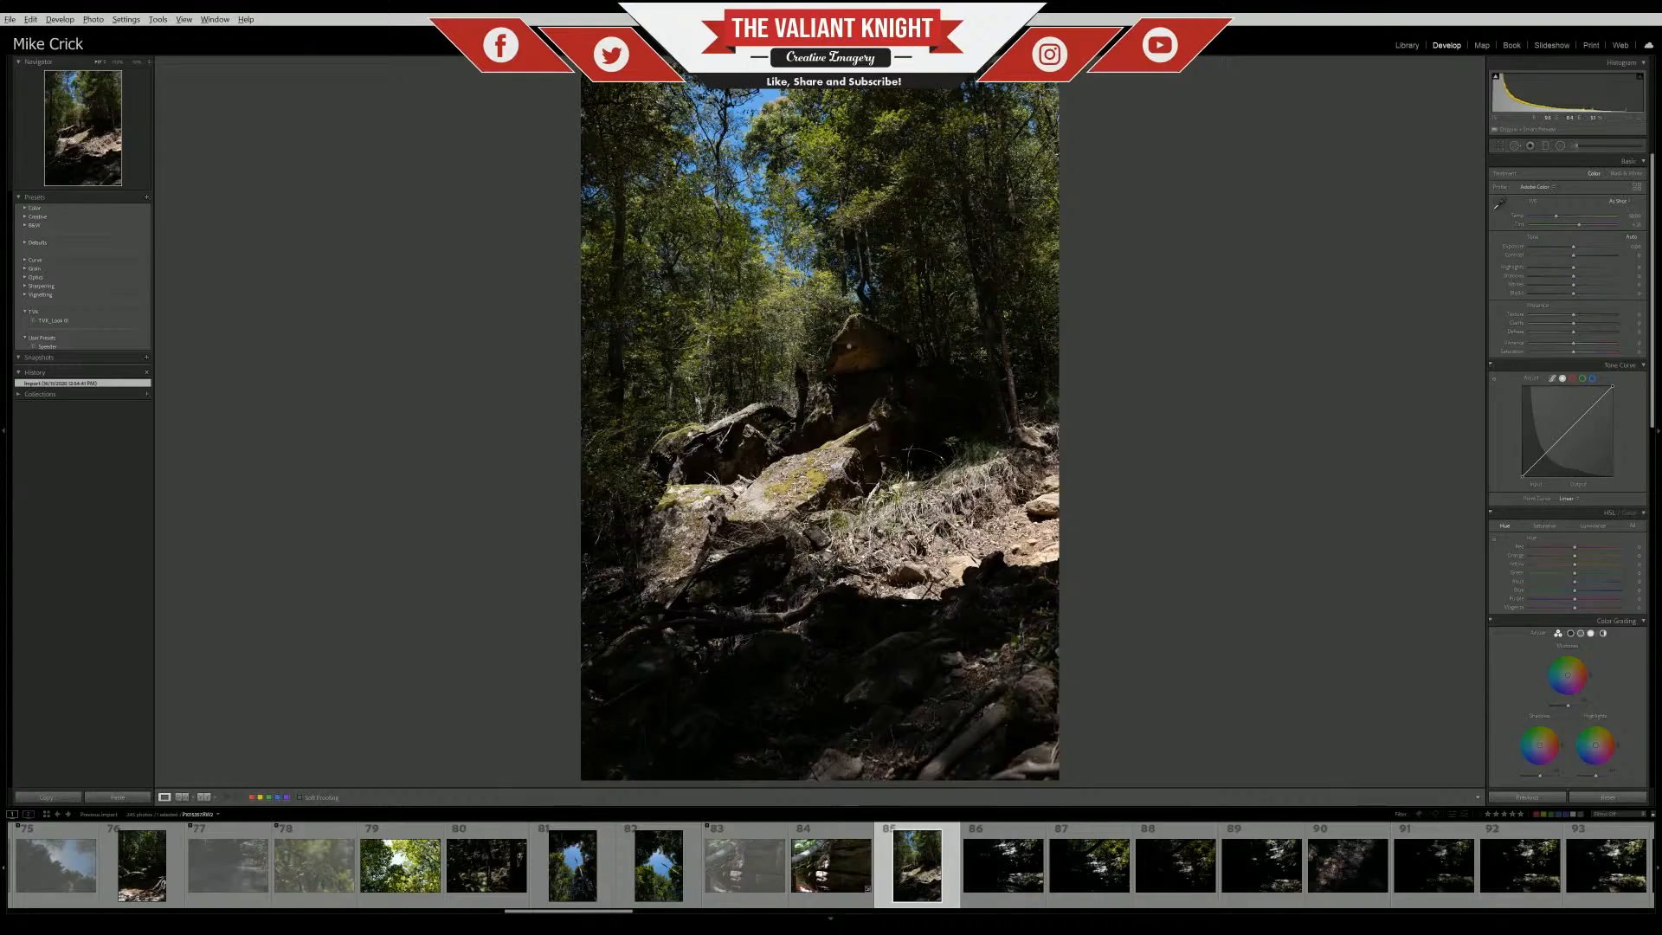
Examine the mossy rocks, shadowed foreground and dry grassy slope of photo 85 up close
click(852, 341)
drag(913, 662, 835, 453)
click(836, 452)
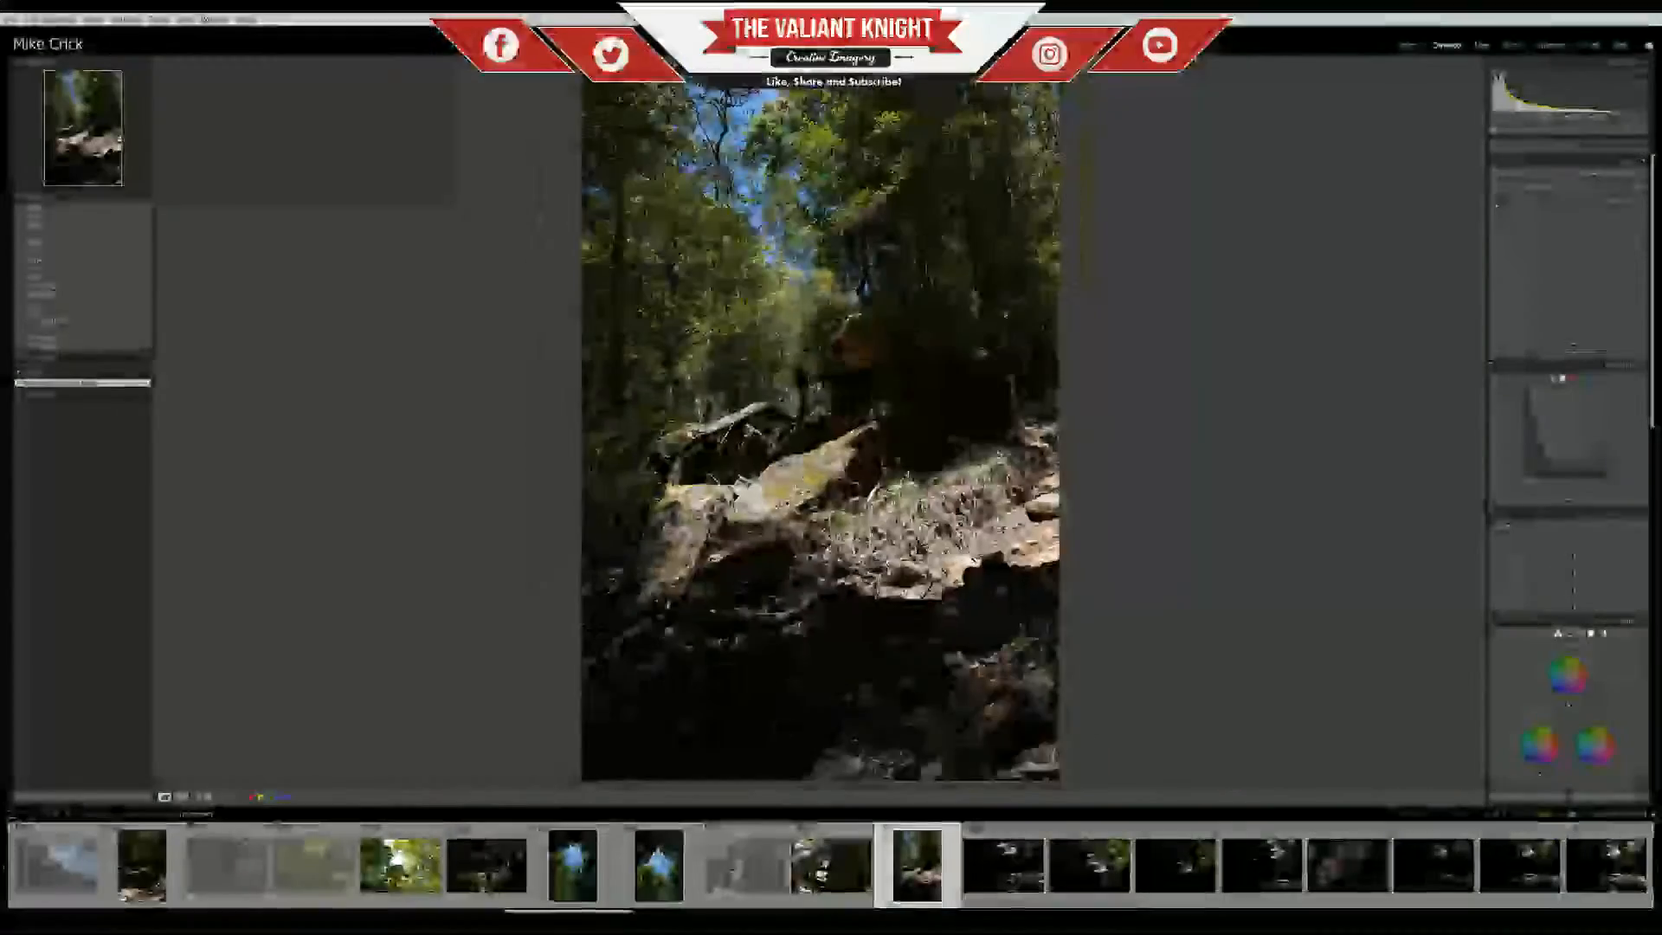
click(837, 397)
drag(978, 271, 1159, 59)
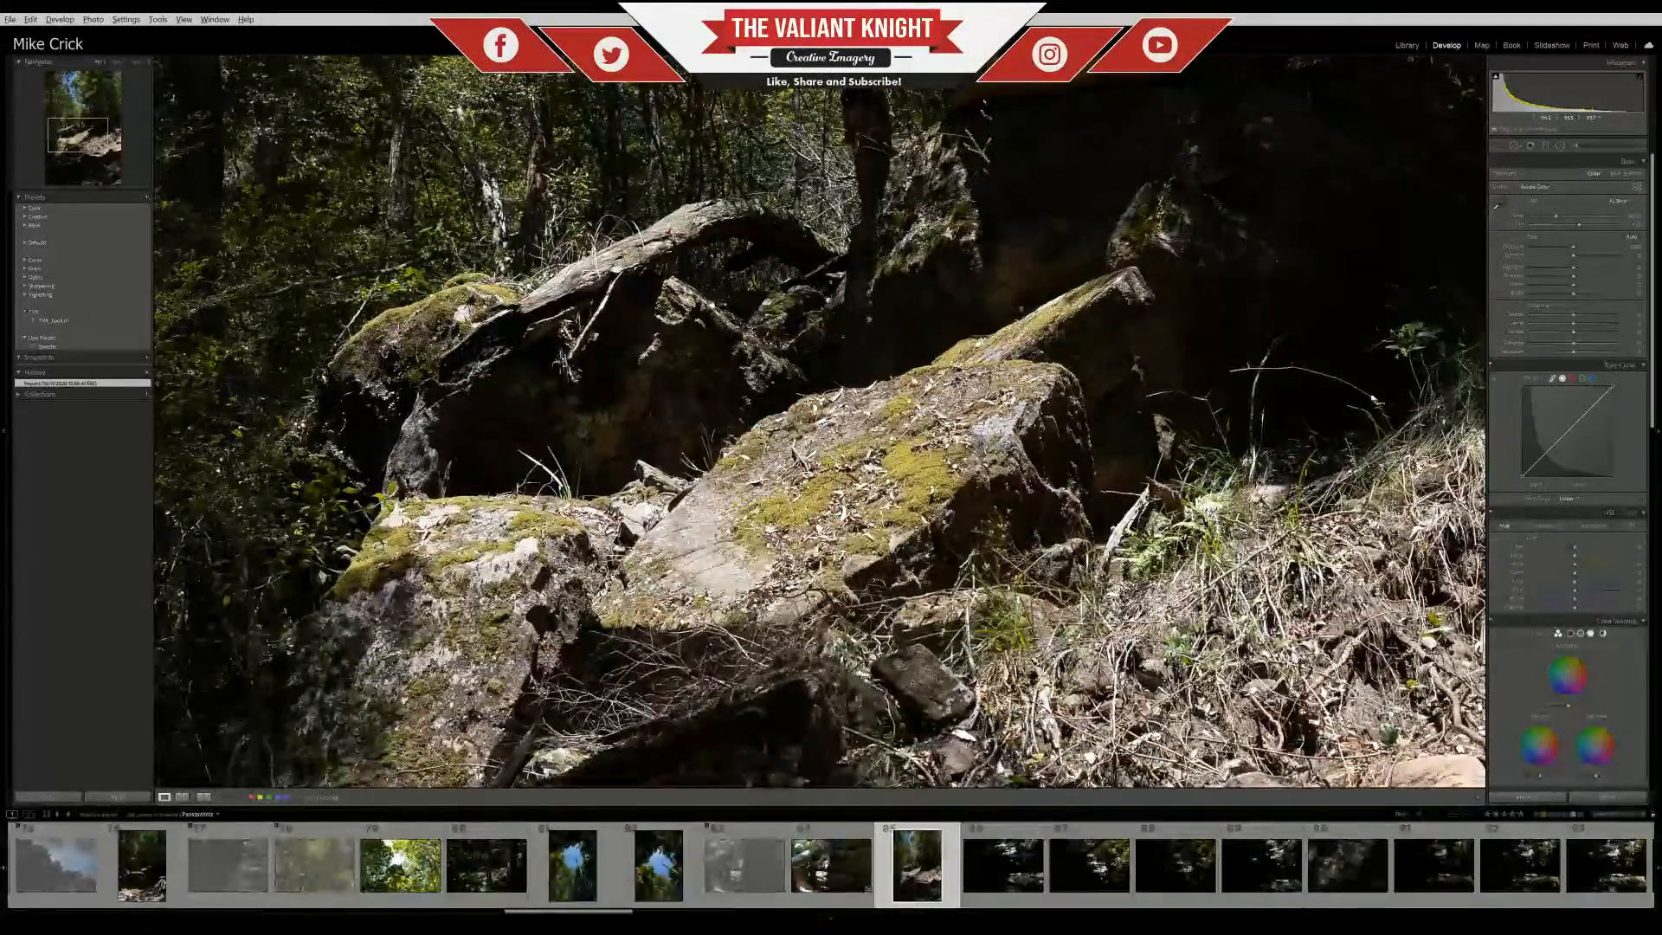
click(893, 375)
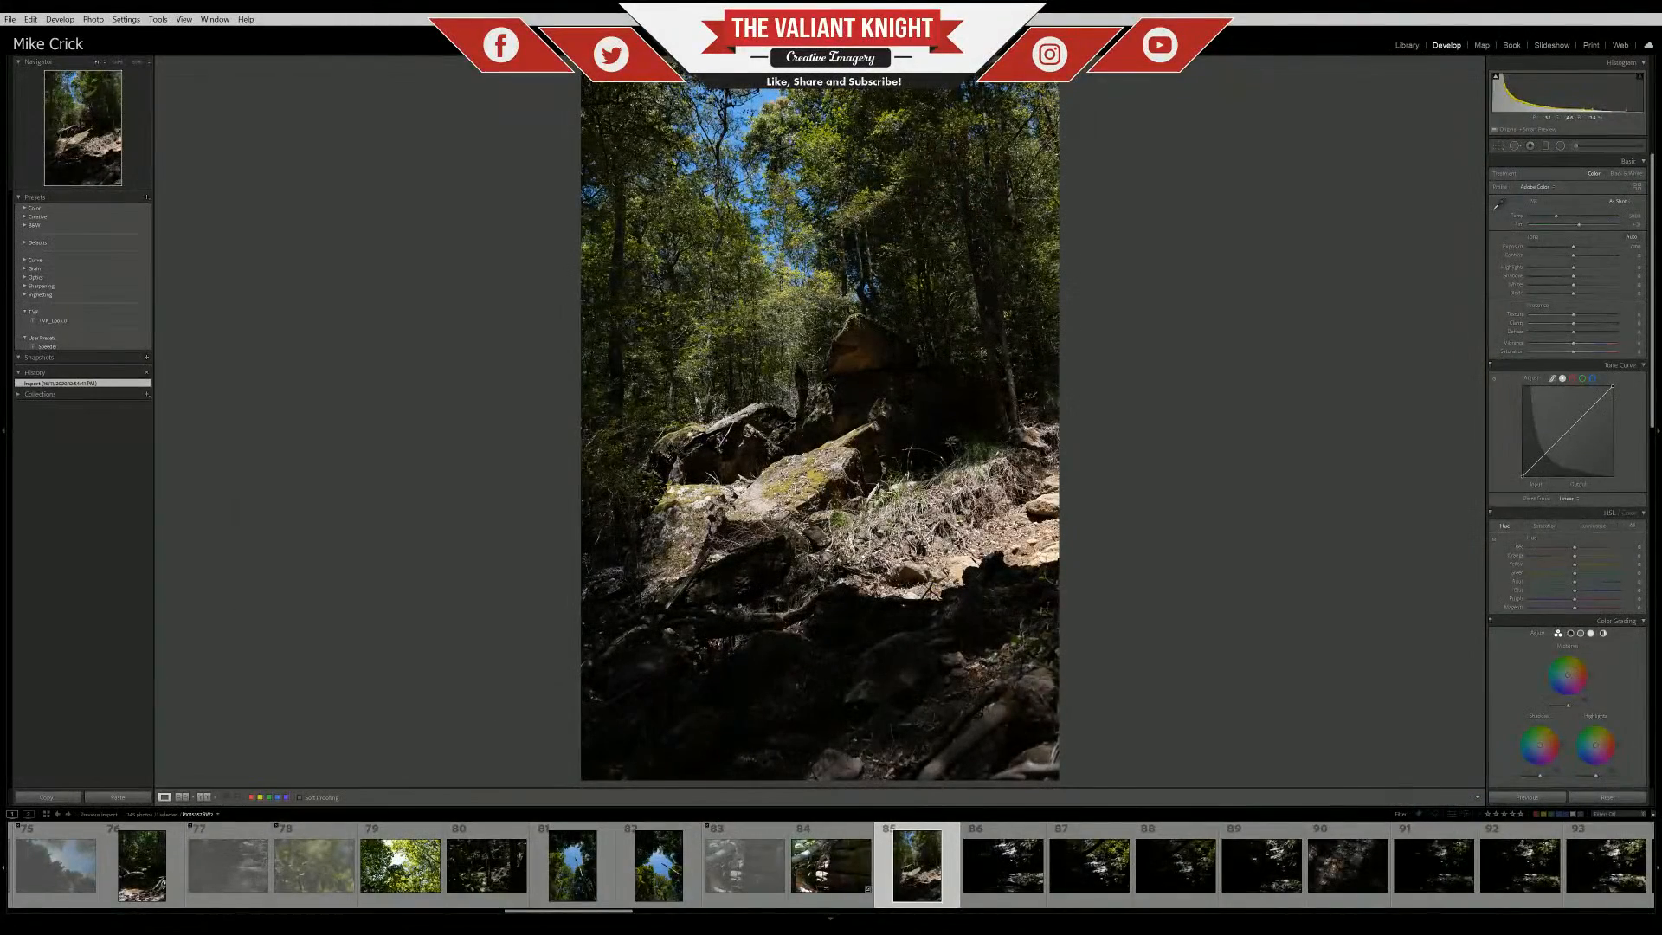
click(738, 605)
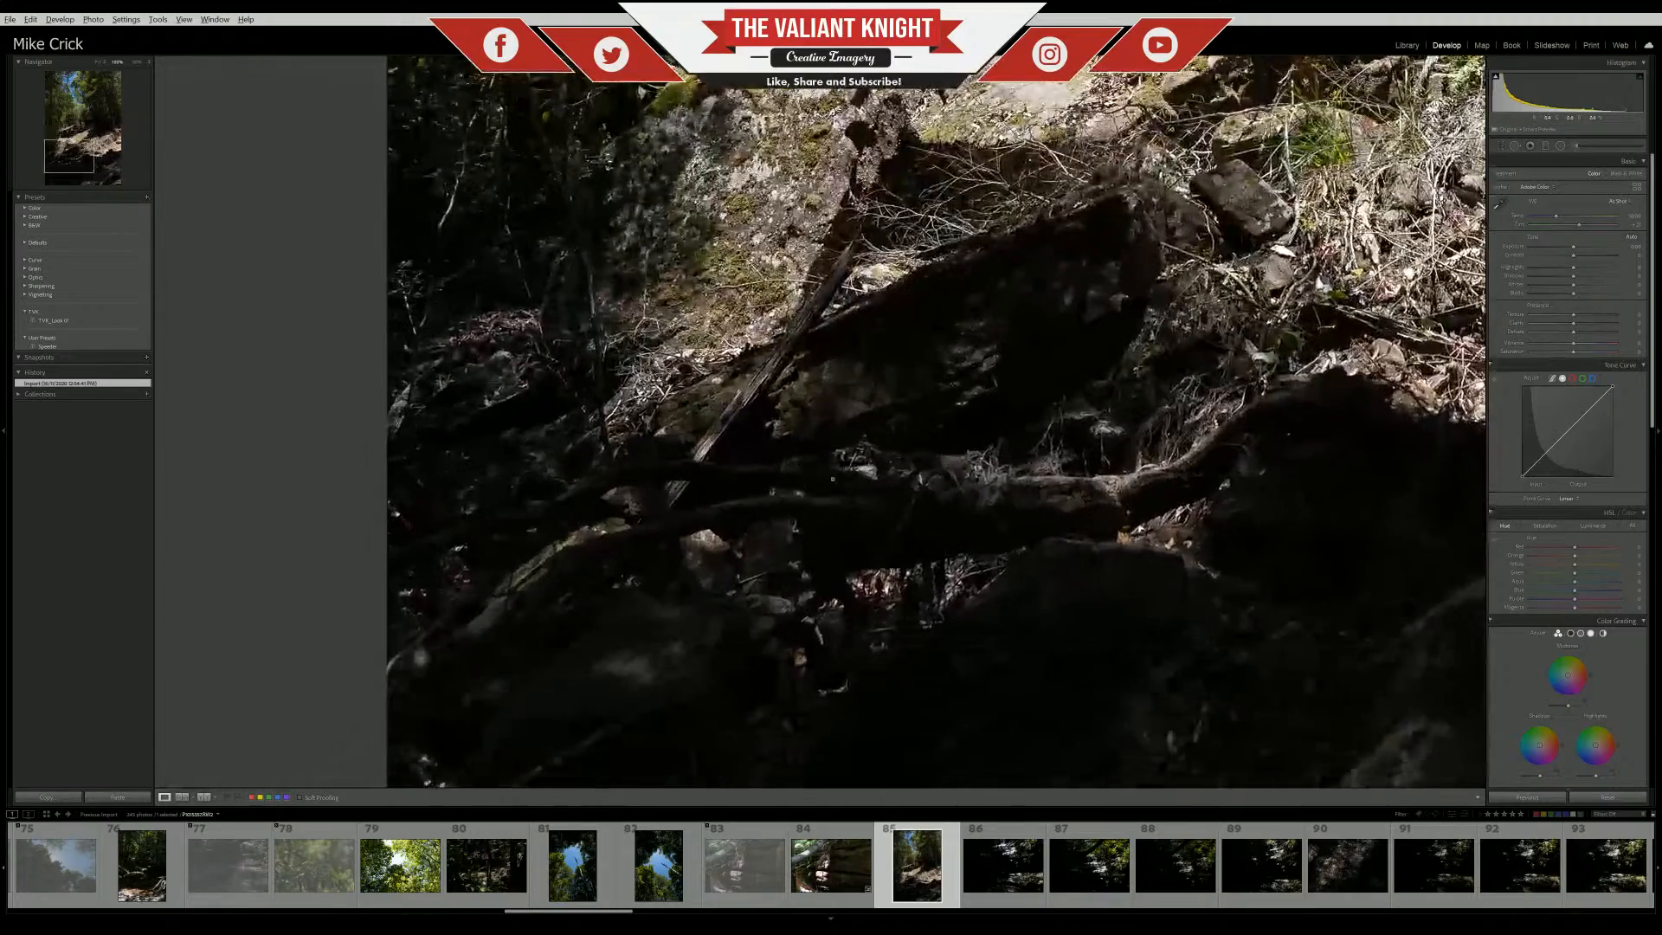
click(832, 478)
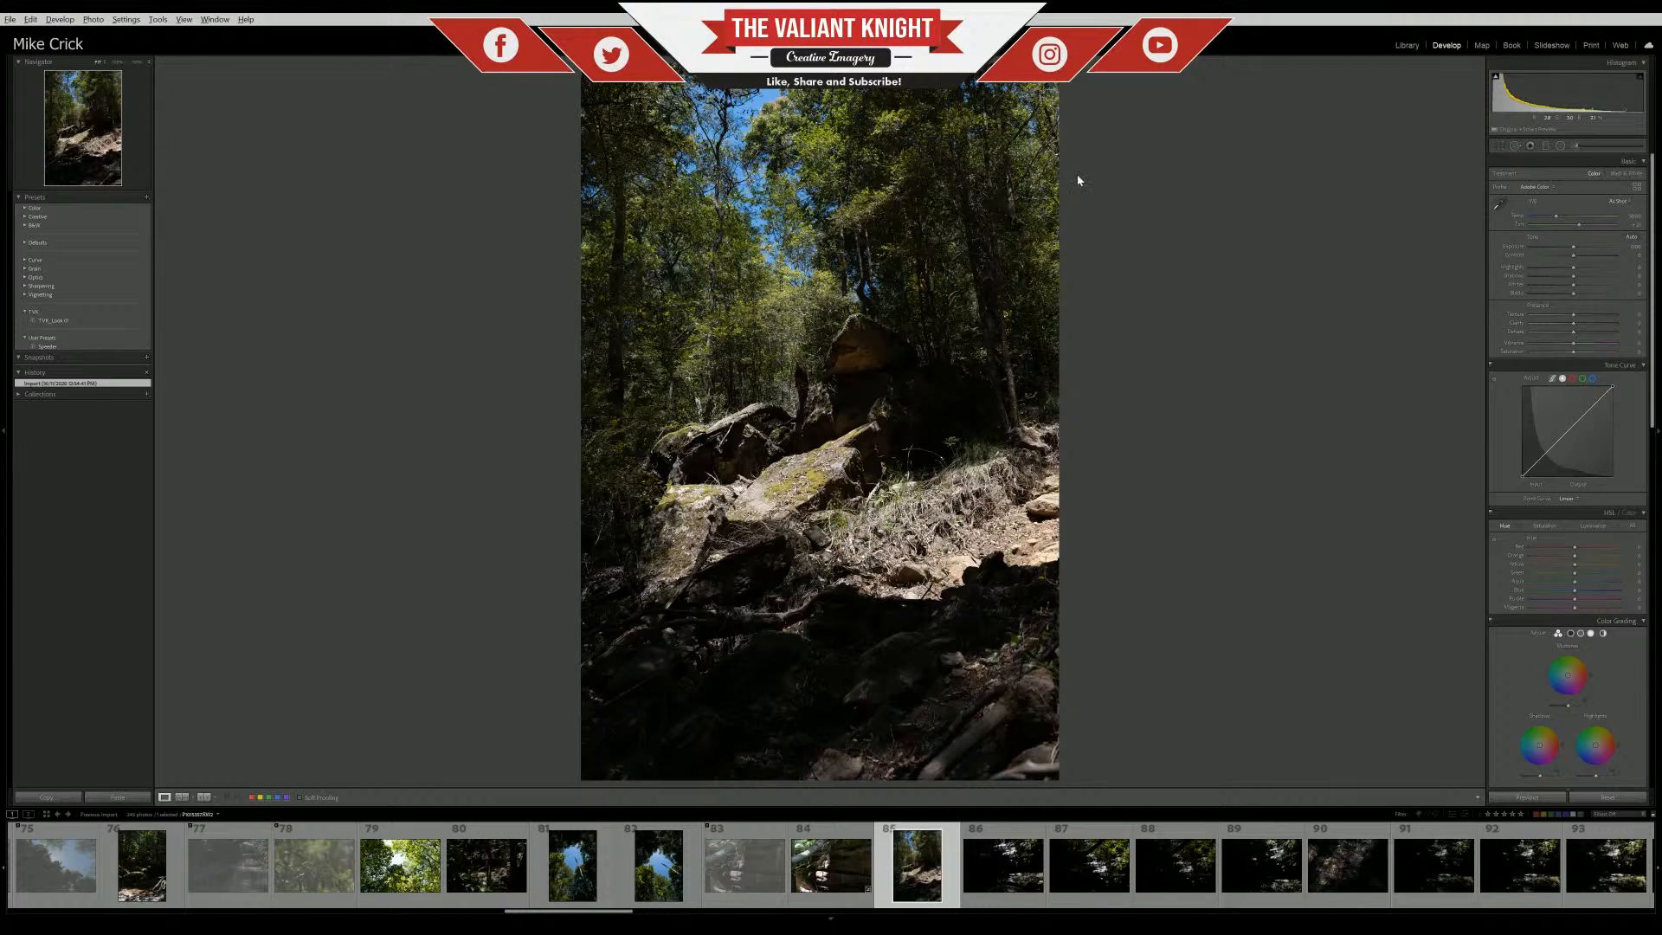
click(936, 509)
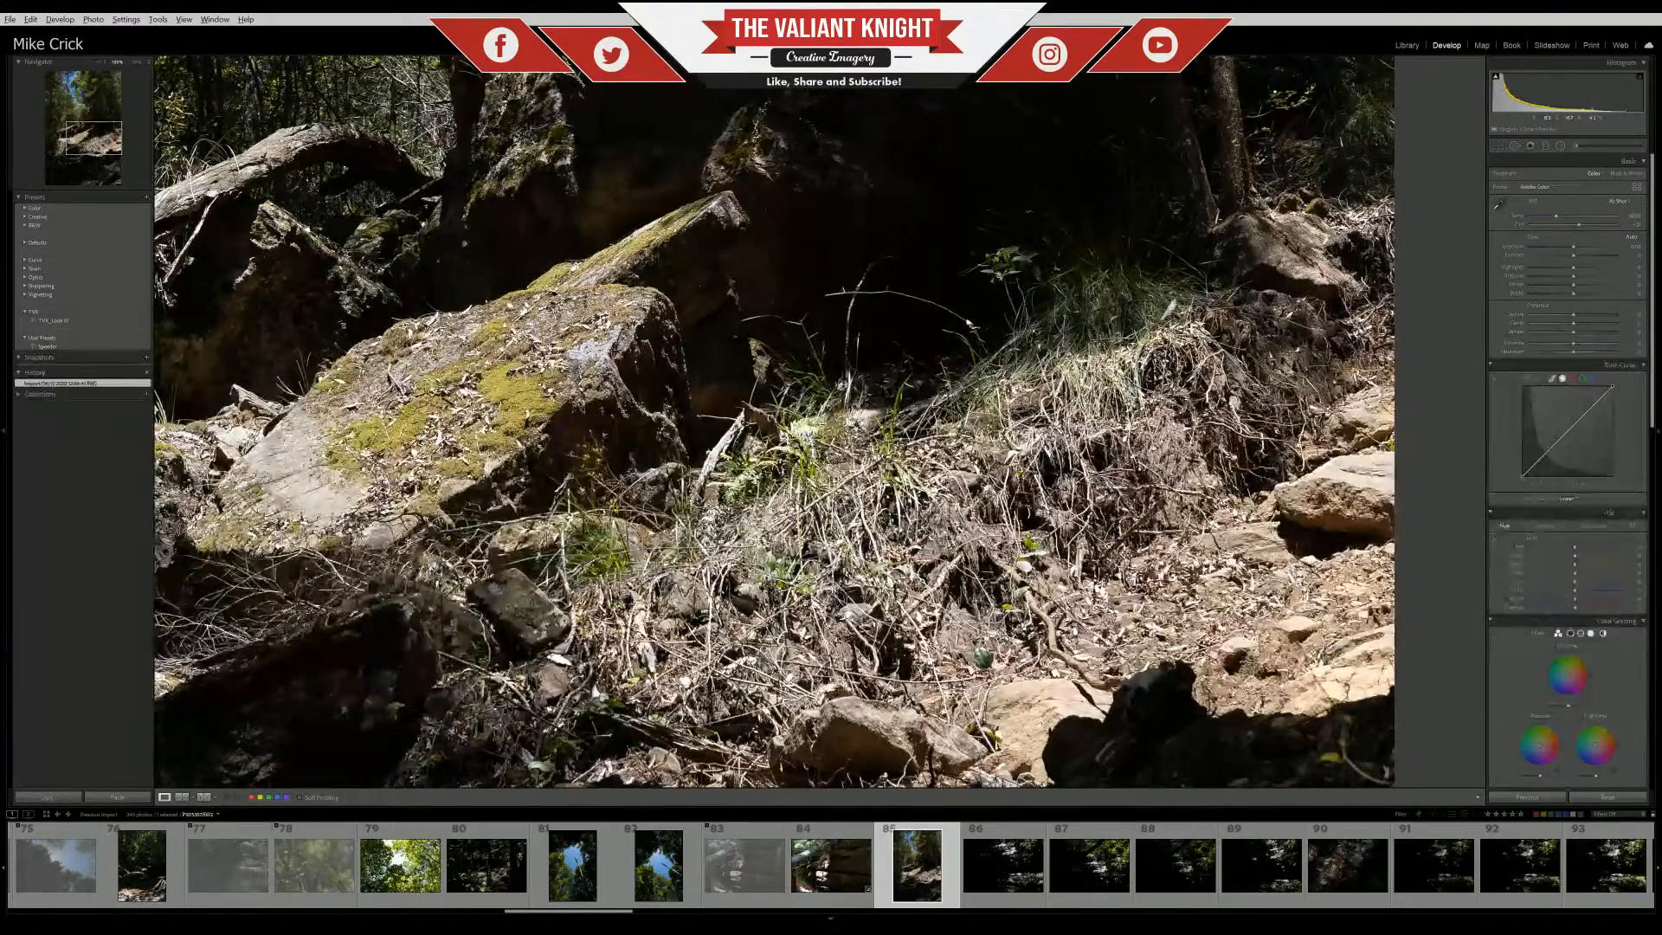
click(935, 509)
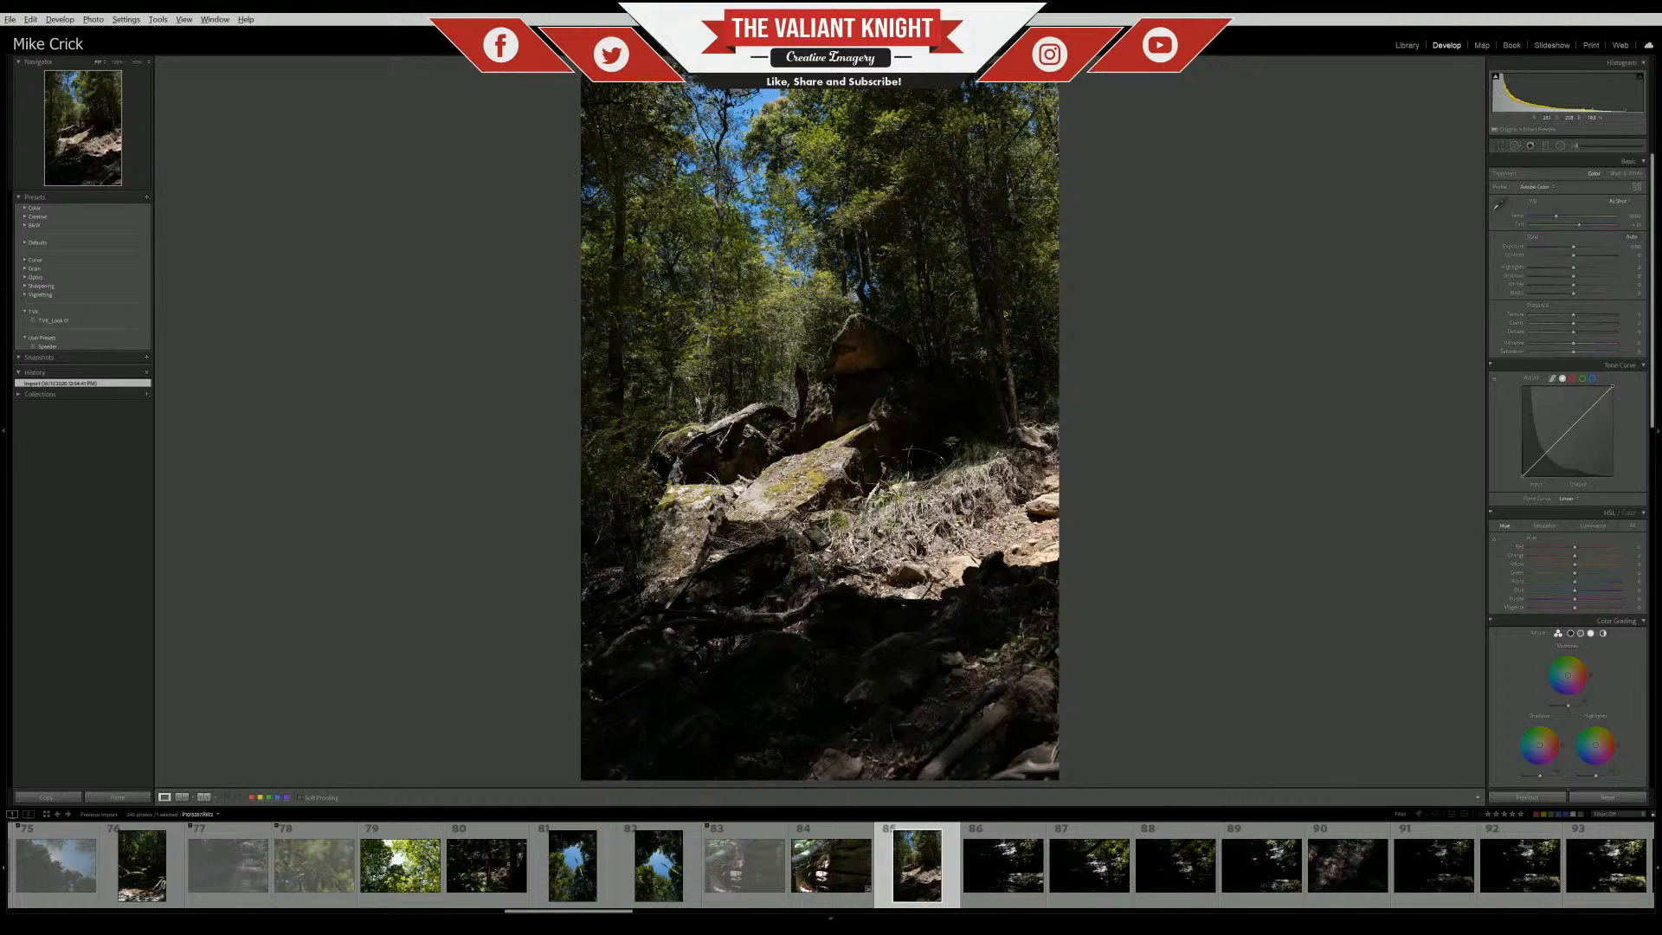
Open the dark waterfall photo 86 and look over the series of similar waterfall shots that follows it
click(1000, 881)
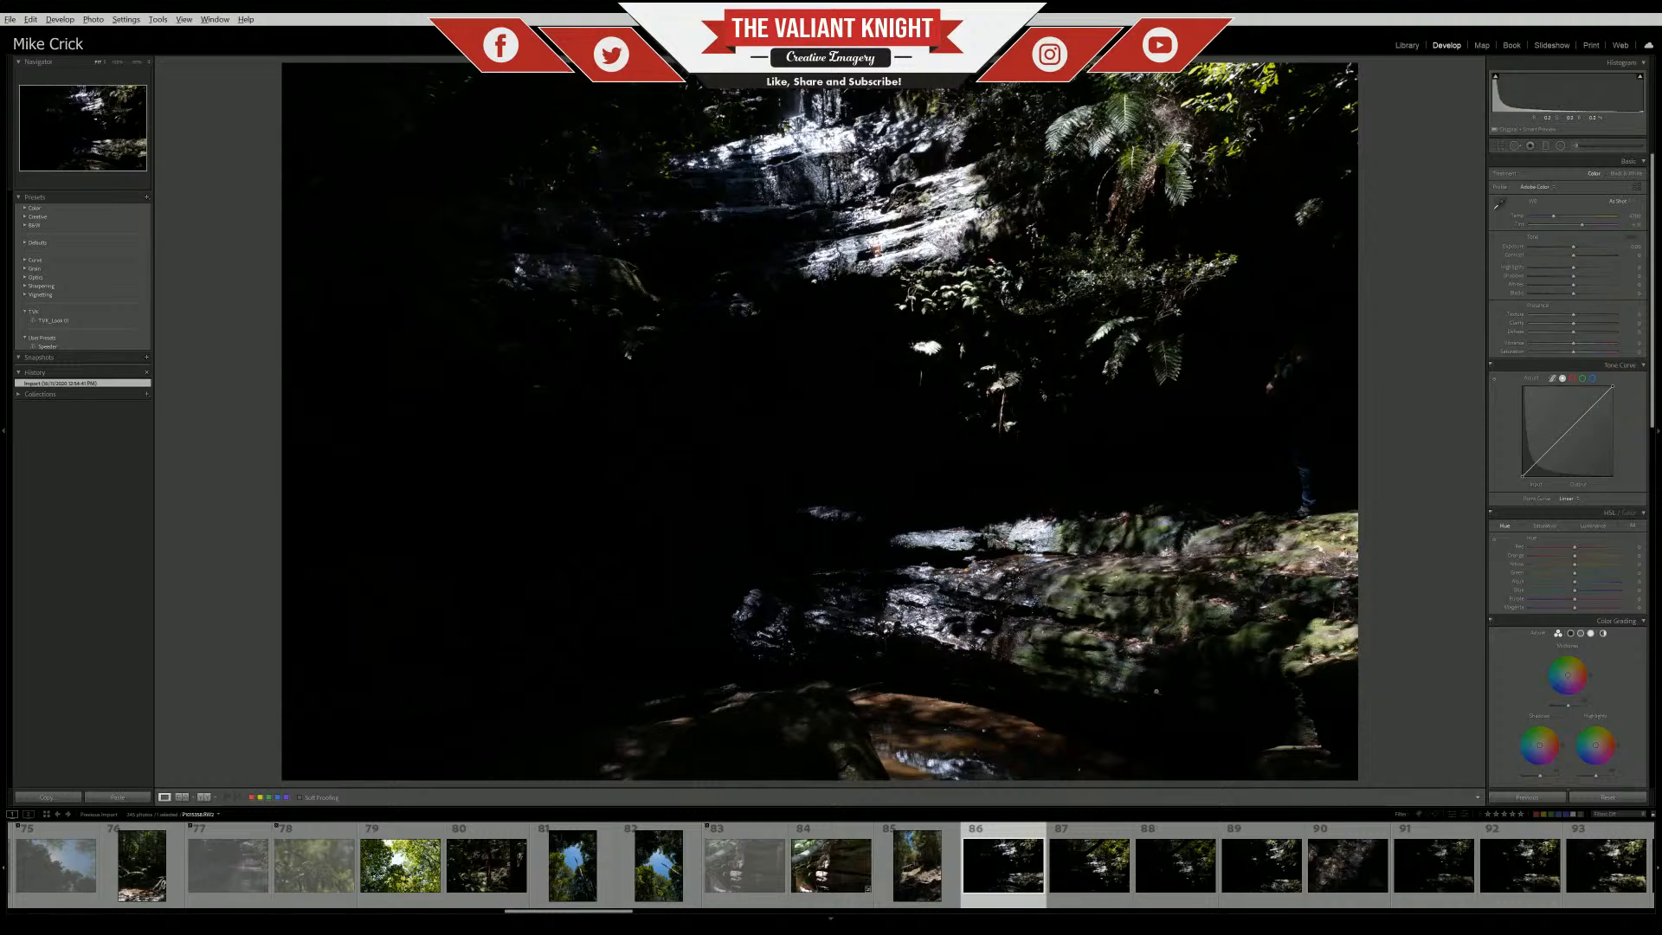
scroll(1000, 869, down, 3)
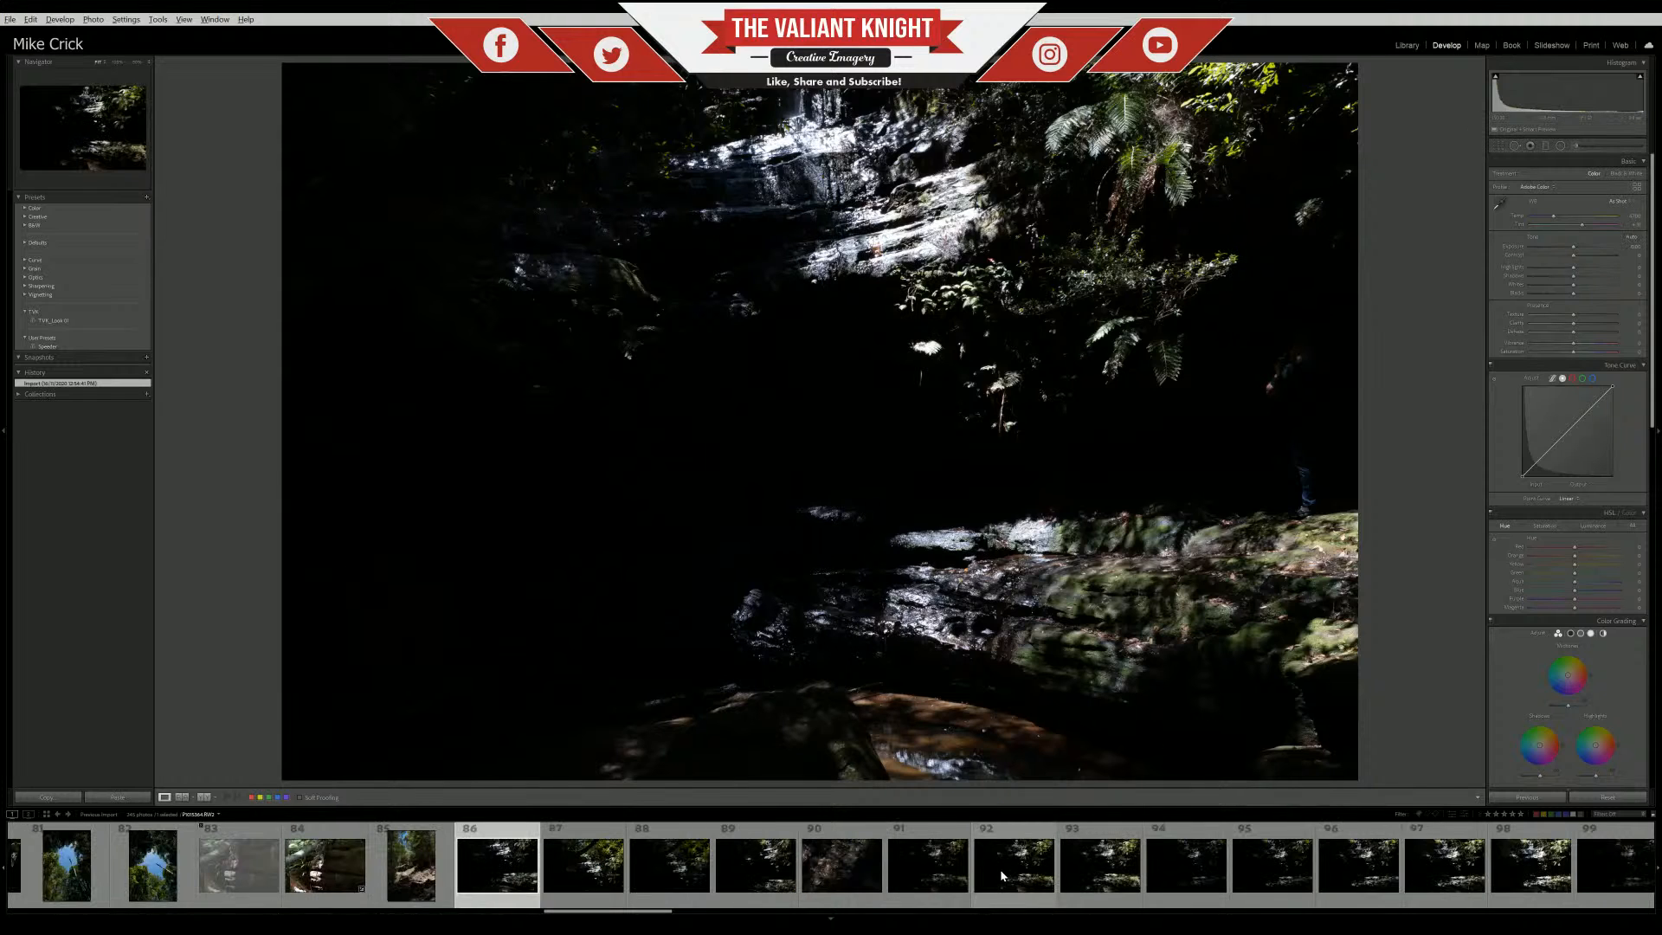
scroll(999, 869, down, 10)
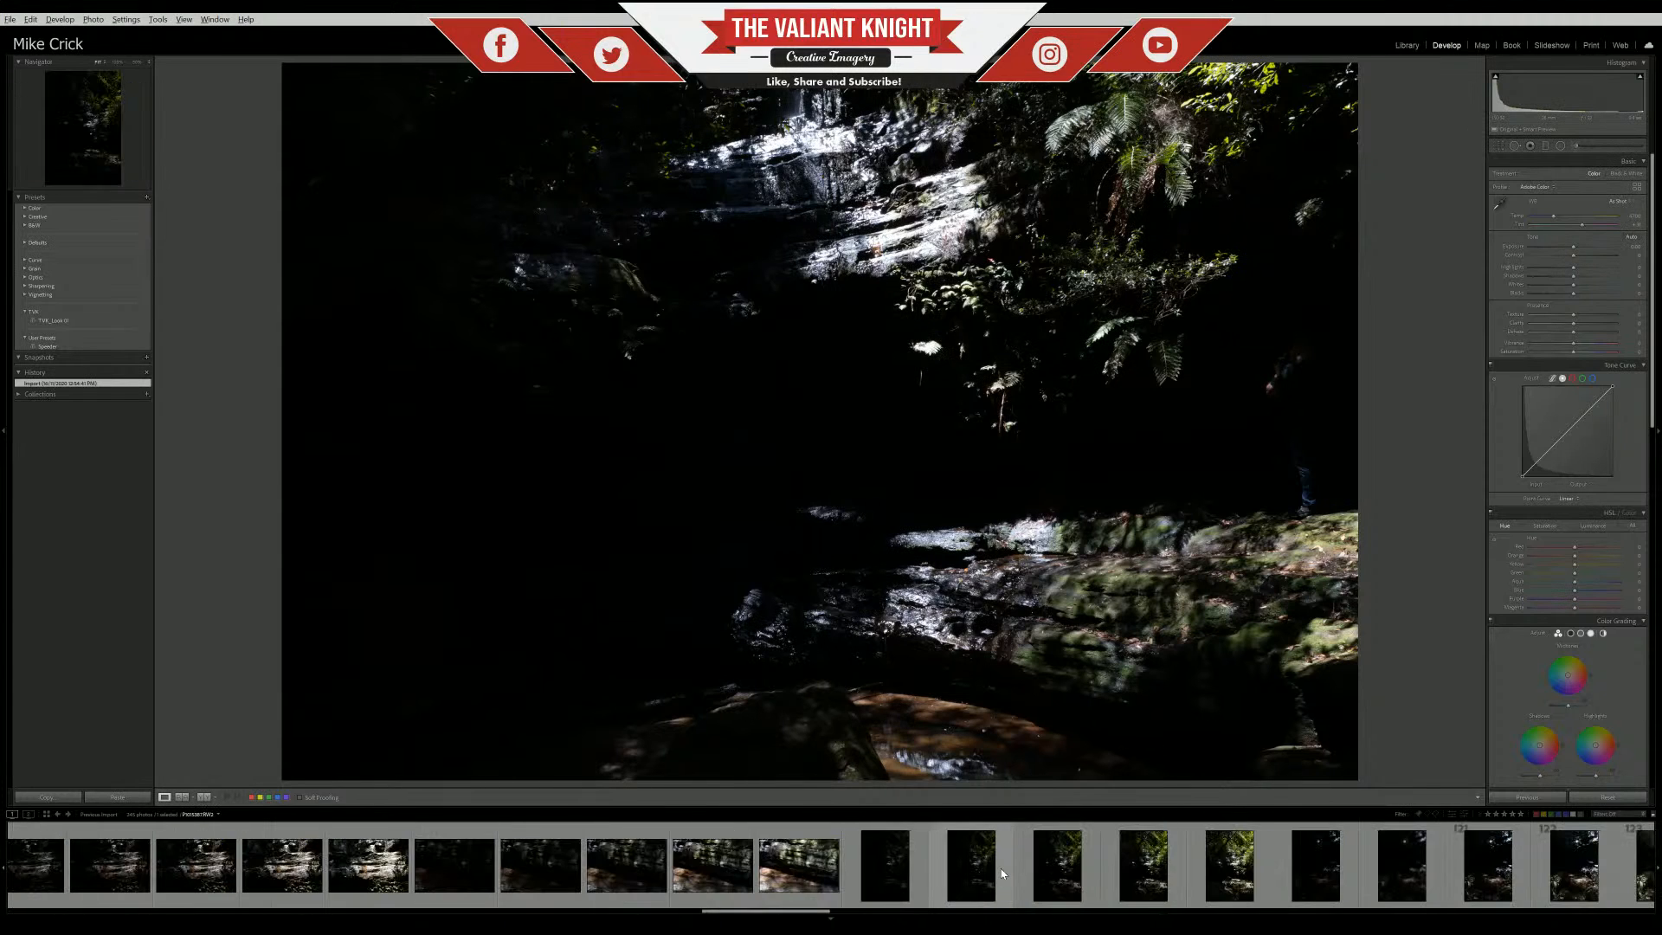
scroll(969, 862, up, 10)
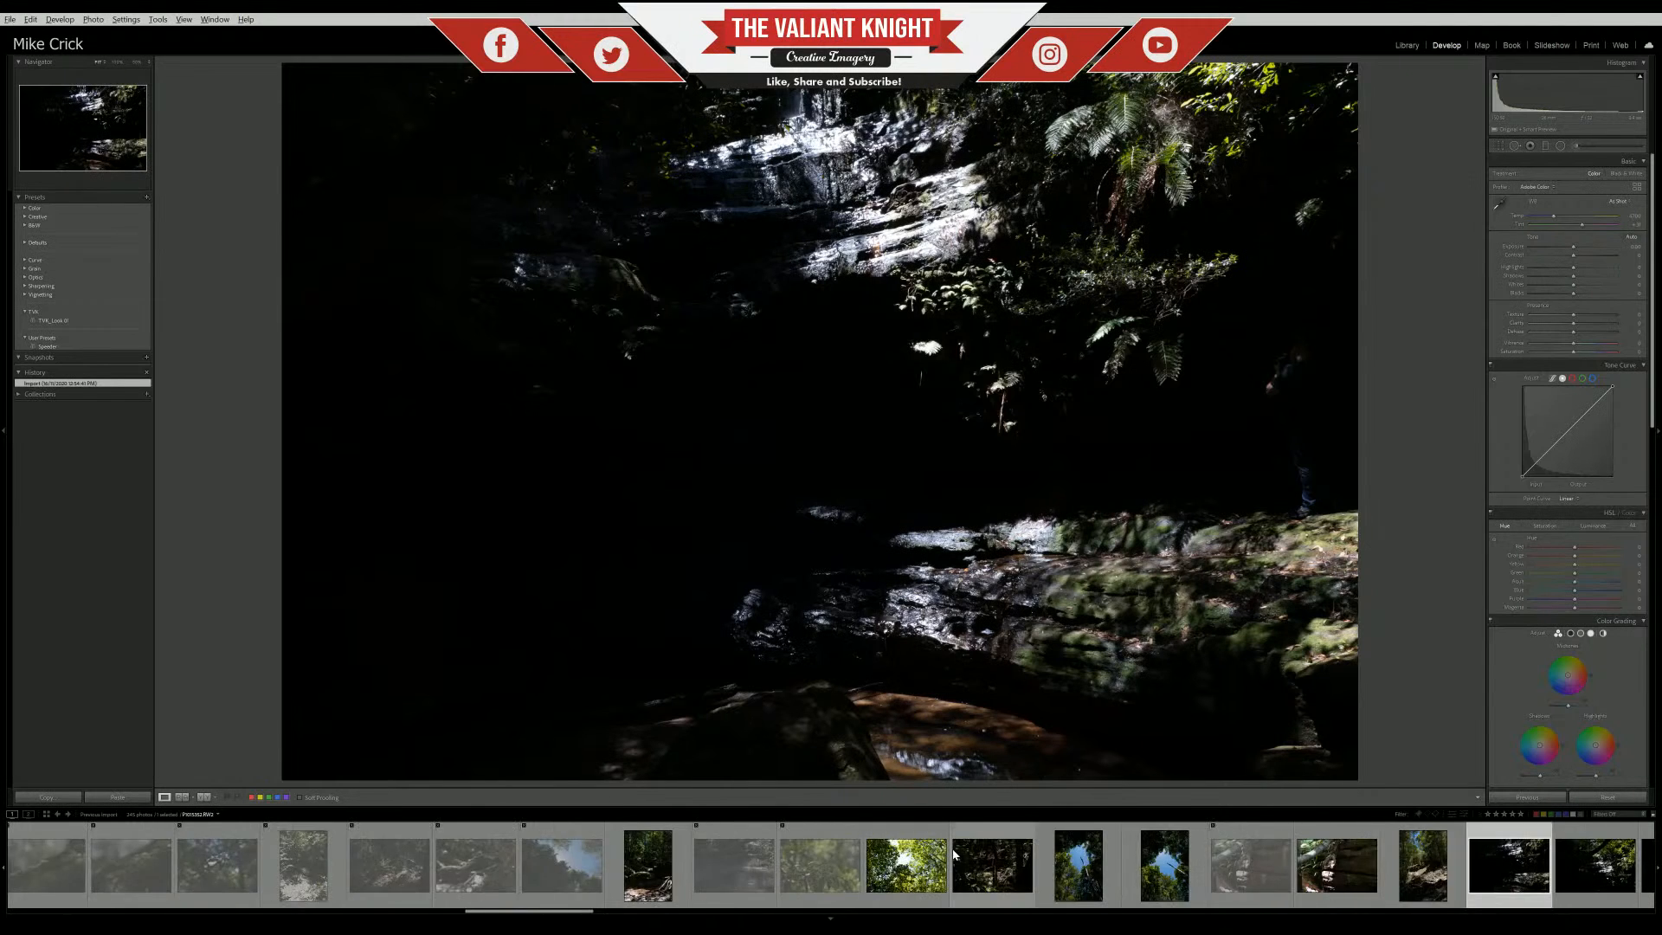
scroll(954, 855, down, 3)
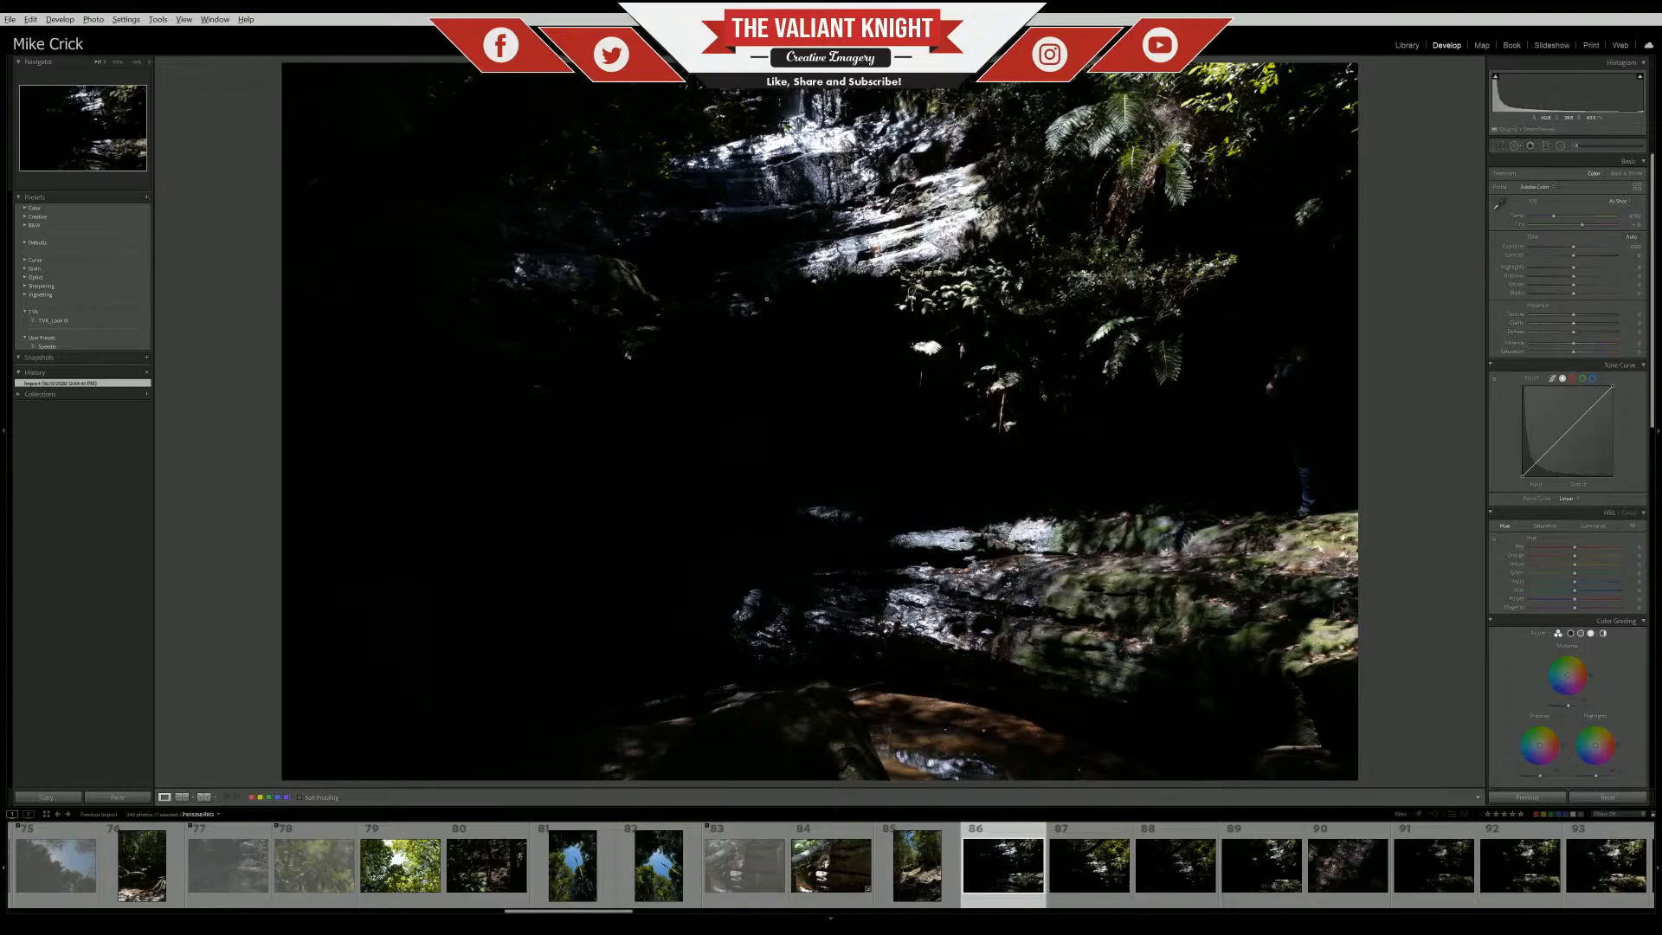
Test-brighten waterfall photo 86 with a strong exposure increase, inspect the photographer standing on the rocks, and reset the exposure
drag(1598, 248, 1620, 248)
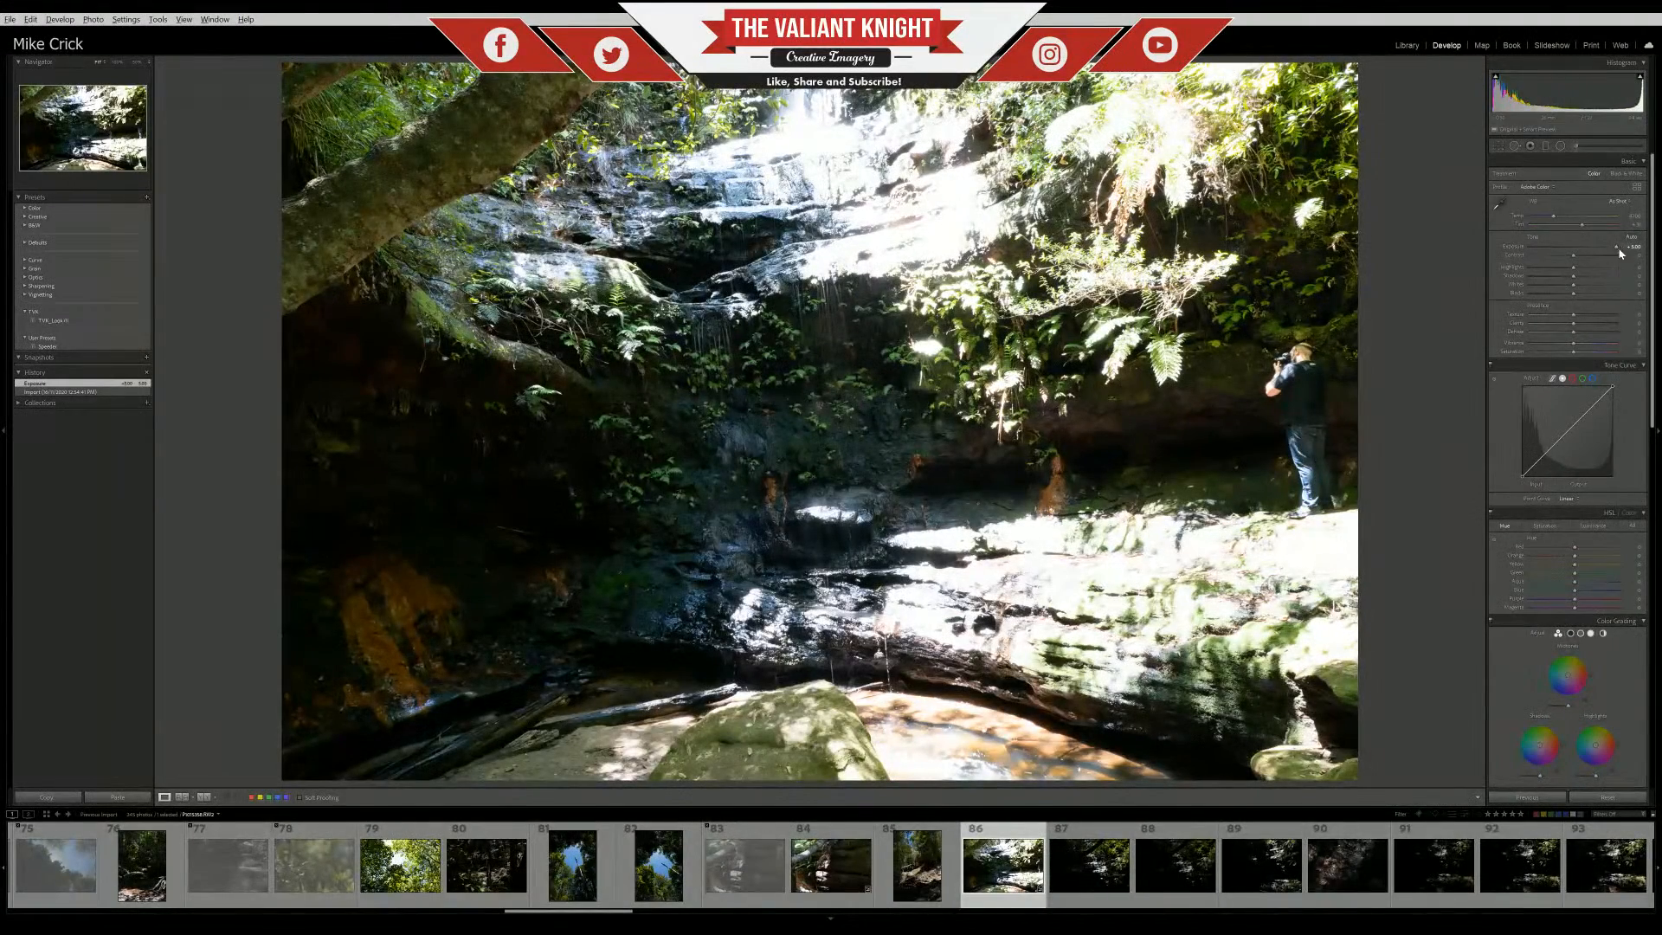
click(1338, 369)
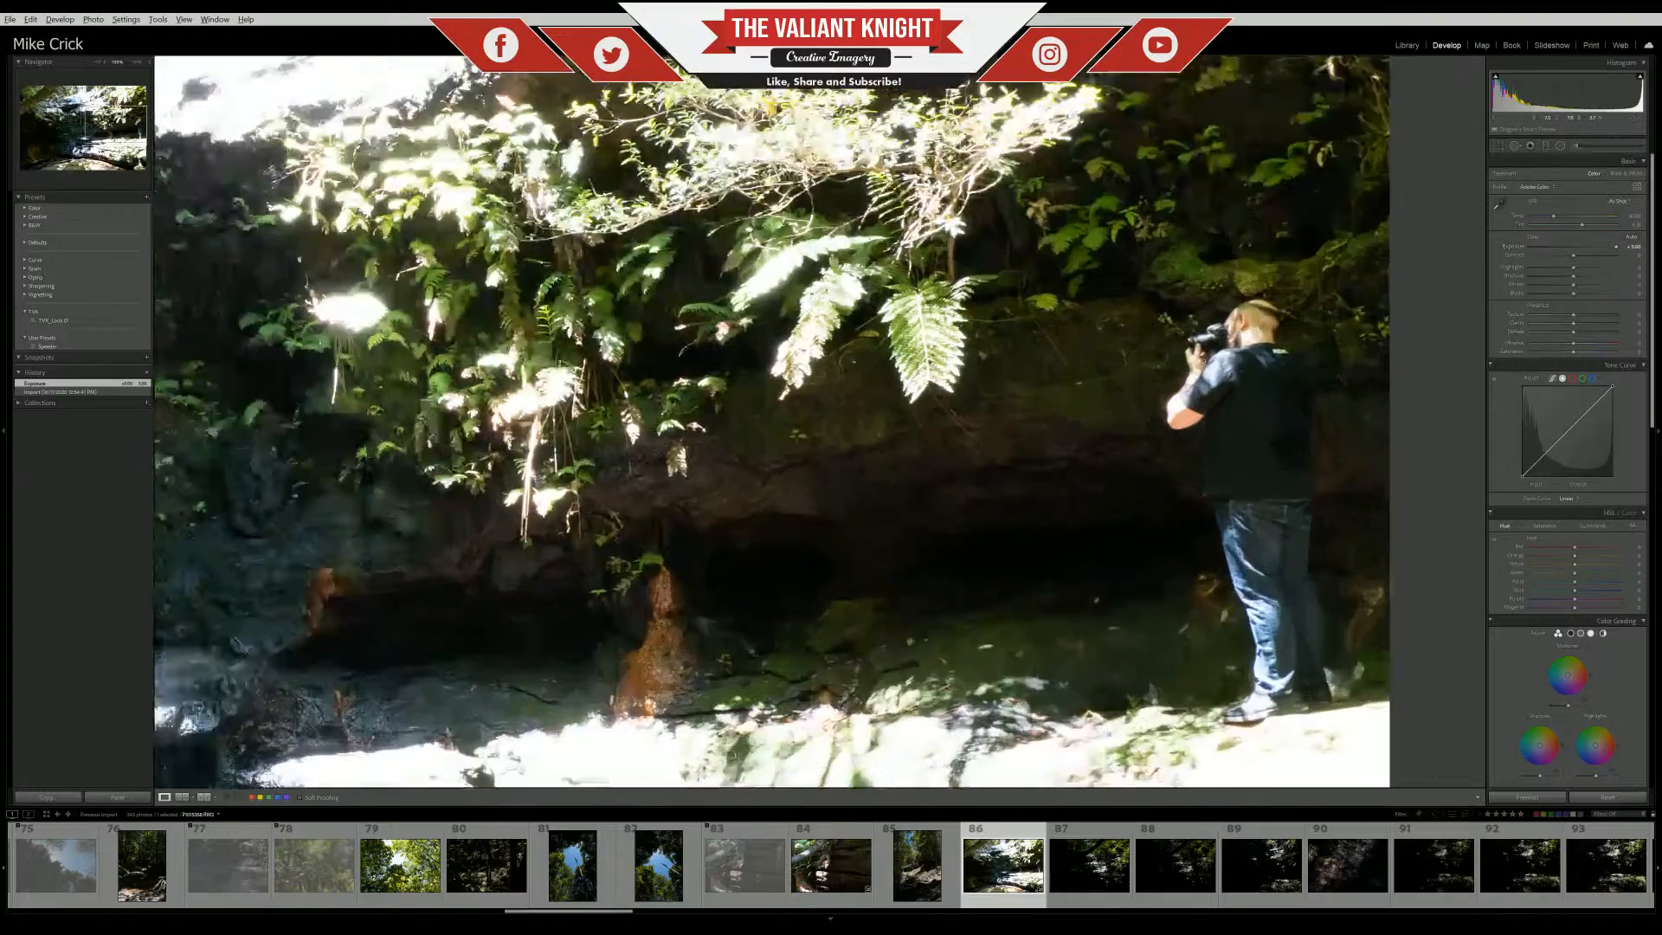
click(1337, 370)
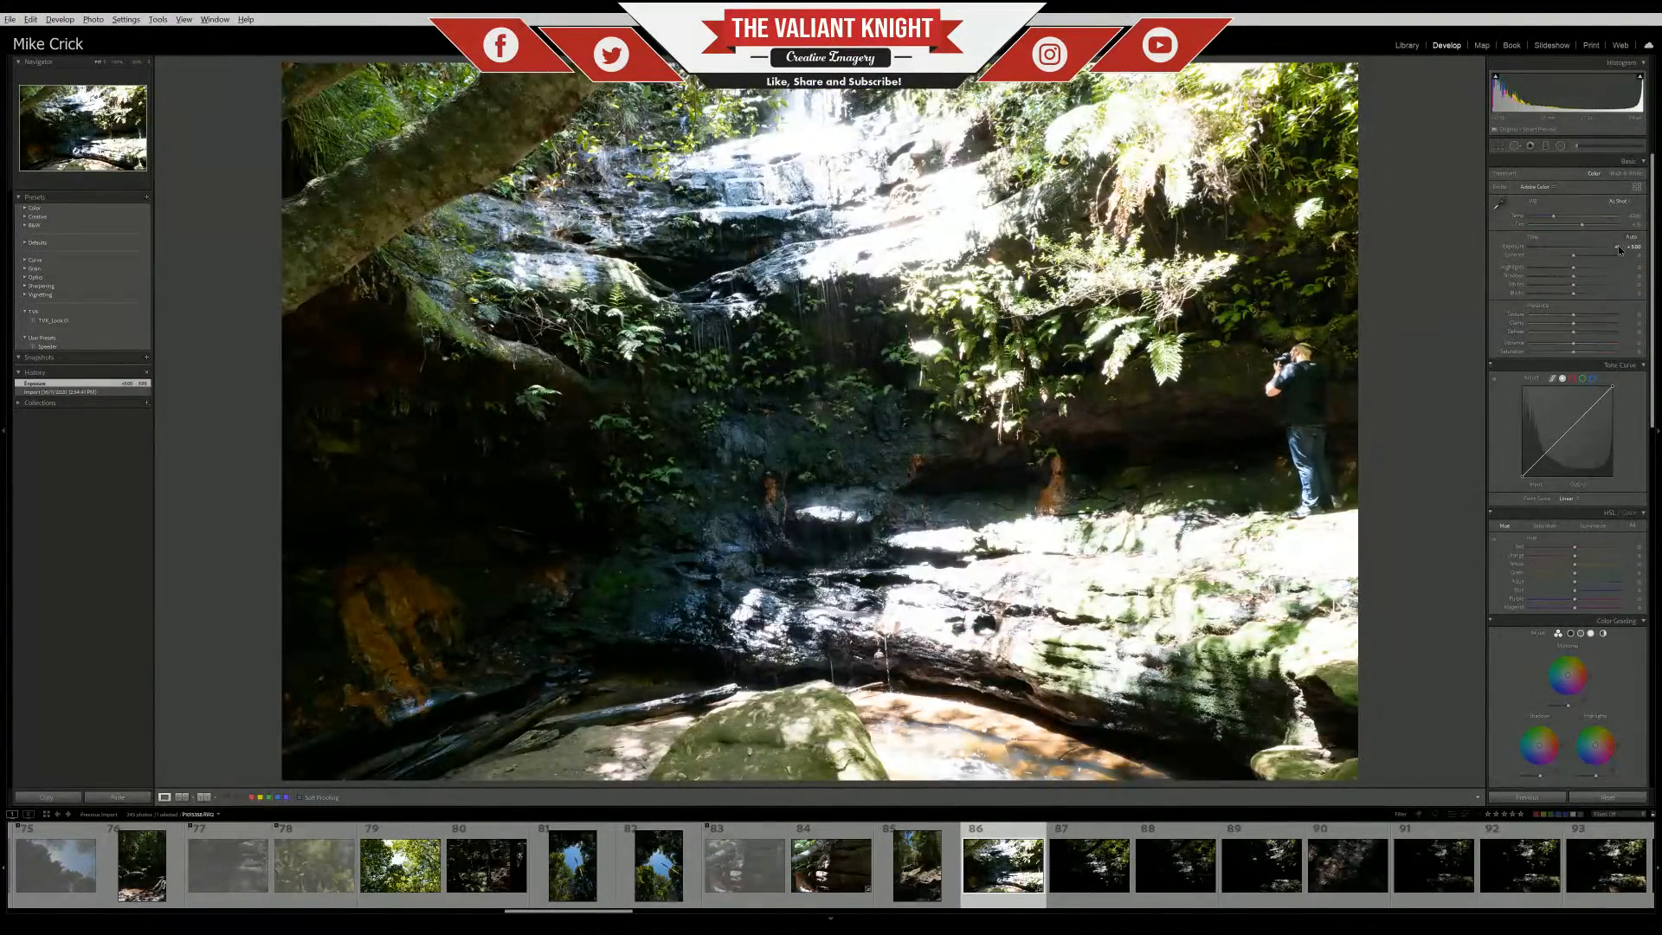
double_click(1615, 247)
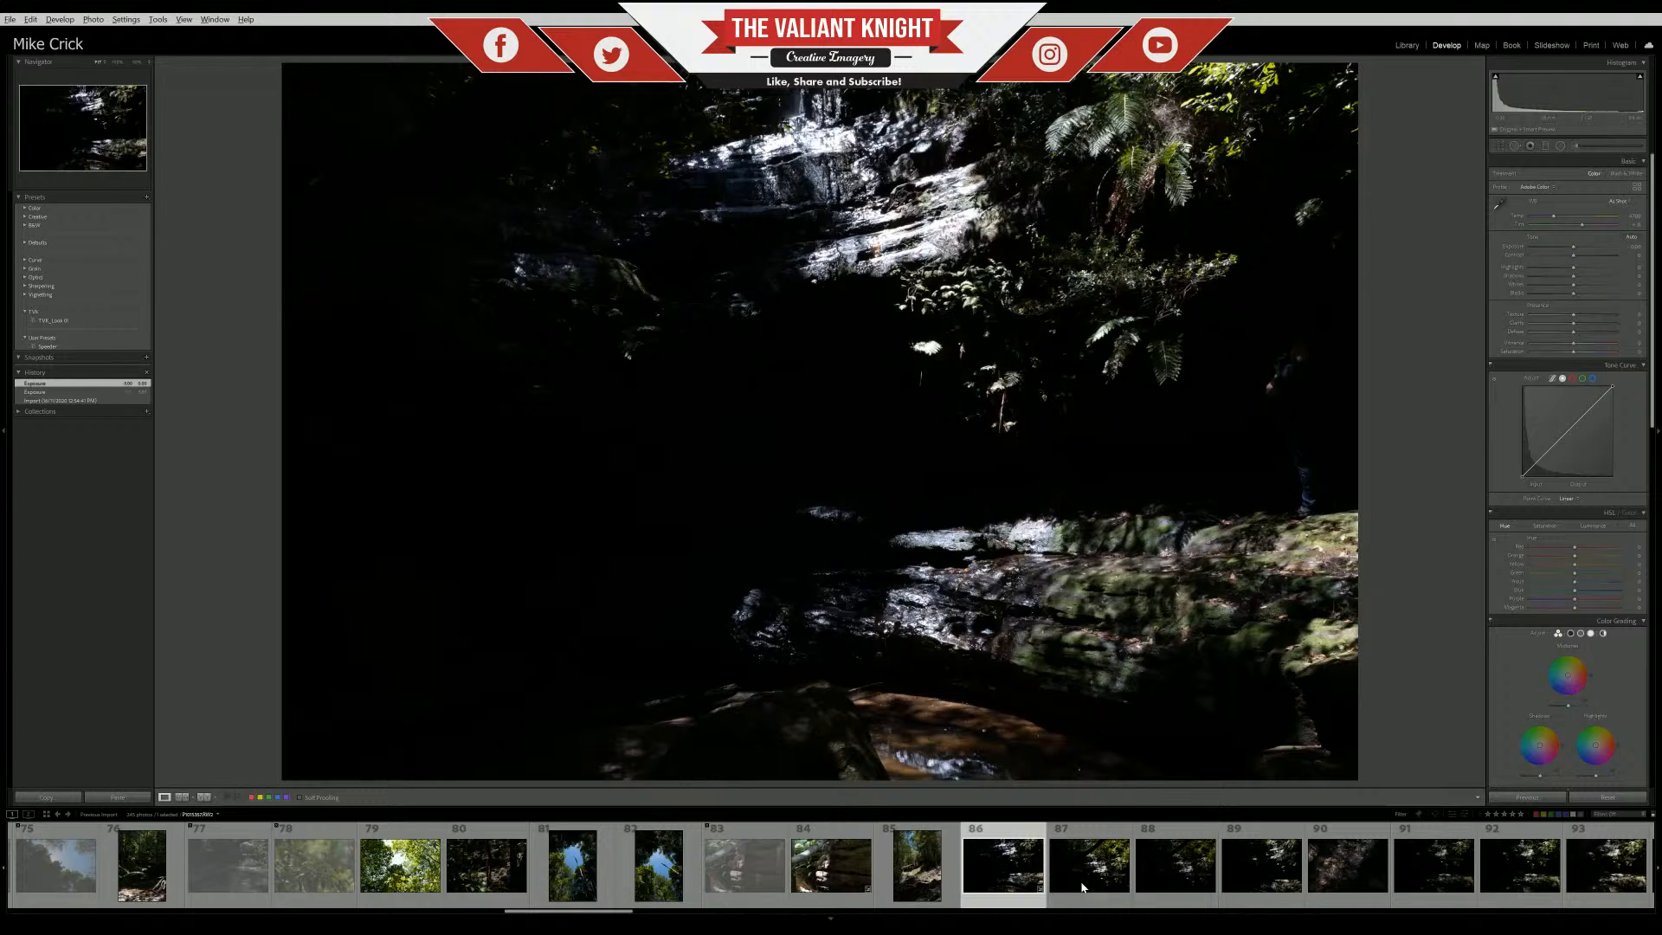
Flag waterfall photos 86 and 87 as rejected after examining the cascade in photo 87 up close
scroll(757, 866, down, 3)
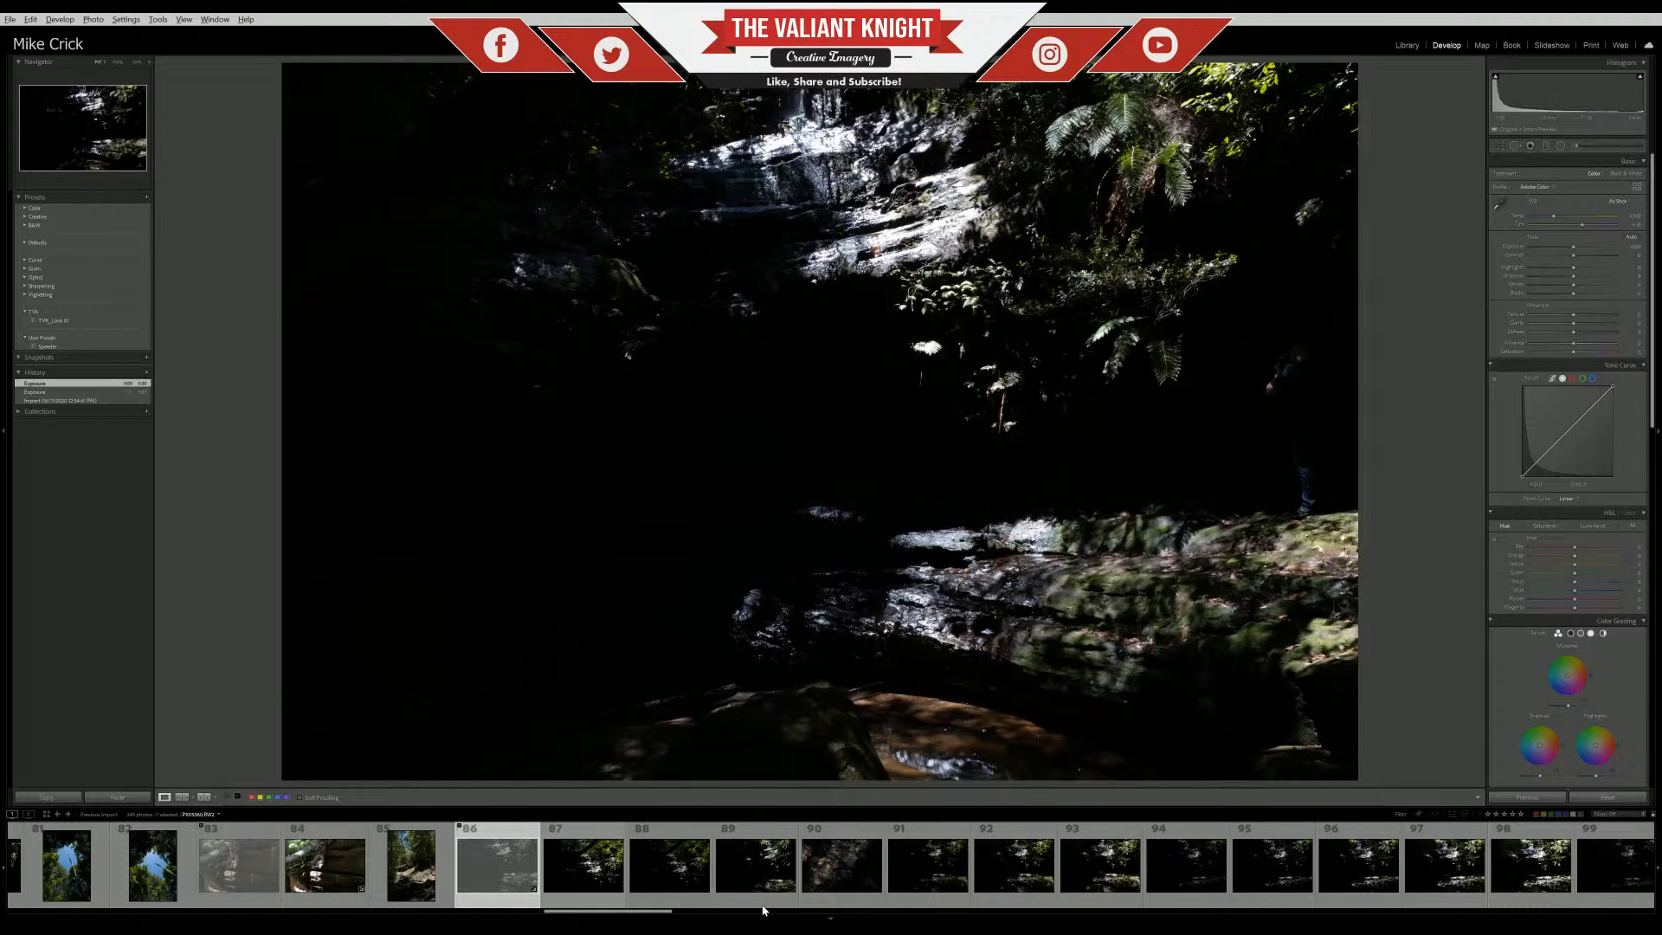
click(582, 870)
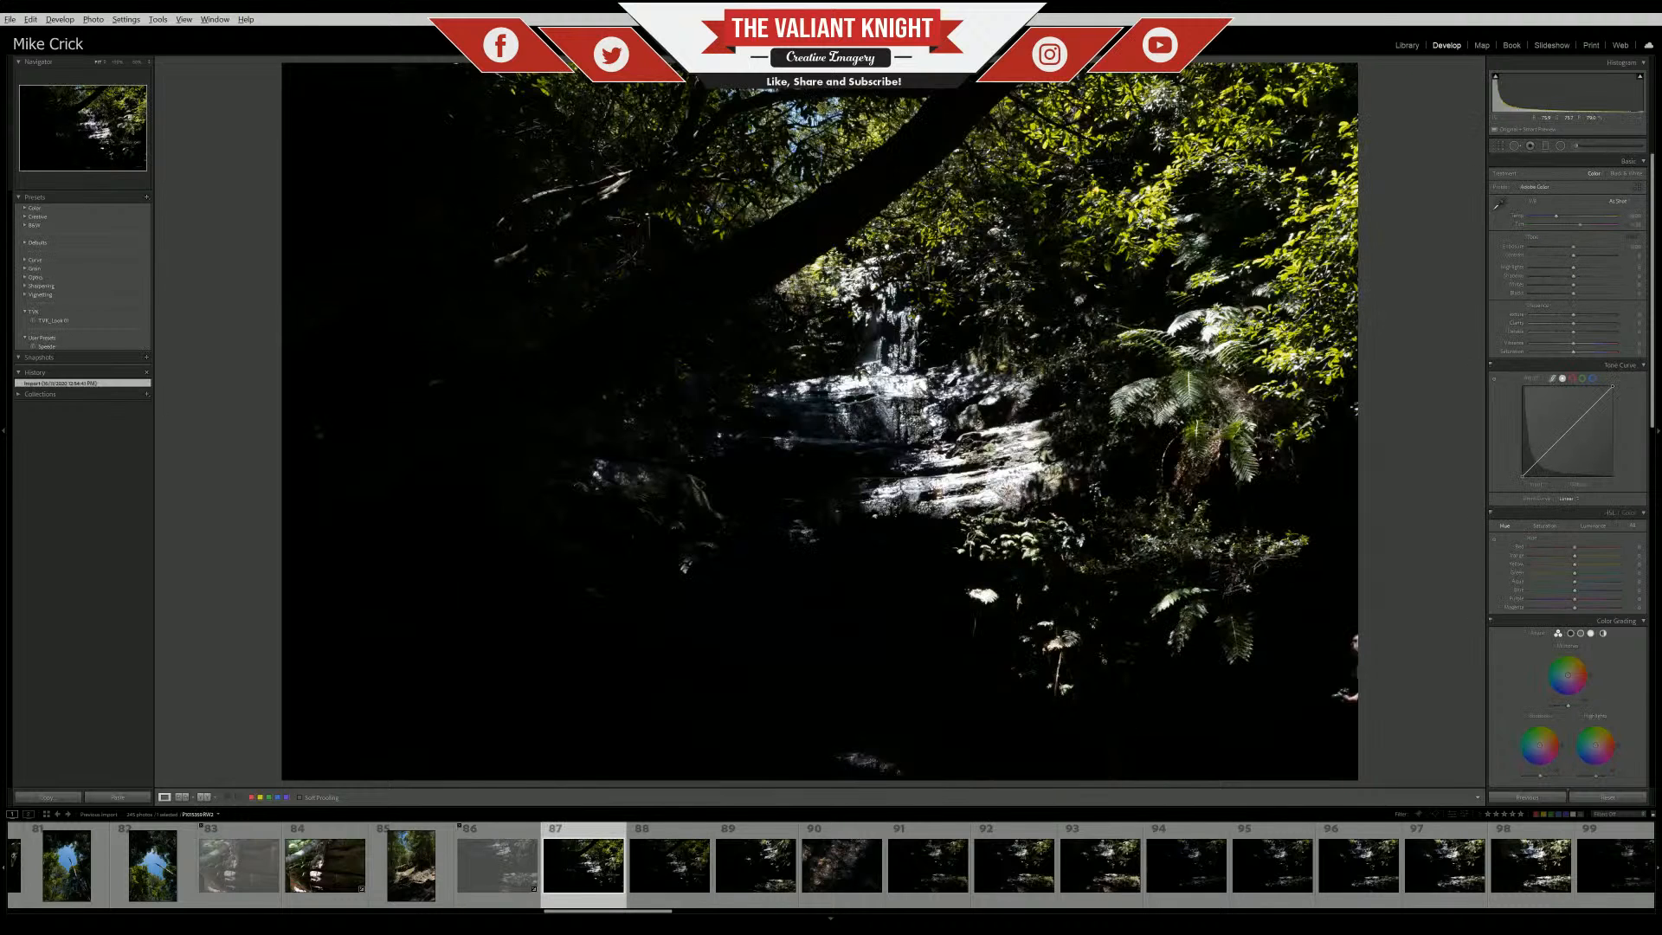
click(907, 397)
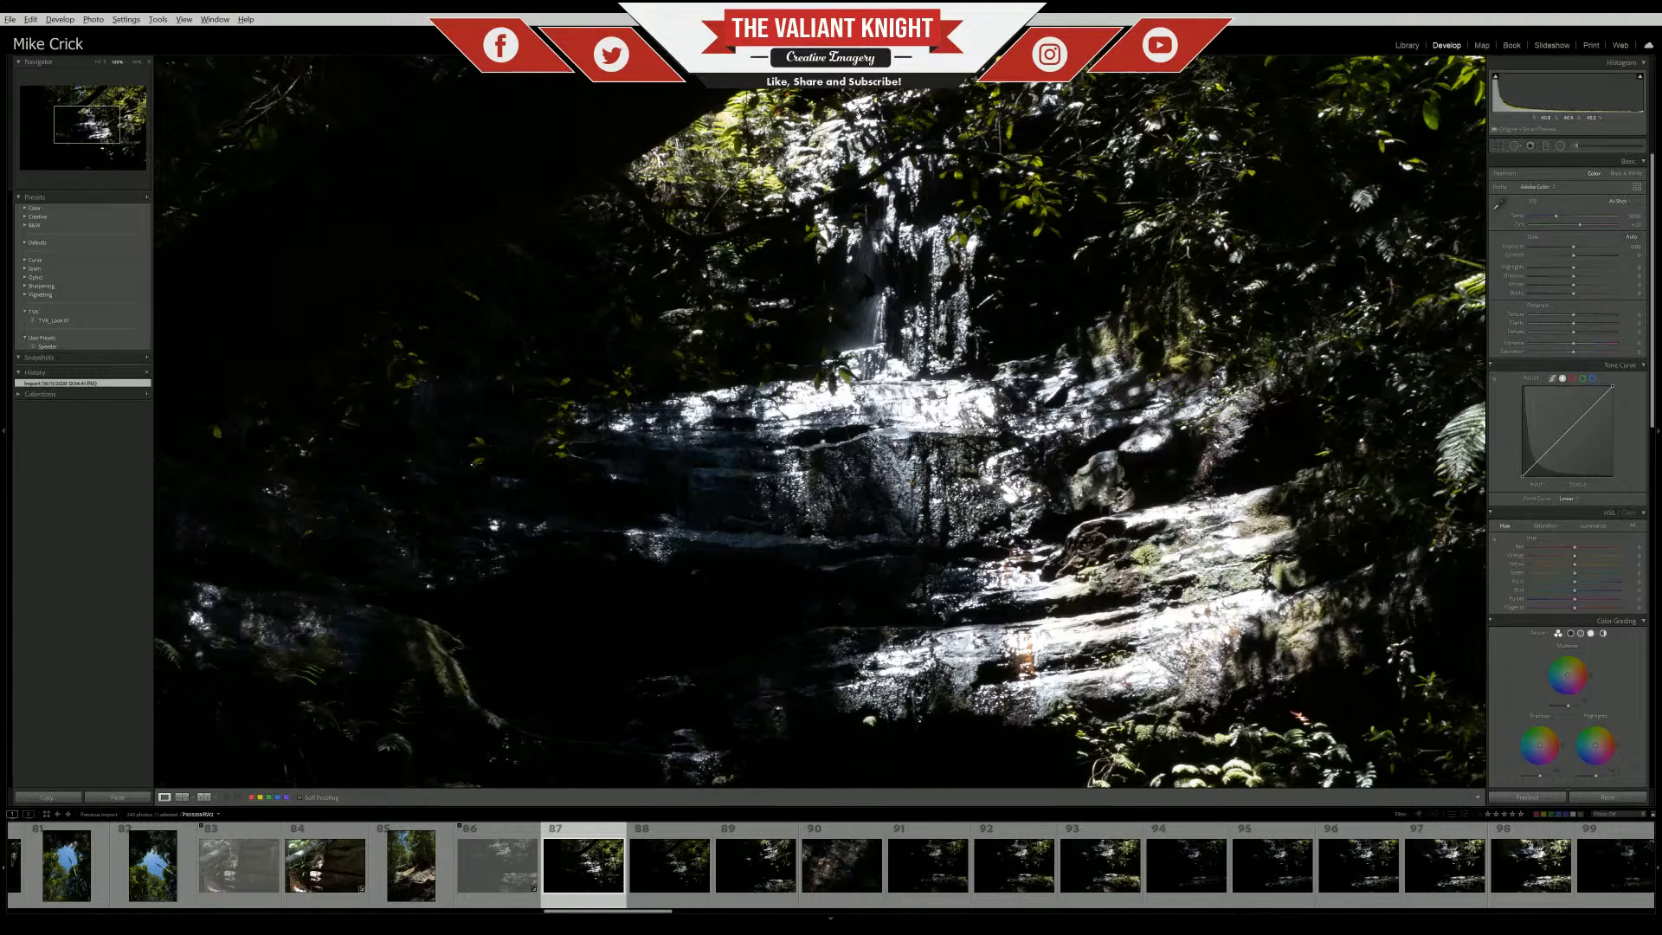
click(918, 501)
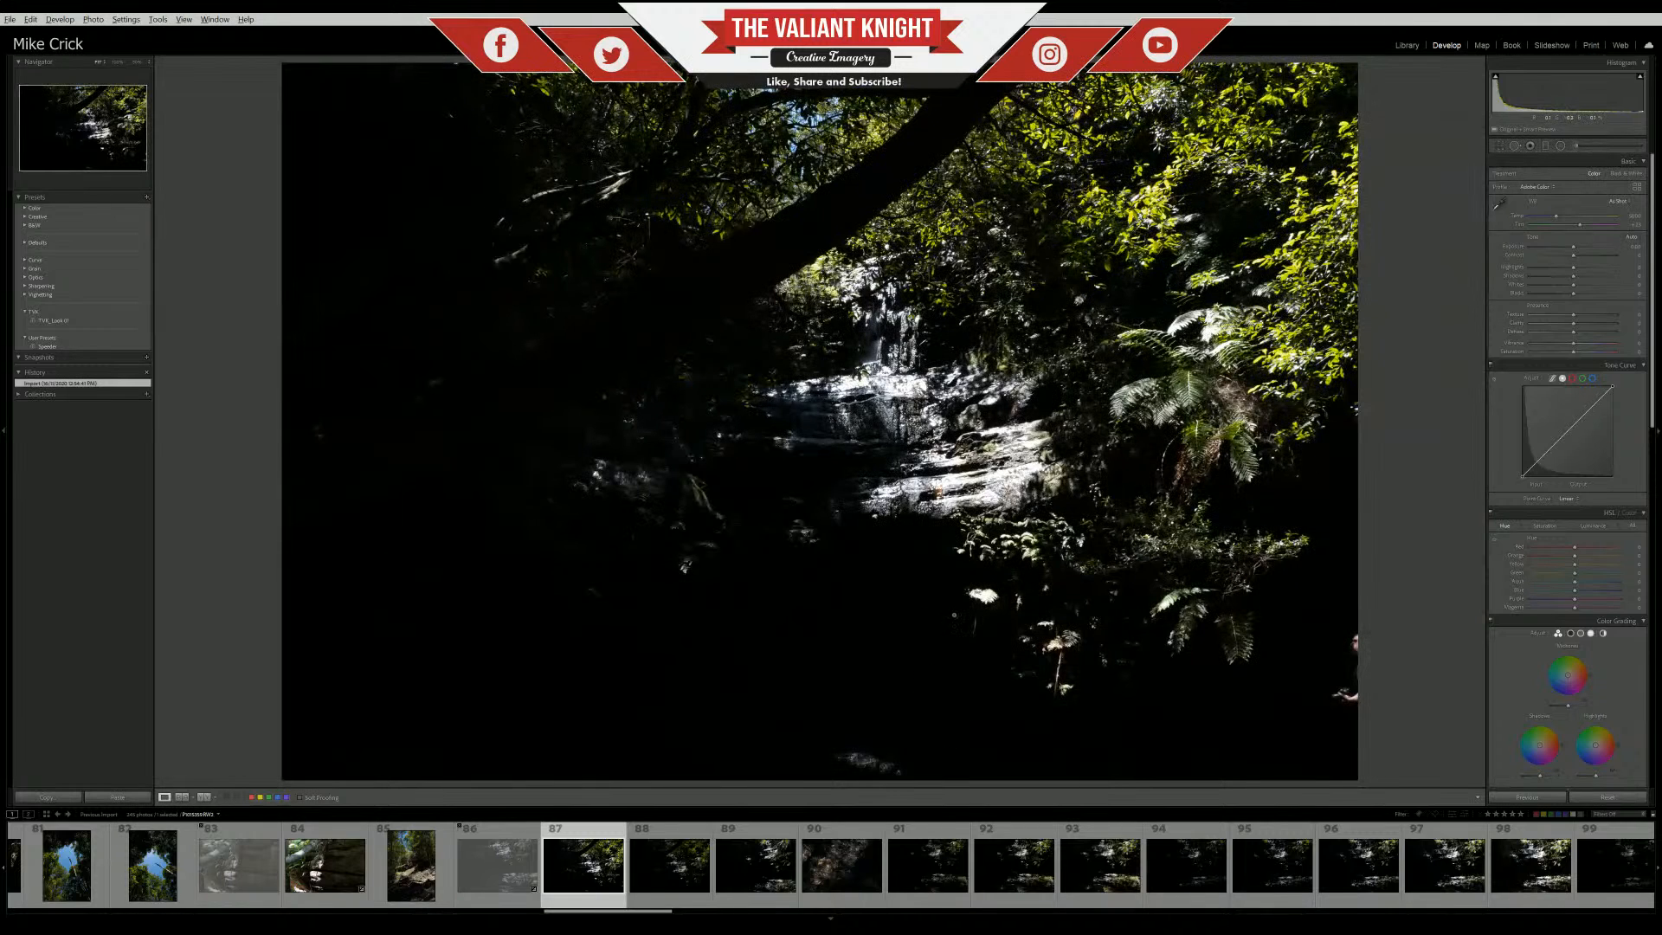
click(868, 386)
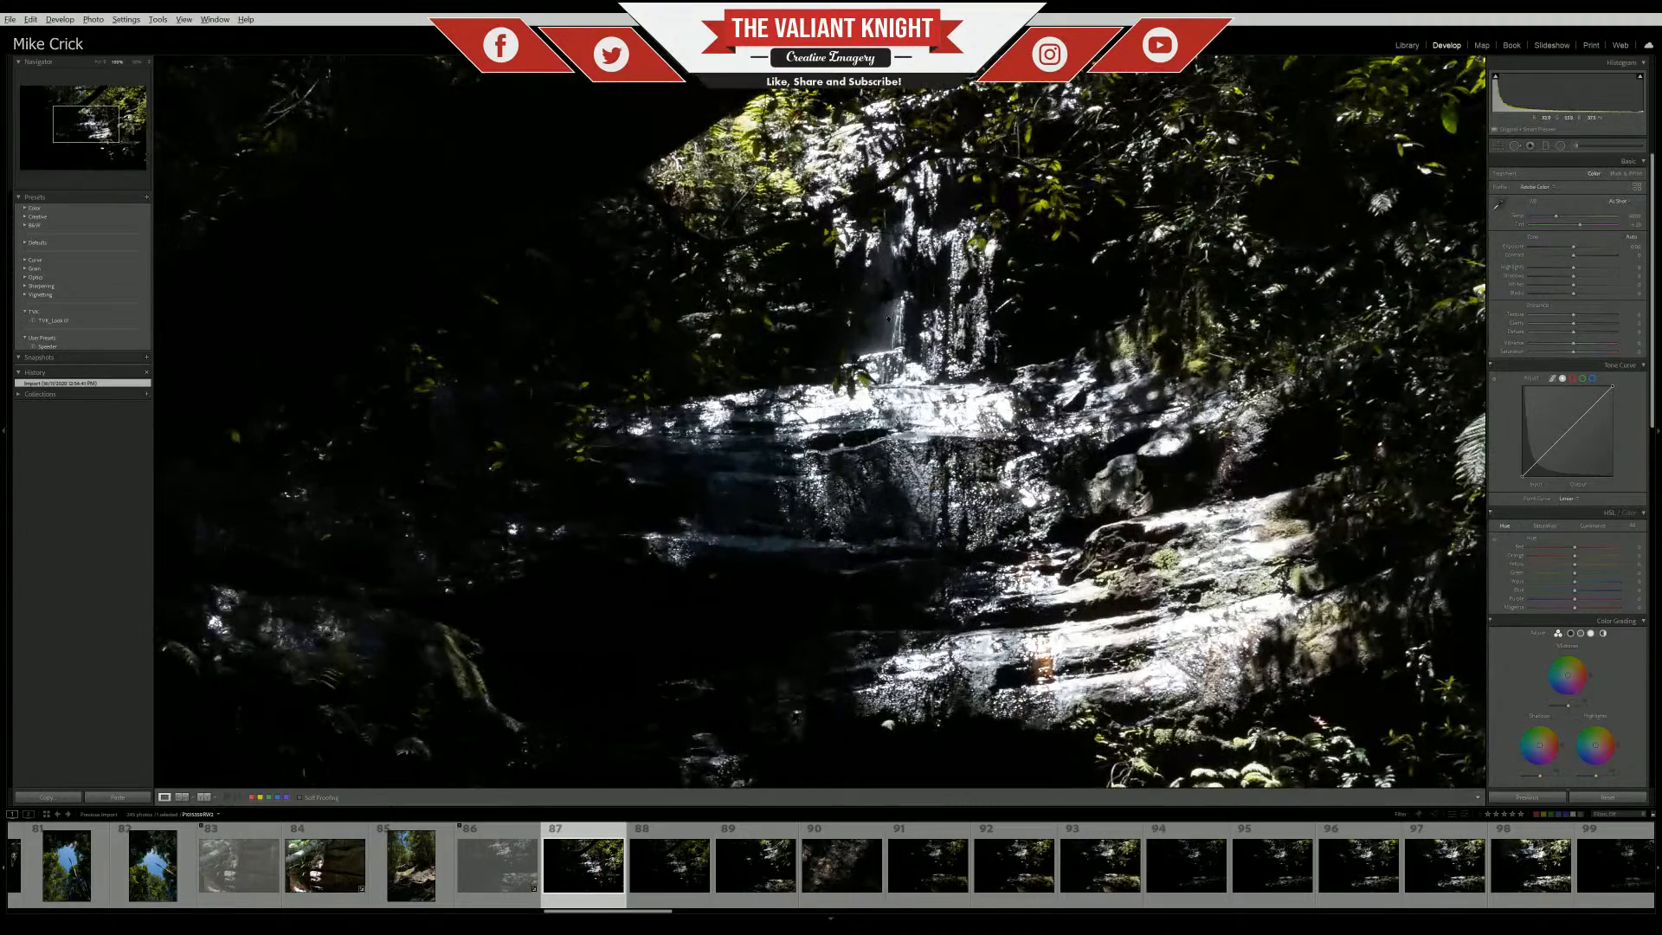
click(869, 385)
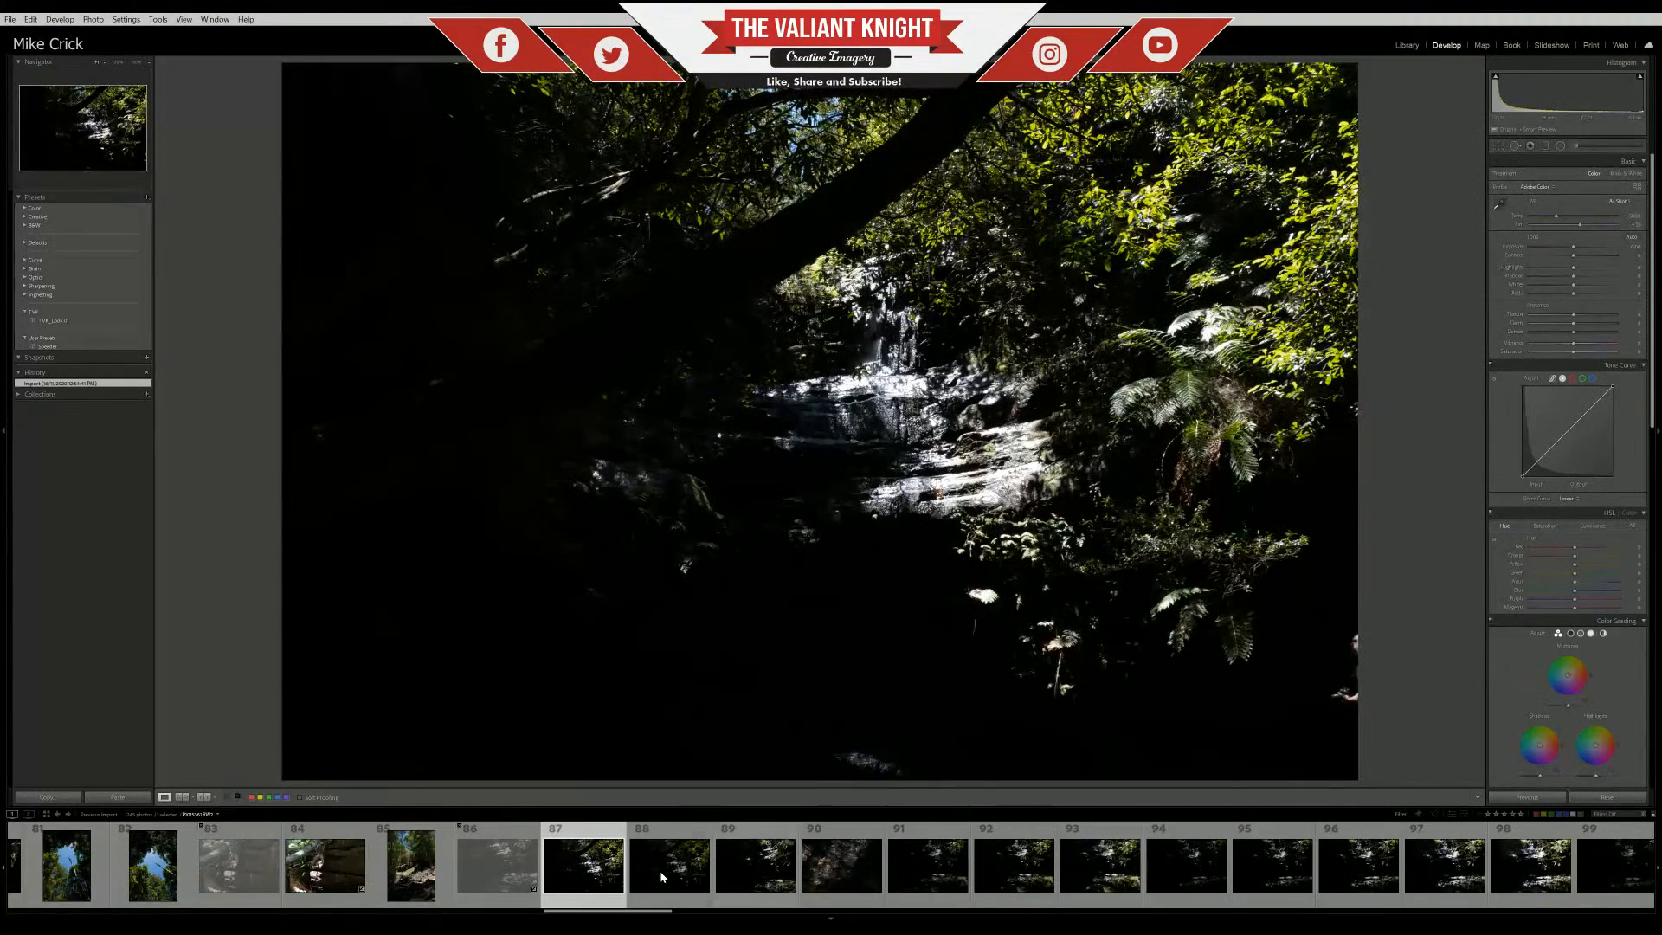
key(x)
Inspect the darker waterfall photo 88 up close and flag it as rejected
click(684, 884)
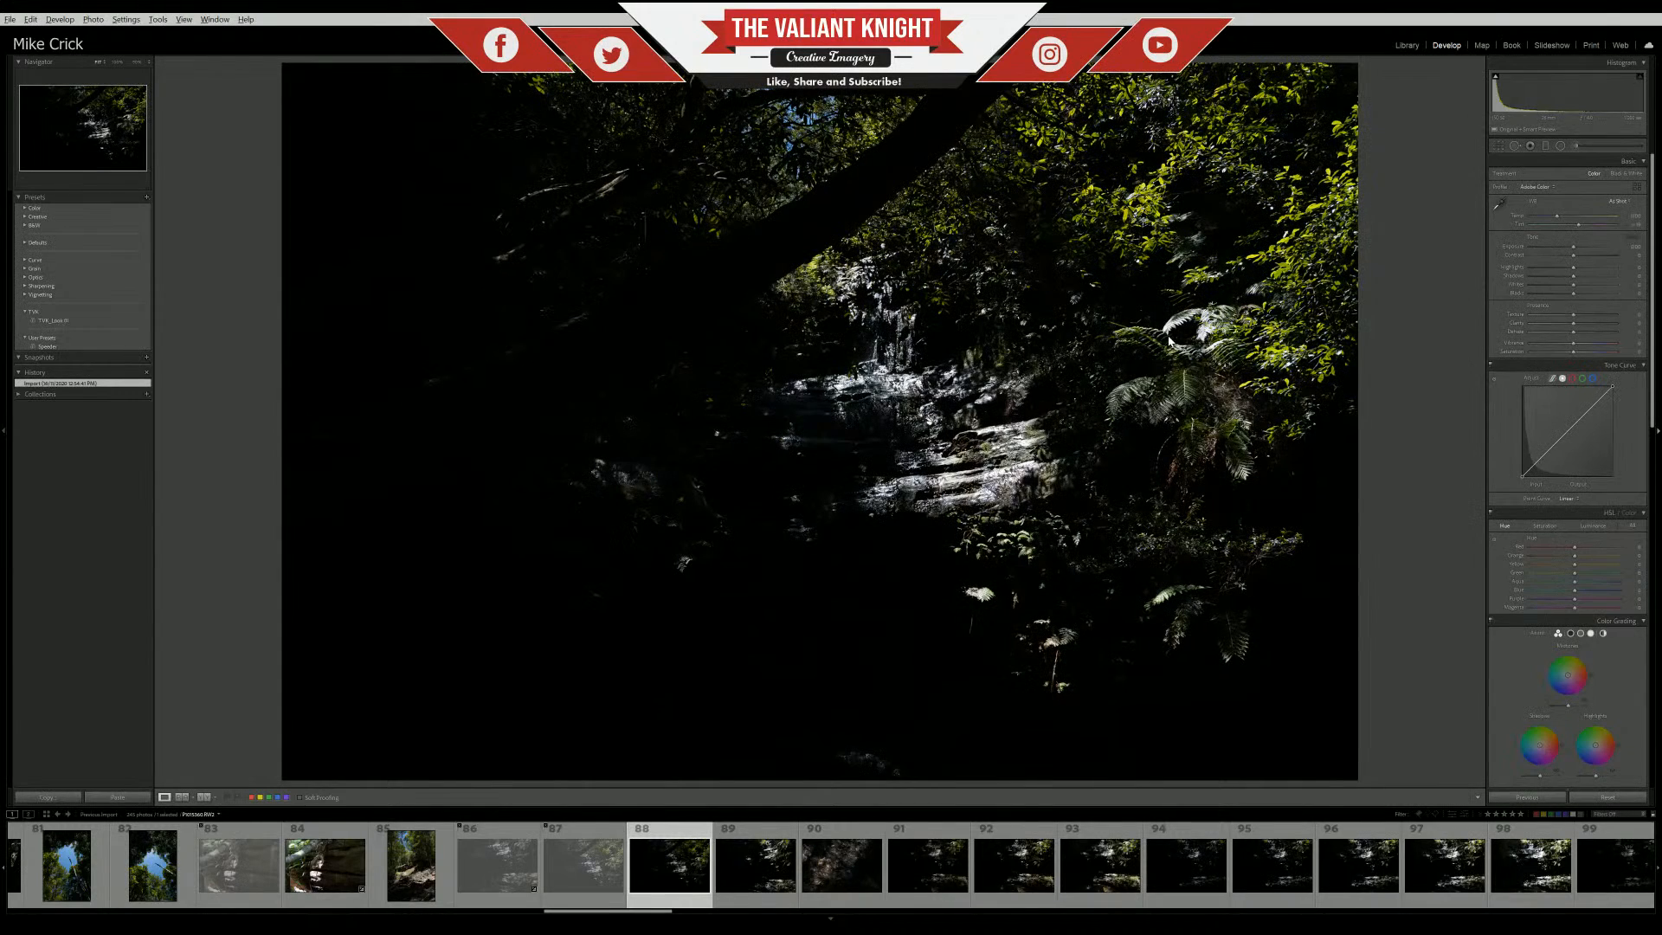
click(915, 468)
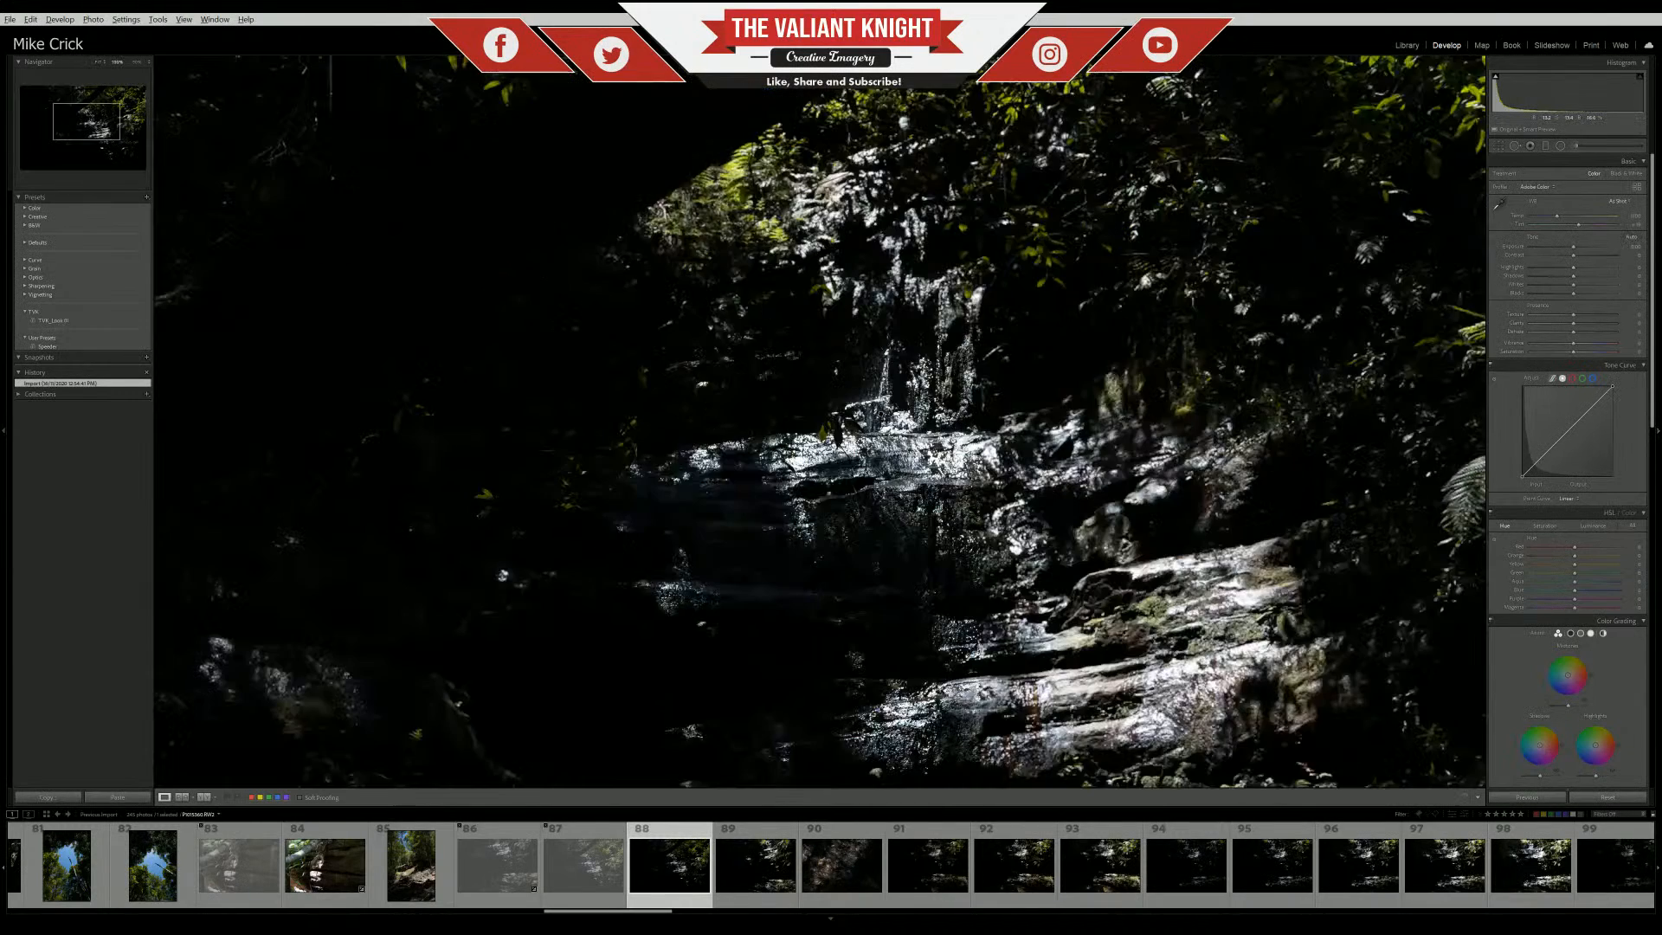
click(915, 471)
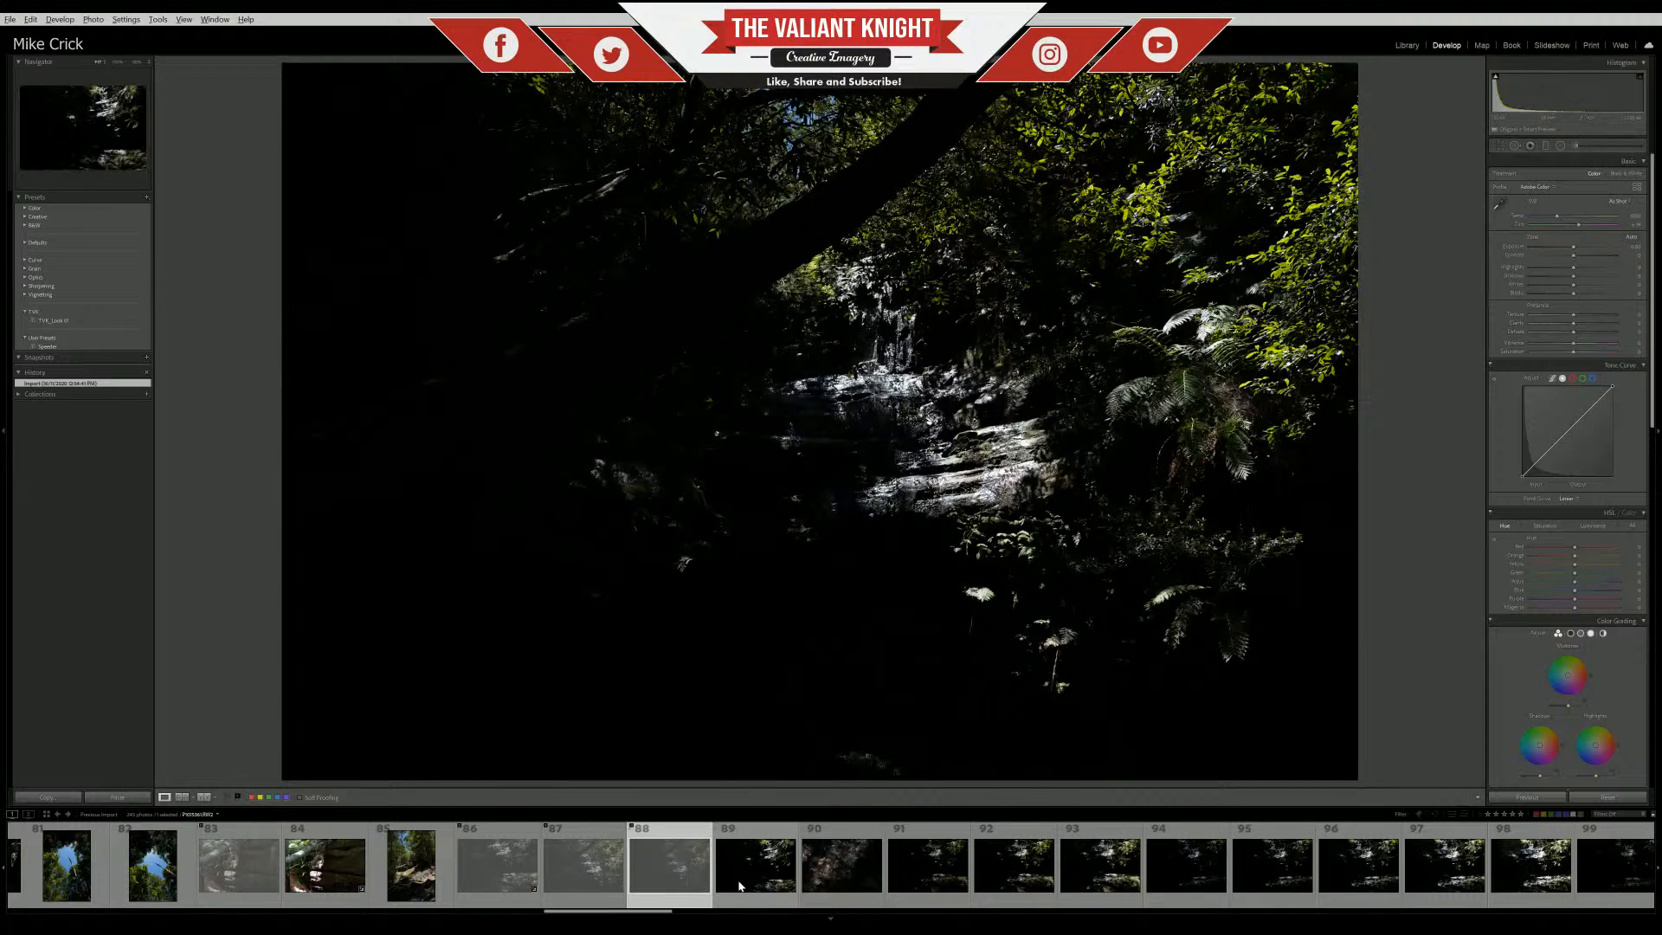
Open photo 89 and compare its imported, reset and edited history states, restoring the edited Yellow Luminance Shift state
click(738, 884)
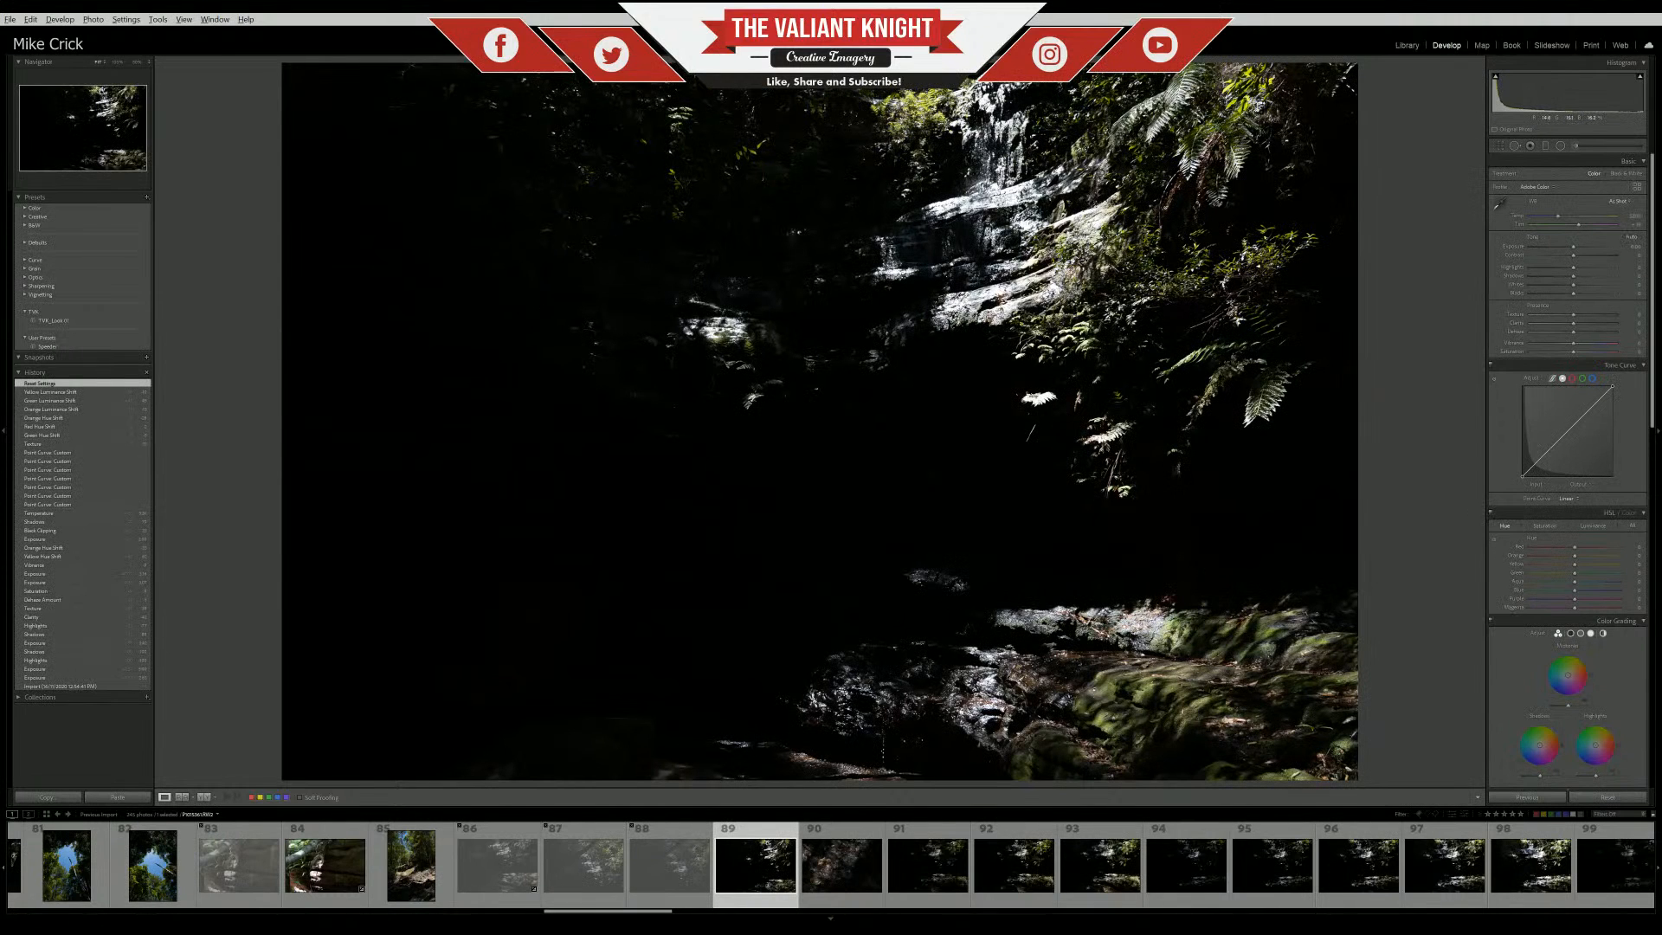
click(65, 393)
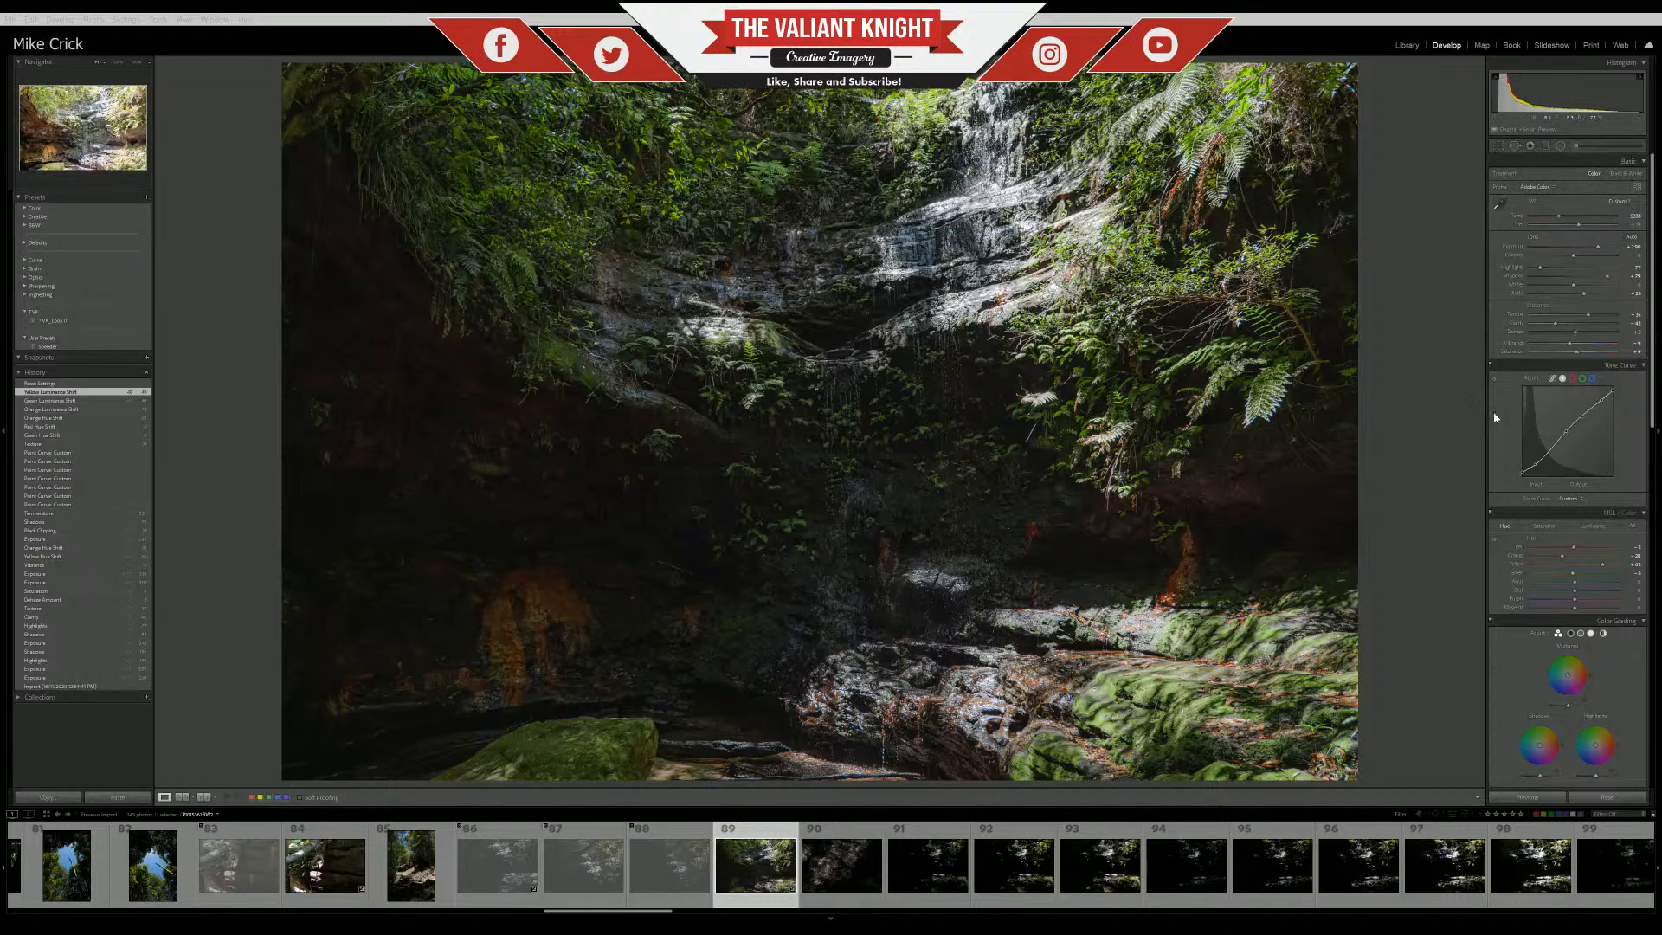
click(52, 685)
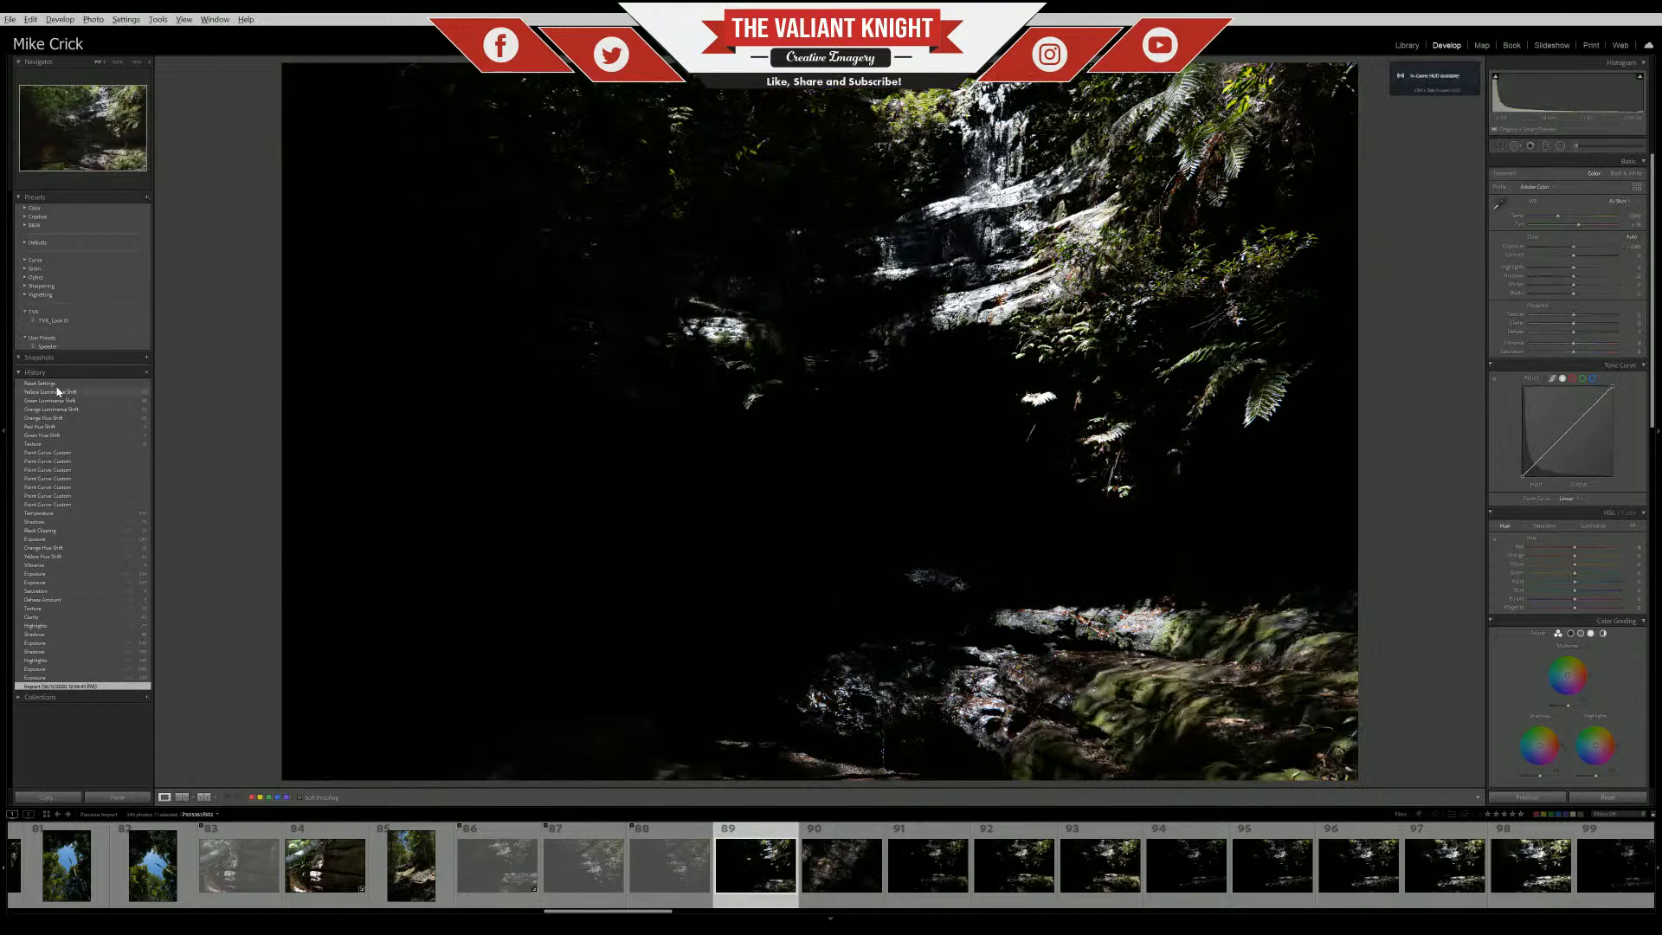
click(43, 382)
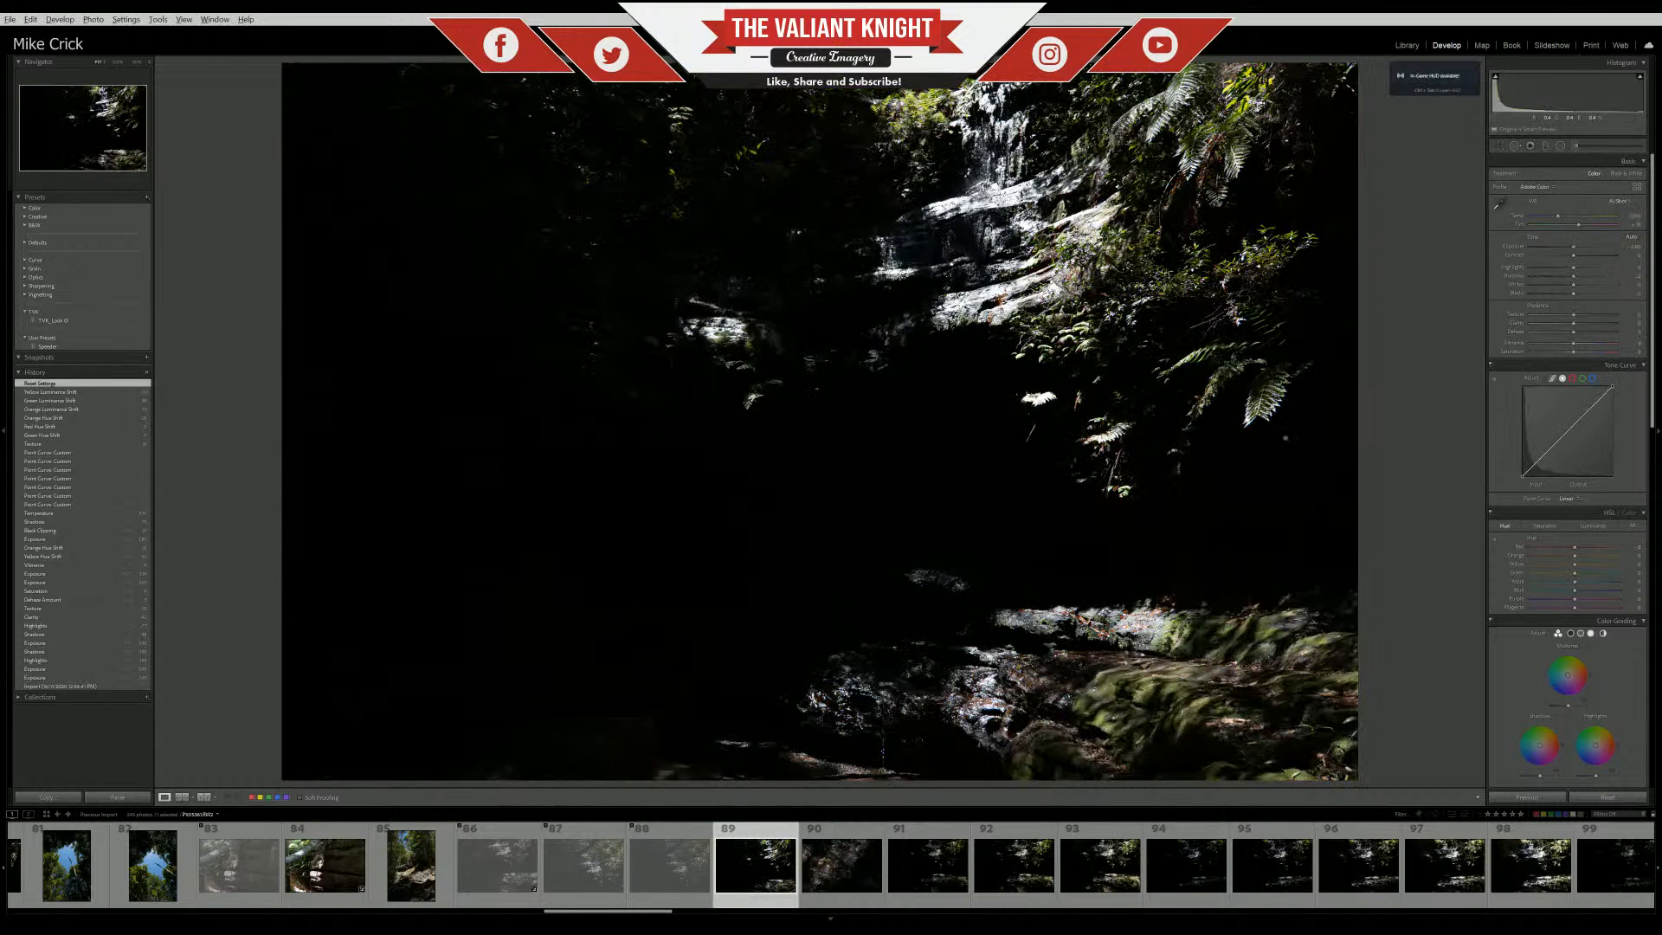
click(65, 392)
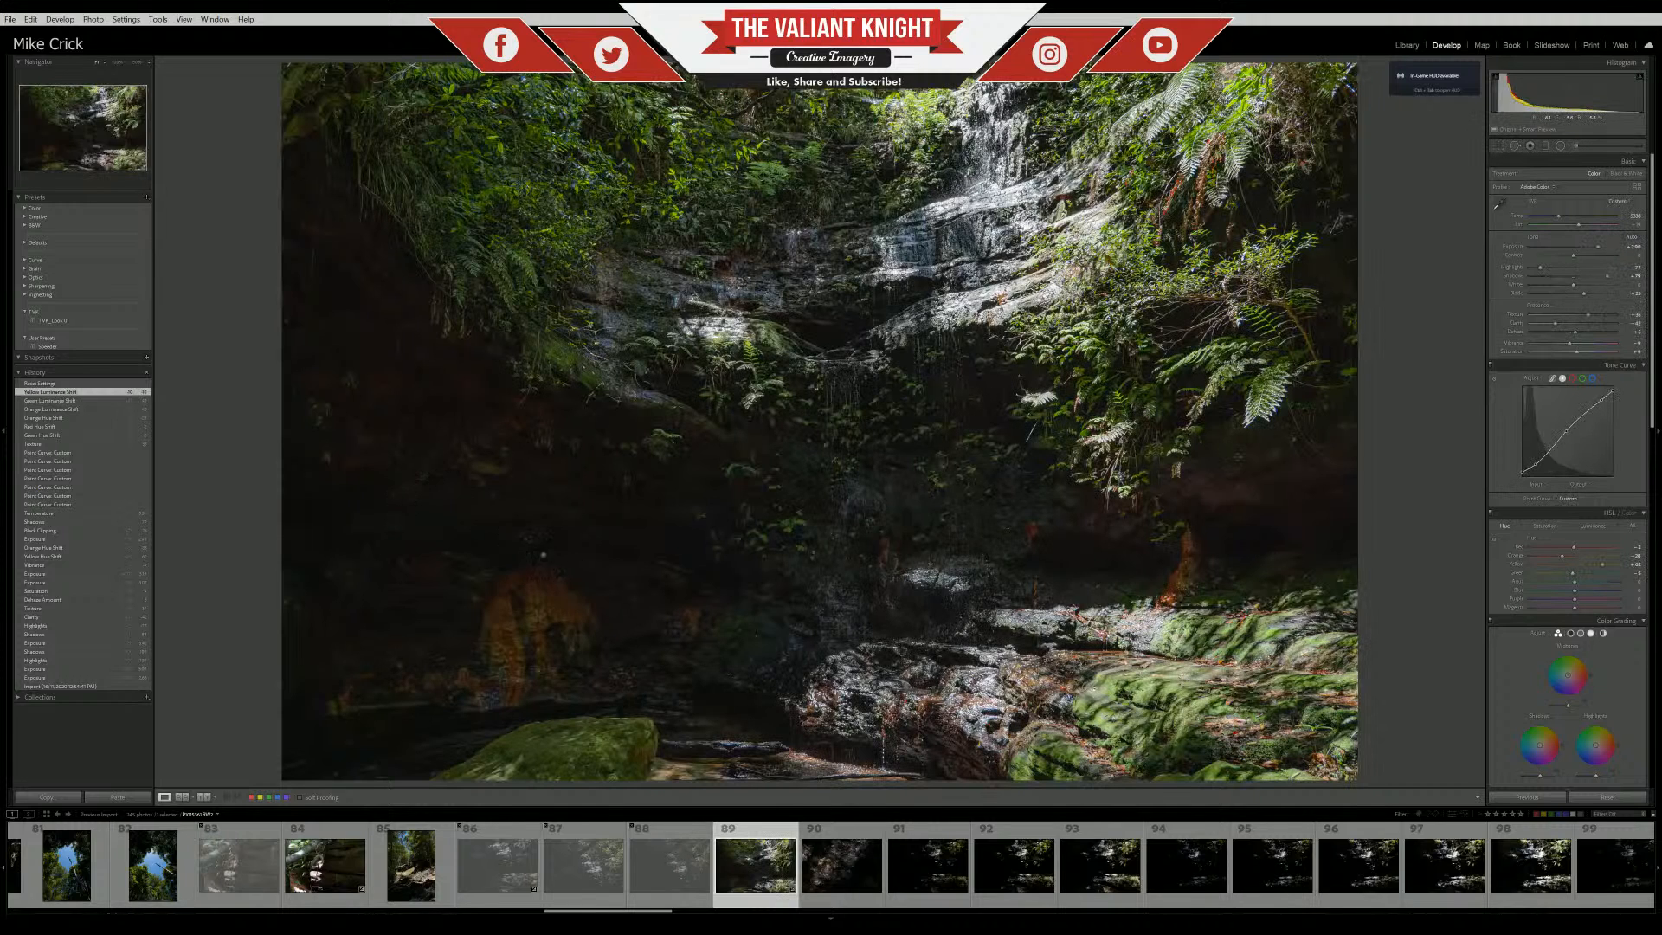
Examine the edited photo 89 up close, covering the dark orange-stained rock wall, the waterfall and the surrounding ferns
click(491, 518)
drag(490, 517, 771, 471)
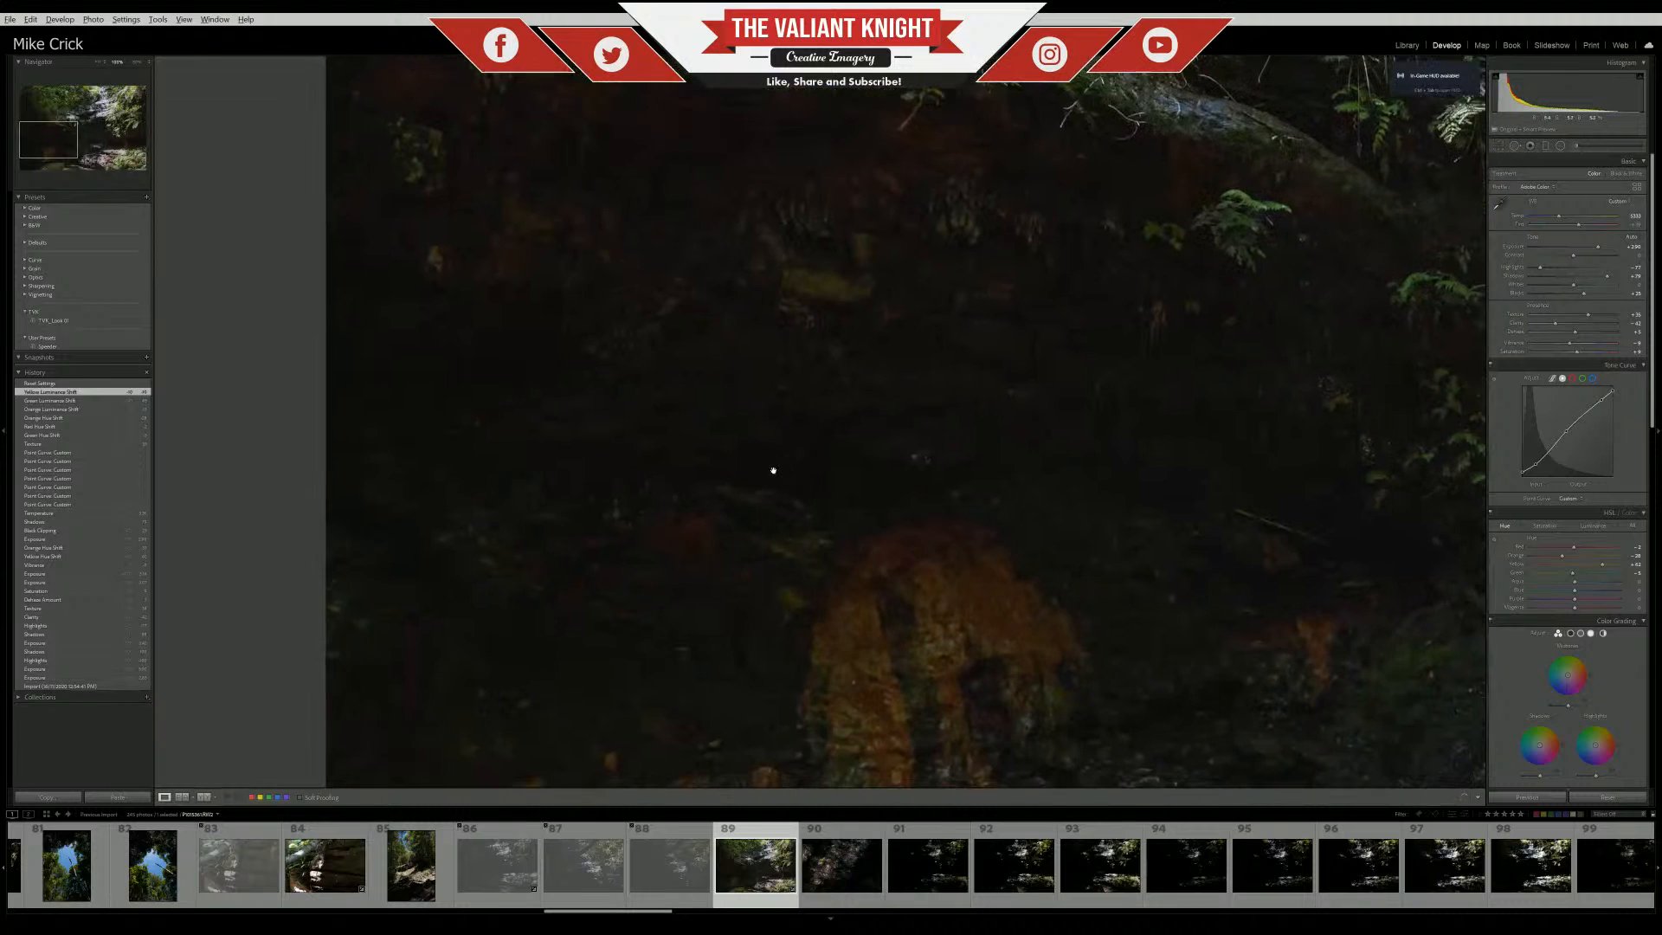
drag(934, 696, 756, 493)
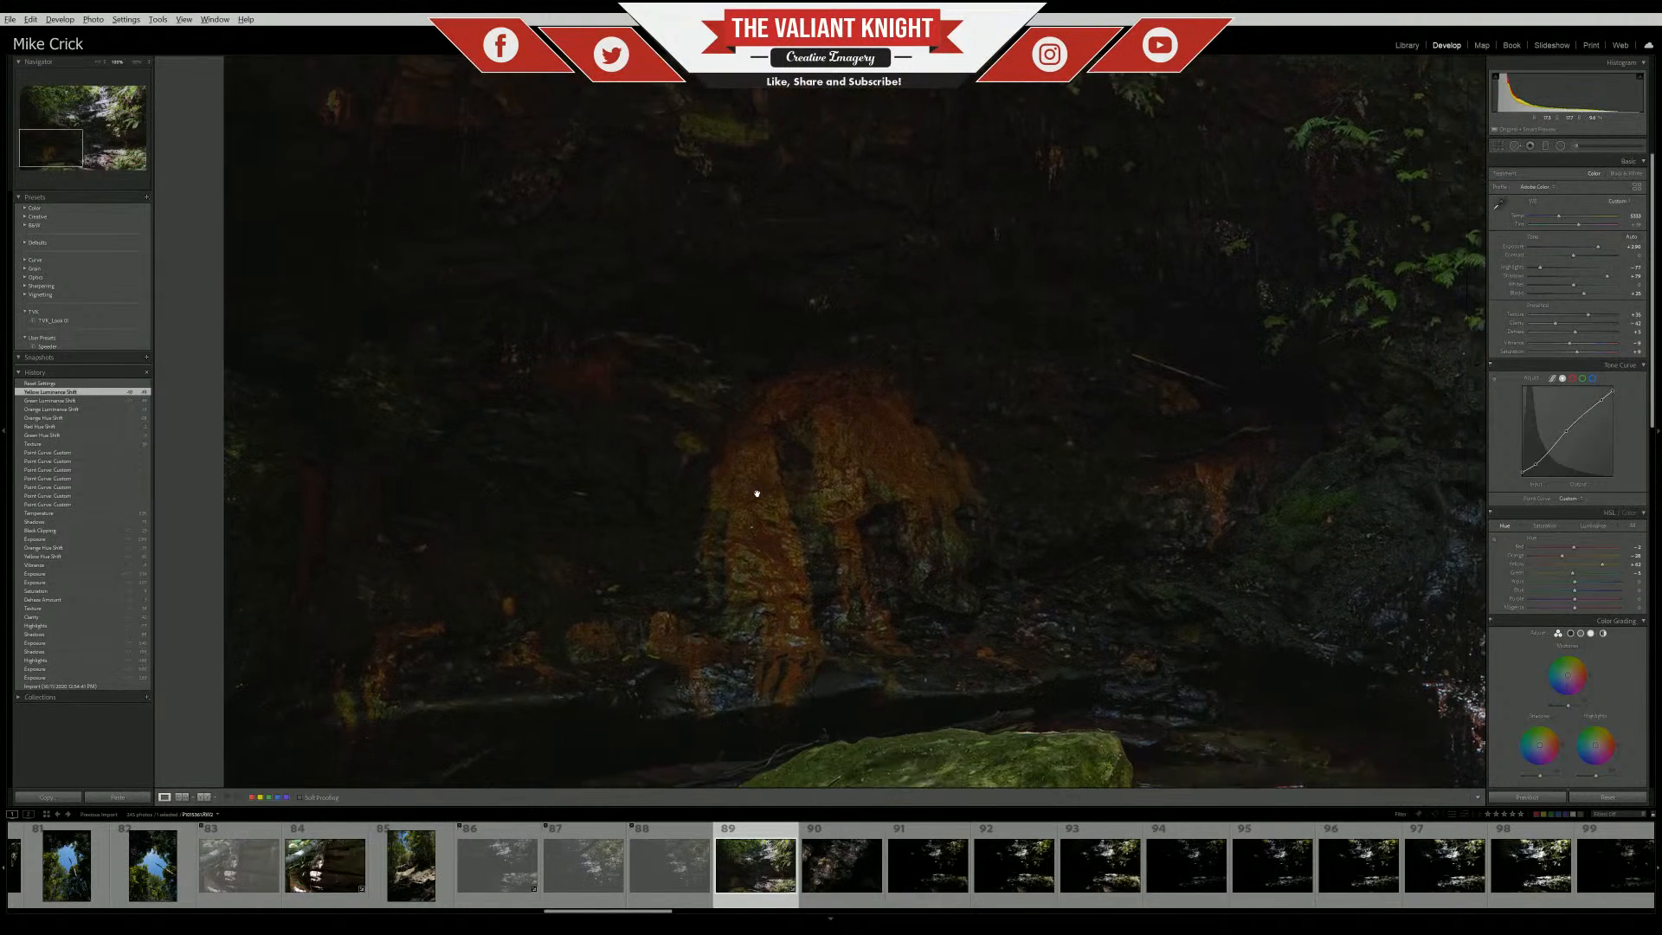
drag(868, 494, 643, 670)
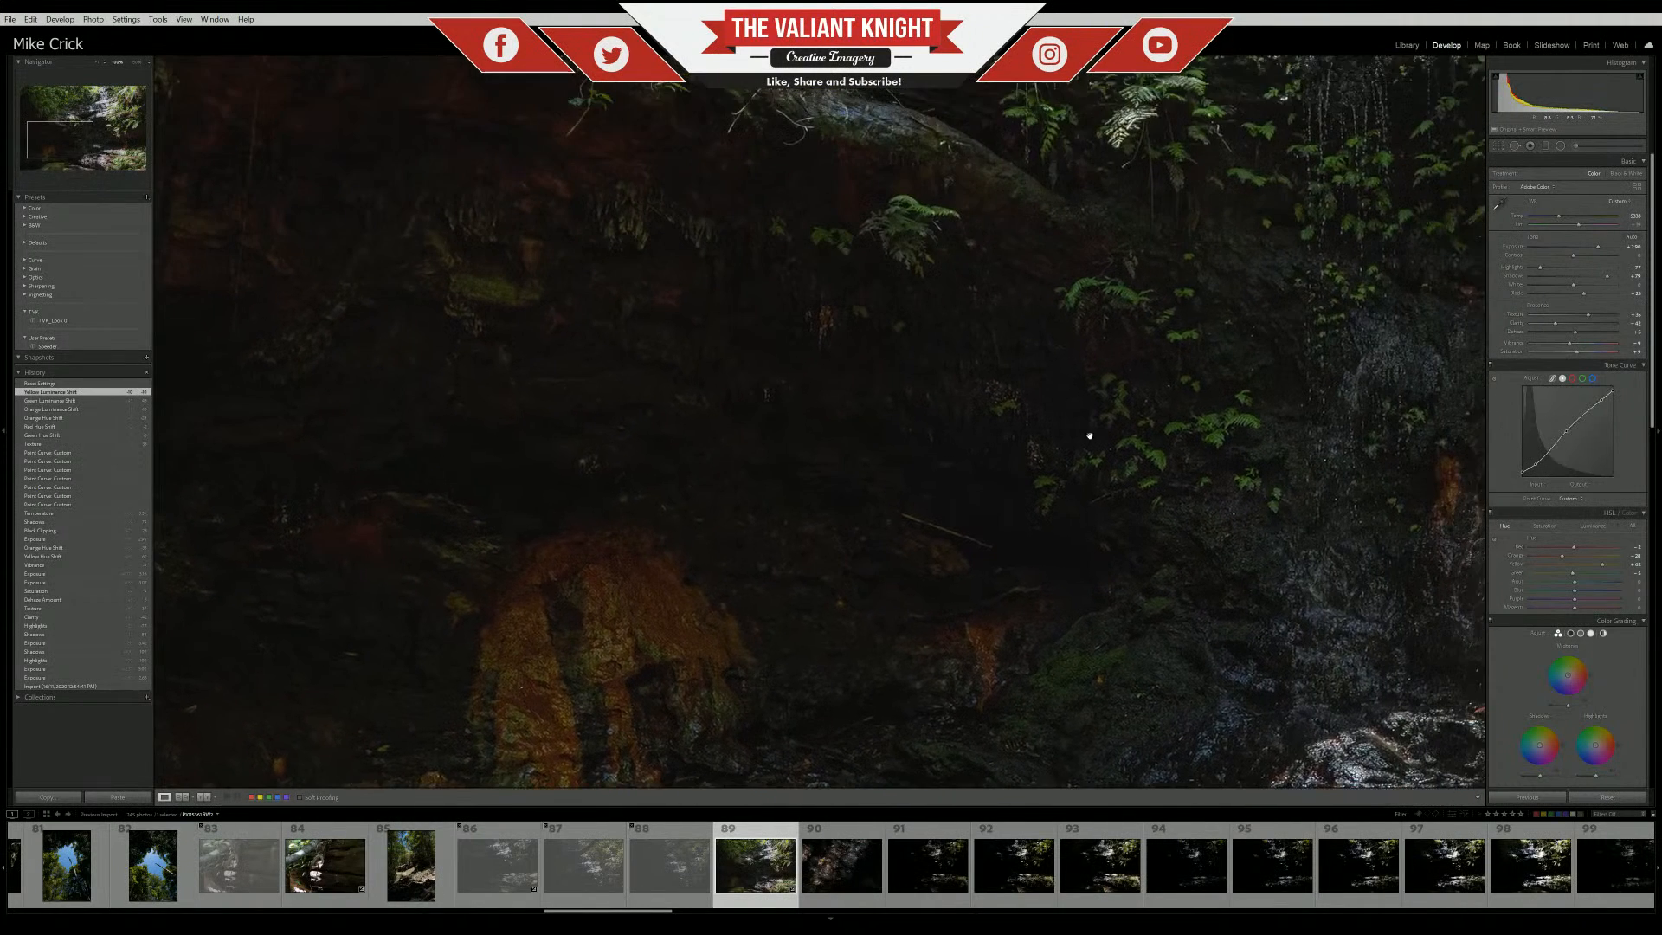
drag(1087, 434, 579, 468)
click(666, 450)
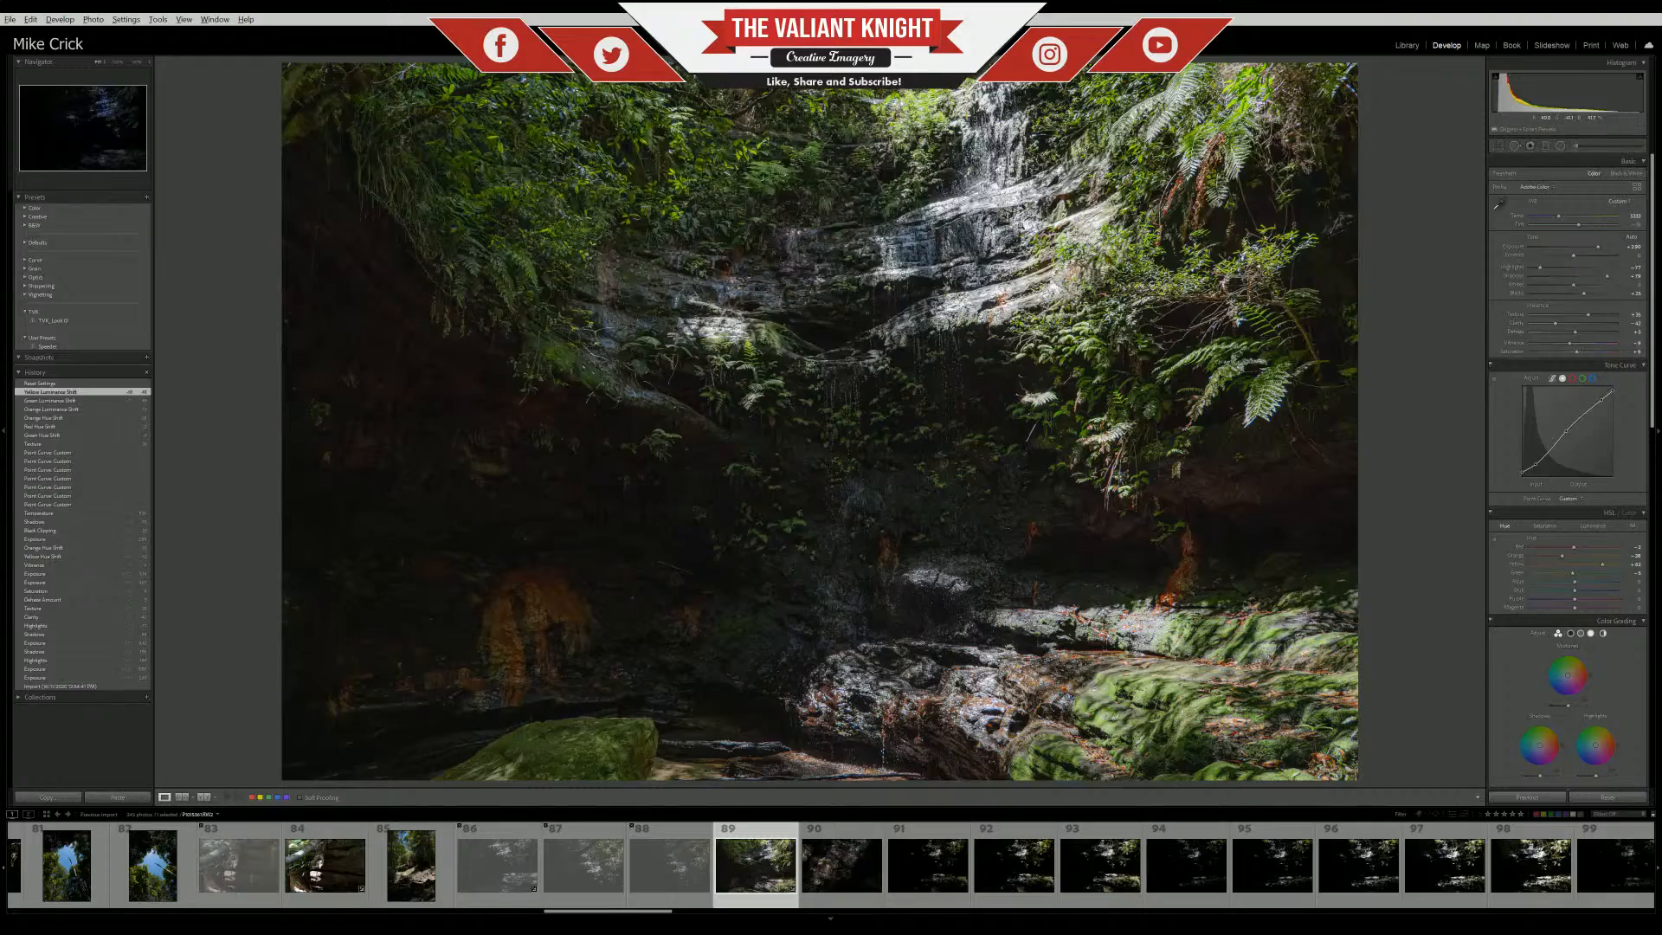
click(1021, 225)
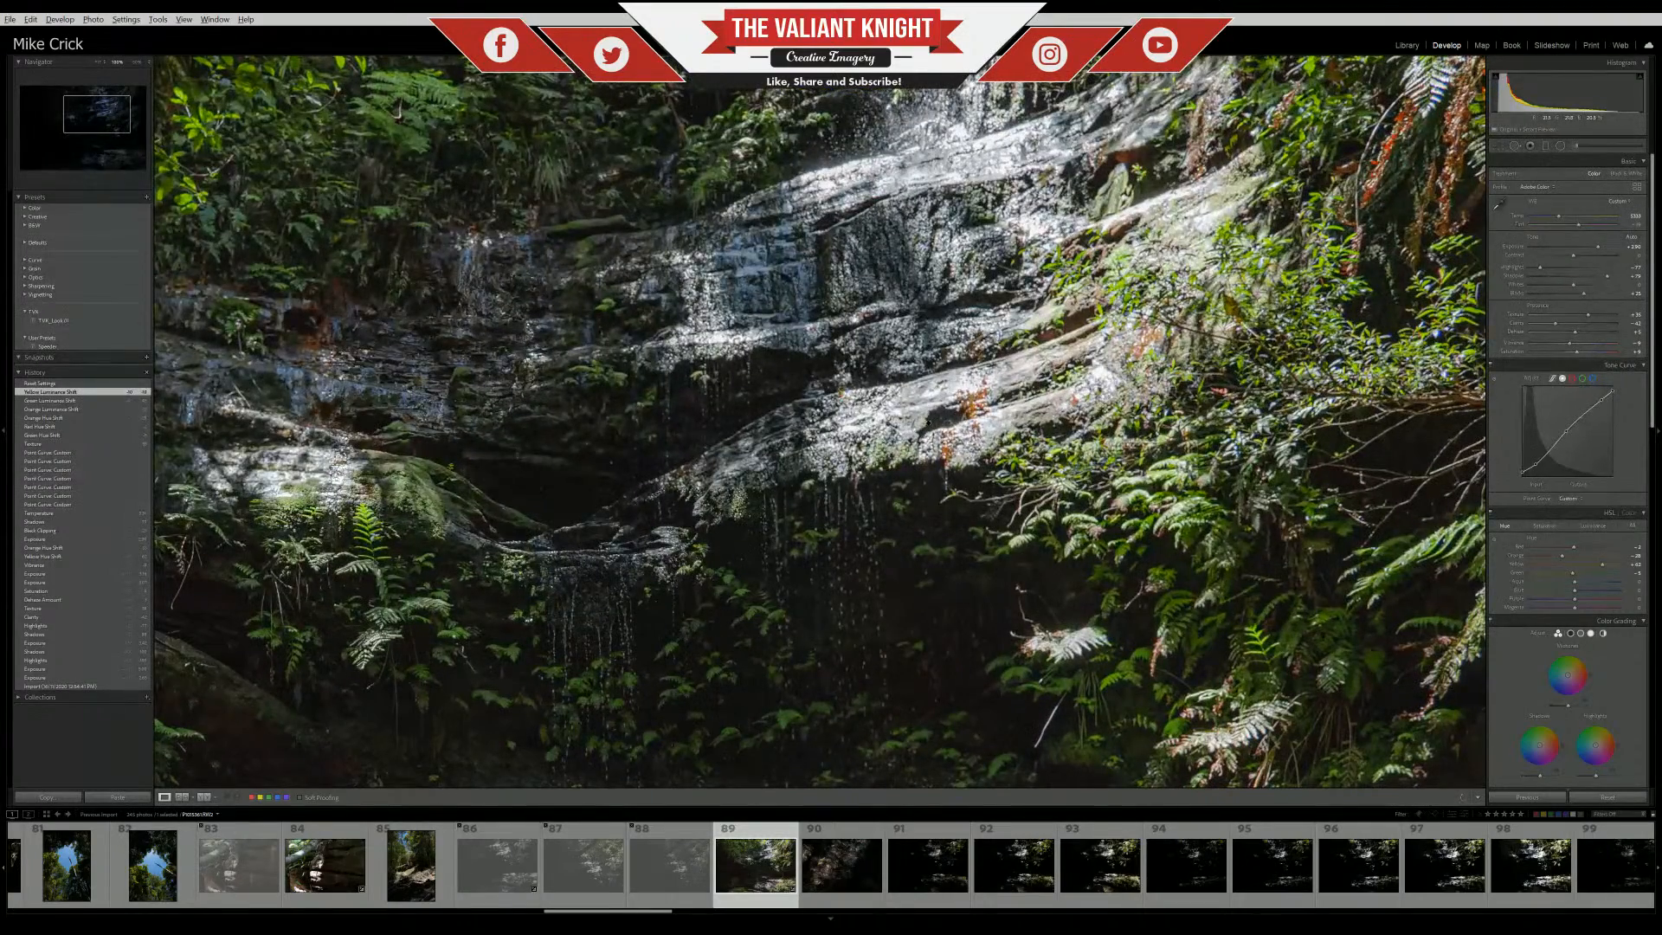
click(928, 423)
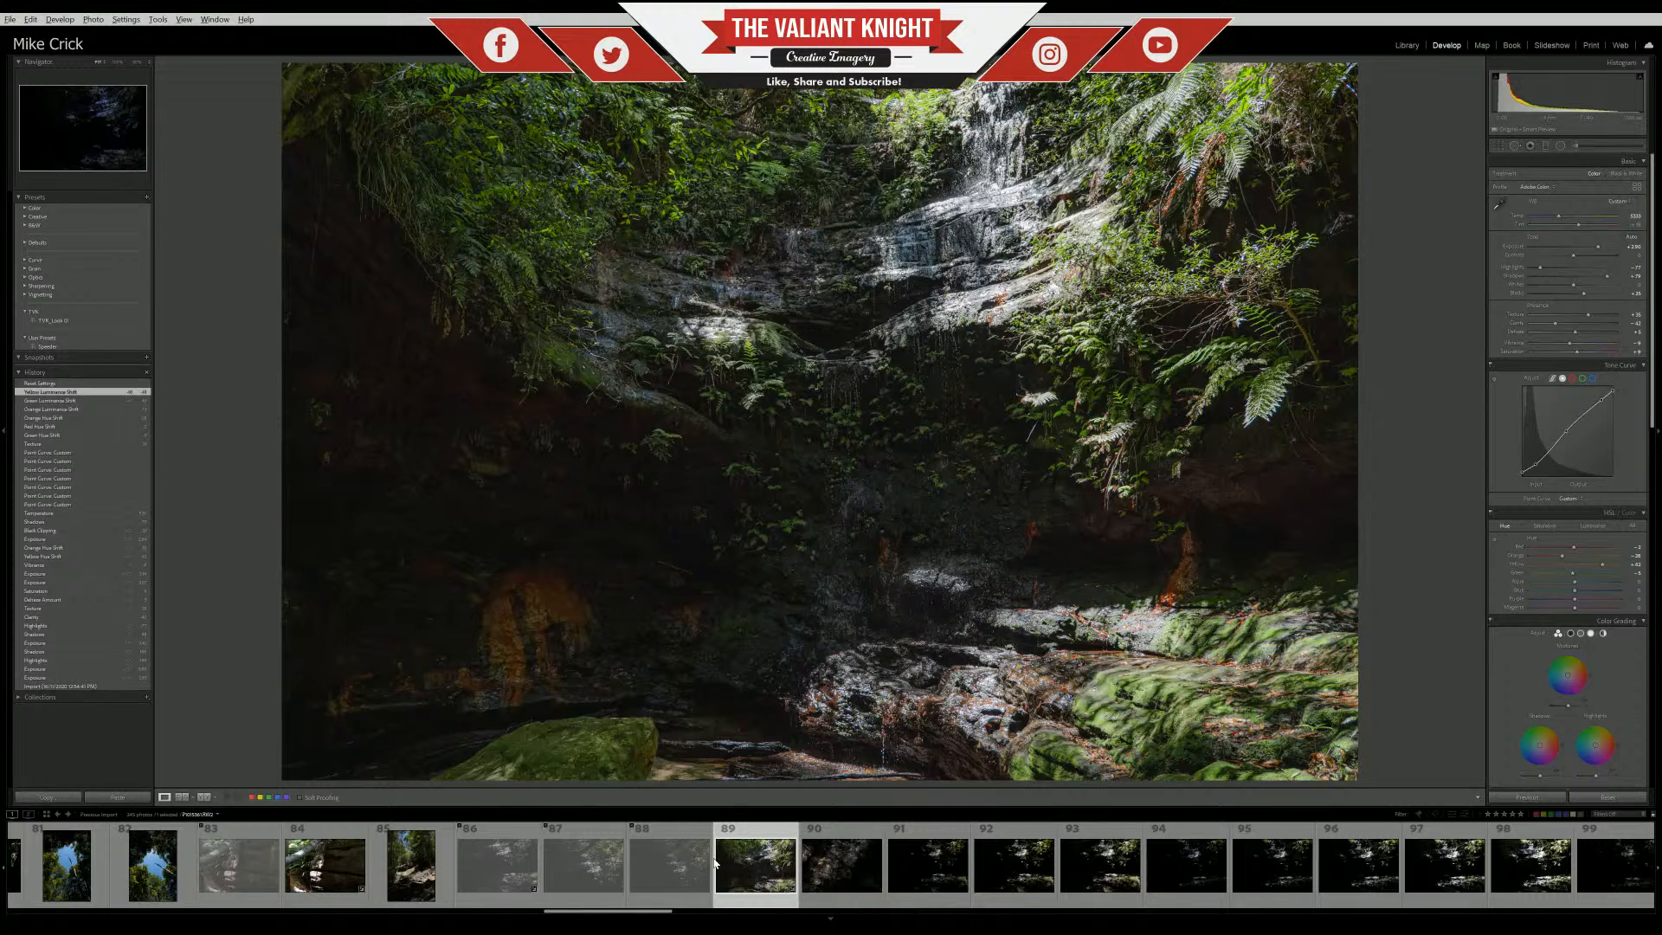
Inspect the shadowed leaf-litter photo 90 up close, flag it as rejected and go on to photo 91
click(831, 878)
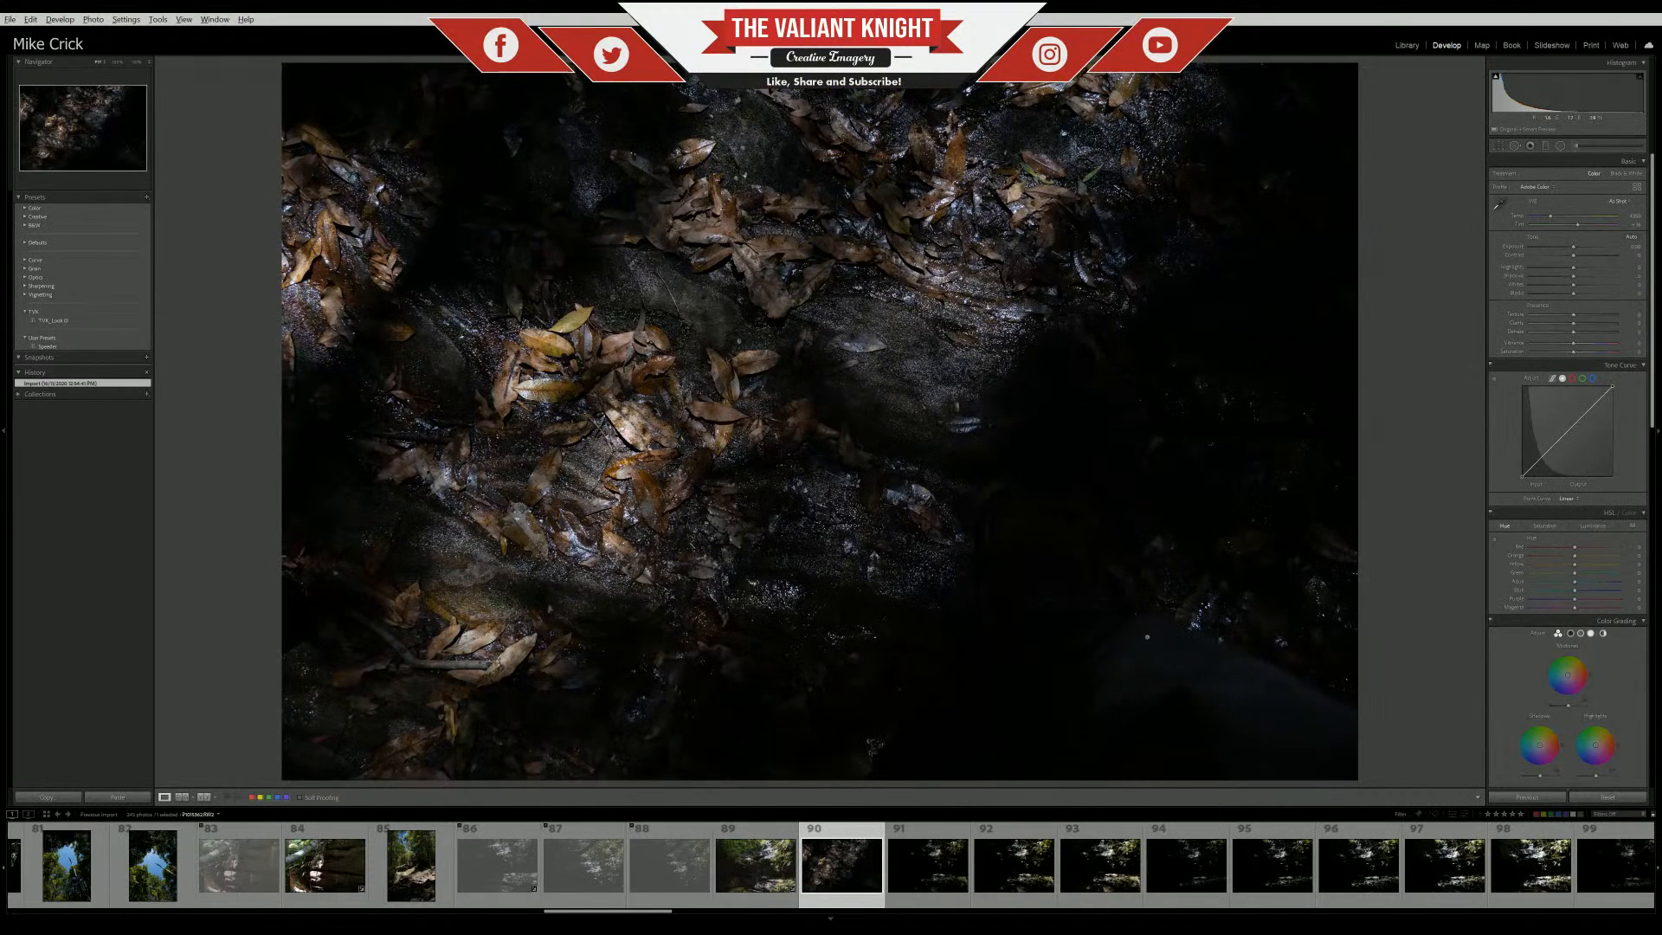
click(1037, 556)
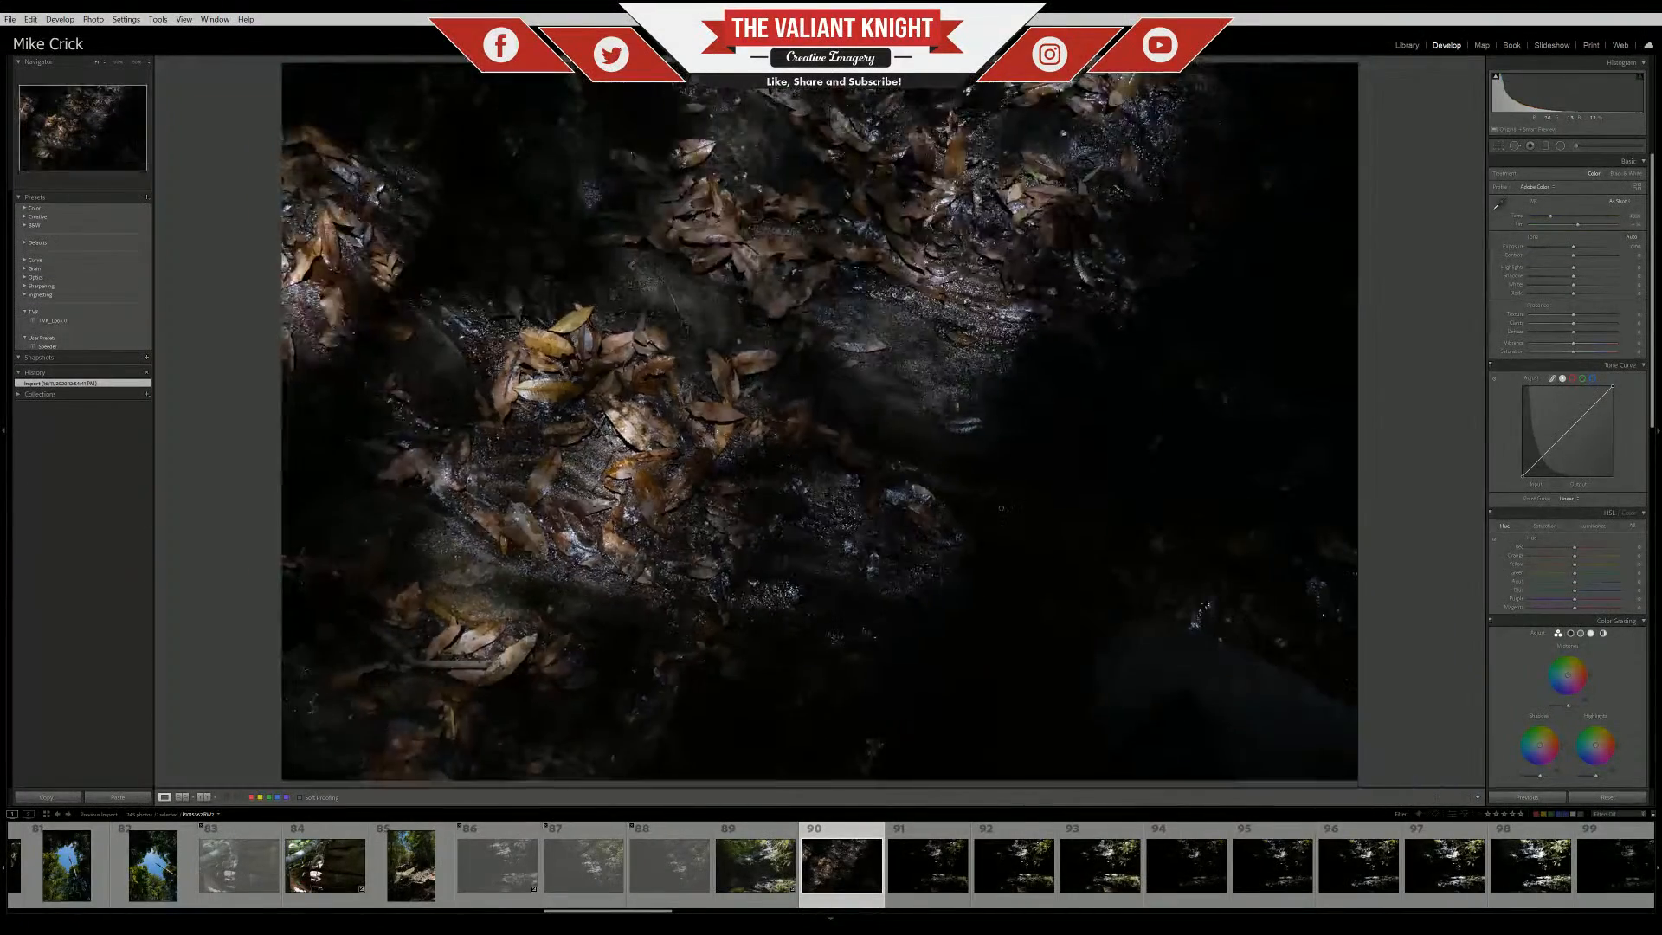
click(1033, 535)
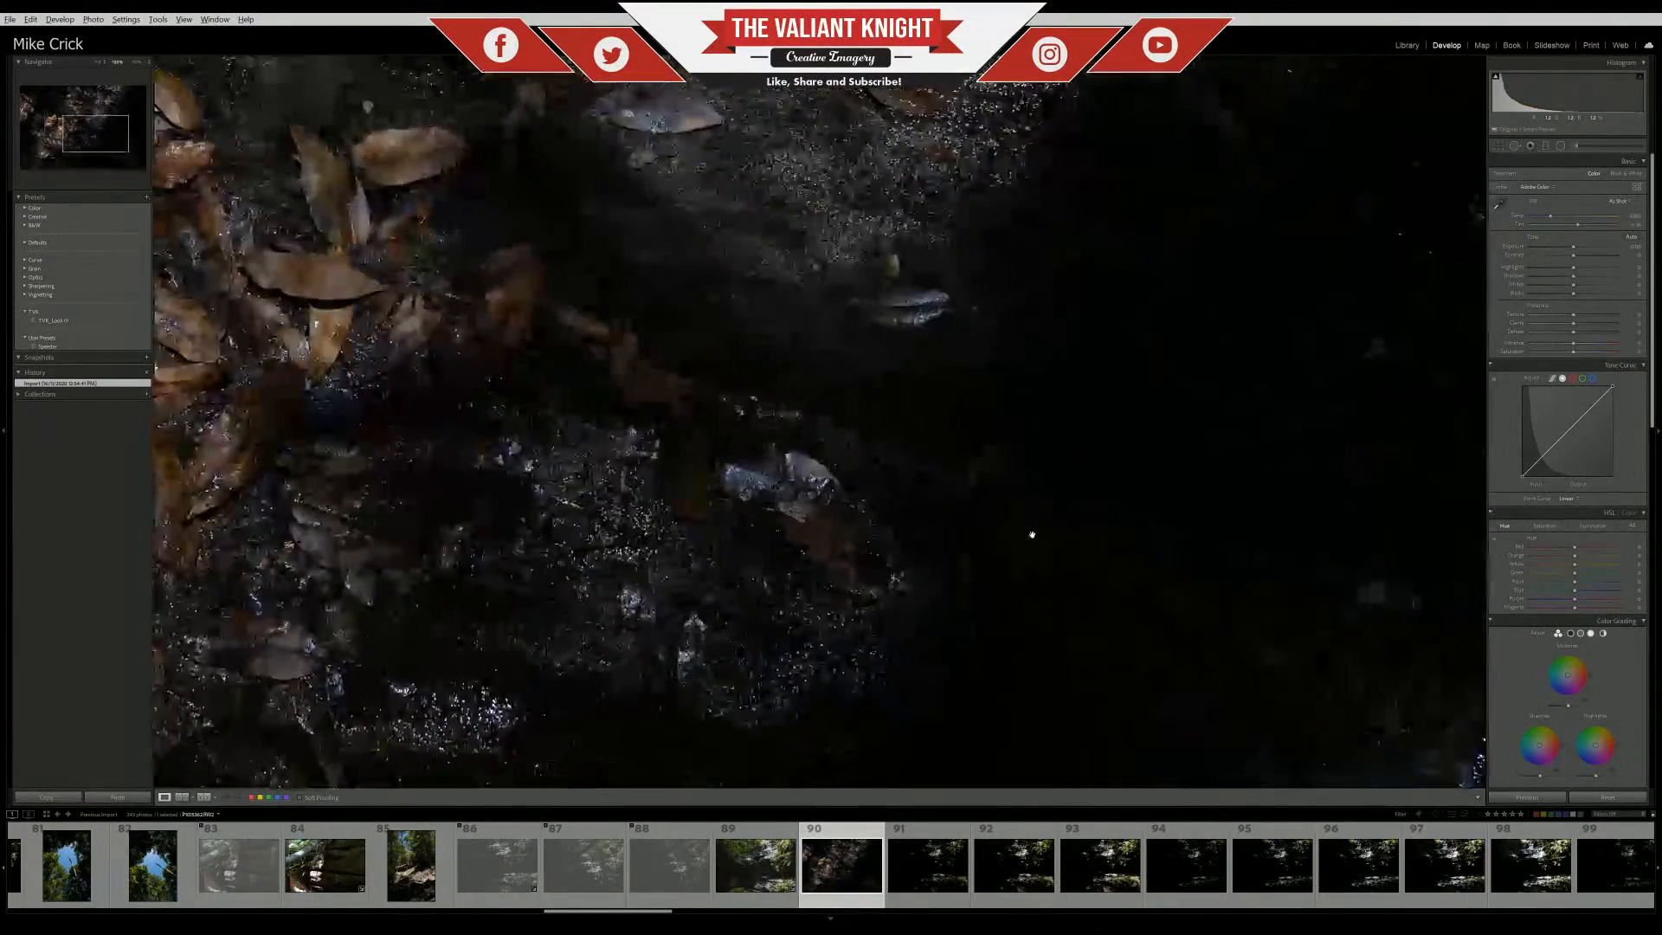
click(1166, 599)
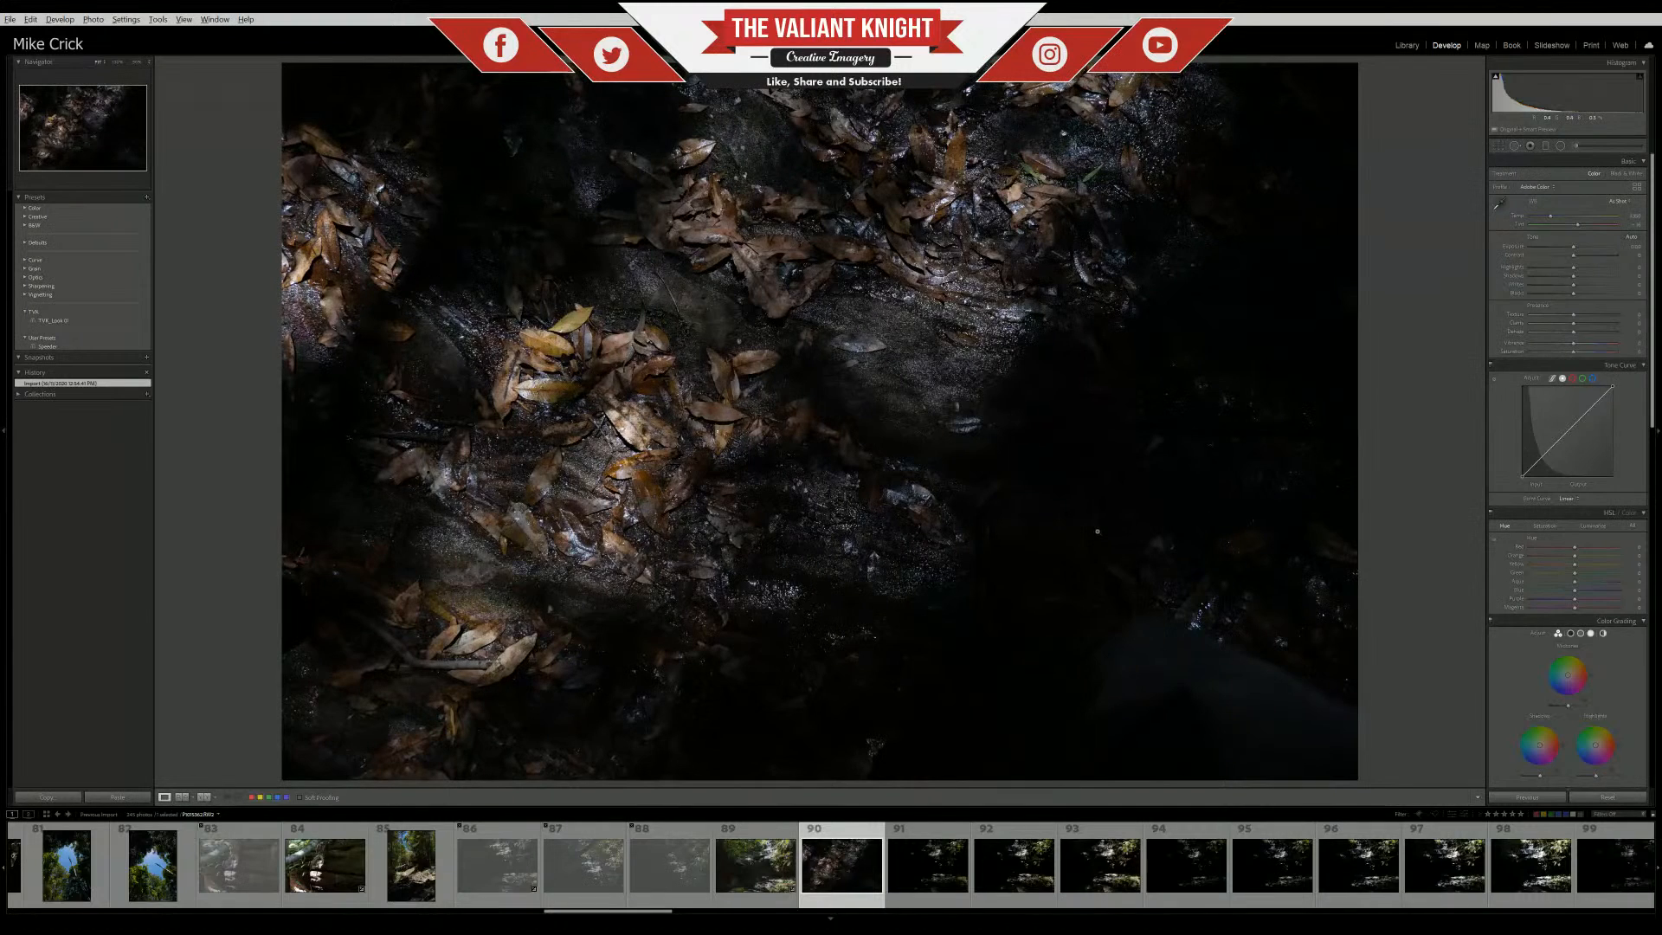
key(Right)
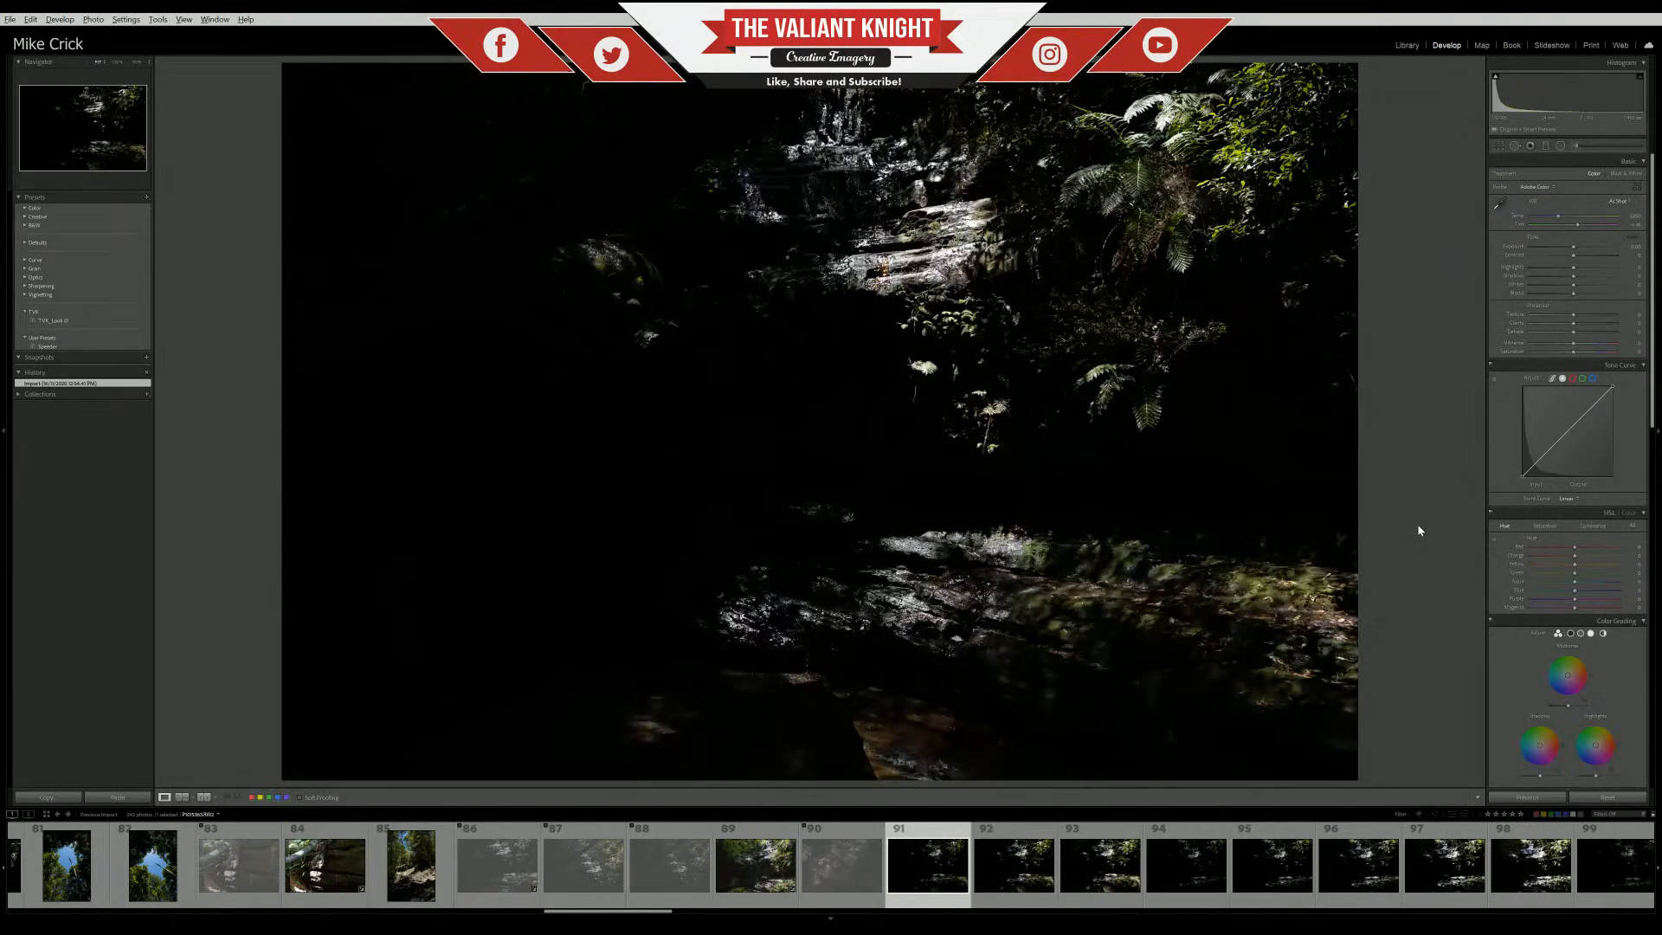
Compare the similar dark waterfall photos 91, 92 and 93 by going back and forth between them, ending on photo 91
key(Right)
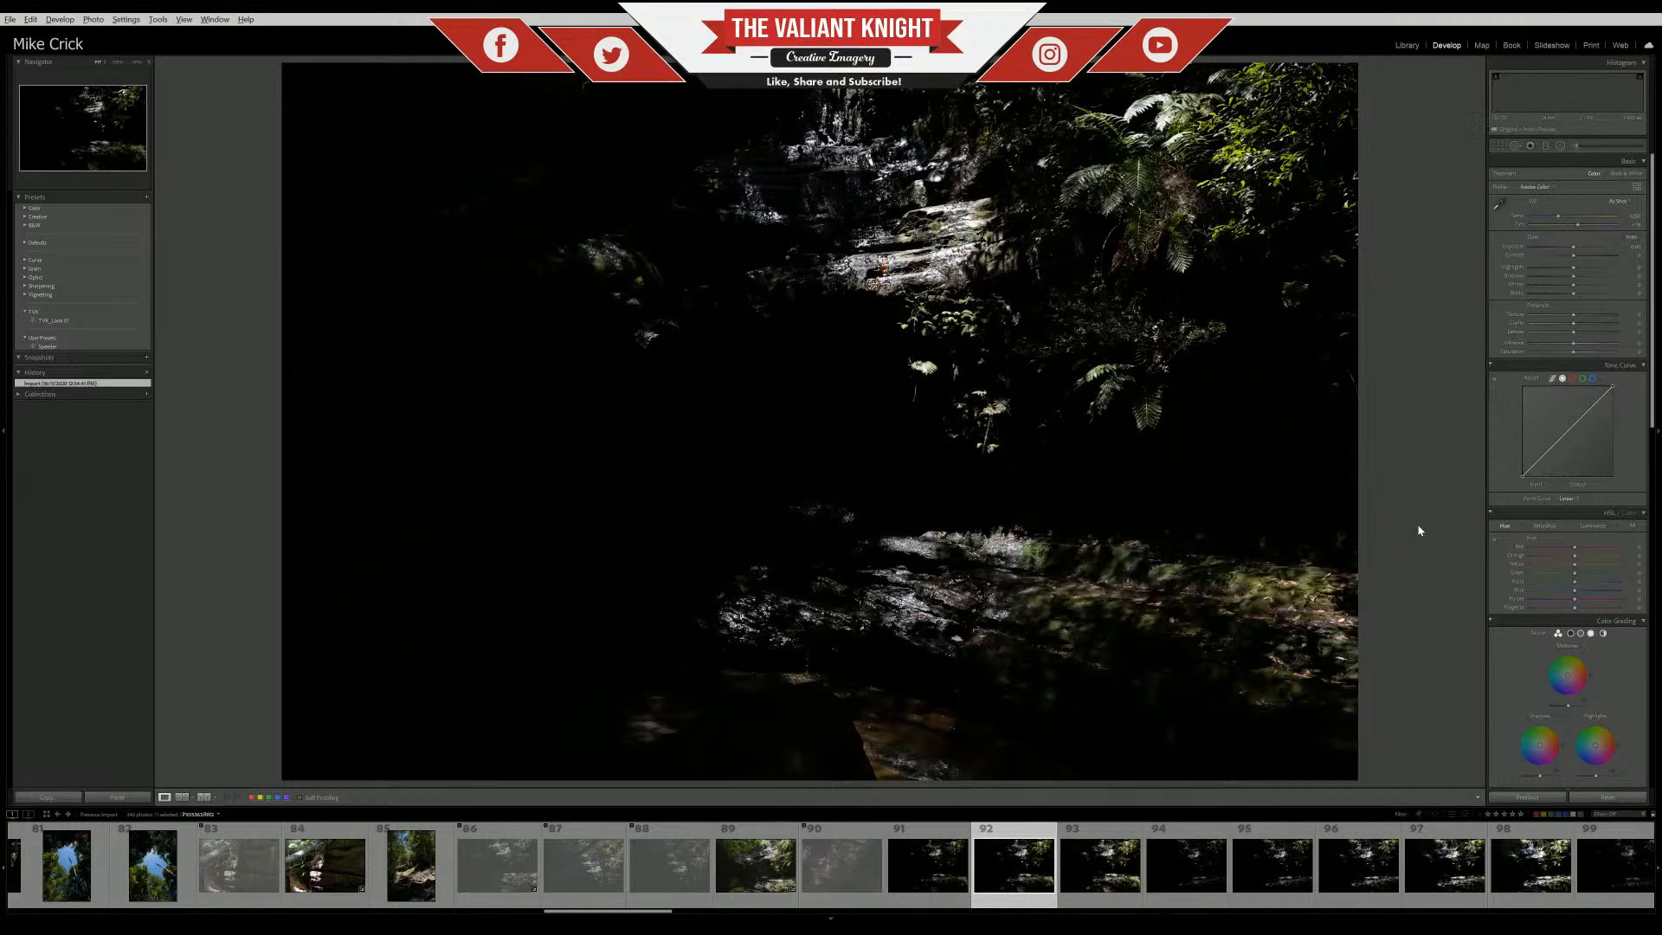
key(Right)
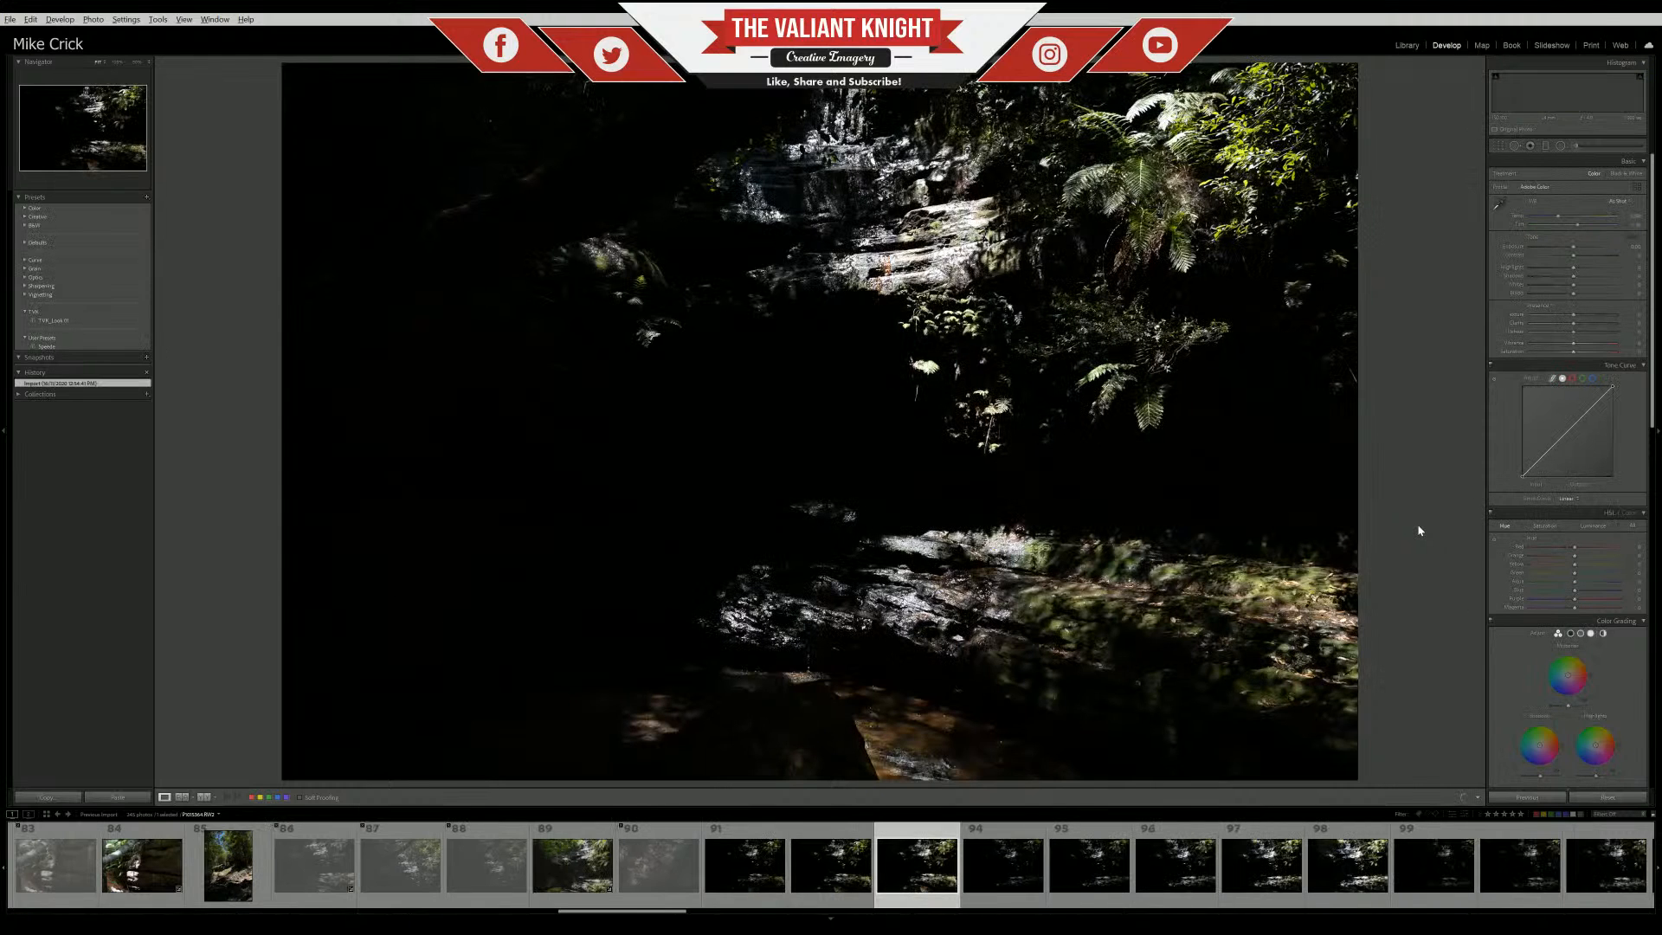
key(Left)
key(Left)
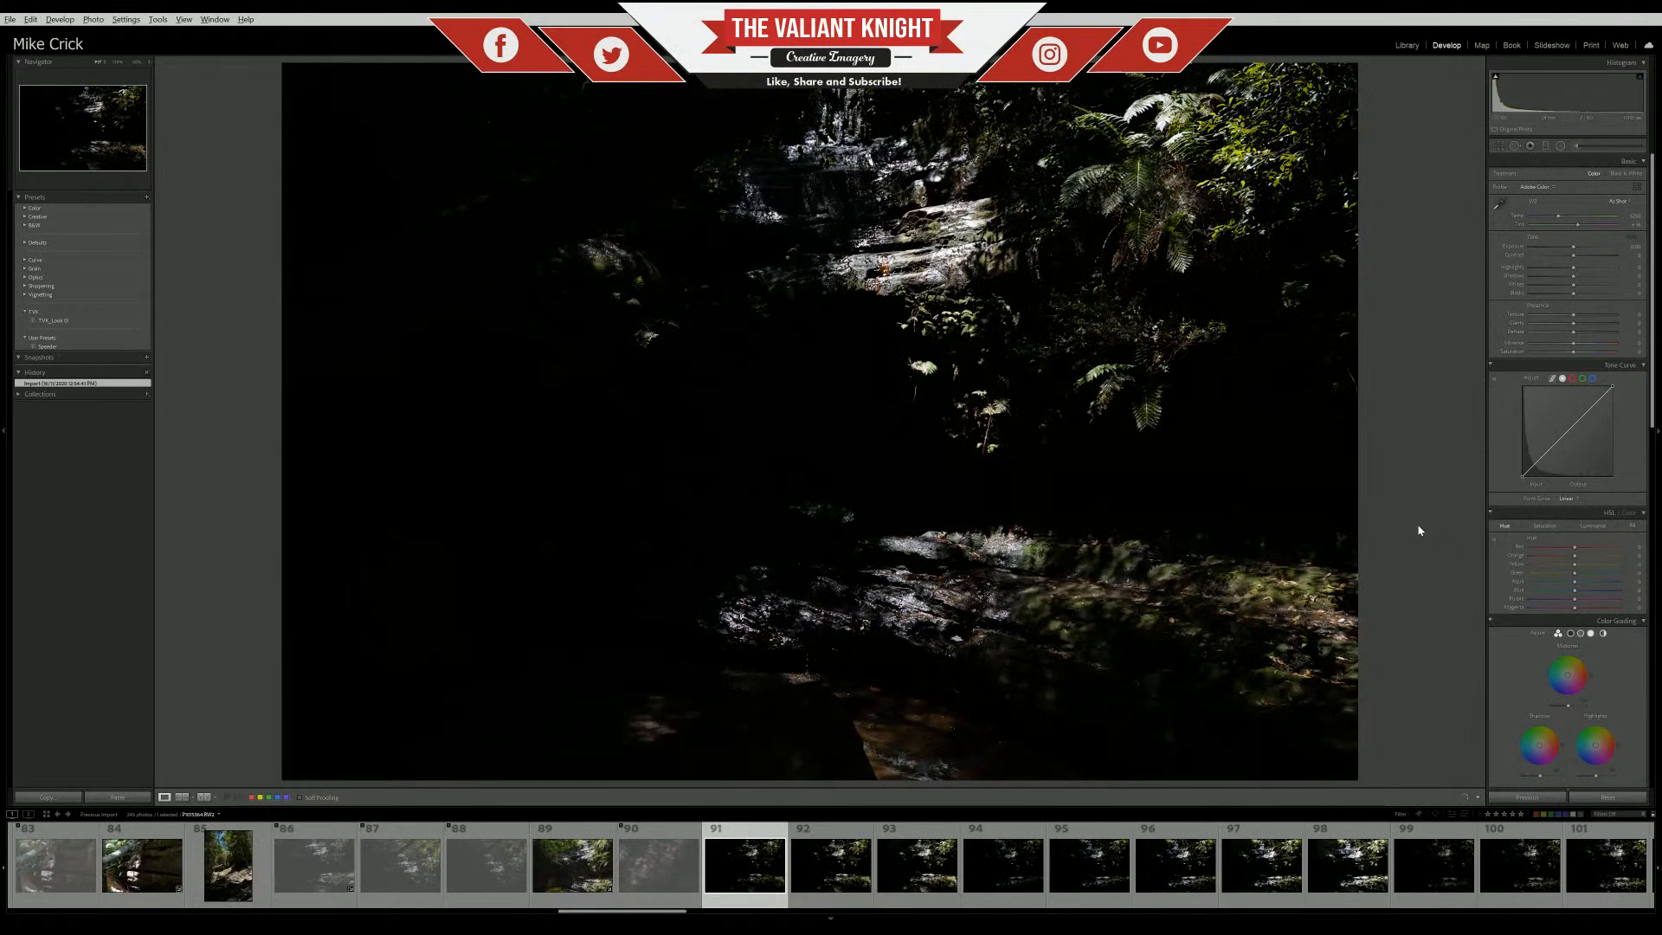
key(Right)
key(Right)
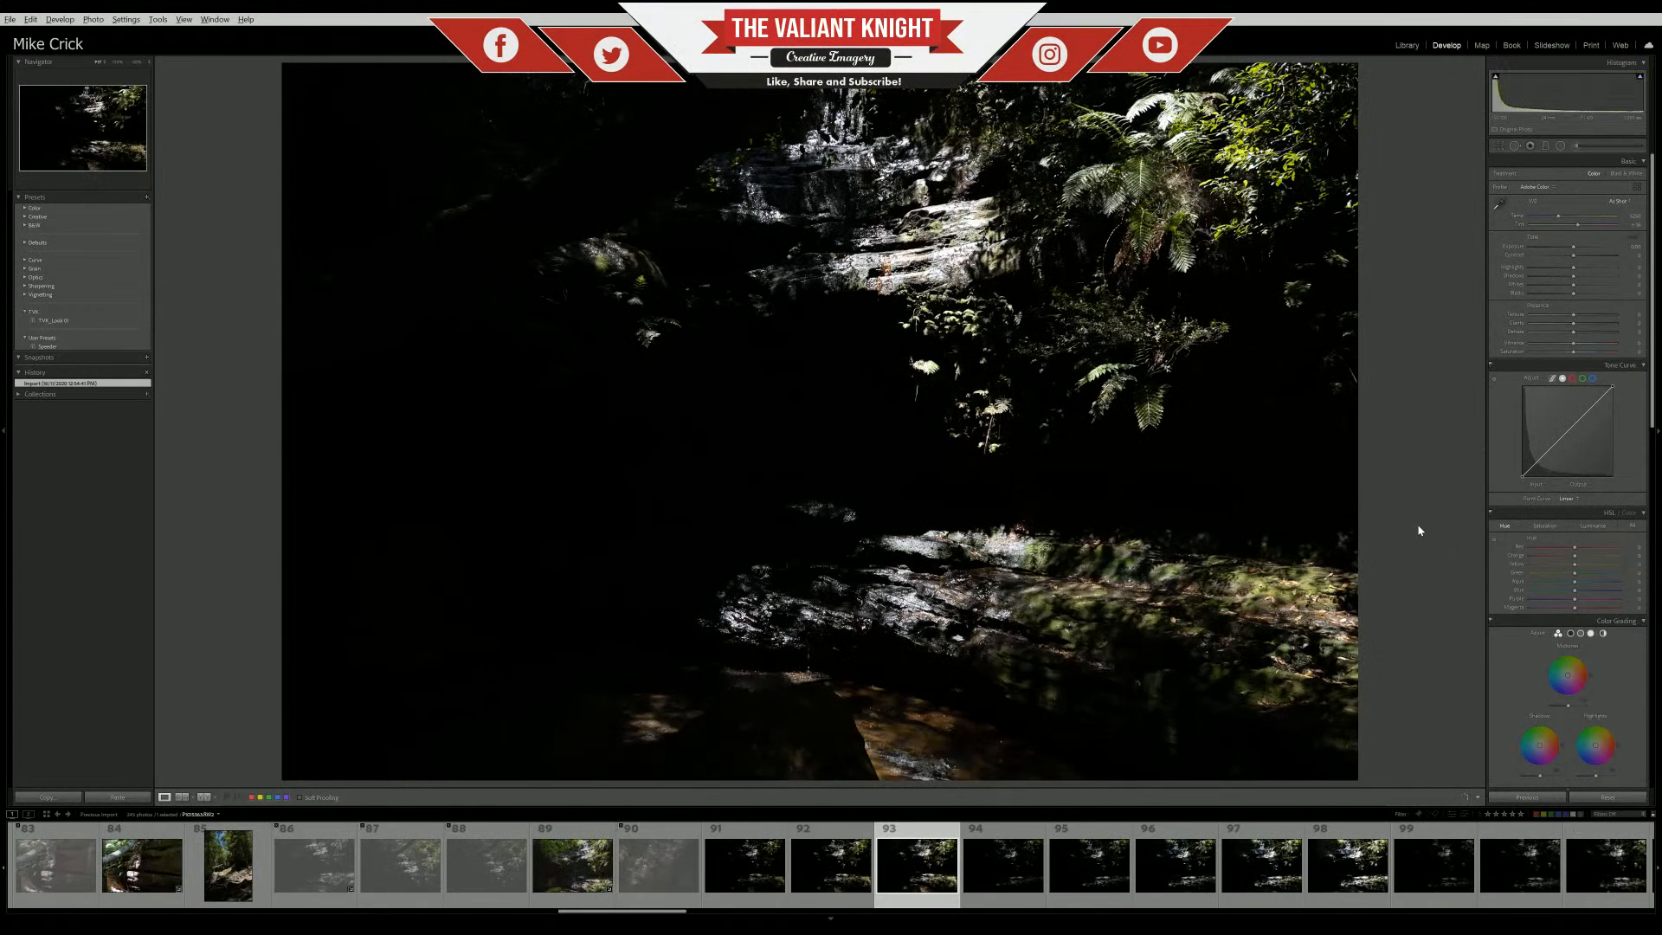
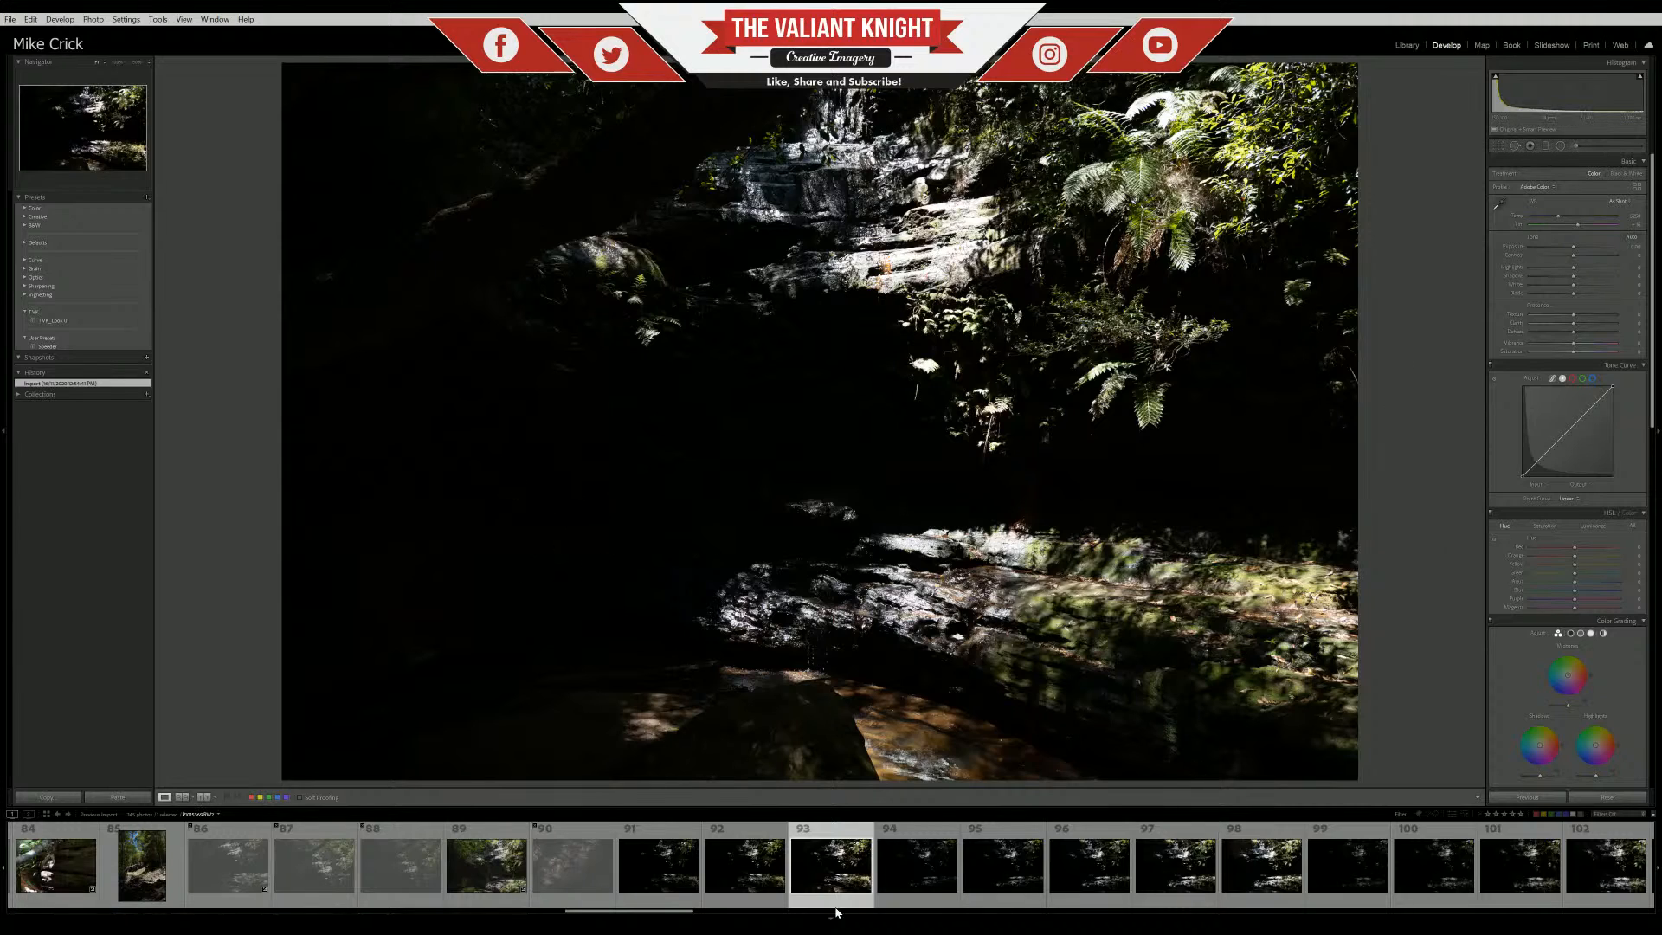
click(751, 878)
click(674, 877)
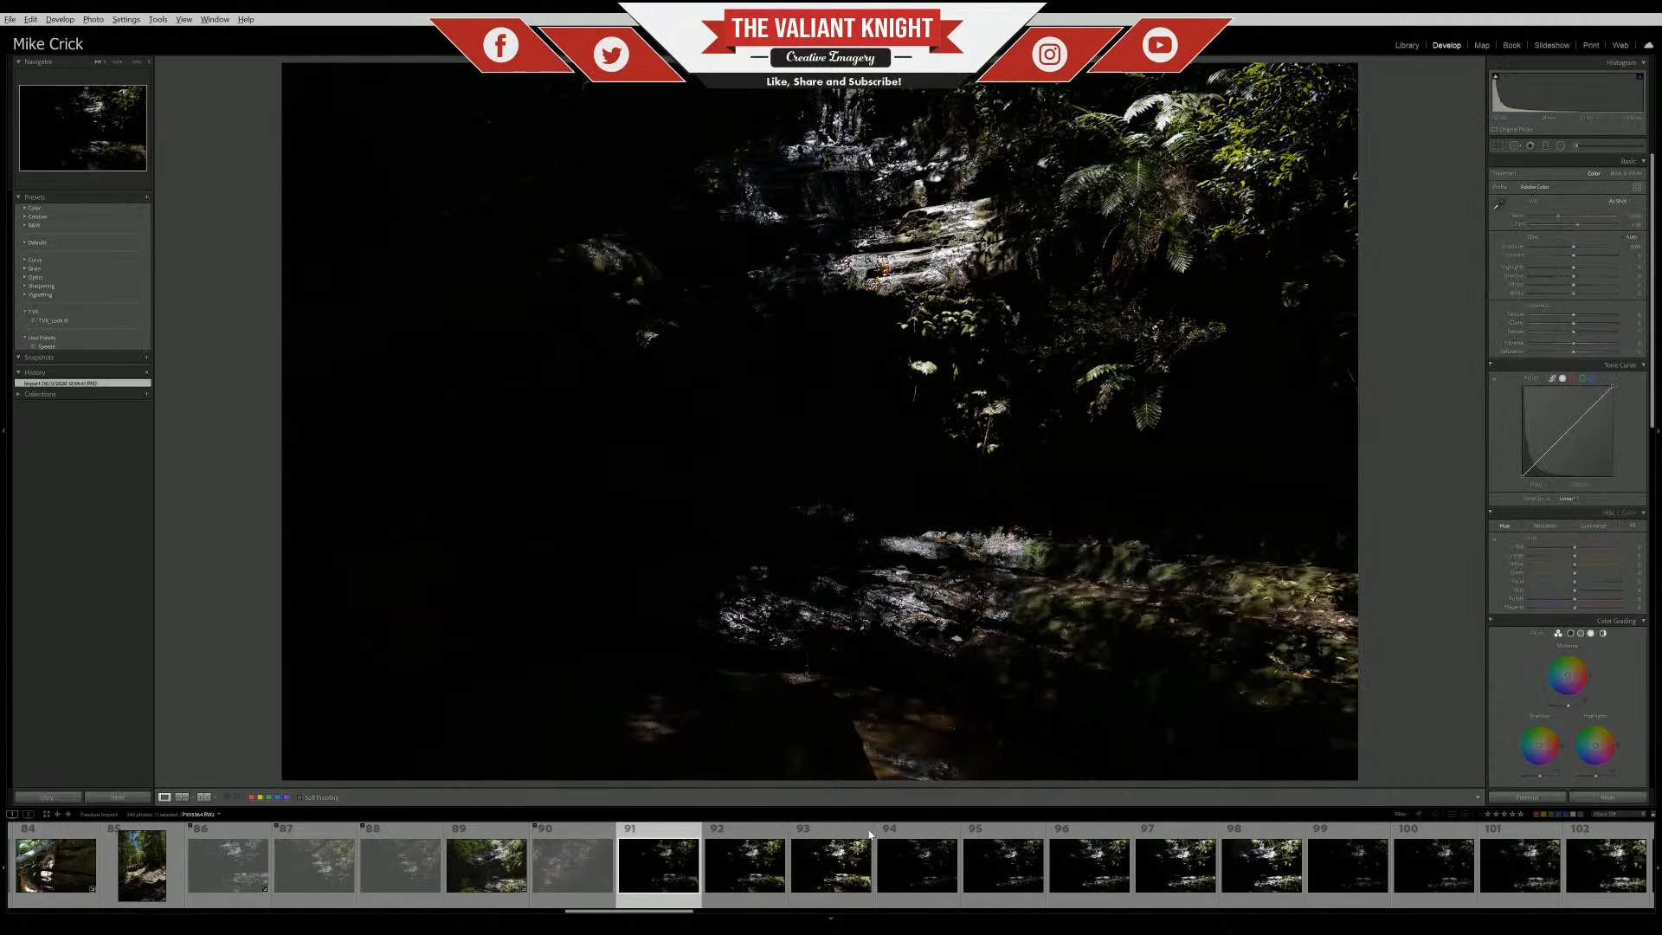
click(765, 865)
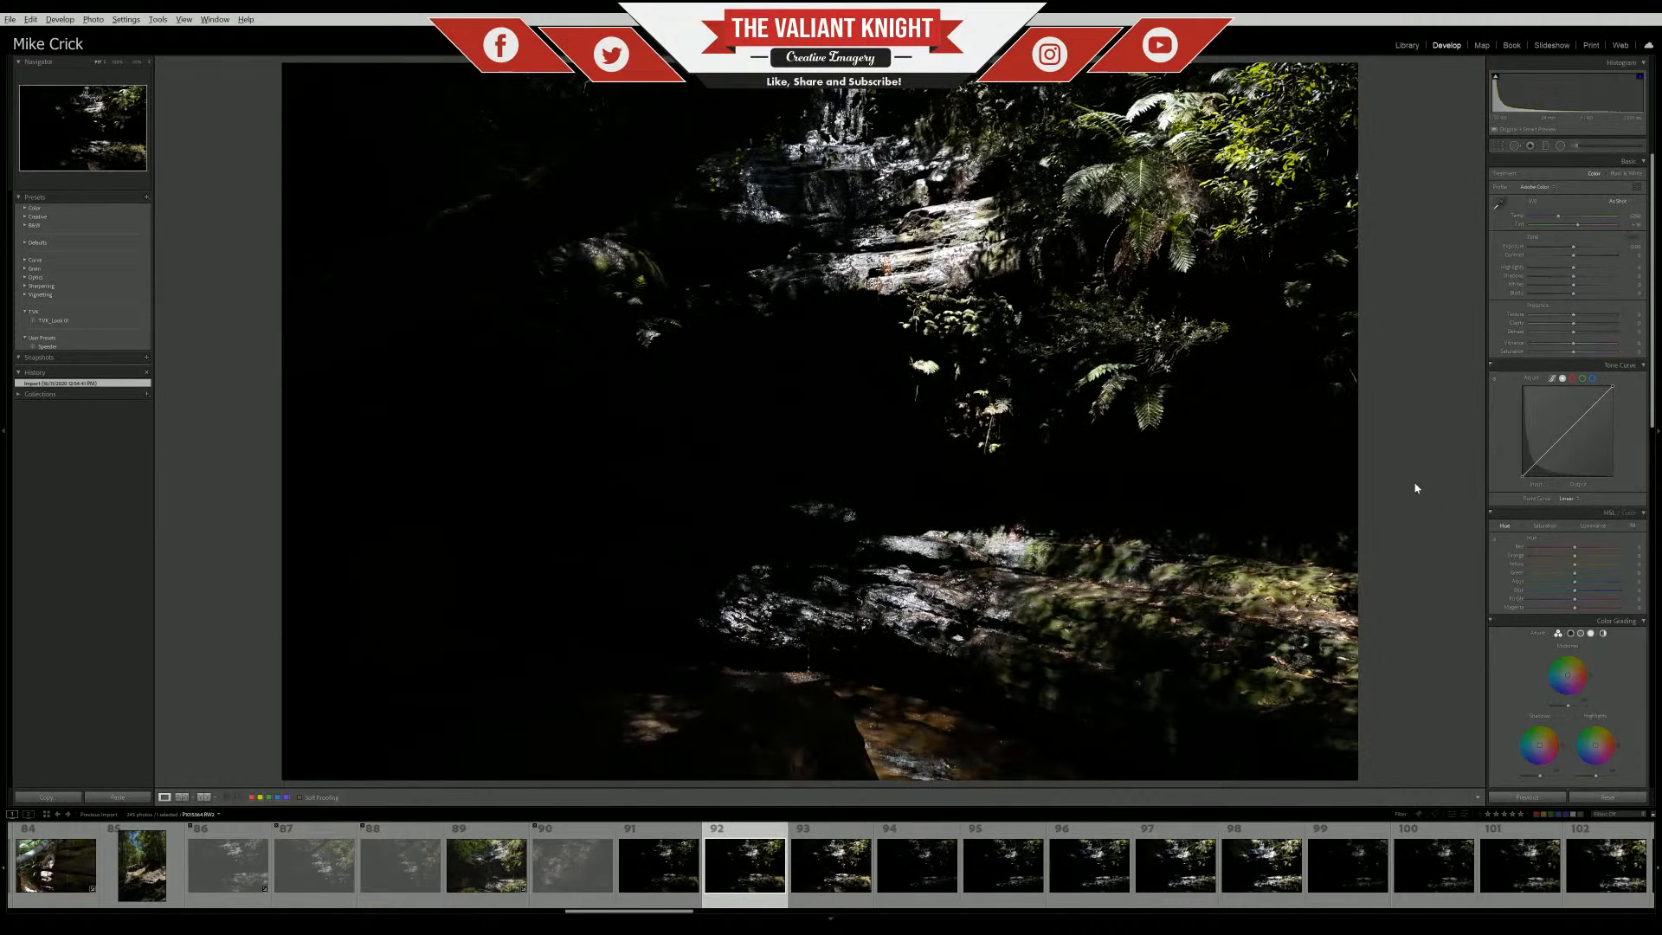
key(Right)
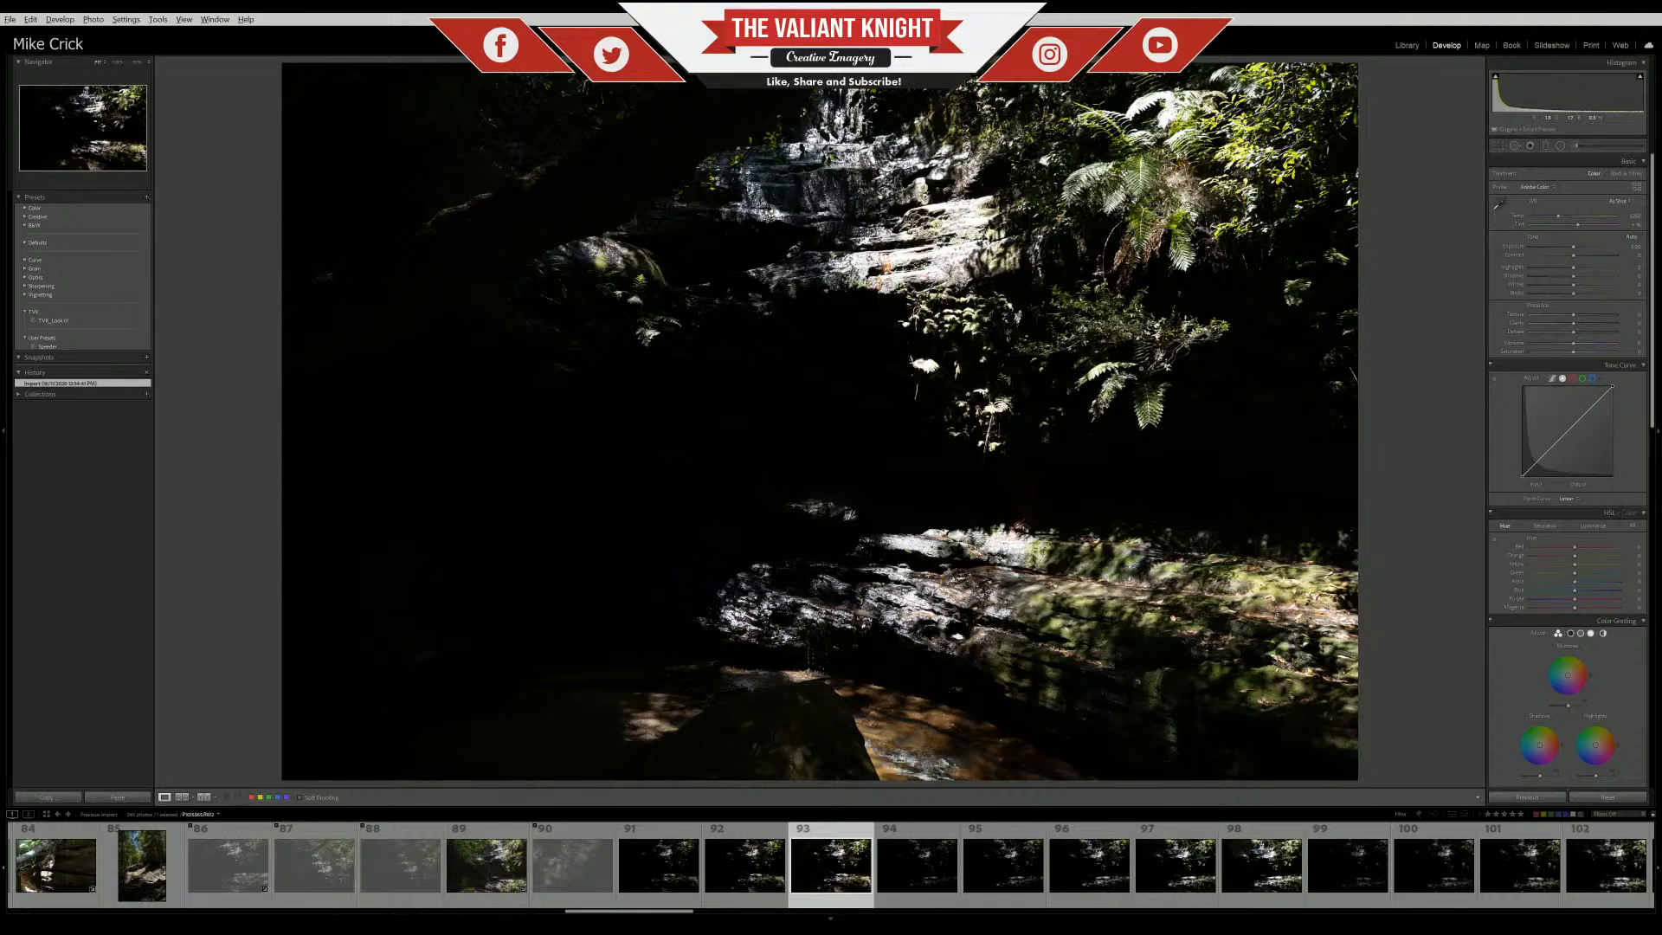
key(Left)
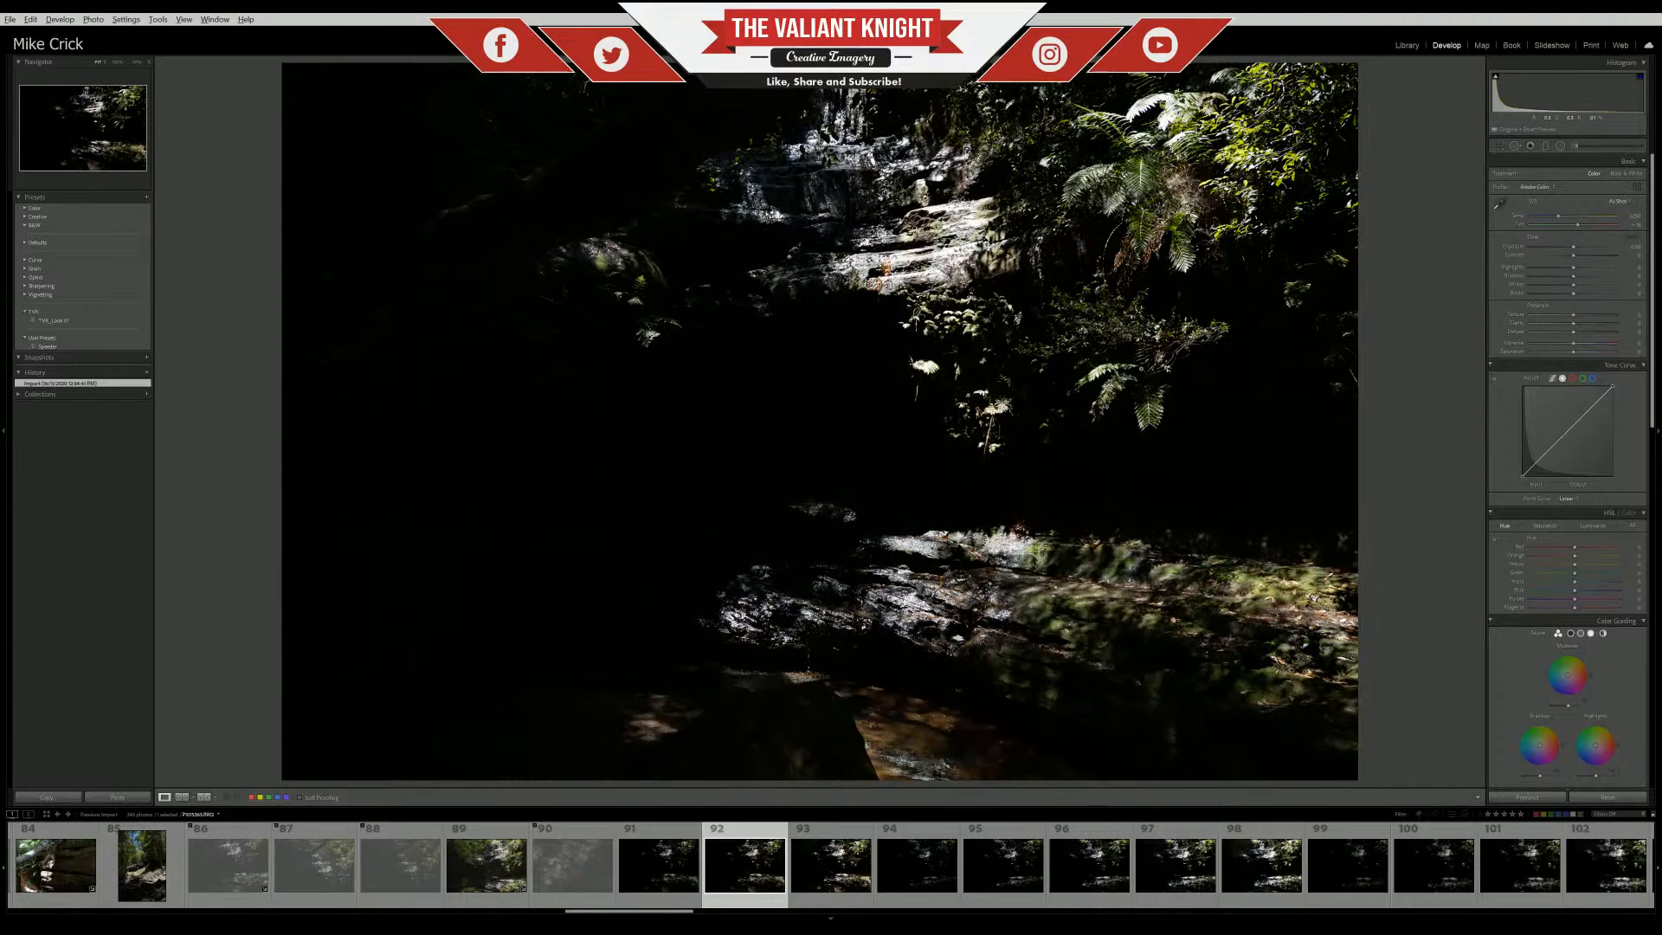
key(Left)
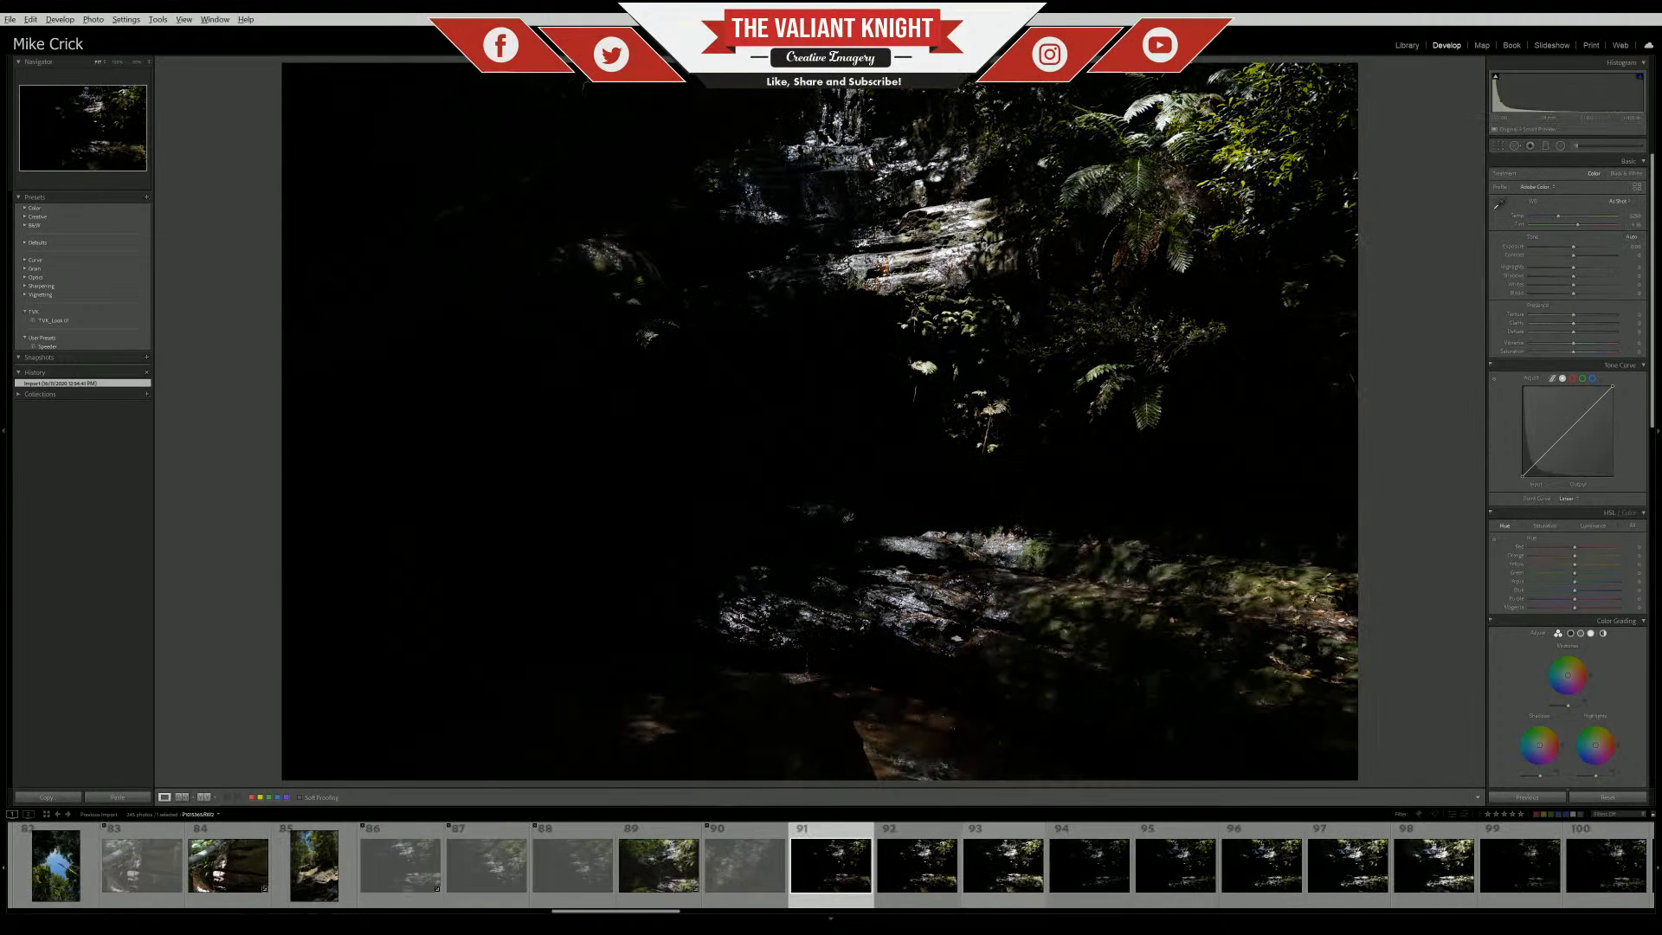
Compare the similar waterfall photos 94, 96 and 98 at their different brightness levels
click(1056, 861)
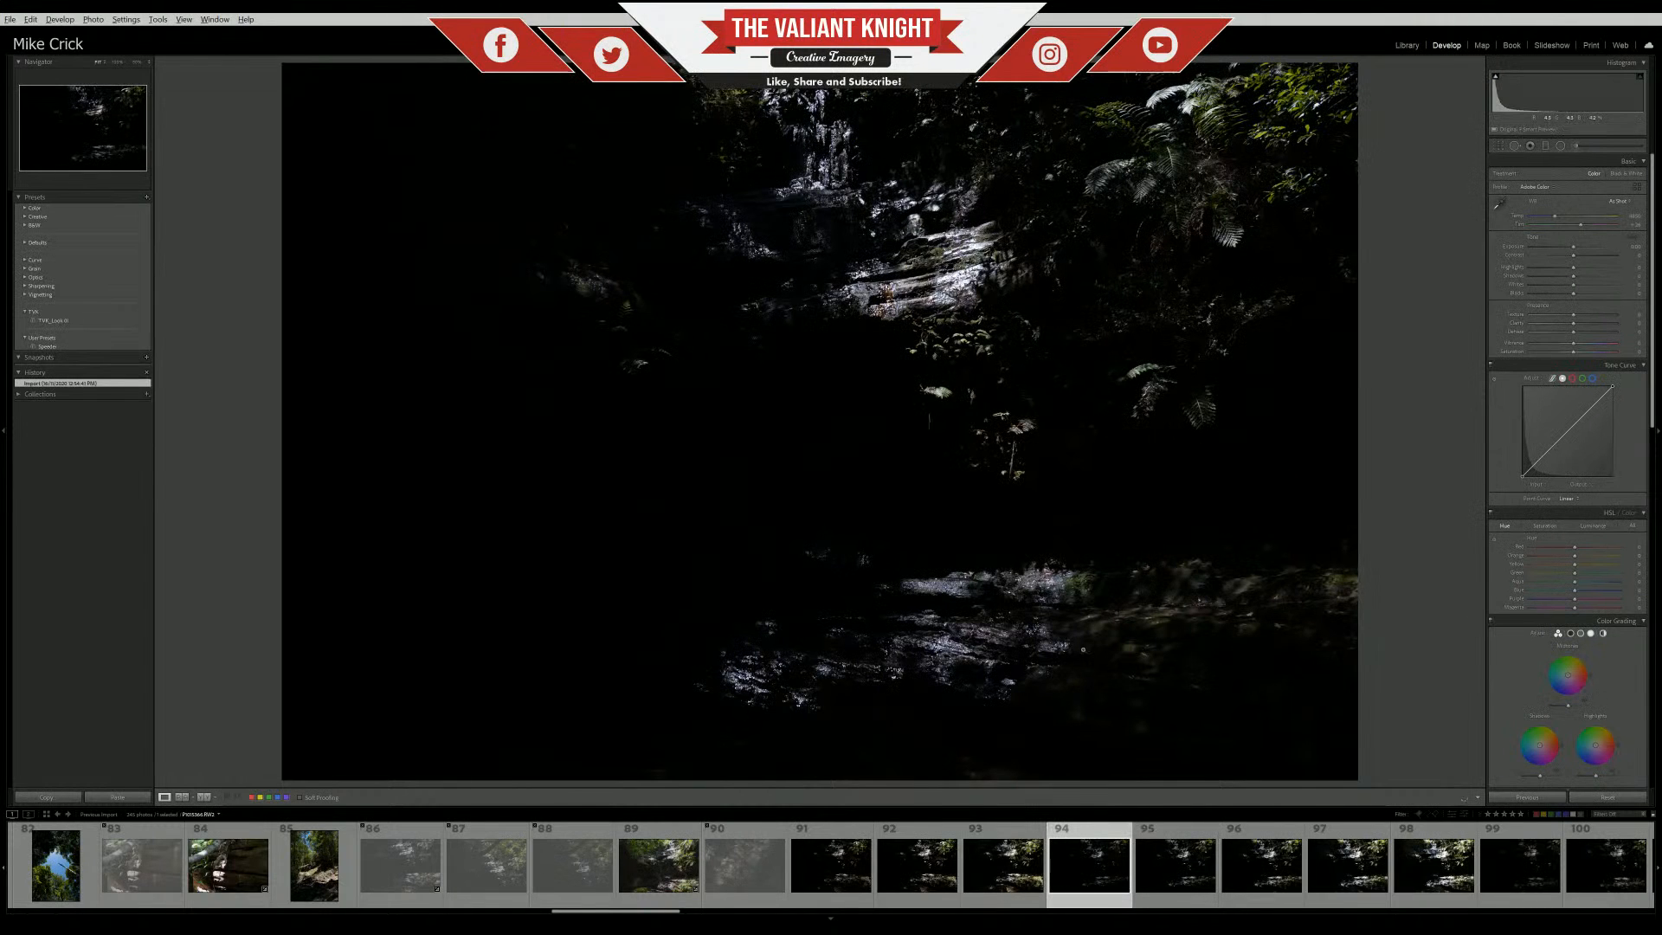
click(1433, 864)
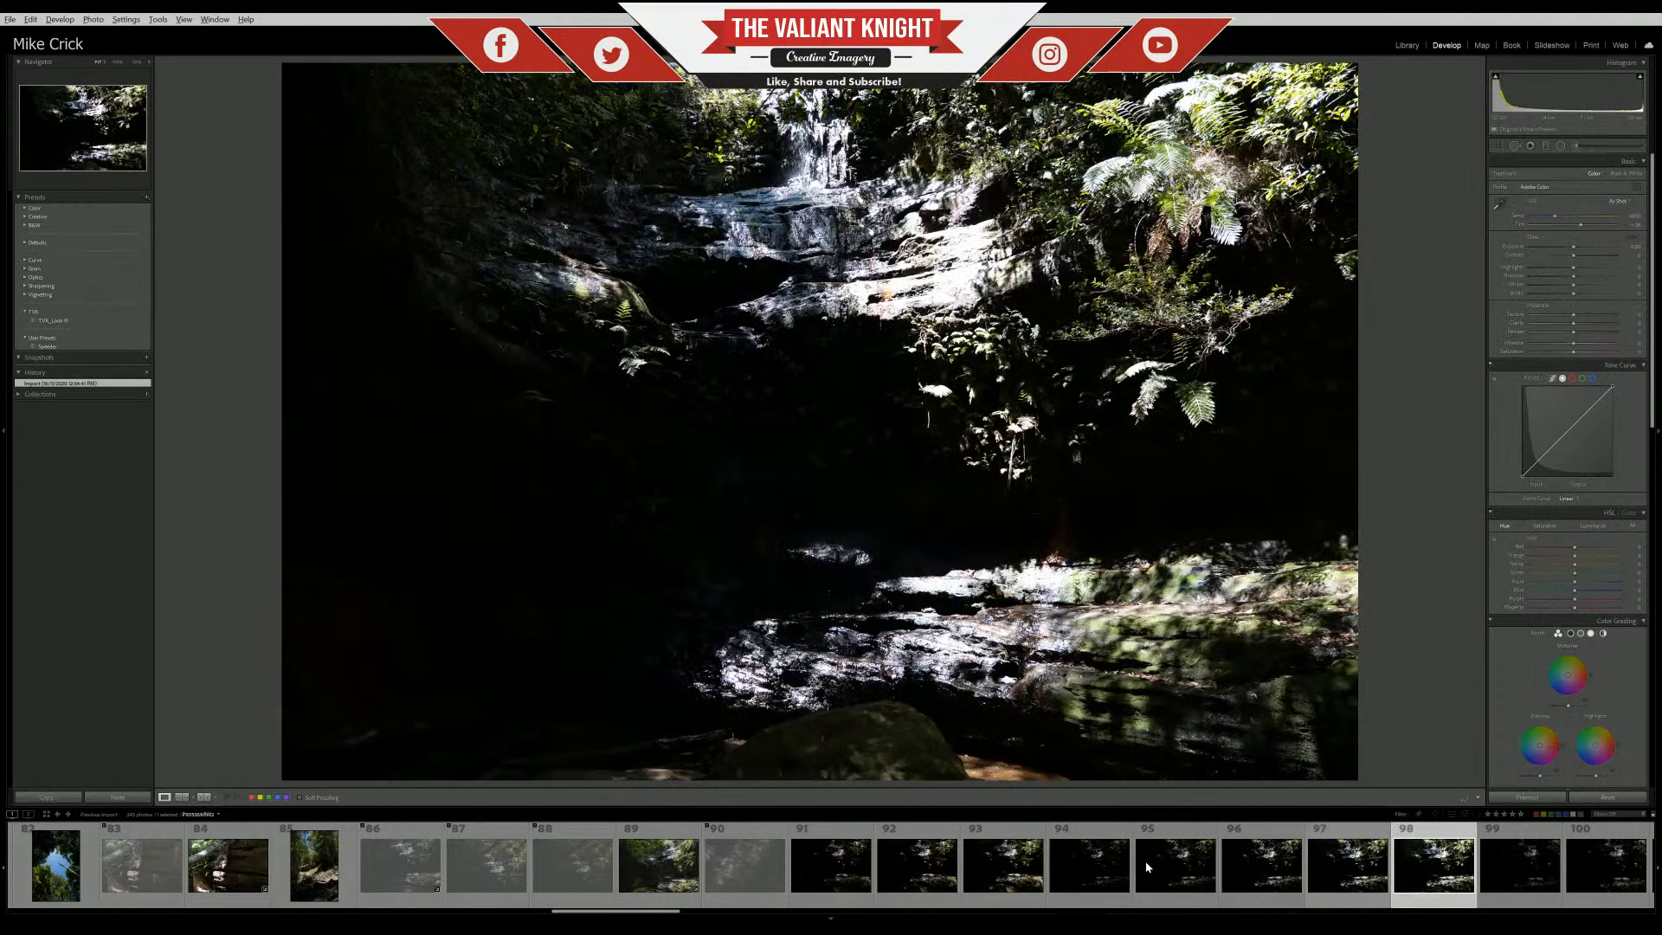
click(1232, 865)
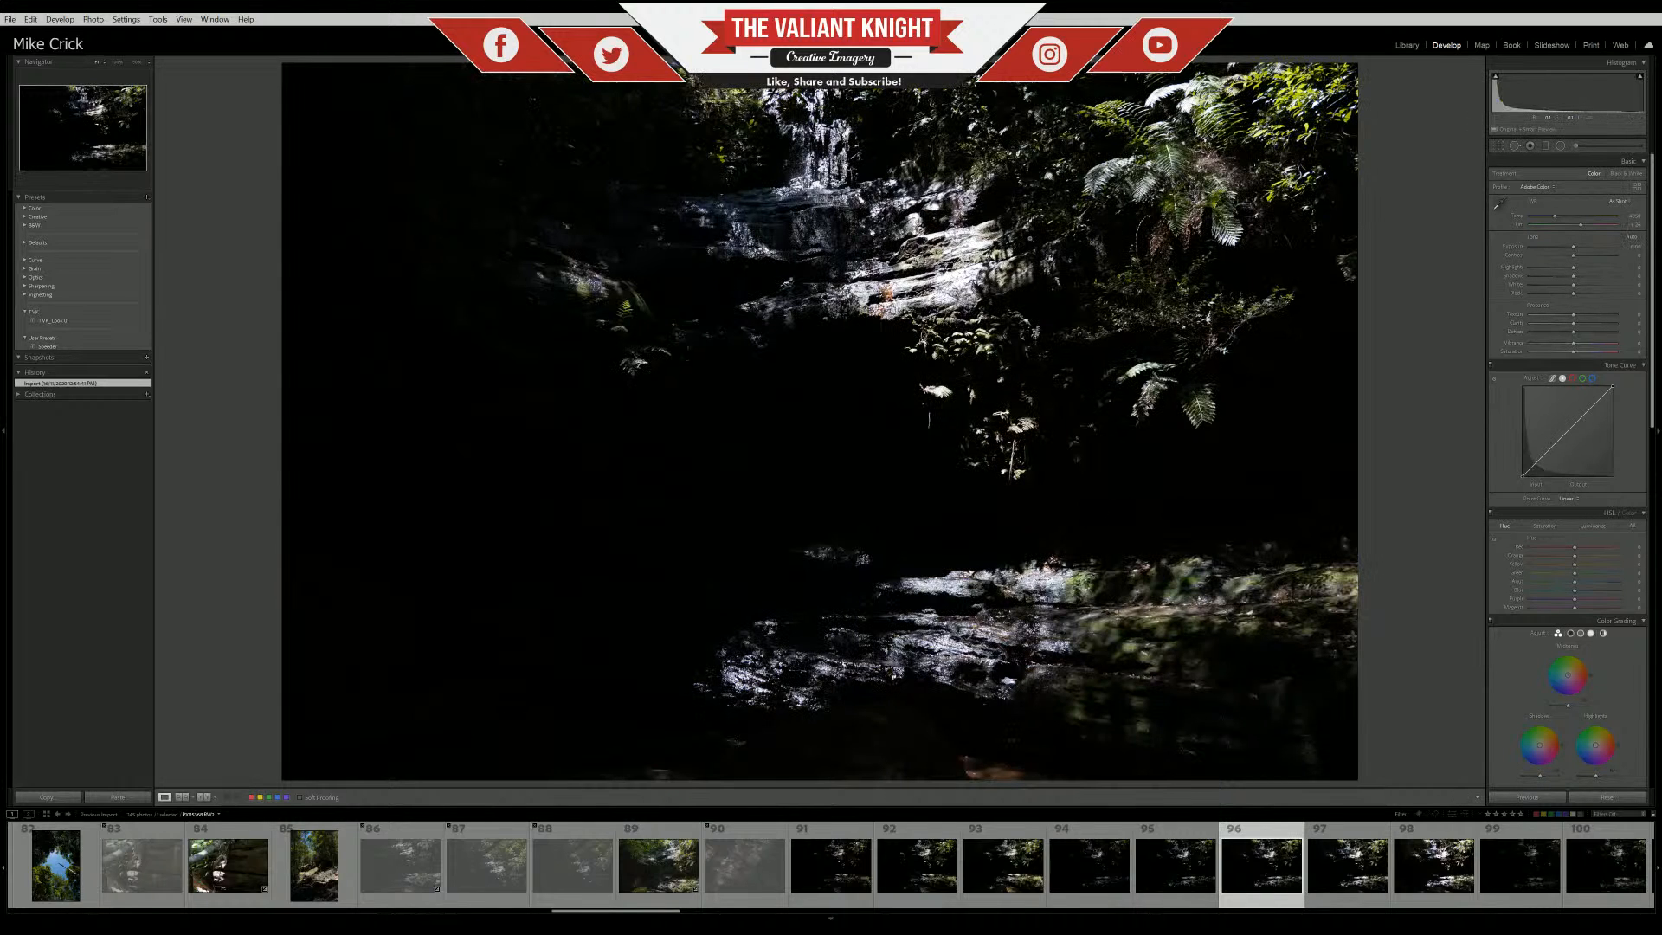
click(1424, 859)
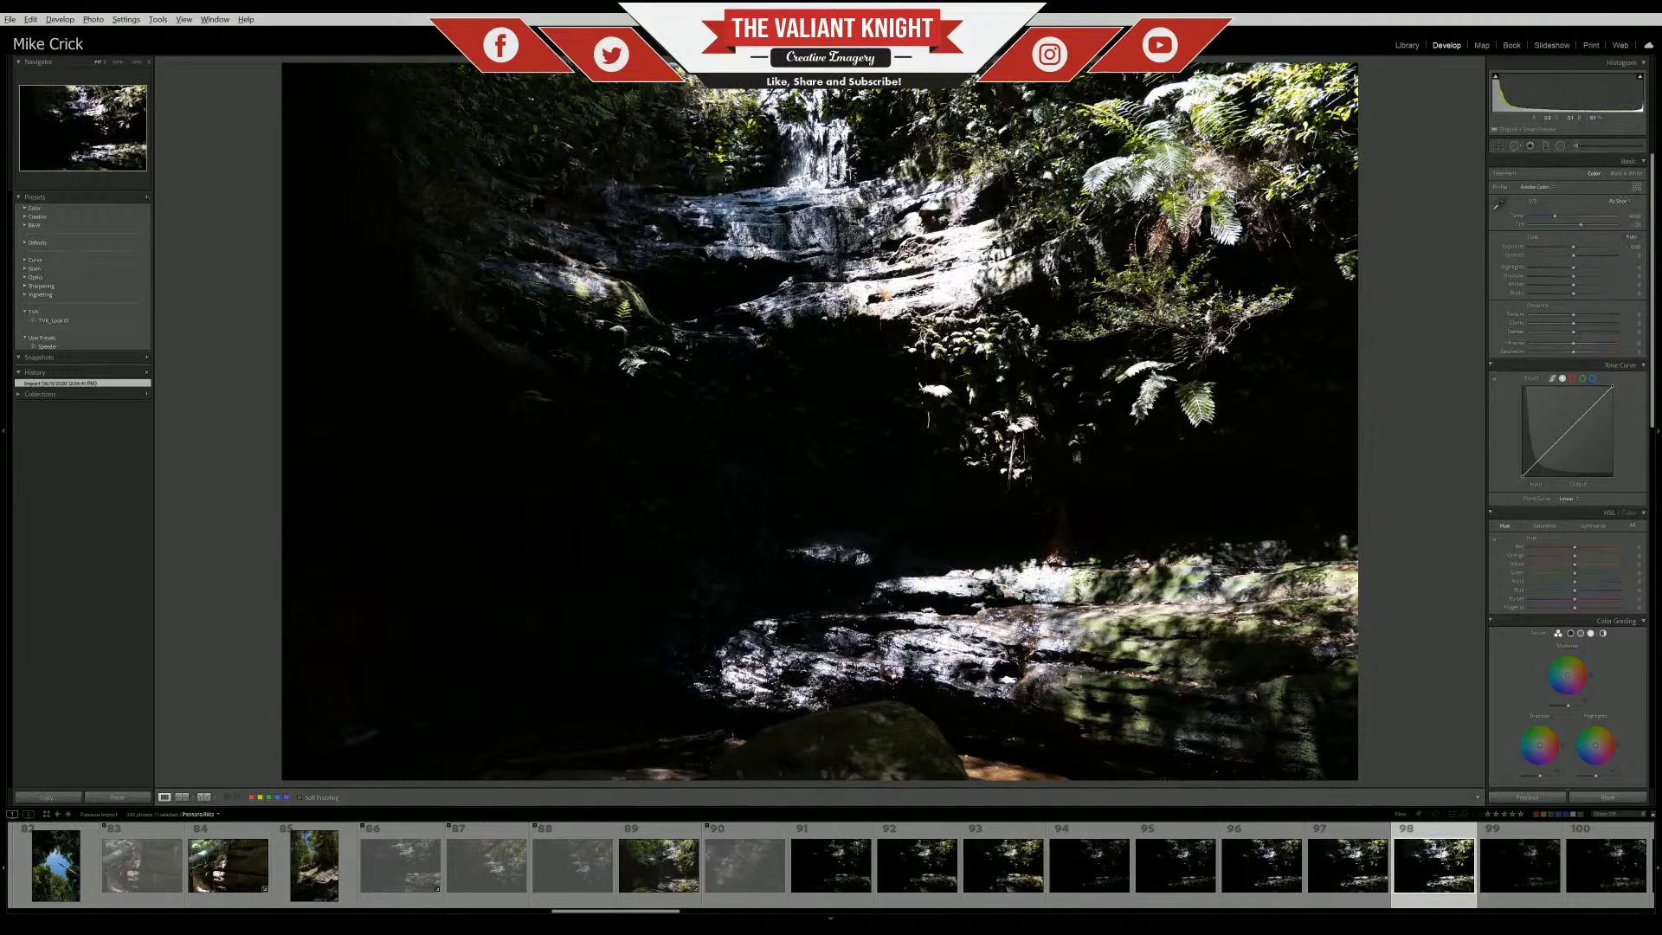
Select the waterfall photos 91 to 93 together and flag them as rejected
click(1000, 870)
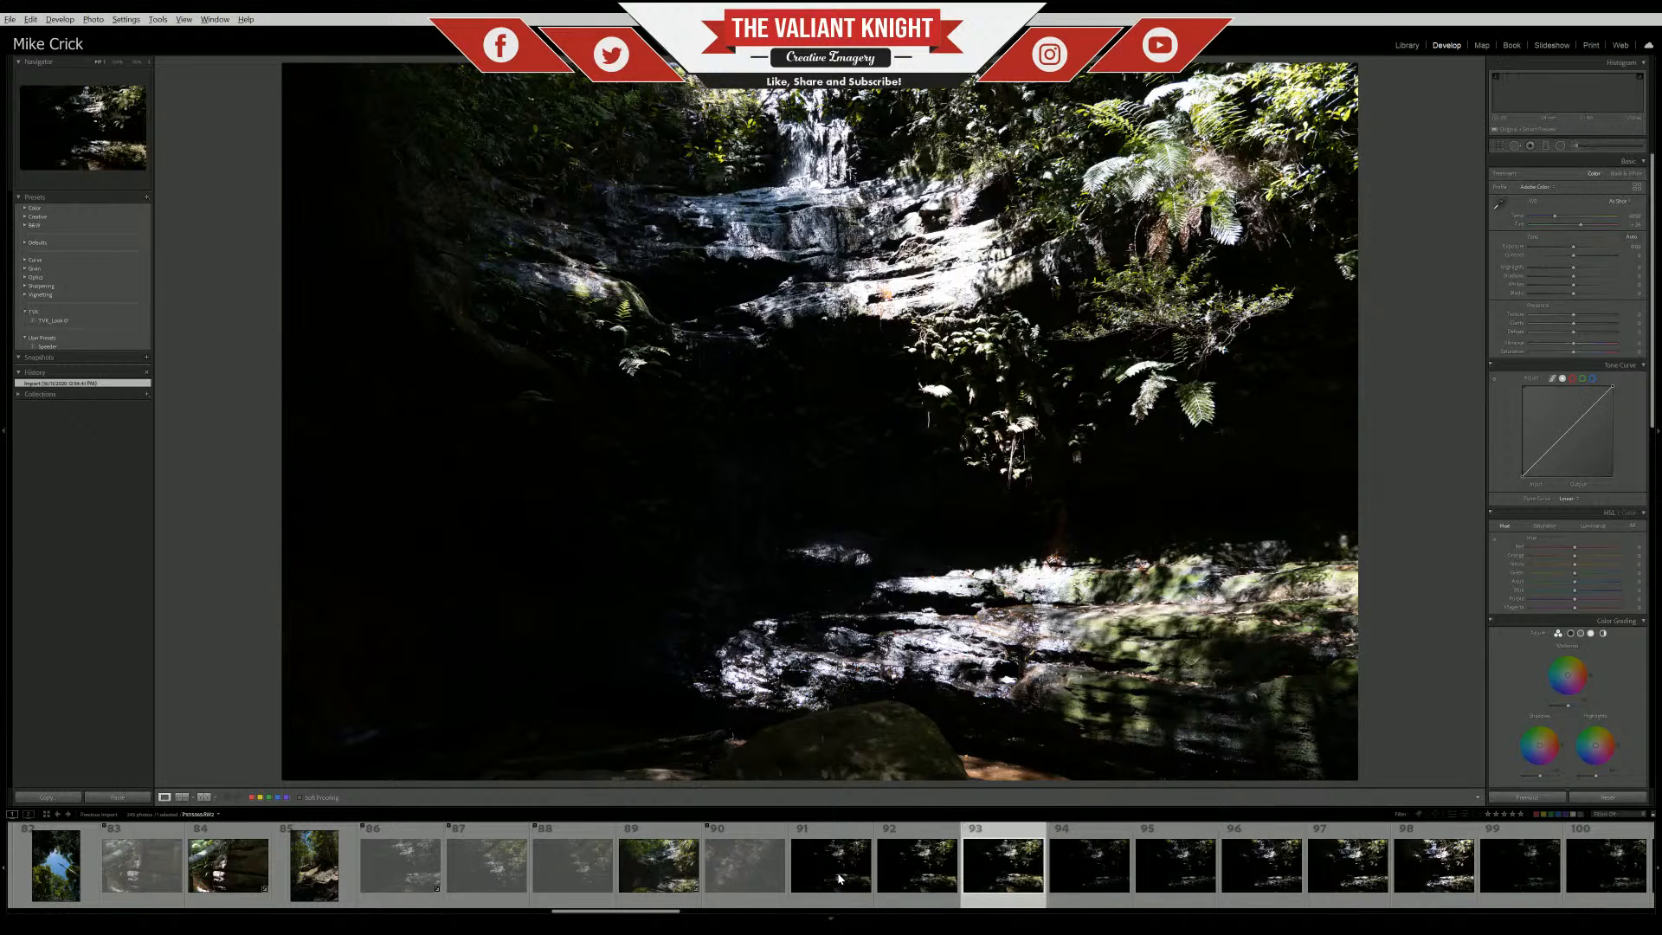
click(907, 875)
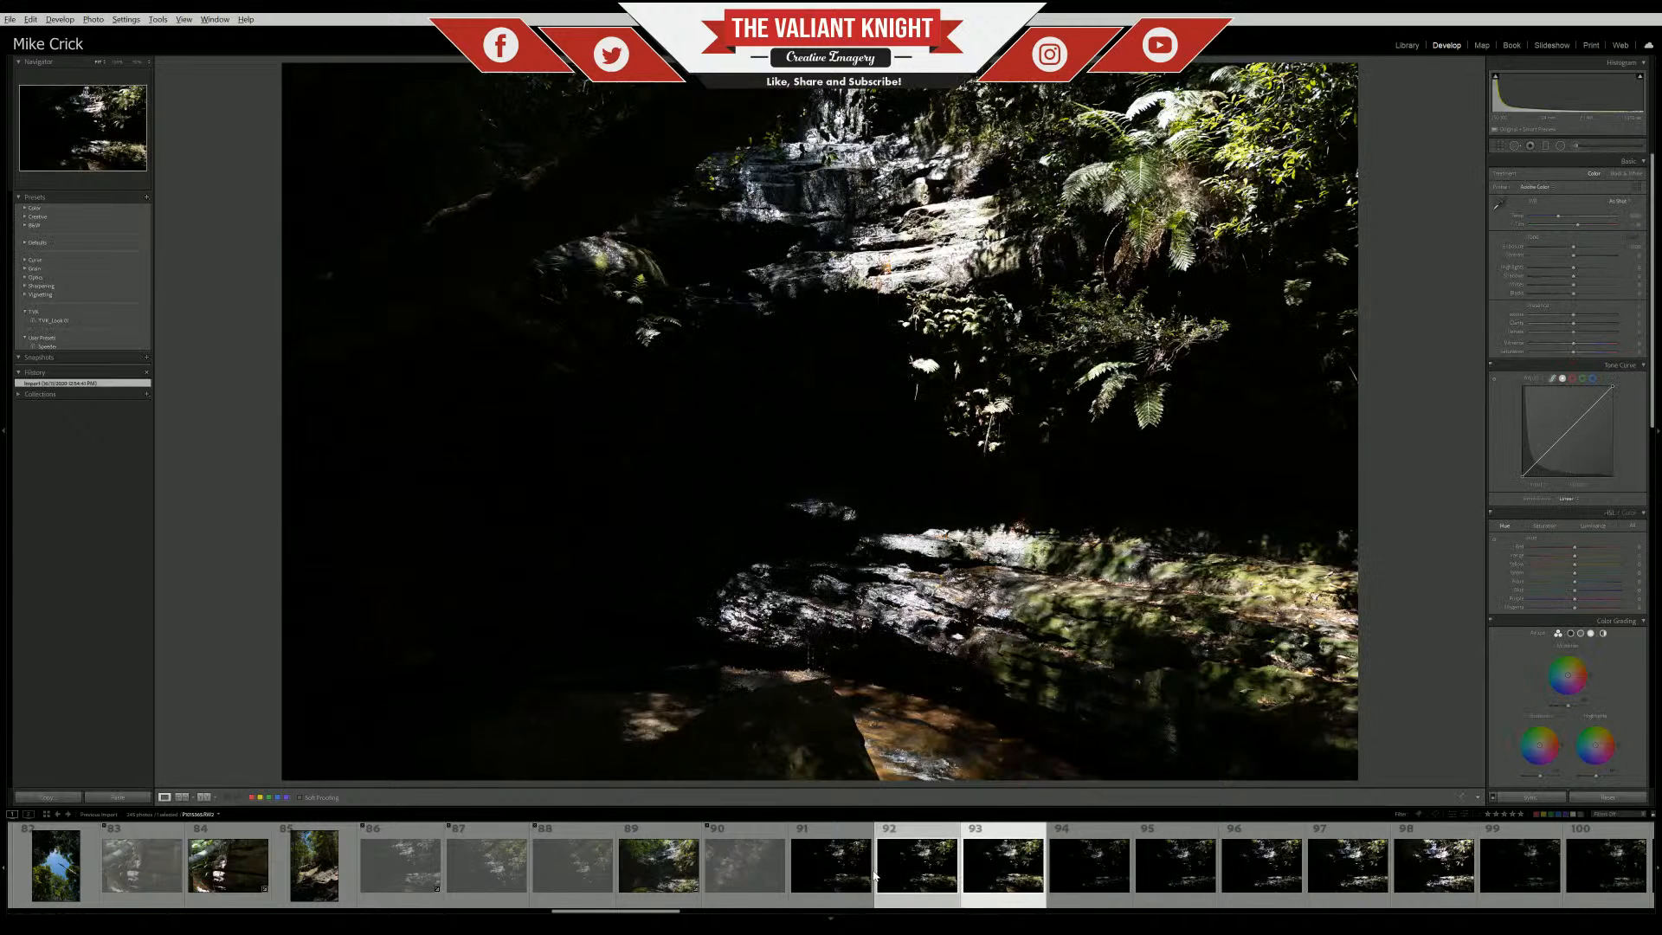
shift+click(828, 870)
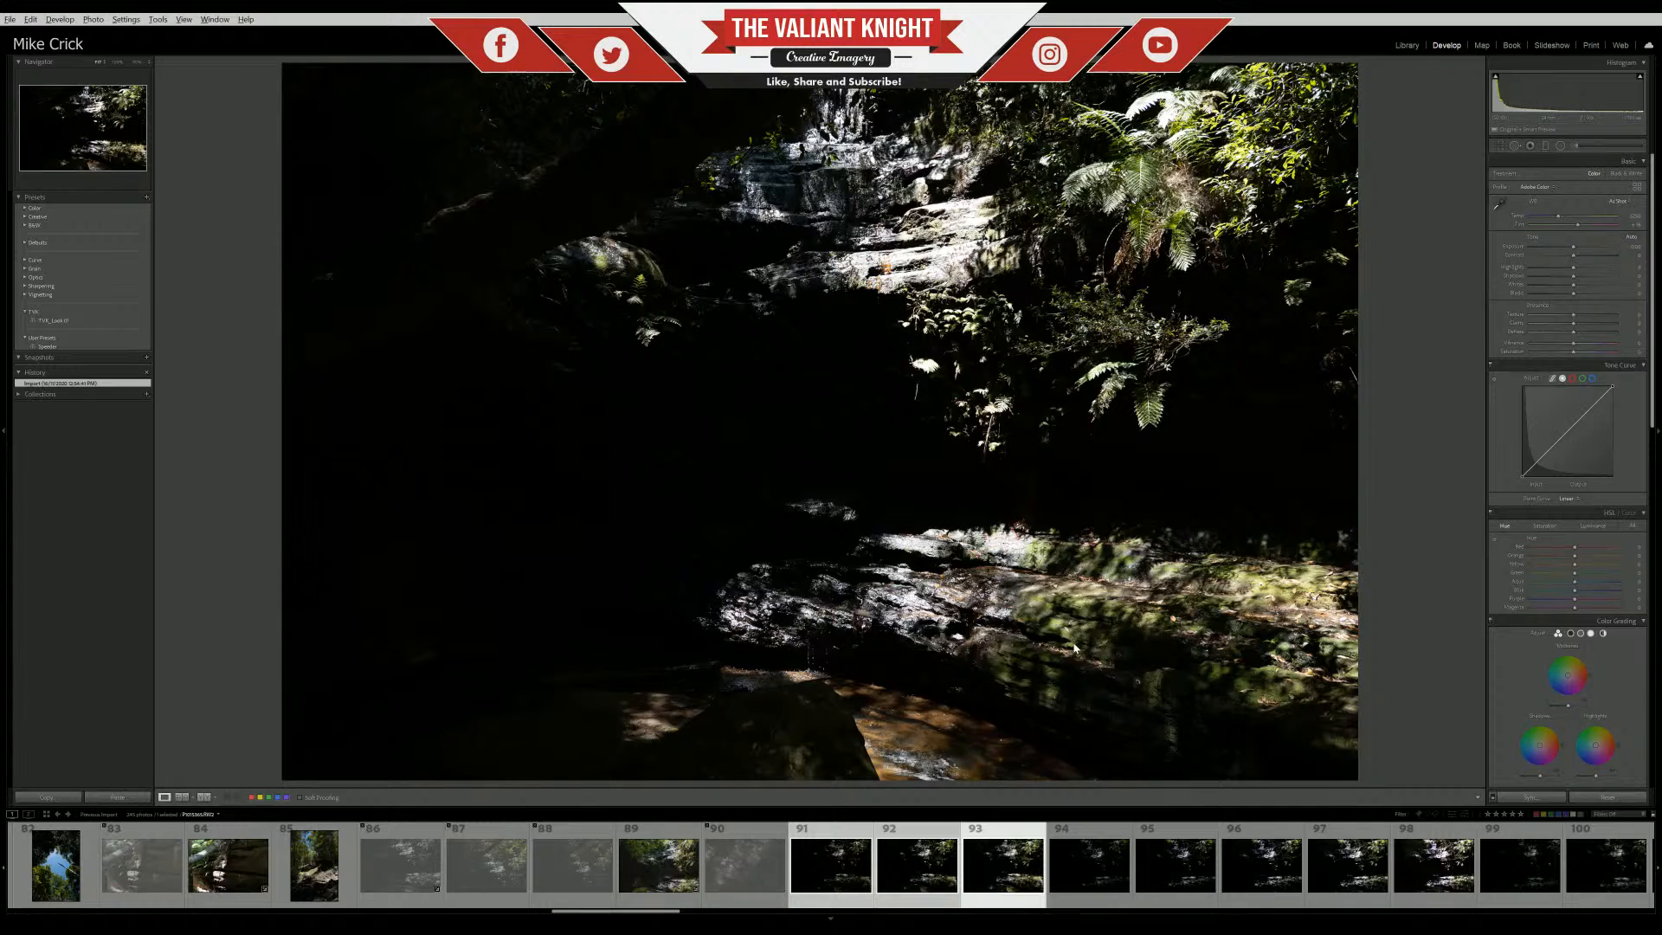
key(x)
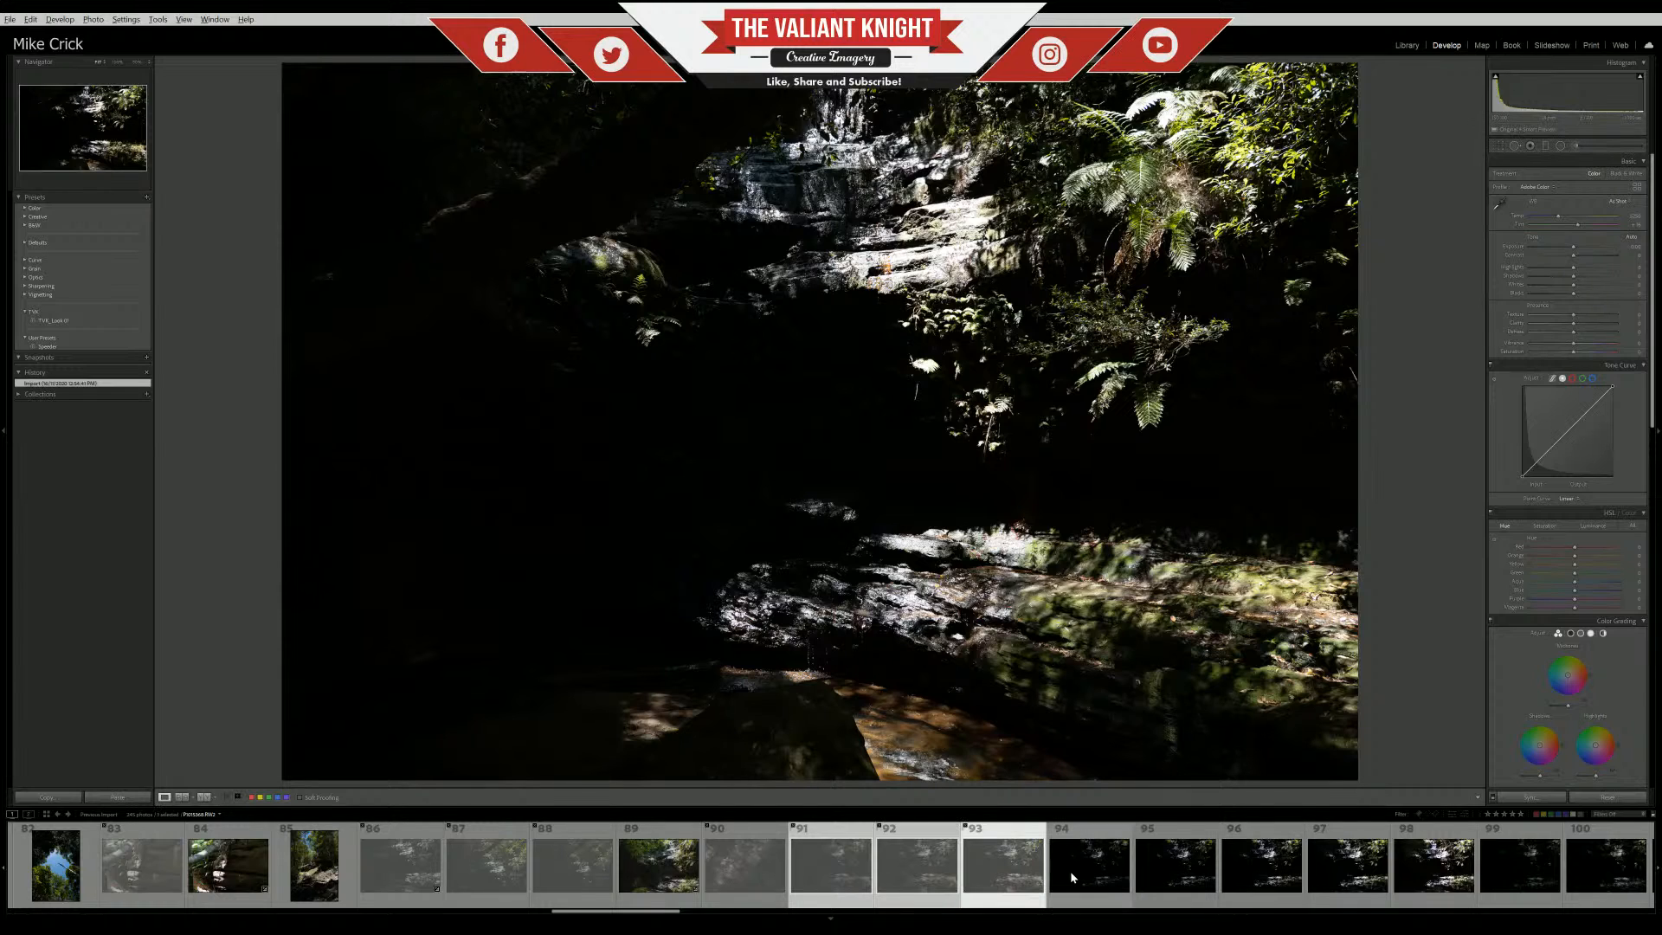
Mark the waterfall photos 94 to 98 with the yellow colour label and go on to photo 99
click(1077, 859)
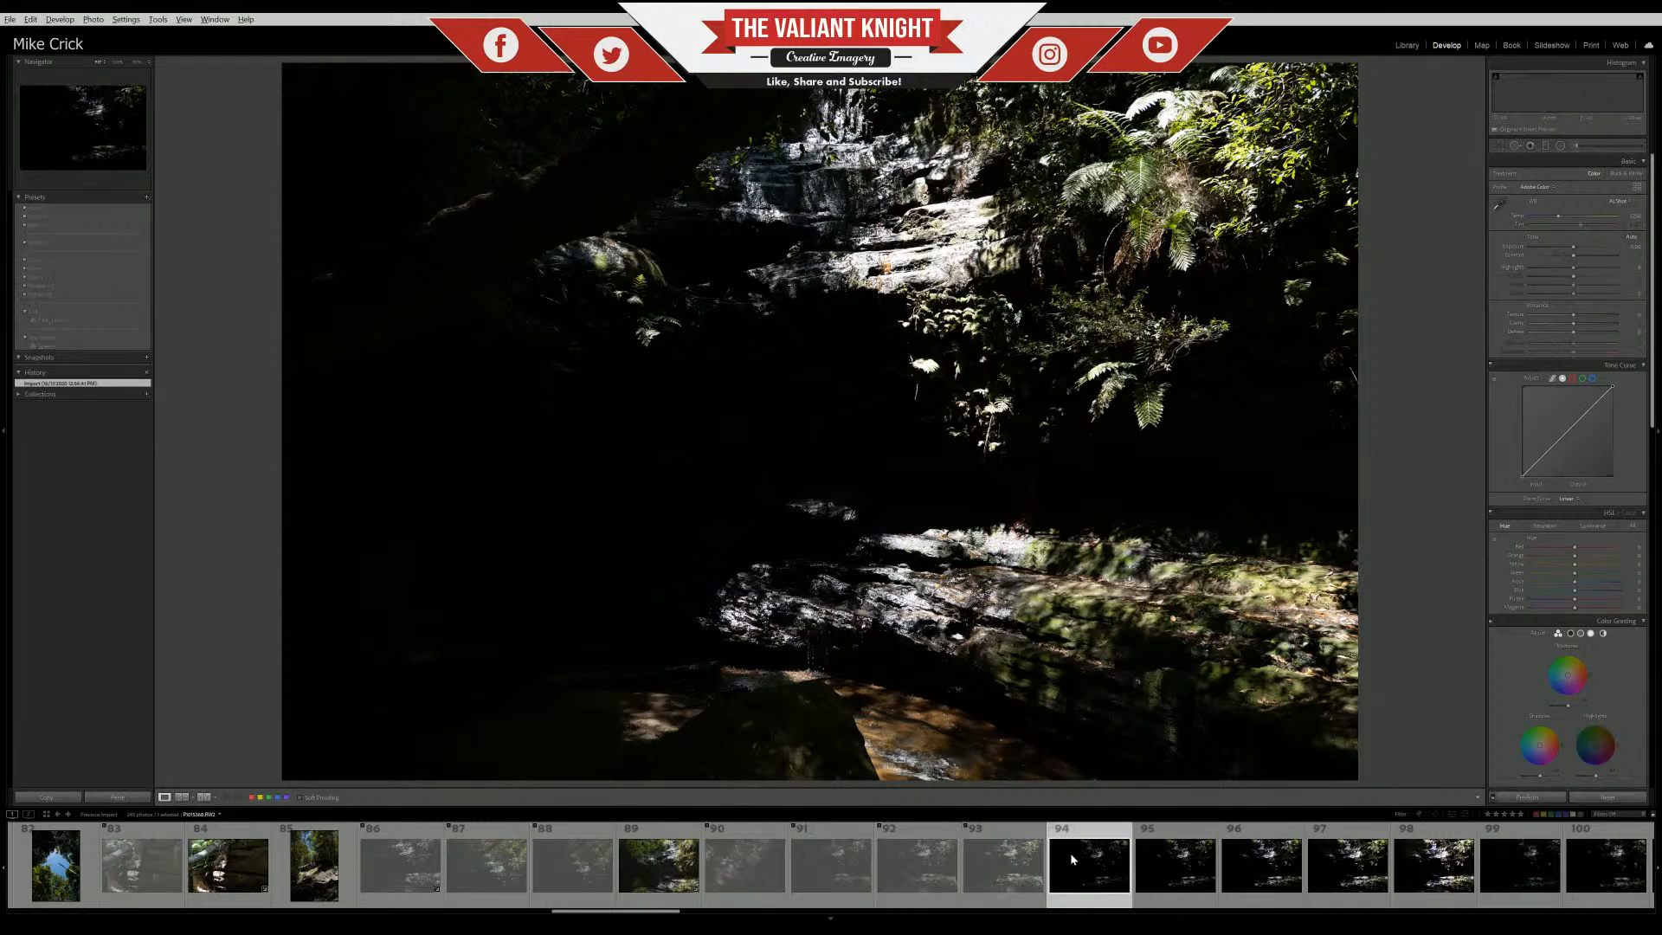
scroll(891, 867, right, 3)
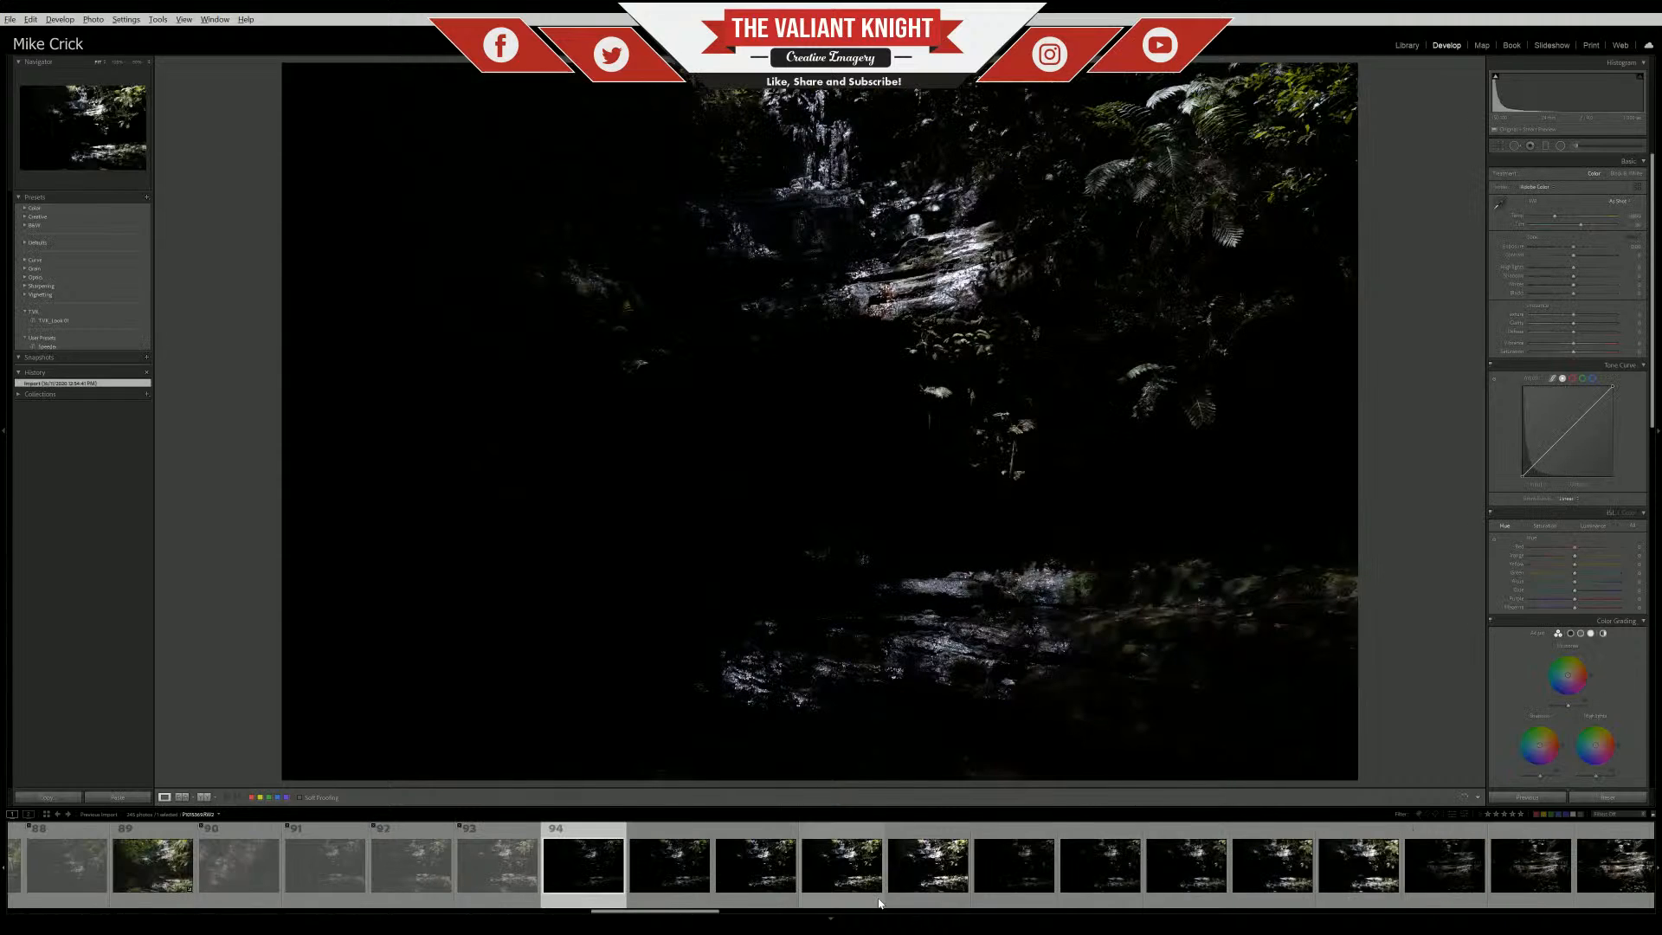
shift+click(926, 865)
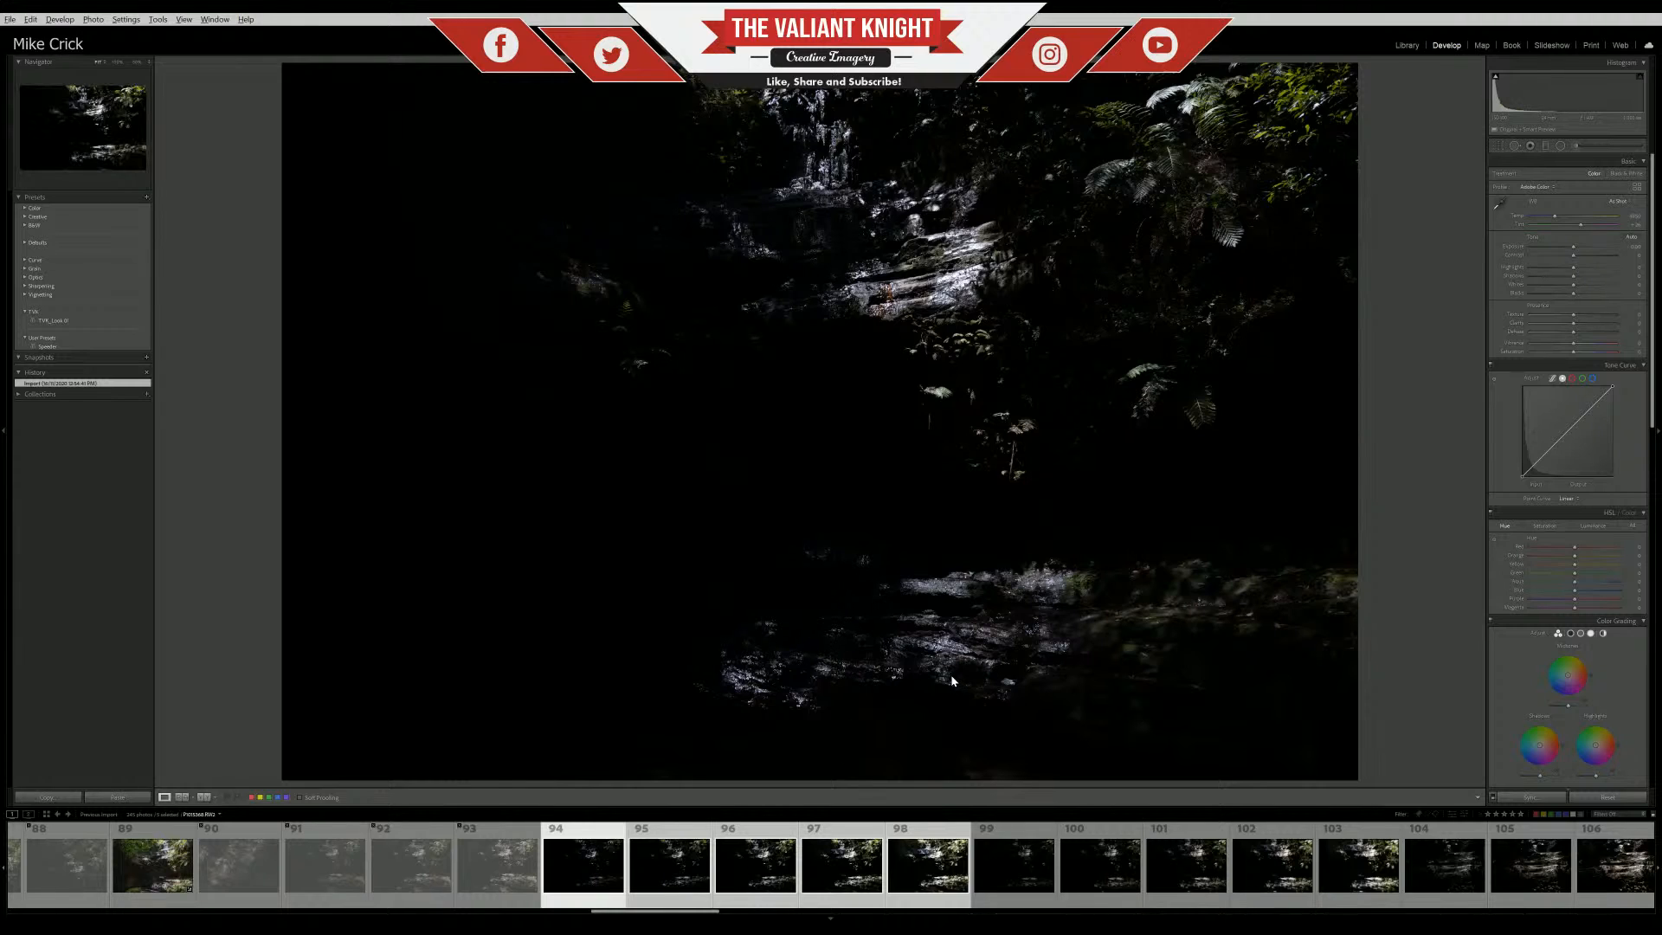
click(1017, 874)
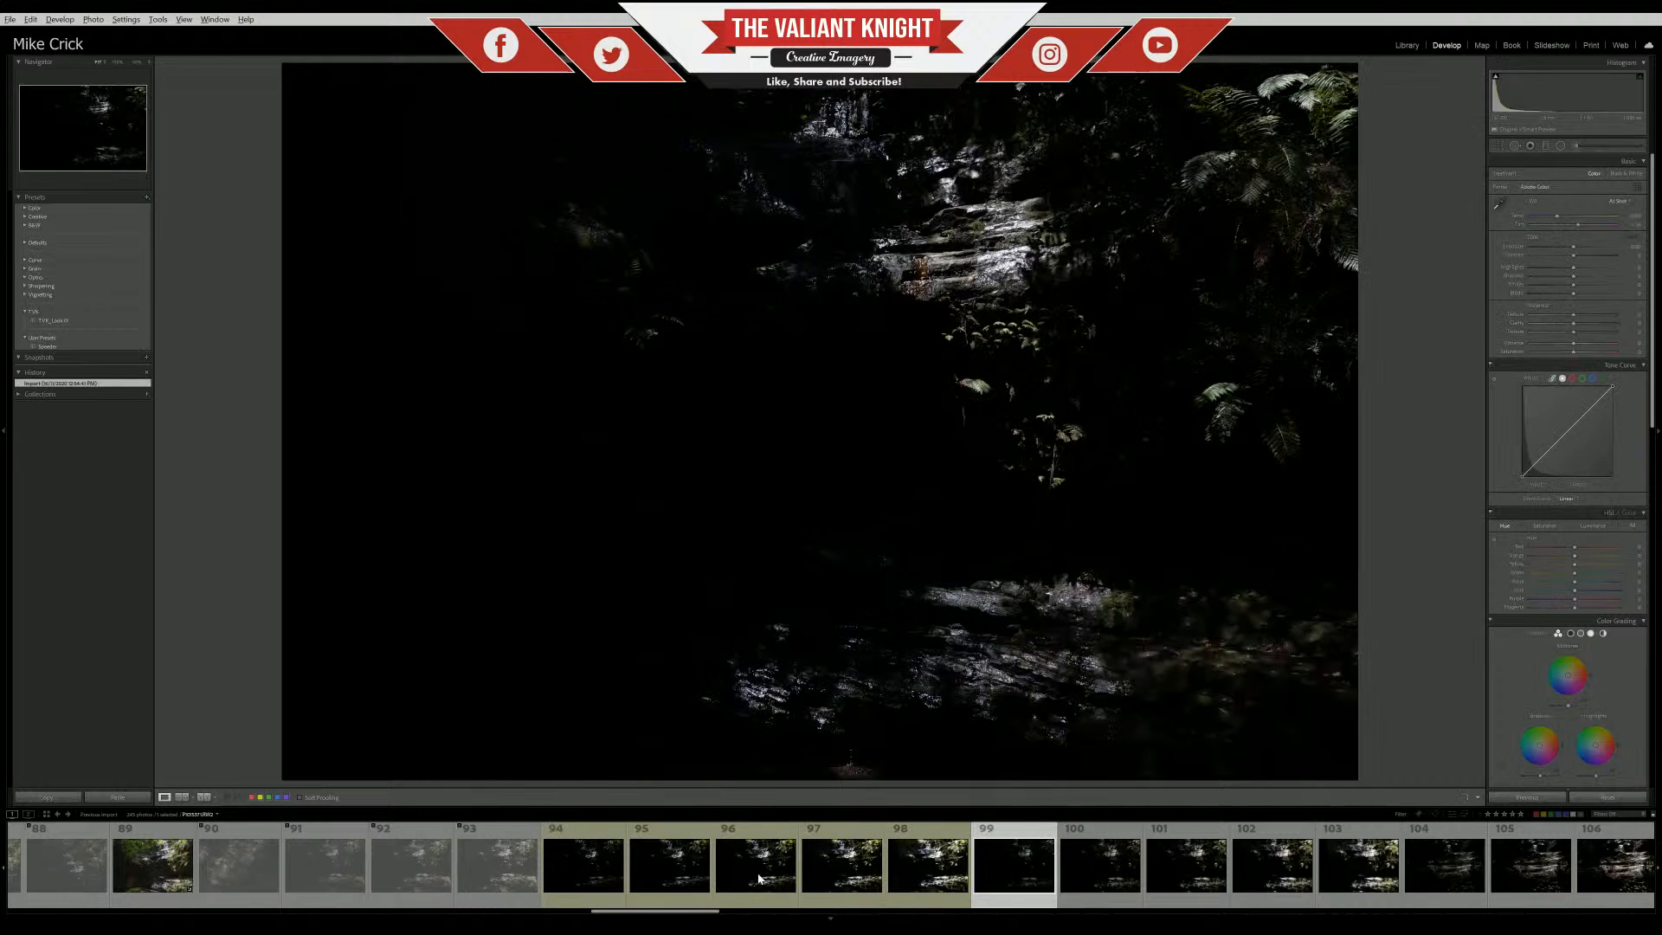
Compare the waterfall photos 101 to 103 with the yellow-labelled photo 98
scroll(983, 850, down, 3)
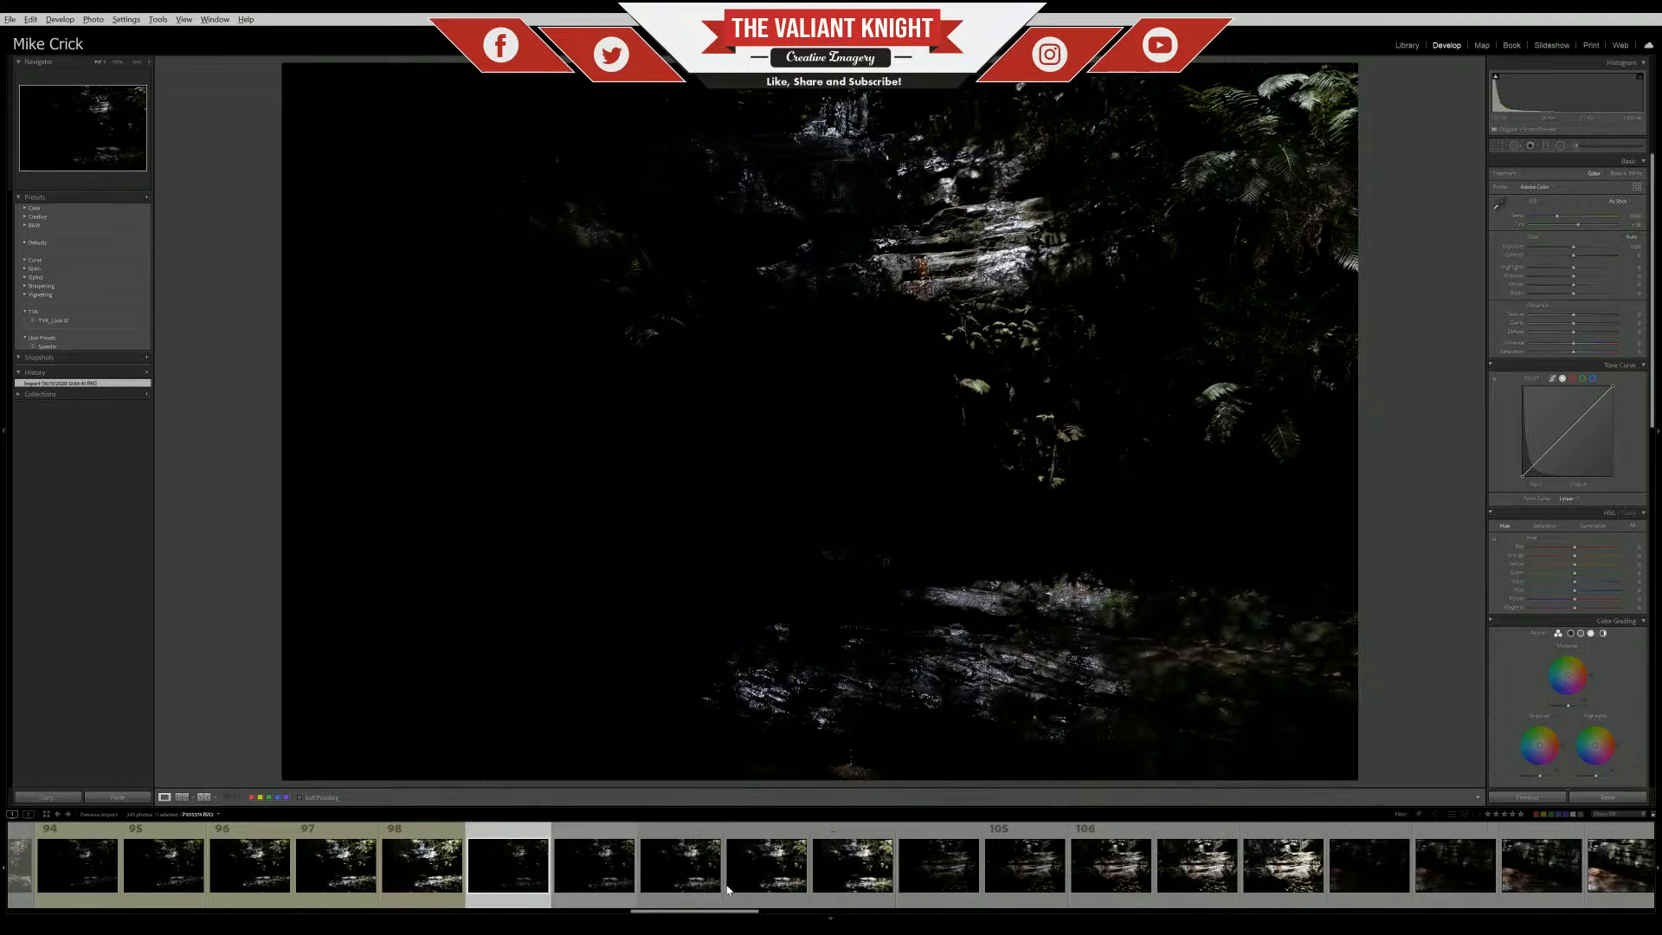
click(851, 883)
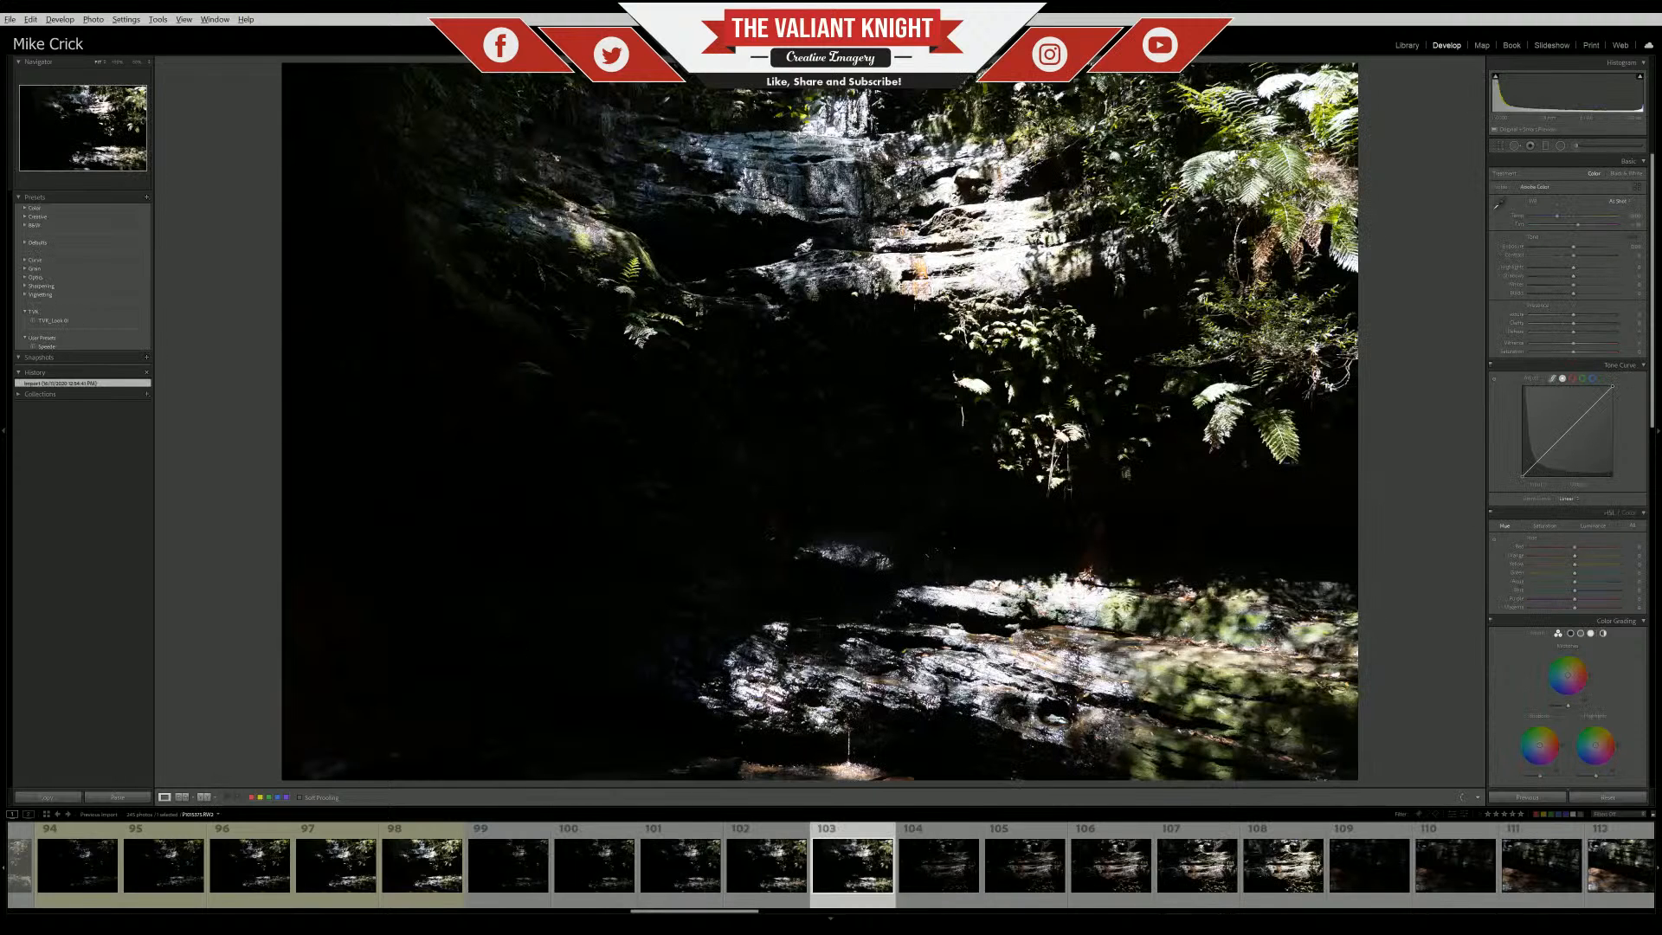
key(Left)
key(Left)
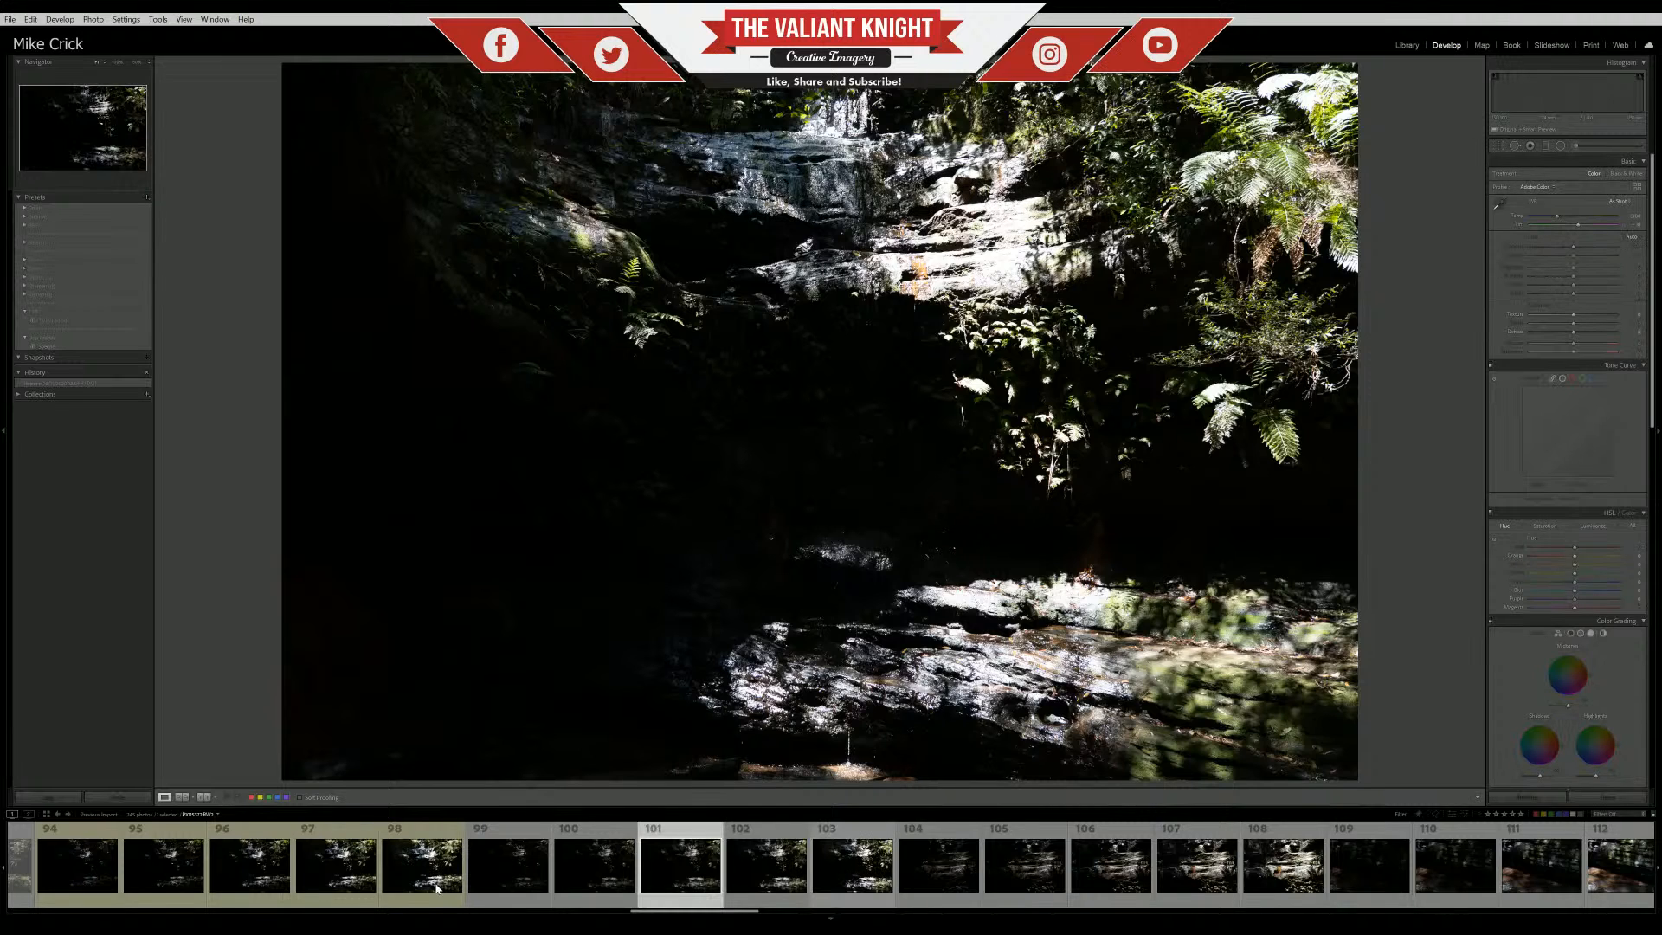
key(Right)
key(Right)
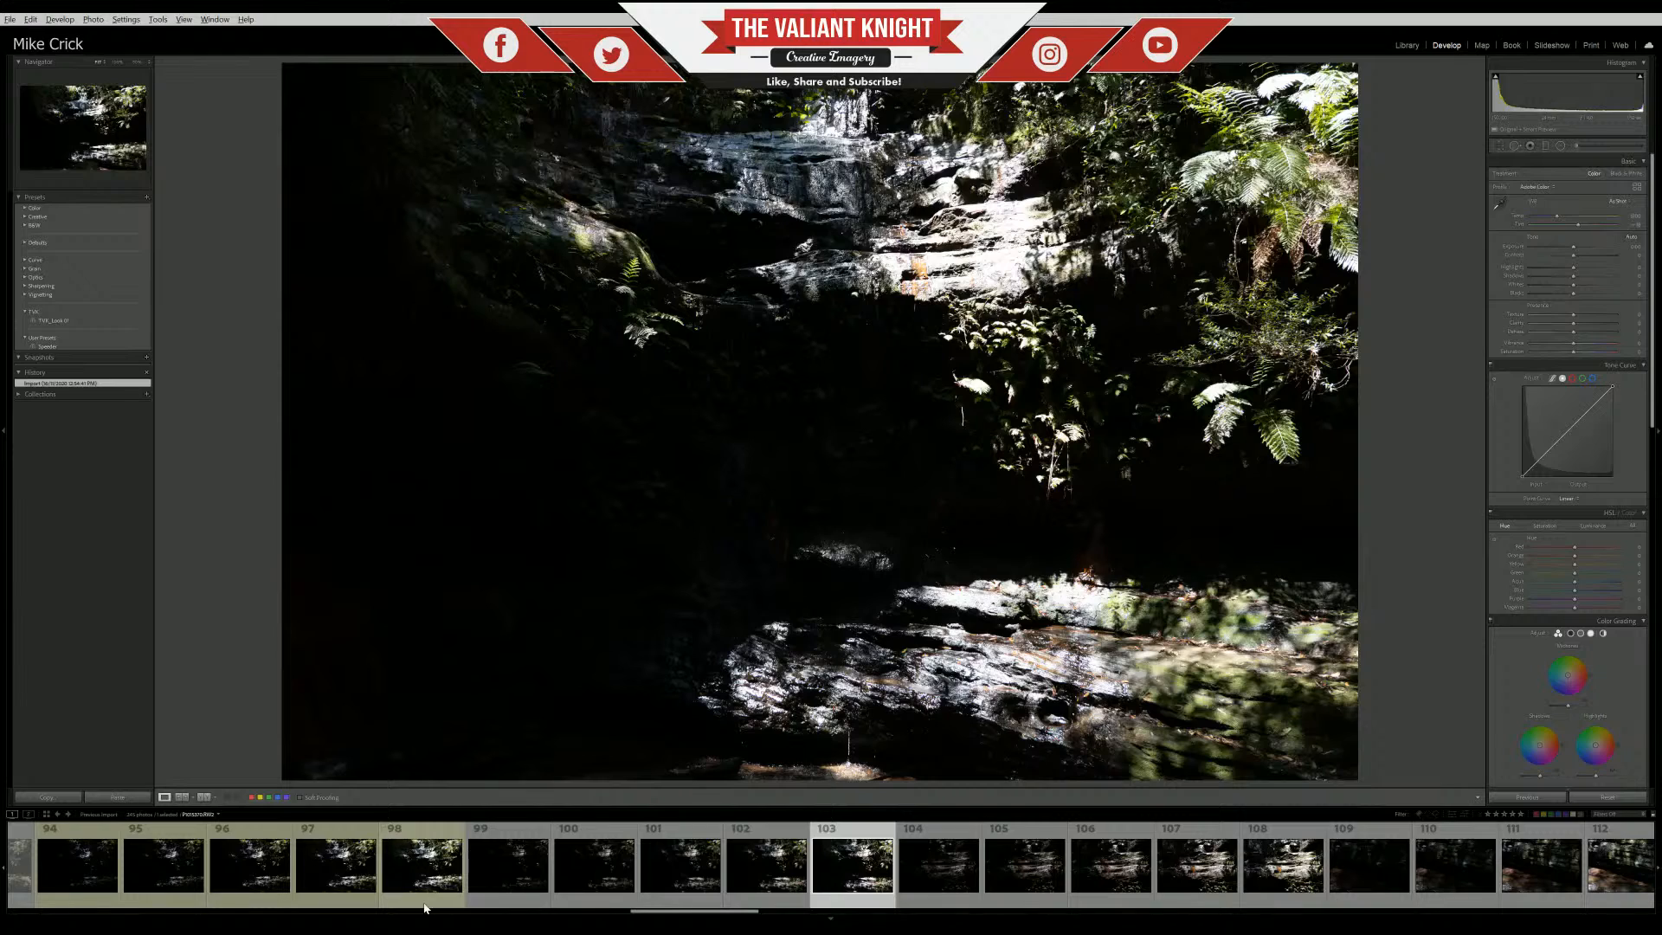
click(424, 904)
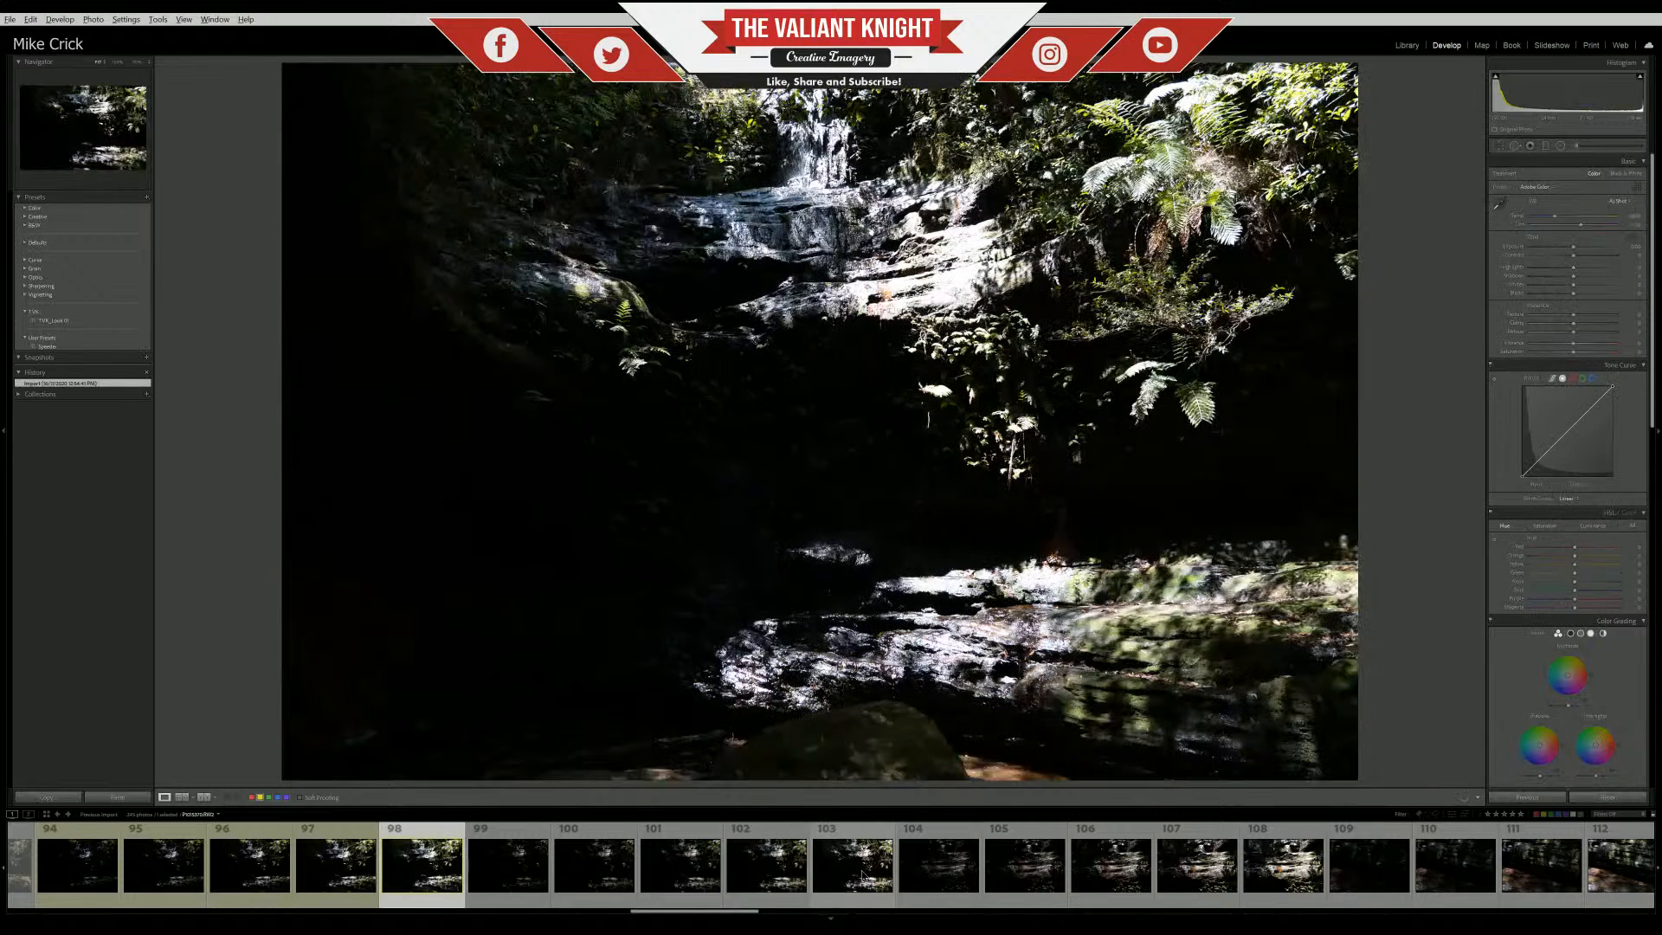
Select the waterfall photos 99 to 103 together and flag them as rejected
click(865, 876)
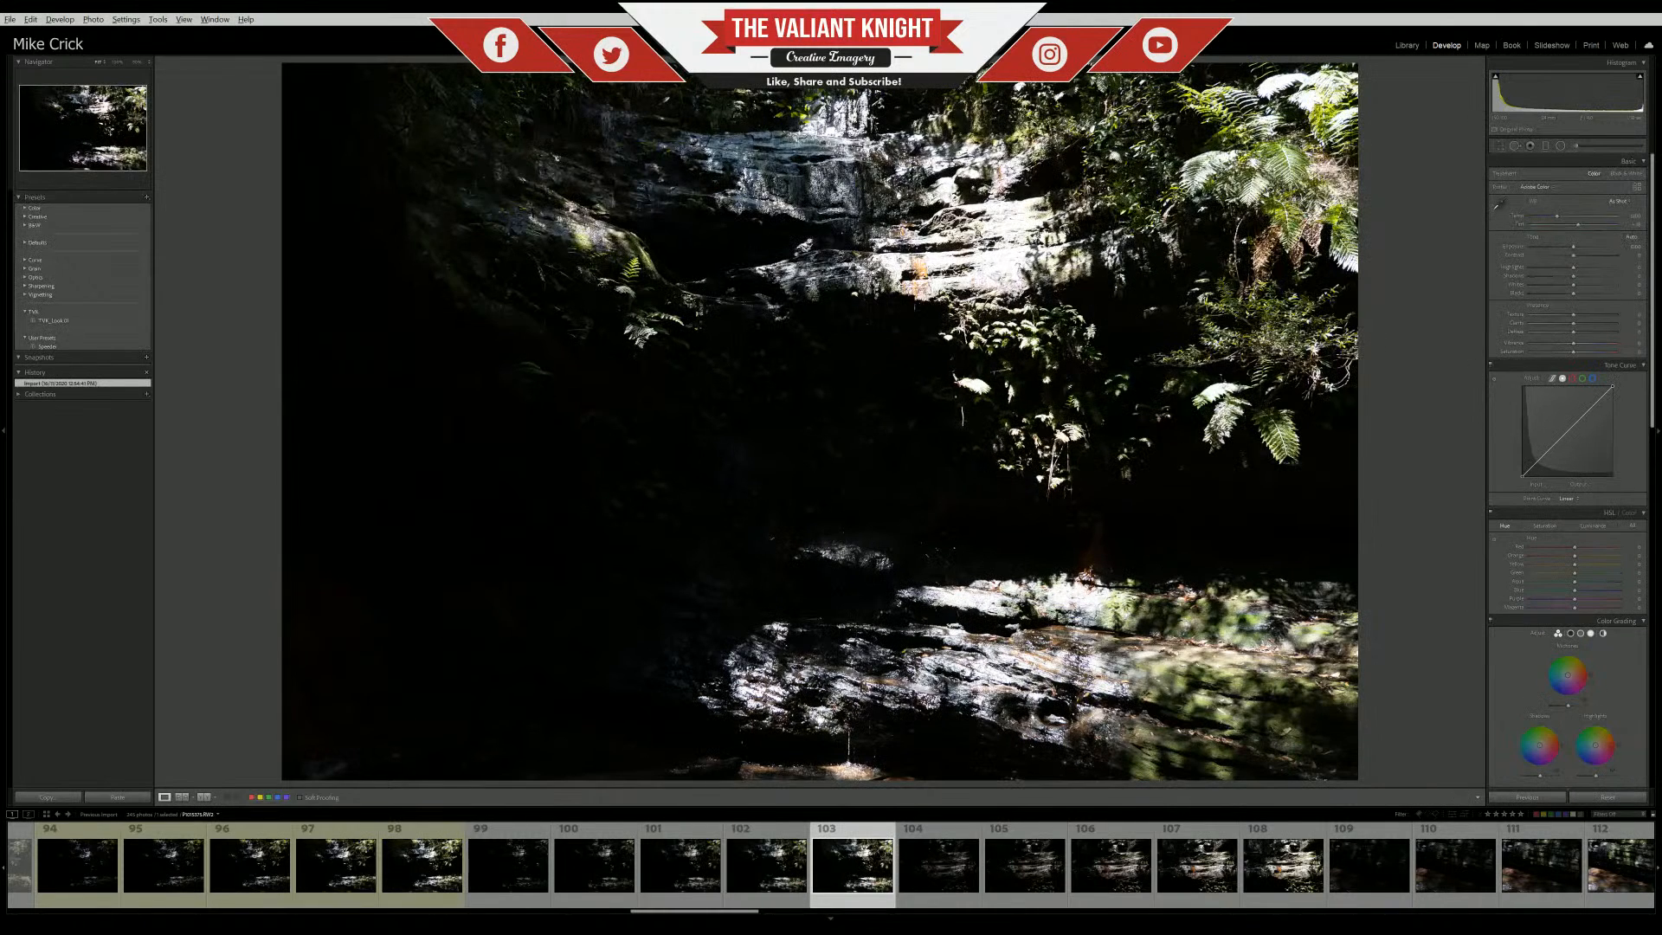
shift+click(521, 867)
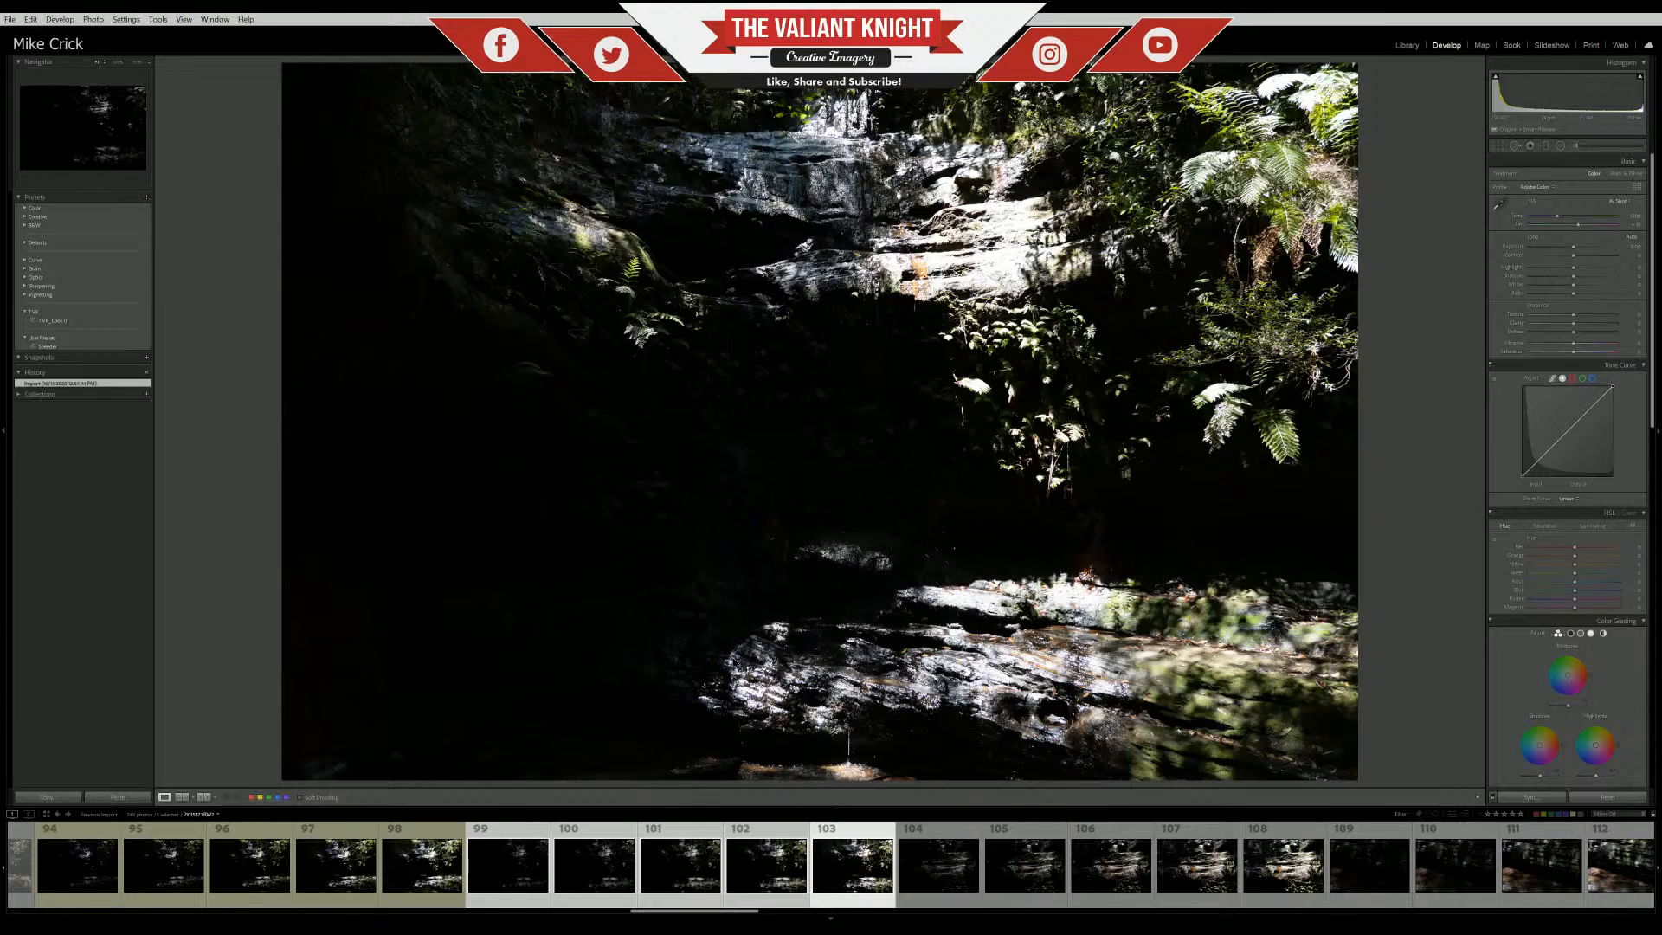
key(x)
Check the orange-stained rock ledge photos 104, 106 and 108, and flag the whole set 104 to 108 as rejected
click(940, 882)
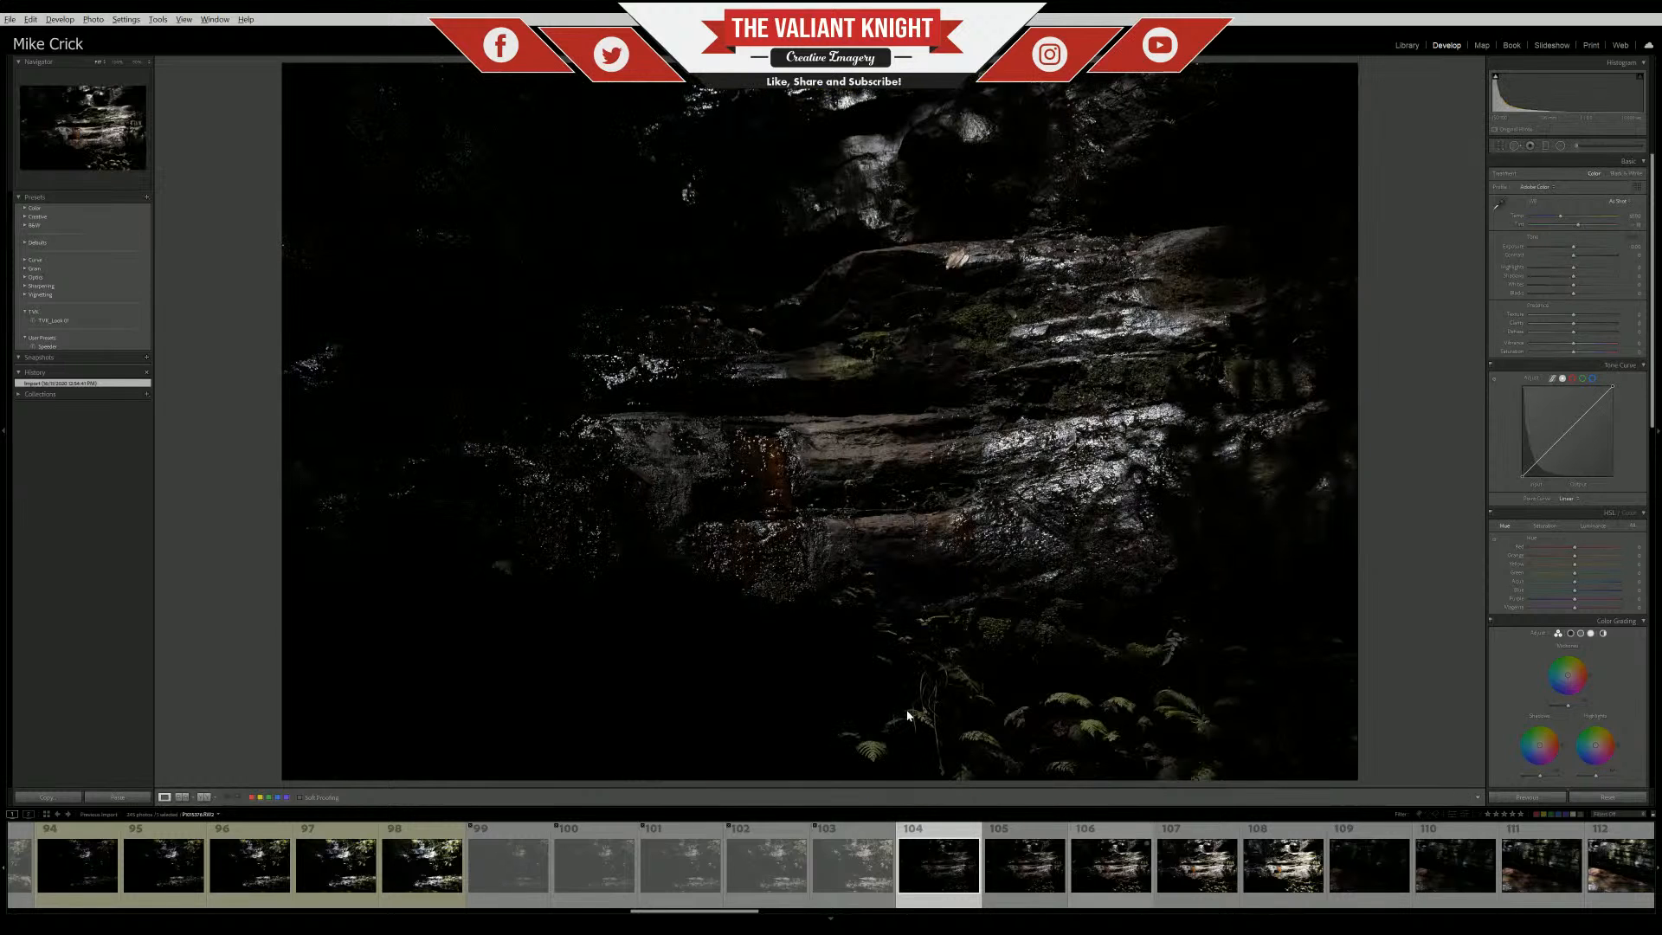
click(1279, 881)
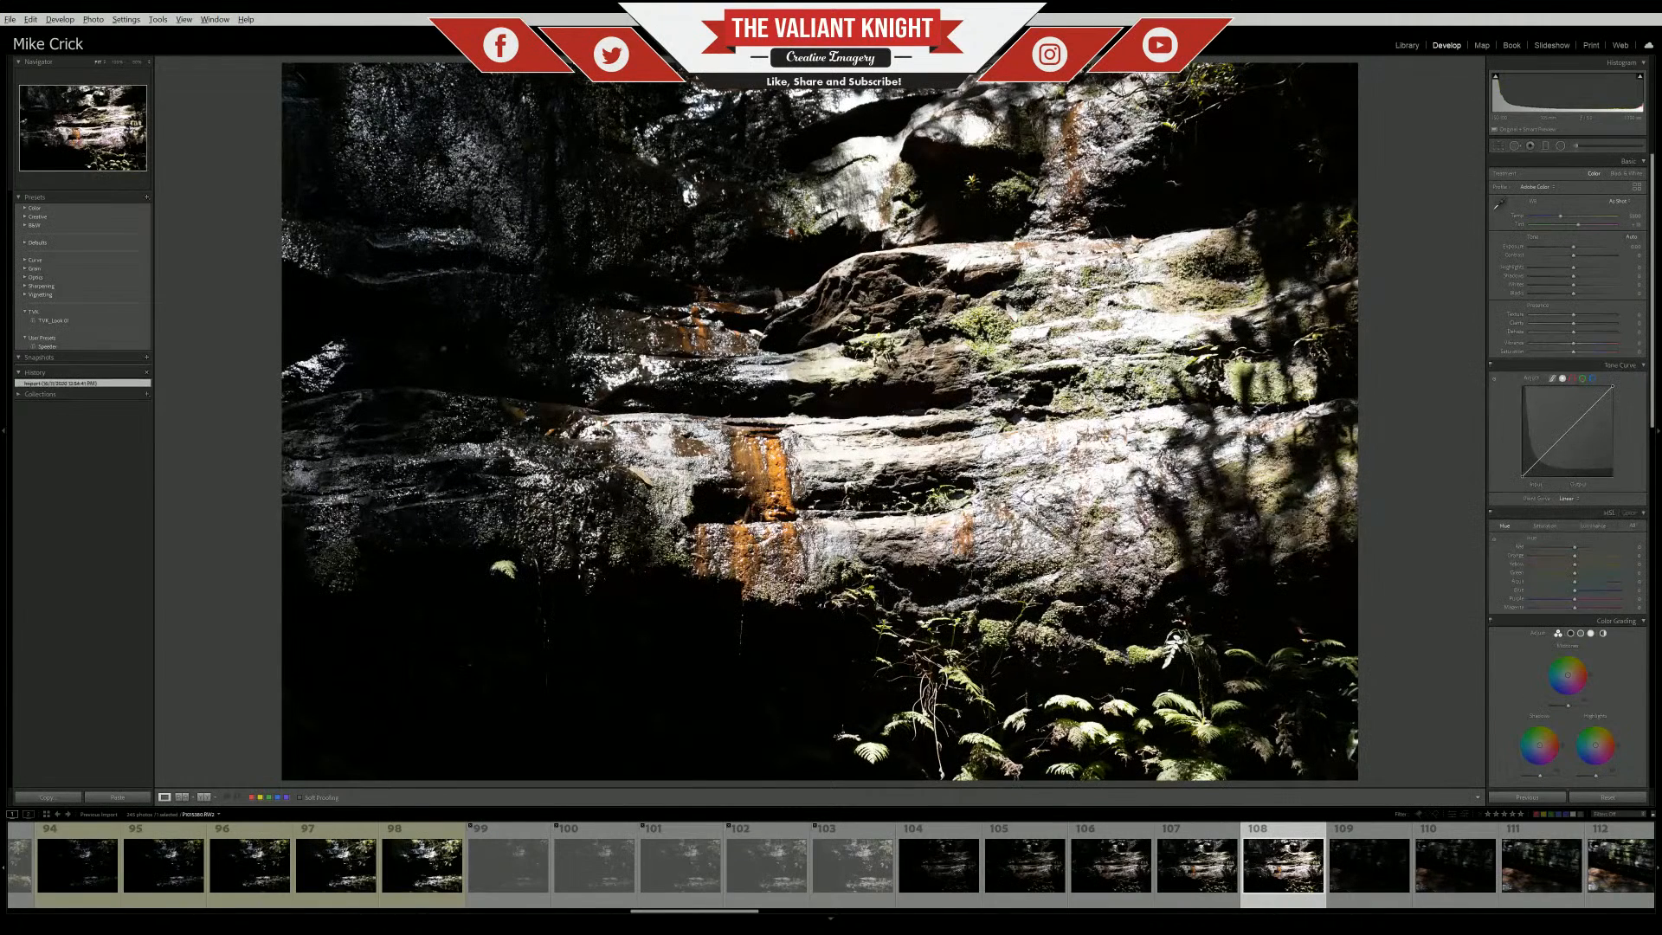
click(1110, 864)
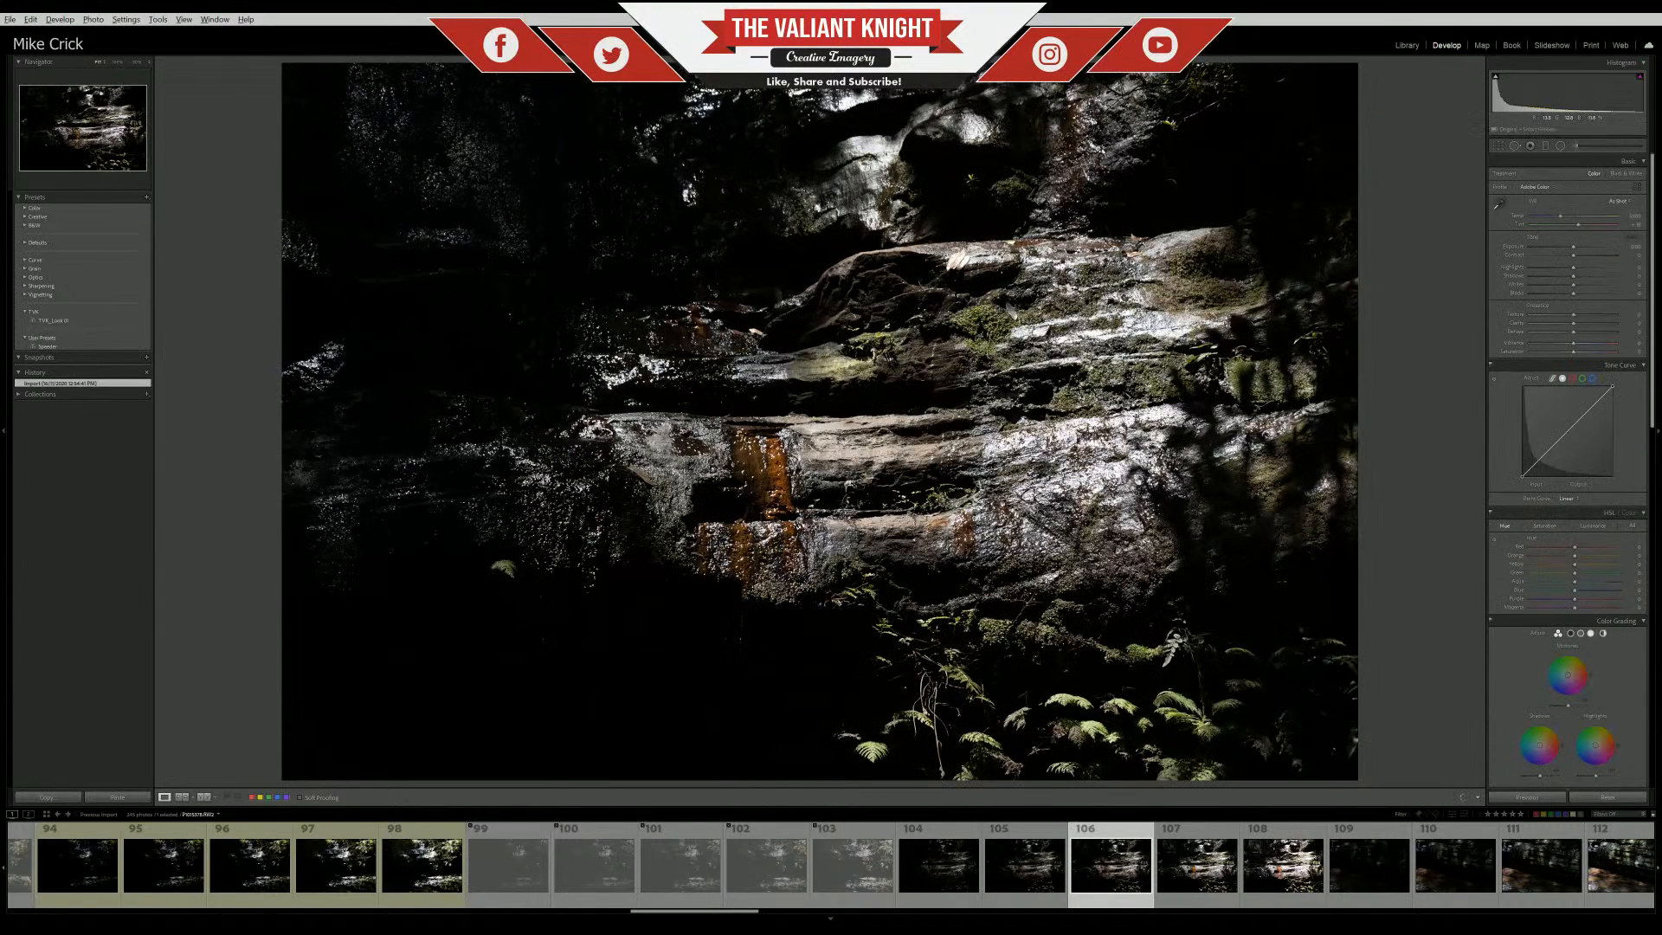
click(938, 866)
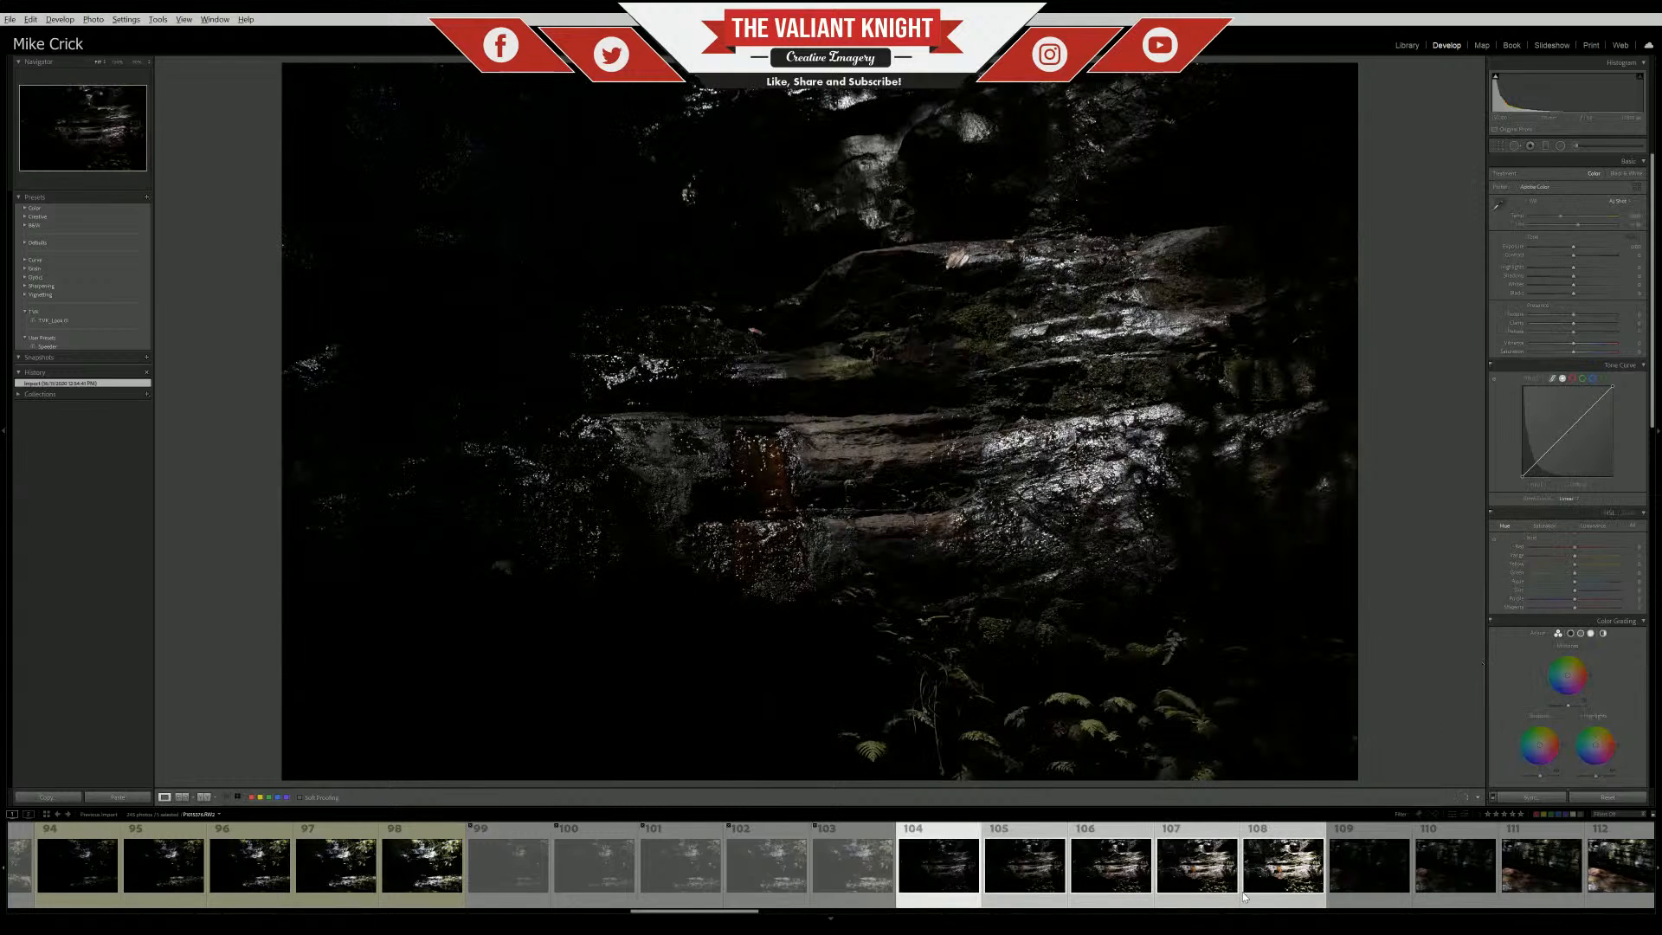
View photos 109 to 112 of the mossy rock wall above the brown pool in turn
scroll(1099, 887, down, 5)
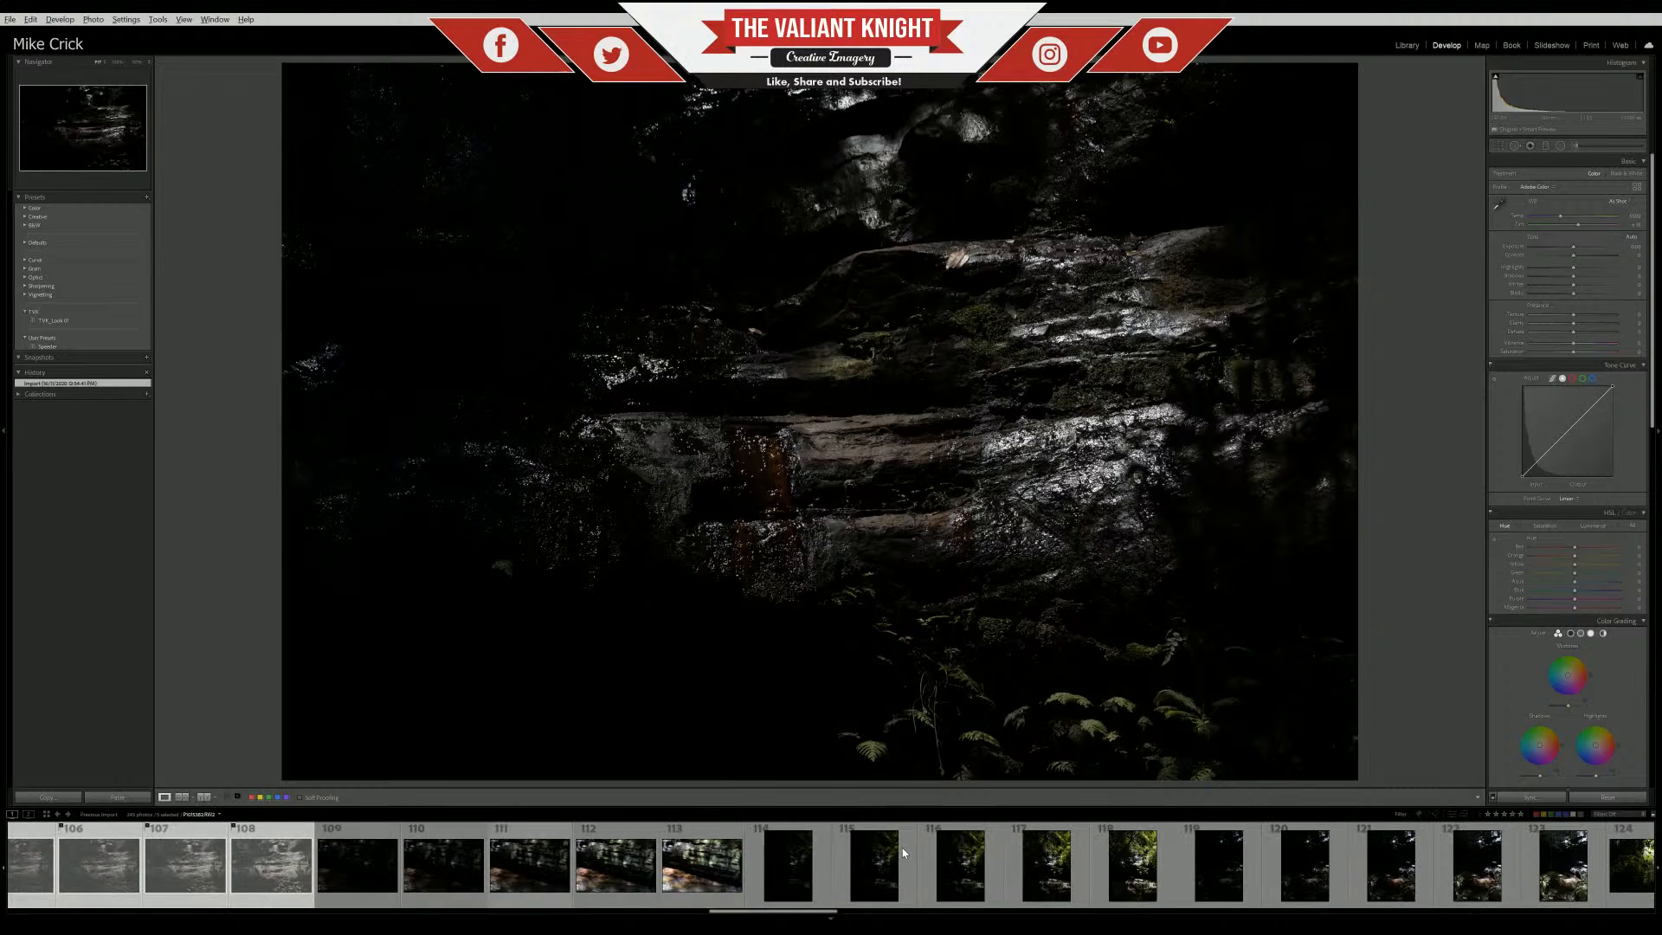
click(357, 866)
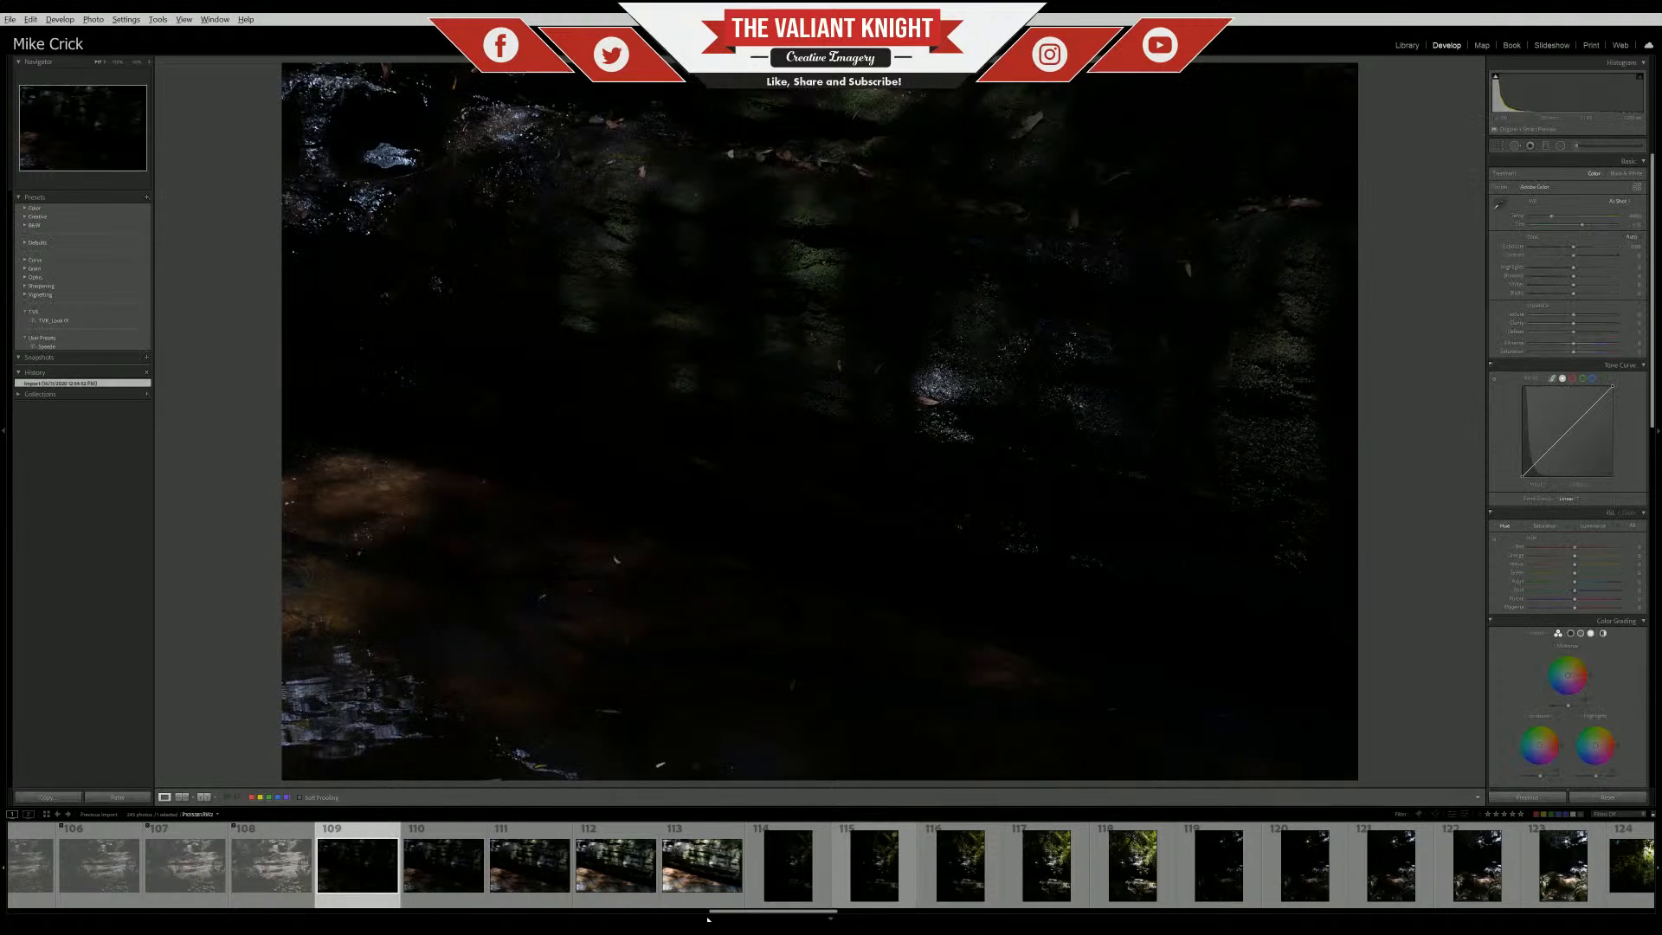
click(459, 869)
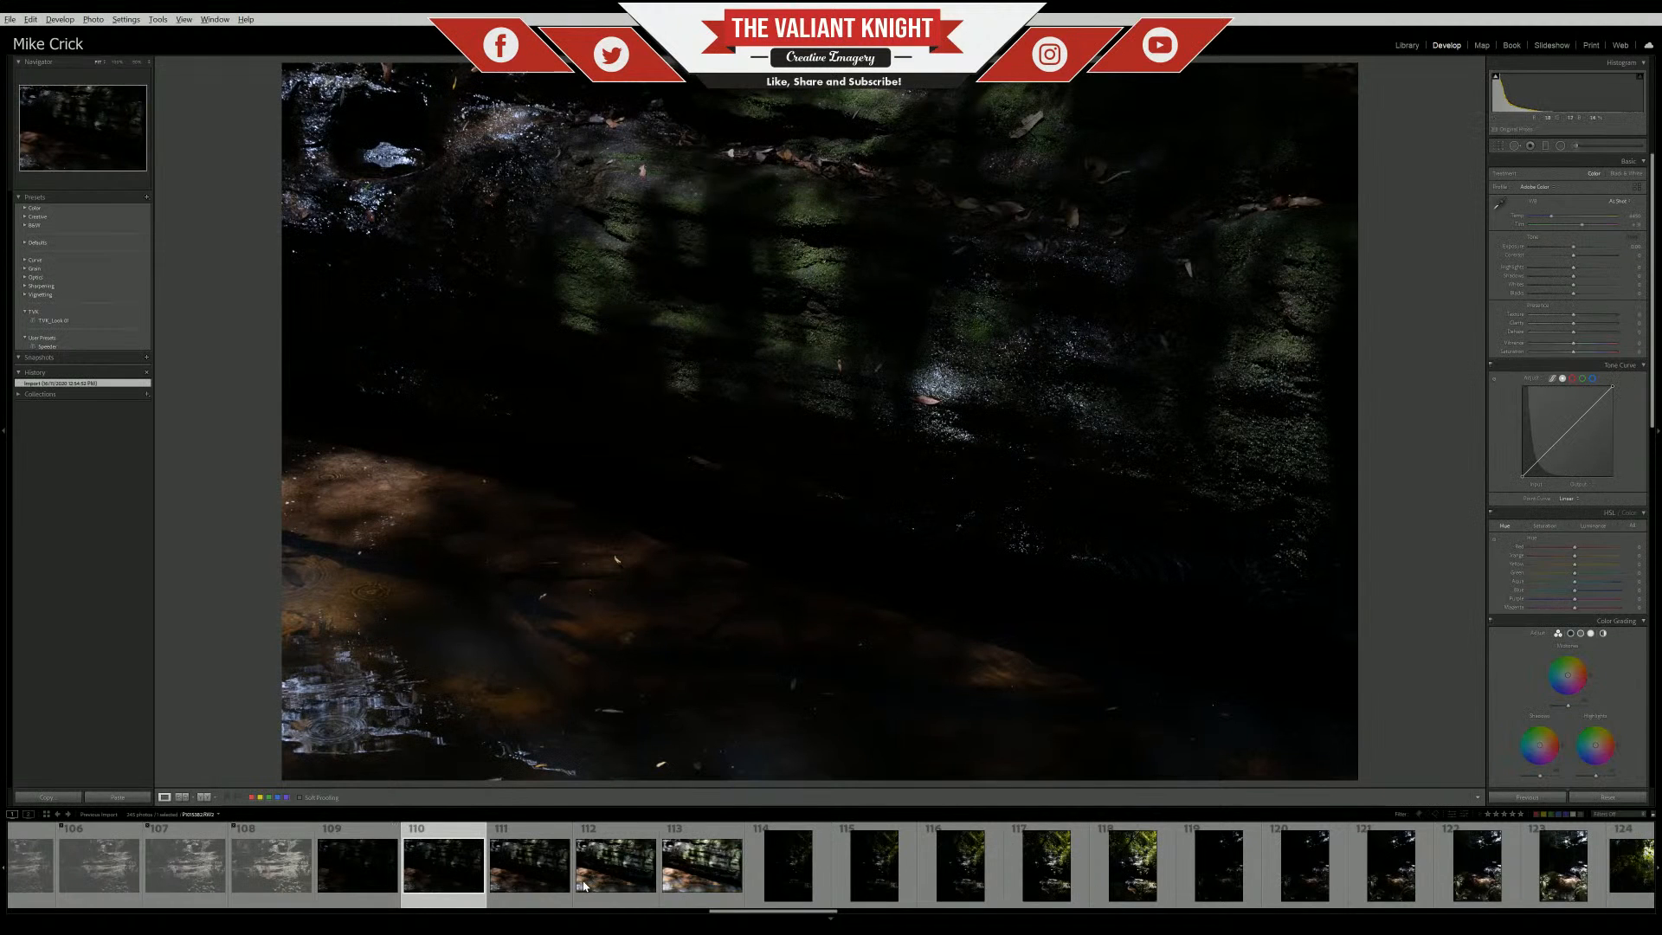
key(Right)
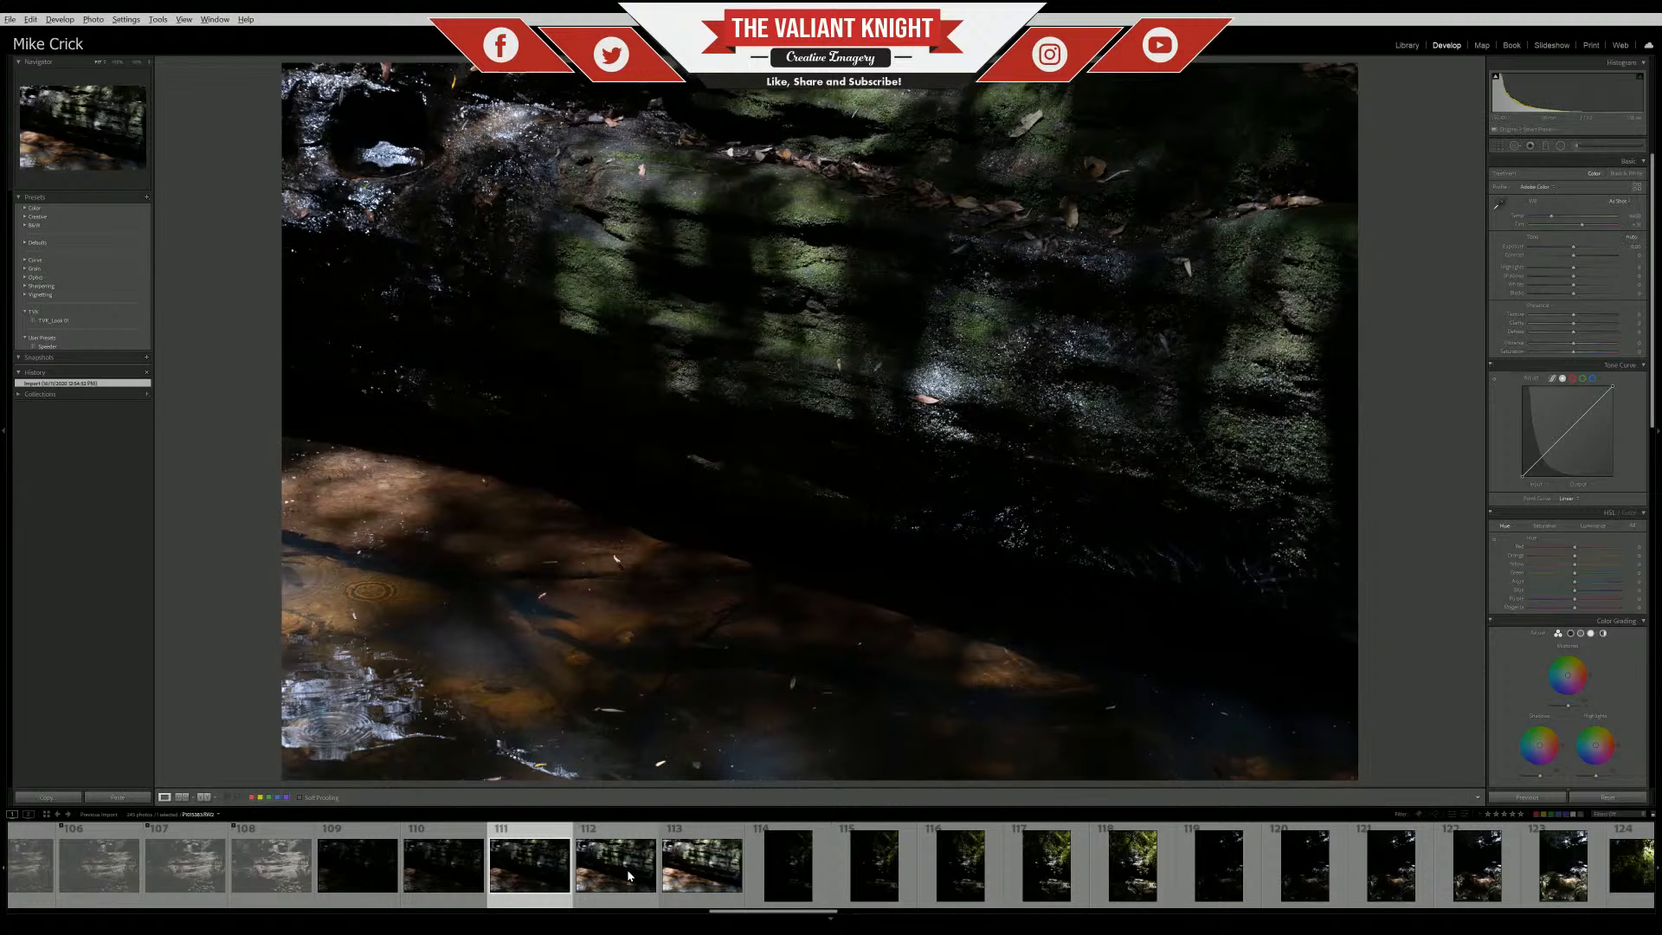
key(Right)
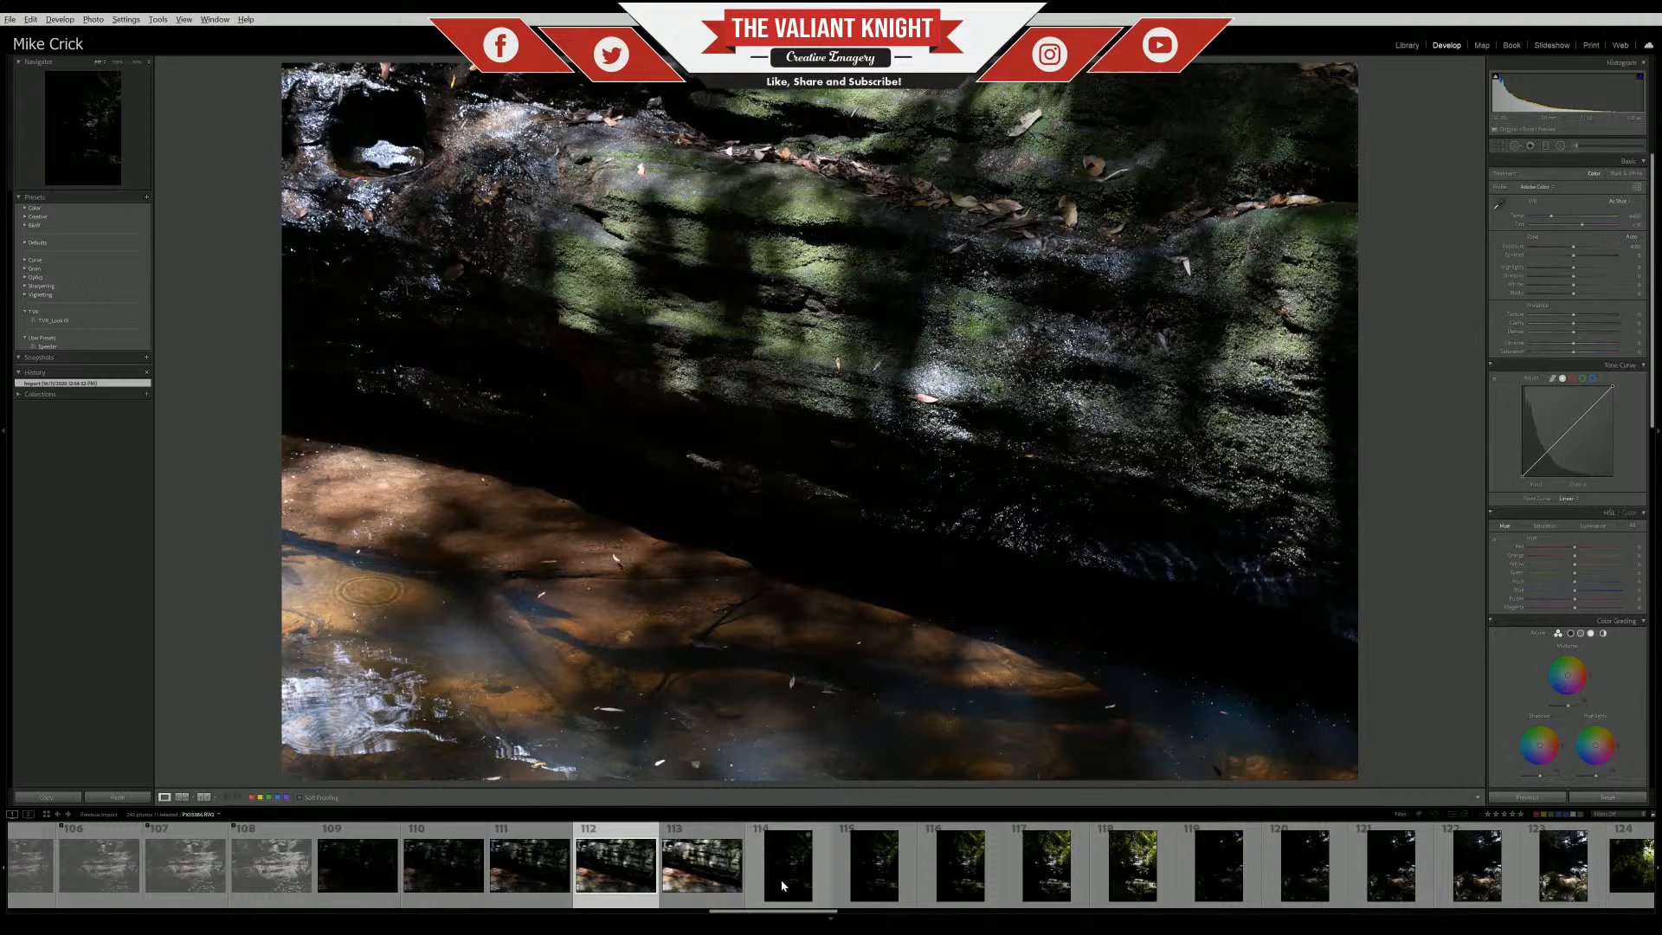
View the portrait-format waterfall photos 114 and 118 and the portrait rock pool photo 122
click(781, 884)
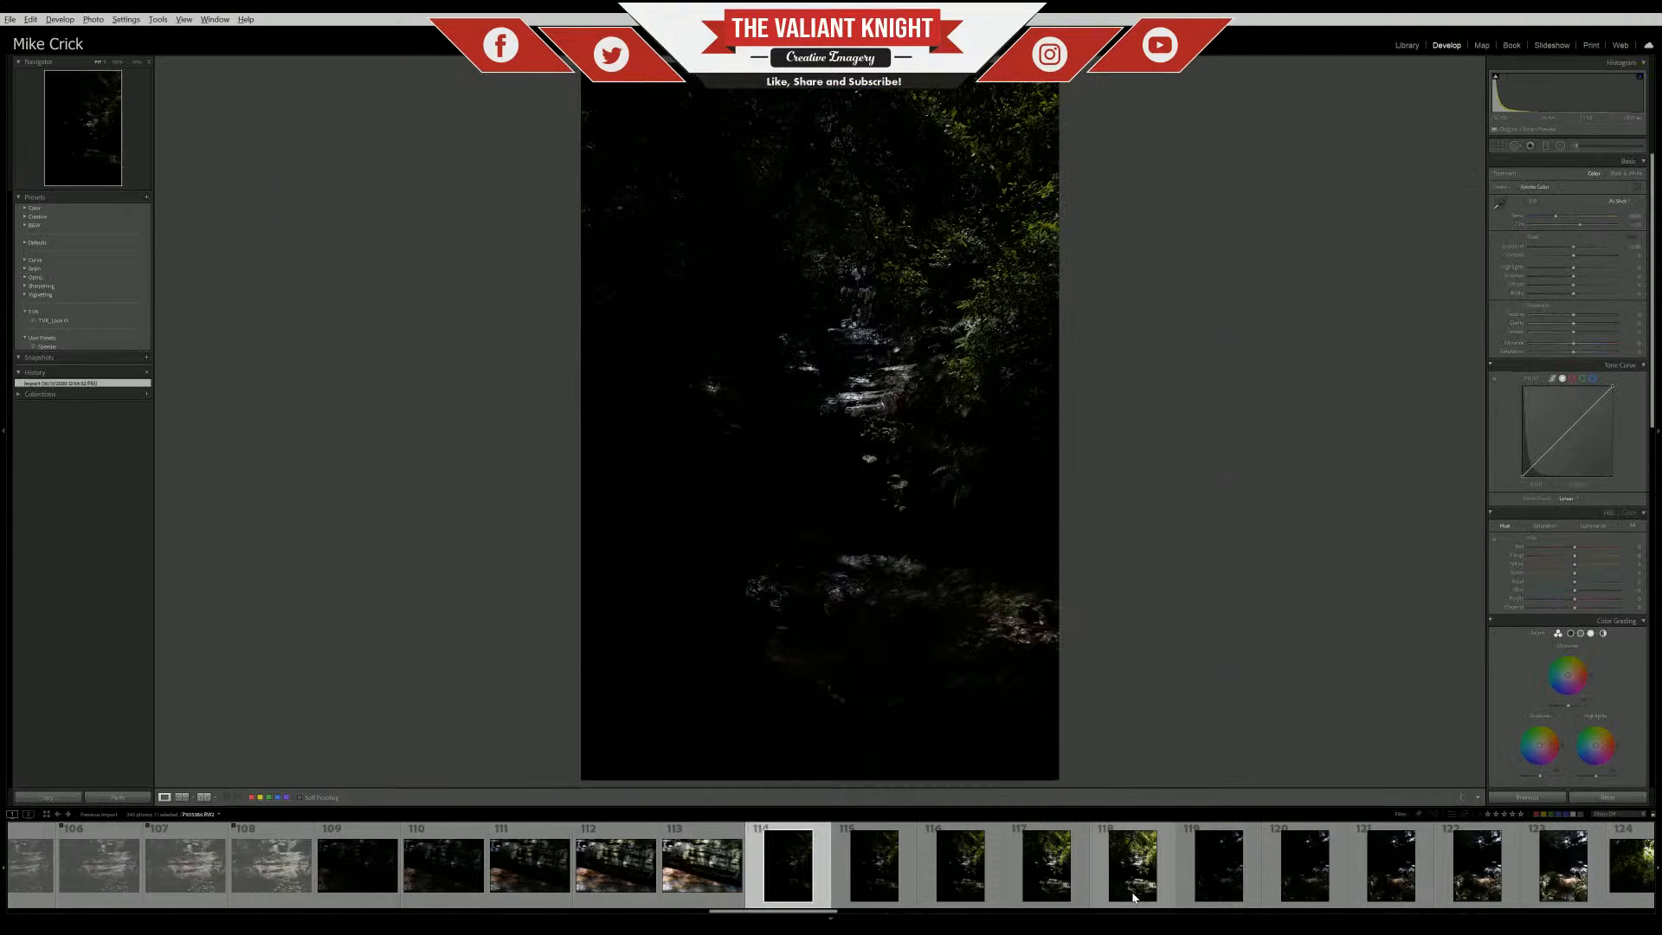
click(1117, 880)
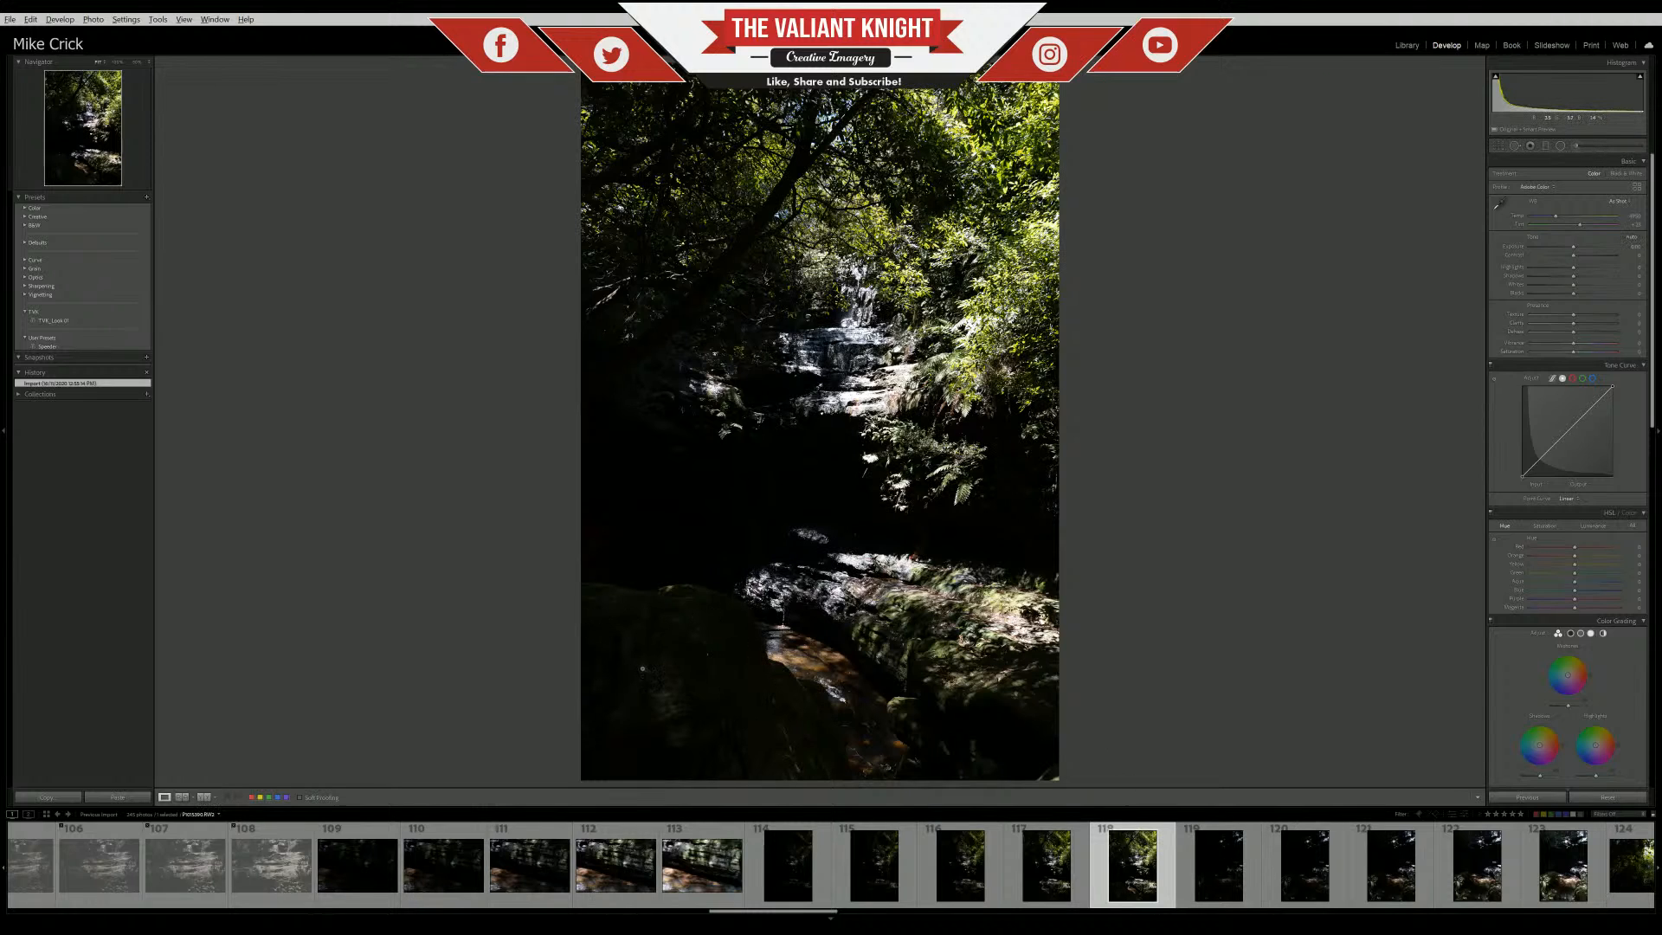
click(1499, 901)
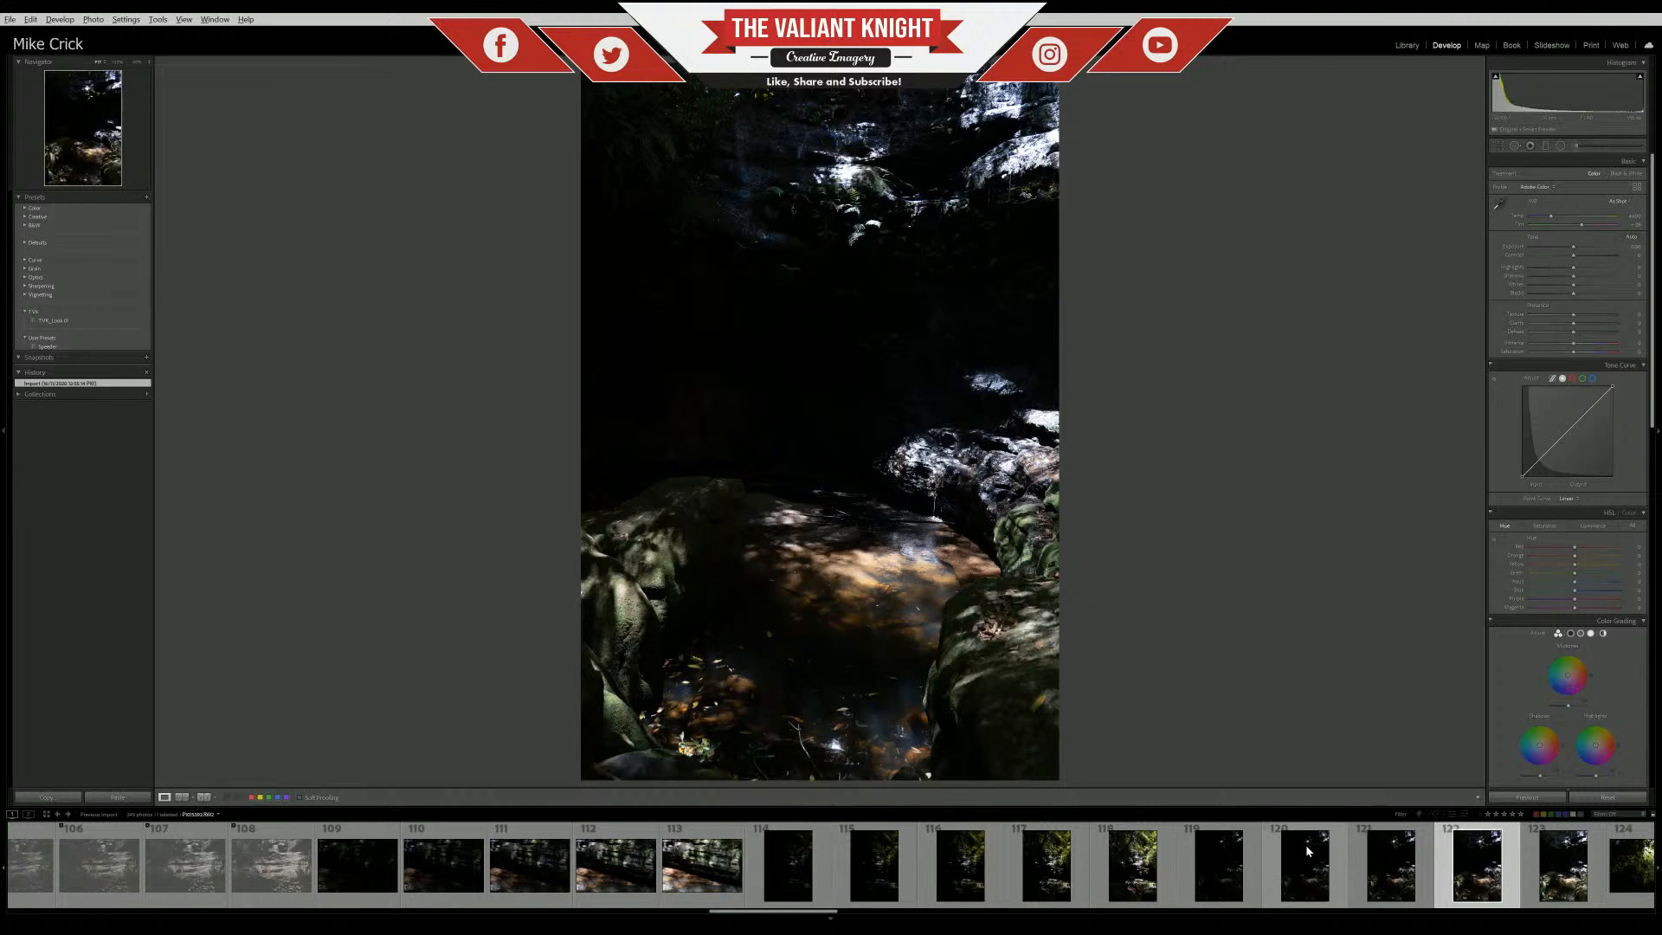
Compare the sunlit forest canopy photos 124 and 126, ending on photo 124
scroll(1306, 844, down, 5)
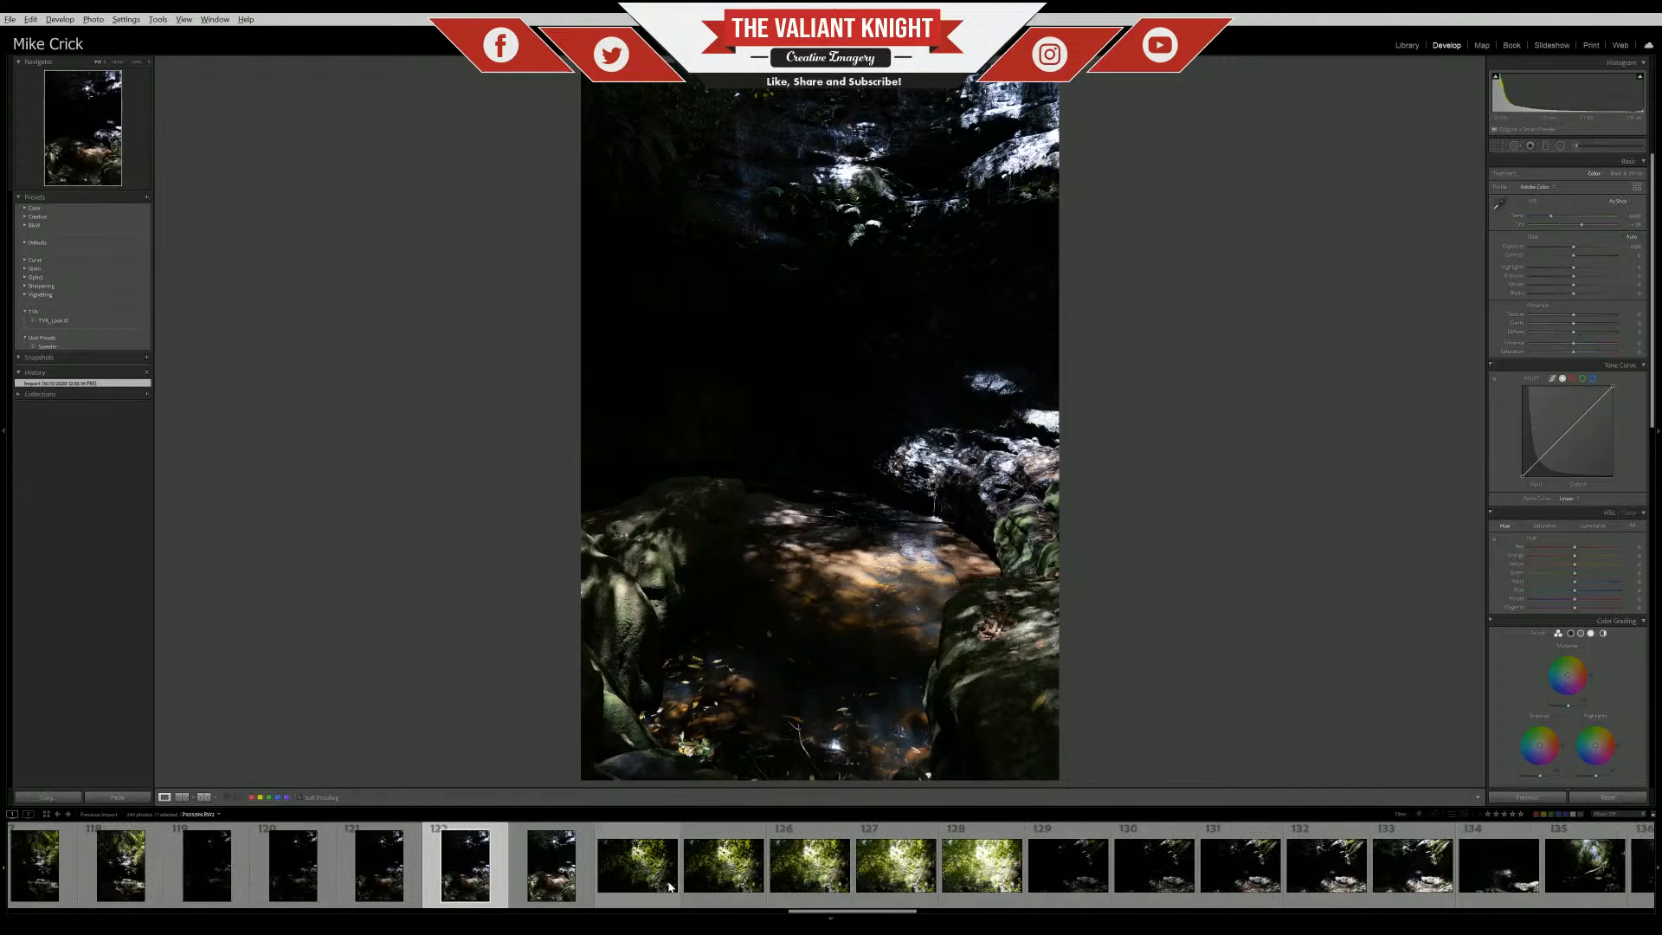
click(671, 883)
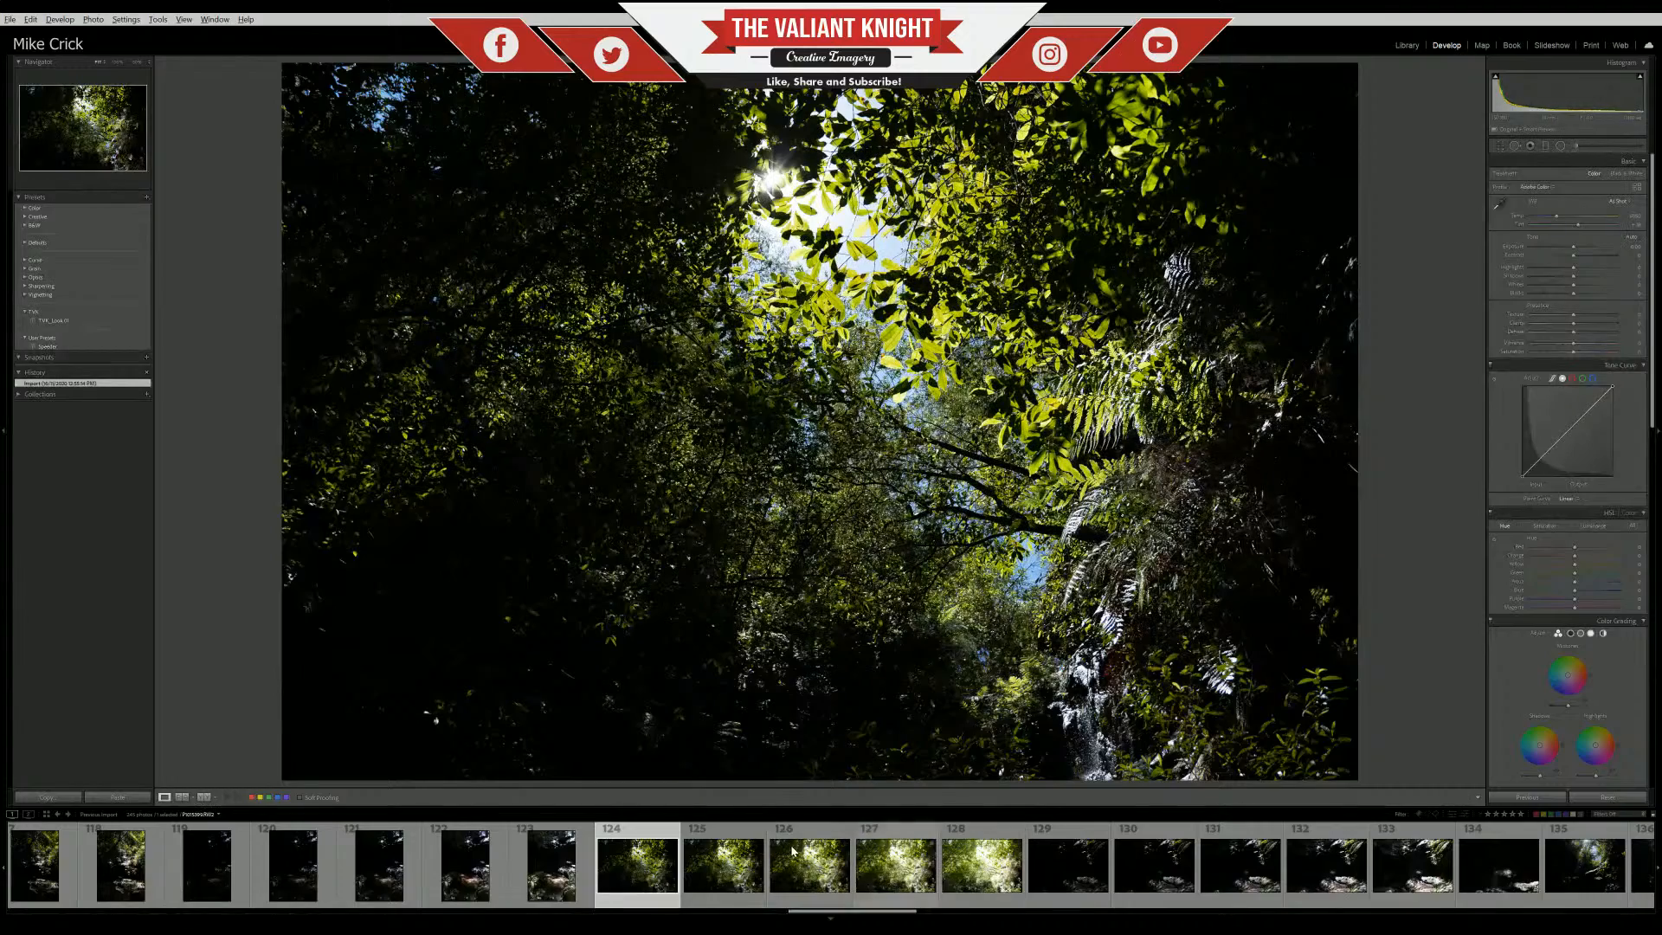
click(809, 866)
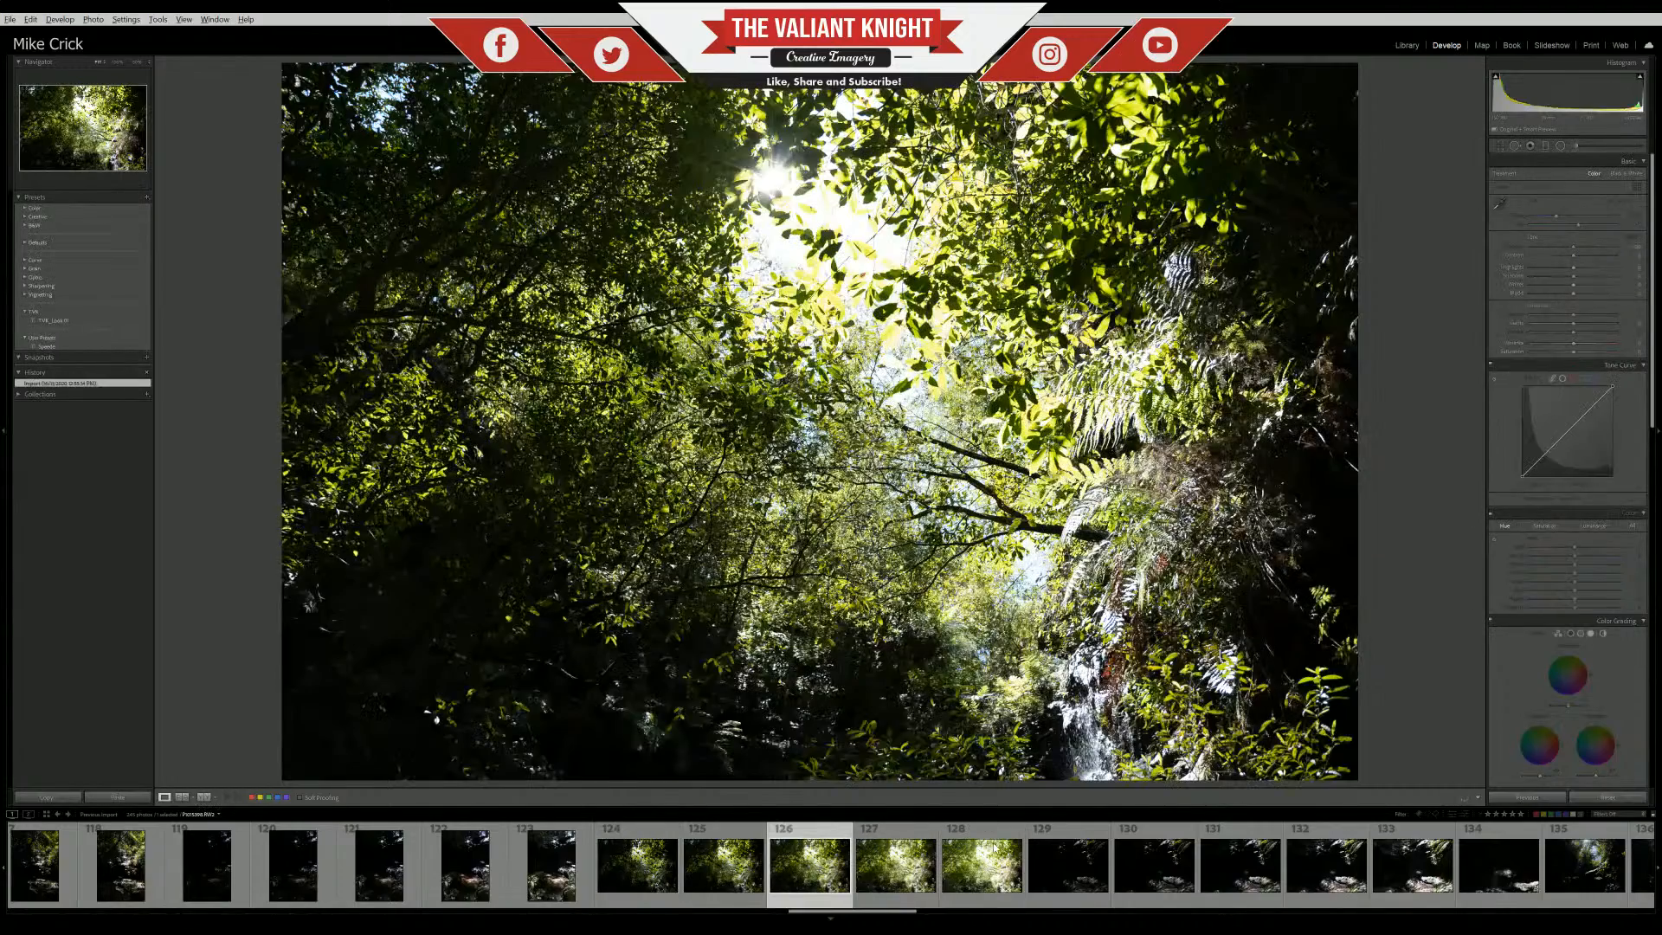
click(650, 883)
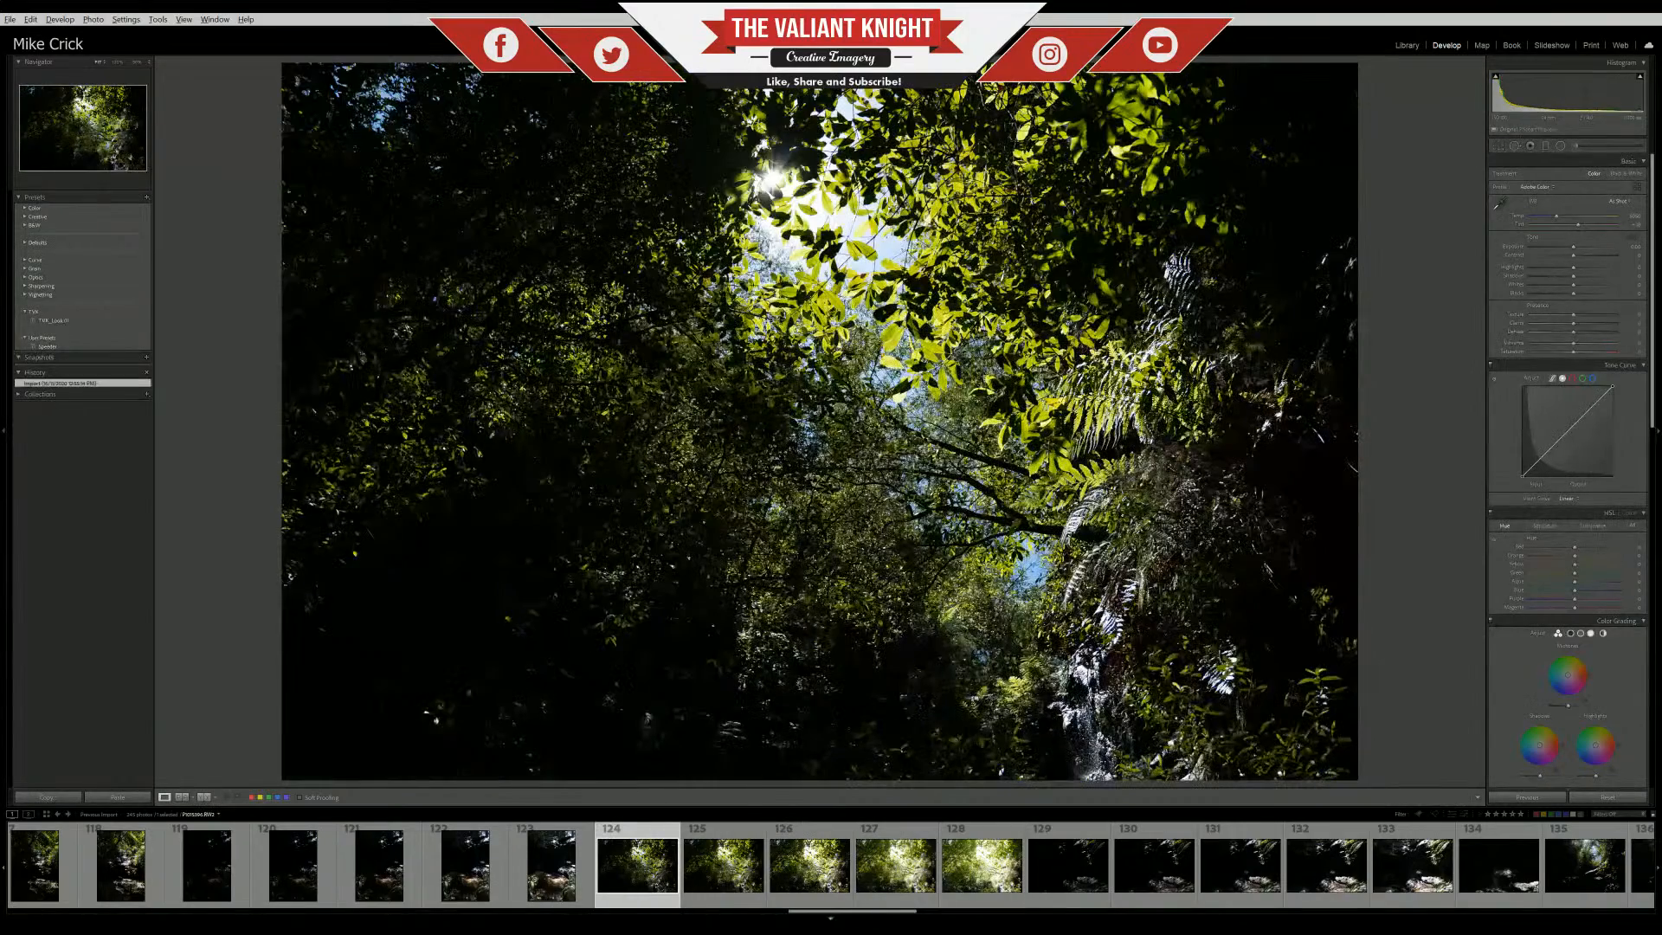
Flag the sunlit forest canopy photos 124 to 128 as rejected
shift+click(1004, 874)
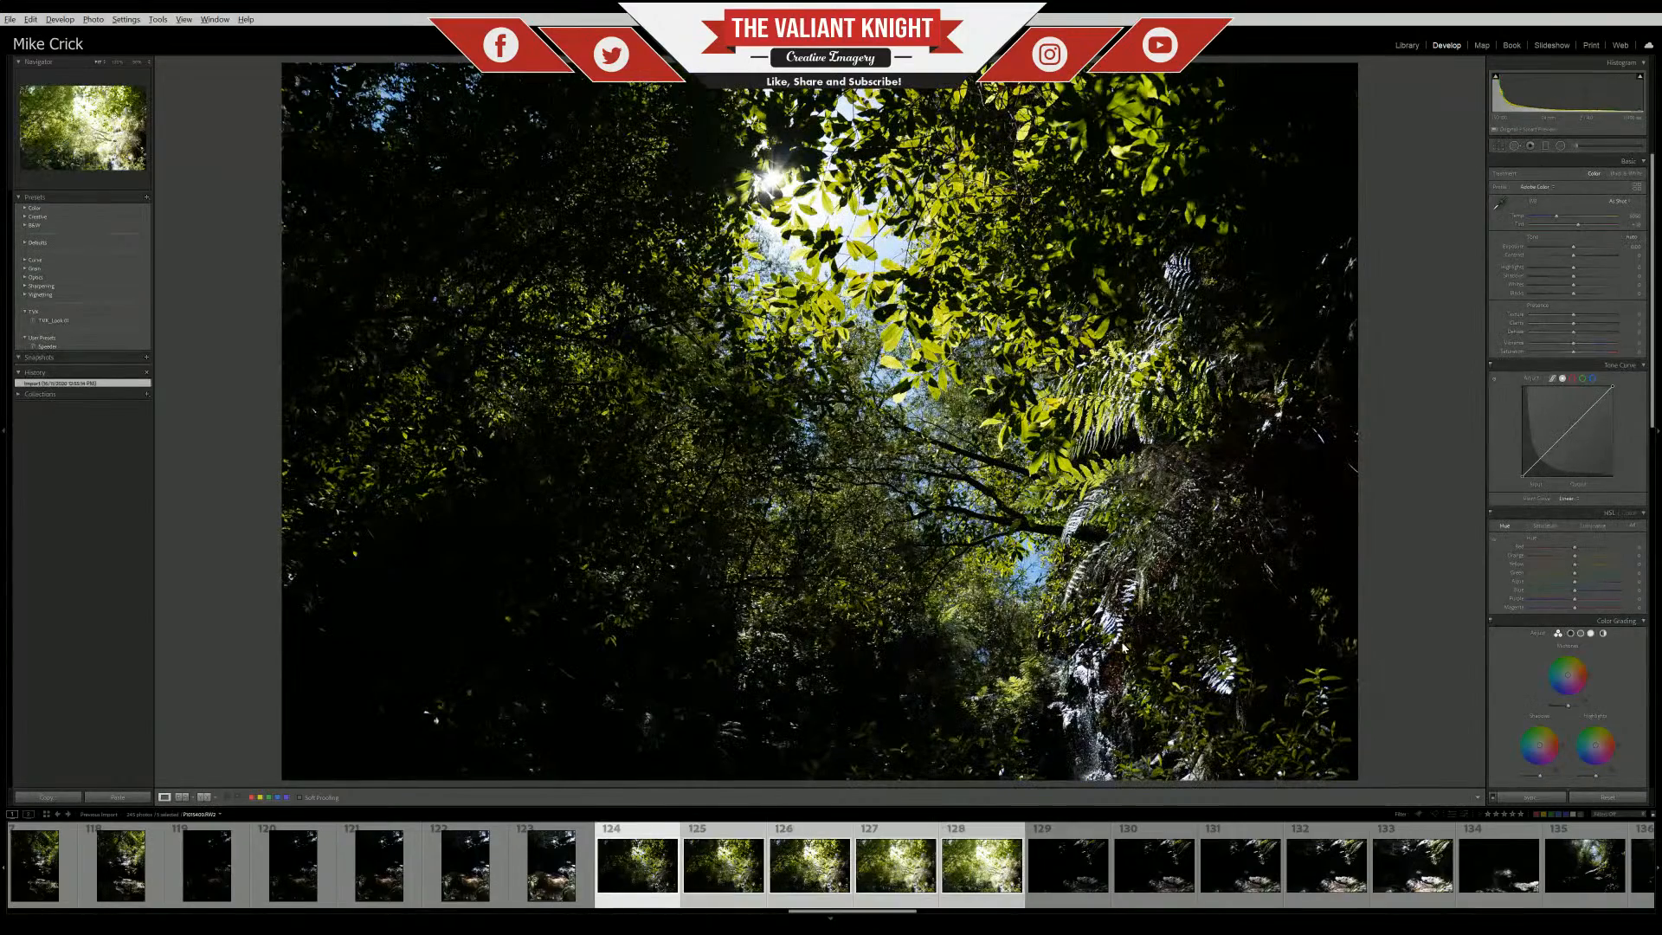
key(x)
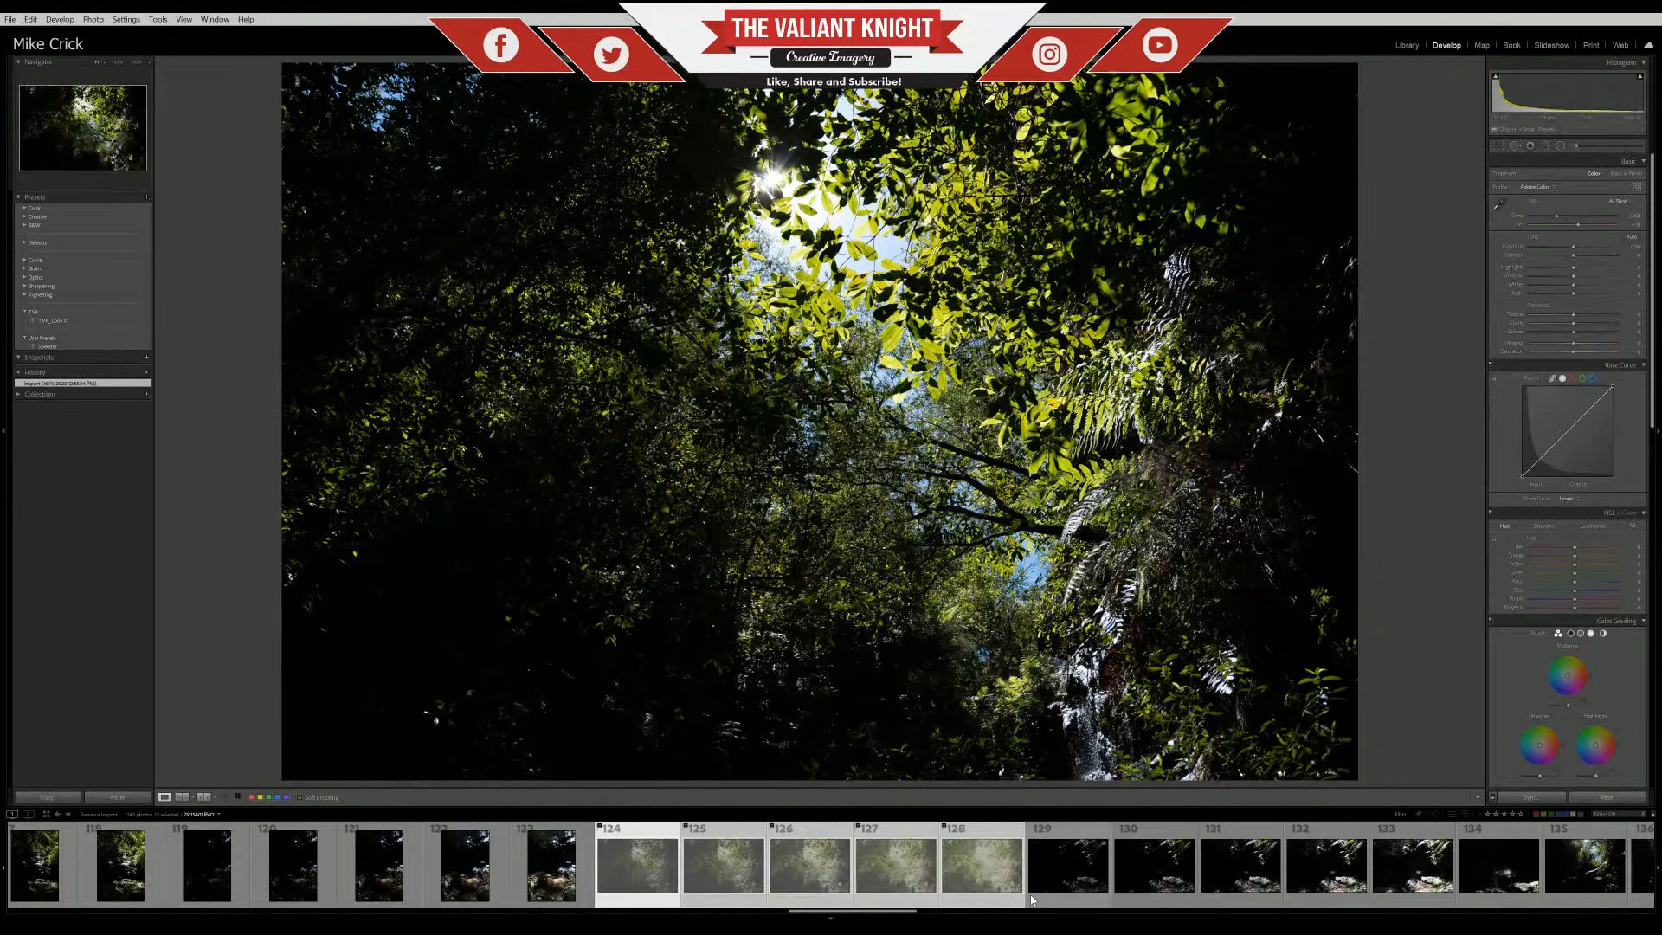
Check the dark waterfall and rock photos 129, 133 and 134, and flag the whole set 129 to 134 as rejected
click(1090, 888)
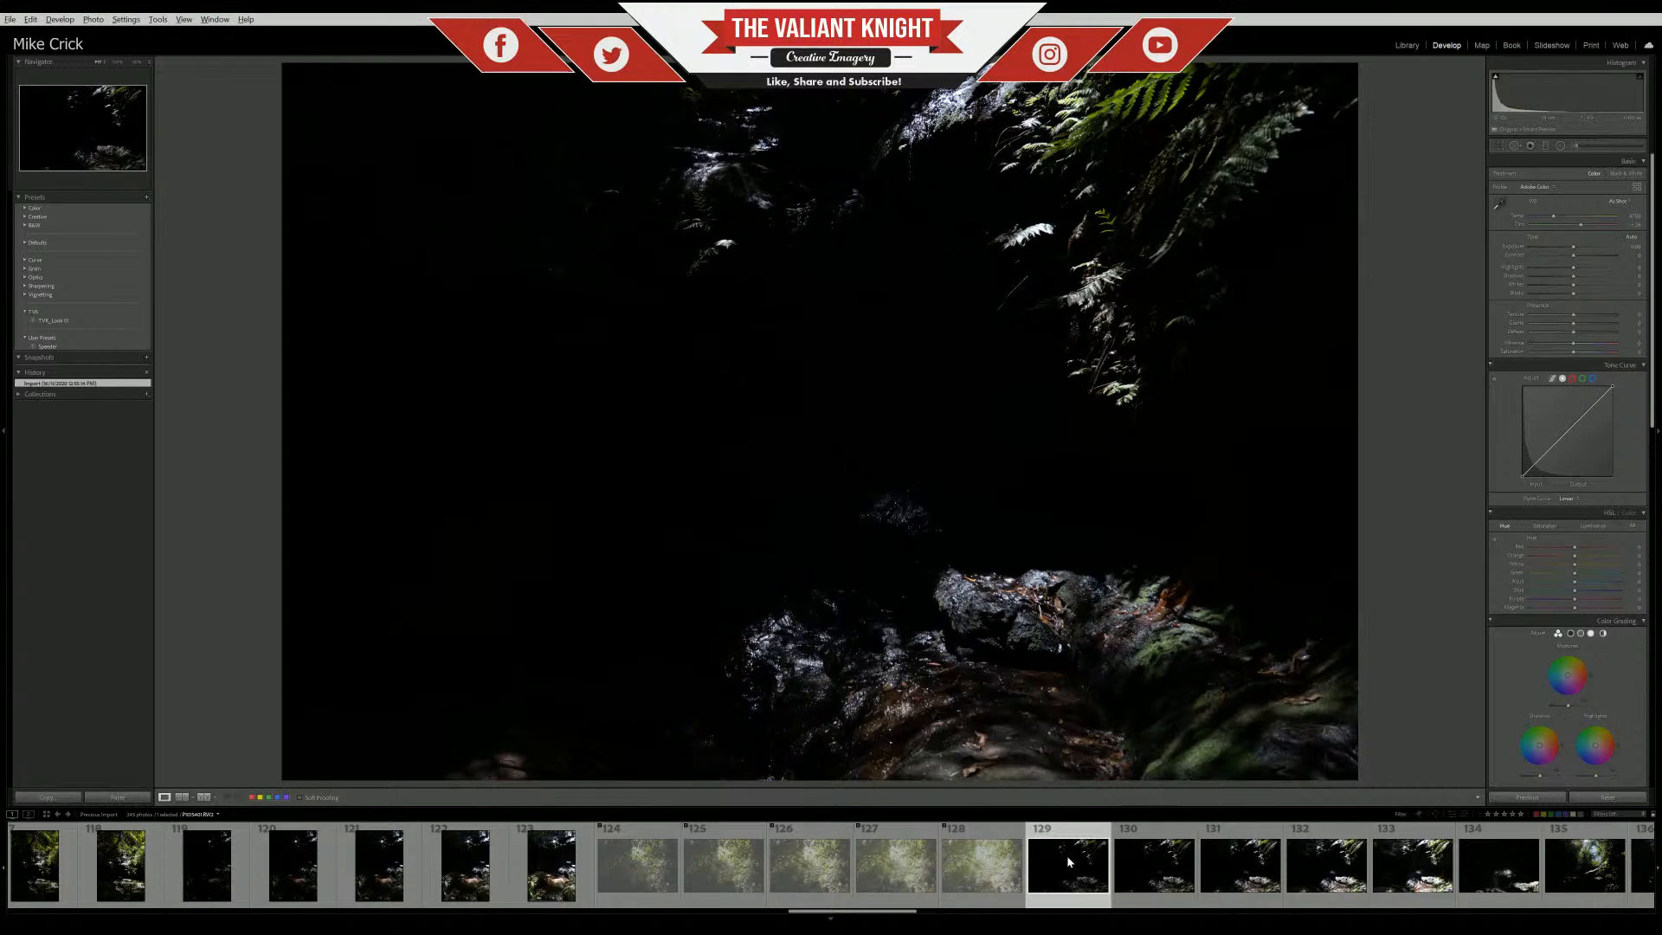
scroll(1066, 855, down, 3)
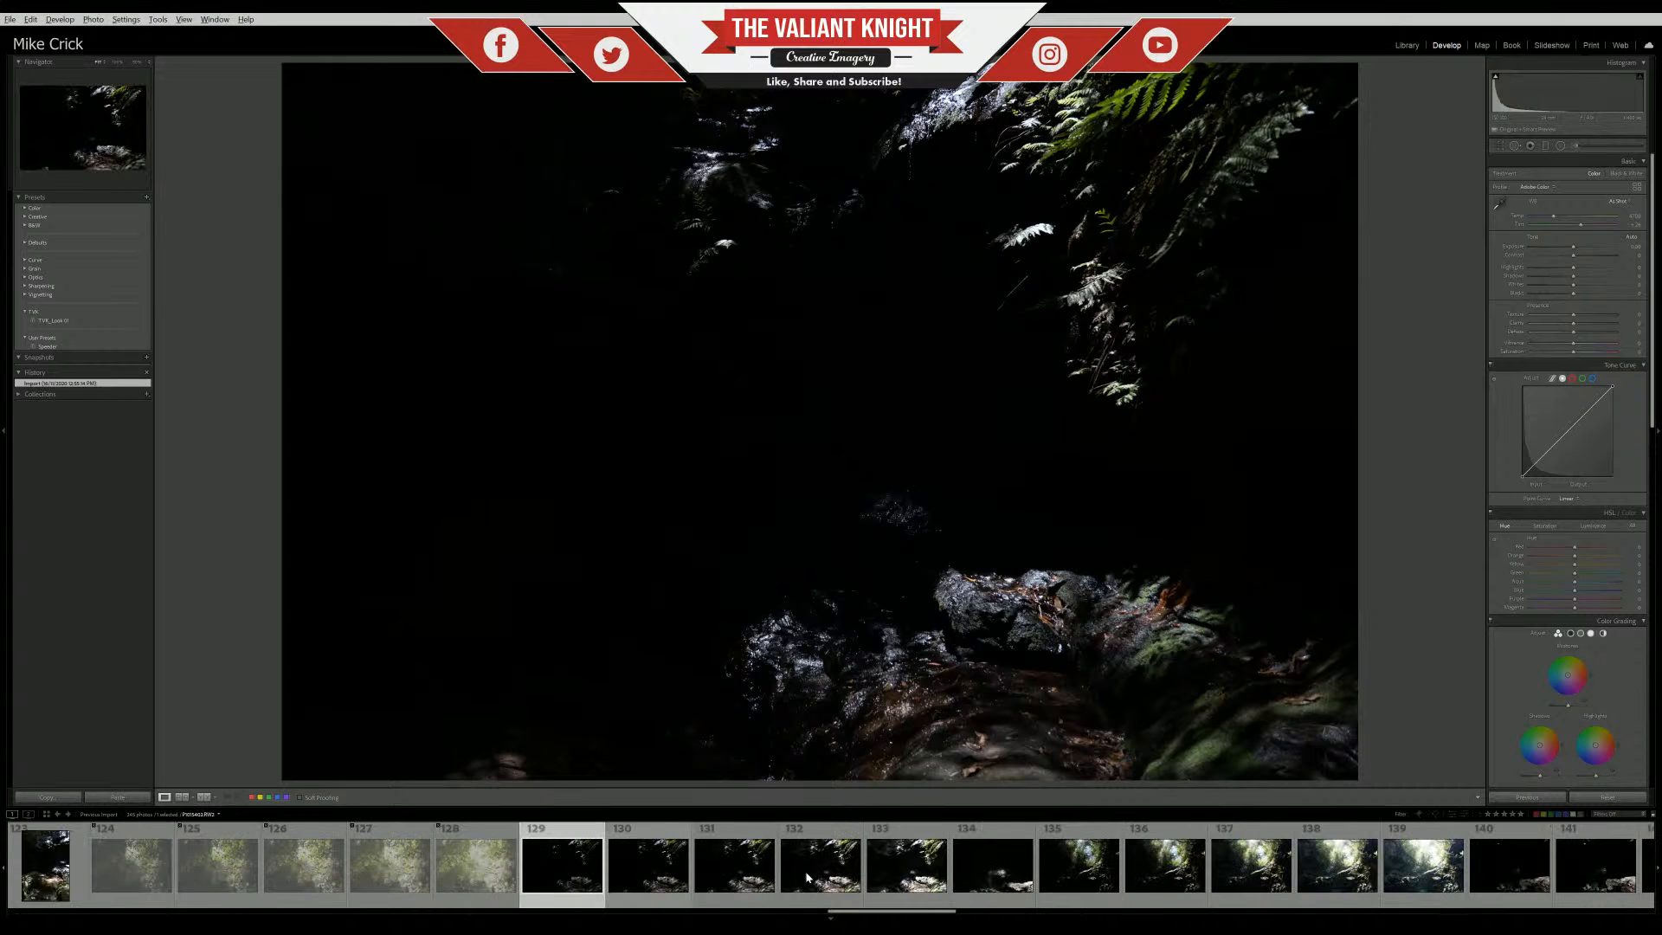
click(907, 865)
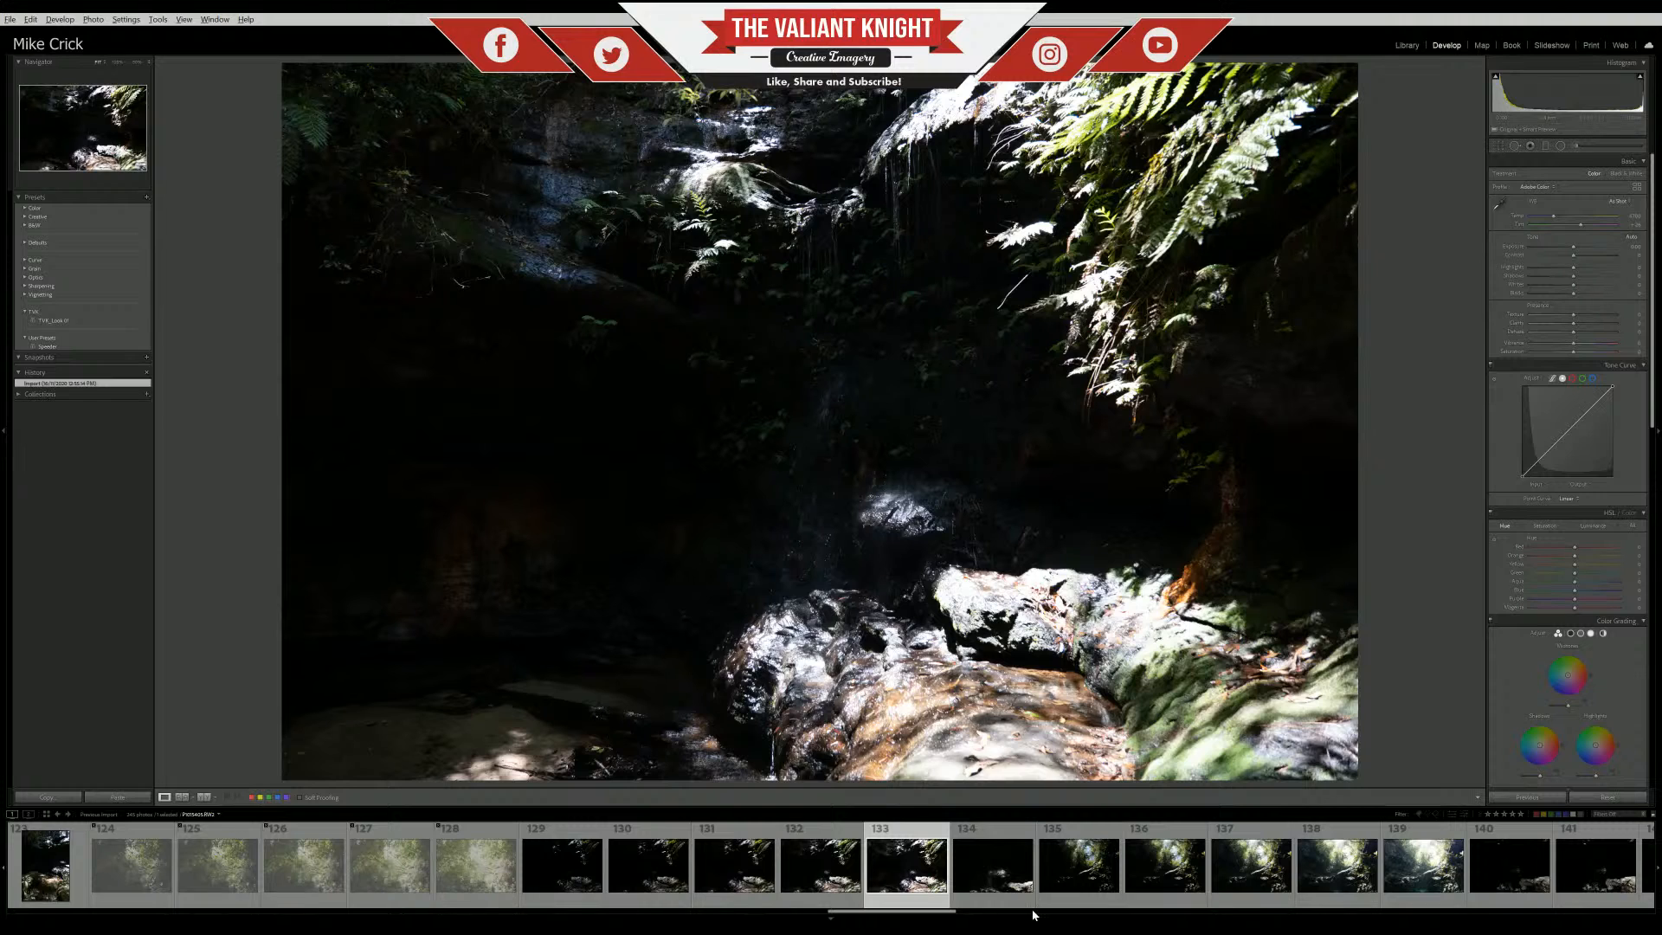
key(Right)
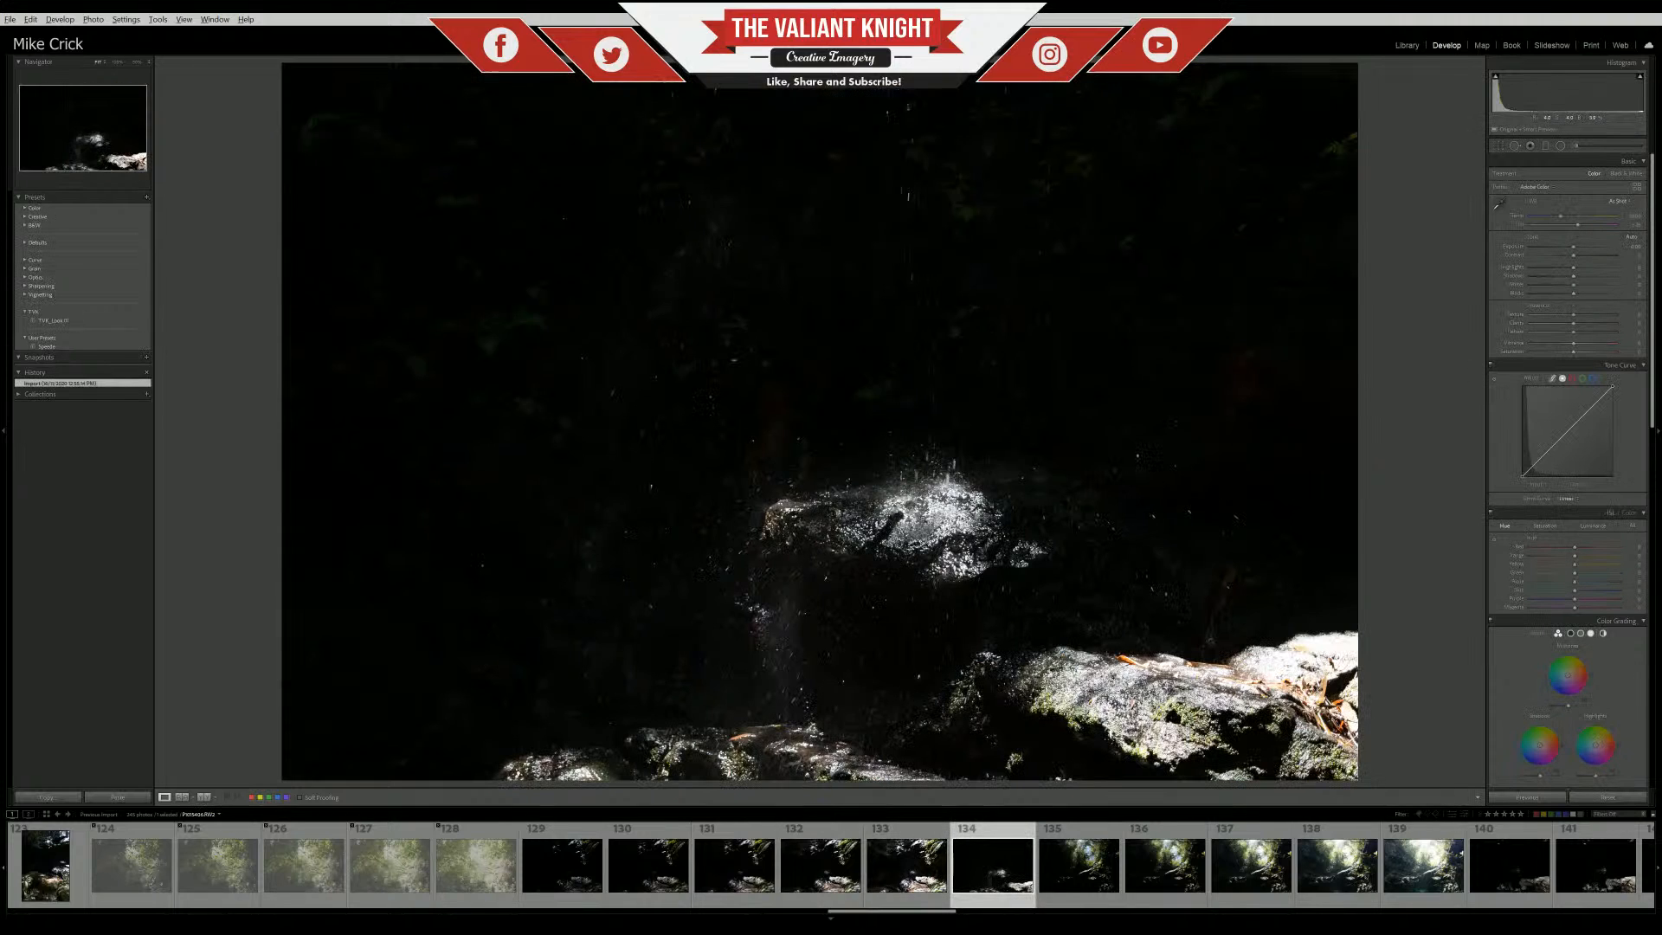
shift+click(559, 887)
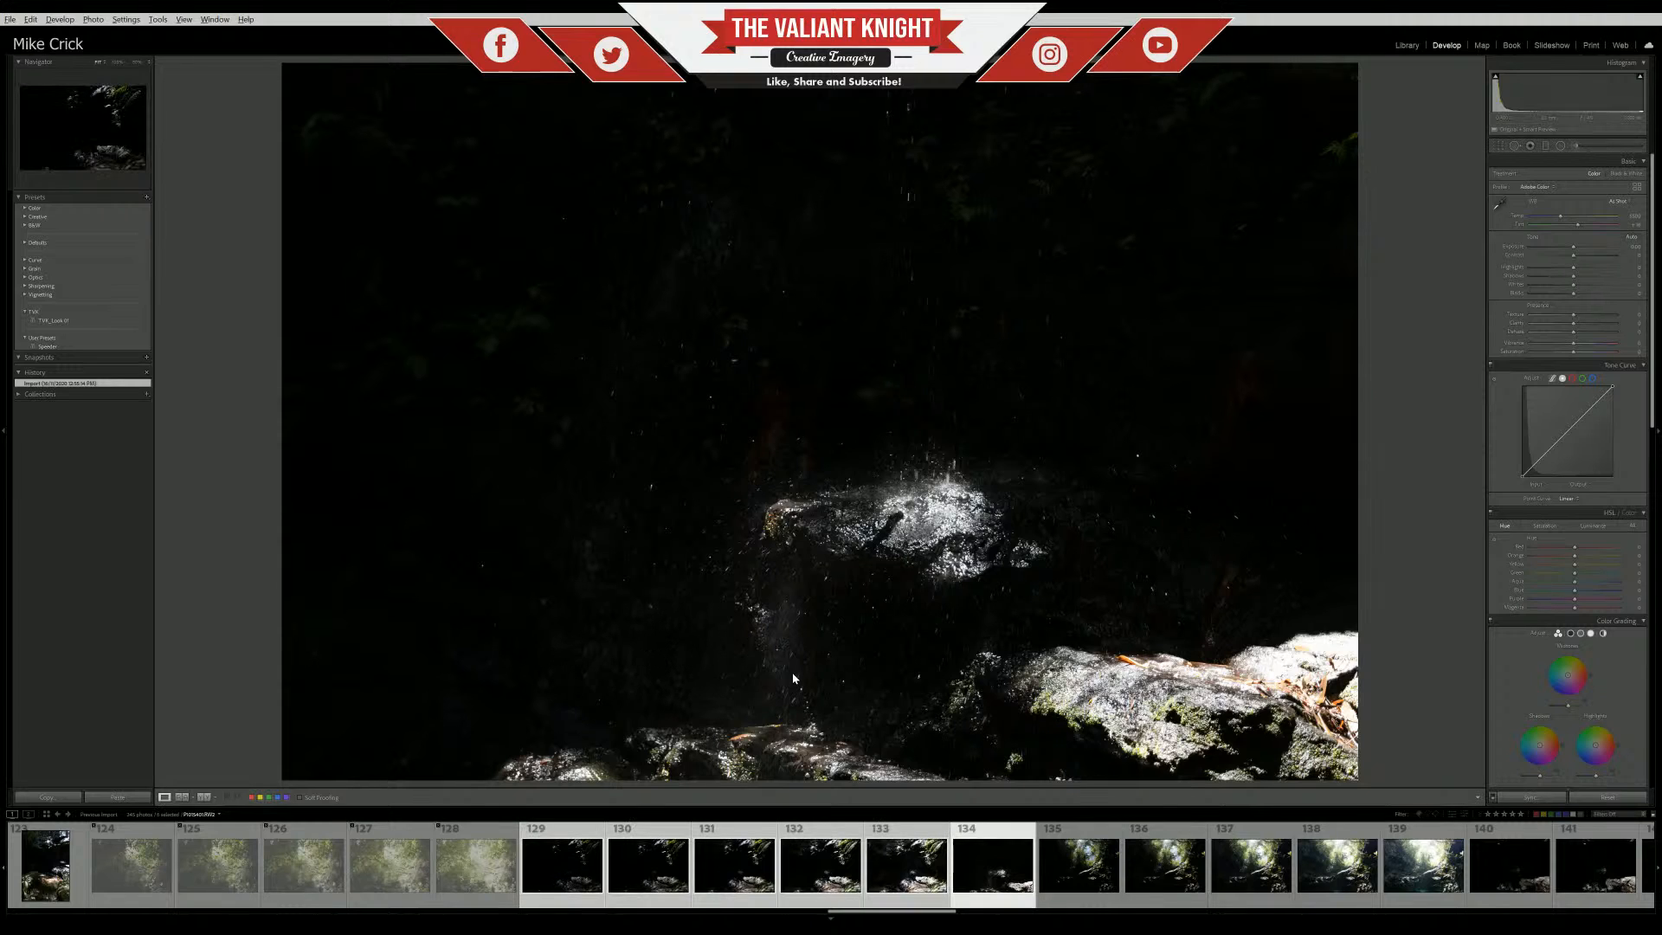
View the fern-lined waterfall photos 135 and 139 to 136, checking how their brightness differs
click(1077, 865)
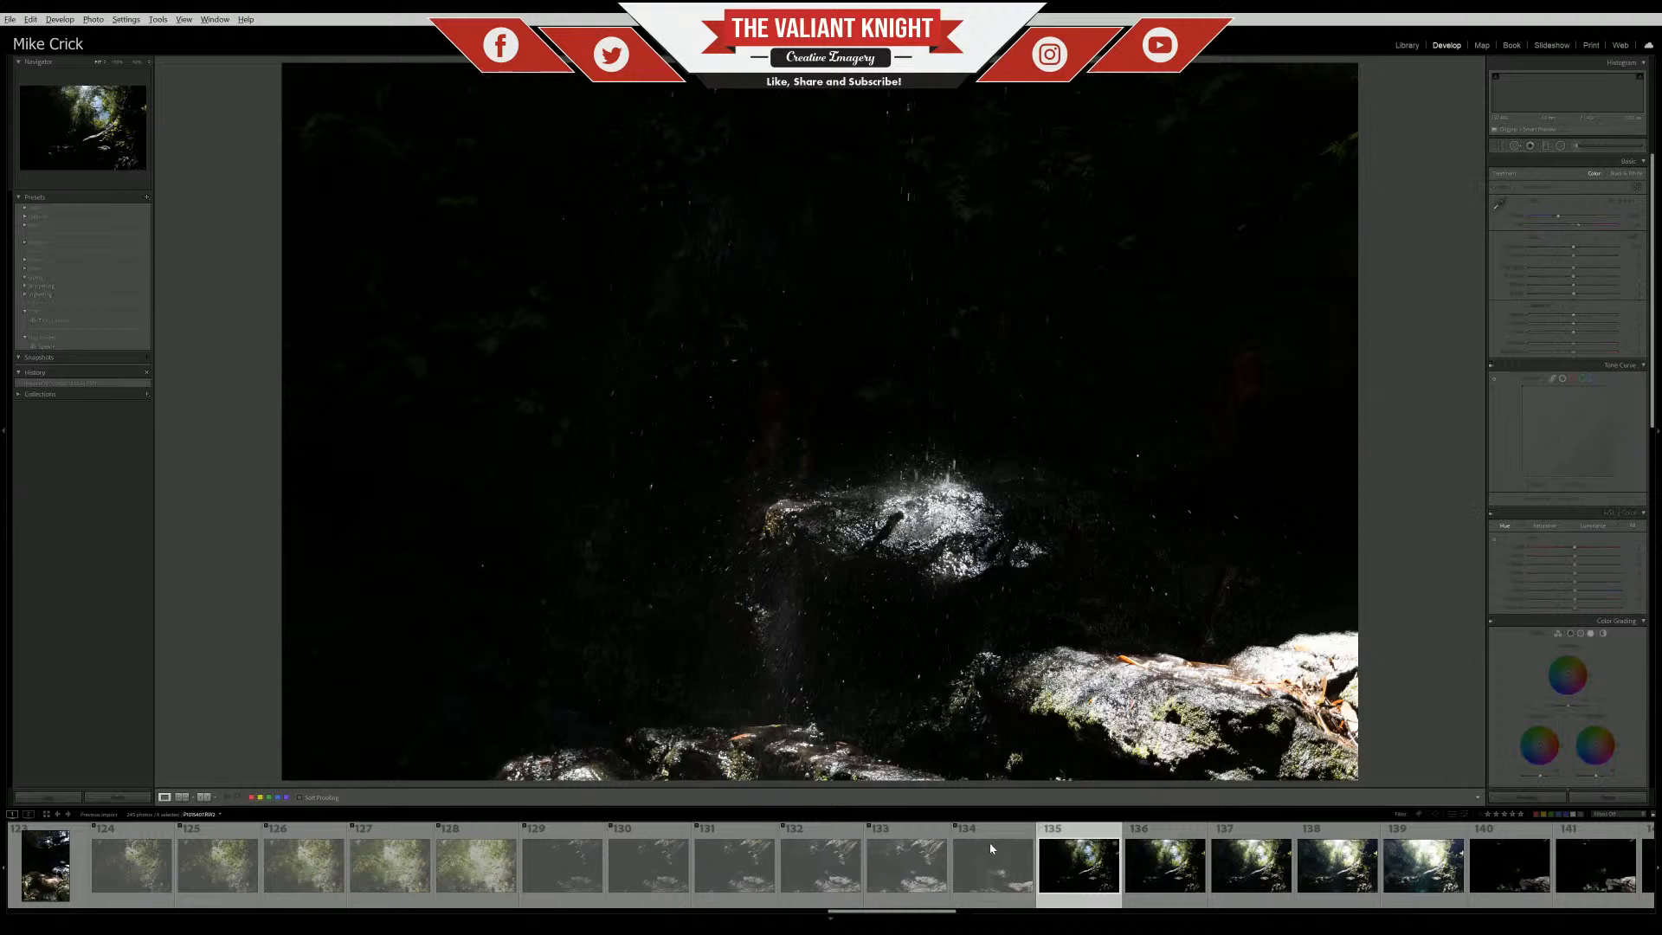
scroll(946, 863, down, 3)
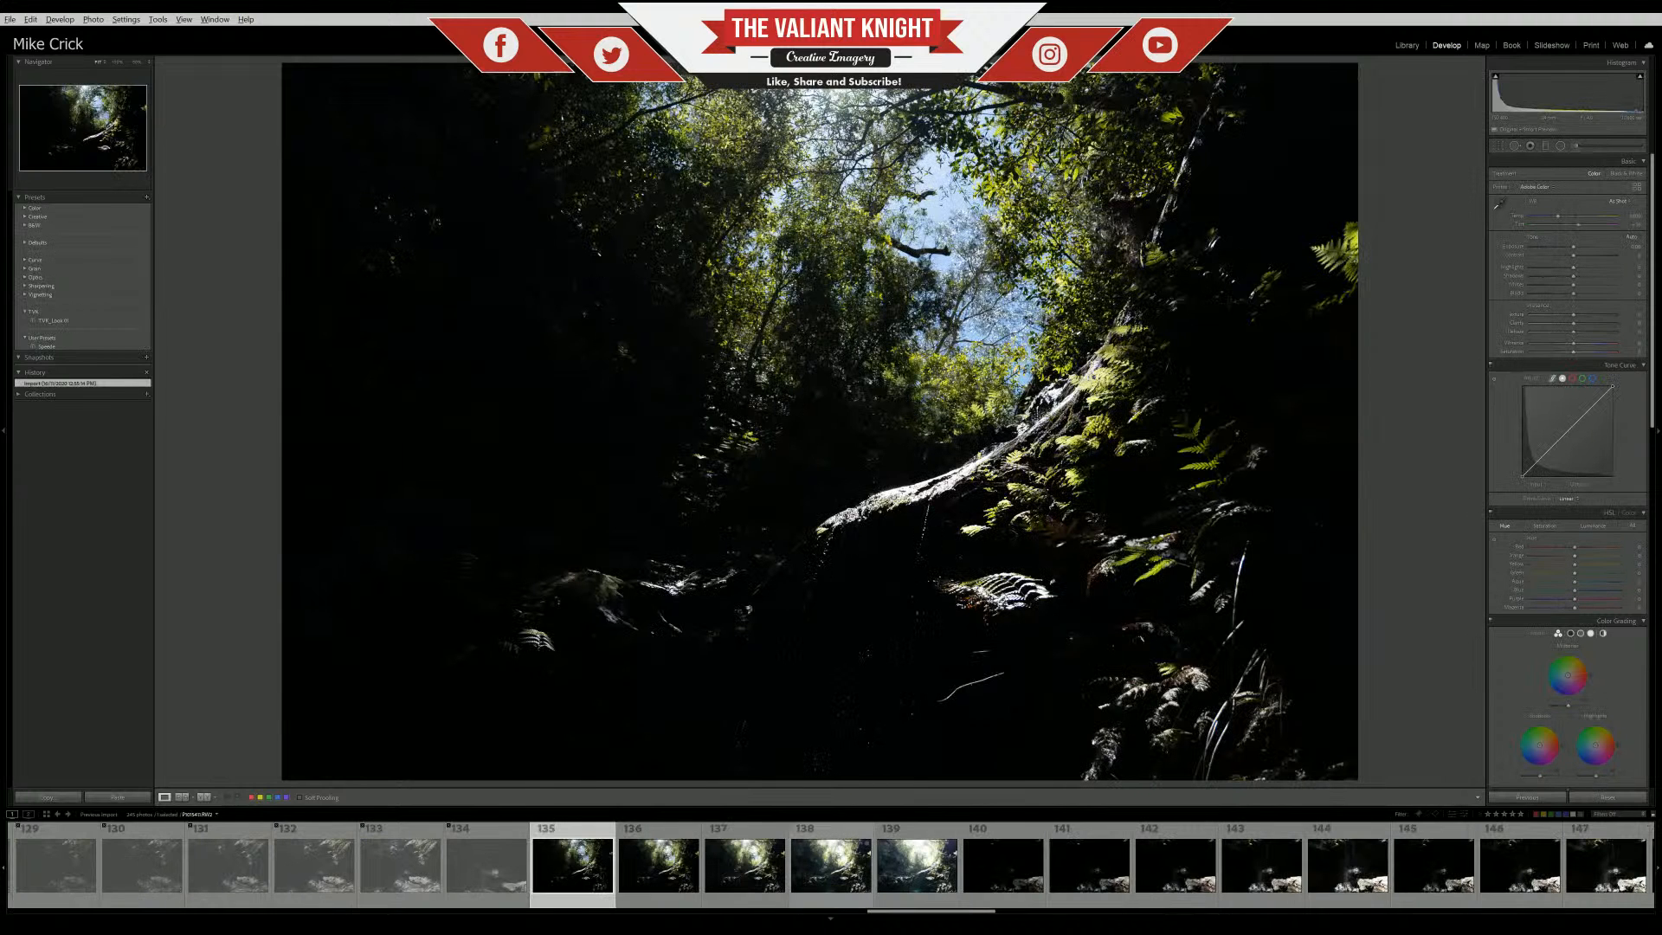
click(928, 900)
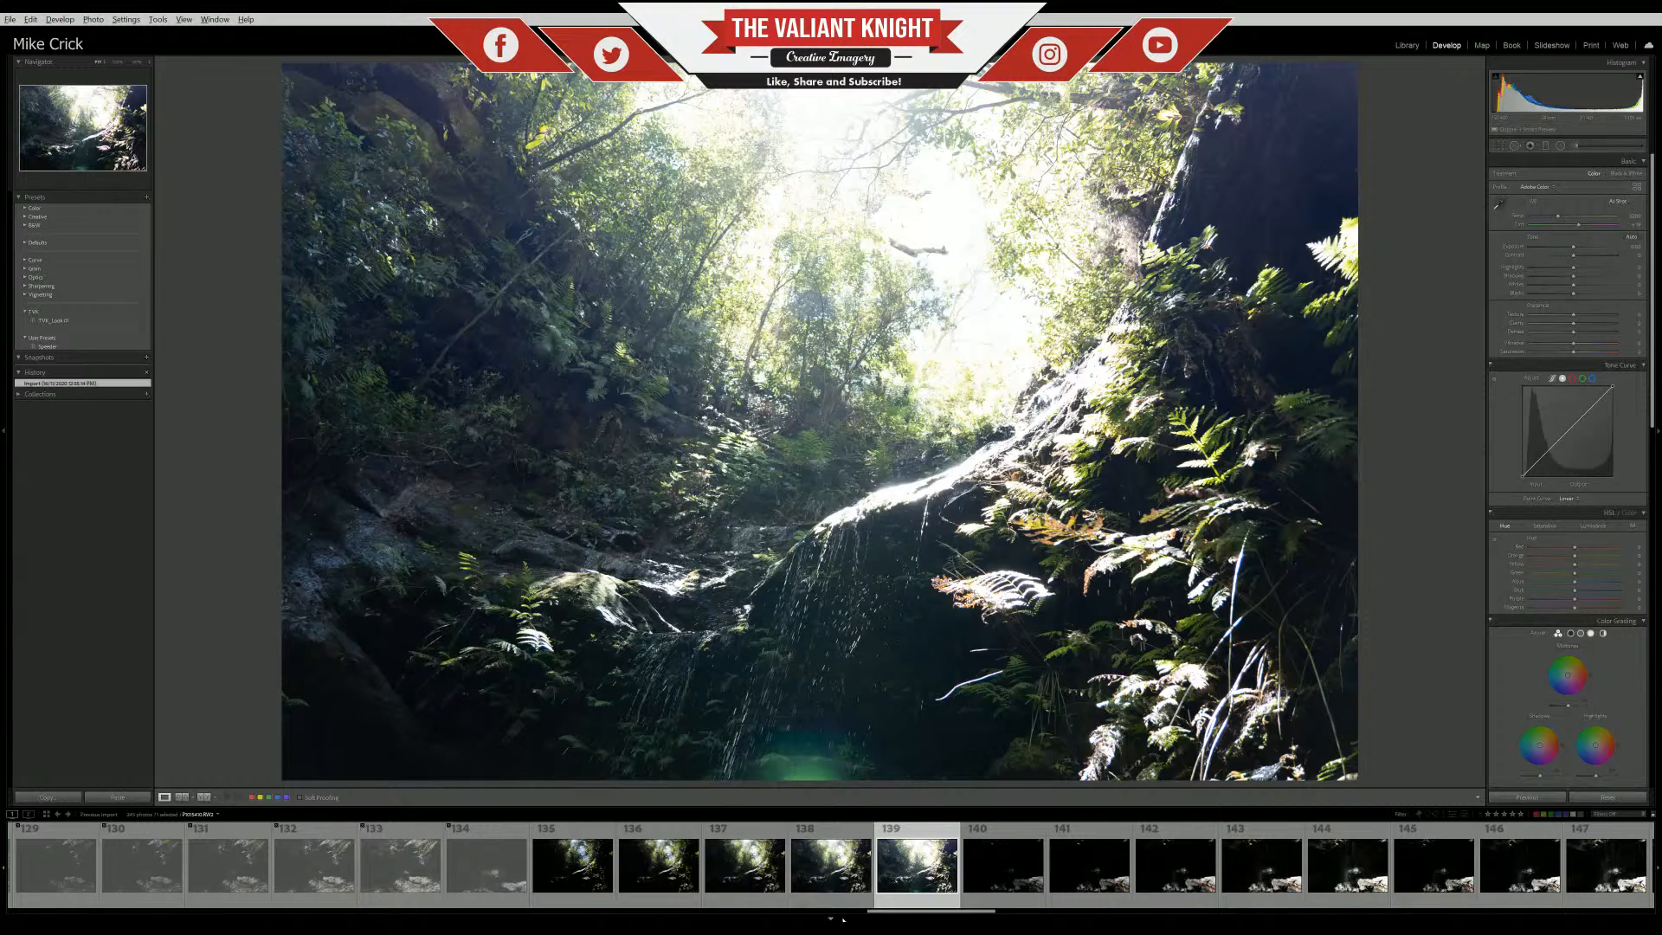
click(814, 874)
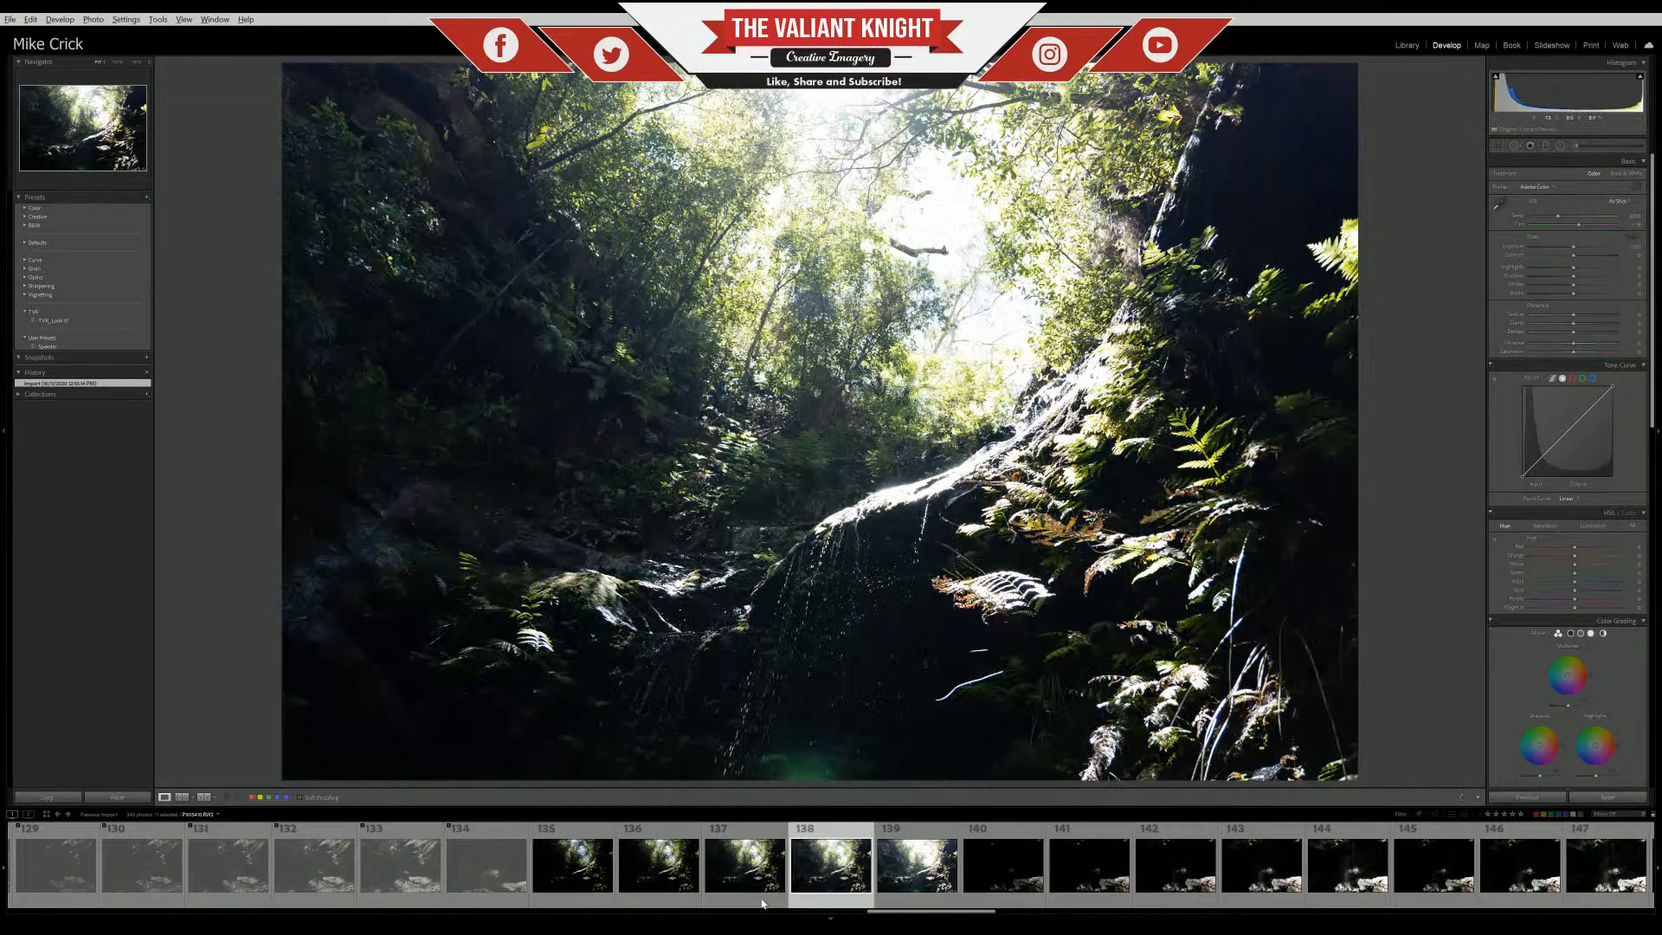
click(762, 903)
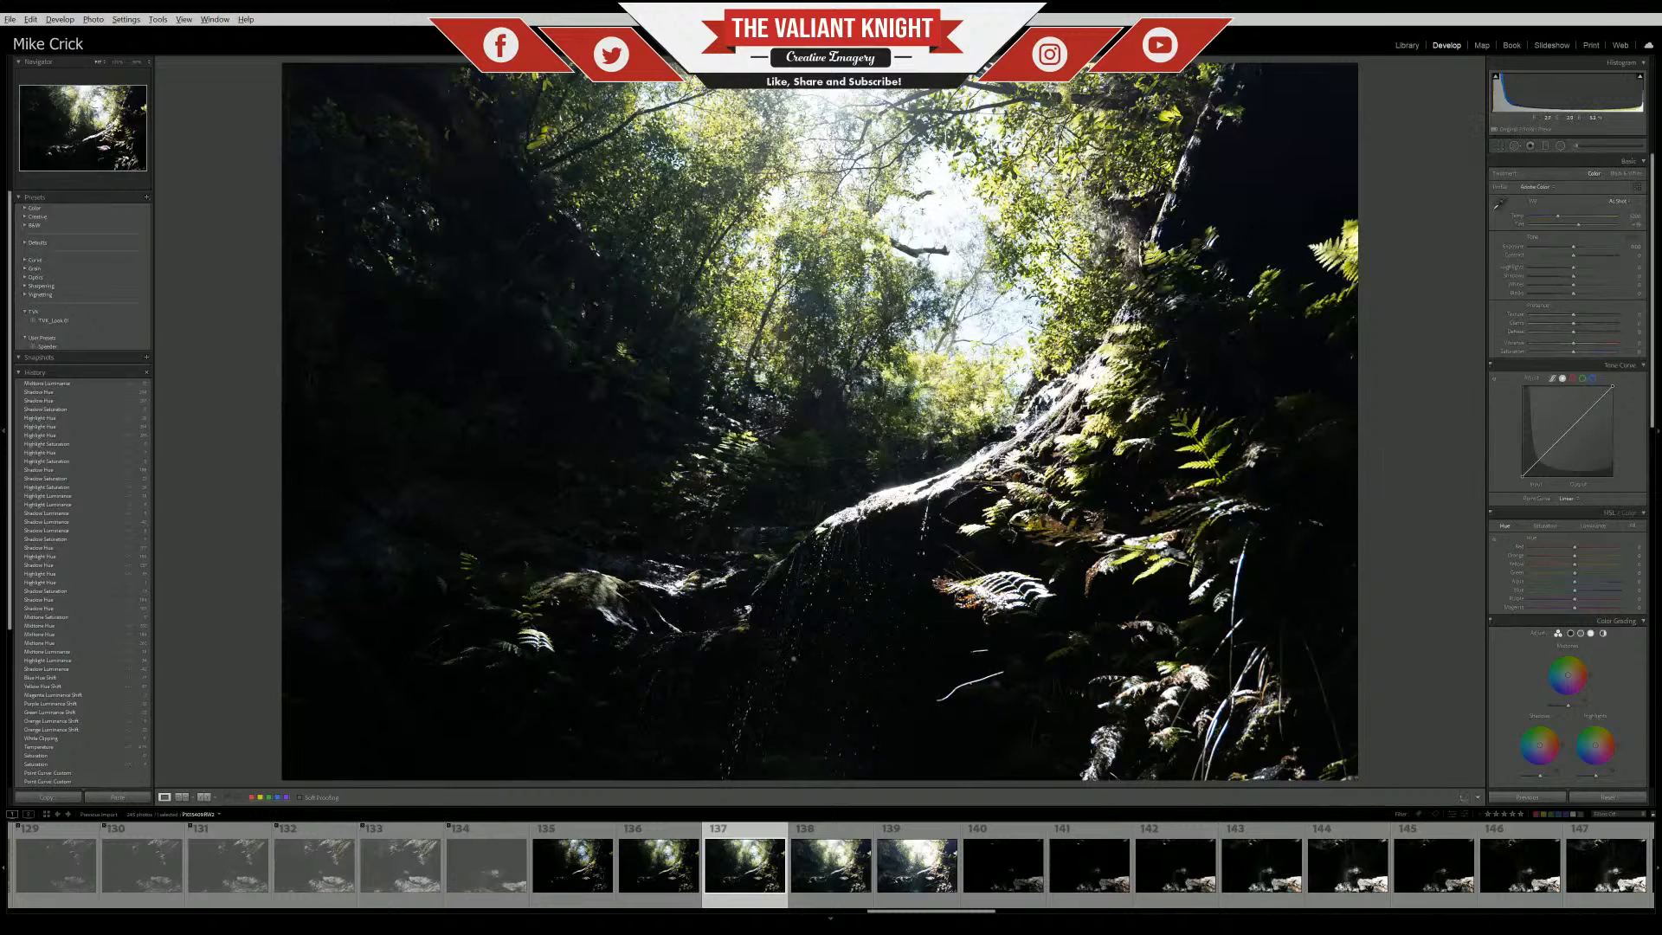
click(665, 900)
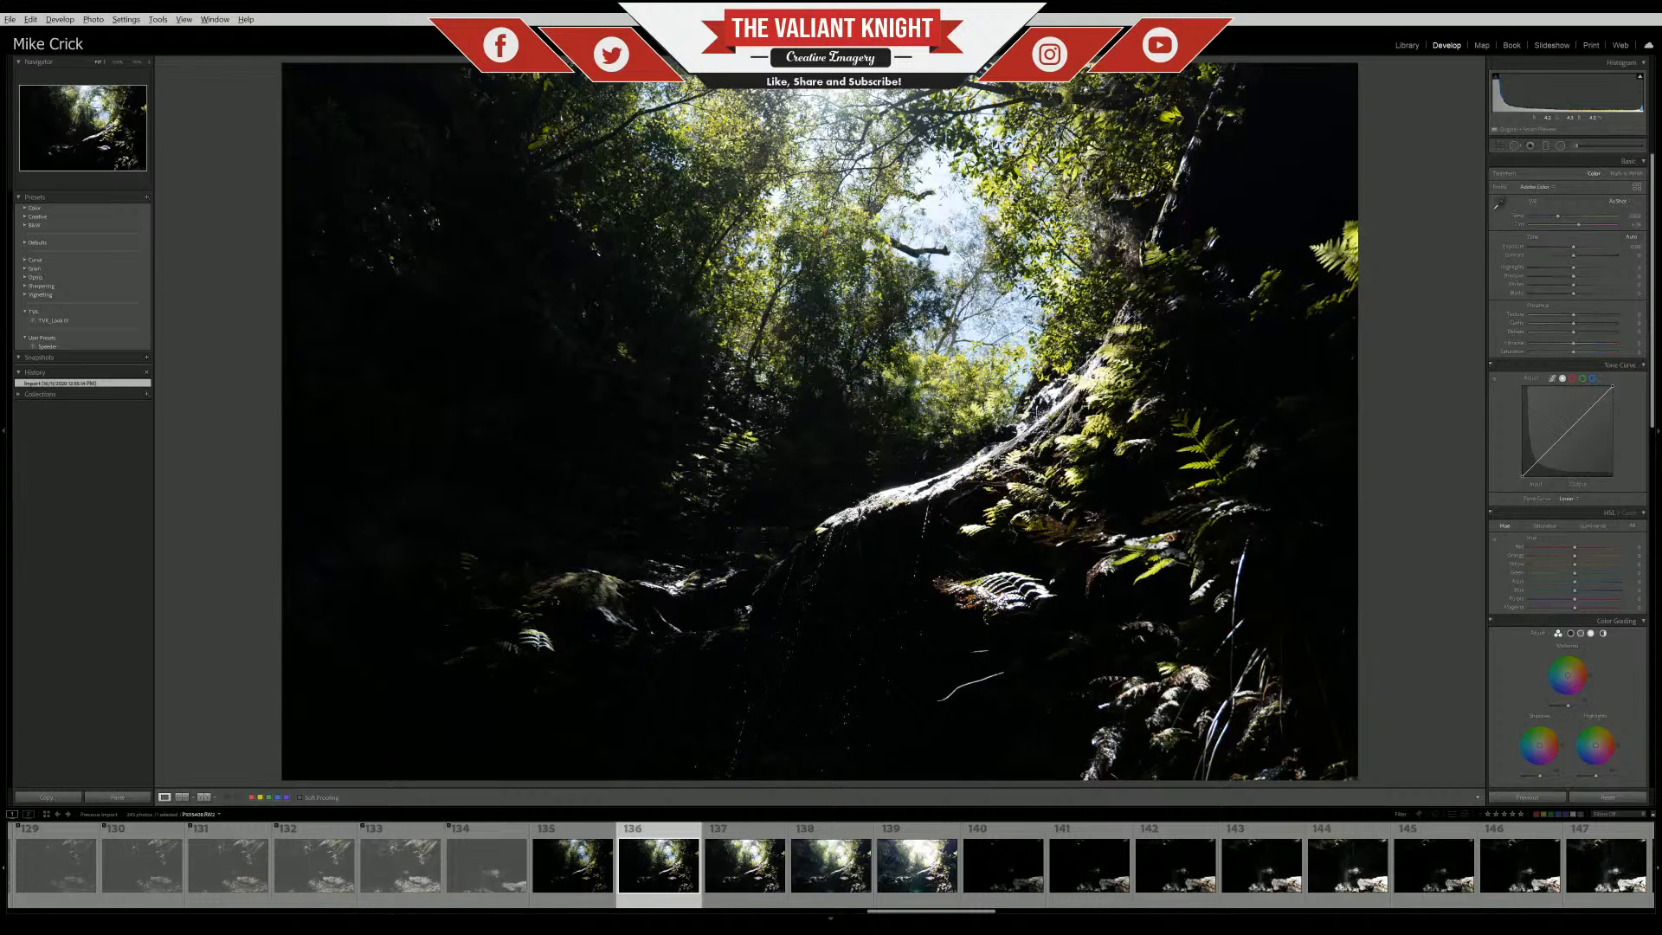
Compare neighbouring fern-lined waterfall photos between 135 and 139 by stepping back and forth through the set
key(Right)
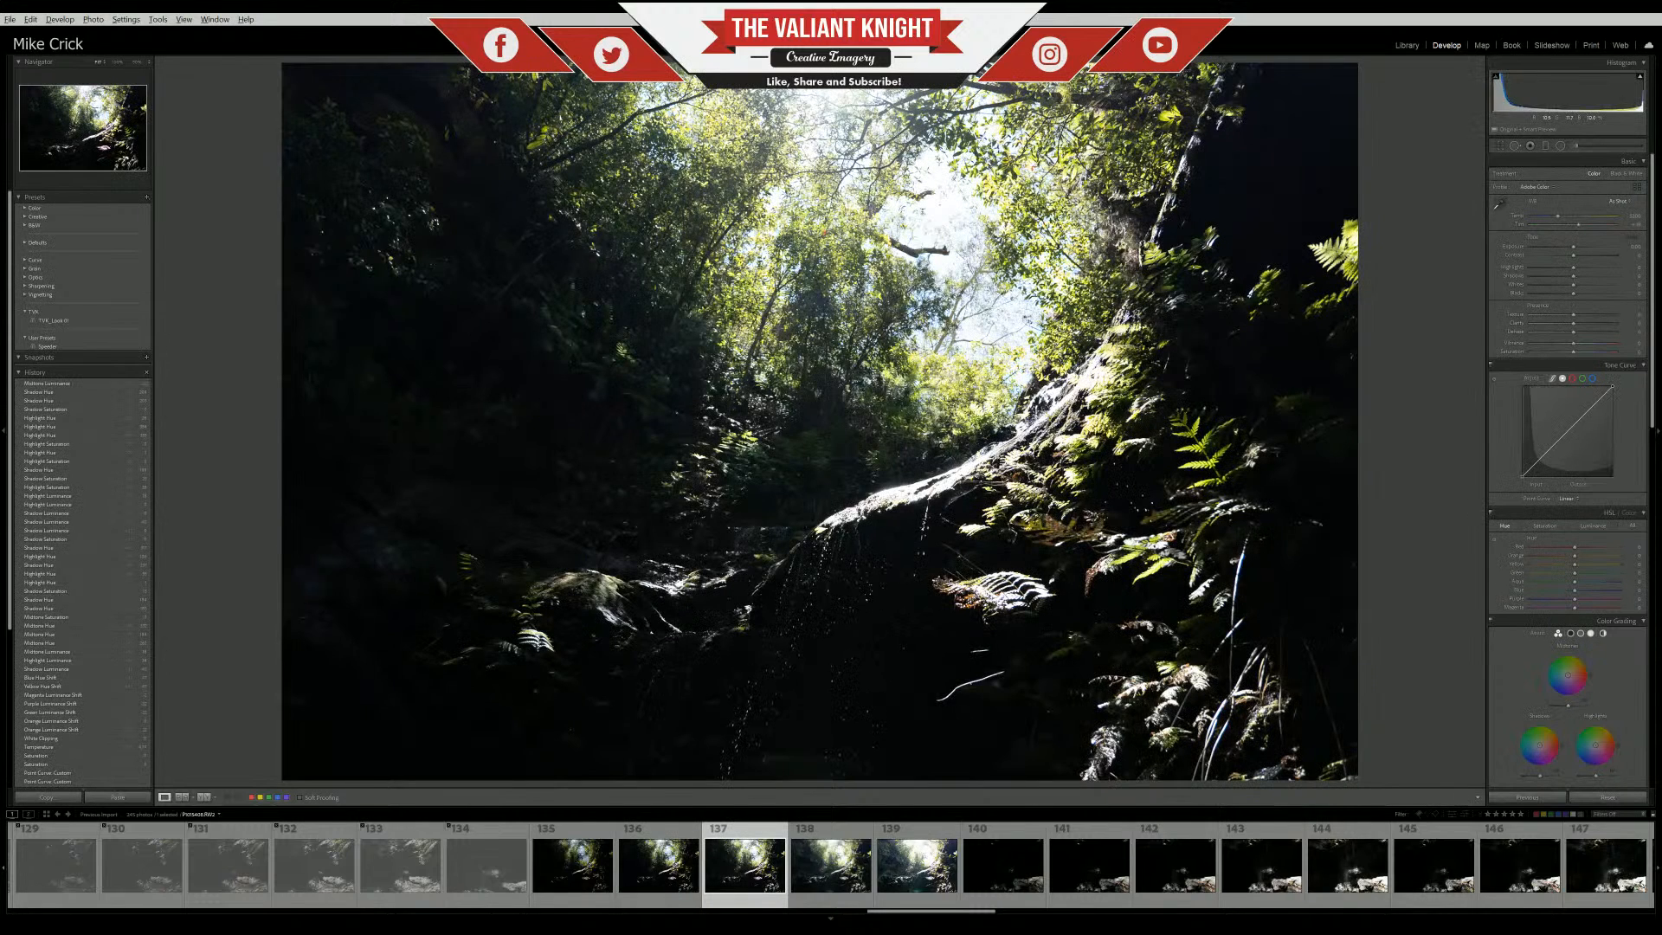
key(Left)
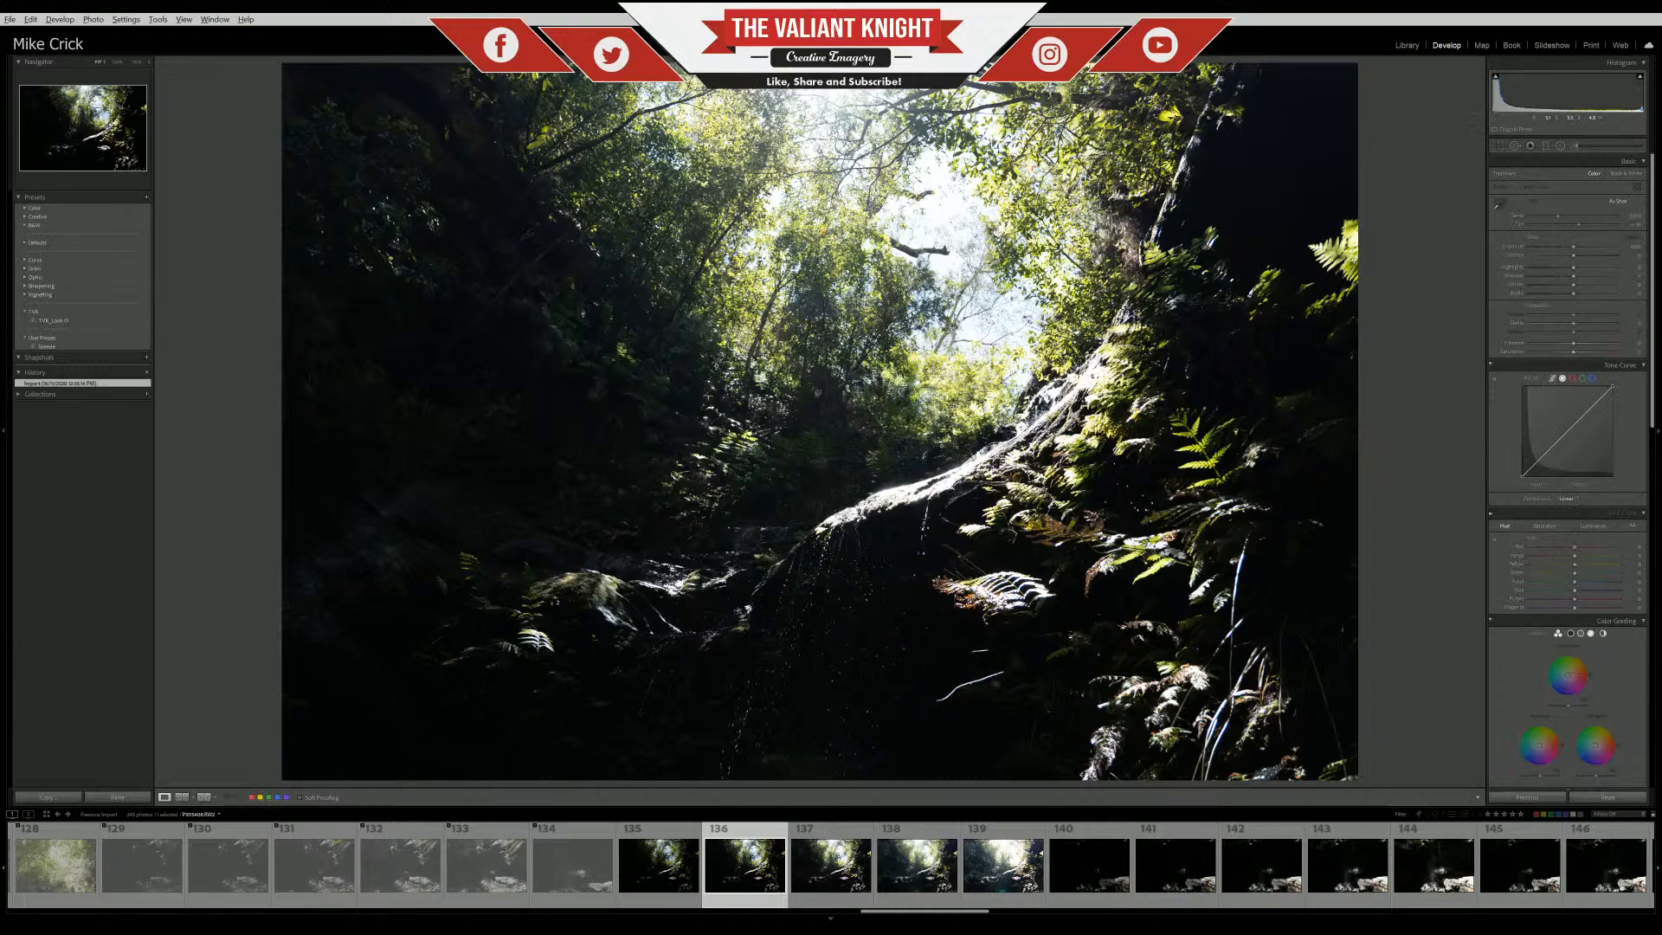
key(Left)
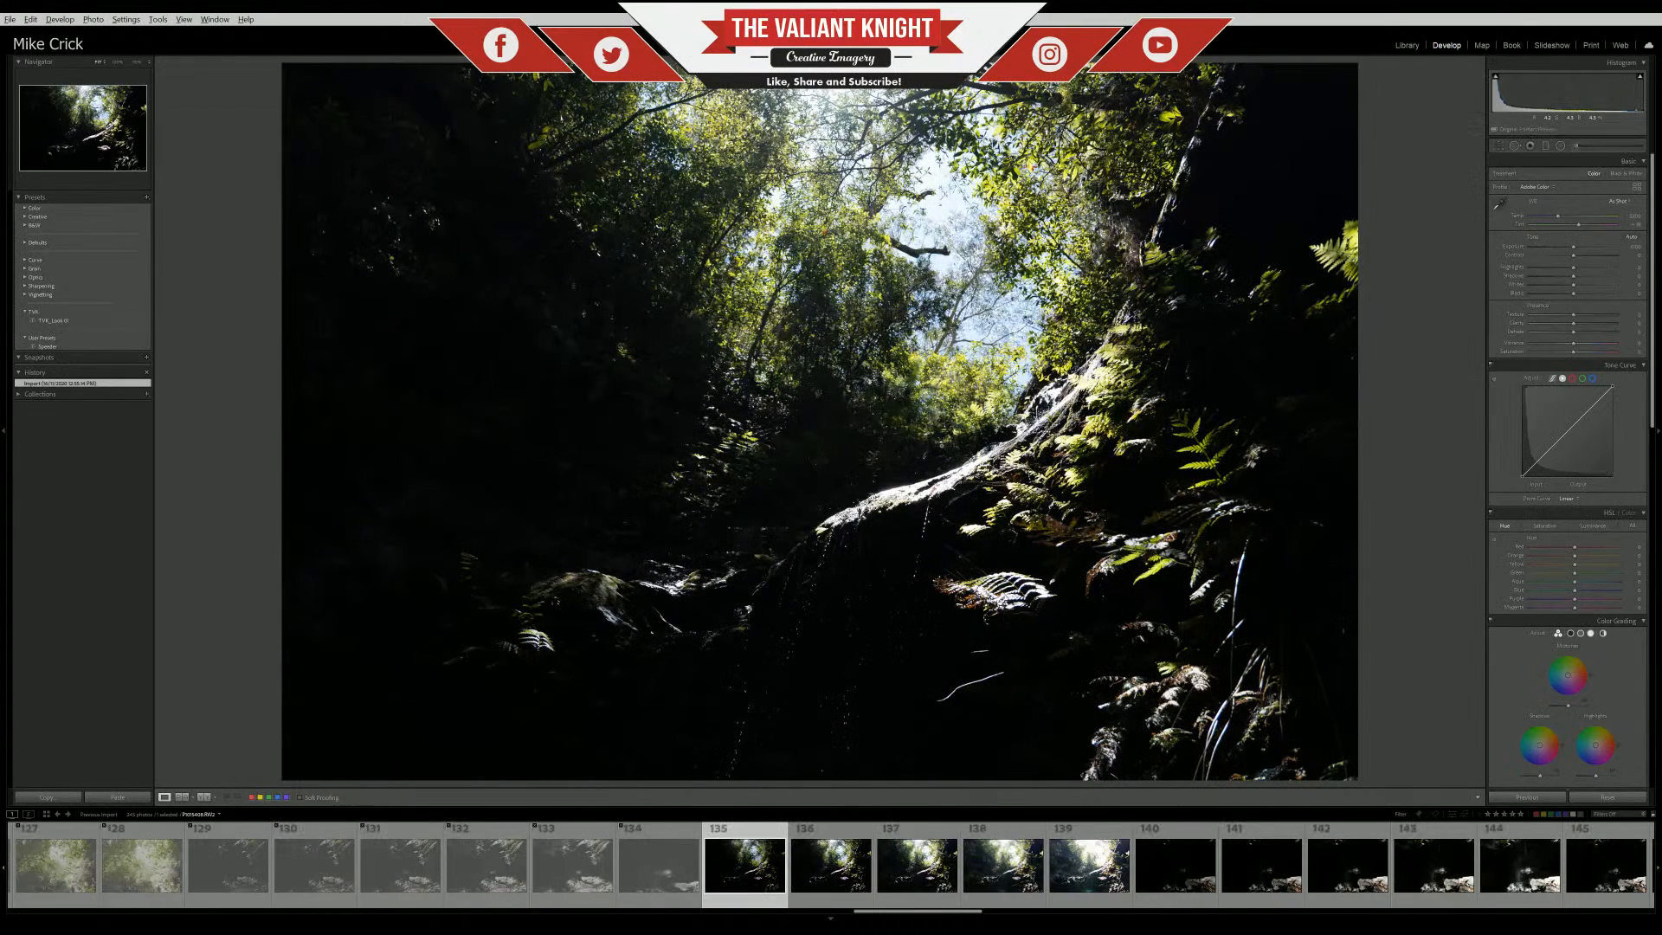
key(Left)
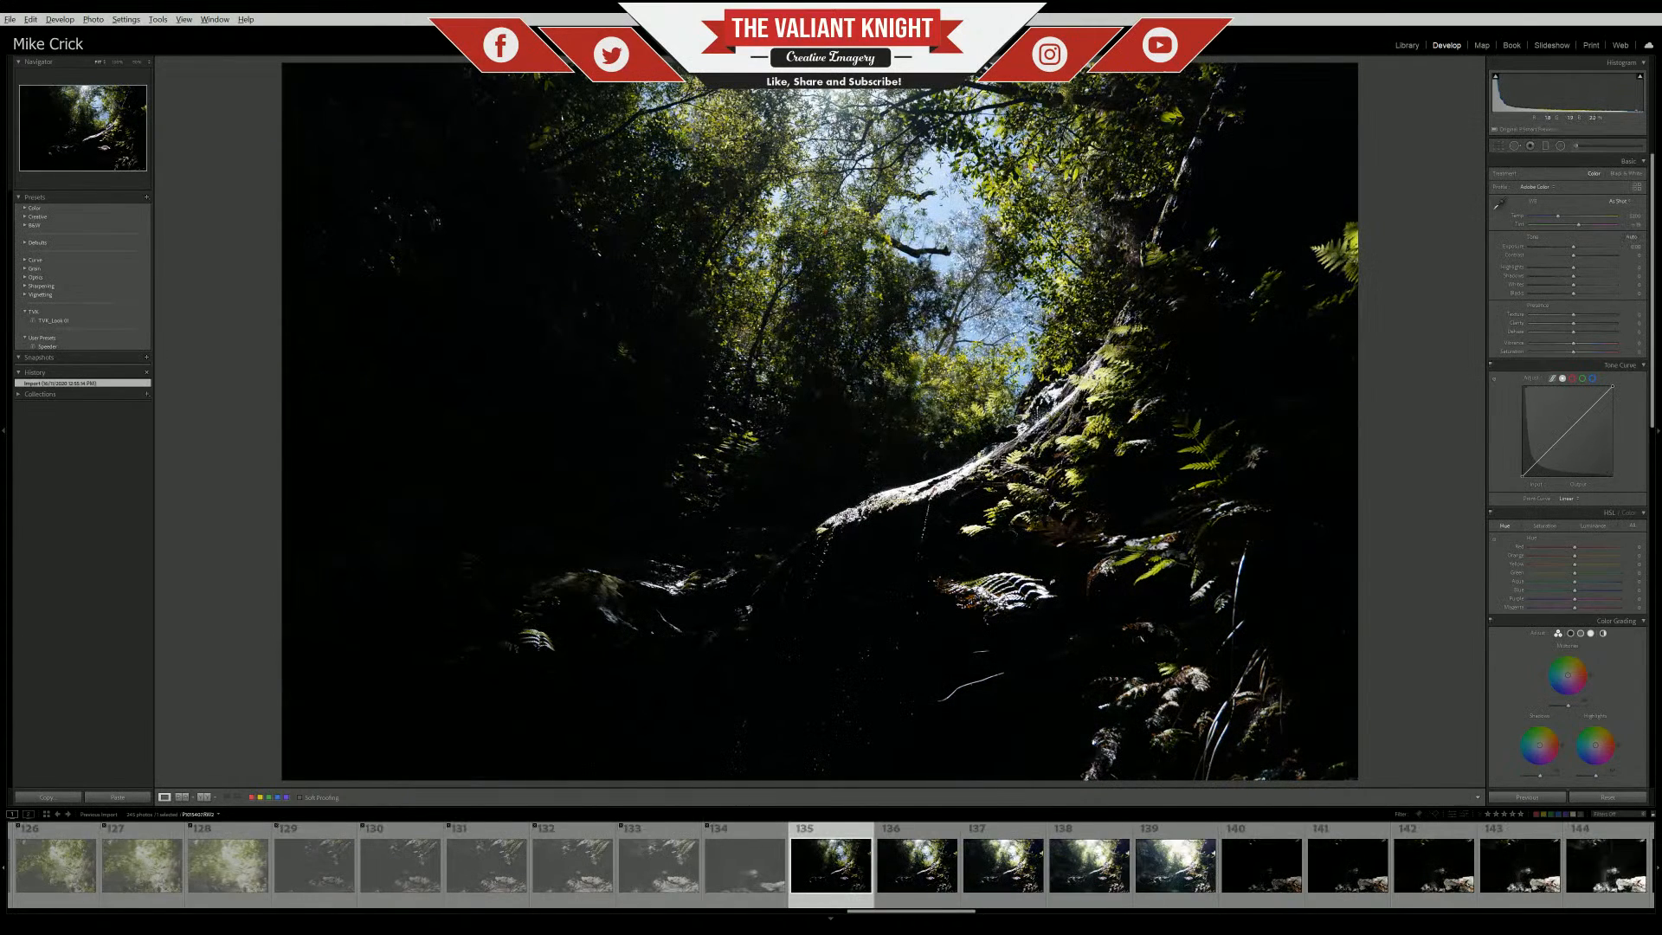
key(Right)
key(Right)
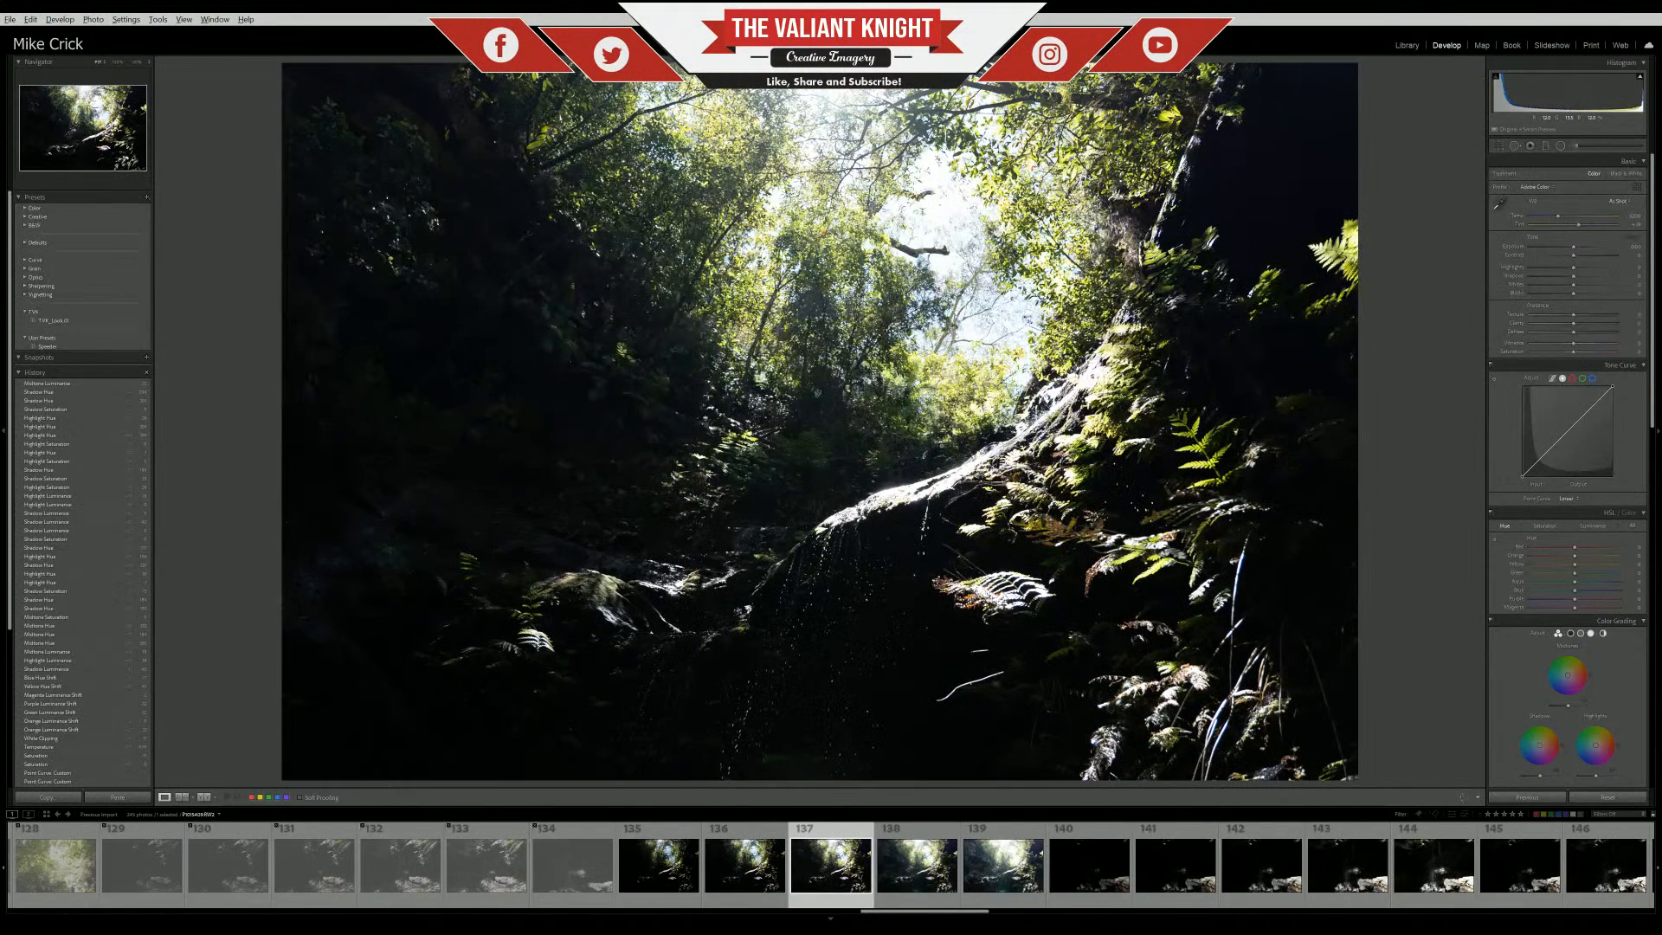
key(Right)
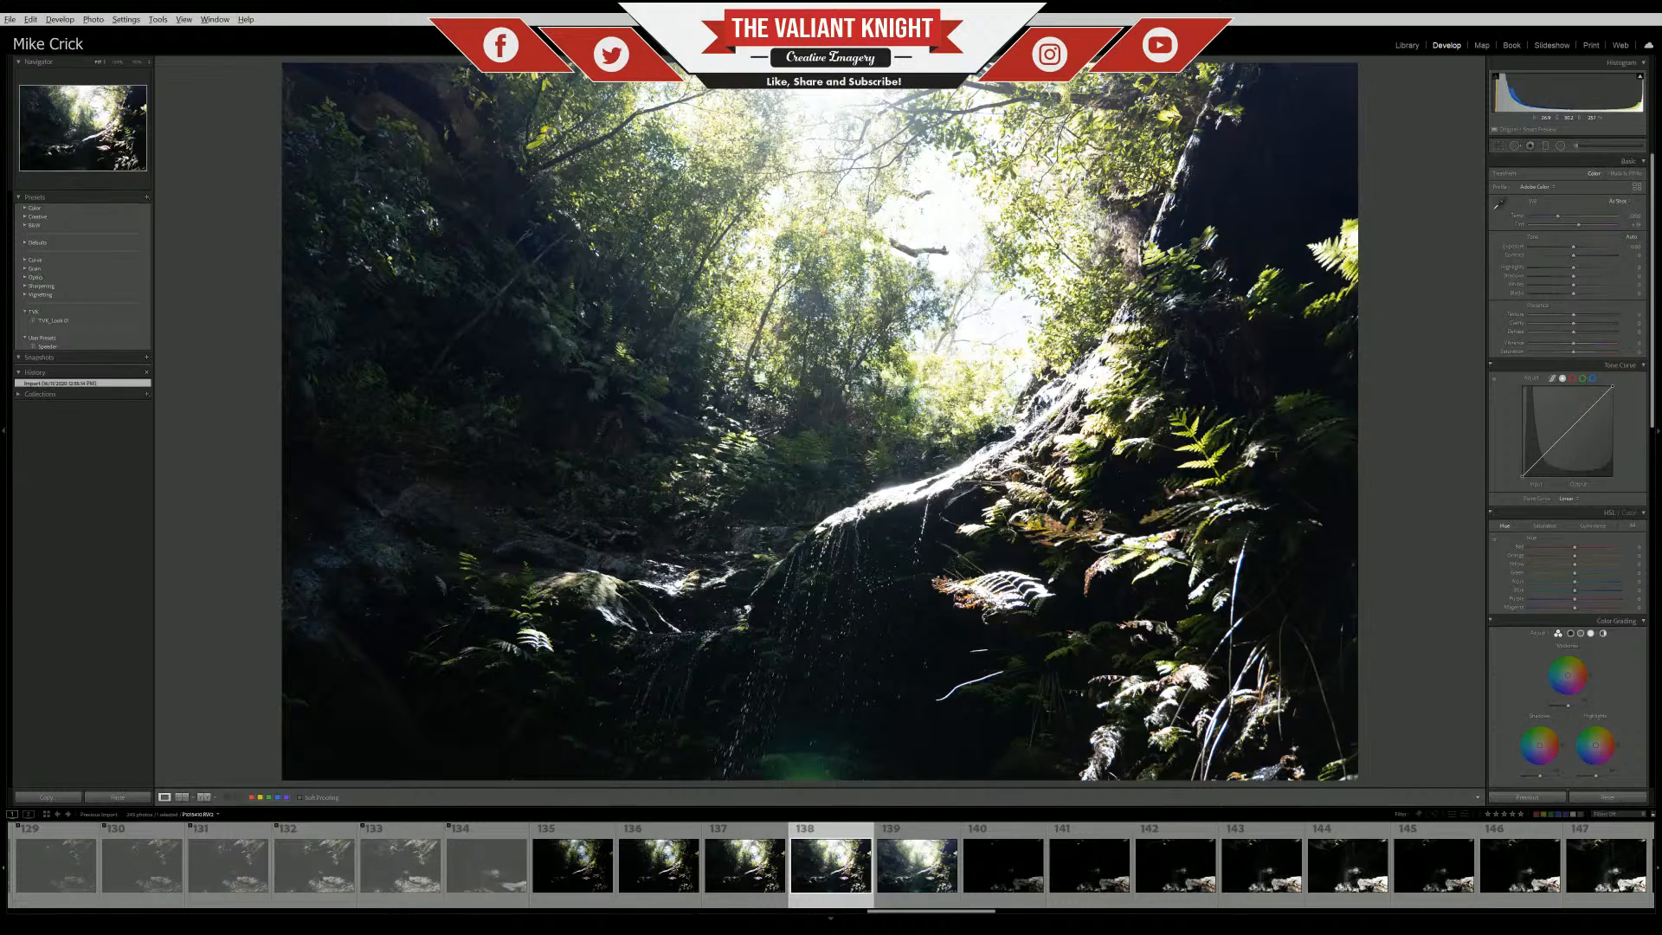
key(Right)
Compare photos 140 and 144 of water splashing on the dark rocks, and select the set 140 to 144
key(Right)
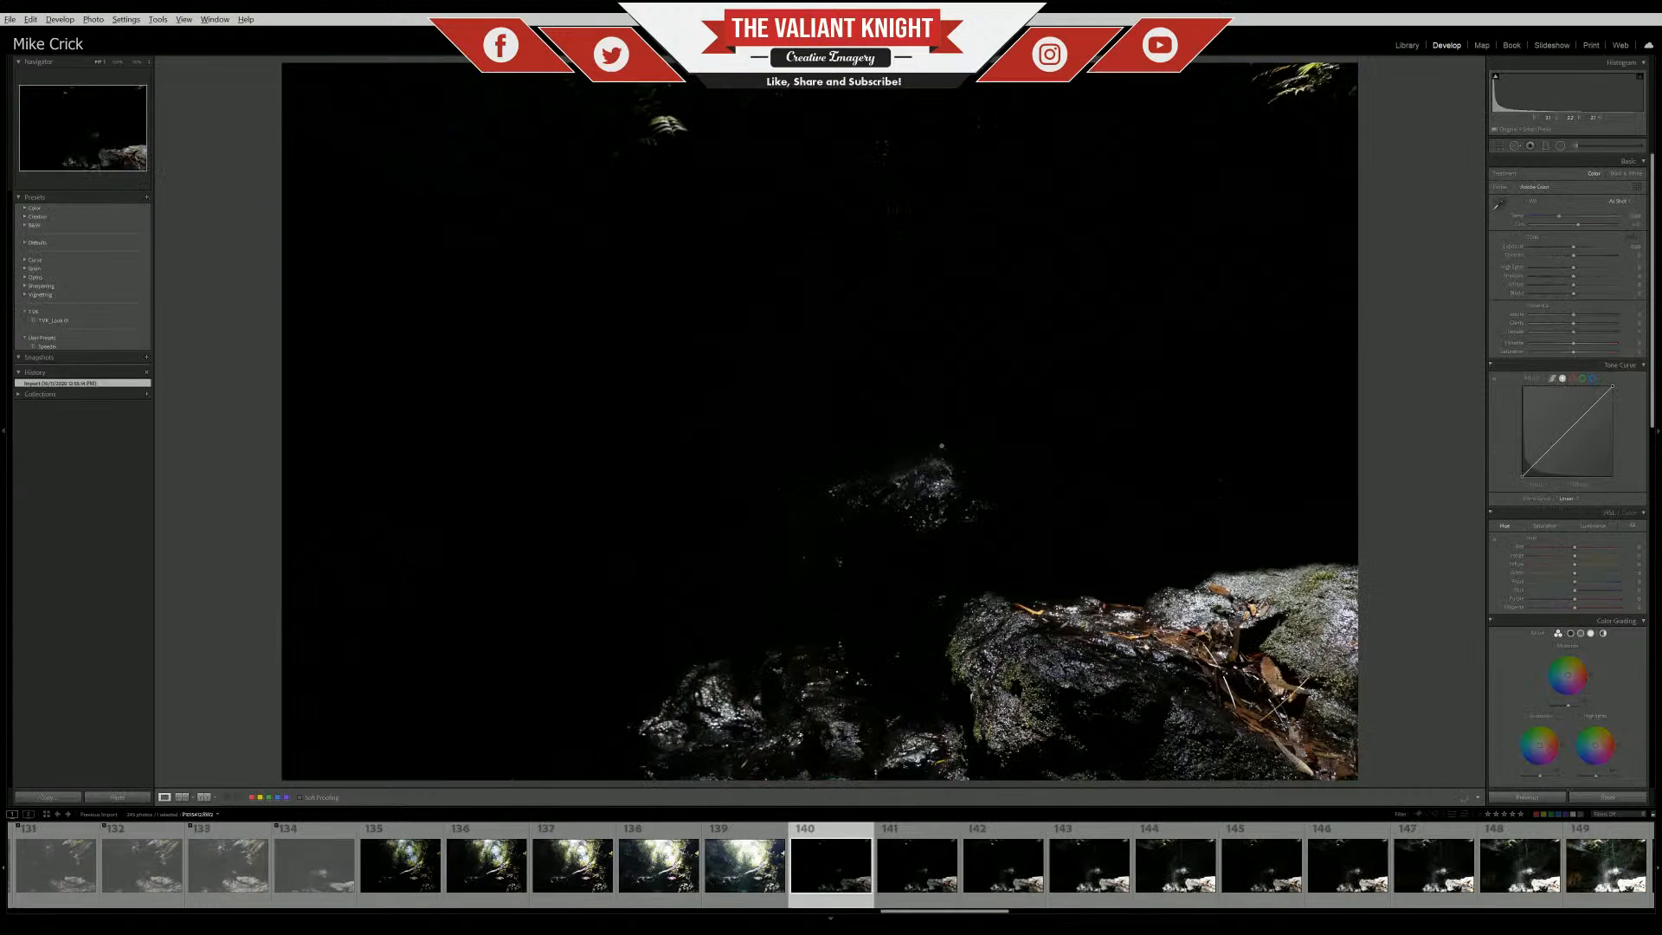
click(1175, 866)
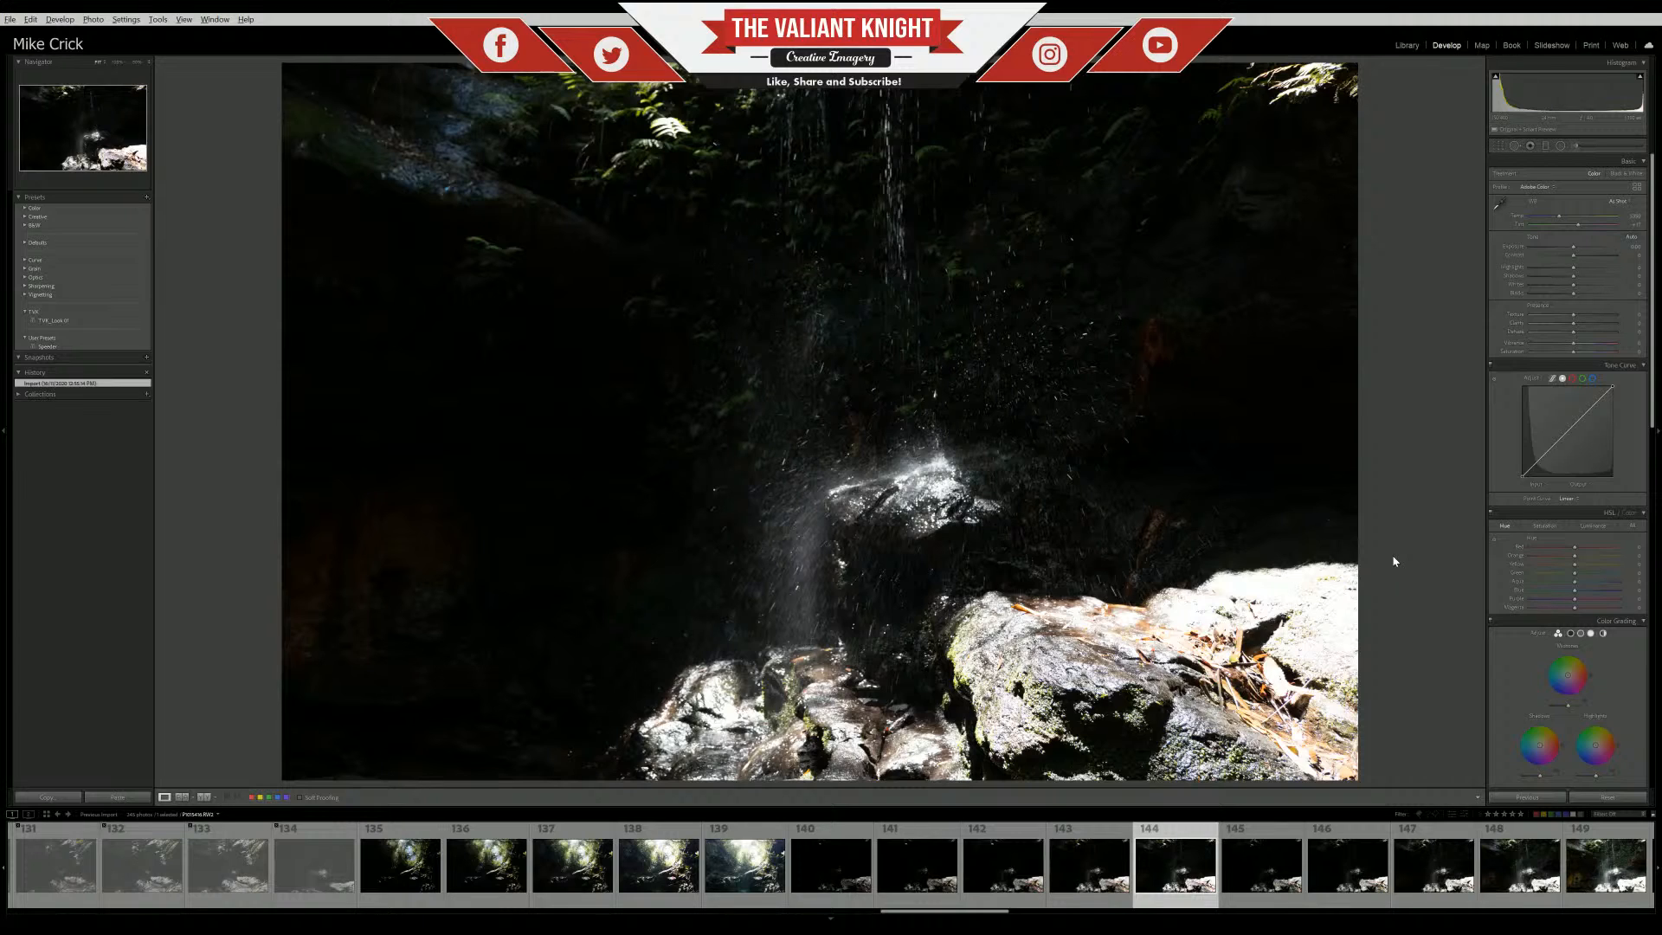
click(825, 880)
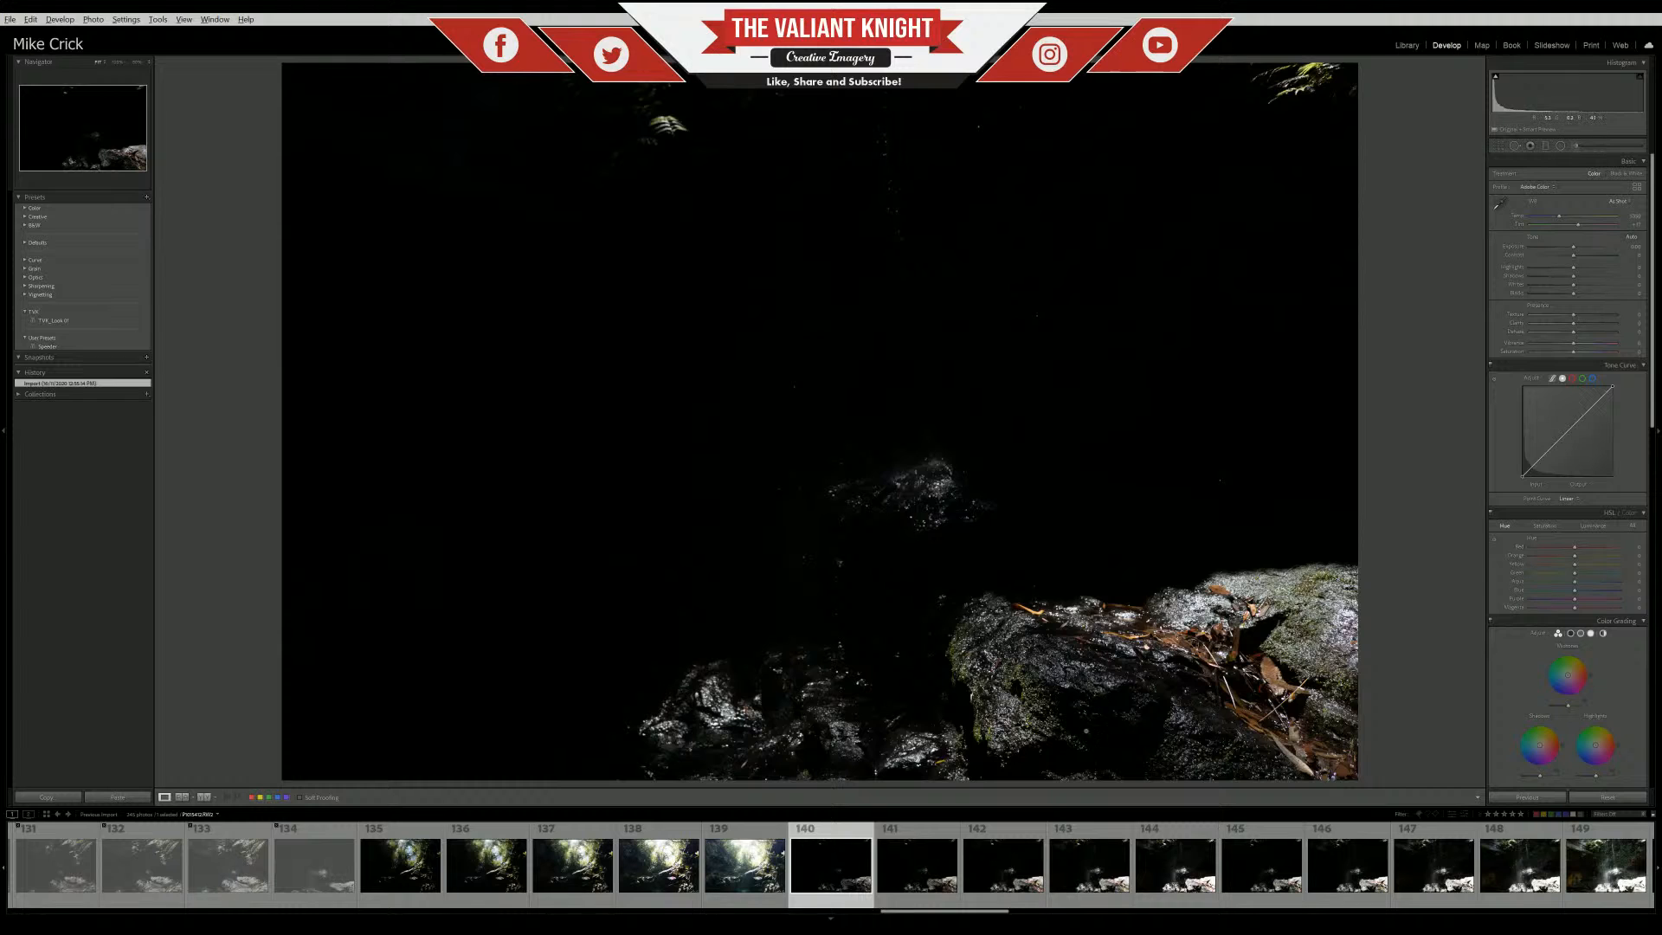
click(1175, 865)
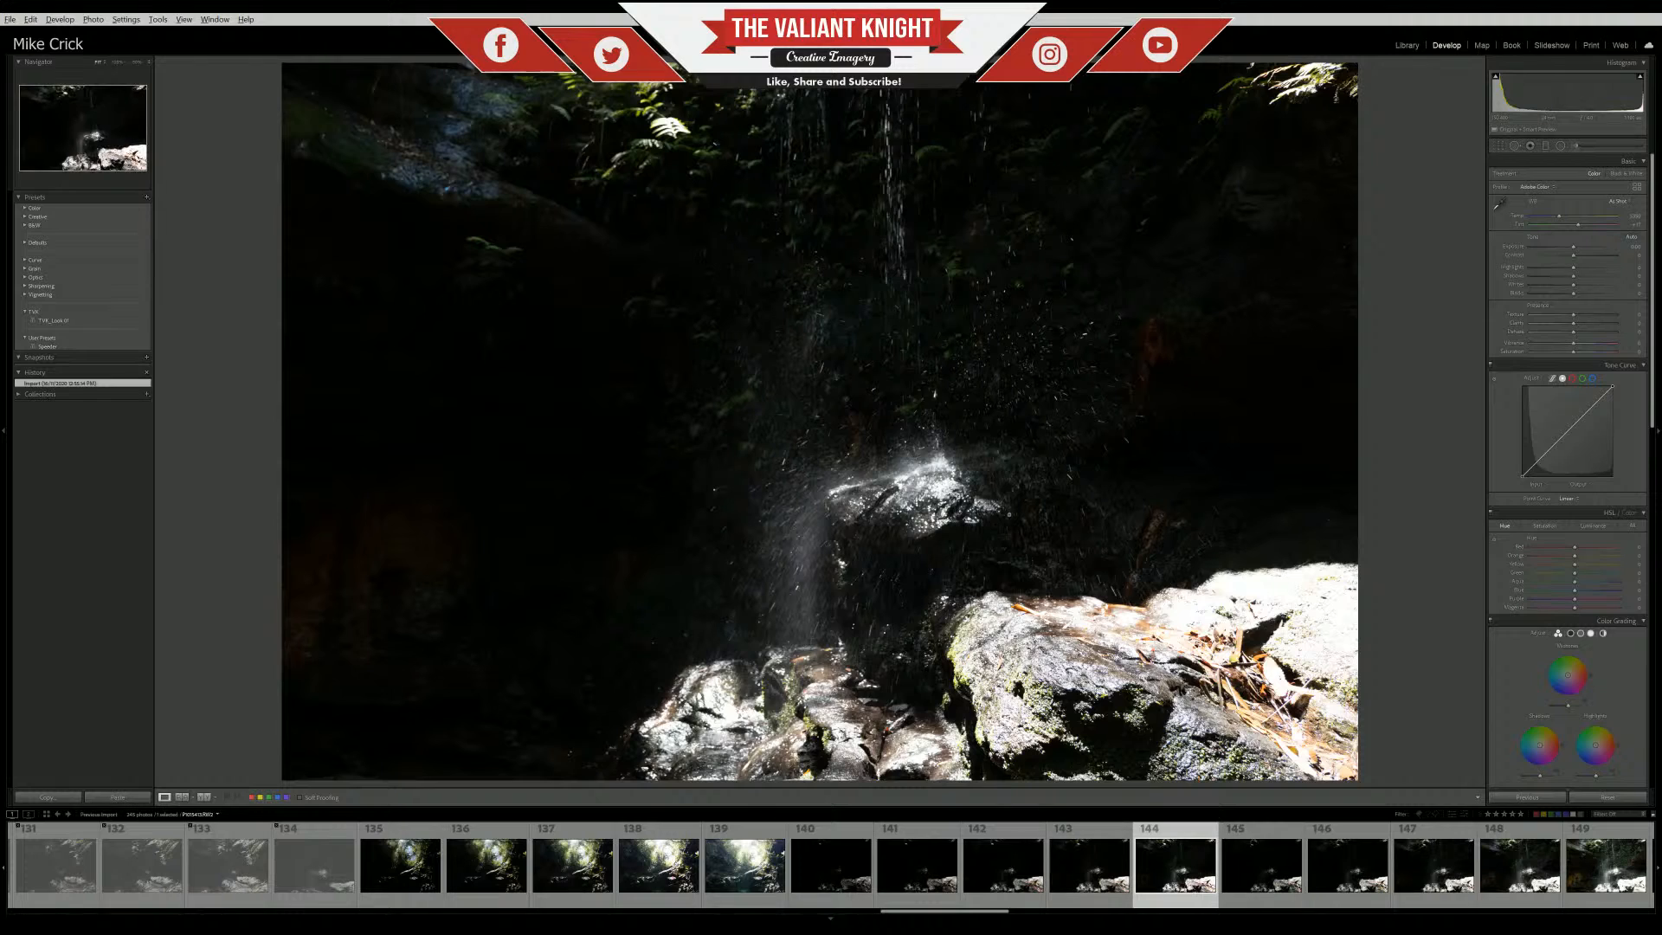
click(901, 529)
click(901, 529)
click(1089, 866)
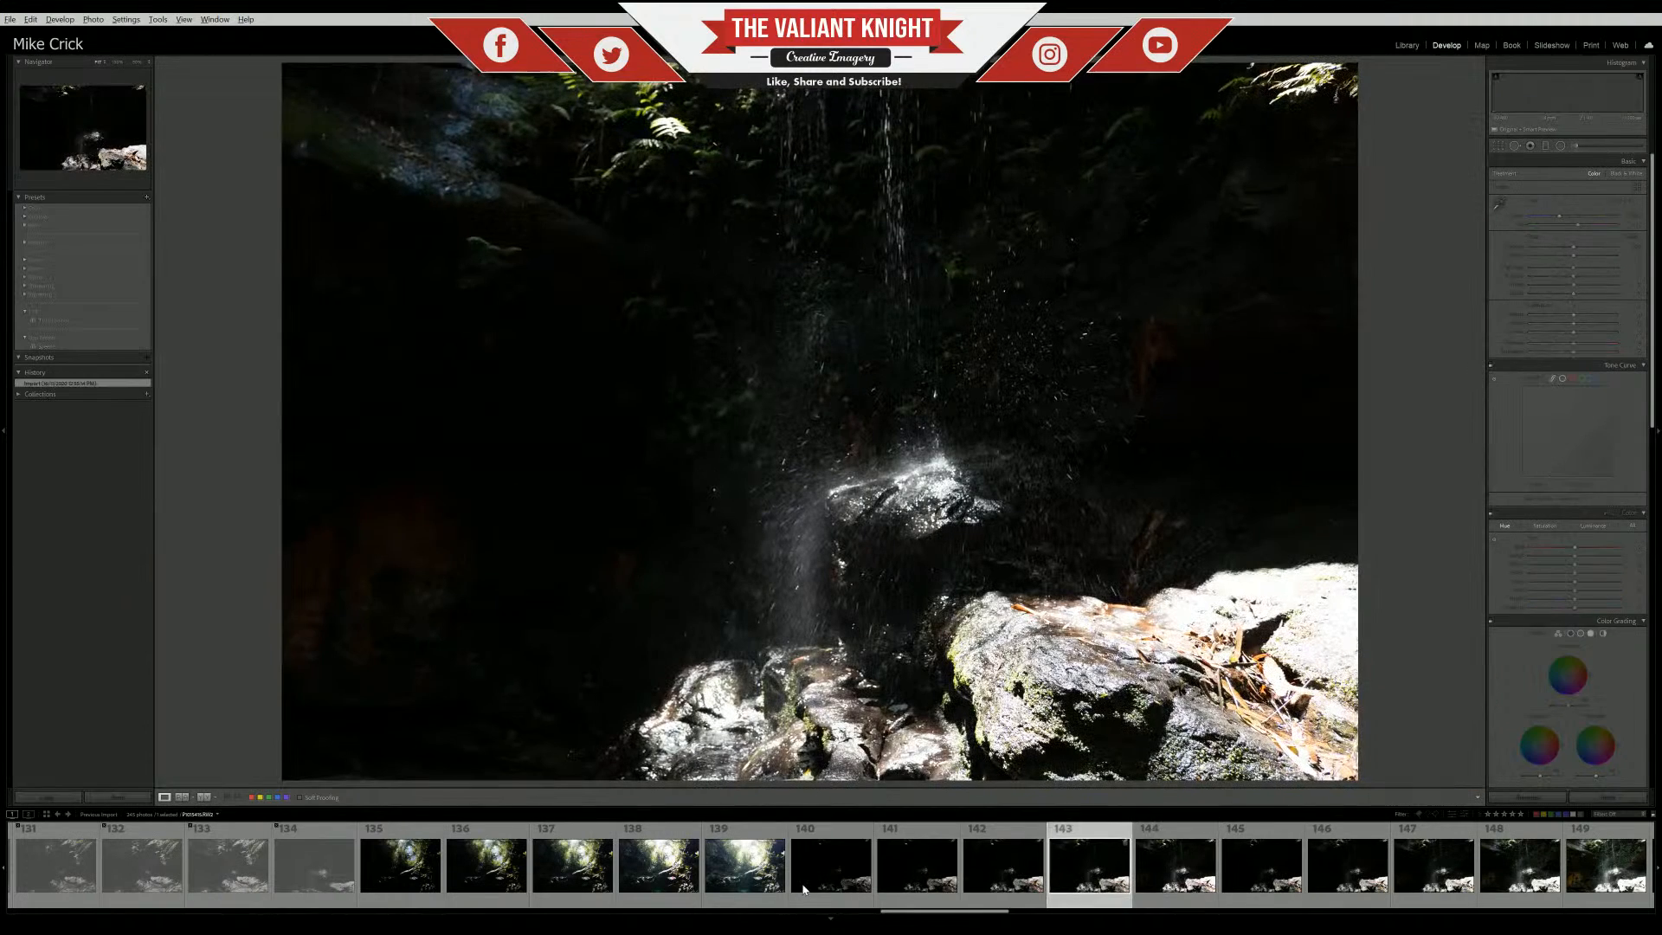
click(830, 867)
shift+click(1175, 867)
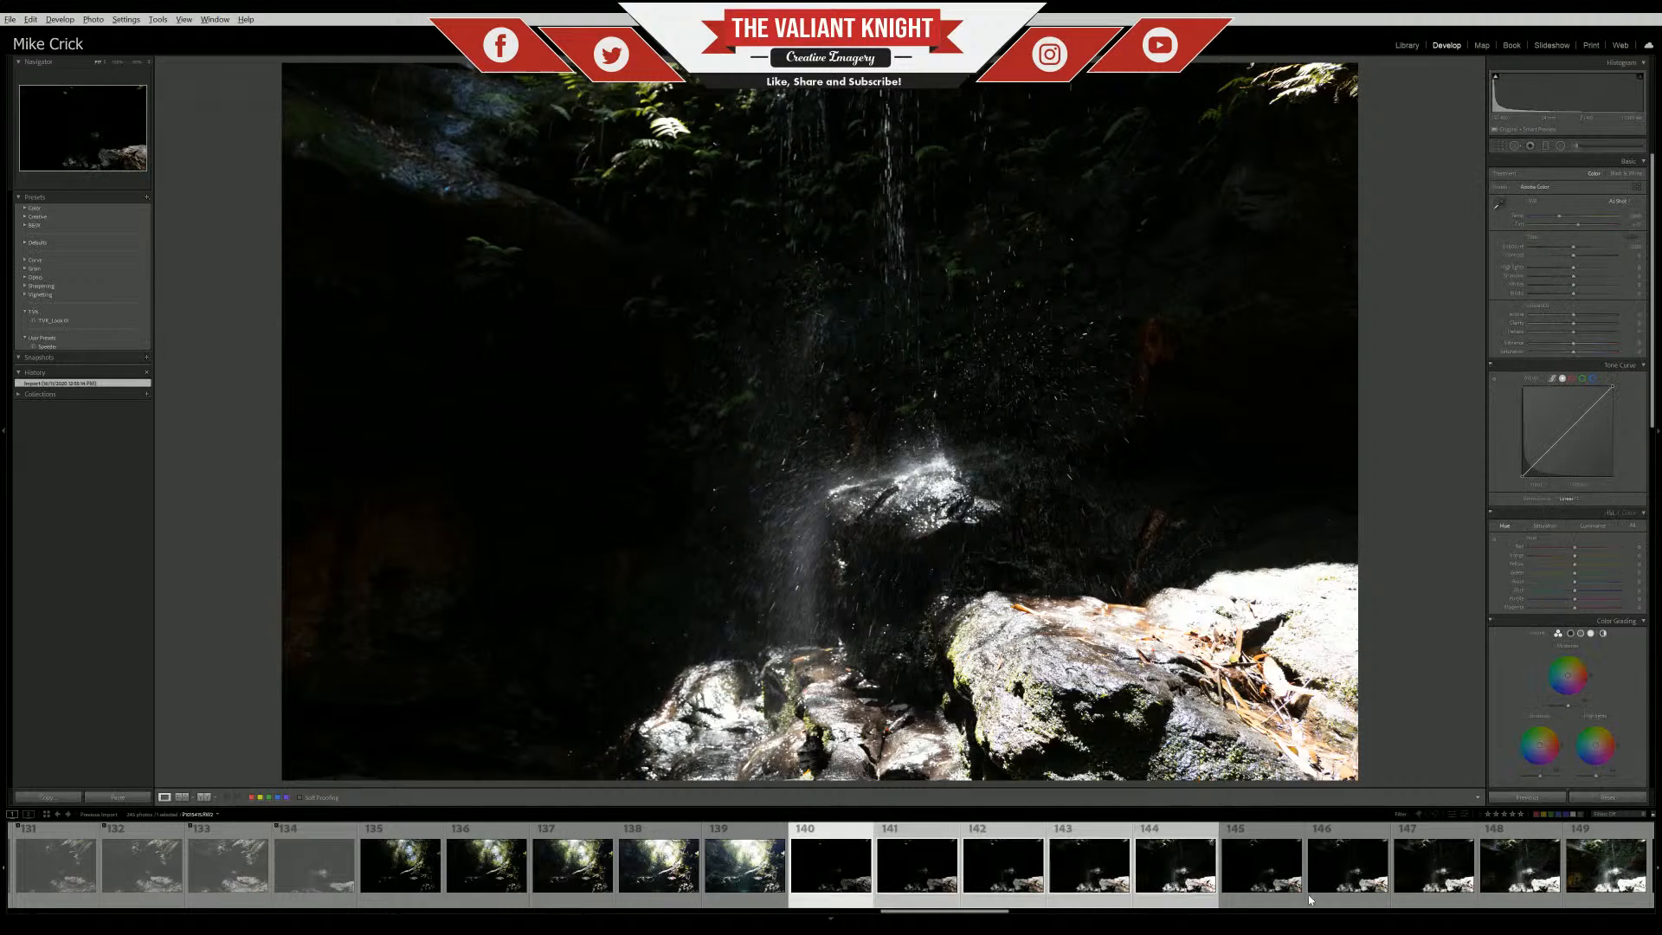
View photos 147, 148, 146 and 145 of the second splashing waterfall set to compare their brightness
click(1454, 898)
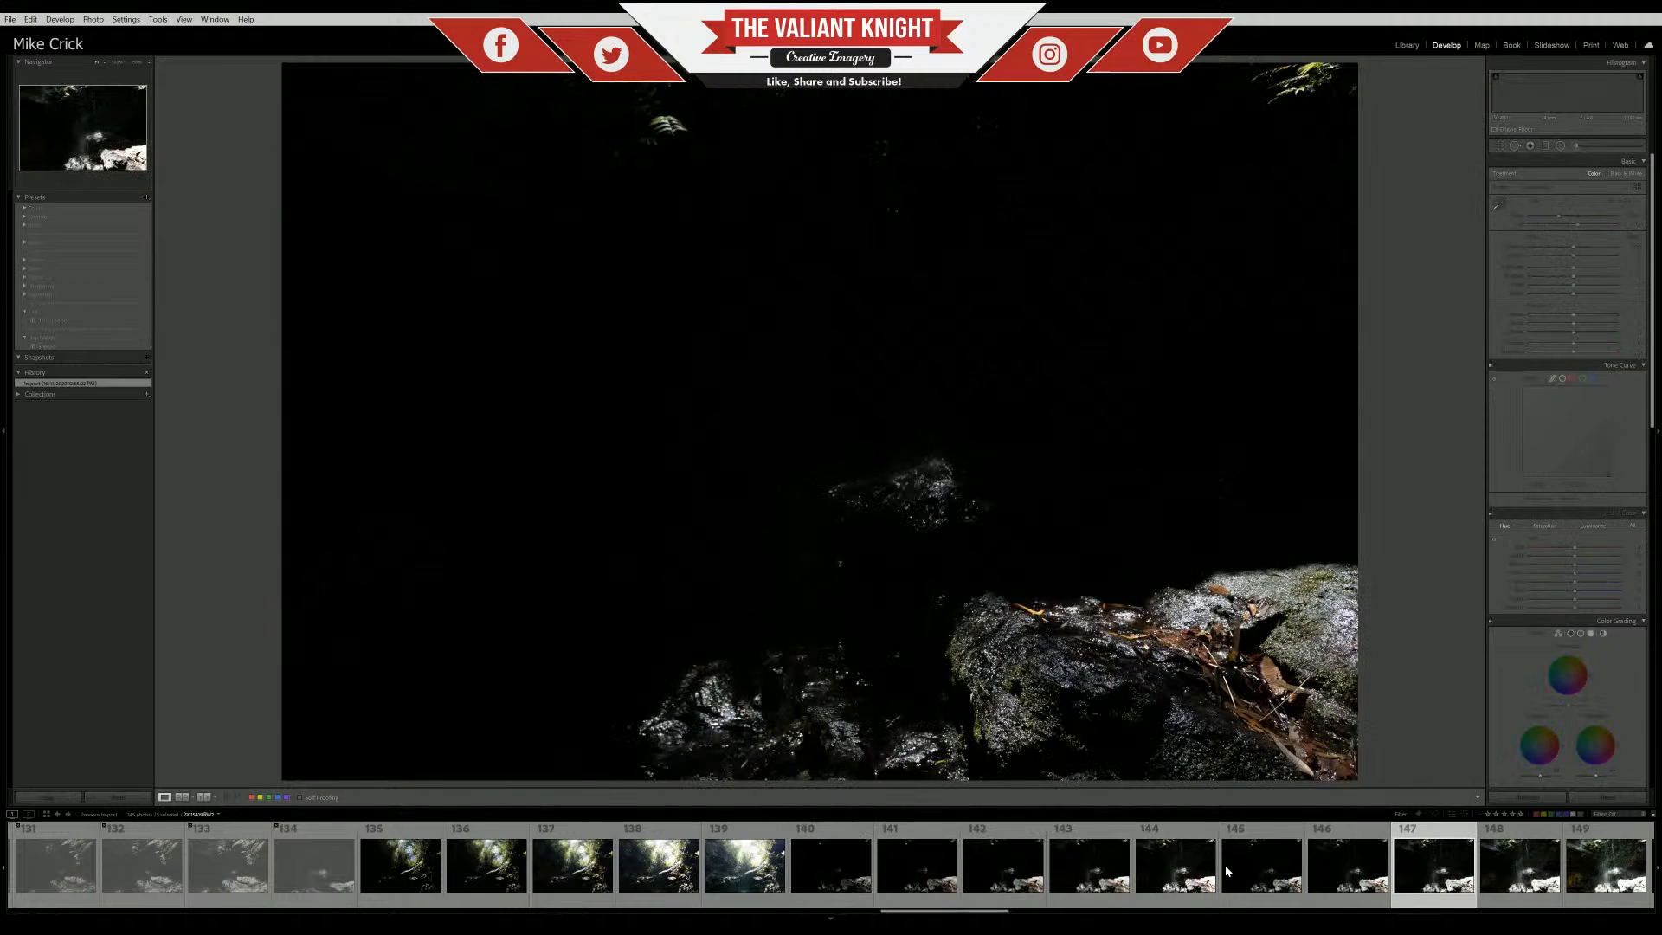
scroll(766, 876, down, 2)
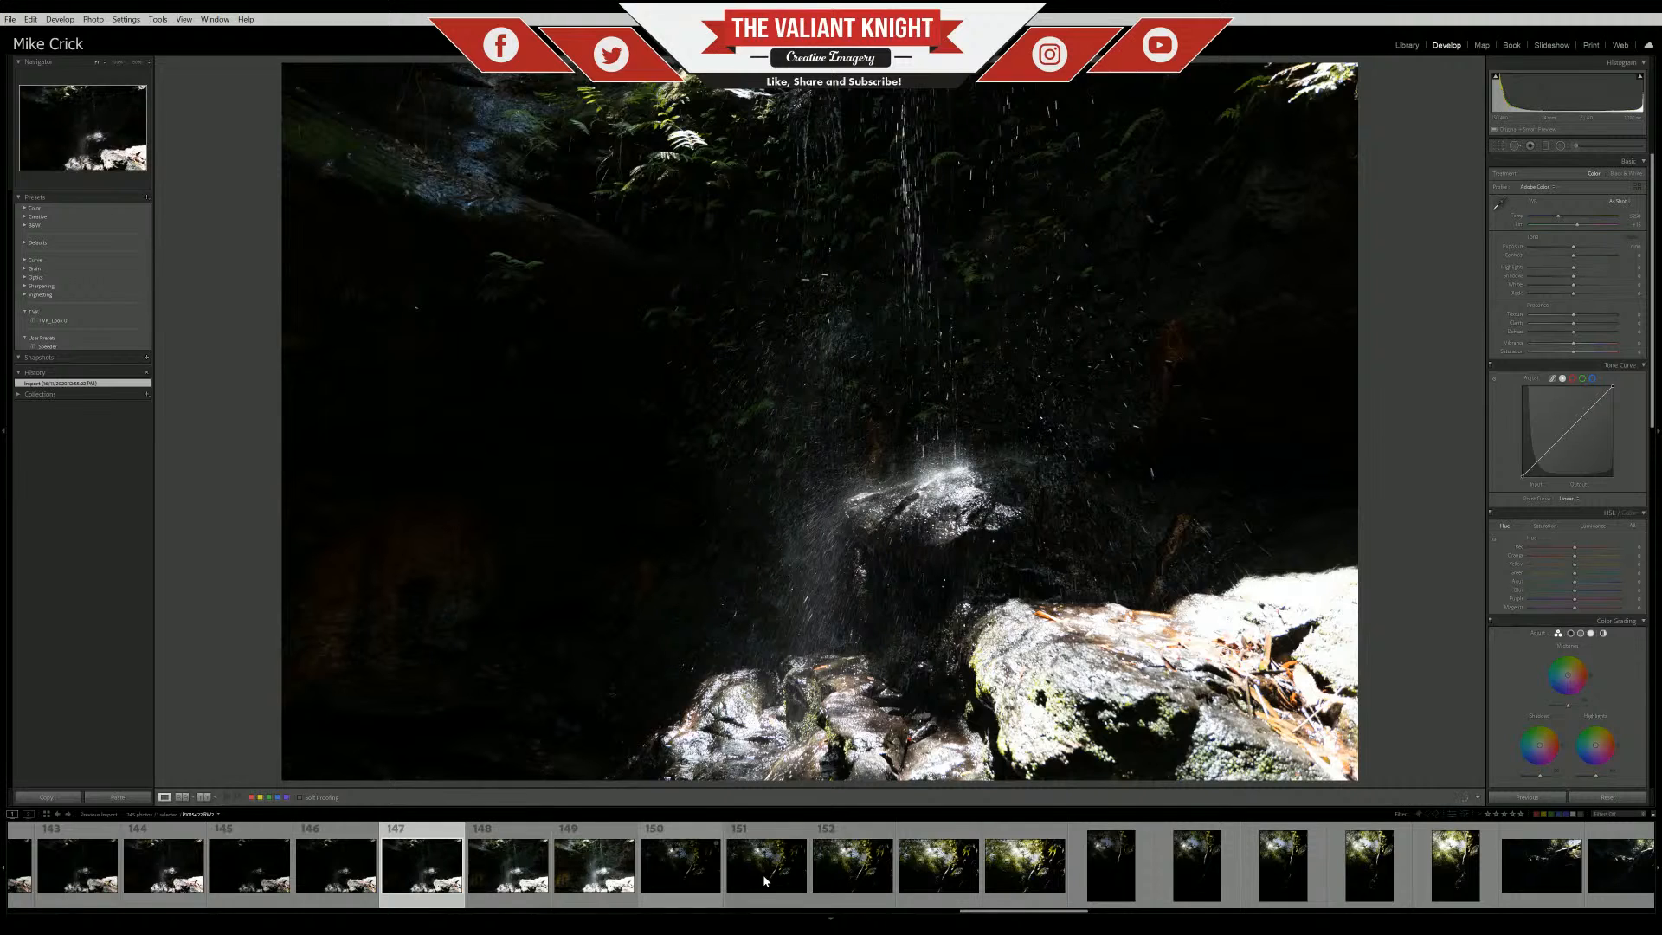
scroll(811, 872, up, 1)
click(1015, 869)
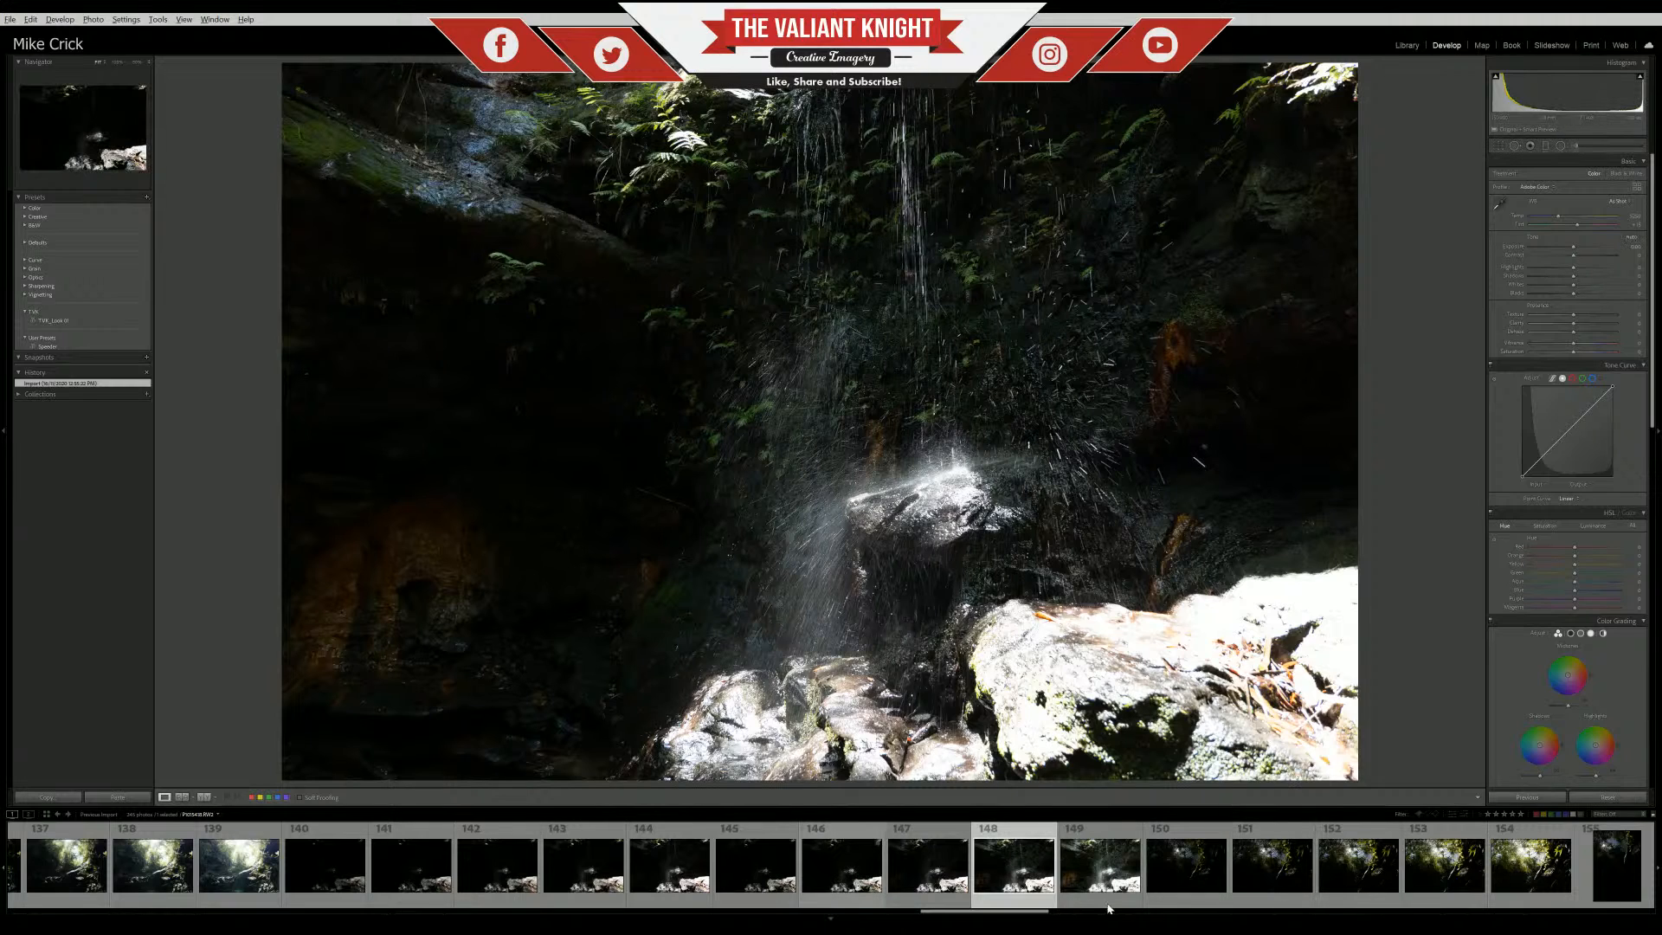
click(842, 866)
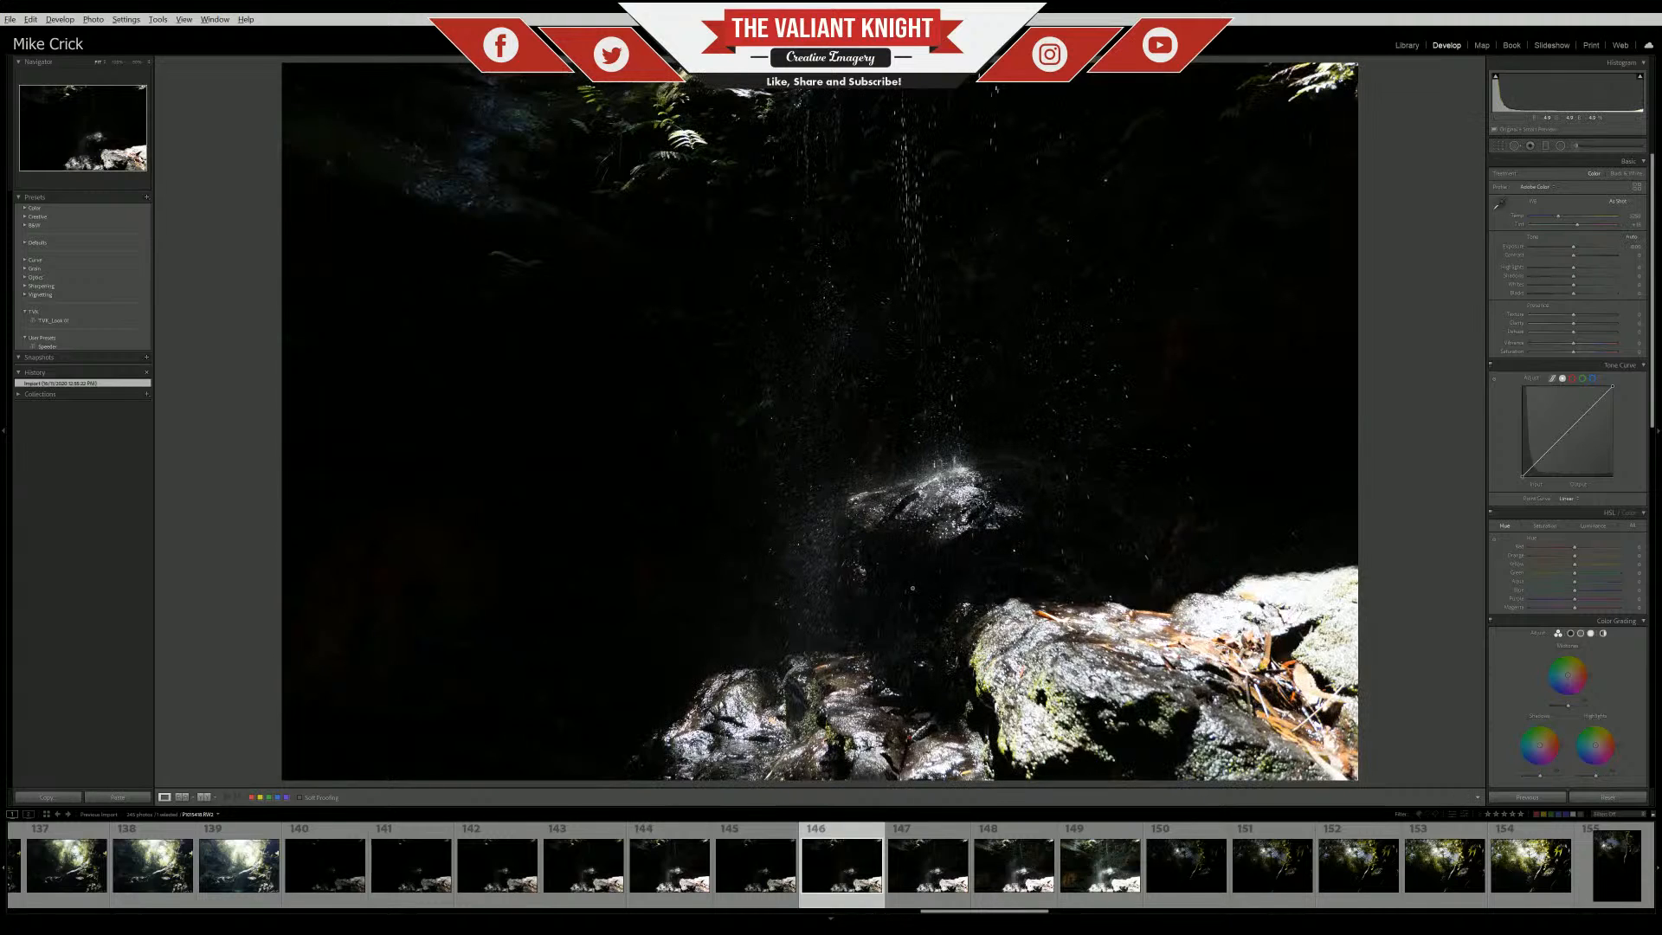
click(755, 888)
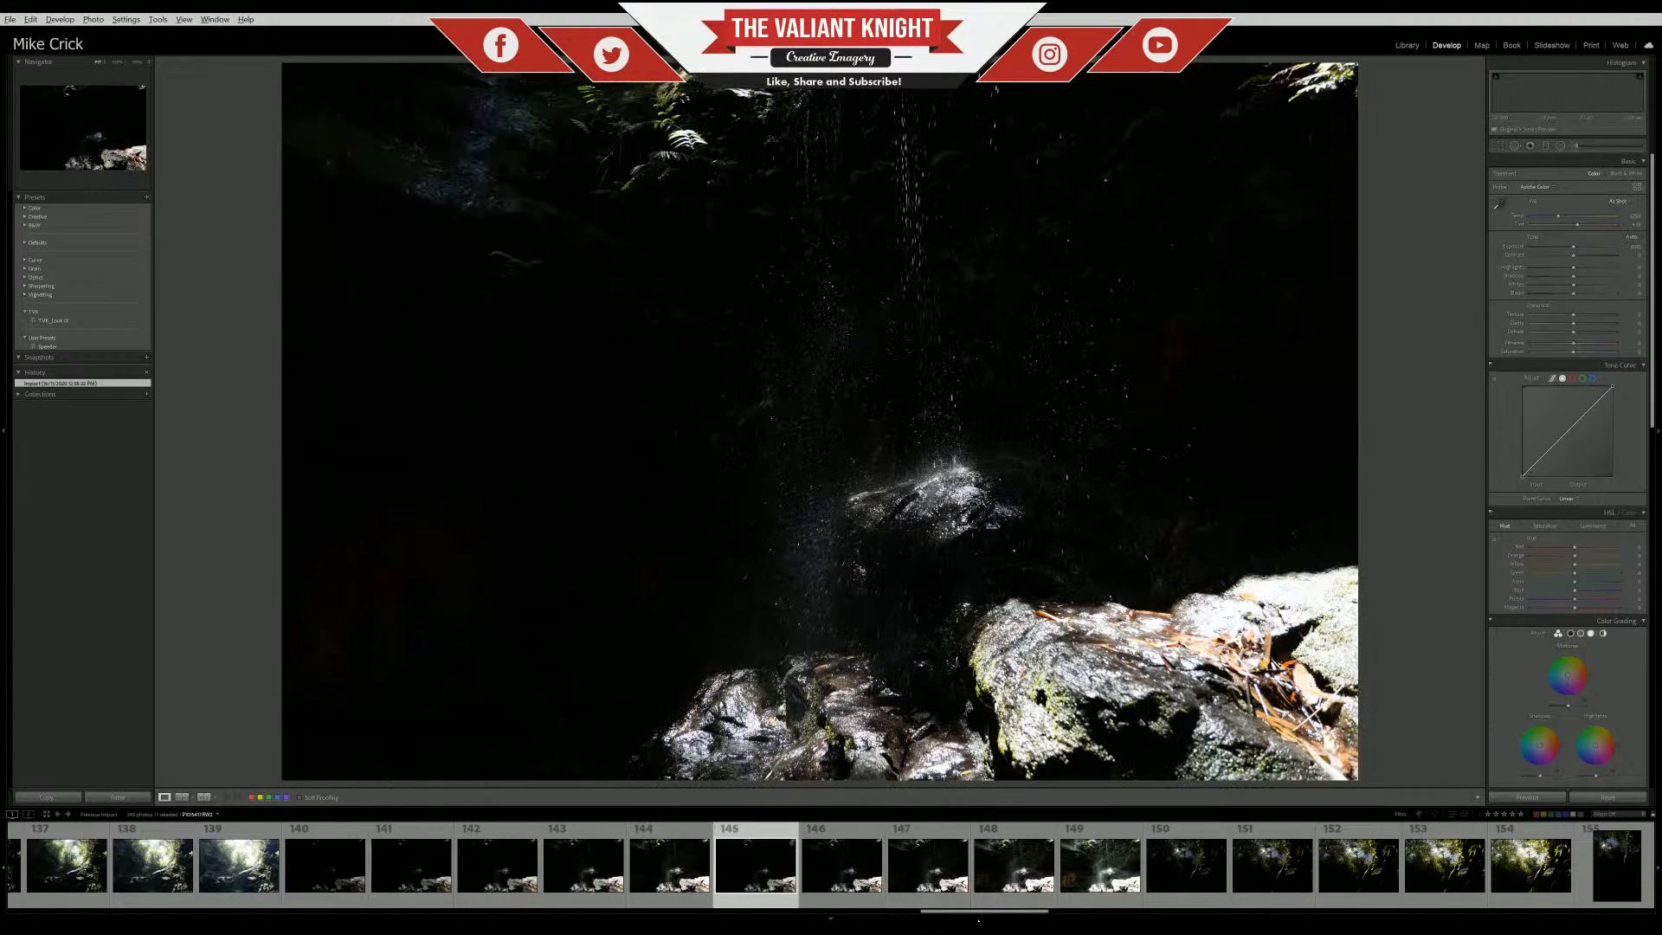
Flag the splashing waterfall photos 140 to 144 and 147 to 149 as rejected
click(660, 894)
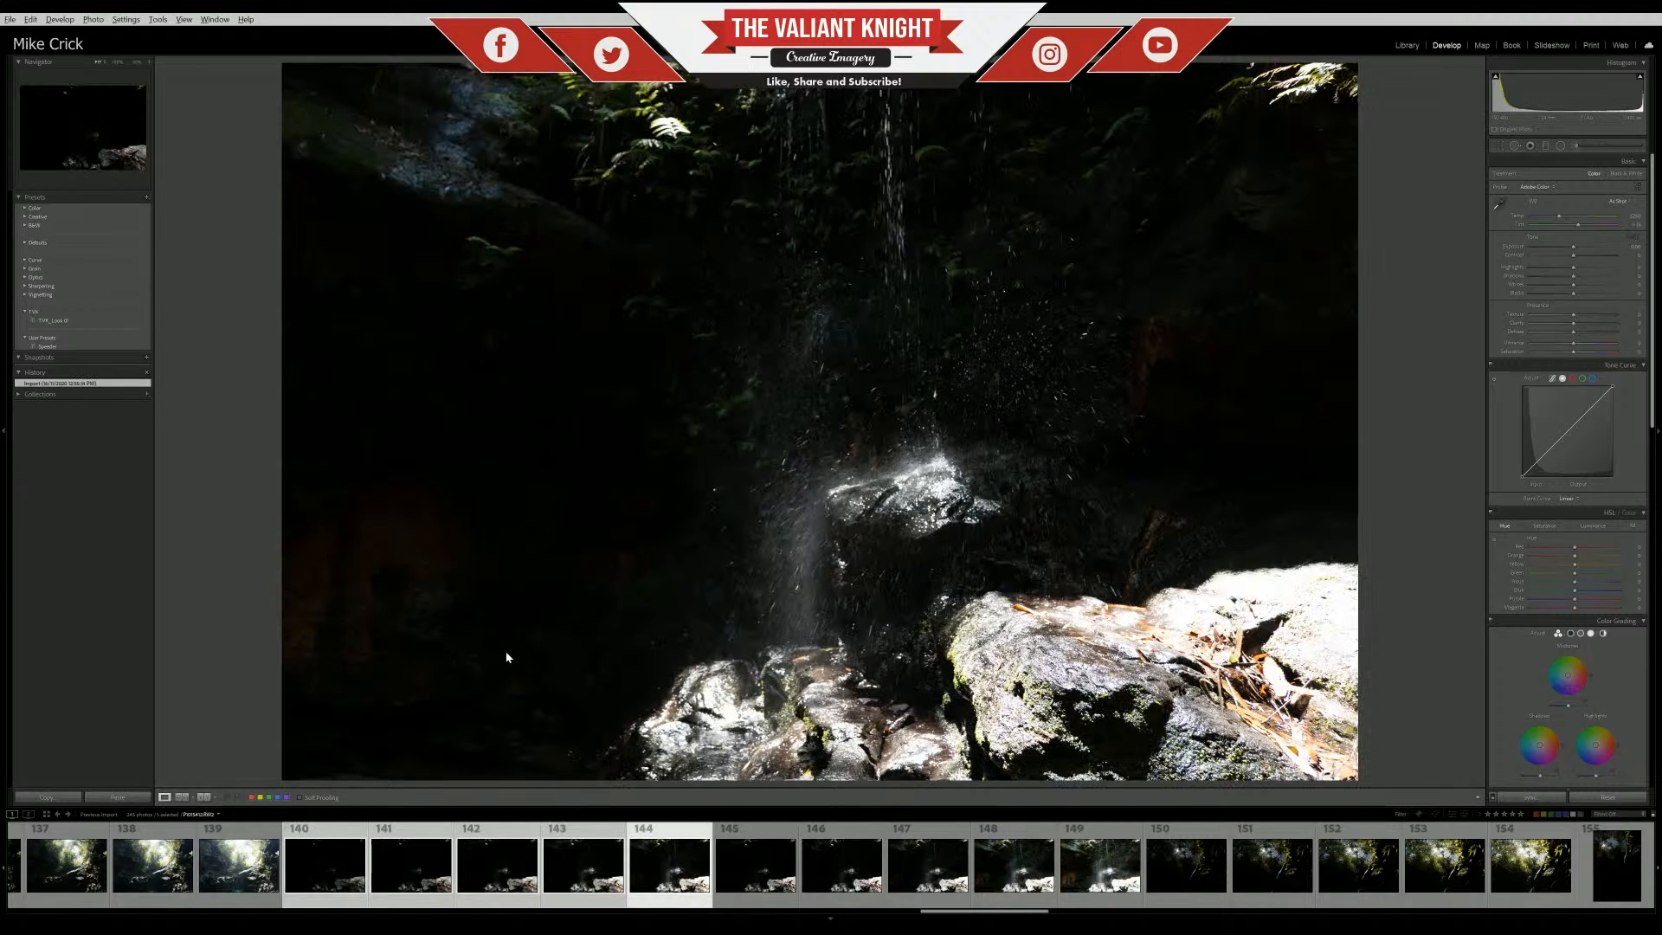
key(x)
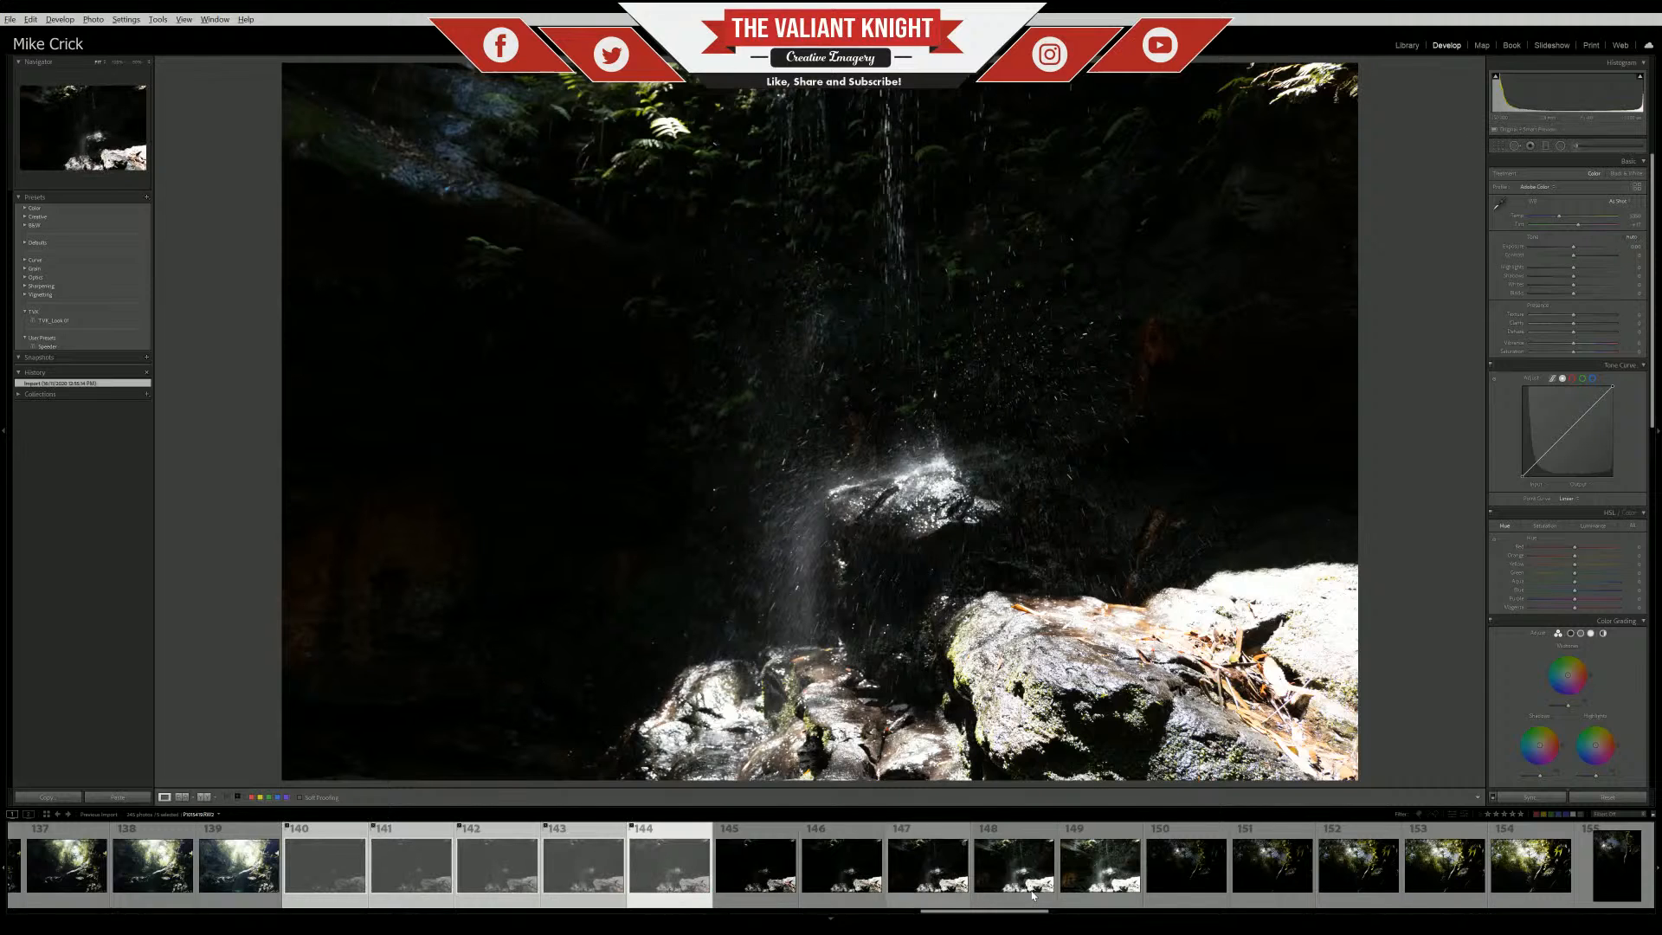
click(949, 888)
shift+click(1124, 879)
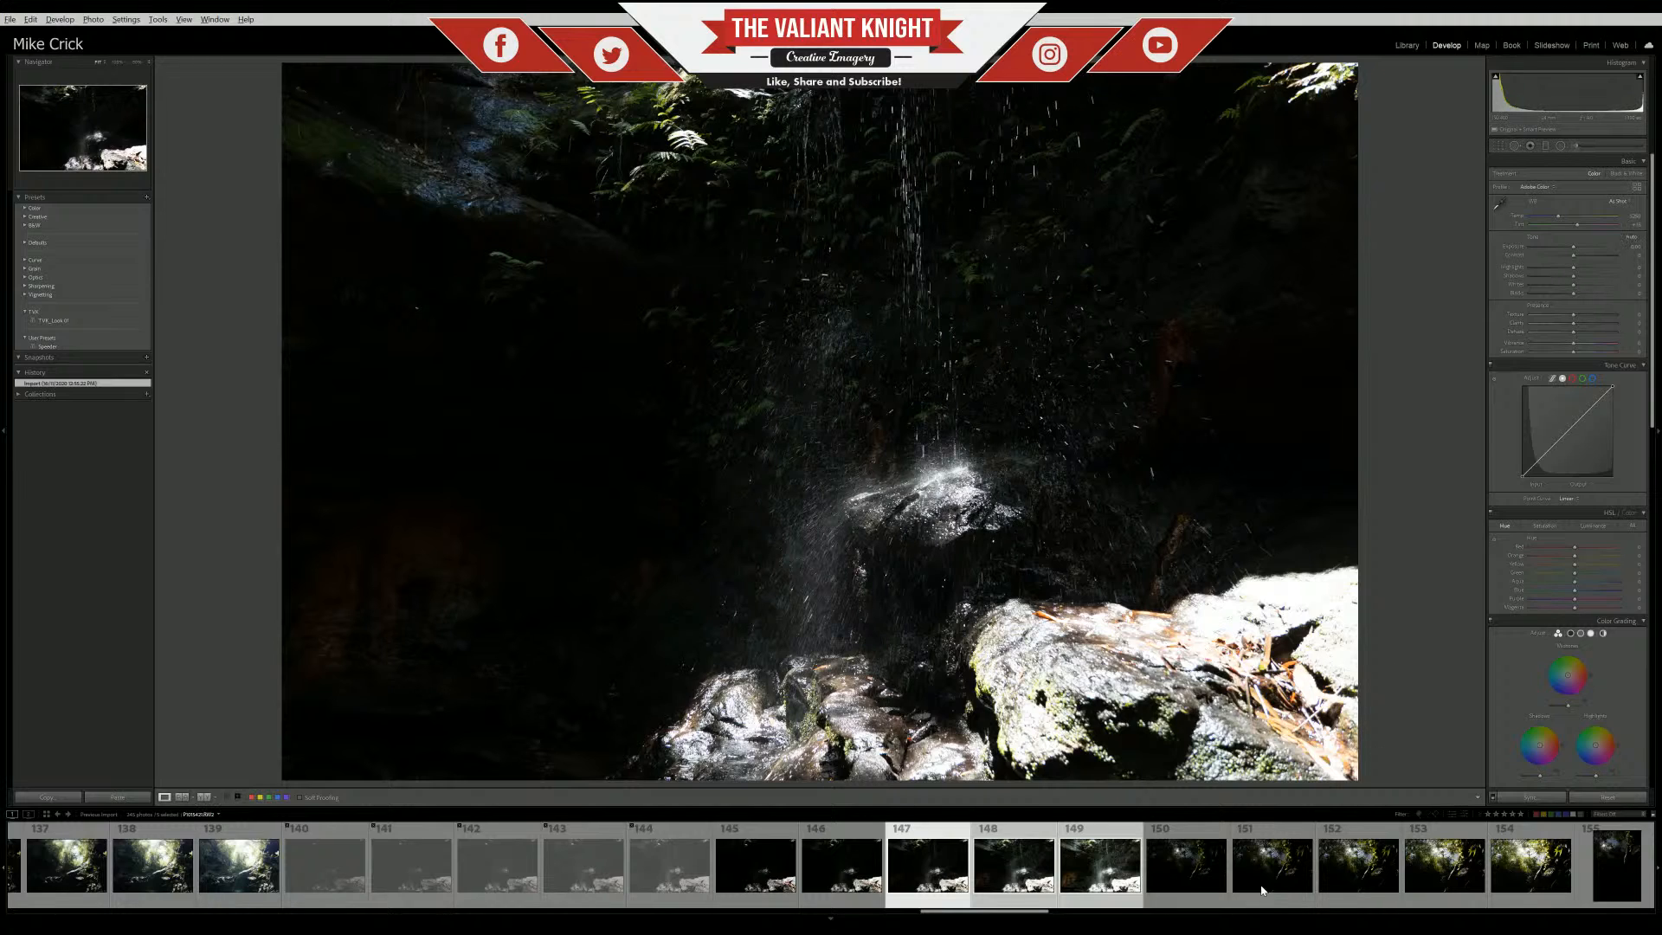
Compare the backlit fern photos 150, 154 and 151 with waterfall photo 136 and the portrait shots 155 and 158
click(1164, 889)
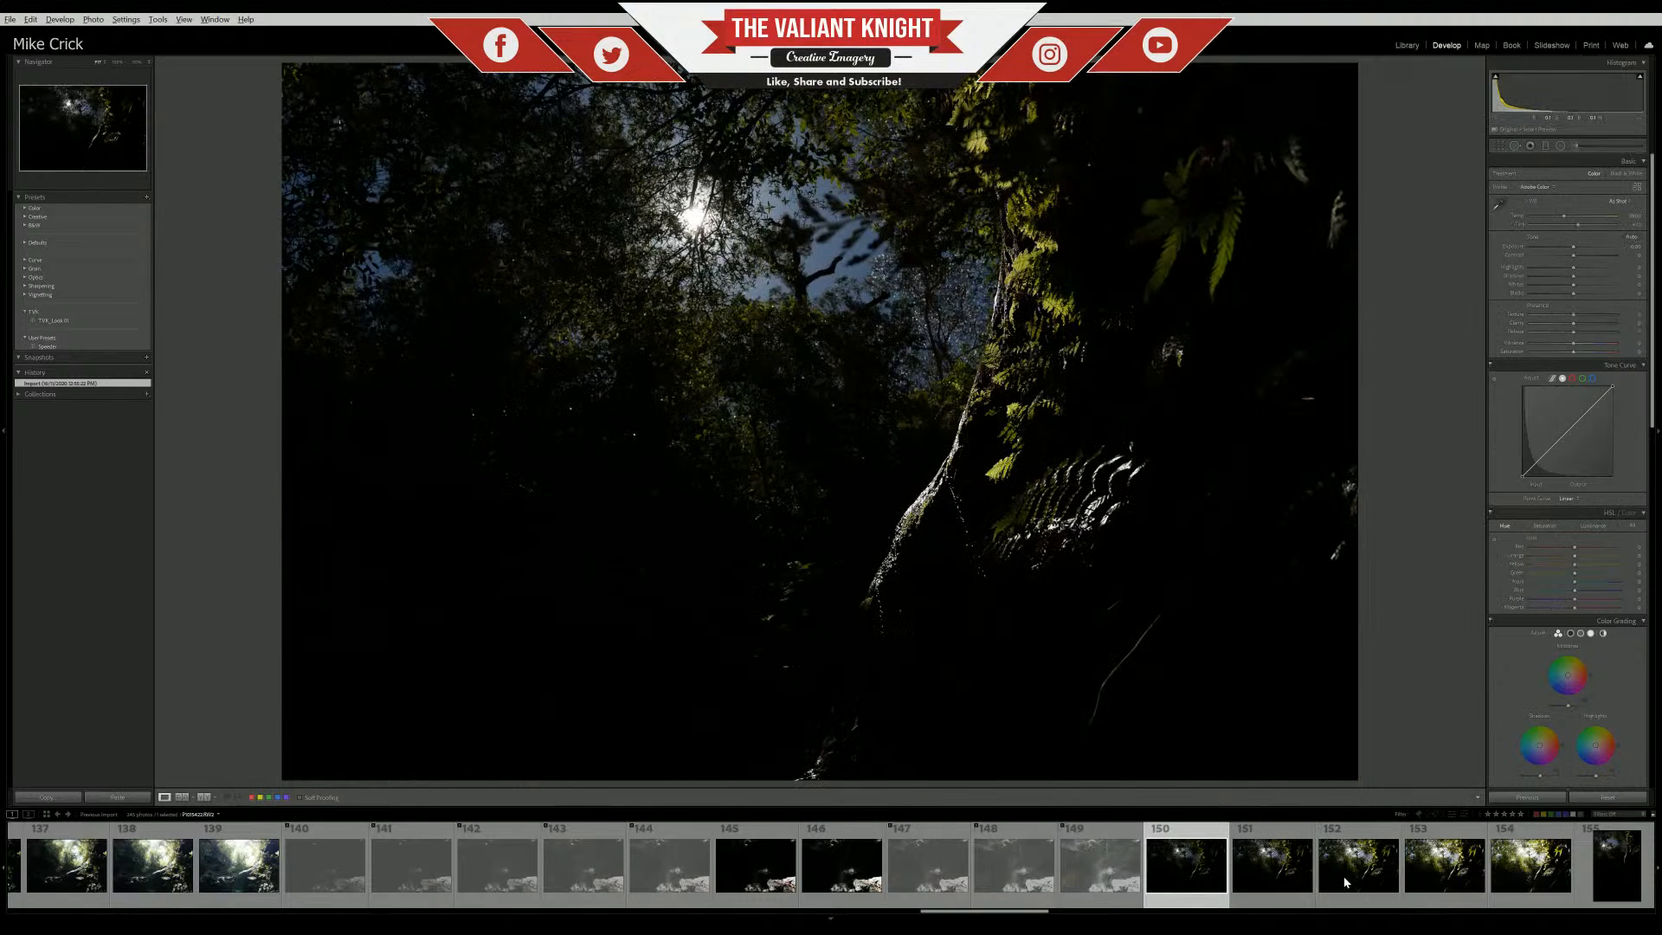
click(1535, 873)
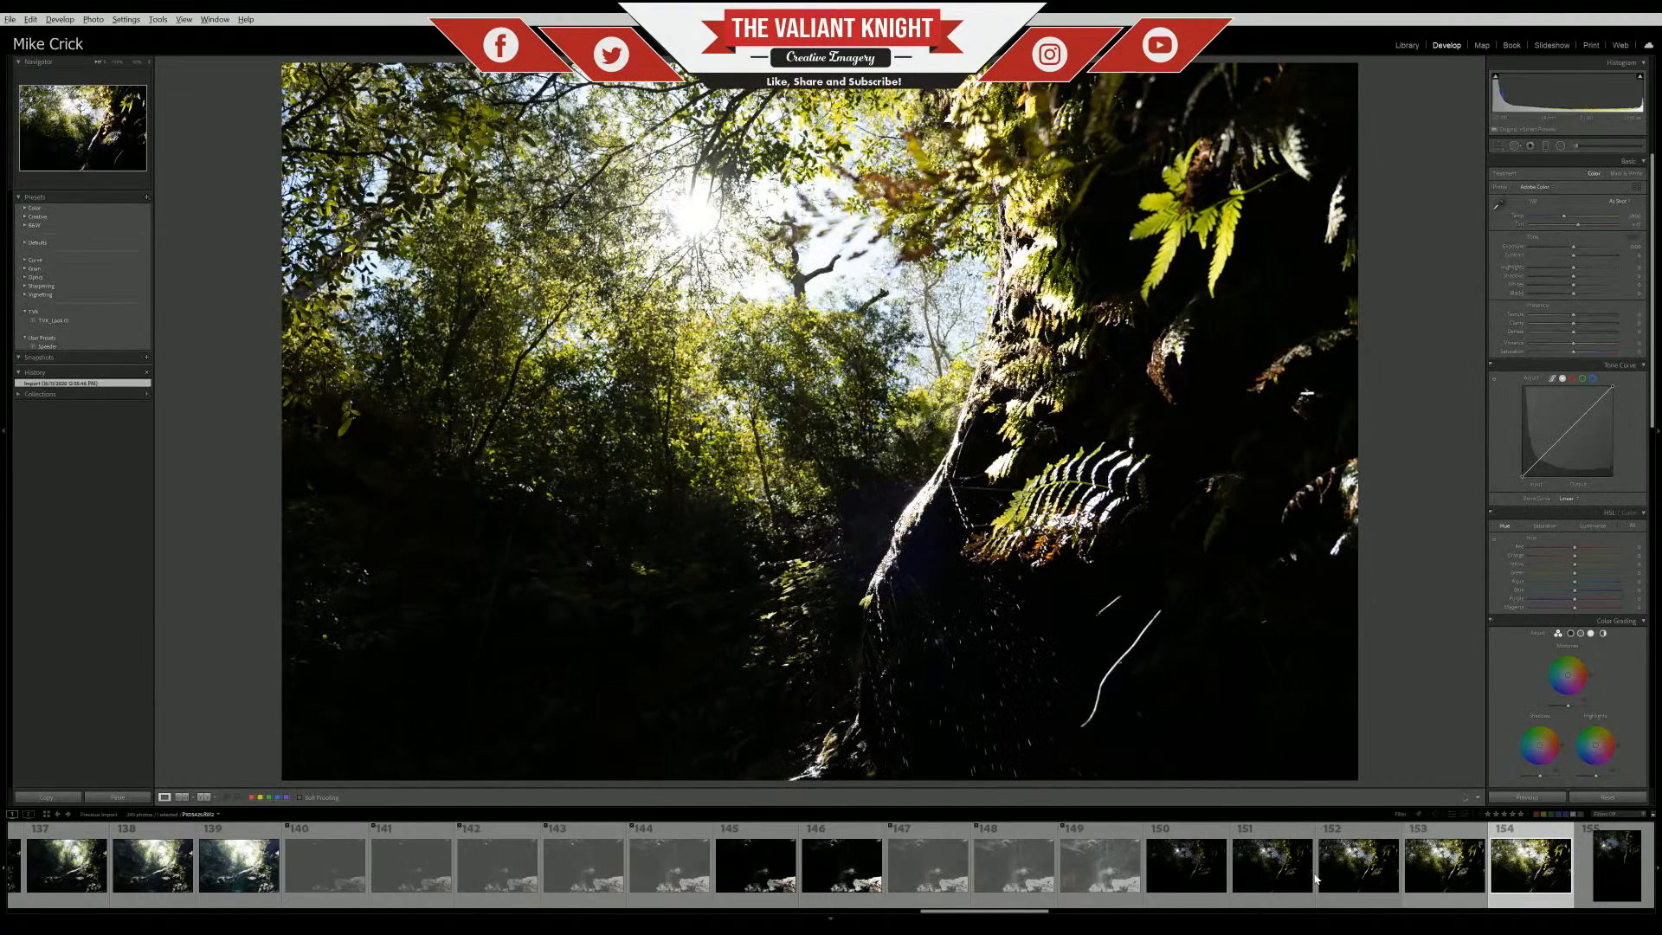
click(1285, 878)
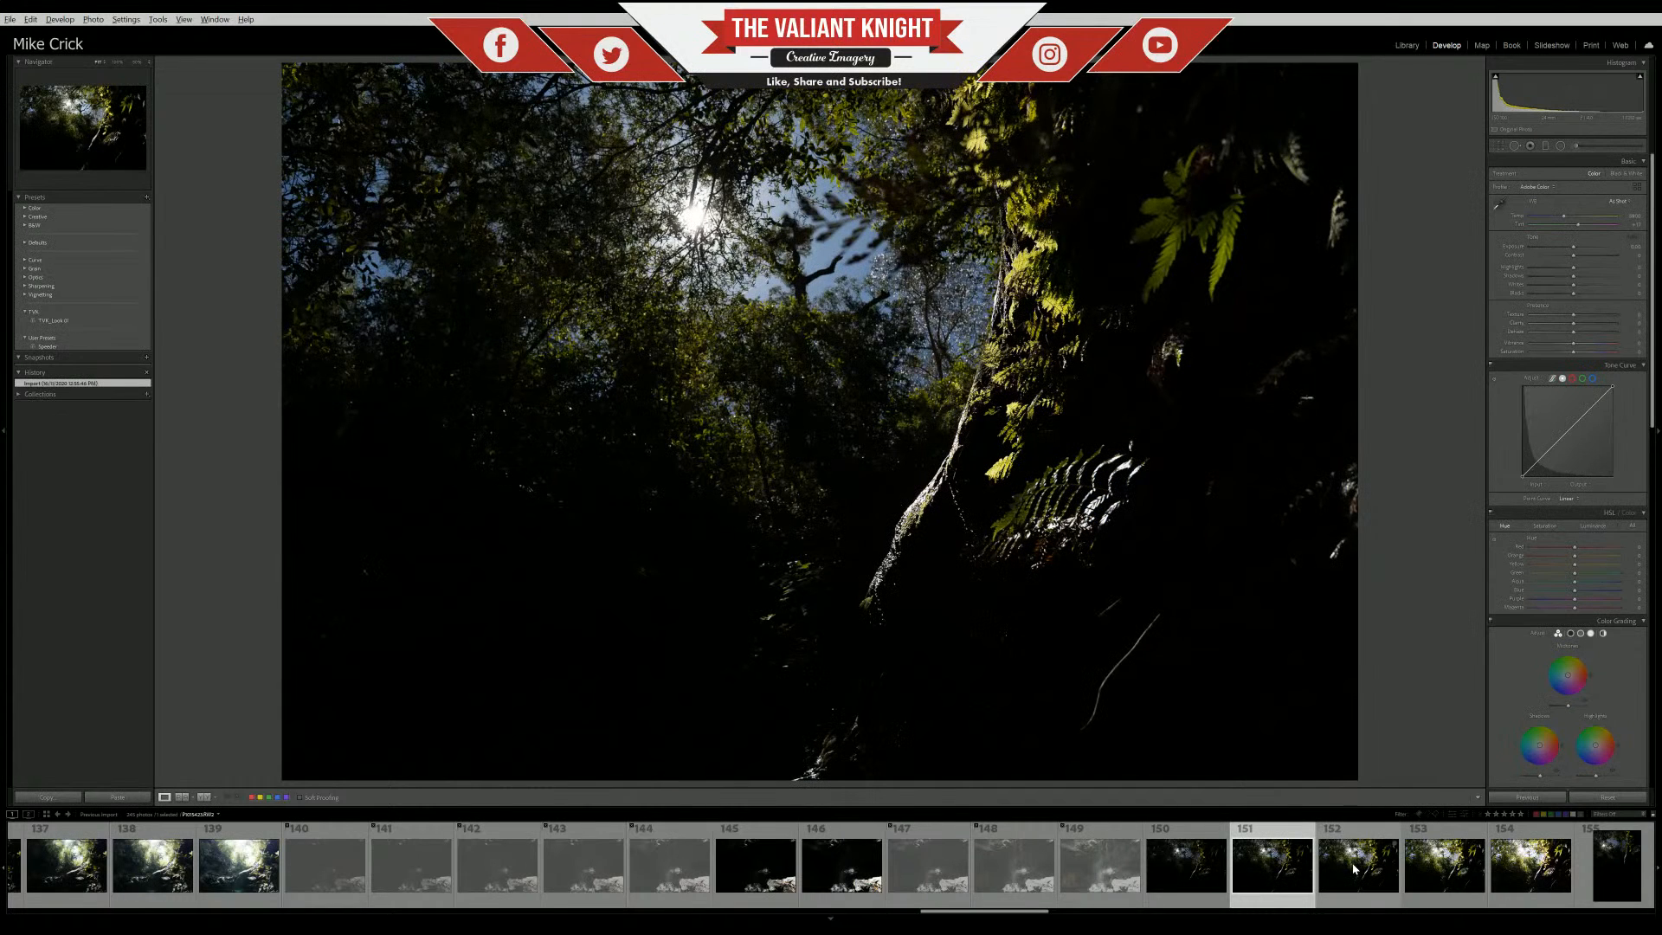
scroll(606, 874, up, 3)
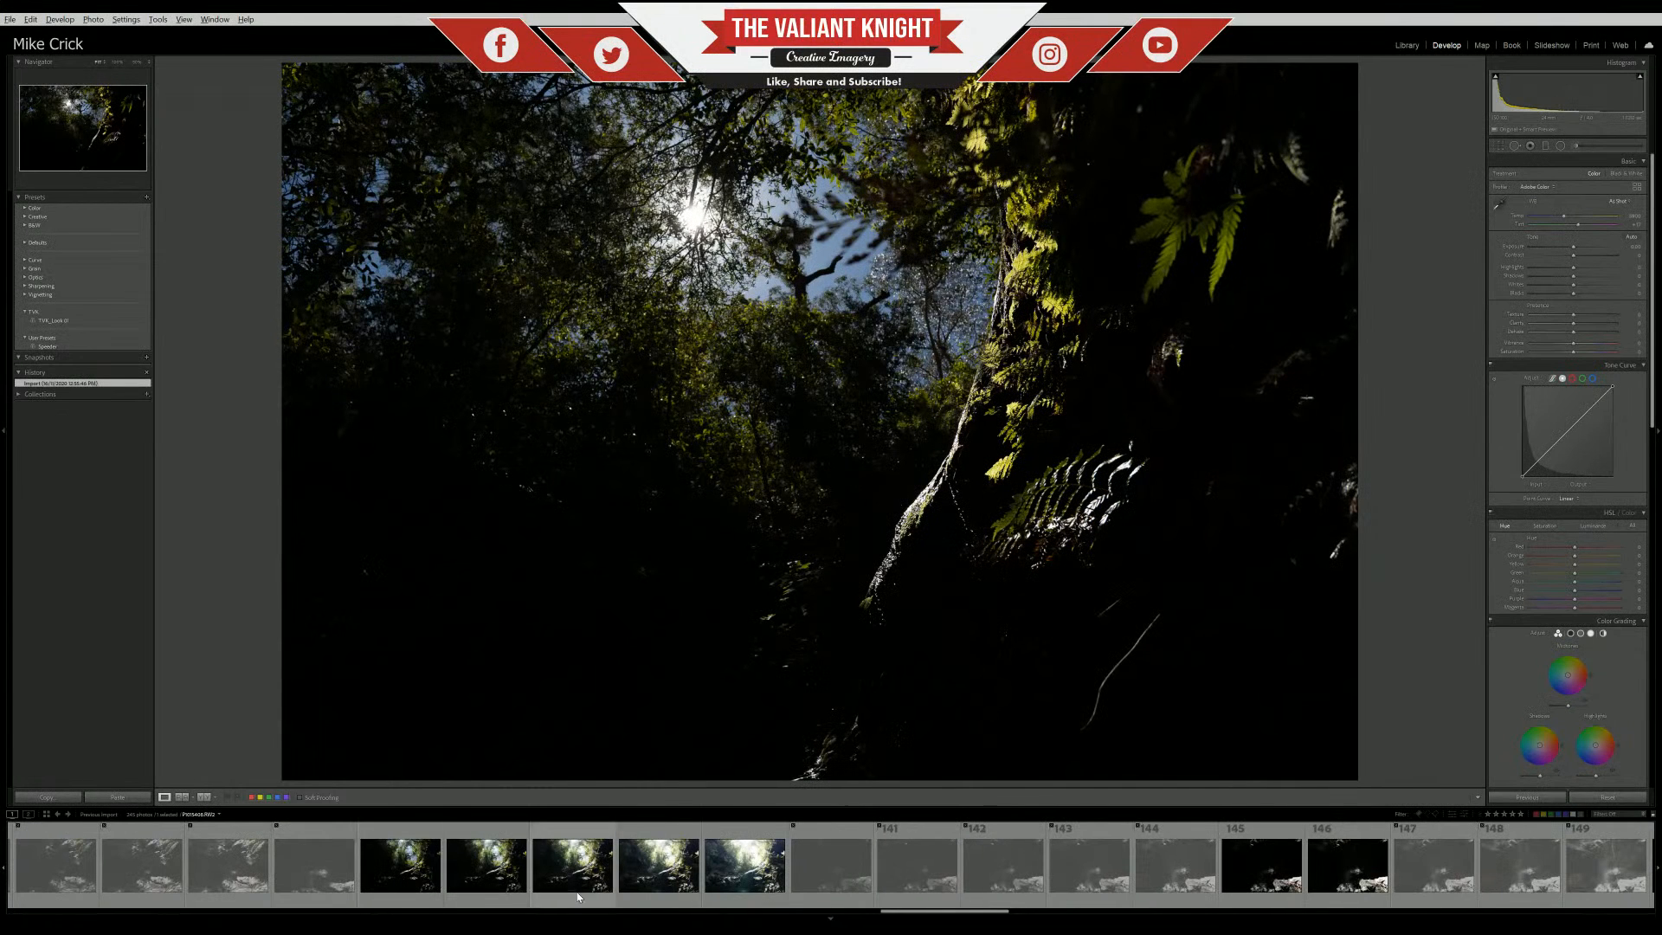
click(486, 866)
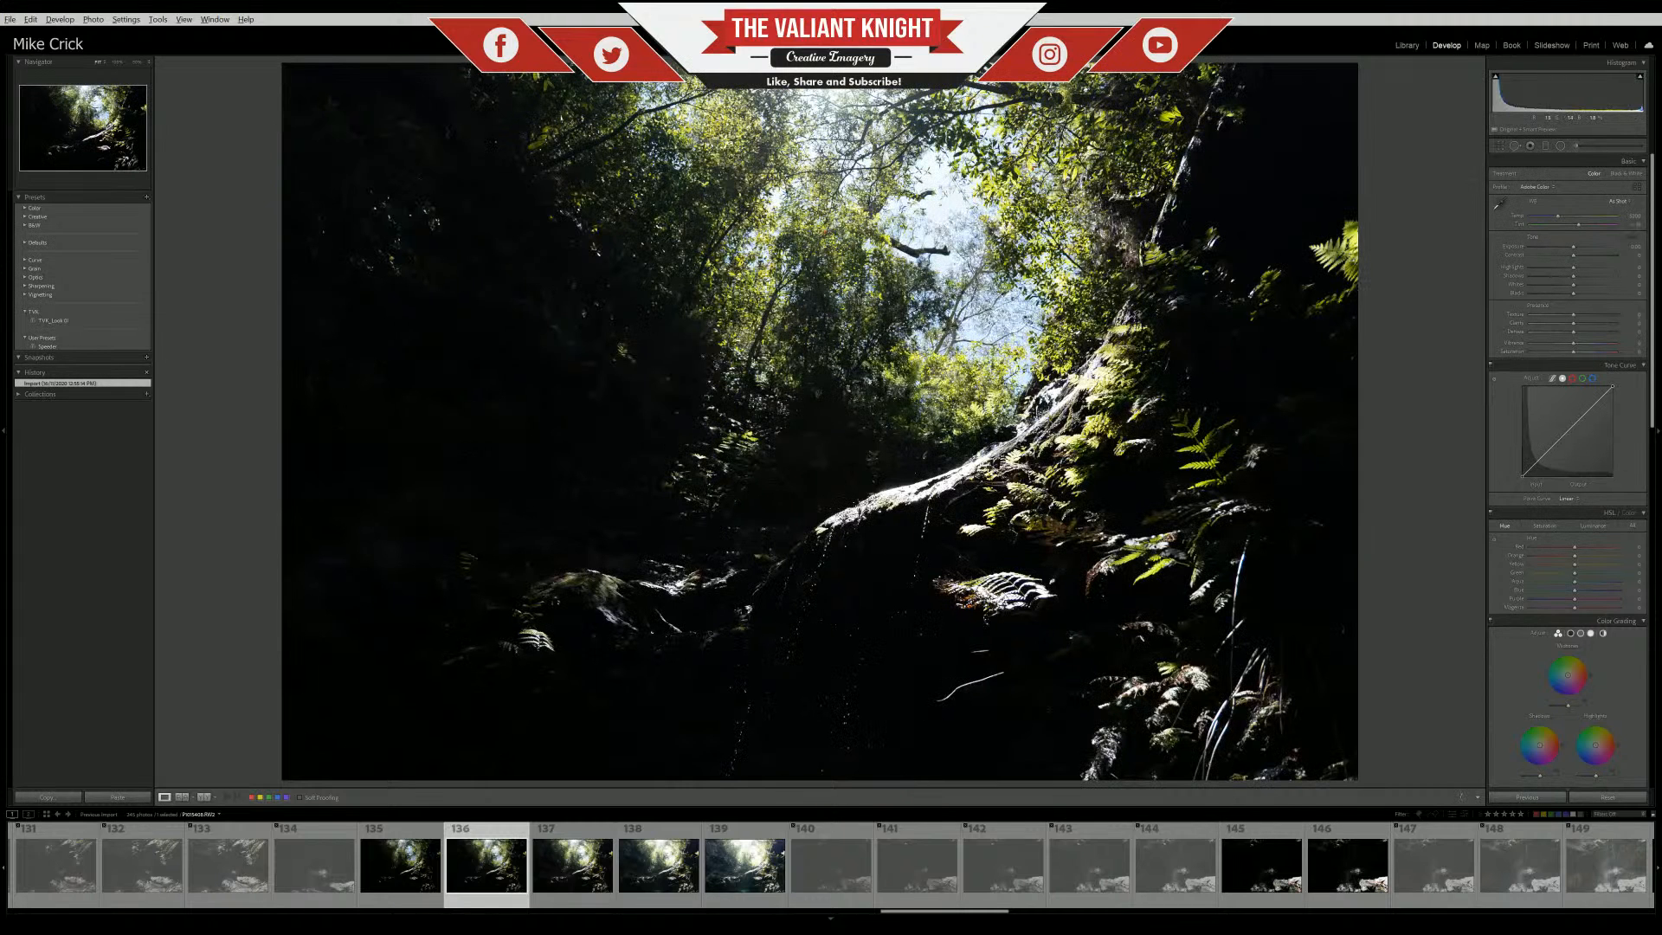
scroll(1462, 859, down, 4)
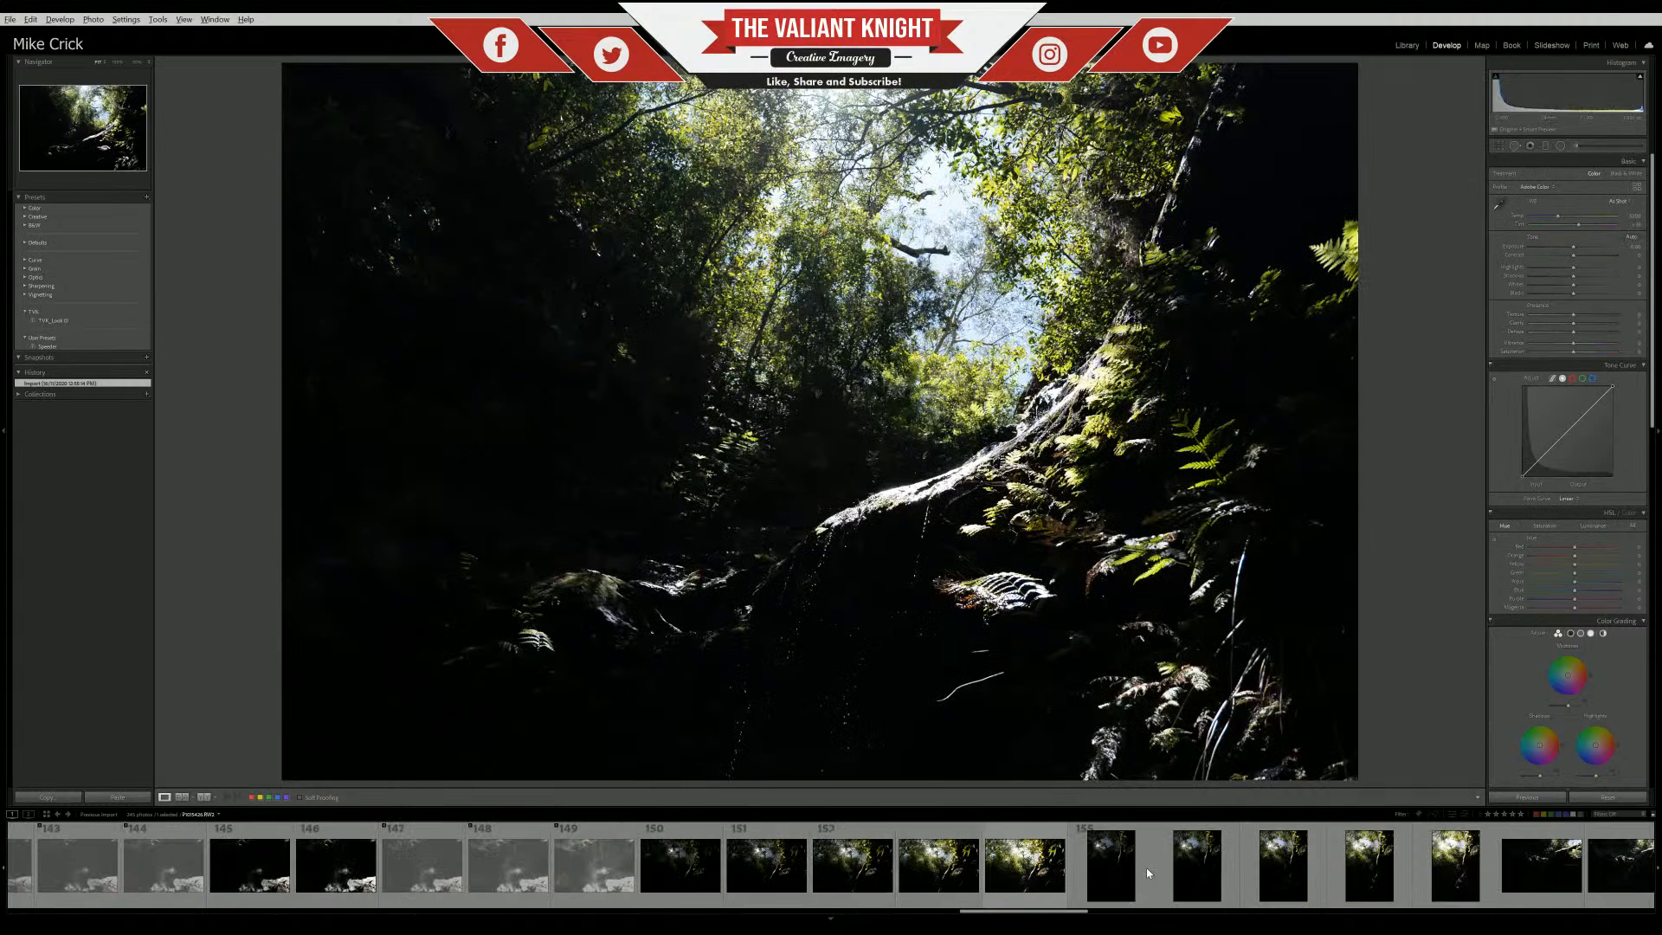
click(1082, 883)
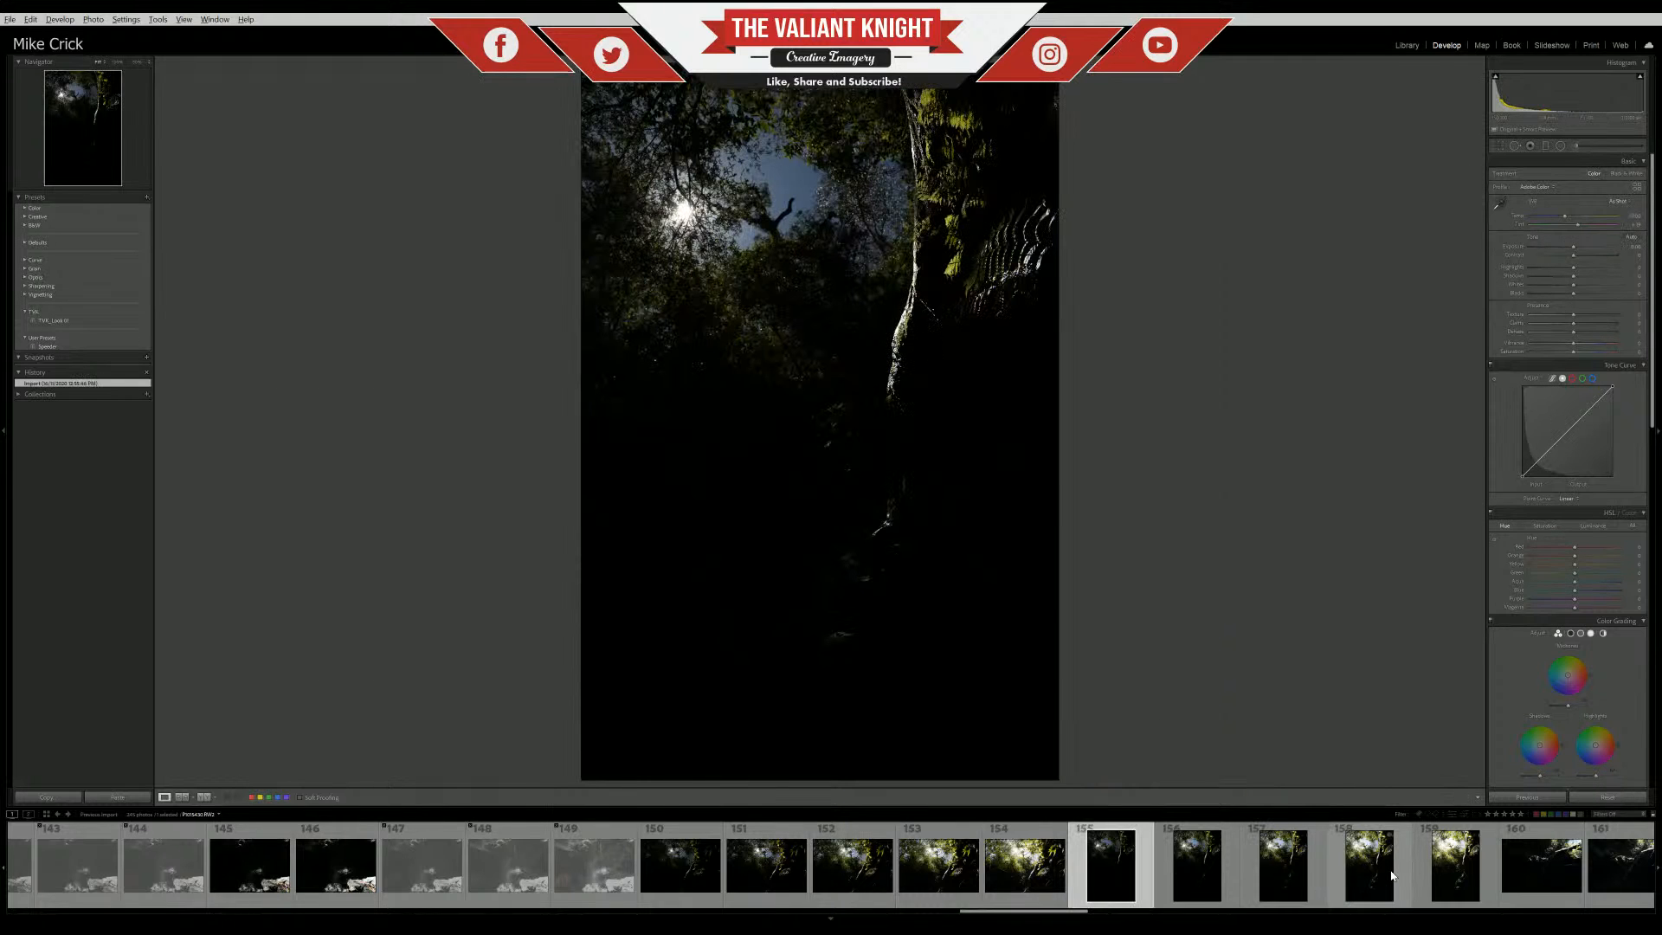
click(1331, 904)
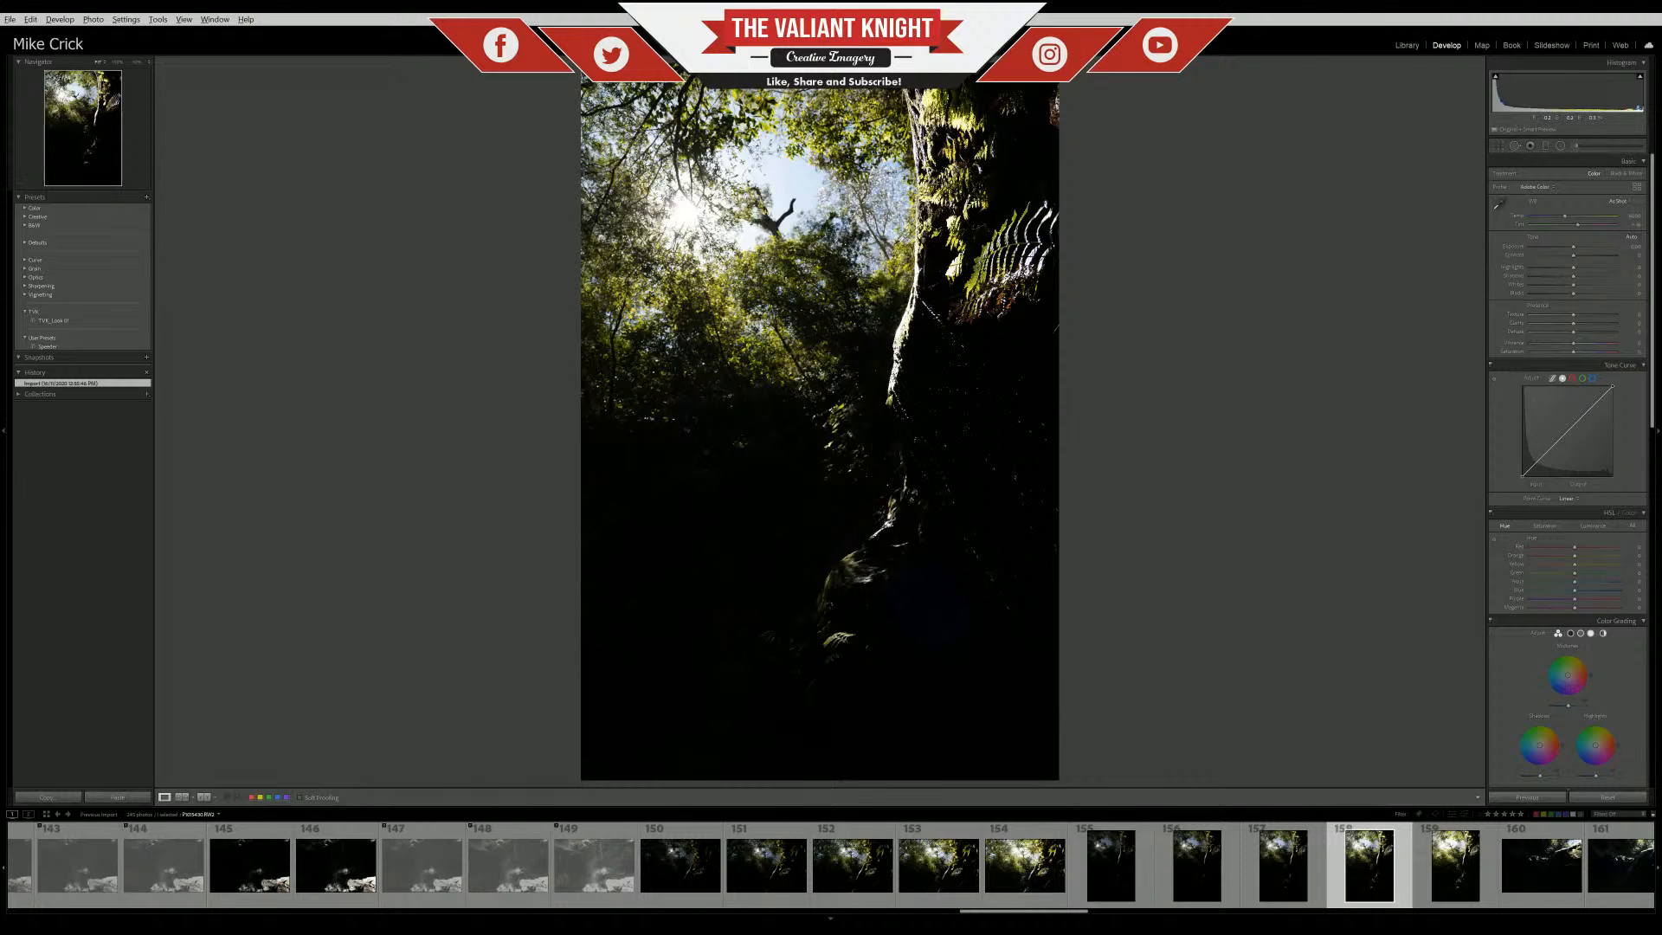
Flag the landscape-format backlit fern photos 150 to 154 as rejected
click(1025, 869)
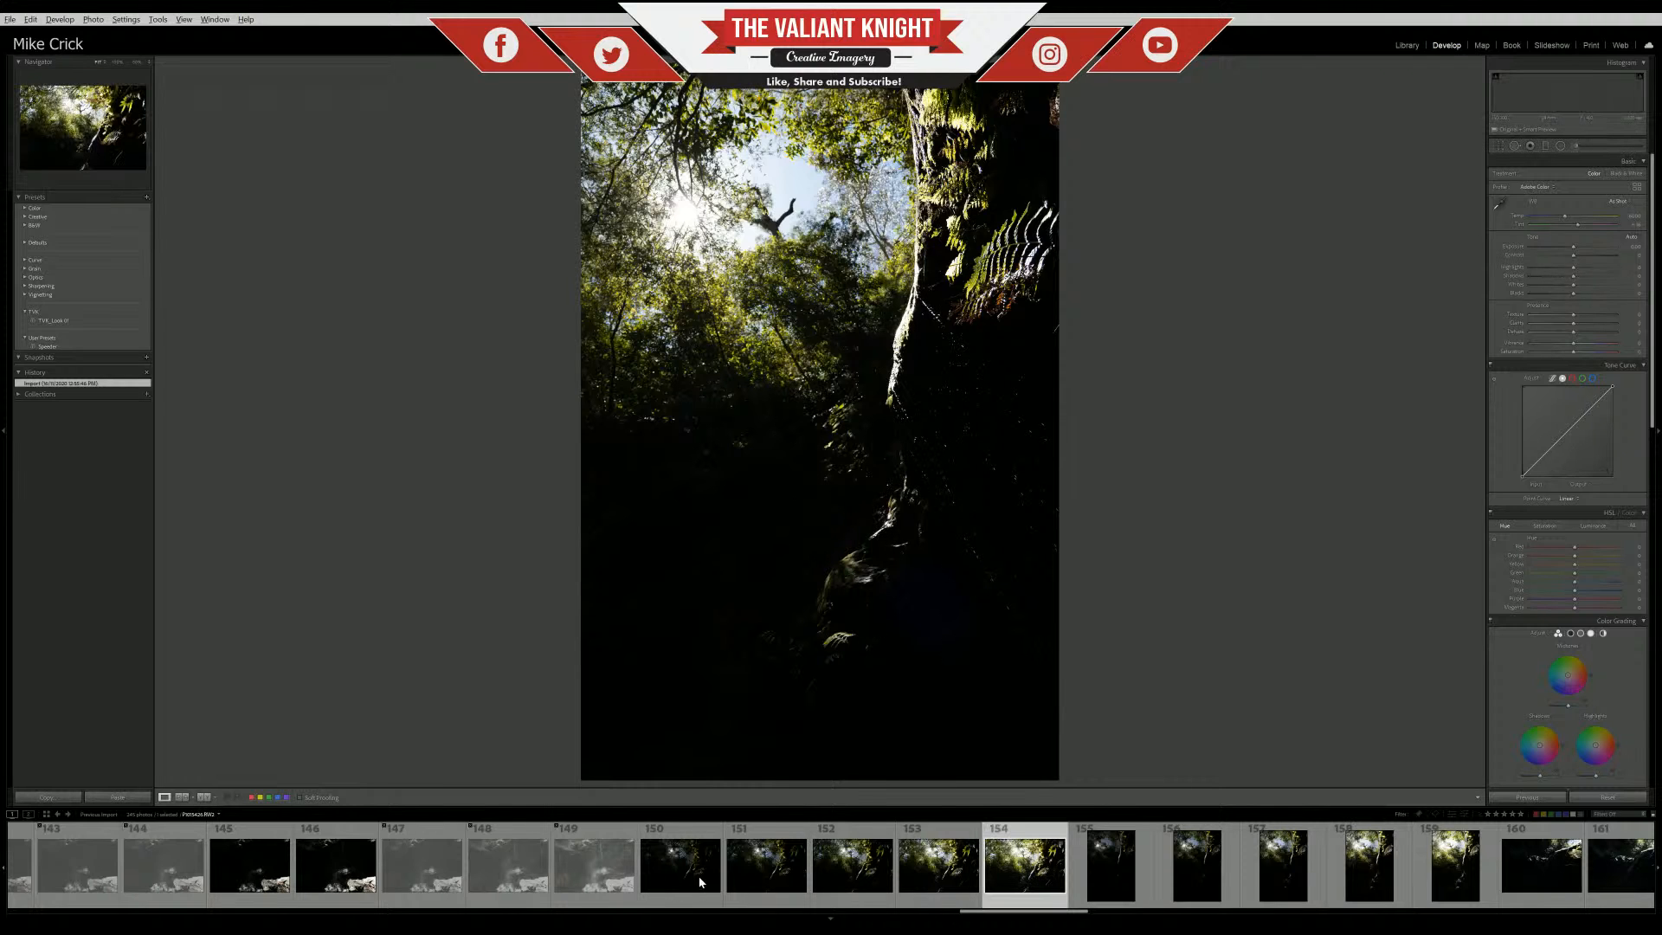
shift+click(701, 882)
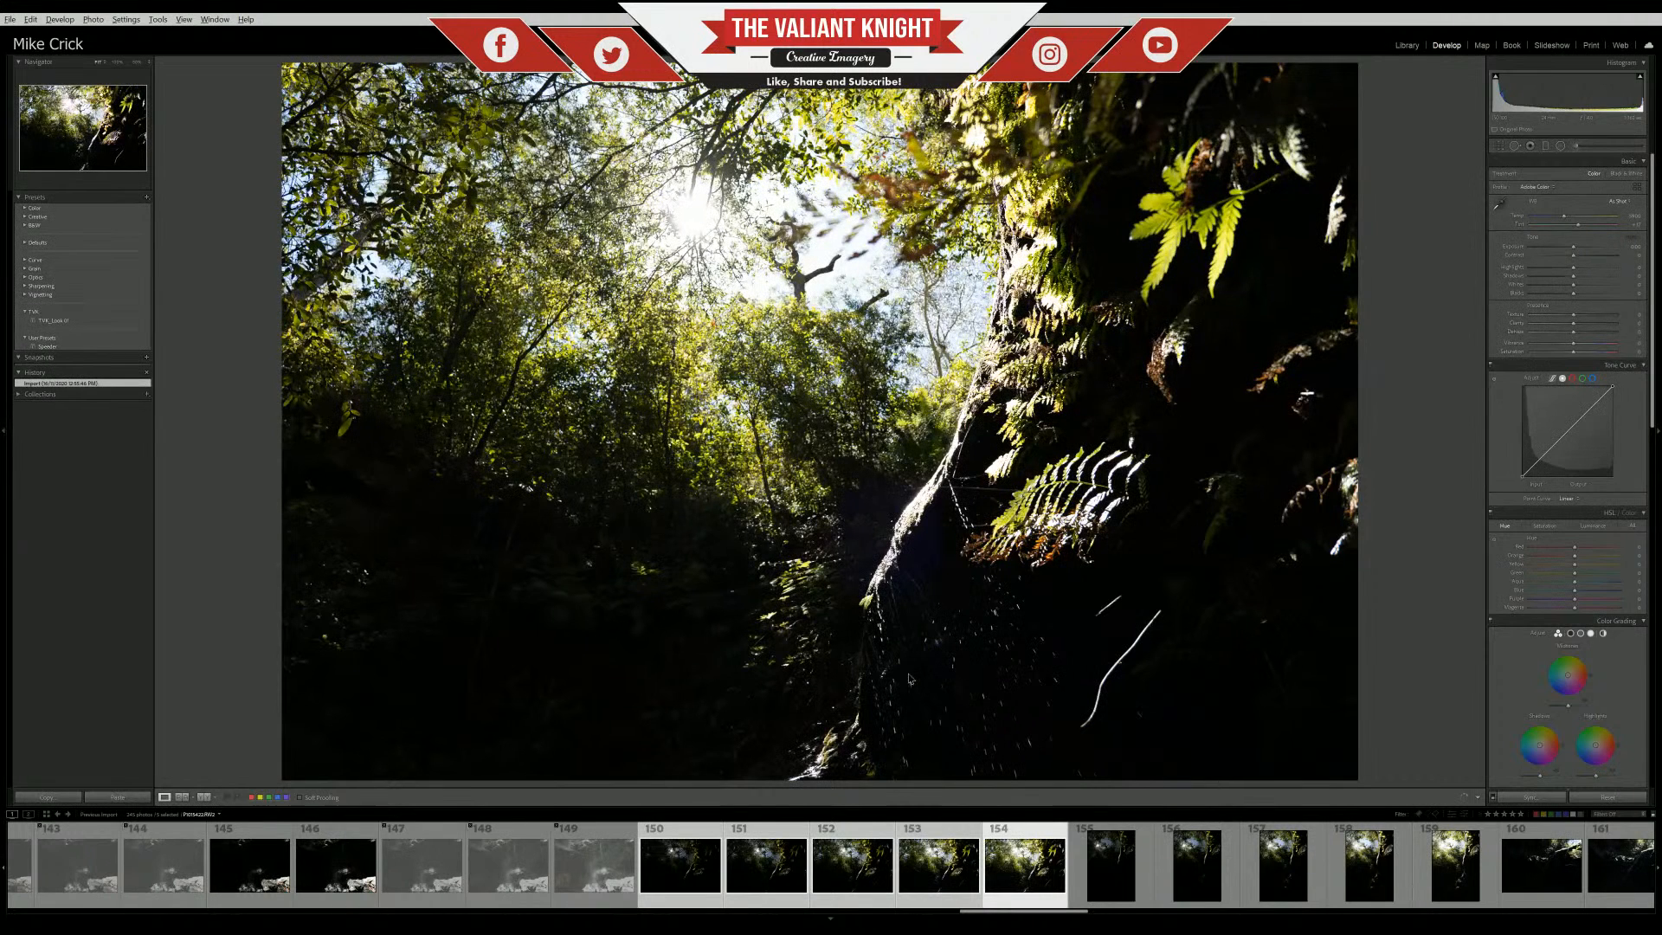
key(x)
View portrait photo 159 and compare the brightness of the falling-water photos 161, 160 and 162
scroll(1356, 879, down, 3)
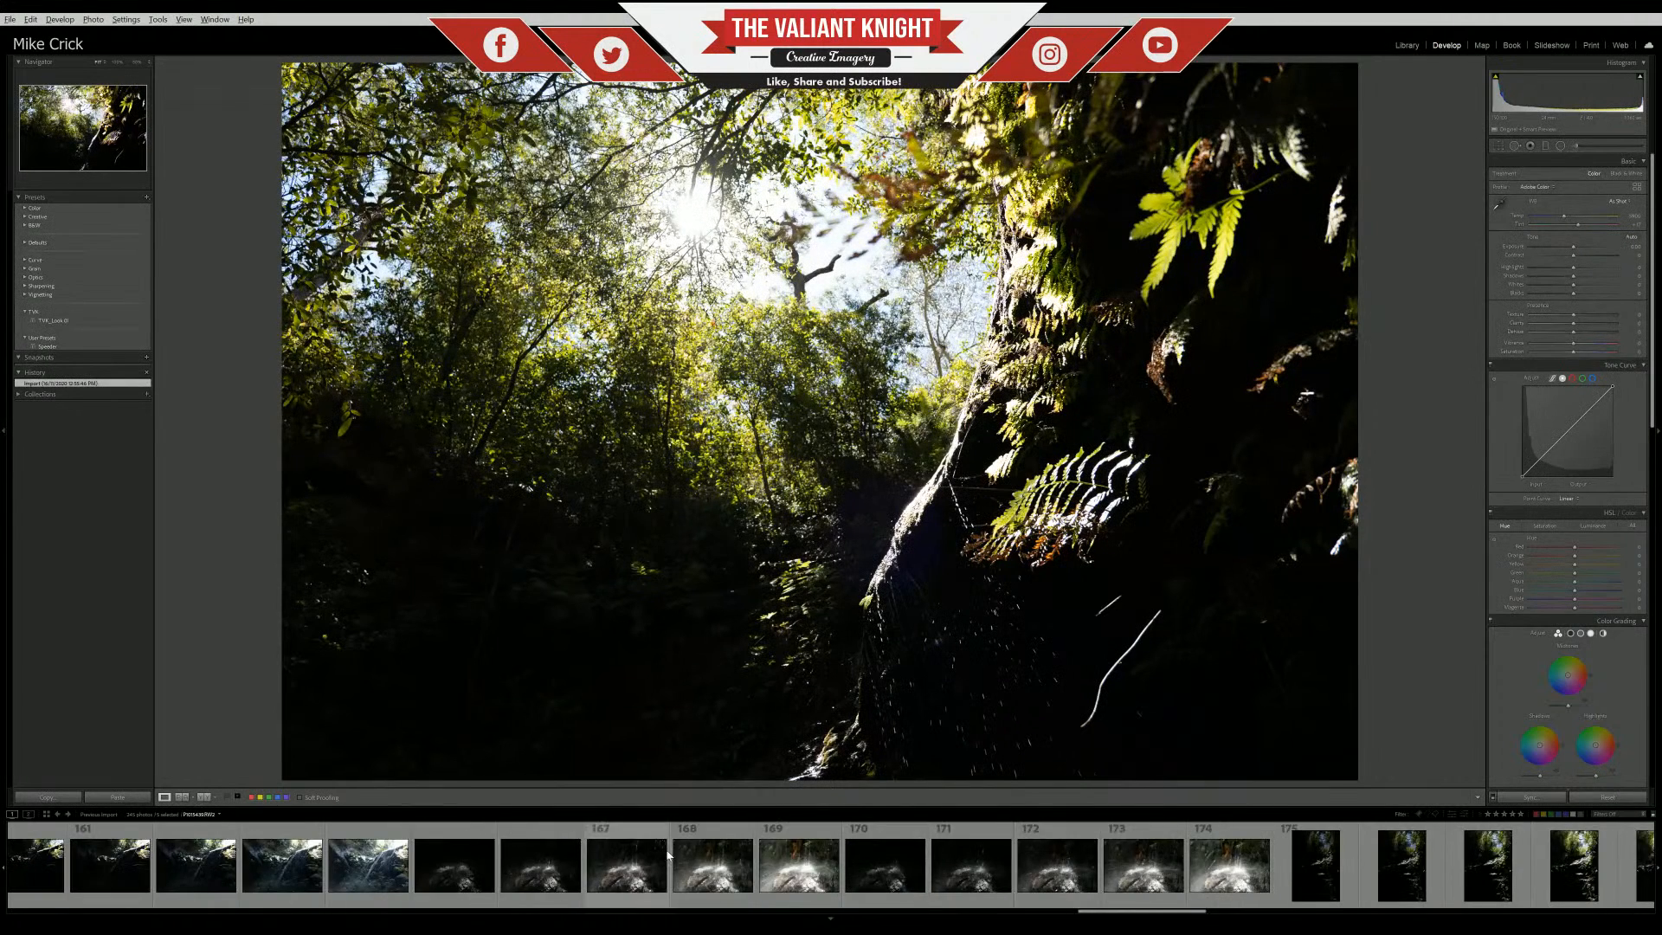
scroll(729, 869, up, 2)
click(950, 866)
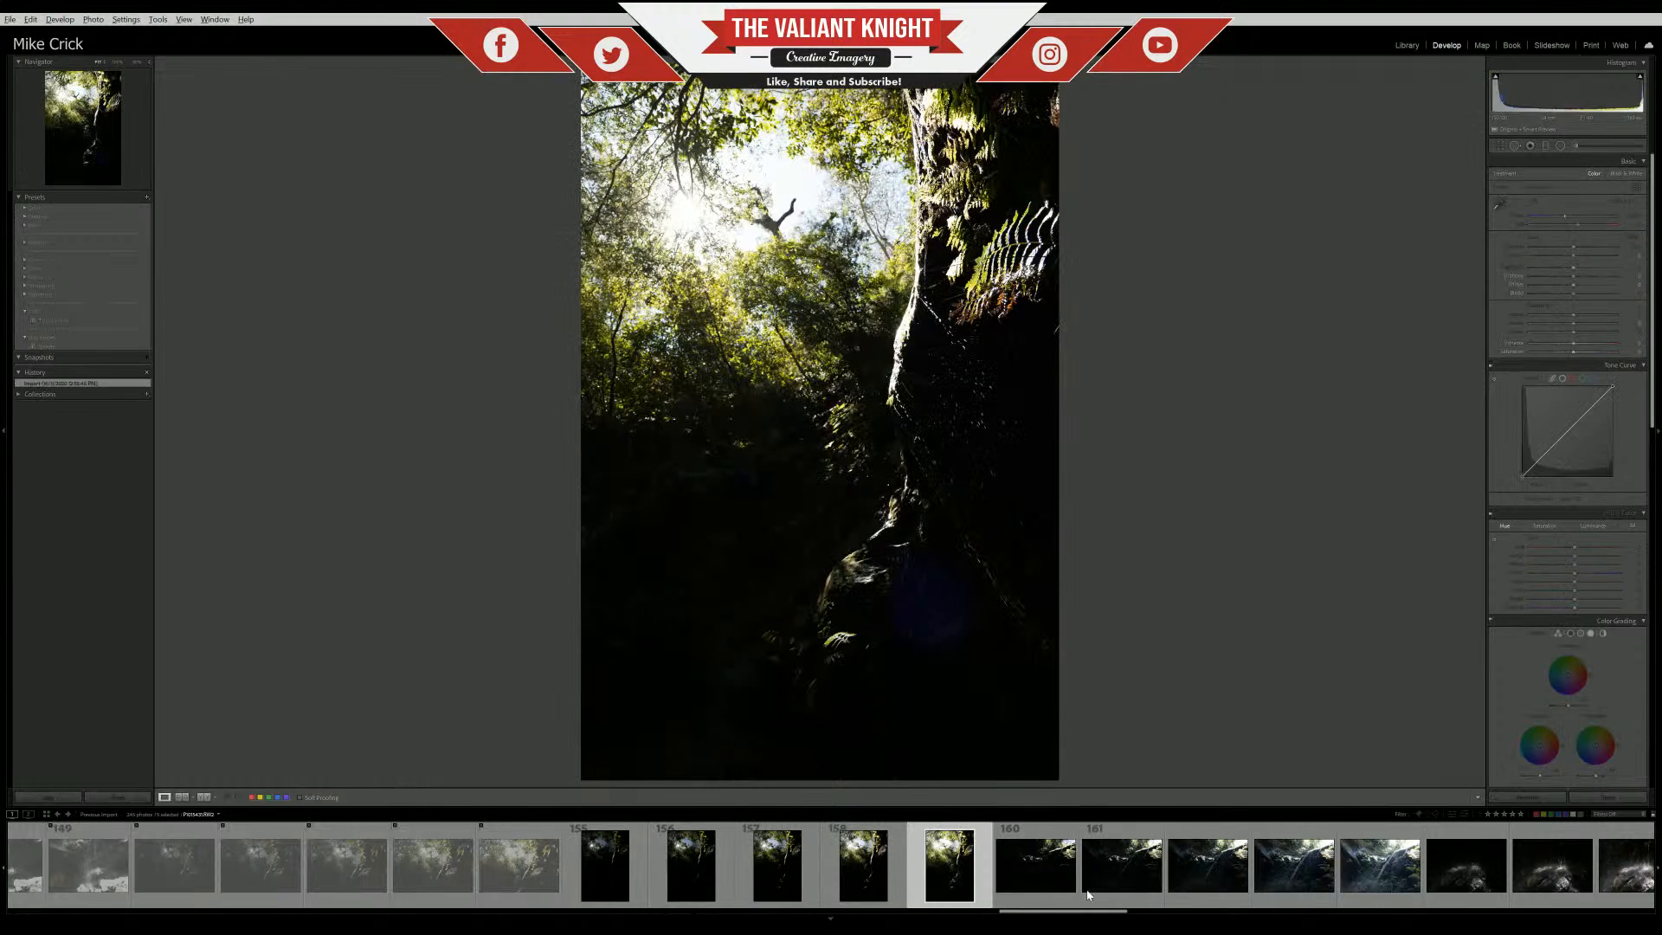
click(1089, 890)
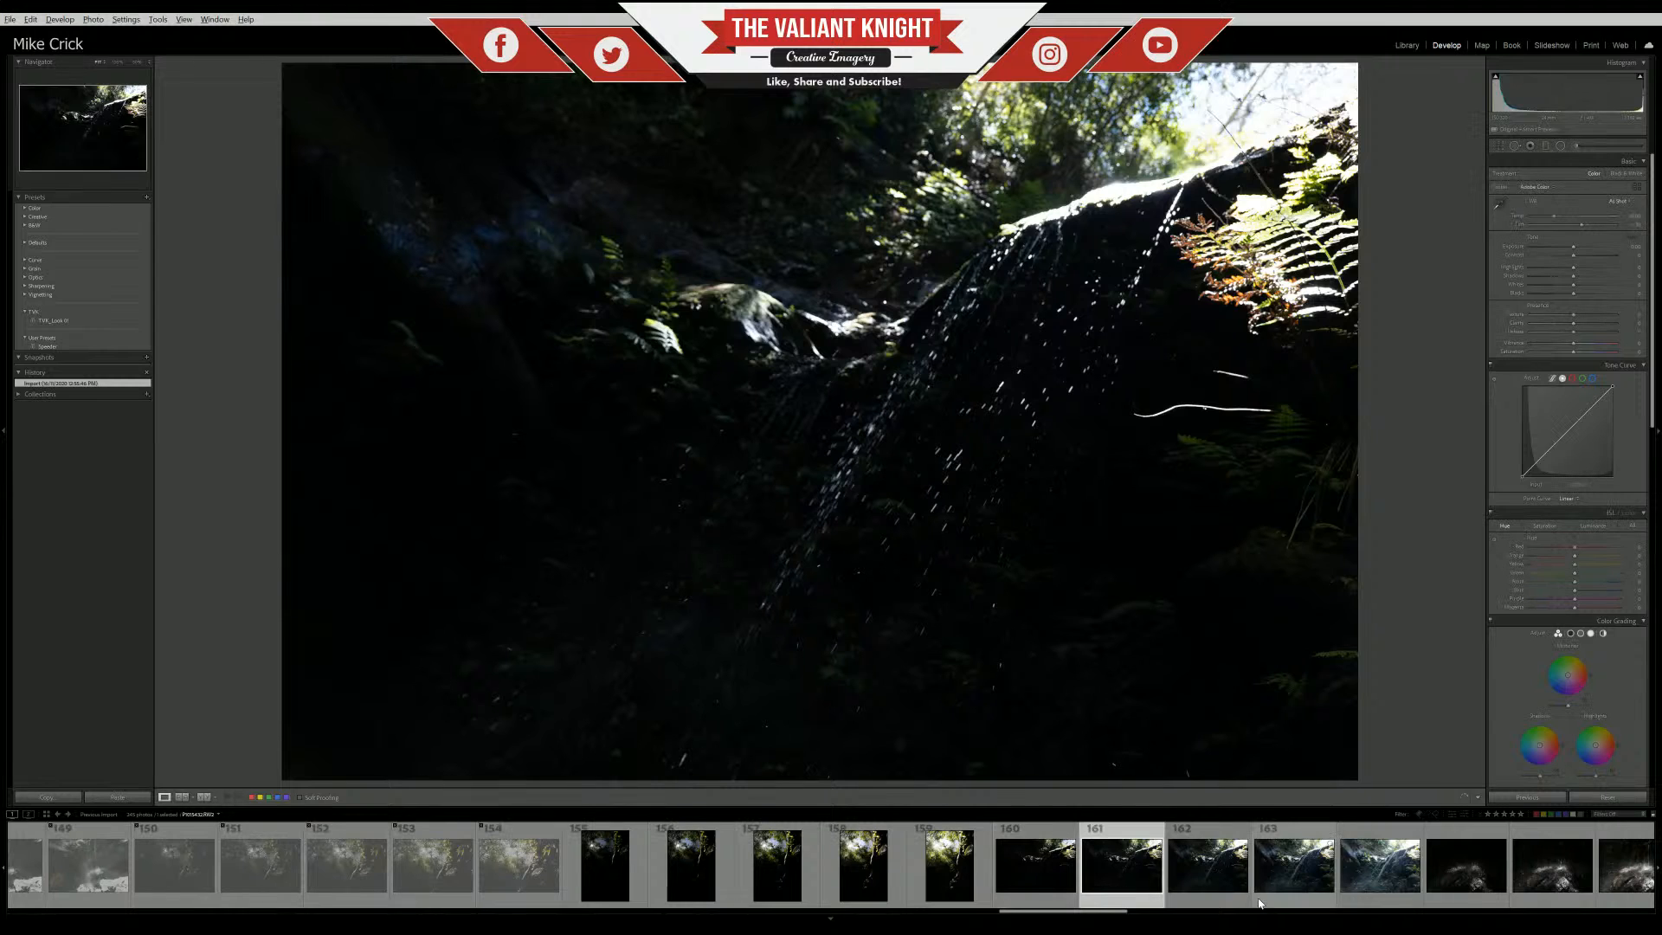
click(1036, 870)
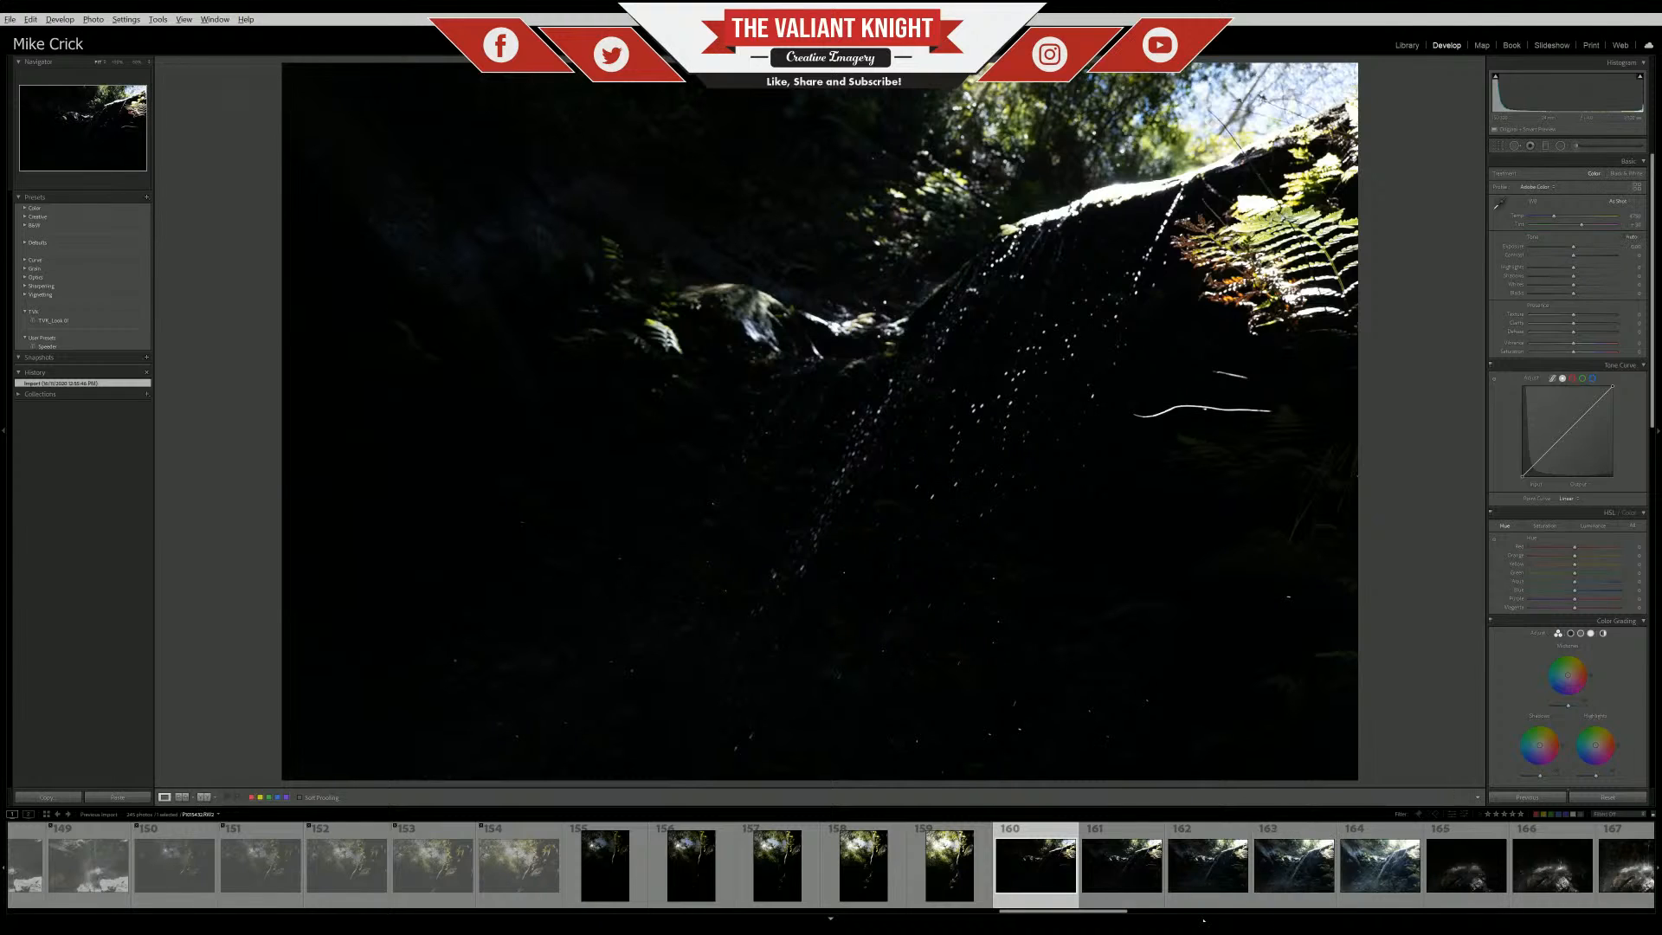
click(1229, 885)
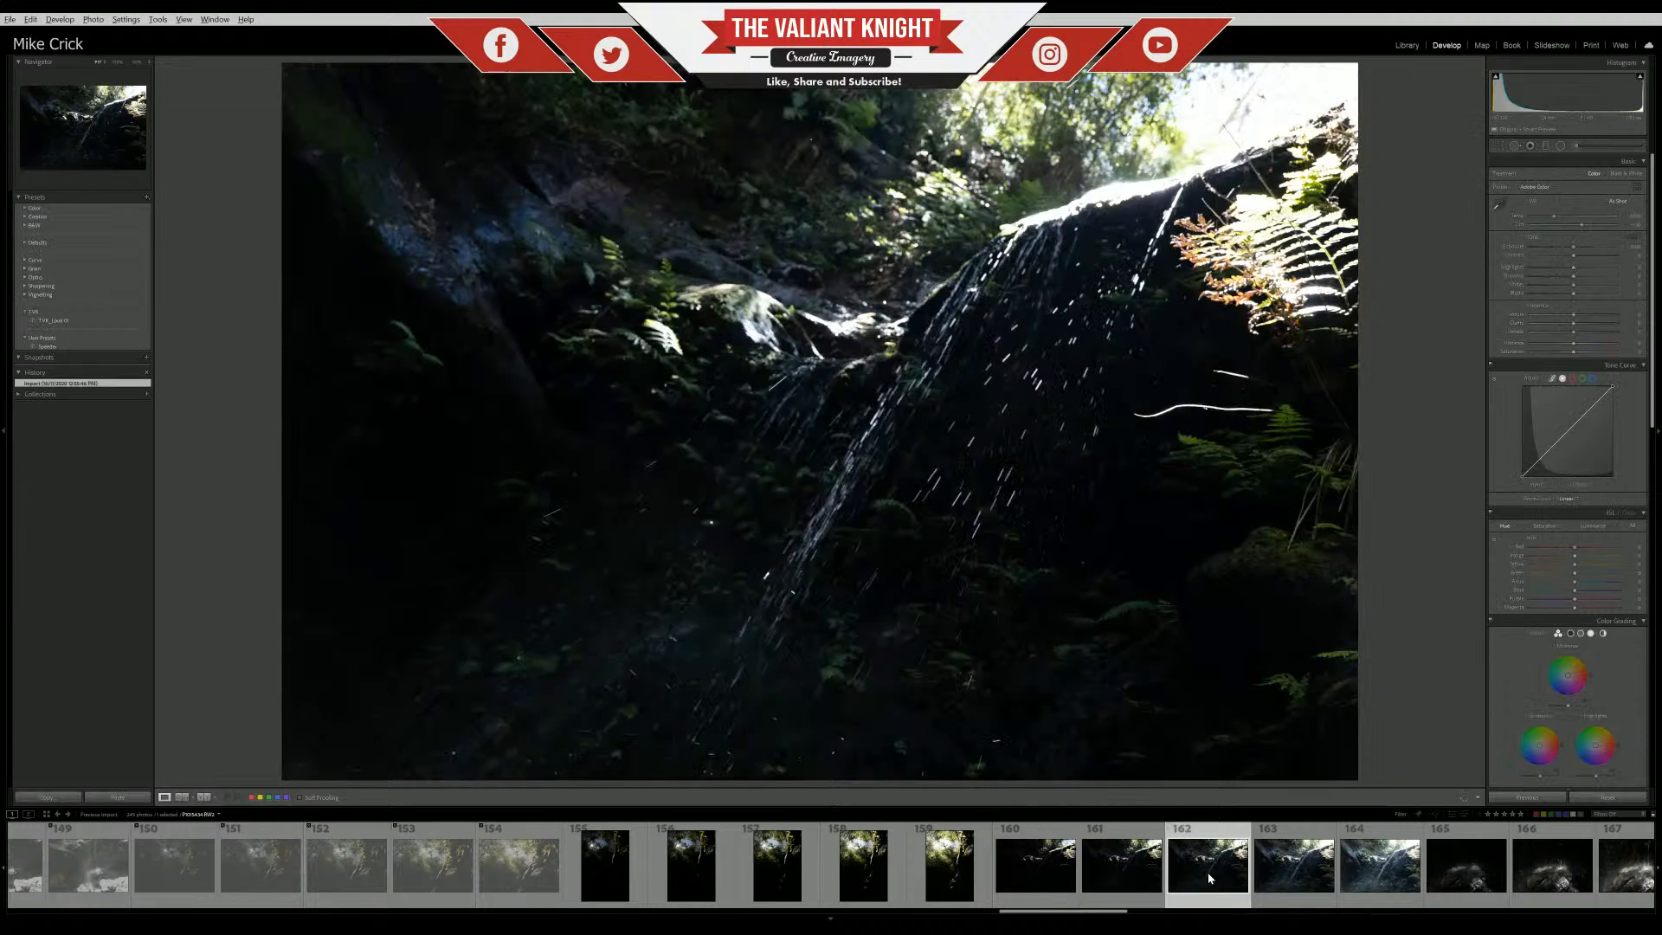
Flag the falling-water photos 160 to 164 as rejected
scroll(1209, 879, down, 4)
click(513, 888)
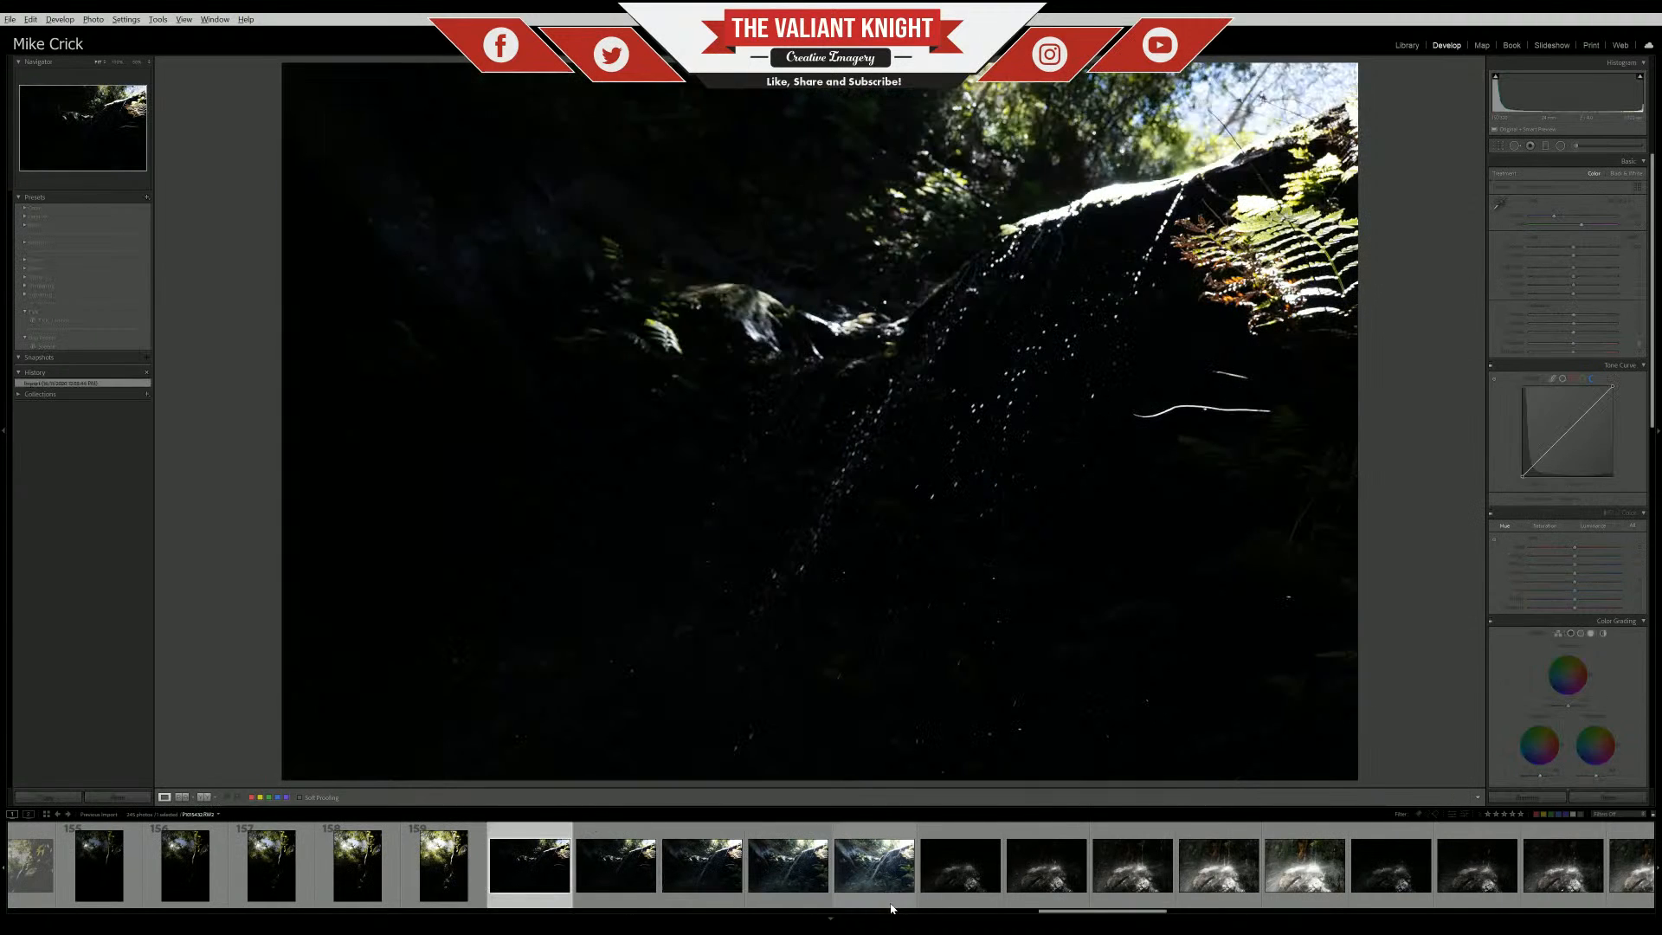
shift+click(892, 897)
click(891, 904)
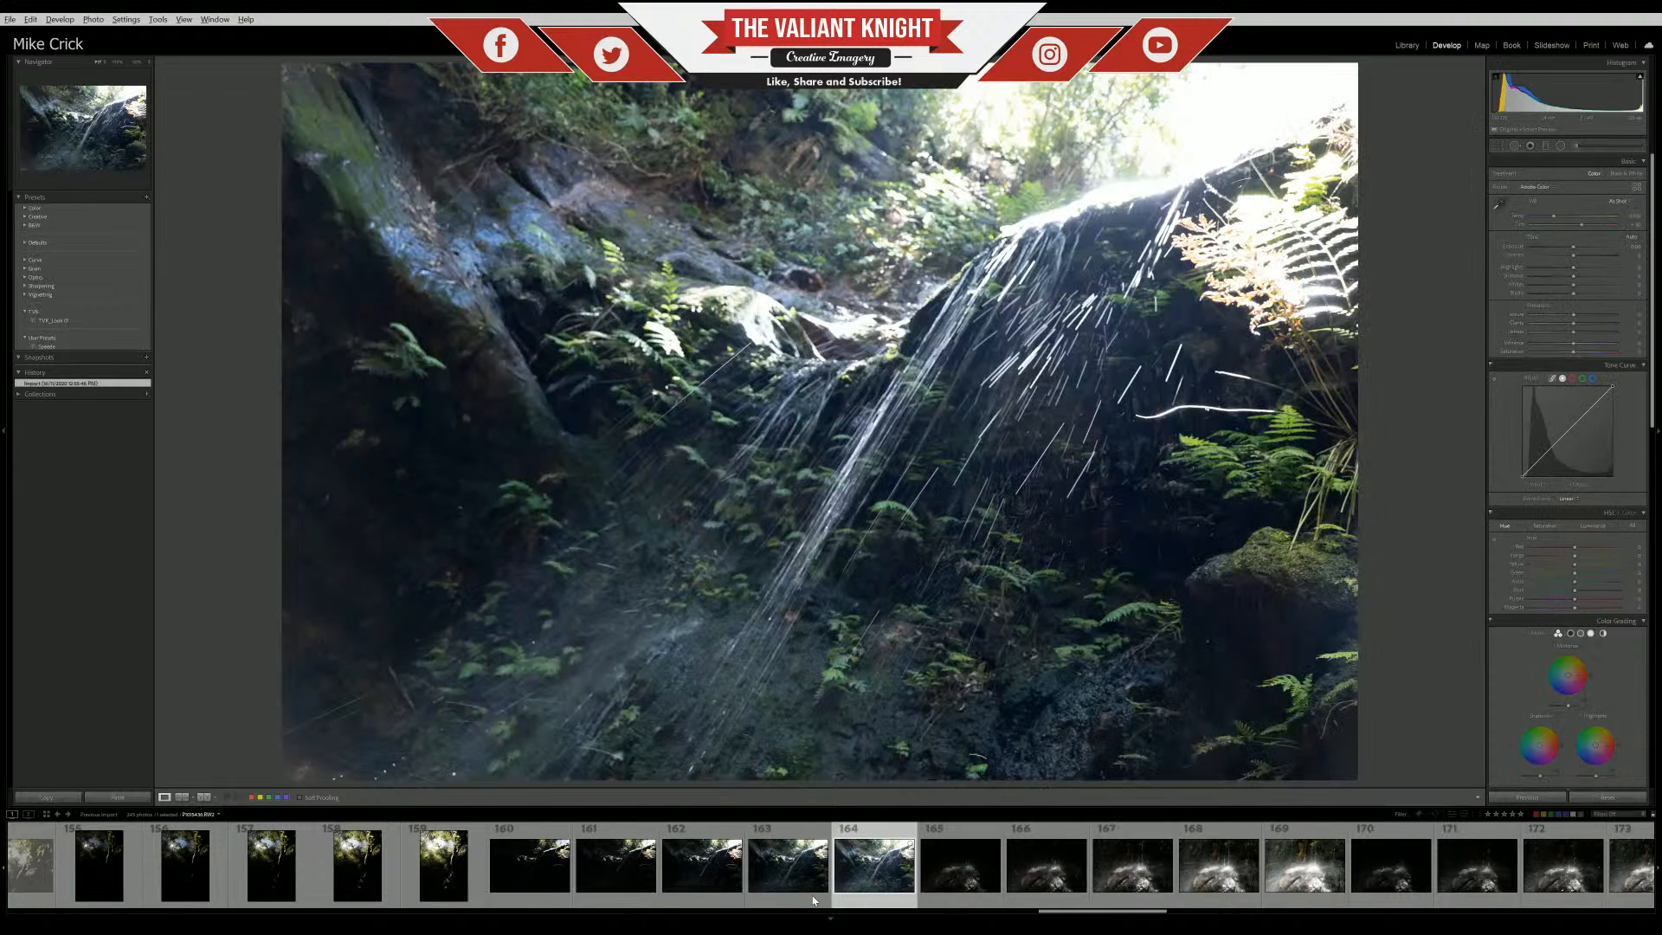
shift+click(525, 904)
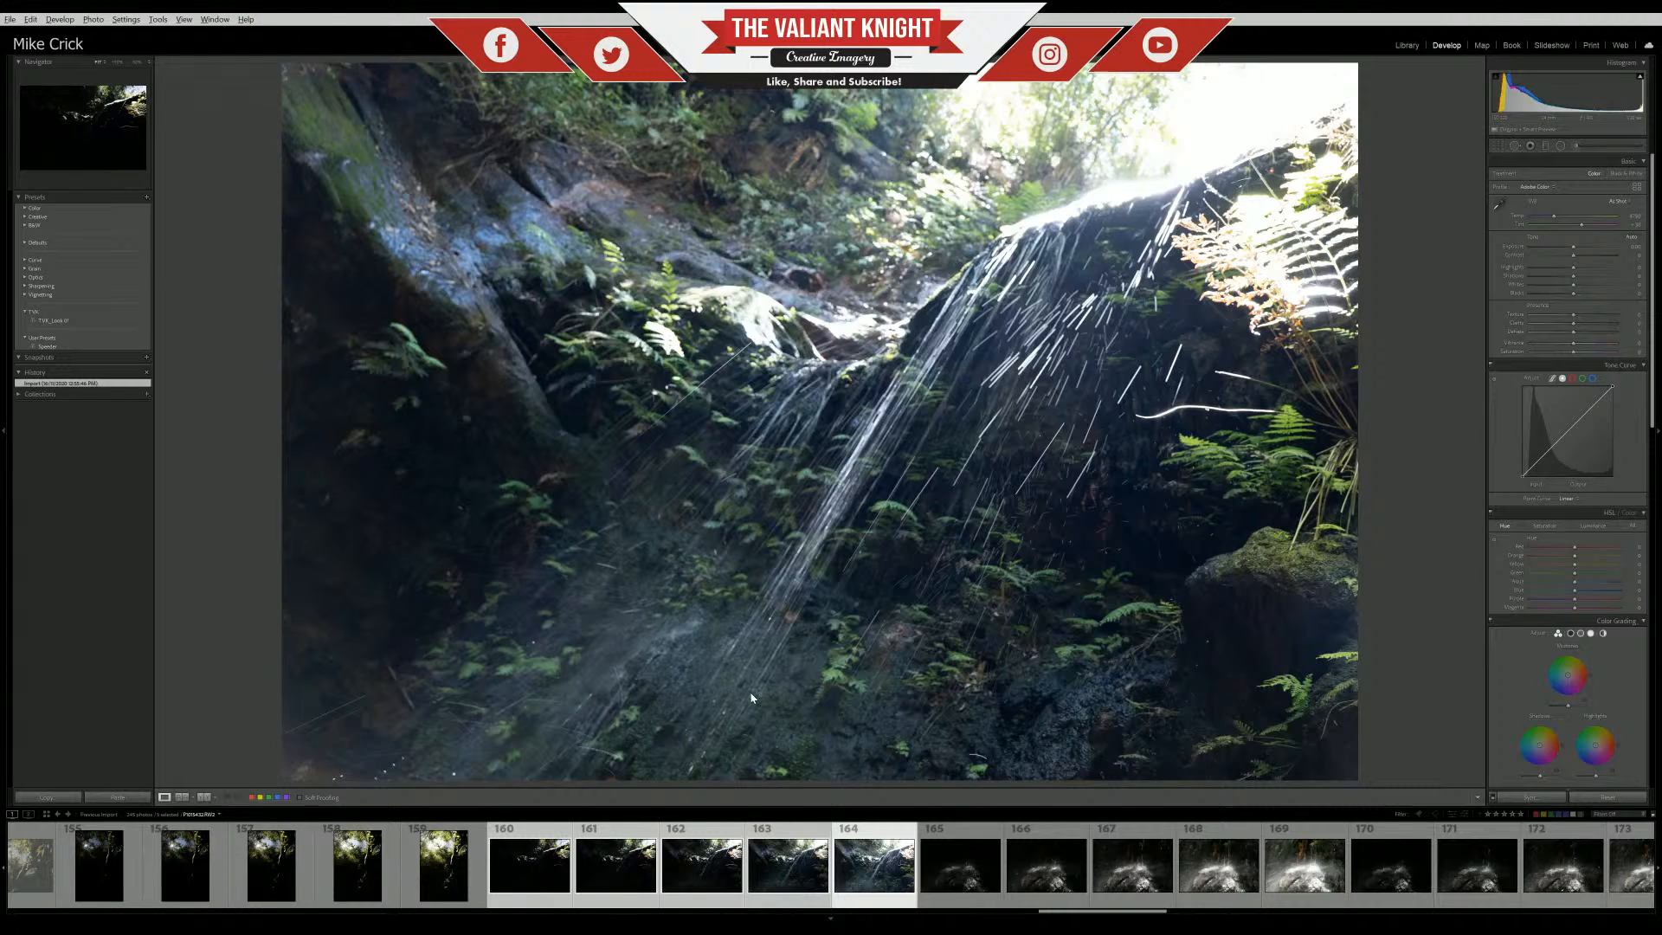
key(x)
Compare photos 165 to 168 of water splashing on the rock, one after another
click(962, 869)
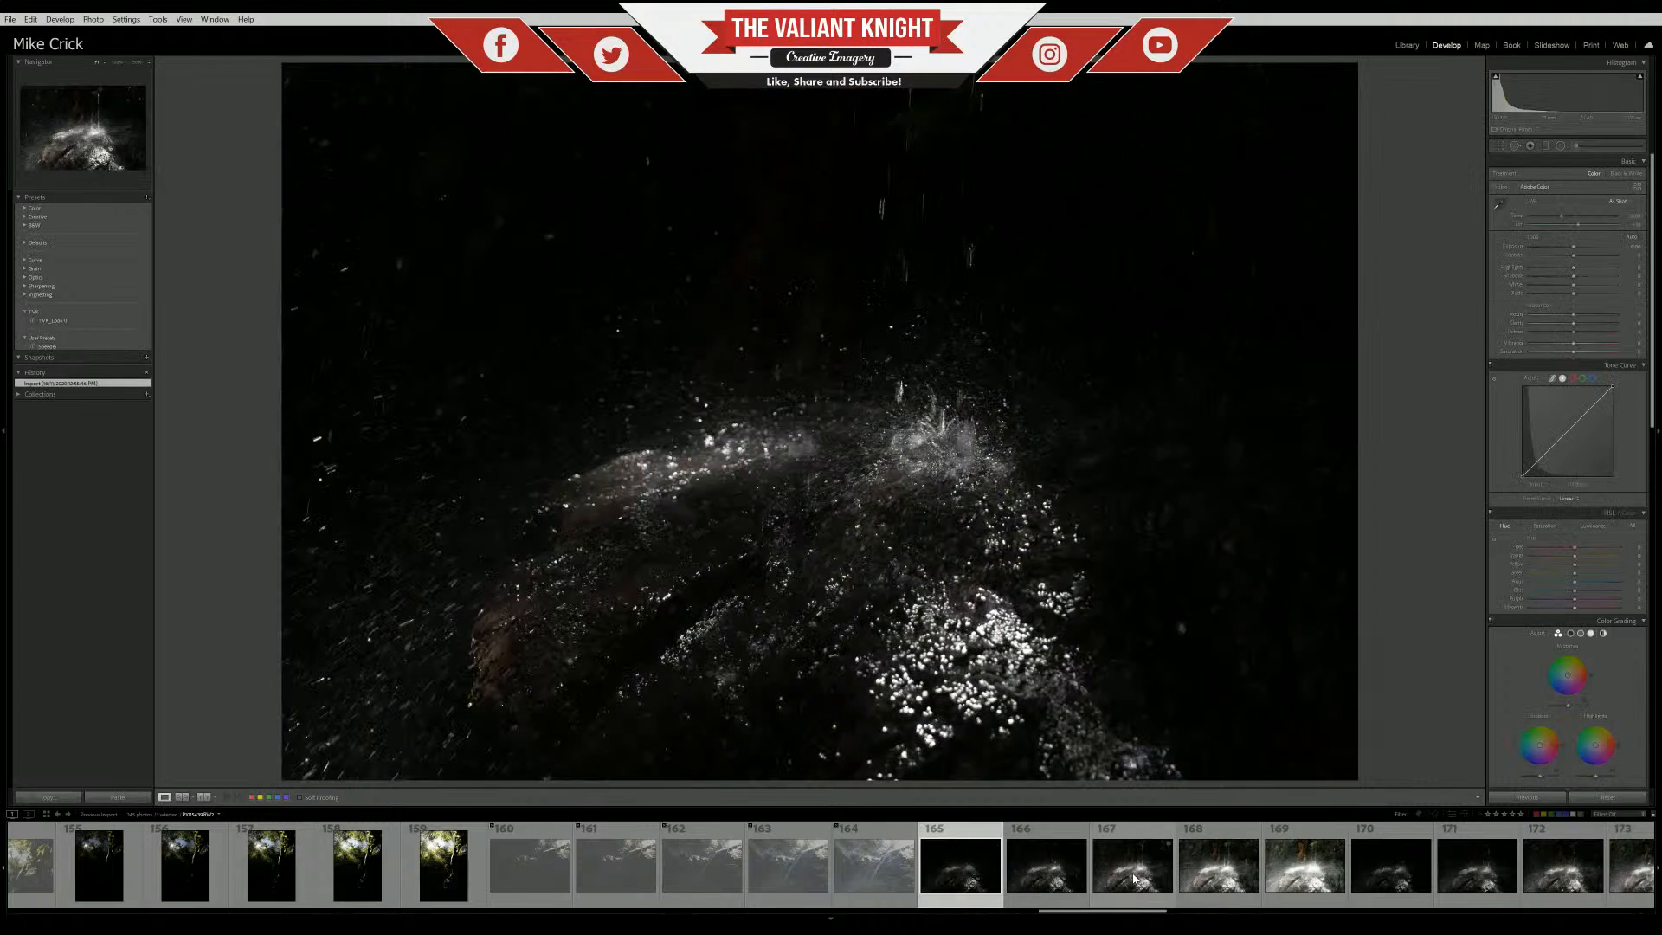
scroll(1151, 874, down, 5)
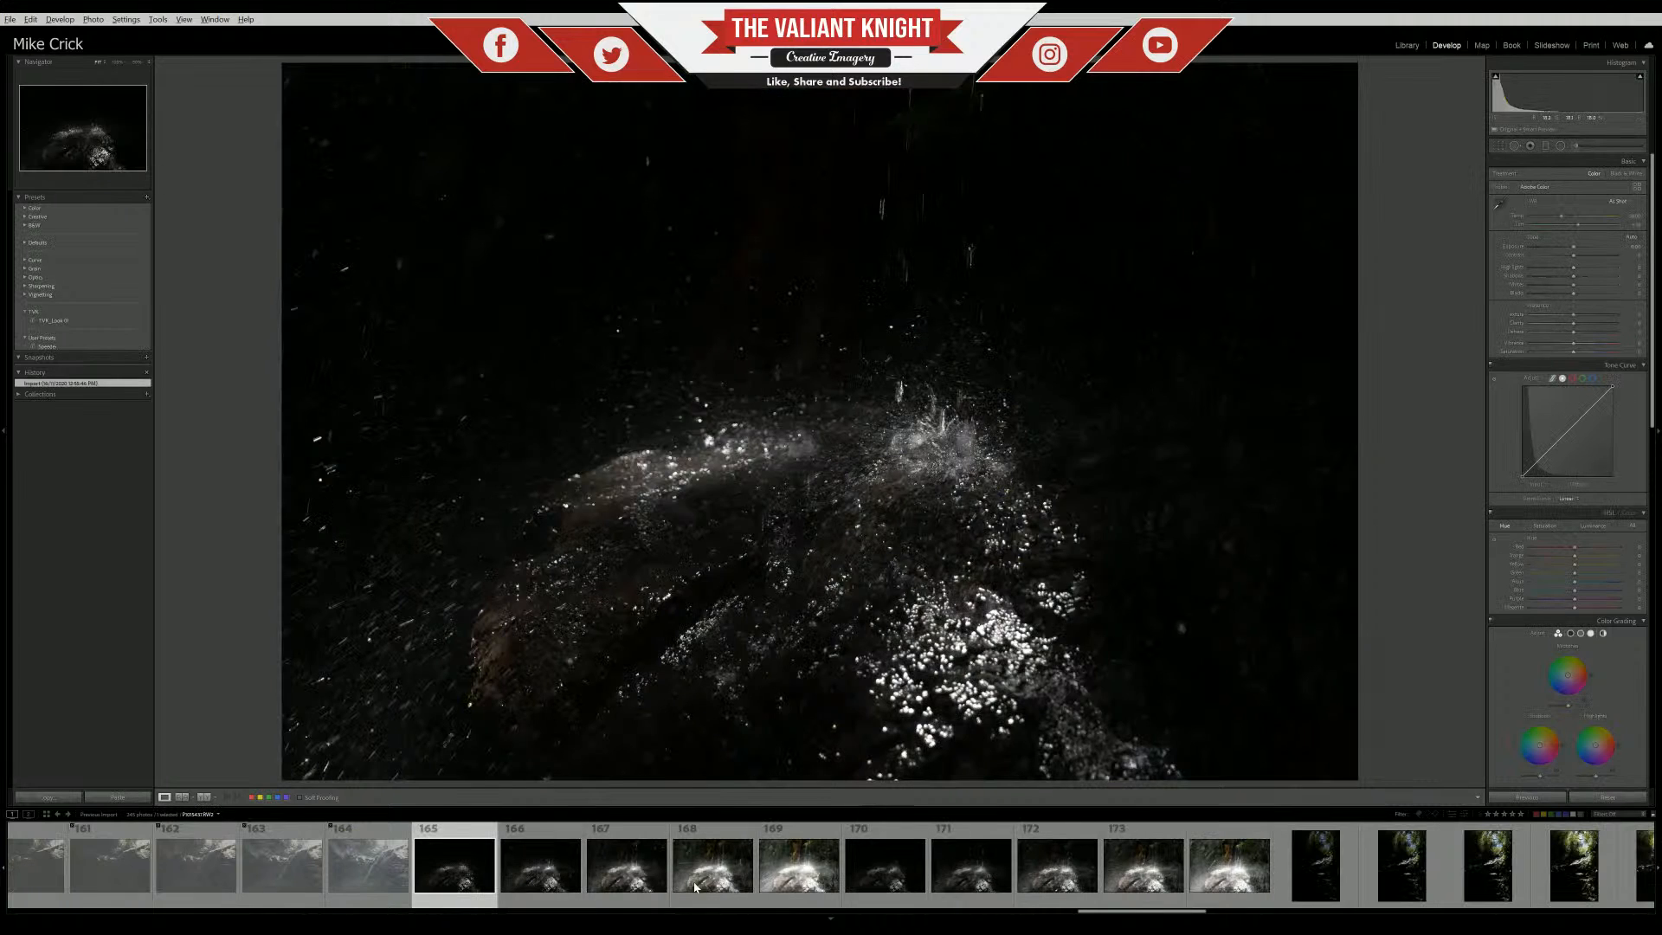
click(541, 866)
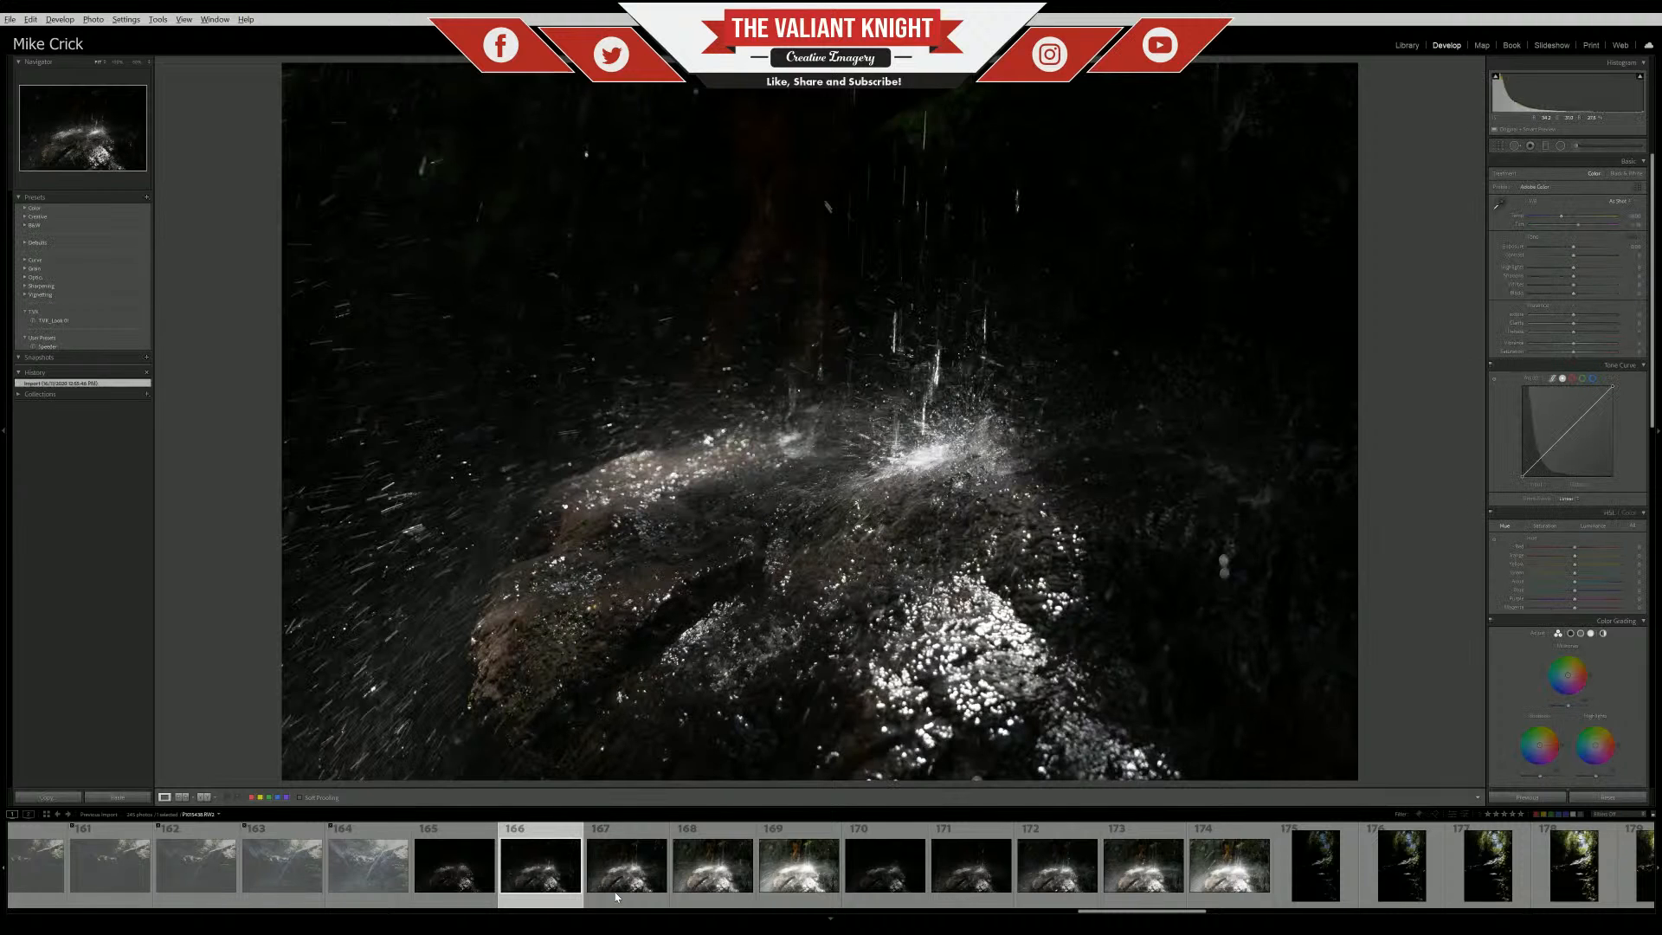
click(616, 897)
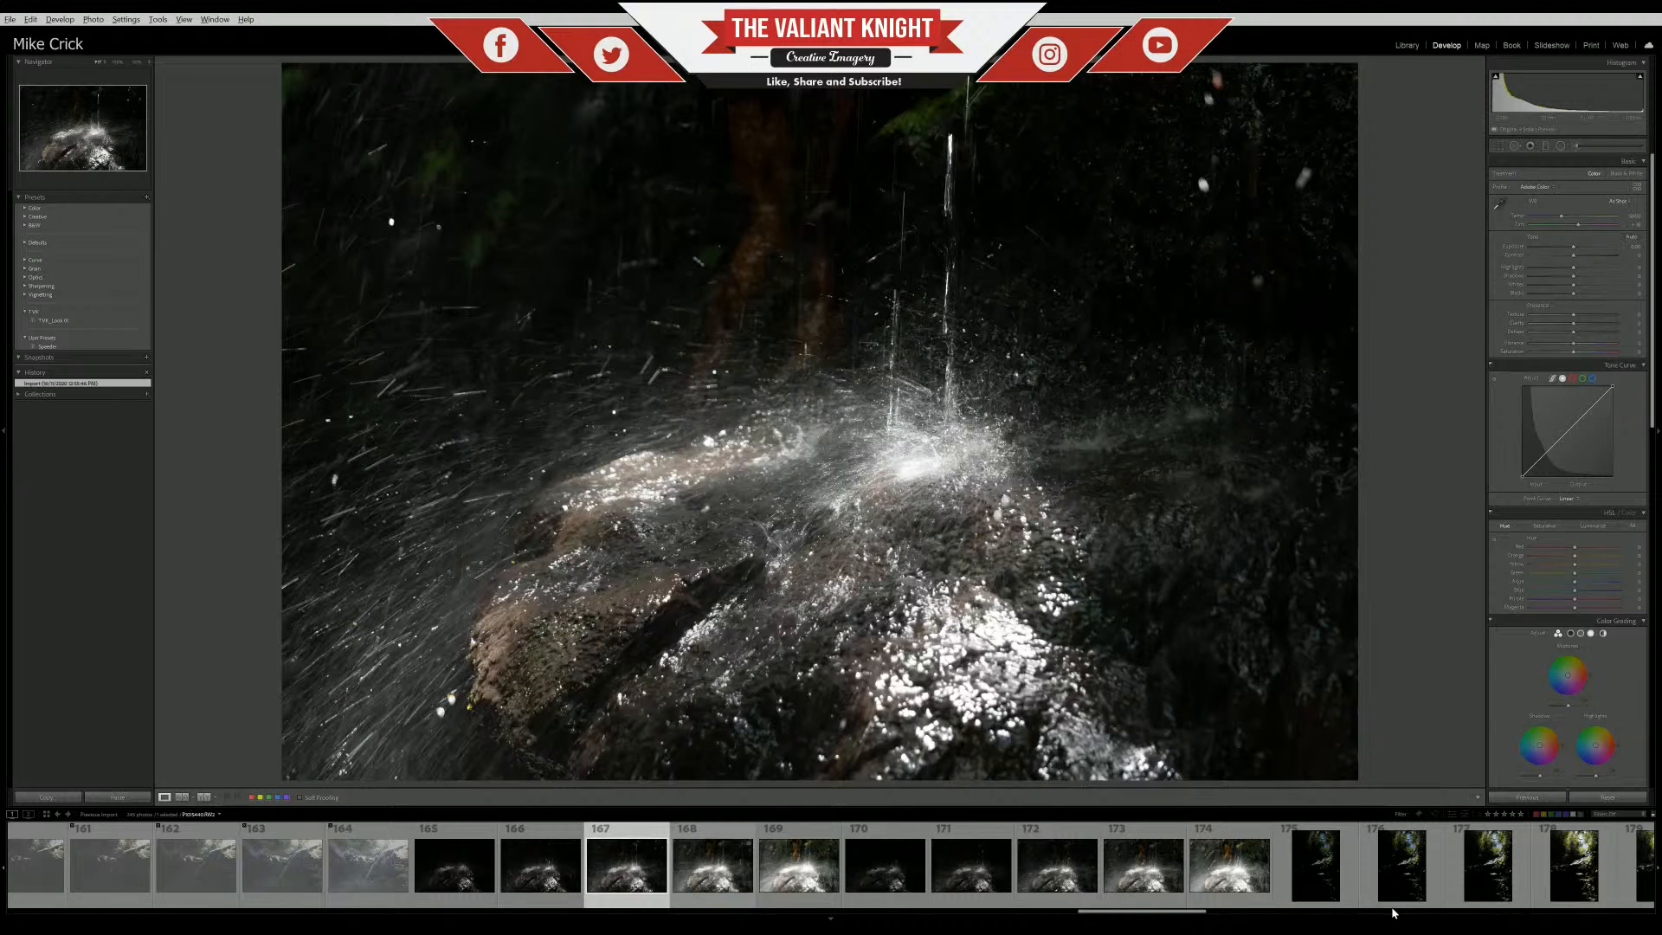
key(Right)
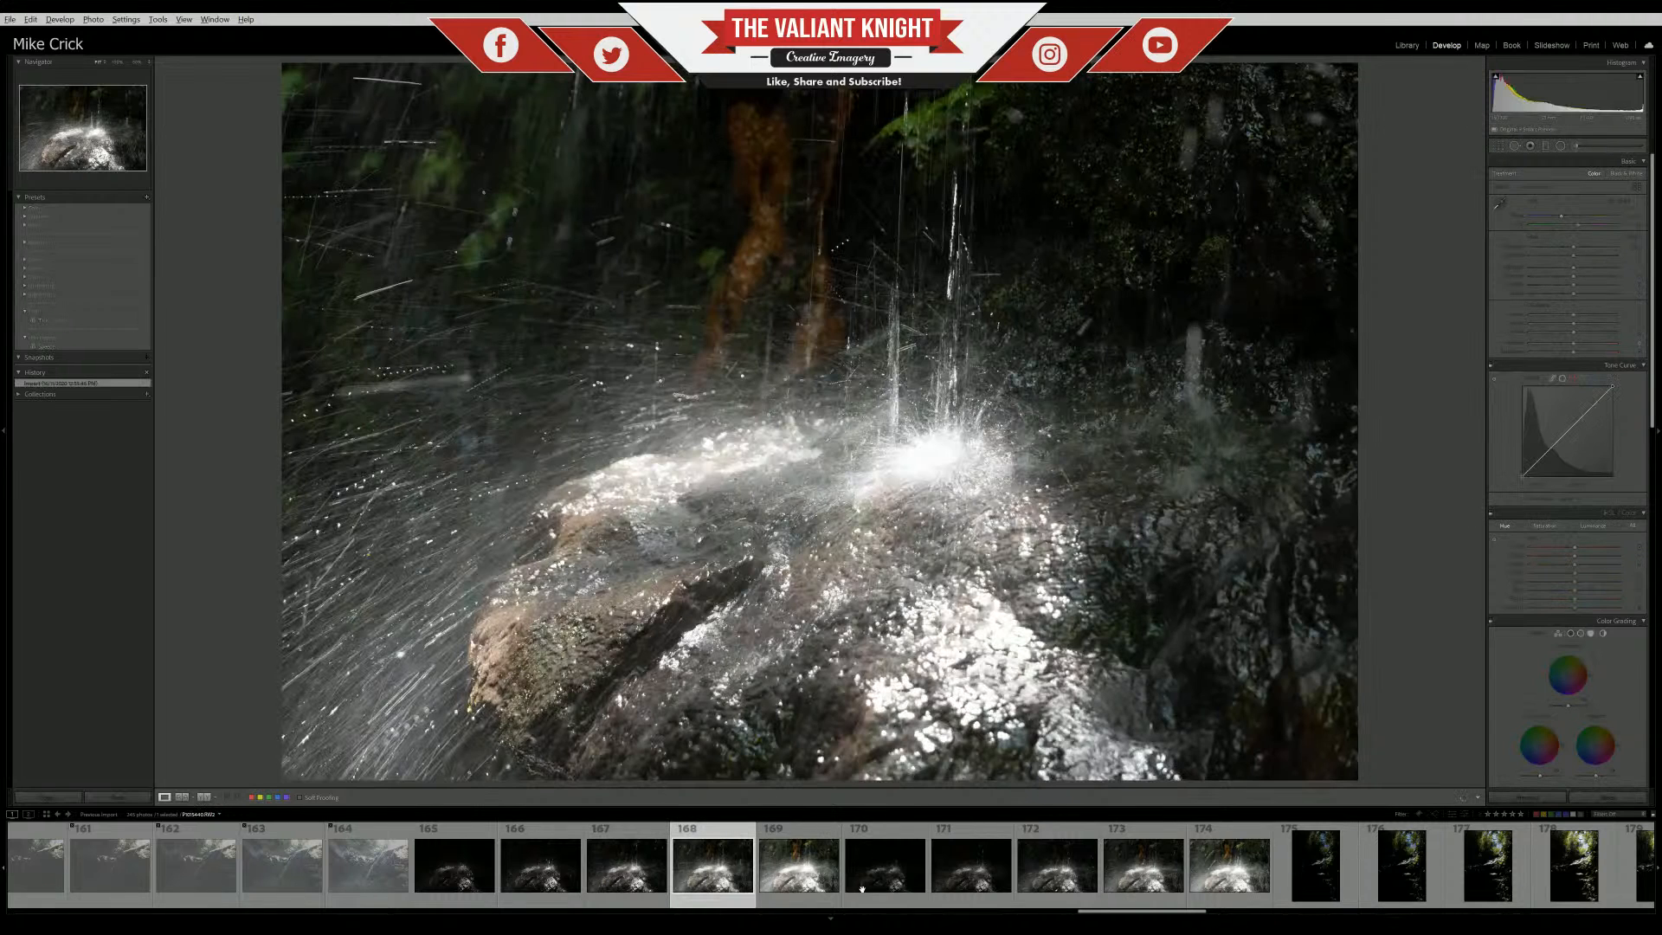
Check splash photos 170, 171, 172 and 174, and flag the whole run 165 to 174 as rejected
click(864, 886)
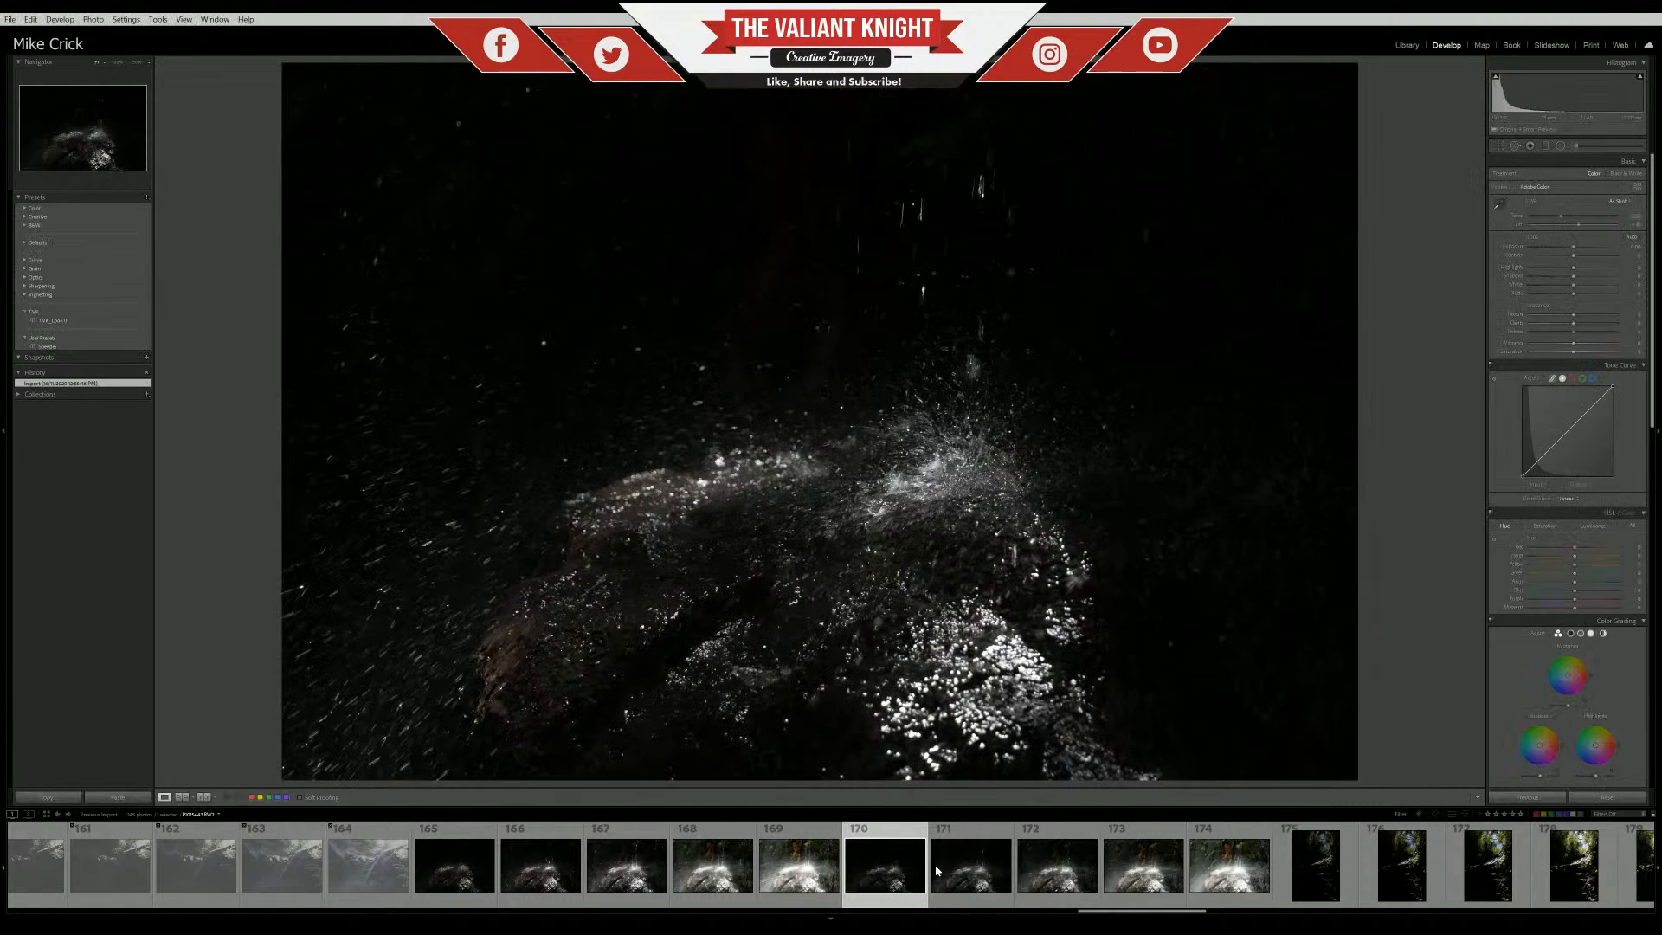
click(970, 865)
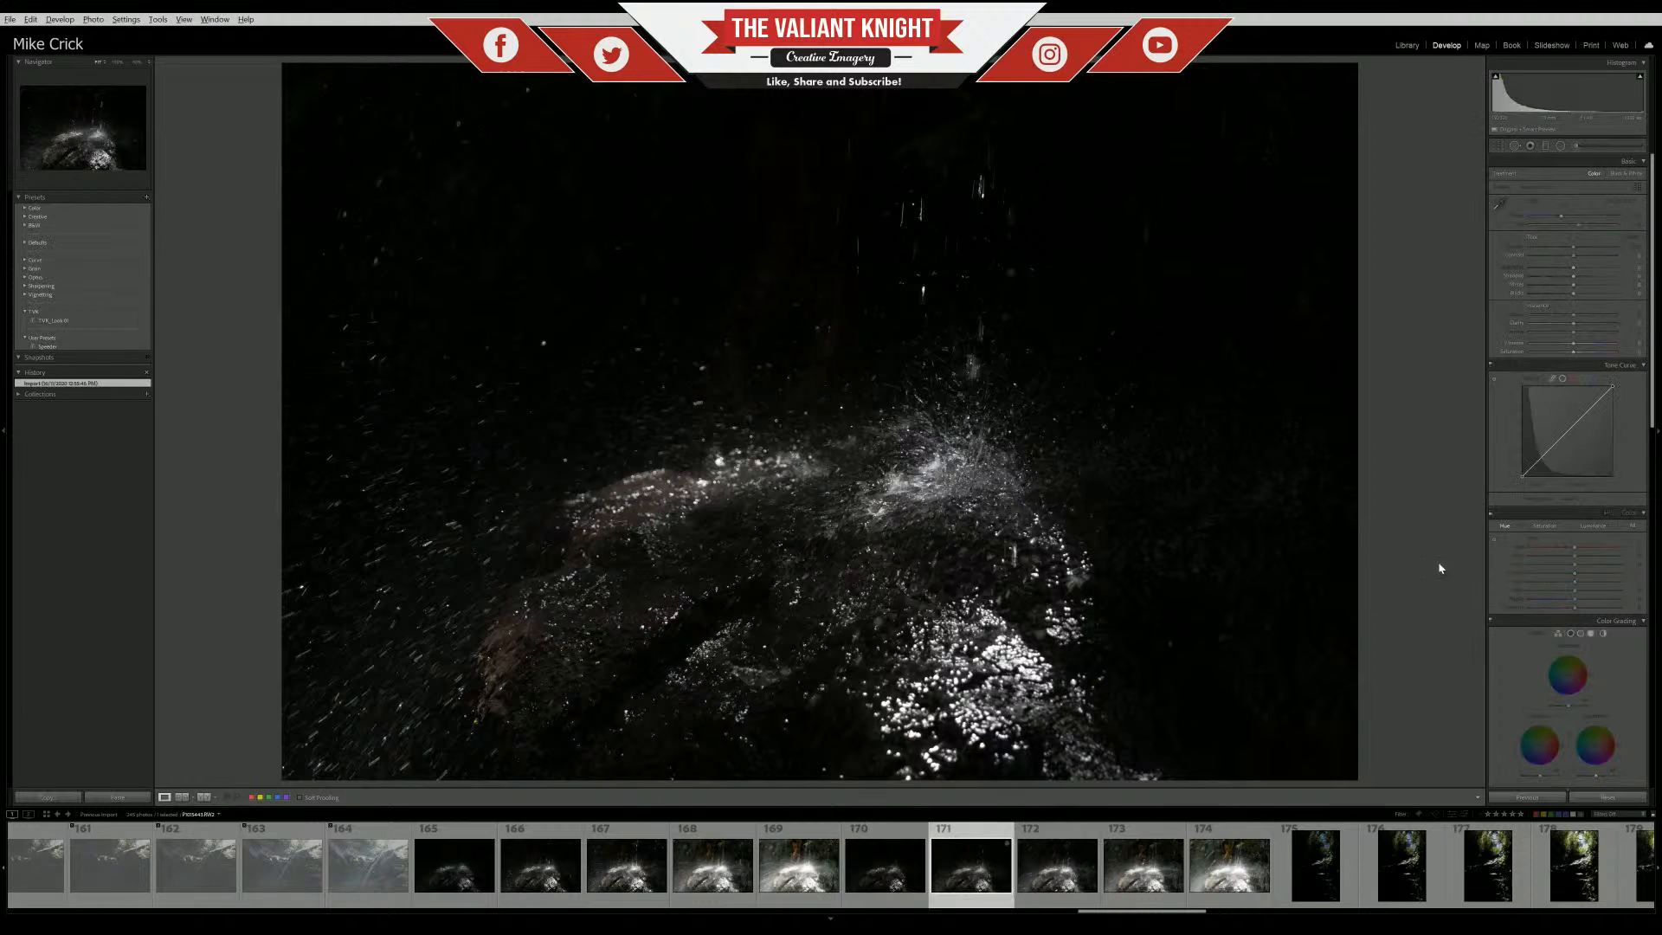
click(1048, 866)
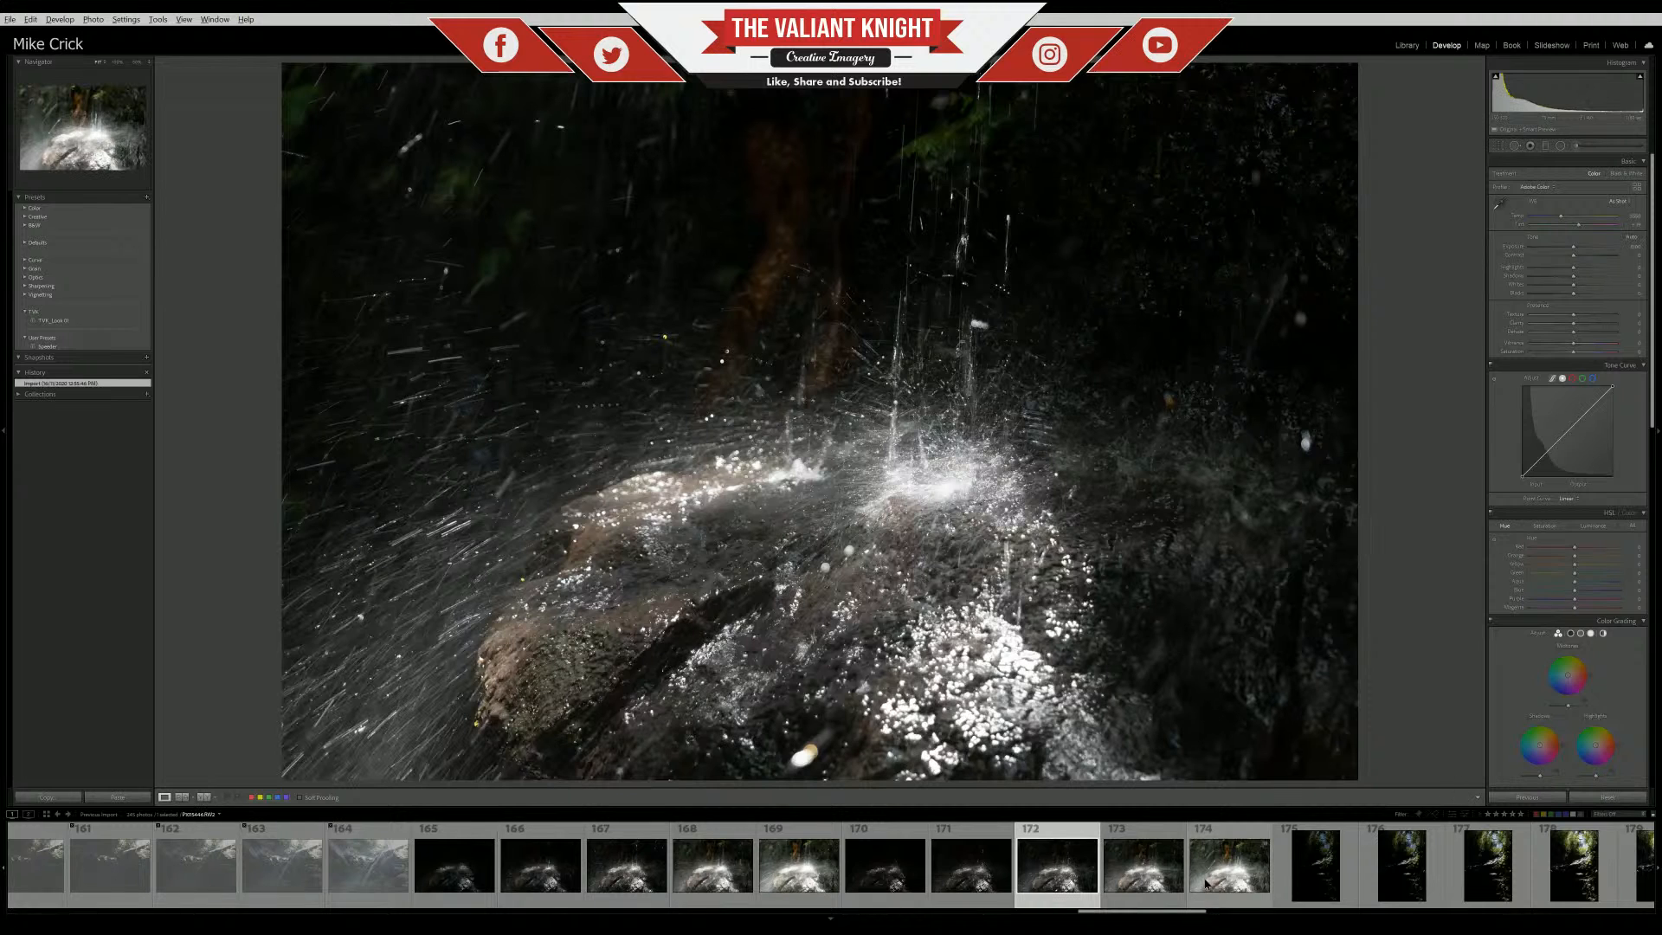
click(1206, 881)
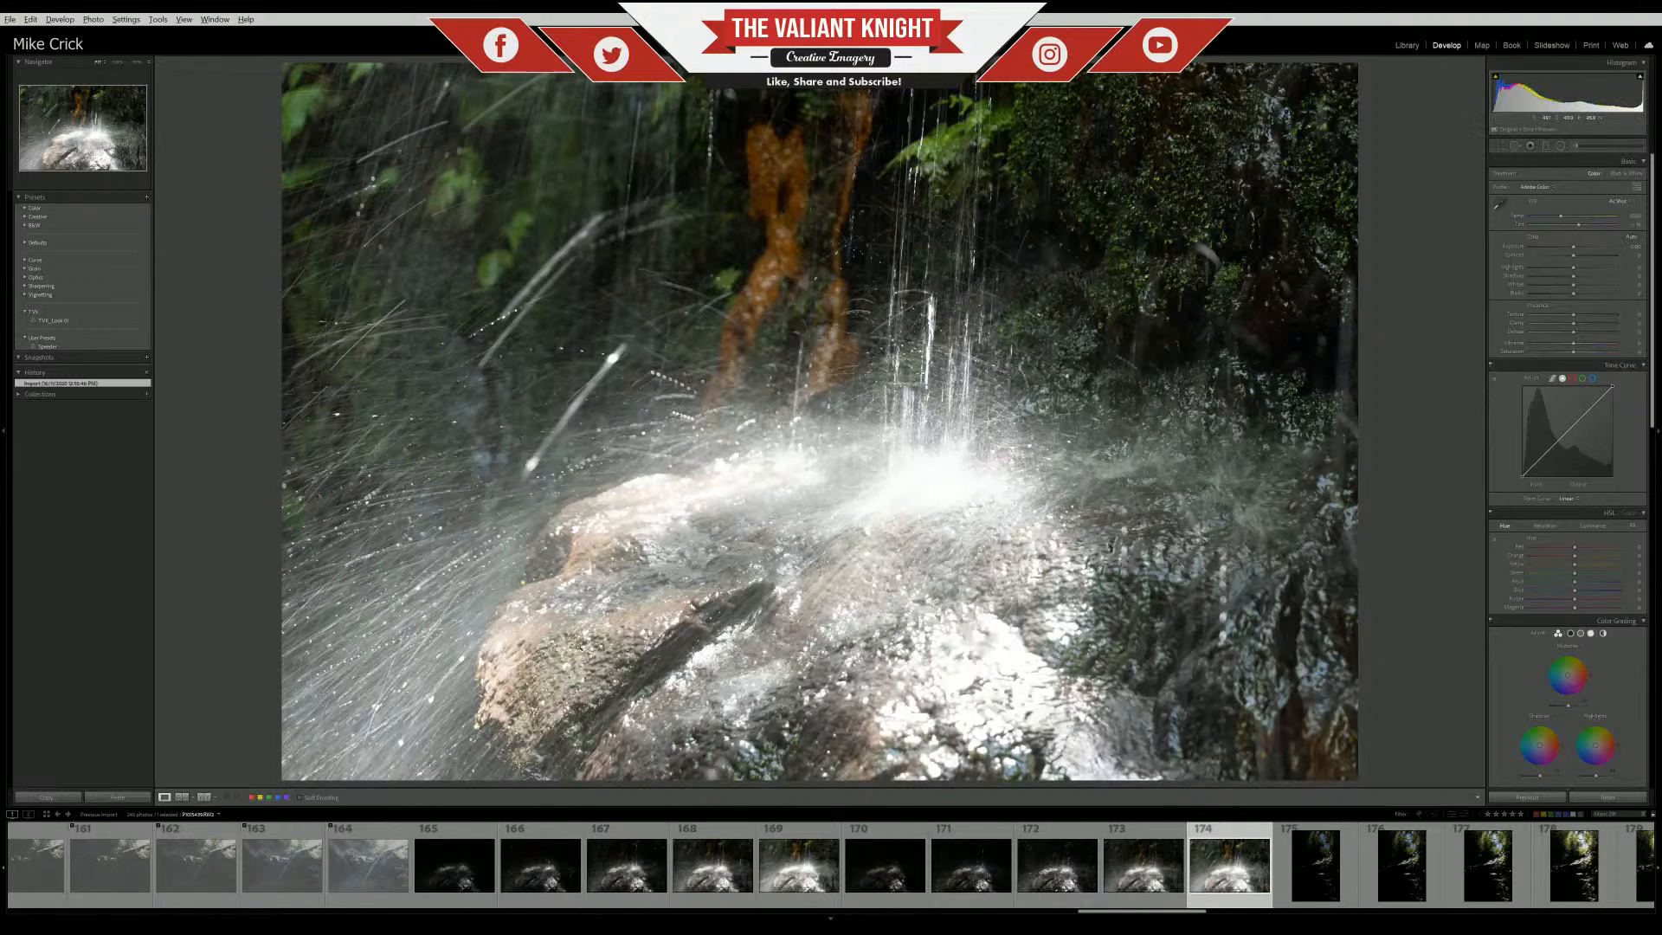
shift+click(485, 893)
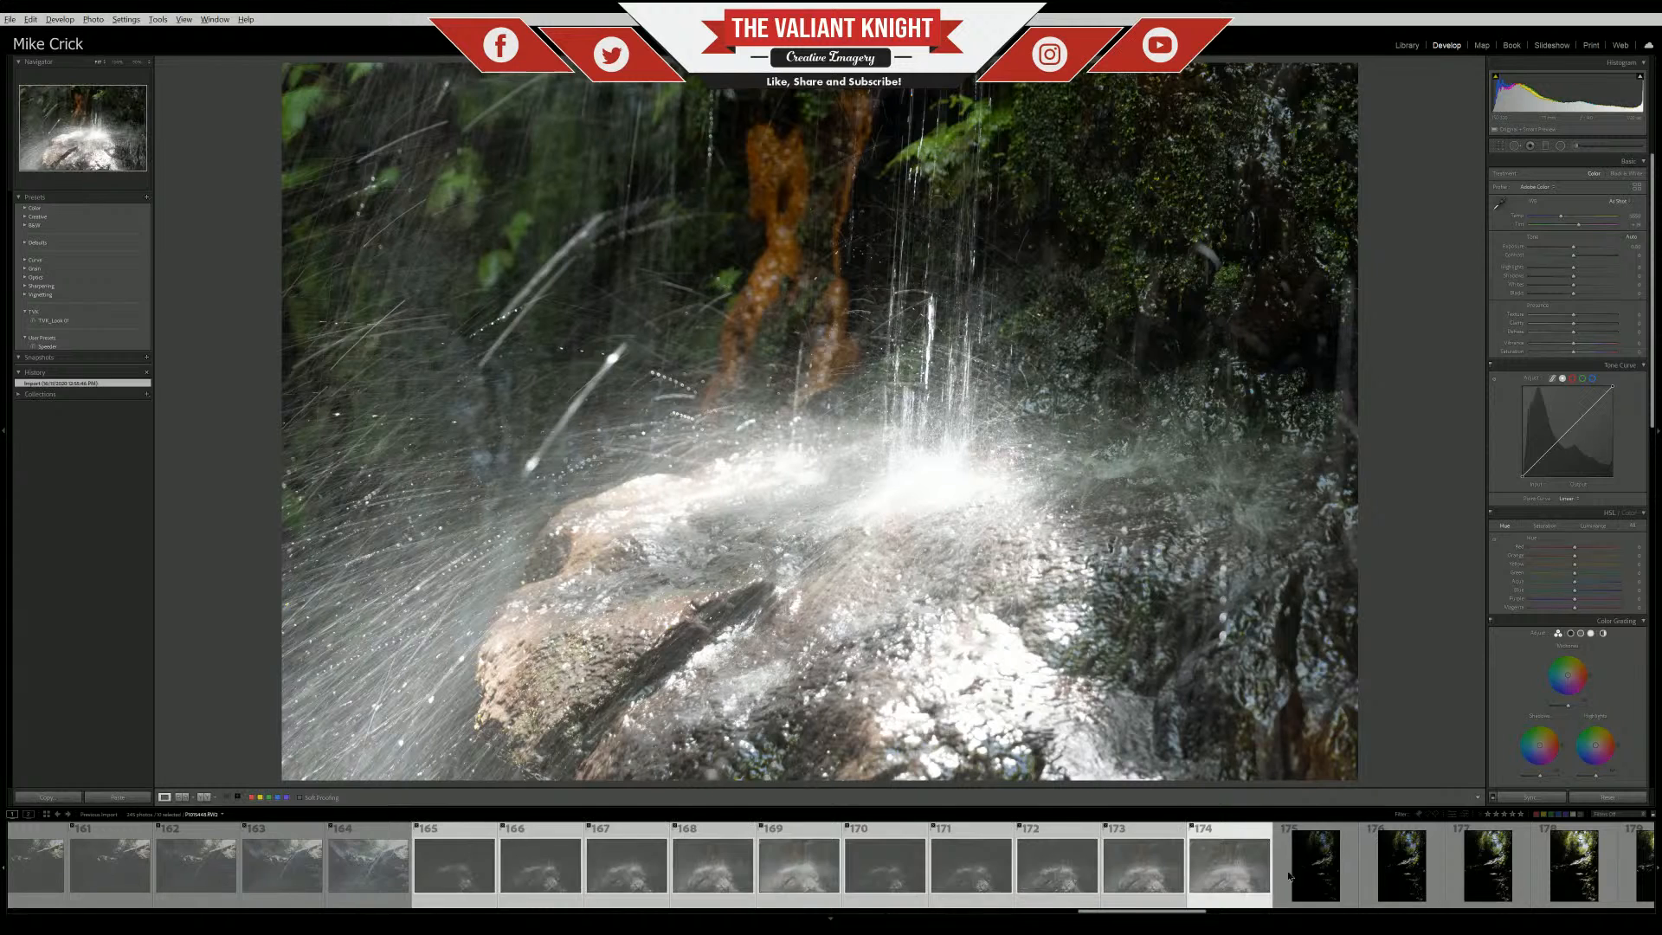
Compare the two portrait waterfall sets, 175 to 179 and 180 to 184, by viewing matching exposures from each
key(Right)
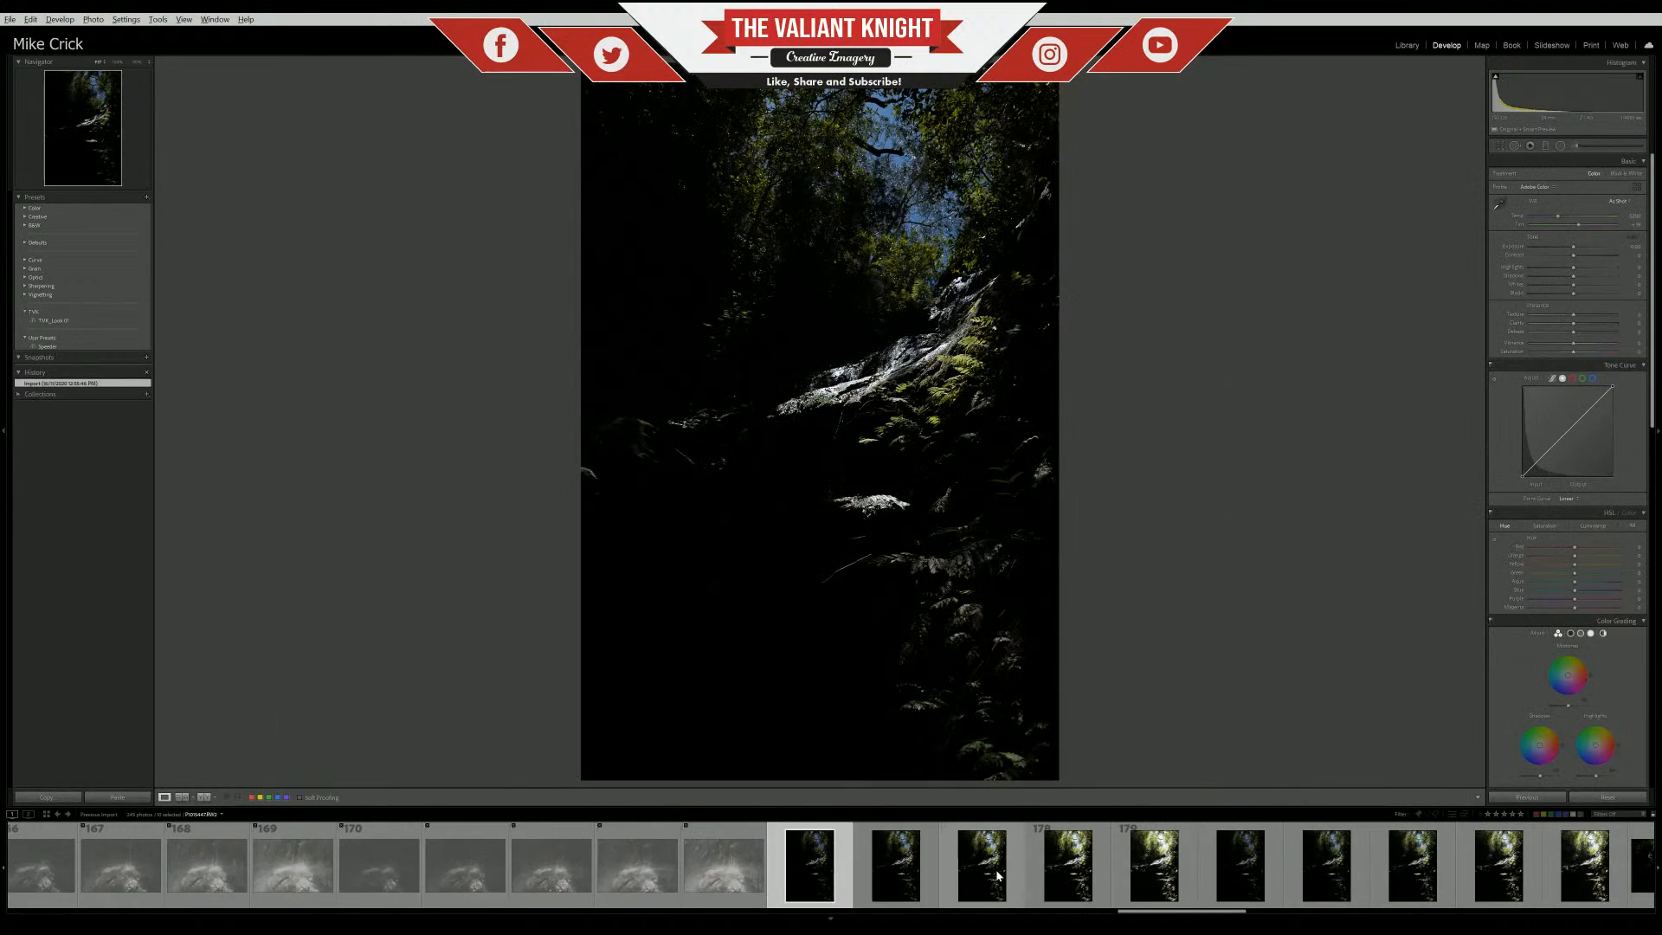
click(1151, 887)
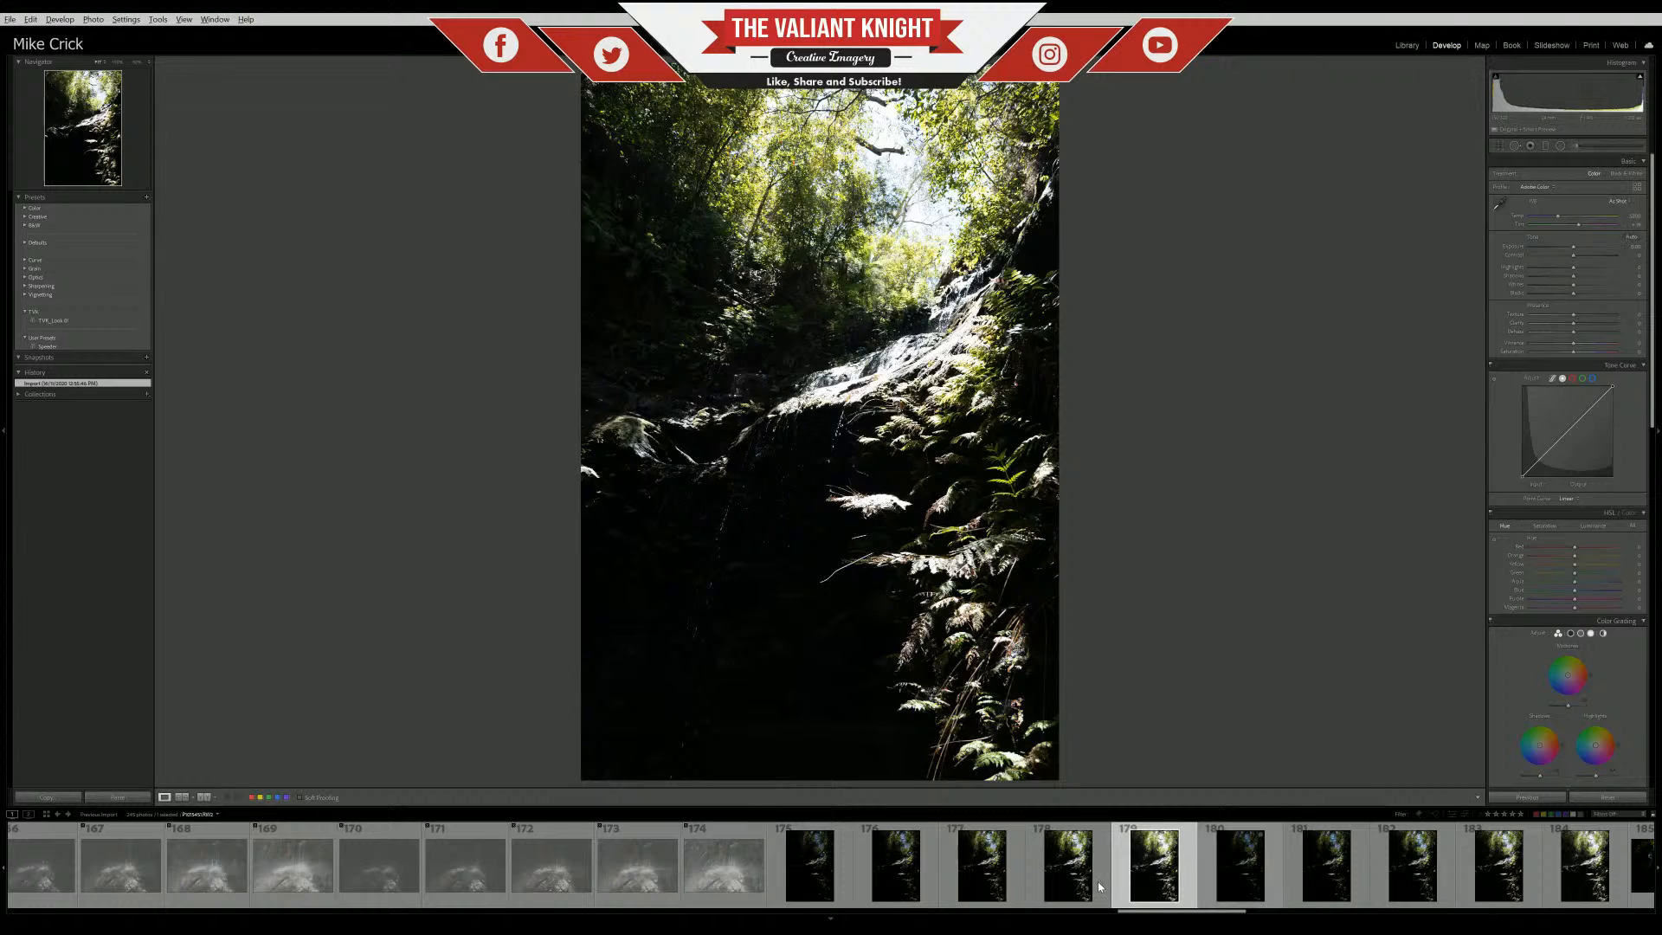
scroll(1257, 881, down, 5)
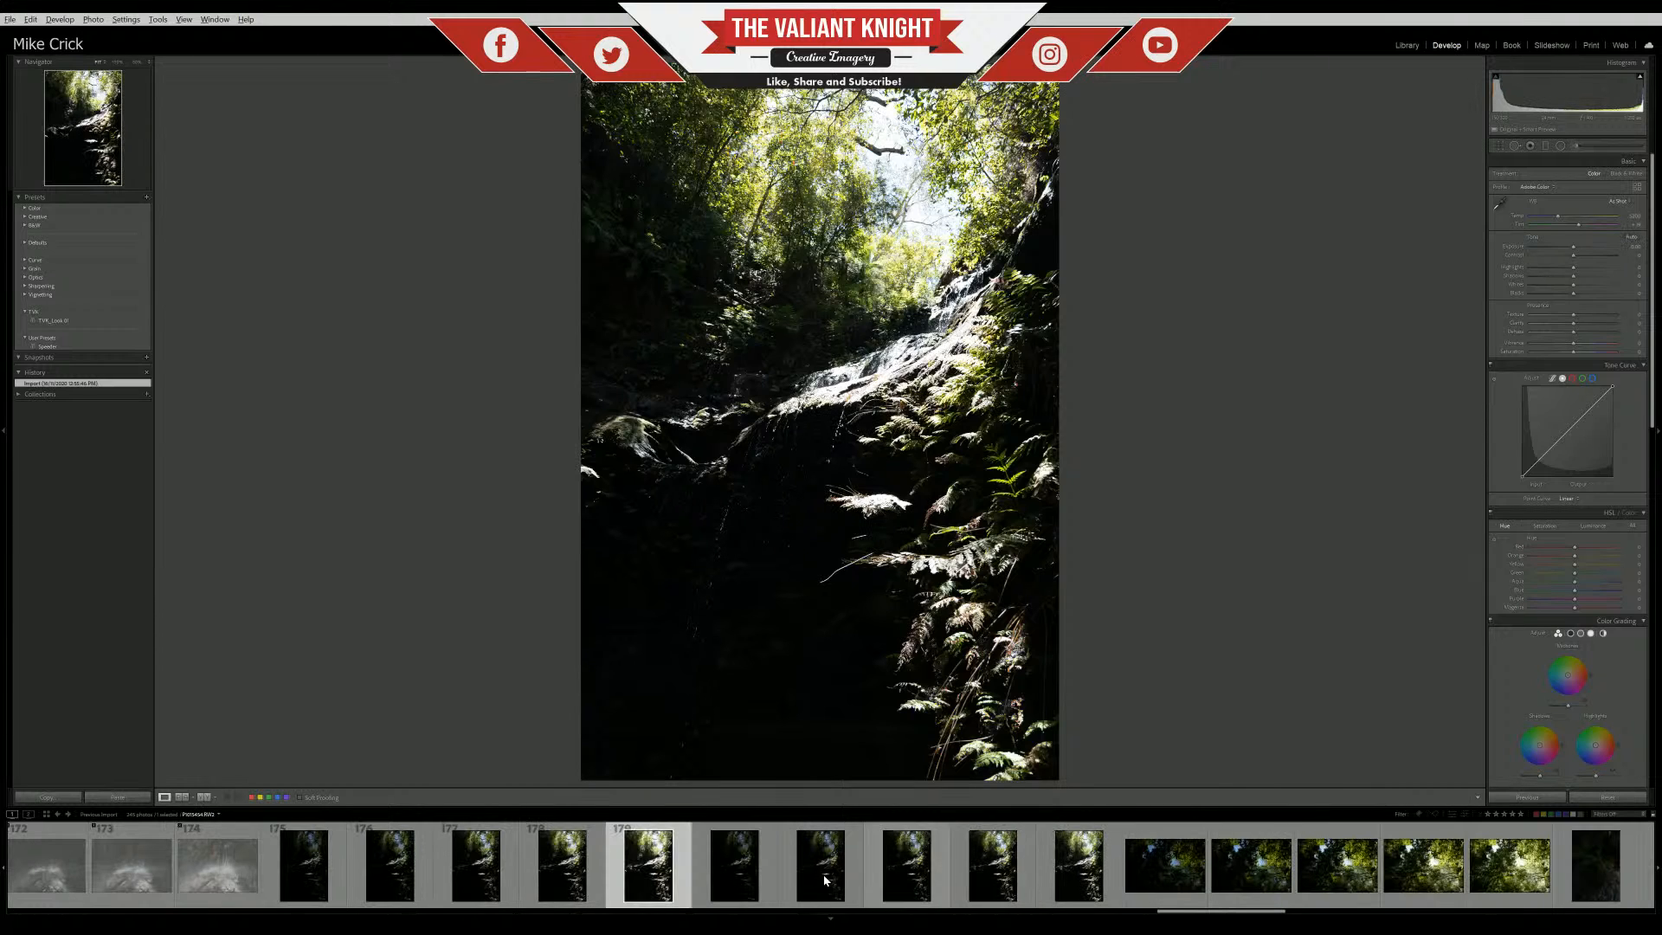
click(1084, 872)
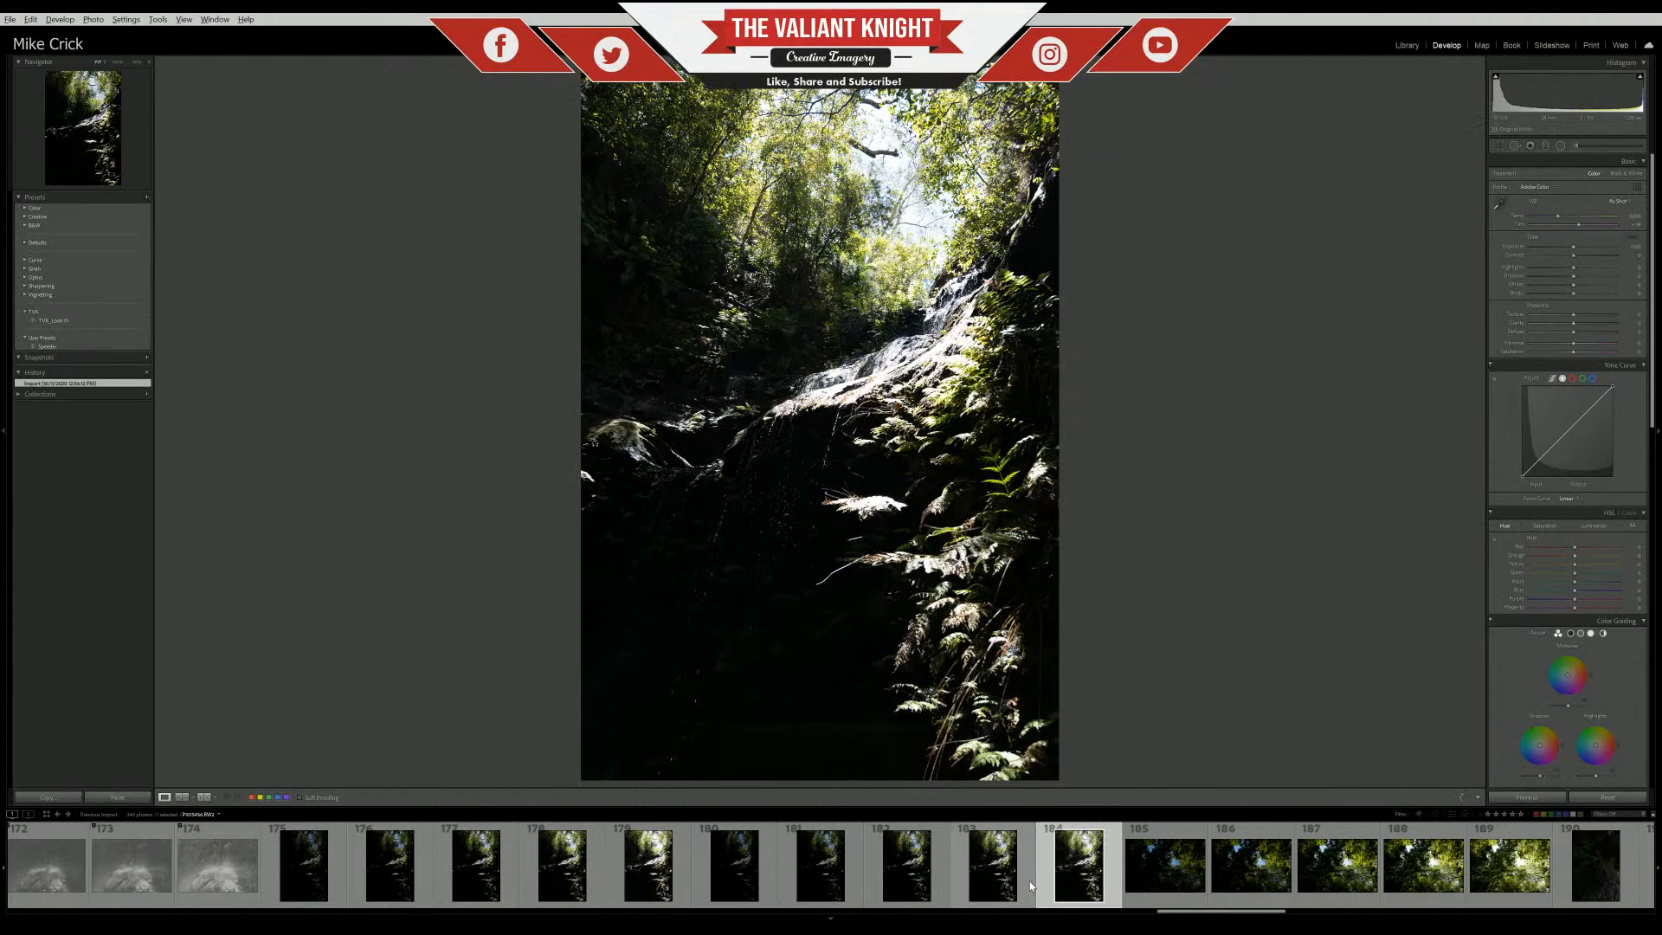
click(645, 881)
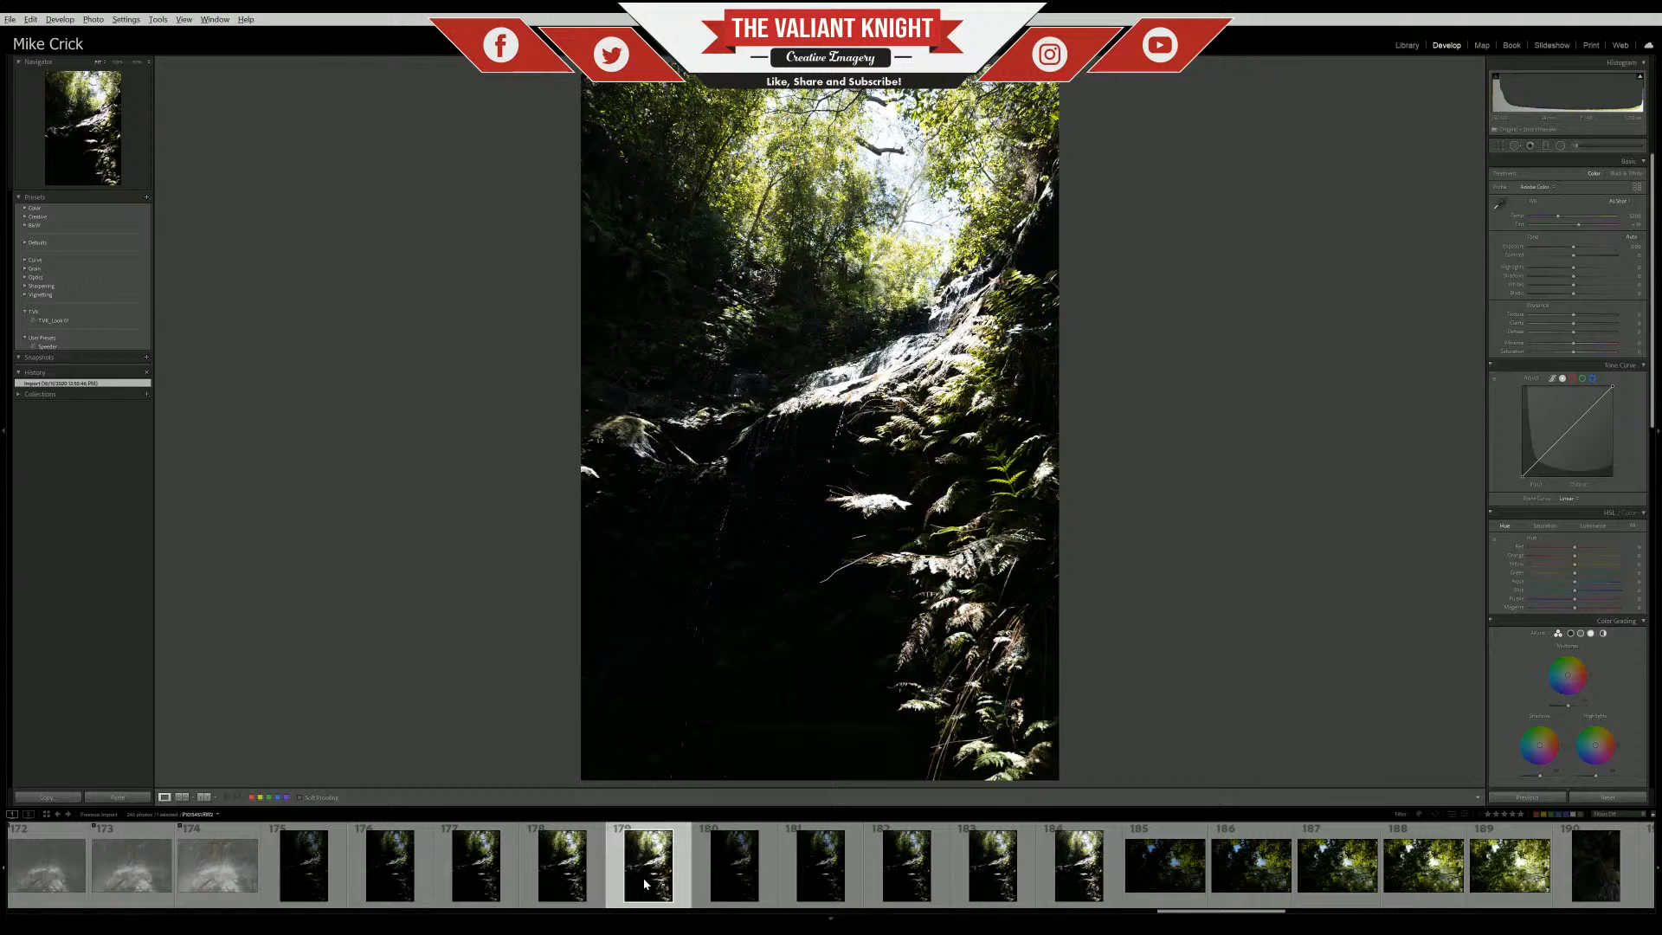
click(1001, 876)
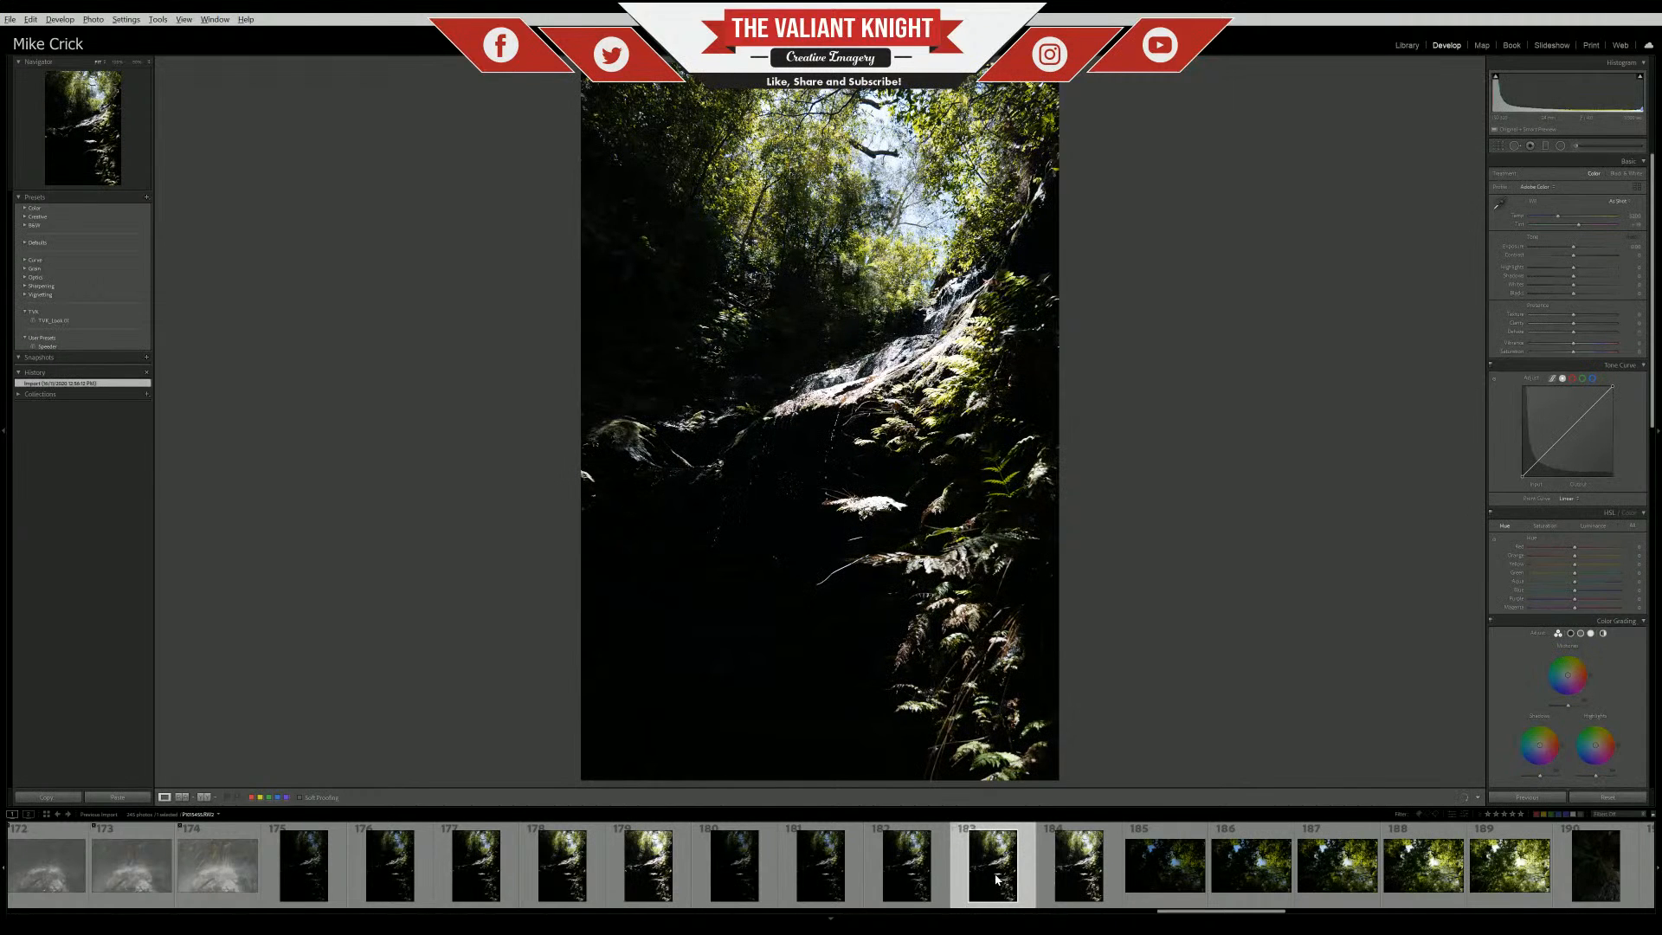
click(567, 870)
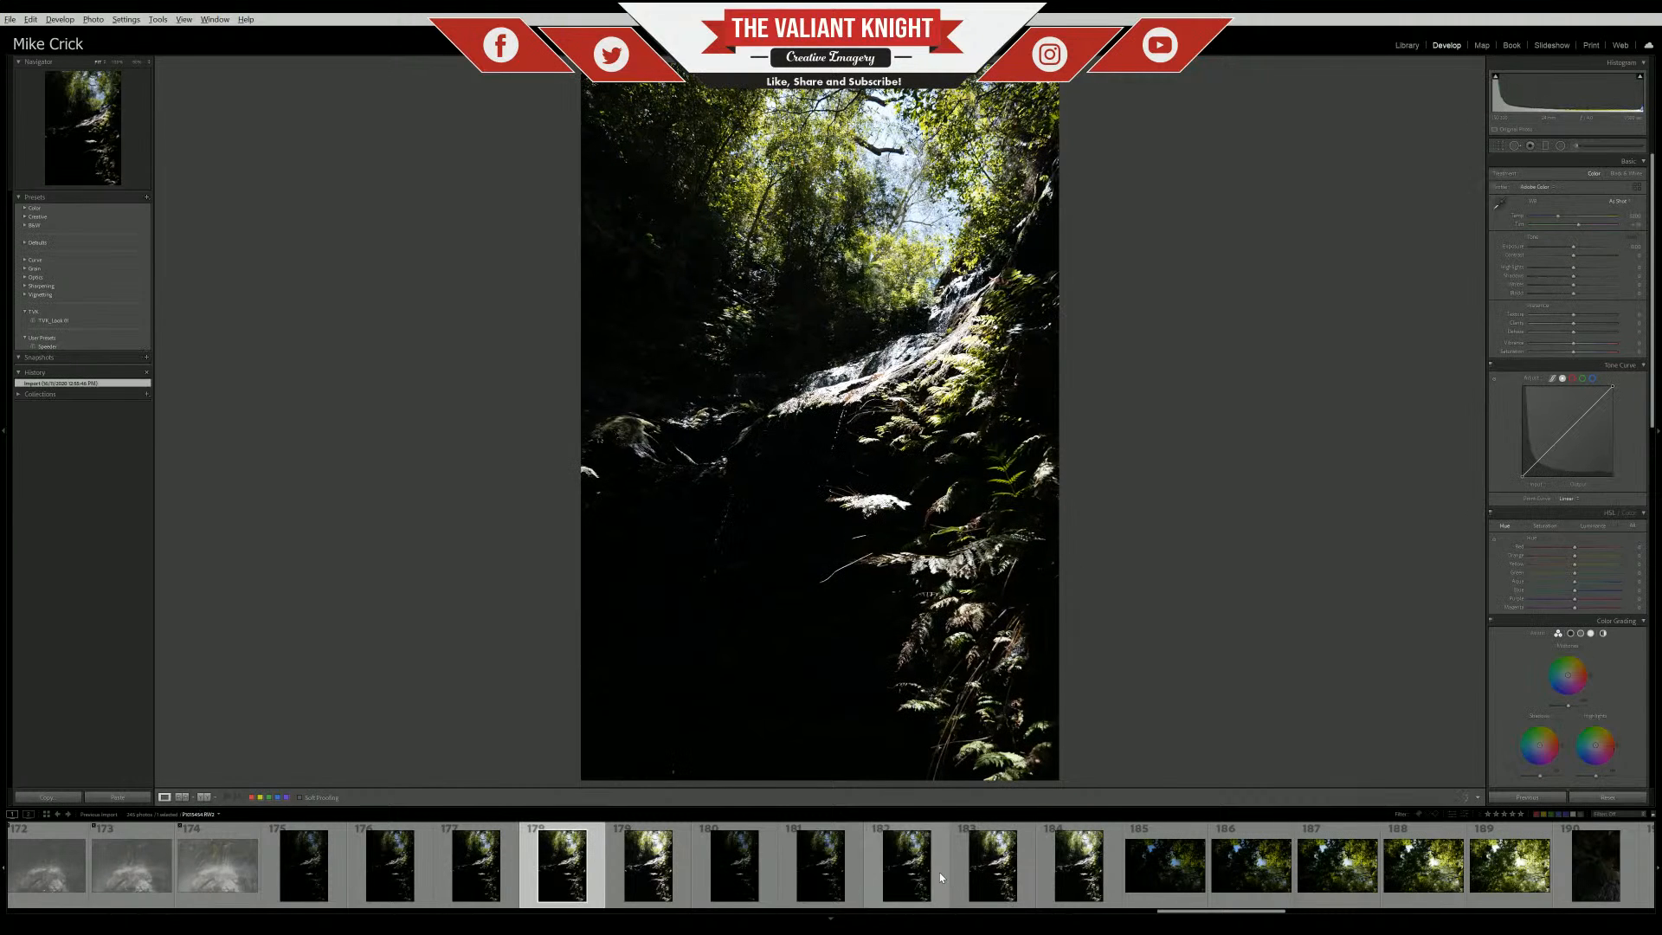
Compare the brightest portrait waterfall exposures, 179 and 184, and flag the set 175 to 179 as rejected
click(1068, 880)
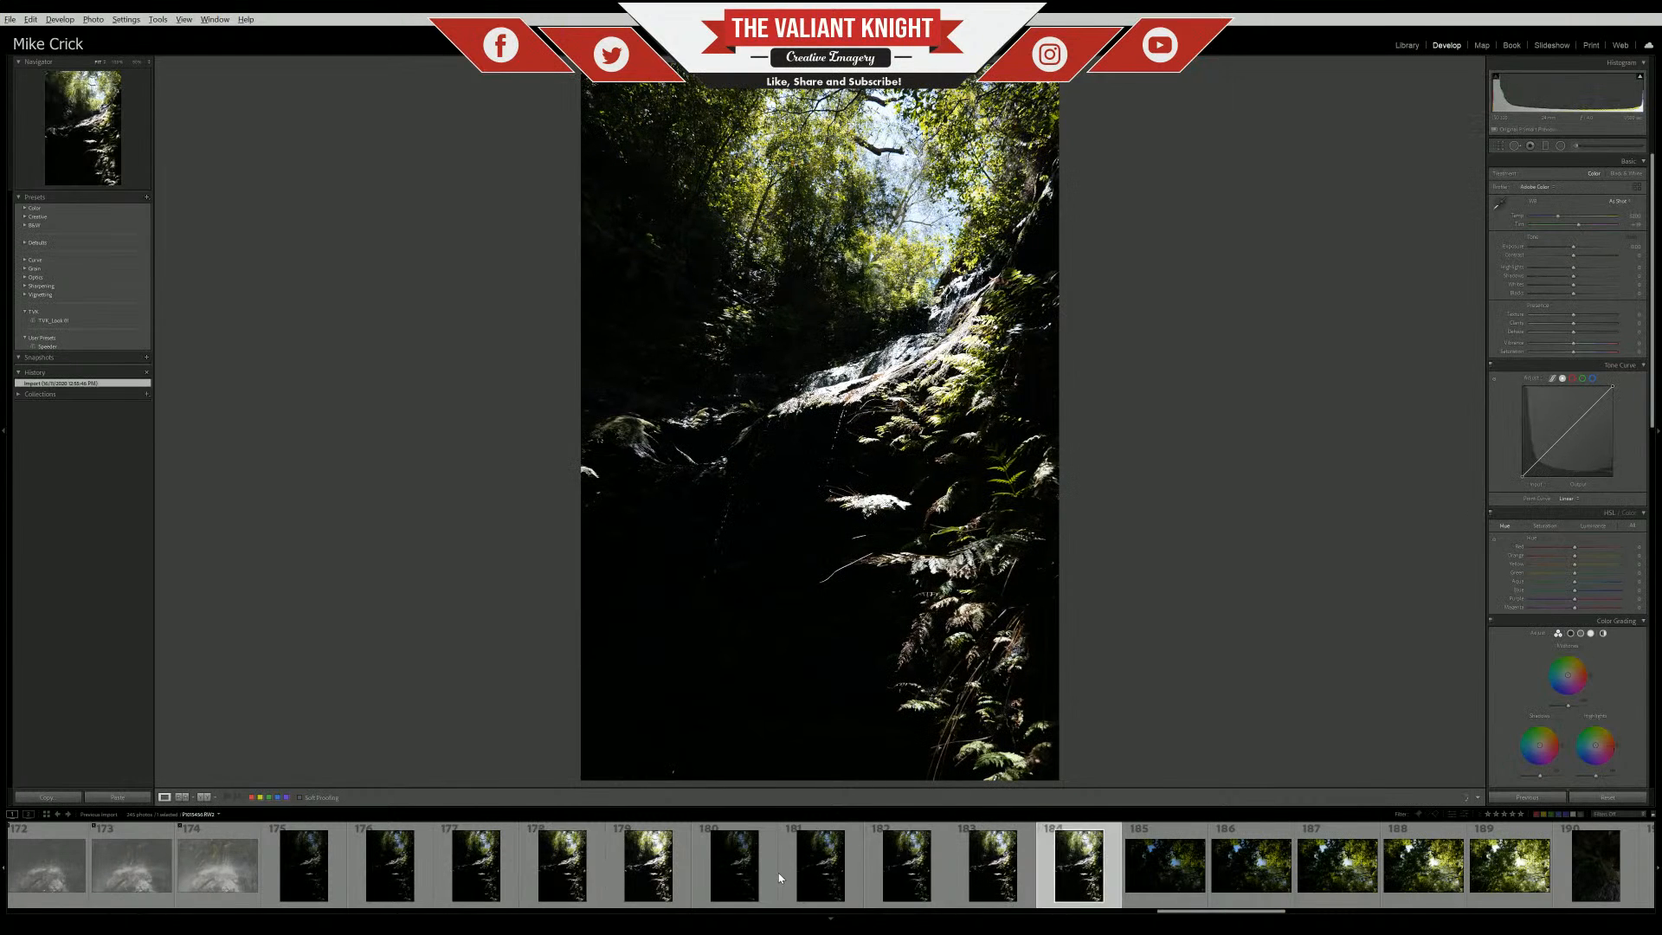
click(633, 877)
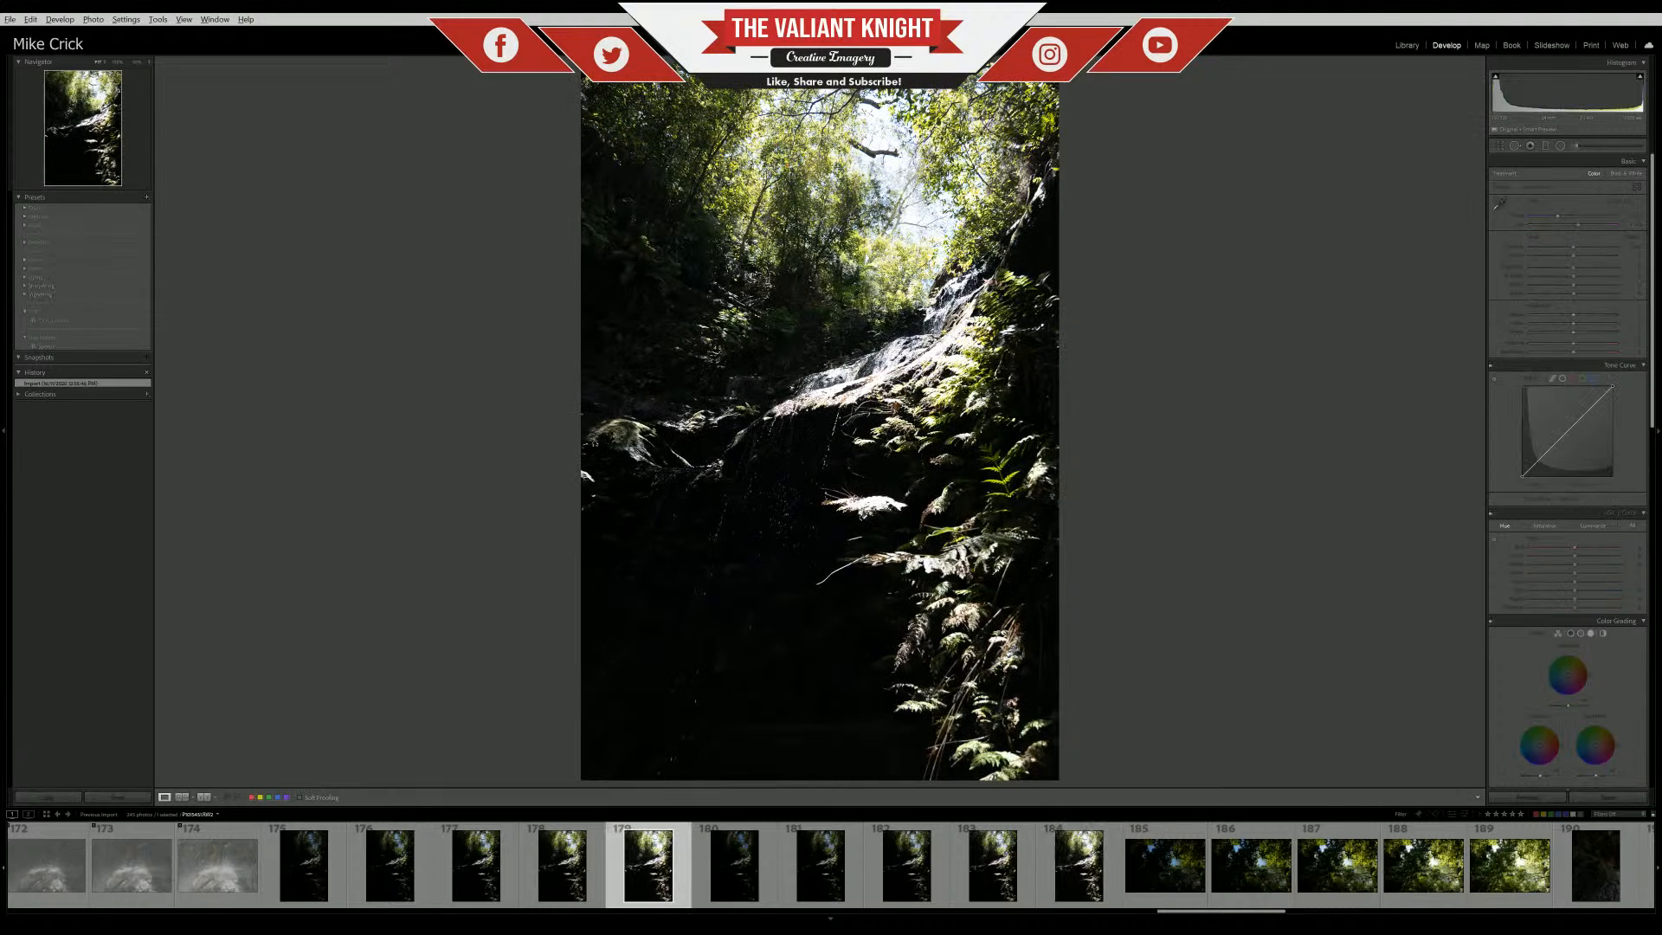
click(1073, 876)
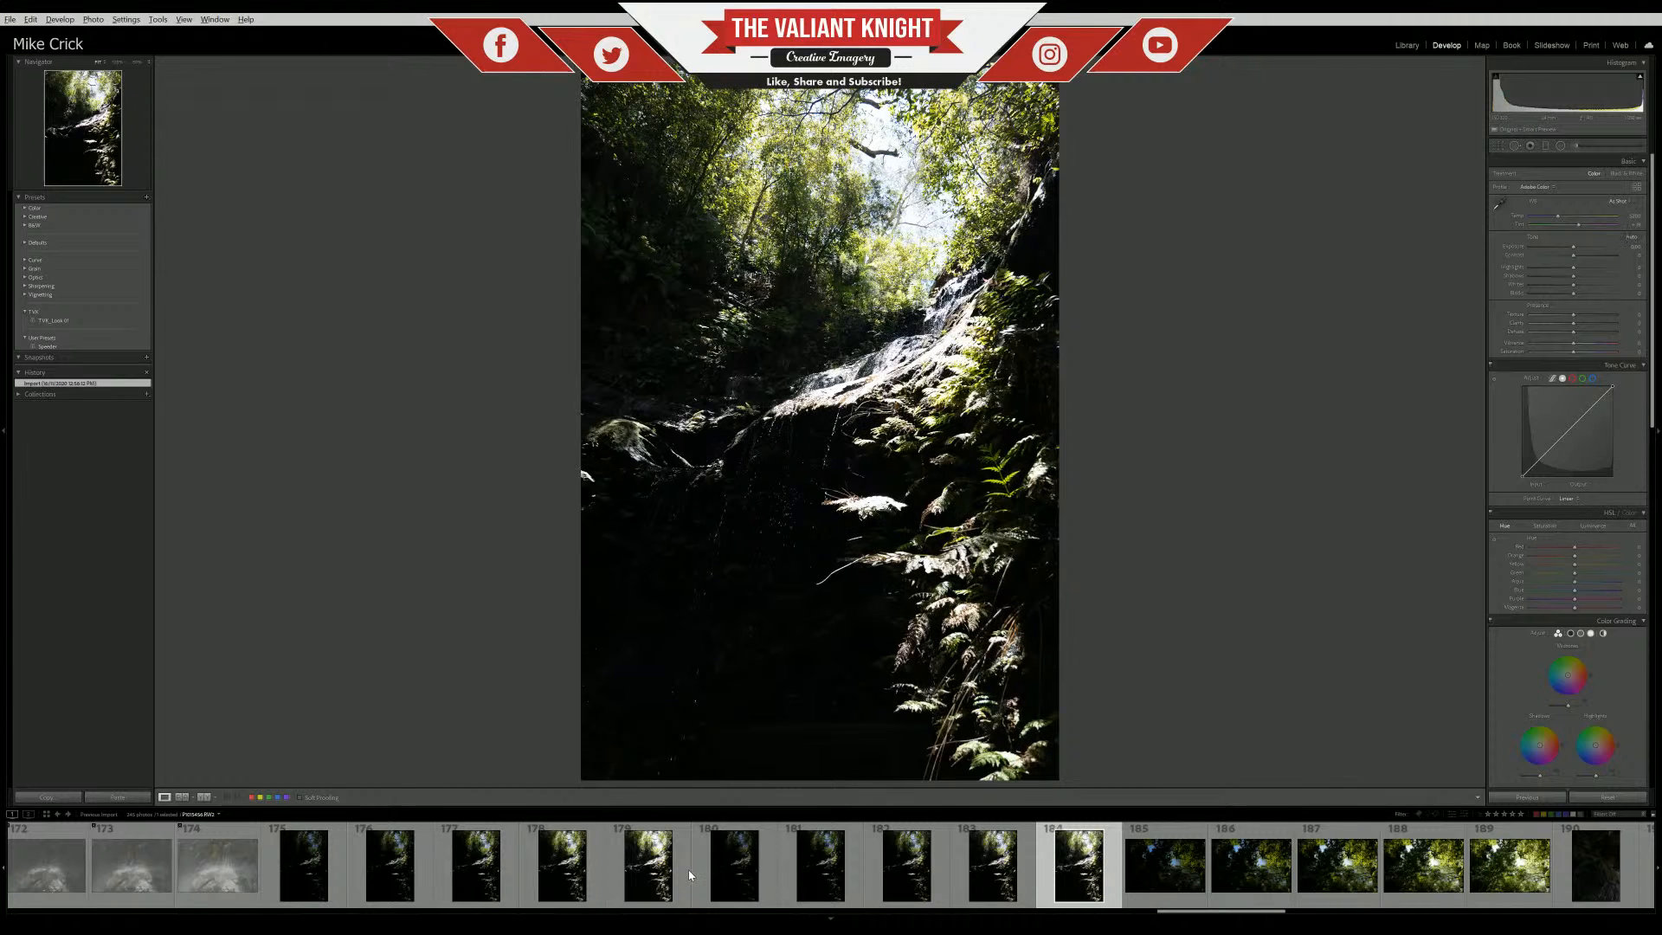
click(640, 885)
shift+click(330, 886)
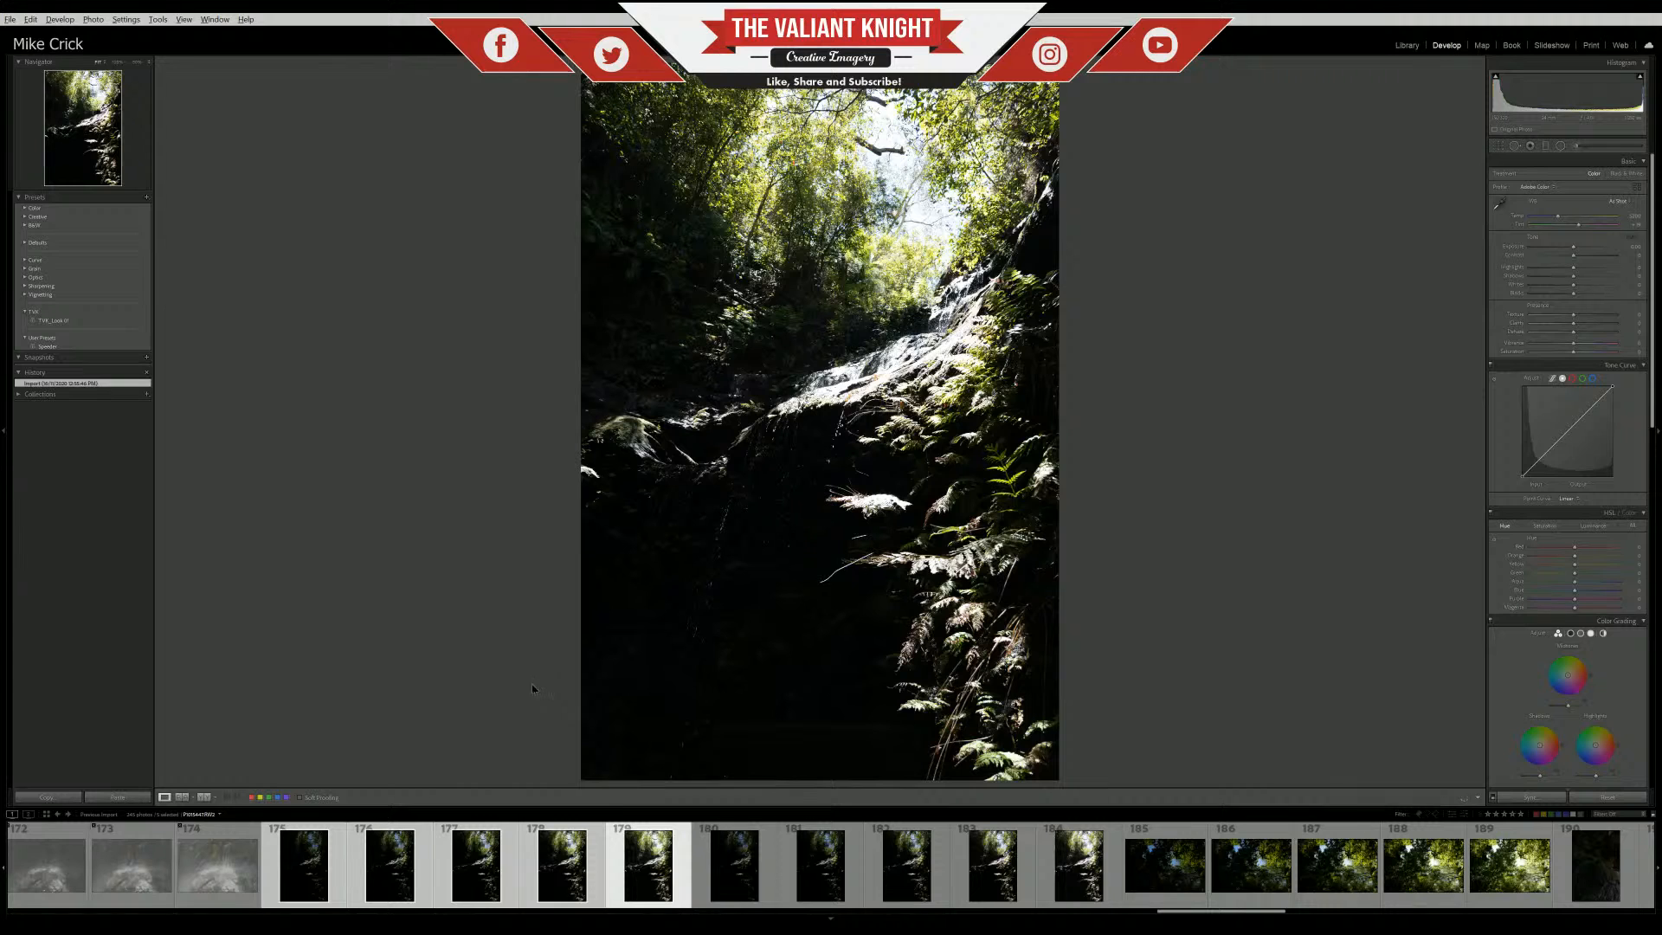
Check tree-canopy photos 185 and 189, flag the whole run 185 to 189 as rejected, and open photo 190
click(1147, 887)
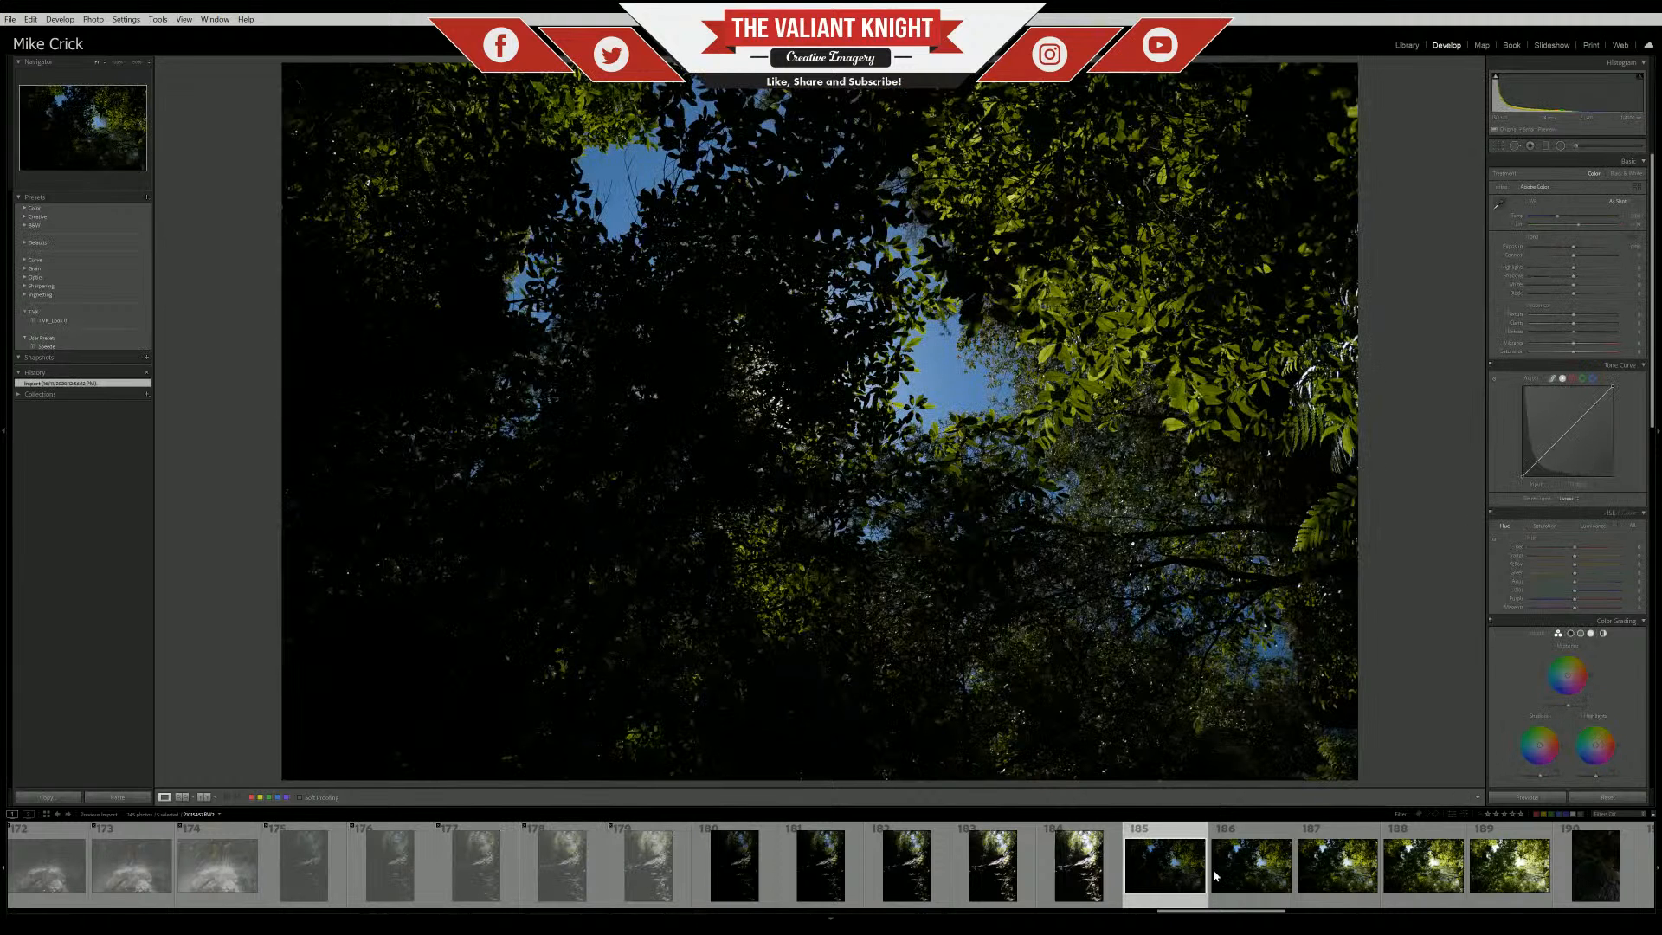
scroll(1214, 875, down, 5)
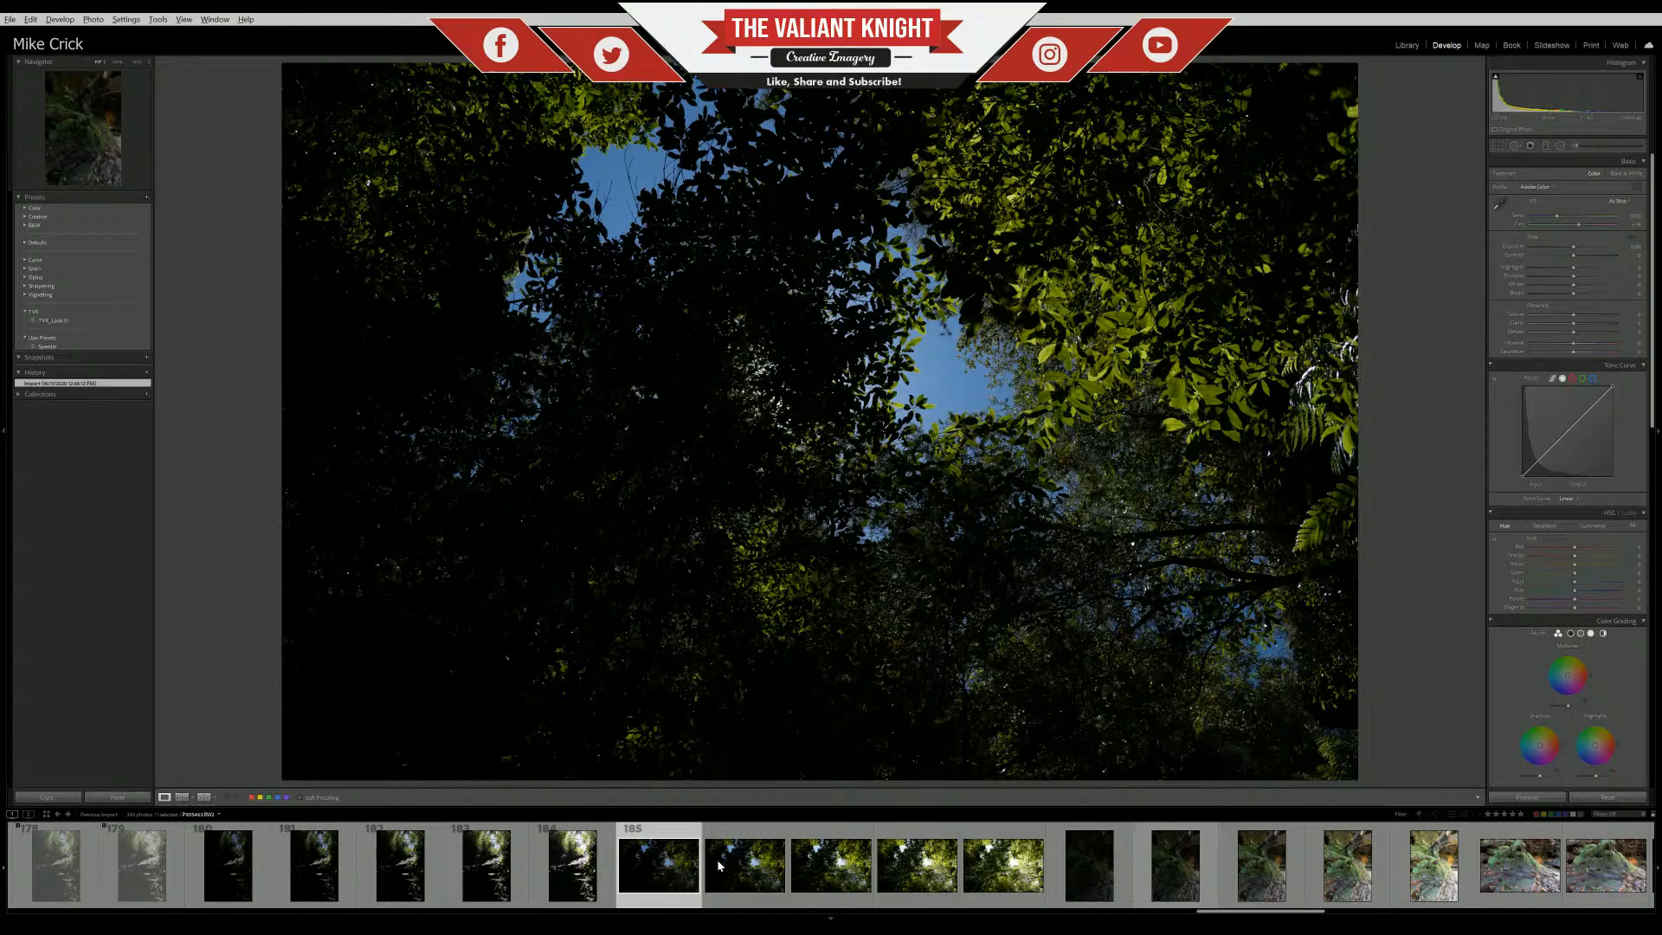
click(980, 887)
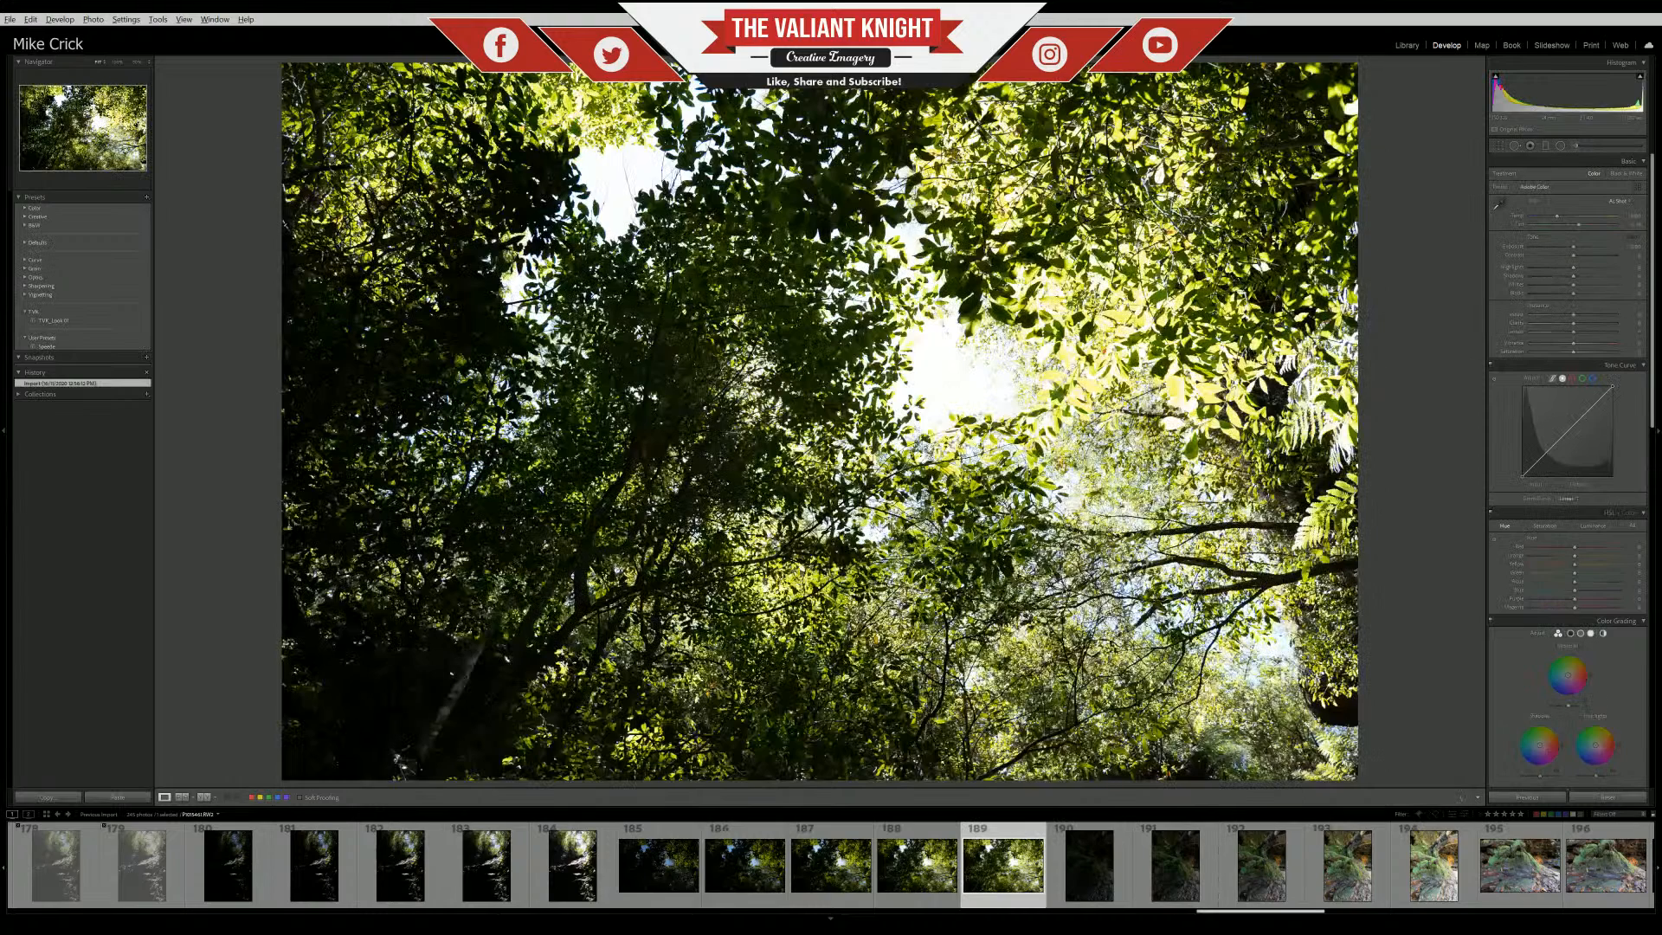
shift+click(665, 890)
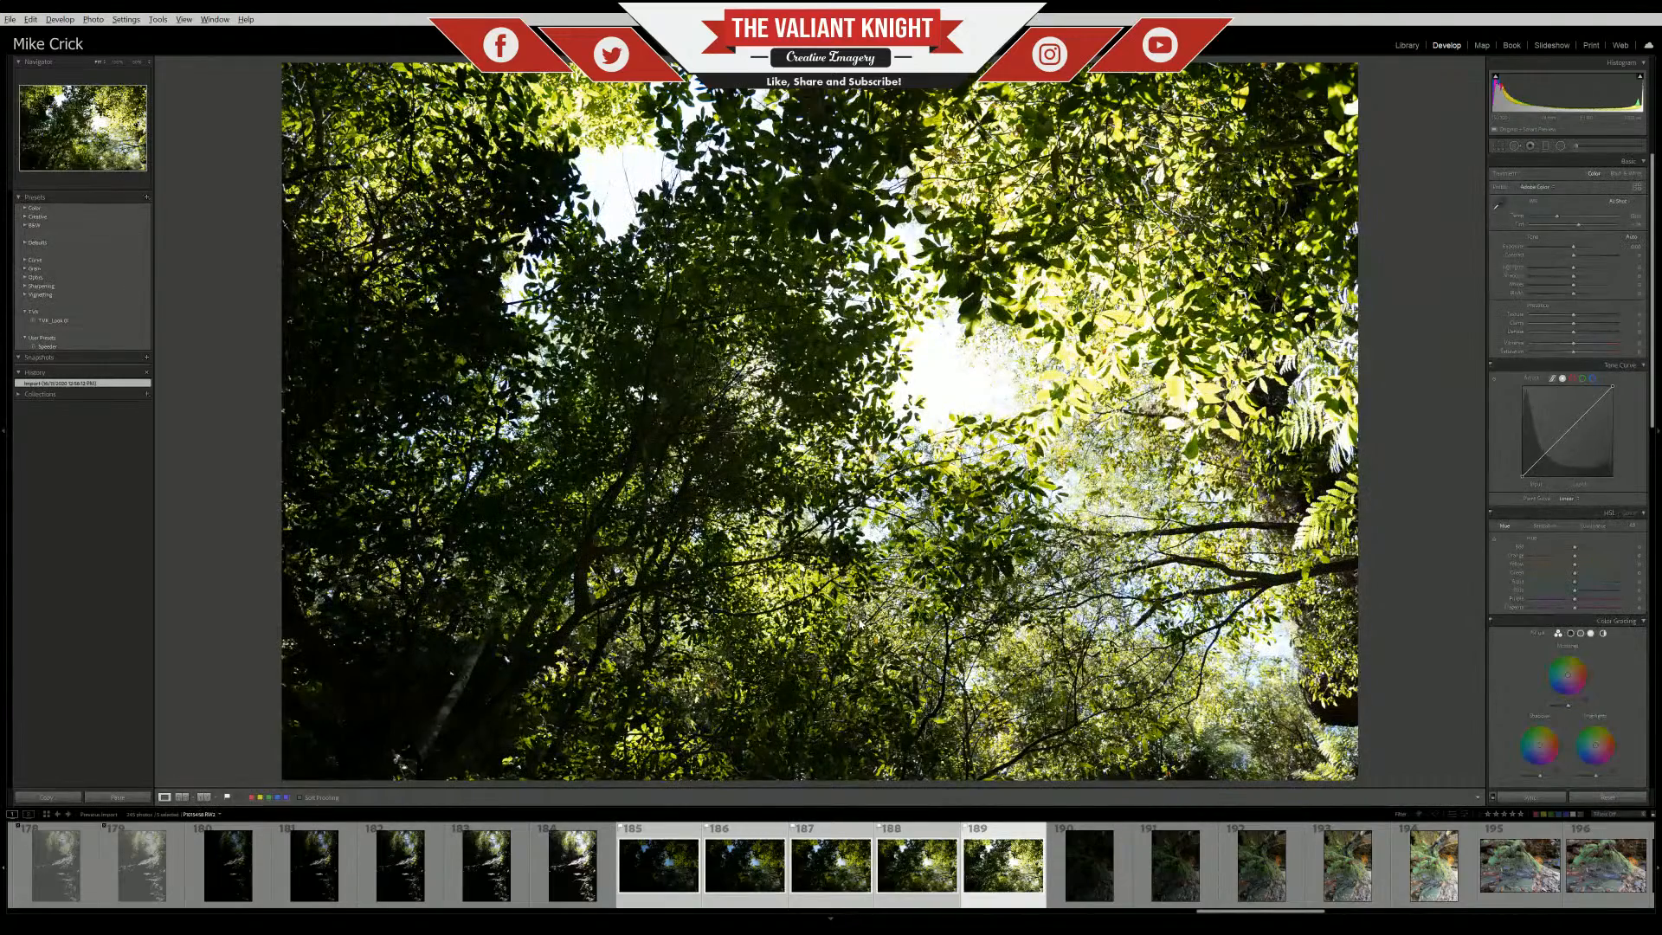
click(1074, 890)
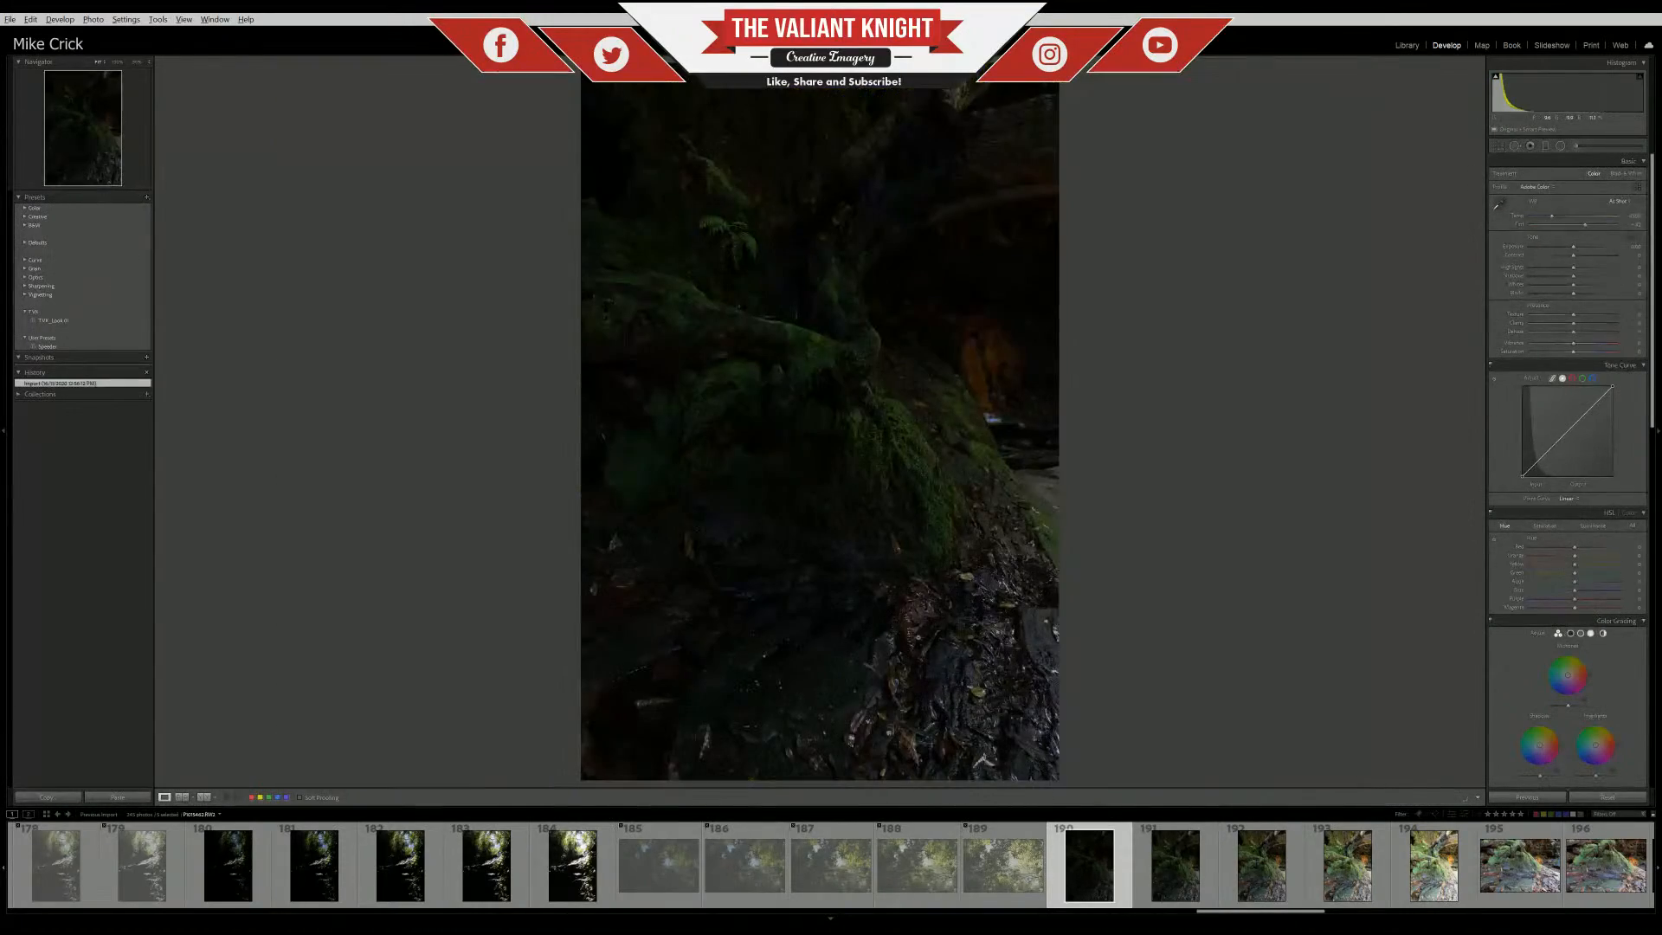
Compare the exposures of the bracketed mossy tree-root shots 190 to 193 to choose which one to keep
scroll(1173, 898, down, 2)
scroll(714, 891, up, 1)
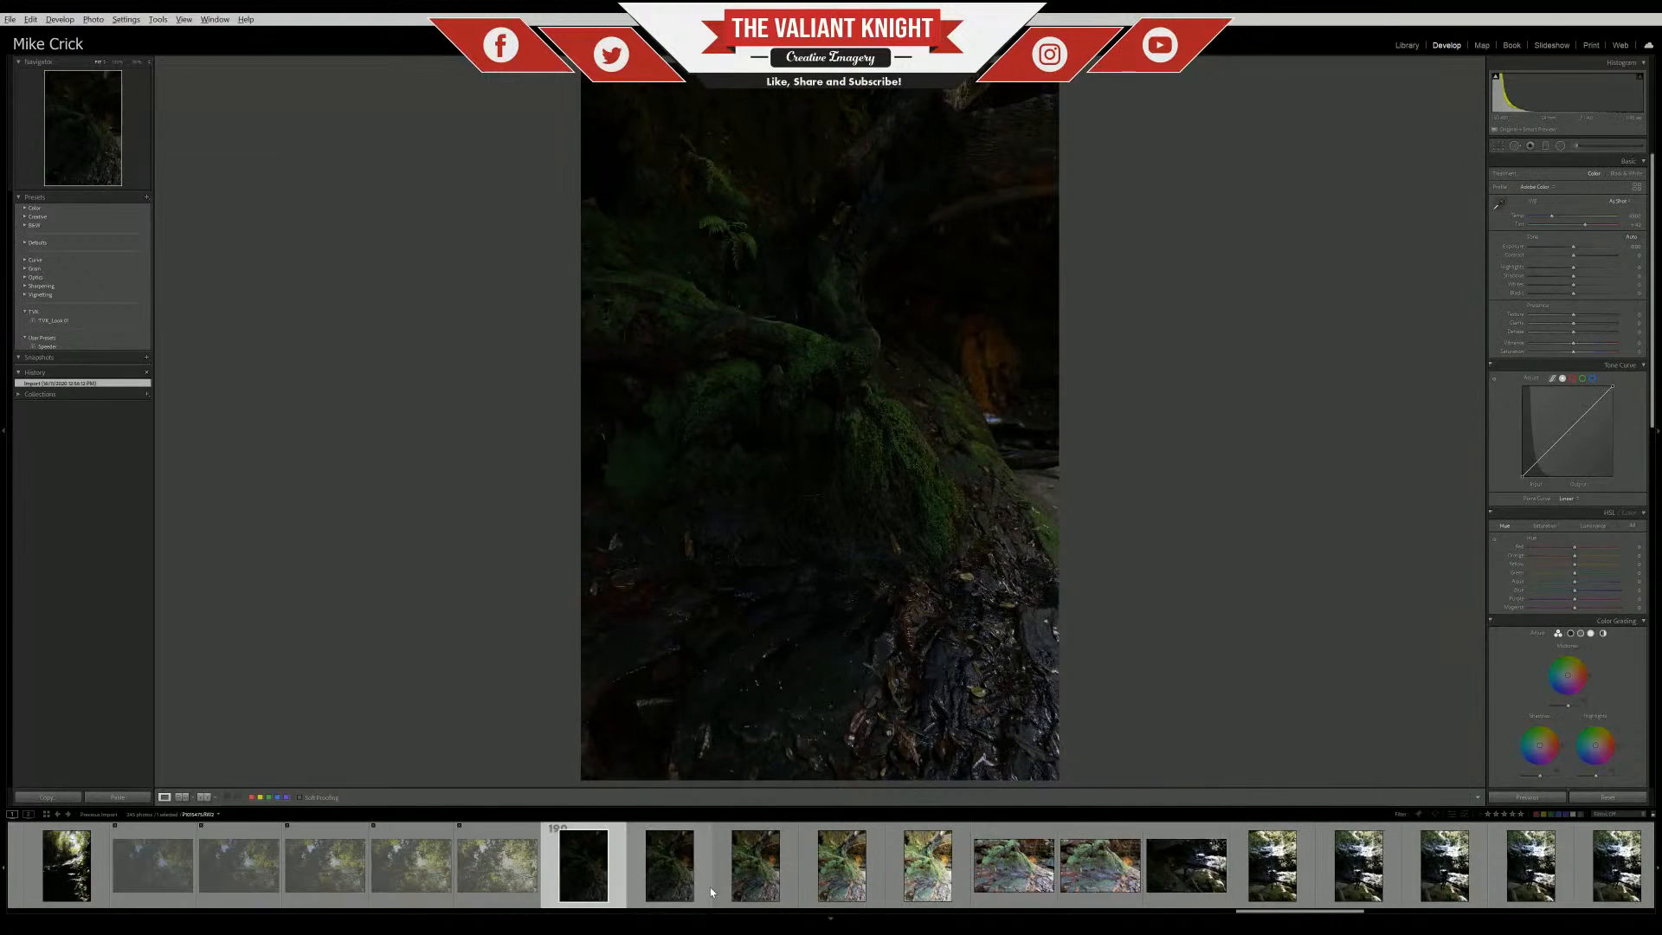
click(661, 881)
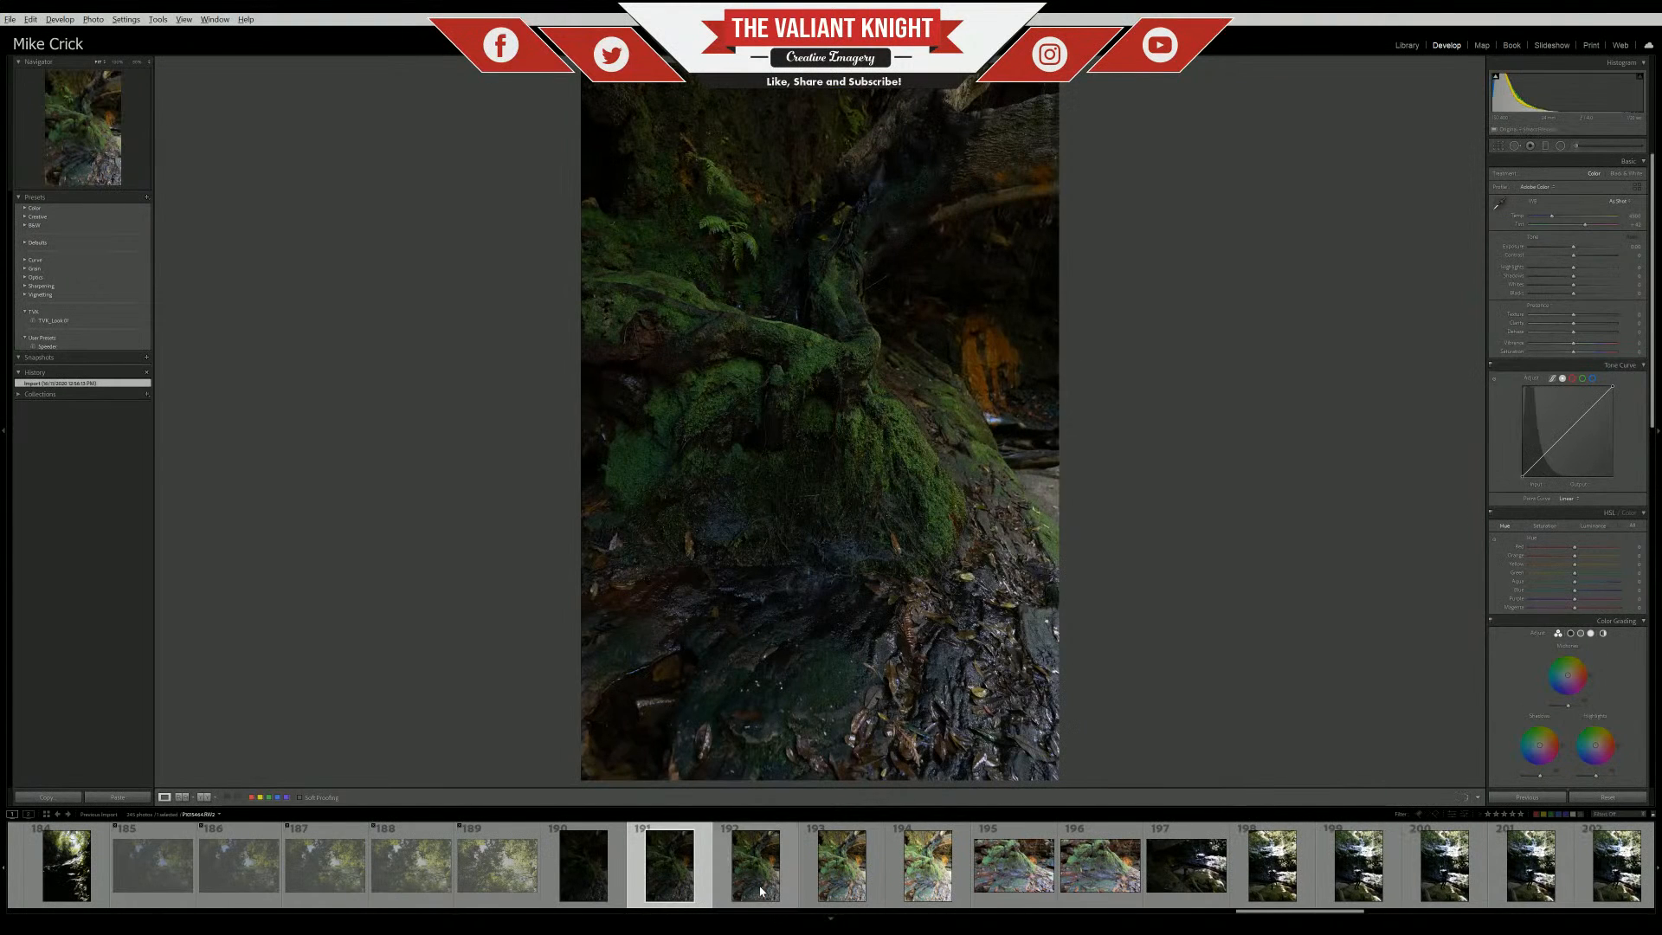
key(Right)
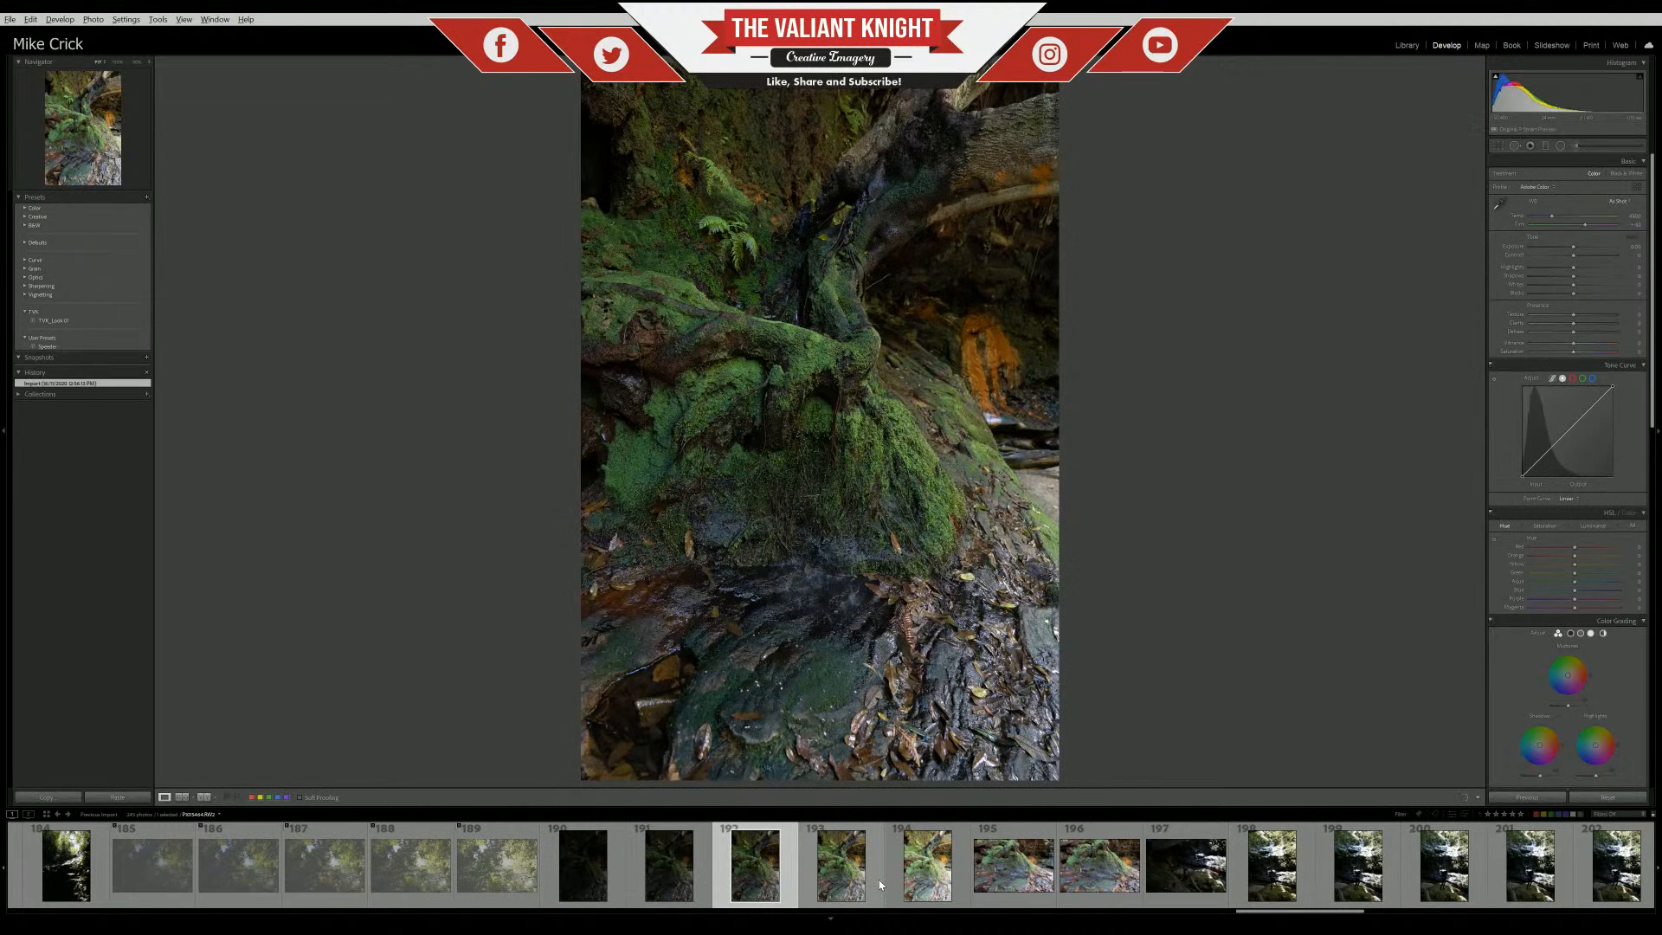
key(Right)
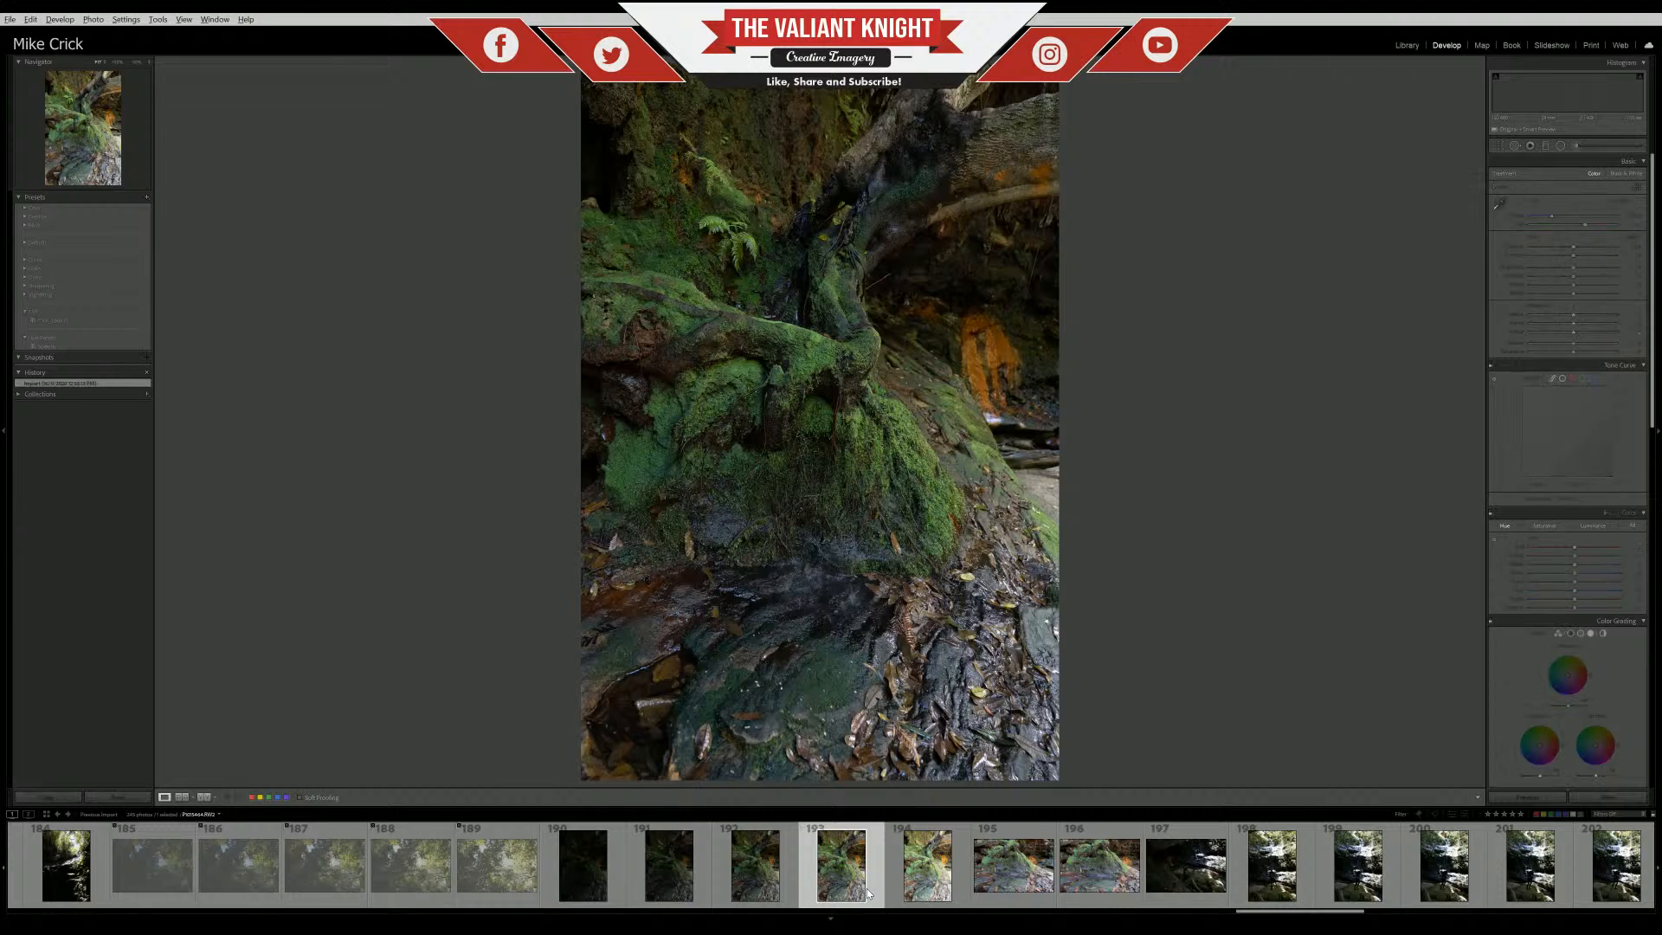
click(620, 885)
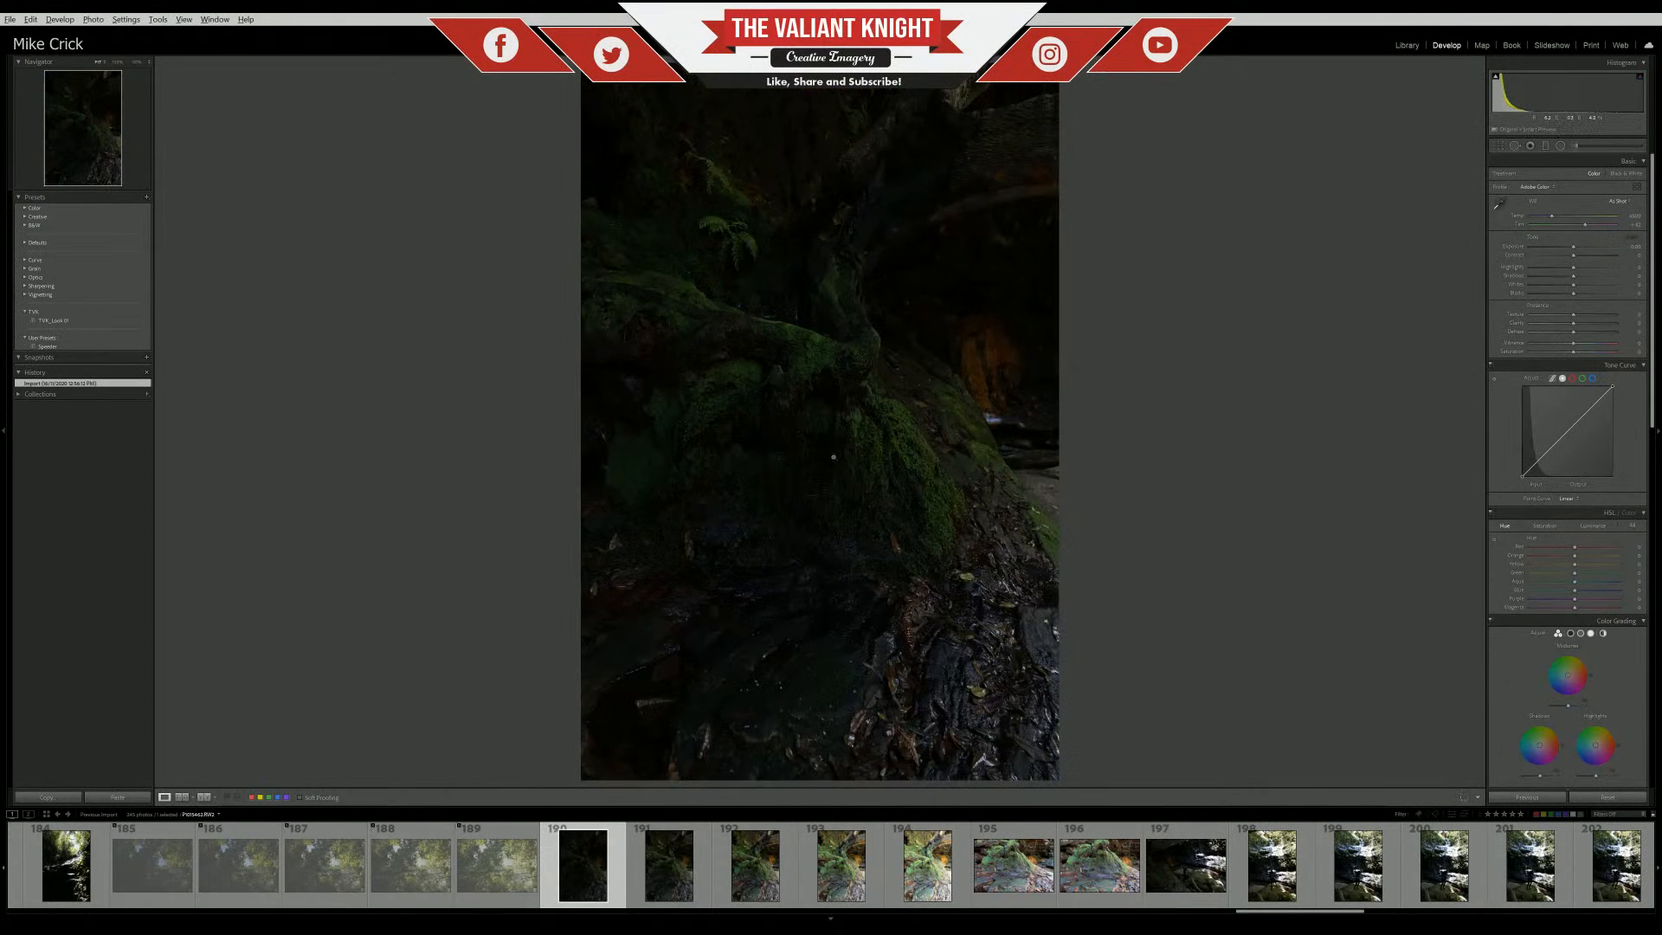
click(865, 887)
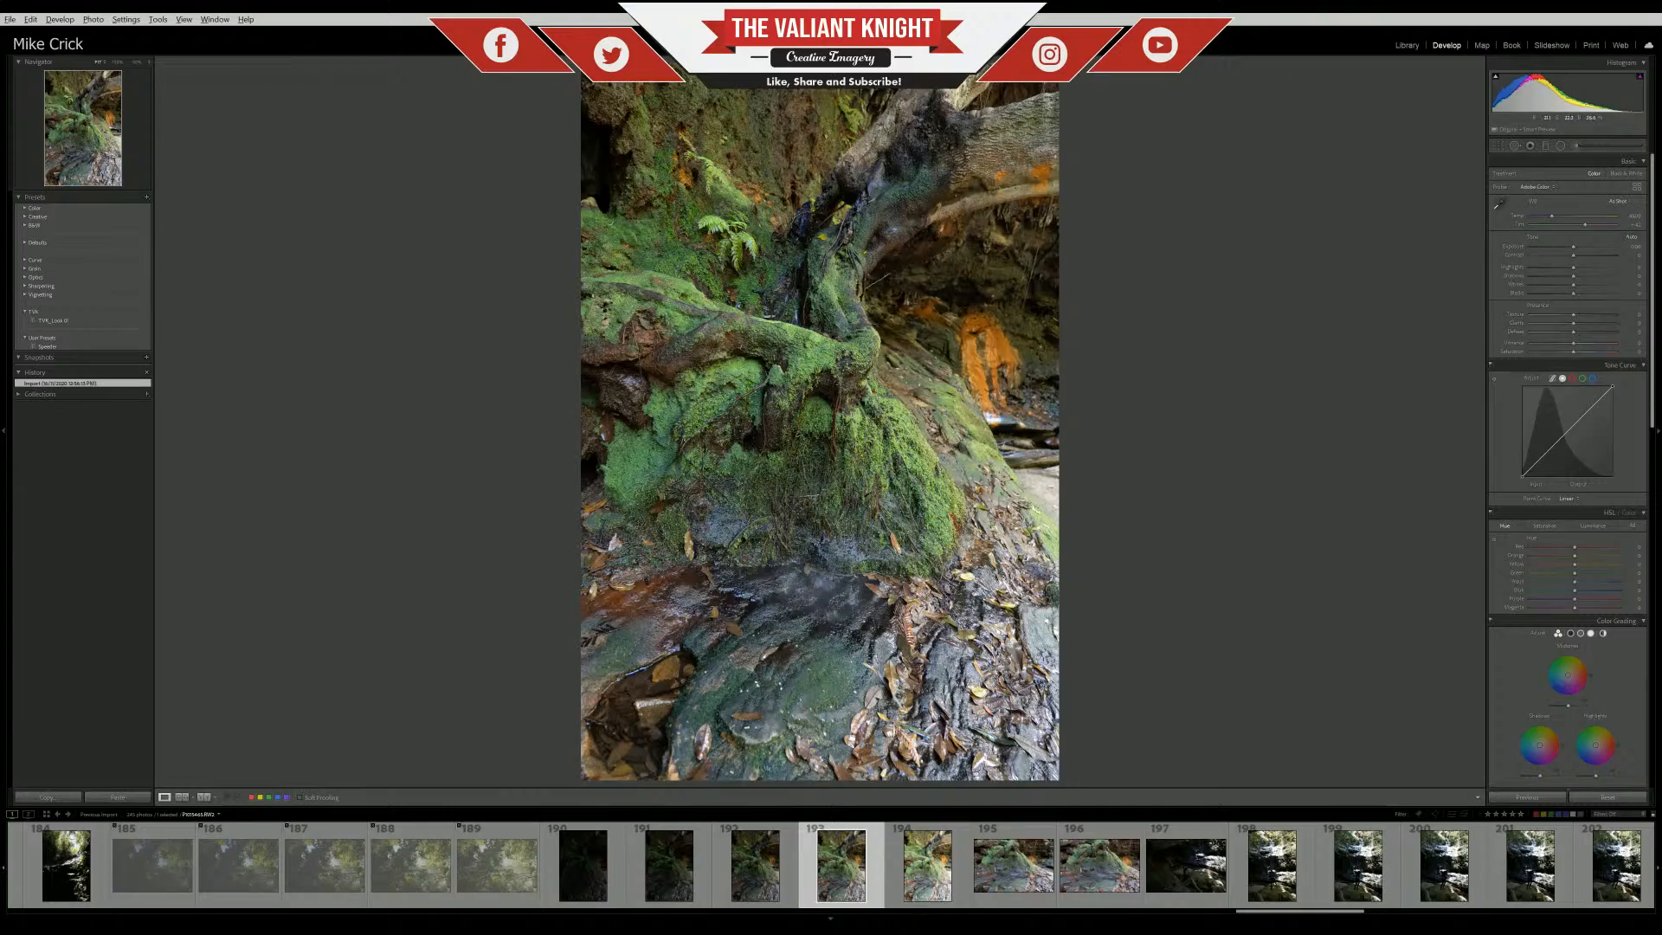
click(830, 576)
click(831, 576)
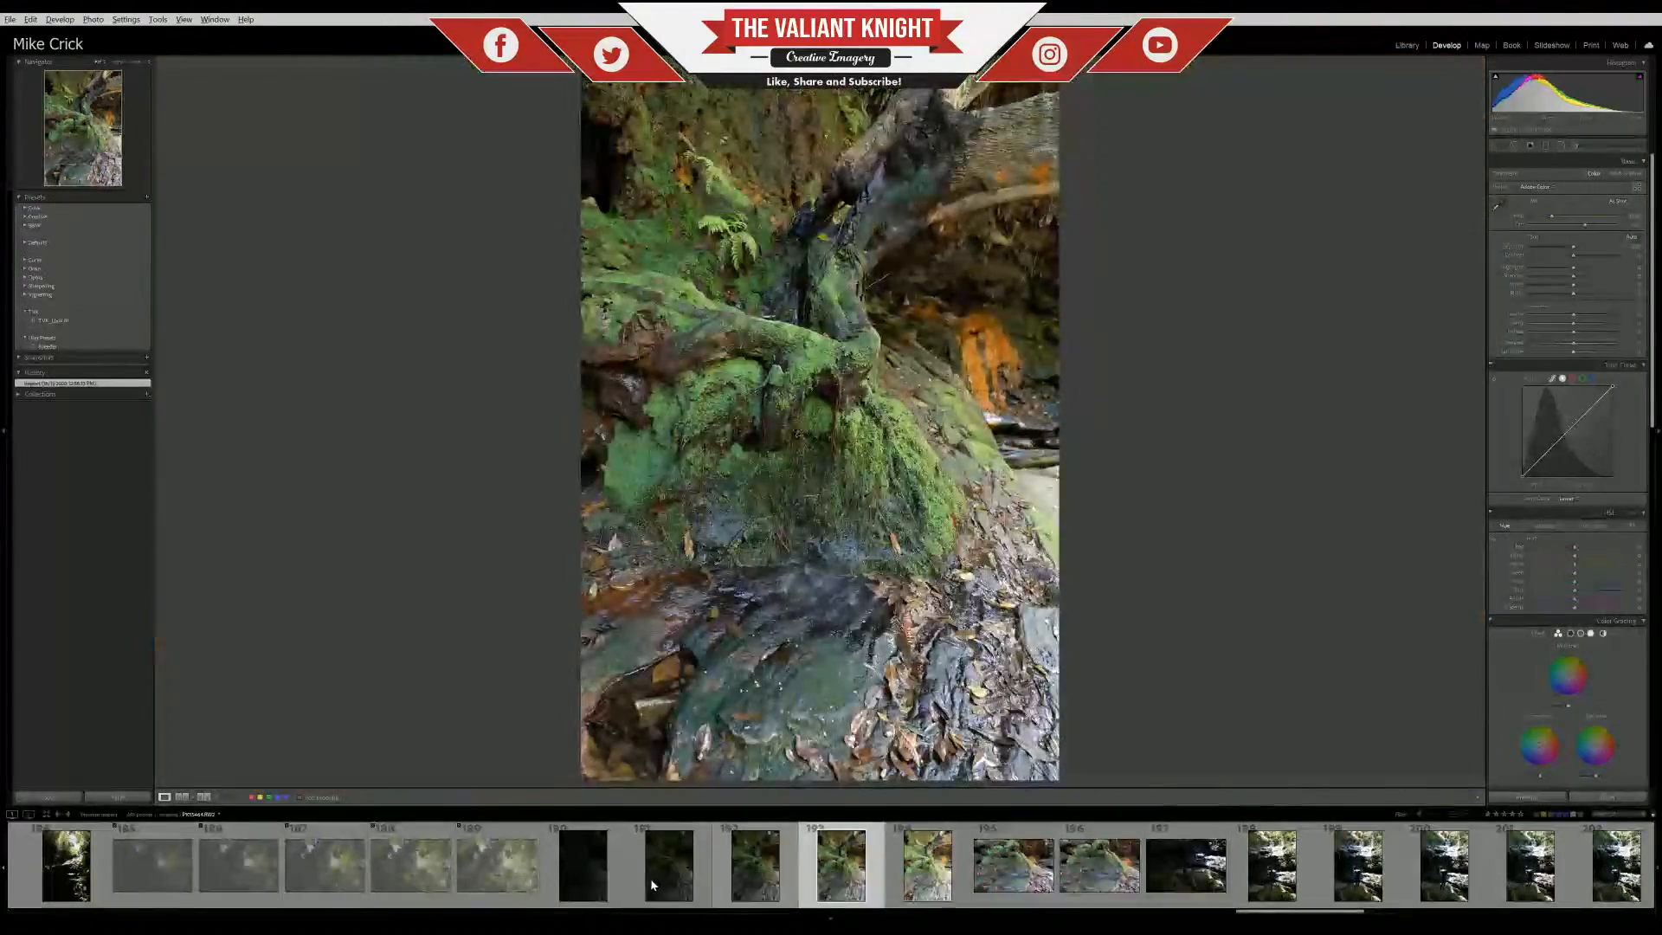
click(654, 884)
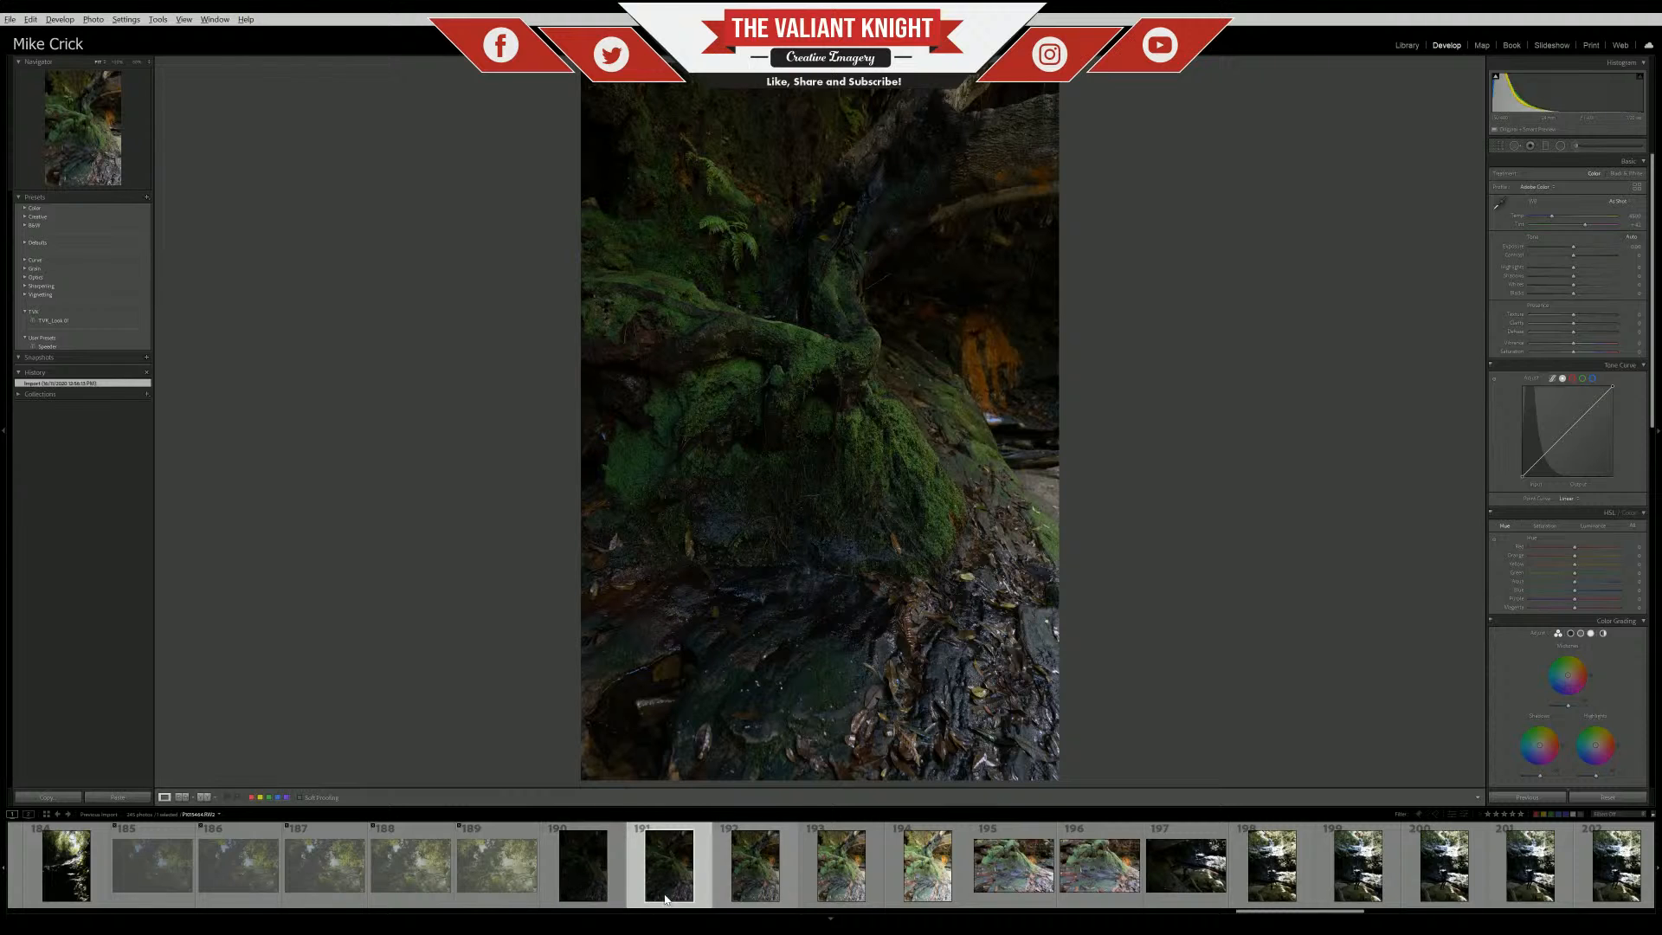
click(770, 874)
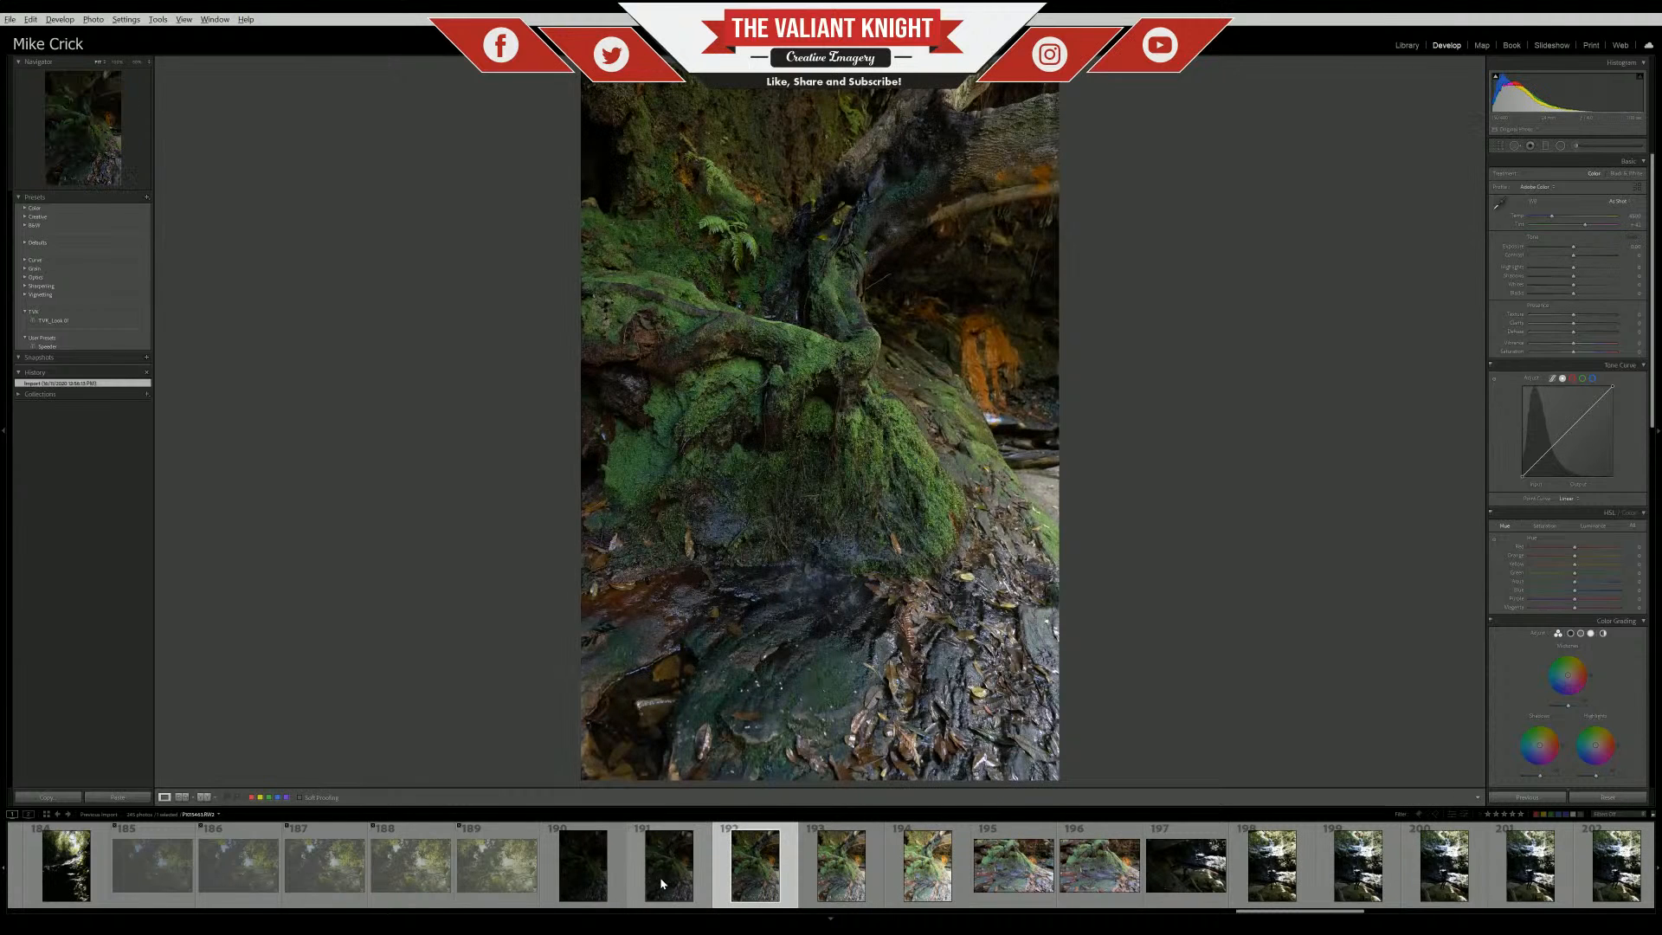
click(661, 877)
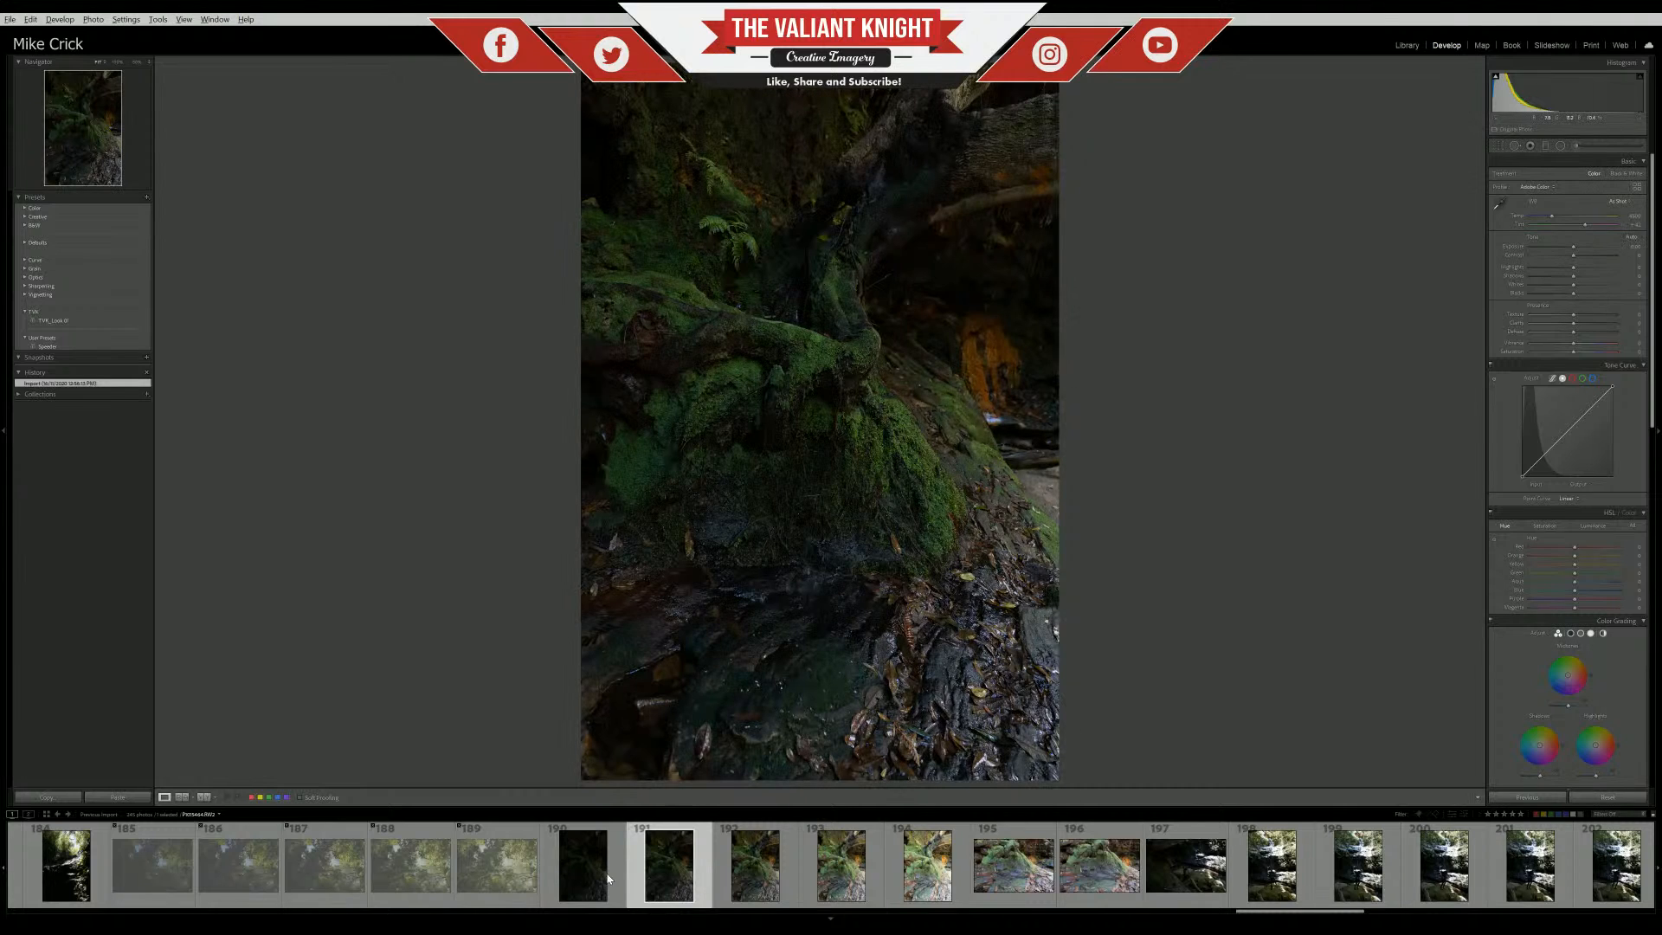
click(608, 878)
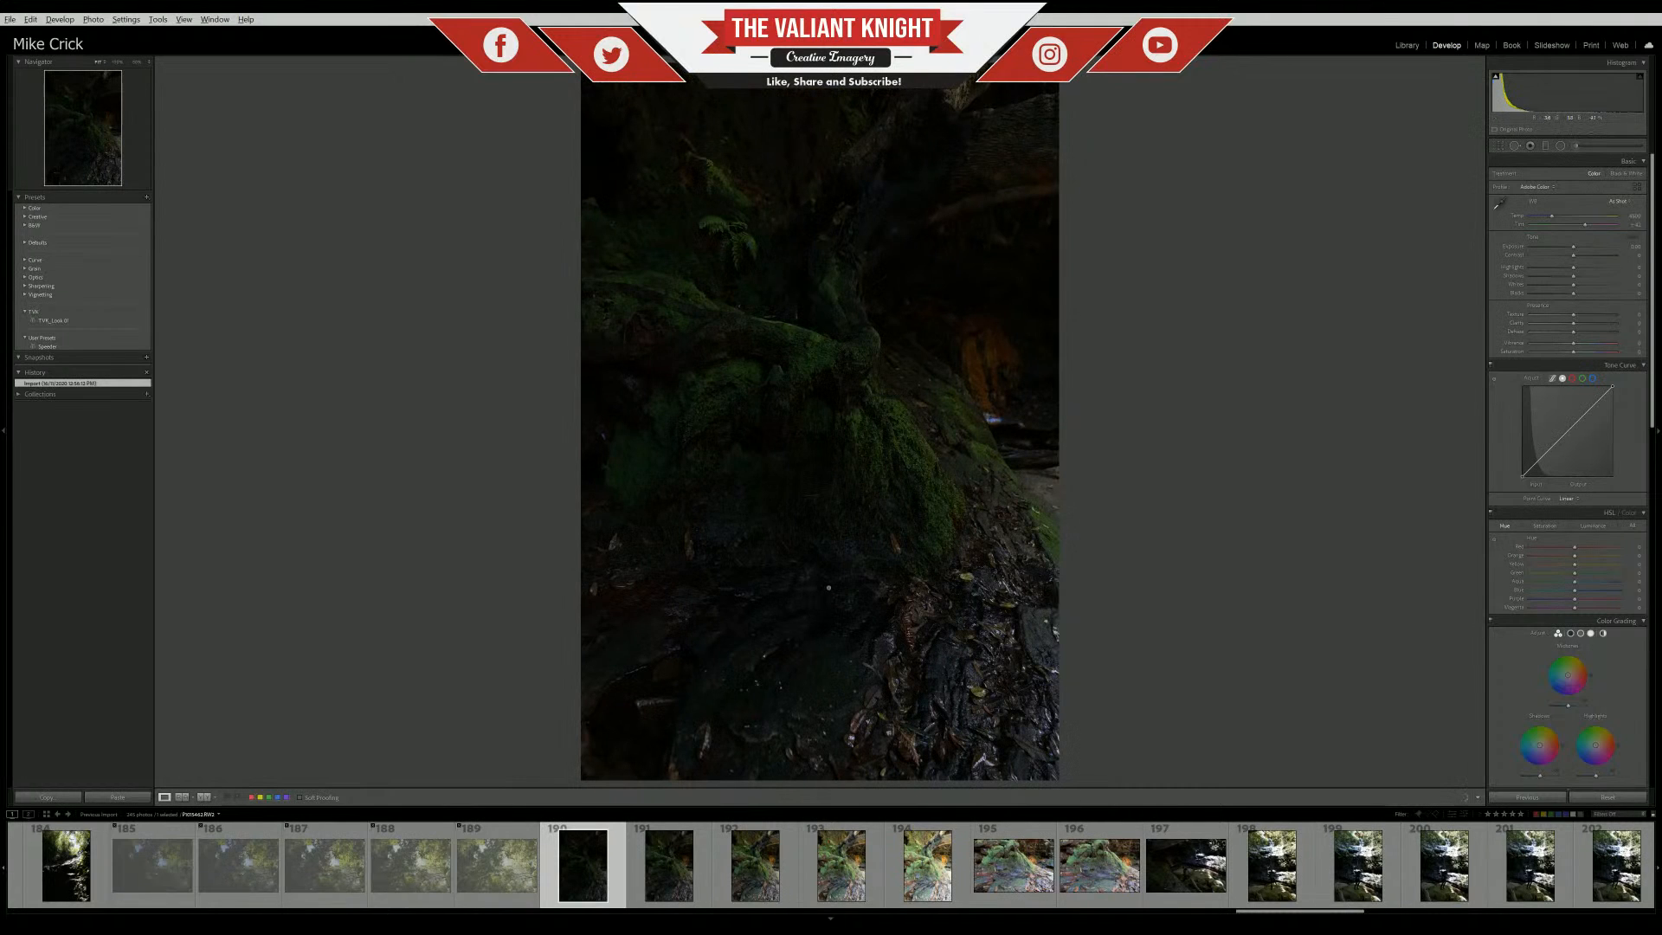
click(756, 891)
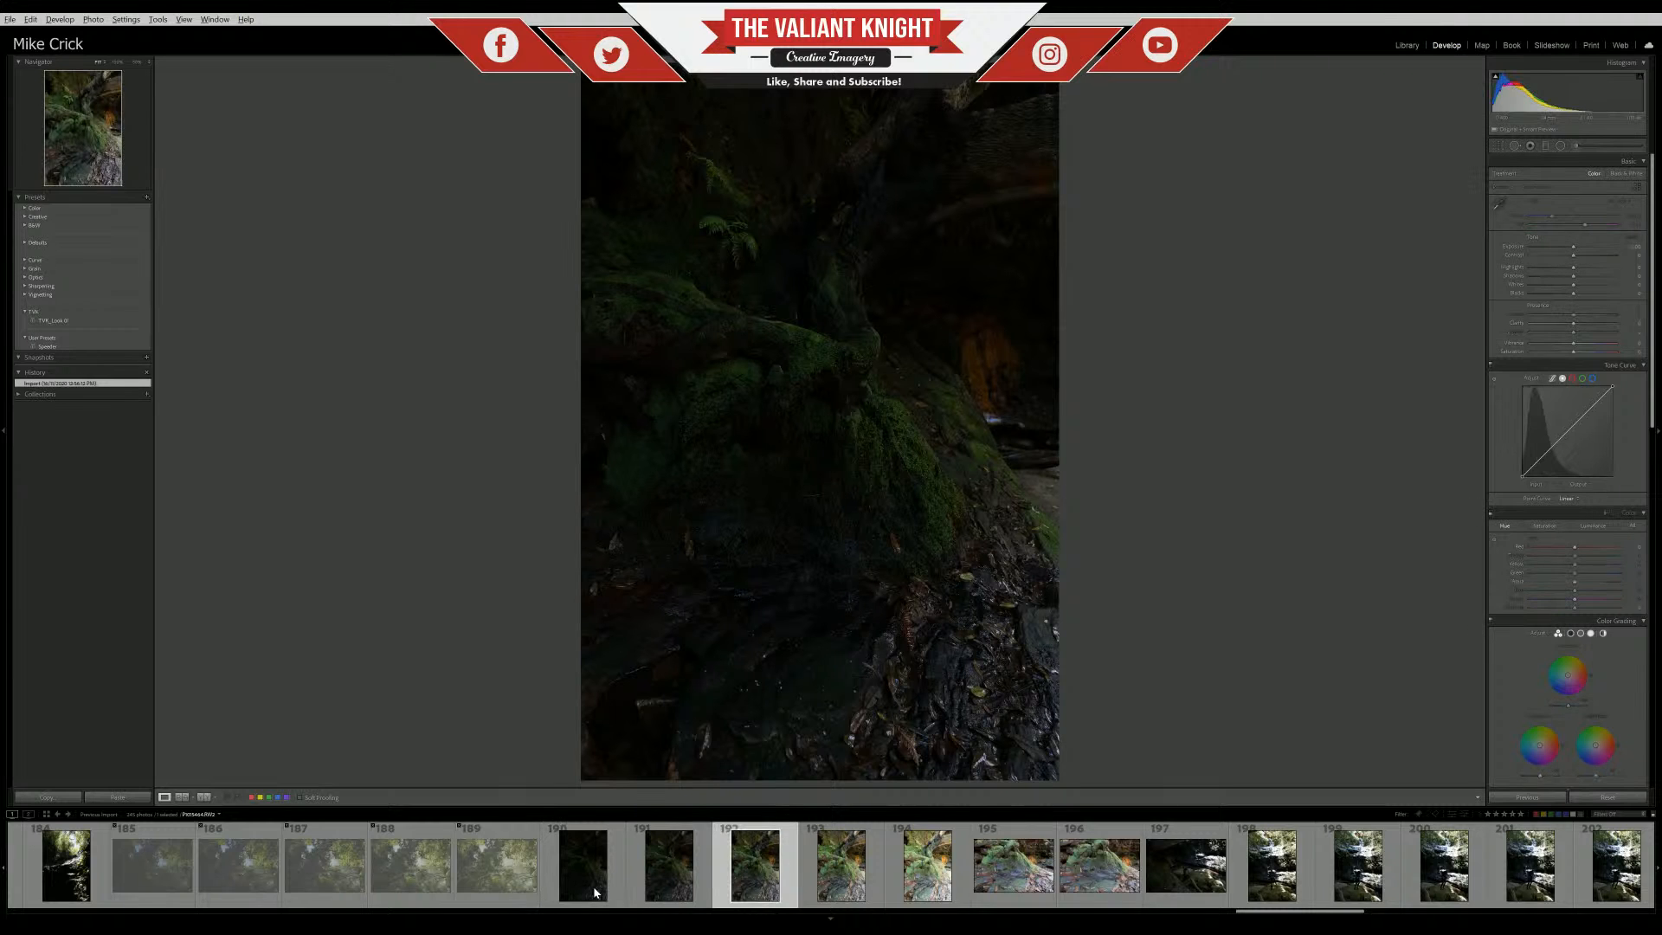
Flag tree-root shots 190, 191, 193 and 194 as rejected, leaving shot 192 out of the selection
click(658, 890)
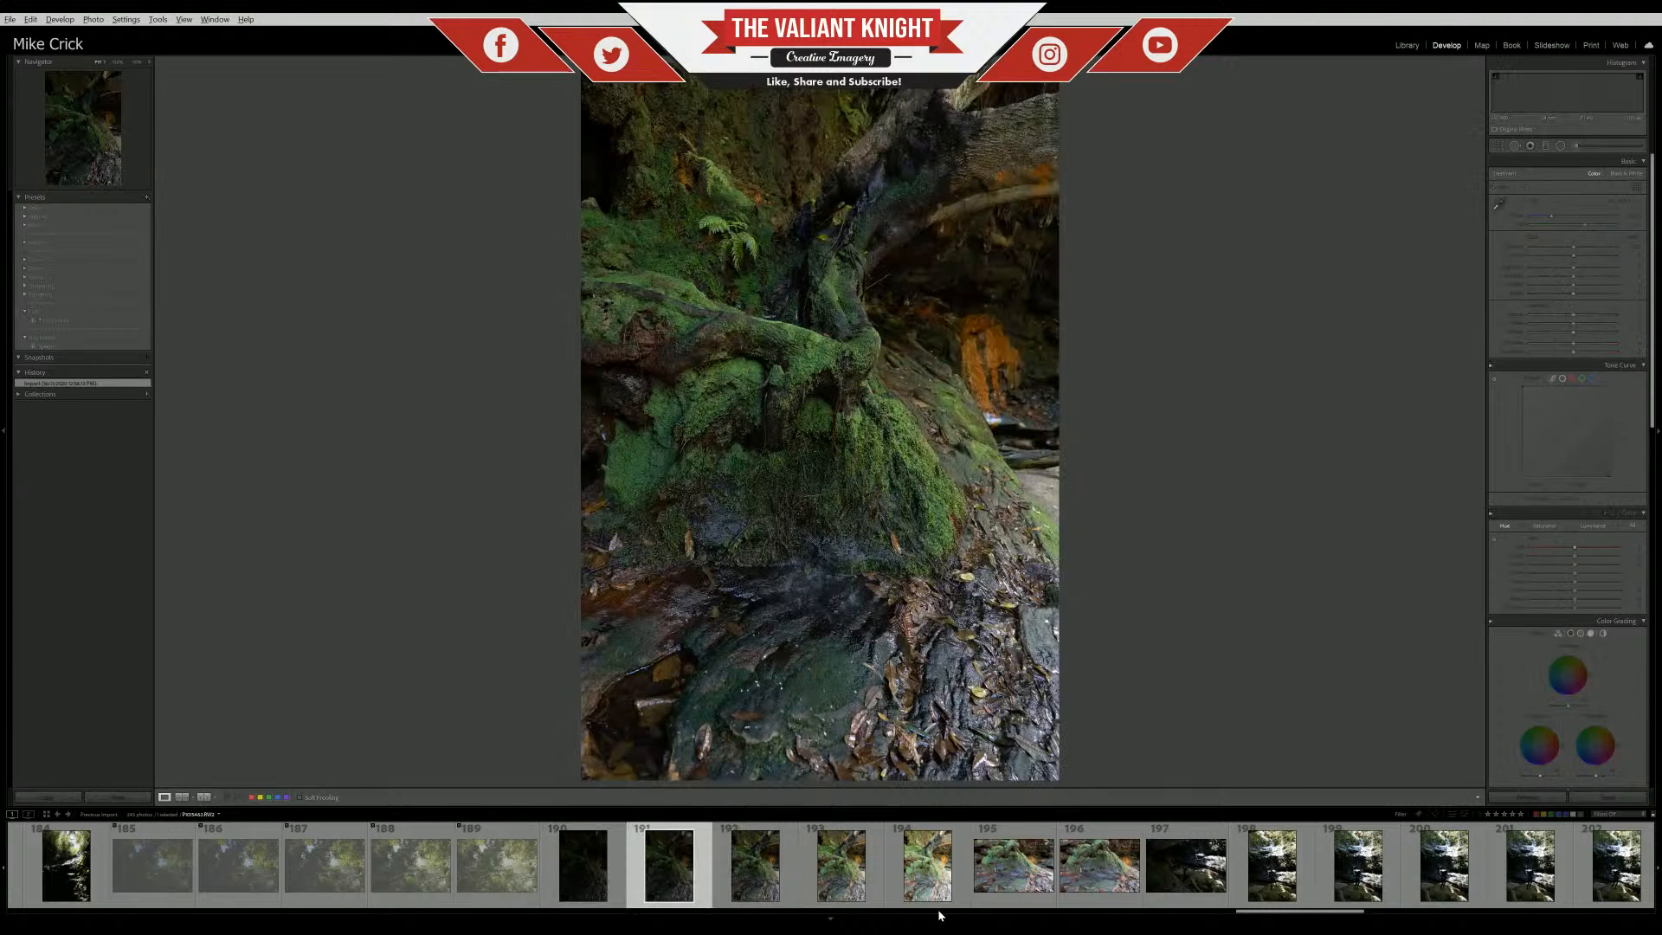
shift+click(571, 879)
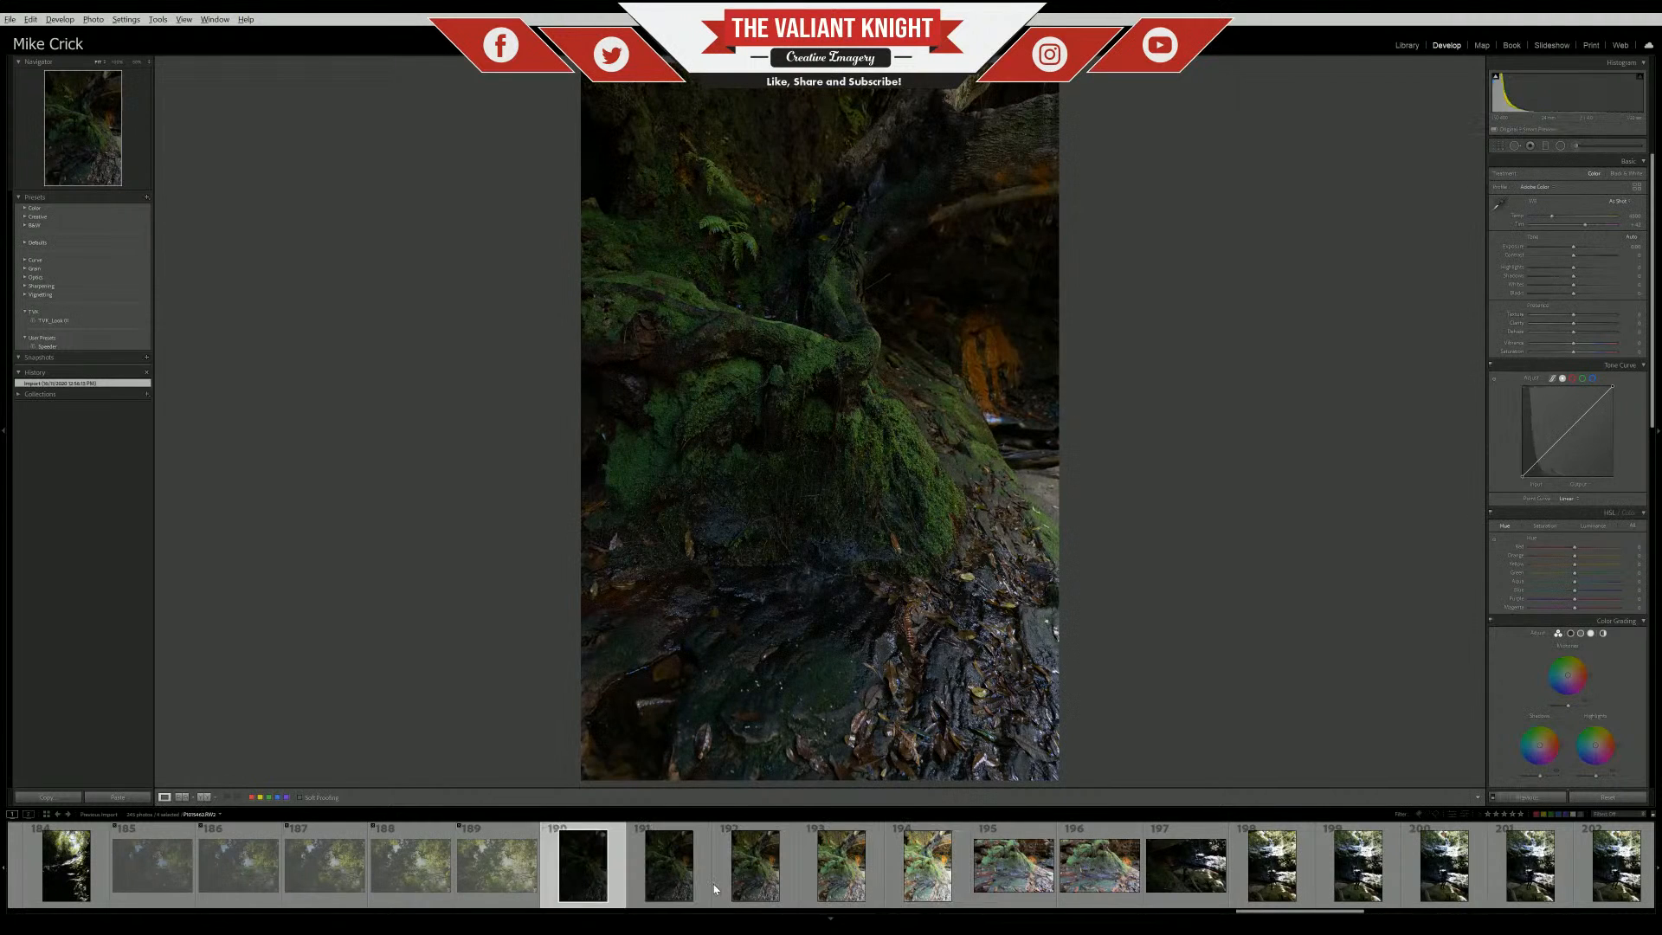
shift+click(920, 884)
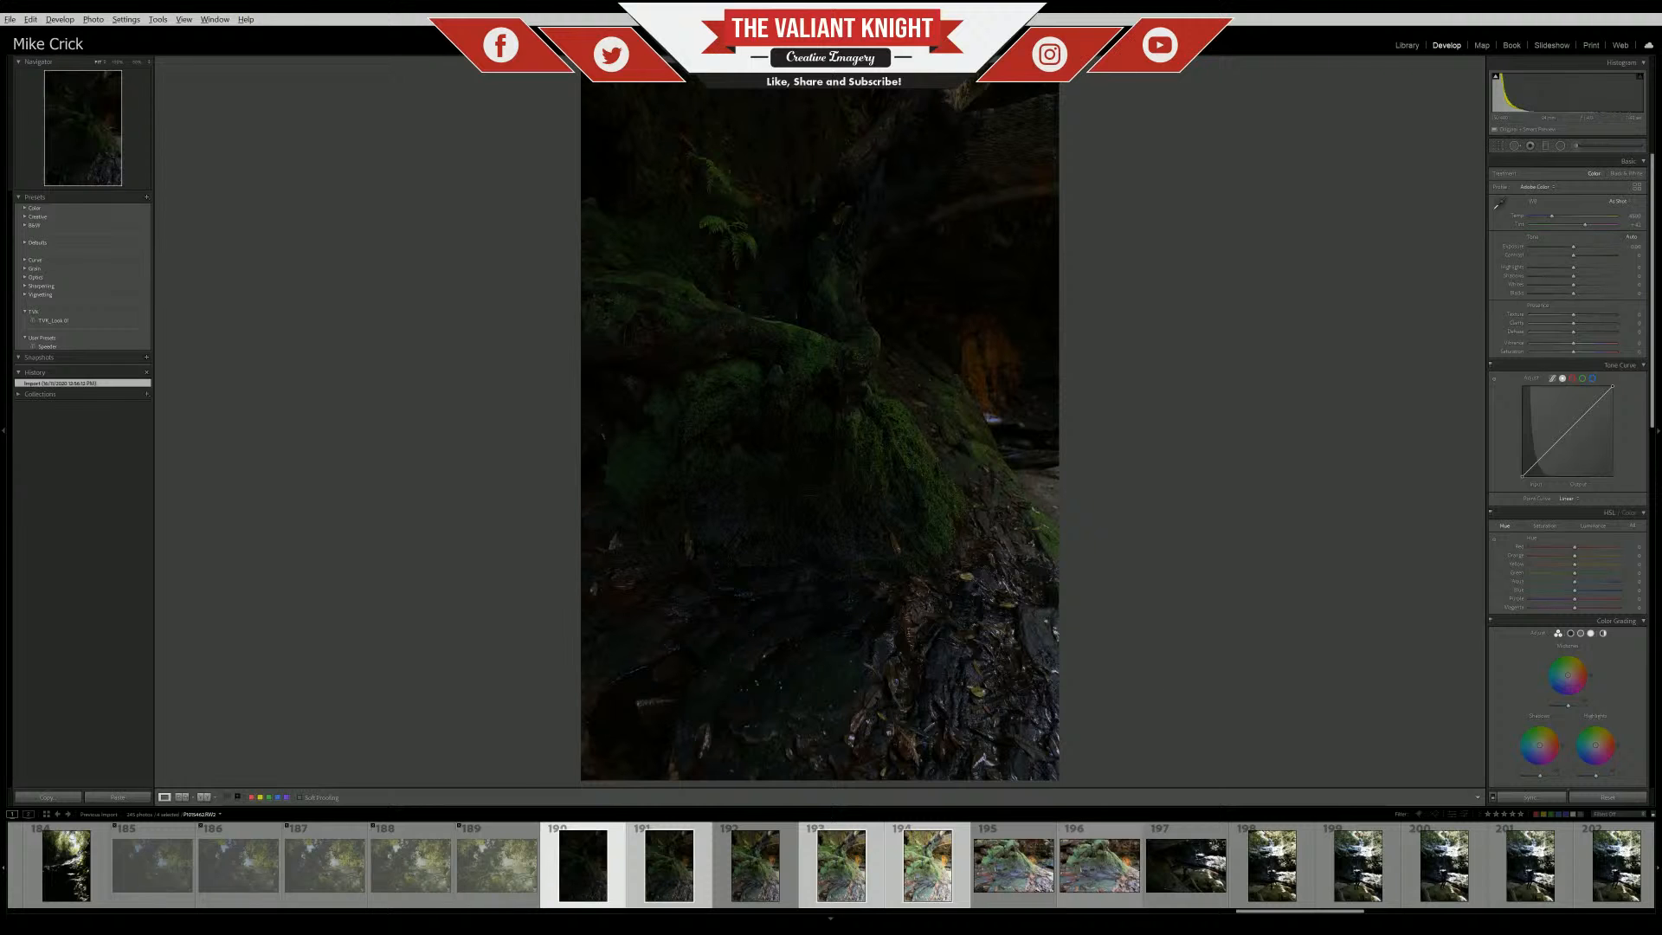
Review the mossy rock shots 195 and 196, the dark creek shot 197 and the waterfall portraits 198 to 201
click(1017, 866)
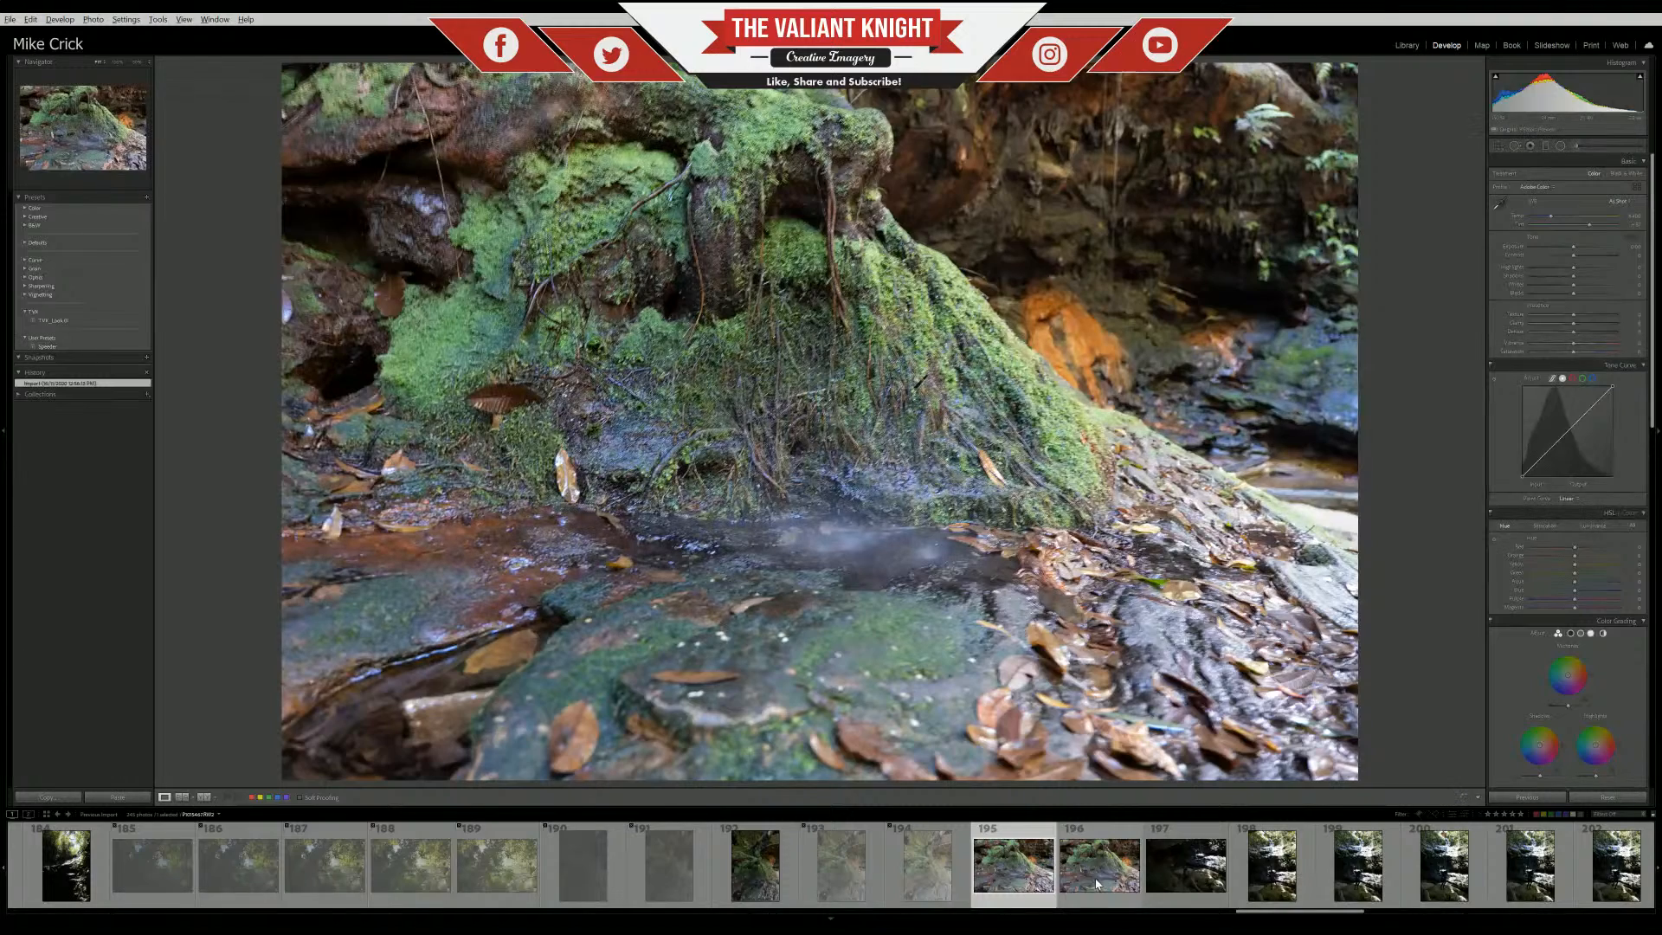
click(1097, 883)
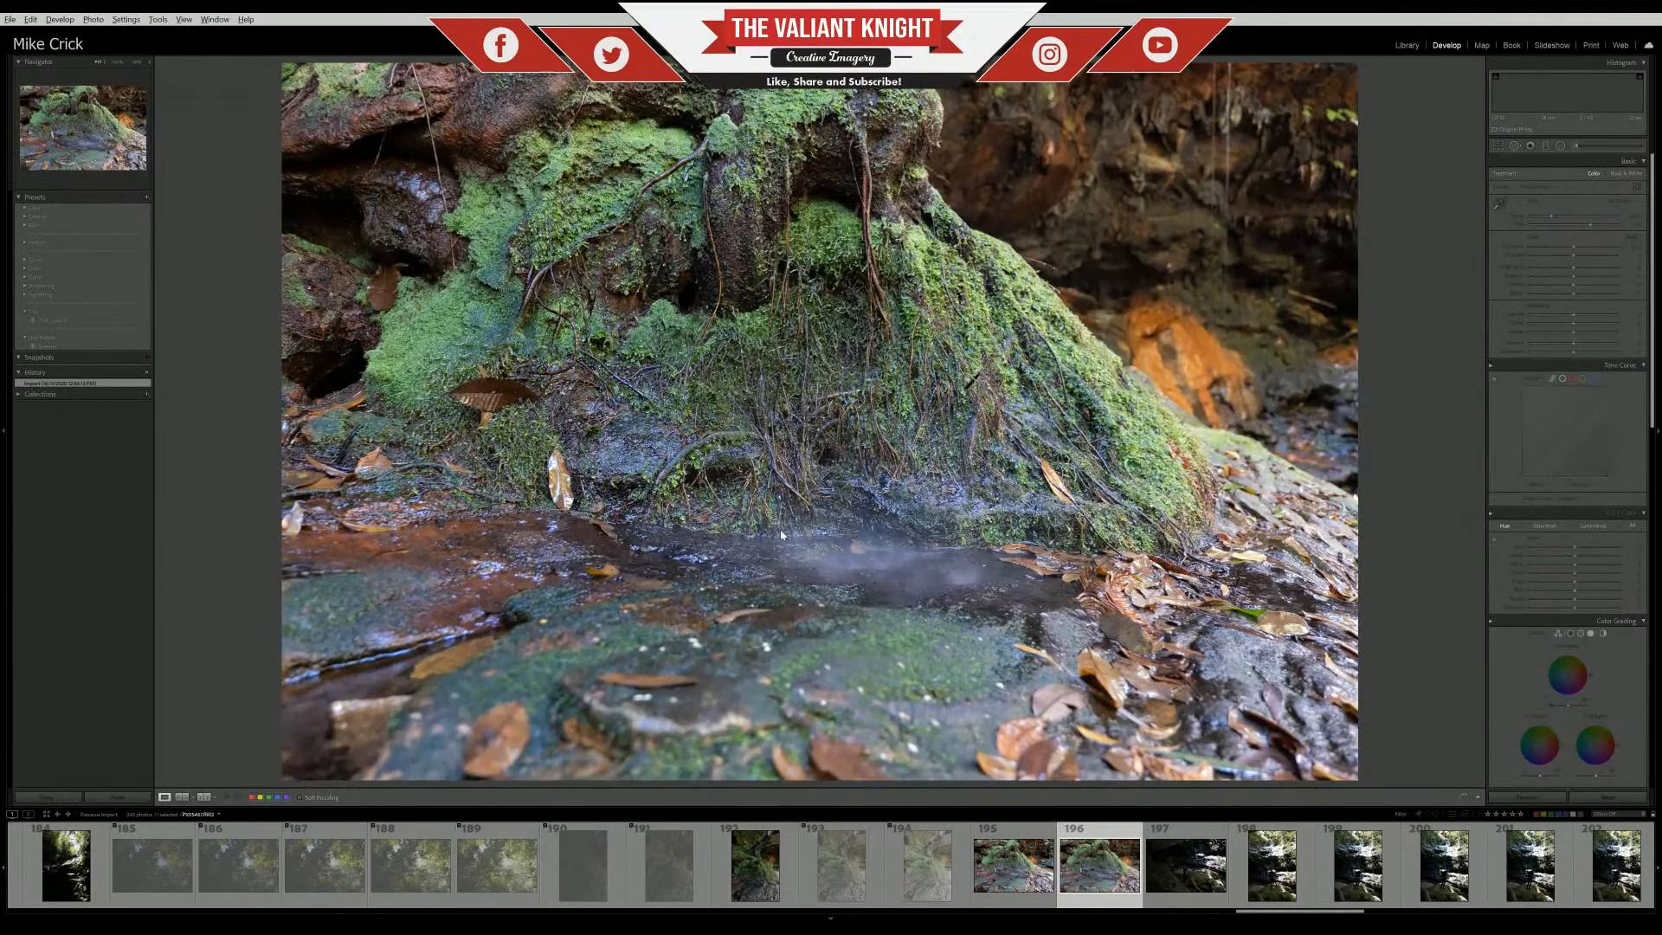
click(1029, 904)
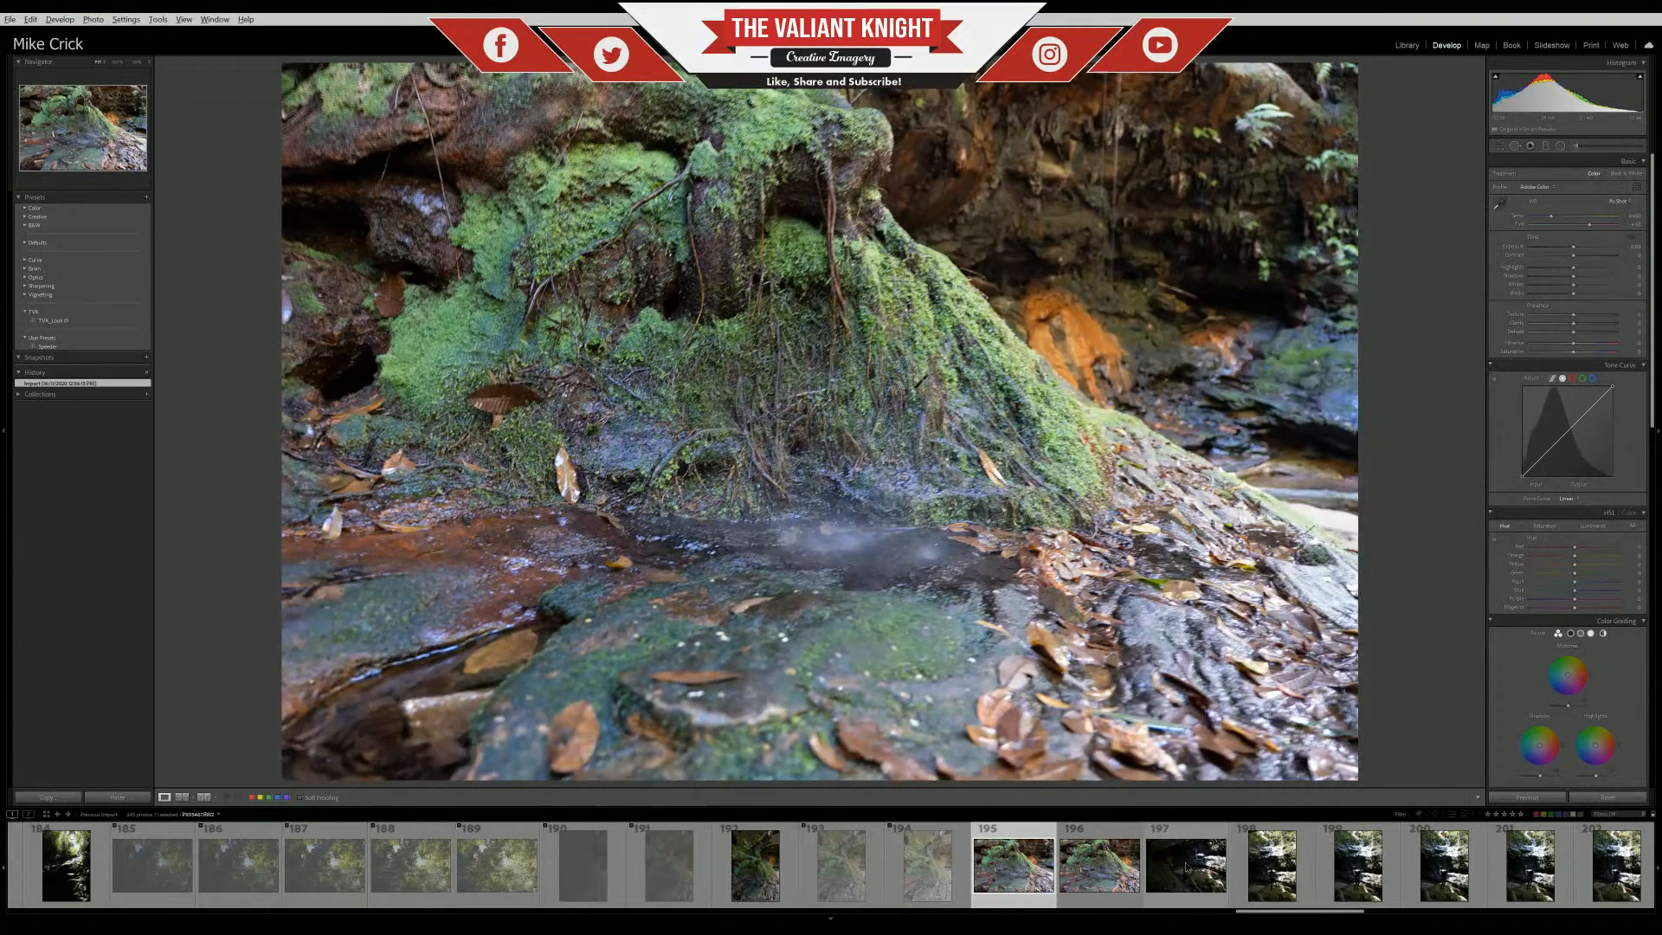
click(1188, 865)
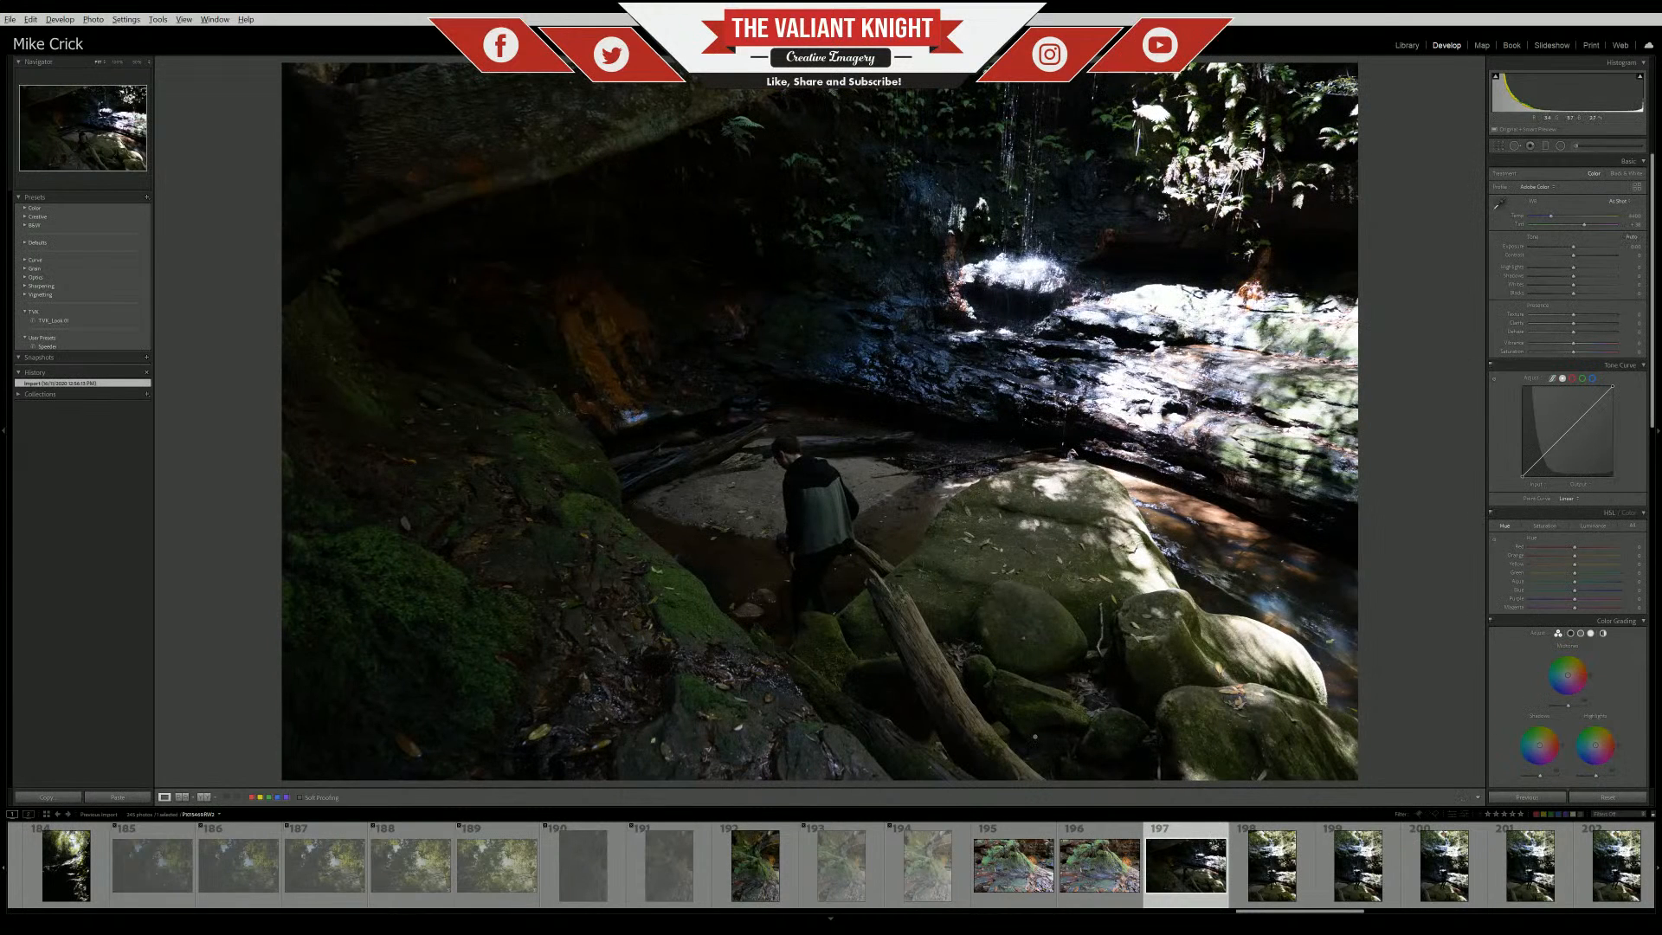
key(Right)
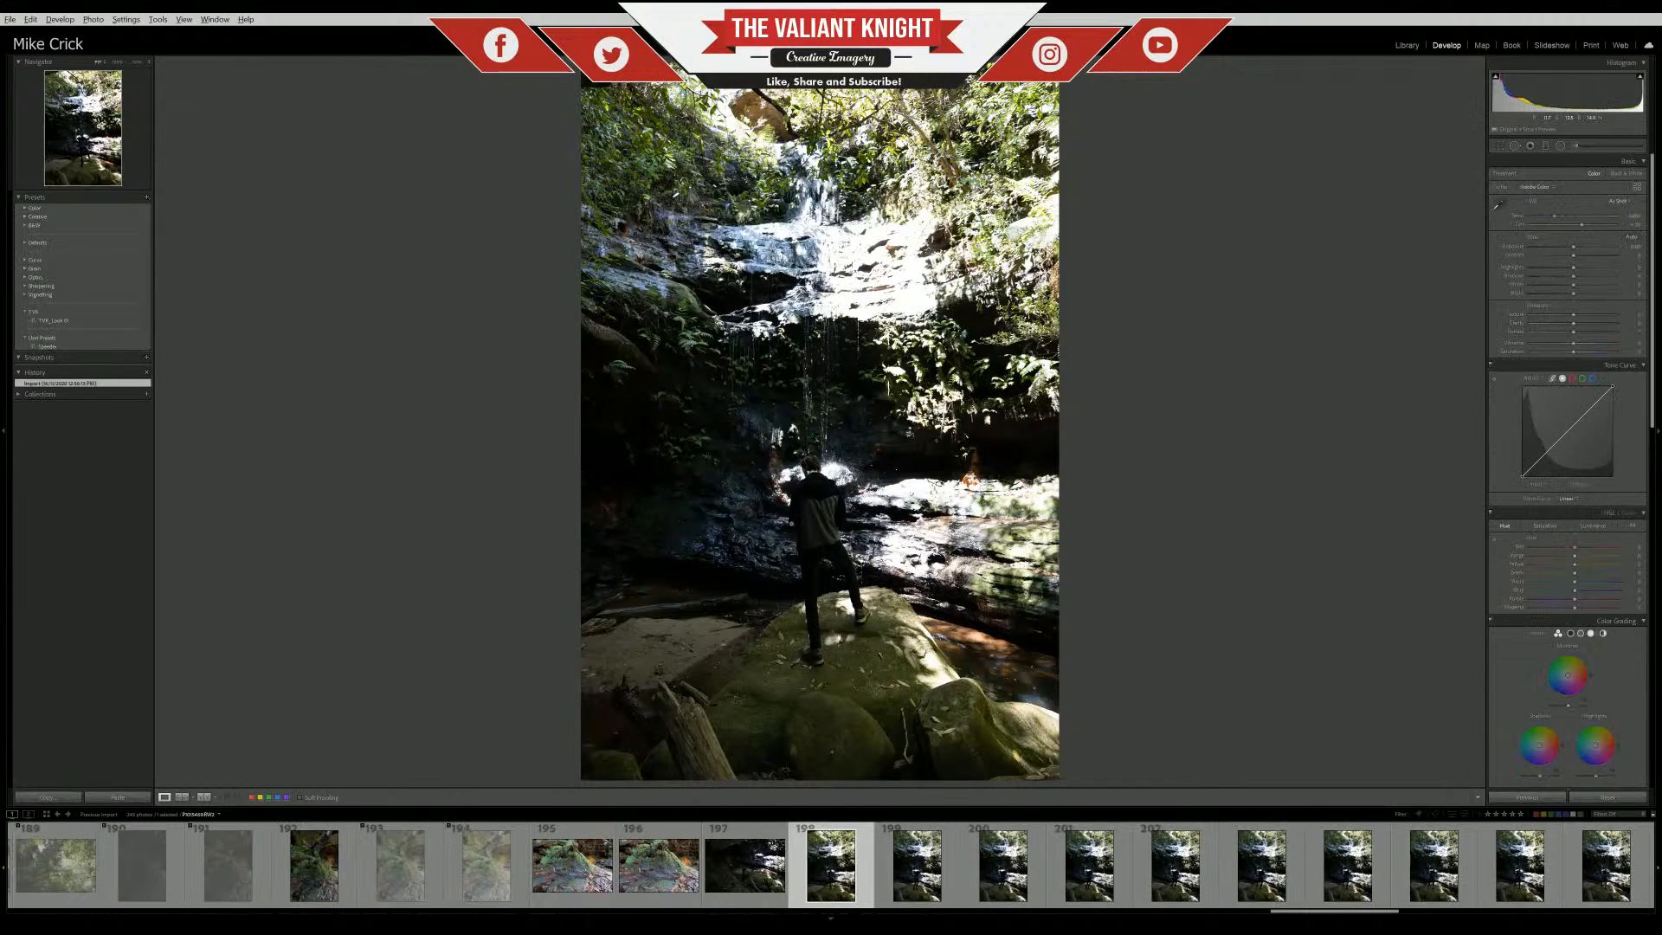
key(Right)
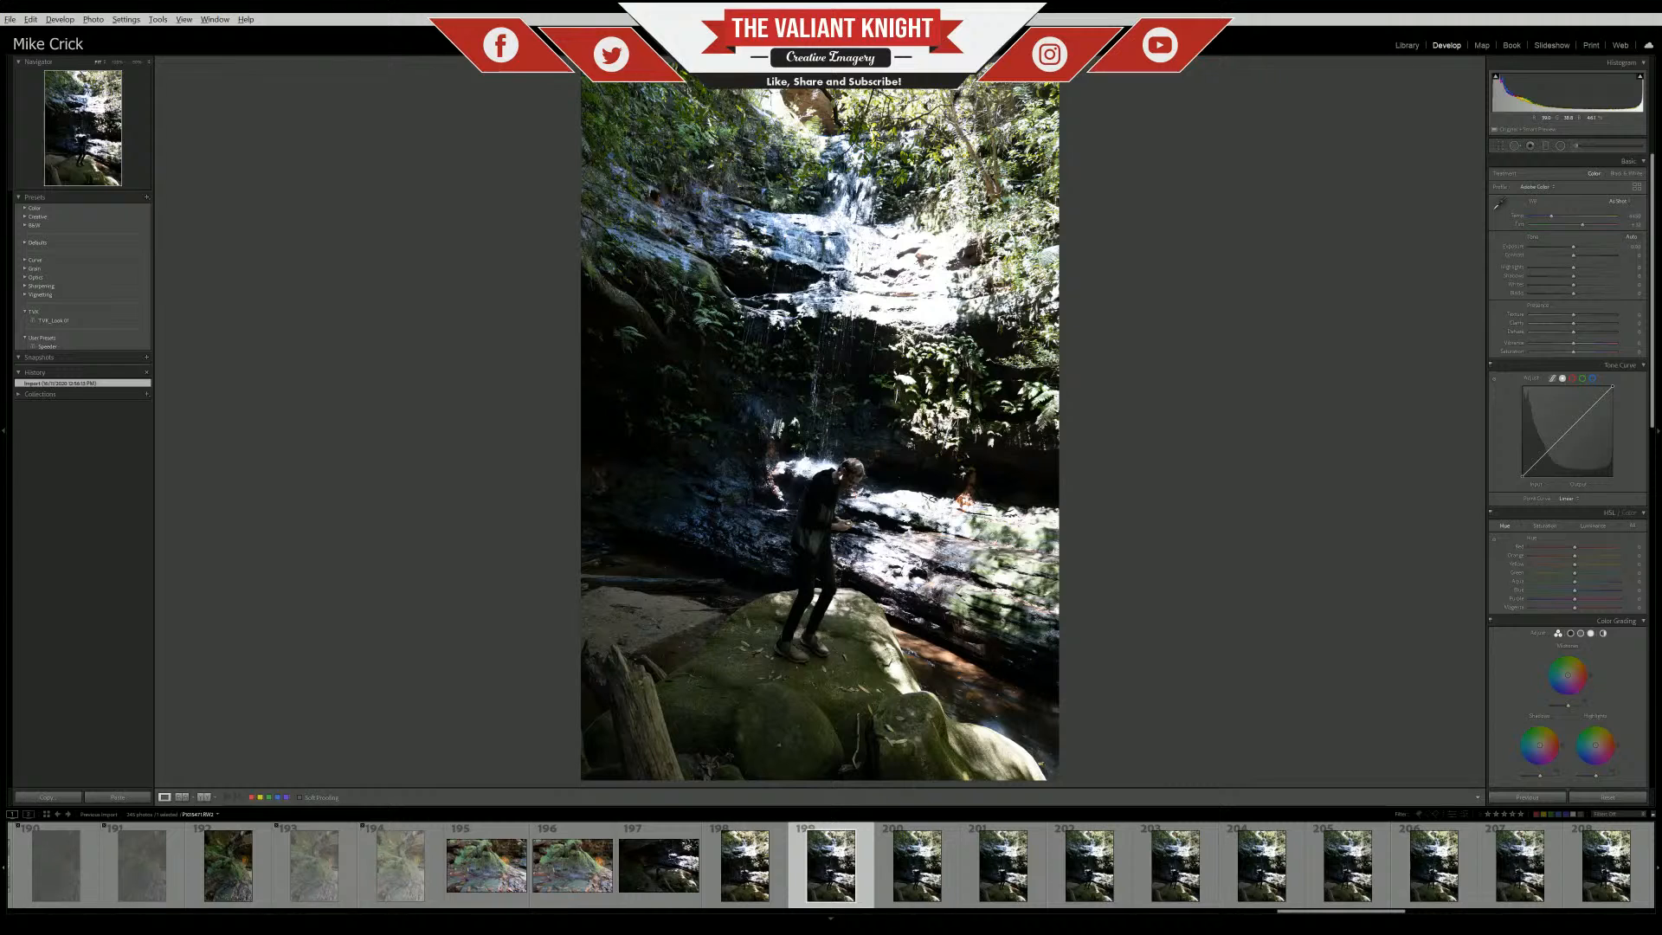
key(Right)
key(Right)
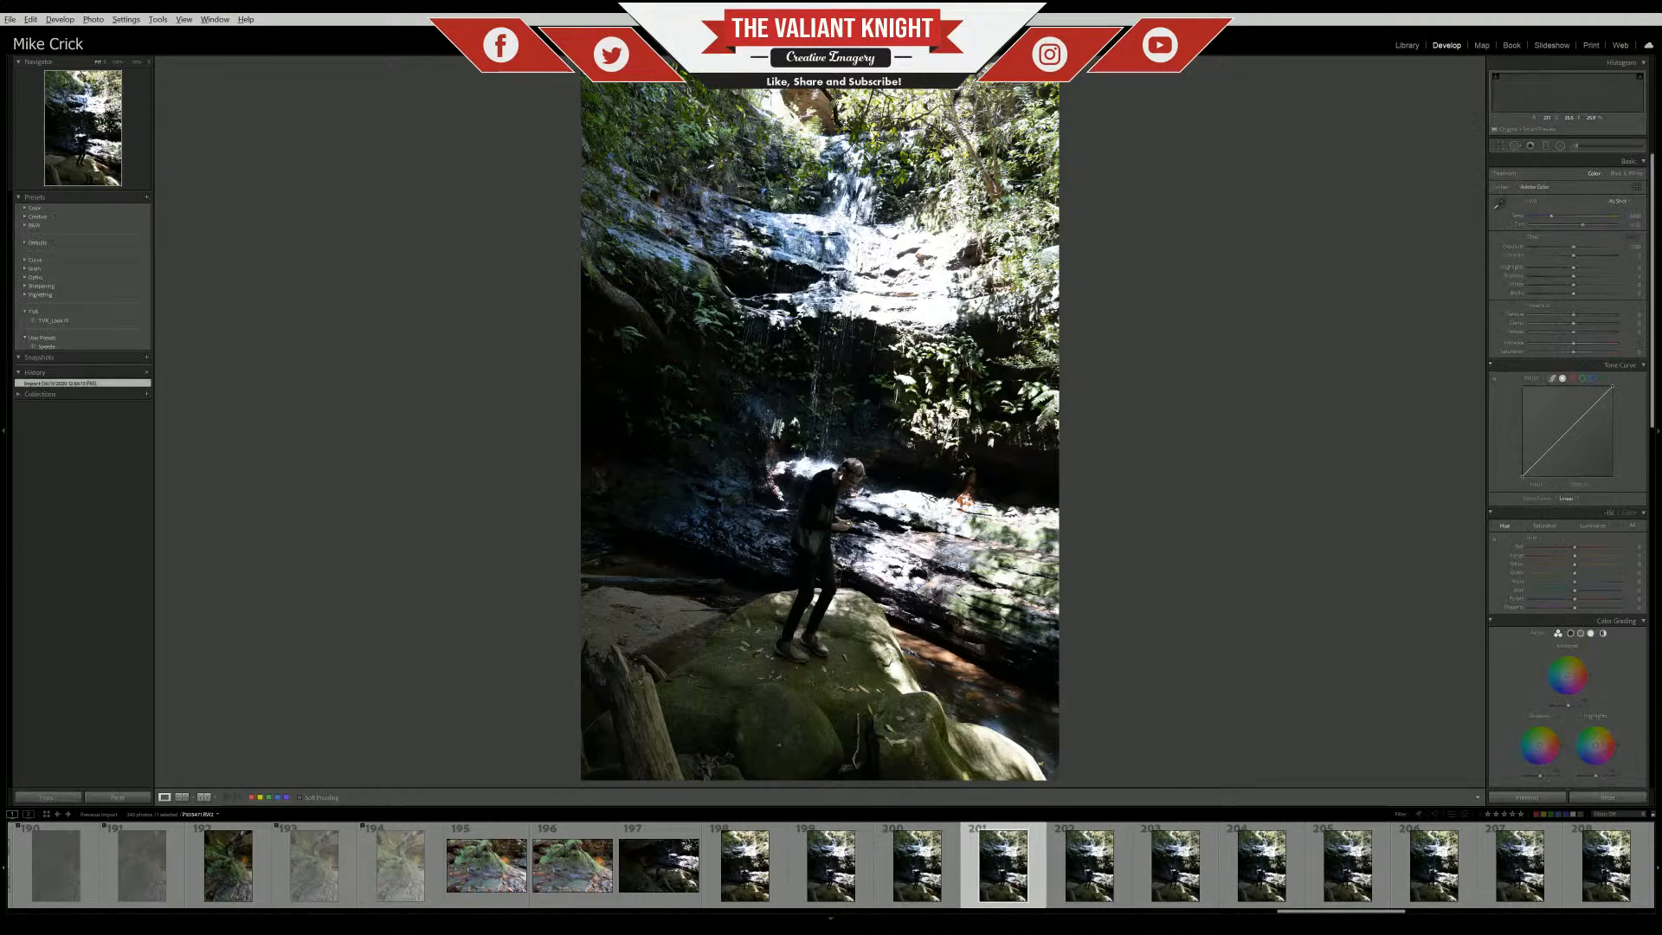
key(Left)
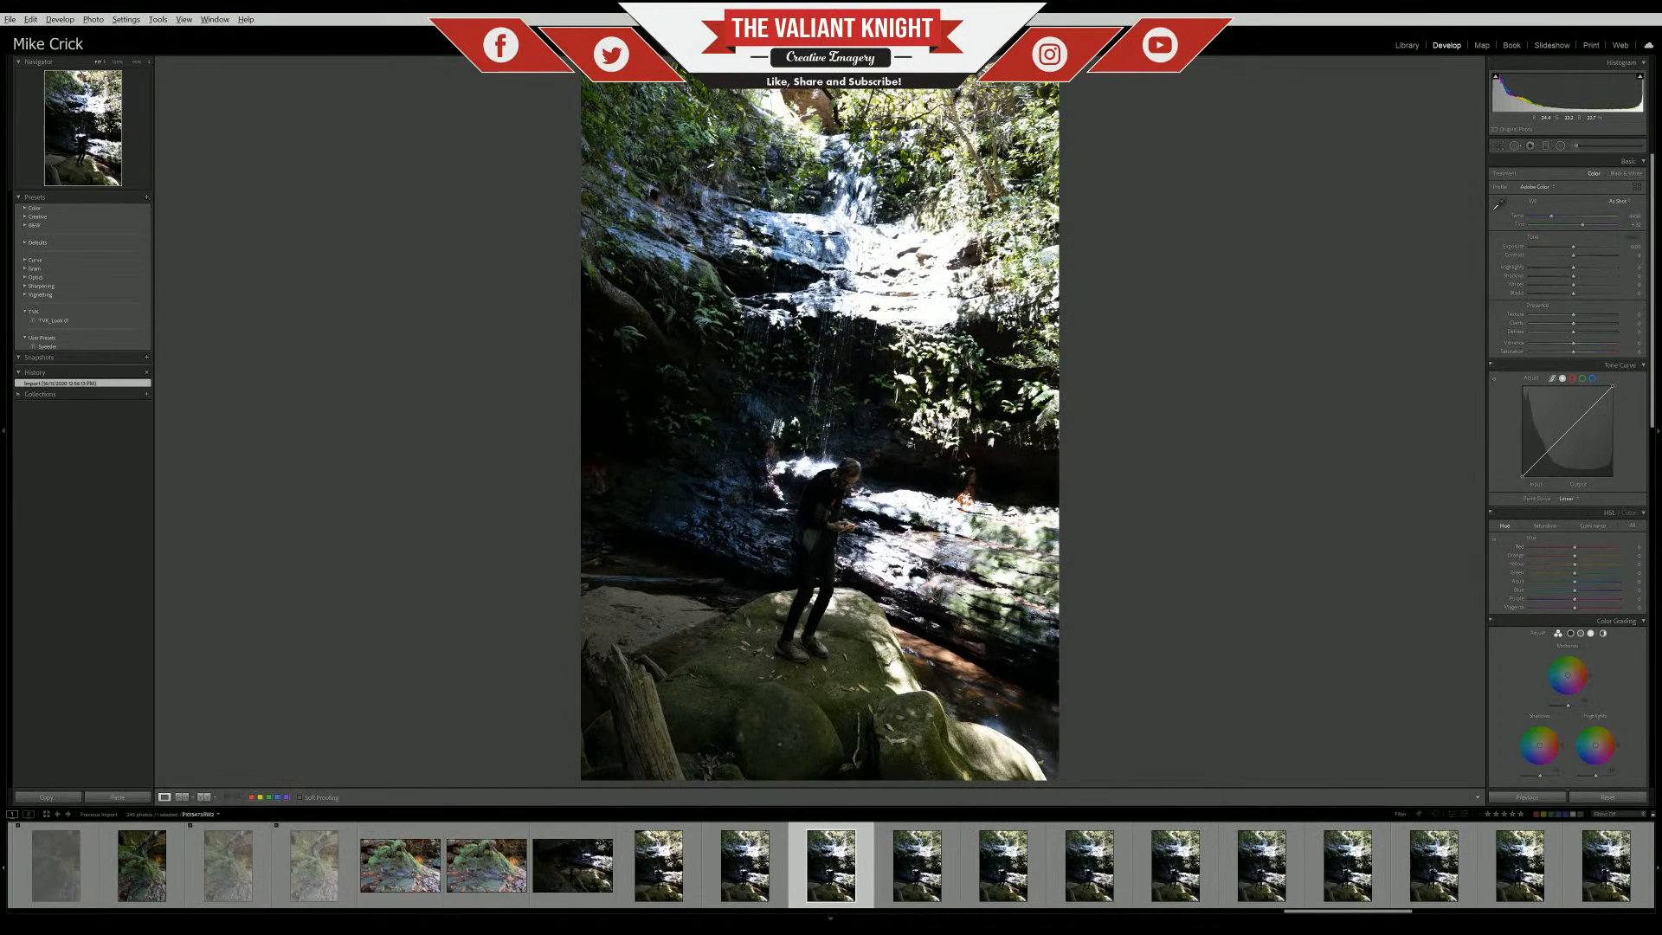
Flag the mossy rock shots 195 and 196 and the dark creek shot 197 as rejected
click(554, 885)
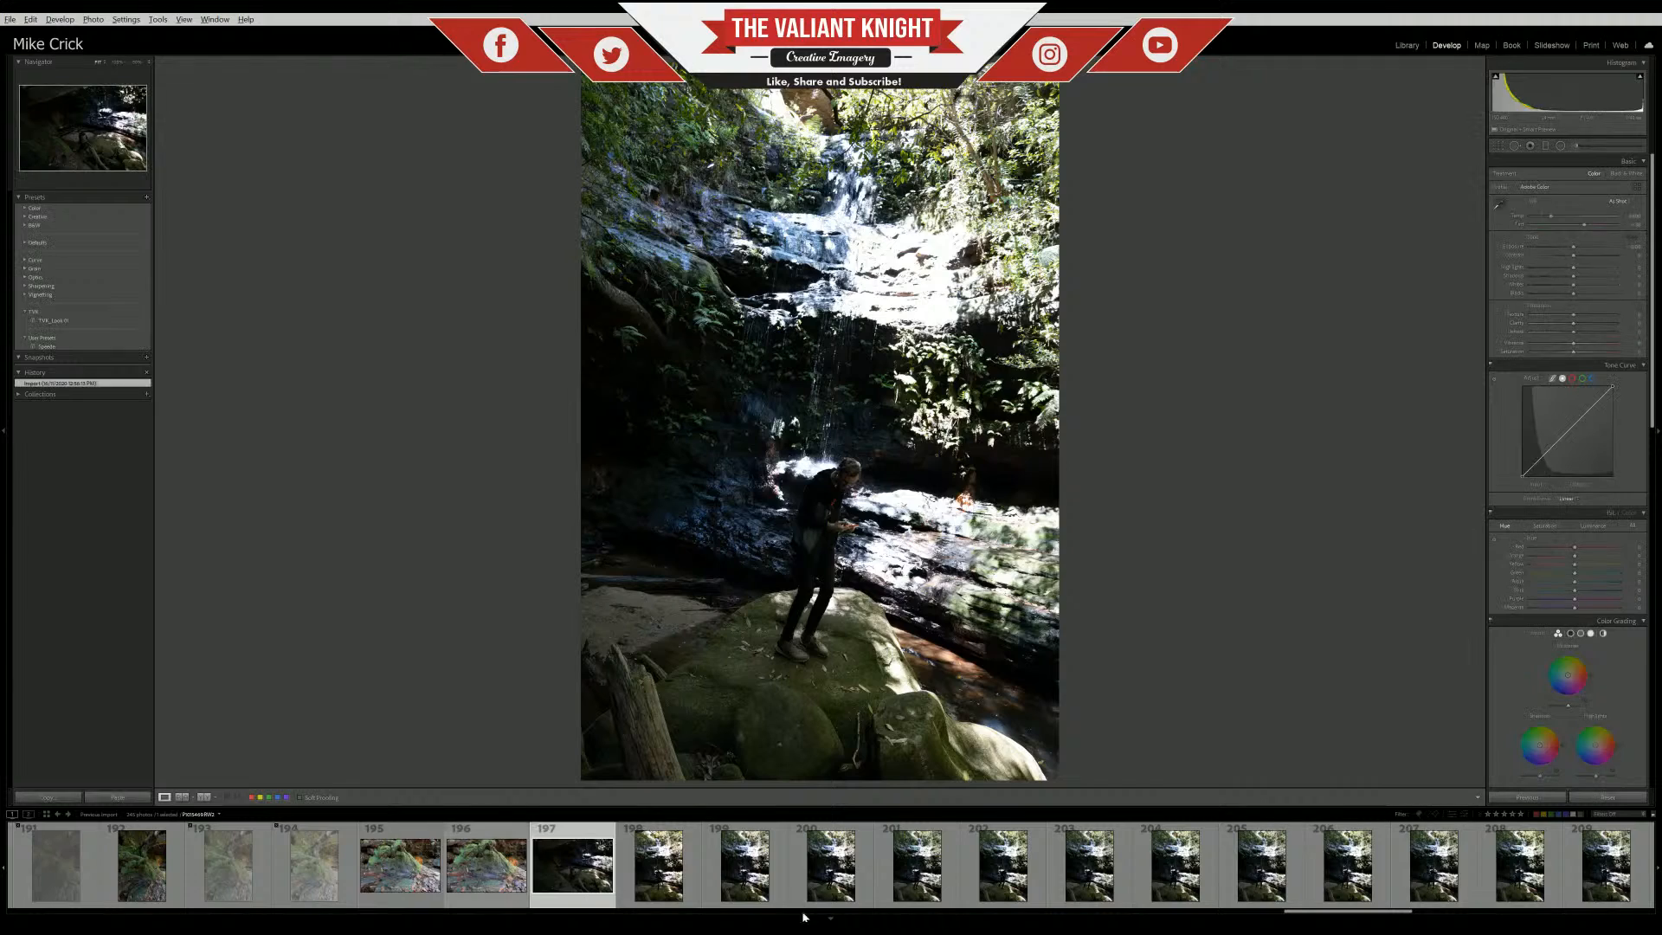
key(Right)
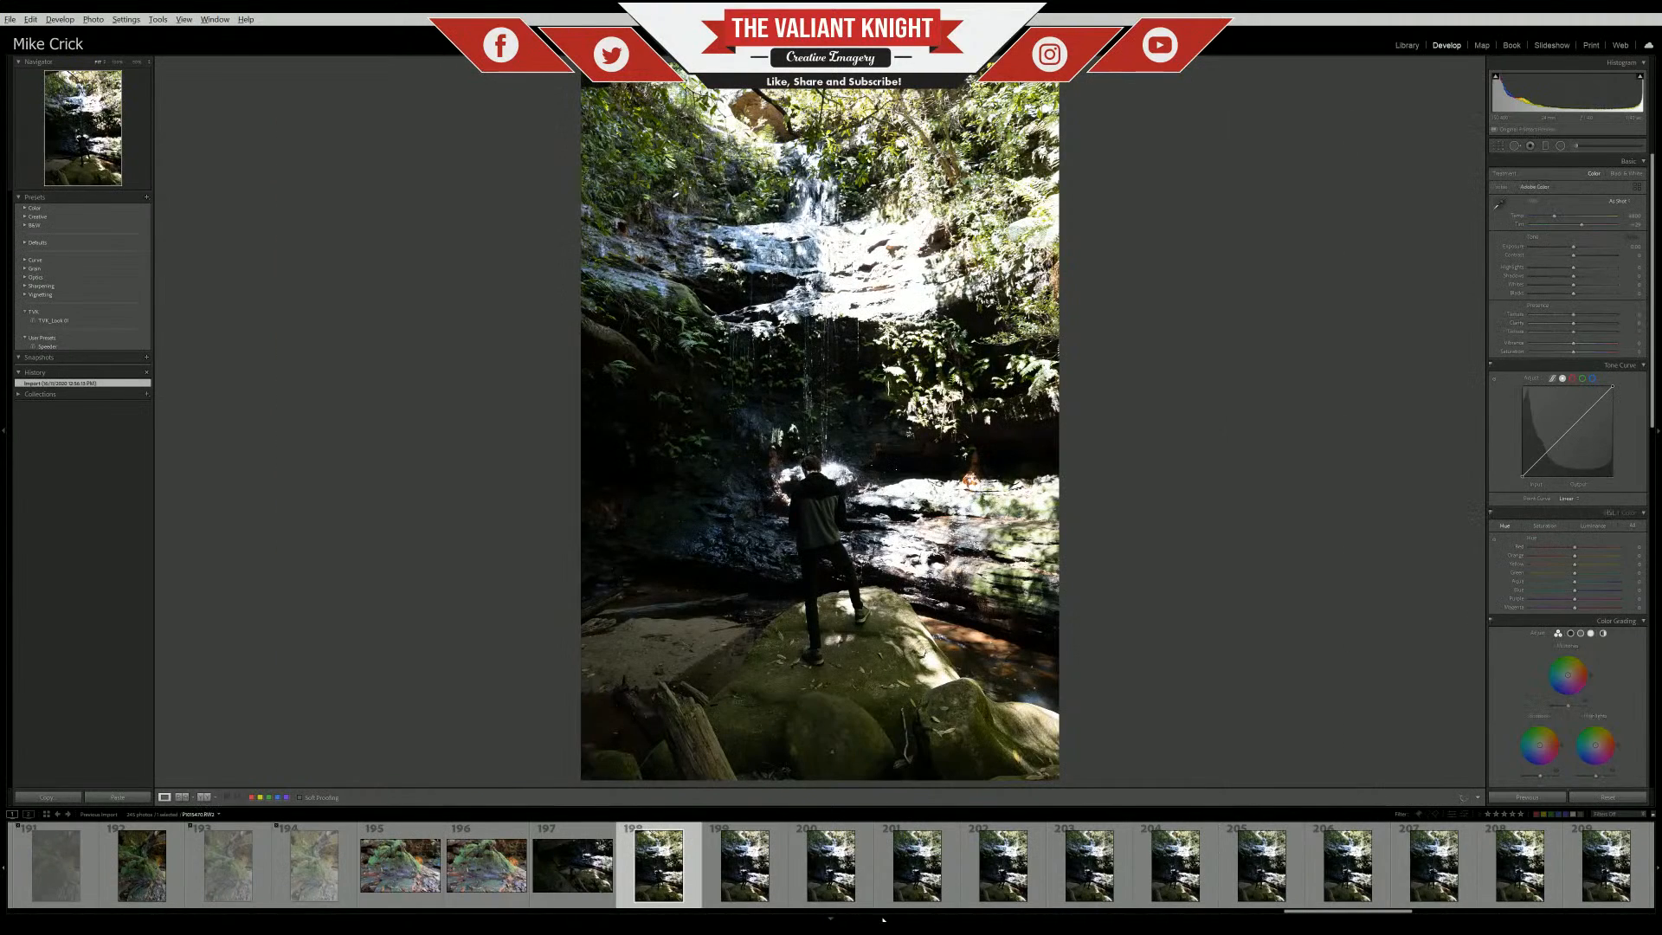
key(Left)
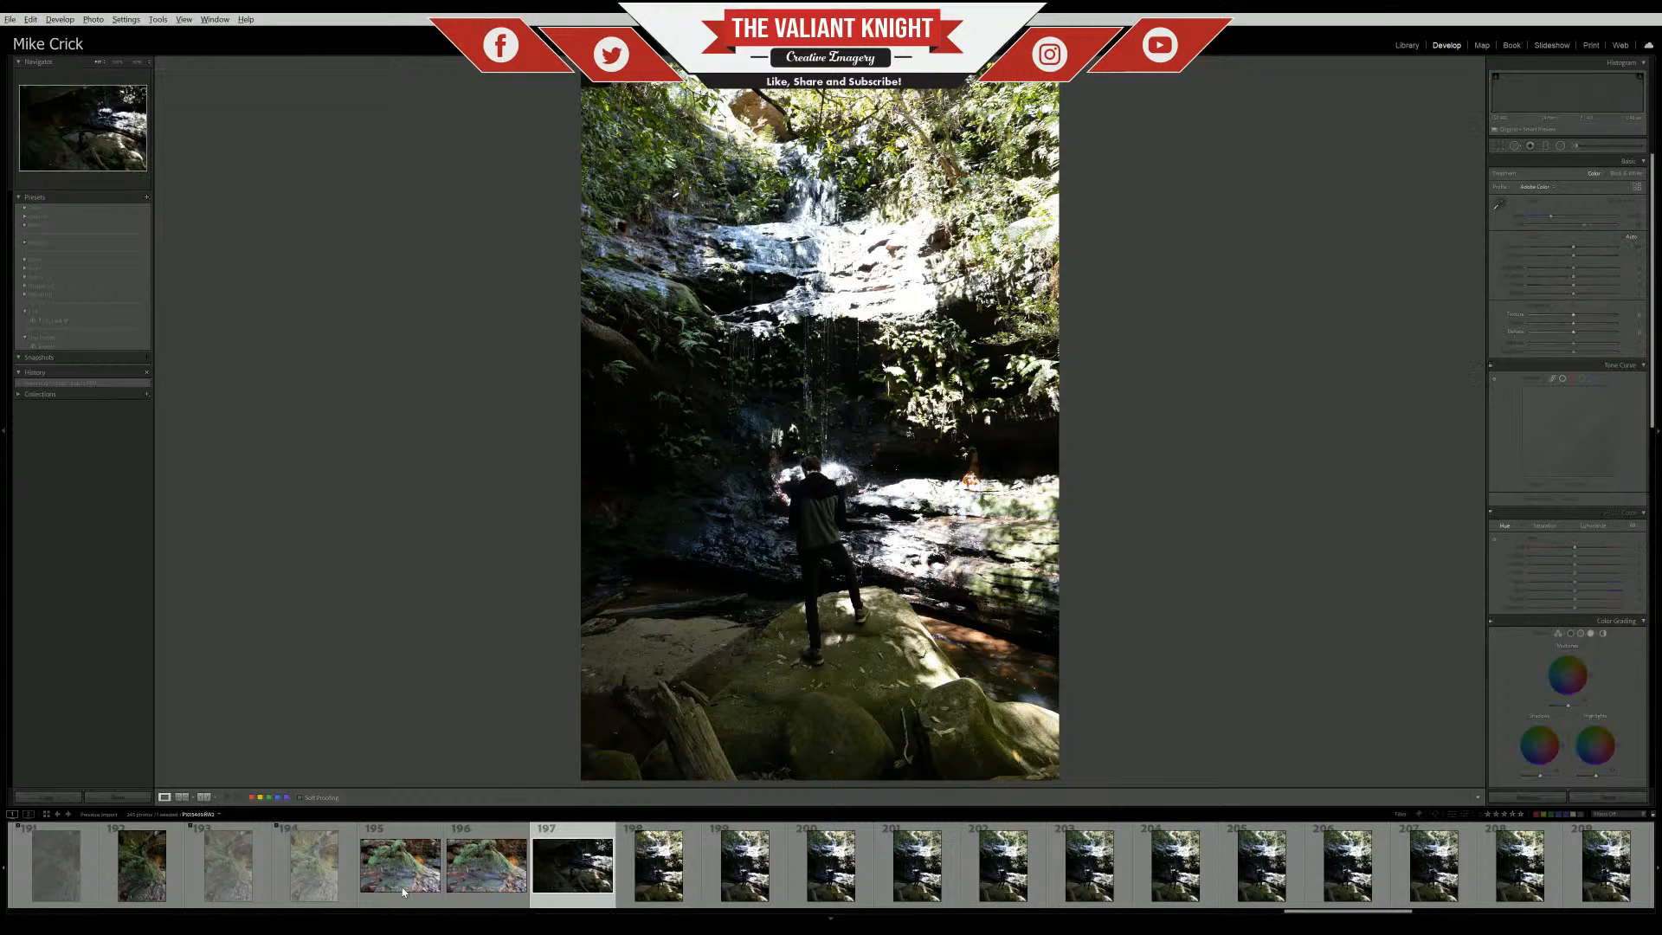
shift+click(403, 891)
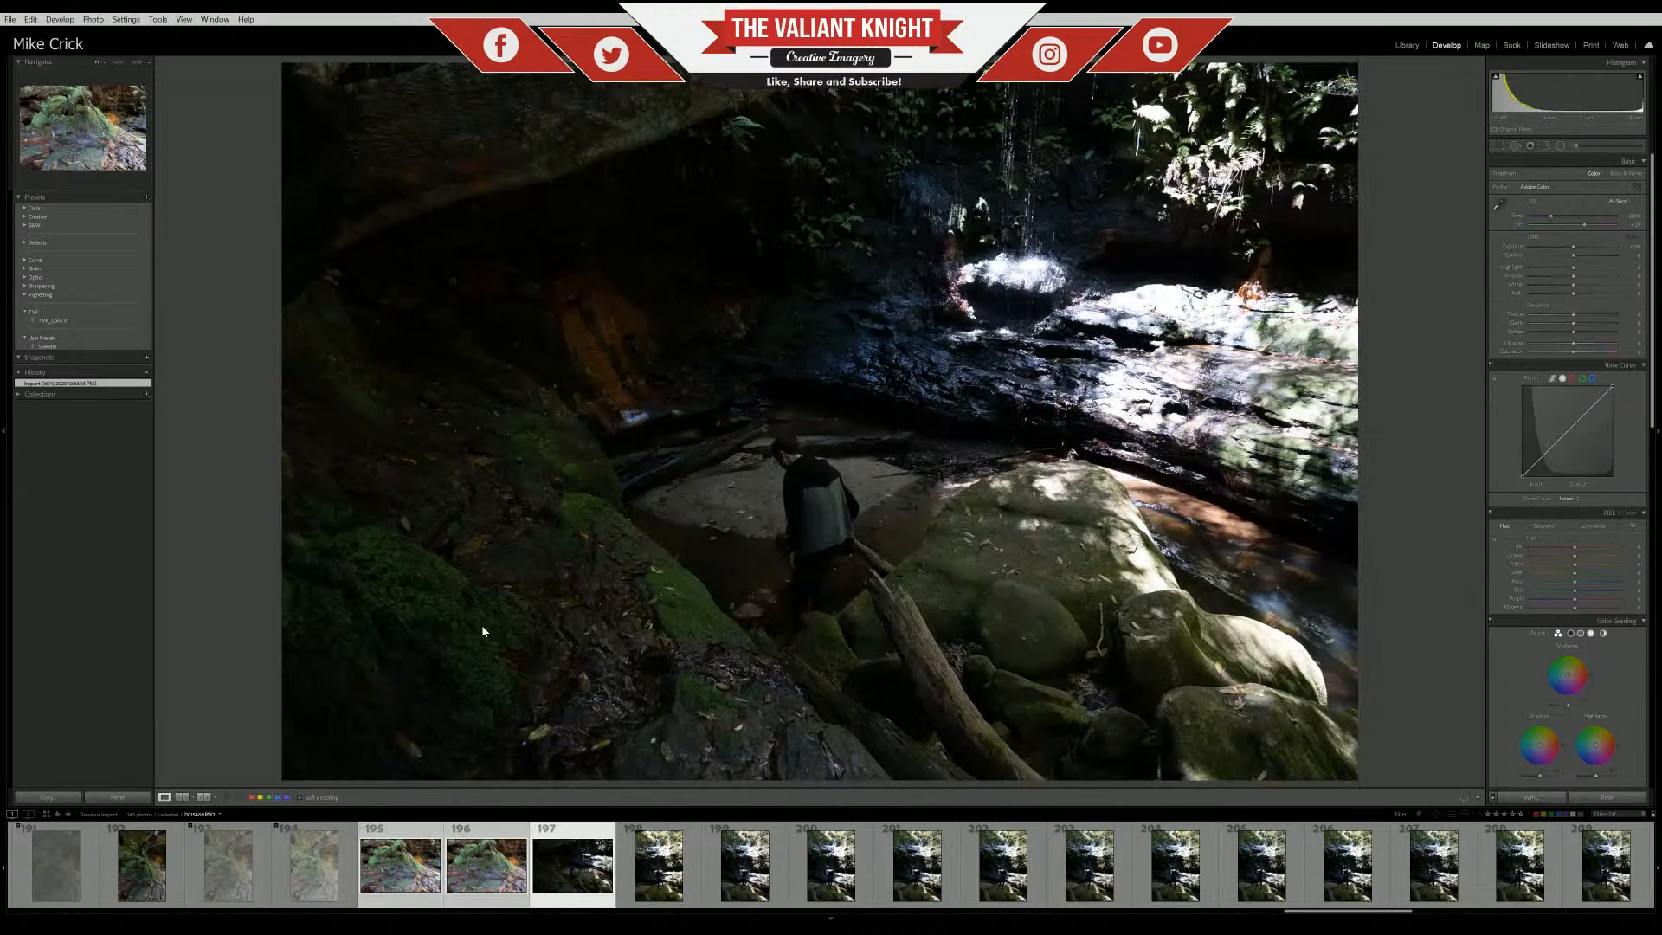
Review the waterfall portraits 199 to 211 one by one, comparing the man's pose on the rock
click(784, 855)
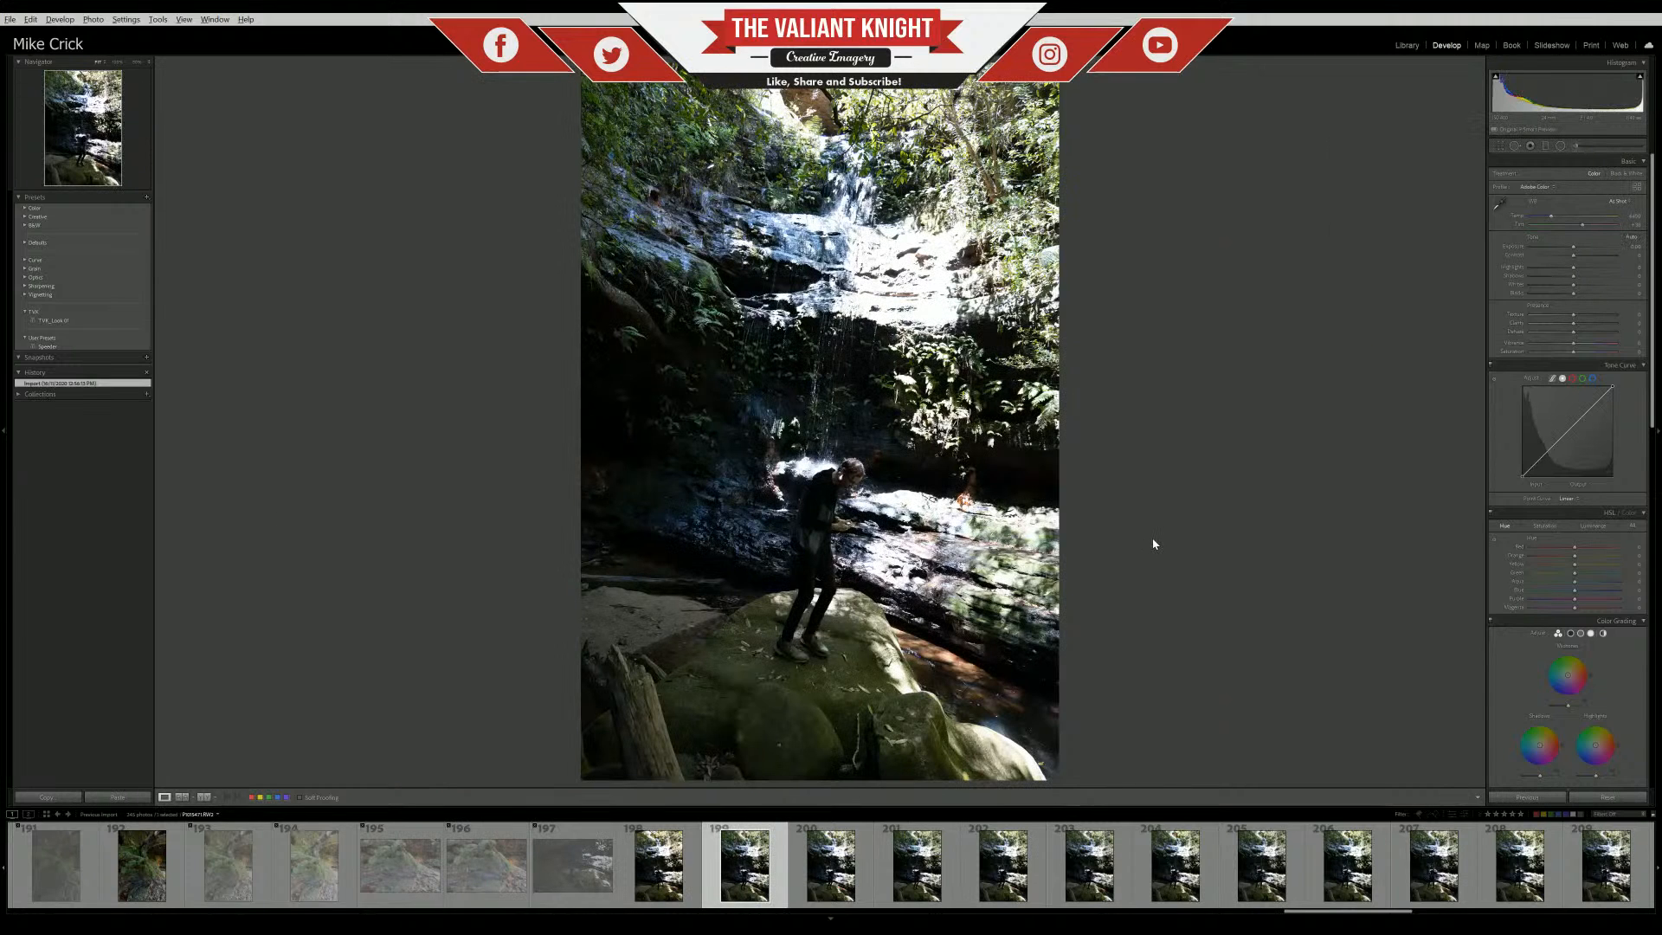
key(Right)
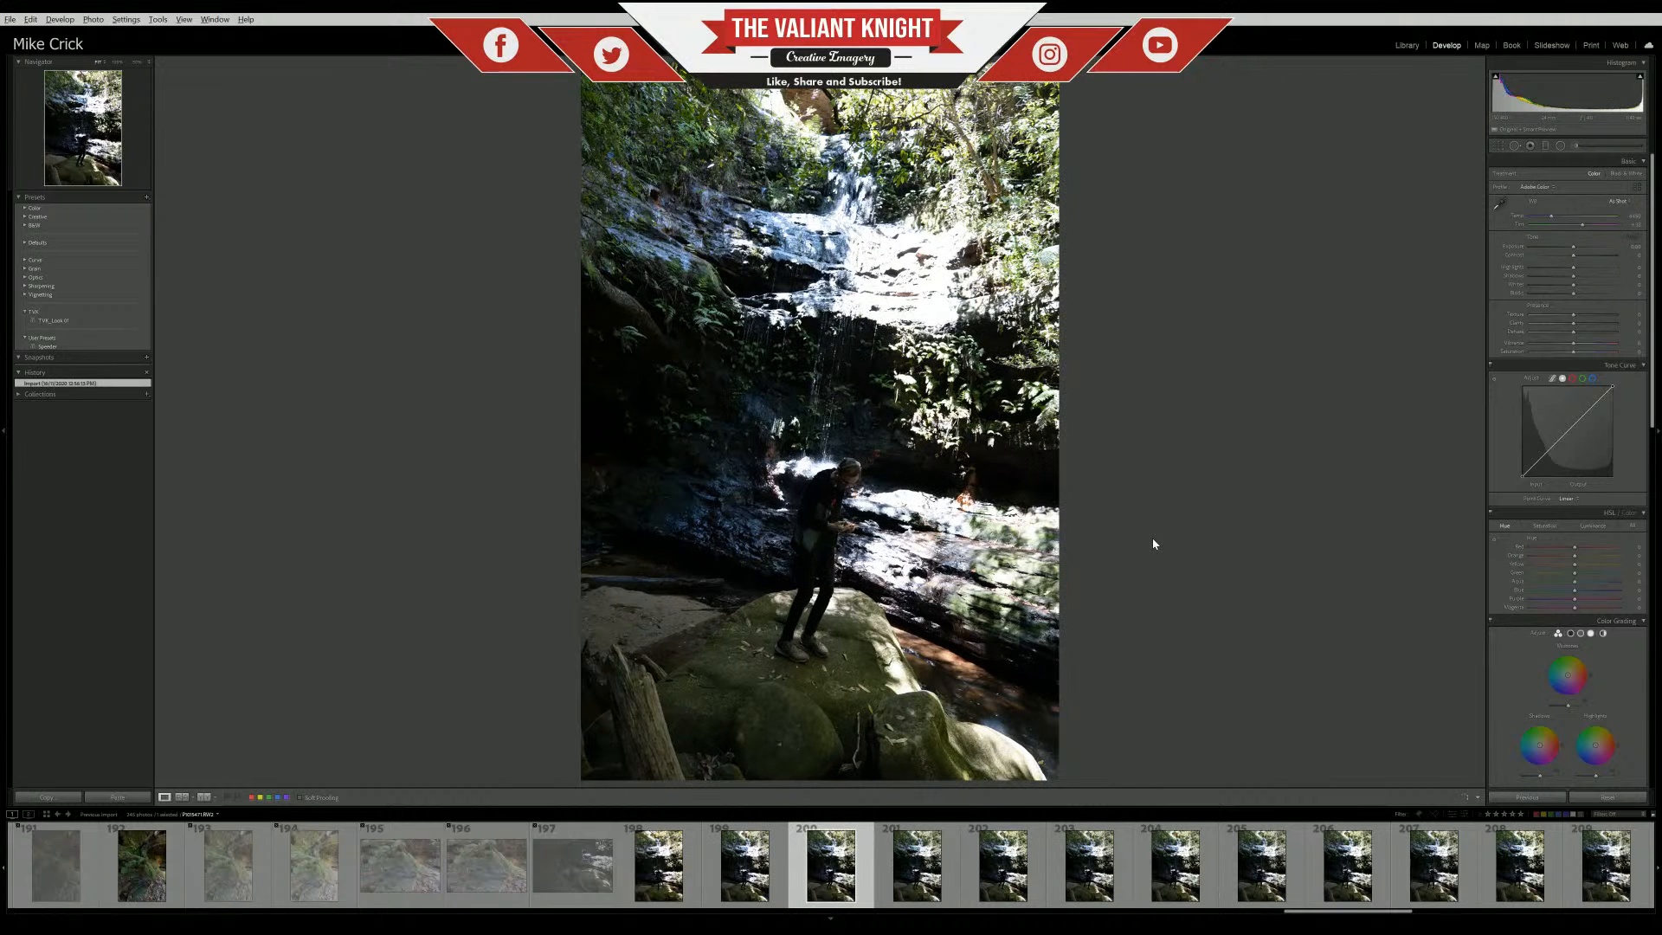
key(Right)
key(Right)
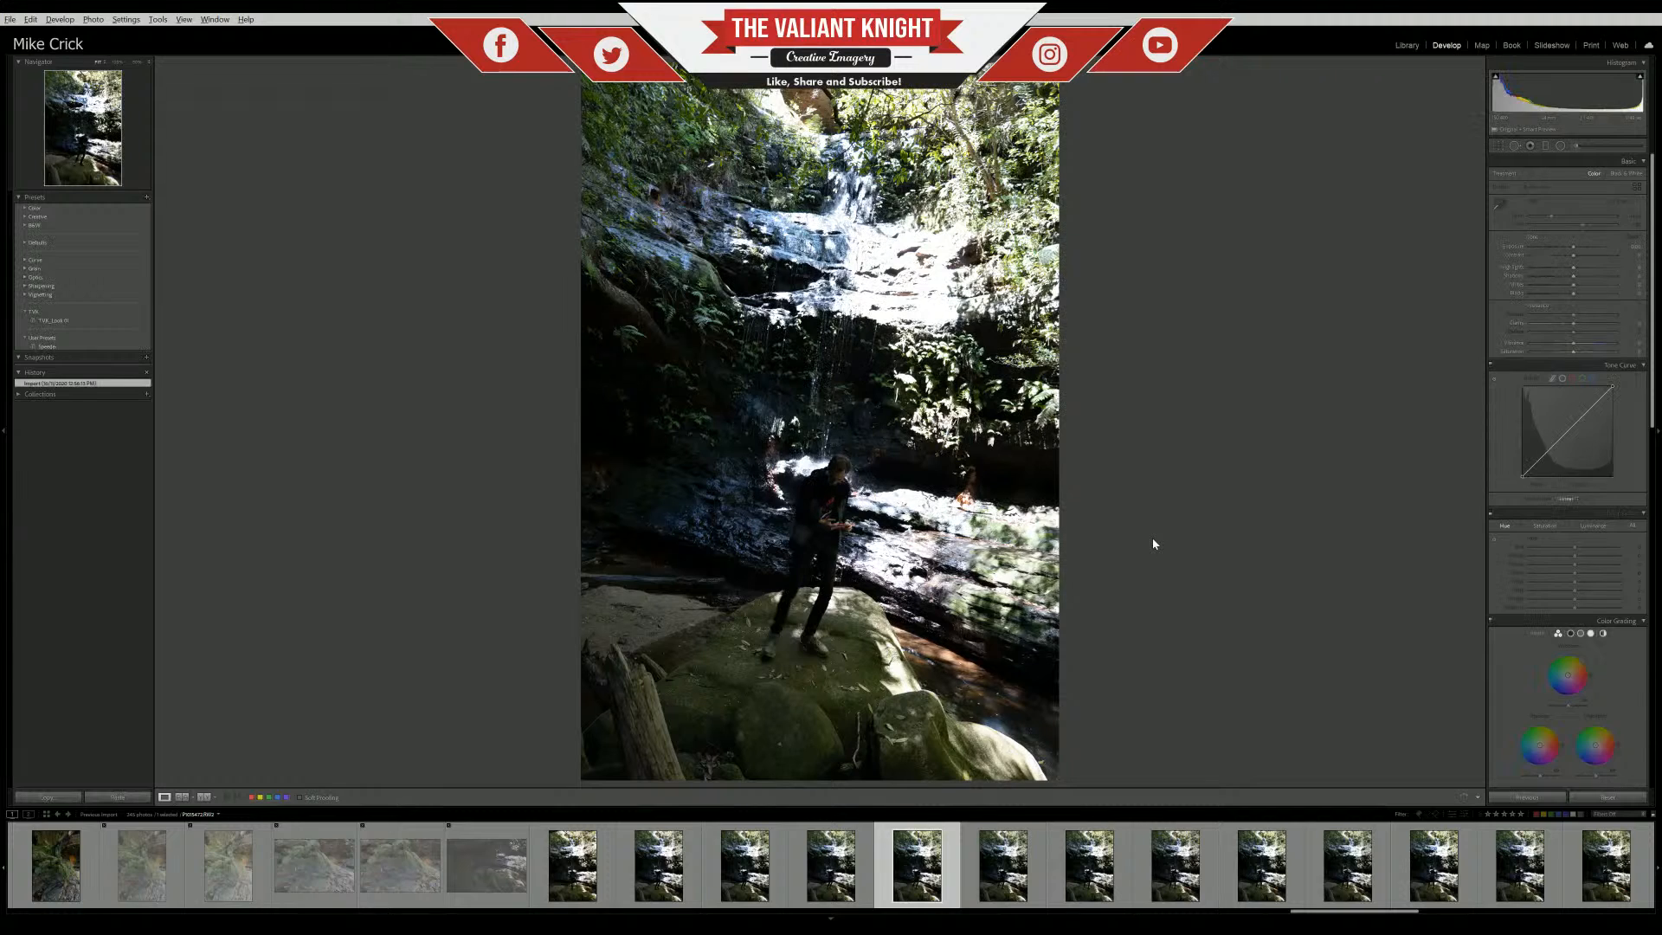
key(Right)
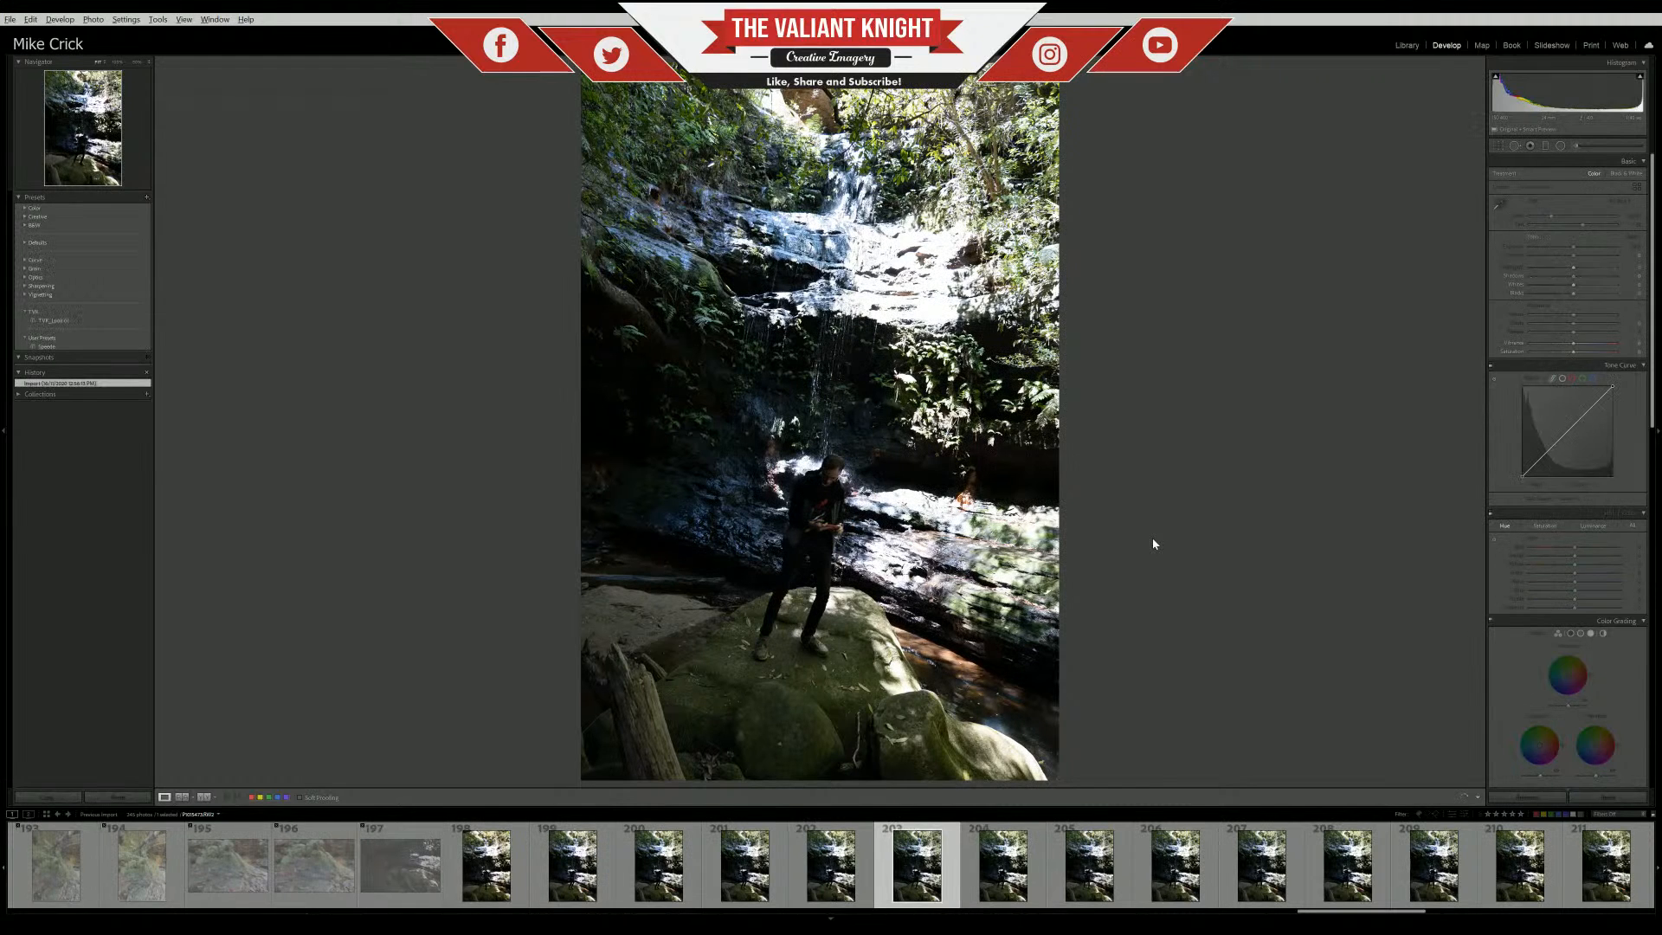
key(Right)
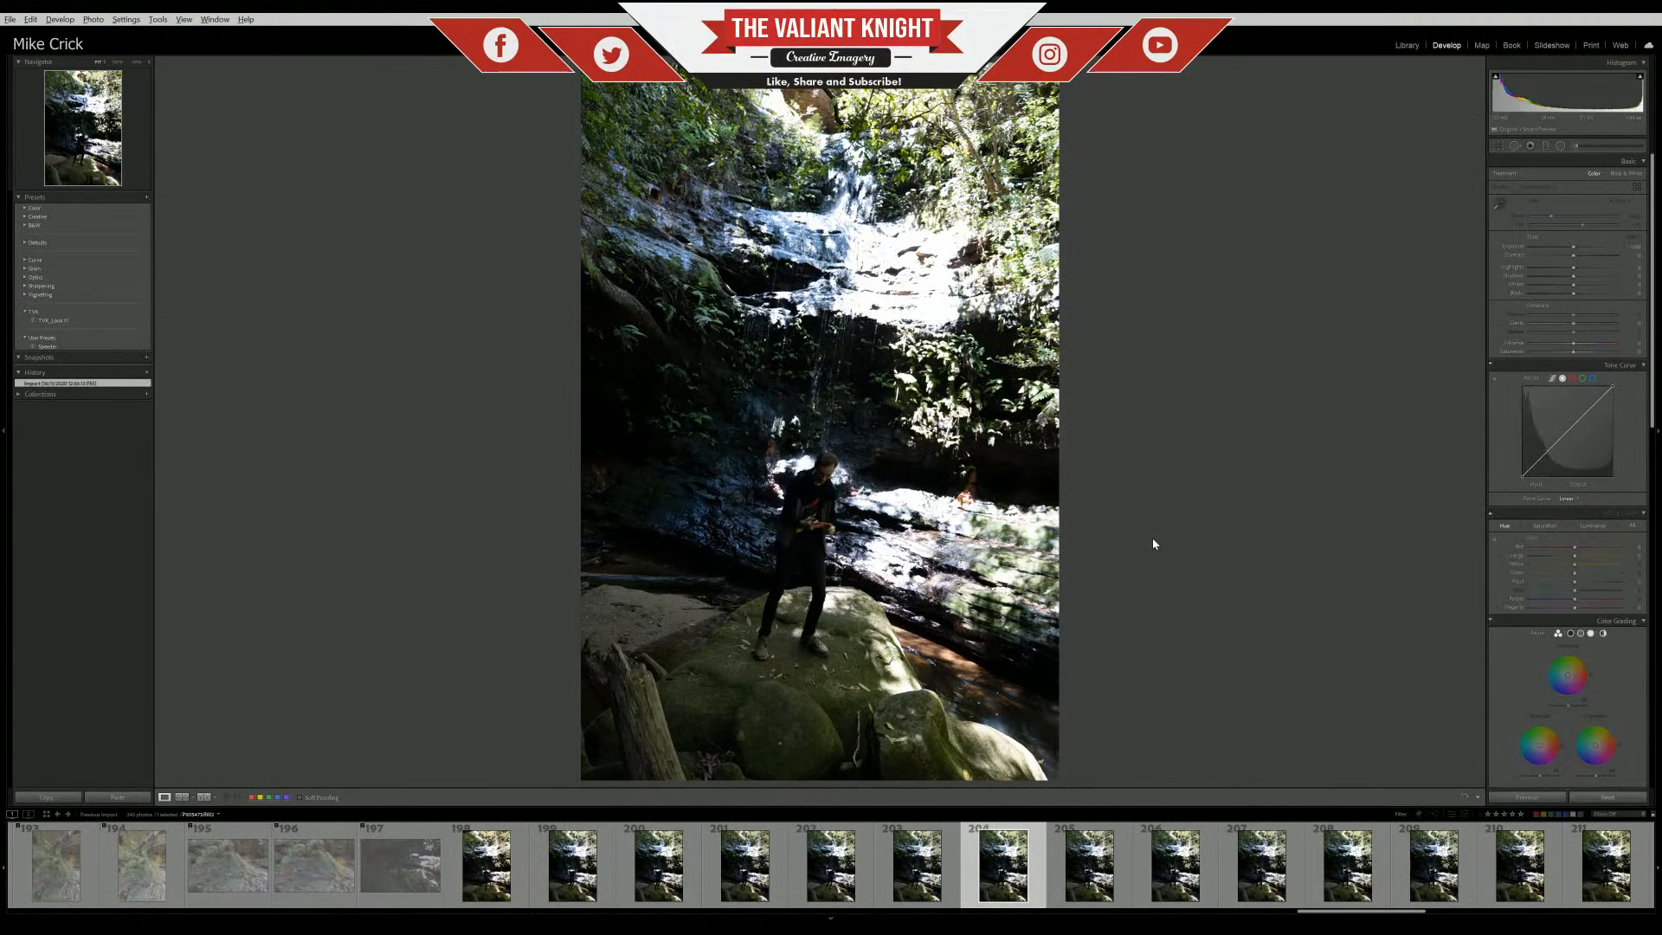
key(Right)
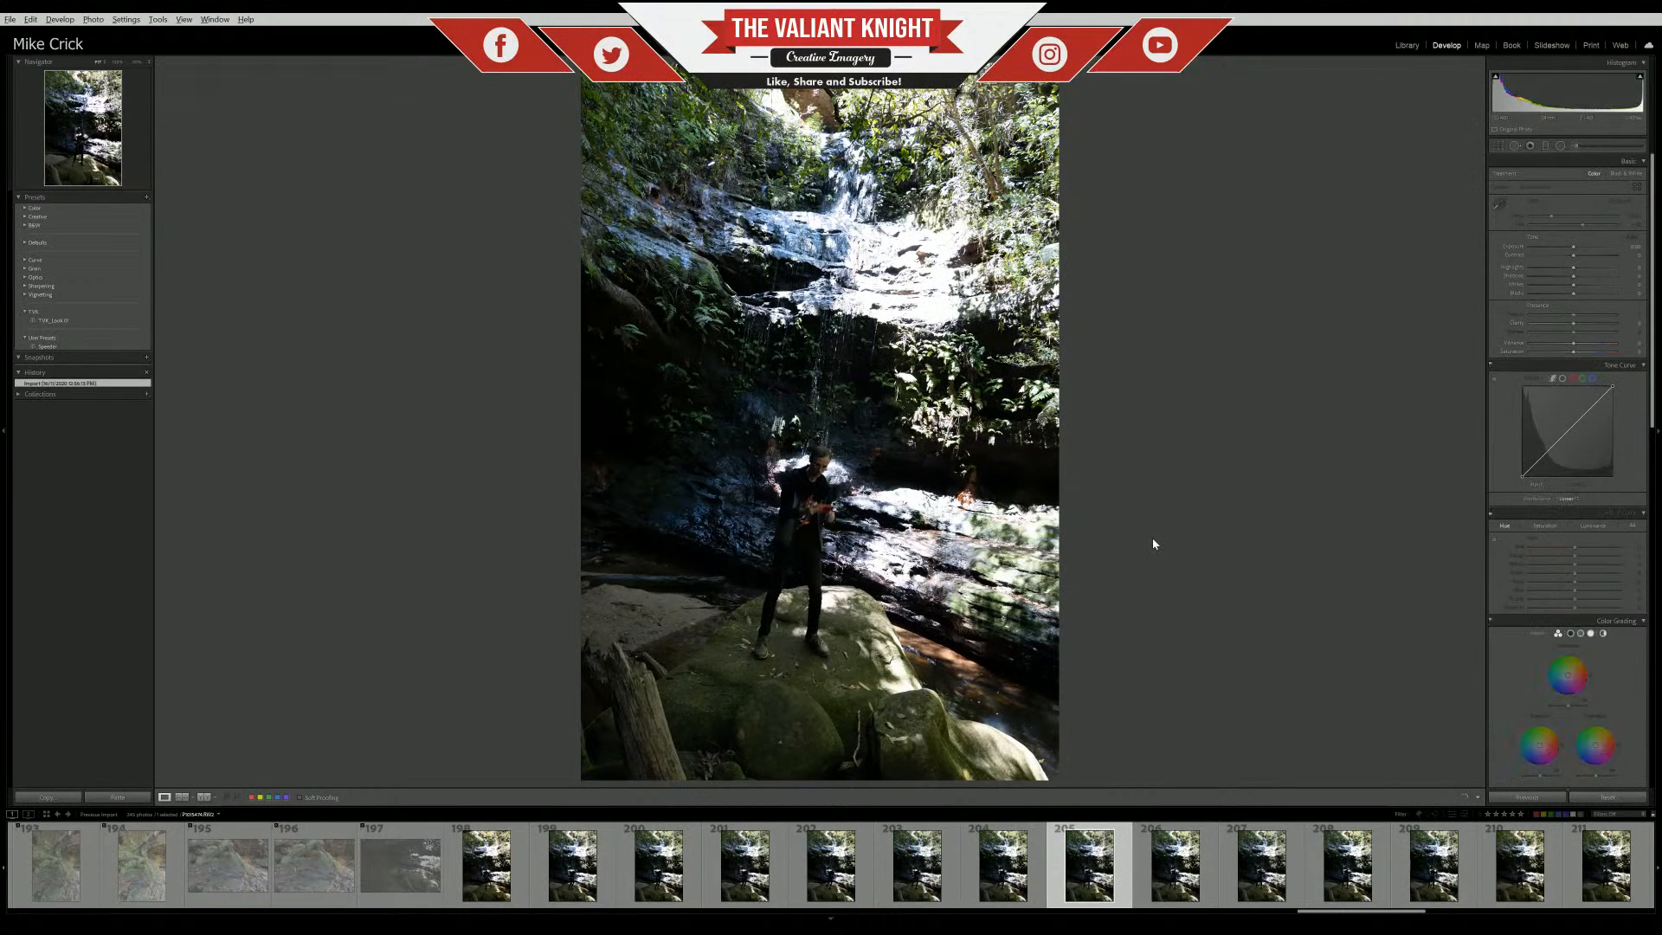
key(Right)
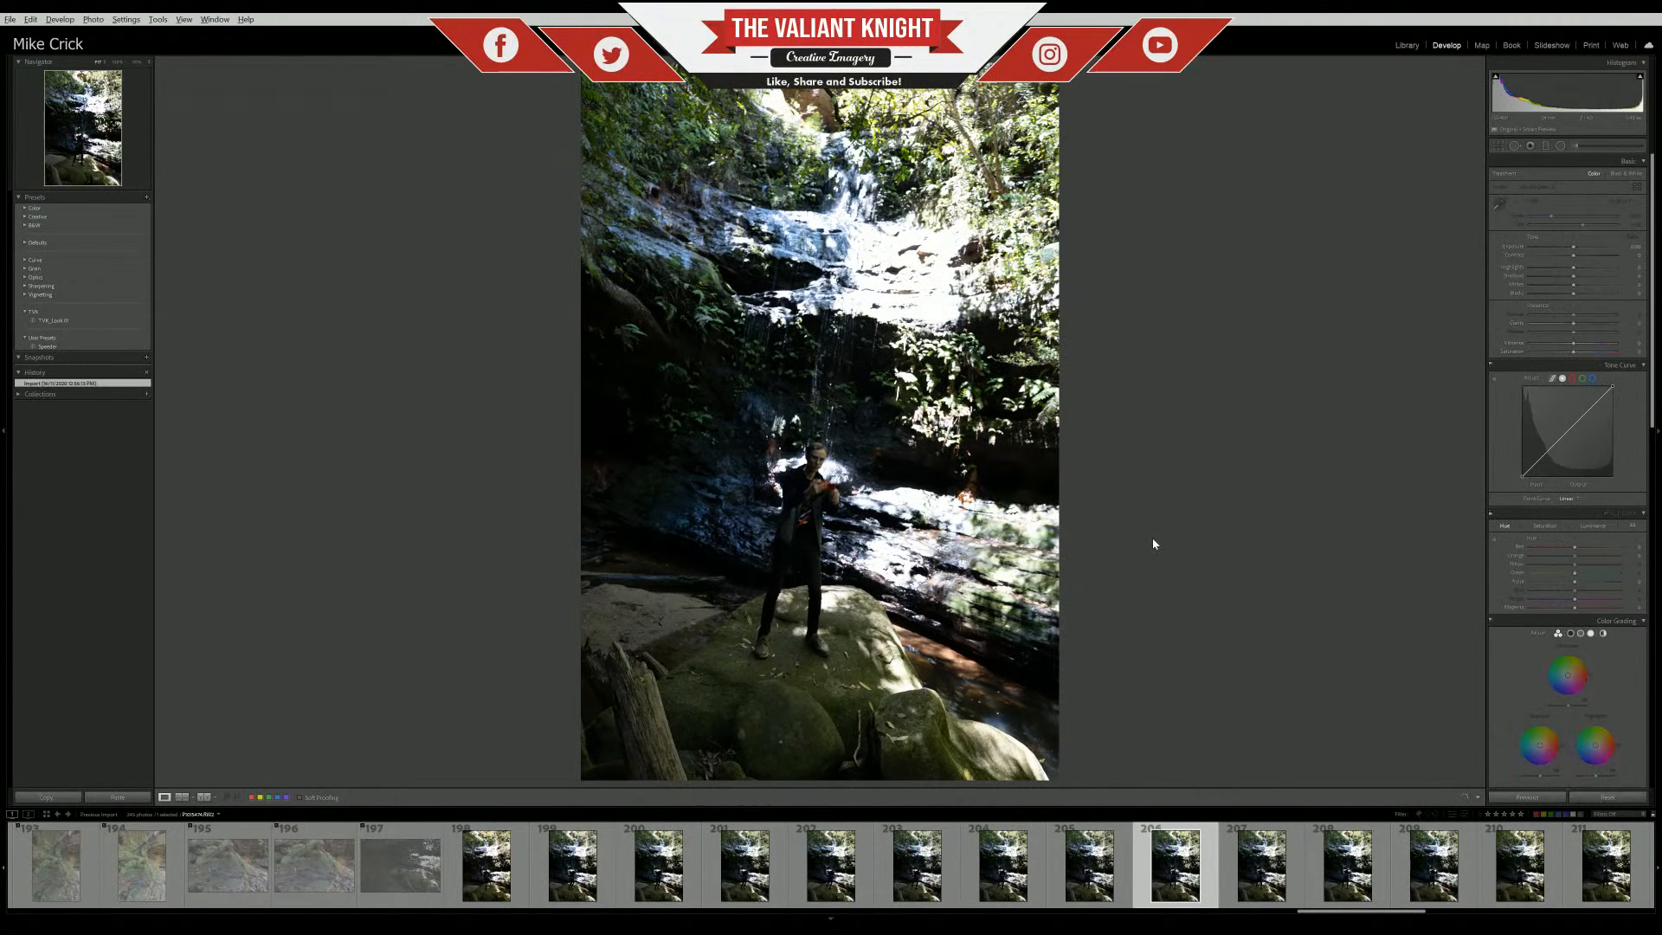
key(Right)
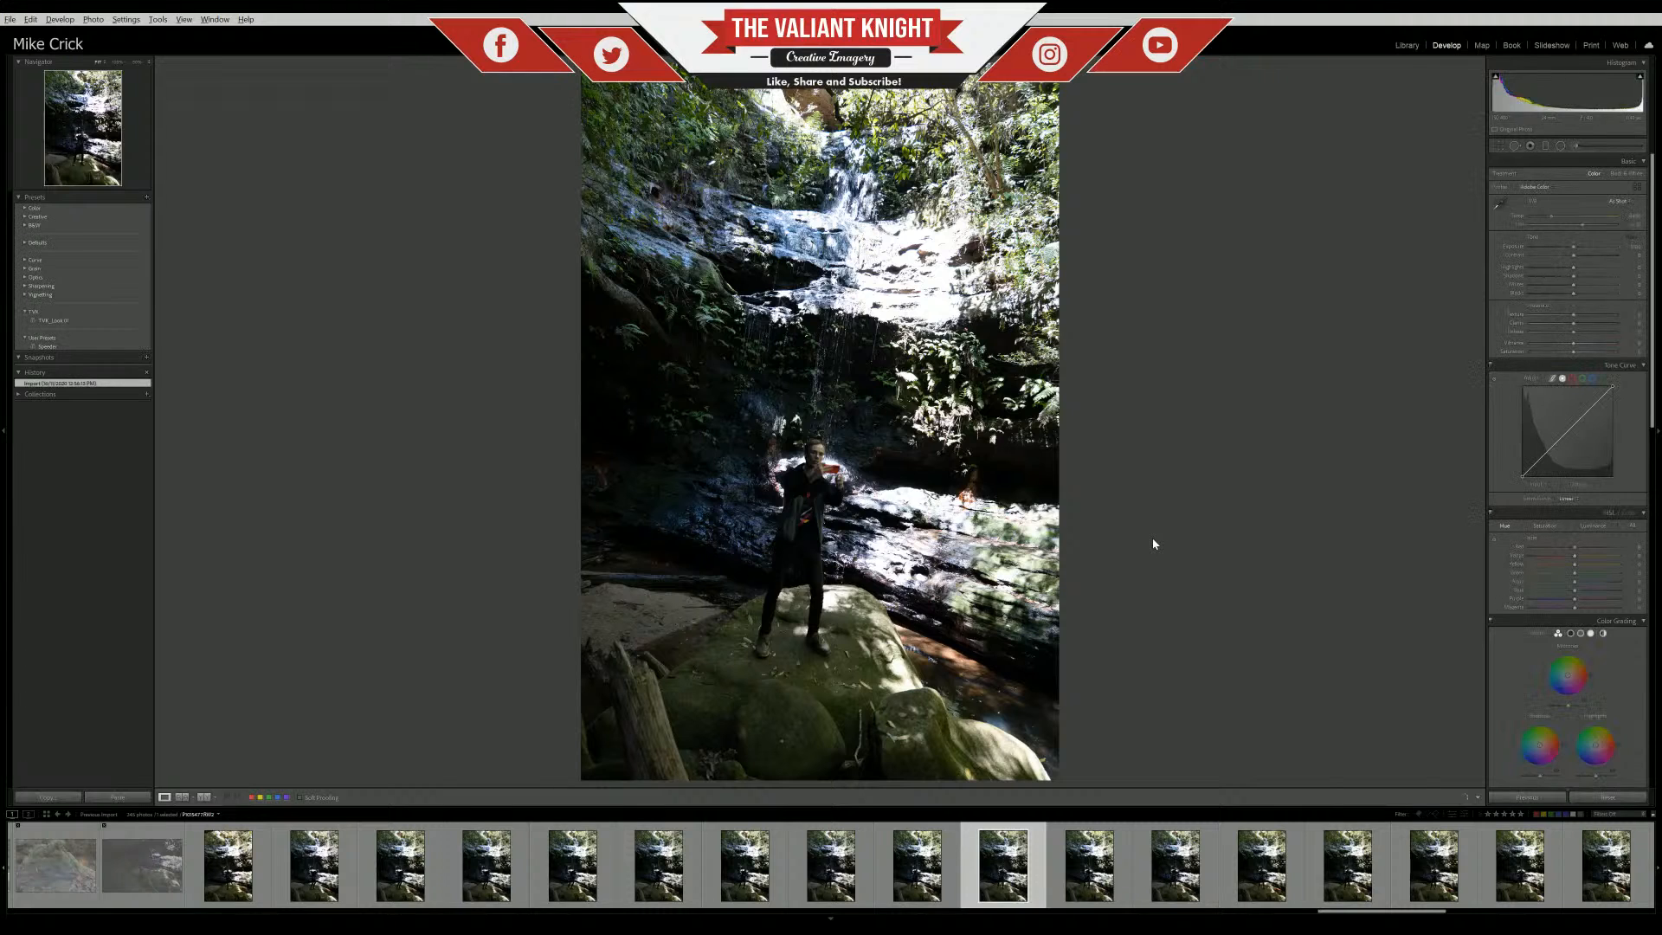
key(Right)
key(Right)
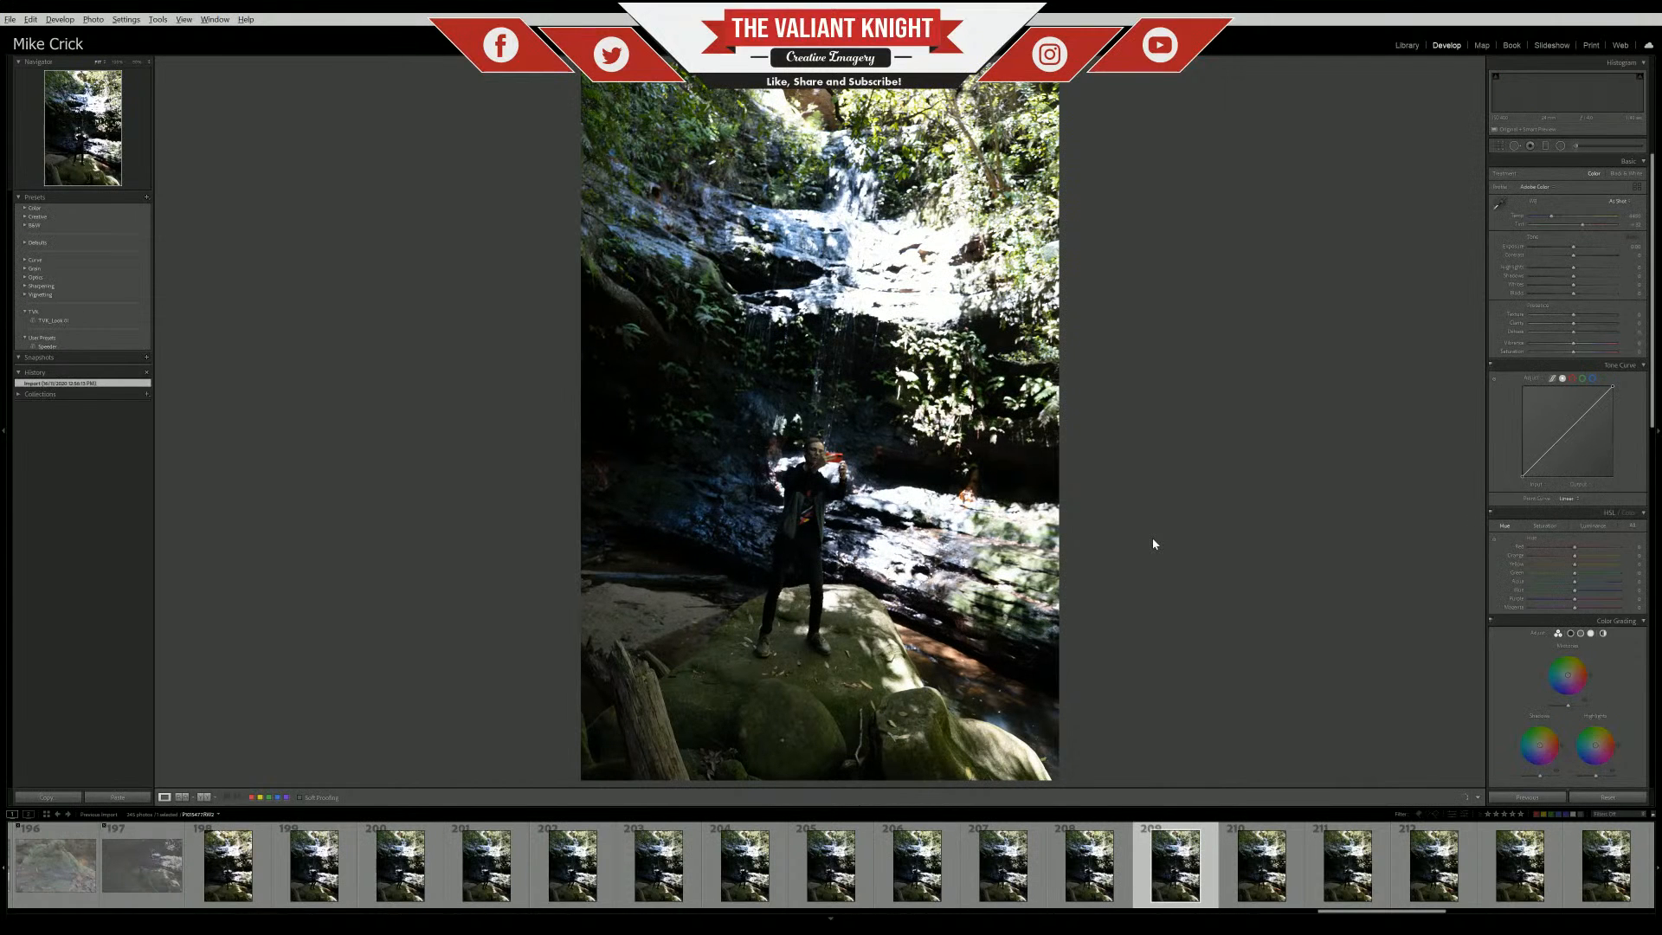
key(Right)
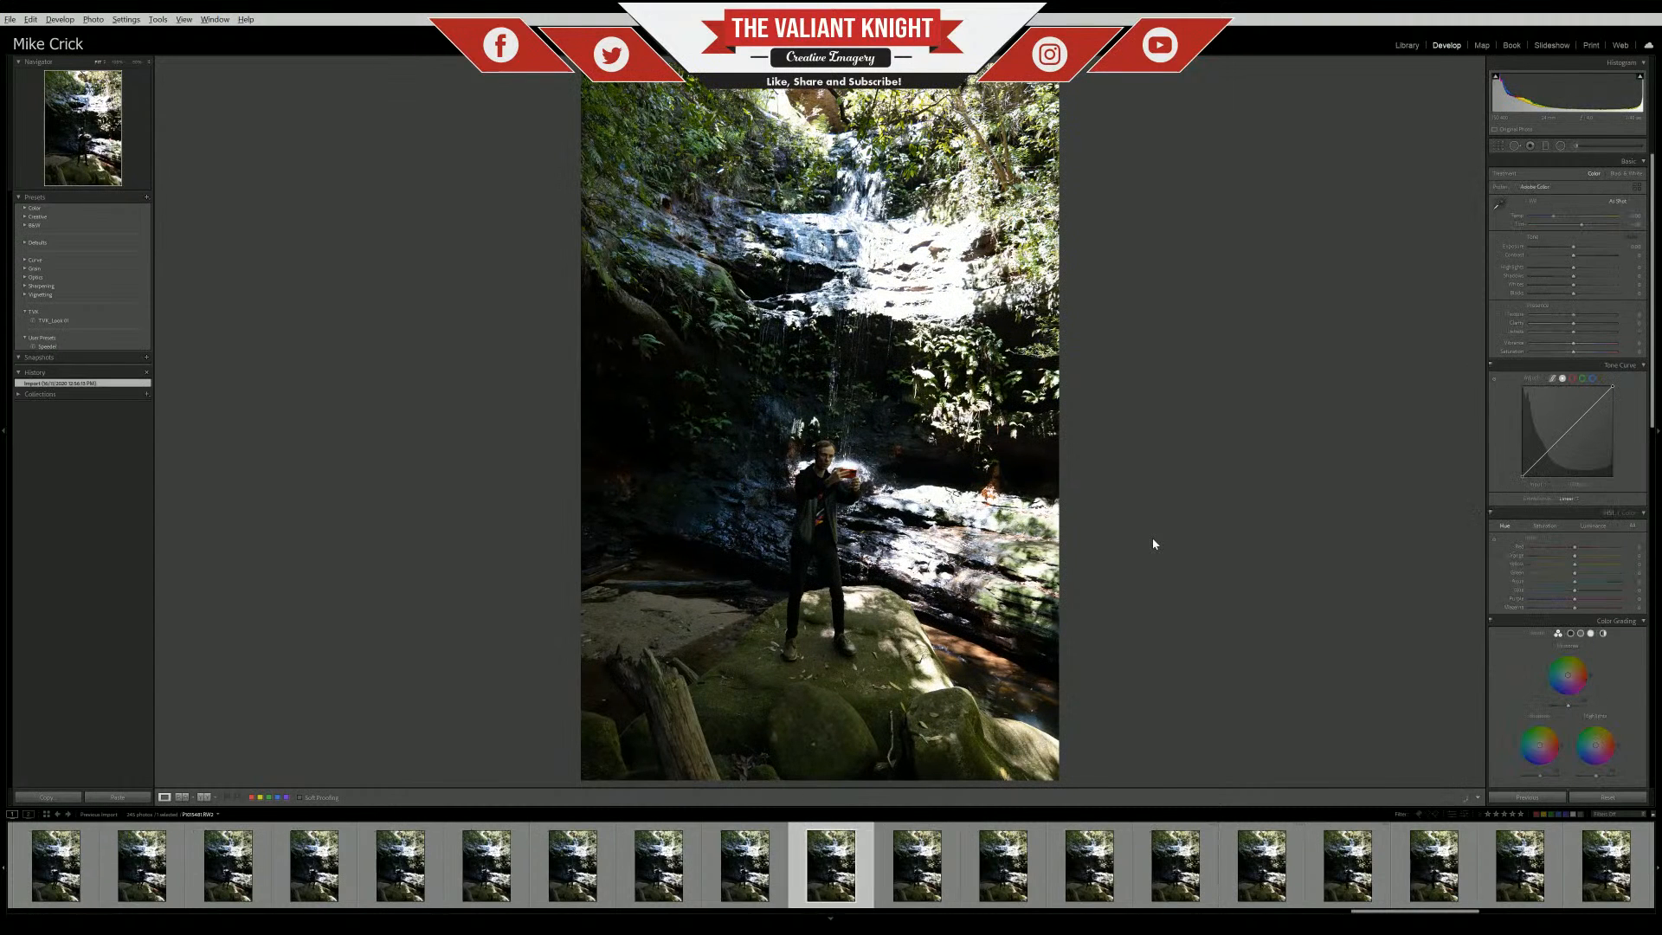
key(Right)
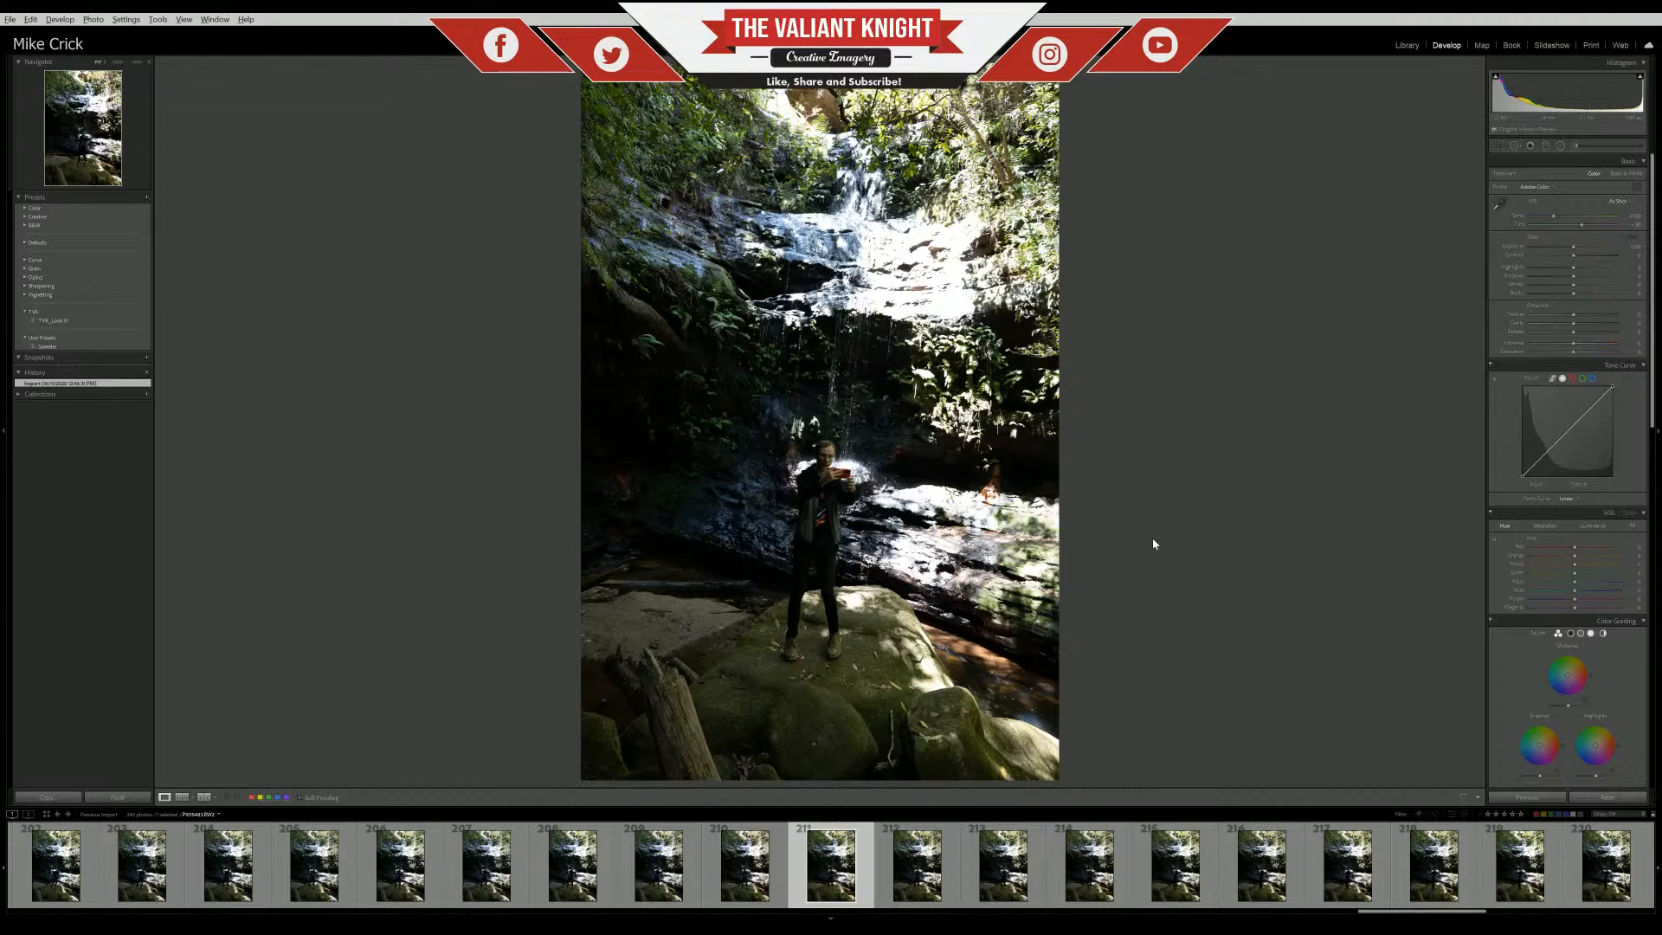
Compare portraits 210 and 211, examining the man's face and phone up close in shot 210
key(Left)
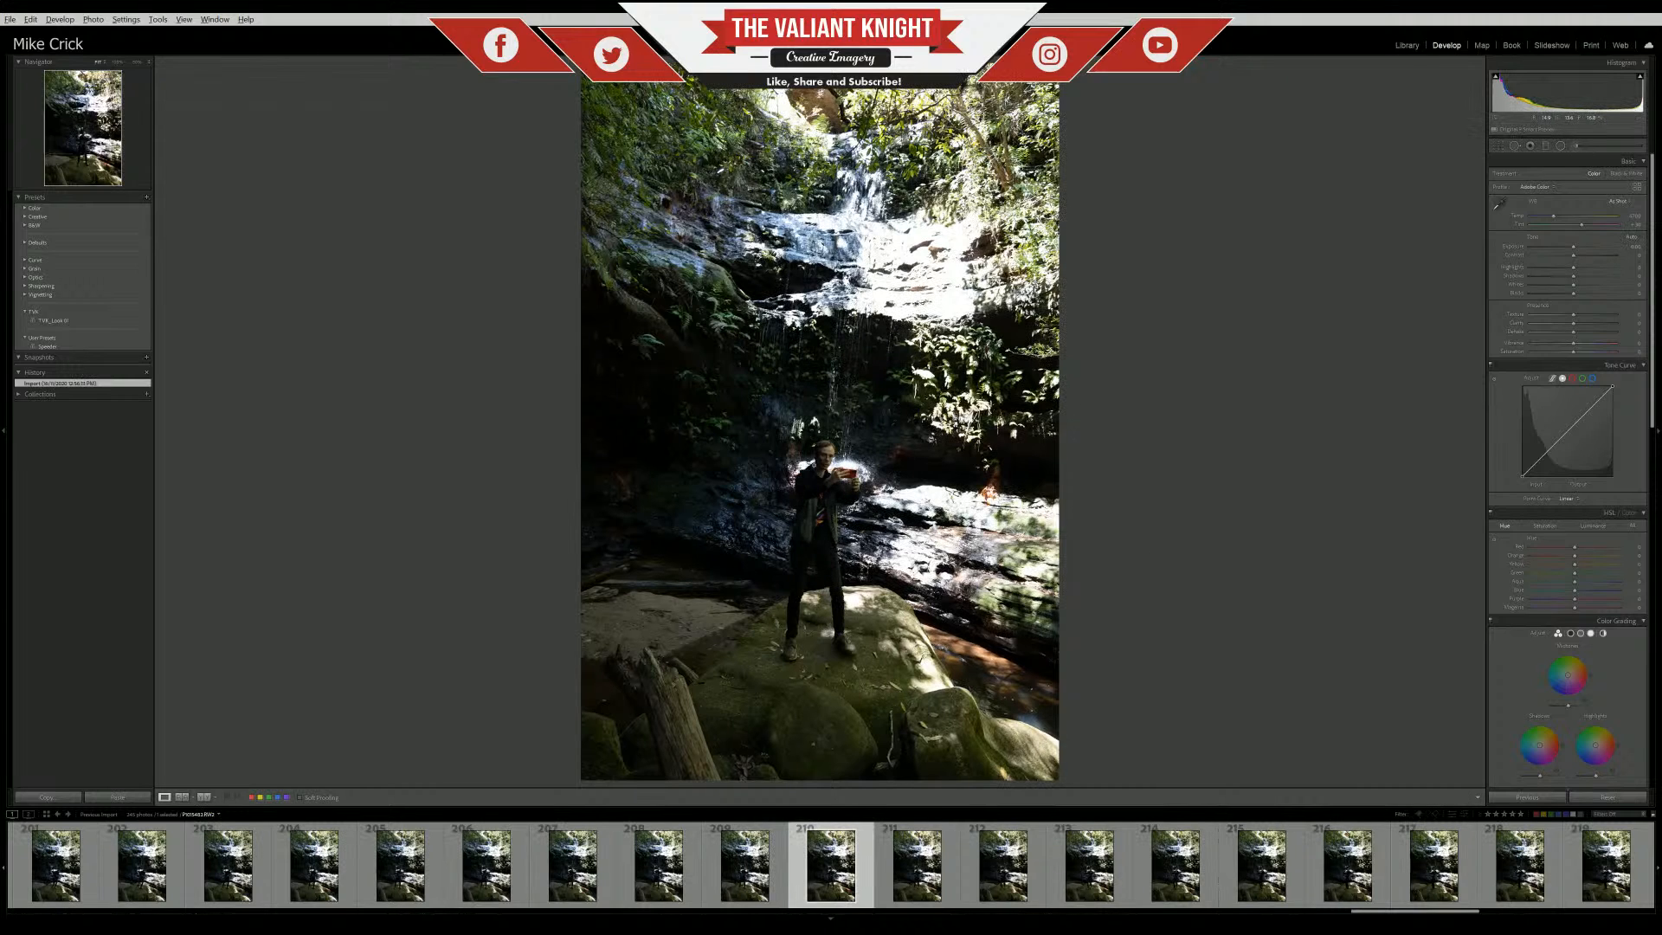
click(828, 454)
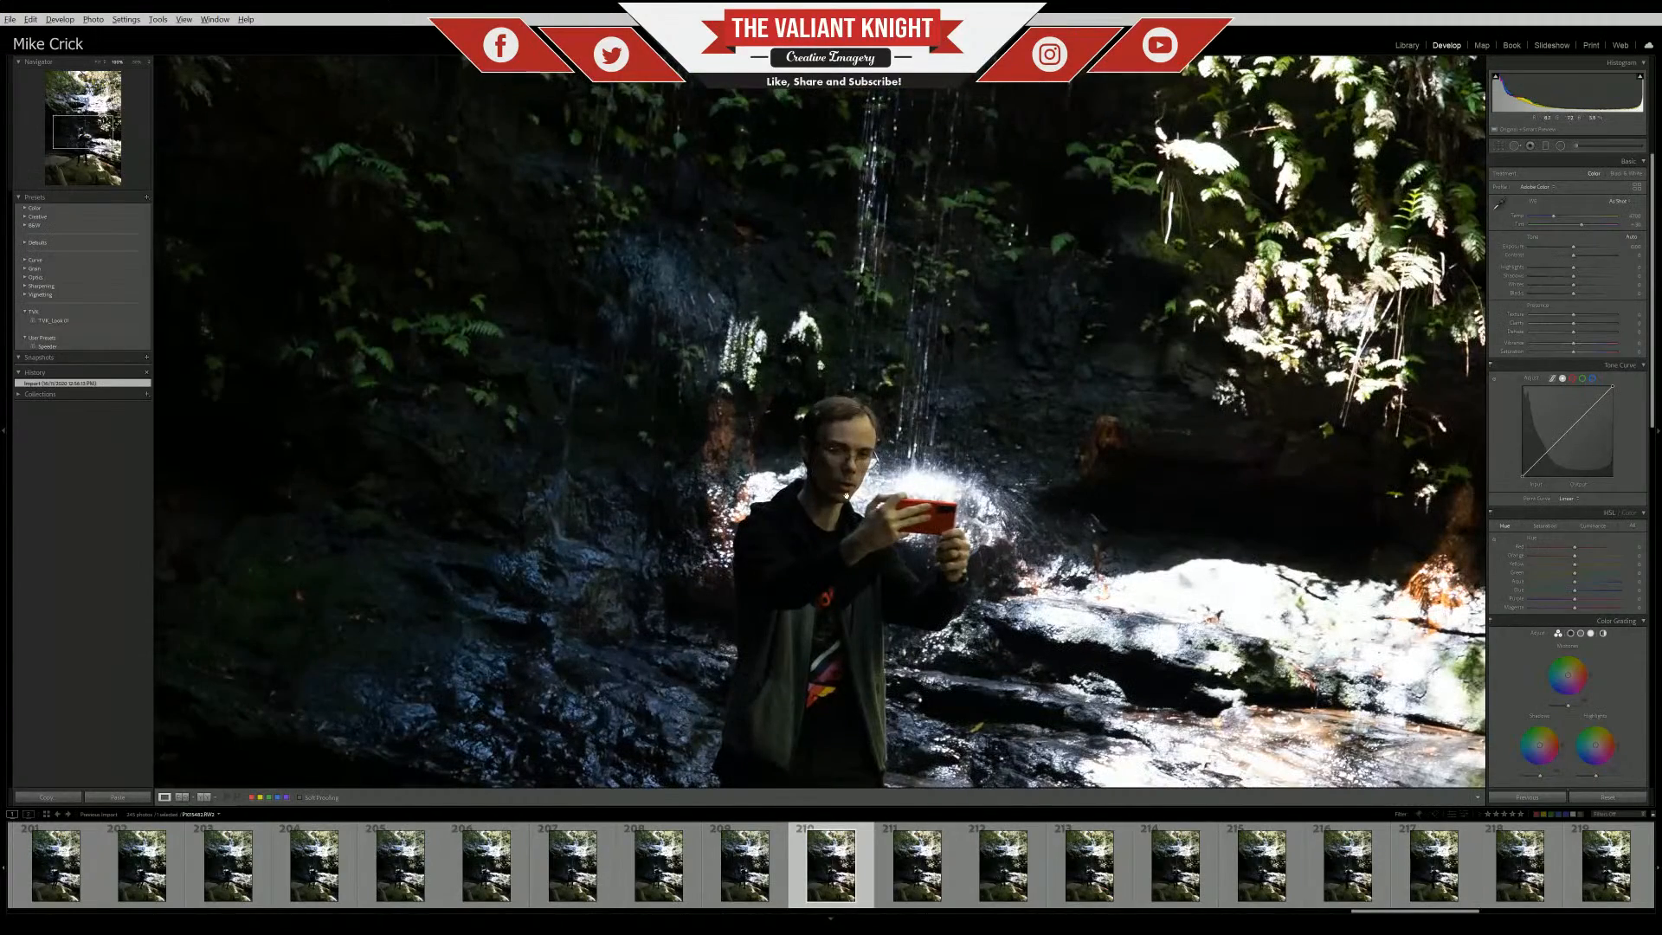
click(835, 521)
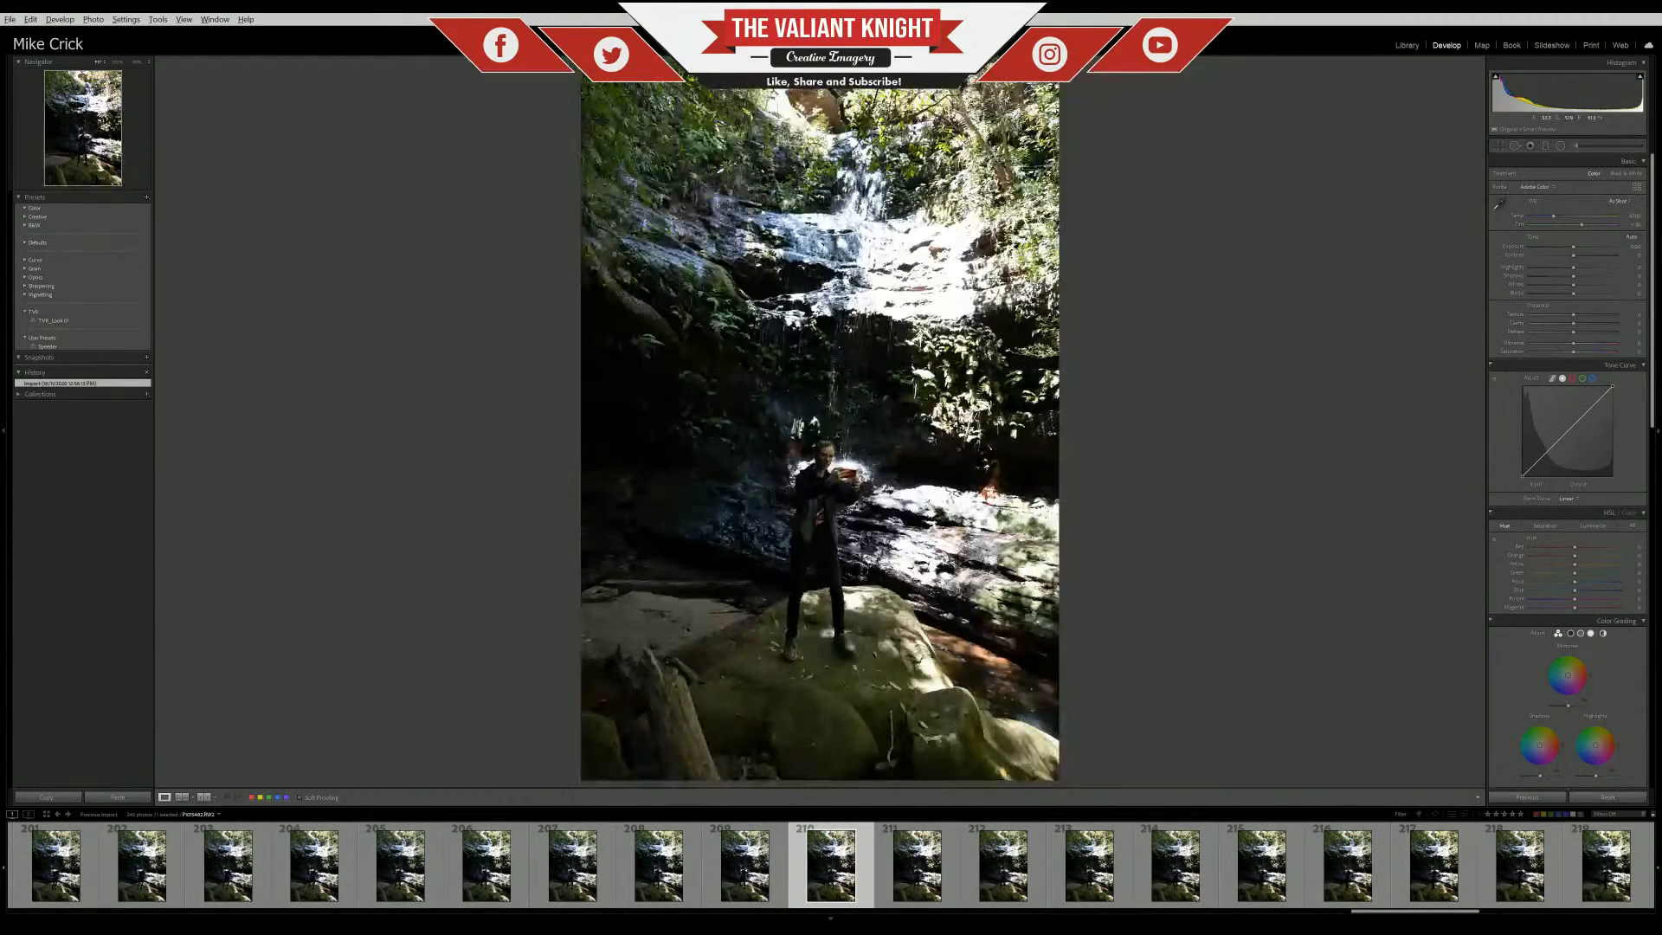
key(Right)
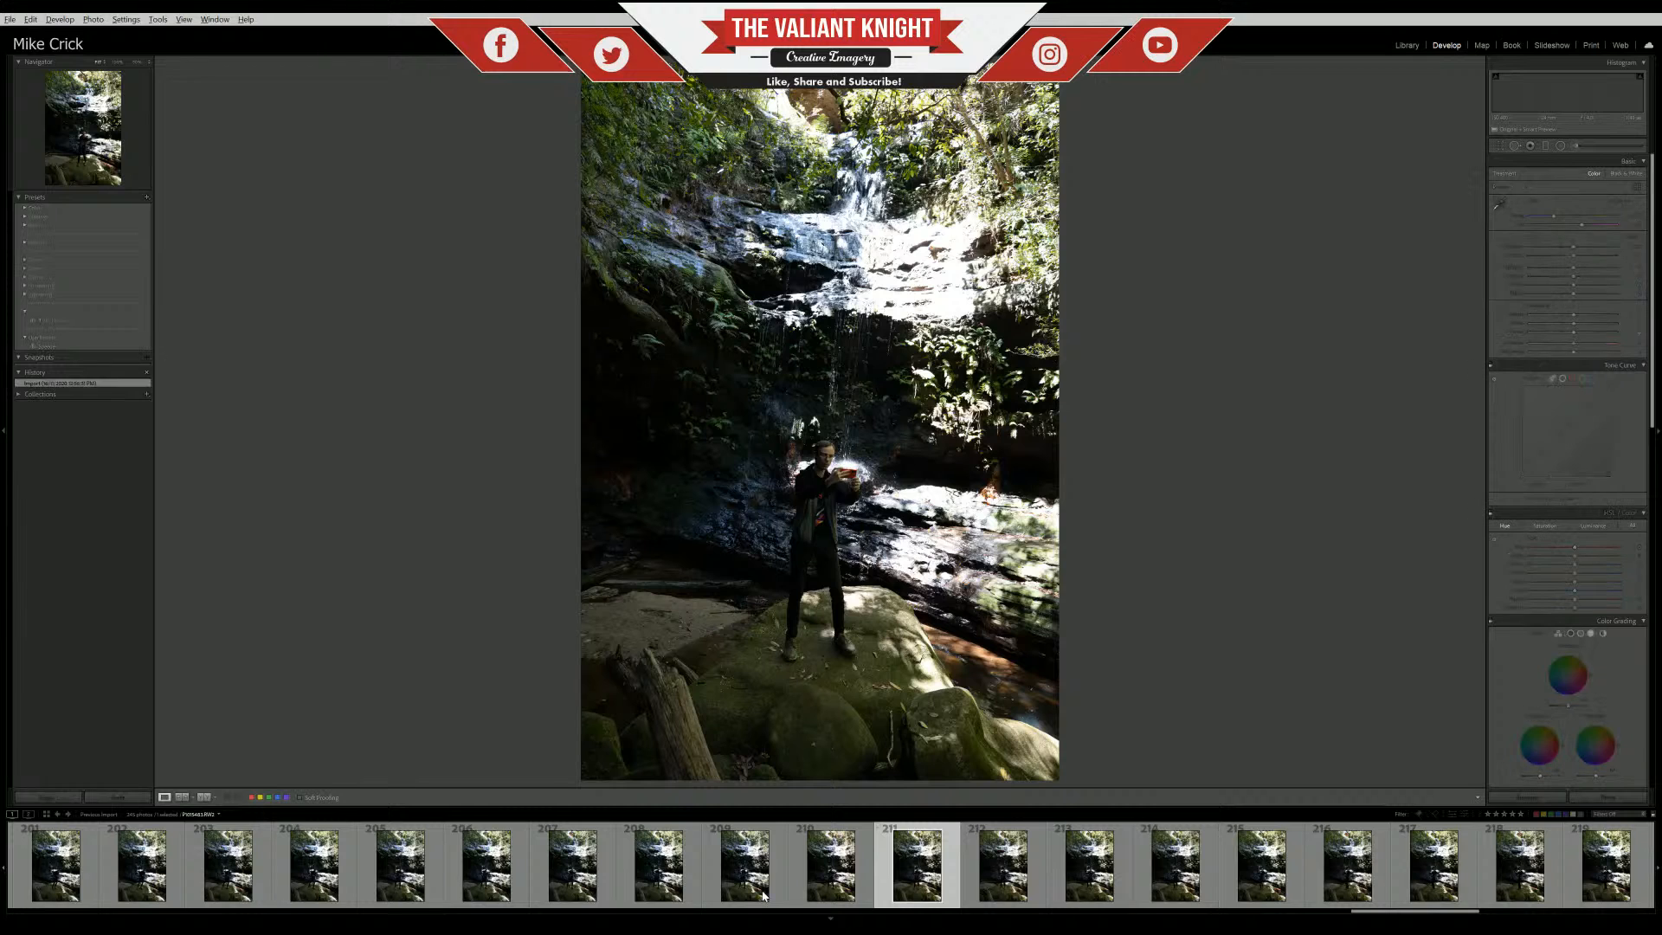
Flag waterfall portraits 199 to 209 as rejected
click(741, 893)
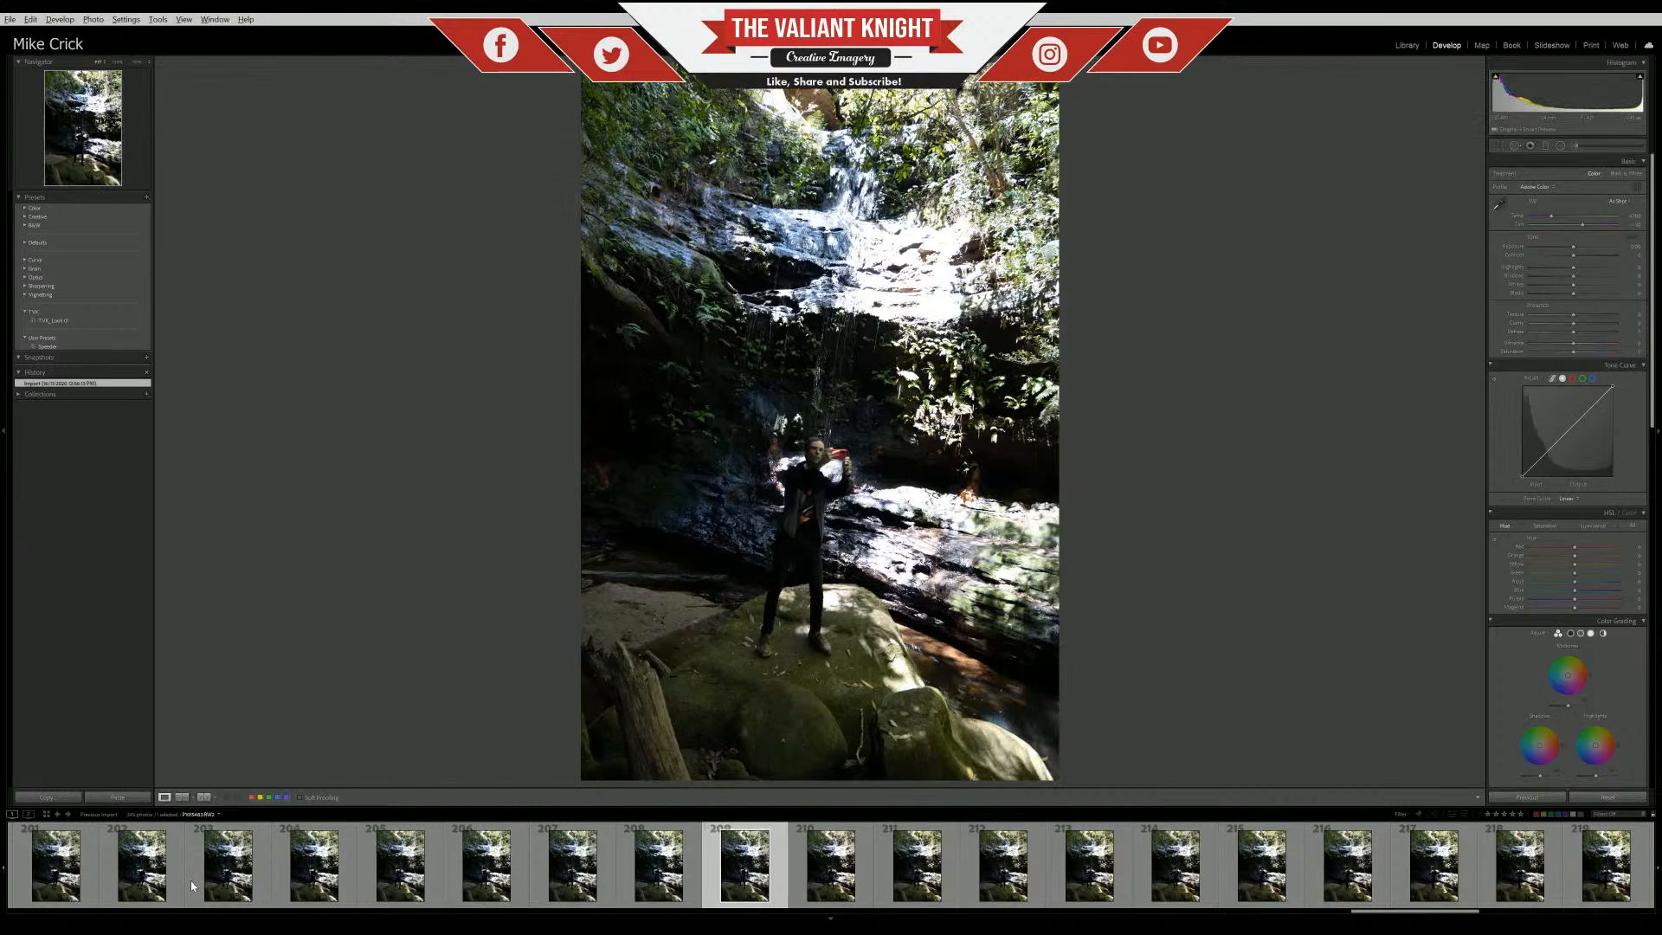
scroll(467, 894, up, 3)
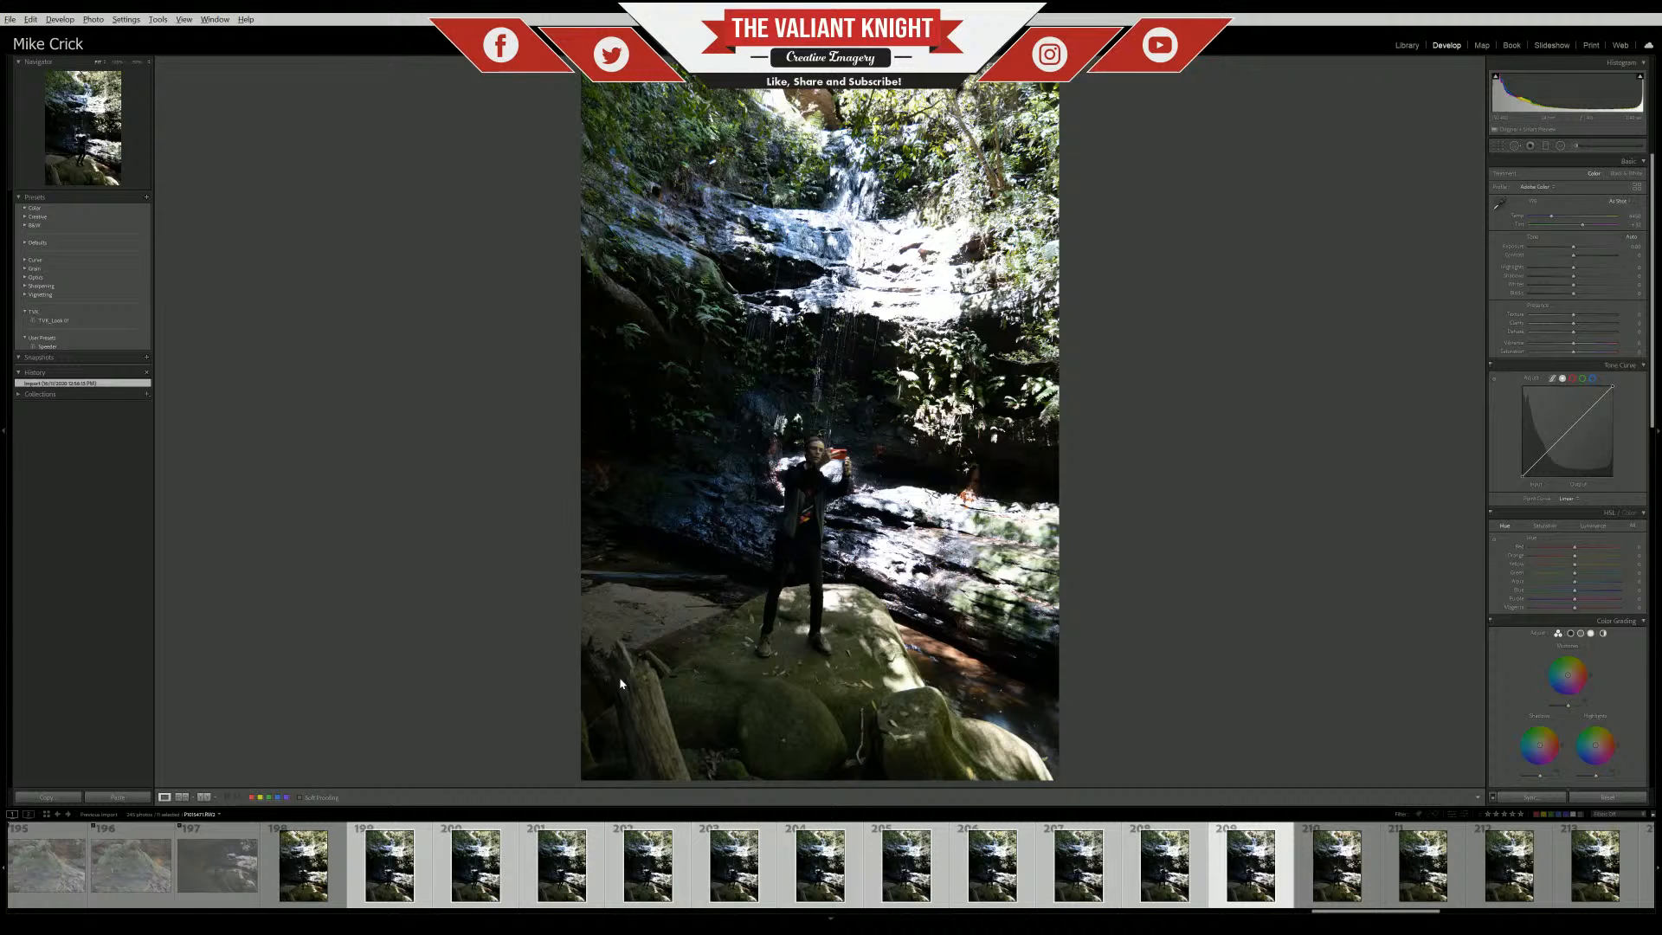
key(x)
Review the remaining waterfall portraits 211 to 220, comparing the man's poses on the rock
click(1449, 876)
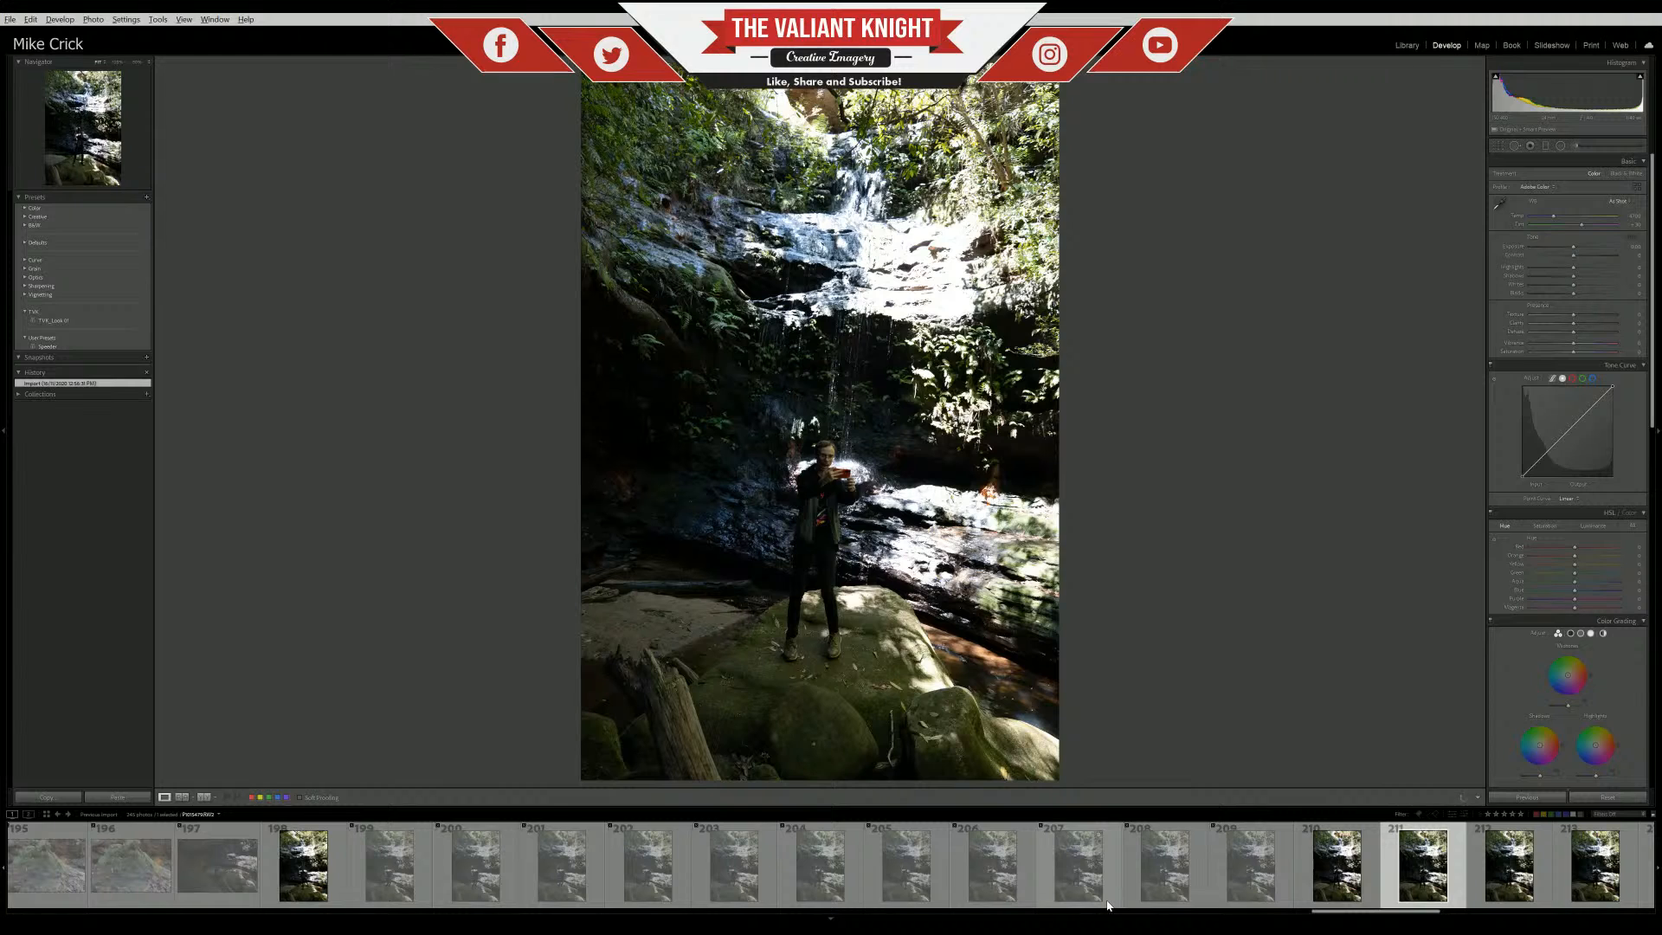
key(Right)
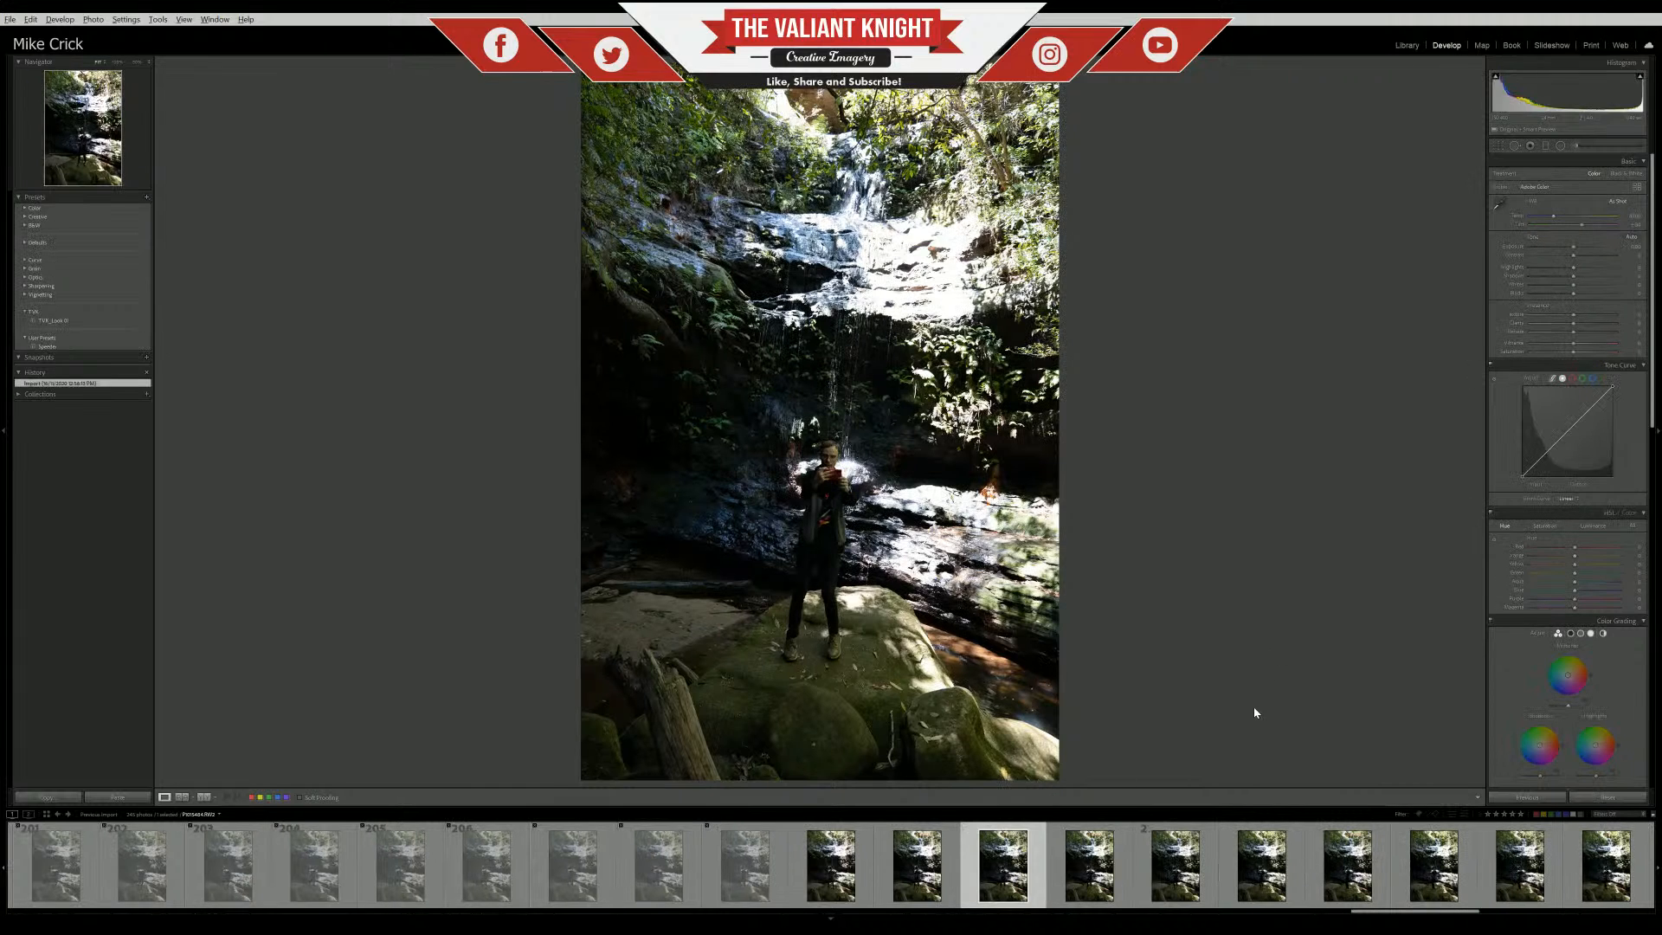
key(Right)
key(Right)
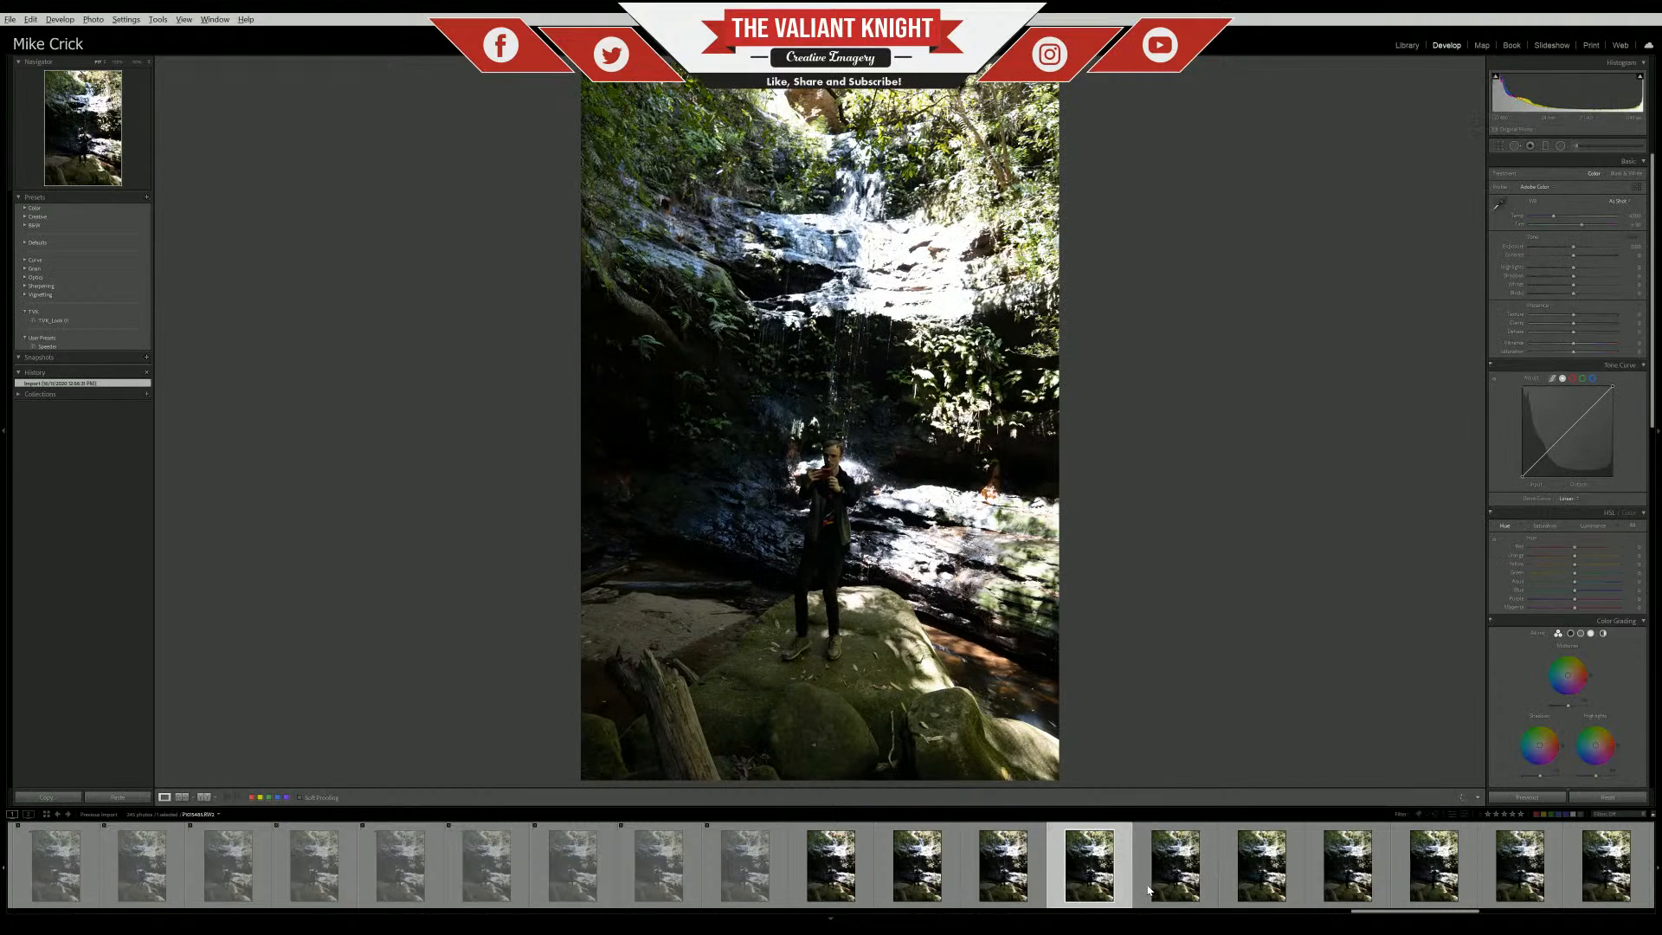
click(1203, 885)
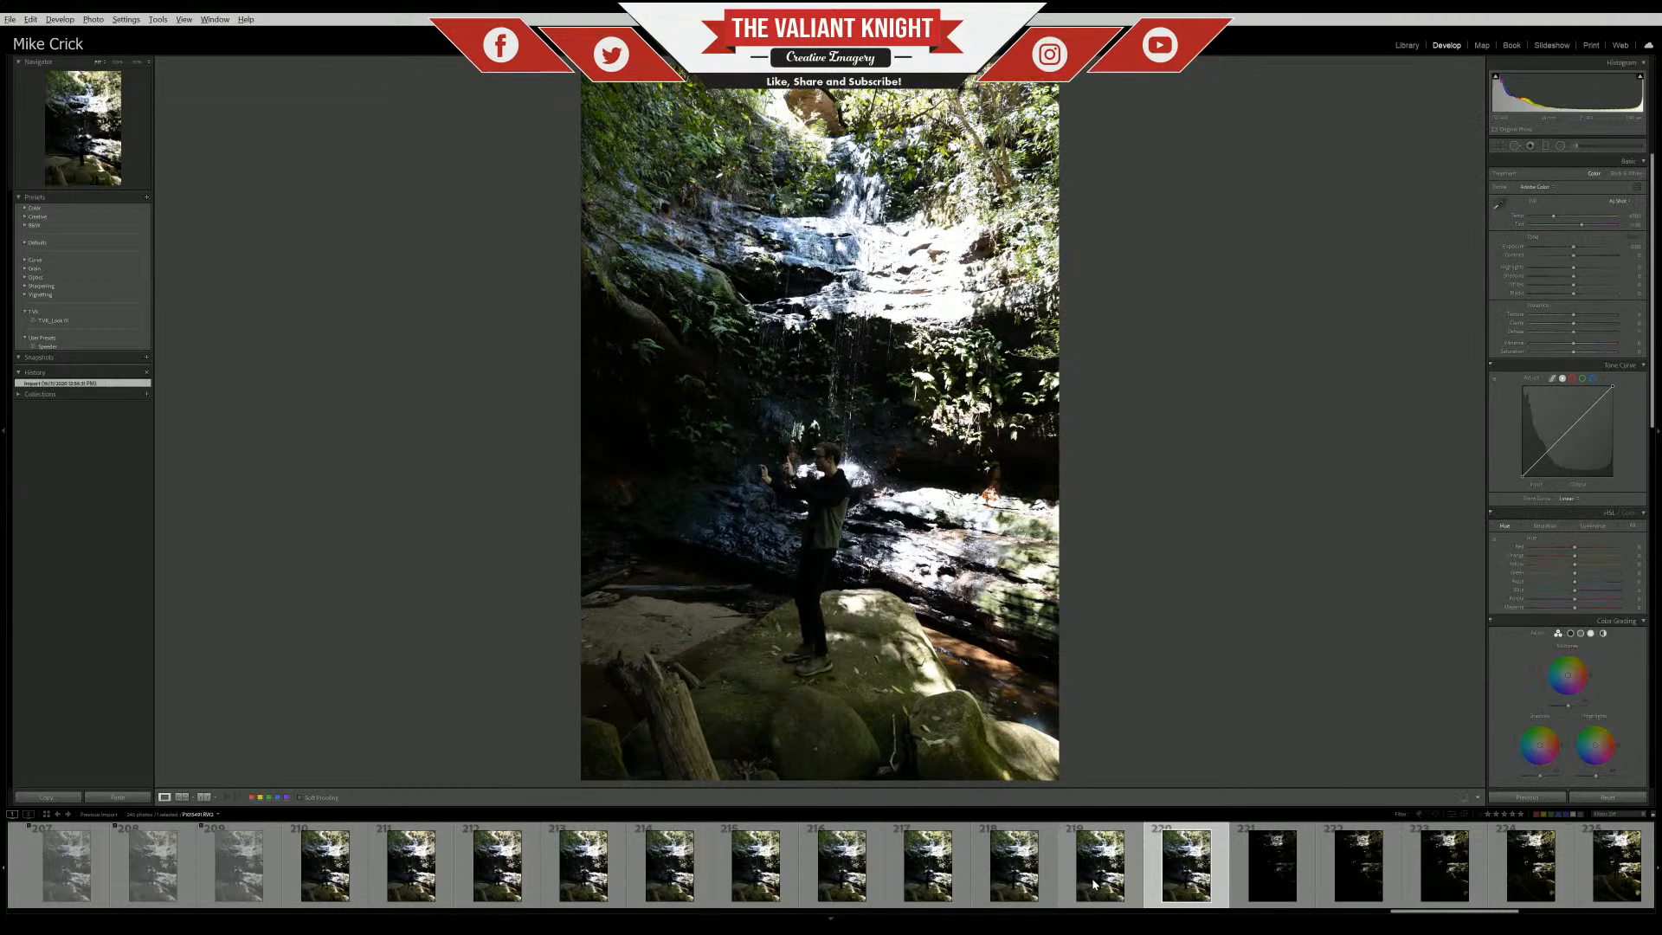
click(1094, 885)
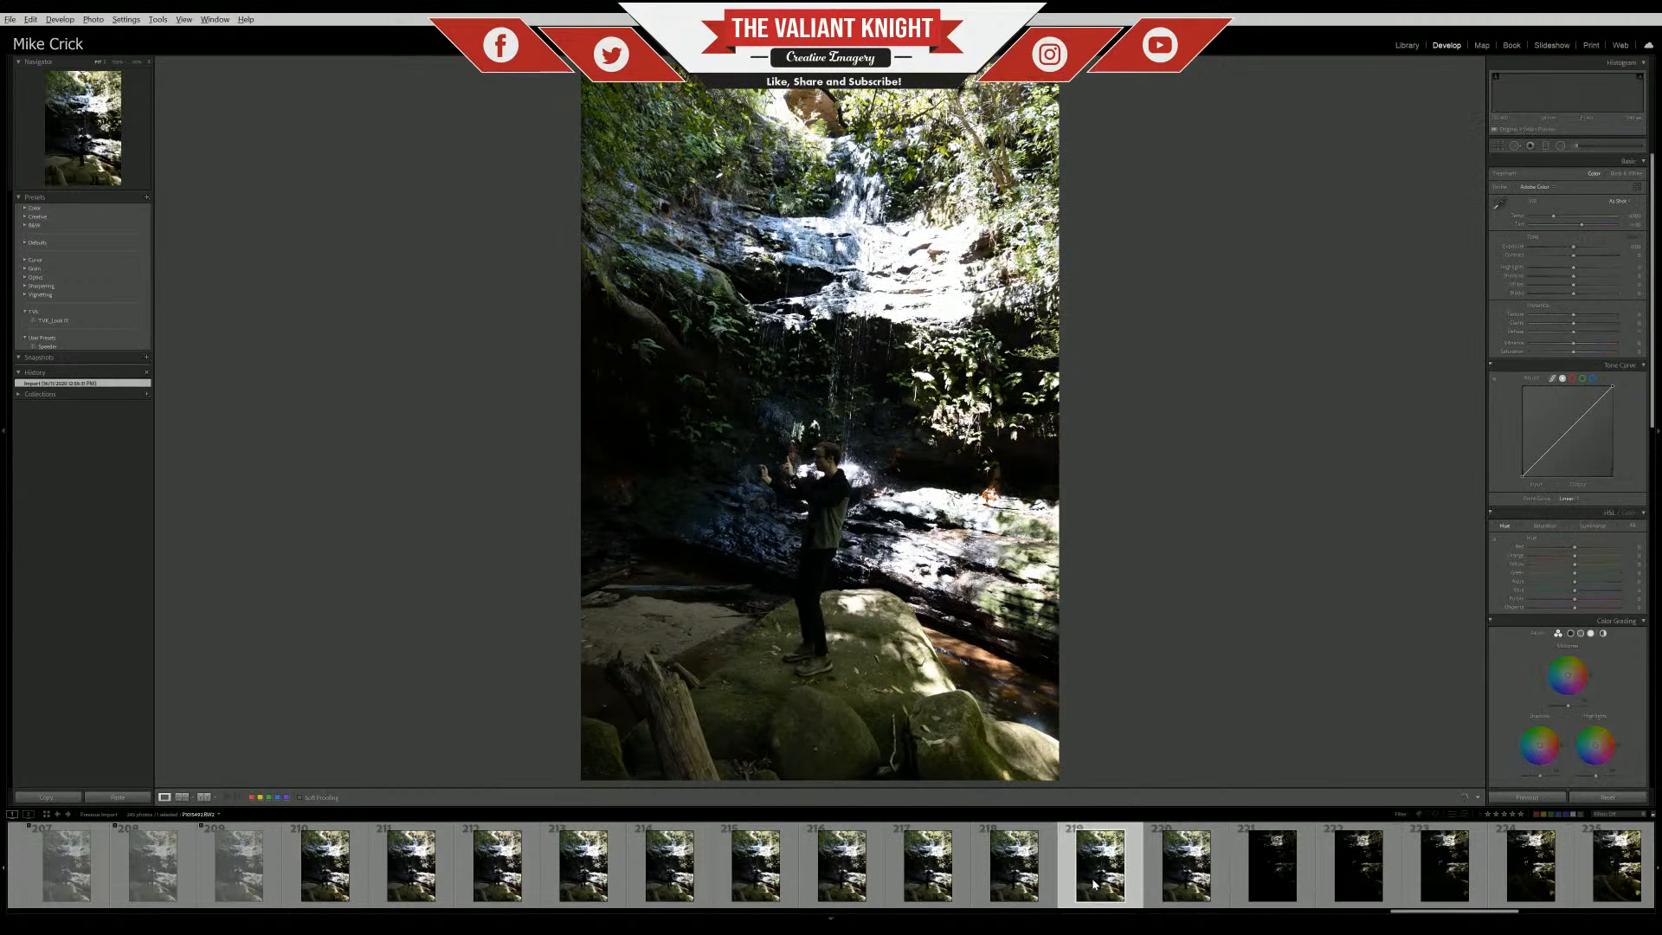
click(997, 871)
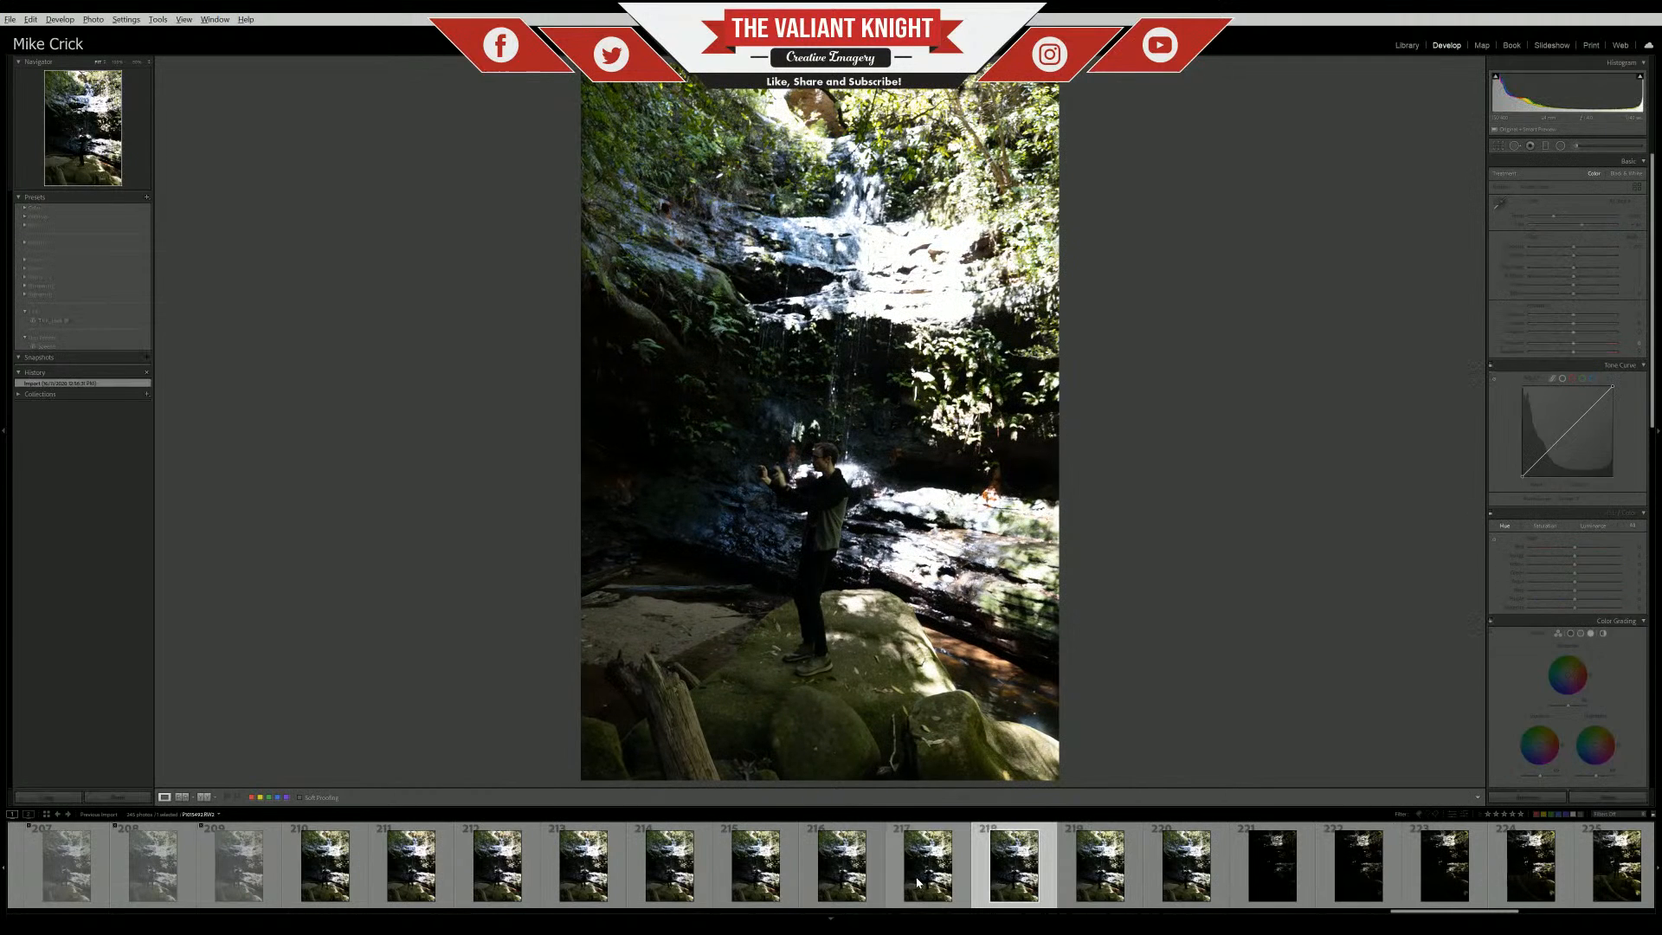
click(922, 881)
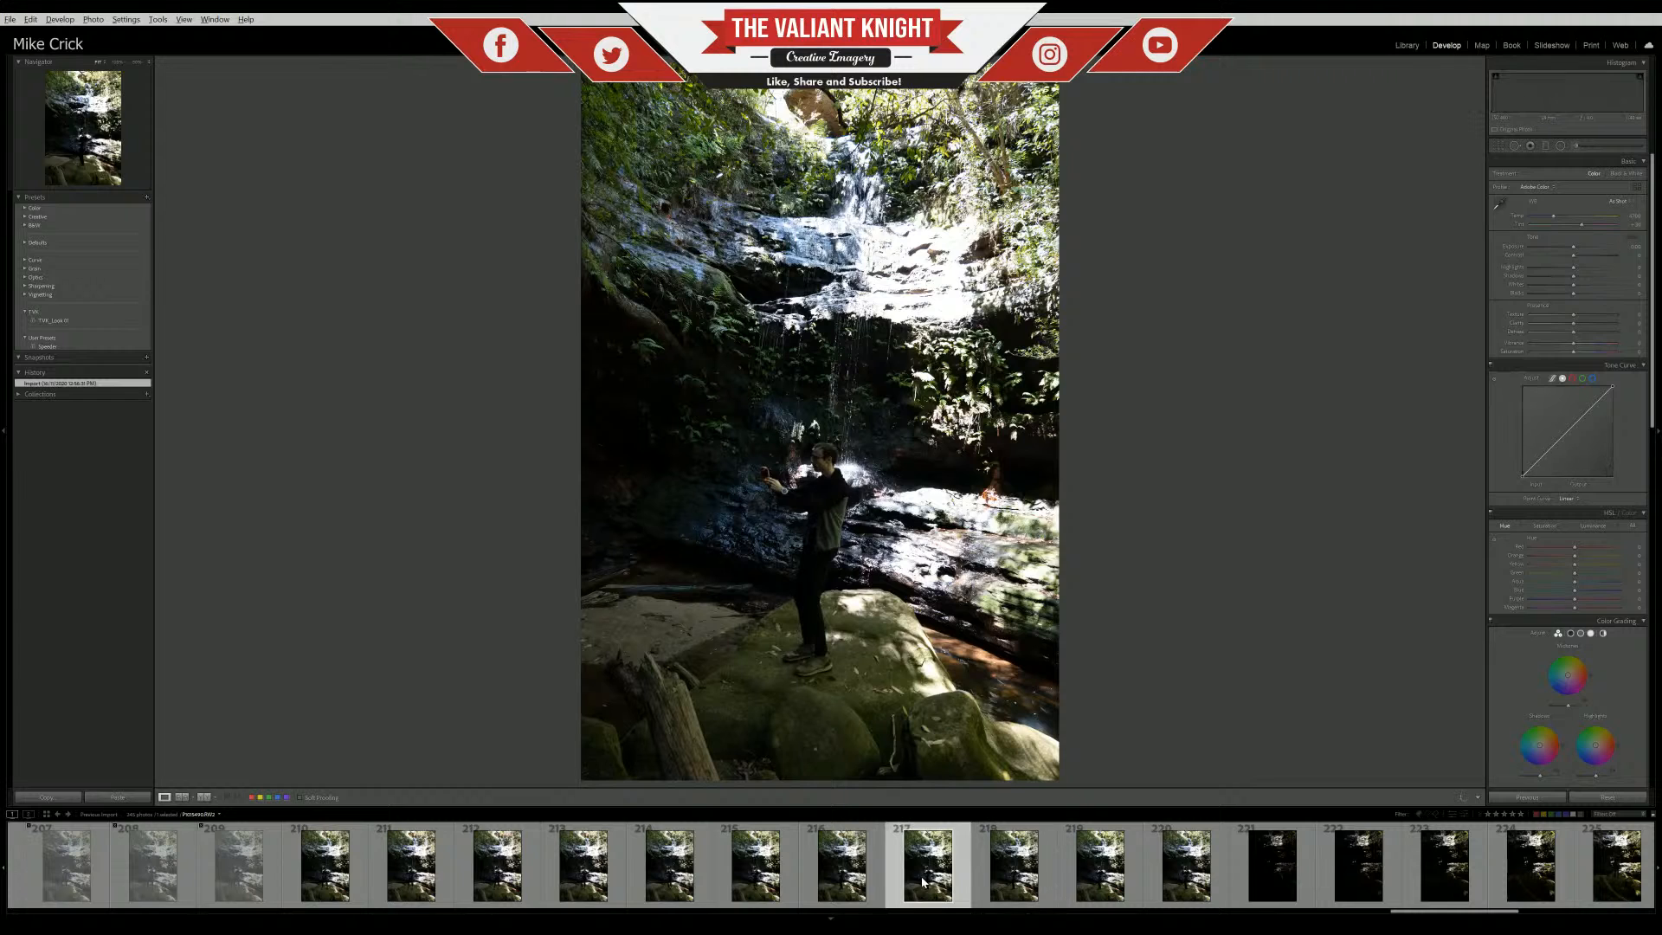
click(849, 878)
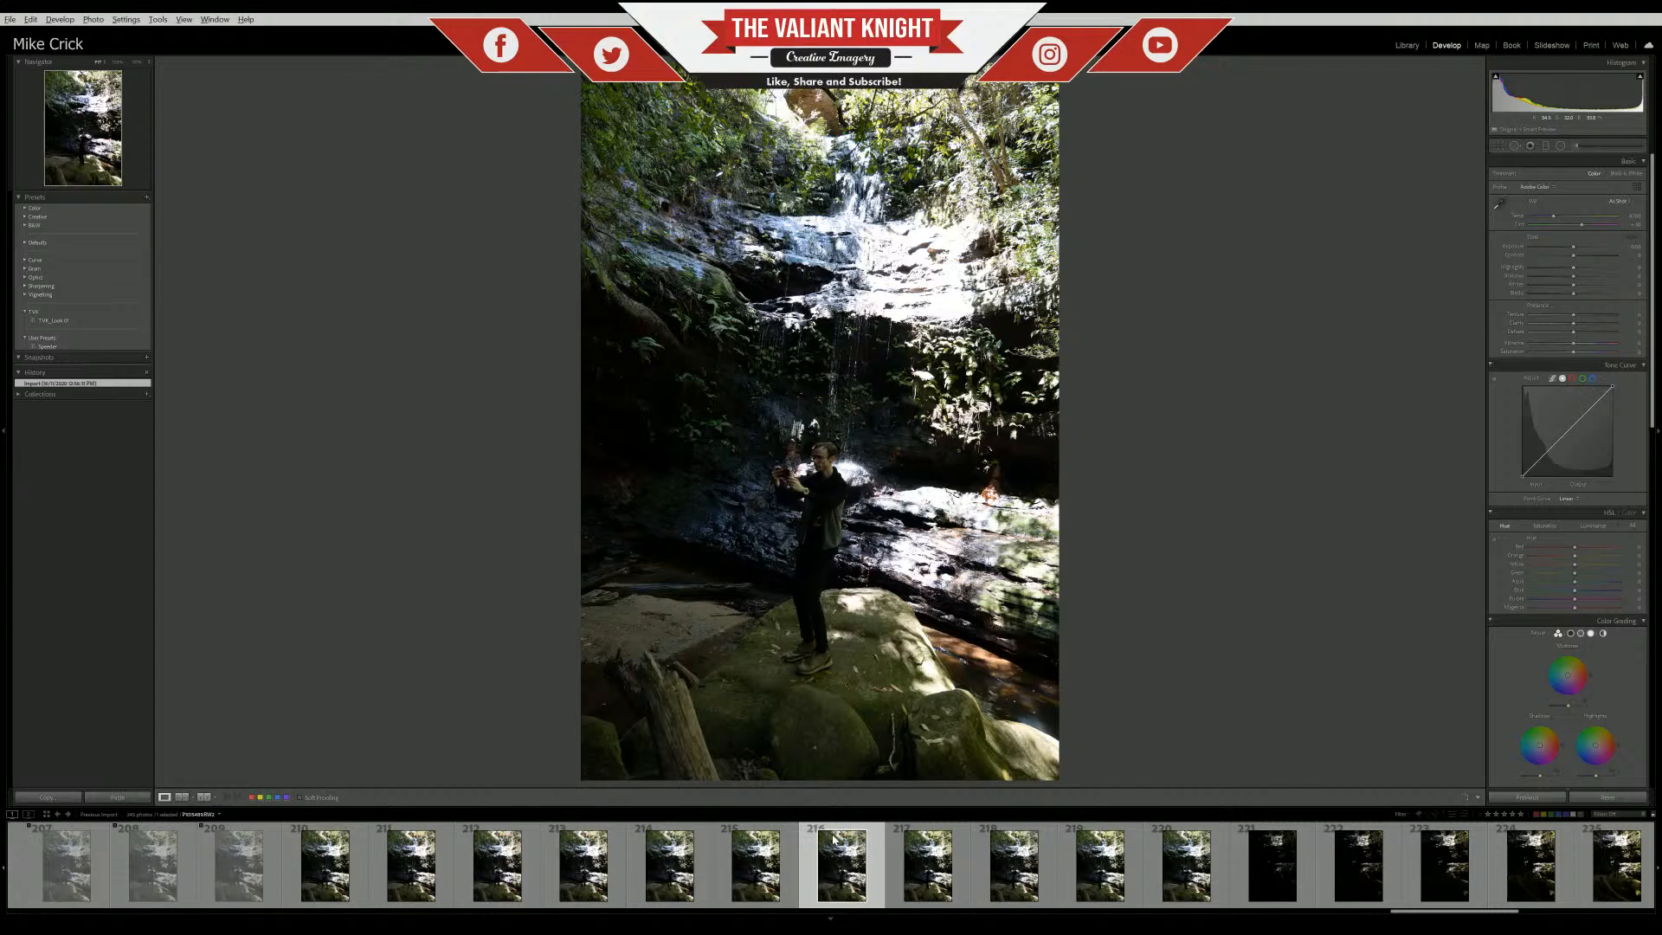
click(794, 870)
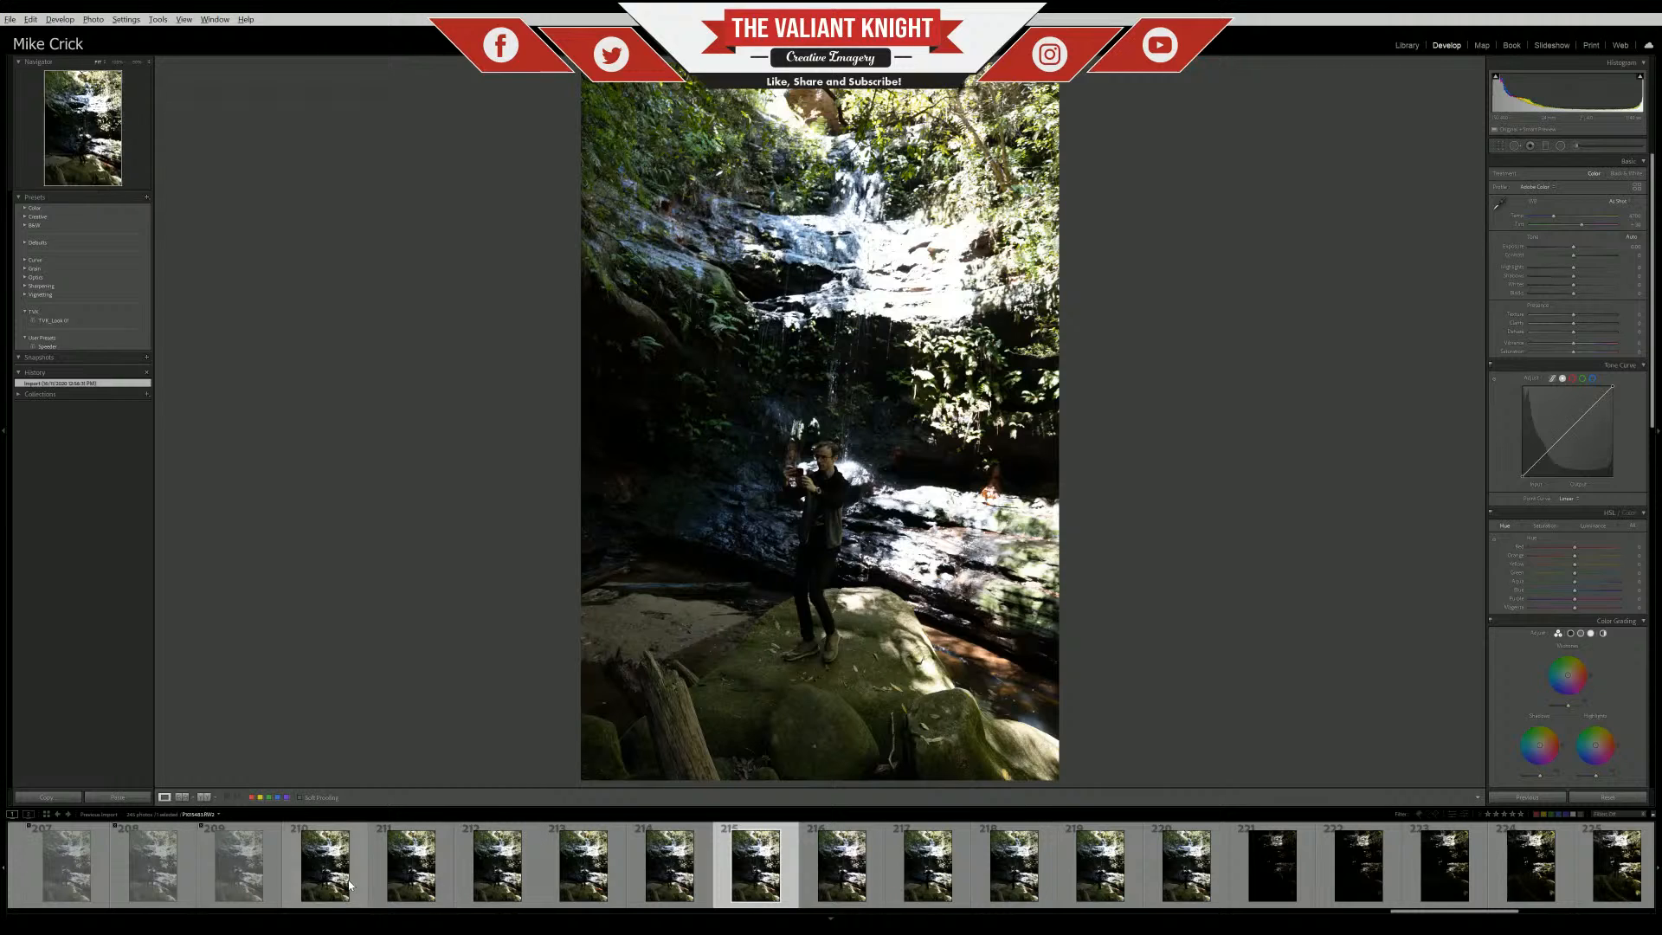
Flag waterfall portraits 212 to 220 as rejected, leaving 210 and 211 out of the selection
click(411, 865)
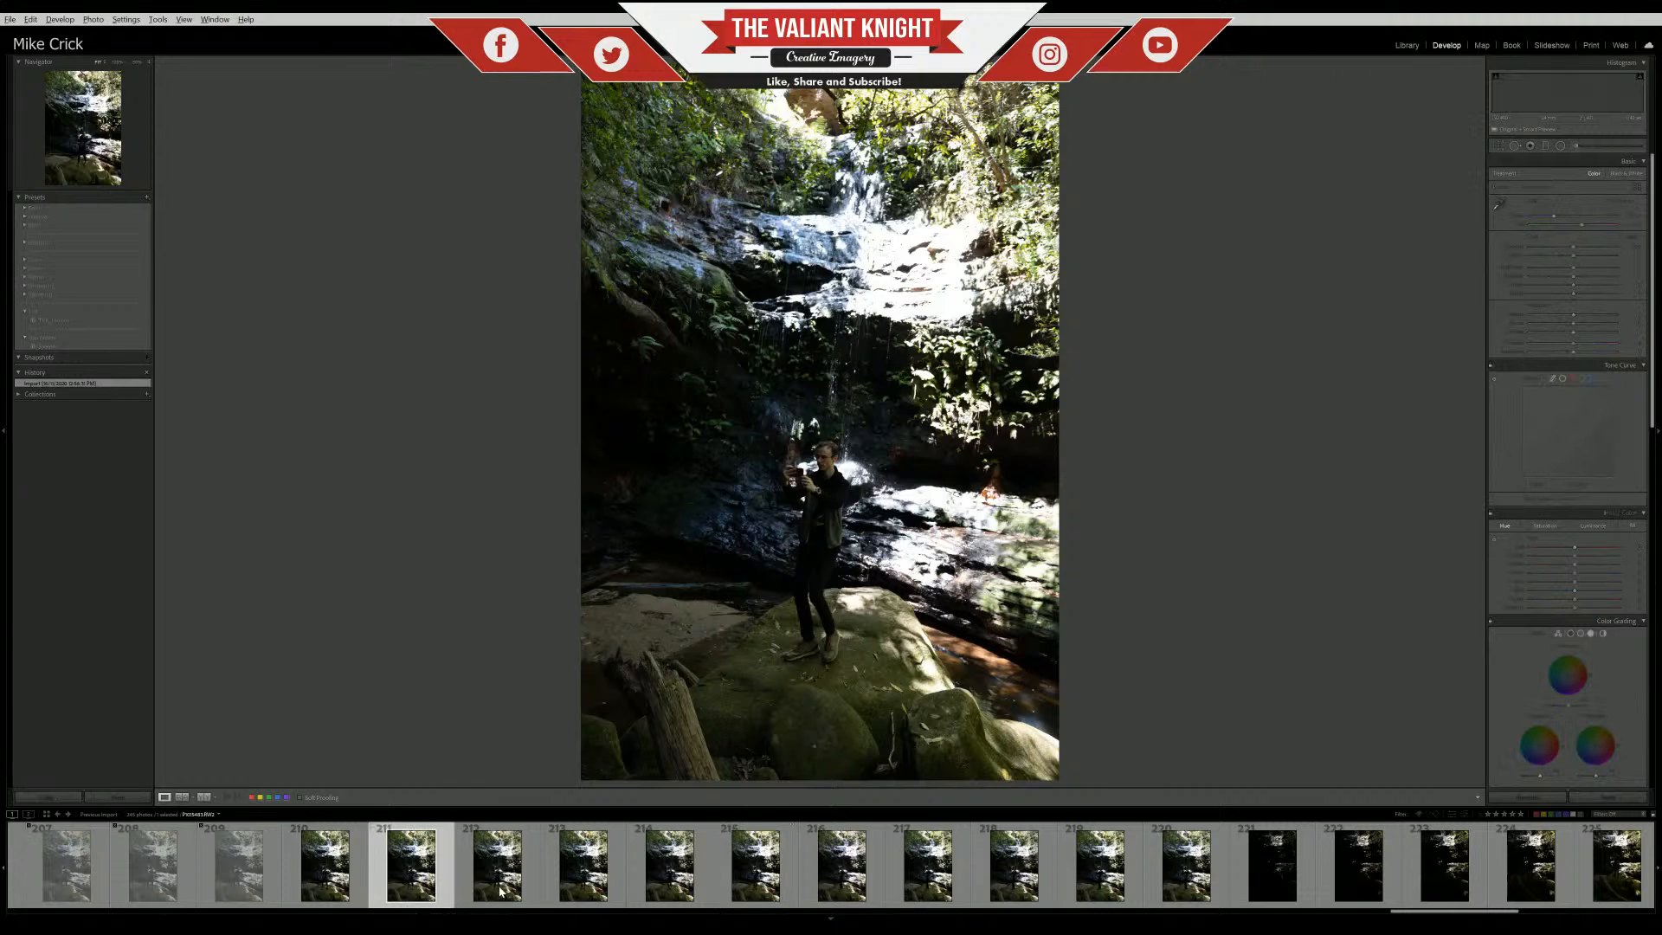
click(501, 892)
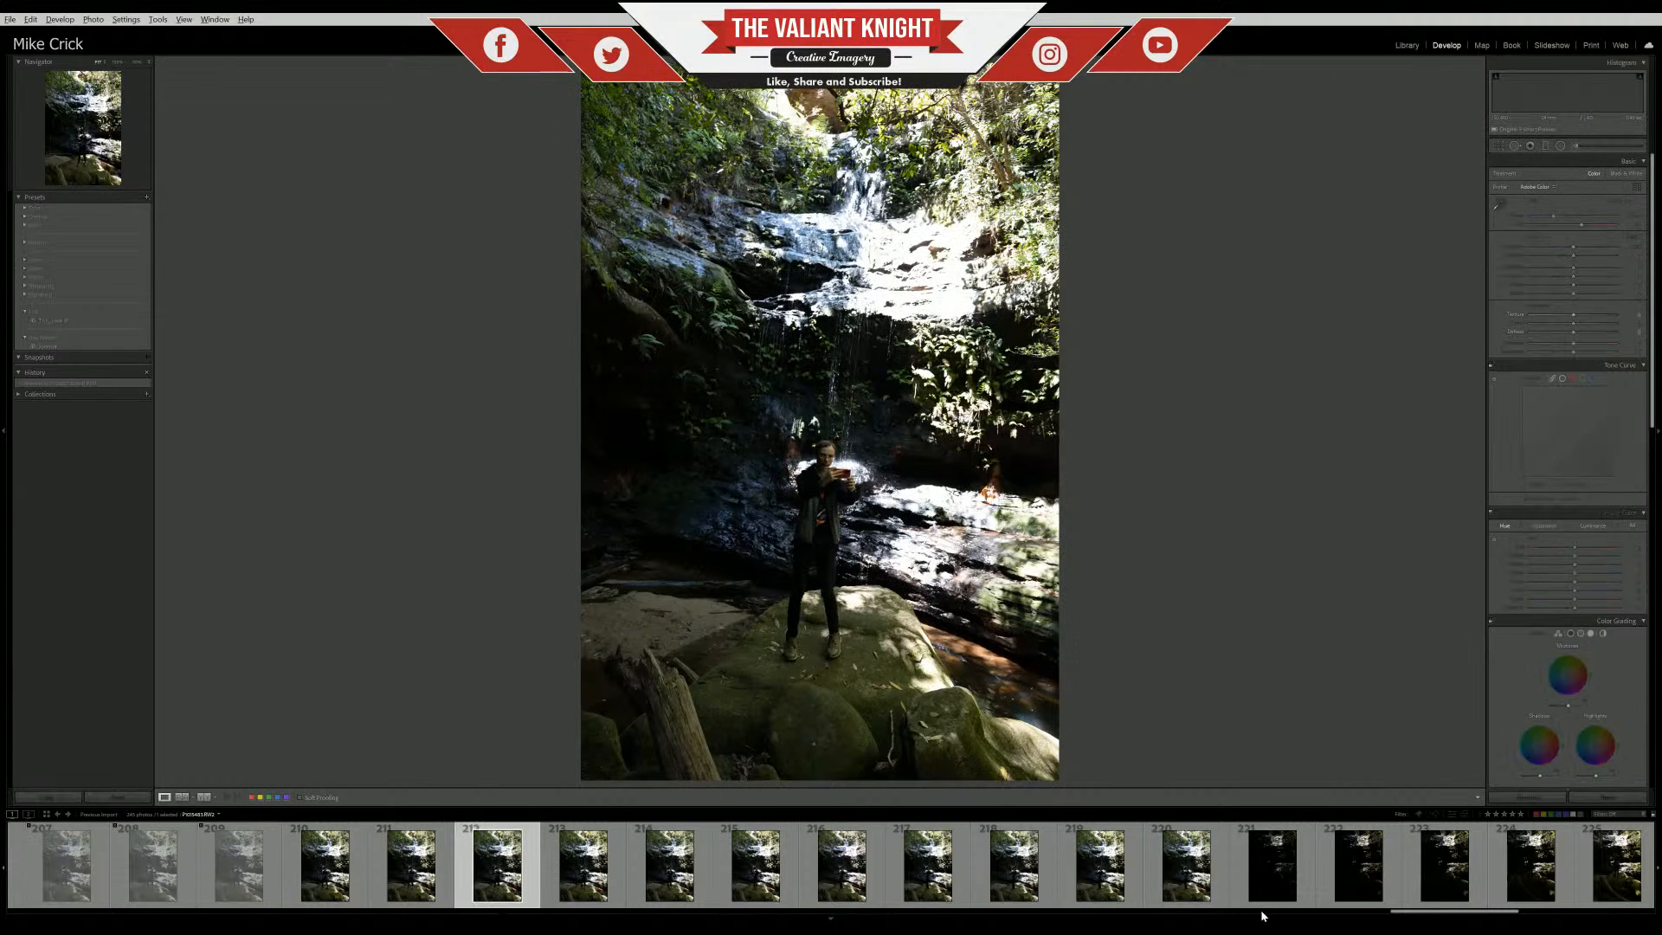
shift+click(1172, 895)
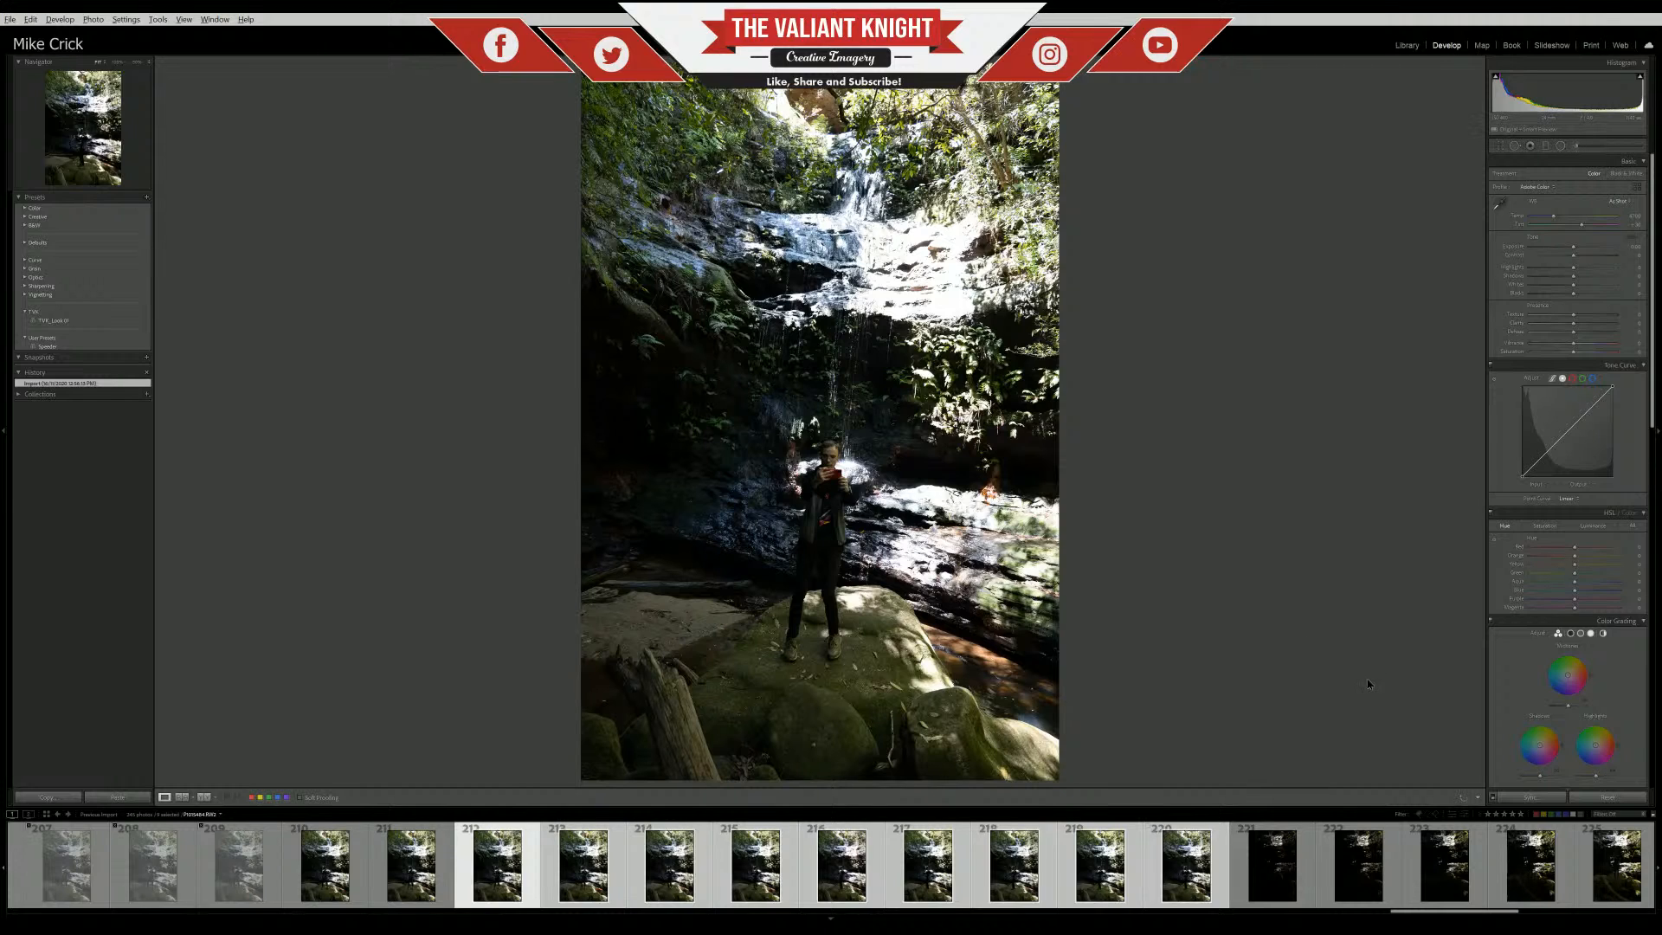
Compare the bracketed waterfall exposures 221 to 225, examining the man from head to feet up close in shot 225
click(1274, 876)
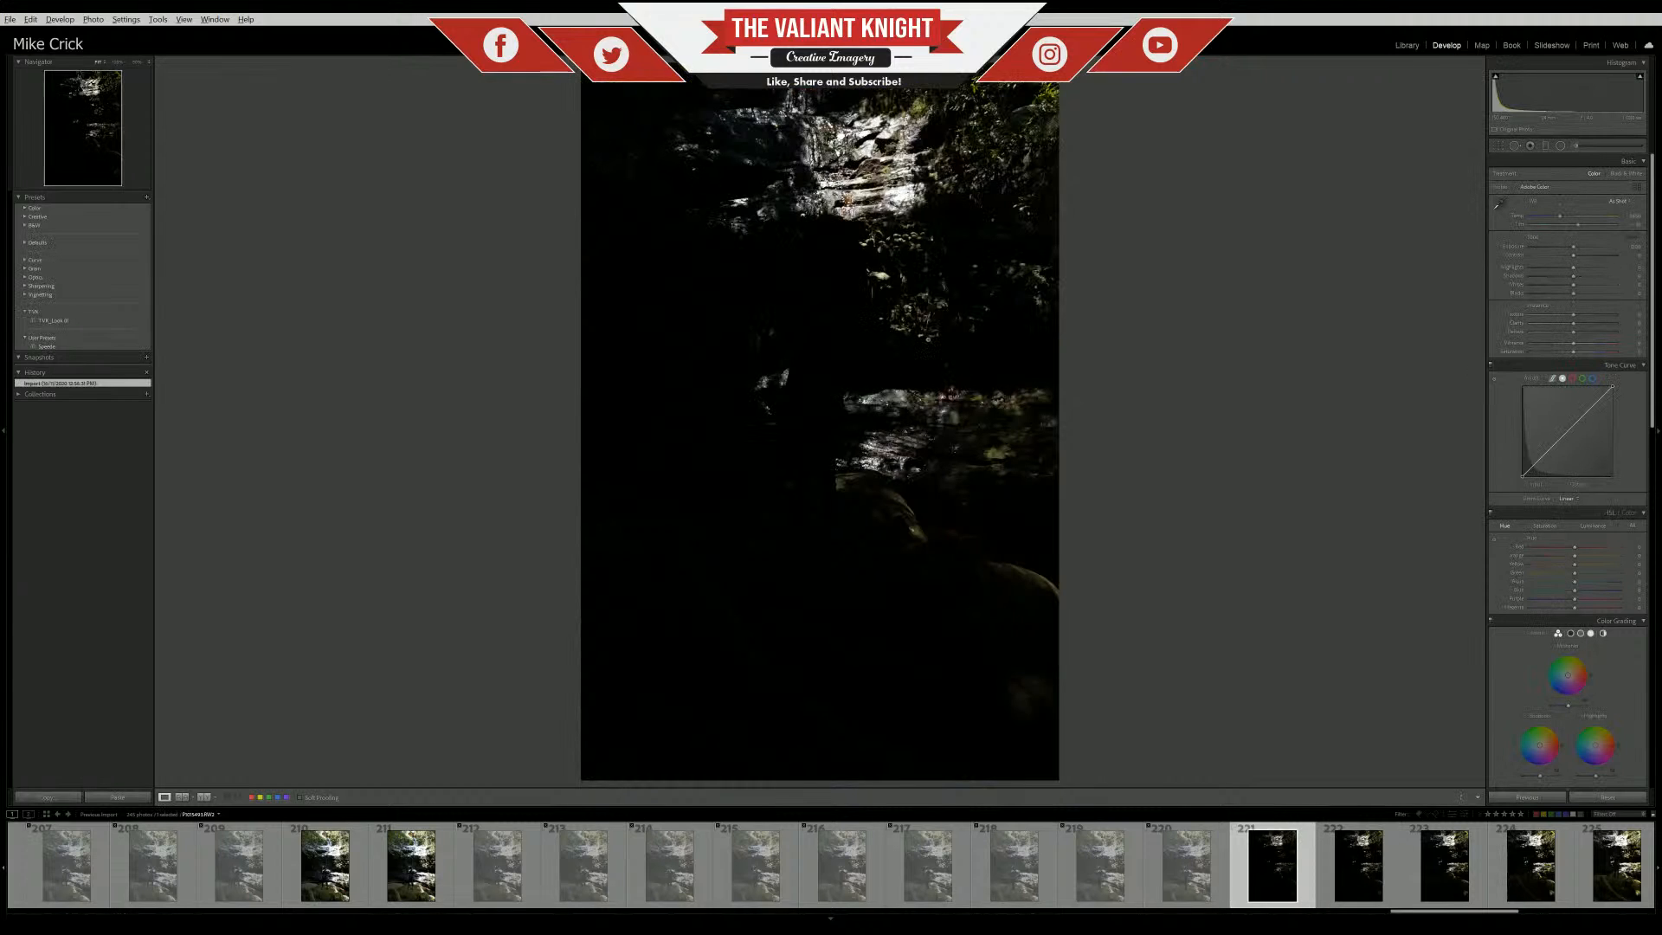
scroll(1191, 884, down, 3)
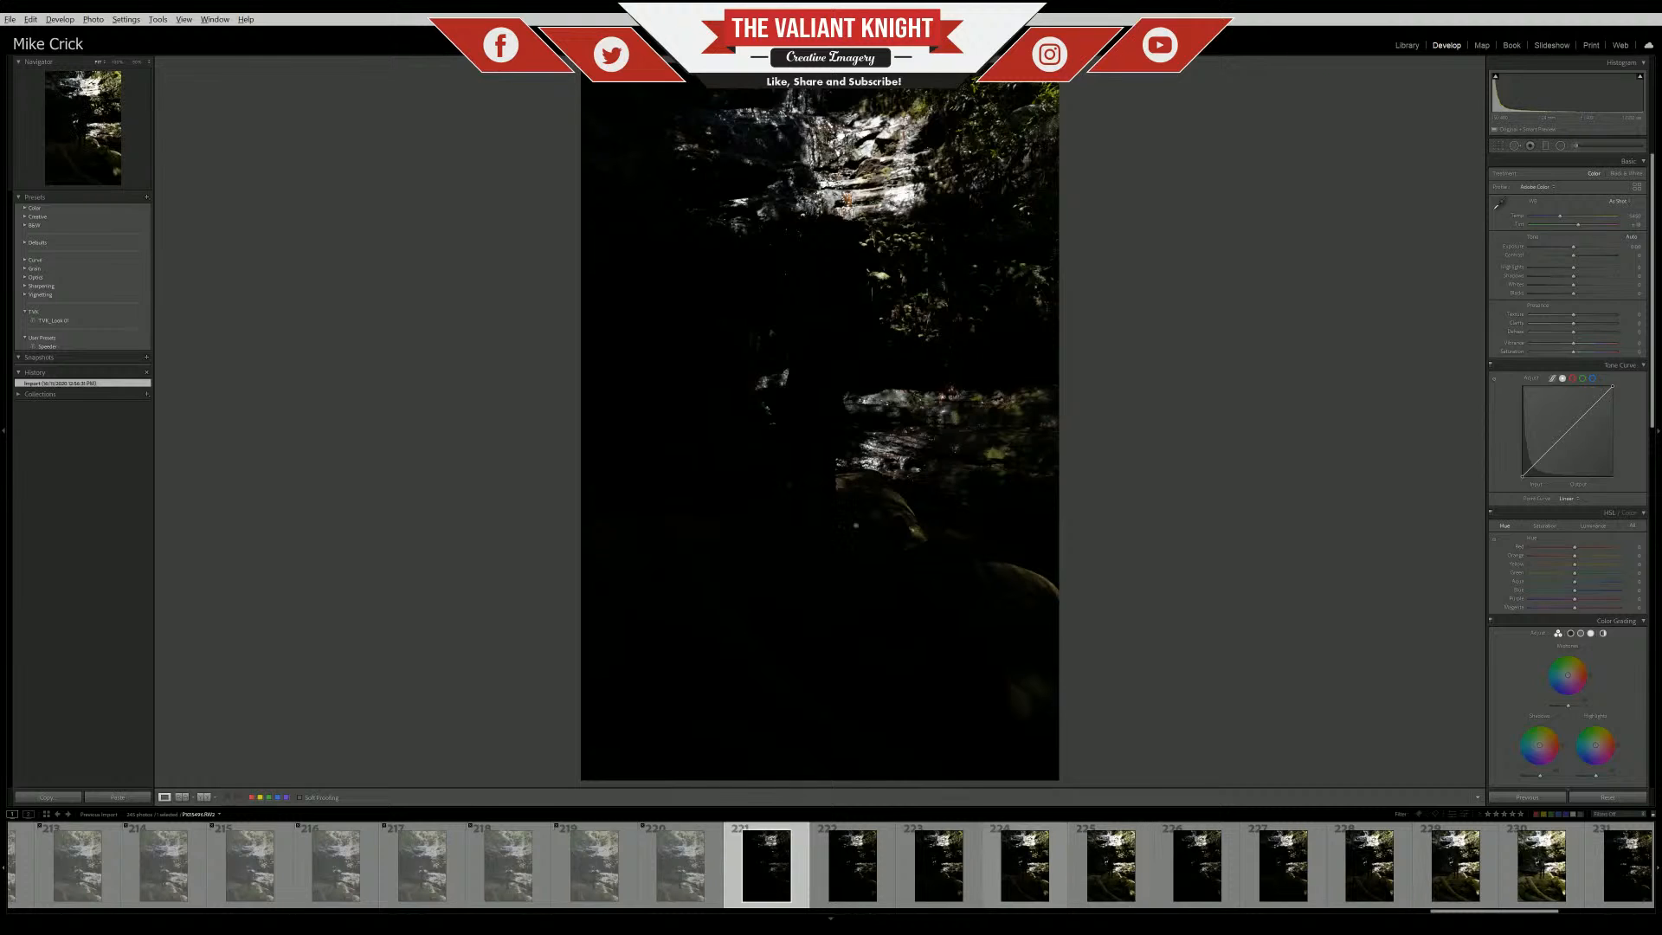
click(938, 866)
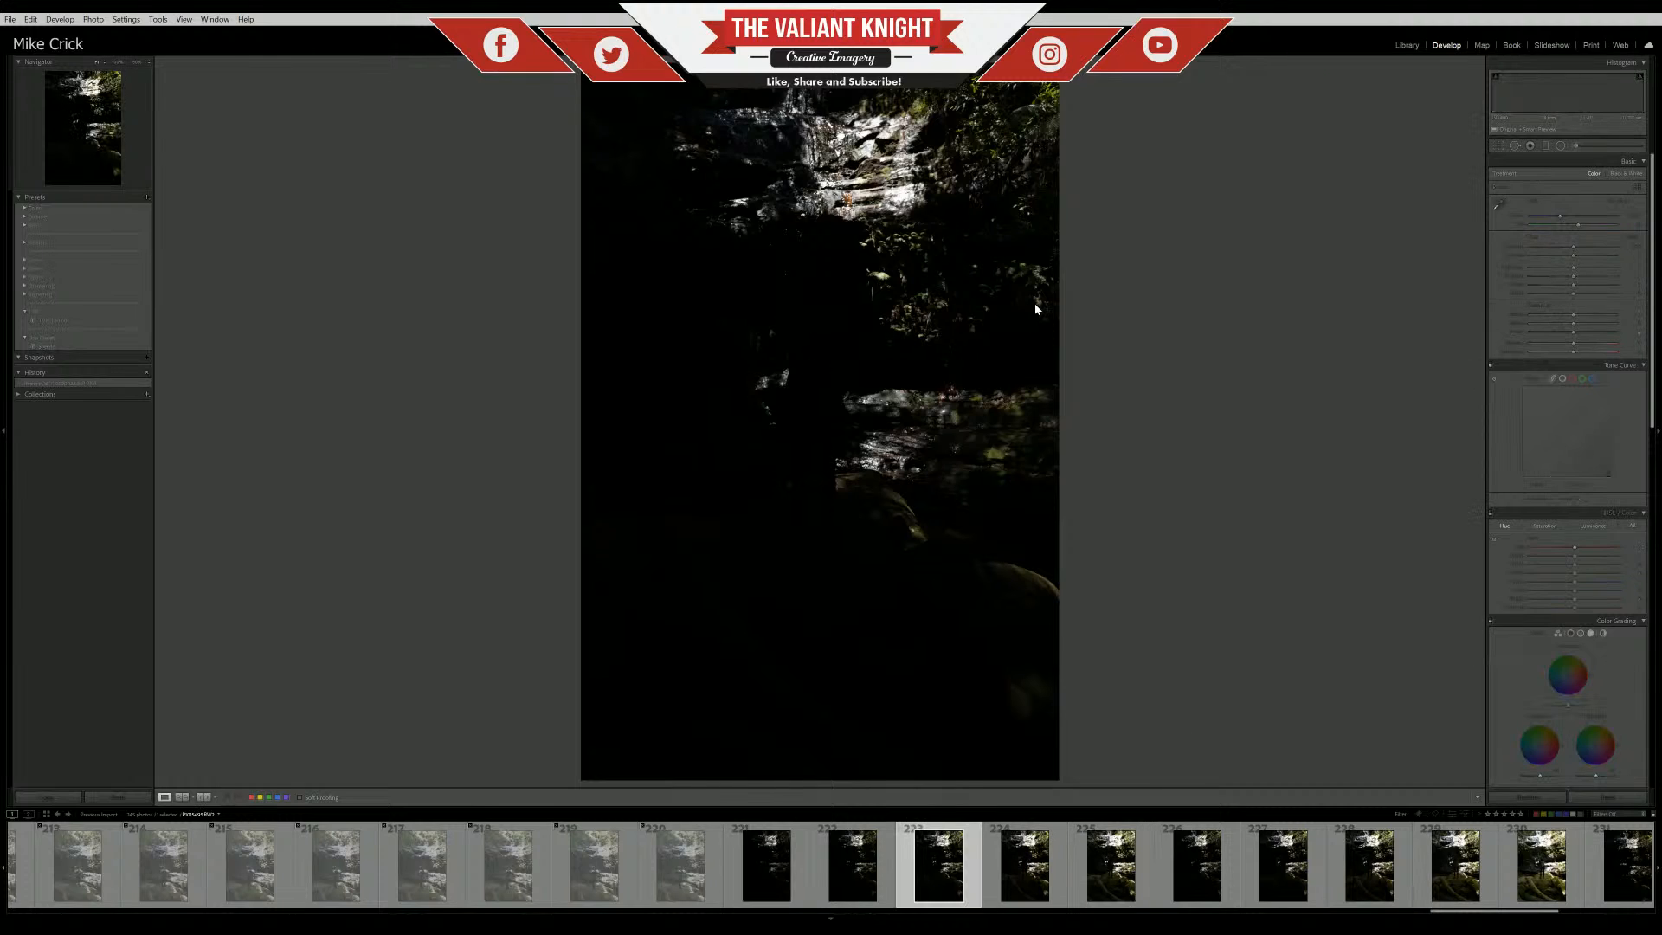
click(1115, 881)
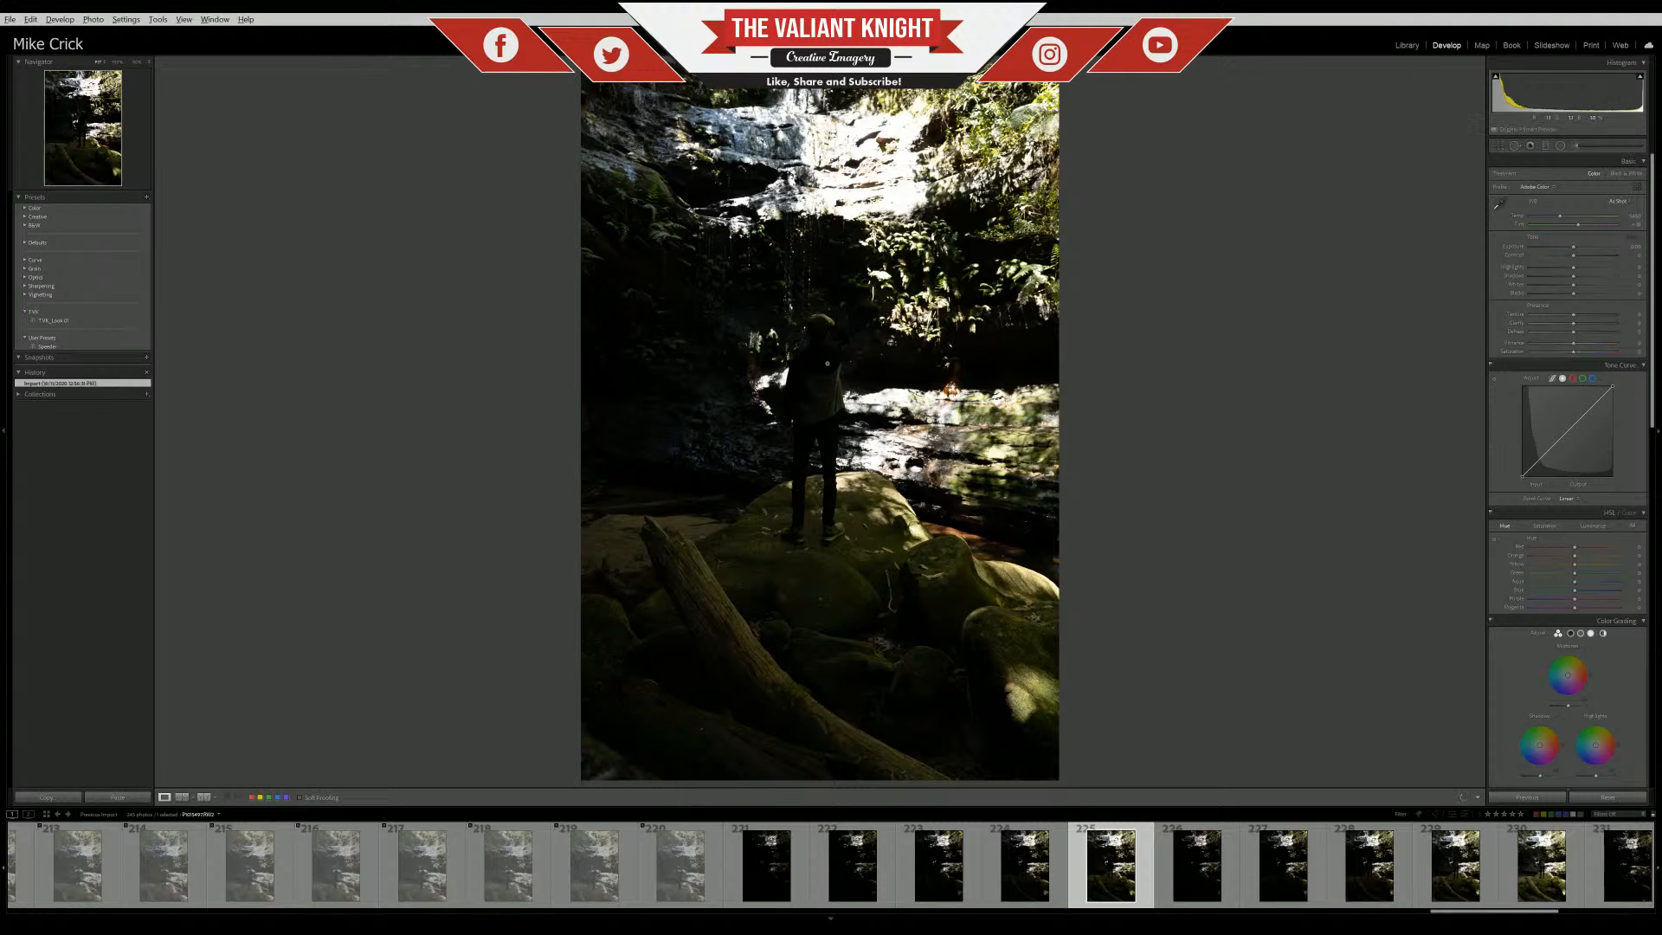
click(816, 337)
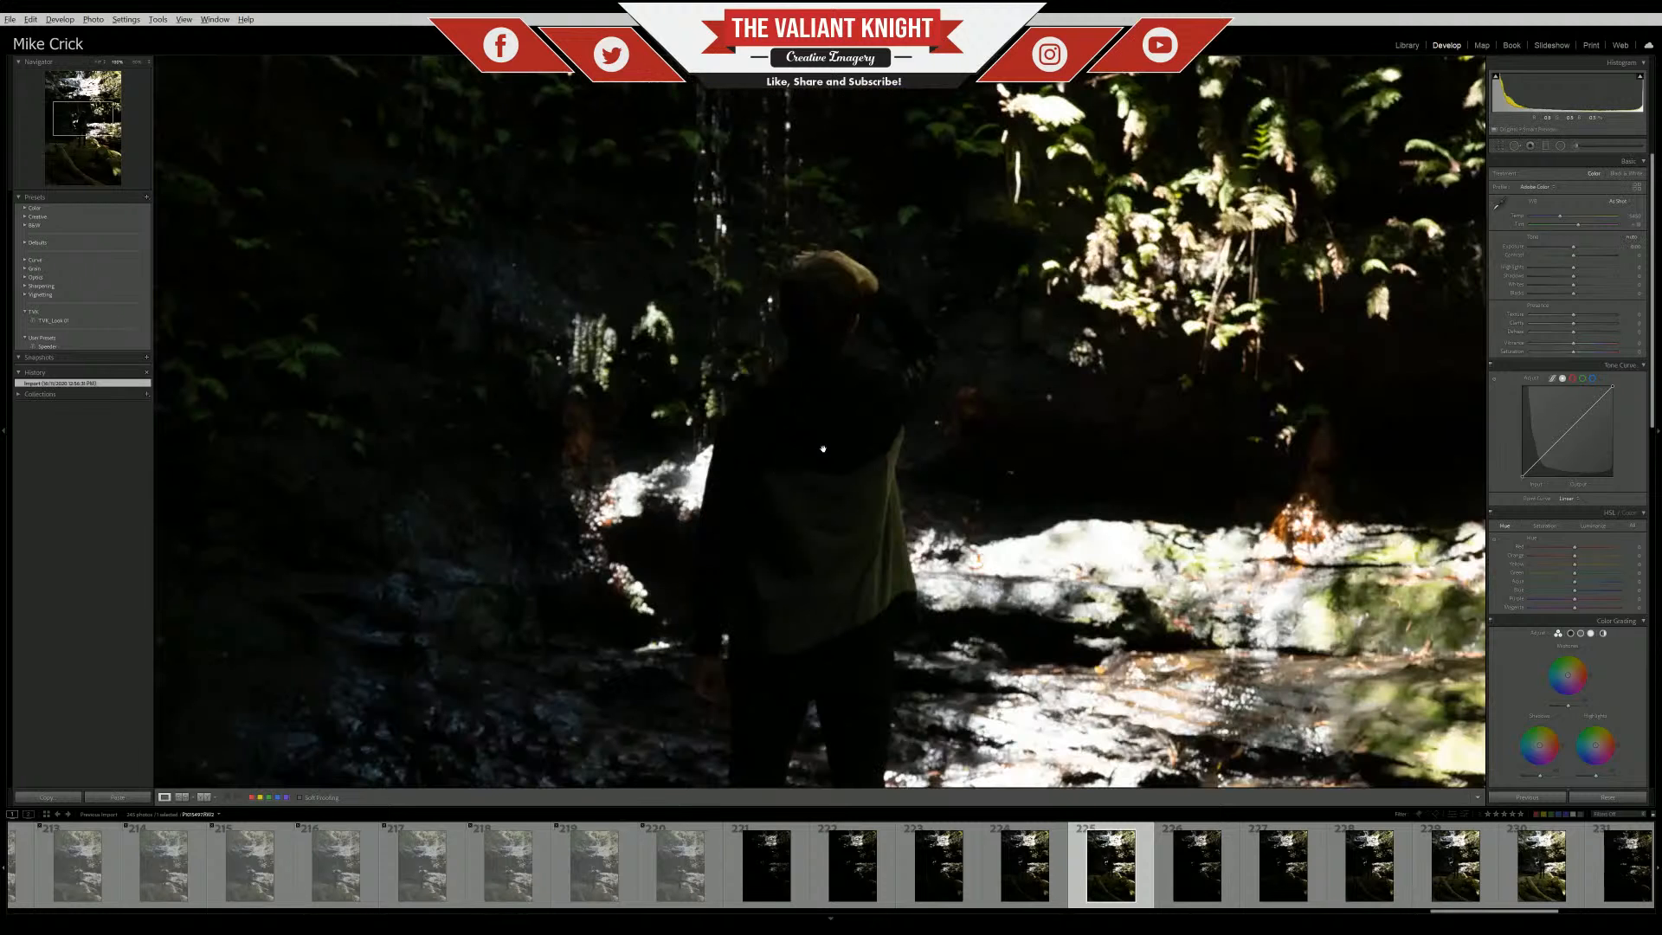
drag(817, 577, 796, 285)
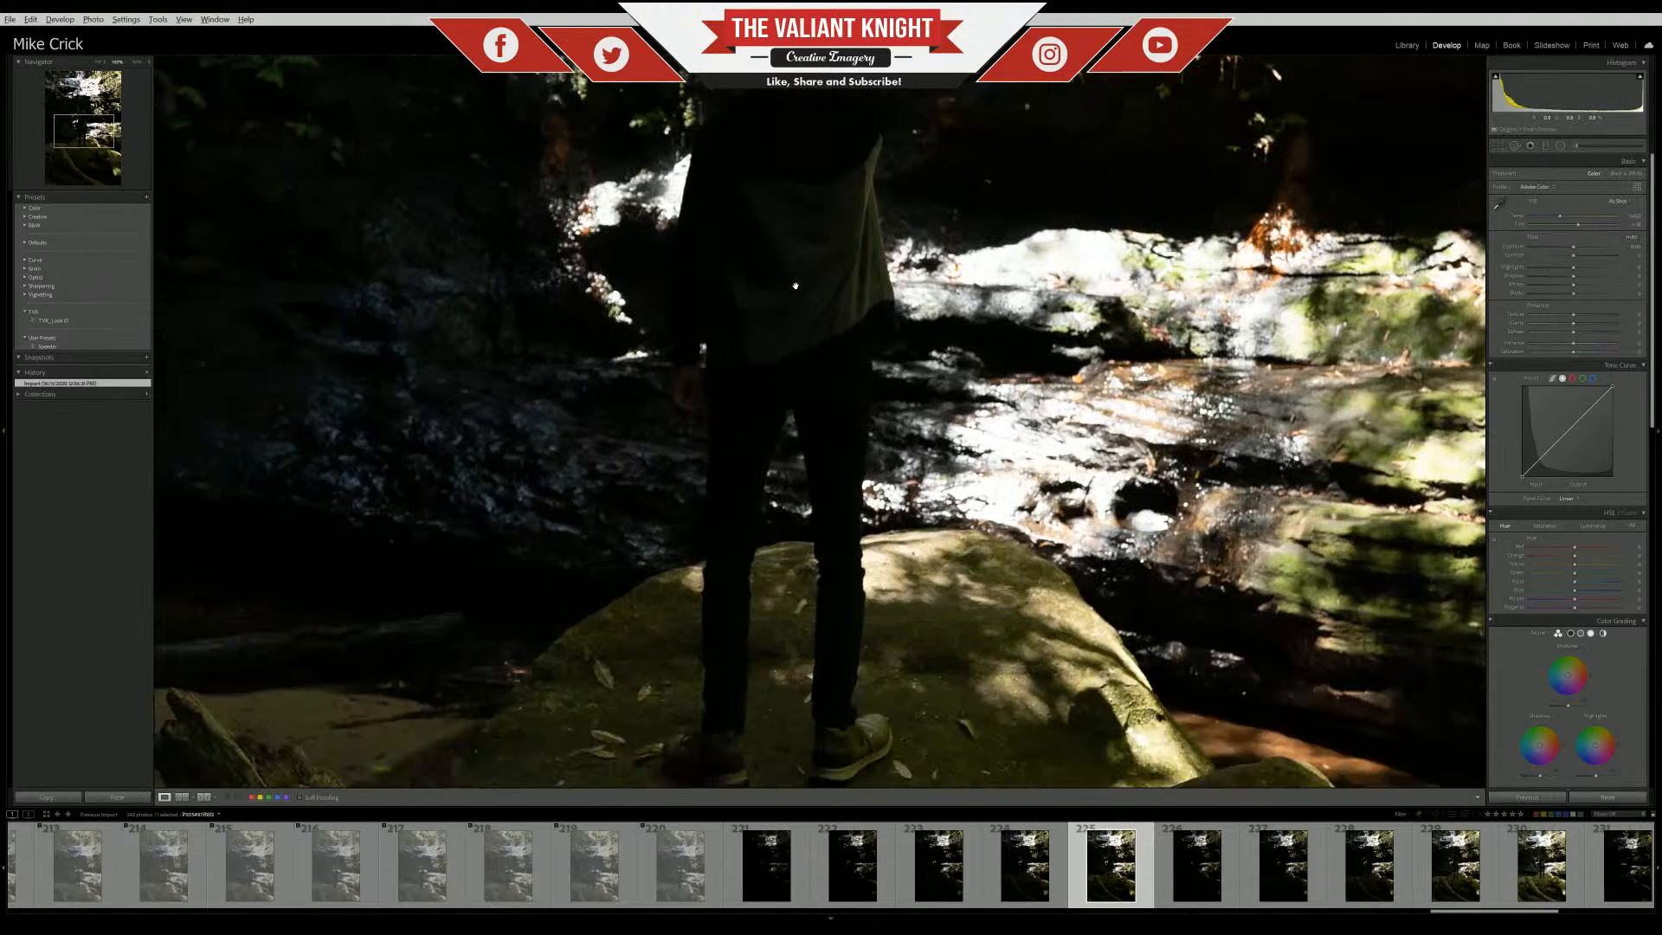
click(795, 285)
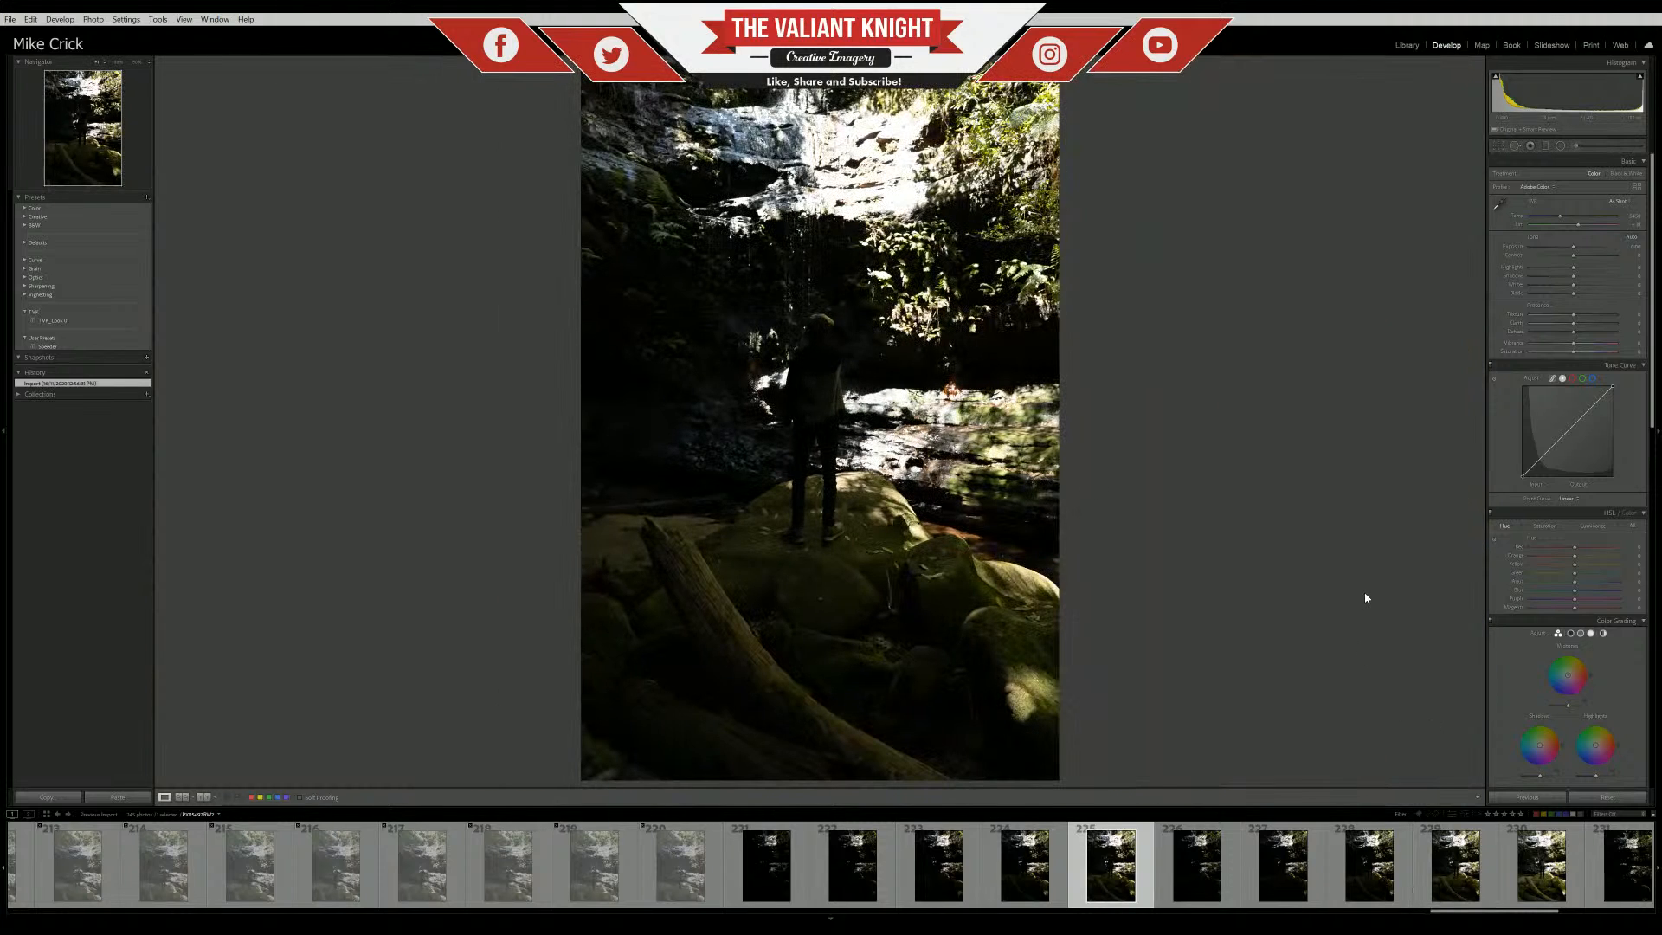
key(Left)
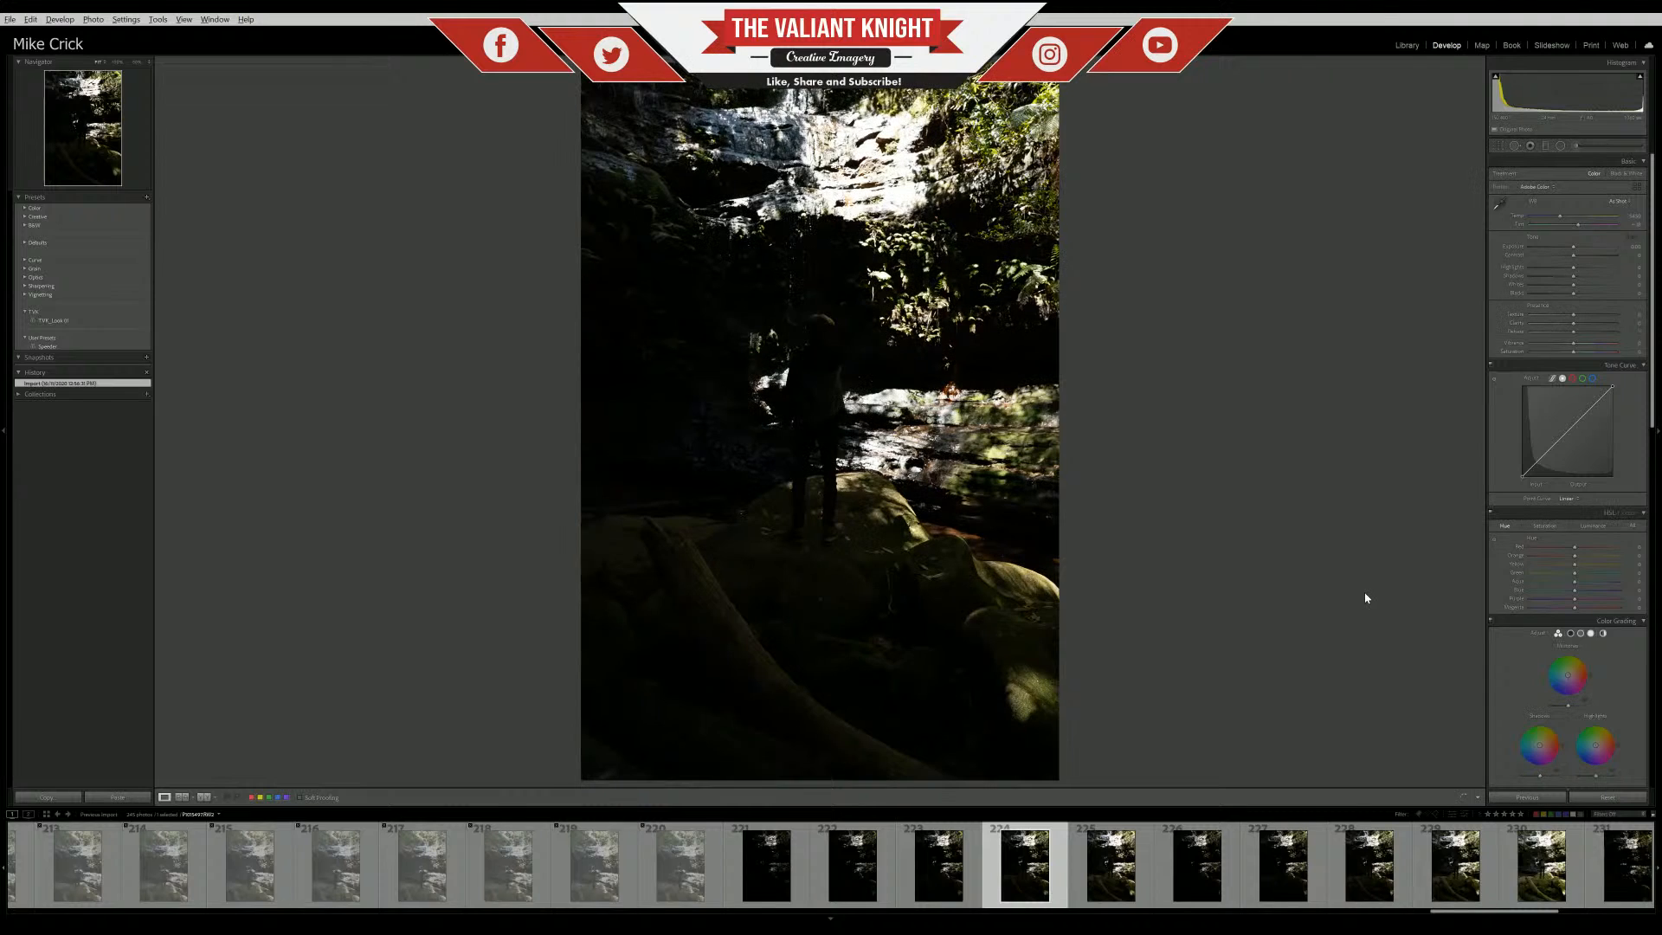
key(Right)
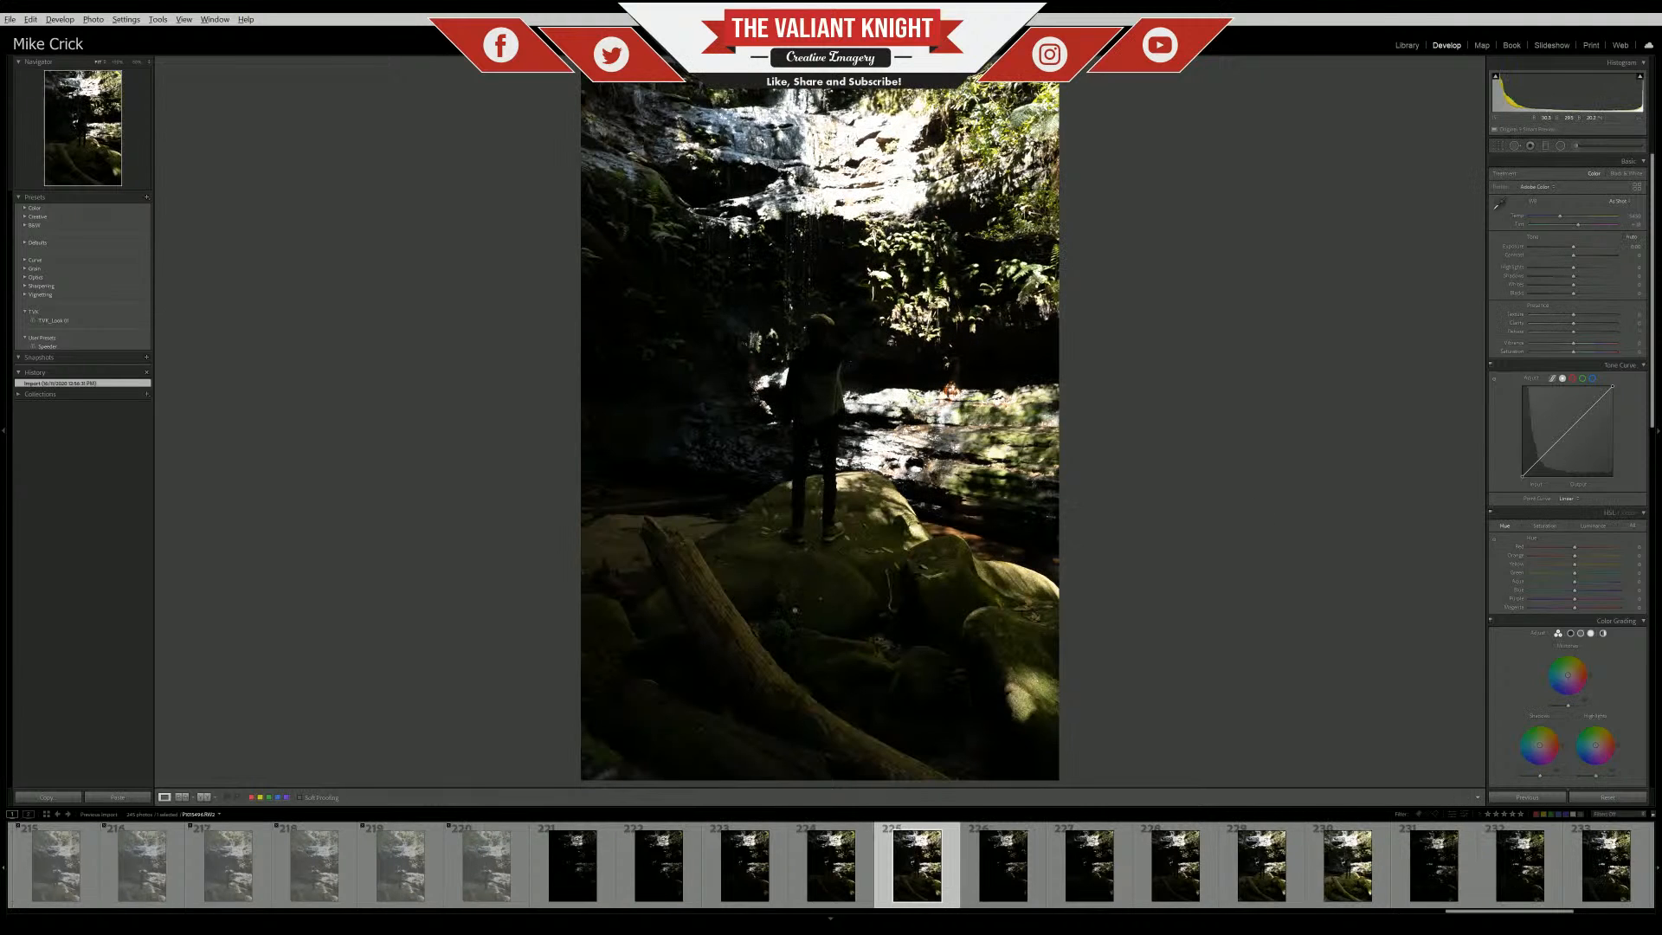
Review the waterfall bracket 226 to 230 and flag all five exposures as rejected
key(Right)
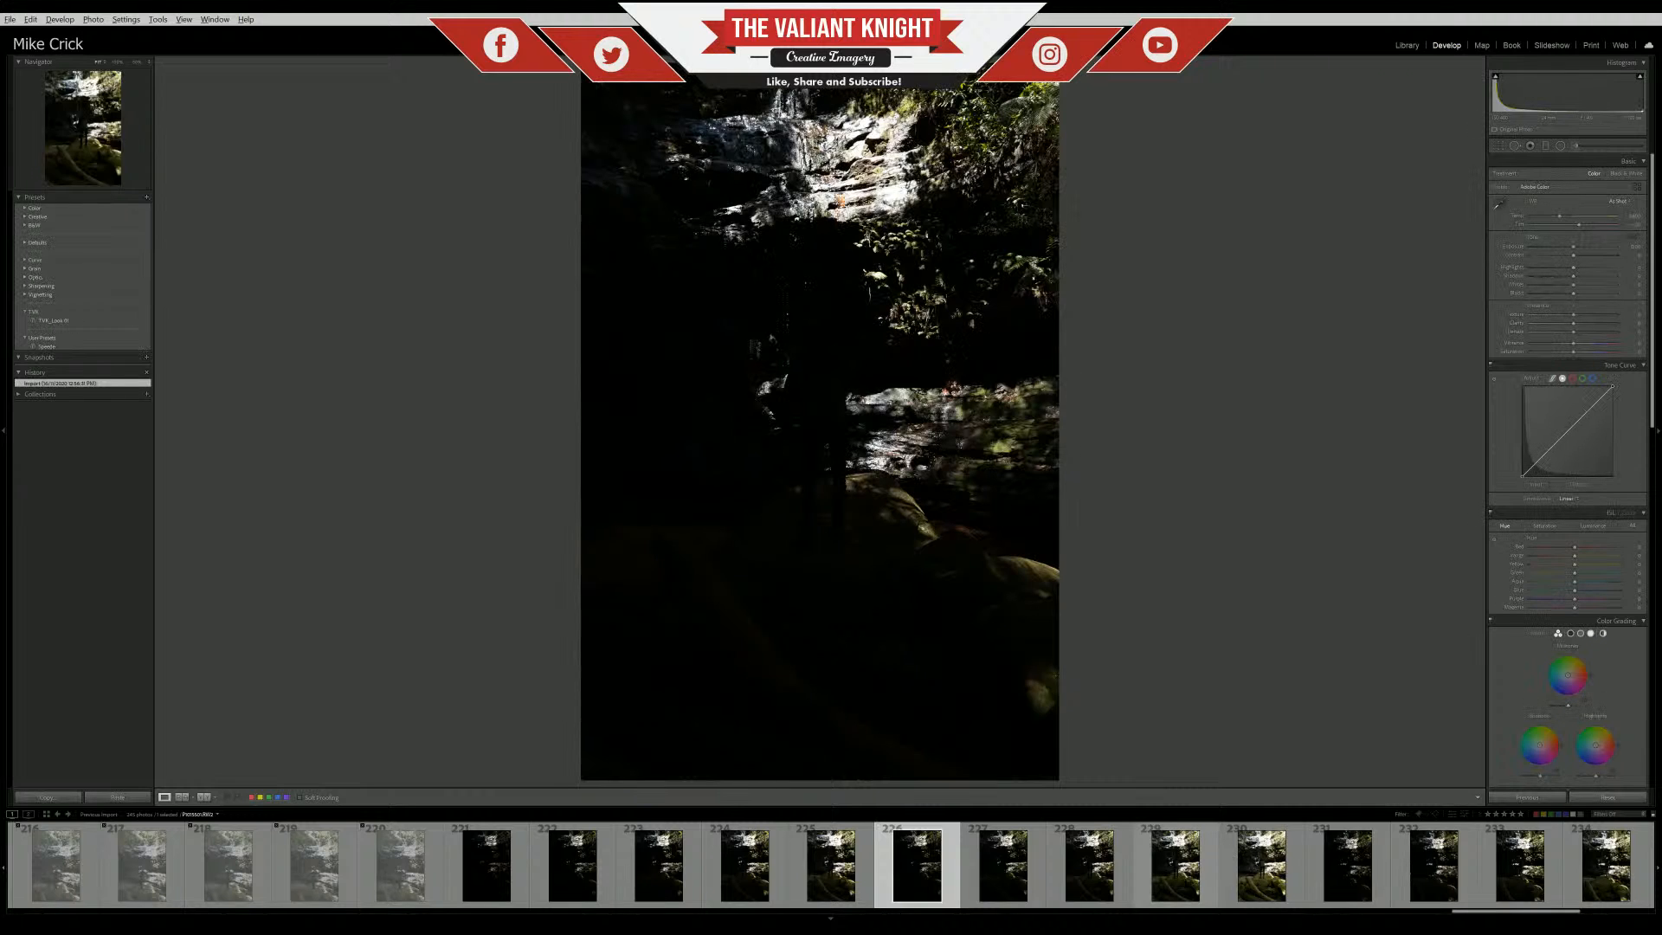
click(1183, 884)
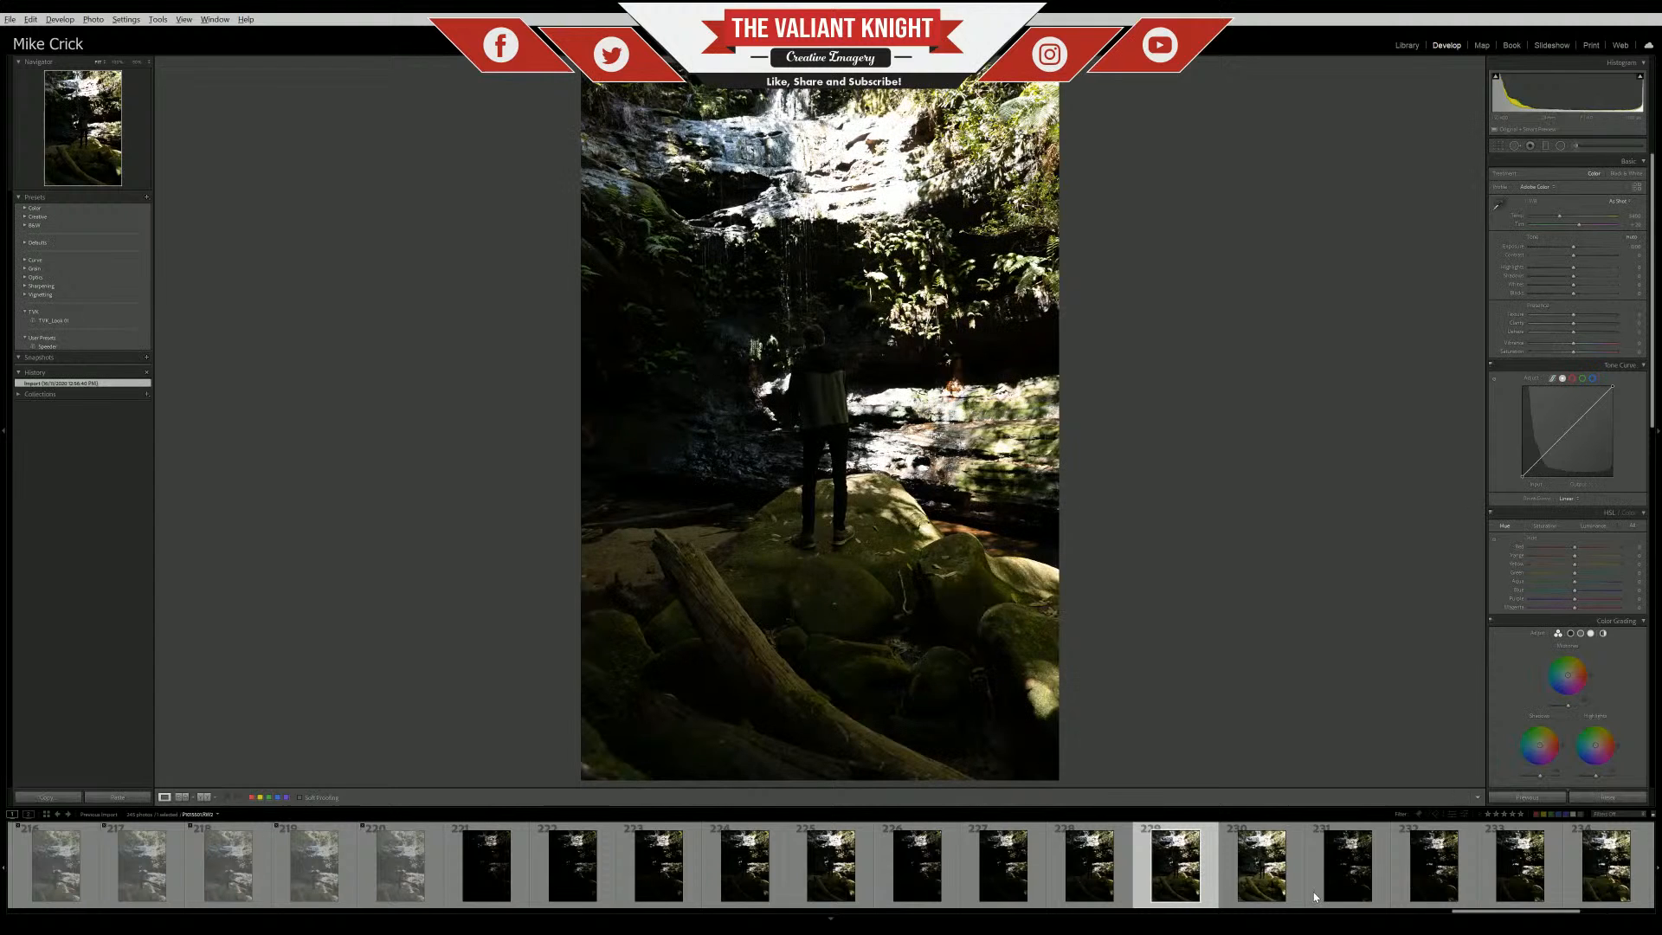
click(1261, 866)
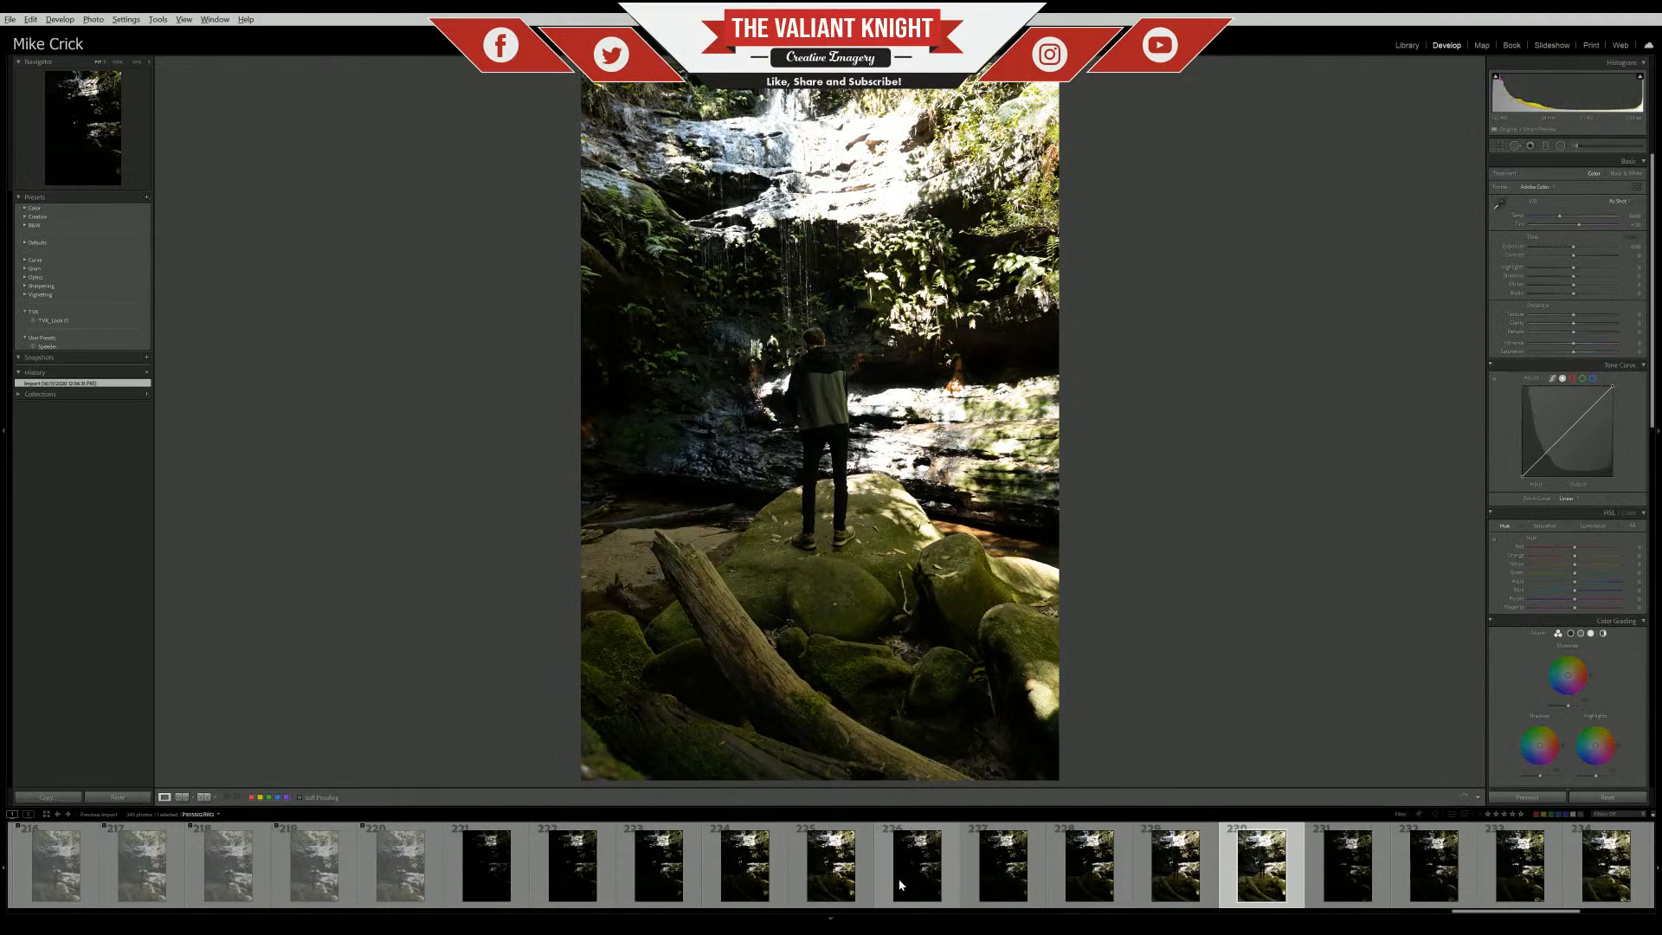
click(904, 879)
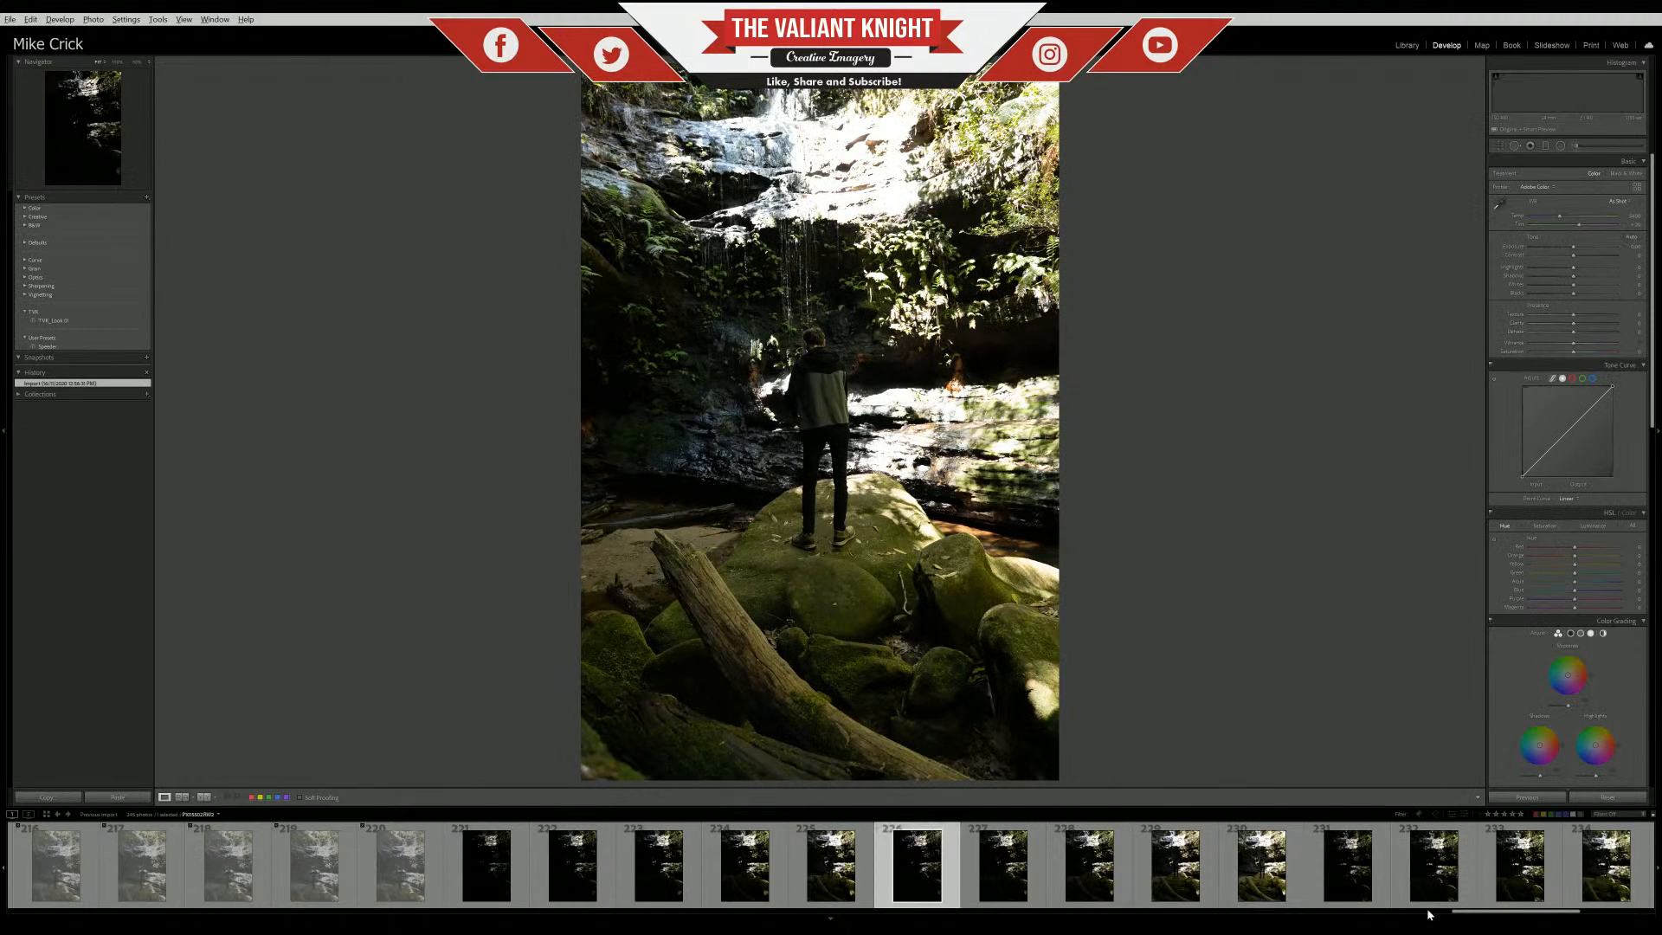
shift+click(1260, 881)
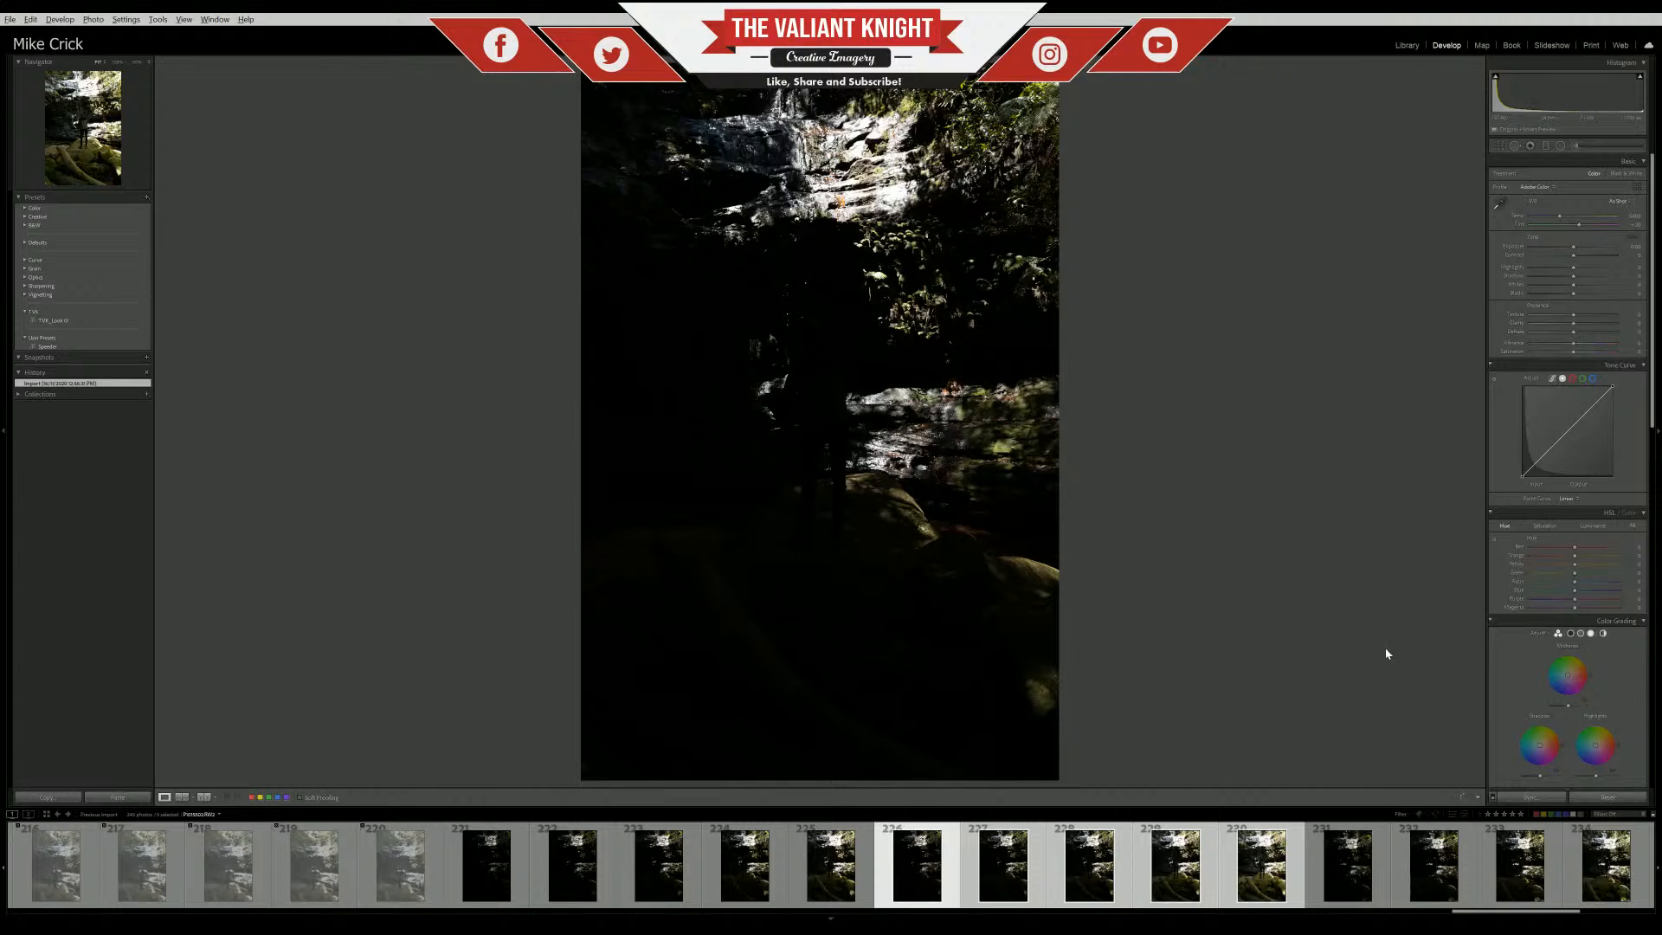
Compare exposures 234, 233 and 231 of the man standing on the rock with his back turned
click(1577, 891)
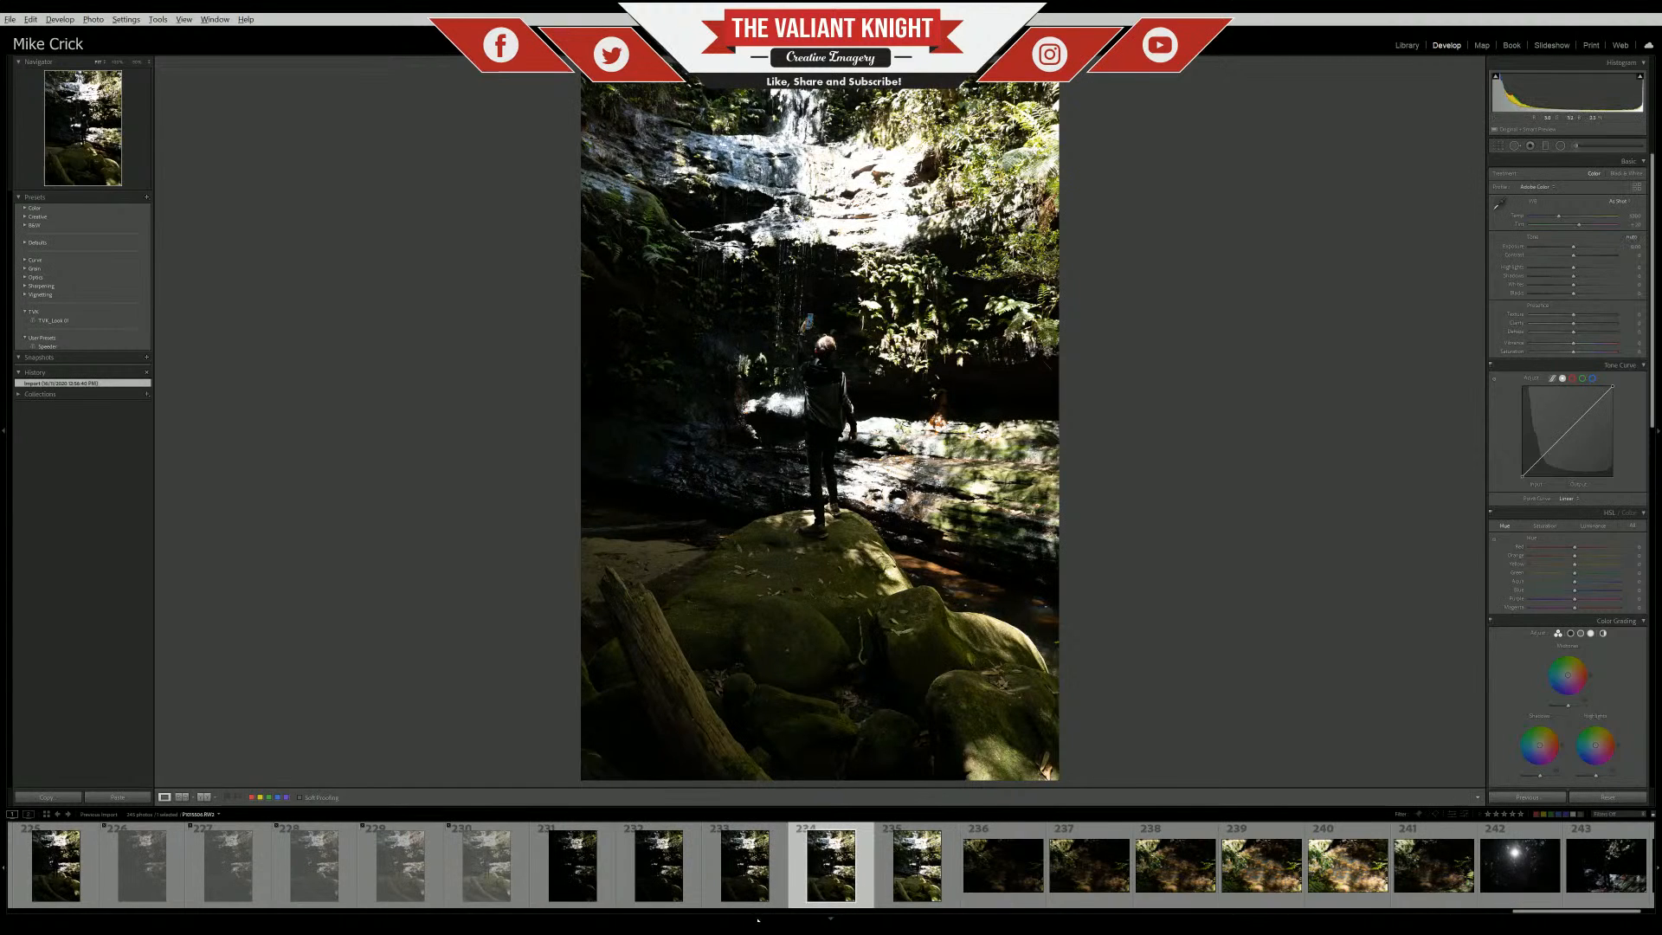
click(746, 866)
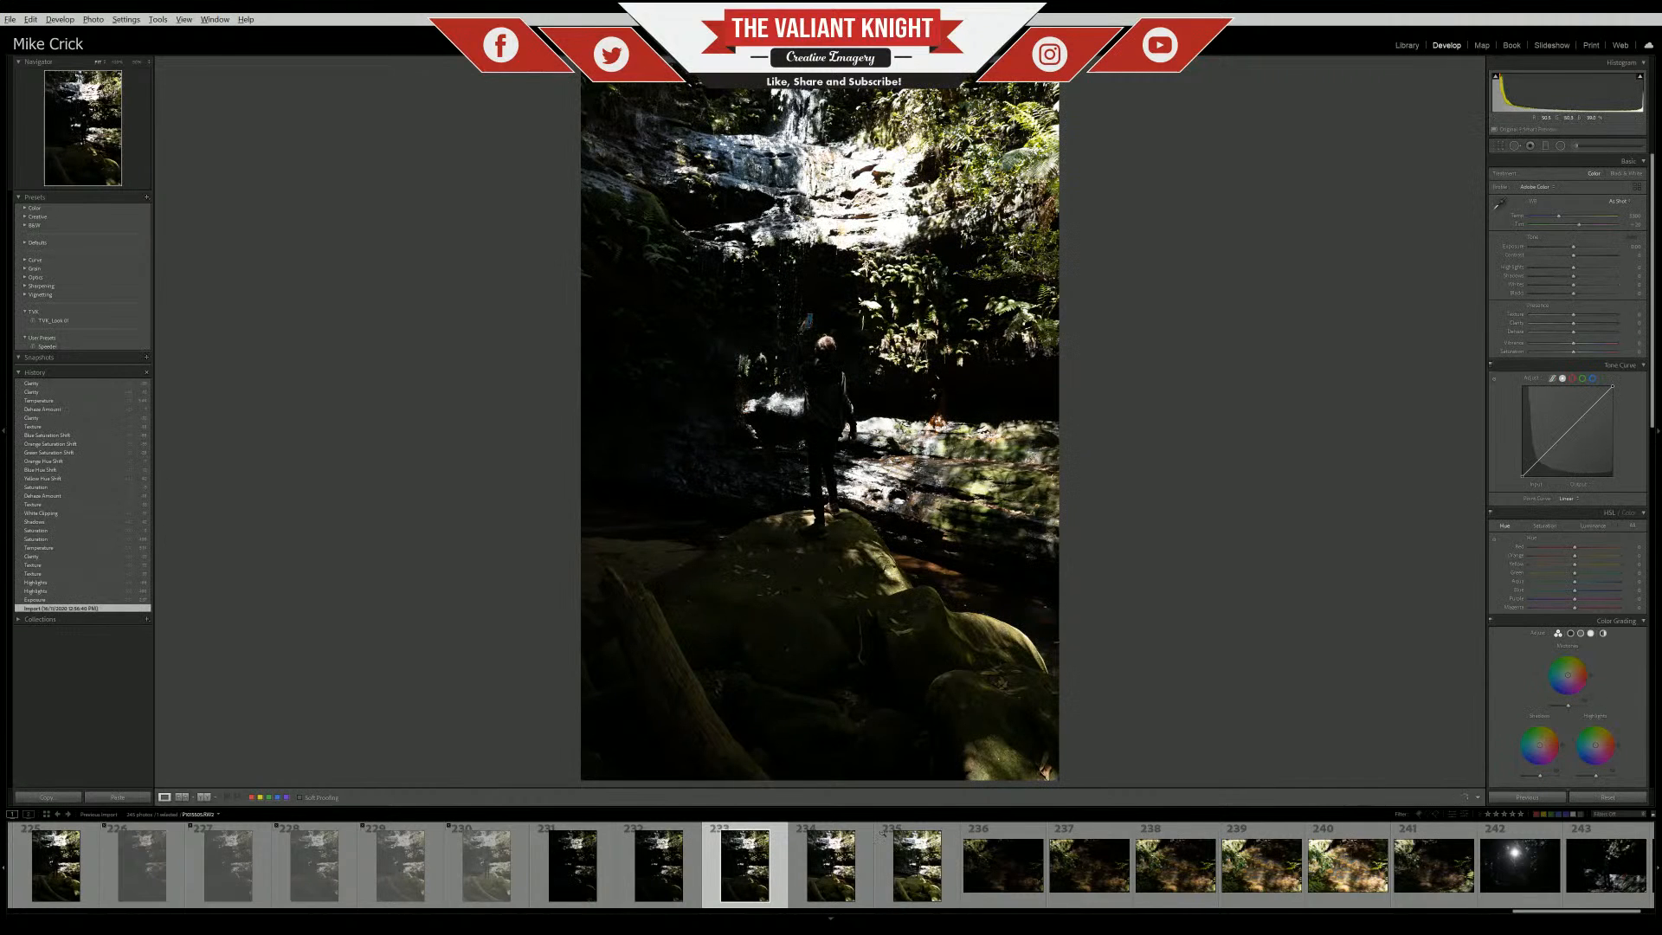
click(609, 883)
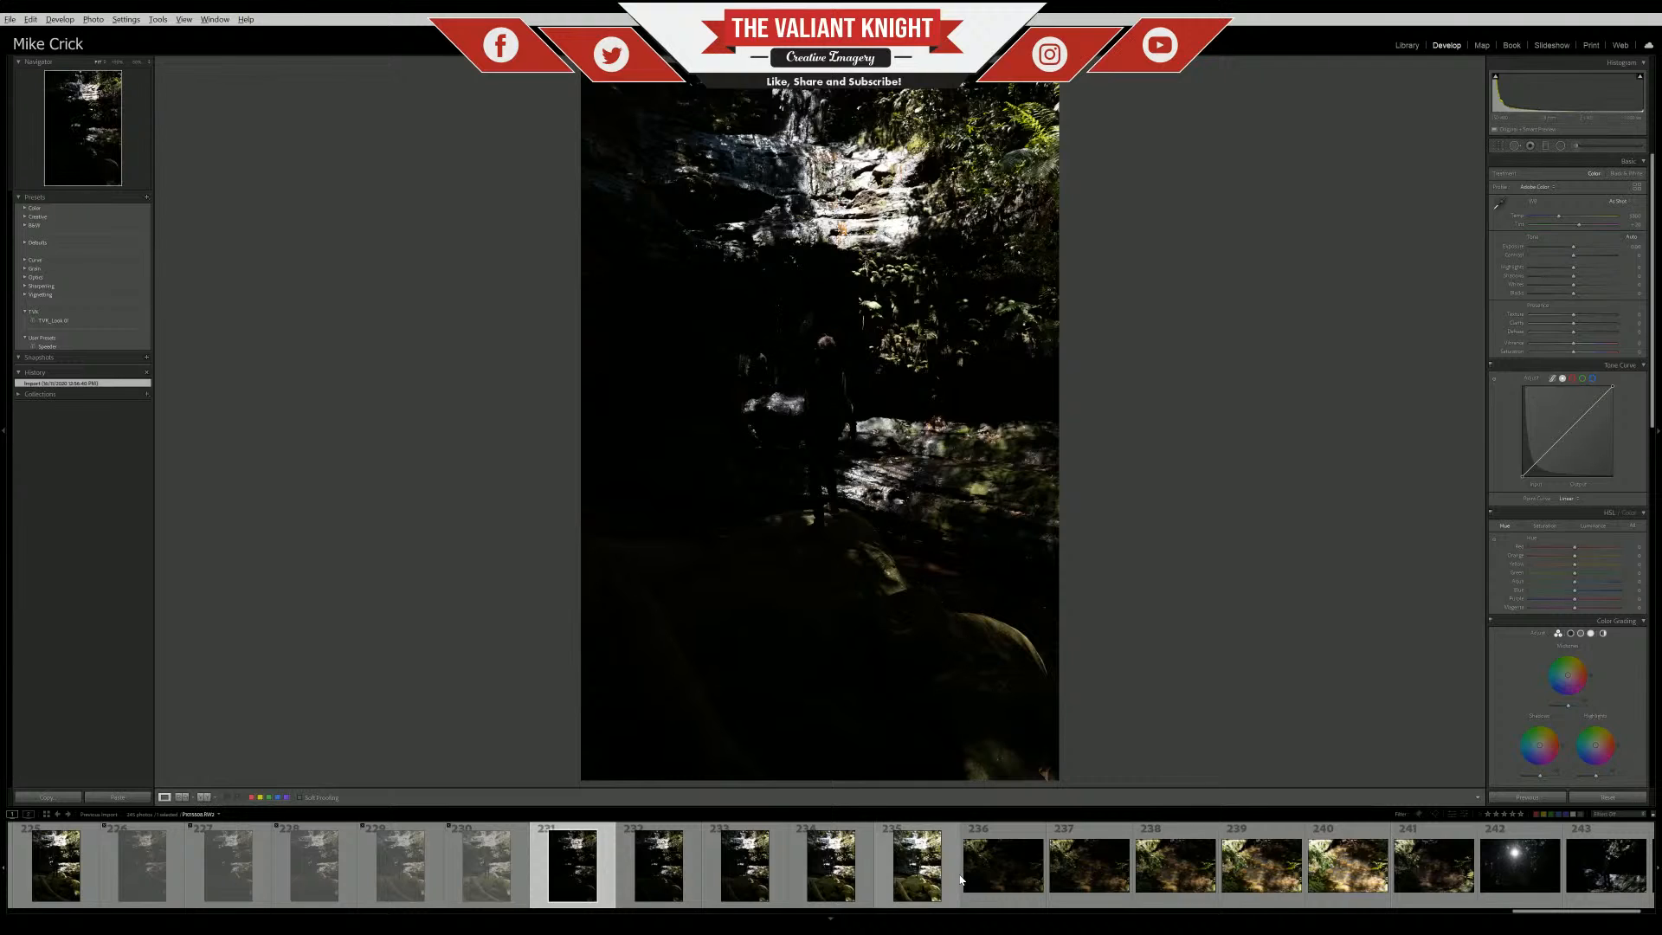
Review the bracketed stream exposures 236 to 240 and flag each of them as rejected
click(989, 894)
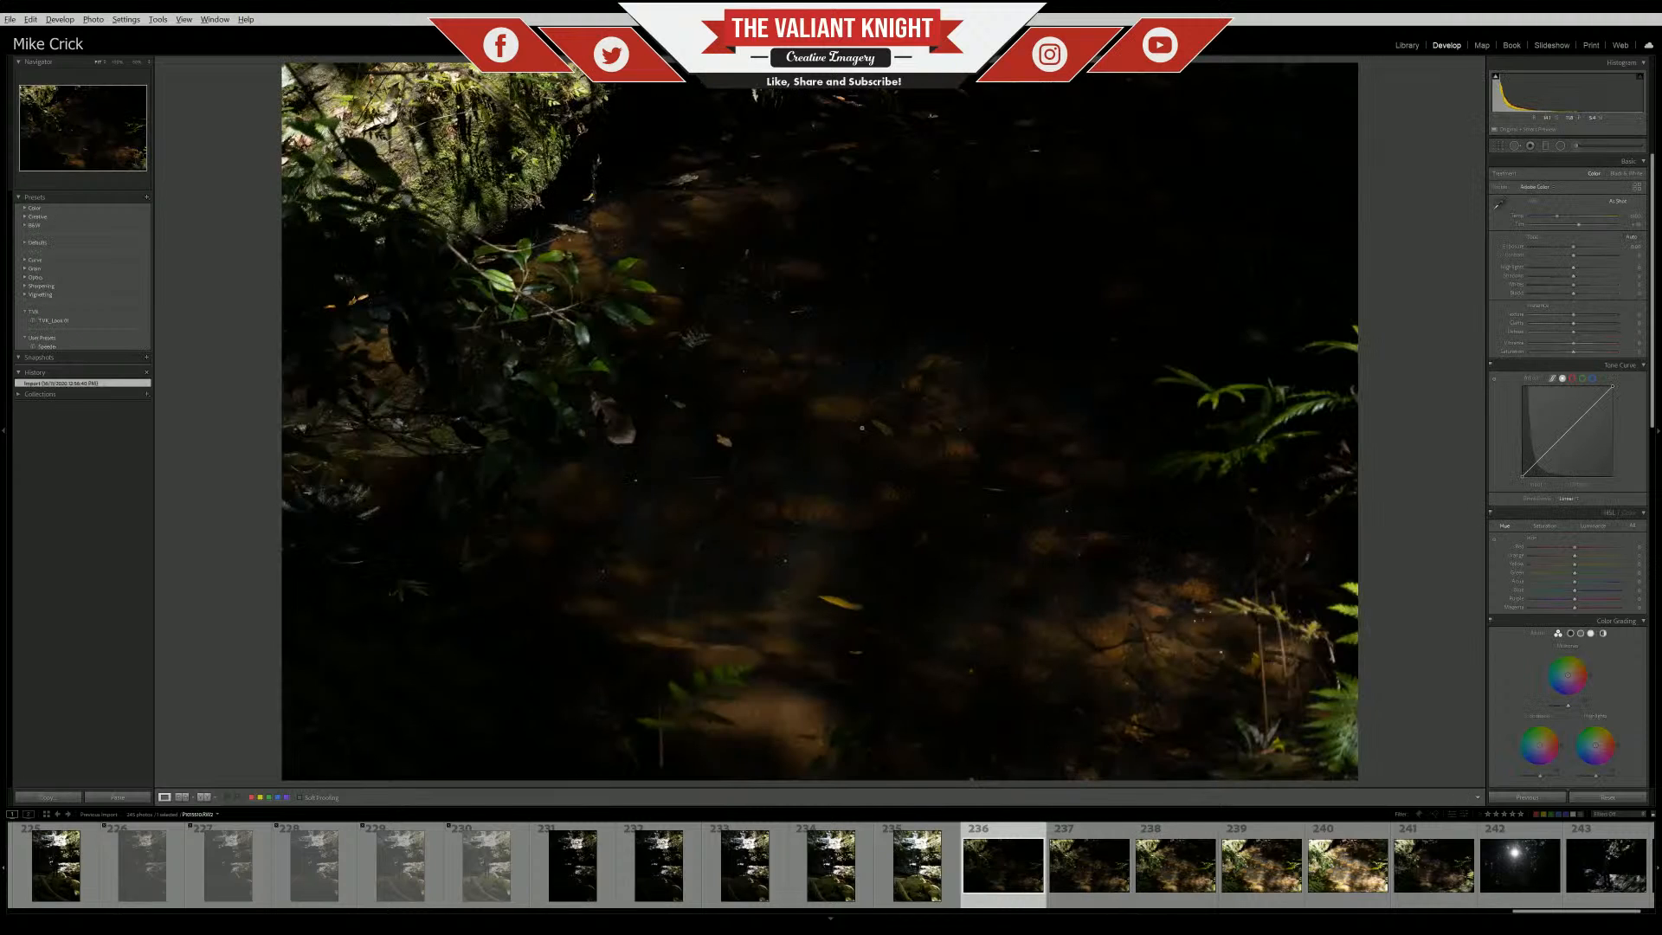
click(1114, 878)
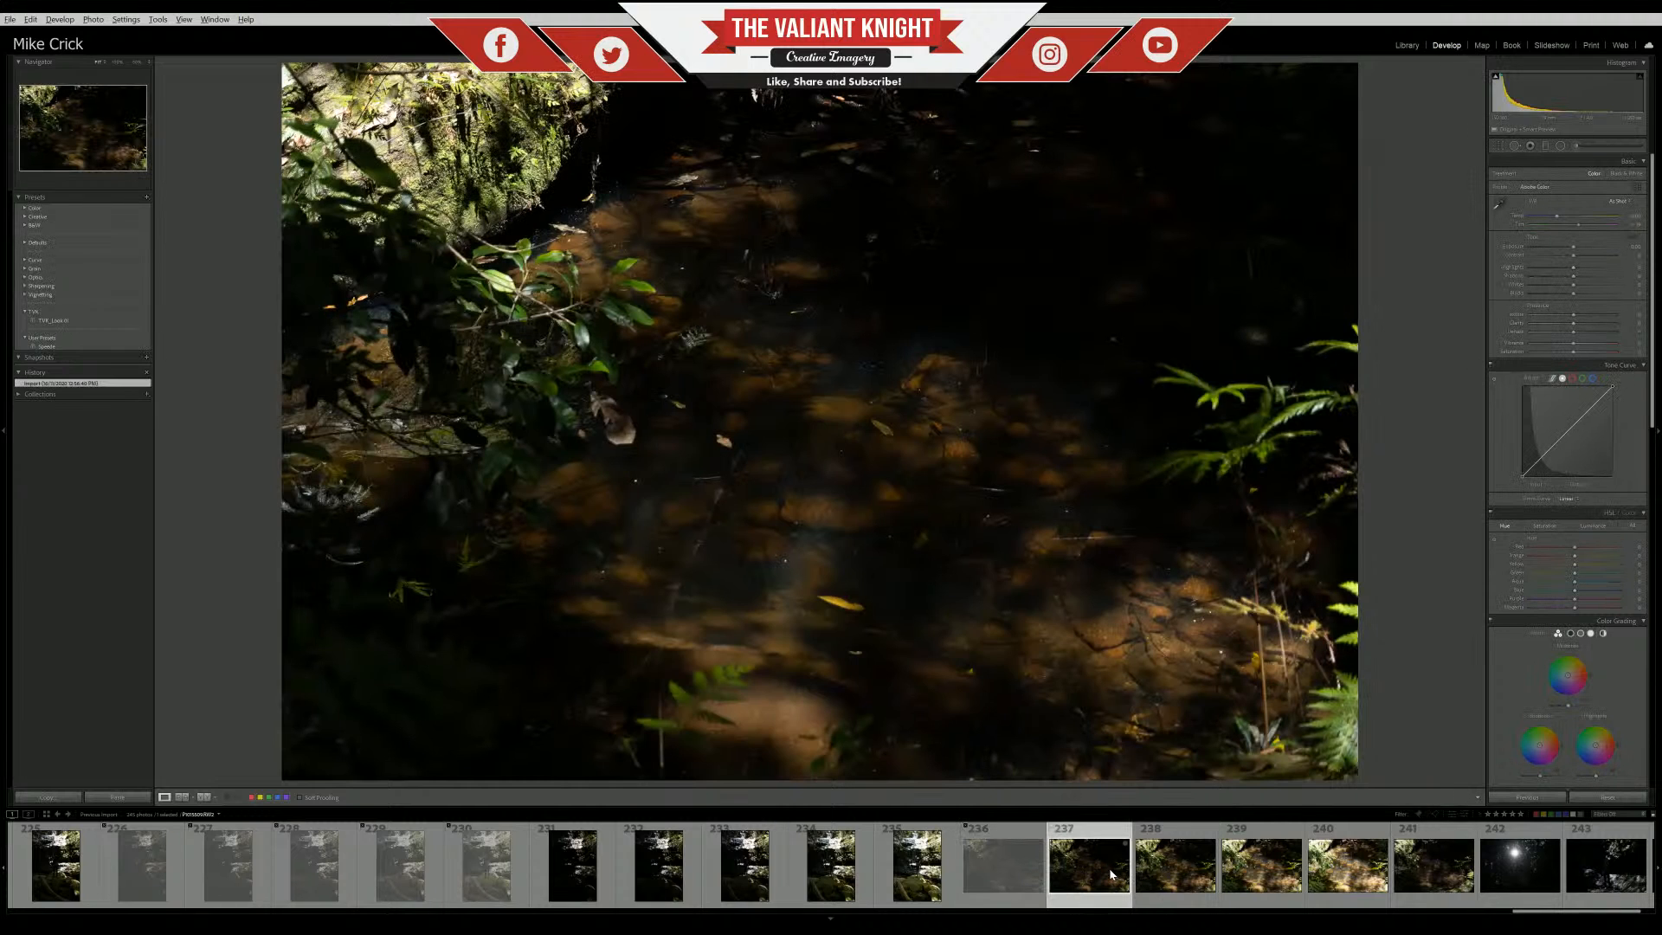
click(1170, 860)
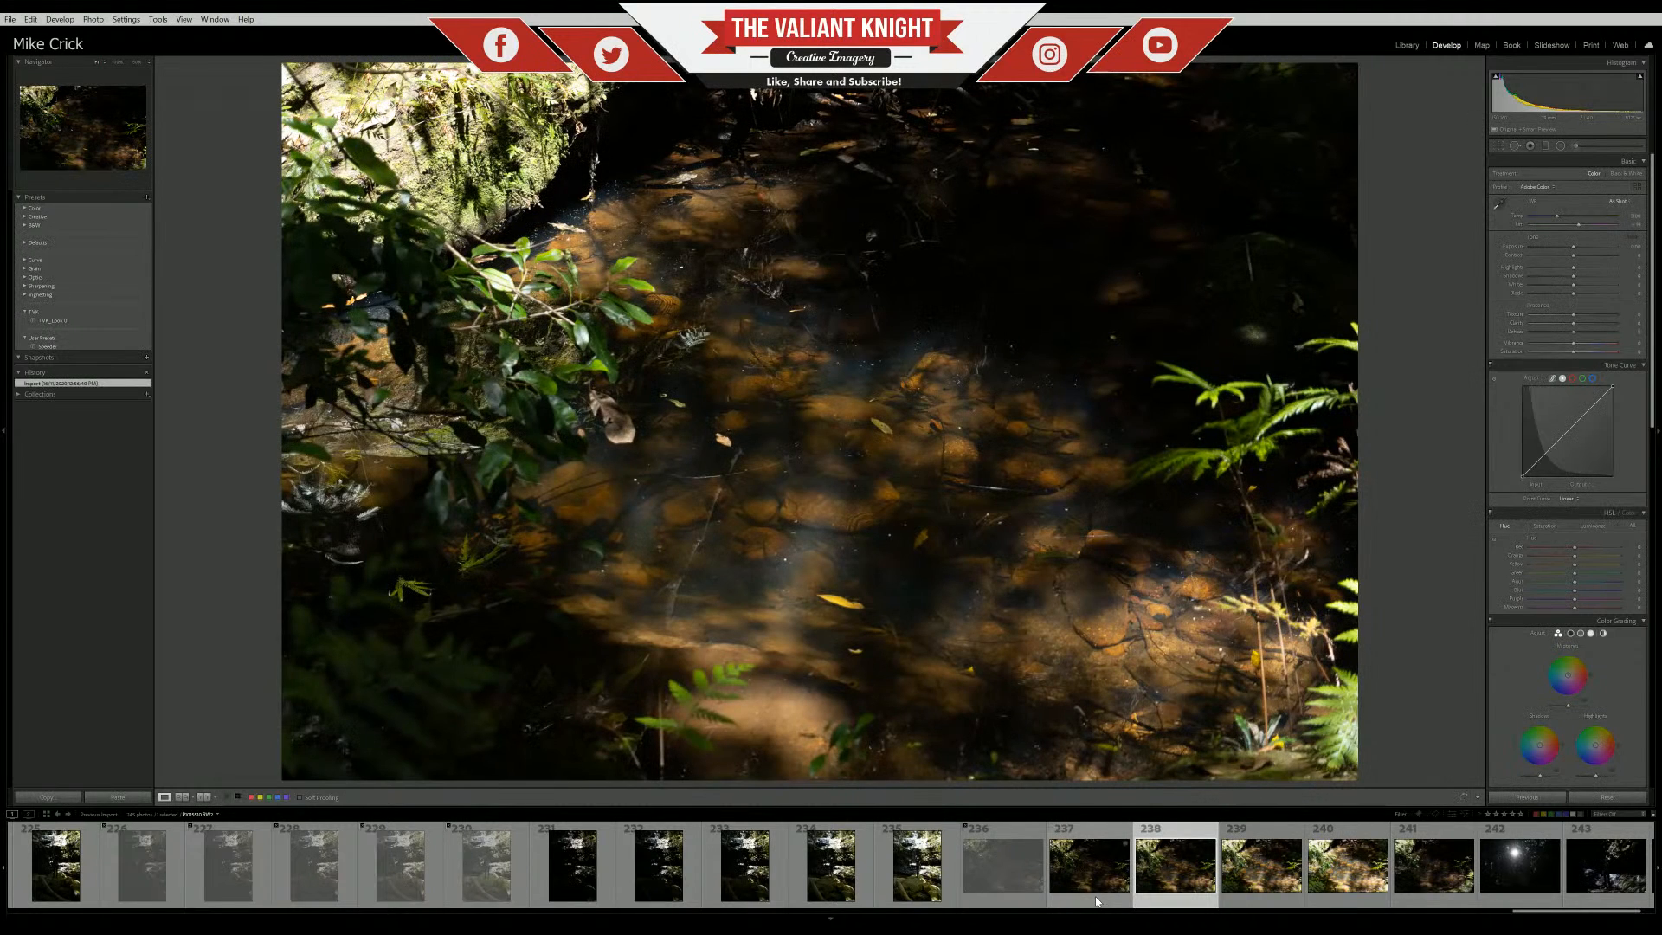
key(x)
click(1096, 901)
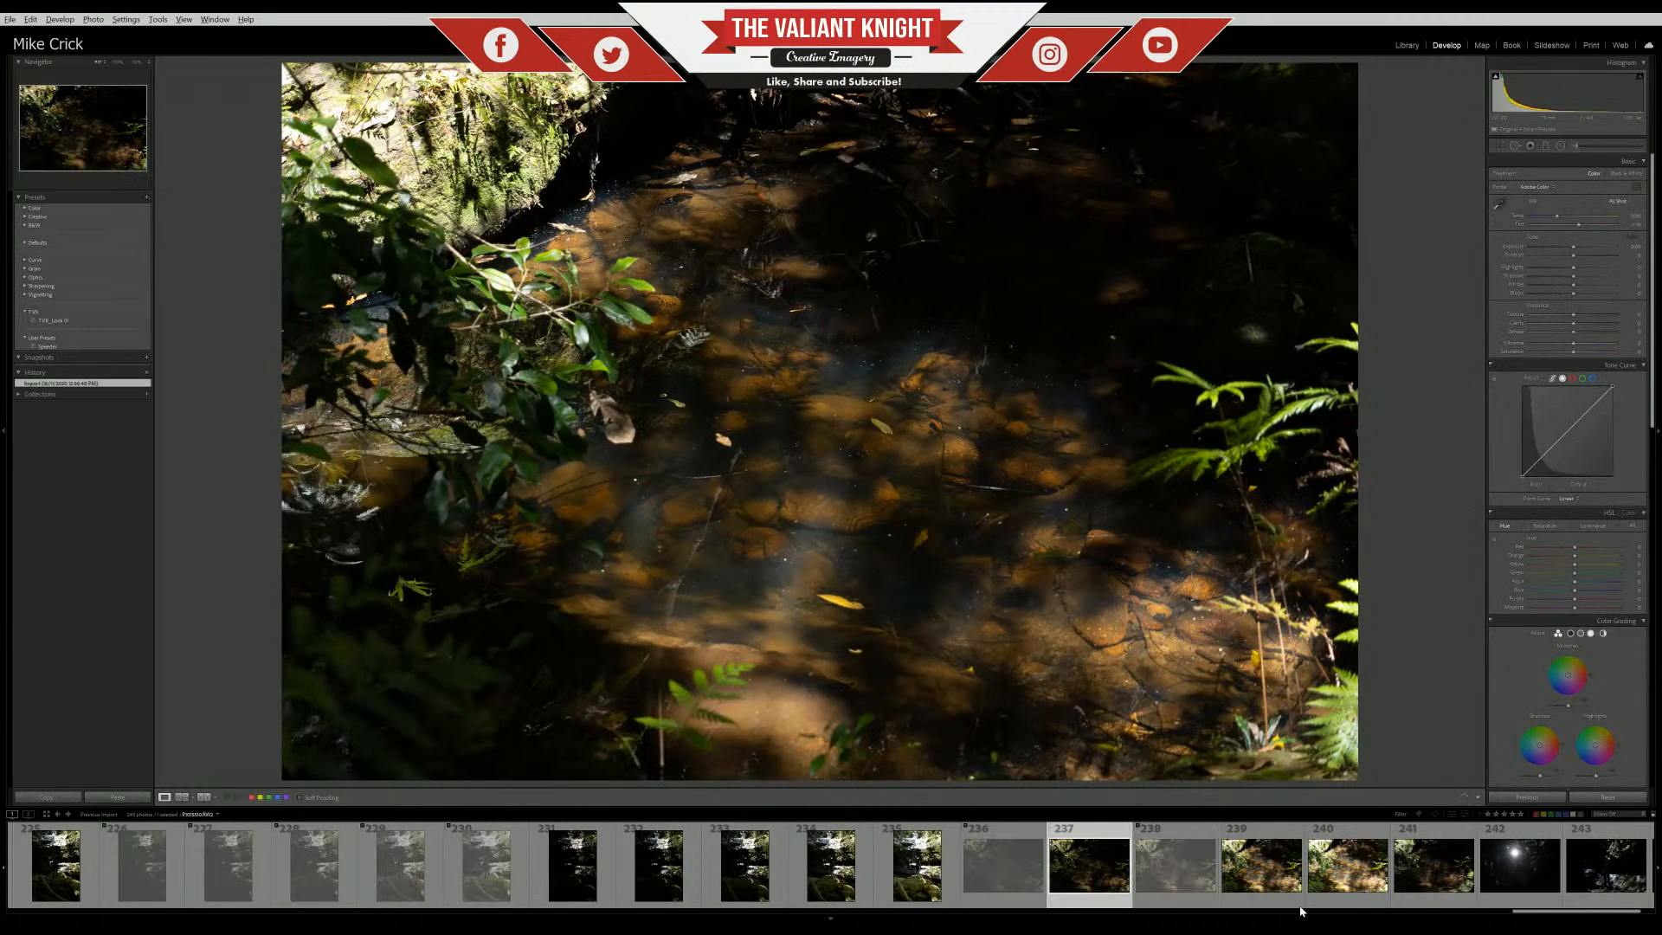
key(x)
click(1294, 900)
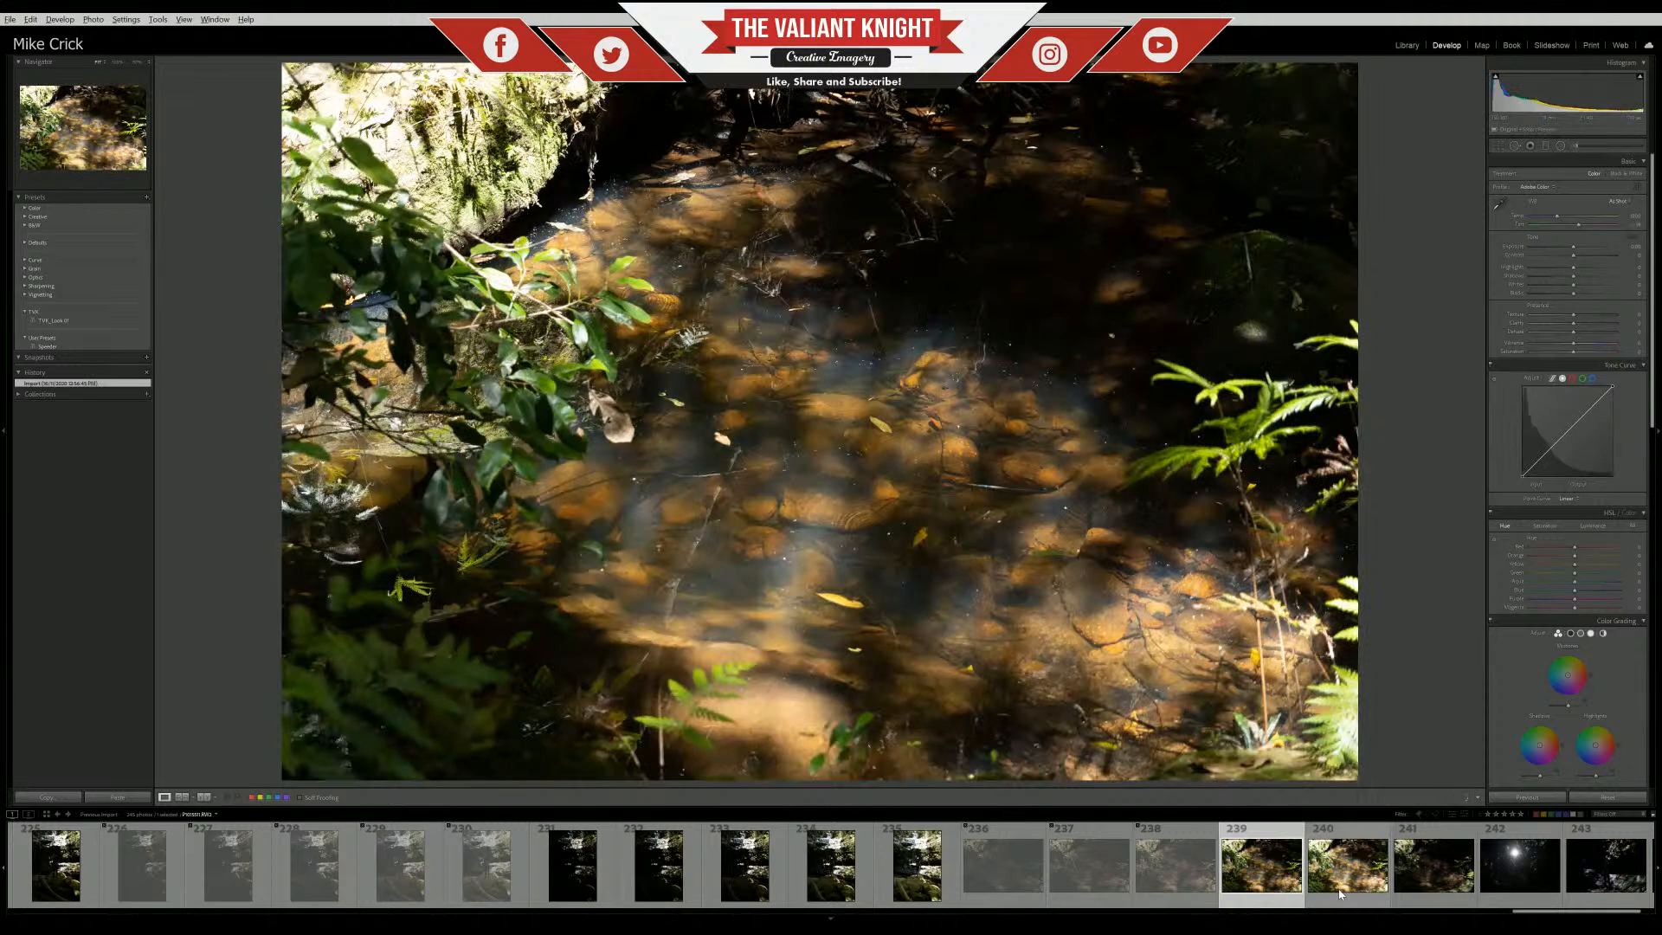
key(x)
click(1344, 892)
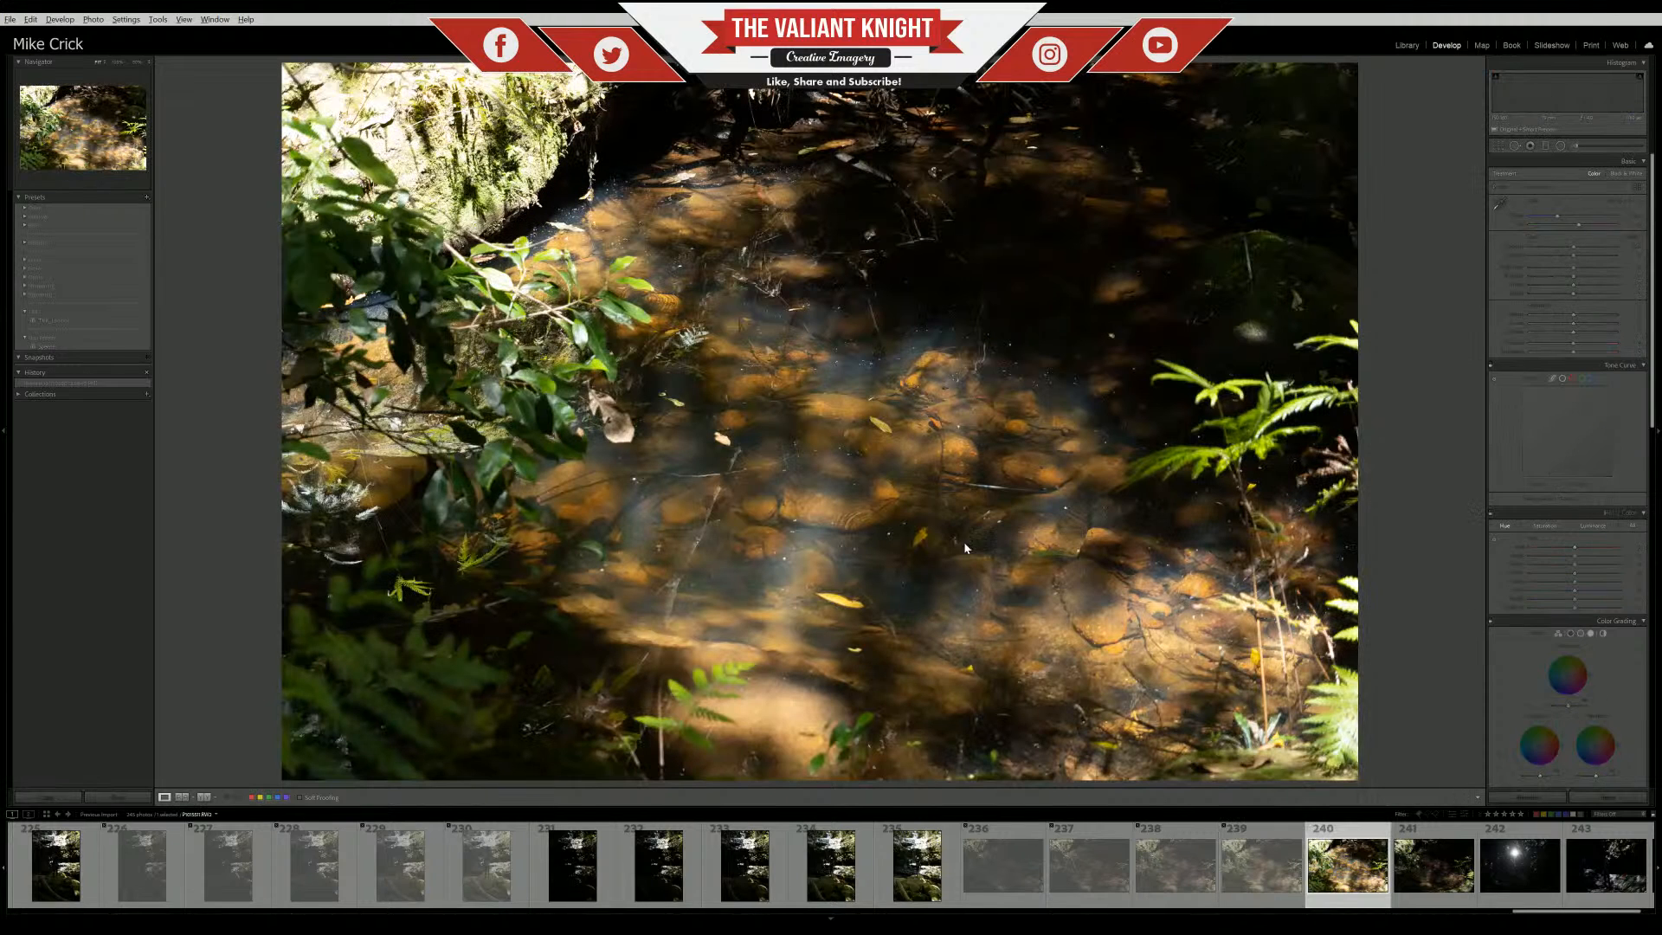
key(x)
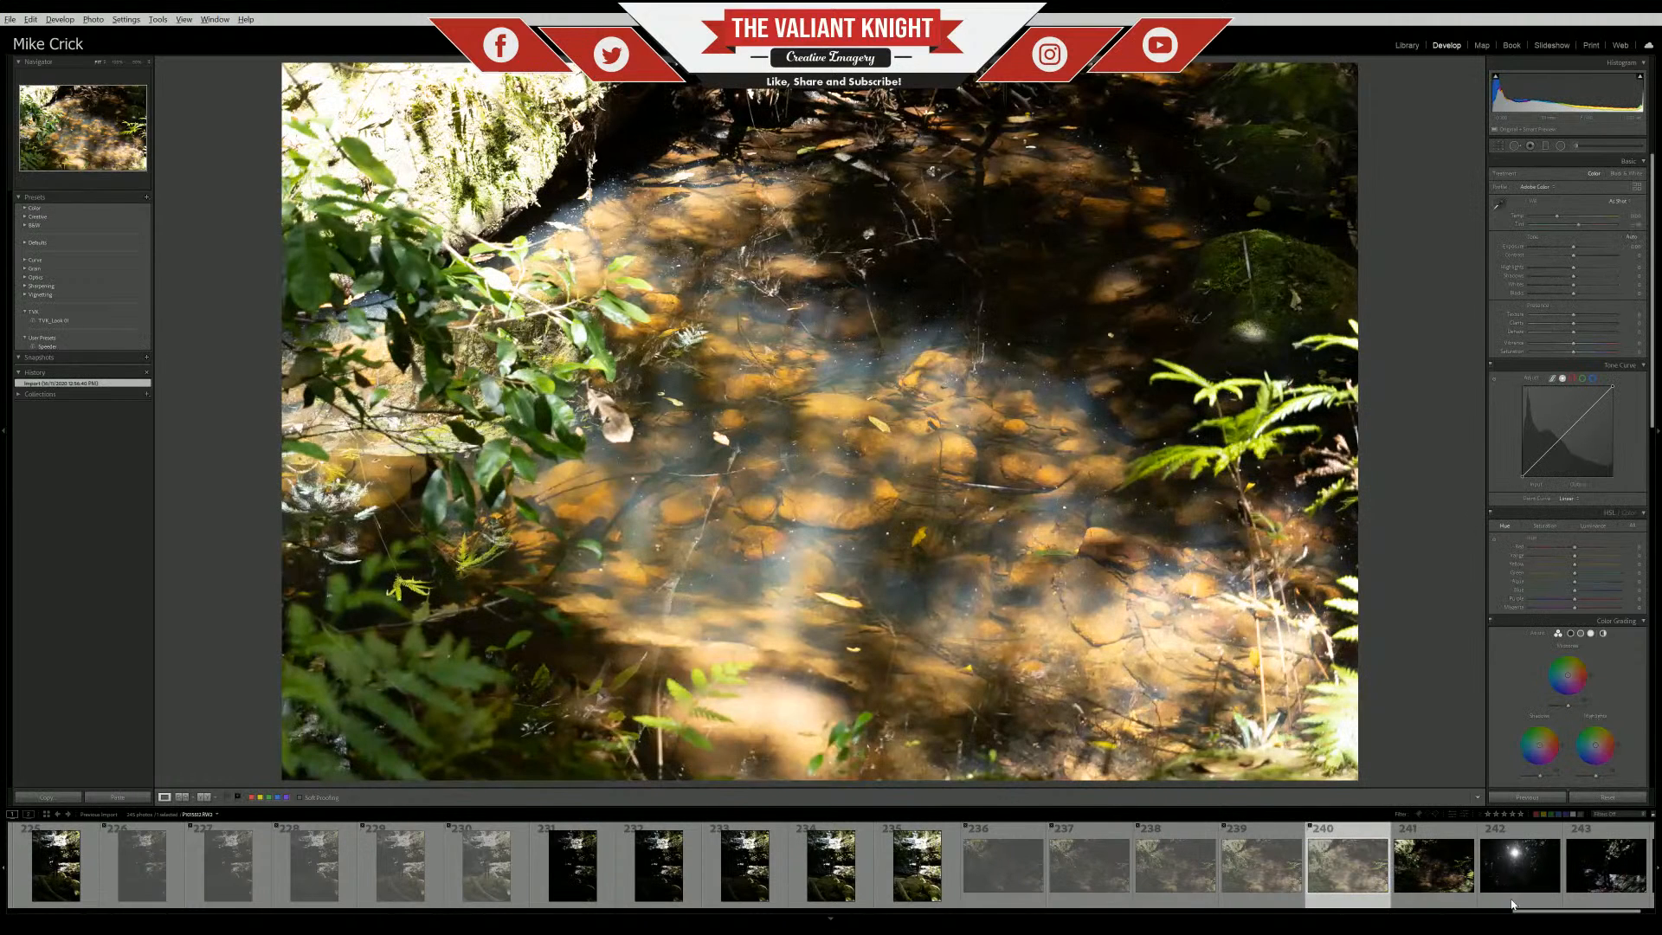
Check the single stream photo 241 and flag photo 242 of the sun through the trees as rejected
click(1407, 900)
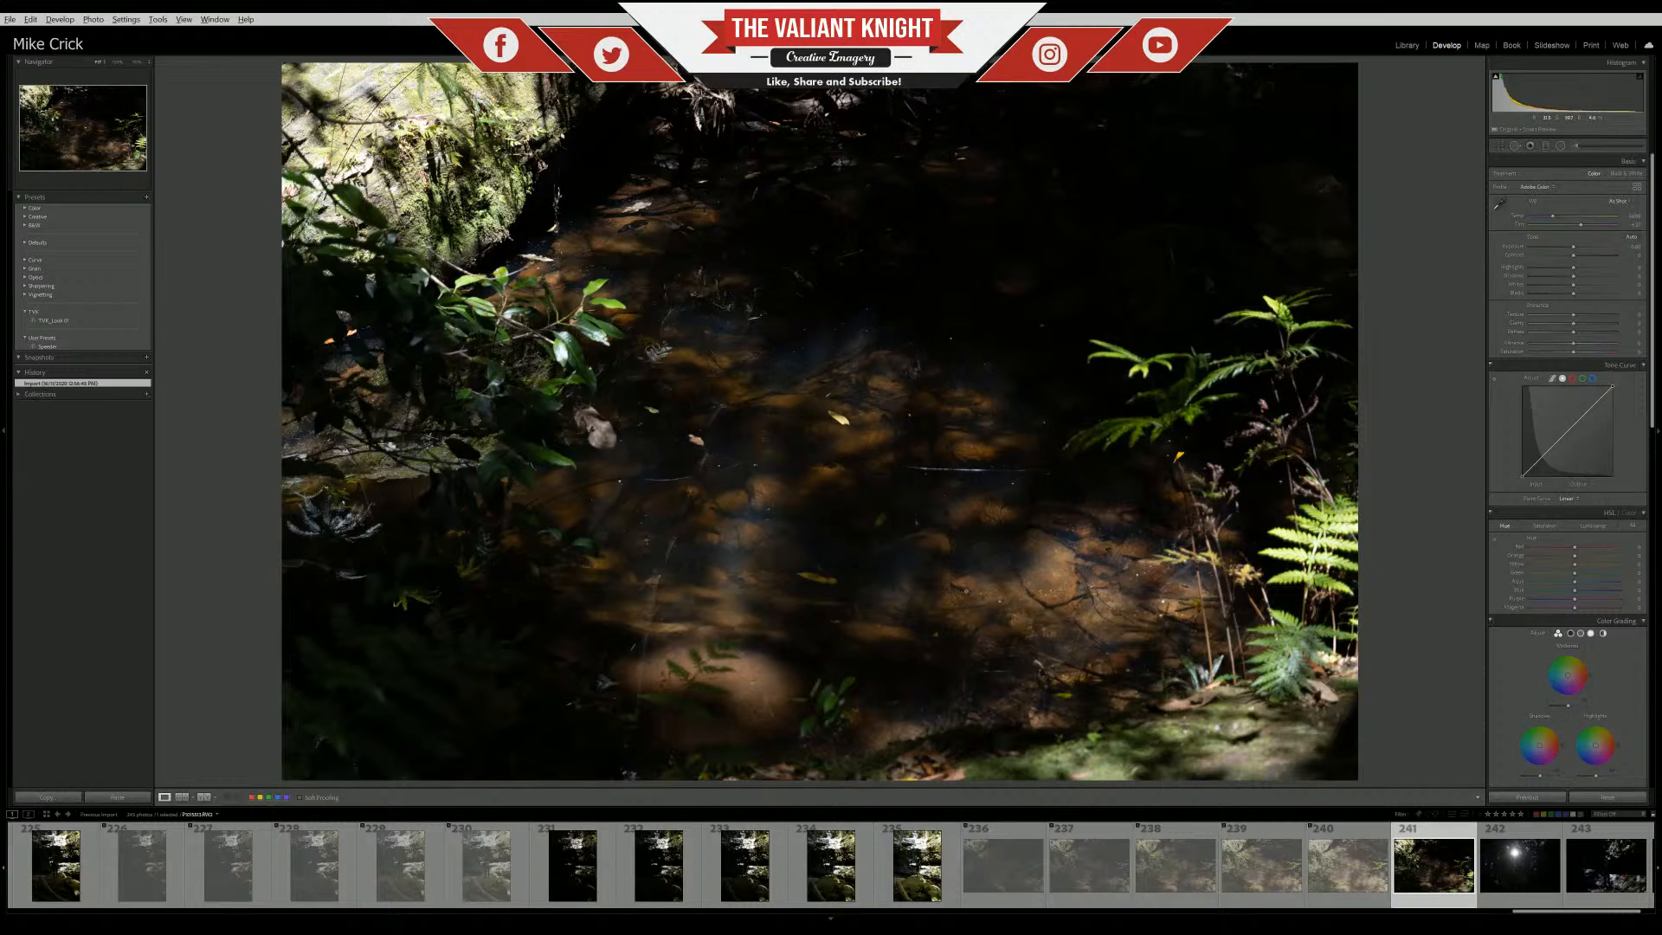
click(1538, 877)
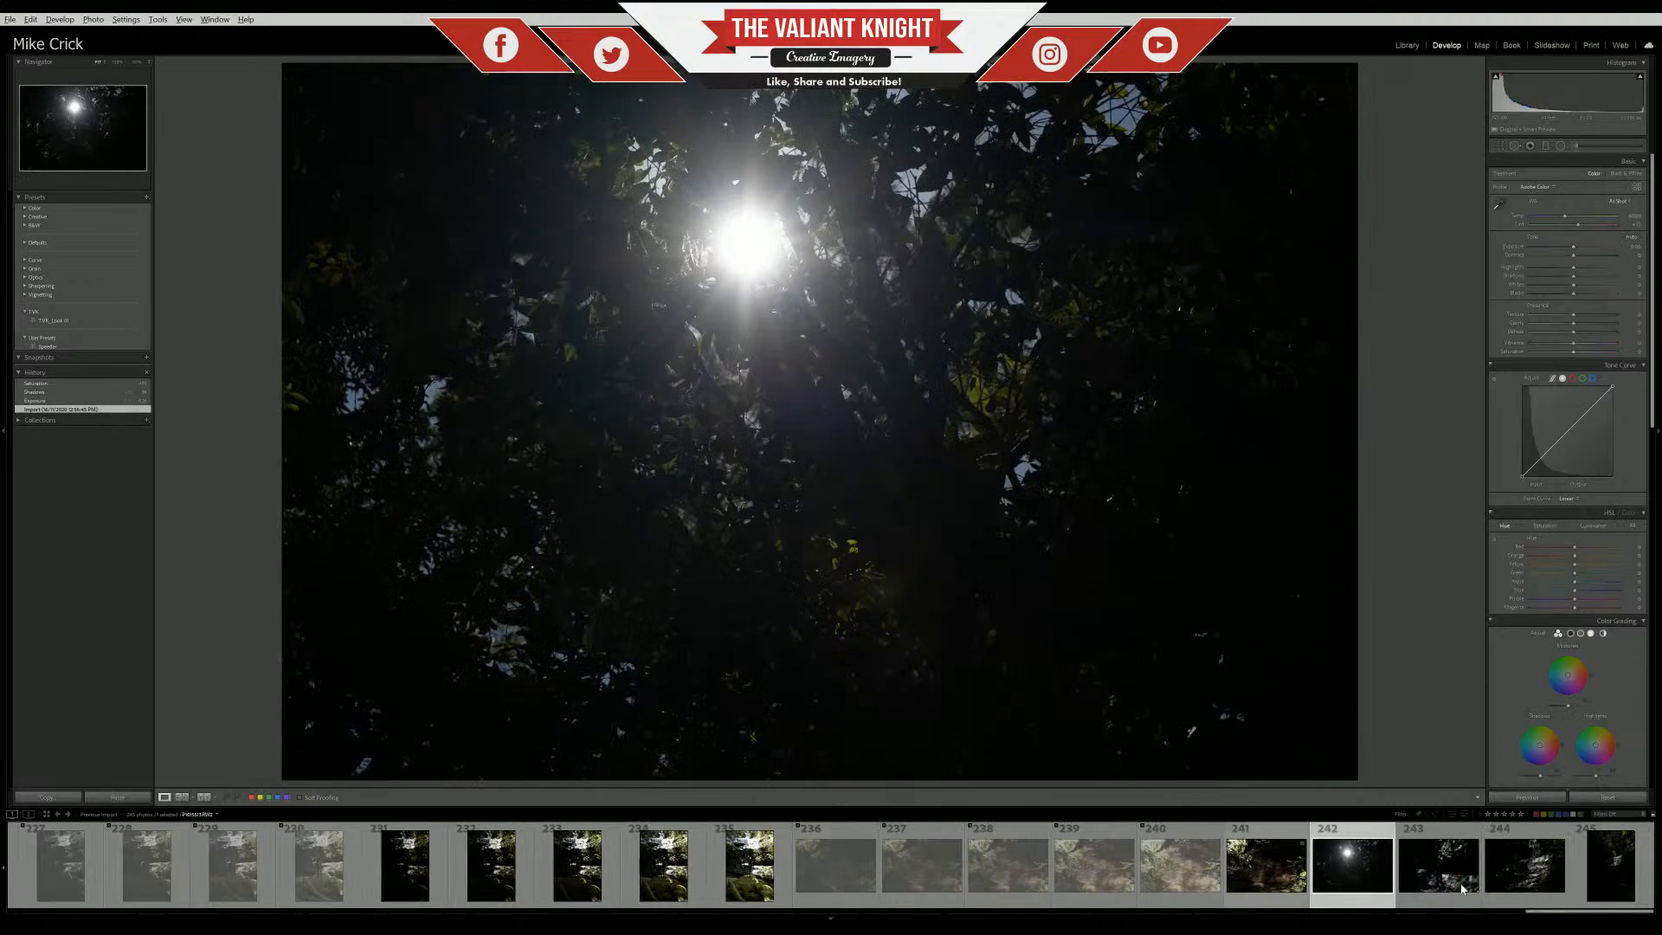
key(x)
View photos 243, 244 and 245, examining the dark lower area of waterfall shot 245 up close
click(1444, 865)
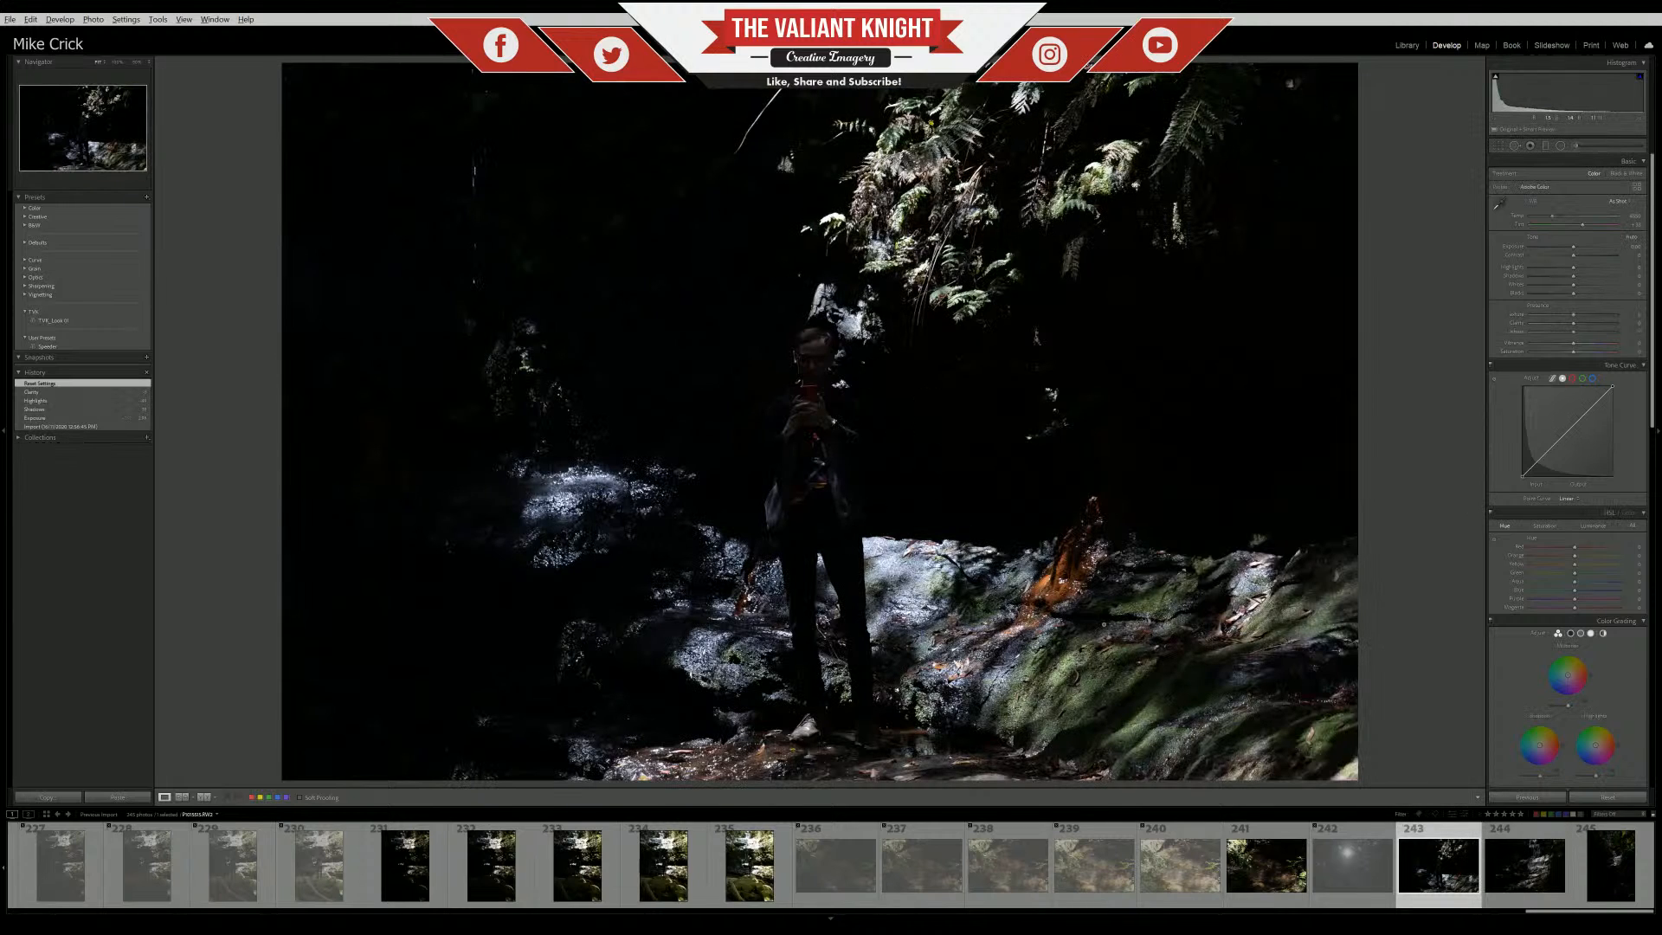
click(1514, 866)
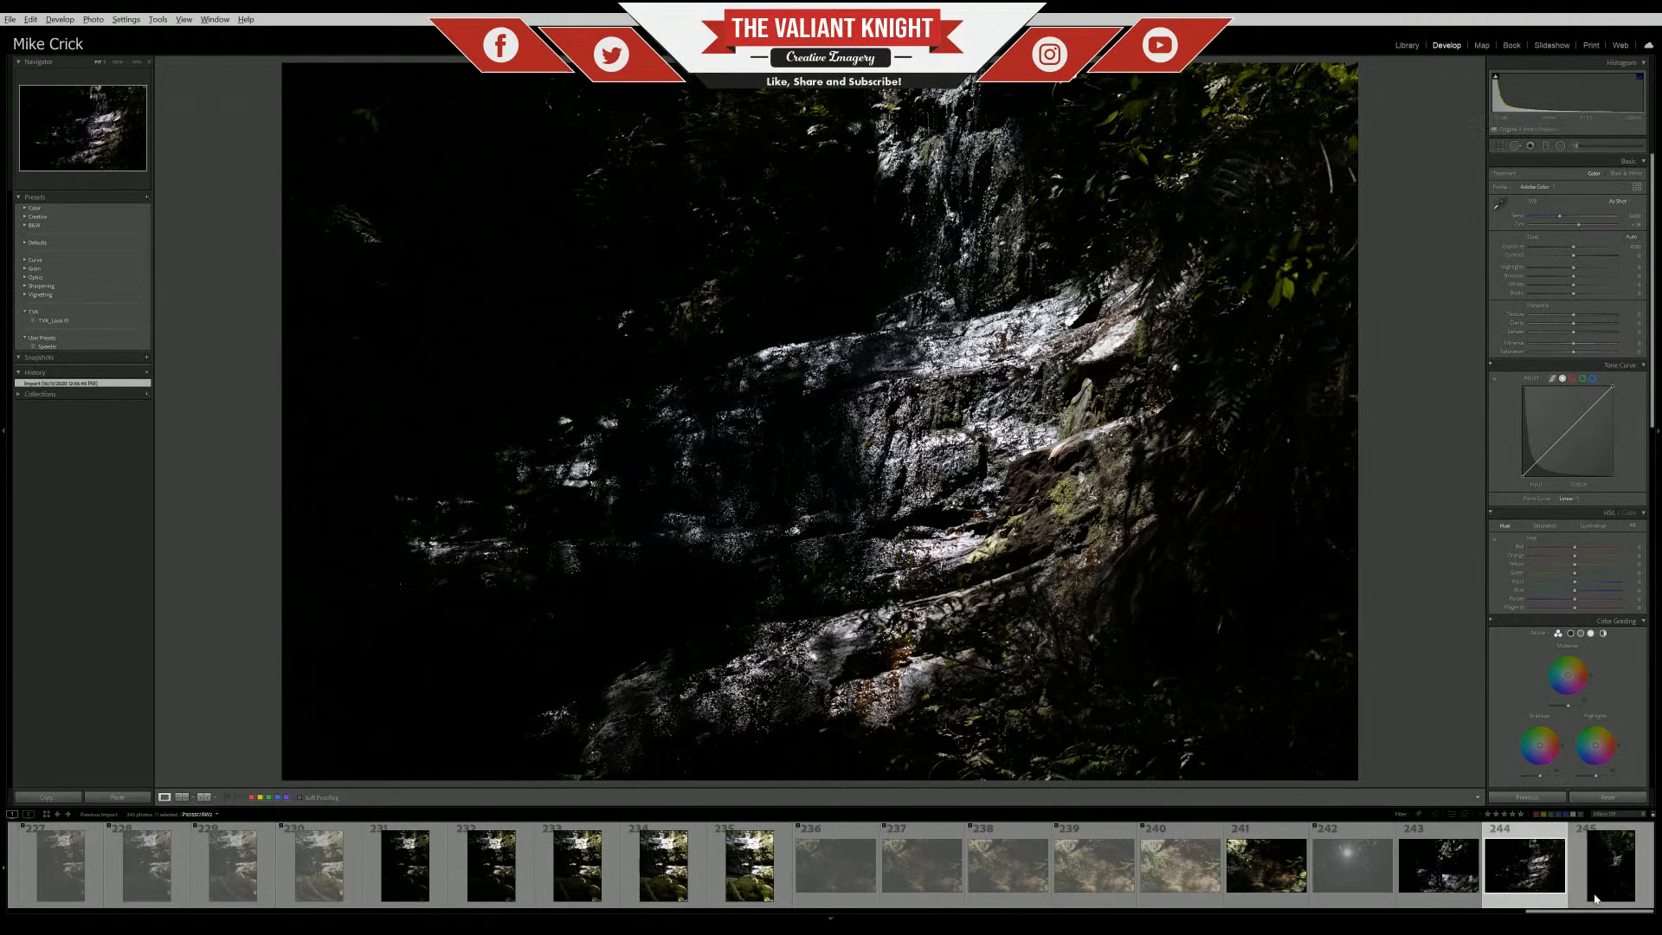
click(1633, 891)
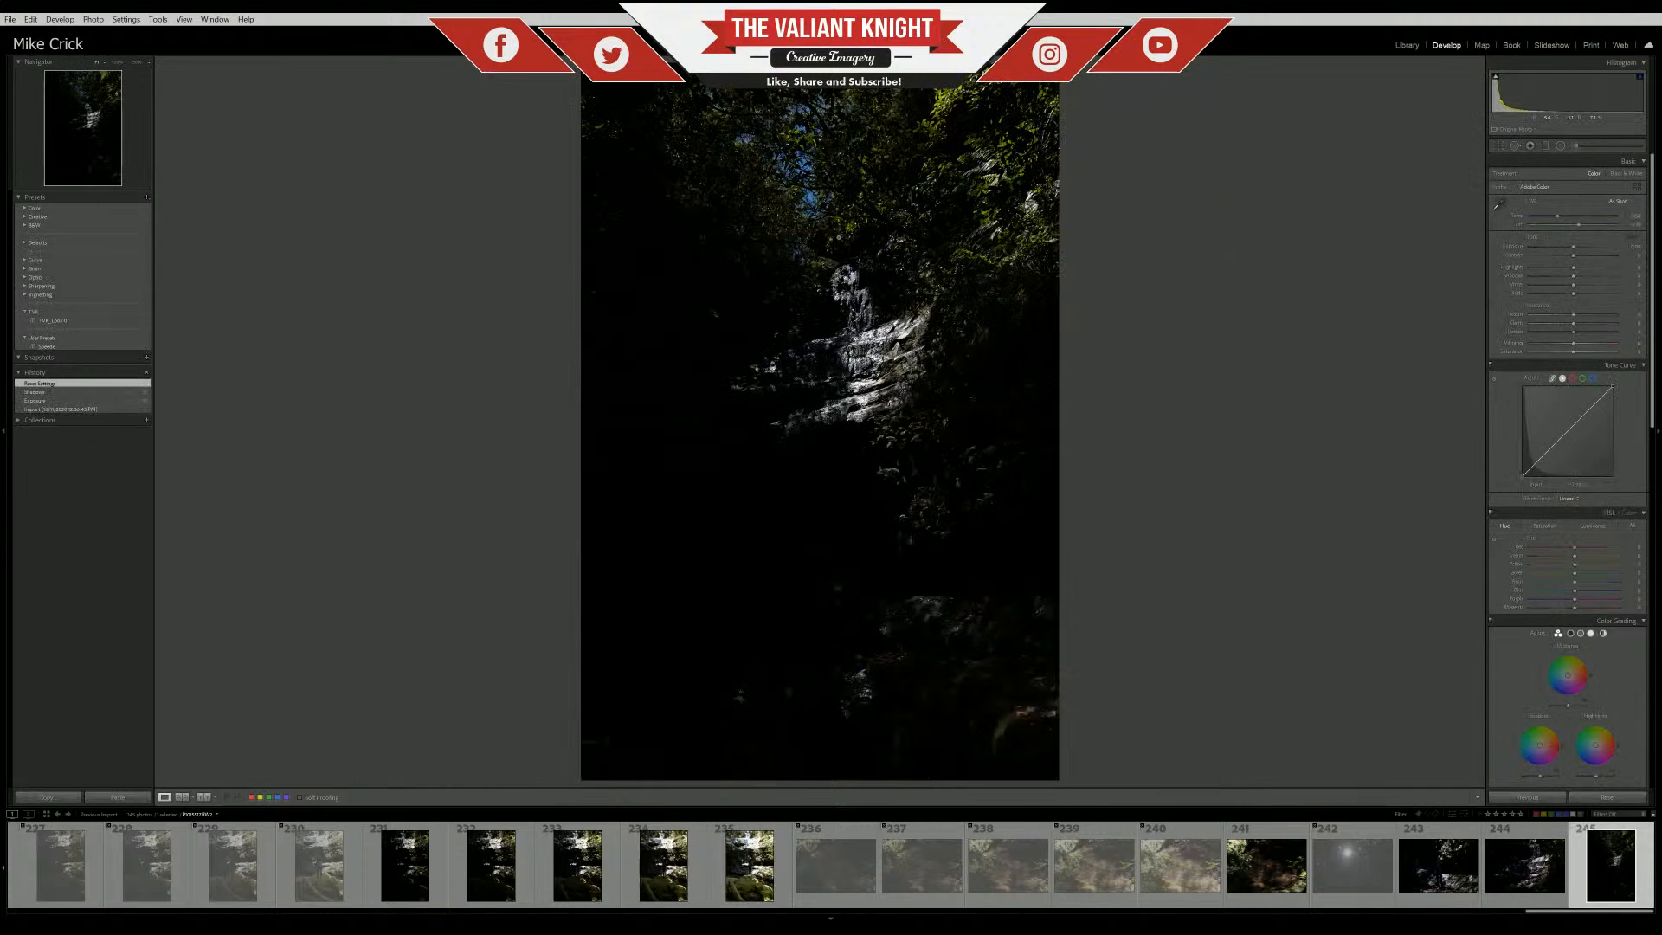
click(805, 537)
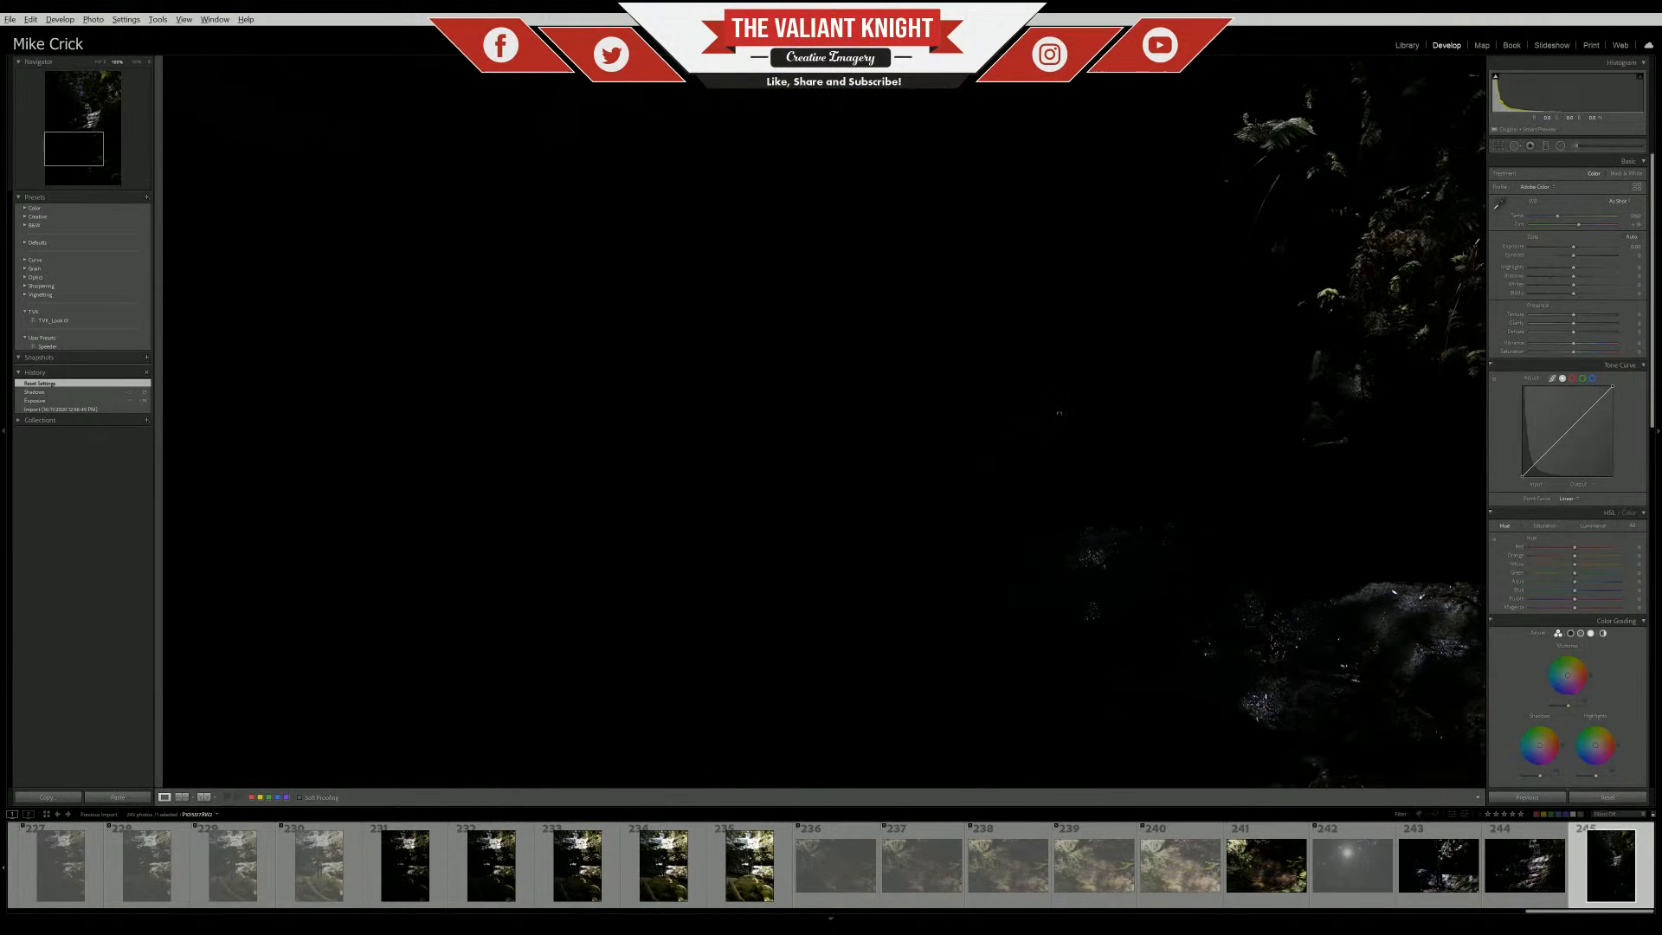
drag(508, 470, 817, 345)
drag(979, 532, 969, 341)
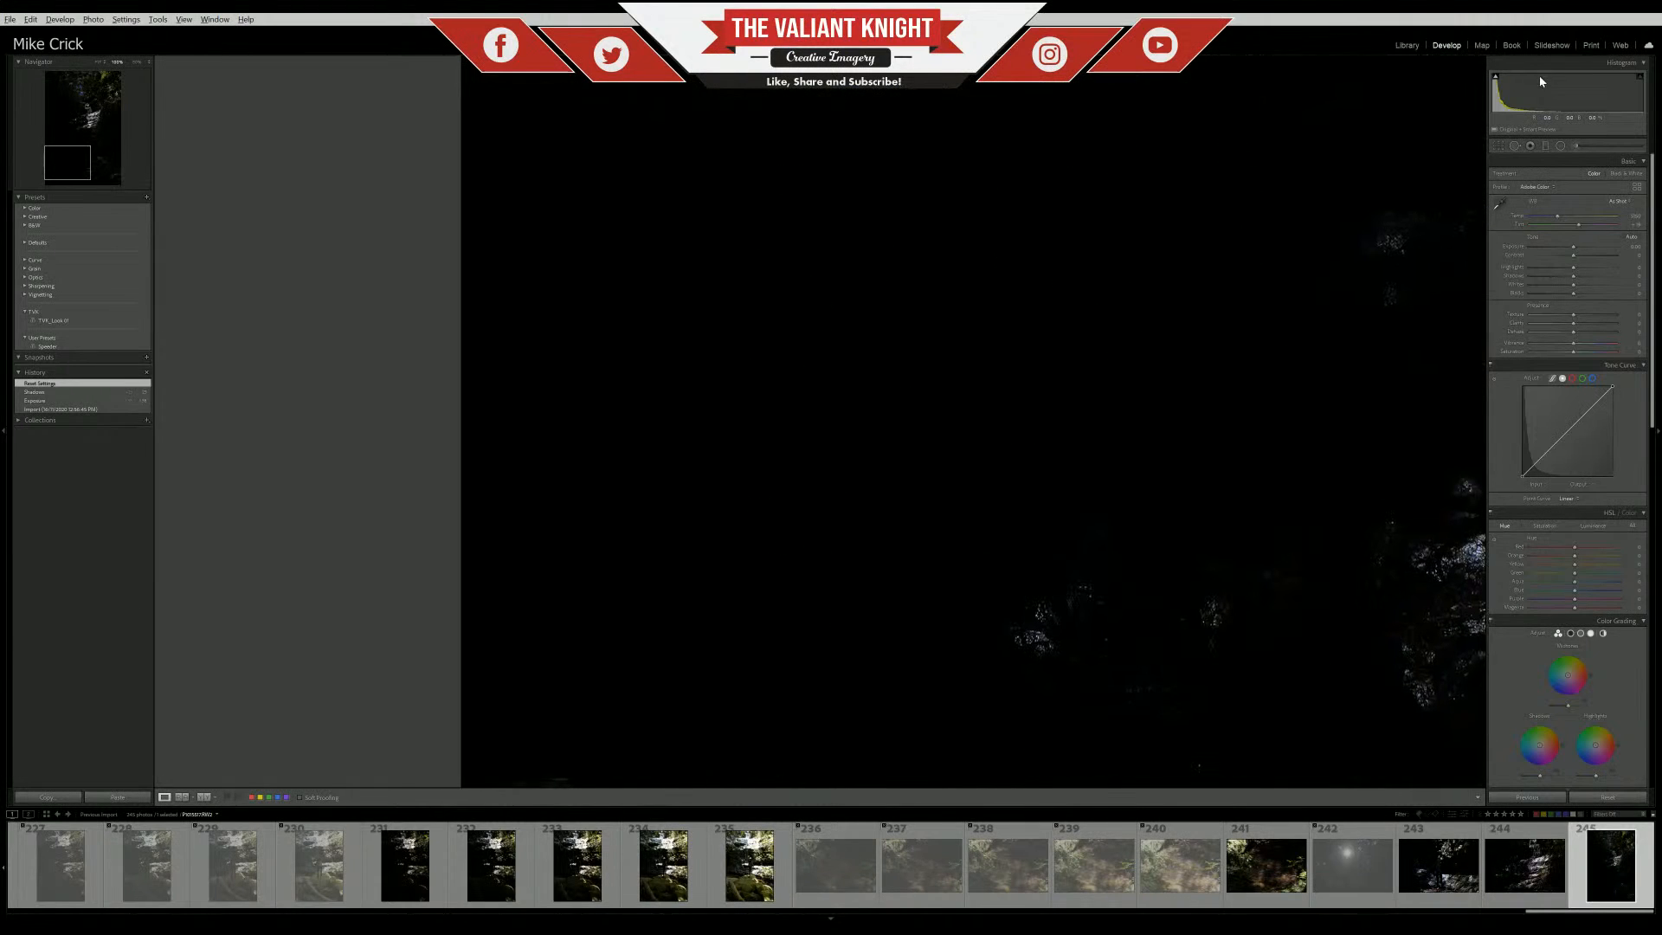
Turn on the shadow and highlight clipping warnings for photo 245 and examine the clipped areas around the waterfall
mouse_move(1496, 78)
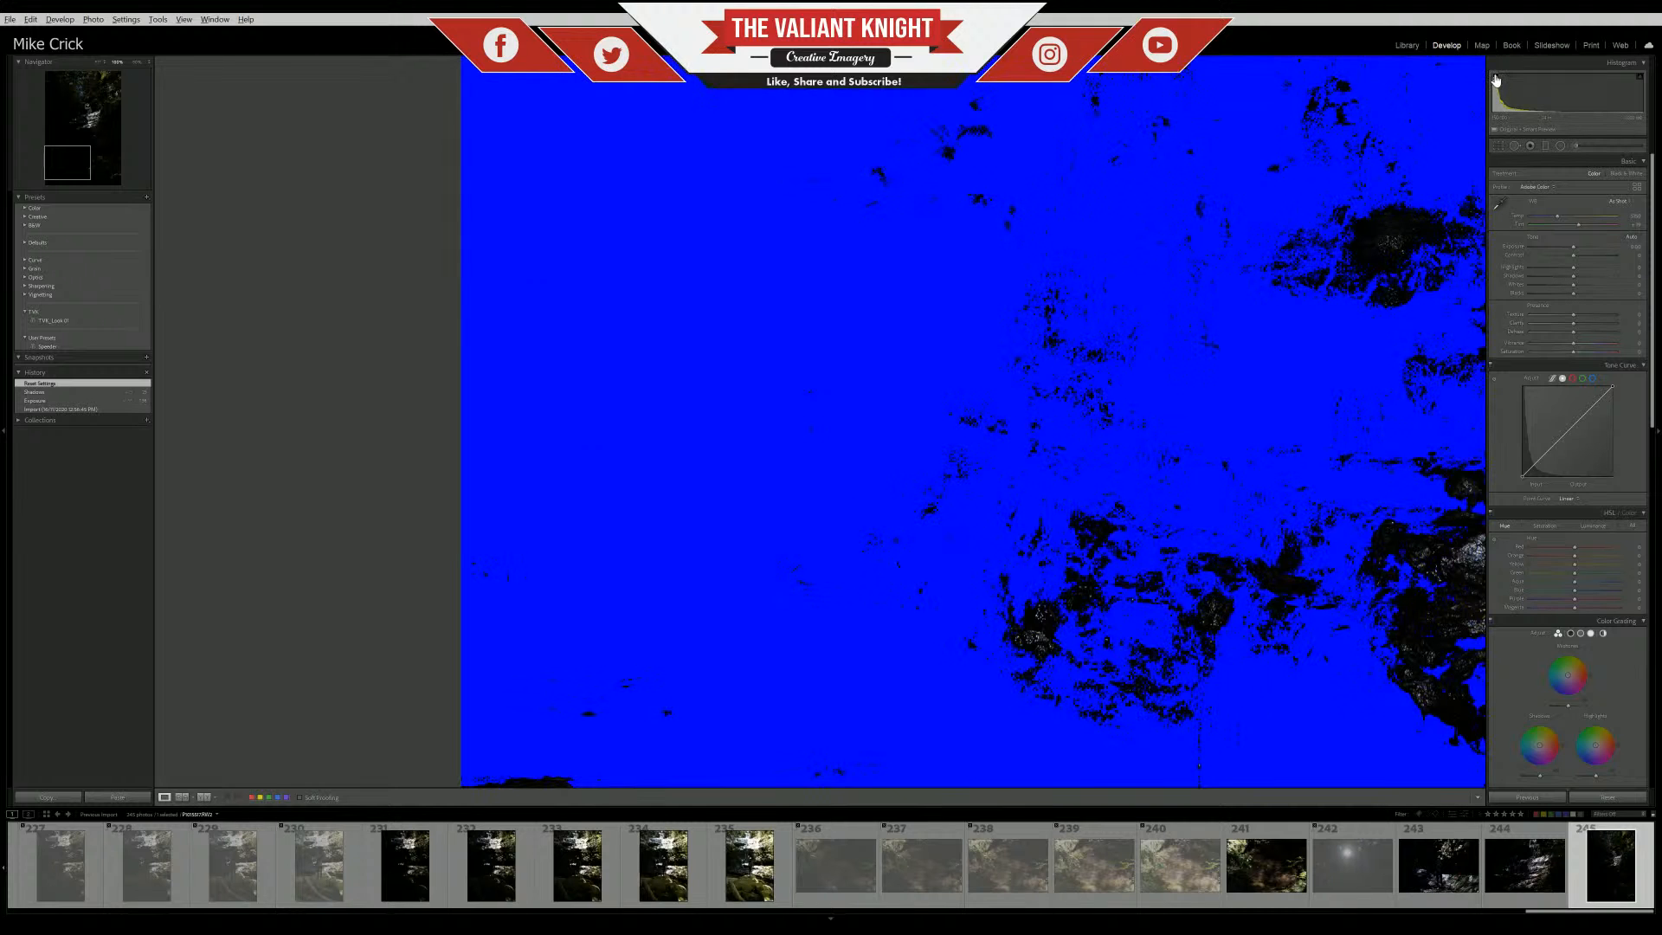
click(1495, 78)
click(758, 590)
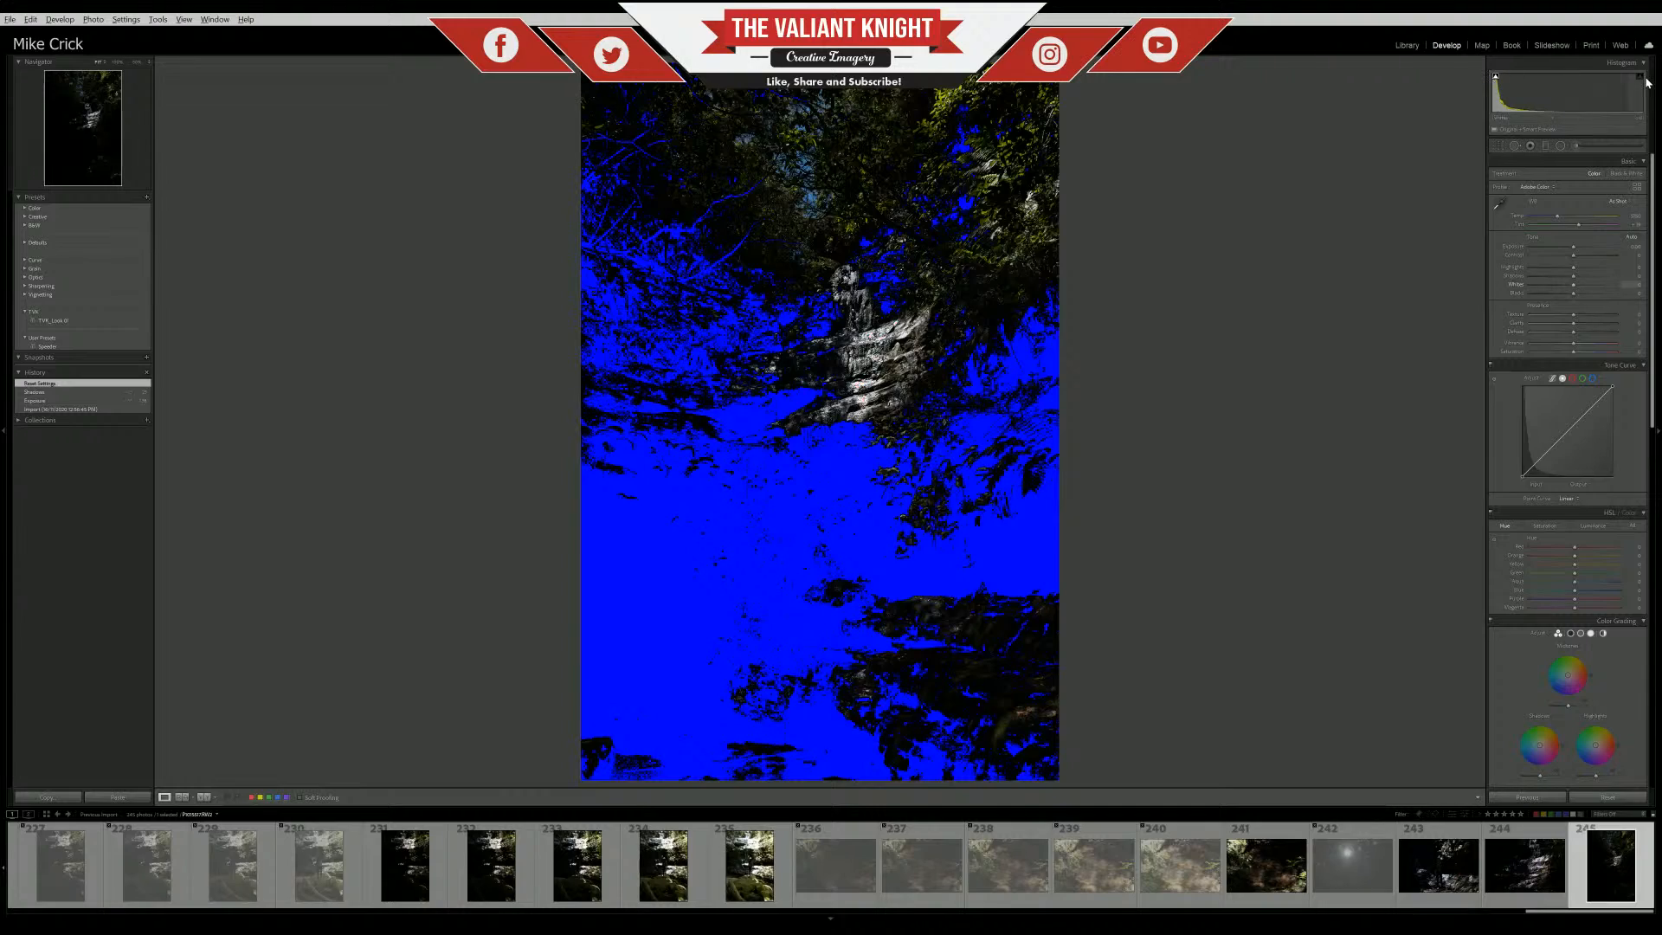
click(886, 304)
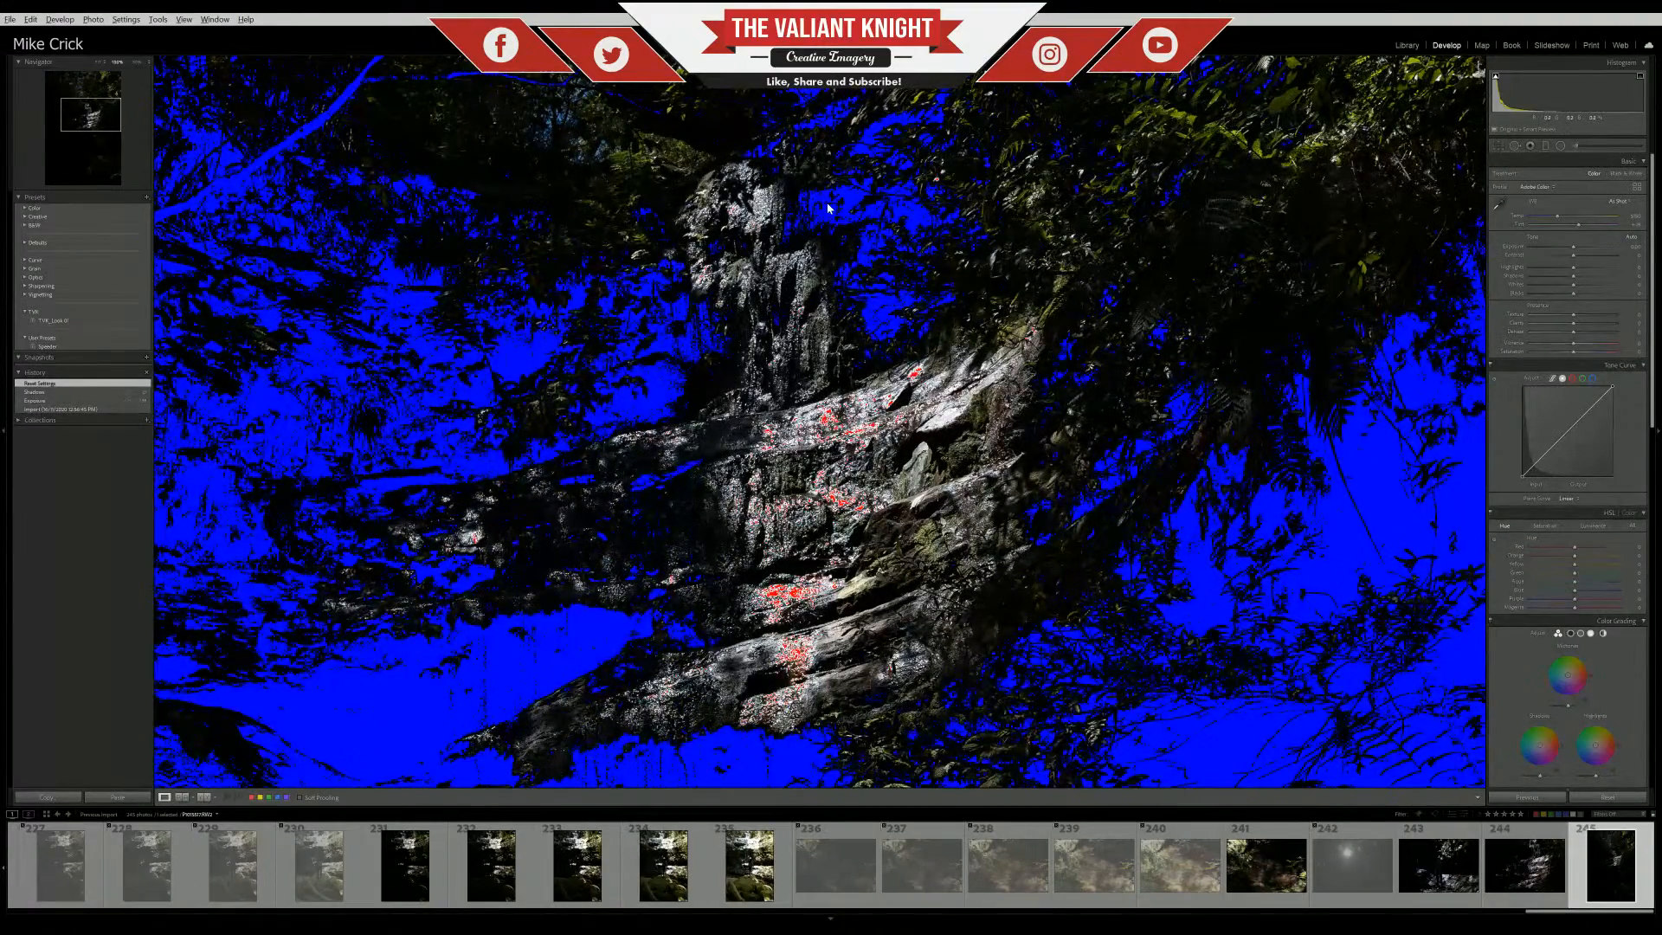
drag(453, 659, 816, 381)
click(1301, 419)
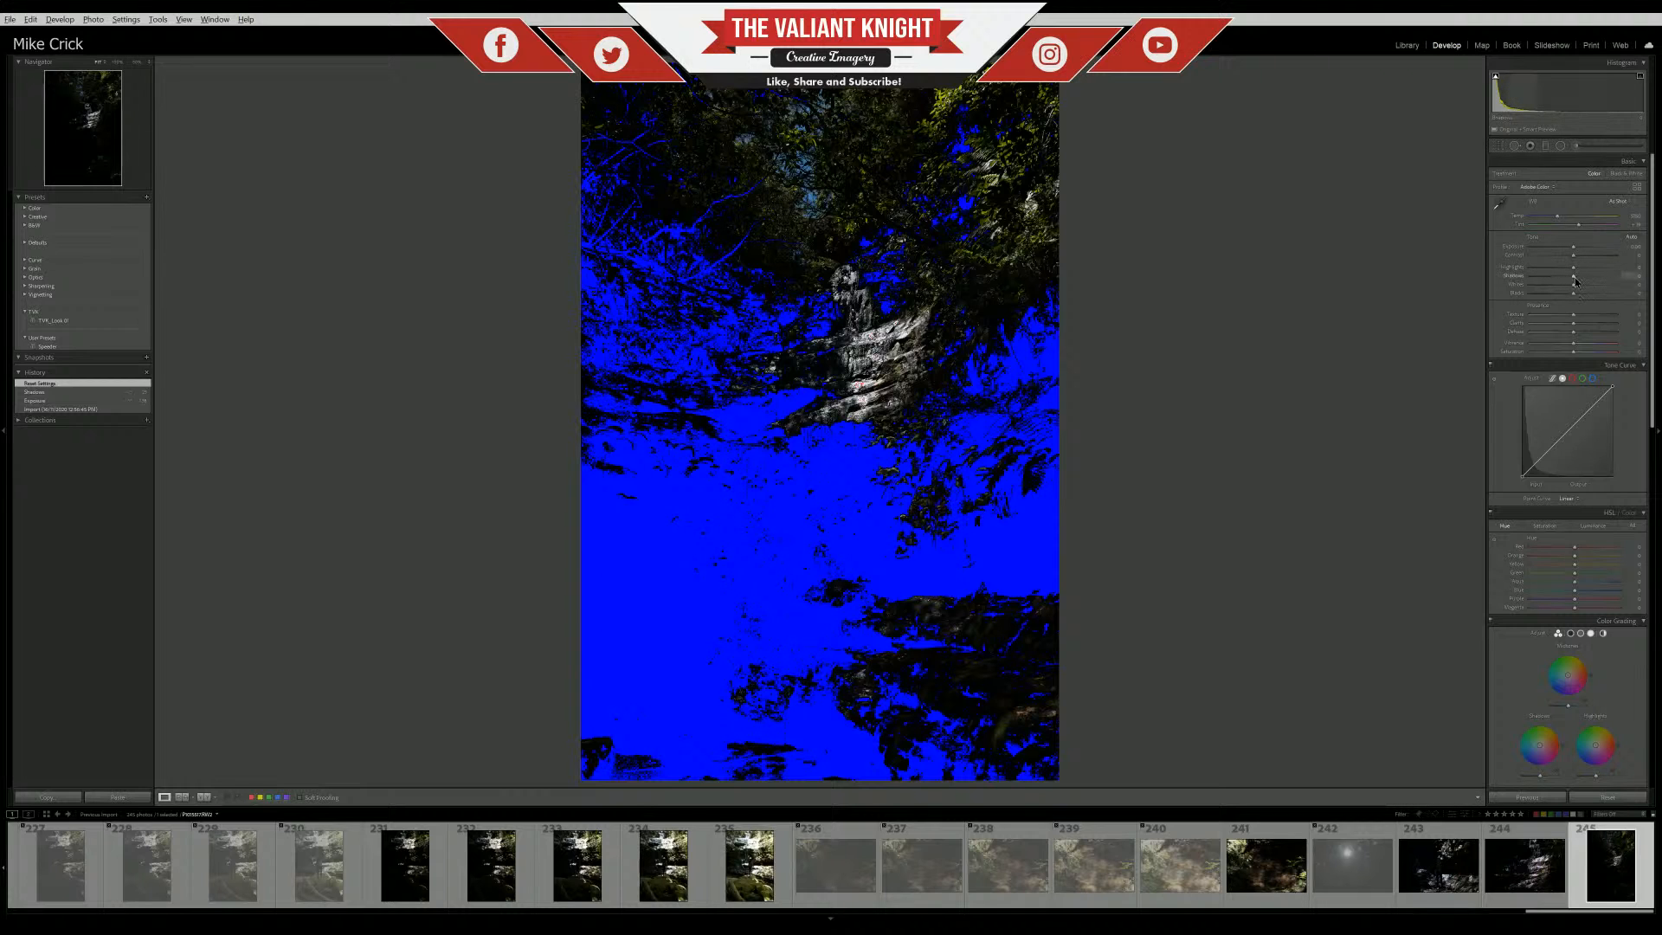
Try raising the shadows and blacks of photo 245 to +100, and reset all its develop settings
drag(1588, 281, 1637, 303)
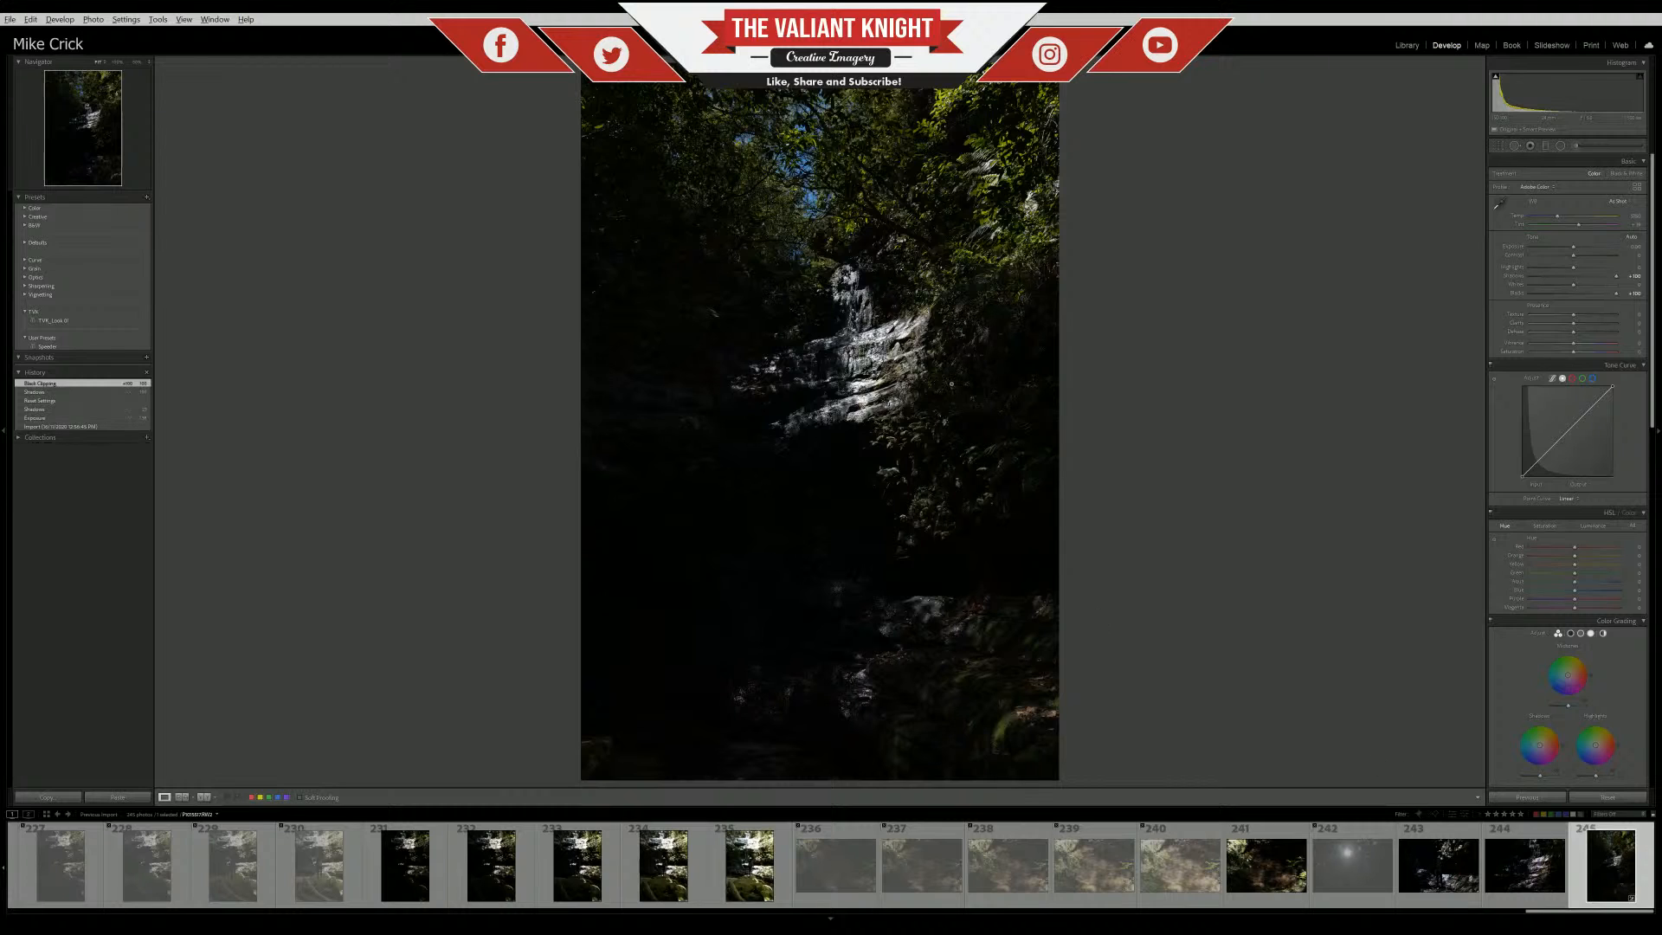
key(ctrl+shift+r)
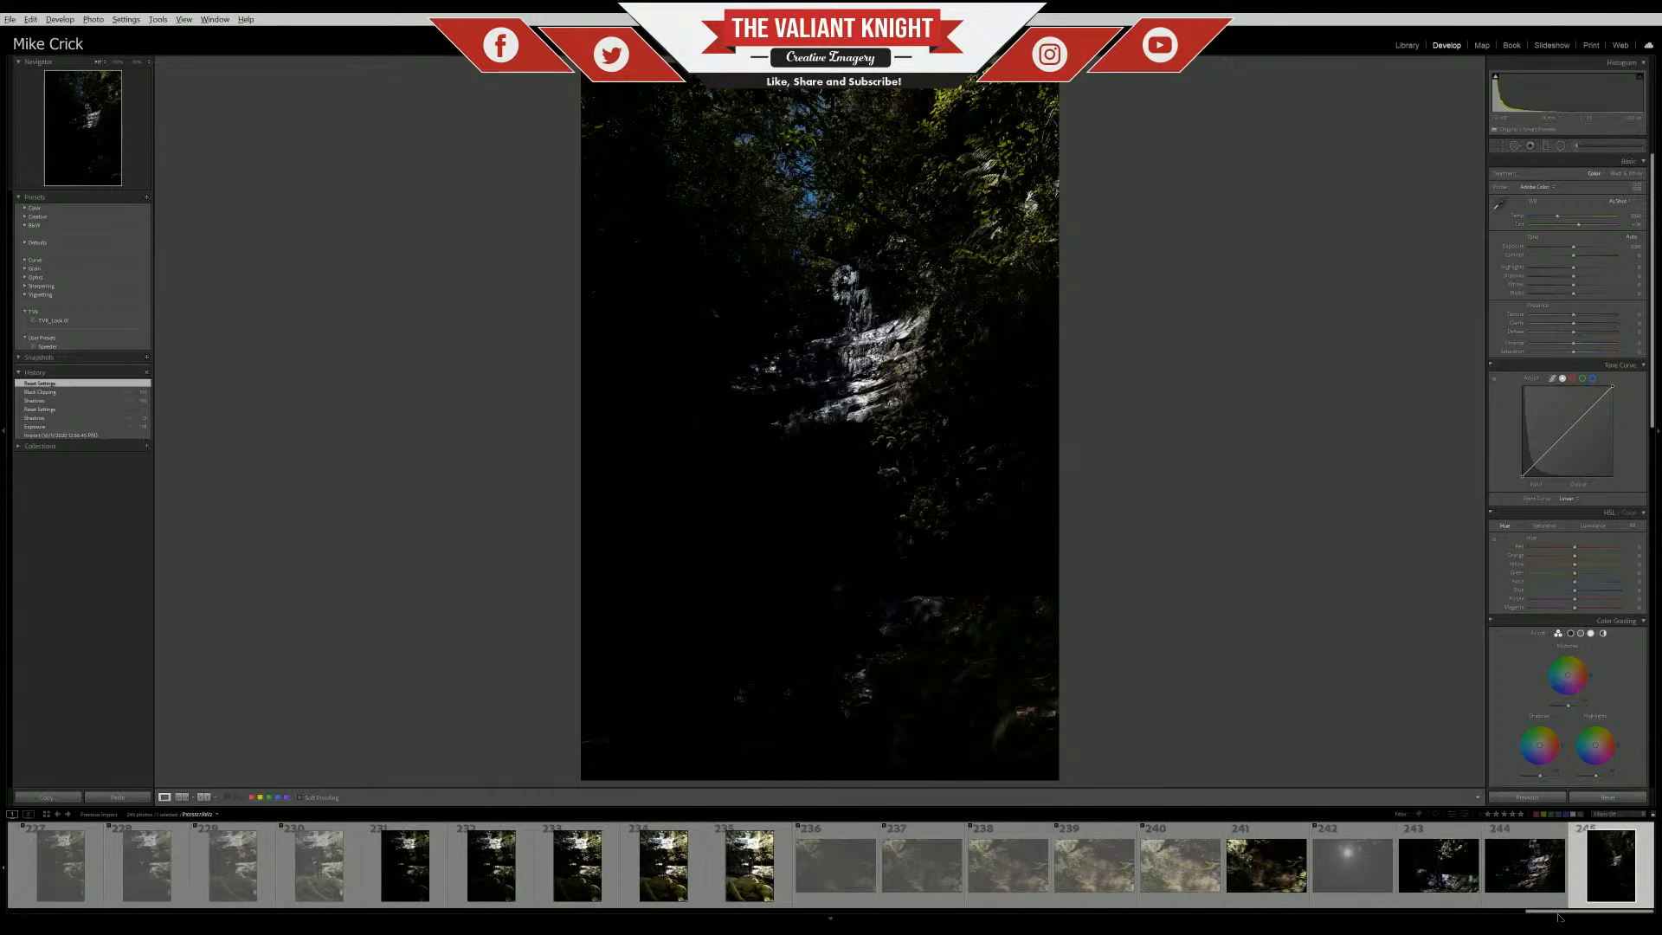
Filter the filmstrip by flag status so that the rejected photos are hidden
drag(1558, 911, 41, 911)
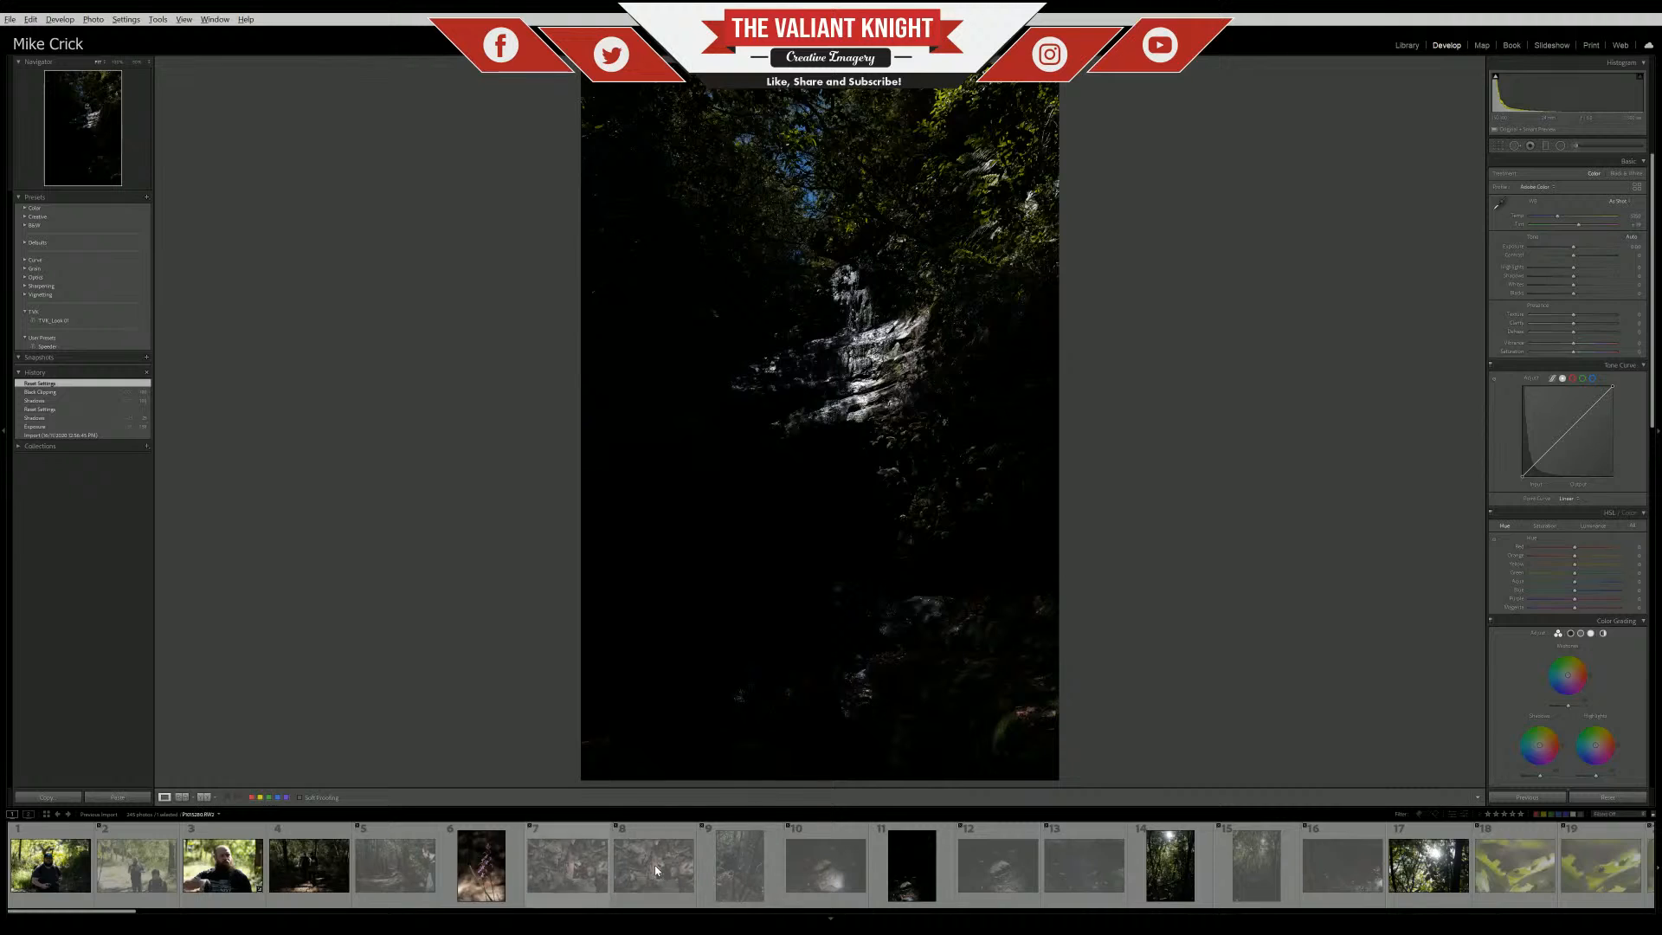
click(1427, 817)
click(1428, 817)
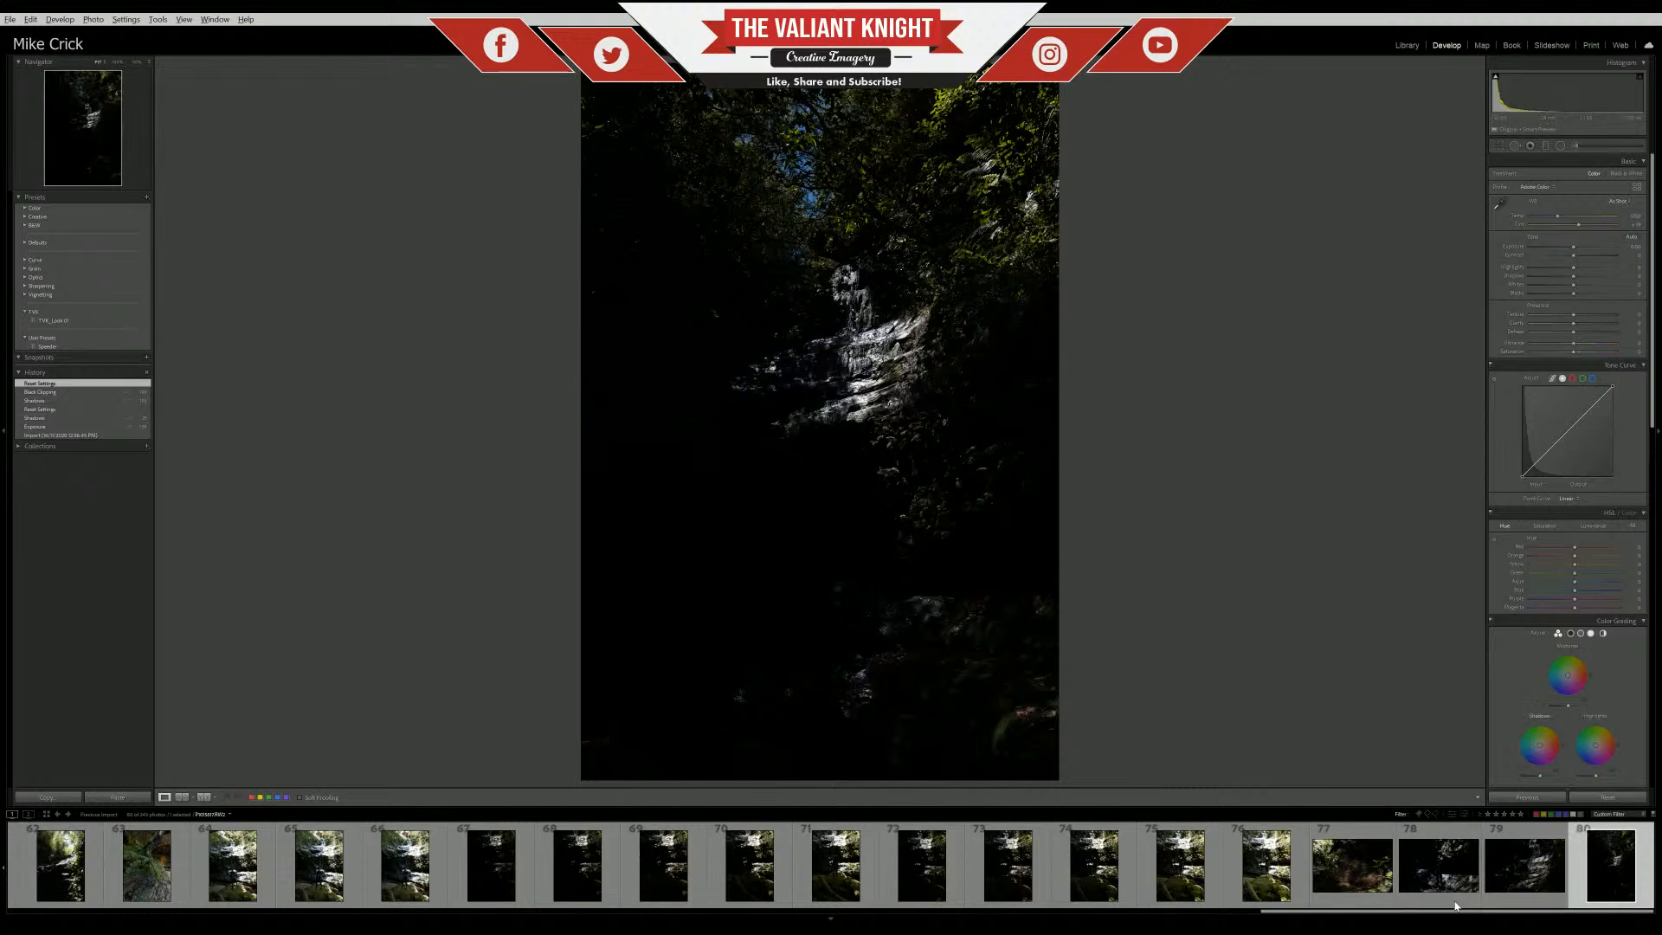
Browse the filtered filmstrip from end to end to review the remaining keepers and open photo 1
drag(1429, 915, 178, 915)
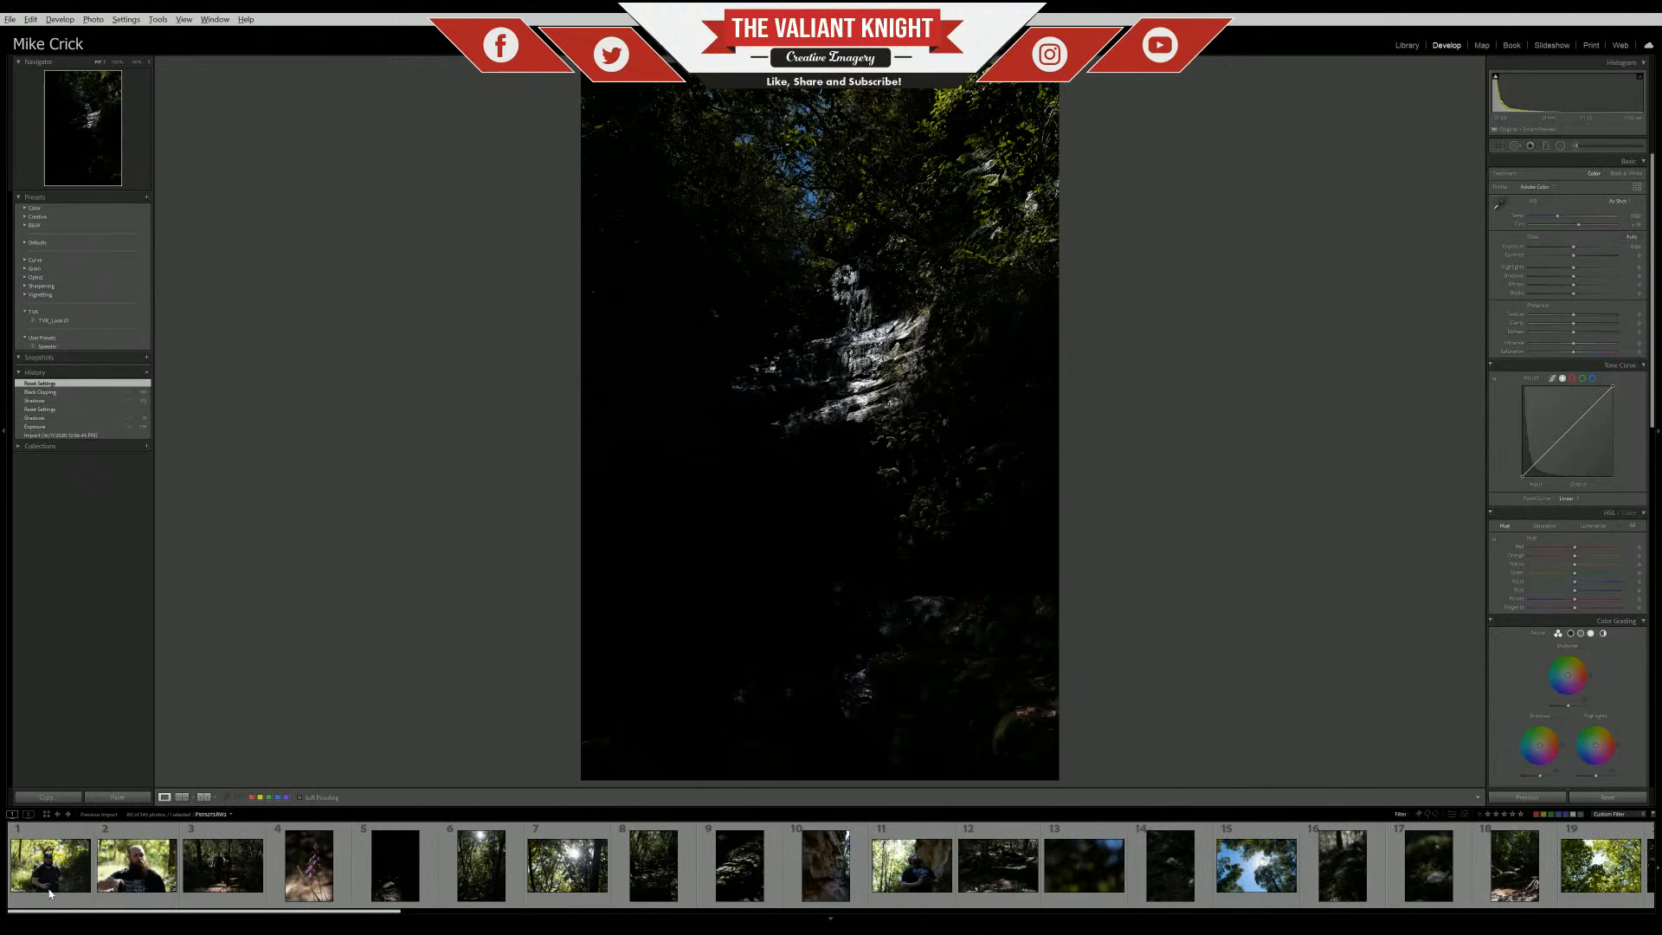
drag(343, 915, 43, 913)
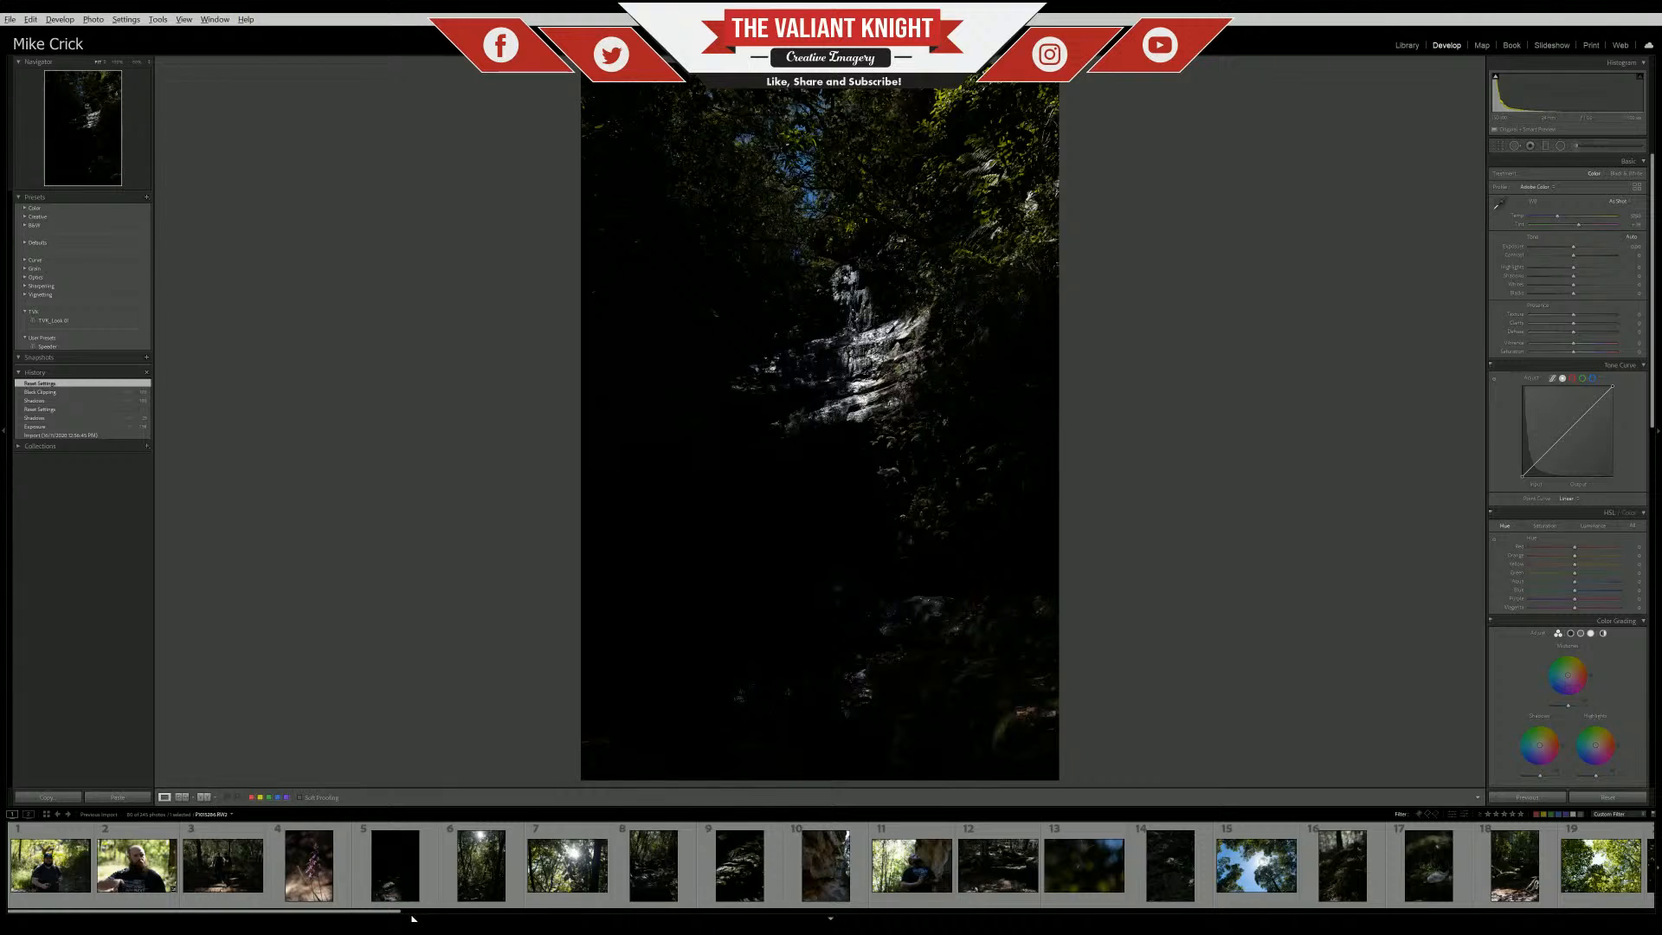
click(662, 911)
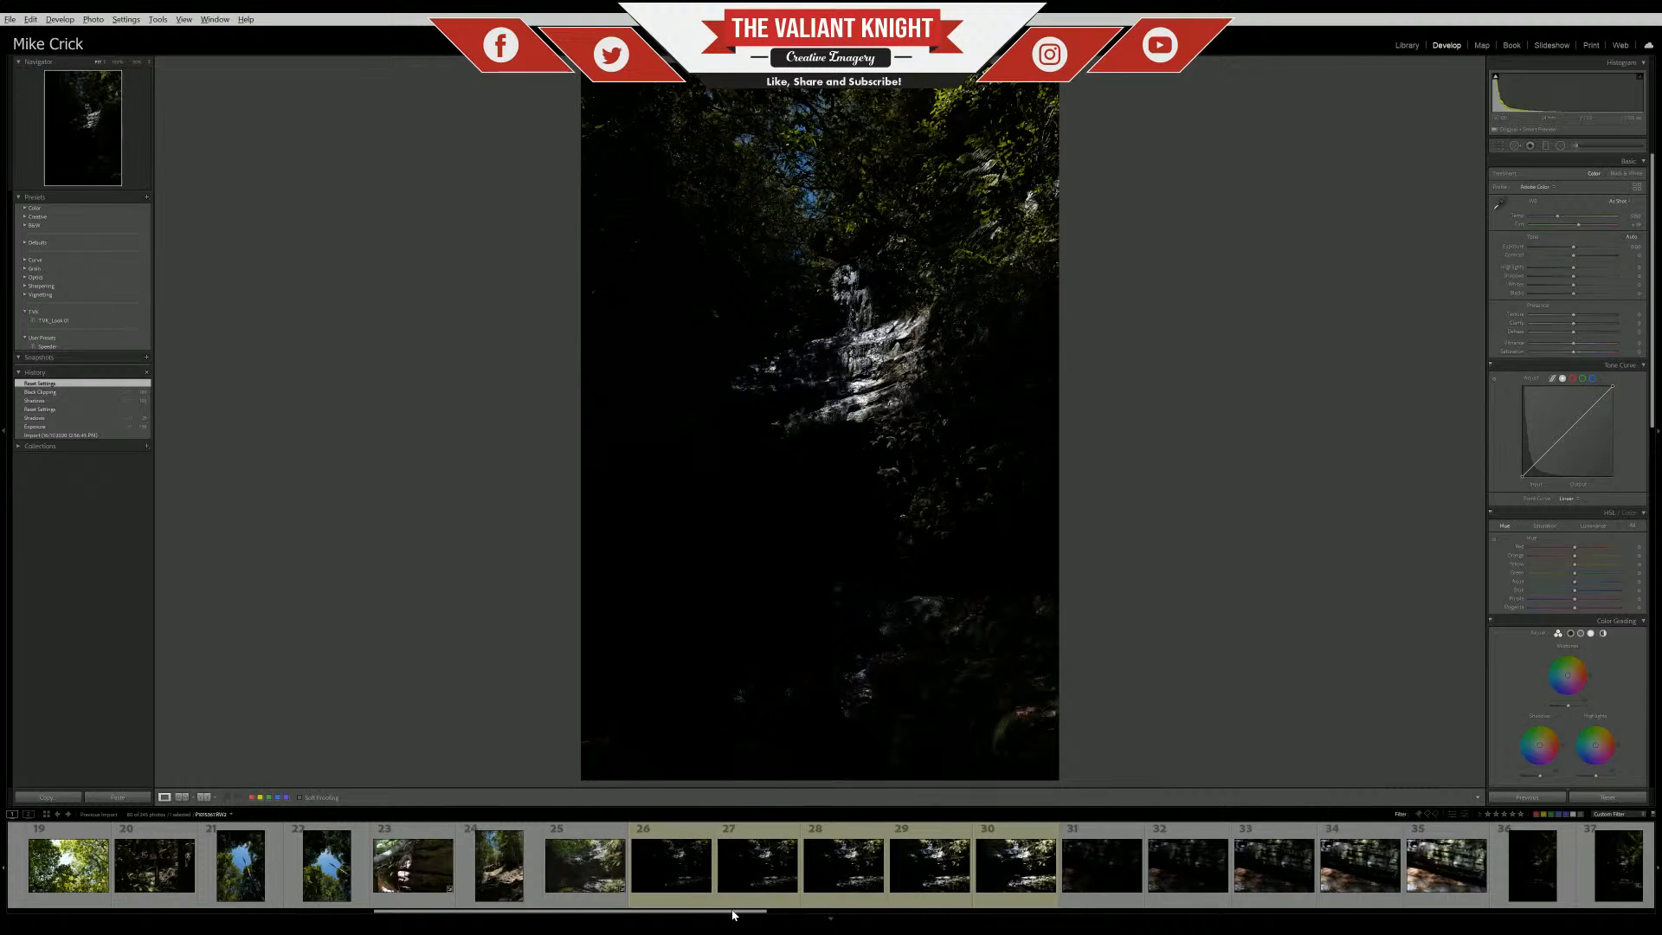
scroll(734, 910, up, 1)
drag(728, 909, 784, 909)
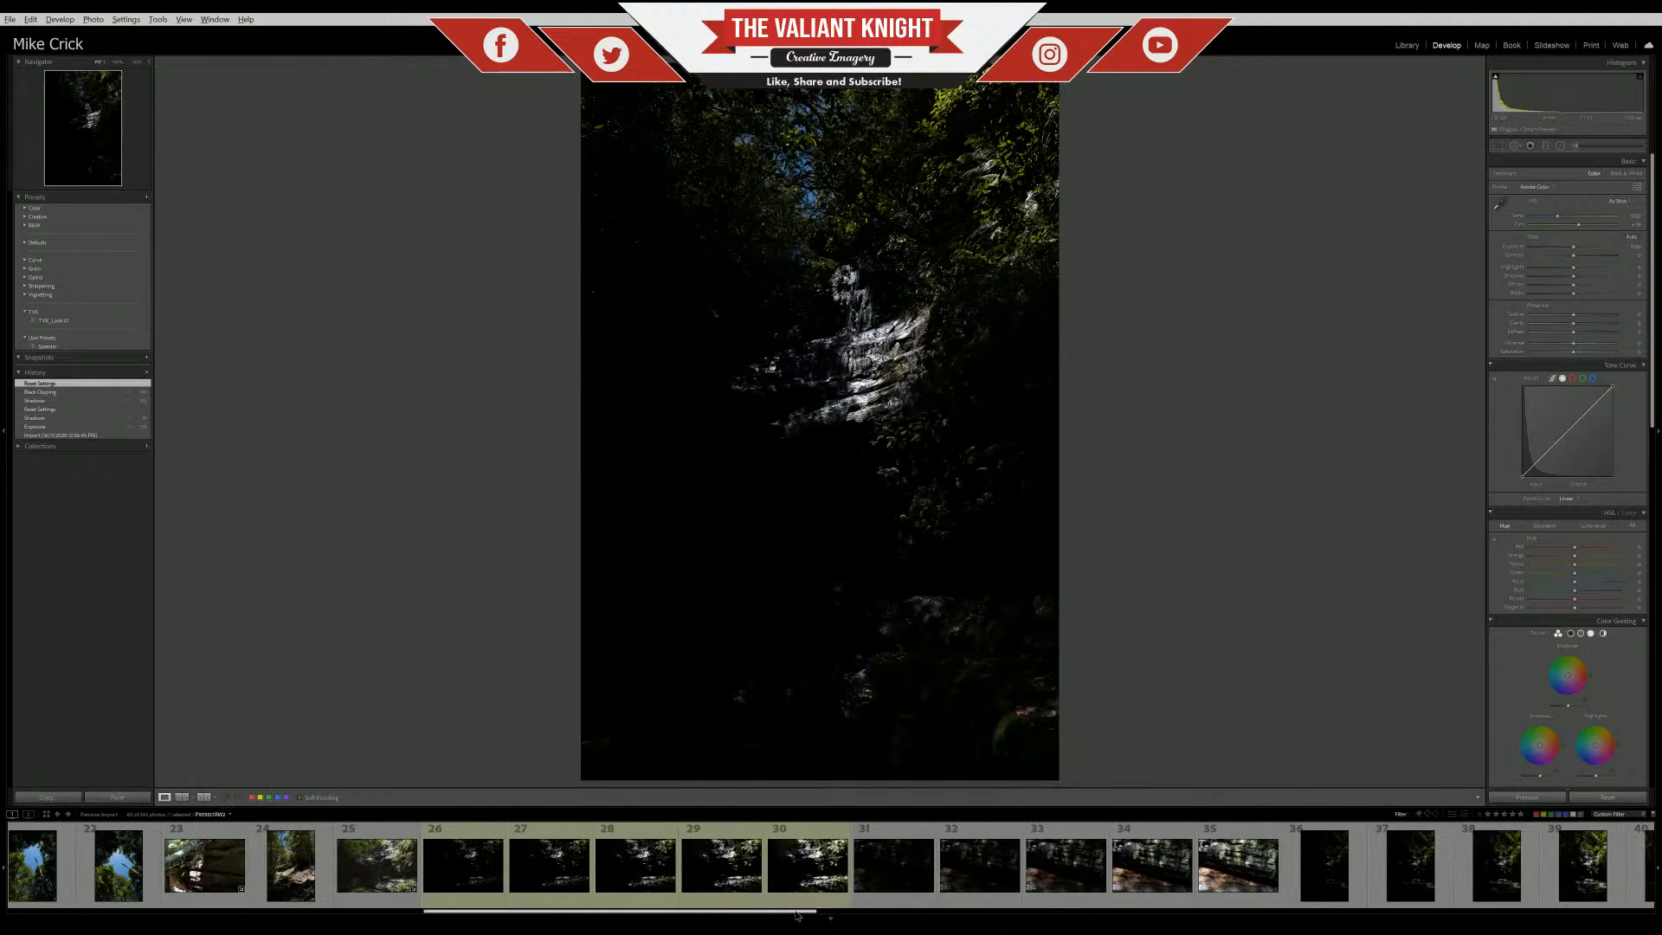
drag(786, 911, 369, 910)
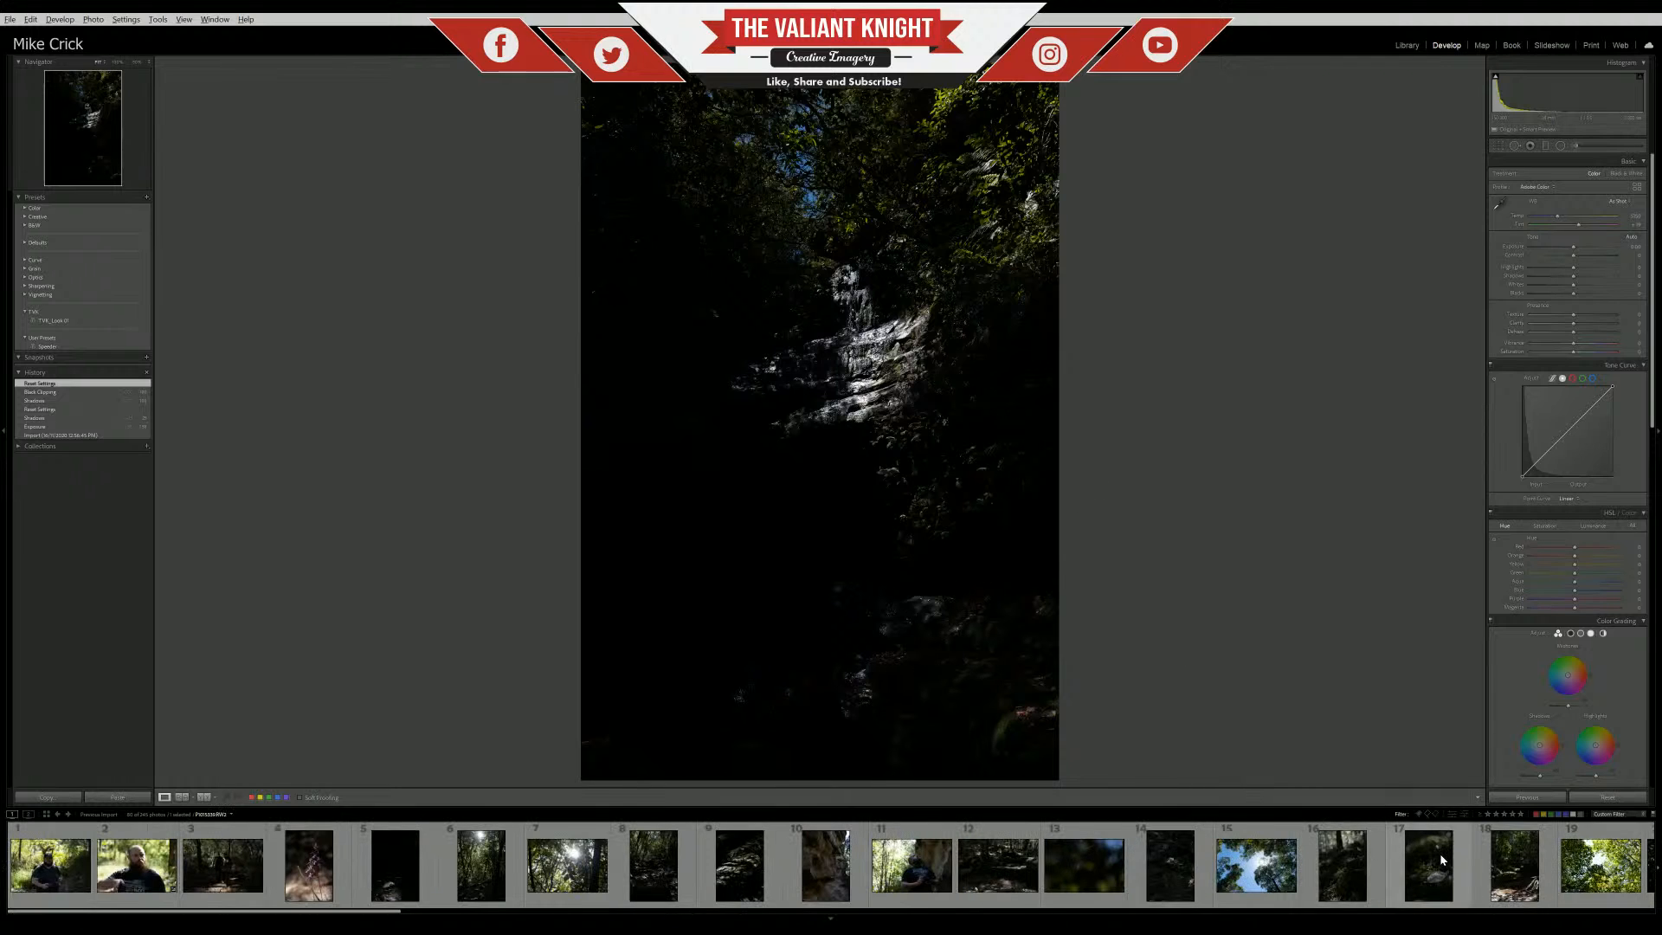
scroll(1440, 854, down, 10)
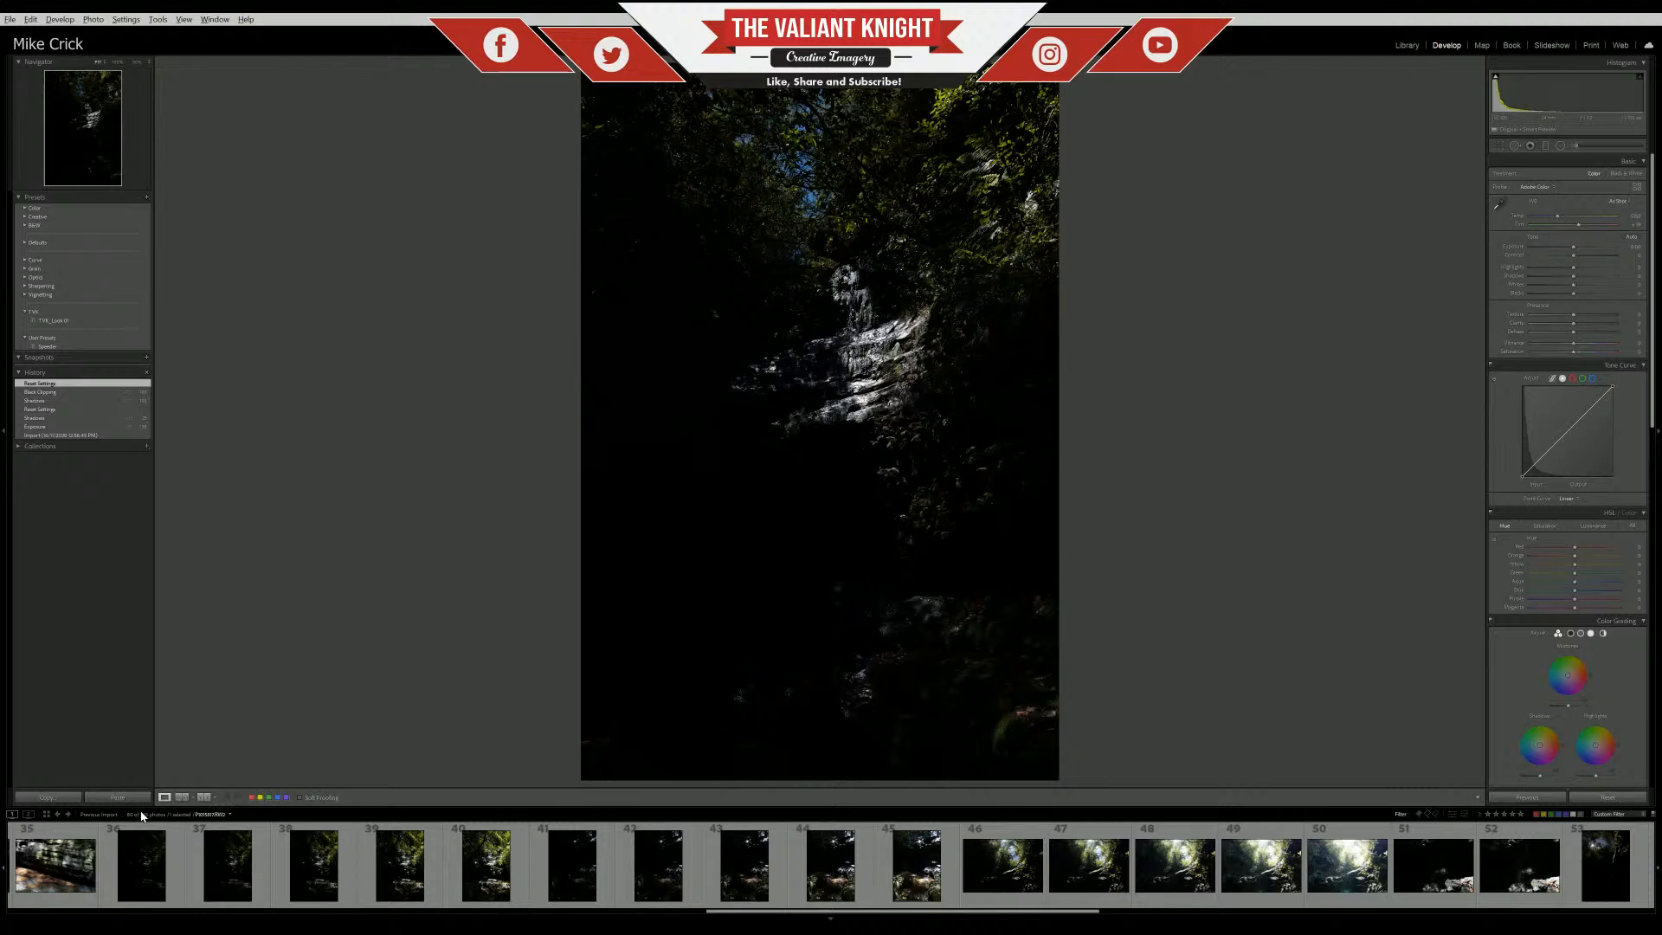
scroll(1404, 848, down, 8)
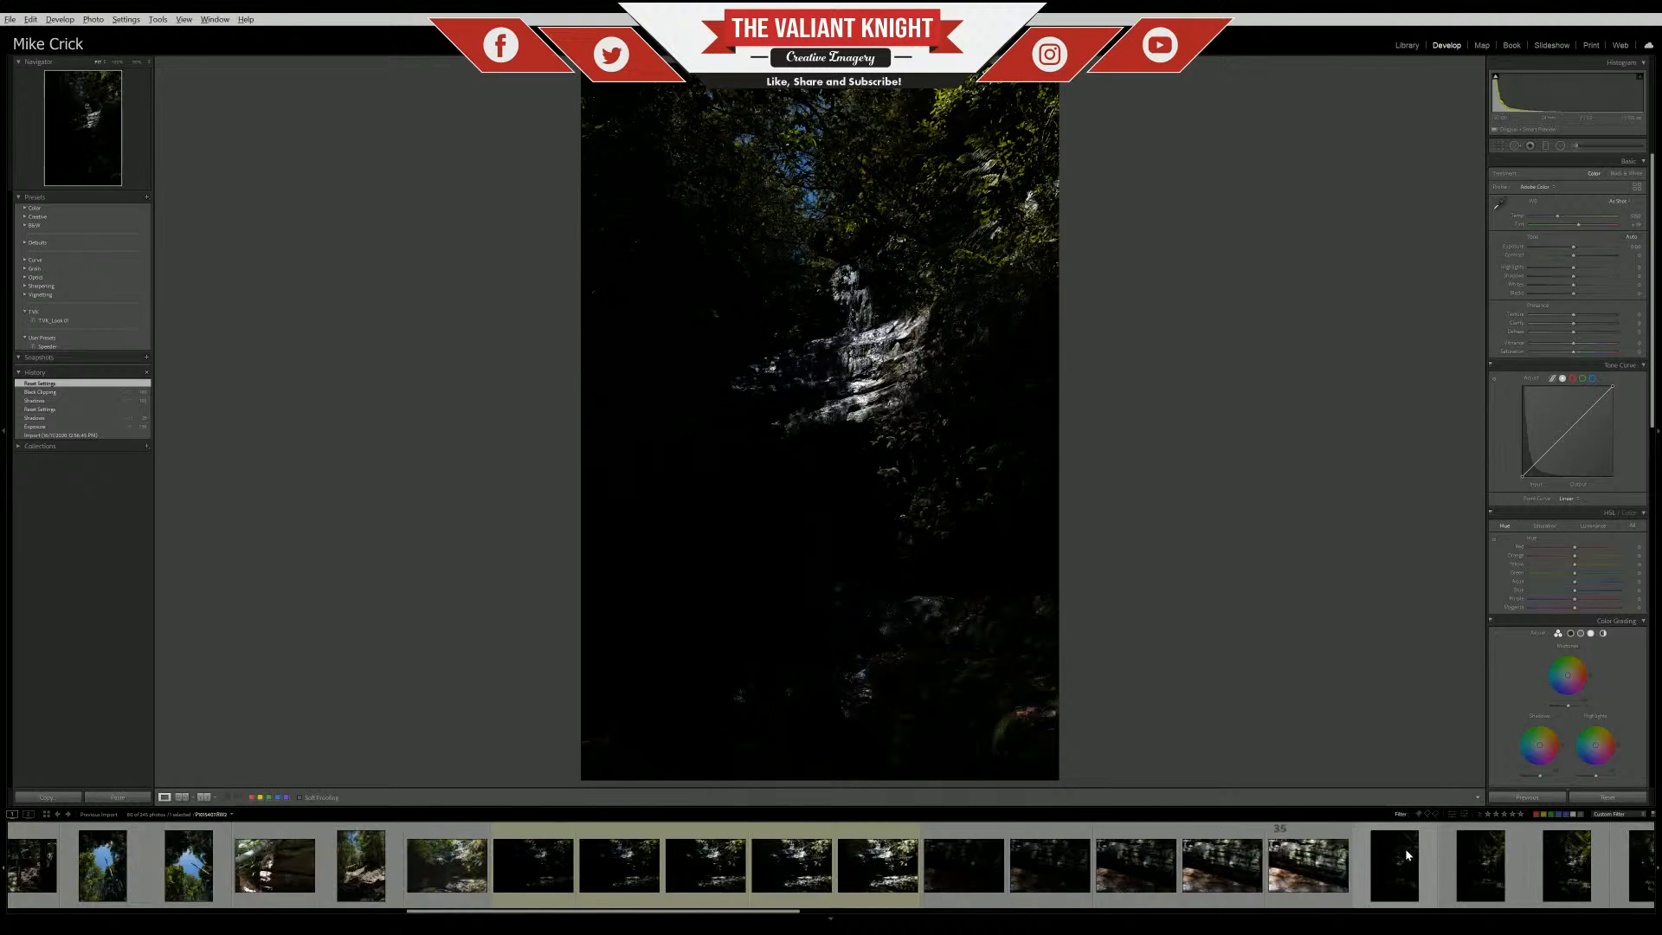
scroll(1447, 833, down, 3)
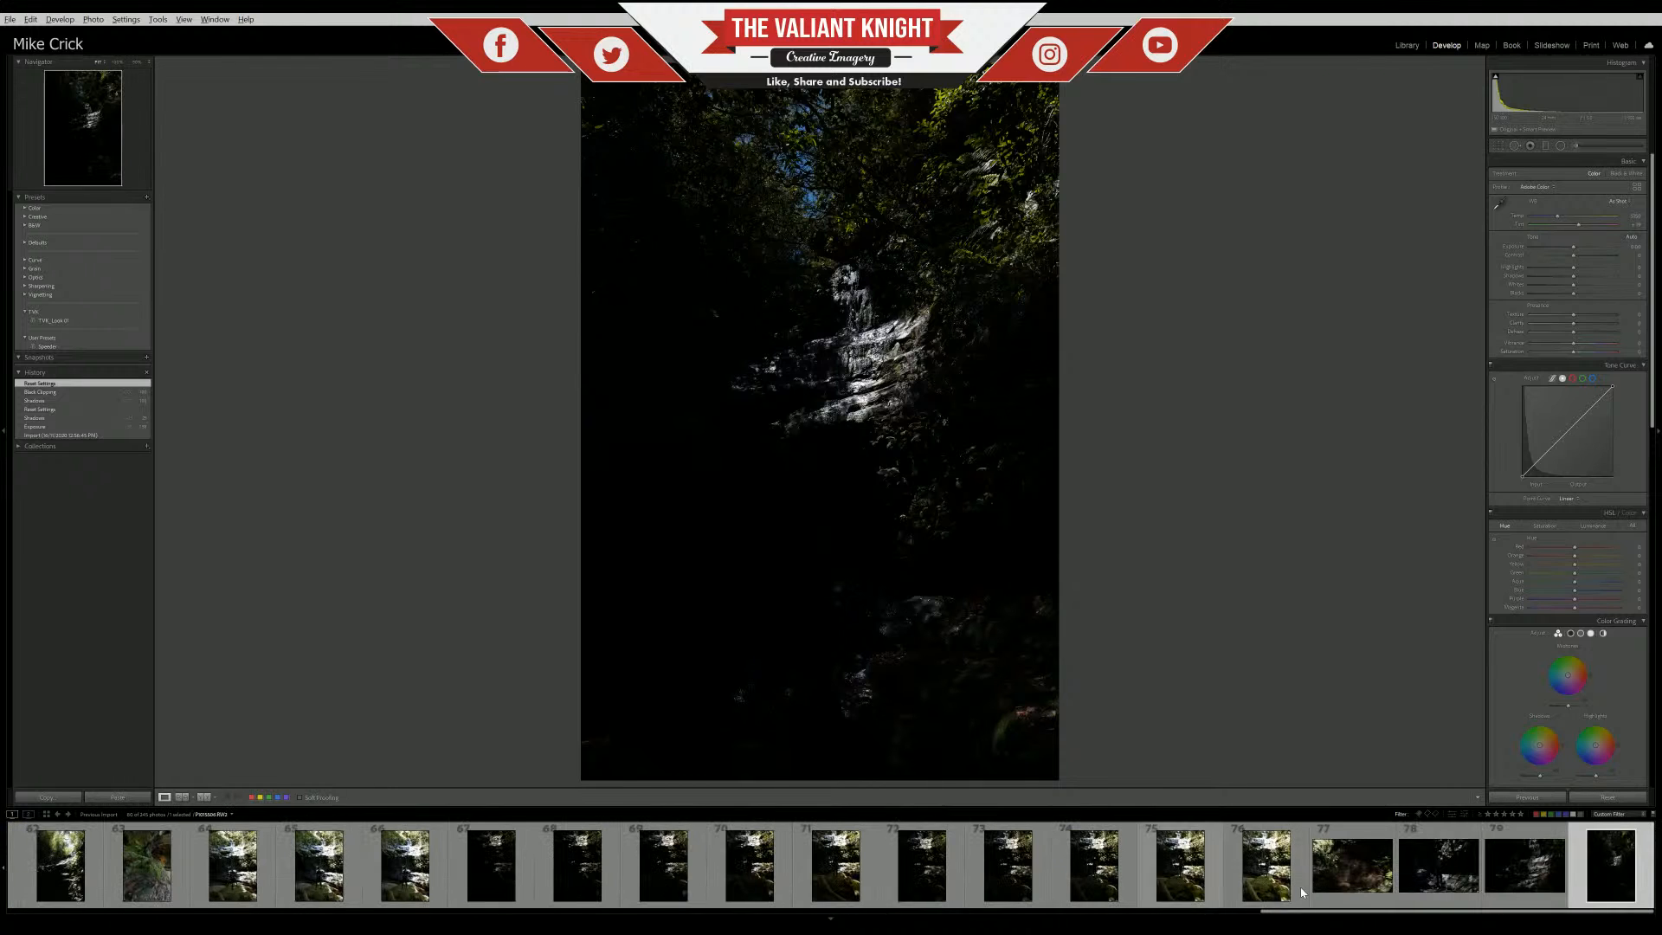
scroll(608, 859, up, 8)
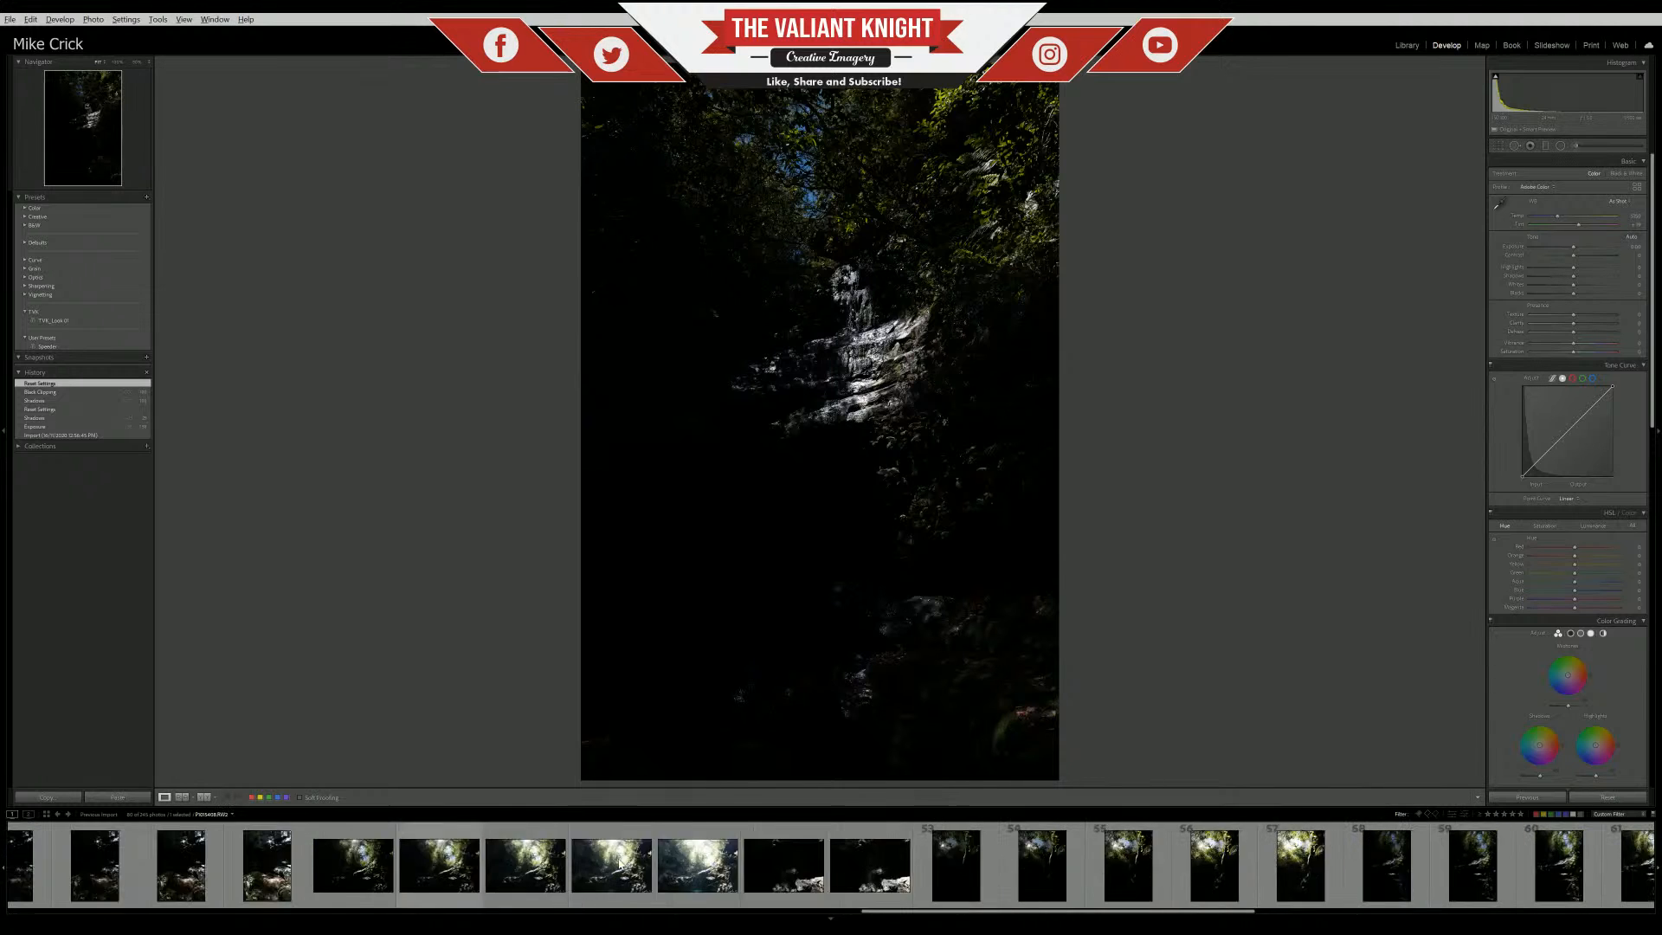
scroll(1030, 876, up, 10)
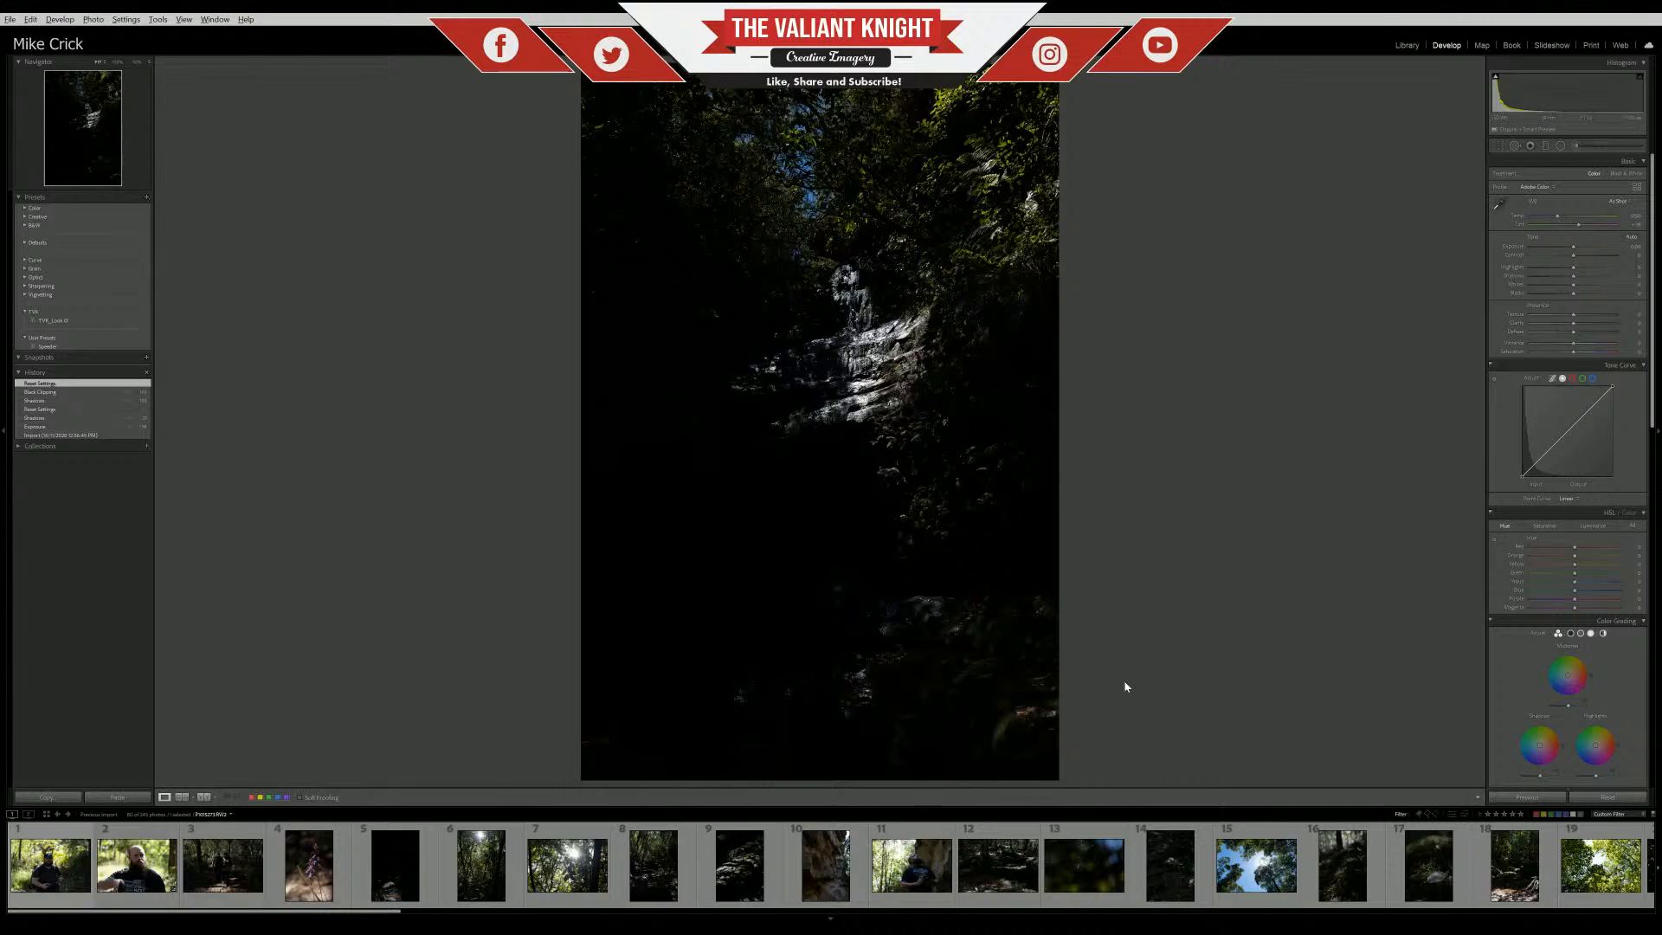
click(49, 865)
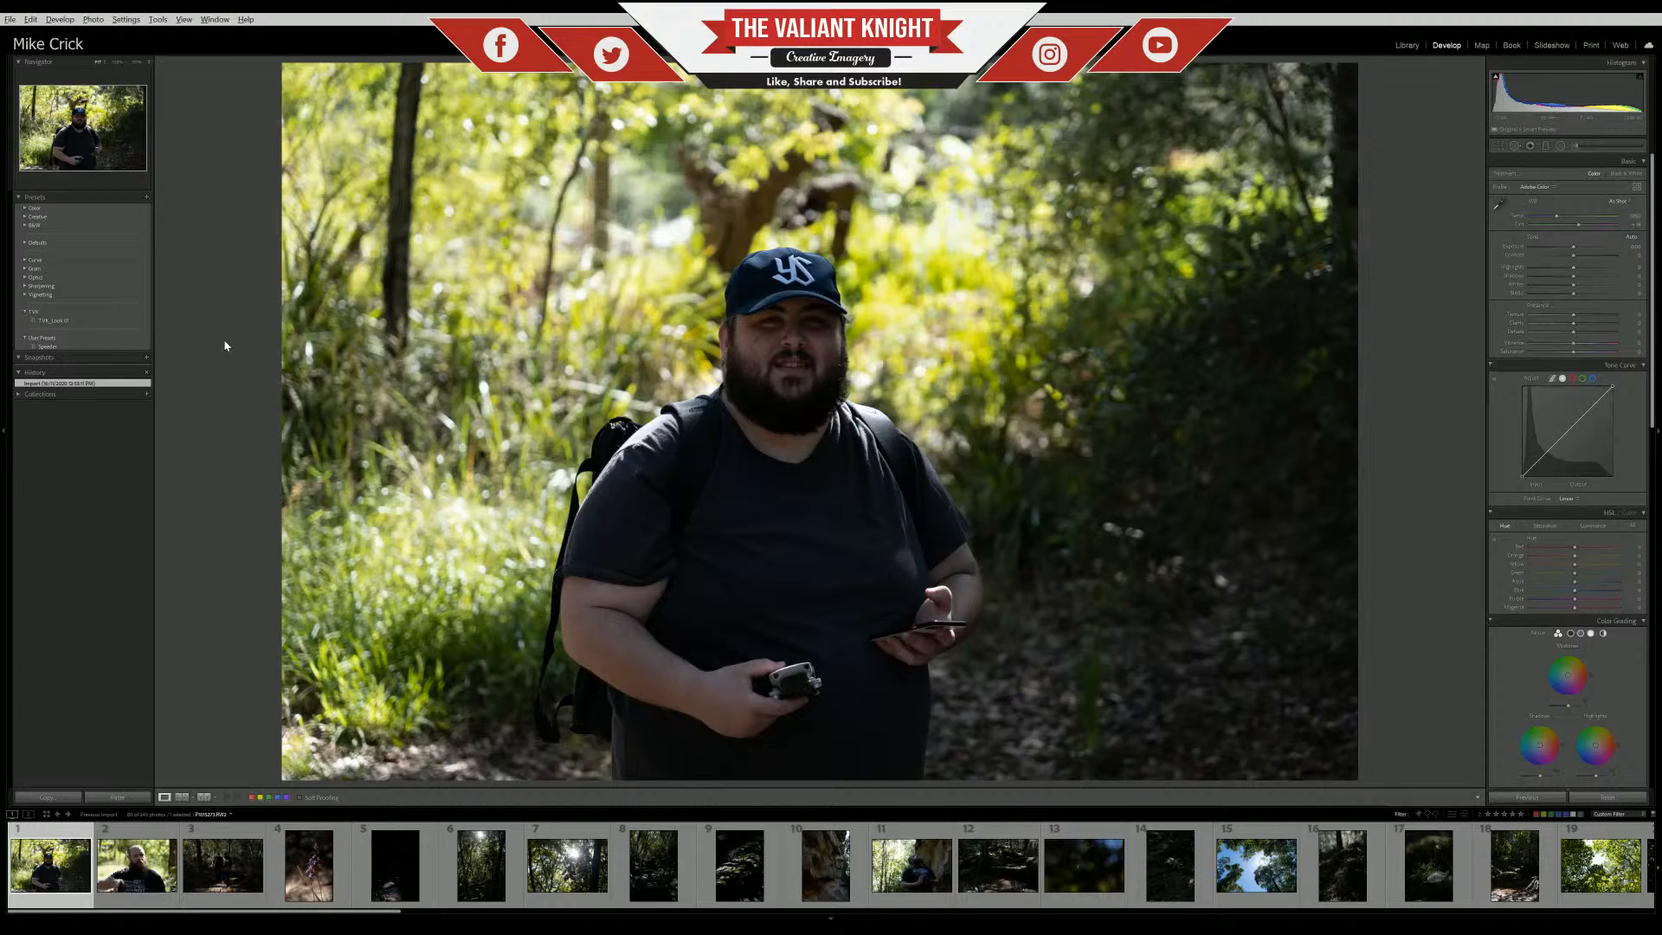
Apply the custom TVK look preset to photo 1 and review its tone curve, HSL and color grading adjustments
click(53, 321)
click(53, 321)
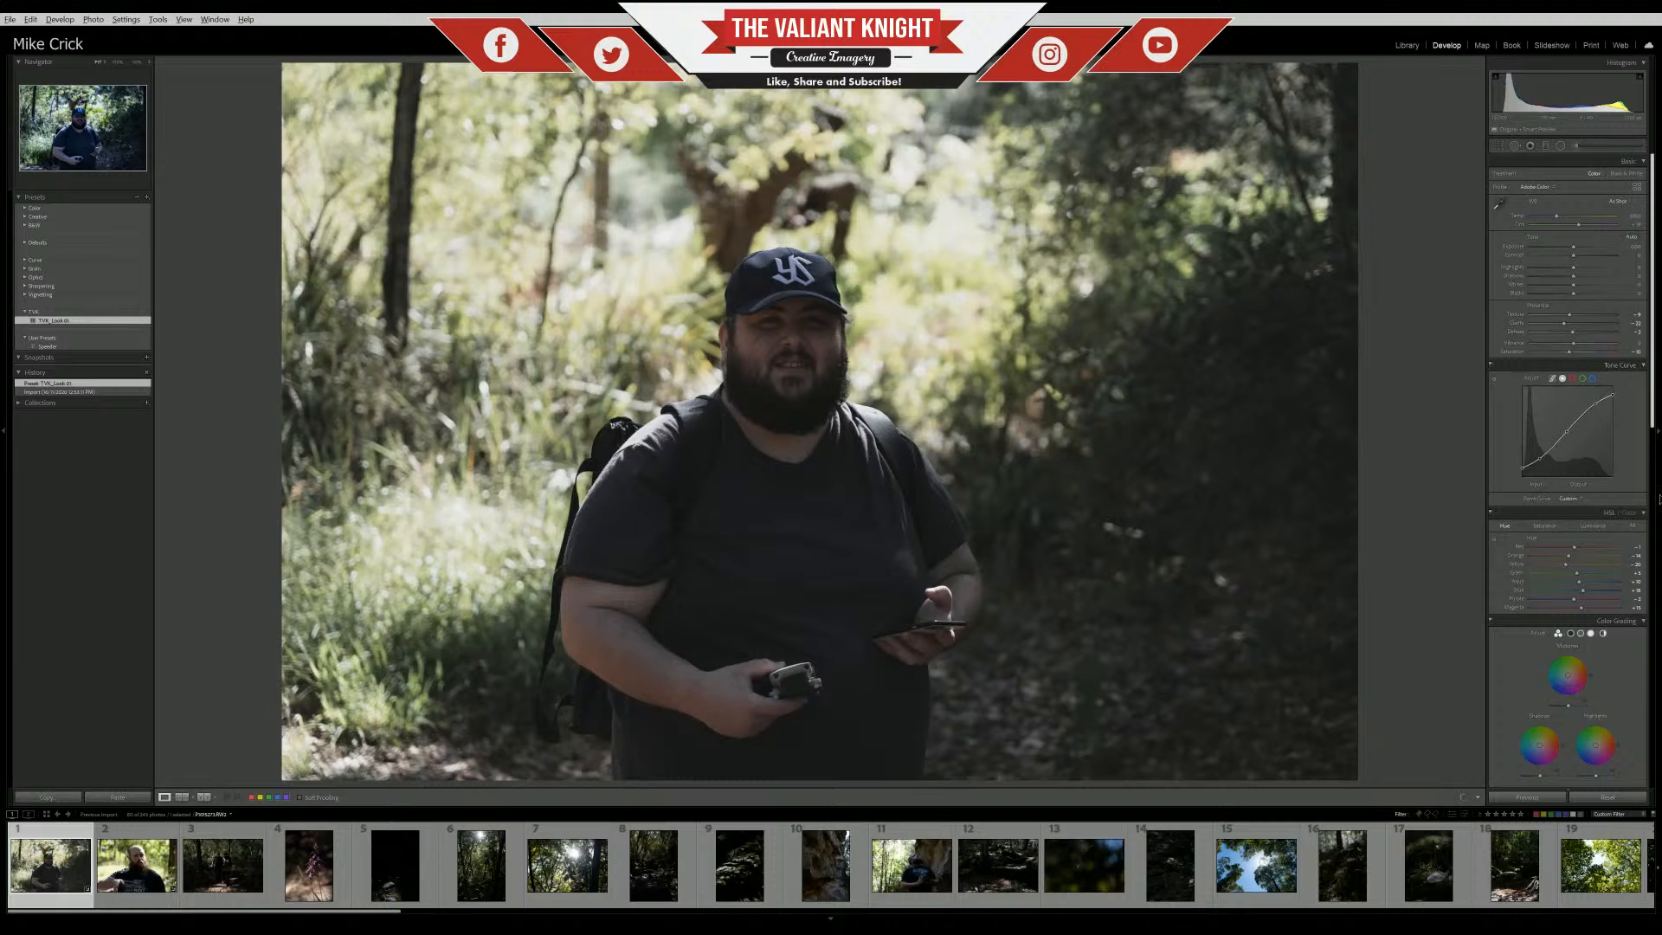
scroll(1566, 432, down, 5)
scroll(1549, 301, up, 3)
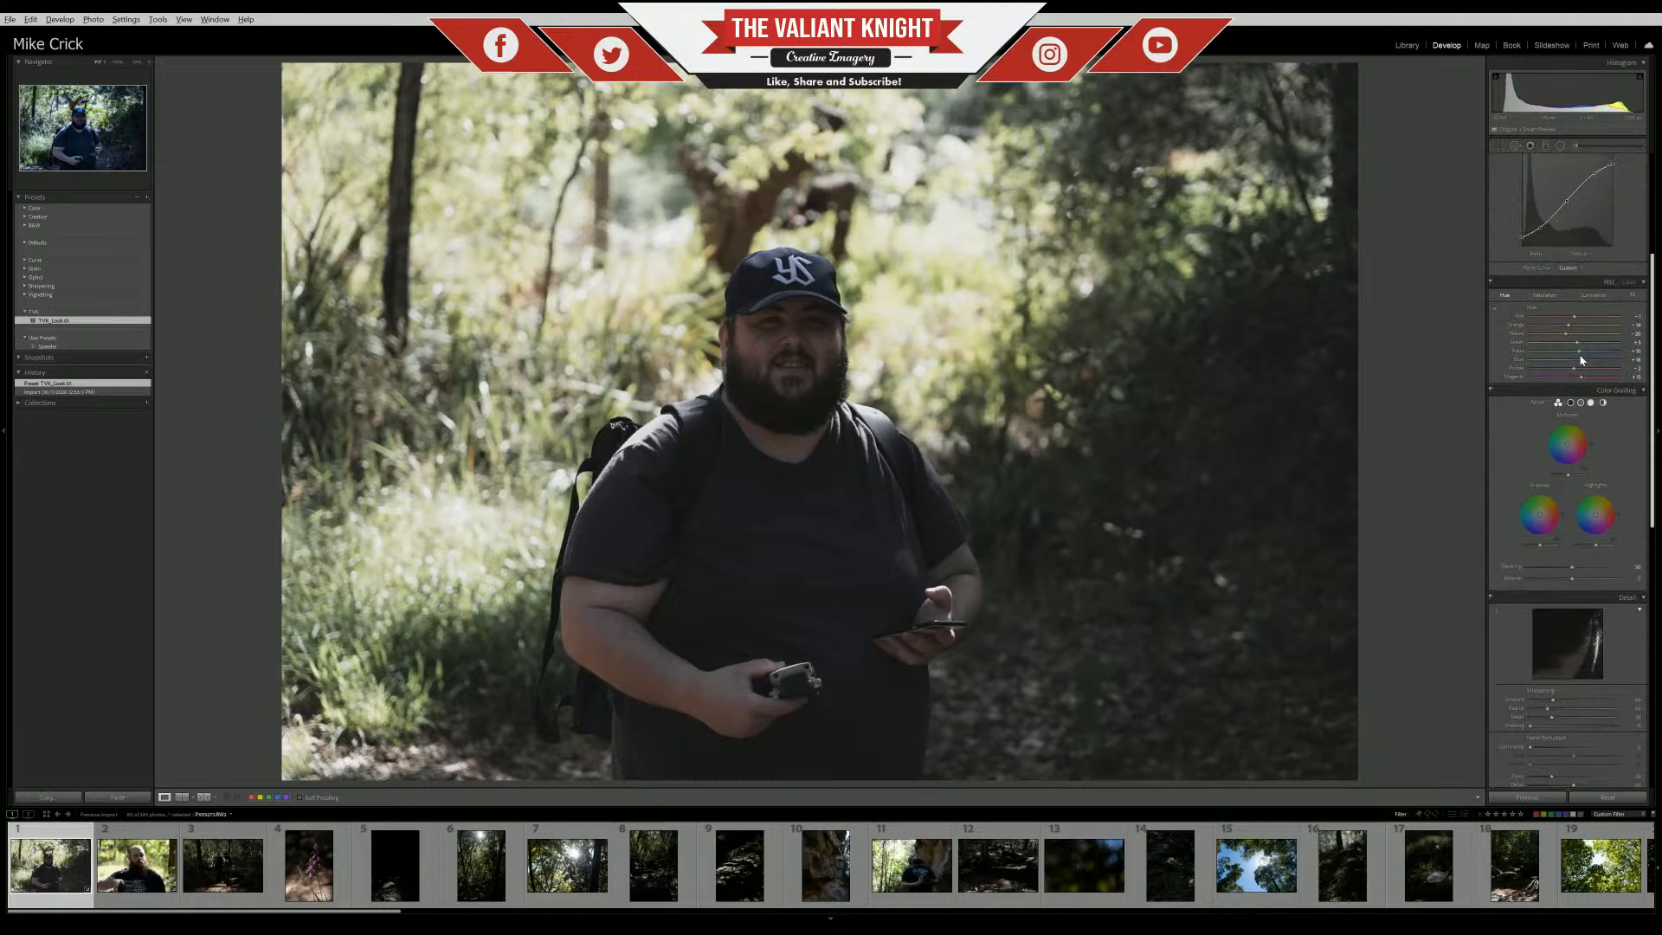
click(1549, 301)
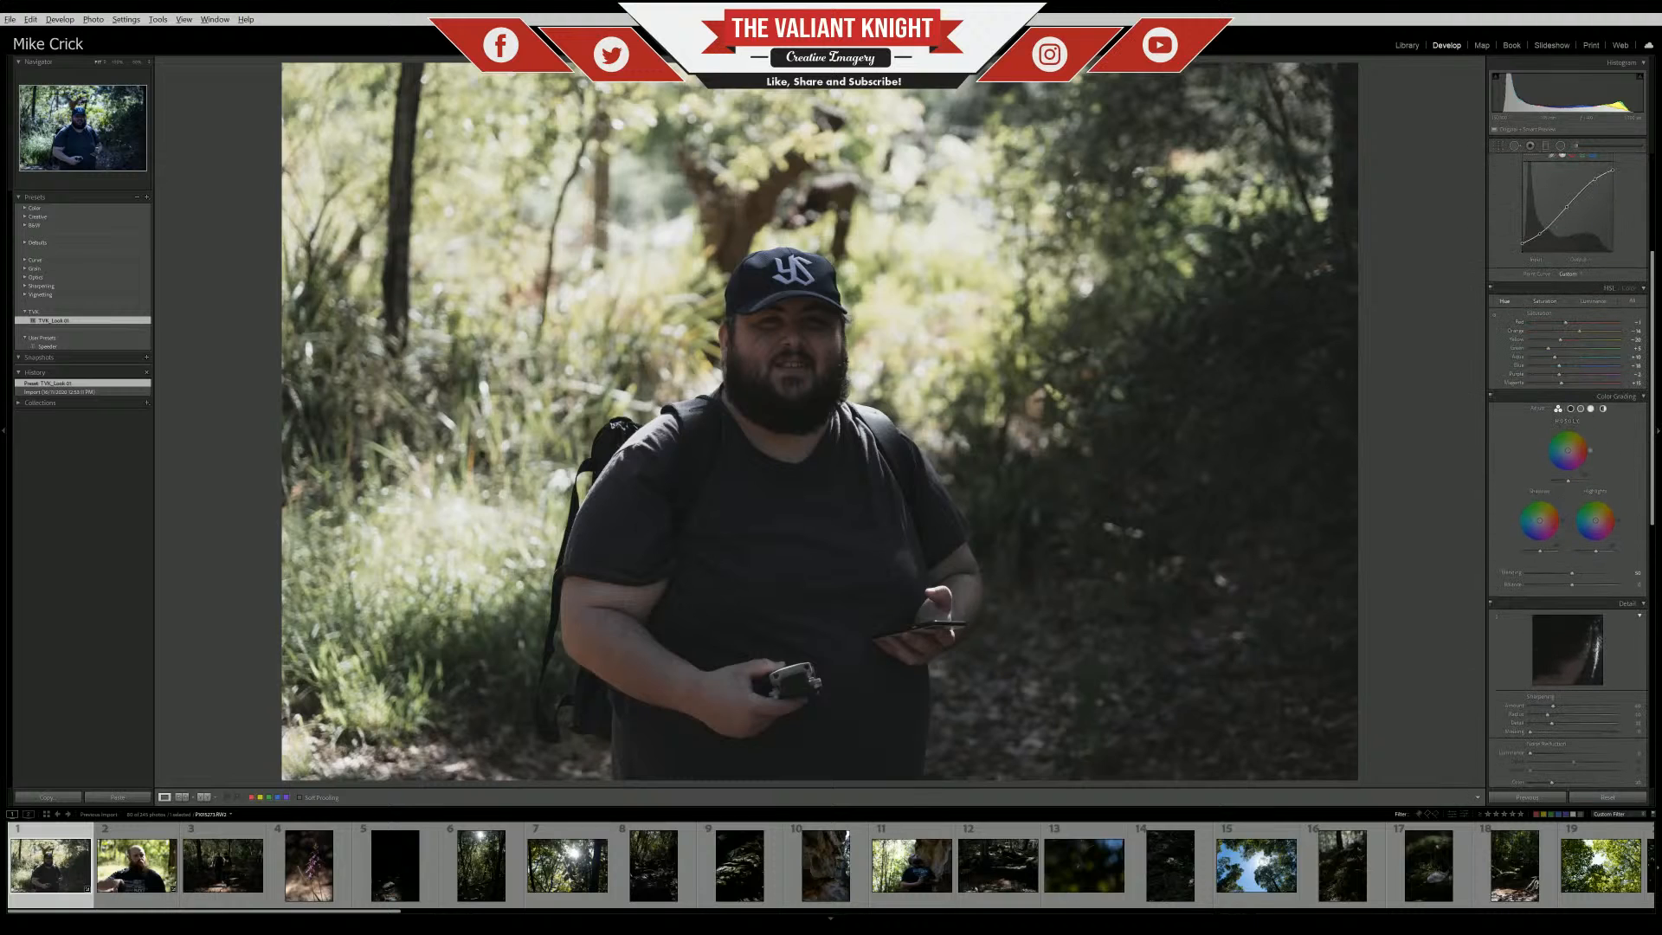
scroll(1653, 433, up, 3)
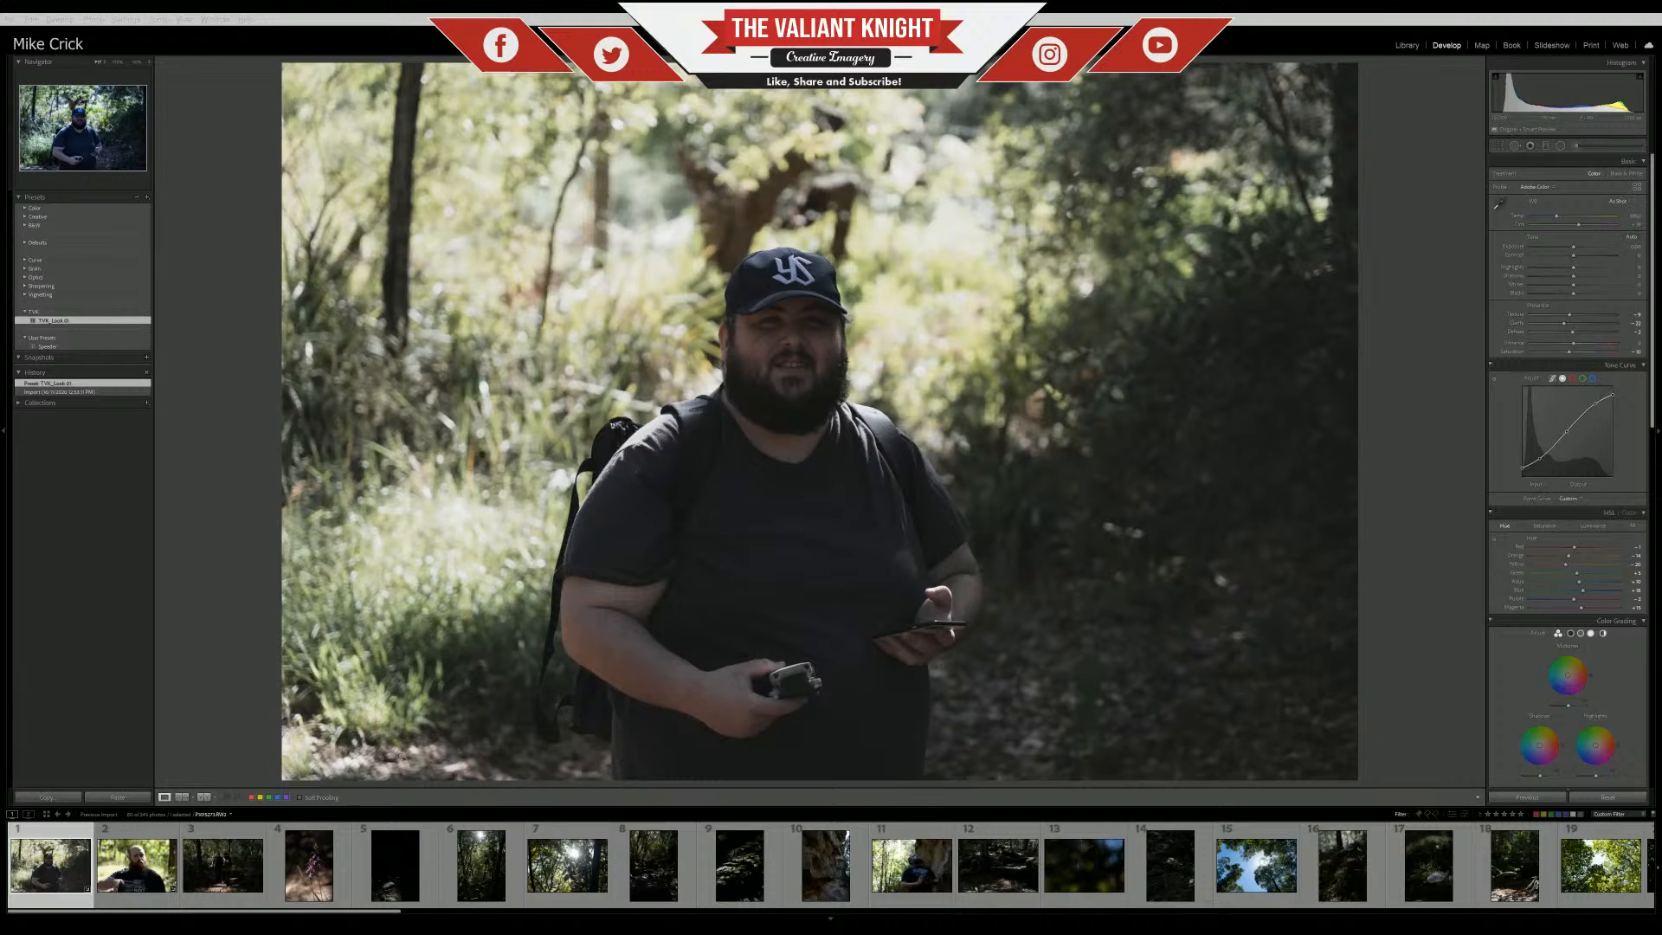
Raise the exposure and shadows of photo 1, lower its highlights and boost its saturation
click(101, 474)
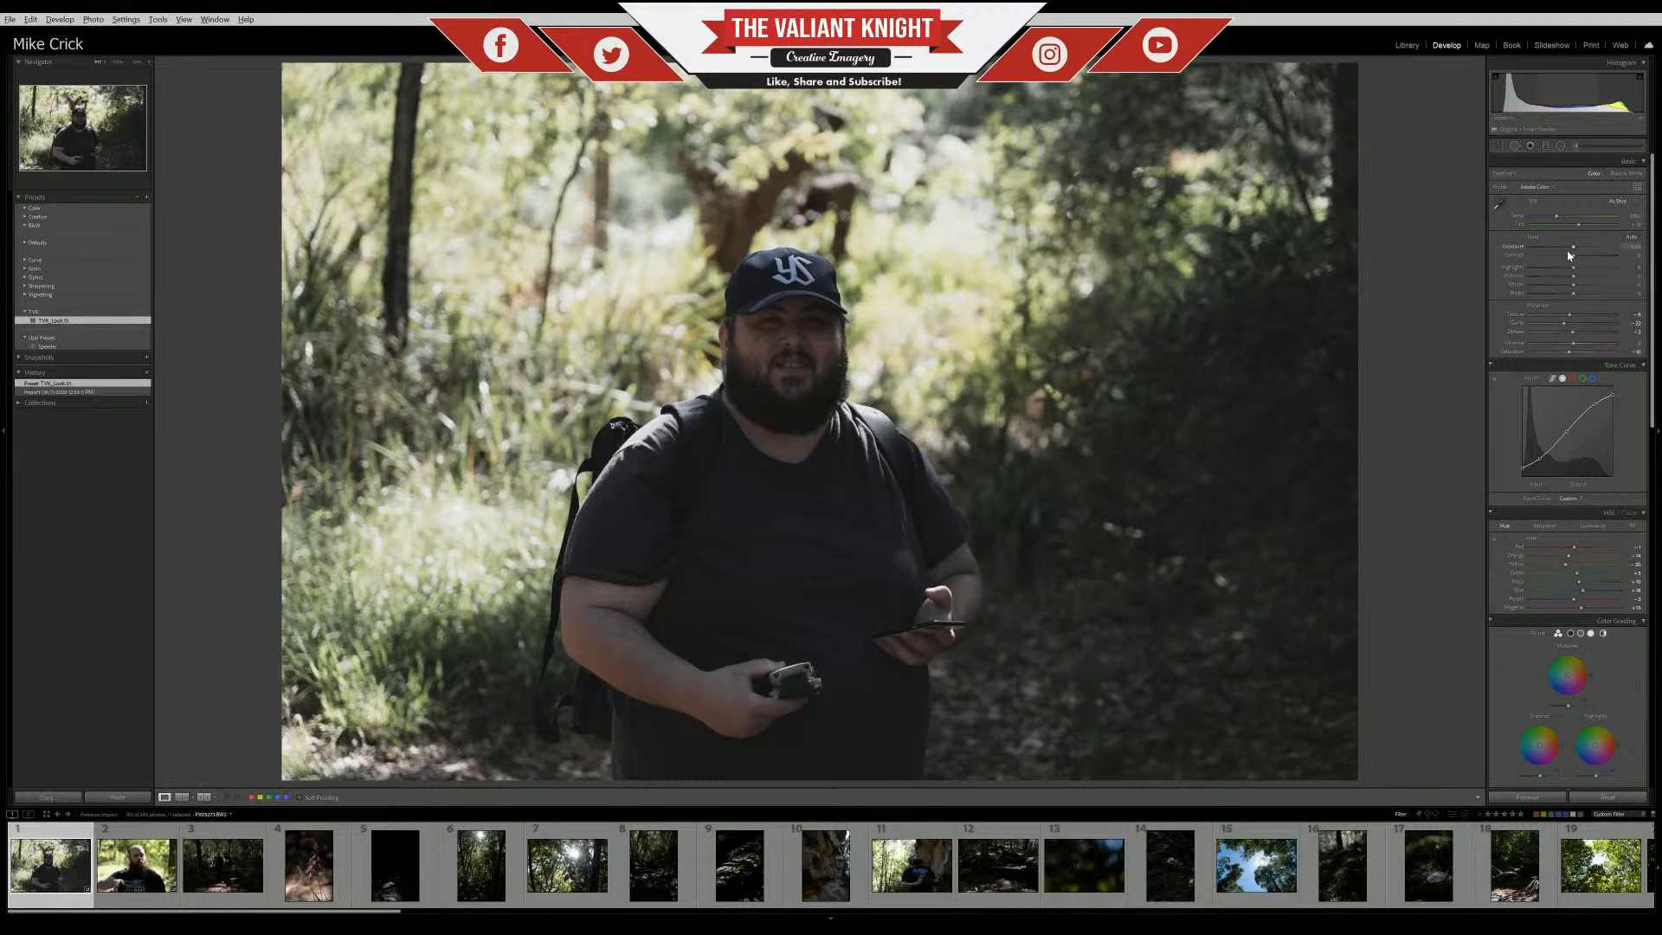
mouse_move(1576, 248)
mouse_down()
mouse_move(1547, 272)
mouse_move(1587, 275)
mouse_up()
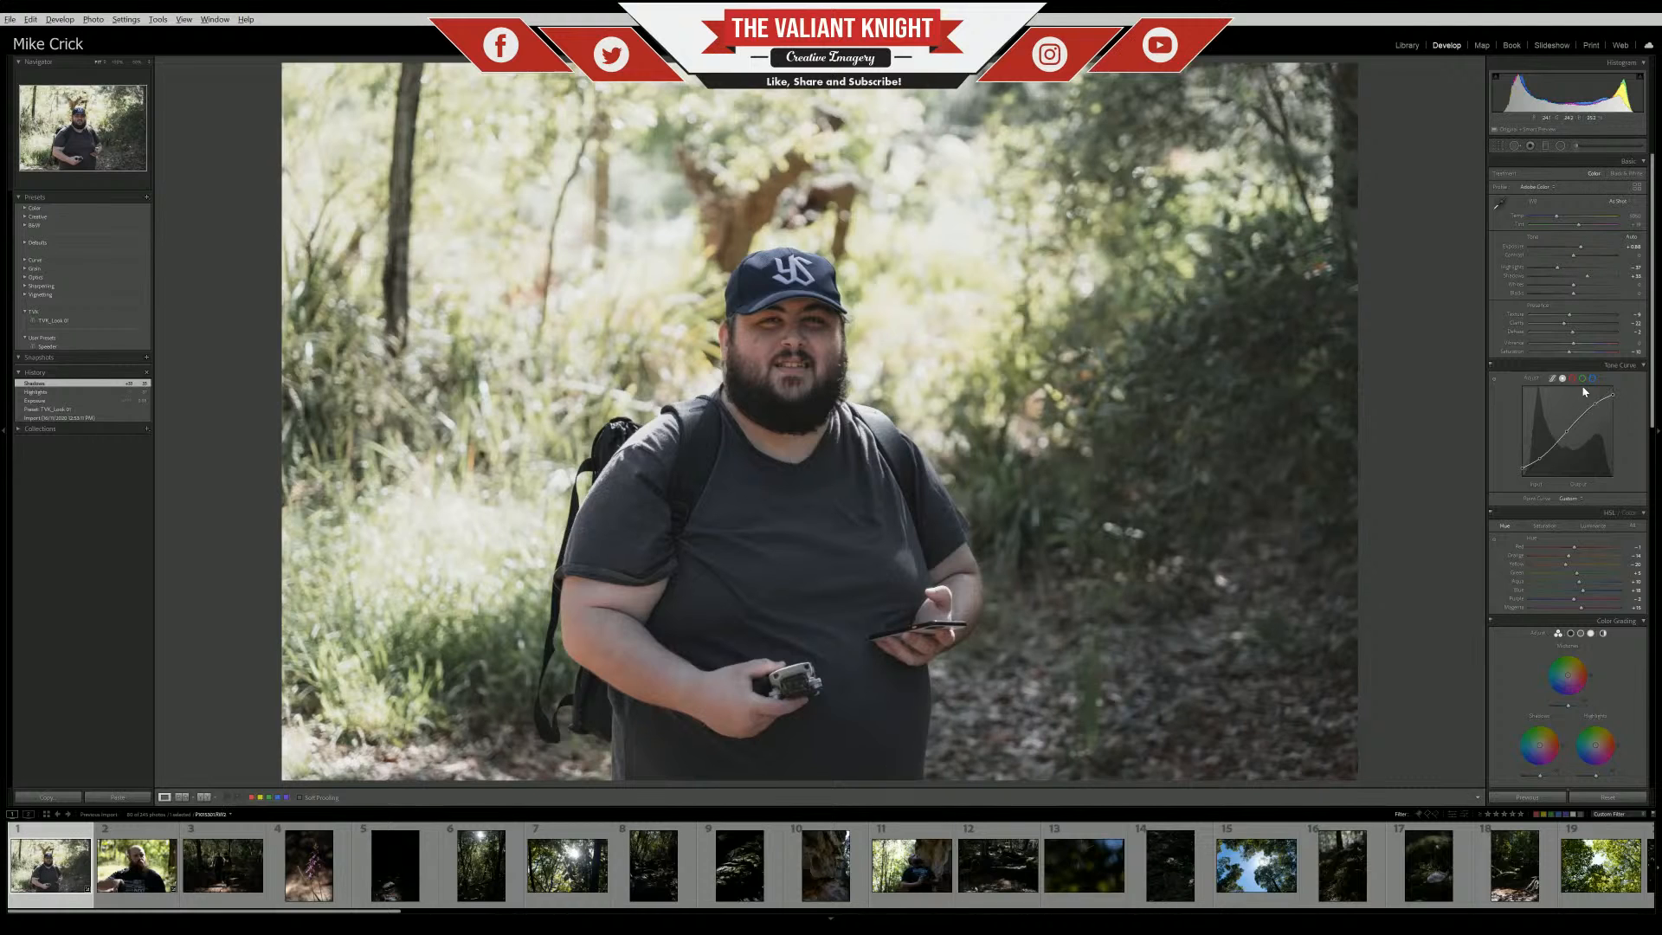
click(1589, 352)
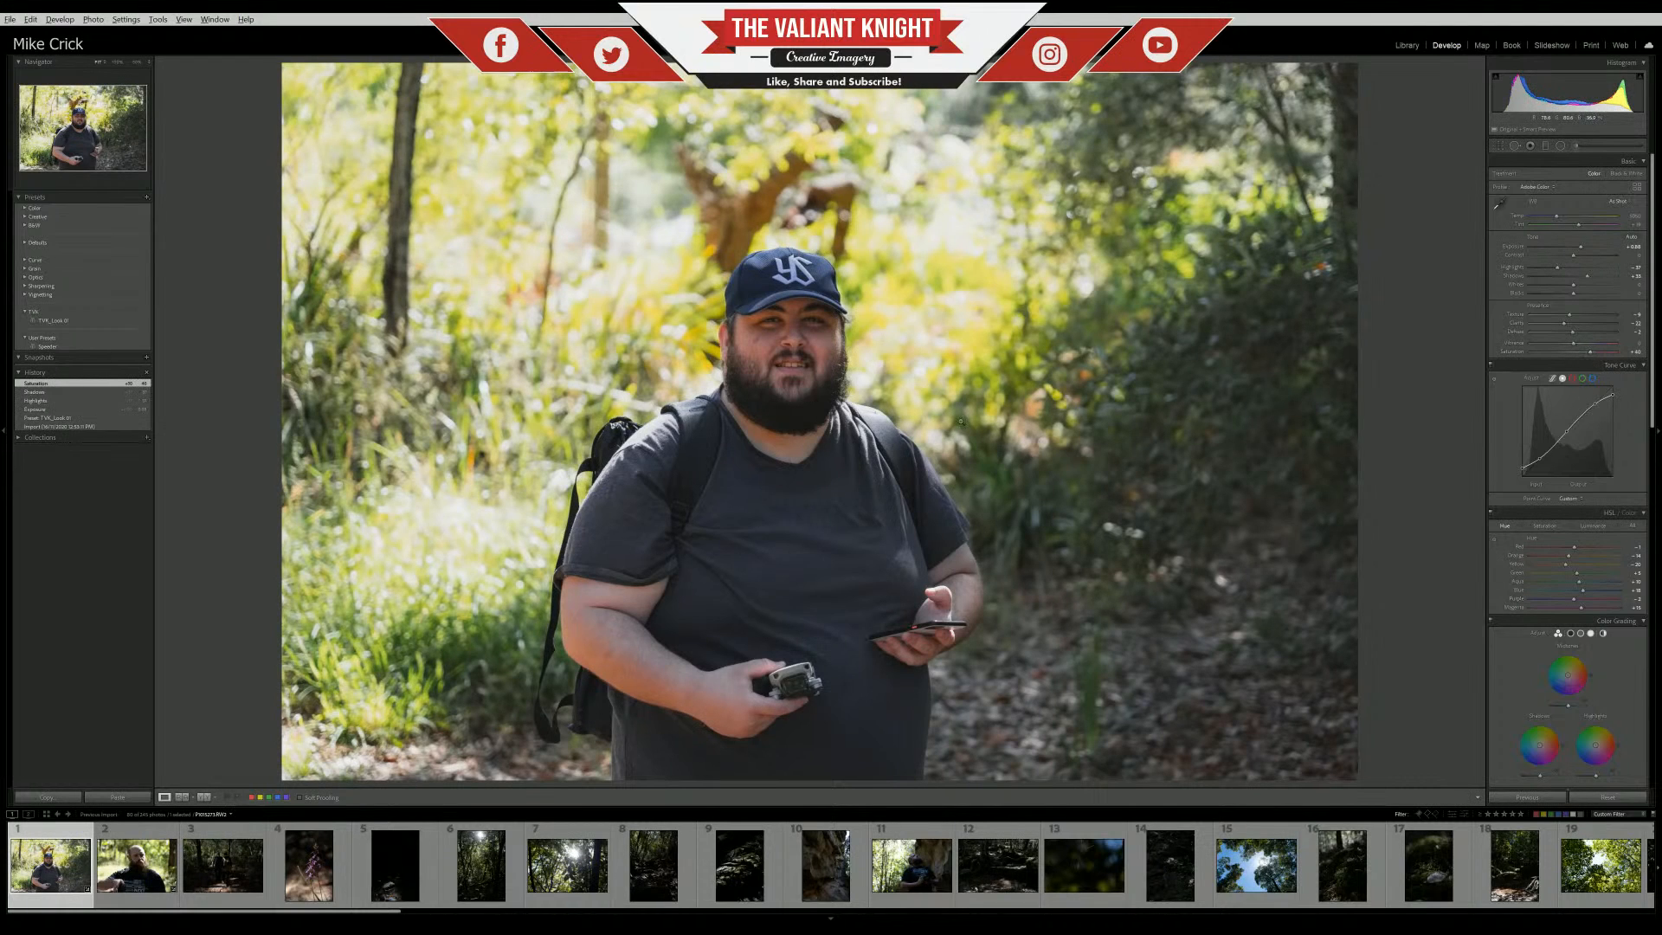
Return photo 1 to its original import state in the edit history
click(44, 426)
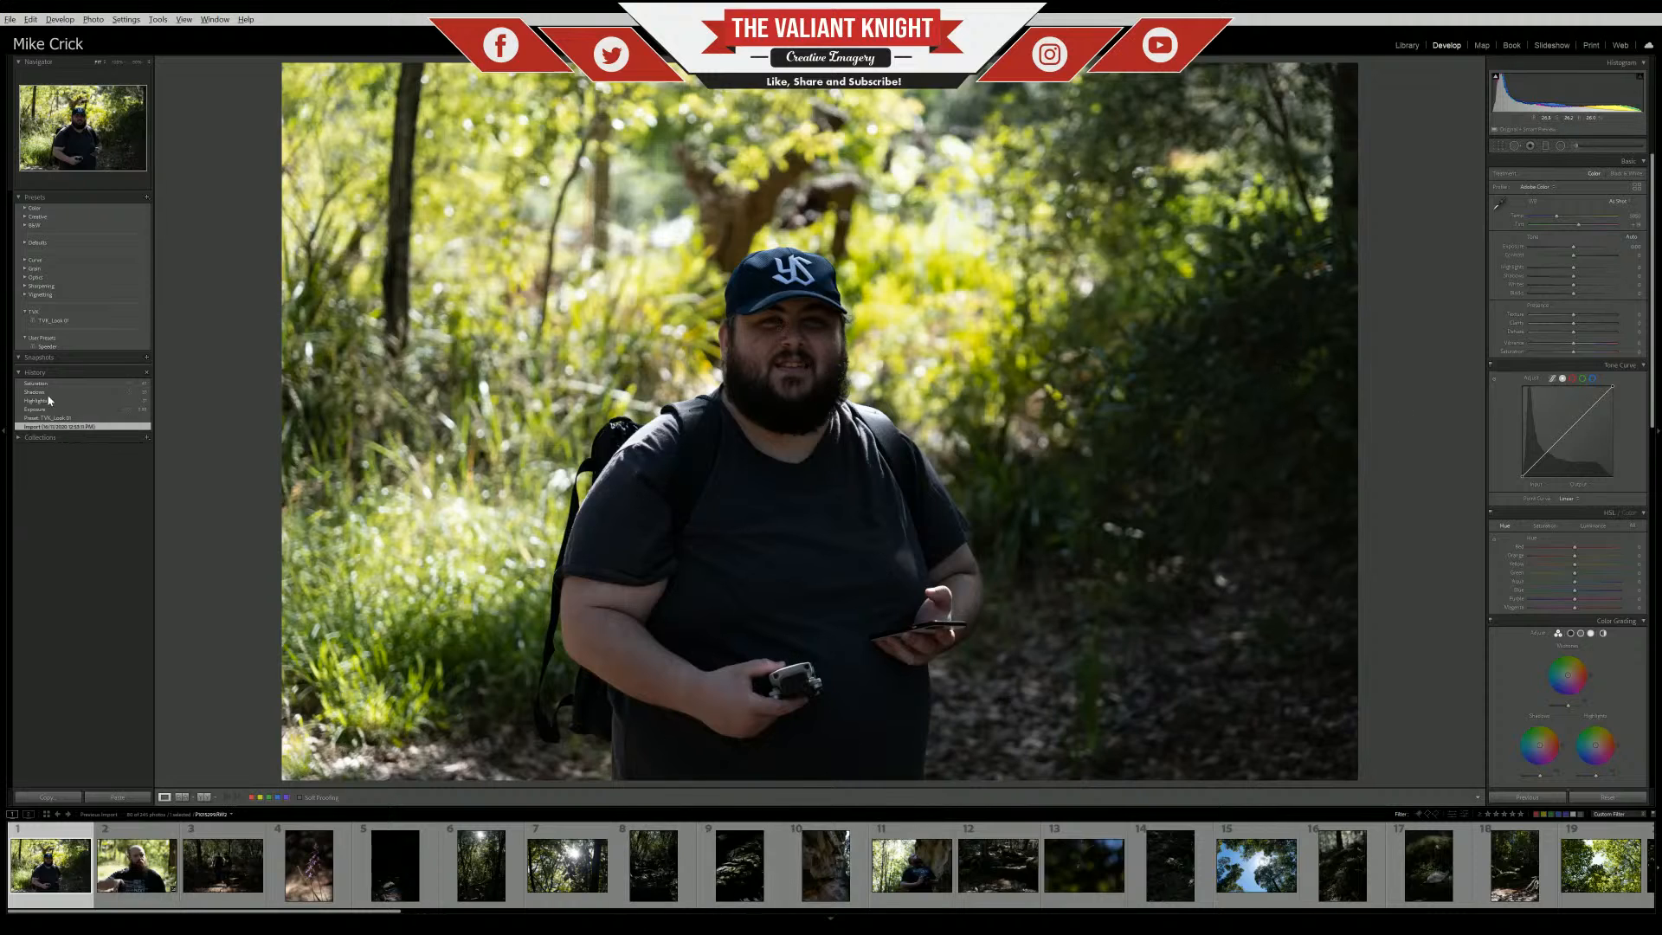
click(58, 323)
key(r)
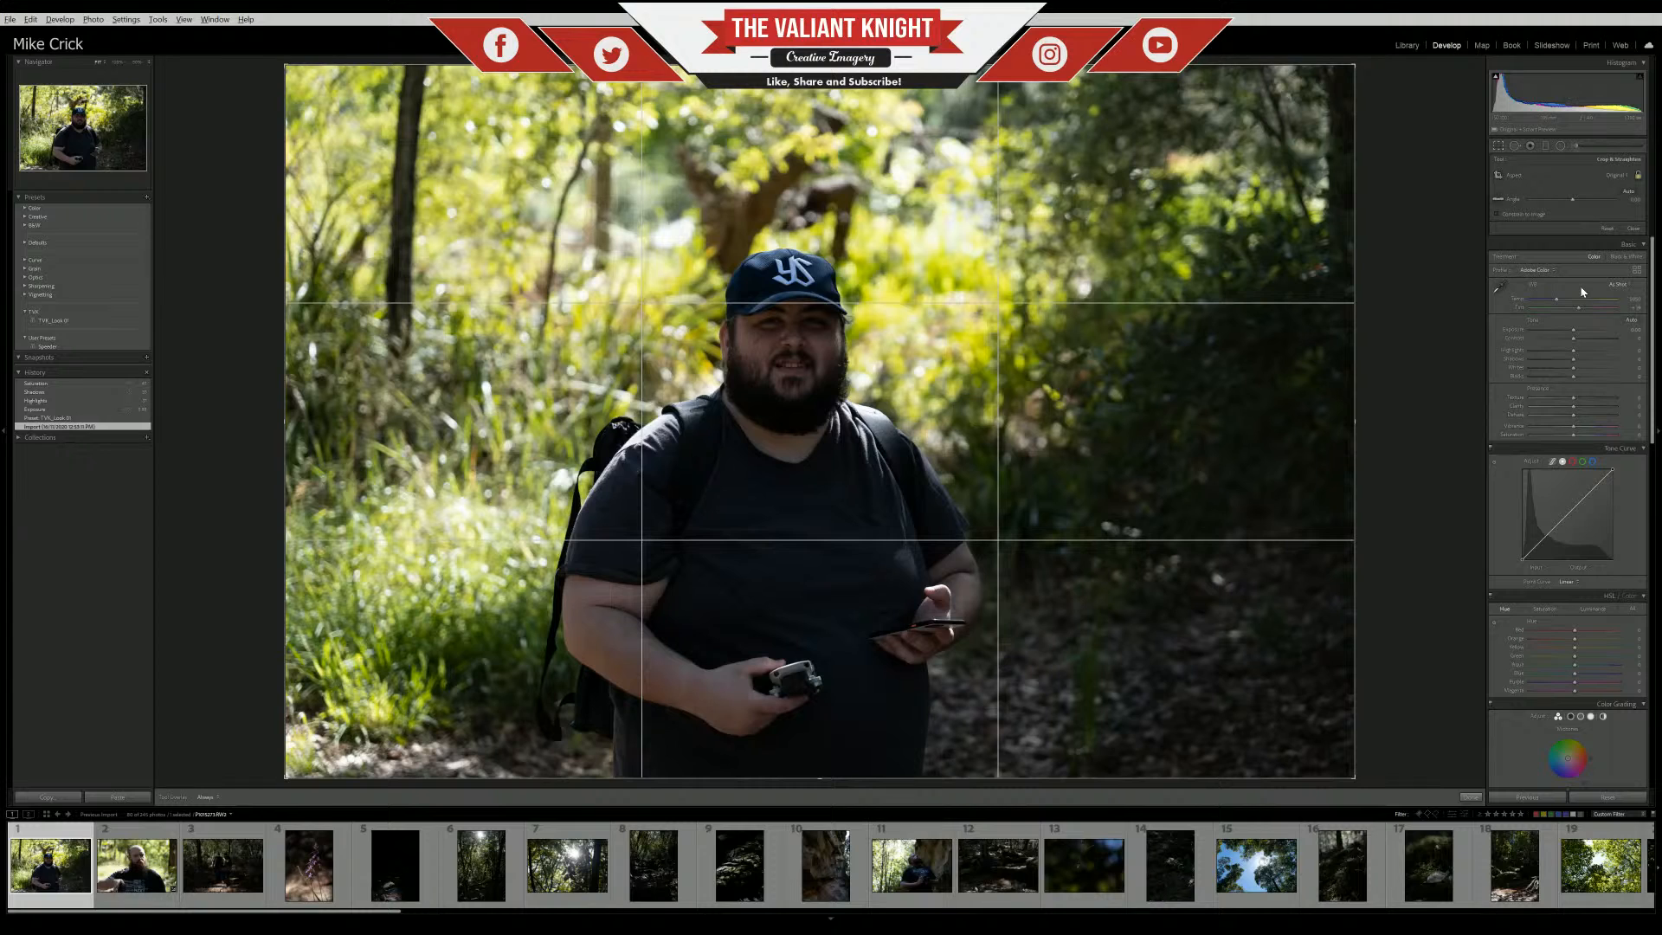
click(1352, 66)
click(1470, 797)
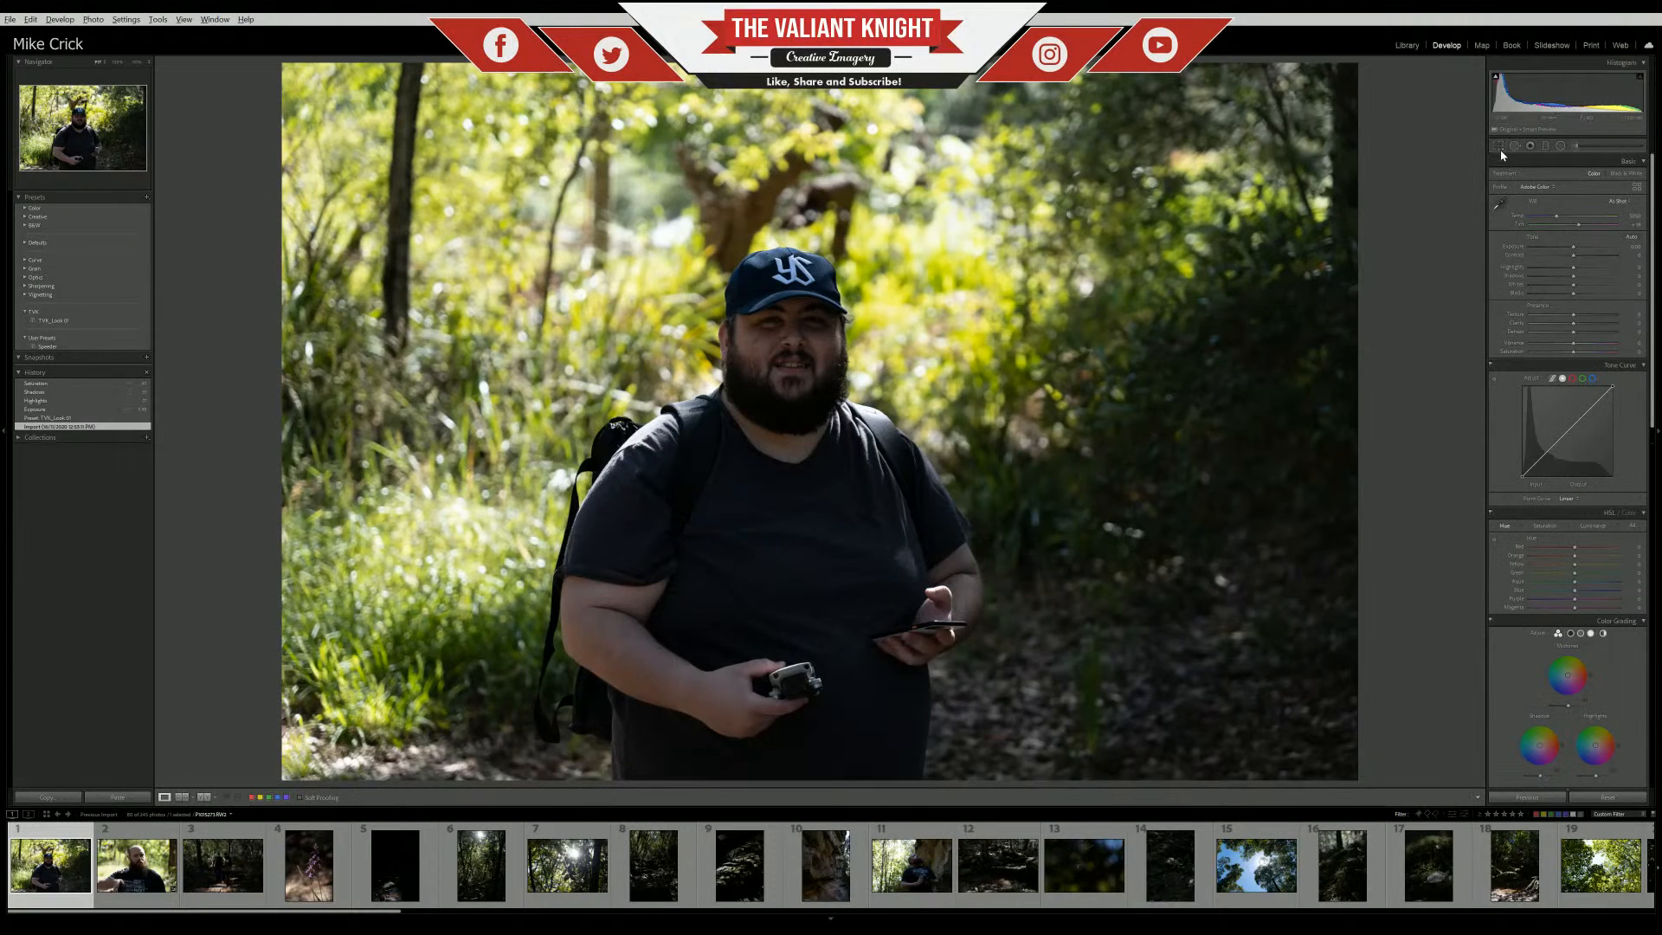
Crop photo 1 to a square framing around the man, trimming the empty space above and beside him
click(1498, 147)
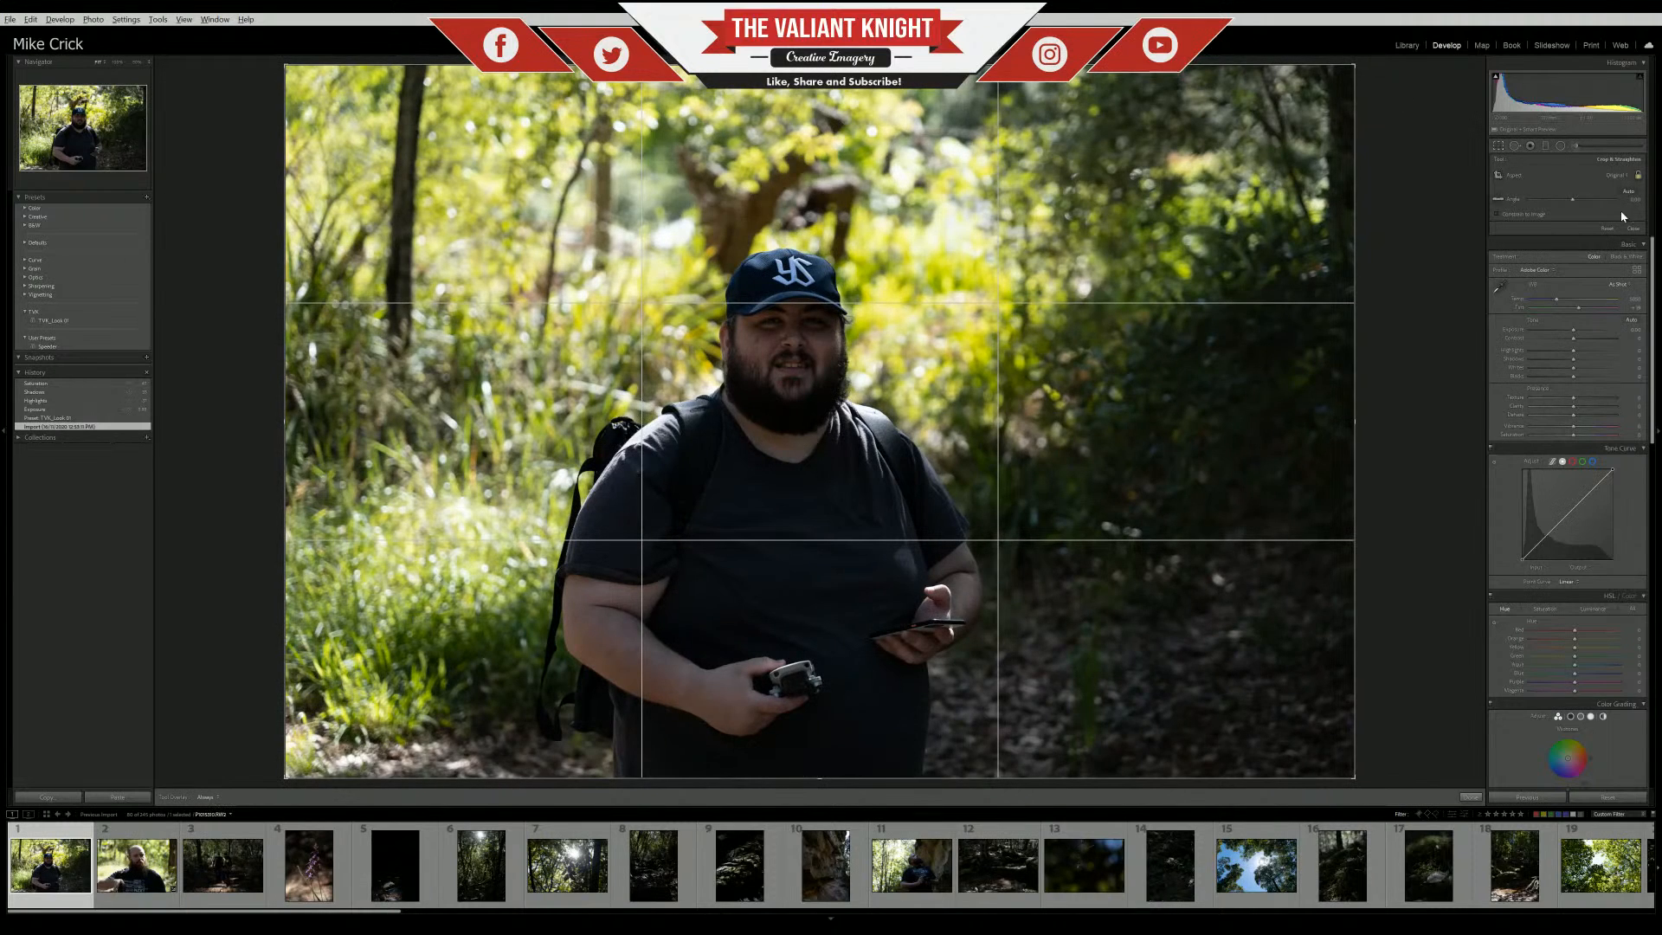
click(1537, 230)
drag(979, 387, 1022, 386)
drag(840, 65, 840, 130)
drag(840, 346, 838, 346)
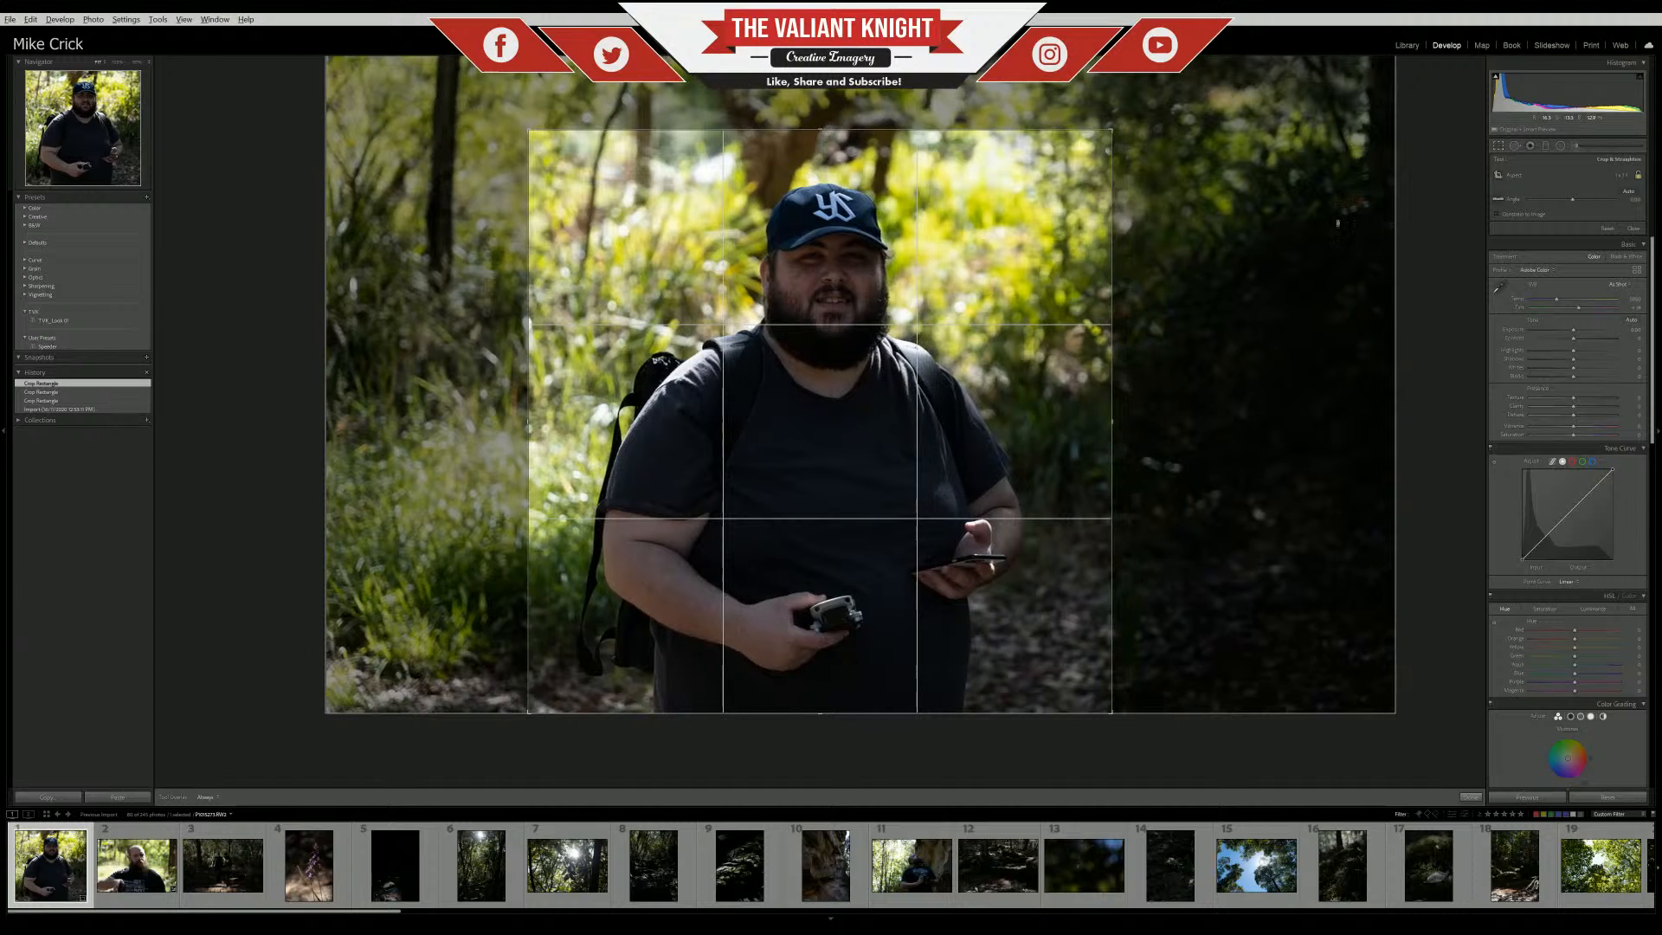
click(1470, 797)
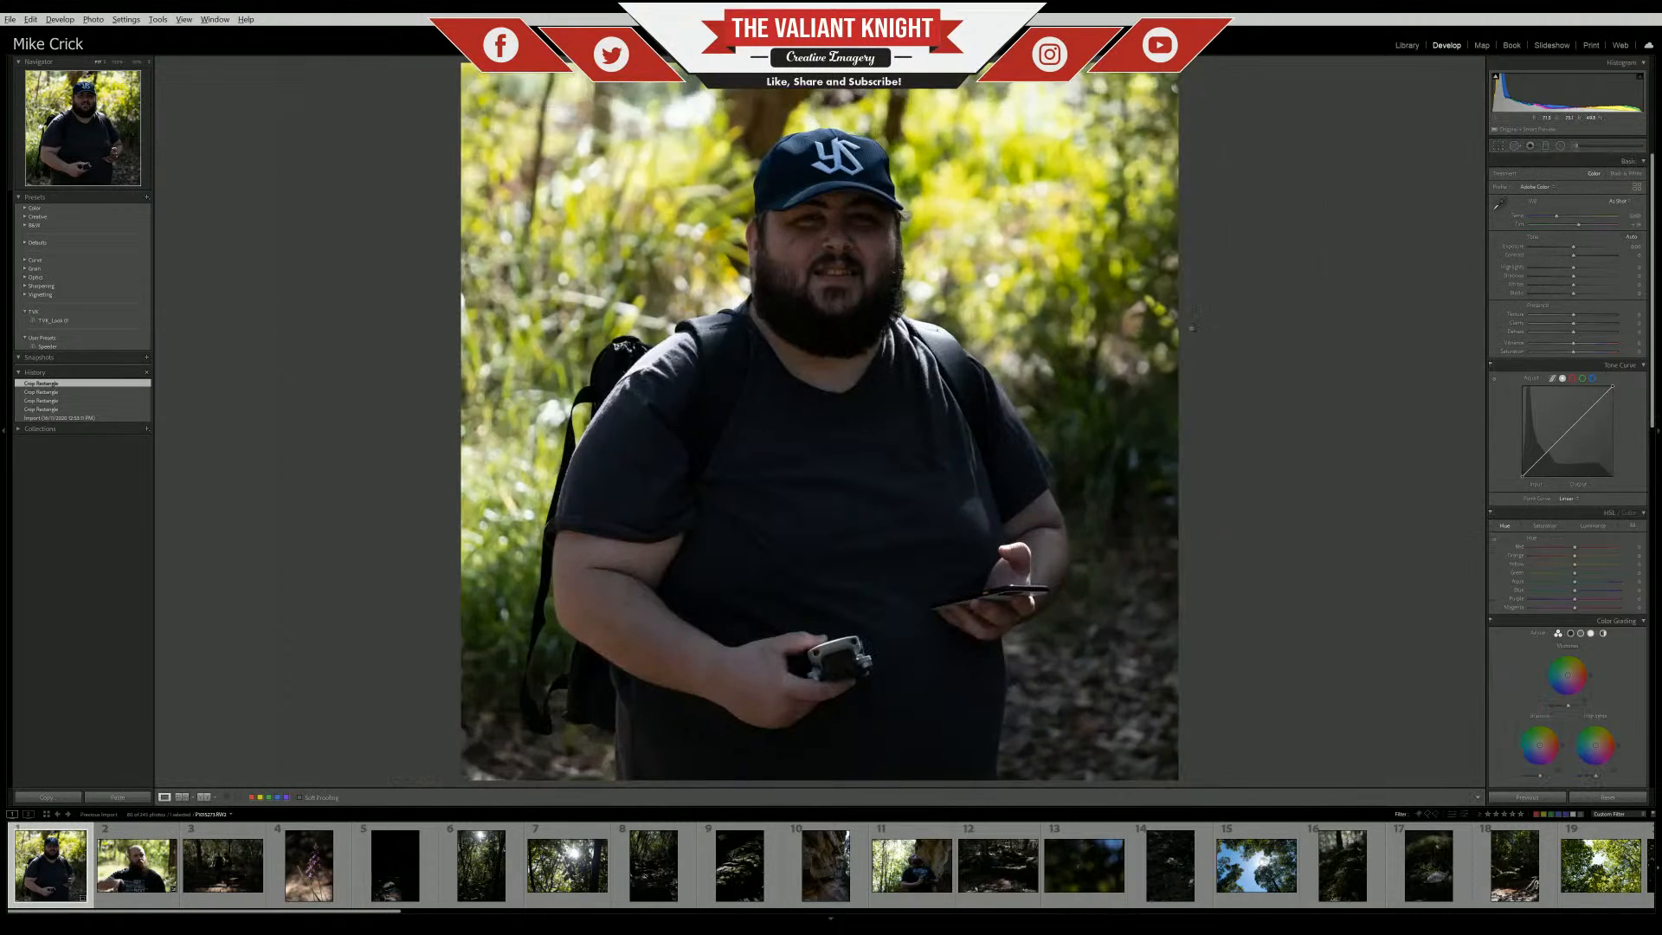
Recrop photo 1 to an upright 4 x 5 / 8 x 10 portrait with the man centred in the frame
key(r)
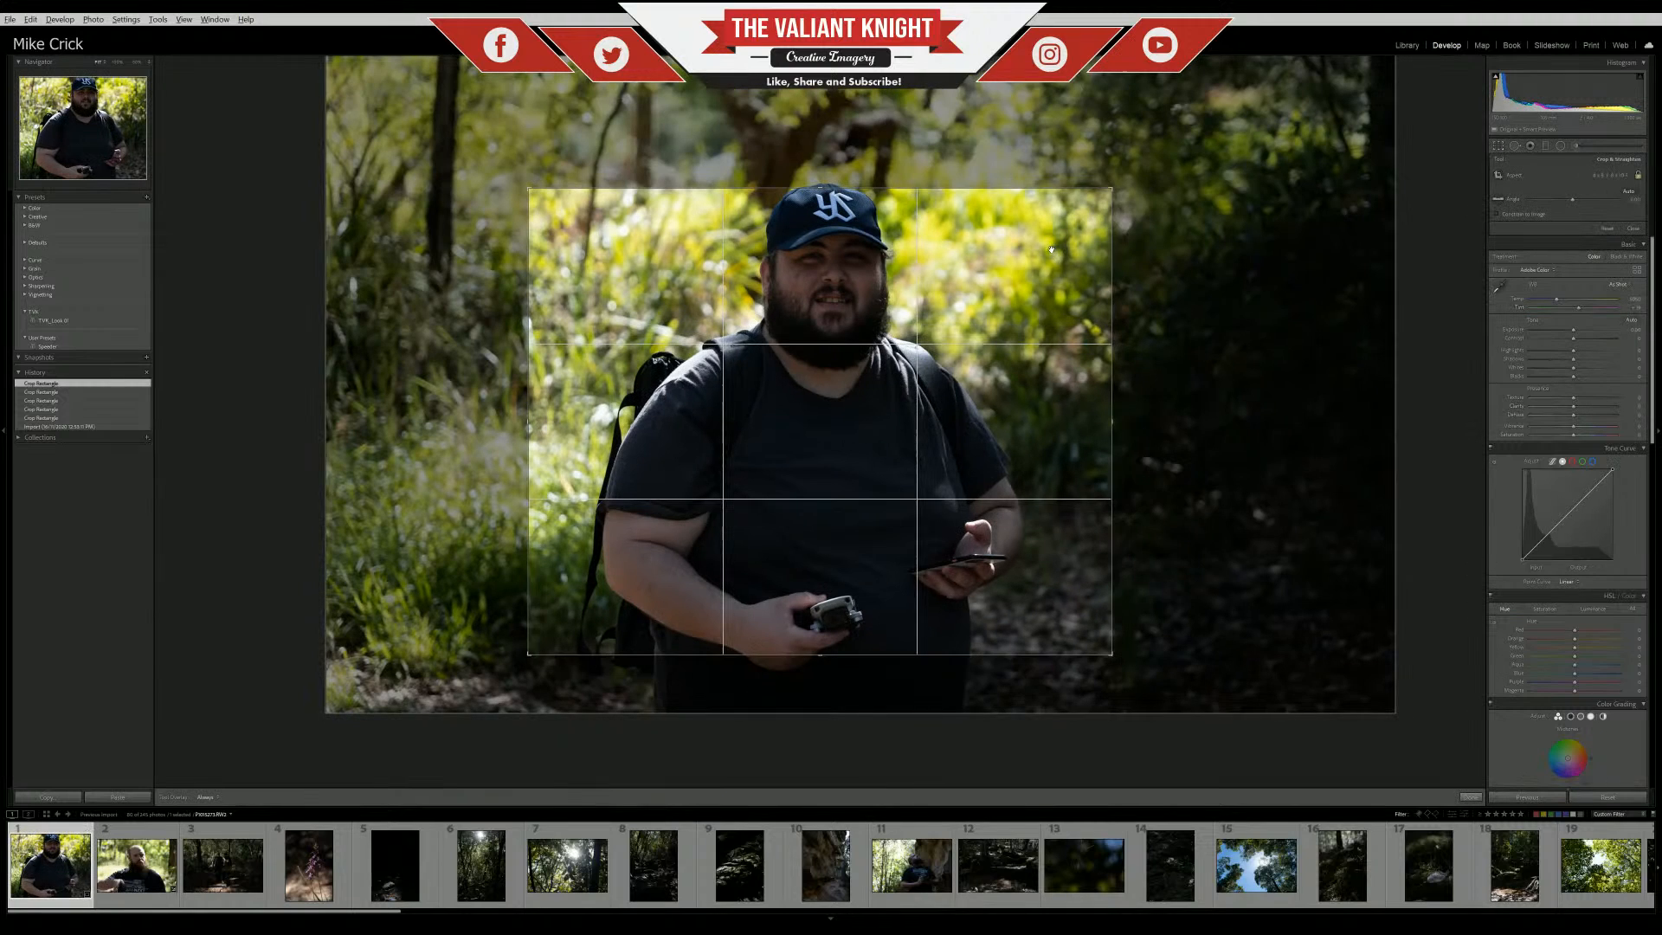
drag(1113, 187, 1086, 82)
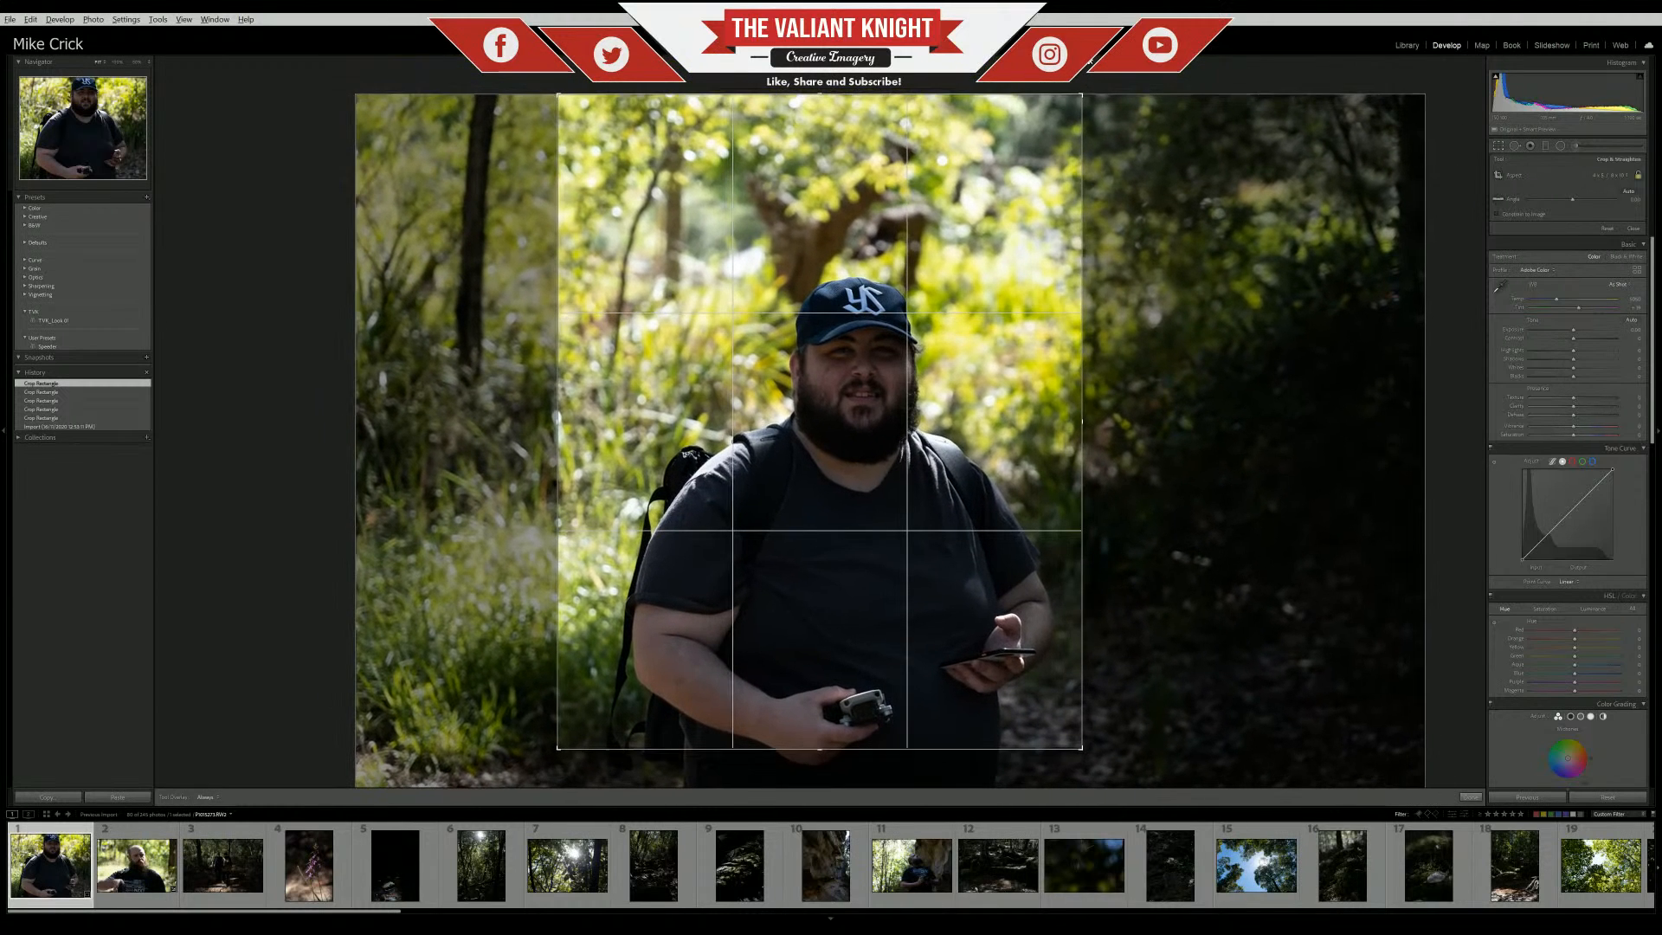
drag(997, 373, 975, 314)
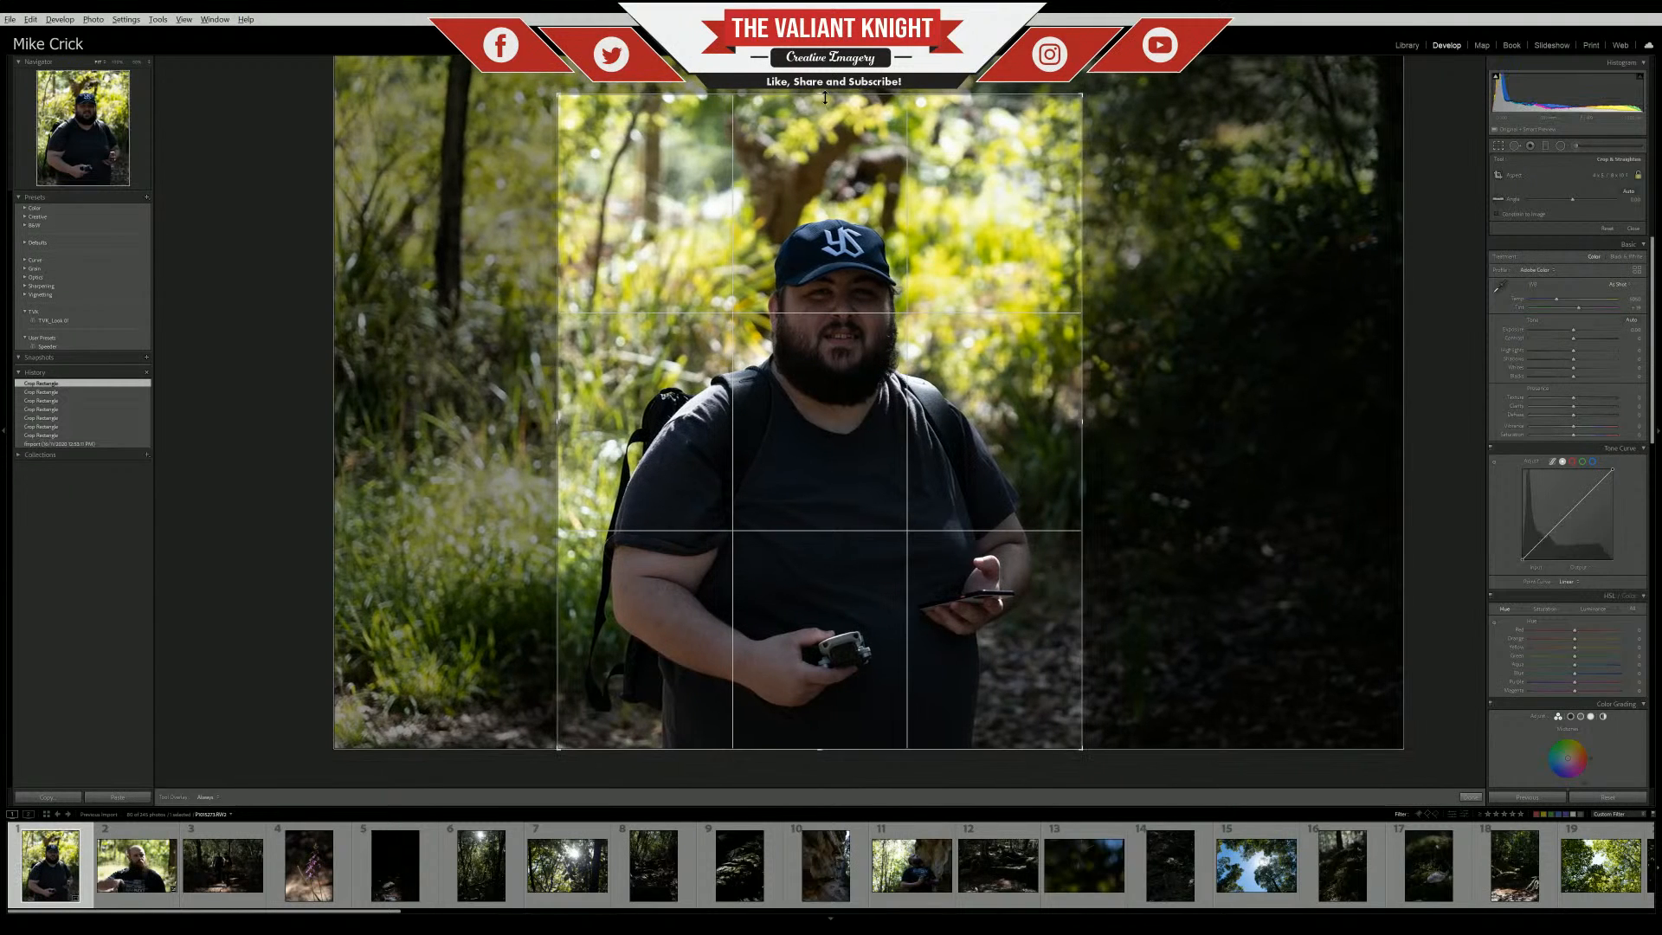
drag(819, 94, 820, 113)
drag(853, 278, 859, 278)
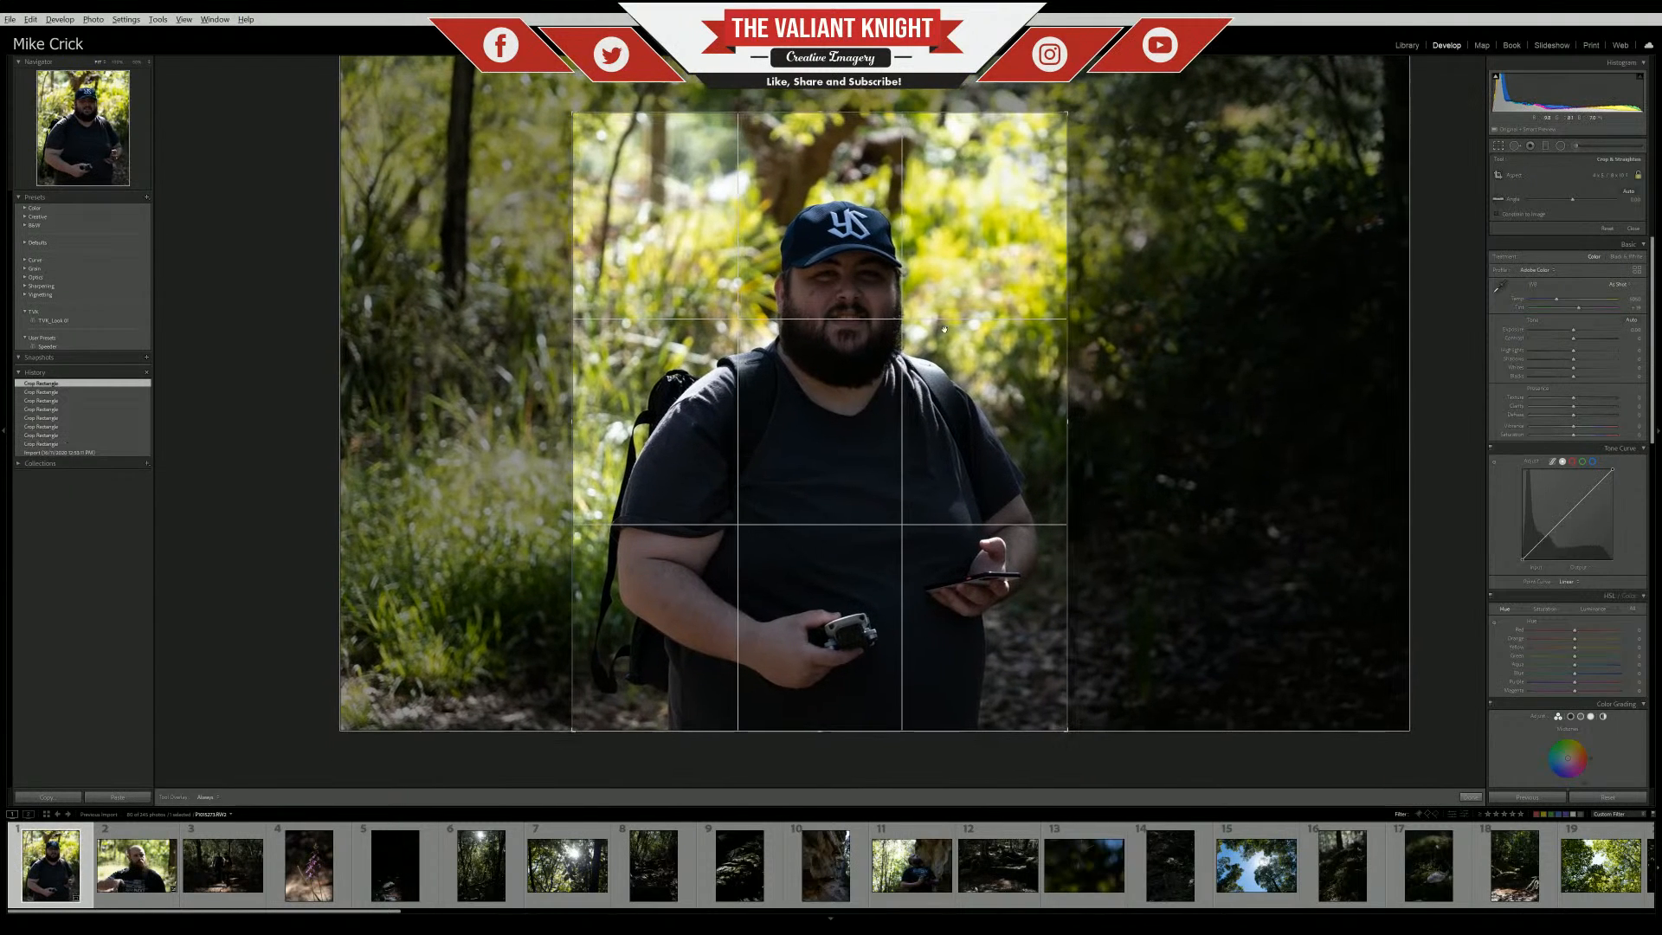
drag(828, 251, 827, 217)
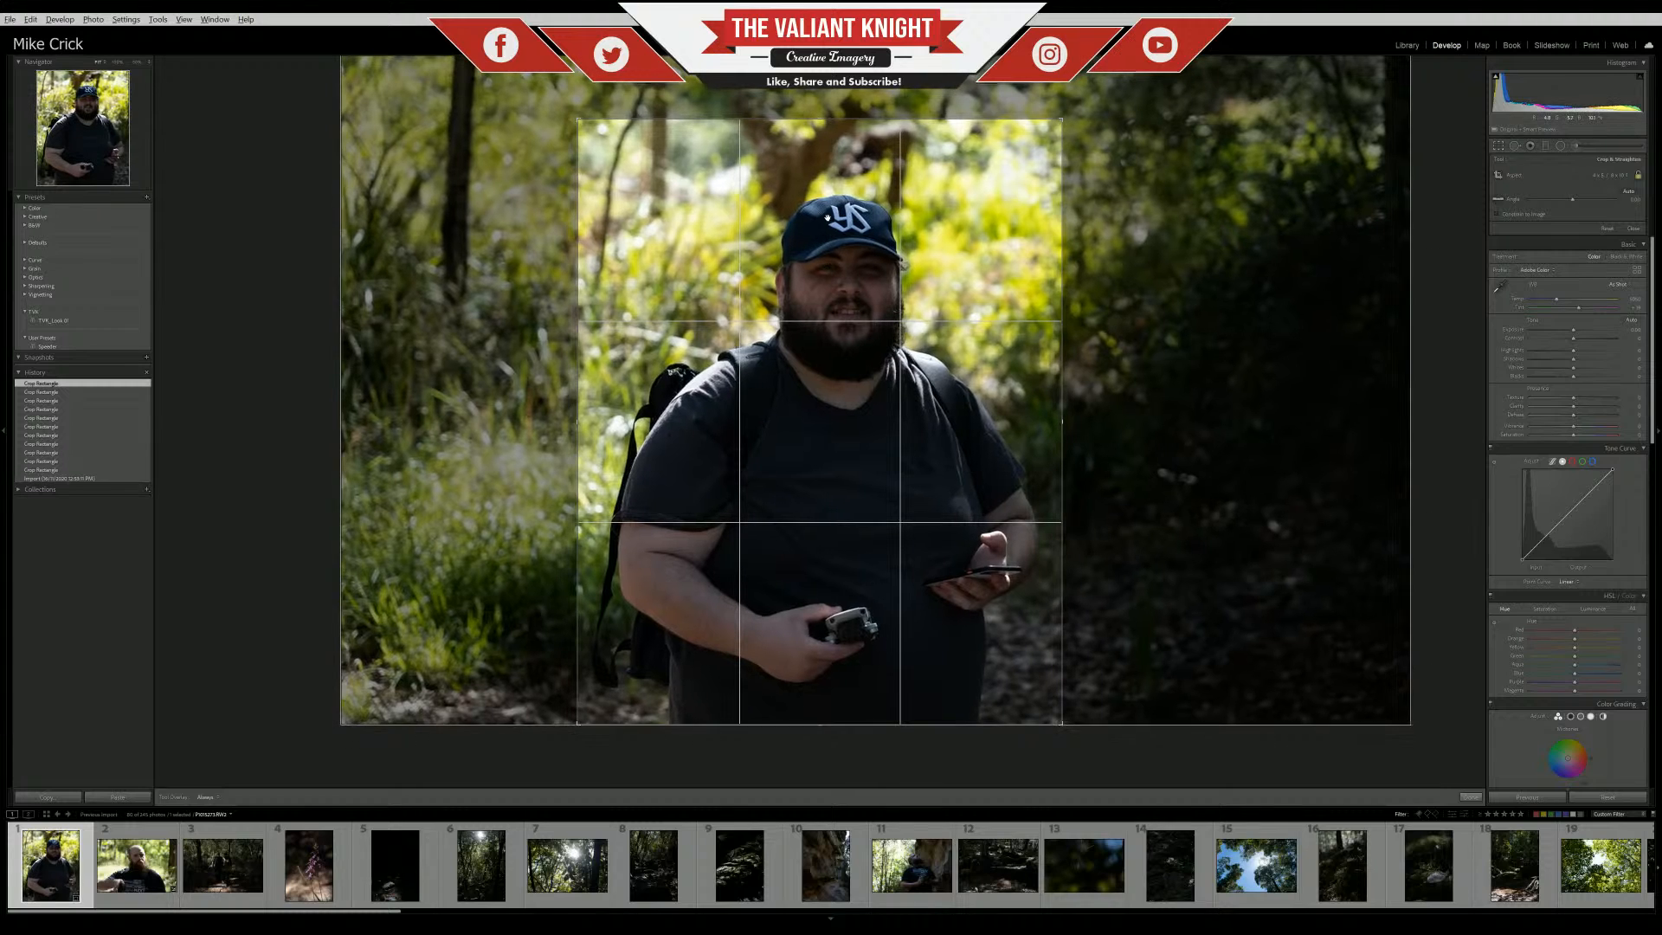
key(Return)
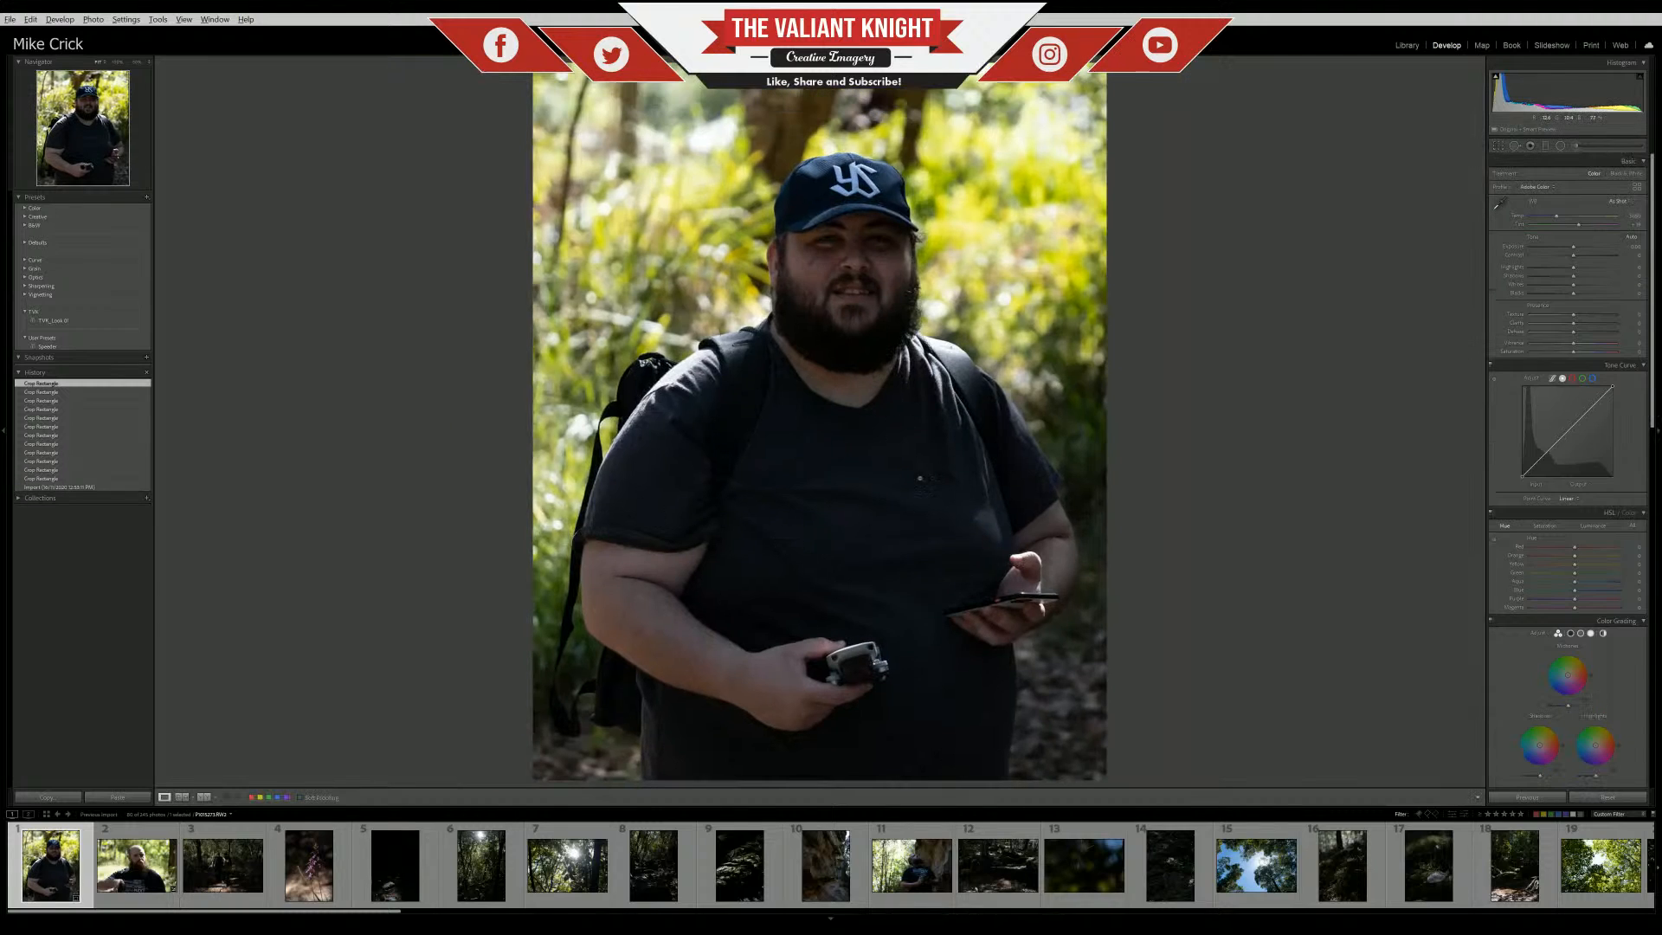
Tighten the upright crop of photo 1 by trimming empty space above the cap and keeping the man centred
key(r)
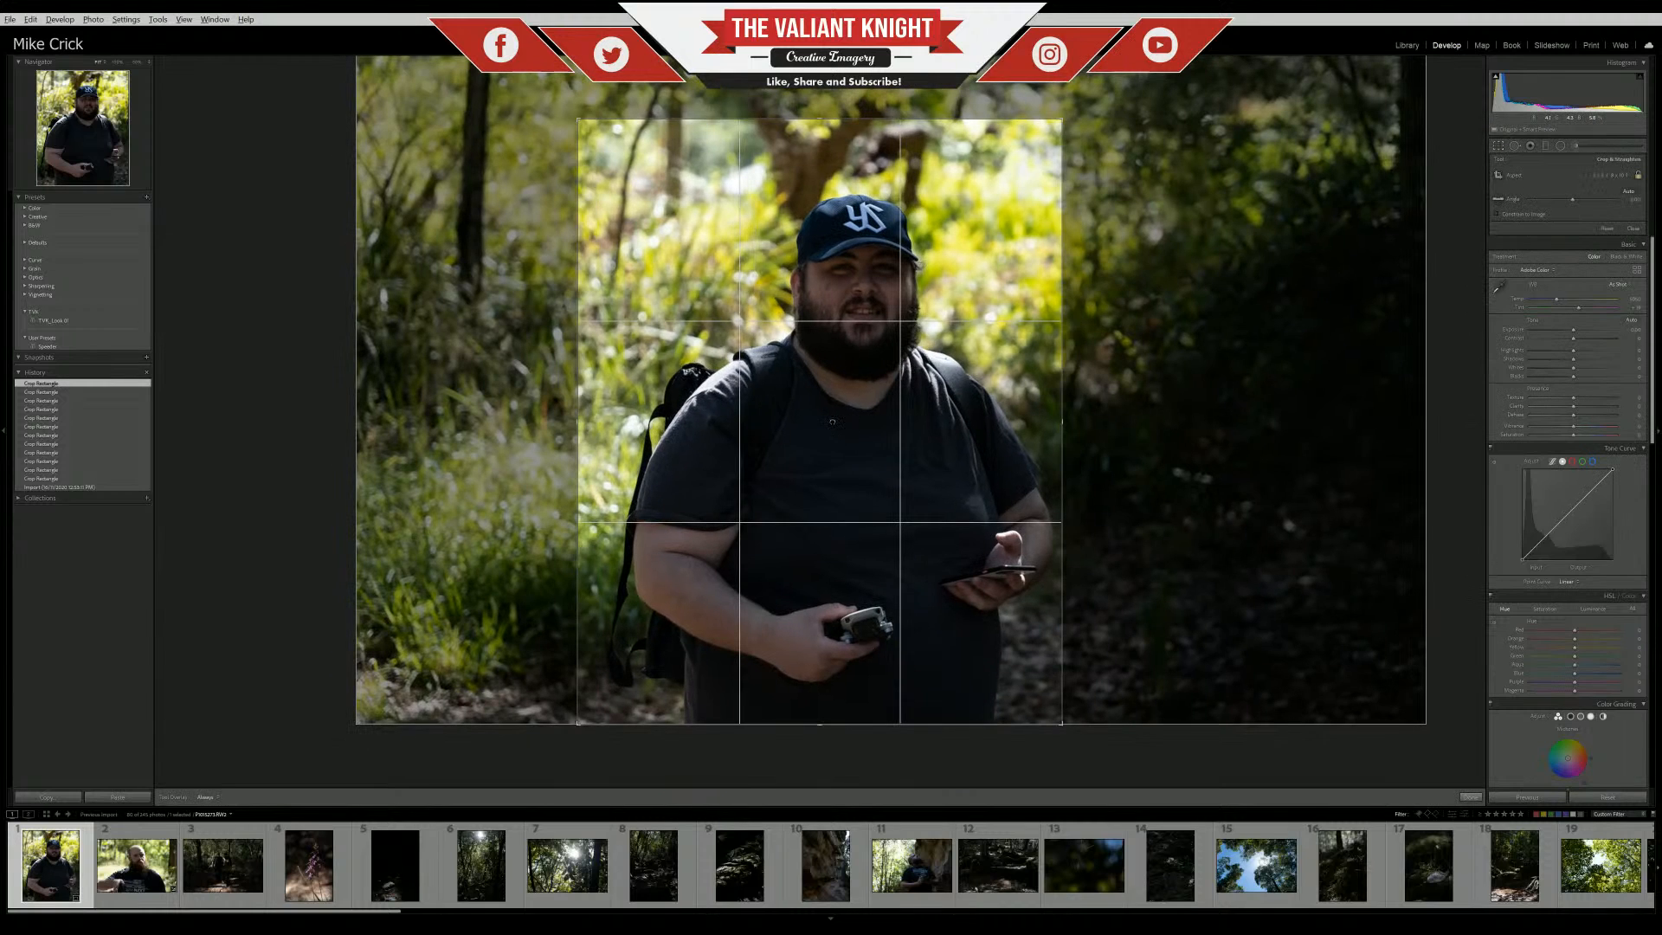
drag(832, 421, 839, 421)
key(Return)
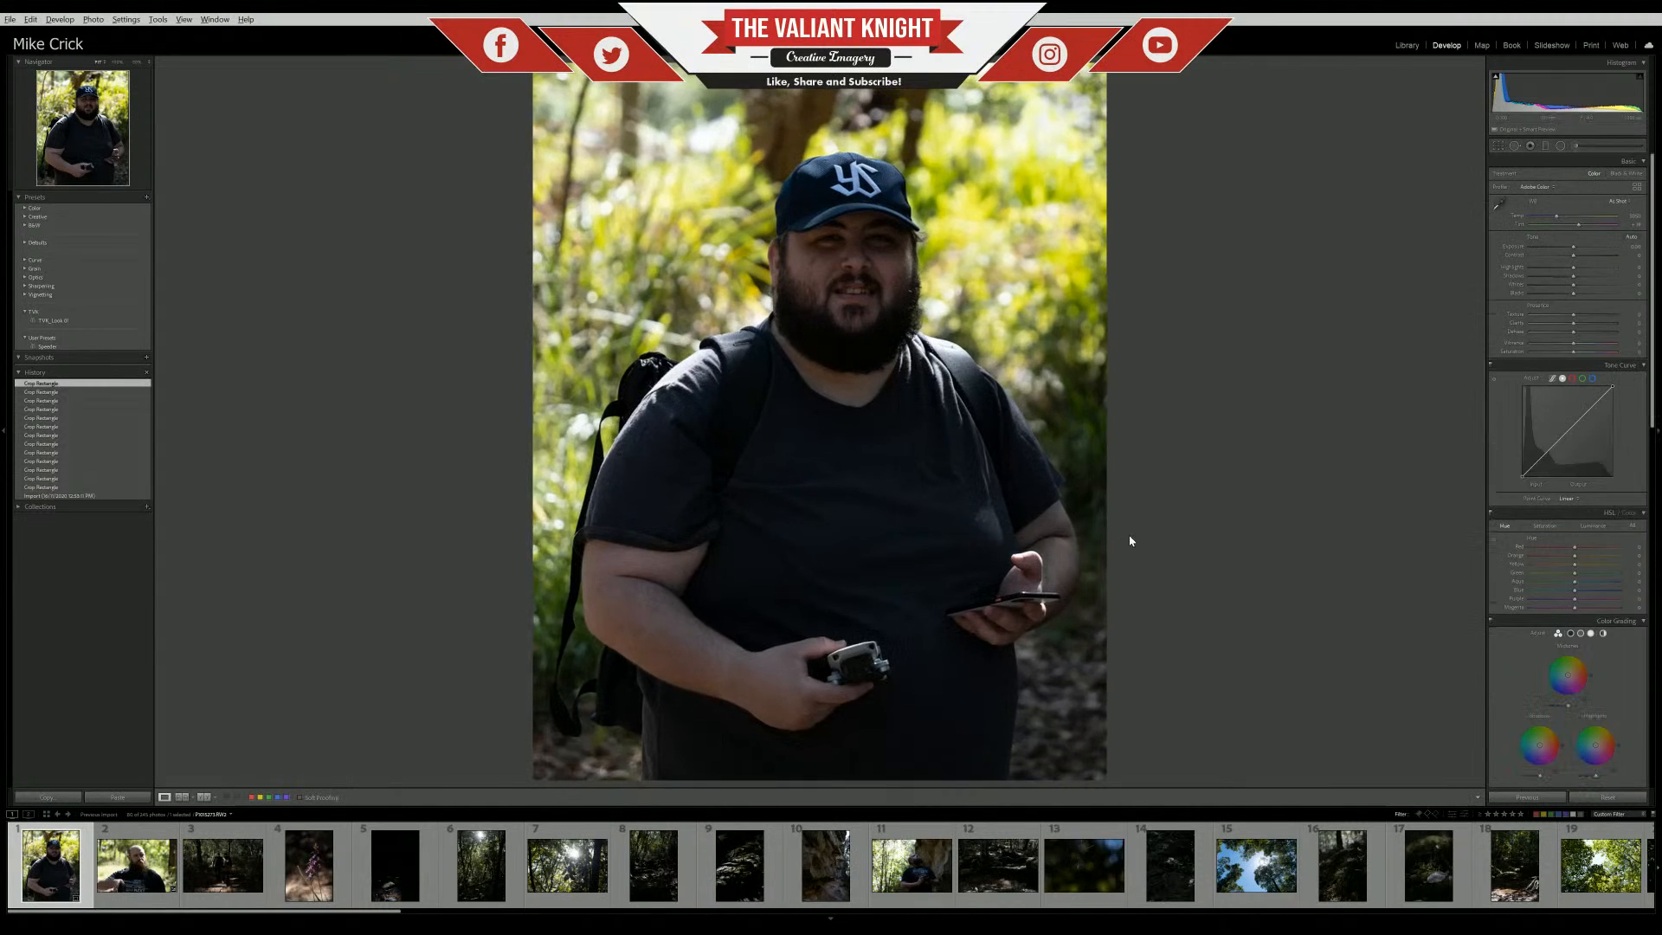
click(1498, 145)
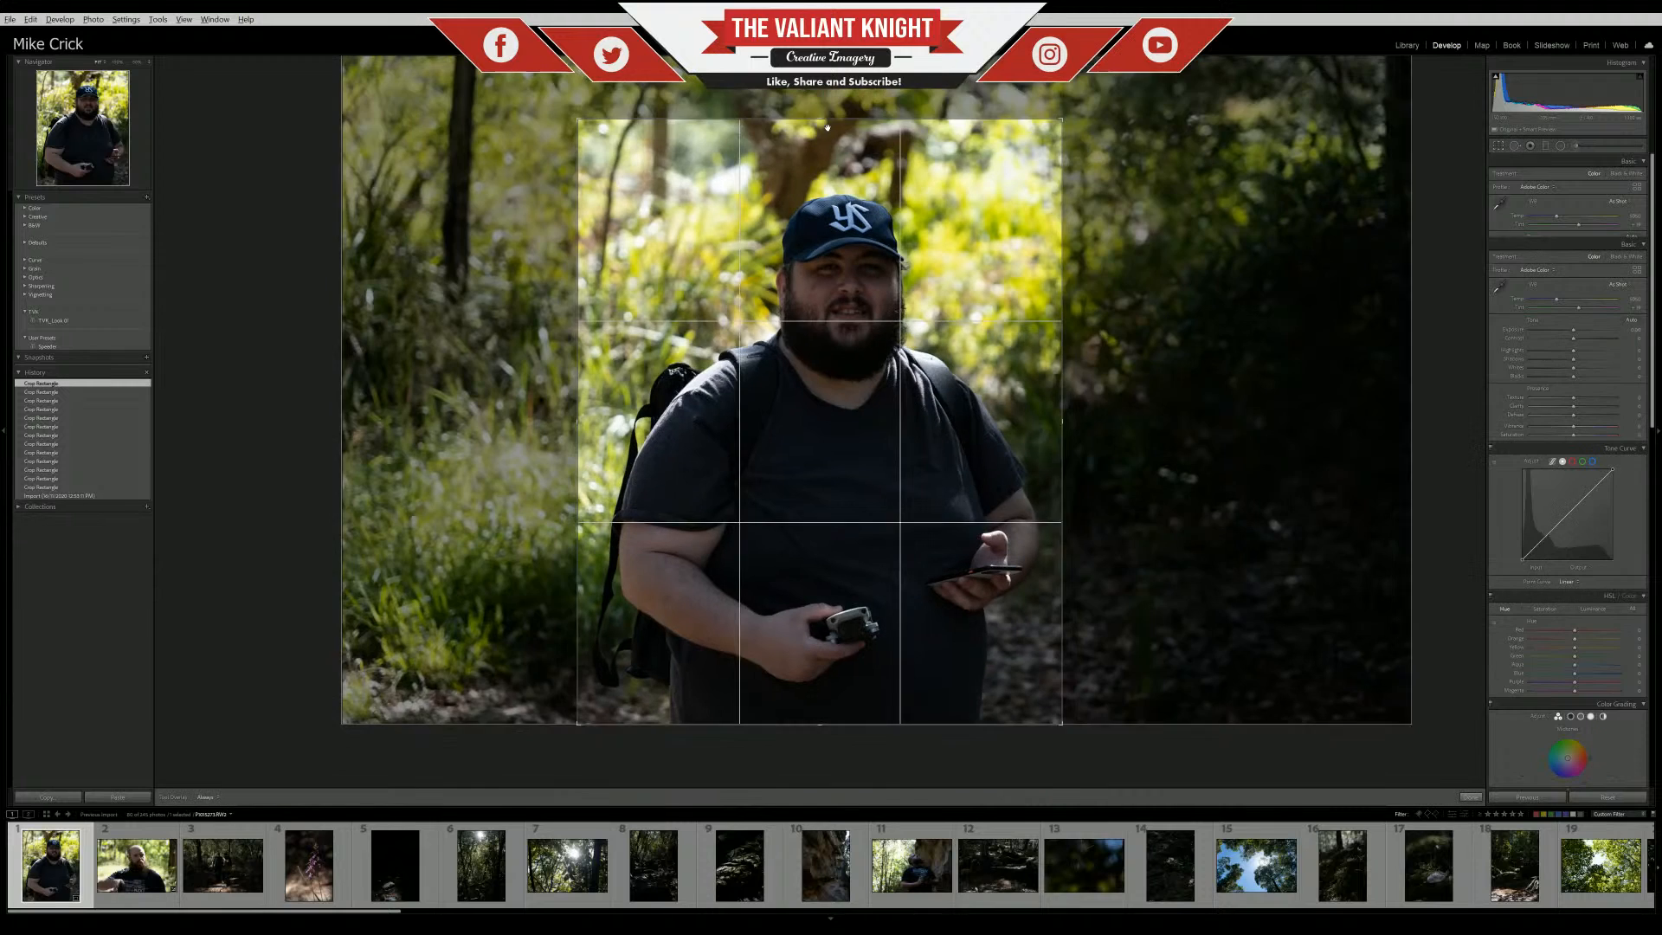
drag(829, 129, 829, 138)
drag(828, 309, 833, 310)
key(Return)
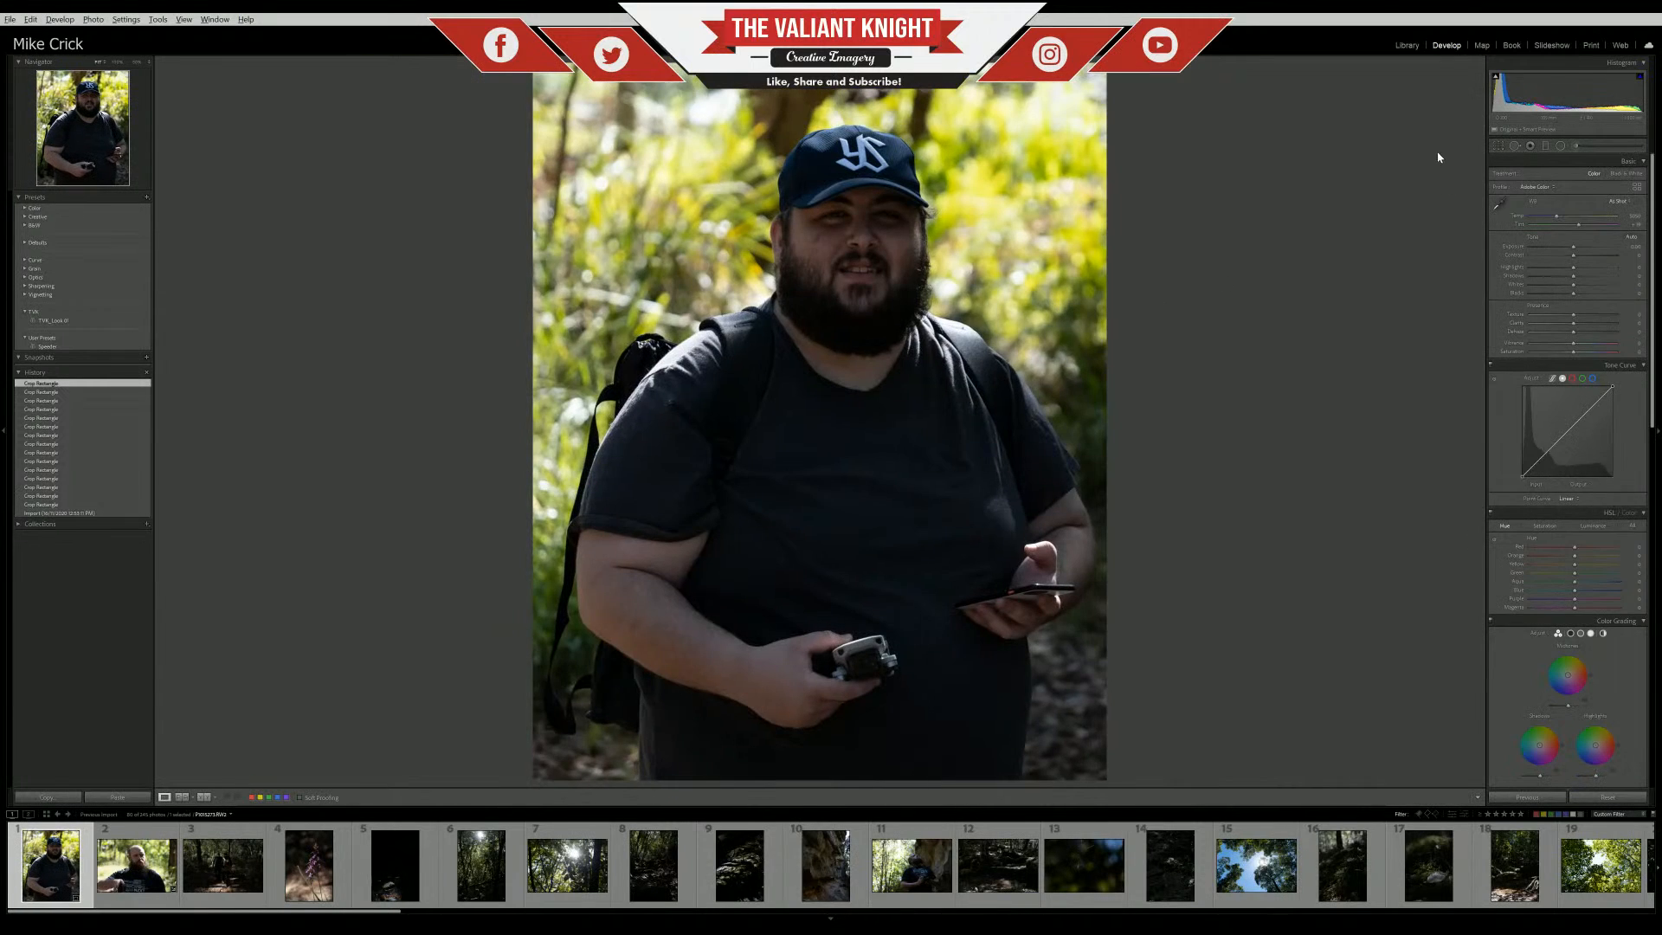
Trim slightly more from the top of photo 1's crop and shift the image to recentre the man
click(1505, 145)
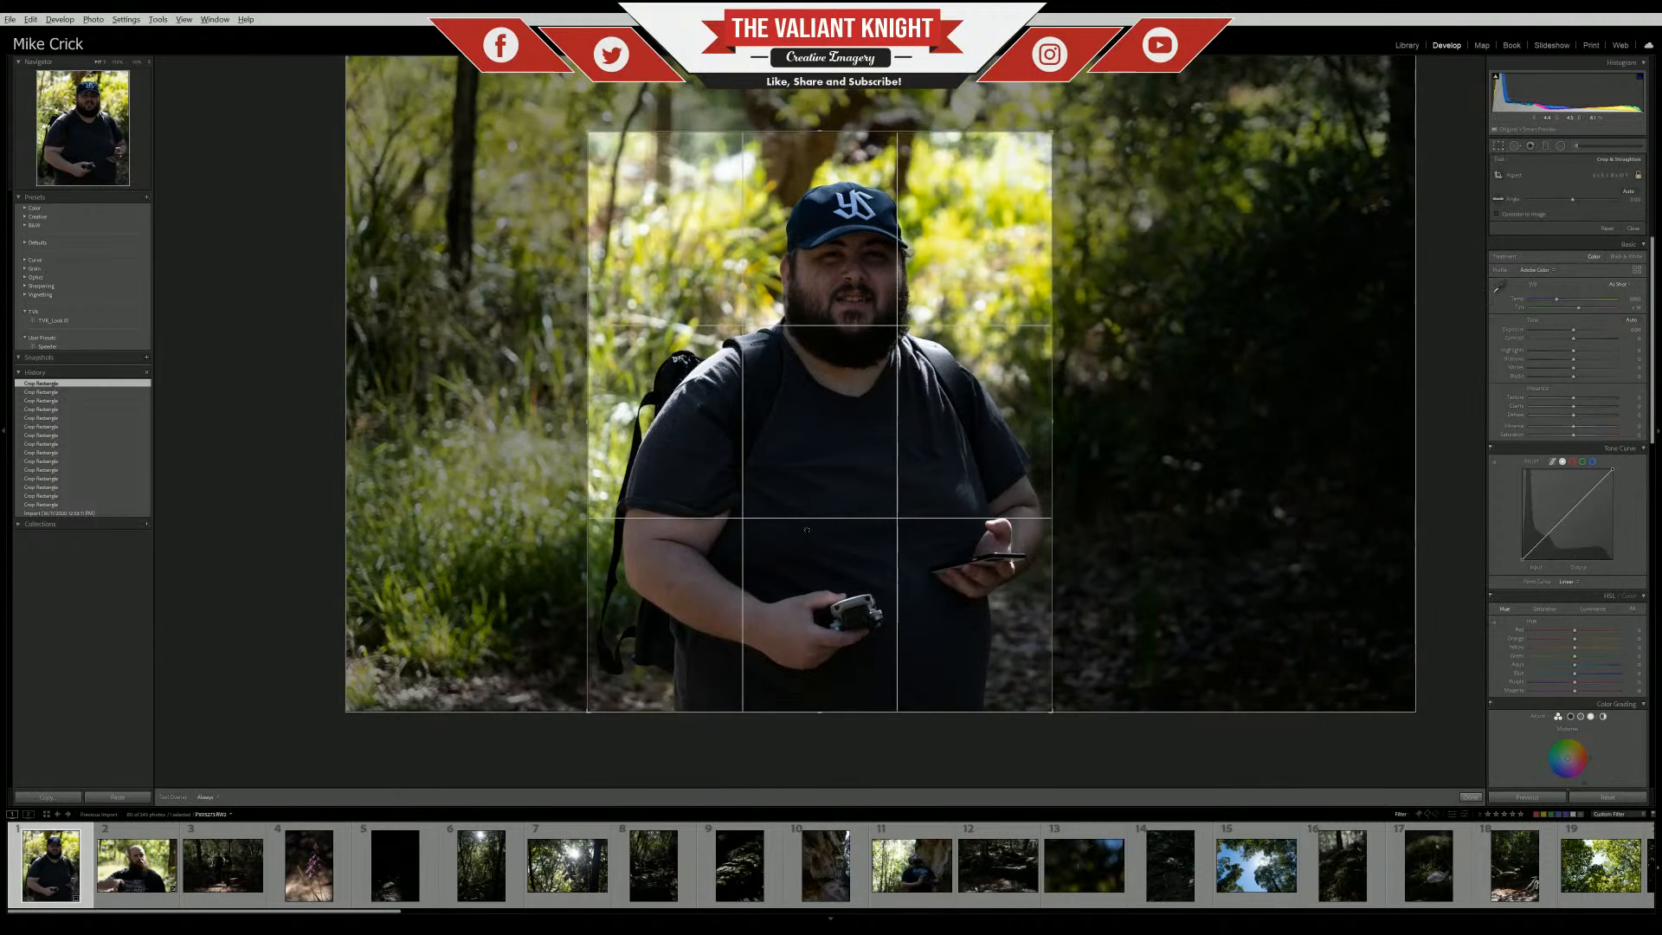
drag(798, 525, 793, 524)
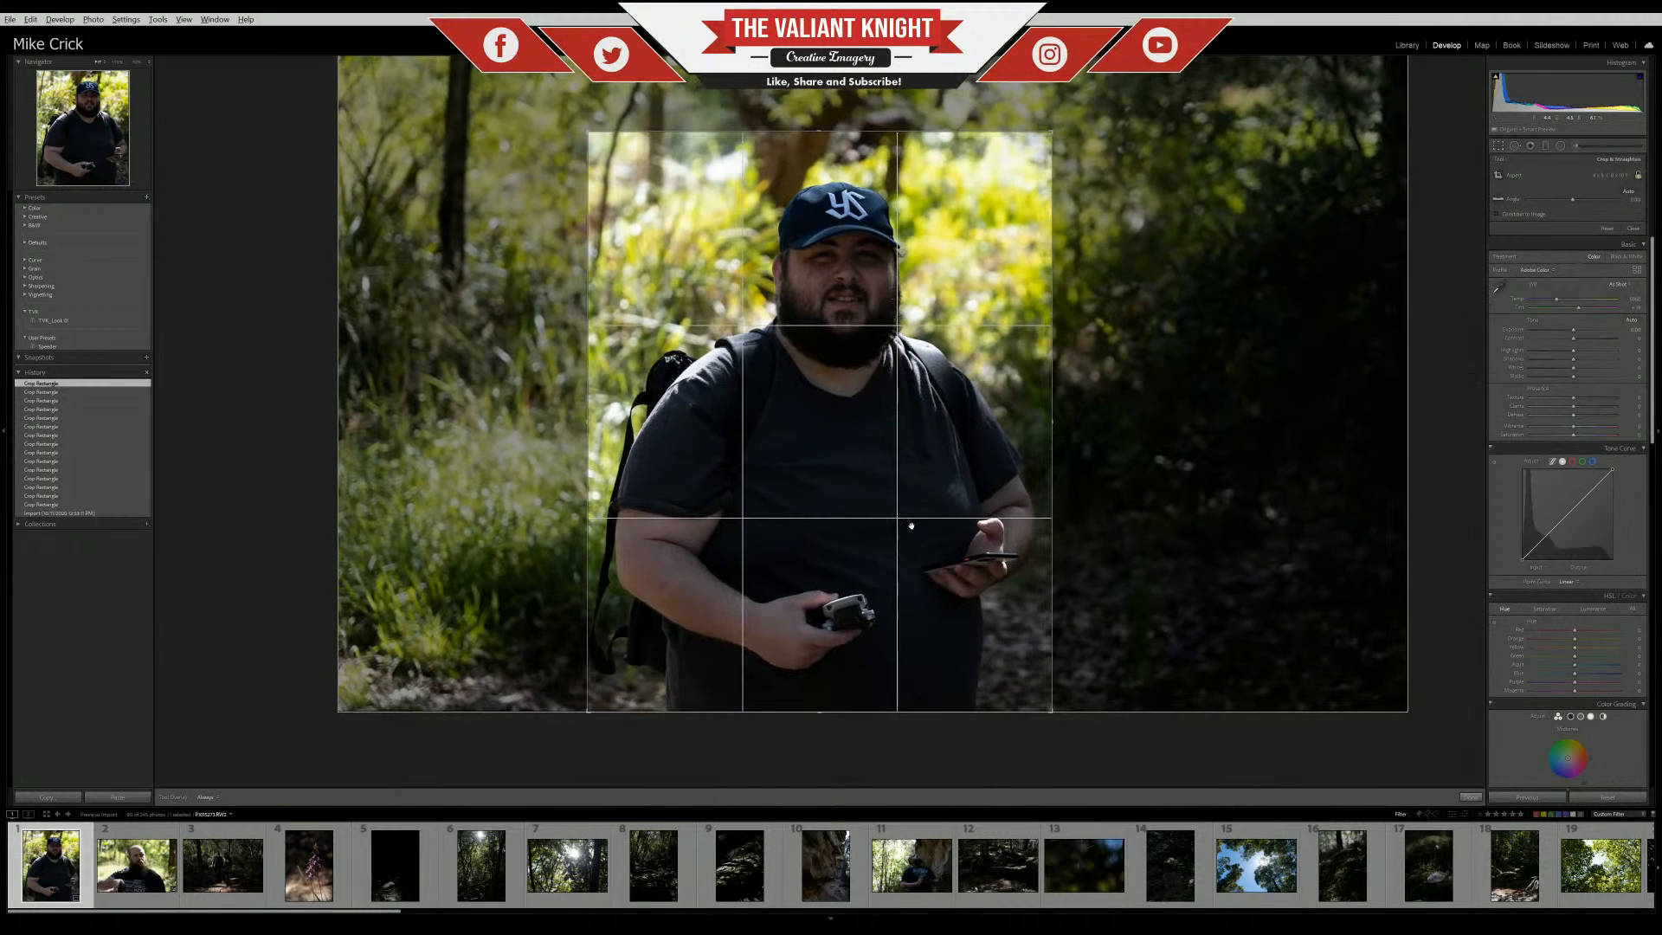
drag(822, 138, 822, 145)
drag(840, 379, 831, 368)
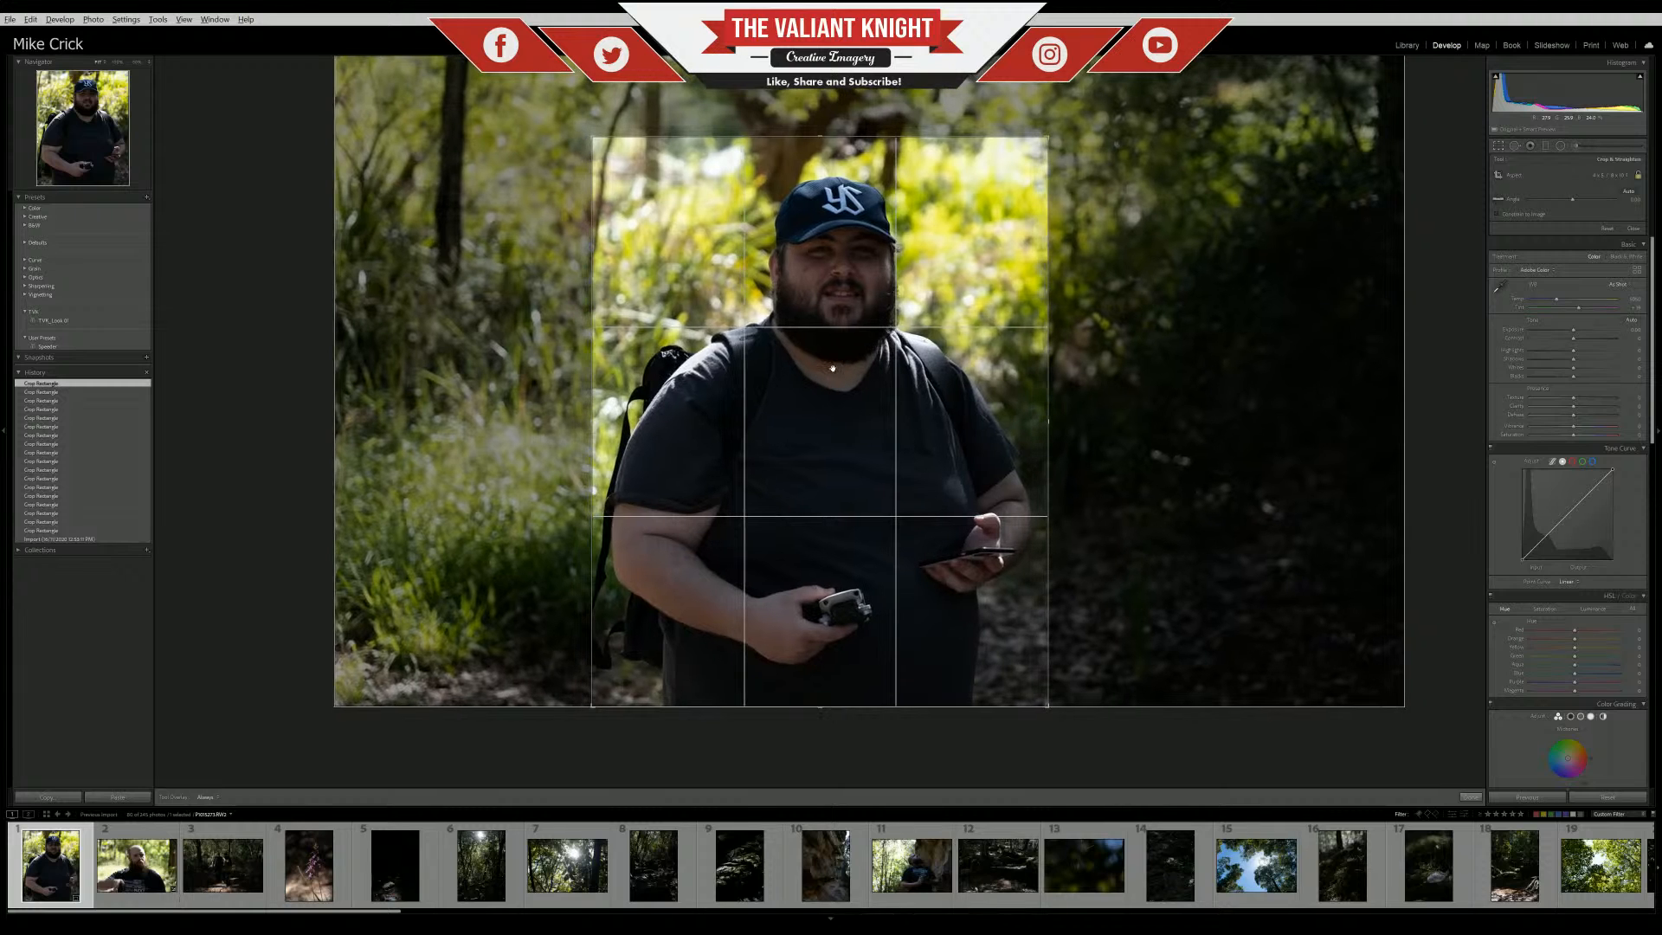
key(Return)
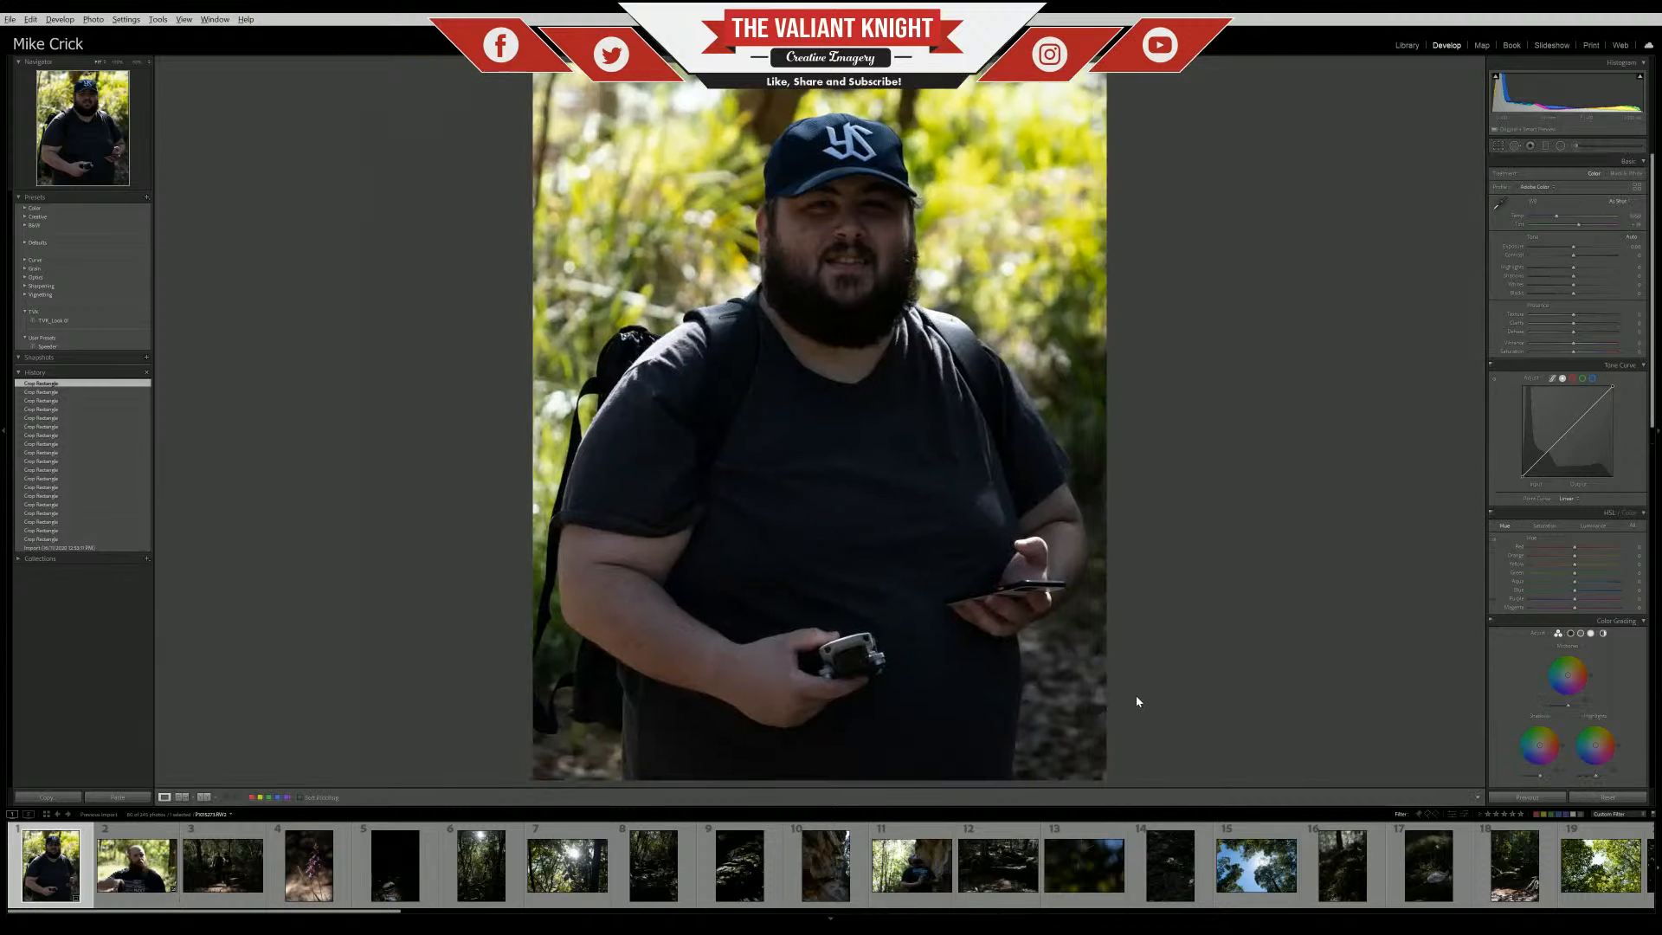
click(1499, 146)
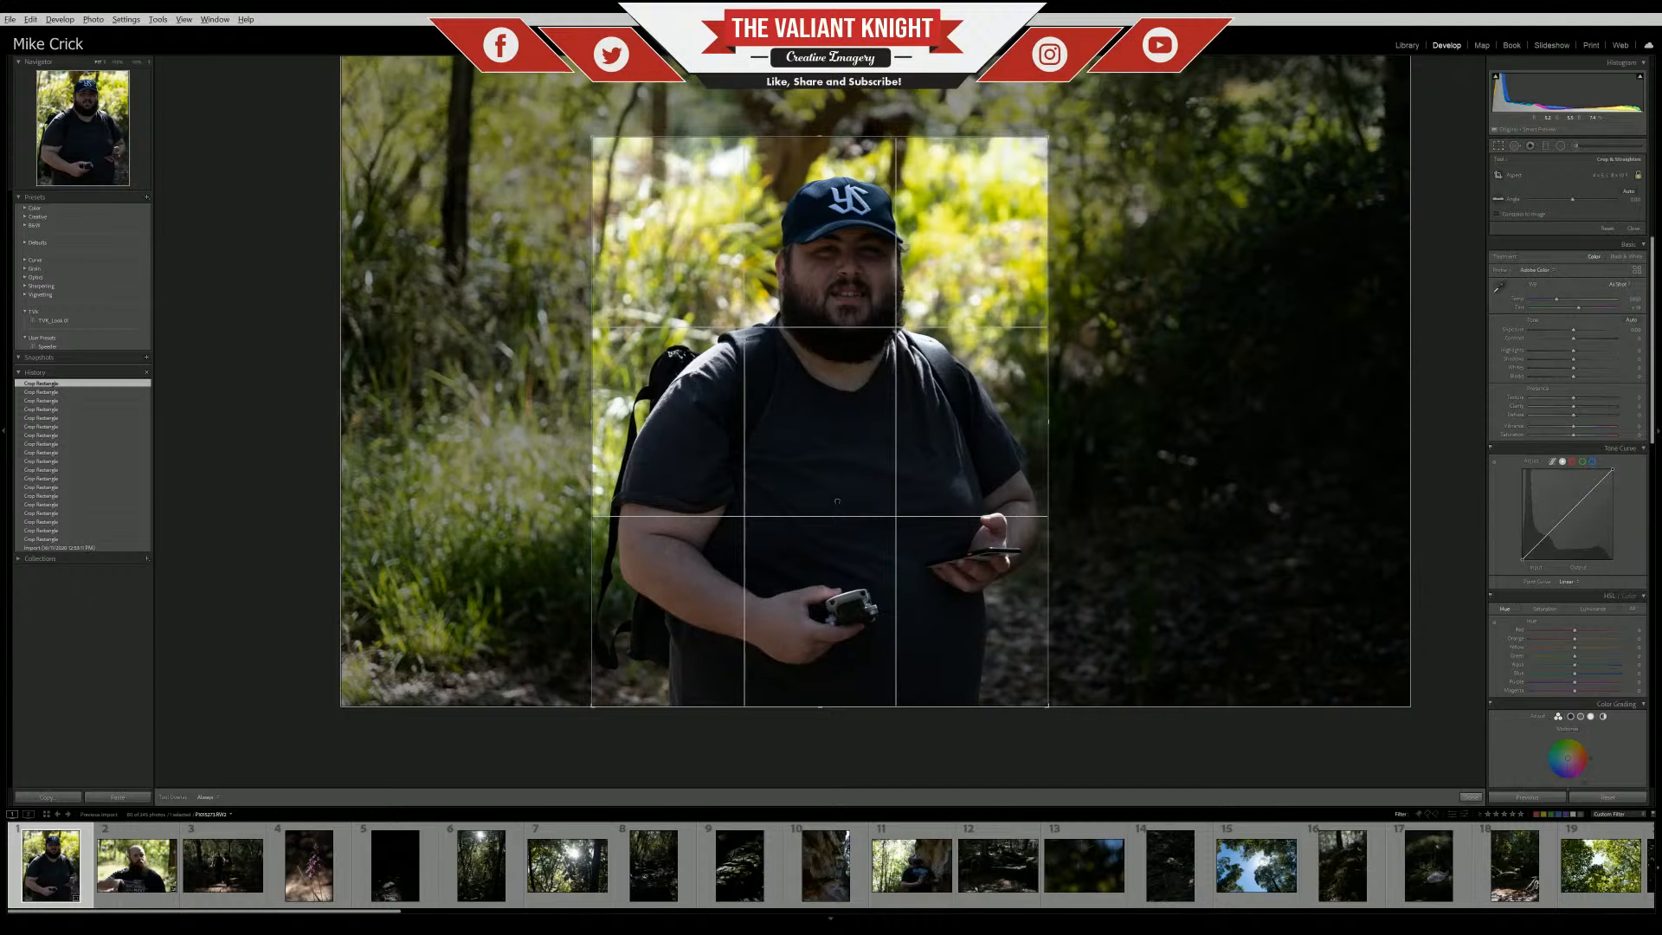
key(Return)
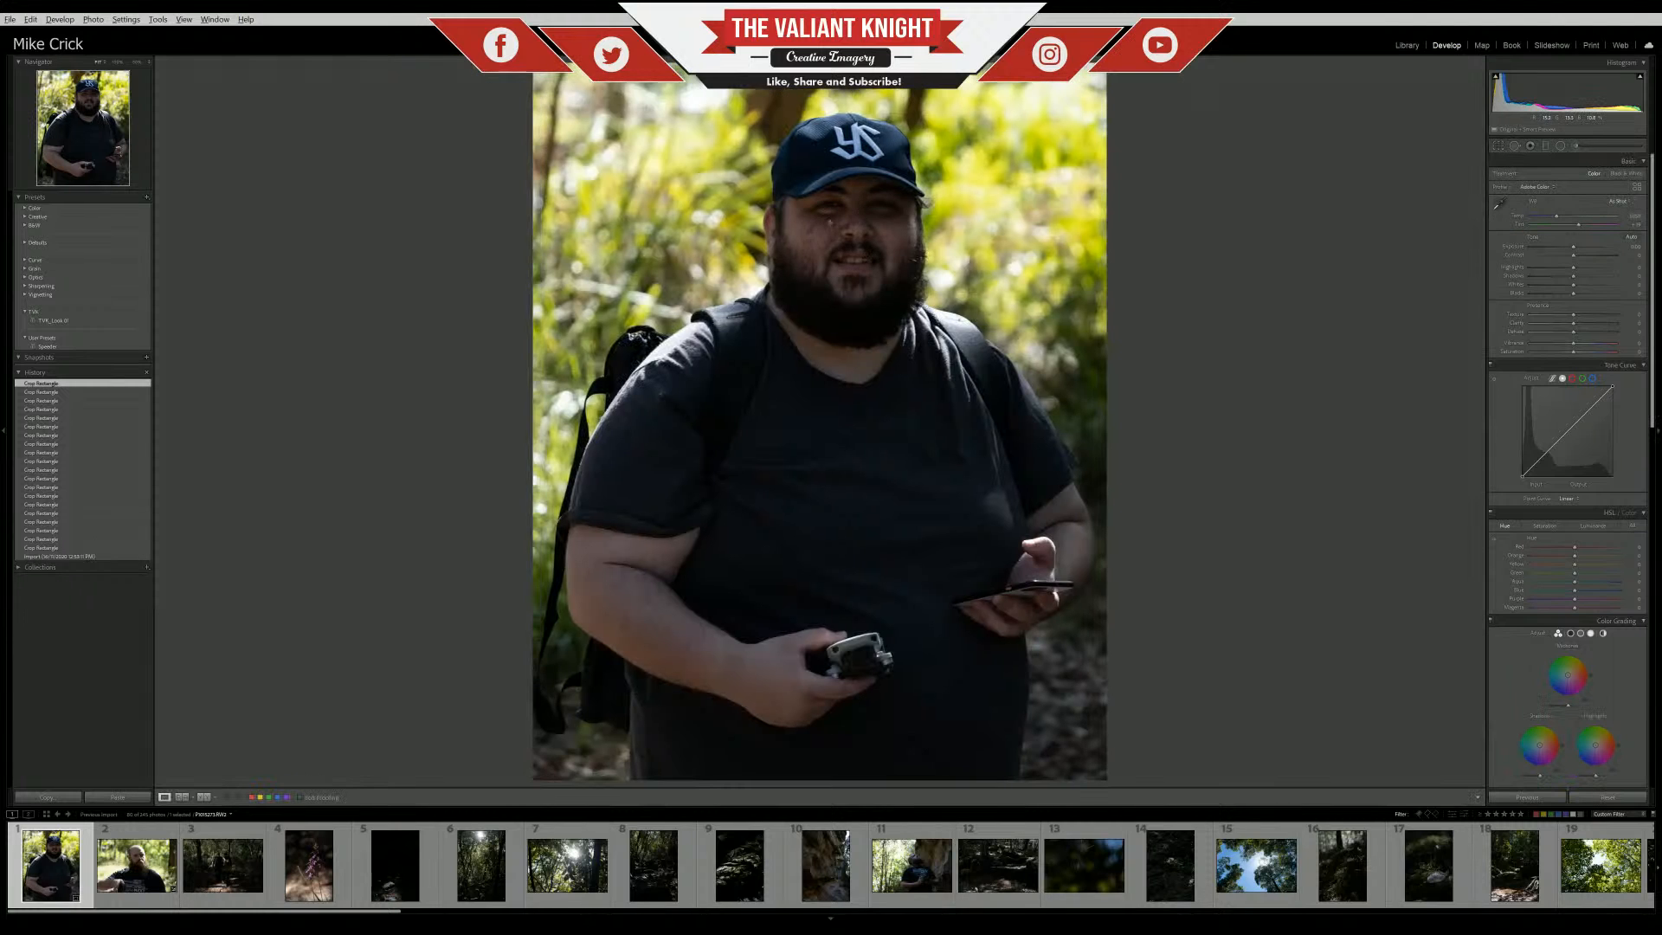
Try auto white balance and a warmer temperature on photo 1, returning to the last crop state after each
click(832, 223)
click(787, 305)
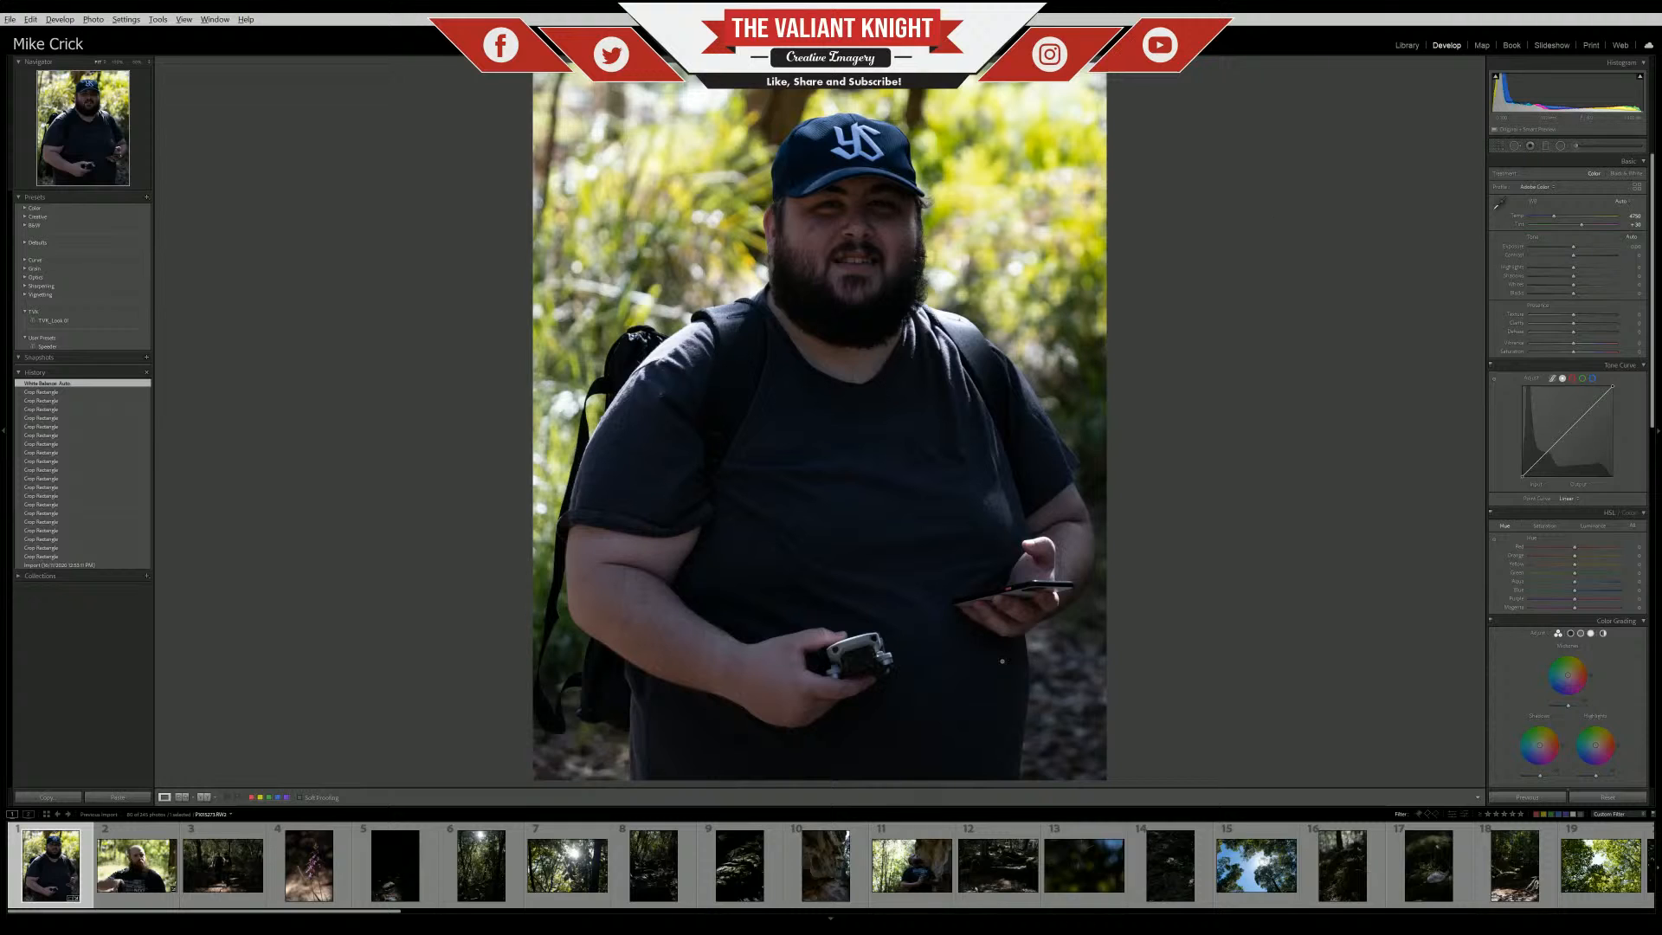
click(44, 392)
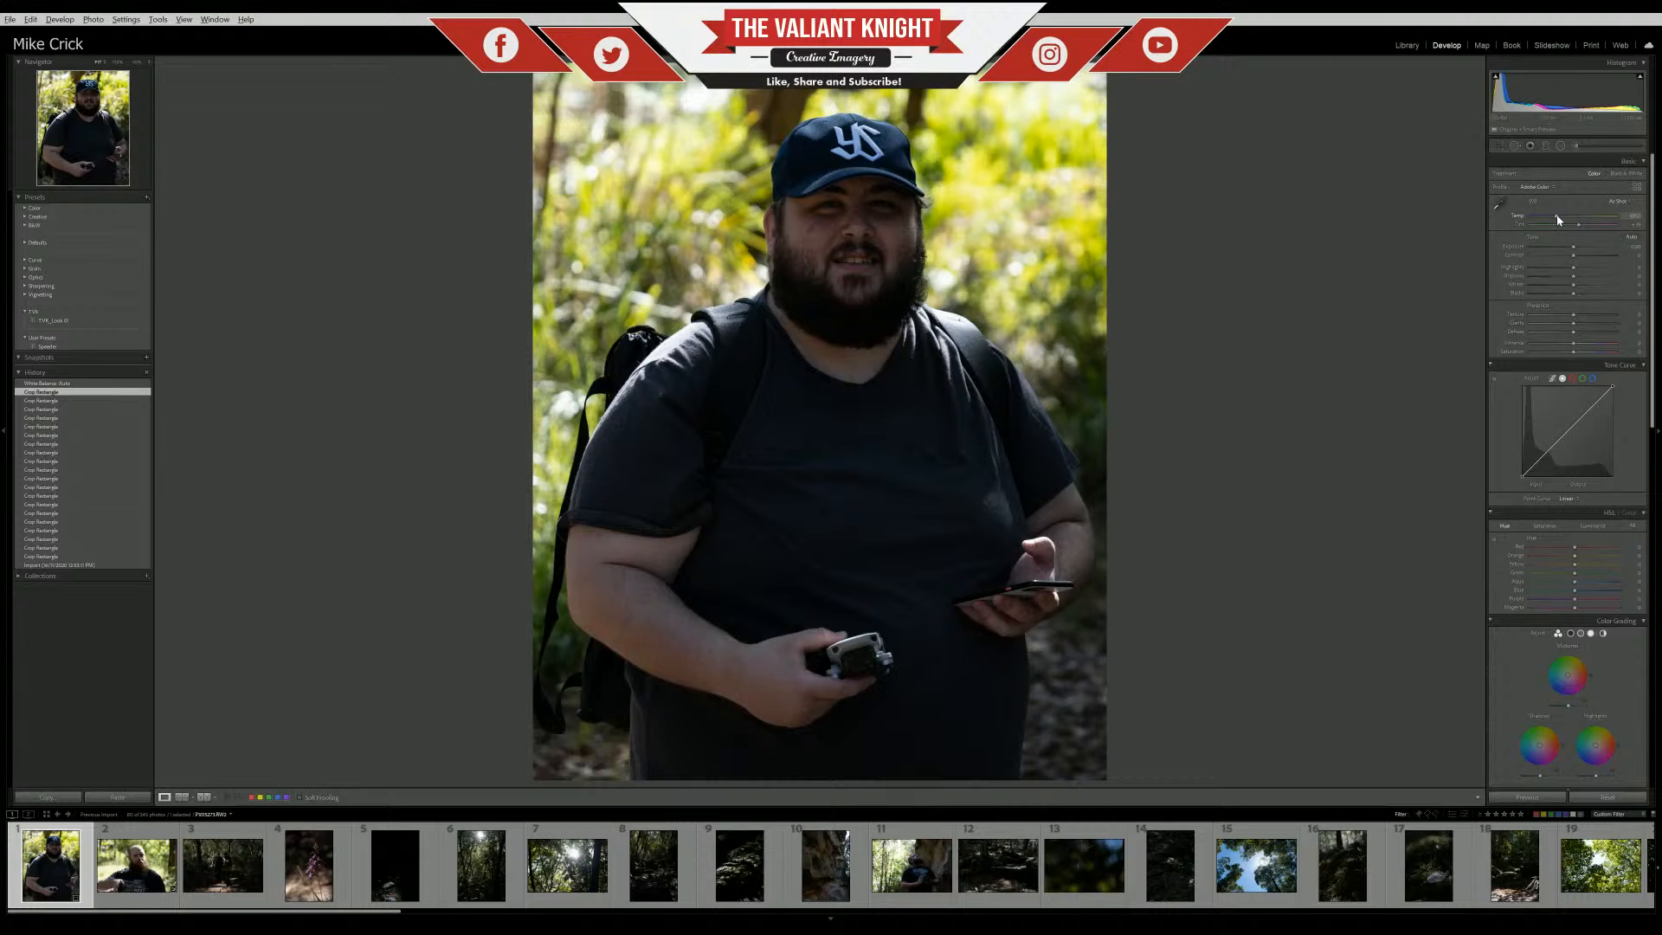
drag(1557, 219, 1565, 220)
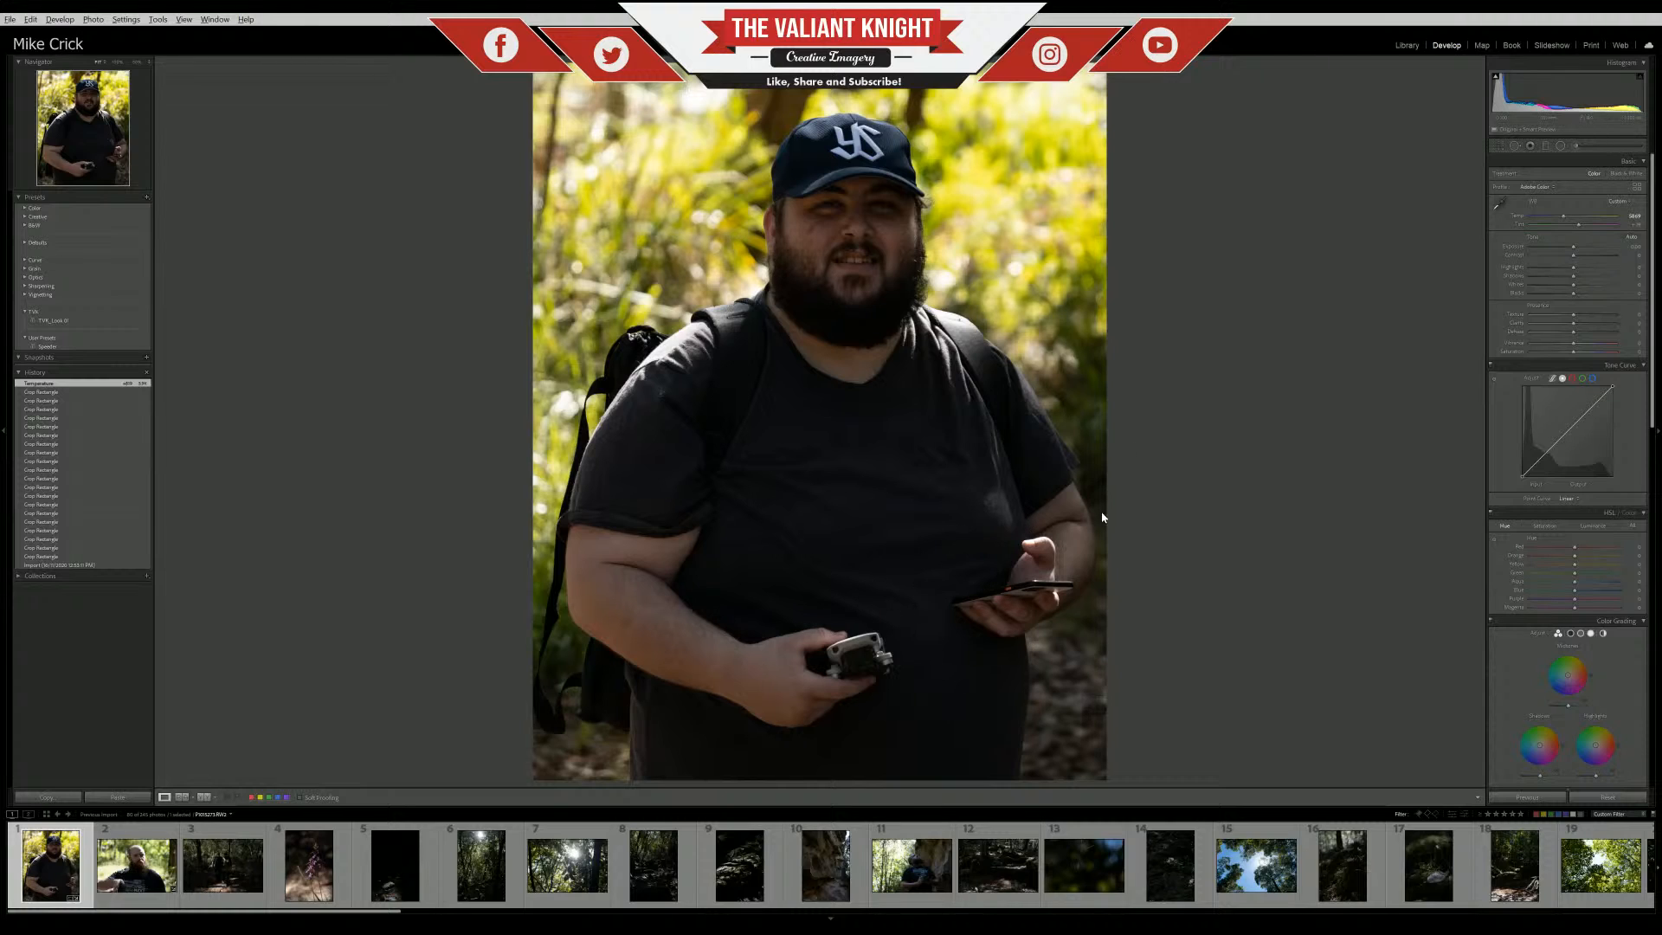
click(130, 392)
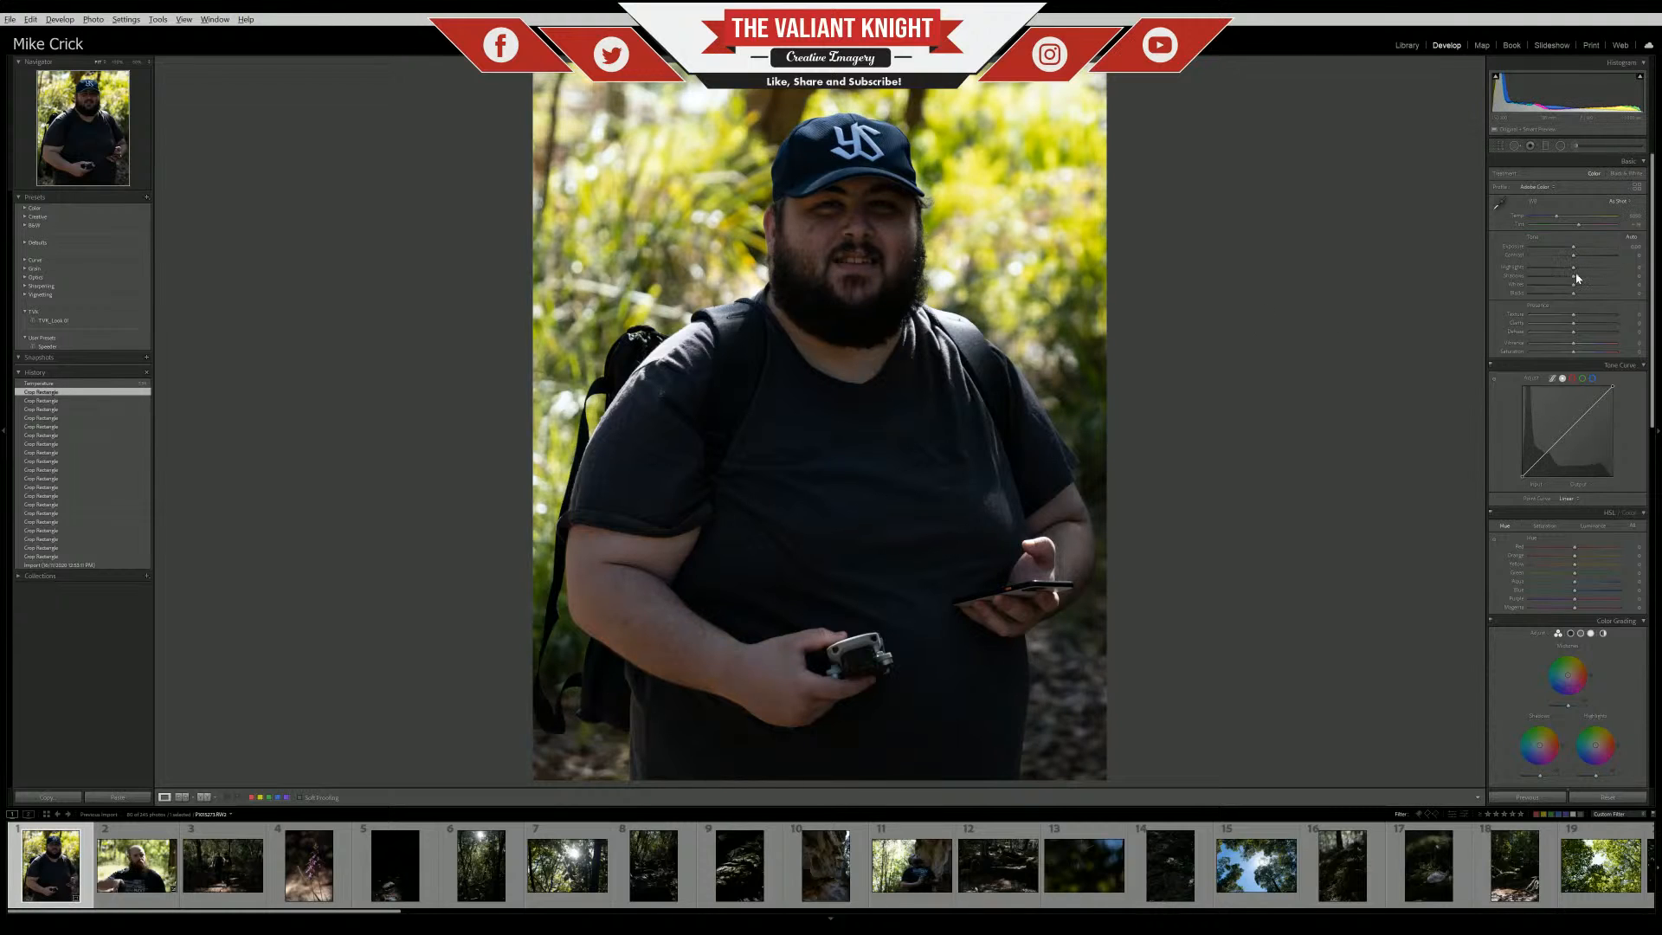
Raise the shadows of photo 1 clearly and increase its highlights and texture slightly
mouse_move(1574, 277)
mouse_down()
mouse_move(1607, 277)
mouse_move(1559, 268)
mouse_move(1593, 277)
mouse_move(1577, 274)
mouse_up()
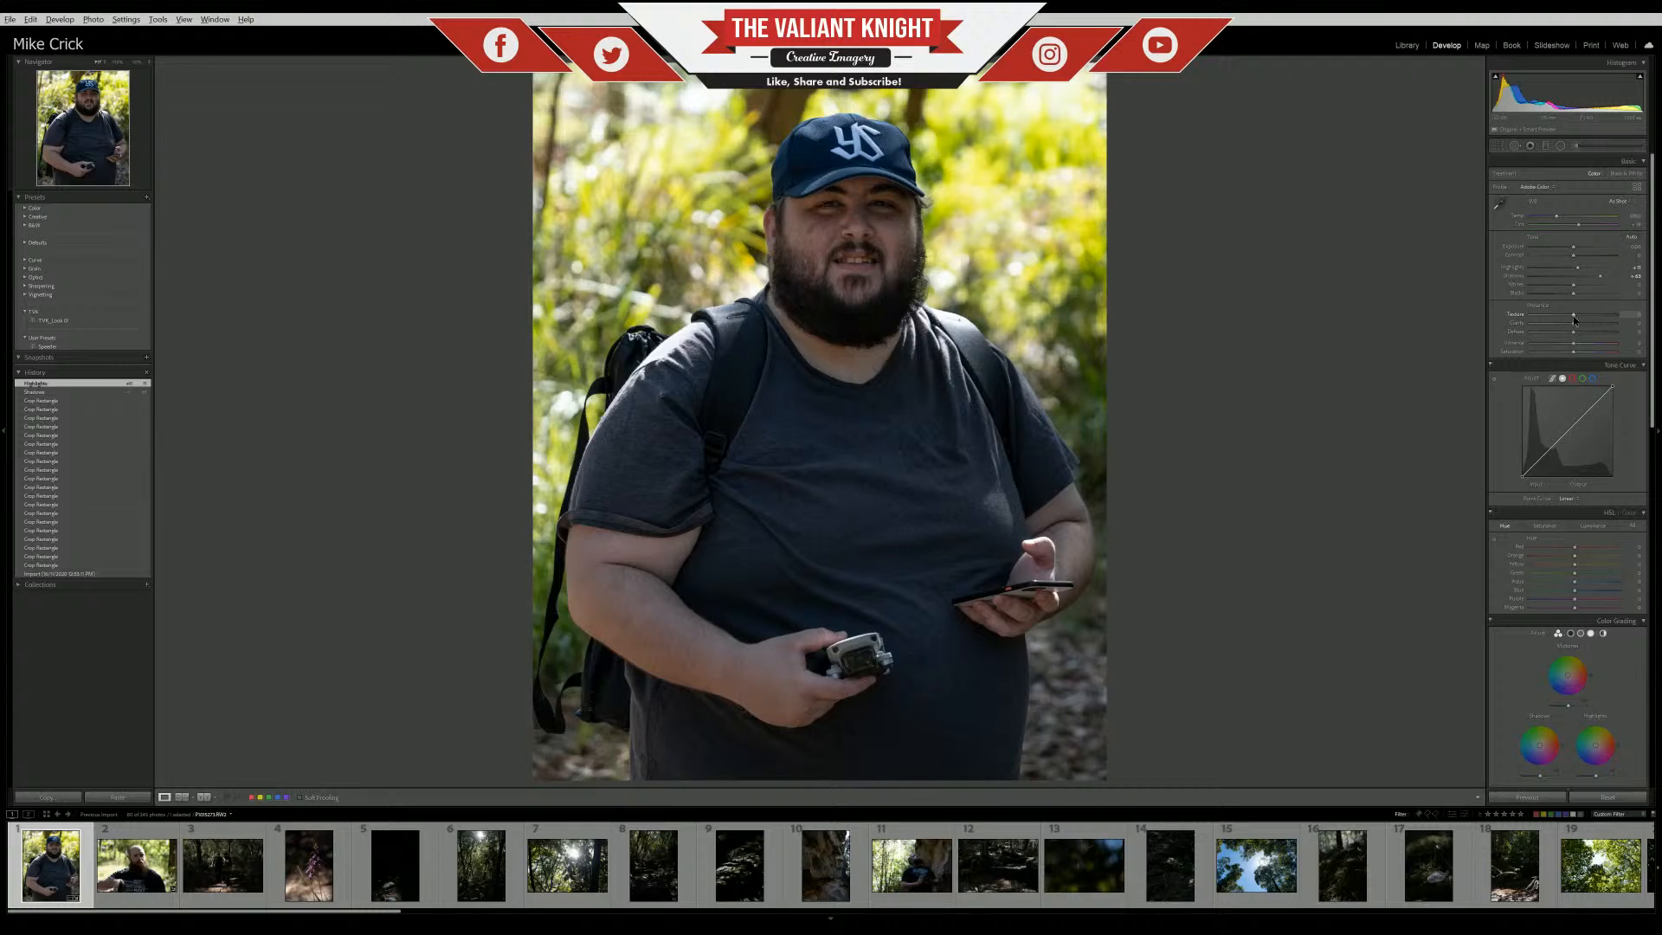
drag(1574, 318, 1577, 319)
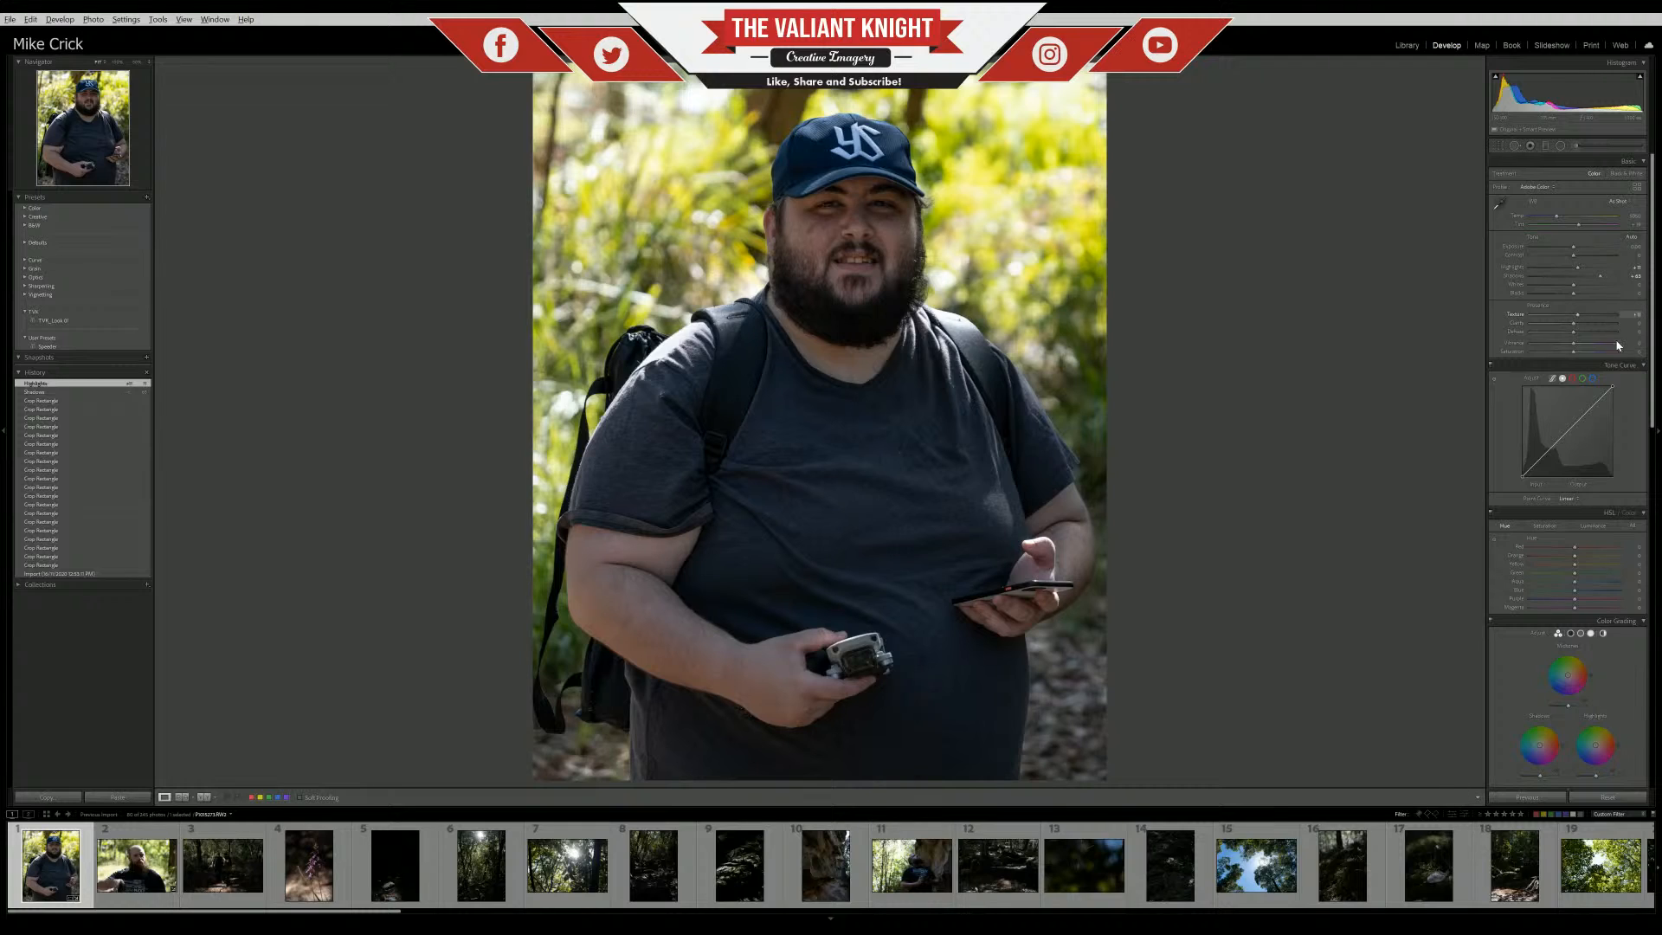
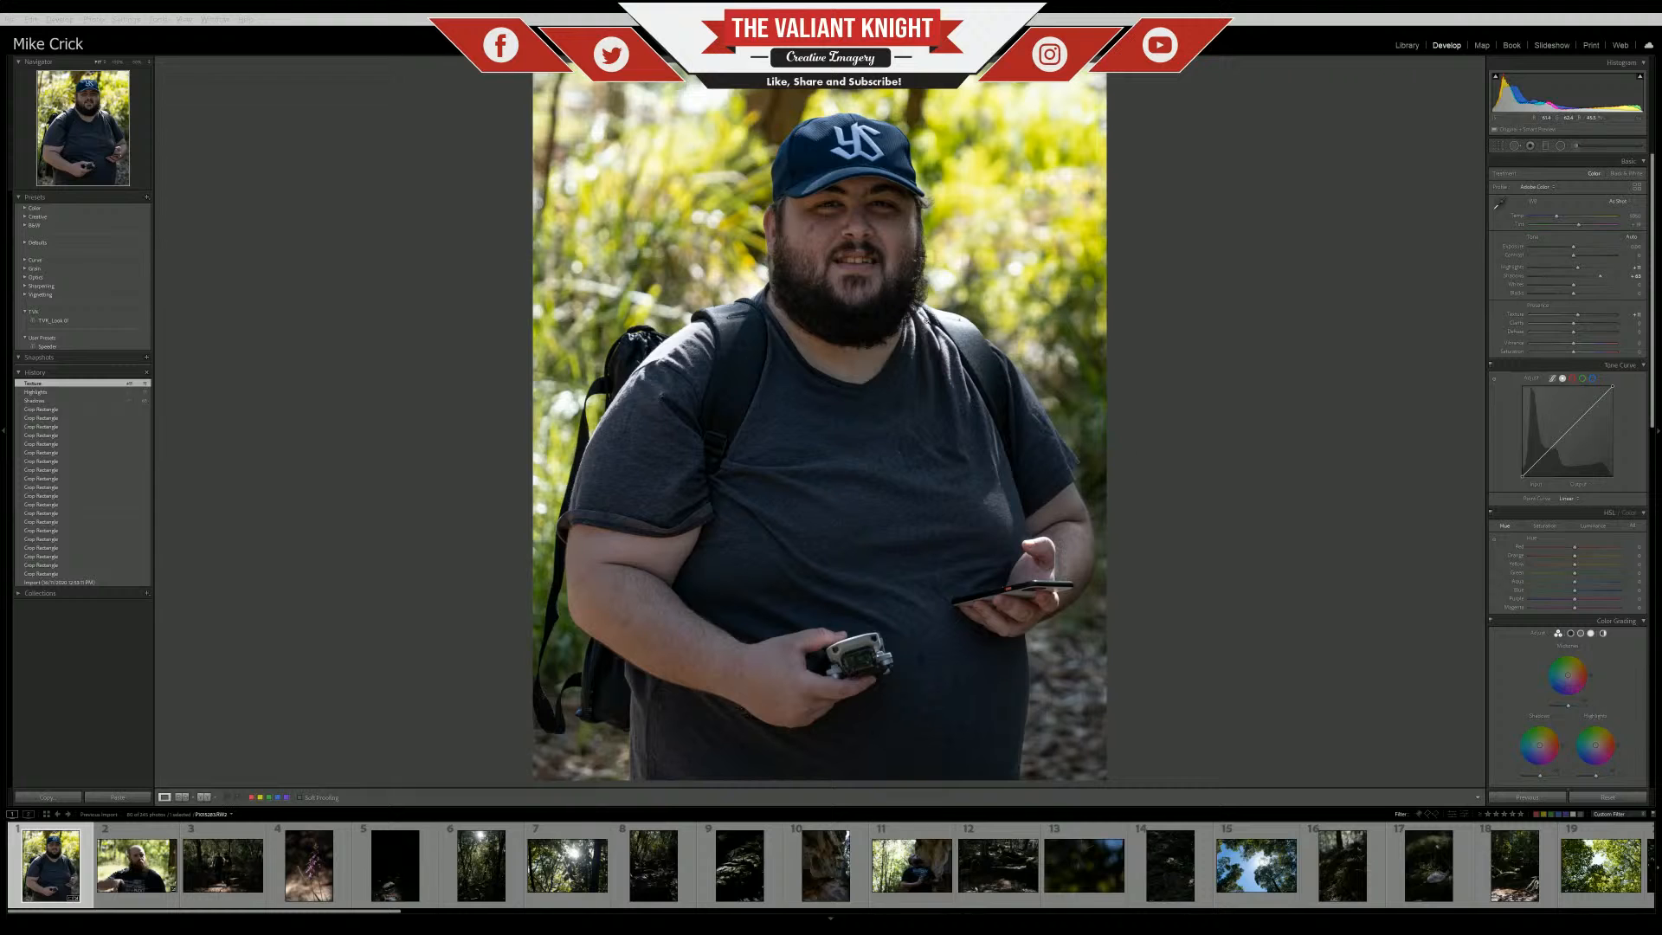
Test the minimum clarity of -100 on the man's face, then settle on a slightly negative clarity for photo 1
click(885, 238)
drag(978, 391, 1024, 286)
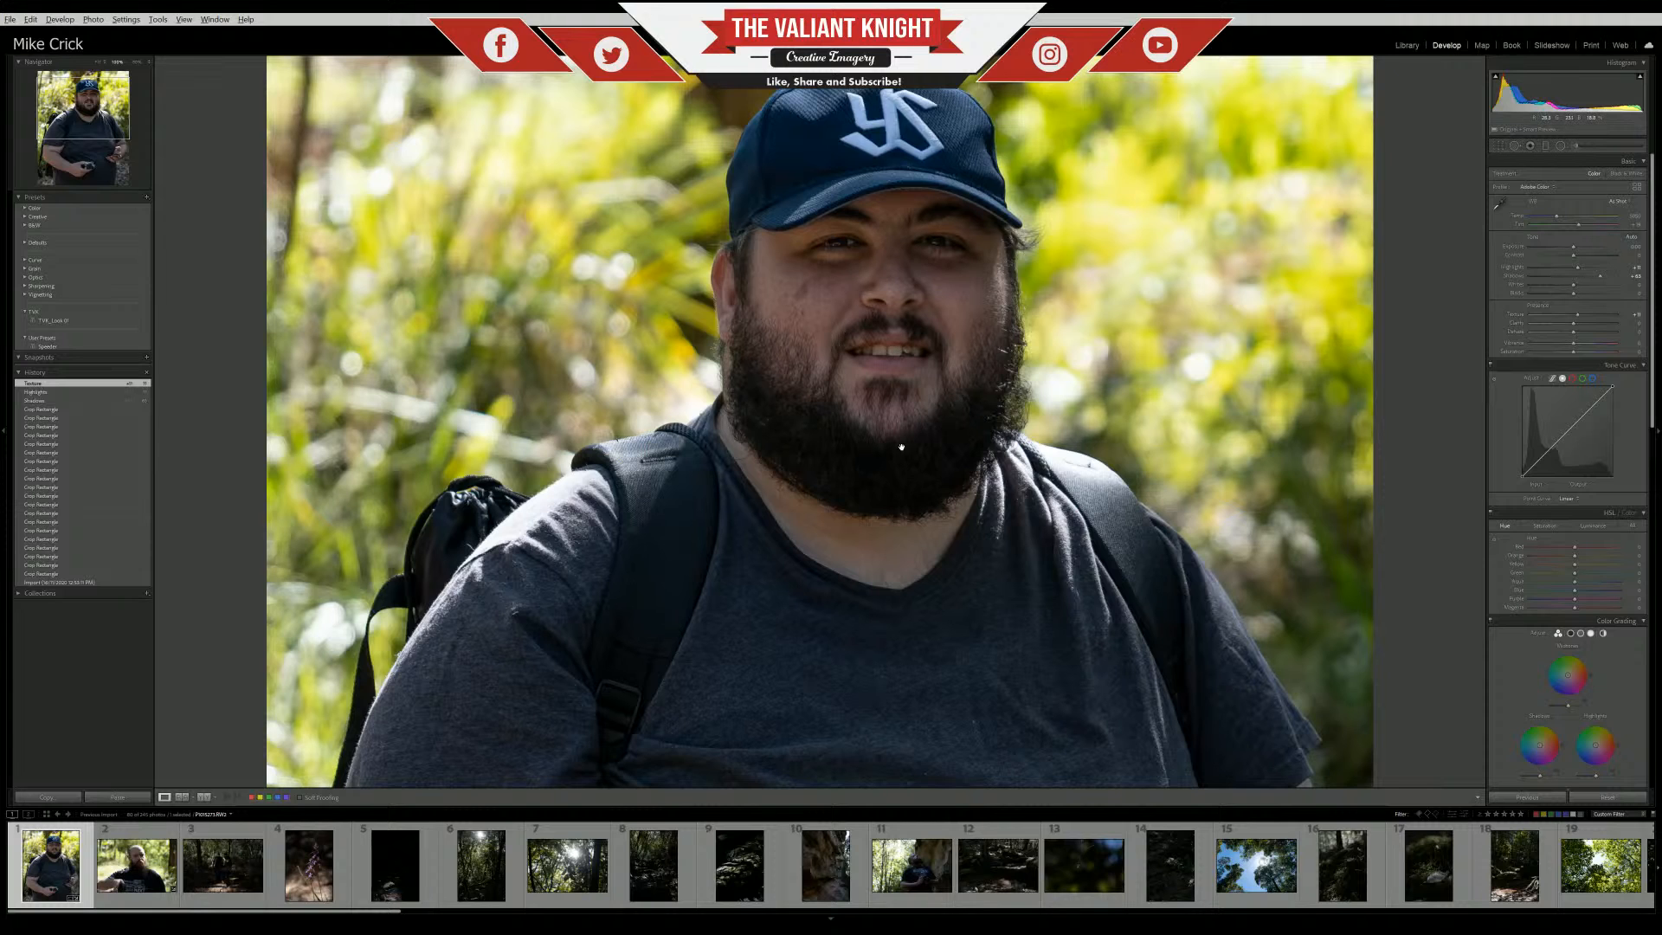
drag(1114, 293, 905, 693)
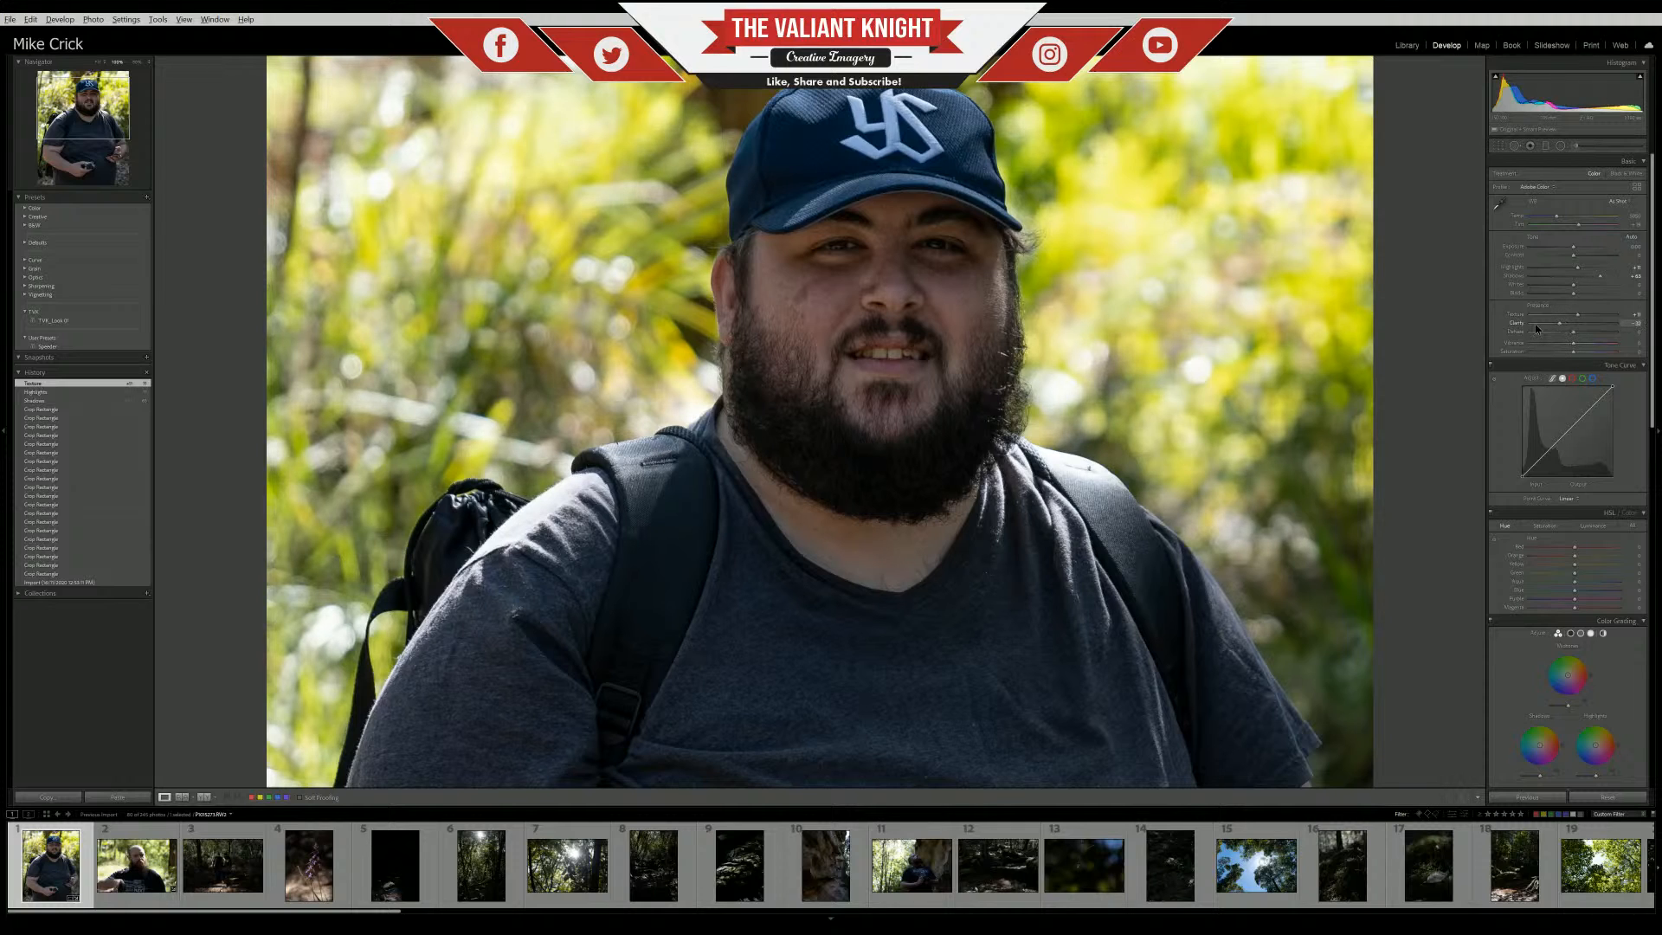
drag(1536, 329, 940, 315)
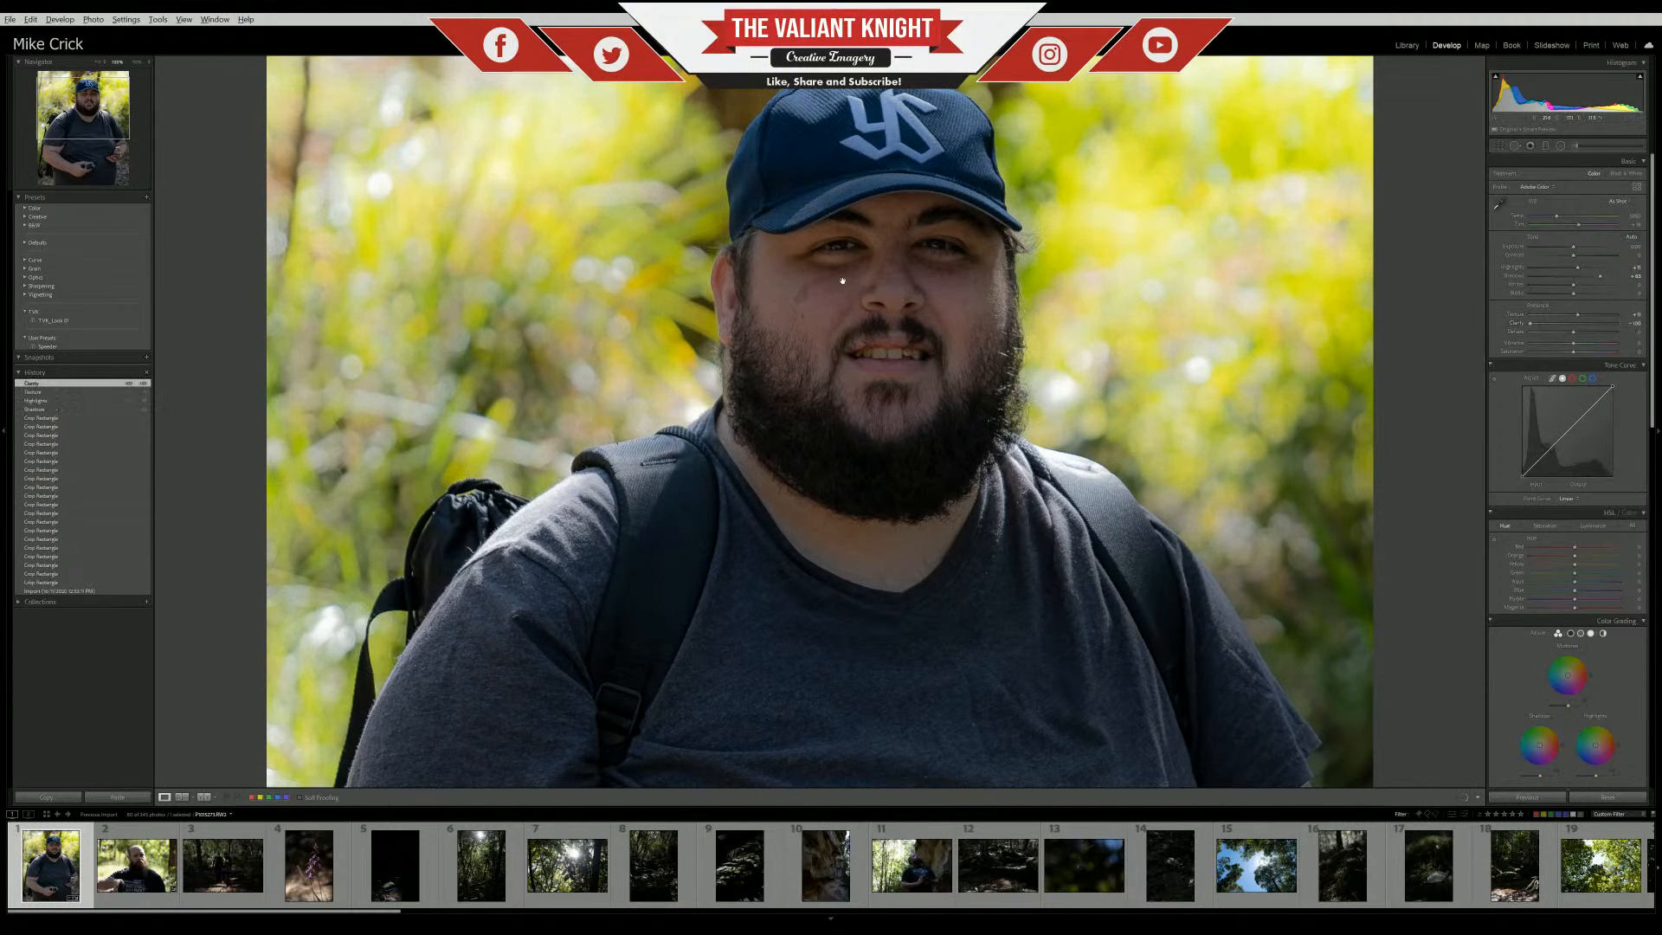
click(966, 346)
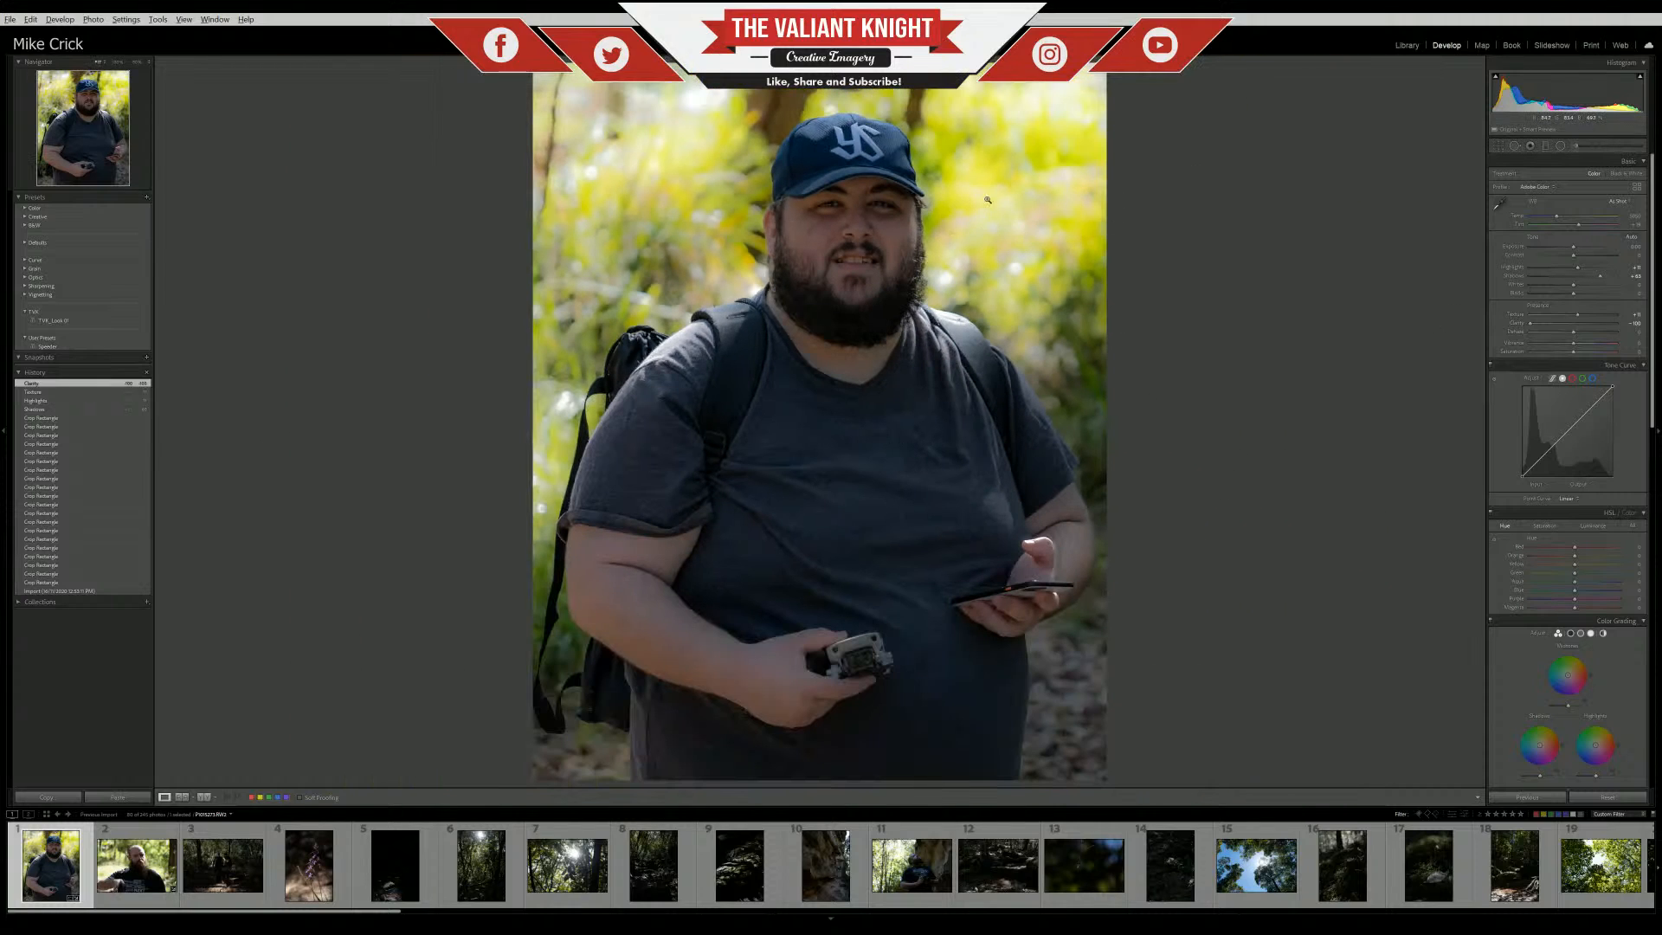
click(897, 279)
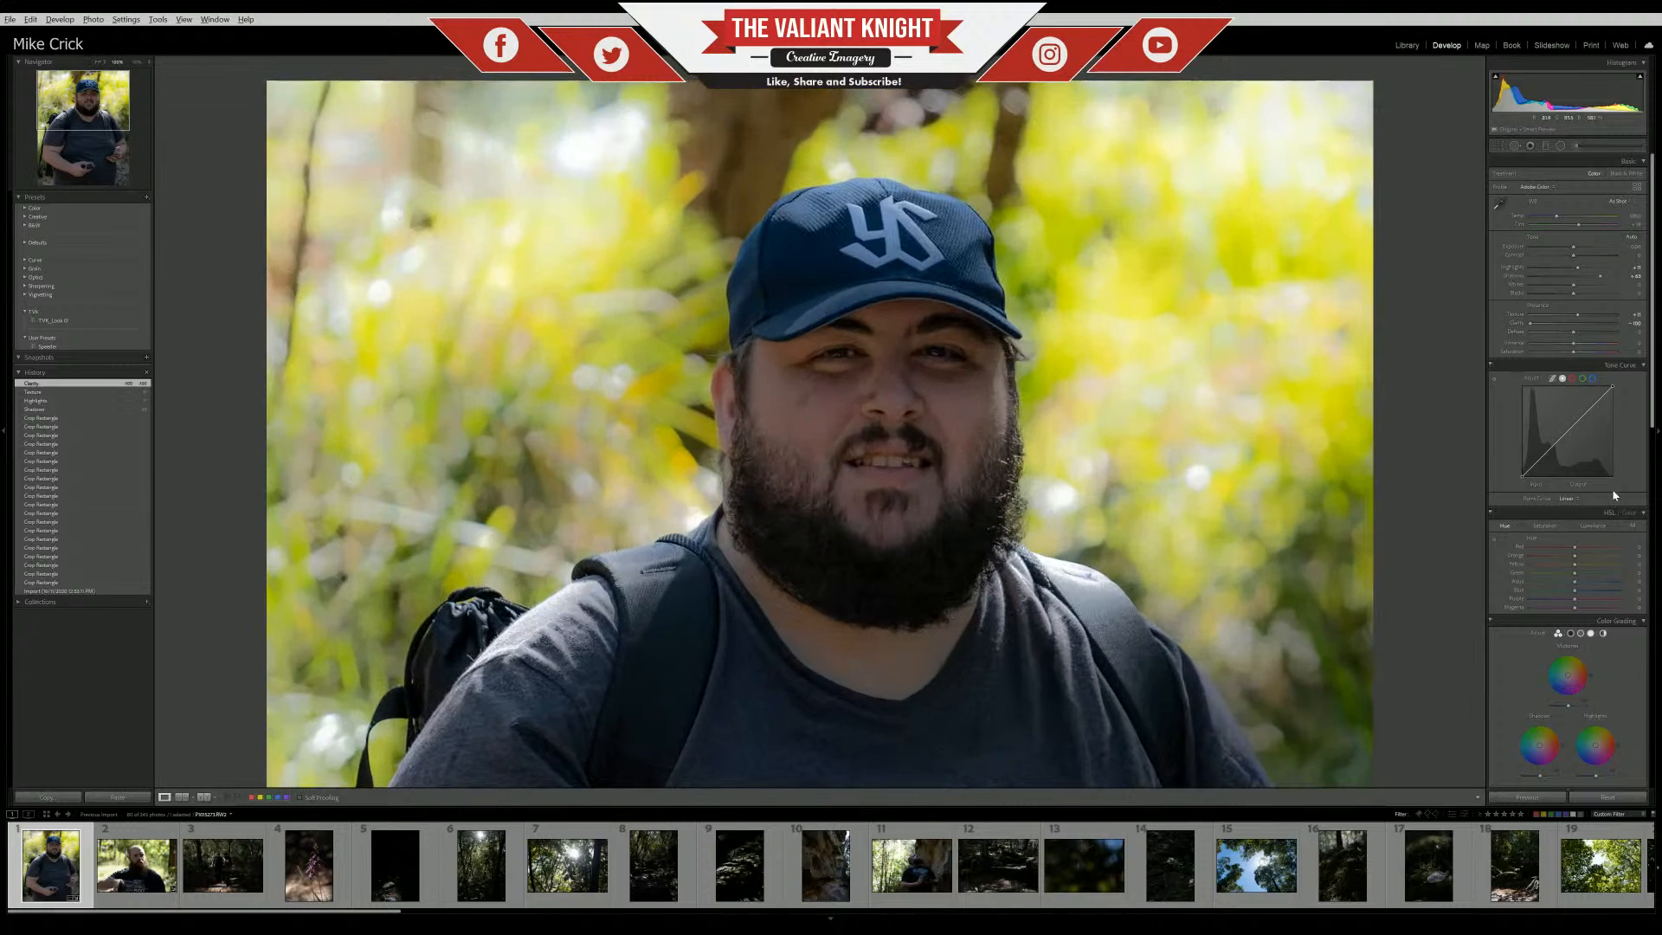
drag(1530, 323, 1563, 325)
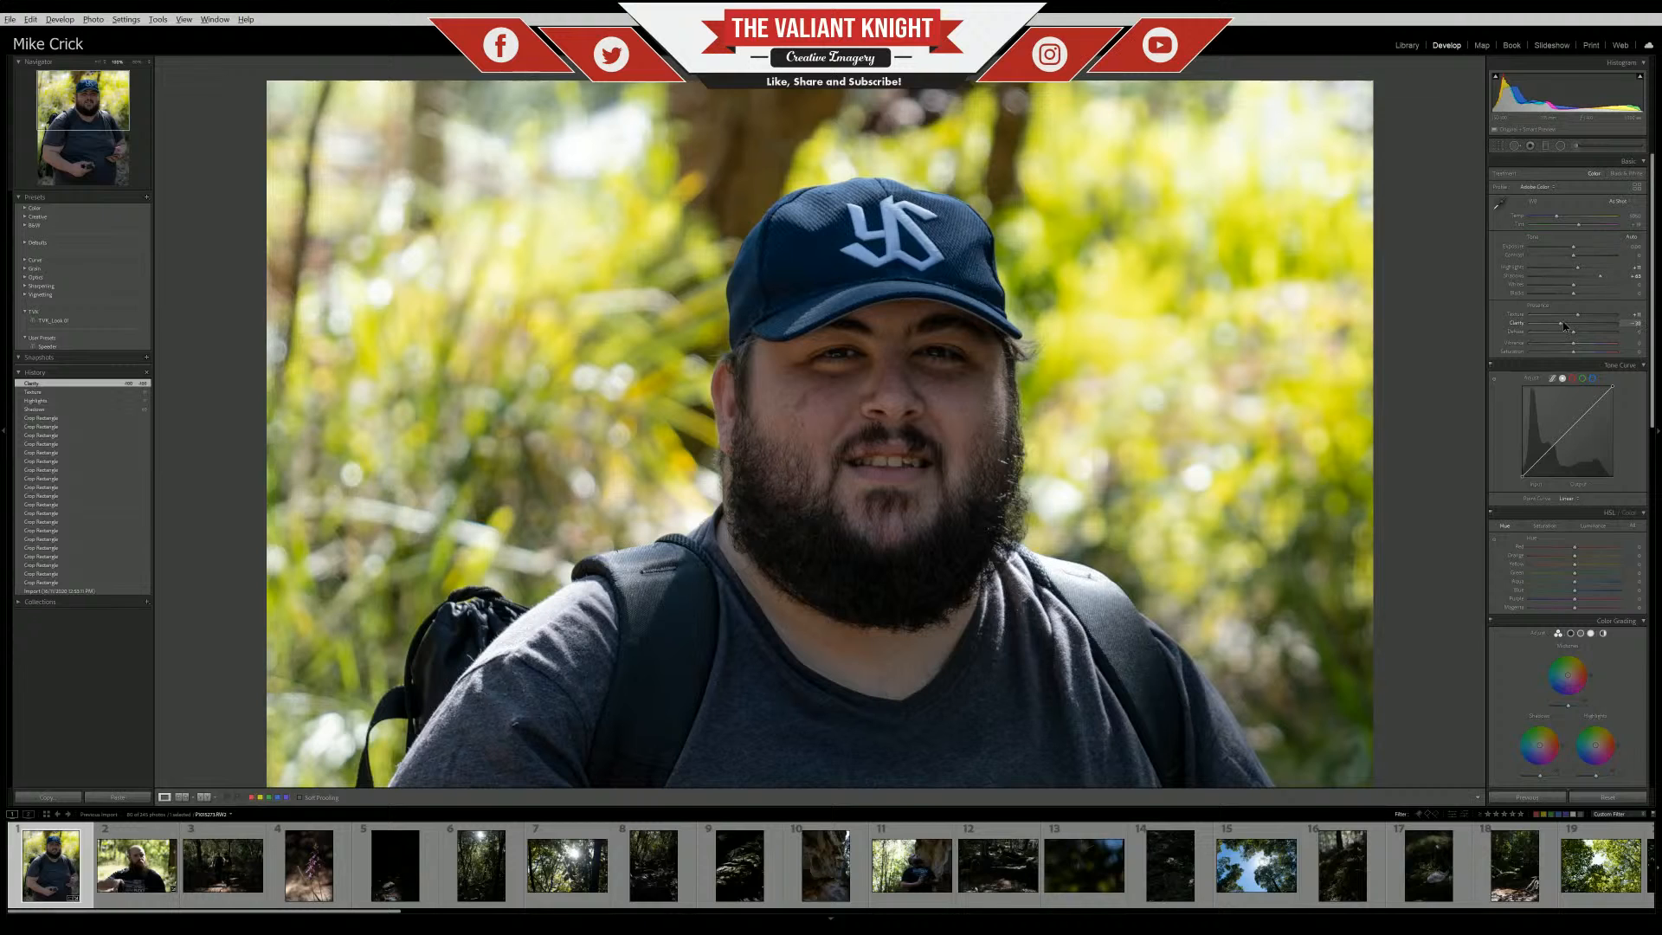
click(740, 470)
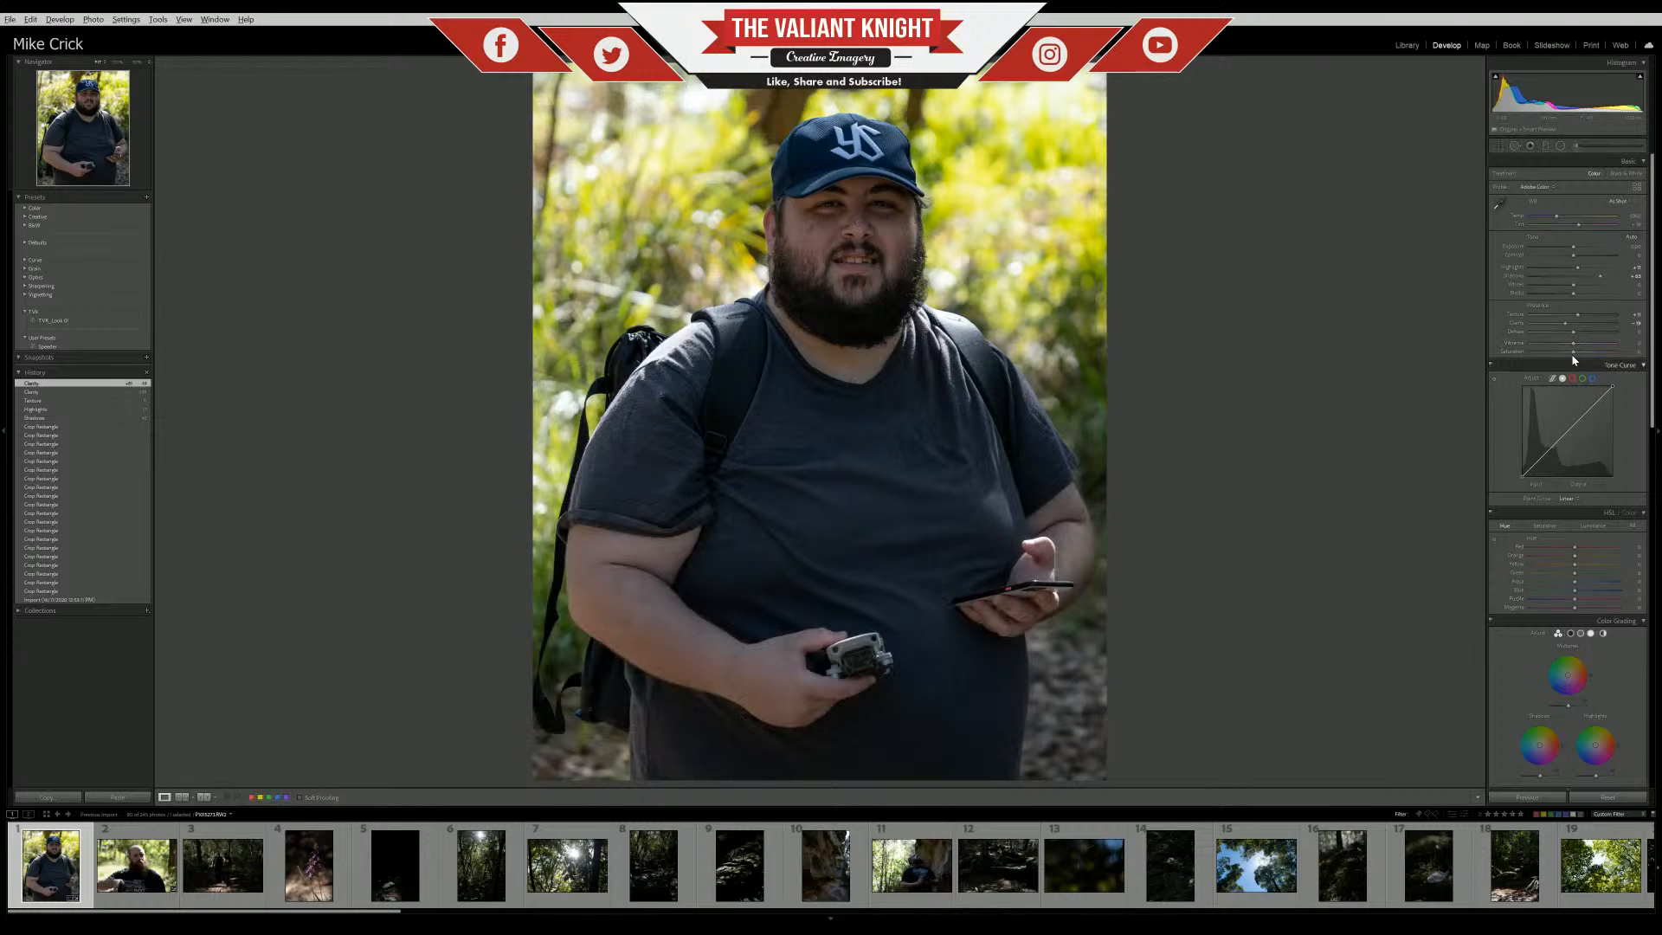
Boost the saturation and vibrance of photo 1 slightly and hide the filmstrip to enlarge the photo
drag(1573, 353, 1581, 353)
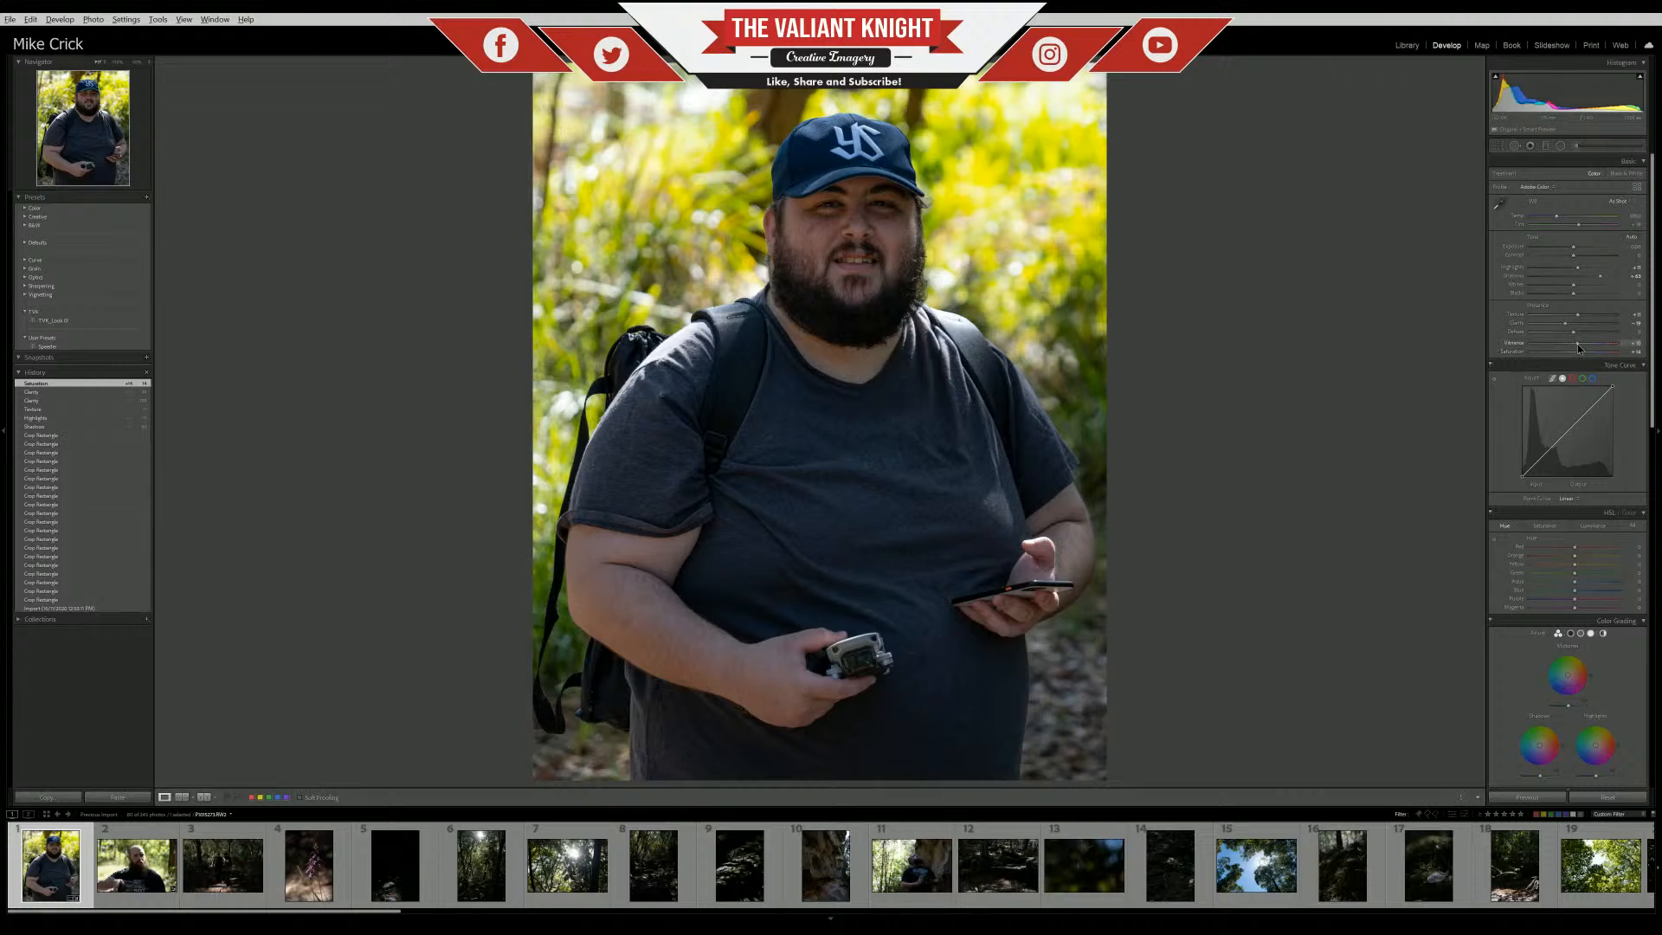
click(1575, 346)
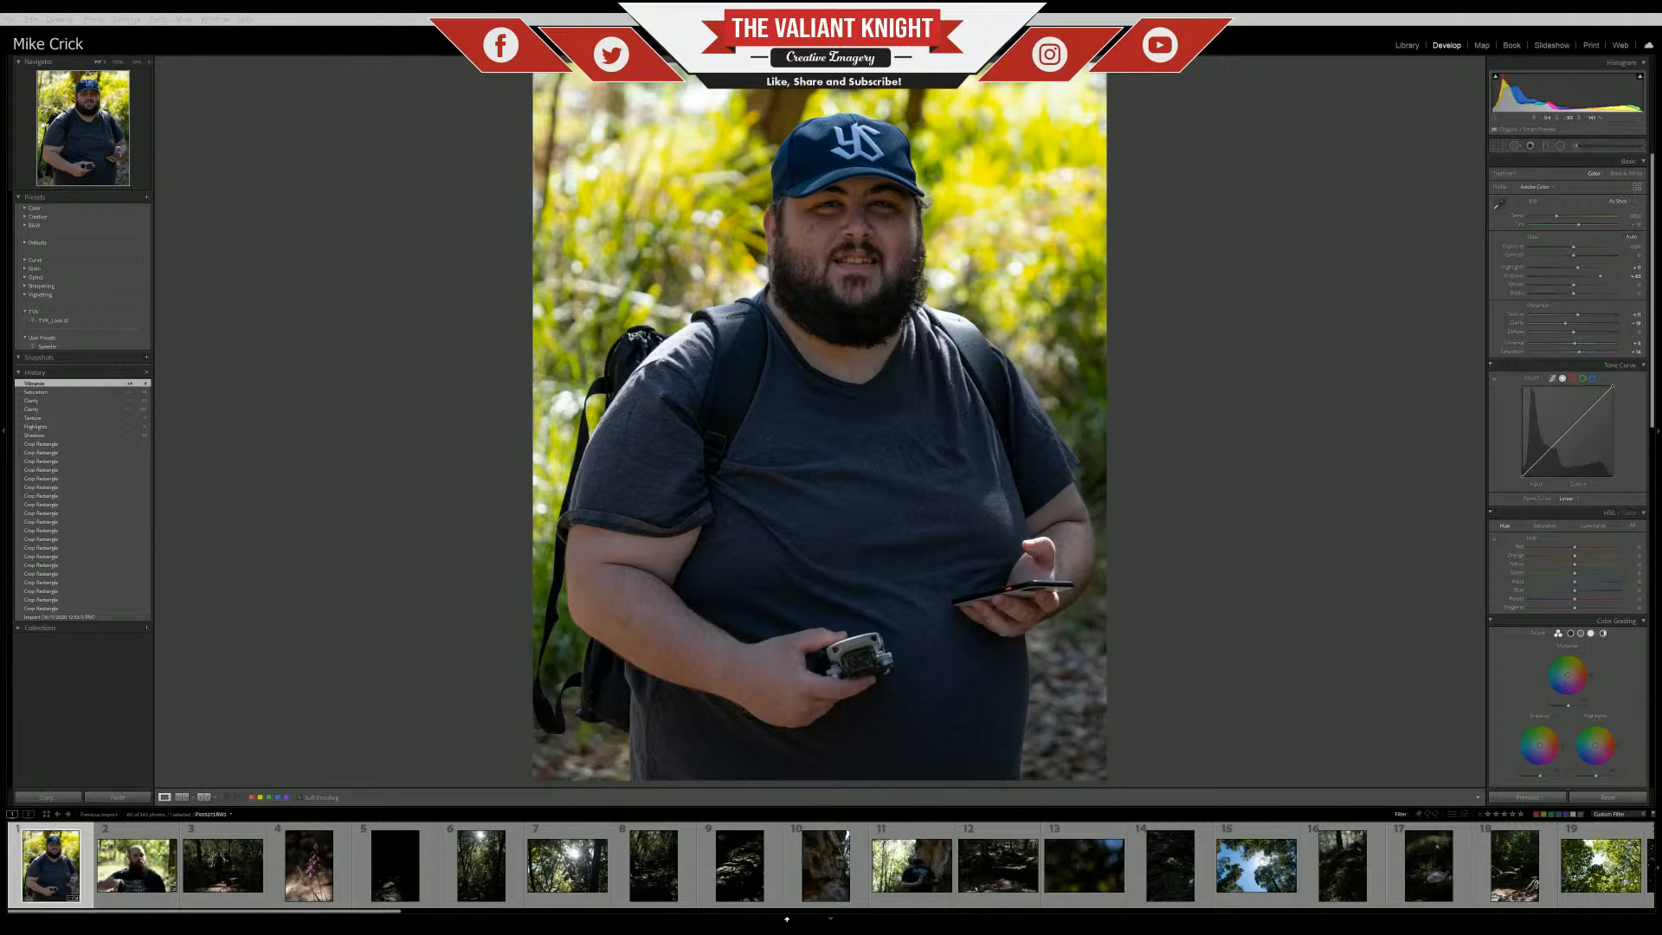
click(833, 919)
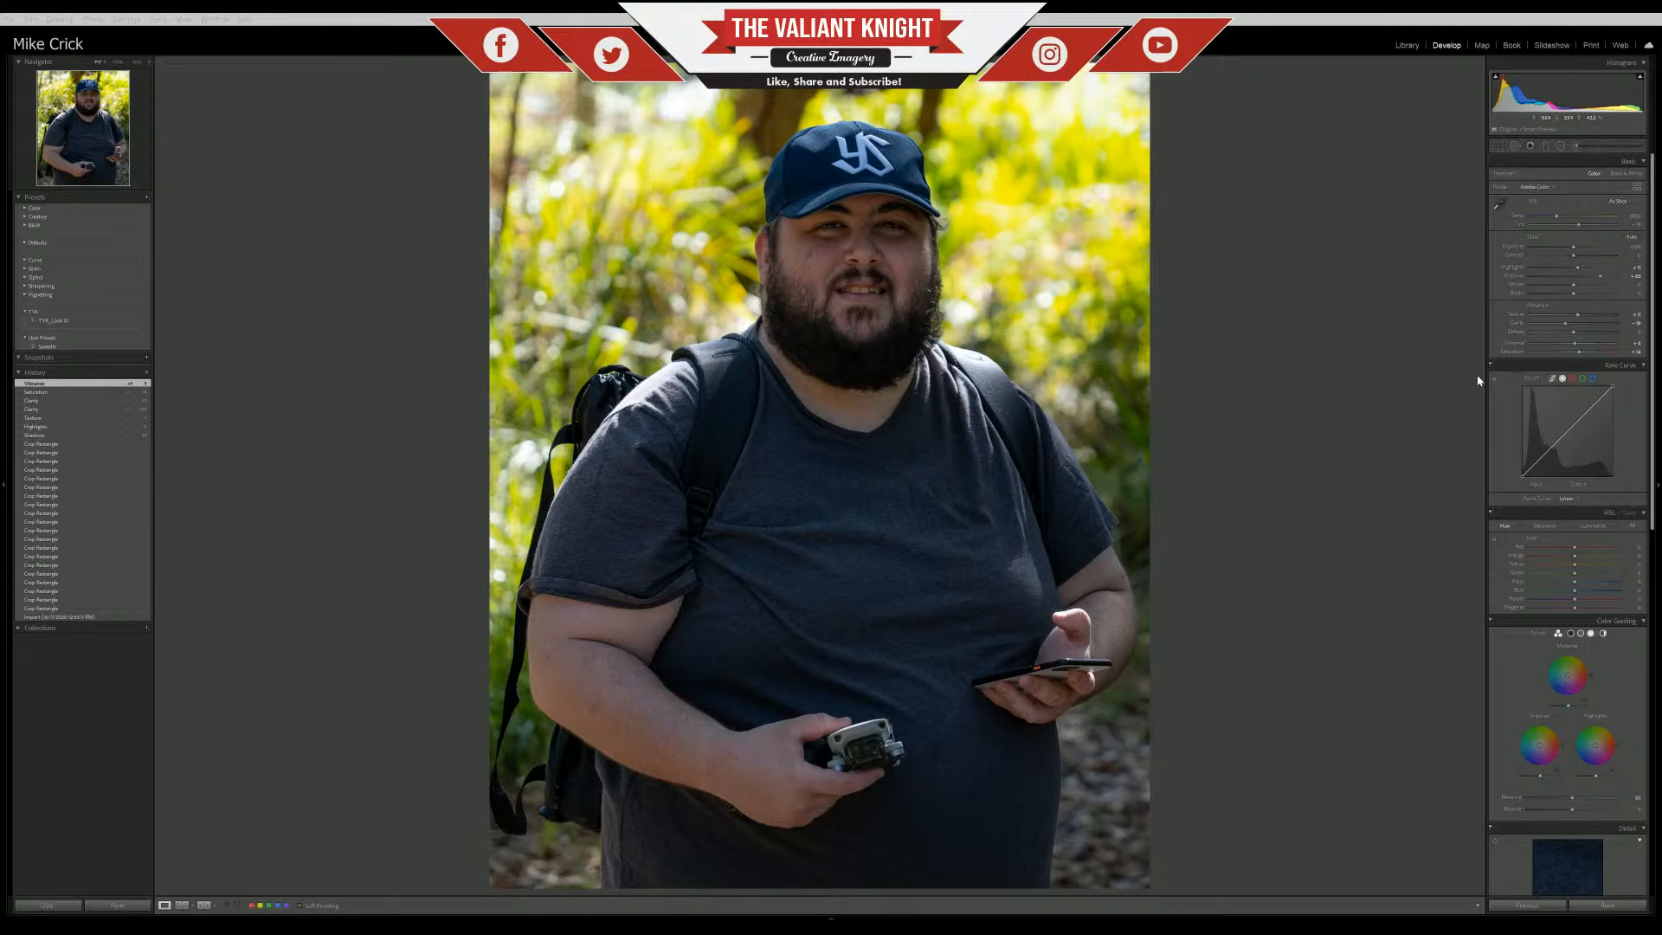
Lift the black point of photo 1's tone curve slightly and add a shadow point that darkens the lower tones
click(1523, 476)
drag(1523, 476, 1524, 472)
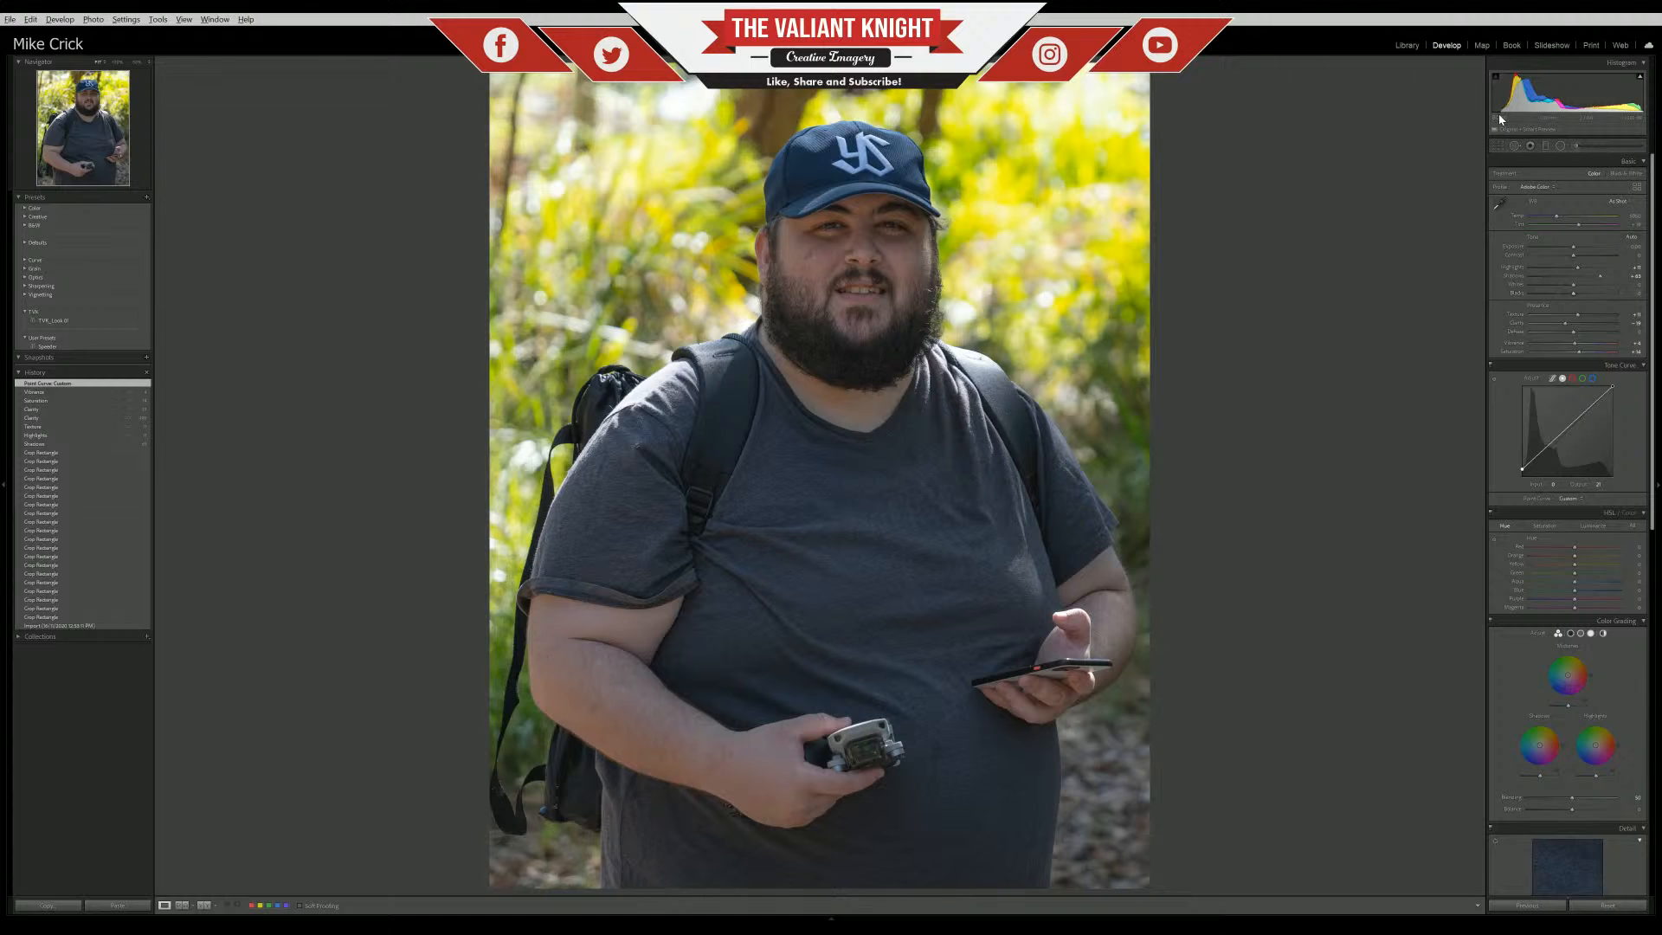
drag(1537, 459, 1540, 457)
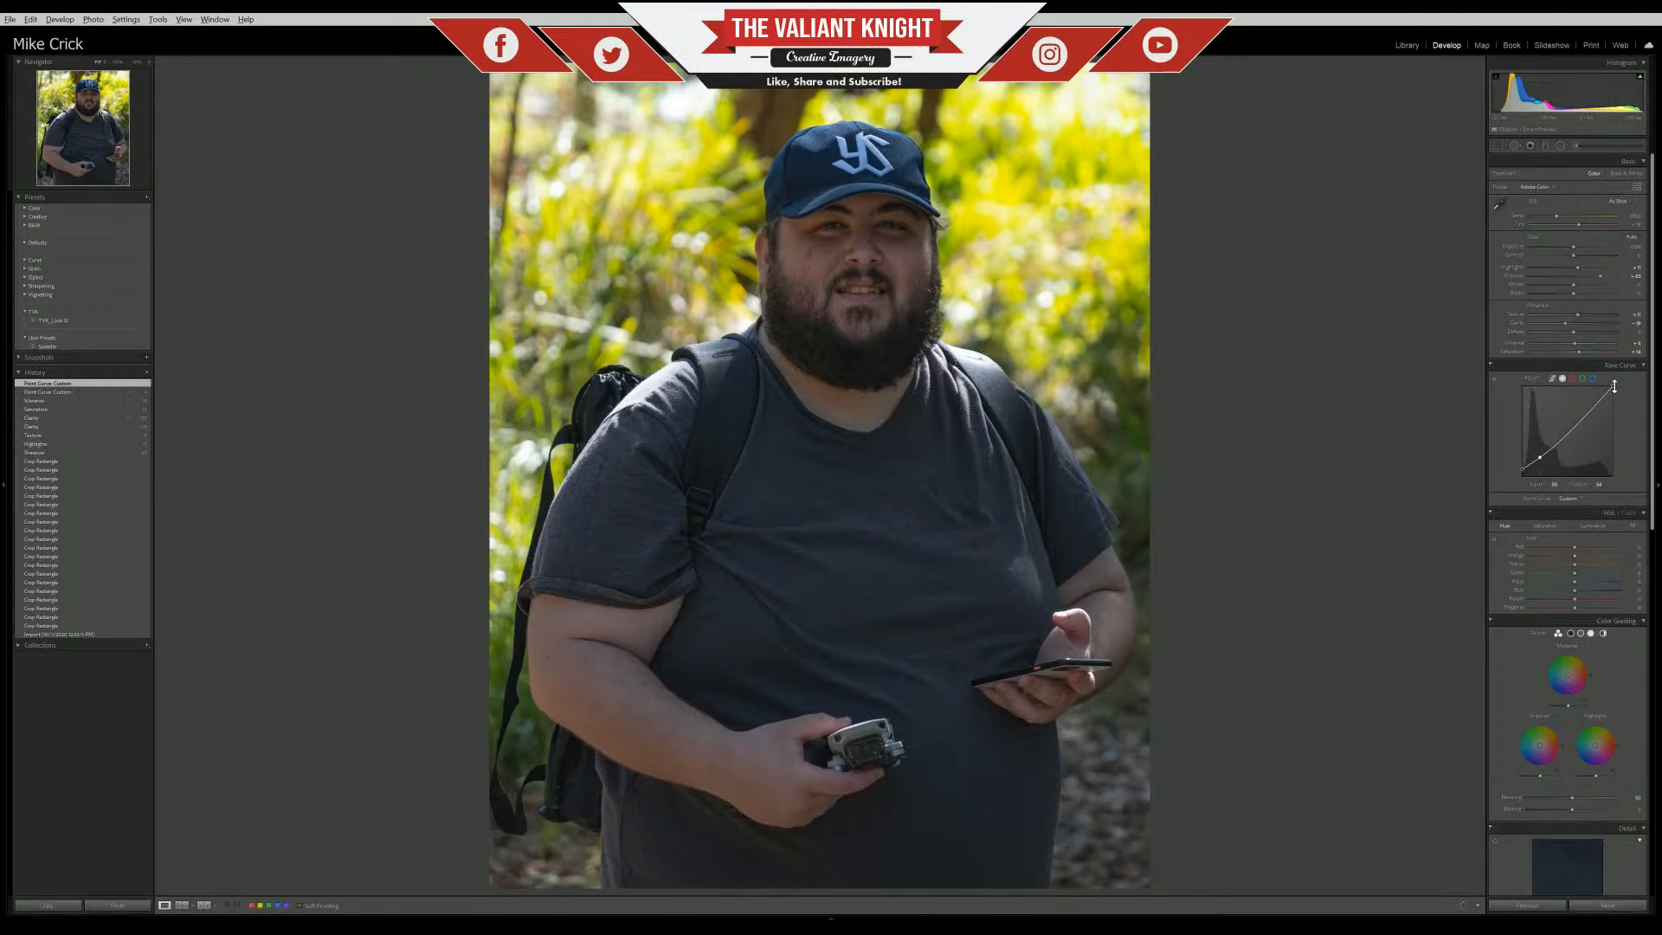
Lower the white point of photo 1's tone curve slightly and add a raised point in the highlights
drag(1614, 393, 1614, 395)
click(1596, 405)
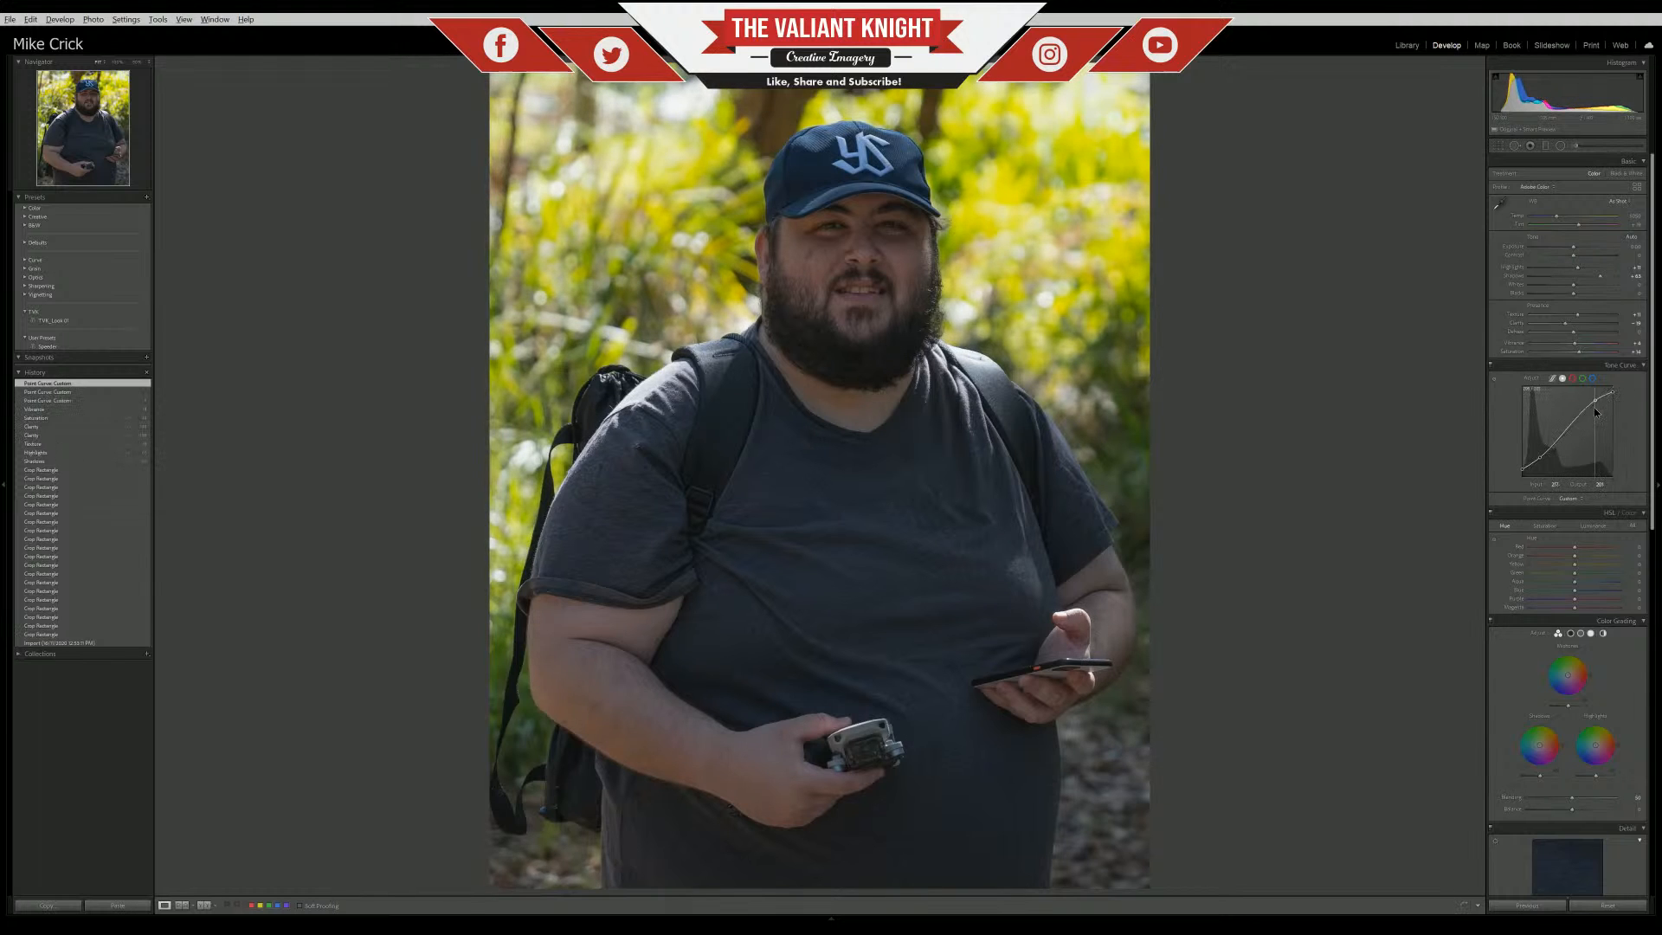
drag(1597, 407, 1595, 401)
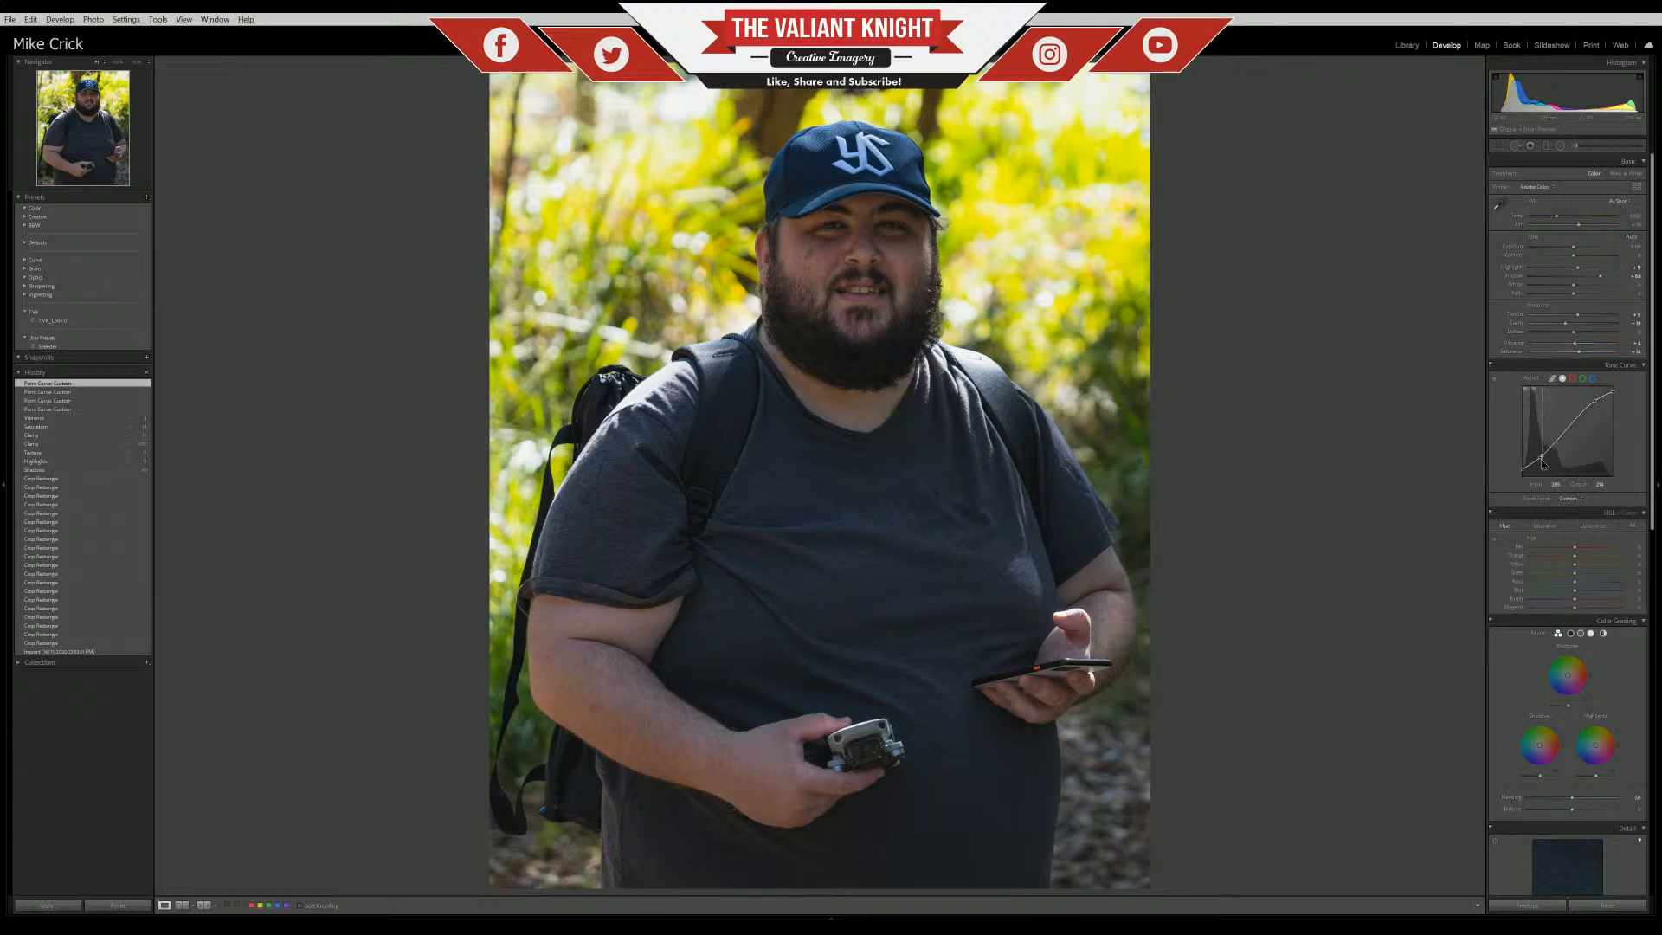
Undo the distorting tone curve edit, fine-tune the curve's shadow point and inspect the man's face up close
click(1540, 457)
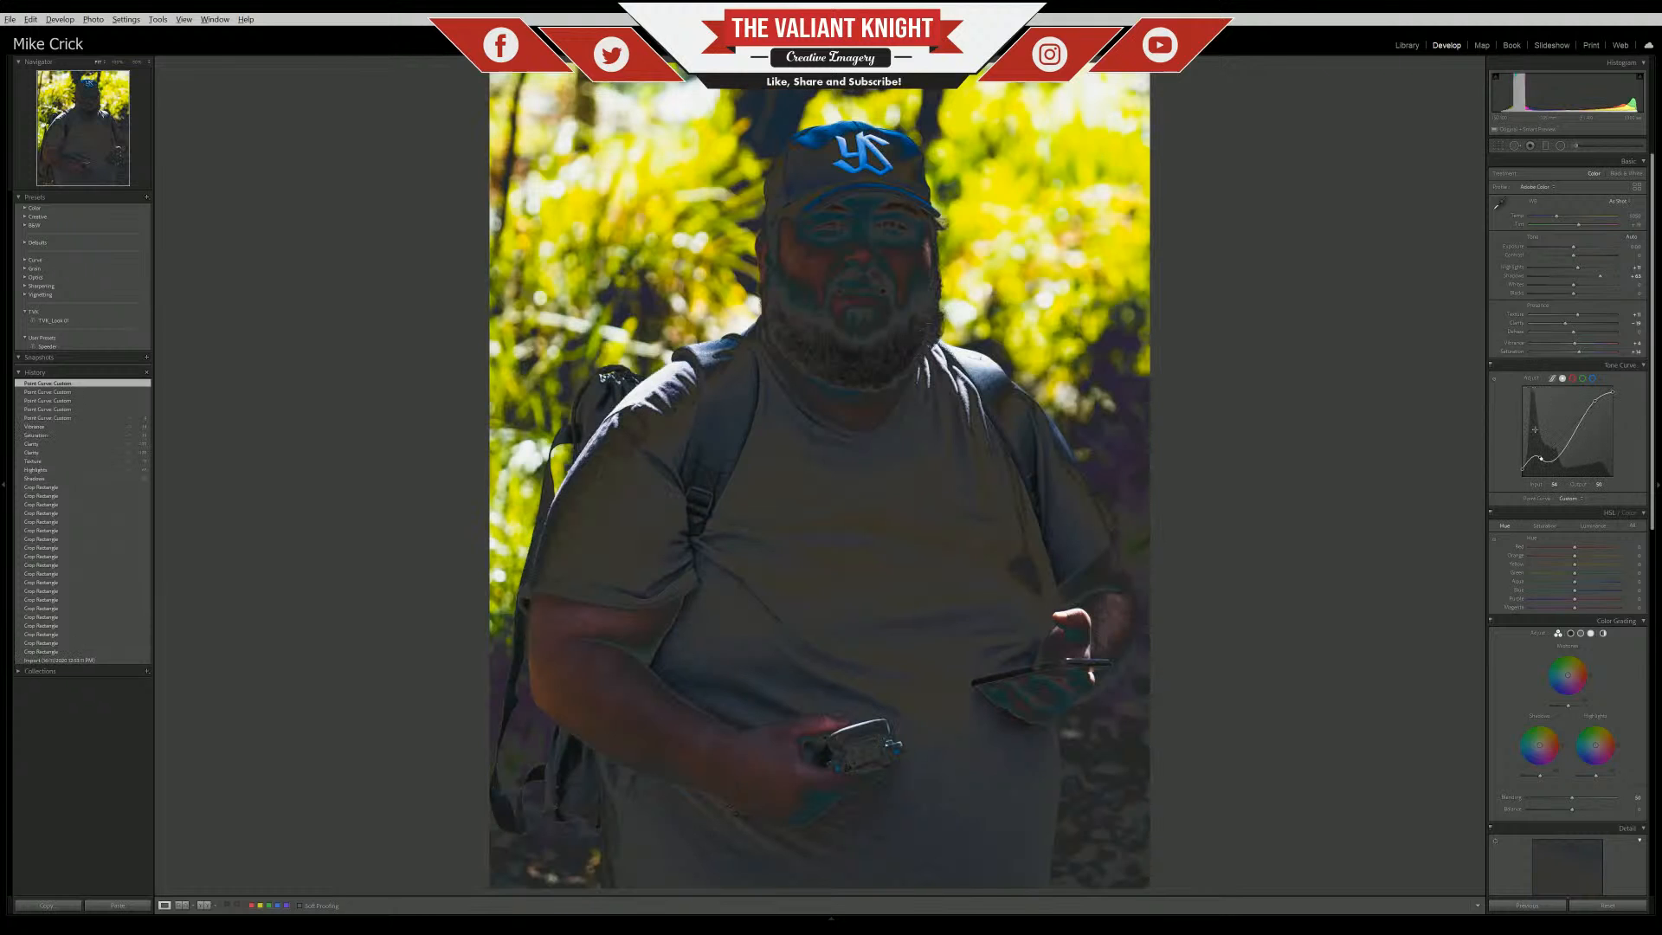
key(ctrl+z)
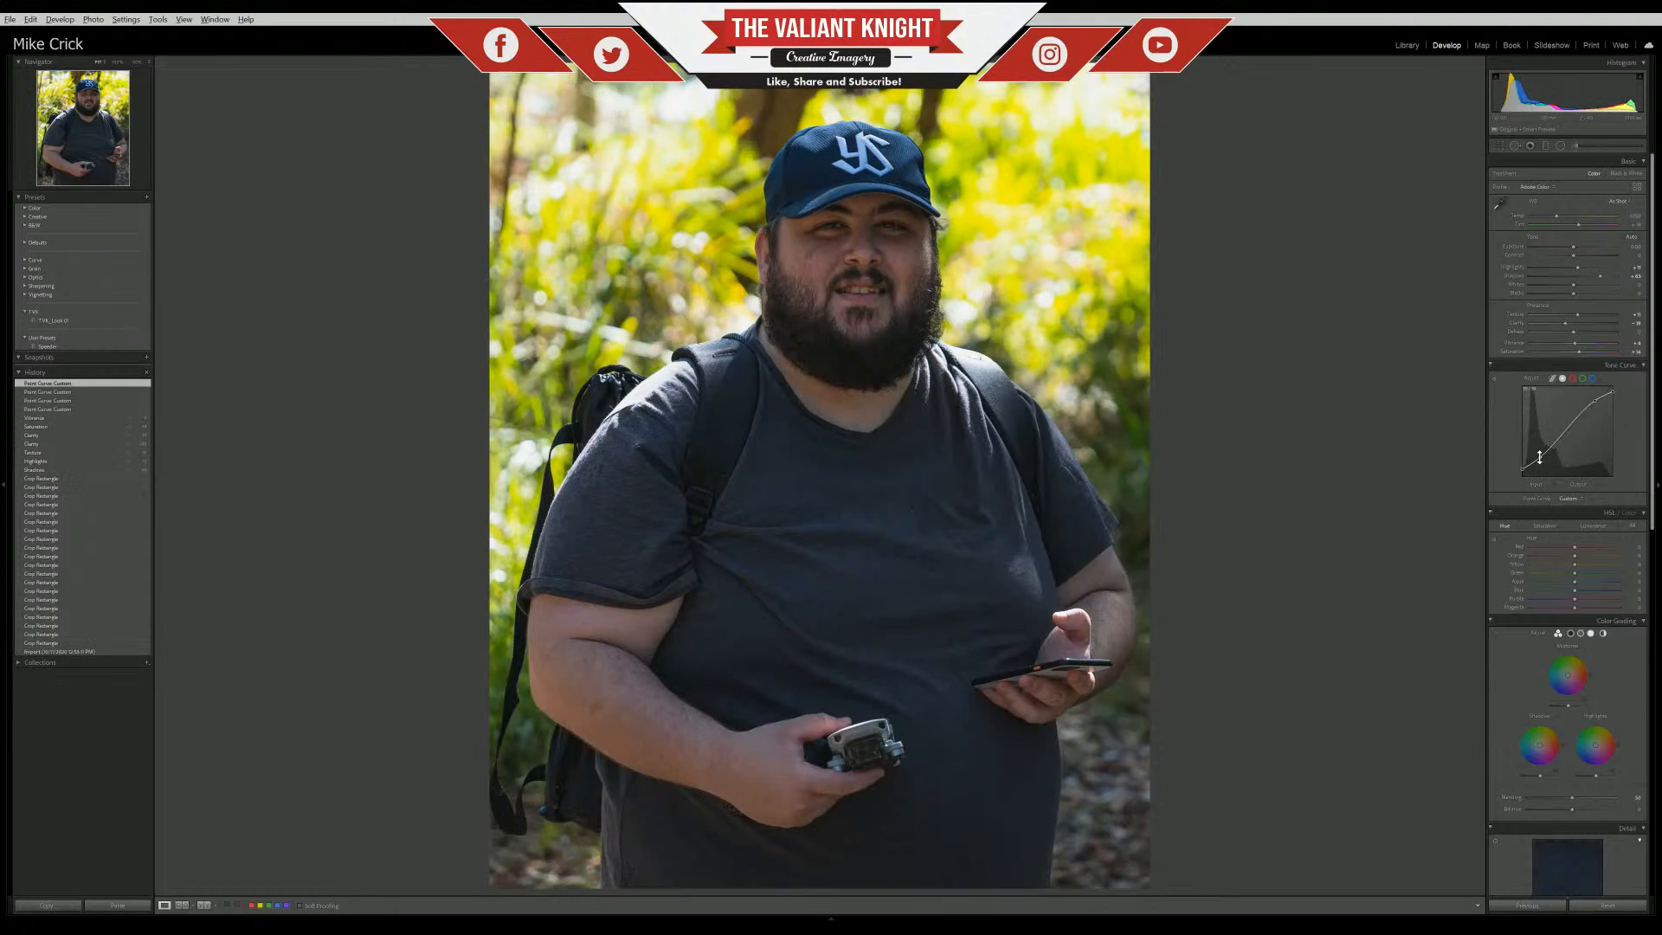
drag(1542, 463, 1546, 460)
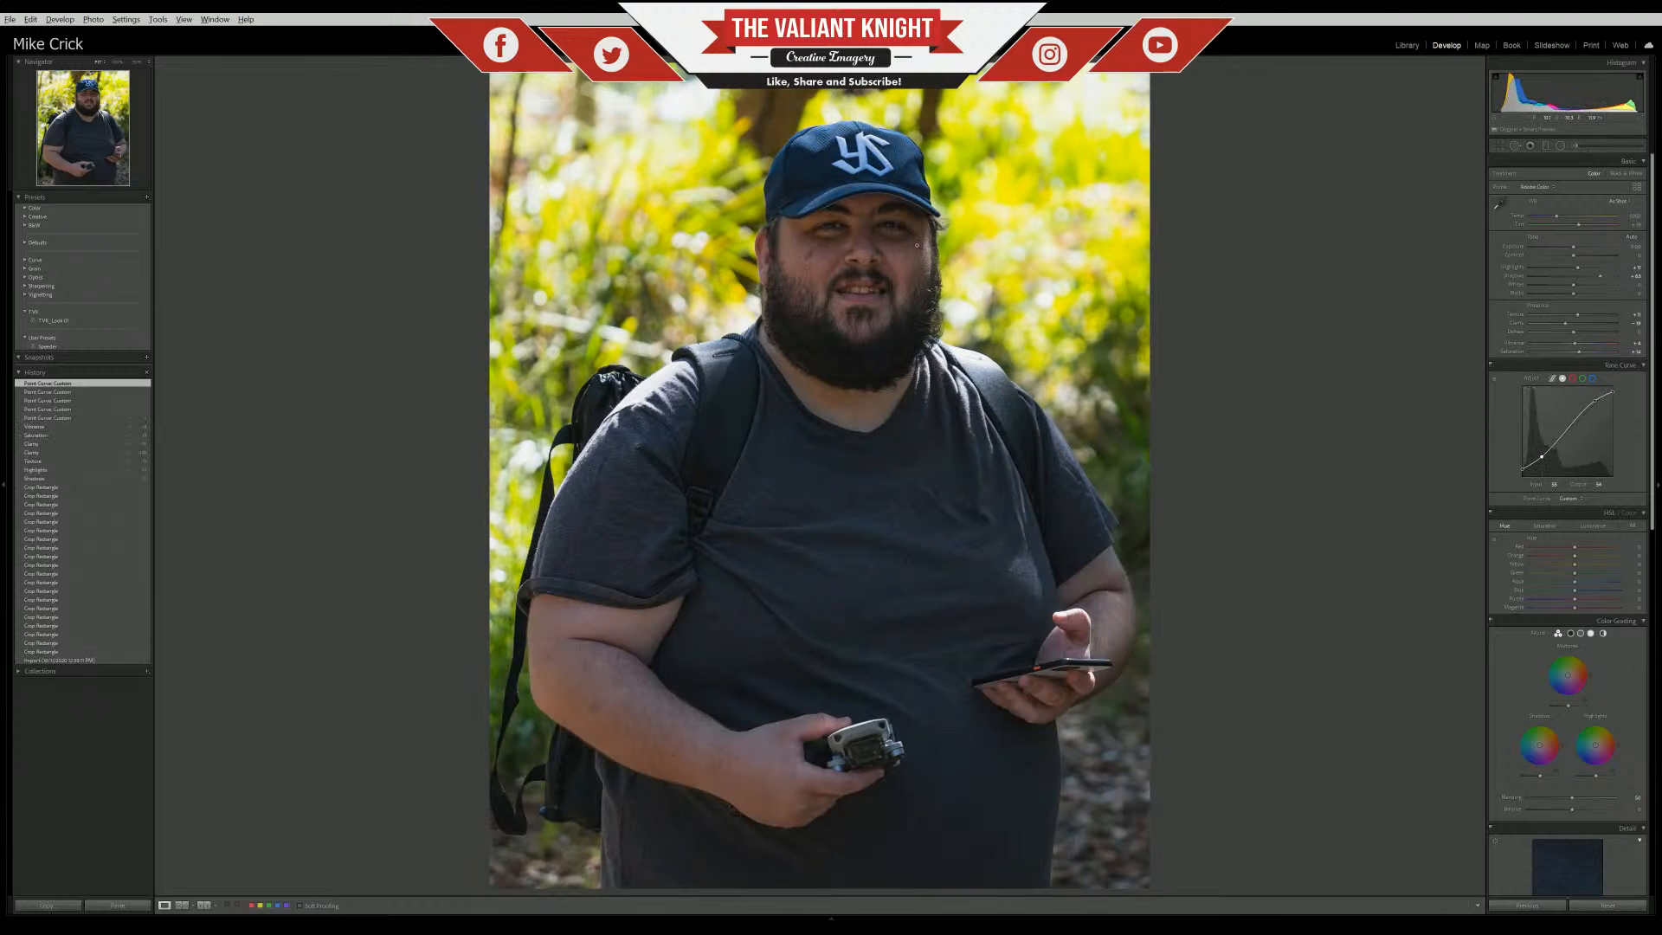
click(837, 253)
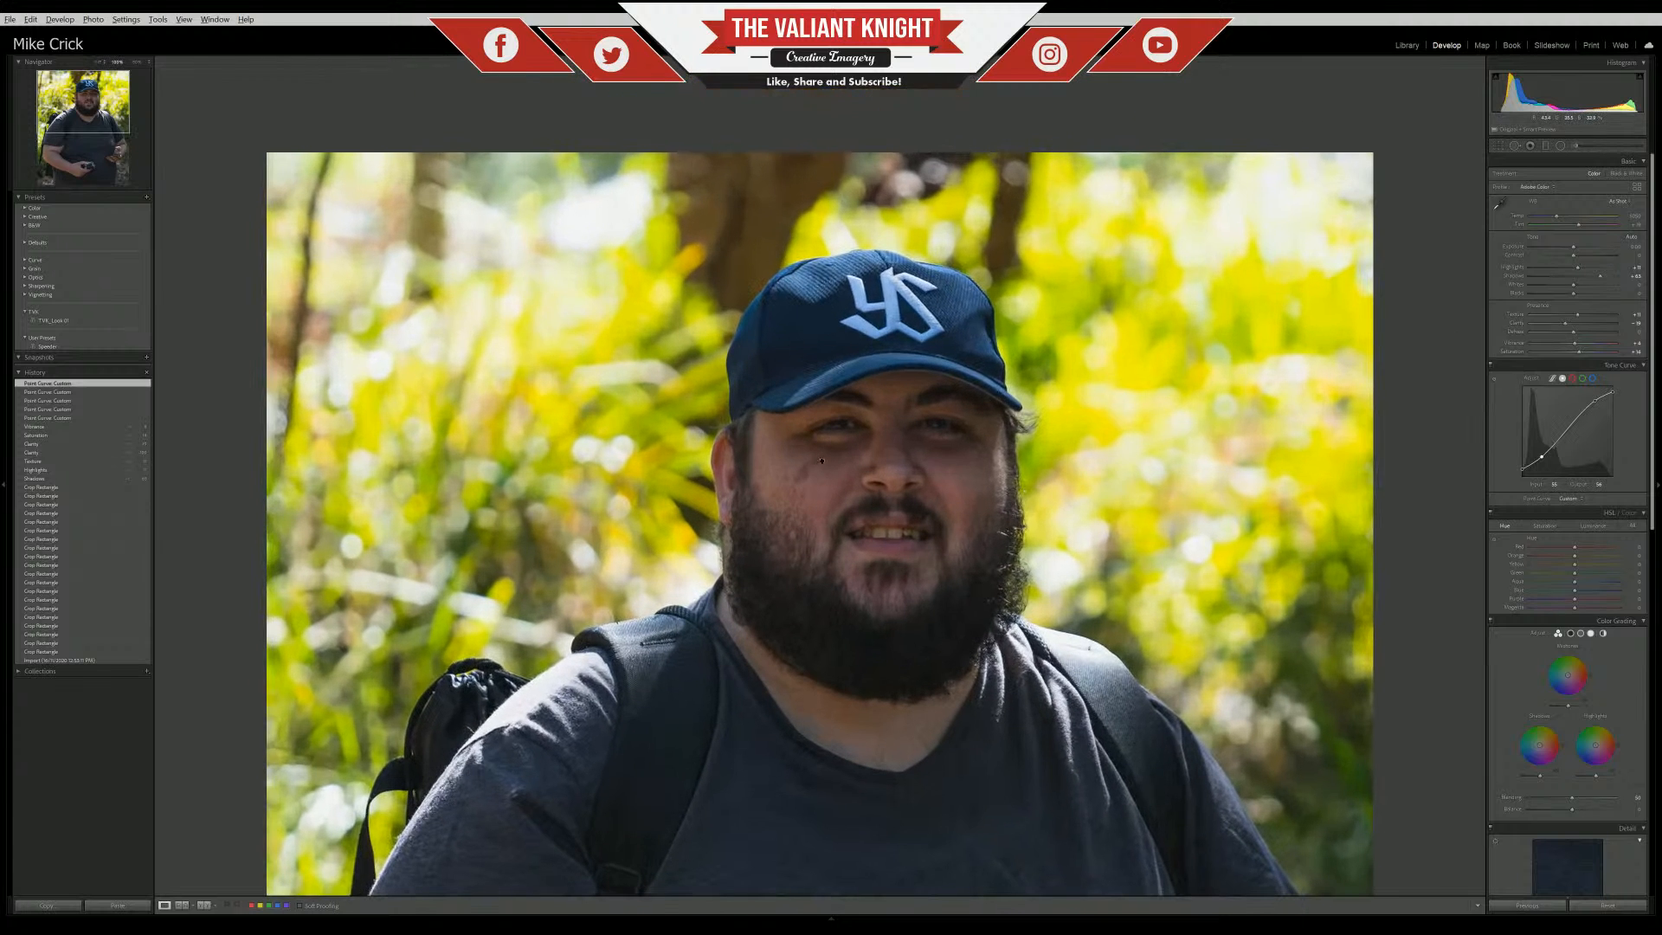
View the whole photo and compare the color mixer's Color view with its HSL hue, saturation and luminance controls
click(805, 519)
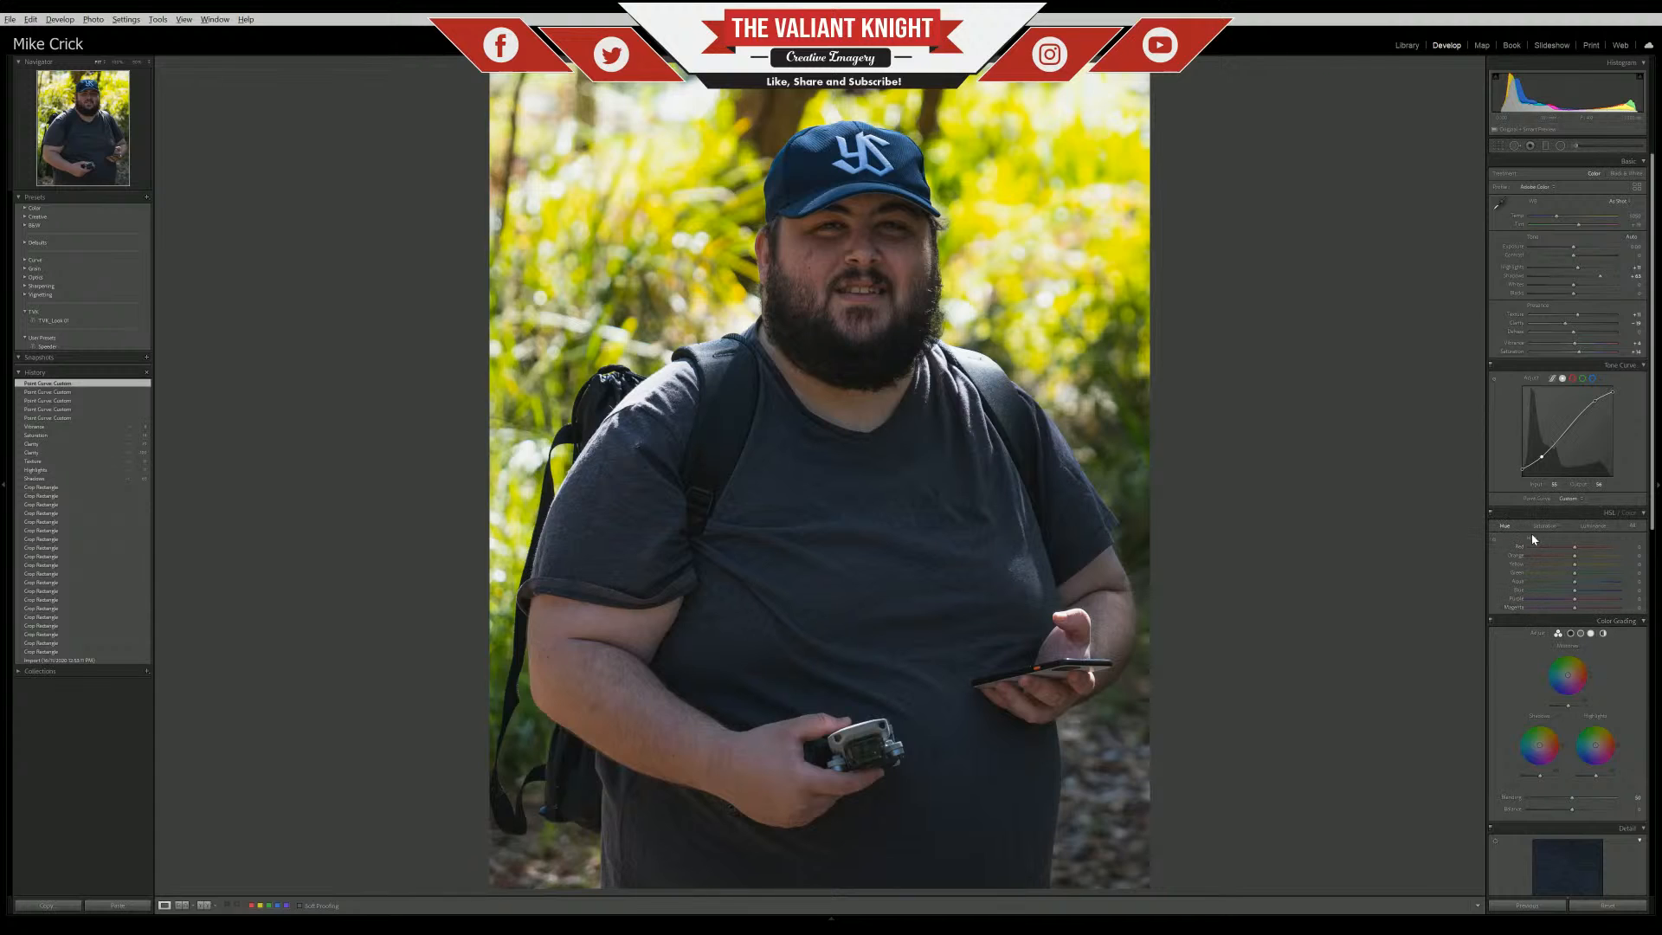
click(1632, 512)
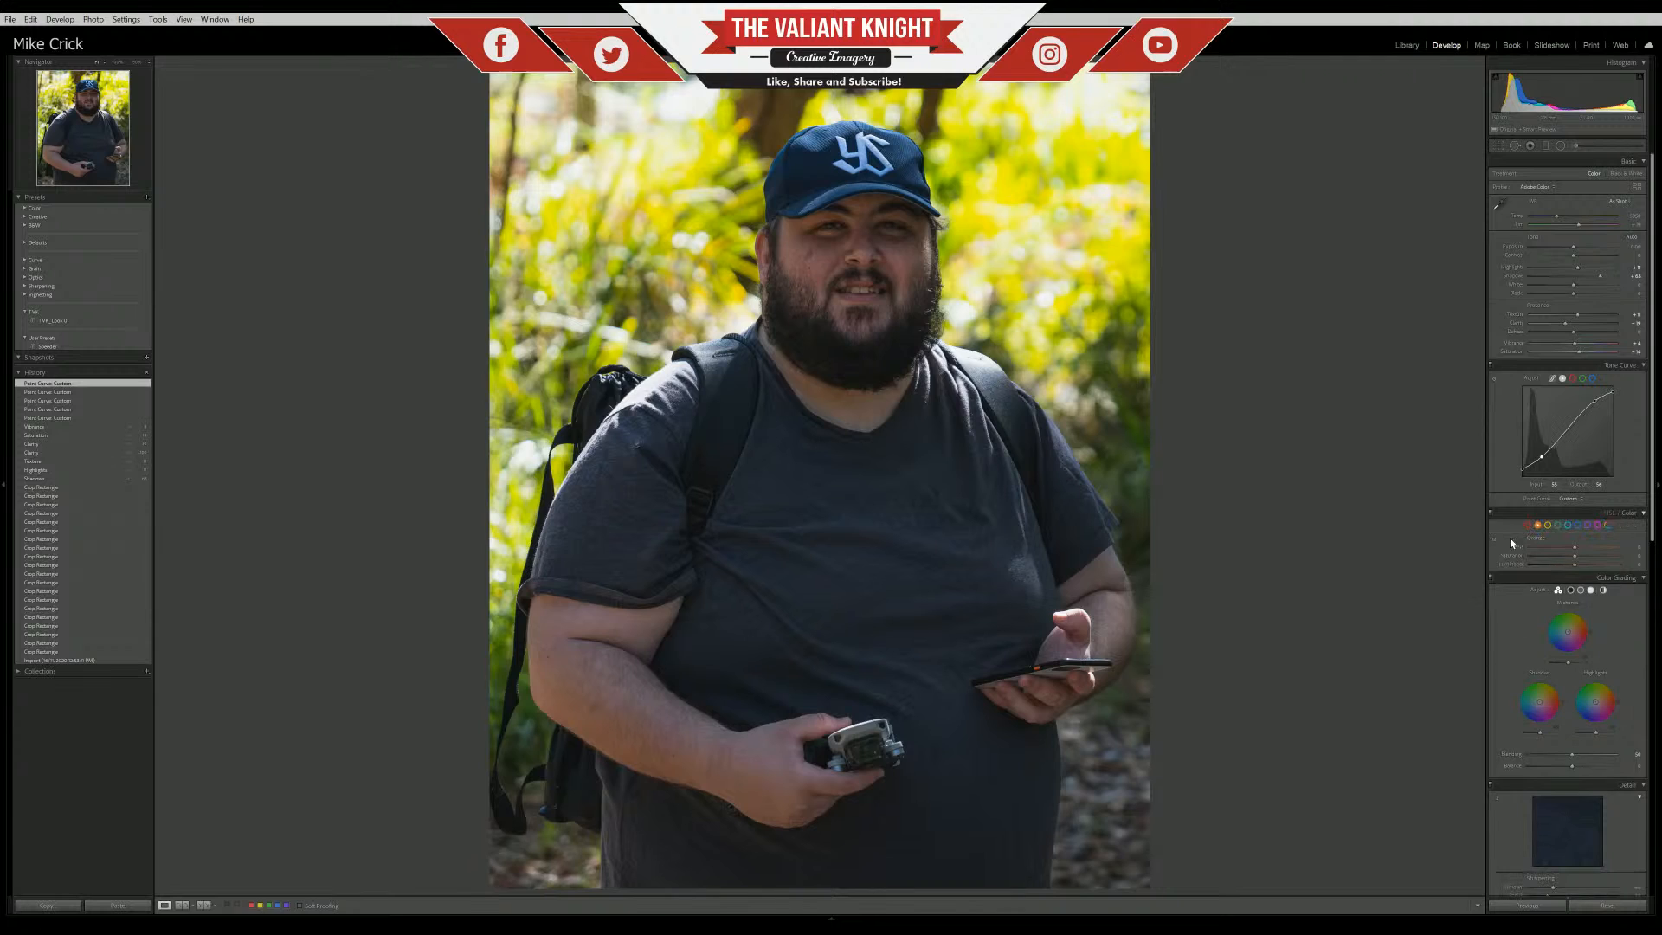
click(1609, 512)
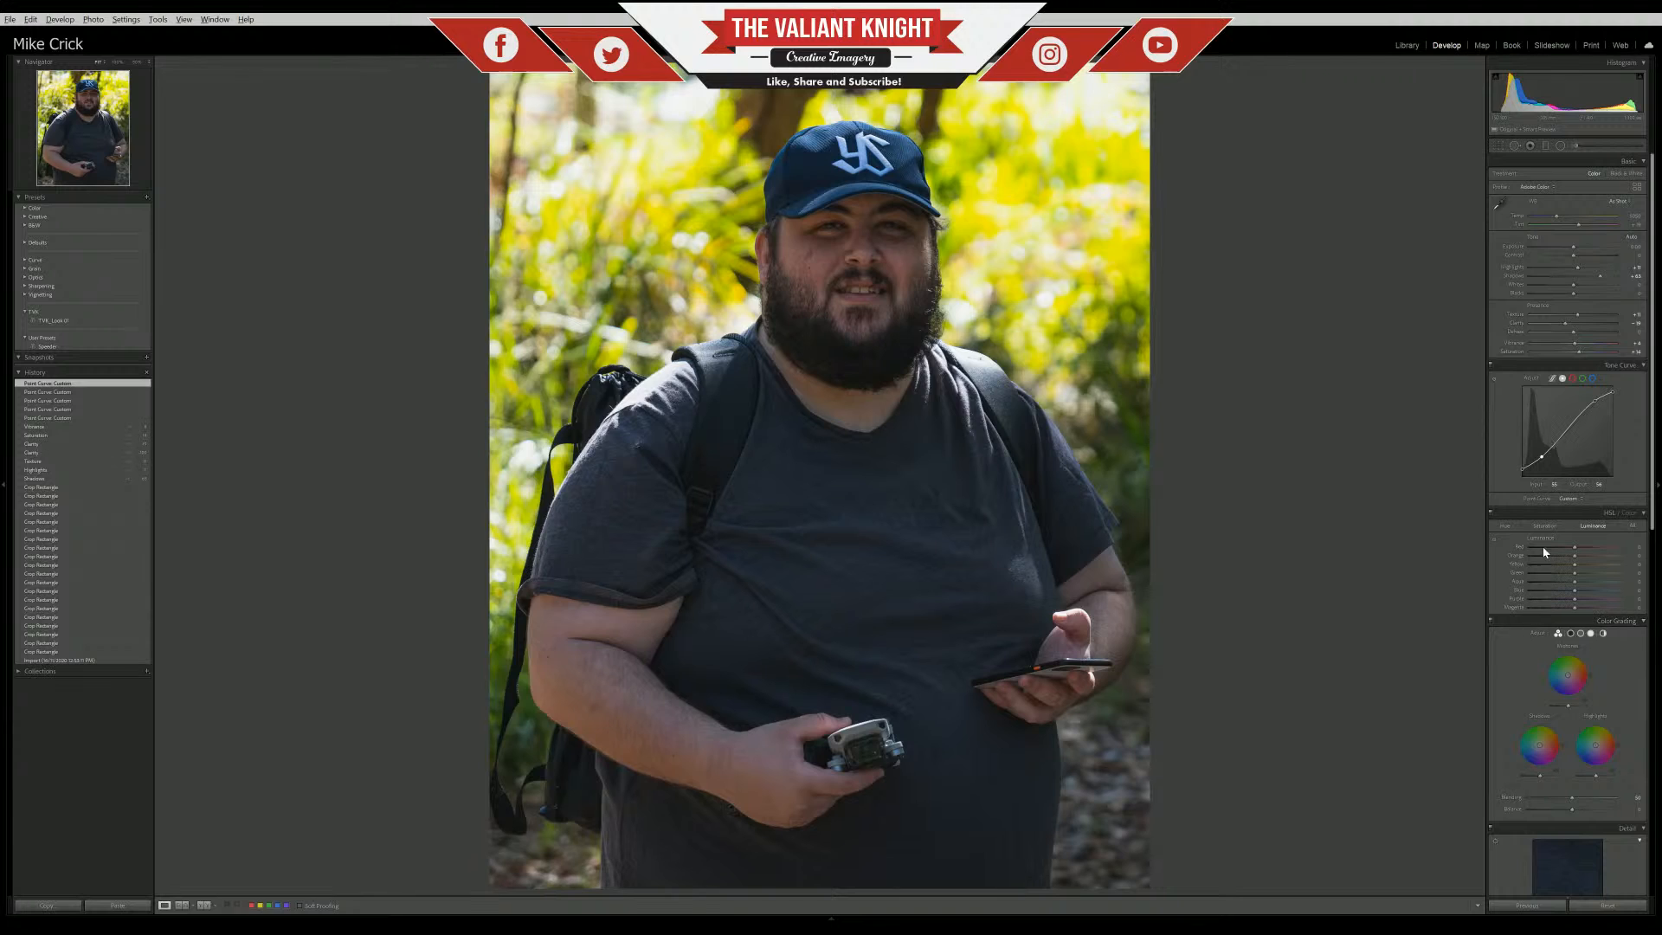
click(1525, 530)
key(ctrl+alt+shift+h)
Inspect the foliage behind the man up close and shift the yellow hue toward green
click(717, 248)
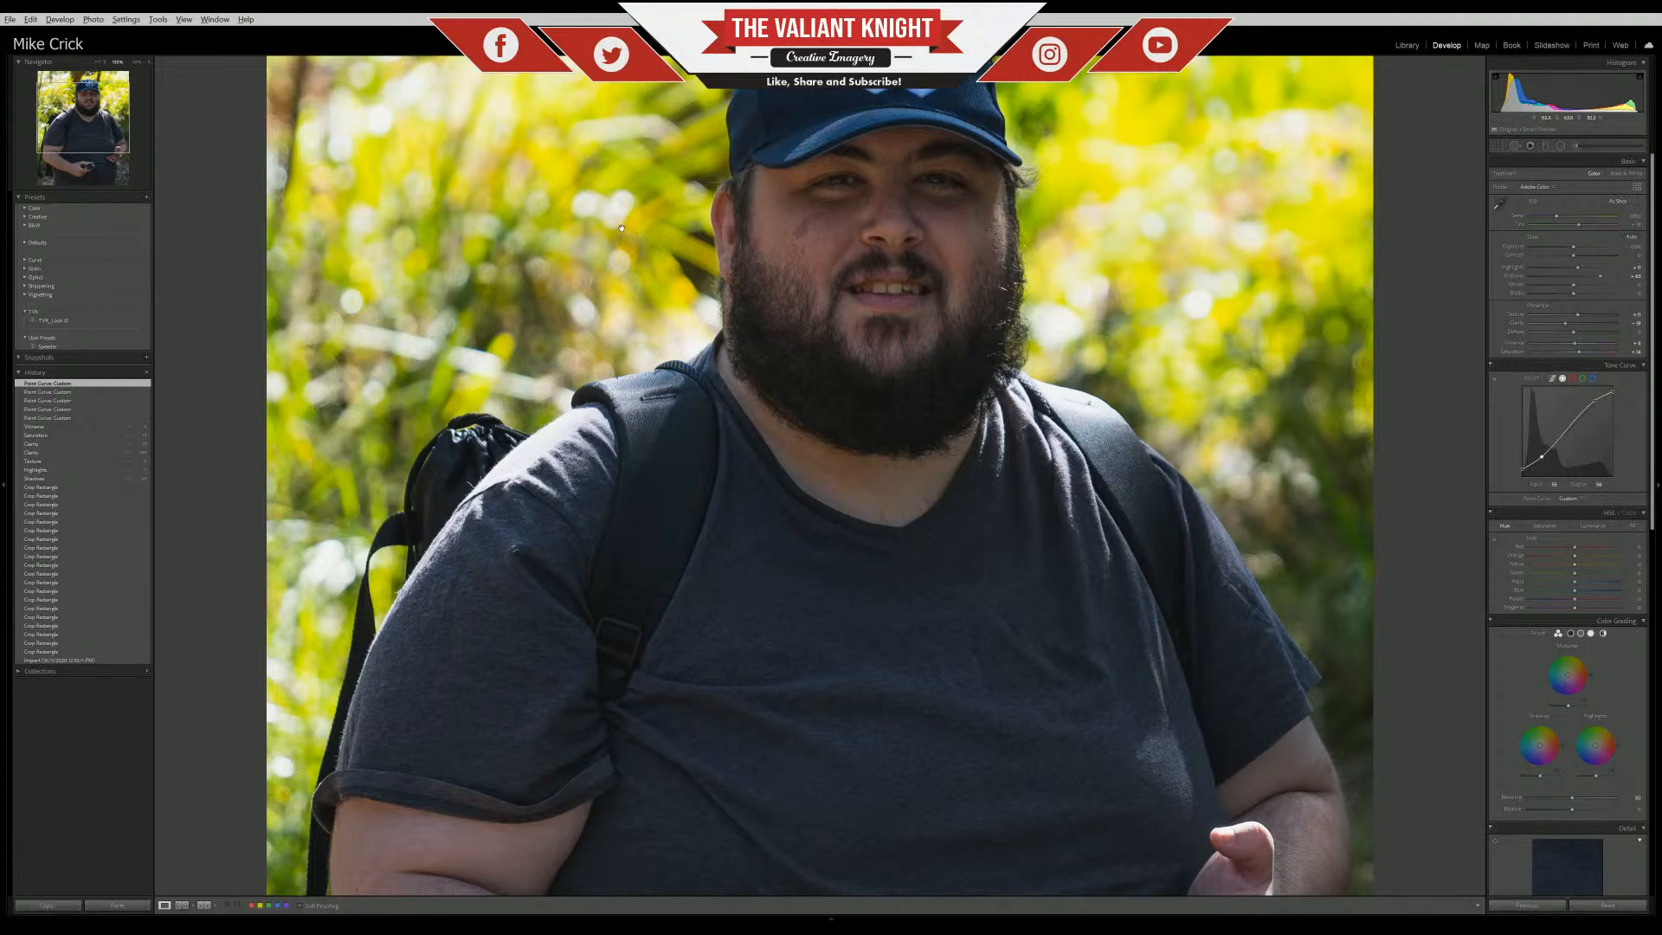
drag(548, 389, 667, 251)
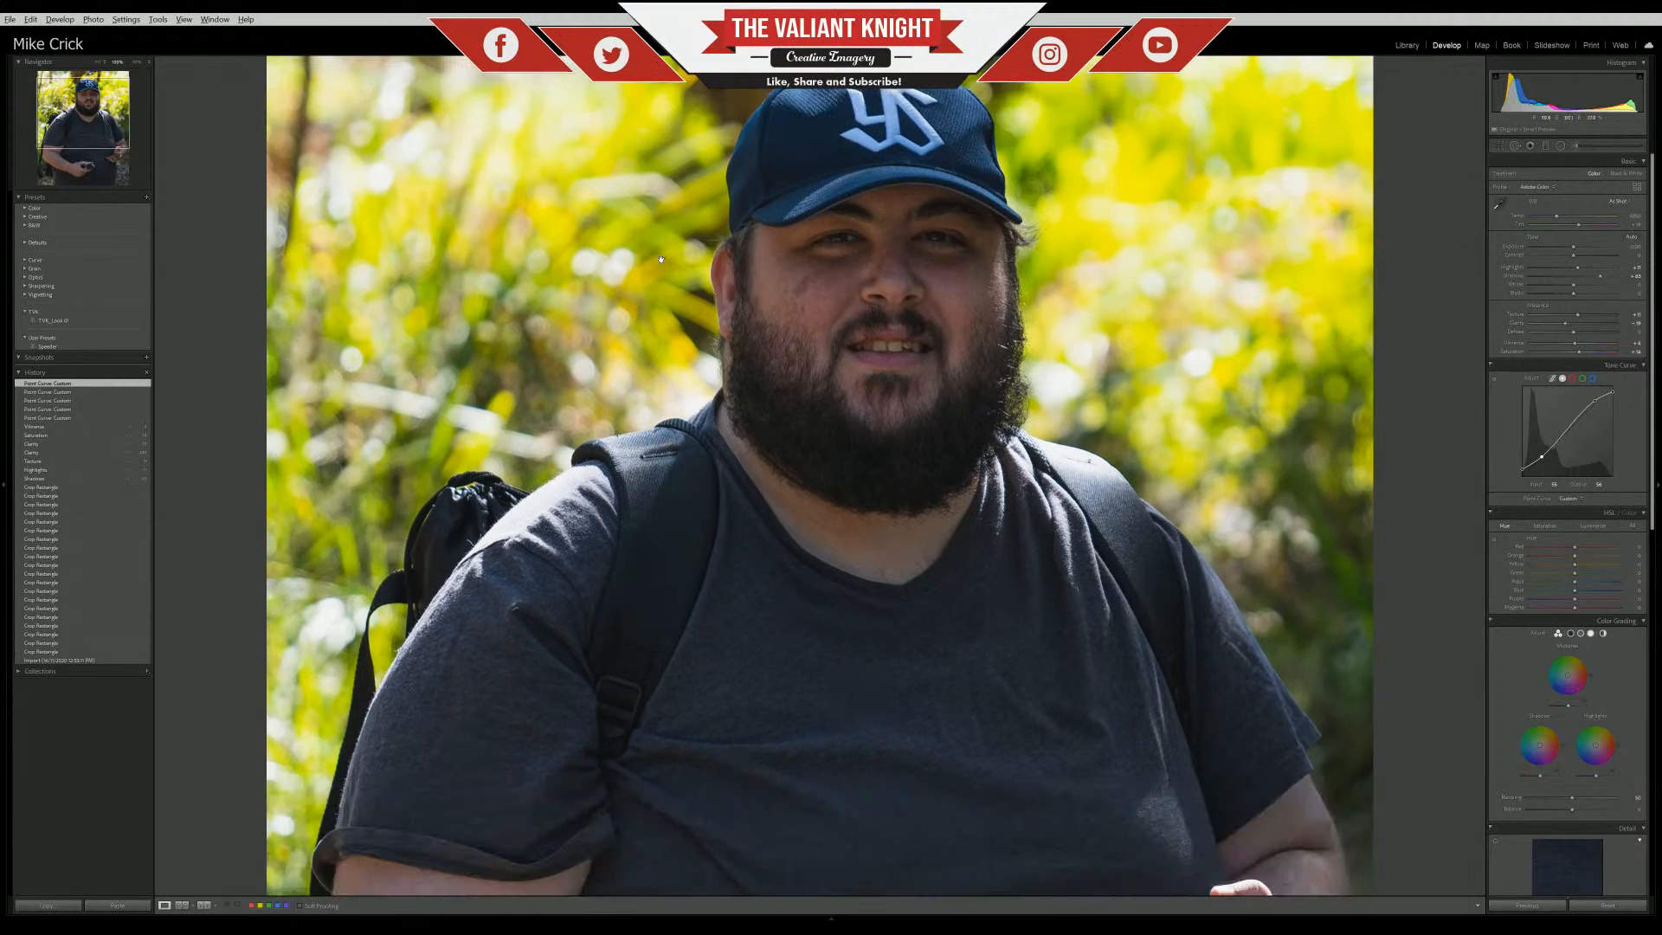
click(603, 278)
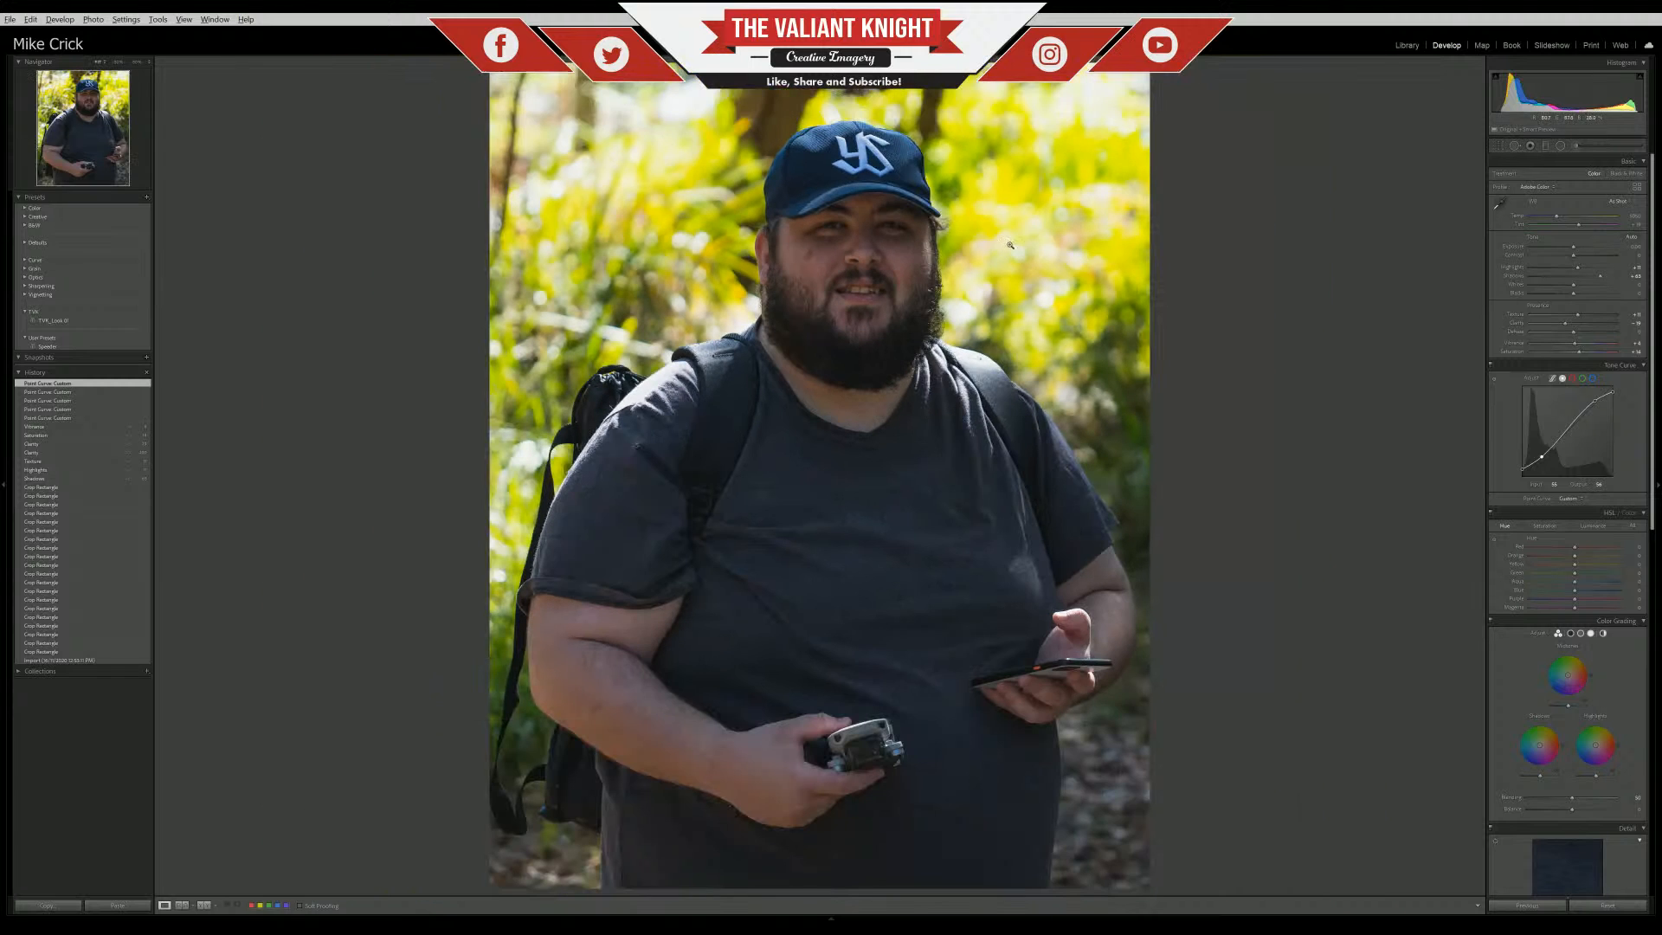
click(984, 245)
drag(980, 462, 976, 357)
click(975, 357)
drag(1582, 565, 1588, 566)
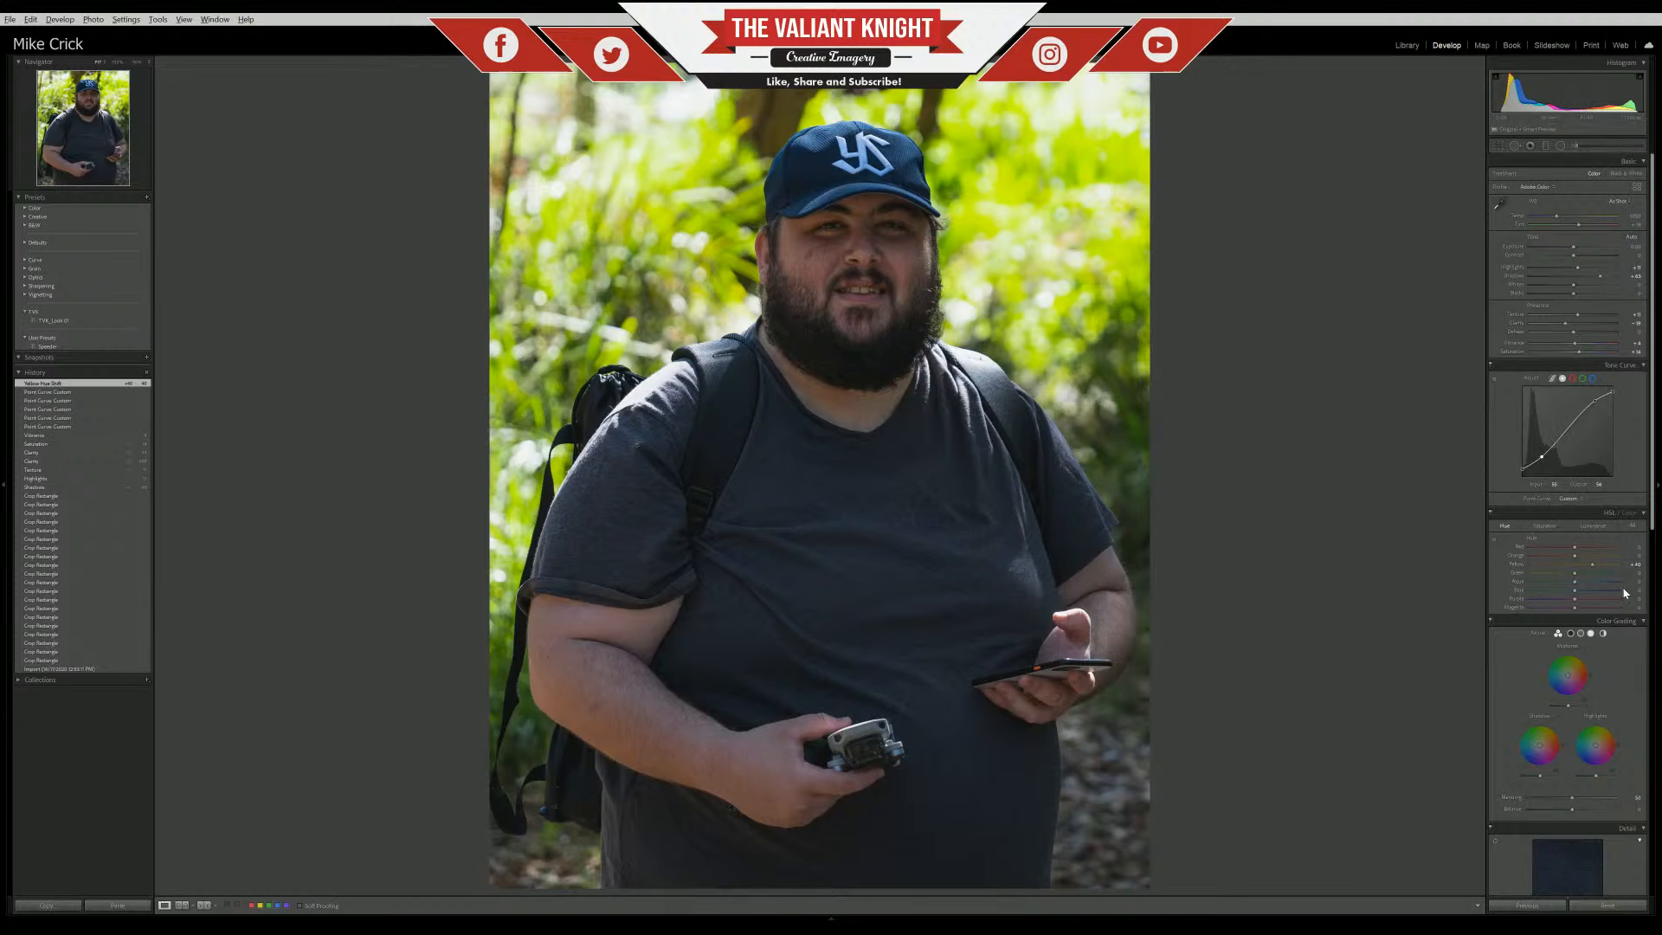
Reduce the saturation of the greens and yellows and lower the green luminance to mute the background foliage
click(1545, 525)
drag(1573, 574, 1565, 575)
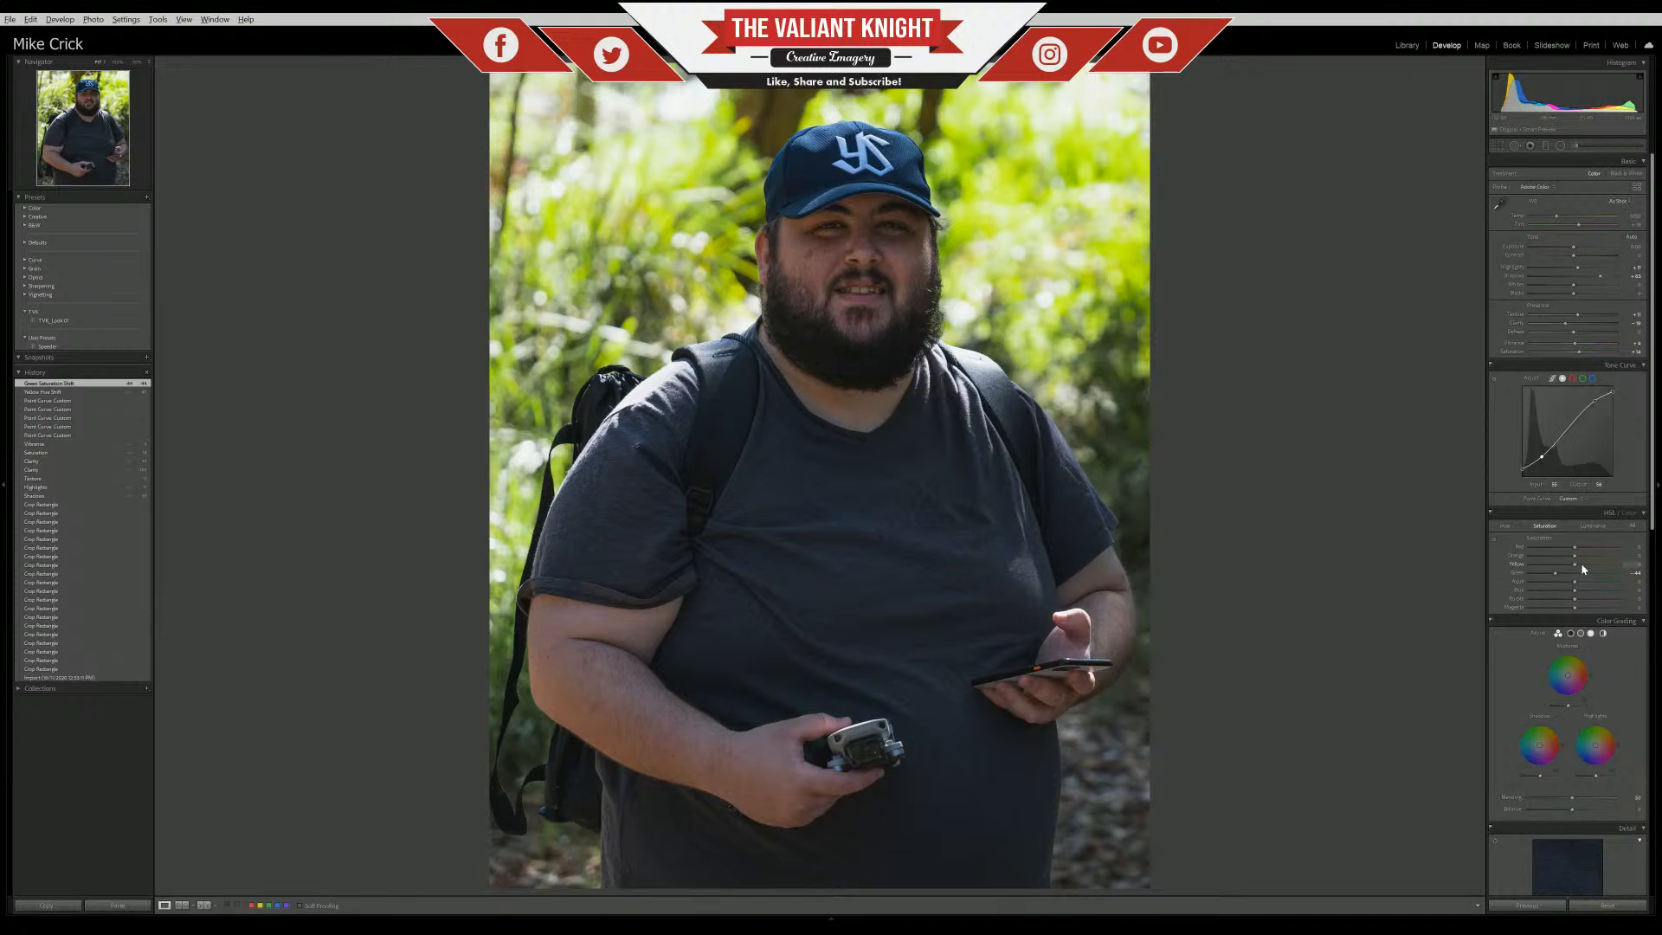
drag(1577, 568, 1565, 567)
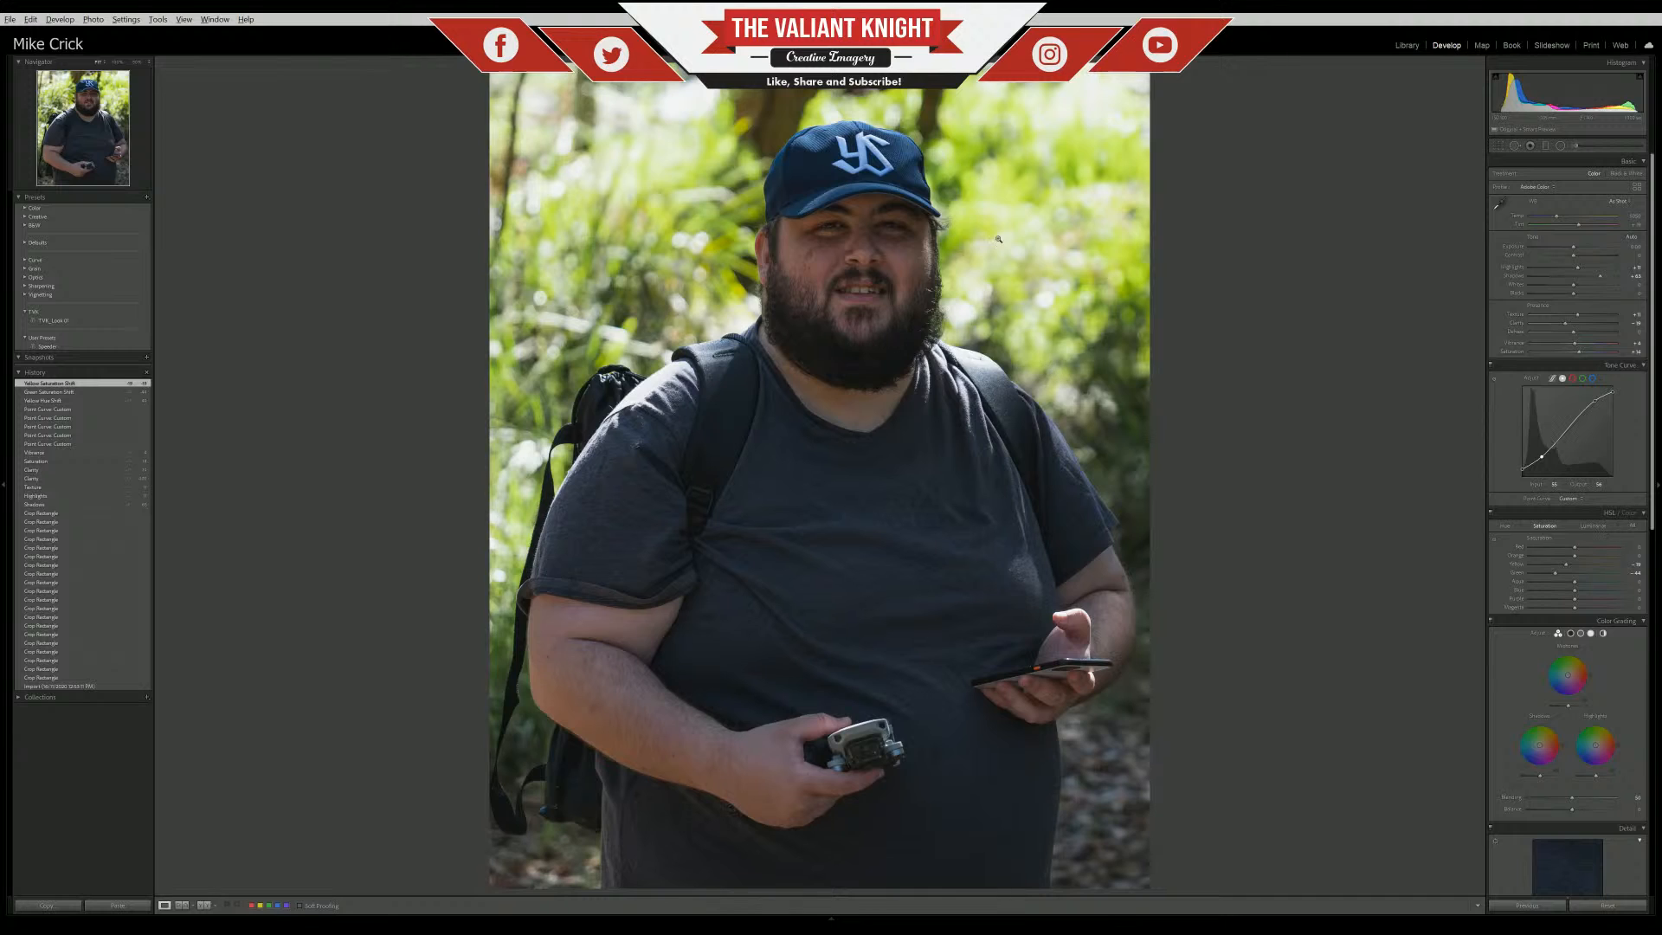
click(1595, 528)
mouse_move(1554, 573)
mouse_down()
mouse_move(1576, 576)
mouse_move(1540, 573)
mouse_move(1564, 579)
mouse_up()
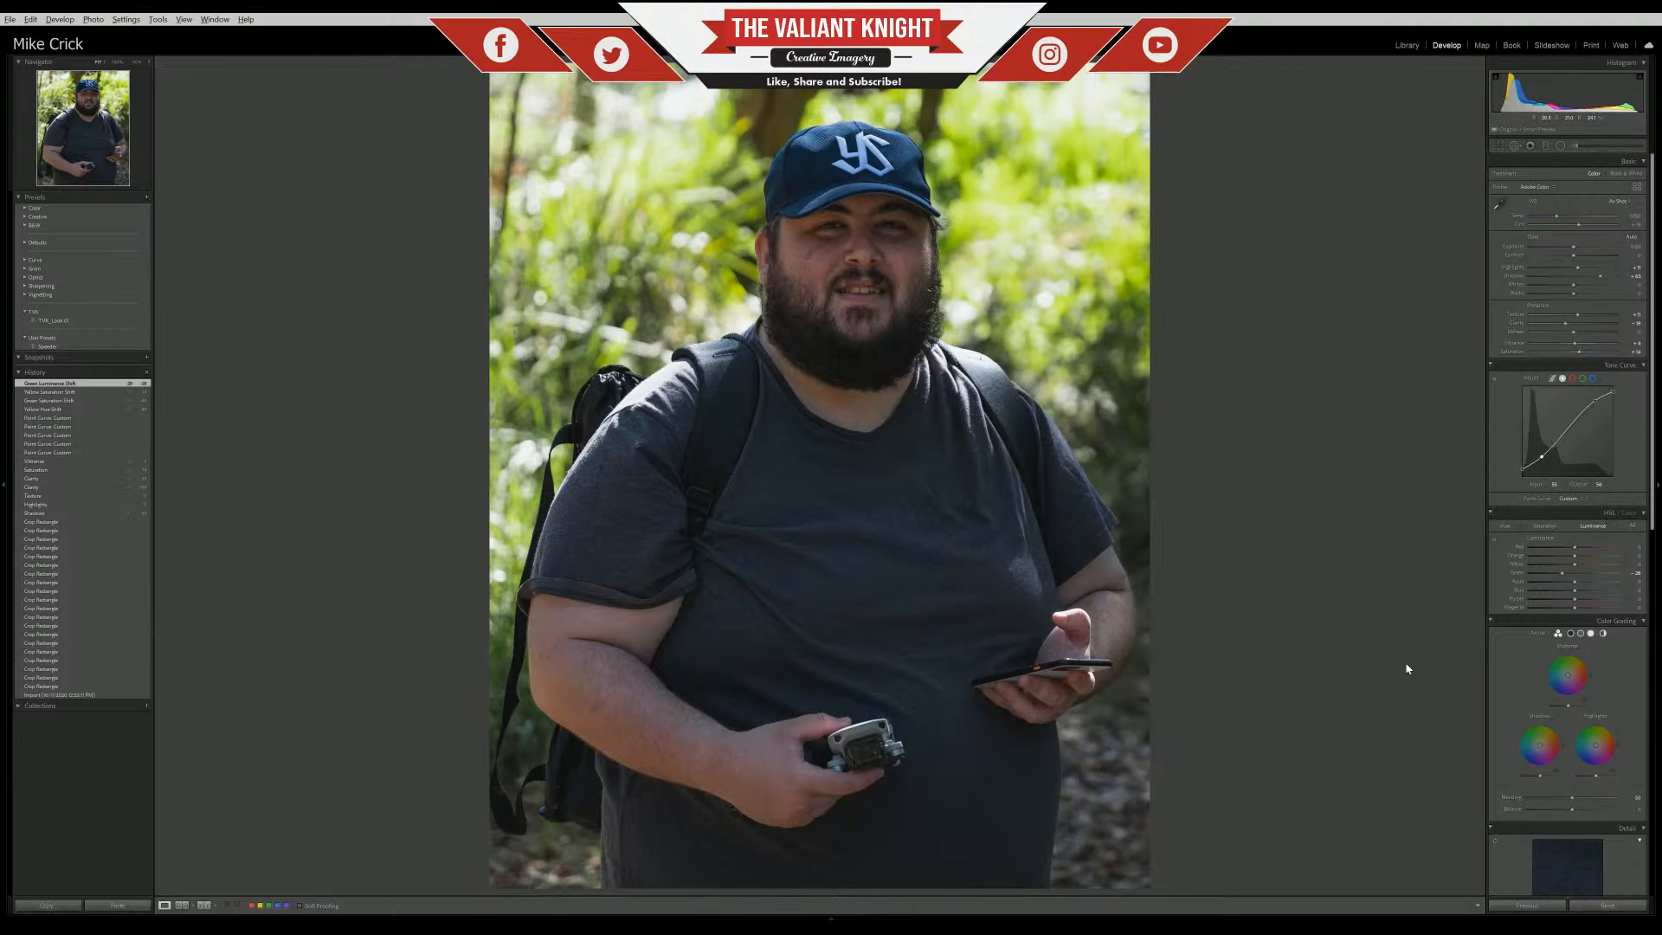
Raise the red, orange and magenta hue values to make the man's skin tones less red
click(1504, 525)
click(816, 267)
drag(819, 419, 823, 369)
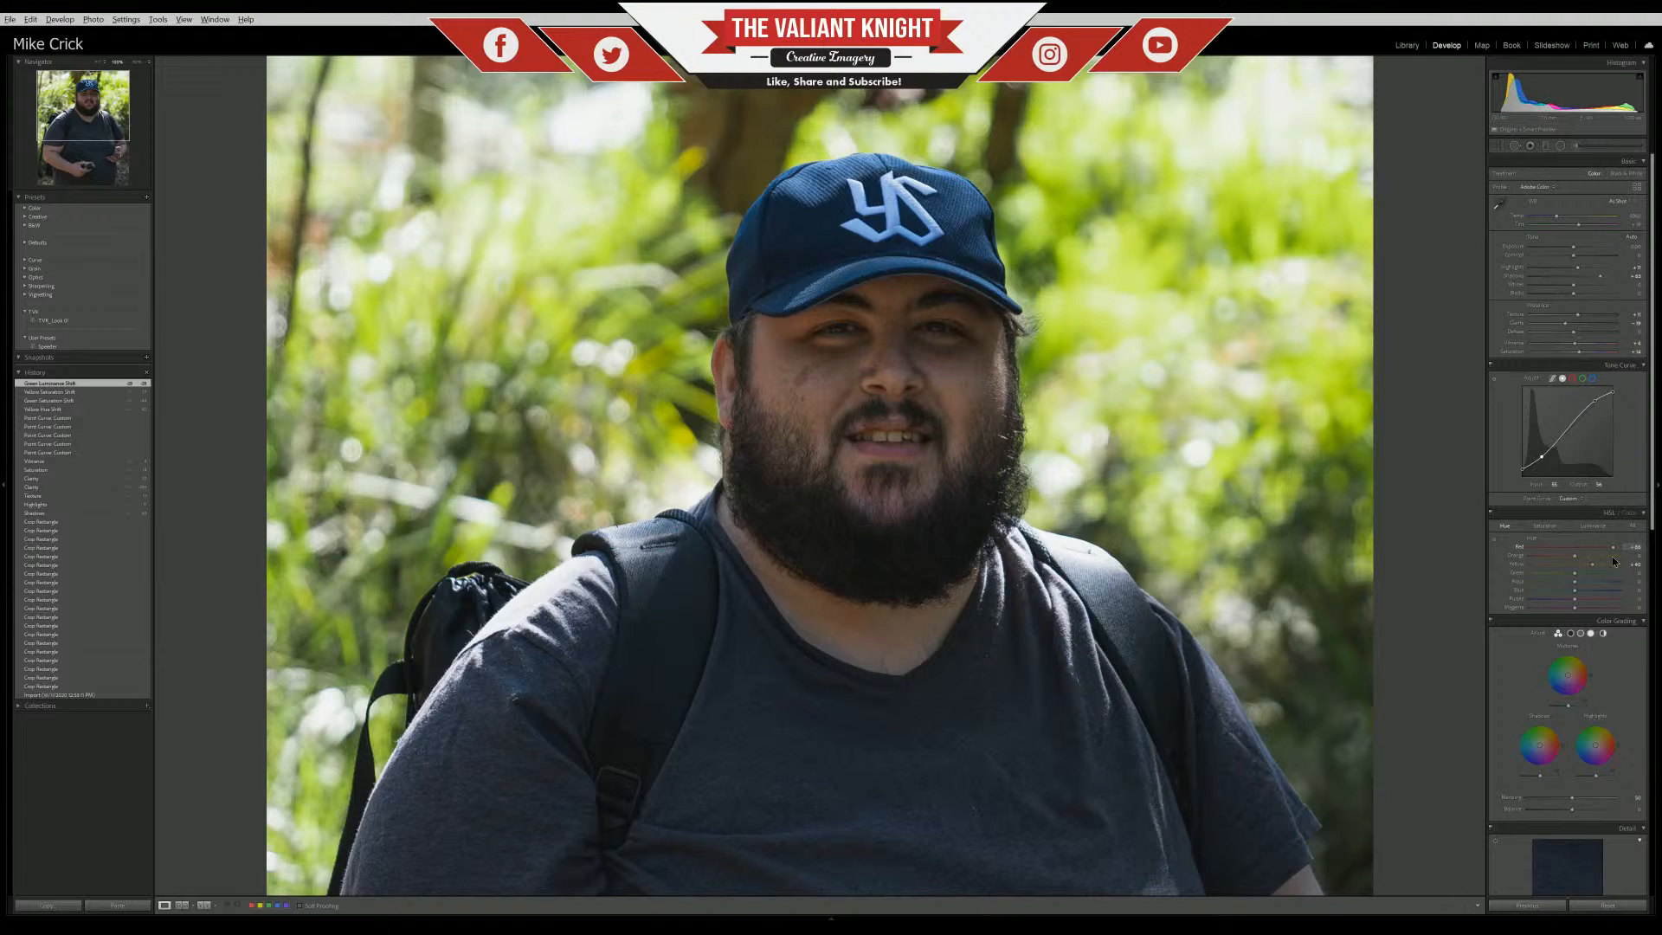
drag(1613, 561, 1610, 561)
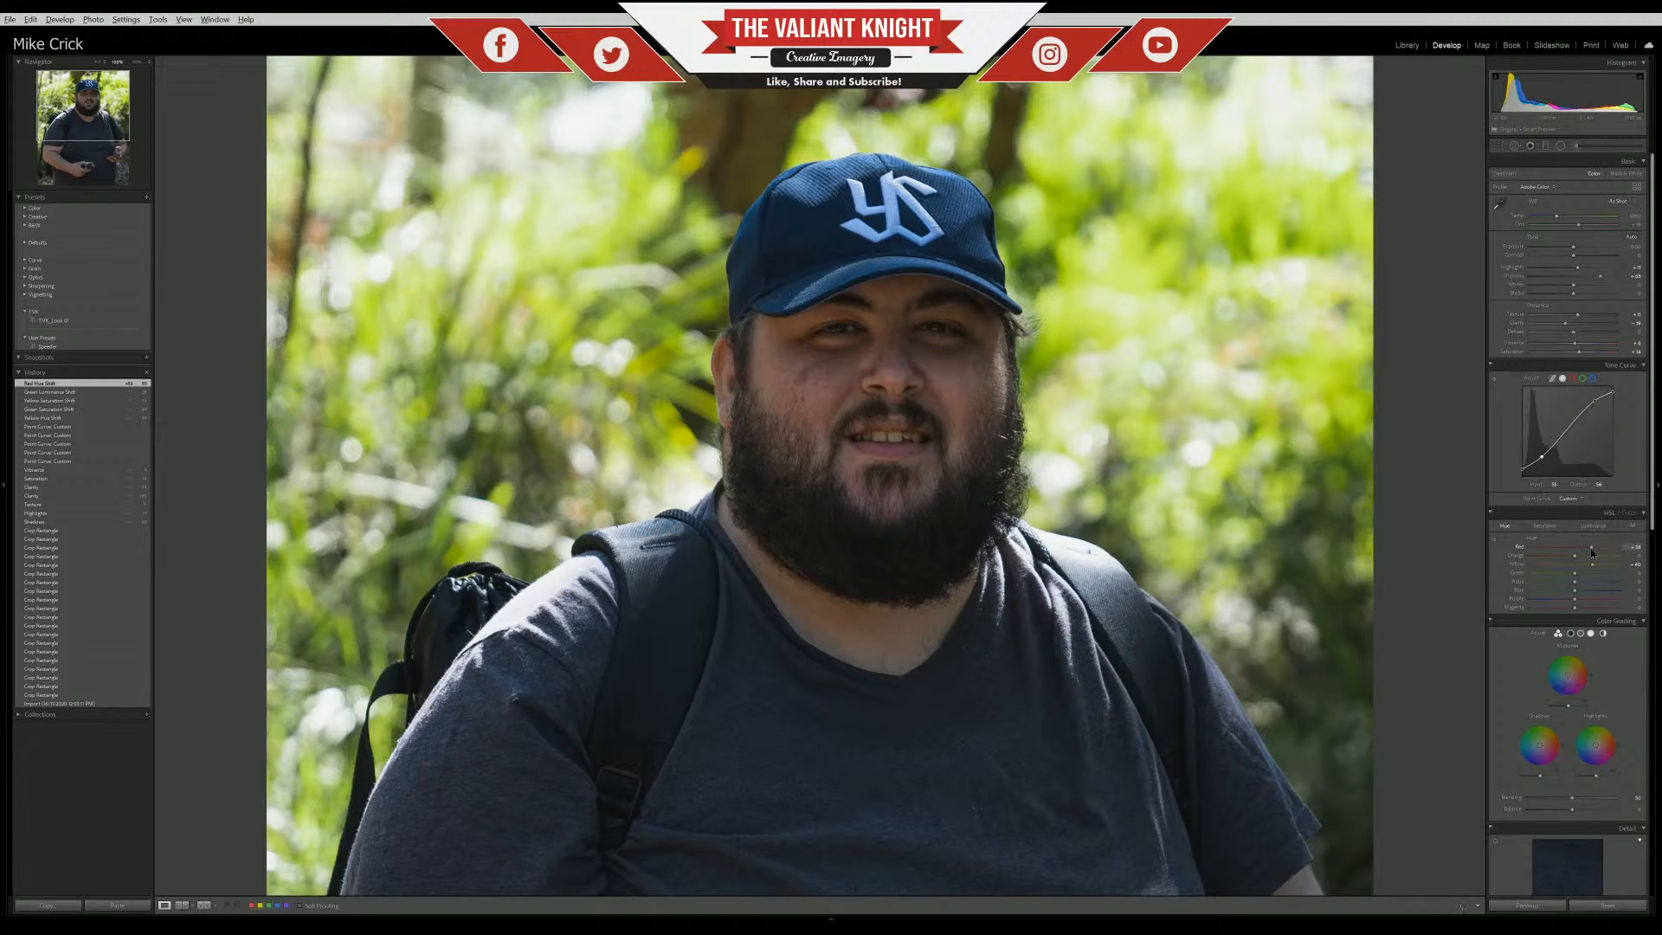
drag(1591, 551, 1583, 551)
drag(1587, 551, 1590, 551)
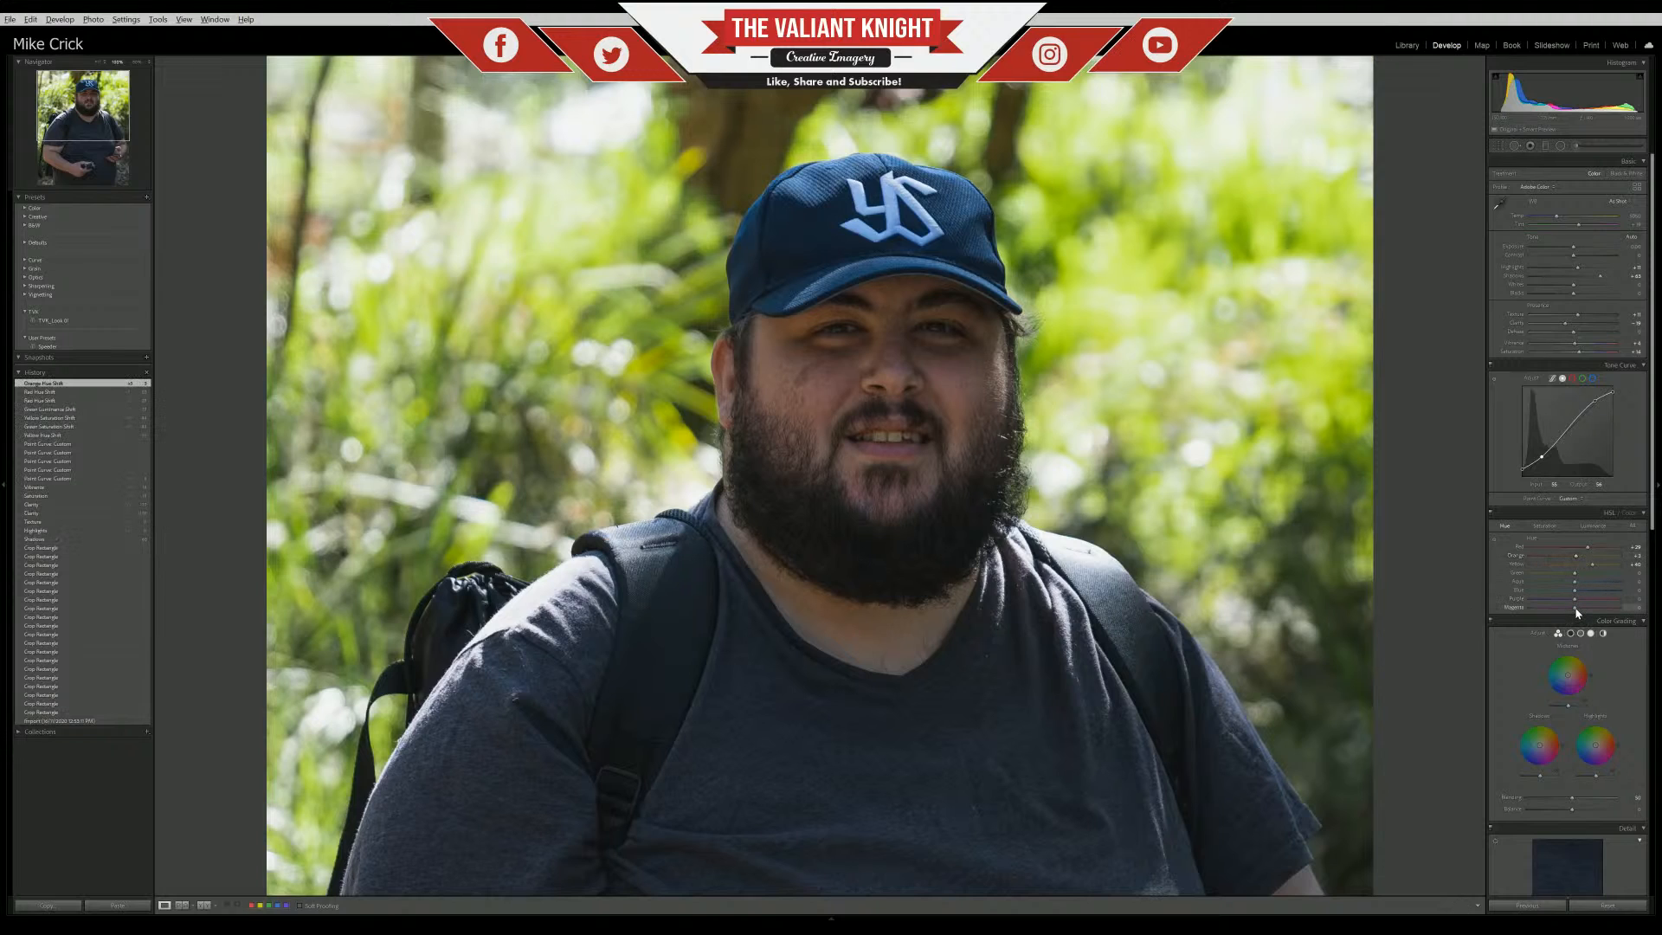
drag(1577, 613, 1596, 613)
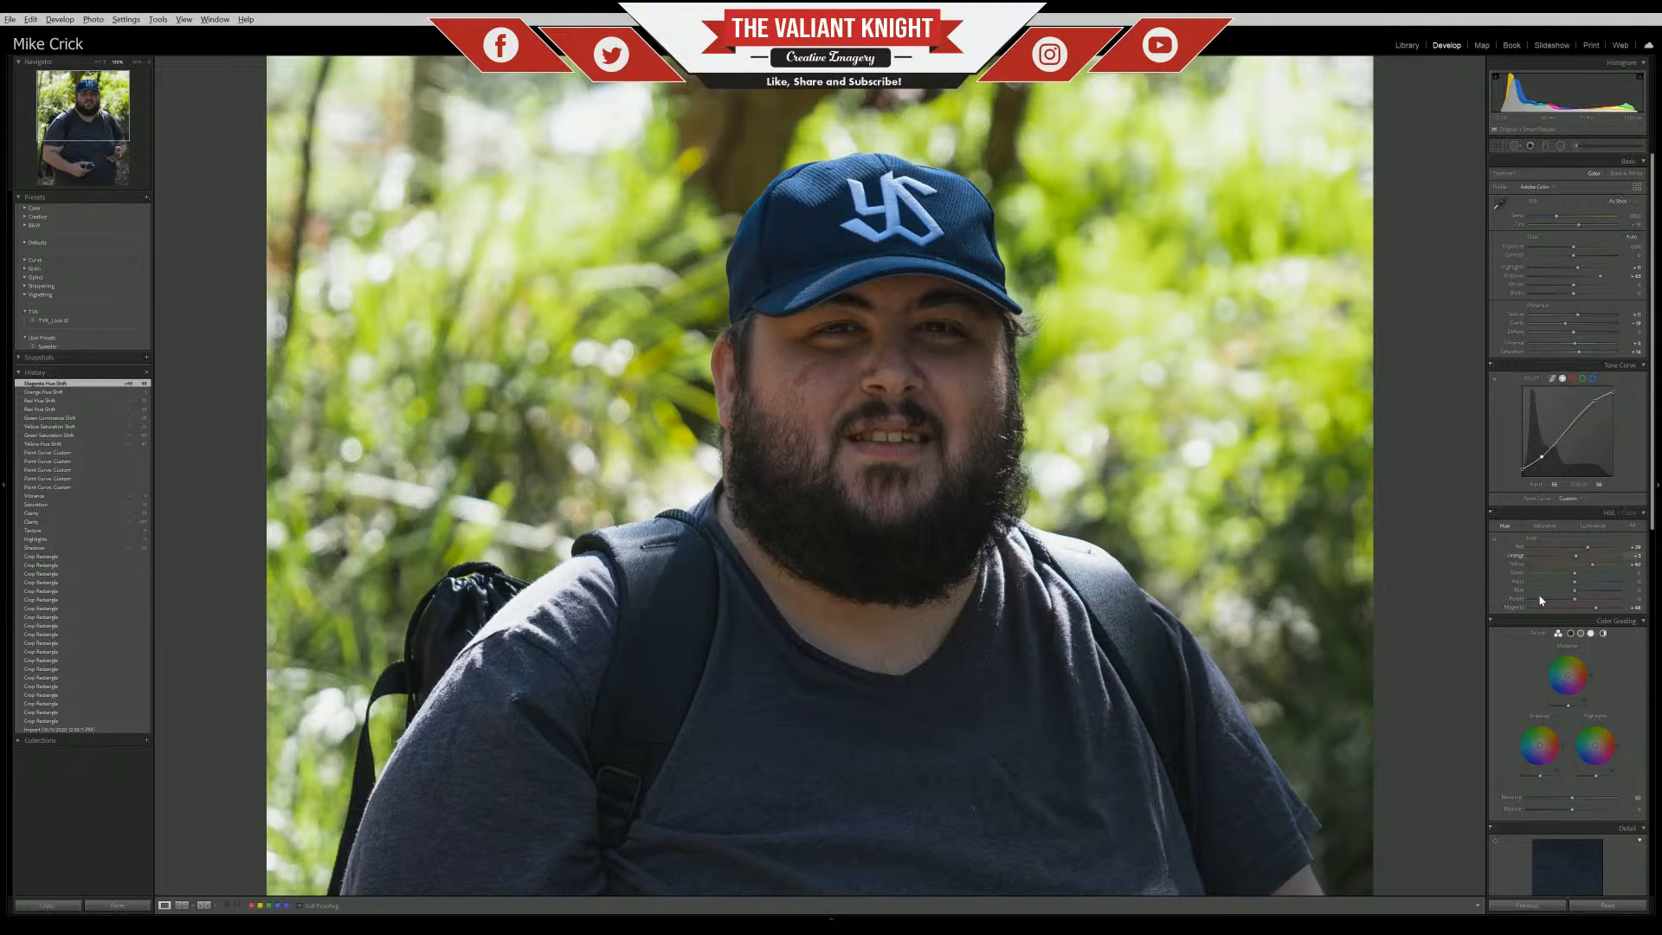
Raise the orange and red luminance to brighten the man's skin
click(1595, 526)
drag(1581, 562, 1590, 562)
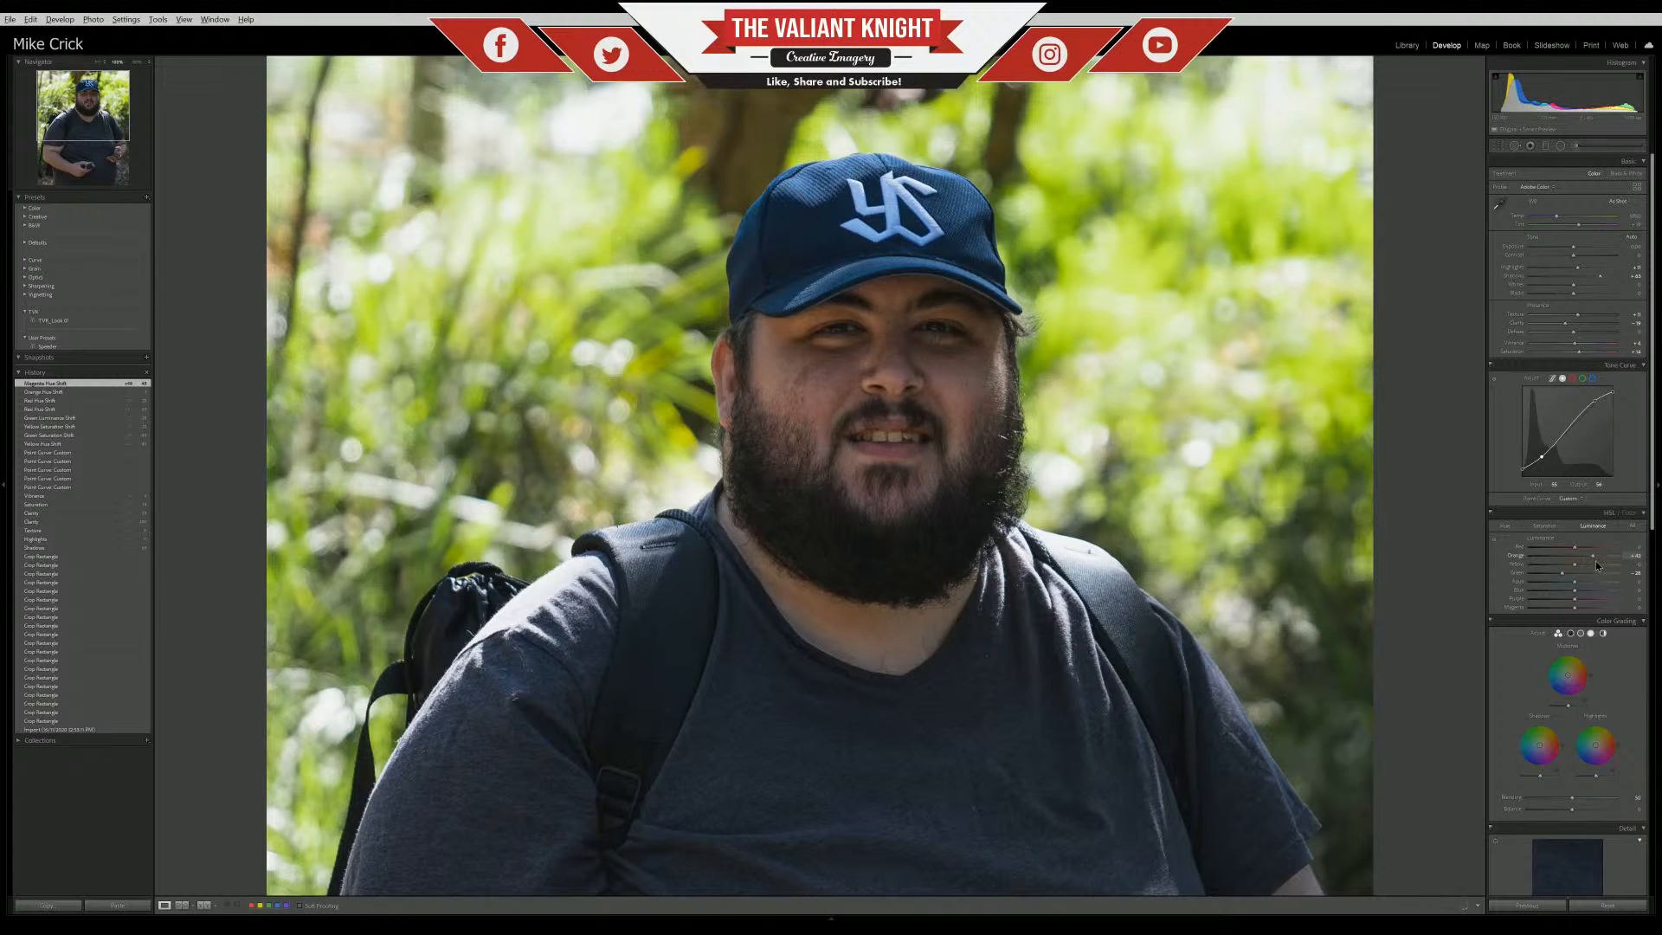
drag(1596, 563, 1596, 562)
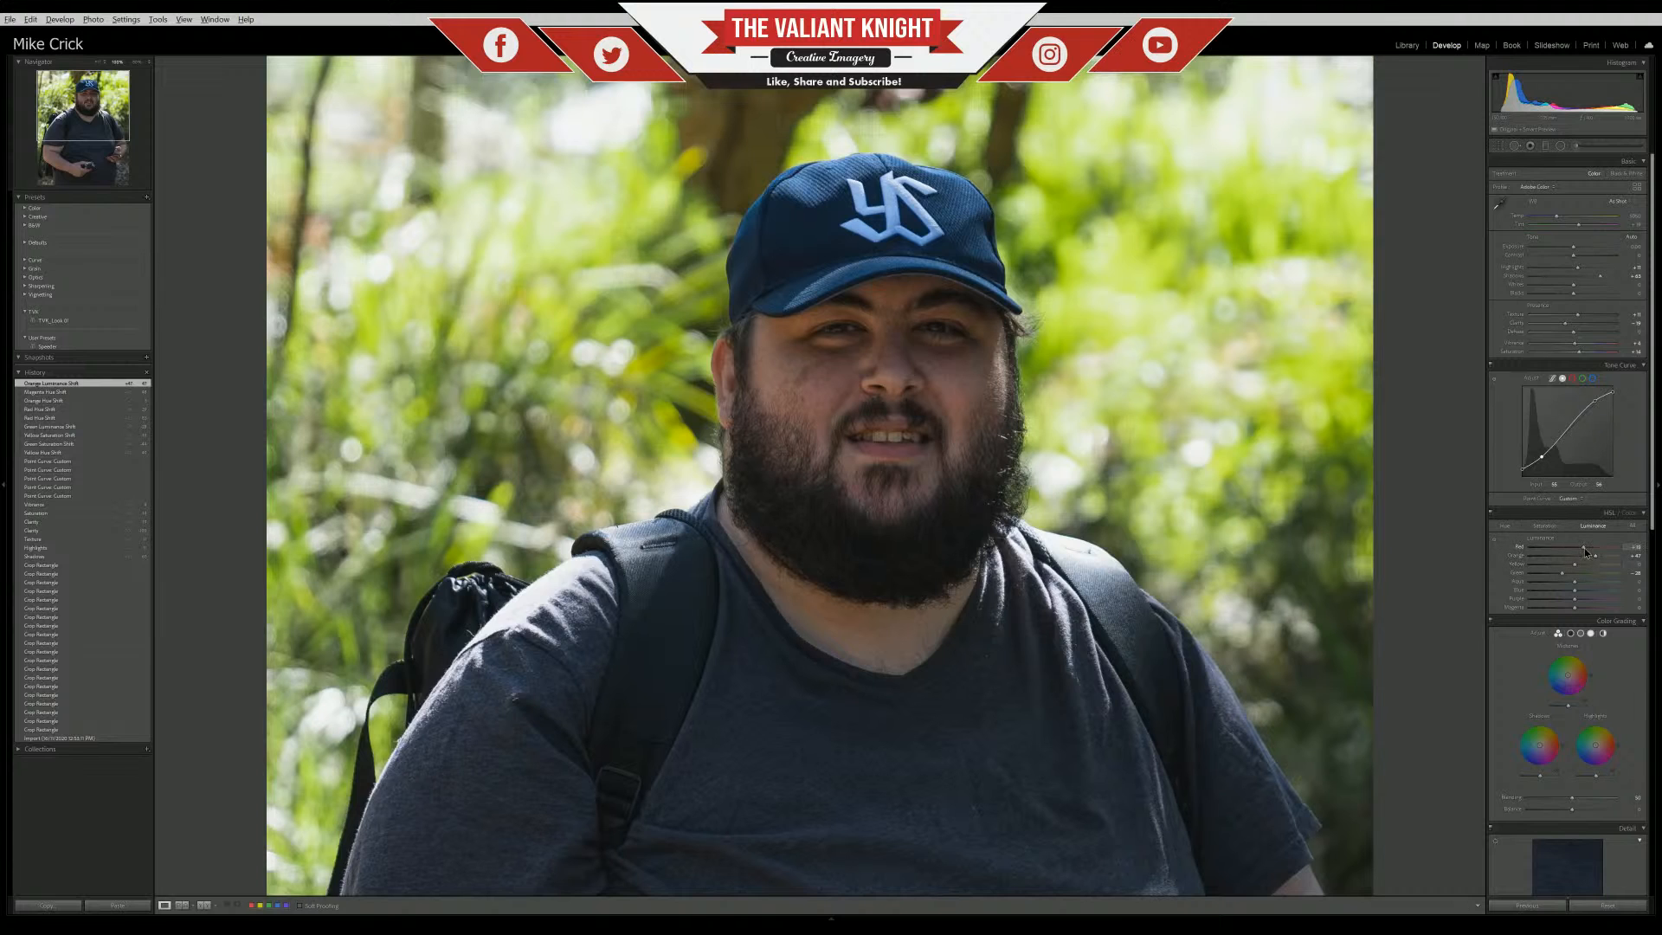
drag(1585, 551, 1587, 551)
Compare the photo before and after the HSL changes using the edit history, and examine the man's arm and hands up close
click(959, 397)
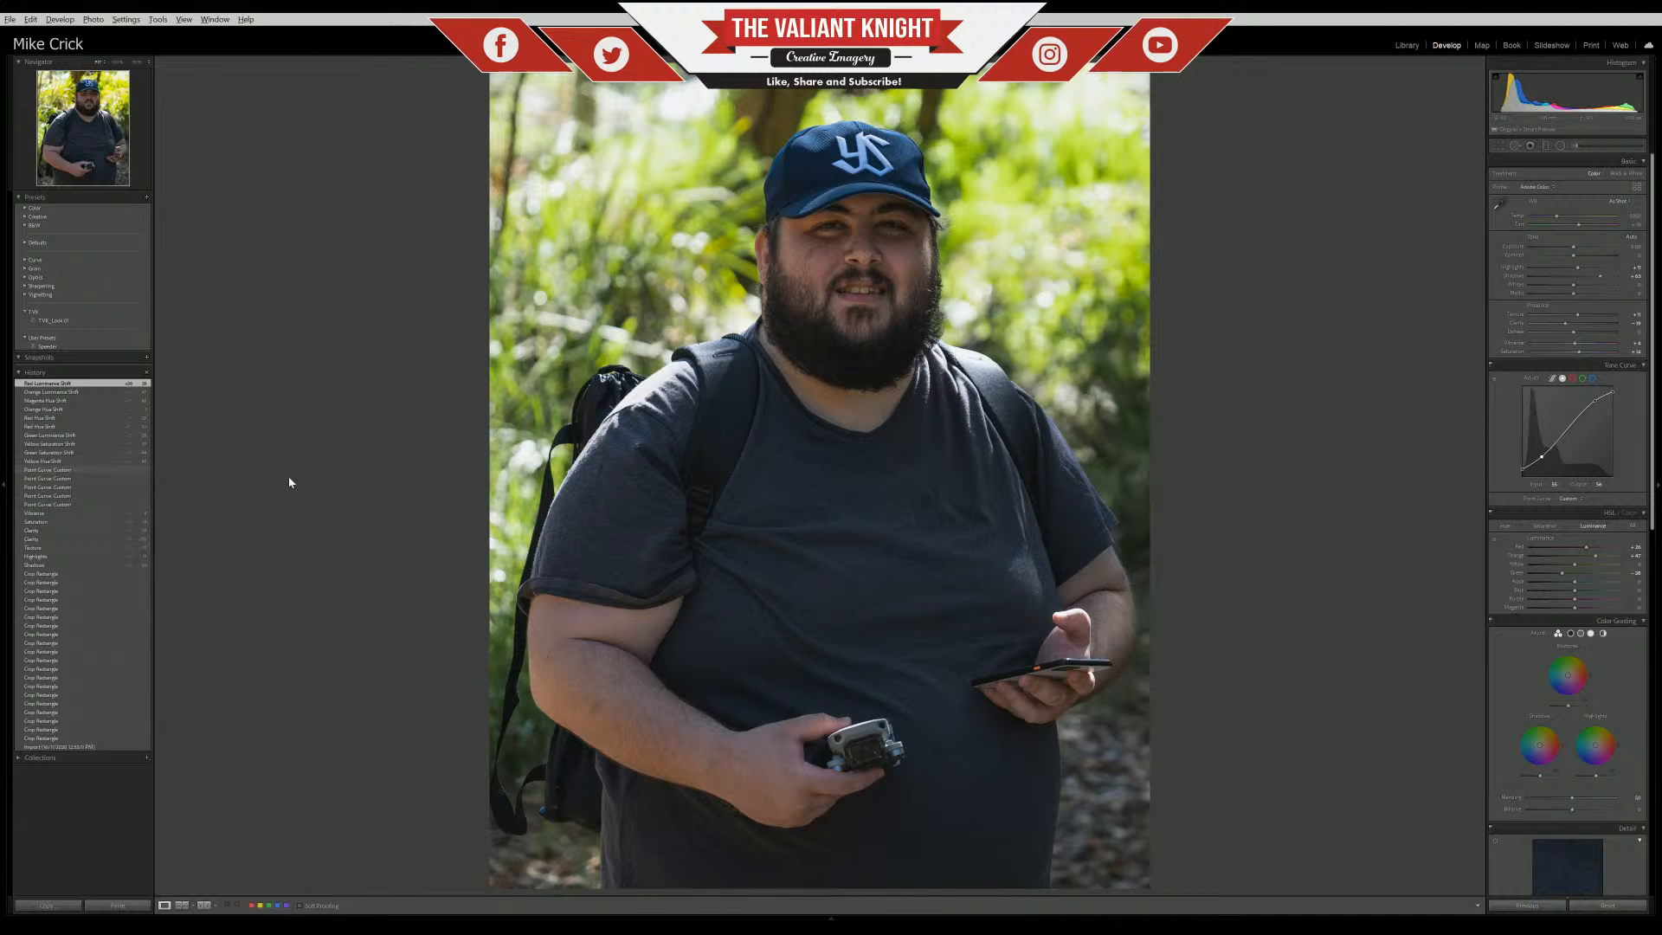
click(87, 470)
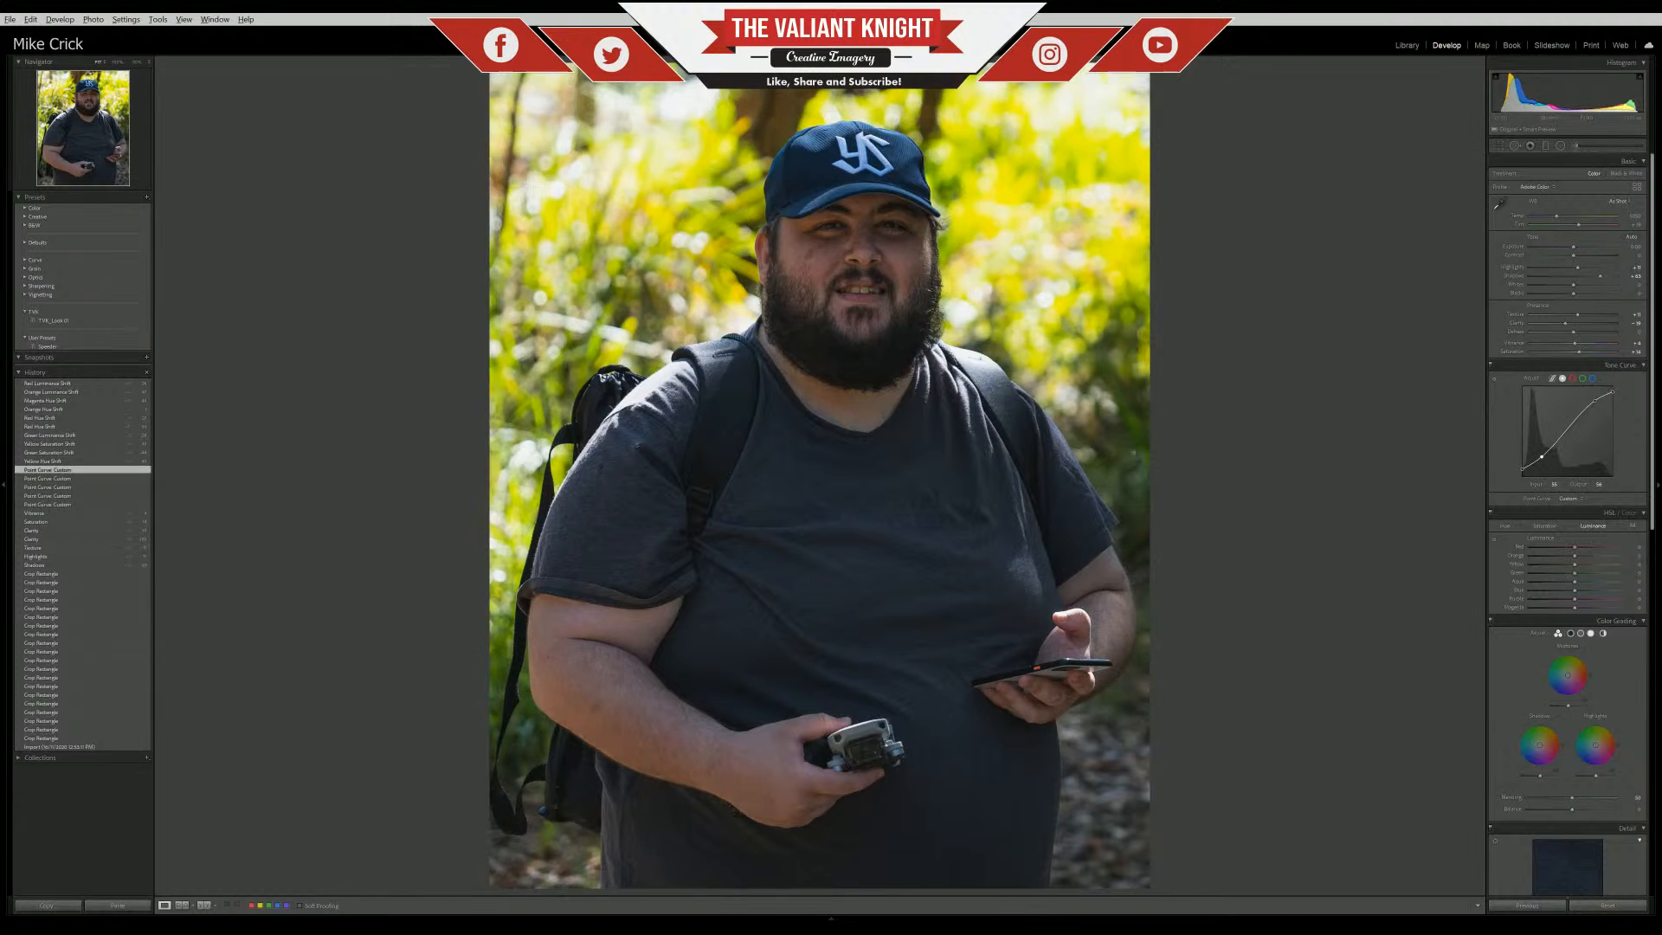
click(47, 383)
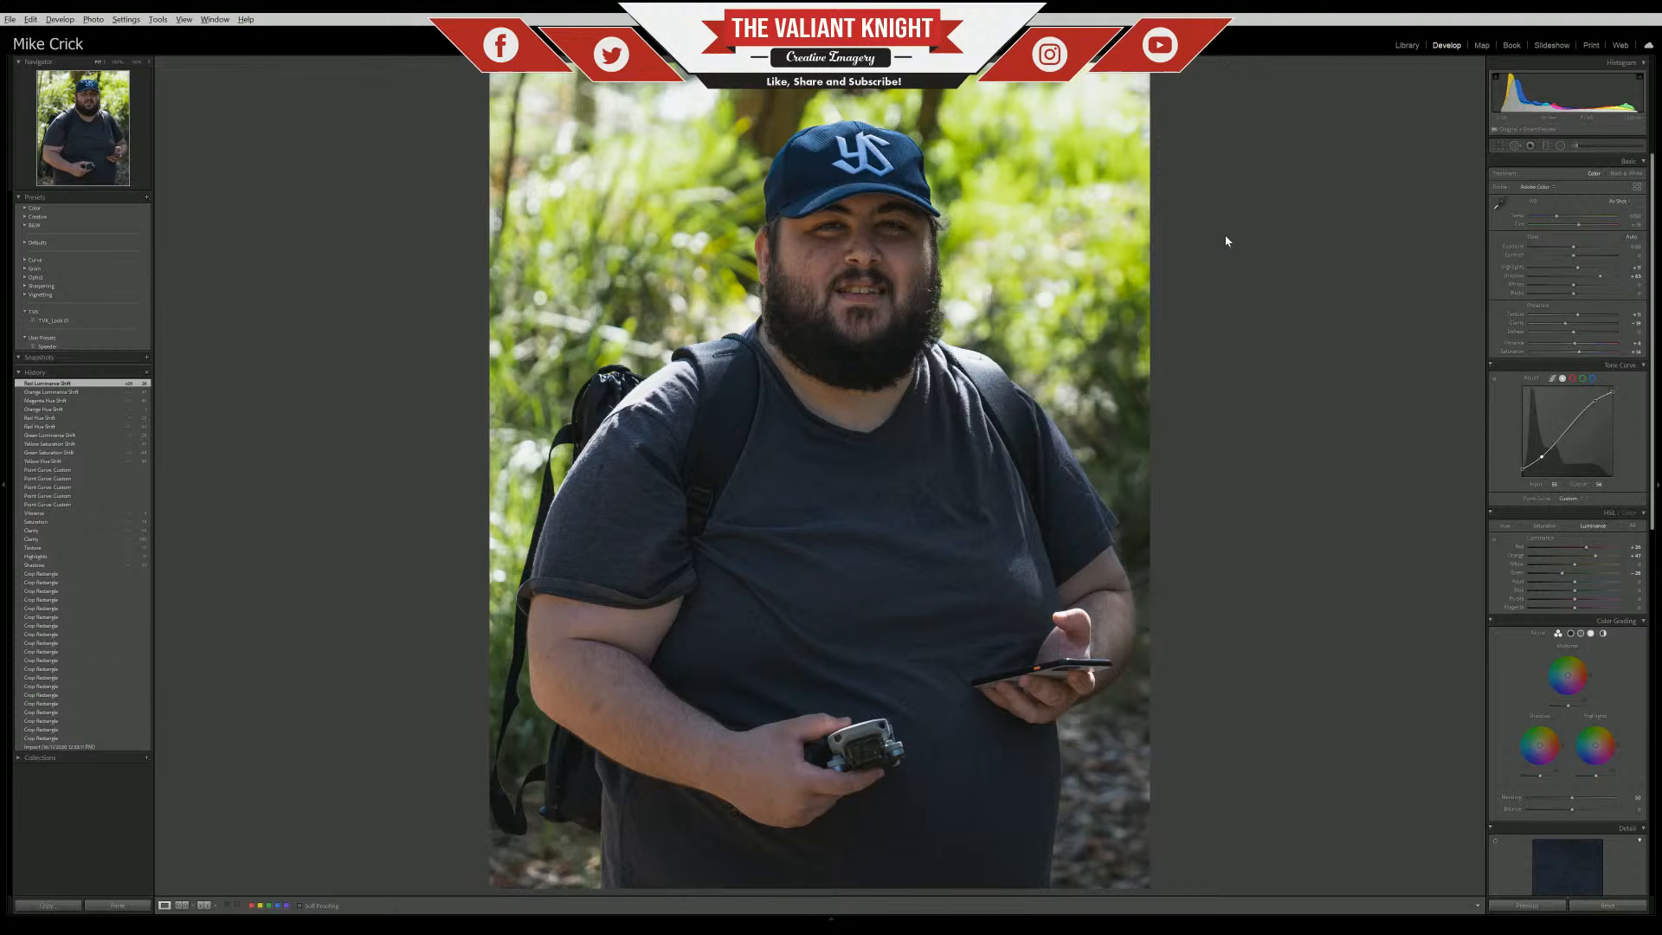
click(609, 741)
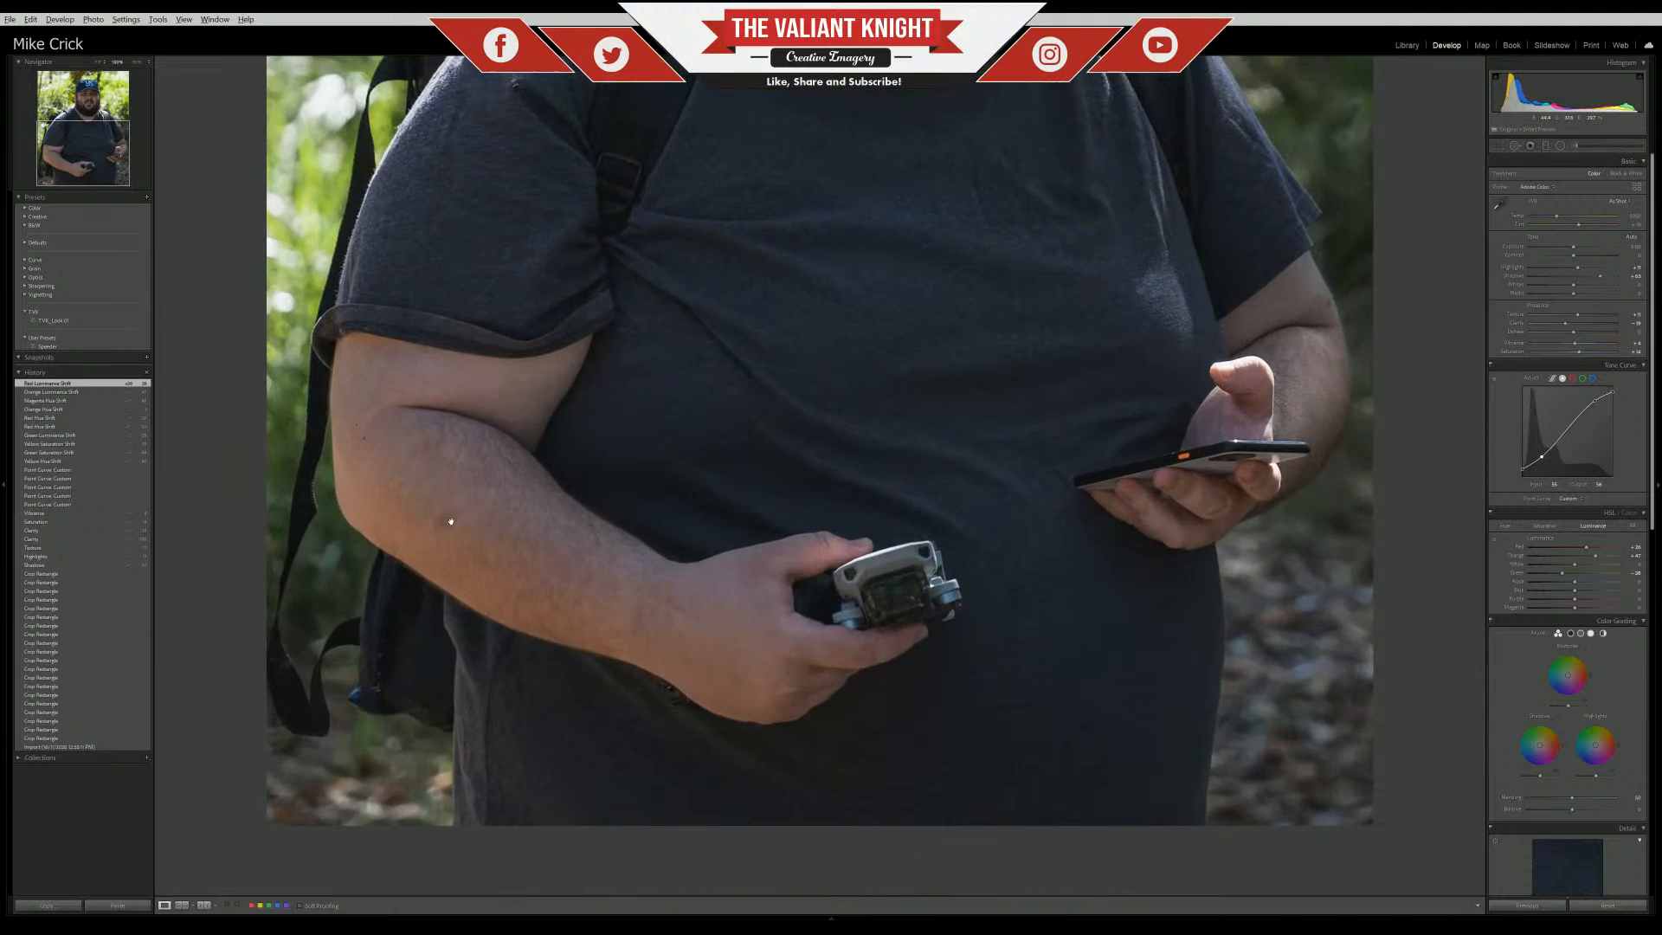
click(515, 684)
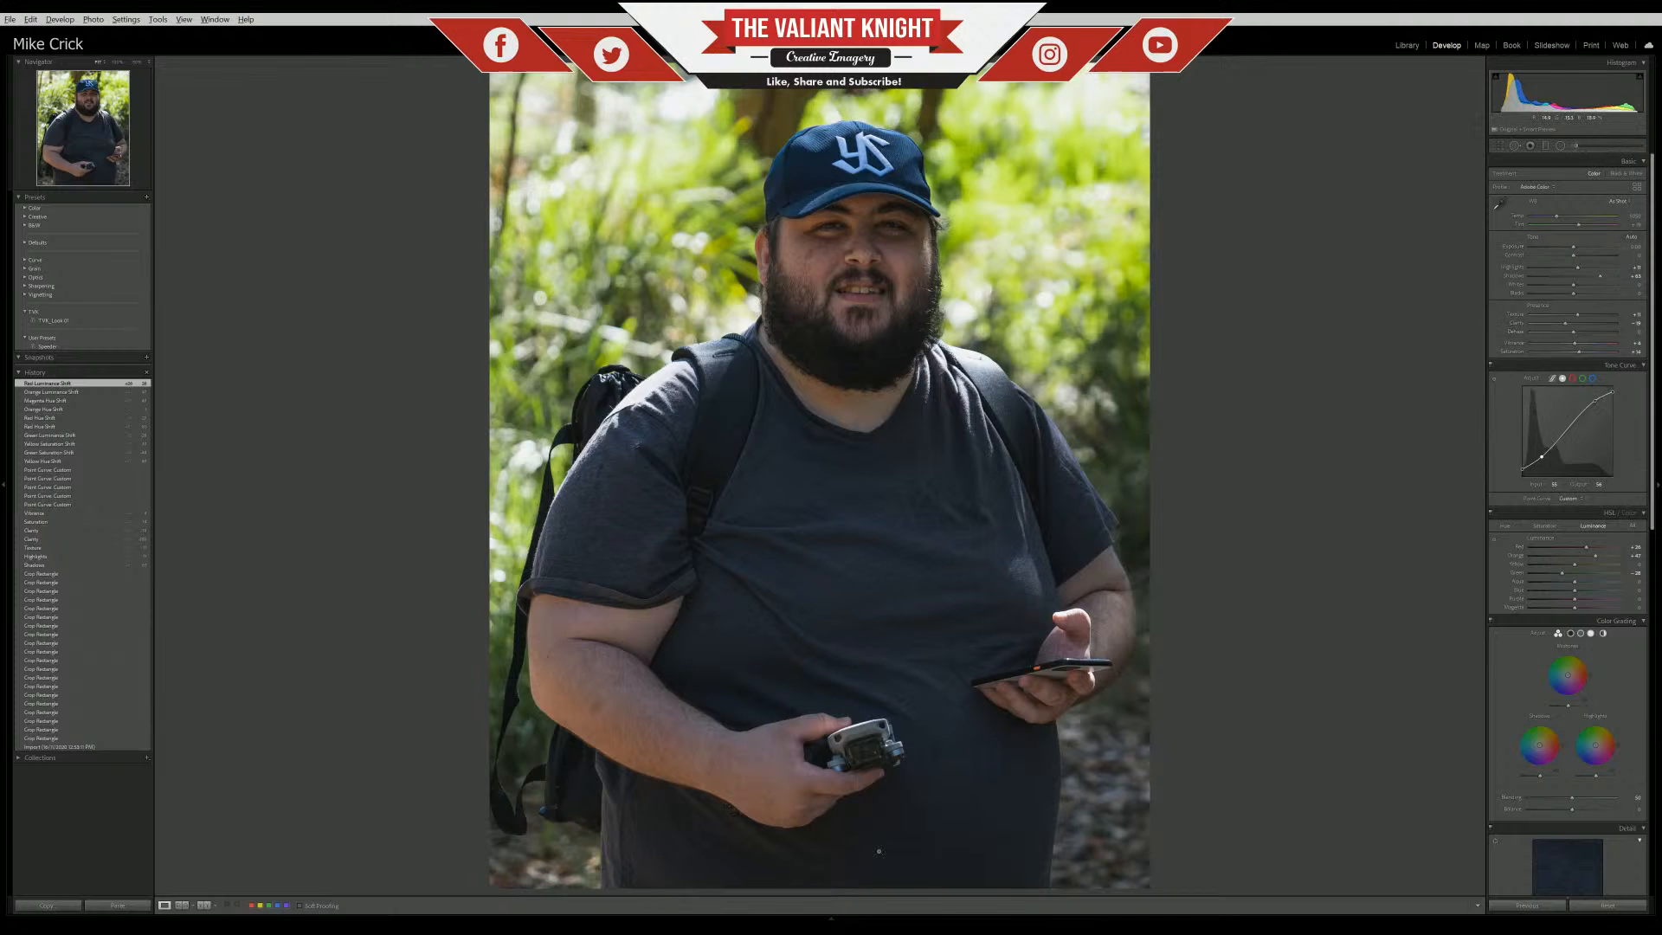
Try color grading the shadows, testing red and teal tints and reducing the strength to a subtle blue-teal
drag(1652, 480, 1655, 587)
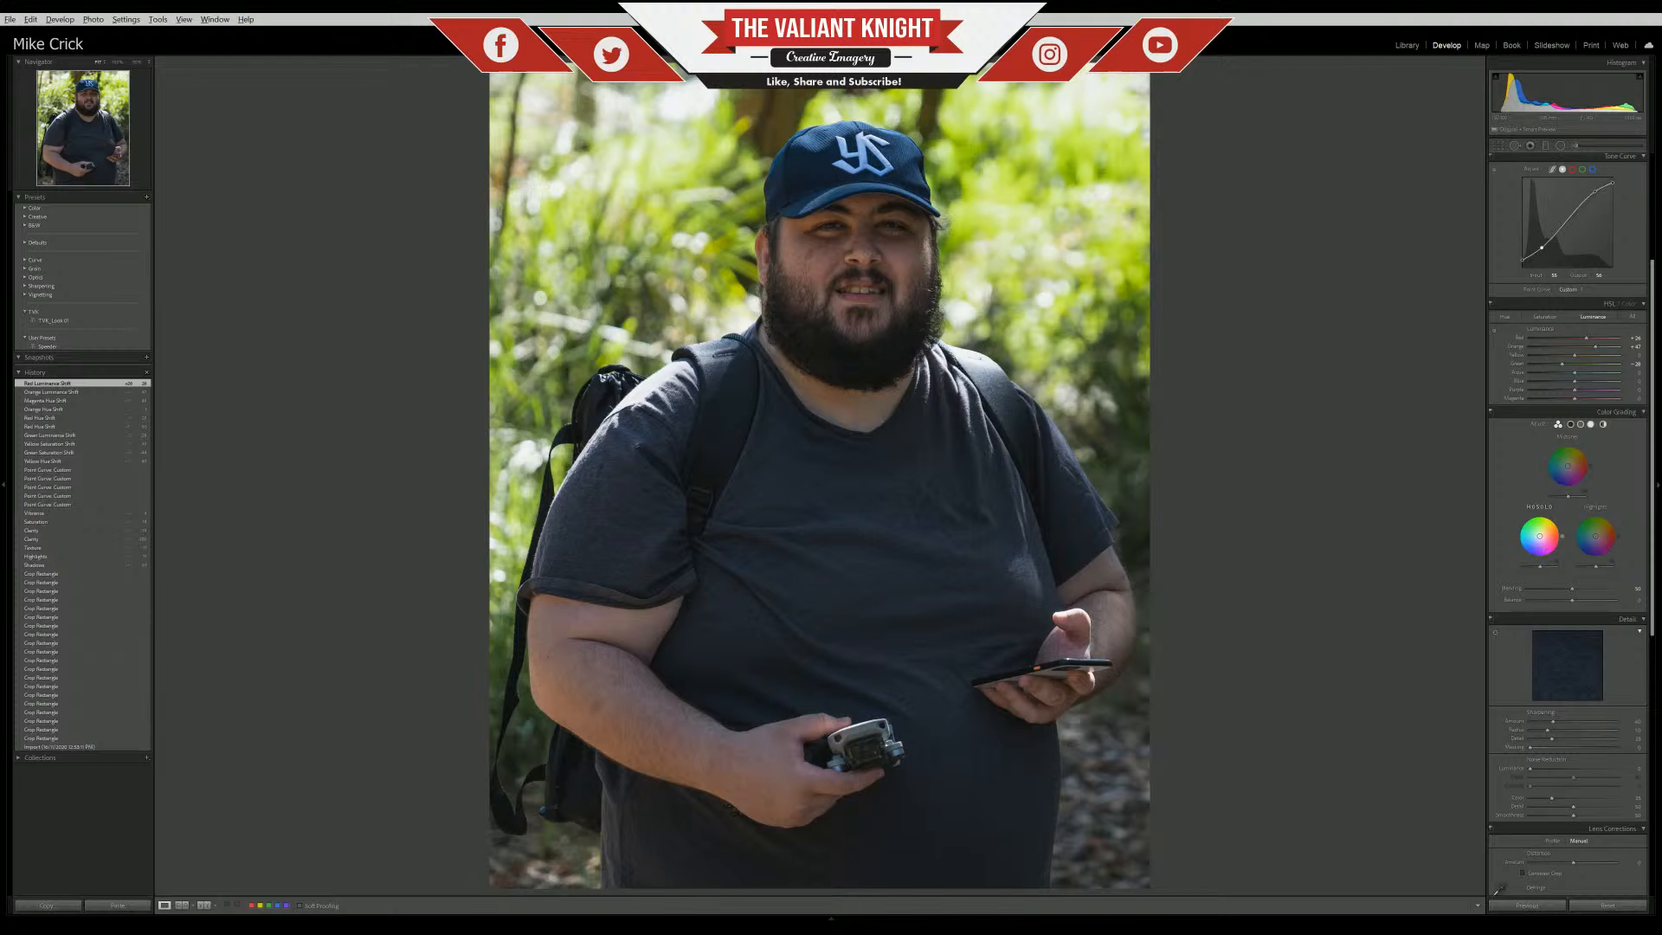
drag(1539, 538, 1548, 532)
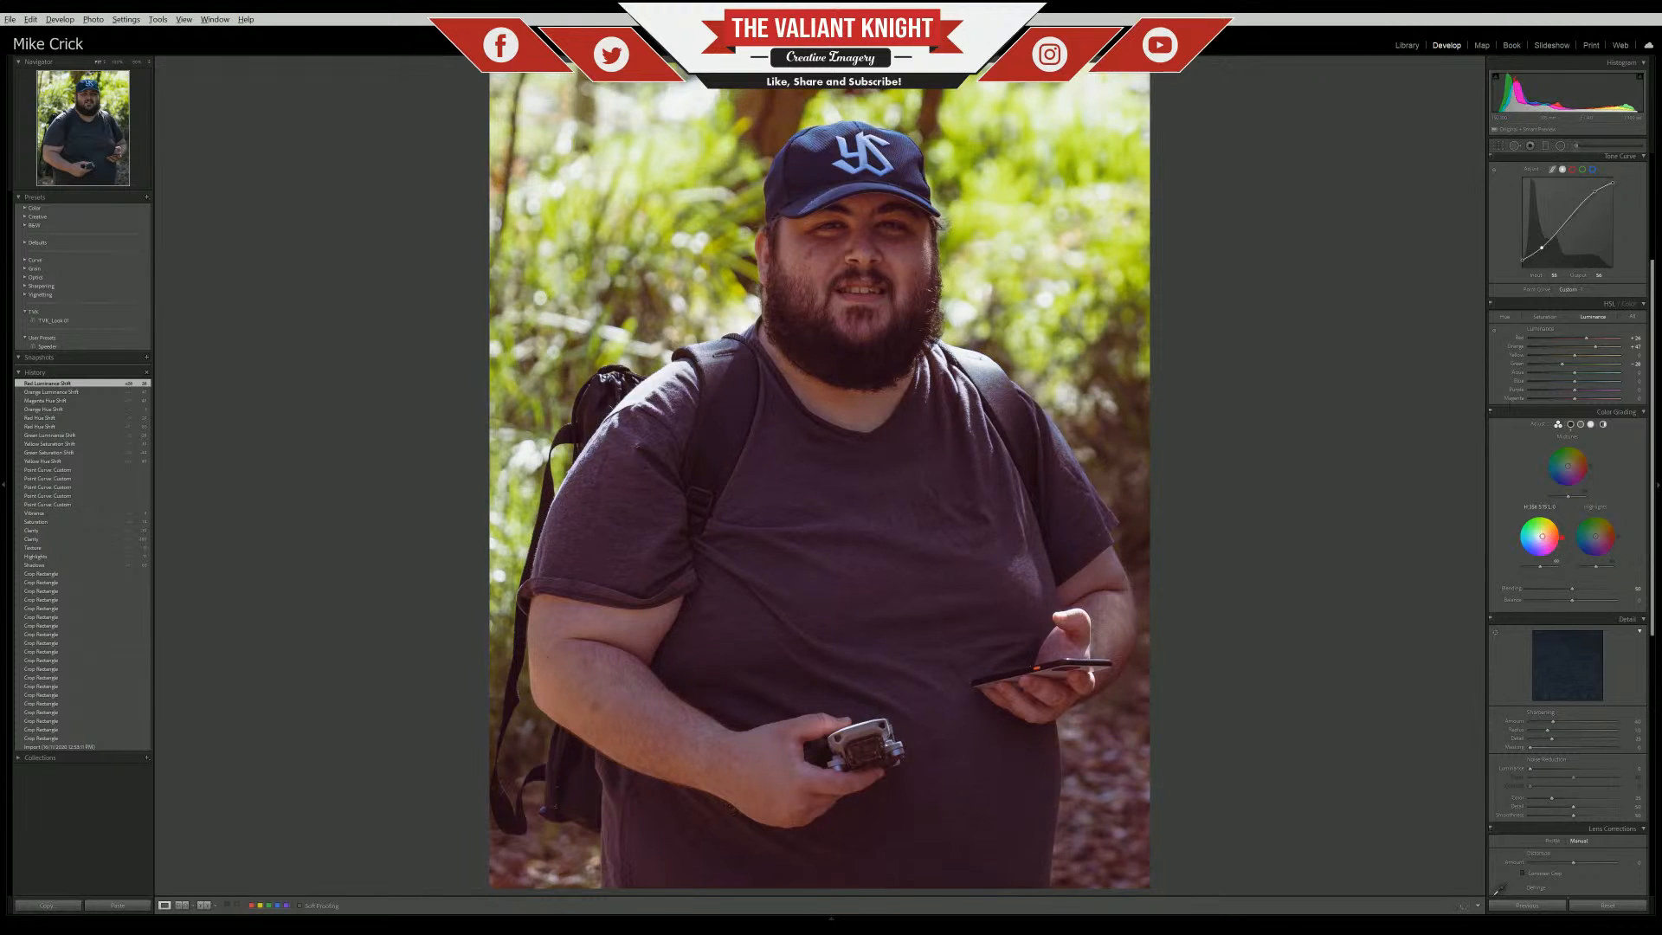
drag(1542, 537, 1541, 547)
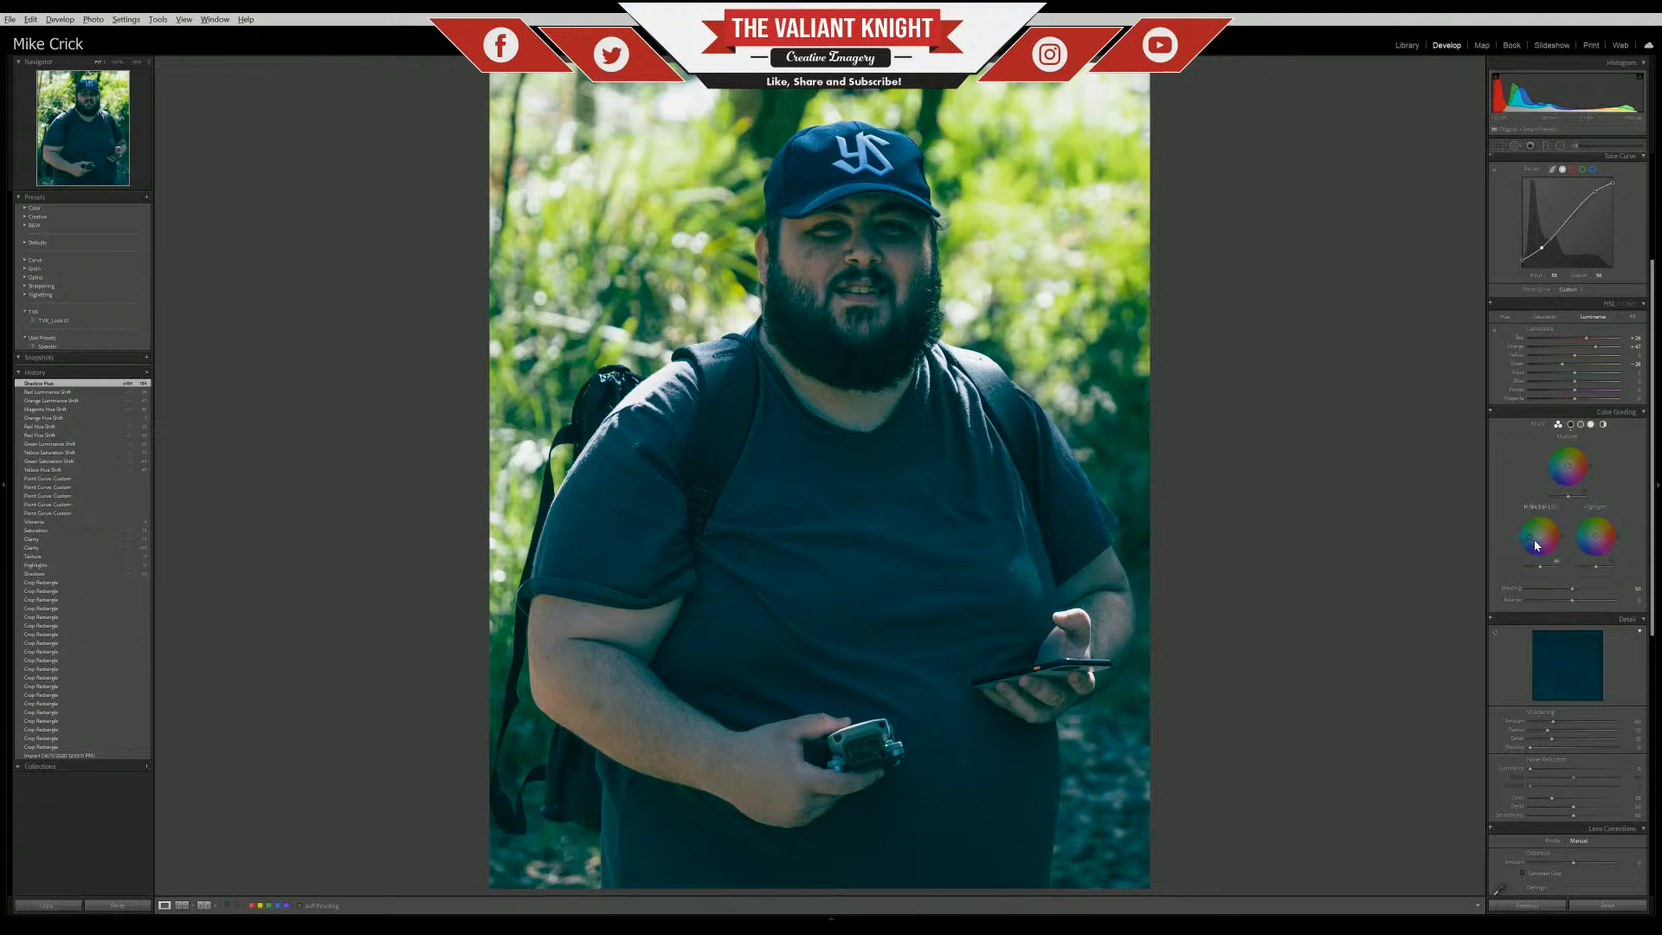
drag(1530, 537, 1534, 538)
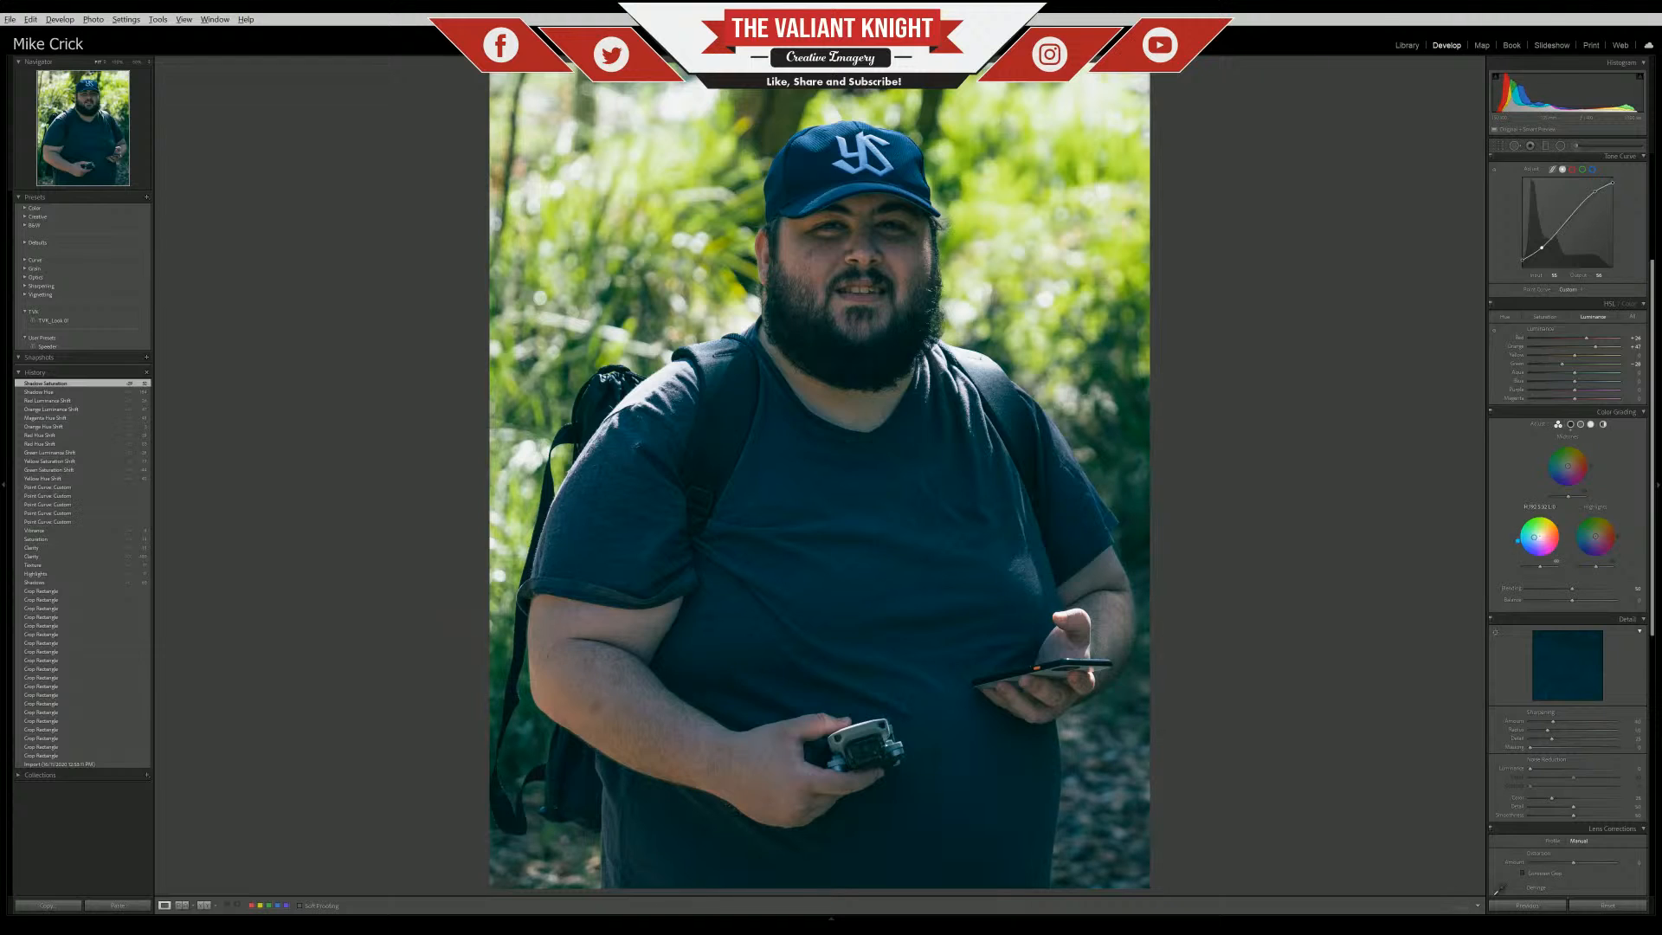
drag(1534, 539, 1536, 540)
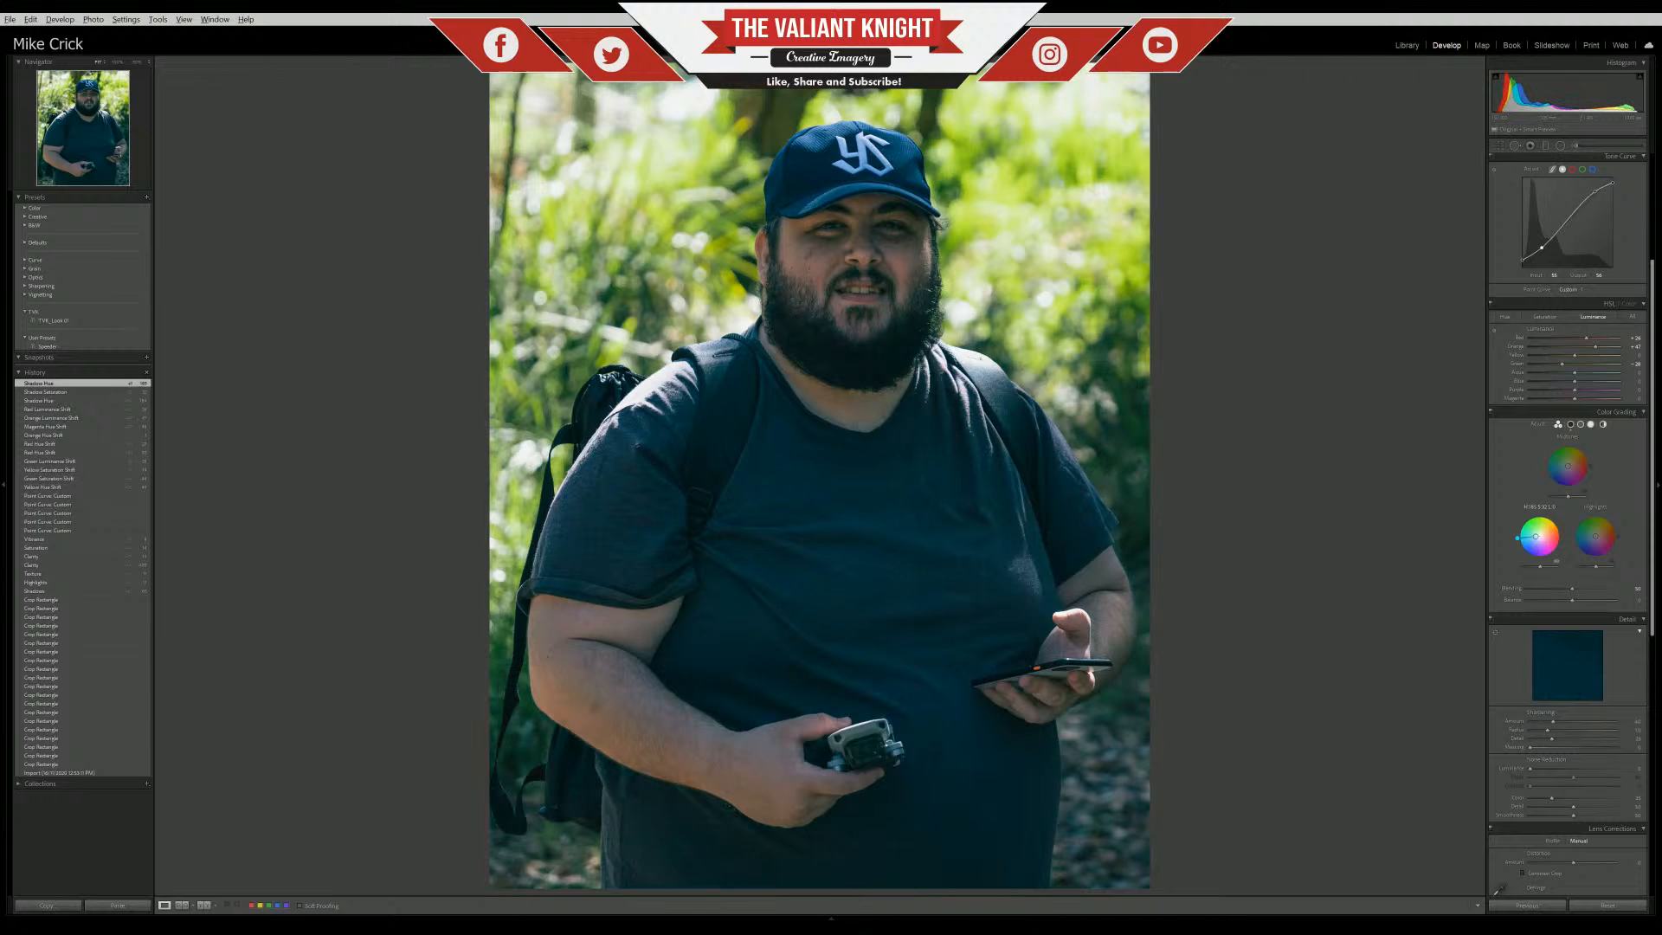
drag(1536, 537, 1538, 537)
drag(1538, 537, 1539, 542)
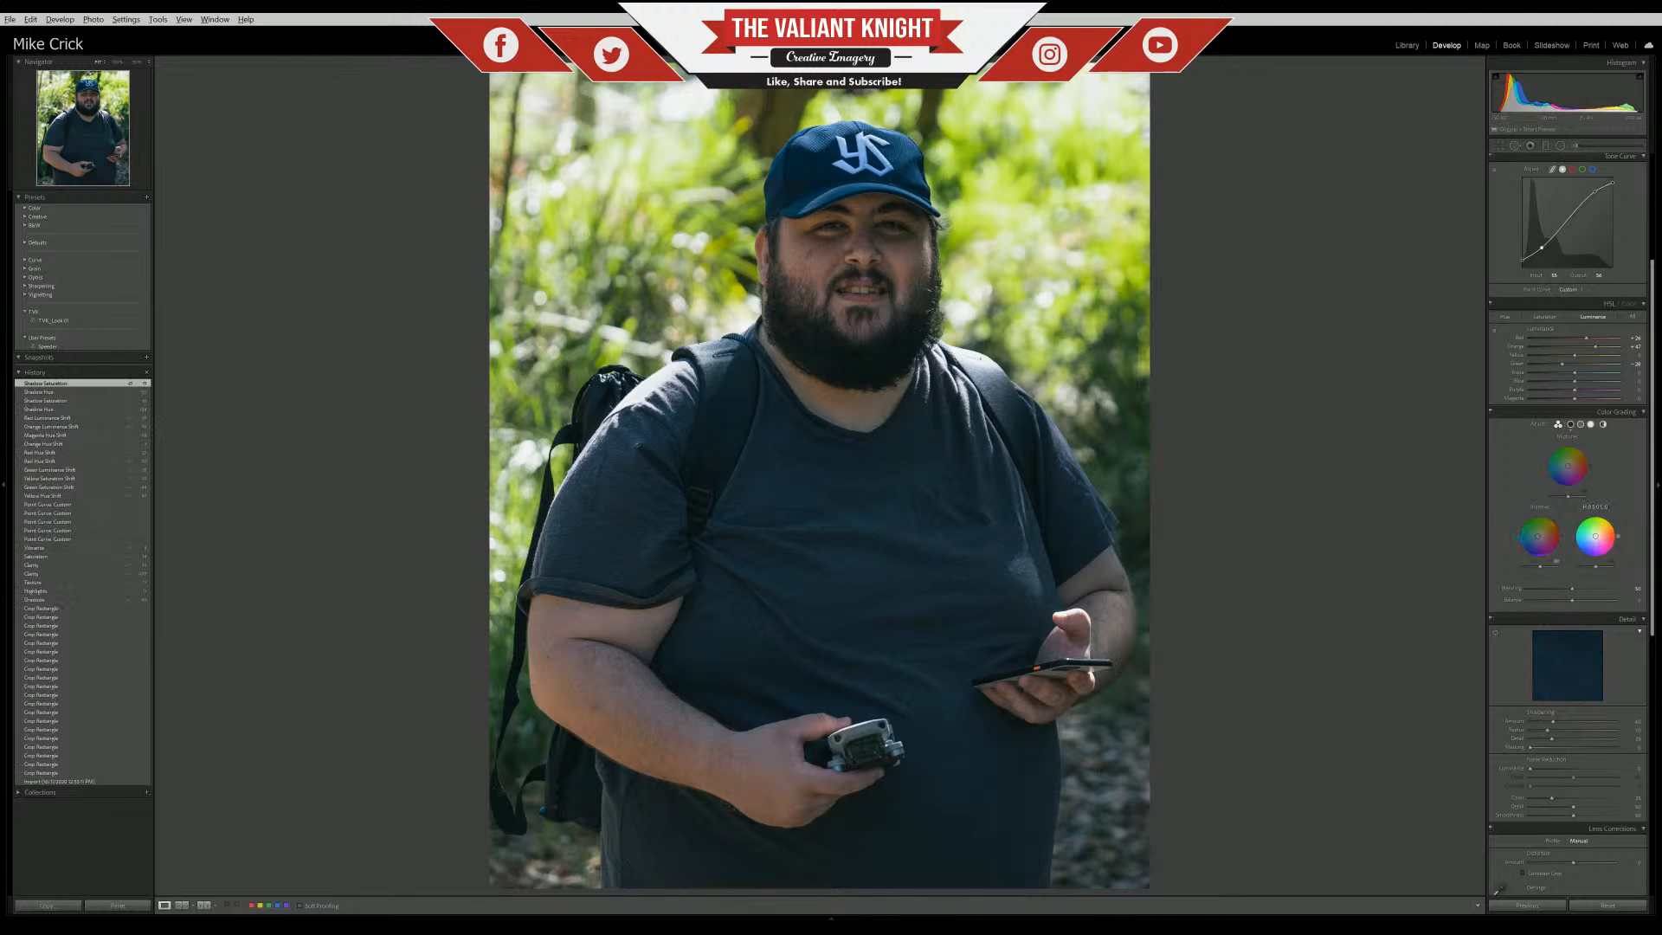
Try a subtle warm orange tint in the highlights with color grading
drag(1574, 540, 1574, 540)
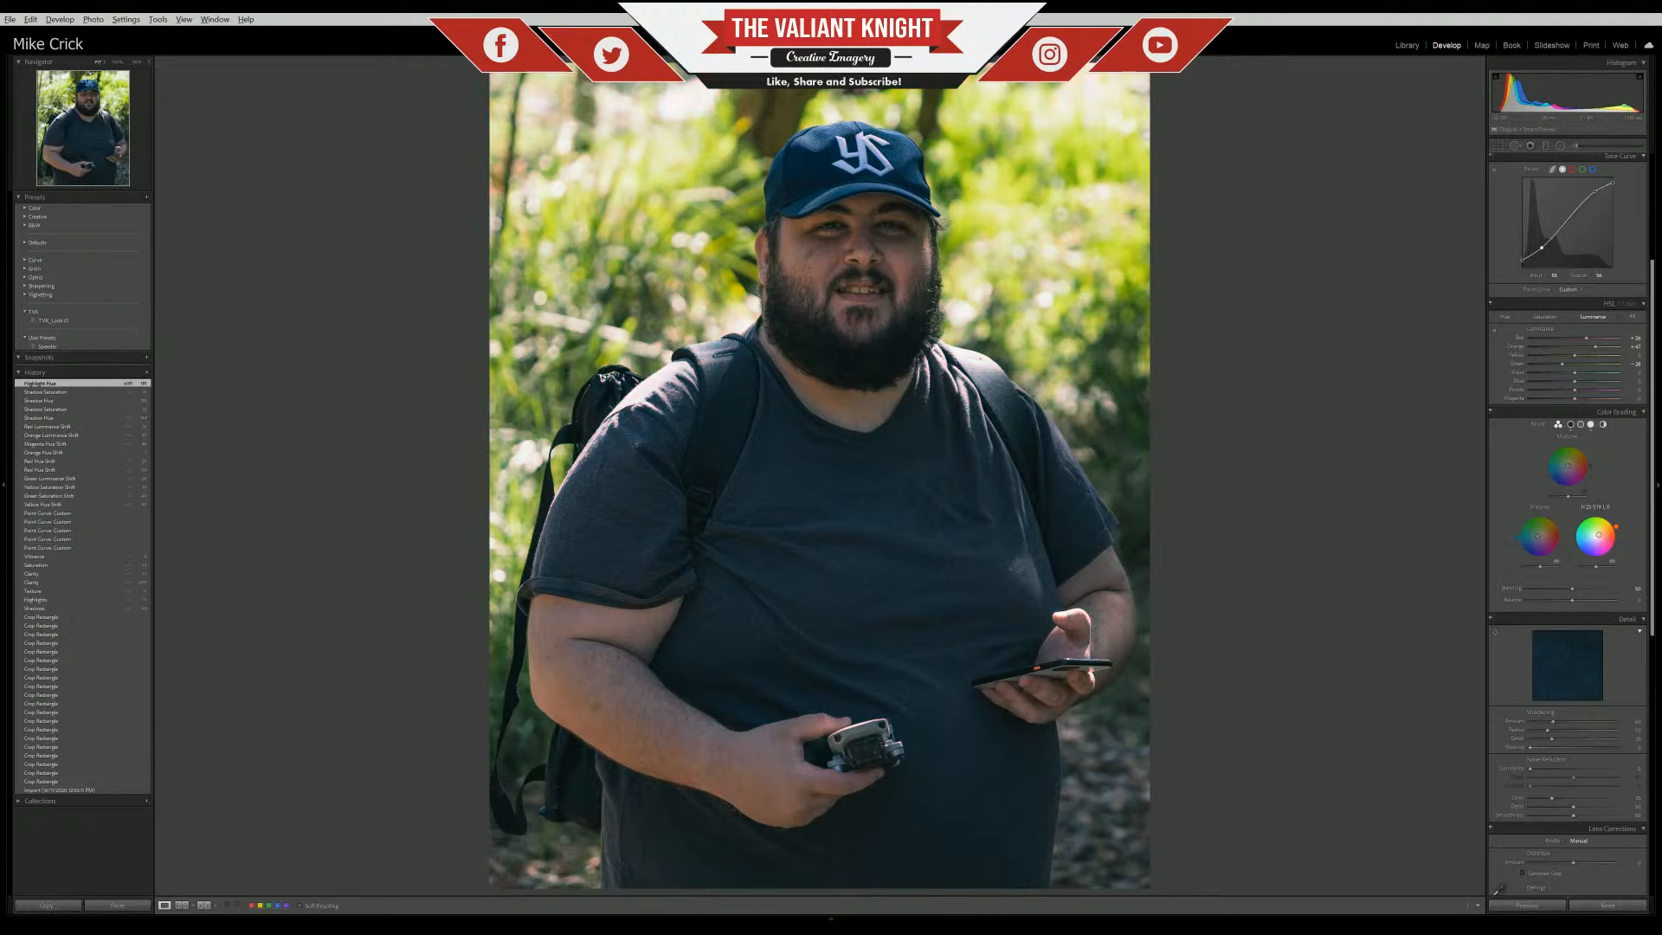
drag(1599, 535, 1598, 535)
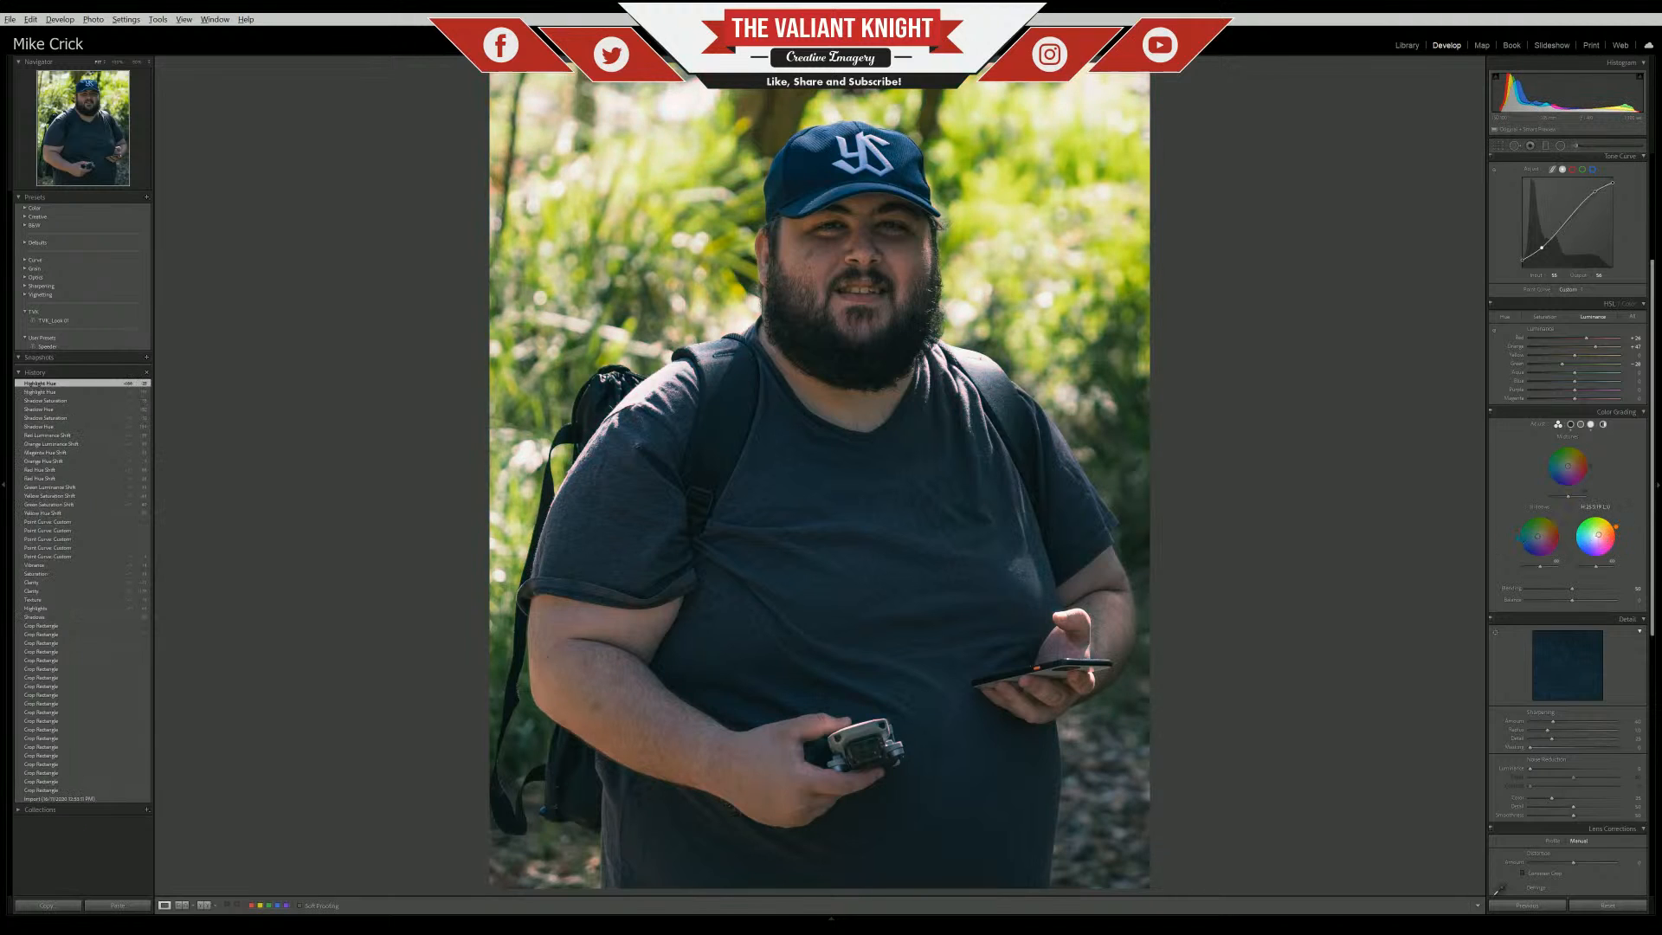
drag(1601, 535, 1601, 534)
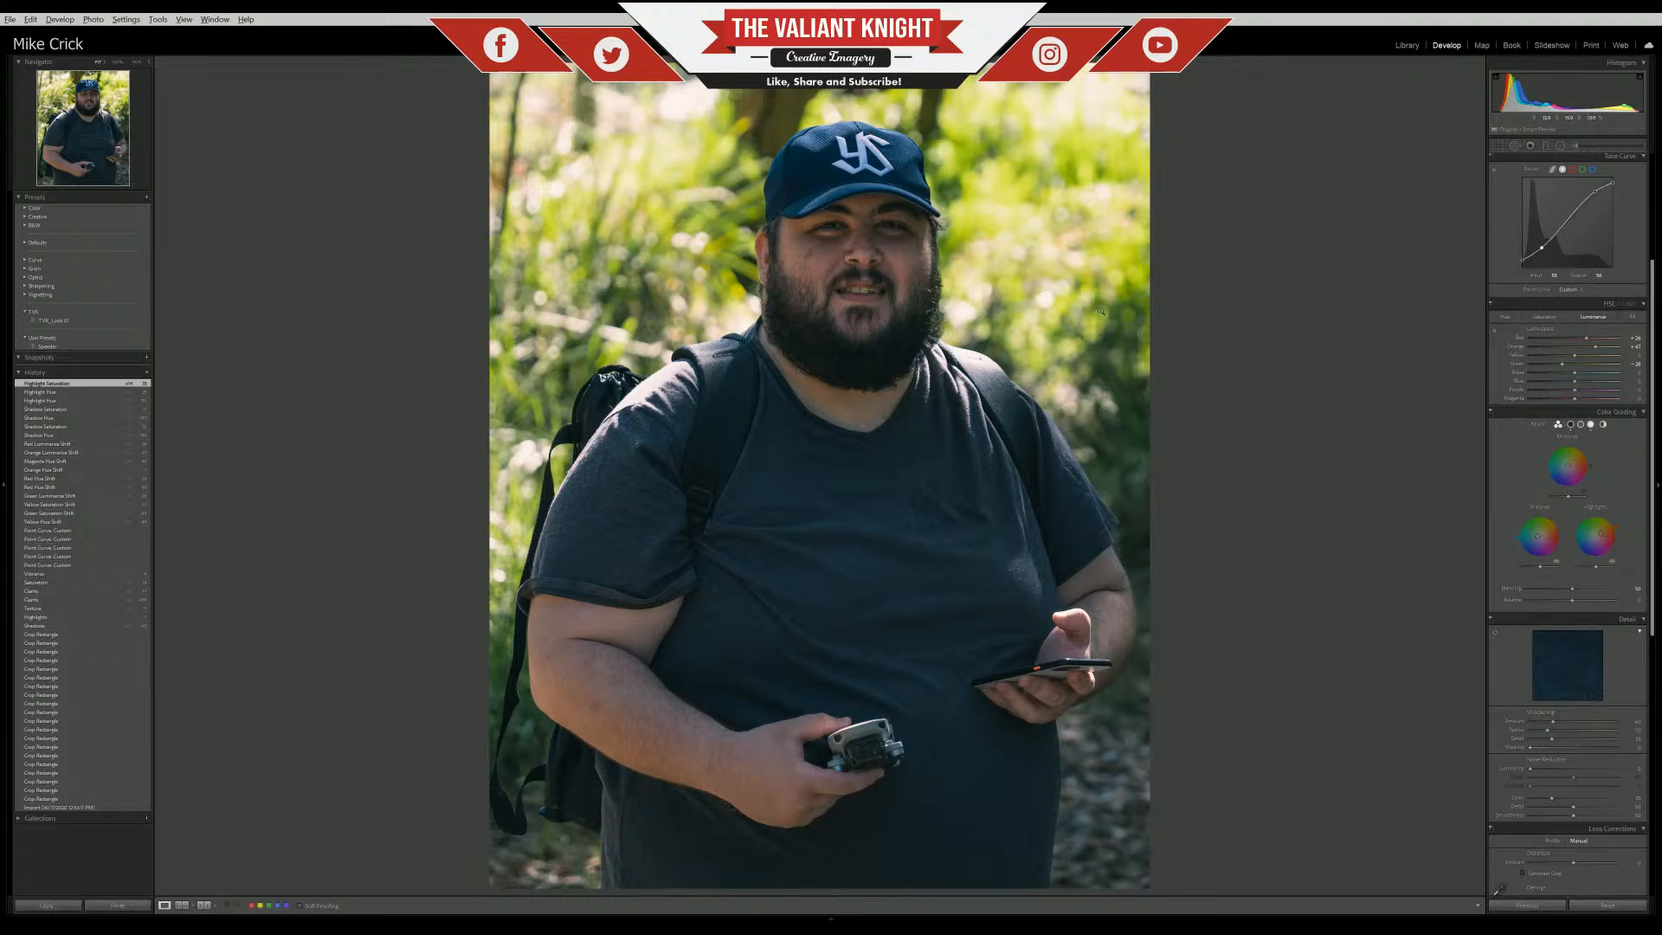
click(1643, 414)
click(1644, 414)
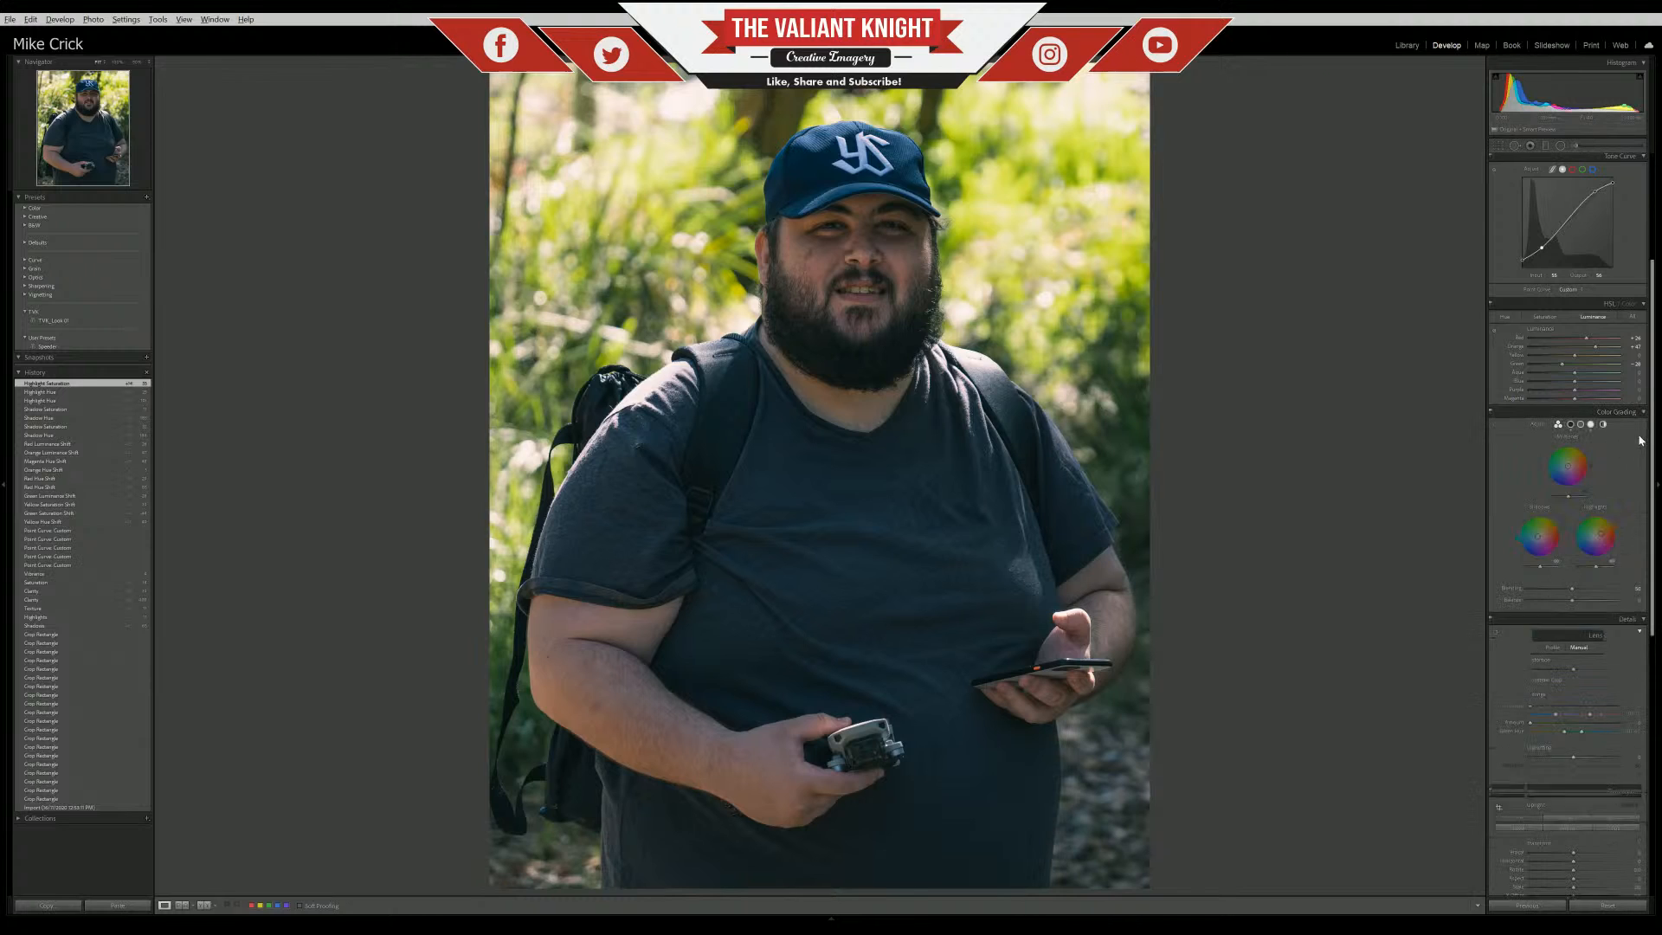
Reset the highlights and shadows color grading to neutral
double_click(1598, 551)
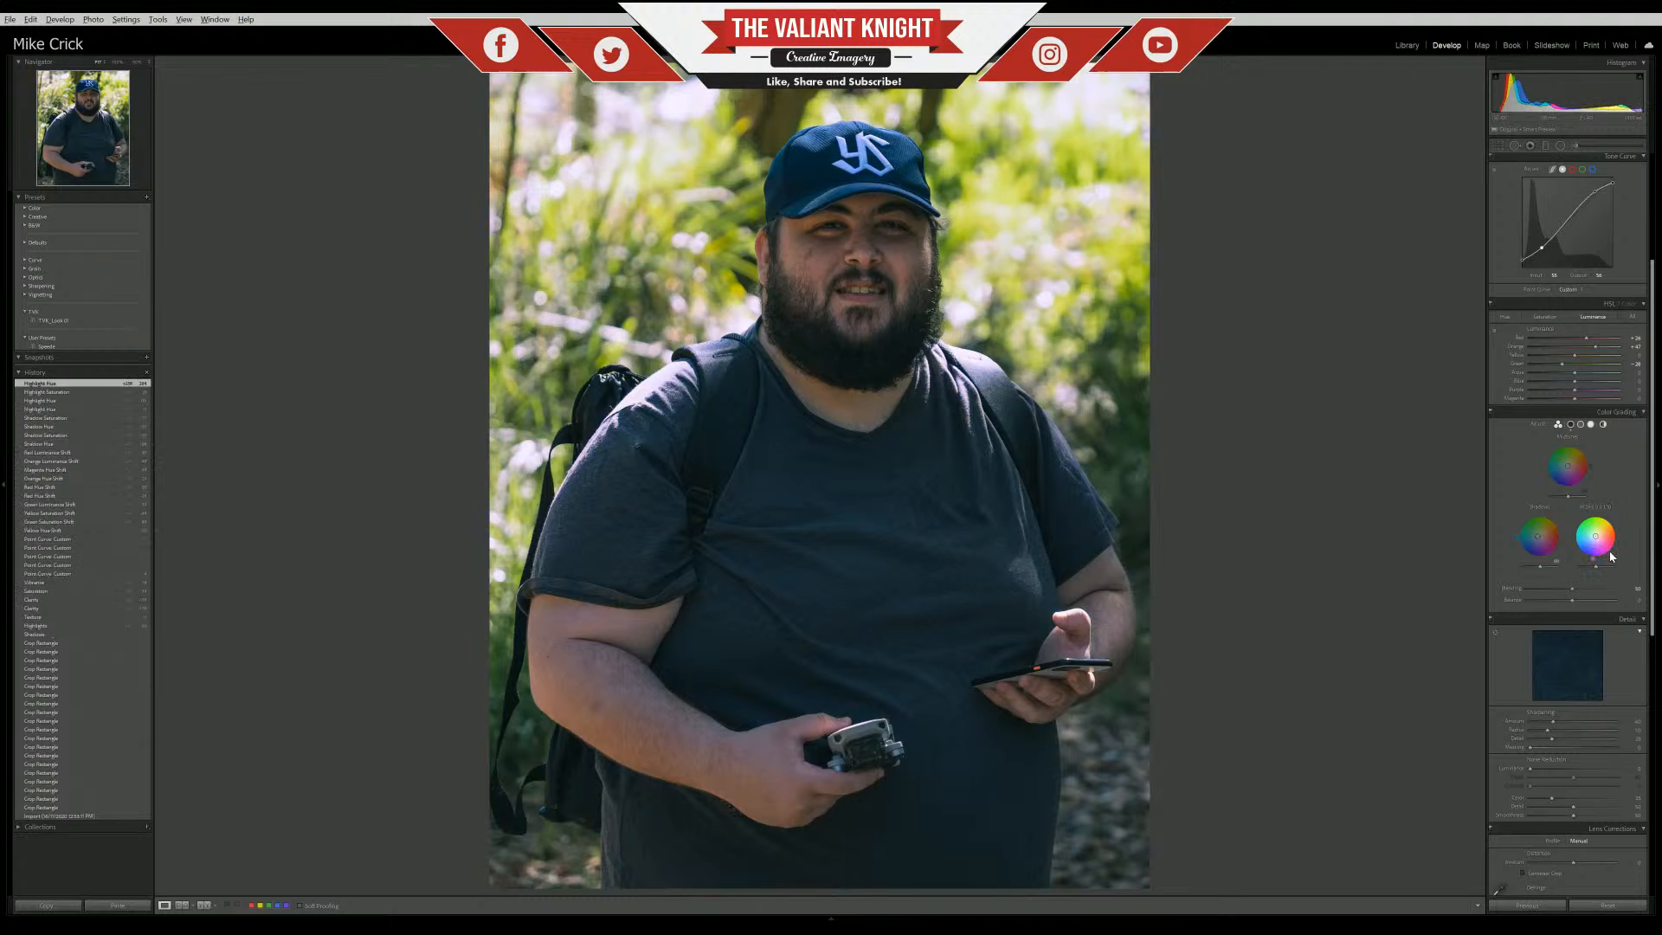
double_click(1534, 555)
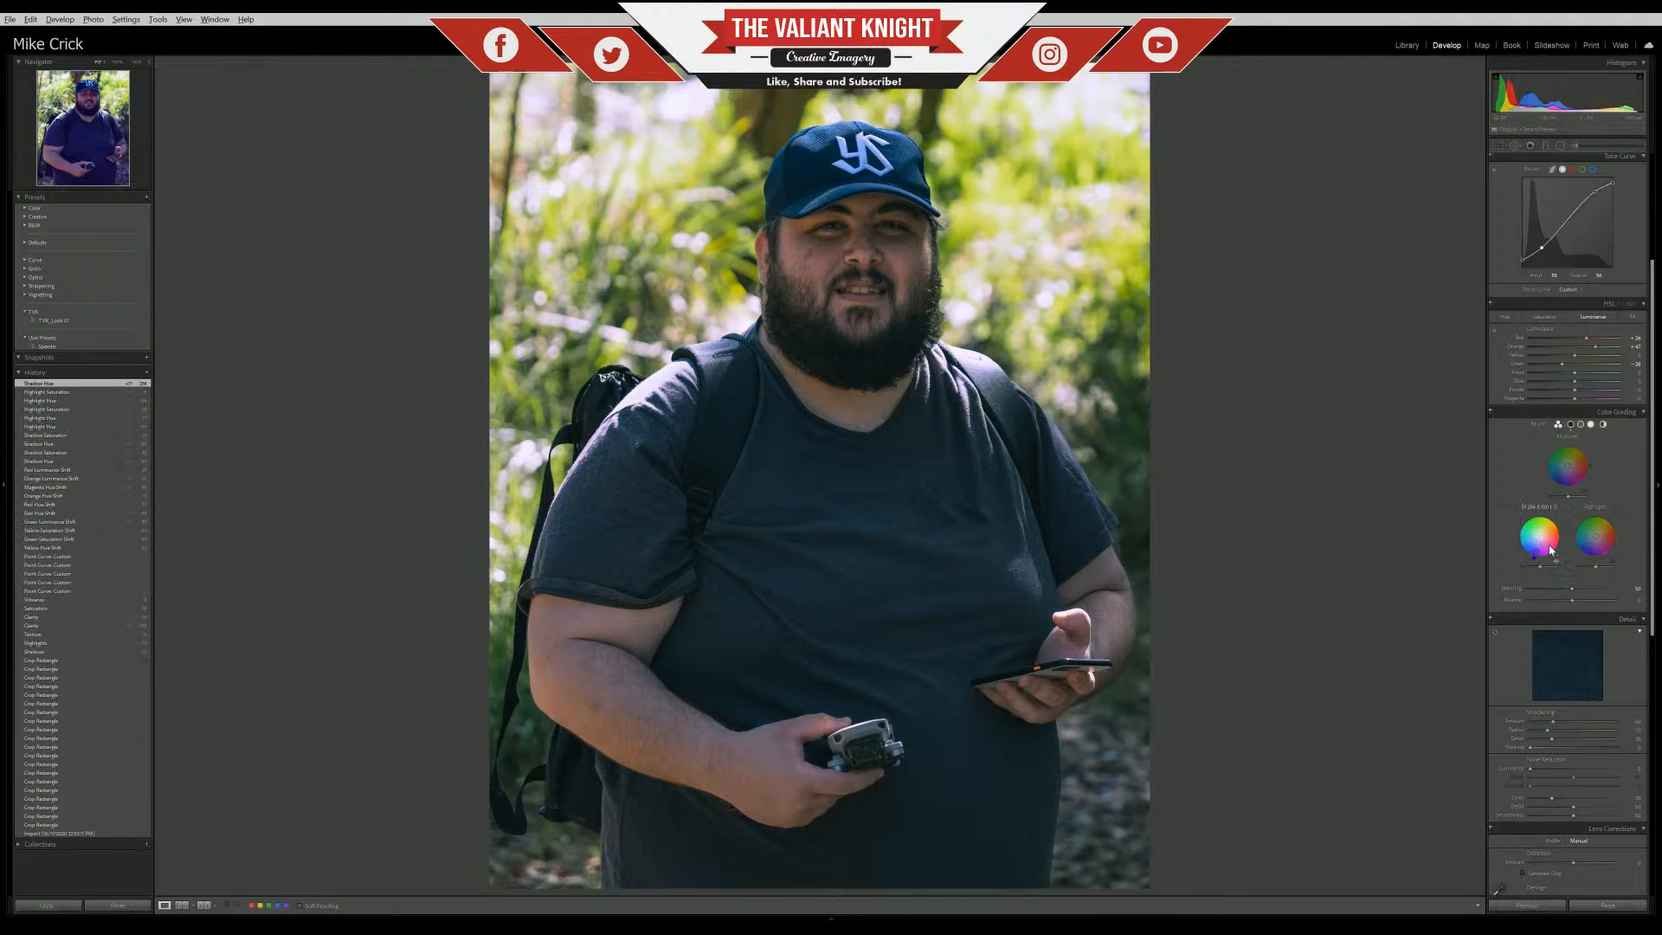
double_click(1547, 543)
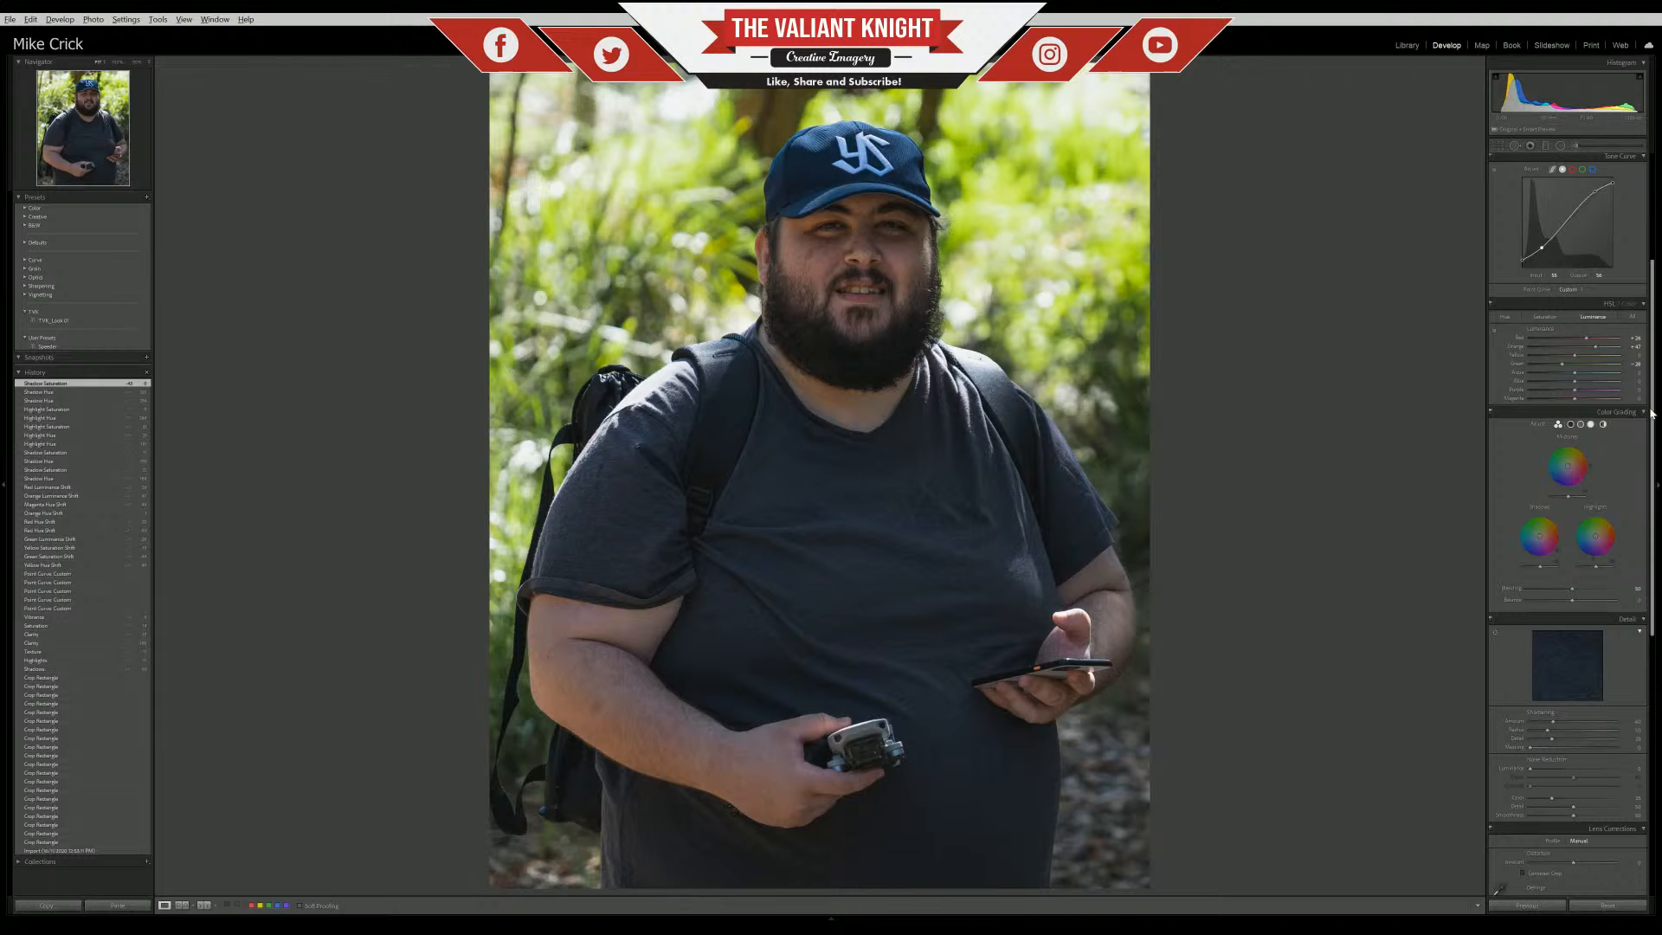
drag(1652, 437, 1652, 513)
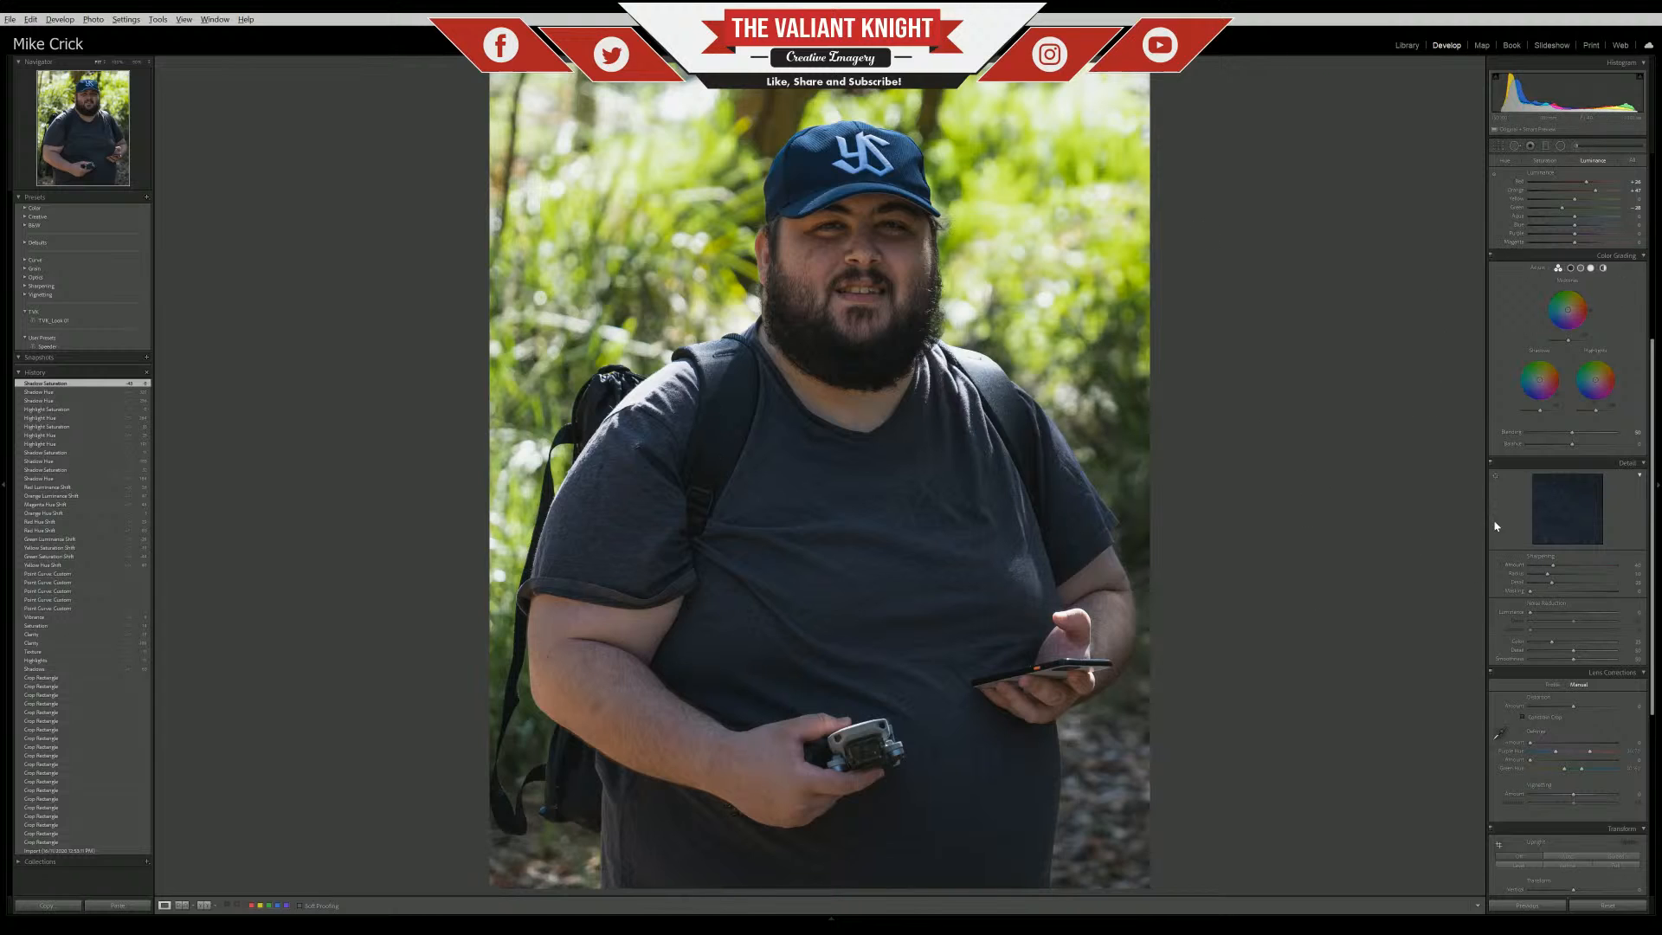
Raise the sharpening masking strongly while previewing the mask on the portrait, limiting sharpening to the prominent edges
click(1023, 370)
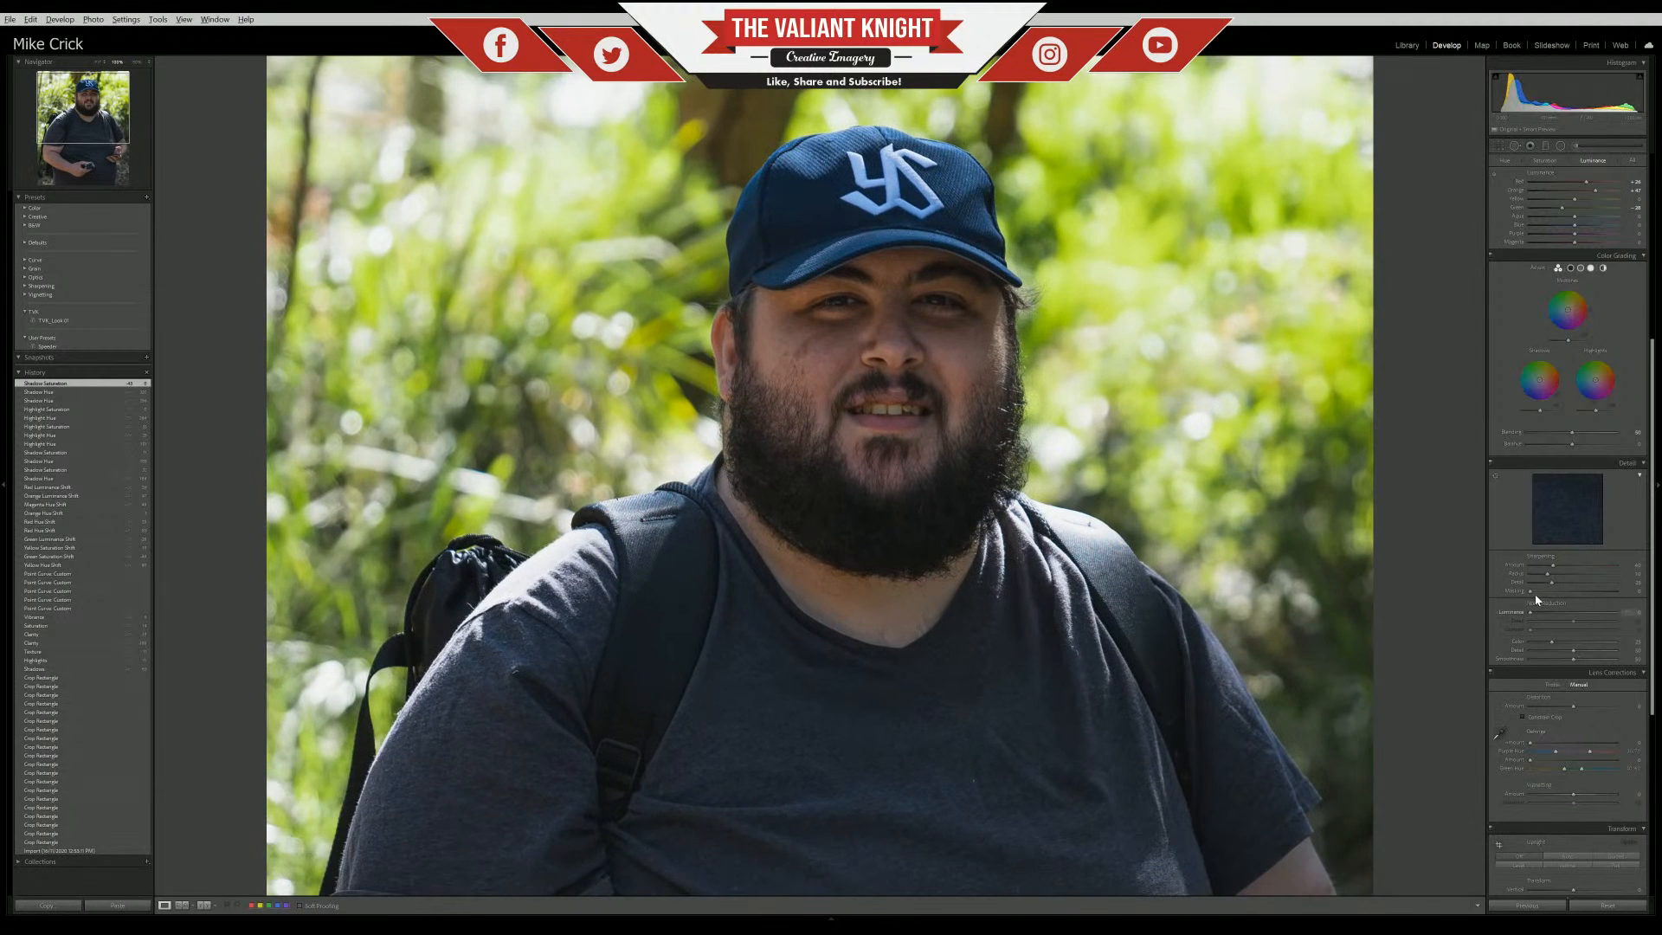
key(alt)
drag(1532, 595, 1613, 594)
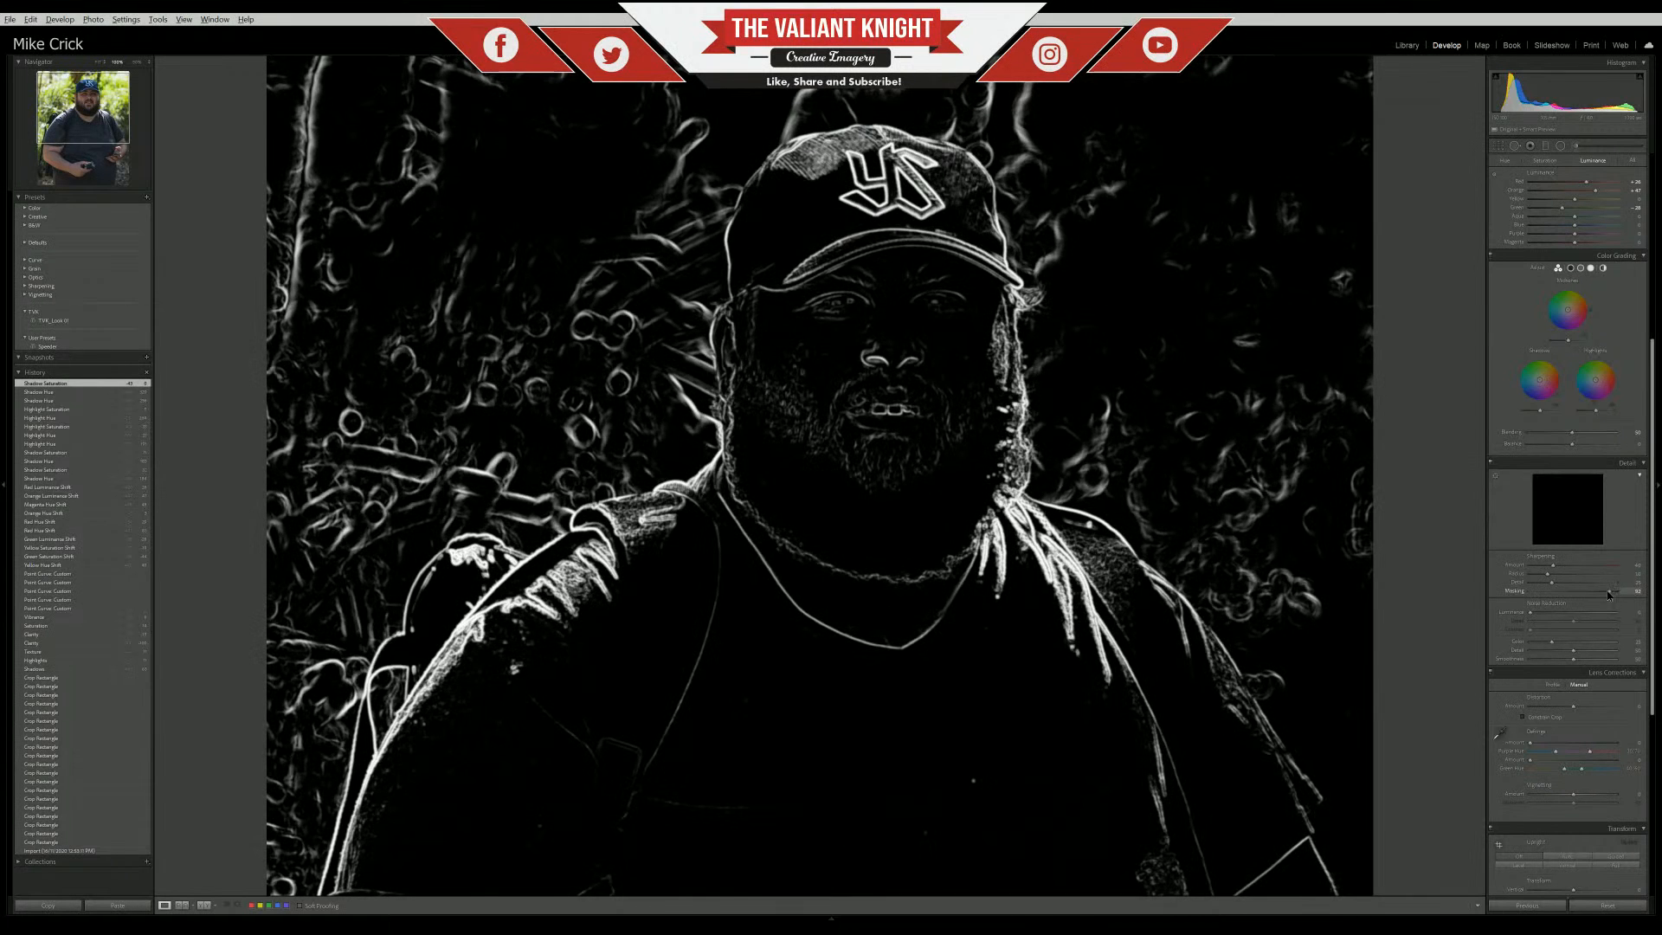
drag(1608, 595, 1610, 595)
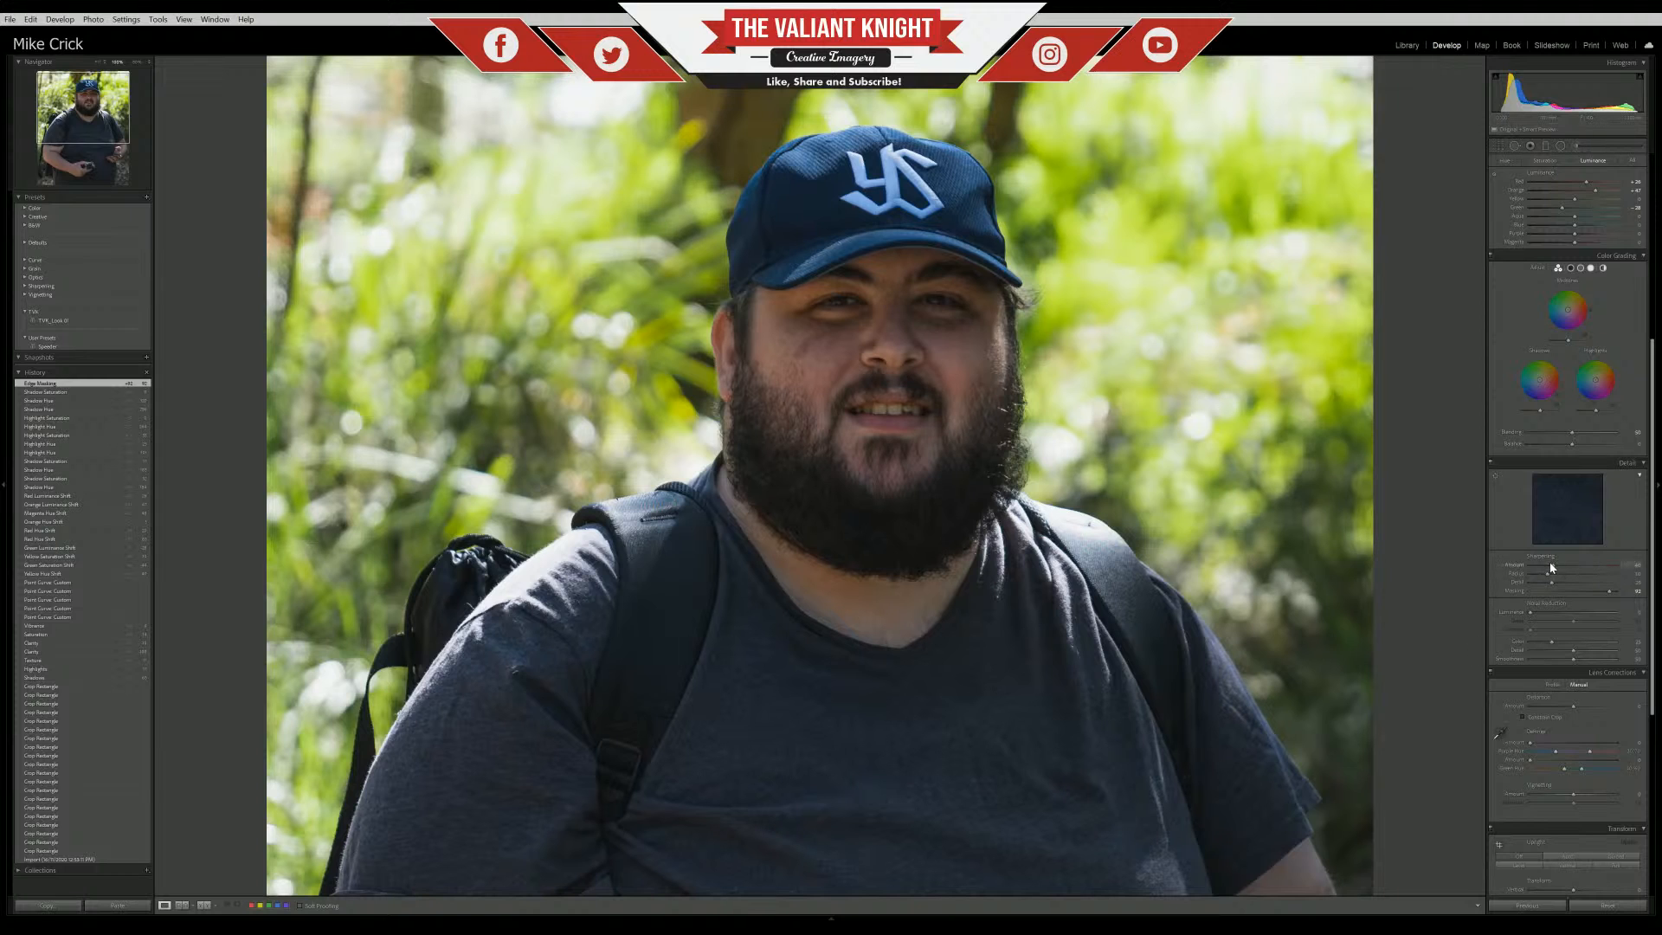
Test stronger sharpening amounts on the man's face in the grayscale preview, settling on a slightly raised amount
click(864, 310)
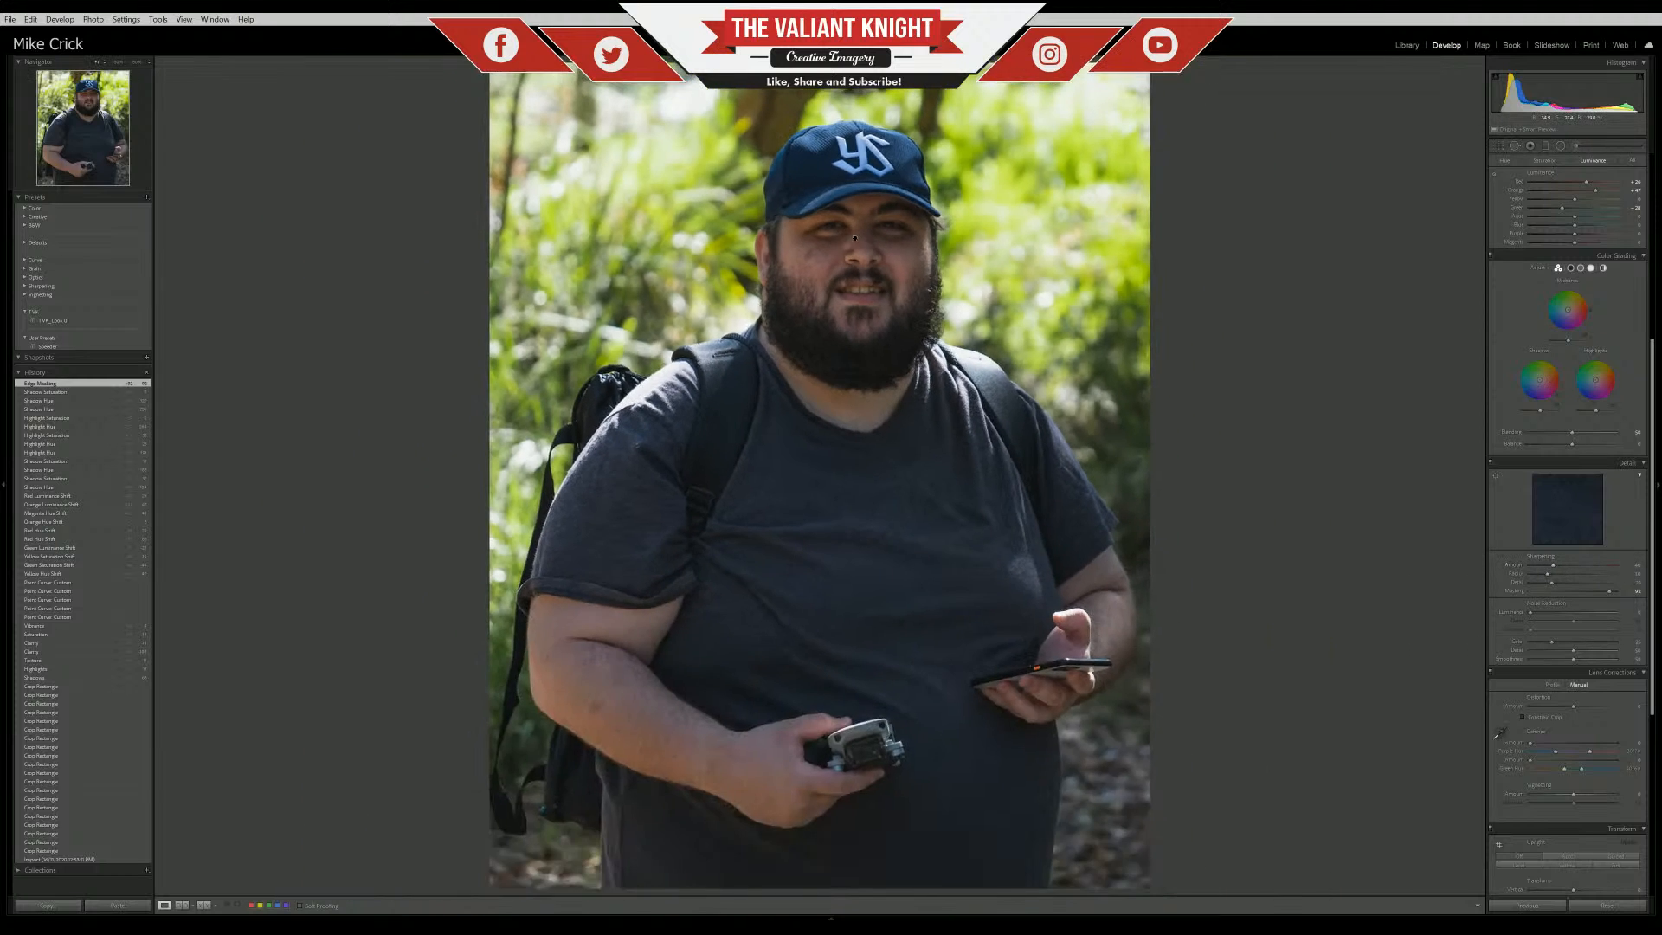
click(866, 258)
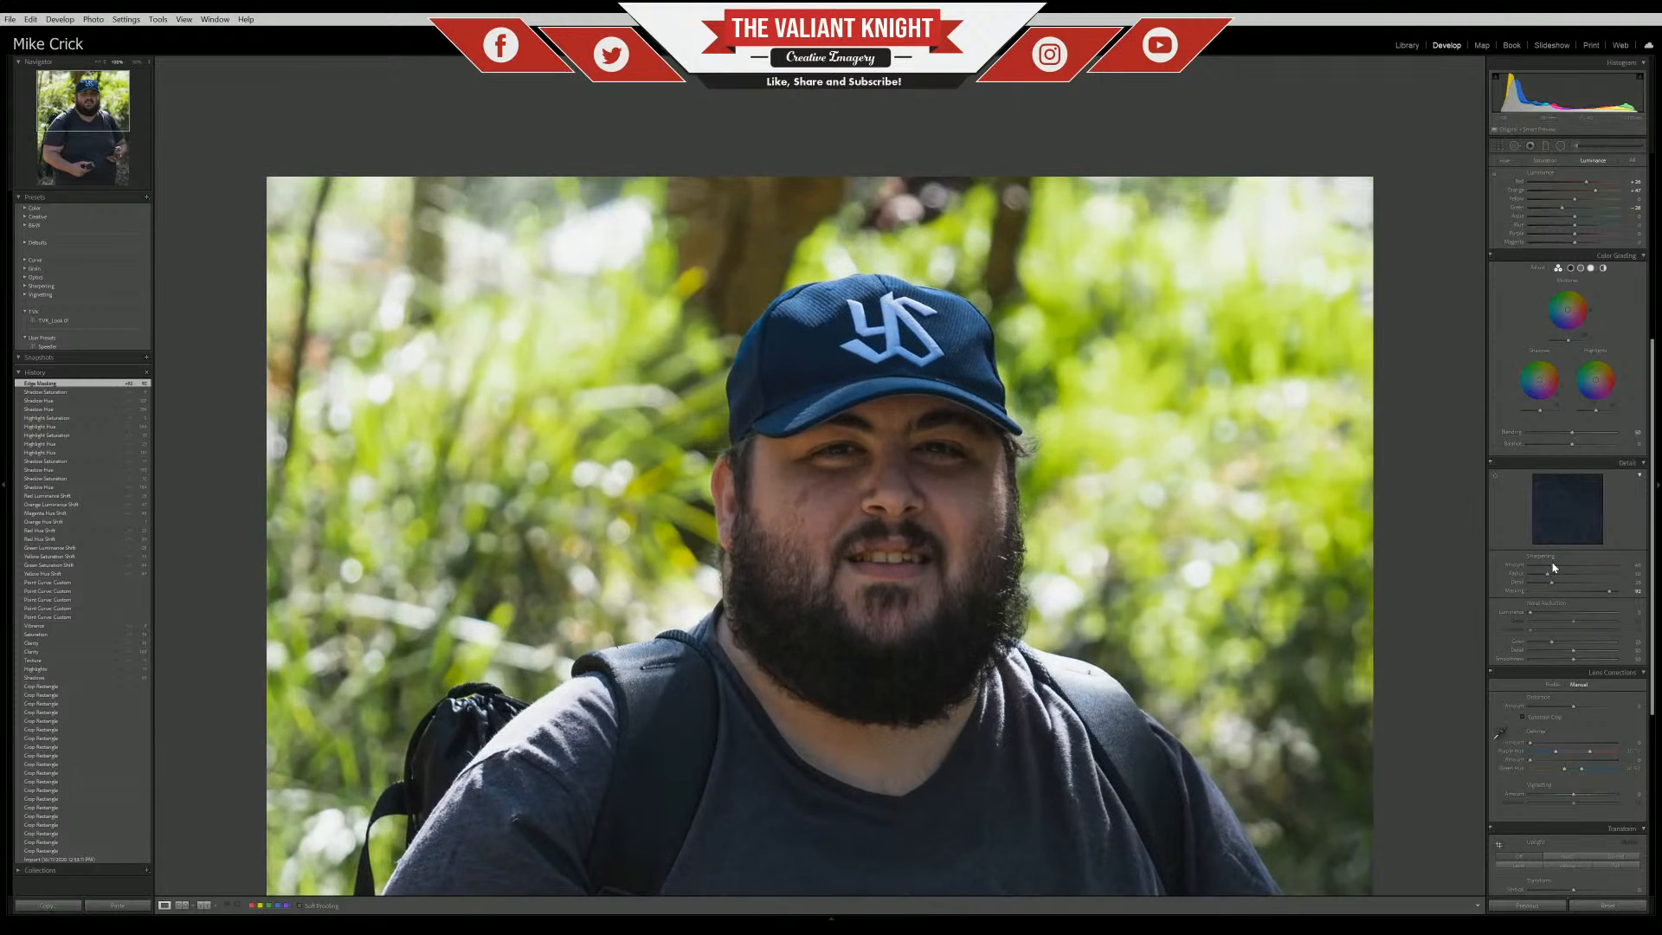
key(alt)
drag(1555, 568, 1561, 568)
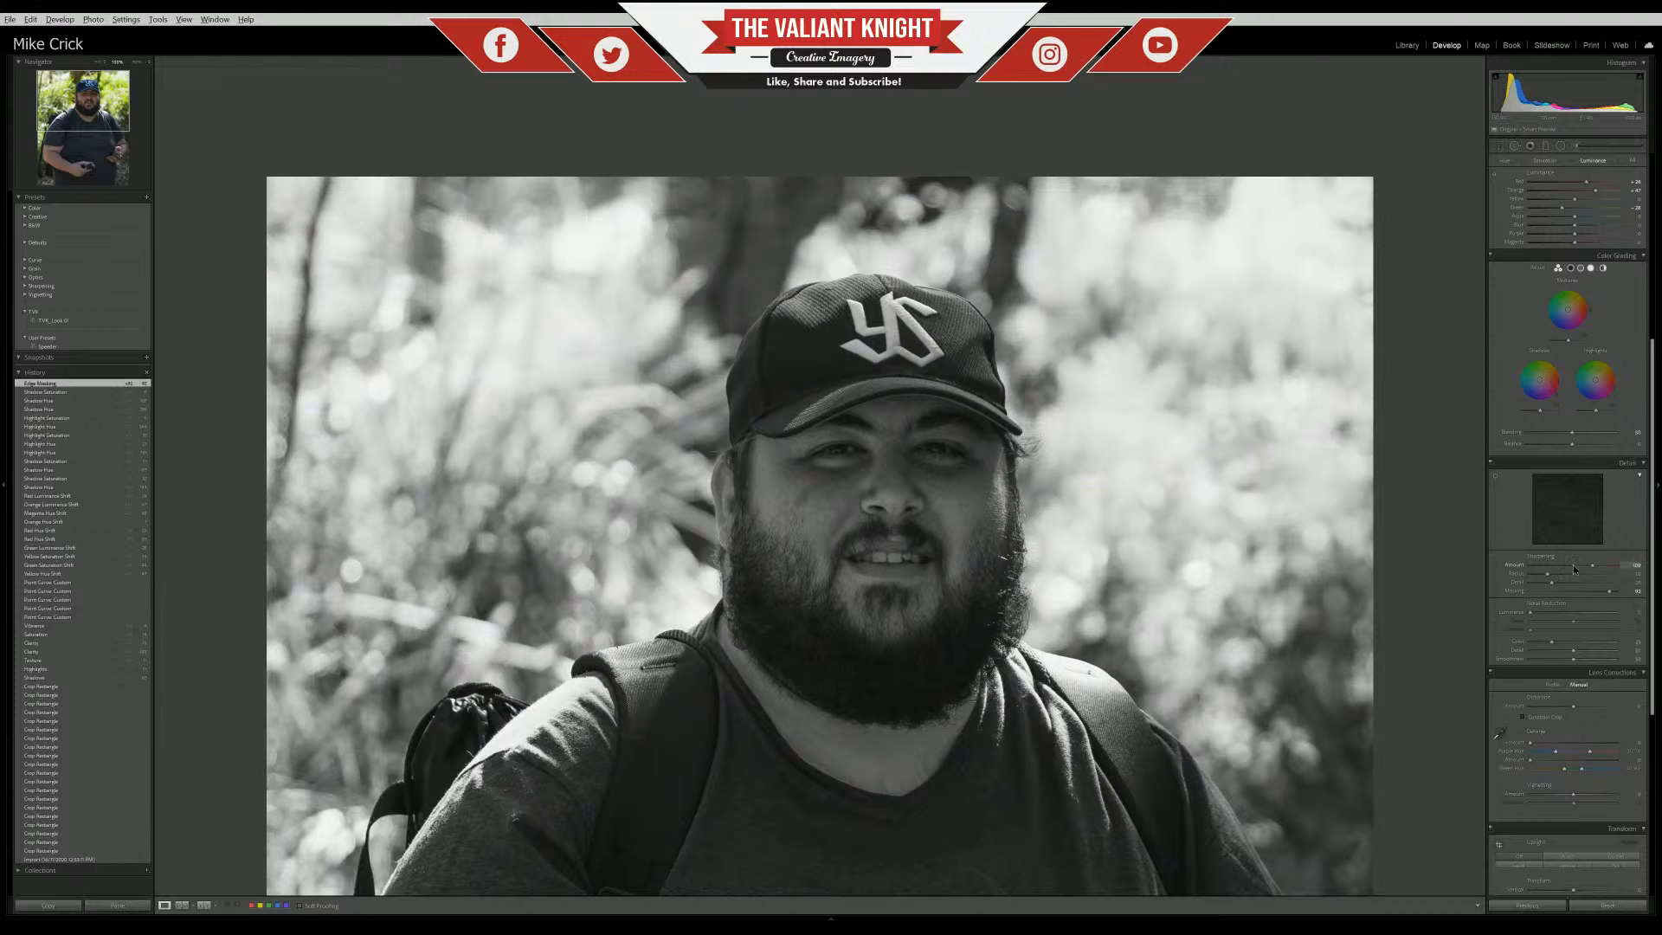
drag(1564, 564, 1575, 569)
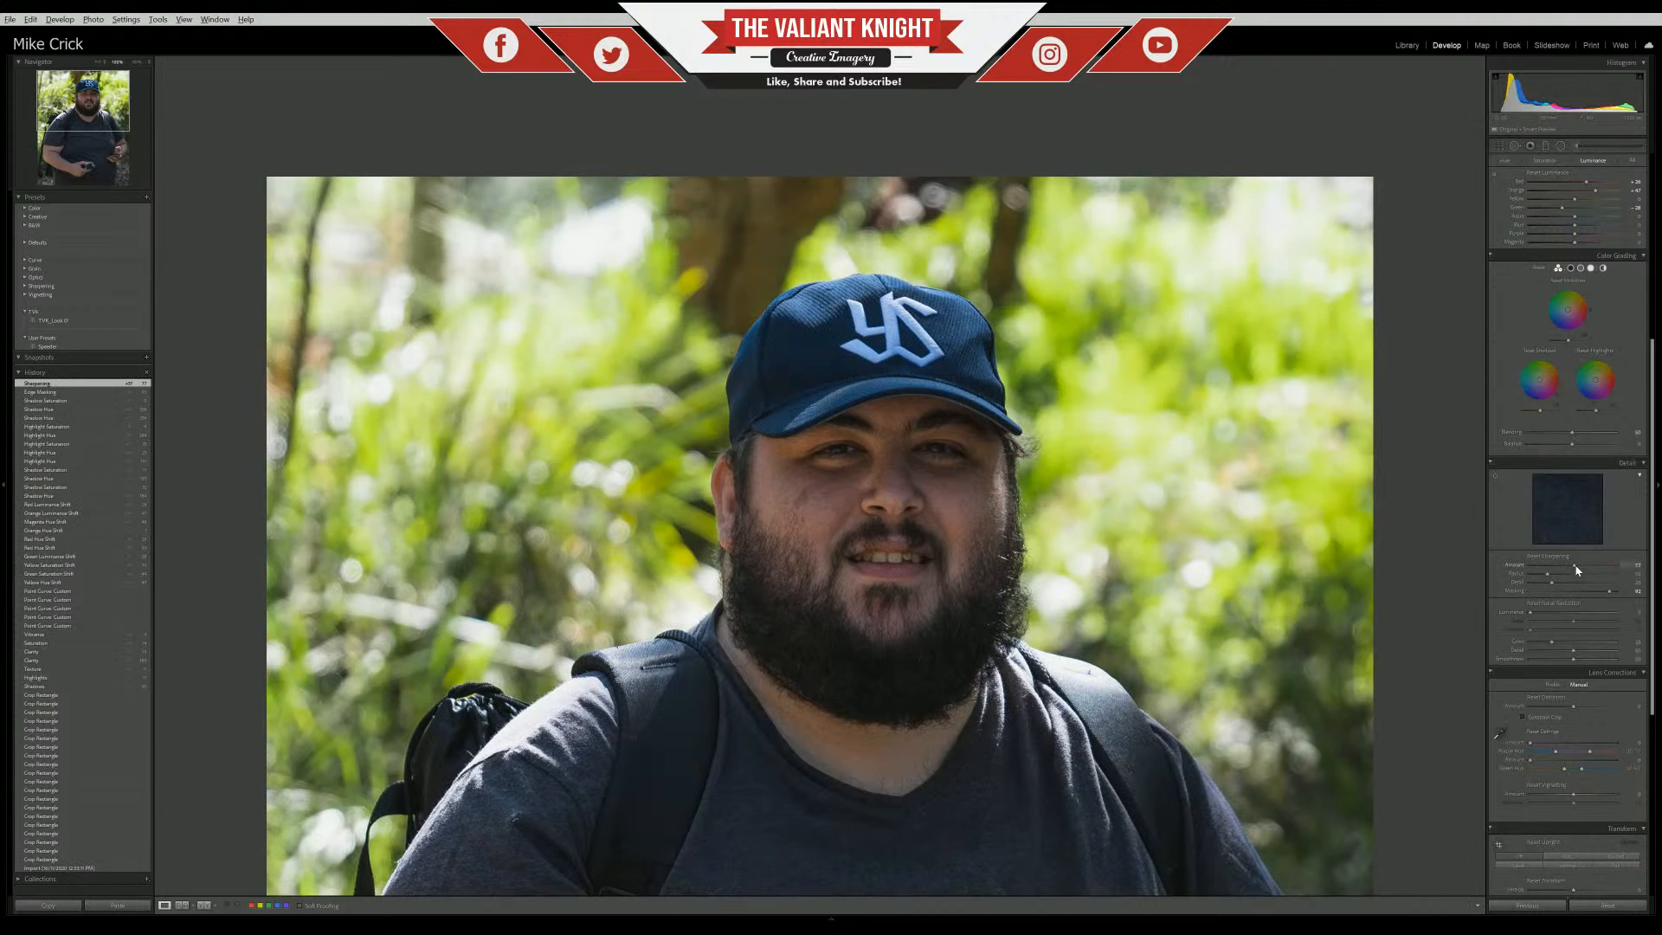
drag(1571, 568, 1581, 568)
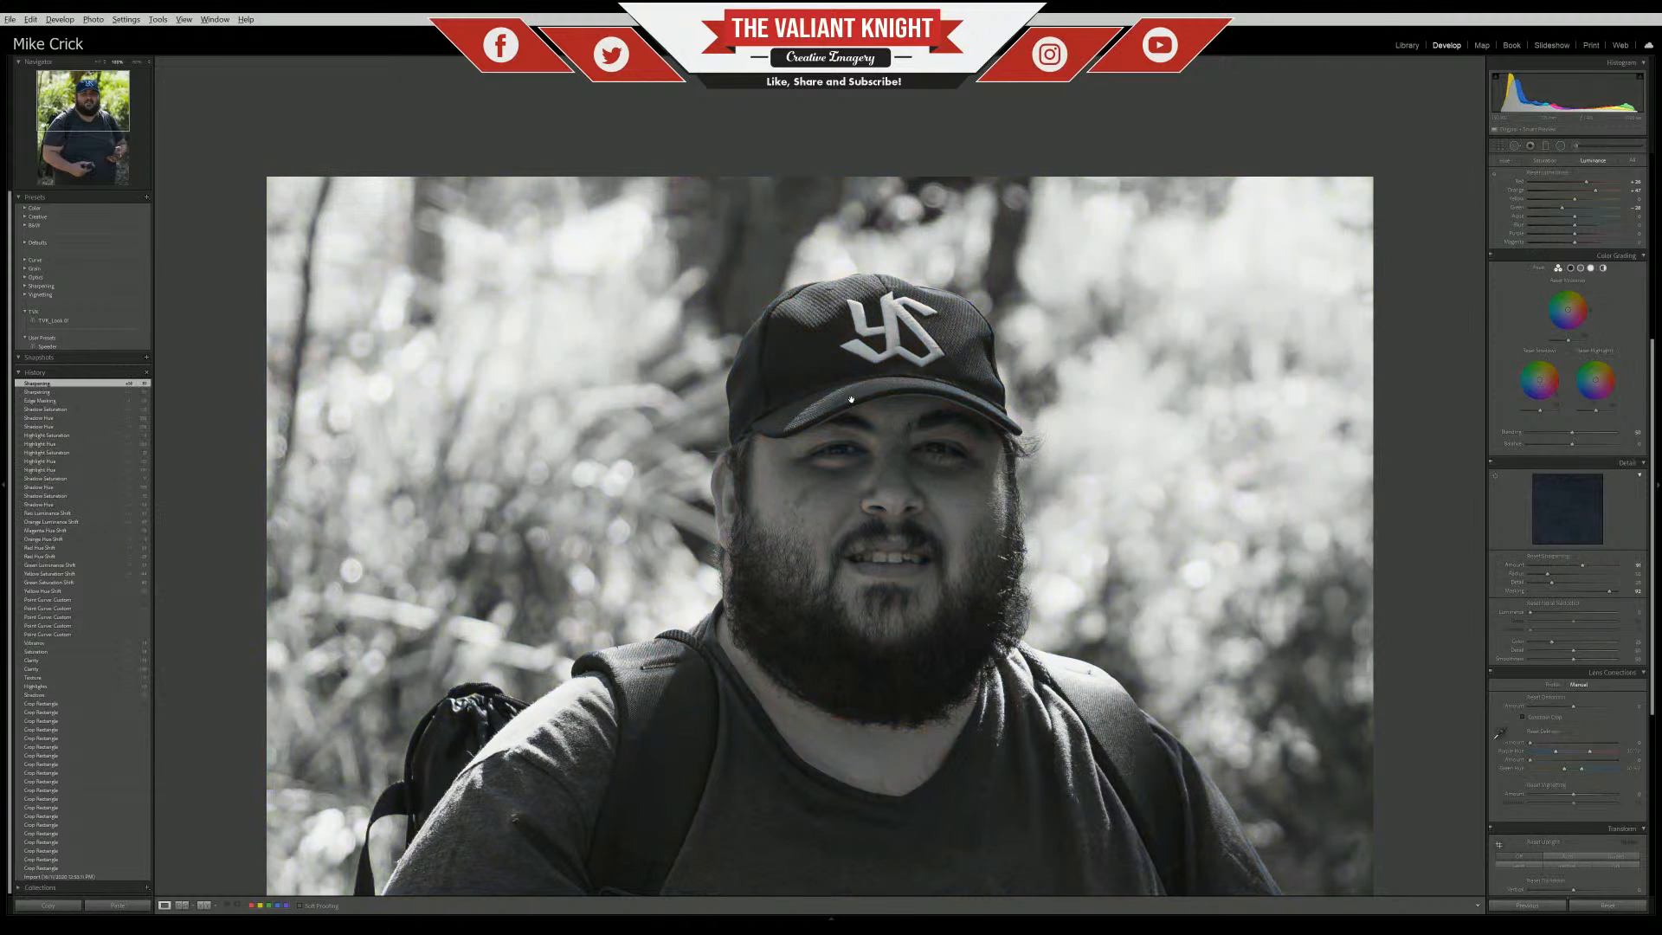
click(852, 459)
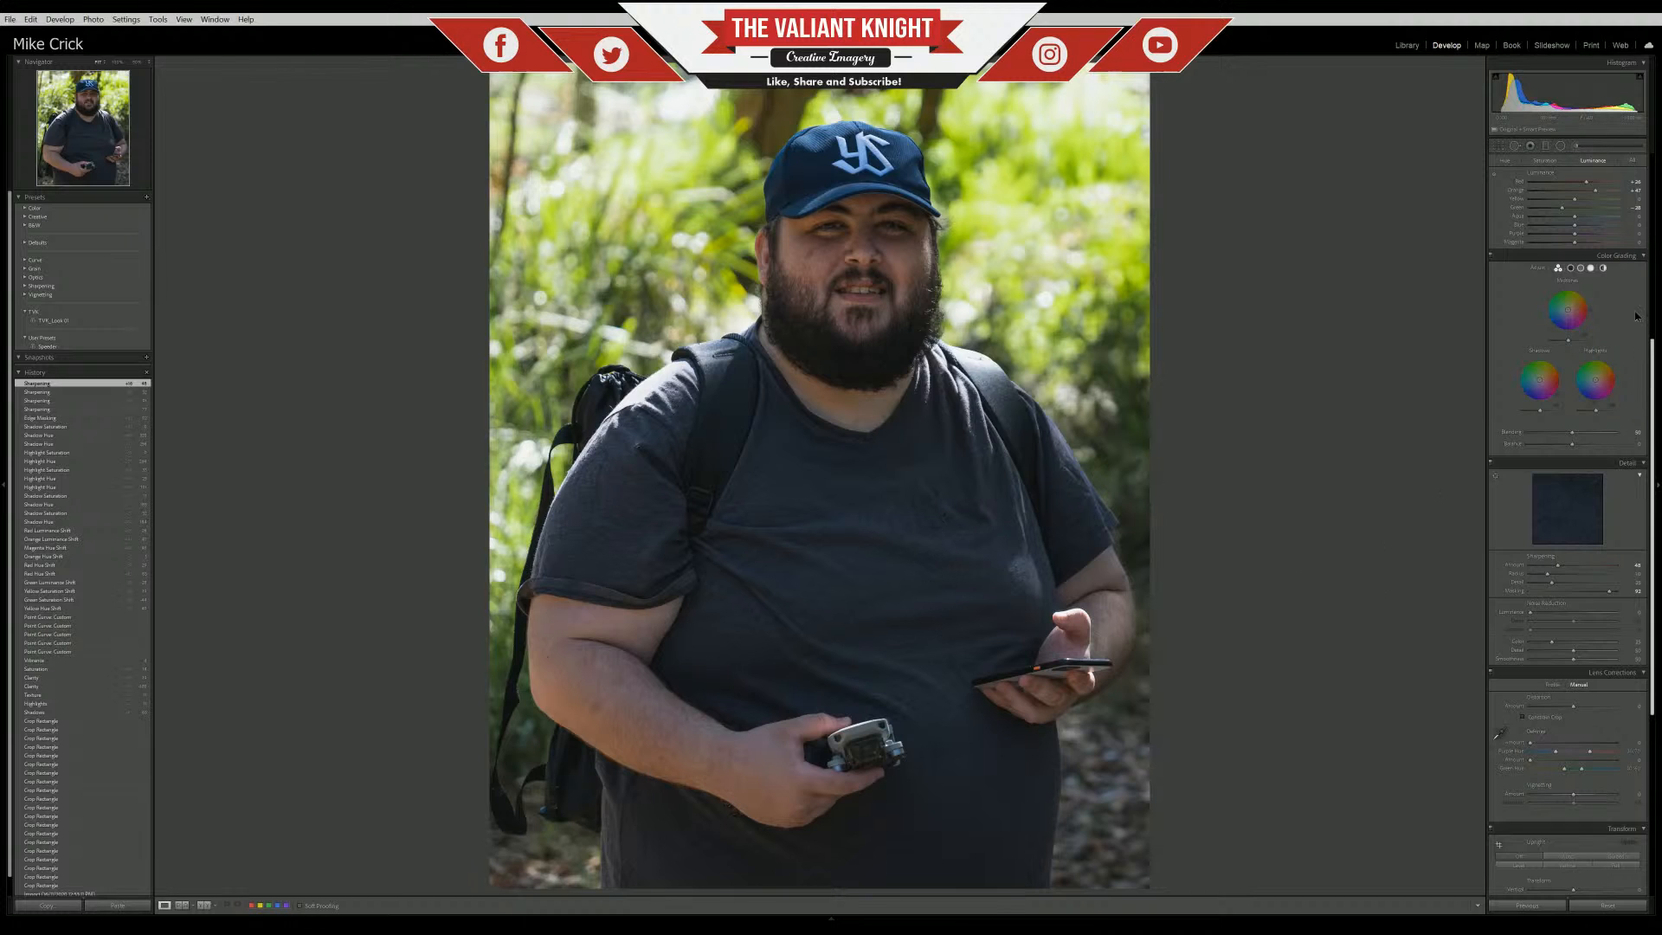
Paint an adjustment brush mask over the man's whole figure, including cap, face, arms and shirt, checking coverage with the mask overlay
drag(1634, 315, 1631, 150)
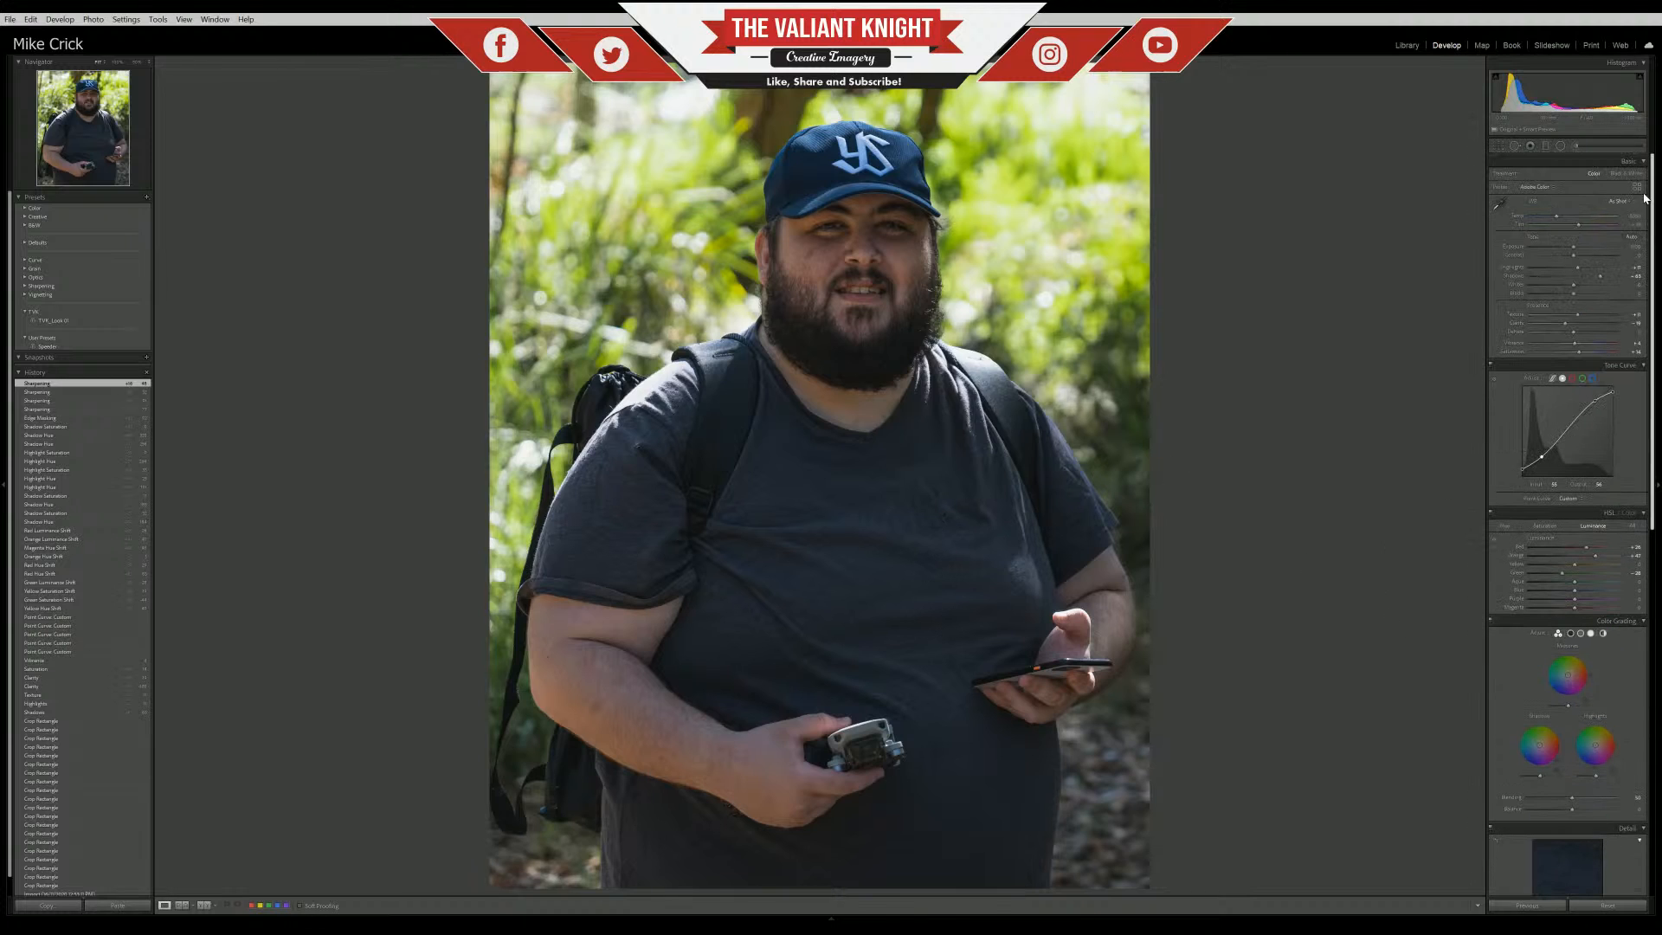
click(1577, 146)
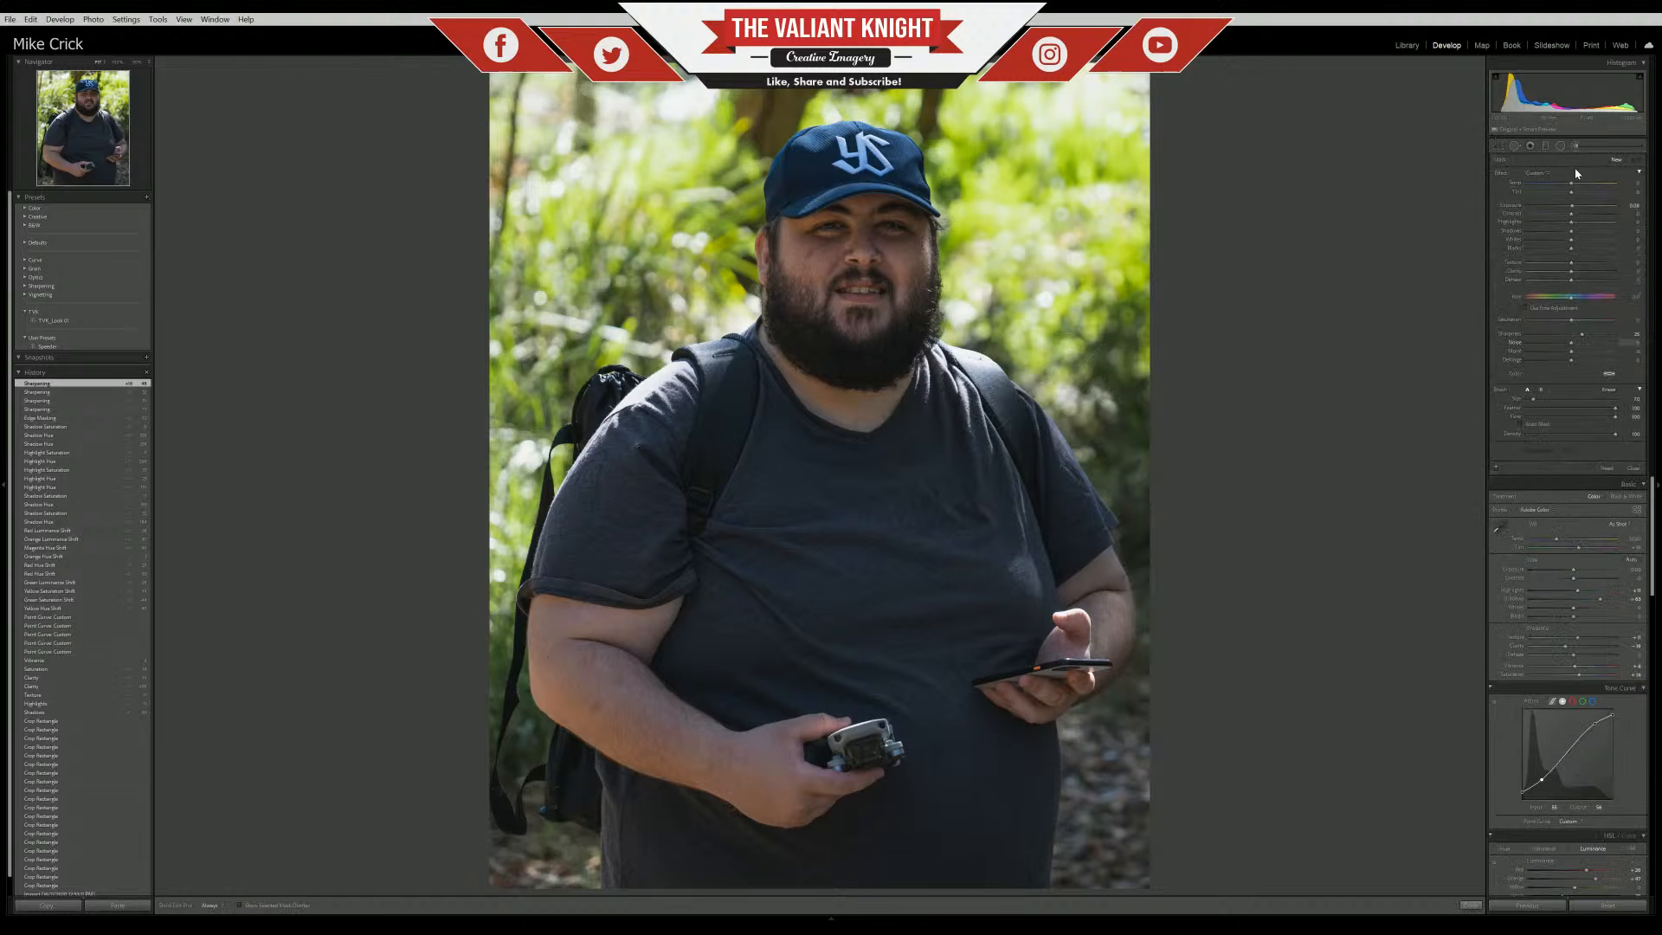
scroll(878, 554, up, 3)
scroll(714, 684, up, 3)
click(702, 848)
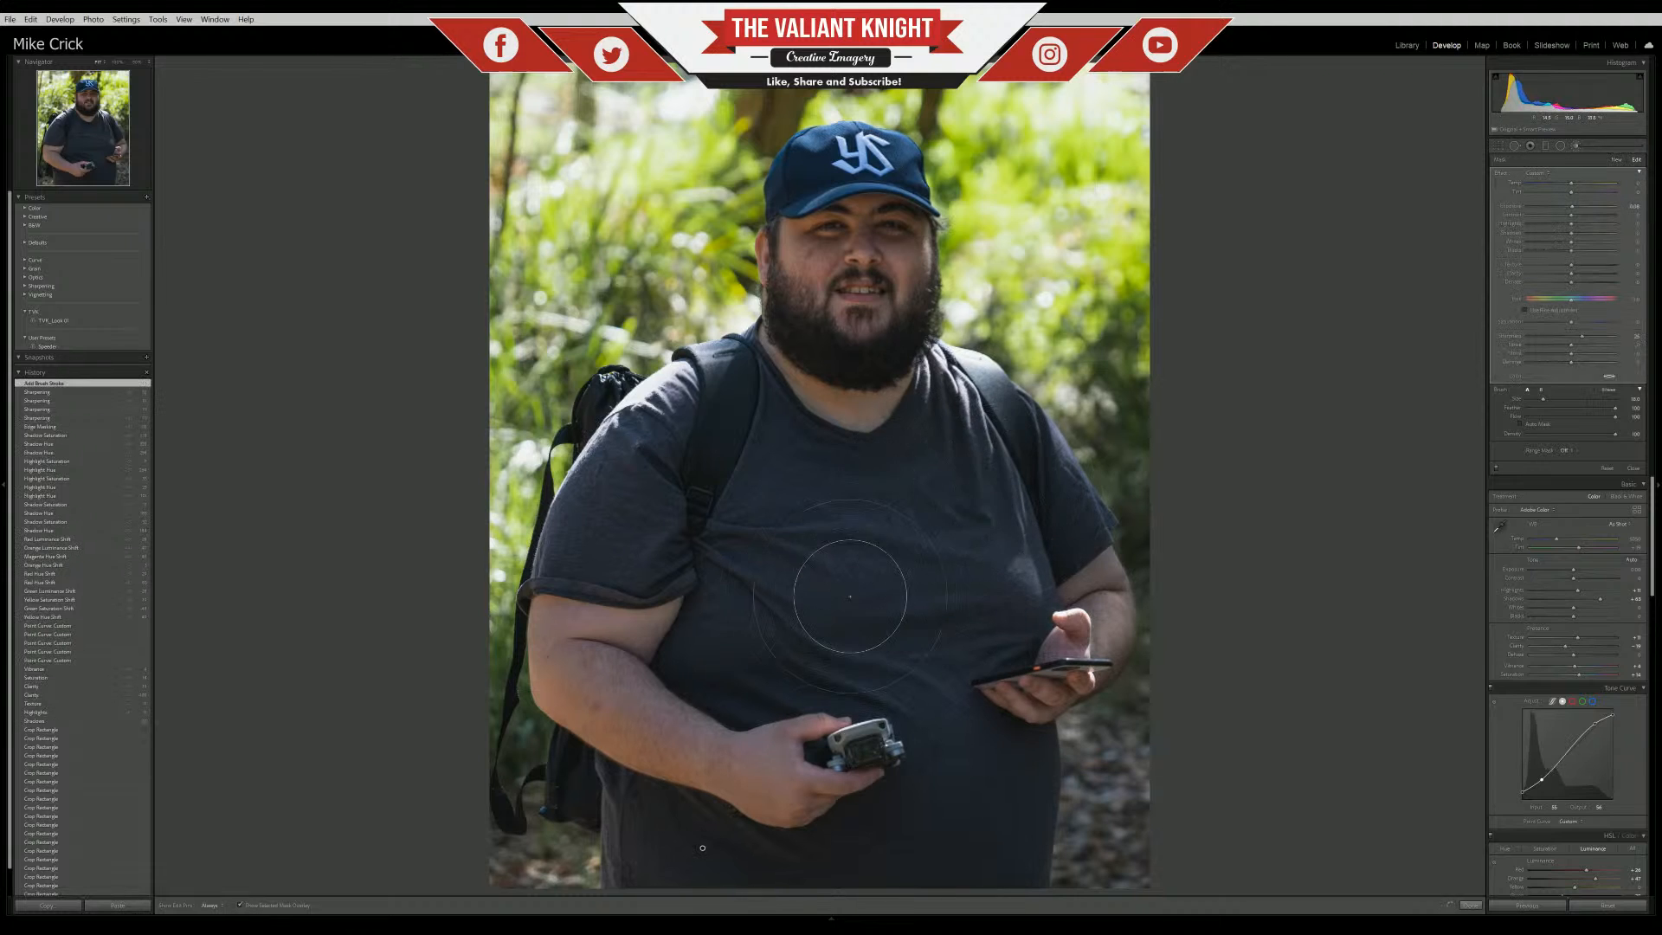
key(o)
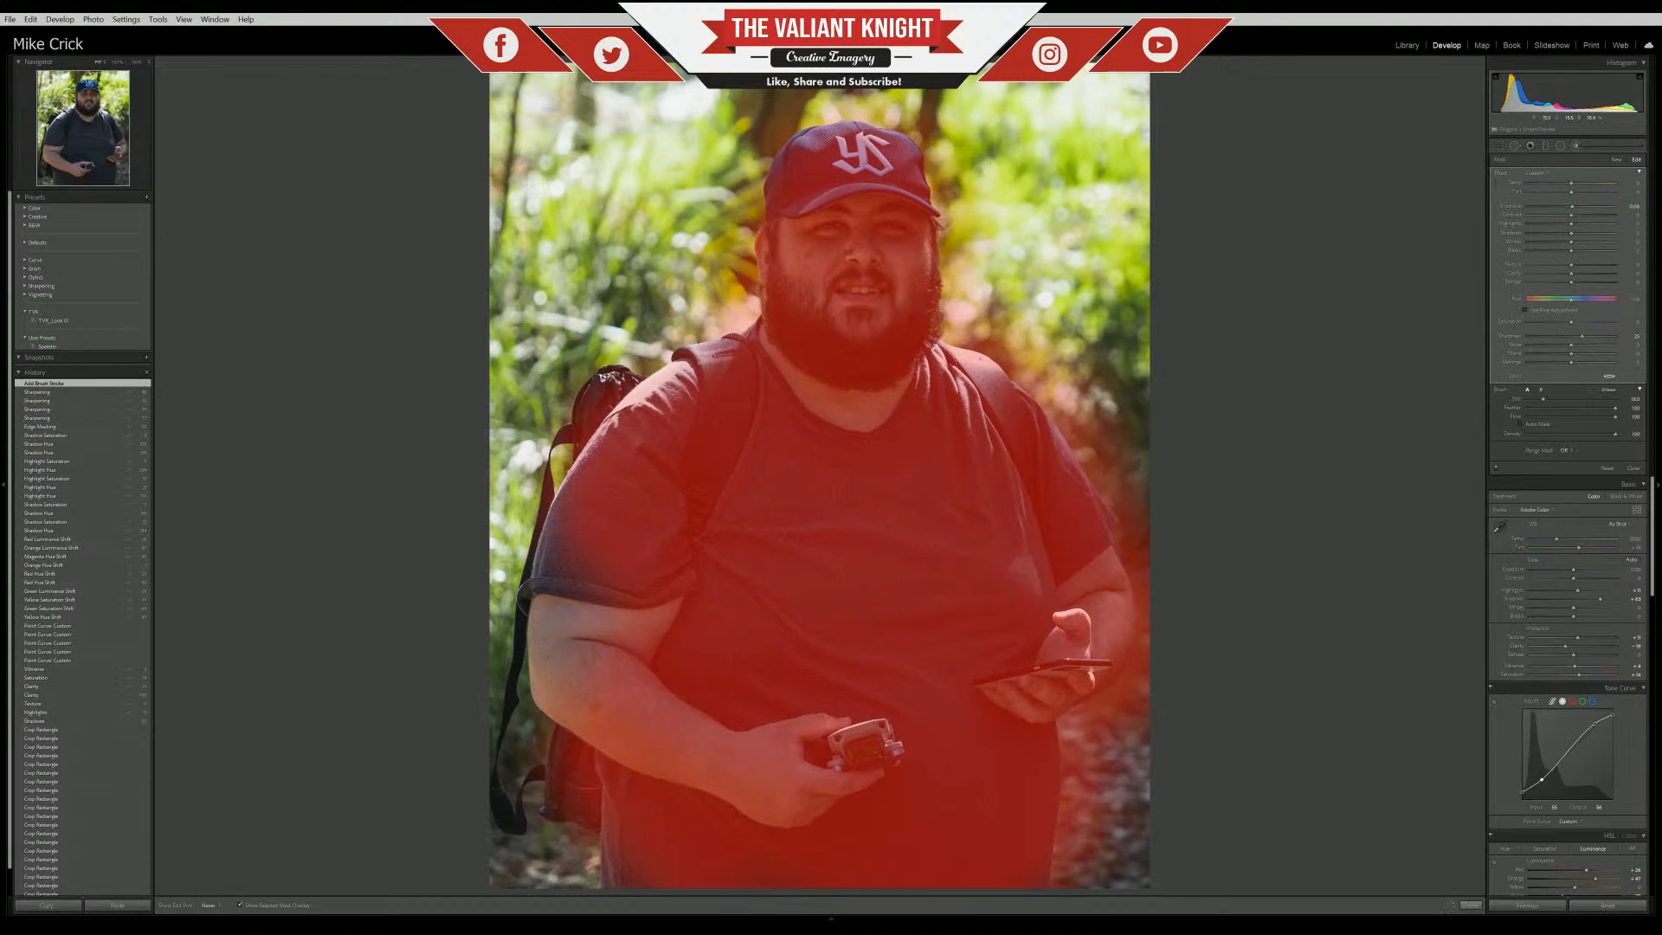
drag(898, 344, 855, 158)
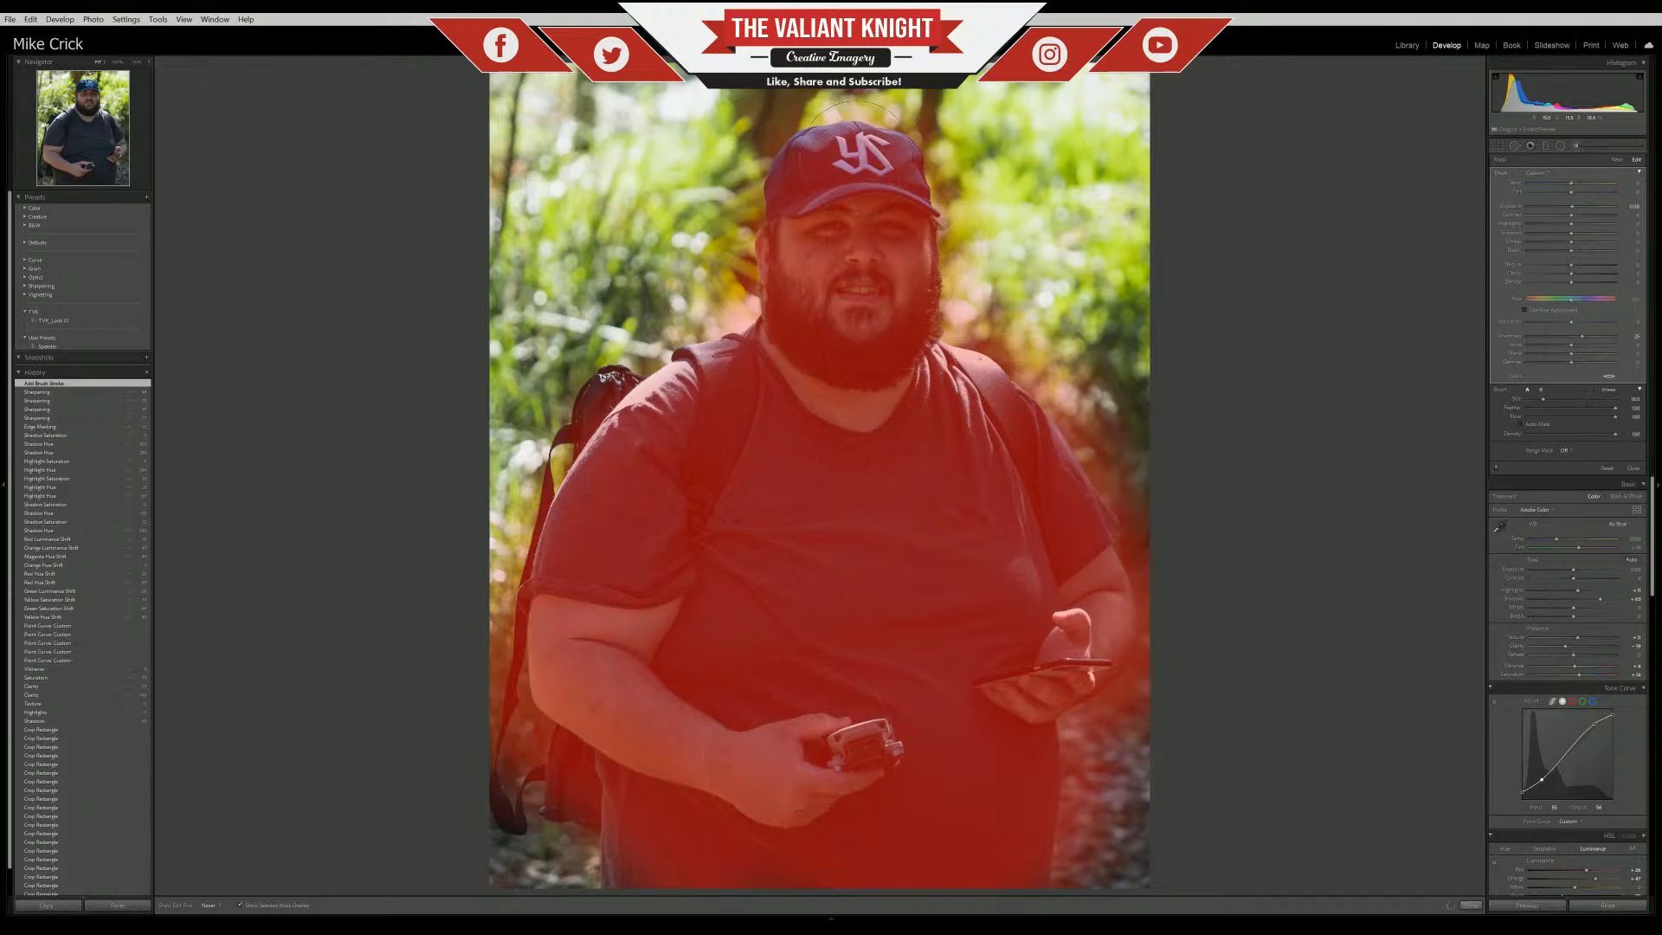
drag(1043, 668, 856, 355)
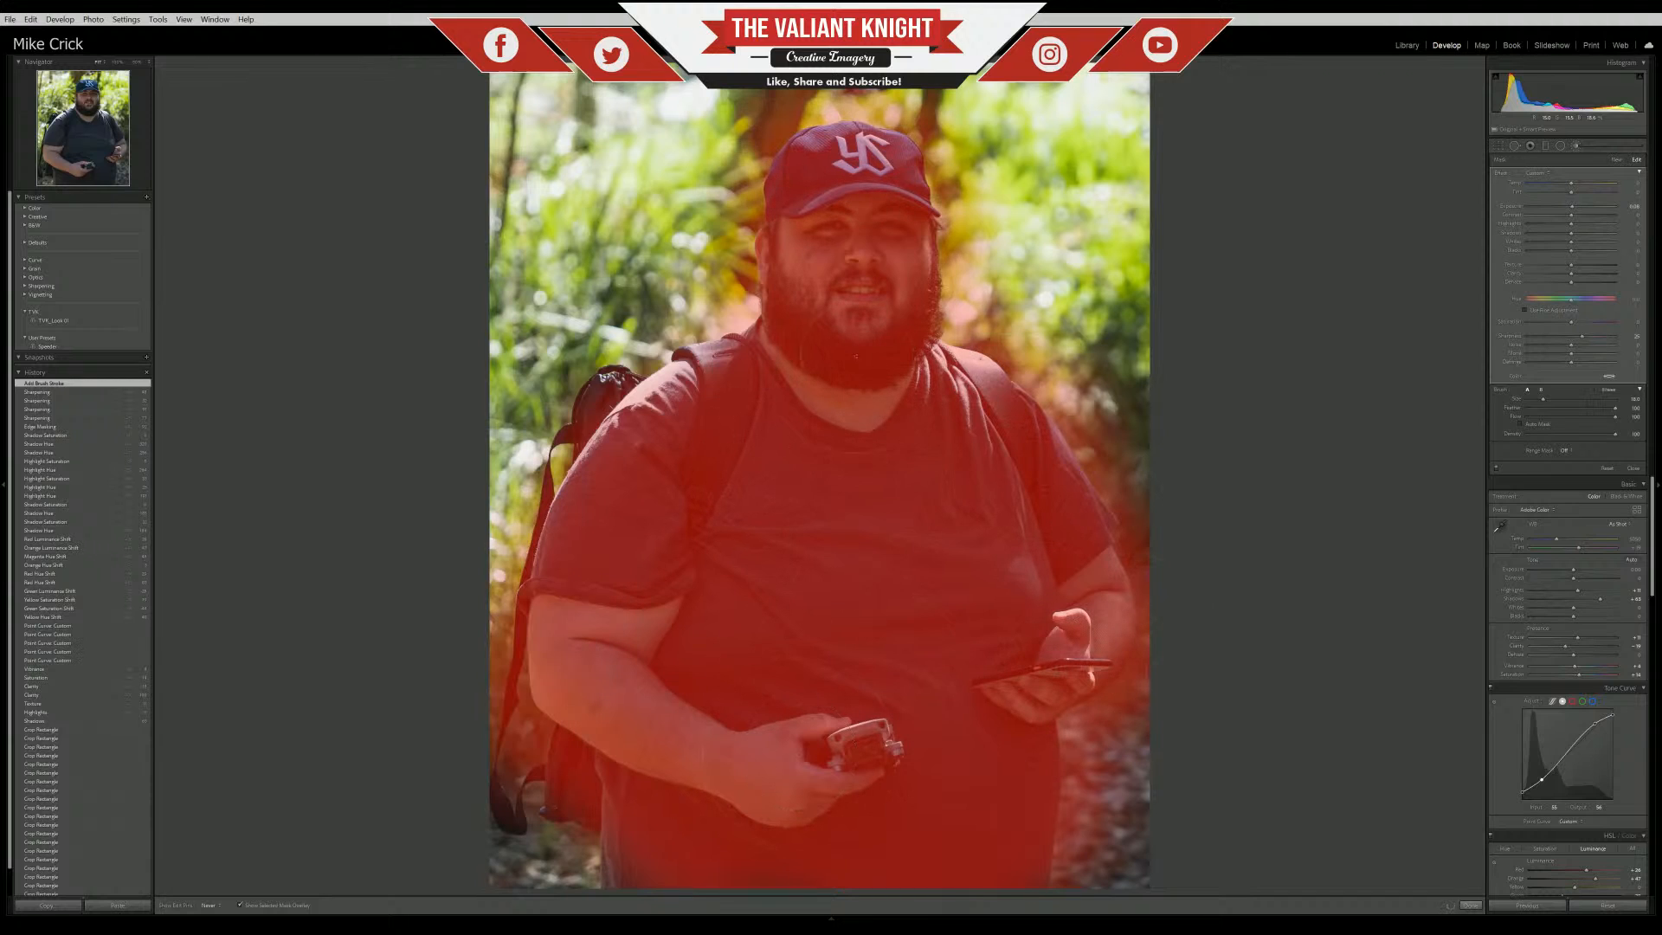
mouse_move(677, 763)
mouse_down()
mouse_move(606, 831)
mouse_move(684, 848)
mouse_up()
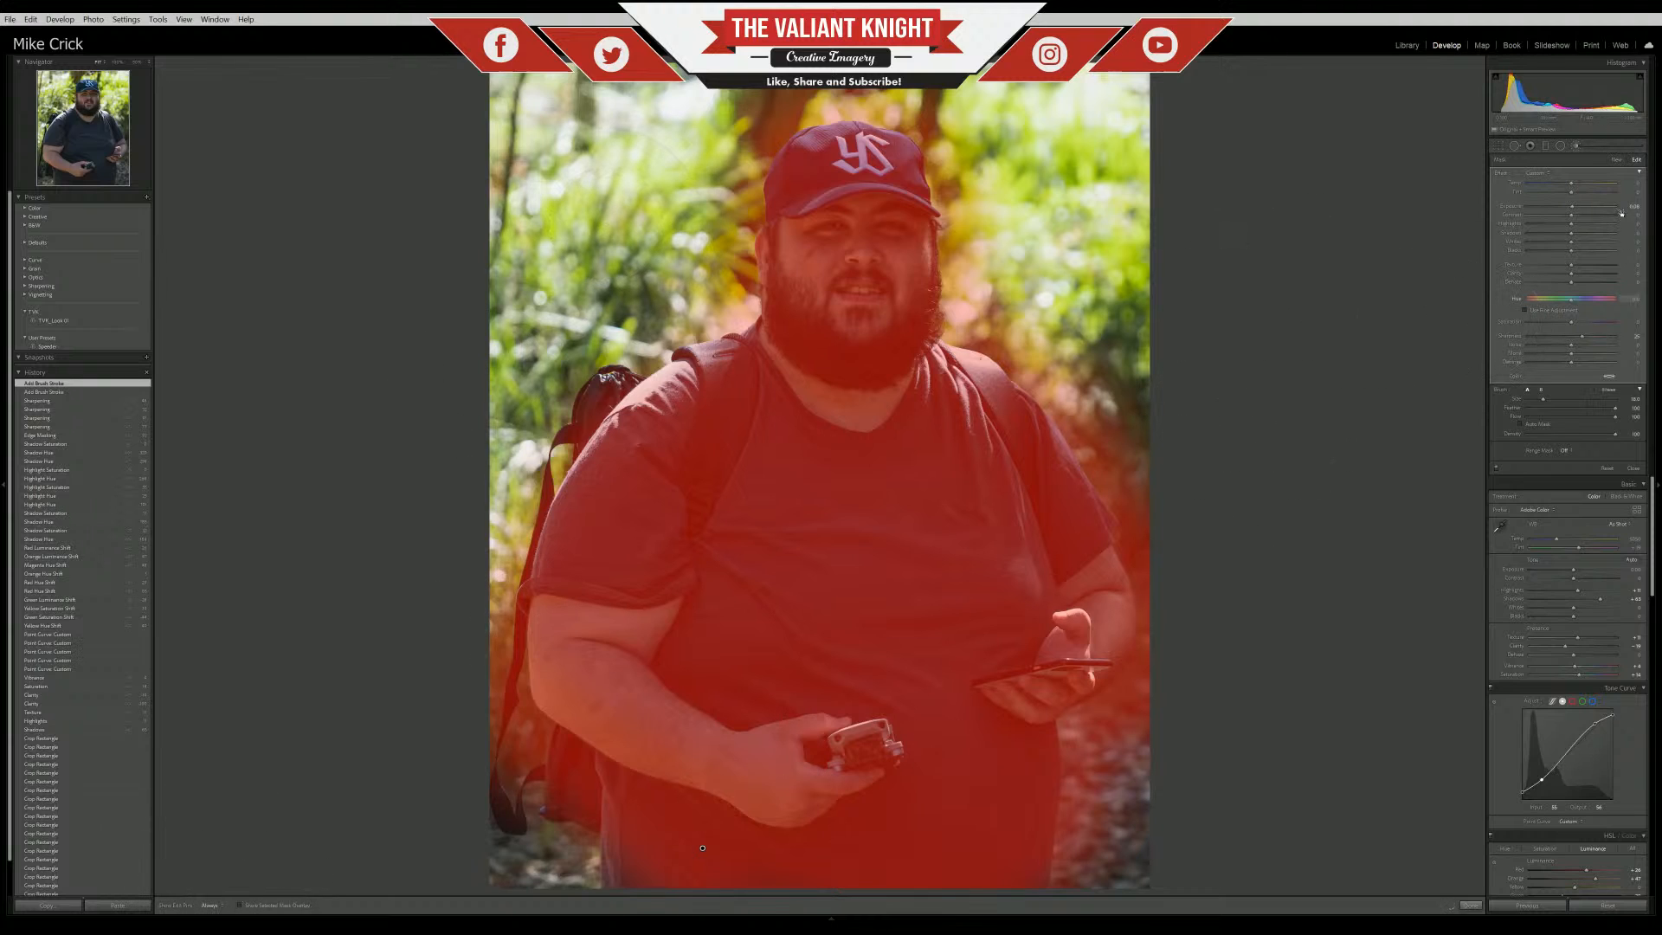
Hide the mask overlay and raise the brushed man's exposure, fine-tuning the highlights, color temperature and tint
key(o)
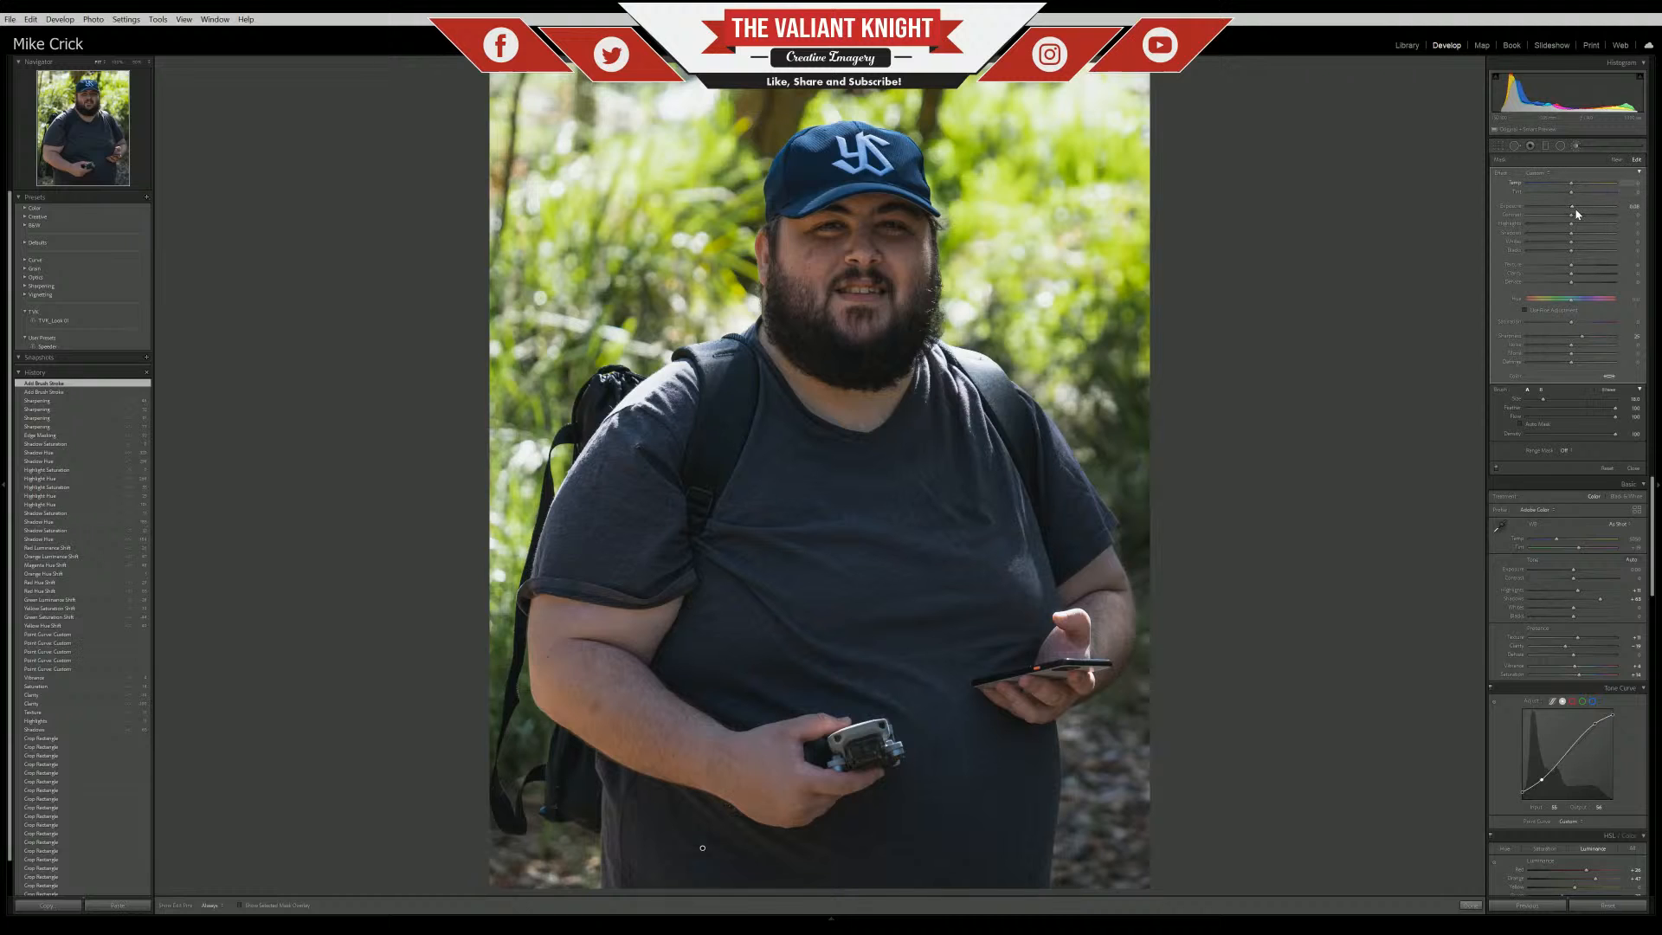
drag(1572, 207, 1579, 210)
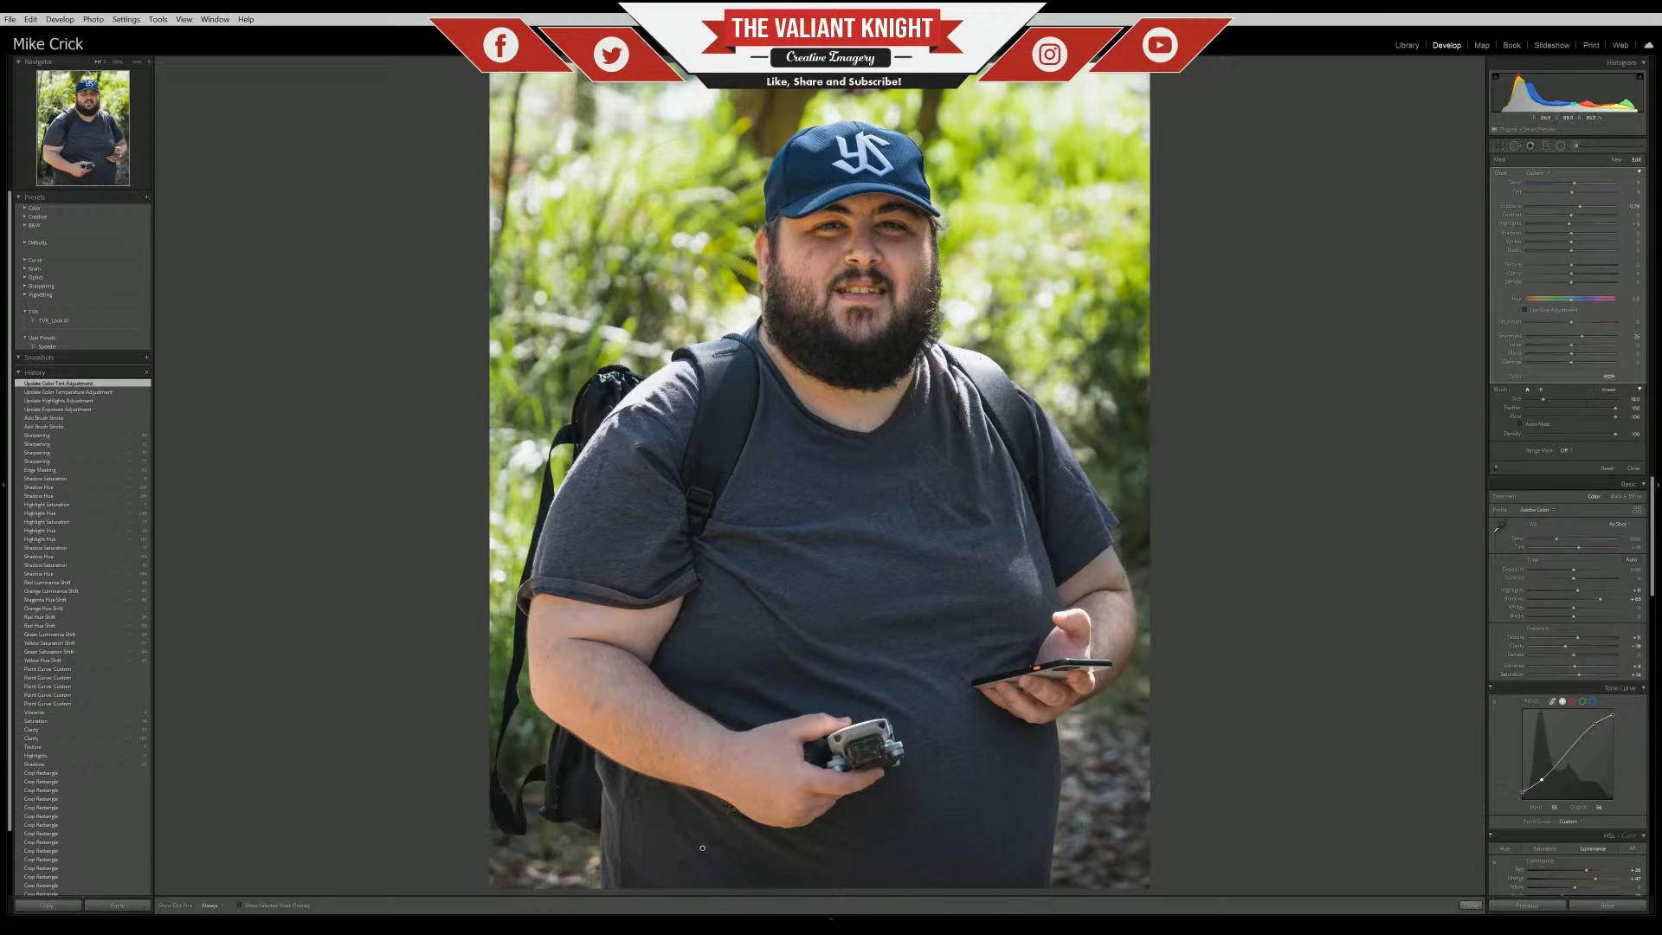
Show the mask overlay and erase the brush spill around the backpack and the adjoining shoulder edge
key(alt)
key(o)
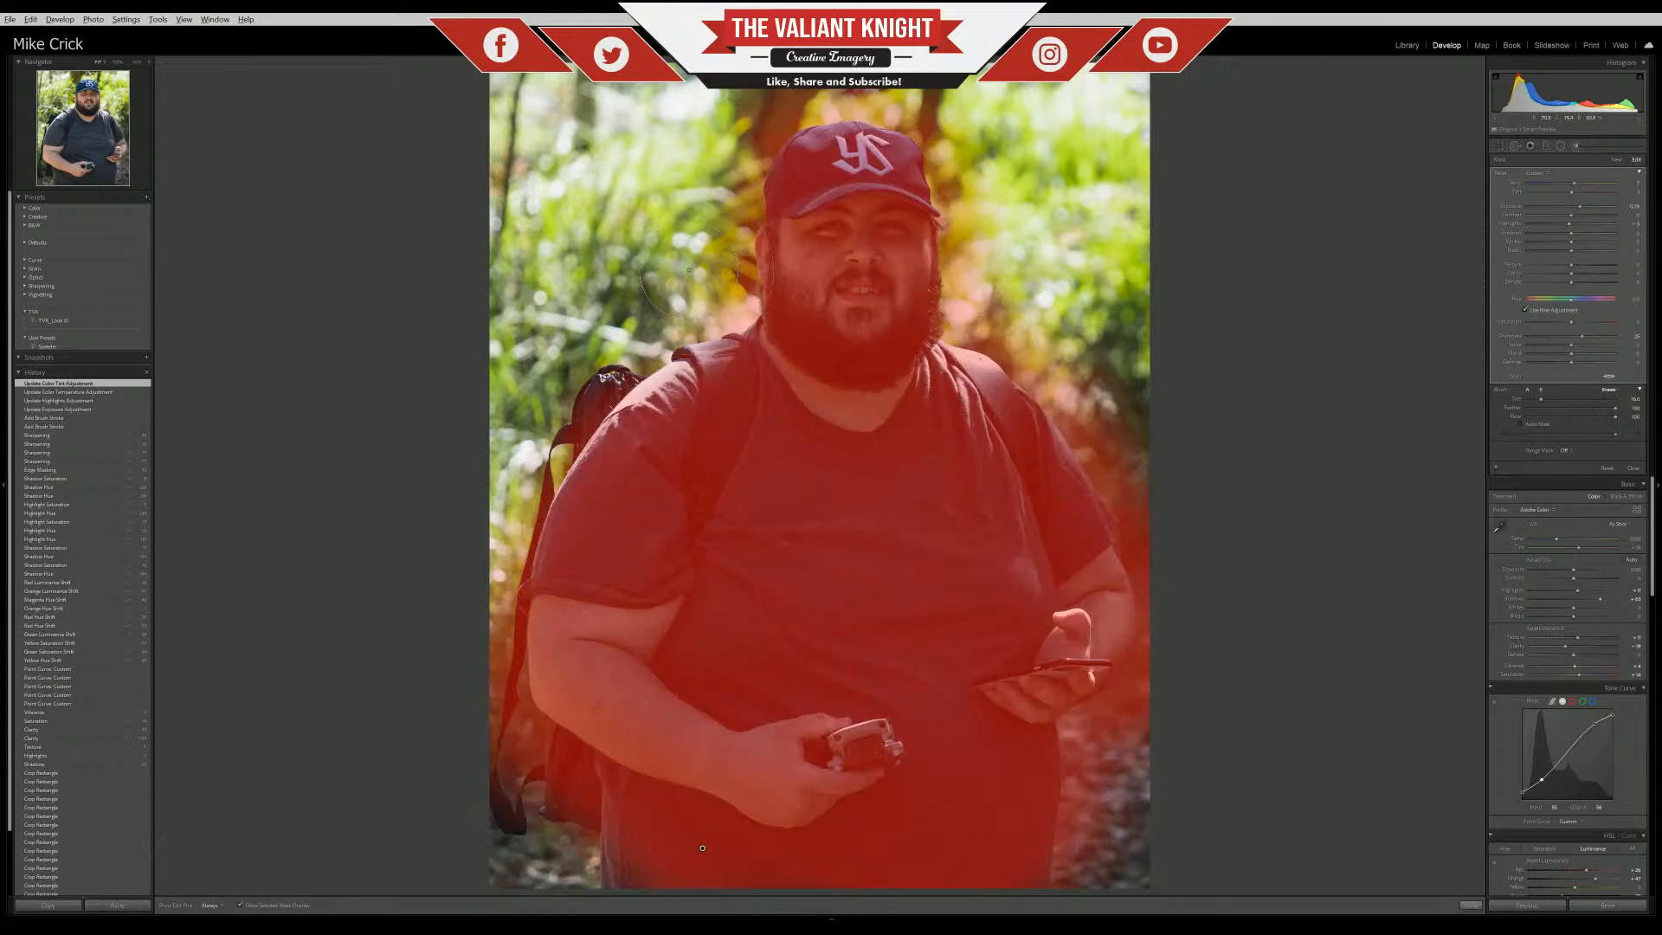
key(h)
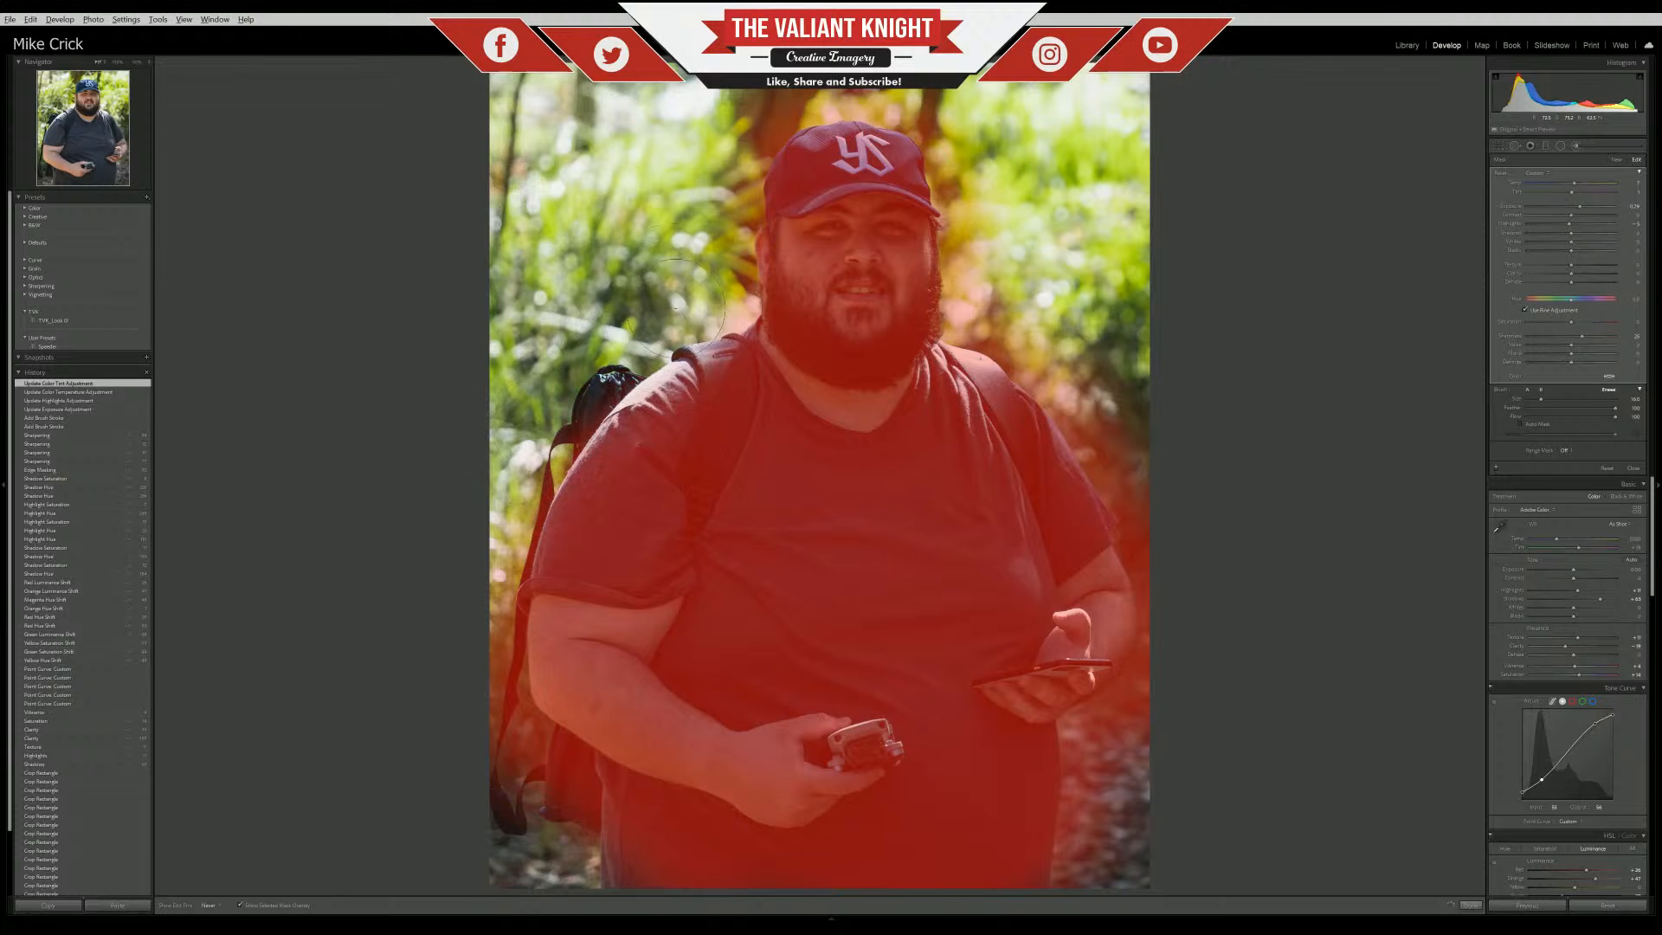
mouse_move(473, 530)
mouse_down()
mouse_move(699, 373)
mouse_move(635, 417)
mouse_up()
key(h)
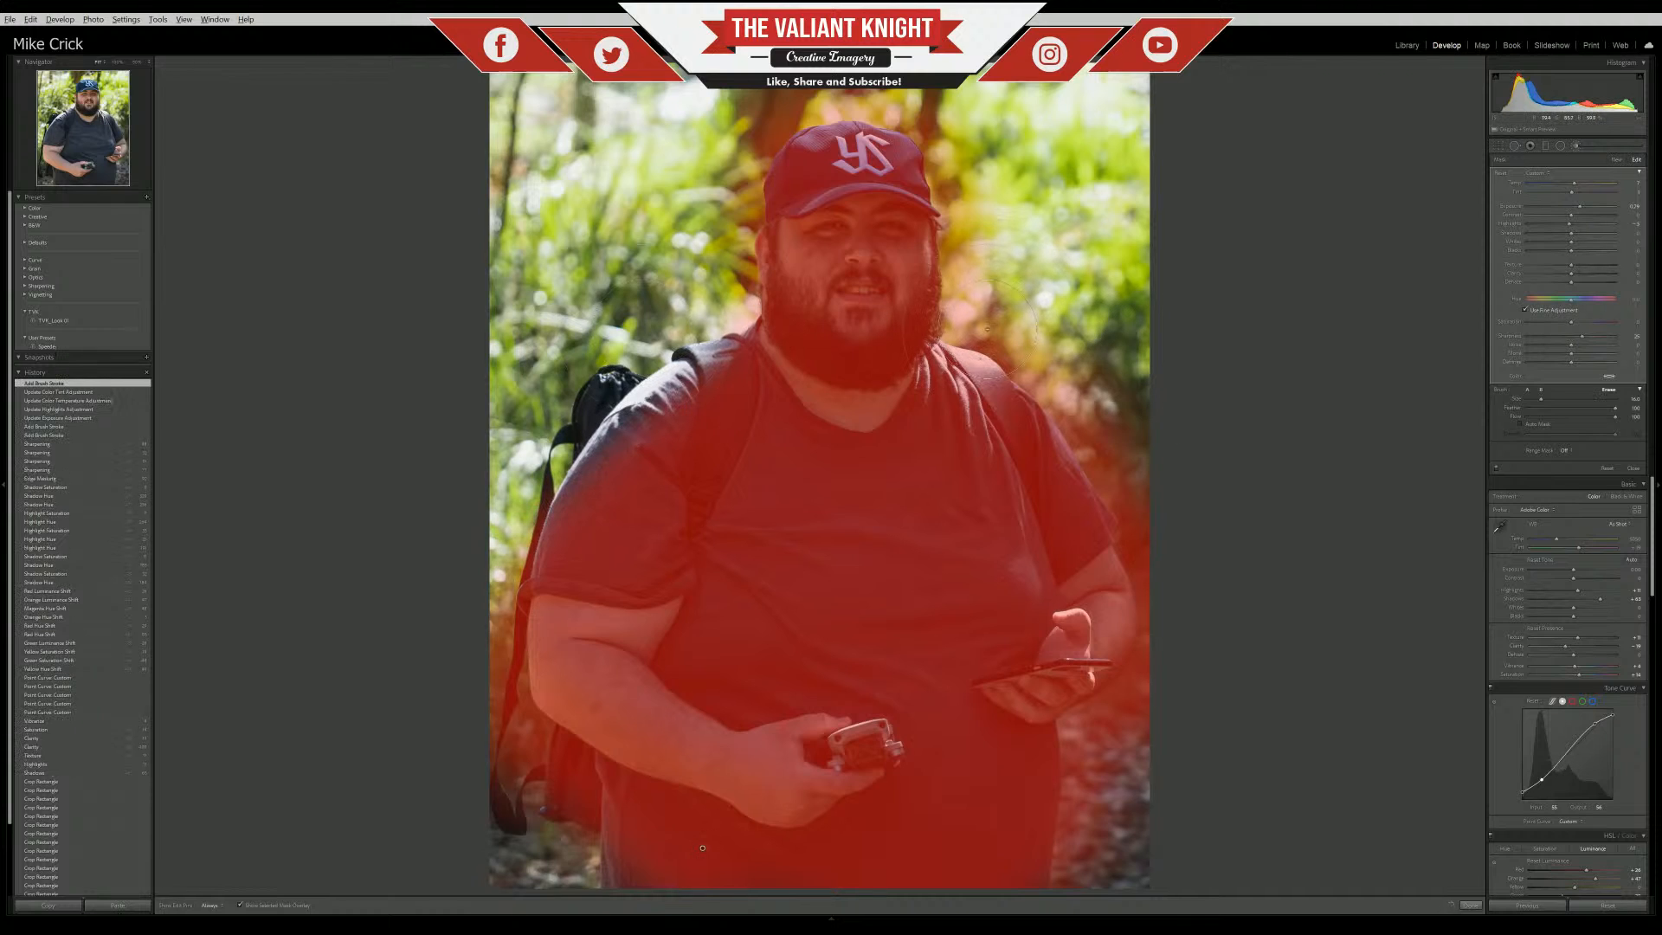
Erase the remaining brush spill from the background around the man's head and cap, and finish the brush edit
mouse_move(1002, 294)
mouse_down()
mouse_move(1039, 251)
mouse_move(1030, 164)
mouse_up()
drag(998, 324, 961, 113)
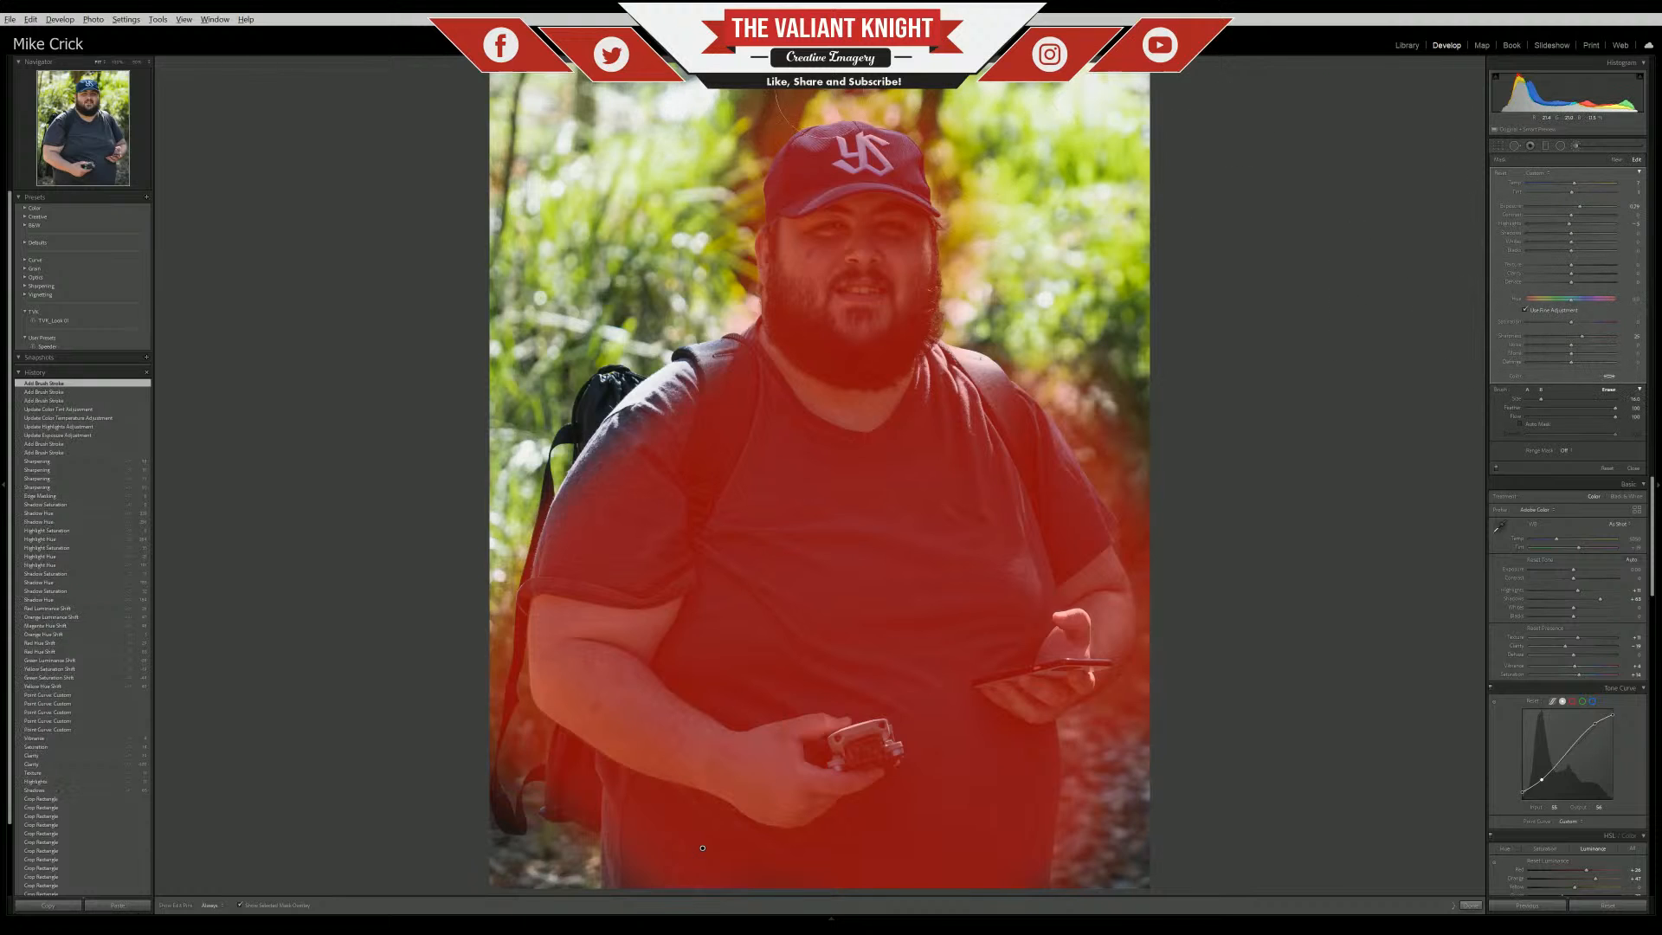
drag(790, 108, 807, 117)
drag(921, 194, 791, 112)
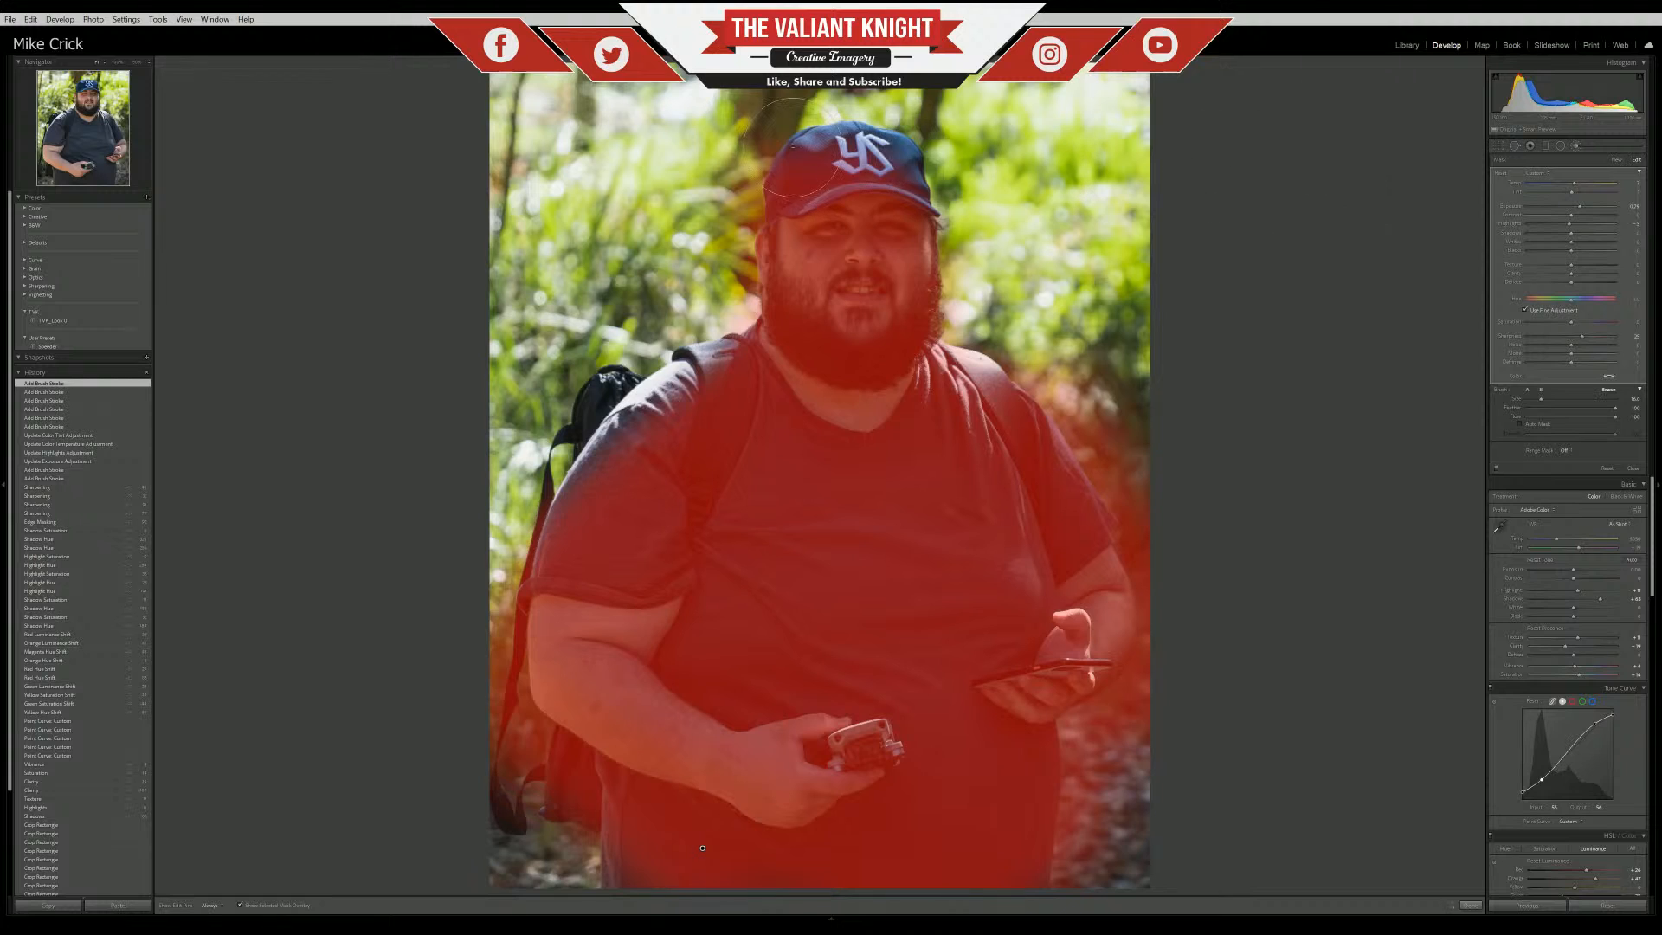
drag(786, 147, 775, 159)
click(235, 906)
key(o)
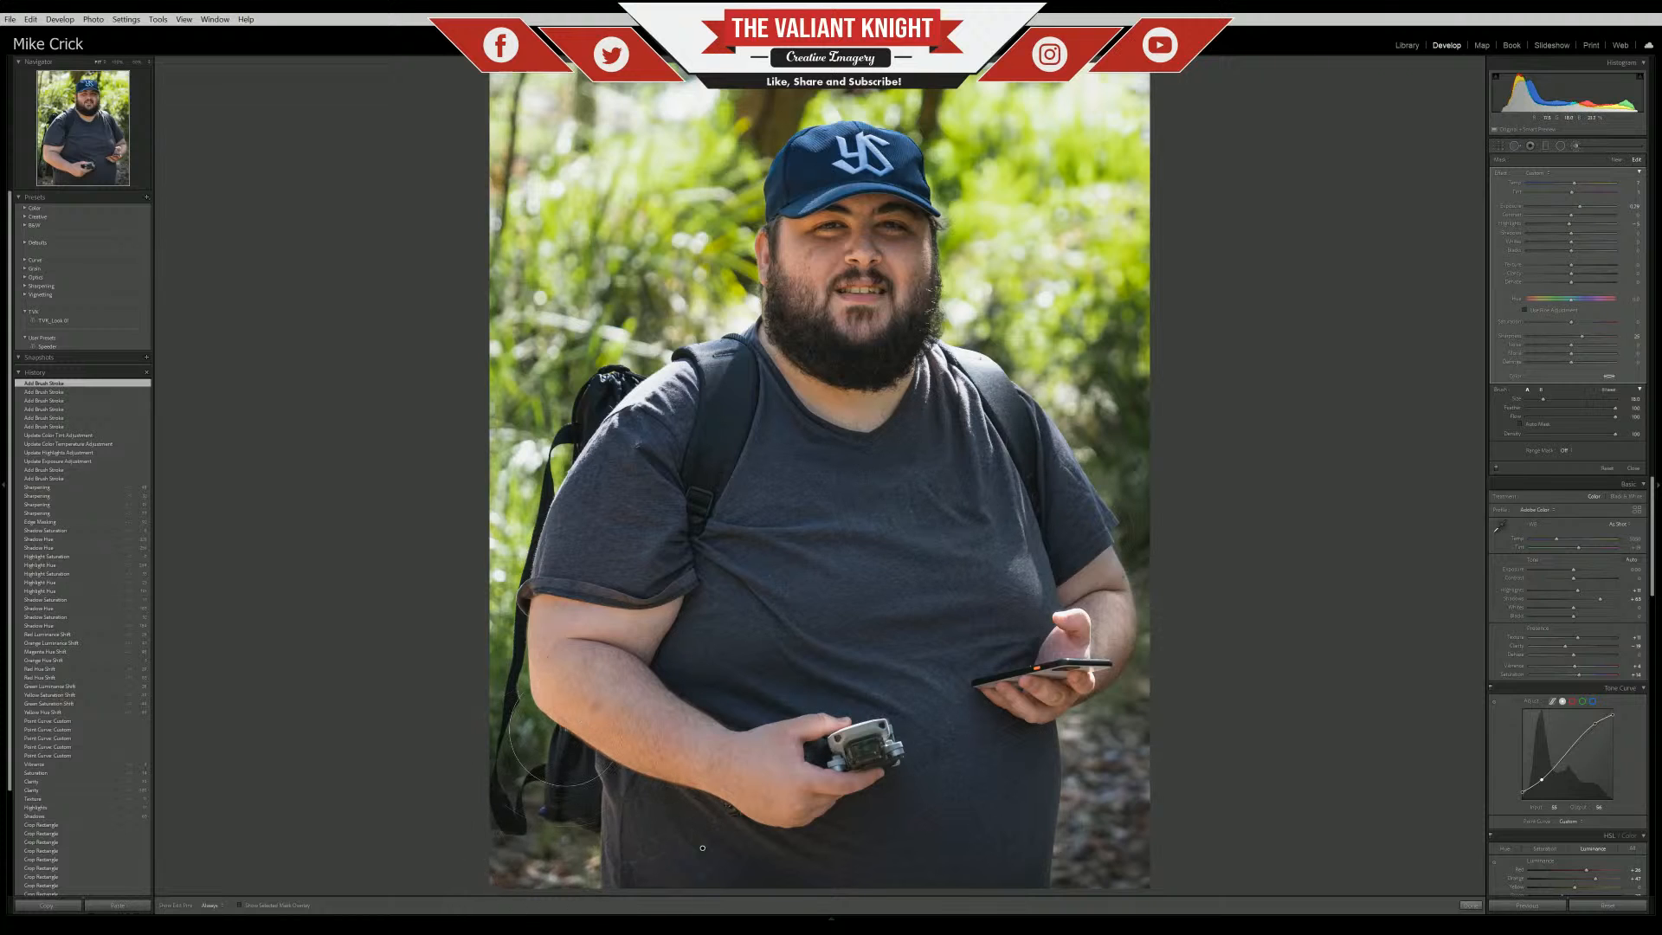
key(alt)
scroll(489, 735, up, 5)
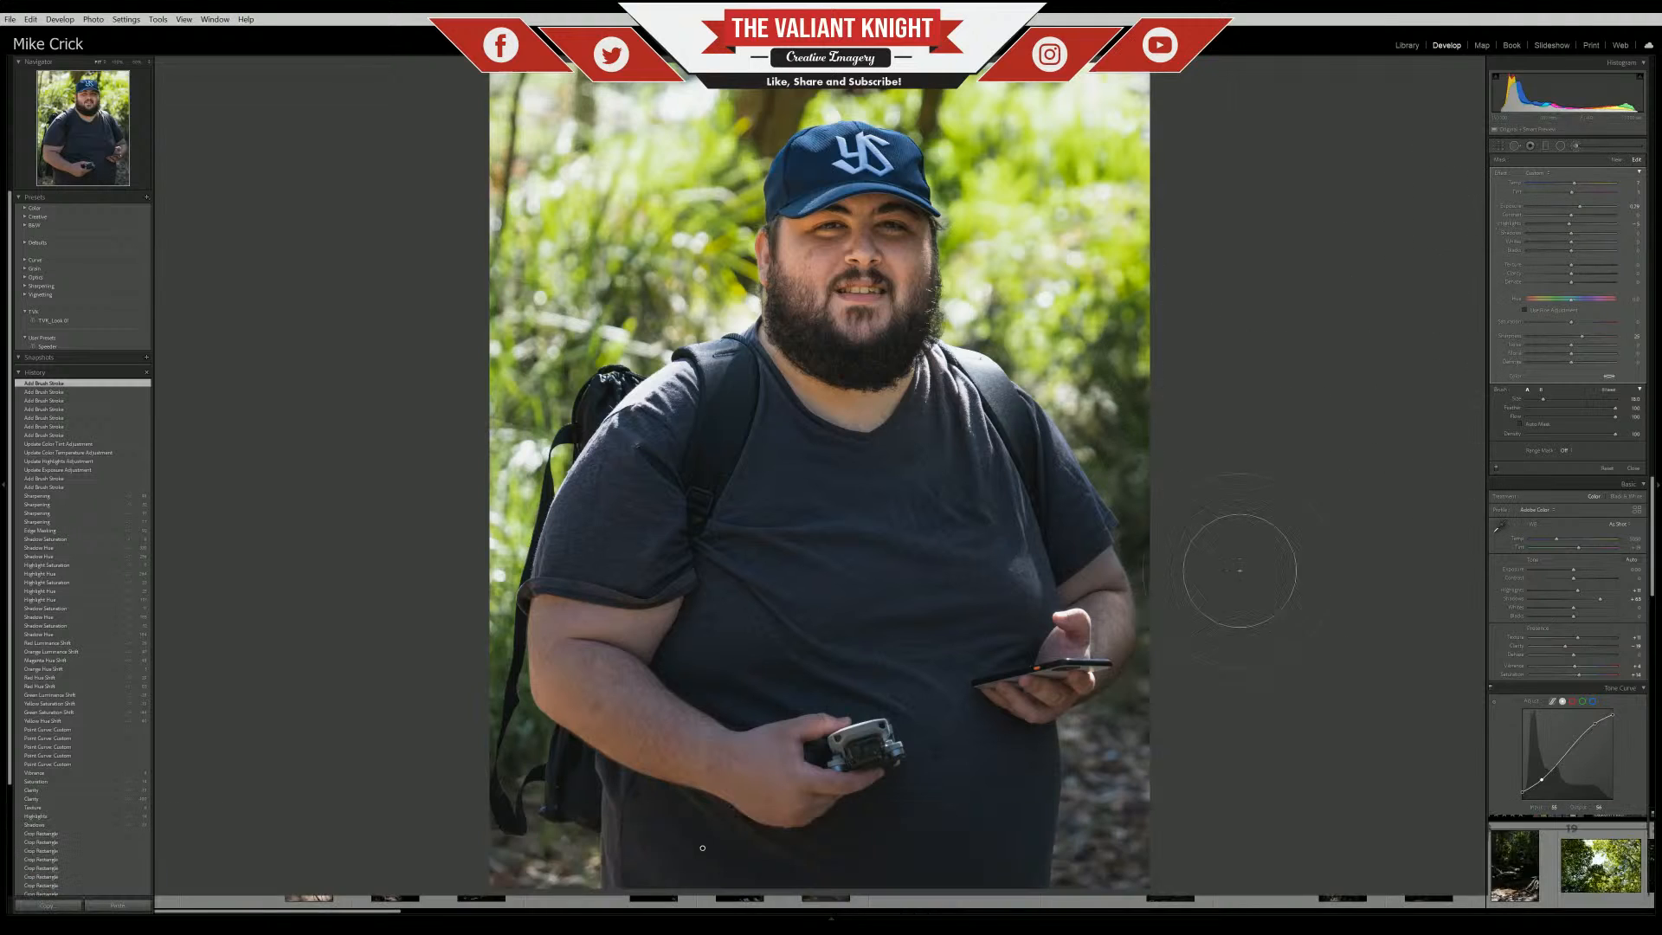
click(1474, 906)
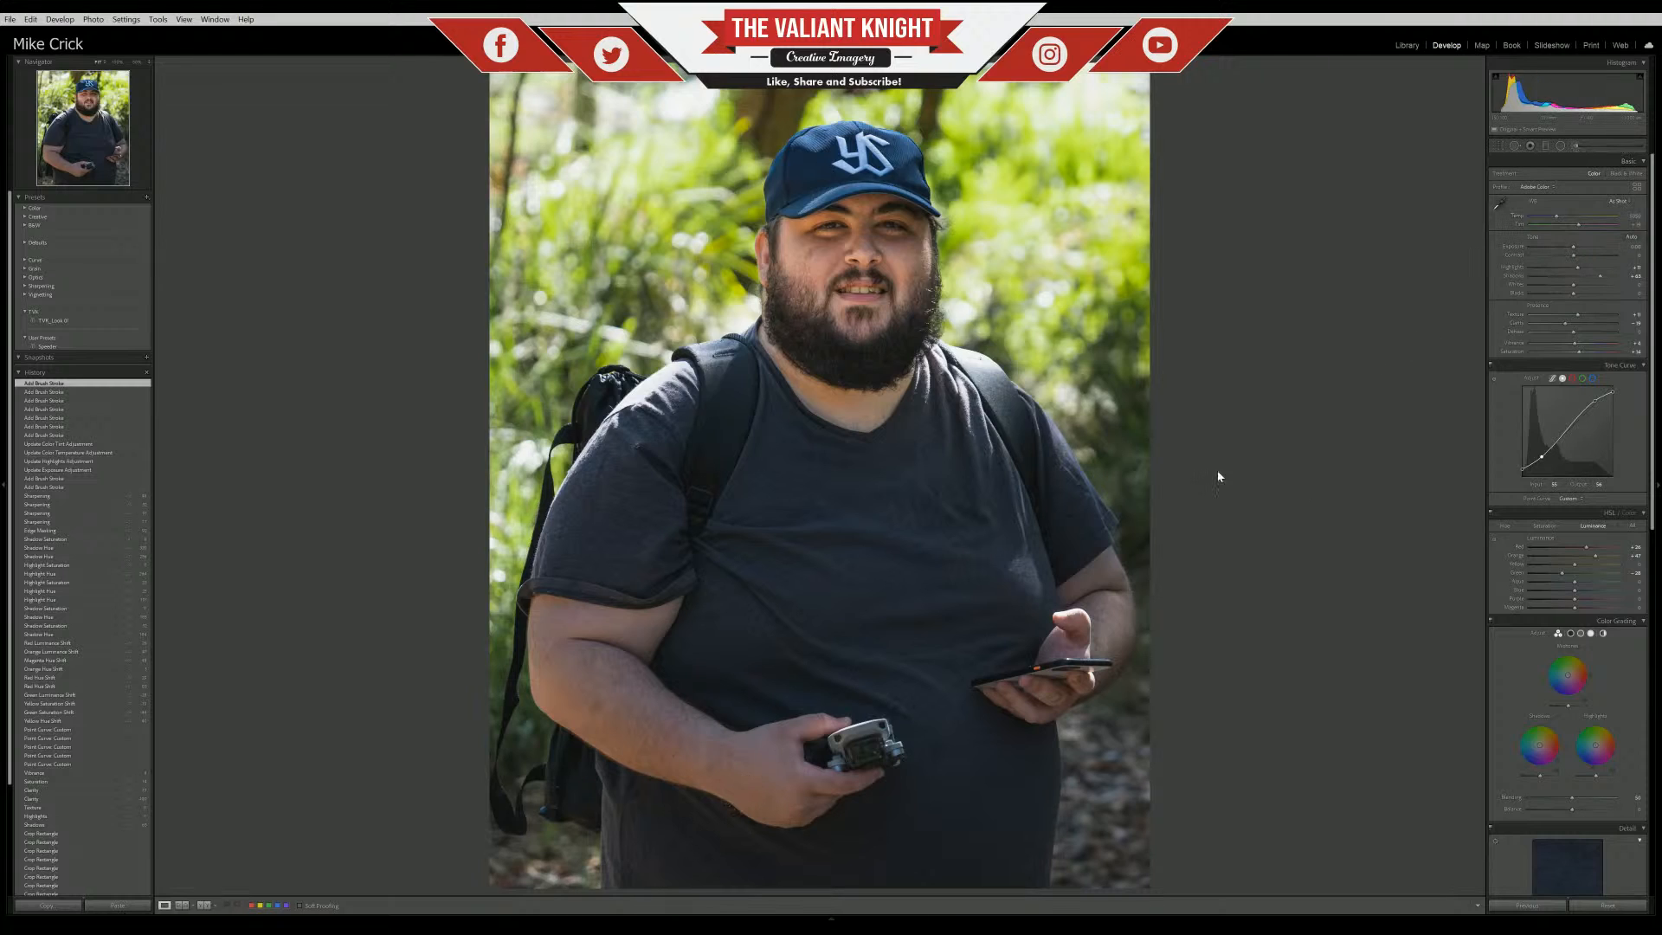
Reopen the brush adjustment on the man, fine-tune its exposure and finish the edit
key(k)
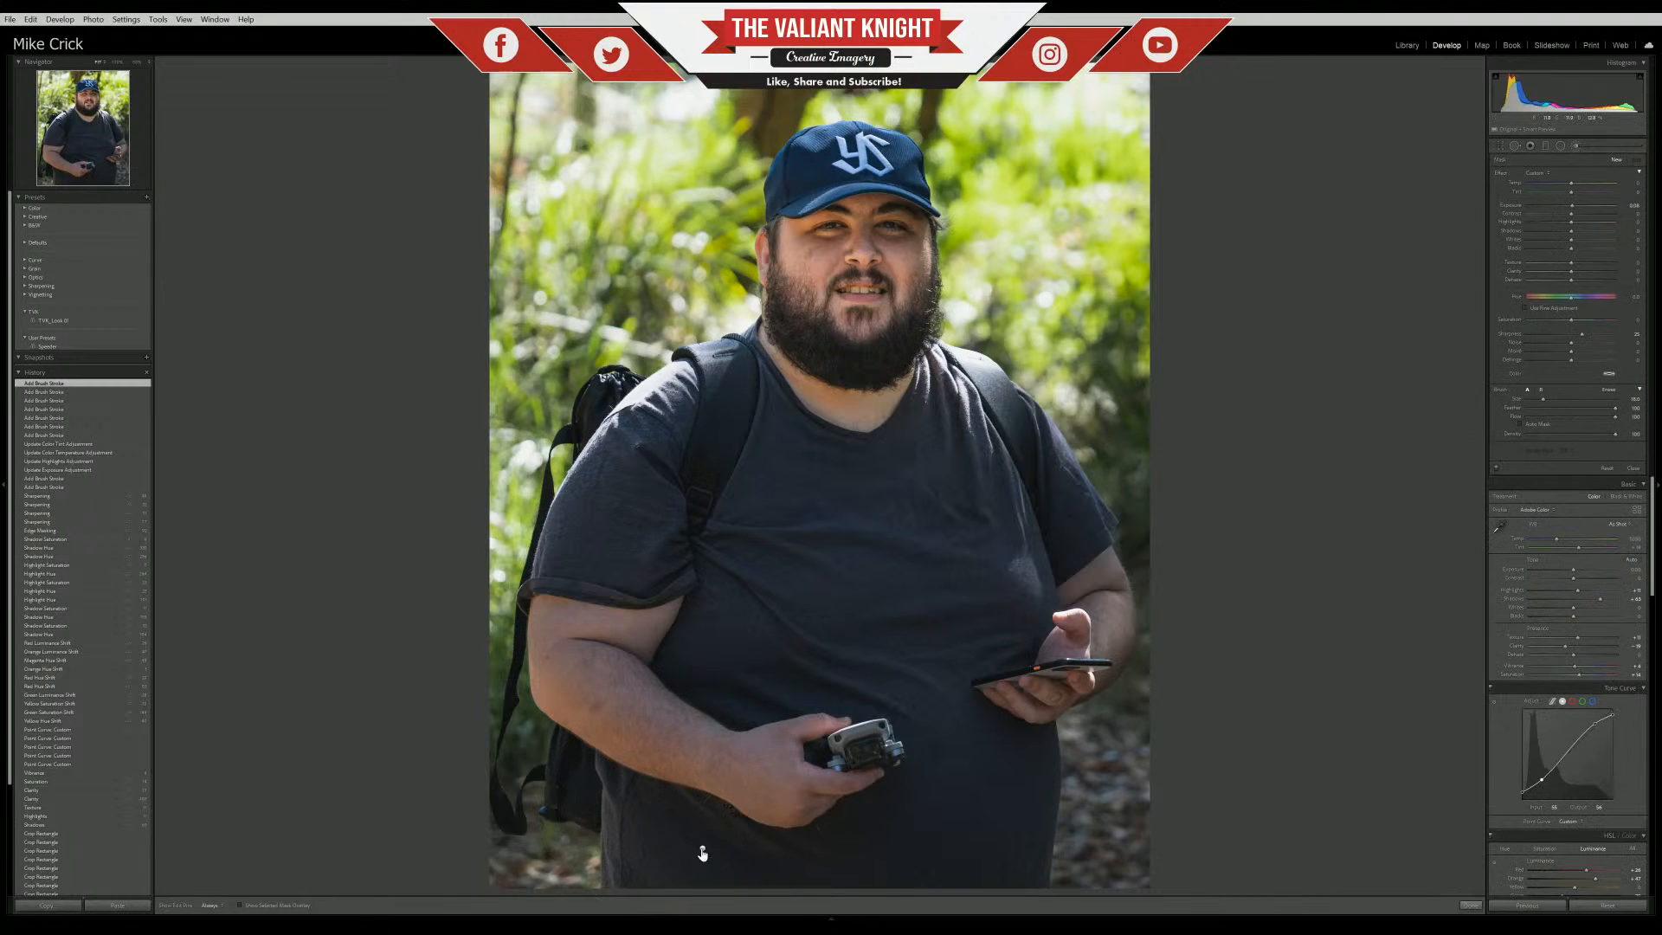
click(702, 851)
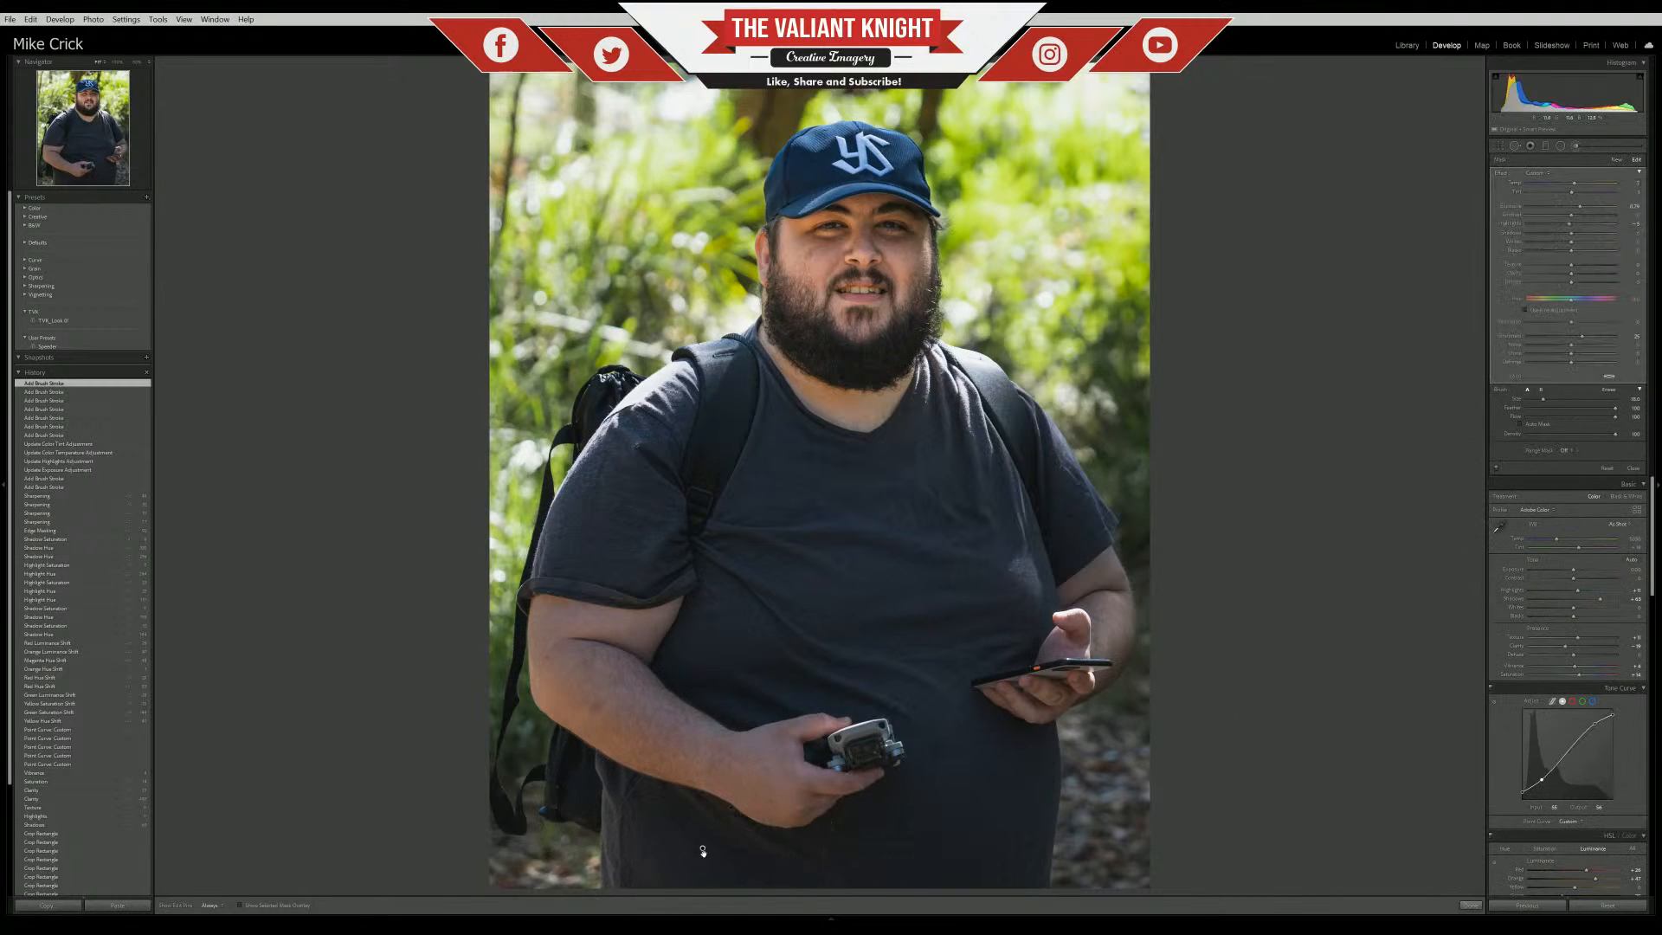
click(1580, 206)
click(1470, 905)
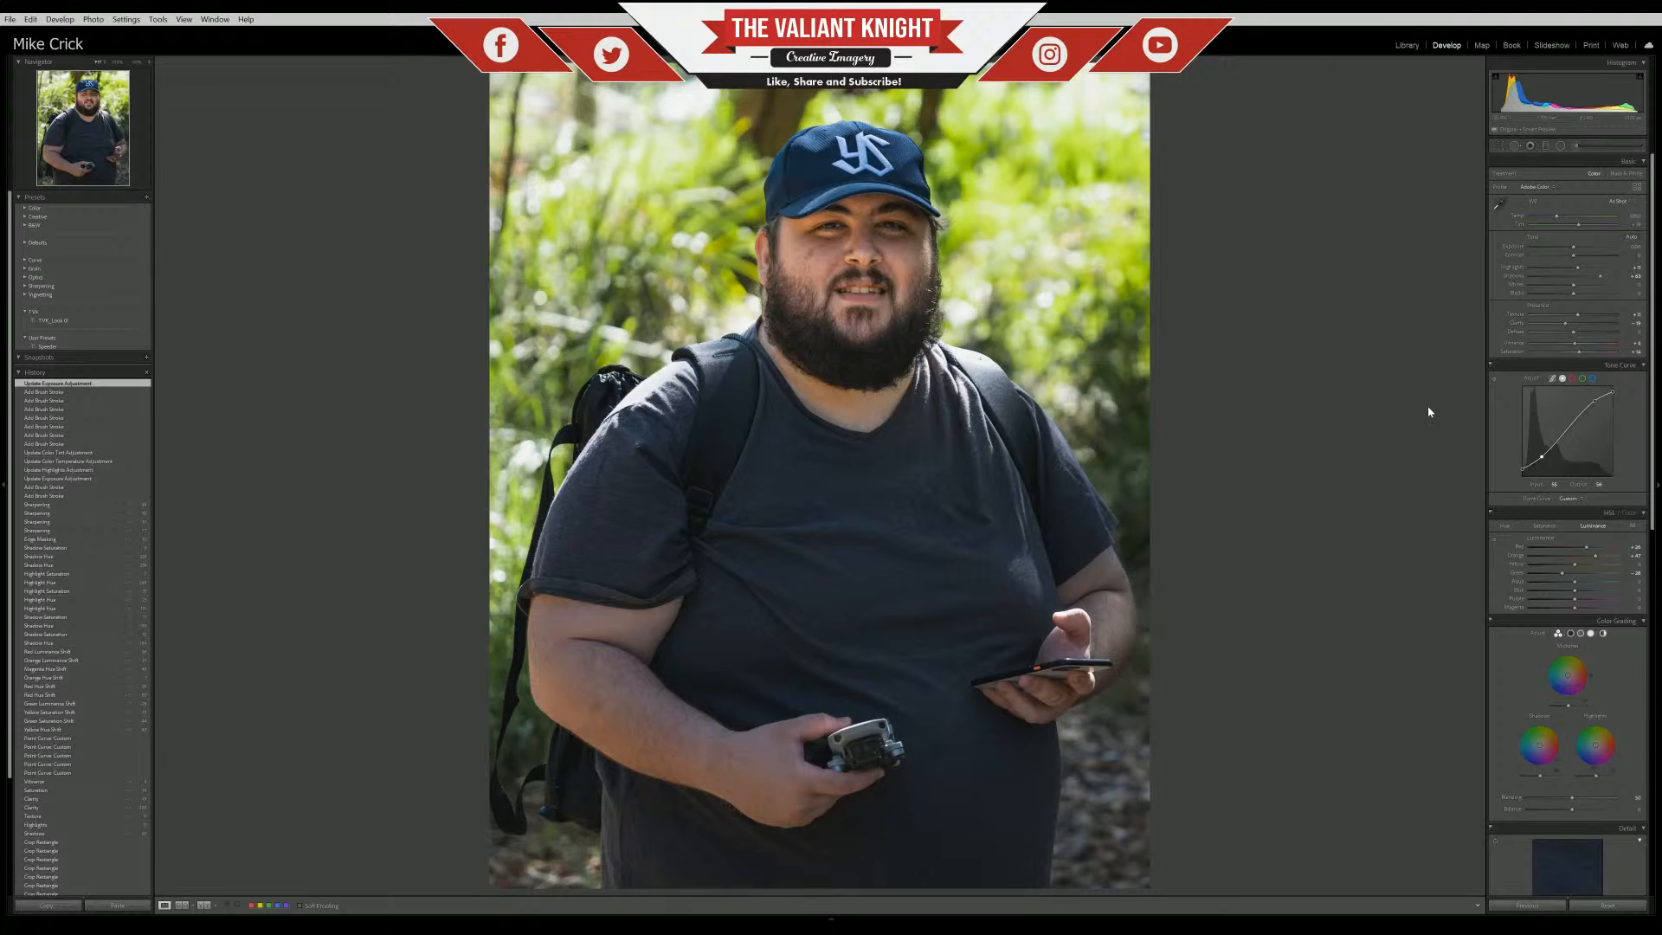
Compare the edited portrait with its original imported state in the edit history, and return to the latest edit
click(848, 919)
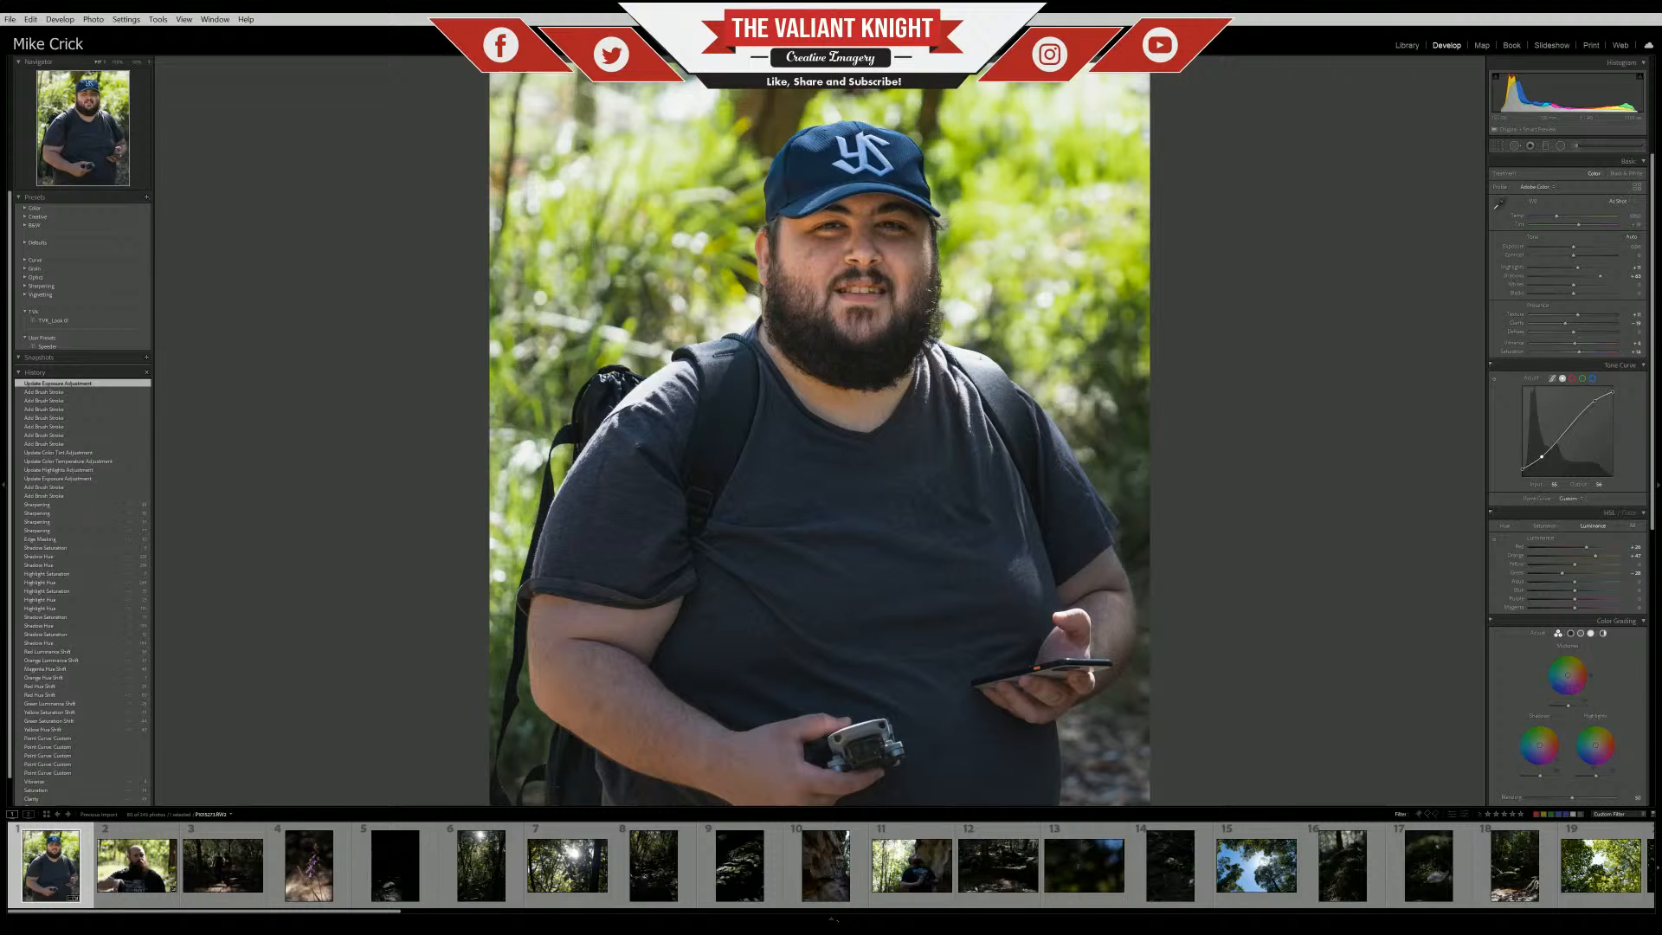
key(t)
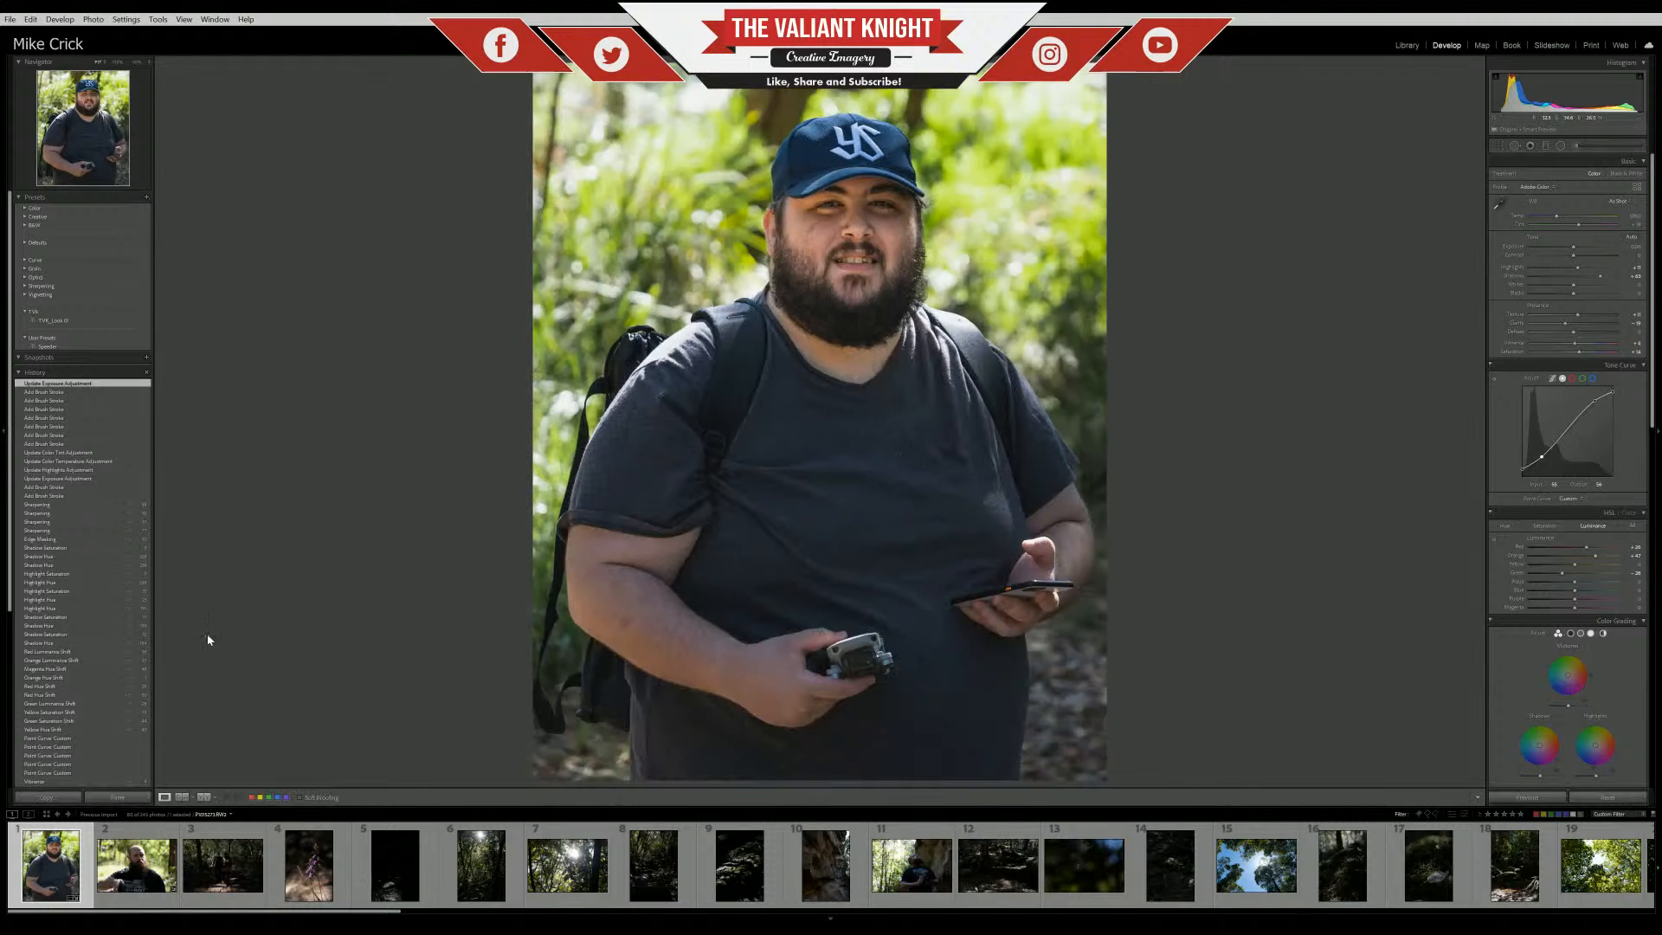
scroll(69, 775, down, 5)
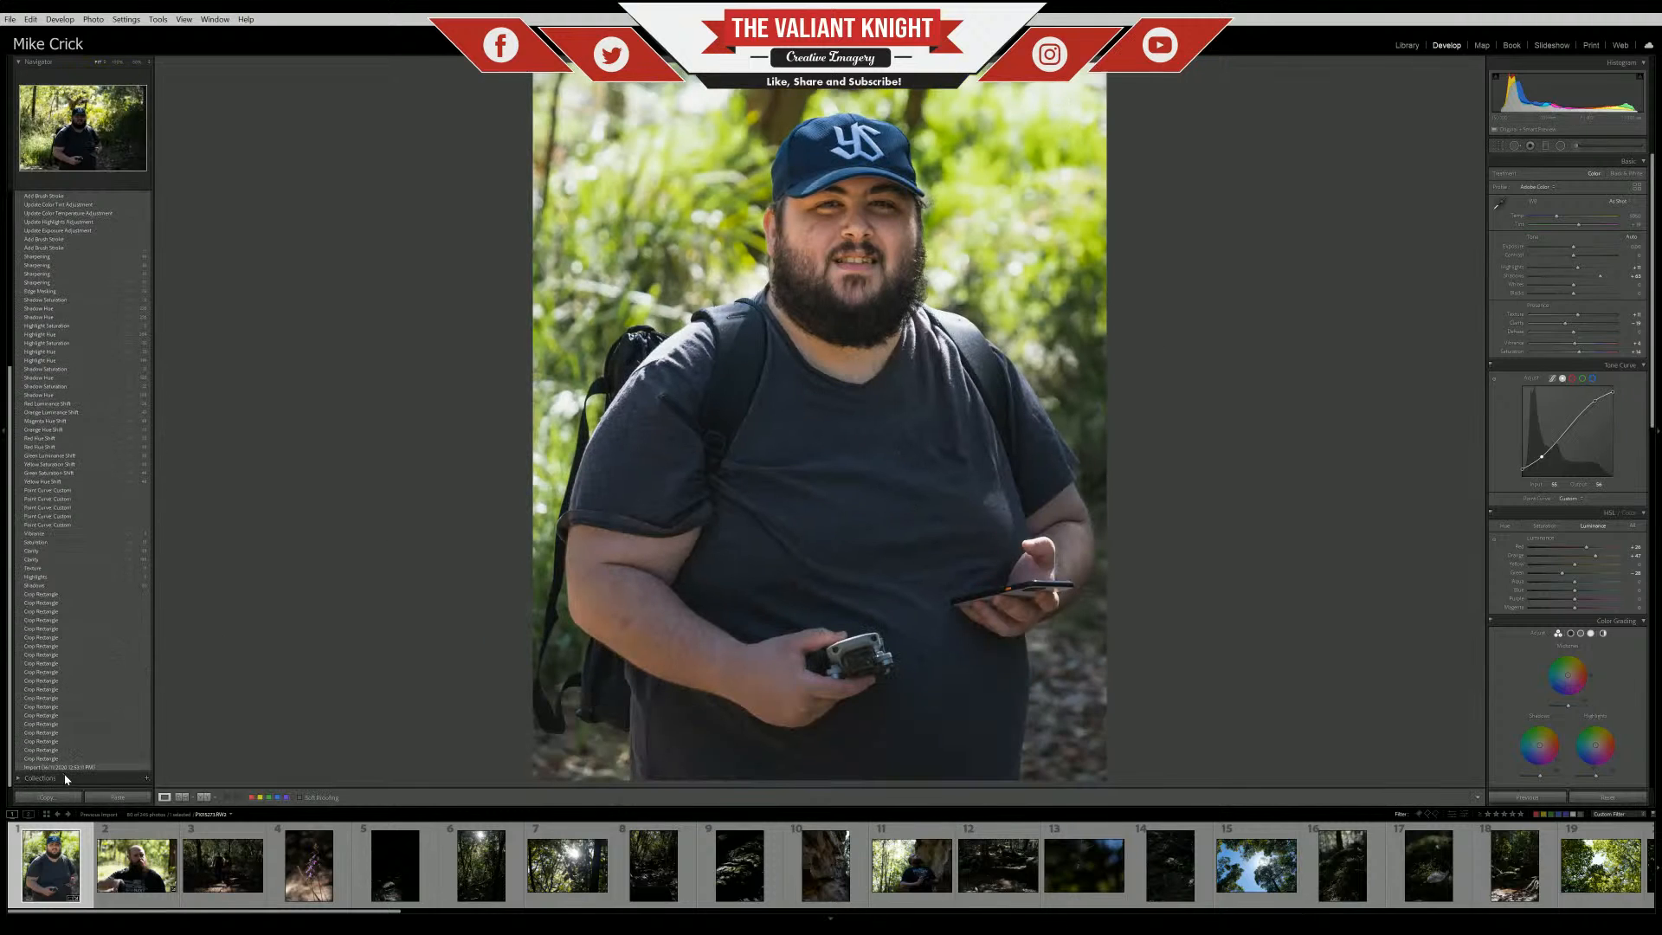
click(69, 767)
scroll(74, 753, up, 4)
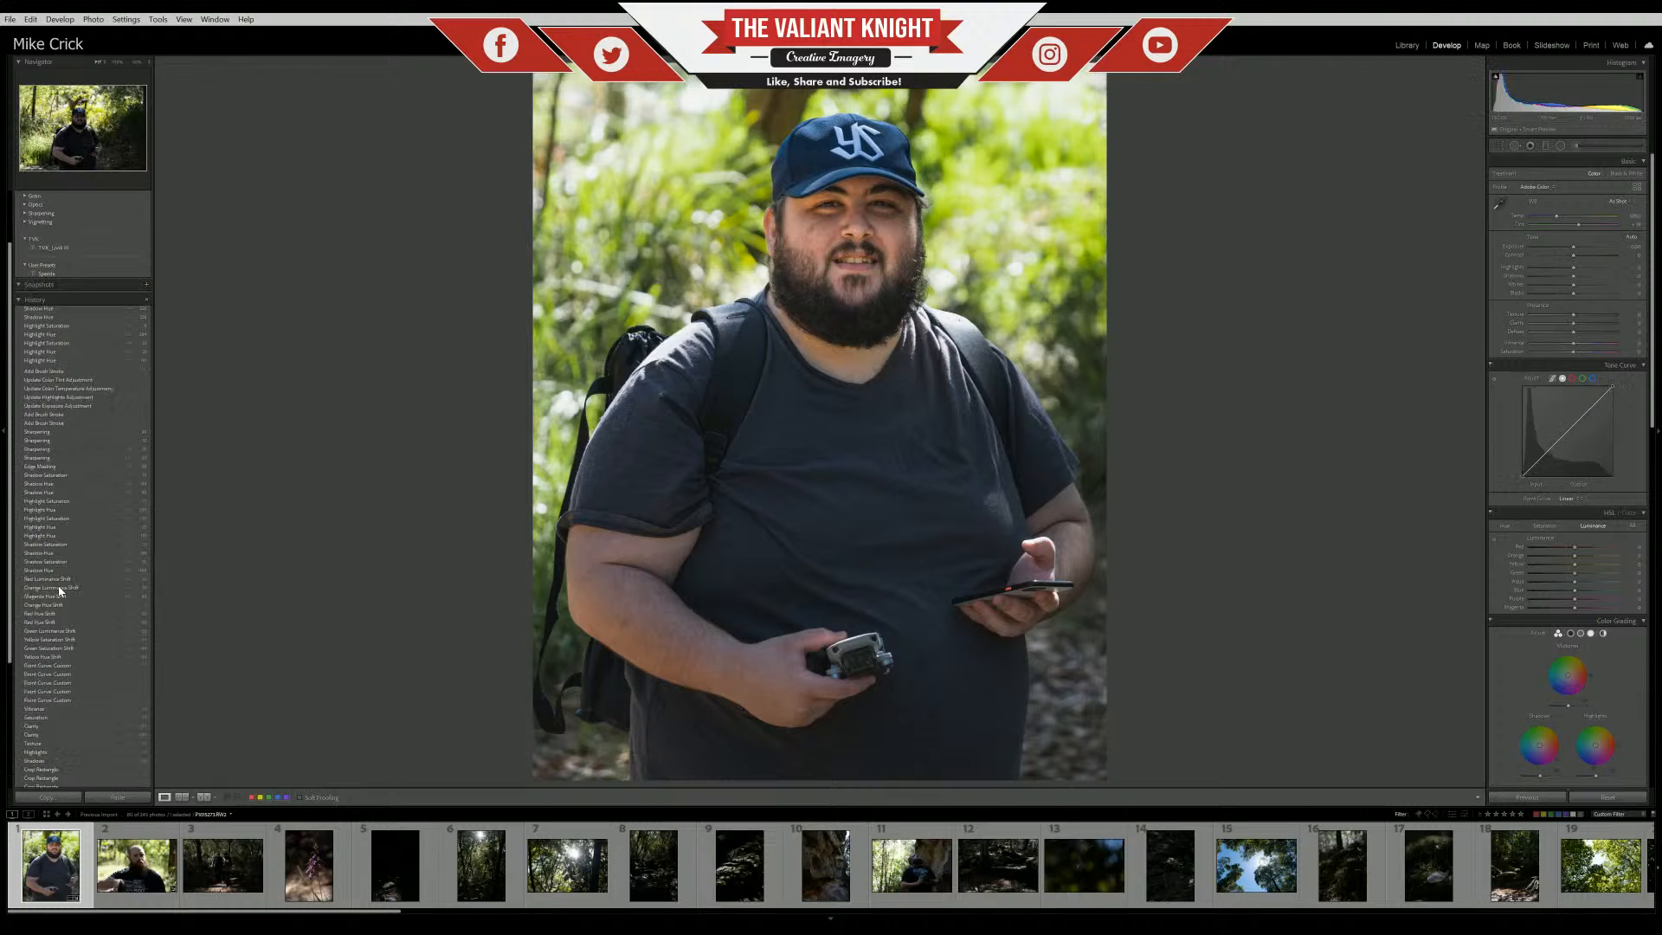
scroll(109, 476, up, 2)
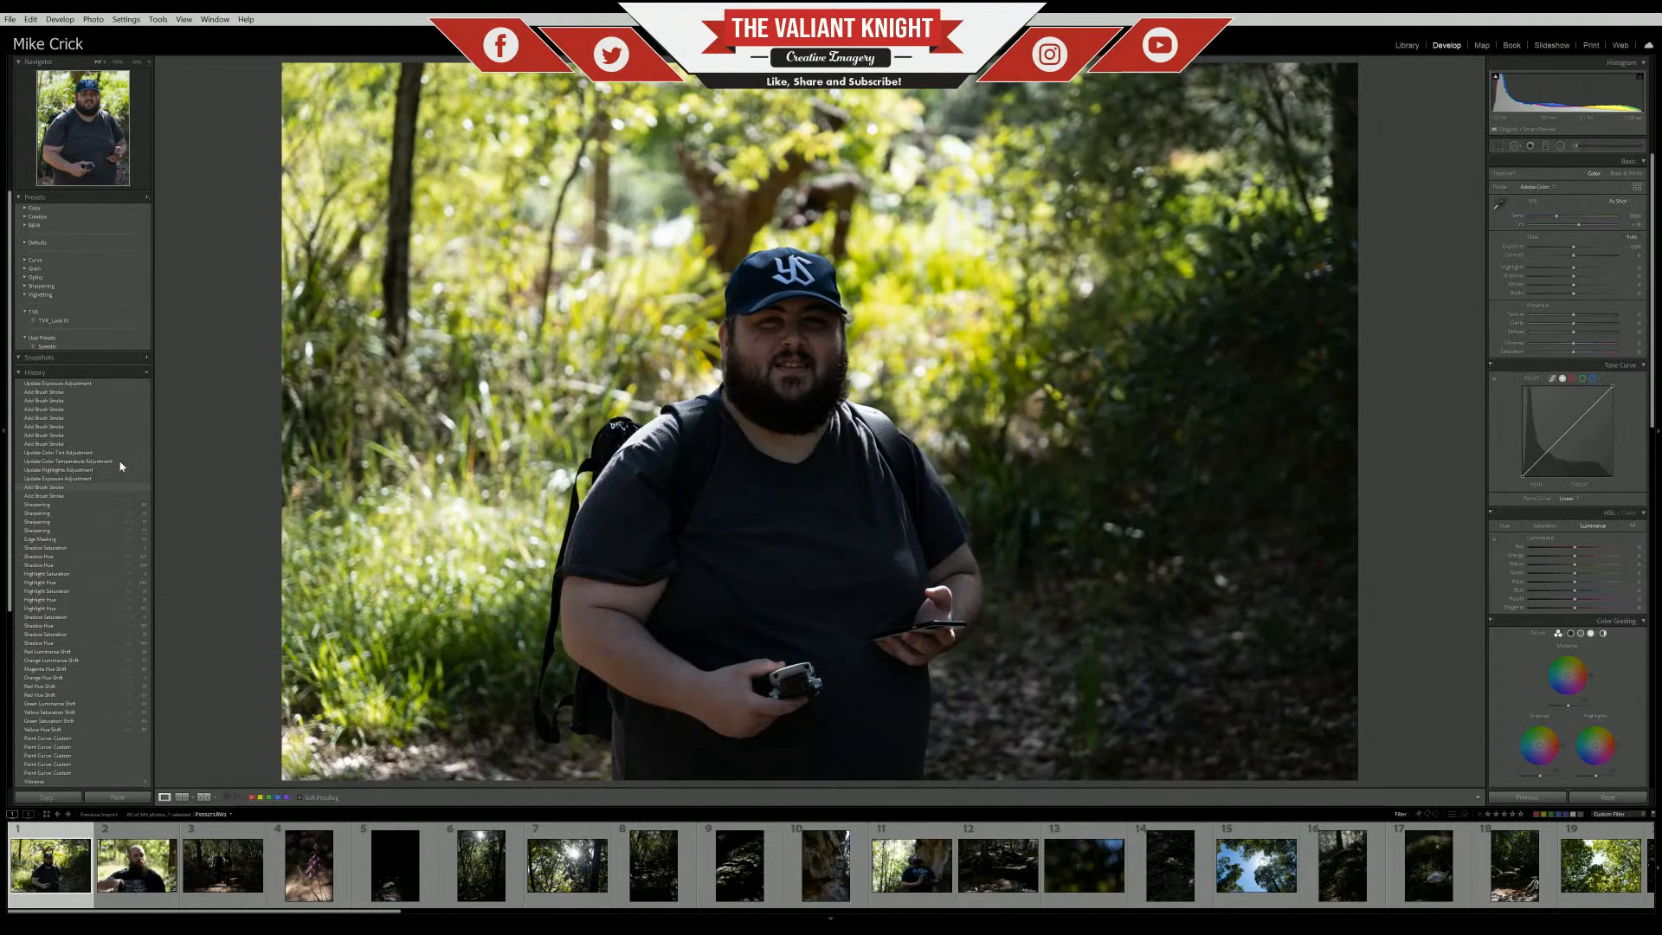
click(108, 386)
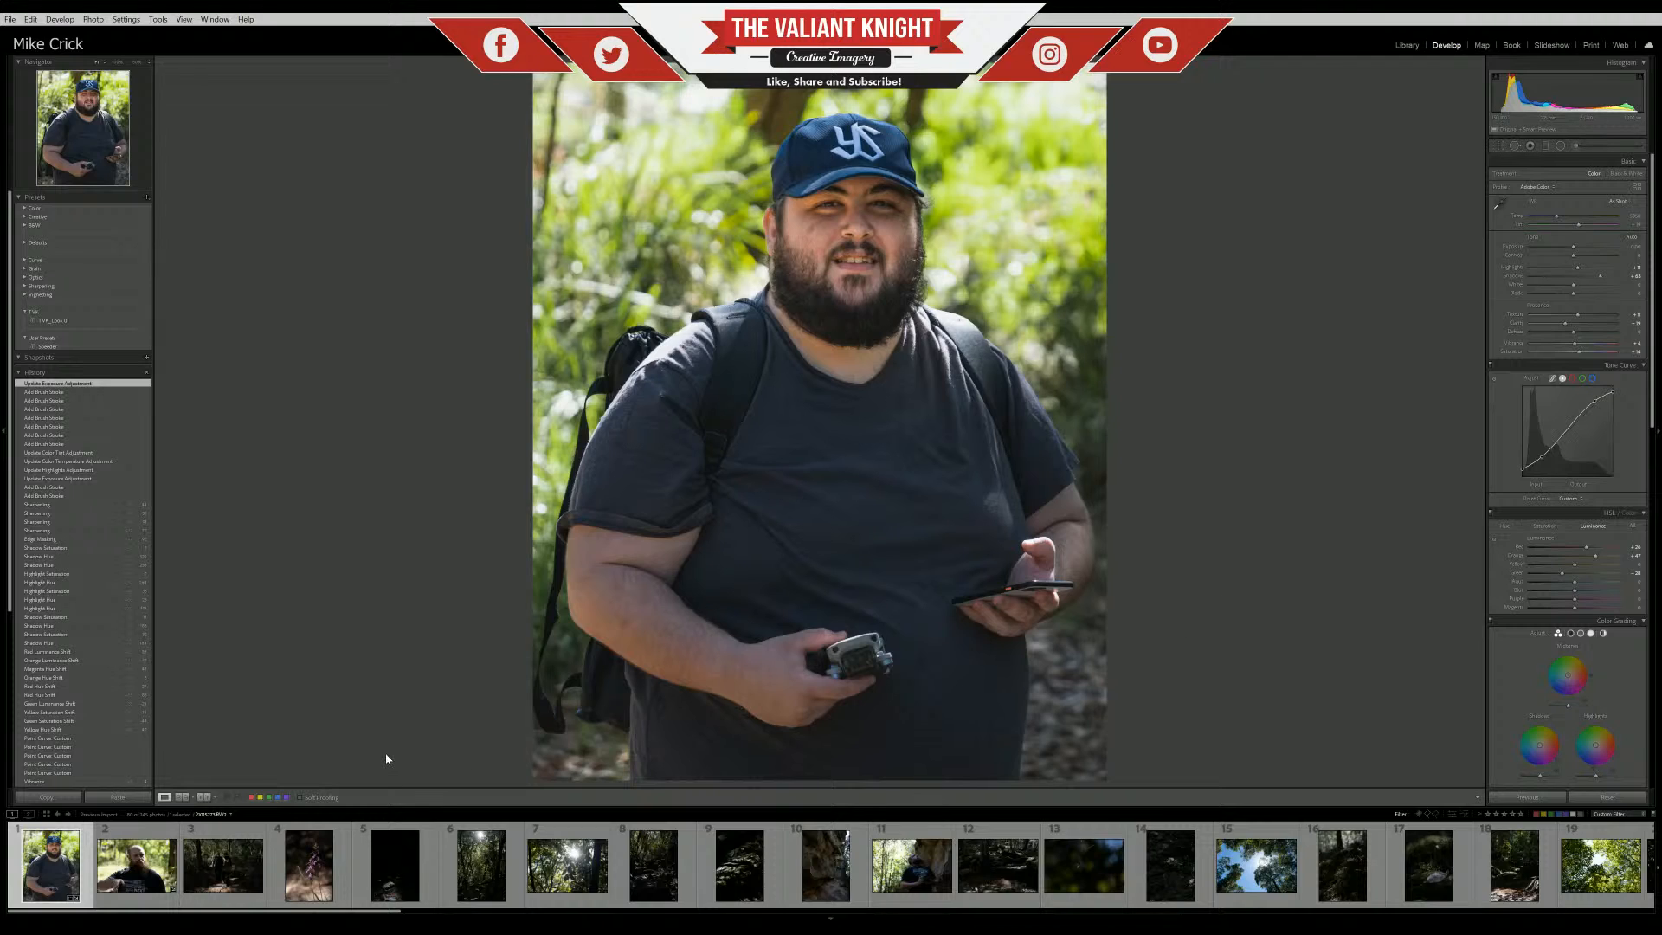
Apply photo 1's develop settings to the bearded man's portrait in photo 2 and compare the two portraits
key(Right)
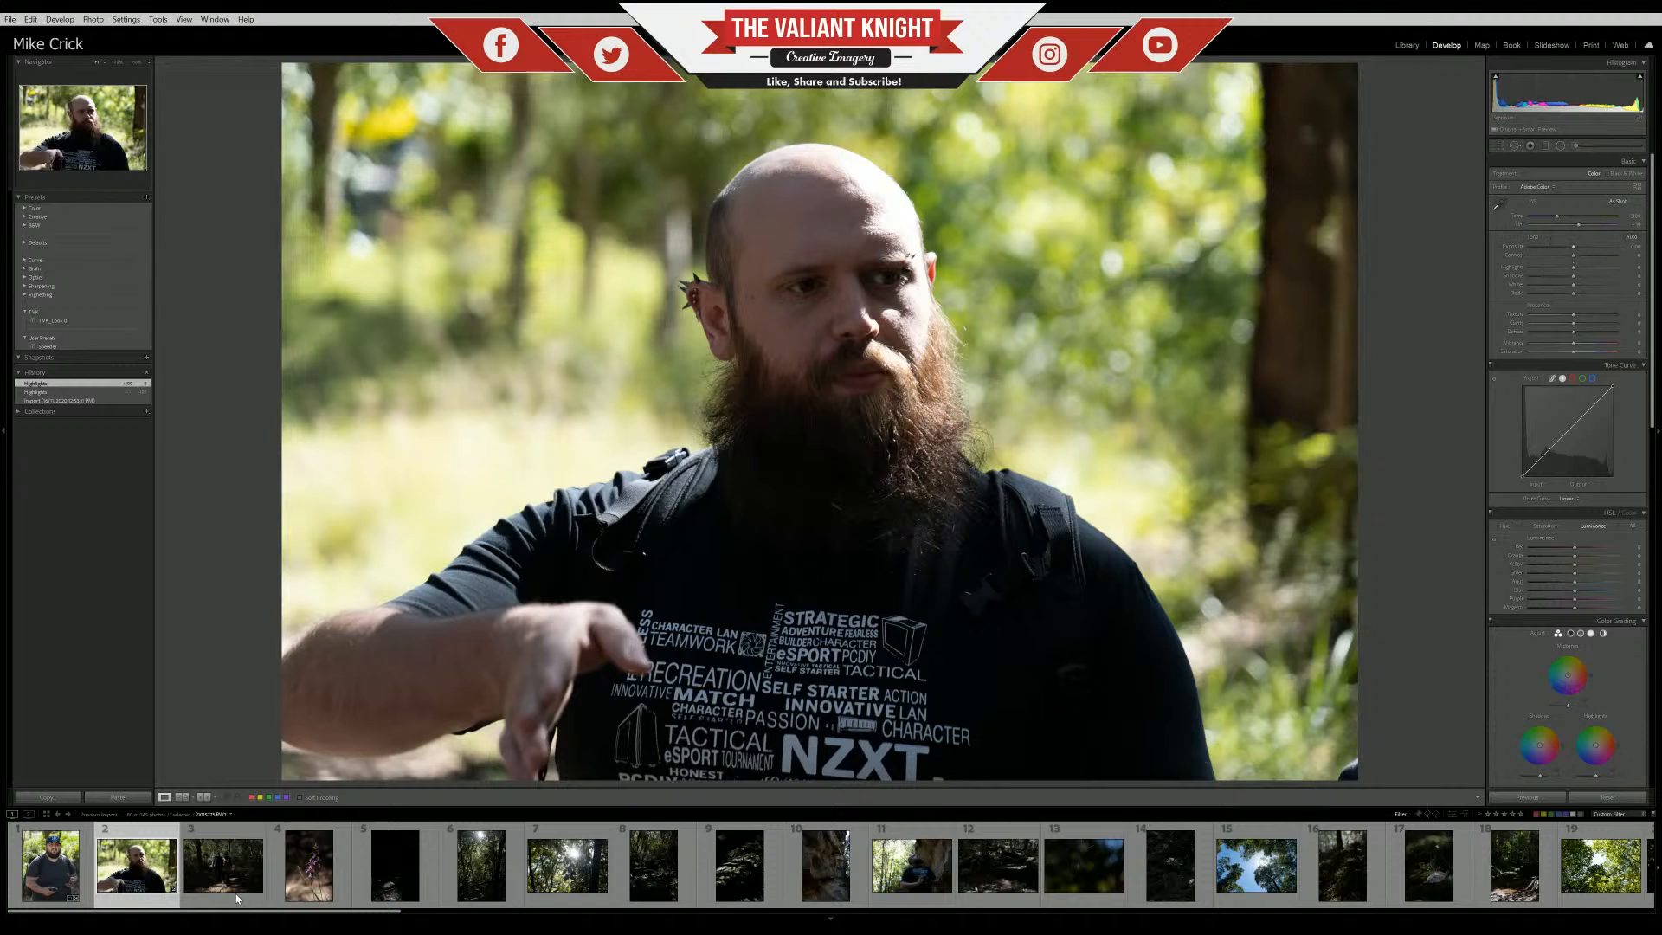
drag(1573, 246, 1573, 250)
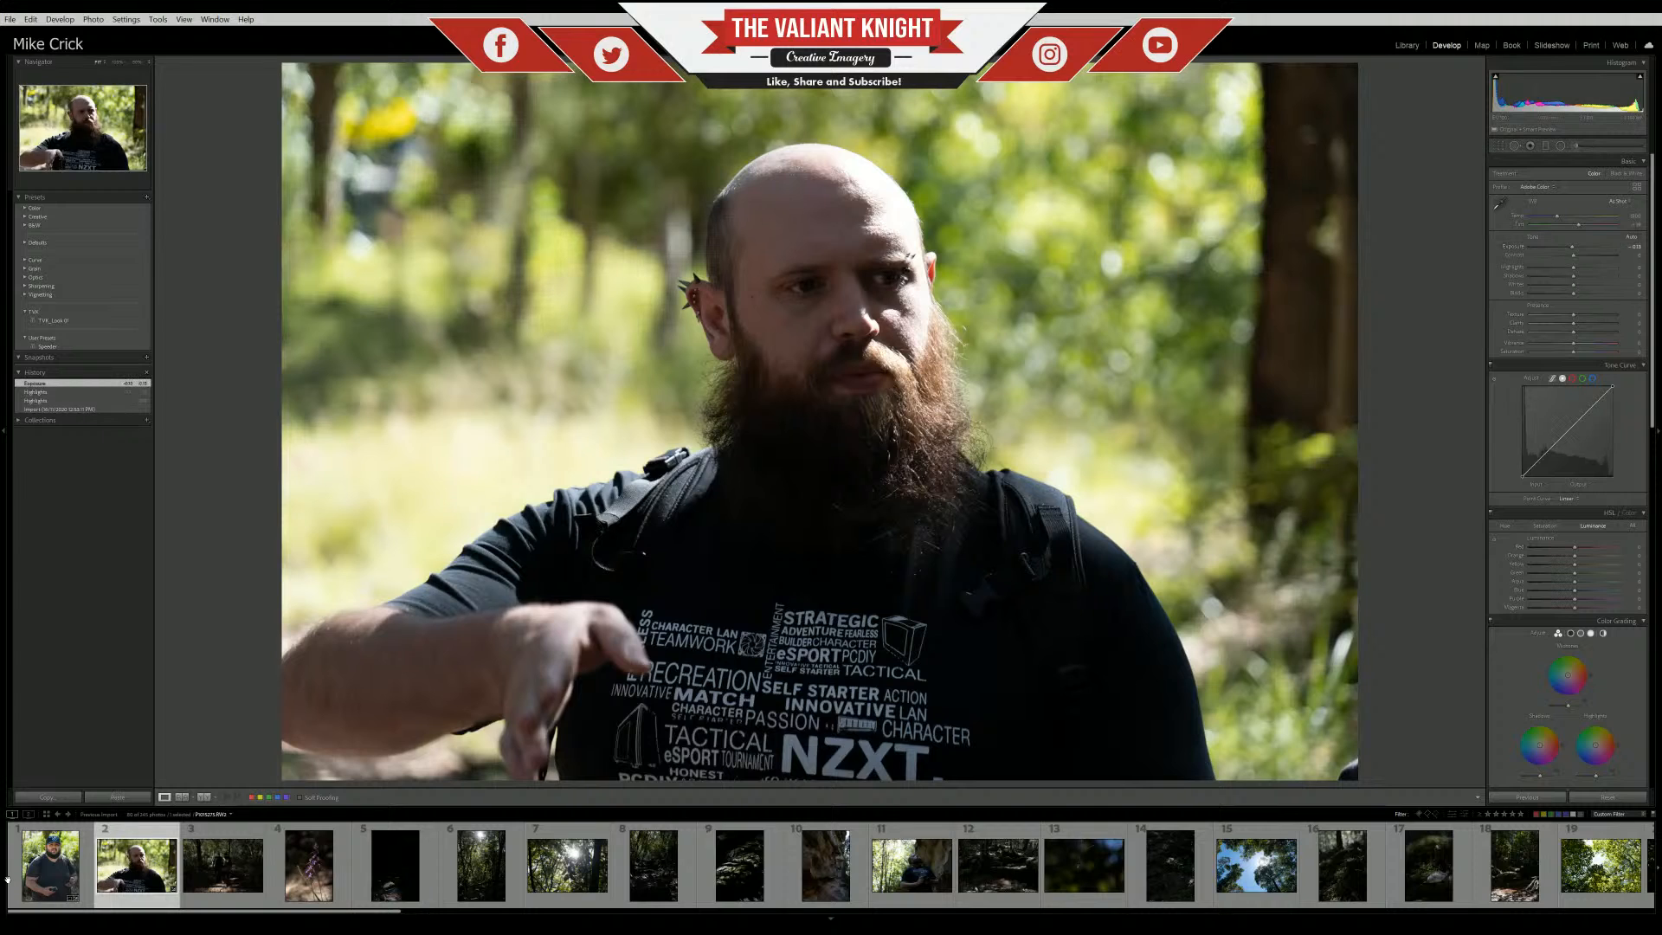
click(39, 888)
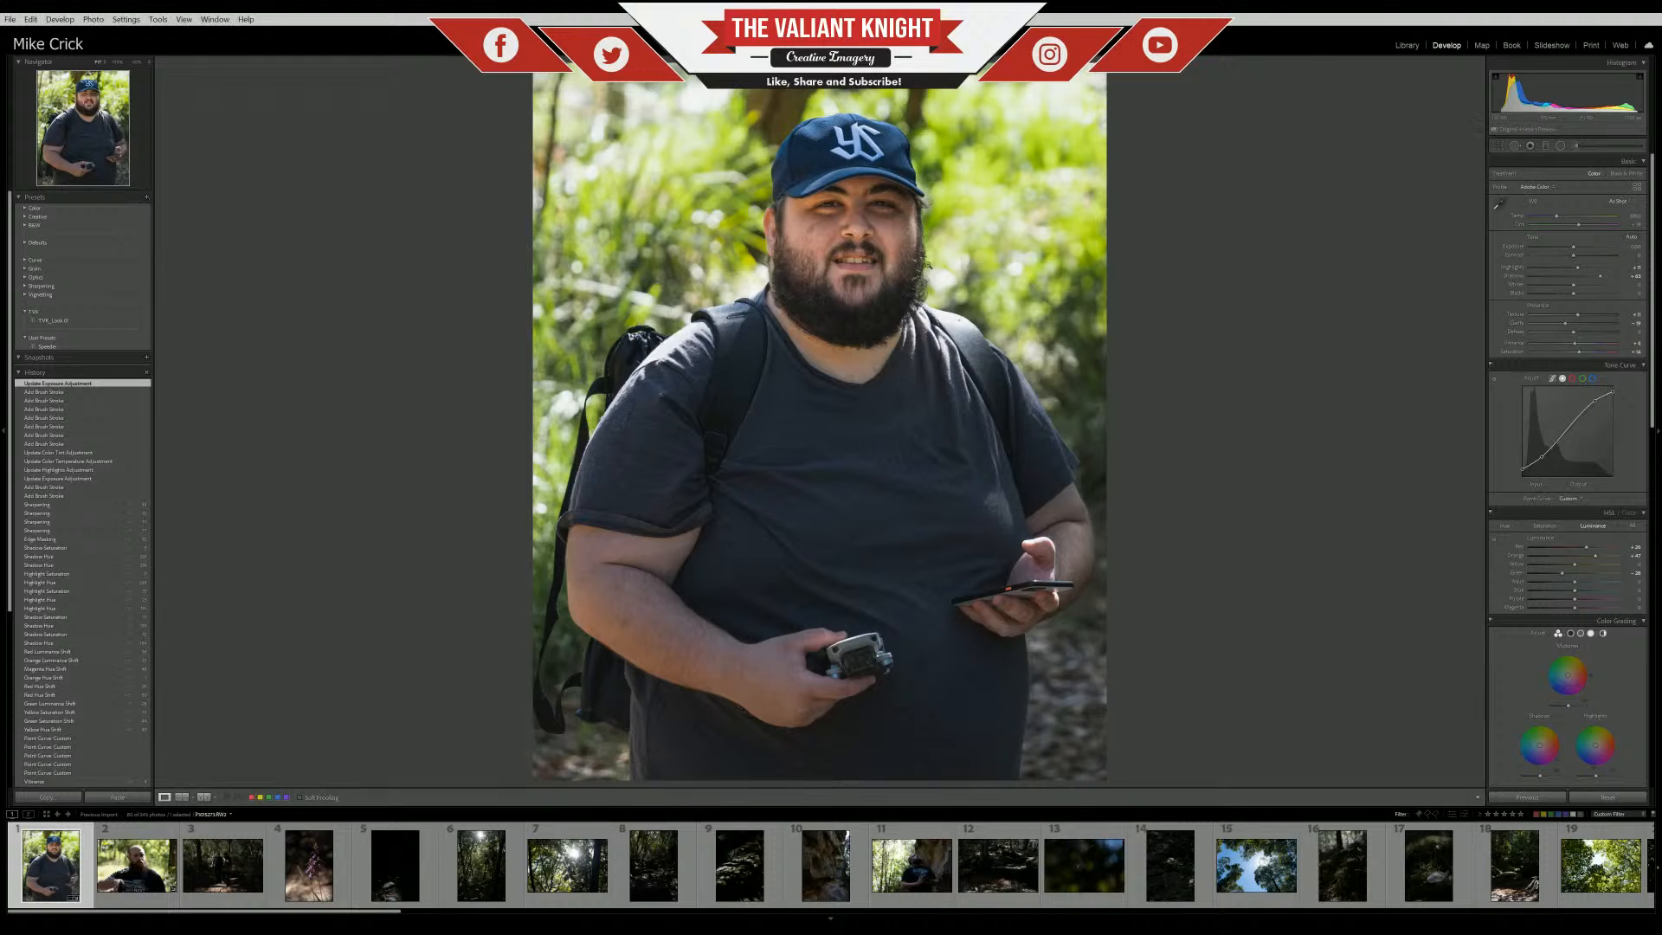
click(122, 868)
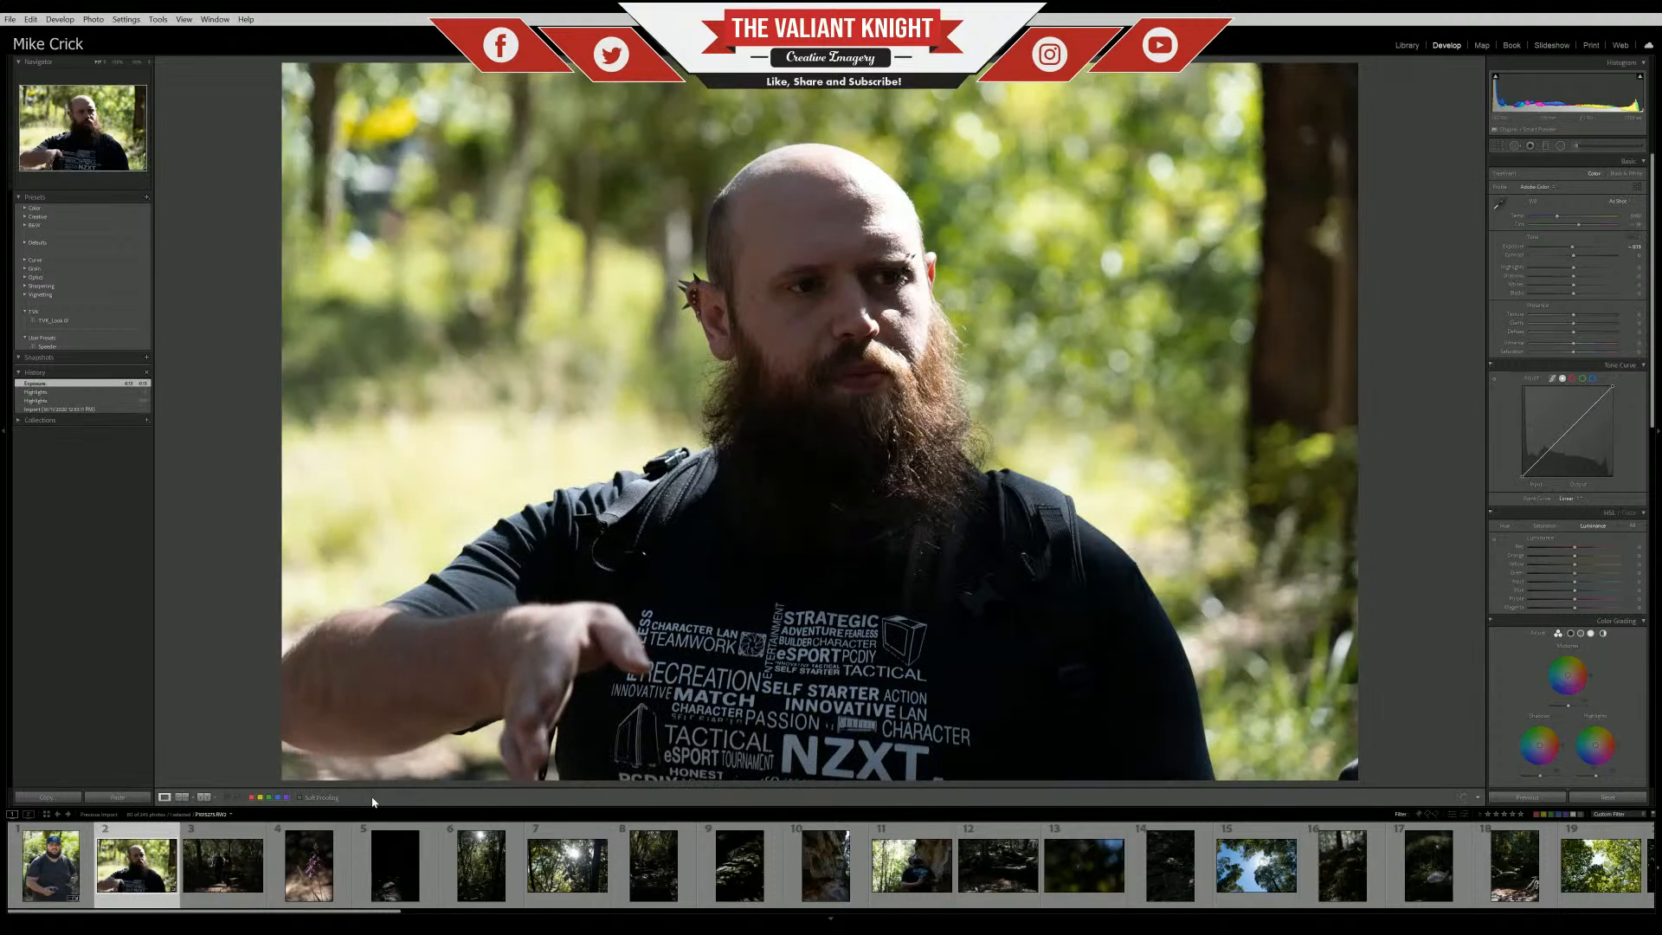
key(ctrl+shift+v)
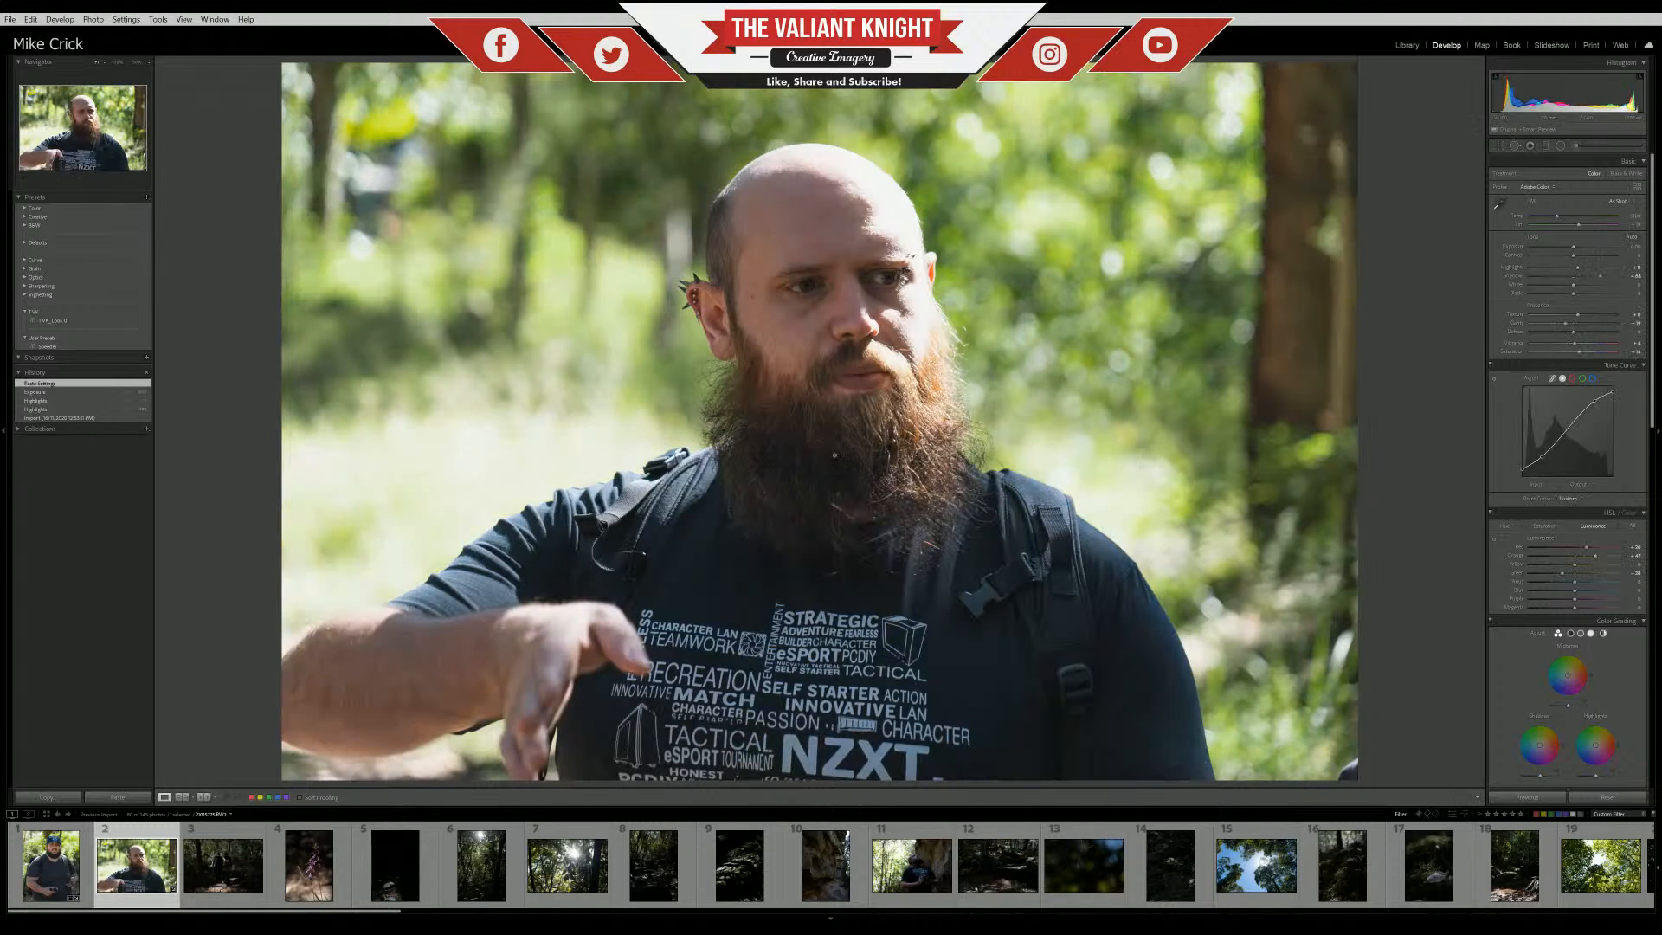
click(50, 865)
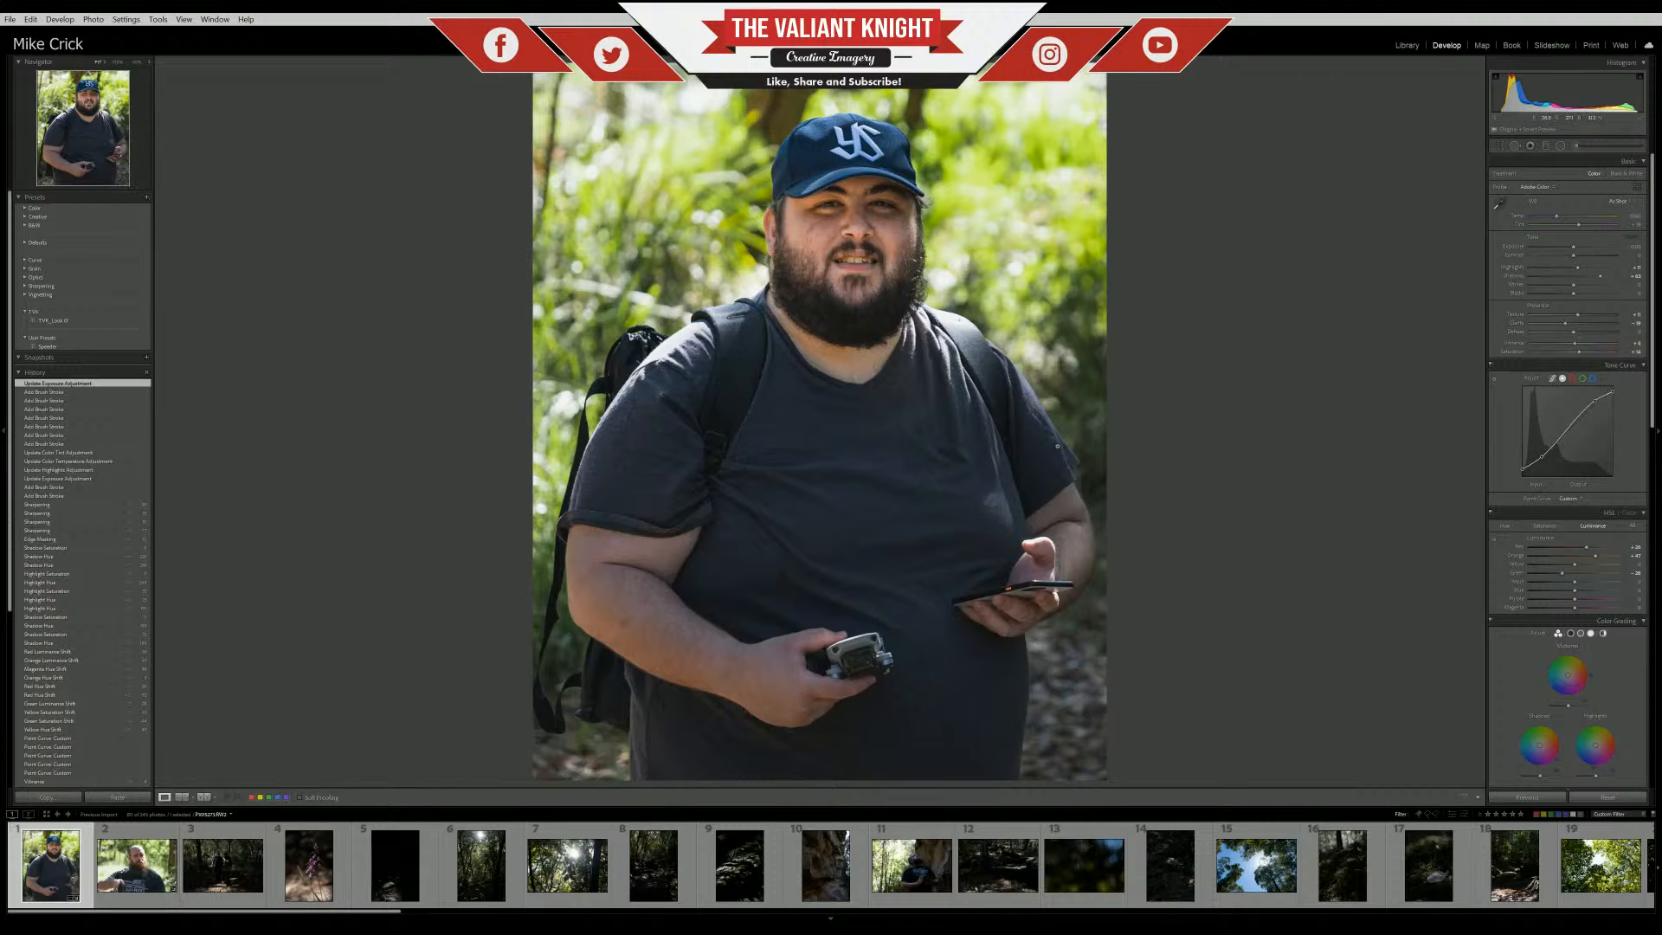
key(Right)
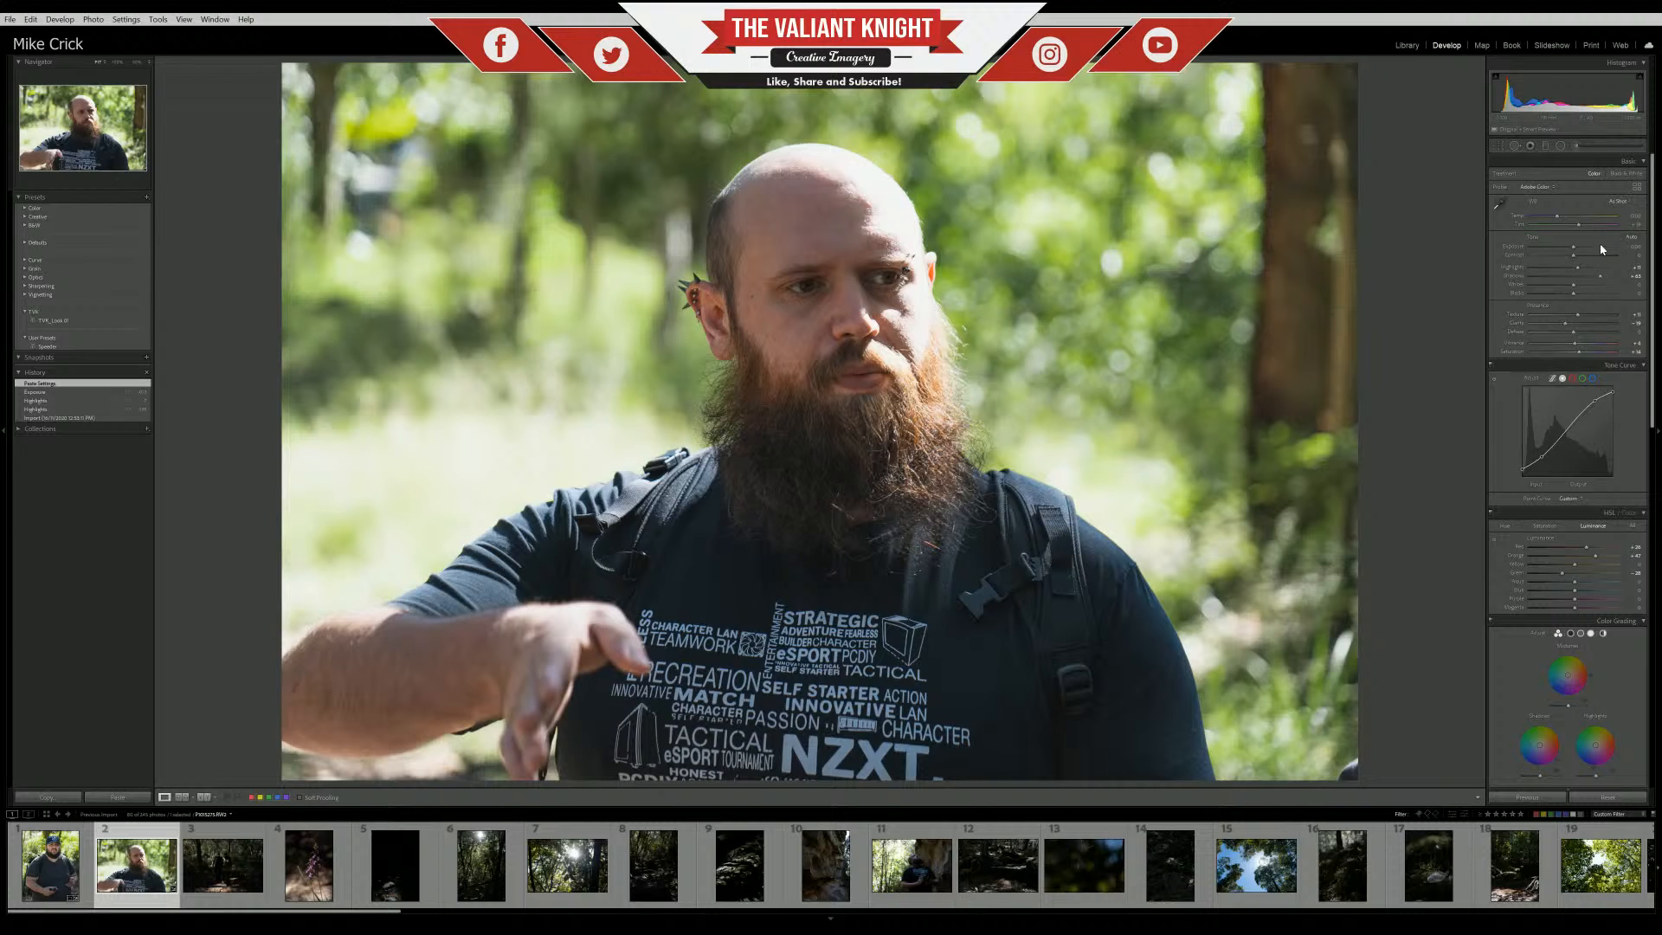
Pull photo 2's highlights all the way down, lift the shadows and rebalance the exposure while checking the man's face
mouse_move(1573, 247)
mouse_down()
mouse_move(1518, 267)
mouse_move(1565, 247)
mouse_up()
click(871, 192)
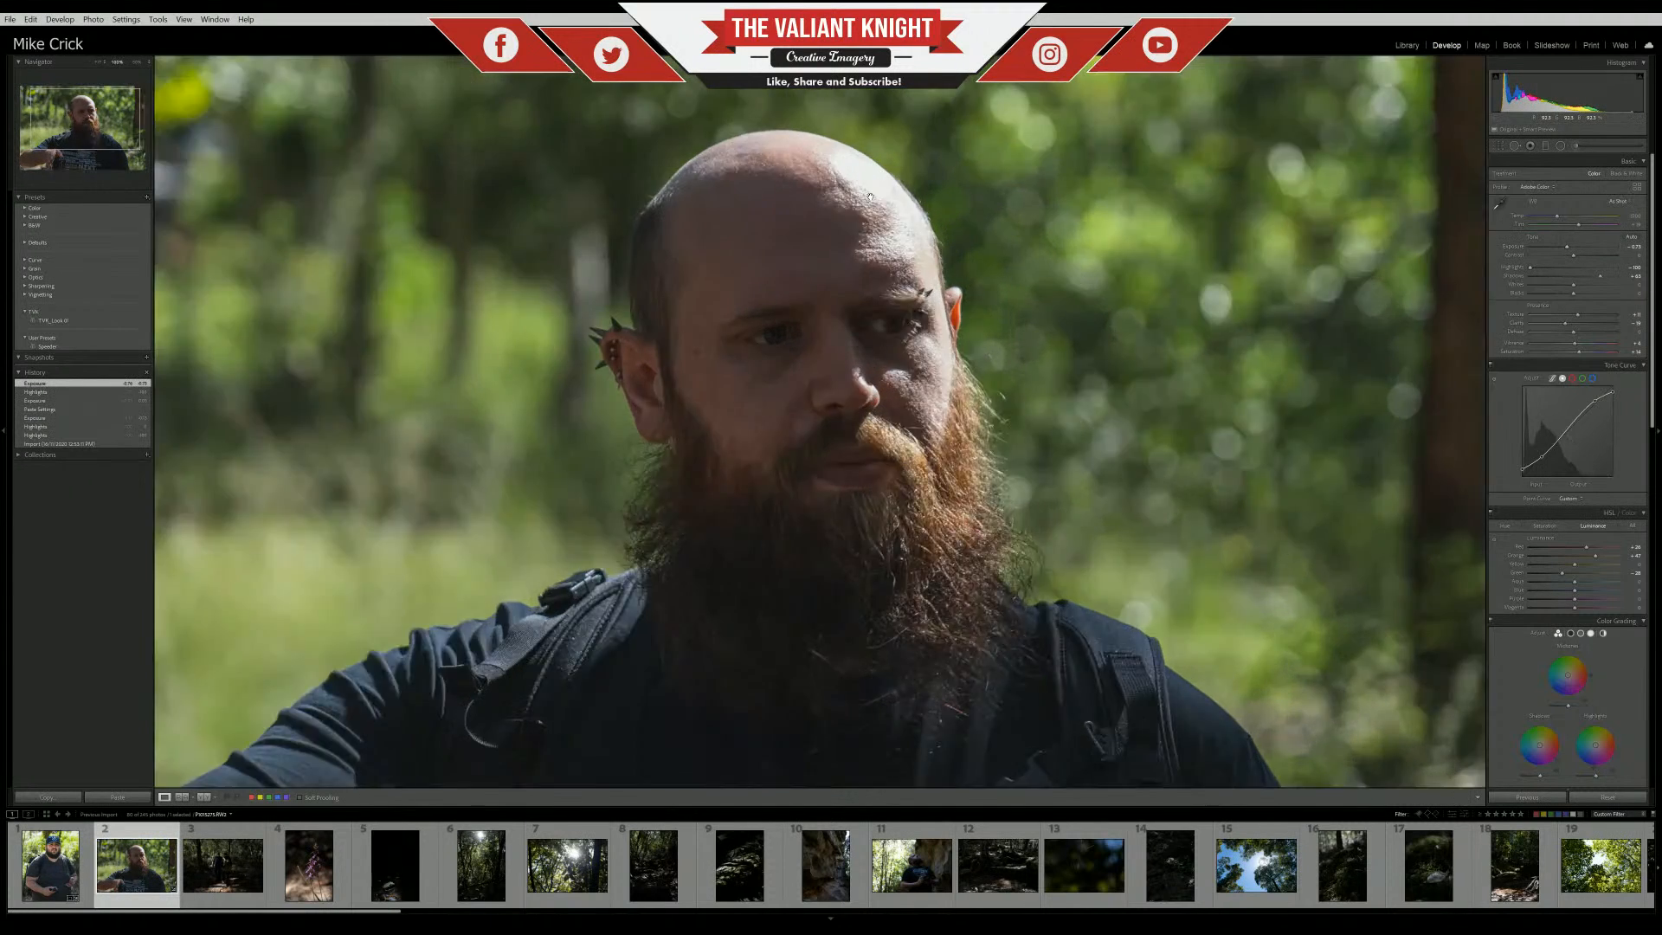
click(852, 256)
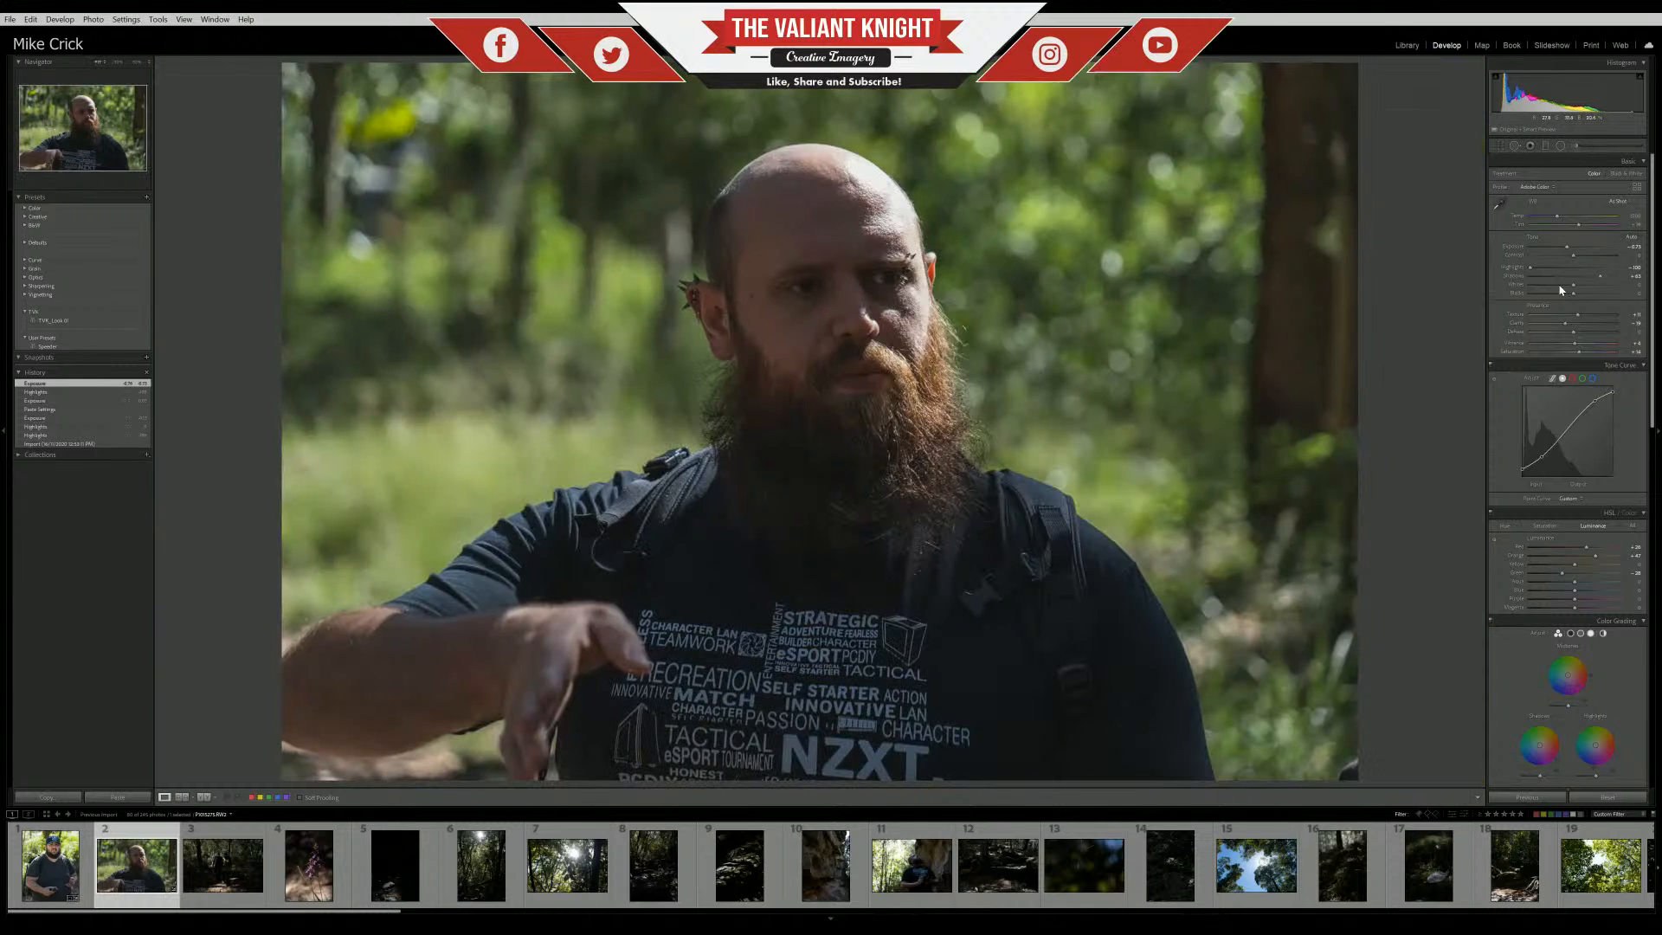
drag(1603, 275, 1576, 253)
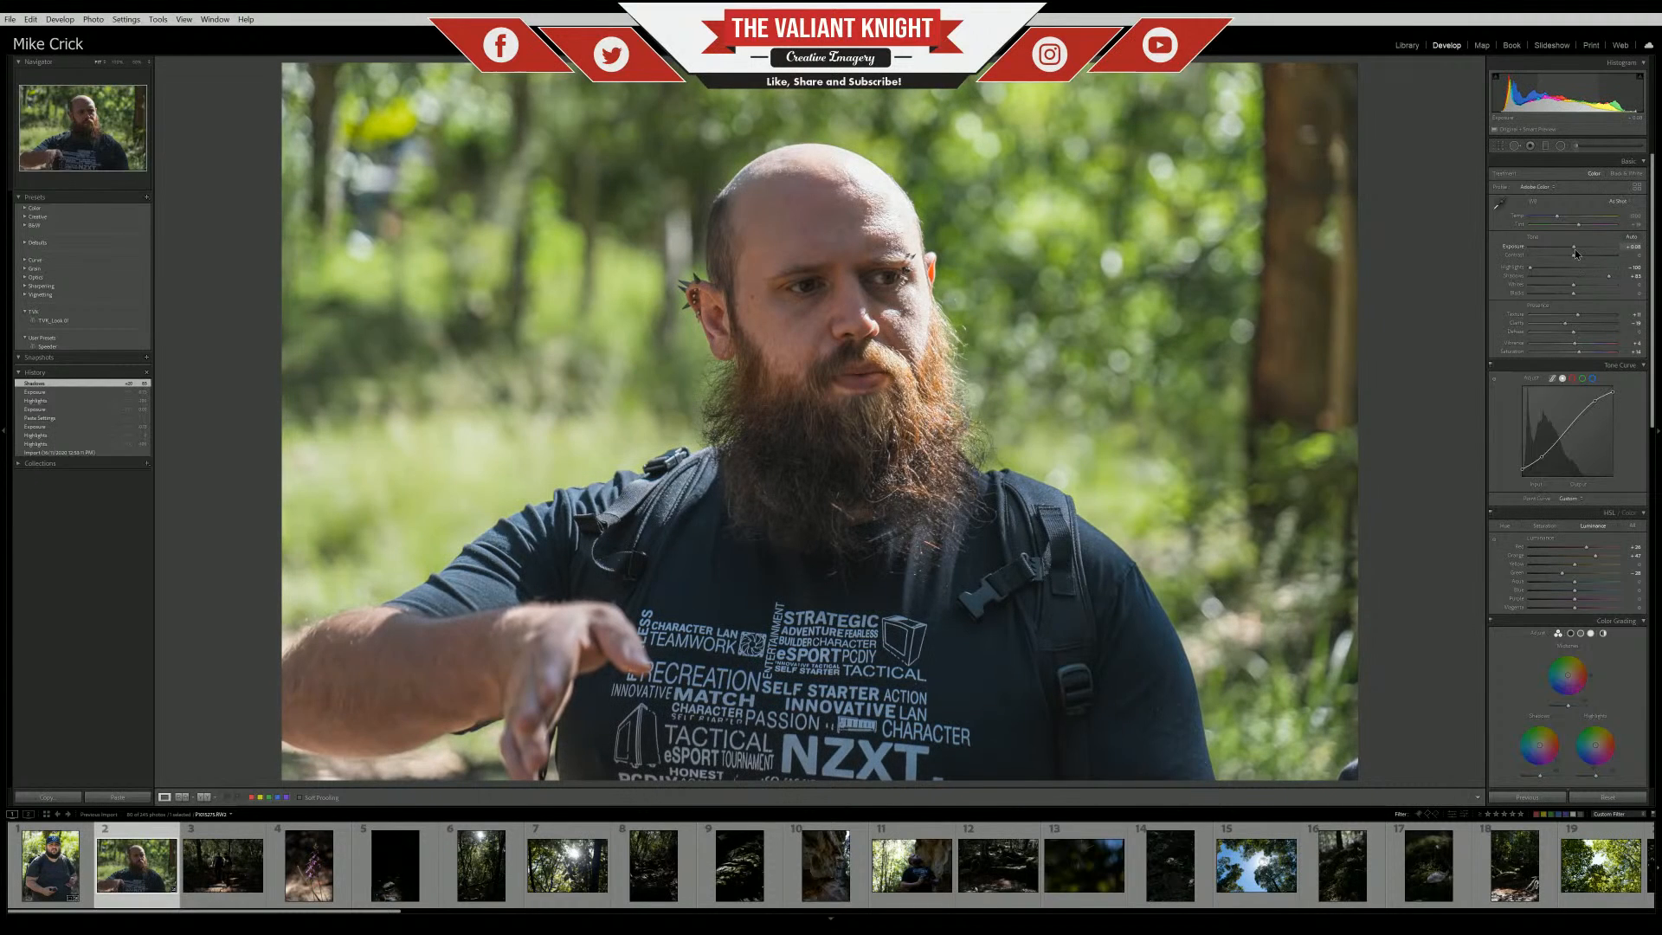
Fine-tune clarity and texture and add a little dehaze on photo 2, checking the face and beard up close
drag(1568, 326, 1589, 319)
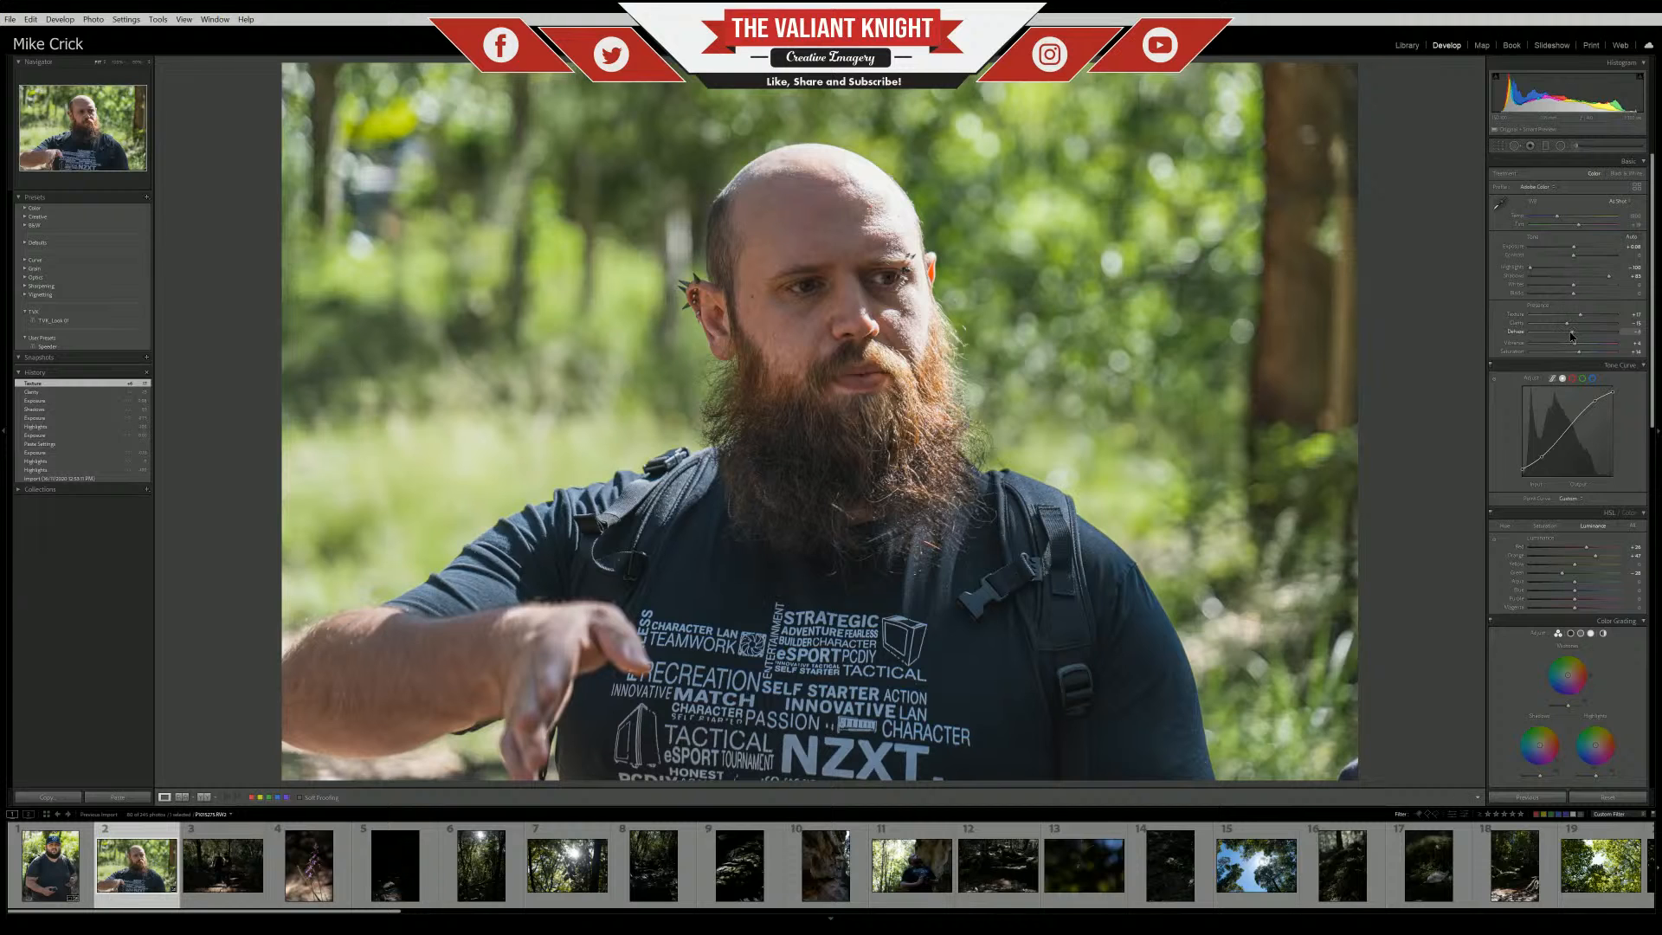
drag(1571, 336, 1577, 331)
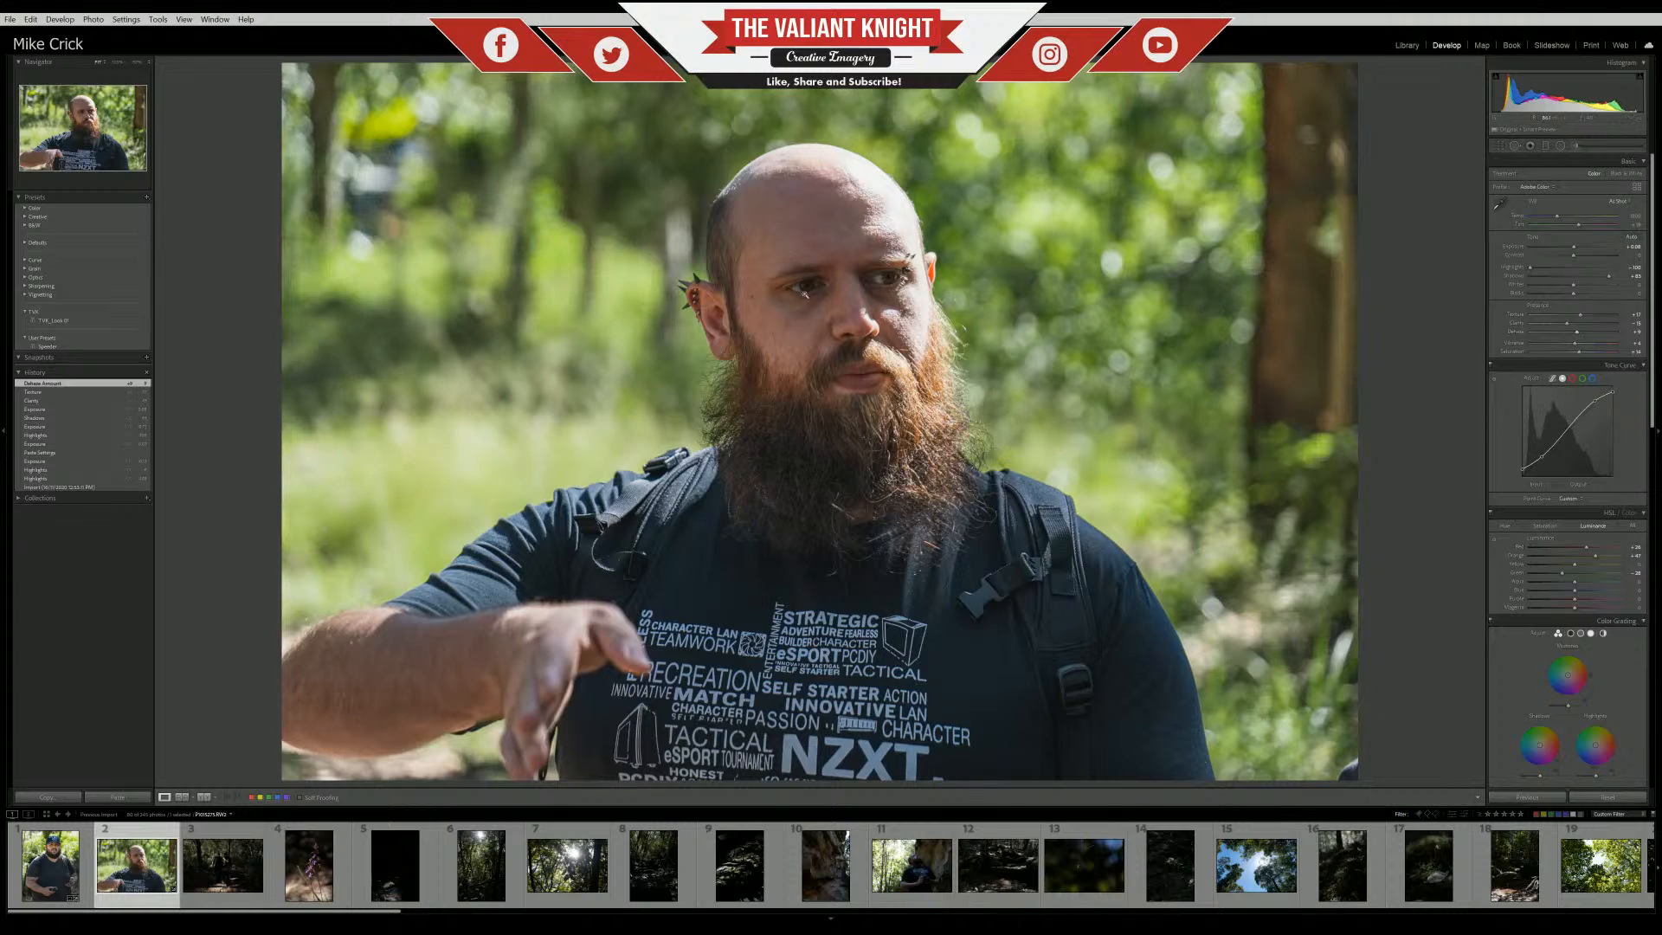
click(828, 381)
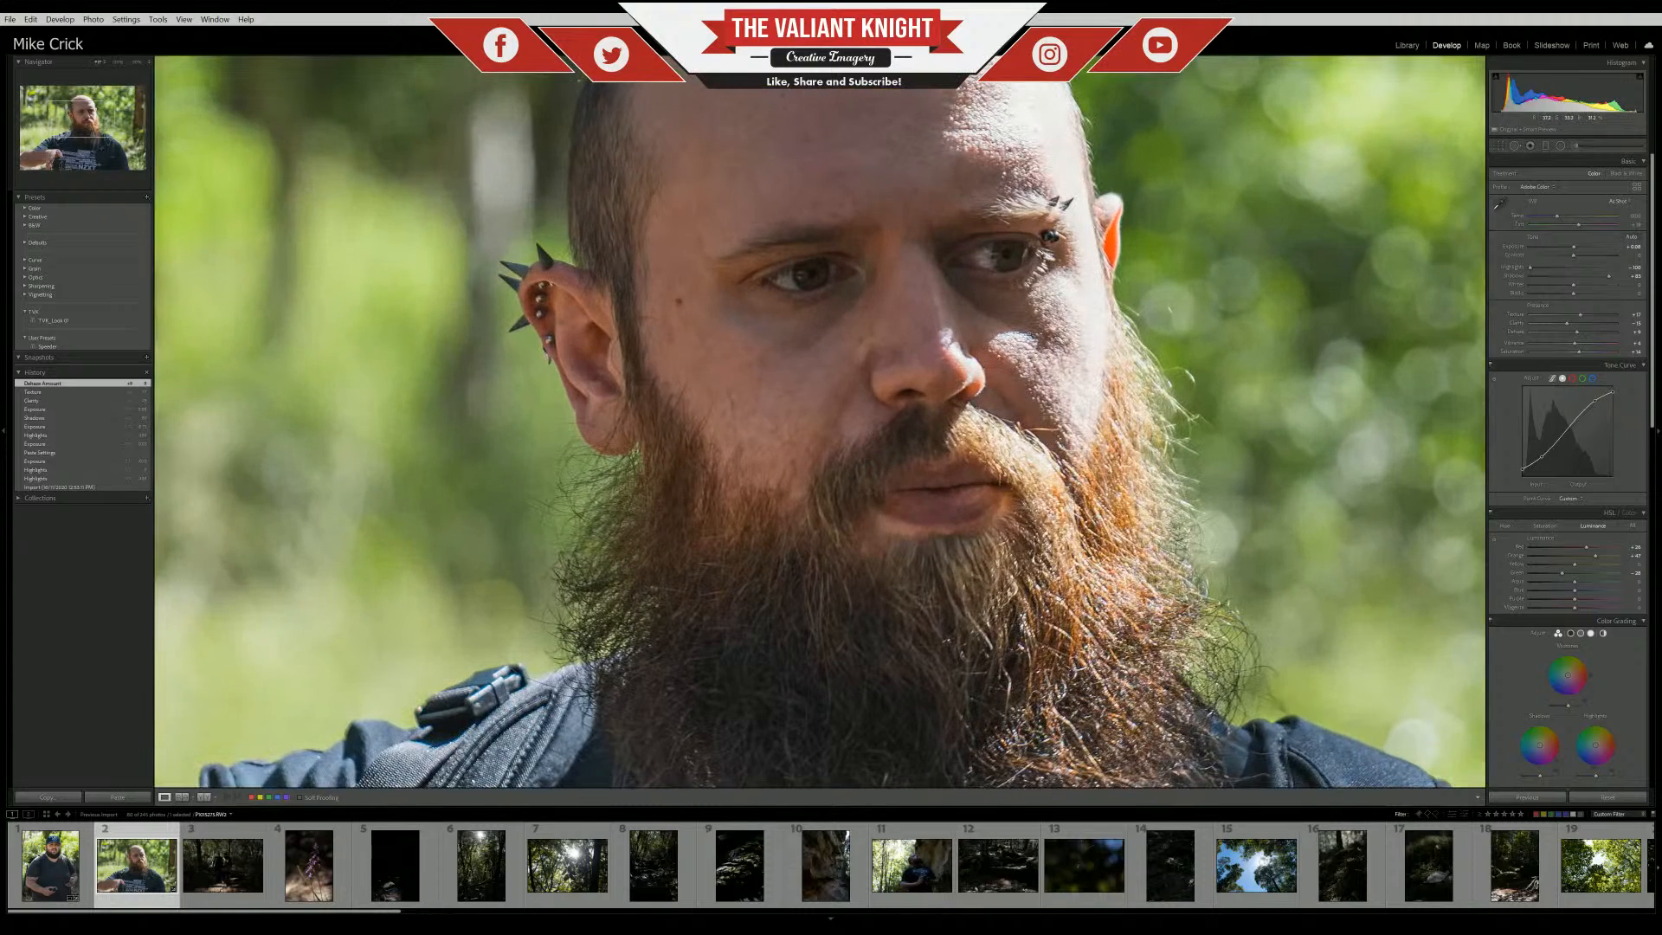
click(868, 454)
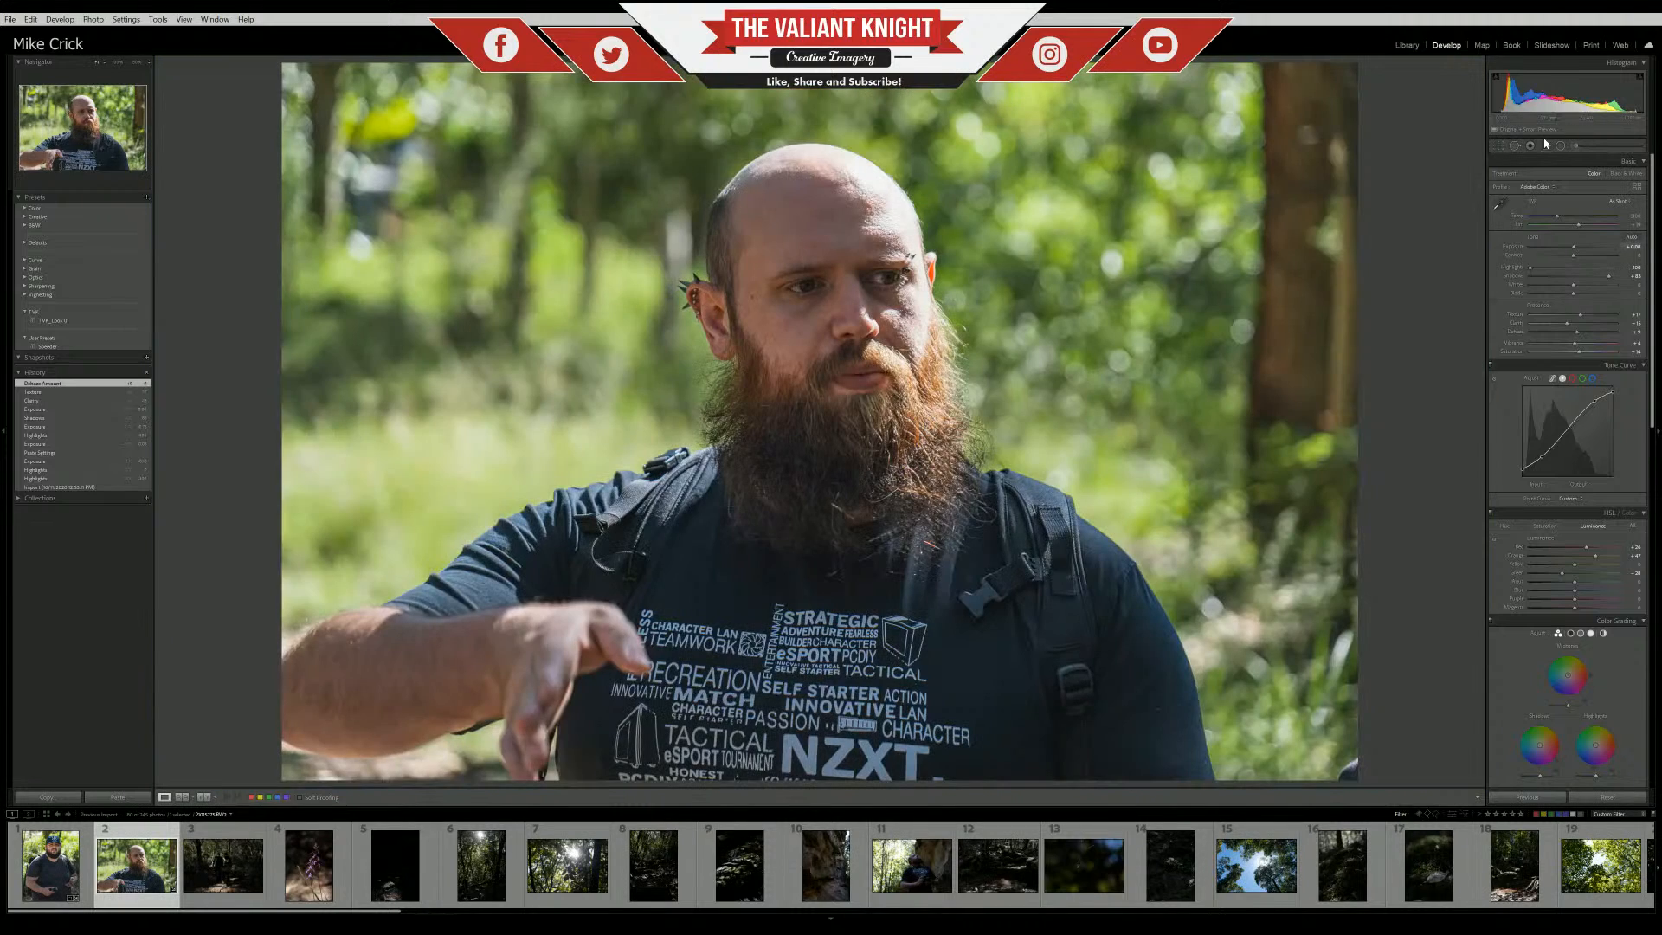
Crop photo 2 to a 1:1 square around the man and tighten the space above his head
click(1498, 146)
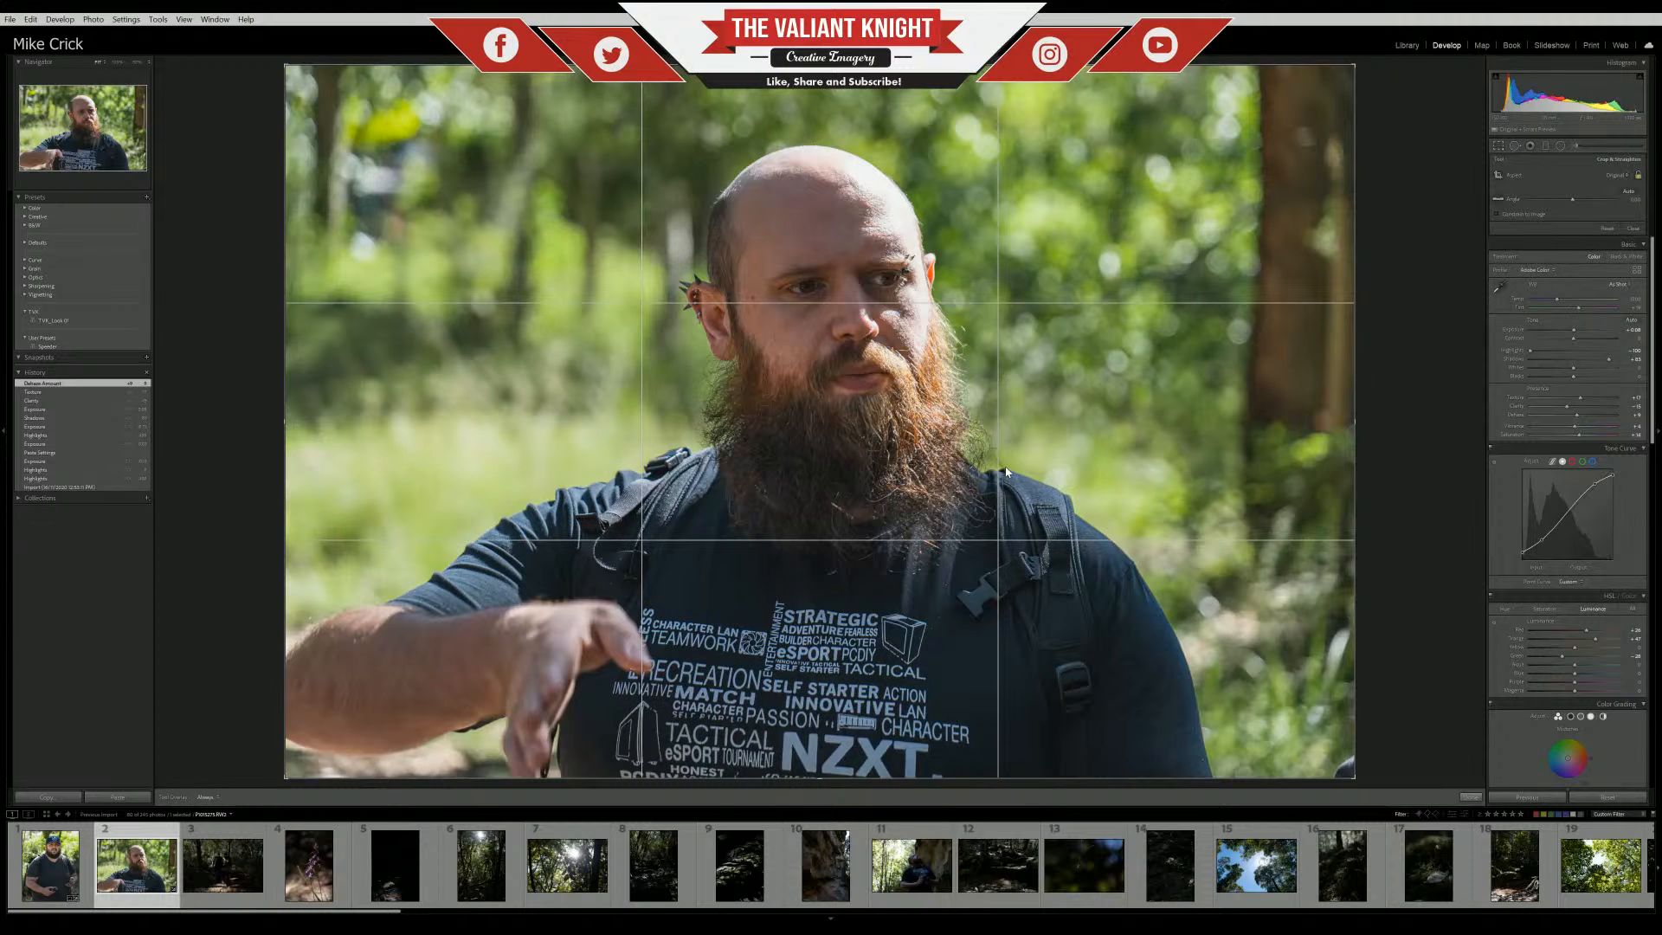
key(Return)
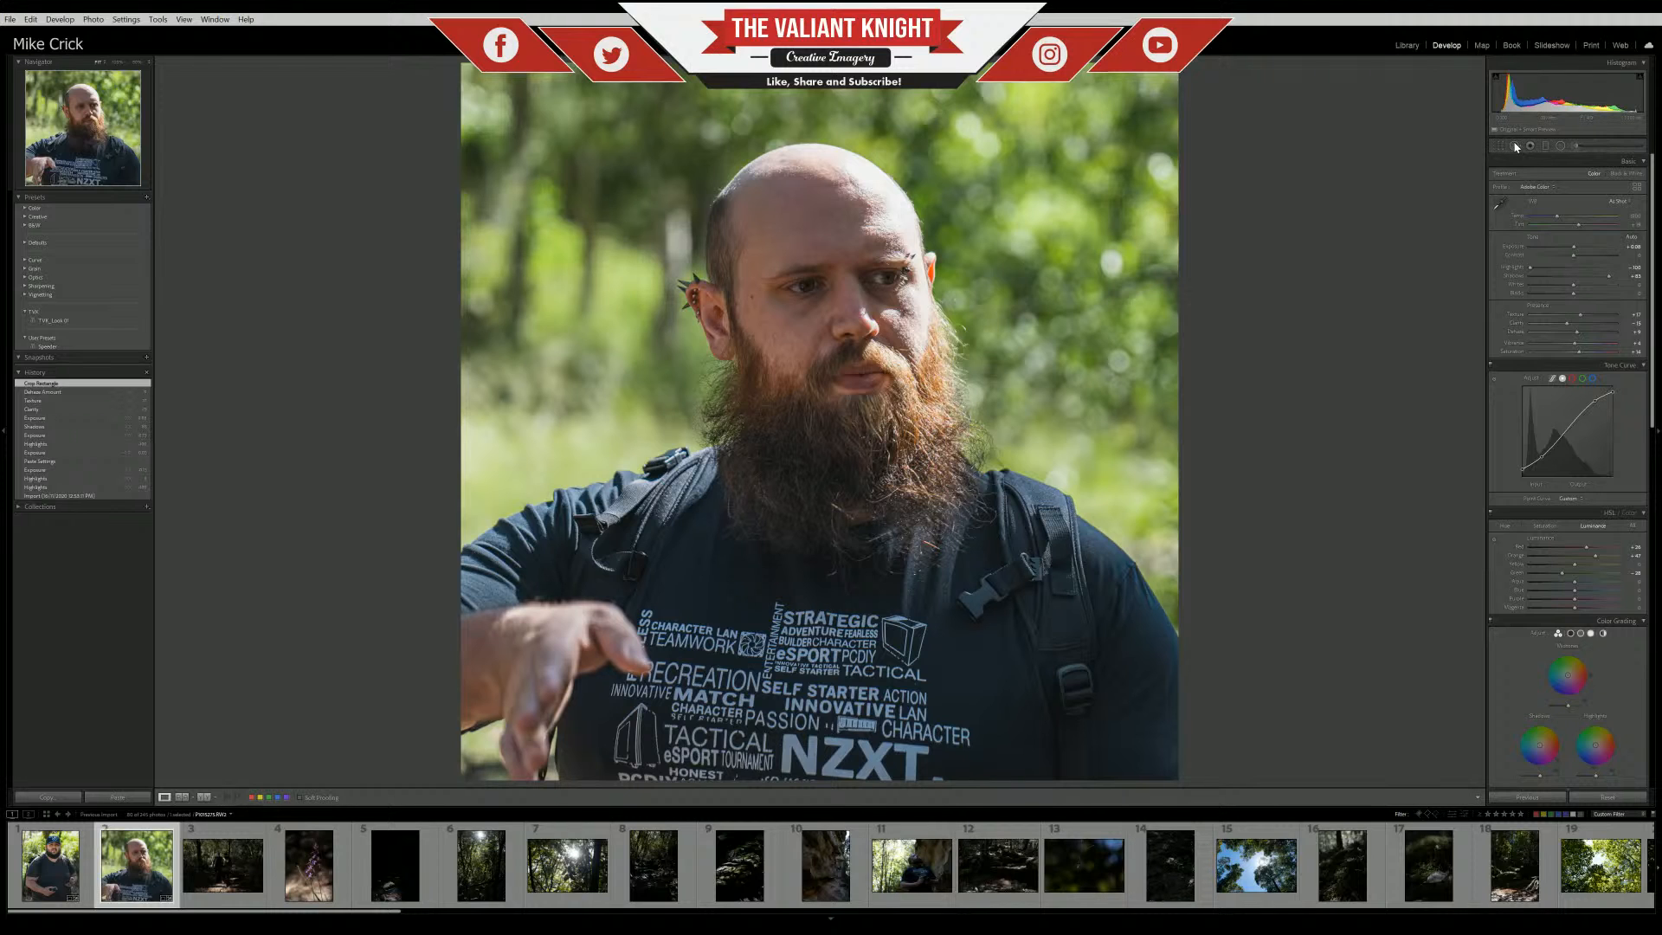
key(r)
drag(820, 65, 820, 106)
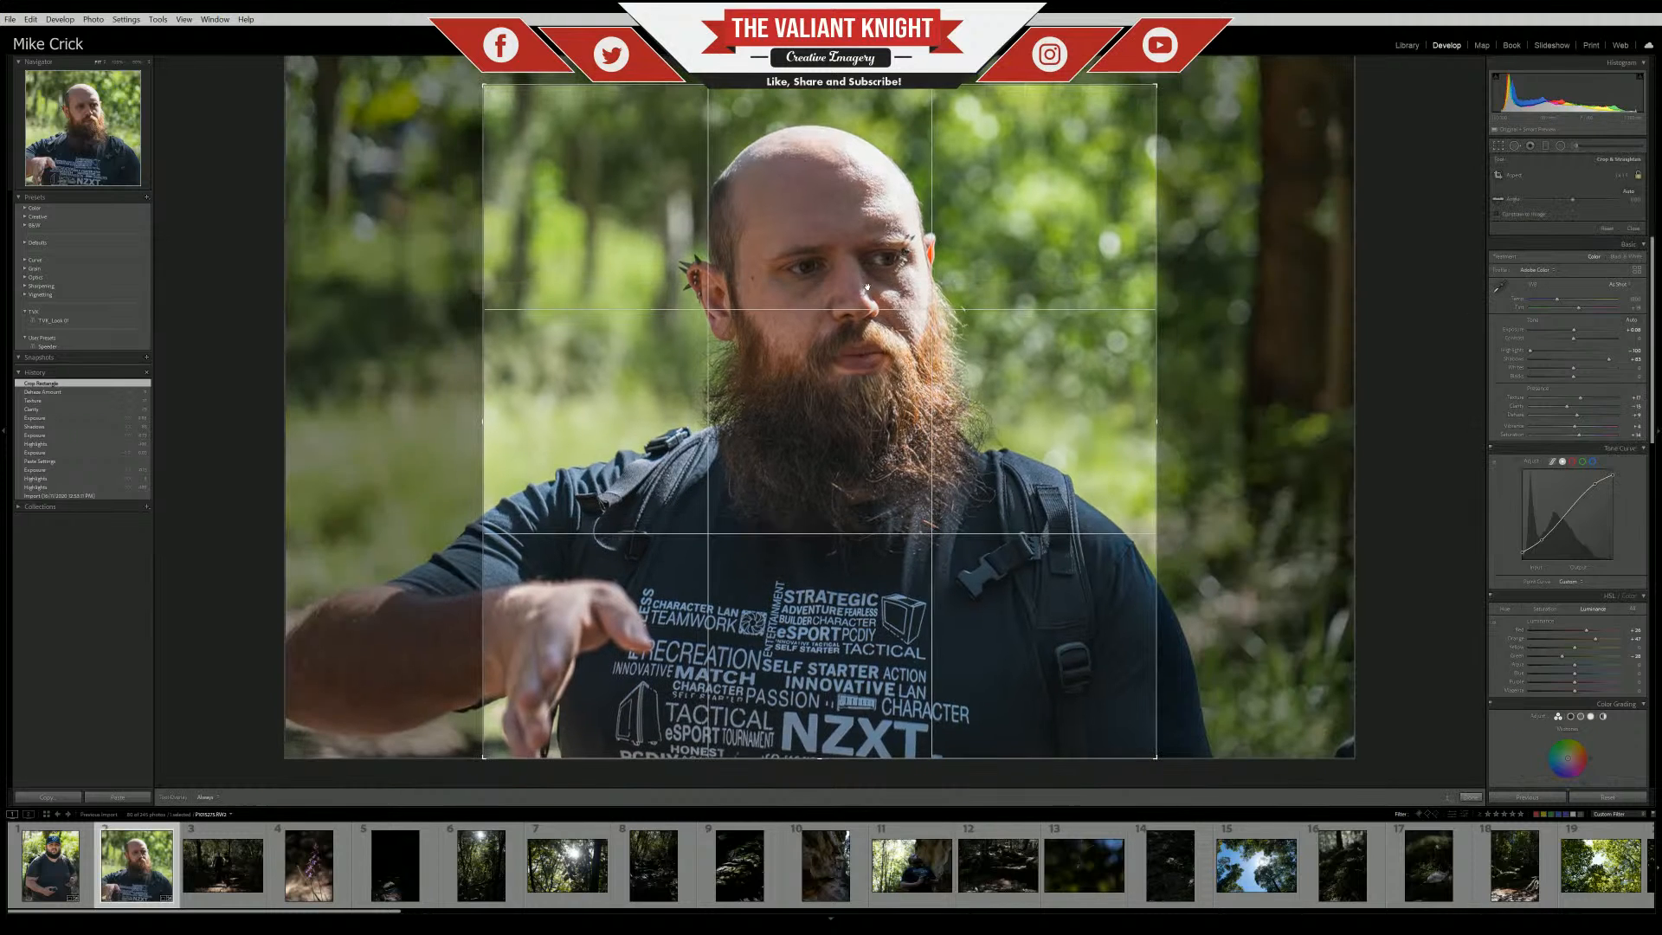
key(Return)
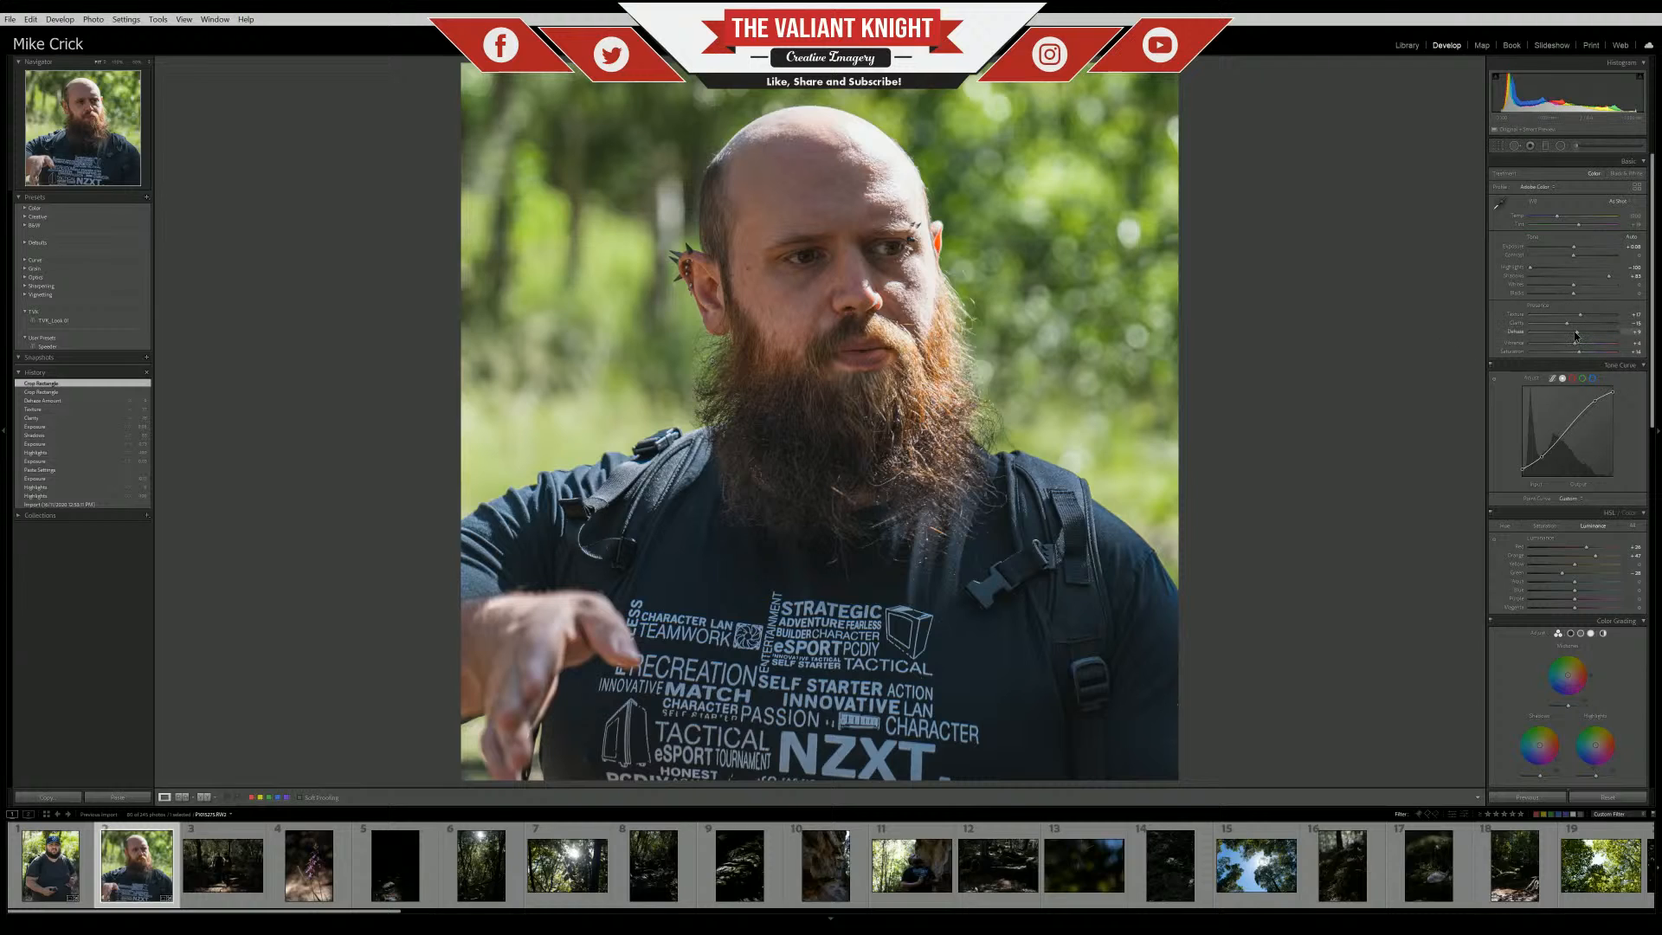
Ease off photo 2's dehaze, compare the edit with the imported state, and raise the exposure slightly
drag(1576, 335, 1572, 335)
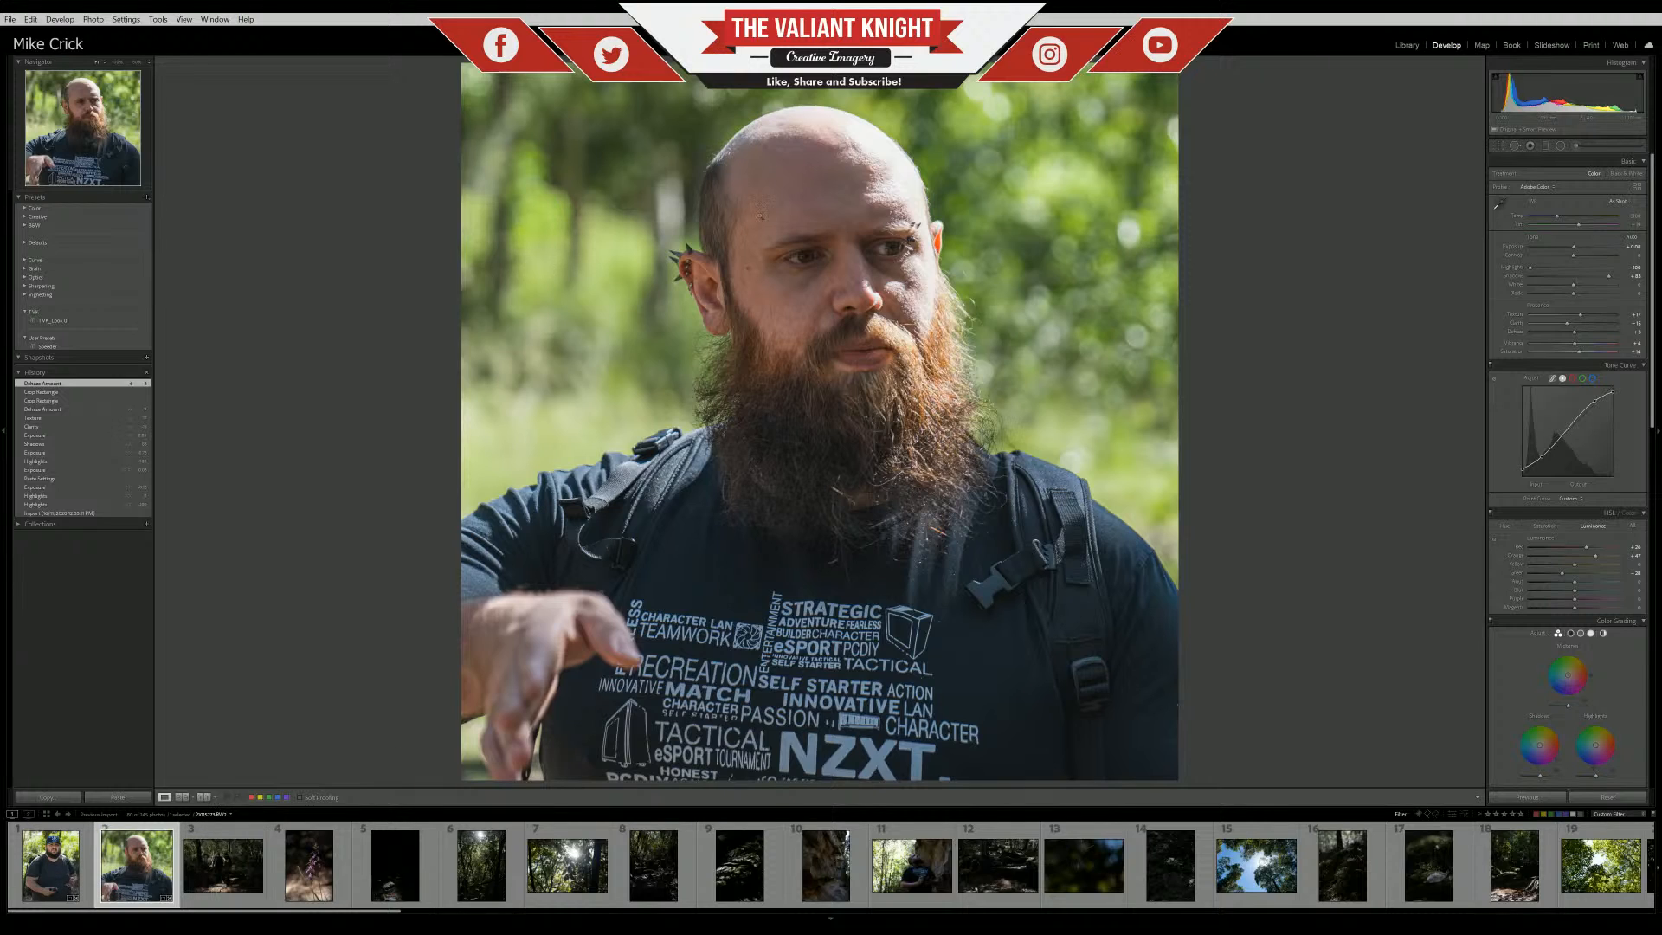
click(82, 513)
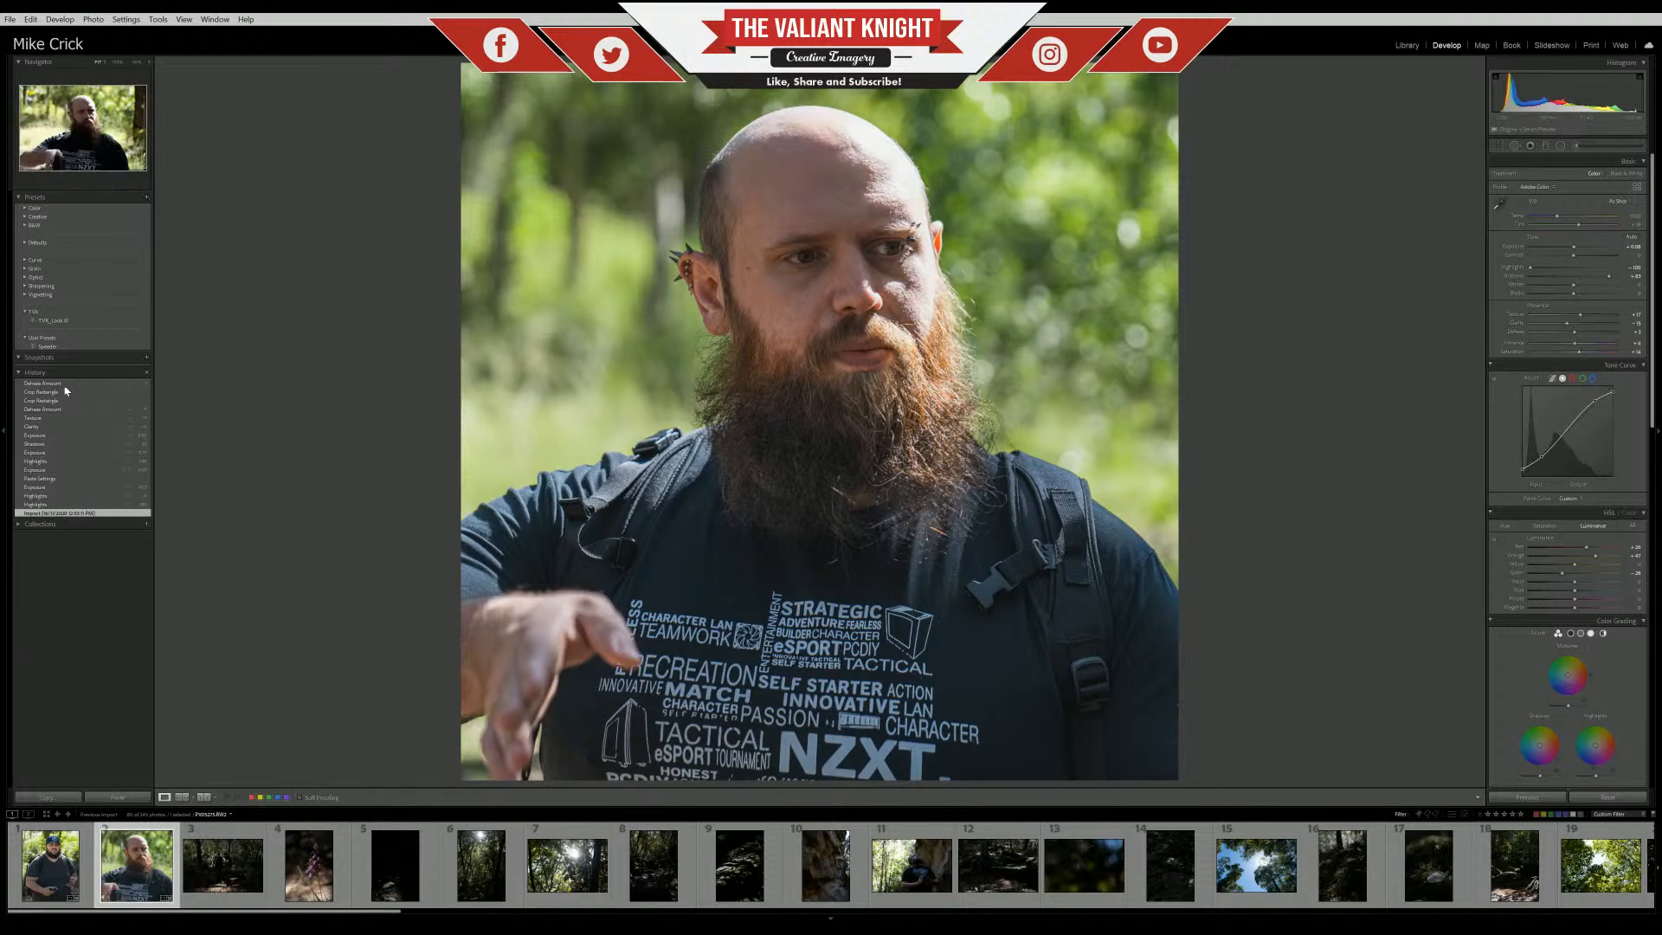
click(66, 383)
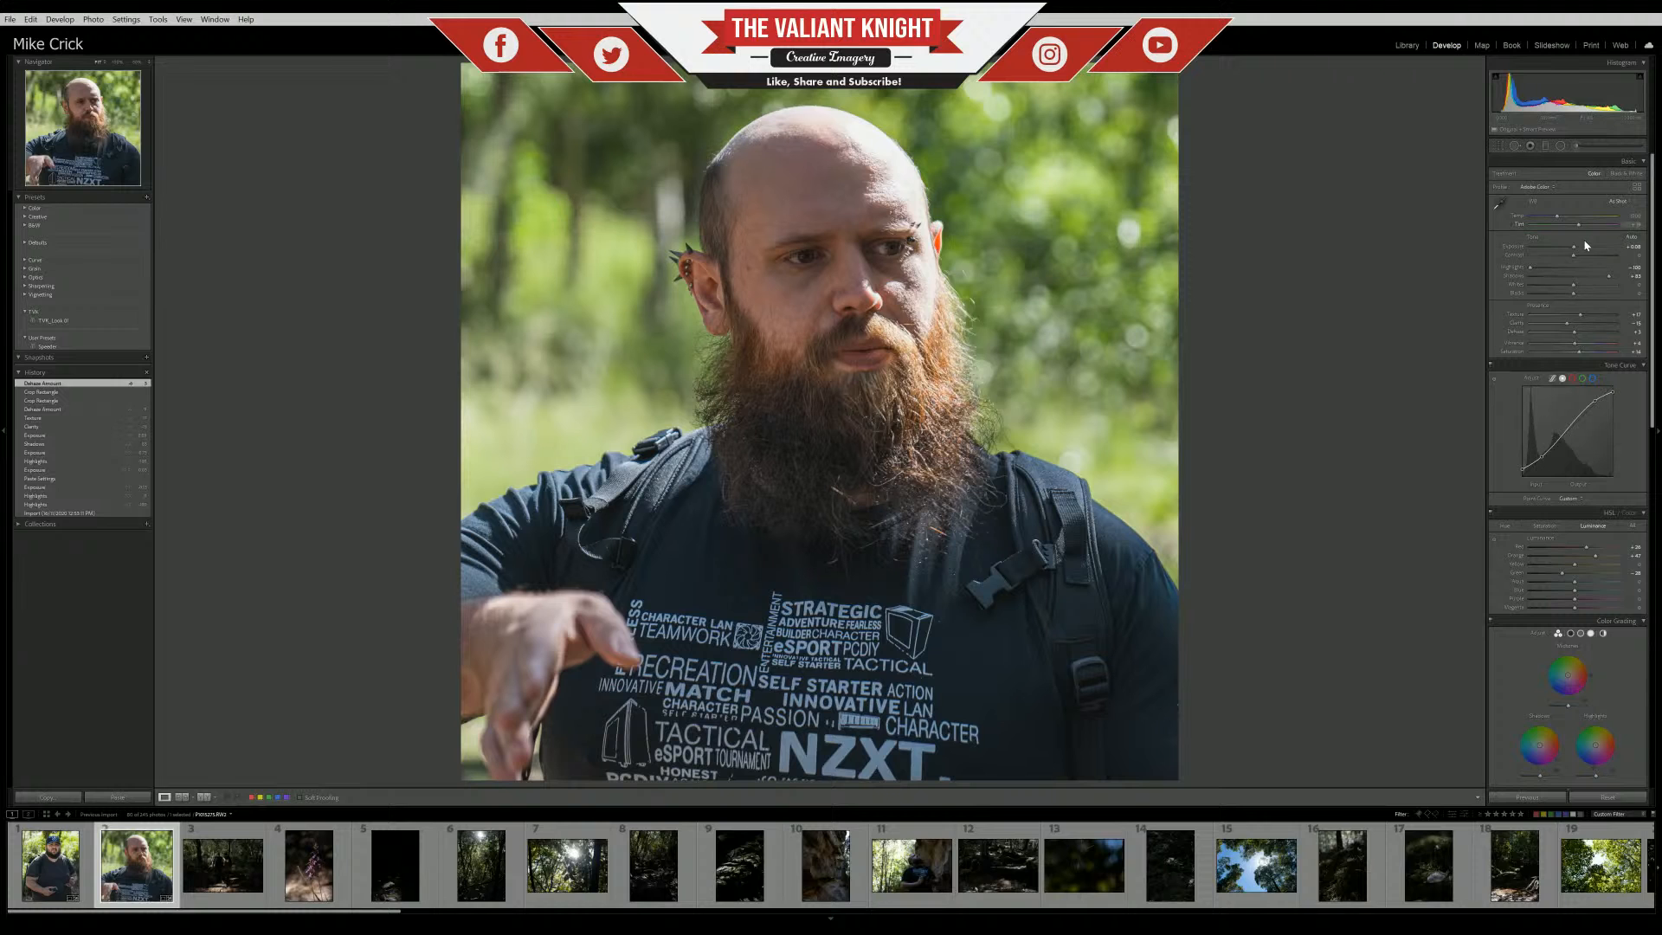
drag(1573, 248, 1576, 250)
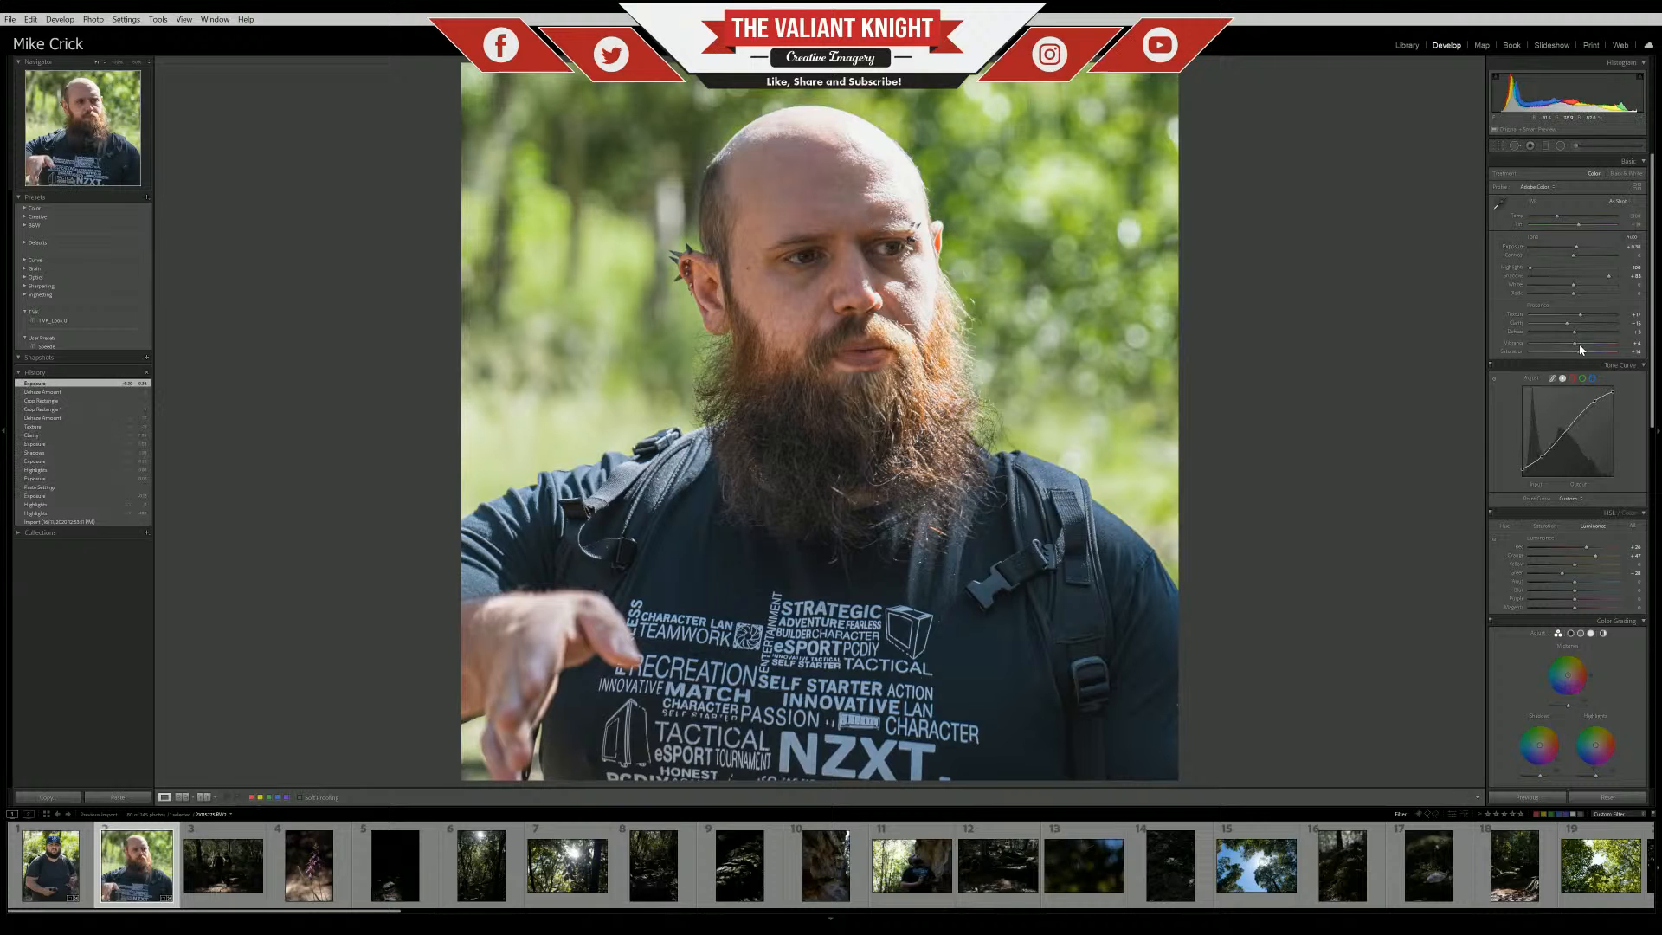
click(876, 149)
click(874, 150)
Paste the copied develop settings onto photo 3 of the two hikers, and raise its exposure and lower its highlights
click(232, 883)
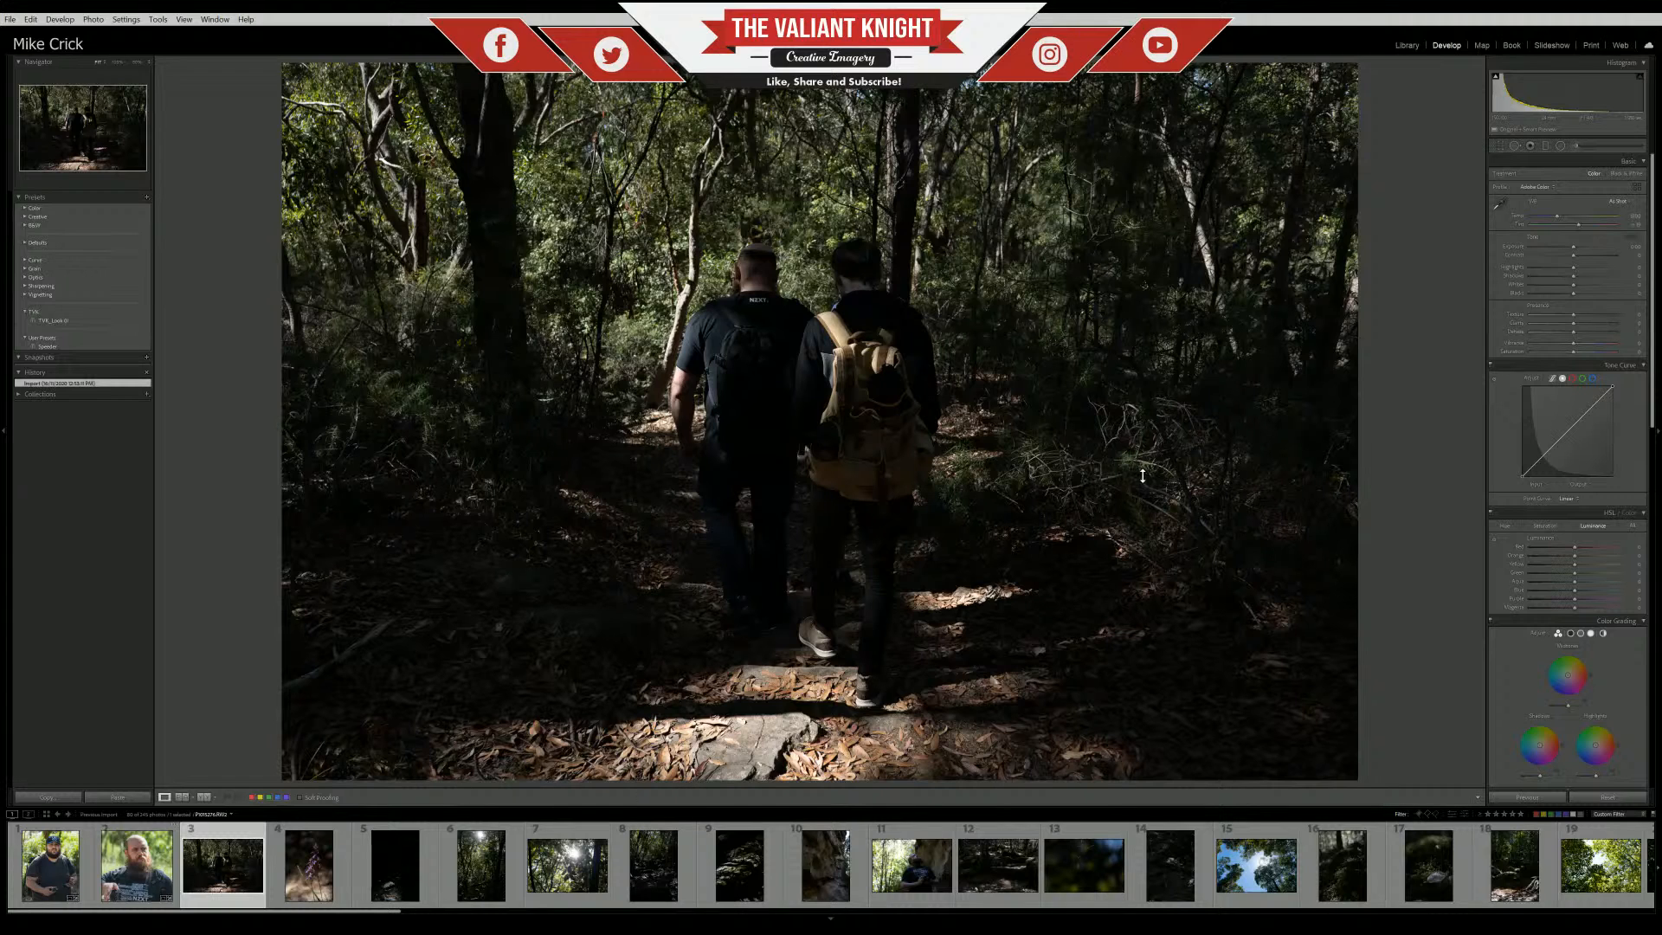
key(ctrl+shift+v)
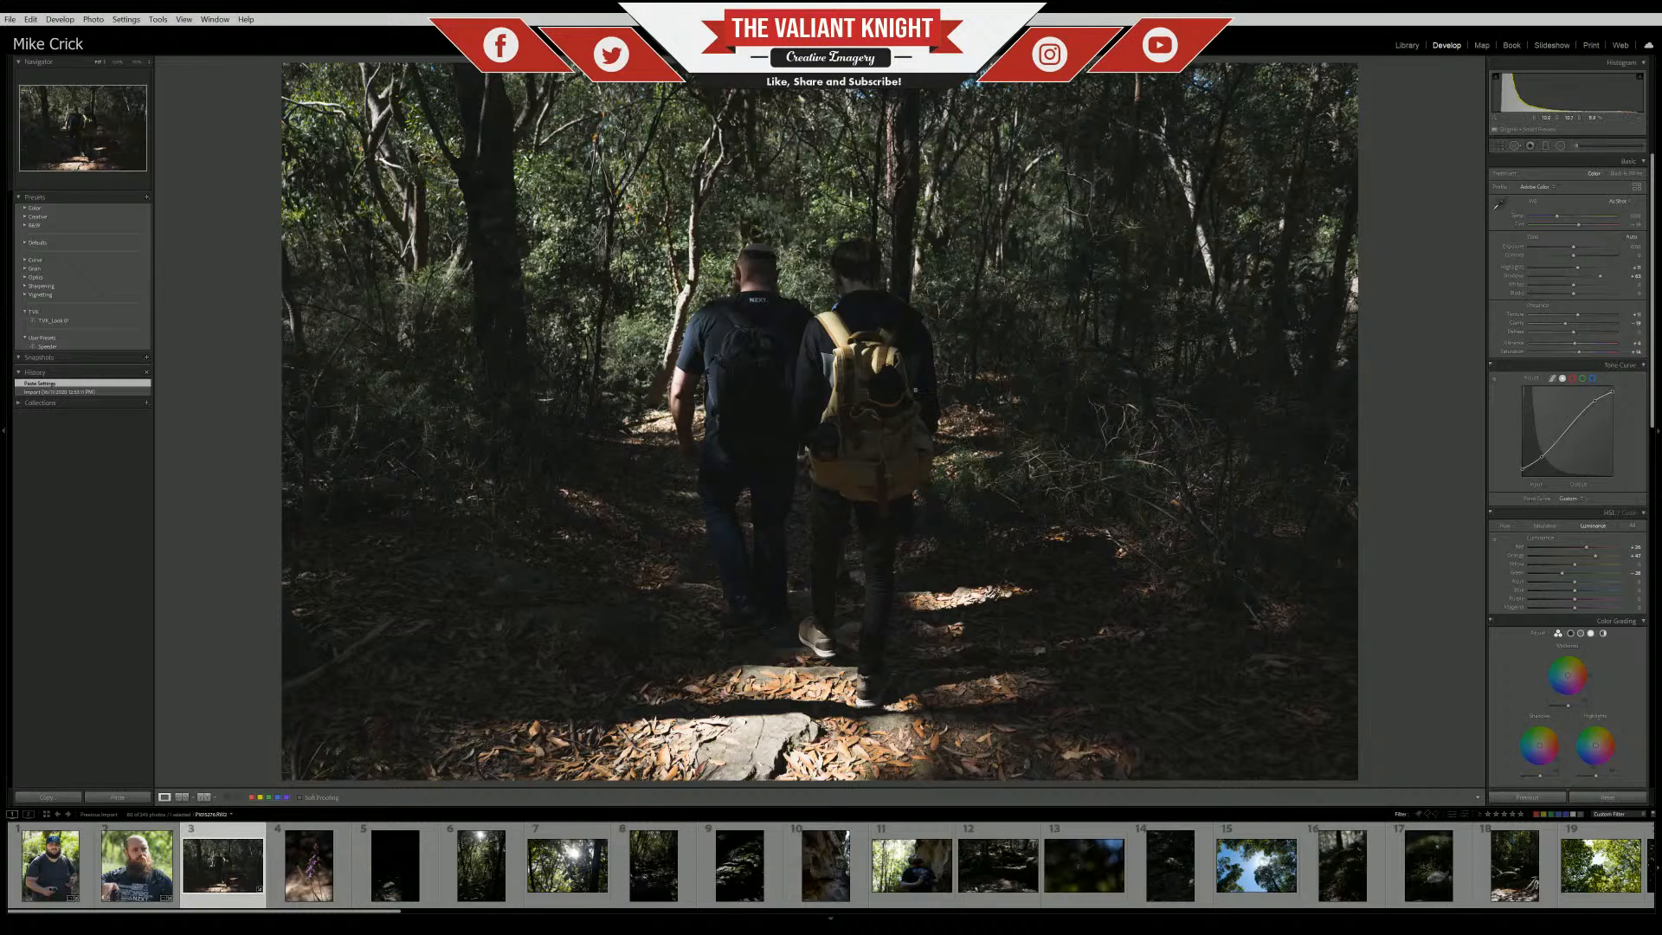
click(114, 862)
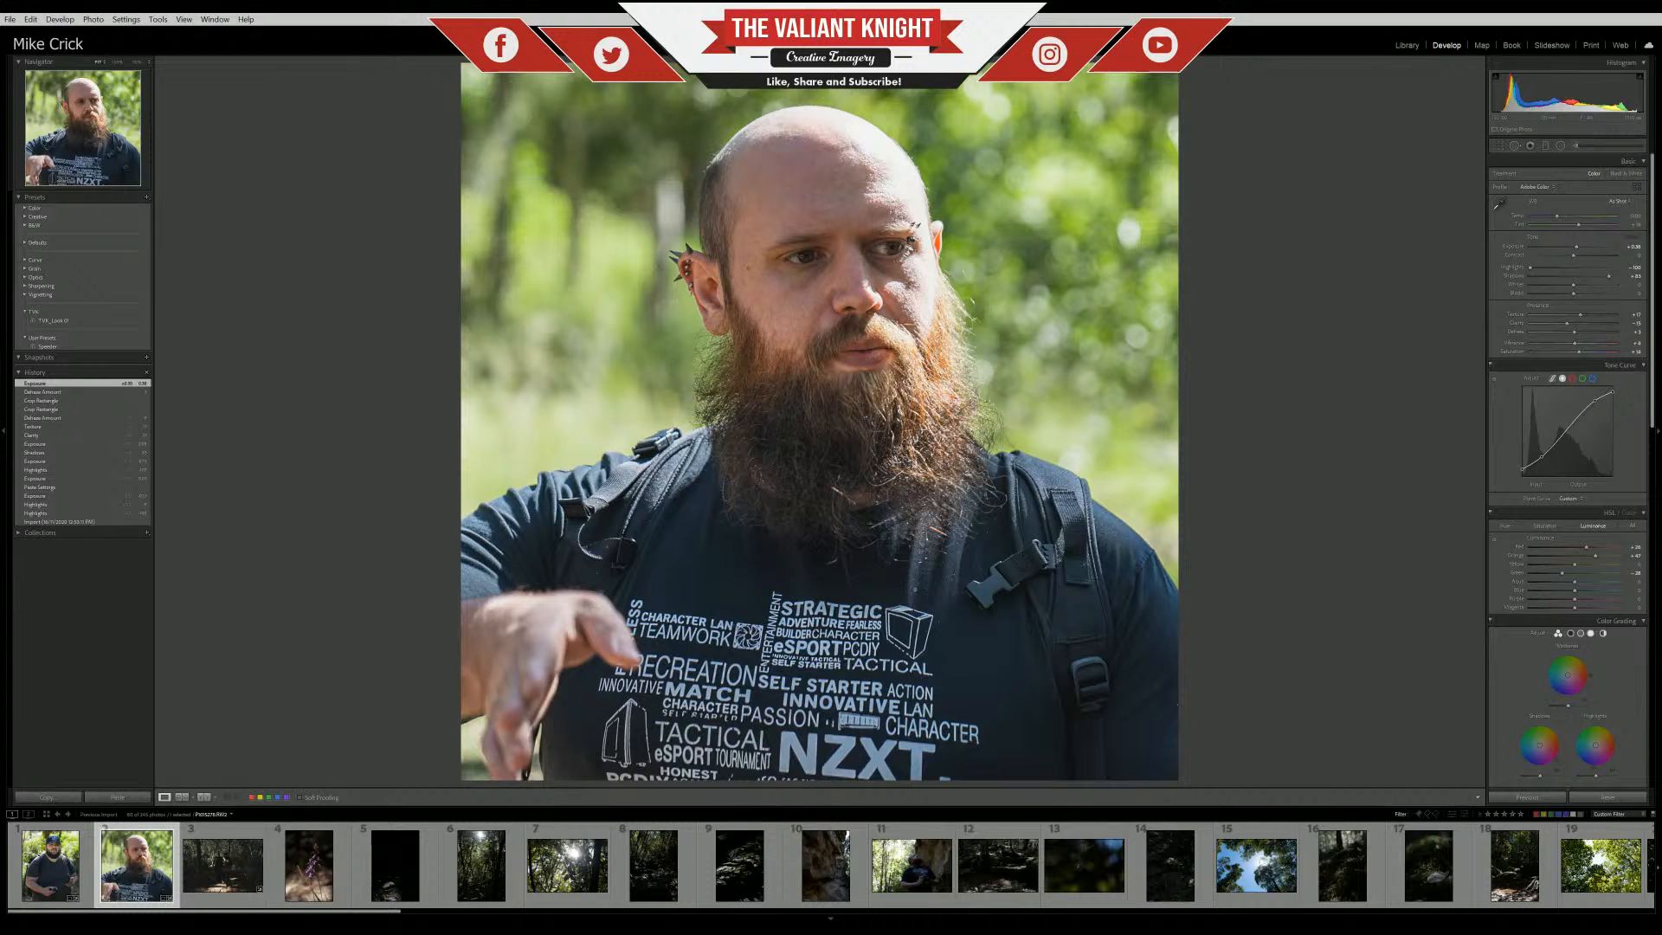
key(Right)
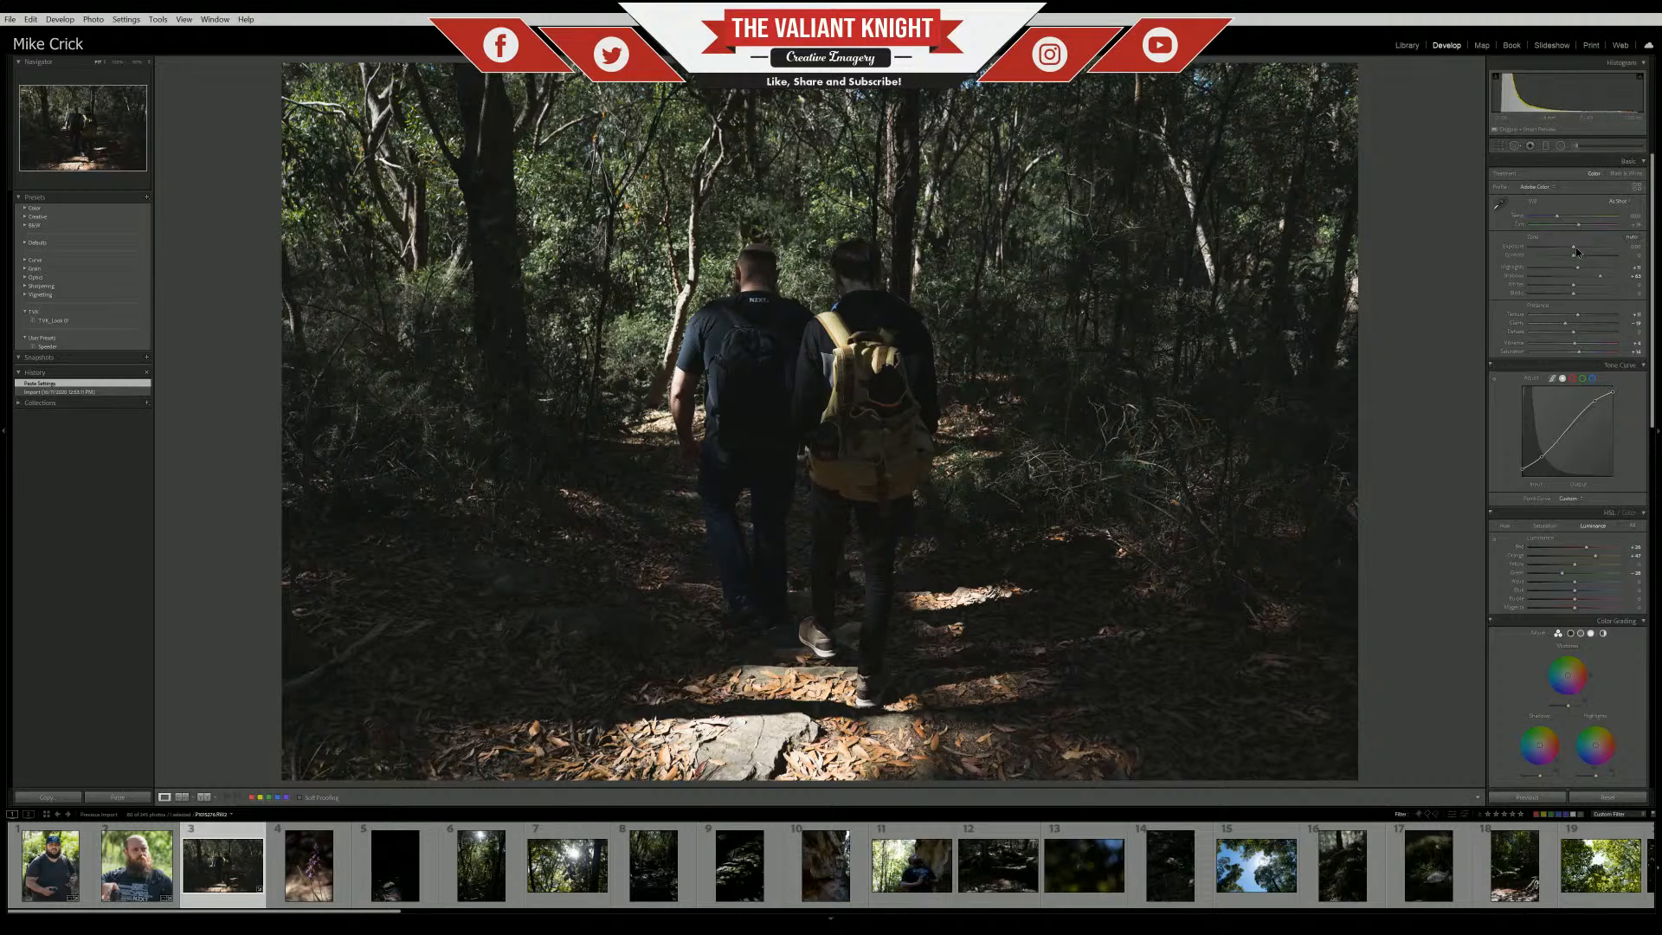
drag(1574, 249, 1555, 269)
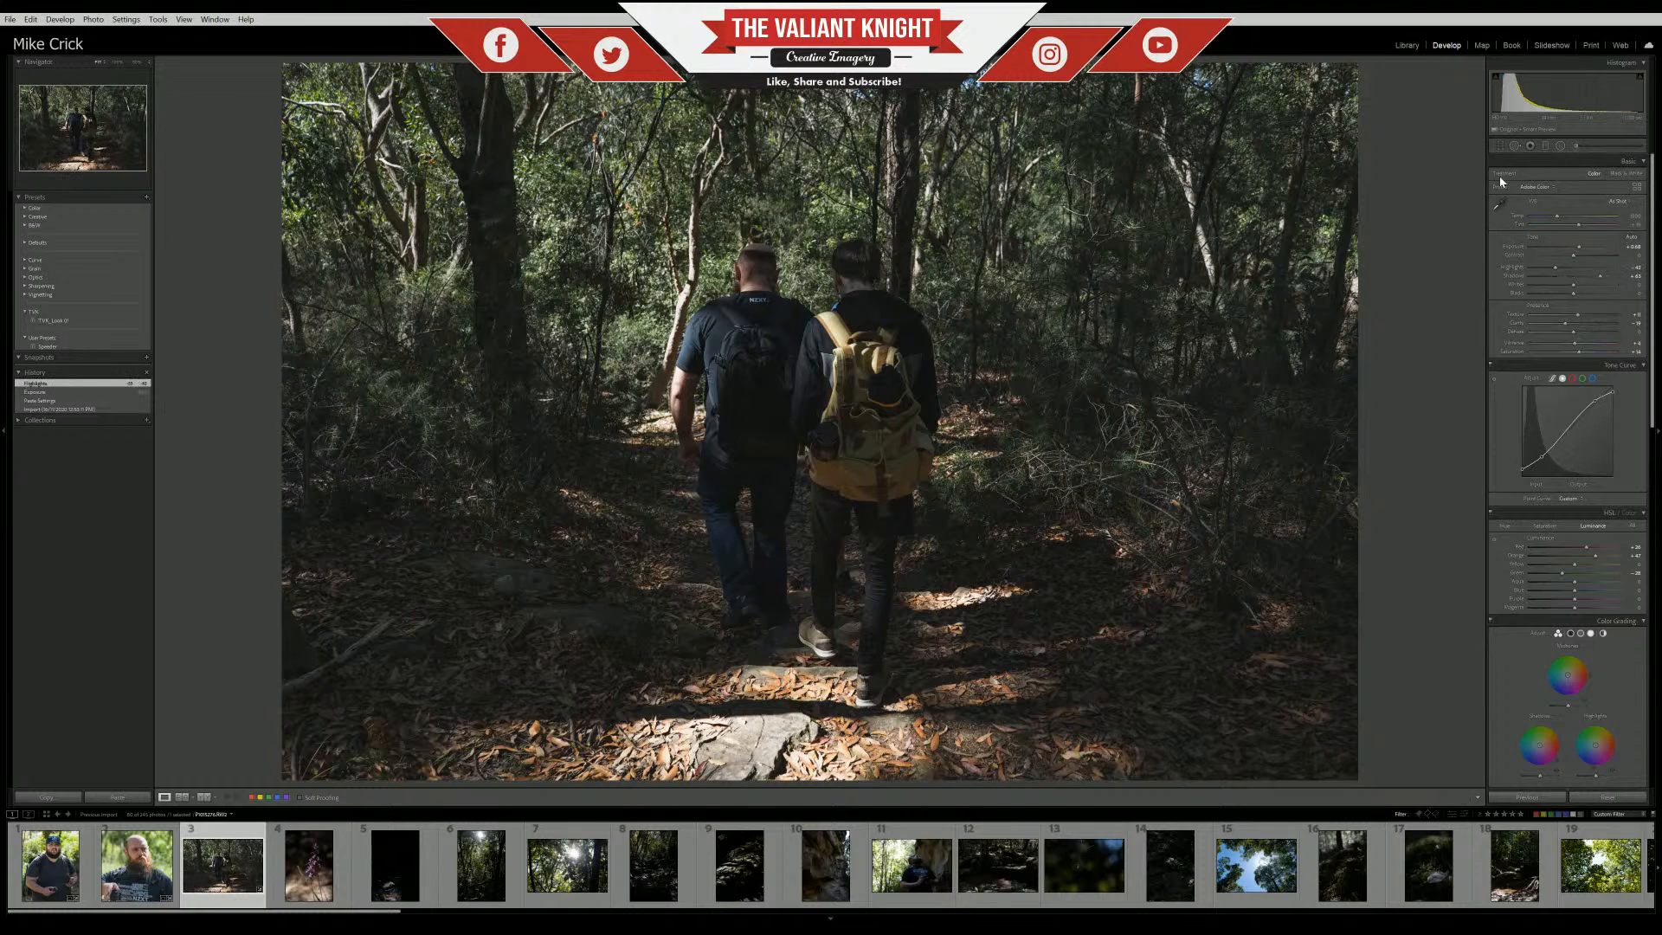
Crop photo 3 to a vertical 4 x 5 frame and reposition it so the two hikers sit near the centre
click(1498, 146)
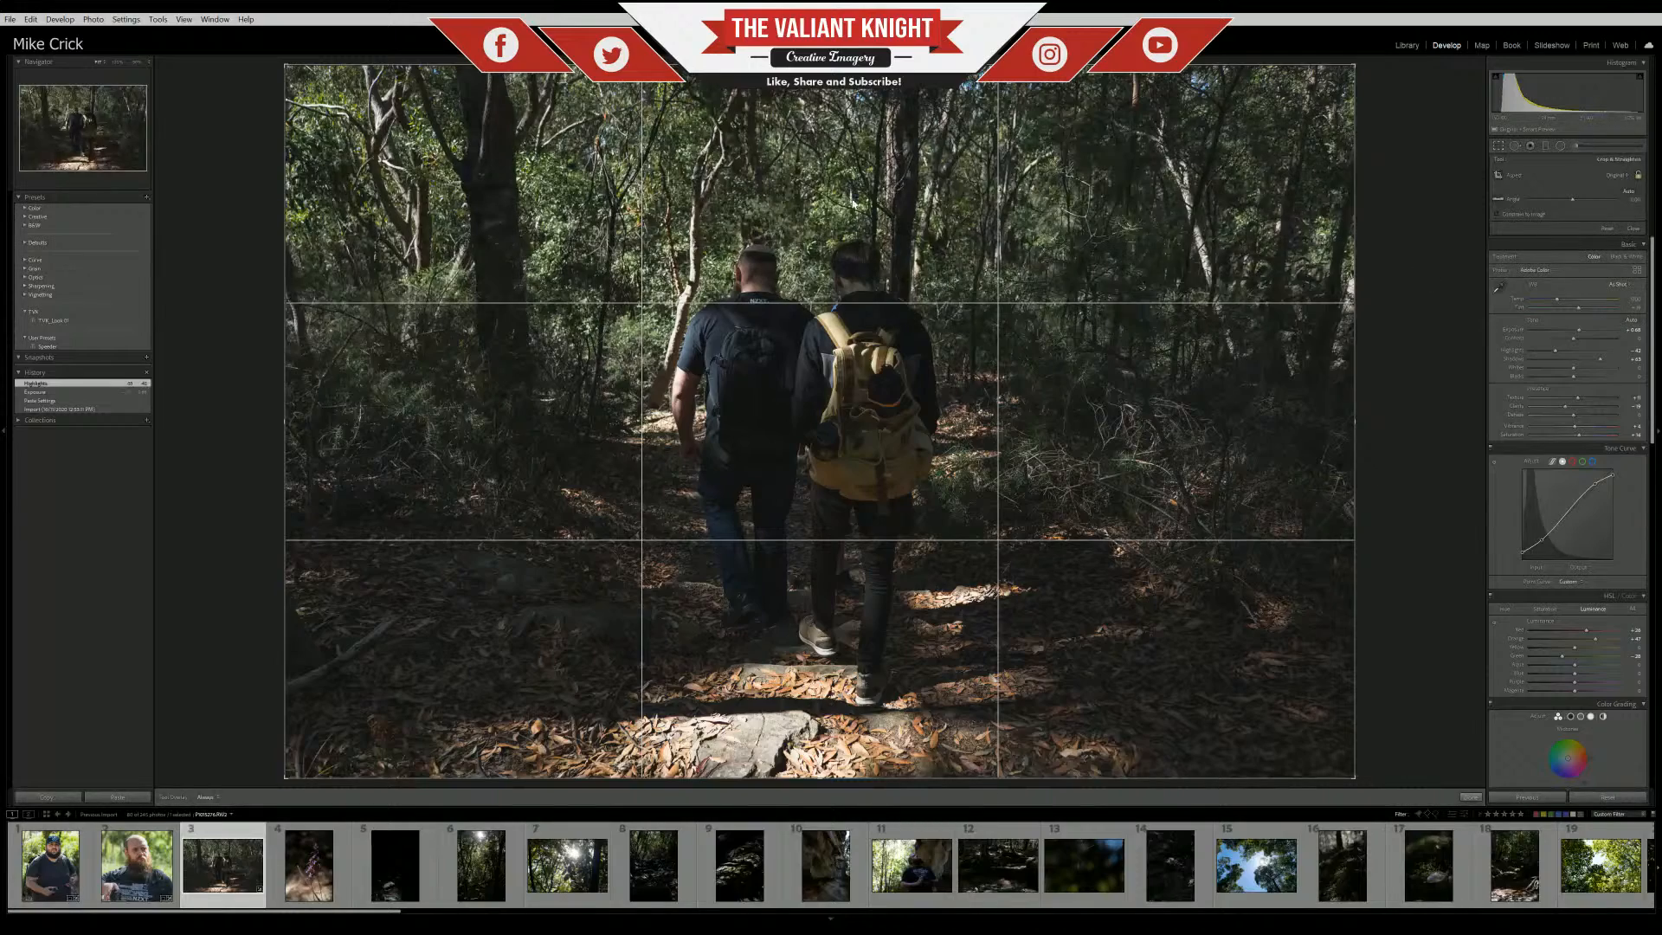
key(shift+a)
key(x)
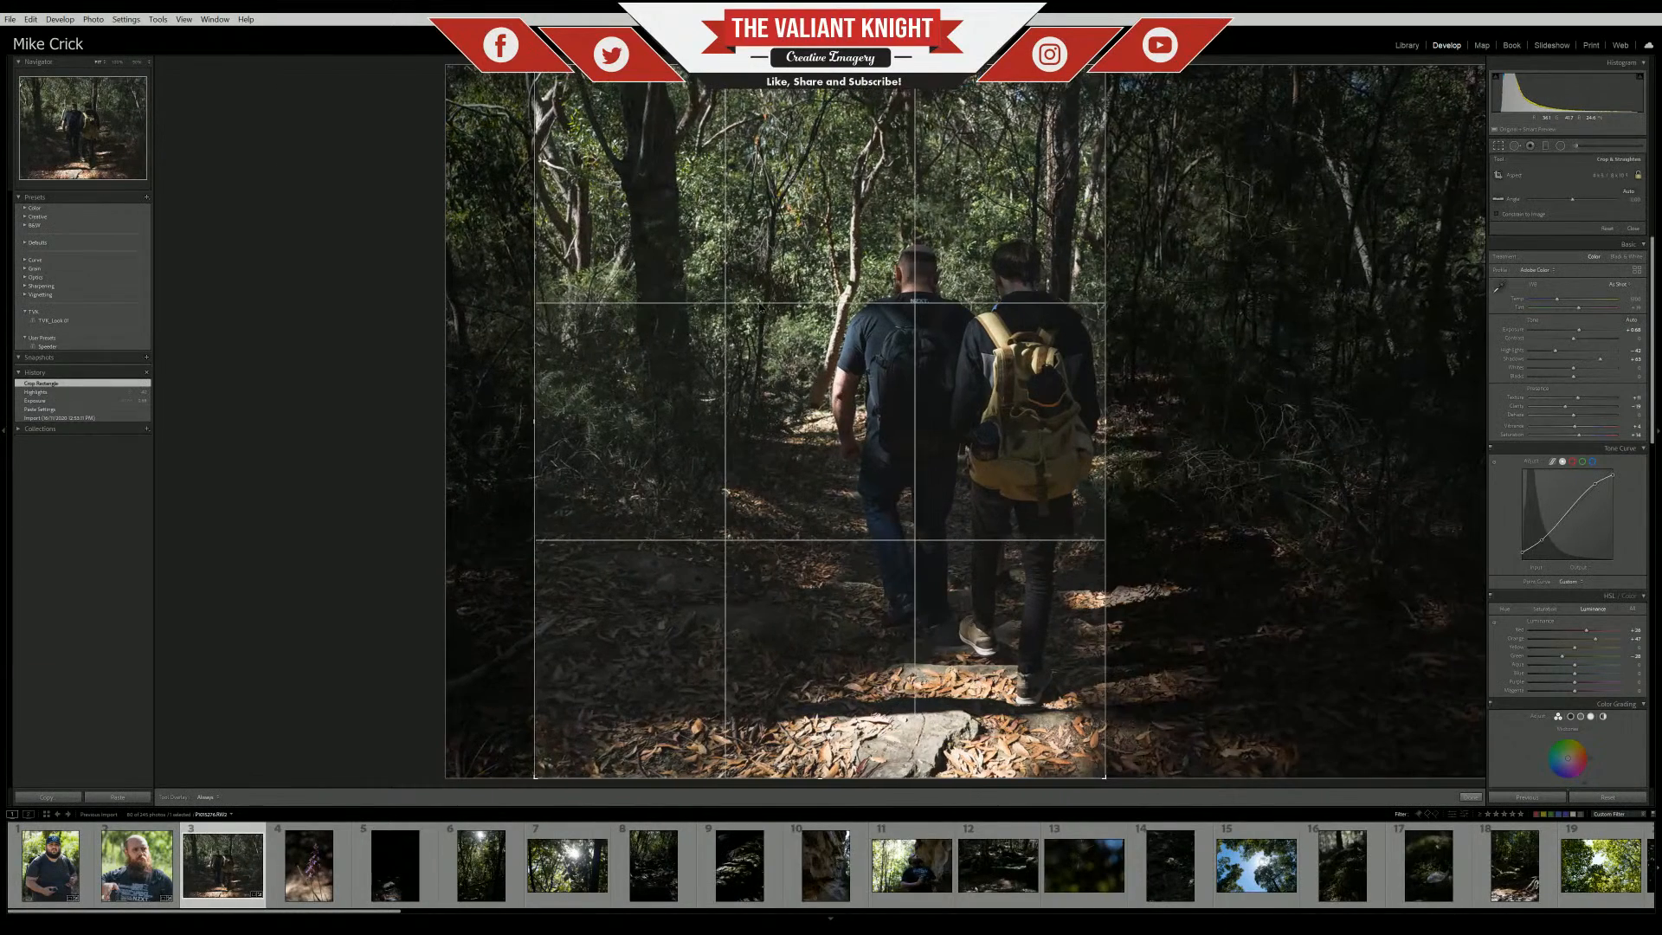
drag(760, 304, 715, 197)
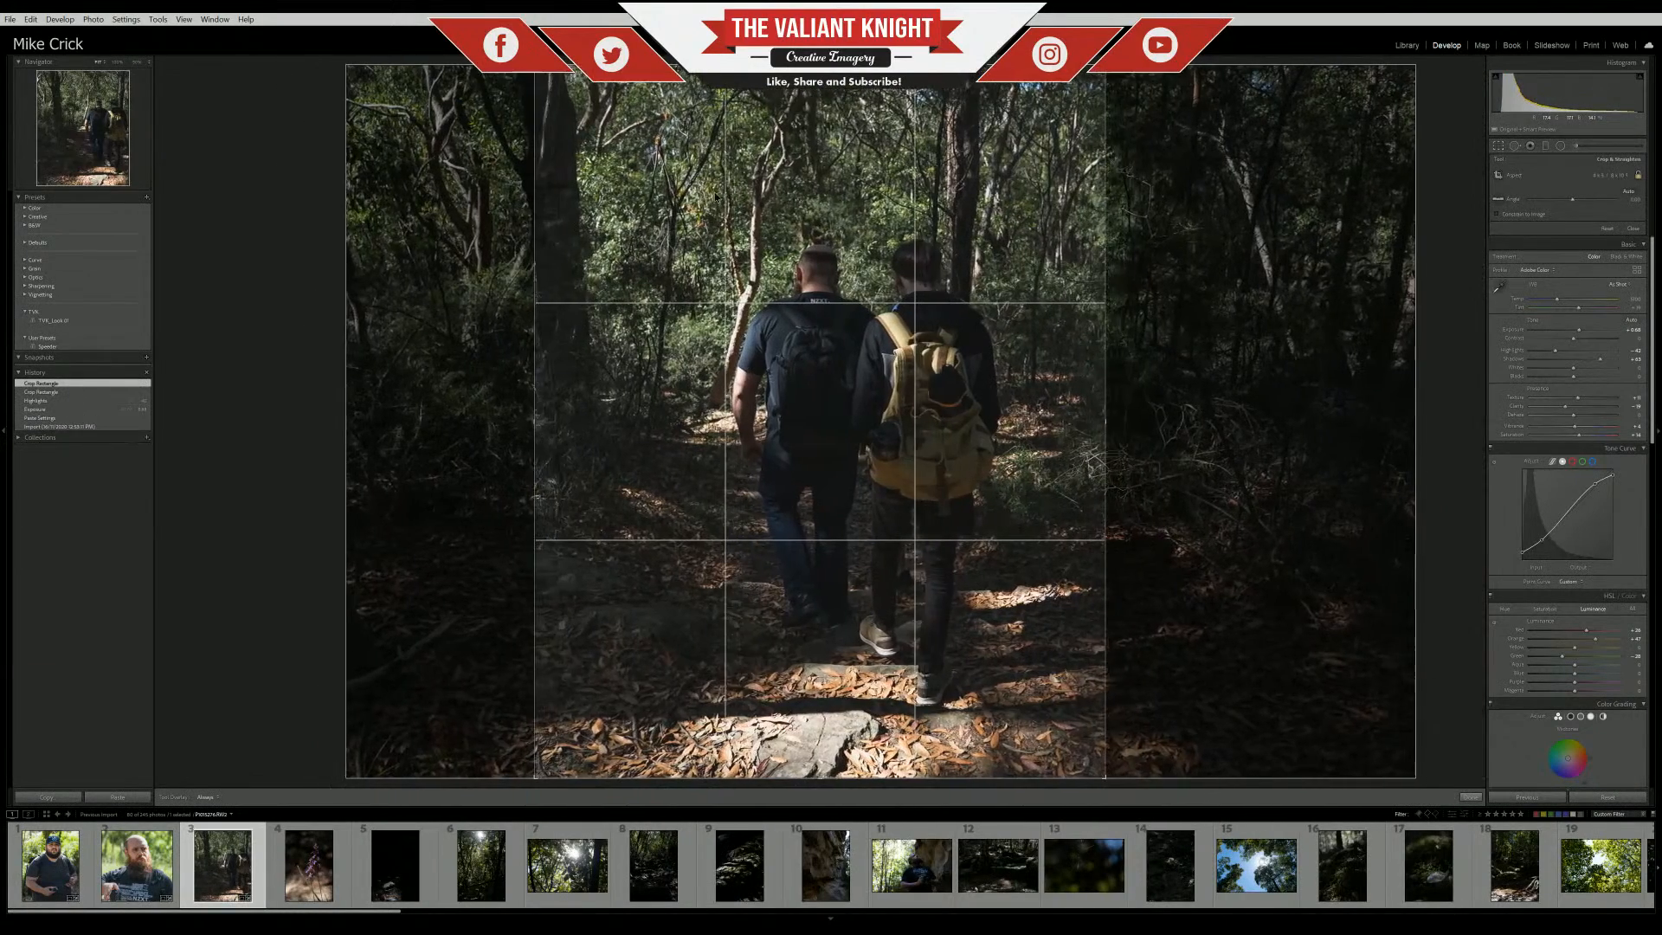
key(Return)
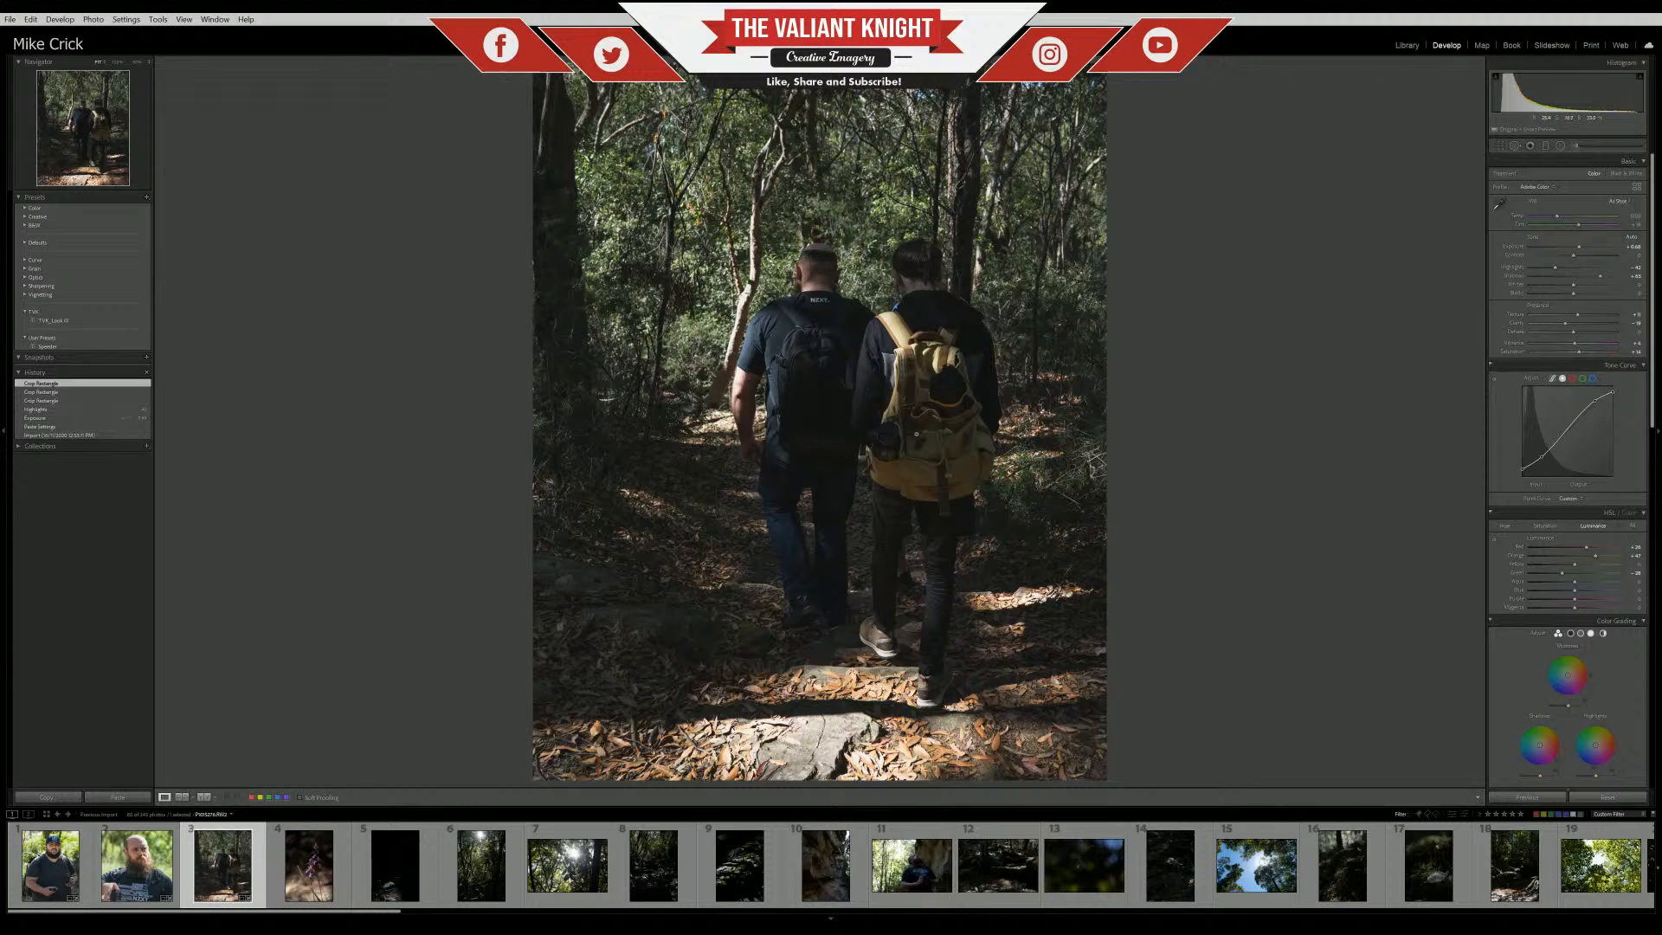
click(1501, 148)
drag(914, 501, 894, 505)
key(Return)
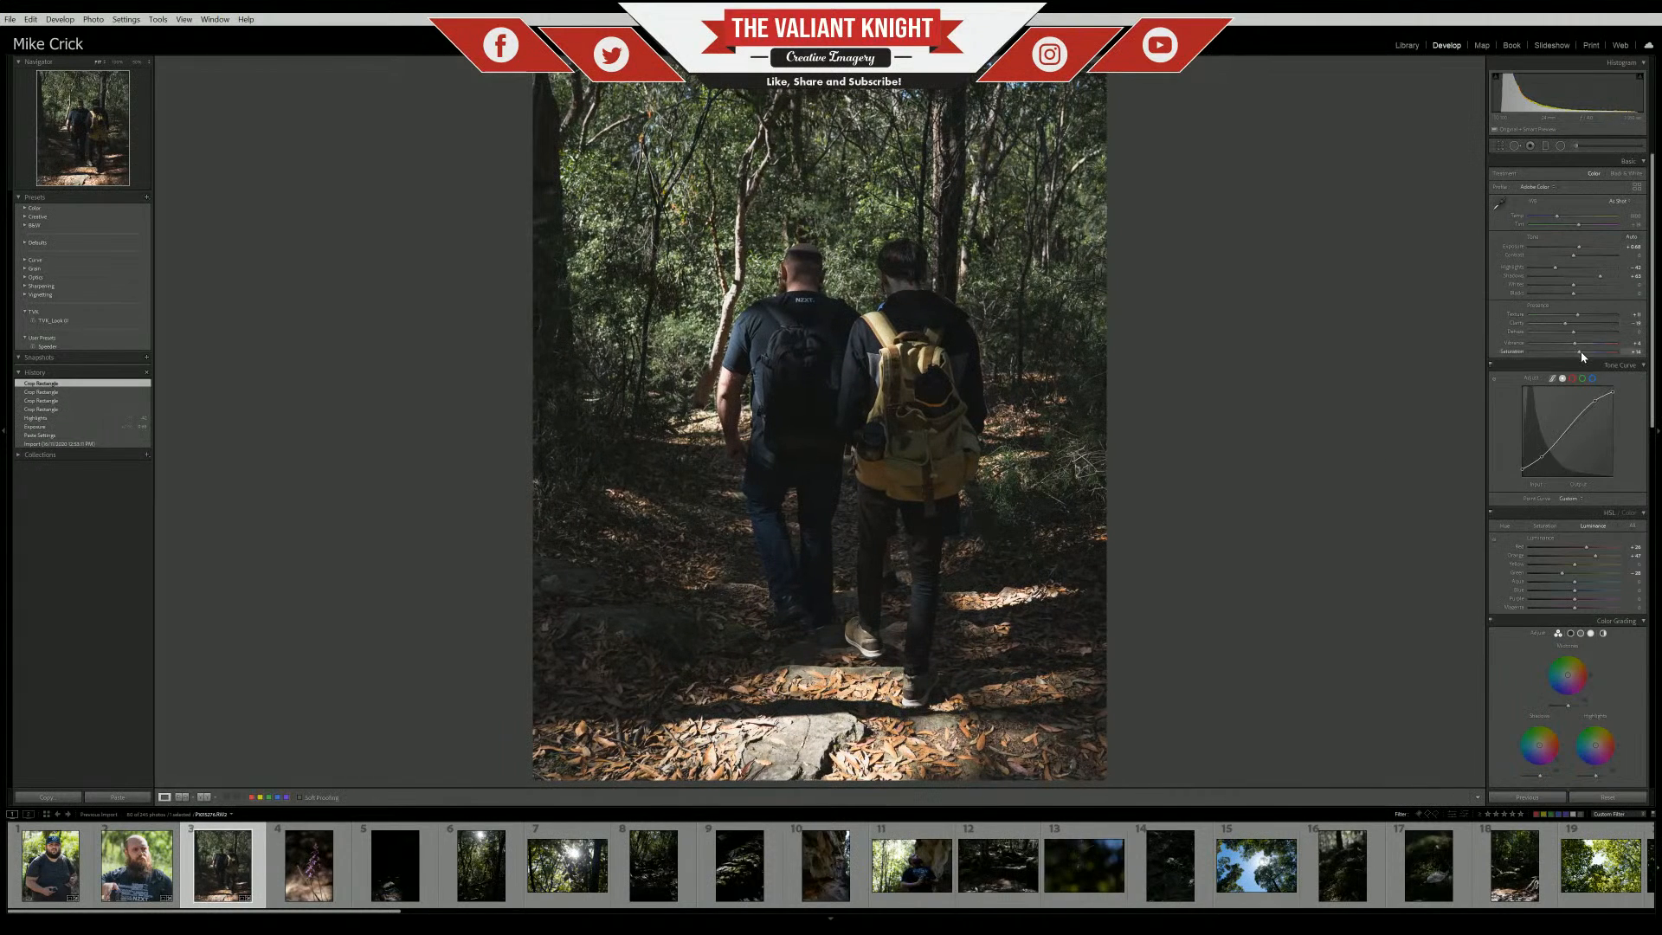
Raise photo 3's overall saturation, boost its orange saturation and slightly reduce its red saturation
drag(1586, 350, 1587, 350)
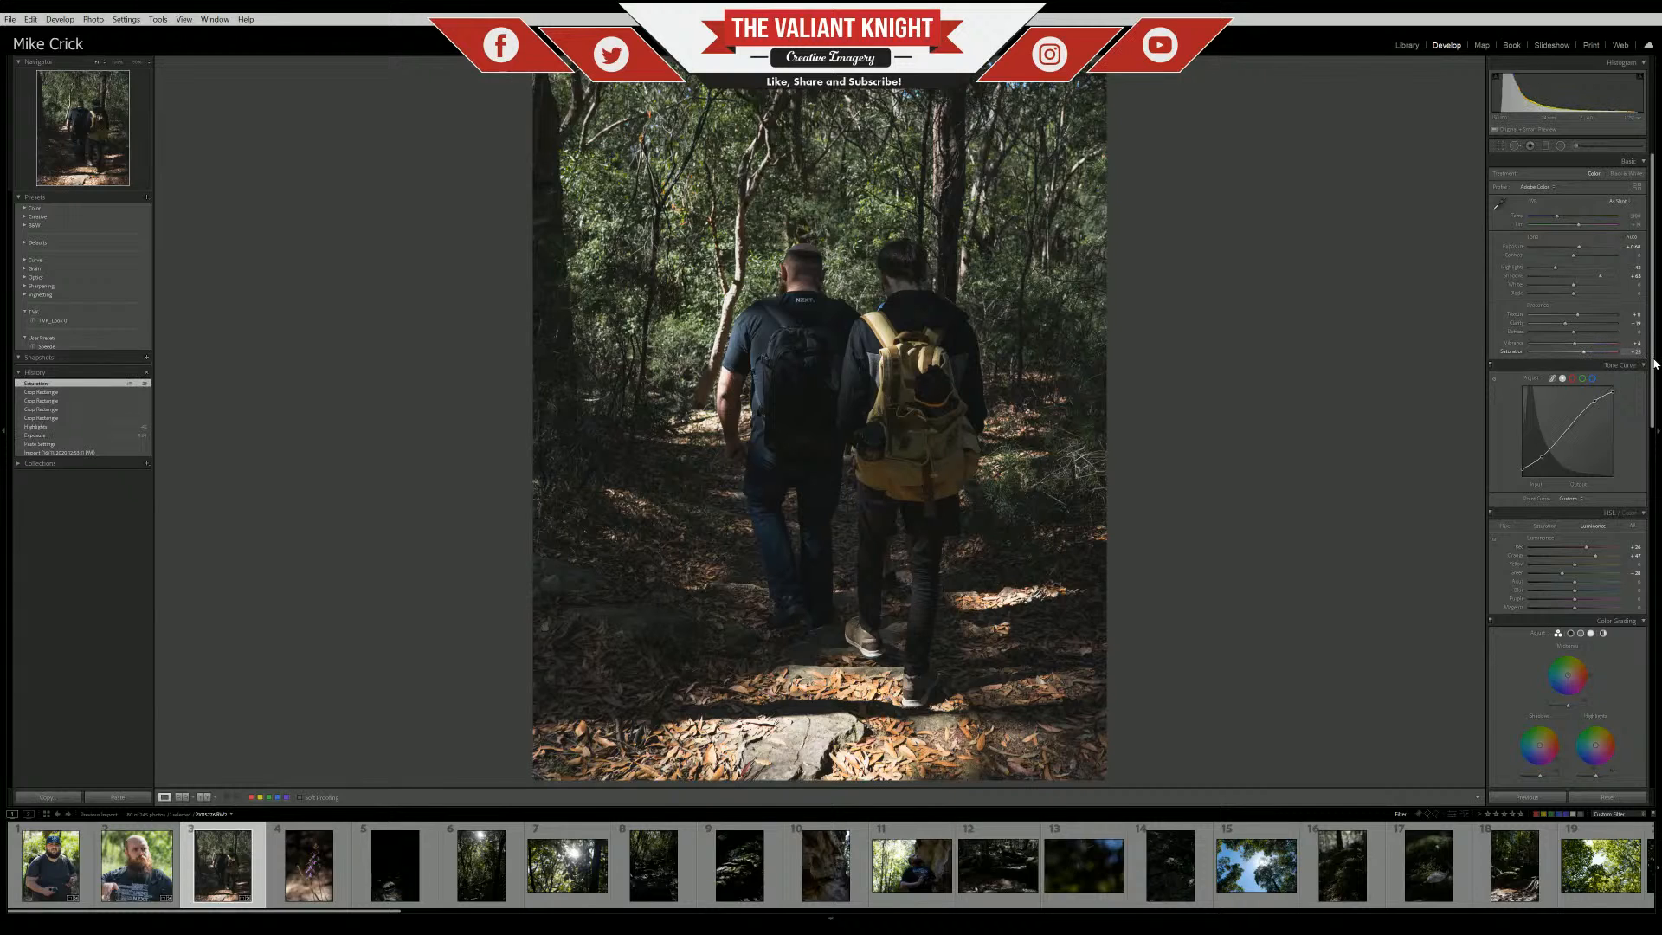
mouse_move(1655, 383)
mouse_down()
mouse_move(1657, 641)
mouse_move(1657, 404)
mouse_up()
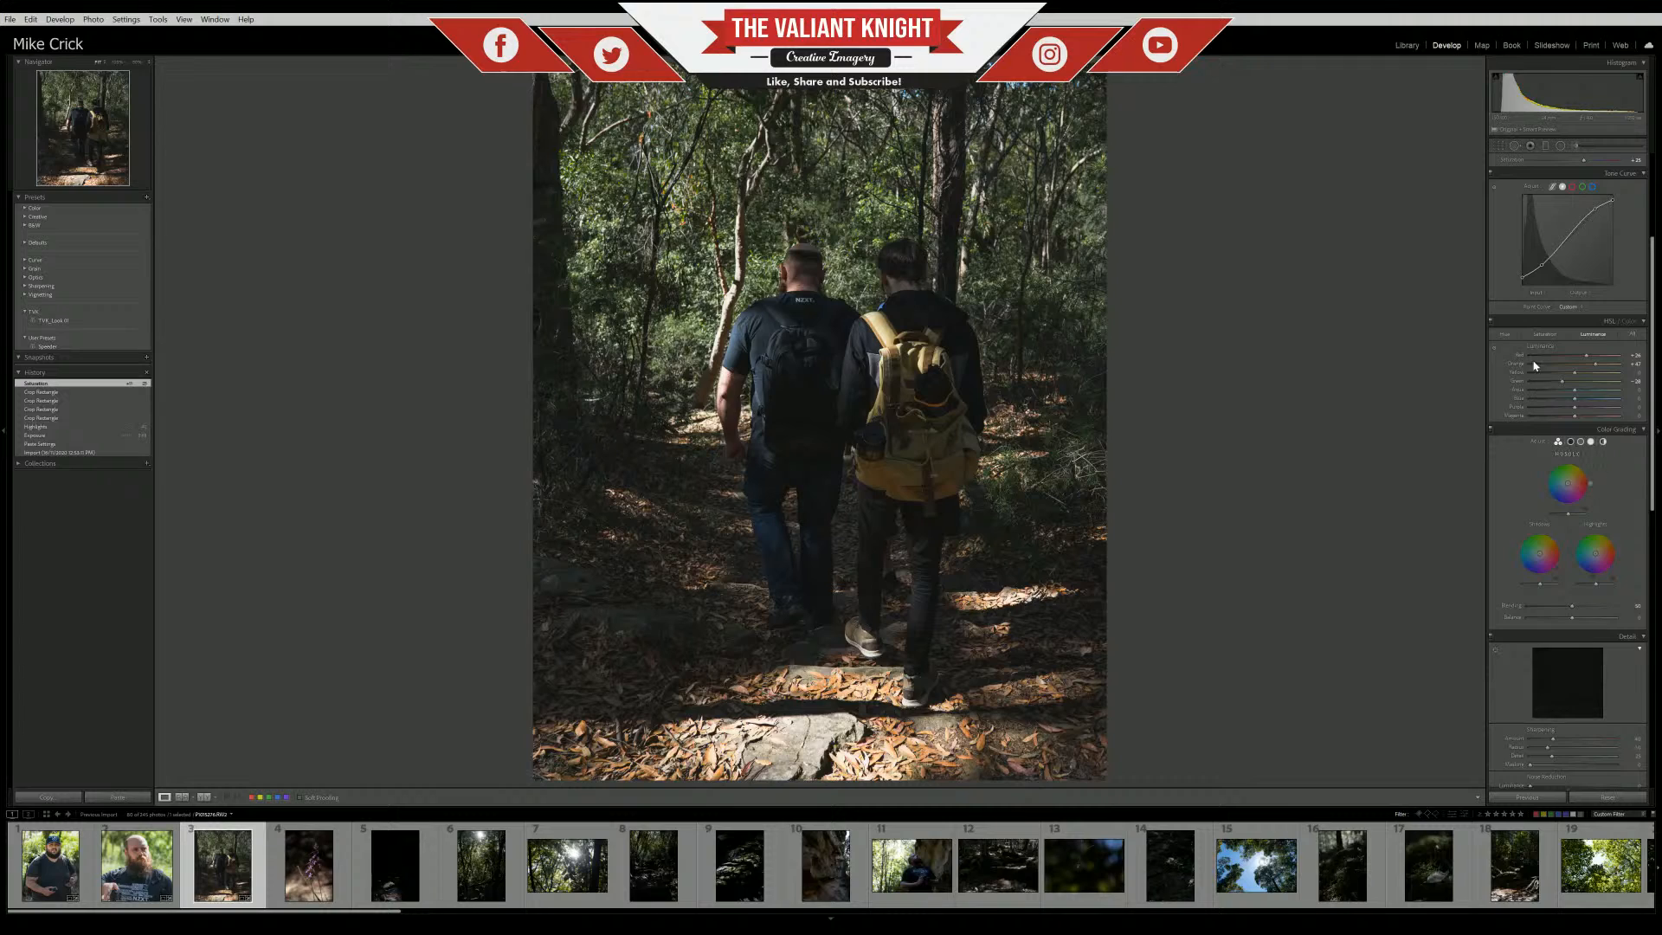
click(1543, 334)
mouse_move(1576, 368)
mouse_down()
mouse_move(1602, 368)
mouse_move(1570, 364)
mouse_up()
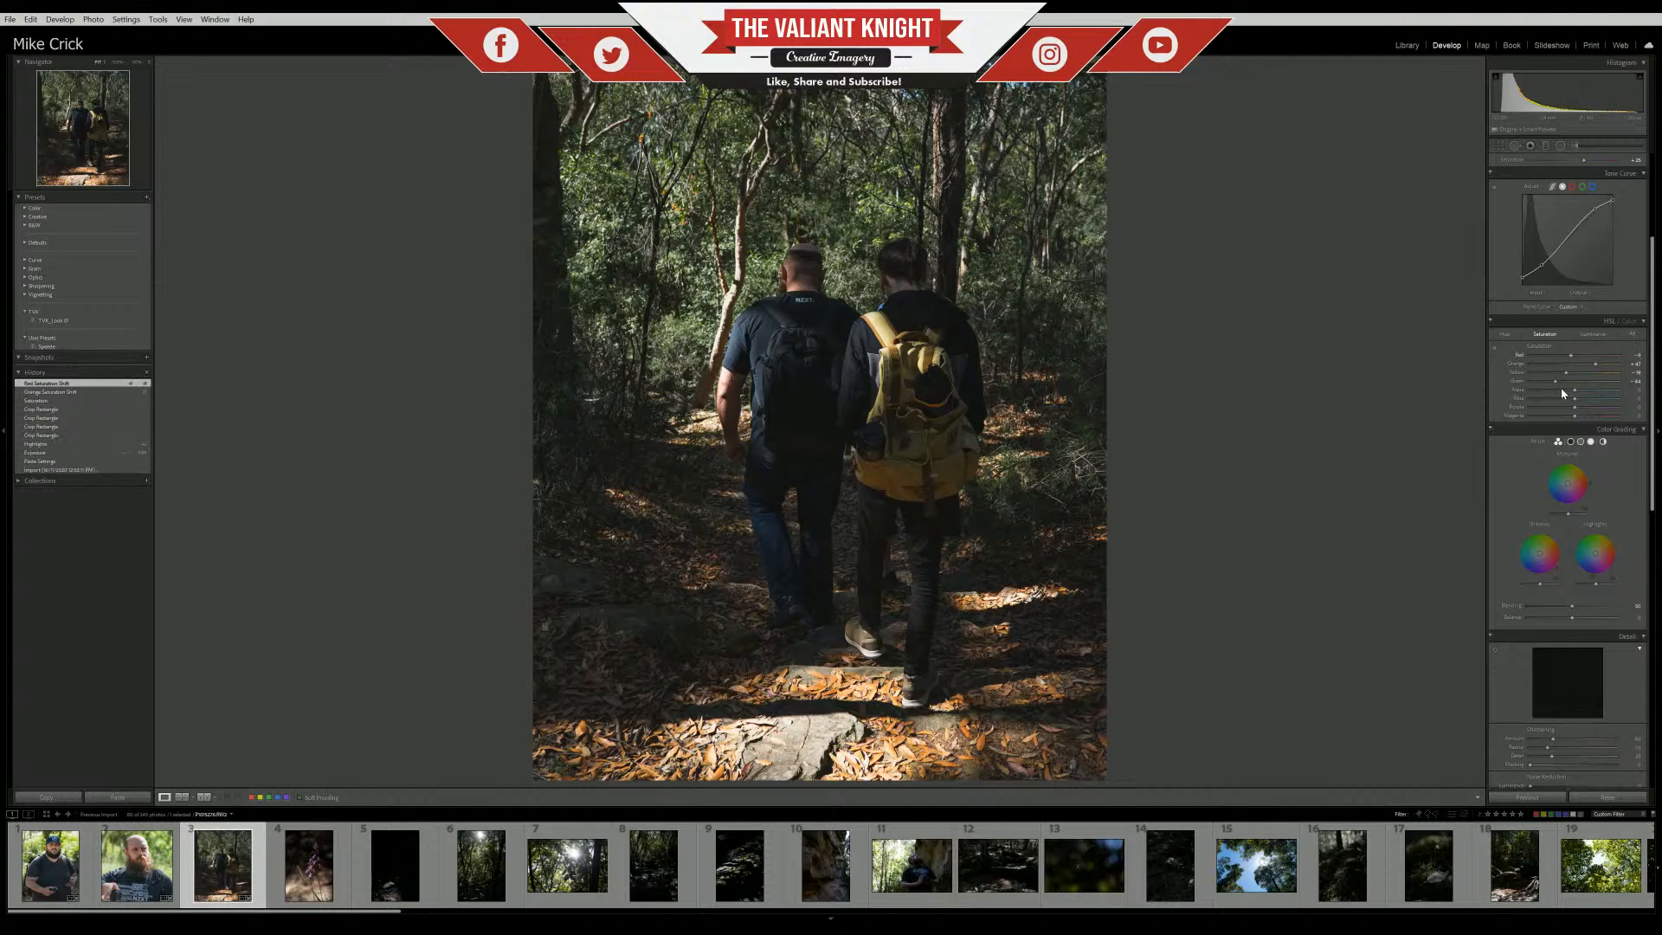
Raise photo 3's green saturation and luminance, and shift its green hue slightly towards aqua
drag(1557, 383, 1575, 387)
click(1507, 335)
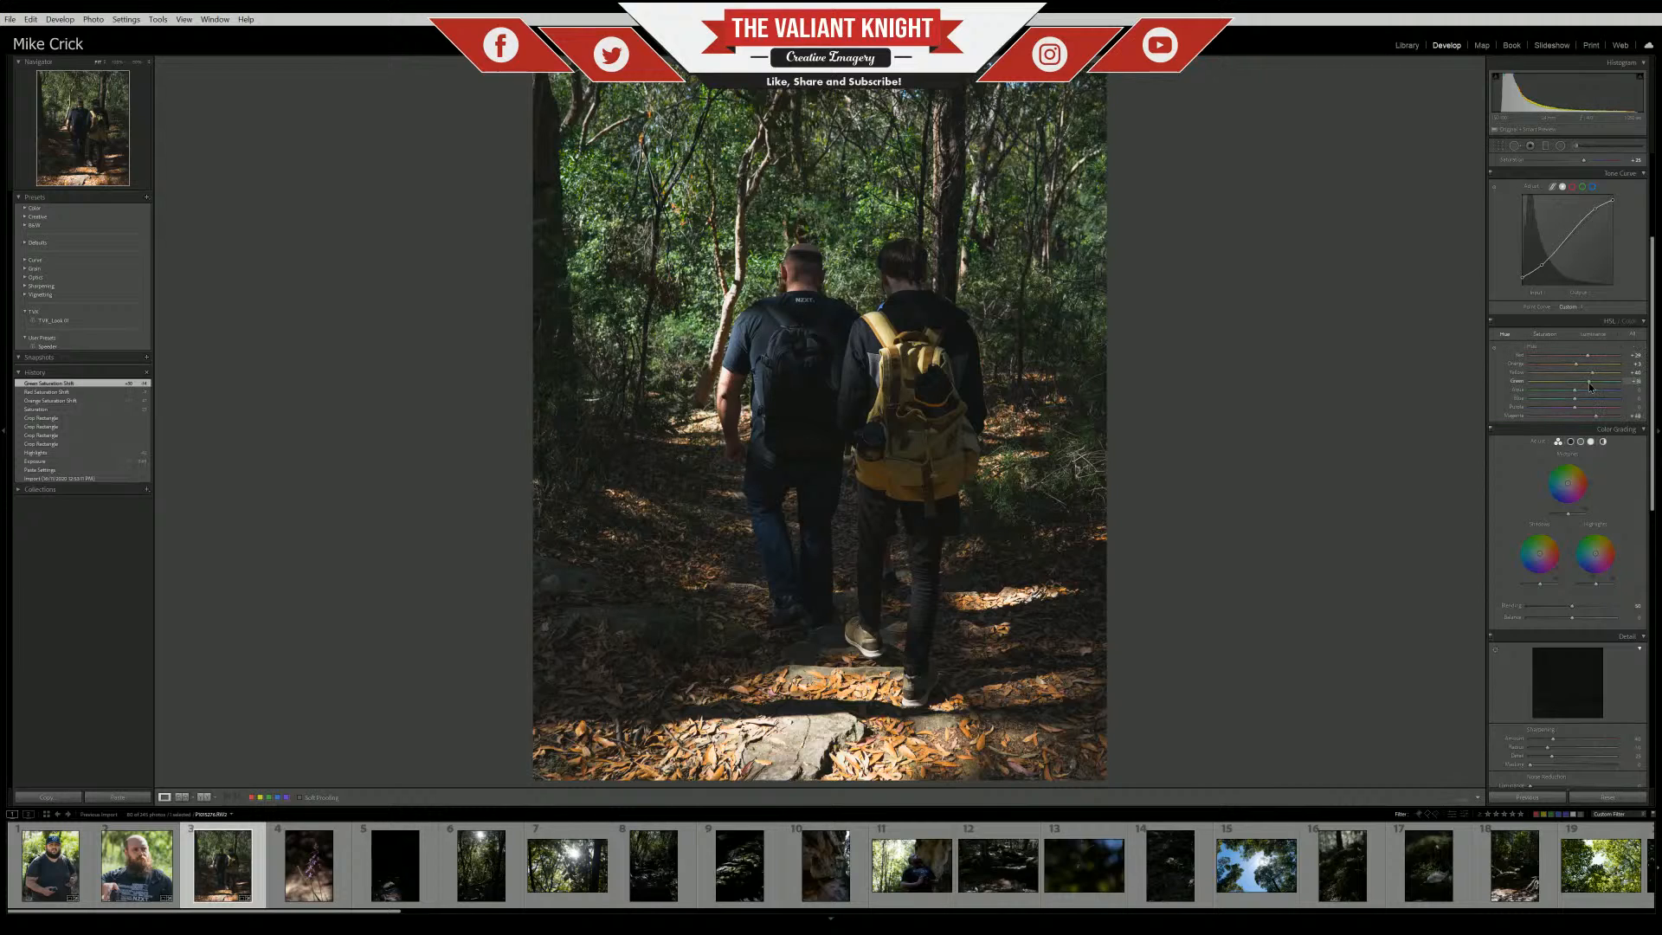
drag(1590, 387, 1584, 389)
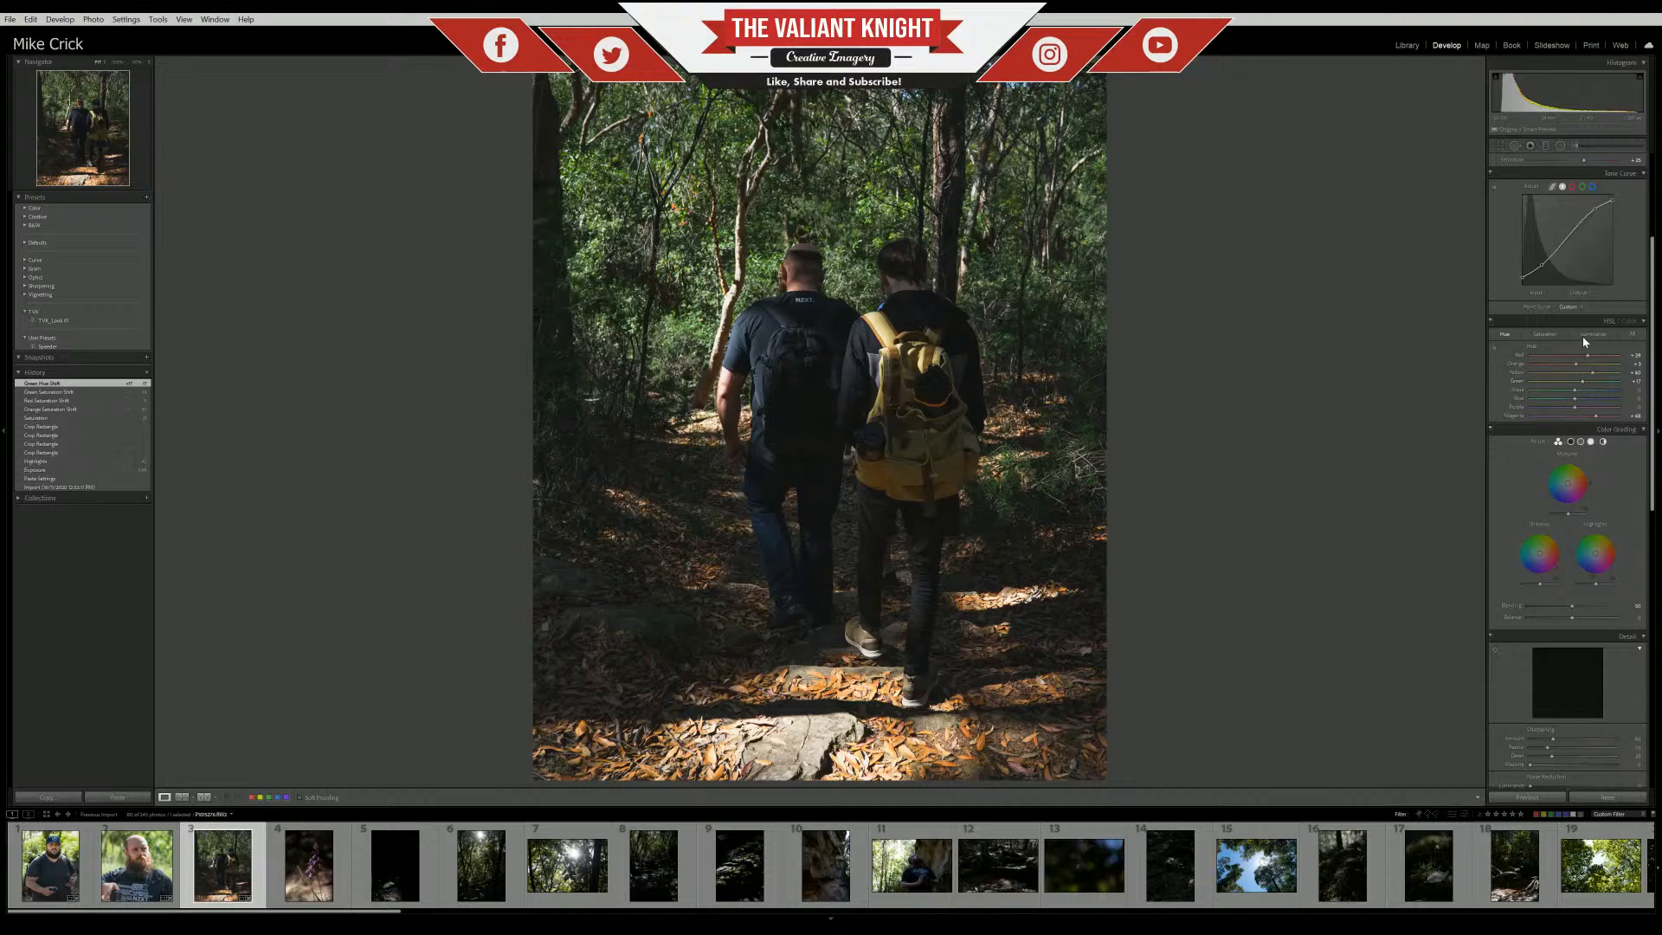
drag(1574, 383, 1573, 382)
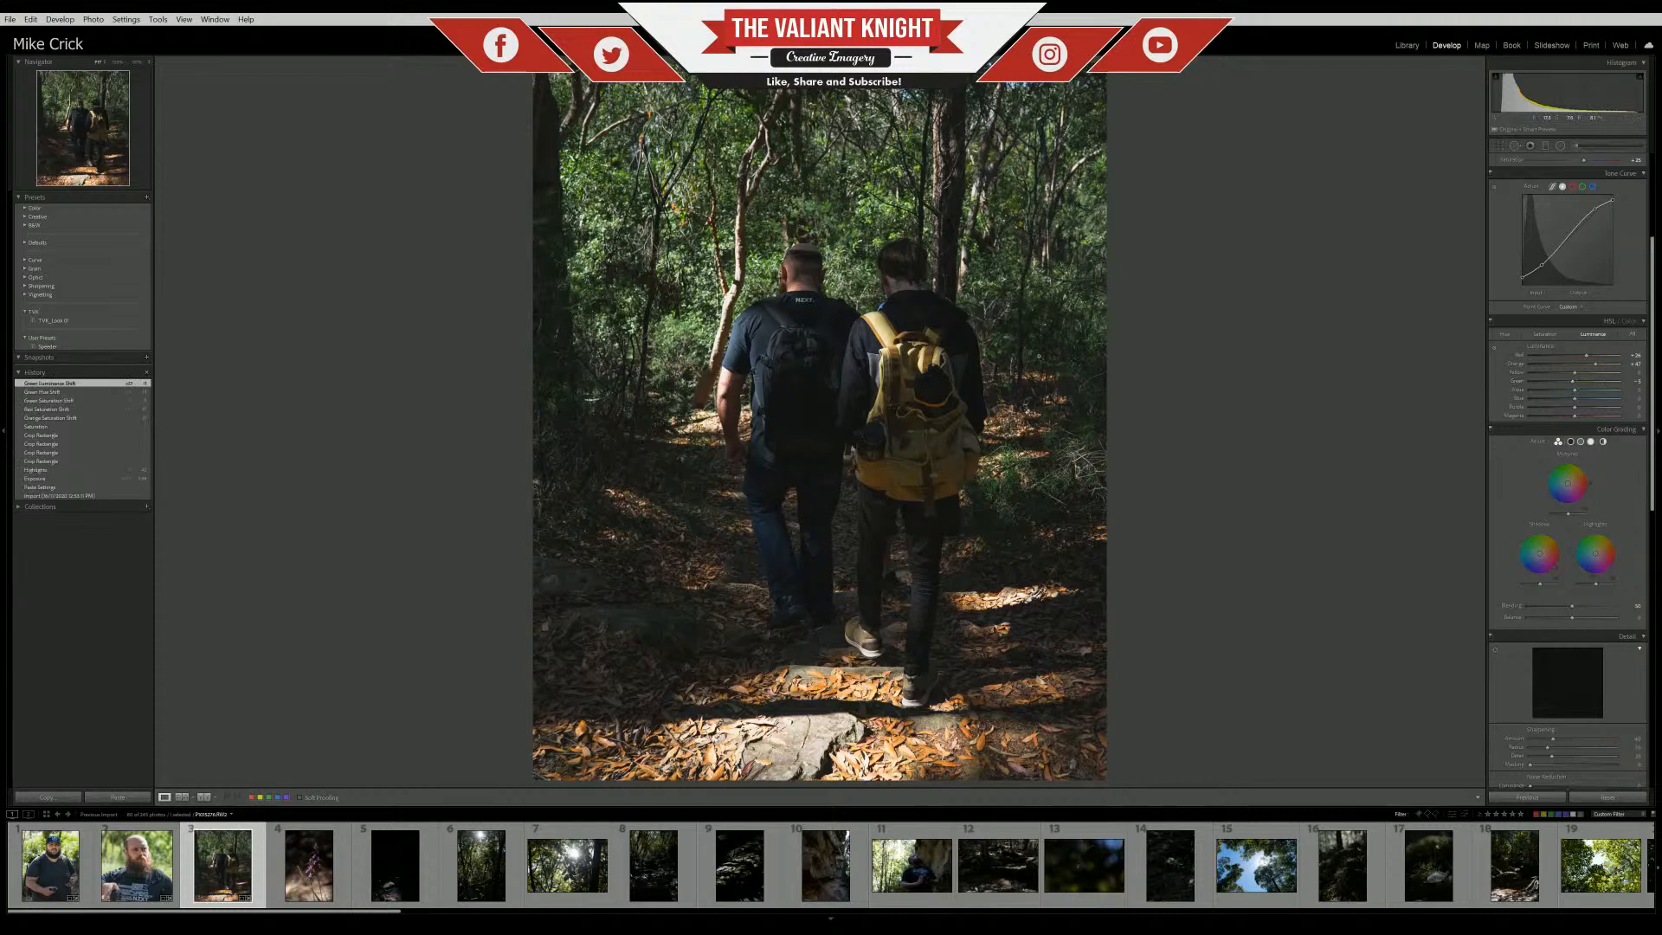
Raise photo 3's blacks and texture, and pull down the midtones and black point of its tone curve
scroll(1656, 207, up, 3)
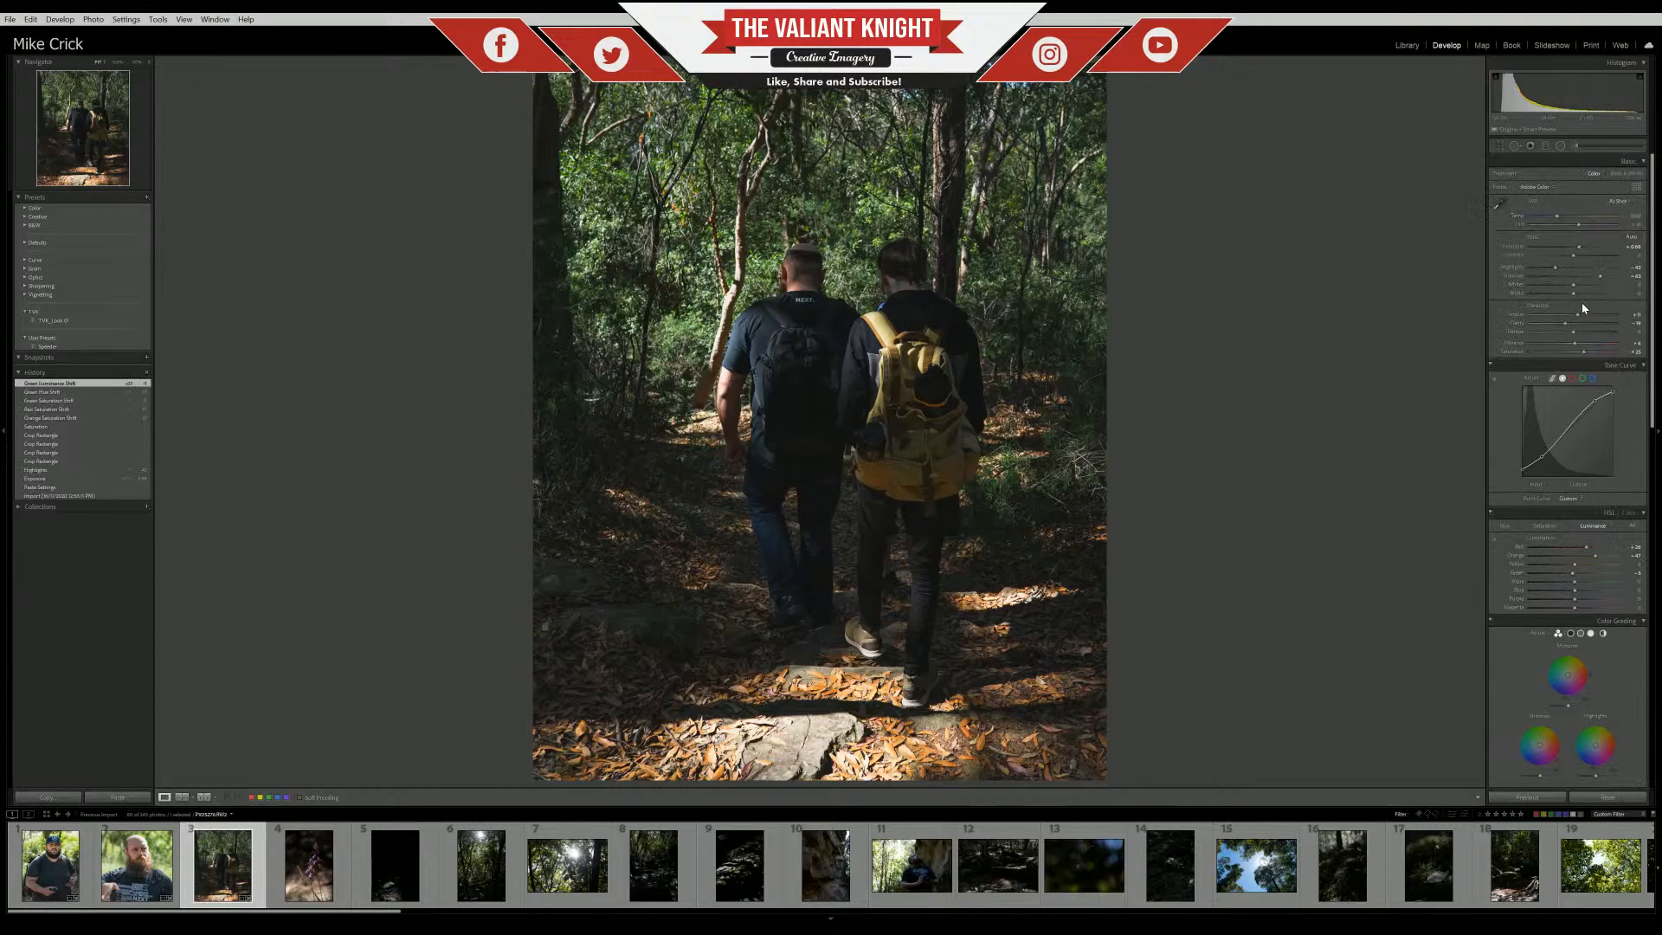
drag(1576, 301, 1584, 302)
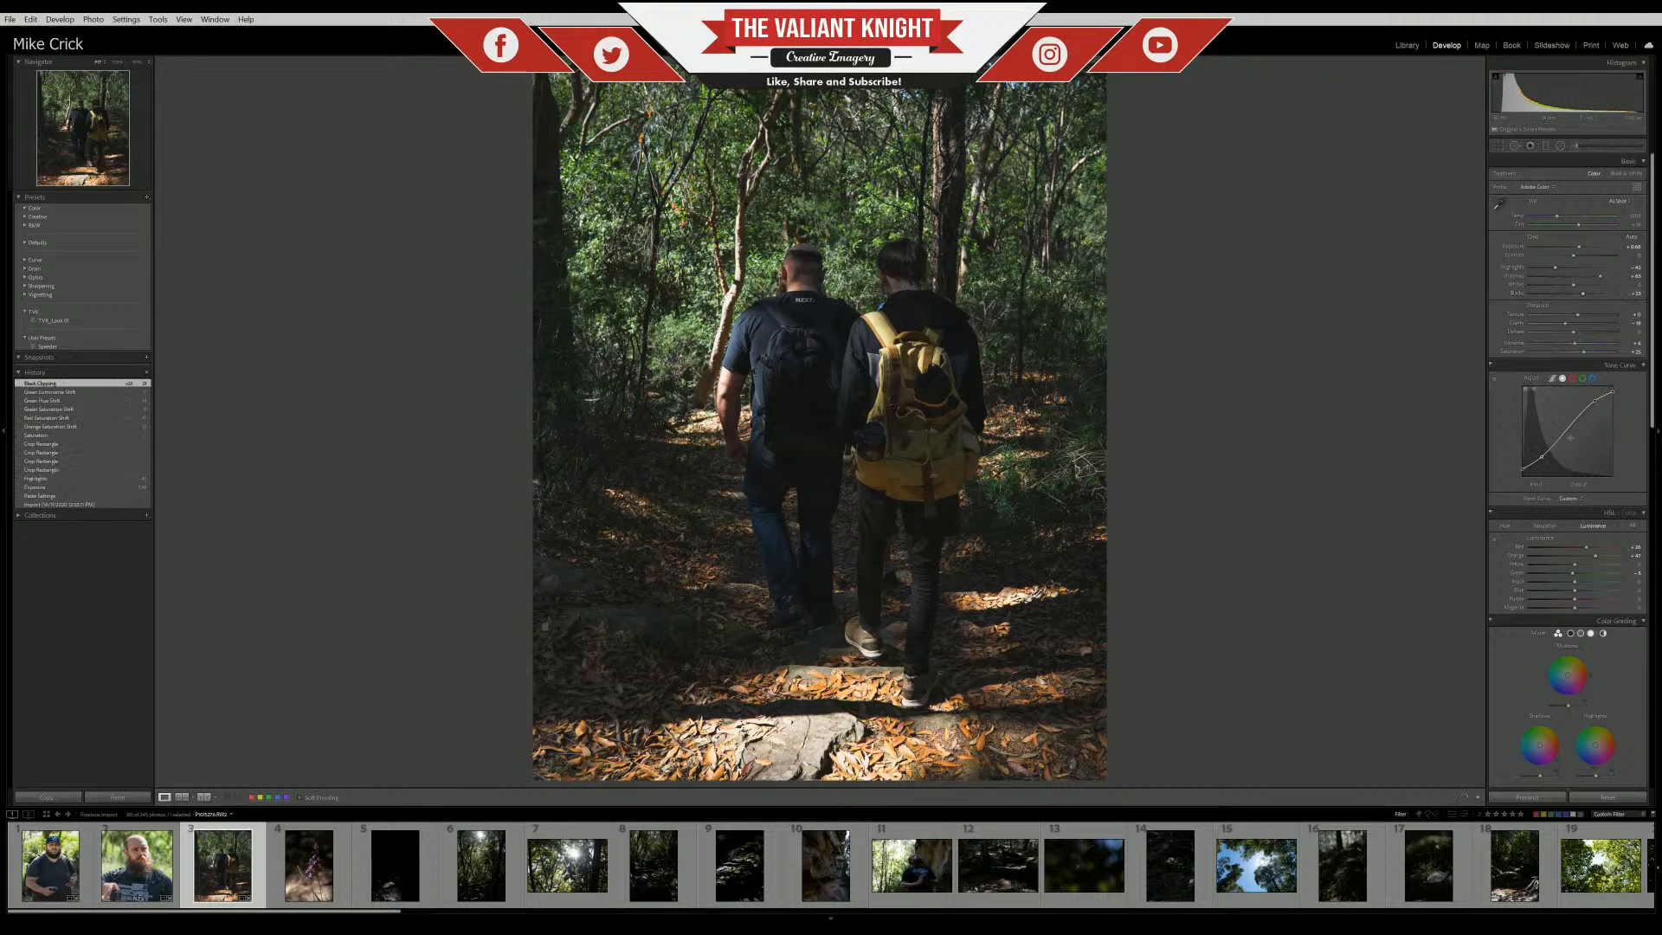
drag(1570, 425, 1575, 433)
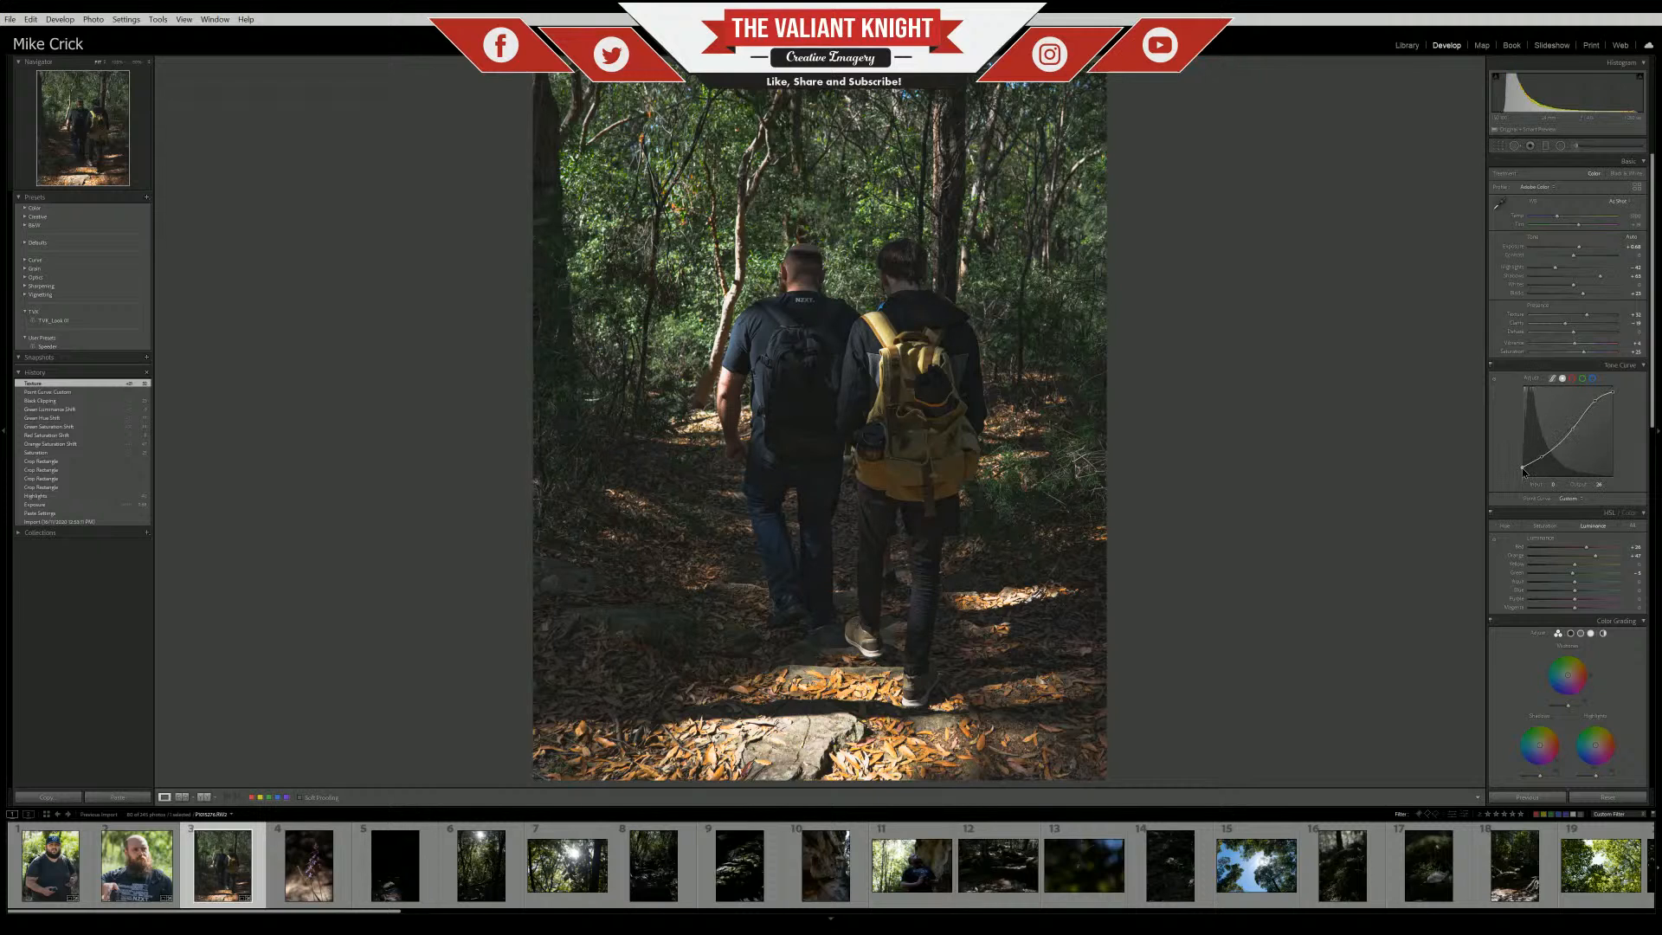
drag(1525, 471, 1525, 477)
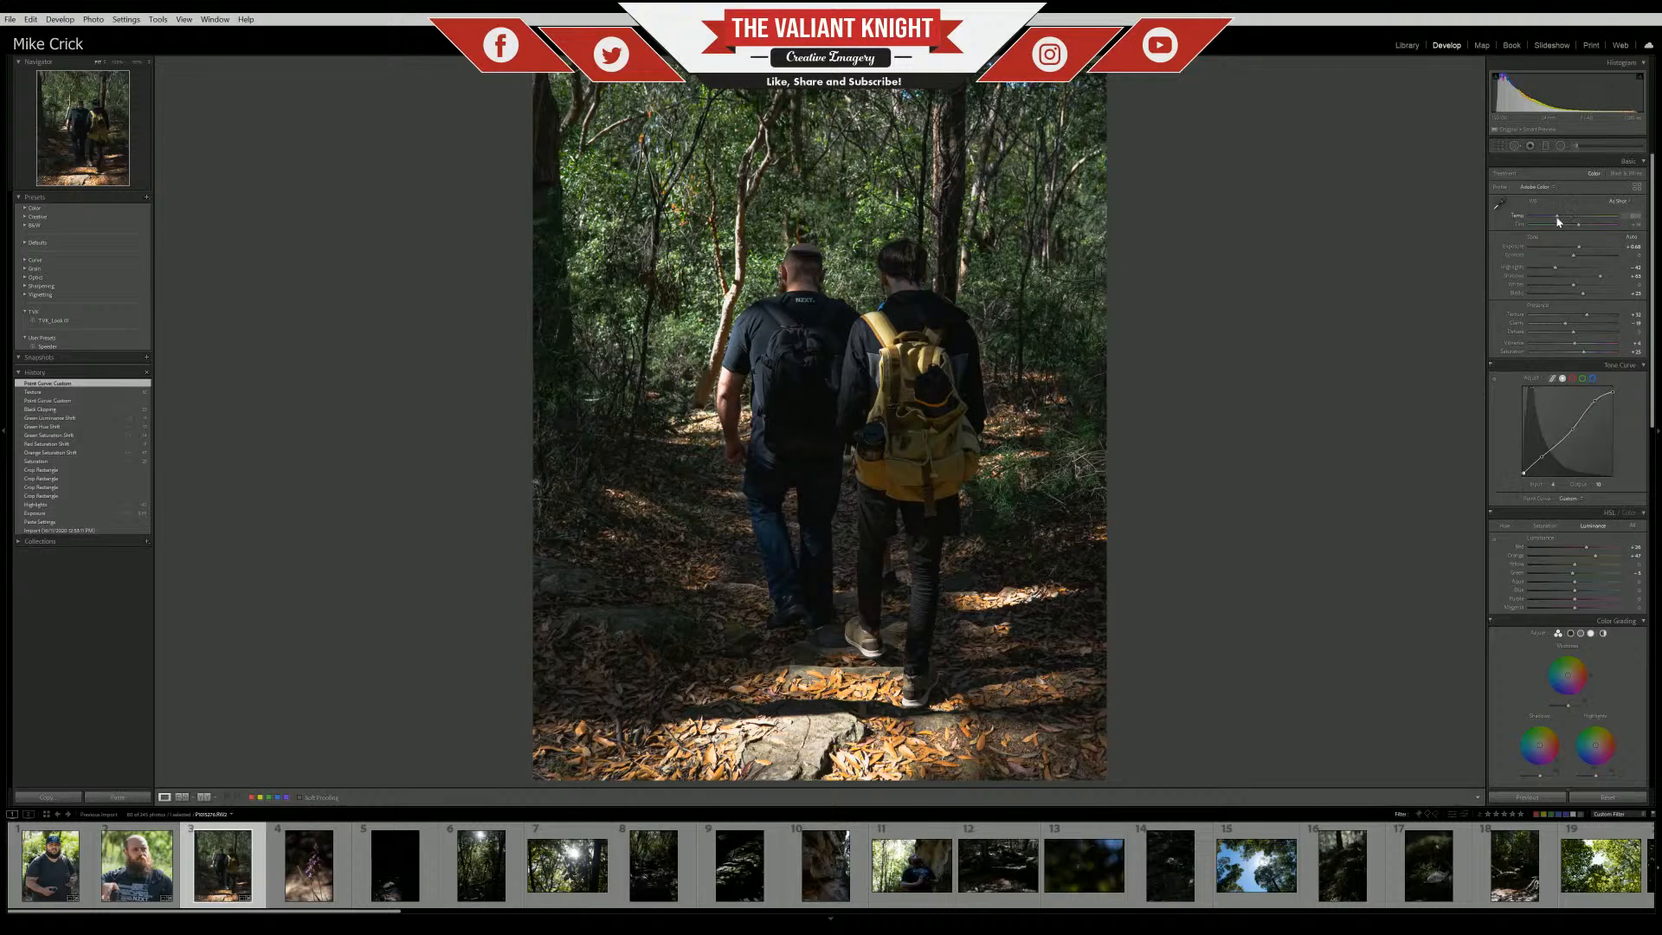
Warm photo 3's white balance temperature slightly and reduce its orange saturation
drag(1558, 220, 1561, 223)
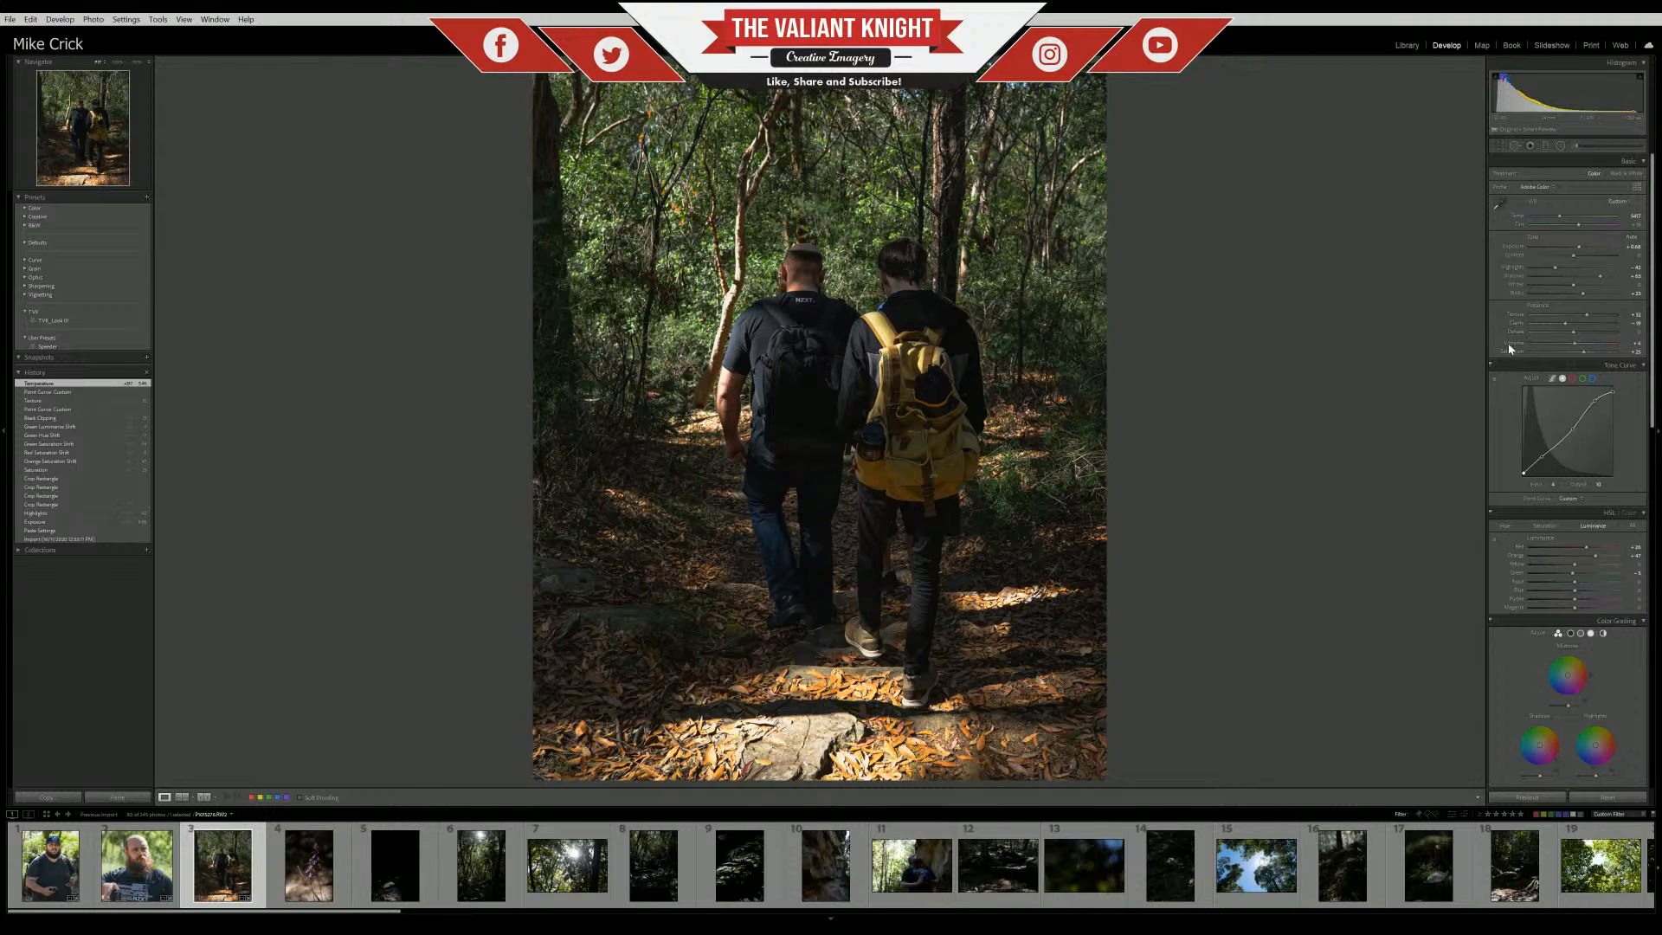
scroll(1627, 381, down, 5)
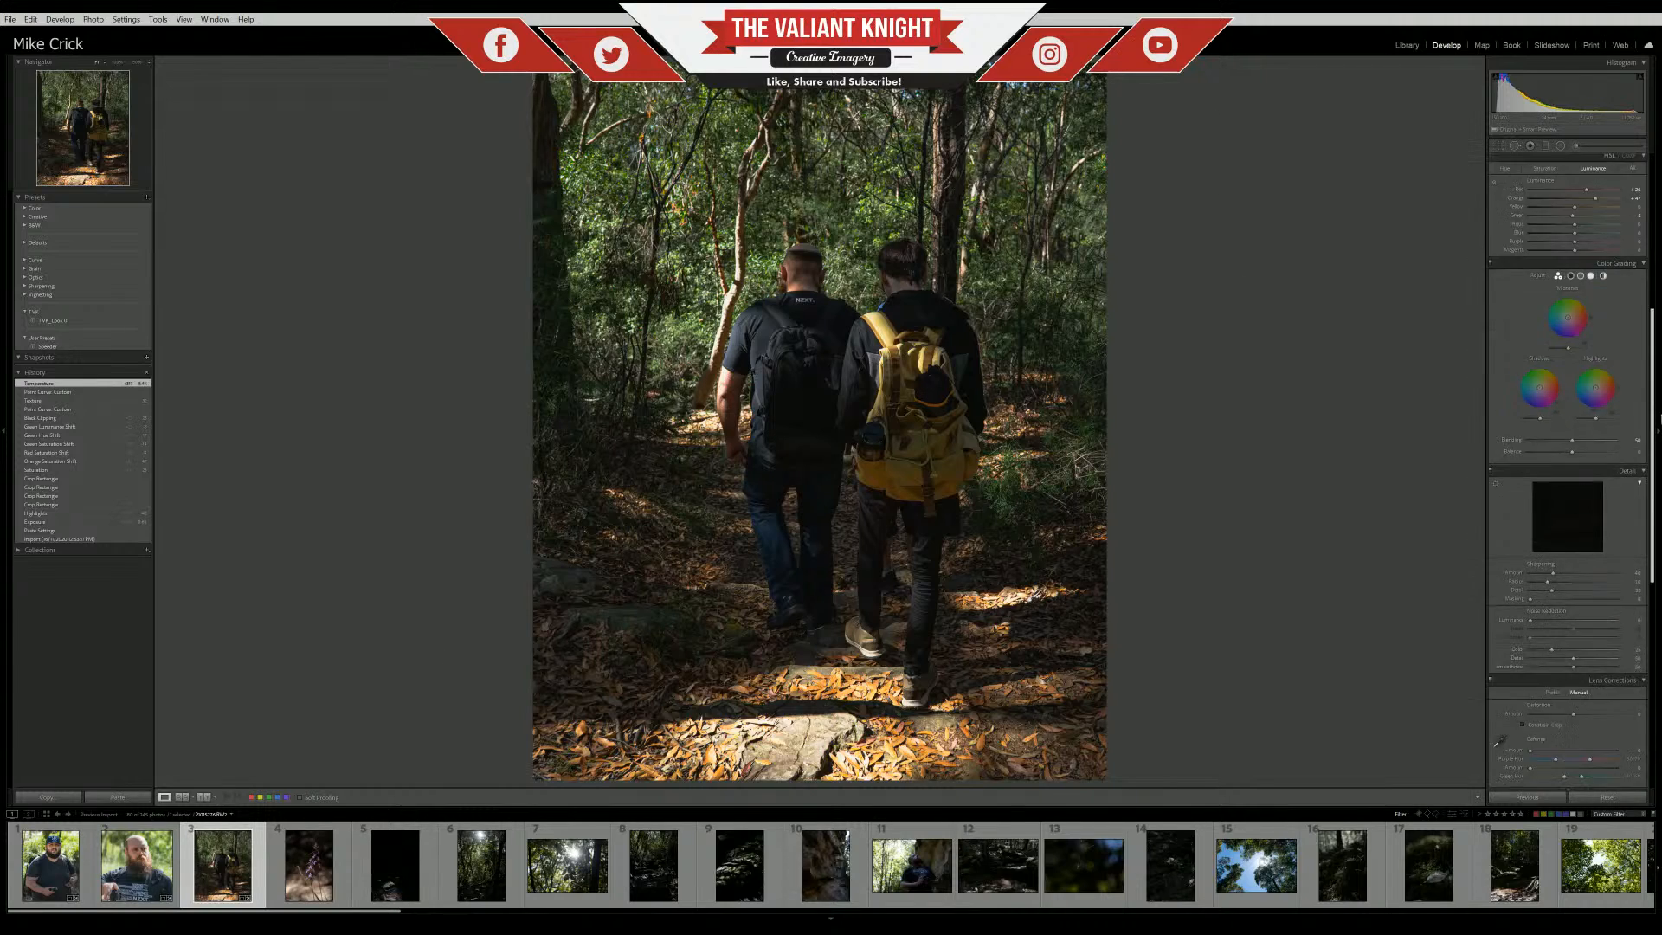
scroll(1623, 410, up, 2)
scroll(1623, 409, up, 1)
click(1551, 413)
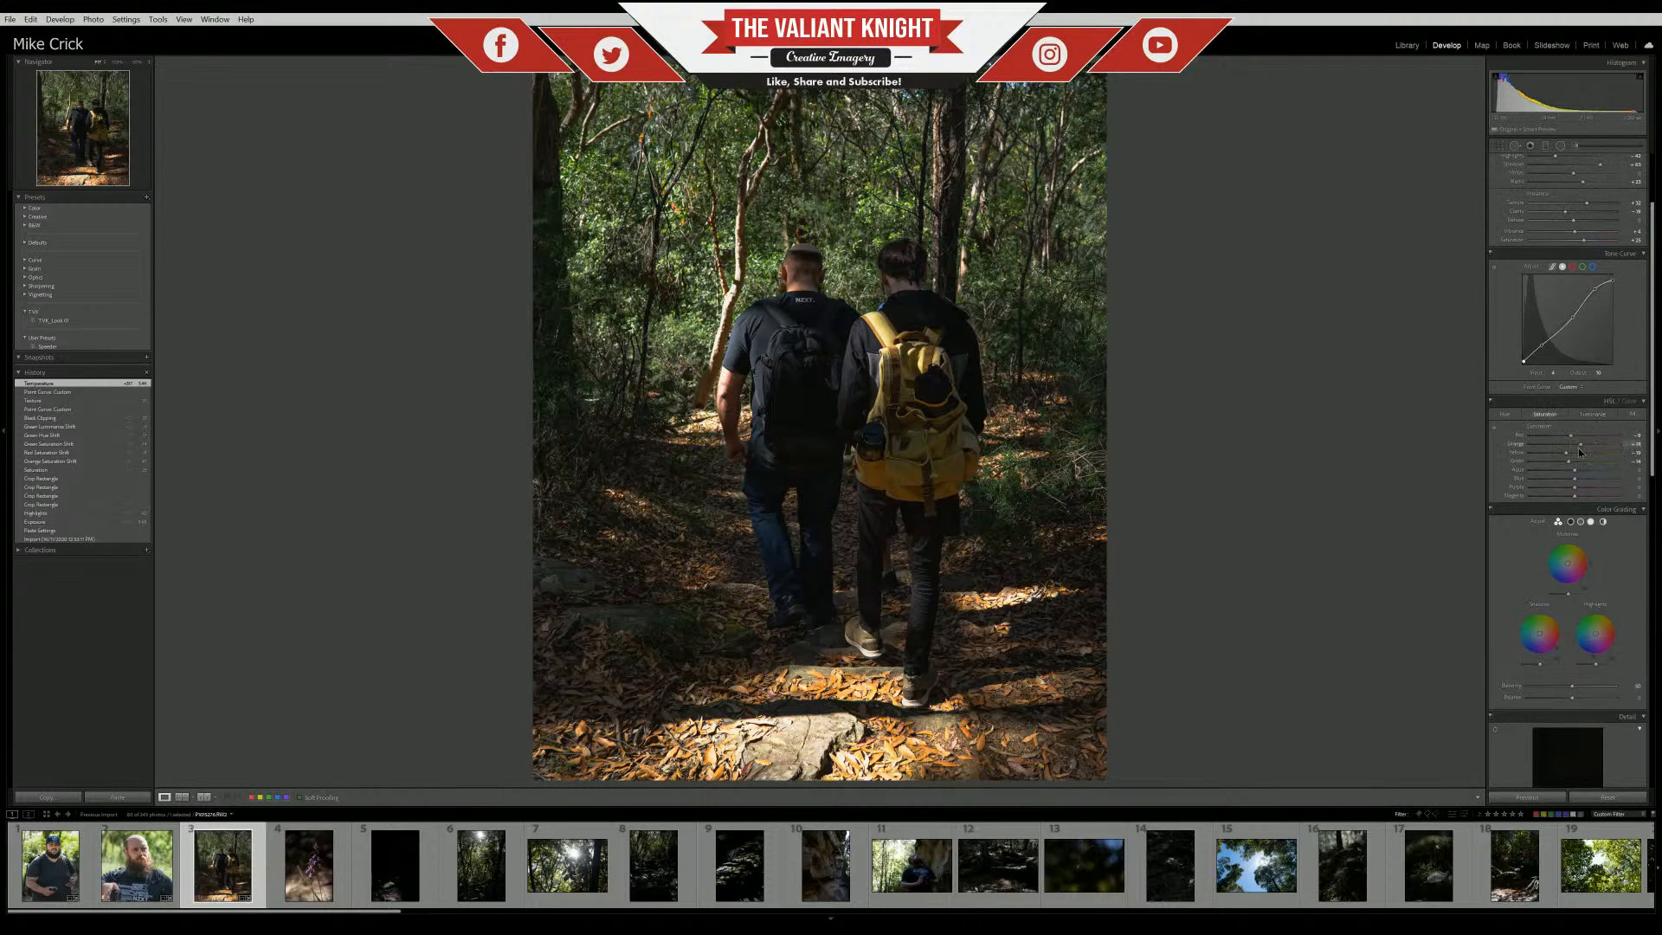
scroll(1574, 450, up, 5)
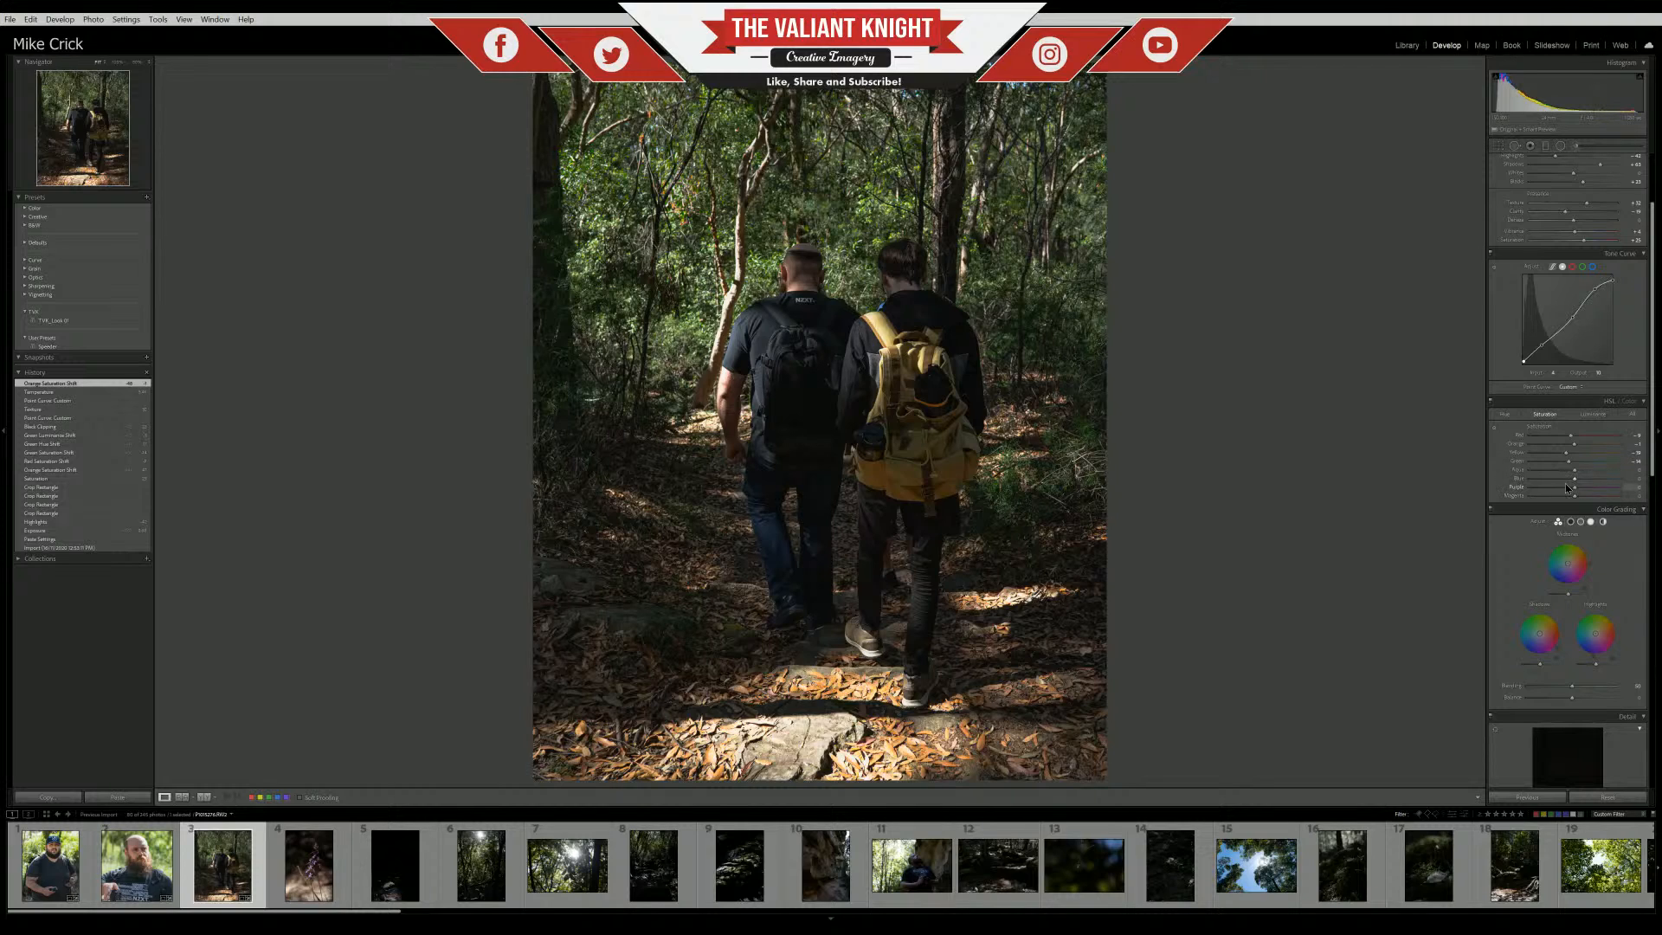
Try a lower purple saturation on photo 3, reset it, and reduce the blue saturation instead
drag(1575, 487, 1560, 487)
drag(1568, 493, 1560, 482)
double_click(1567, 489)
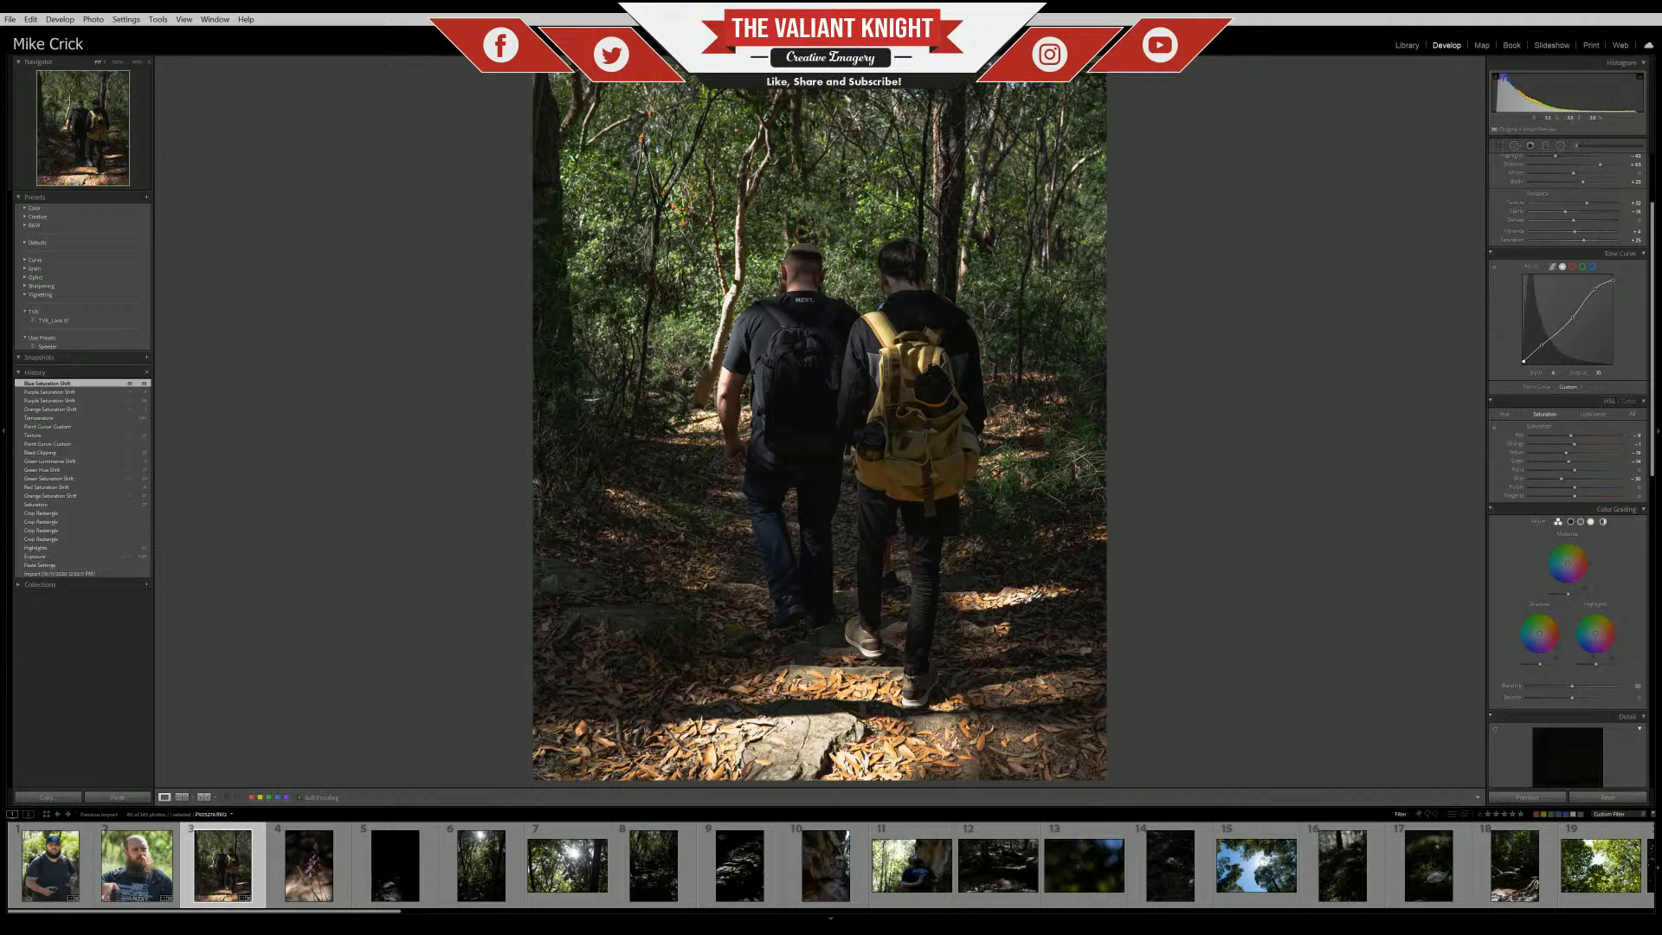
Try a tighter crop of photo 3 around the two hikers and undo it
click(1499, 147)
drag(820, 66, 820, 107)
key(Return)
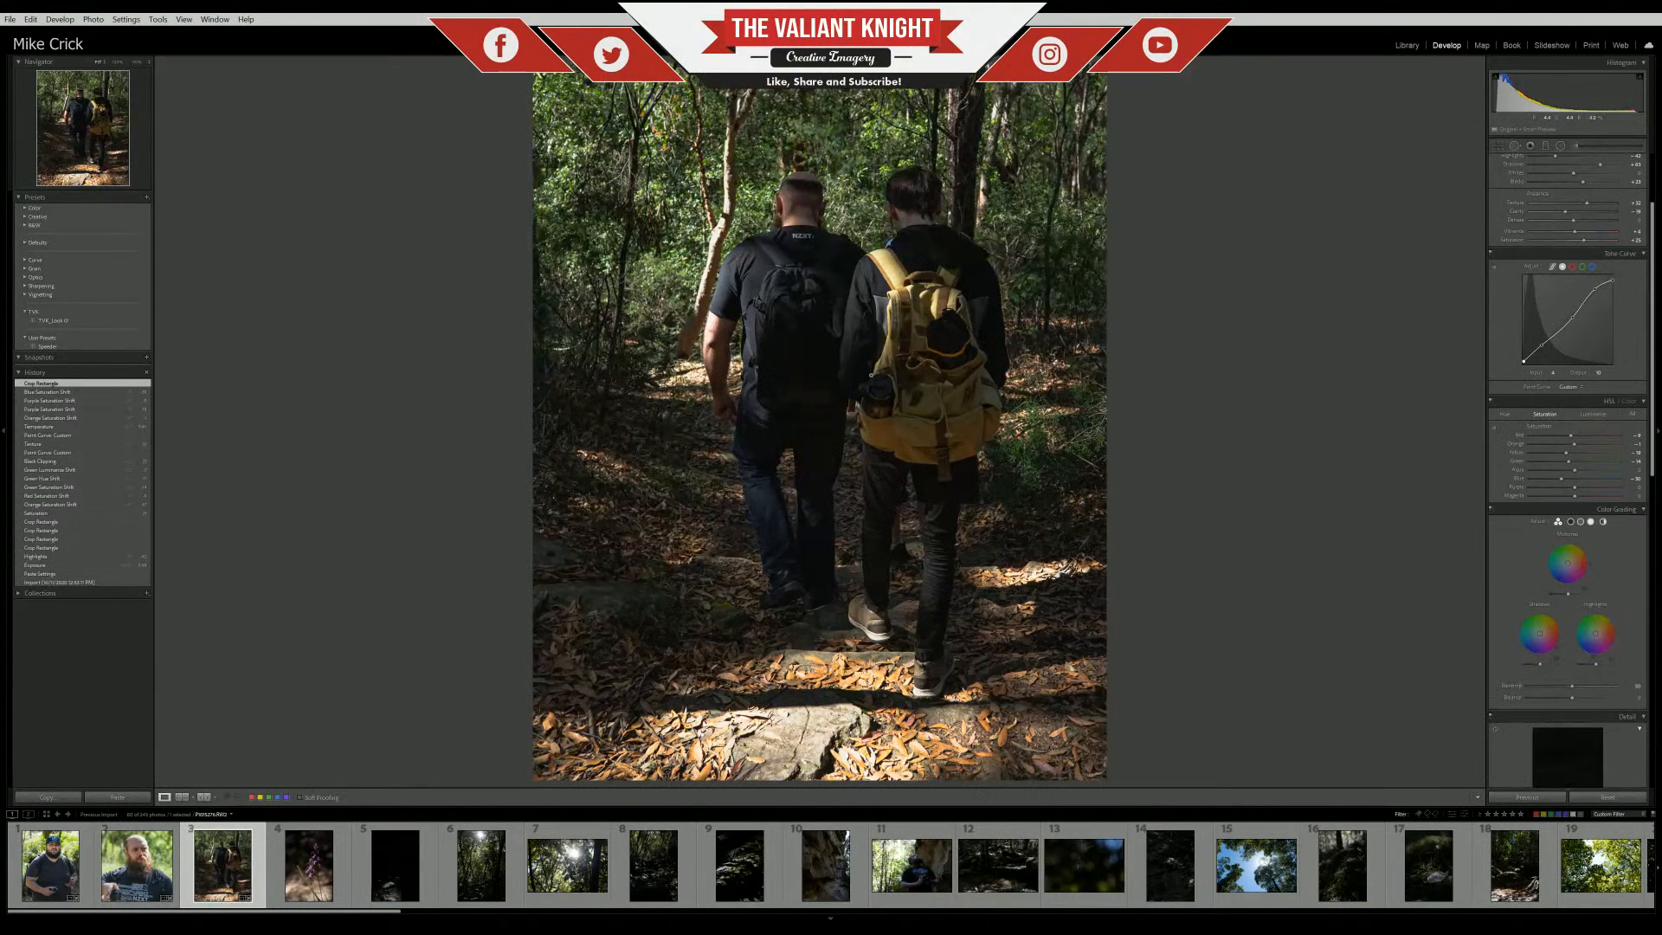
key(ctrl+z)
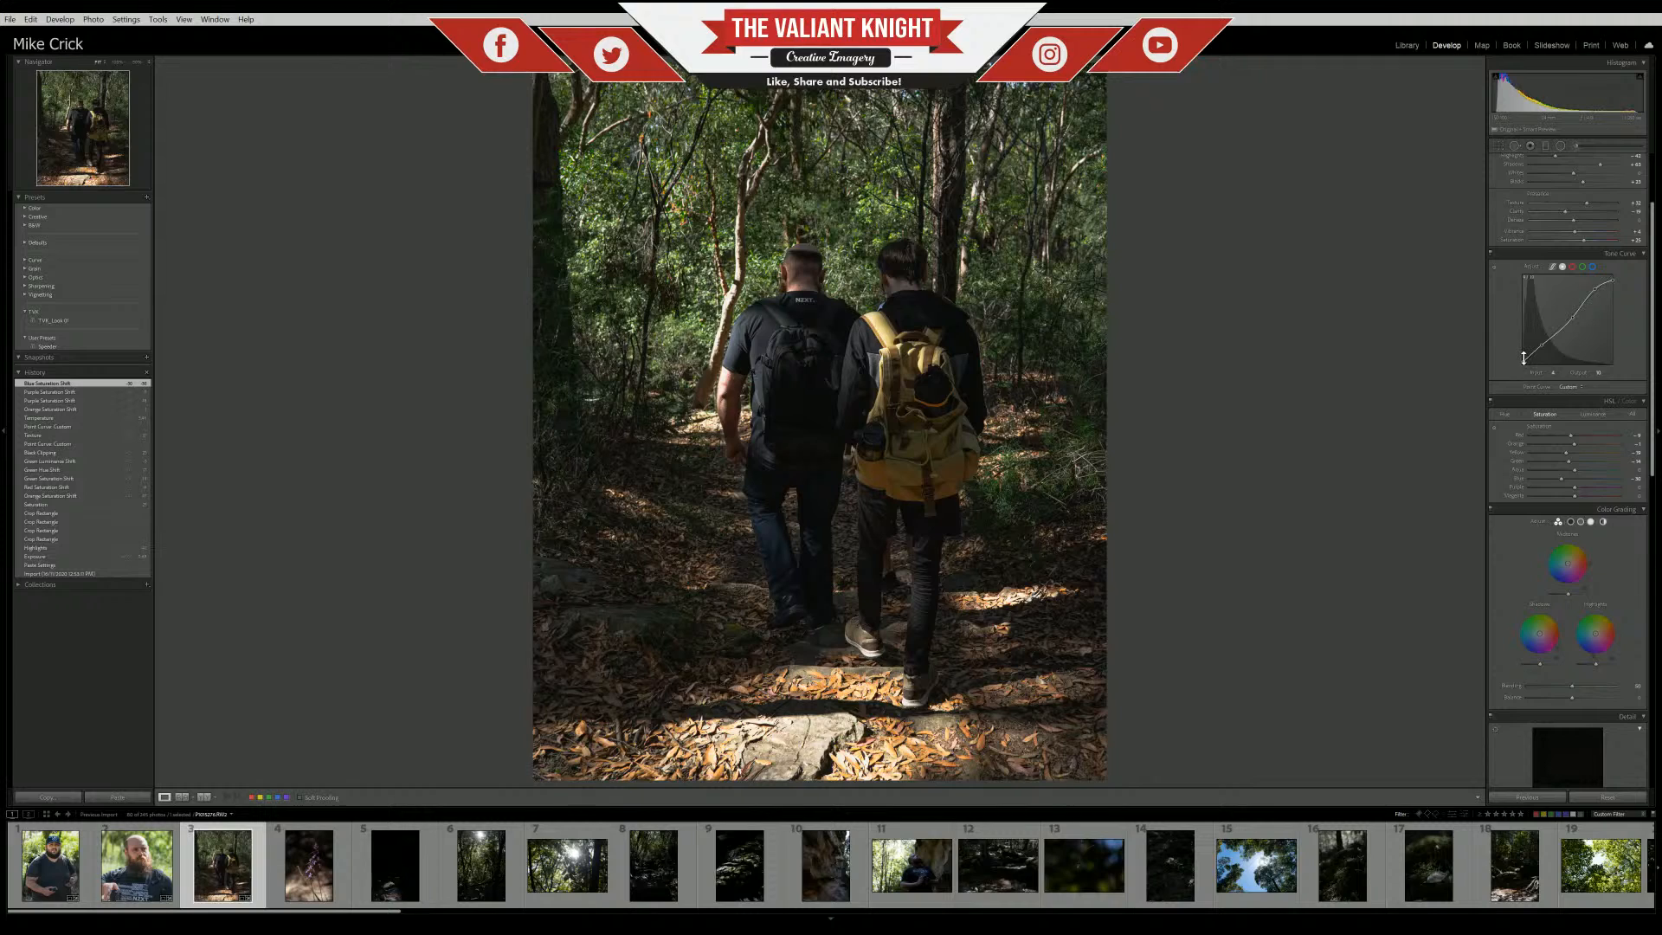
Lift the black point of photo 3's tone curve slightly to fade the shadows
drag(1525, 363, 1521, 360)
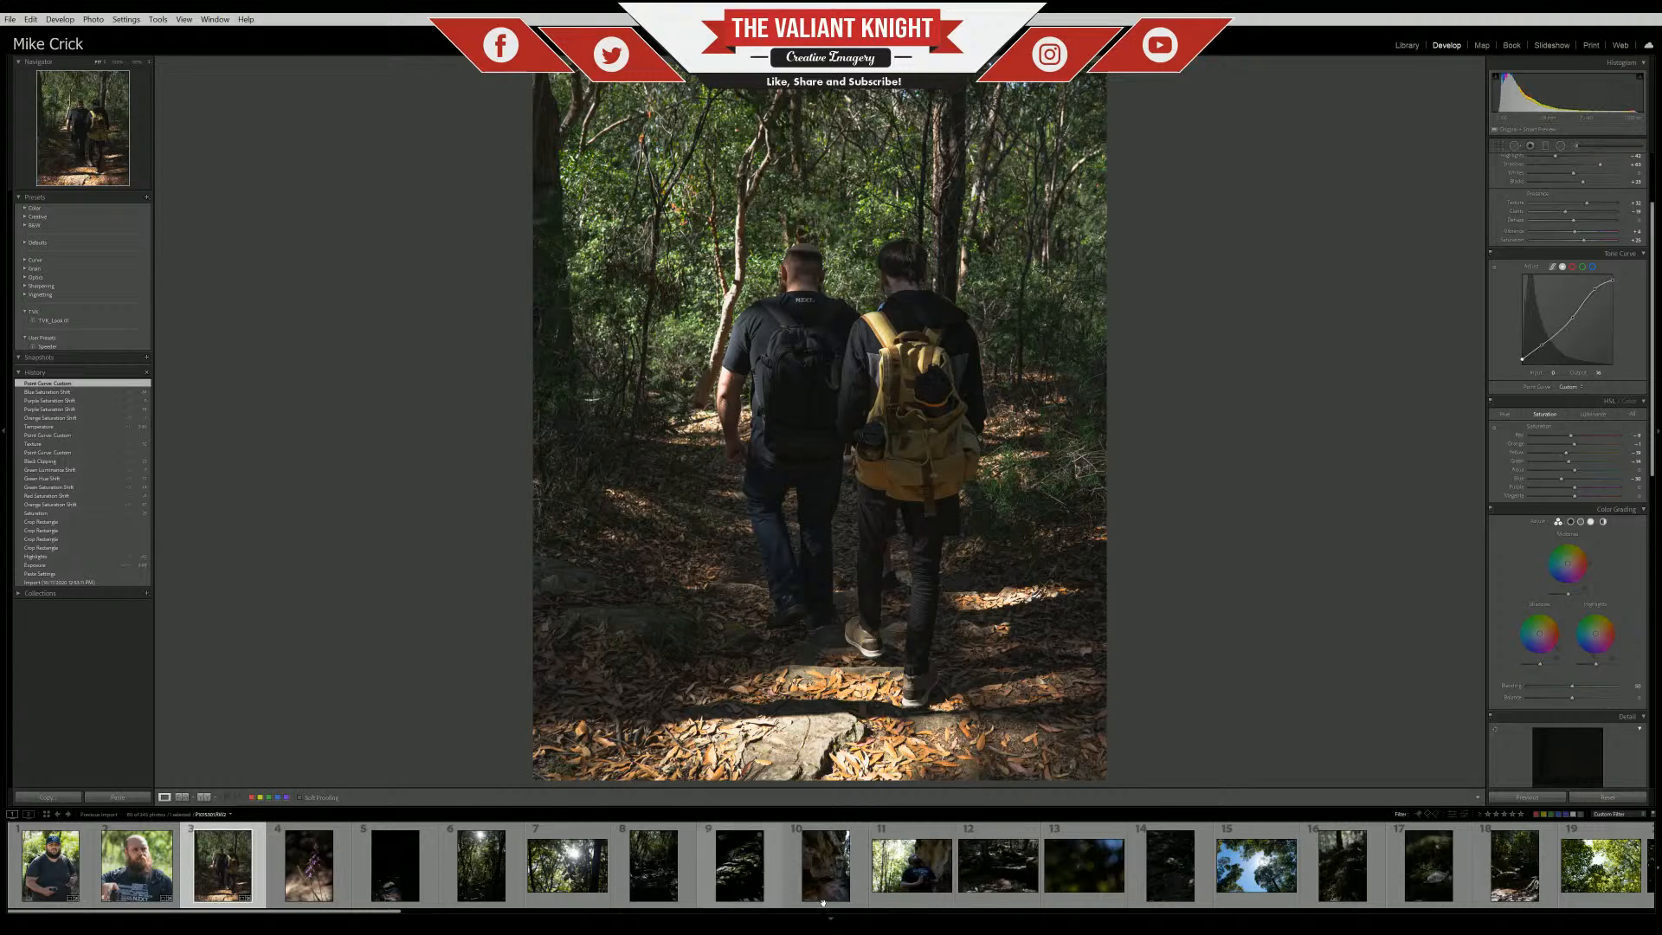
Paste the copied develop settings onto photo 4 of the purple flowers and inspect the petals up close
key(Right)
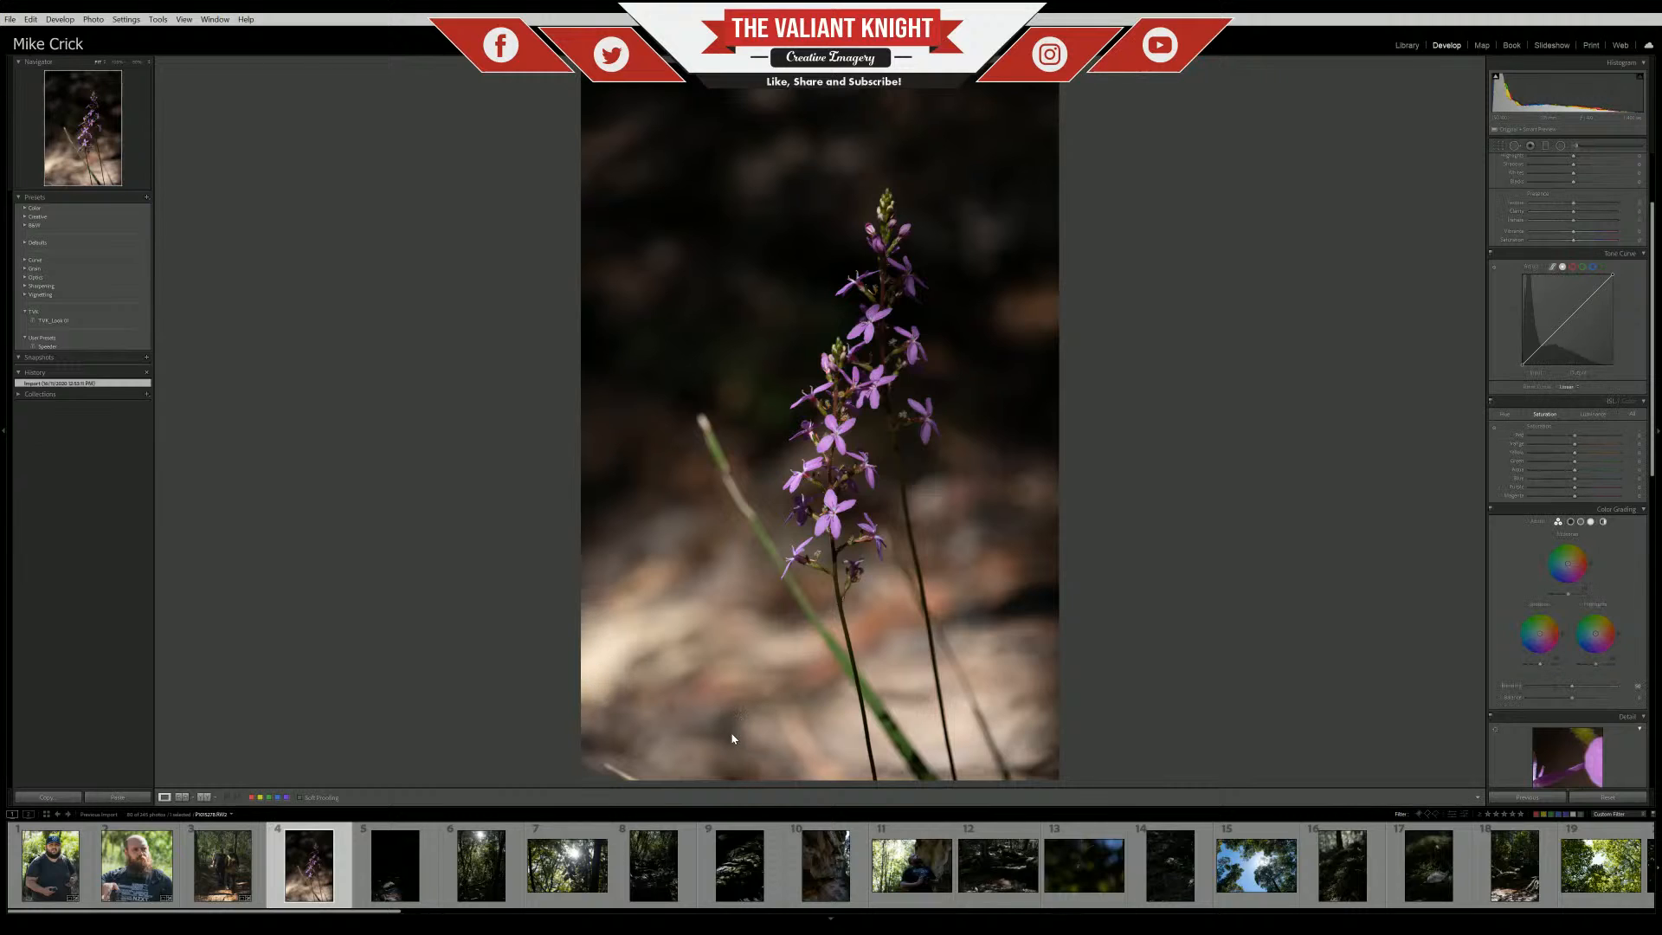
key(ctrl+shift+v)
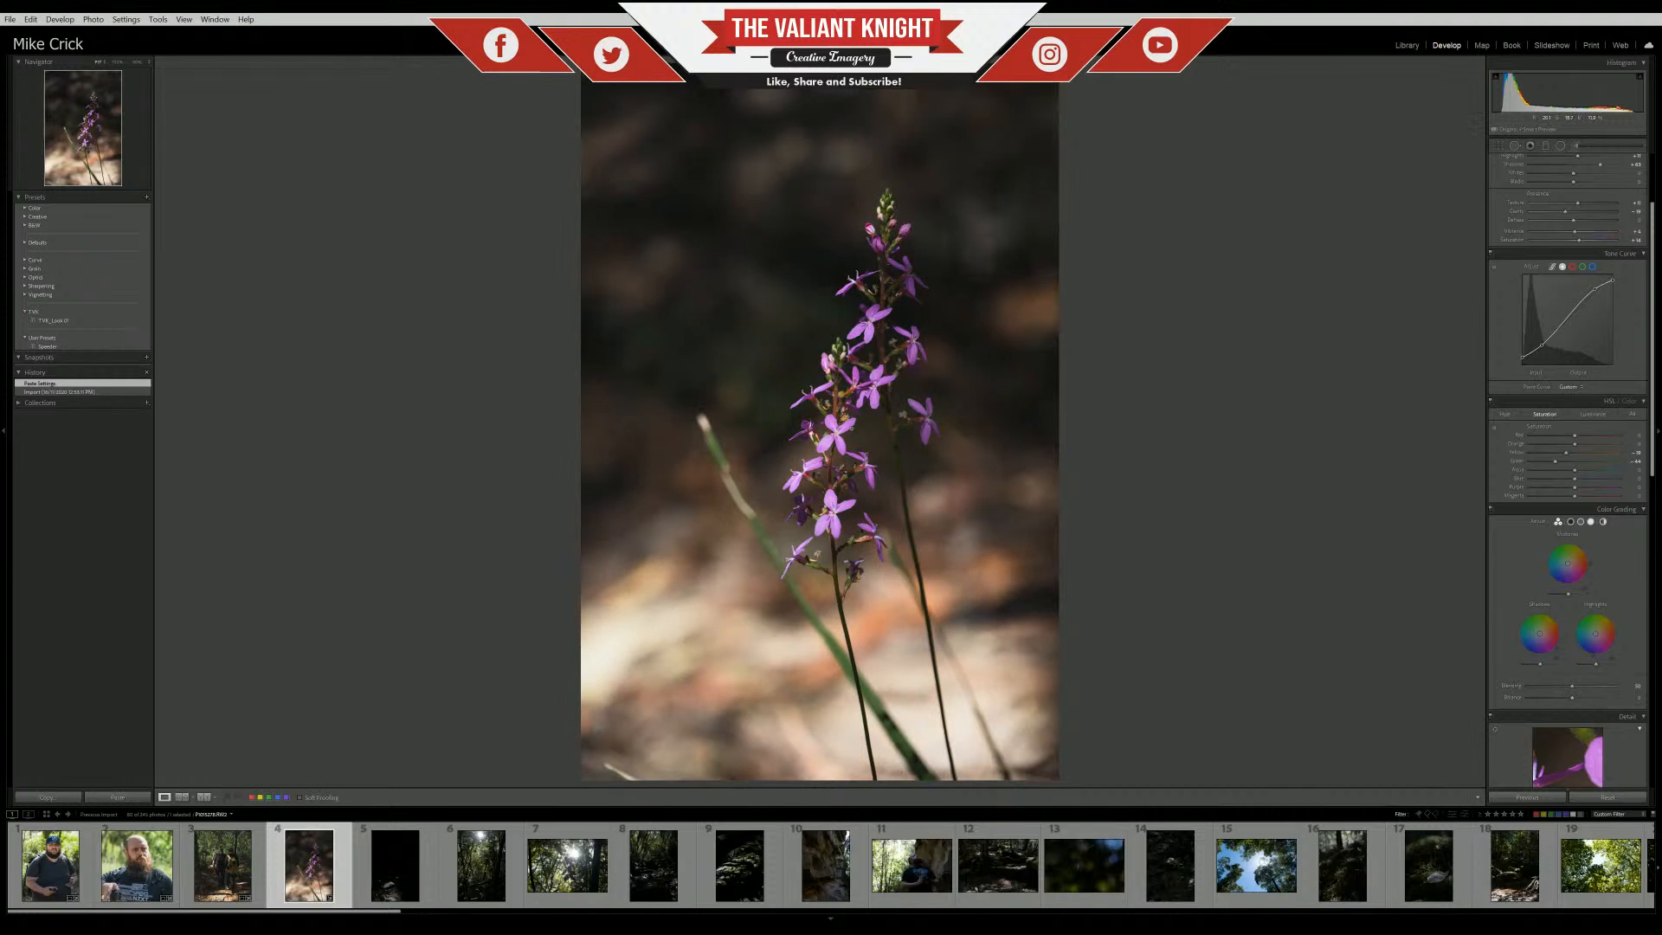
click(847, 444)
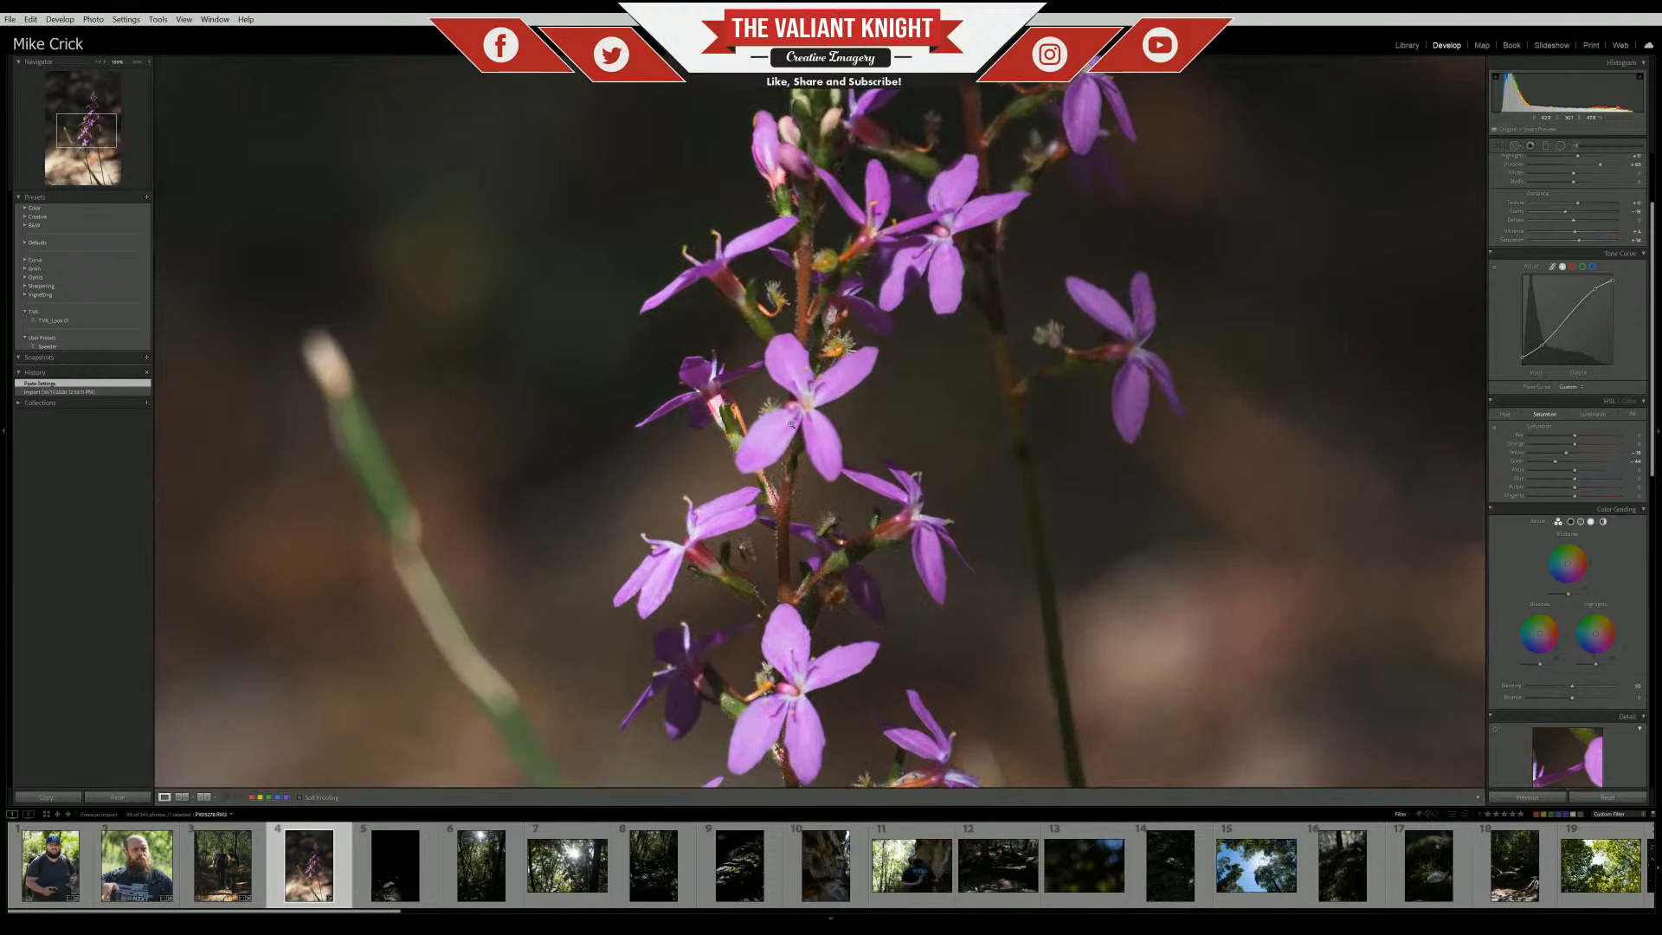
click(1451, 464)
Adjust photo 4's magenta saturation, raise its purple saturation and luminance, and shift its purple hue towards blue
scroll(1572, 465, down, 5)
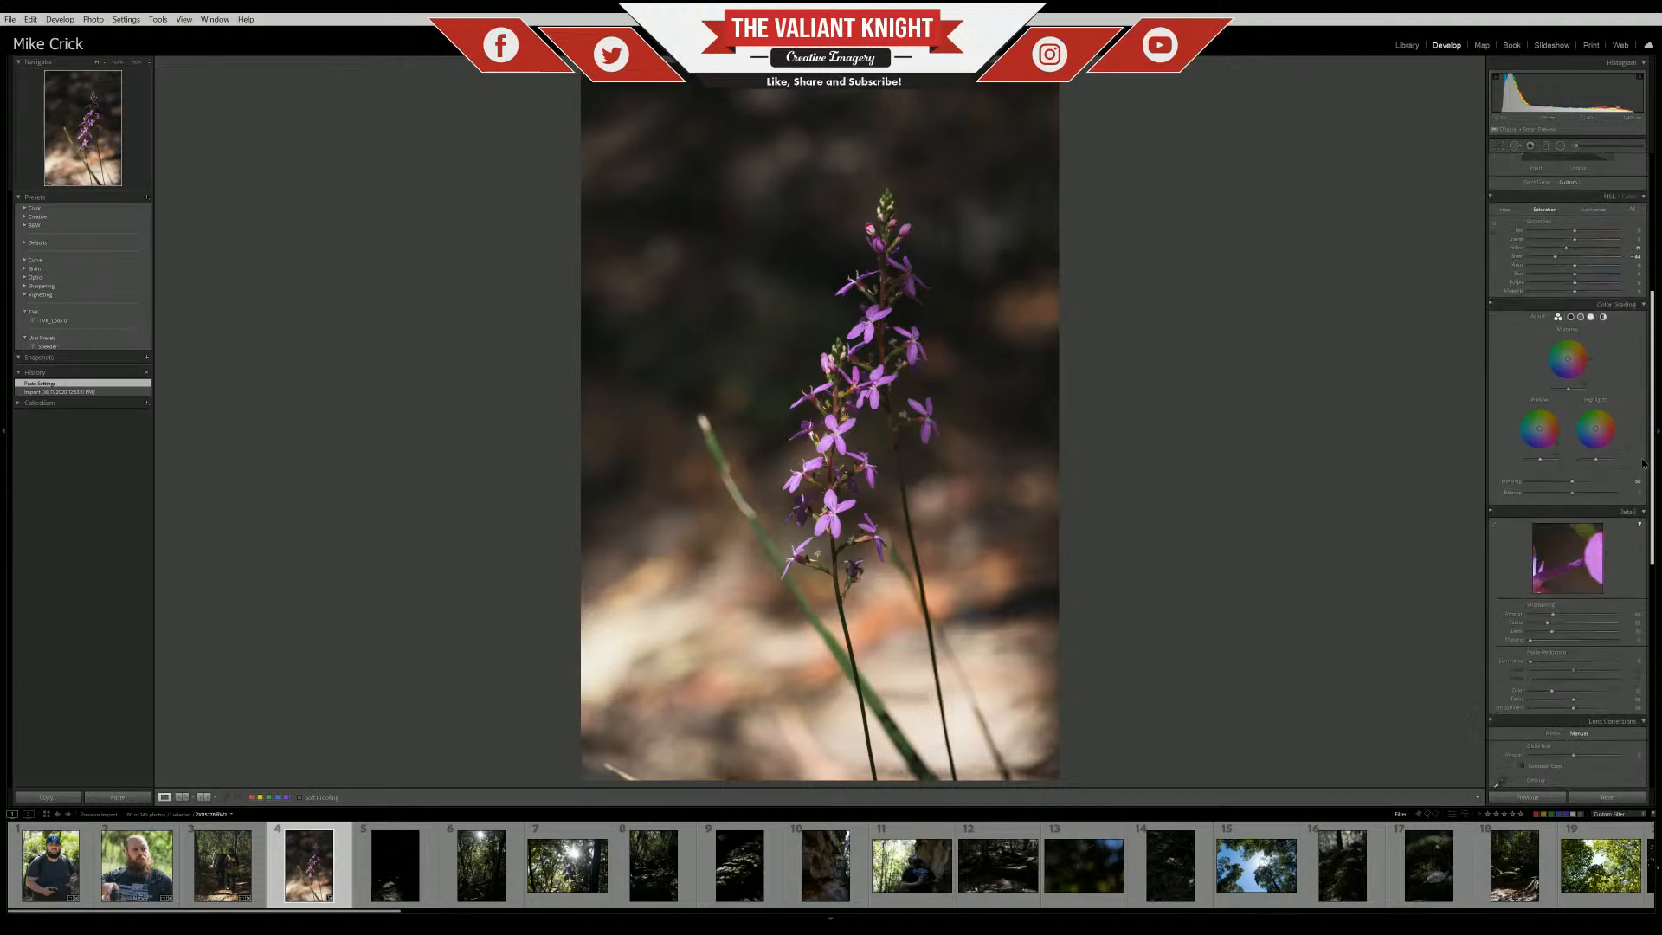
scroll(1573, 465, up, 4)
drag(1575, 477, 1586, 468)
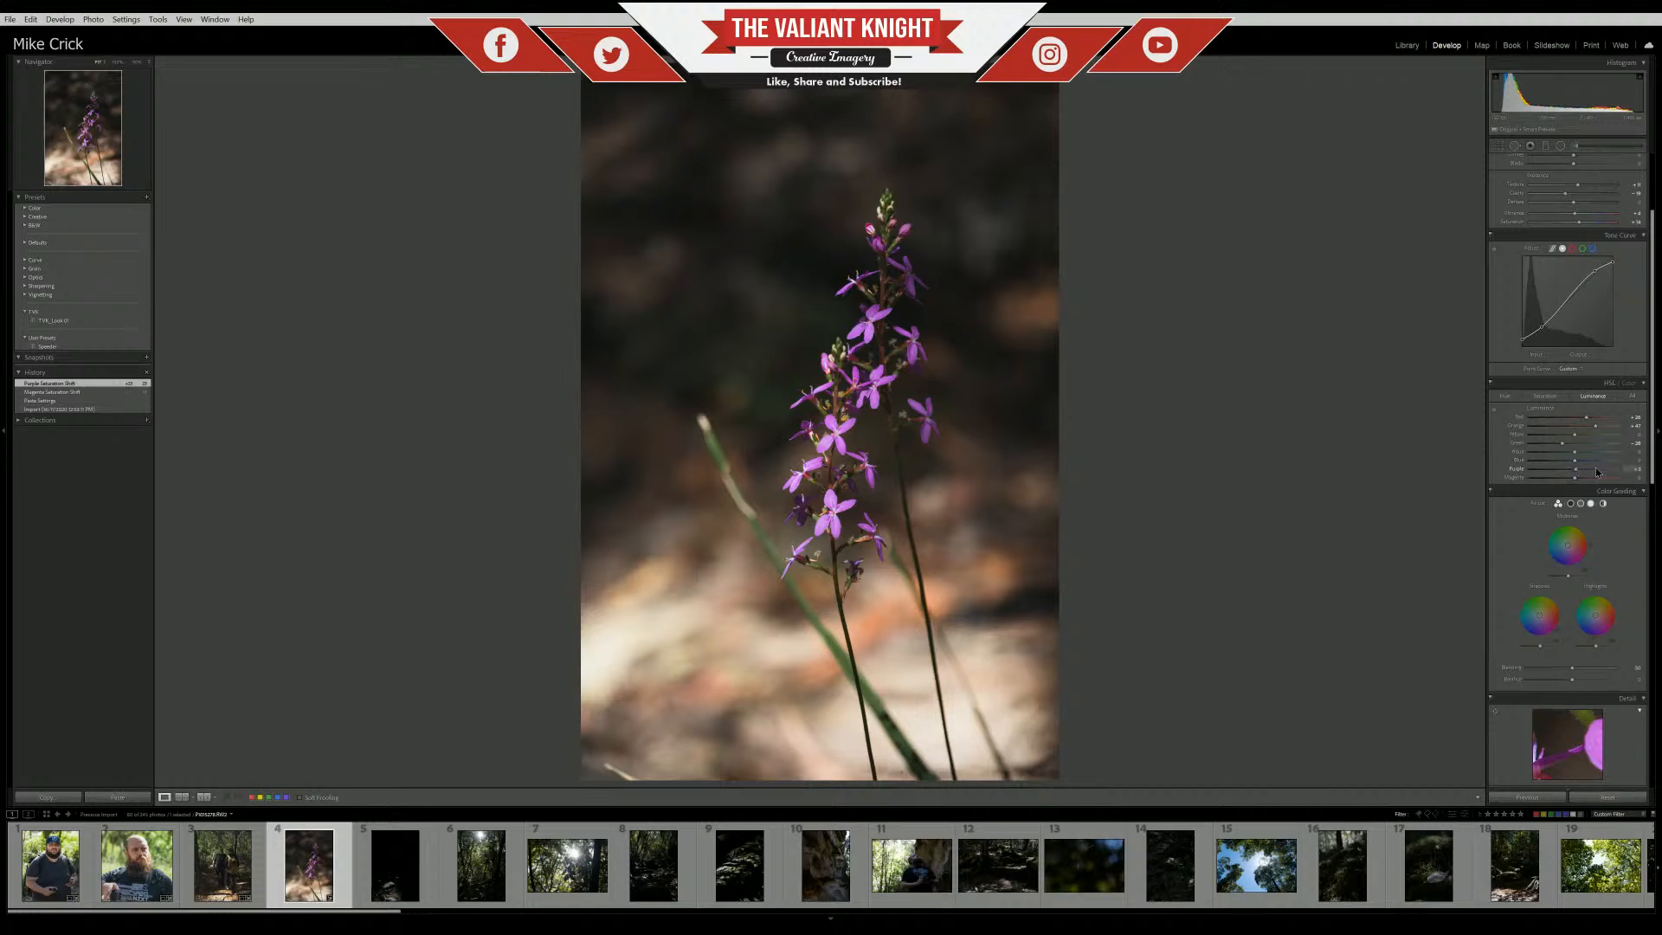
drag(1597, 472, 1591, 469)
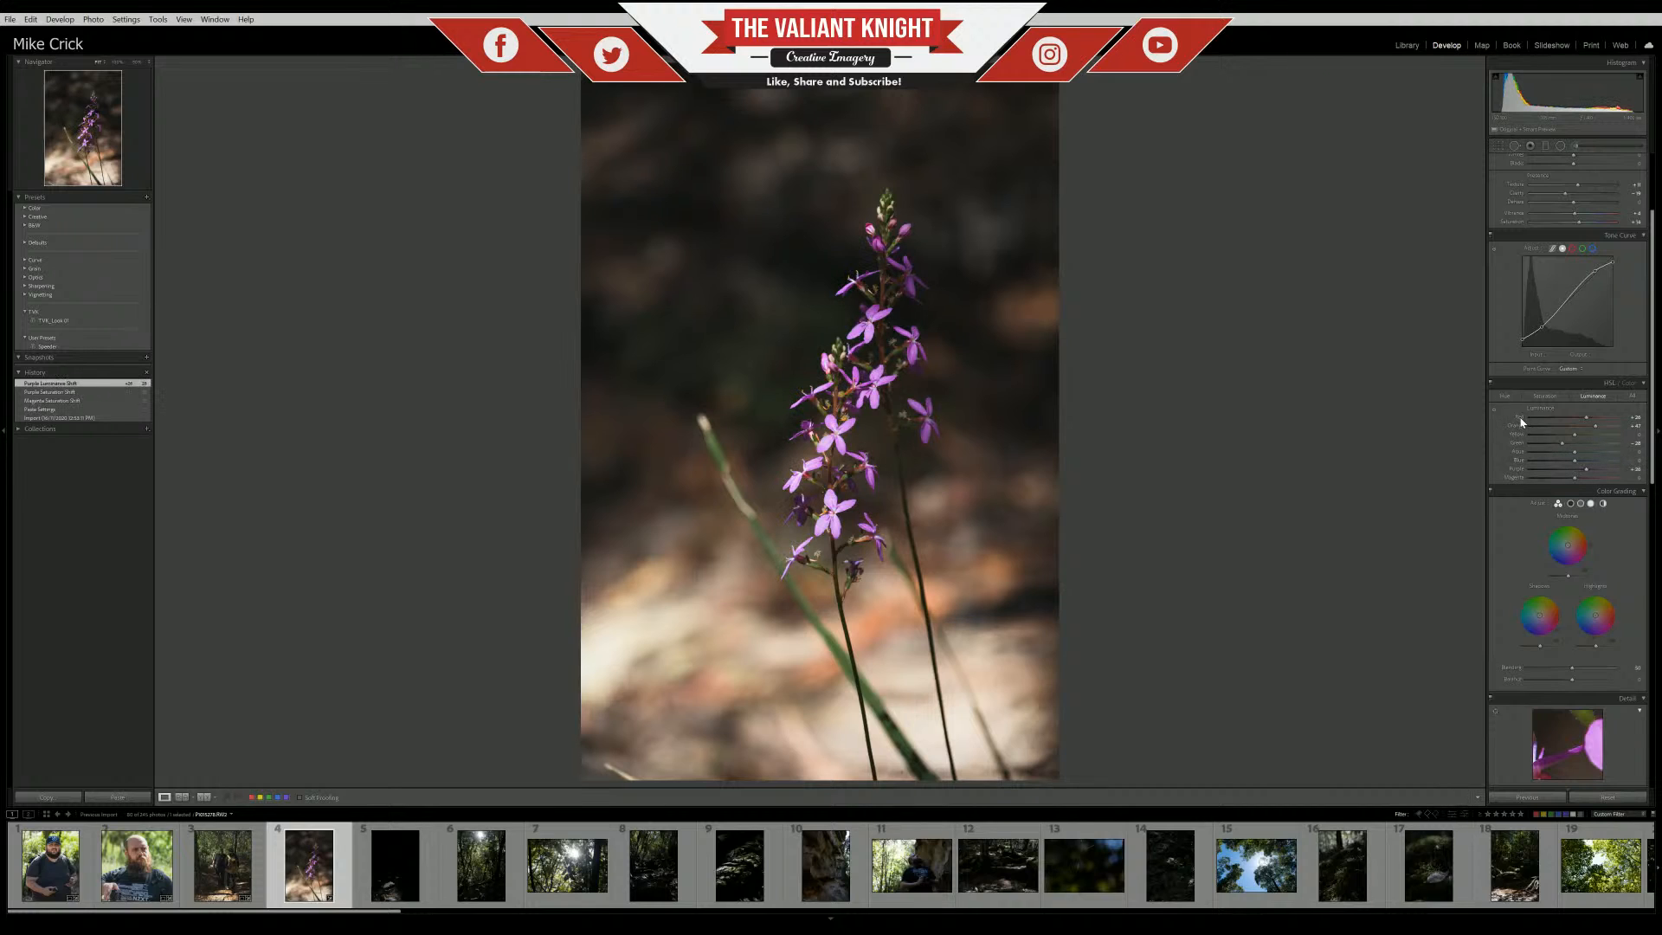
click(1503, 399)
drag(1564, 474, 1558, 470)
drag(1588, 469, 1567, 468)
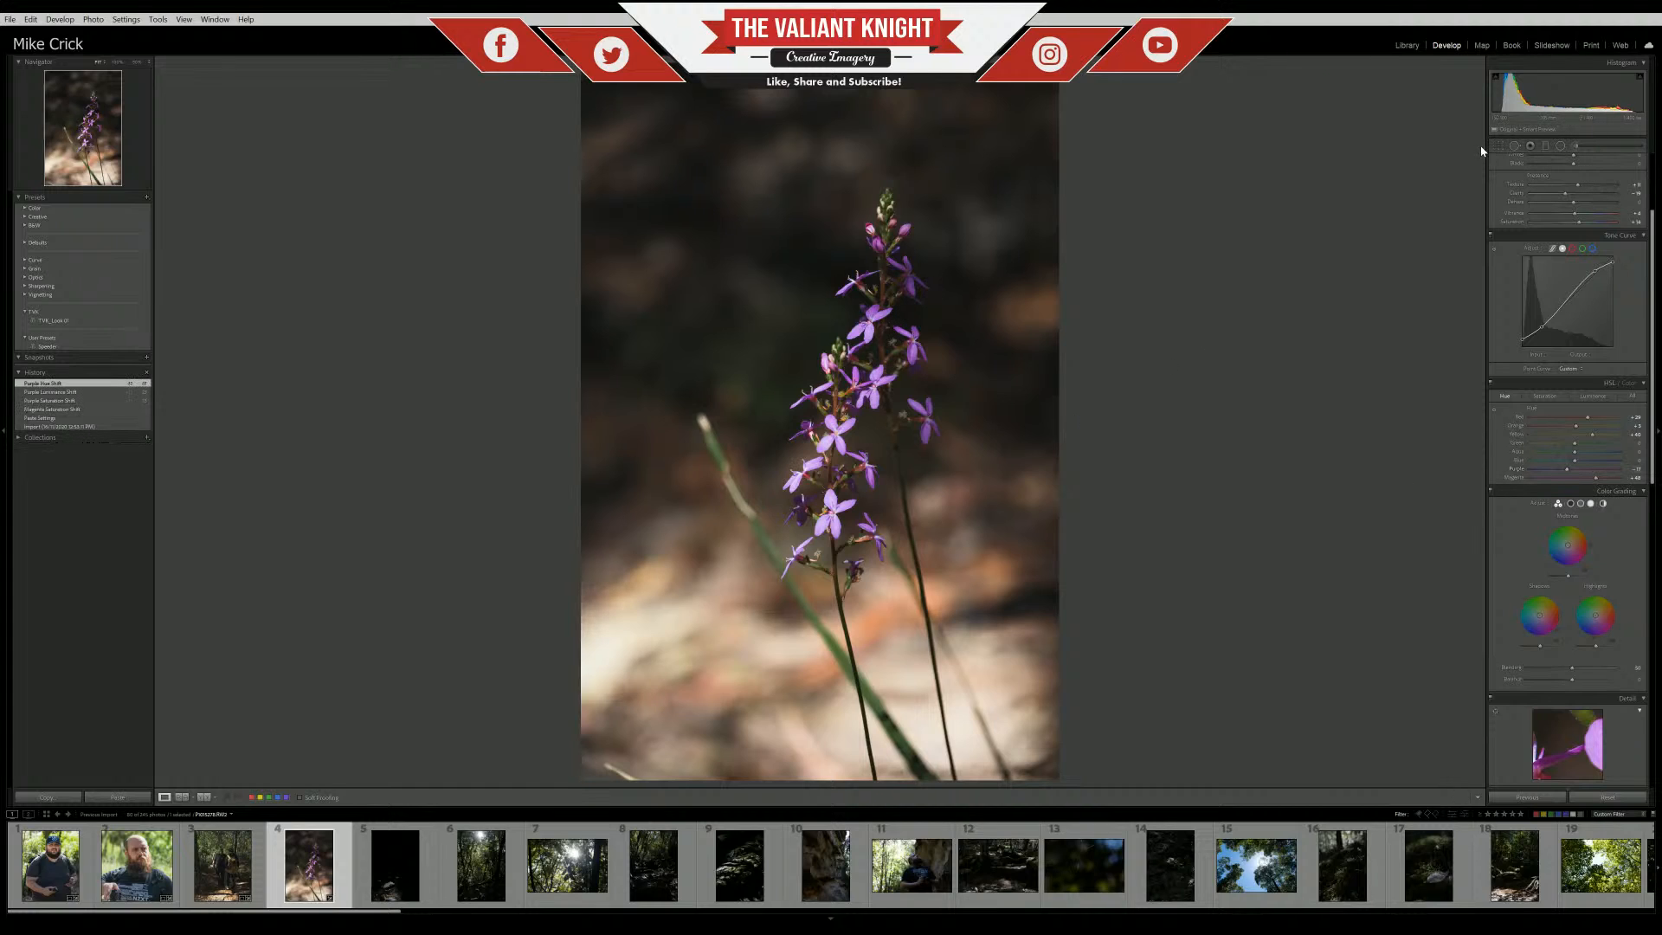
Crop photo 4 to a vertical 4 x 5 frame and reposition it around the flower stems
key(r)
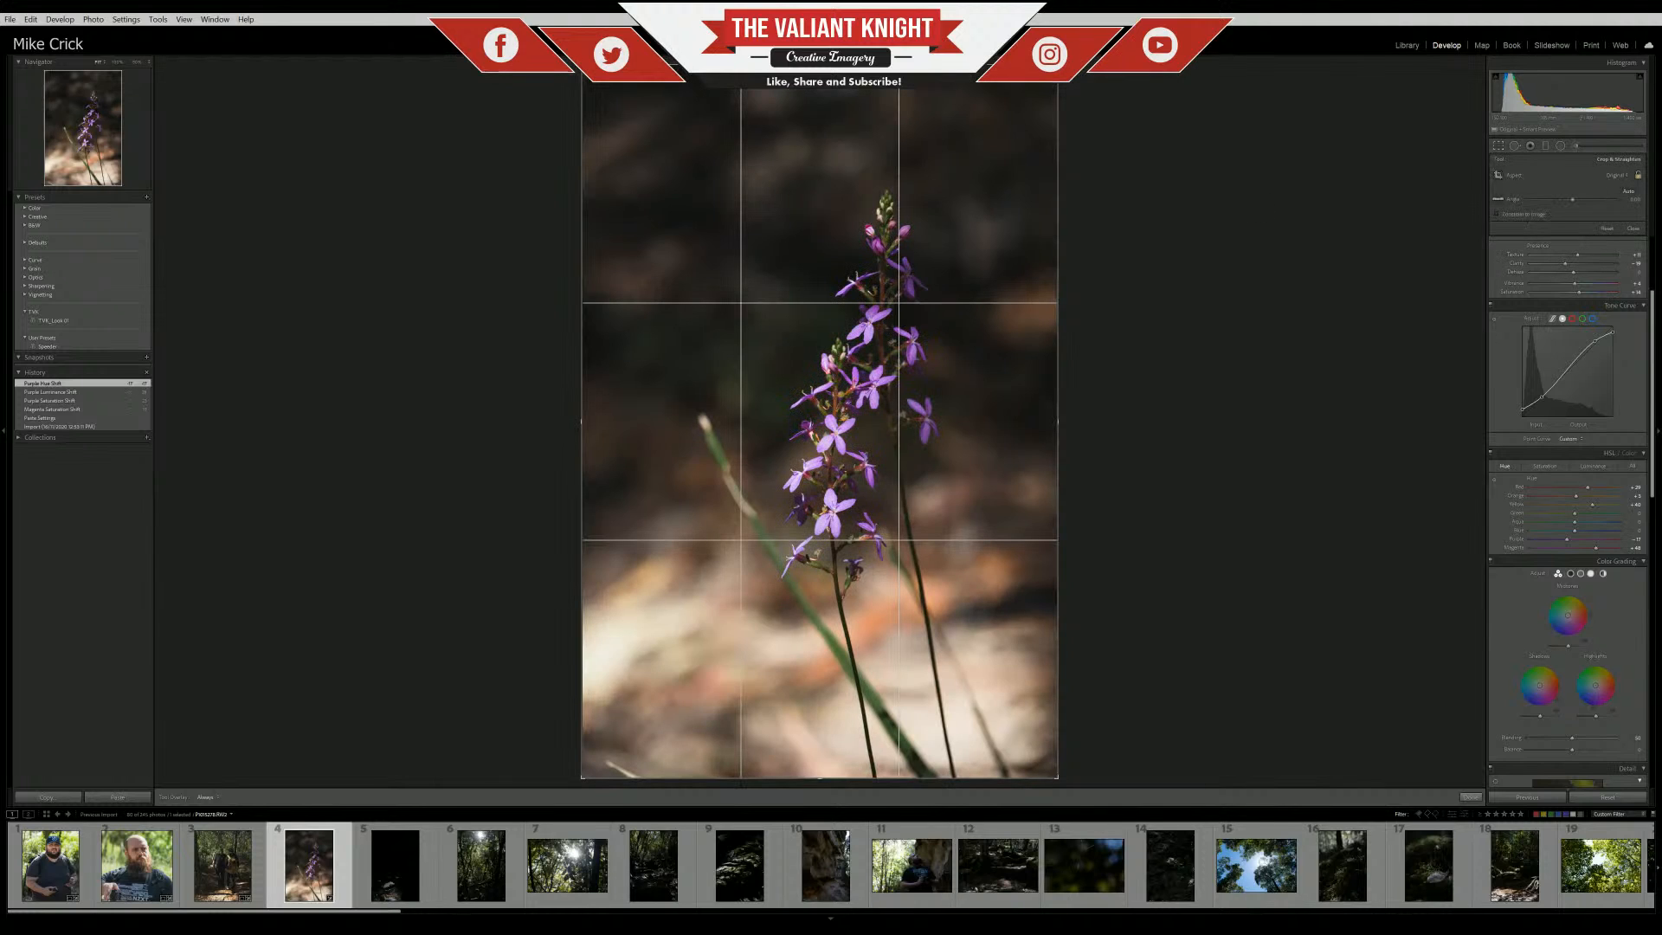
click(1528, 219)
drag(819, 124, 820, 145)
drag(821, 362, 771, 394)
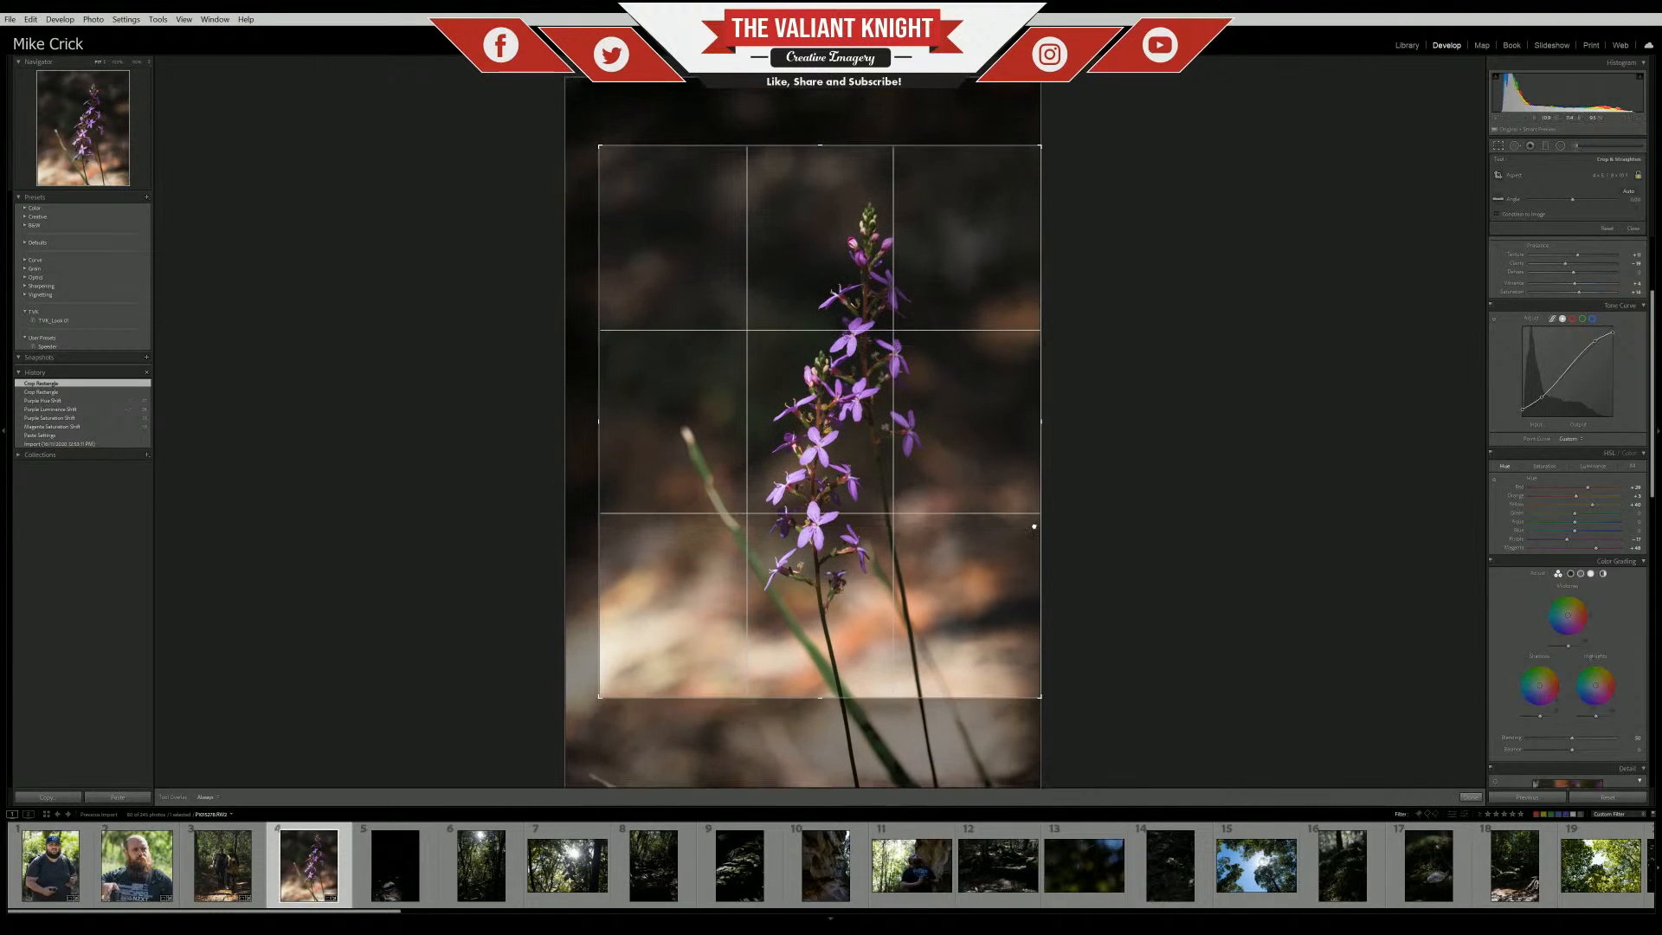
drag(1034, 526, 1027, 531)
drag(779, 432, 778, 394)
key(Return)
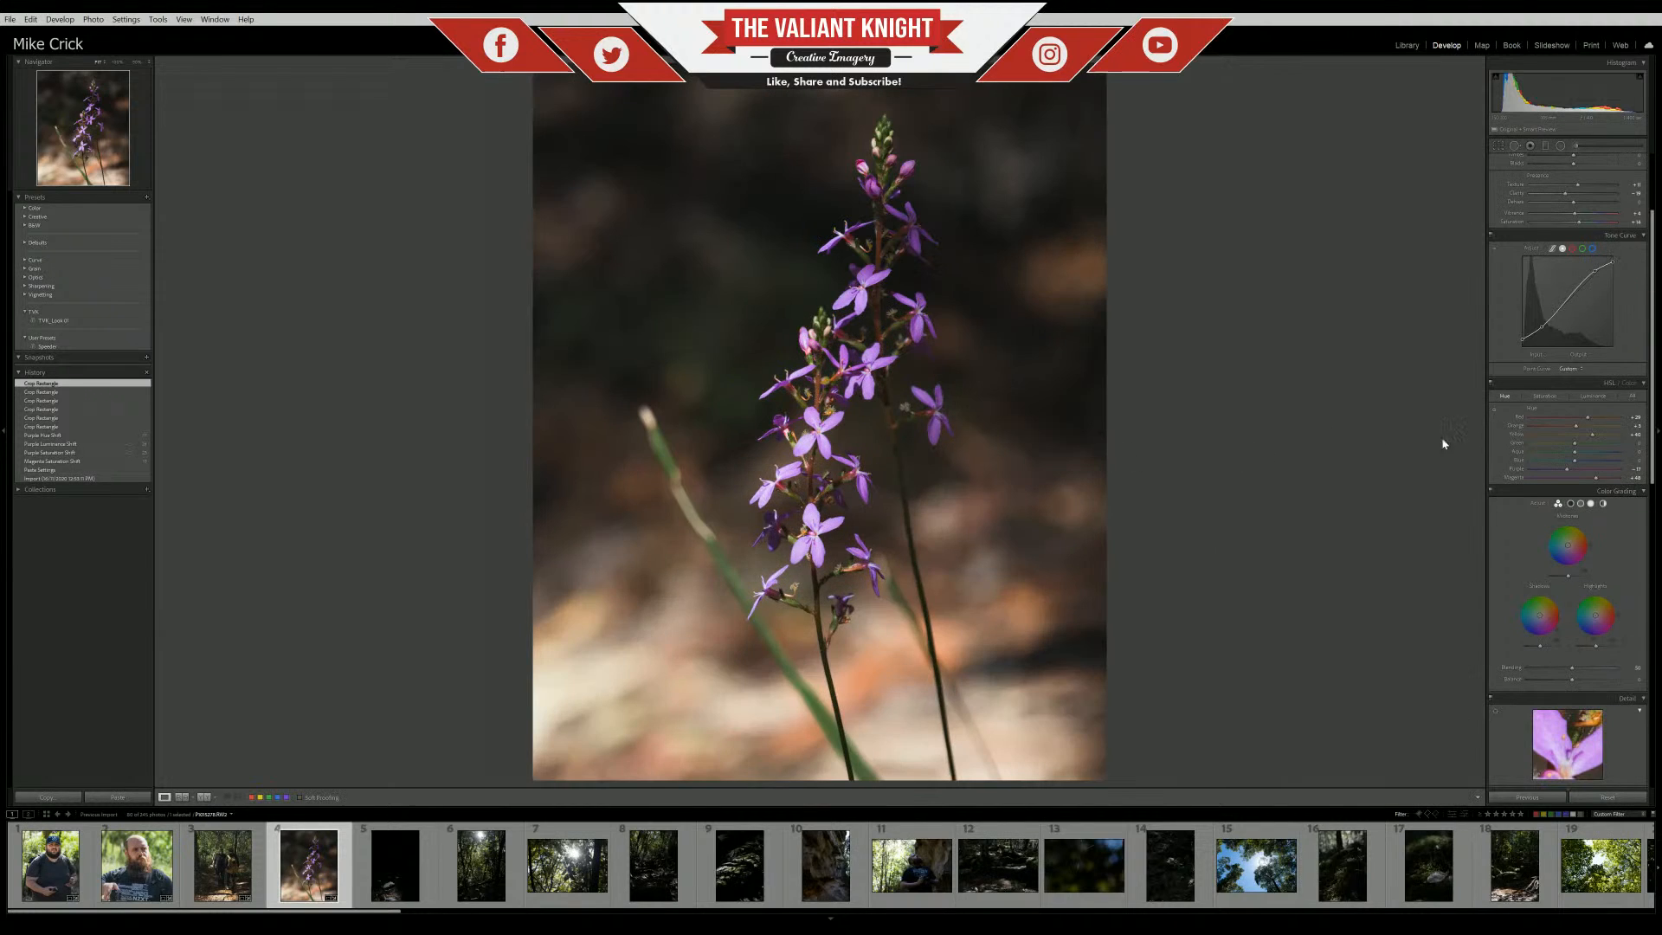
Set photo 4's sharpening masking to 100, previewing the mask to limit sharpening to the flower edges
scroll(1655, 322, down, 10)
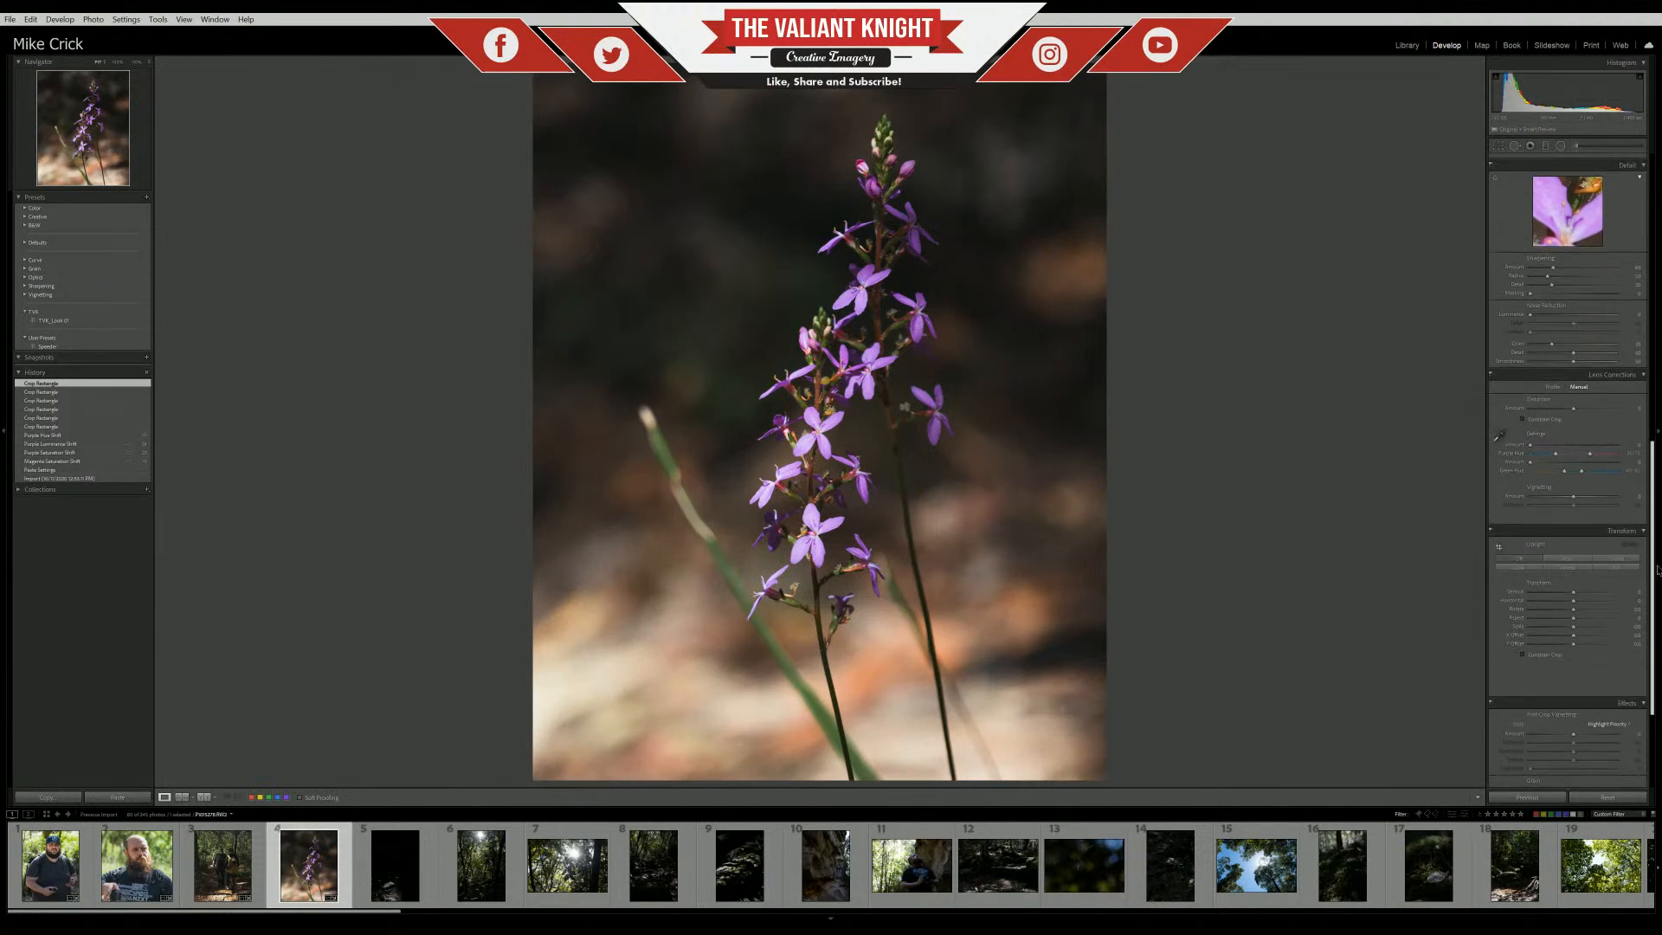
scroll(1531, 534, up, 3)
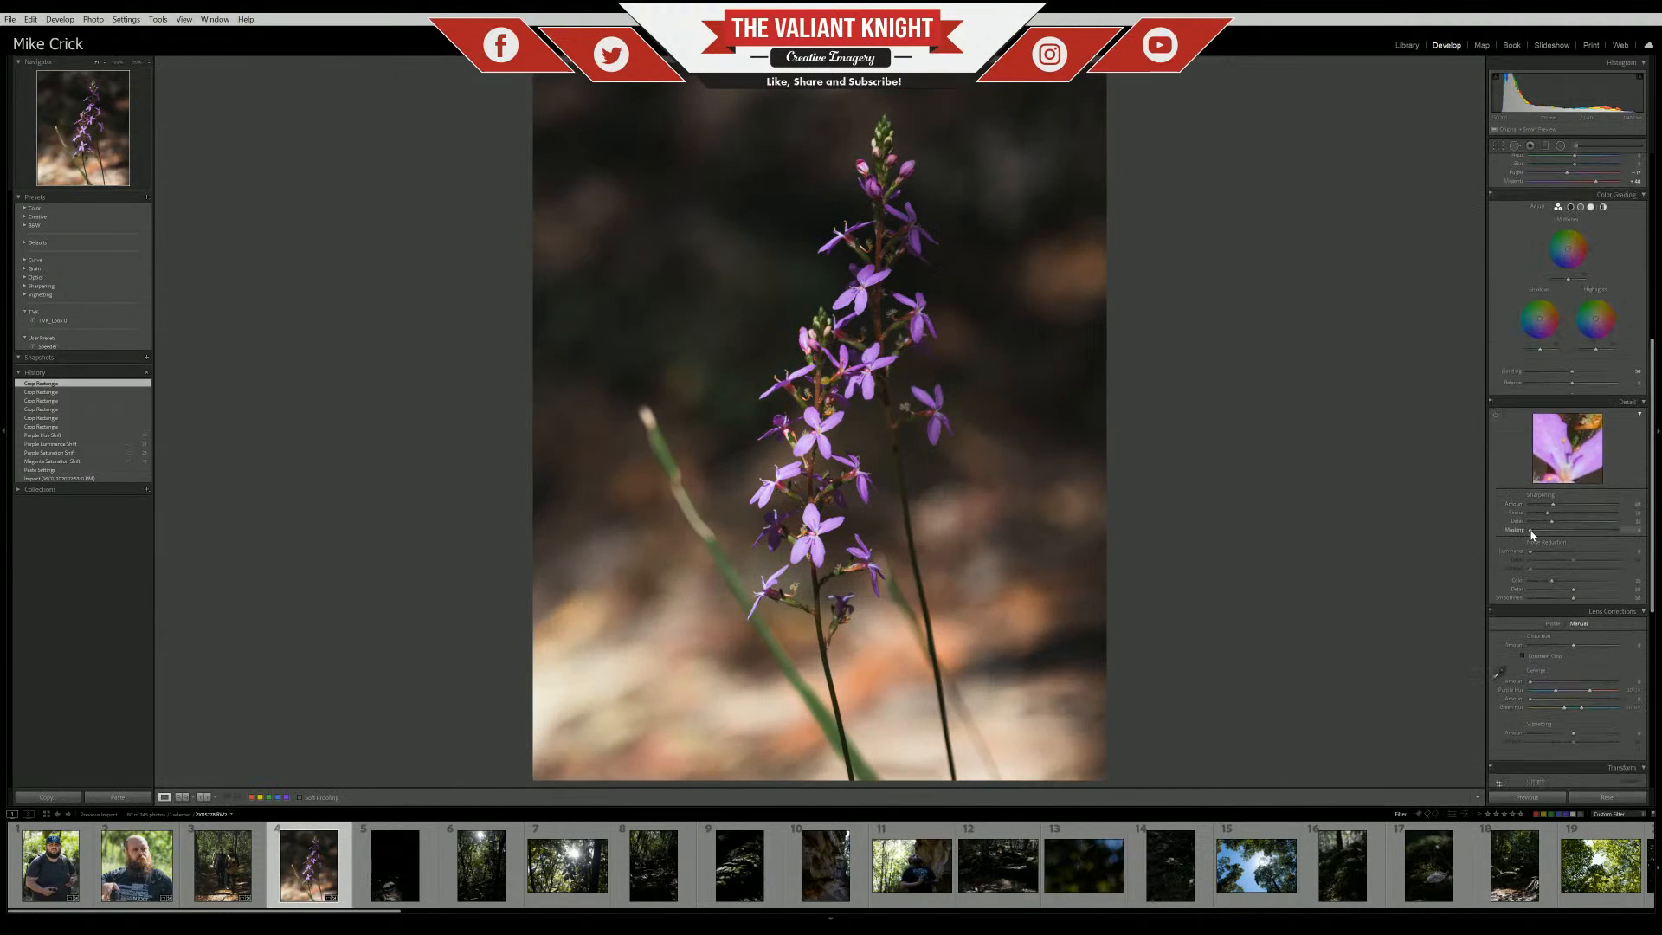
alt+click(1531, 534)
drag(1531, 534, 1641, 560)
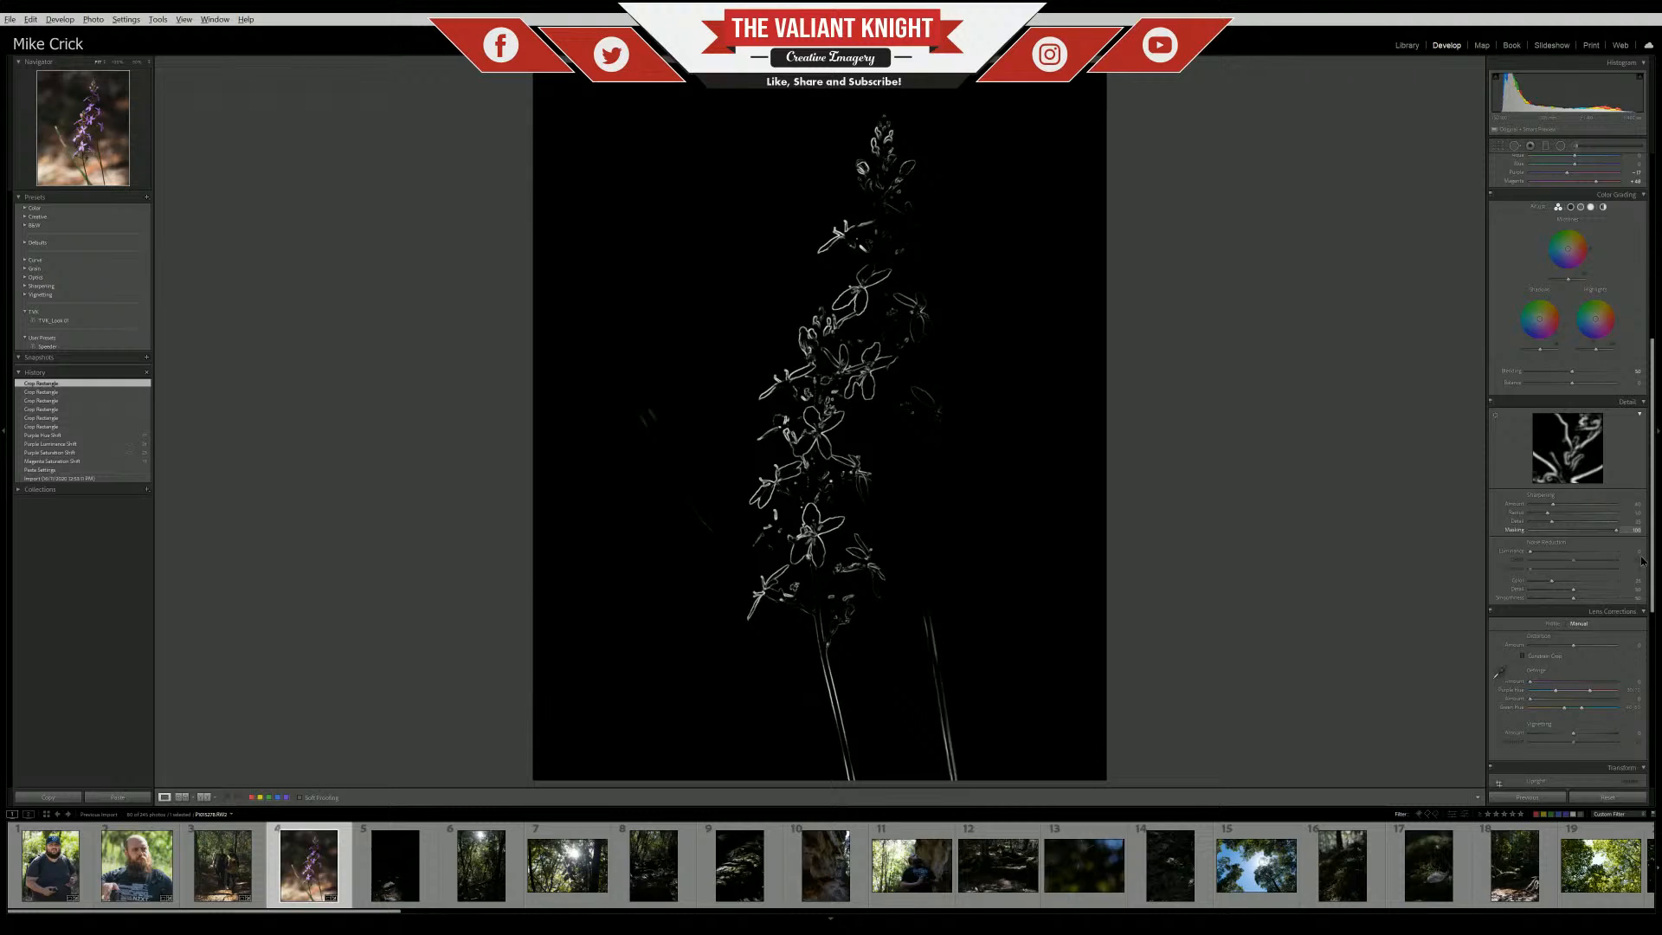
drag(1642, 560, 1642, 560)
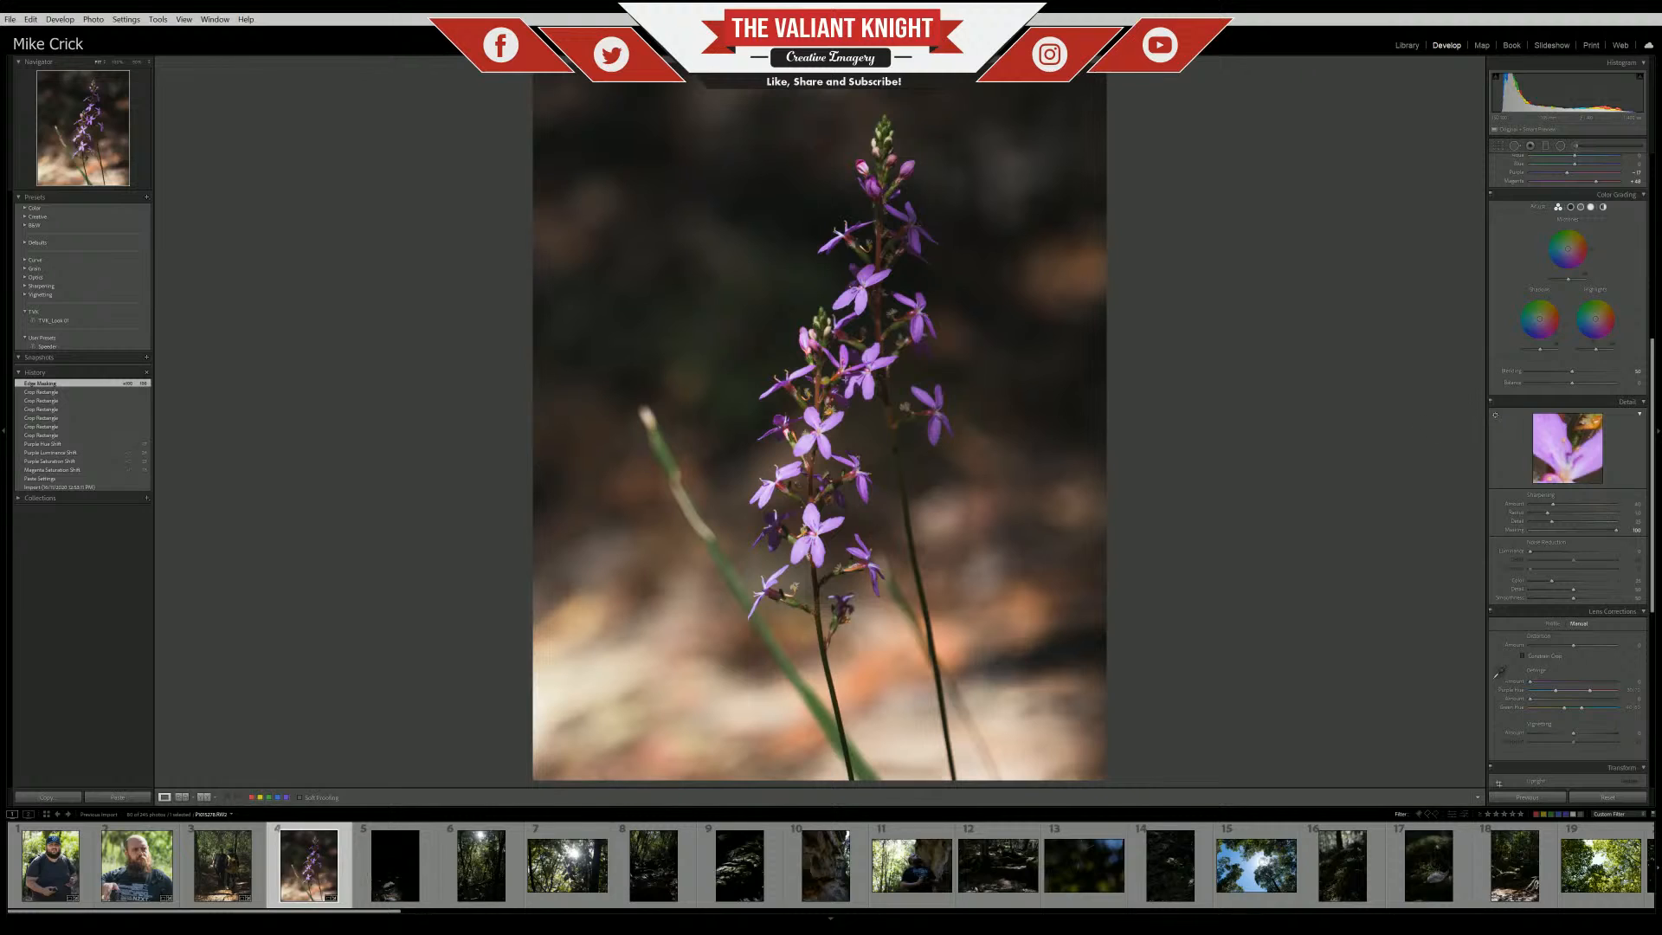
Raise photo 4's sharpening amount while checking the flower detail up close
click(1494, 416)
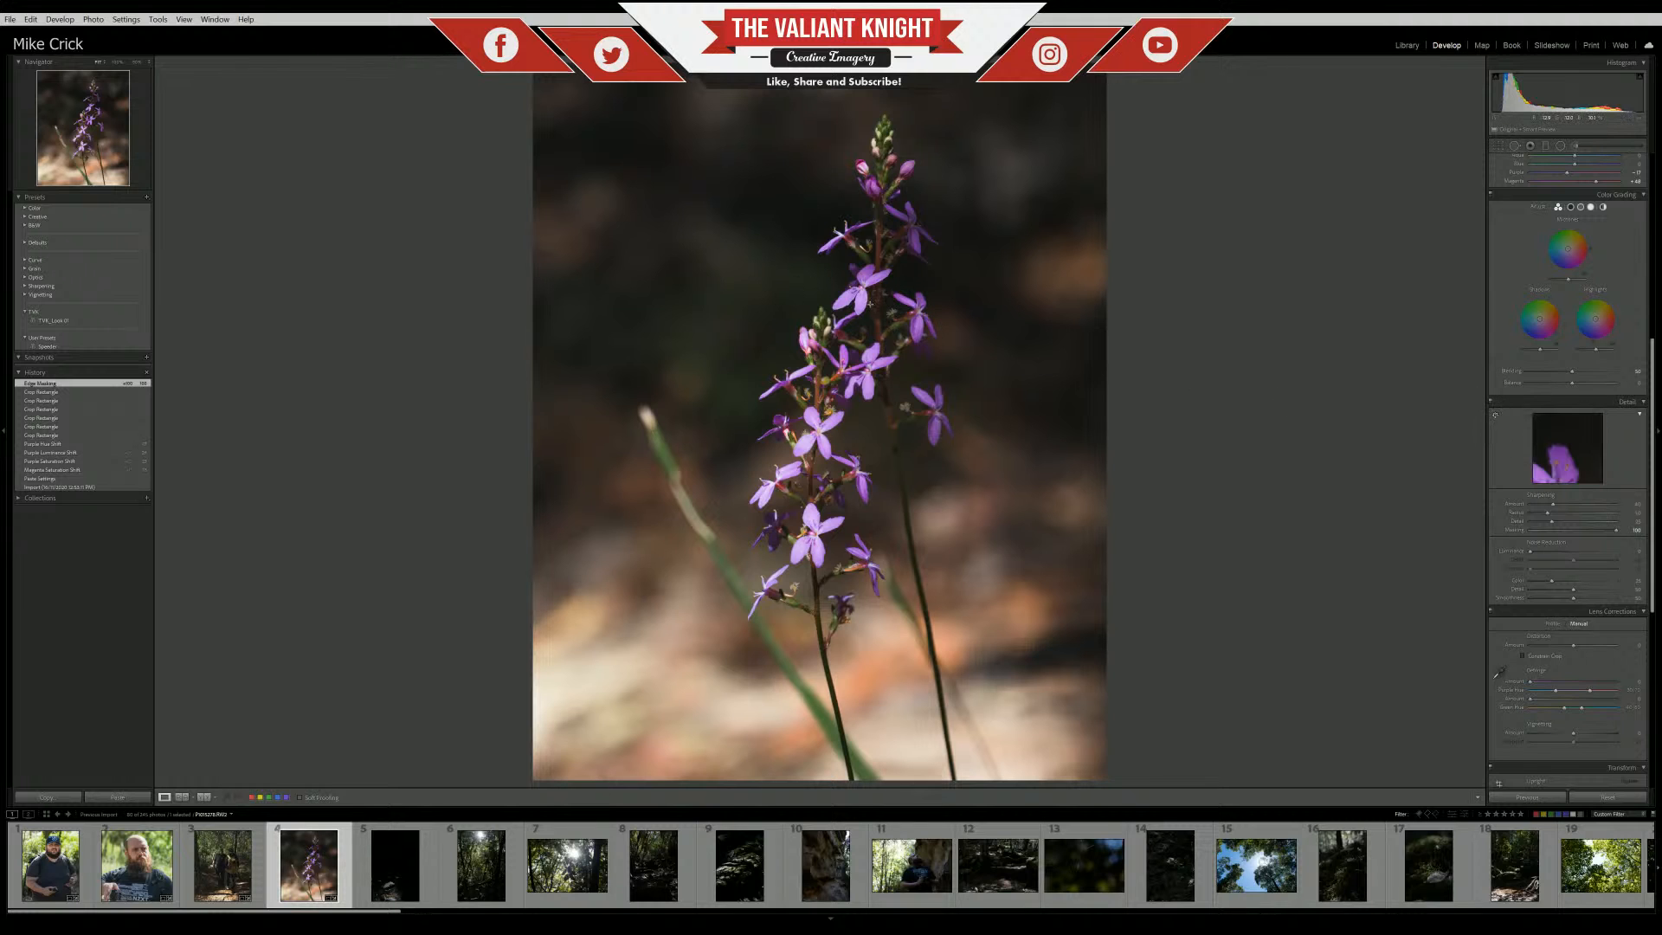
click(904, 352)
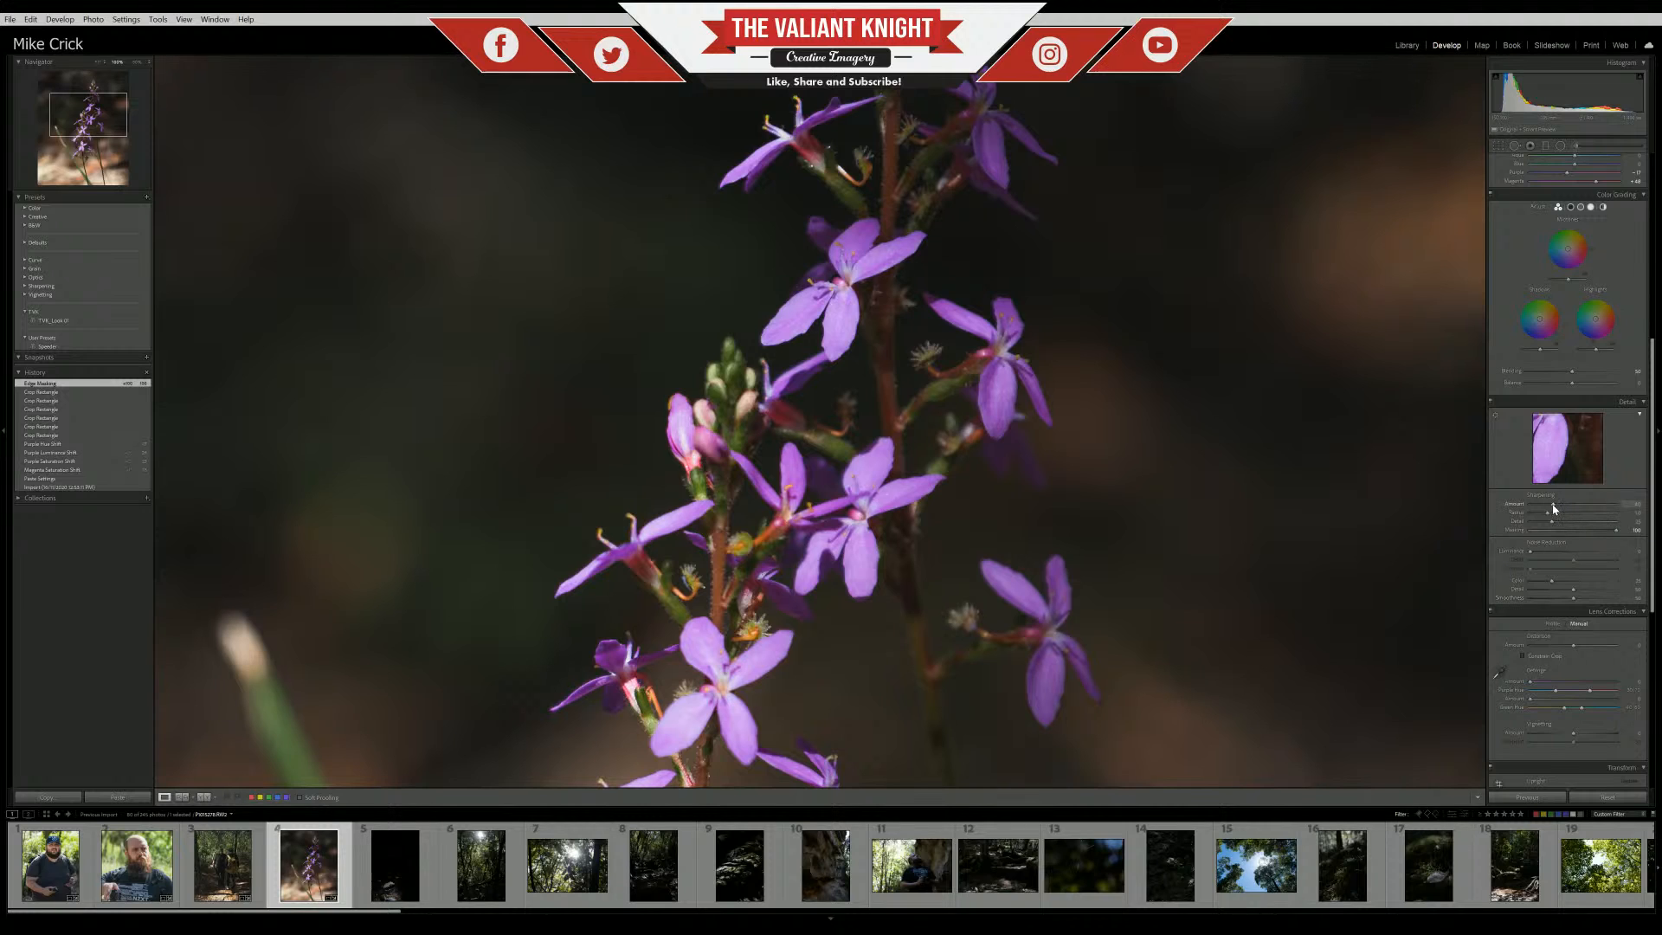
drag(1554, 509, 1560, 509)
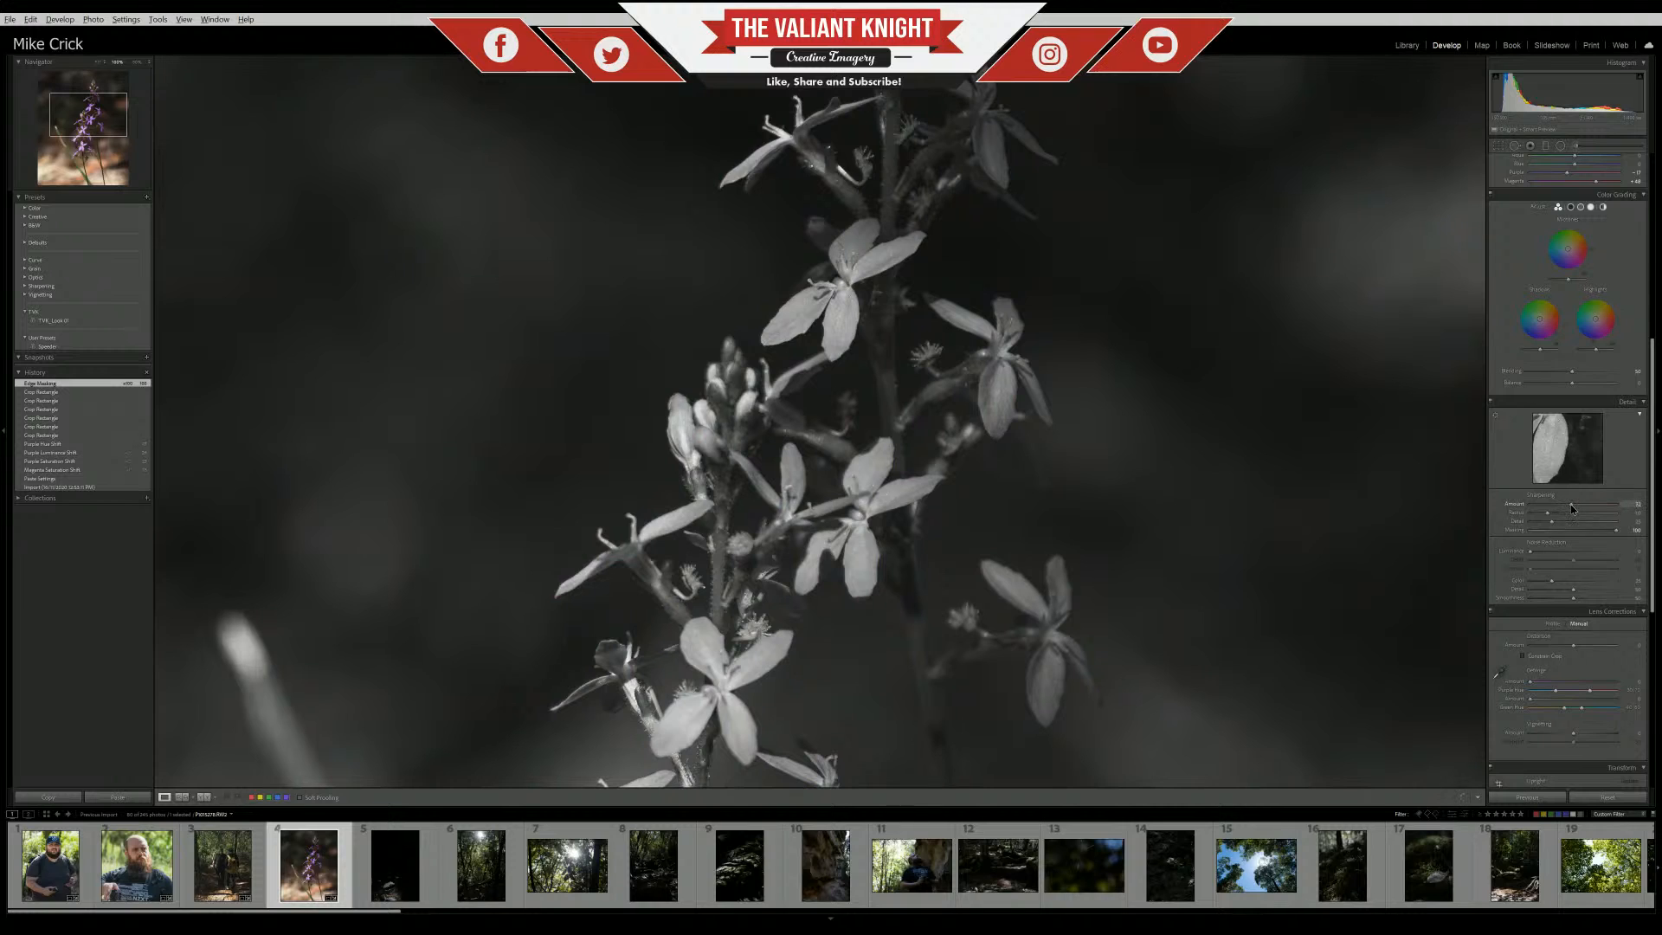
drag(1572, 509, 1571, 509)
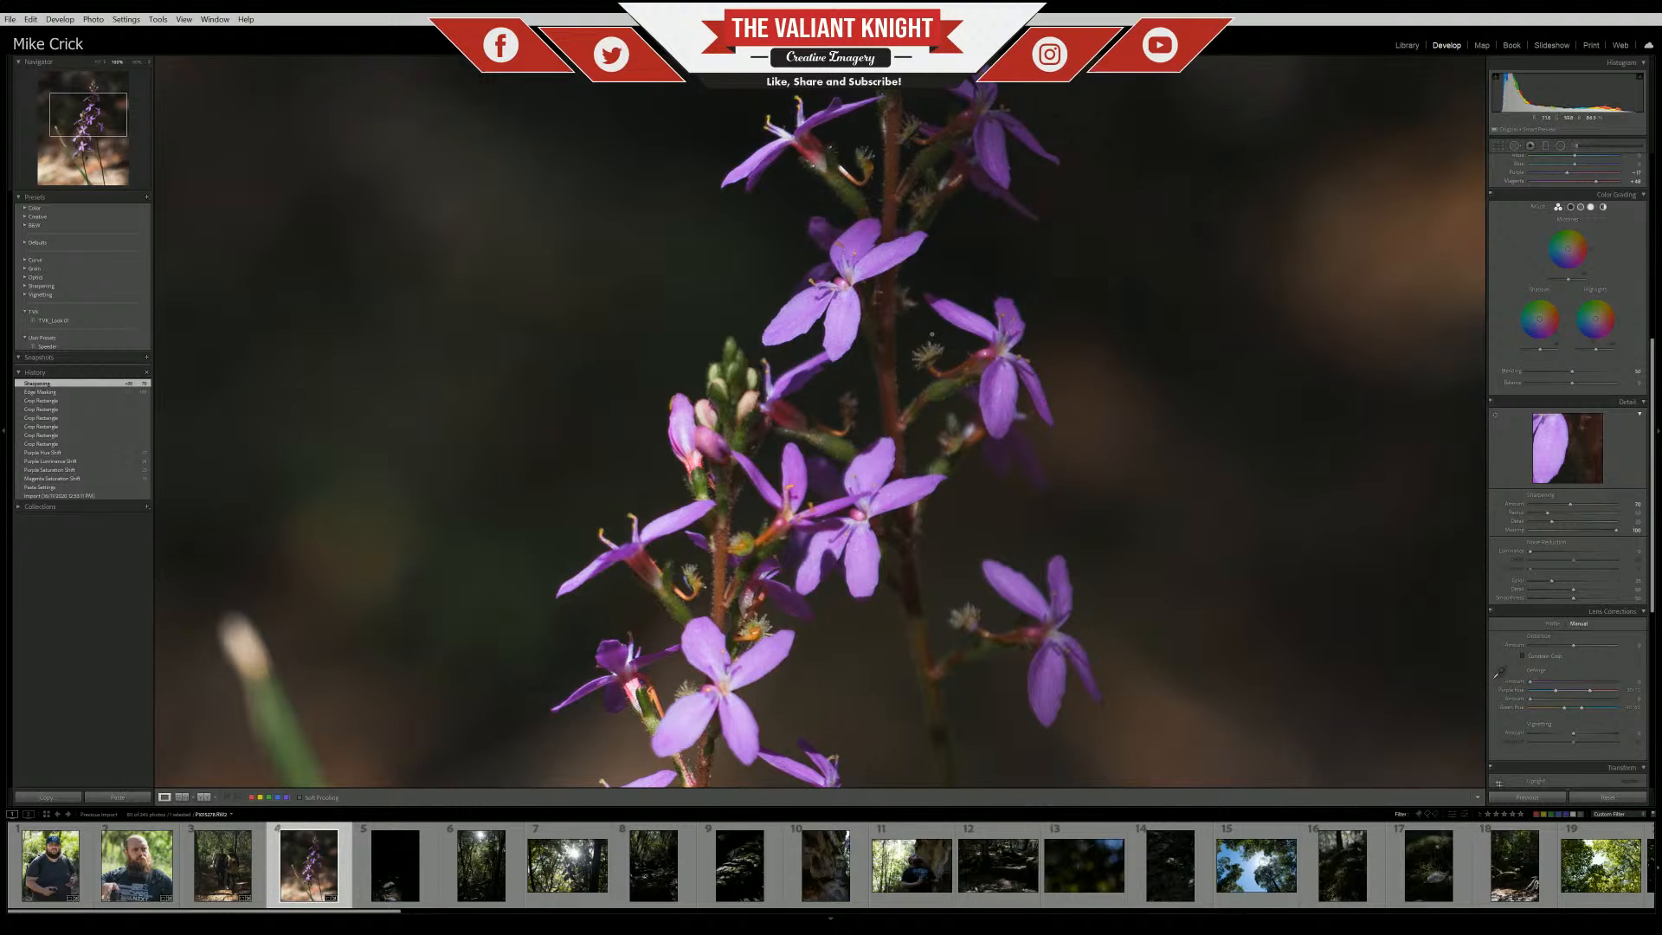
click(932, 334)
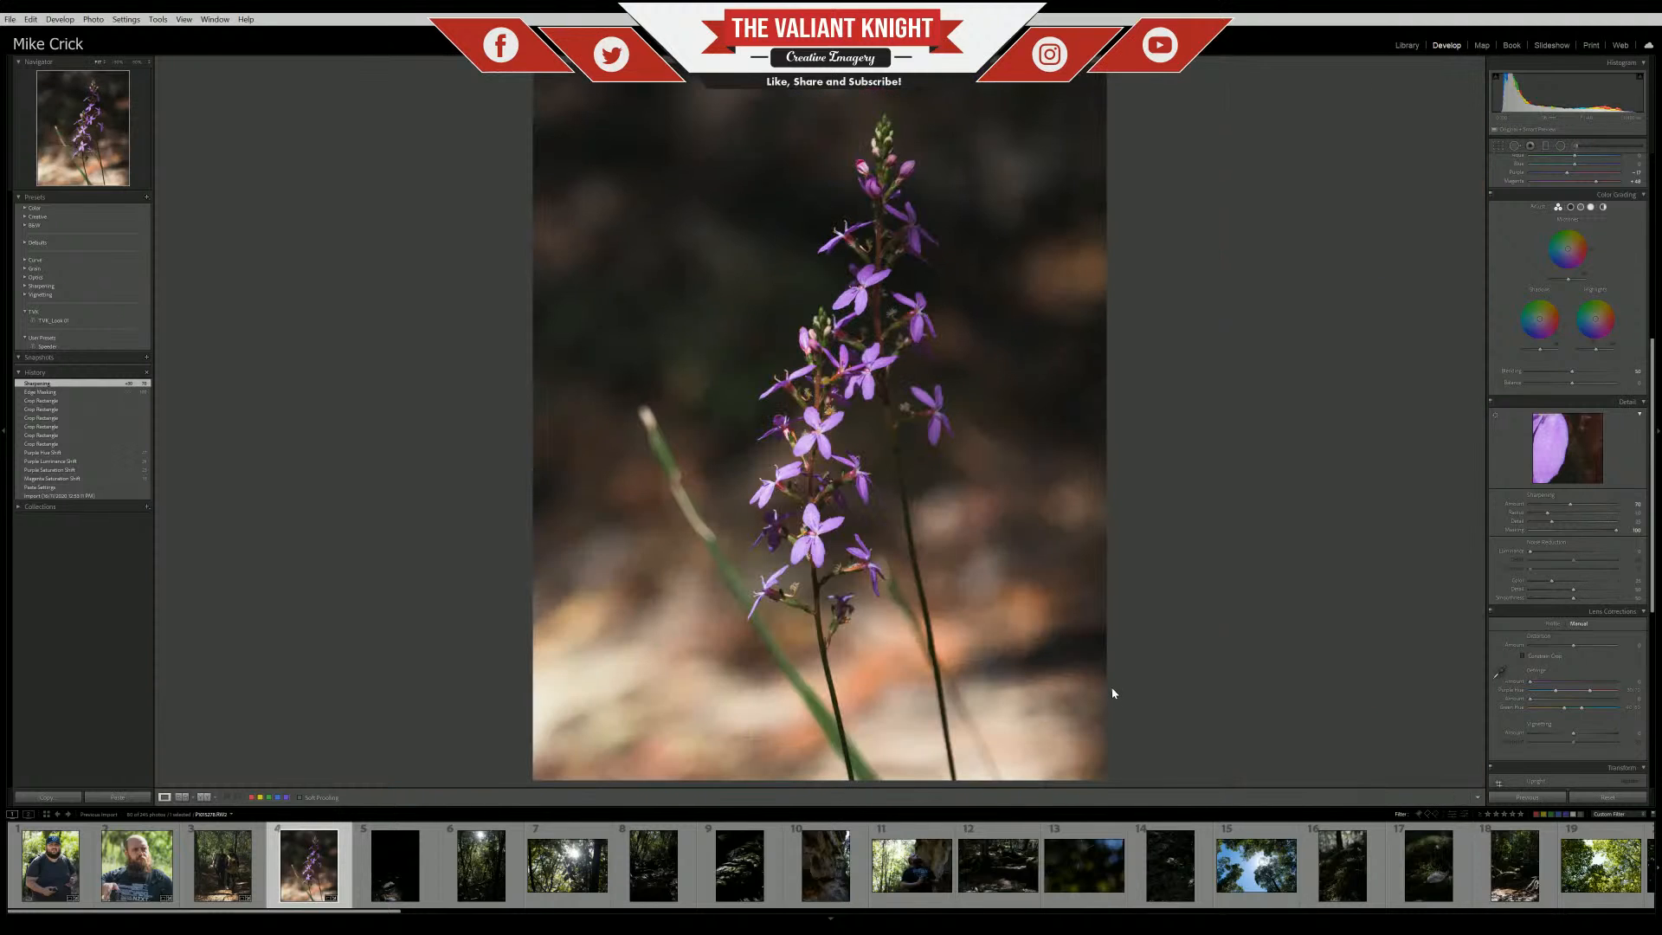
Paste the copied develop settings onto photo 5, the dark stream shot with the mossy rock
click(402, 880)
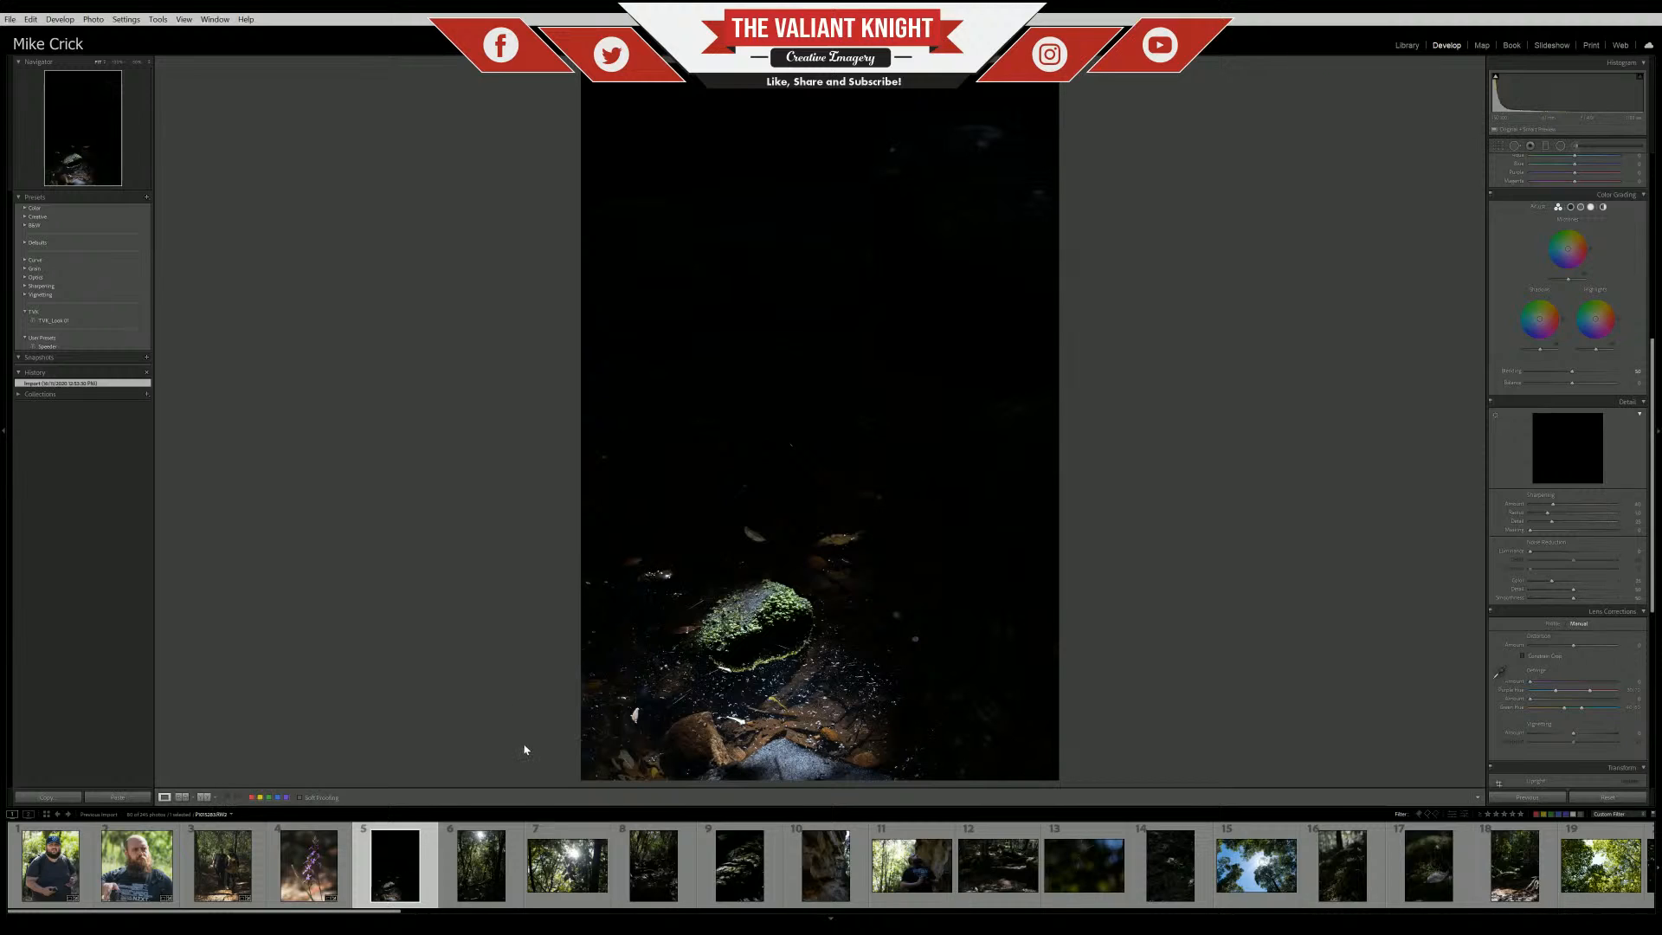
key(ctrl+shift+v)
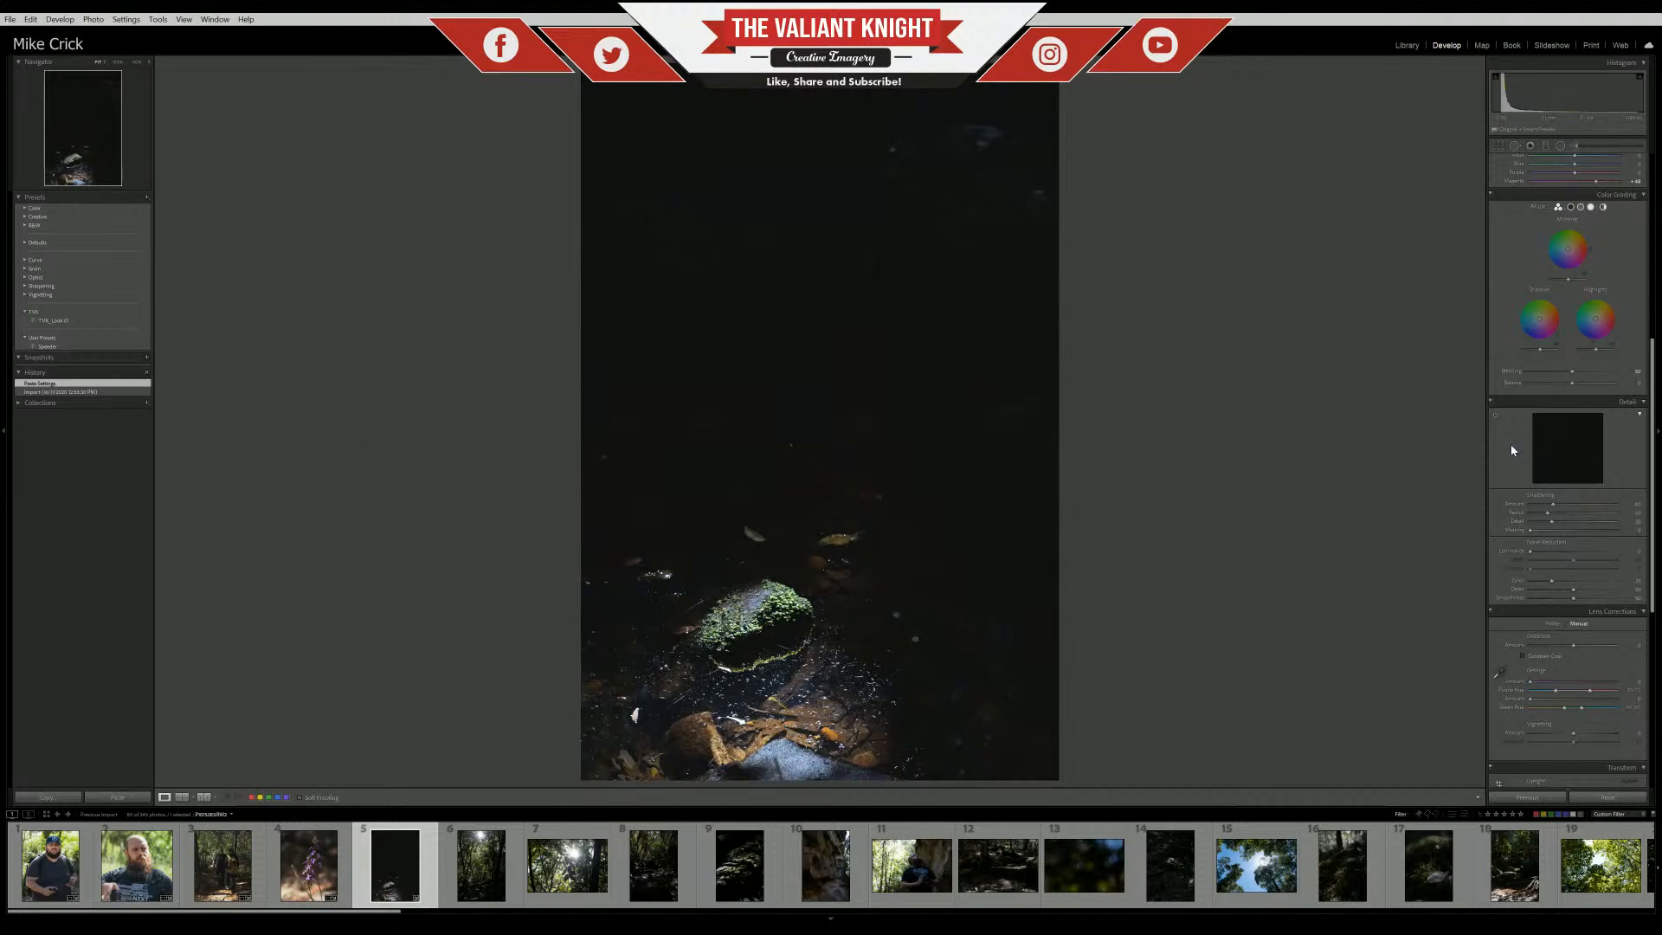
Try raising photo 5's exposure to the maximum to reveal the dark streambed, and undo it
scroll(1567, 467, up, 5)
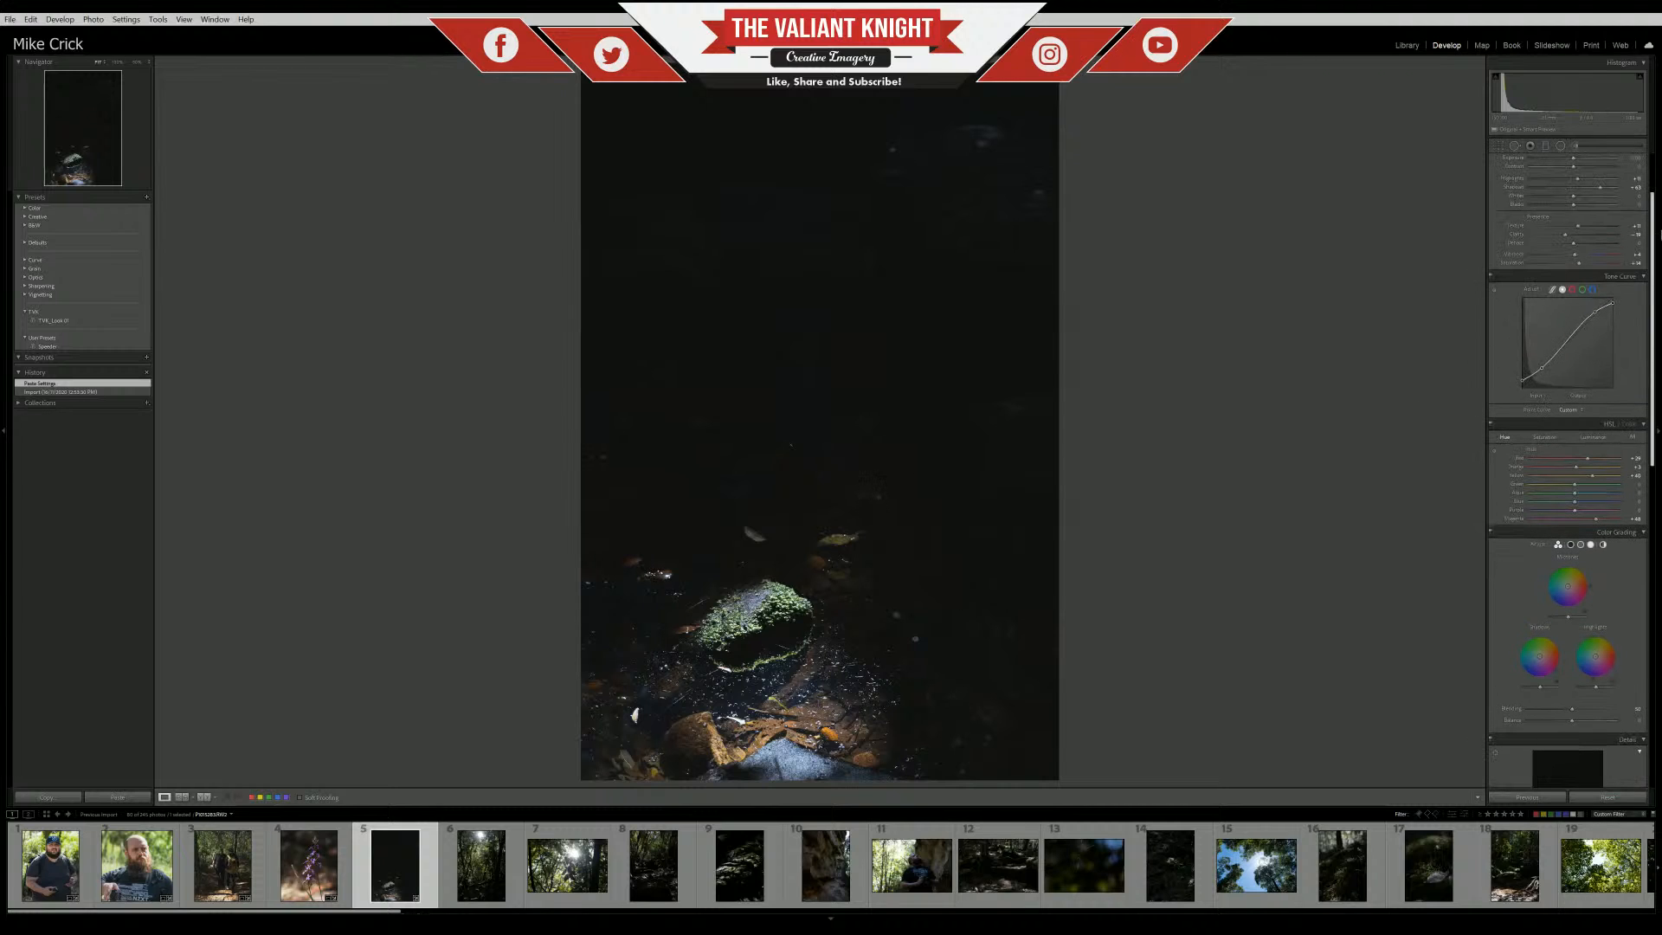
drag(1652, 344, 1651, 303)
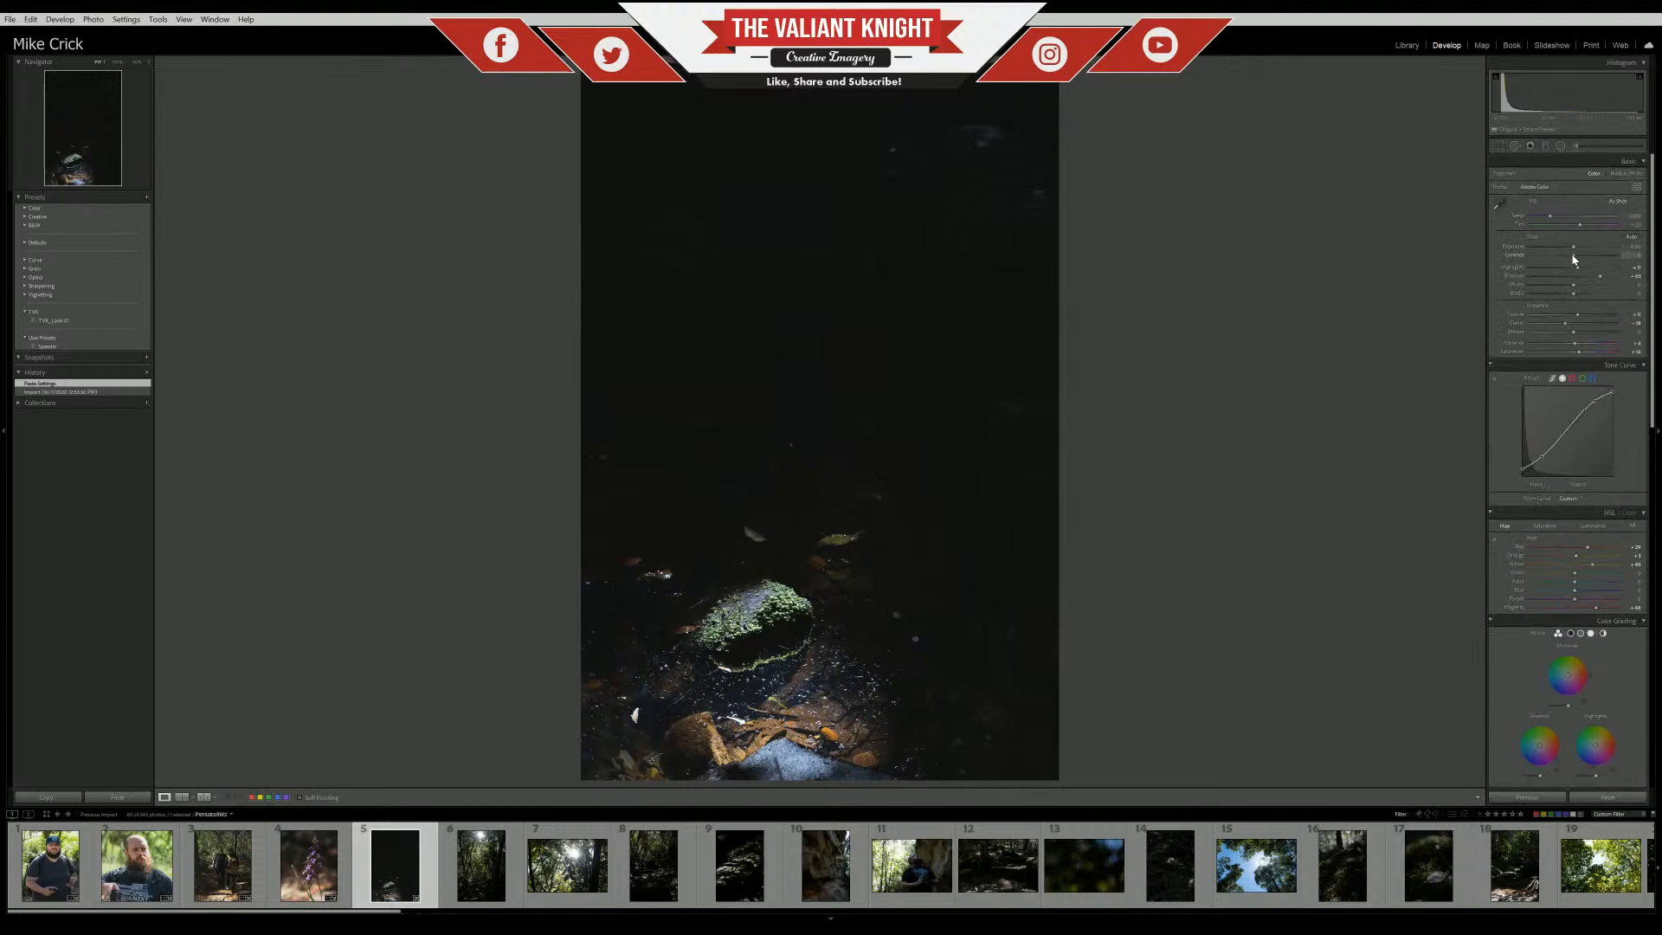
drag(1574, 247, 1629, 257)
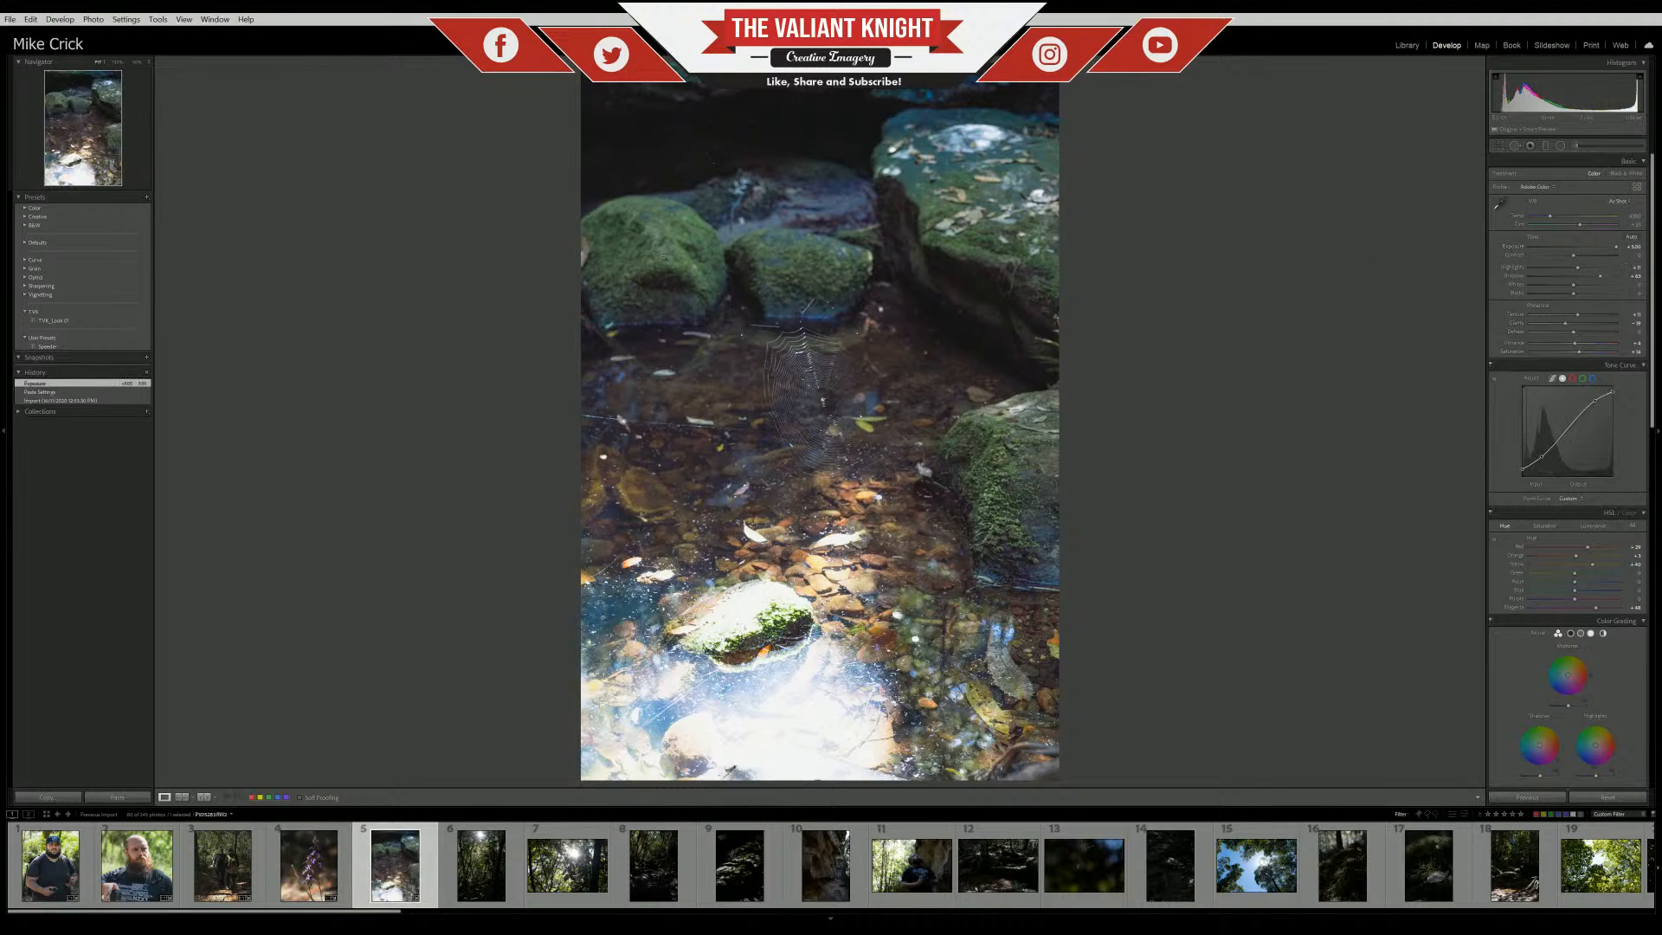
key(ctrl+z)
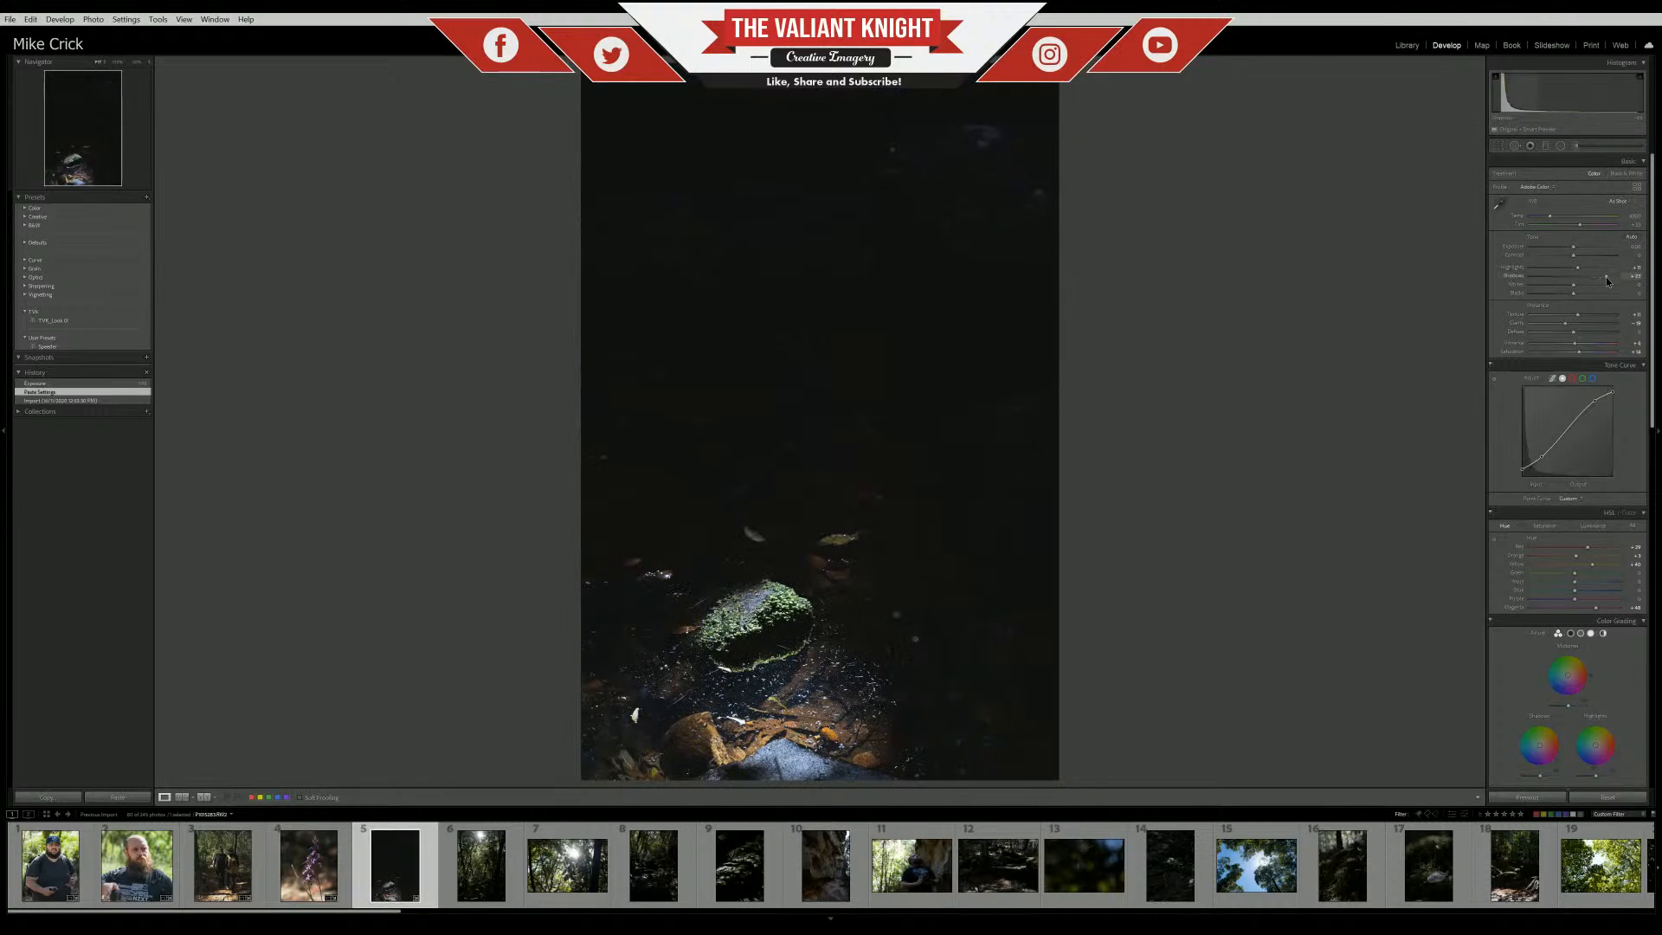
Lower photo 5's shadows slightly
scroll(1606, 277, up, 3)
click(1592, 282)
Crop photo 5 to a vertical 4 x 5 frame, tightened and repositioned around the sunlit mossy rock
key(r)
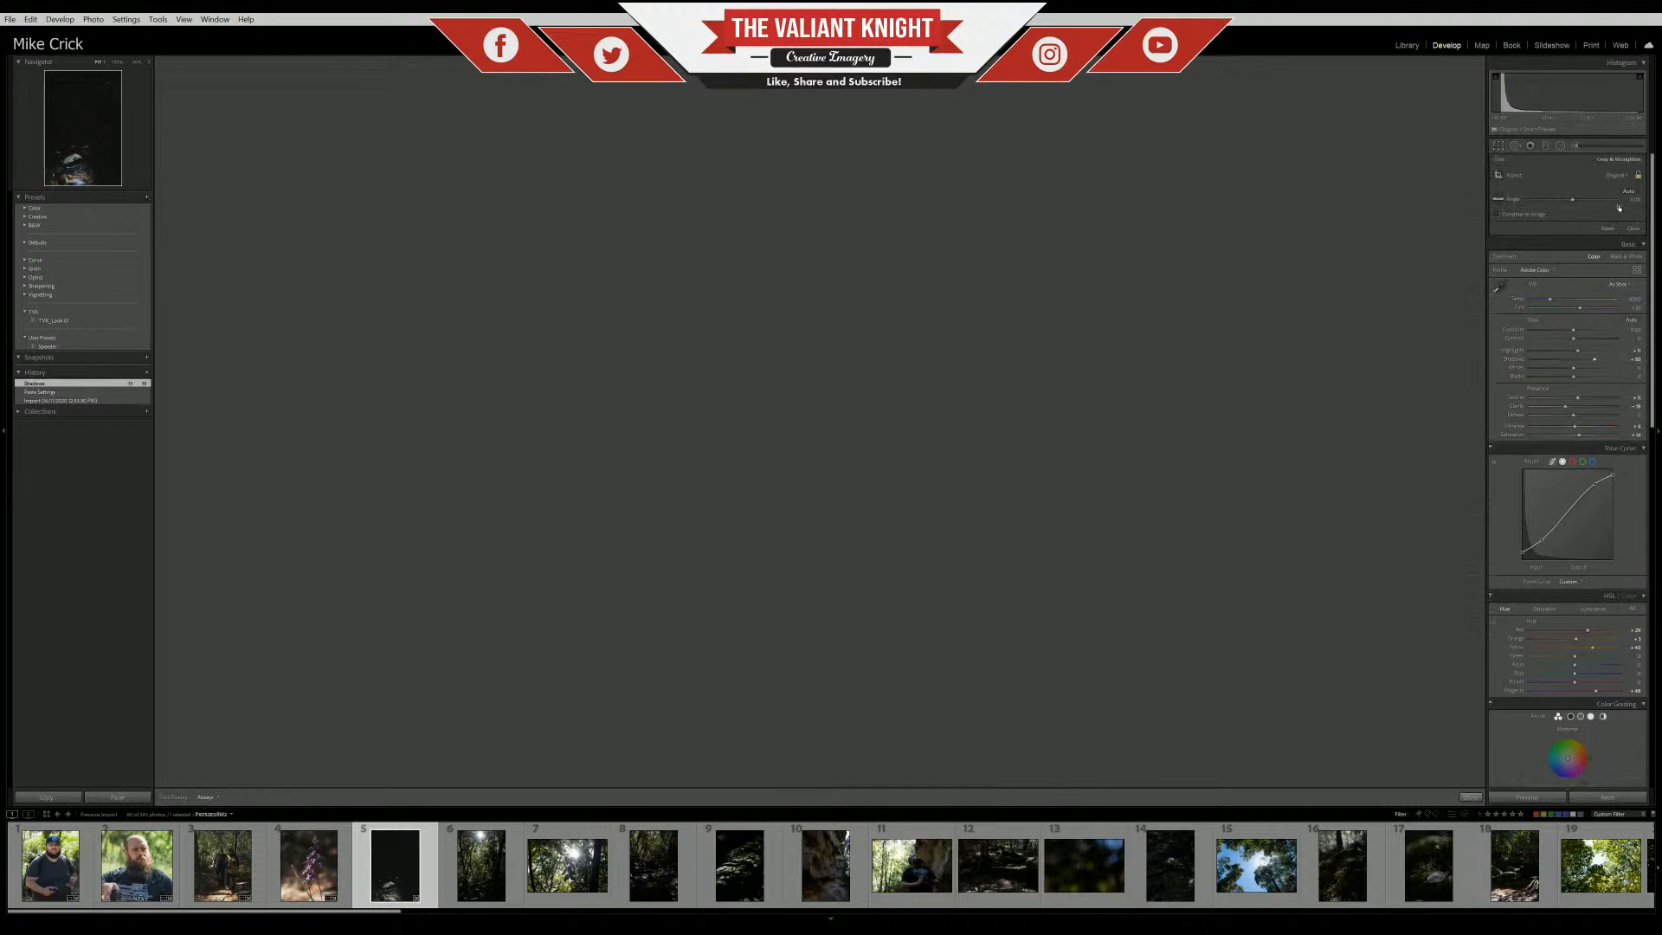
key(shift+a)
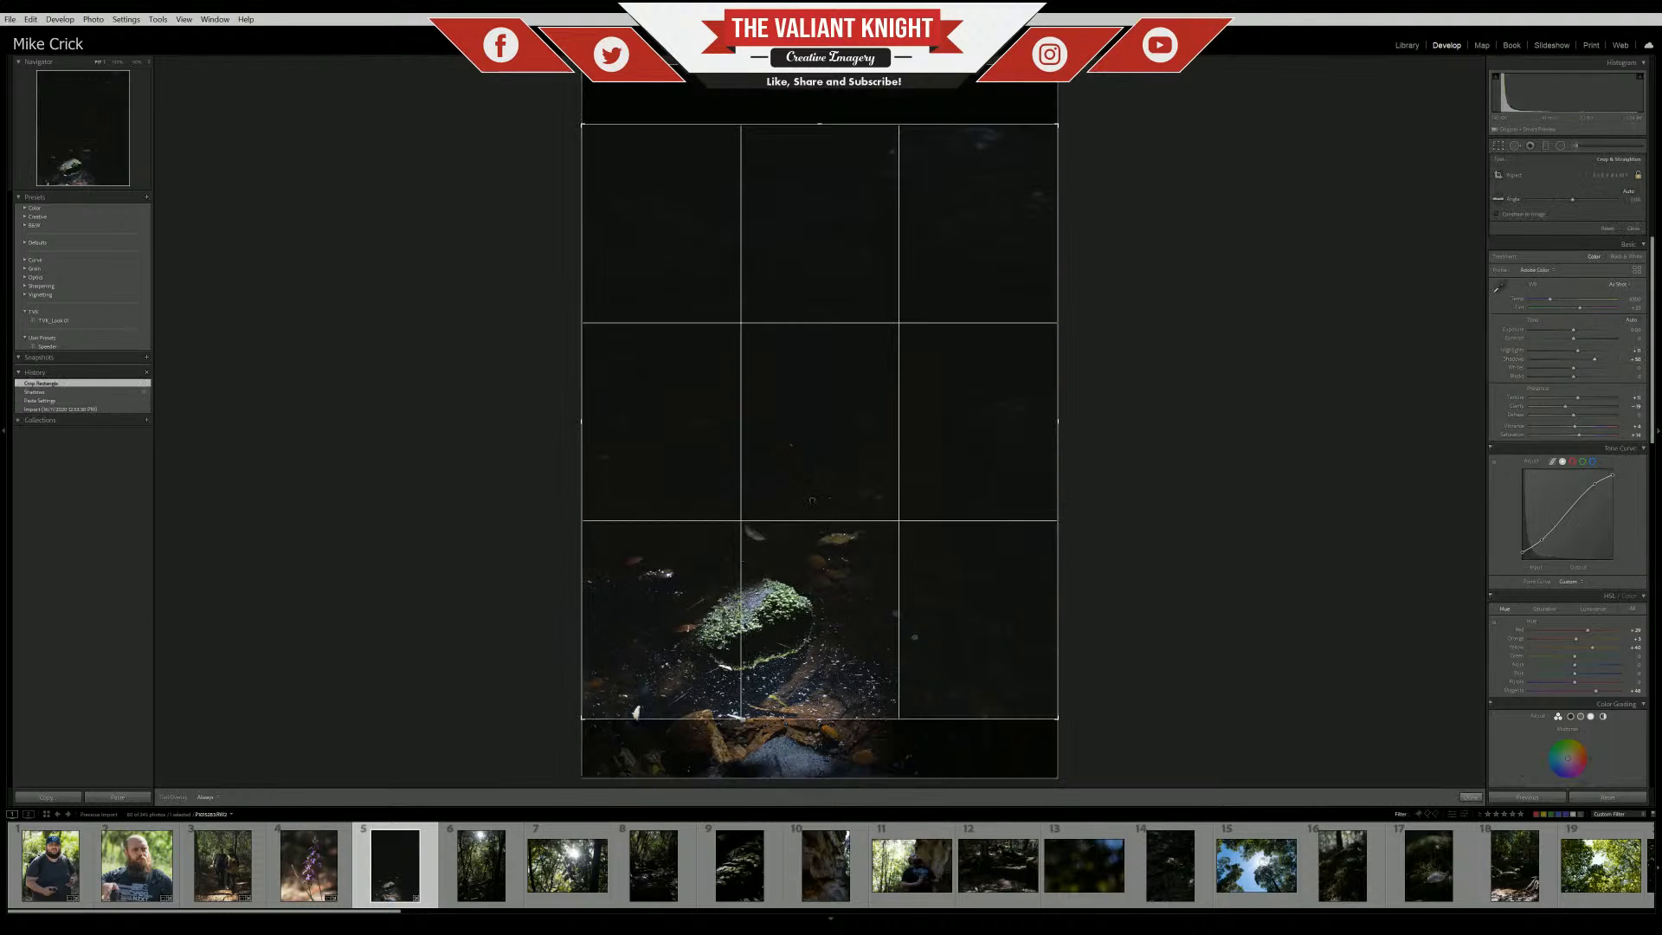
drag(644, 397, 831, 154)
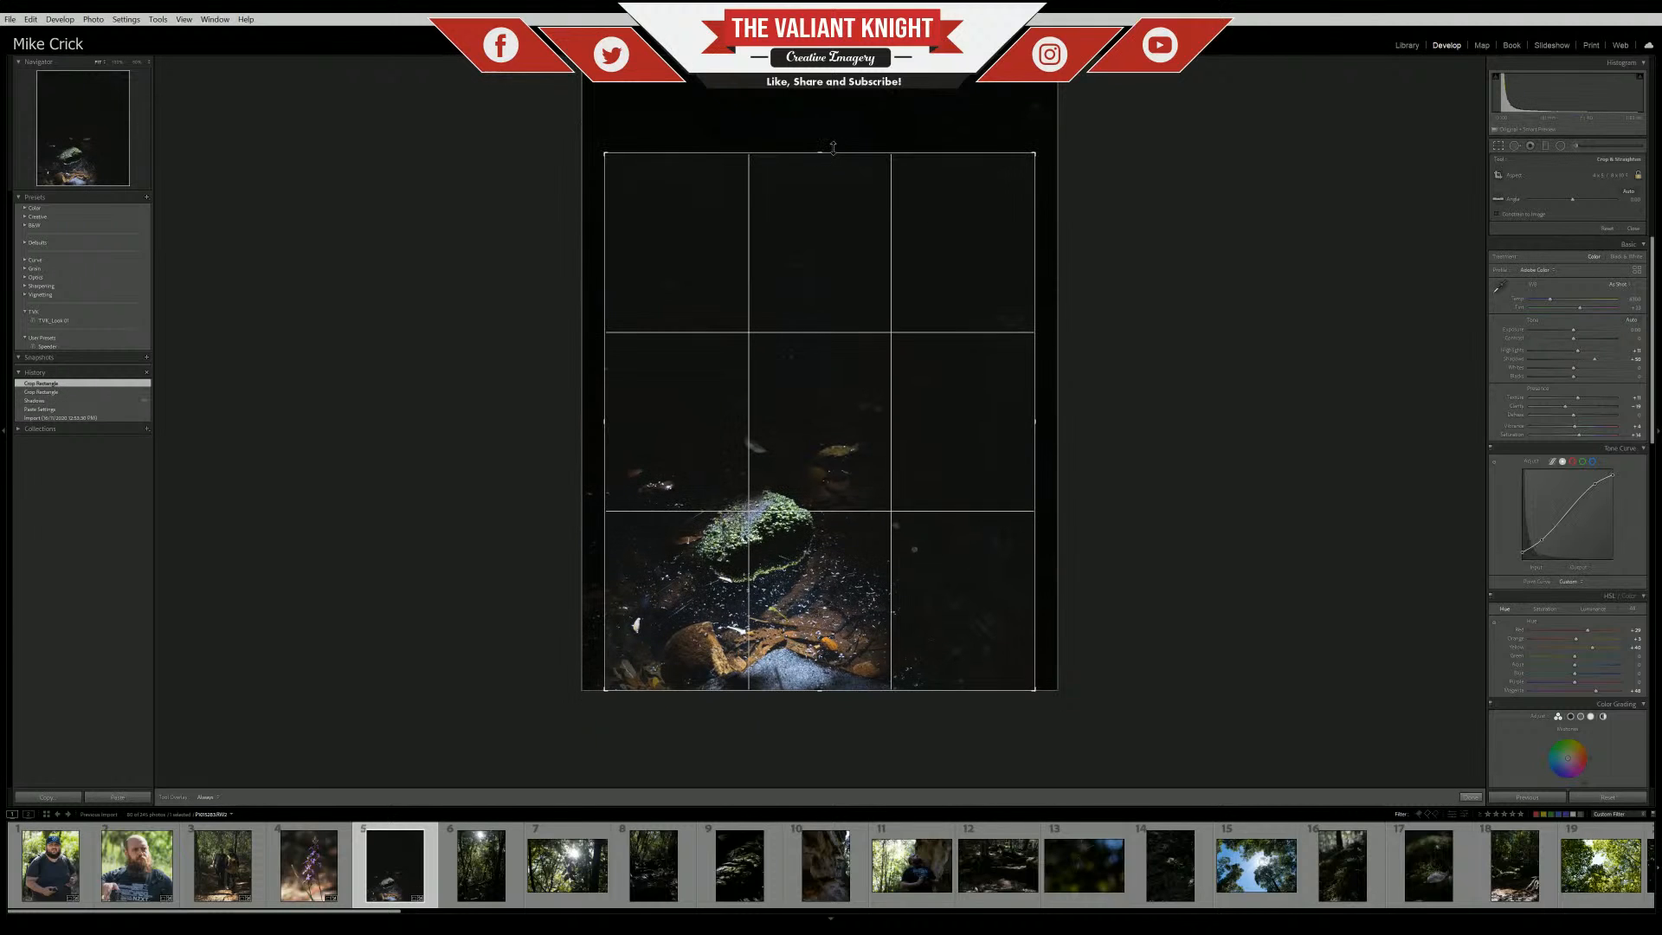
drag(783, 354, 846, 169)
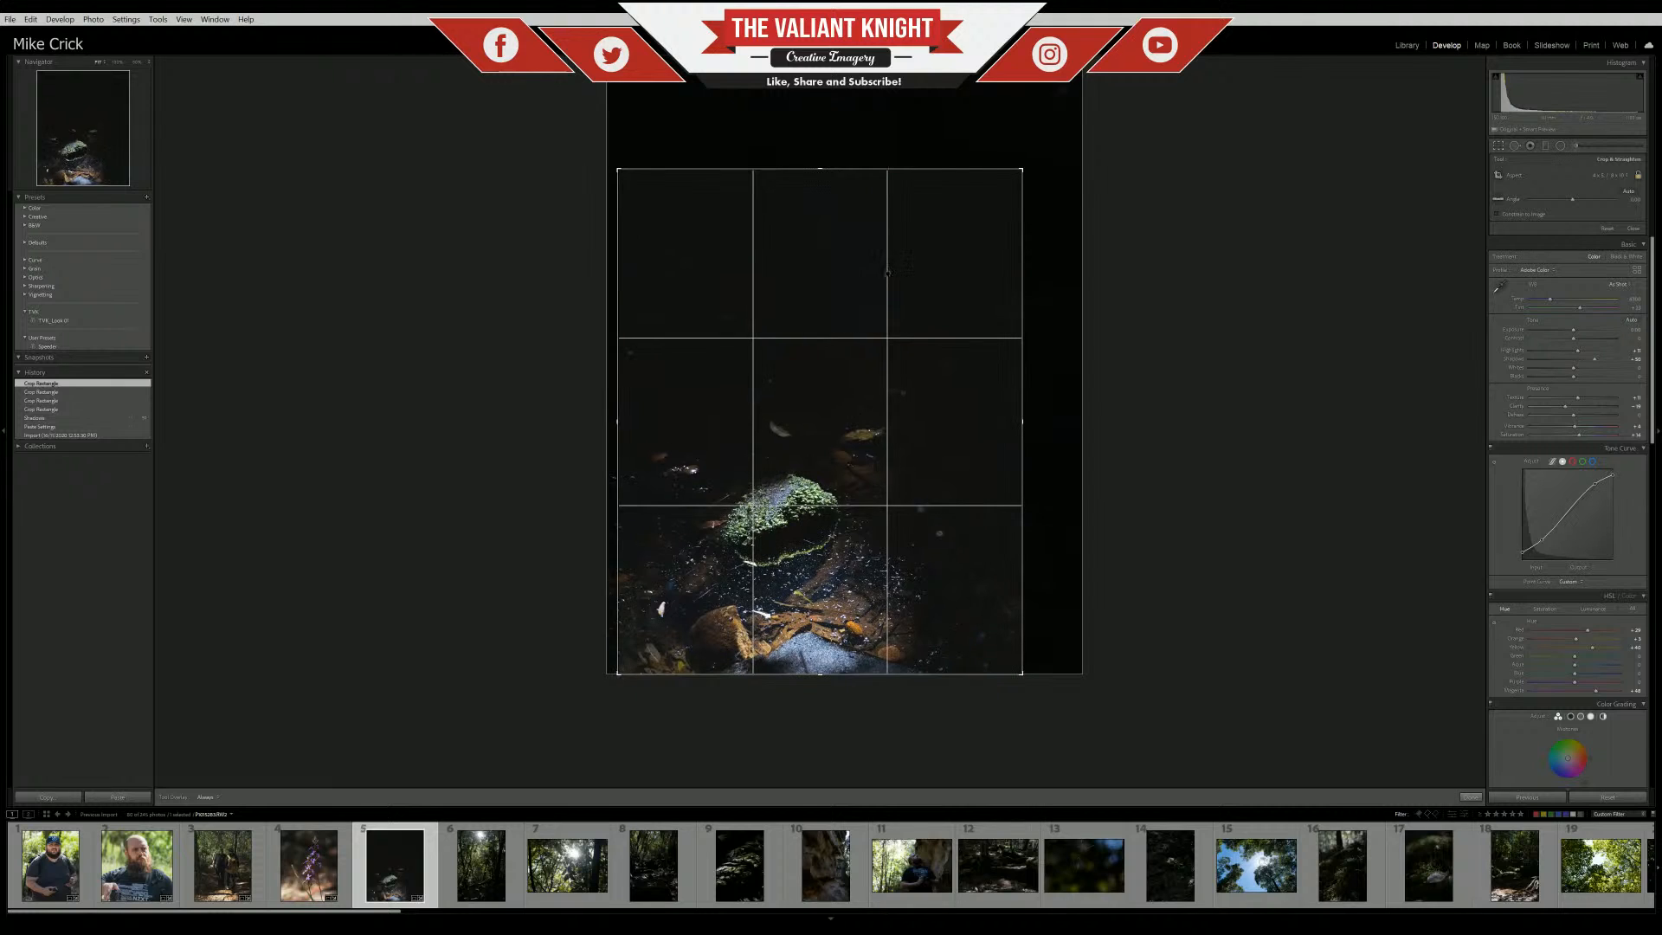
key(Return)
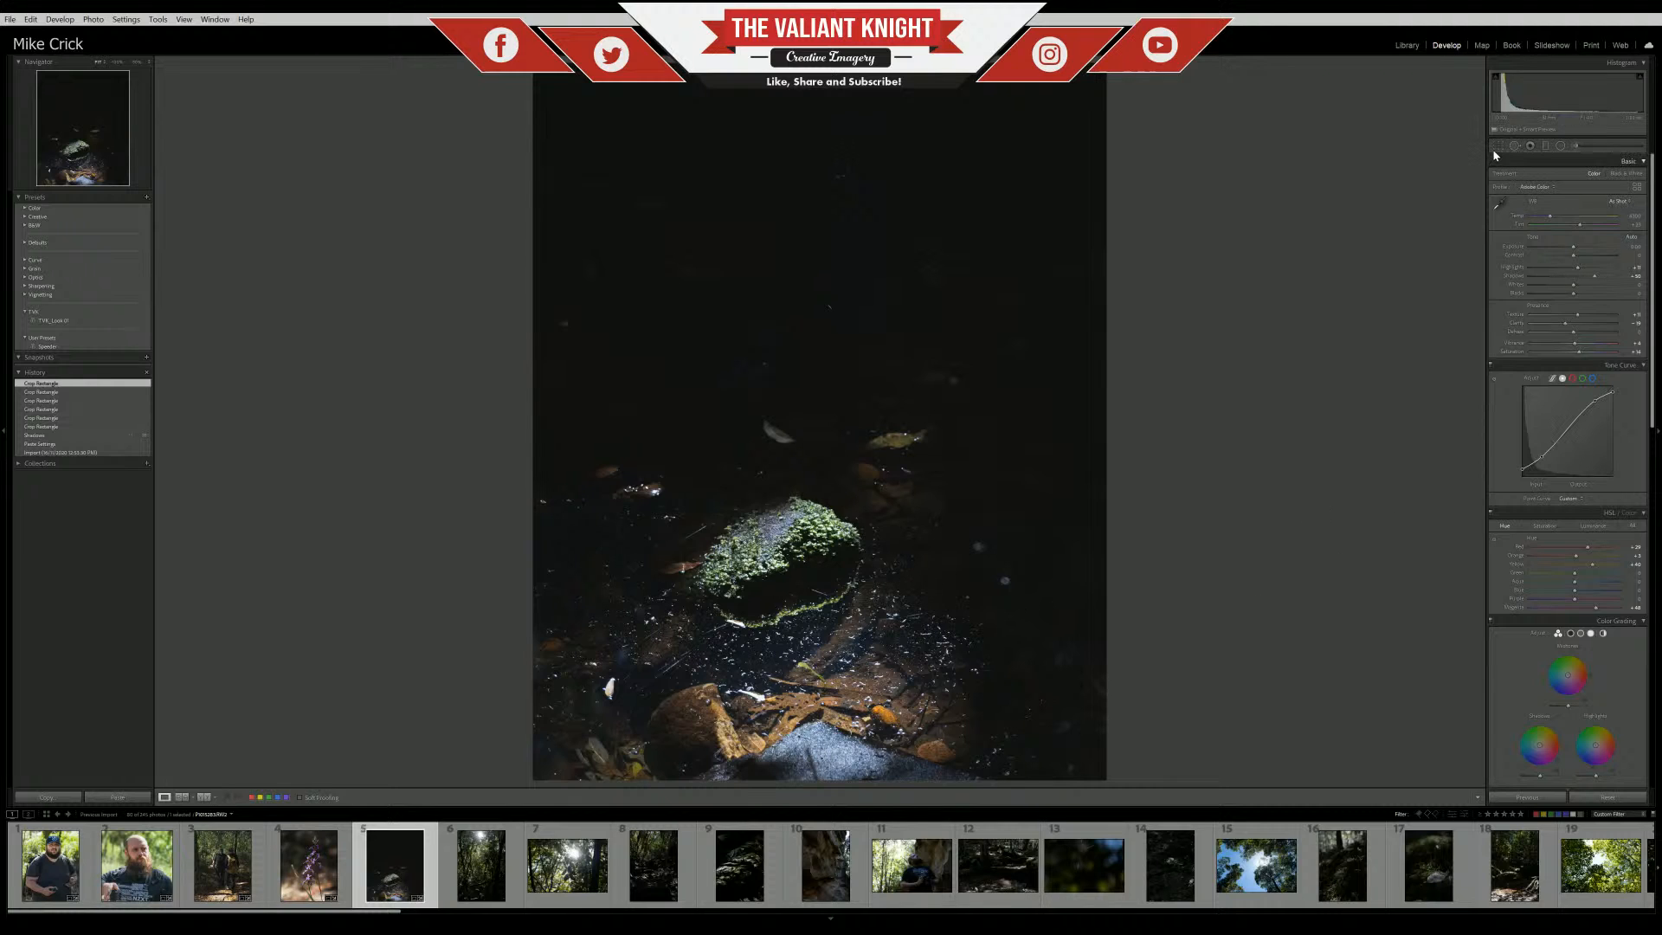
key(r)
drag(824, 576, 808, 590)
drag(807, 595, 800, 588)
key(Return)
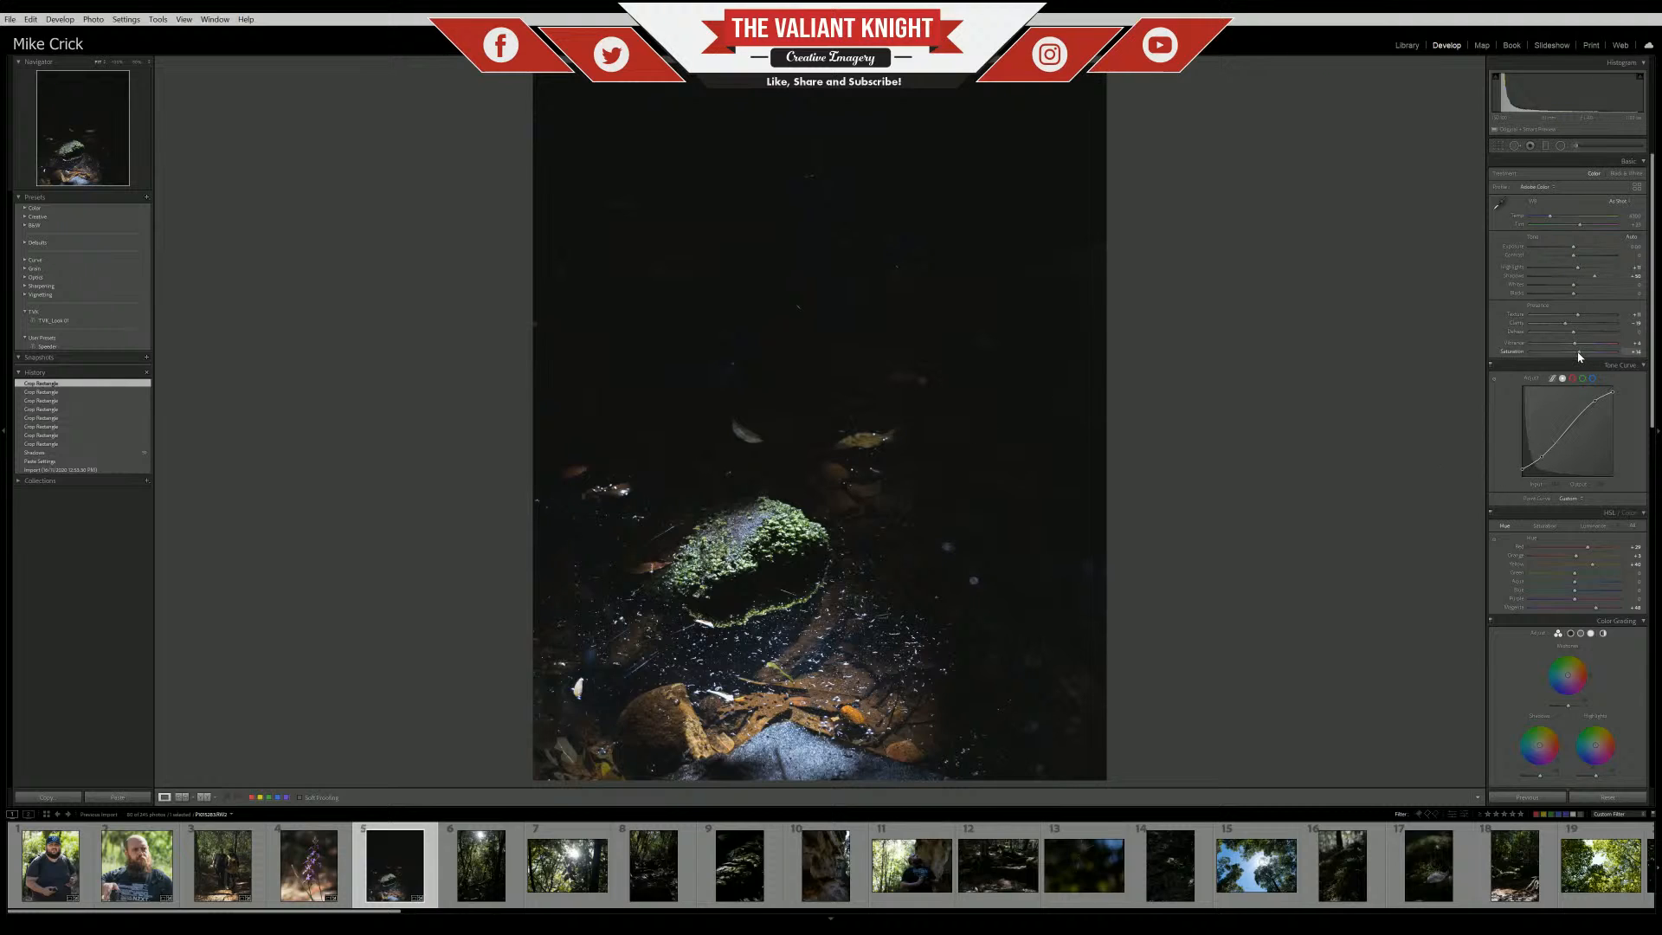
Try photo 5 with saturation at its minimum, inspecting the rock and the HSL settings, and reset the saturation
drag(1580, 355, 1530, 354)
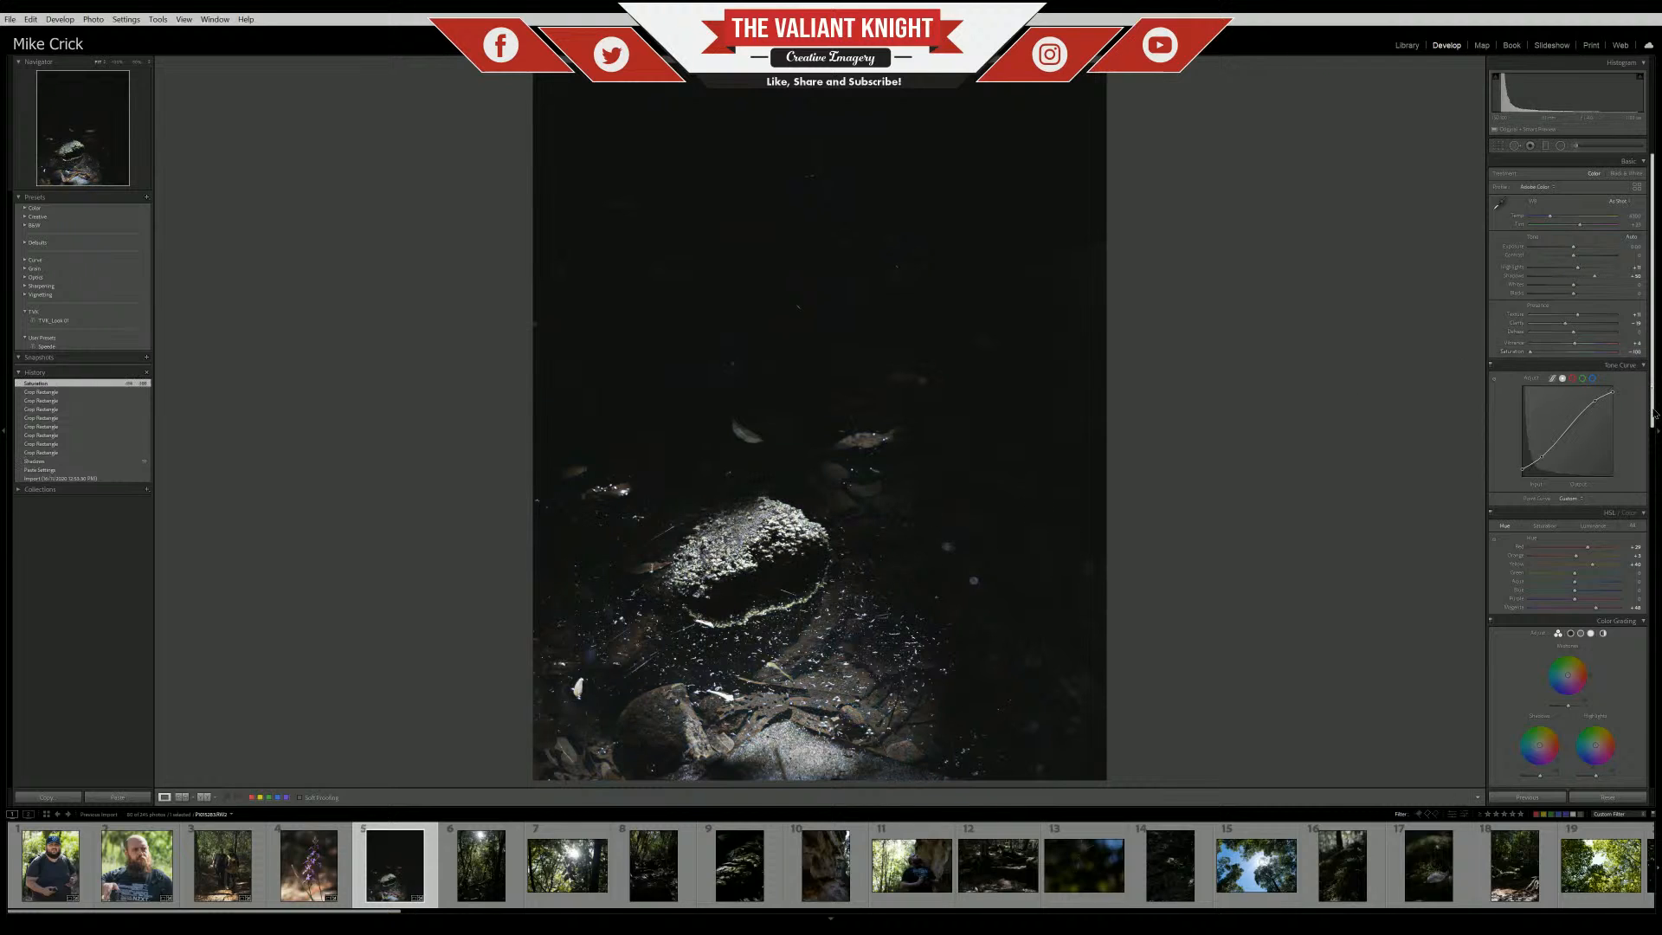
drag(1653, 411, 1652, 437)
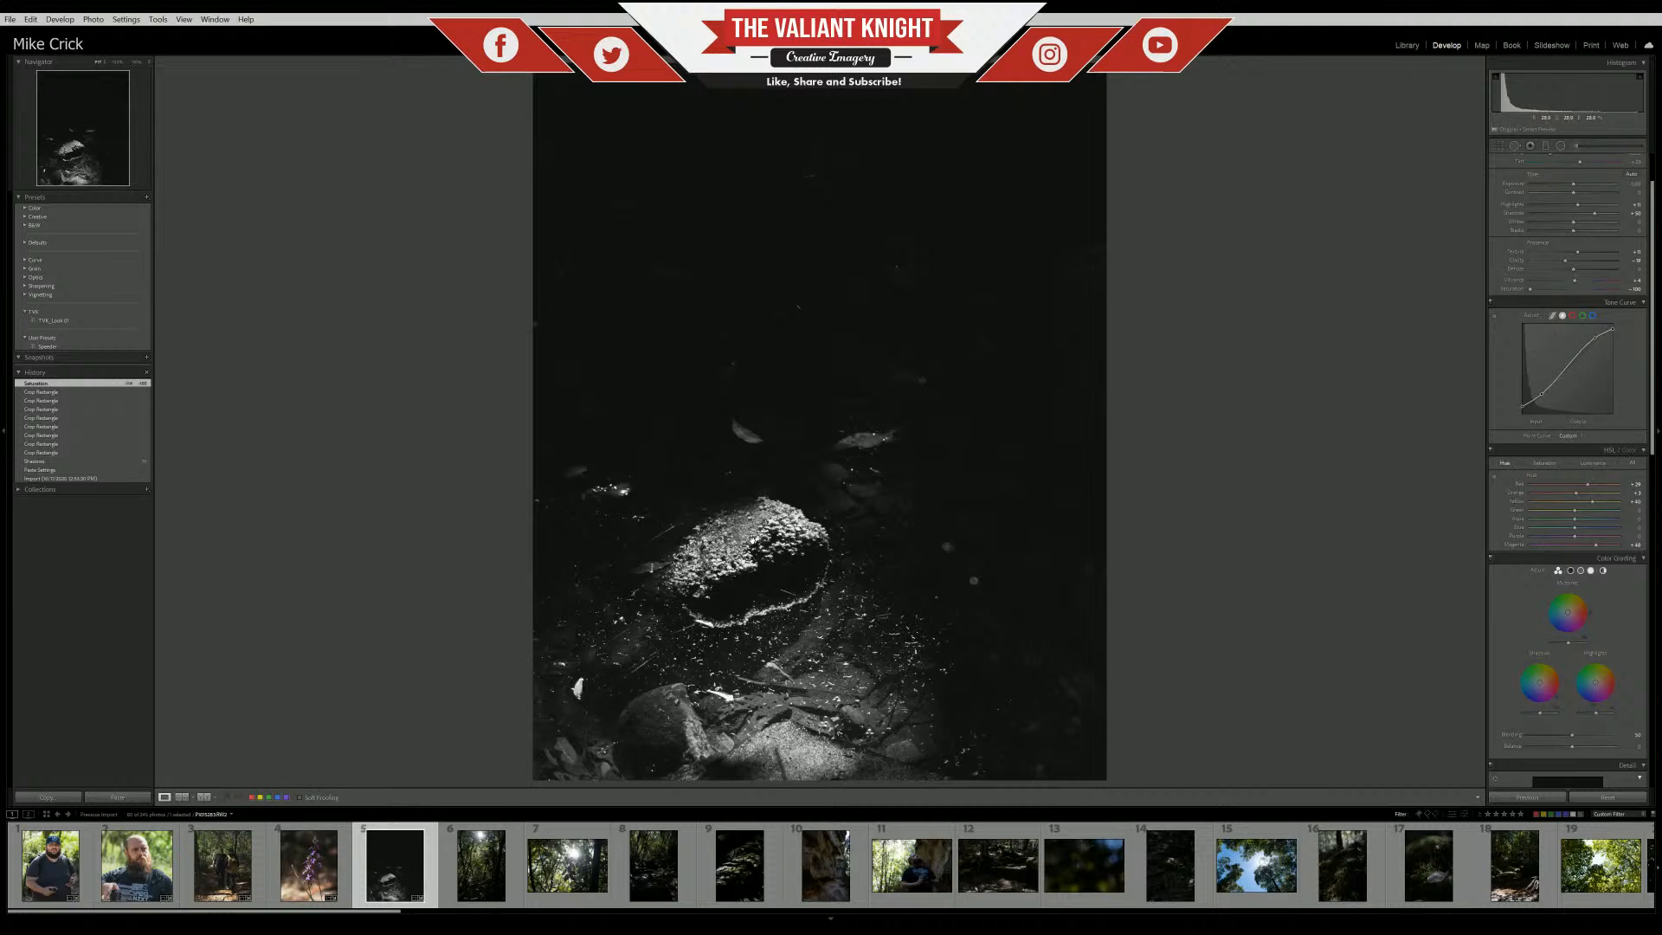
click(813, 532)
click(815, 517)
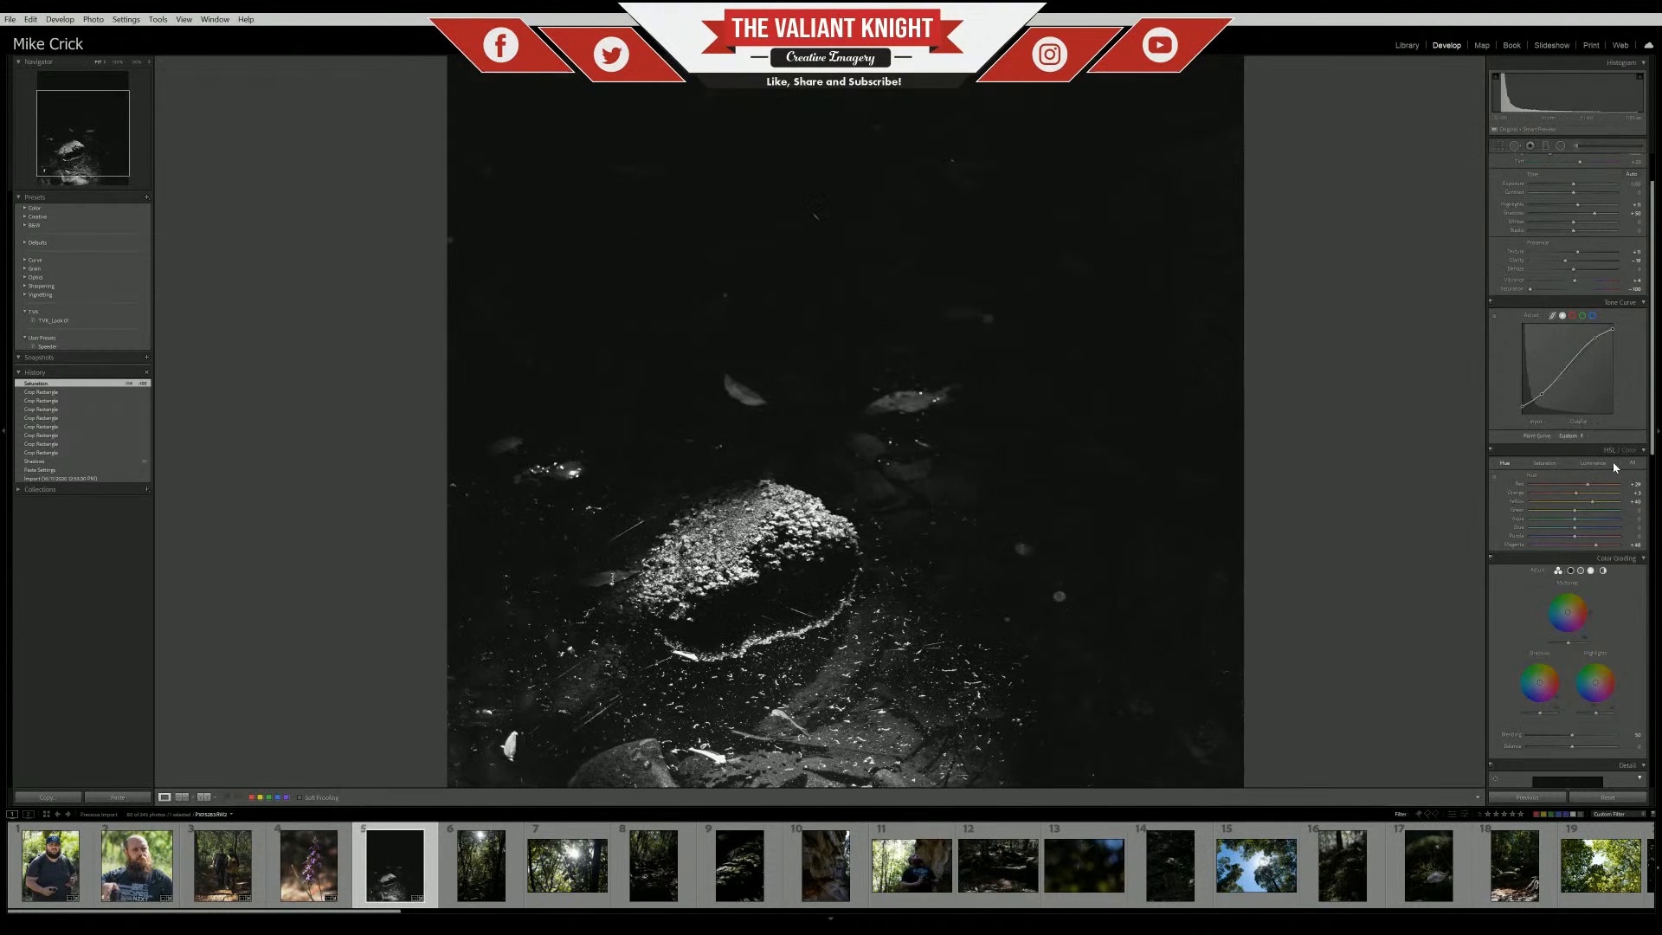
click(1595, 463)
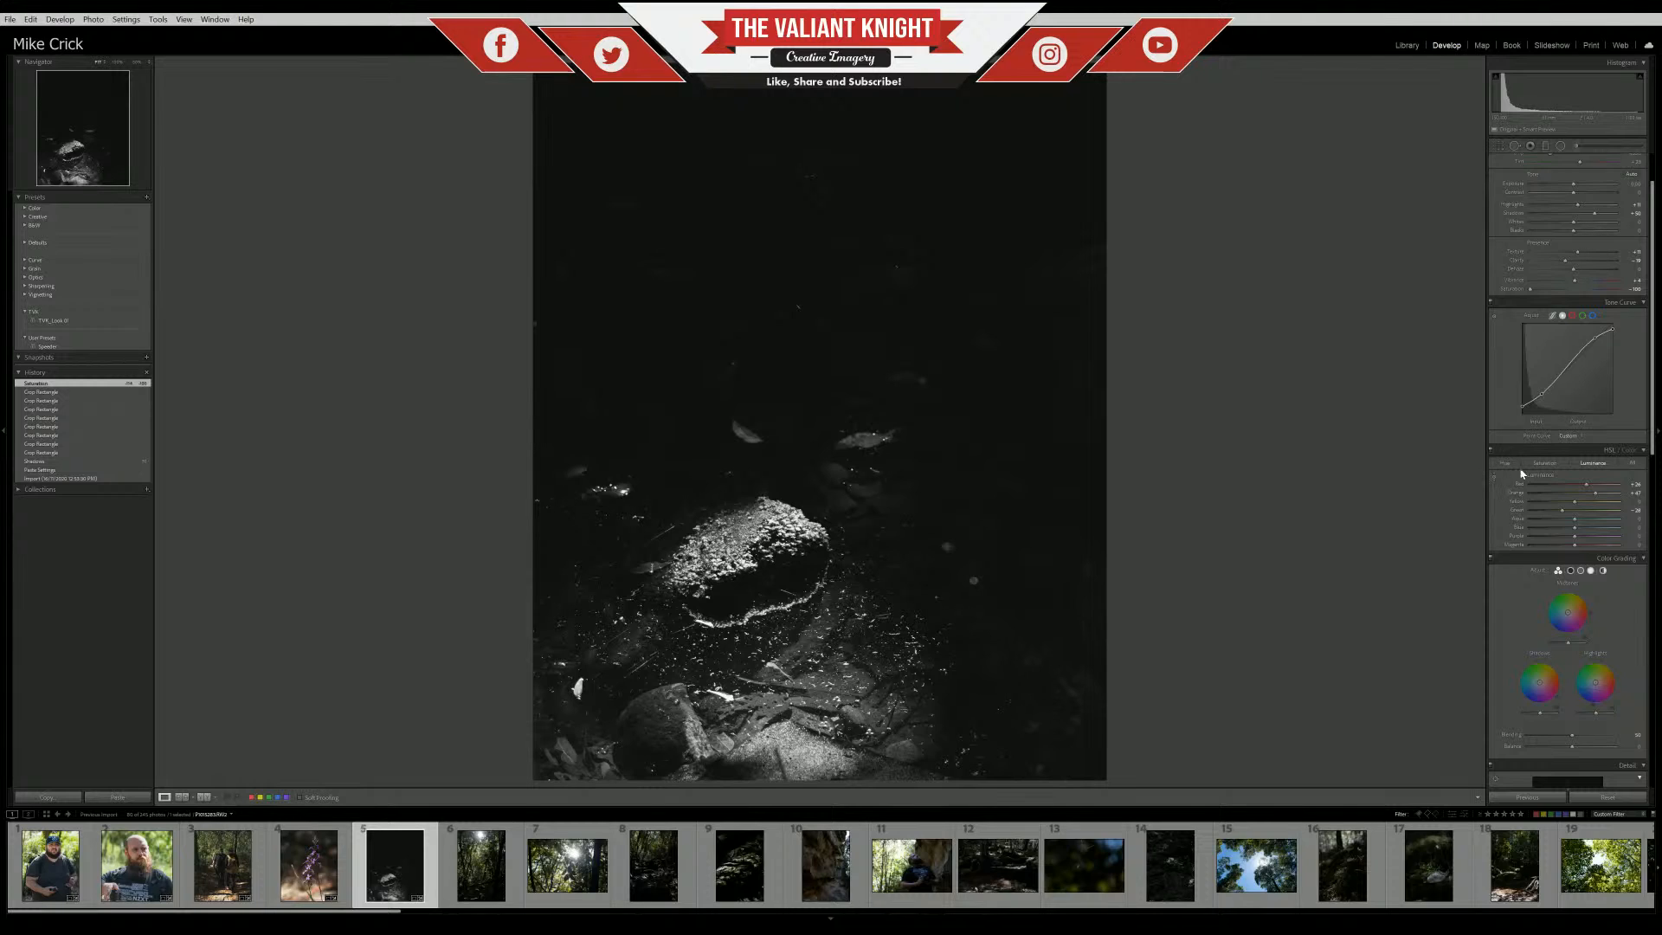
click(1545, 464)
click(1597, 466)
click(1494, 478)
double_click(1530, 290)
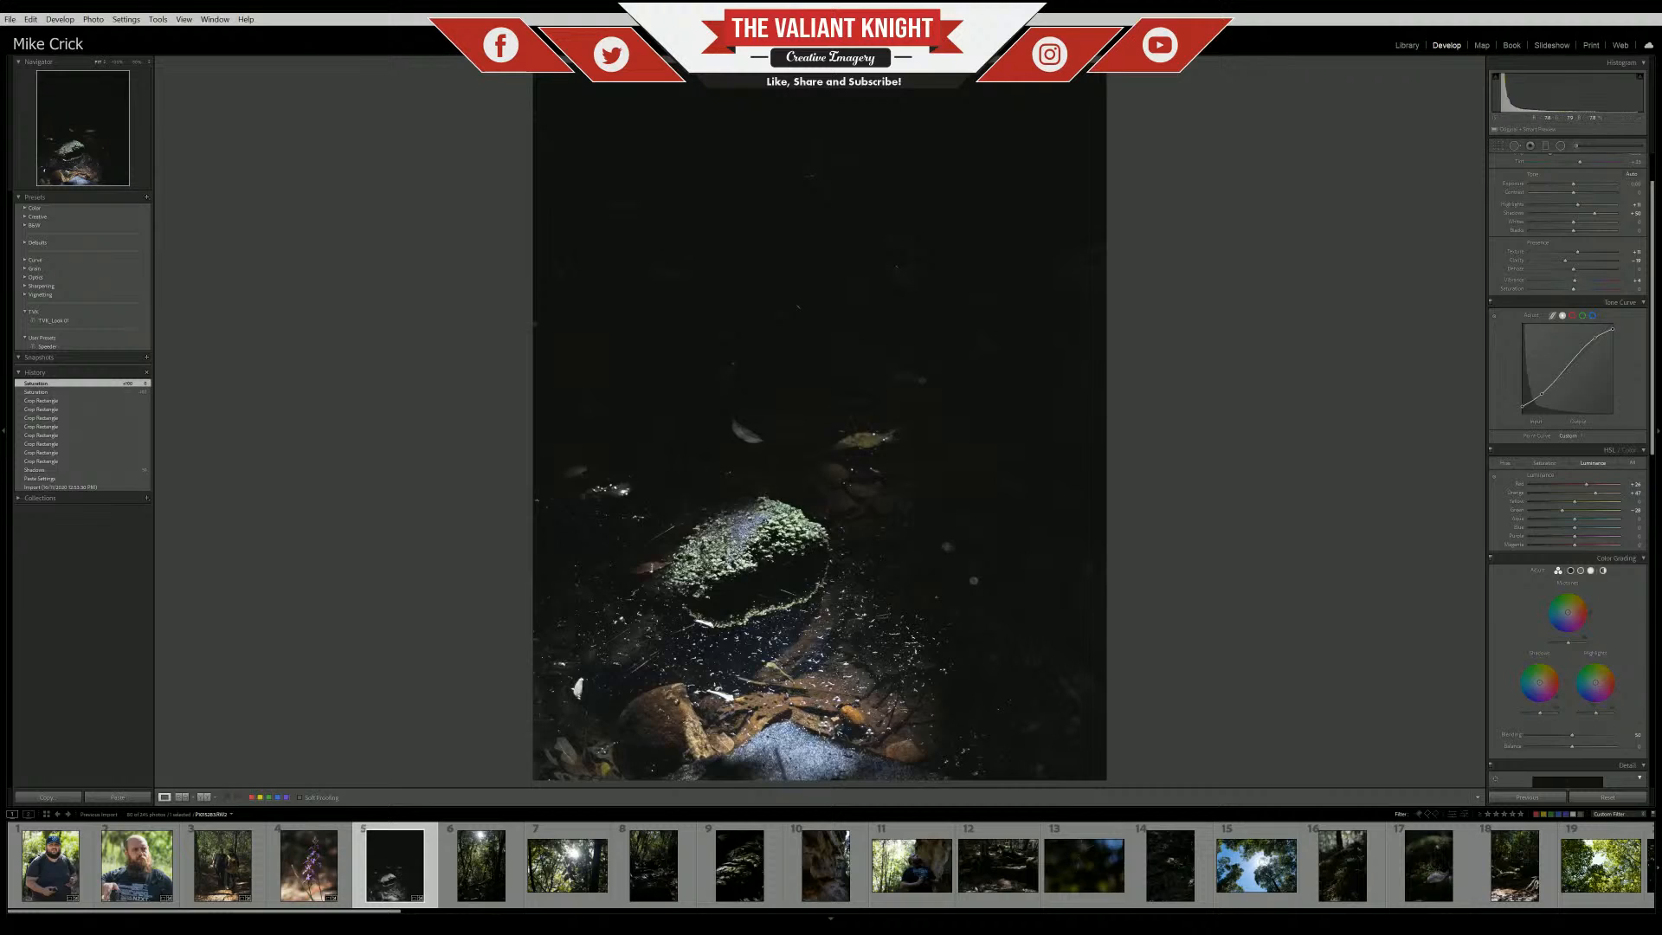
Try adjusting the moss's green luminance directly on the rock, revert it through the history, and check the rock up close
click(1494, 476)
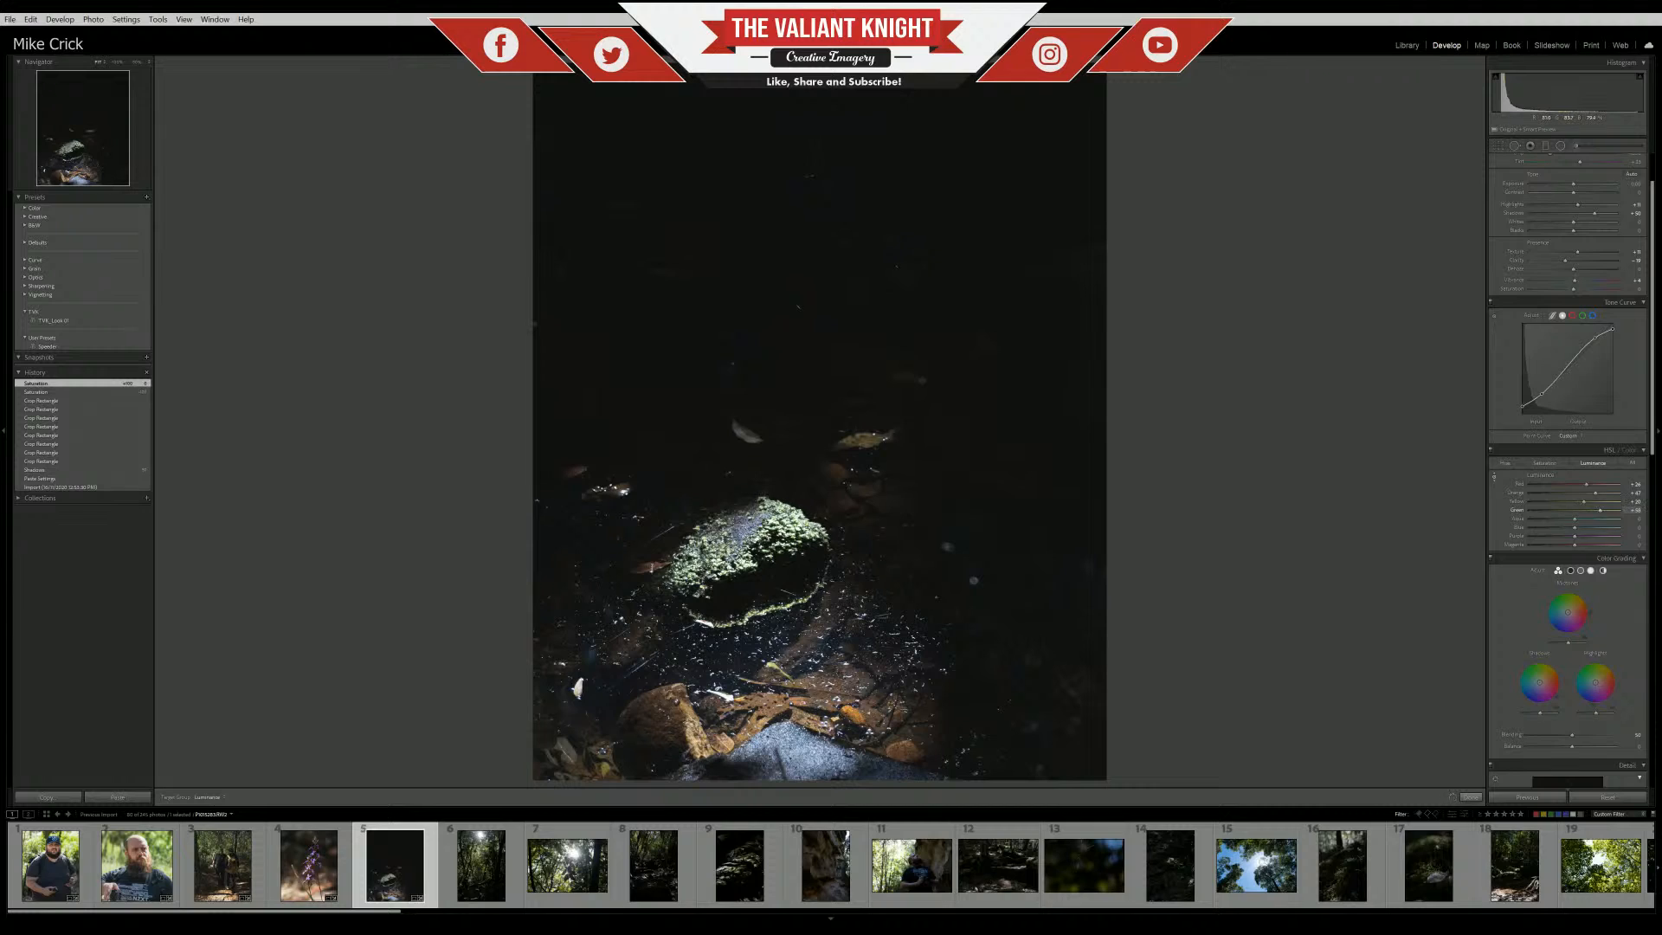
mouse_move(751, 528)
mouse_down()
mouse_move(751, 513)
mouse_move(751, 572)
mouse_move(752, 530)
mouse_up()
drag(752, 512, 799, 527)
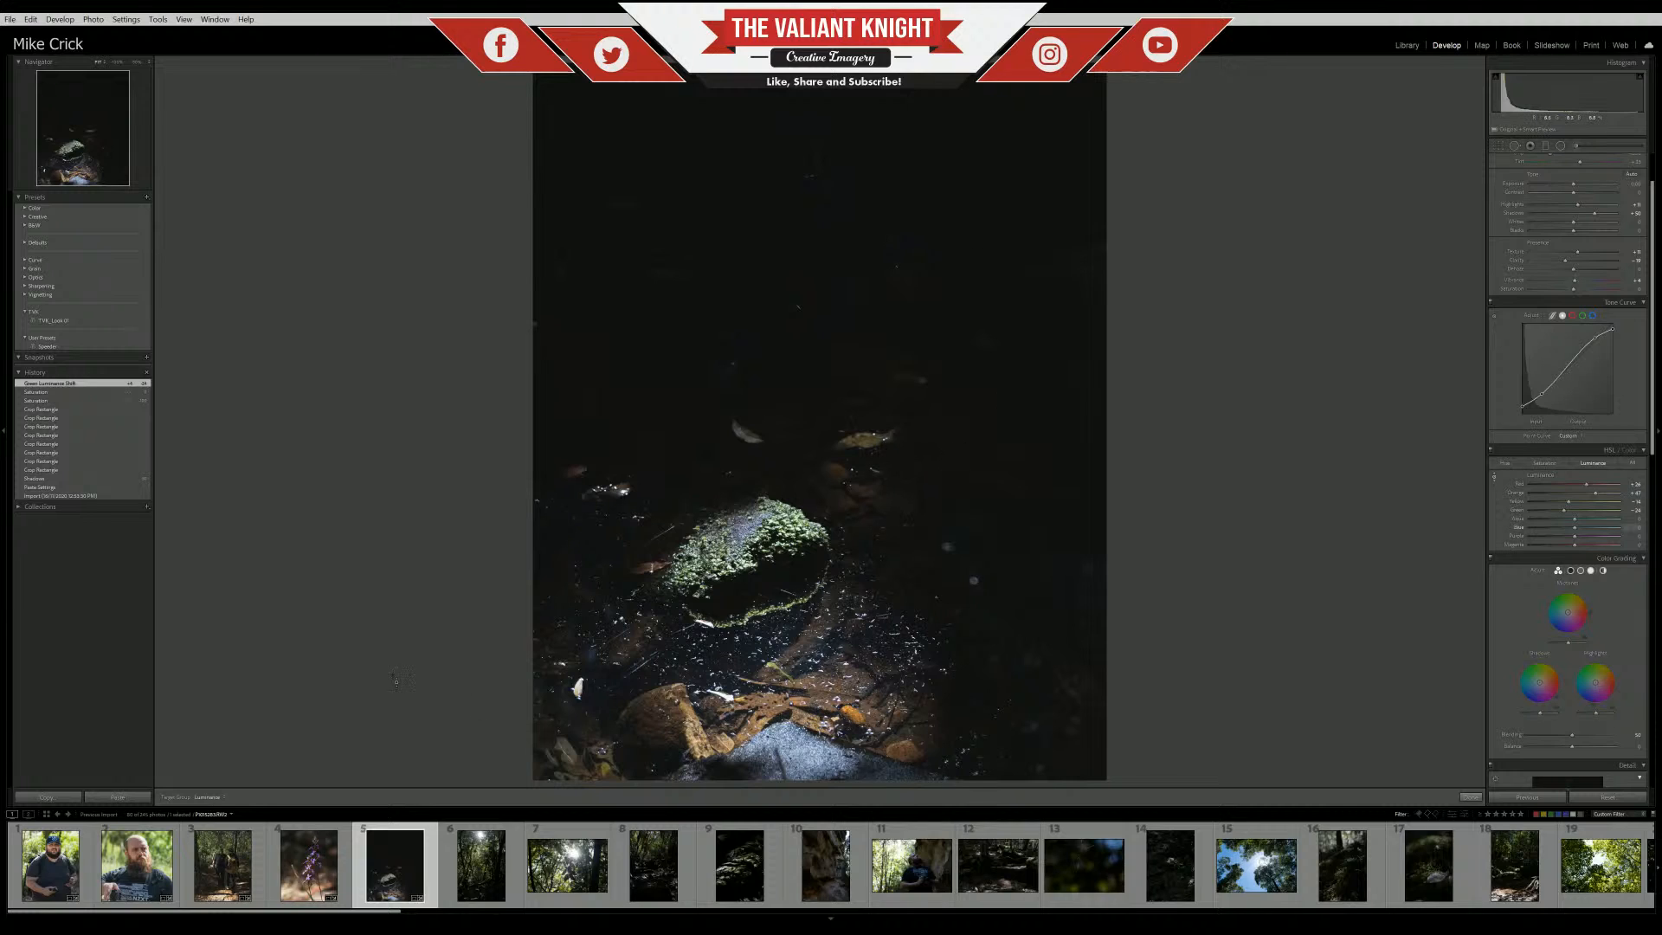
click(52, 391)
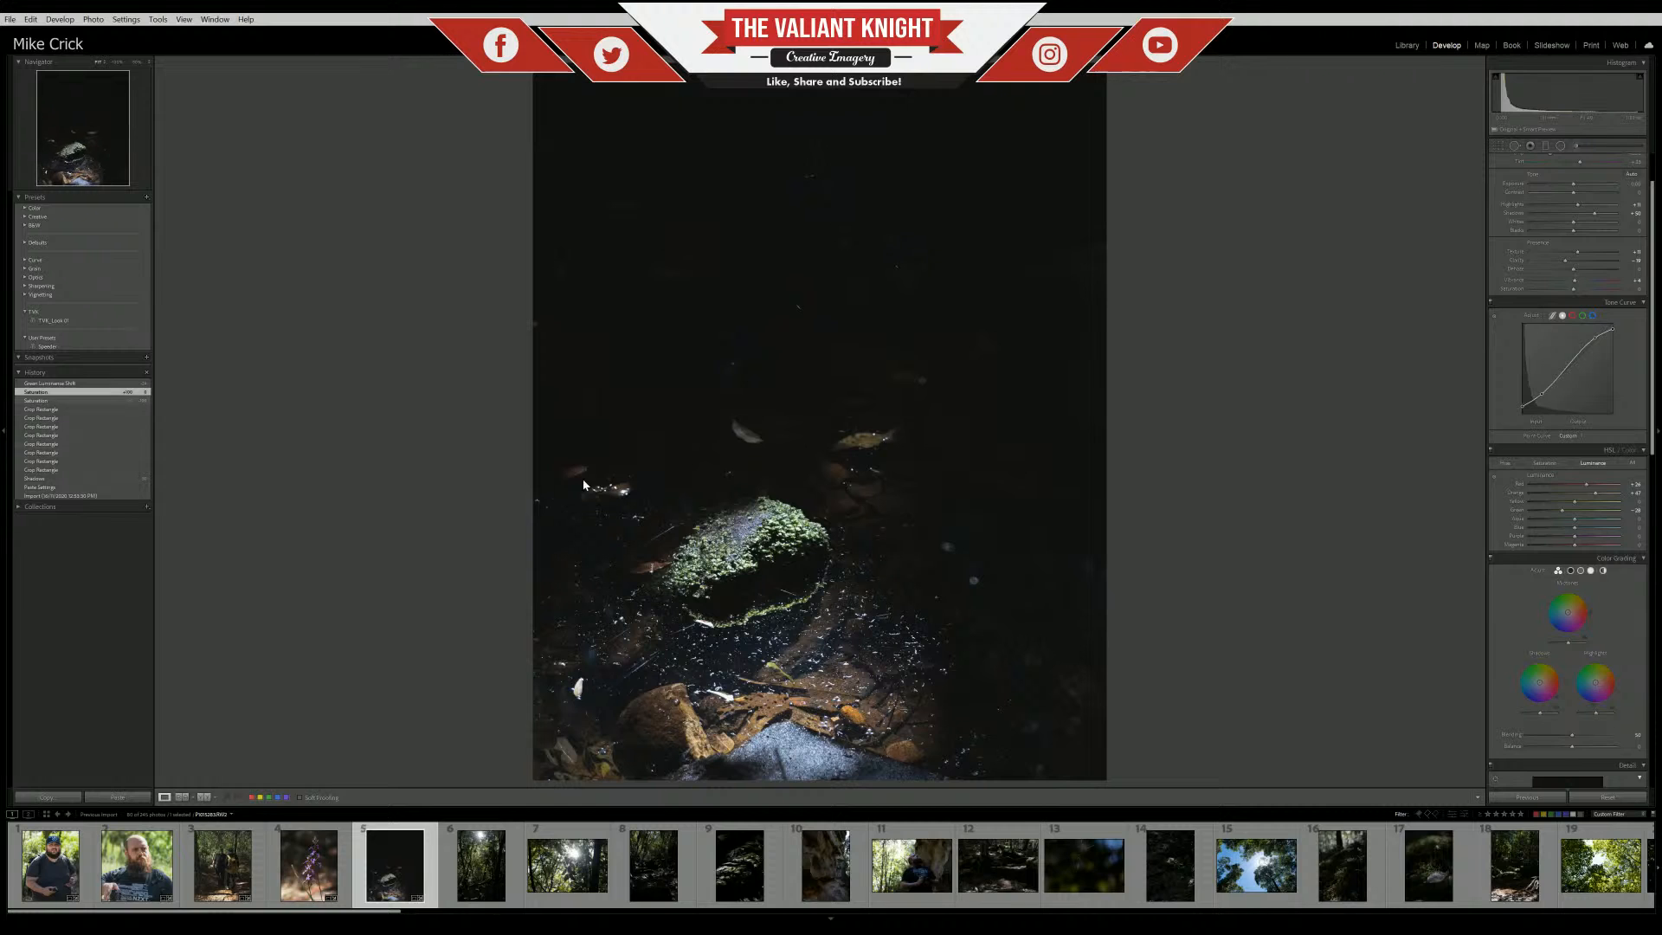
click(754, 530)
drag(919, 546, 931, 512)
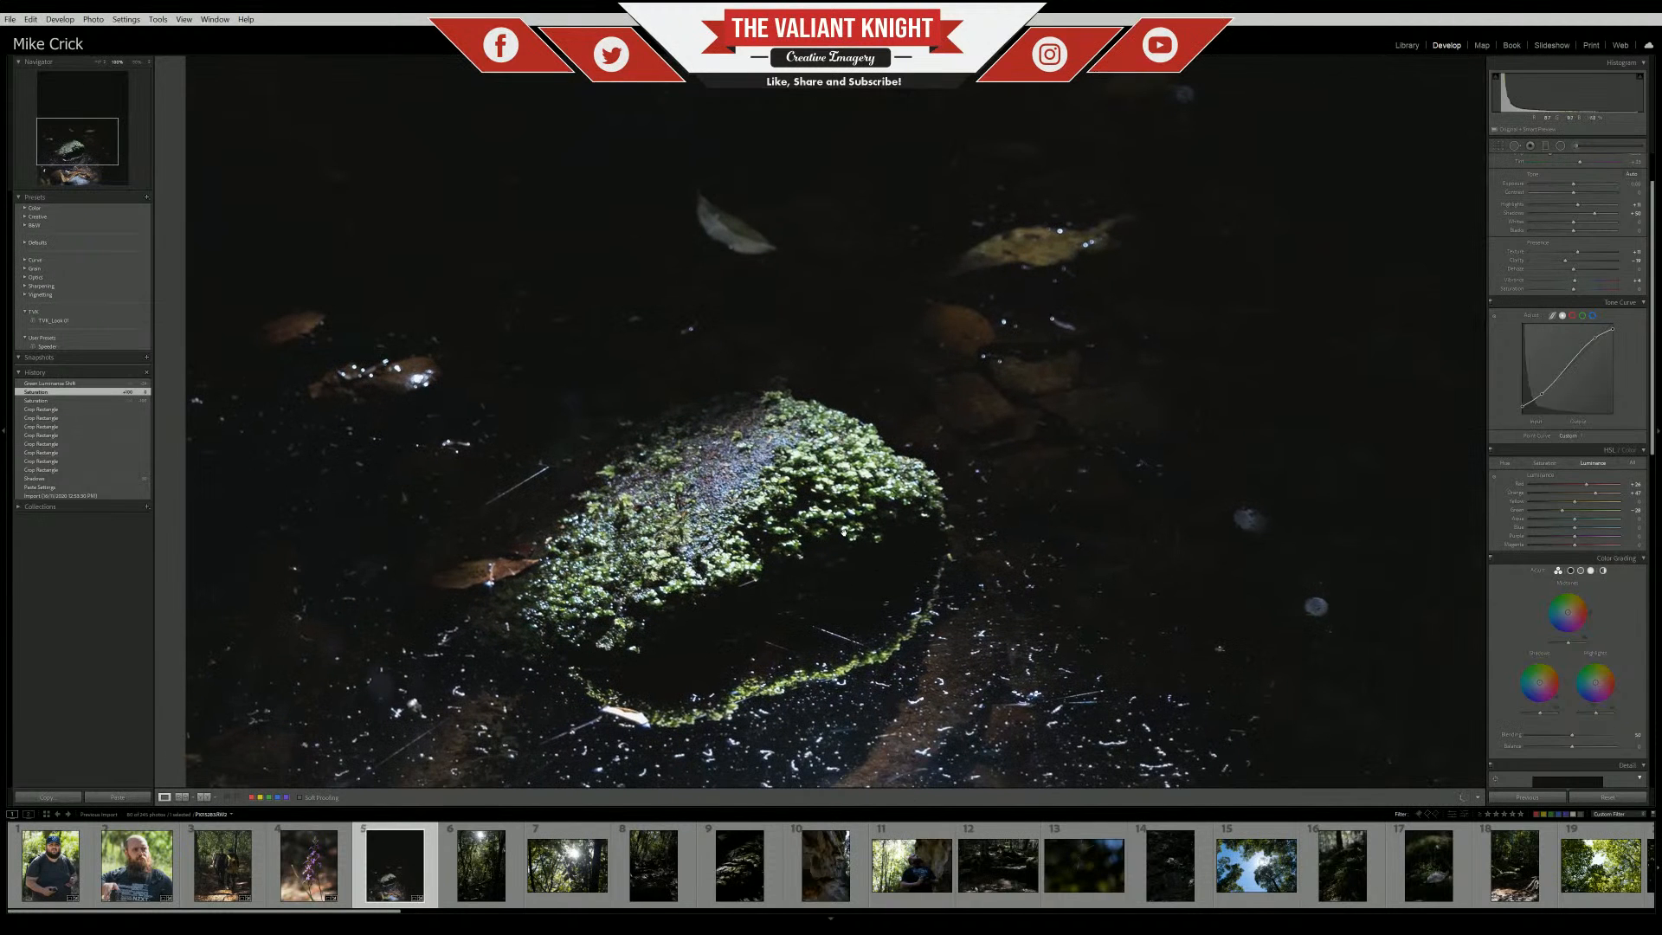
click(928, 533)
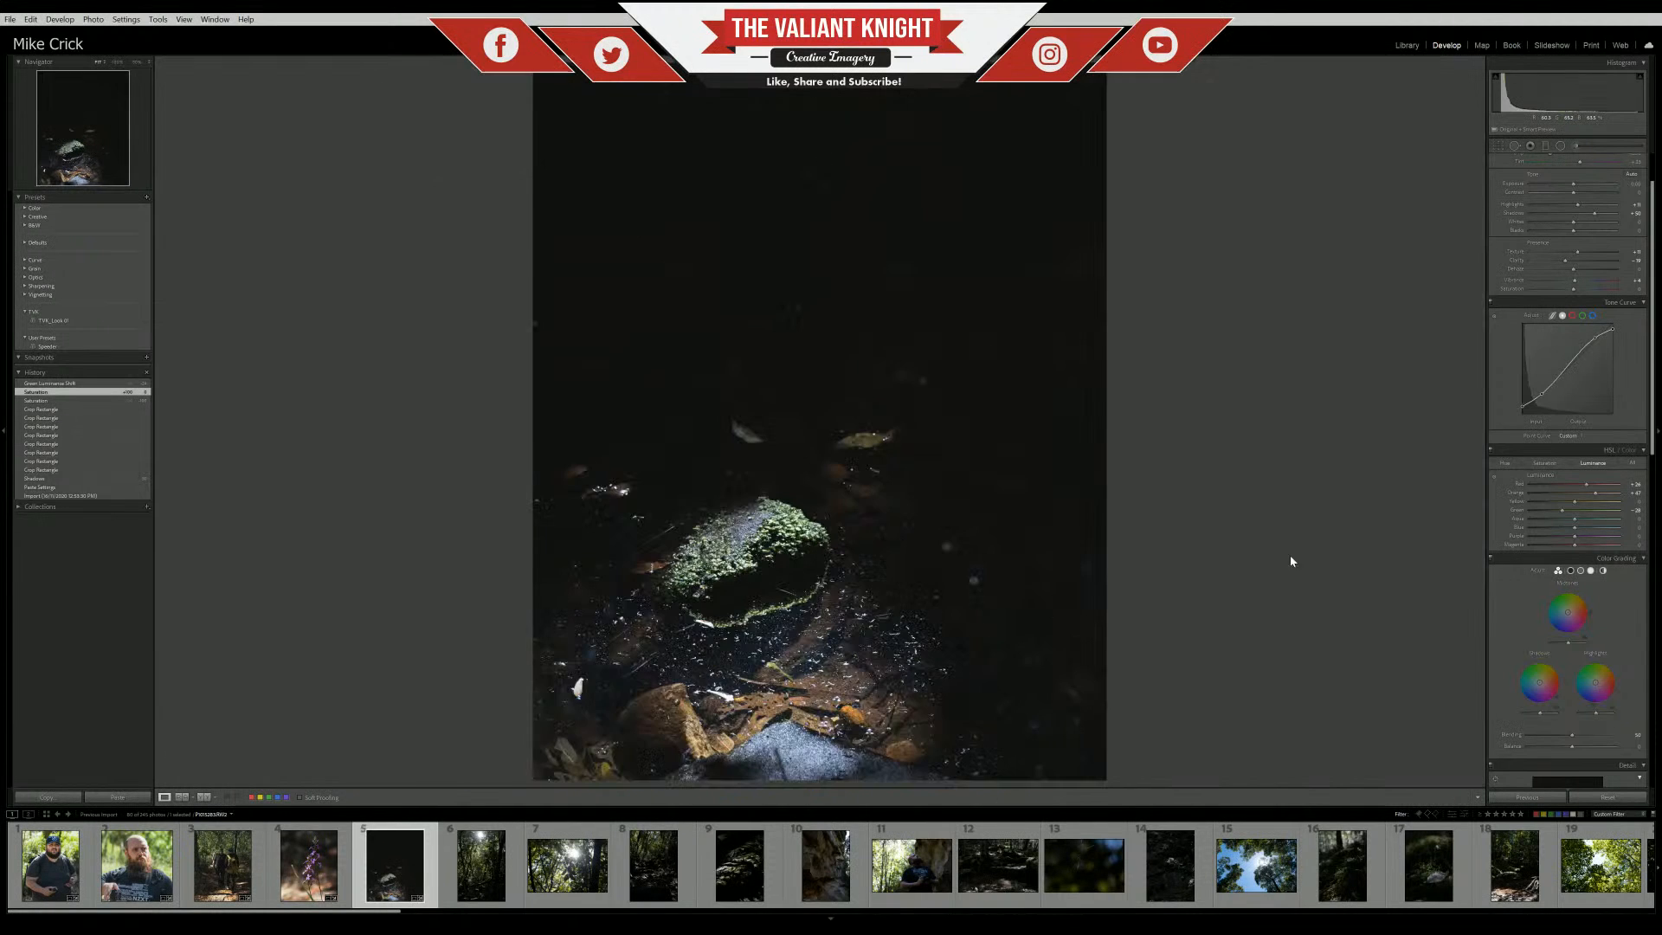
click(1549, 451)
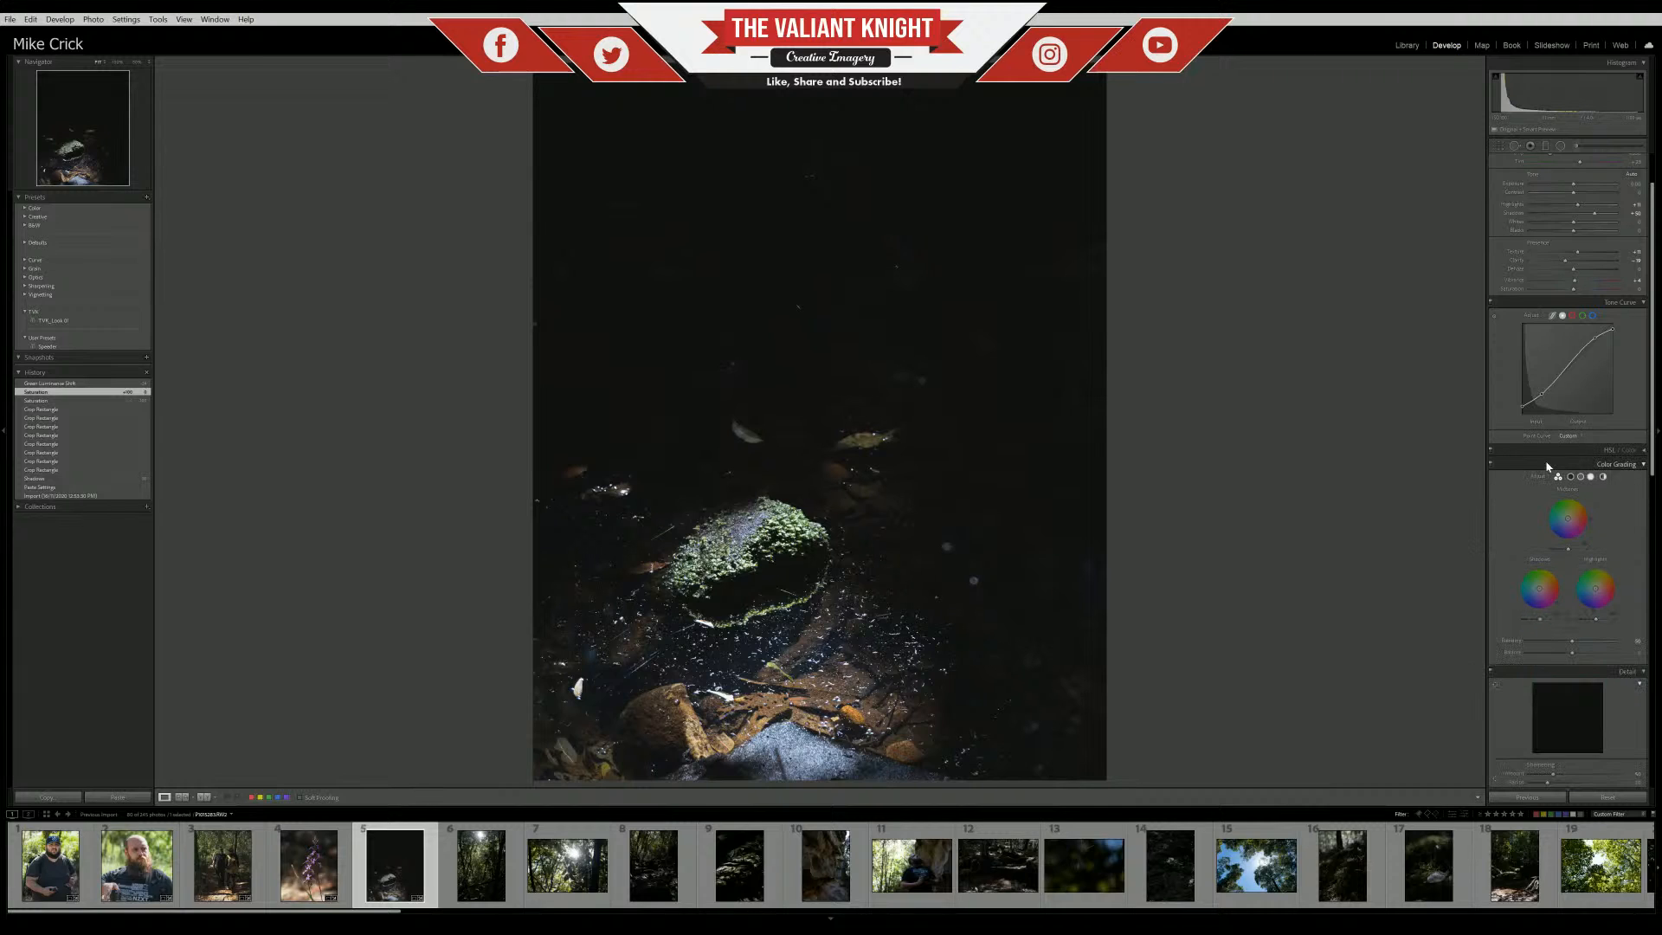
click(1546, 465)
click(1547, 465)
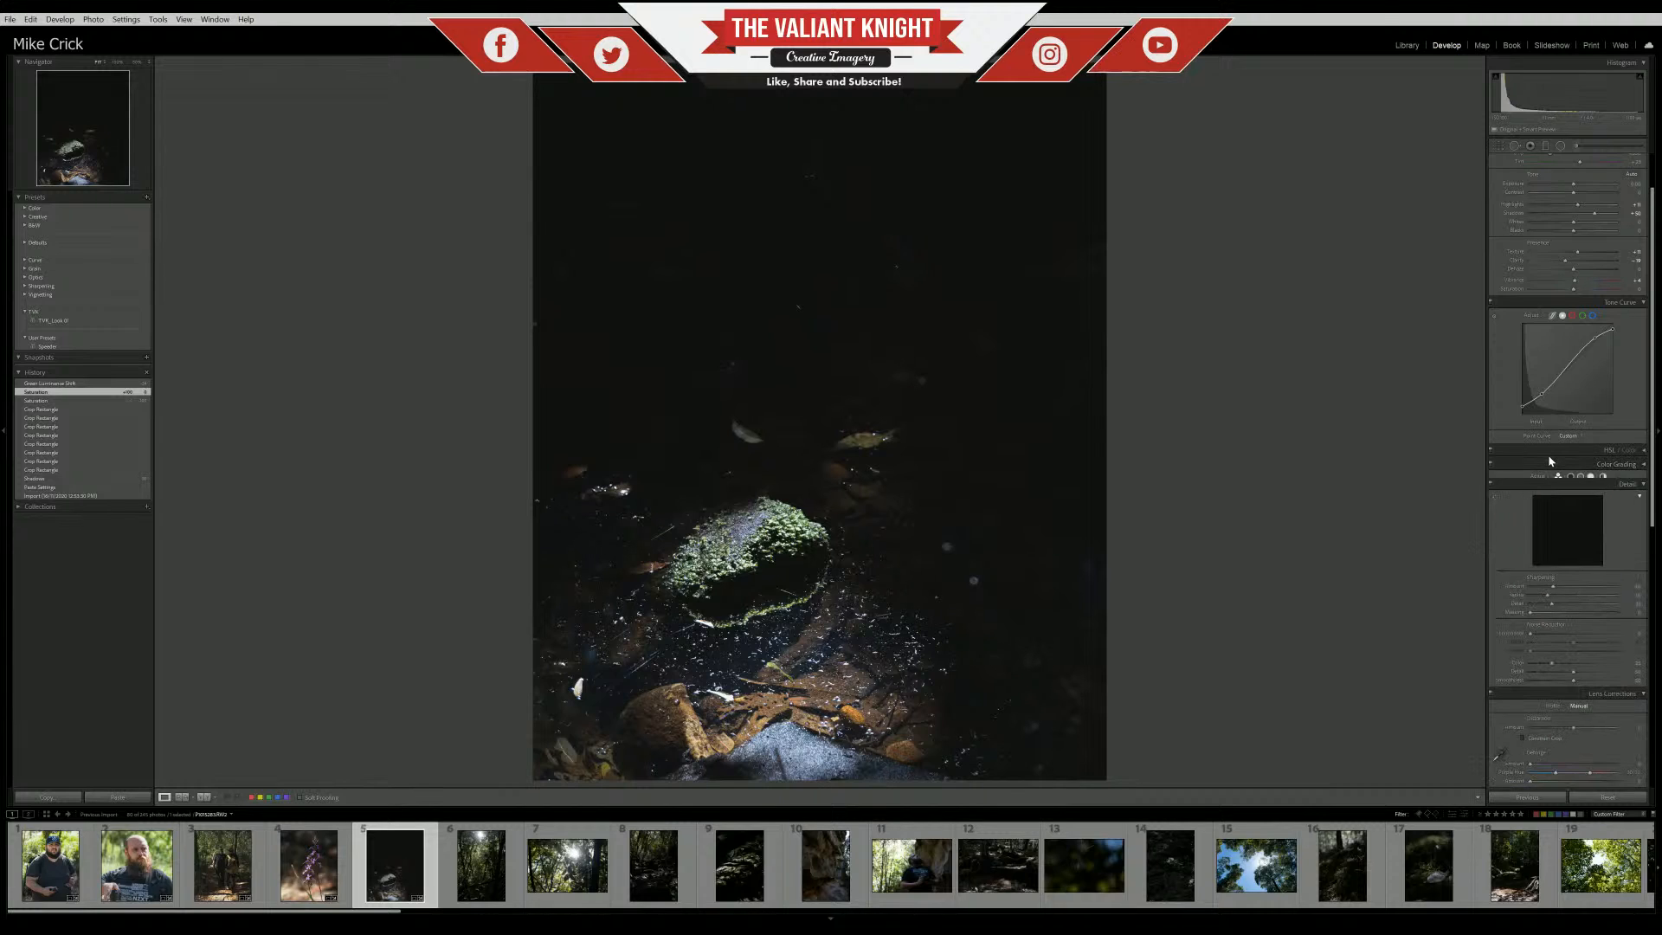
click(1547, 451)
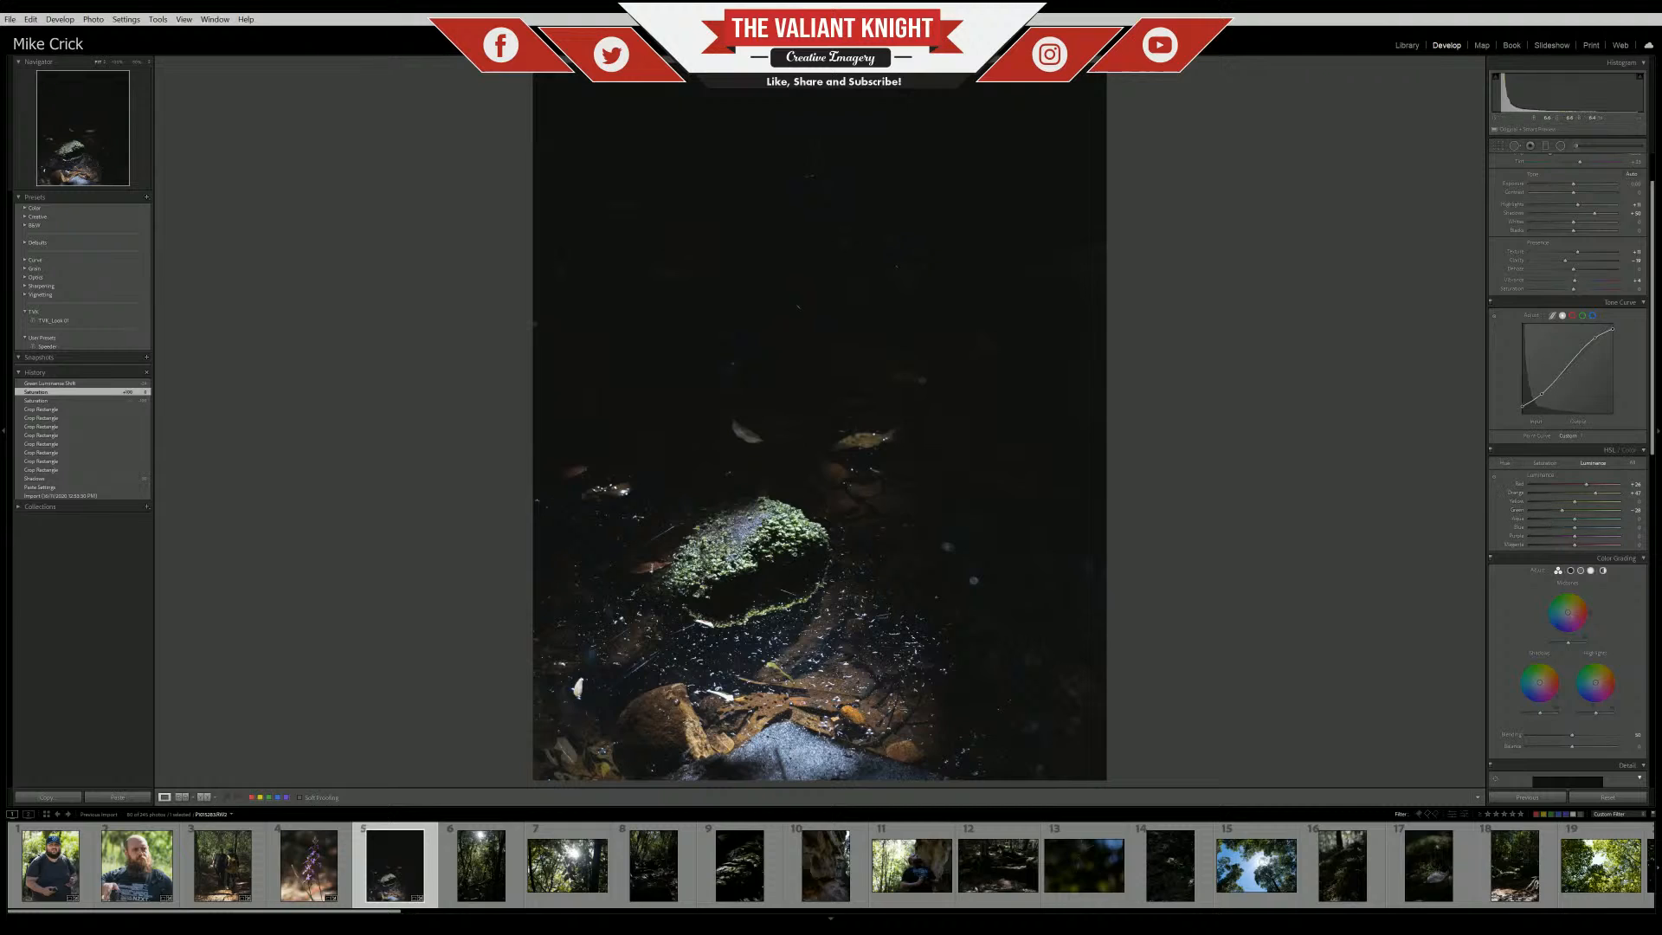
Raise the moss's green saturation and shift its green hue towards aqua with targeted adjustments on the rock
click(1543, 464)
click(1492, 476)
mouse_move(786, 536)
mouse_down()
mouse_move(785, 521)
mouse_move(786, 549)
mouse_up()
click(1504, 462)
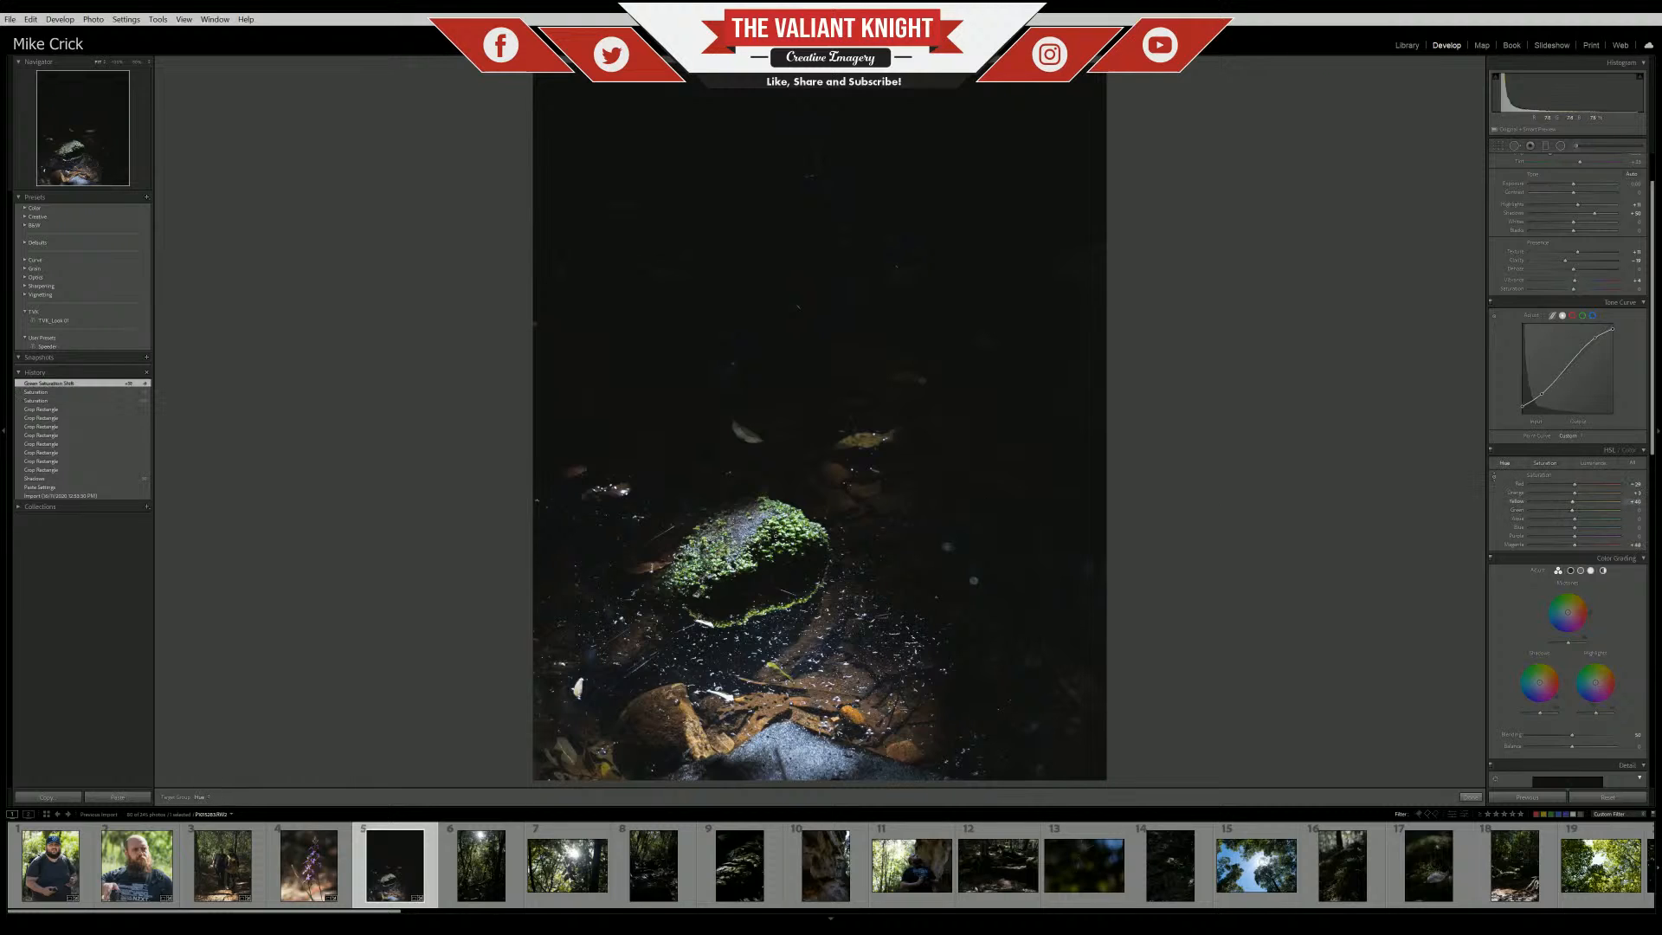
mouse_move(786, 538)
mouse_down()
mouse_move(786, 508)
mouse_move(785, 534)
mouse_up()
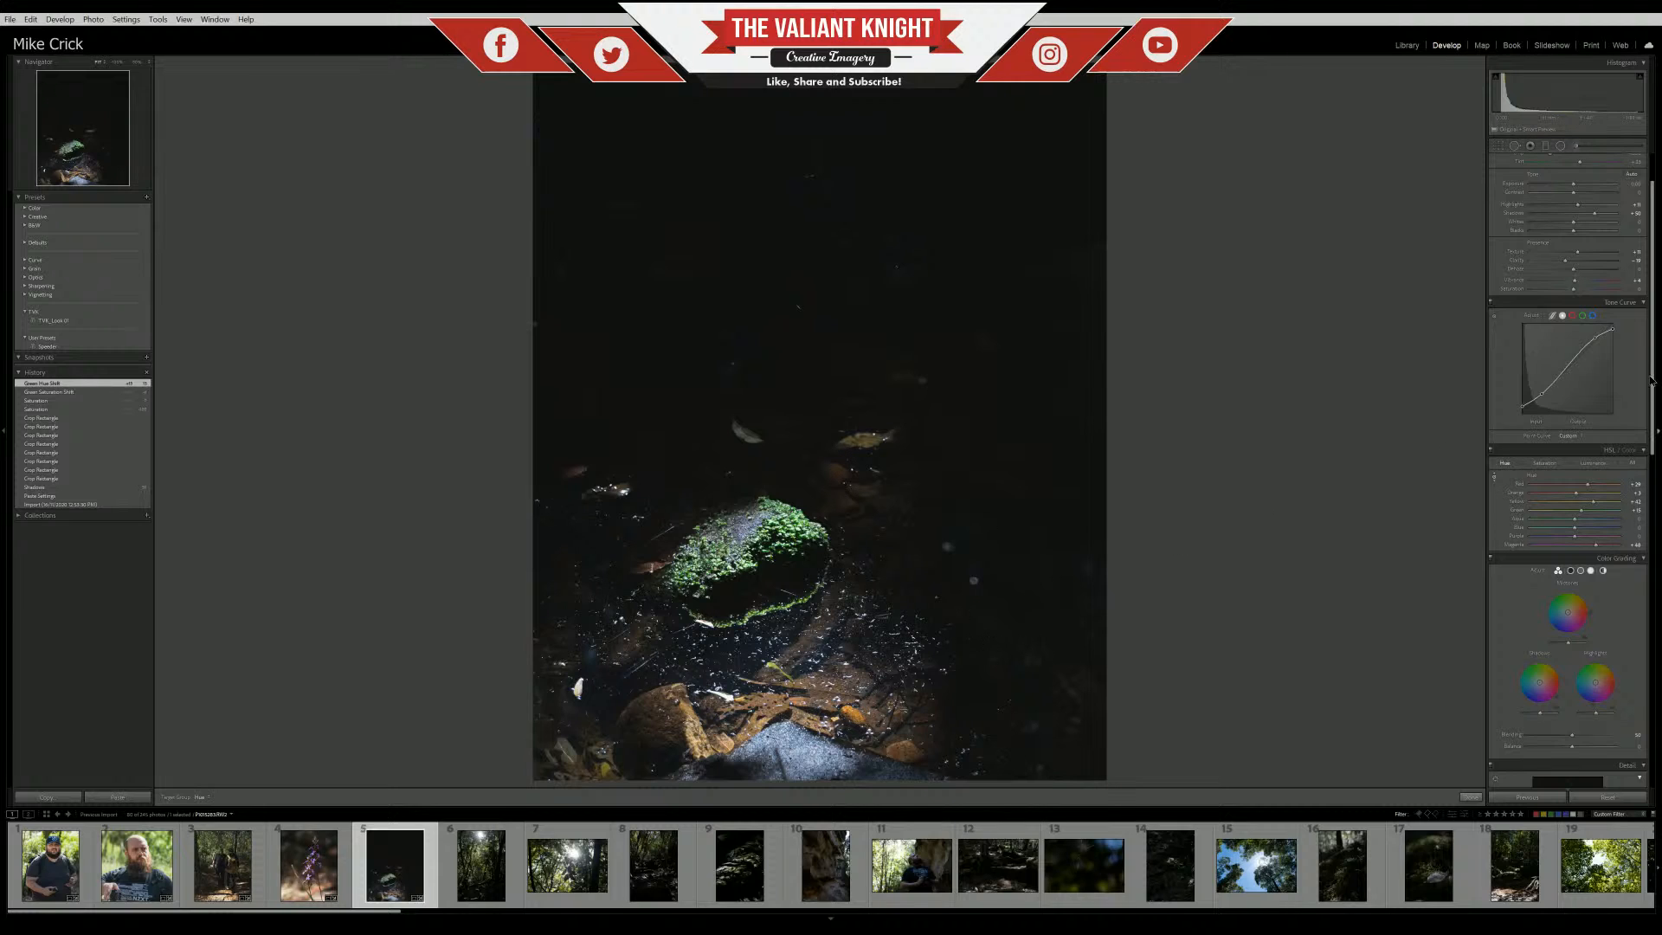
Warm photo 5's colour temperature slightly and convert the photo to black and white, checking the rock up close
scroll(1544, 225, up, 2)
click(1551, 218)
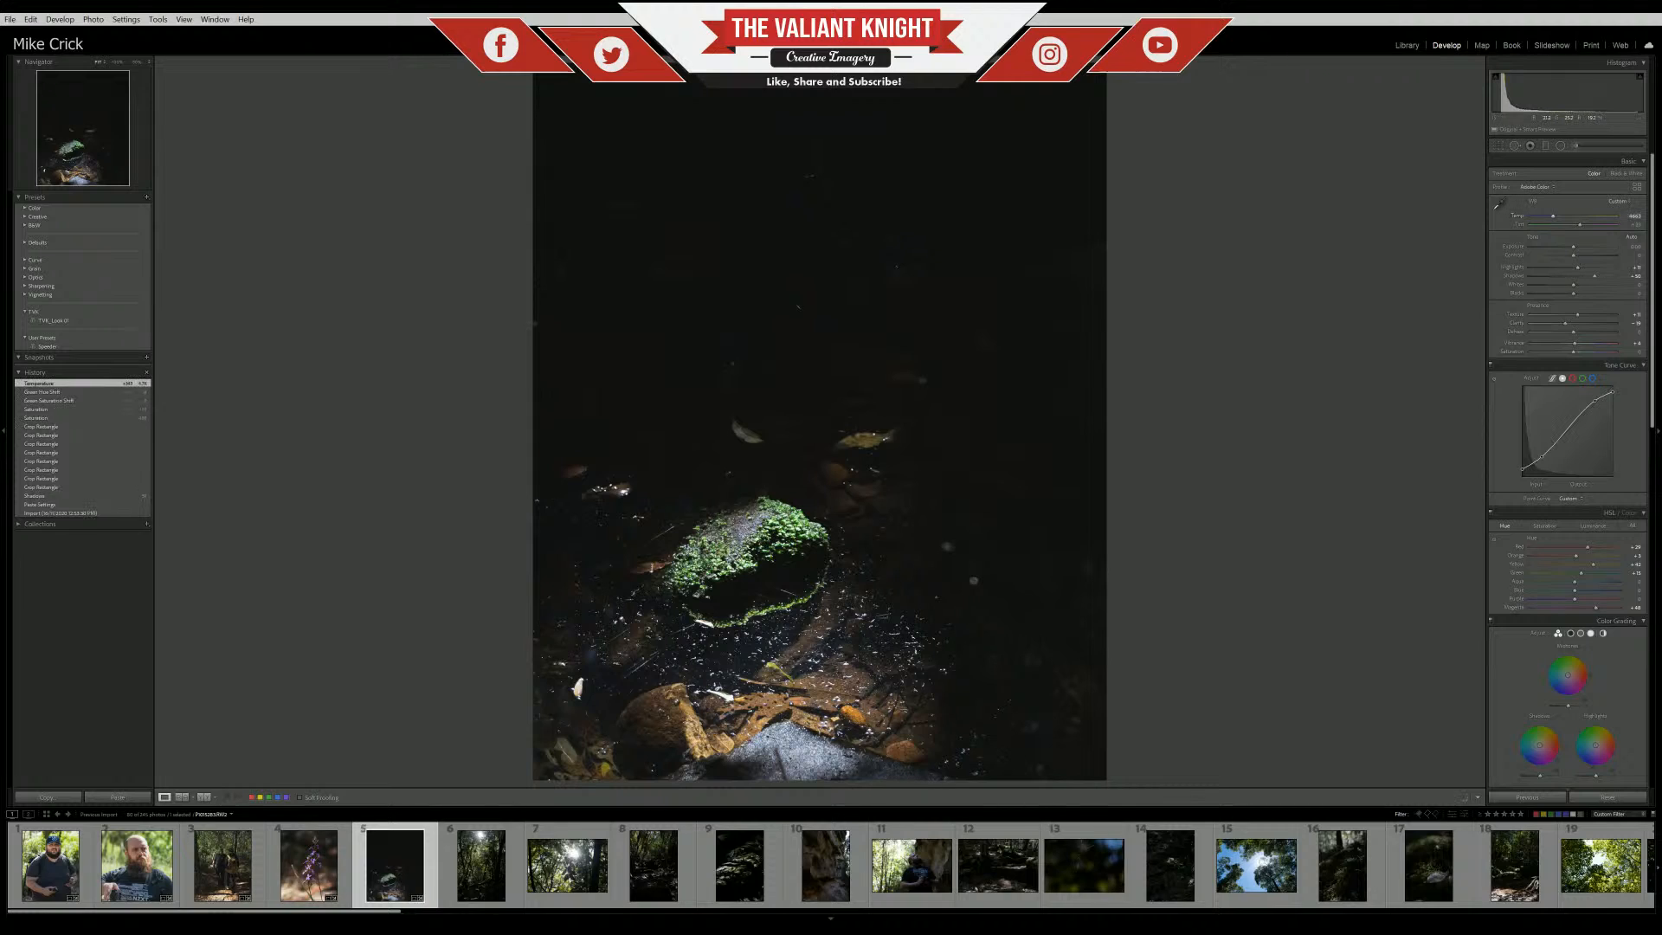
click(1626, 176)
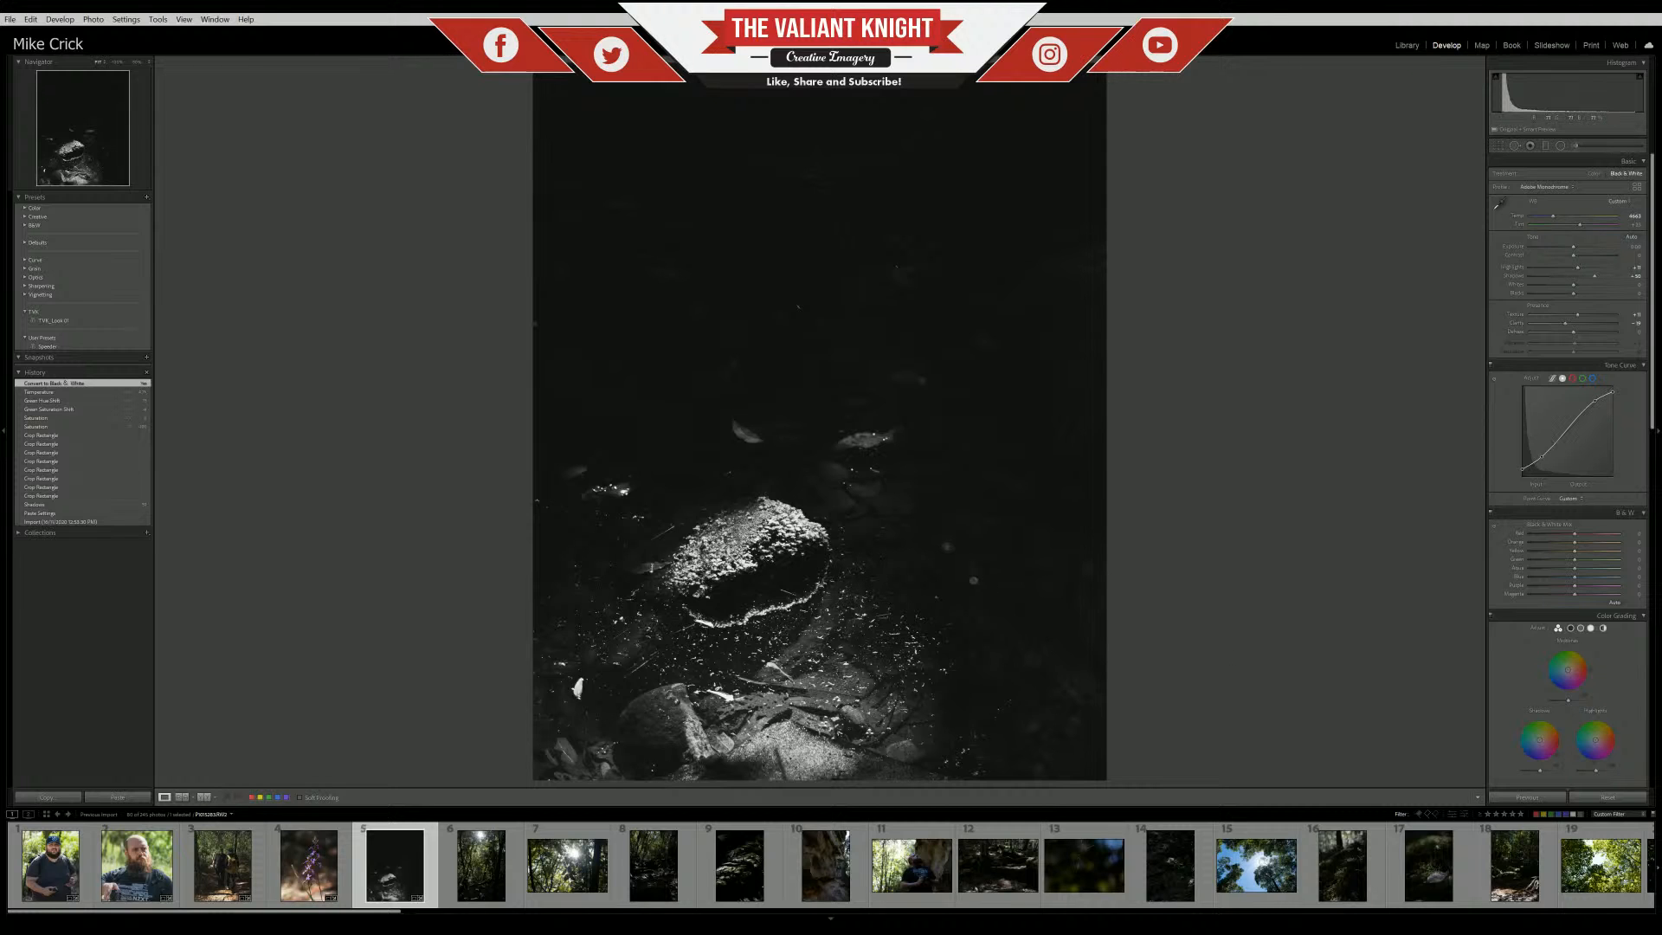
click(772, 586)
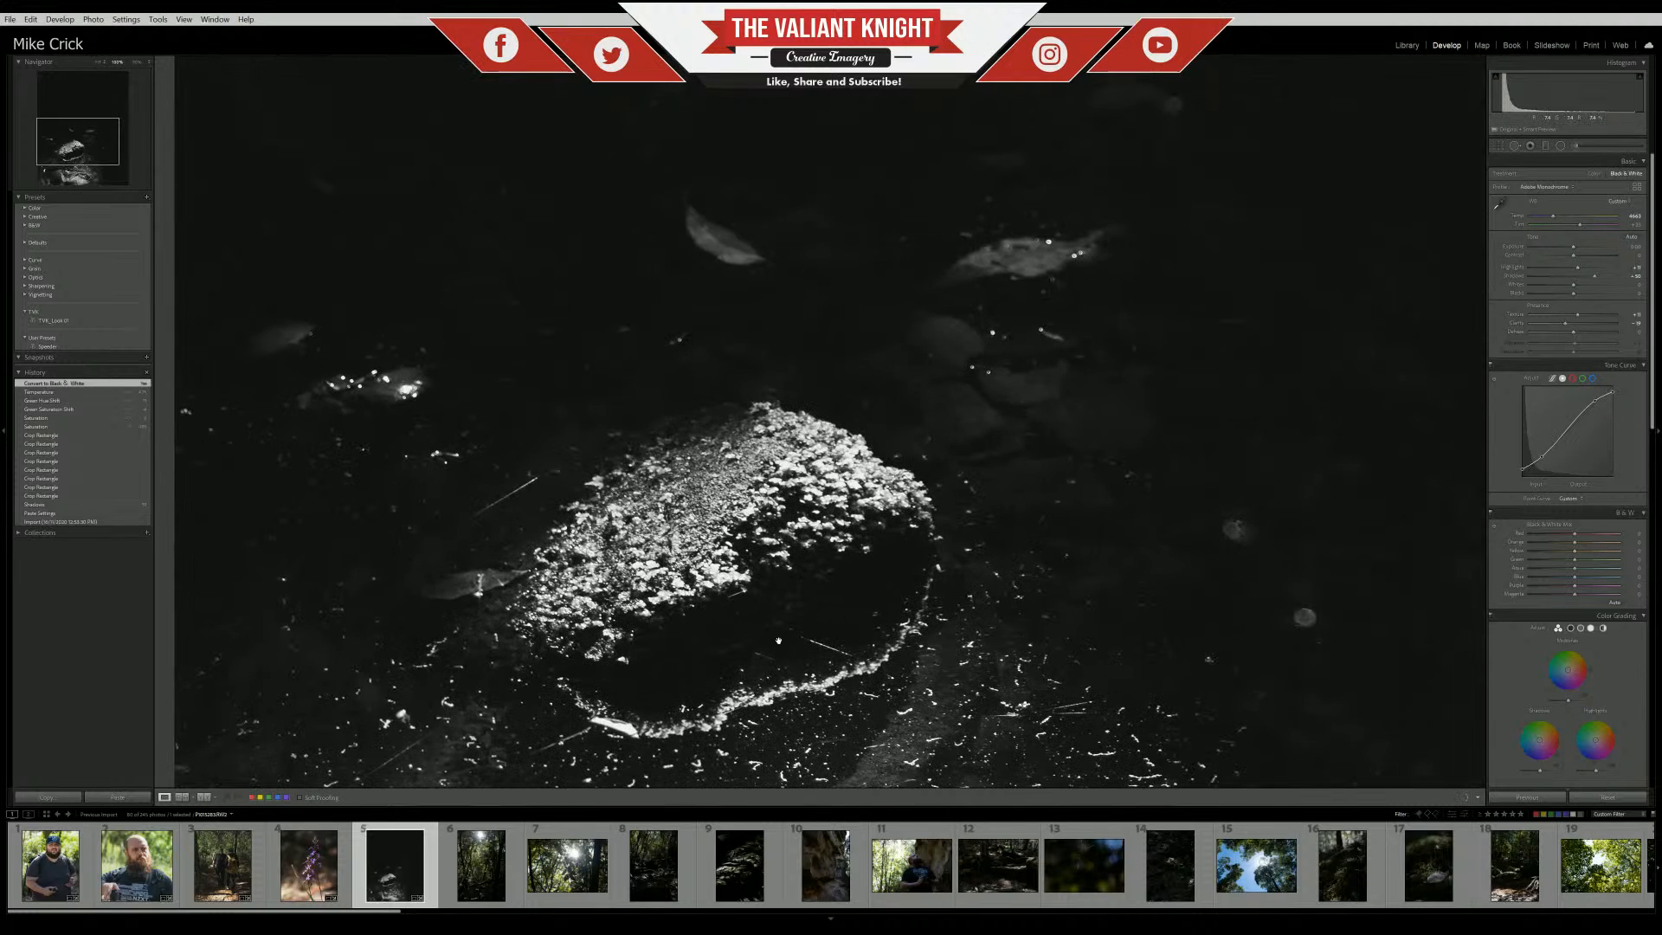
click(802, 449)
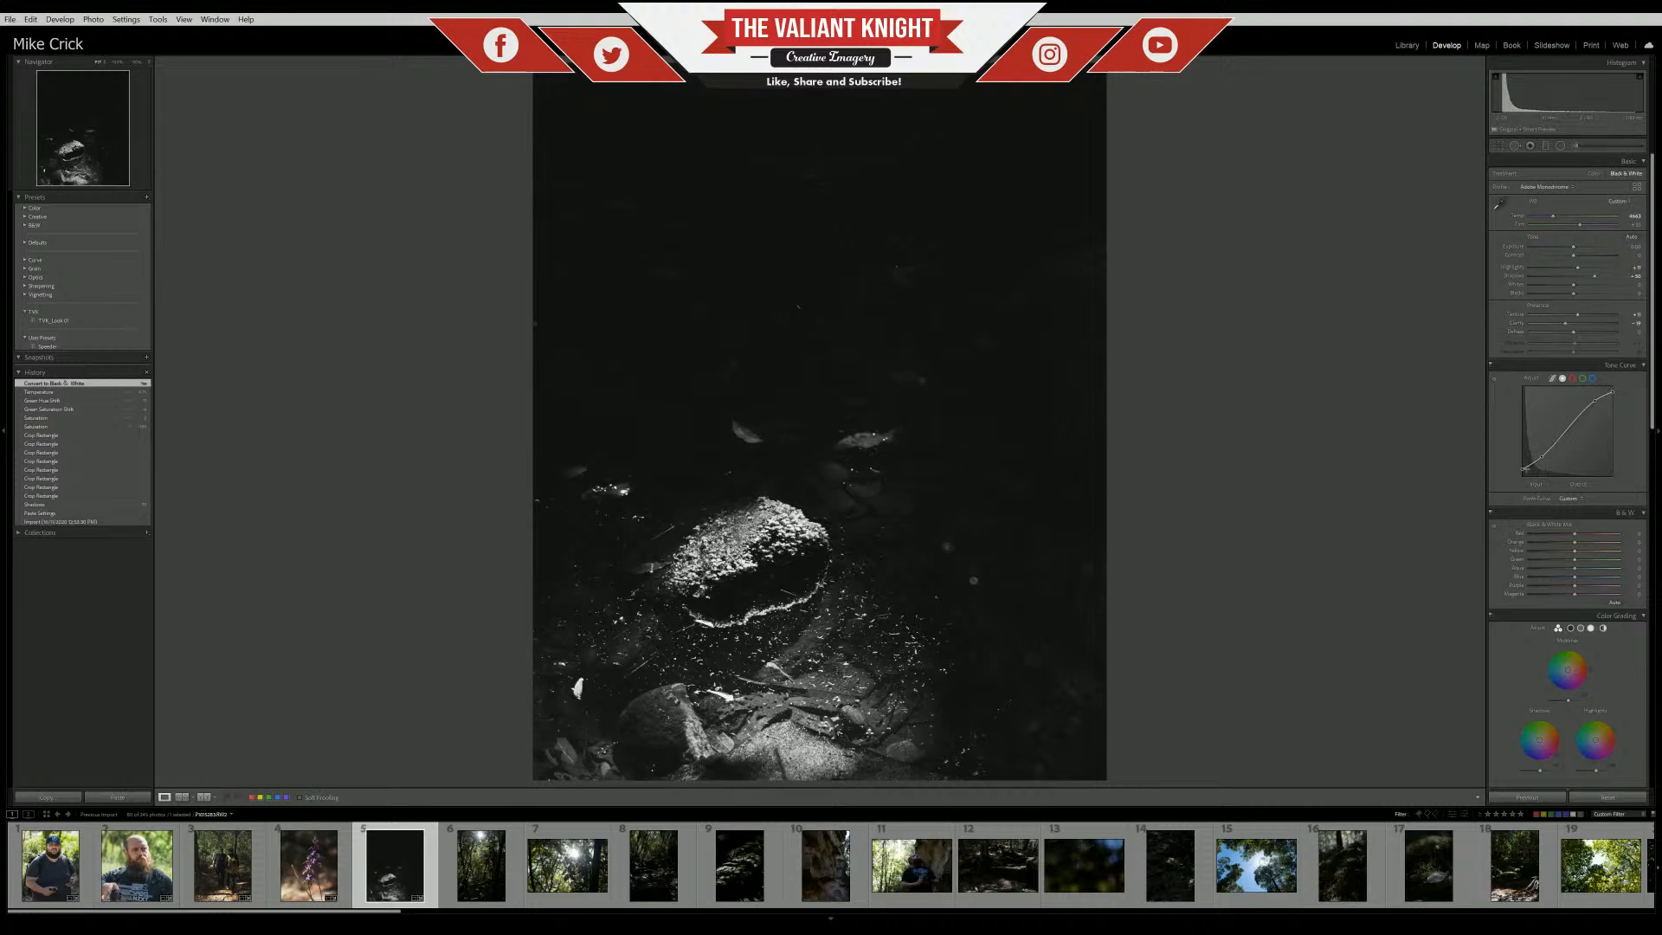
Reshape photo 5's tone curve by lifting the black point and brightening the darker tones for a faded look
drag(1525, 472, 1522, 461)
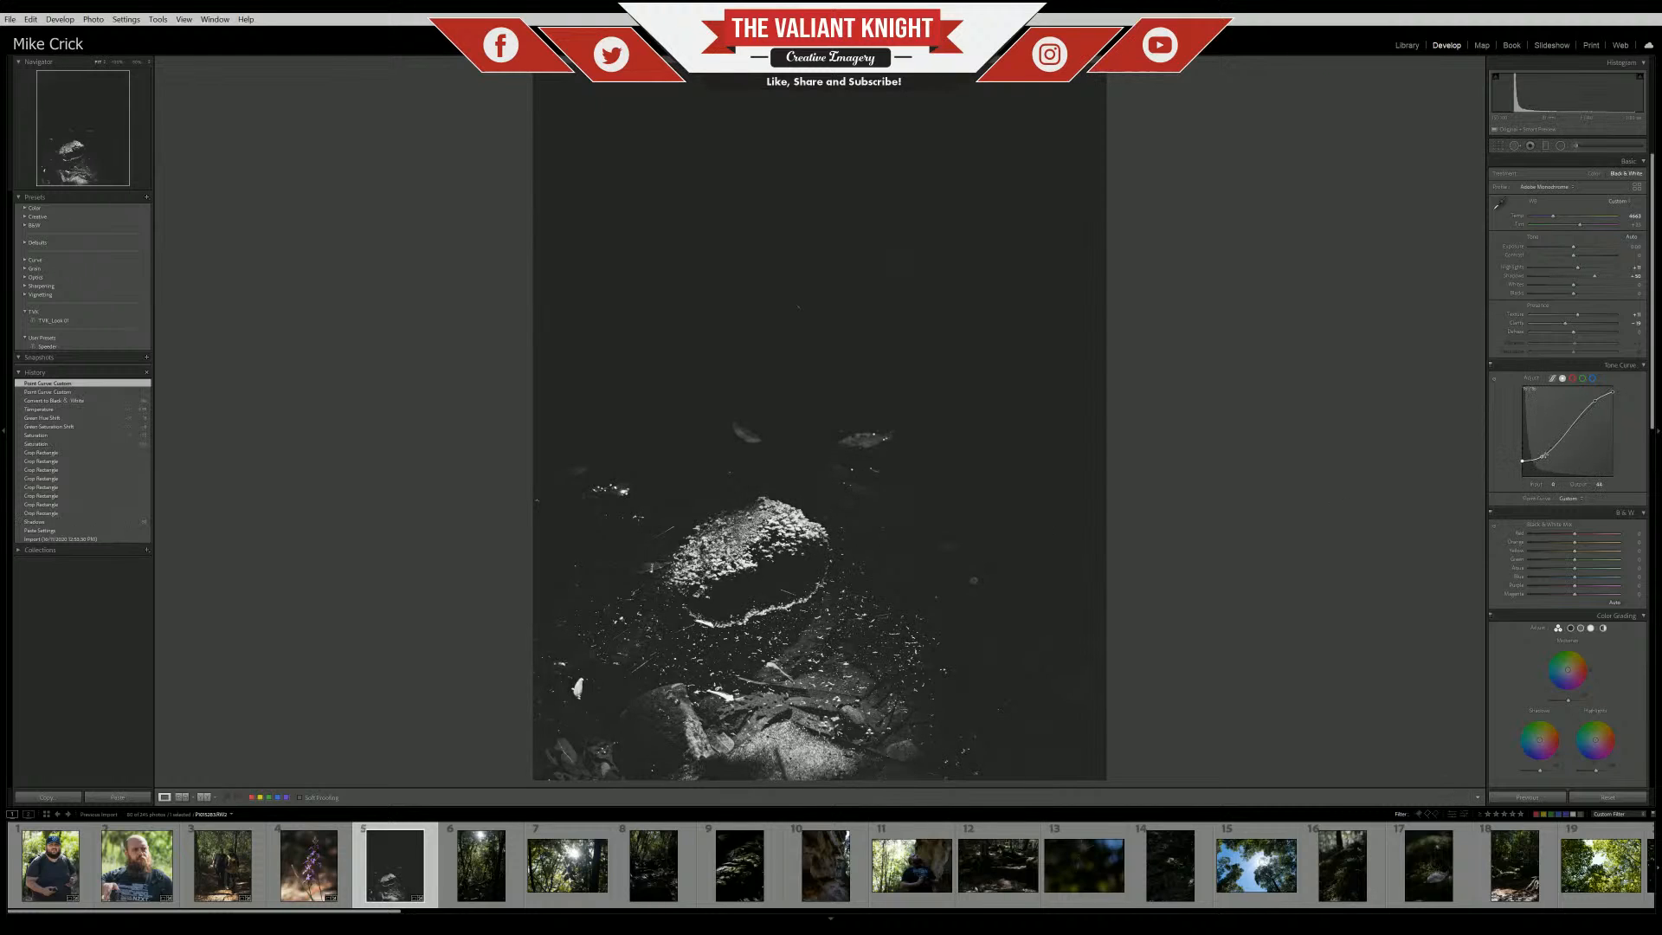
mouse_move(1544, 456)
mouse_down()
mouse_move(1576, 432)
mouse_move(1524, 462)
mouse_up()
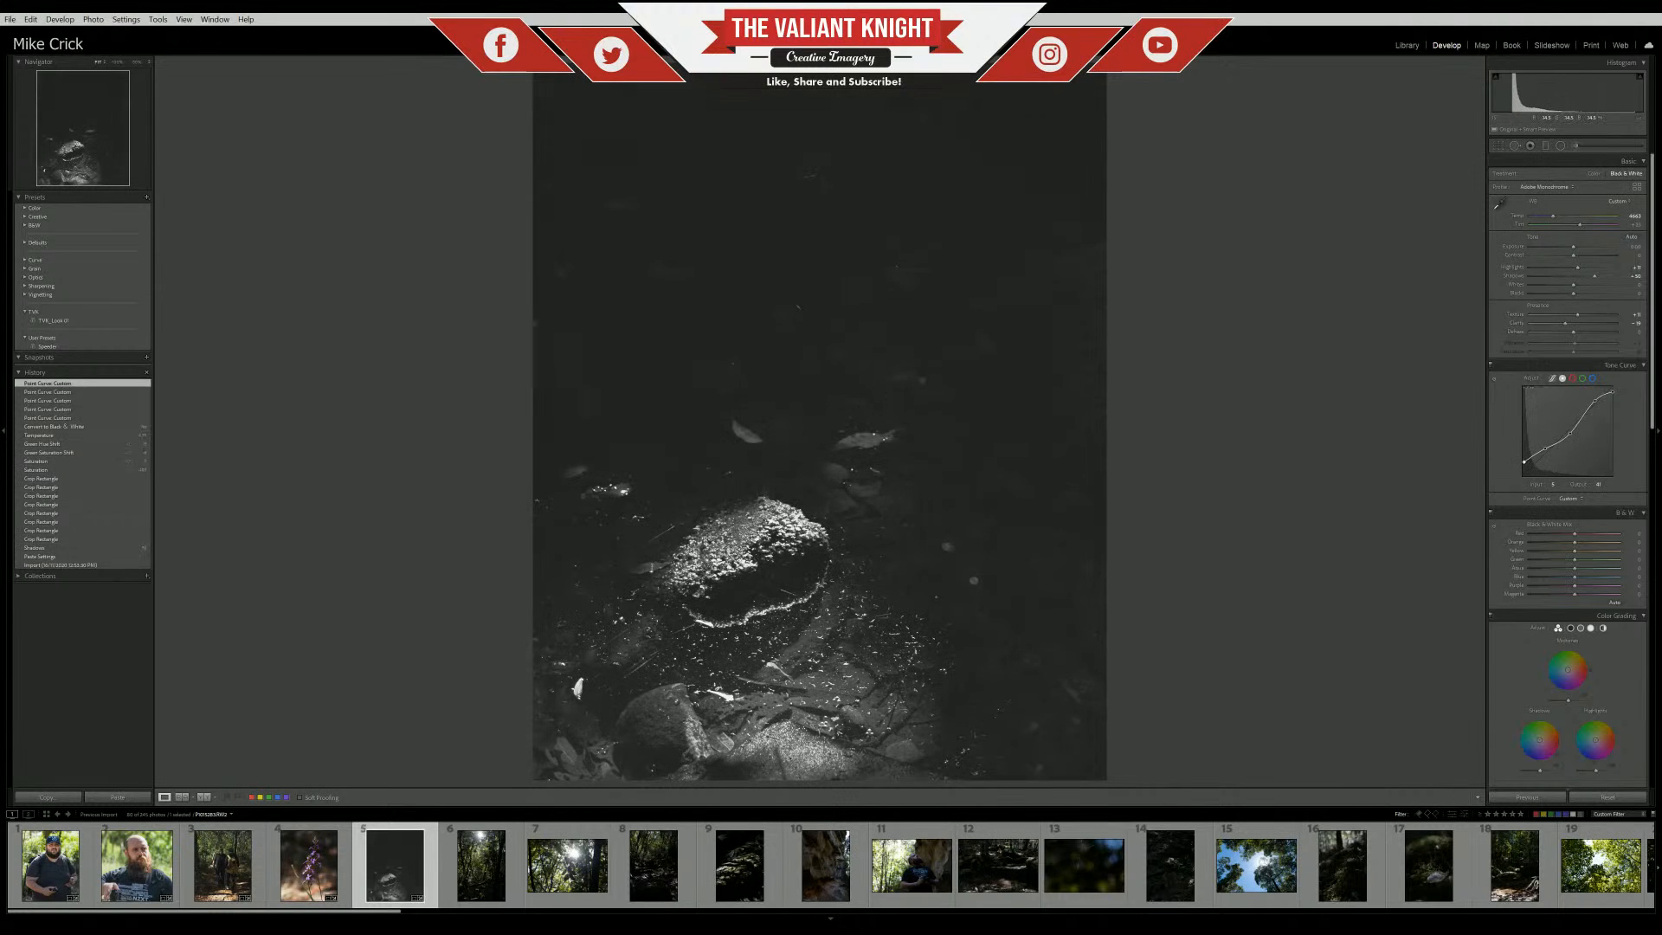
Crop photo 5 tighter around the mossy rock and reposition the frame to place the rock nearer the centre
key(r)
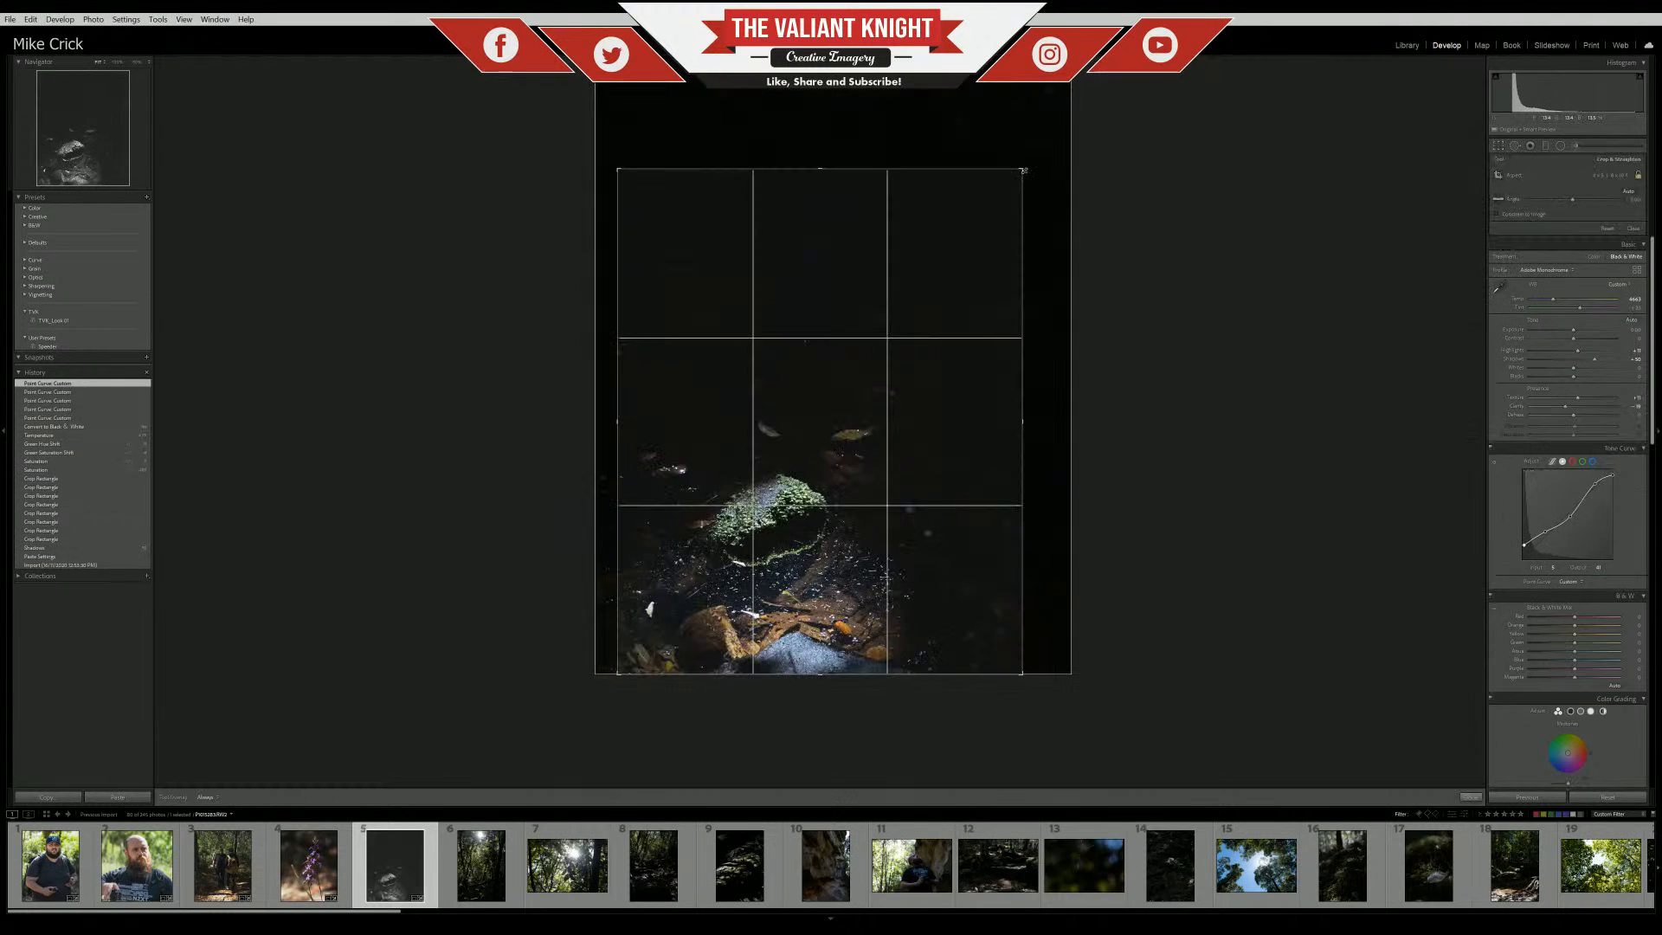
drag(1024, 170, 983, 230)
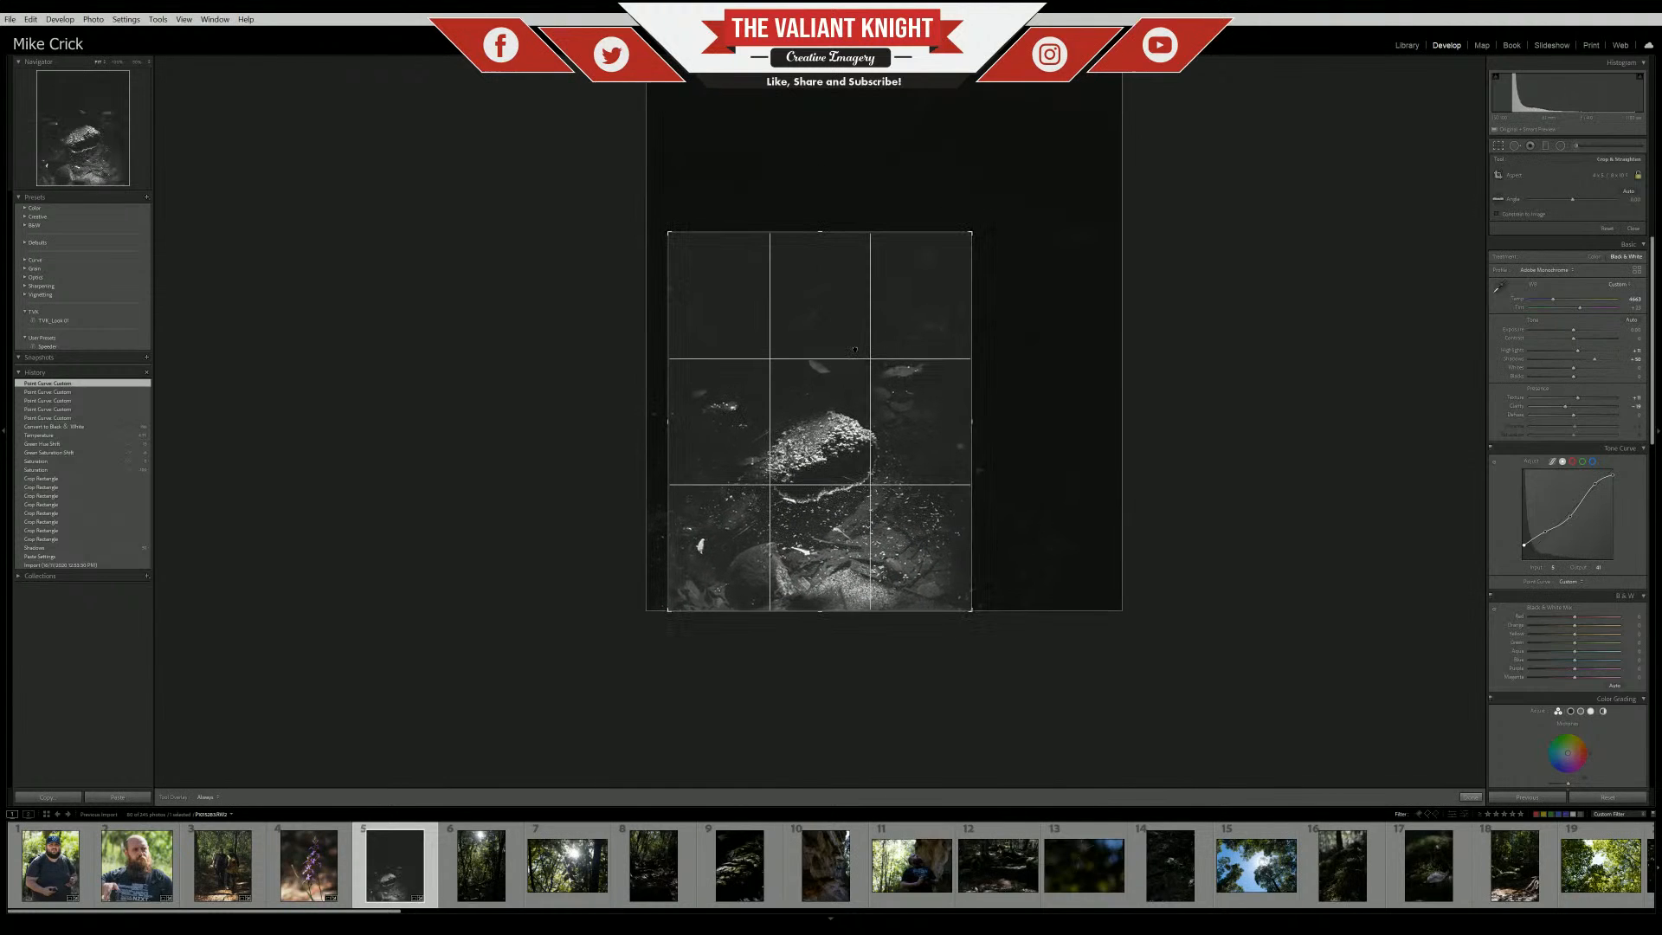
drag(856, 349, 852, 348)
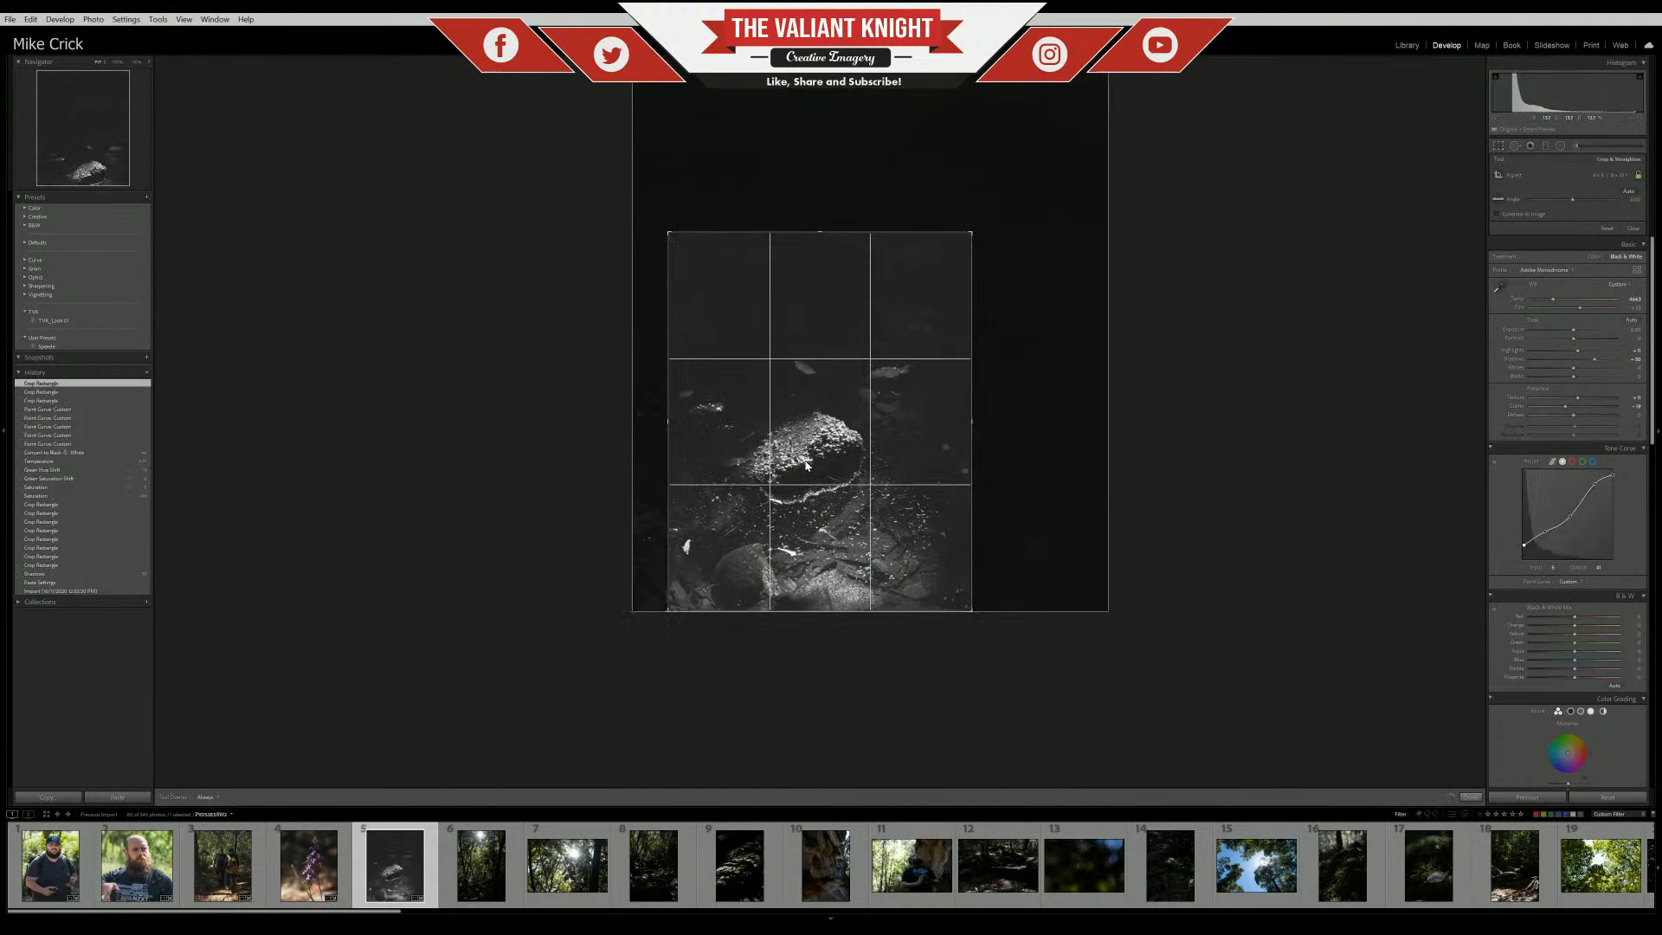
click(1496, 147)
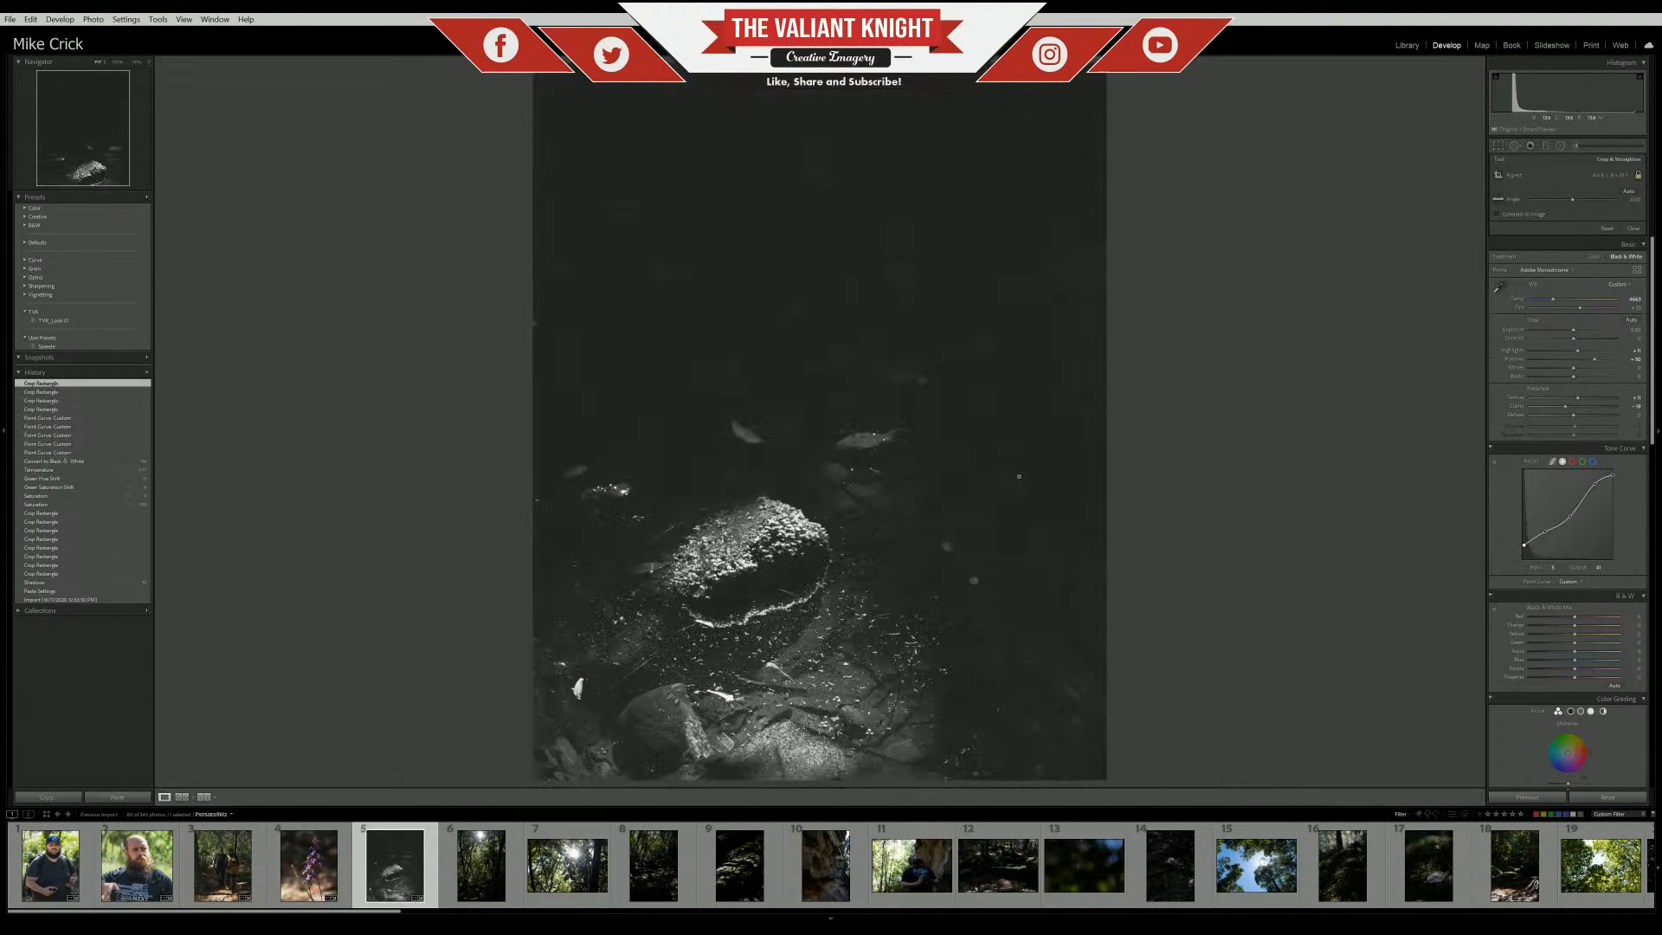
click(1496, 147)
drag(831, 520, 794, 331)
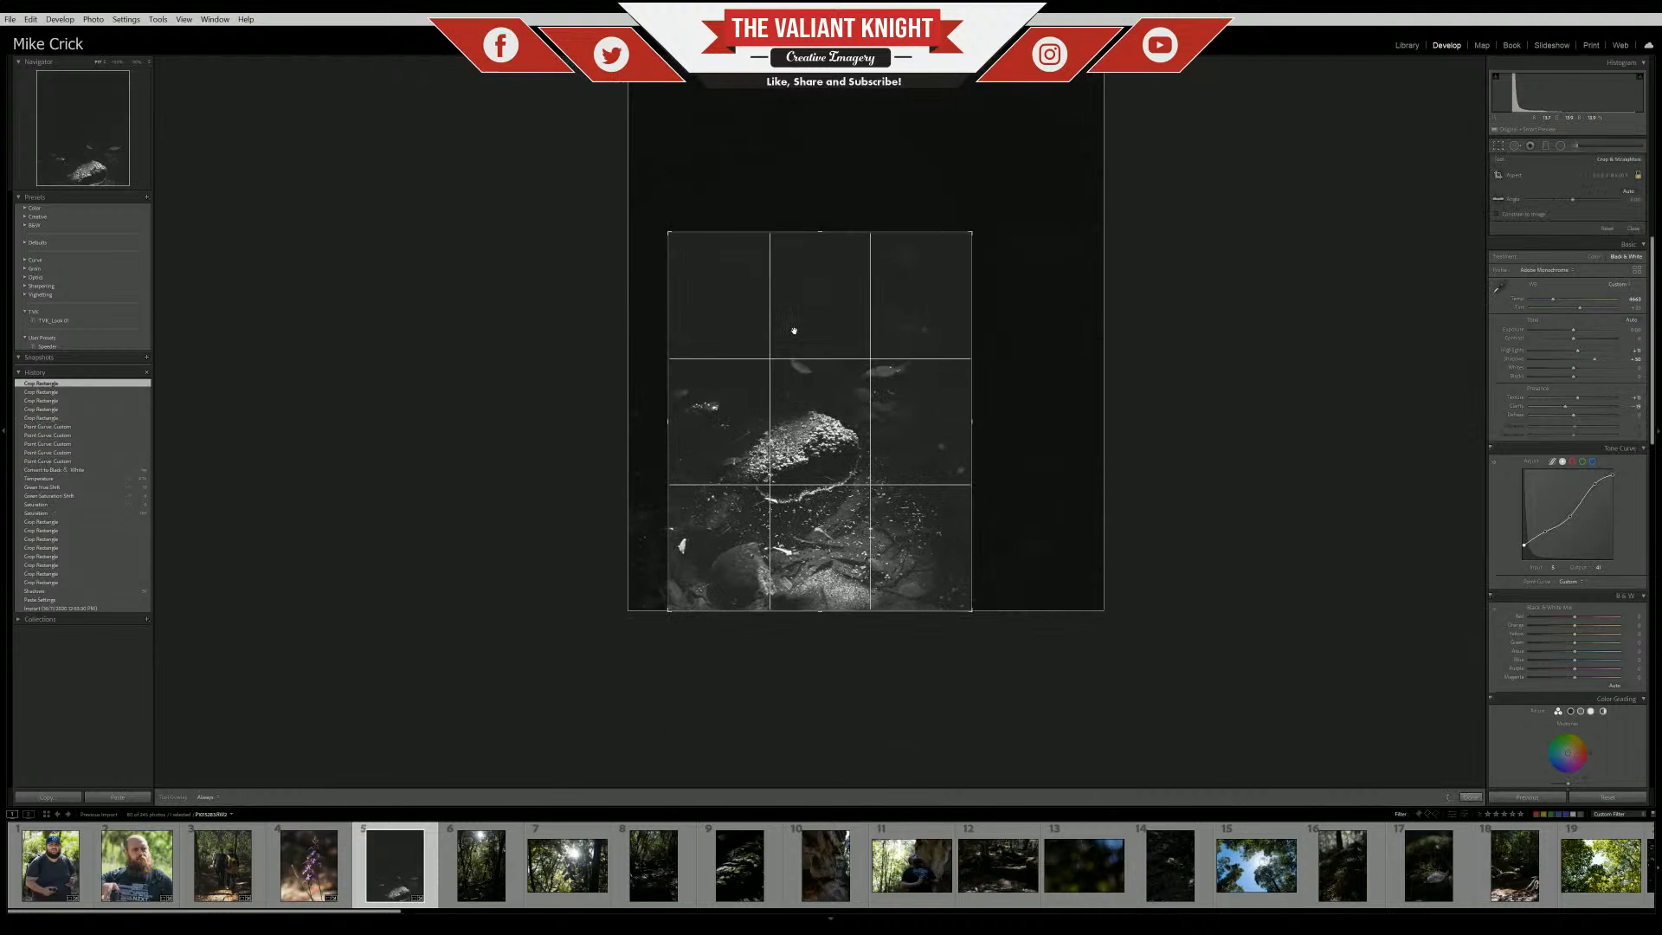
key(Return)
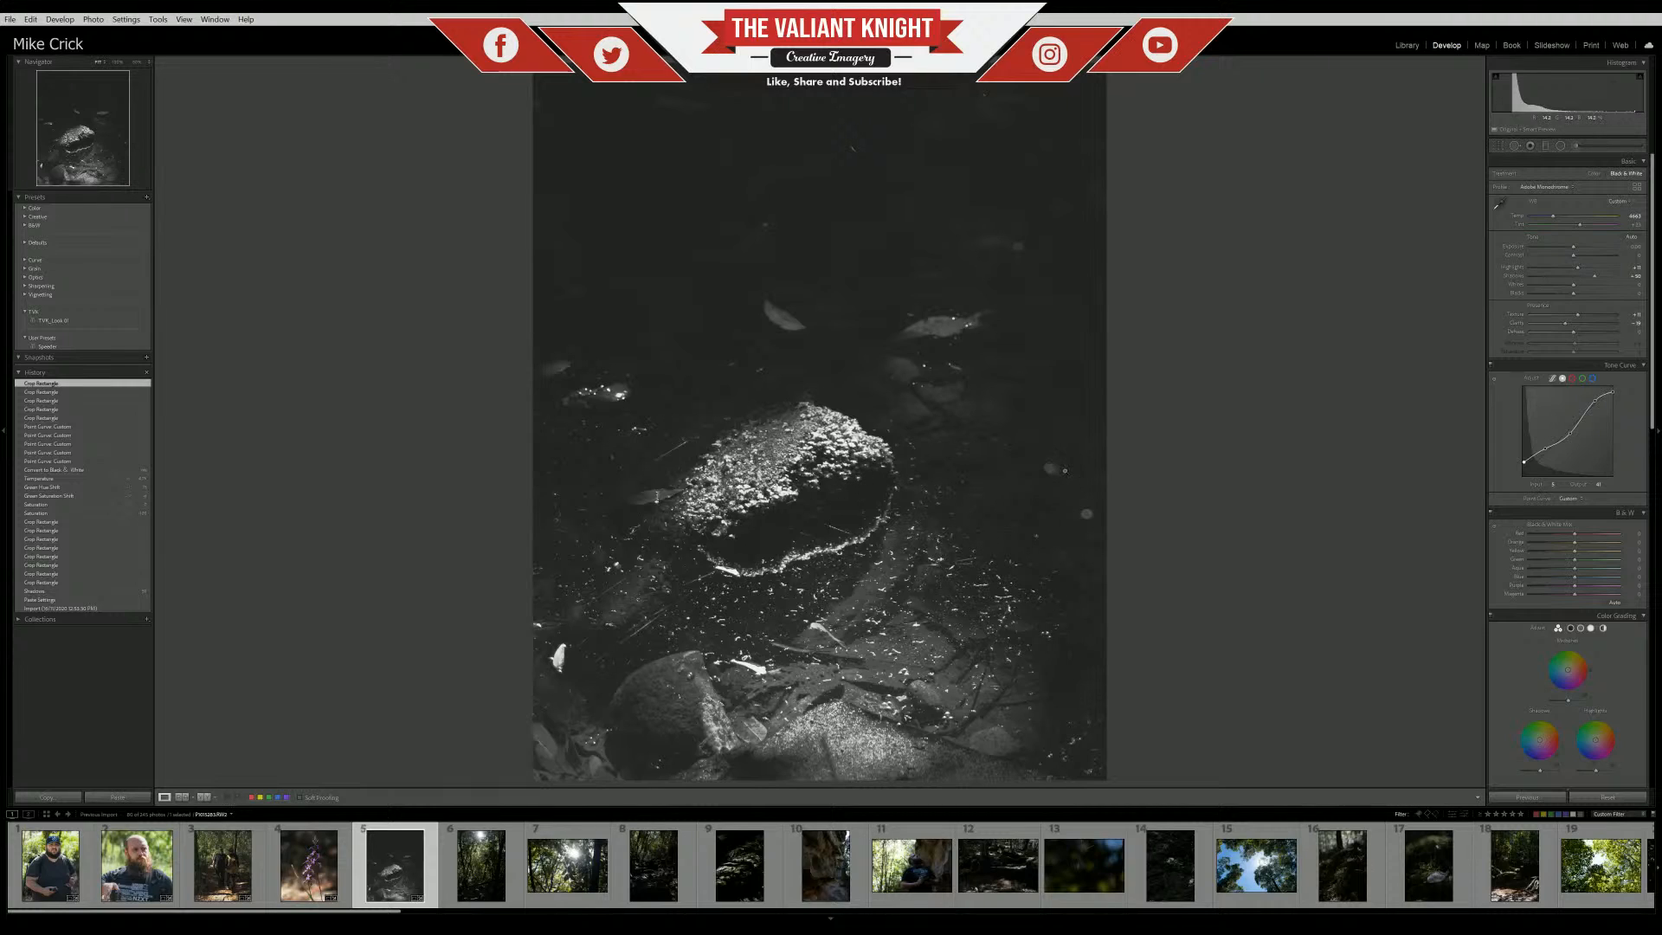
Paste the copied settings onto the backlit portrait forest photo and fine-tune its whites, blacks and shadows
key(Right)
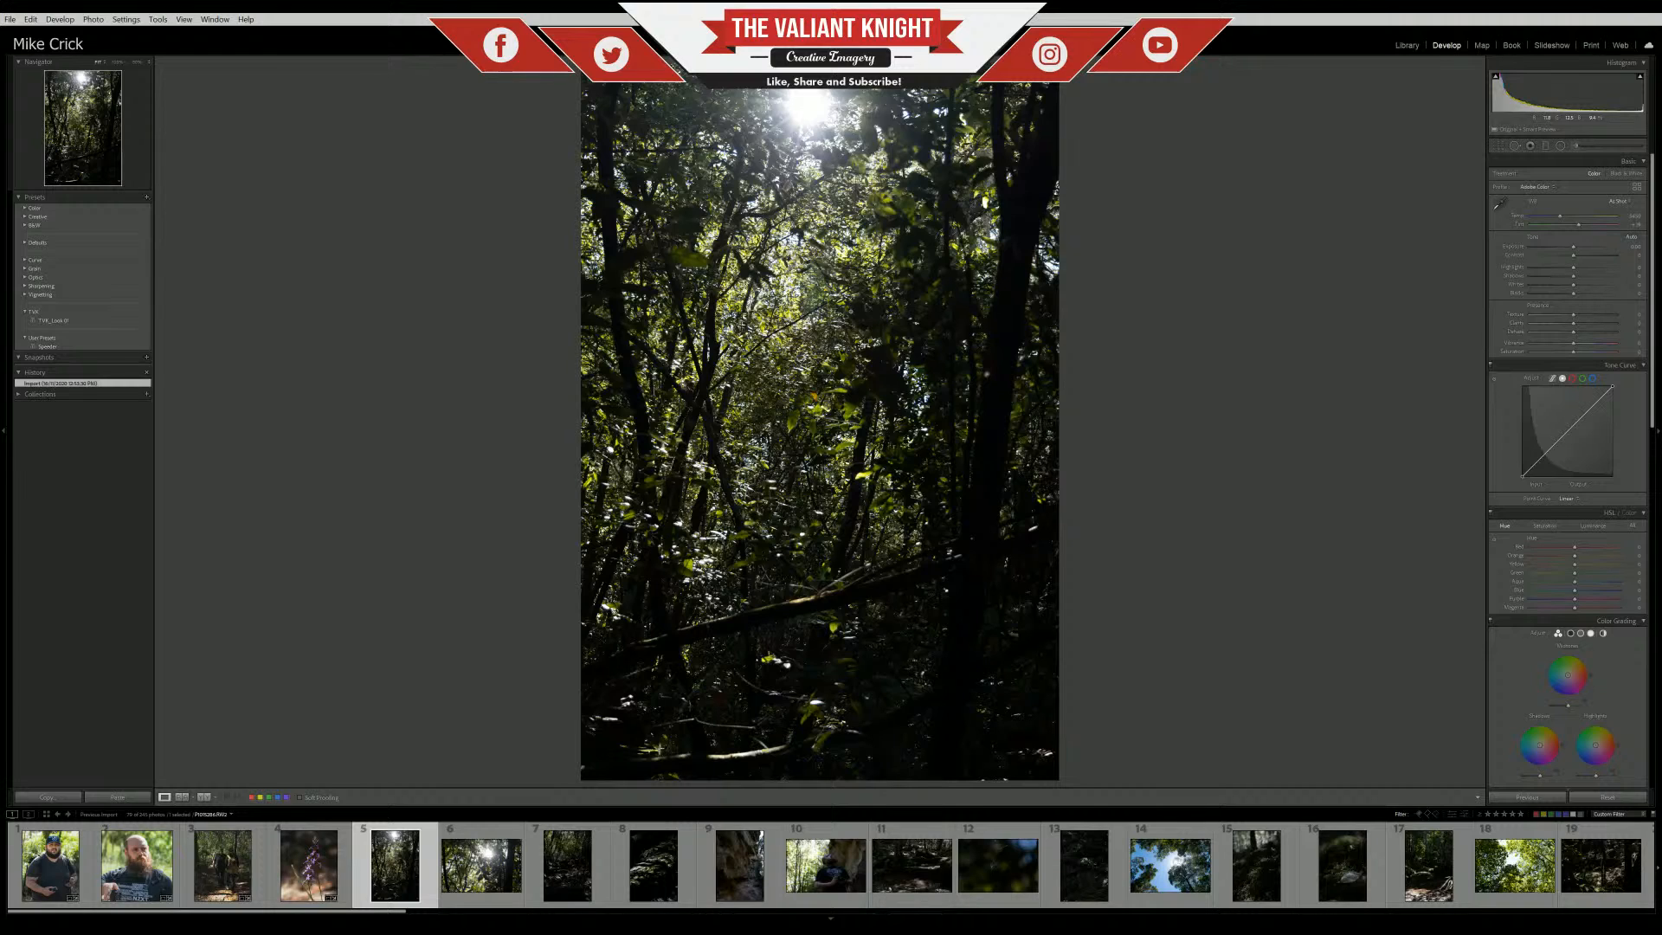
key(Right)
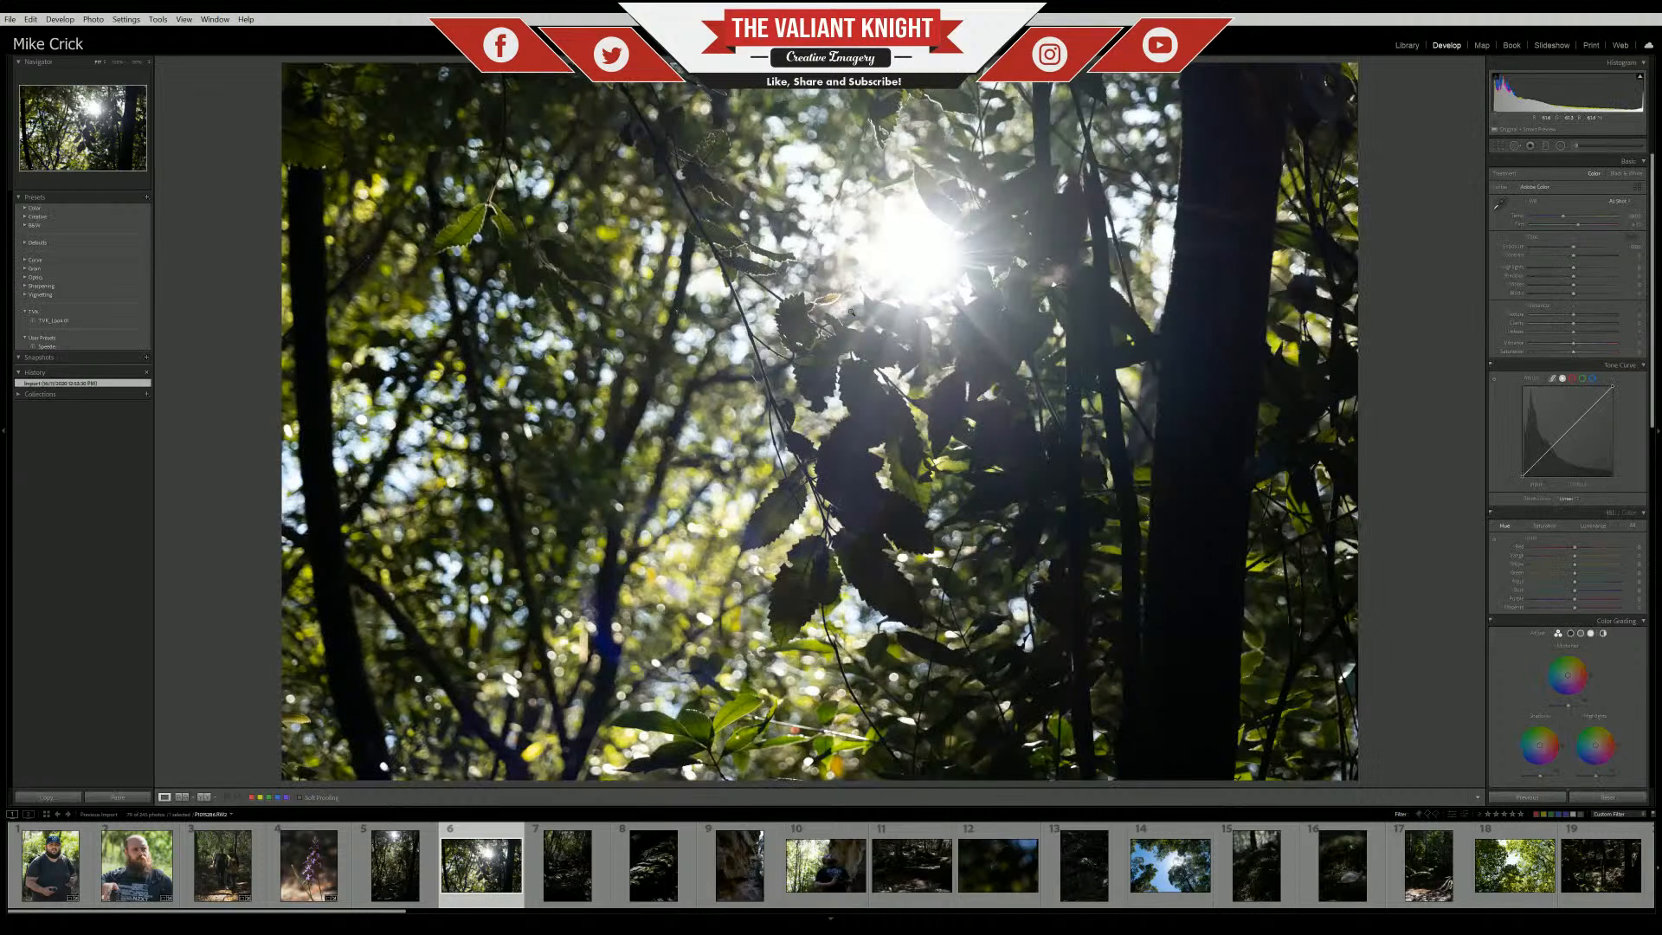
key(Left)
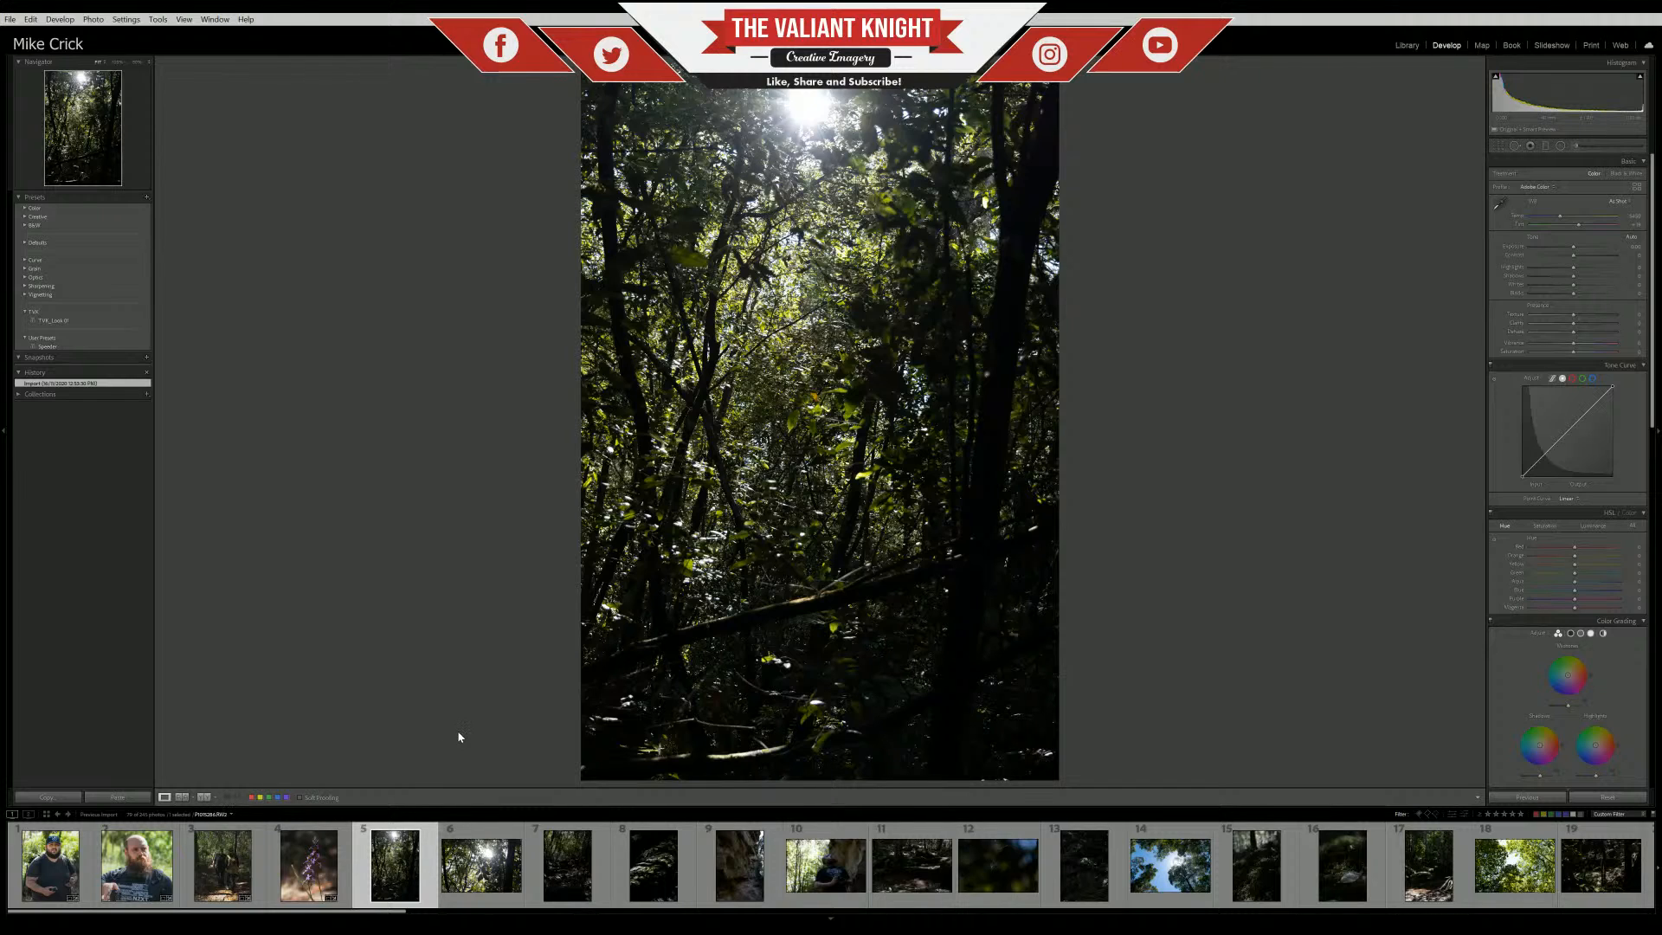
key(ctrl+shift+v)
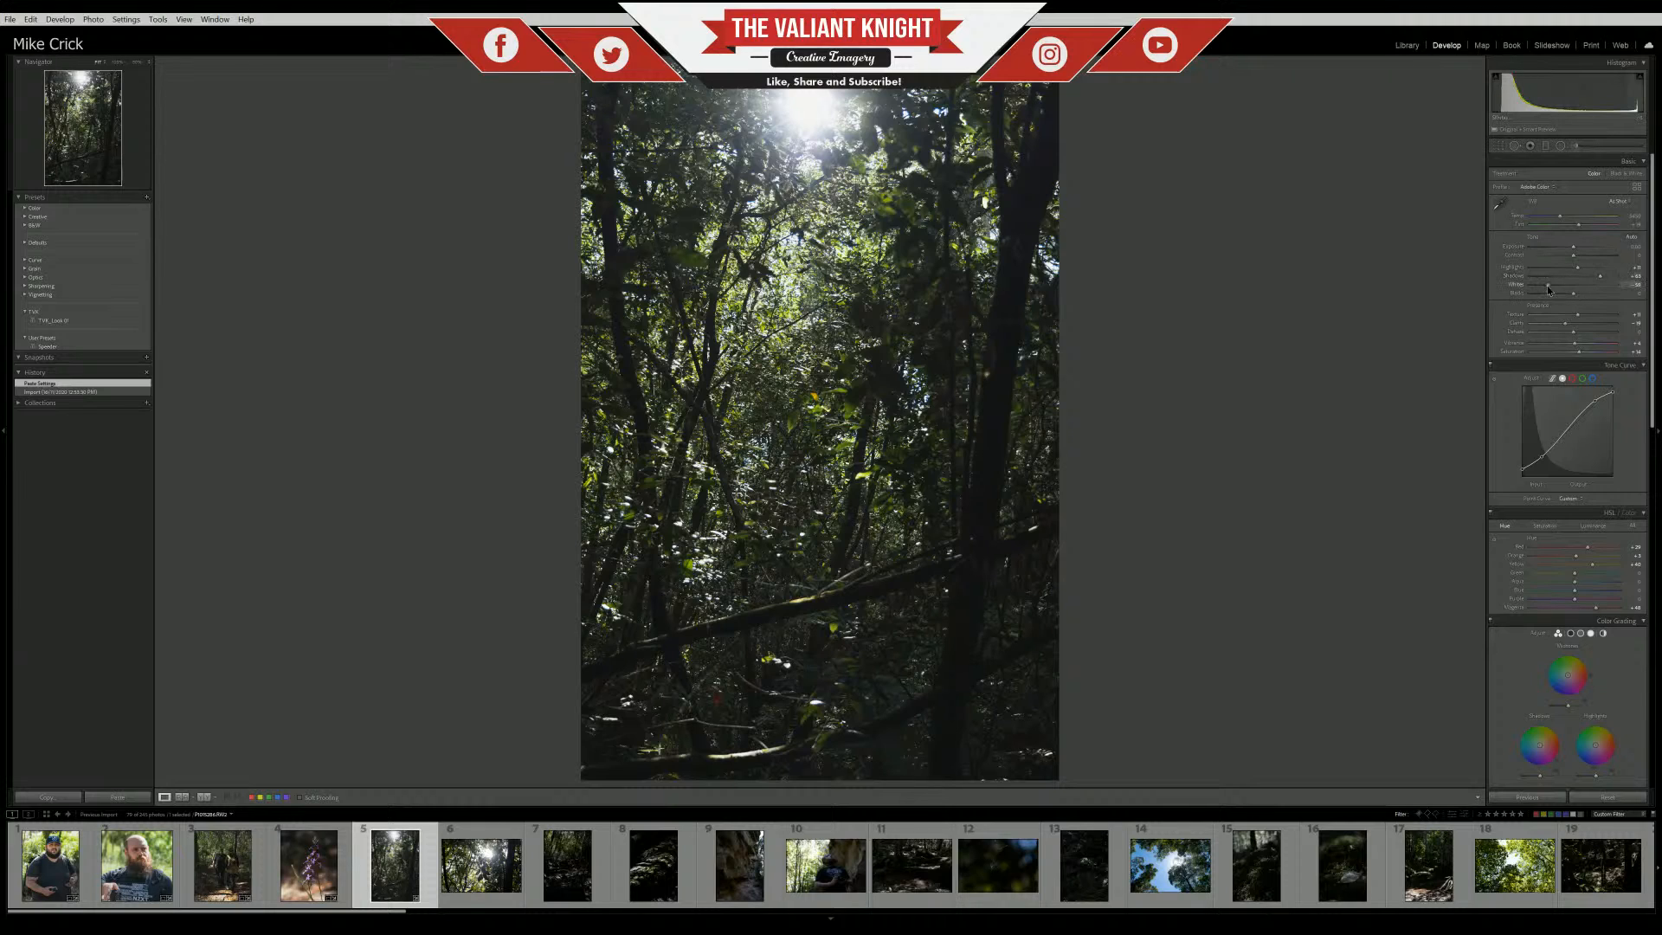
drag(1548, 289, 1584, 281)
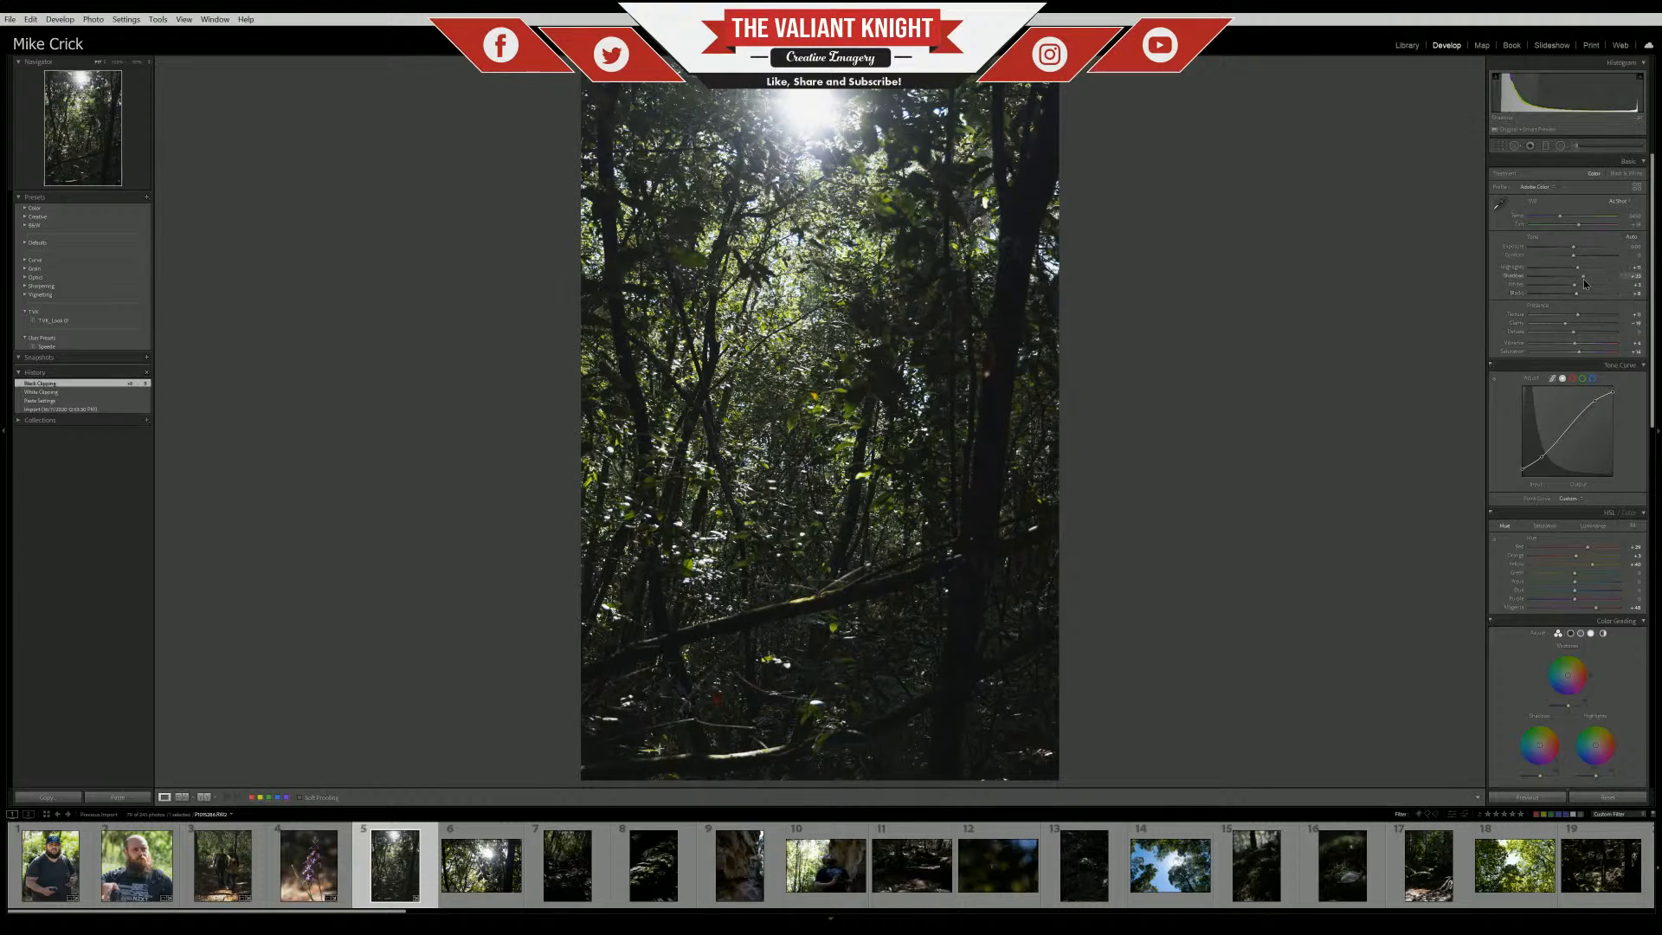
Try fully desaturating the forest photo, revert it through the history, and check the sunlit canopy up close
drag(1580, 348, 1031, 506)
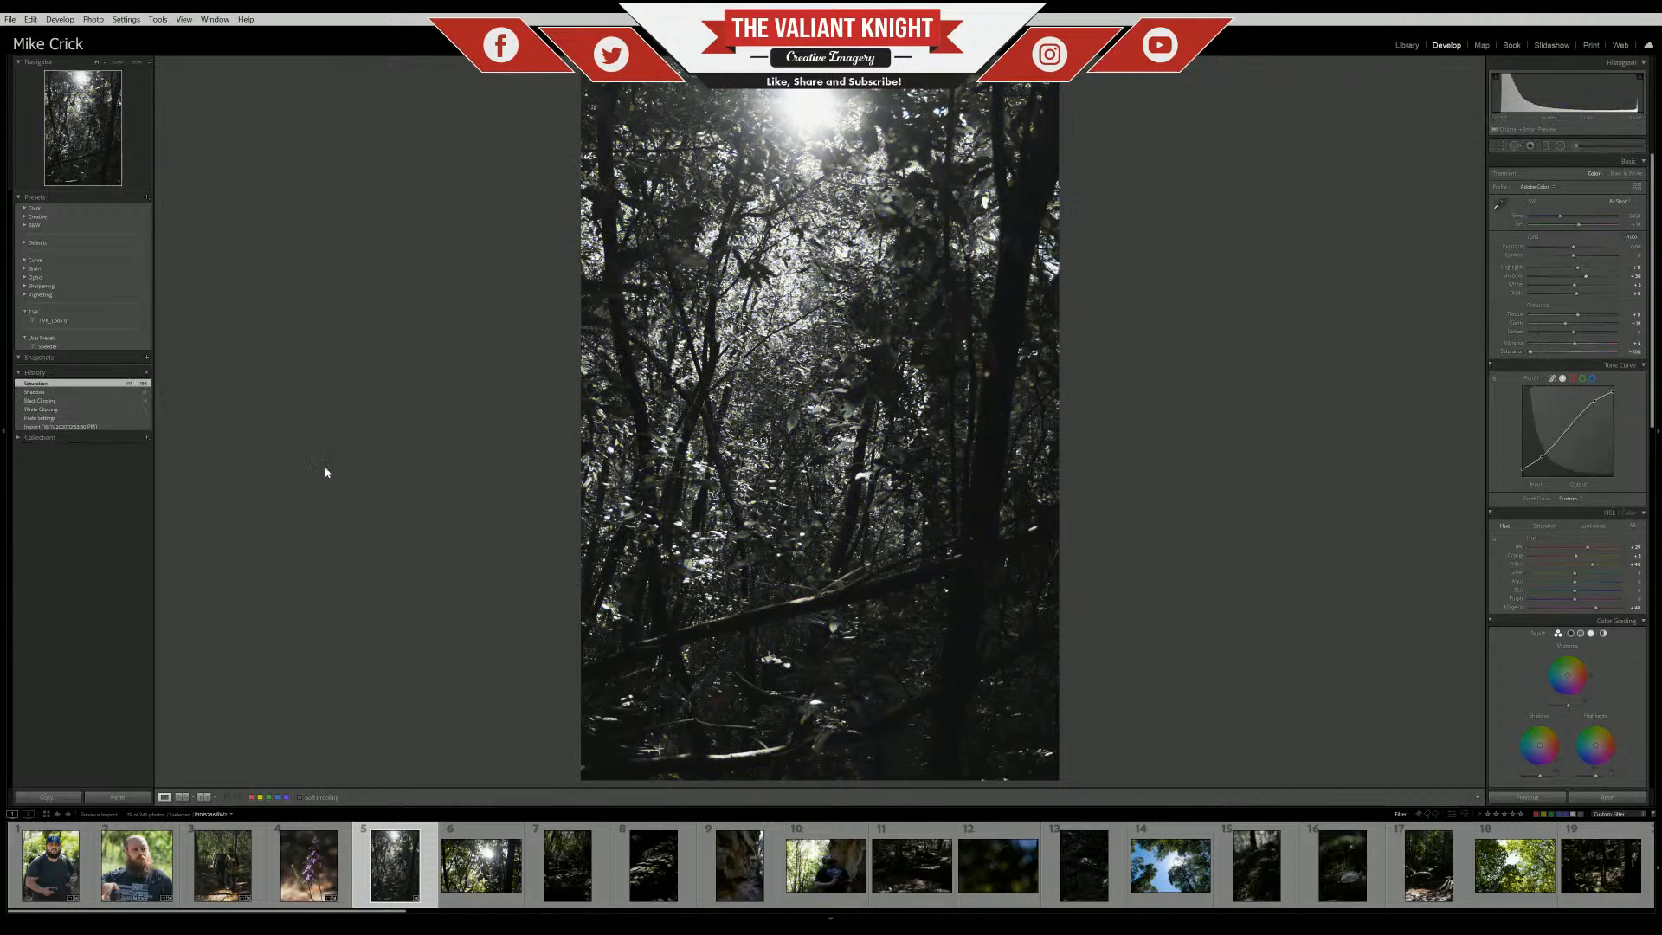
click(50, 392)
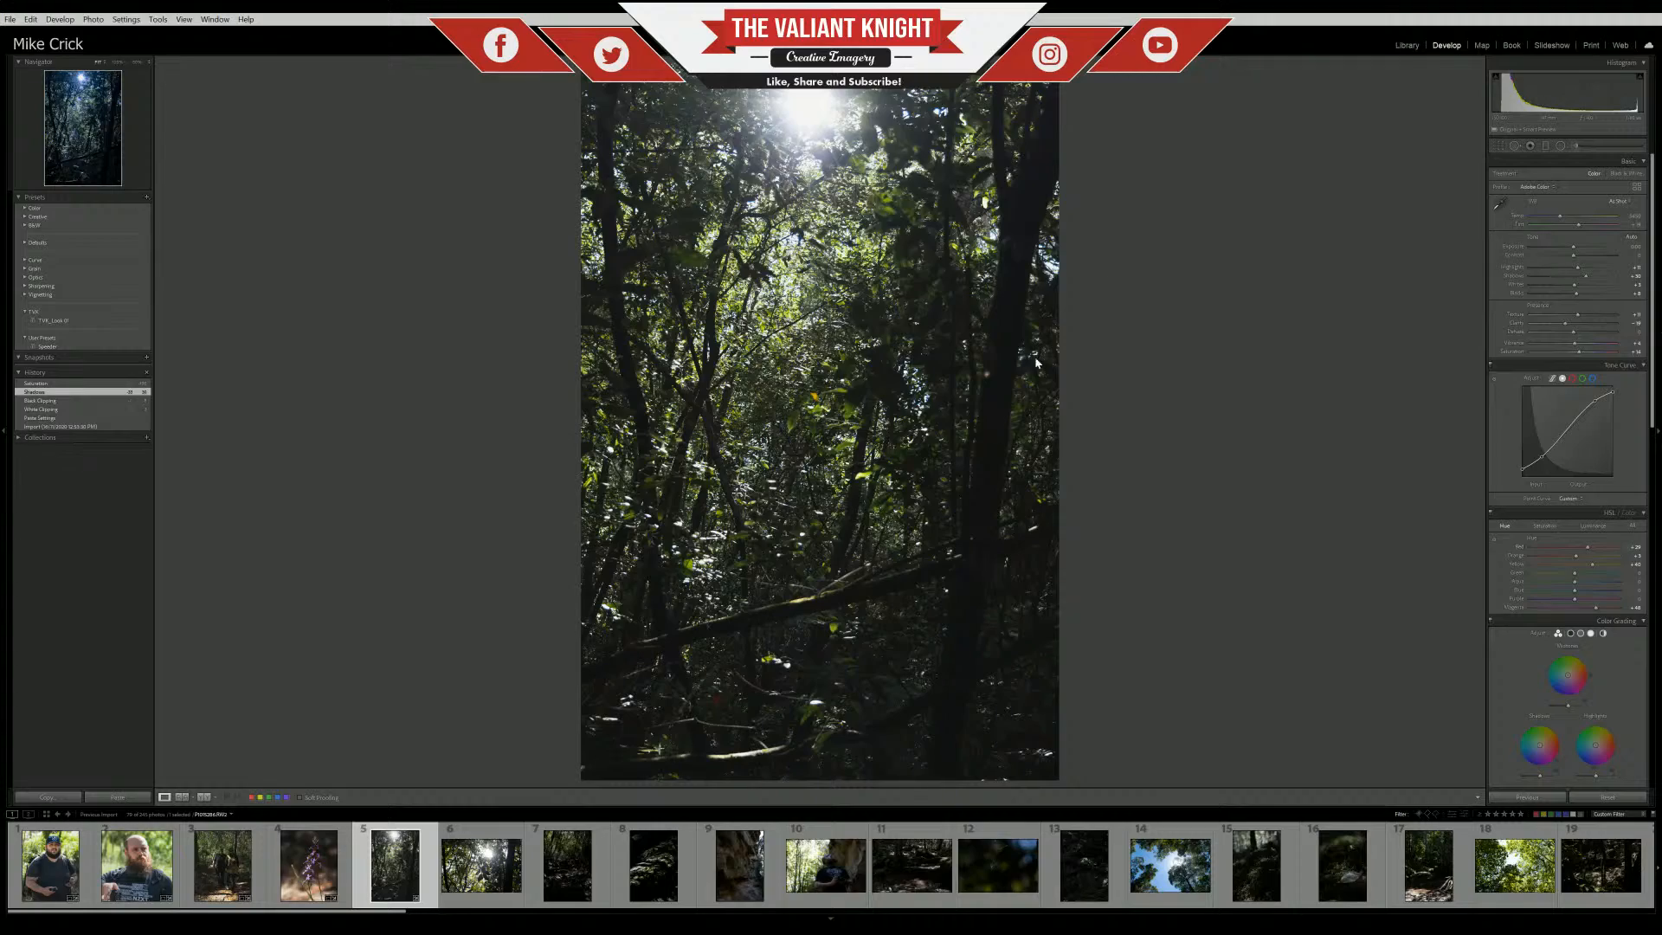
click(770, 120)
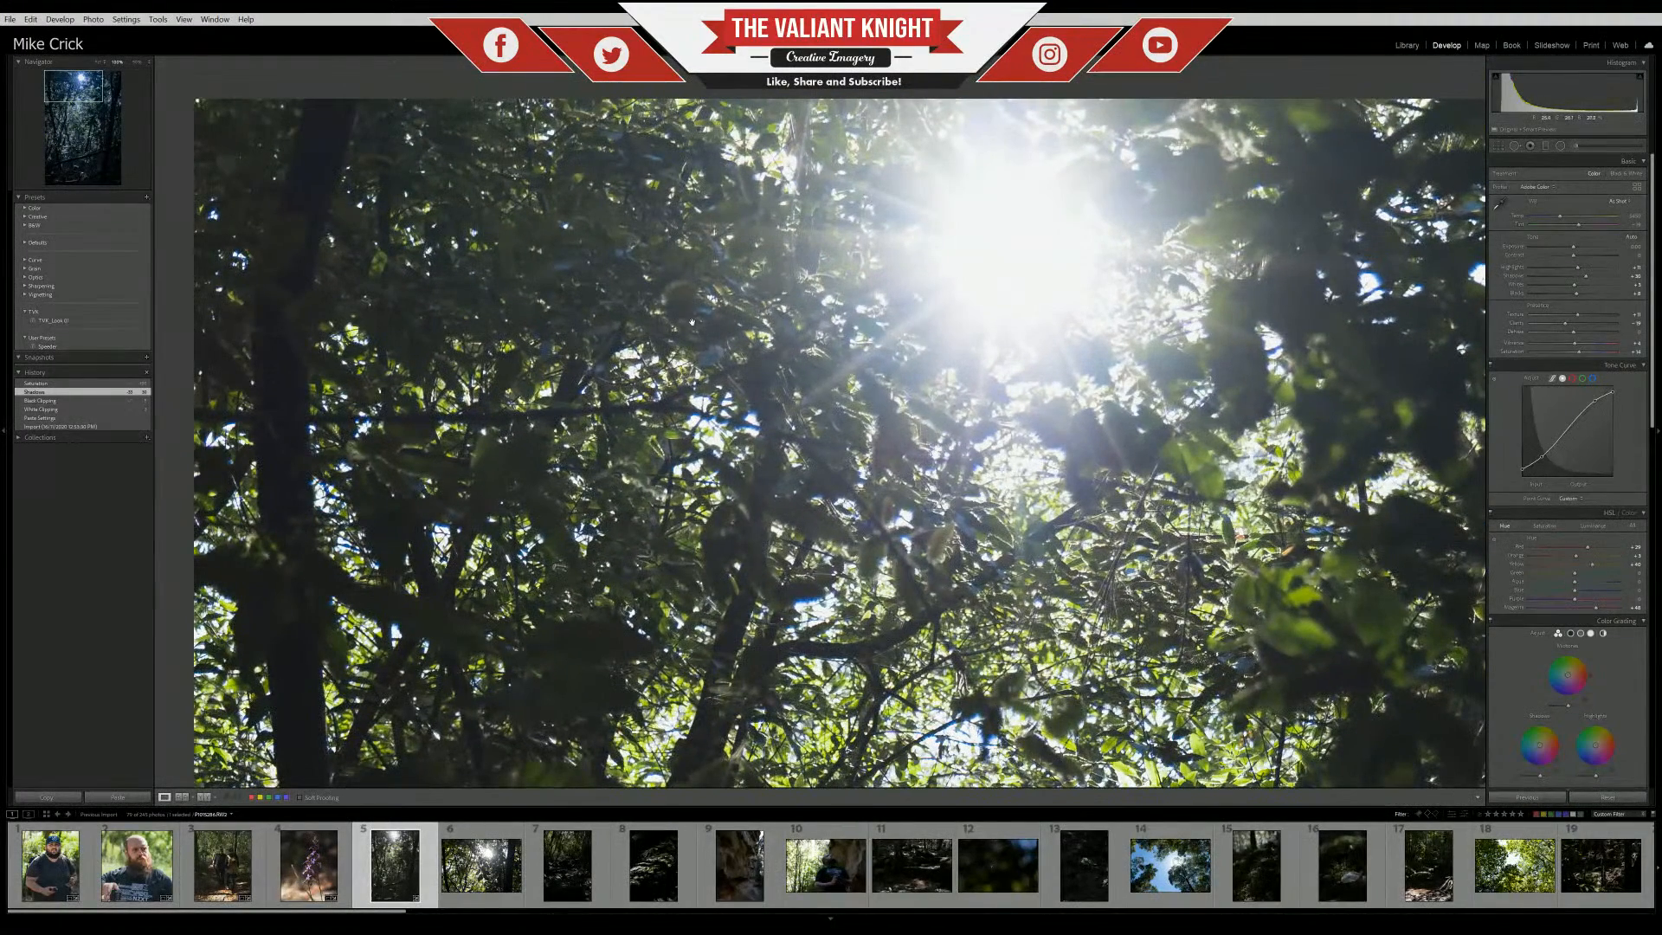
drag(979, 320, 594, 245)
click(594, 245)
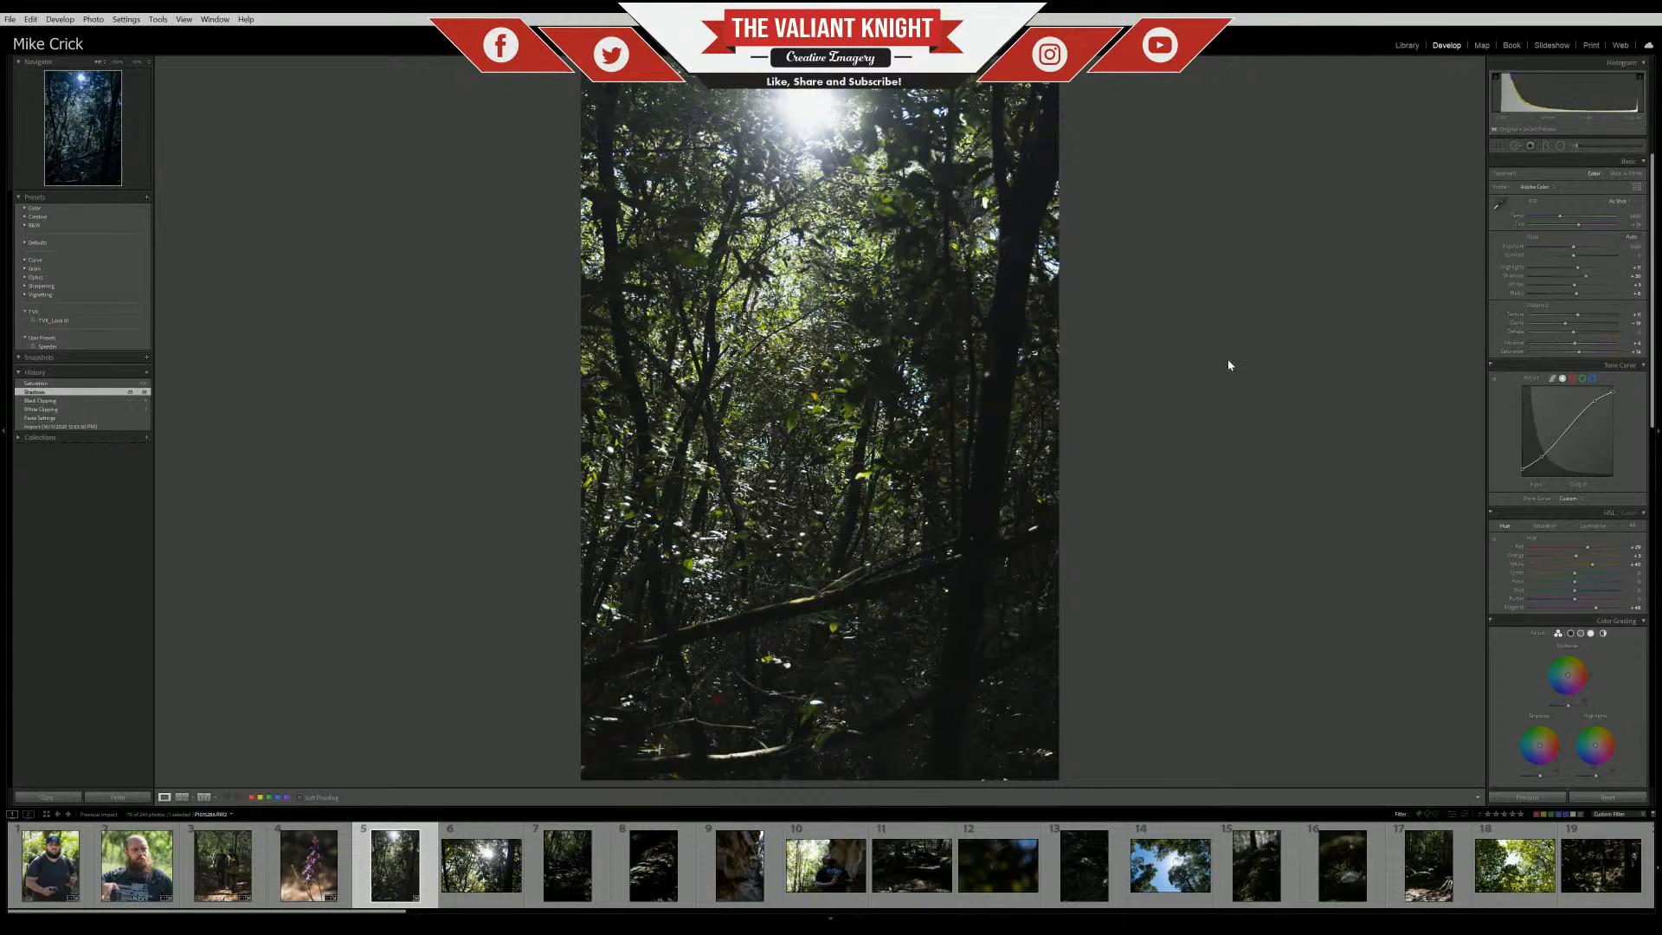
mouse_move(66, 324)
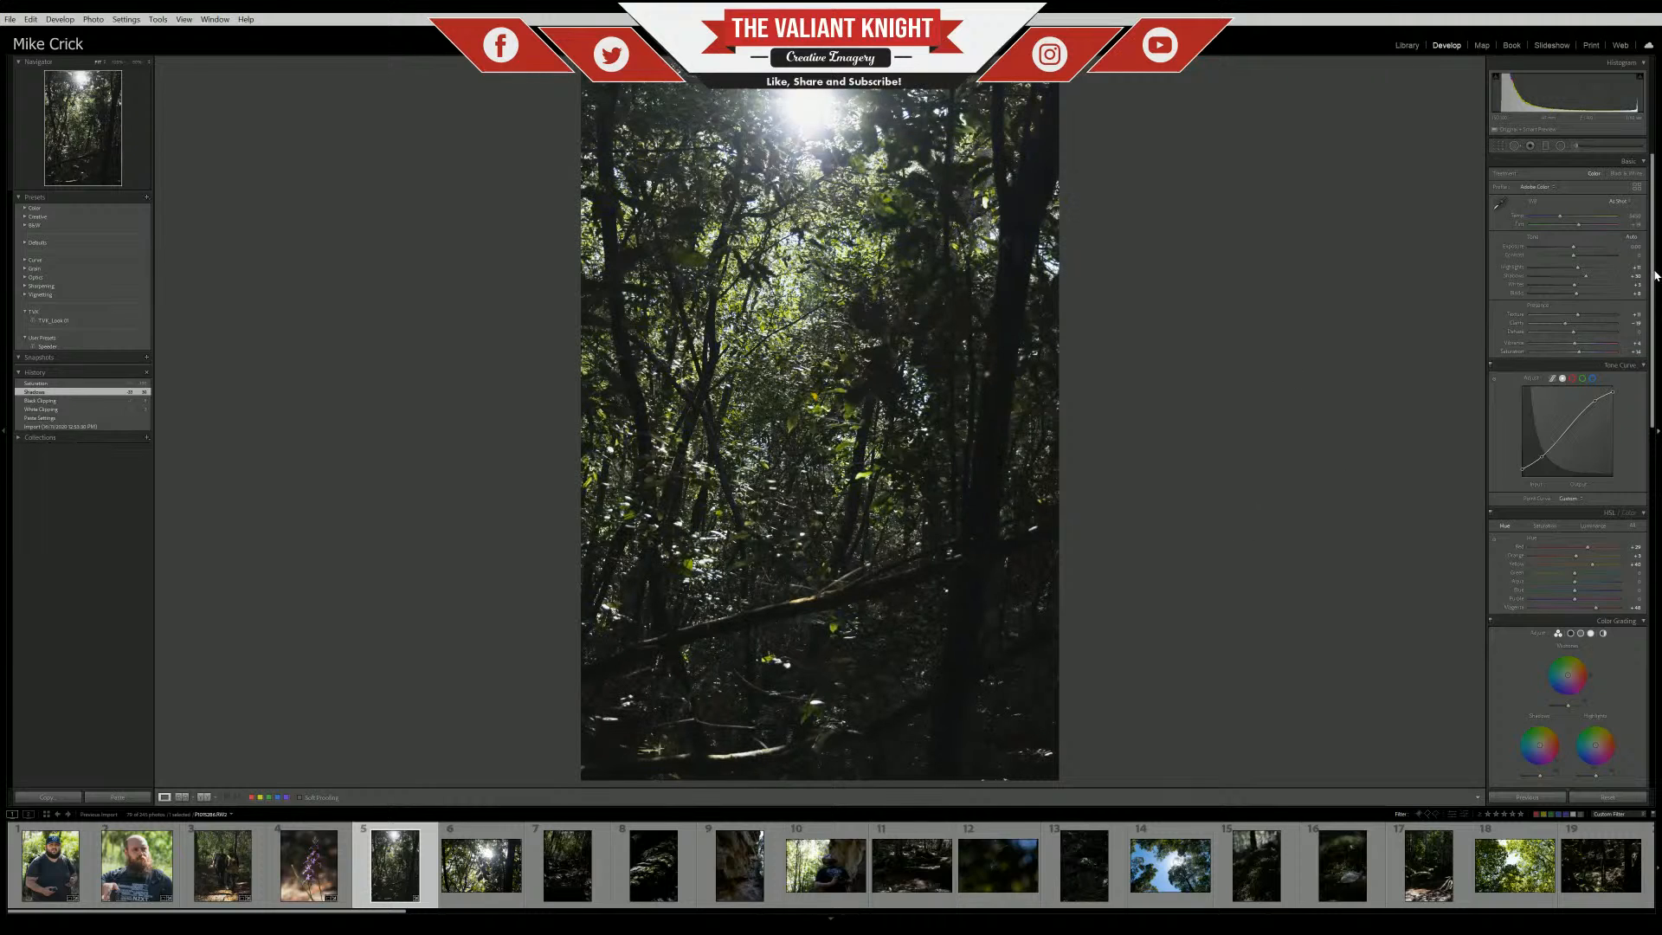
scroll(1636, 357, down, 3)
scroll(1641, 353, up, 2)
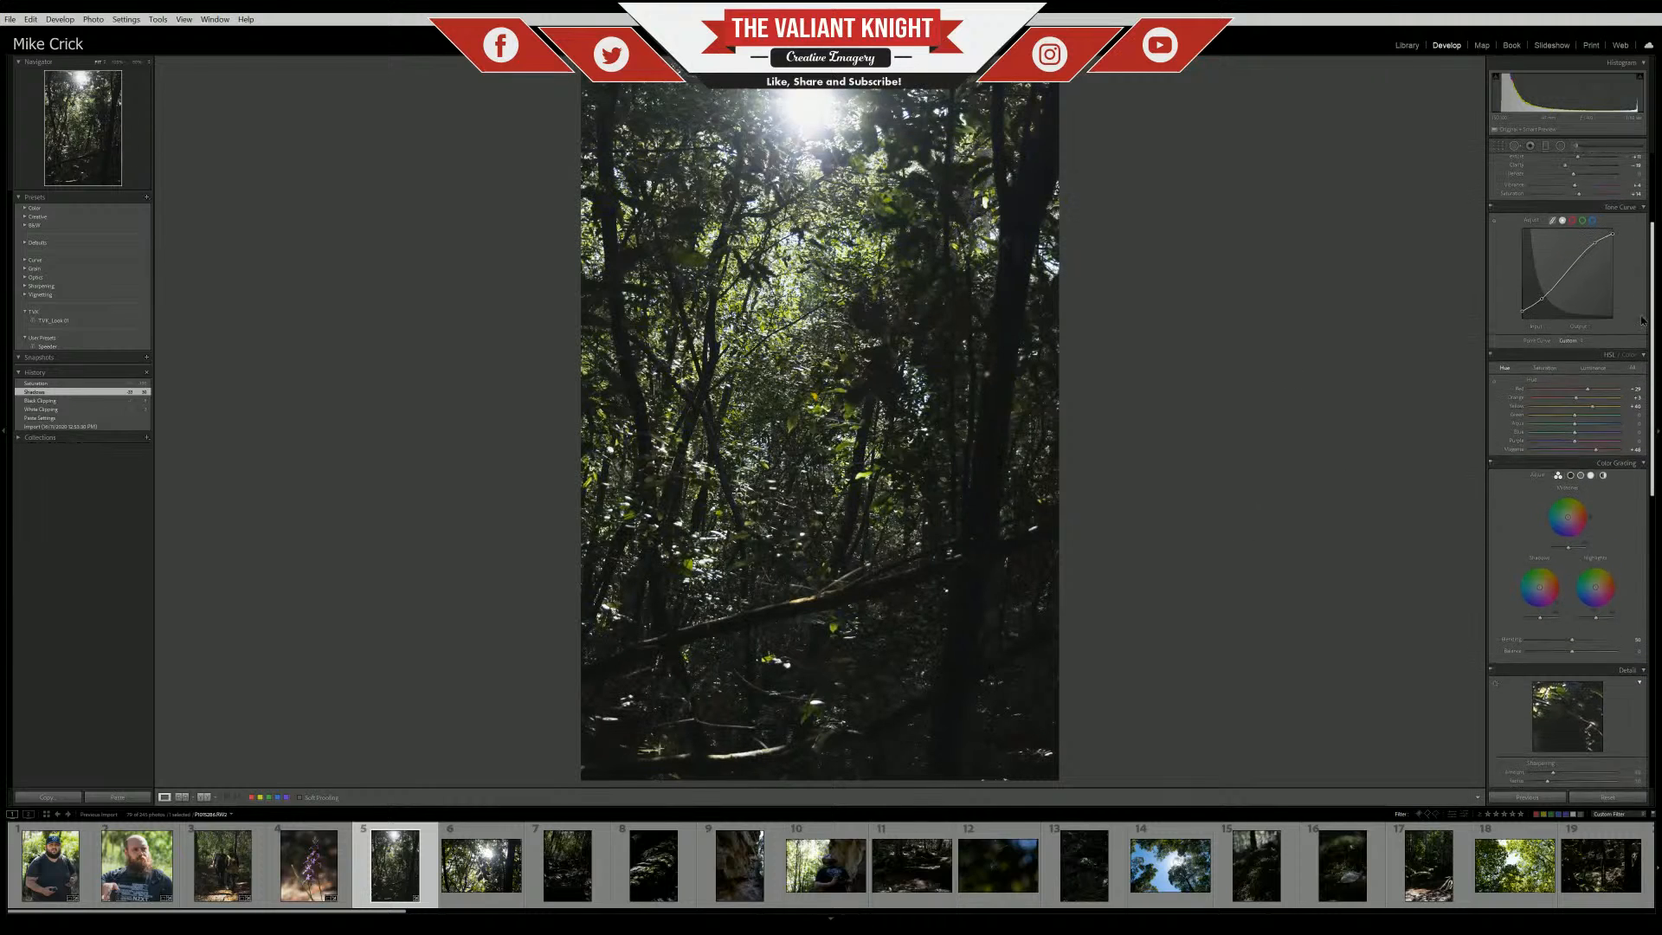
scroll(1658, 232, up, 1)
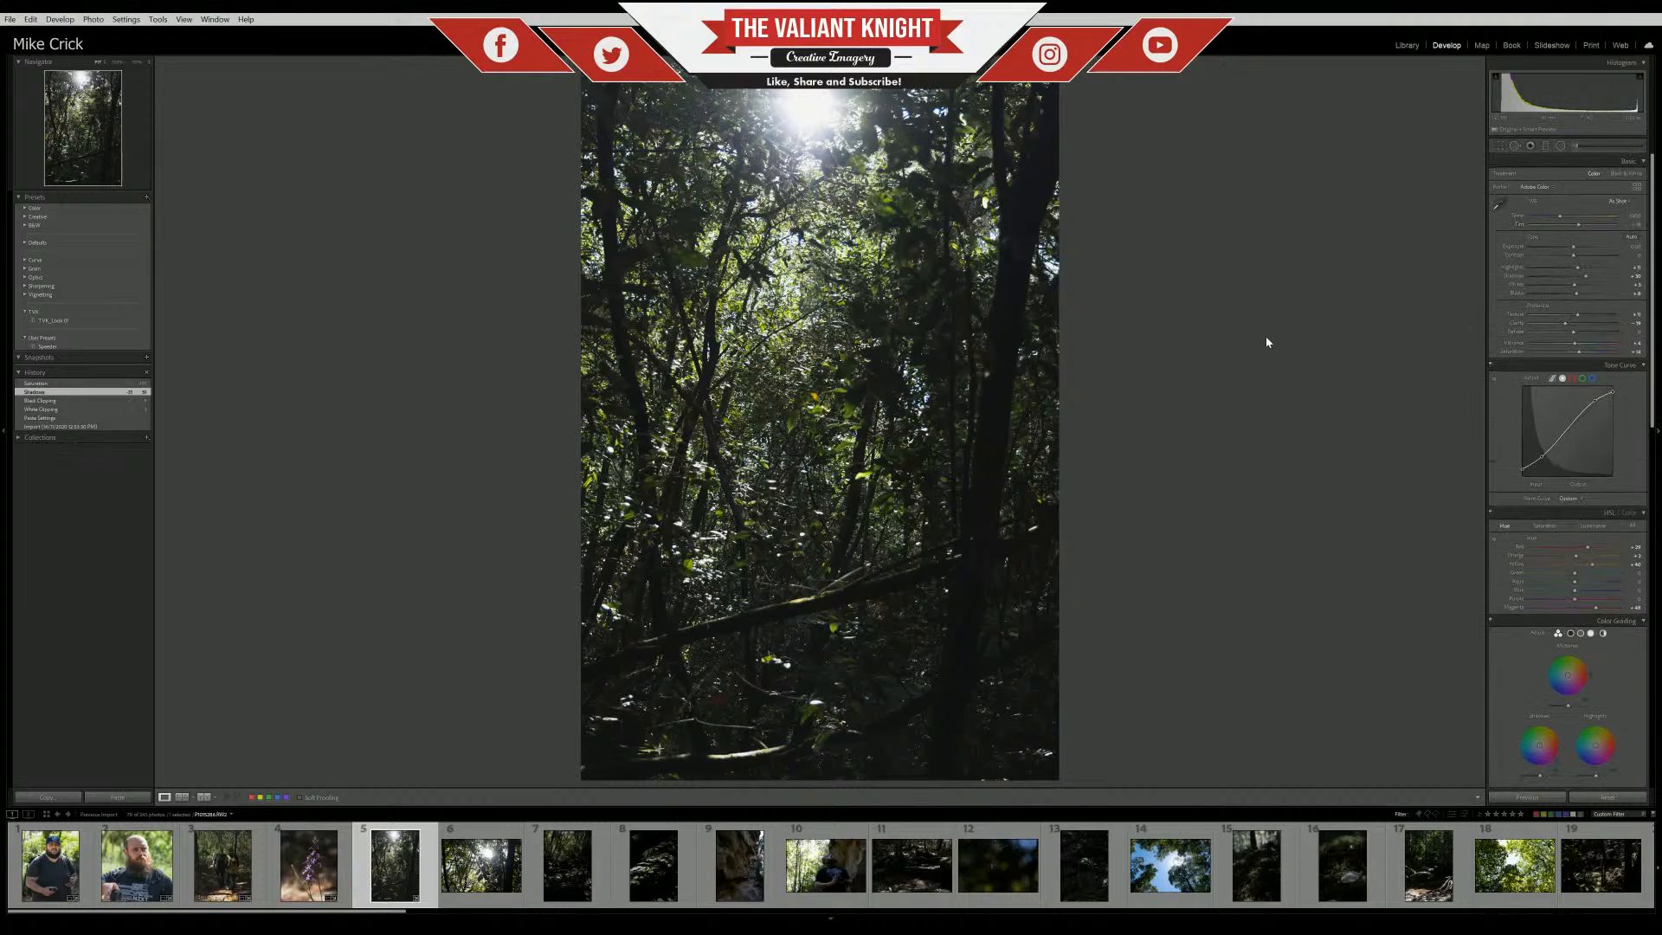
Paste the copied settings onto photo 6, reduce its shadows and exposure, and warm its colour temperature slightly
key(Right)
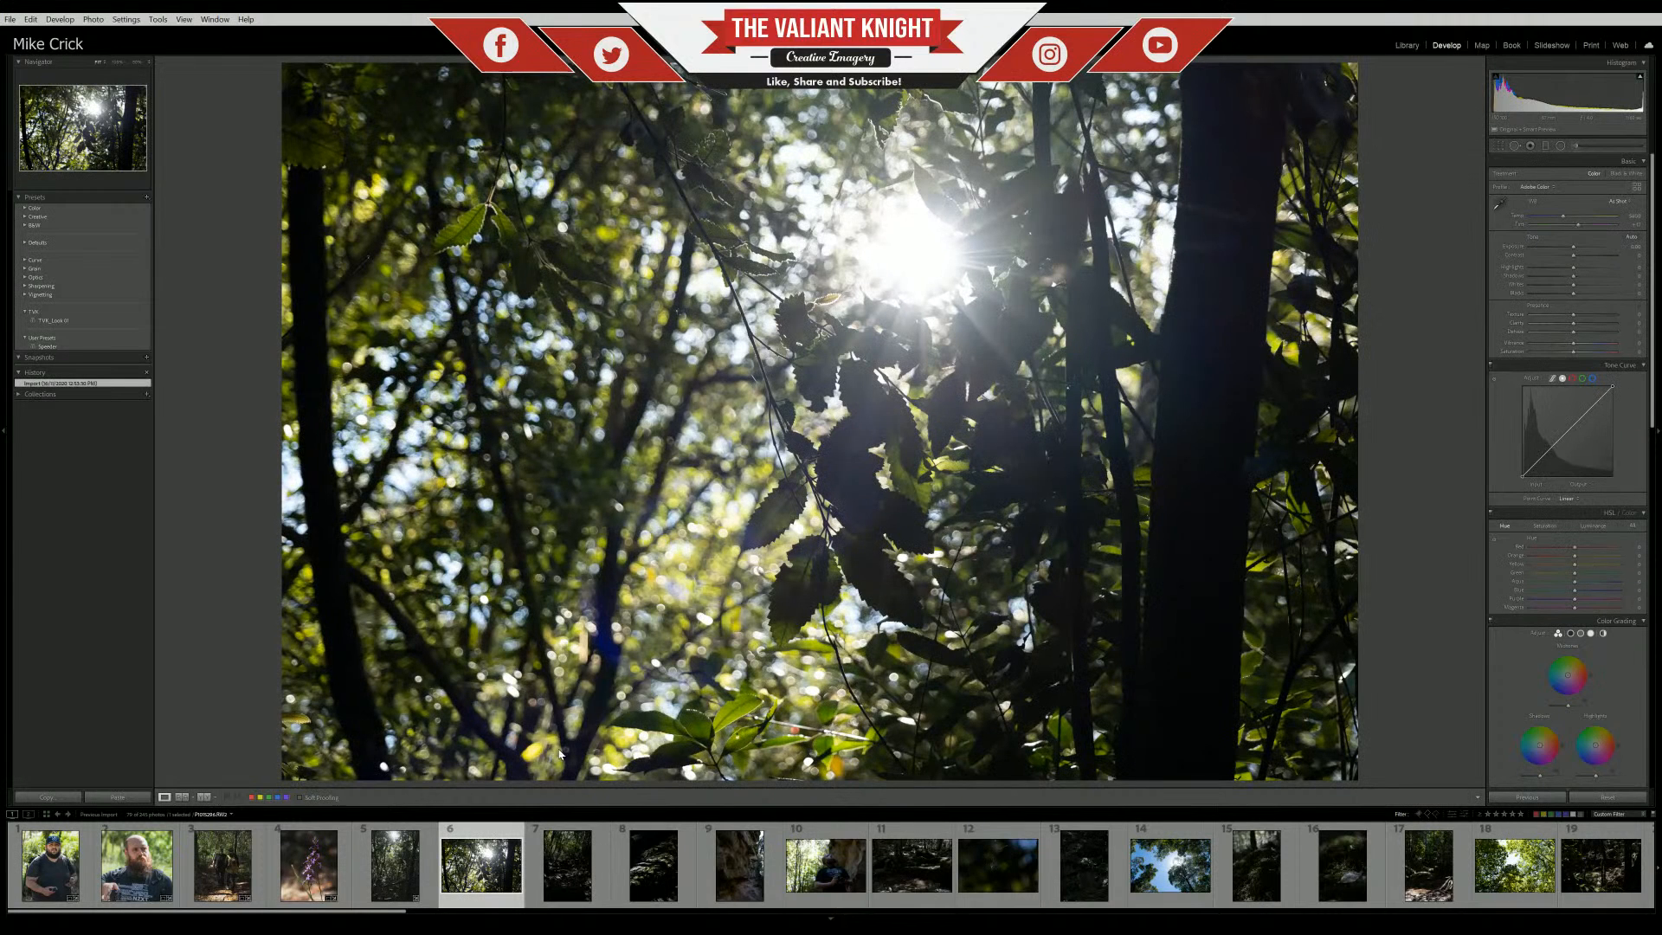
key(ctrl+shift+v)
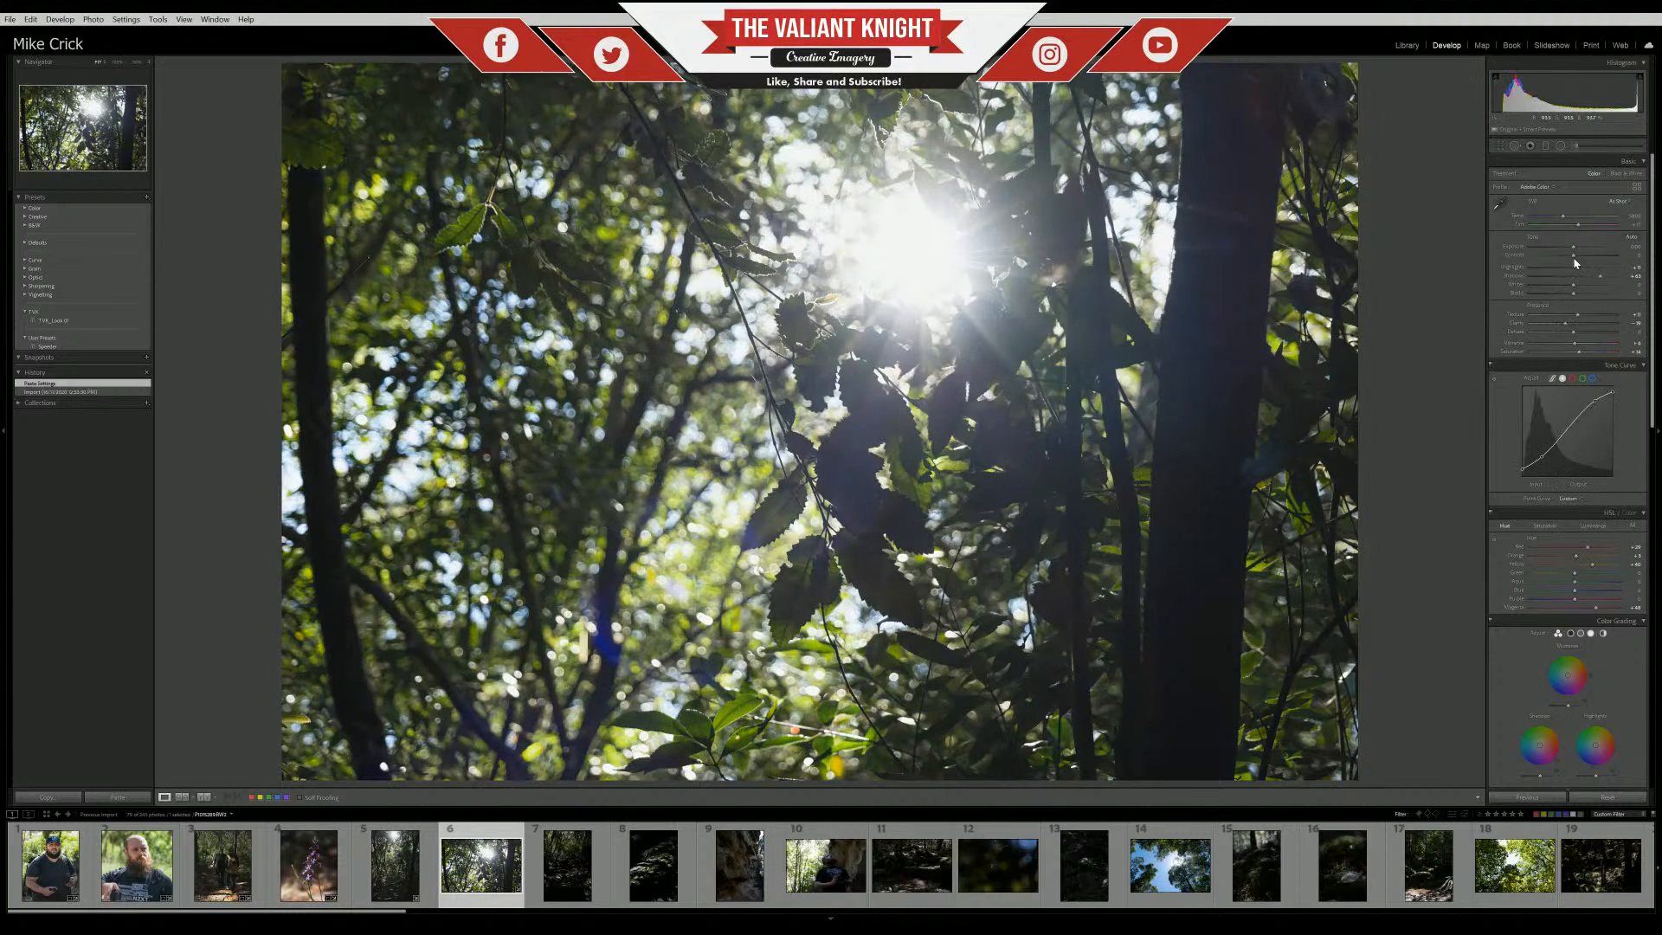
drag(1599, 276, 1565, 246)
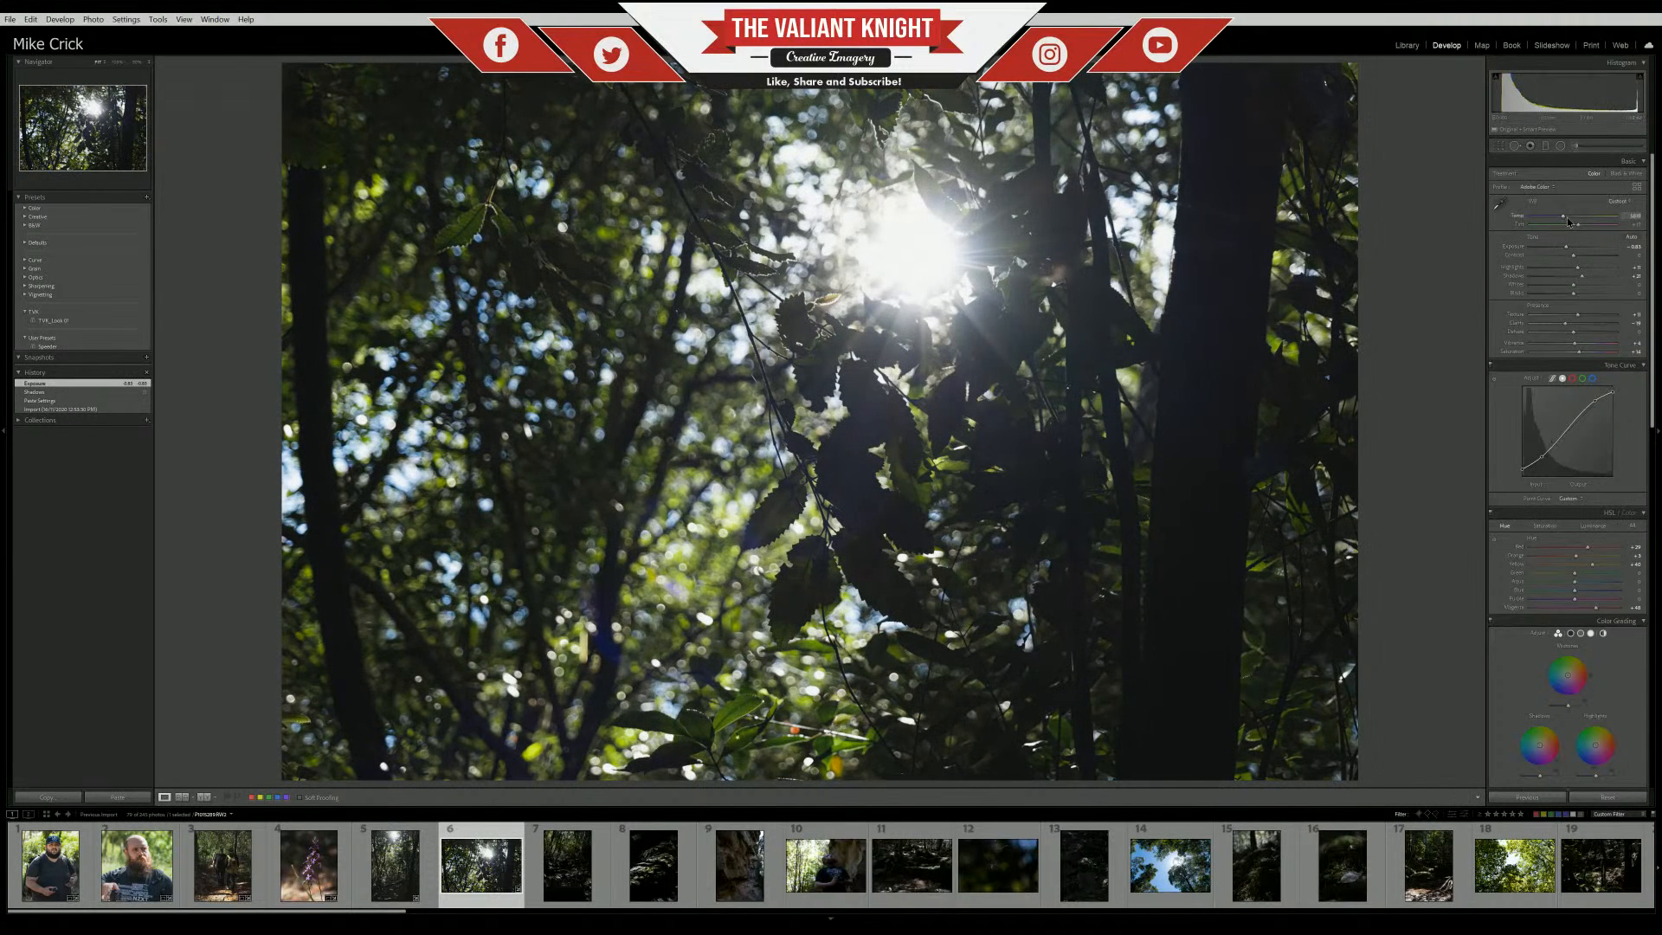
click(1568, 218)
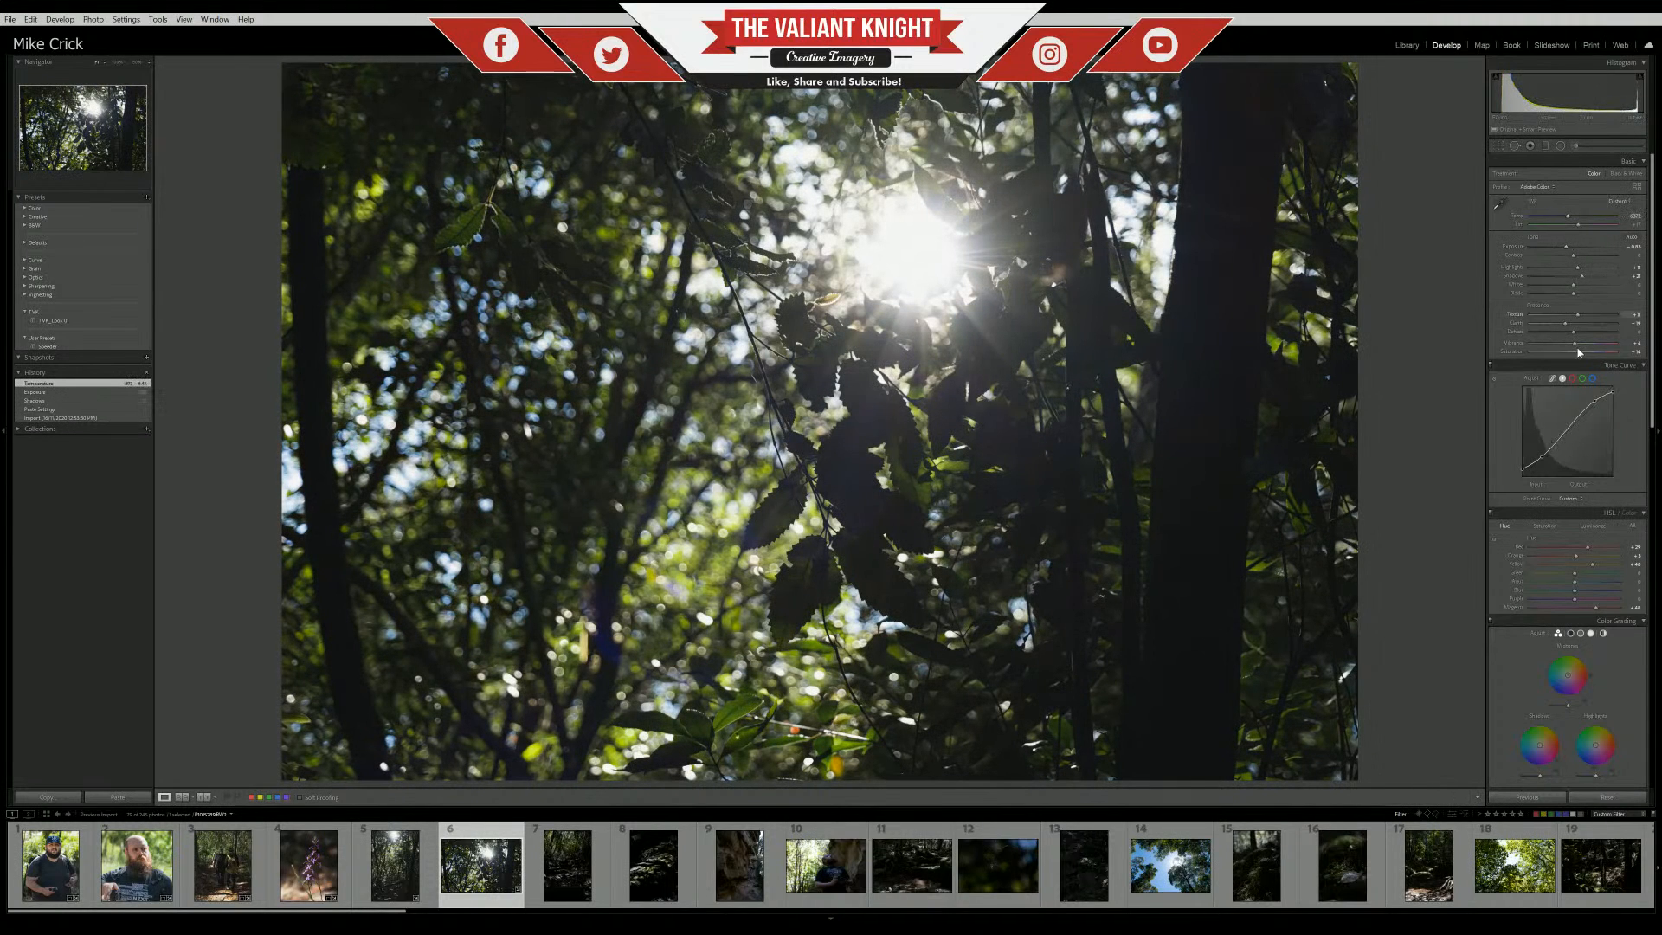
Refine photo 6's shadows and tone curve midtones, and fully desaturate the photo
drag(1578, 351, 1580, 355)
drag(1585, 281, 1588, 282)
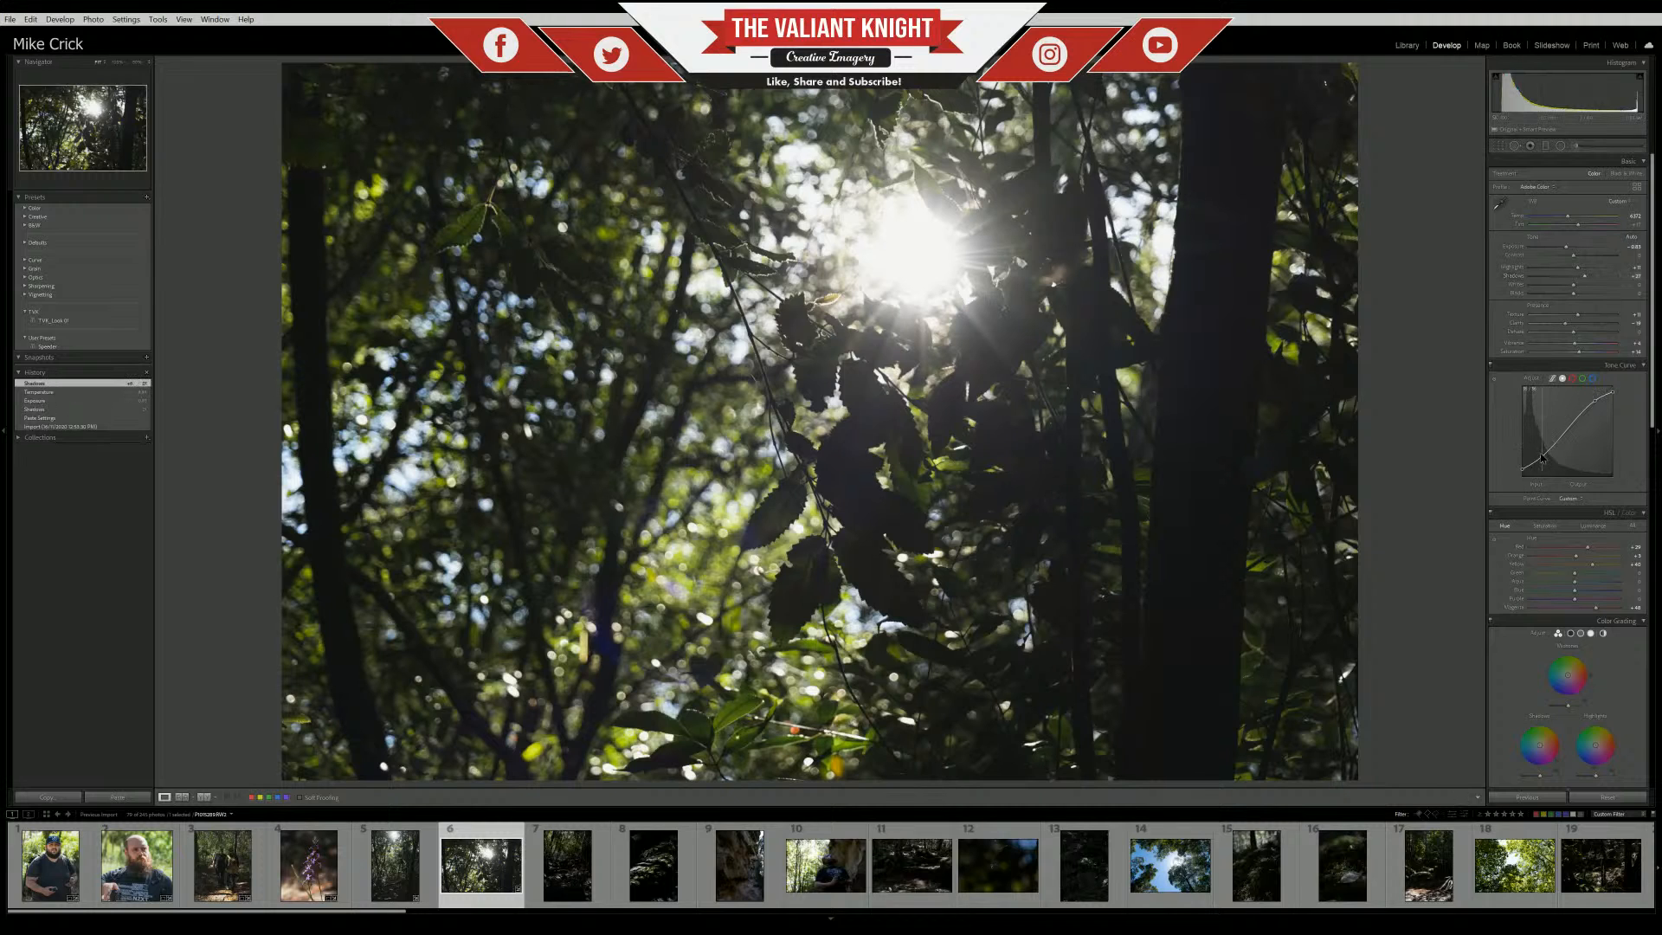
drag(1542, 454, 1558, 427)
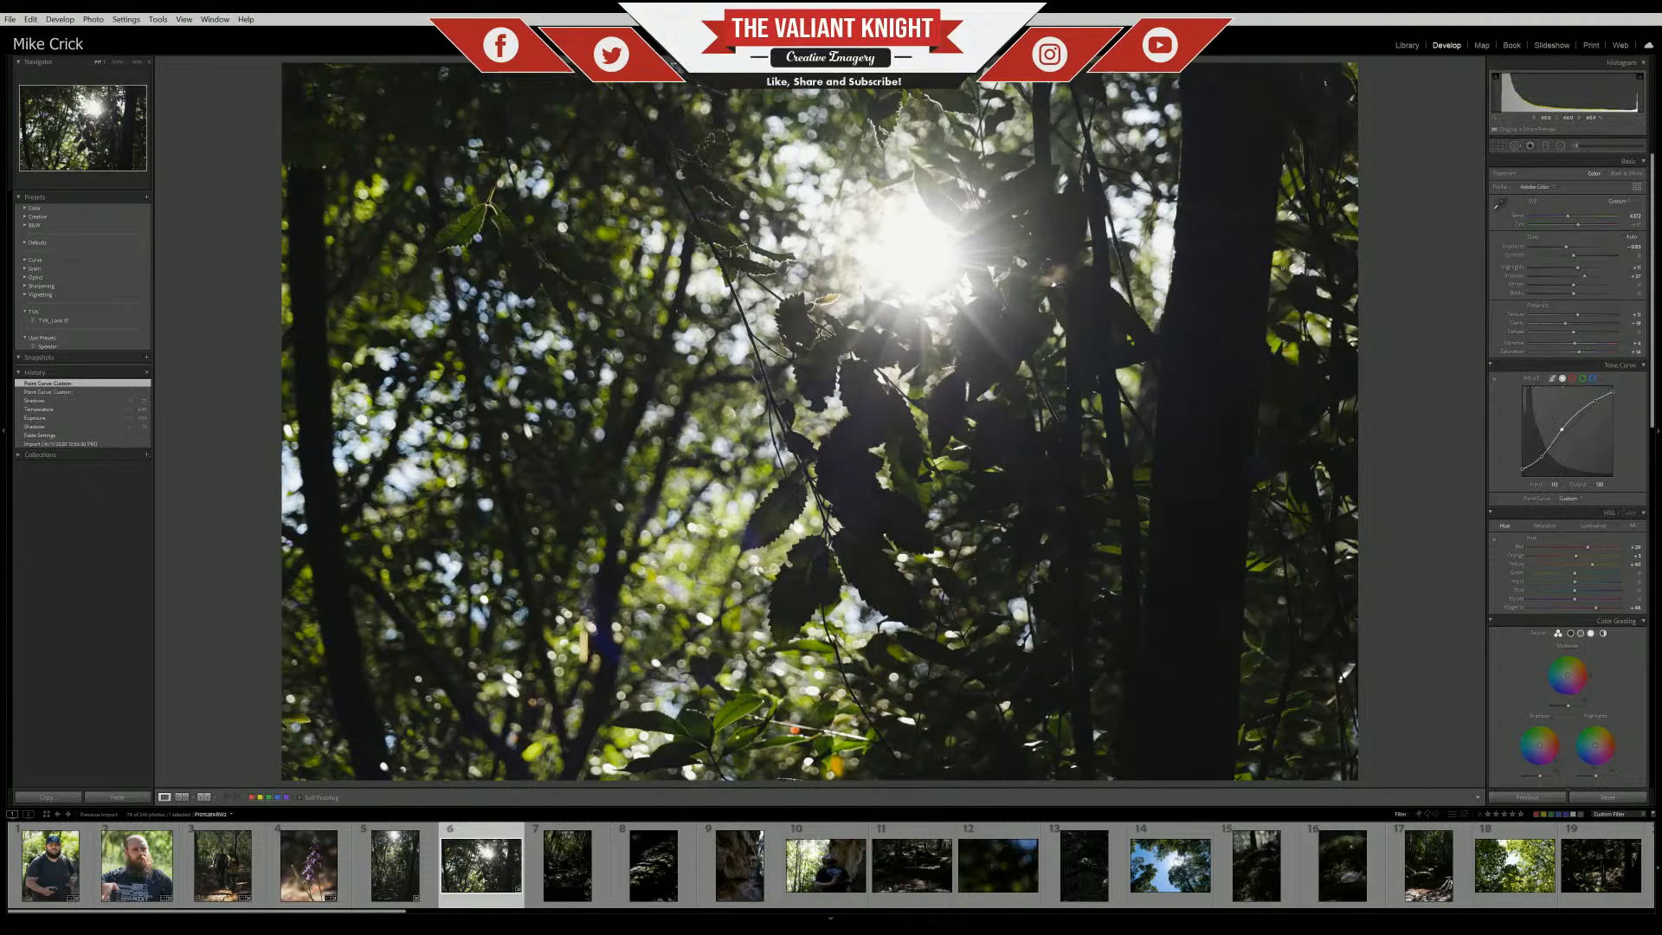
drag(1578, 351, 1198, 472)
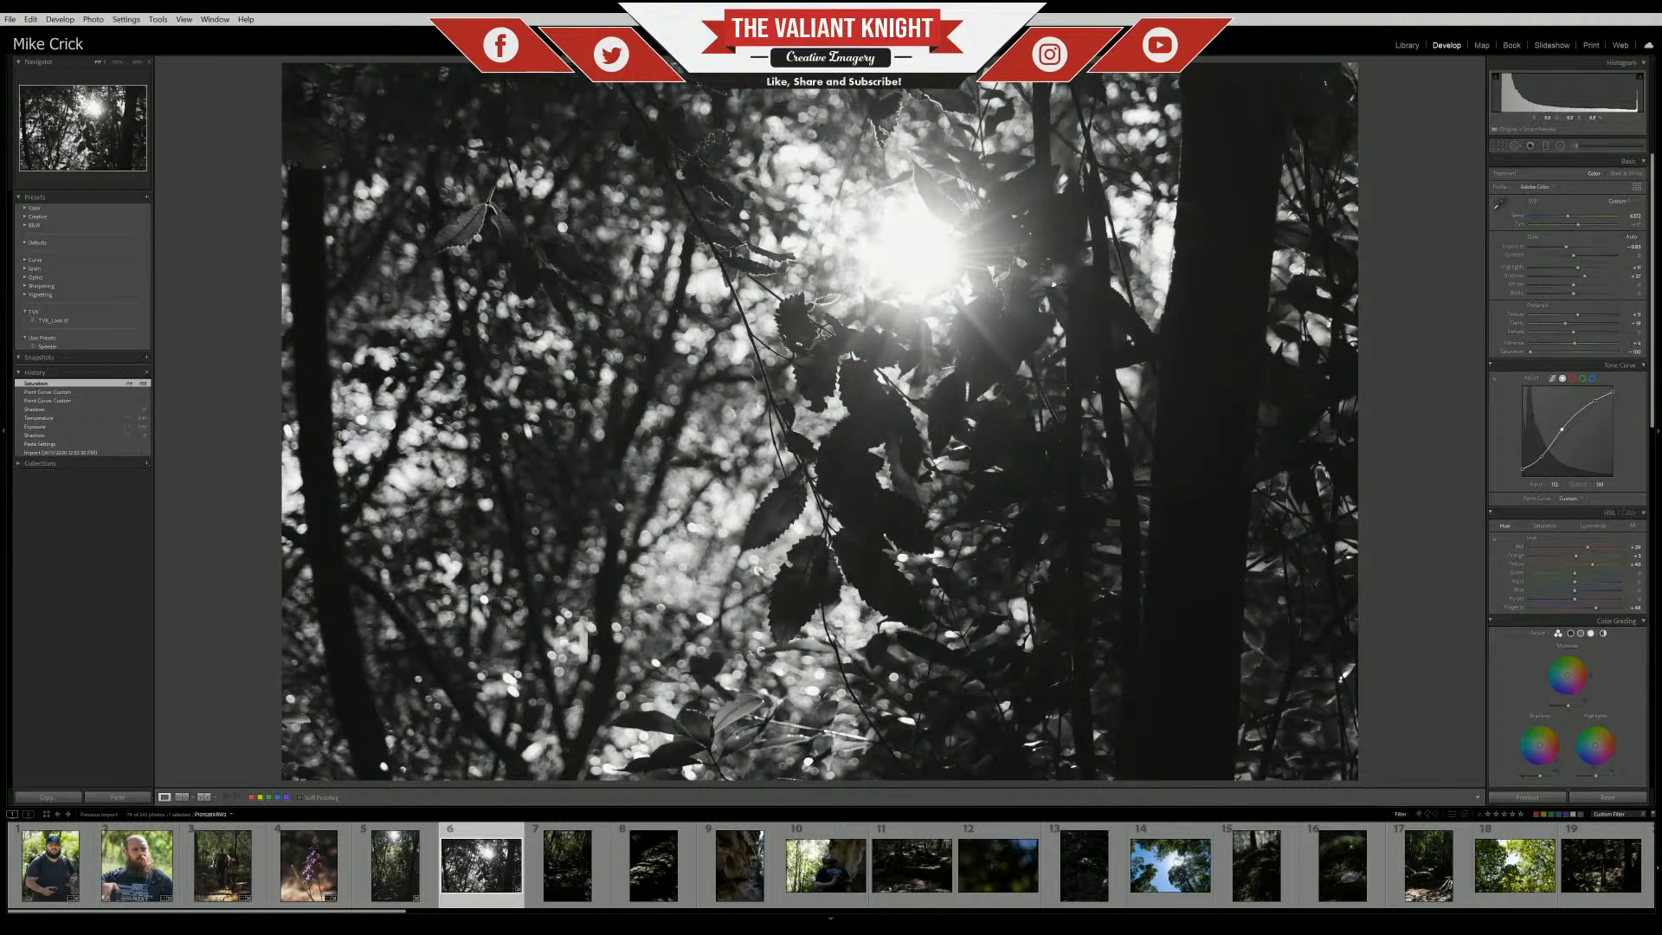
Crop photo 6 to a portrait frame around the sun and hanging leaves, and fine-tune its horizontal placement
click(1500, 147)
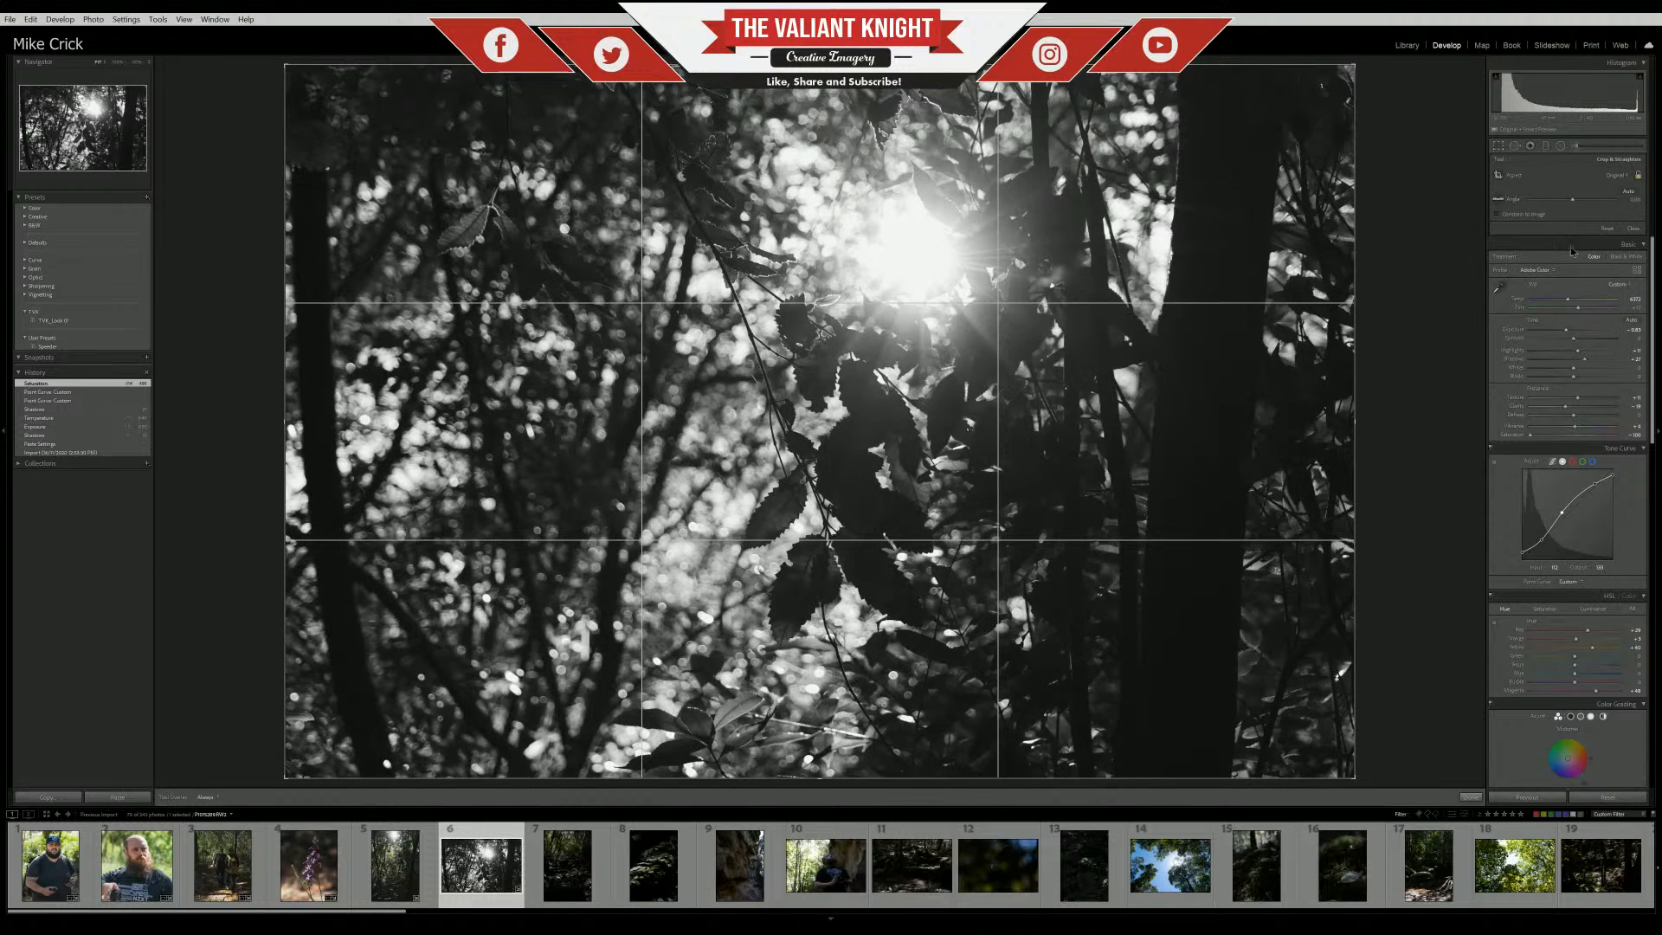
click(1570, 248)
drag(1269, 65, 939, 76)
drag(818, 187, 589, 174)
key(Return)
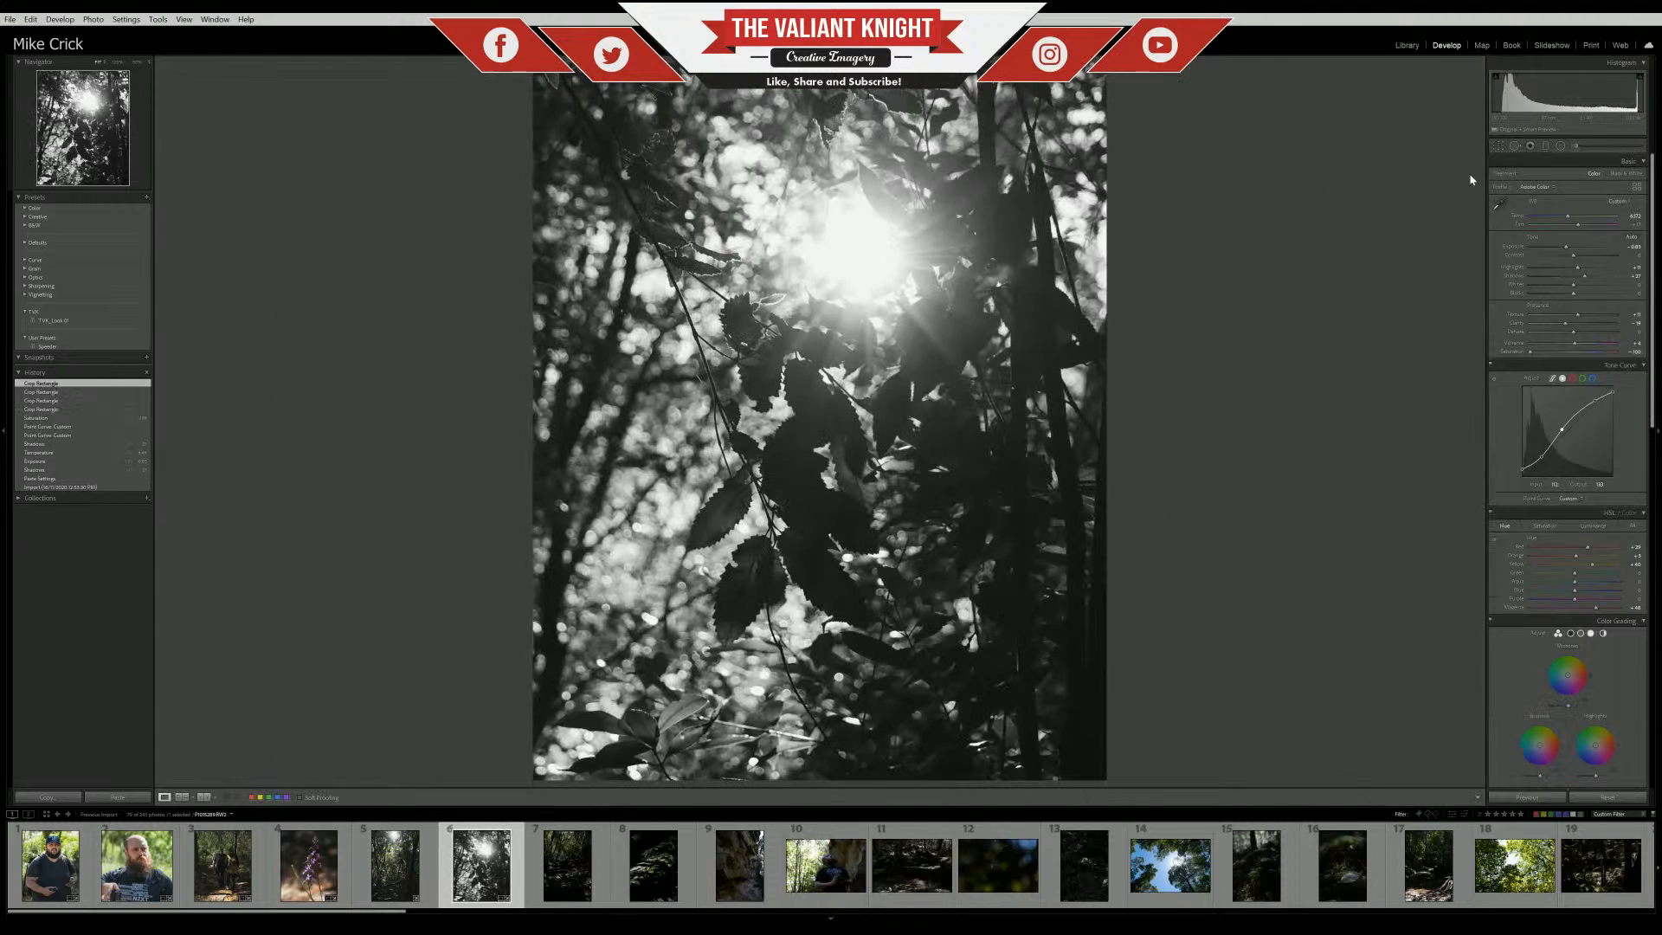
key(r)
drag(995, 363, 1013, 364)
key(Return)
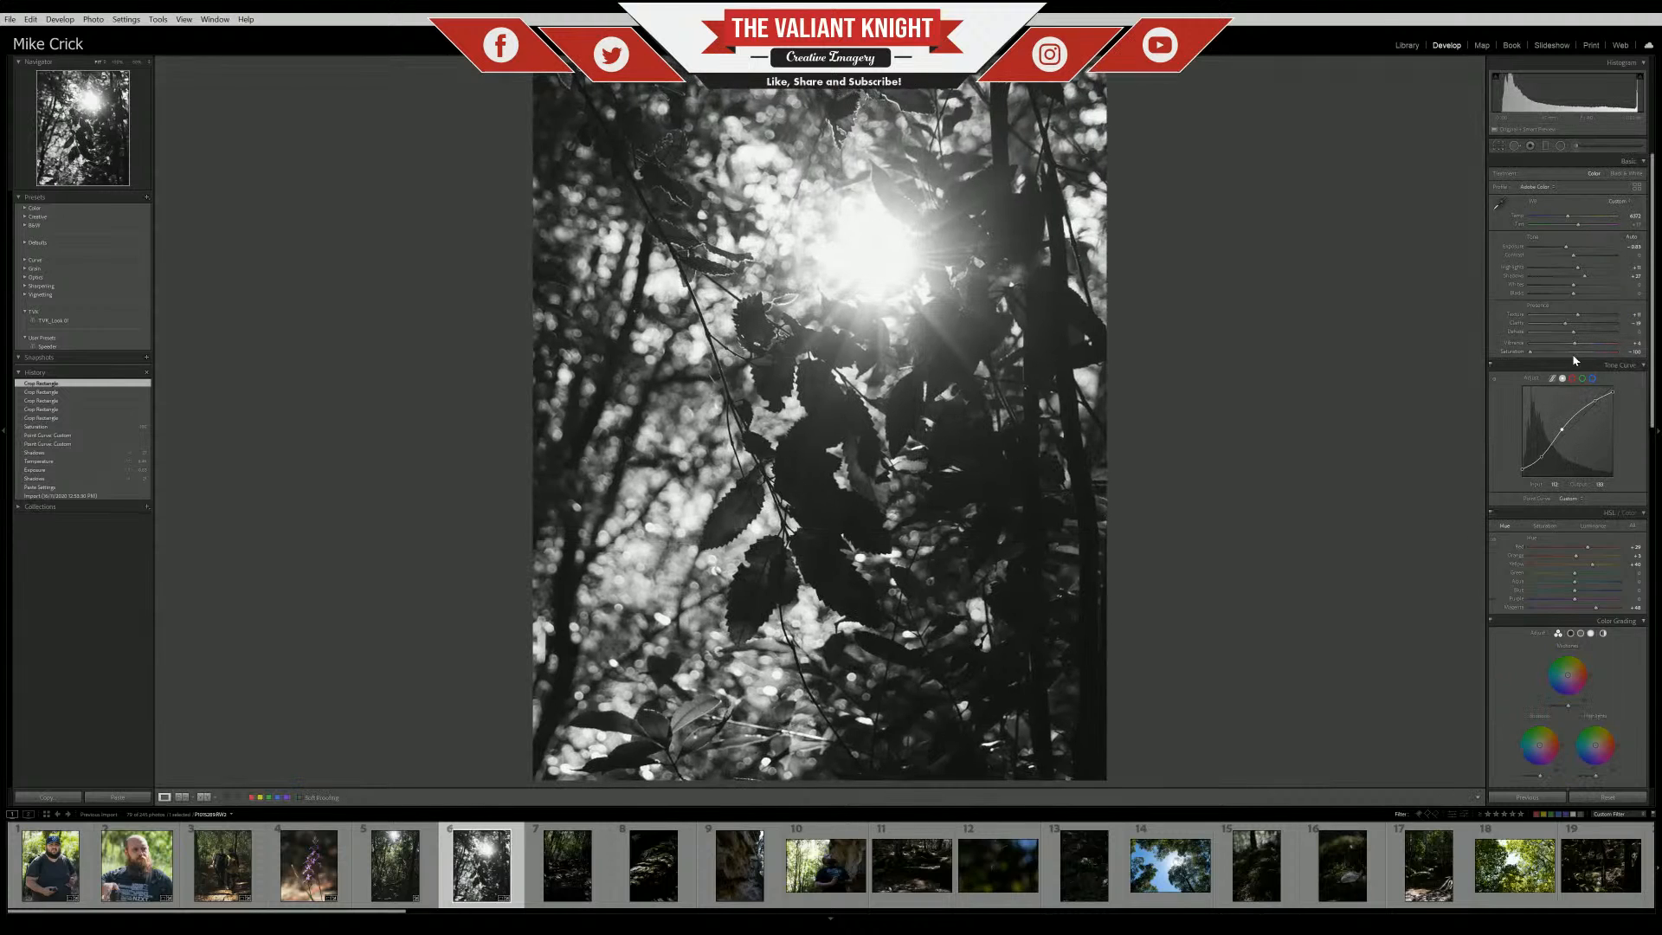
Compare photo 6 in colour against its fully desaturated version, settle on monochrome, and check the backlit leaves up close
click(1580, 354)
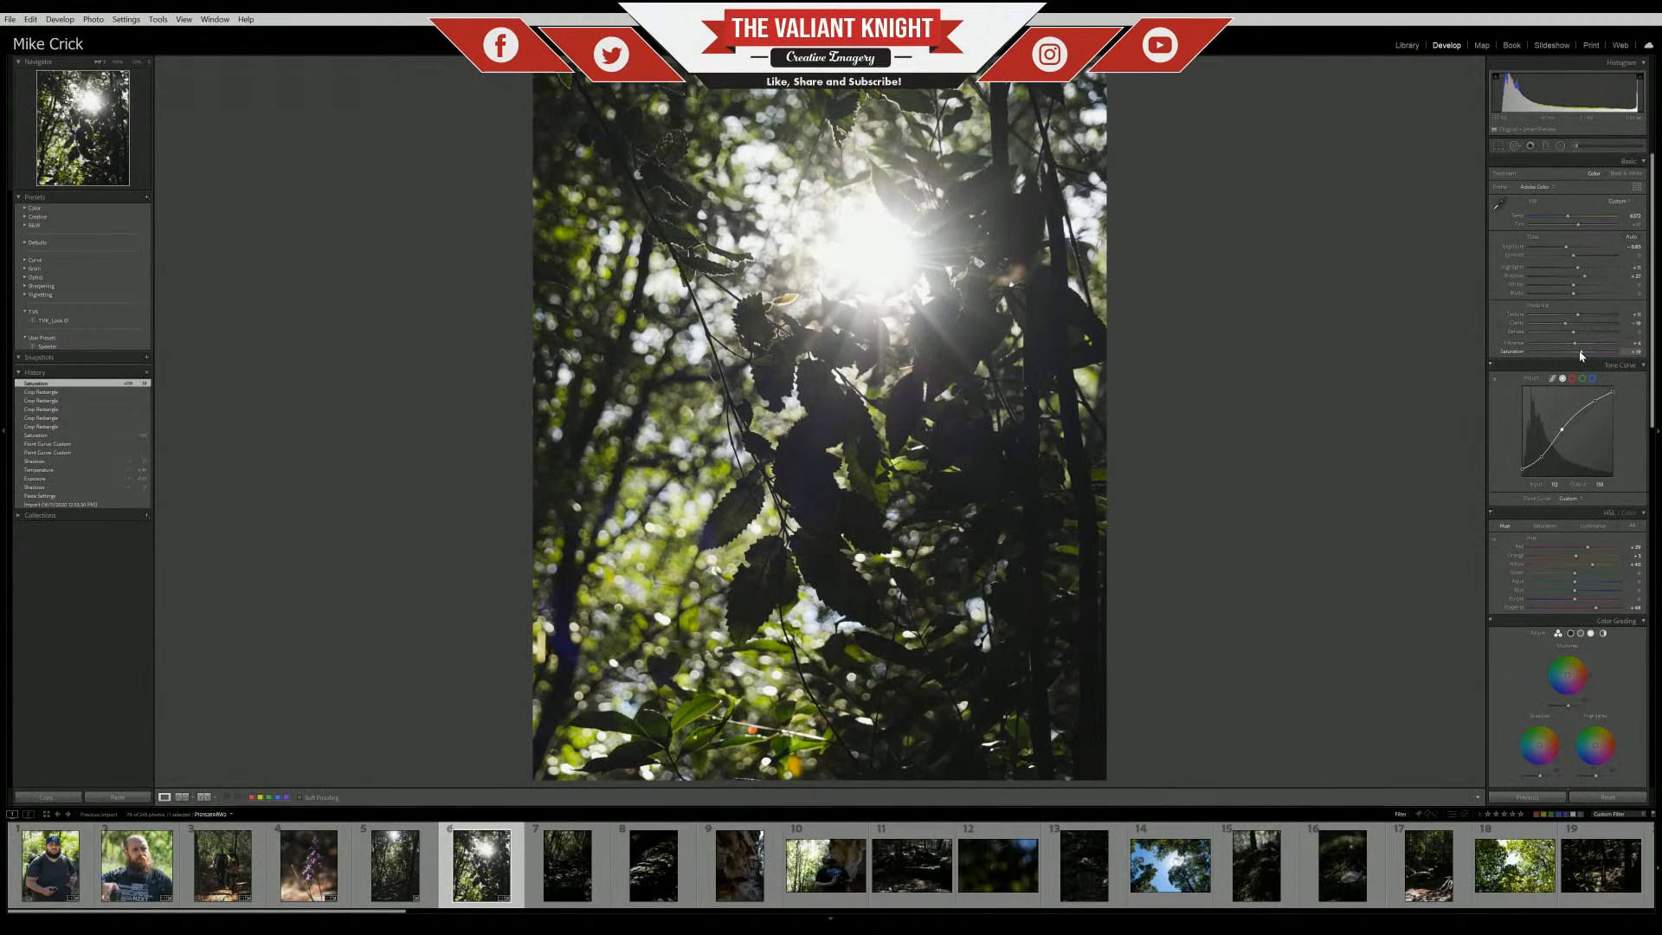
drag(1580, 353, 888, 472)
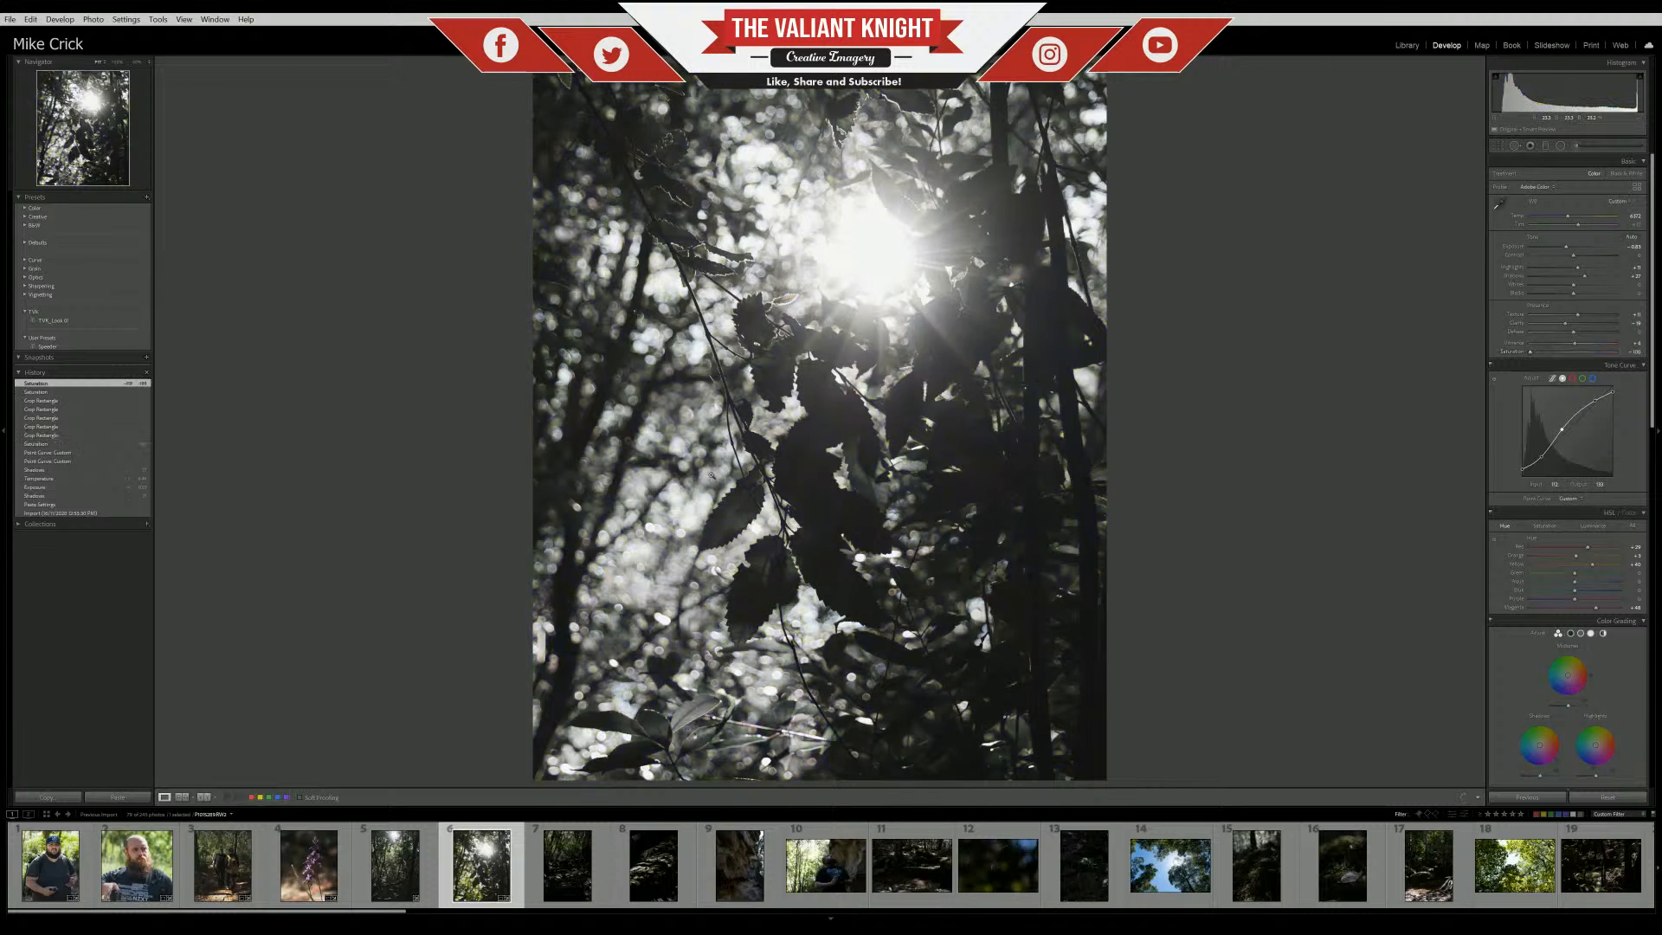
click(1586, 353)
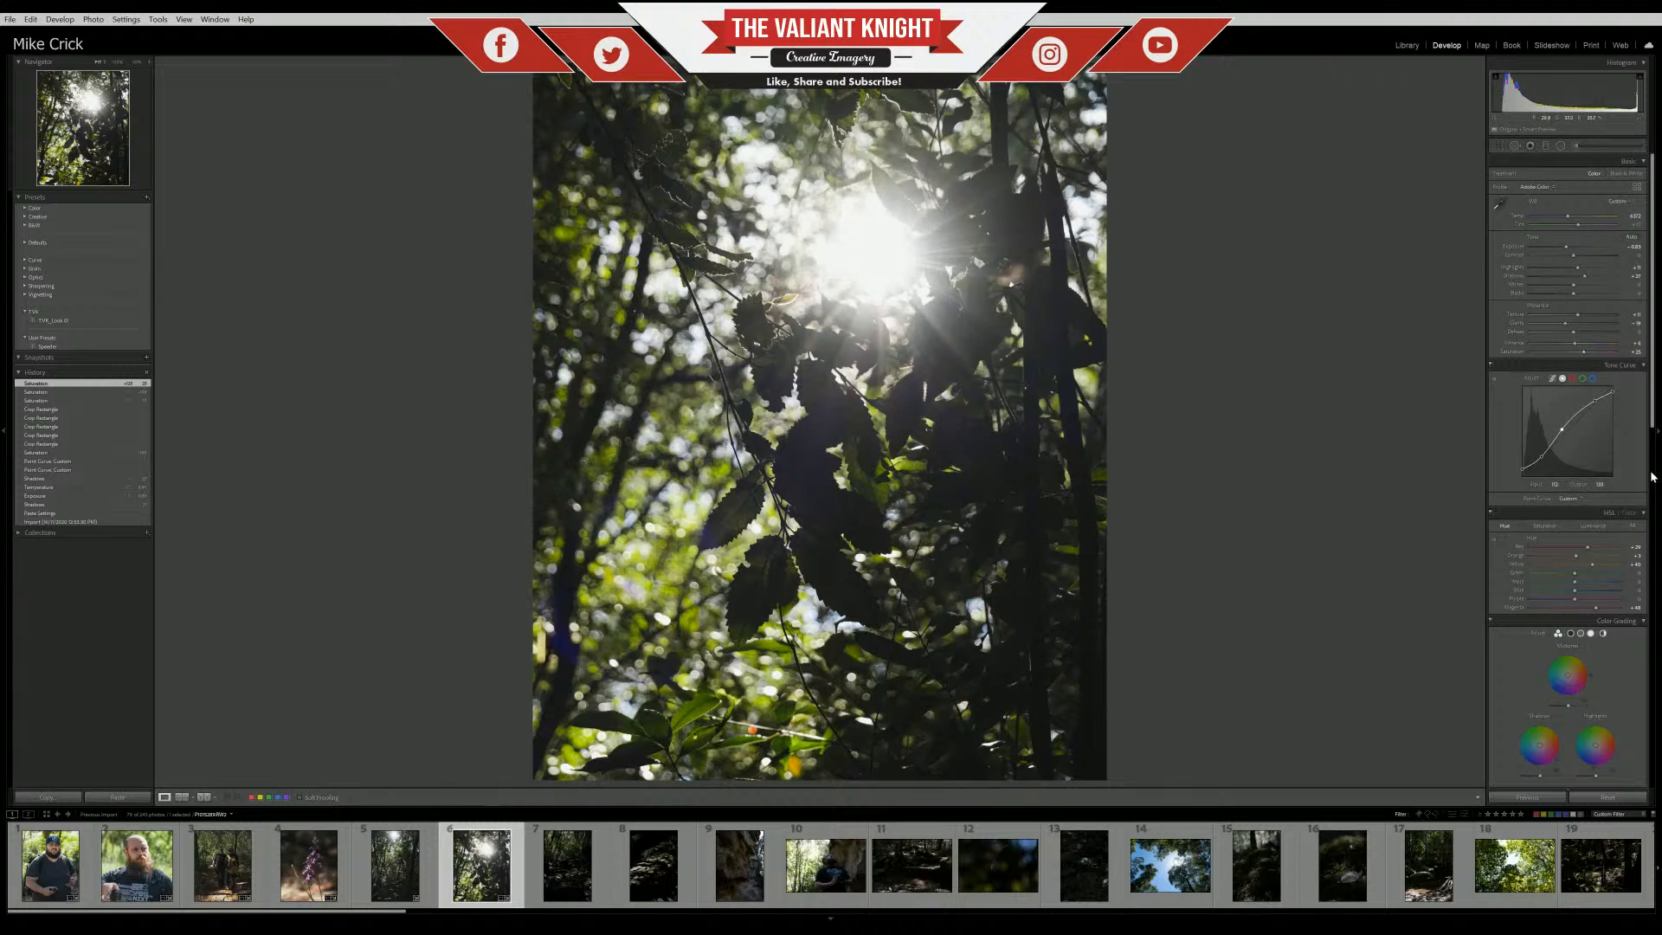
drag(1584, 352, 1385, 356)
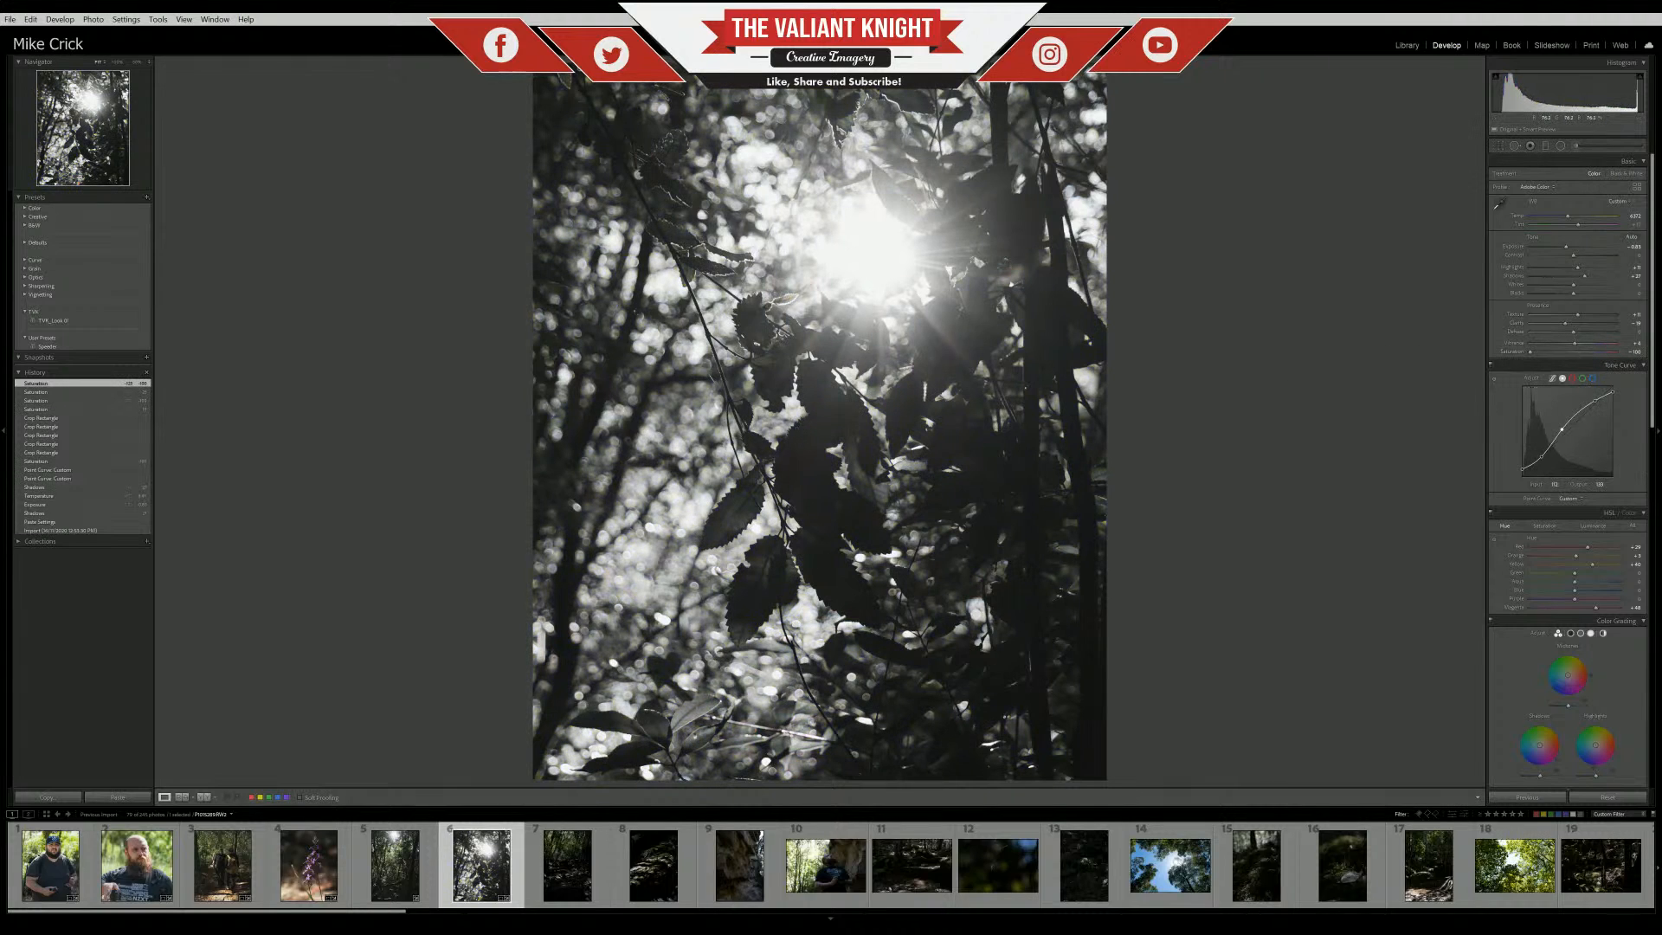
click(739, 264)
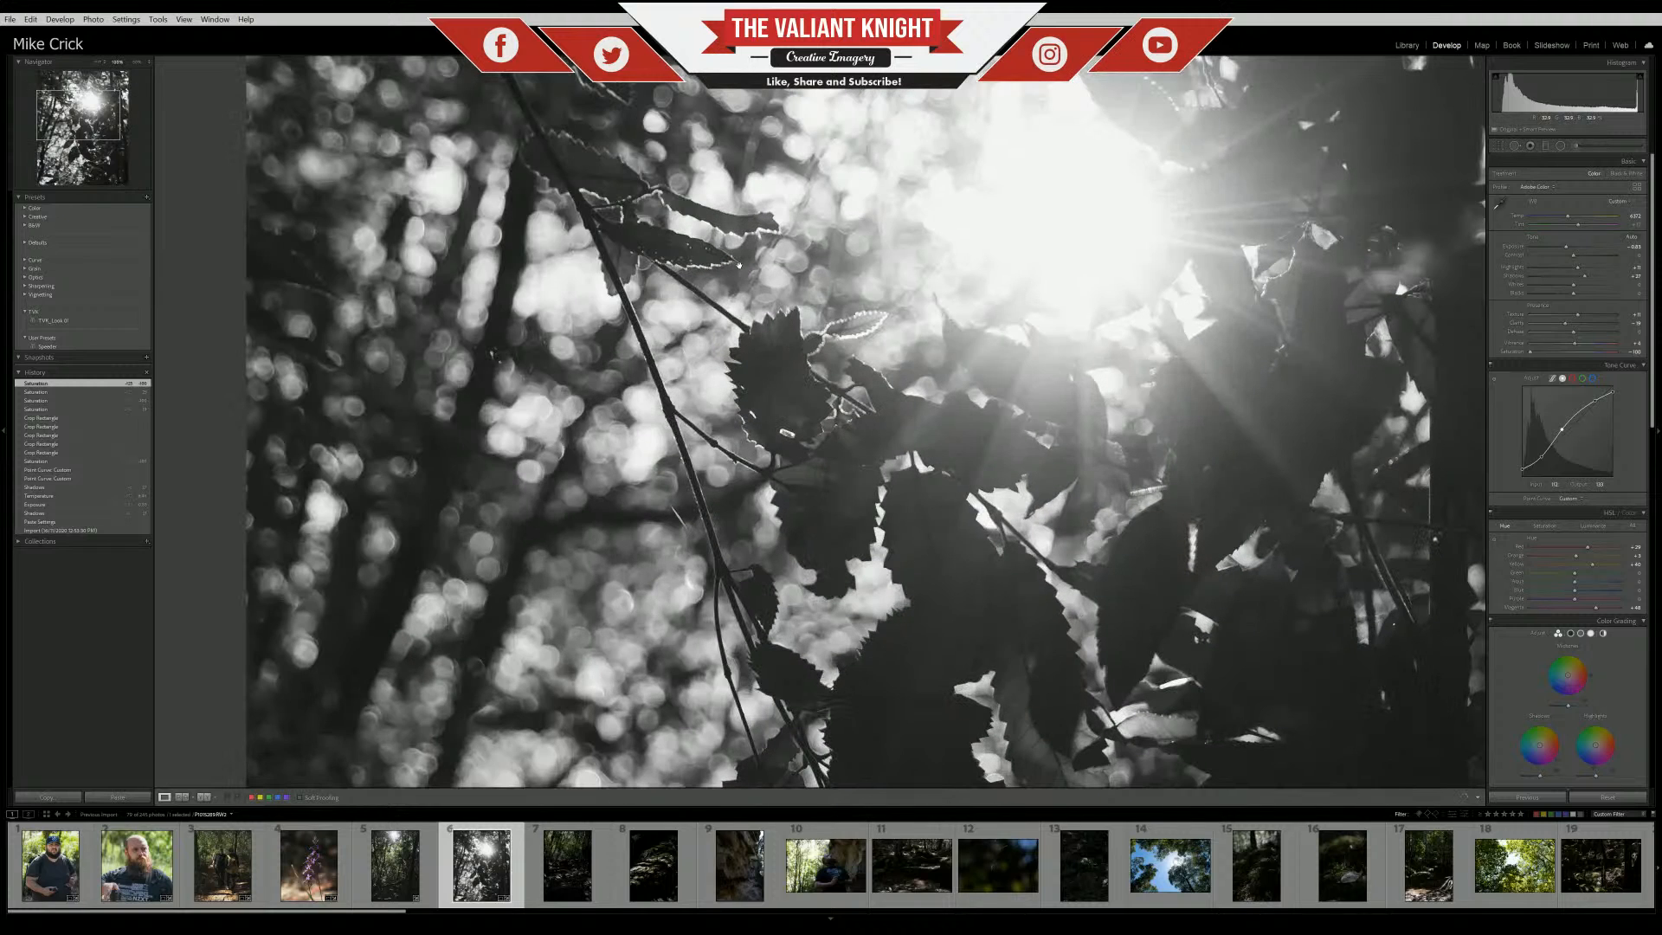
click(695, 271)
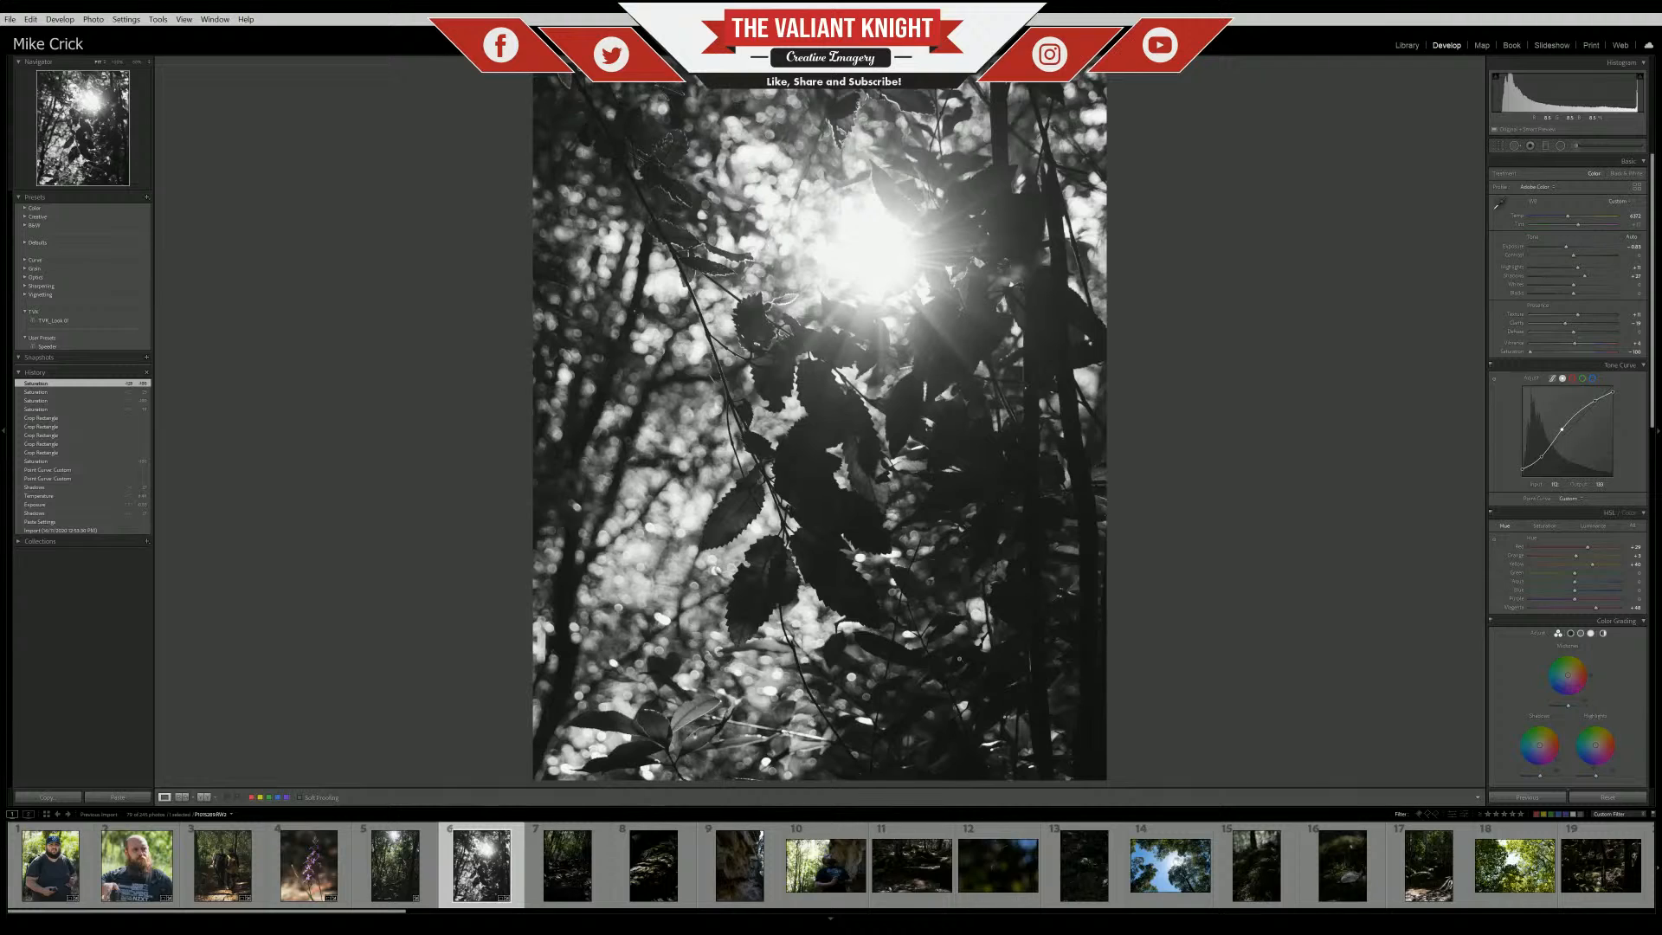
click(972, 342)
click(972, 343)
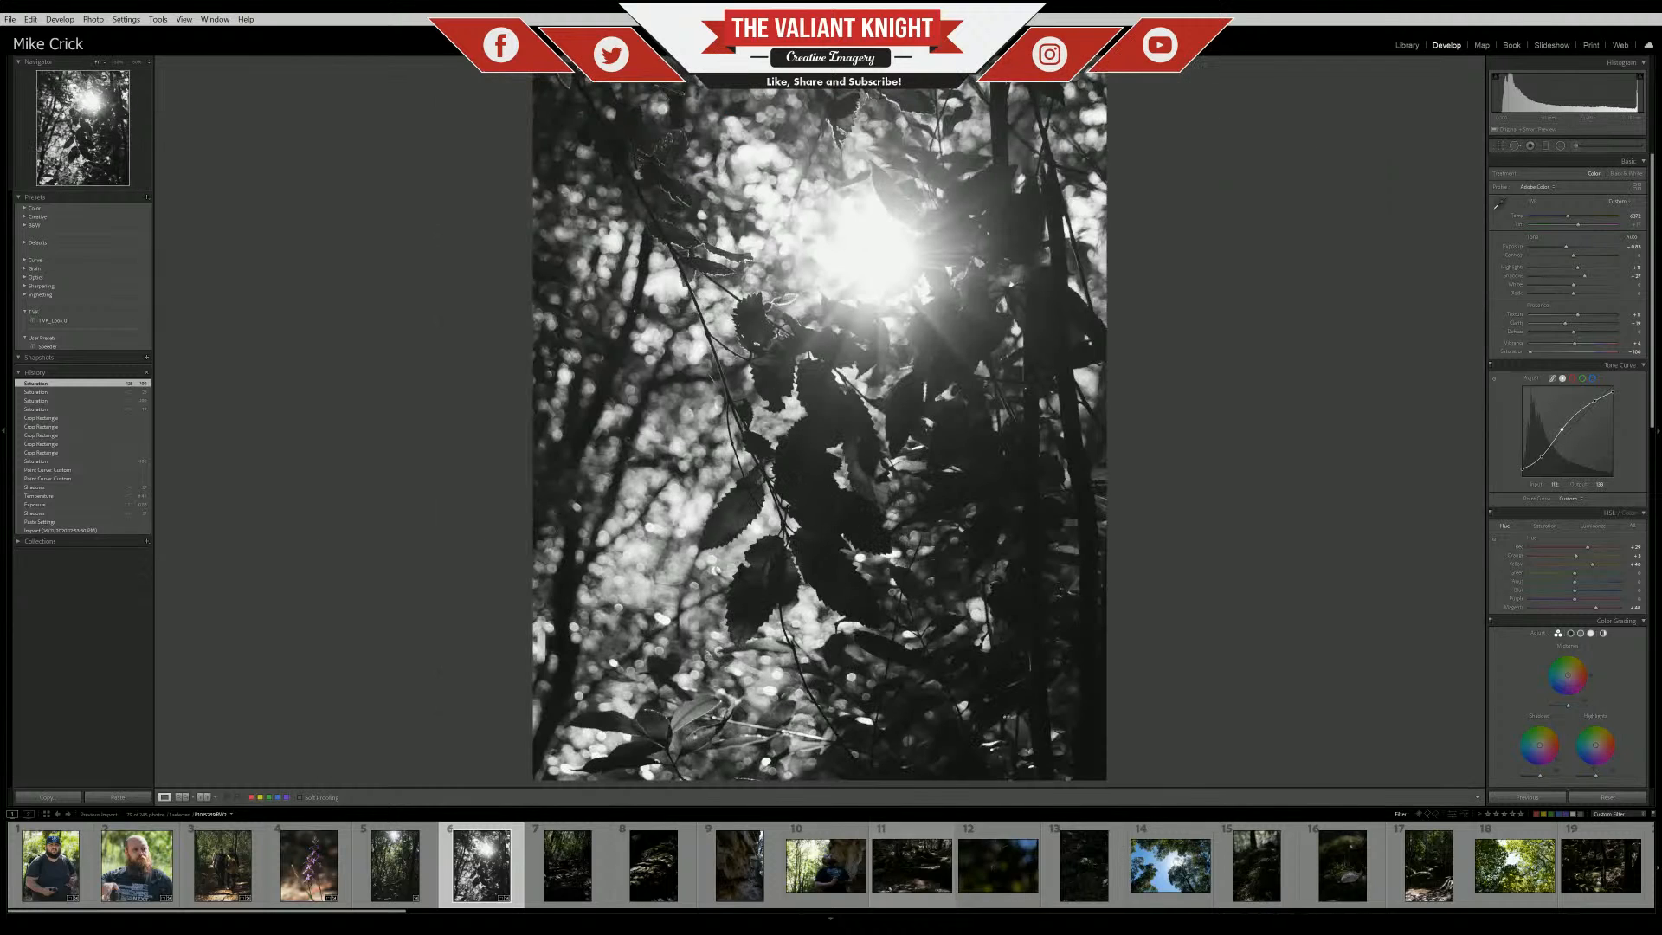
Open photo 7 for editing, try a slightly higher exposure, and reset the exposure to its default
click(586, 885)
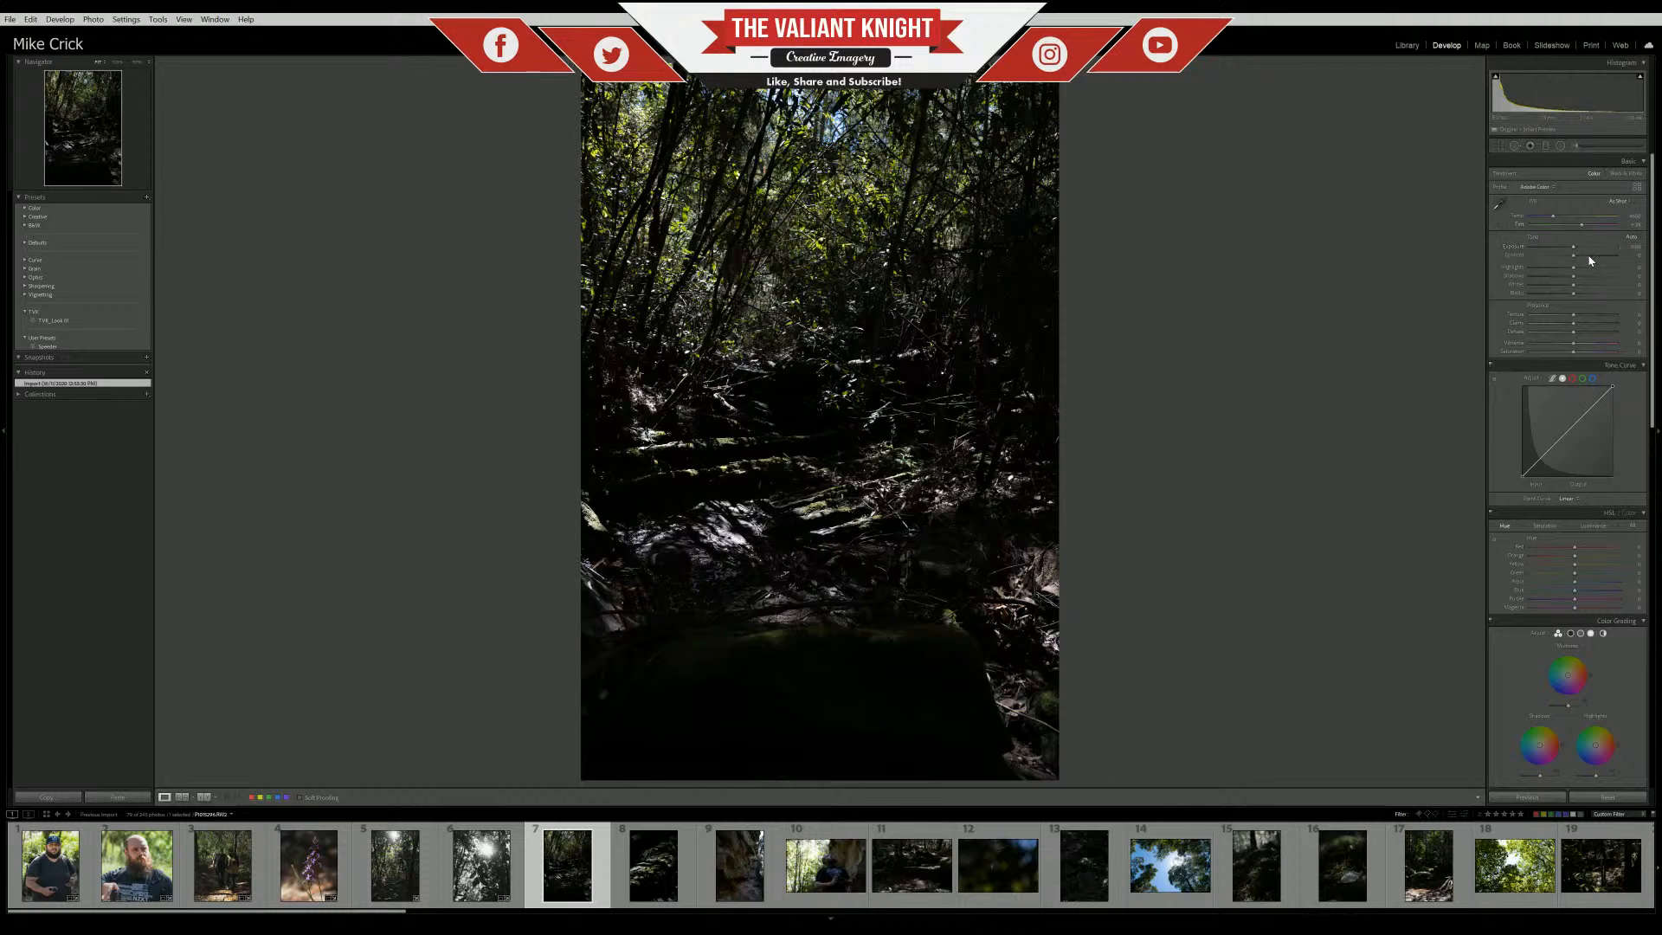
drag(1574, 251, 1583, 249)
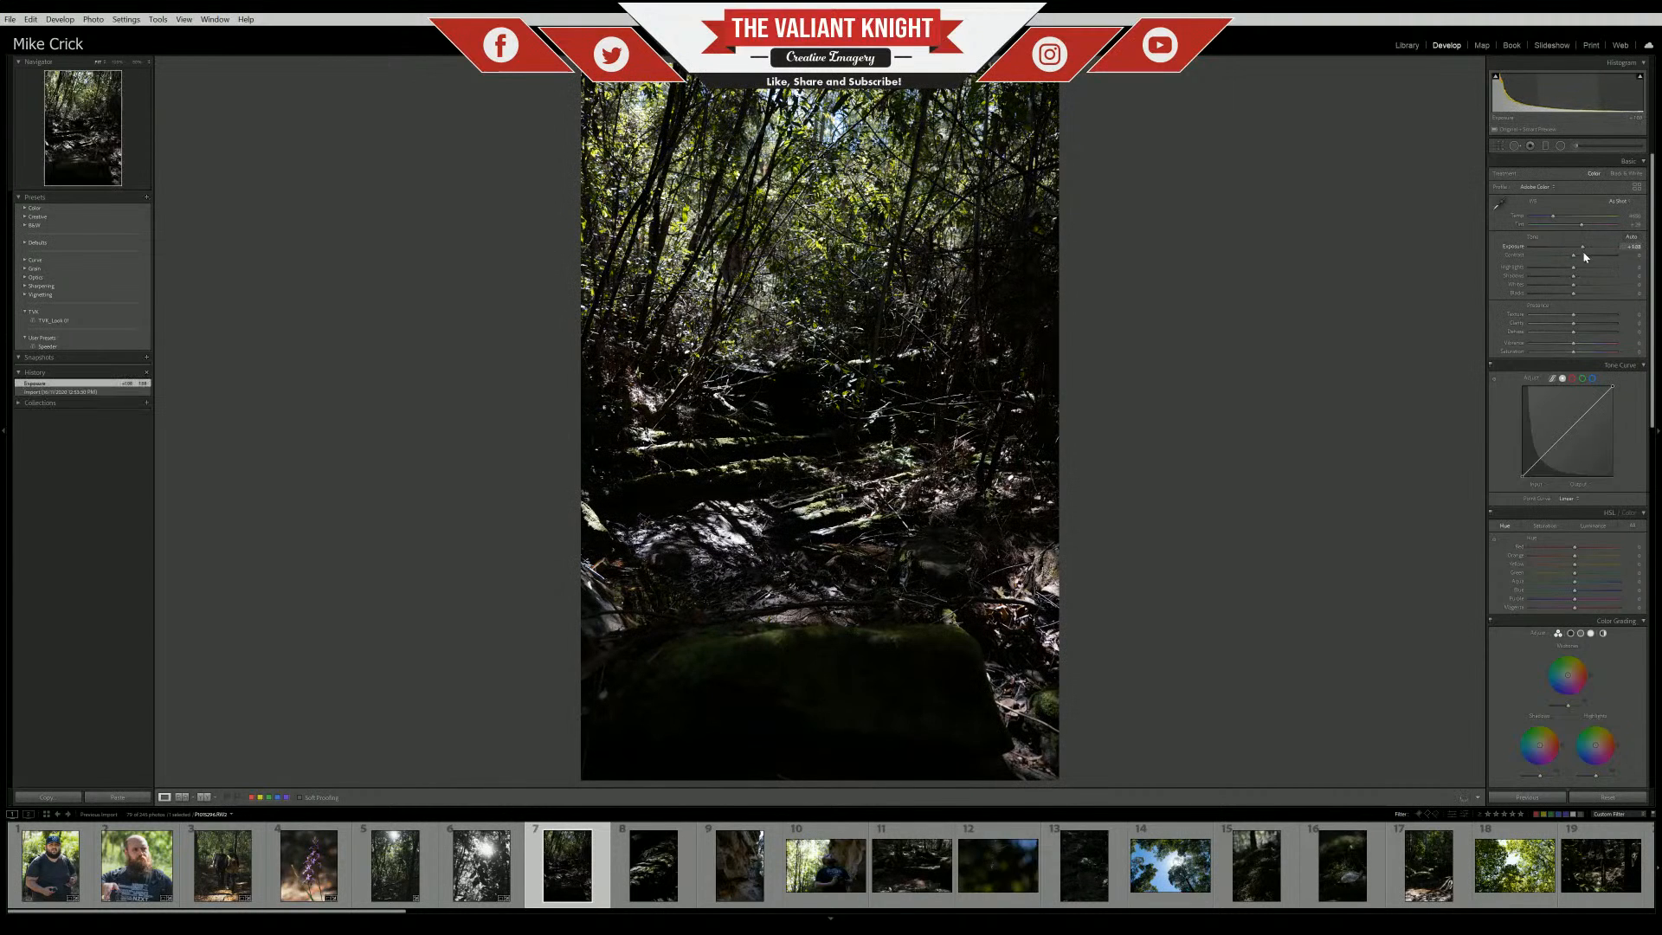
double_click(1585, 250)
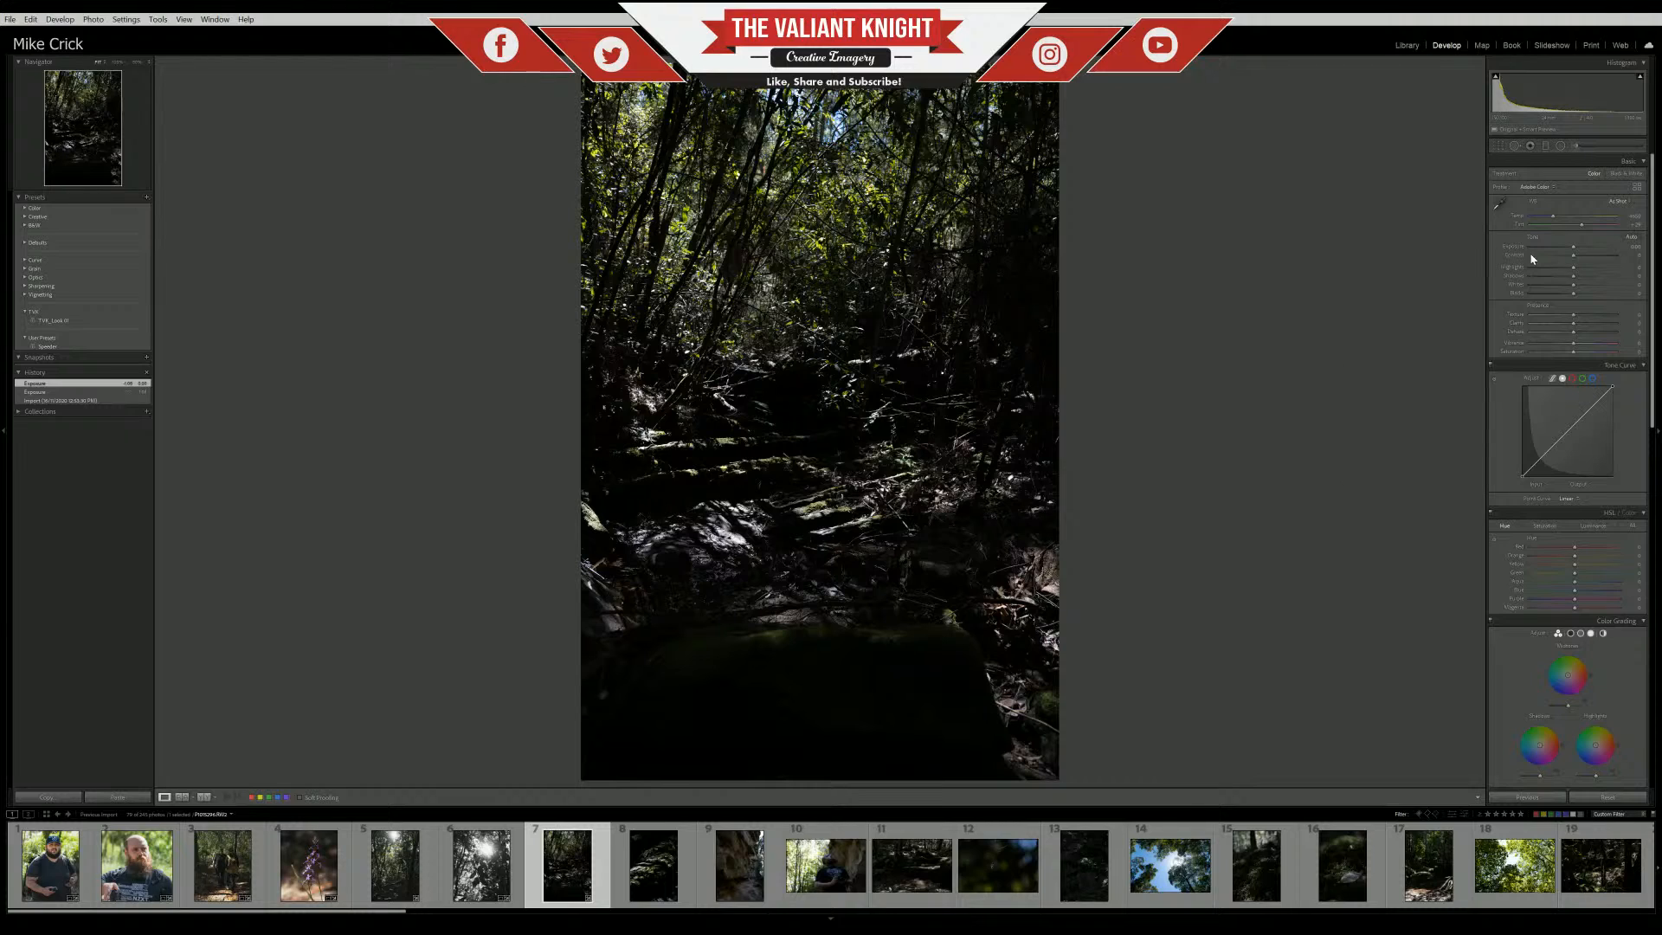
Try lifting photo 7's shadows to the maximum, check the dark ground up close, and reset the shadows
drag(1575, 278, 1623, 277)
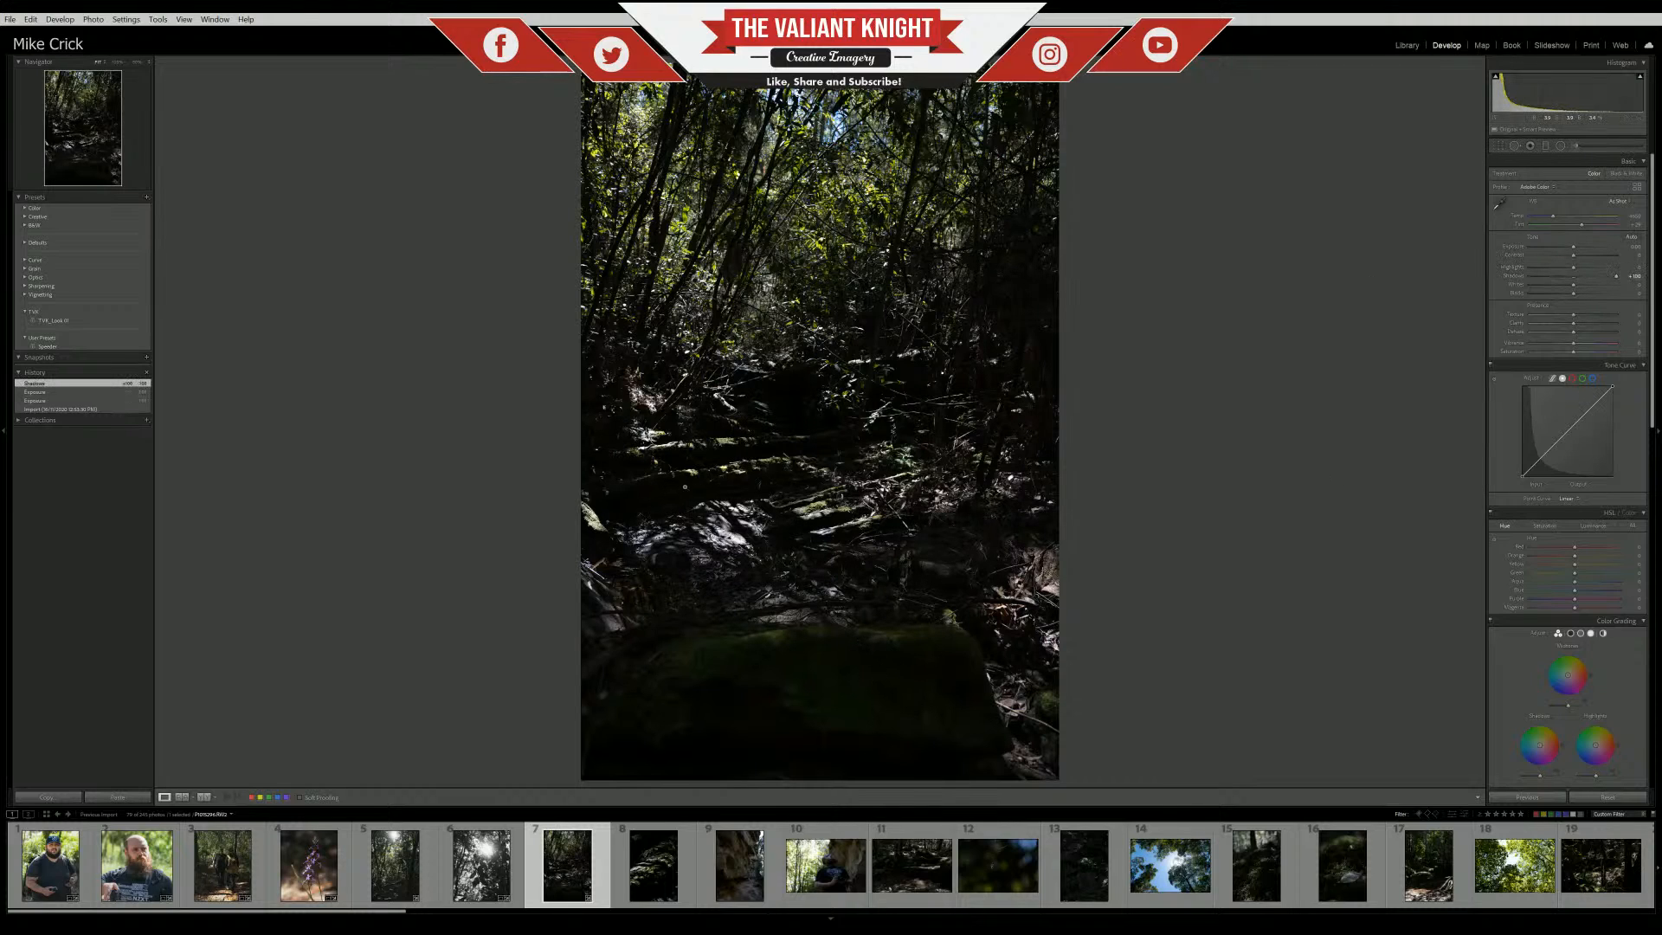
click(837, 519)
click(837, 518)
double_click(1614, 277)
Try a strongly raised exposure with fully lowered highlights on photo 7, check the forest floor, and reset both settings
drag(1574, 268, 1525, 274)
double_click(1563, 268)
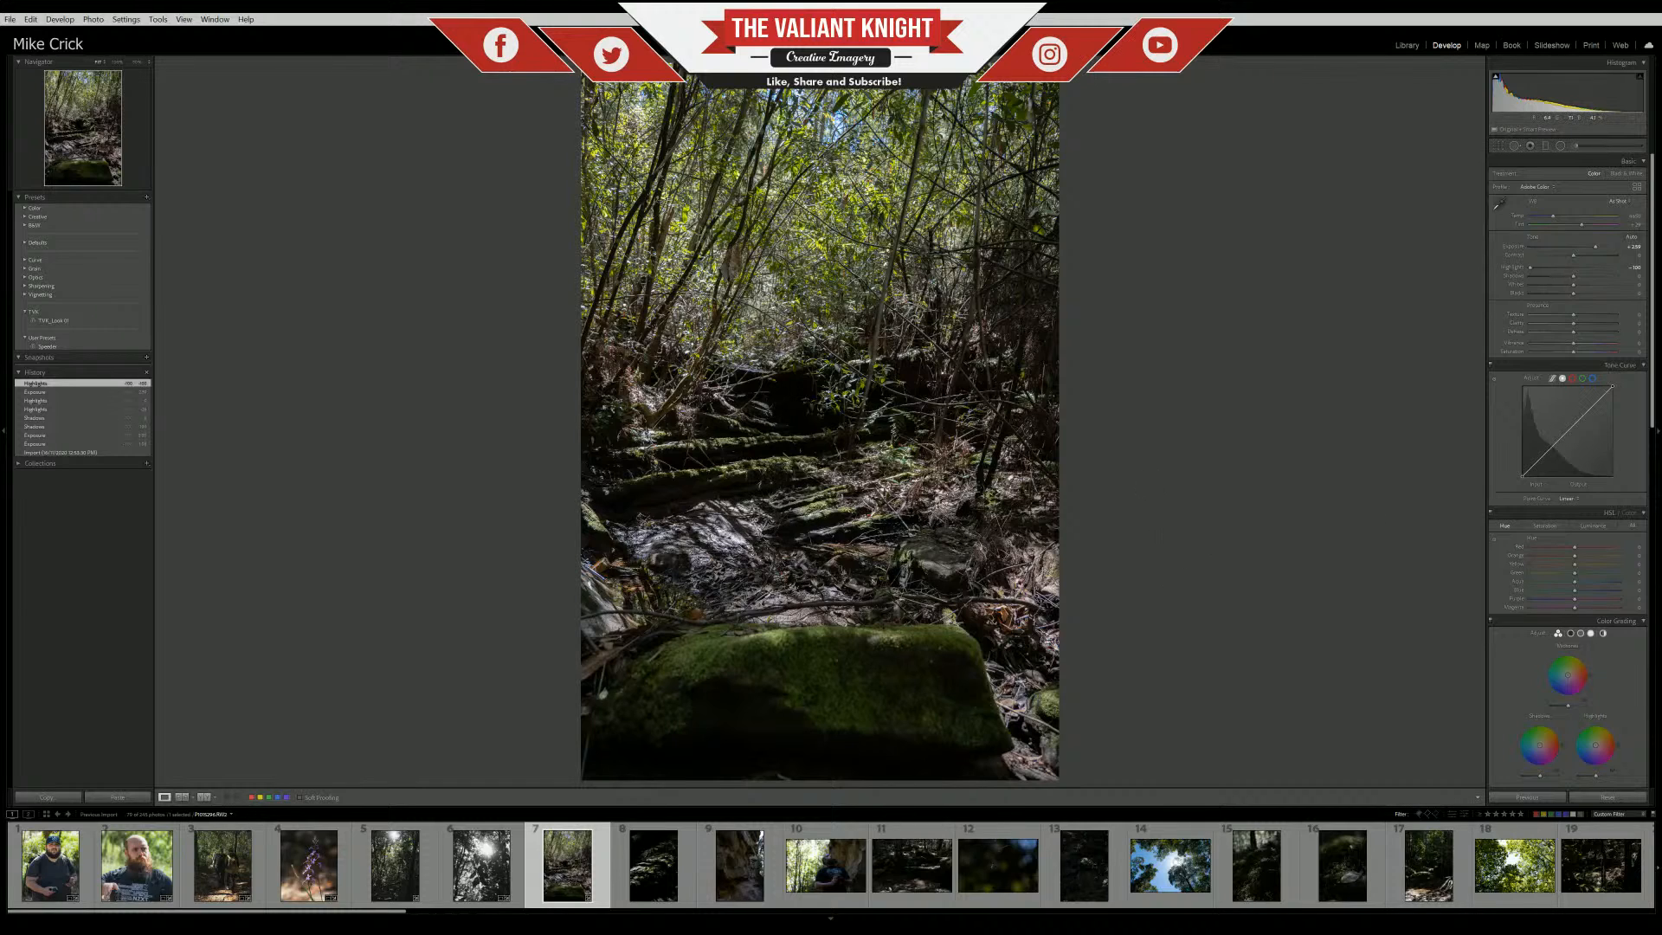
click(749, 521)
drag(750, 520, 1004, 499)
click(1004, 499)
double_click(1597, 250)
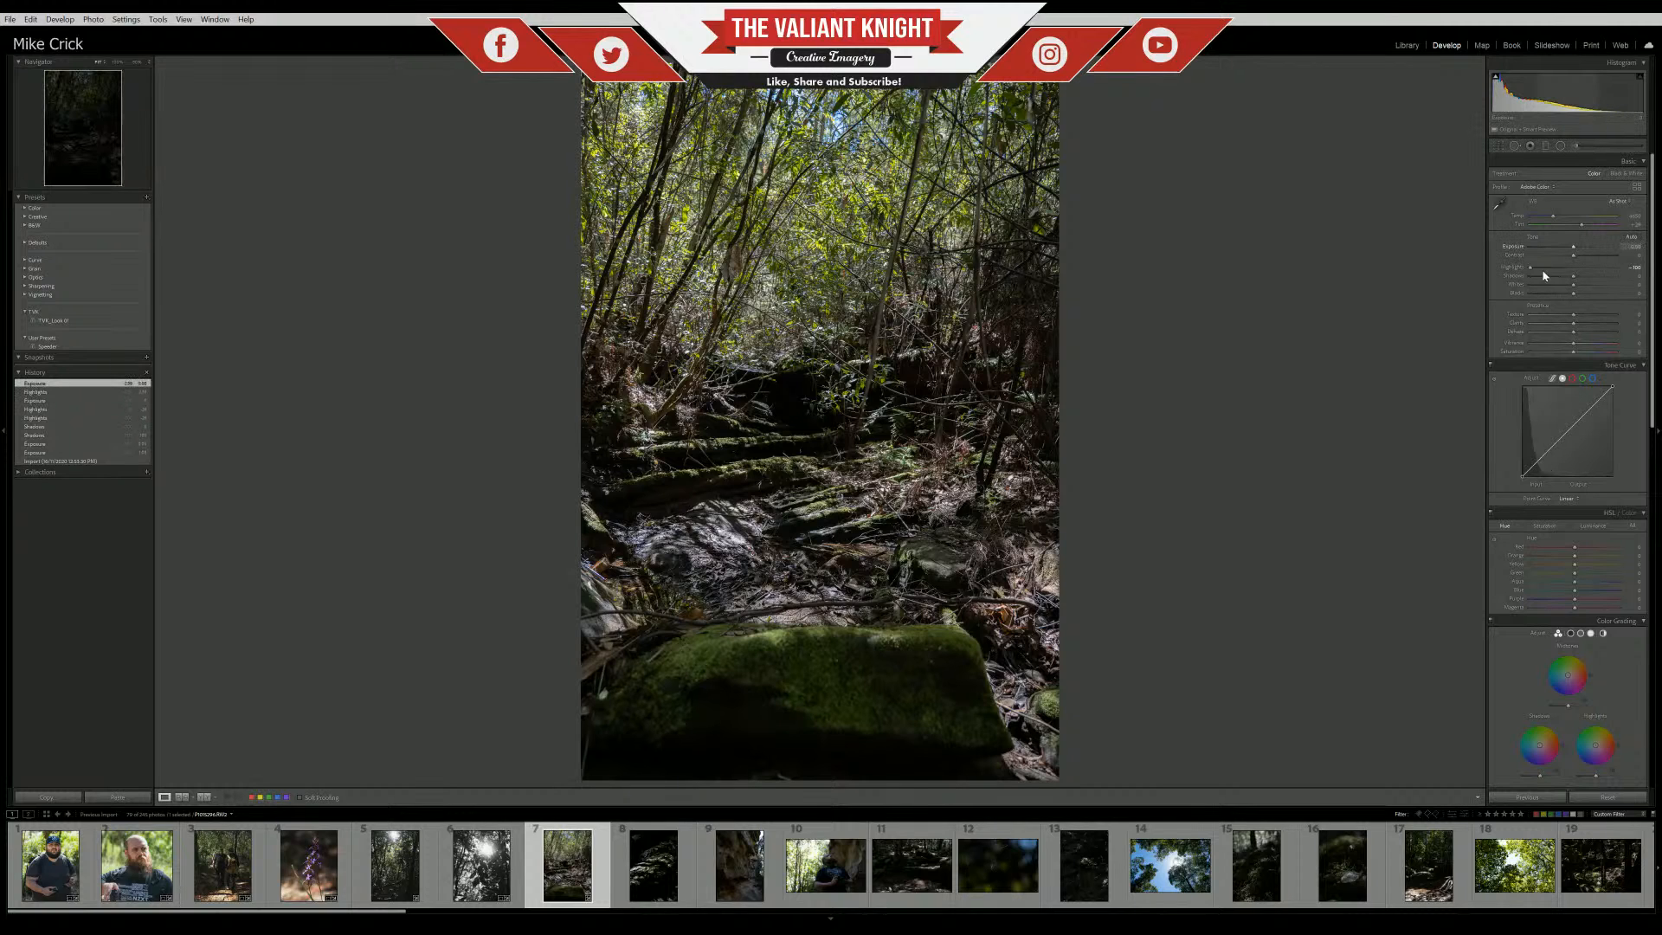
double_click(1530, 267)
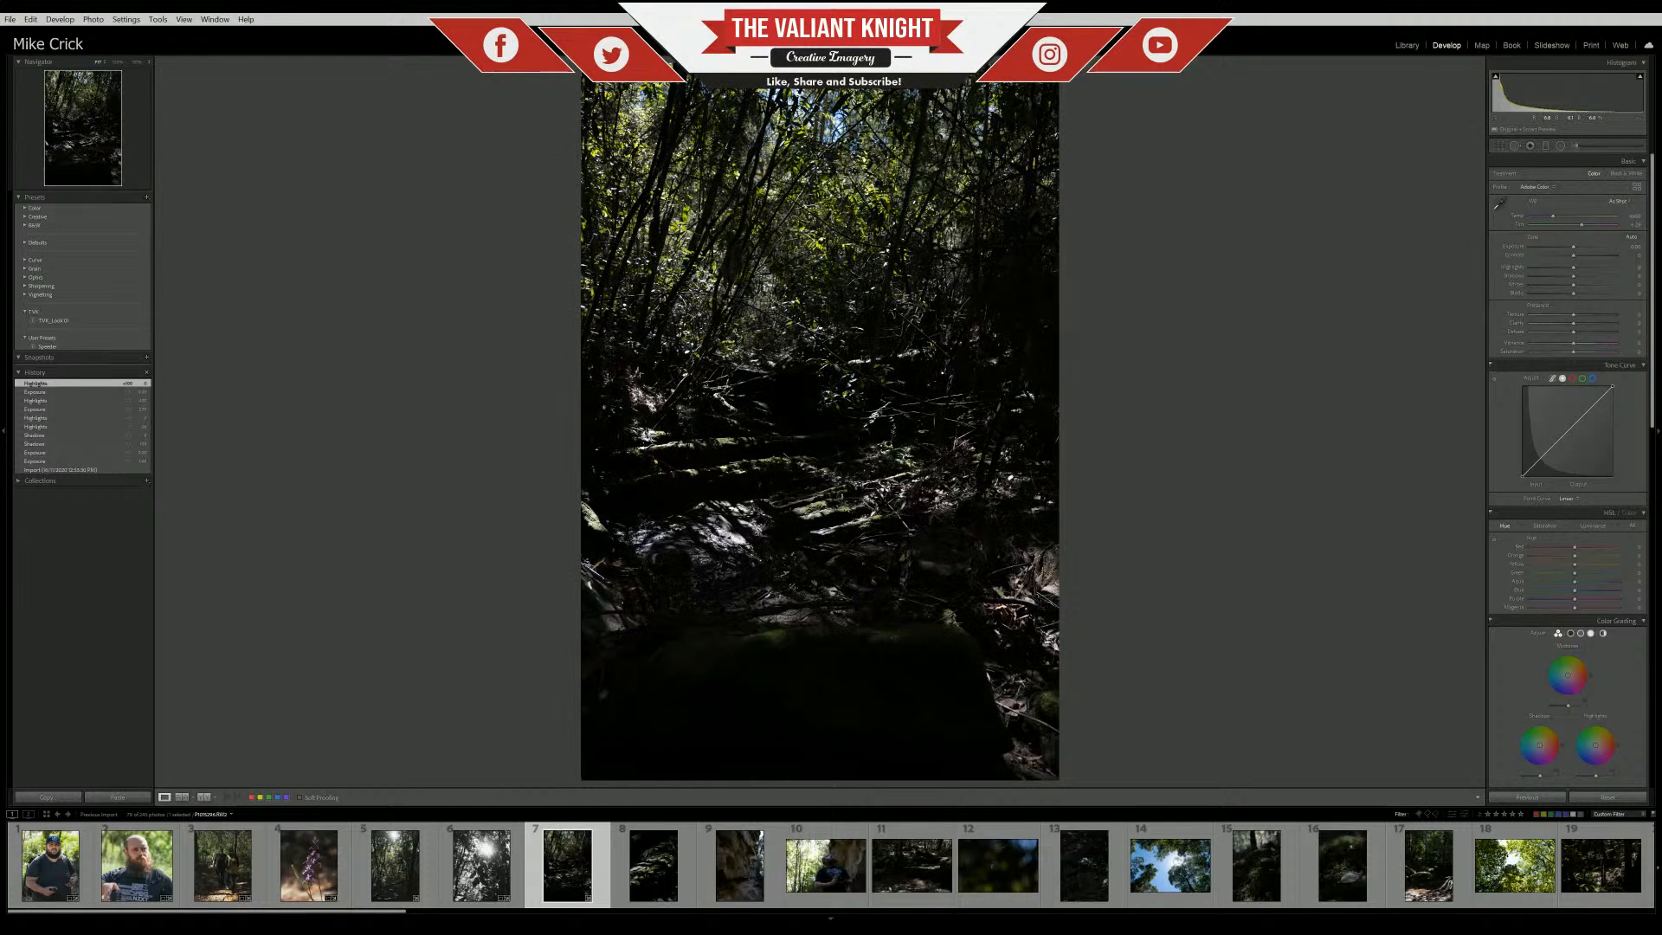
click(743, 509)
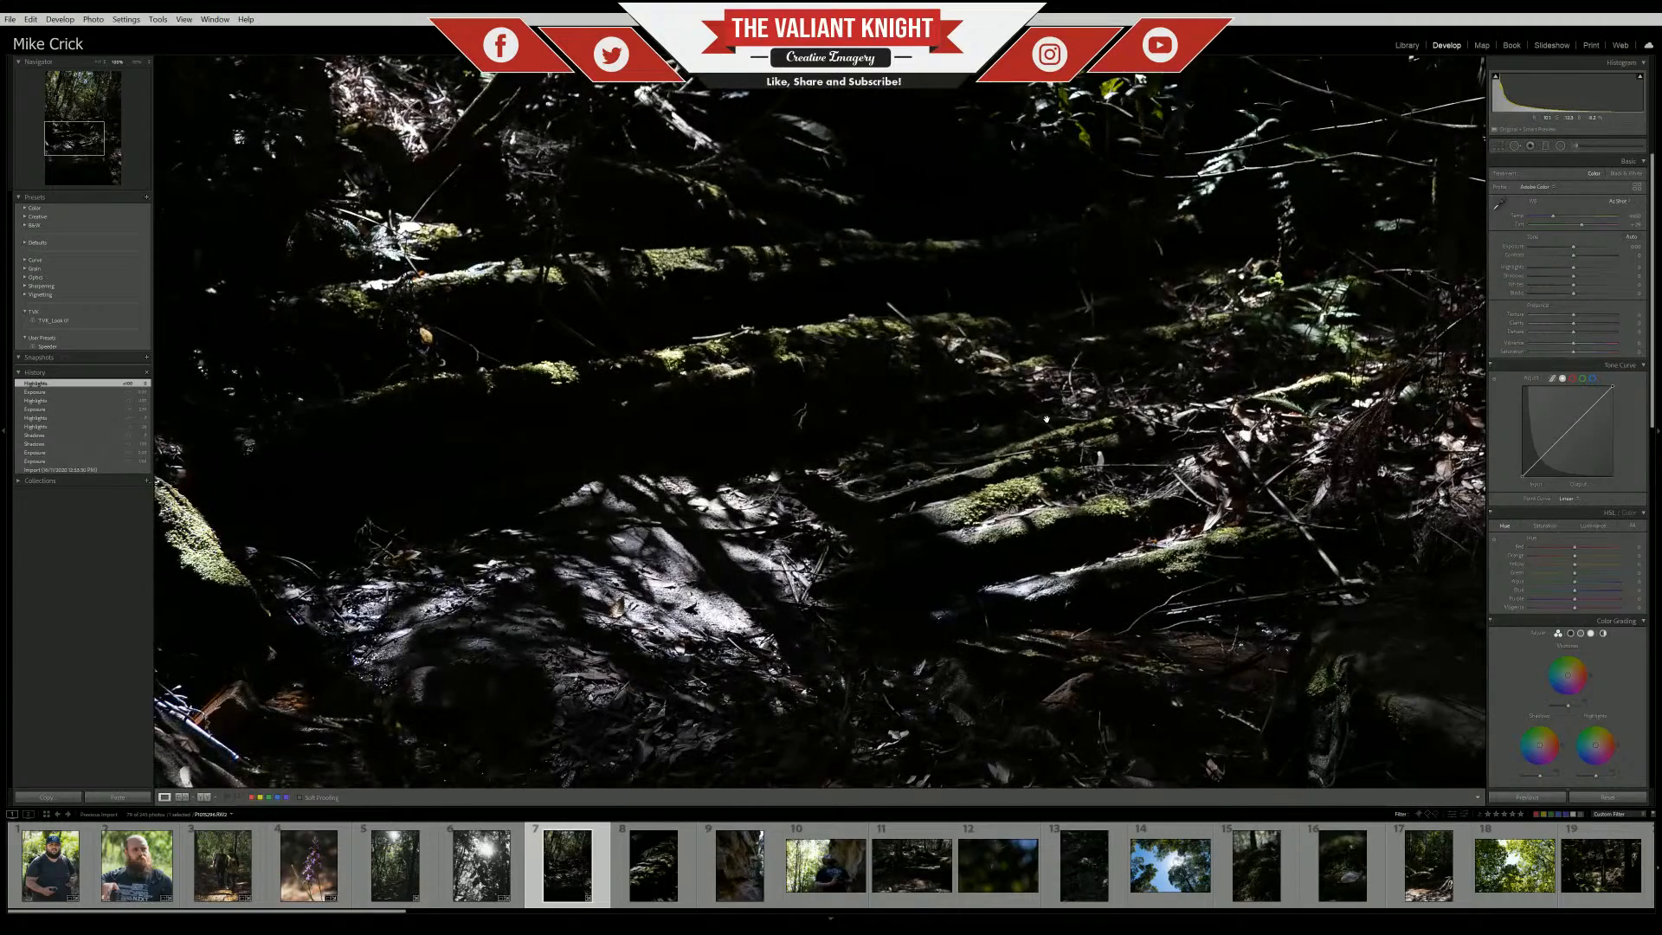
click(959, 463)
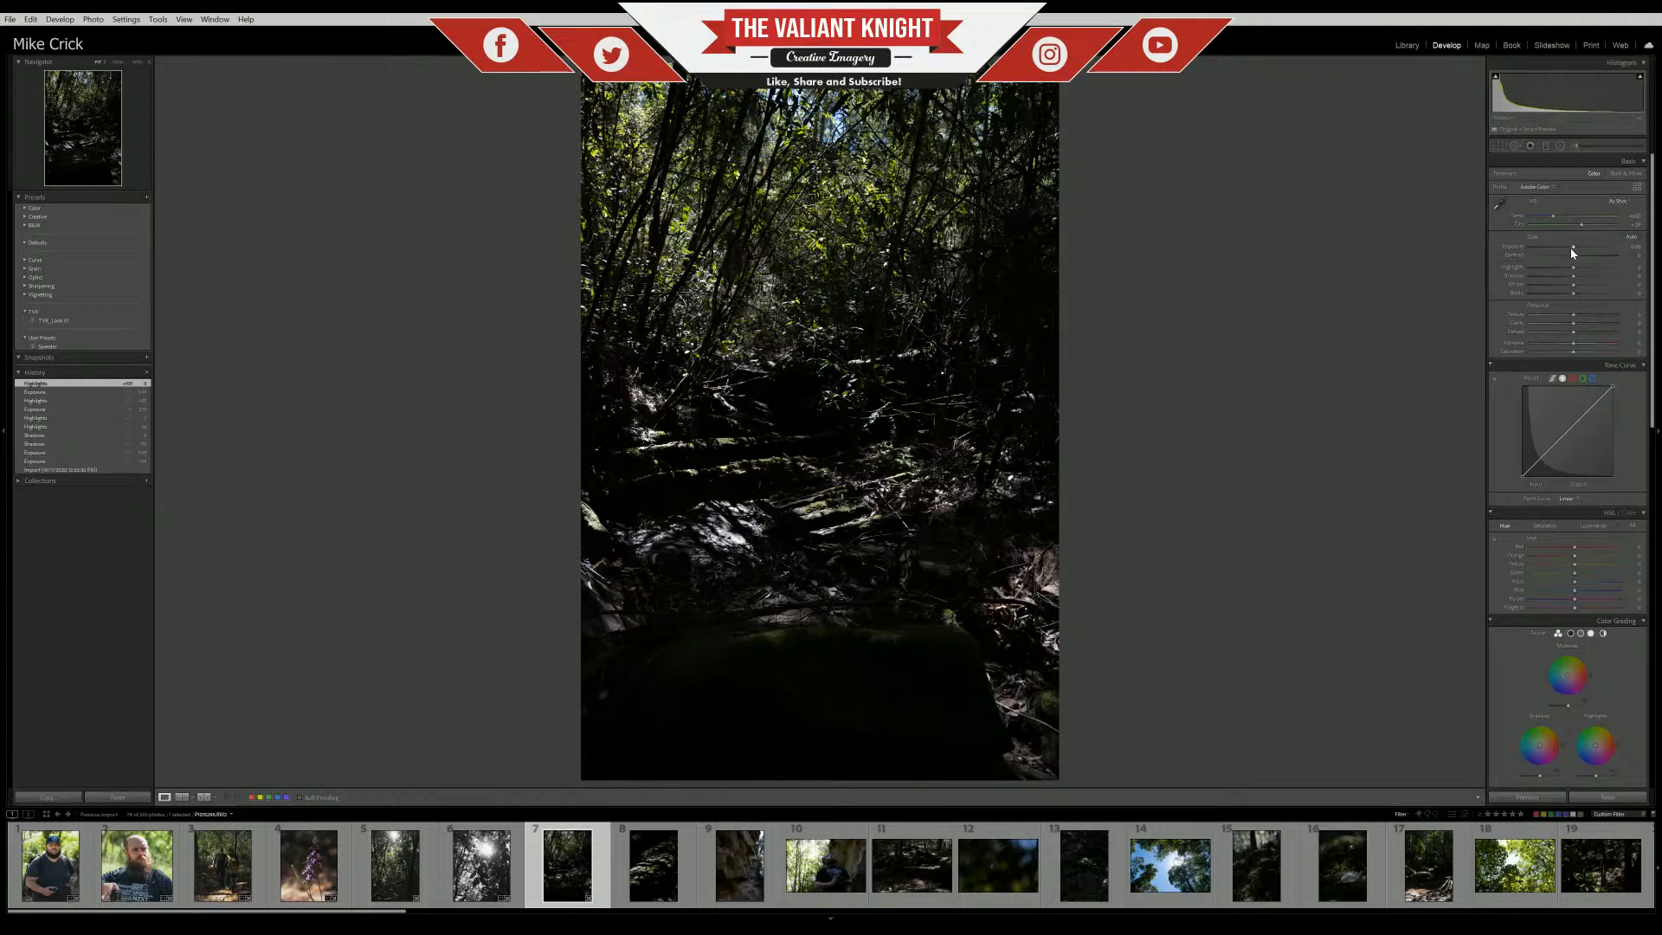
Lower photo 7's highlights to -100, raise its shadows to +100, adjust whites and blacks slightly, and strongly increase the exposure
mouse_move(1572, 248)
mouse_down()
mouse_move(1606, 301)
mouse_move(1582, 301)
mouse_move(1583, 267)
mouse_up()
double_click(1582, 268)
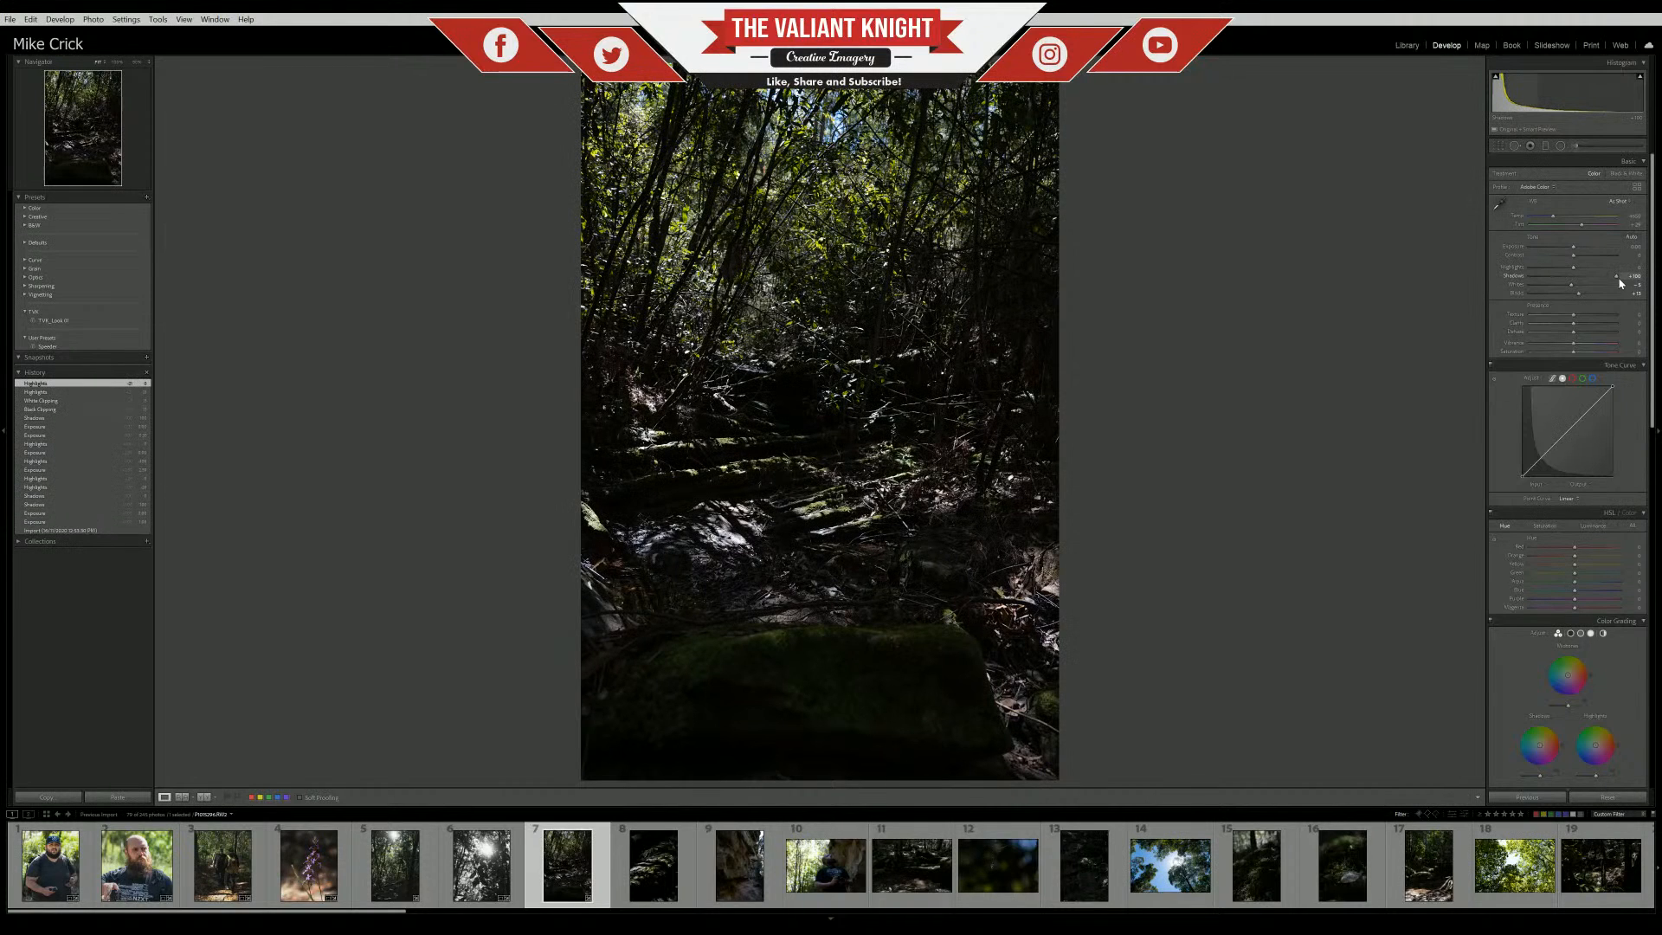
double_click(1616, 276)
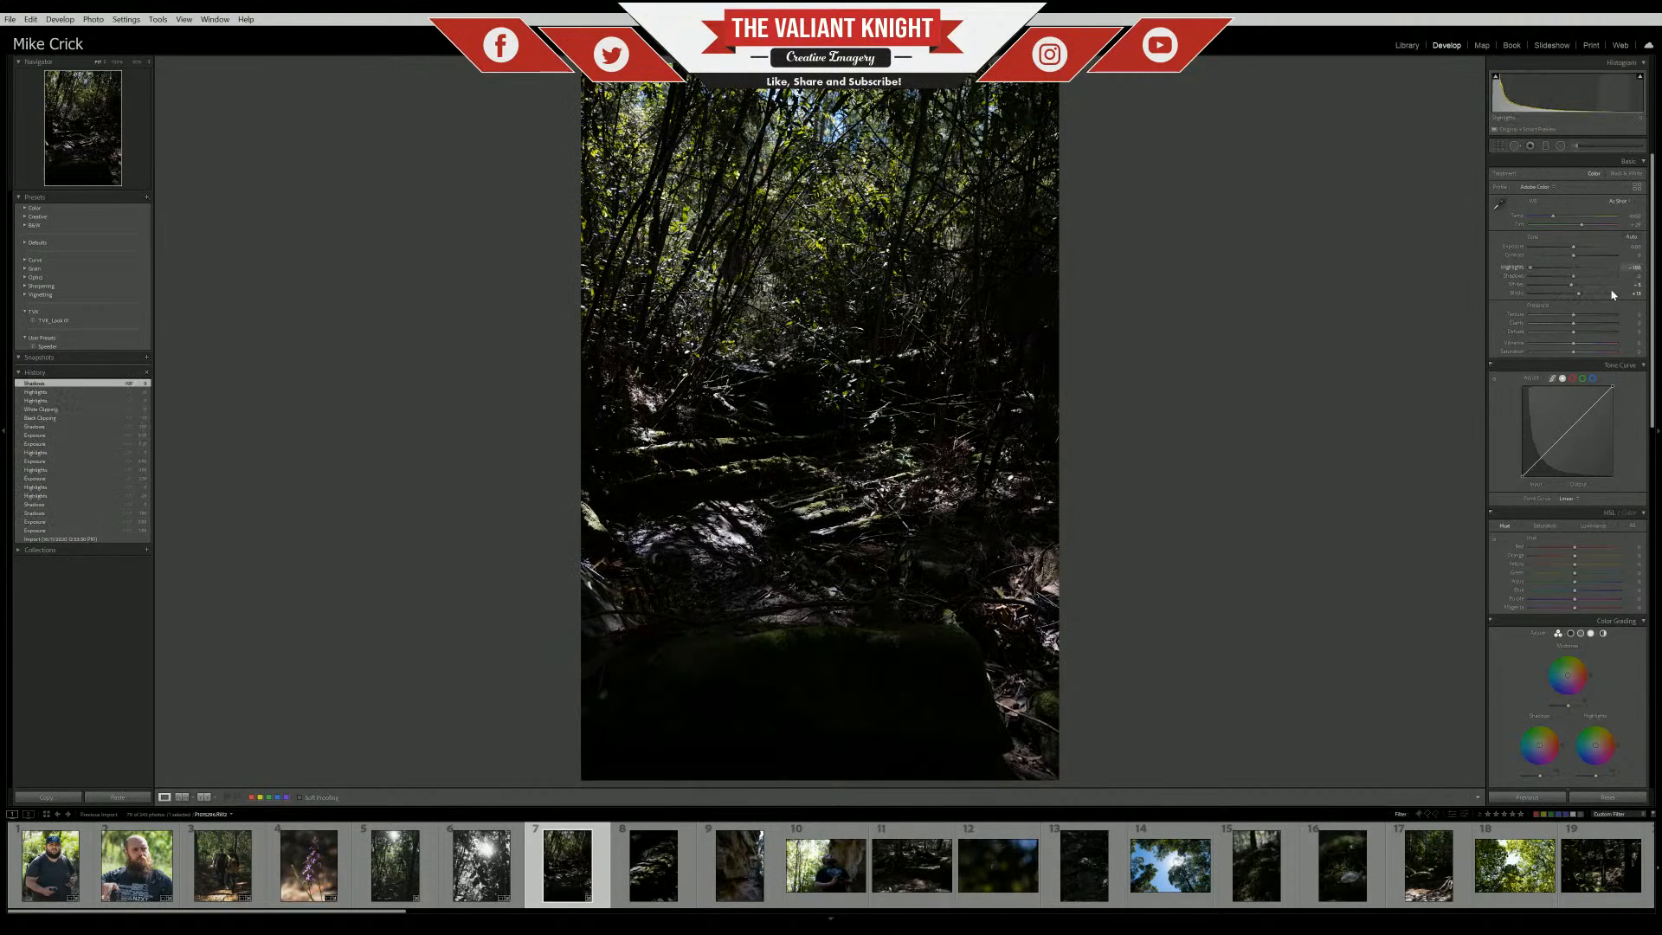
drag(1573, 276, 1617, 277)
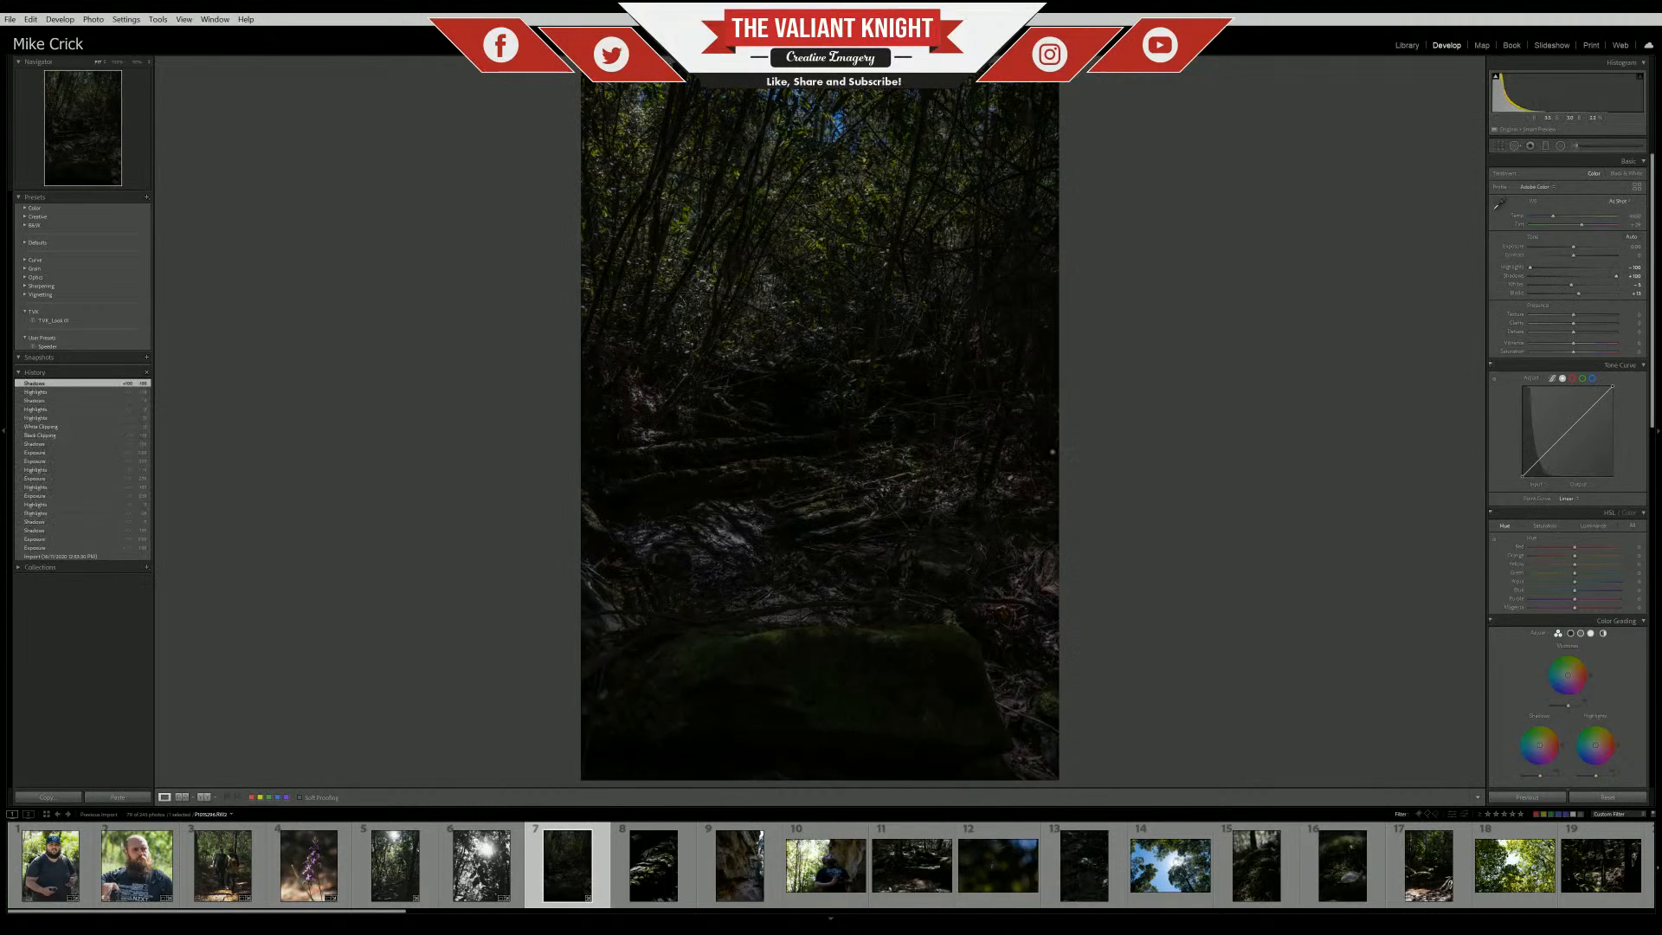
drag(1568, 251, 1592, 249)
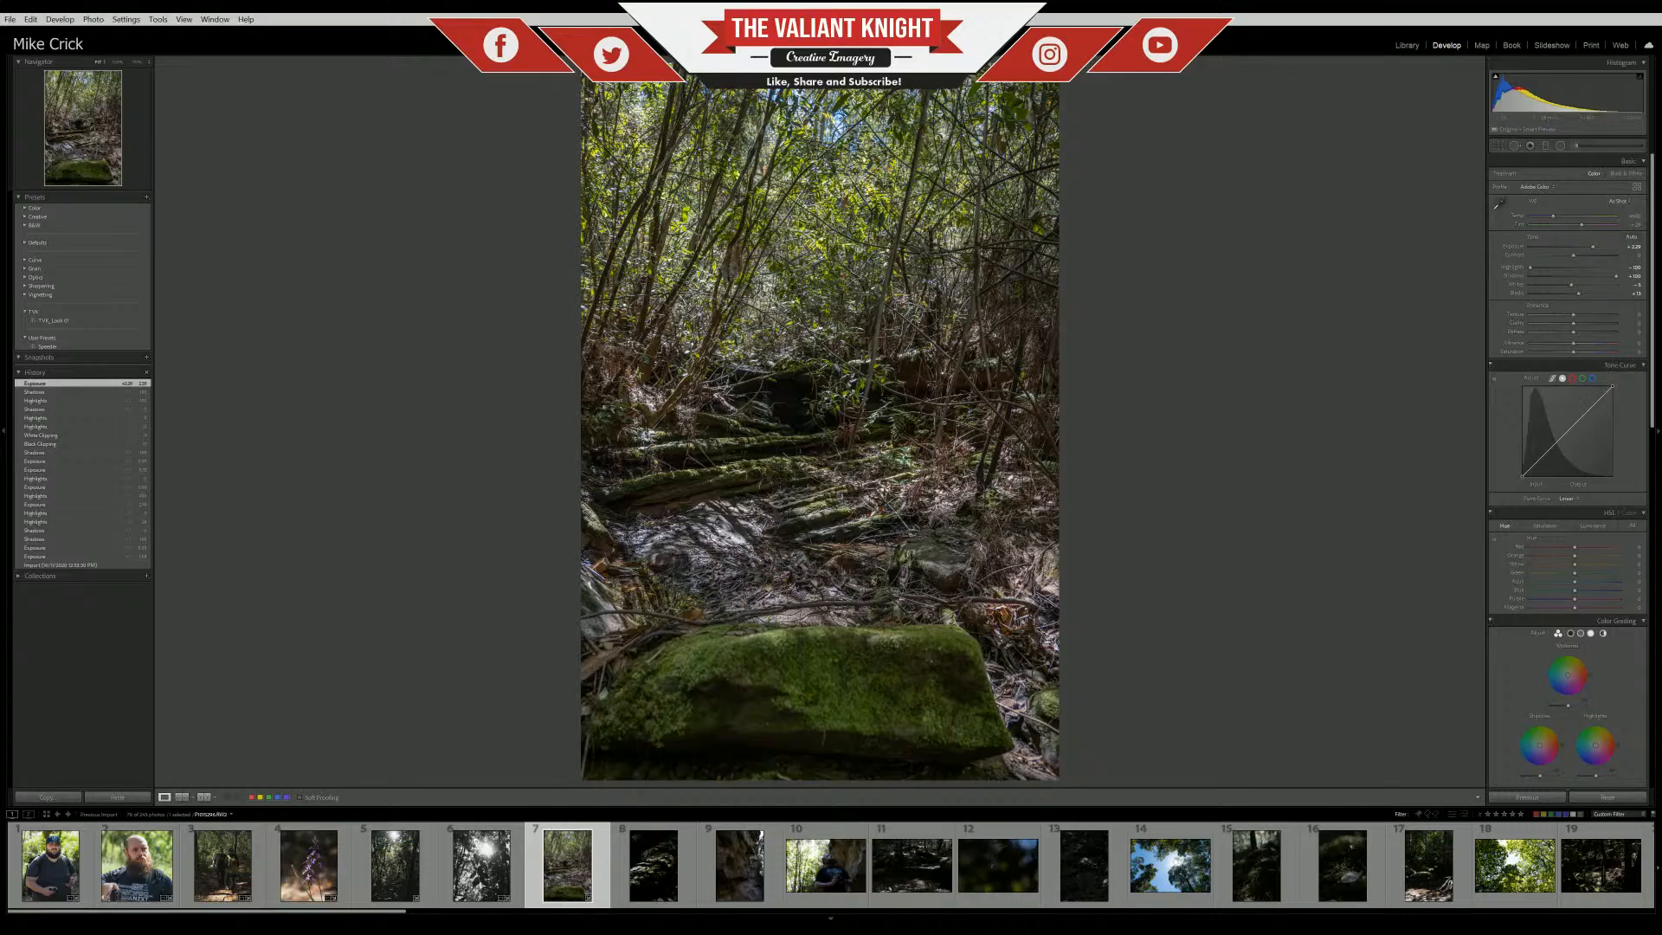
drag(732, 523, 517, 480)
drag(797, 315, 780, 365)
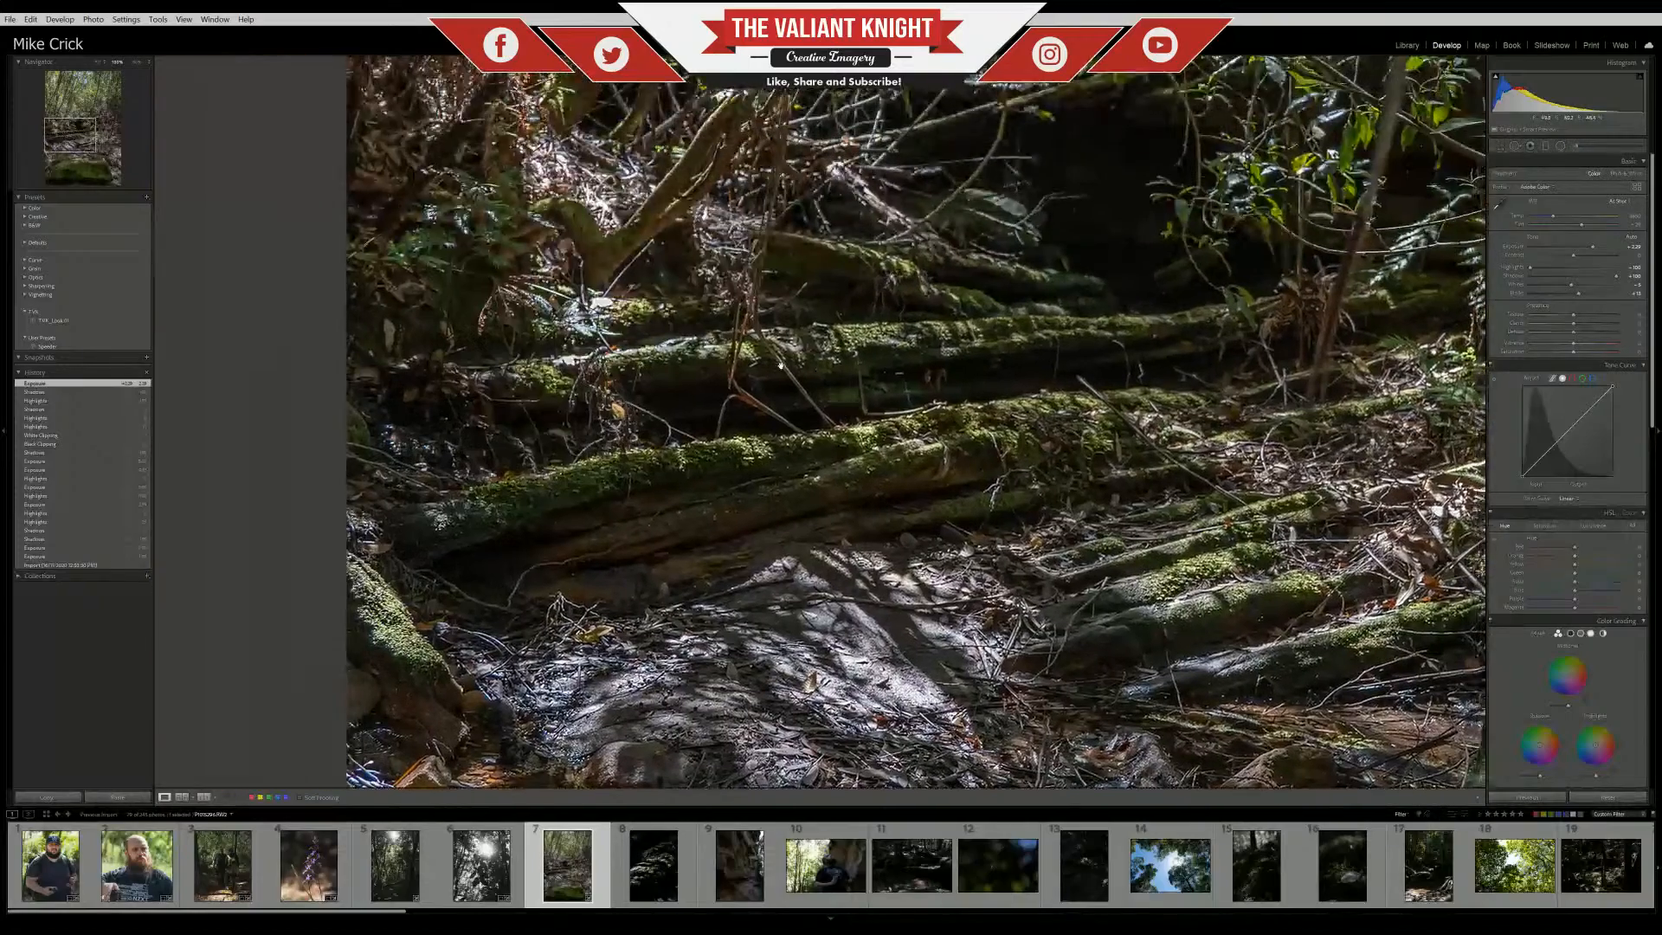
click(935, 377)
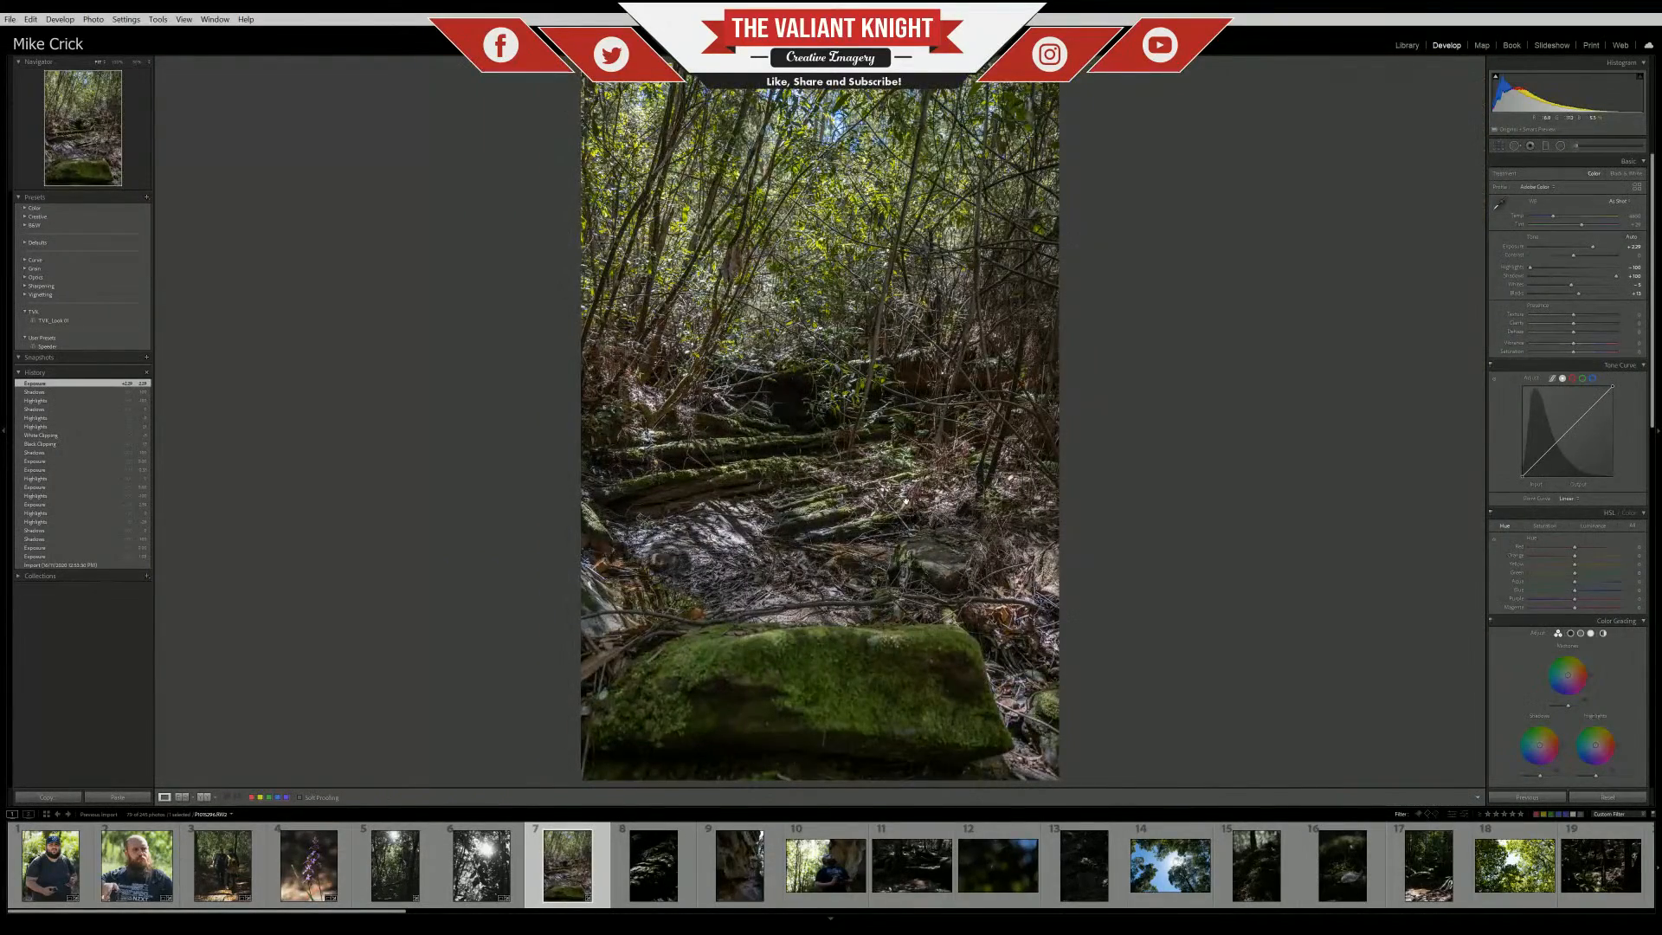
click(904, 512)
click(903, 513)
Shape photo 7's tone curve with a slightly lifted black point, lowered white point, darker shadows and brighter upper tones
drag(1524, 476, 1555, 478)
key(ctrl+z)
drag(1524, 482, 1522, 480)
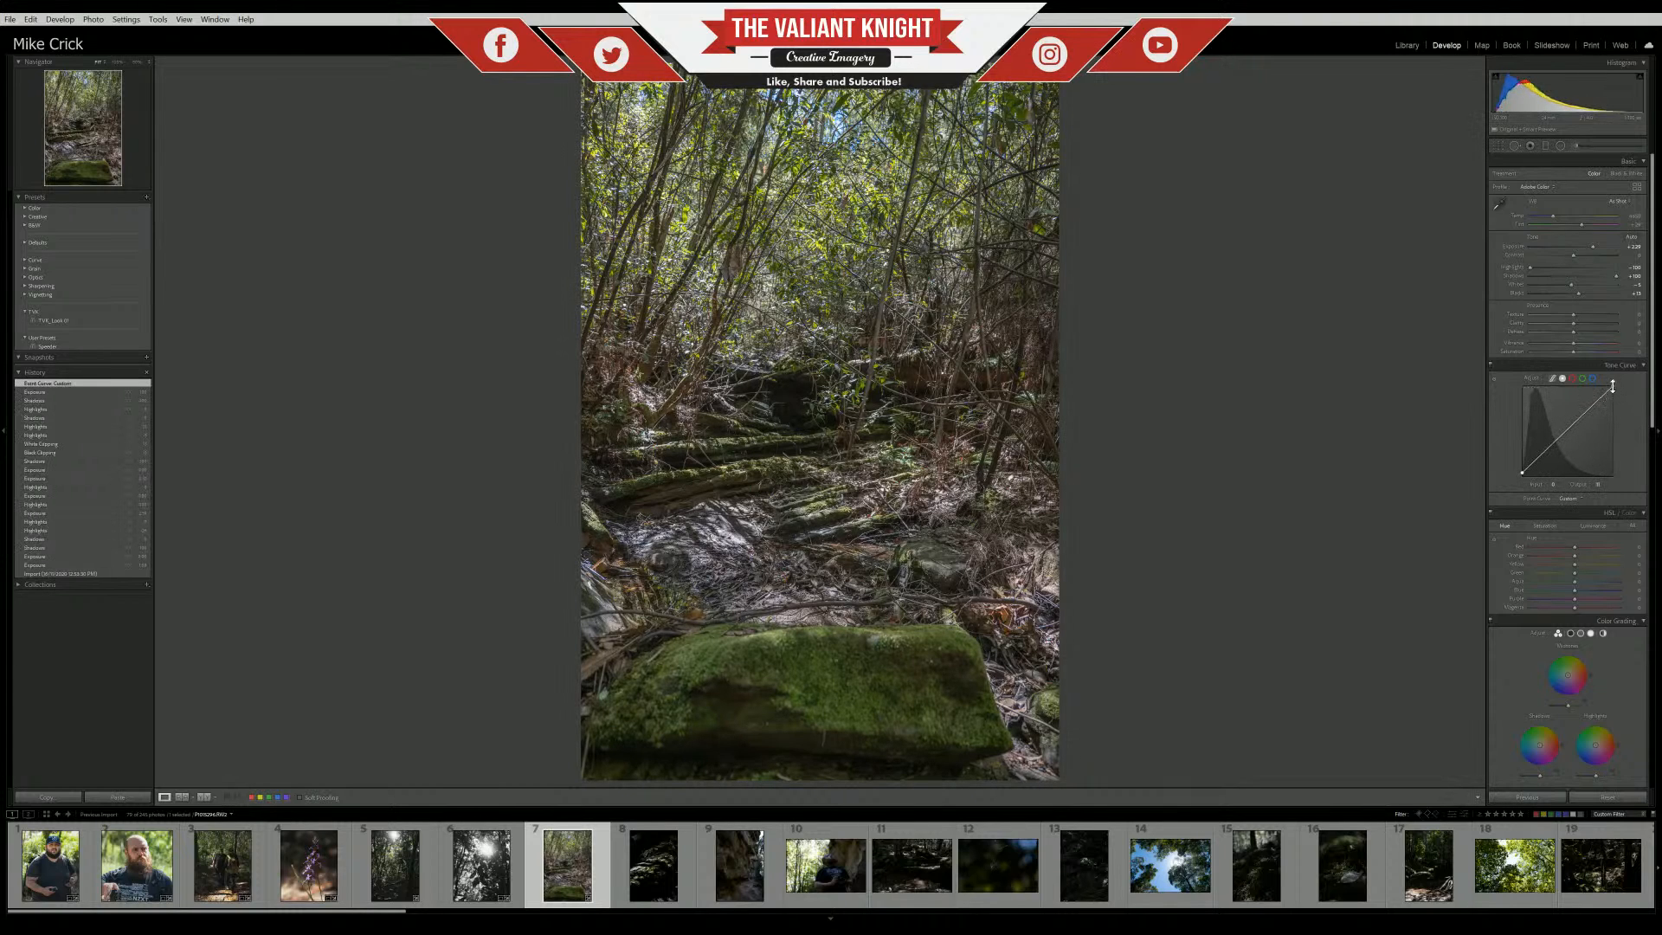
drag(1614, 388, 1615, 395)
click(1579, 421)
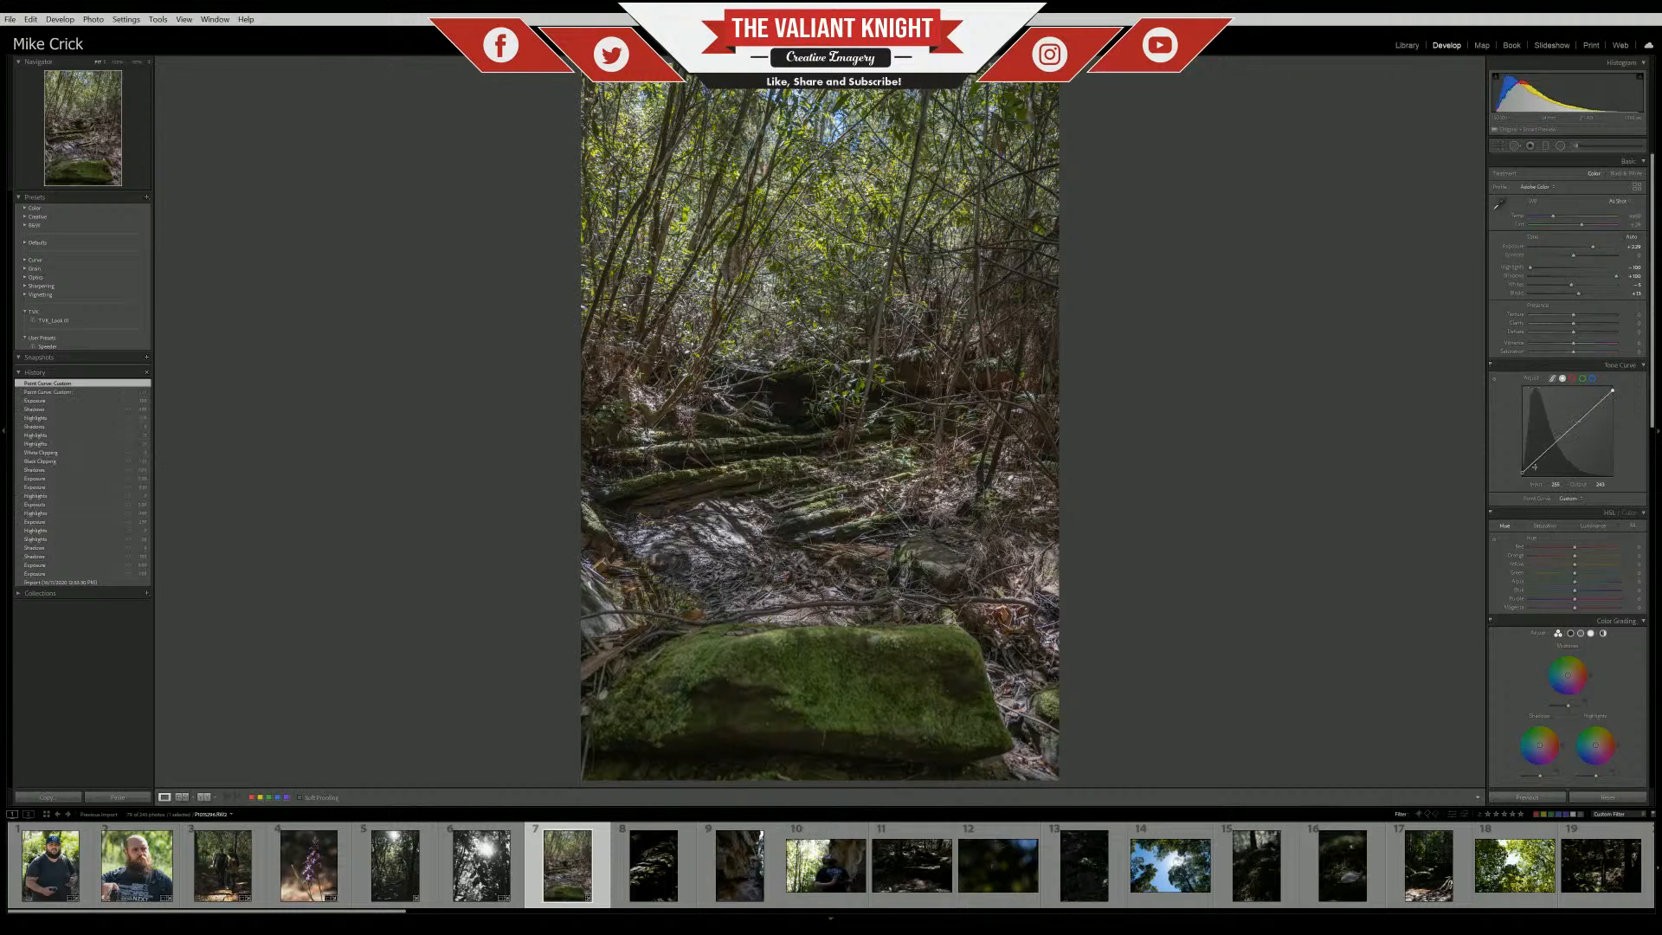
drag(1533, 462, 1539, 463)
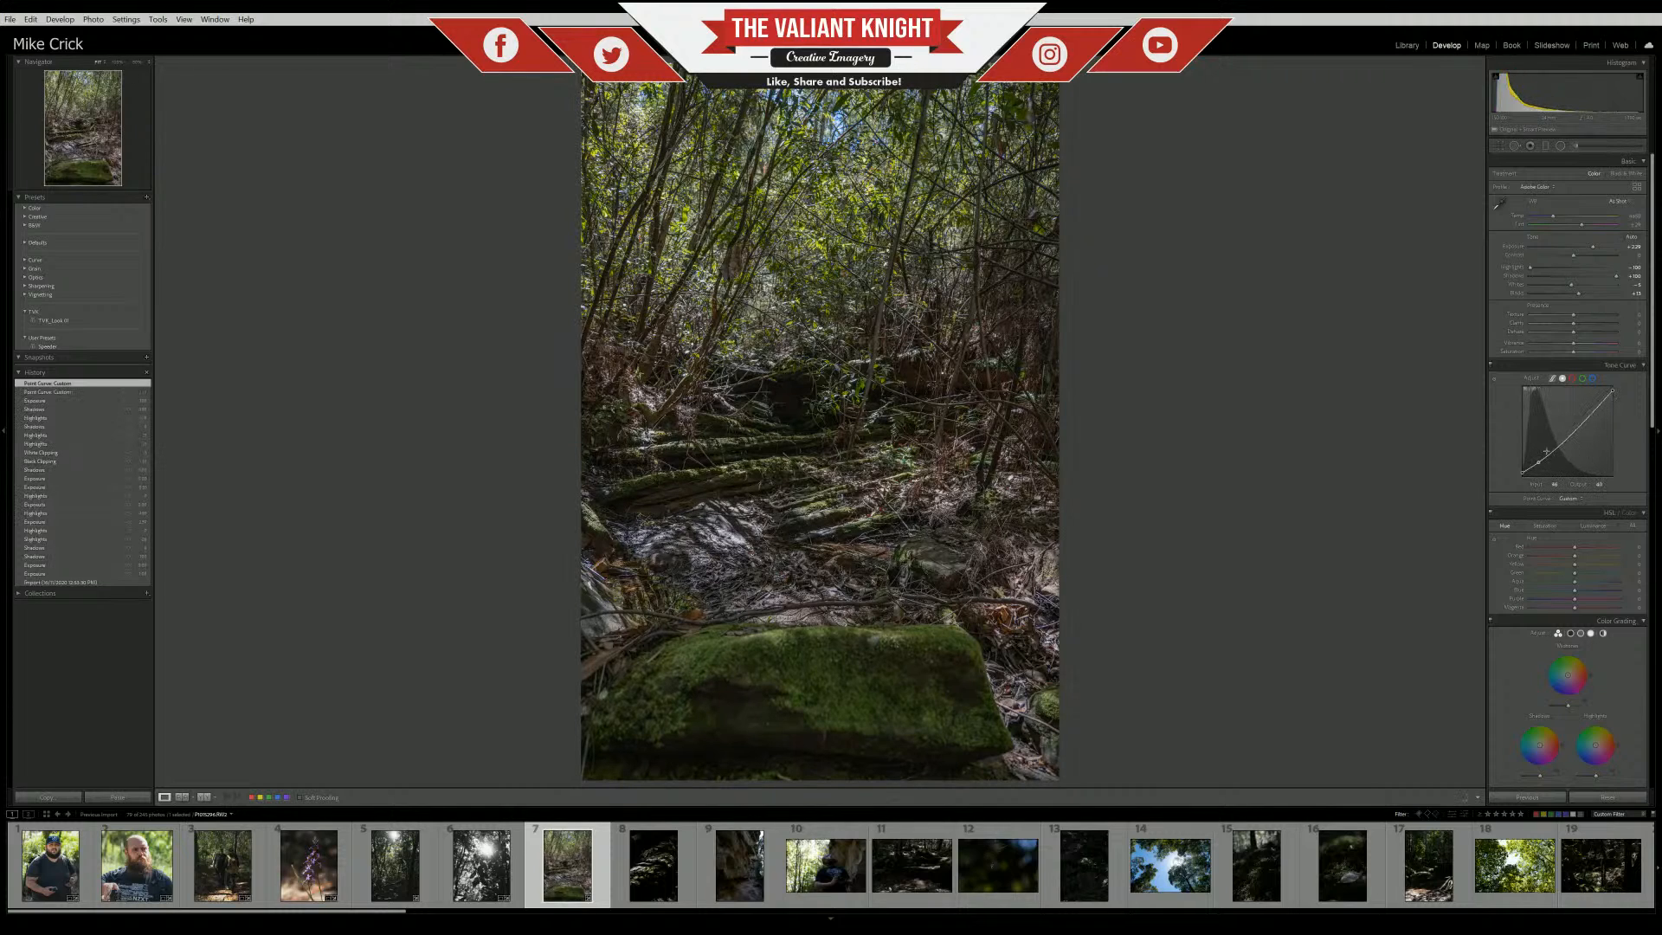
drag(1598, 406, 1599, 399)
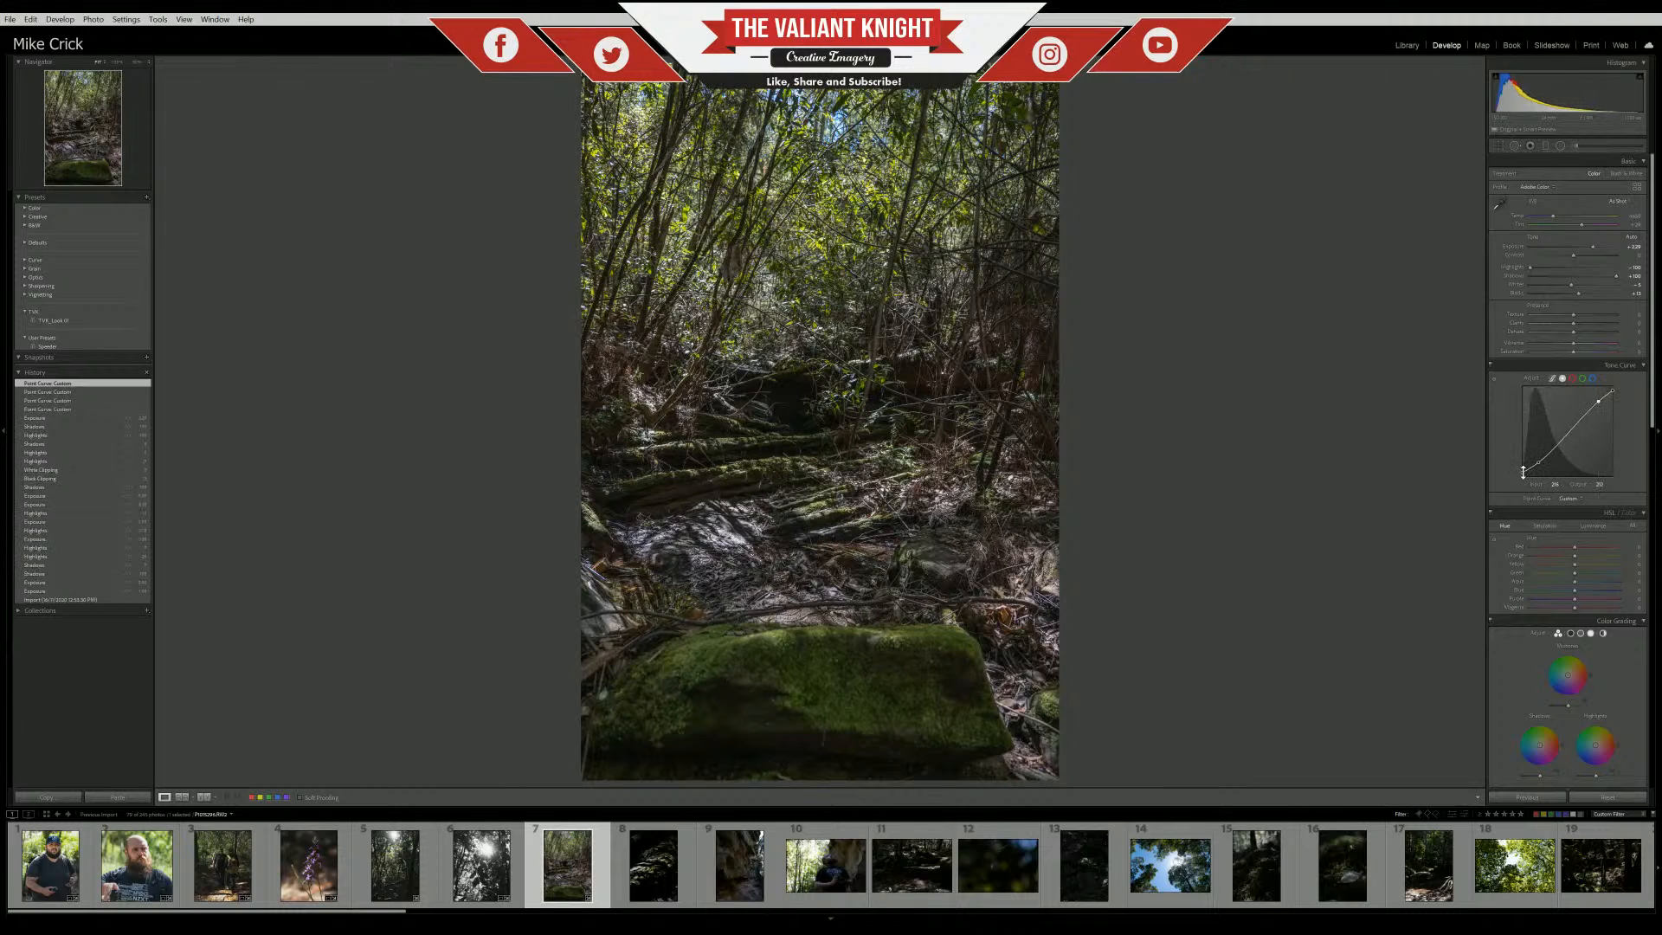
drag(1523, 471, 1542, 462)
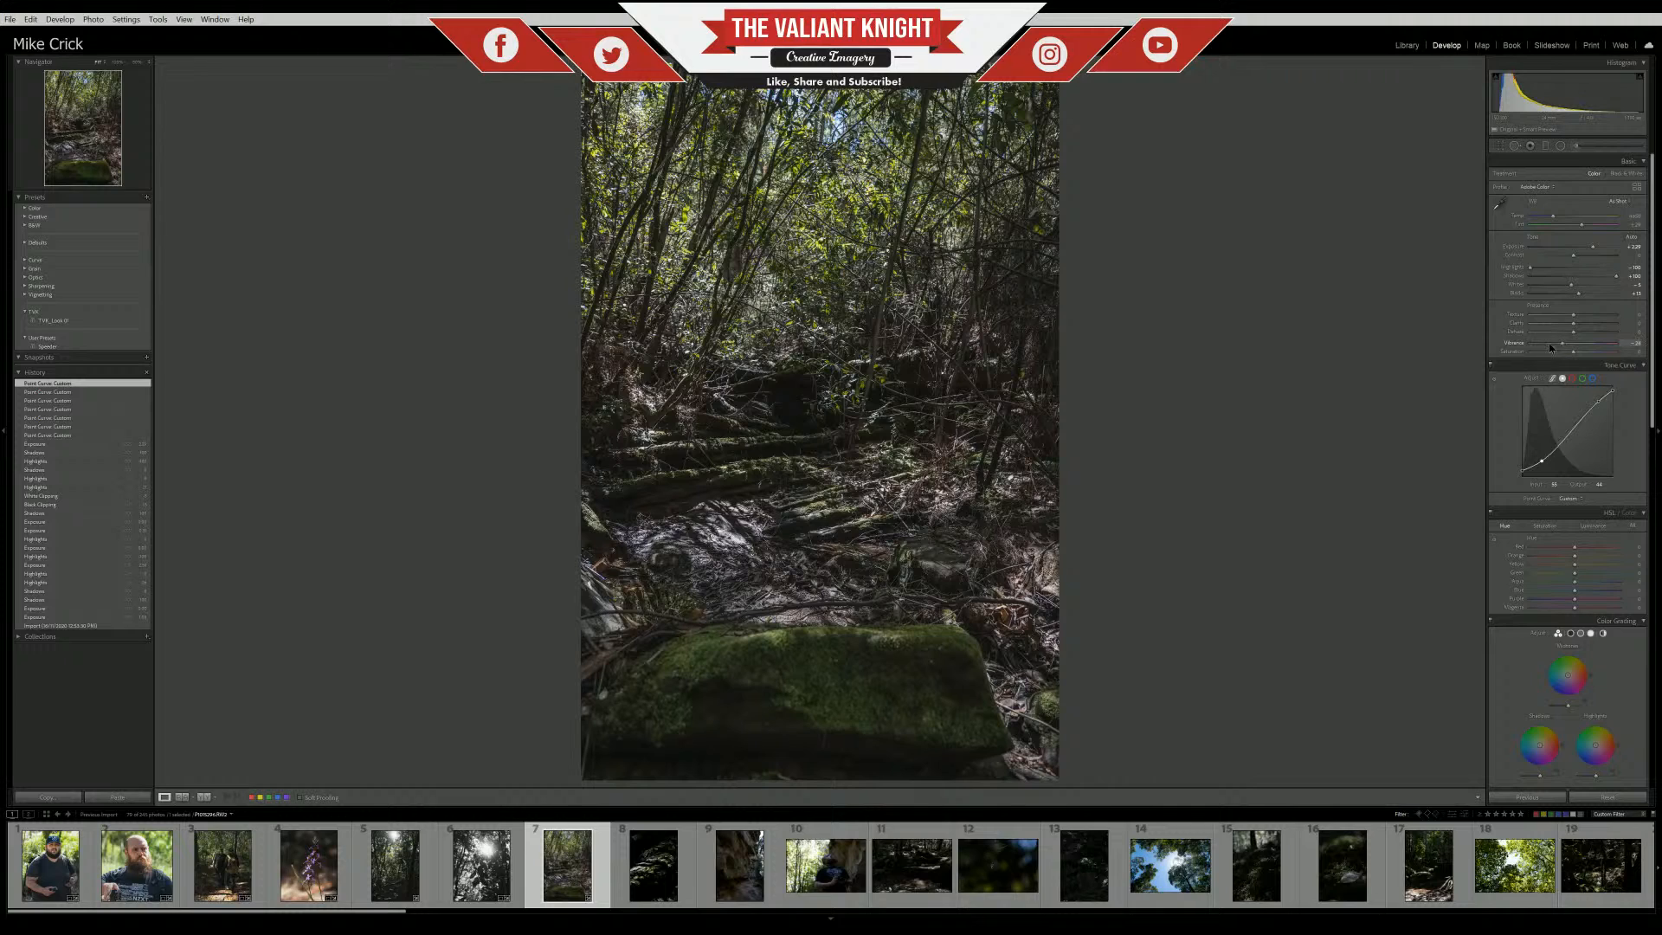
Try fully reducing photo 7's vibrance and reset it to its default
drag(1550, 347, 1483, 348)
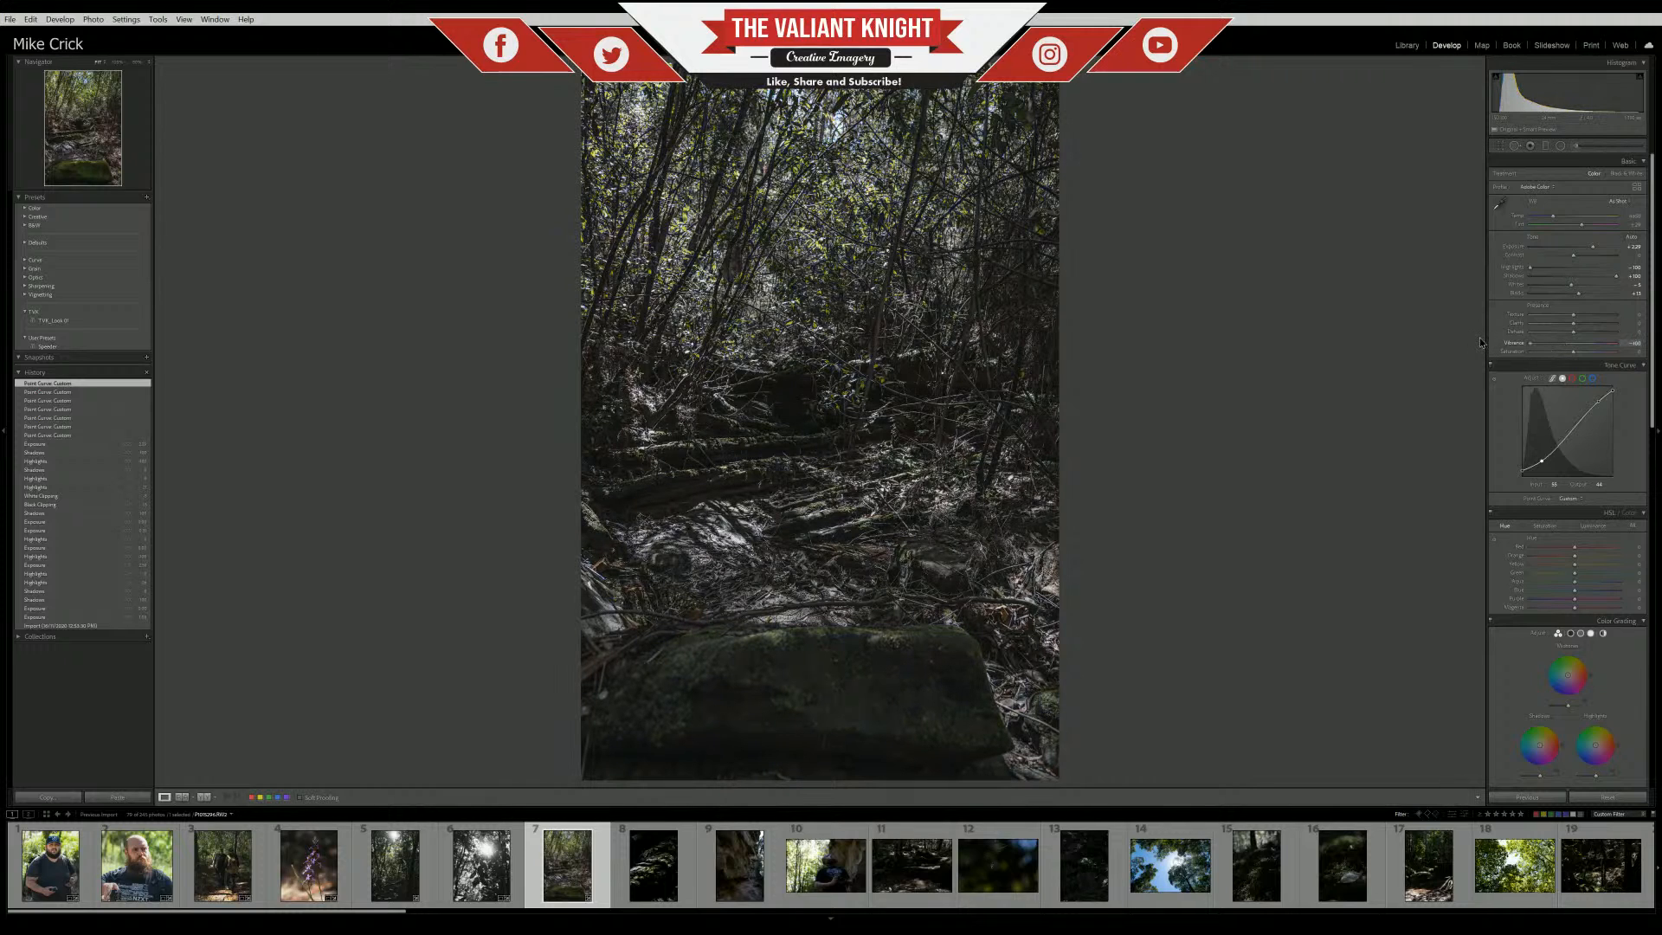
double_click(1515, 343)
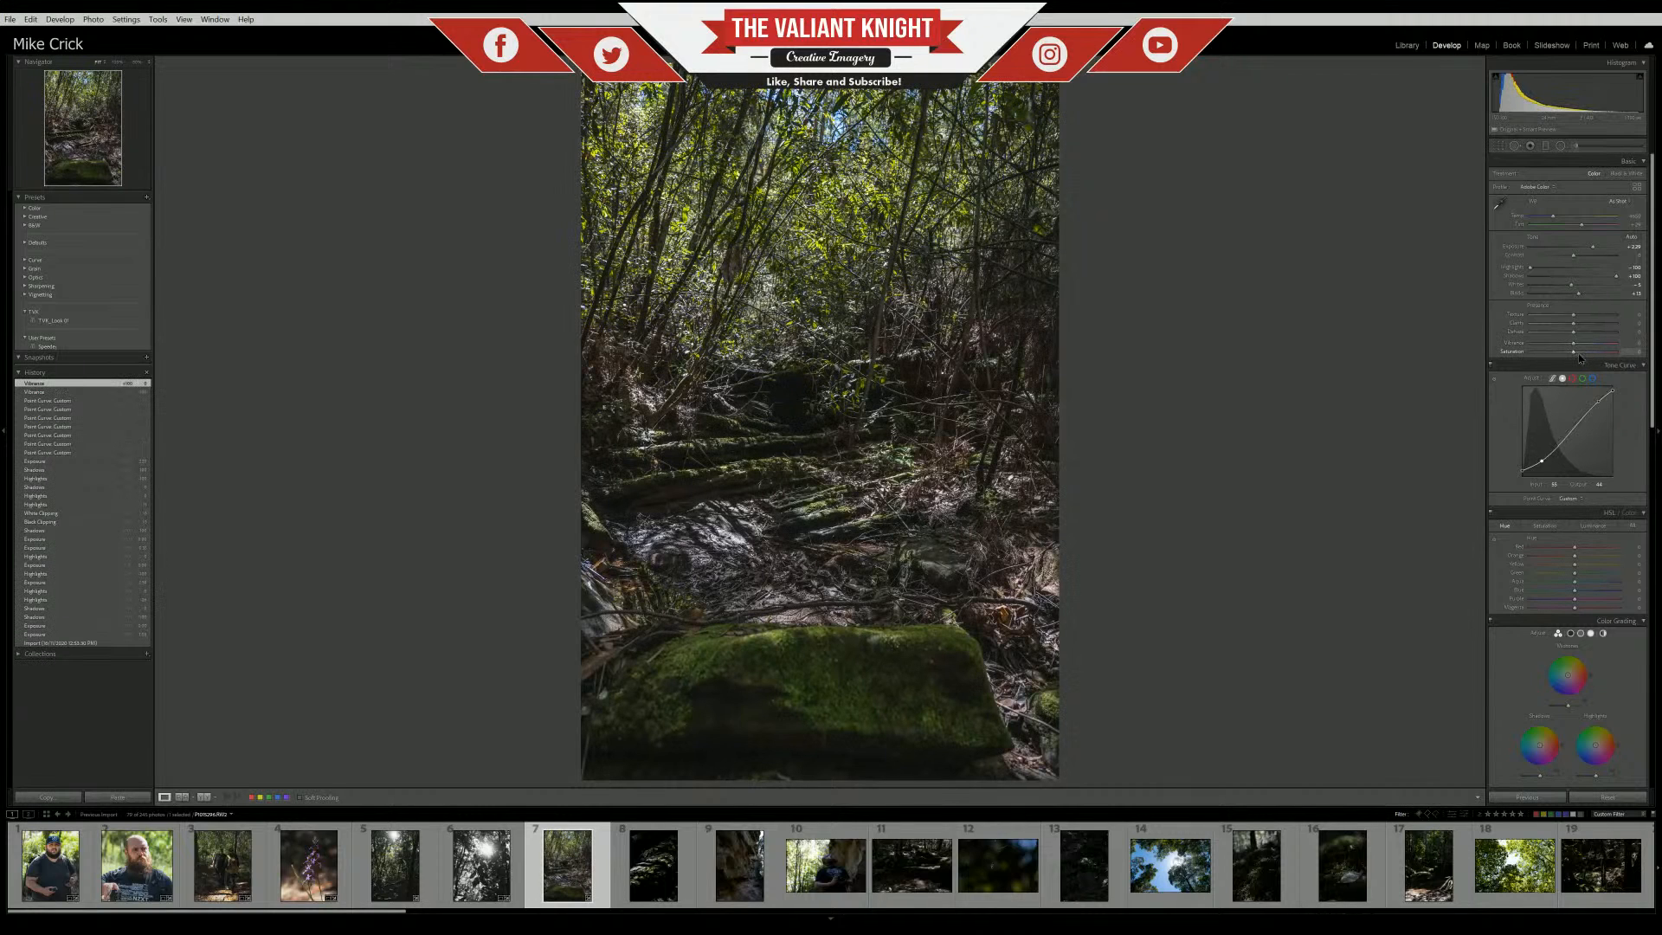
Try a strong Saturation boost on the forest photo and settle on a value slightly below neutral
drag(1578, 357, 1612, 356)
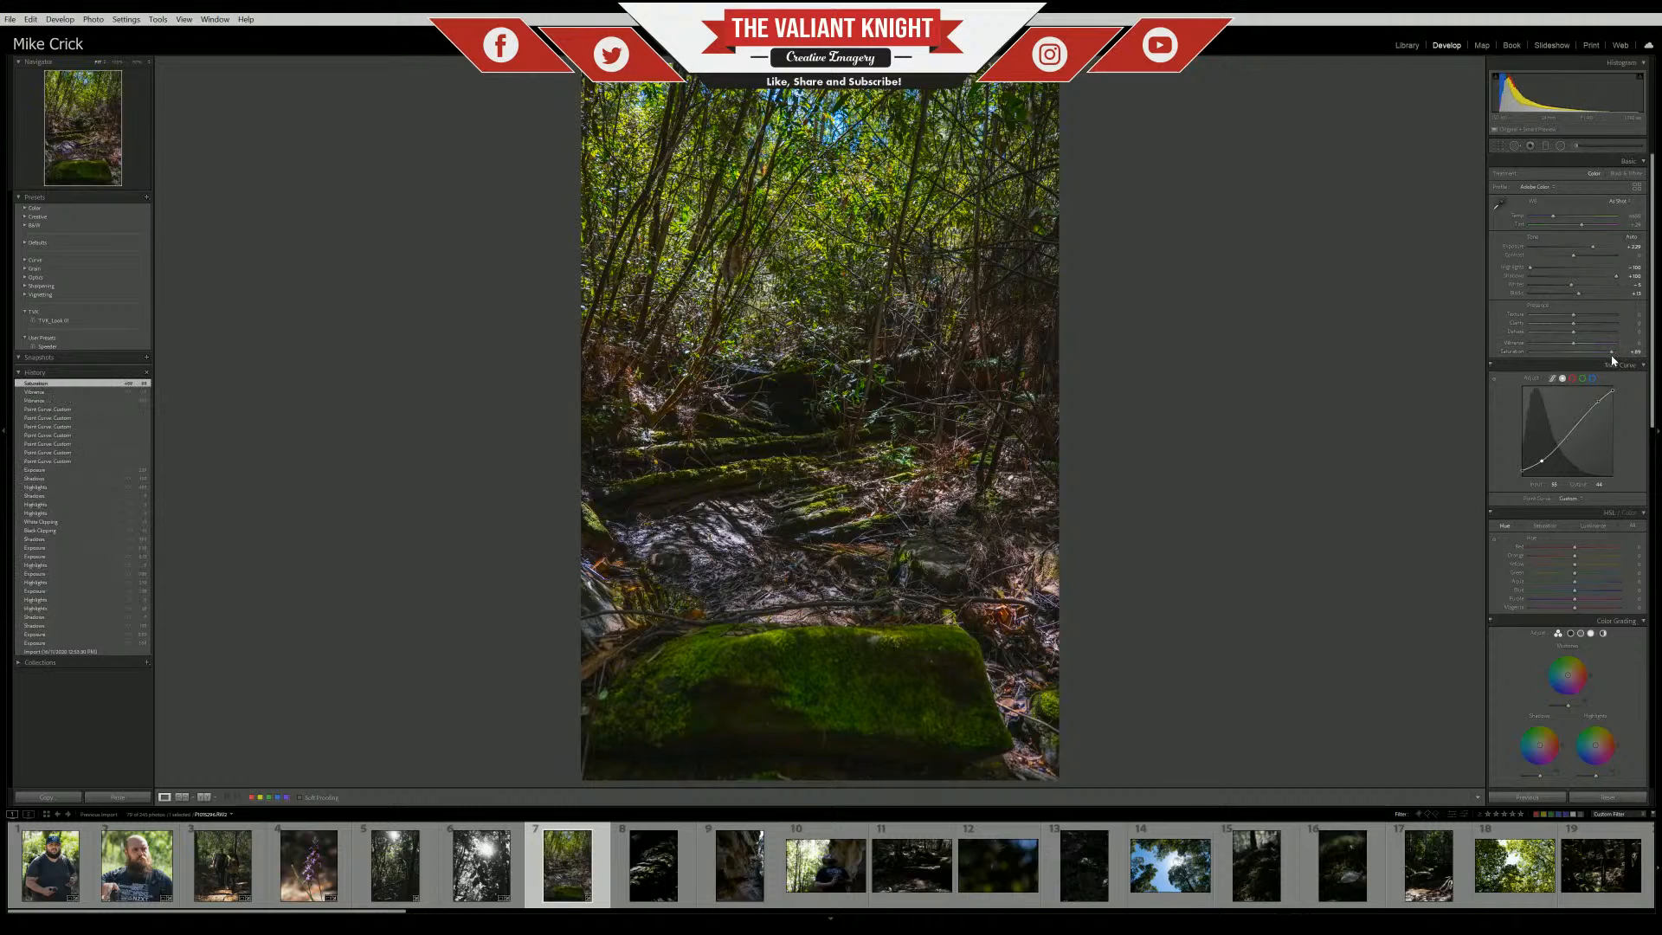
drag(1612, 359, 1573, 353)
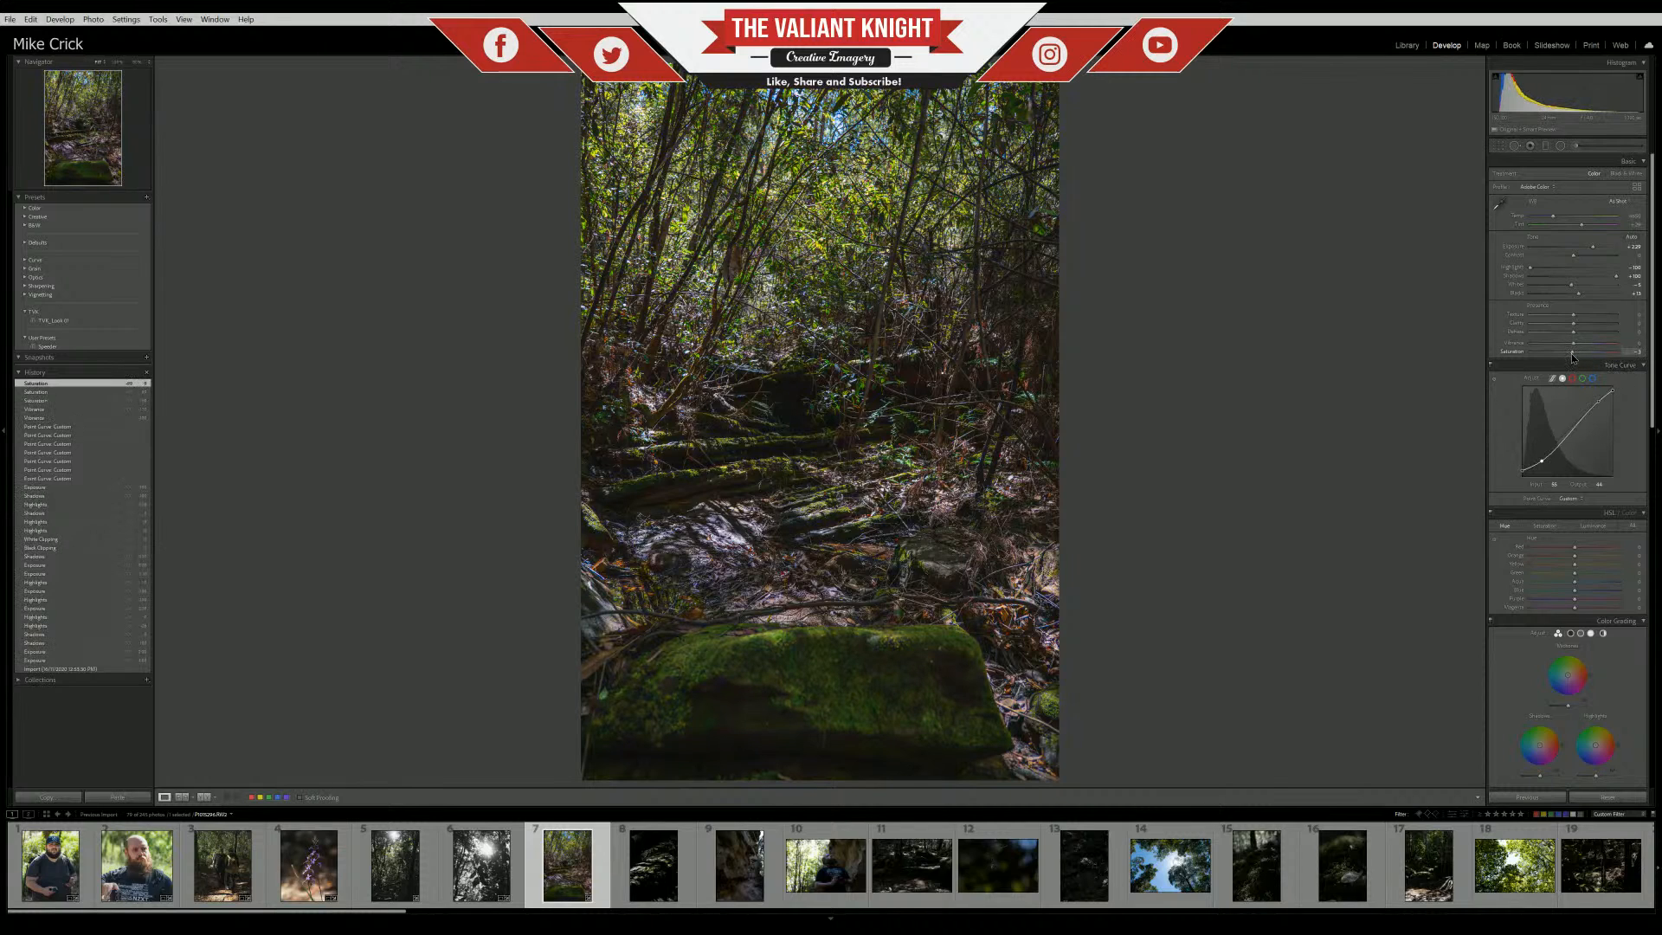
drag(1573, 357, 1570, 357)
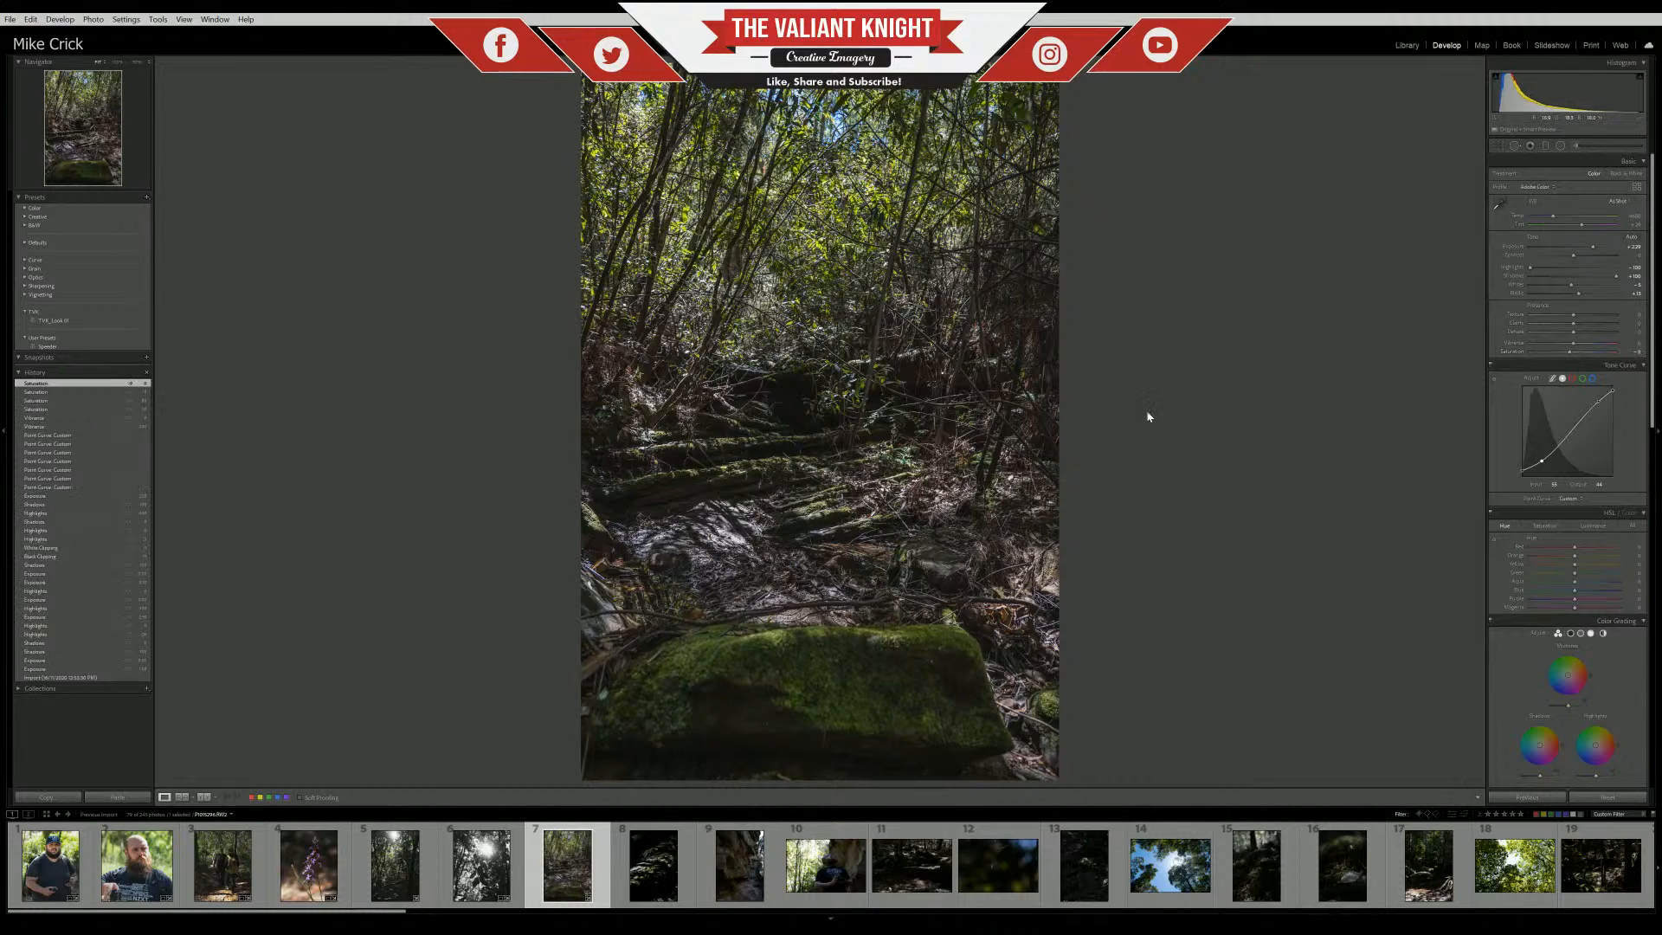
click(1631, 514)
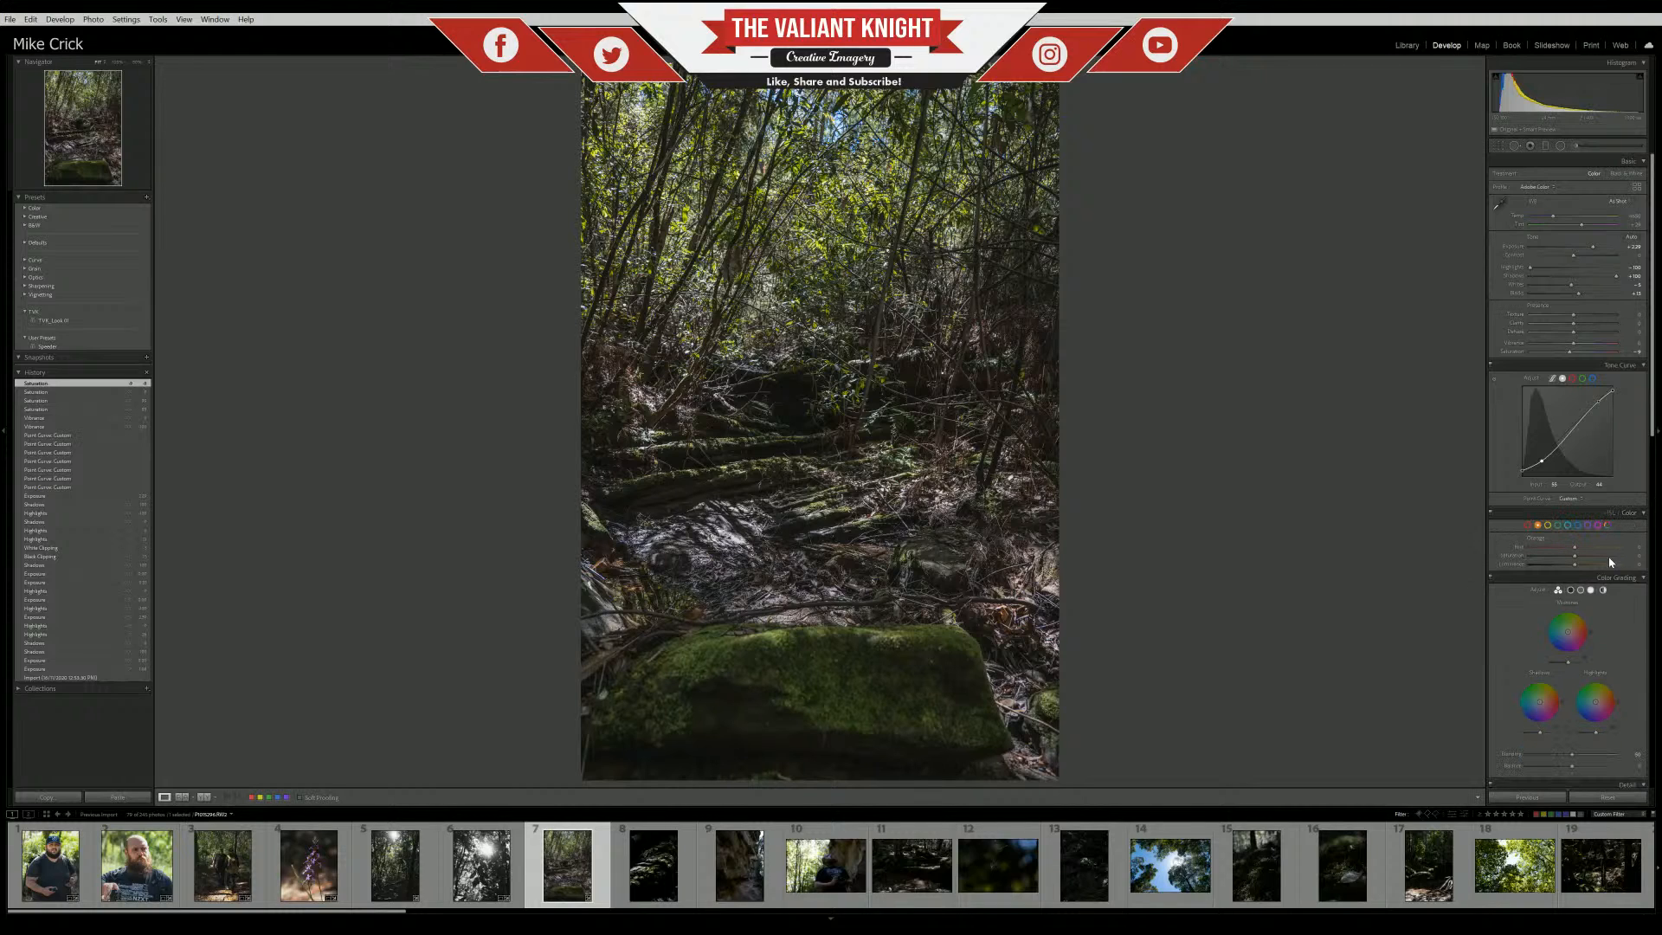
click(1608, 513)
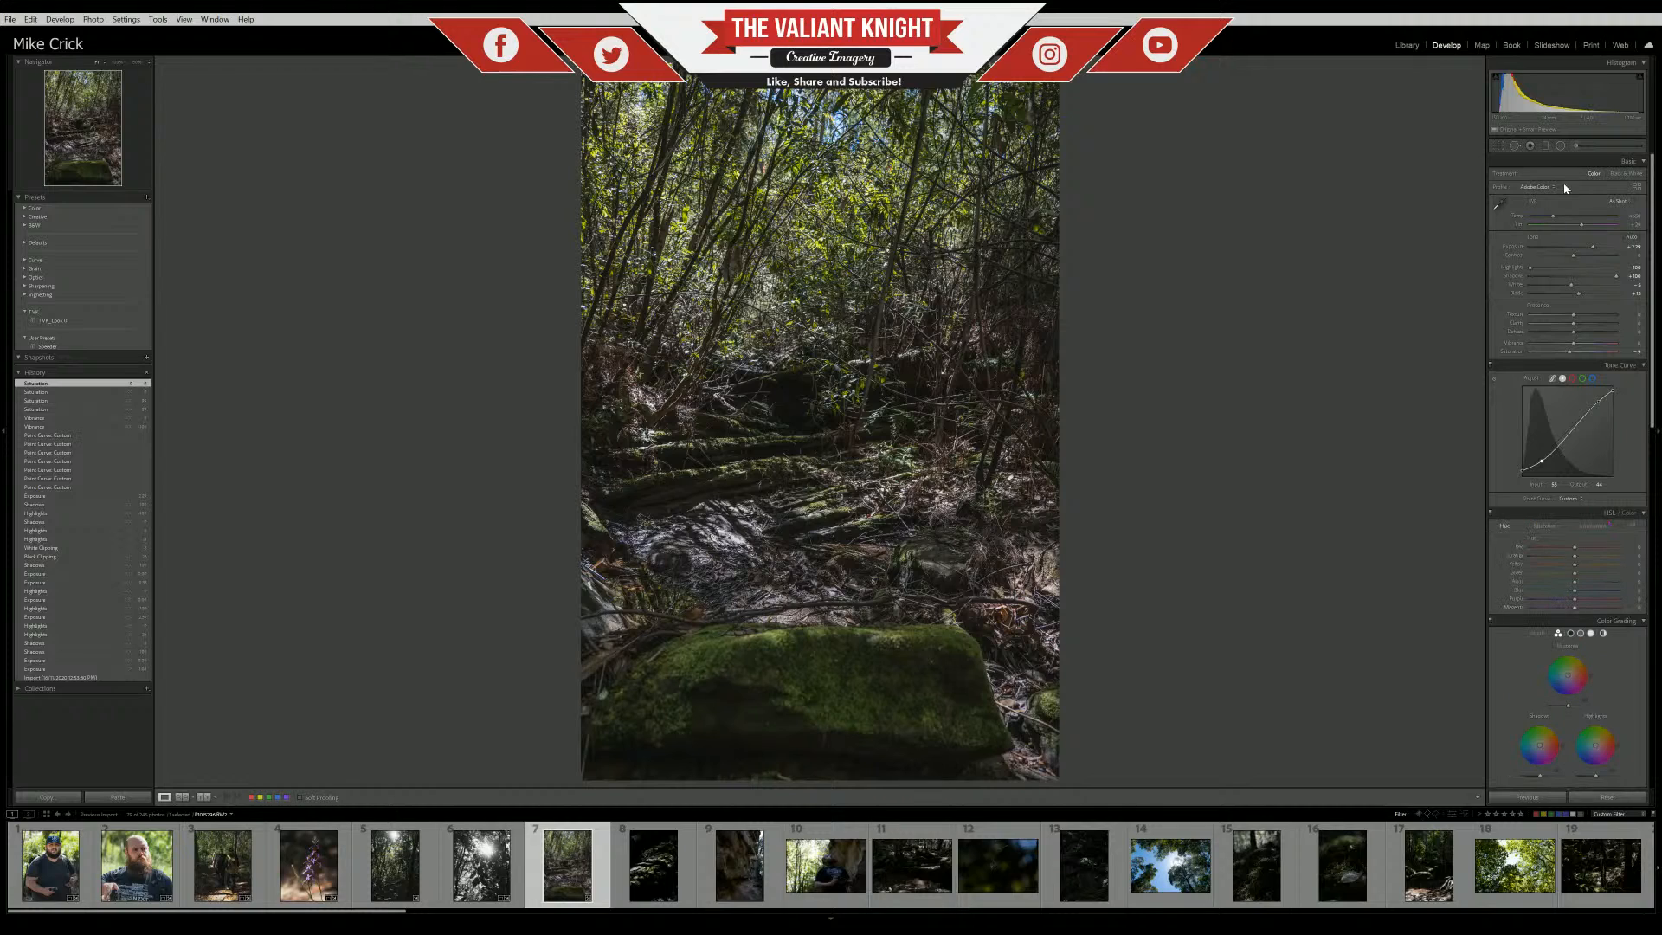
Lower Contrast, moderate the Highlights and Shadows adjustments, and move the tone curve's point toward the midtones
mouse_move(1571, 259)
mouse_down()
mouse_move(1523, 261)
mouse_move(1590, 248)
mouse_move(1535, 268)
mouse_move(1592, 280)
mouse_up()
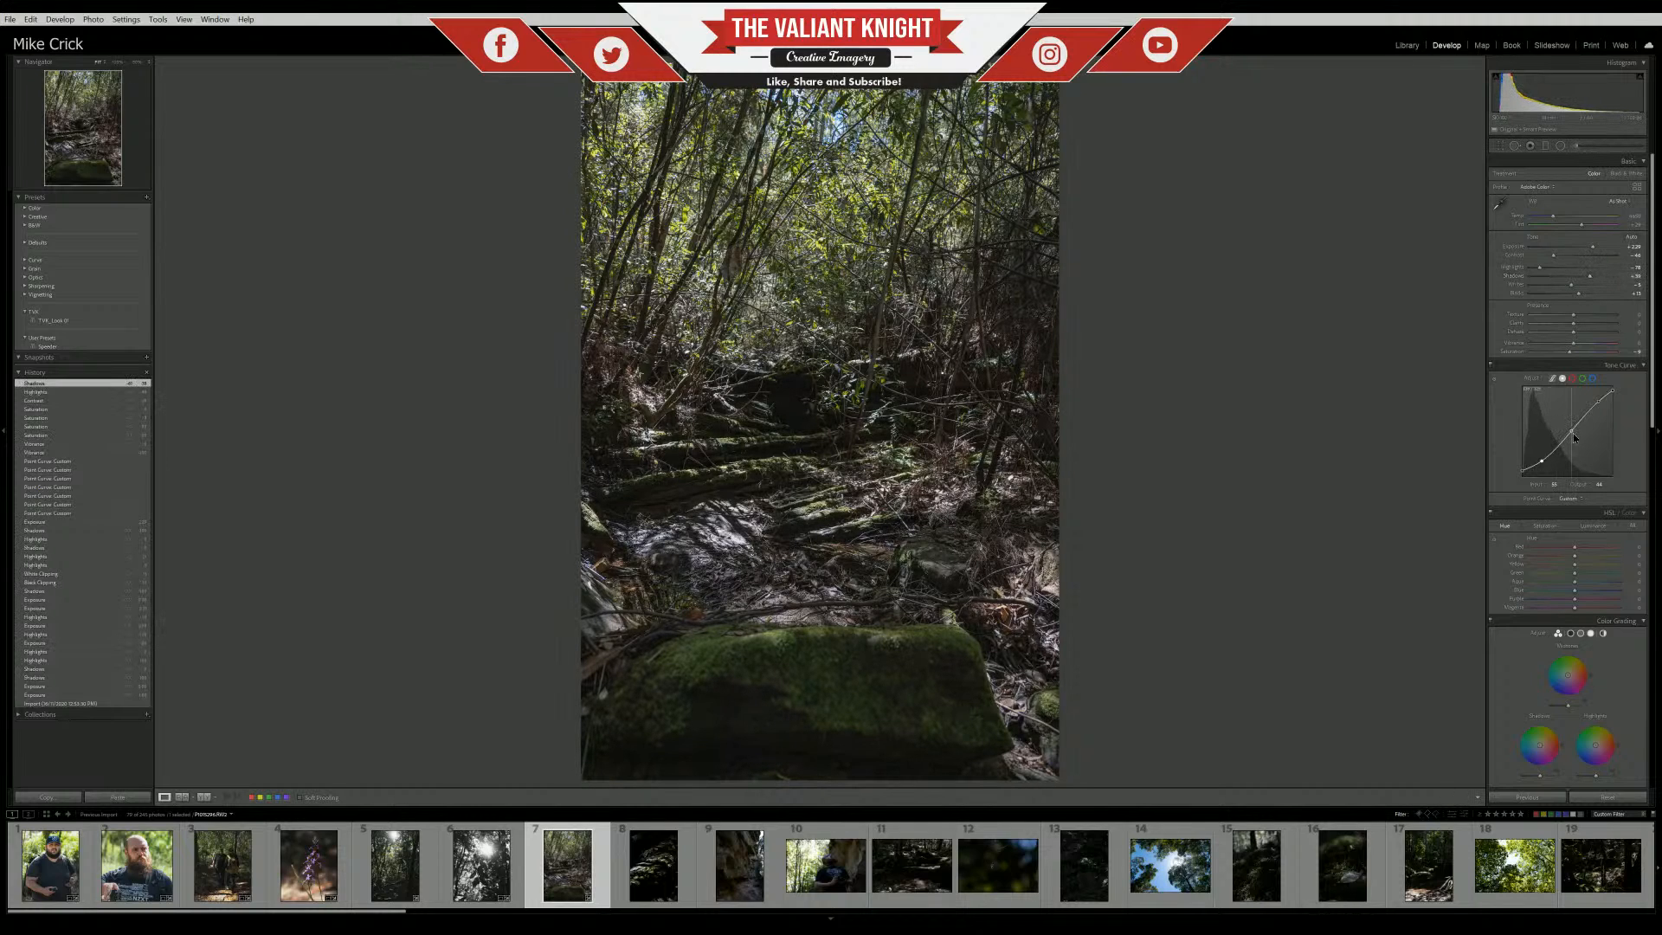
drag(1573, 432, 1568, 431)
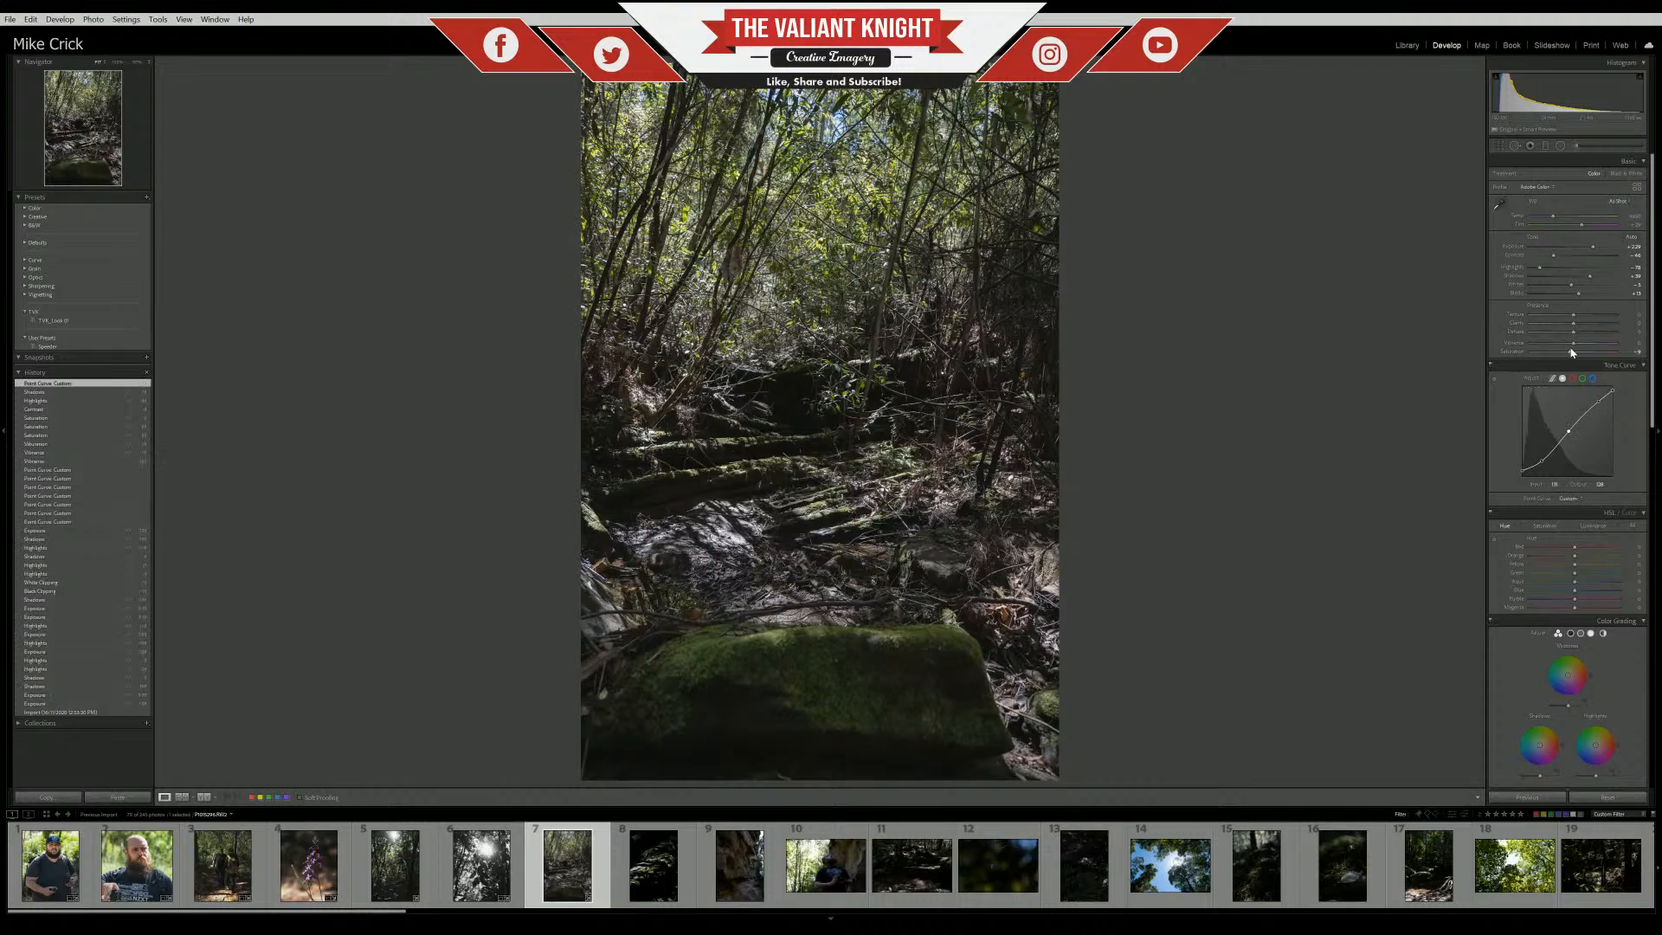
Reduce Saturation to -100 for a black-and-white look and inspect the fallen logs up close
drag(1570, 351, 1502, 360)
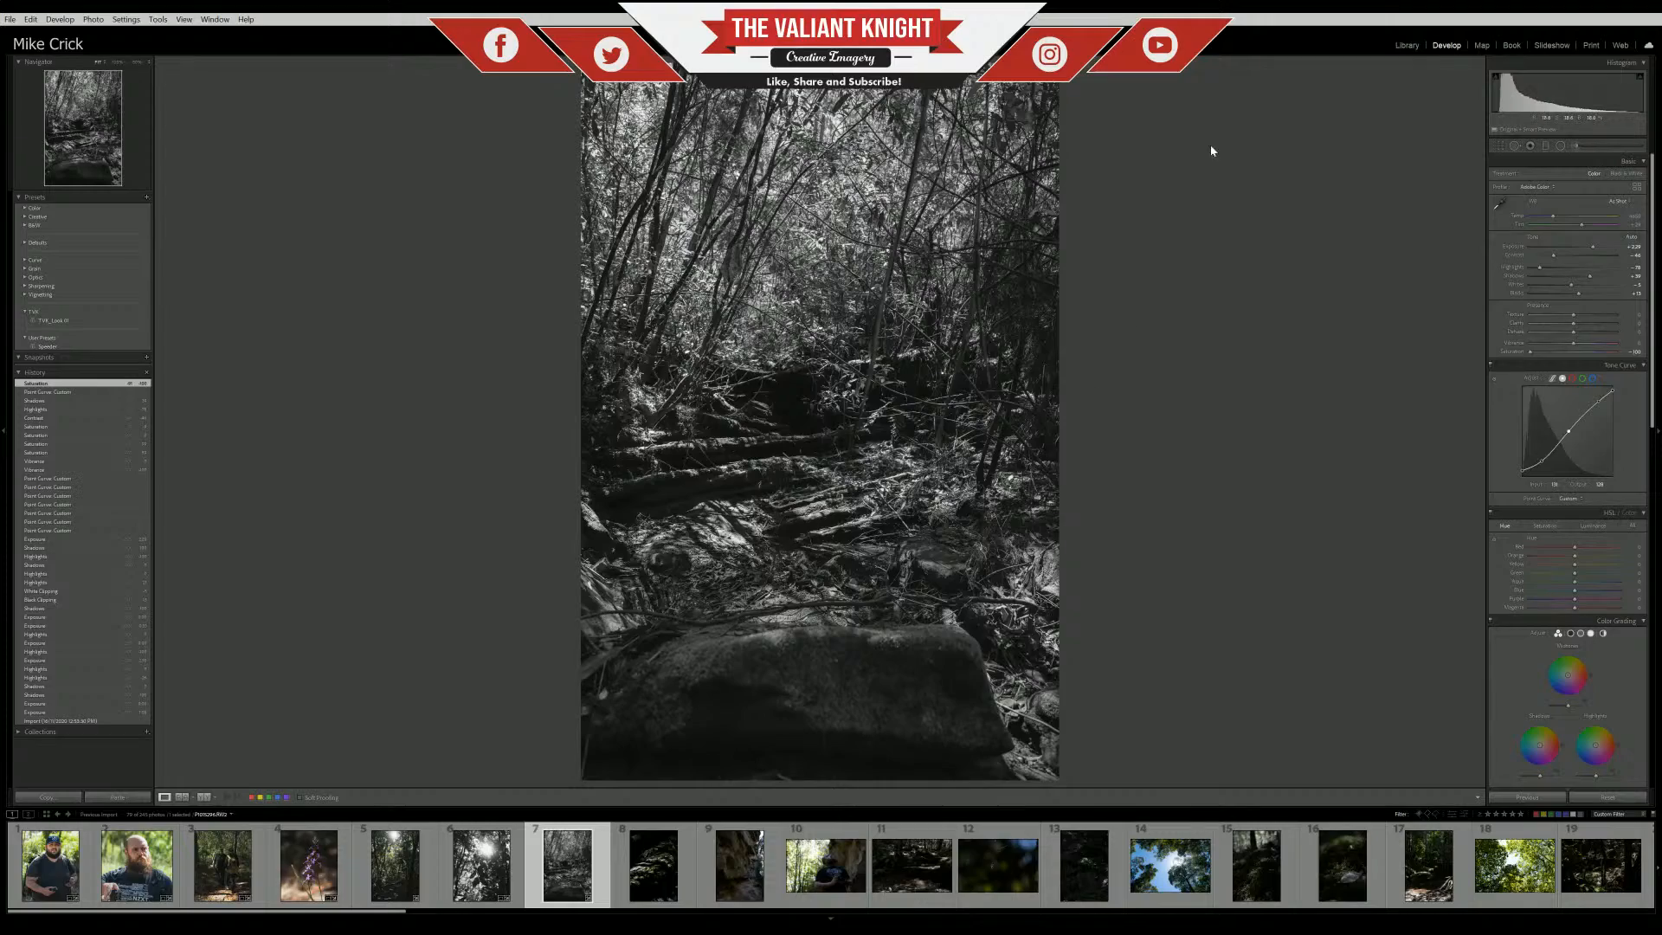
click(779, 466)
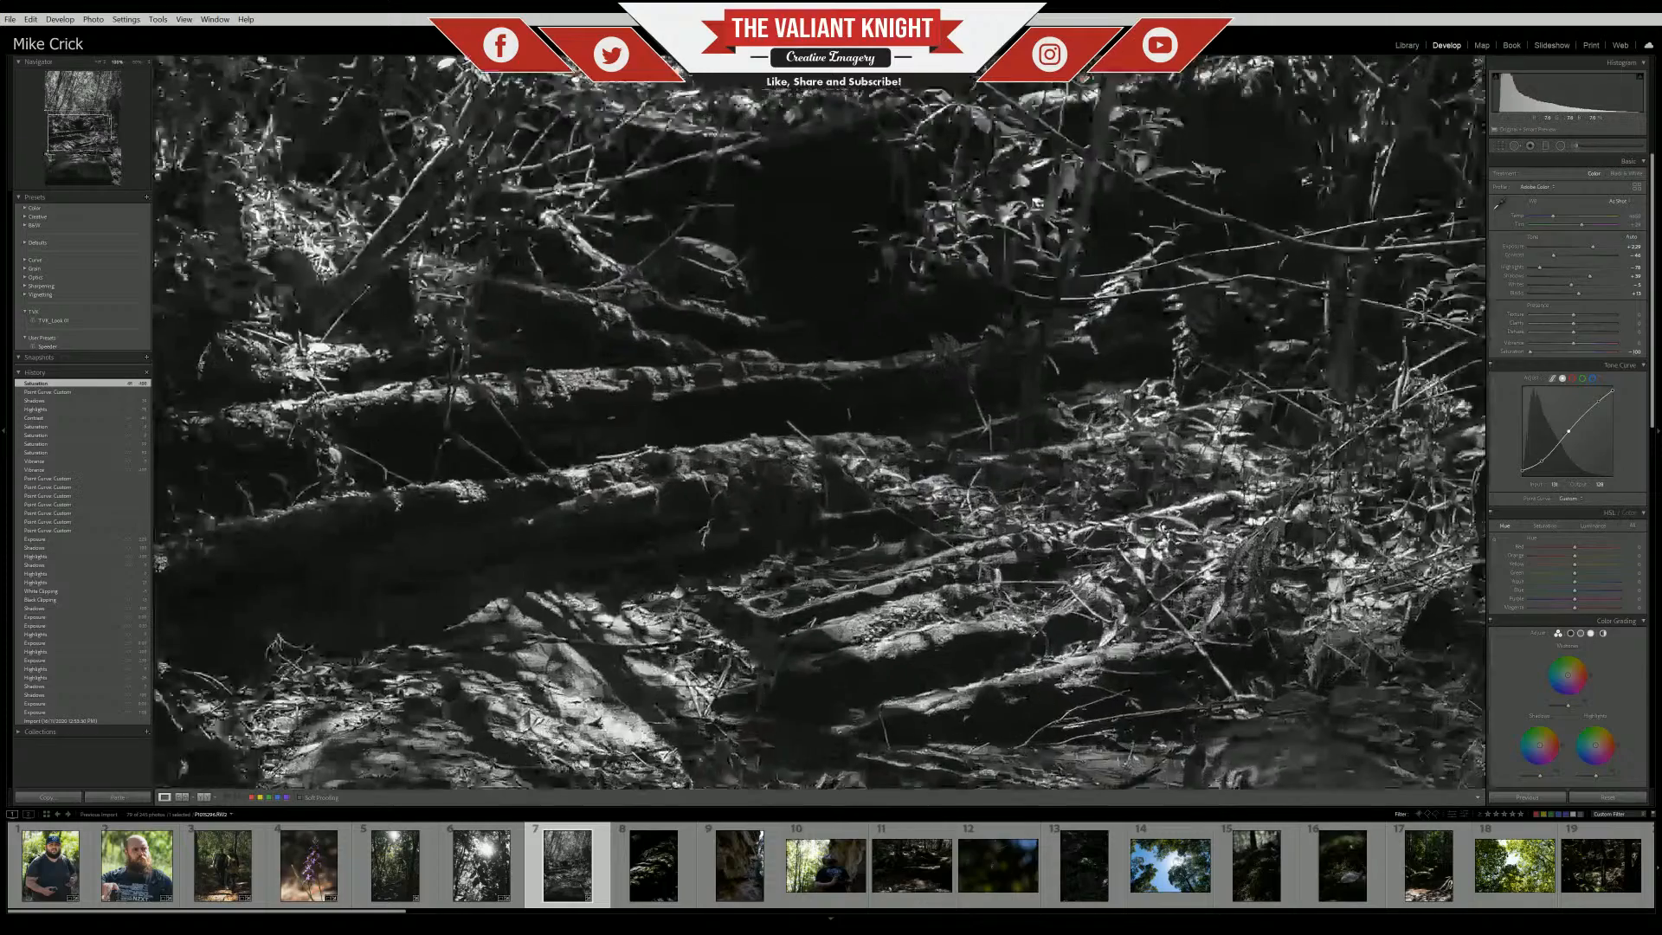
drag(779, 227, 837, 326)
click(837, 326)
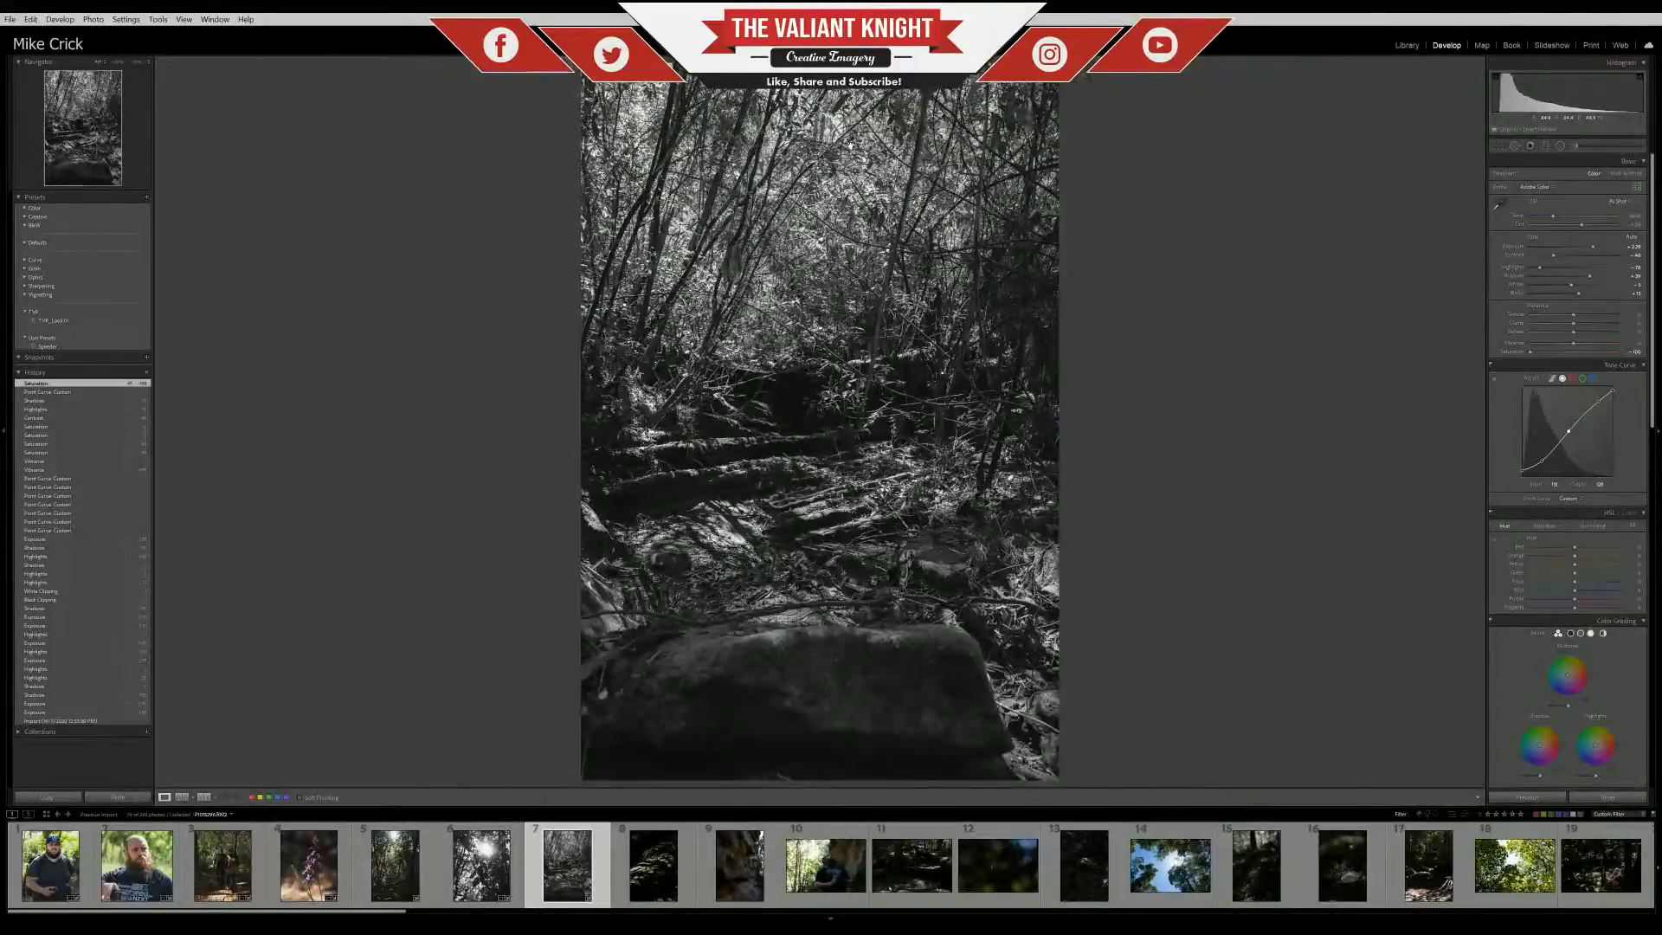
Raise Highlights slightly and lower Shadows to below zero to deepen the dark areas
click(841, 173)
mouse_move(1539, 268)
mouse_down()
mouse_move(1562, 267)
mouse_move(1549, 270)
mouse_up()
click(943, 374)
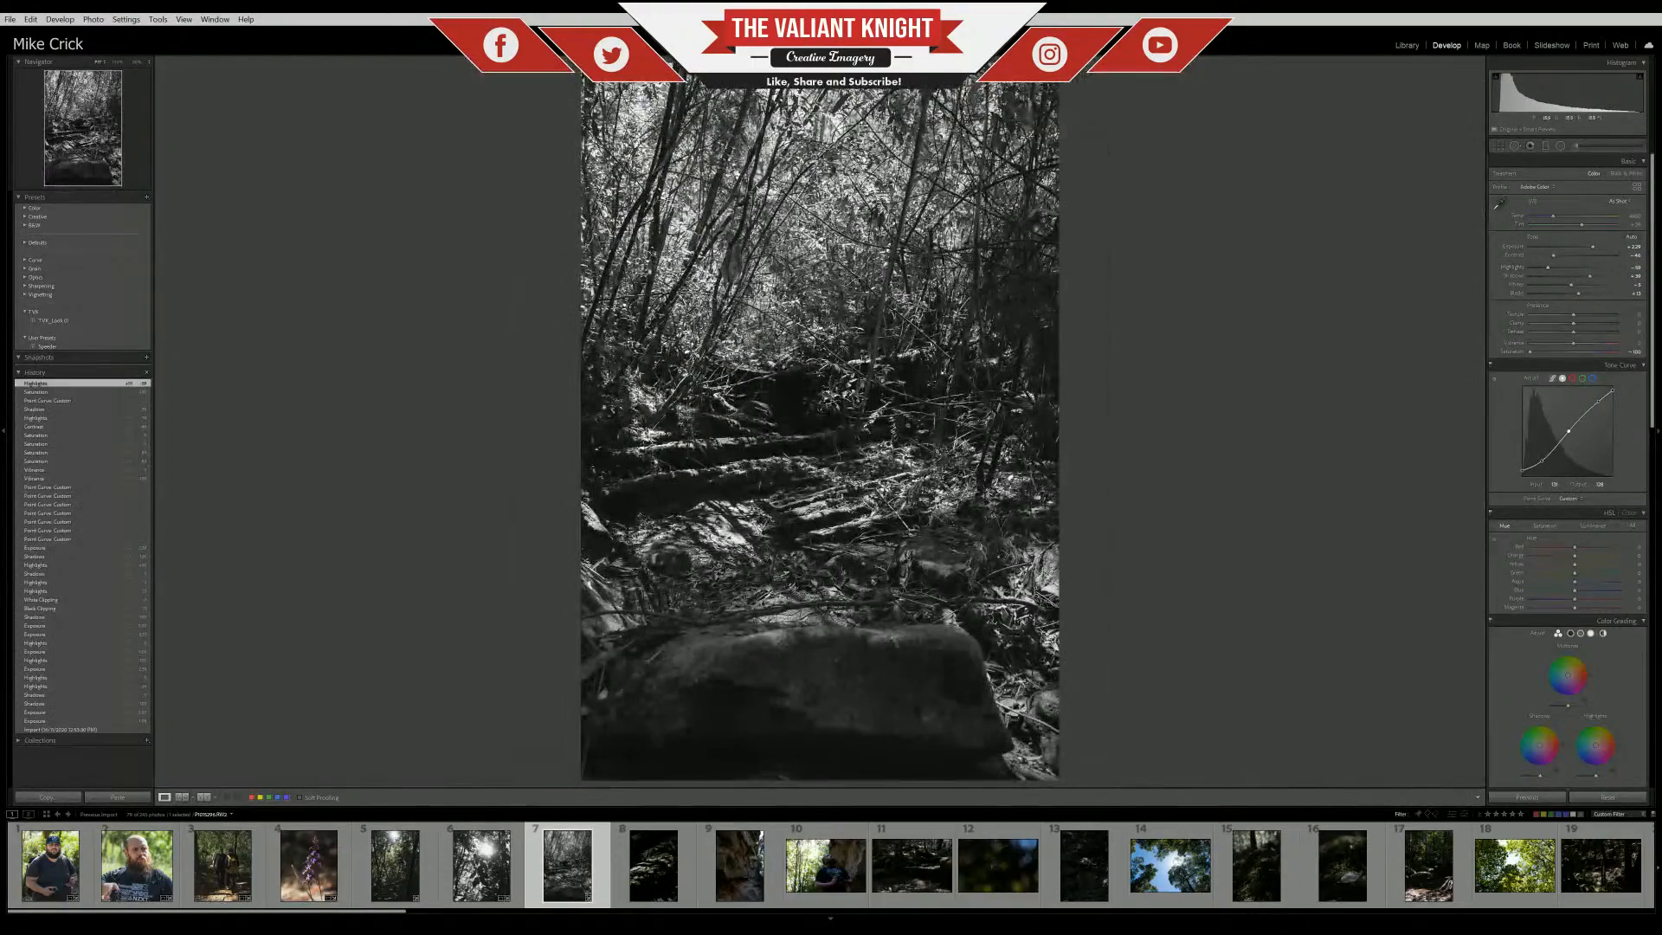
drag(1589, 278, 1566, 279)
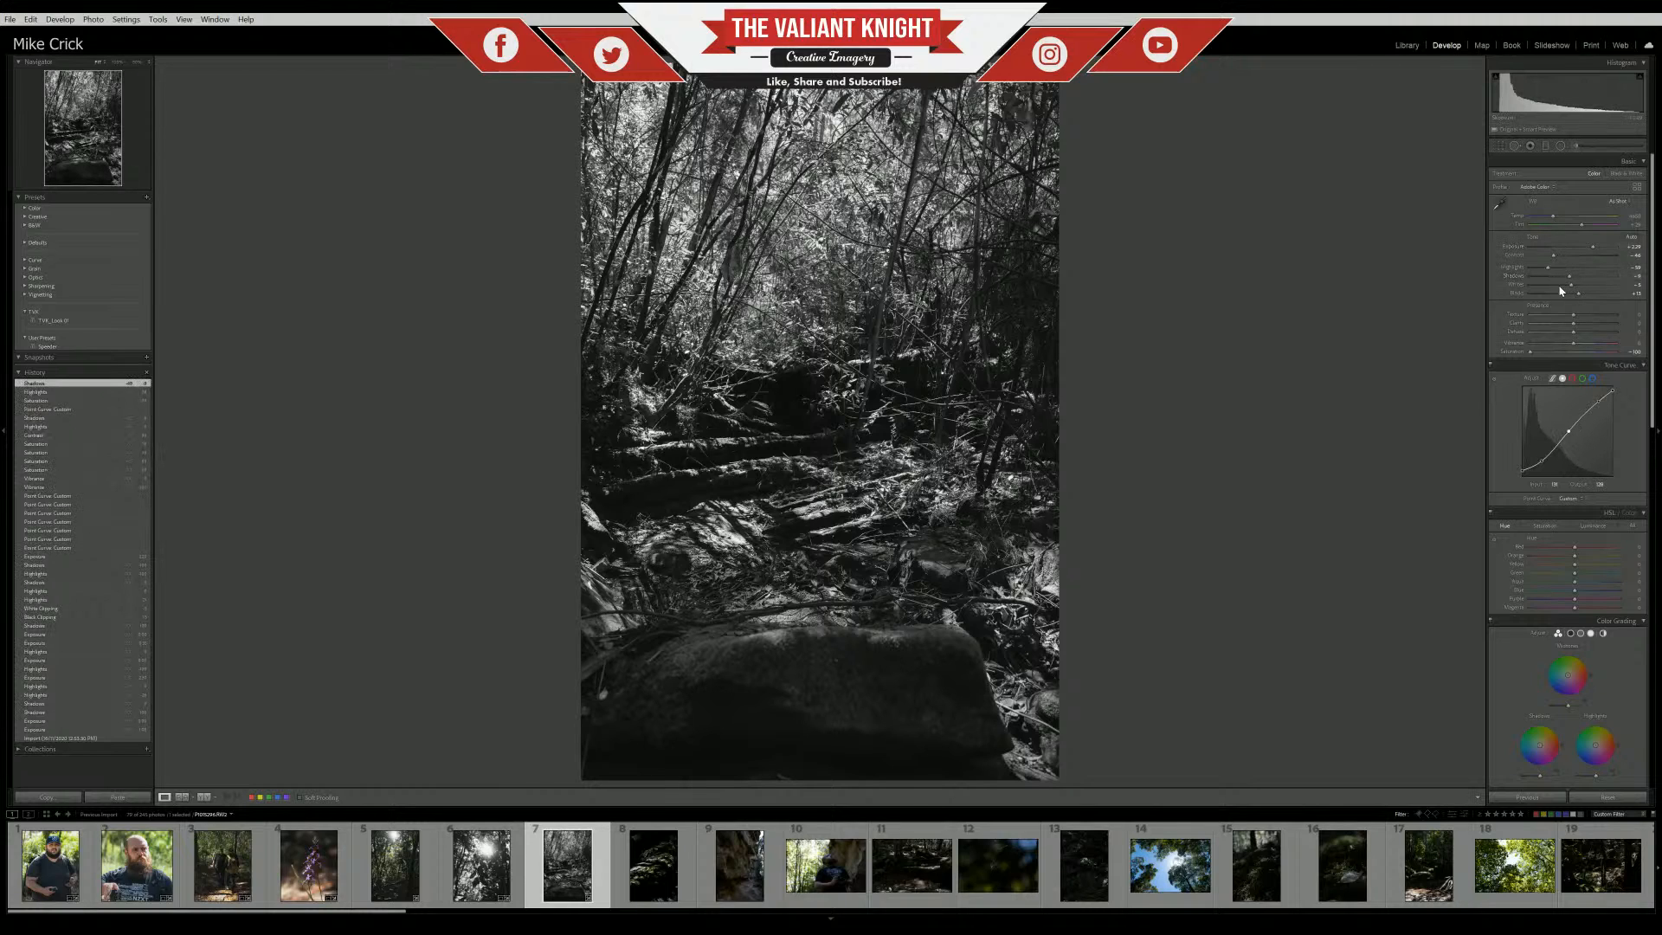
drag(1570, 279, 1563, 280)
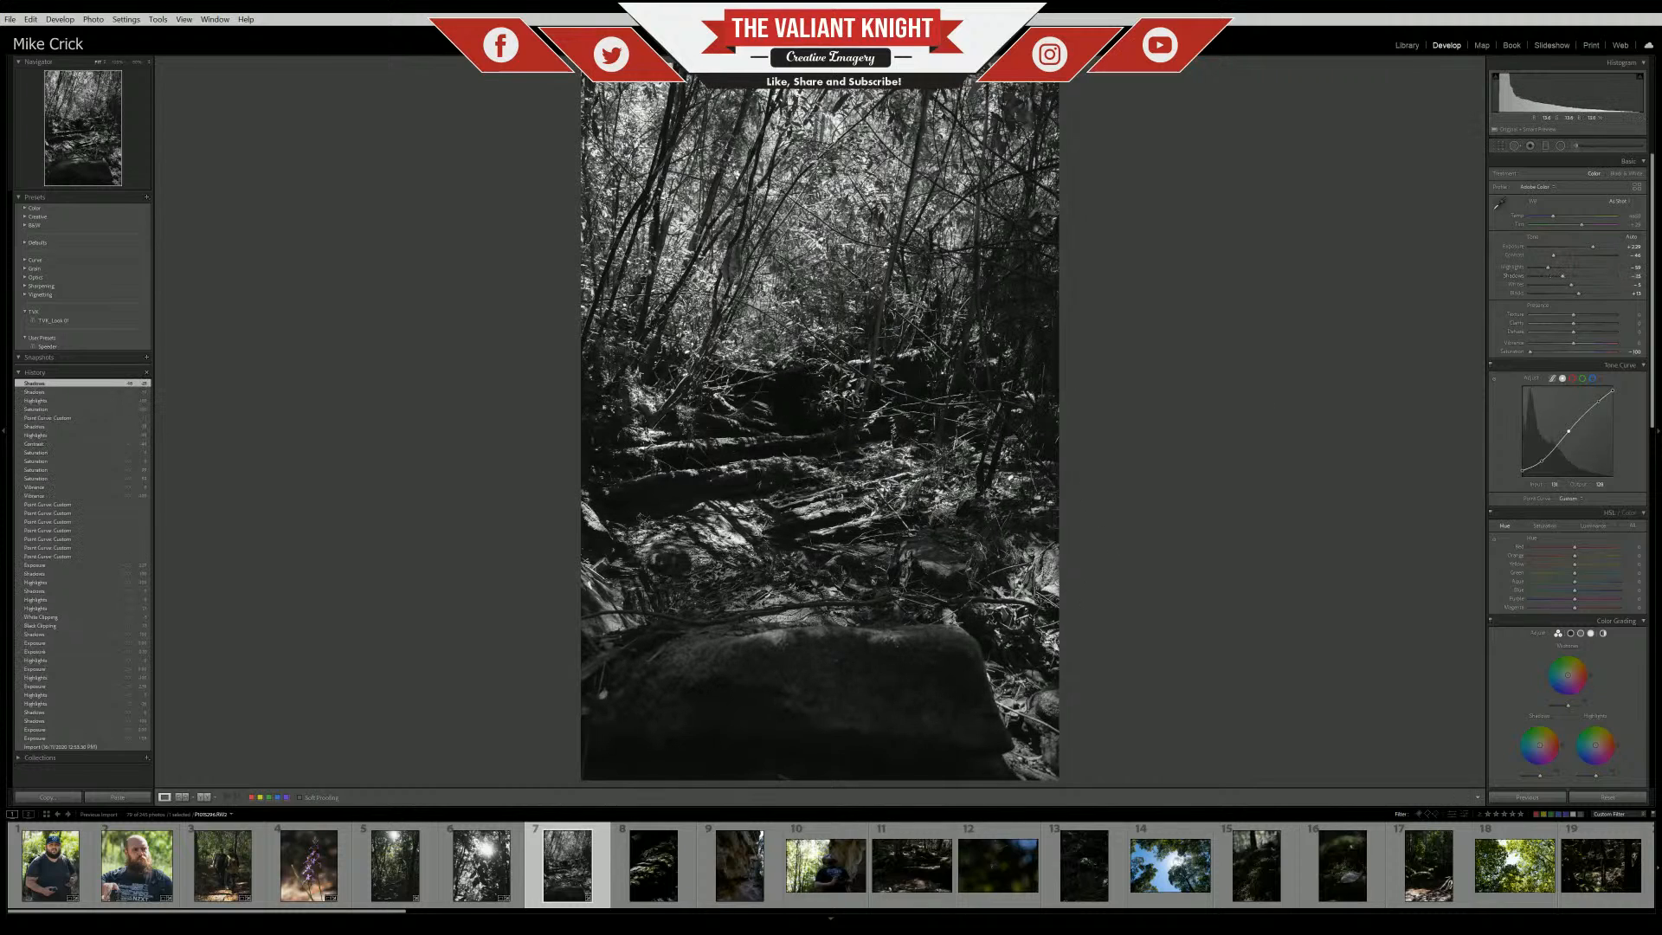
Crop the photo to a 4 x 5 ratio and reposition it vertically within the frame
click(1498, 146)
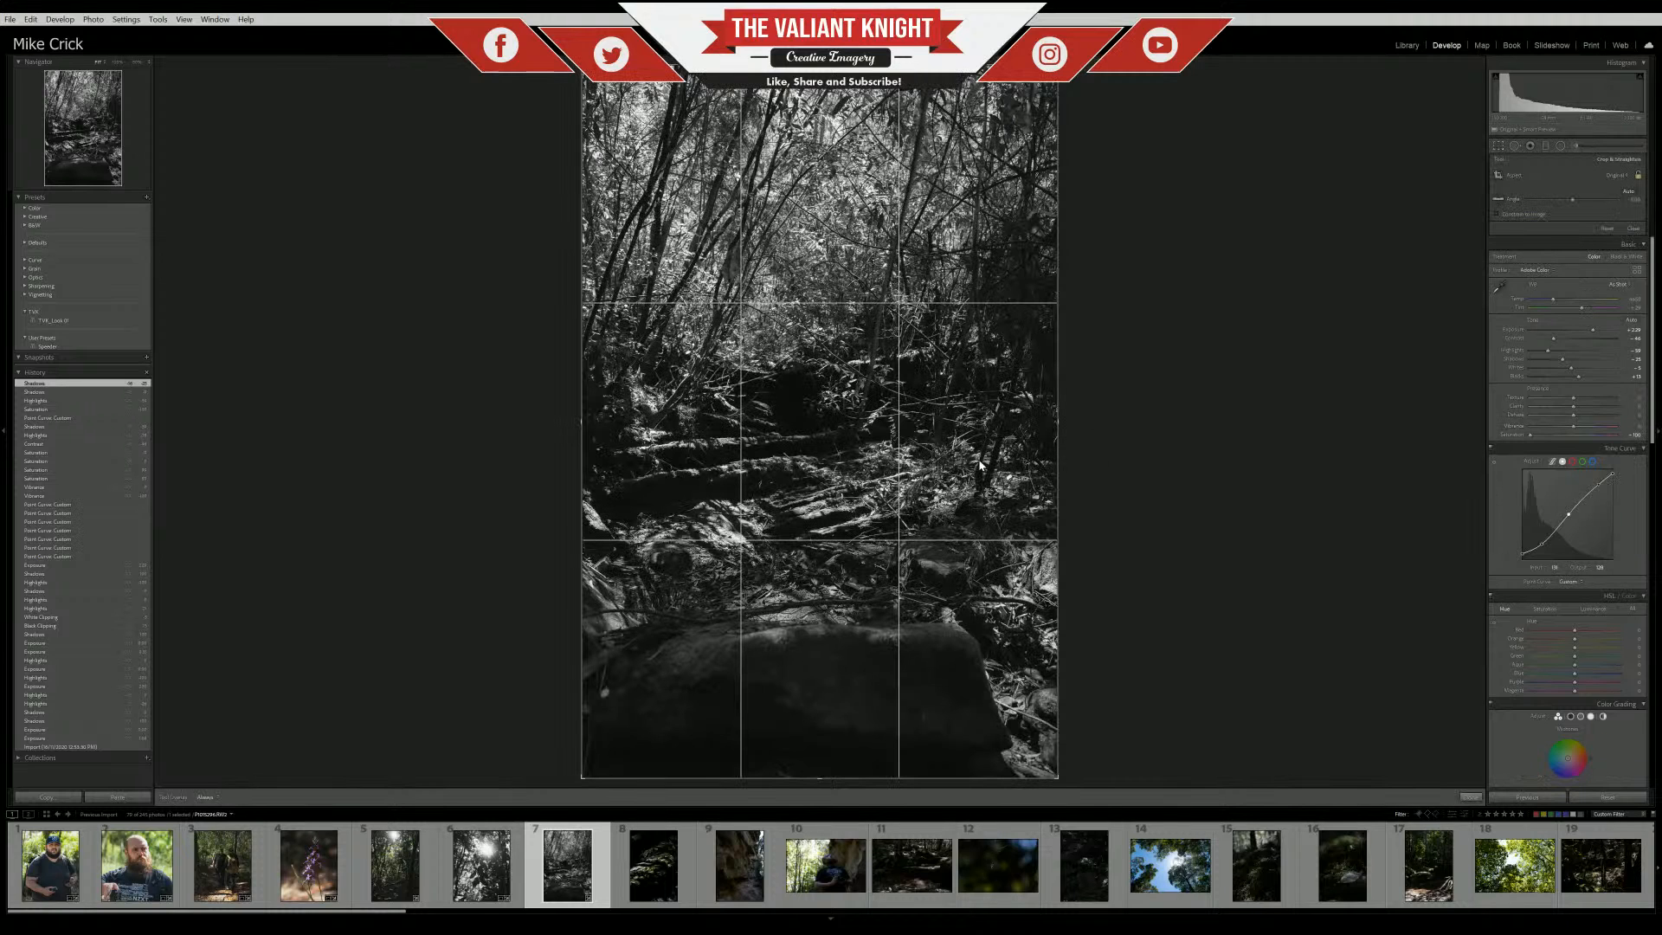
mouse_move(939, 472)
mouse_down()
mouse_move(939, 412)
mouse_move(939, 531)
mouse_move(939, 499)
mouse_up()
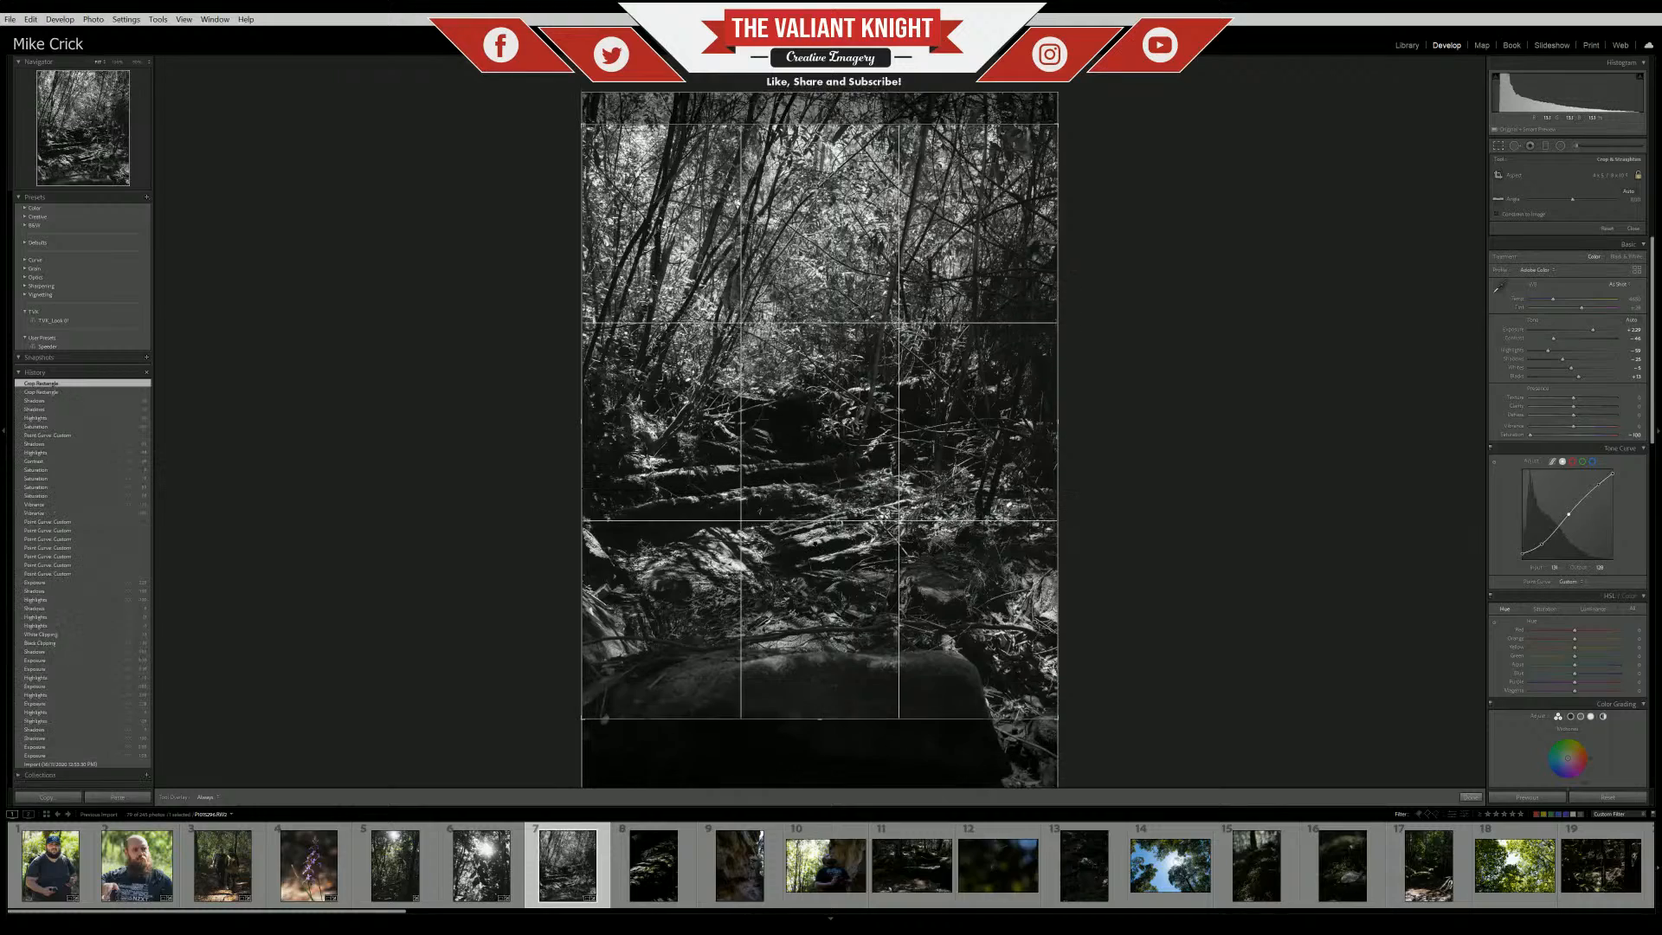
mouse_move(829, 557)
mouse_down()
mouse_move(829, 508)
mouse_move(828, 551)
mouse_up()
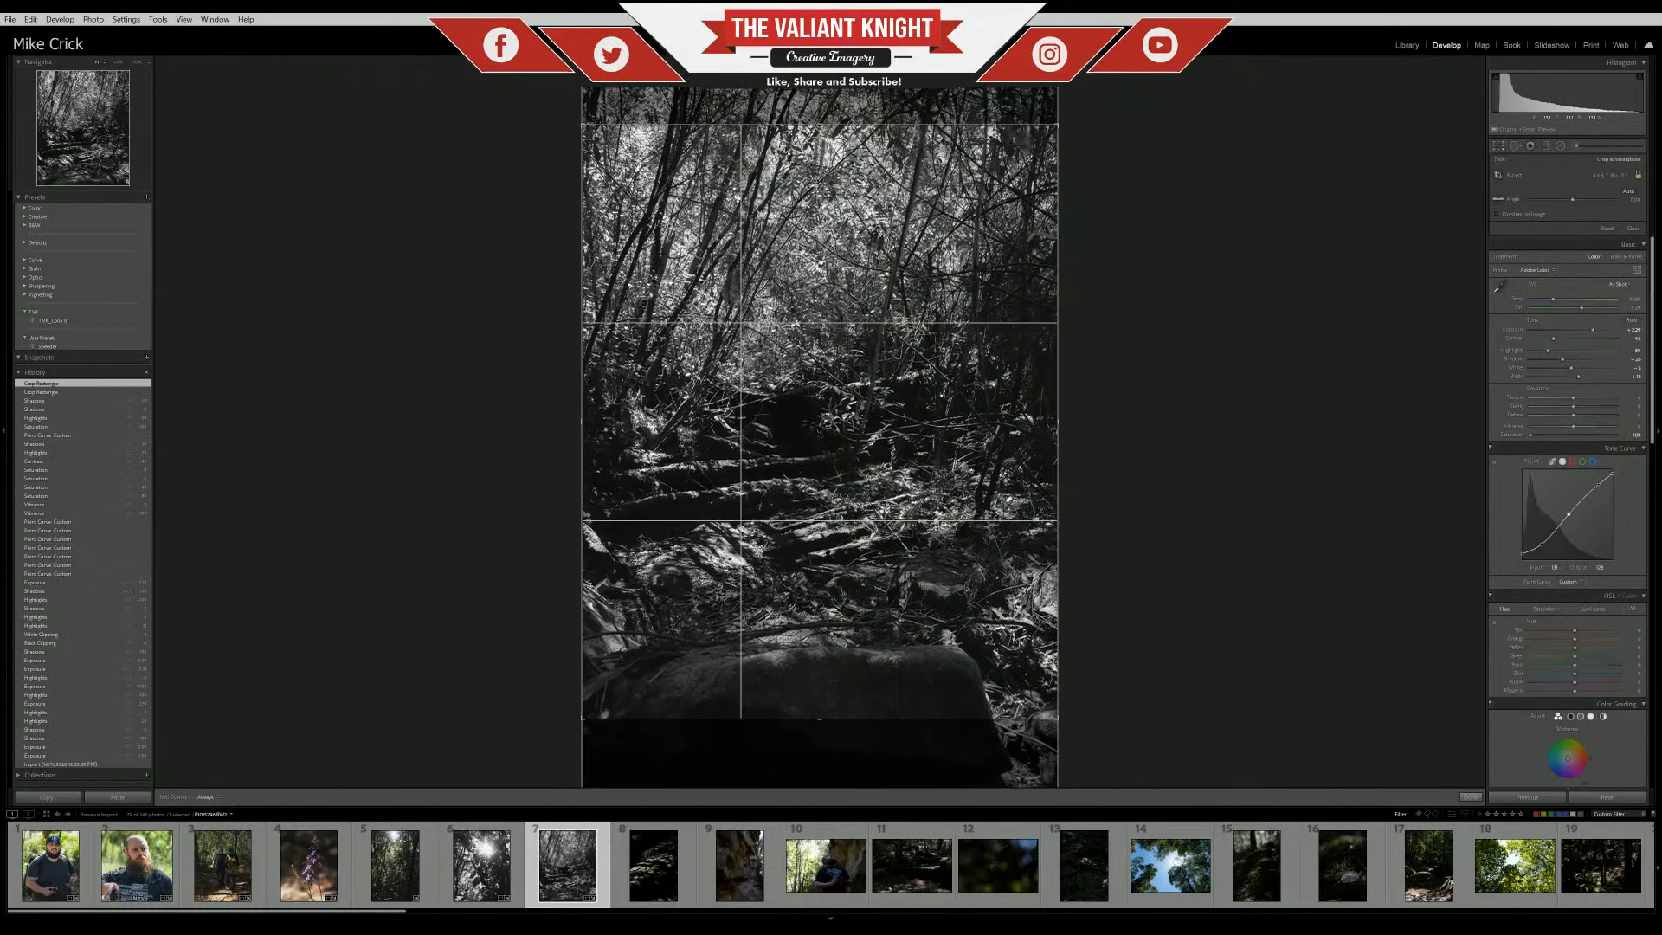
key(Return)
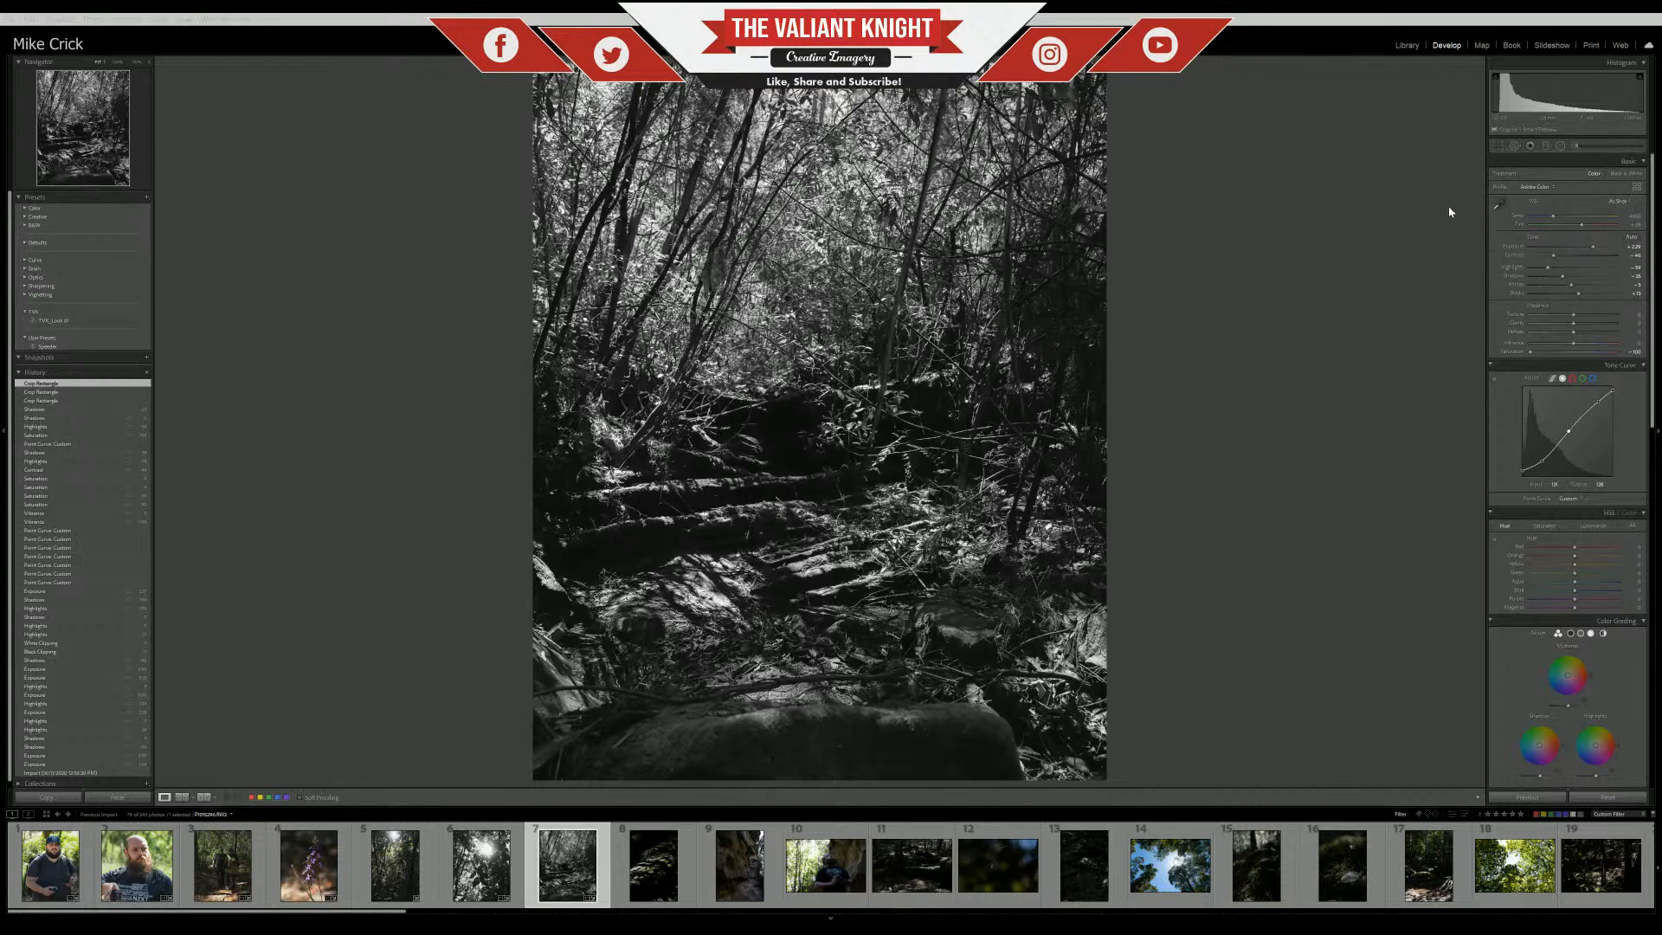
click(1498, 146)
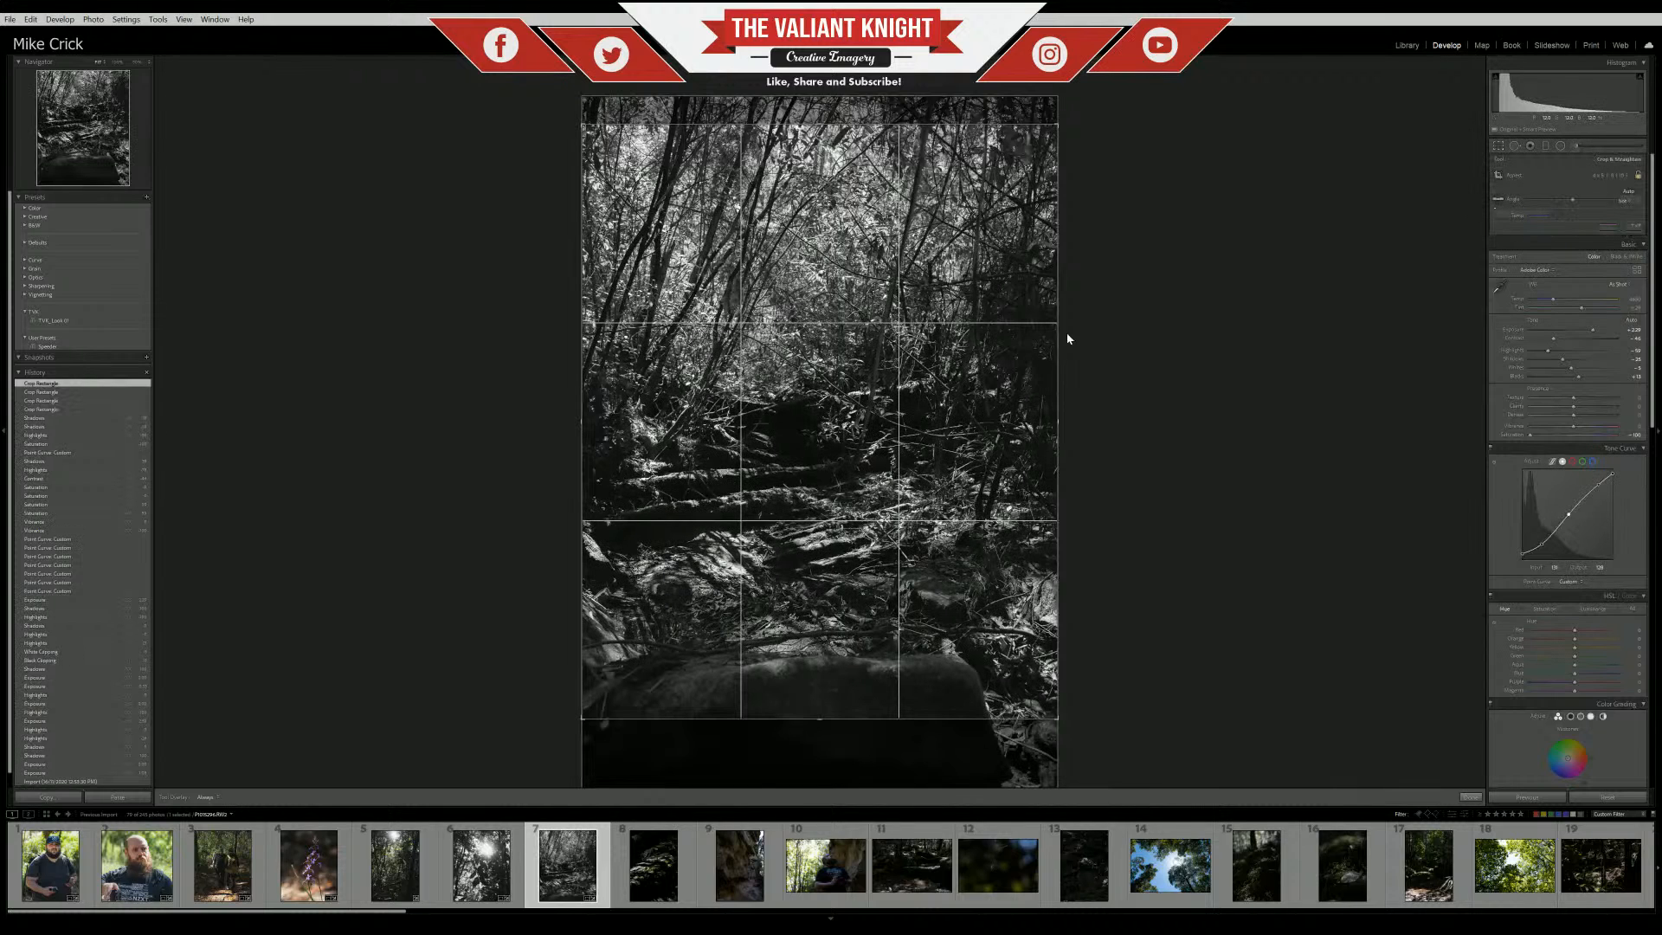
drag(823, 720, 823, 704)
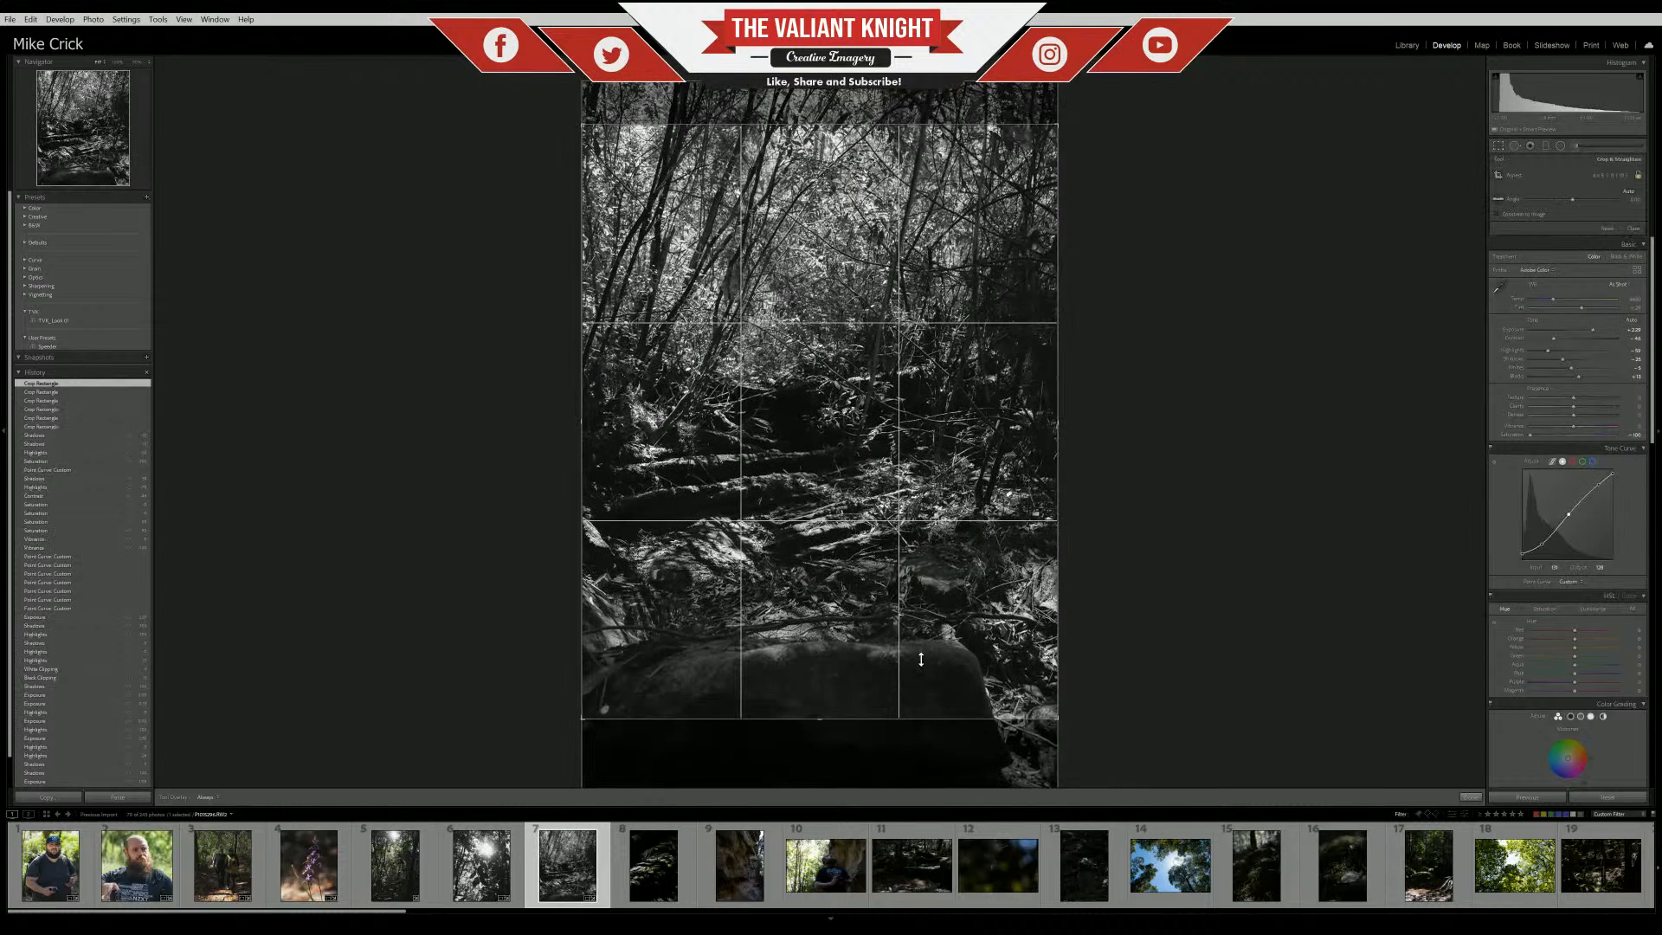
Return the crop to the as-shot ratio and trim the dark area along the photo's lower edge
click(1613, 176)
click(1582, 193)
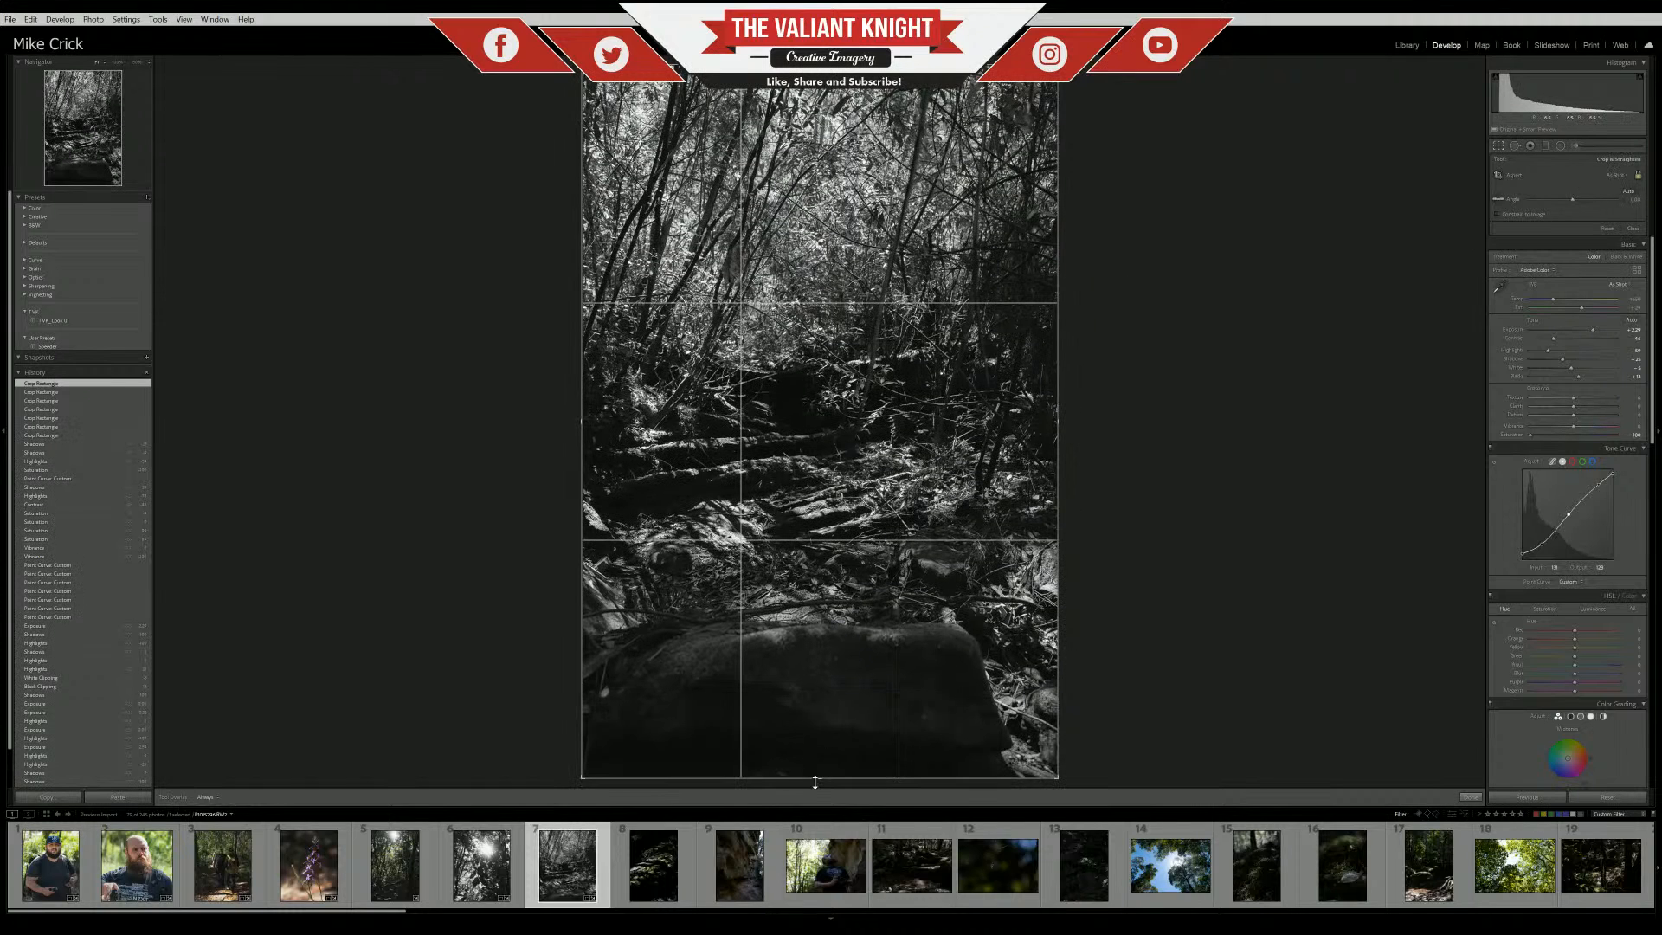
drag(815, 776, 814, 749)
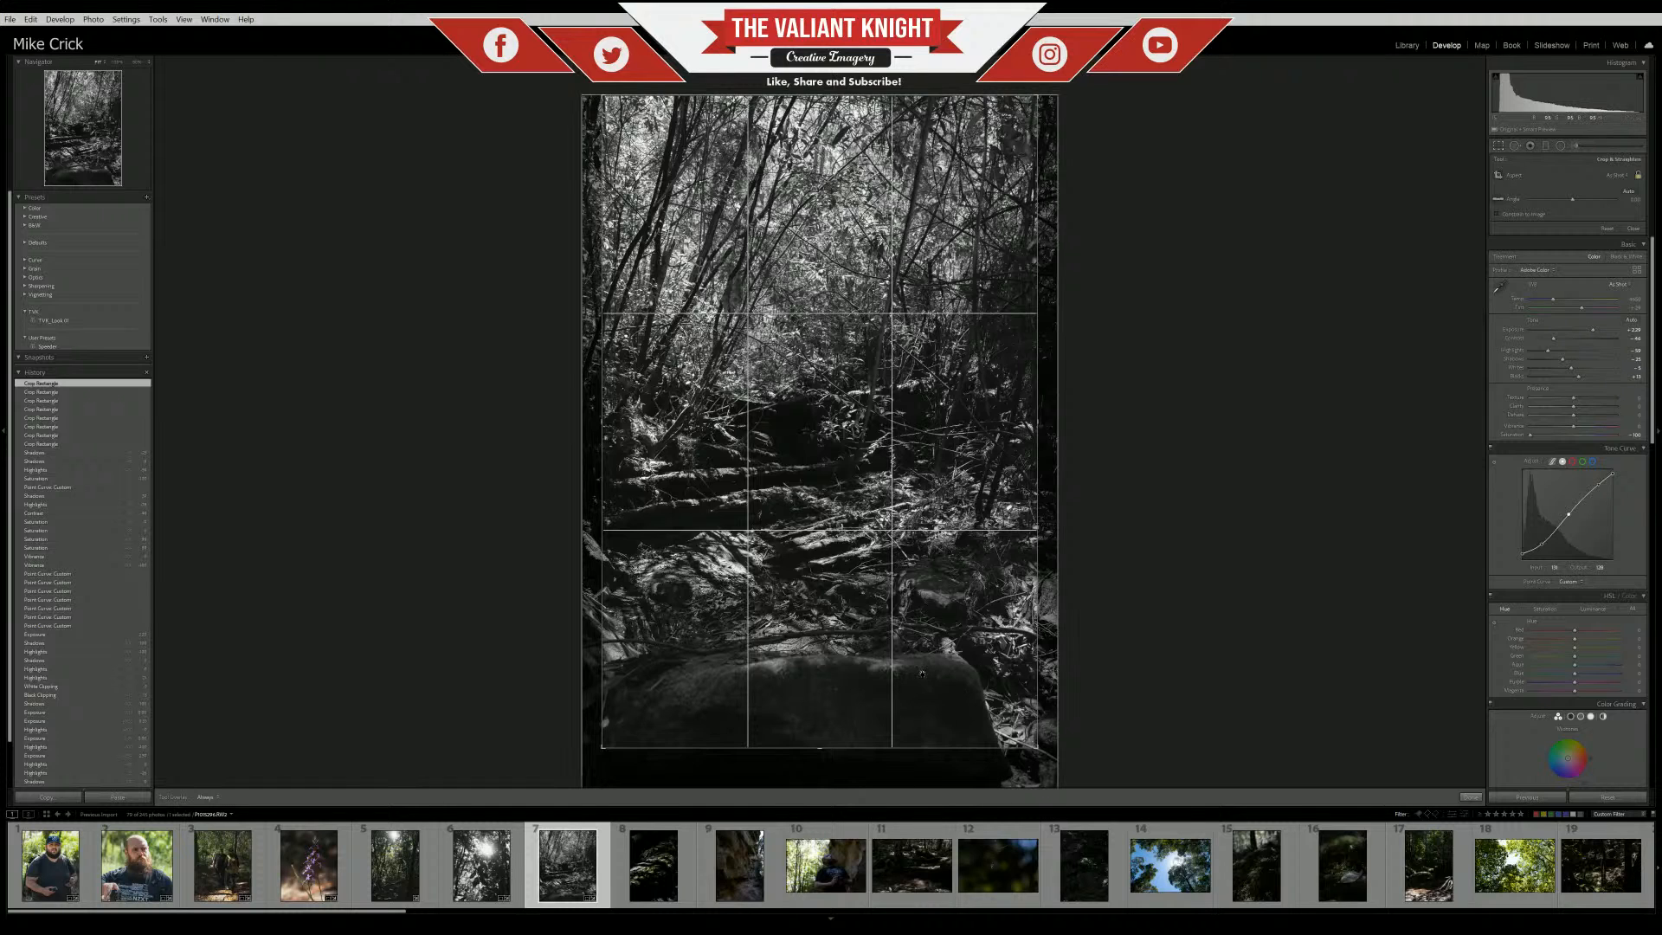
key(Return)
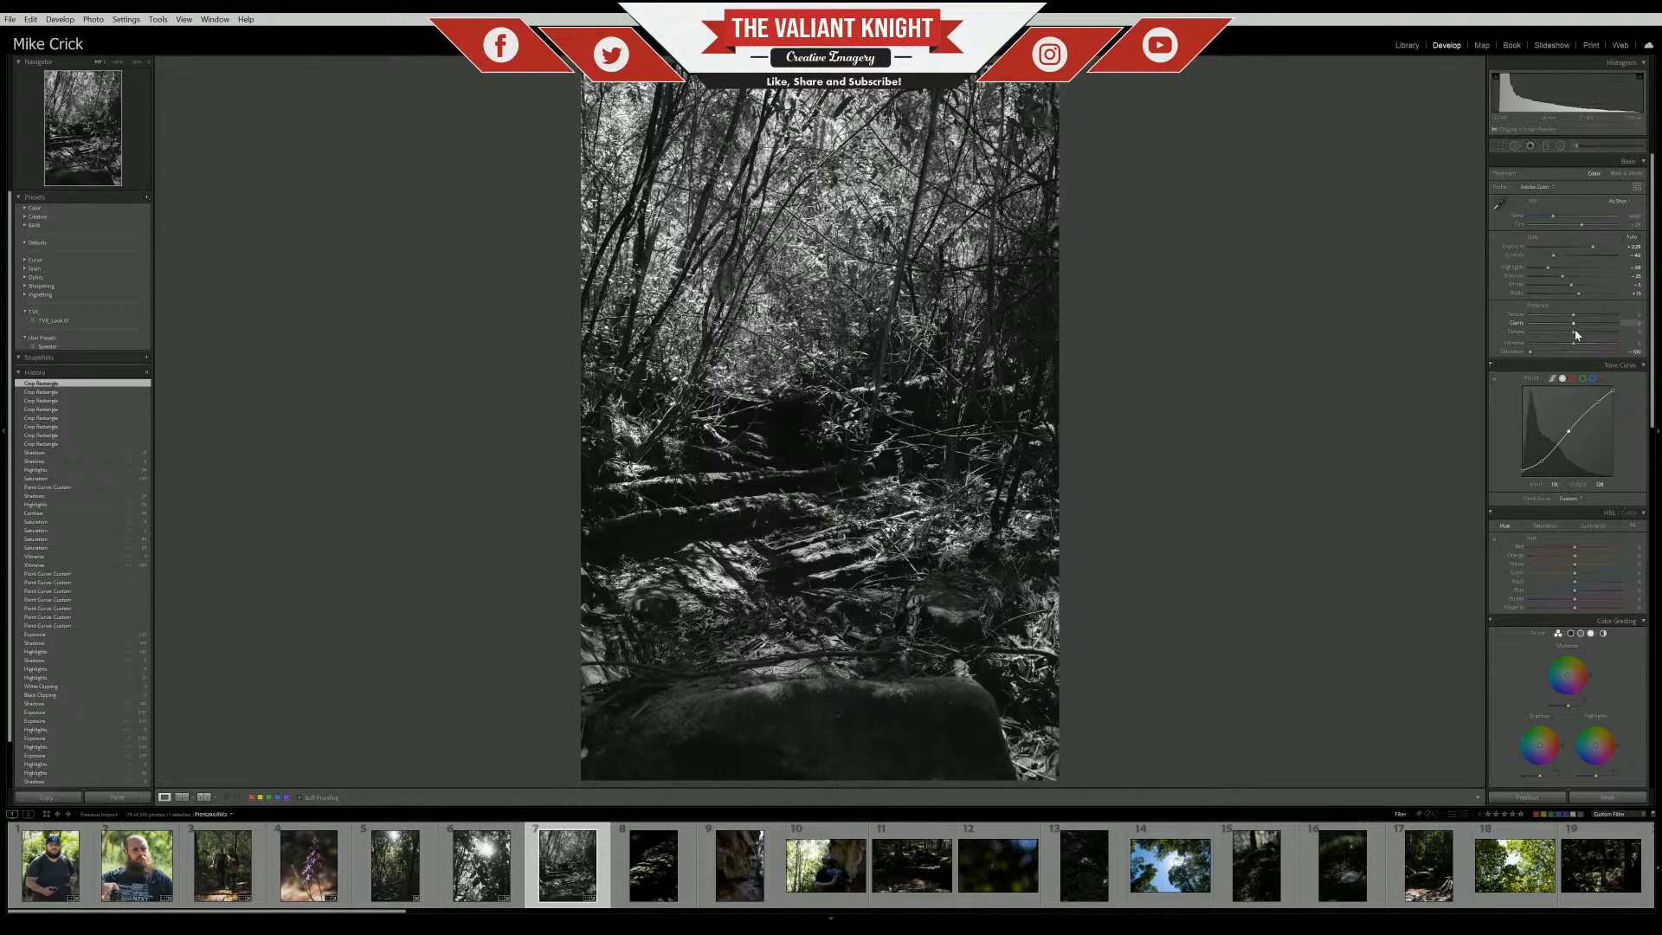
Lower Dehaze and Blacks to slightly below zero, and reset Saturation to 0 to restore the colour
mouse_move(1564, 338)
mouse_down()
mouse_move(1588, 339)
mouse_move(1554, 338)
mouse_move(1568, 338)
mouse_up()
drag(1572, 298, 1567, 296)
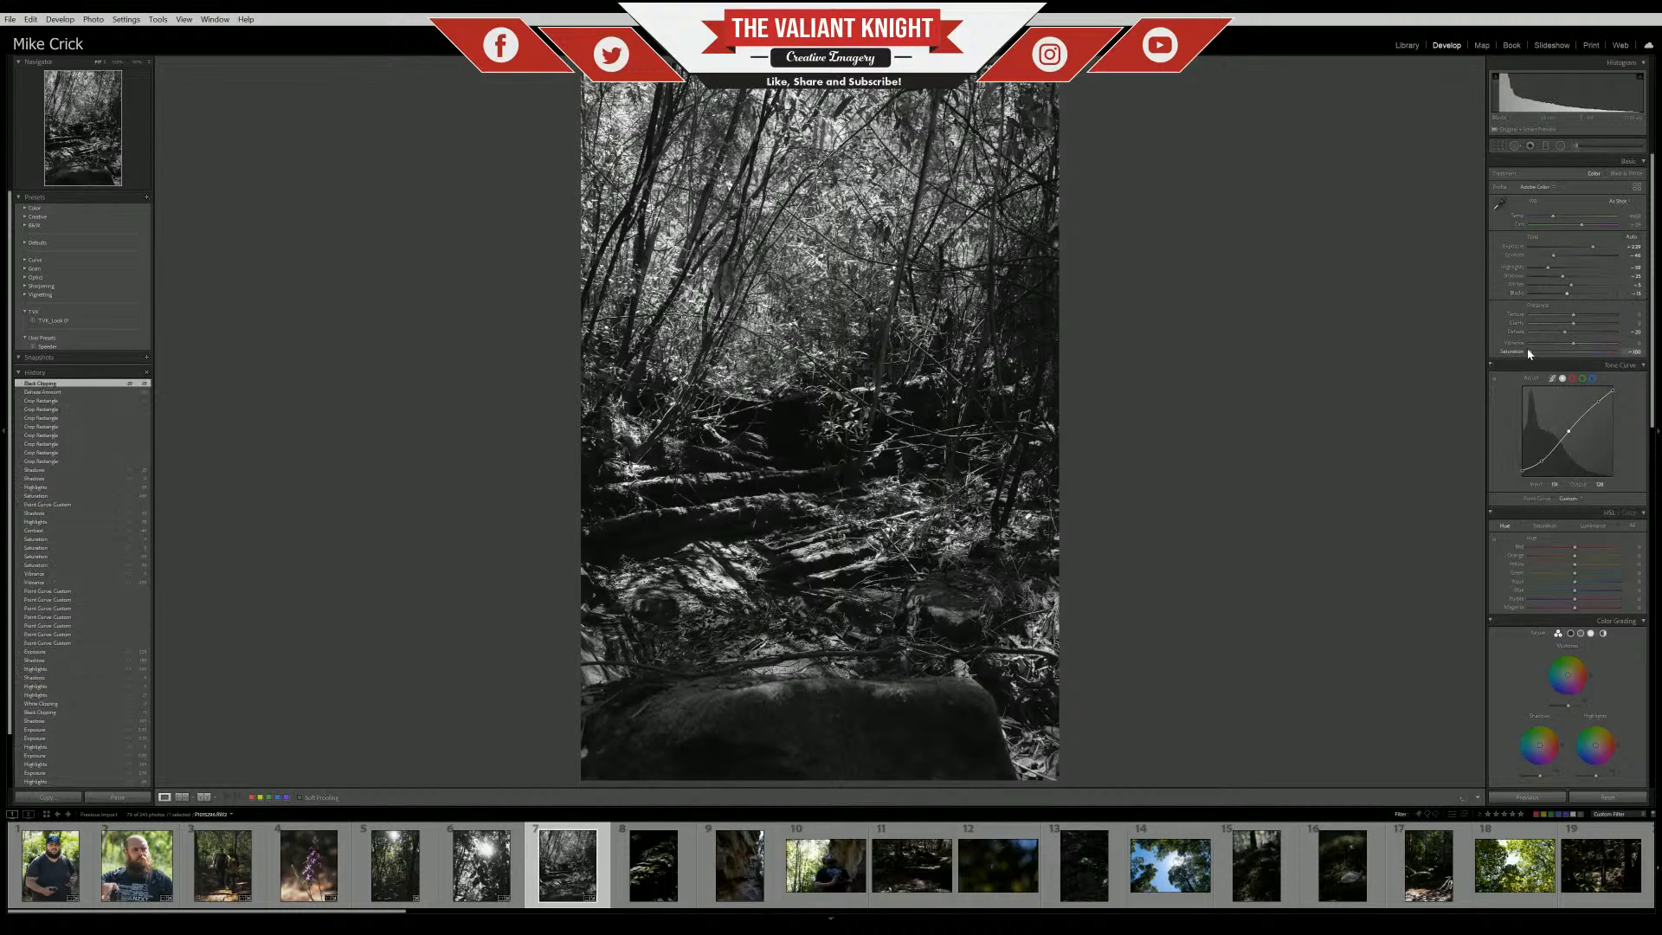
key(Return)
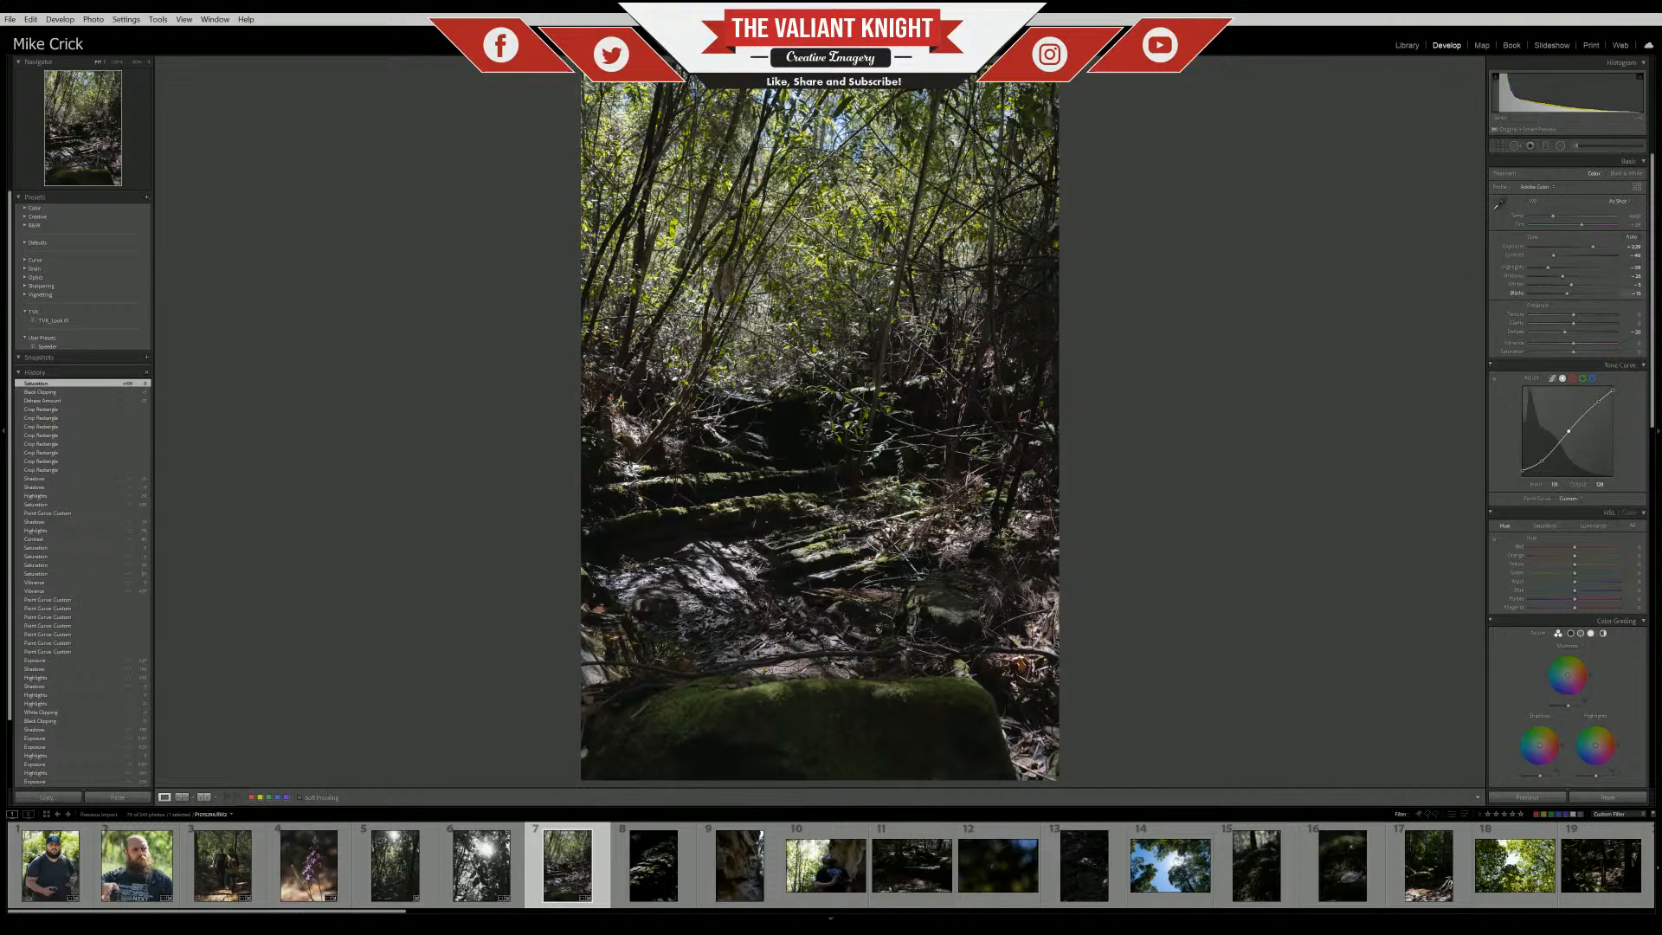
Compare the edited photo with its original import state in the history, ending on the latest Saturation edit
scroll(74, 553, down, 2)
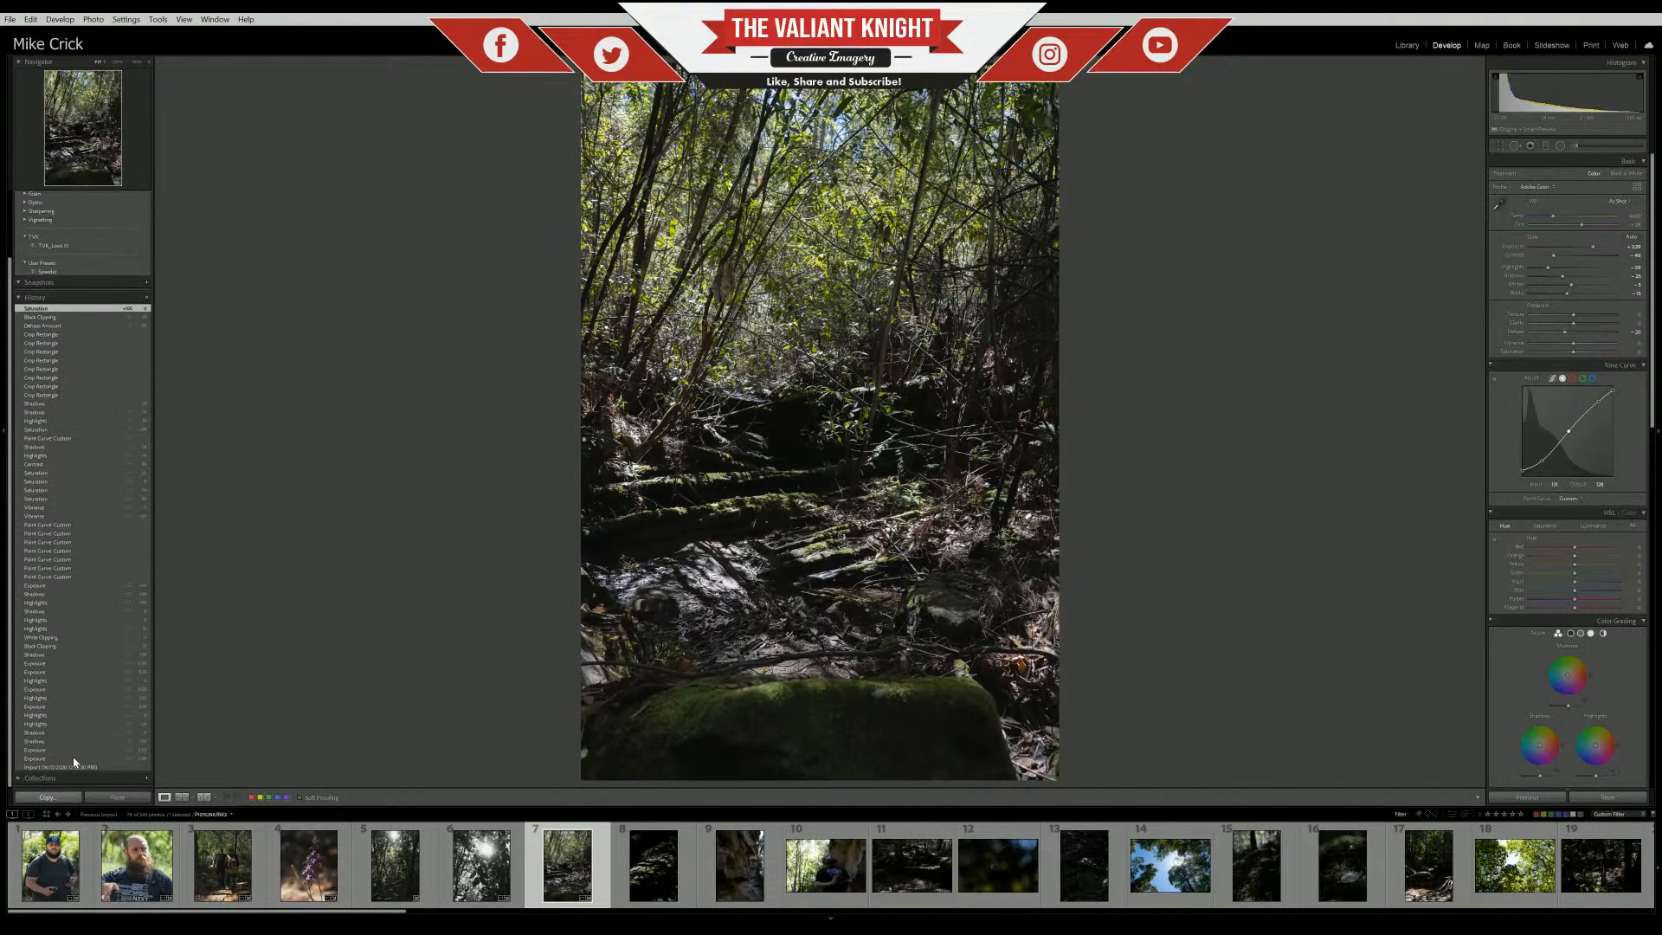
click(74, 767)
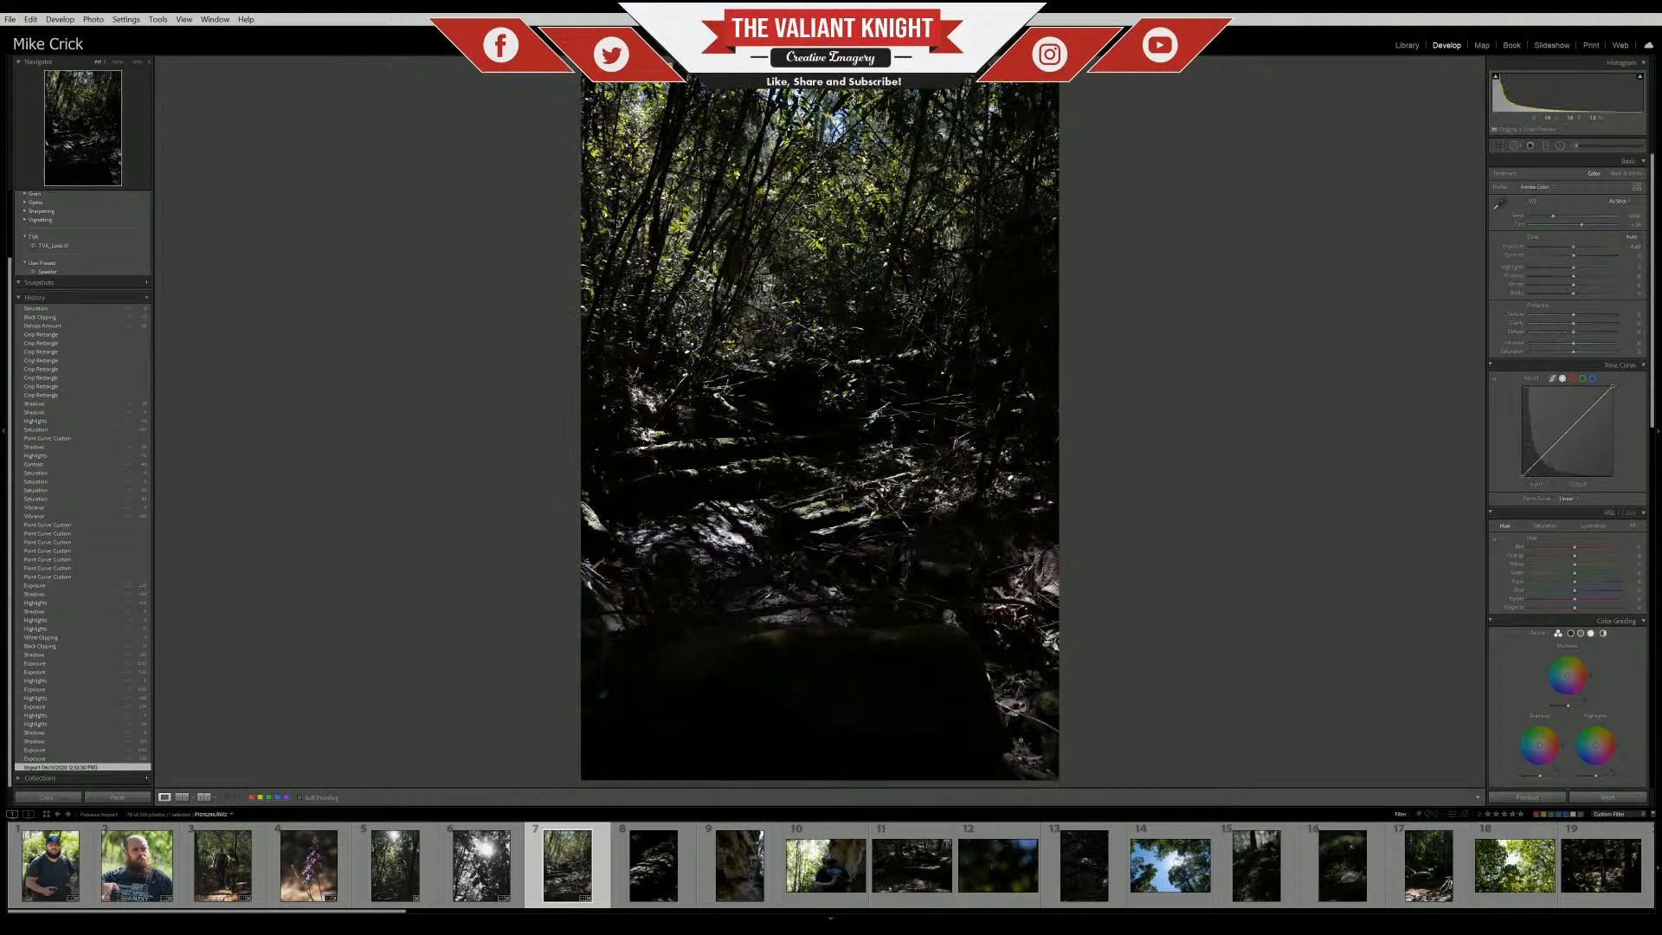
key(ctrl+z)
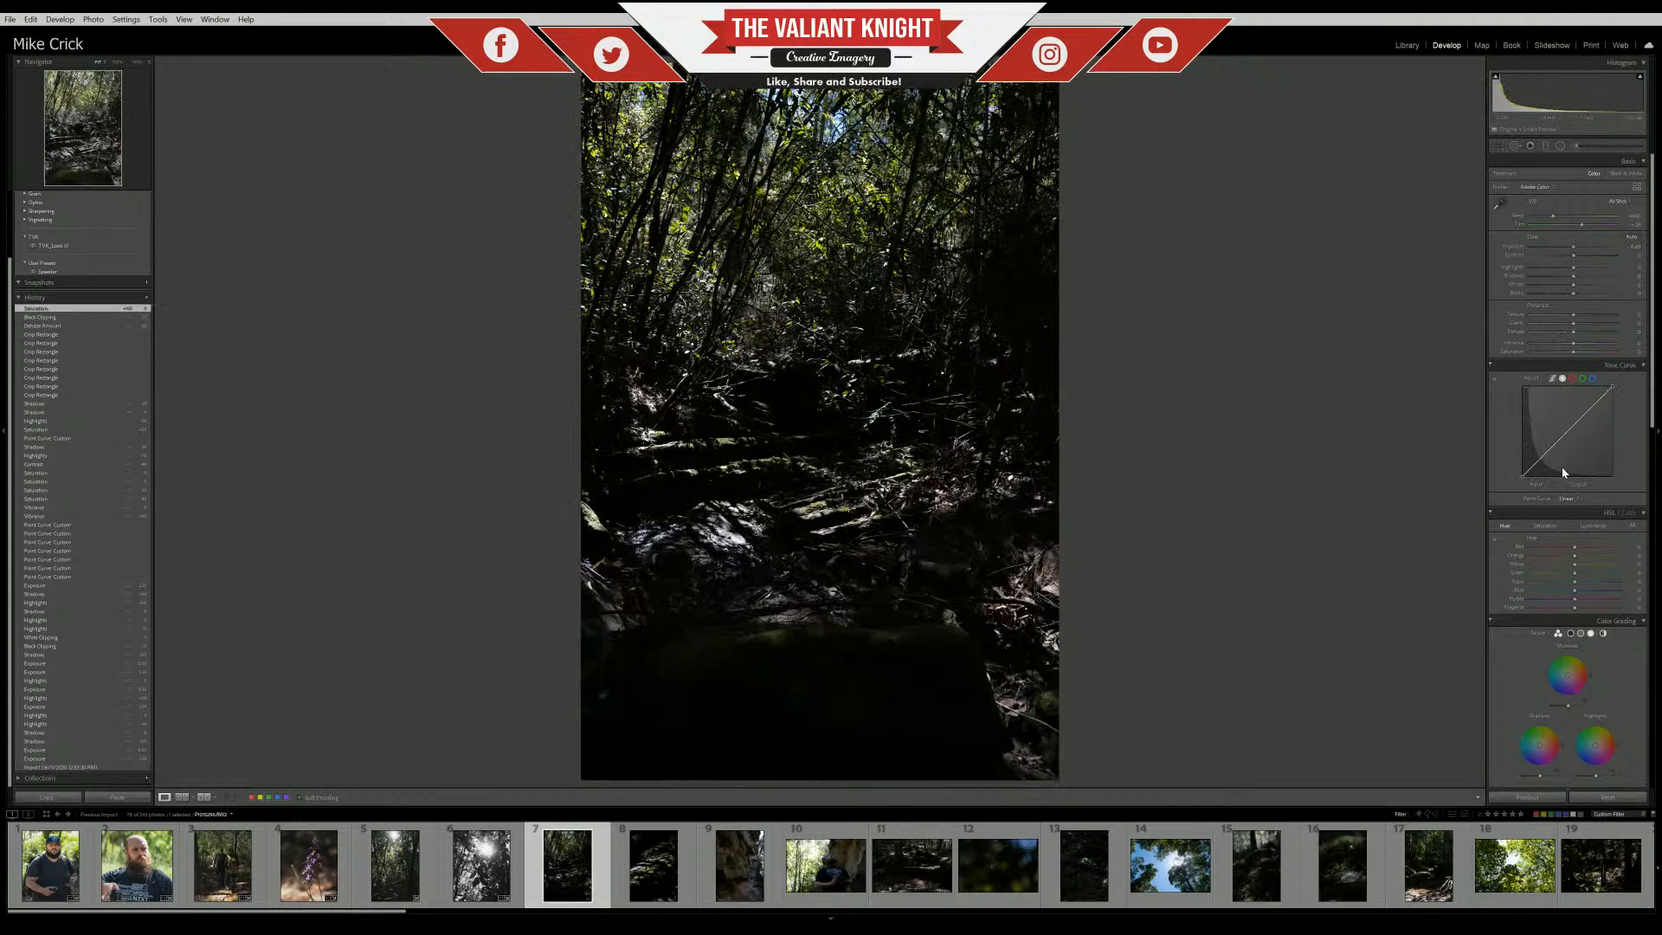
click(98, 767)
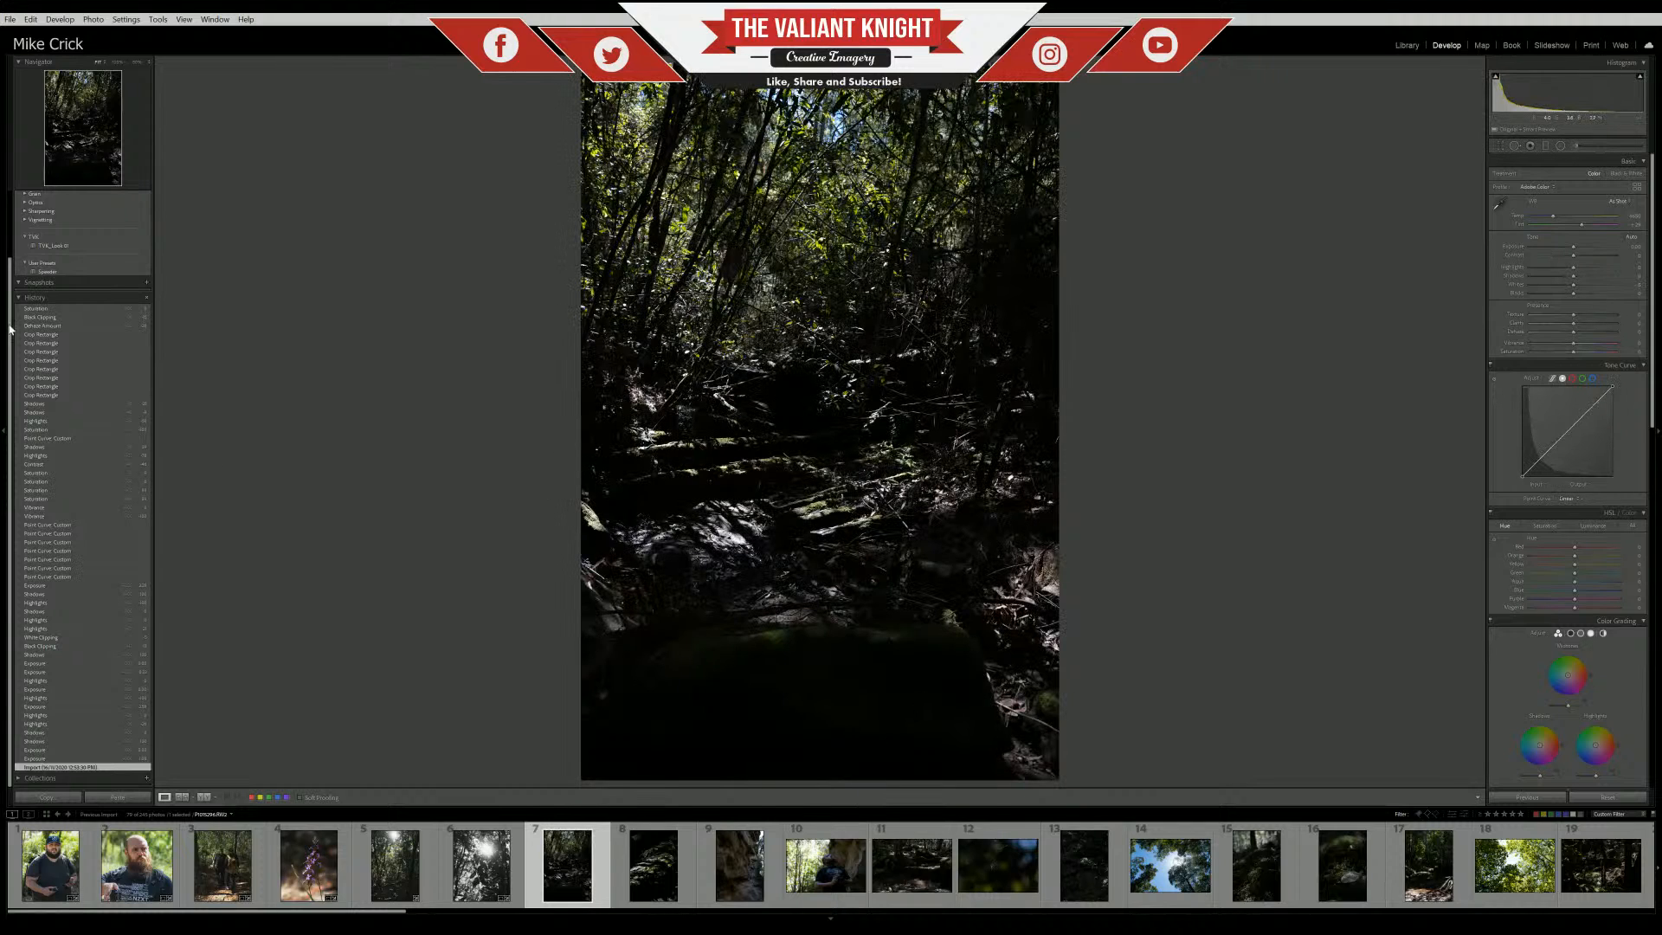
click(35, 309)
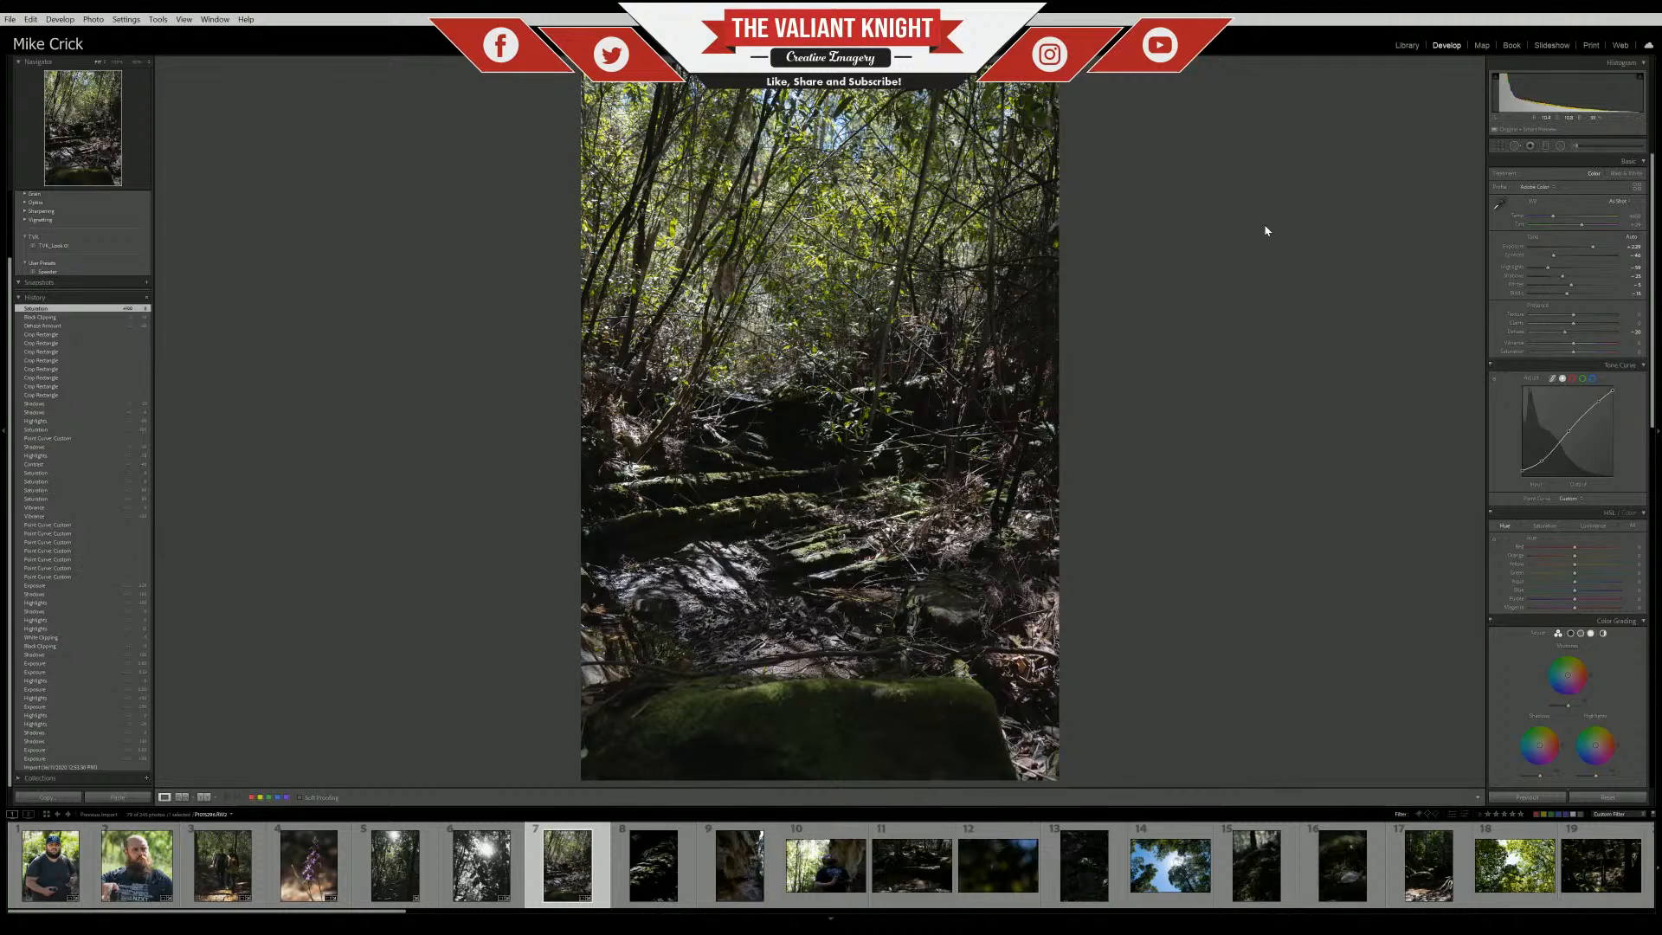
Test the Yellow hue in both directions and leave it shifted moderately toward green
scroll(1654, 318, down, 5)
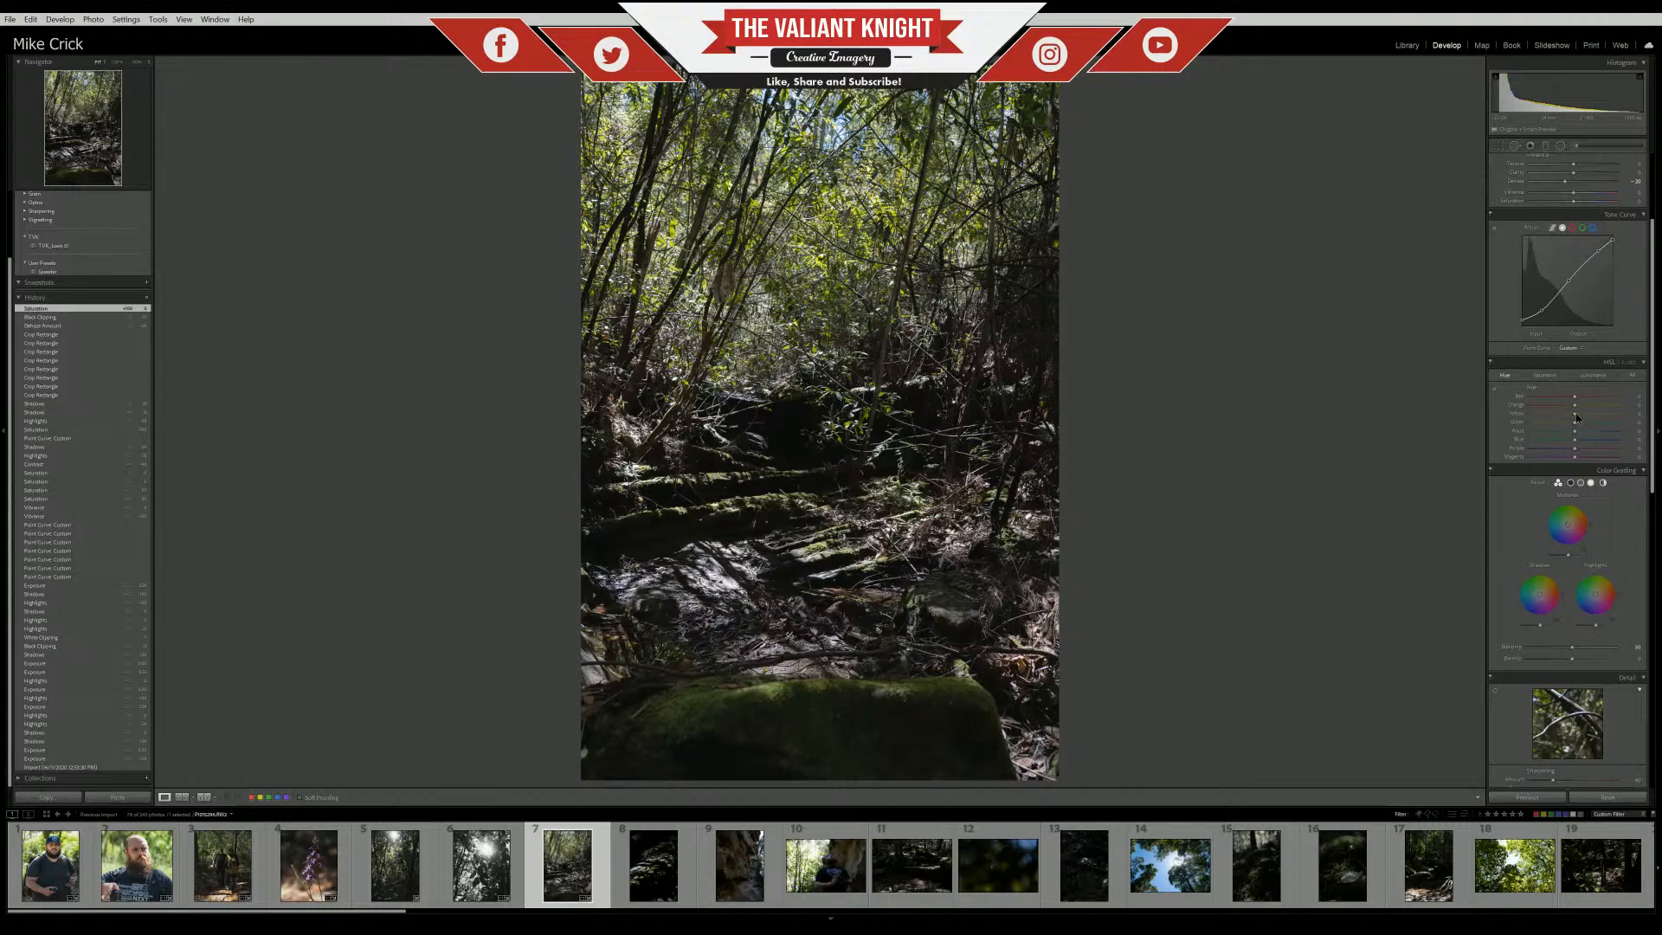
drag(1575, 414, 1594, 420)
drag(1549, 417, 1541, 418)
click(1540, 415)
drag(1528, 415, 1575, 421)
click(1582, 414)
drag(1588, 416, 1587, 415)
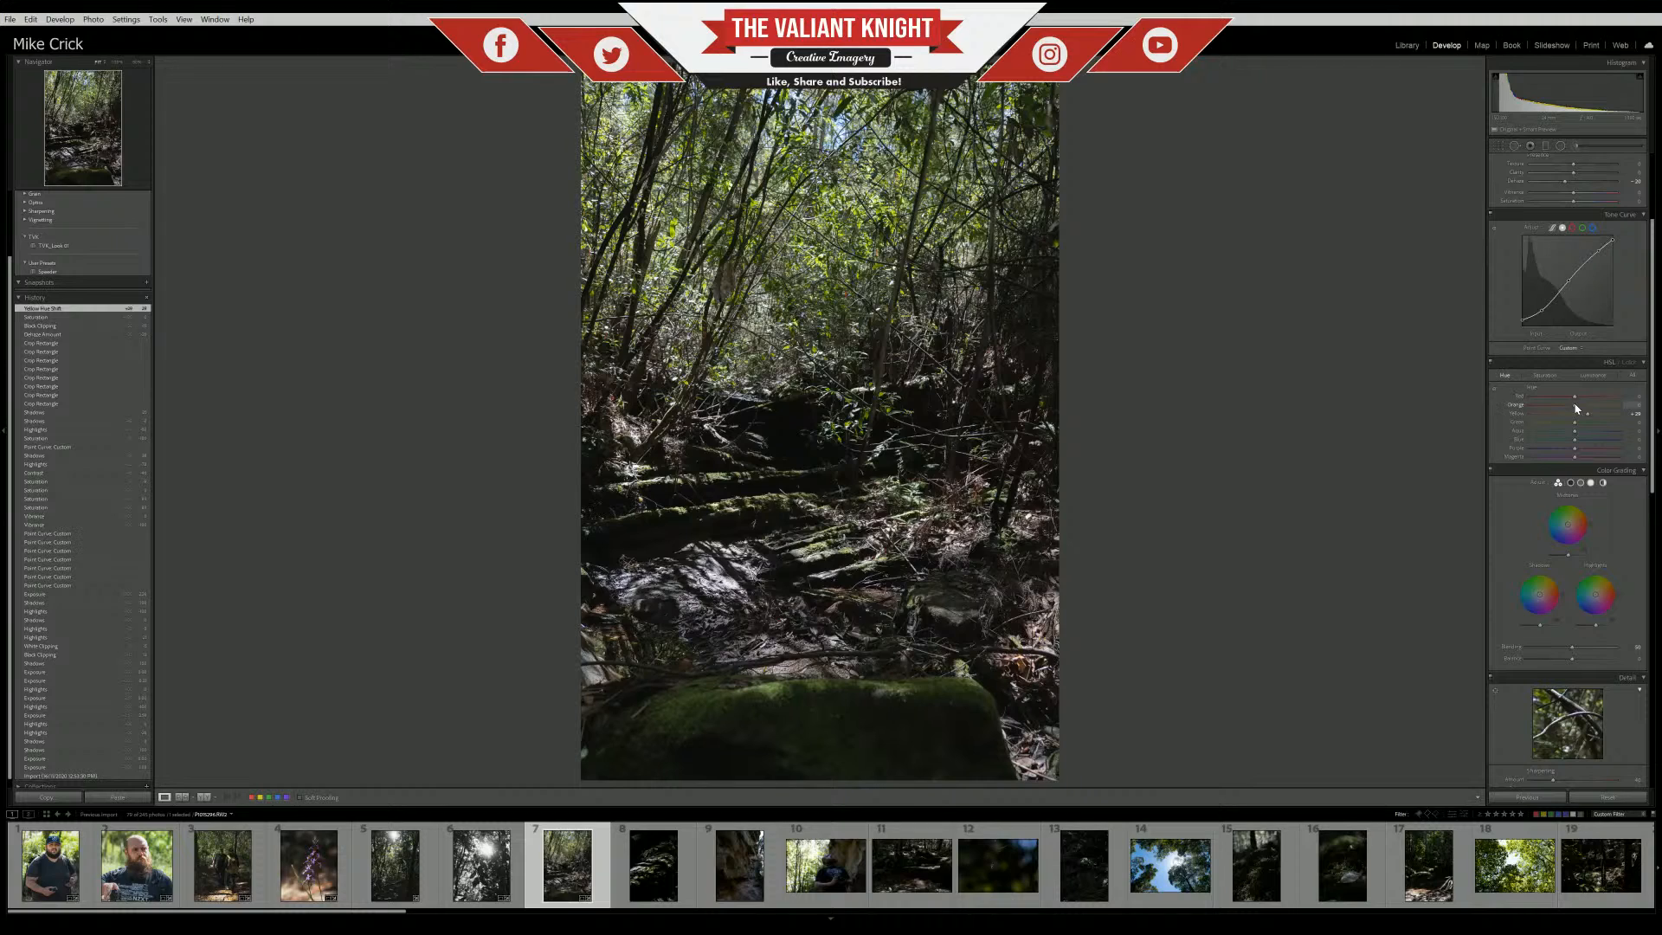
Shift the Orange hue toward yellow and the Green hue slightly toward aqua
mouse_move(1575, 406)
mouse_down()
mouse_move(1559, 407)
mouse_move(1591, 413)
mouse_up()
drag(1587, 417, 1589, 417)
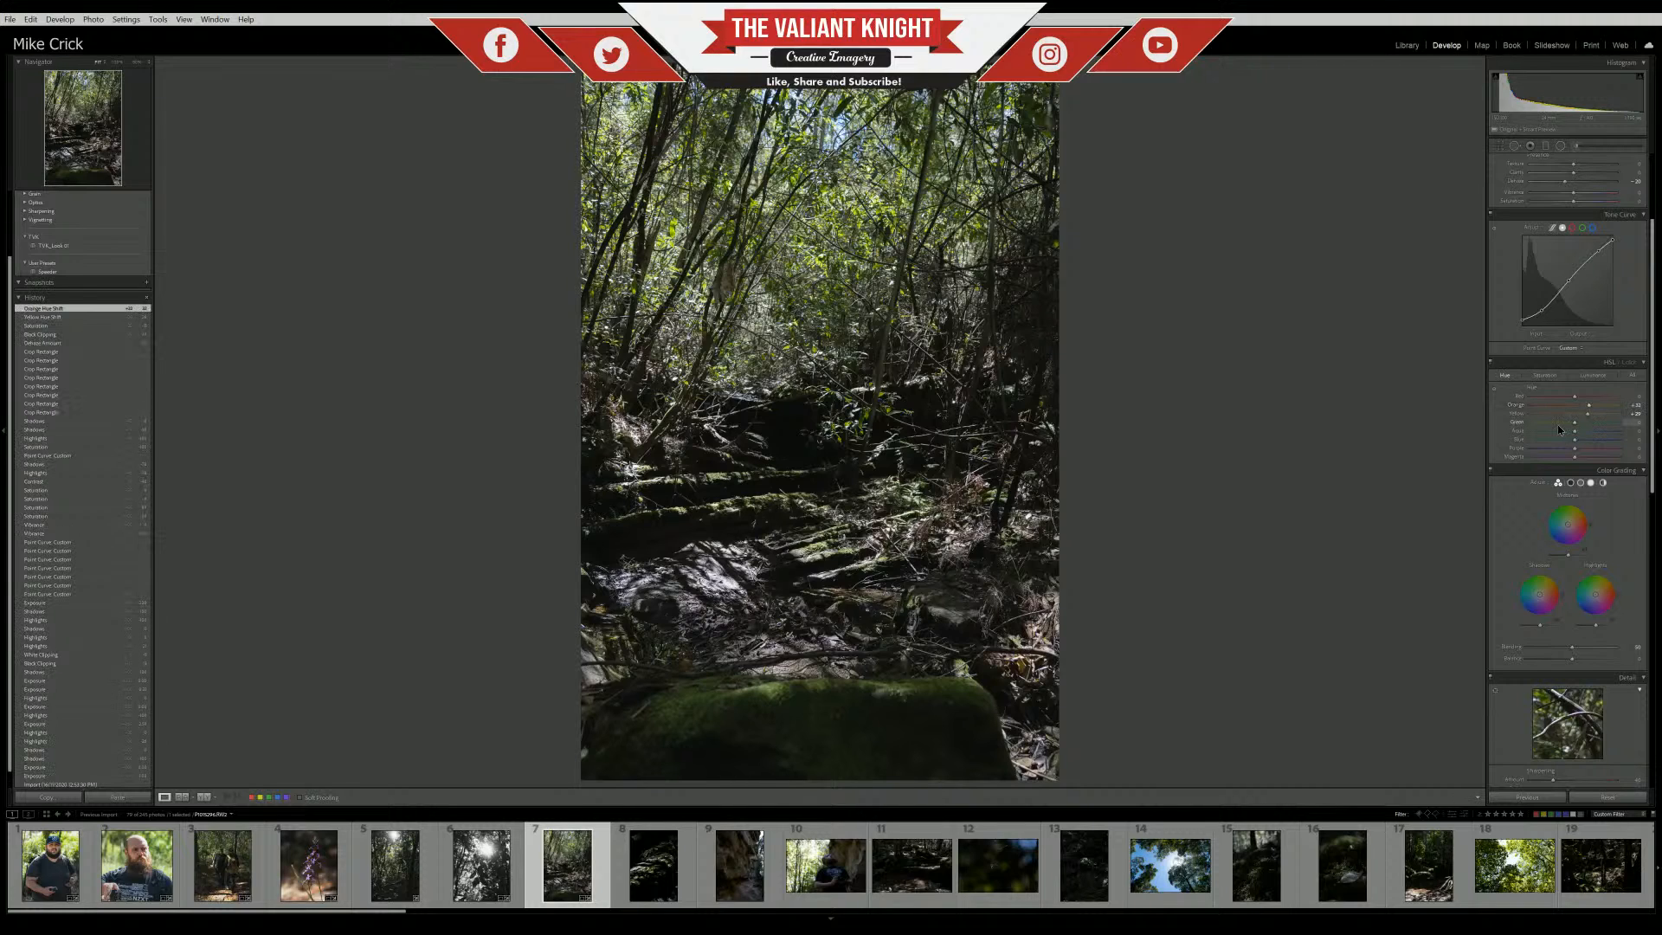
drag(1575, 426, 1556, 429)
mouse_move(1588, 440)
mouse_down()
mouse_move(1602, 439)
mouse_move(1582, 429)
mouse_up()
Adjust the luminance of the Green, Orange and Yellow tones, and reduce Orange saturation to -100
click(1593, 375)
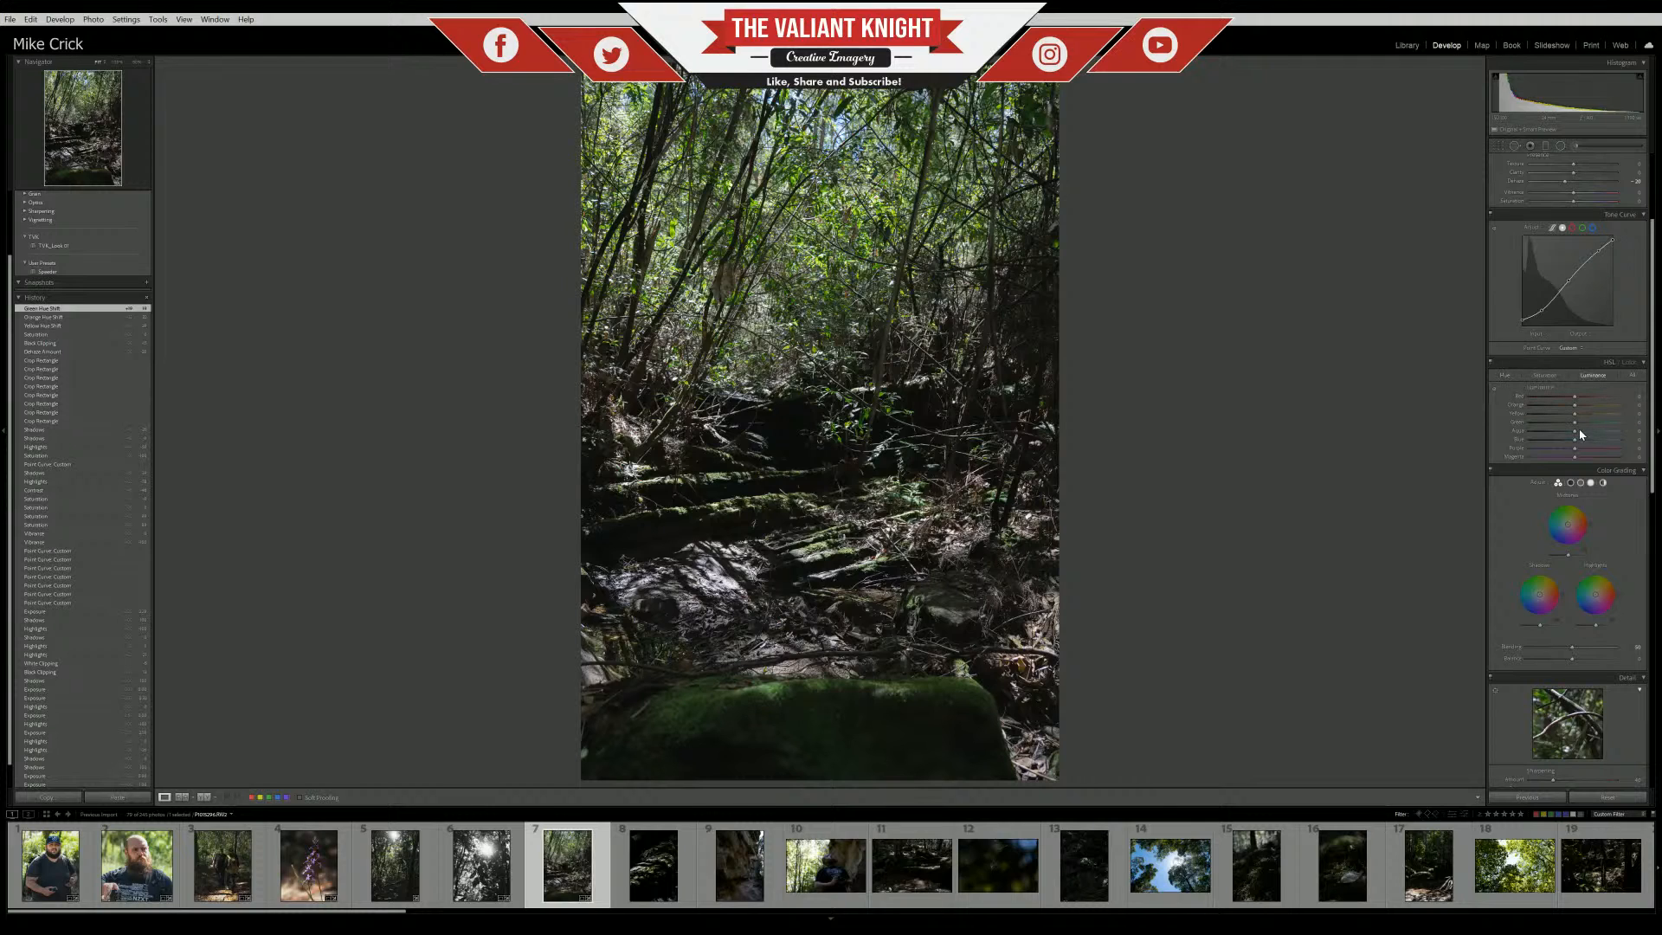
mouse_move(1576, 425)
mouse_down()
mouse_move(1598, 430)
mouse_move(1555, 425)
mouse_move(1584, 426)
mouse_move(1577, 409)
mouse_move(1593, 406)
mouse_move(1556, 412)
mouse_move(1583, 415)
mouse_up()
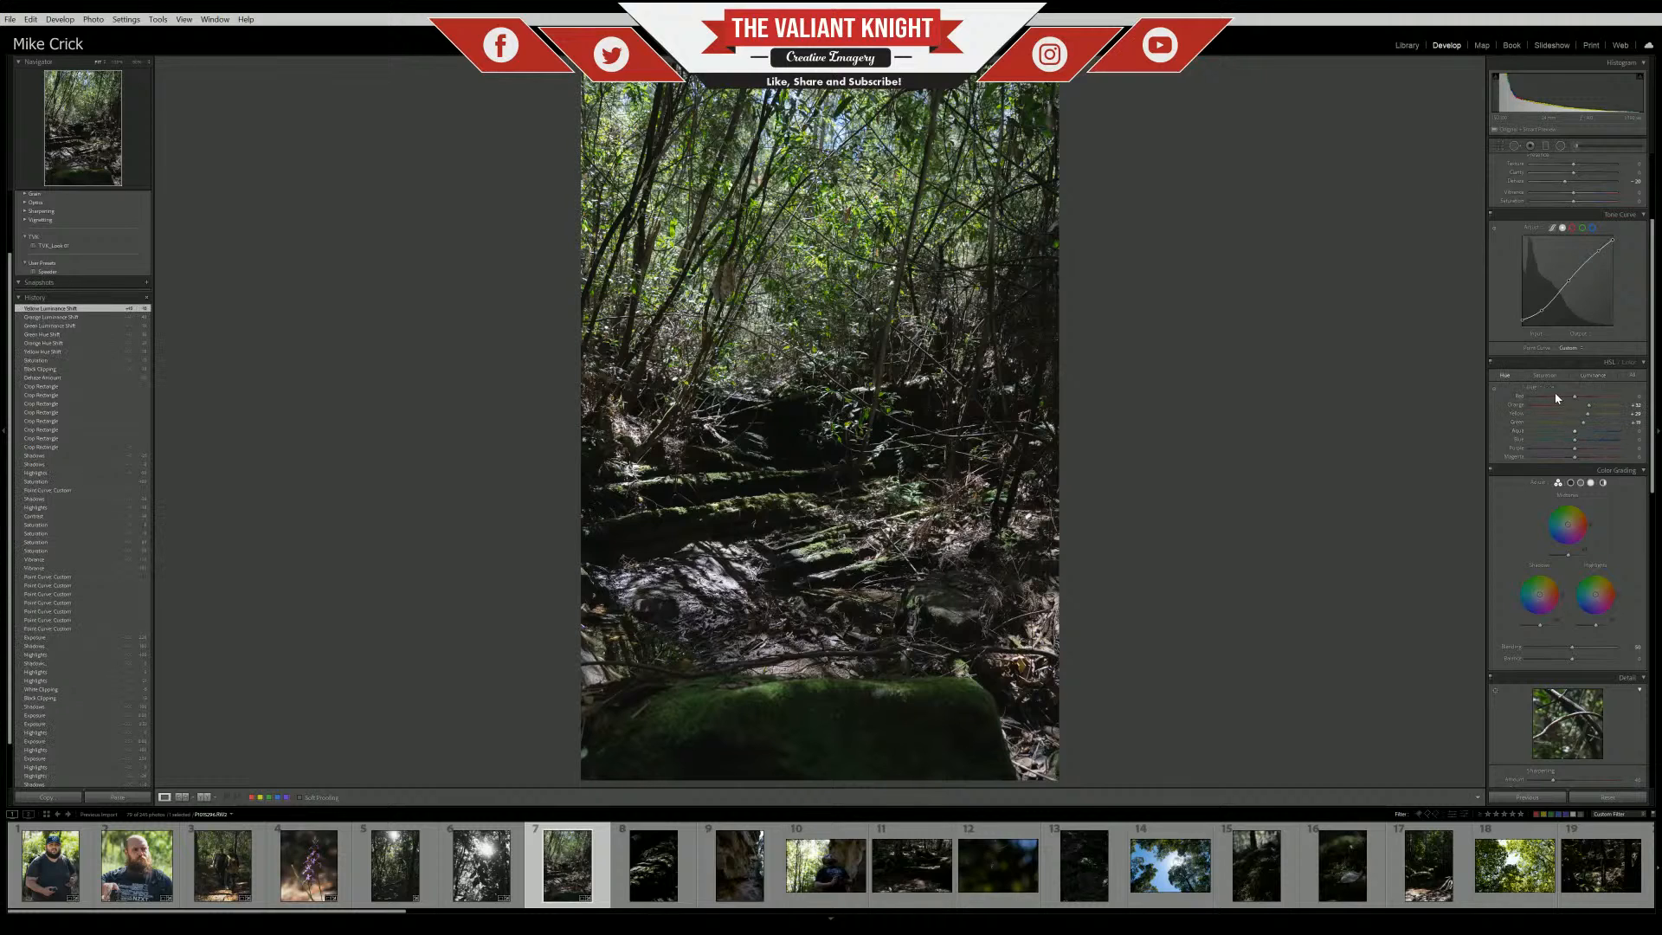
click(1546, 375)
drag(1583, 406, 1585, 407)
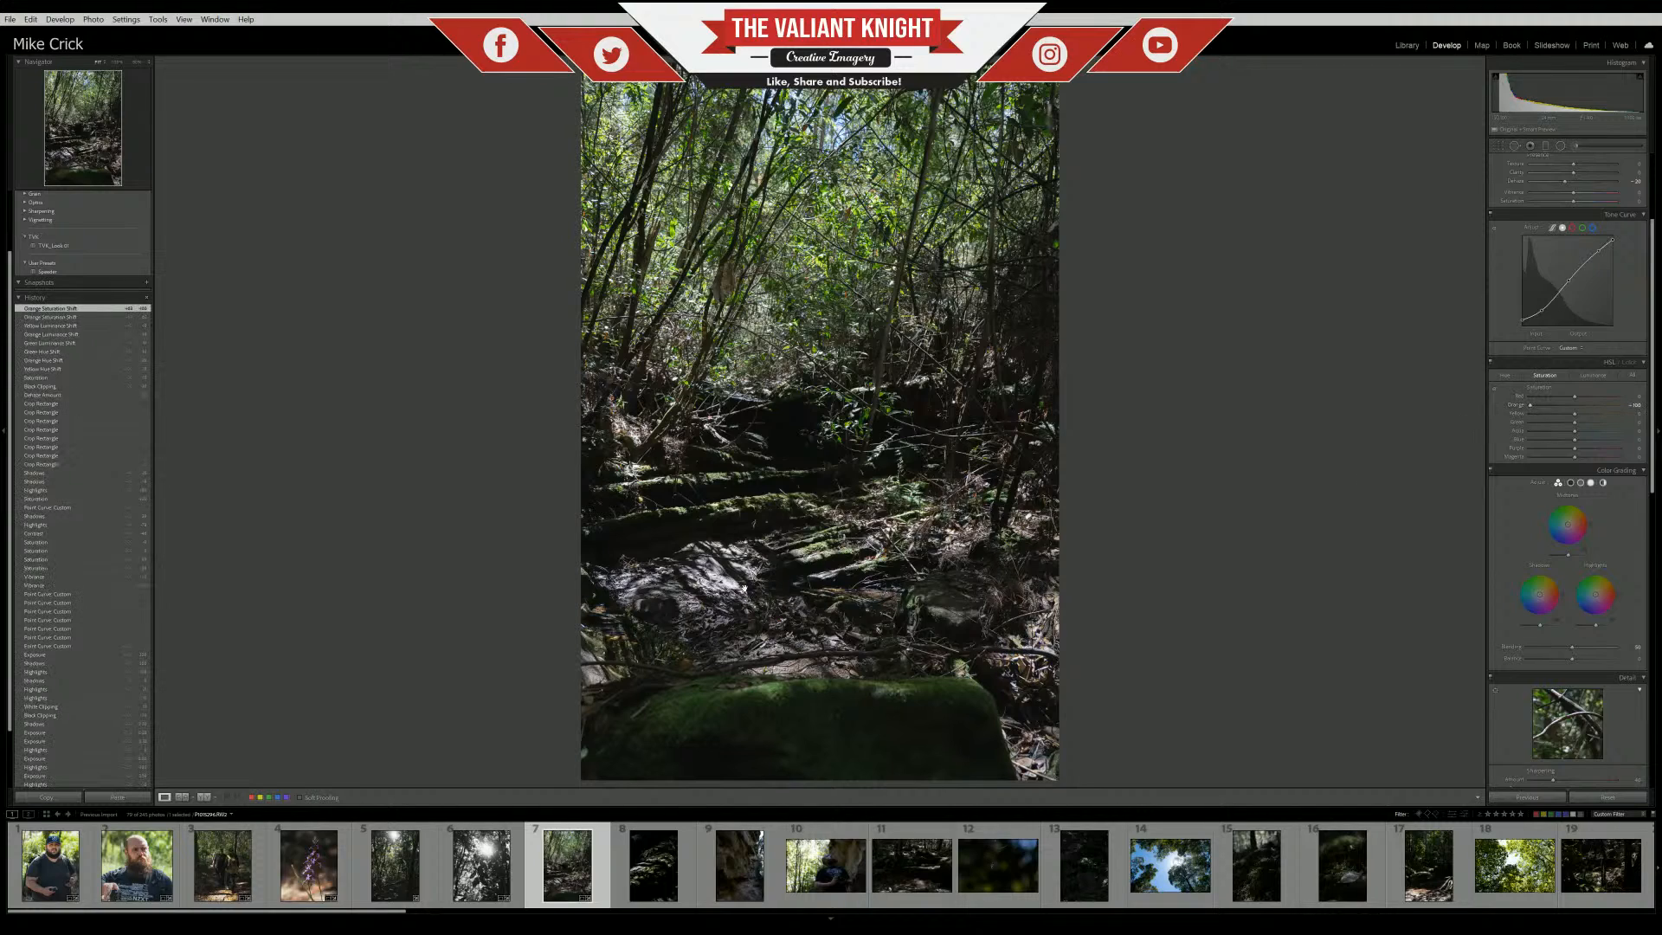
Adjust the Orange luminance and try a slightly brighter Red luminance, checking the effect on the forest floor
click(749, 567)
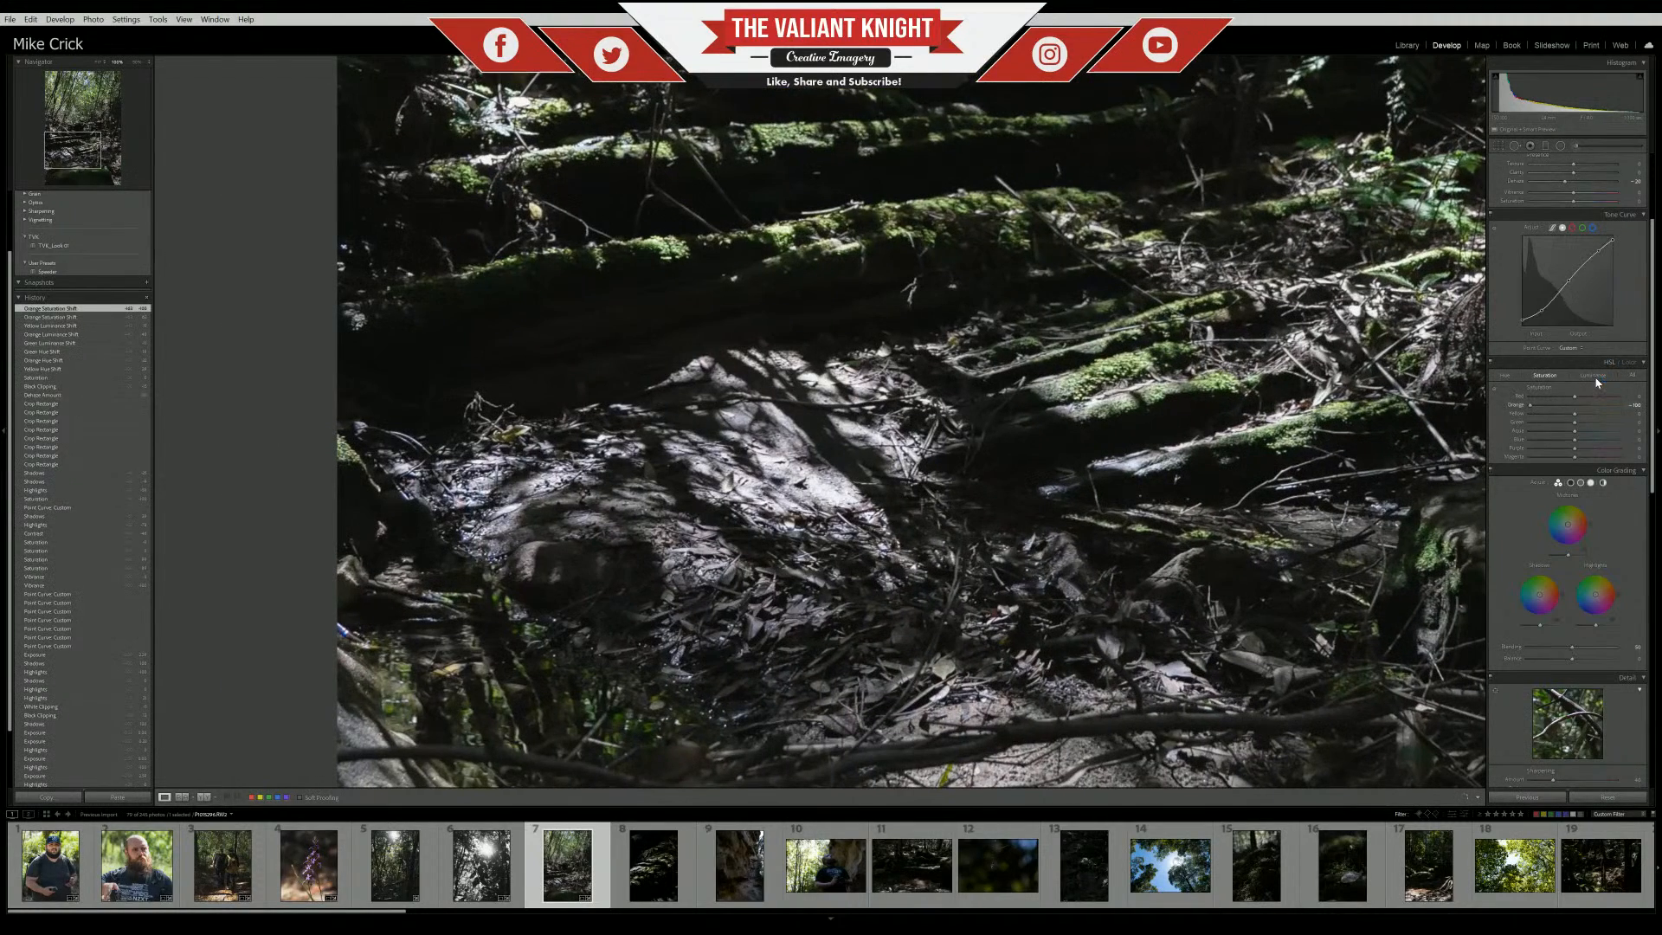
click(1597, 378)
drag(1620, 407, 1586, 401)
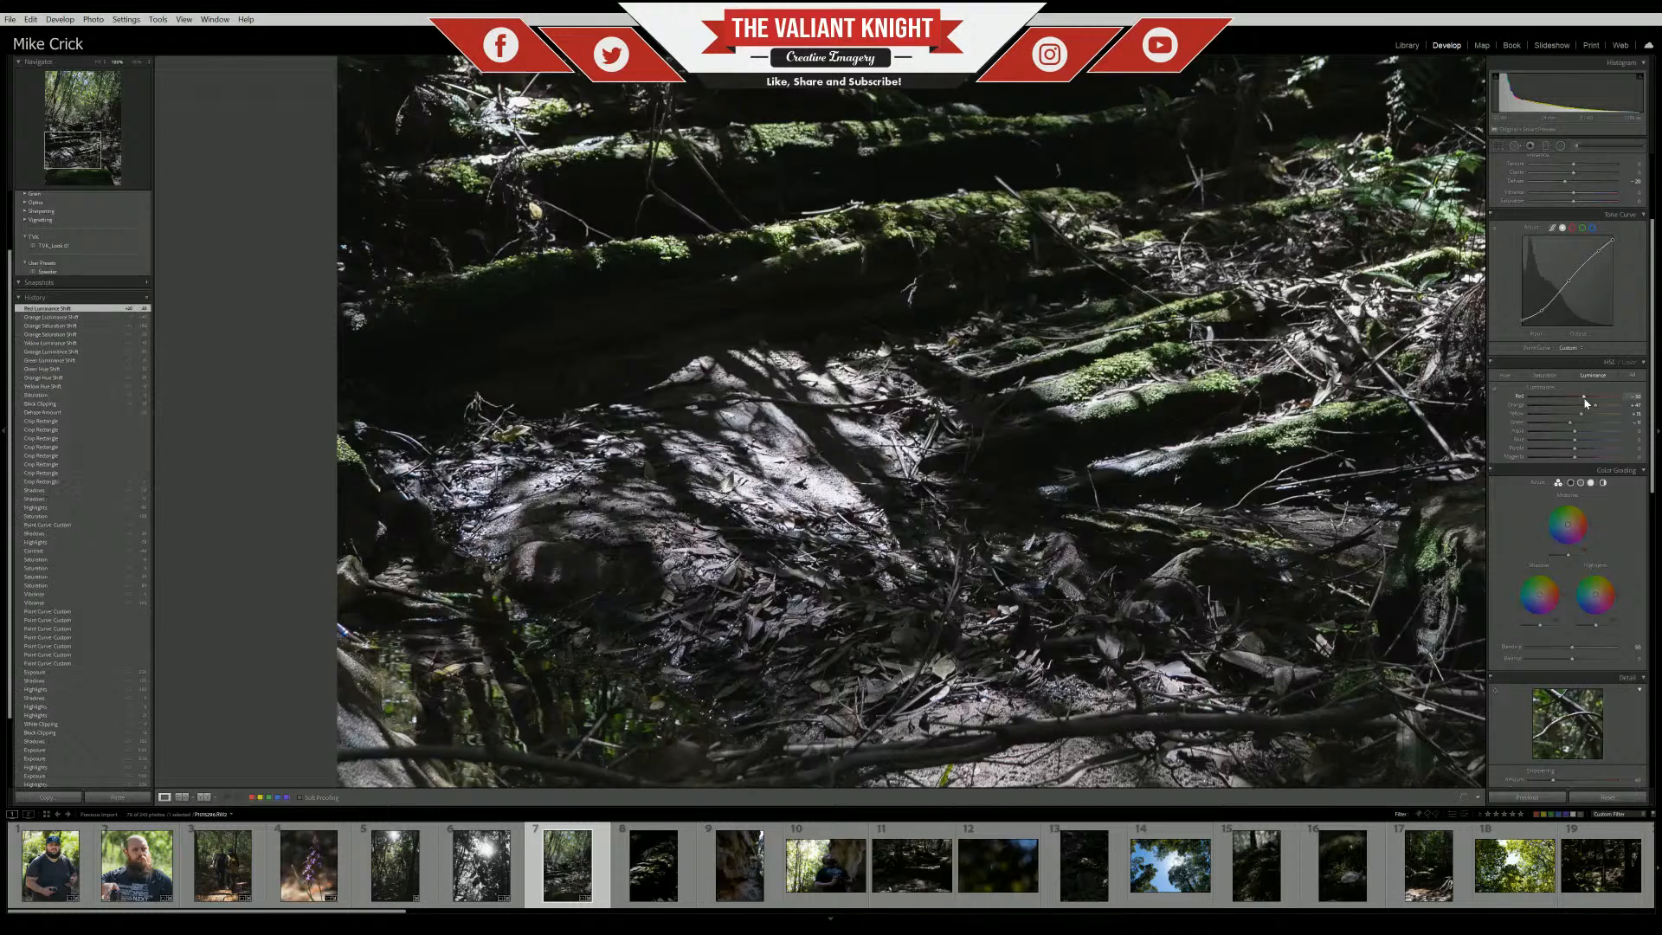
Shift the Orange hue toward red and reset the Orange saturation to 0
click(1503, 375)
drag(1557, 411, 1551, 410)
click(1545, 376)
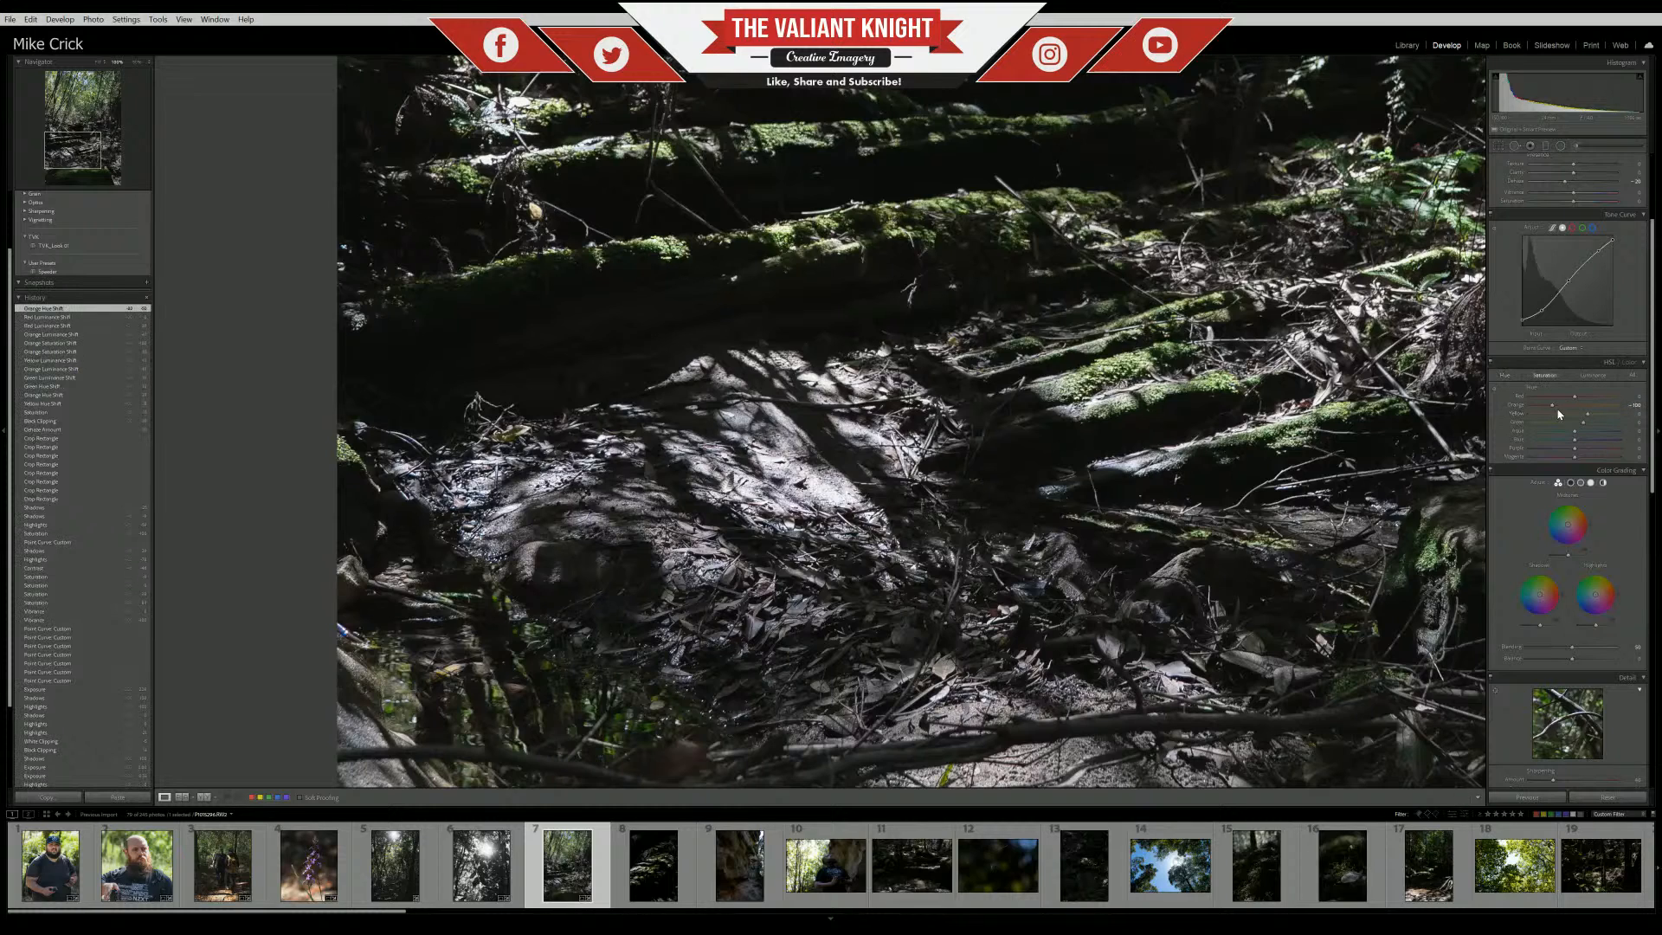
double_click(1532, 407)
click(1504, 375)
drag(1547, 406, 1548, 406)
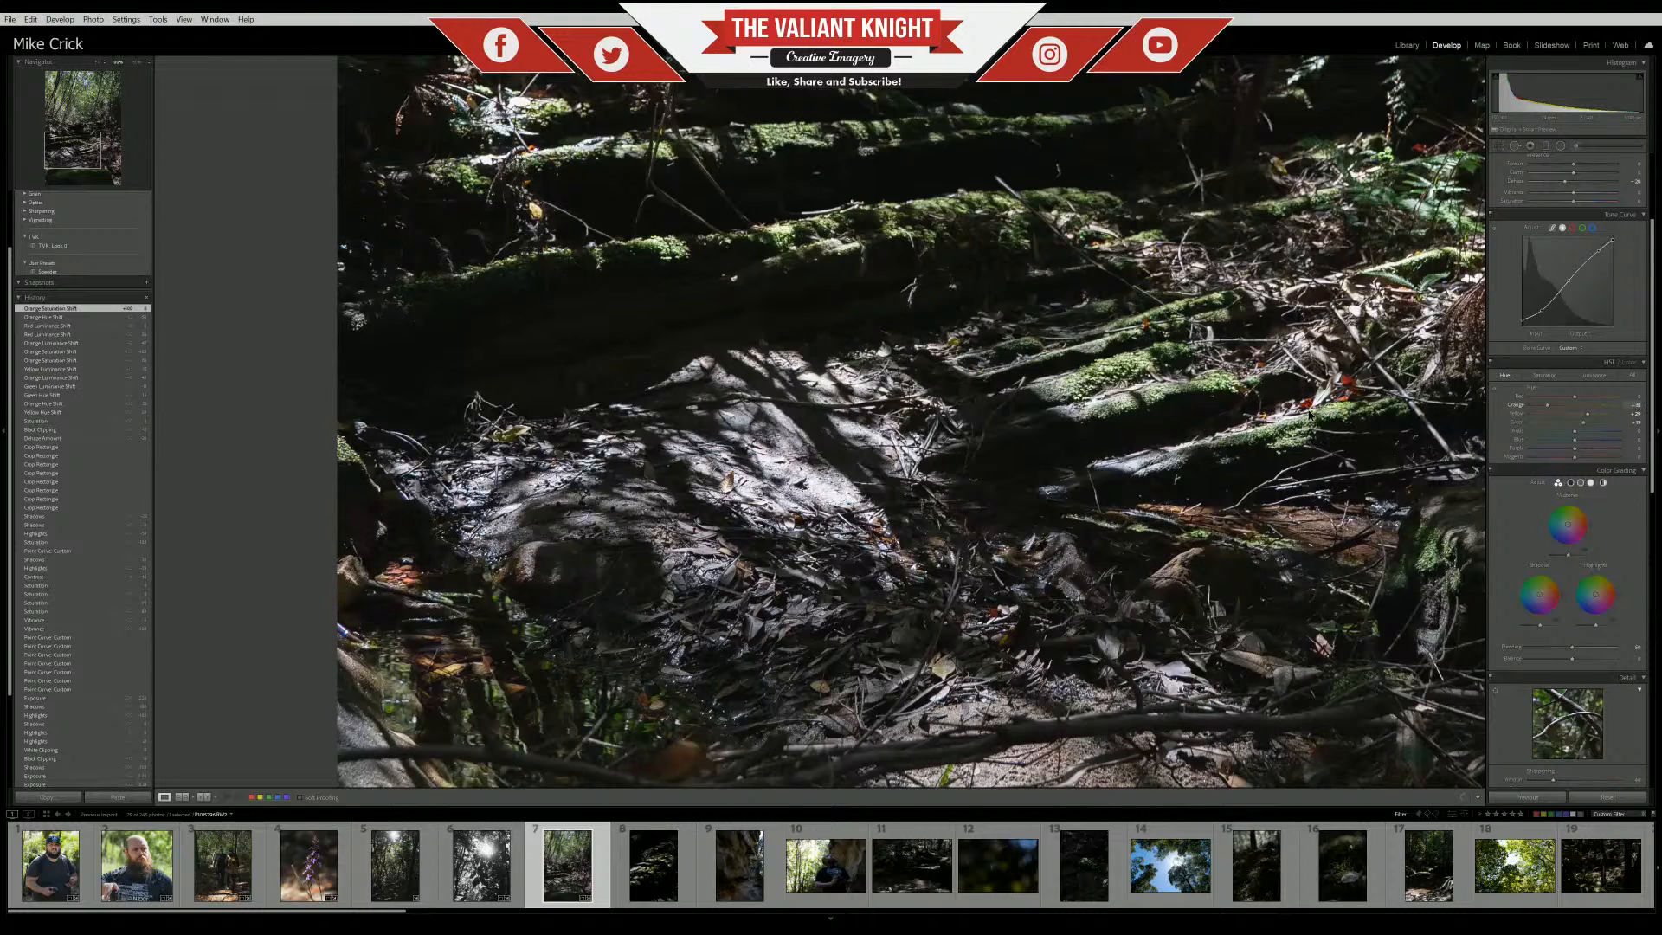
click(918, 415)
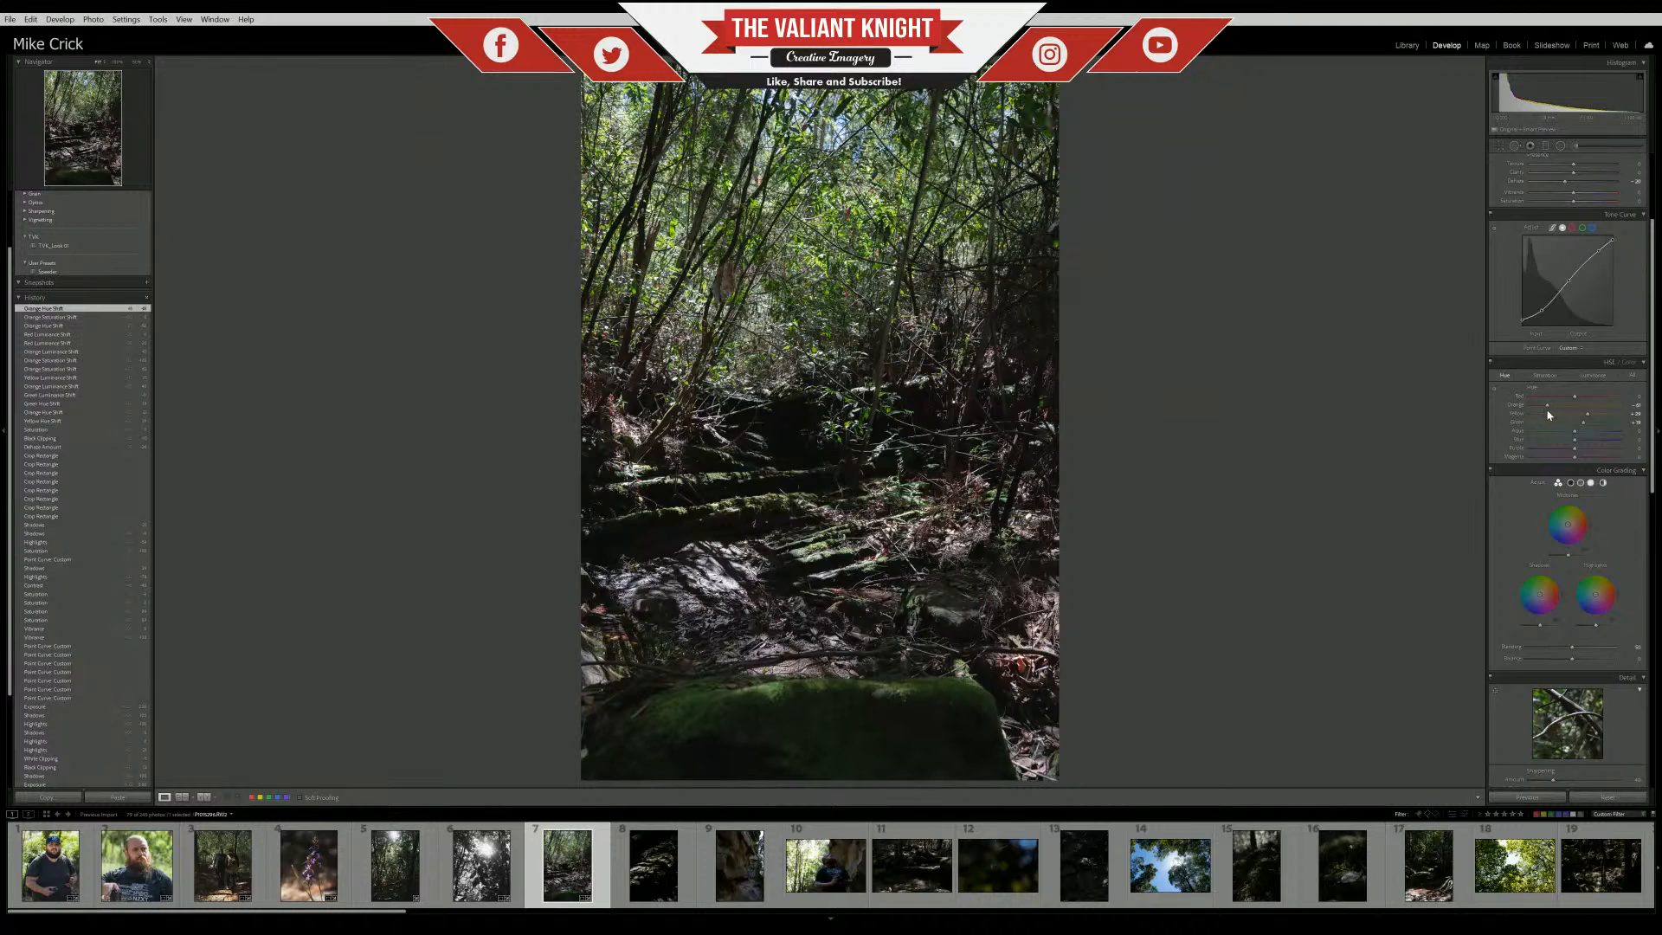
Fine-tune the Orange hue on its red side, raise the Orange saturation moderately and try a lower Green saturation
click(1602, 404)
drag(1544, 408, 1551, 408)
click(1546, 376)
drag(1597, 408, 1555, 424)
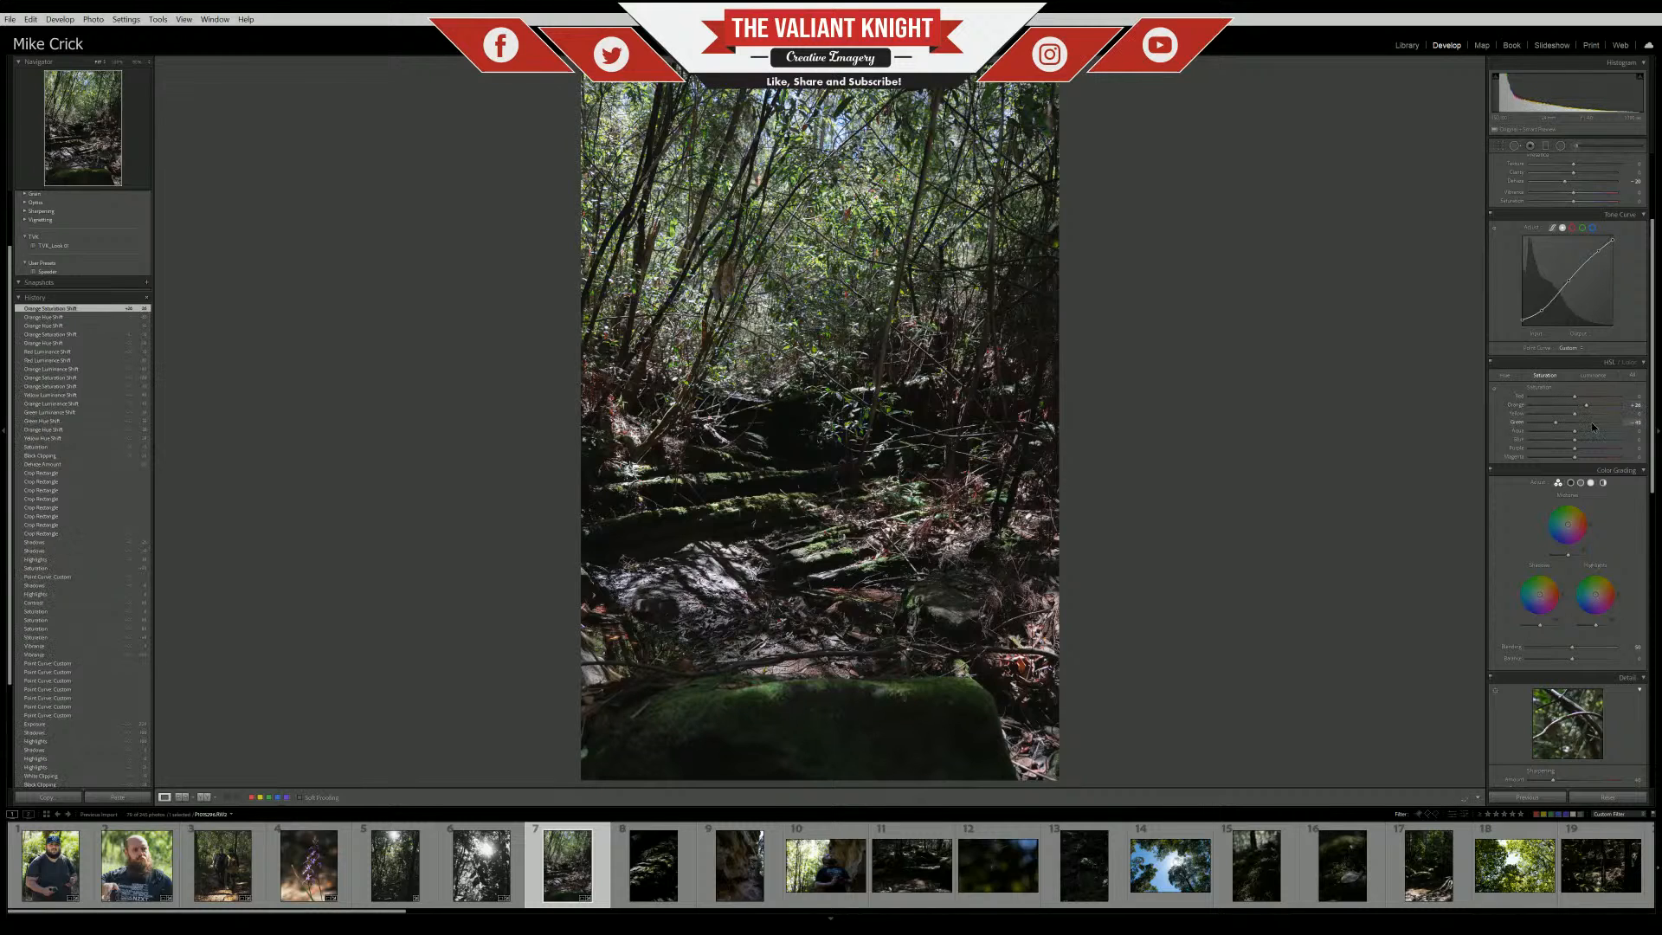
Raise the Green saturation slightly and reduce the Blue saturation moderately
drag(1557, 424, 1591, 422)
drag(1591, 422, 1582, 425)
drag(1574, 440, 1557, 451)
Shift the Blue hue moderately toward aqua and check the result up close
click(1593, 375)
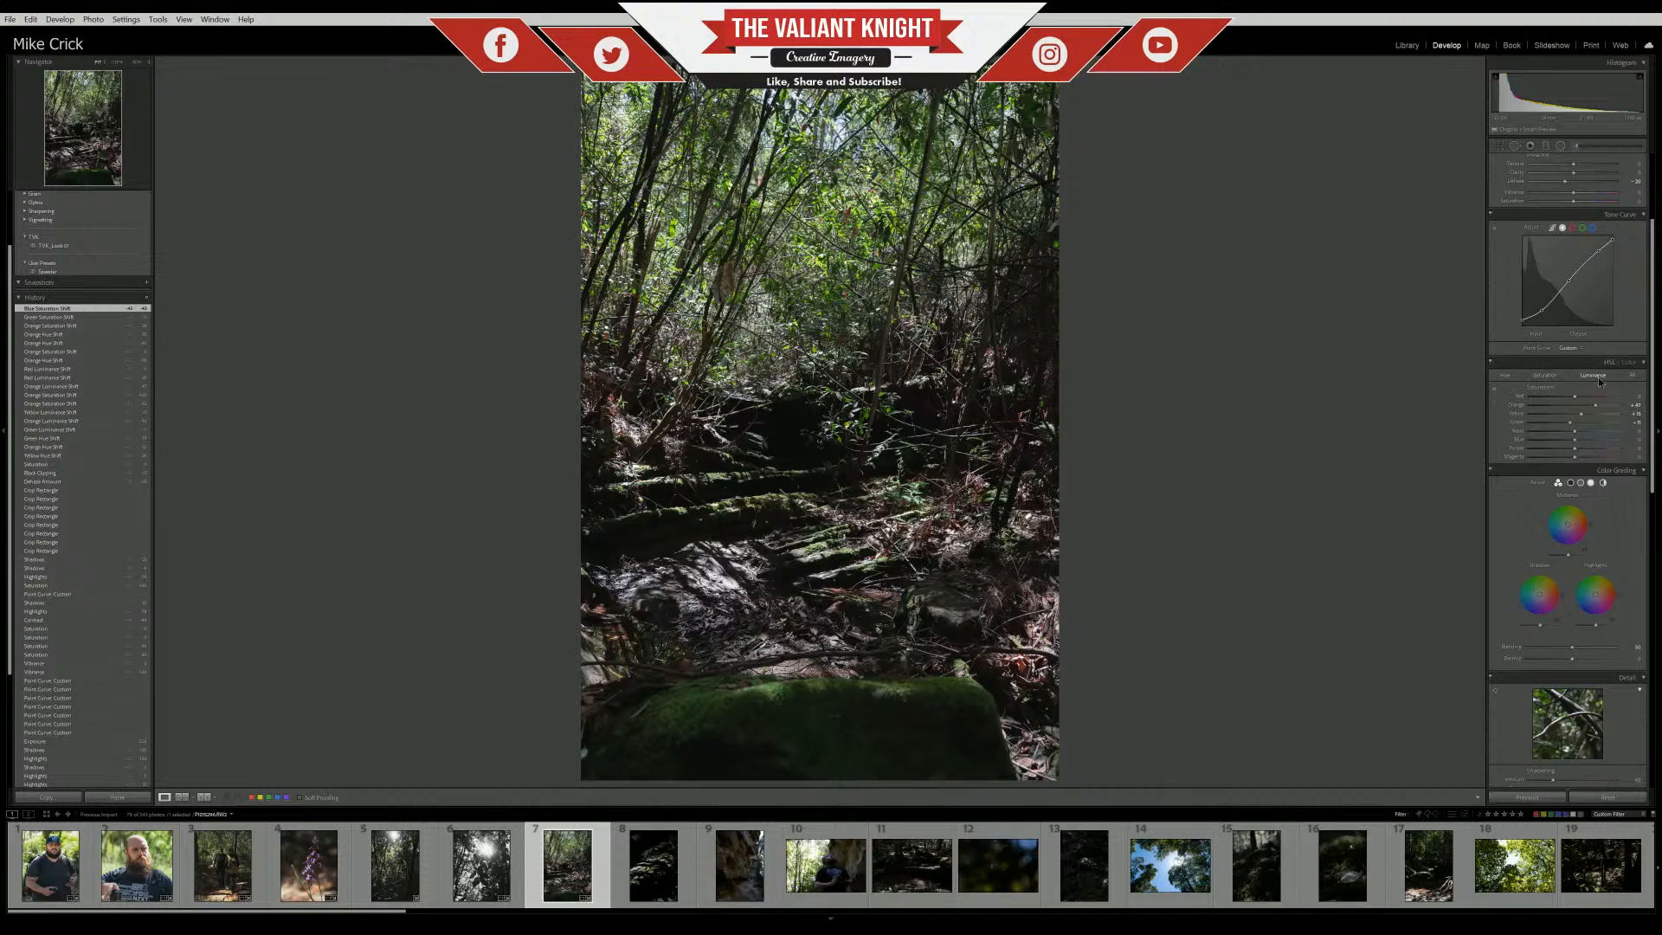
click(1593, 377)
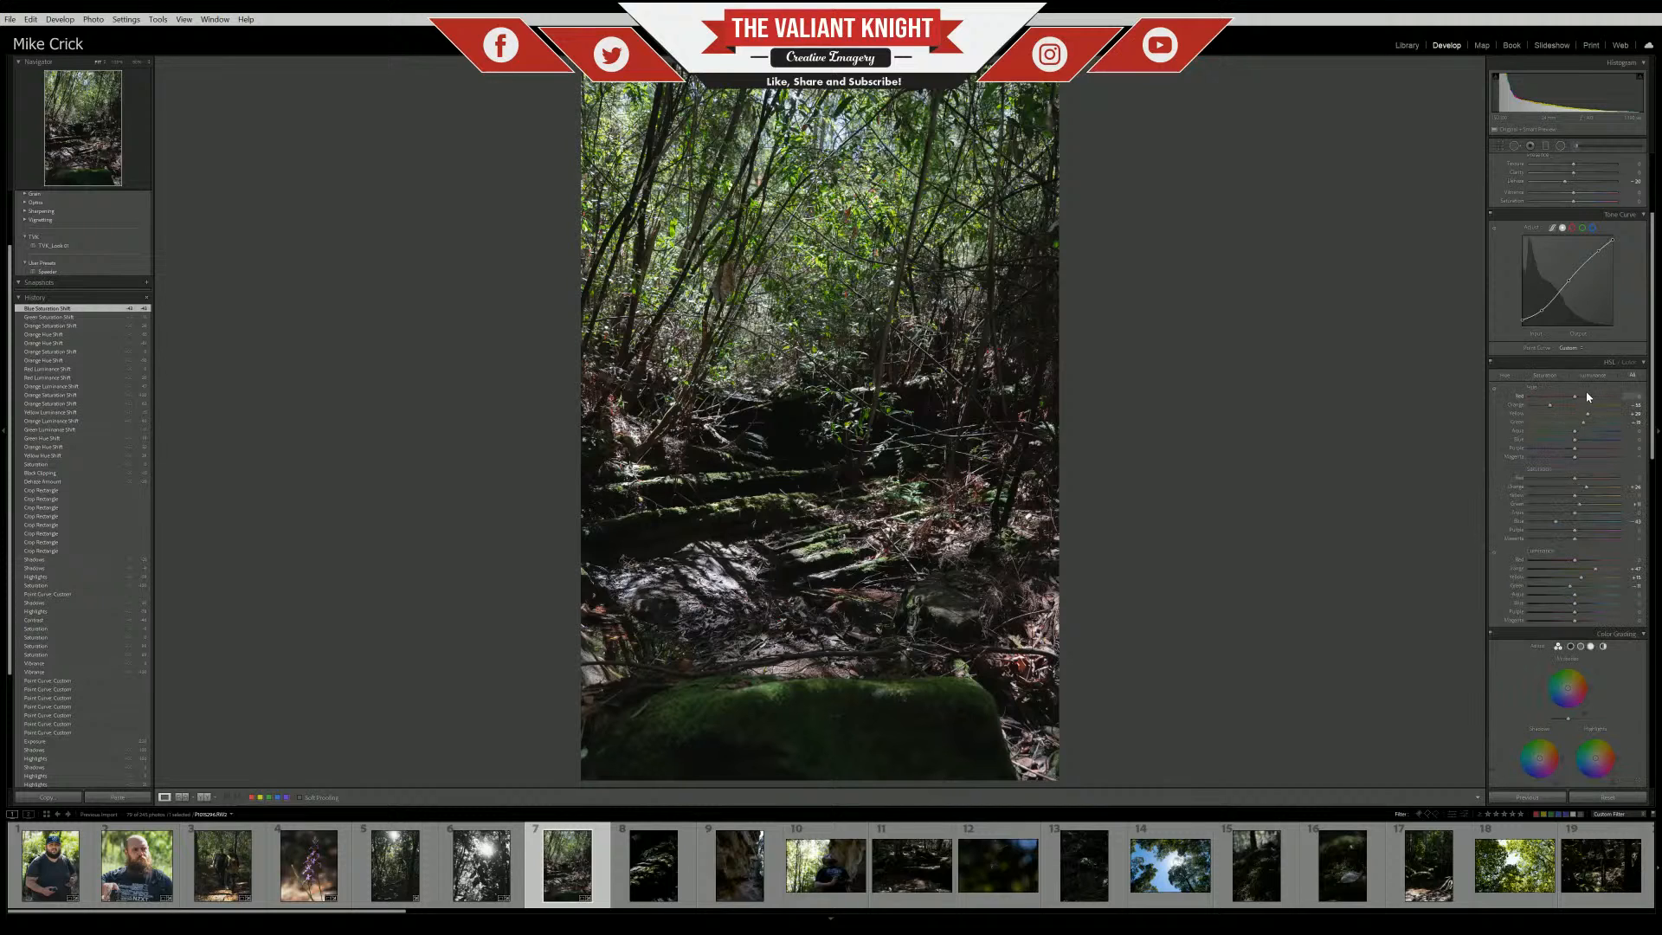
click(1504, 375)
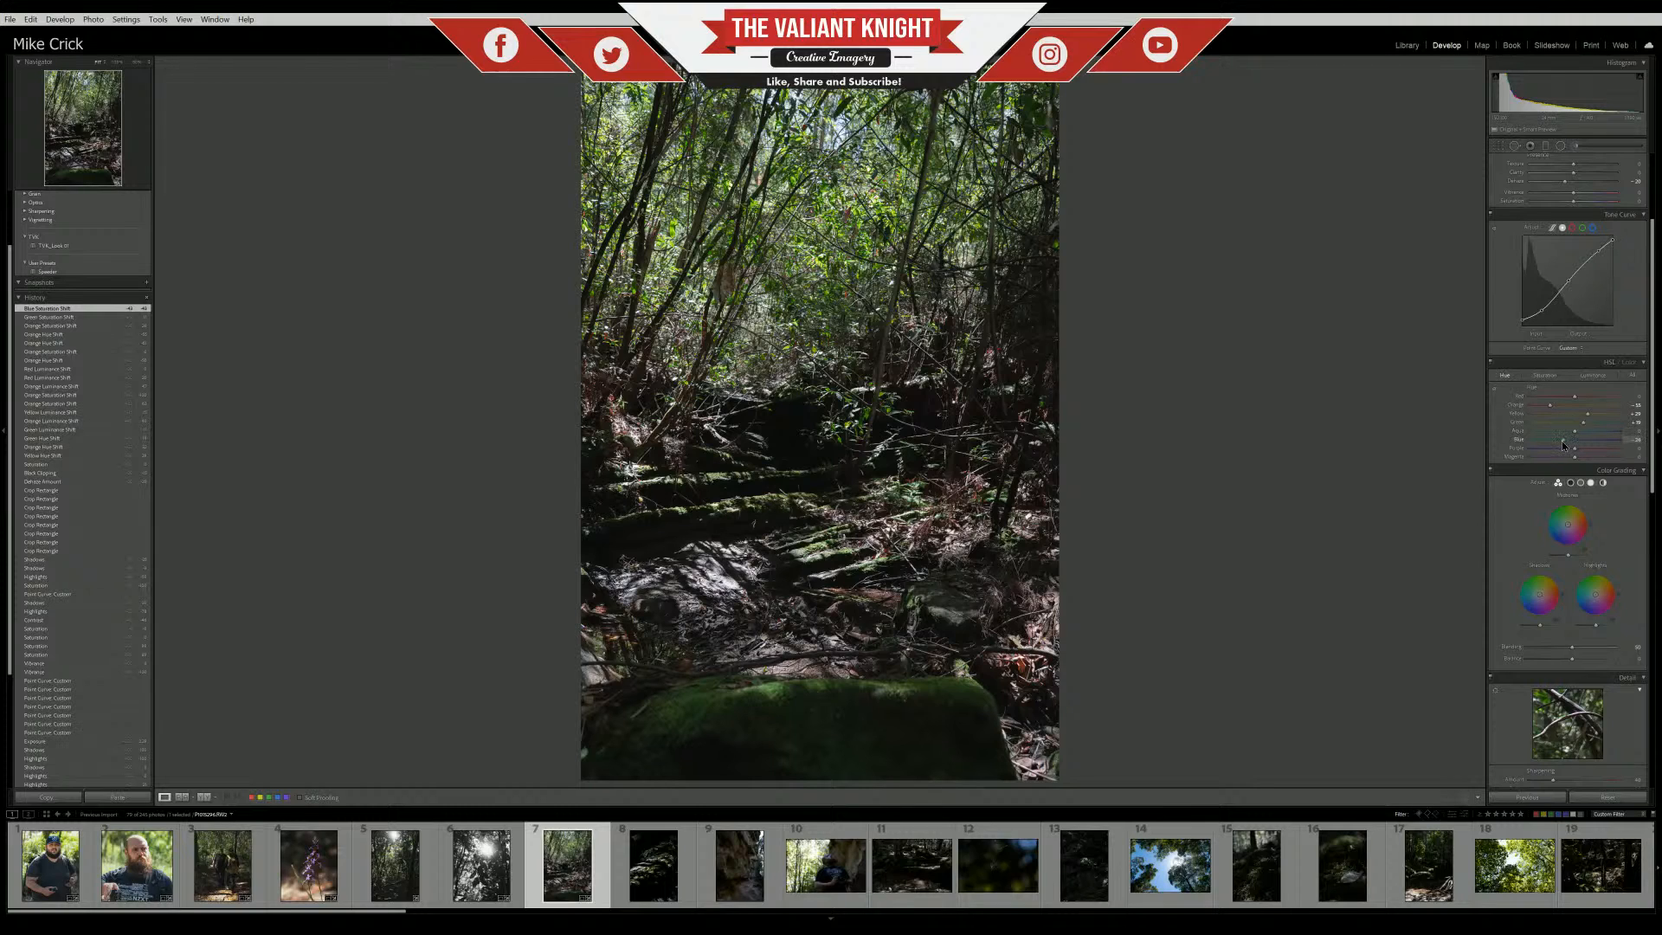
drag(1563, 445, 1560, 445)
click(675, 401)
drag(675, 402, 853, 397)
click(854, 396)
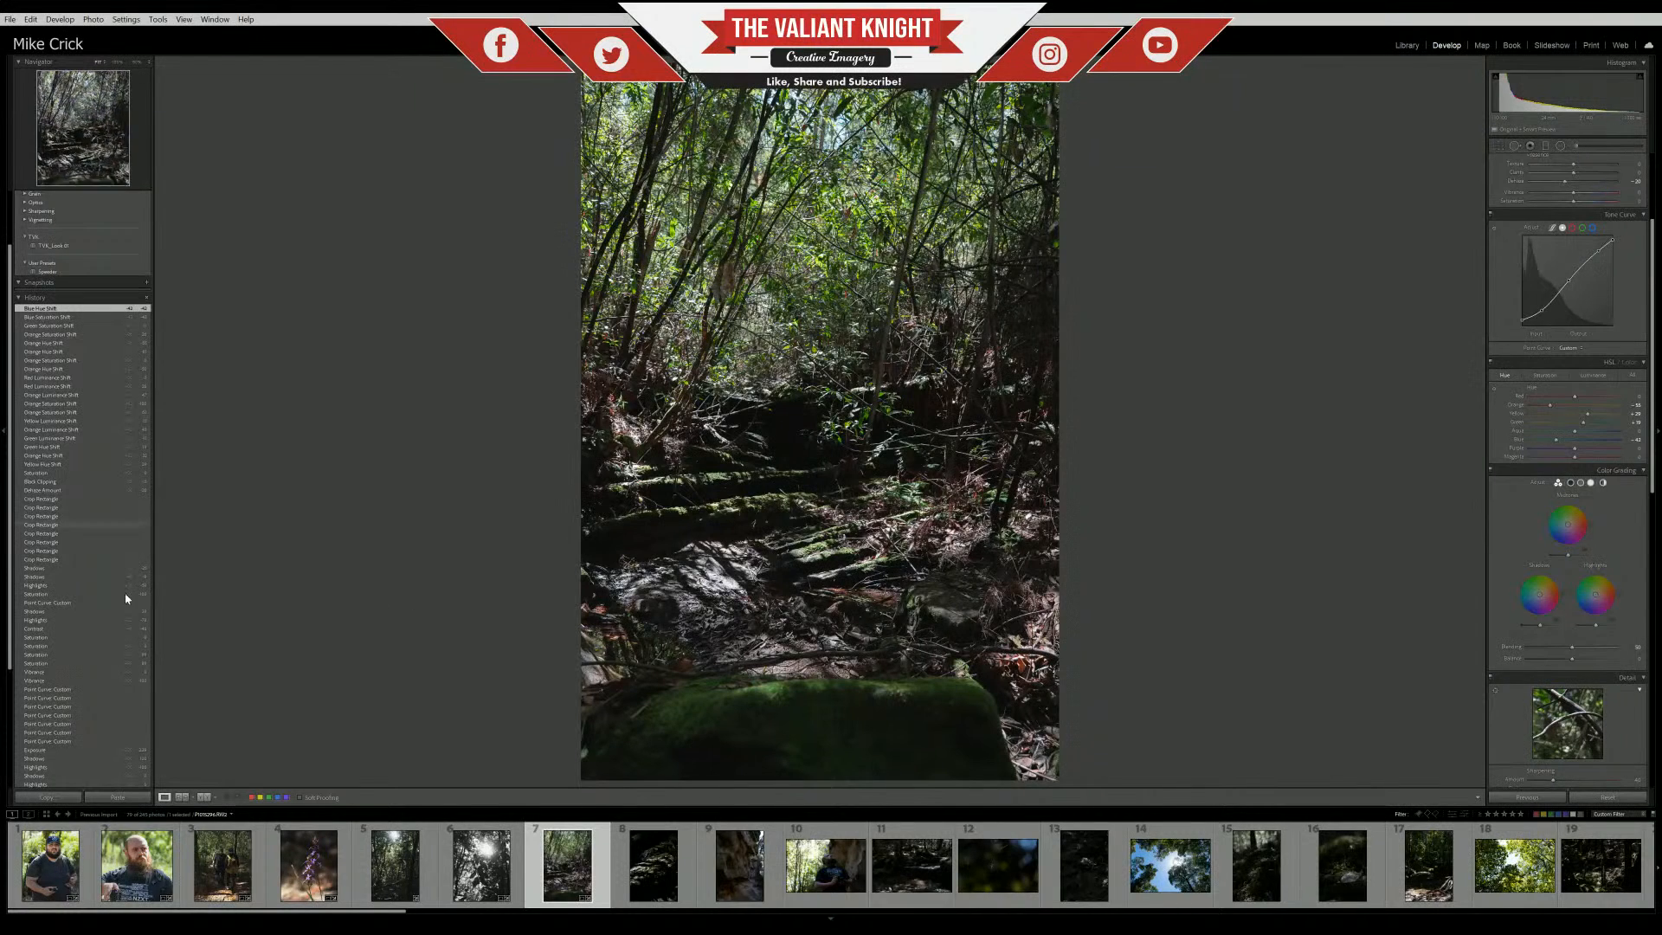
Compare the photo with its original import state in the history and return to the Blue Hue Shift edit
scroll(60, 709, down, 4)
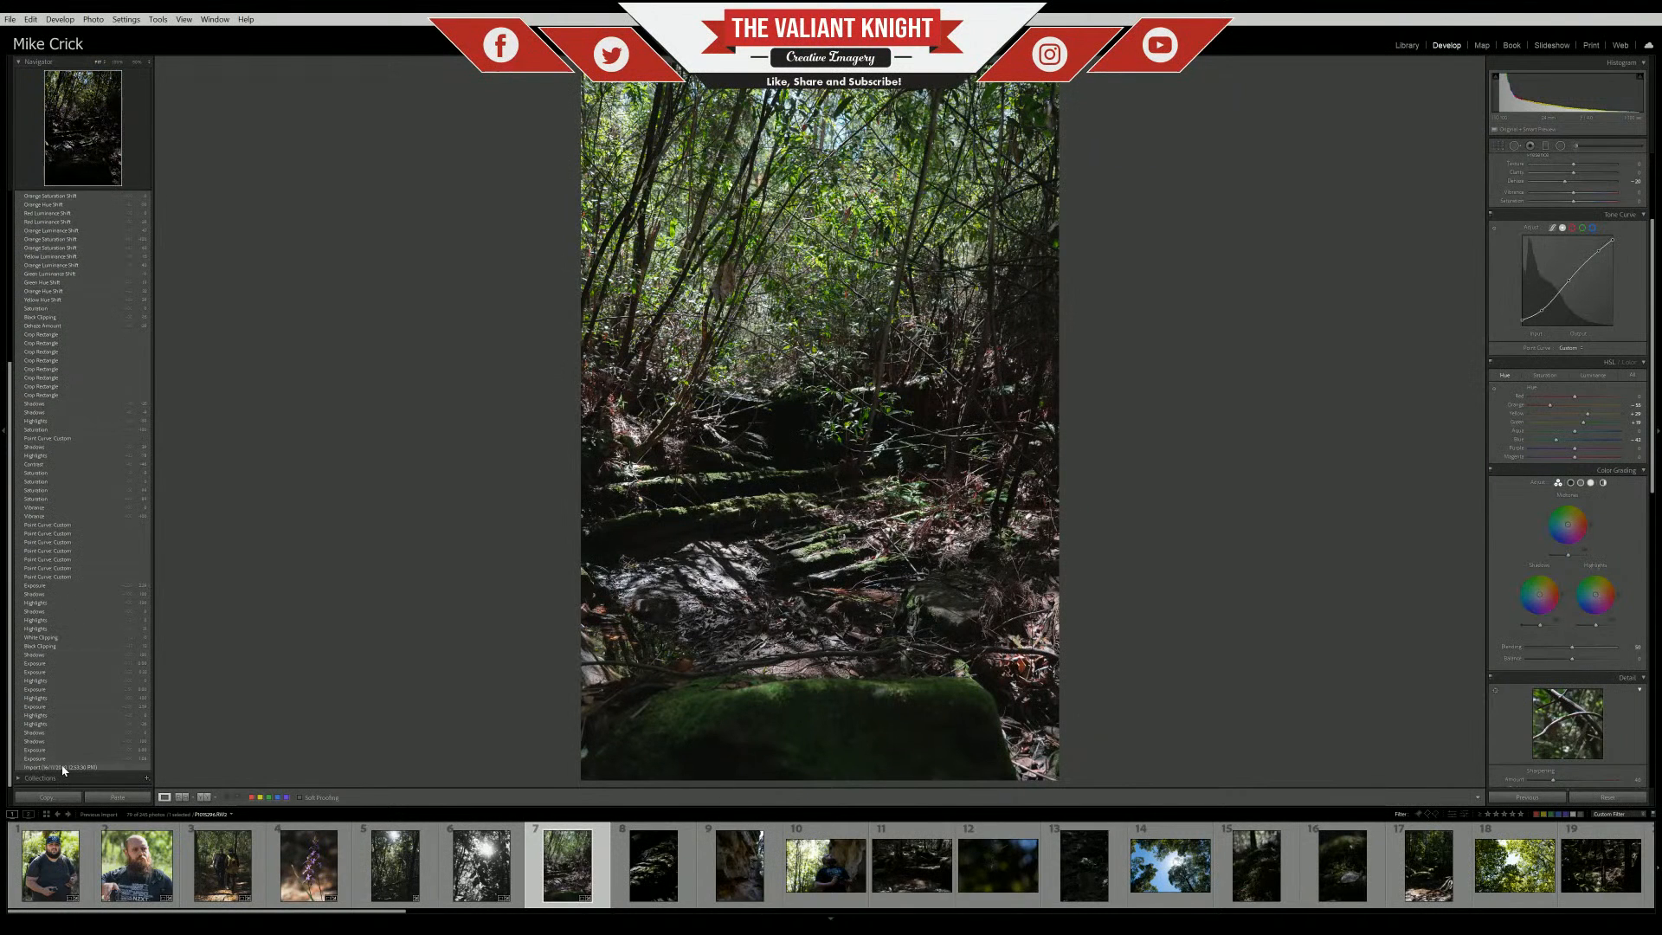
click(60, 767)
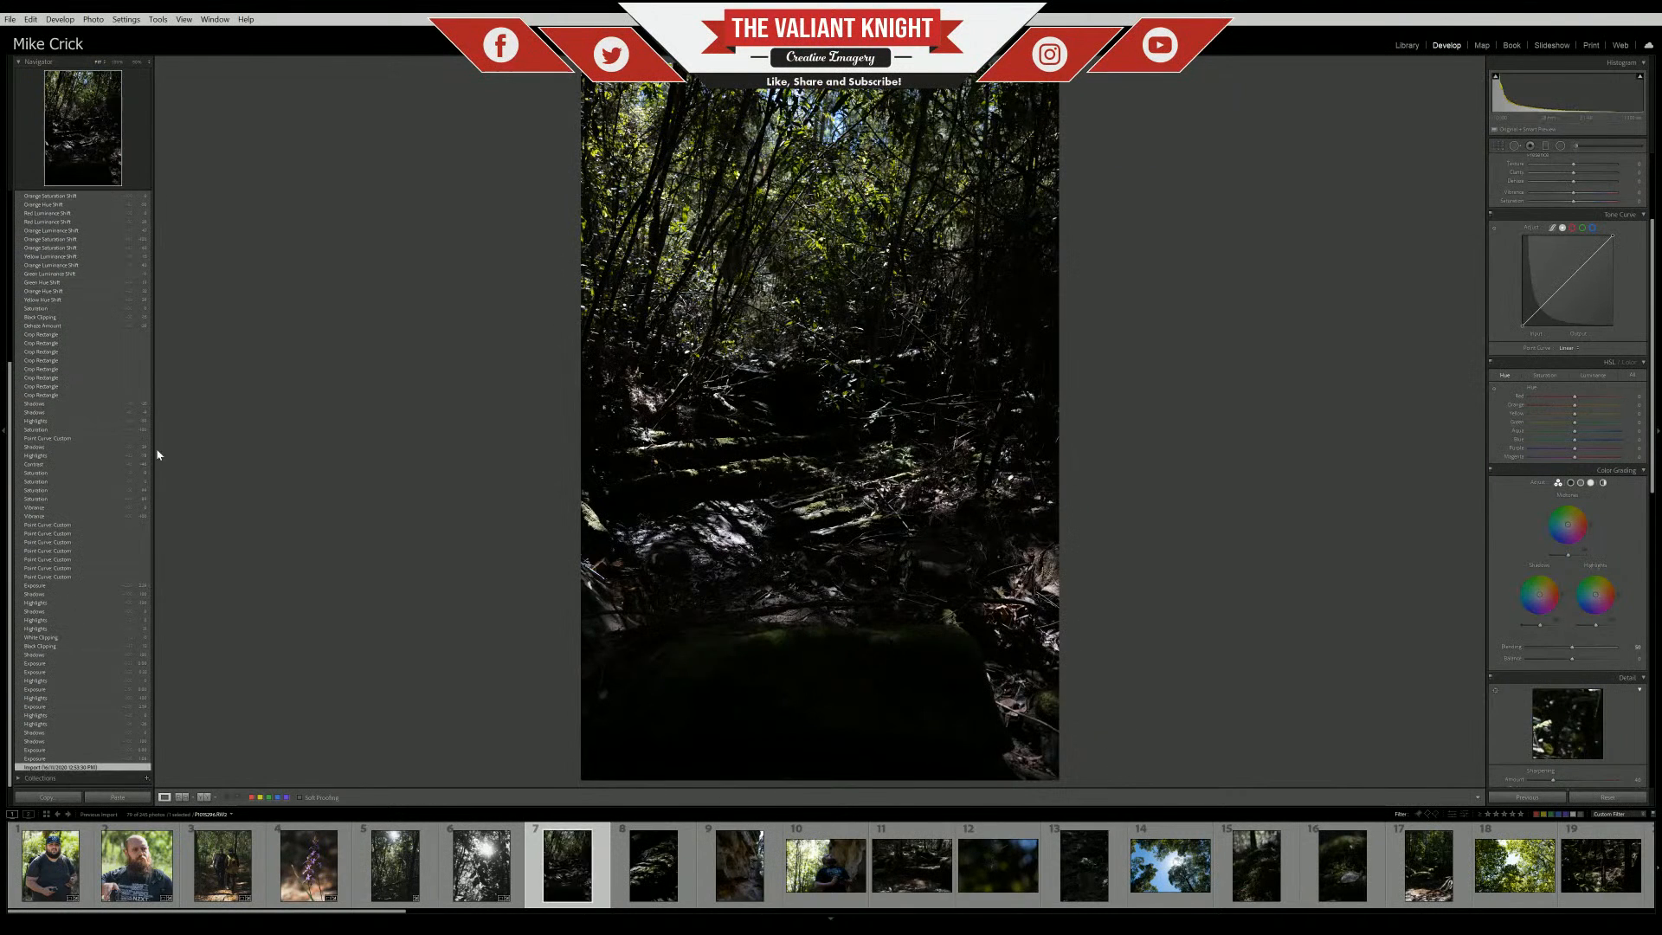
scroll(64, 280, up, 3)
click(52, 257)
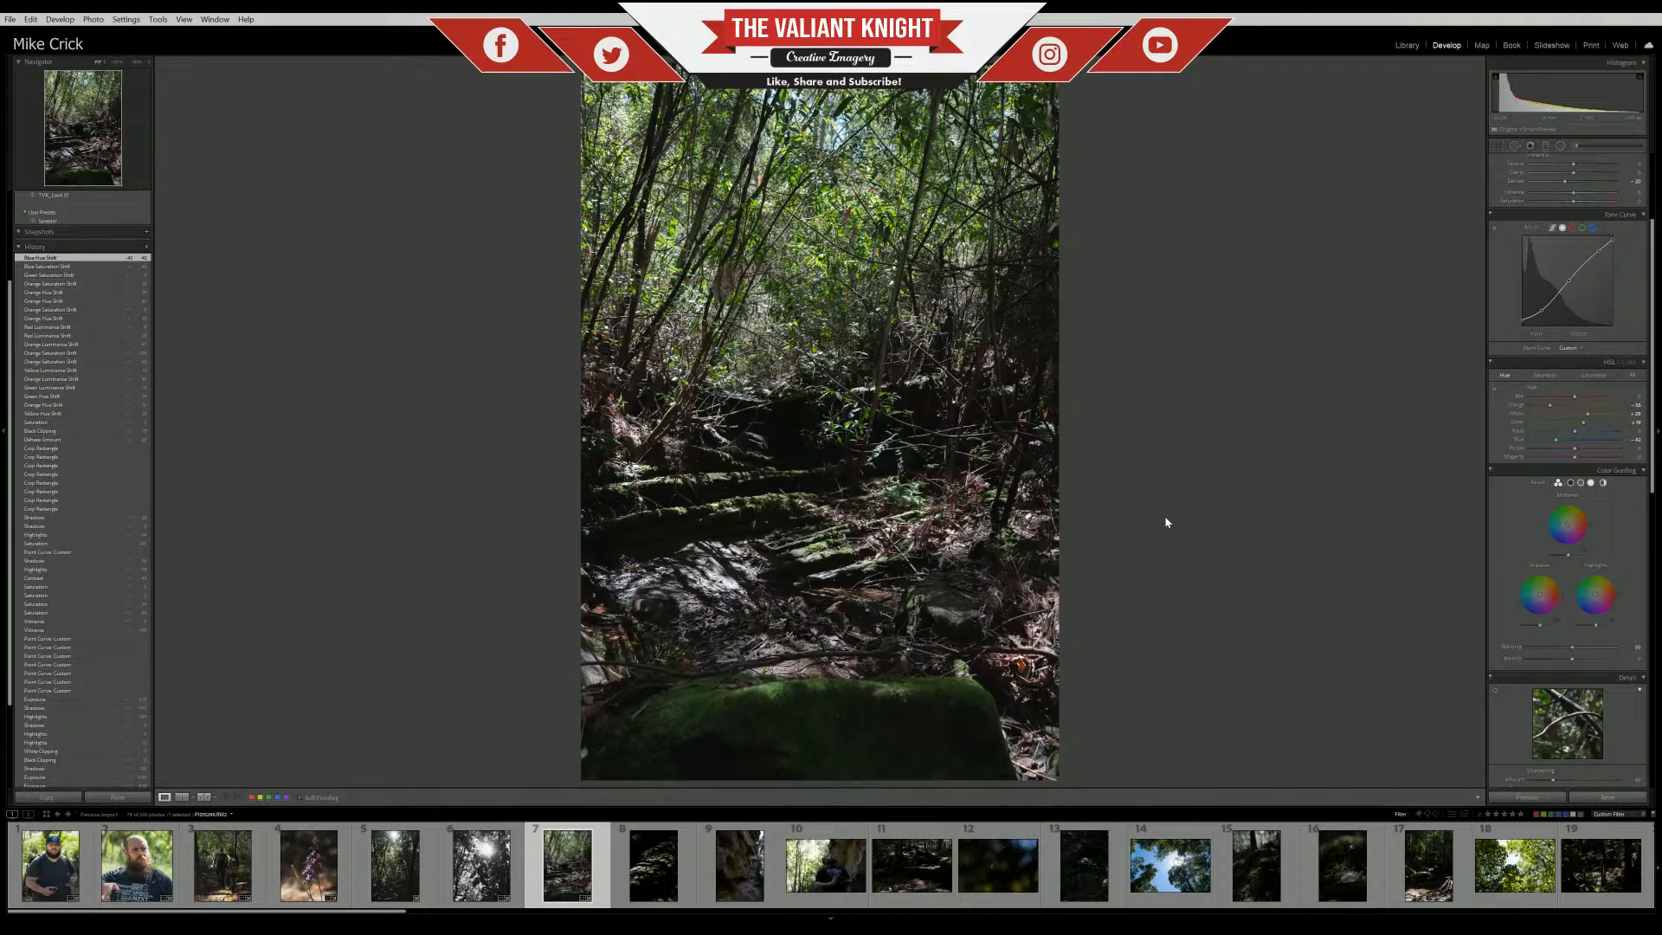
Examine the mossy logs, undergrowth and dark hollow of the photo up close
click(660, 537)
drag(868, 498, 977, 414)
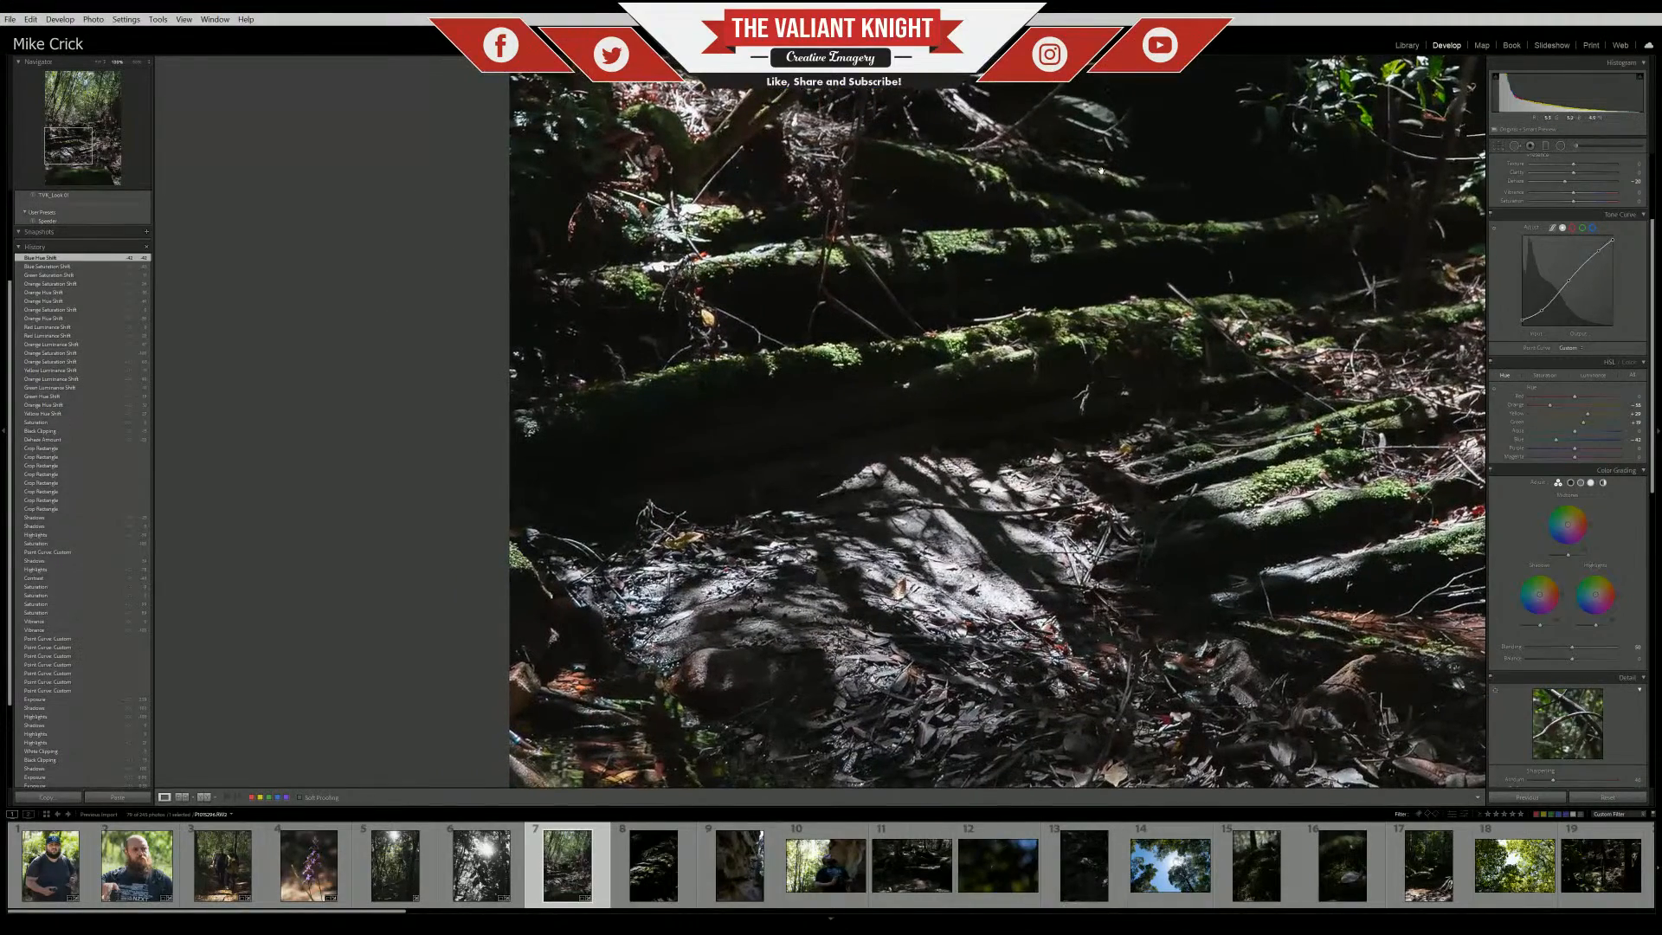
drag(1189, 332, 825, 638)
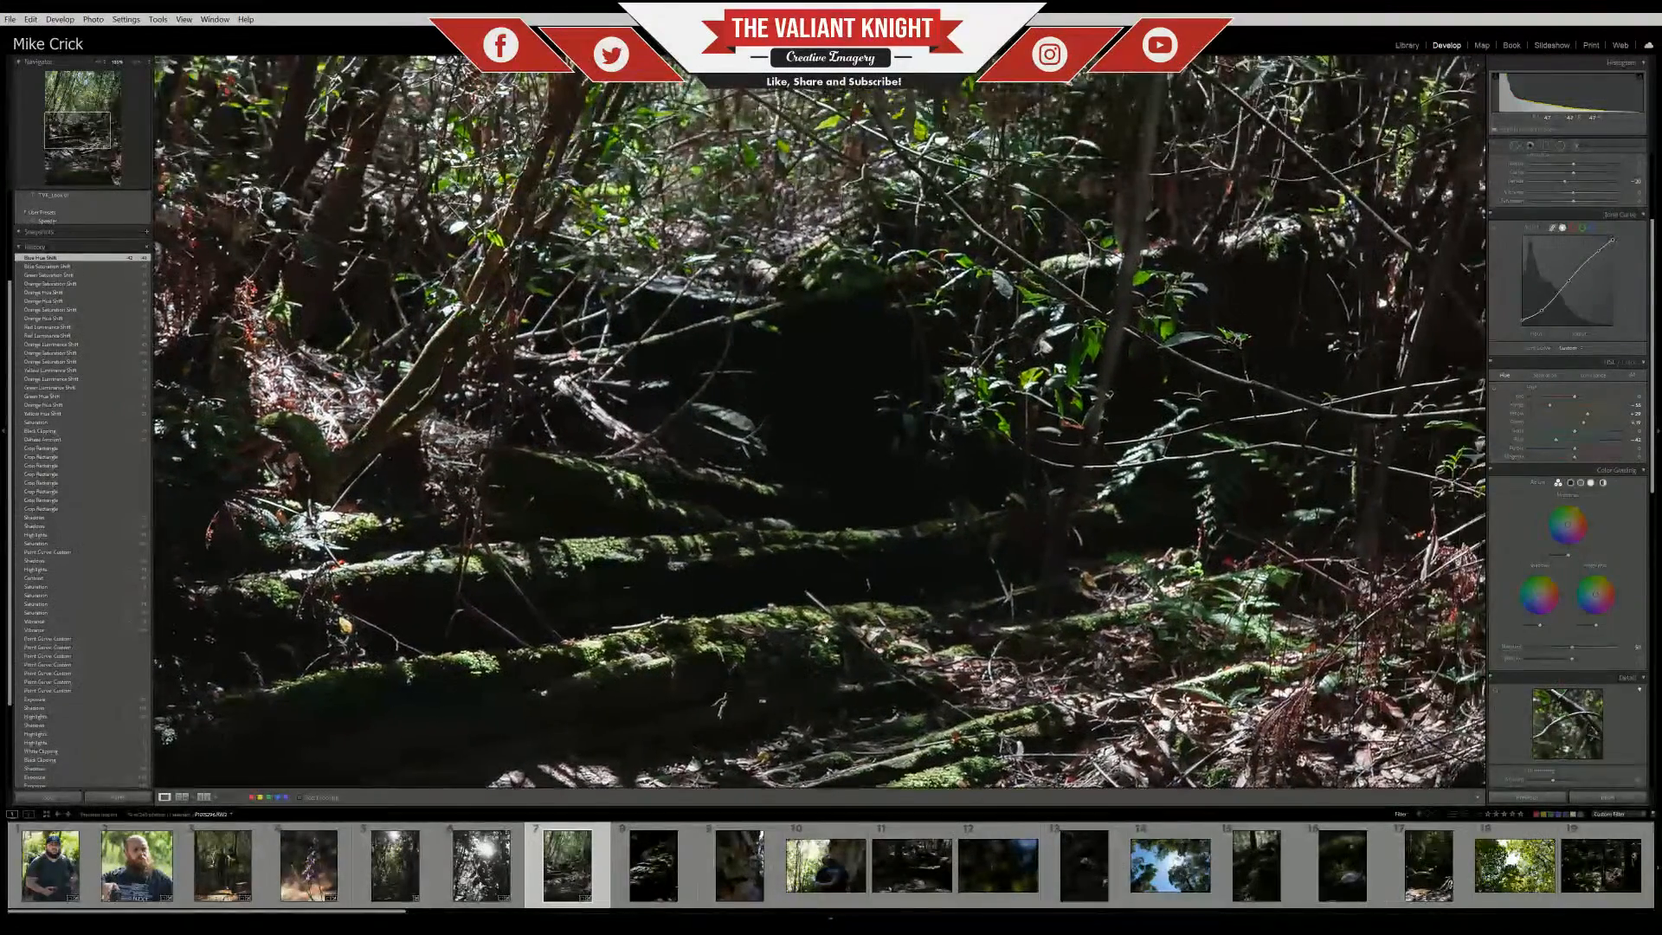
drag(855, 289, 551, 625)
drag(1130, 311, 545, 86)
drag(789, 520, 1059, 183)
drag(956, 568, 1293, 346)
drag(506, 438, 1501, 57)
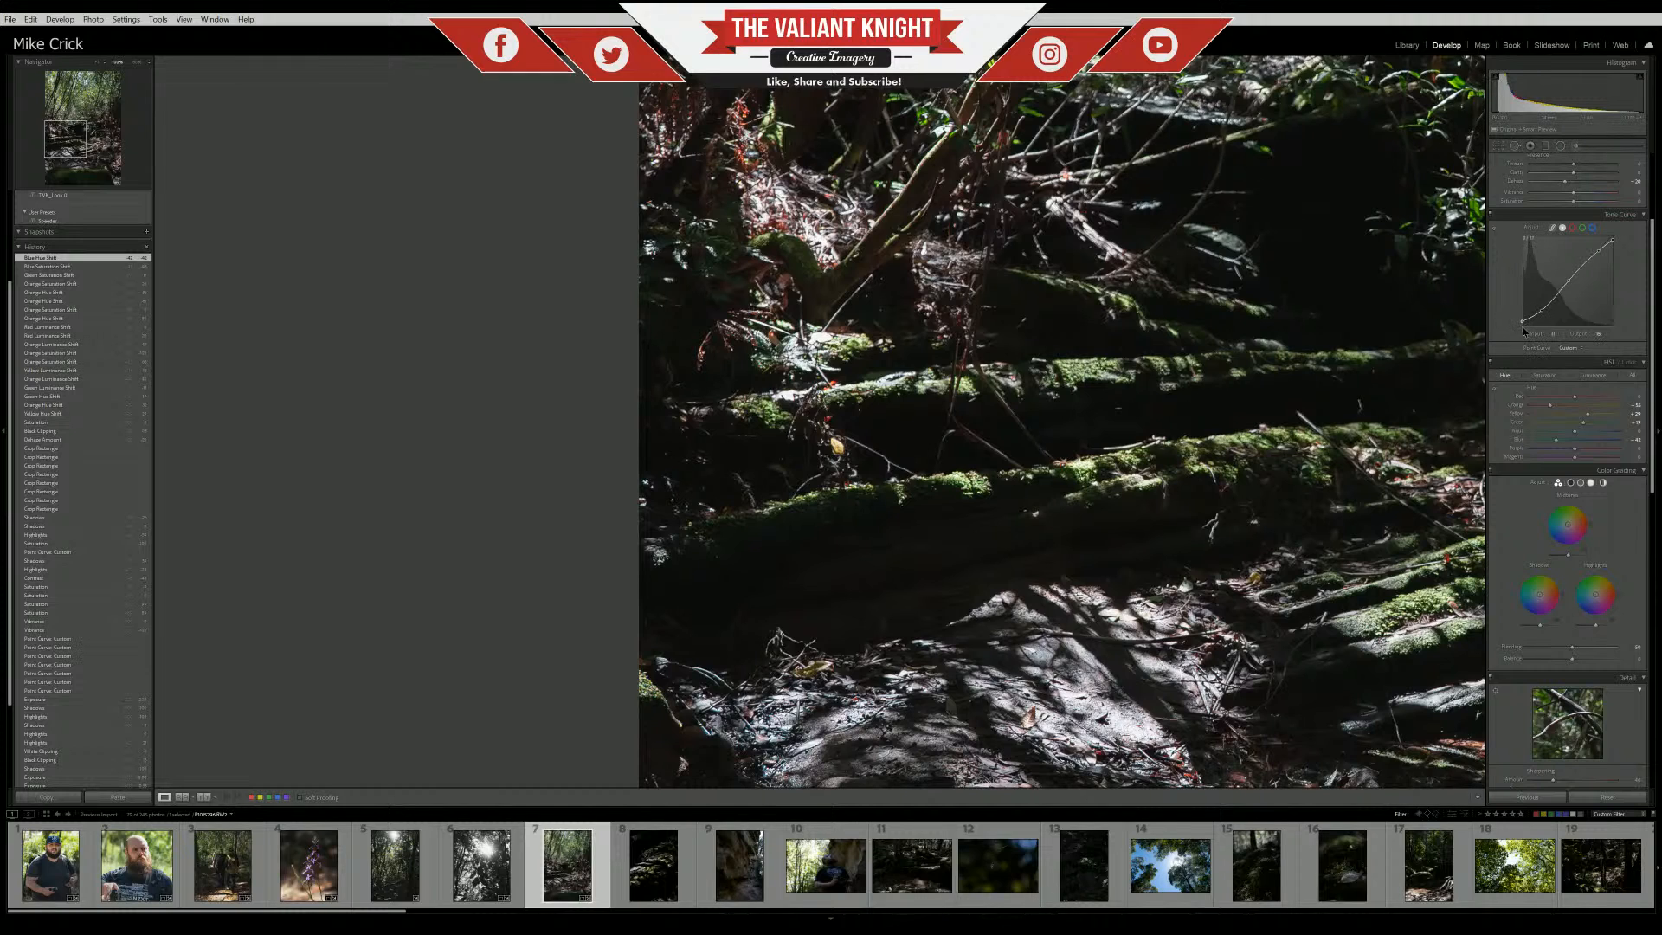
Try lowering the tone curve's black point to deepen the blacks, and undo the change
drag(1523, 330, 1523, 340)
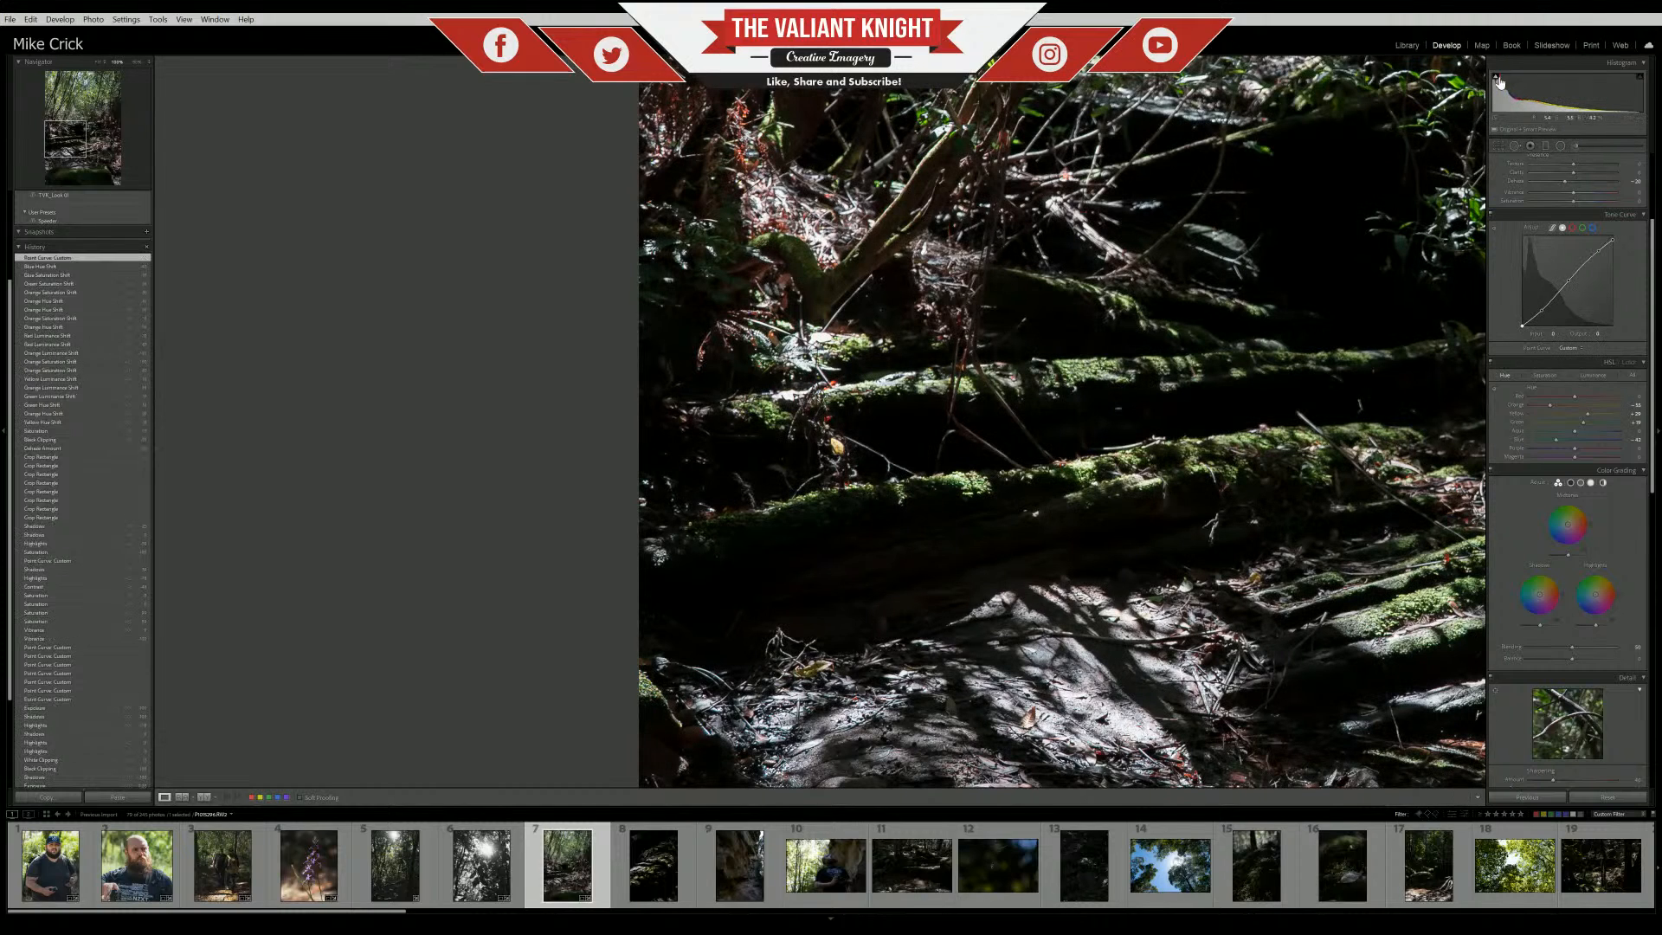
mouse_move(1499, 81)
key(ctrl+z)
drag(1207, 382, 1250, 467)
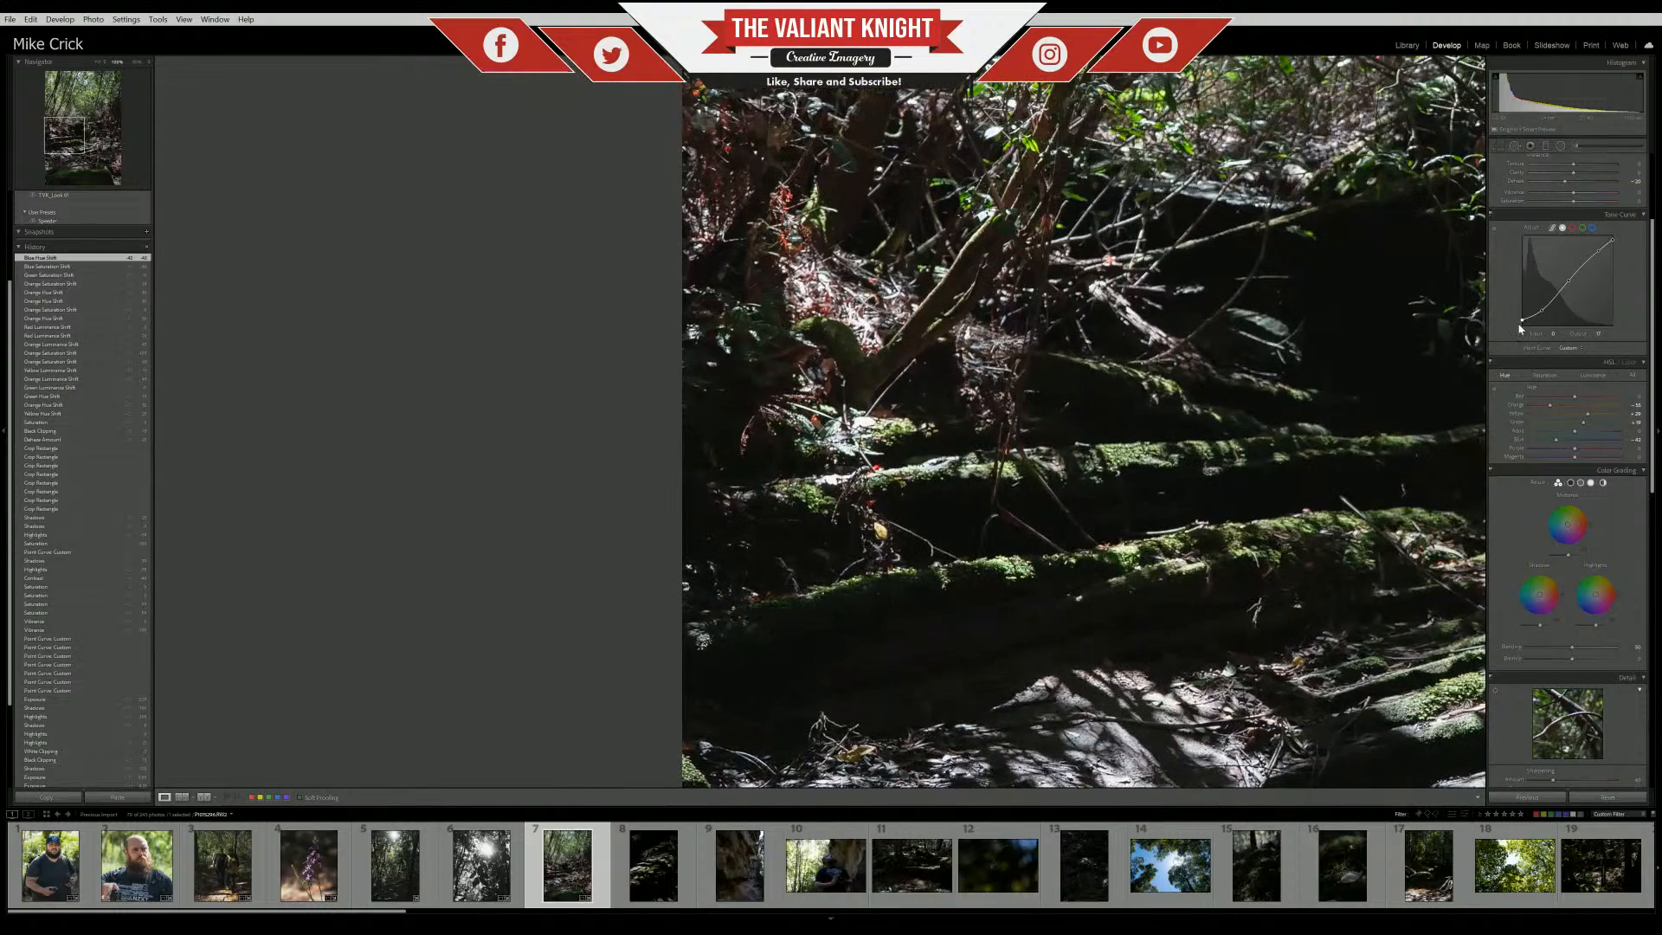
click(1374, 427)
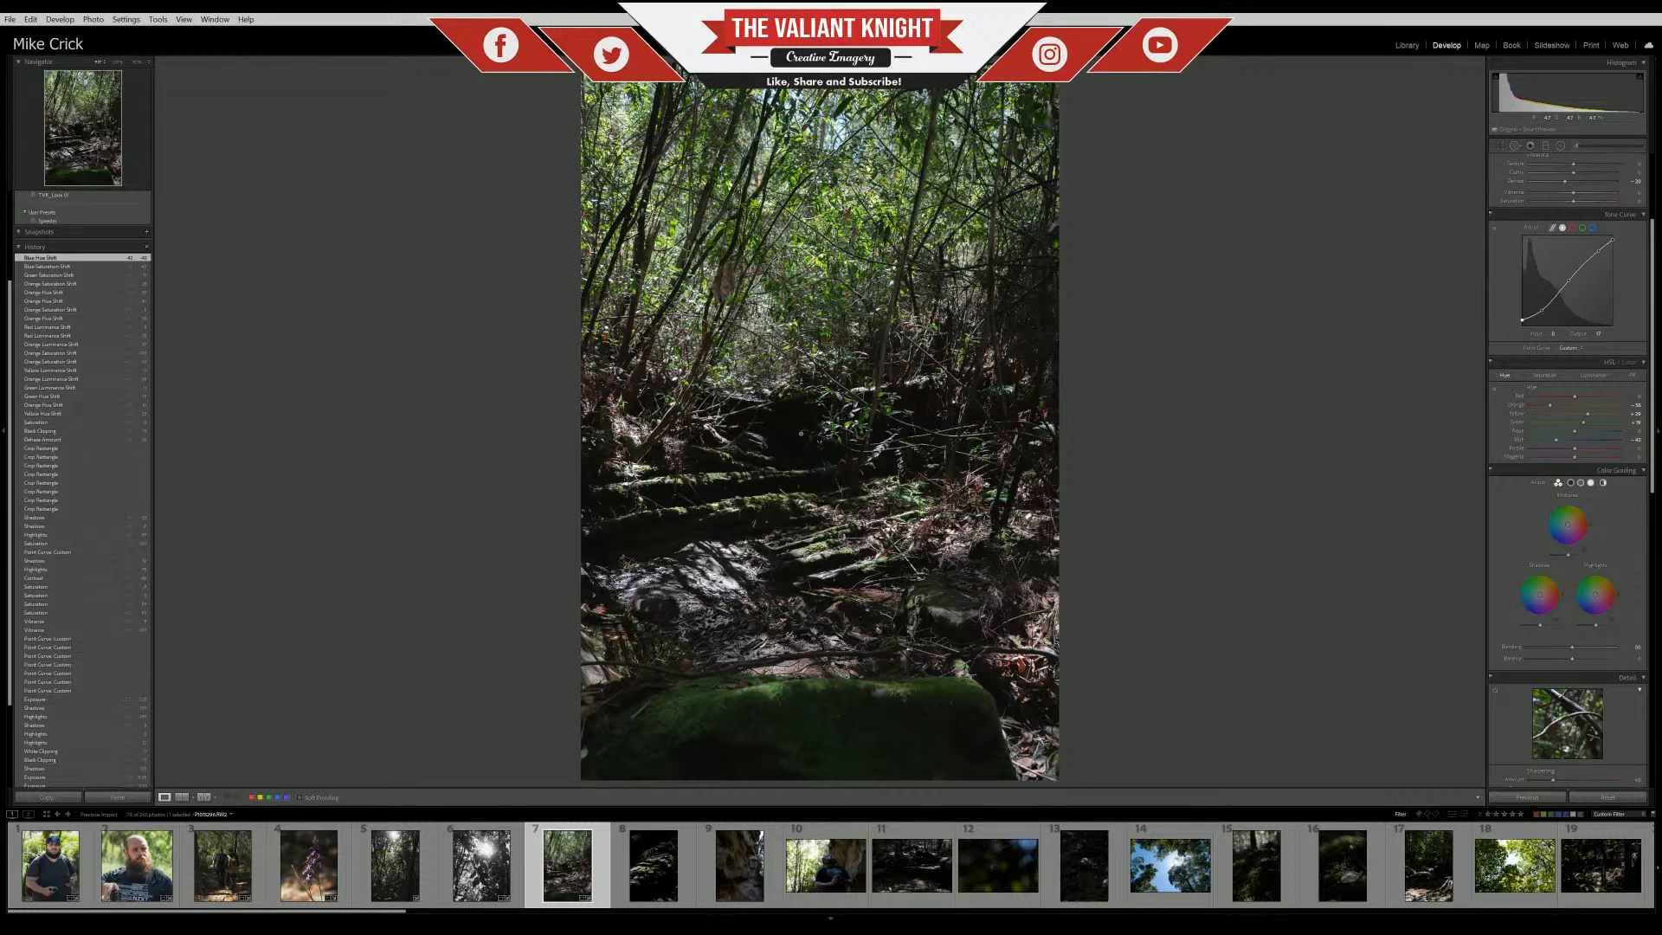
Brush a local adjustment onto the dark hollow in the middle of the photo and raise its exposure and shadows
click(794, 459)
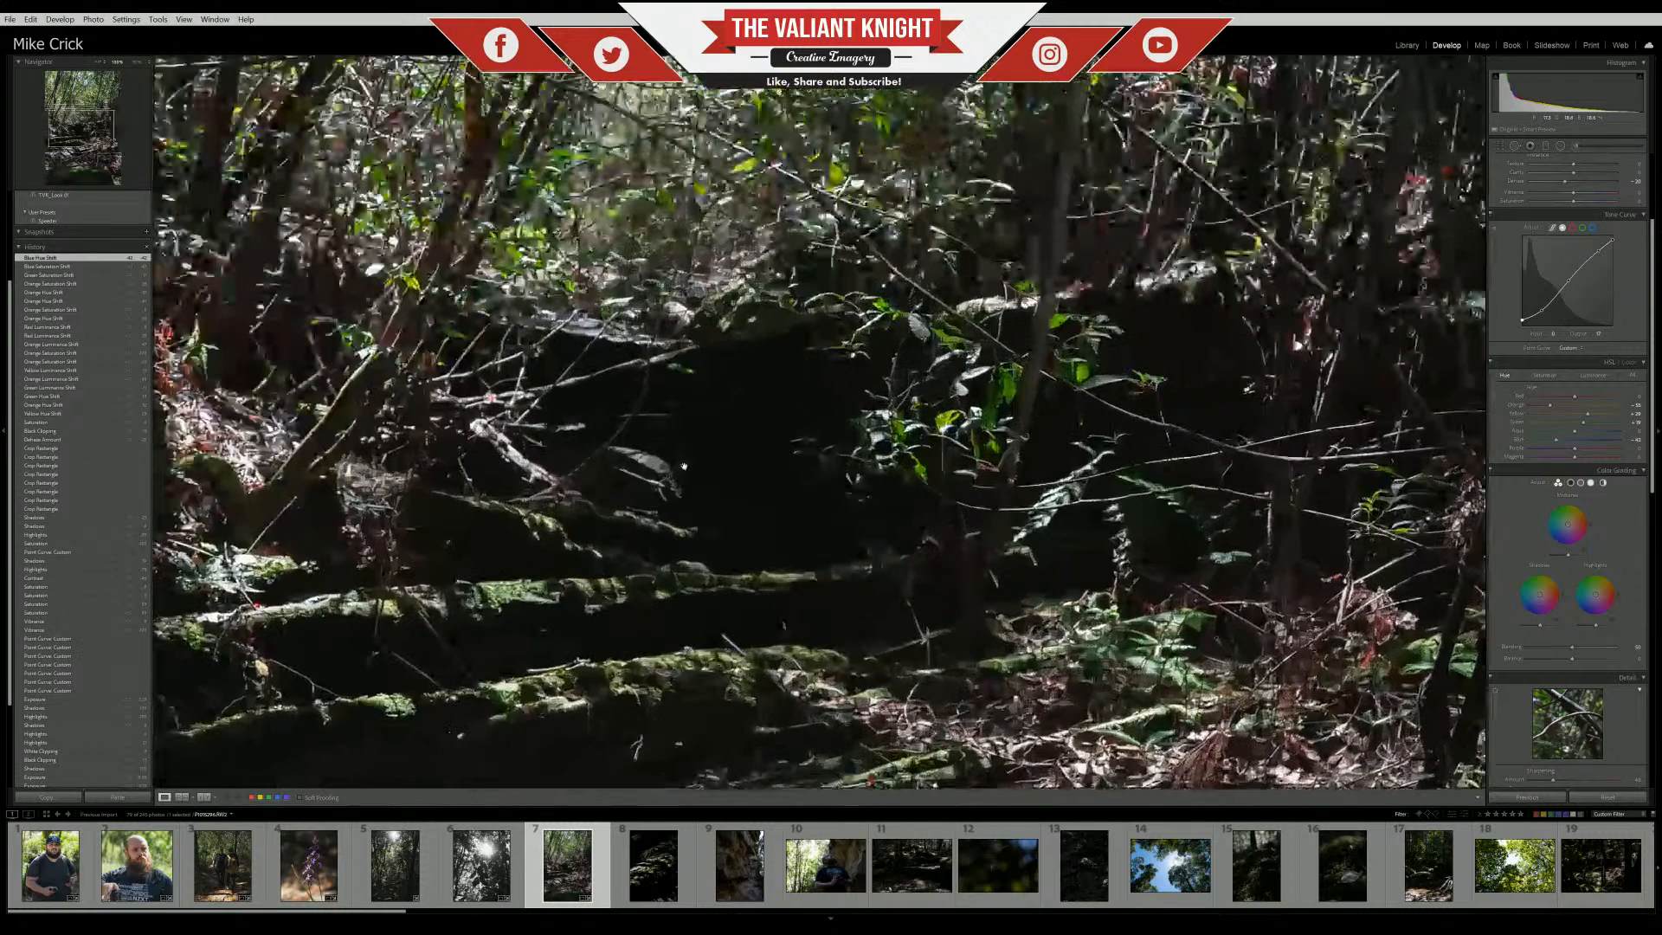
click(722, 439)
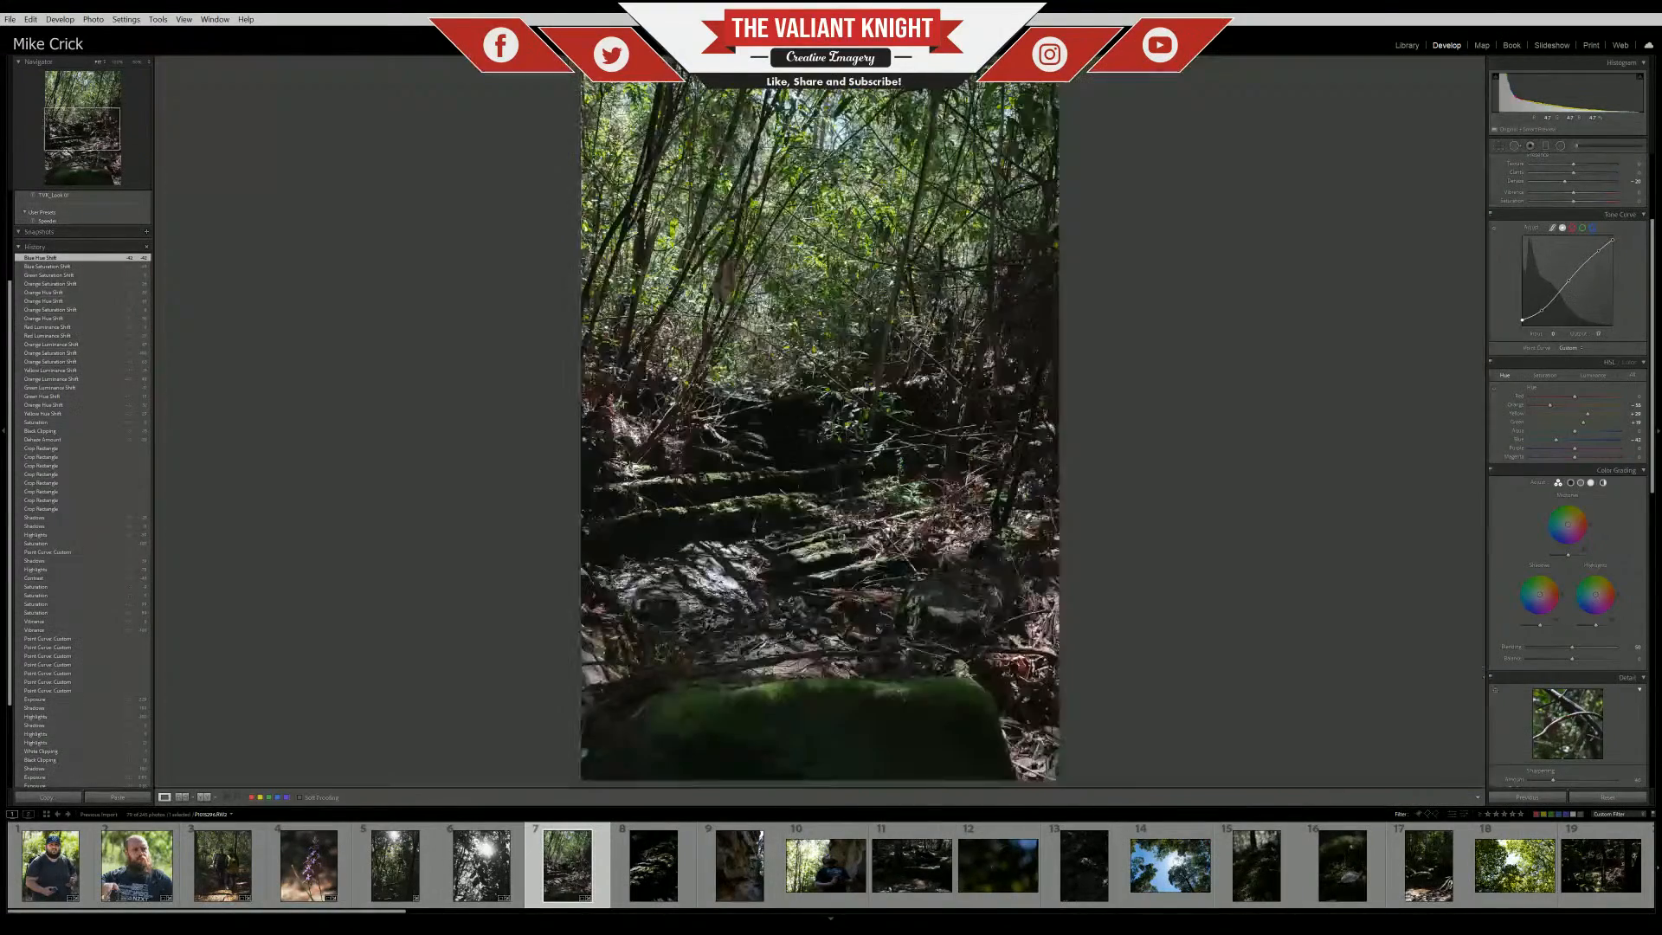
click(1576, 147)
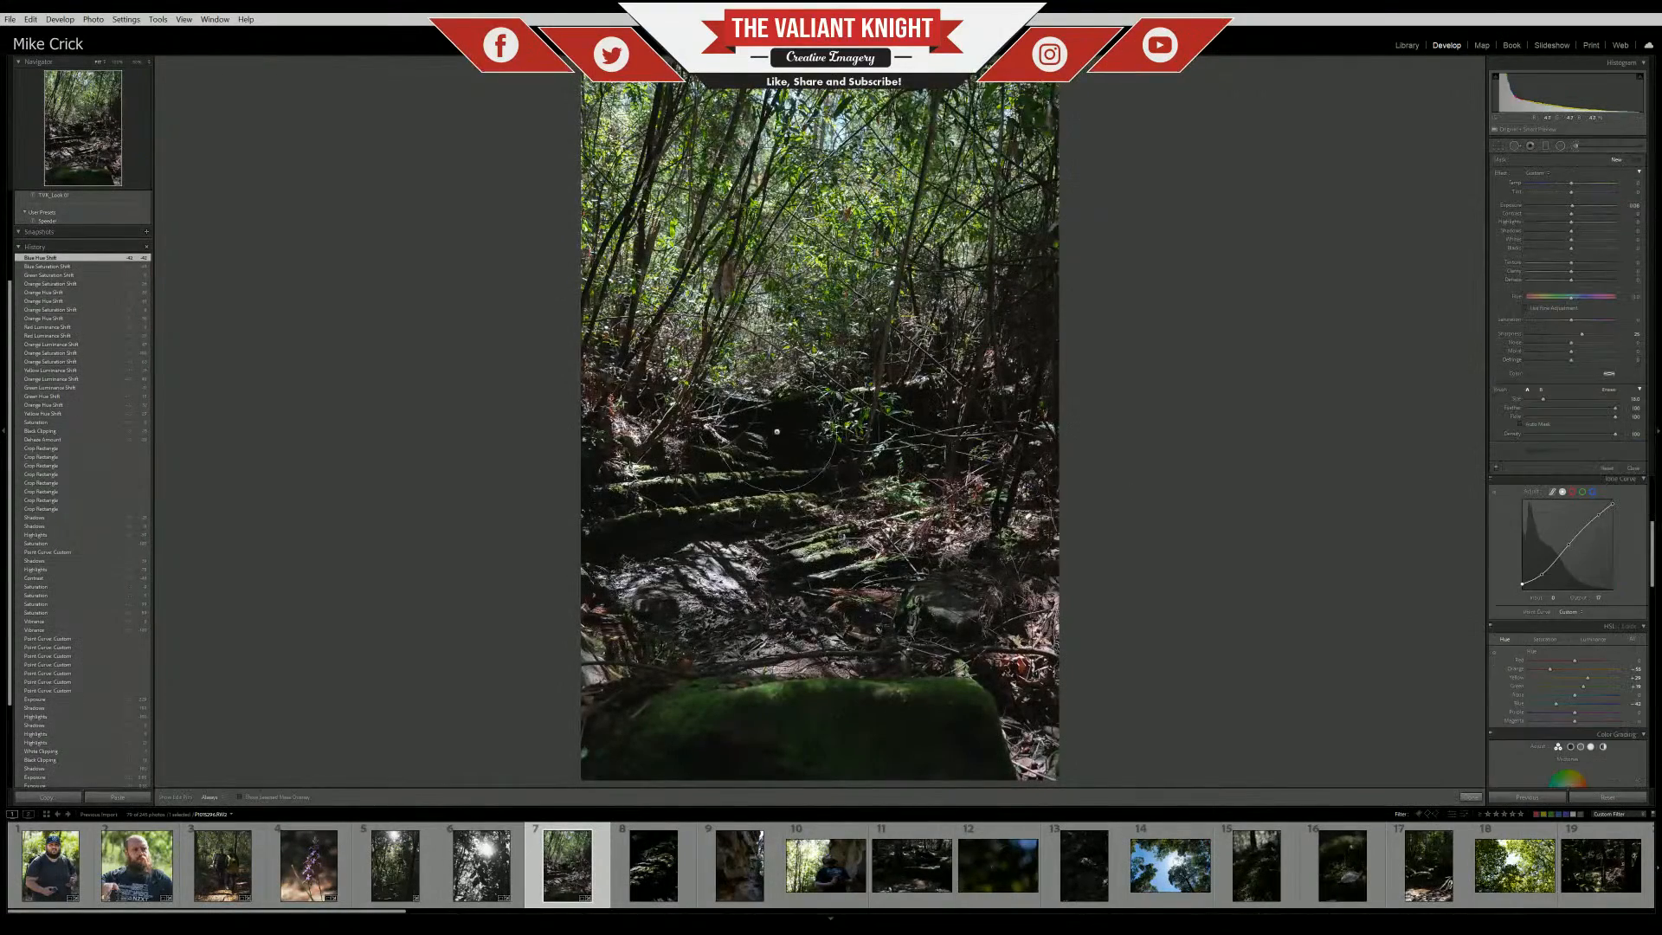
scroll(777, 432, up, 3)
click(784, 432)
mouse_move(1573, 207)
mouse_down()
mouse_move(1633, 216)
mouse_move(1593, 232)
mouse_move(1608, 232)
mouse_move(1548, 213)
mouse_move(1586, 220)
mouse_up()
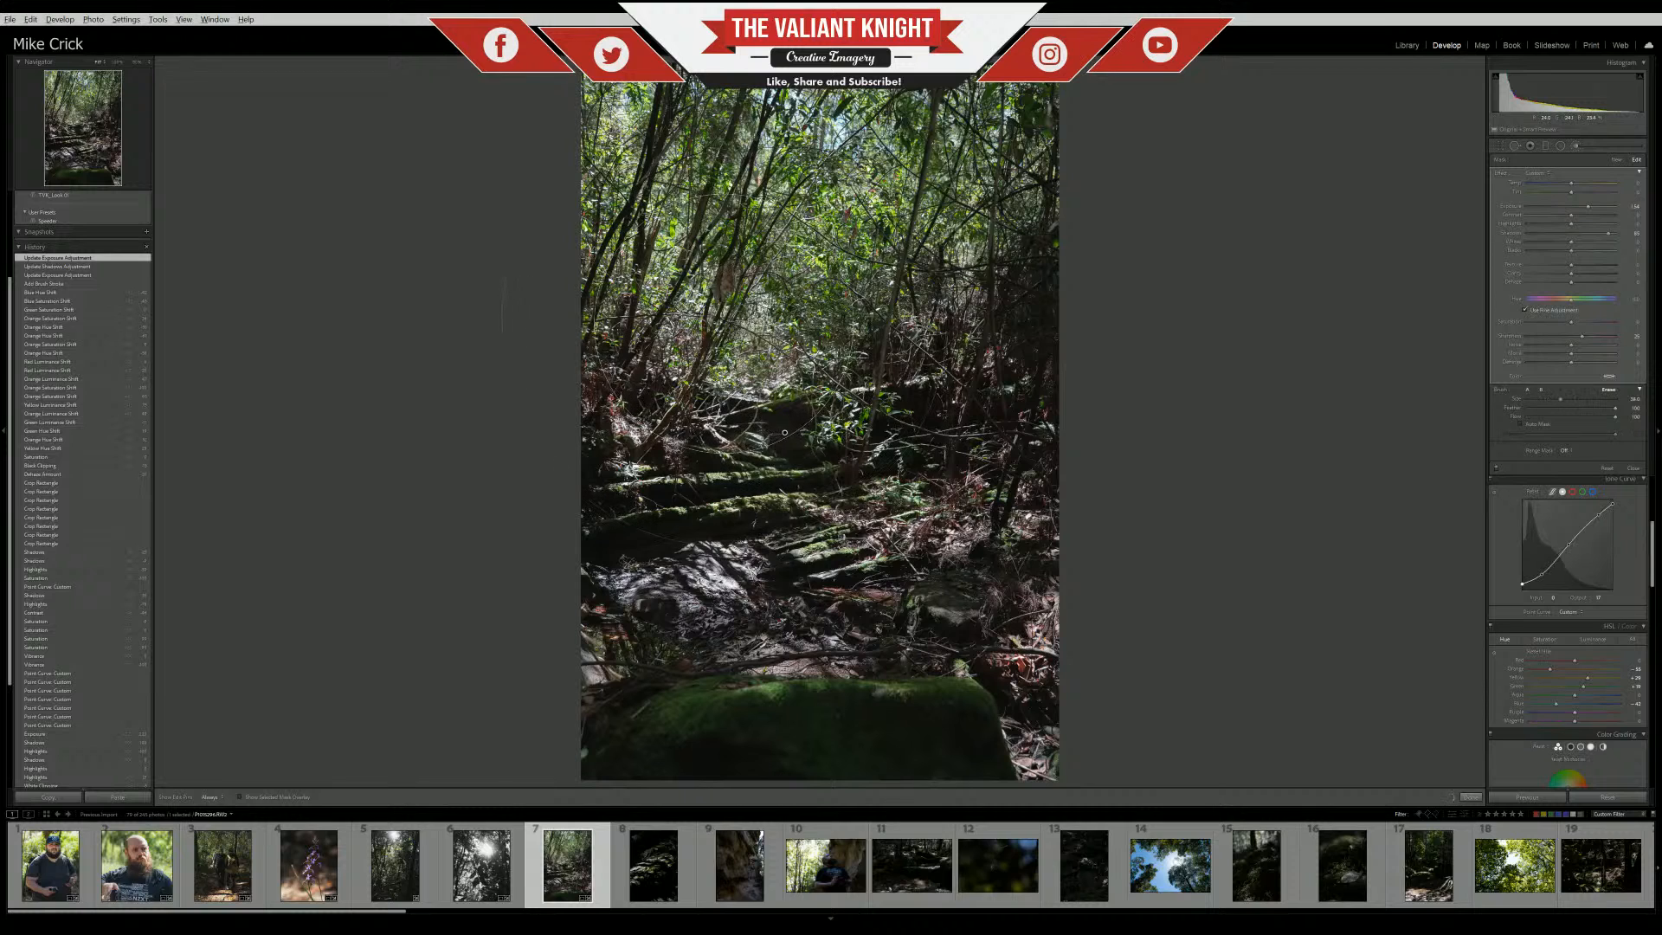
Refine the brushed mask around the dark hollow by erasing with a smaller brush
key(alt)
scroll(754, 397, down, 7)
scroll(754, 389, down, 7)
mouse_move(747, 382)
mouse_down()
mouse_move(826, 379)
mouse_move(726, 416)
mouse_move(813, 504)
mouse_move(863, 433)
mouse_move(853, 419)
mouse_move(760, 442)
mouse_up()
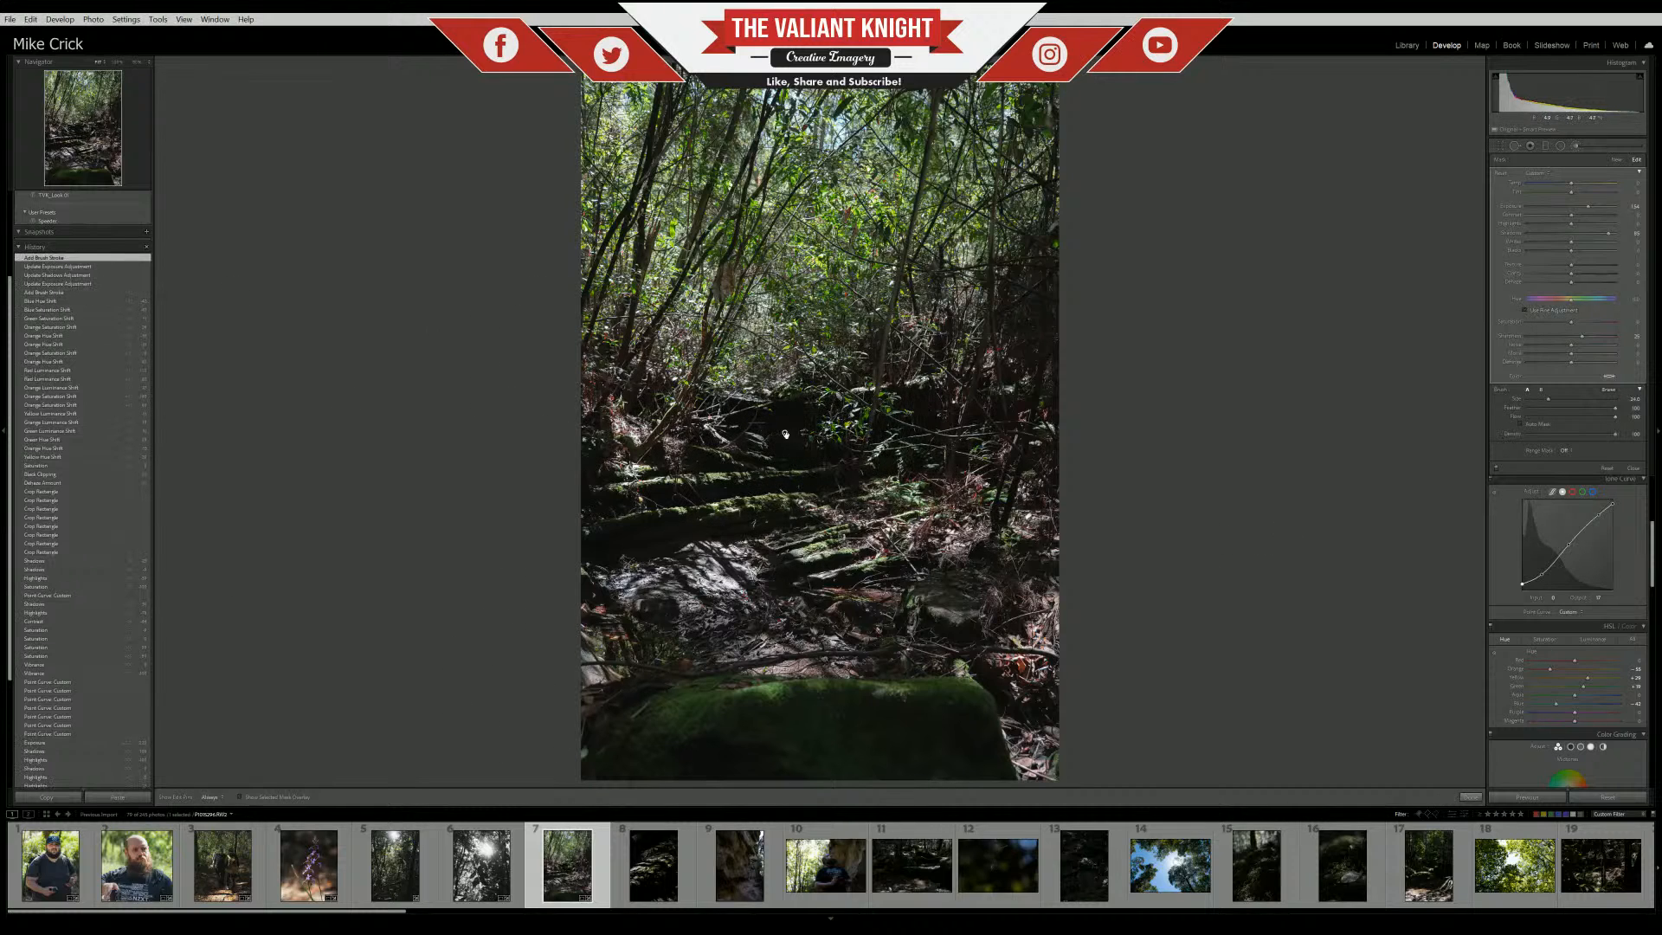
Delete the brush adjustment from the dark hollow and close the Adjustment Brush
key(Delete)
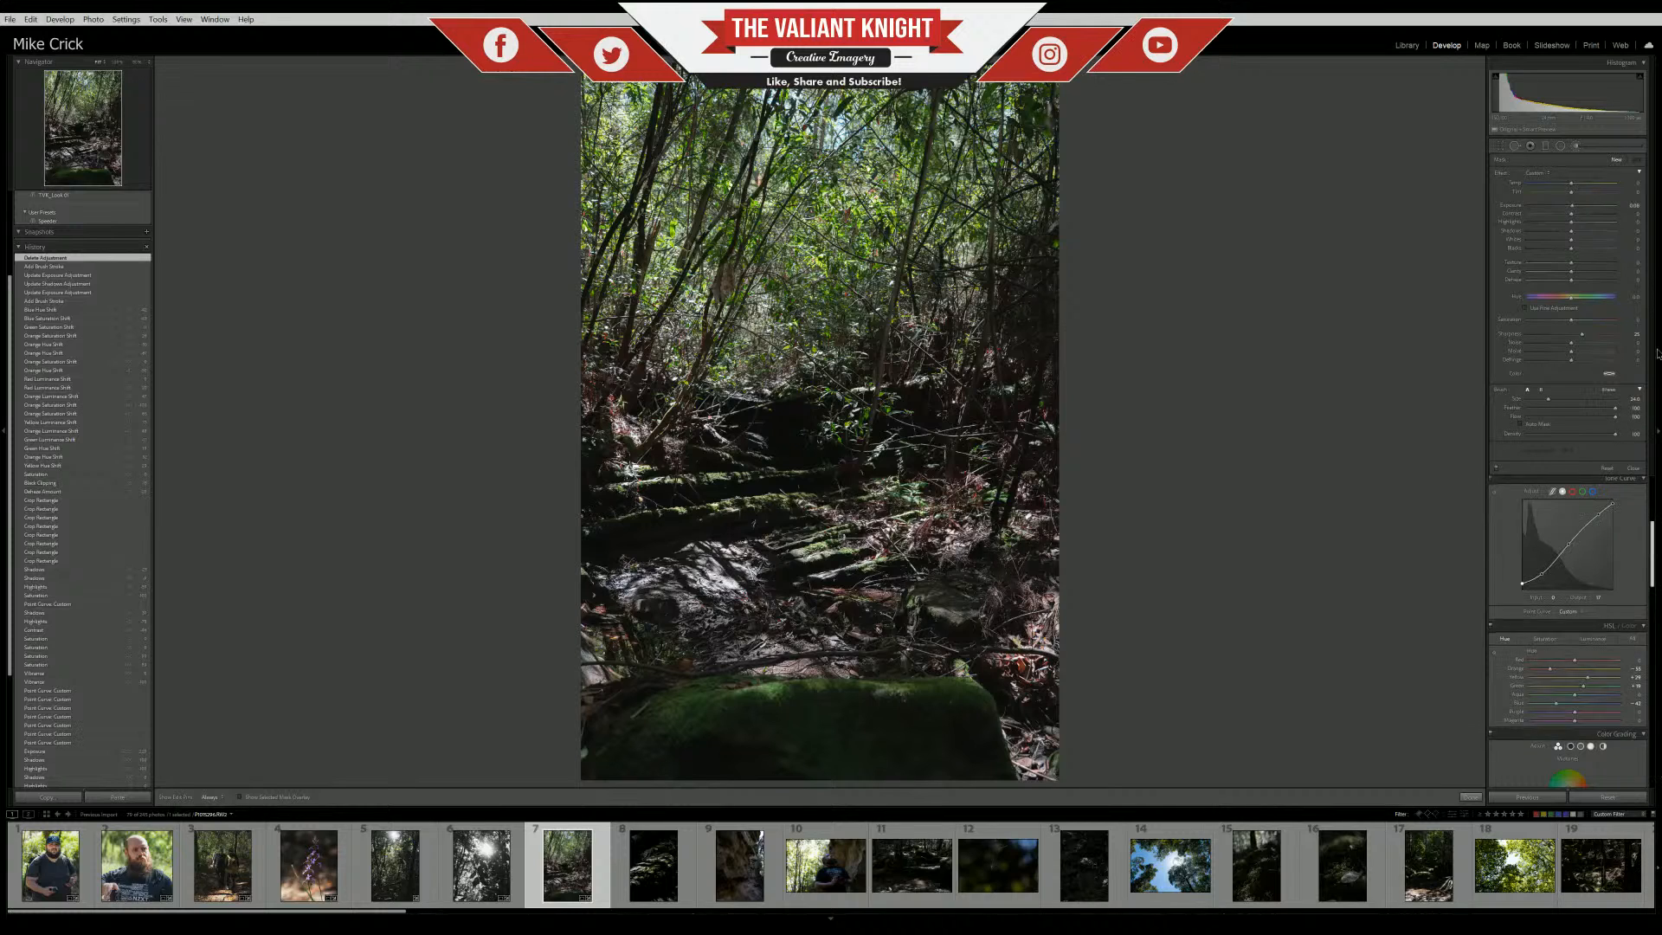
scroll(1652, 544, up, 3)
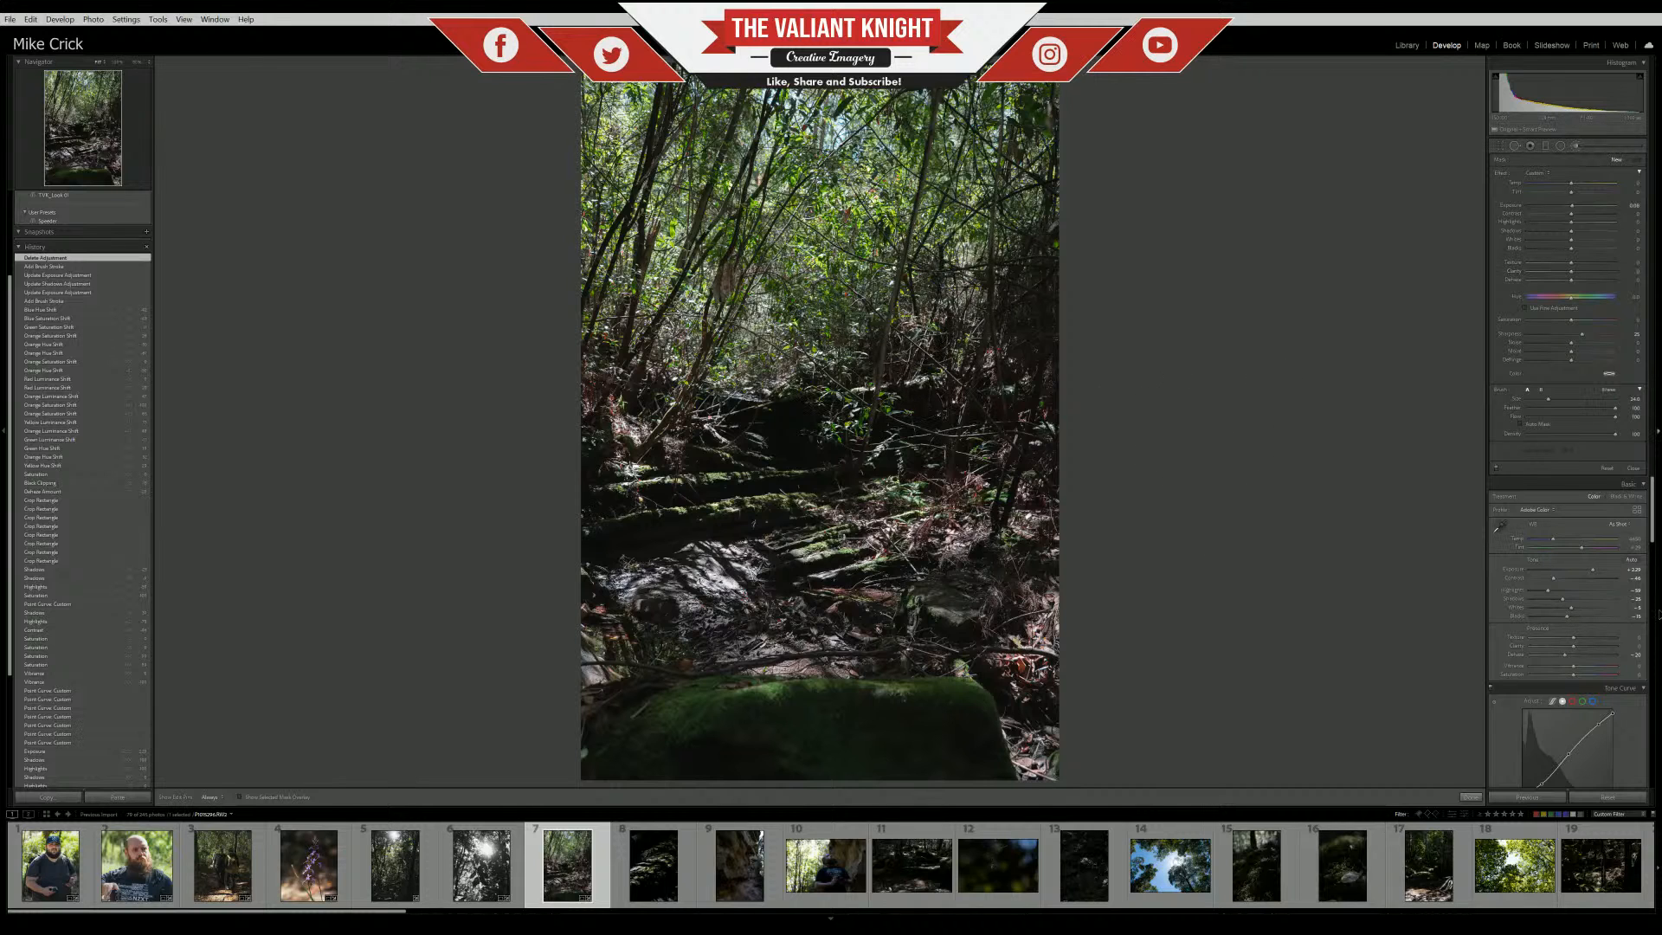
click(1633, 468)
mouse_move(1654, 506)
mouse_down()
mouse_move(1654, 597)
mouse_move(1652, 502)
mouse_up()
click(1470, 796)
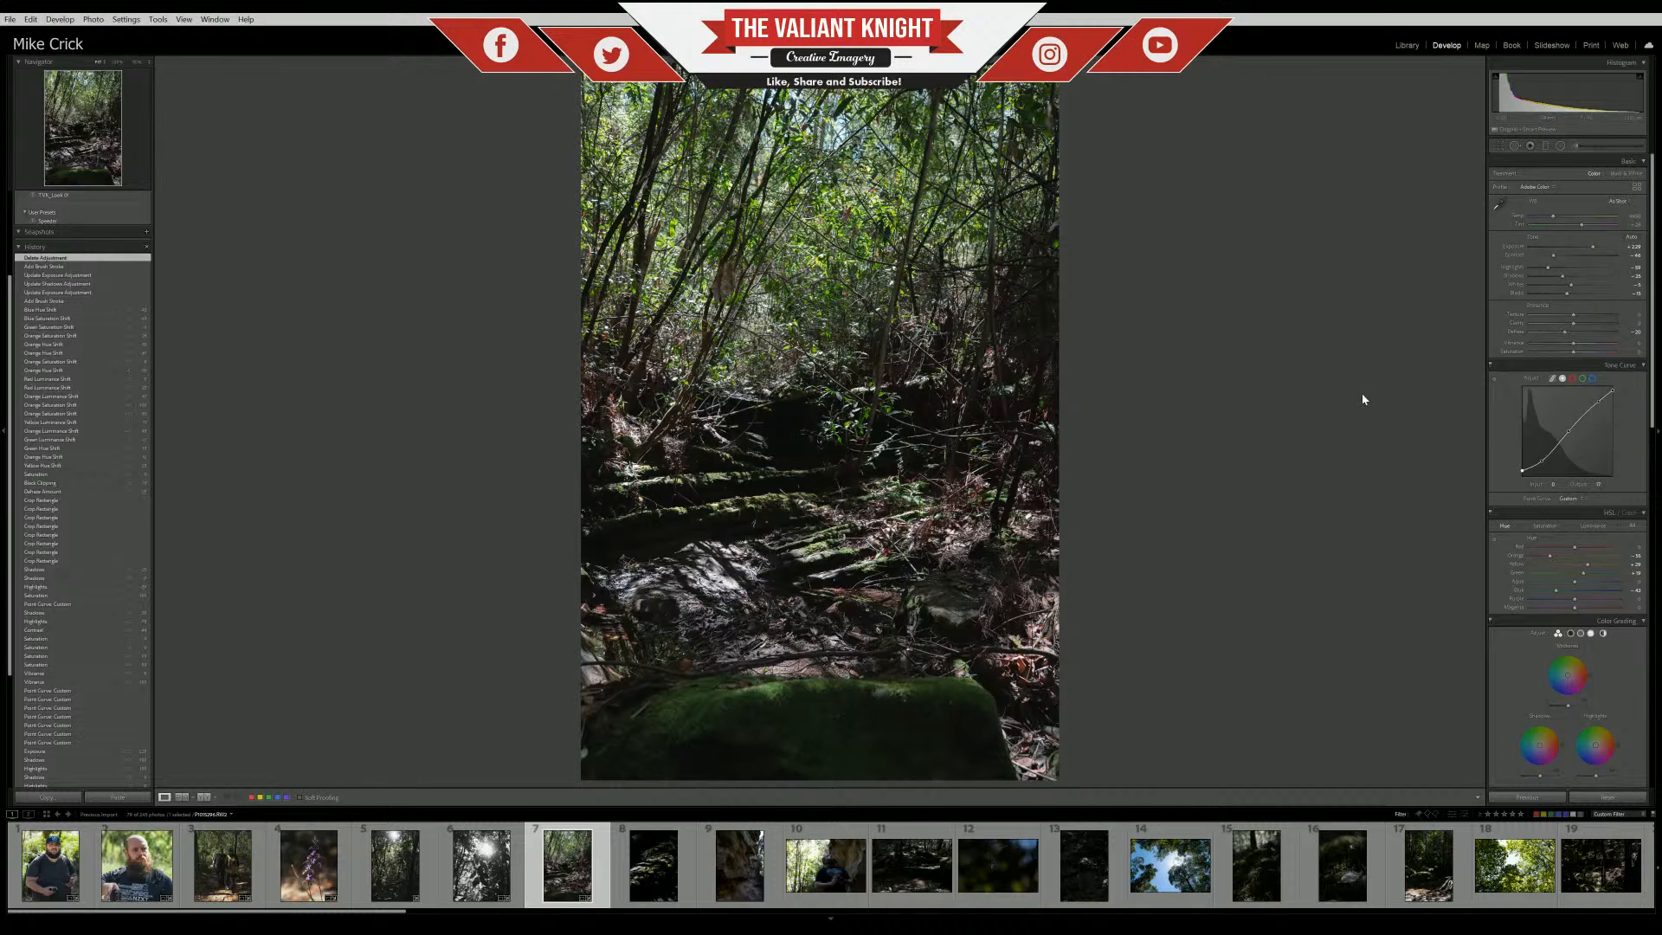
Preview the Adobe Raw and Camera Matching profiles in the Profile Browser and collapse both groups
click(1638, 187)
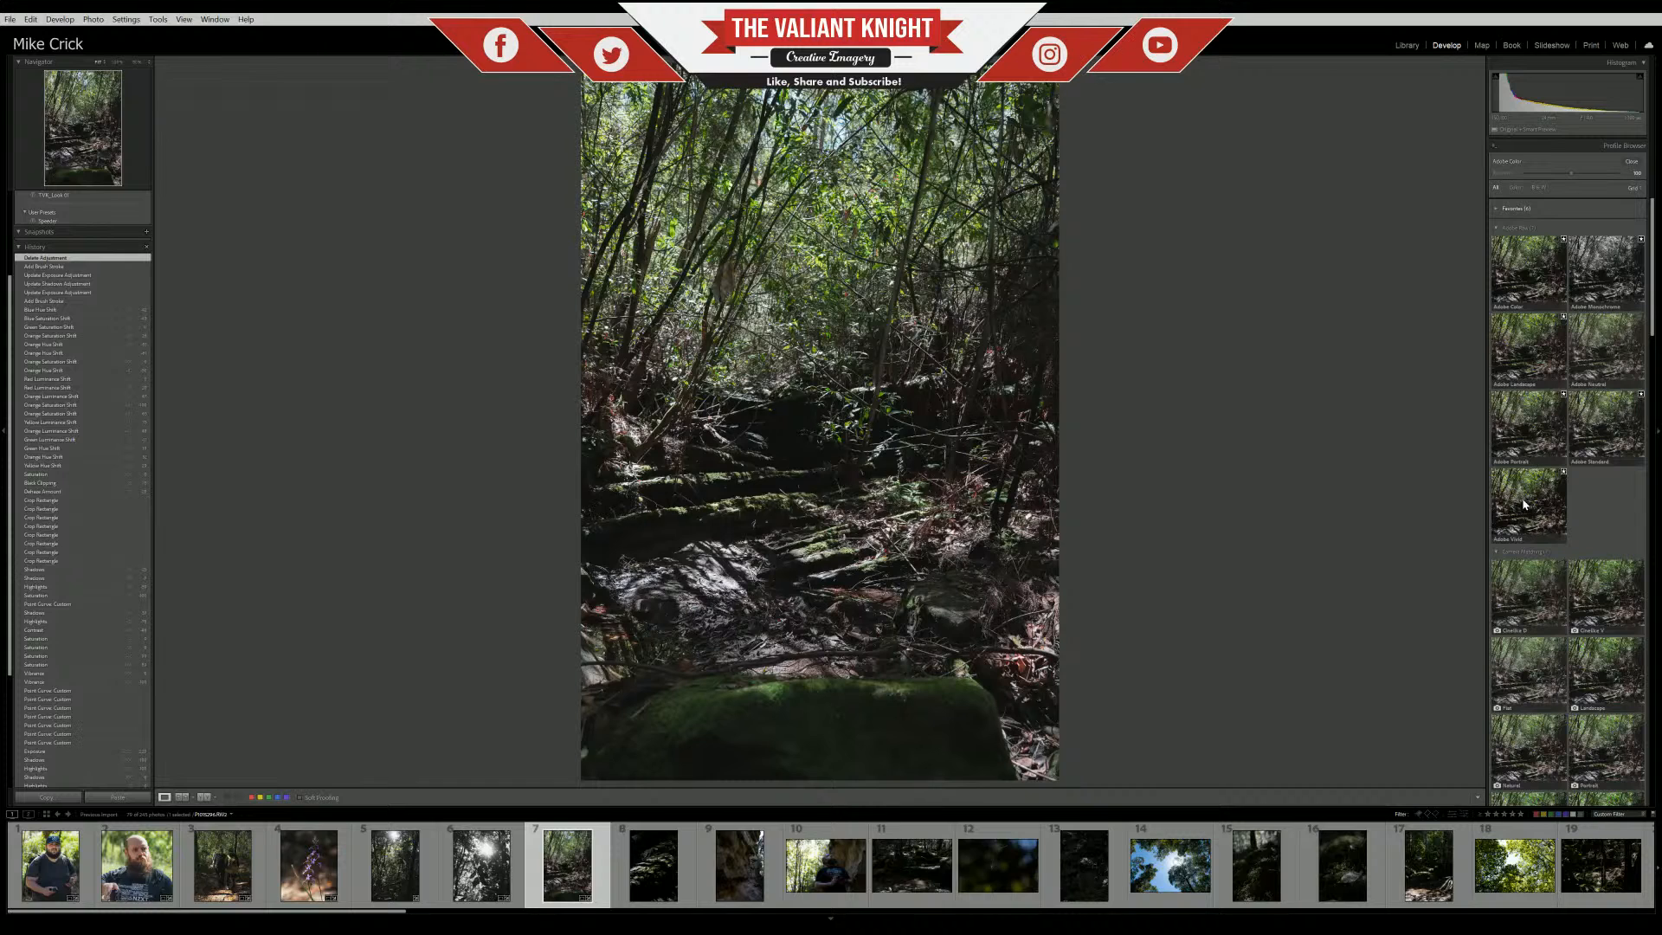
click(1498, 229)
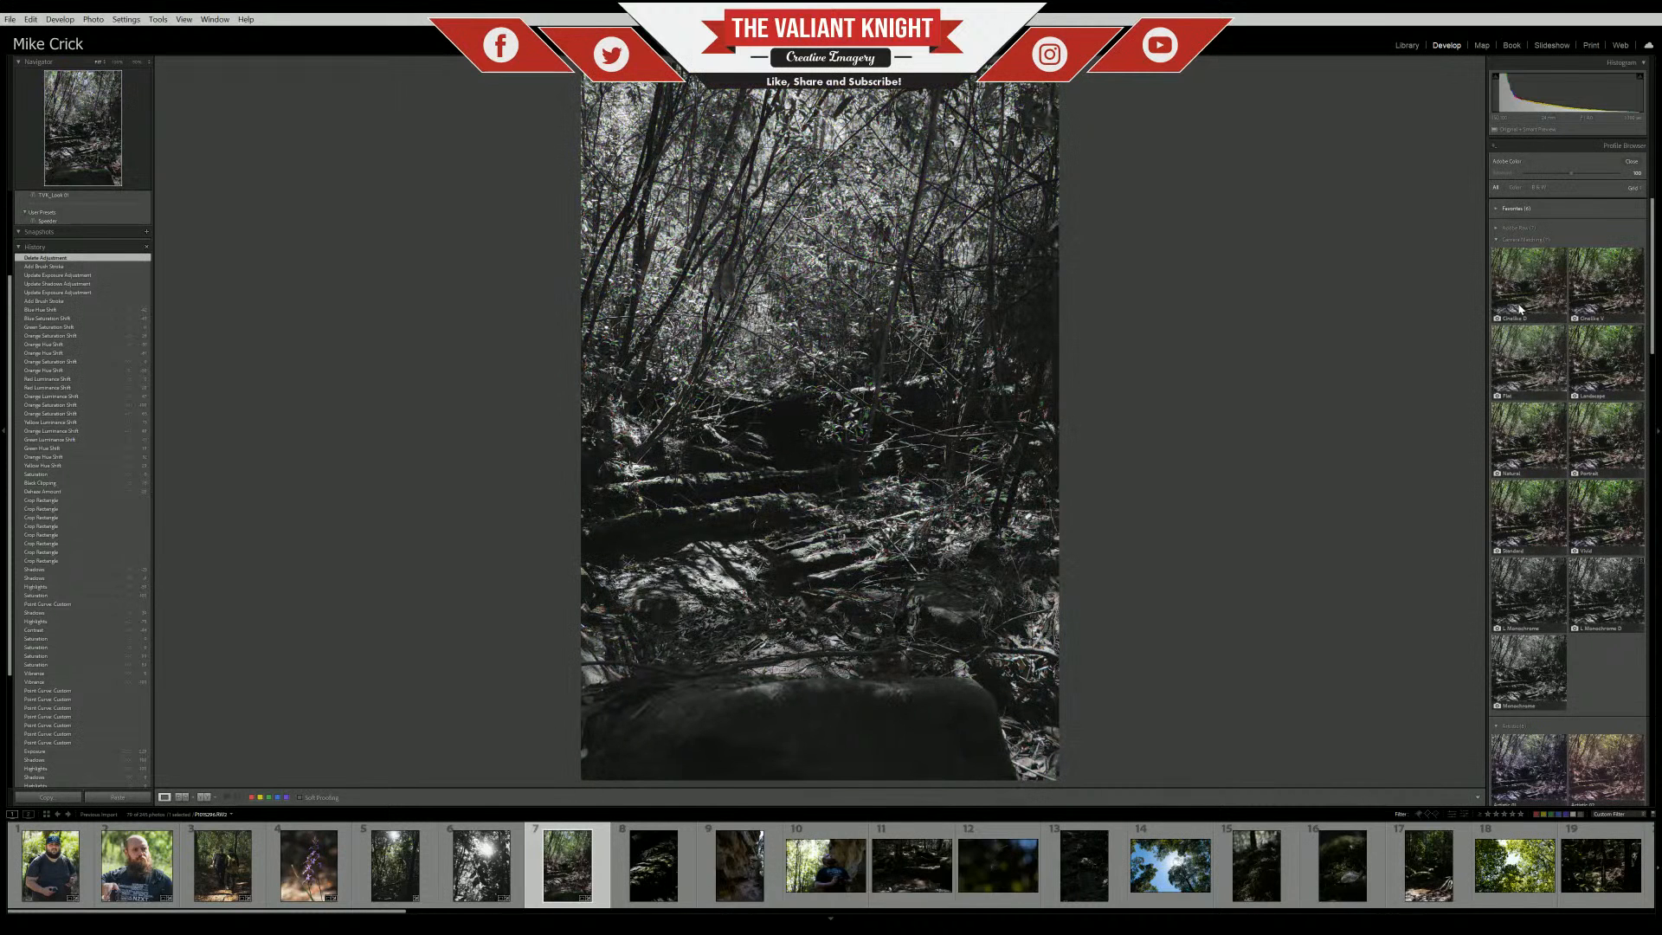
click(1522, 242)
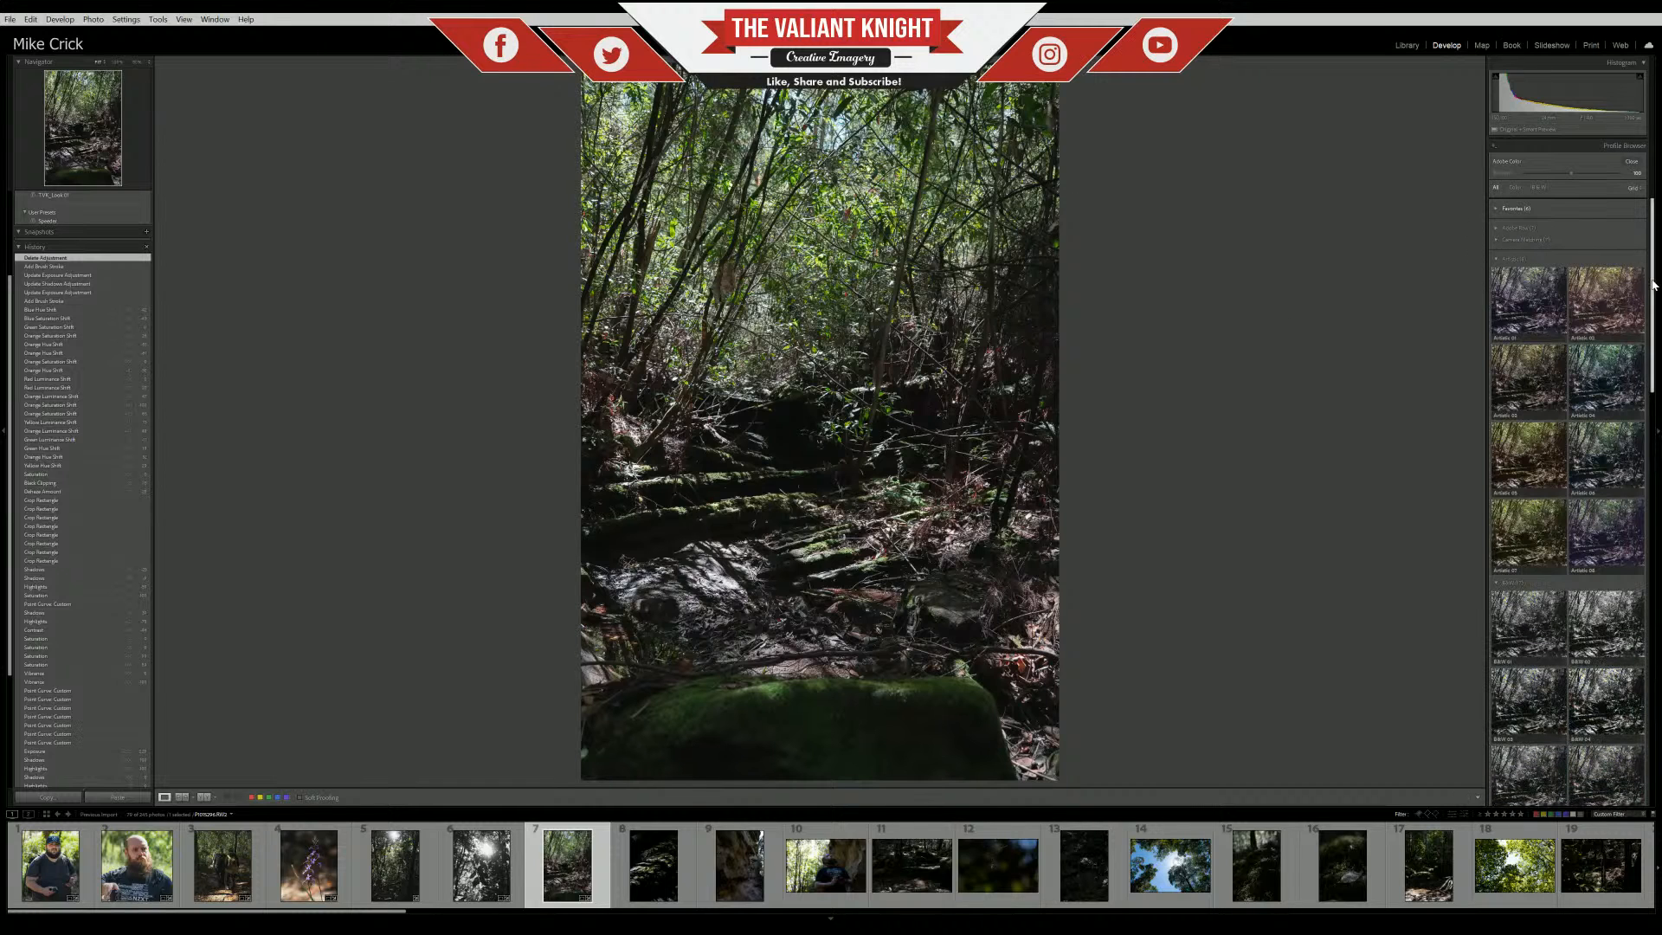
scroll(1634, 681, down, 10)
scroll(1634, 681, up, 12)
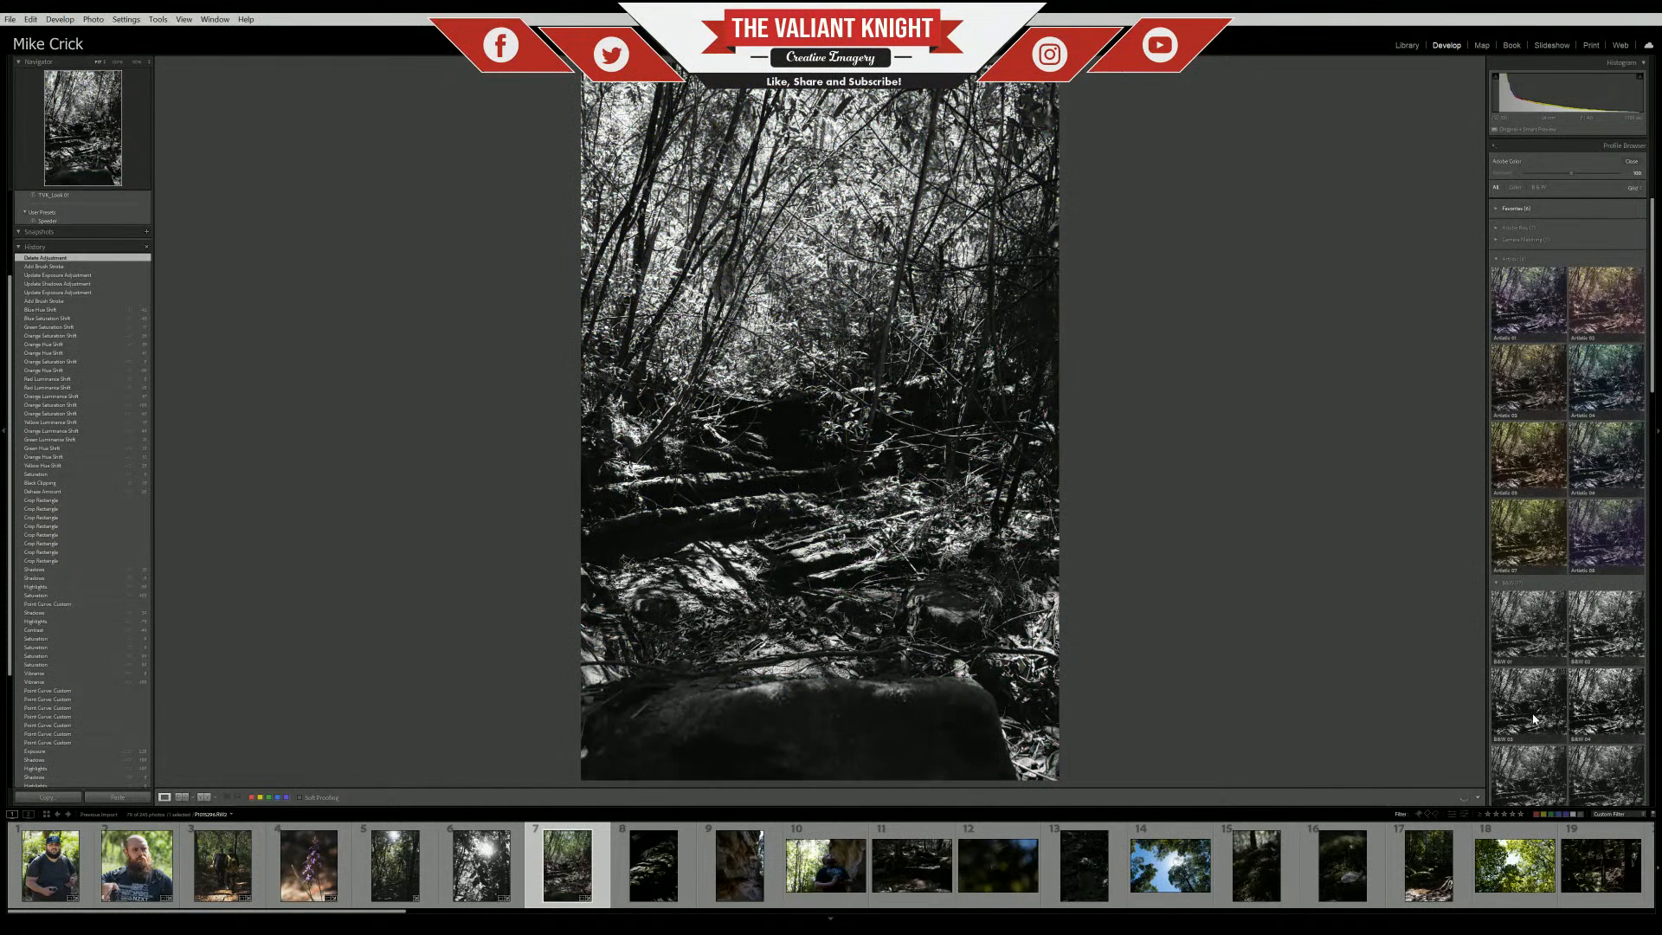
Preview the B&W, Modern and Vintage profiles on the forest photo without applying one
scroll(1533, 718, down, 3)
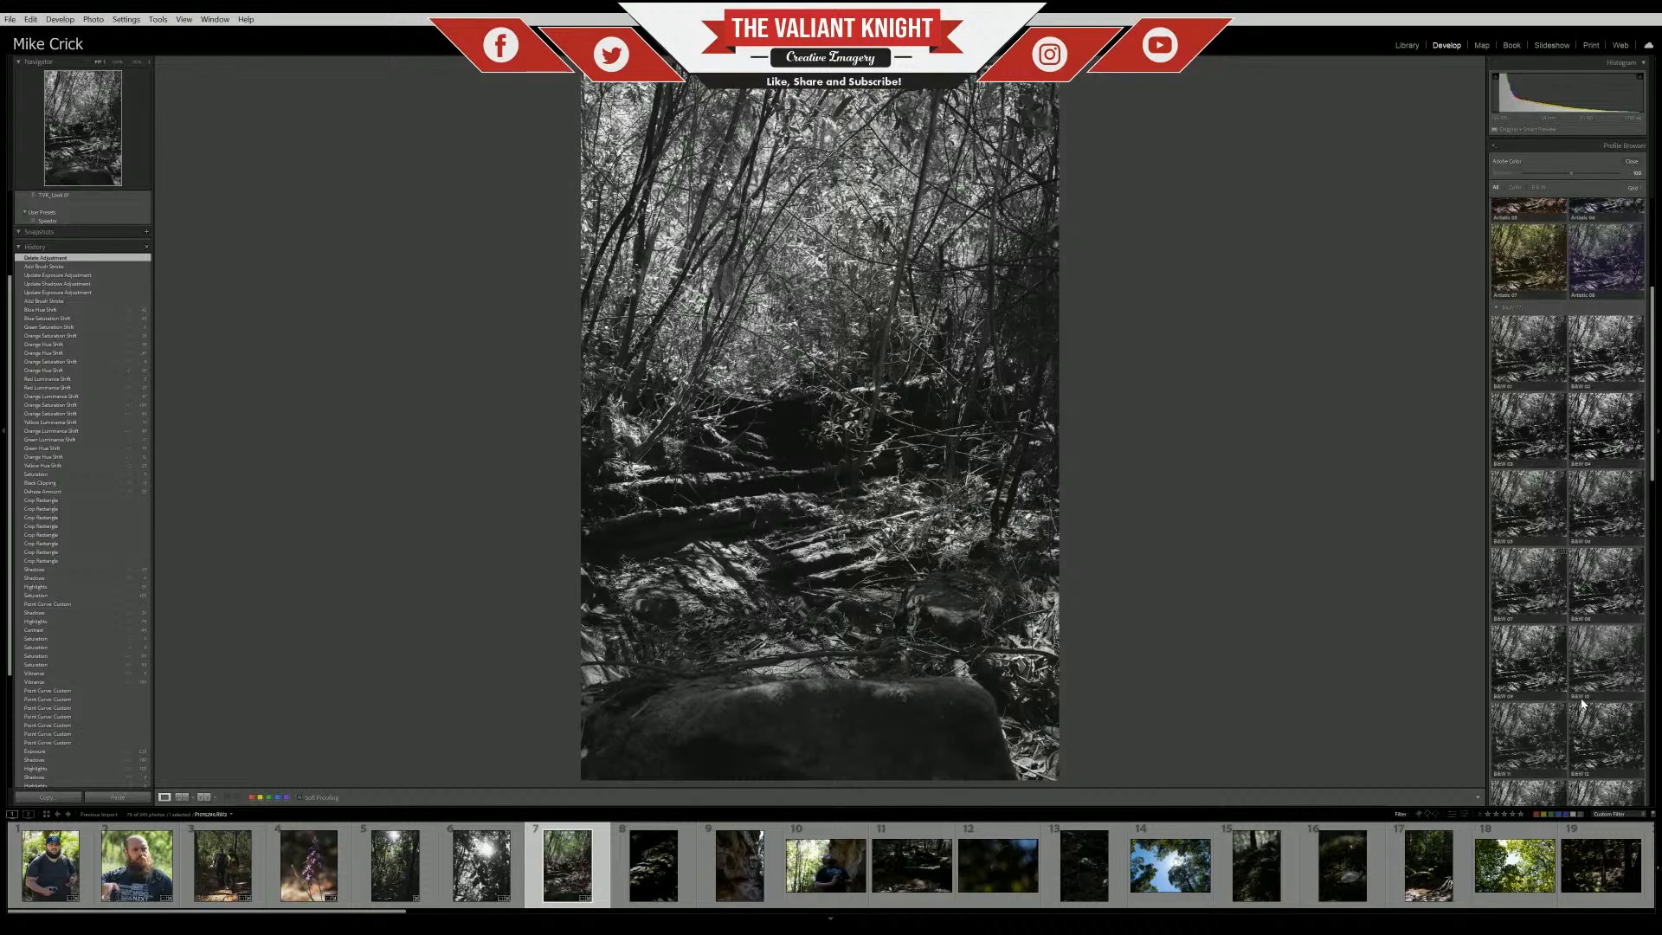
scroll(1541, 571, down, 5)
scroll(1524, 476, down, 3)
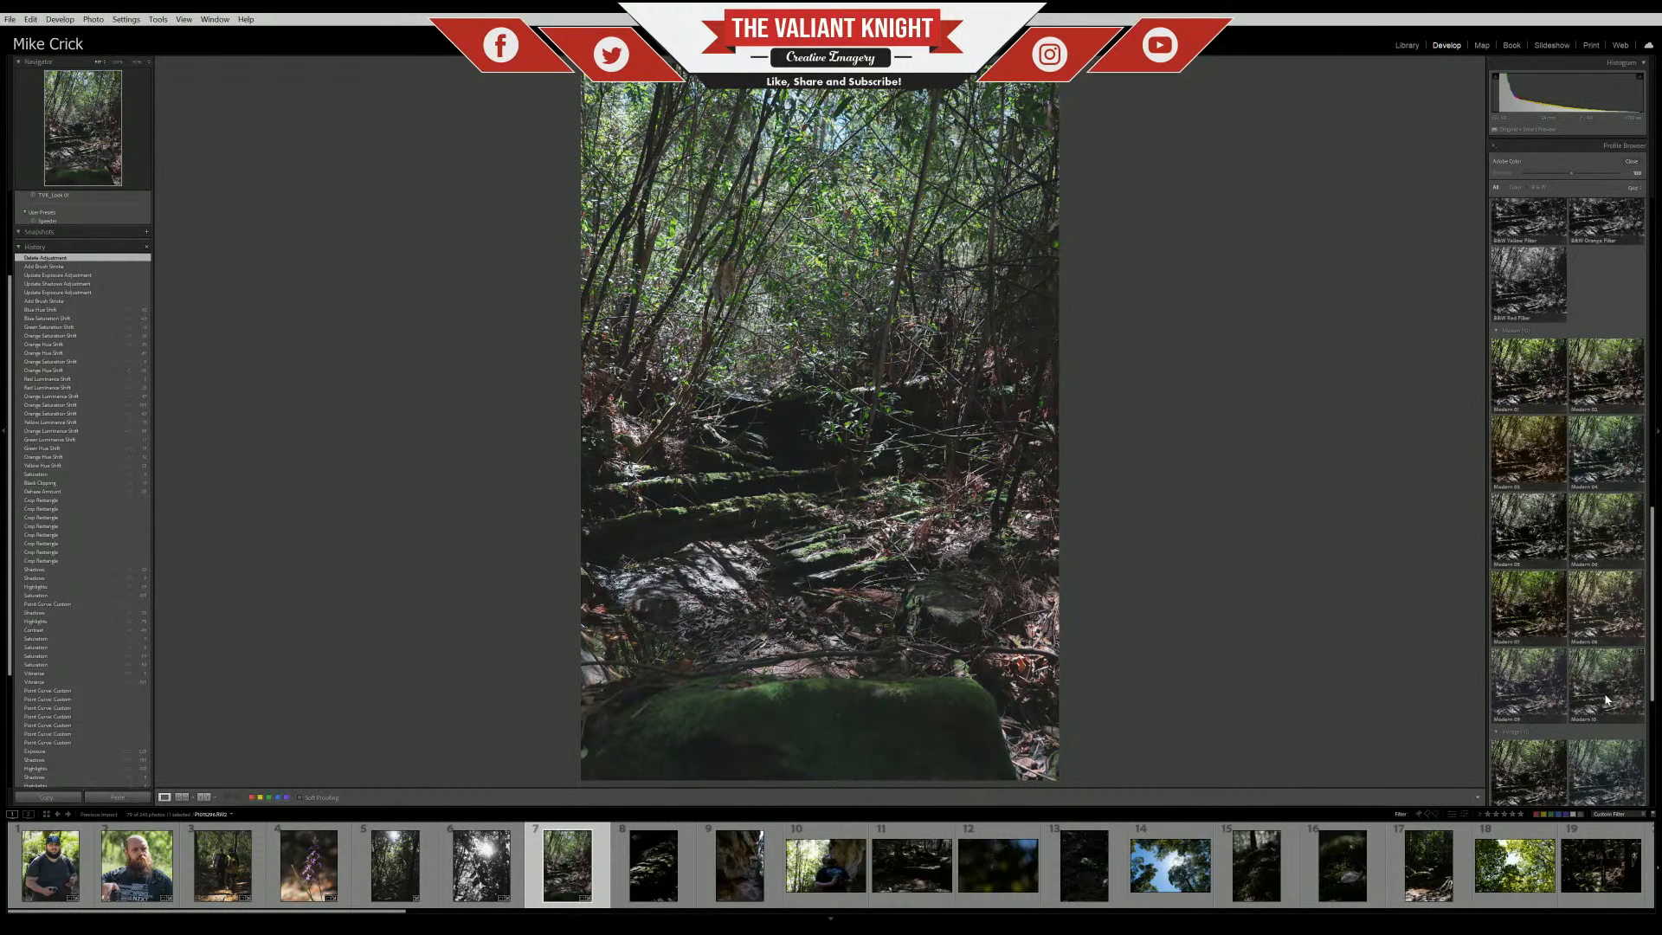
scroll(1607, 701, down, 4)
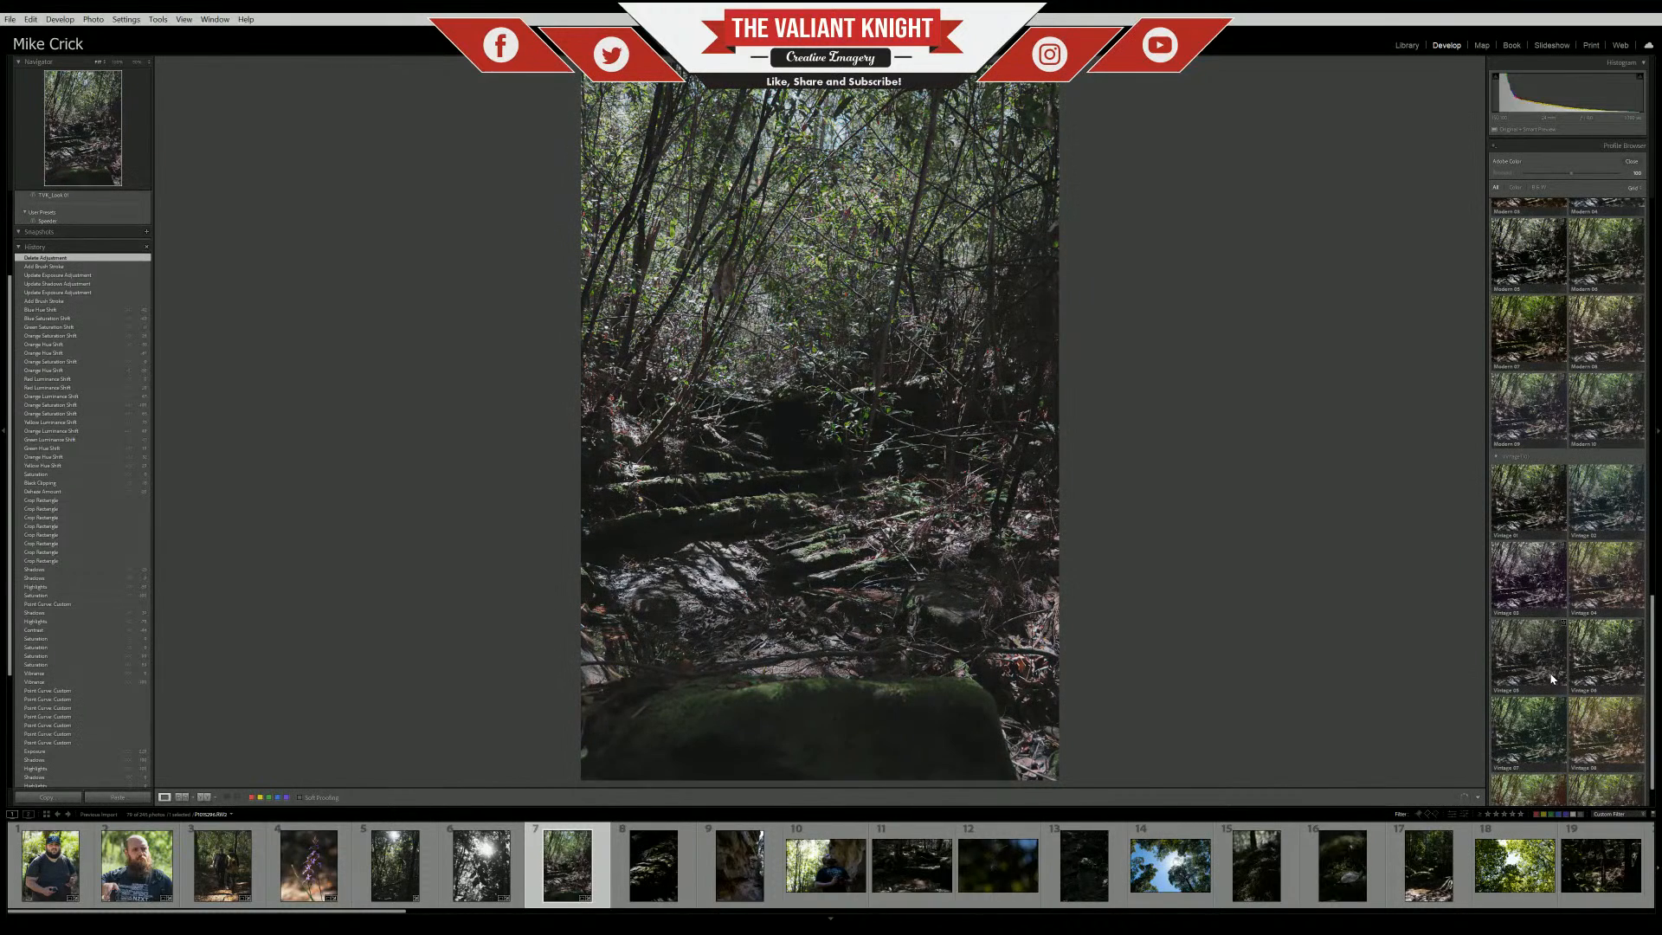
scroll(1558, 680, down, 2)
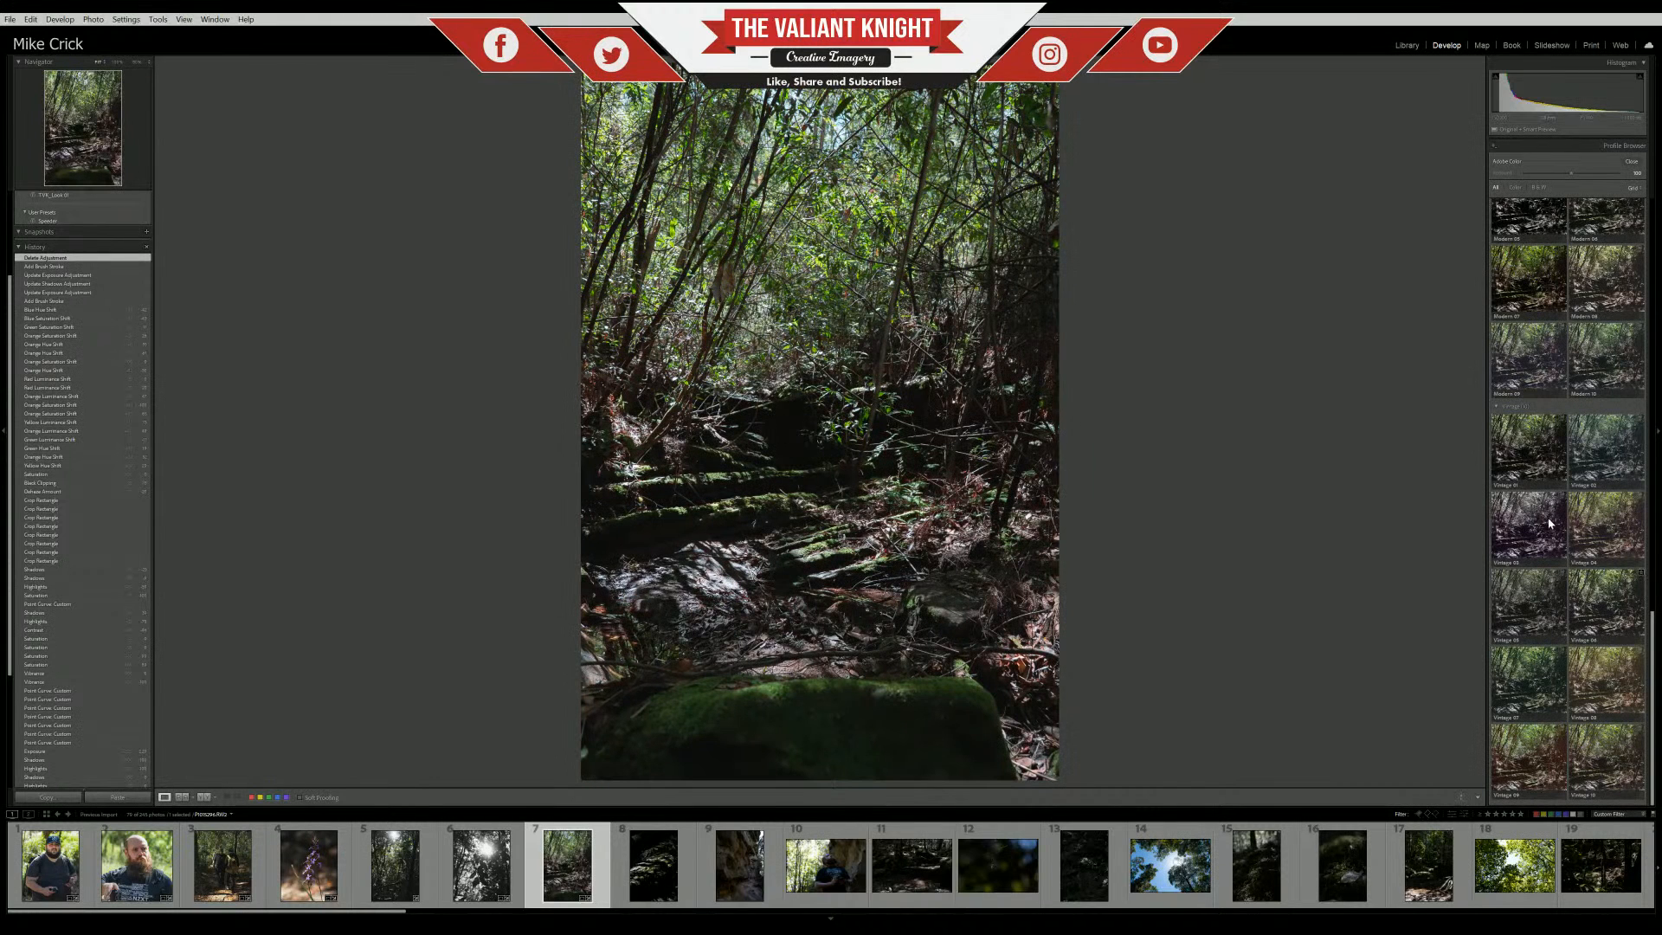
Preview the Modern profiles once more and close the Profile Browser without applying one
scroll(1567, 433, up, 5)
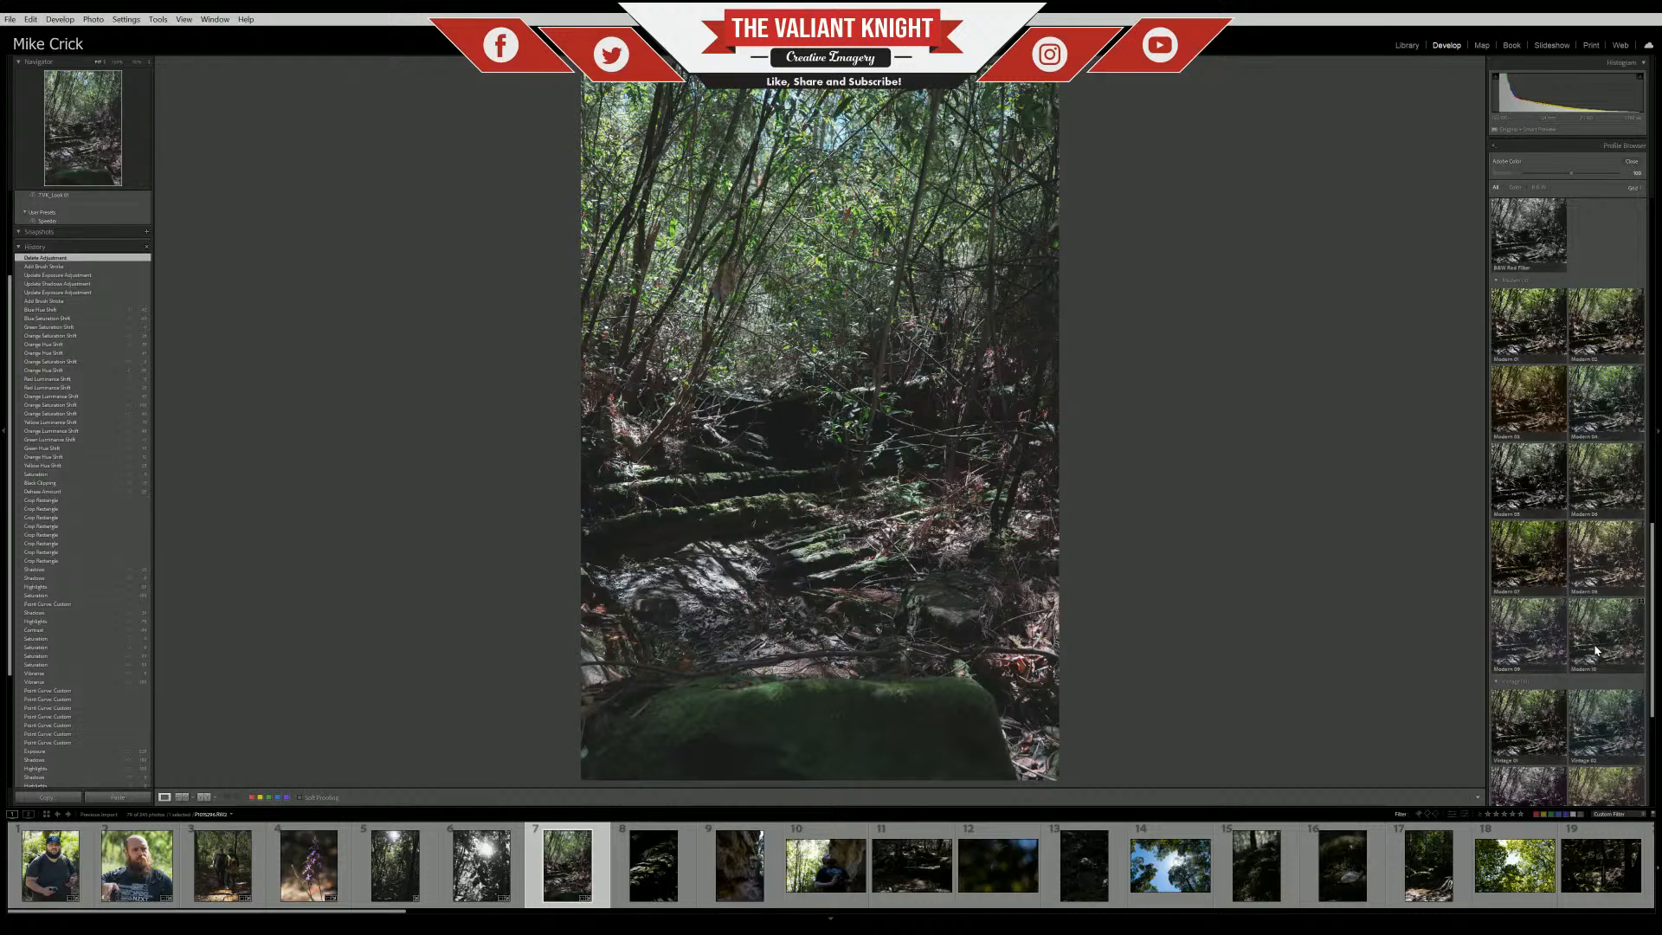
click(1632, 161)
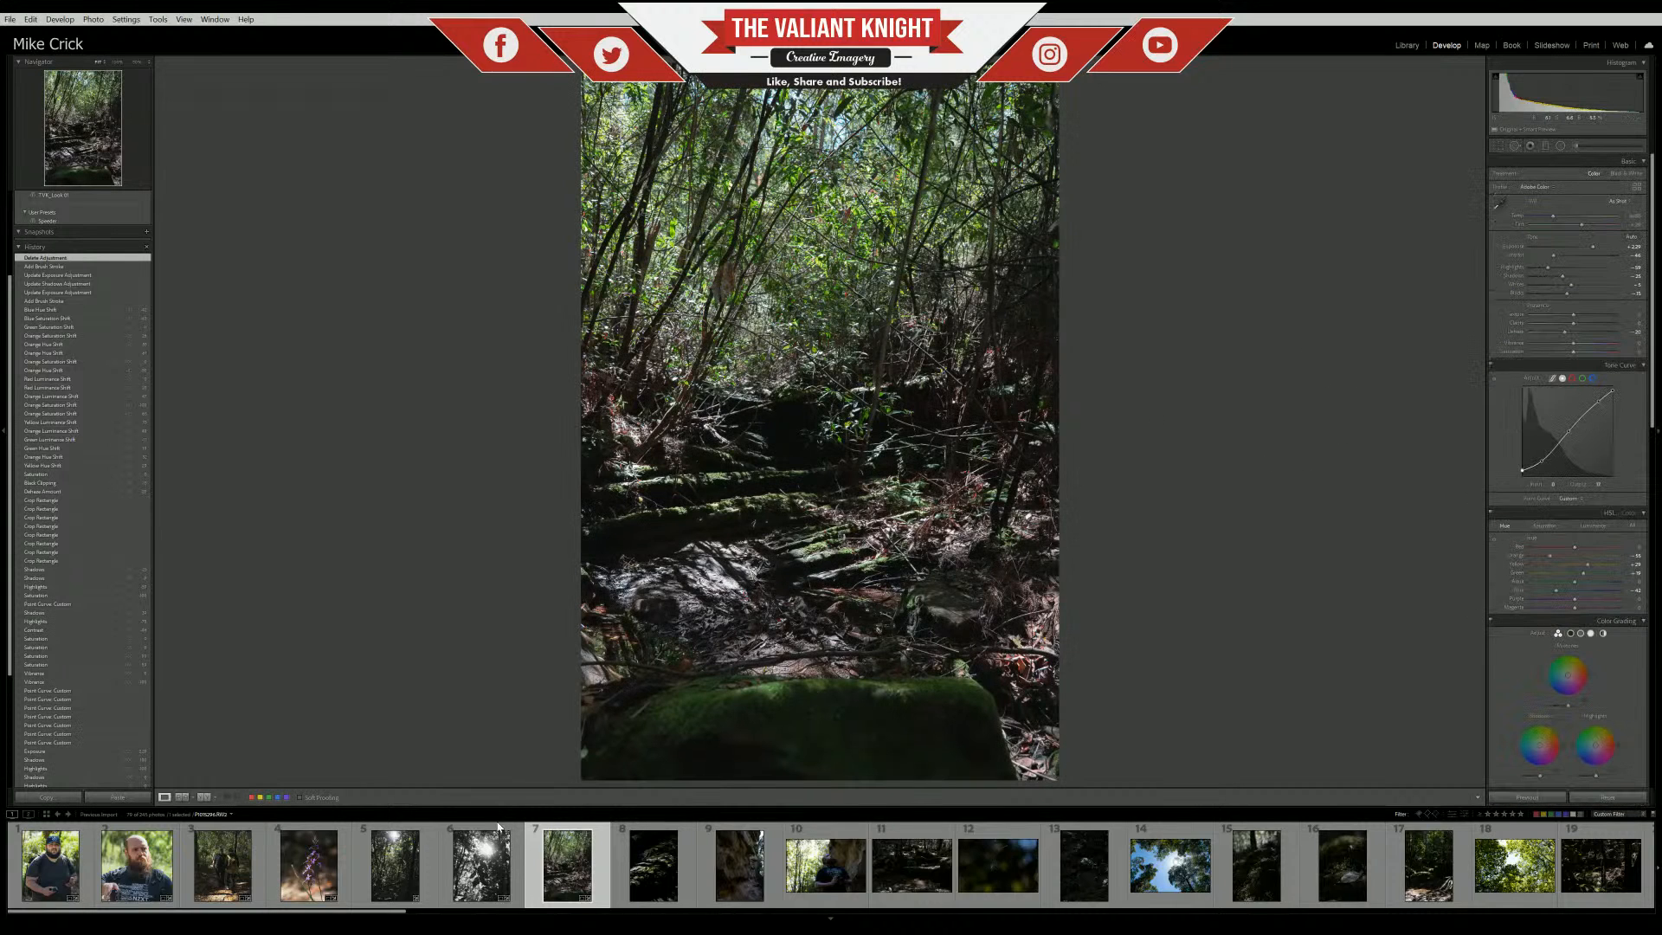
Copy the forest photo's develop settings onto the dark mossy rock photo and slightly lower its exposure
click(653, 872)
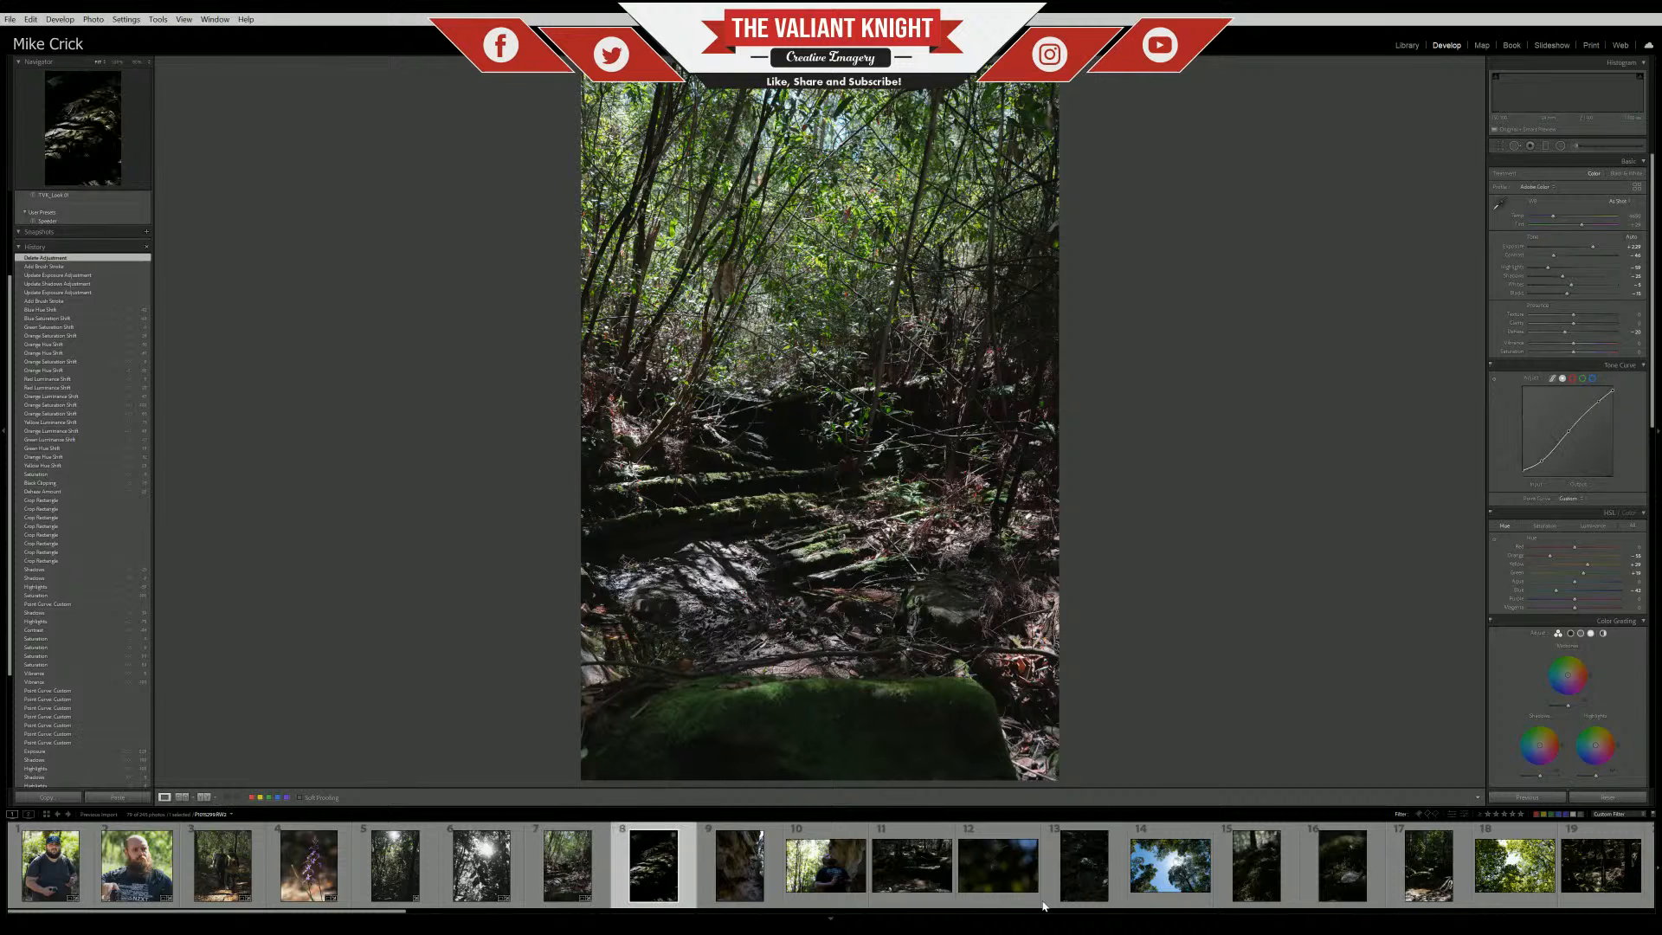
click(567, 870)
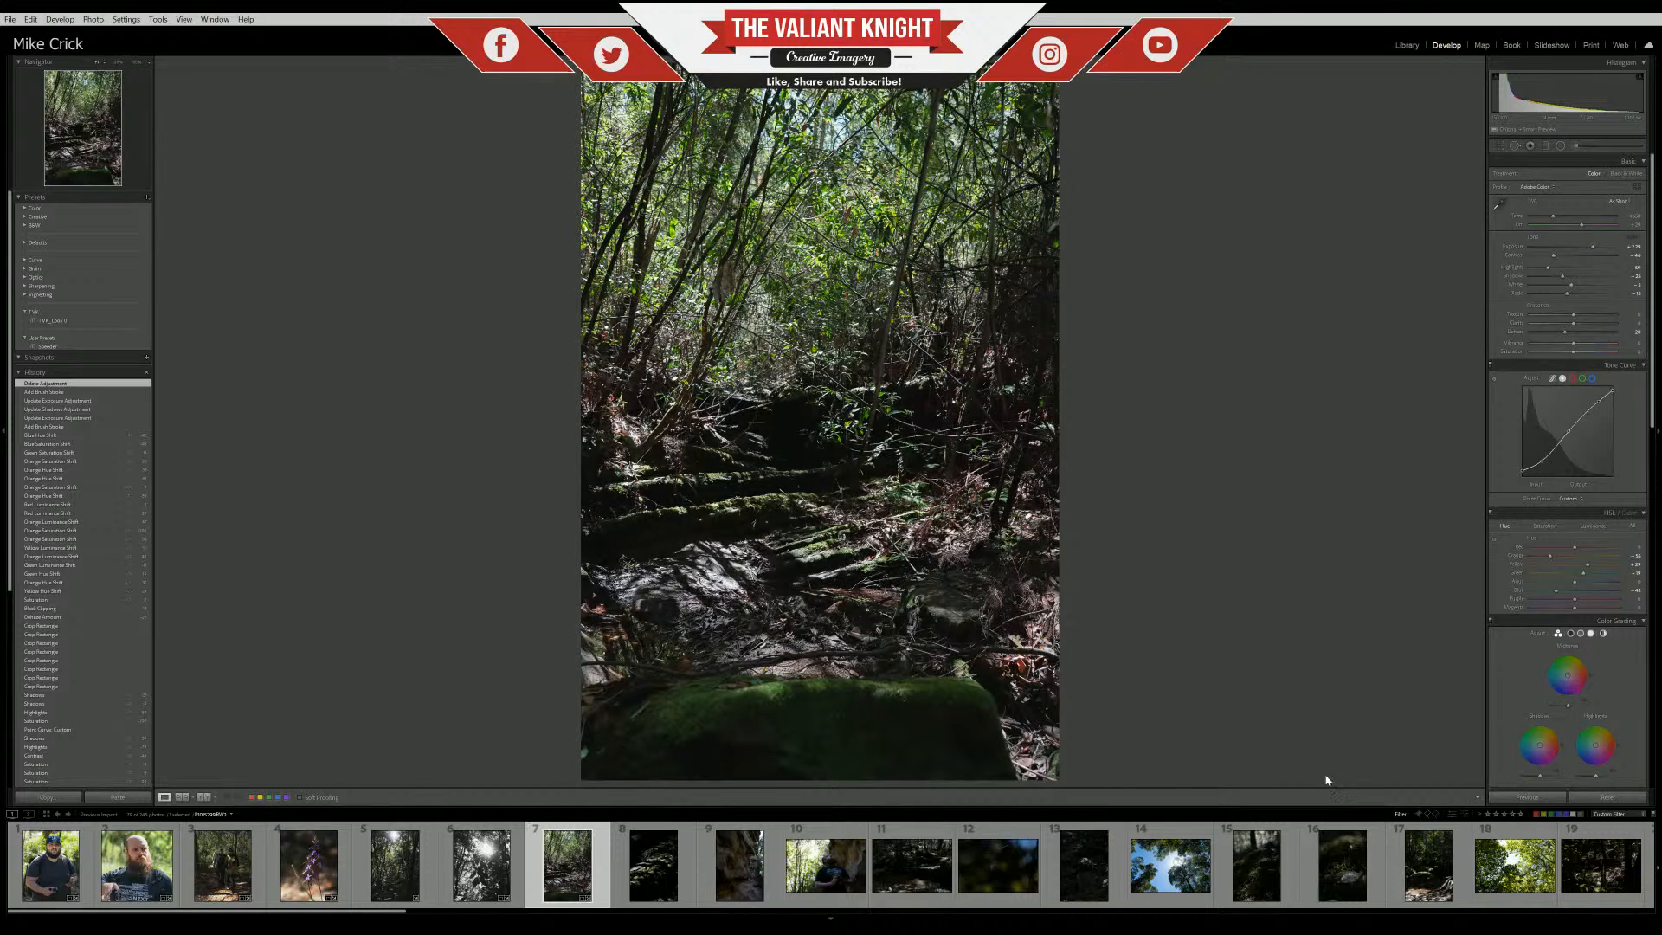
click(647, 881)
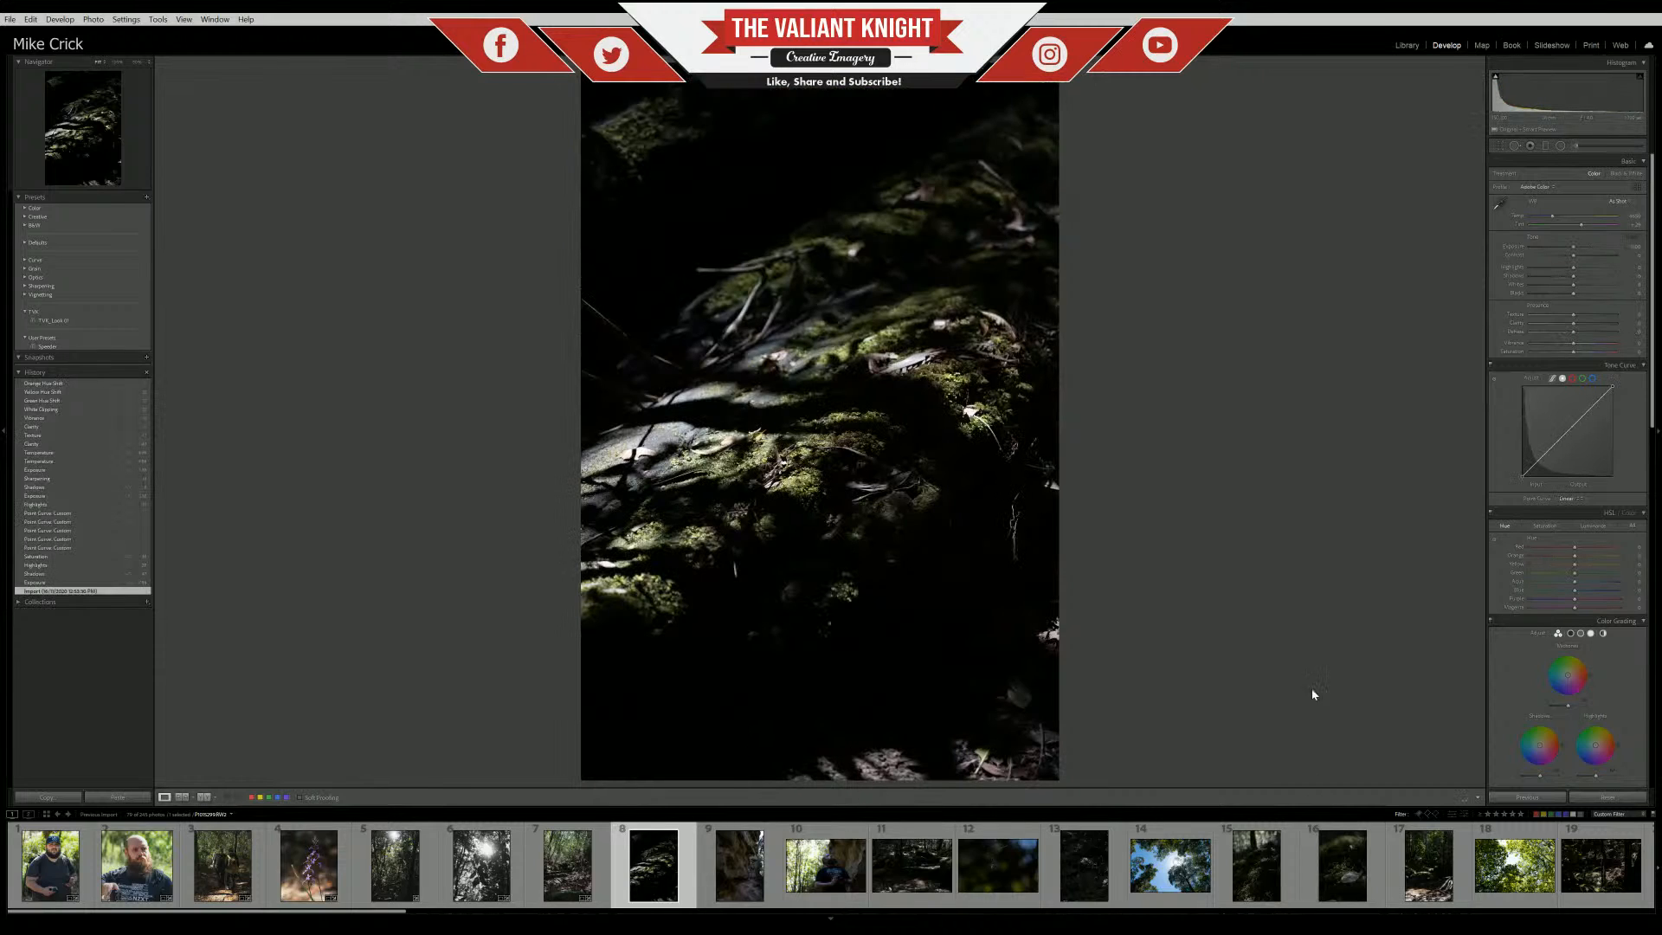
key(ctrl+shift+v)
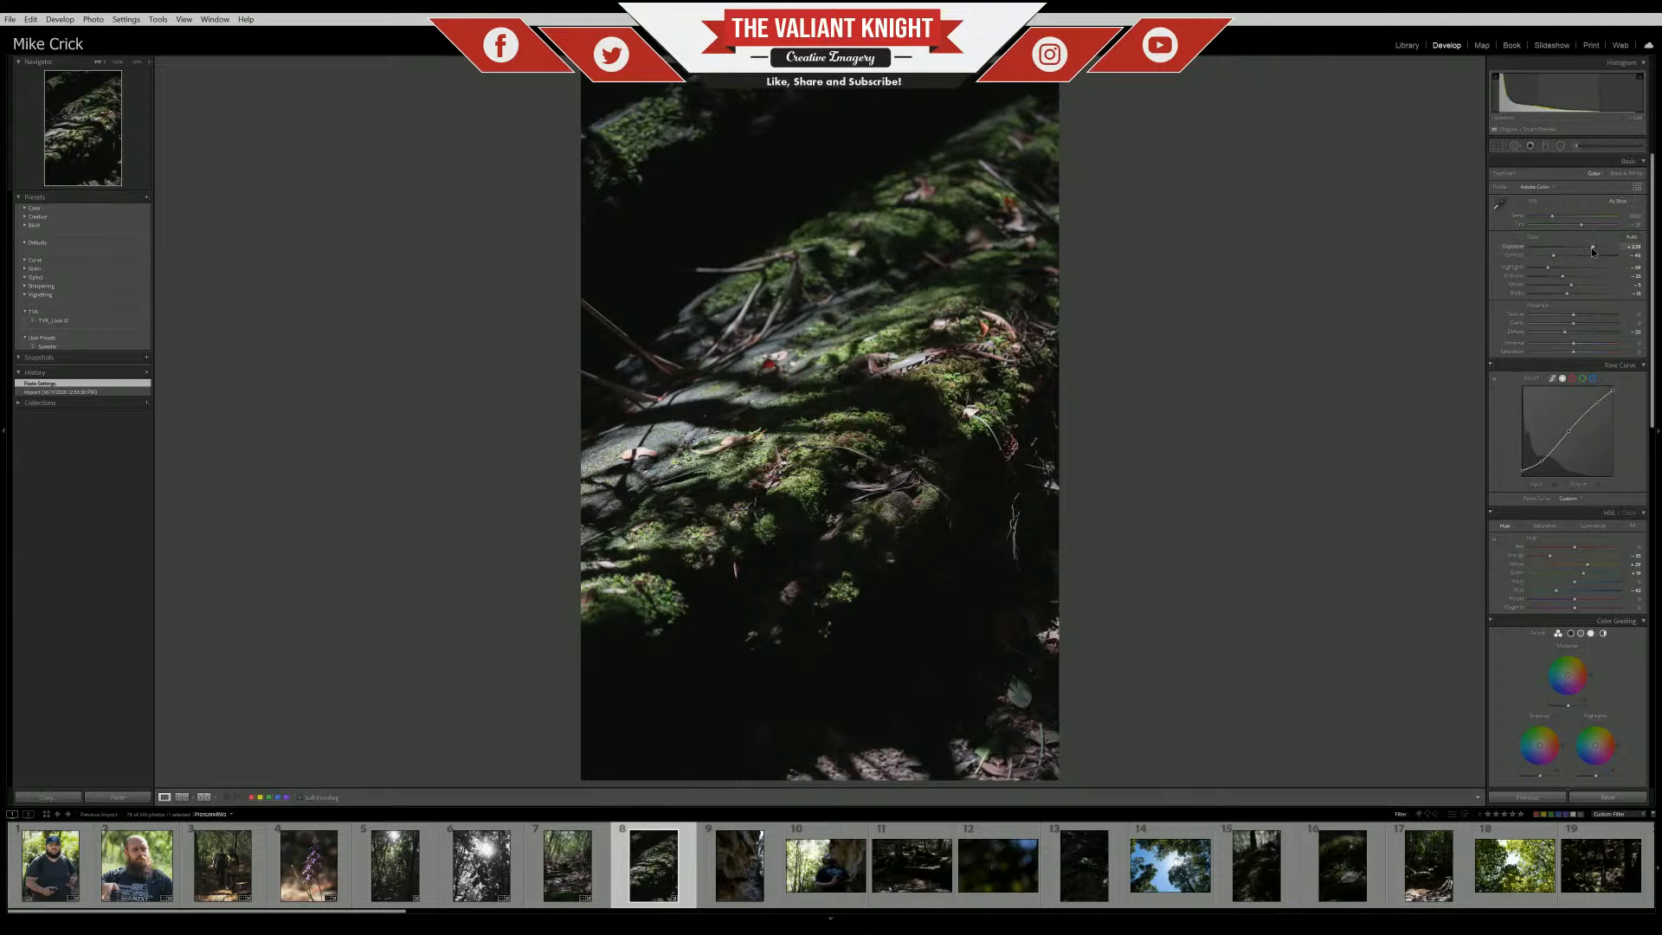
drag(1591, 247, 1592, 249)
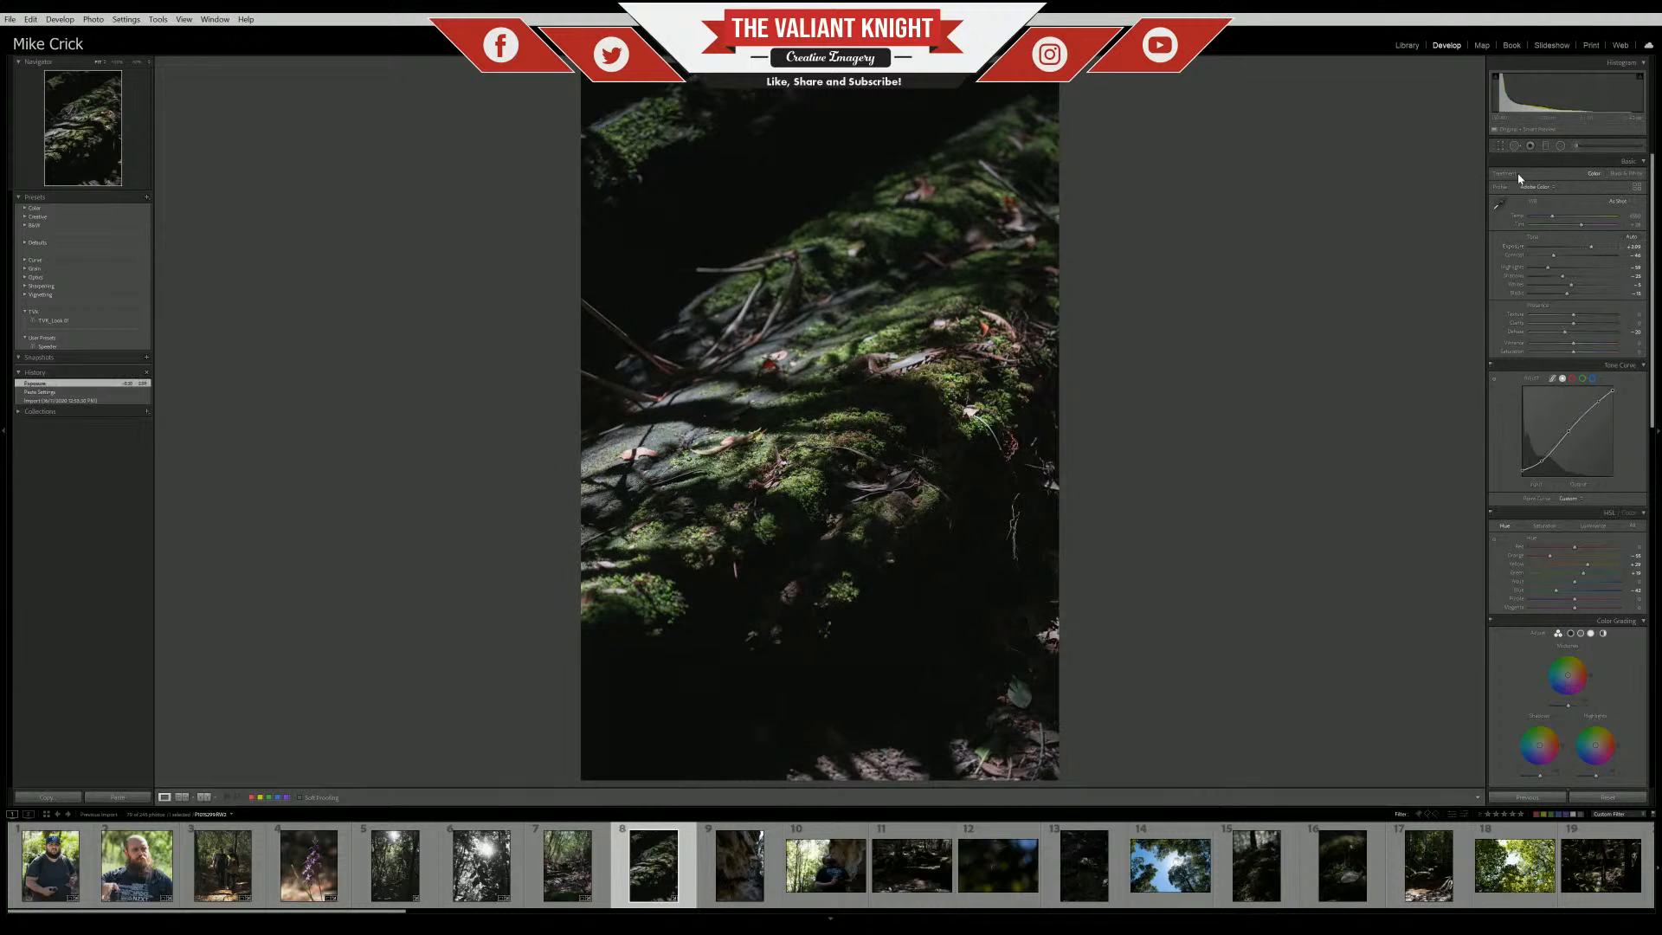
Crop the mossy rock photo to a 4 x 5 ratio and reposition the image within the frame to trim its edges
key(r)
click(1619, 177)
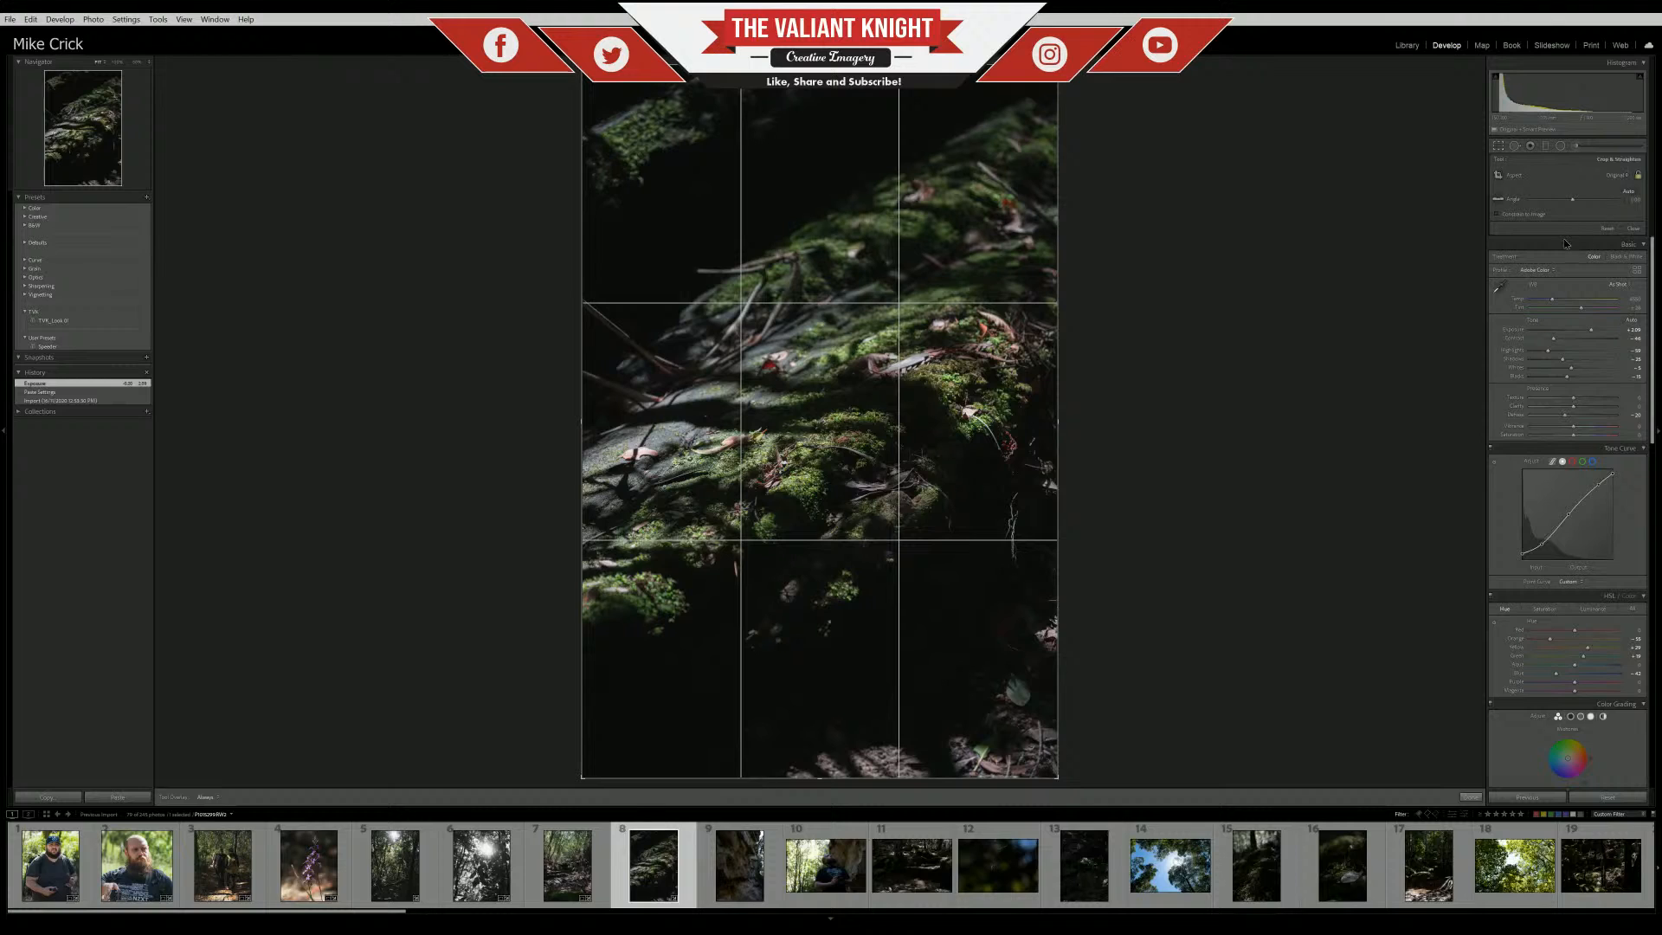
click(1563, 237)
drag(846, 496, 845, 485)
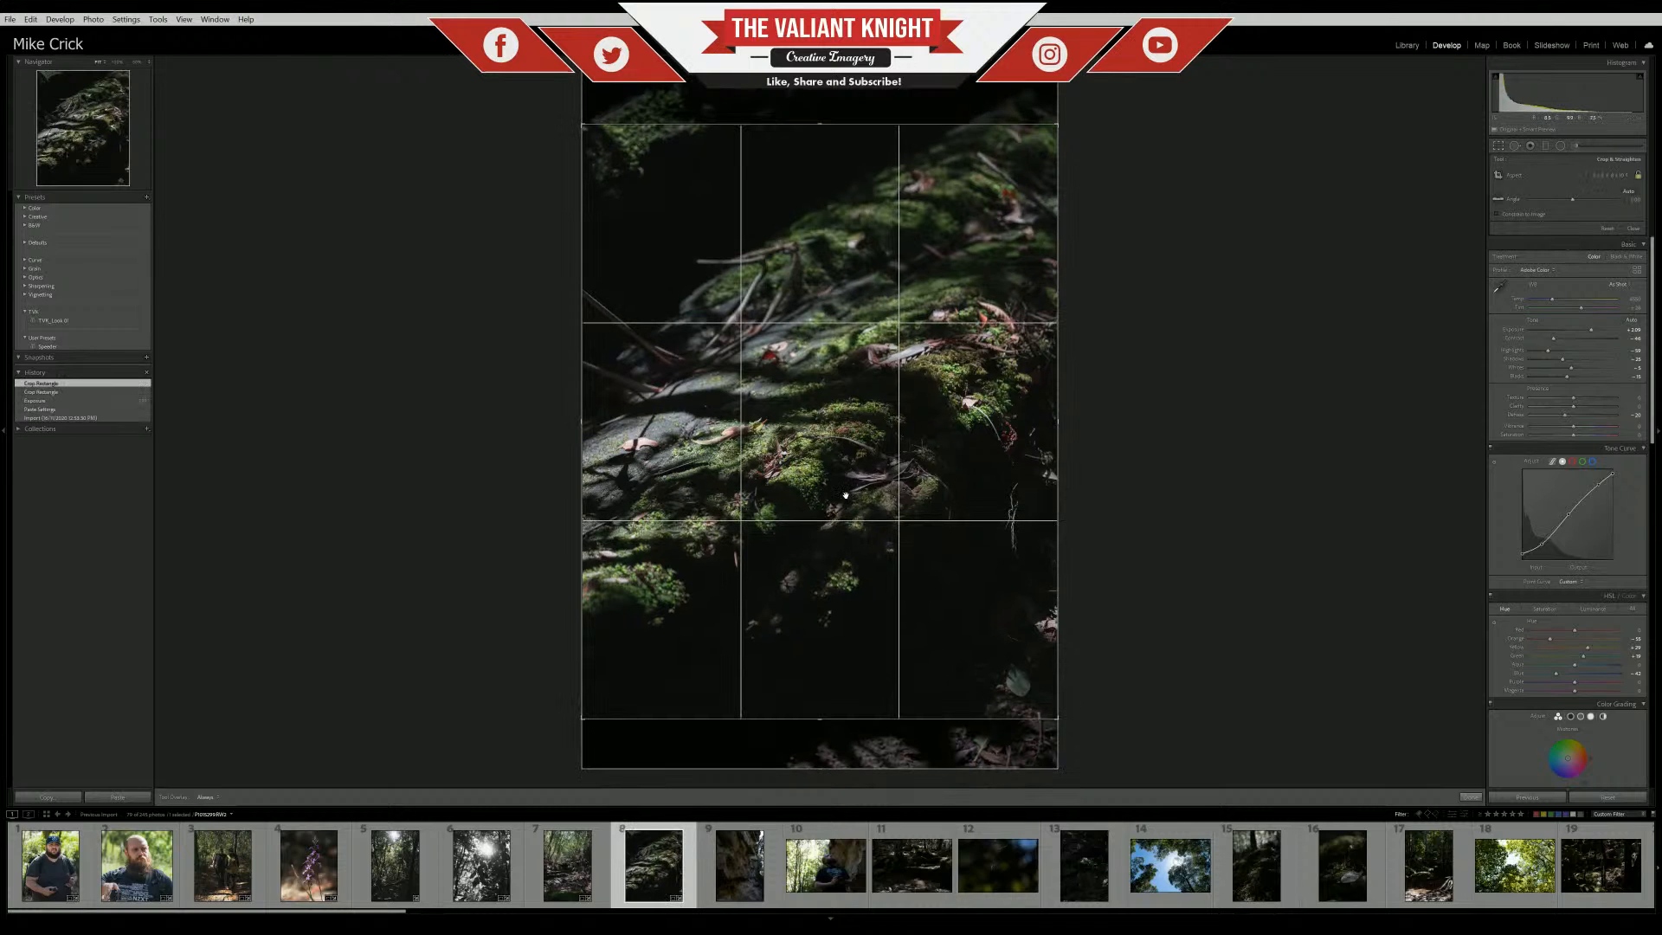
drag(778, 367, 778, 339)
key(Return)
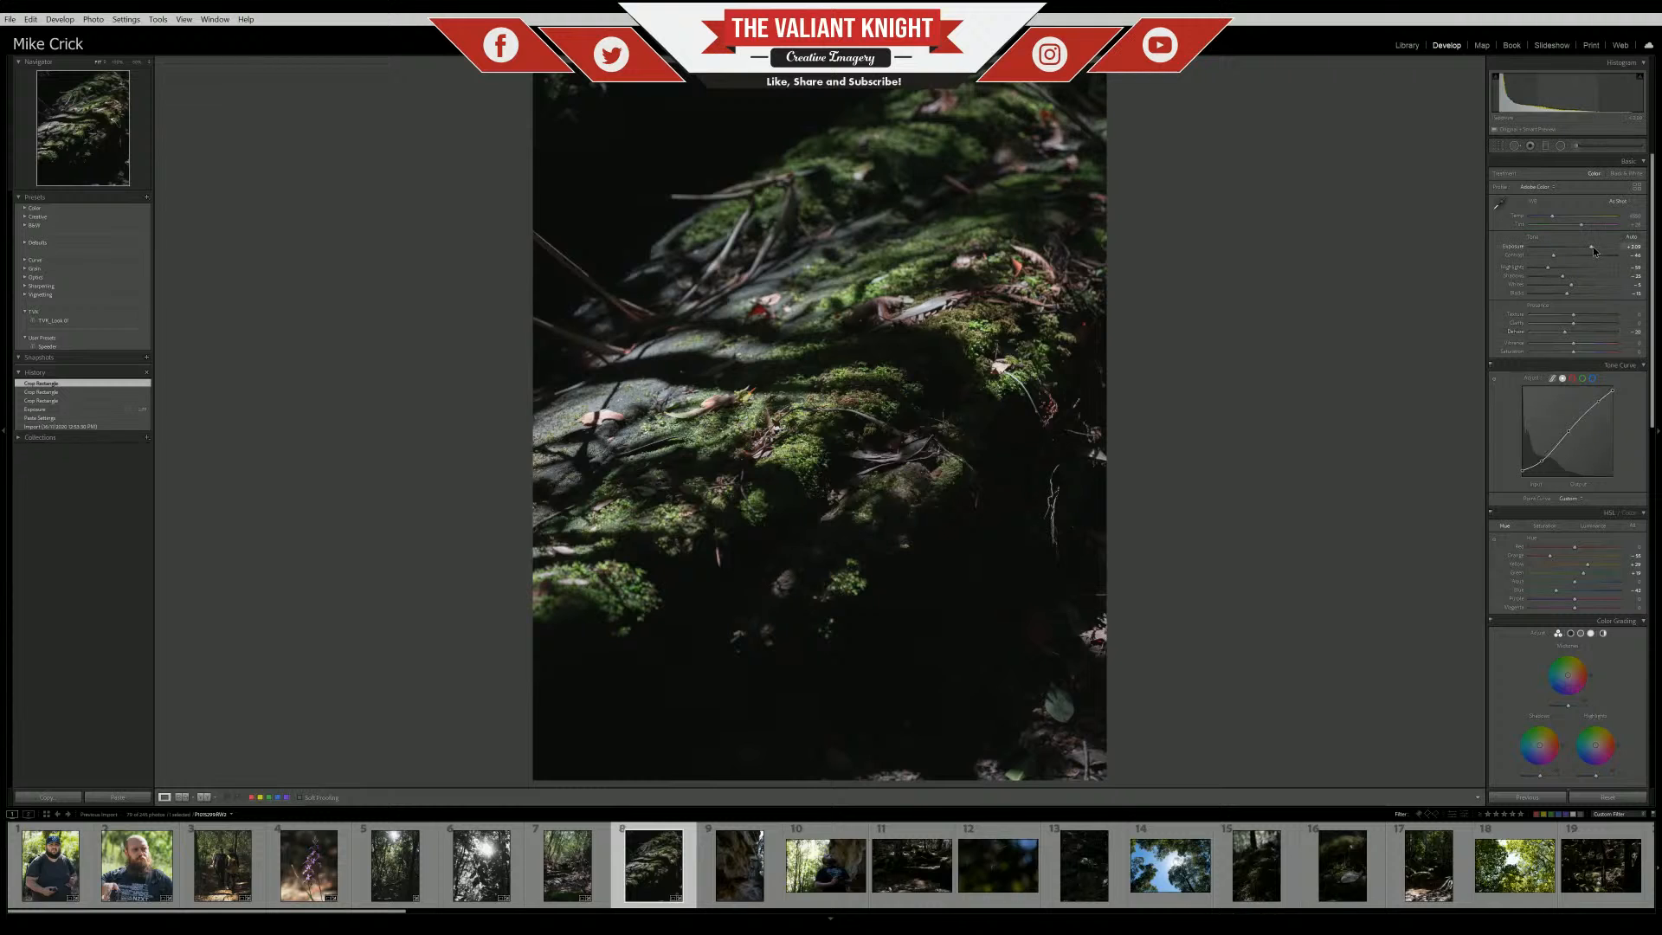
Fine-tune the mossy rock photo's exposure, shadows, highlights and whites, lower its clarity and raise its texture
drag(1590, 245, 1550, 324)
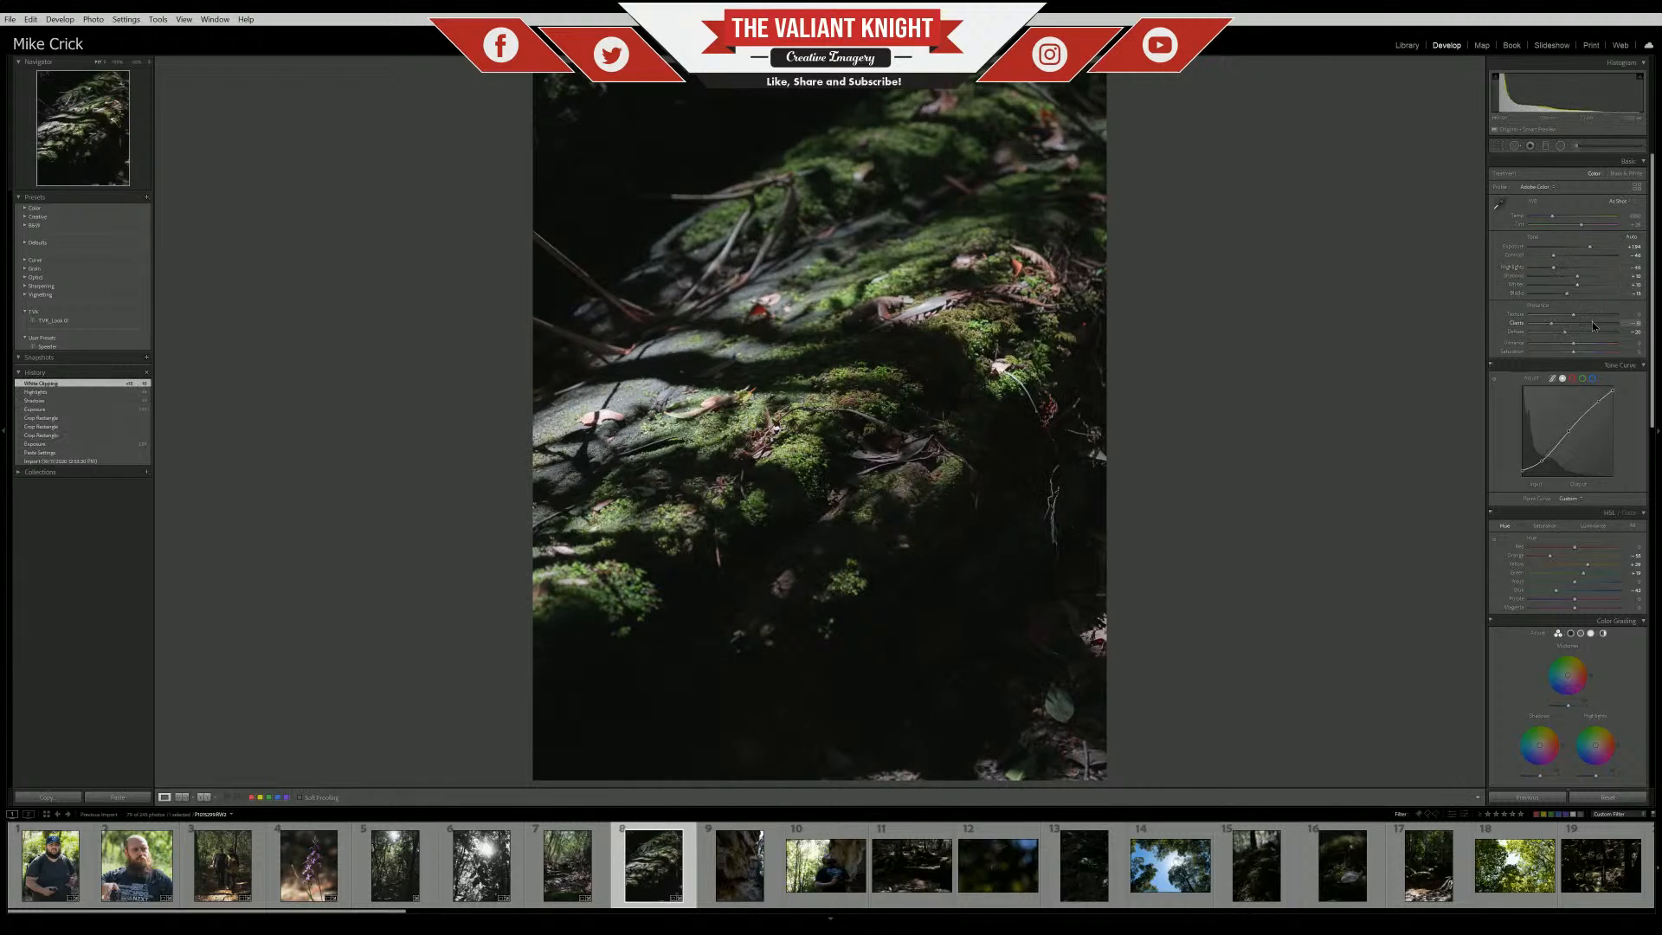
drag(1577, 321, 1564, 322)
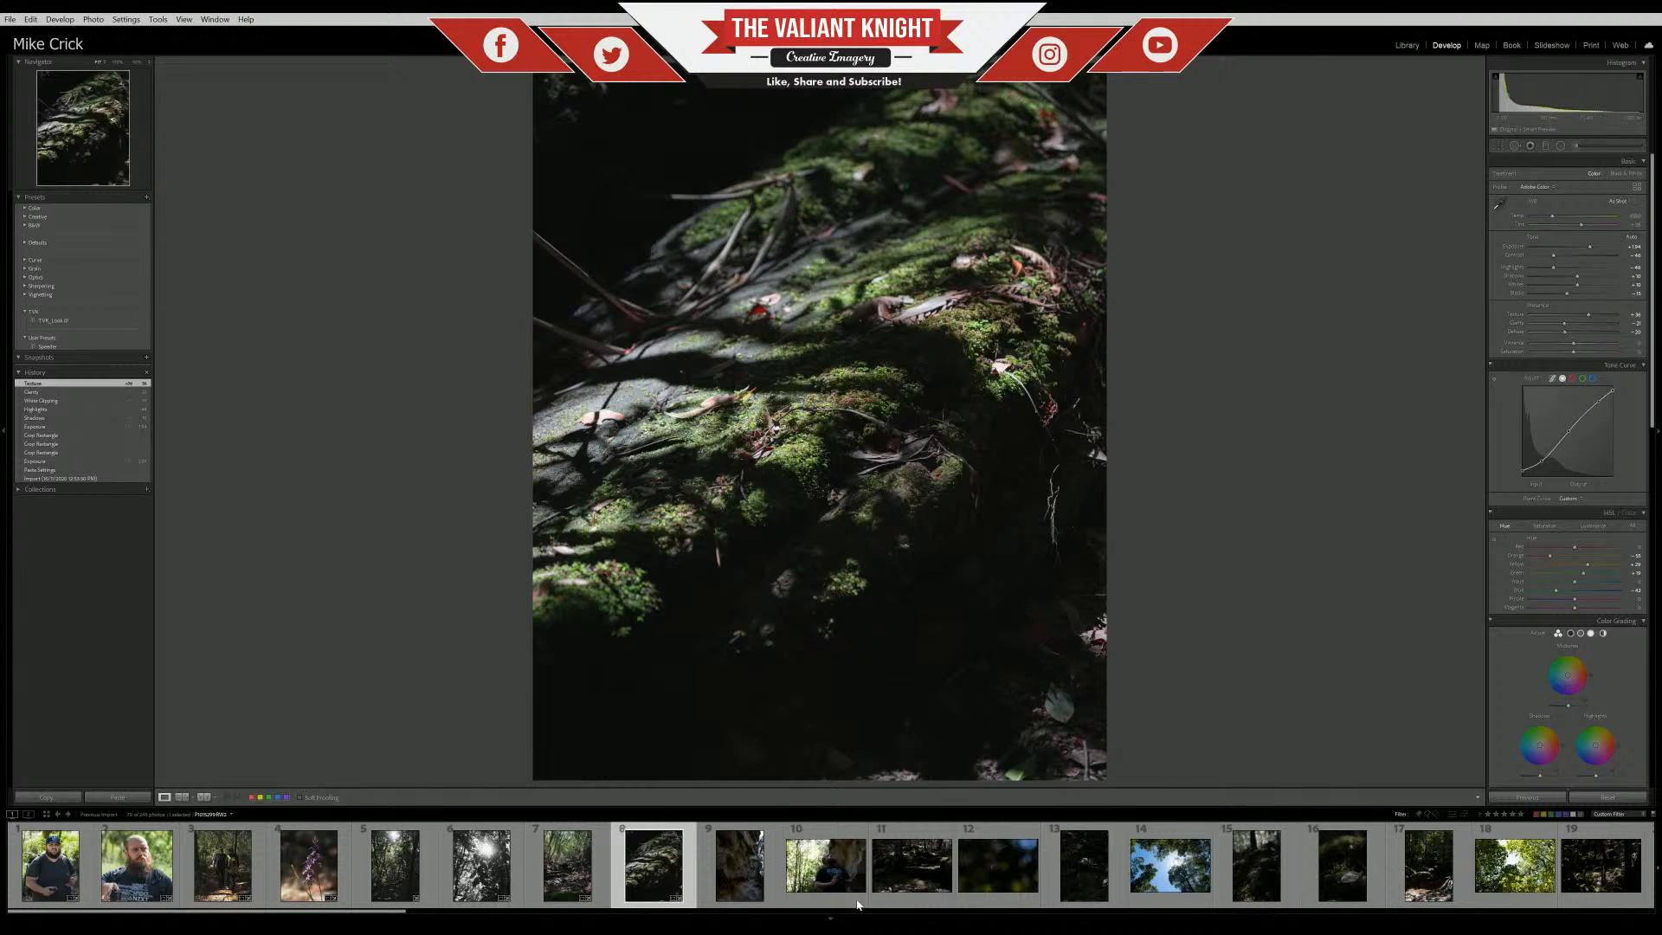
Compare the edited forest photo with the mossy rock photo, checking the forest floor up close
click(585, 876)
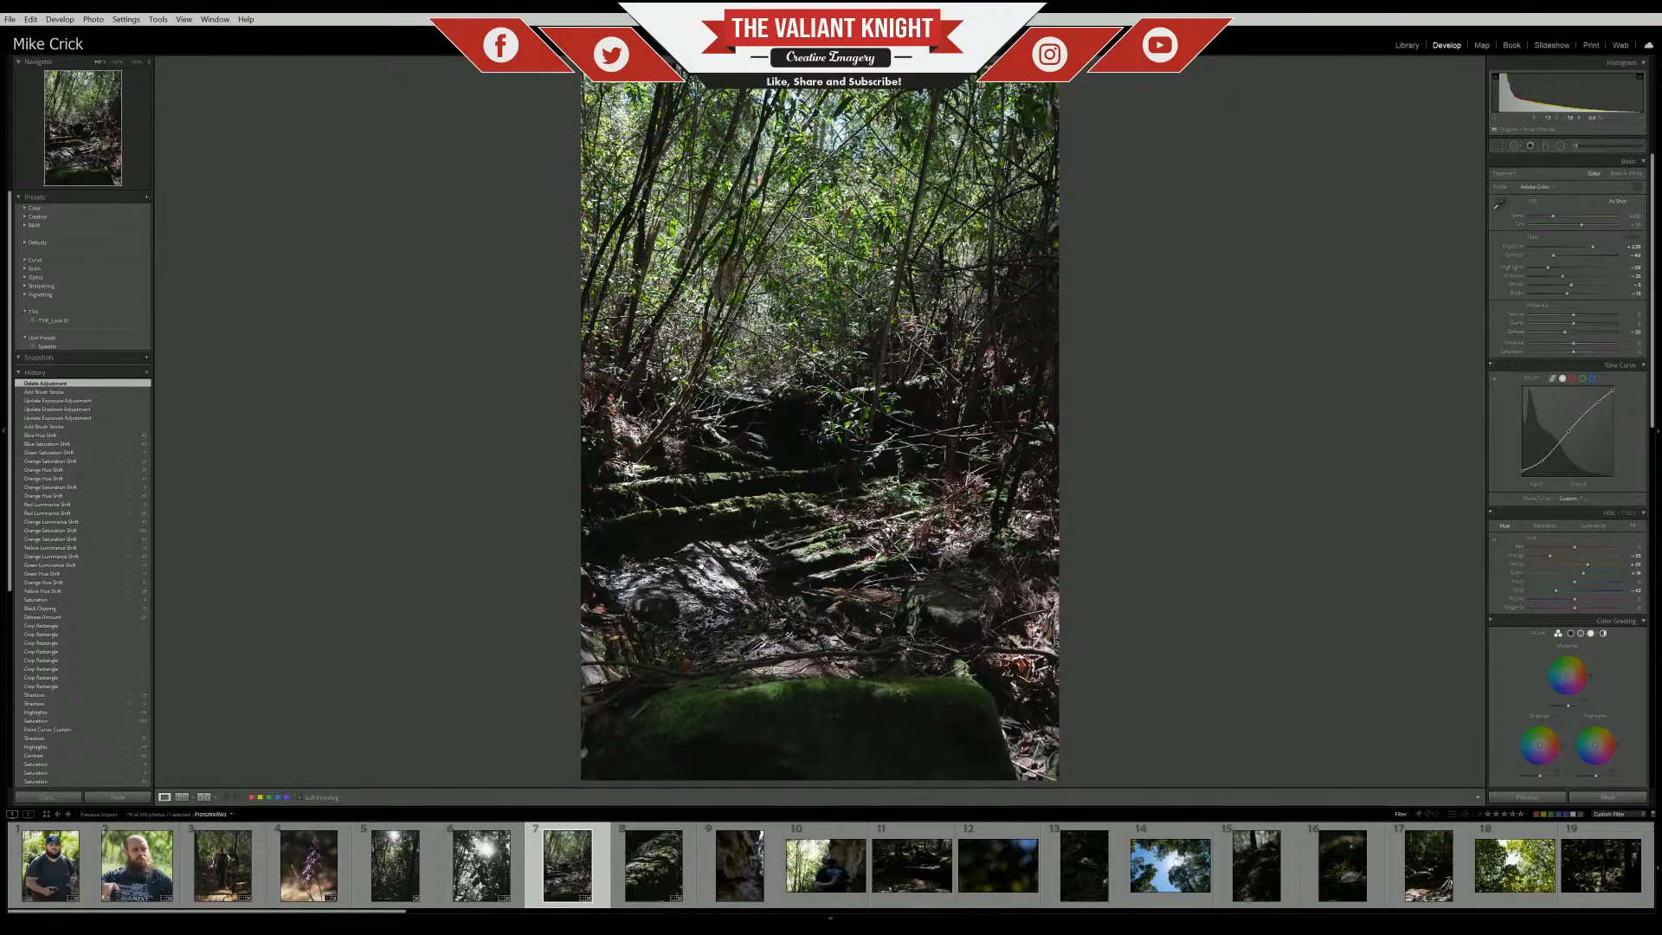
click(761, 517)
click(751, 533)
click(667, 864)
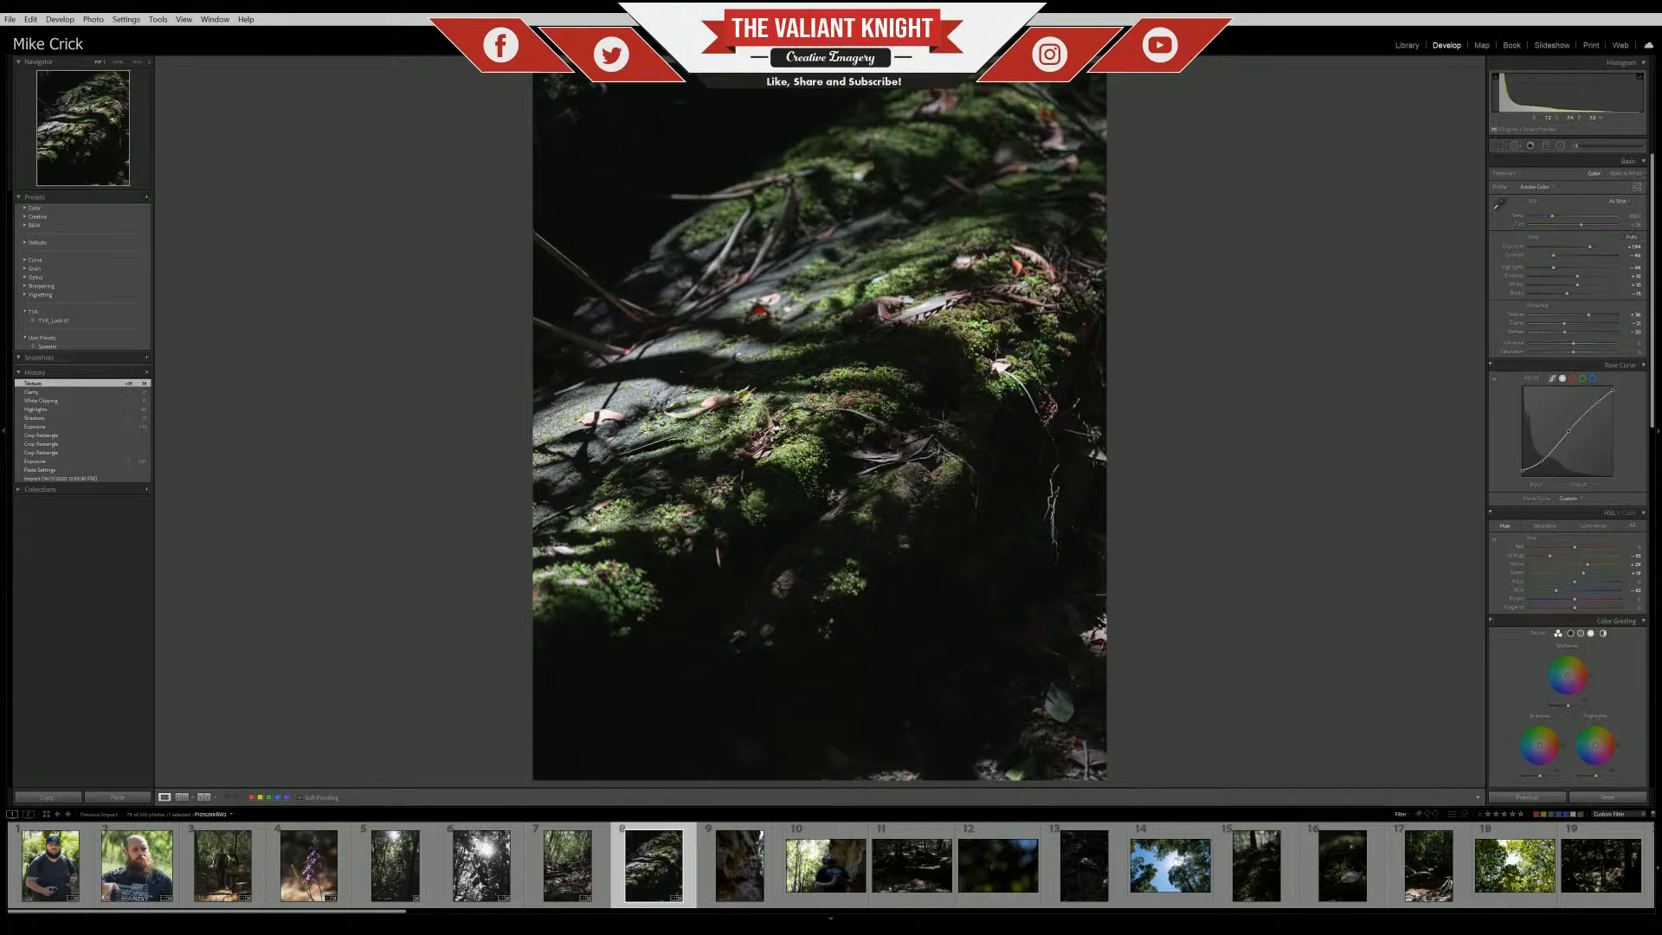
Show the mossy rock photo's original import state and inspect its moss and leaves up close
click(104, 479)
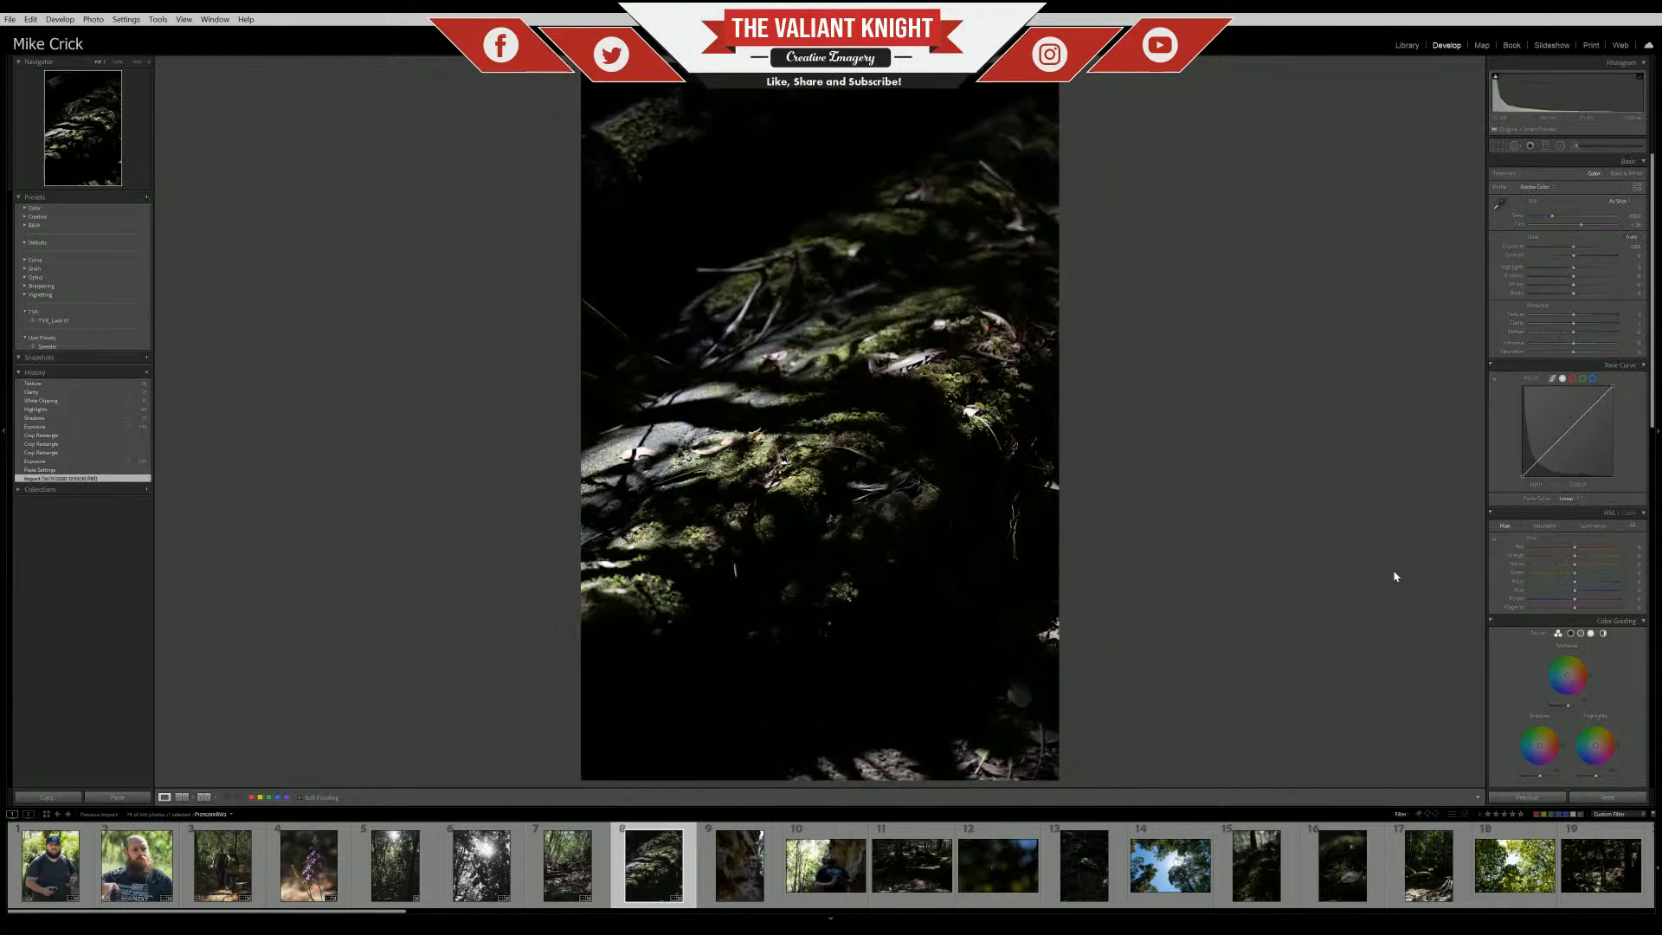
click(939, 396)
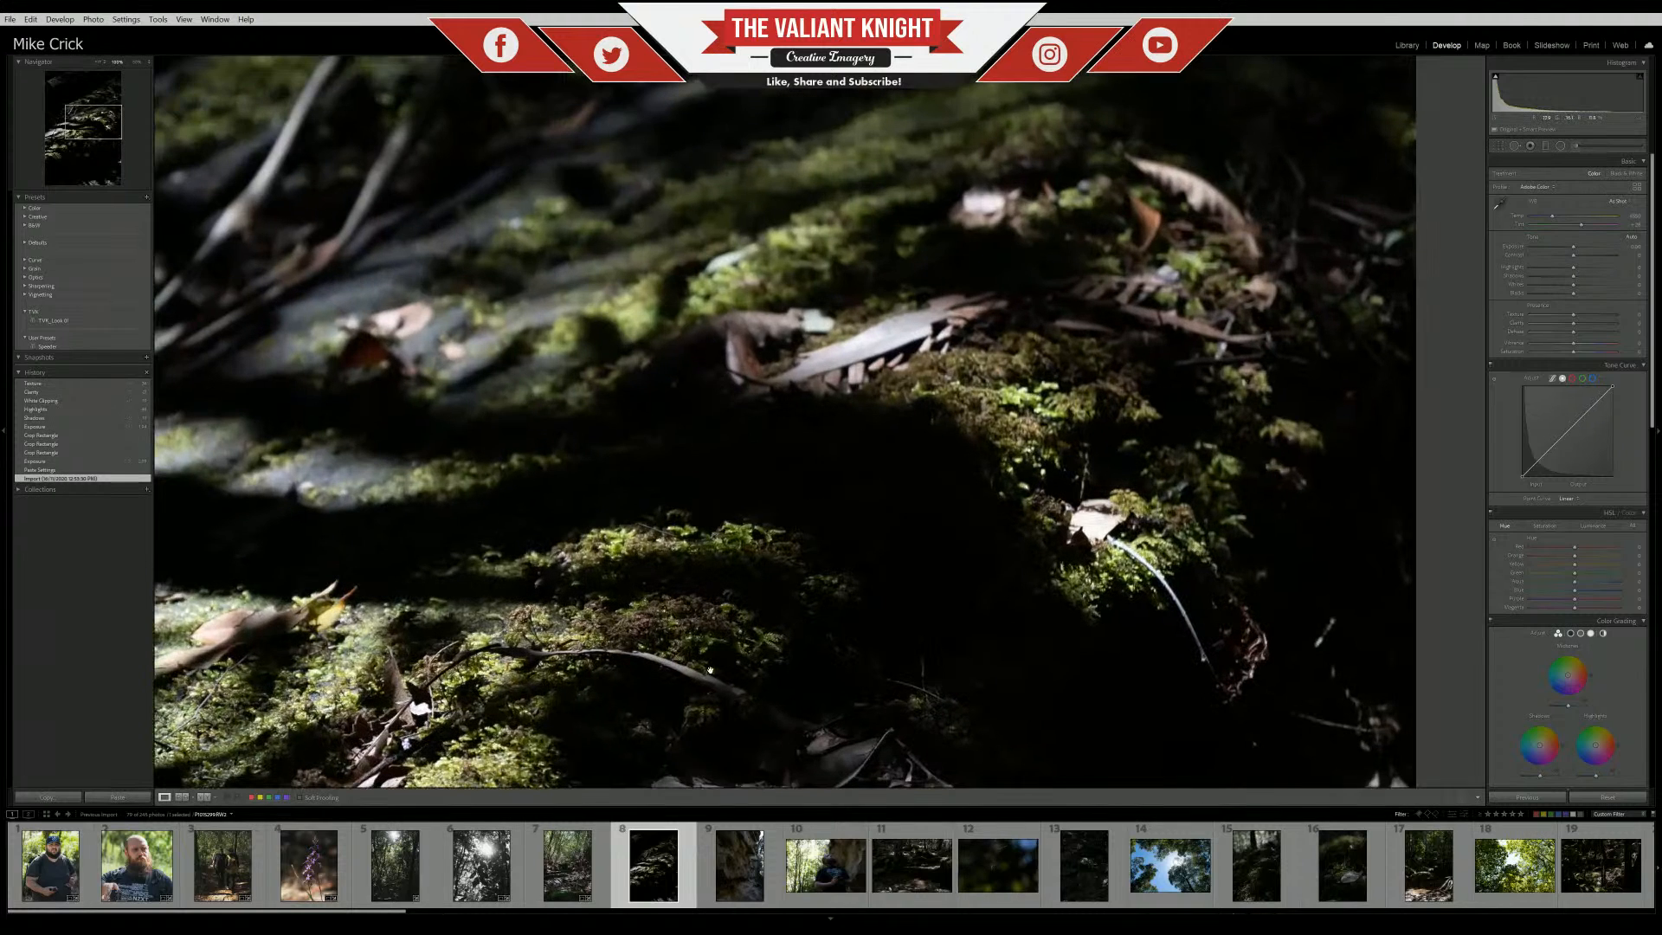
drag(218, 637, 518, 394)
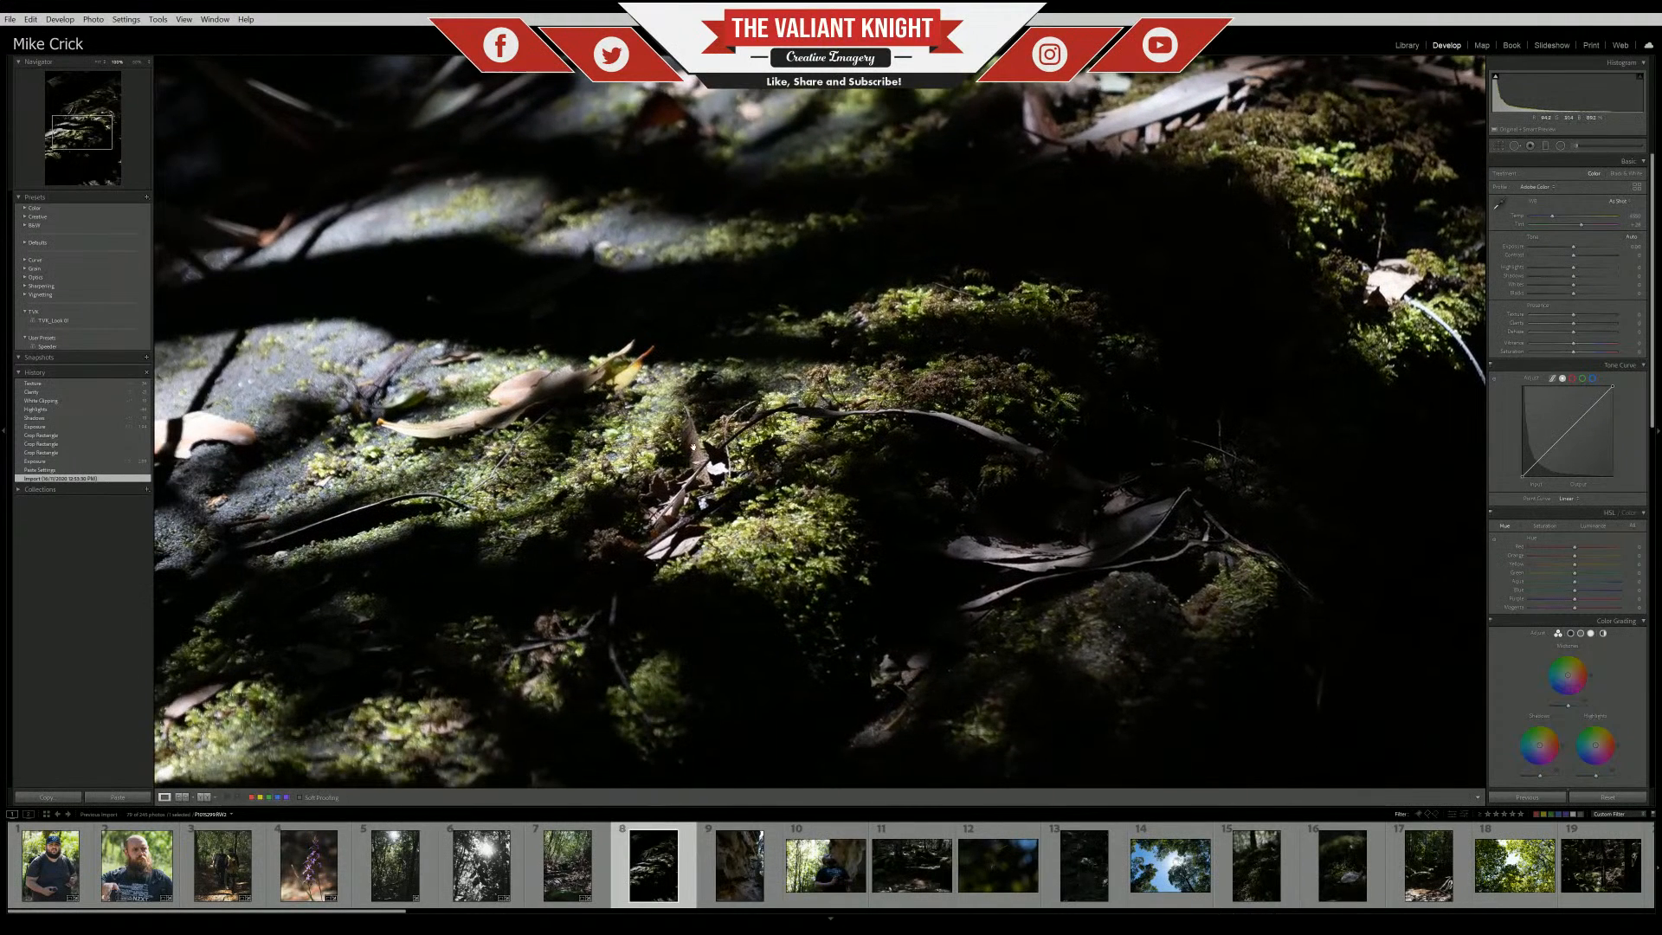
drag(997, 263, 456, 211)
click(455, 211)
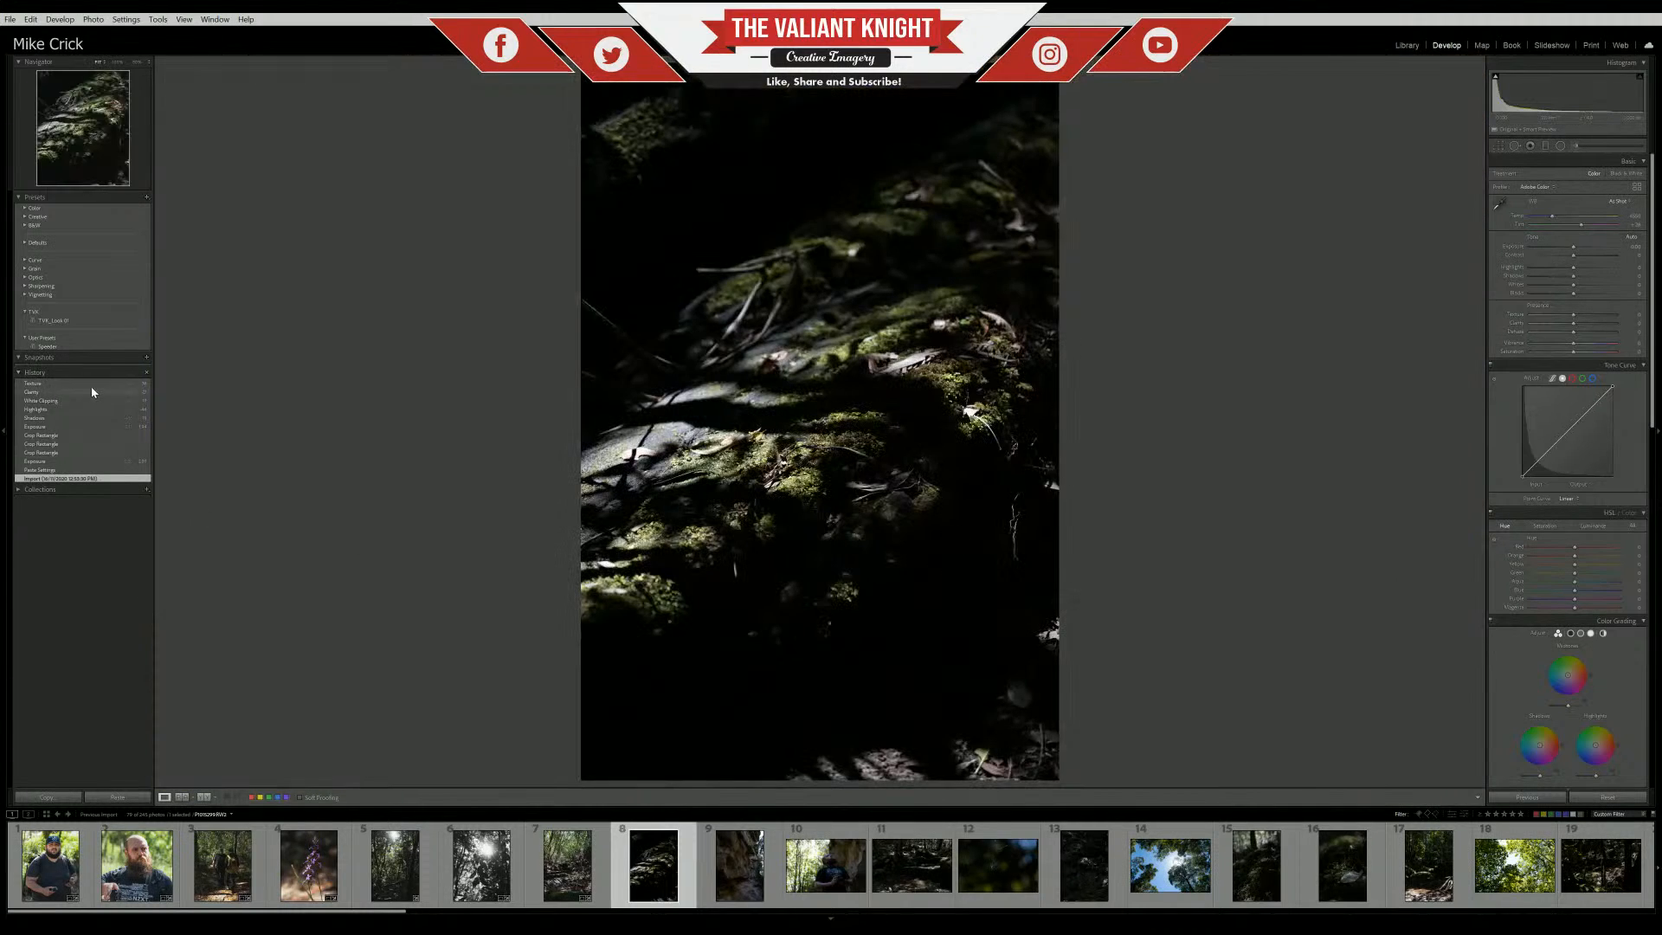
Return the mossy rock photo to its latest Texture edit and examine the edited moss and red leaves up close
click(92, 384)
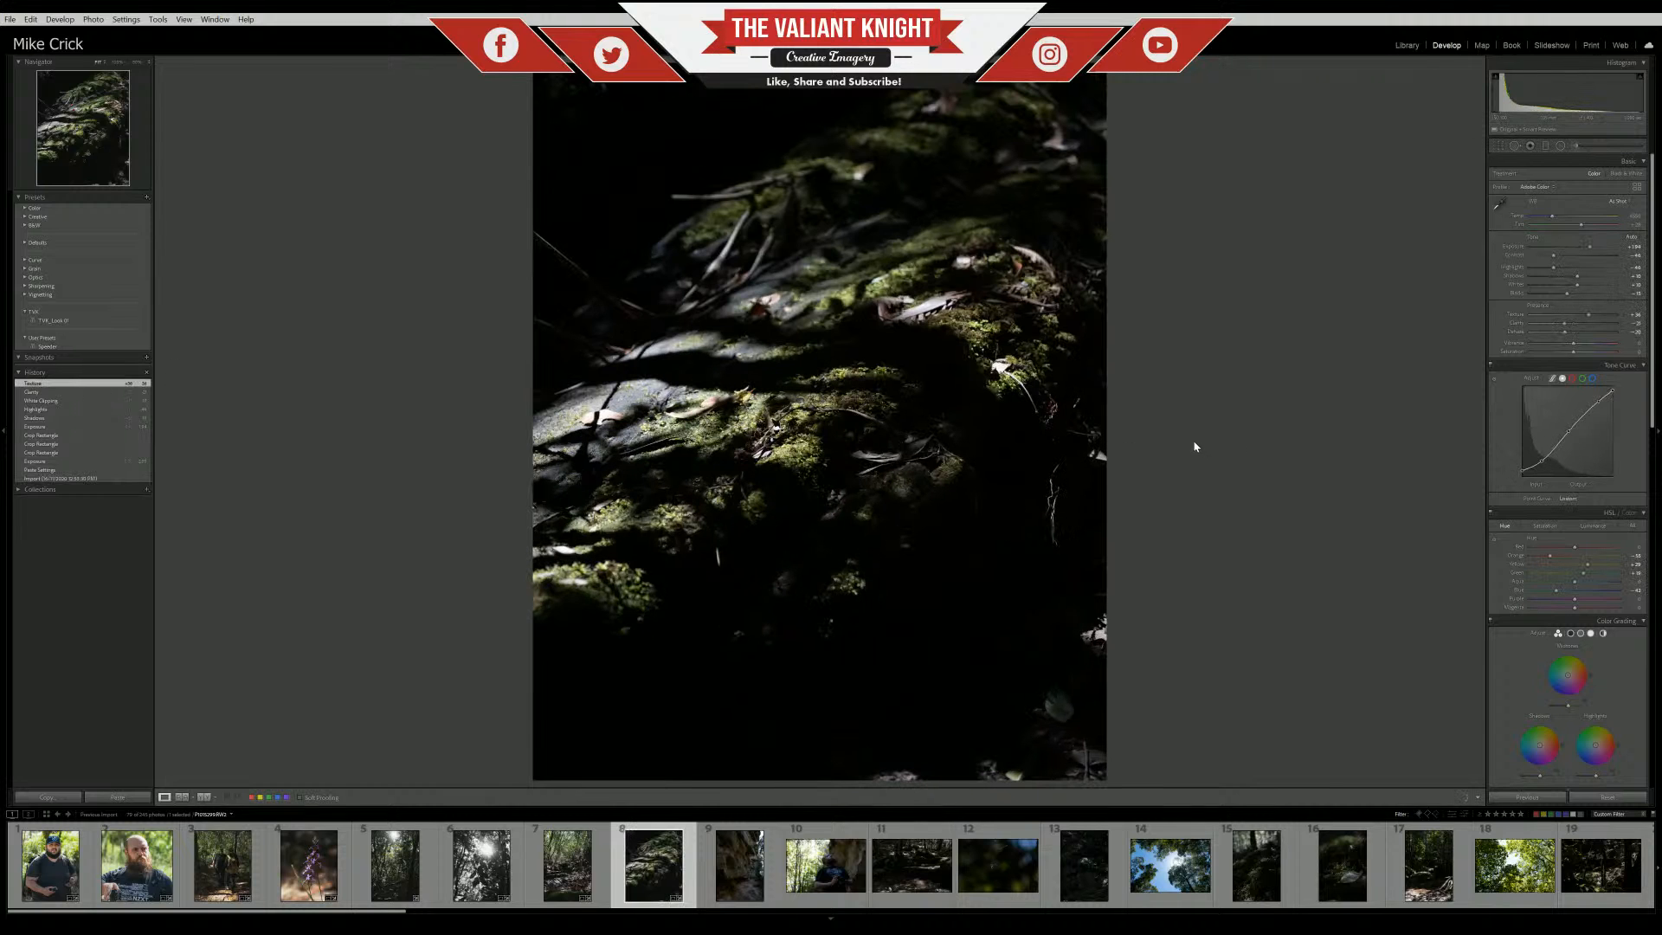
click(658, 386)
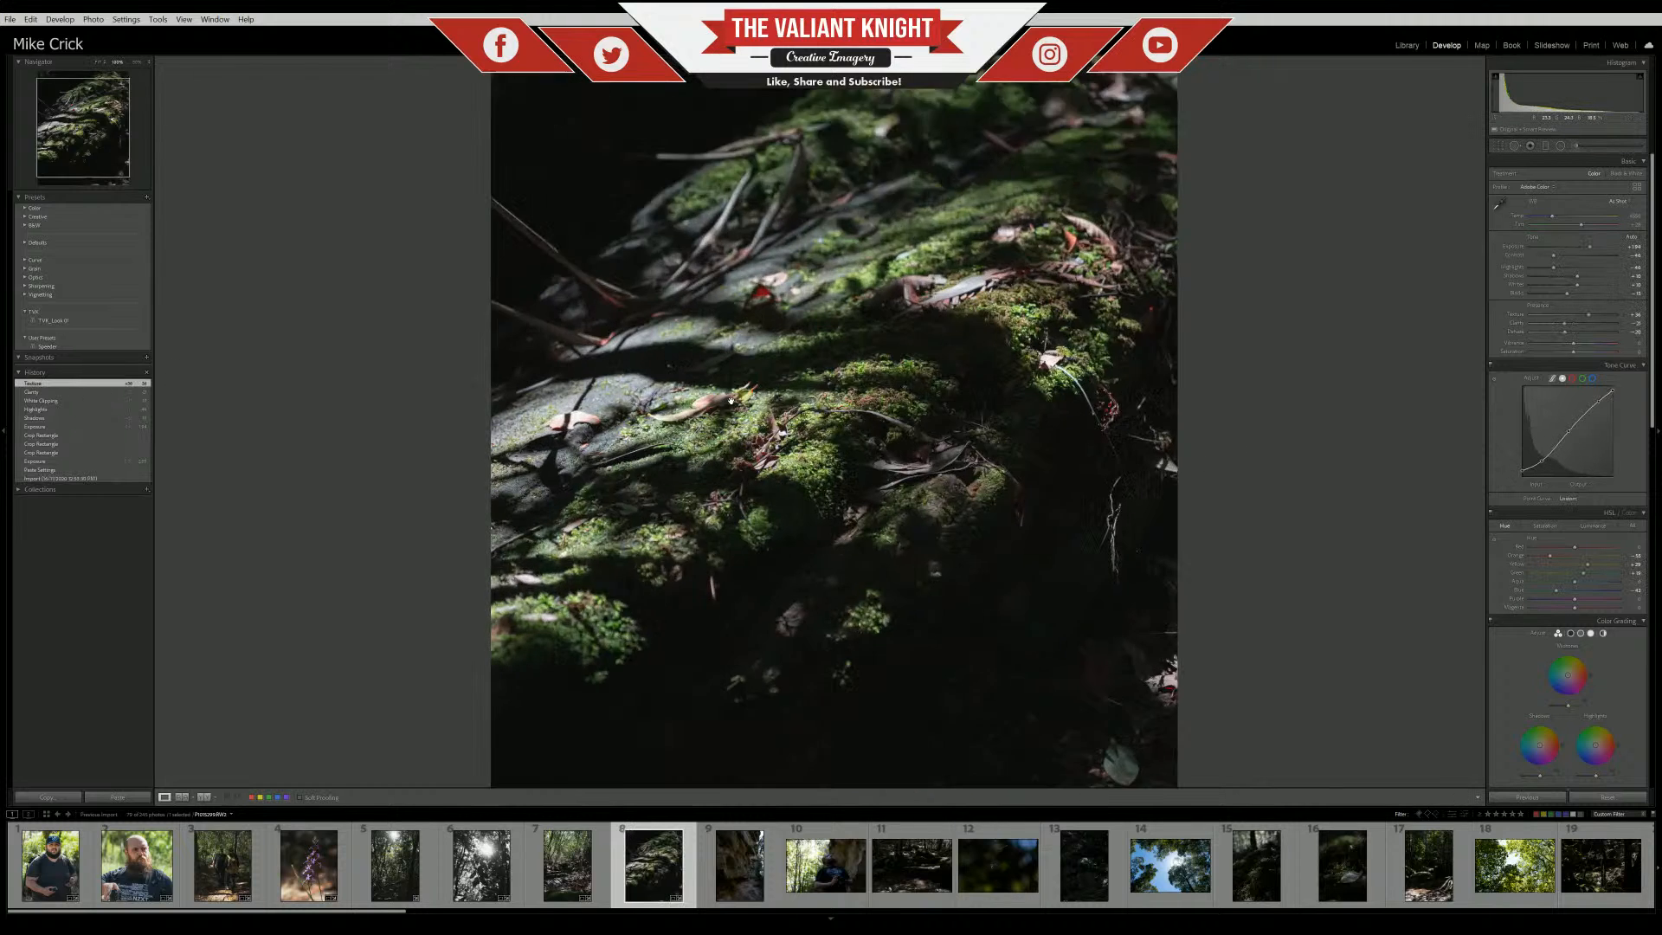
drag(731, 384, 637, 505)
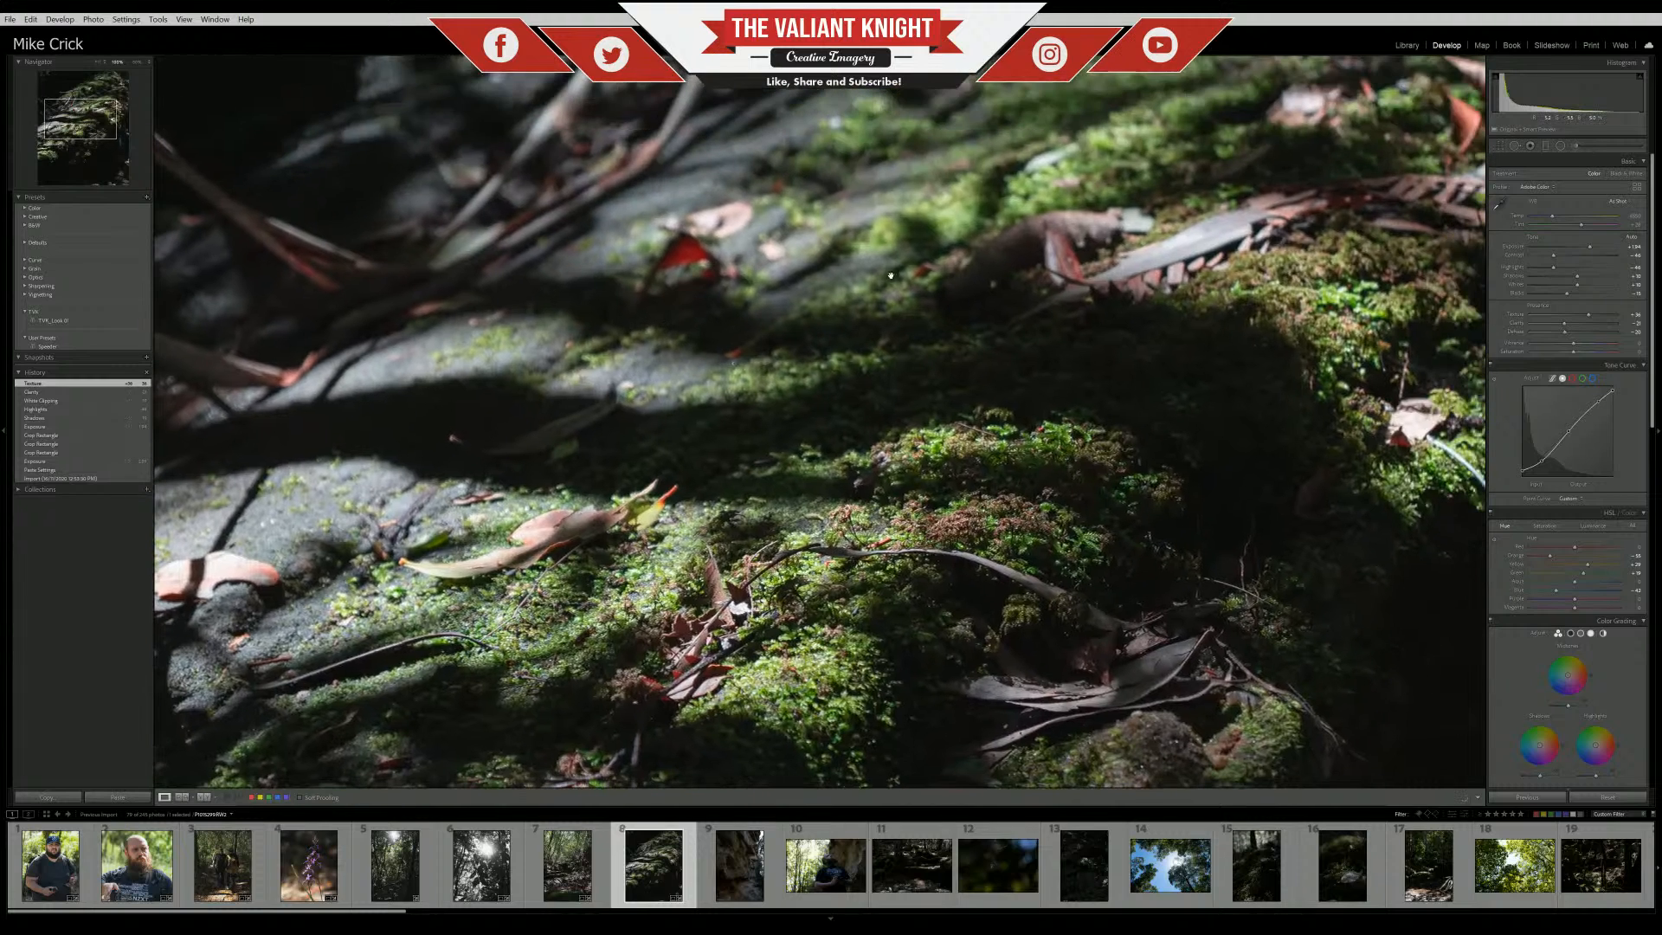
drag(1029, 575, 798, 558)
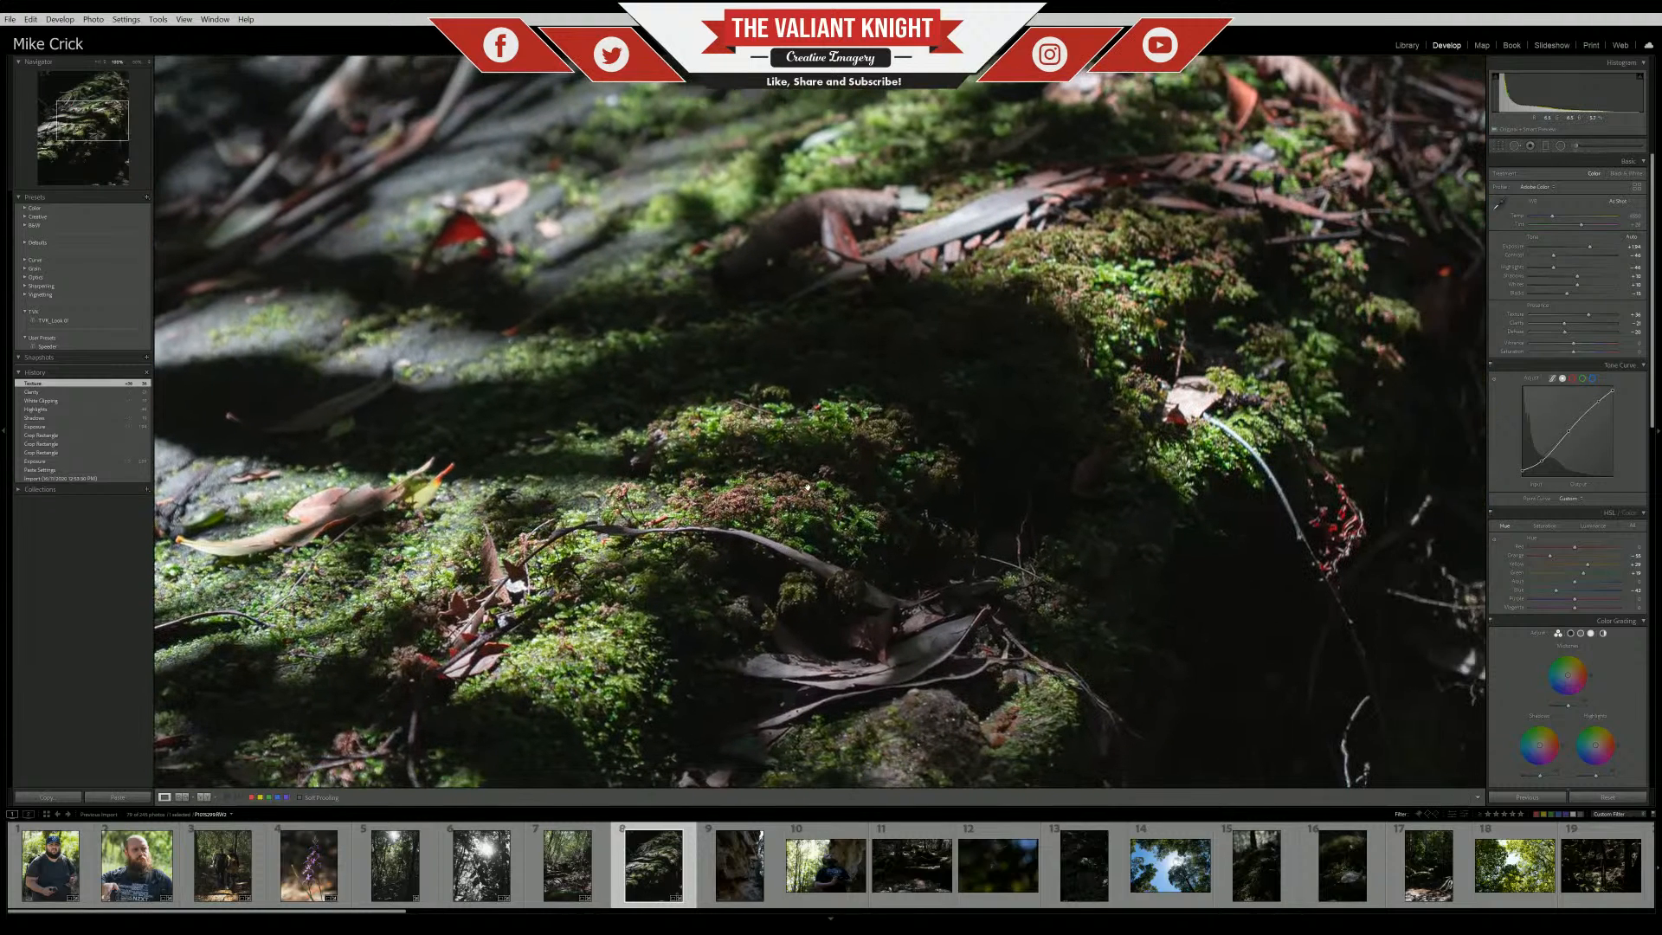
click(836, 419)
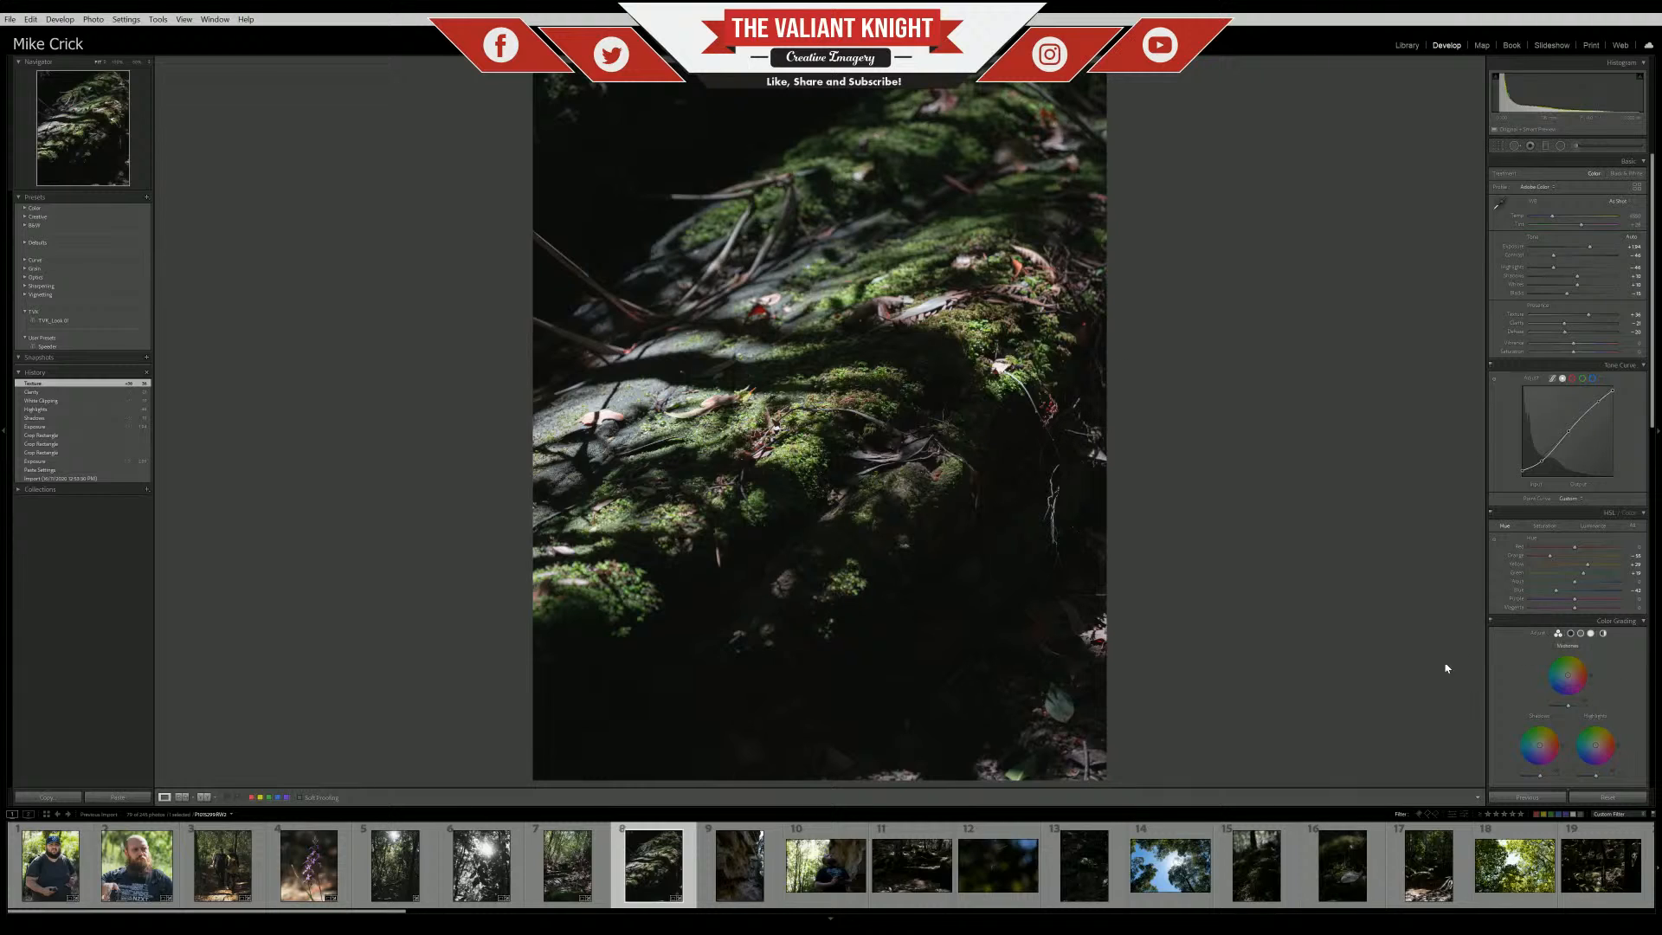
Bring up the Color Grading wheels and examine the mossy rock photo's greens, leaves and shadows up close
scroll(1502, 663, down, 3)
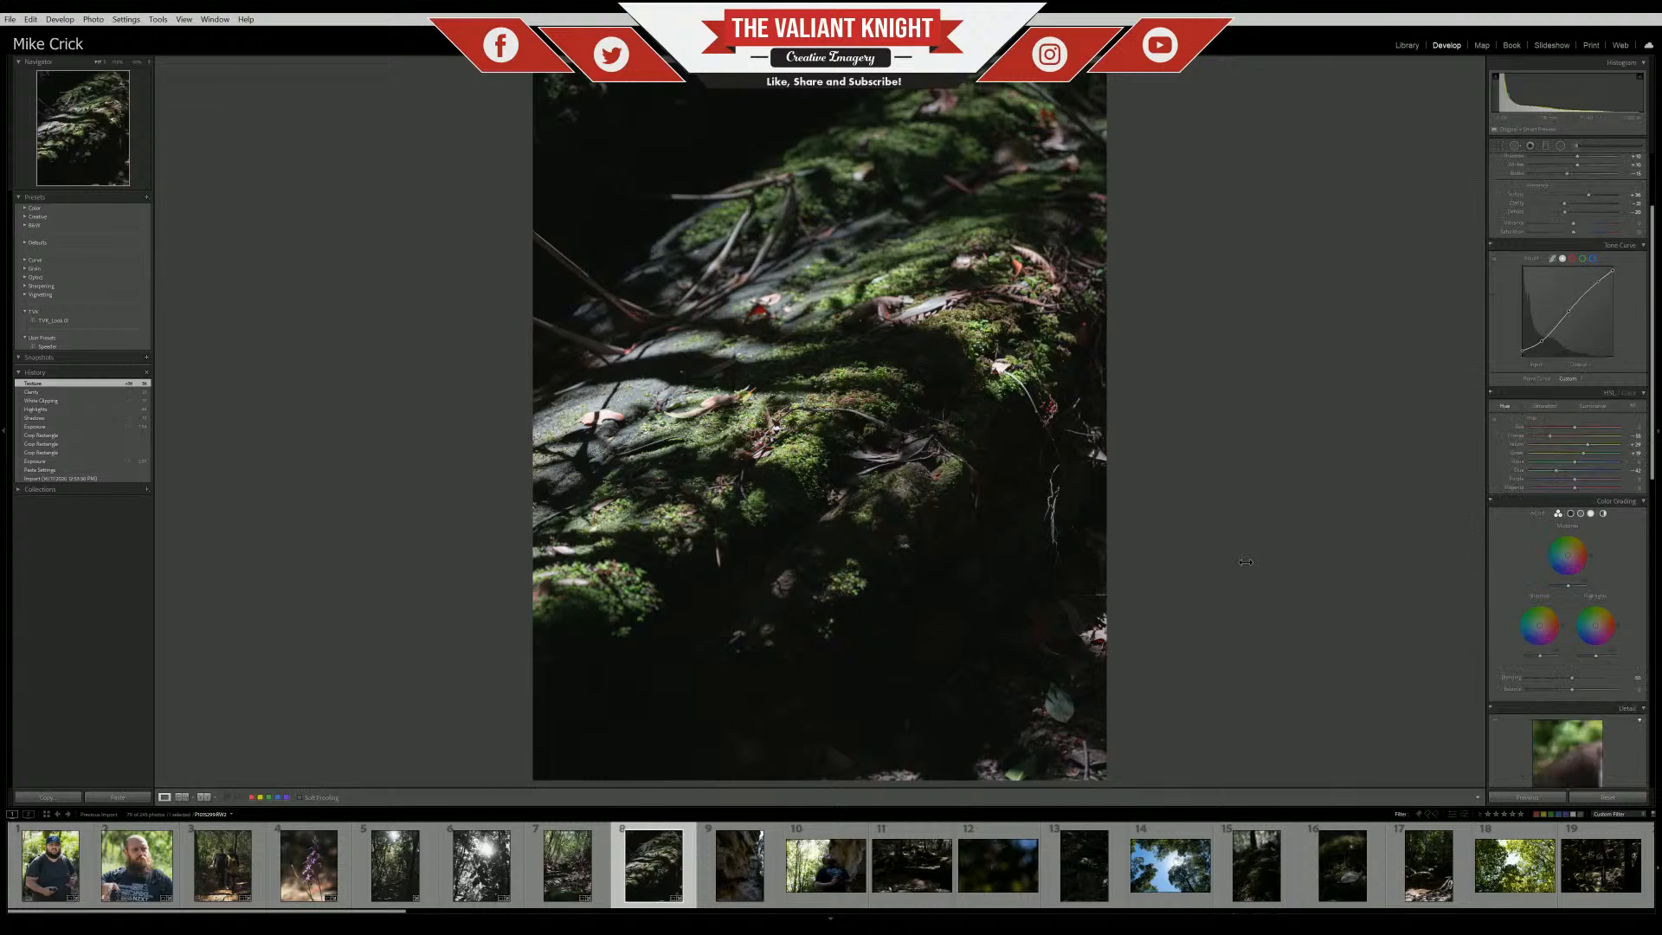
drag(1270, 565, 1270, 565)
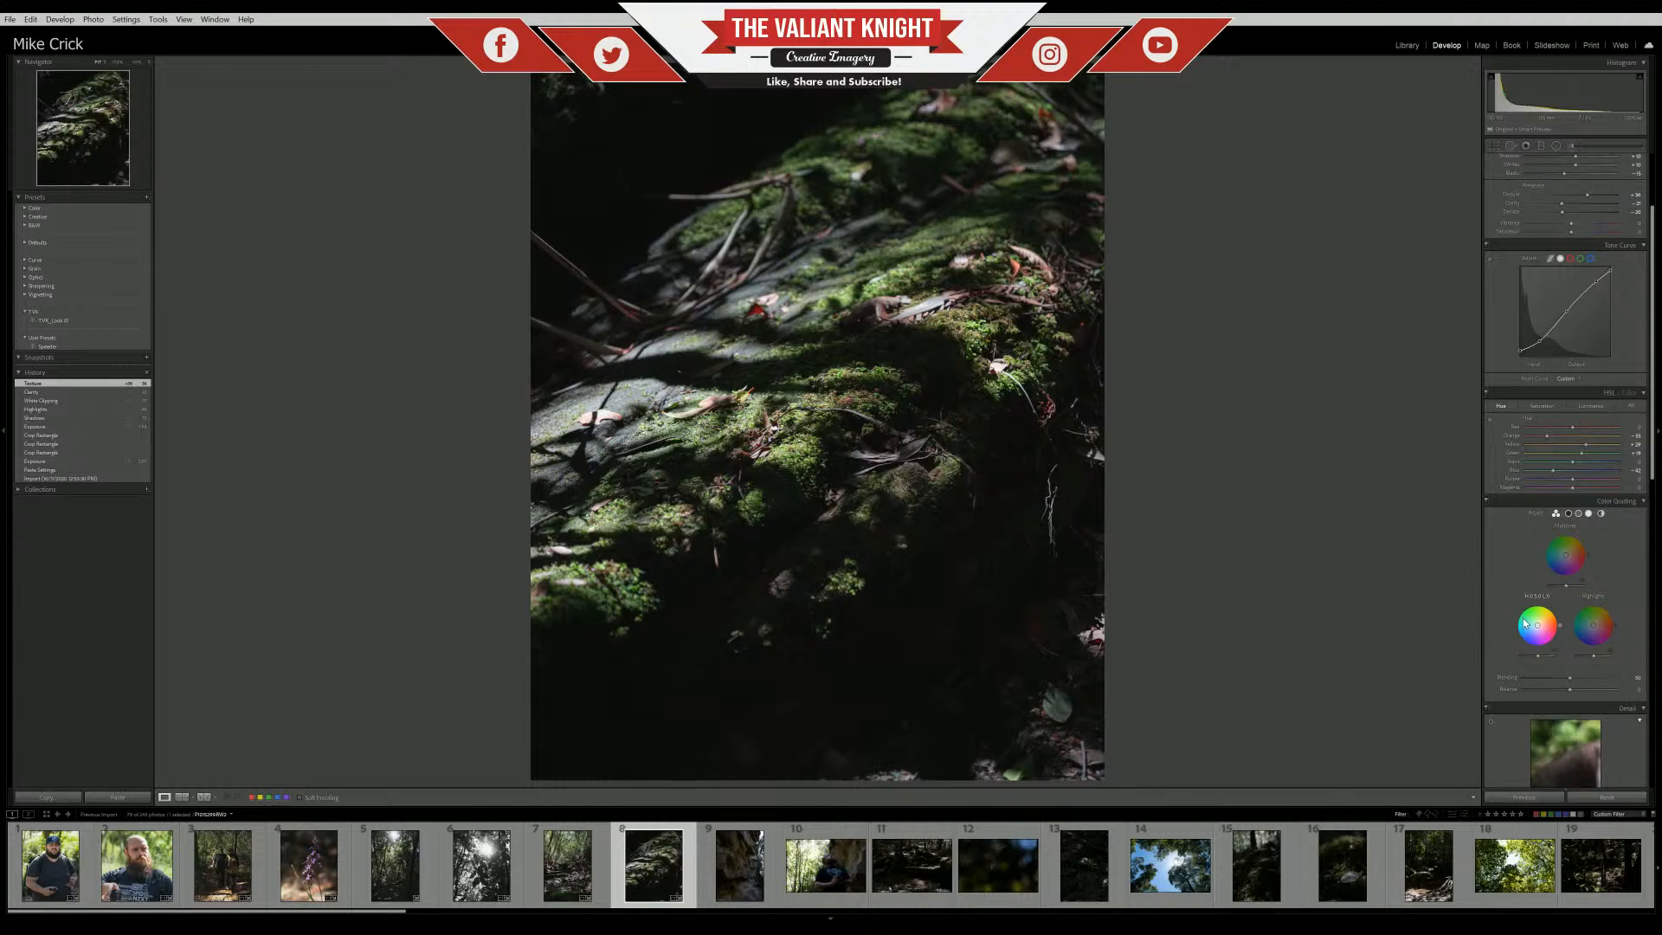
drag(804, 472, 876, 707)
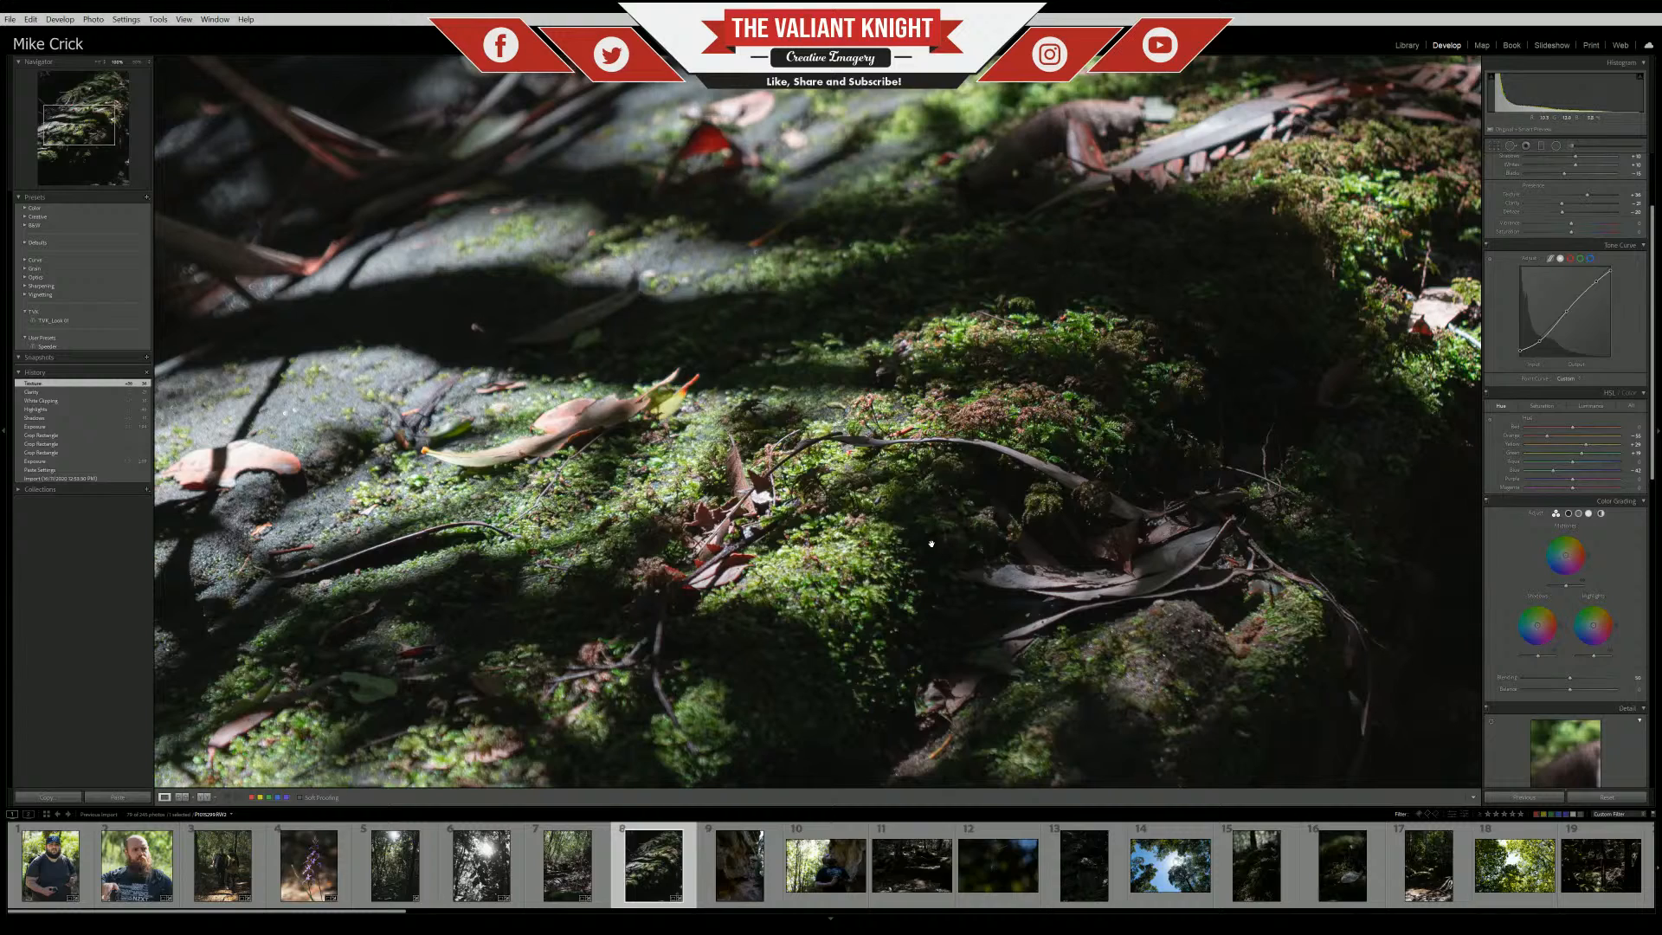
drag(1273, 211, 1198, 7)
drag(959, 781, 943, 620)
drag(868, 321, 812, 654)
click(812, 653)
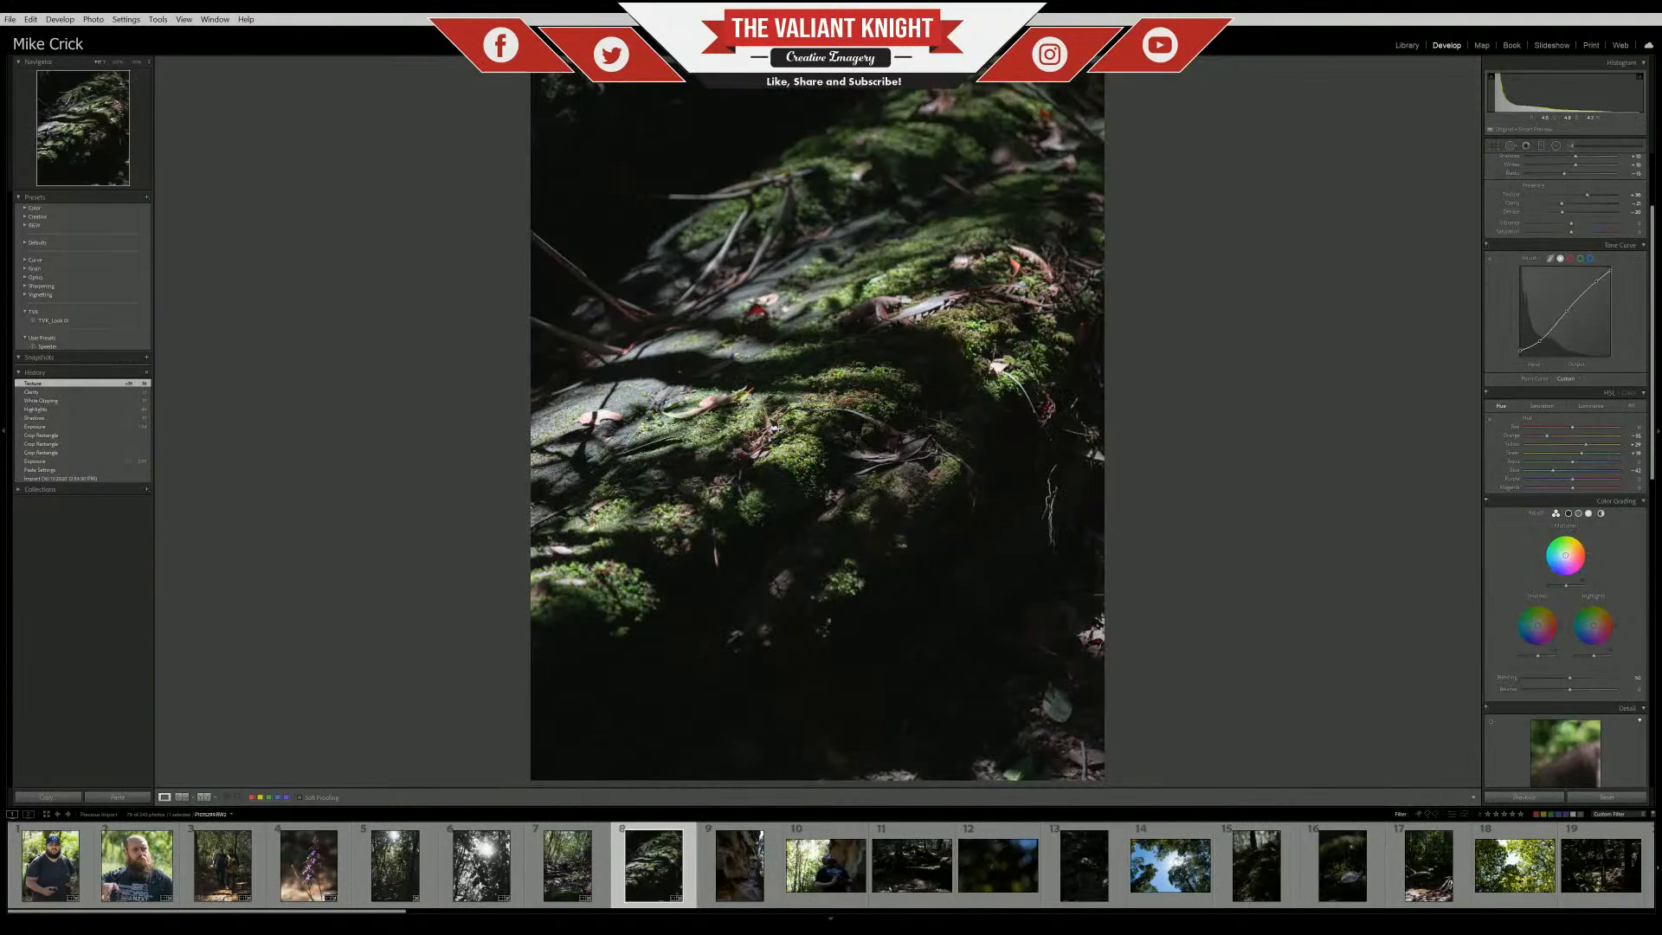
click(716, 433)
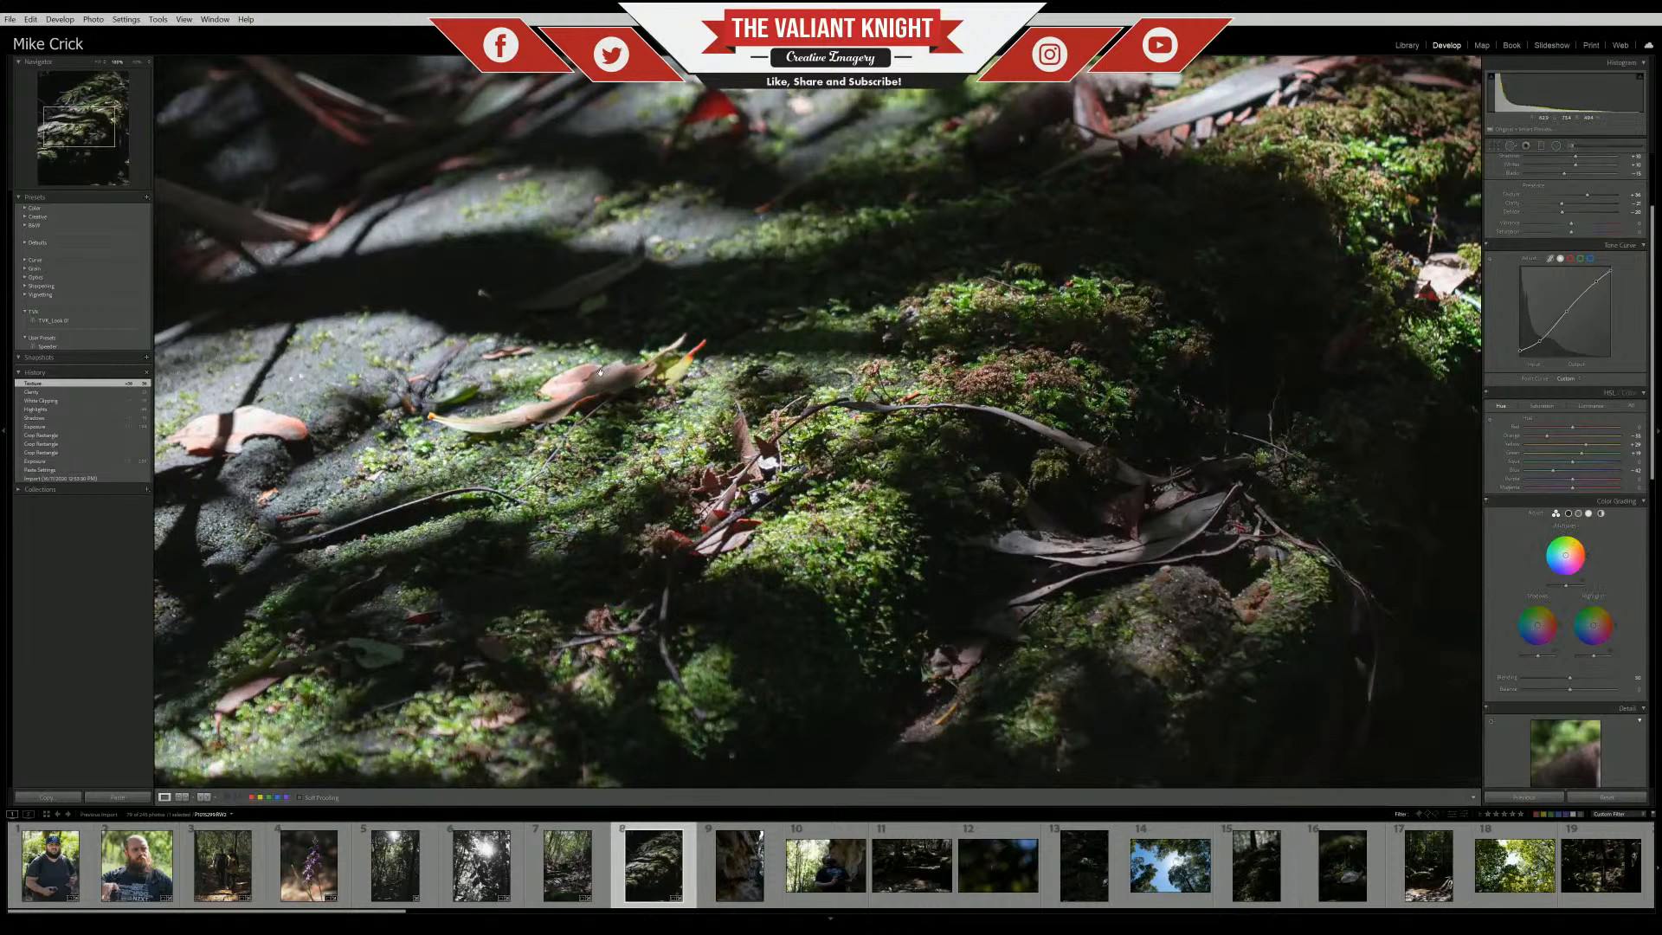
click(778, 526)
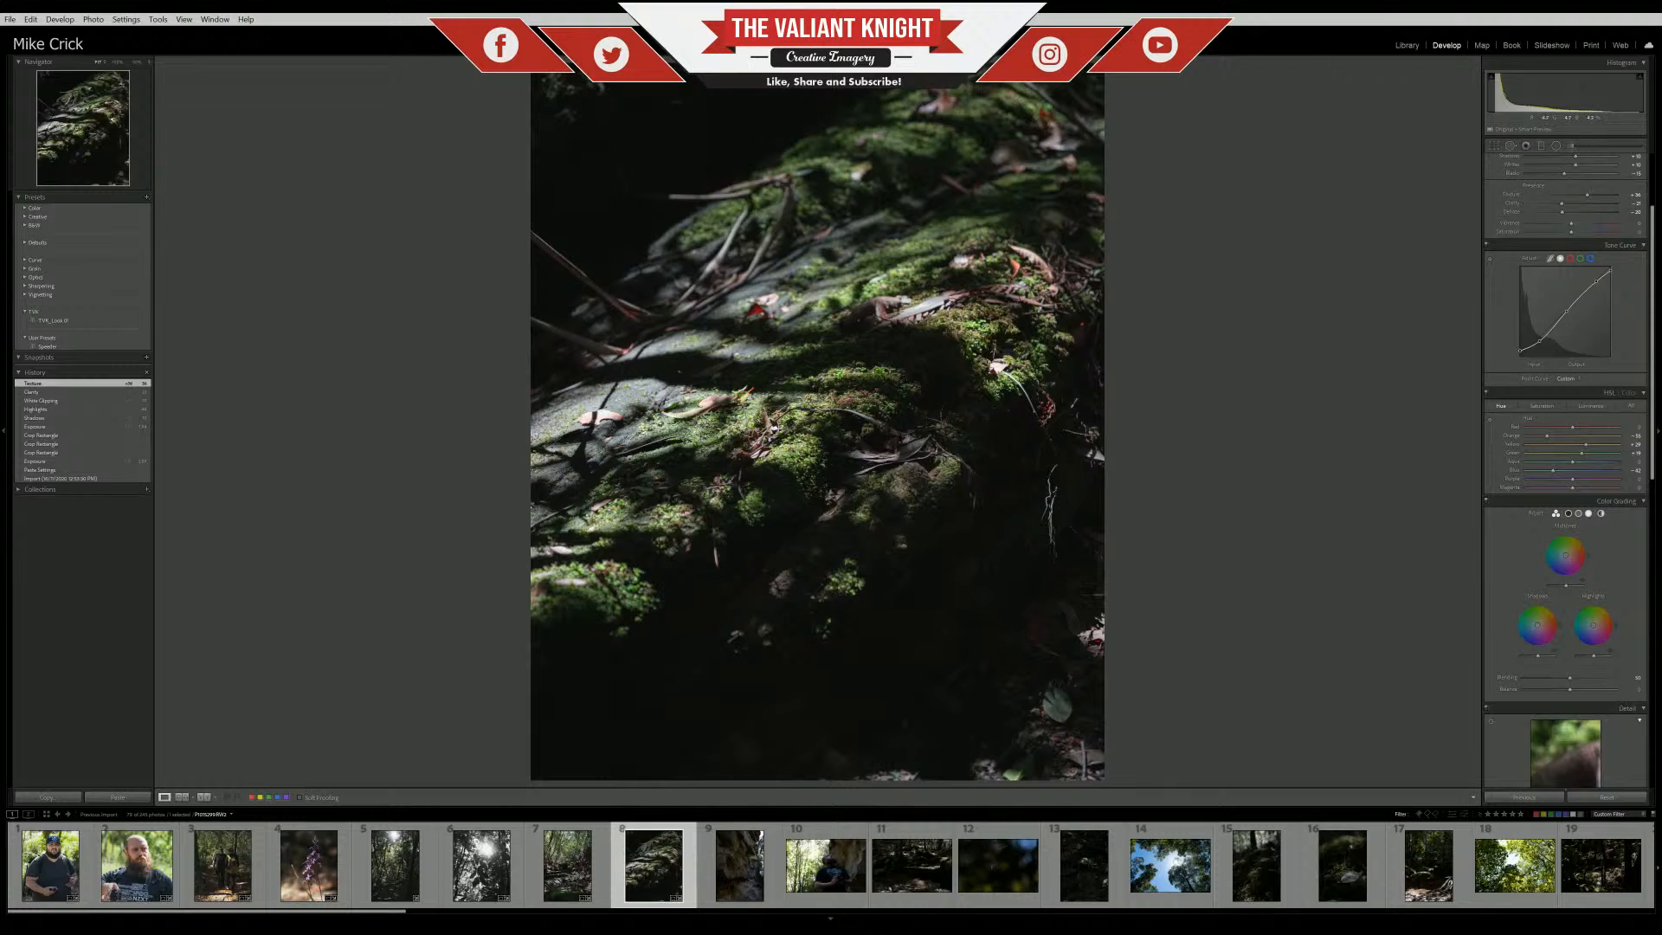
Reject the rock overhang photo so the filter removes it from the filmstrip
click(740, 884)
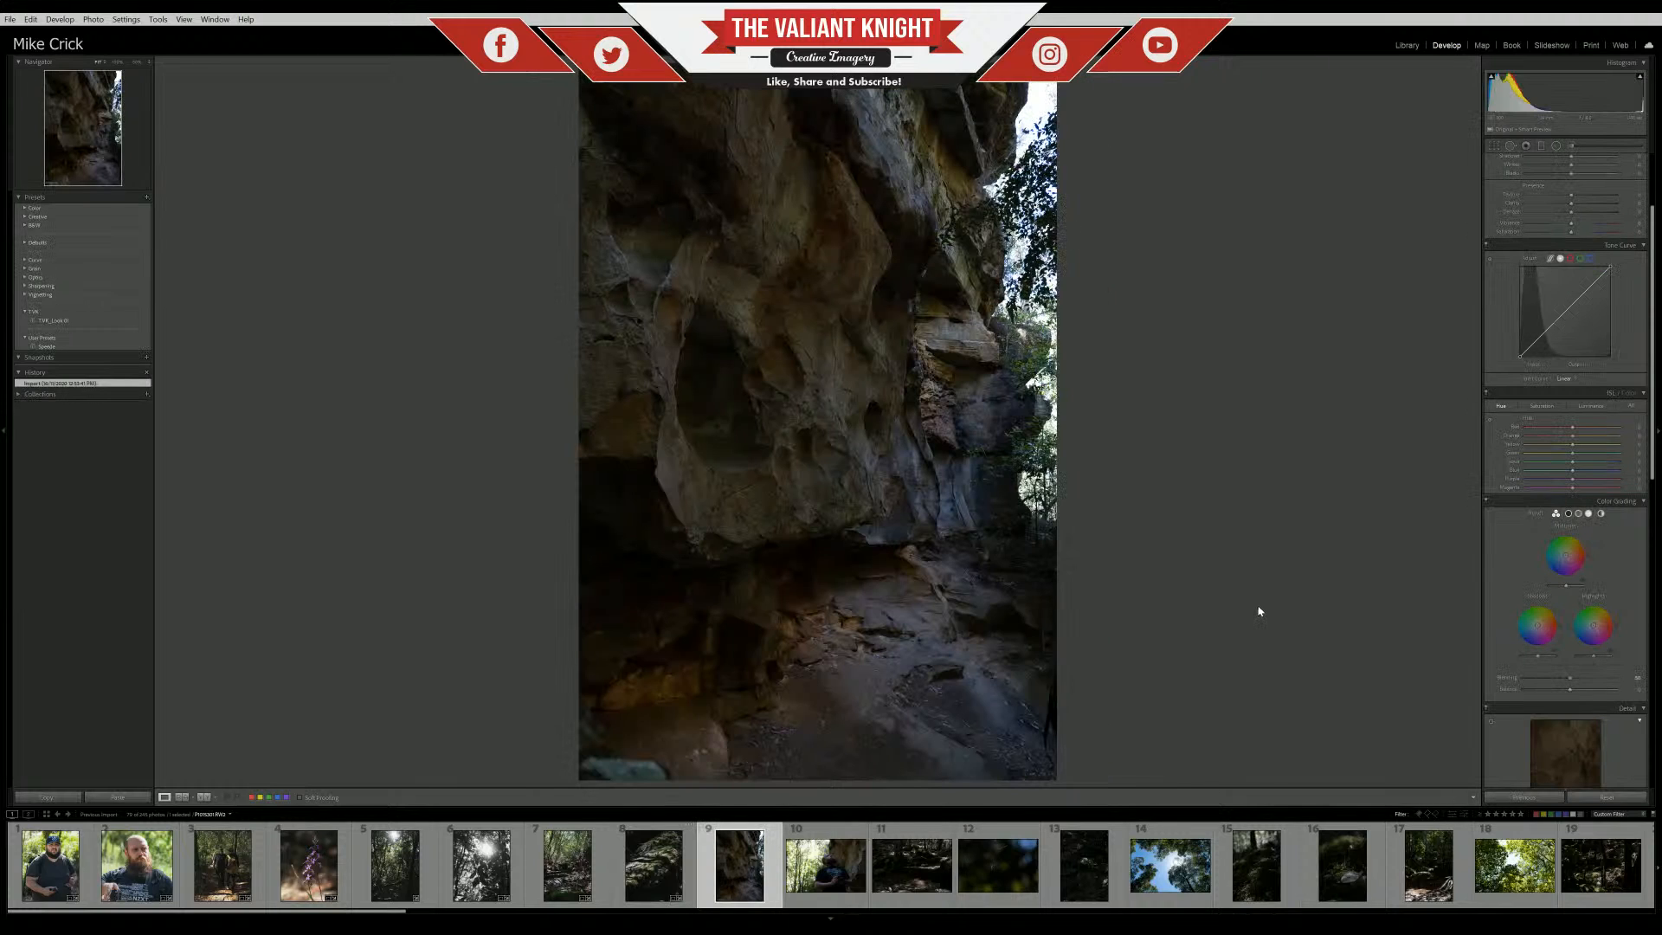
key(x)
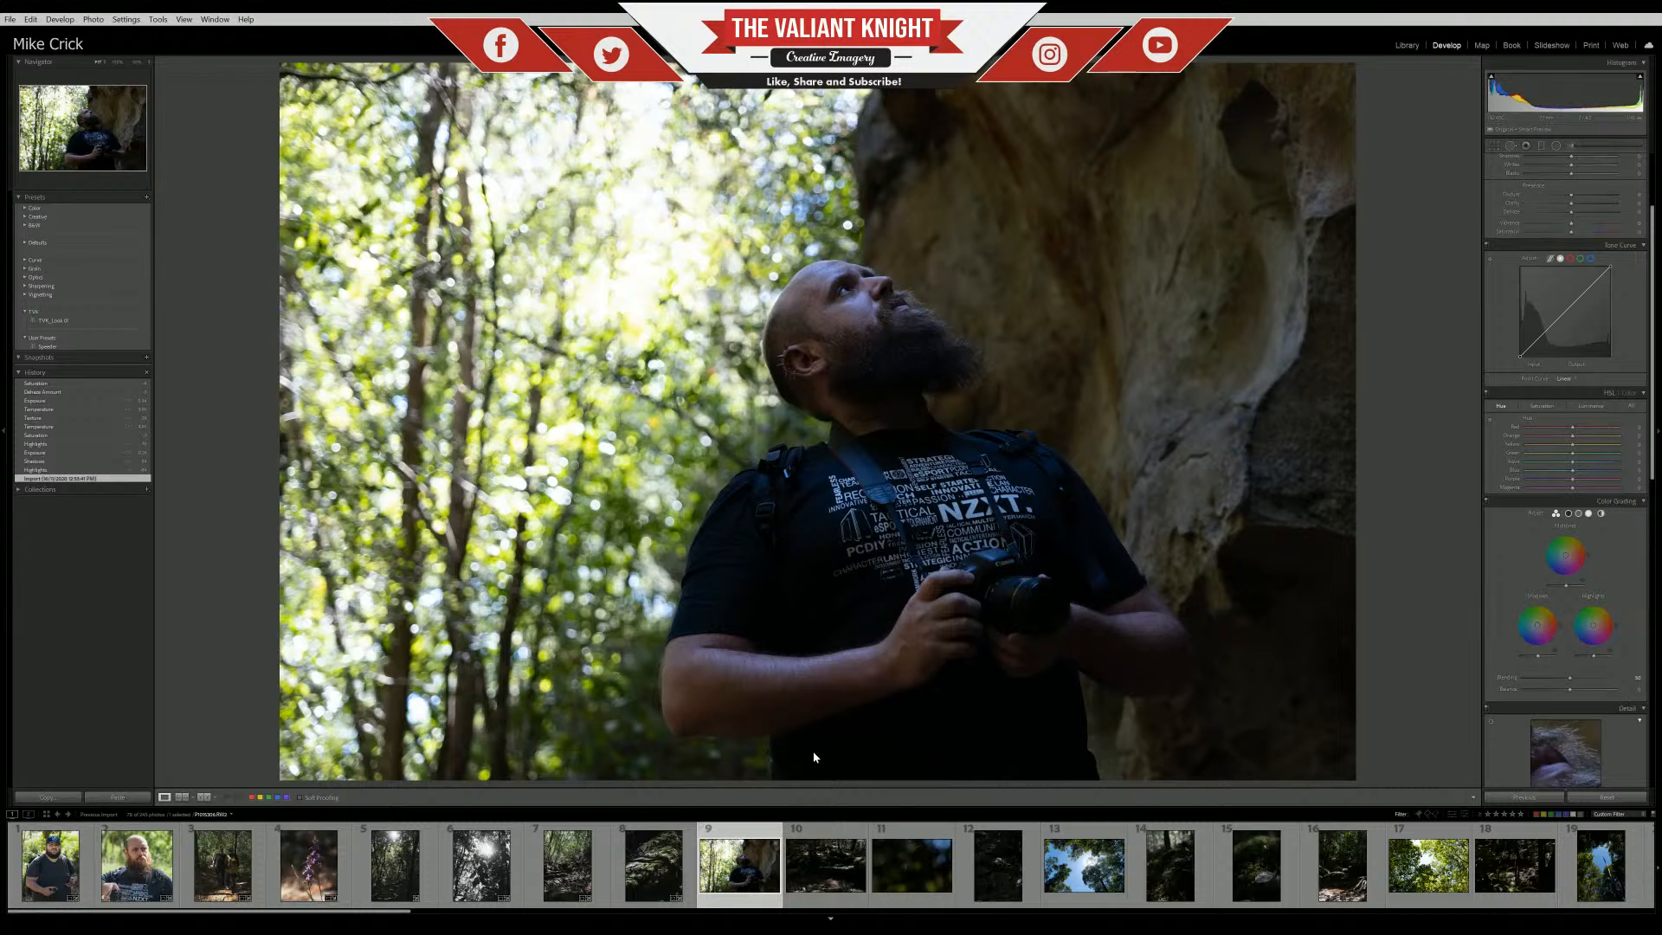
Paste the copied forest settings onto the portrait of the man holding a camera and check the skin tones up close
key(ctrl+shift+v)
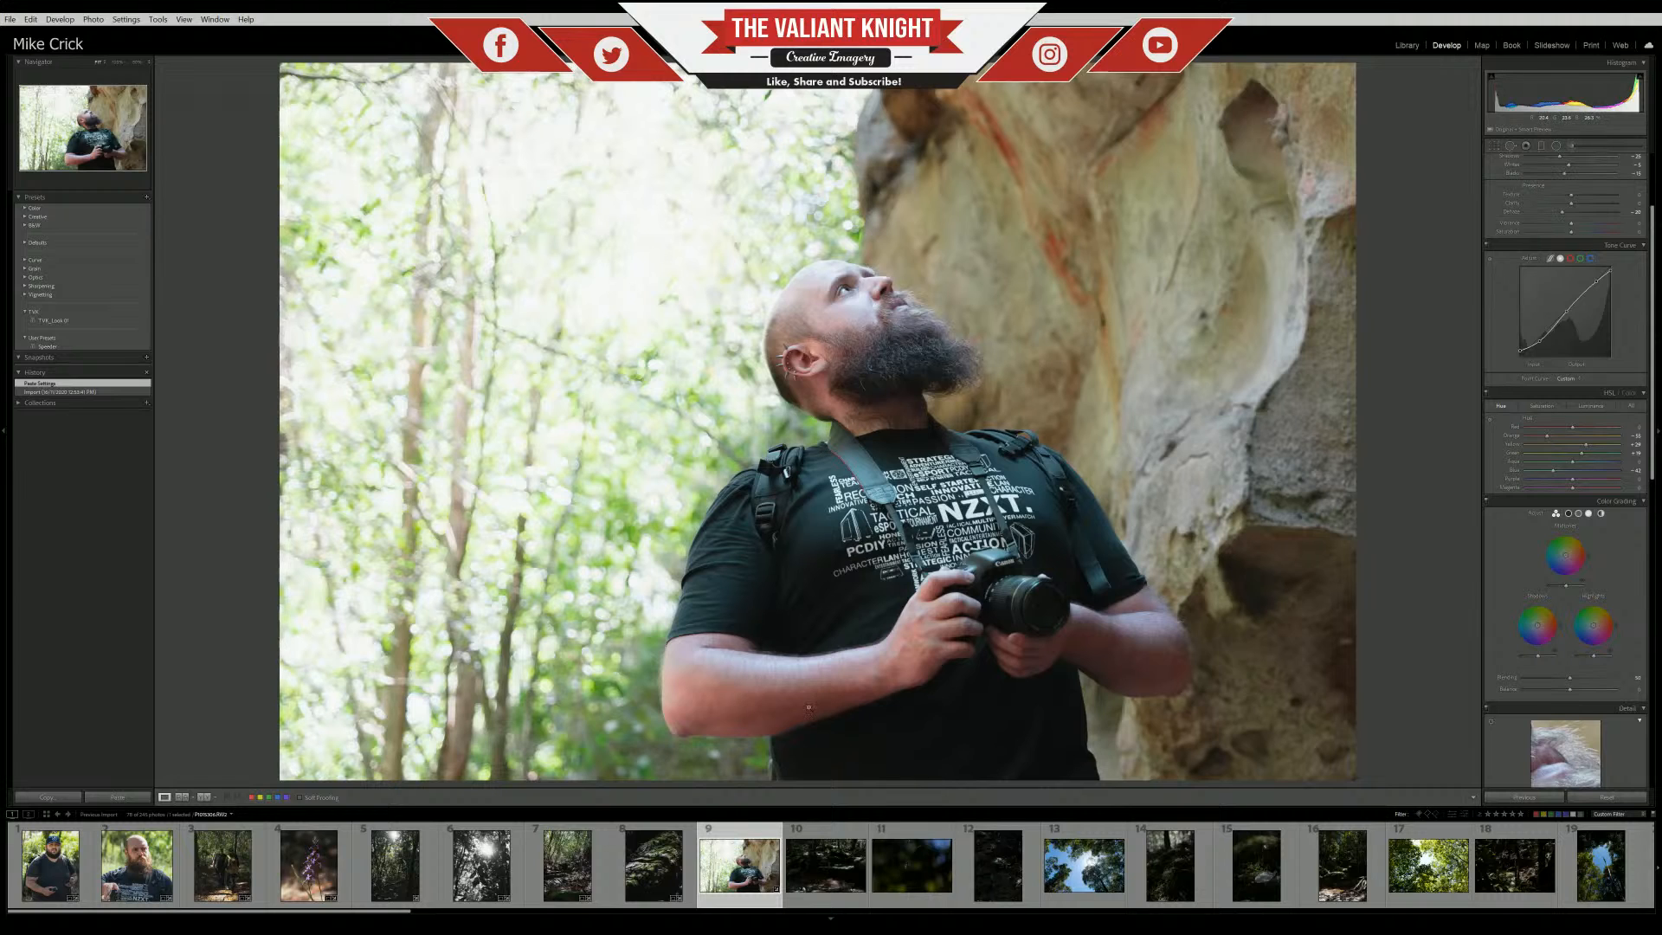
click(797, 637)
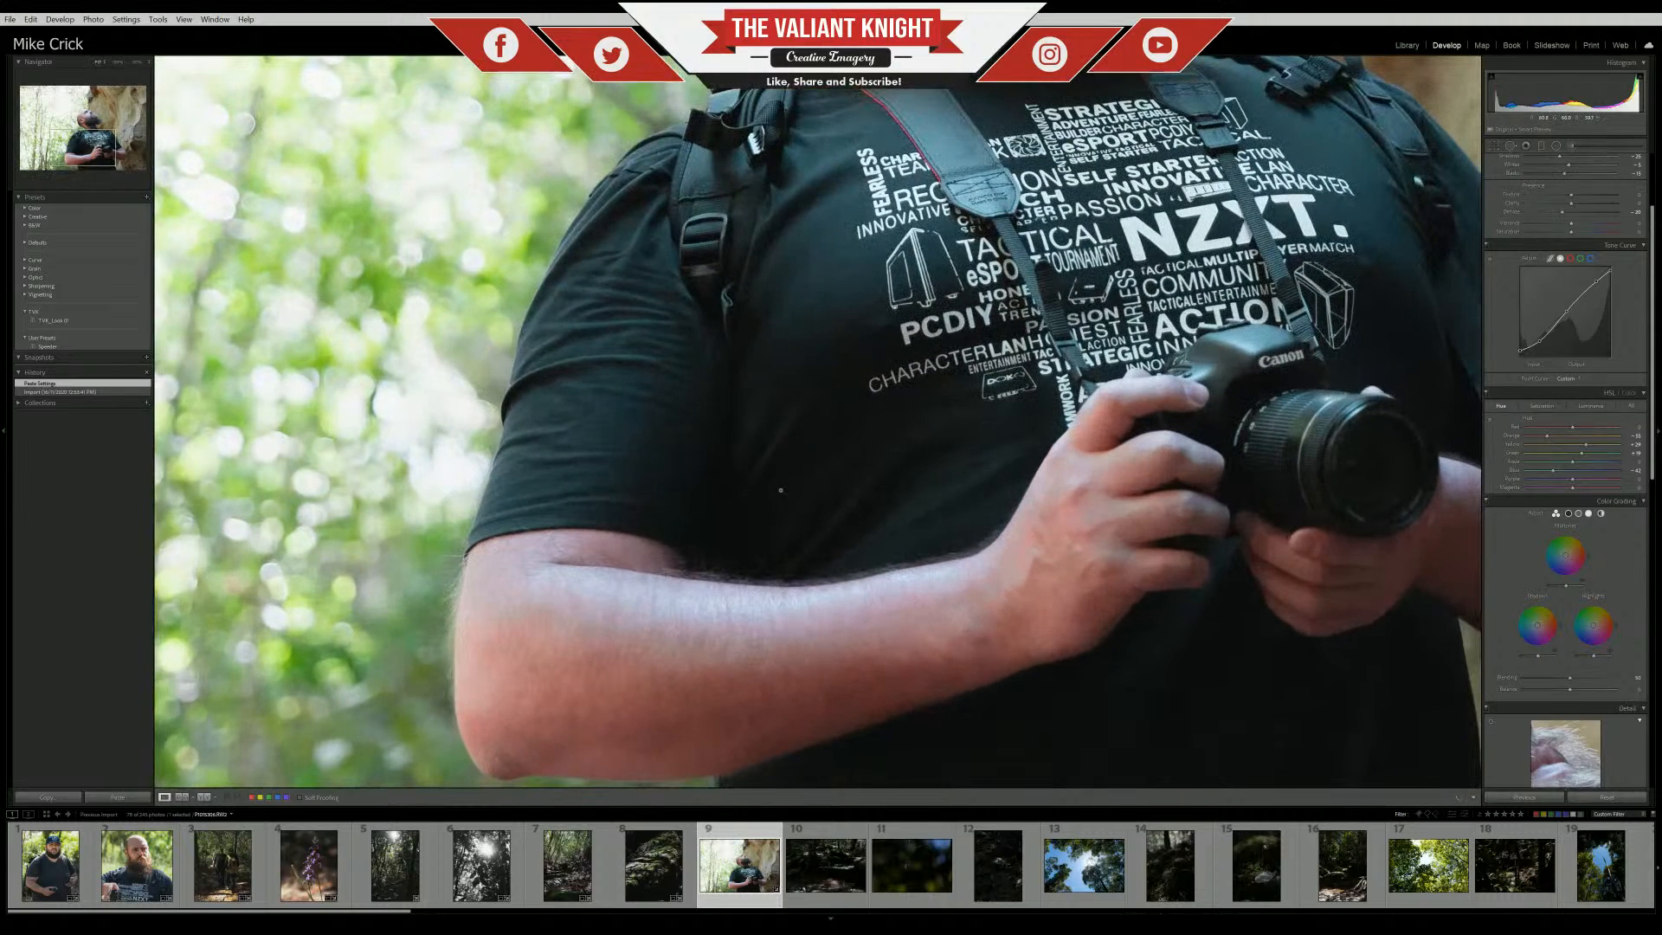
click(780, 490)
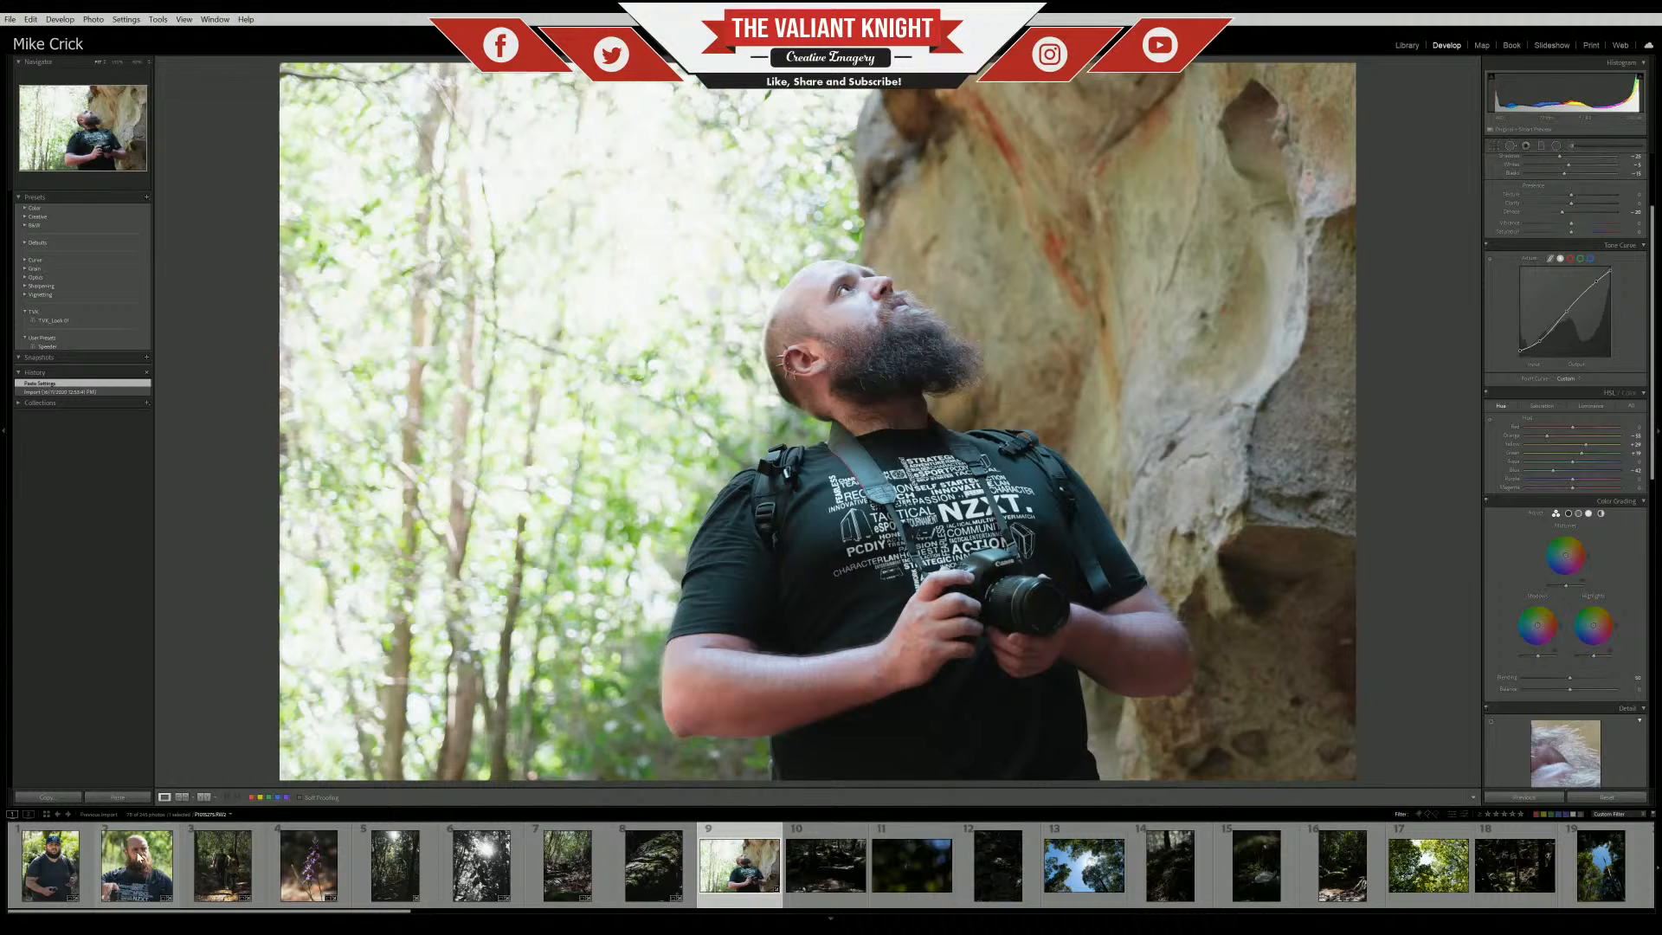
Apply the settings of the portrait of the man in the blue cap to the camera portrait and compare it with the imported original
click(44, 887)
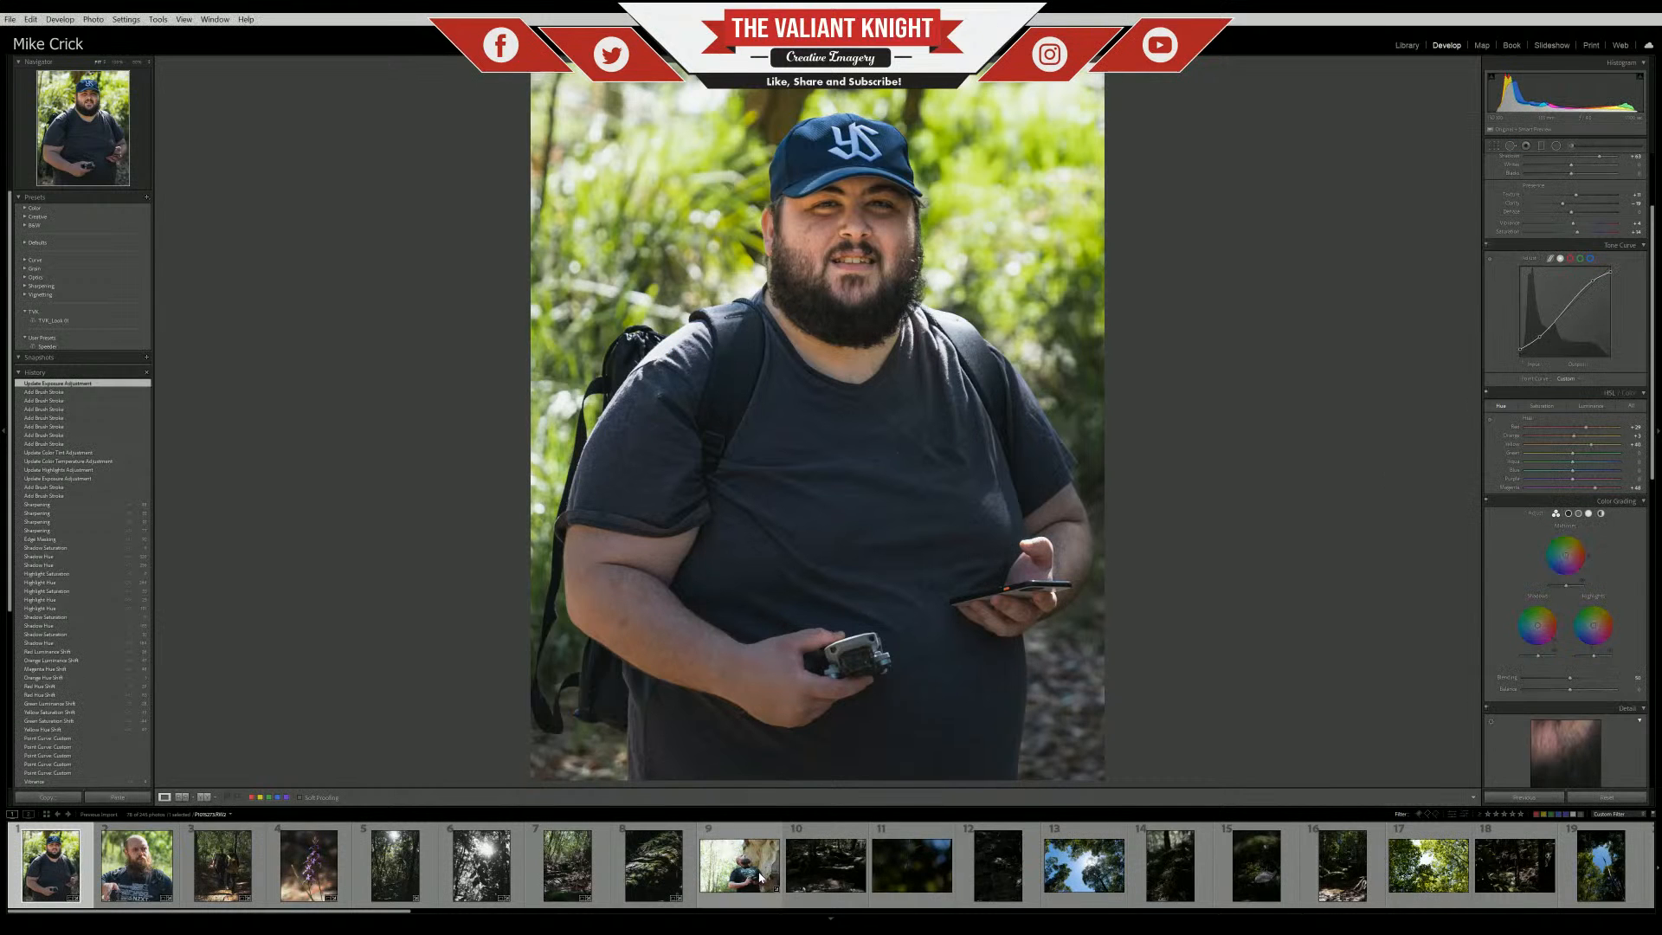
click(760, 877)
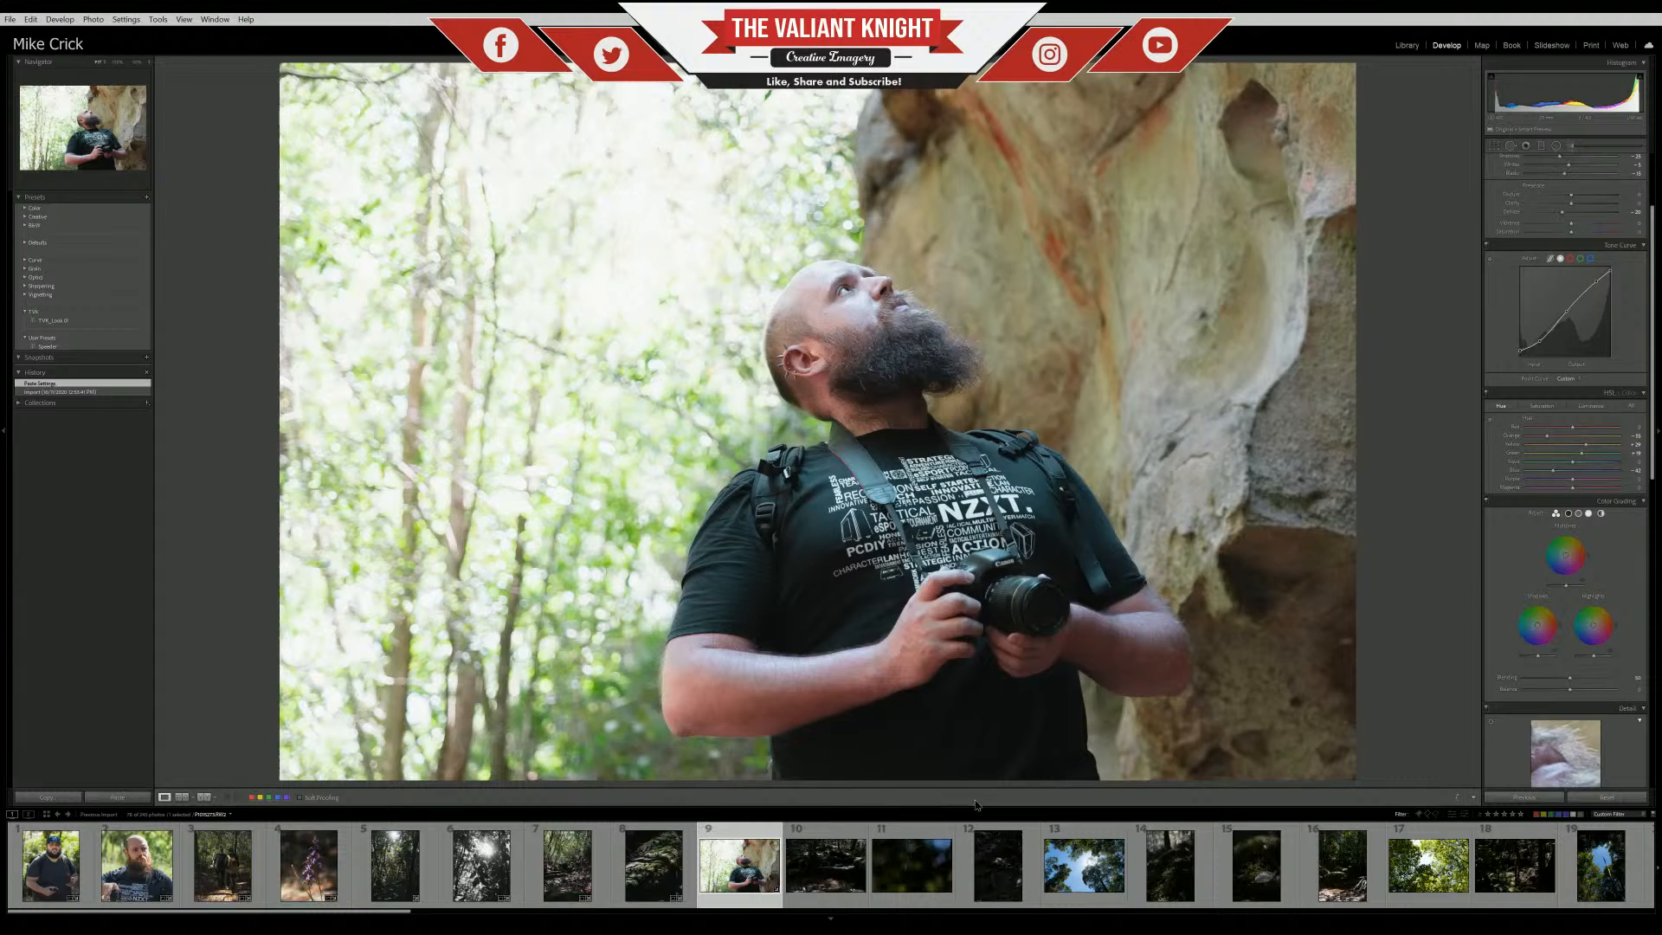
key(ctrl+shift+v)
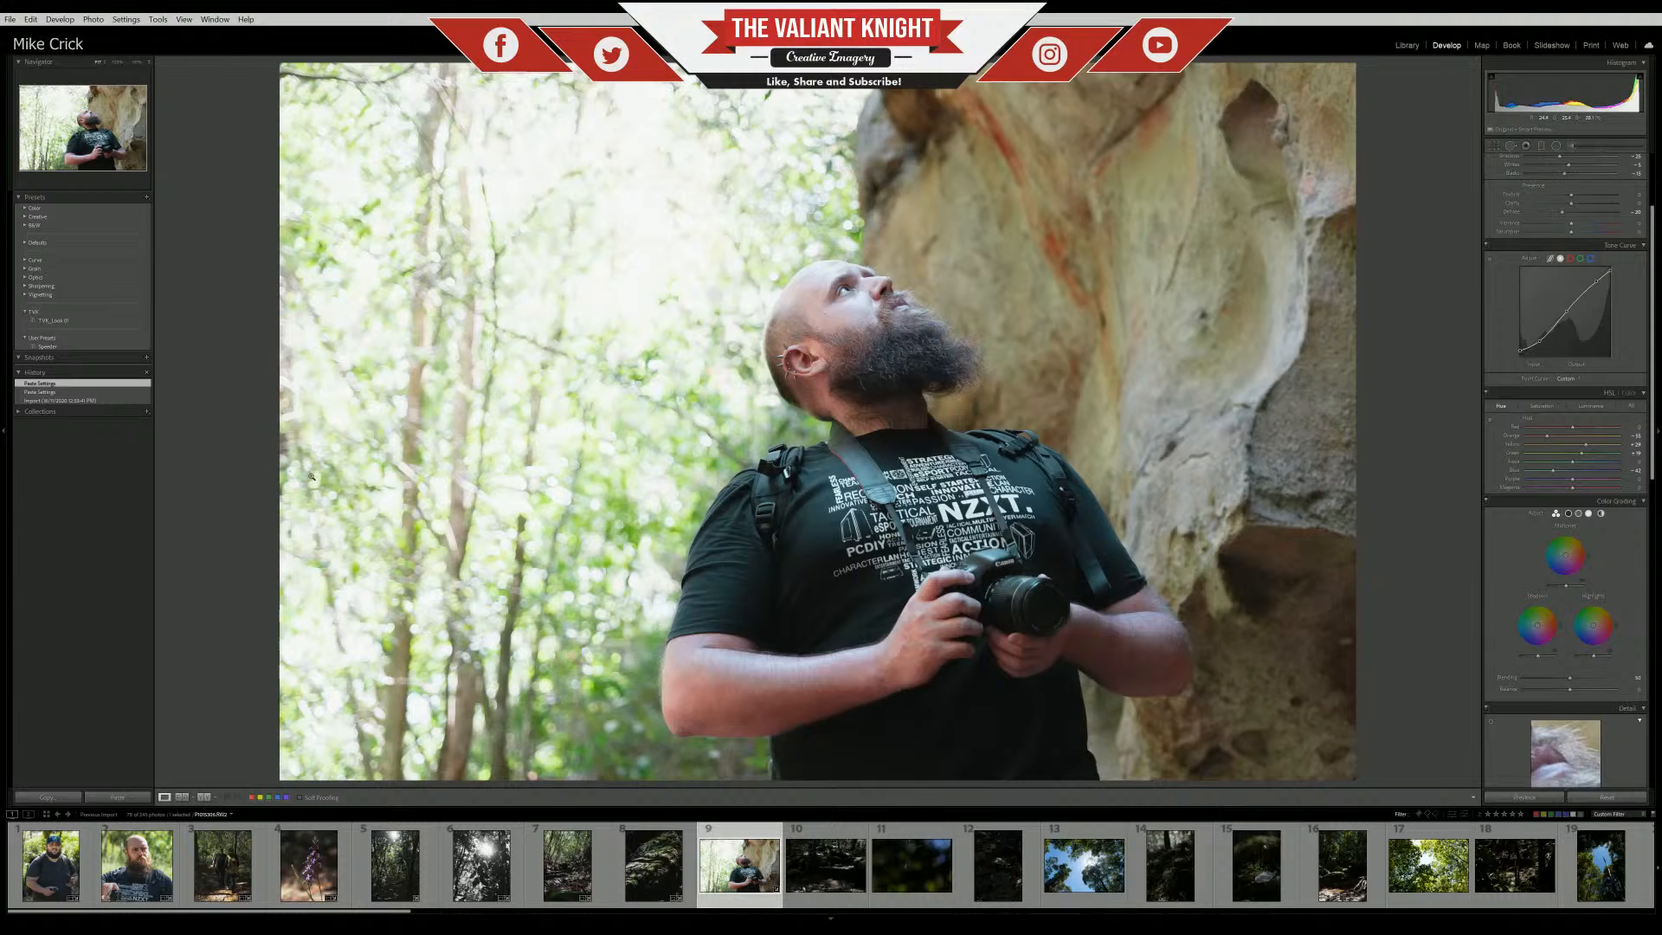
click(60, 400)
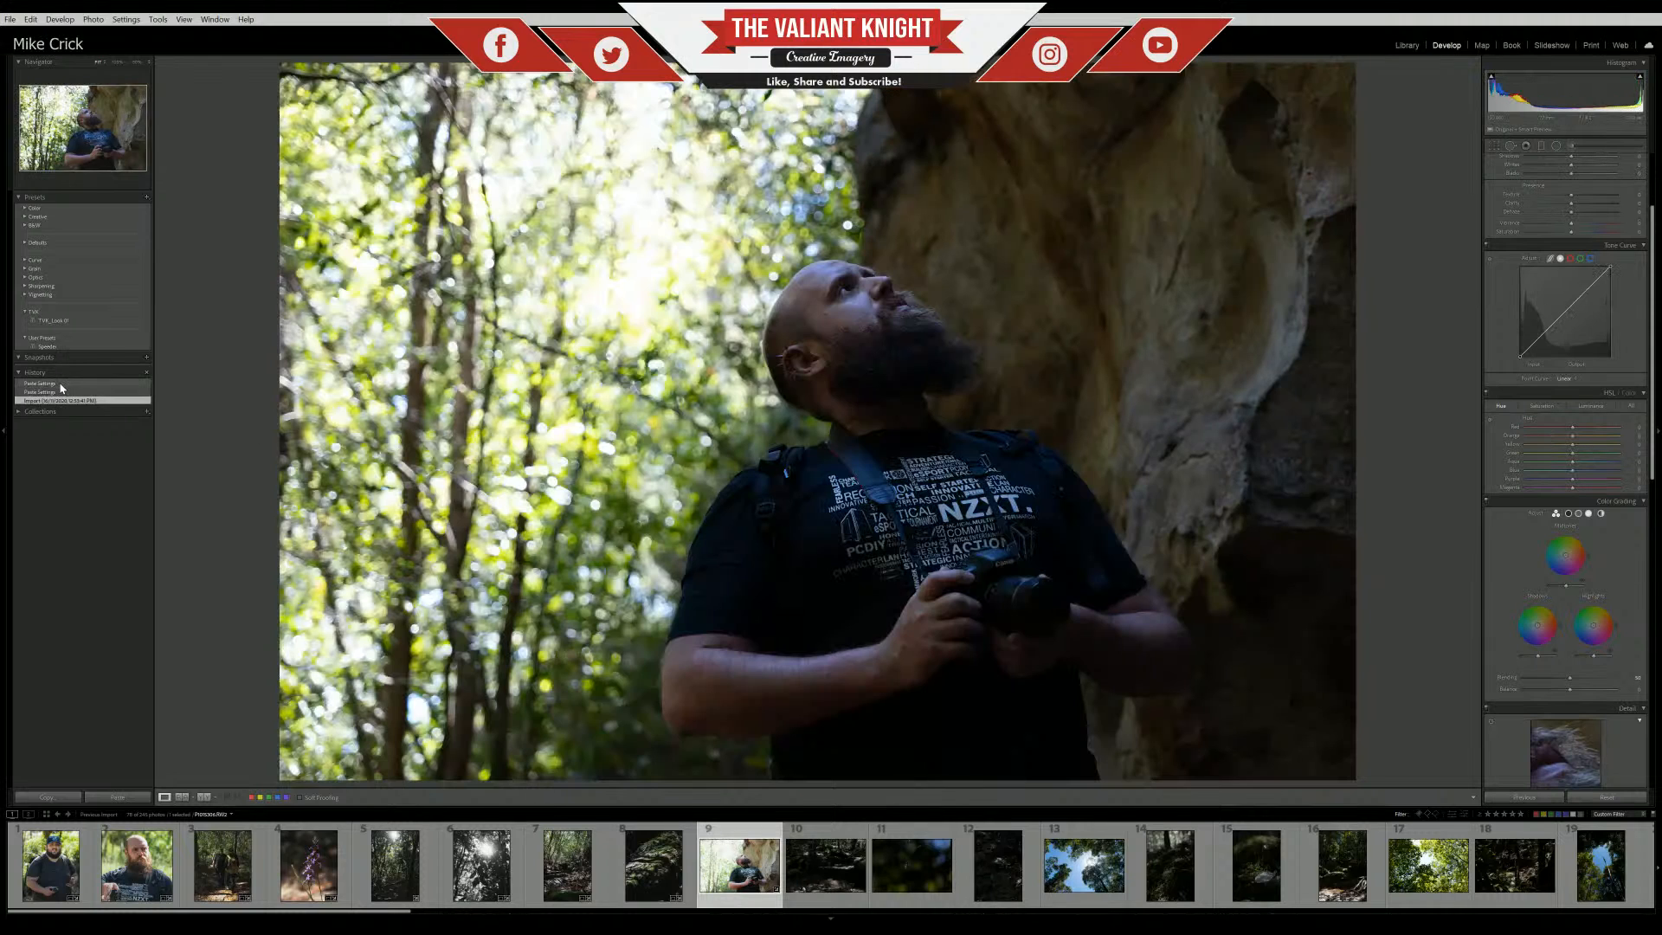
click(43, 382)
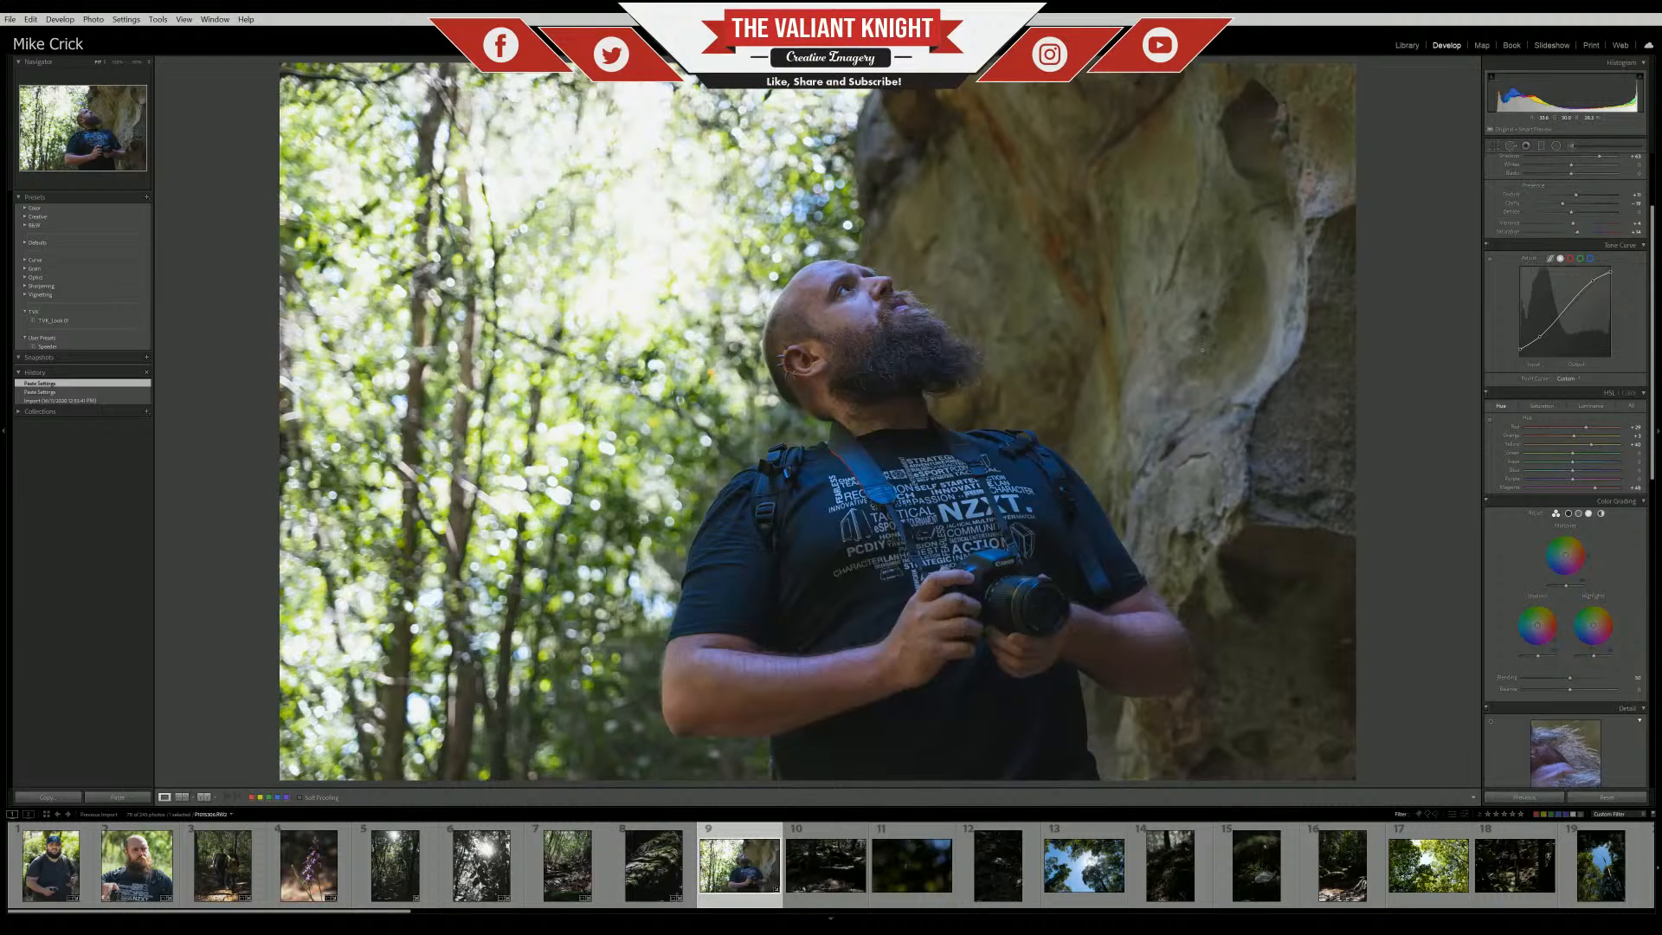
Try Auto white balance on the camera portrait and return it to As Shot
drag(1653, 378, 1653, 325)
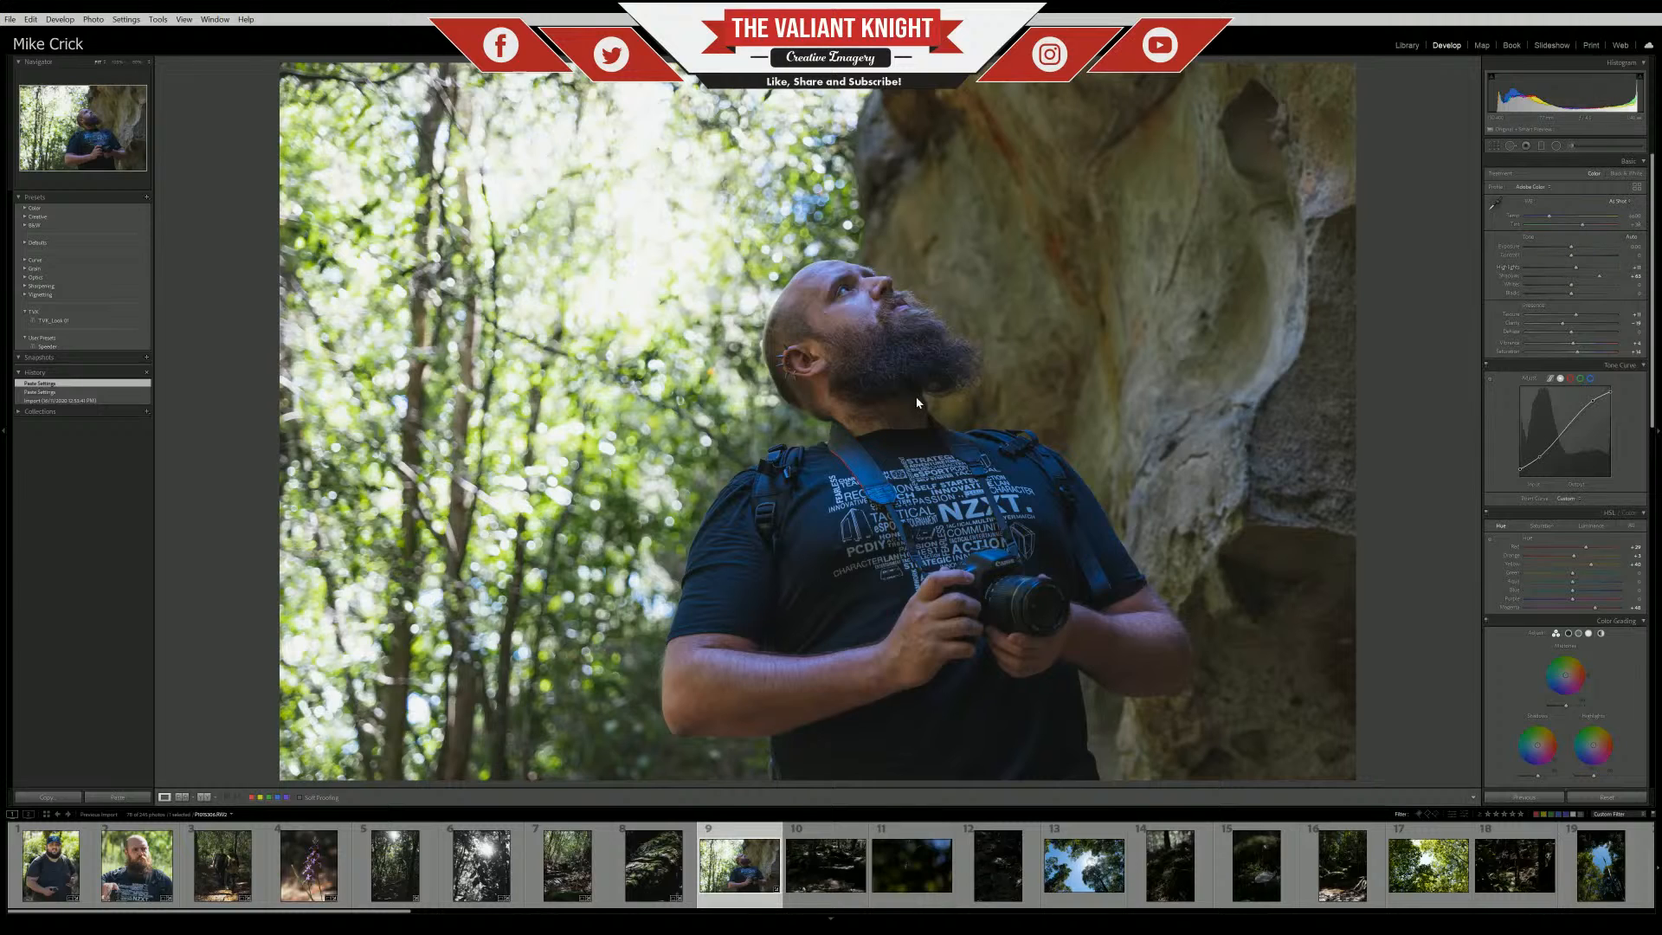
key(shift+u)
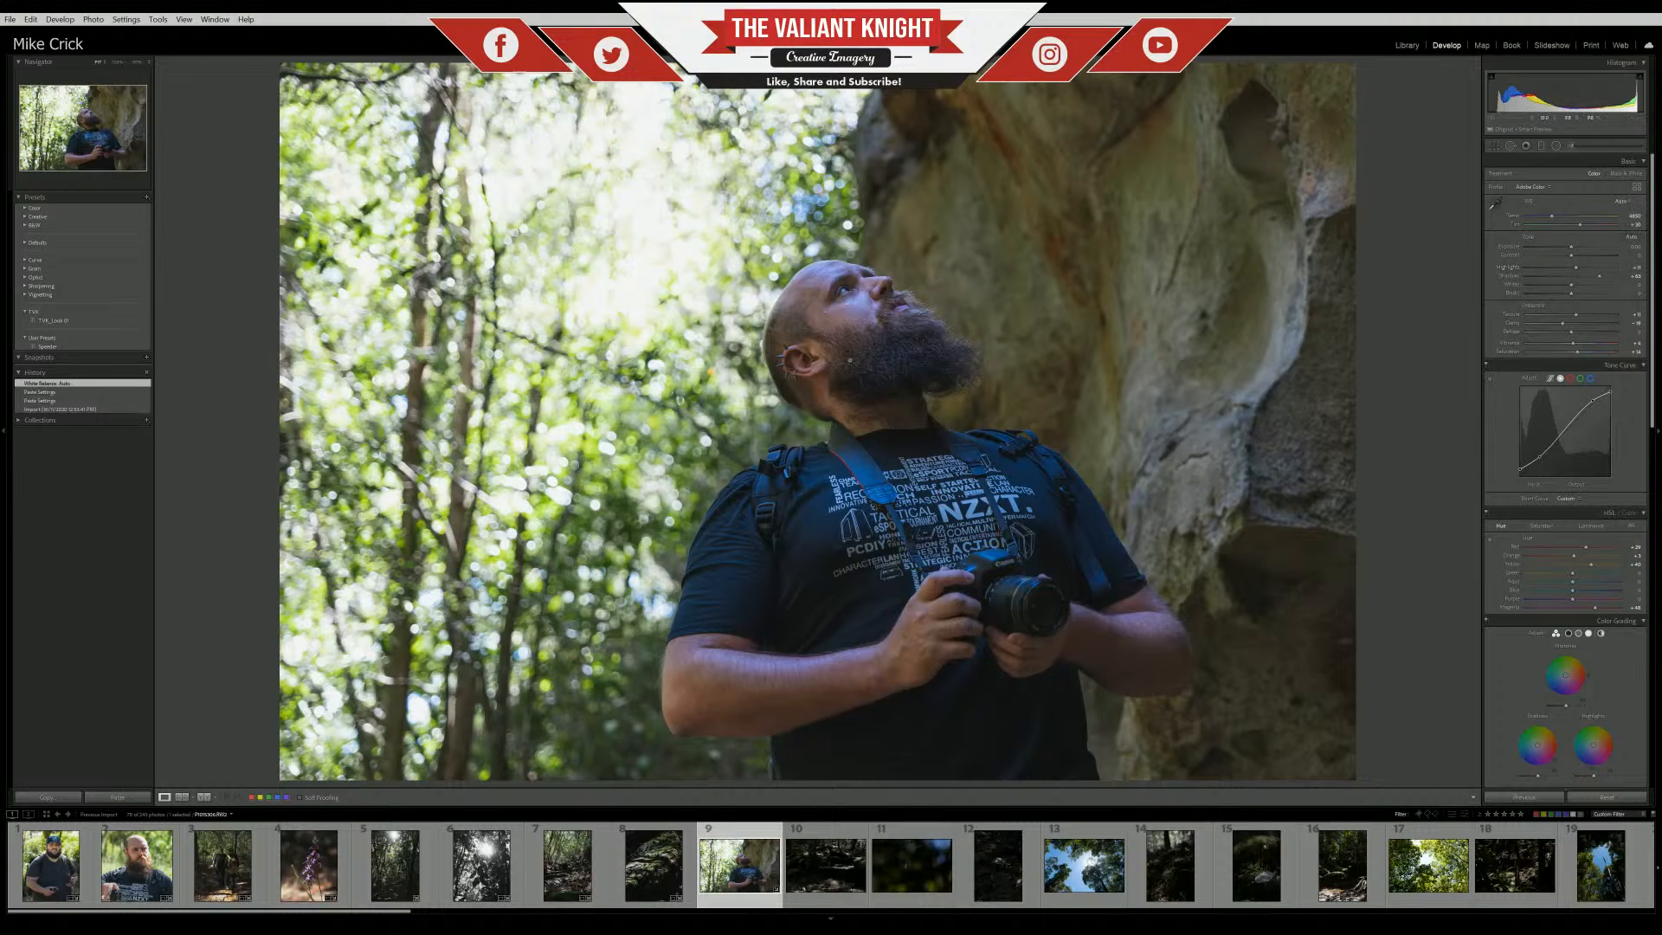
click(1622, 201)
click(1618, 217)
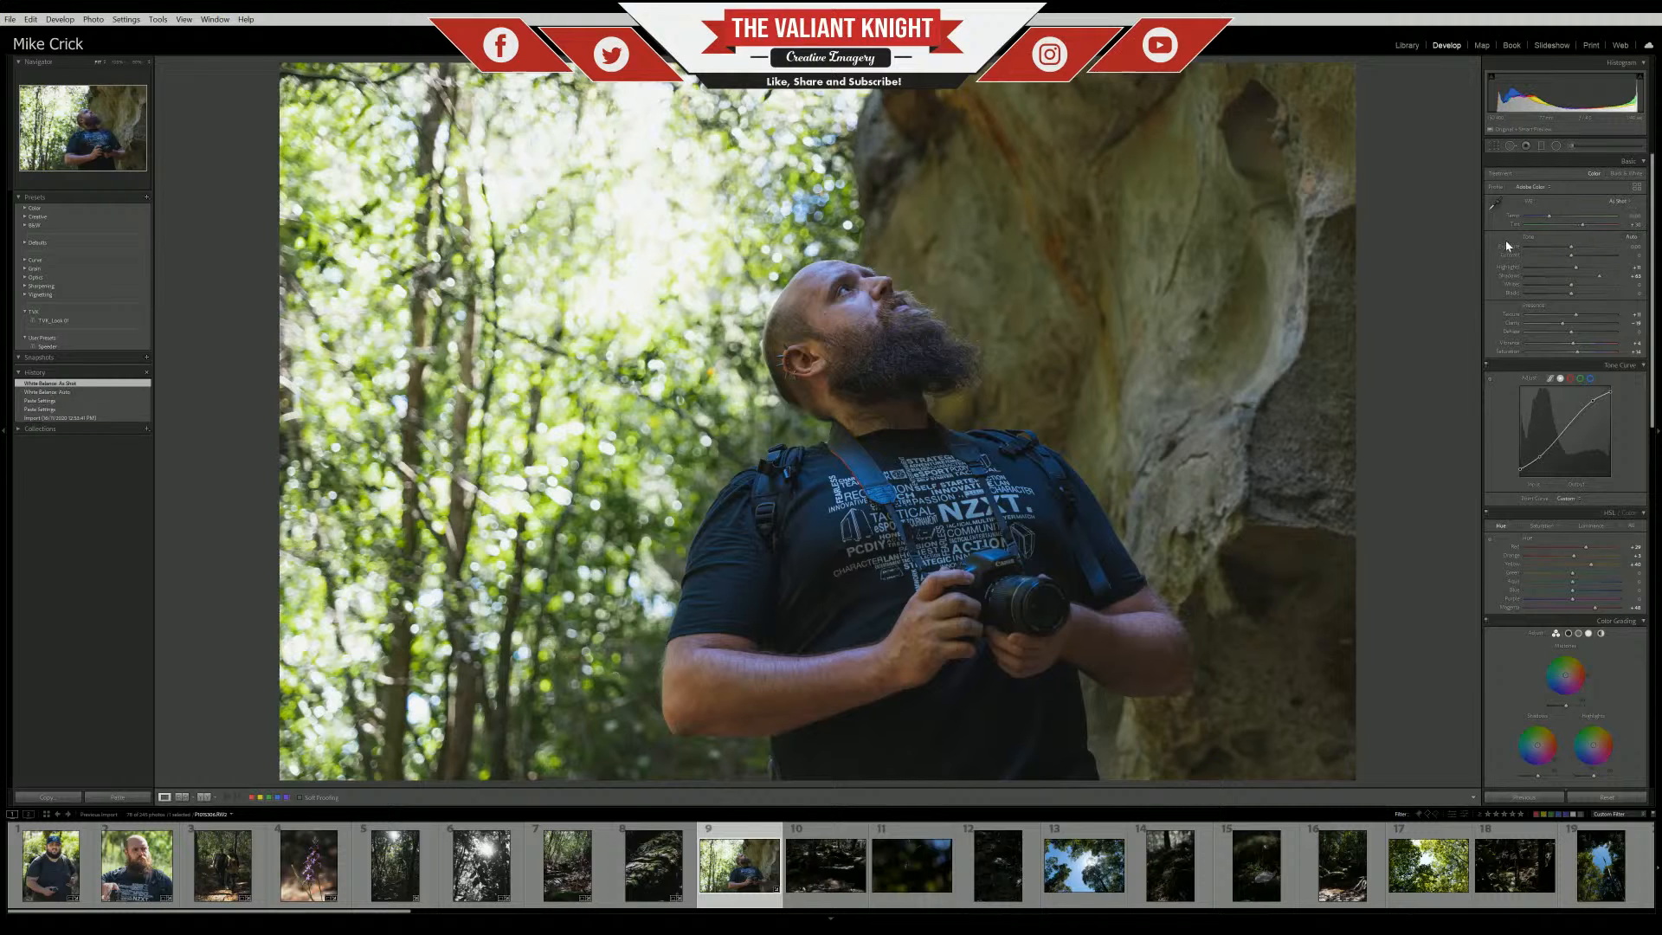
Raise the camera portrait's Exposure slightly and check the face and beard up close
drag(1571, 249, 1574, 250)
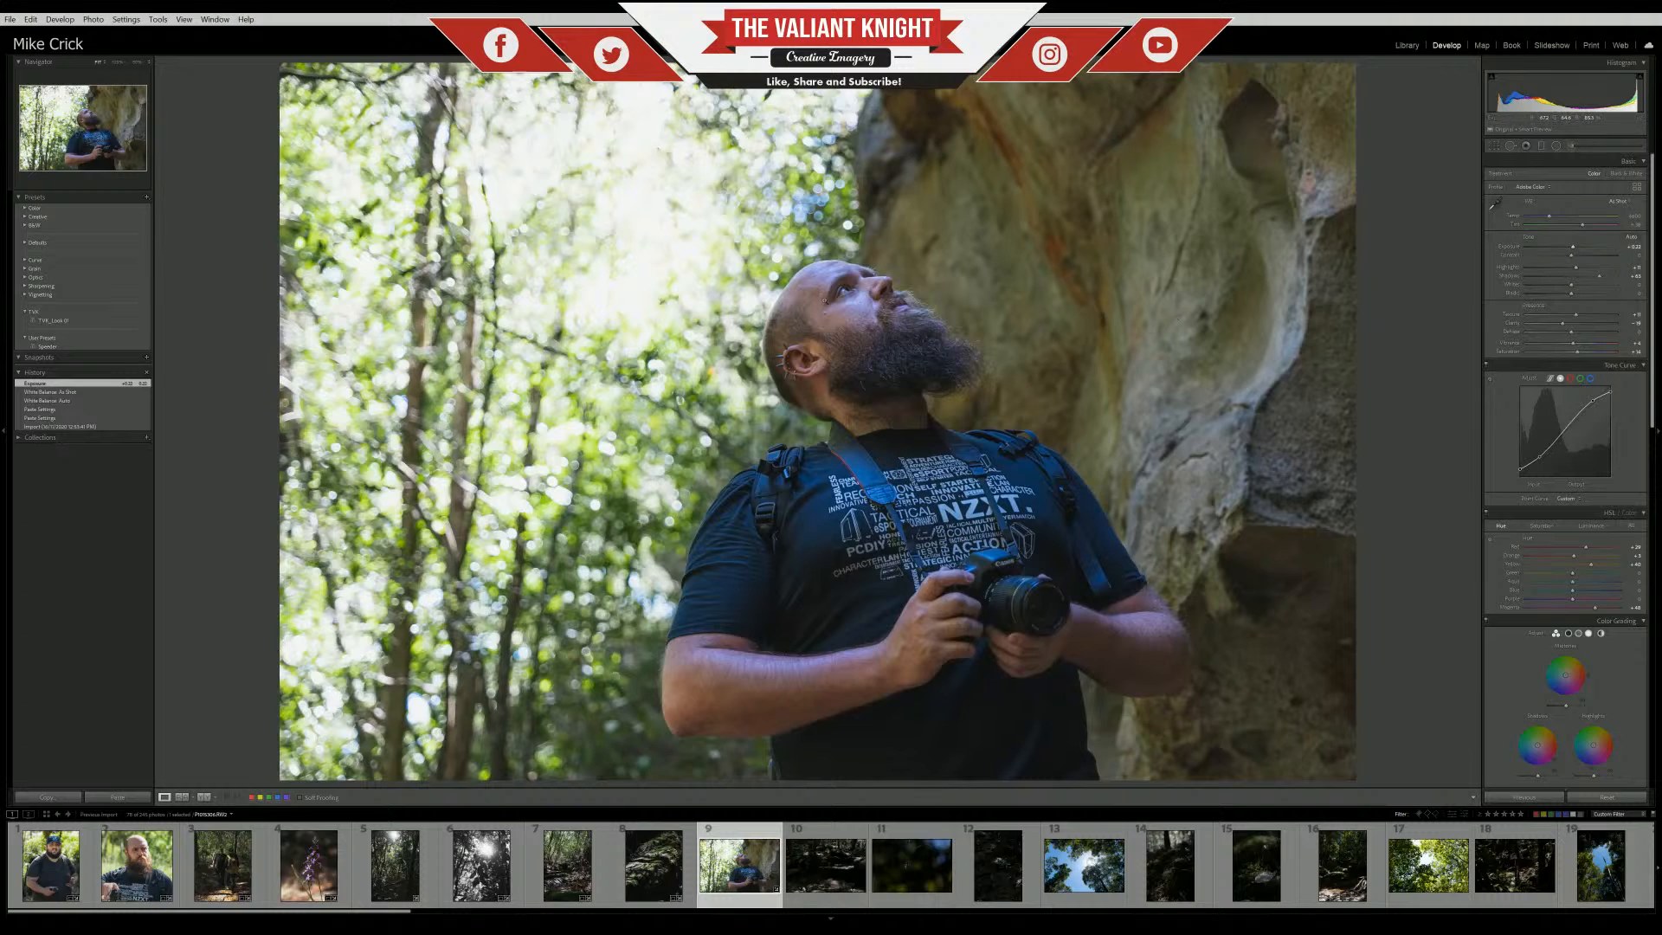
click(854, 258)
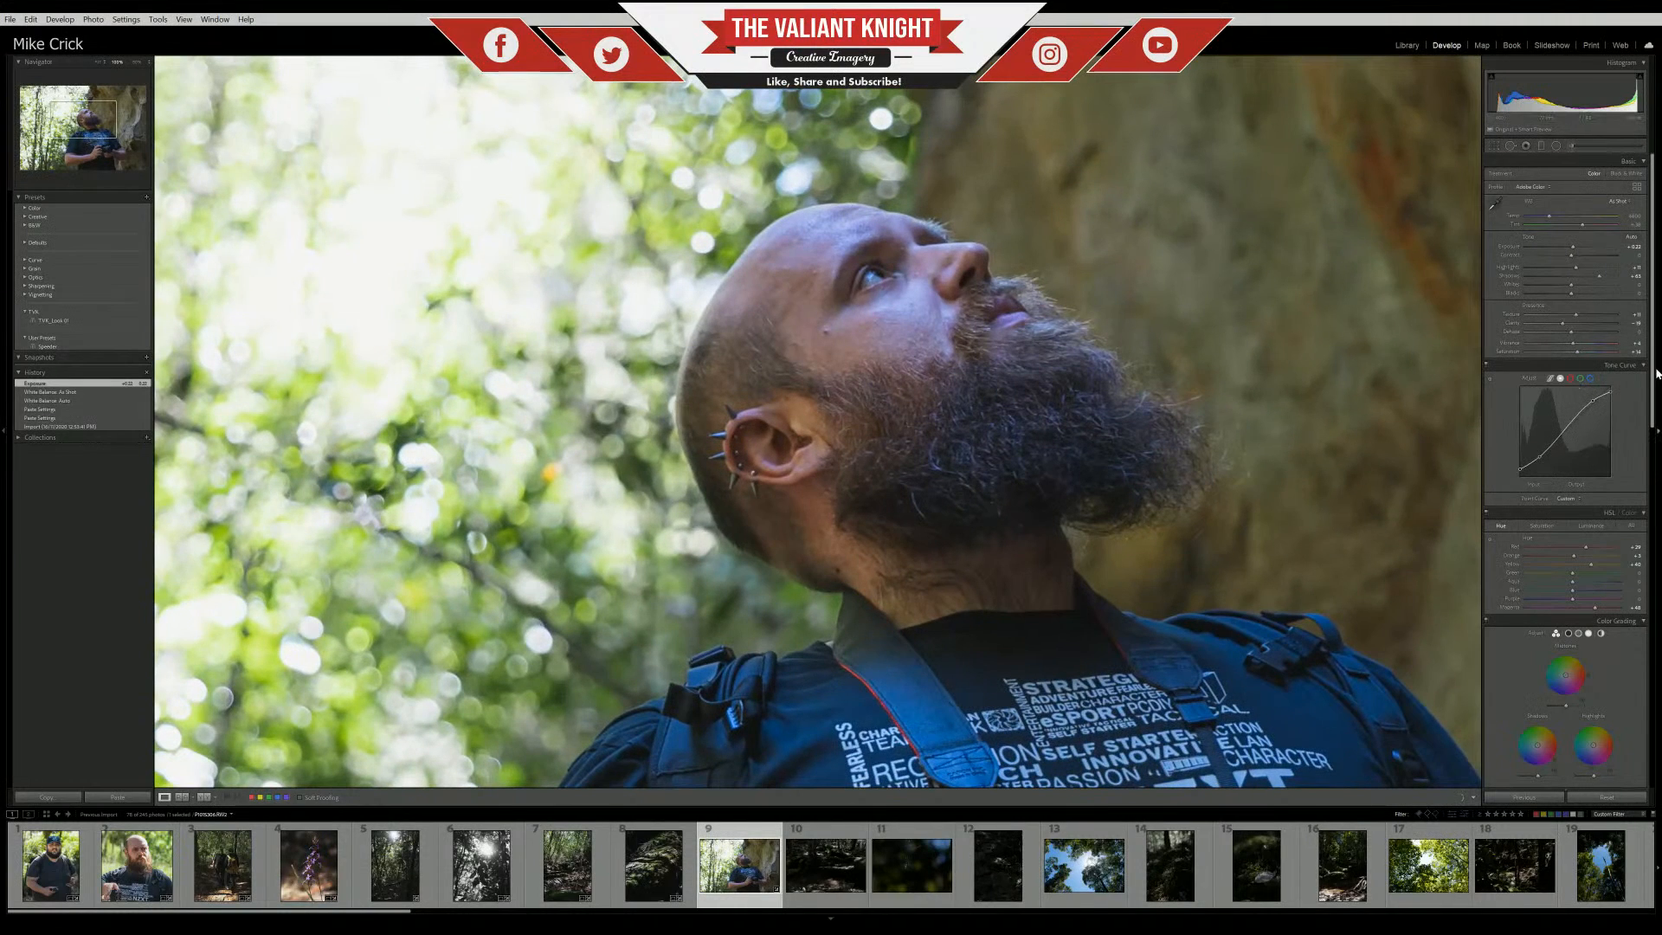
key(z)
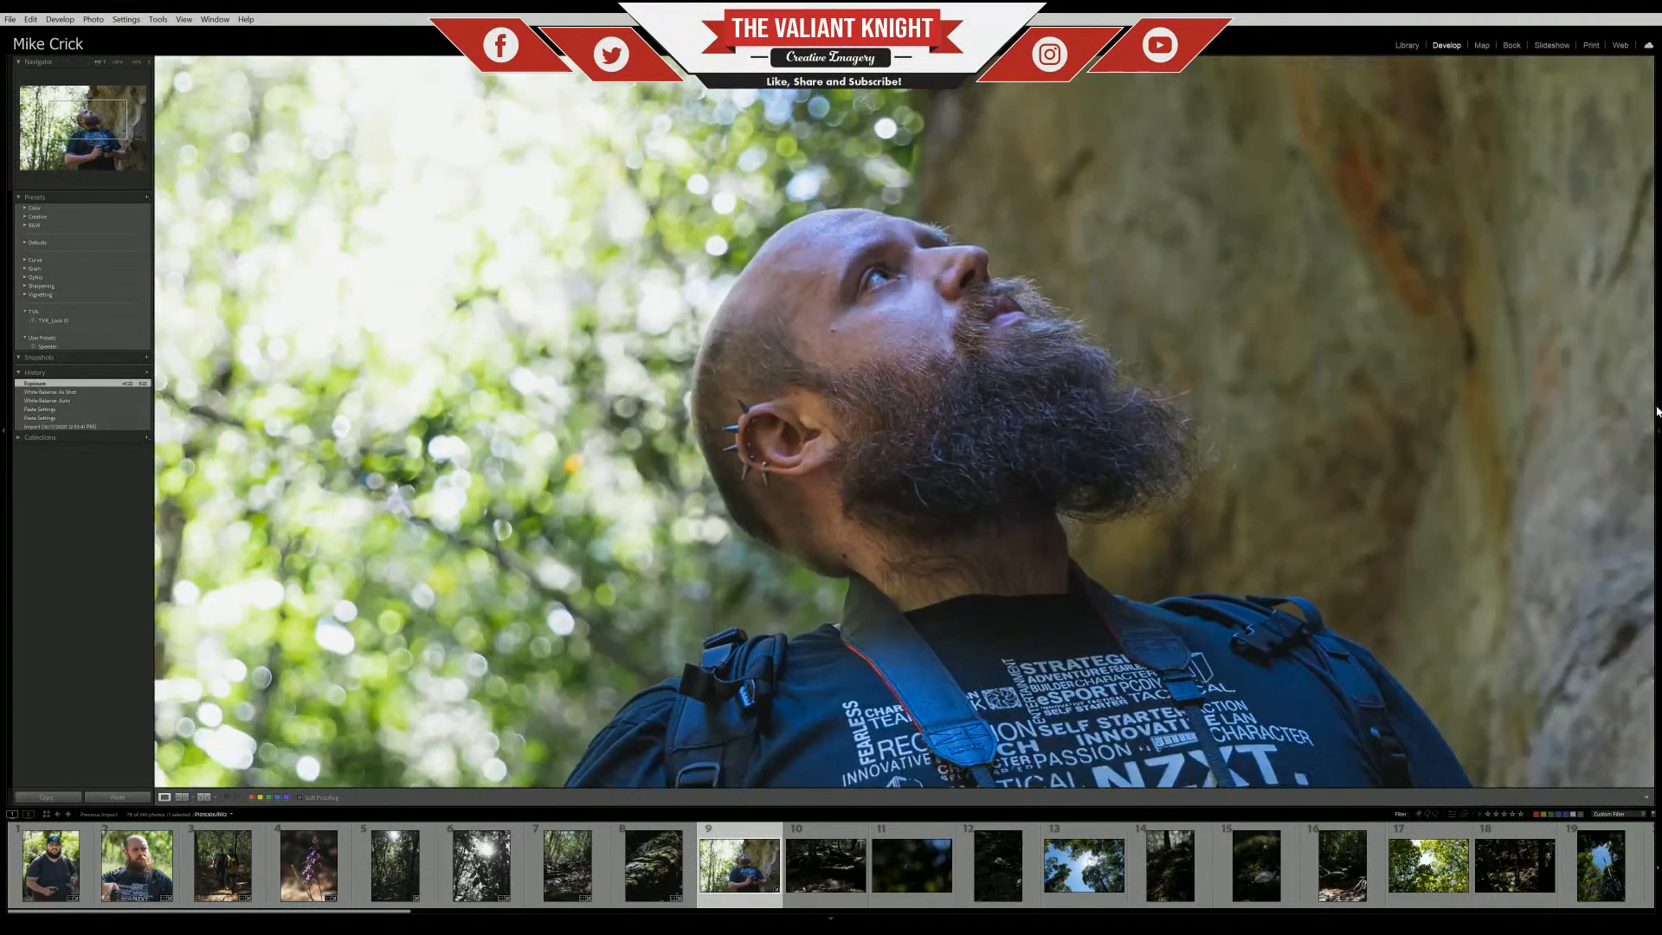
key(z)
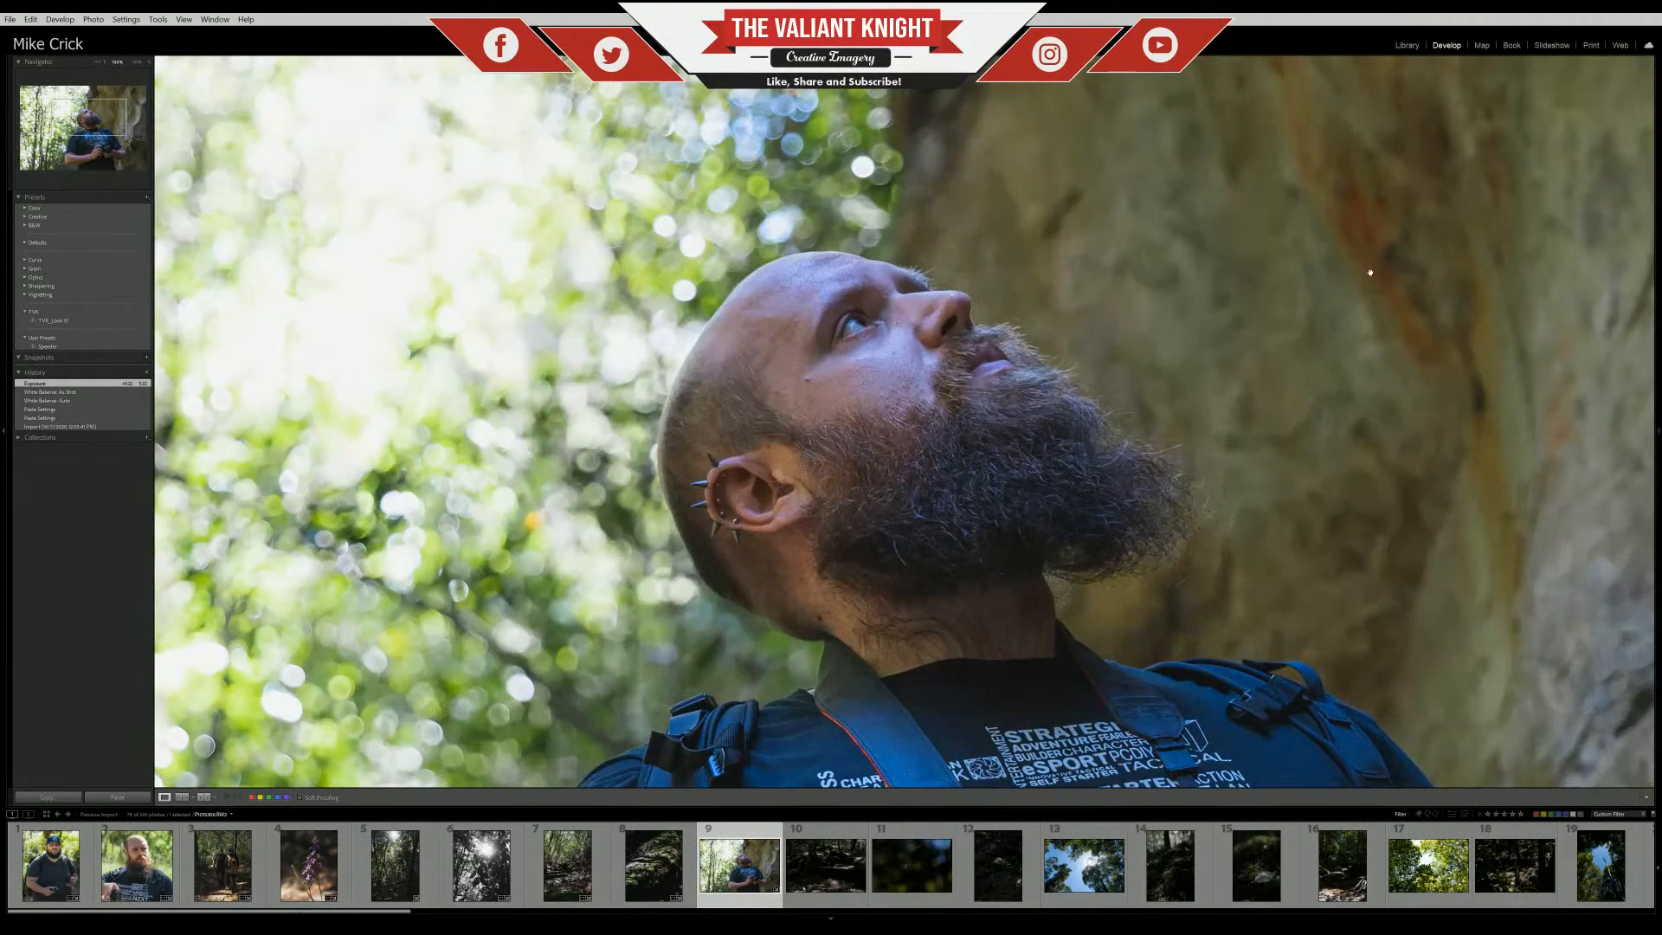
key(z)
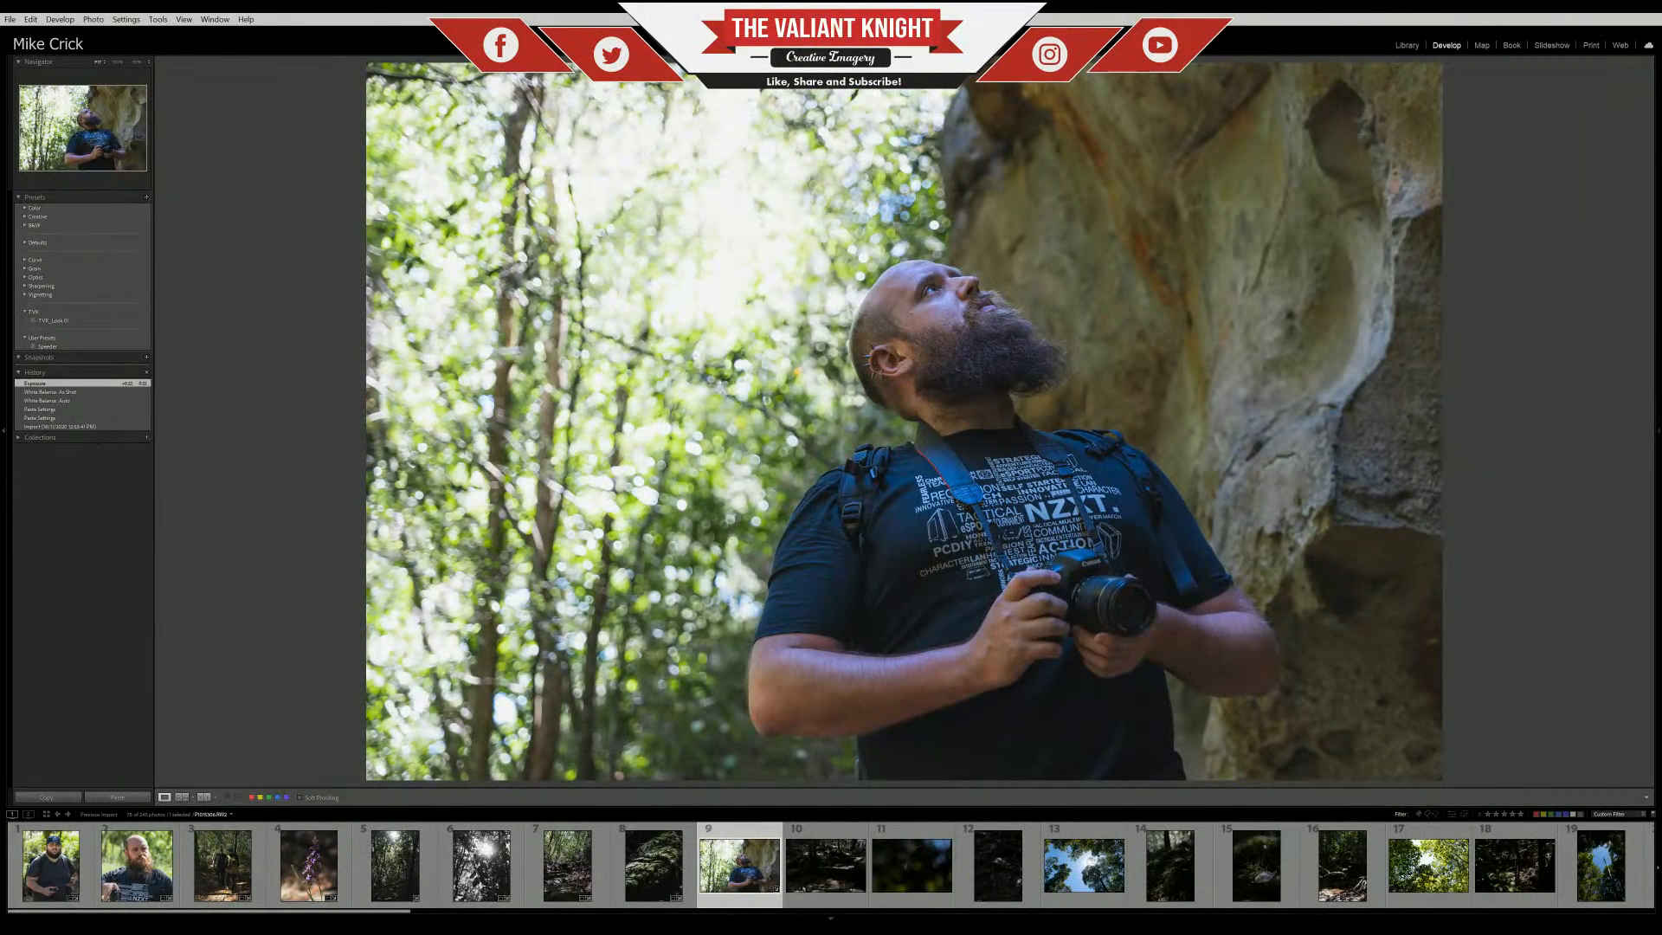
Warm the camera portrait's Temperature in small increments and shift its Tint slightly toward green
click(1659, 356)
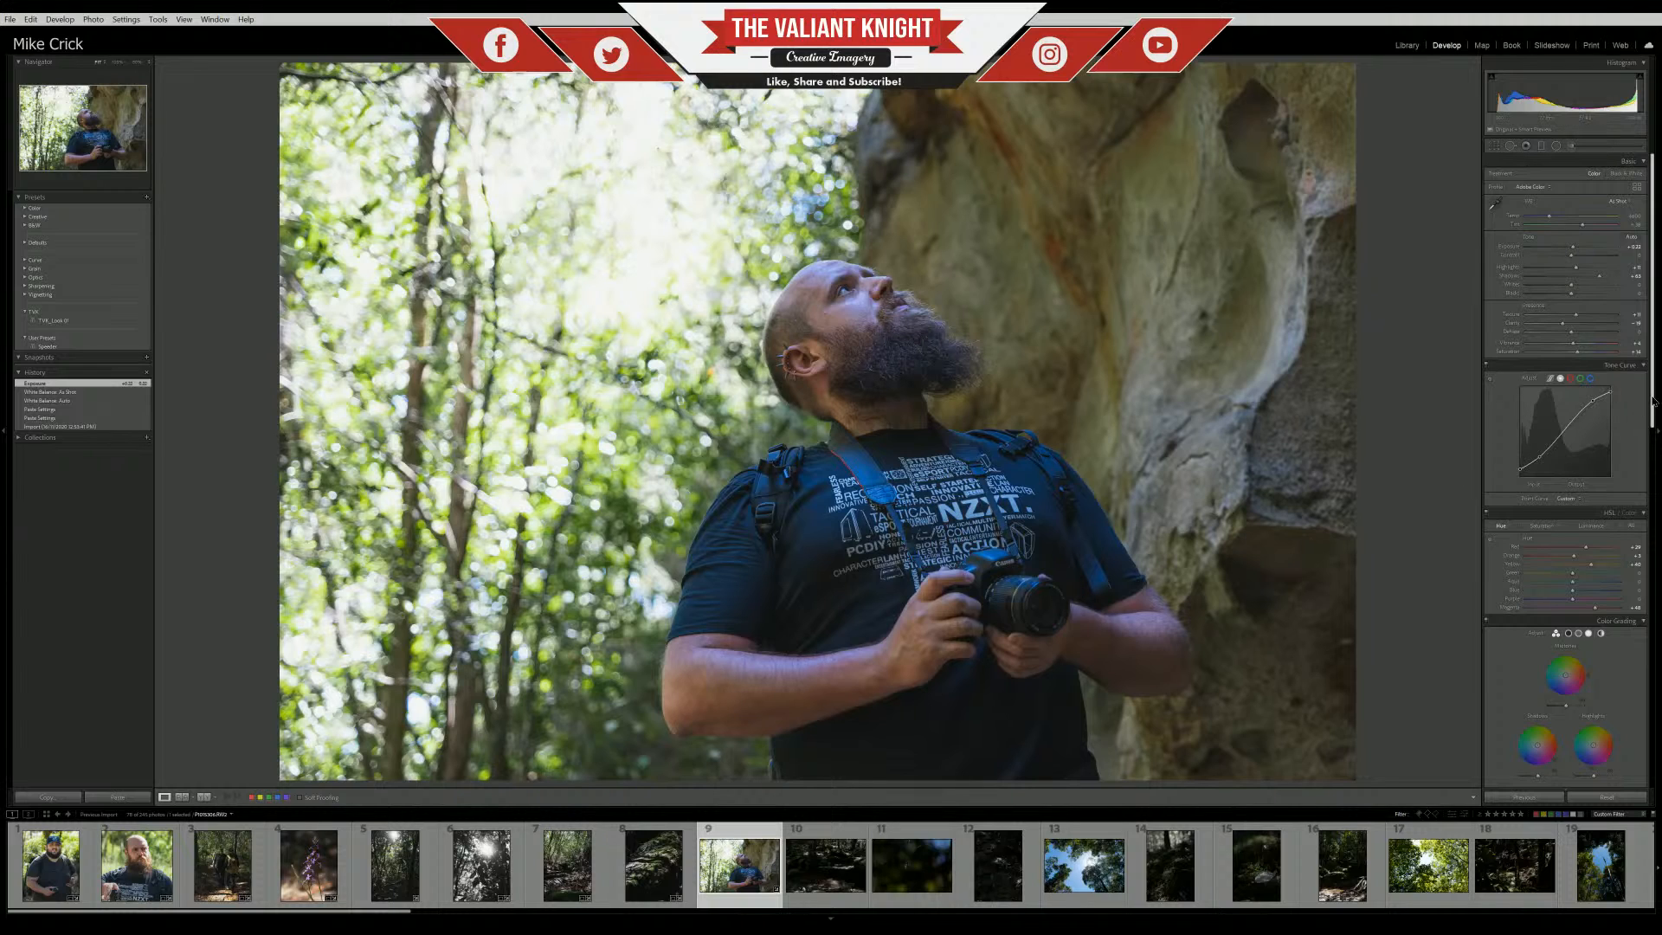
drag(1649, 400, 1655, 630)
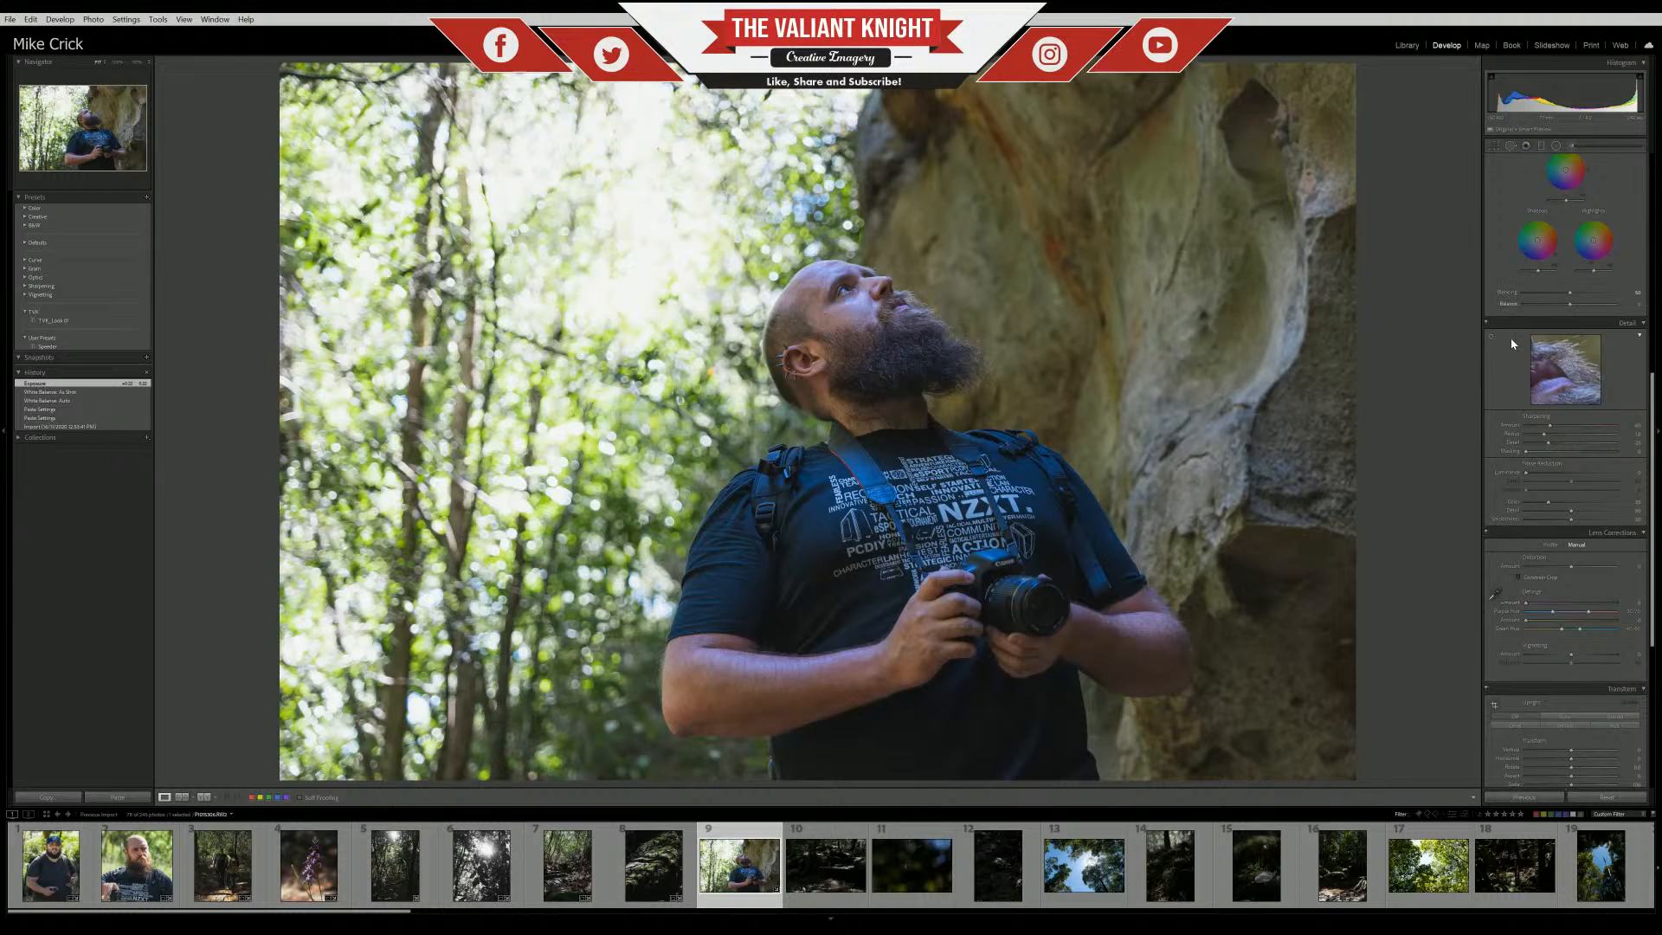
scroll(1513, 342, up, 5)
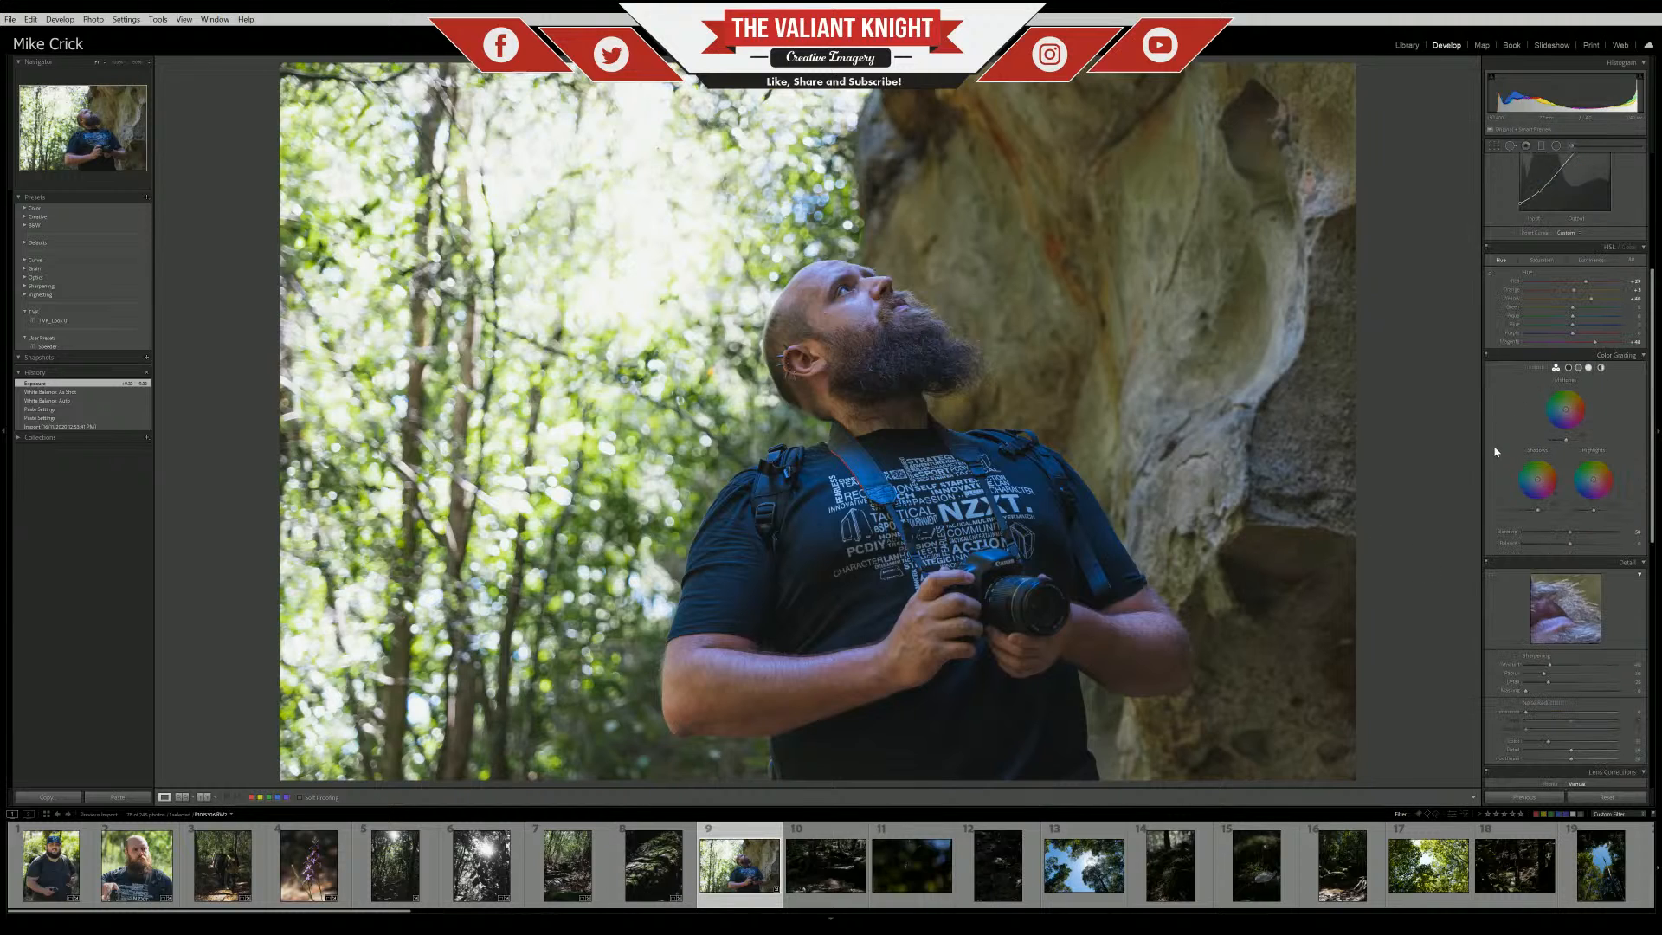
scroll(1501, 460, up, 3)
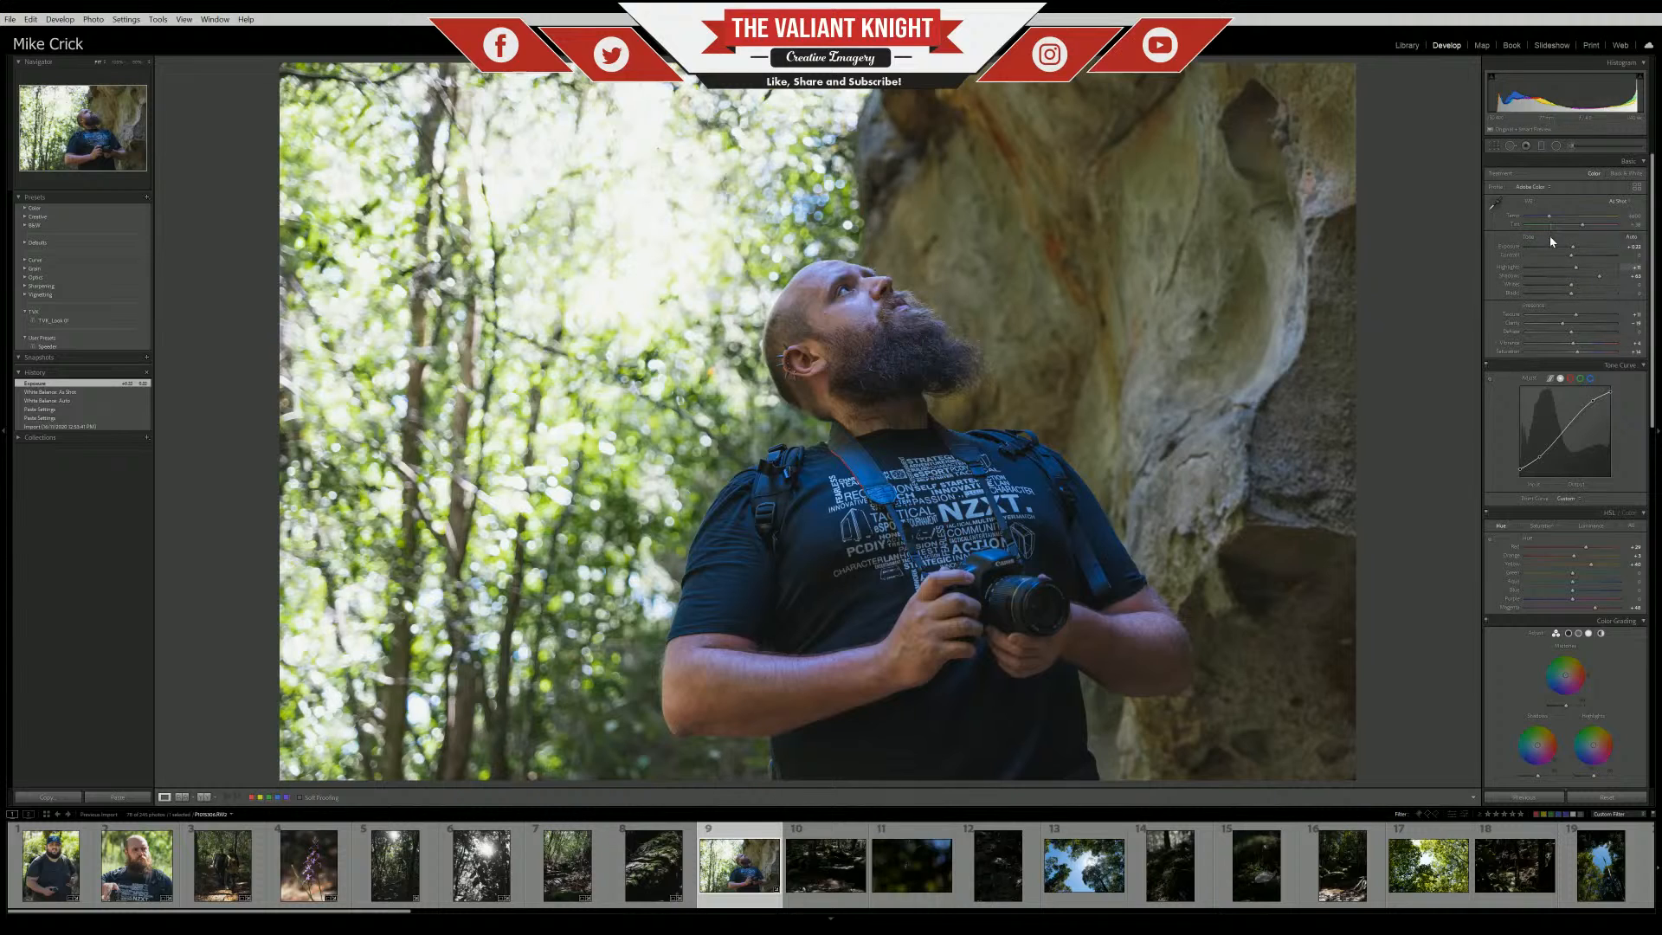
drag(1555, 221, 1556, 221)
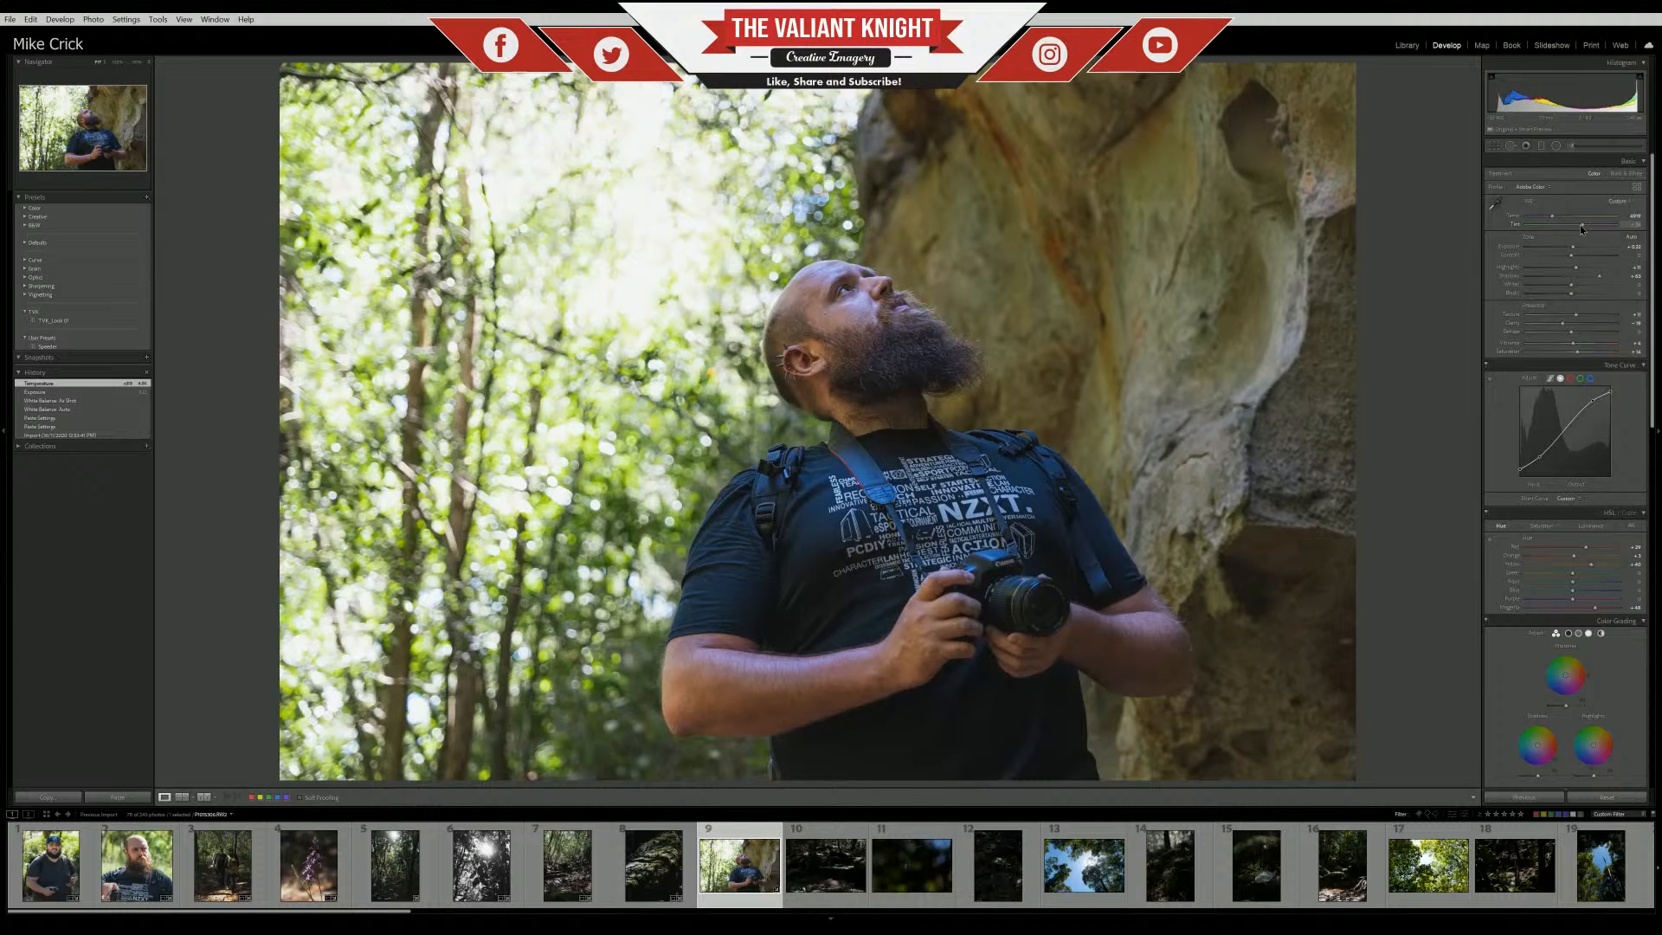
drag(1581, 228, 1578, 230)
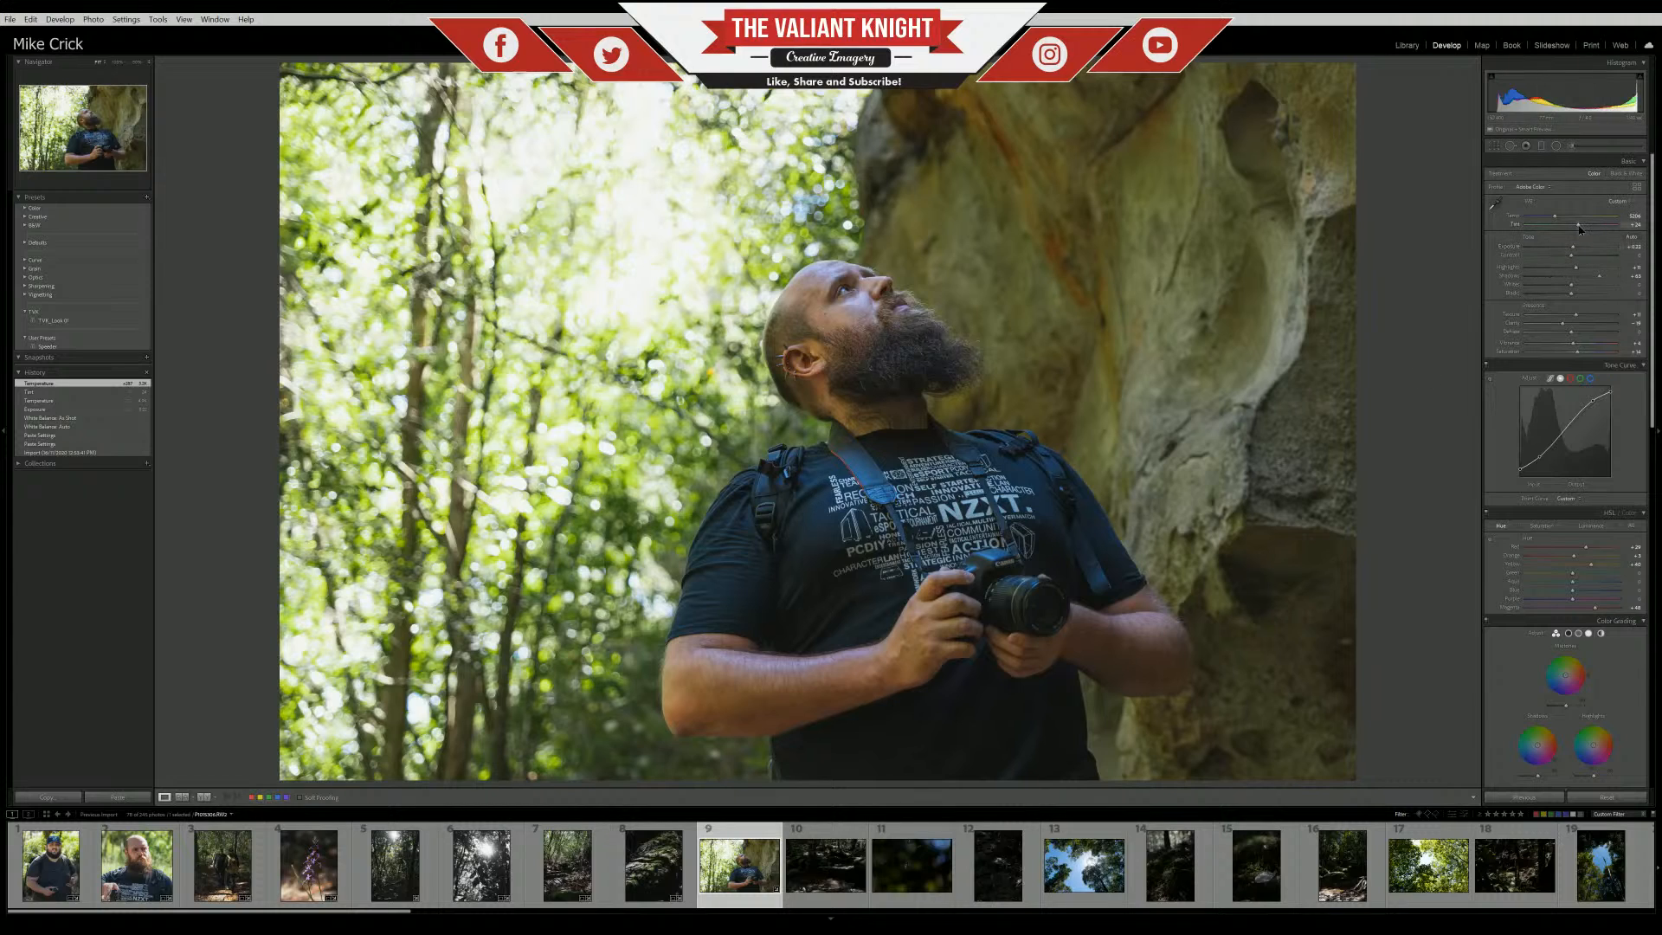
drag(1580, 227, 1581, 227)
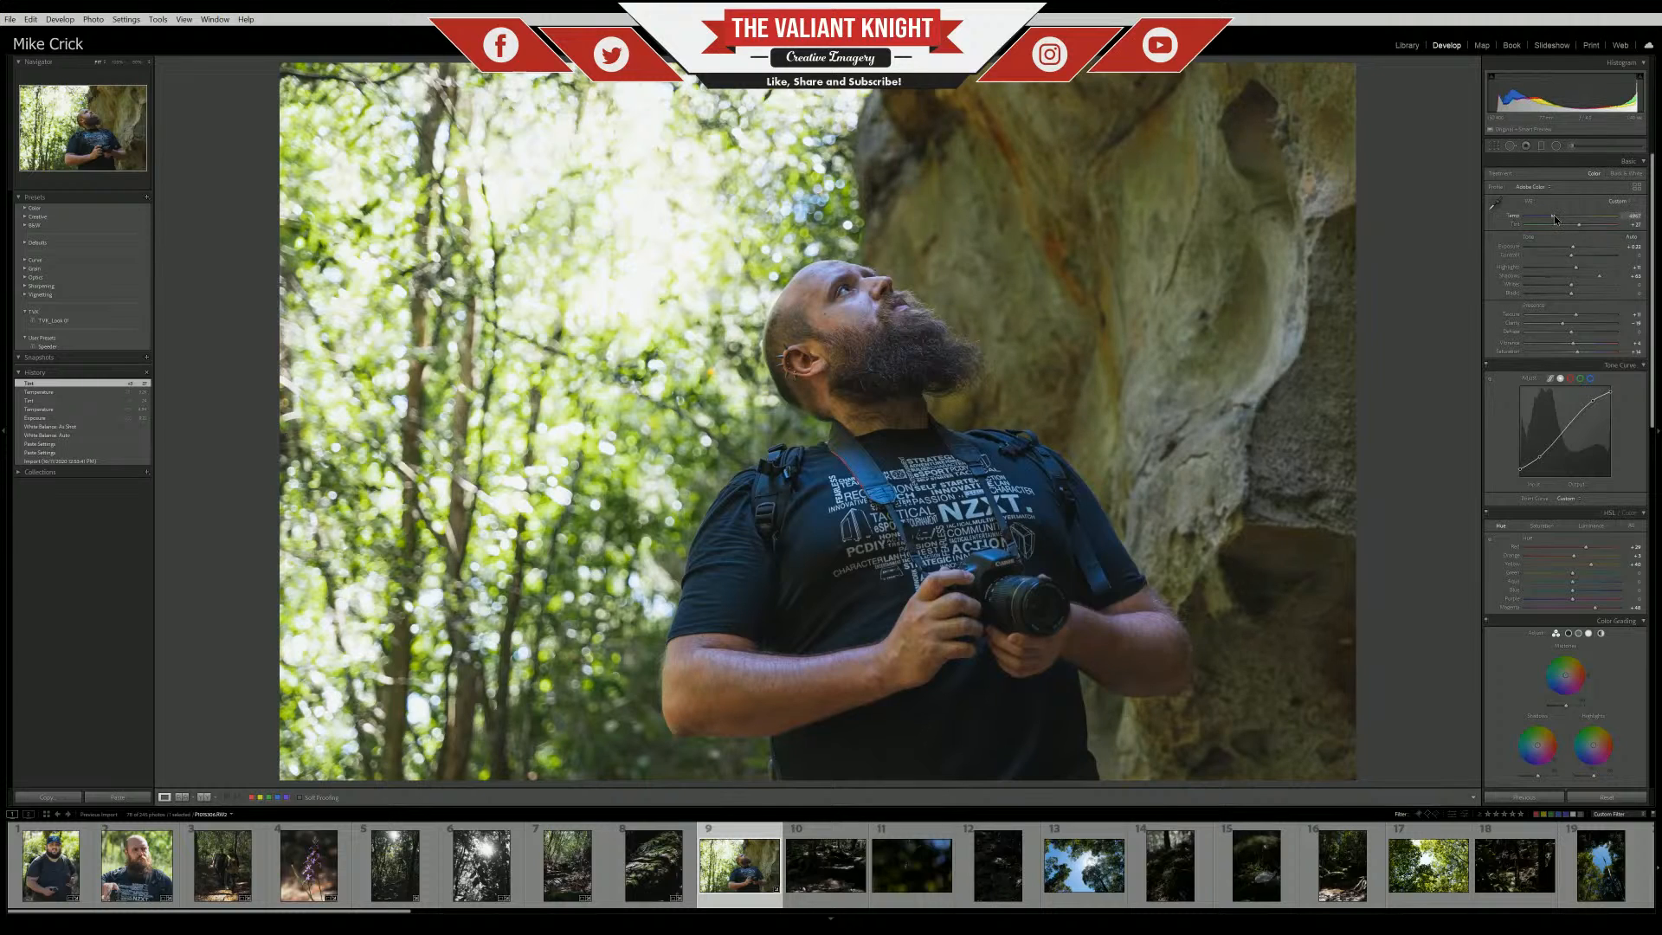
drag(1556, 220, 1559, 219)
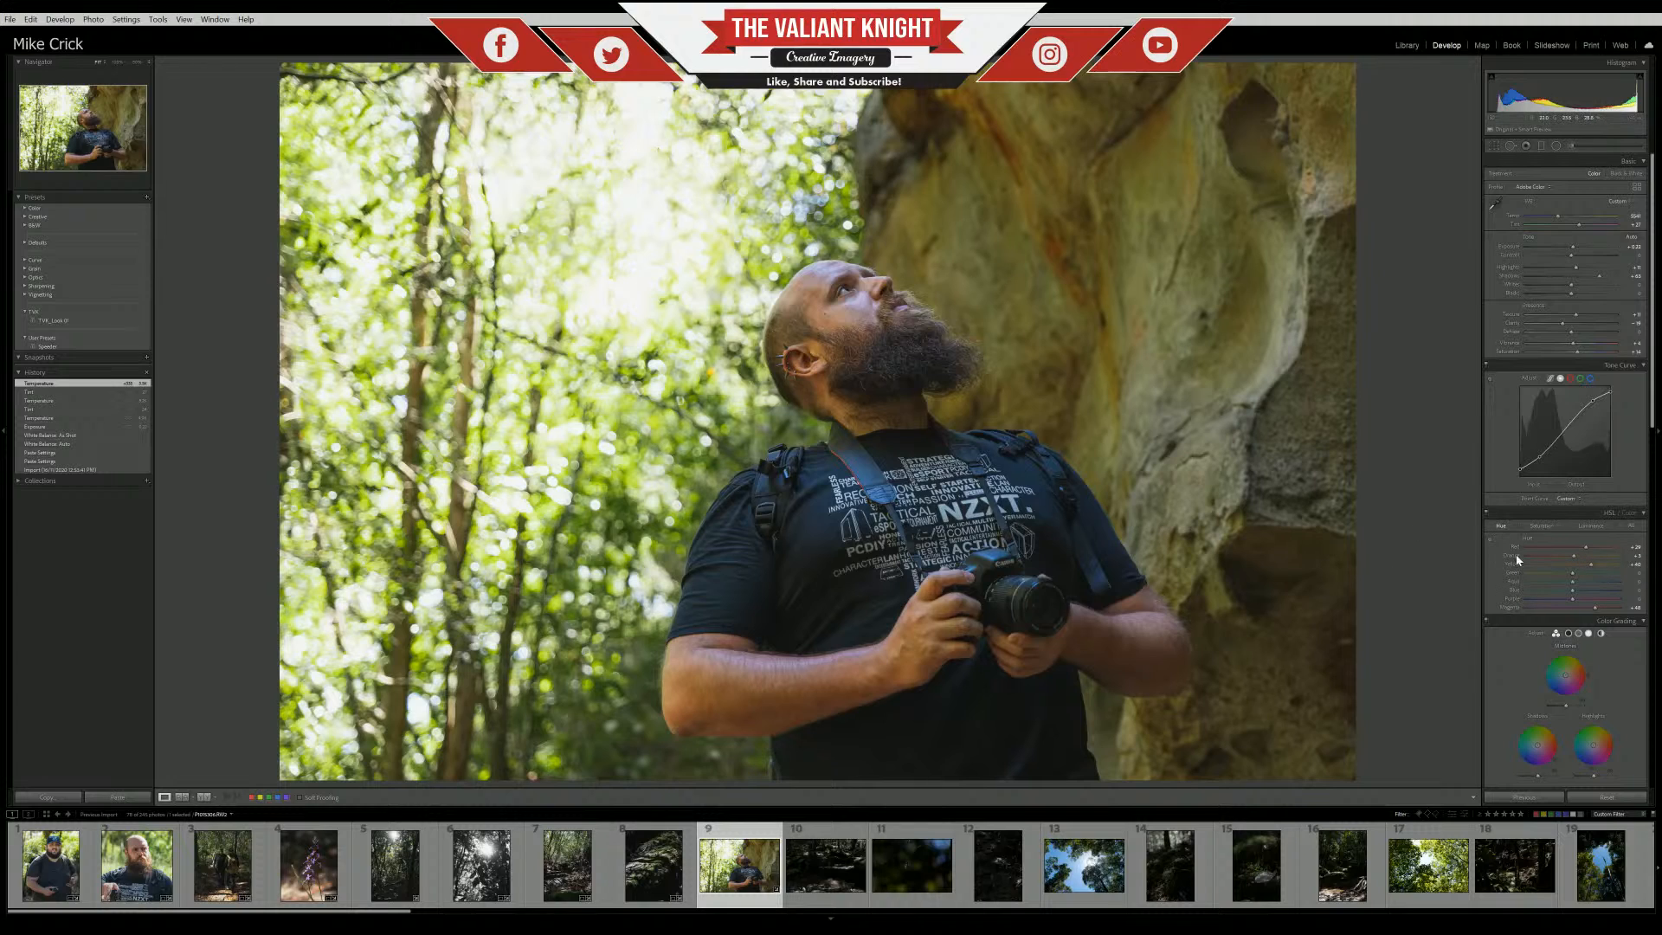
Fine-tune the portrait's Yellow hue after testing a warmer shift, and move the Green hue toward aqua
click(1563, 568)
drag(1574, 567, 1563, 567)
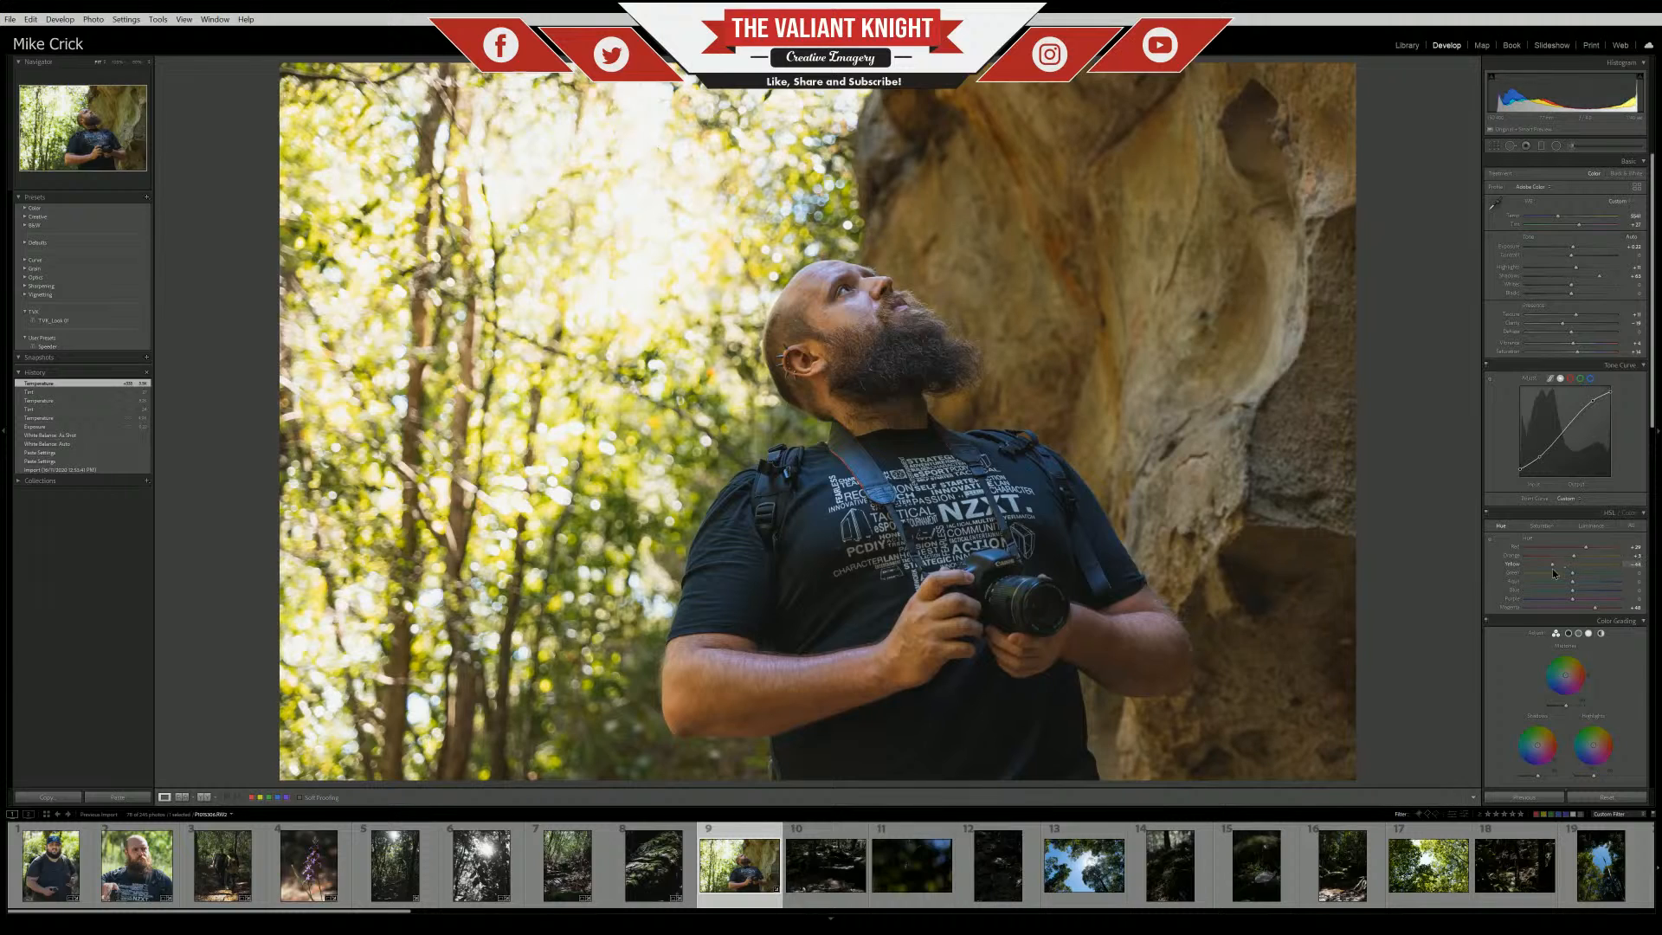
drag(1582, 570, 1584, 568)
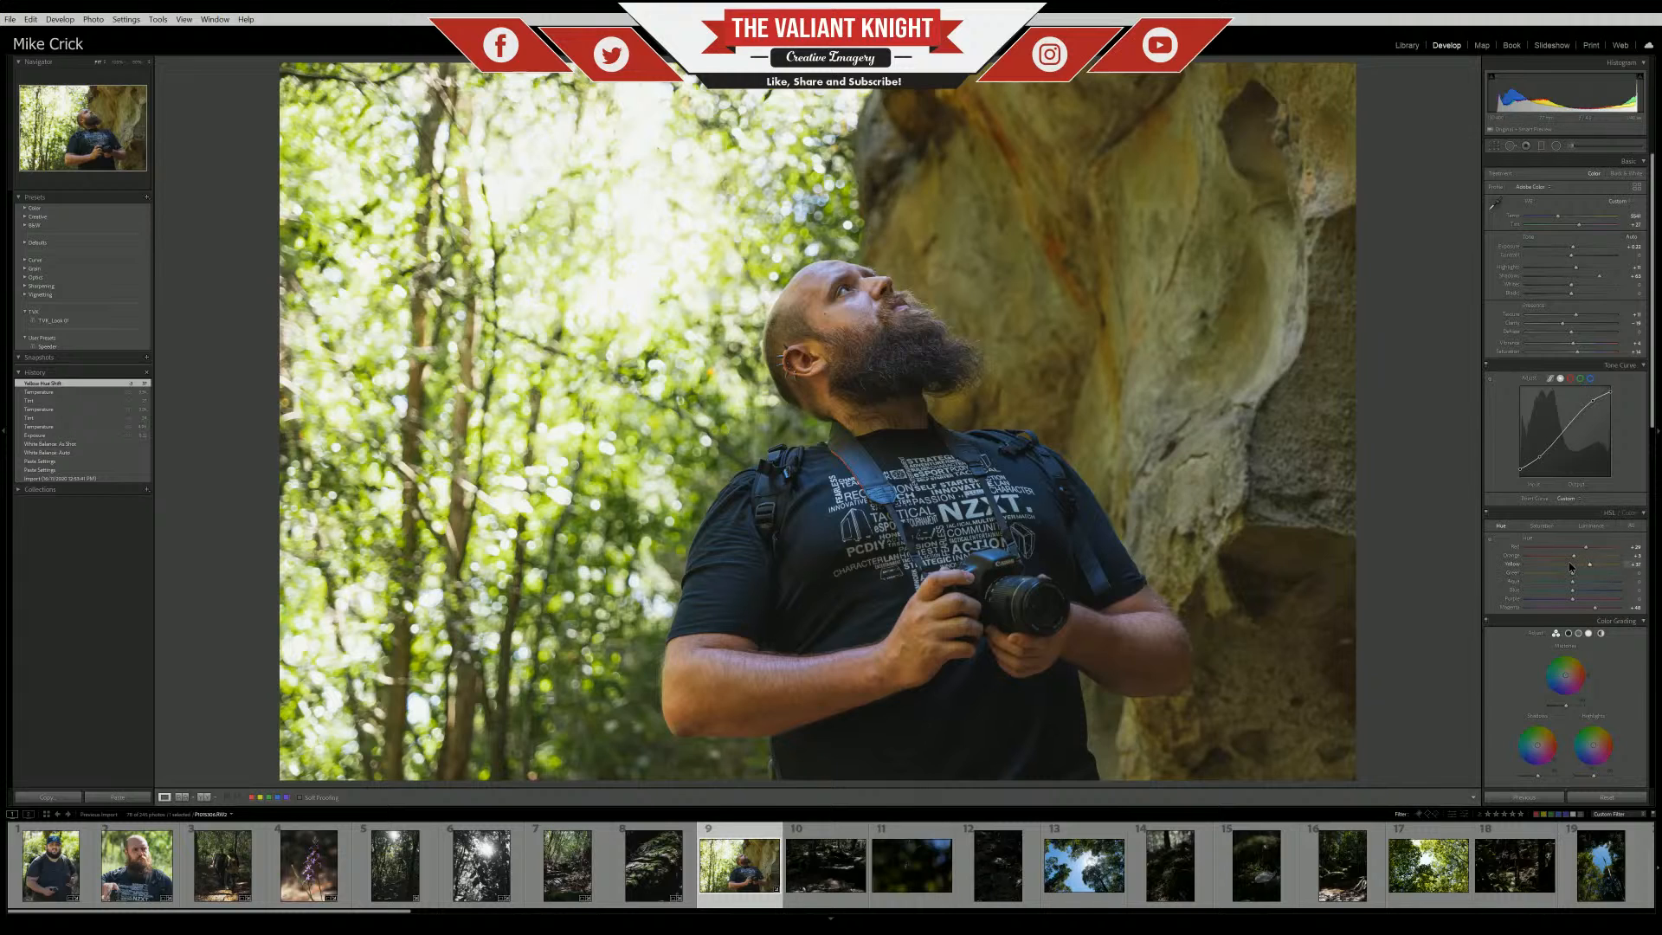
drag(1570, 563, 1588, 567)
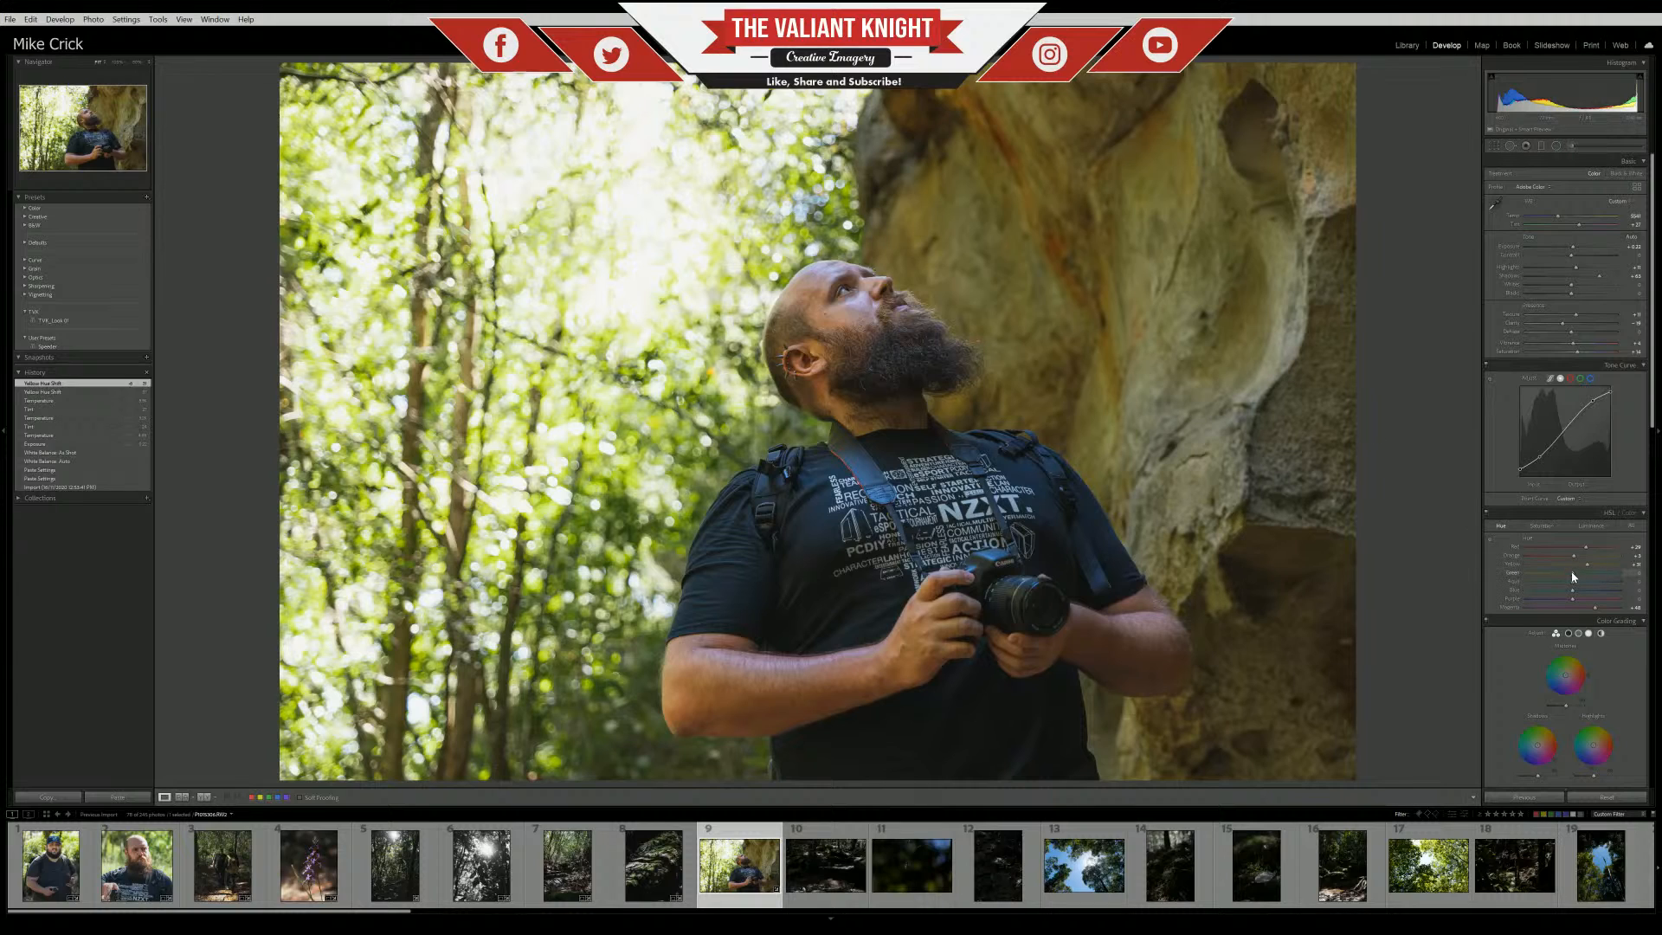
drag(1586, 575, 1587, 576)
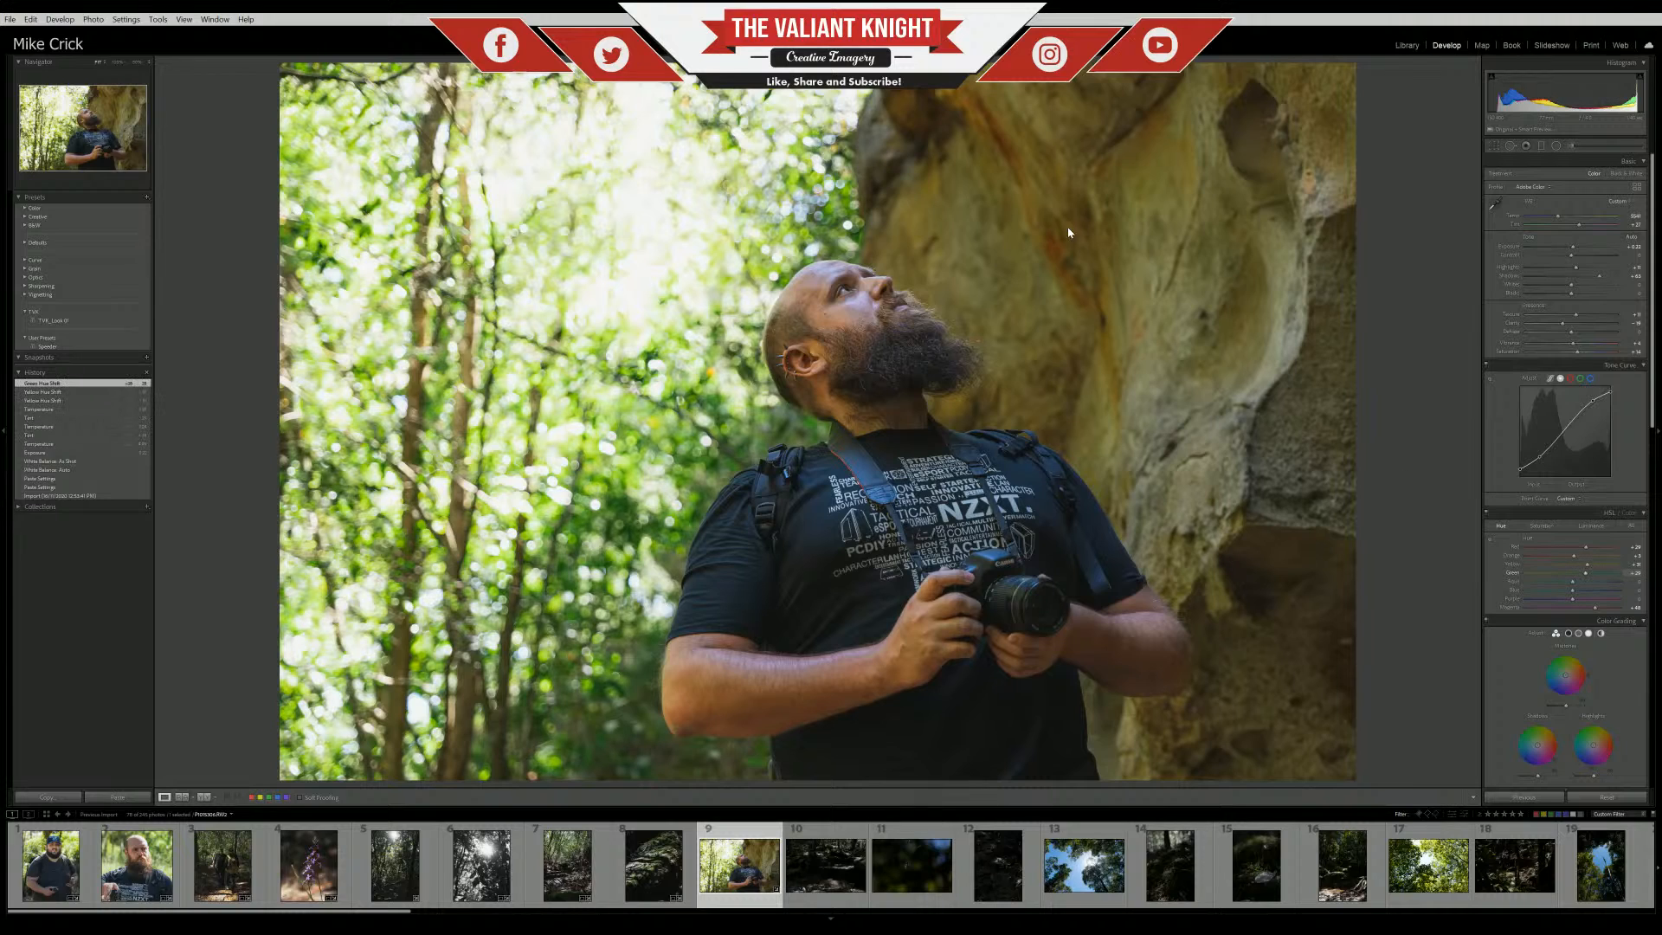
Reduce the portrait's Green saturation and fine-tune the luminance of its greens, yellows, oranges and reds
click(1543, 525)
drag(1547, 575, 1571, 565)
click(1581, 526)
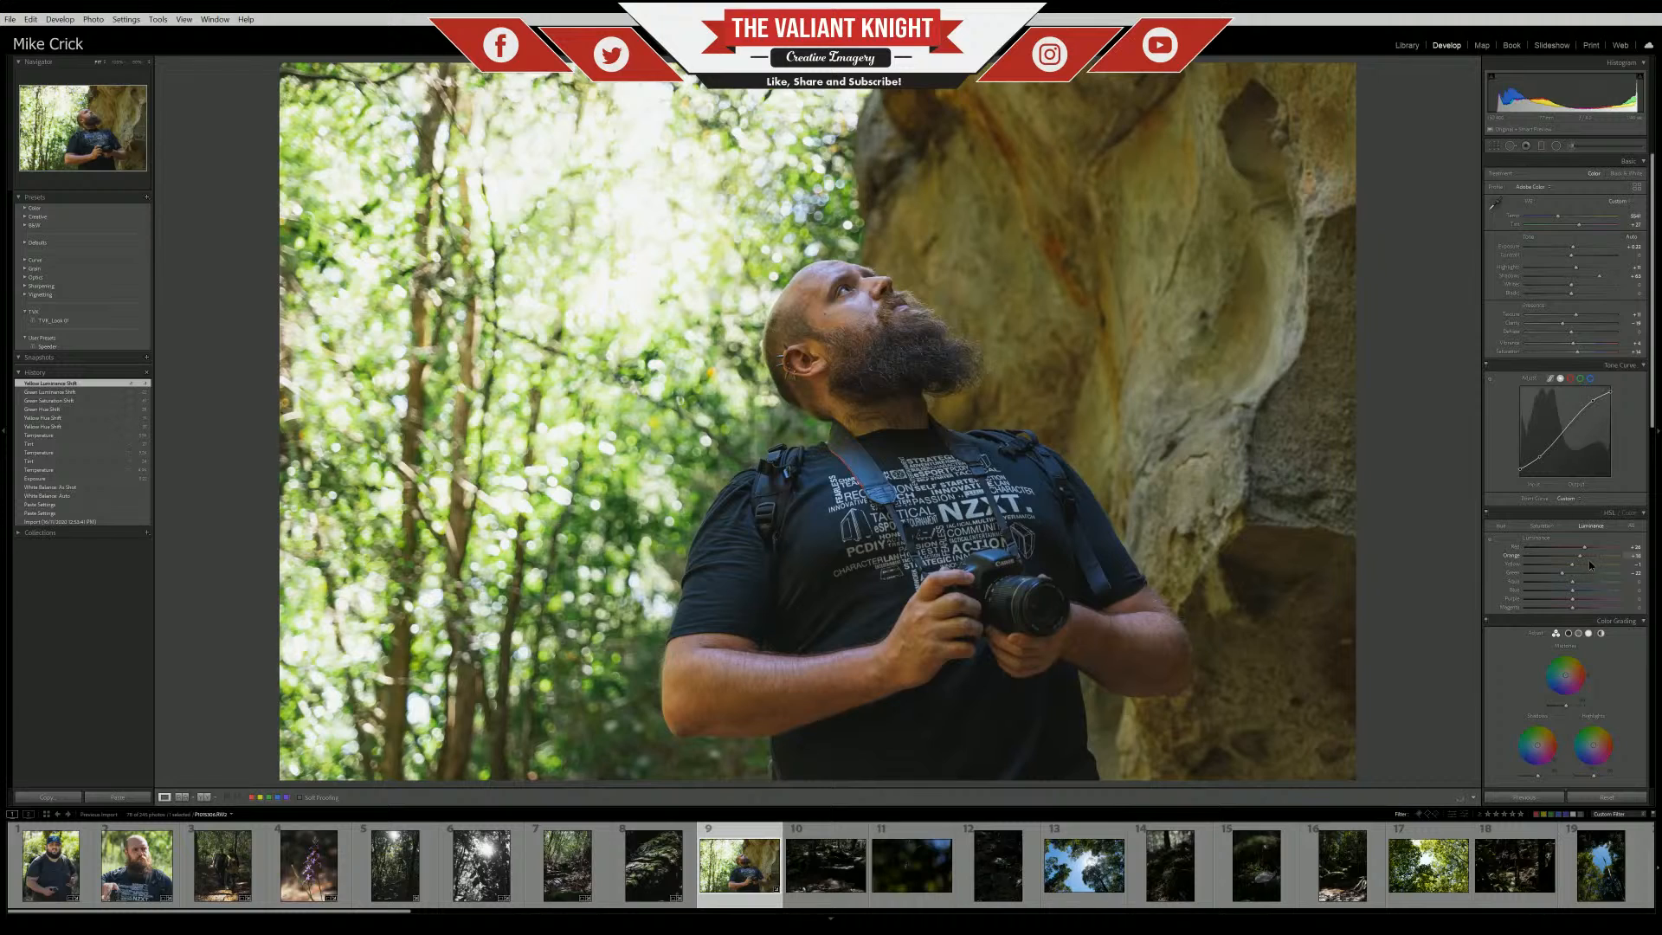
drag(1584, 558, 1579, 554)
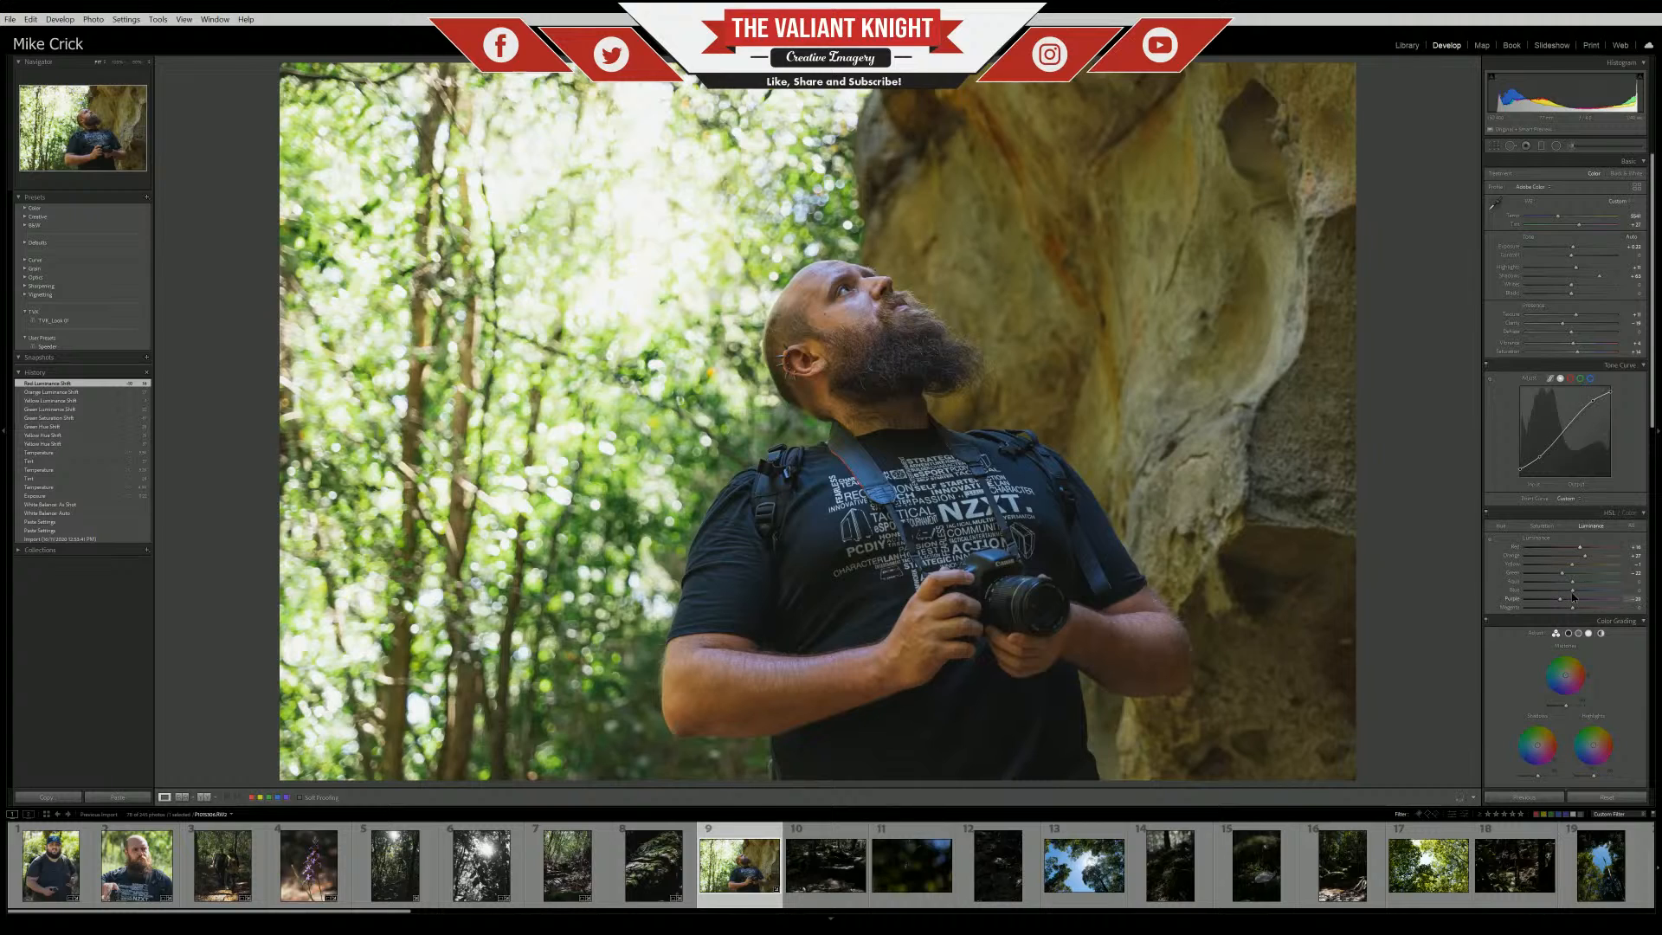
Try shifting the Purple luminance and the Purple and Magenta hues while checking the face up close
mouse_move(1561, 597)
mouse_down()
mouse_move(1547, 595)
mouse_move(1564, 594)
mouse_up()
double_click(1571, 601)
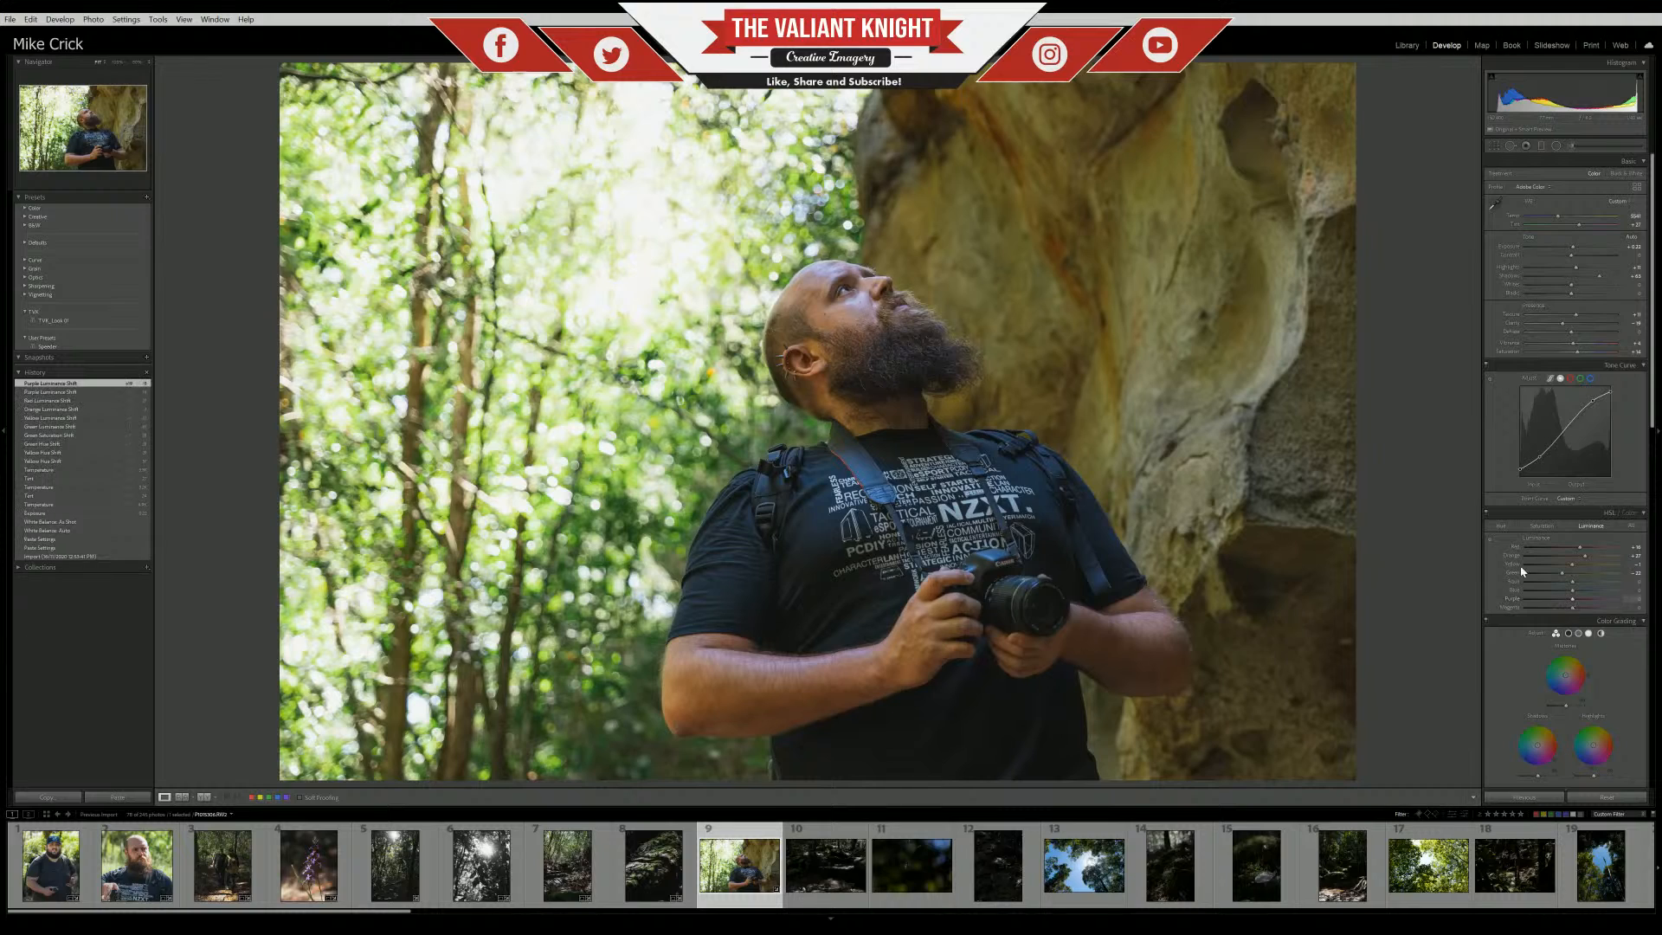
click(1502, 526)
drag(1582, 602, 1575, 605)
click(840, 447)
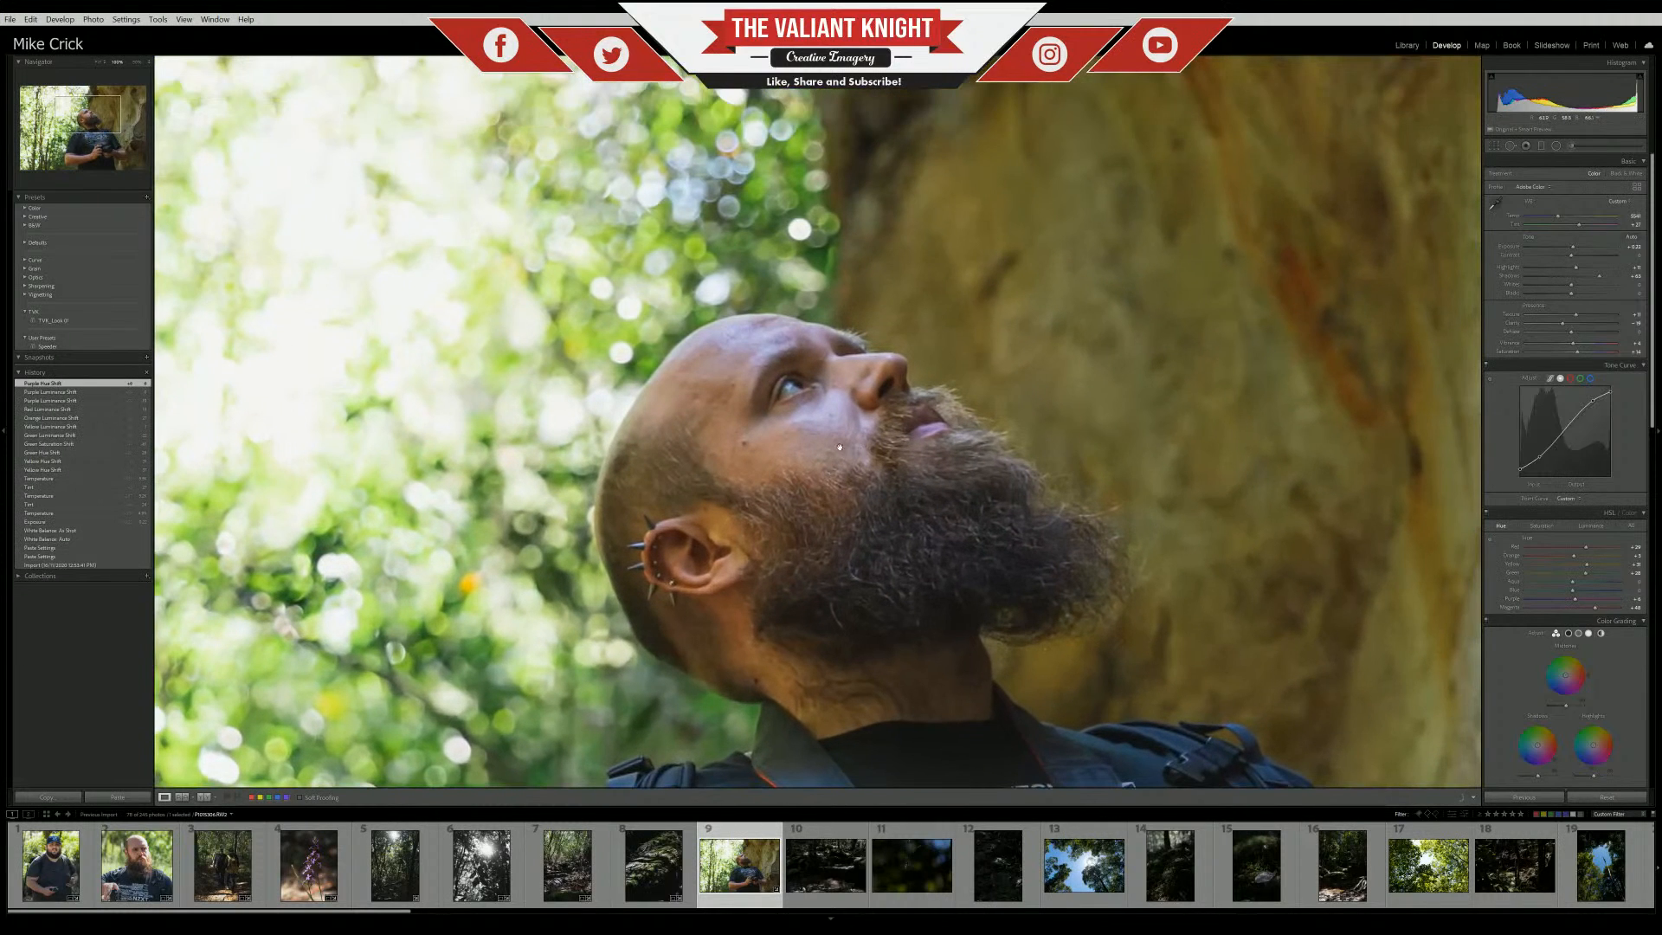
drag(1599, 609, 1588, 613)
double_click(1586, 609)
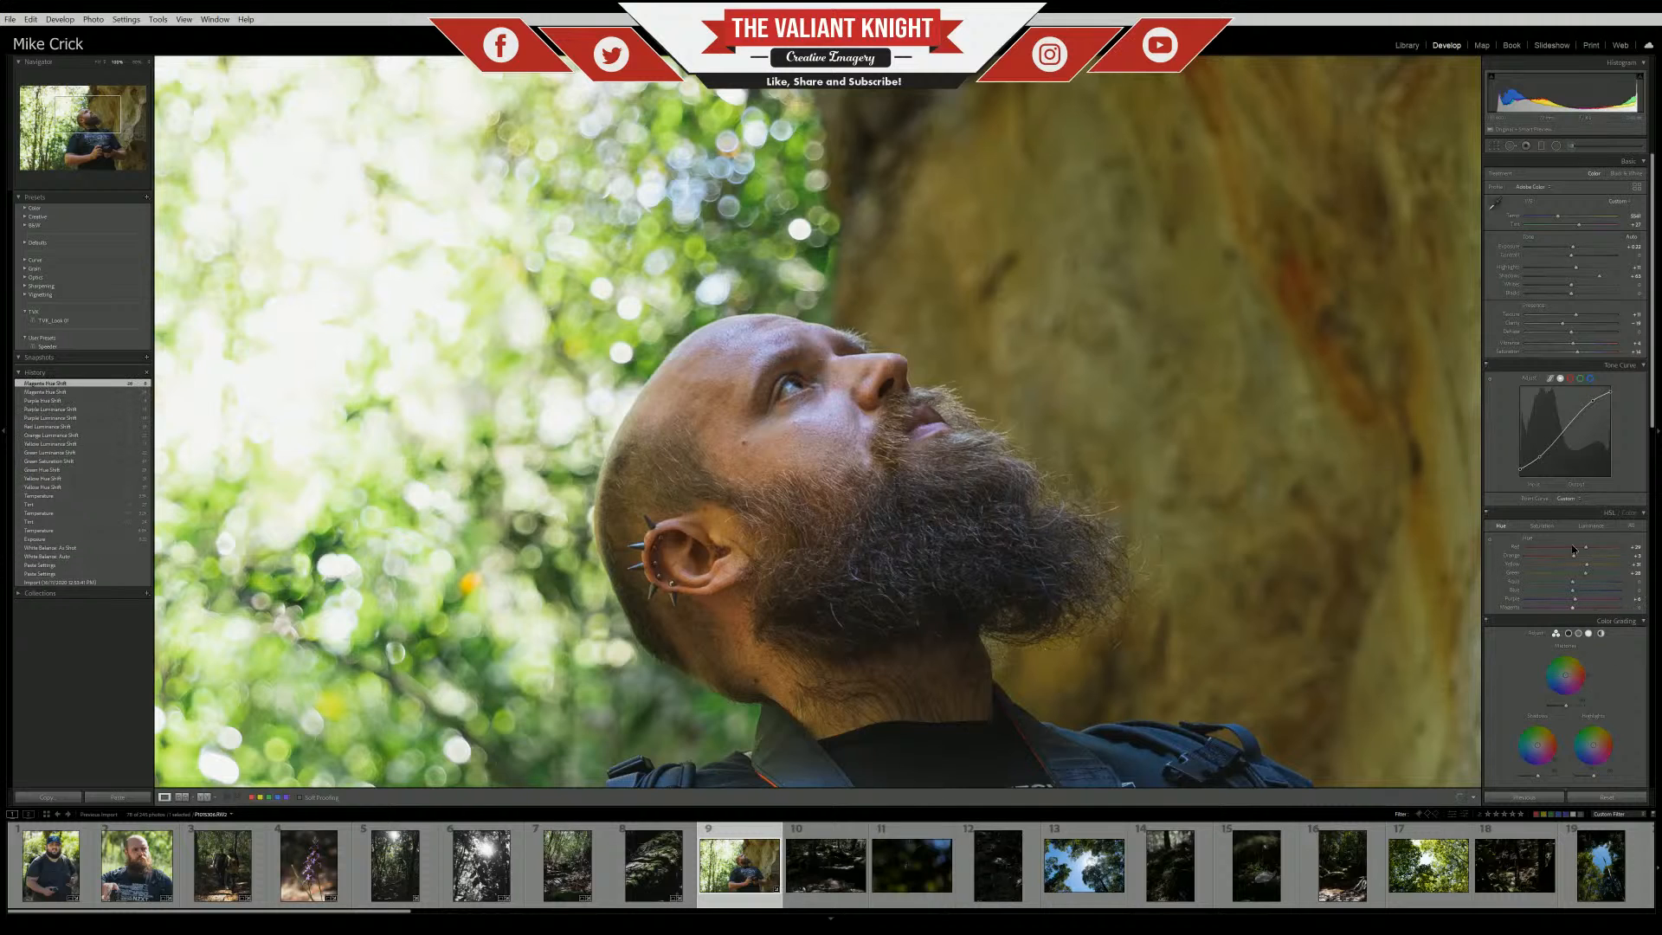
Try Red, Orange and targeted Purple hue shifts on the face and revert the photo to its Orange Luminance edit
drag(1599, 559, 1571, 560)
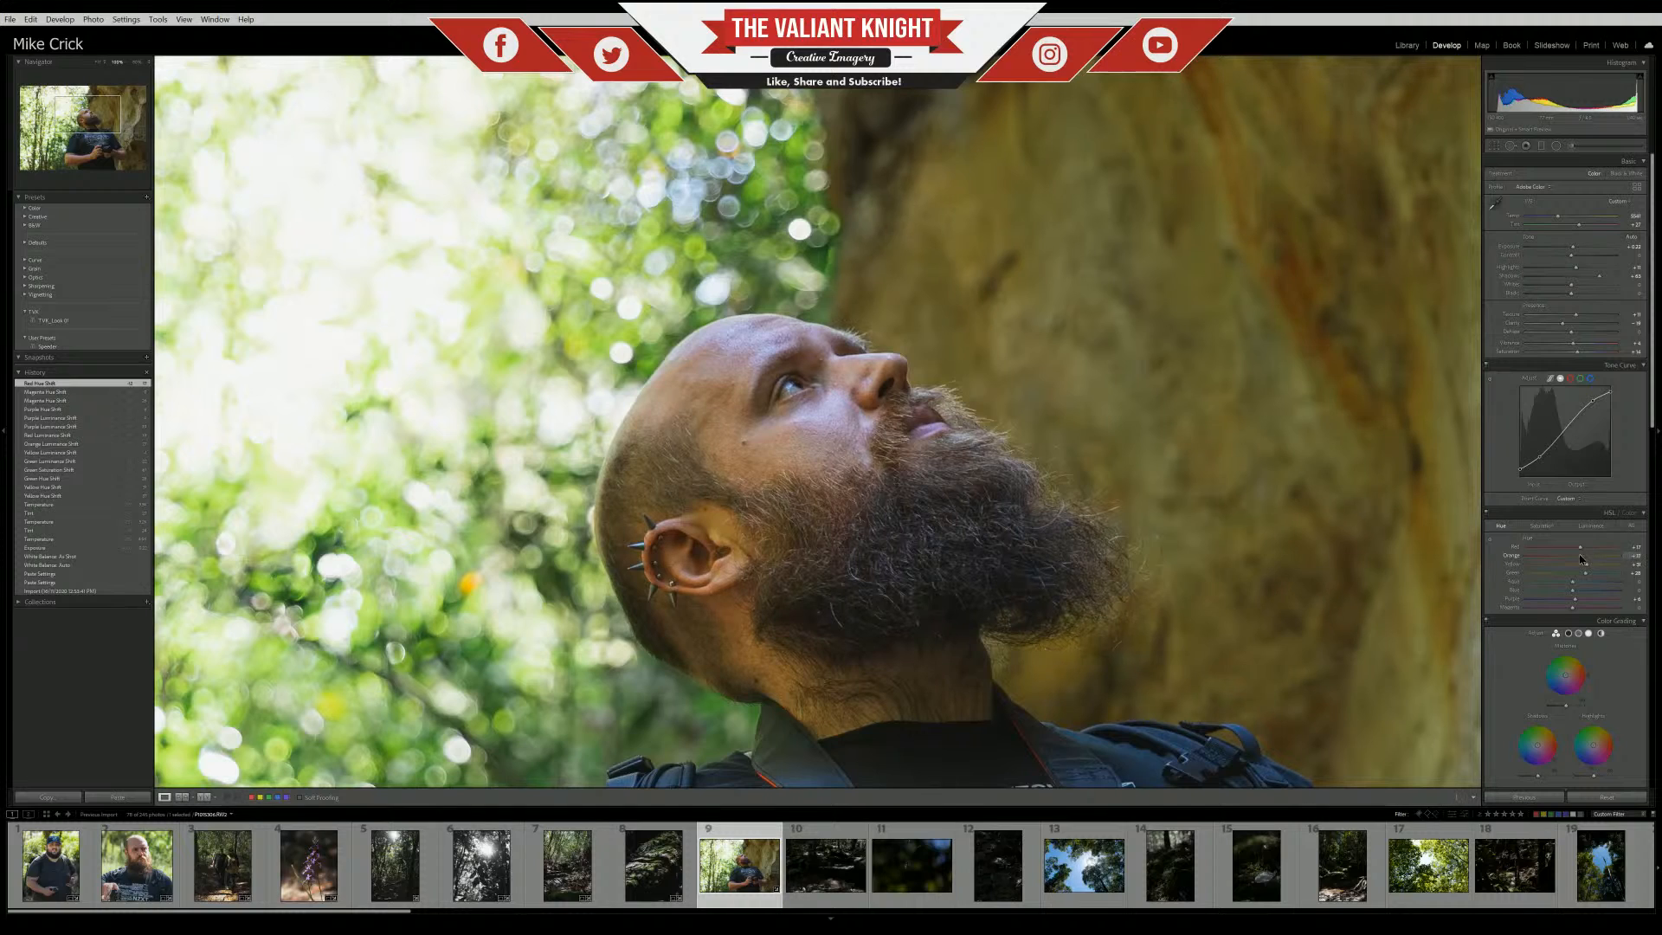
click(1489, 541)
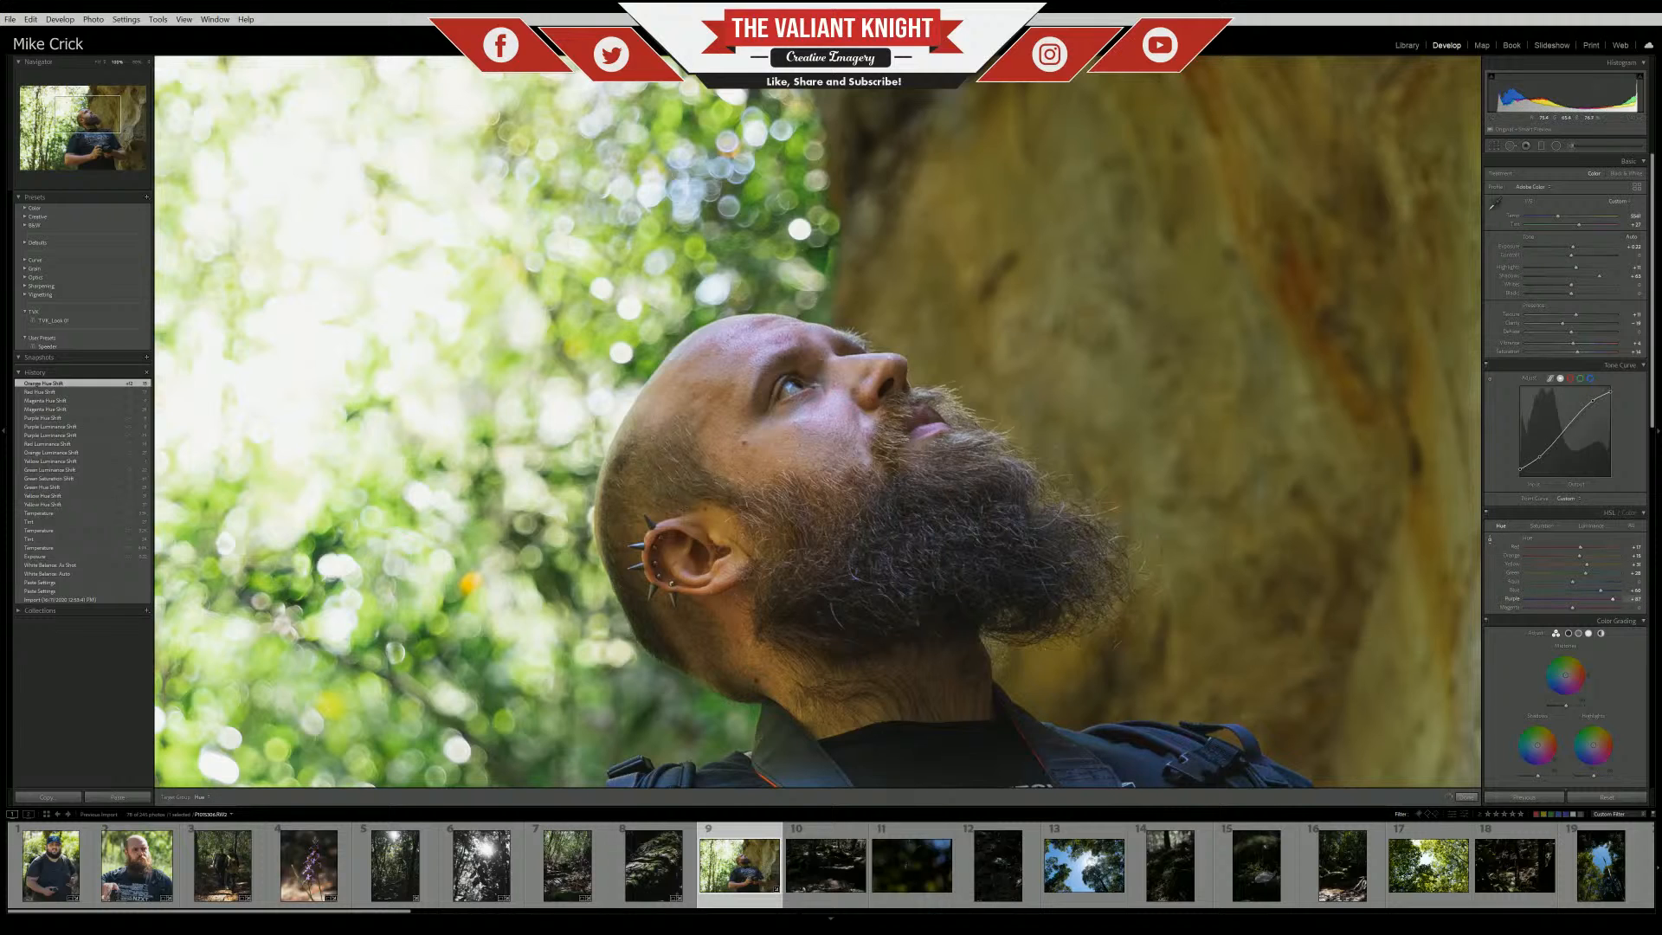
drag(779, 332, 779, 310)
drag(779, 349, 779, 358)
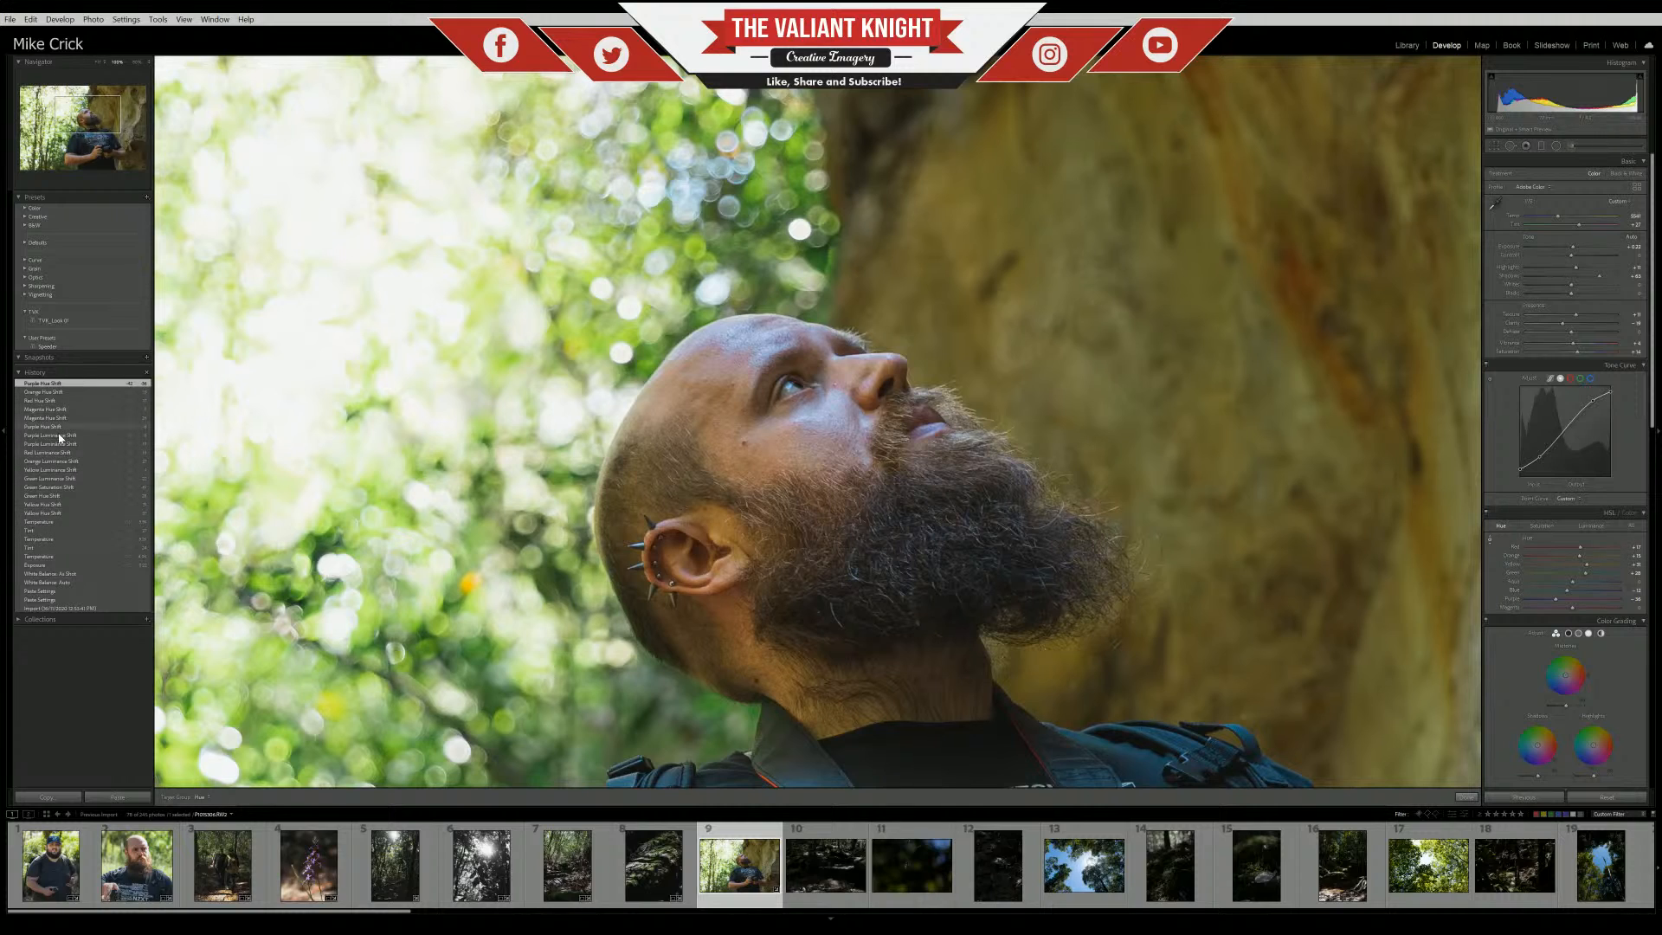
click(58, 462)
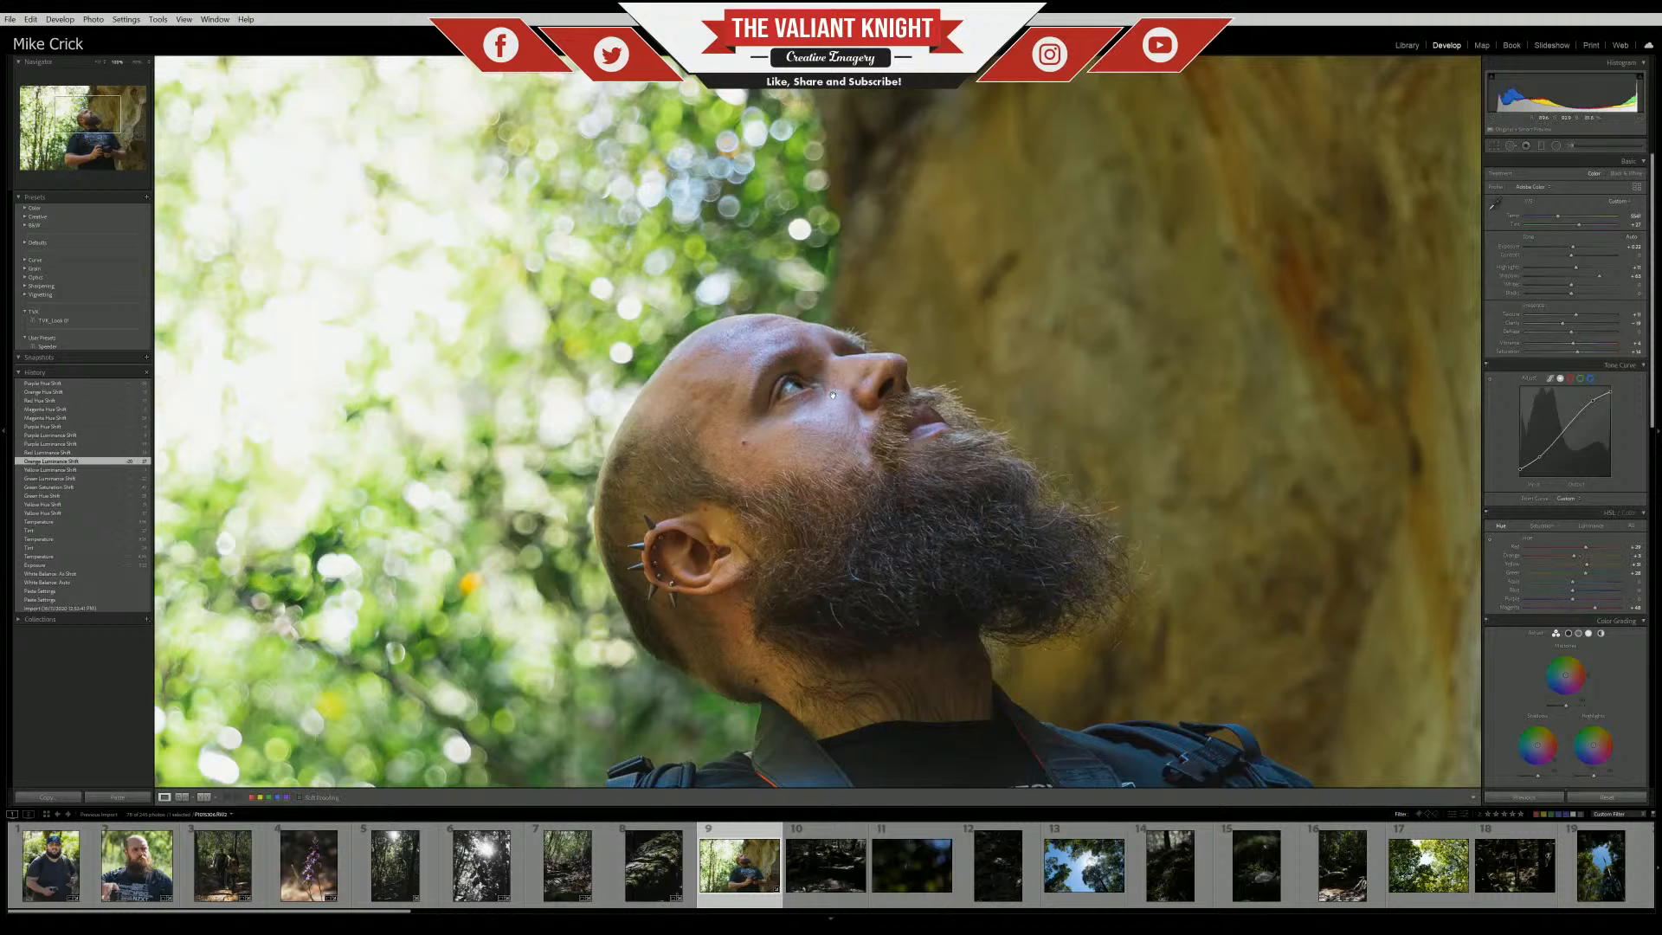
Try reducing the portrait's Blue saturation around the face and shift the Blue hue slightly toward aqua
click(1548, 526)
drag(825, 423, 824, 429)
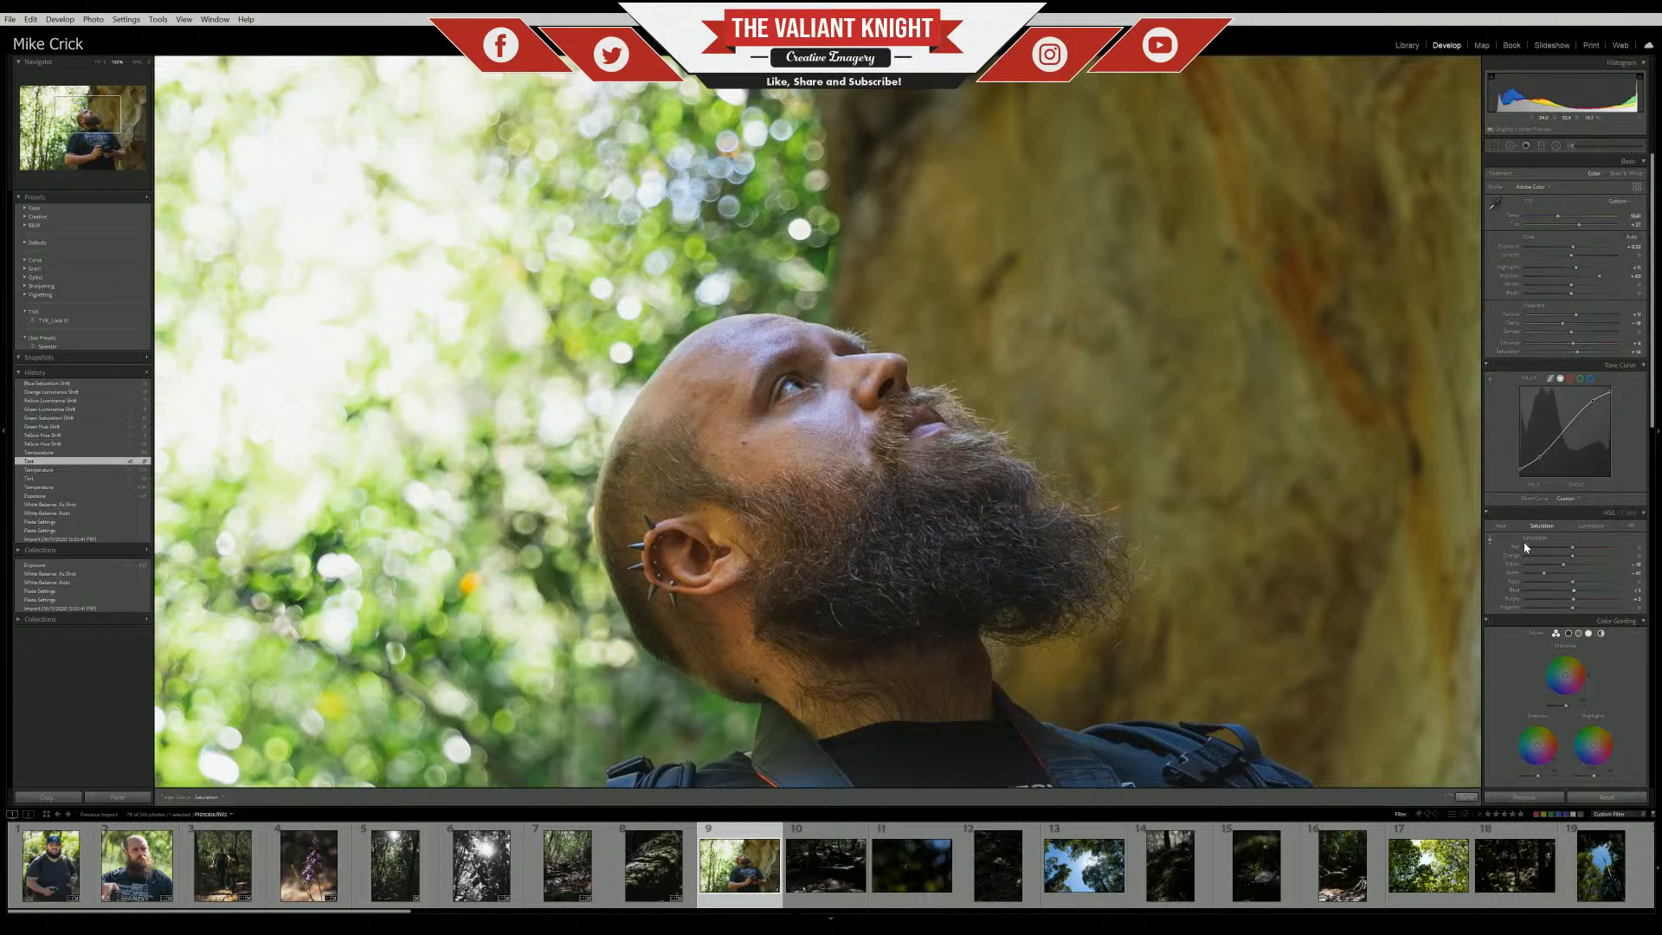
drag(1568, 590, 1560, 590)
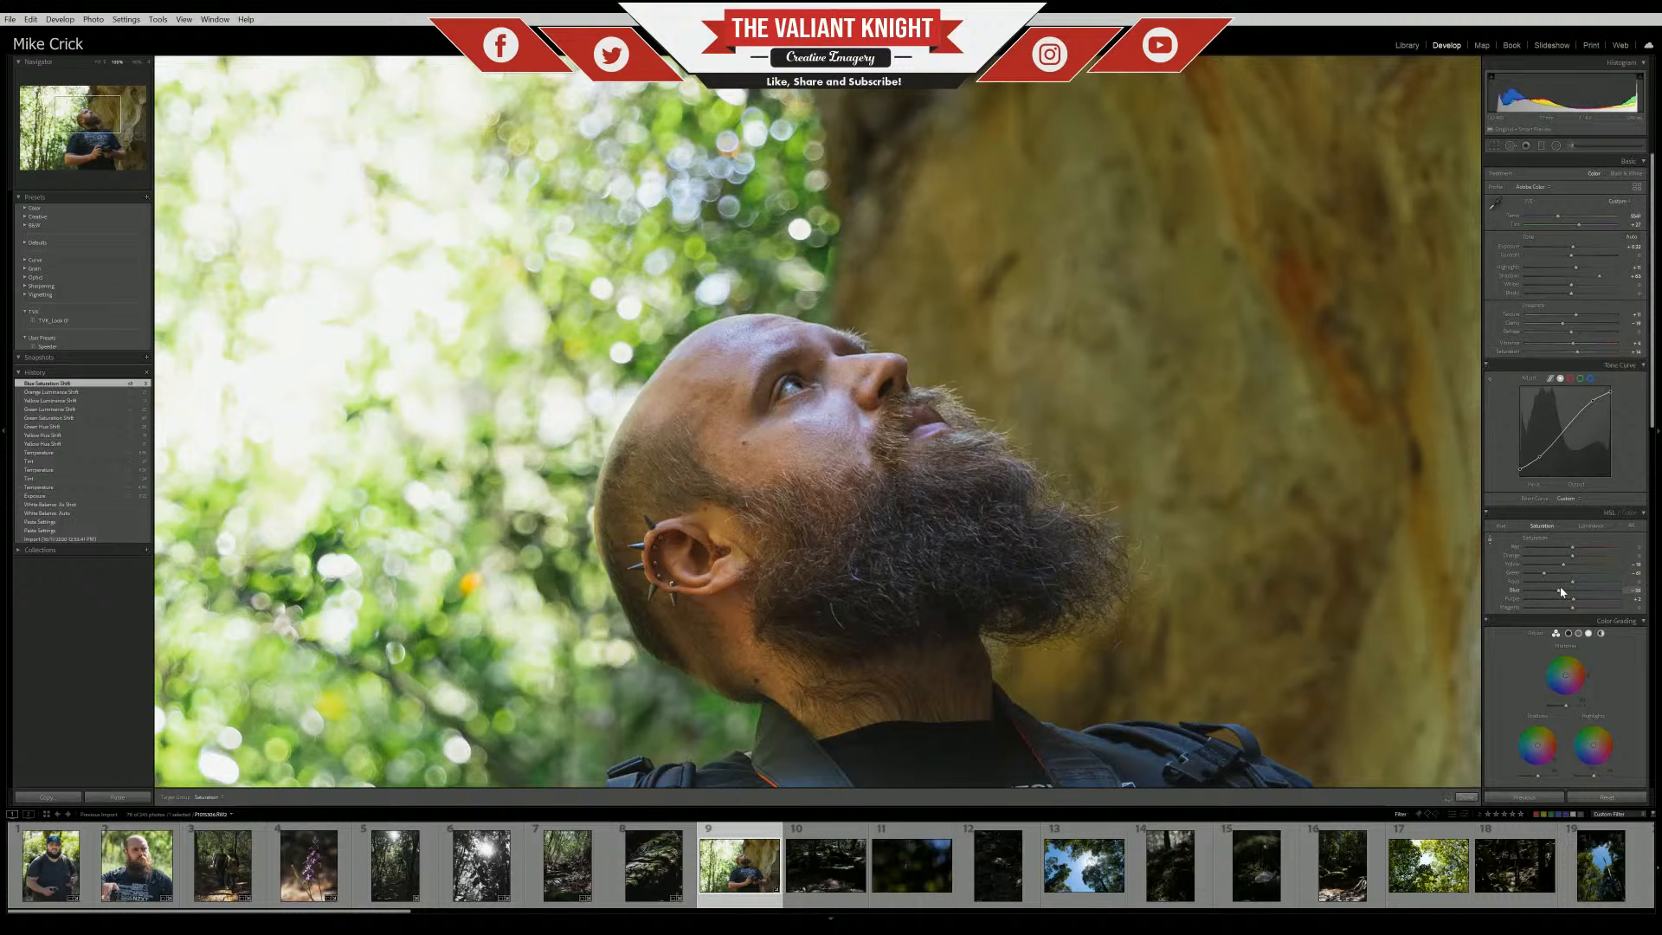
click(1505, 526)
click(1504, 515)
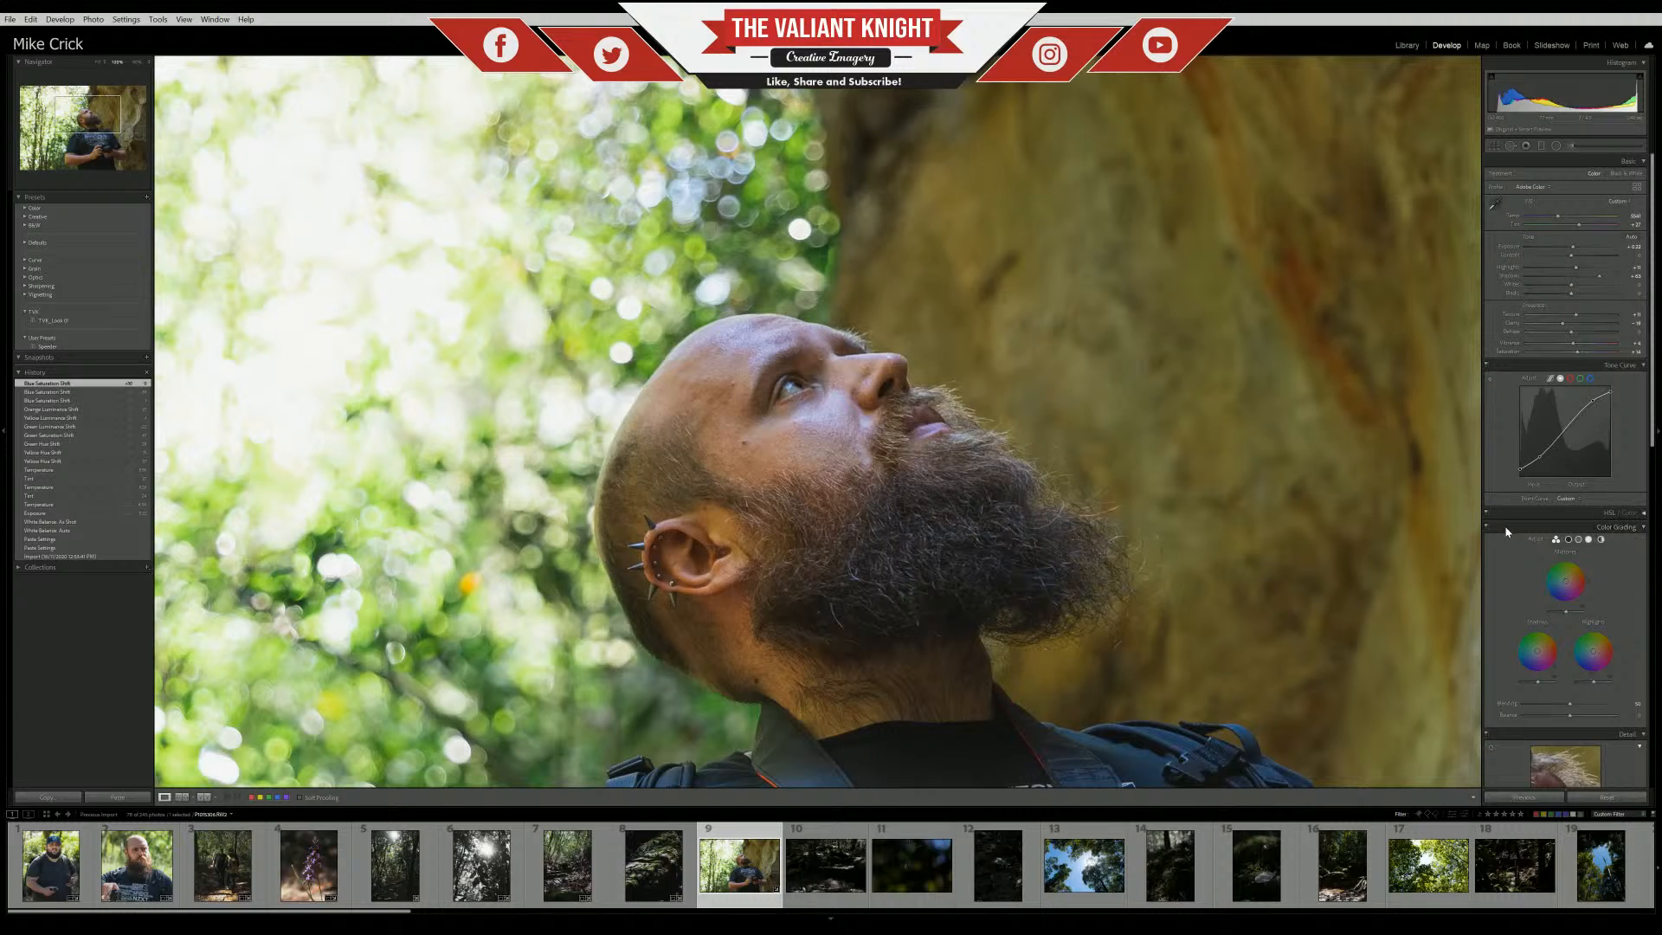
click(1504, 526)
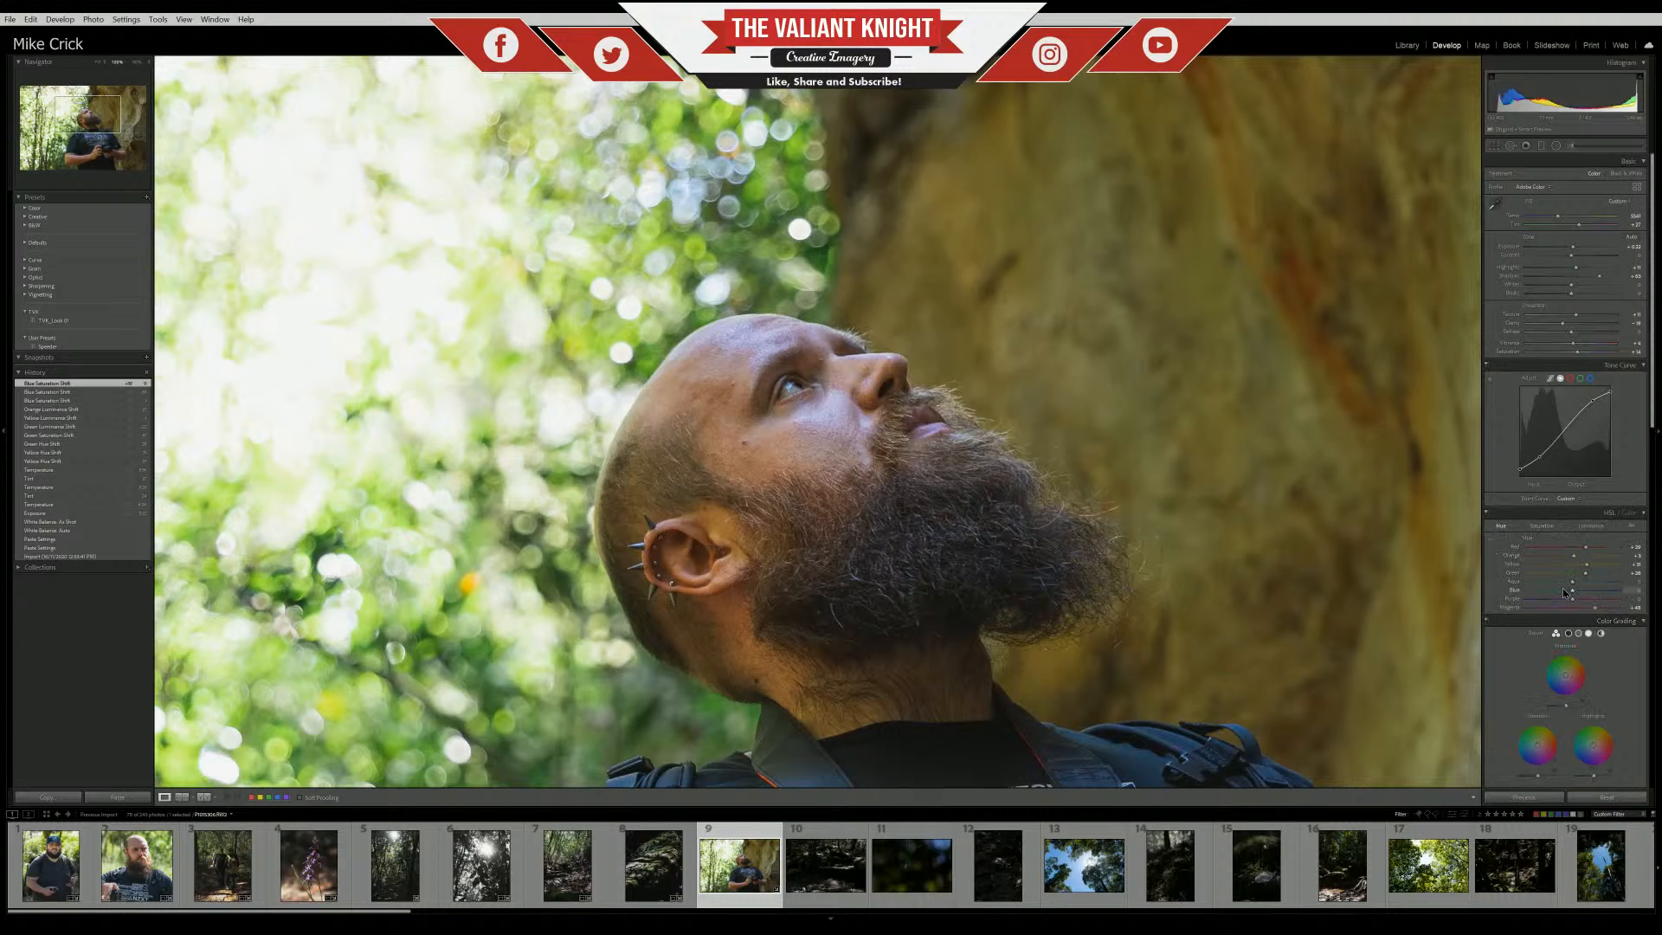
mouse_move(1563, 590)
mouse_down()
mouse_move(1549, 591)
mouse_move(1565, 592)
mouse_up()
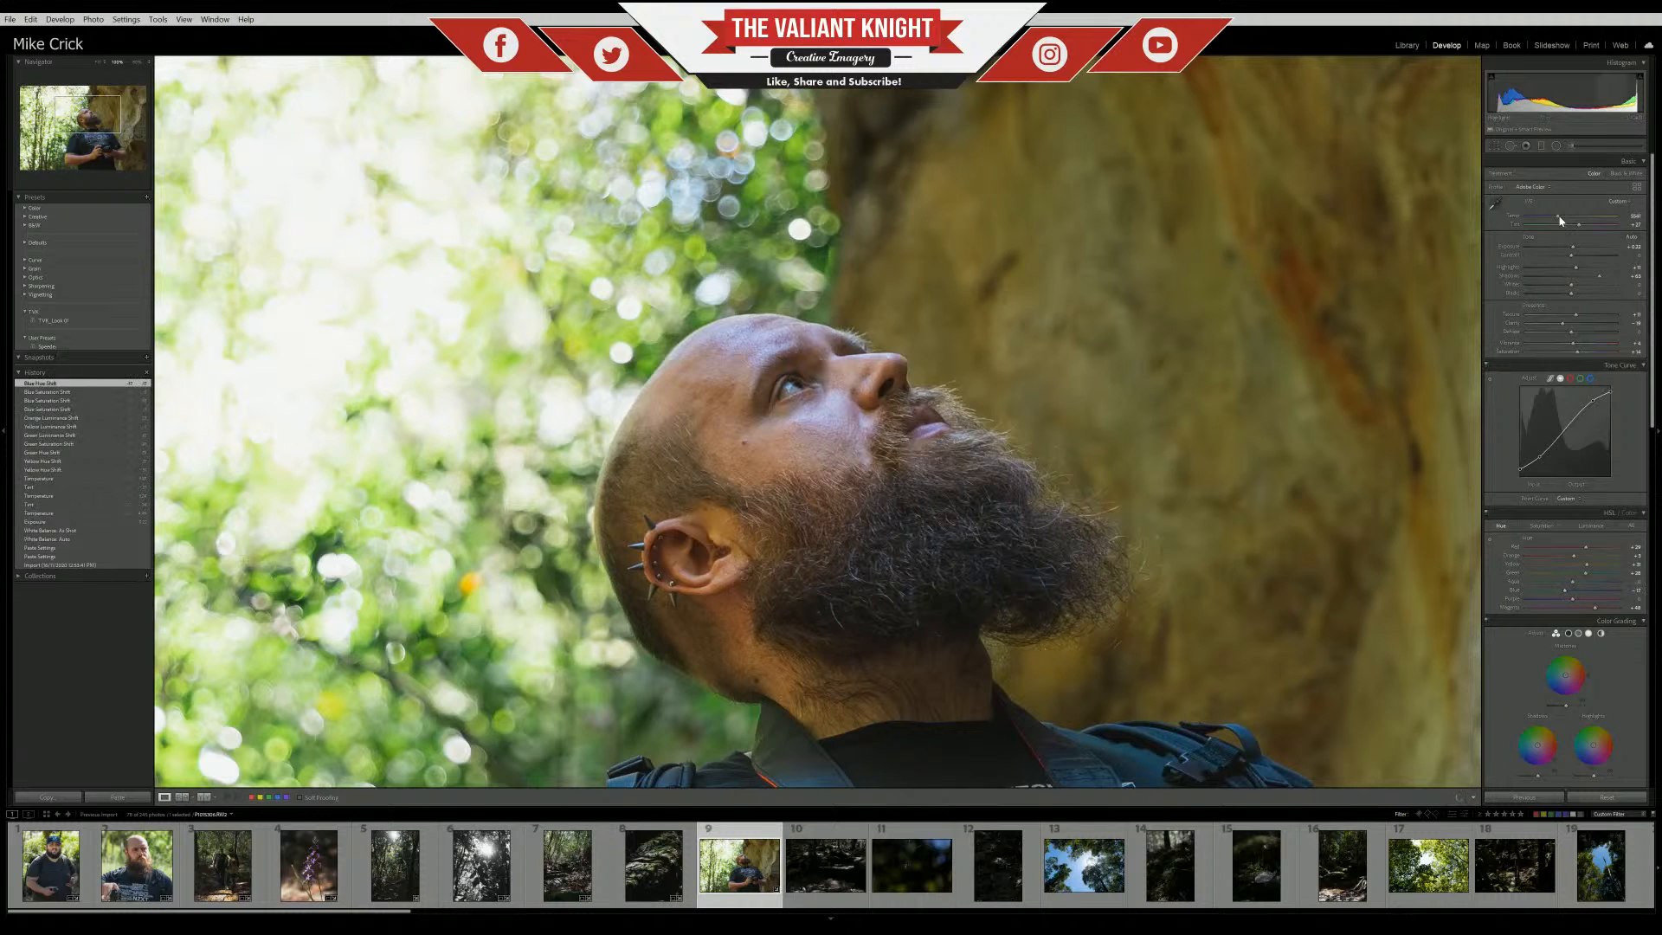
Try a warmer overall Temperature on the portrait and revert the photo to its Blue Hue edit
drag(1557, 218, 1567, 219)
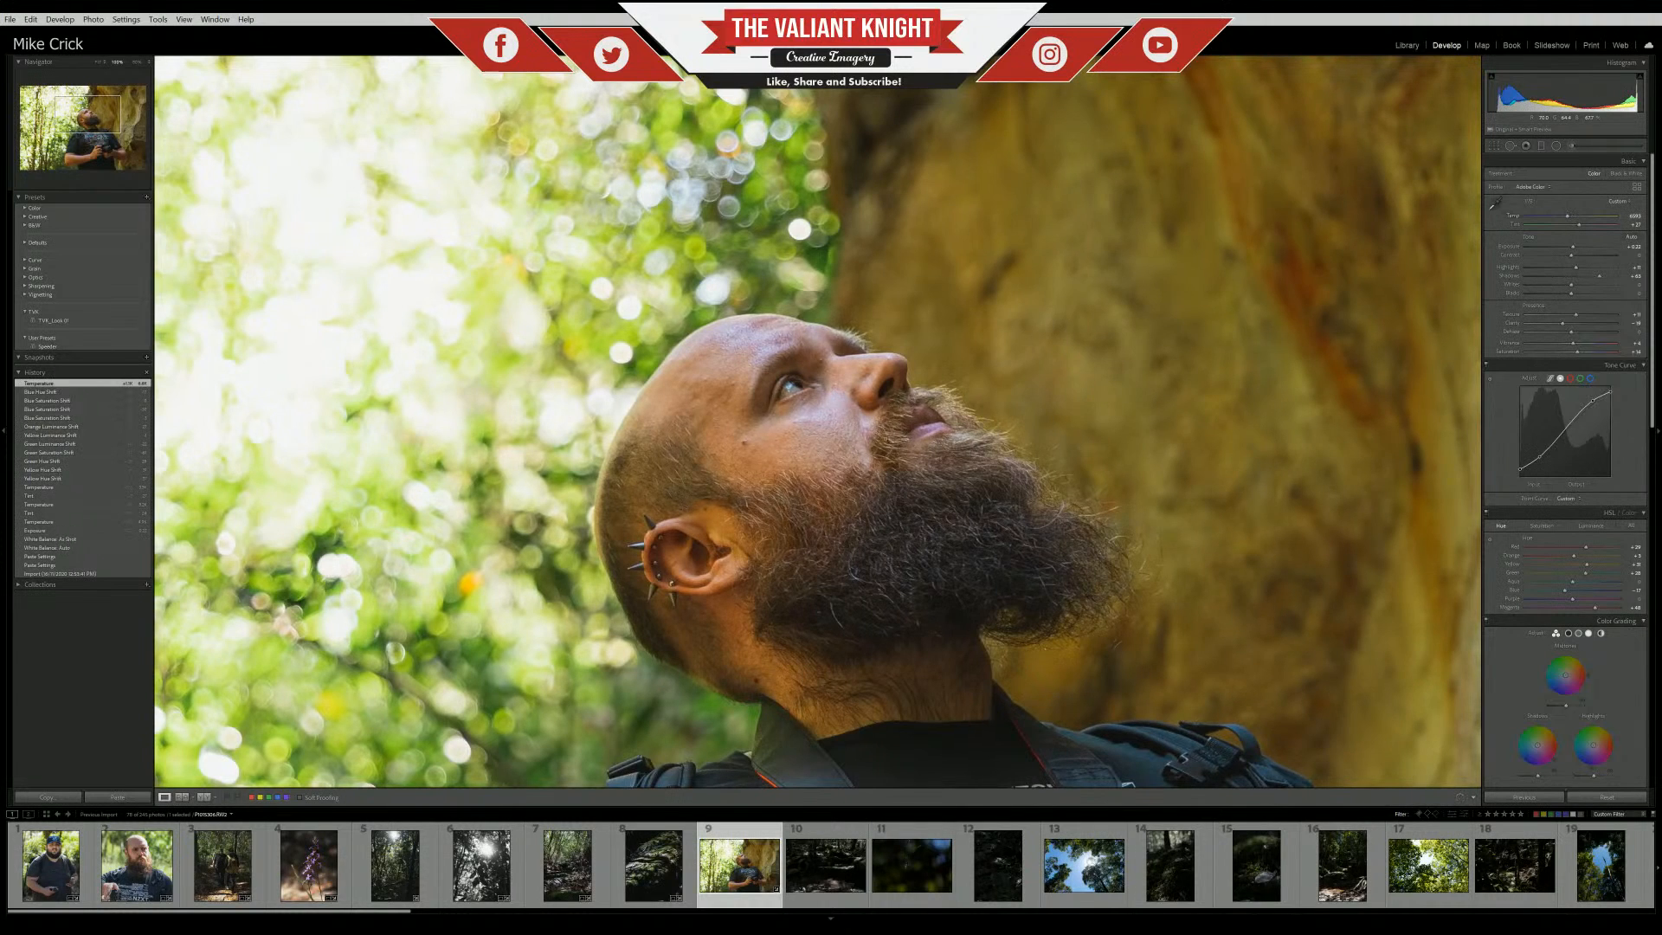
click(1053, 536)
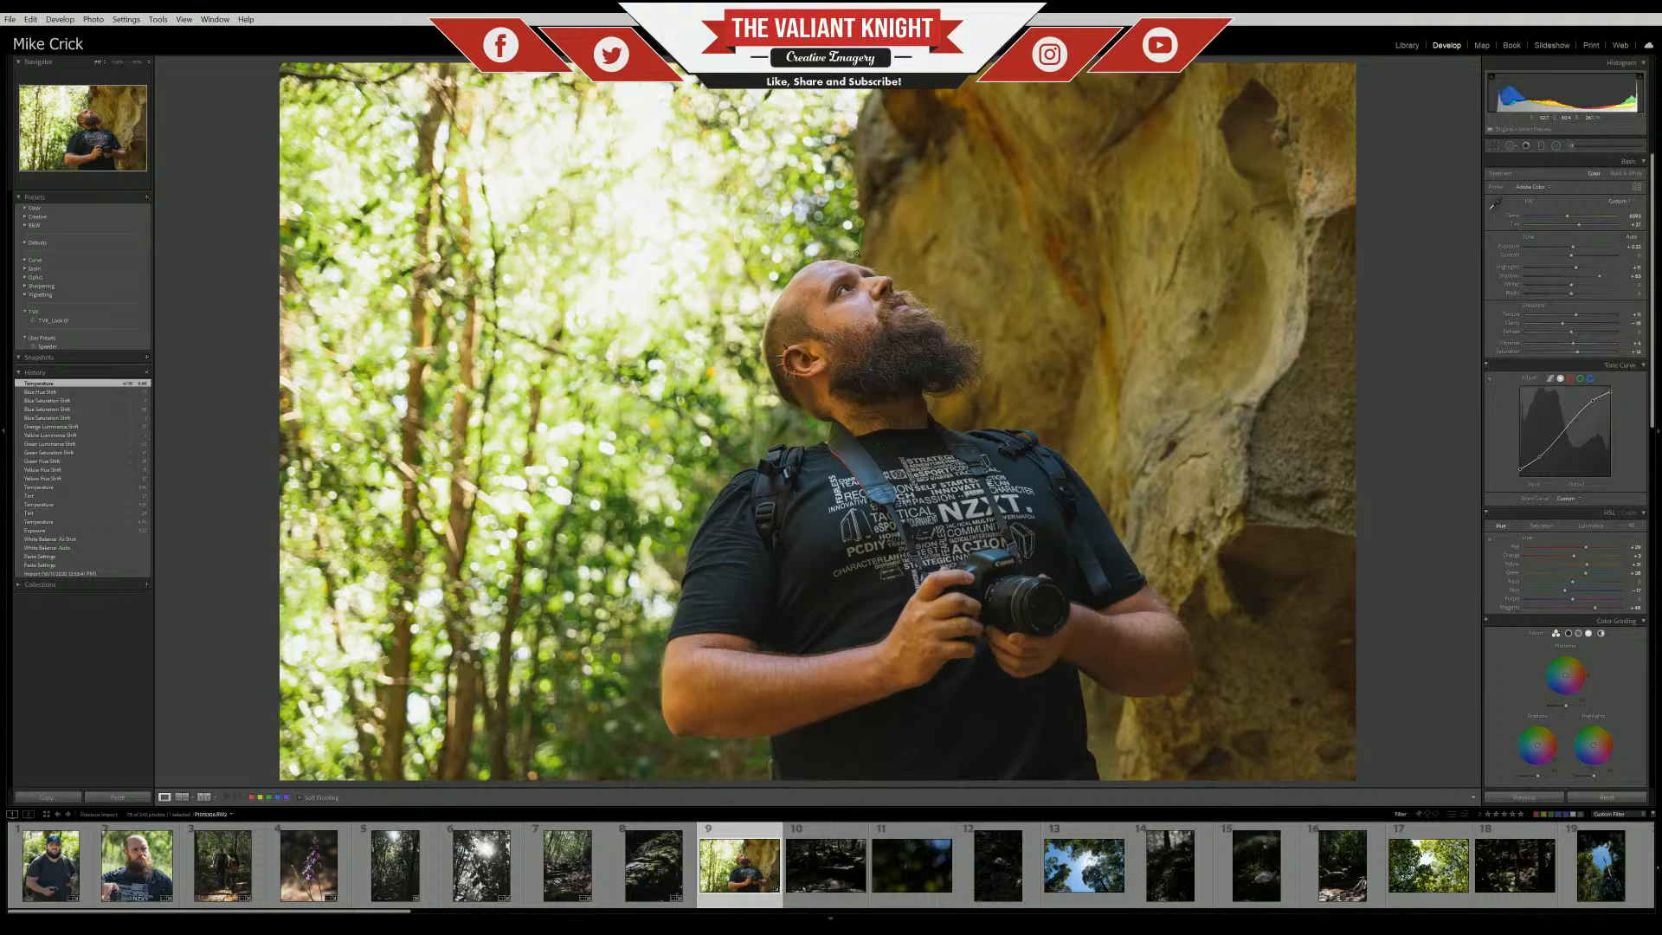
click(80, 392)
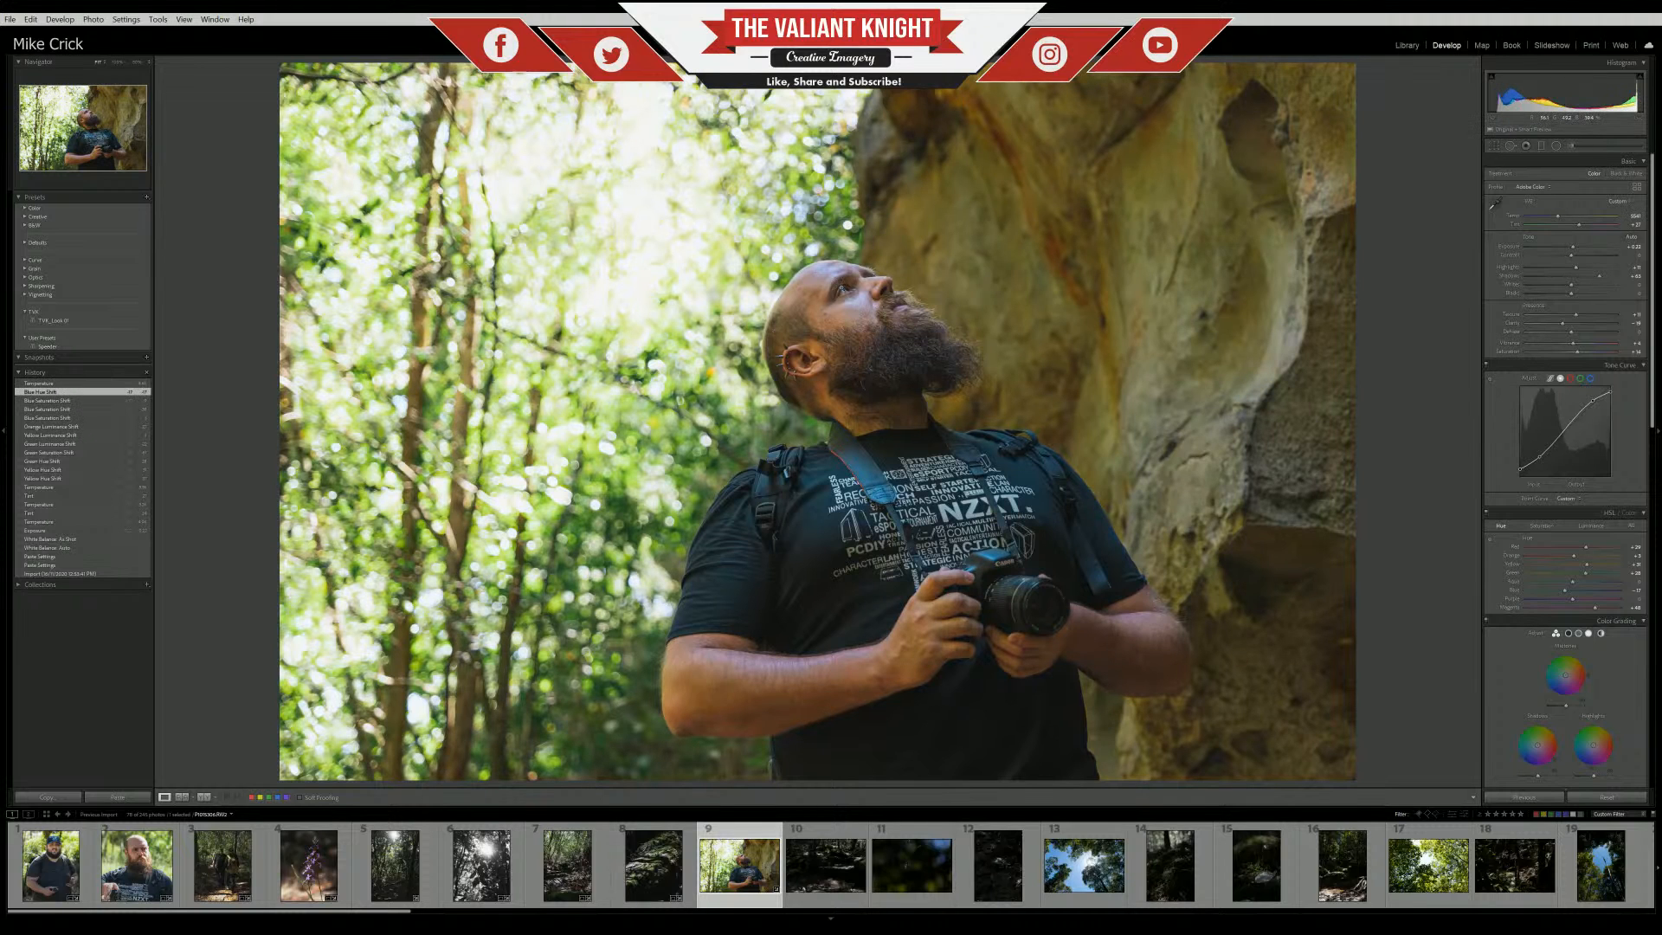
Paint an Adjustment Brush mask over the cool highlights on the man's cheek and forehead
click(841, 290)
drag(933, 534, 831, 437)
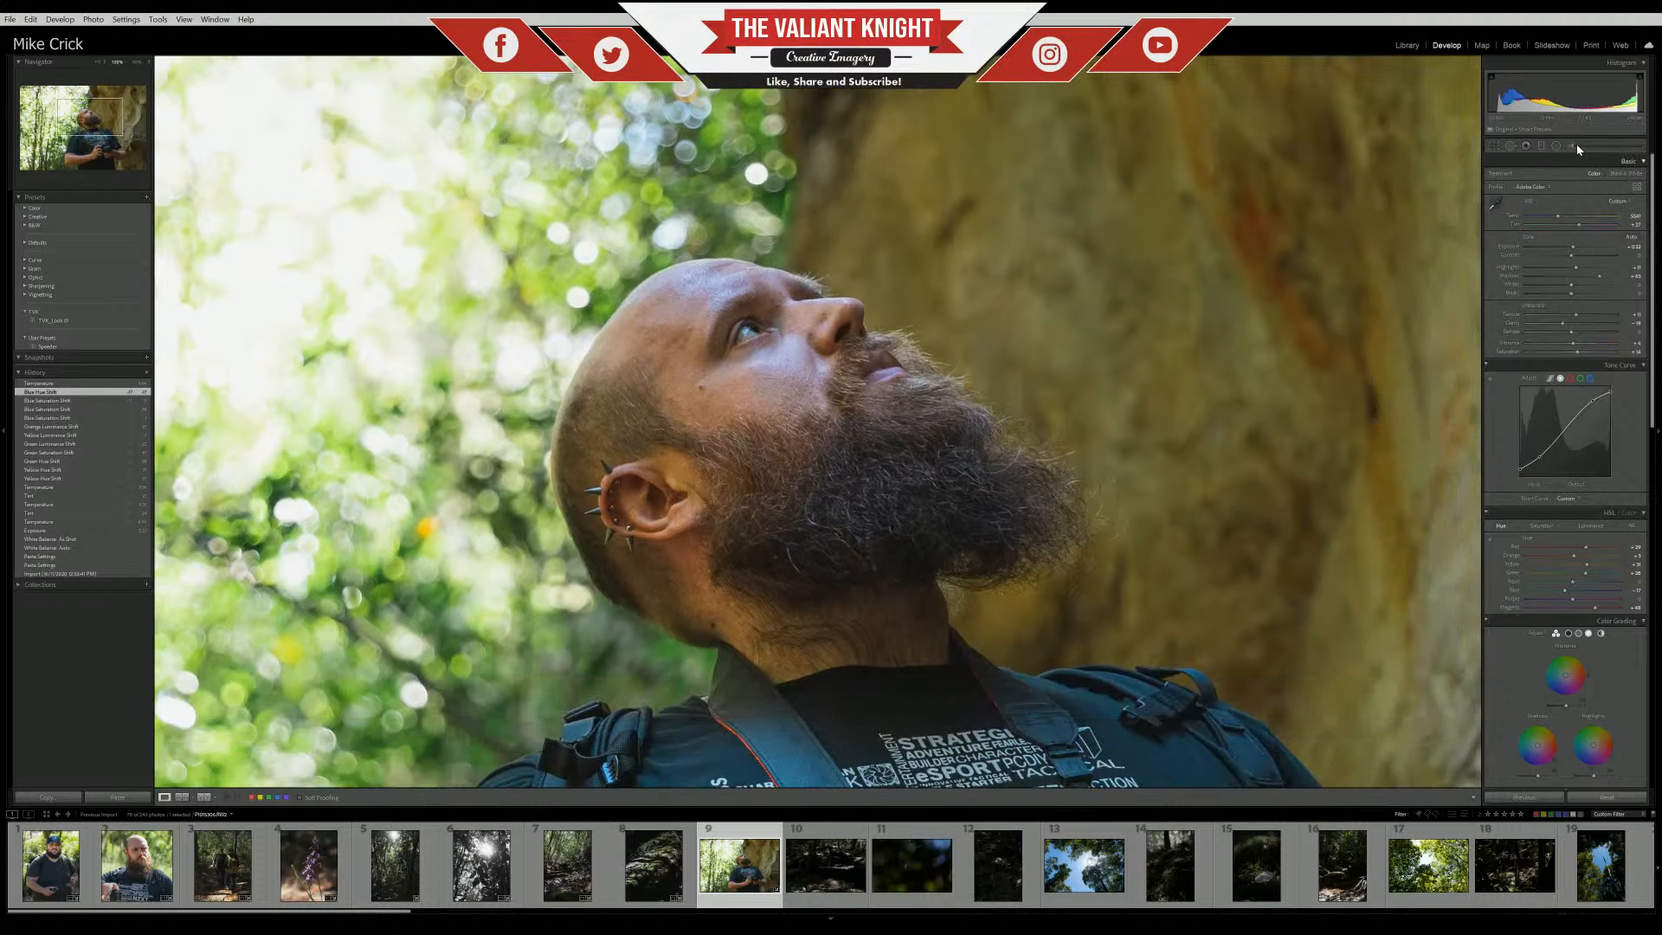
click(1572, 146)
scroll(727, 324, down, 10)
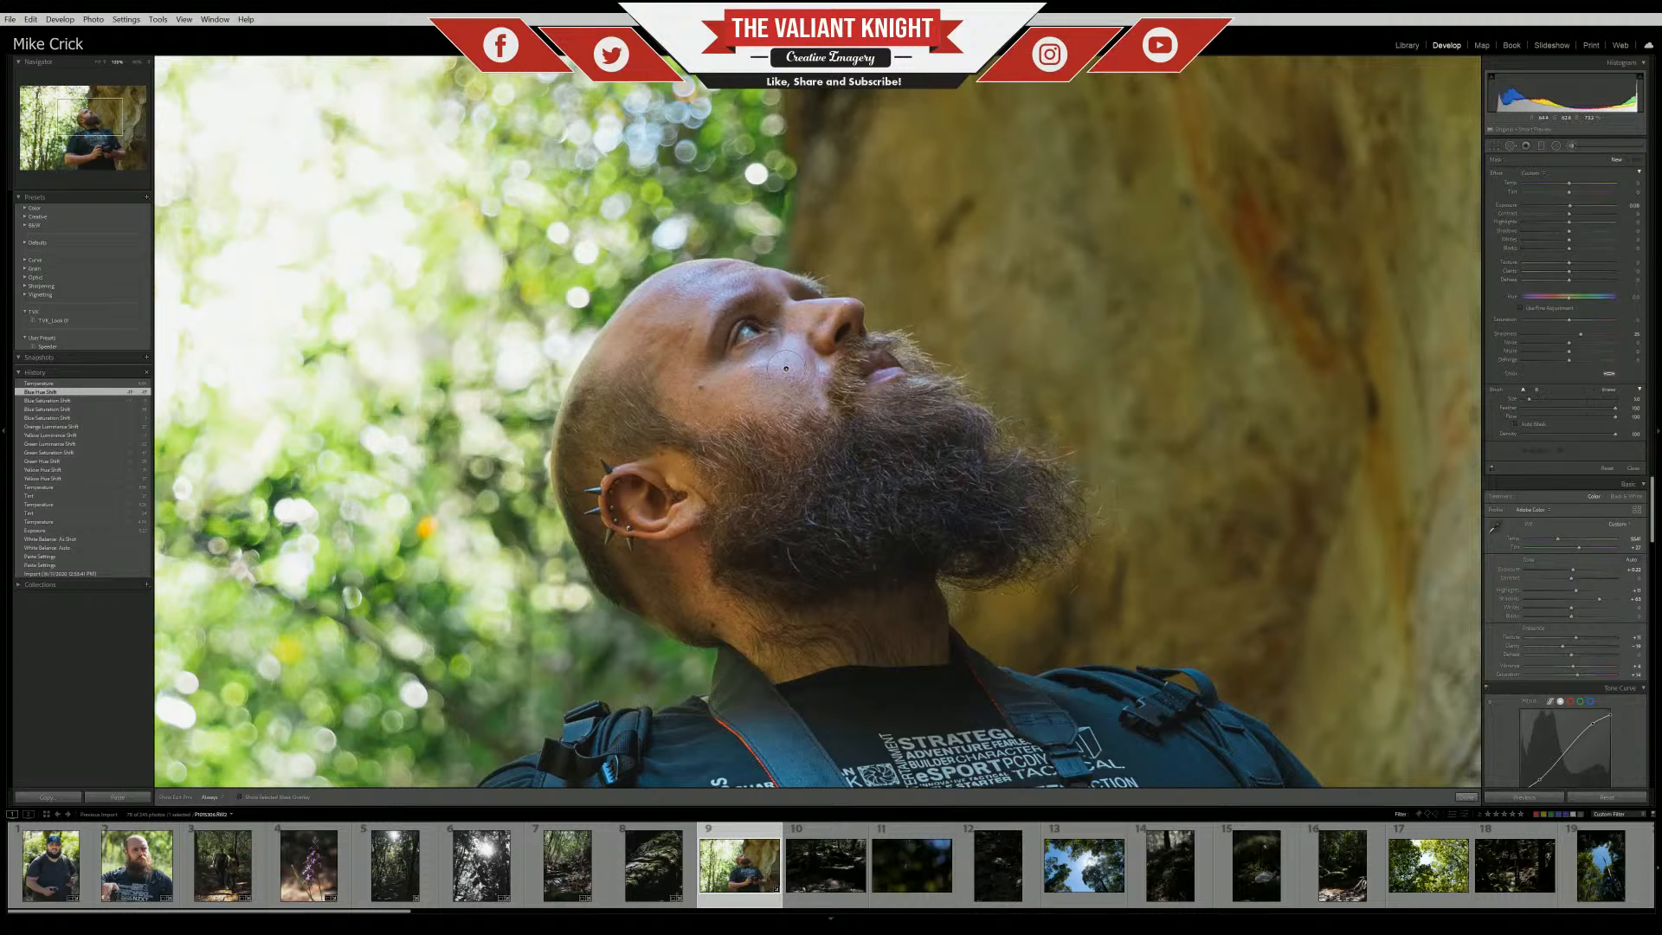
mouse_move(785, 363)
mouse_down()
mouse_move(801, 372)
mouse_move(775, 356)
mouse_up()
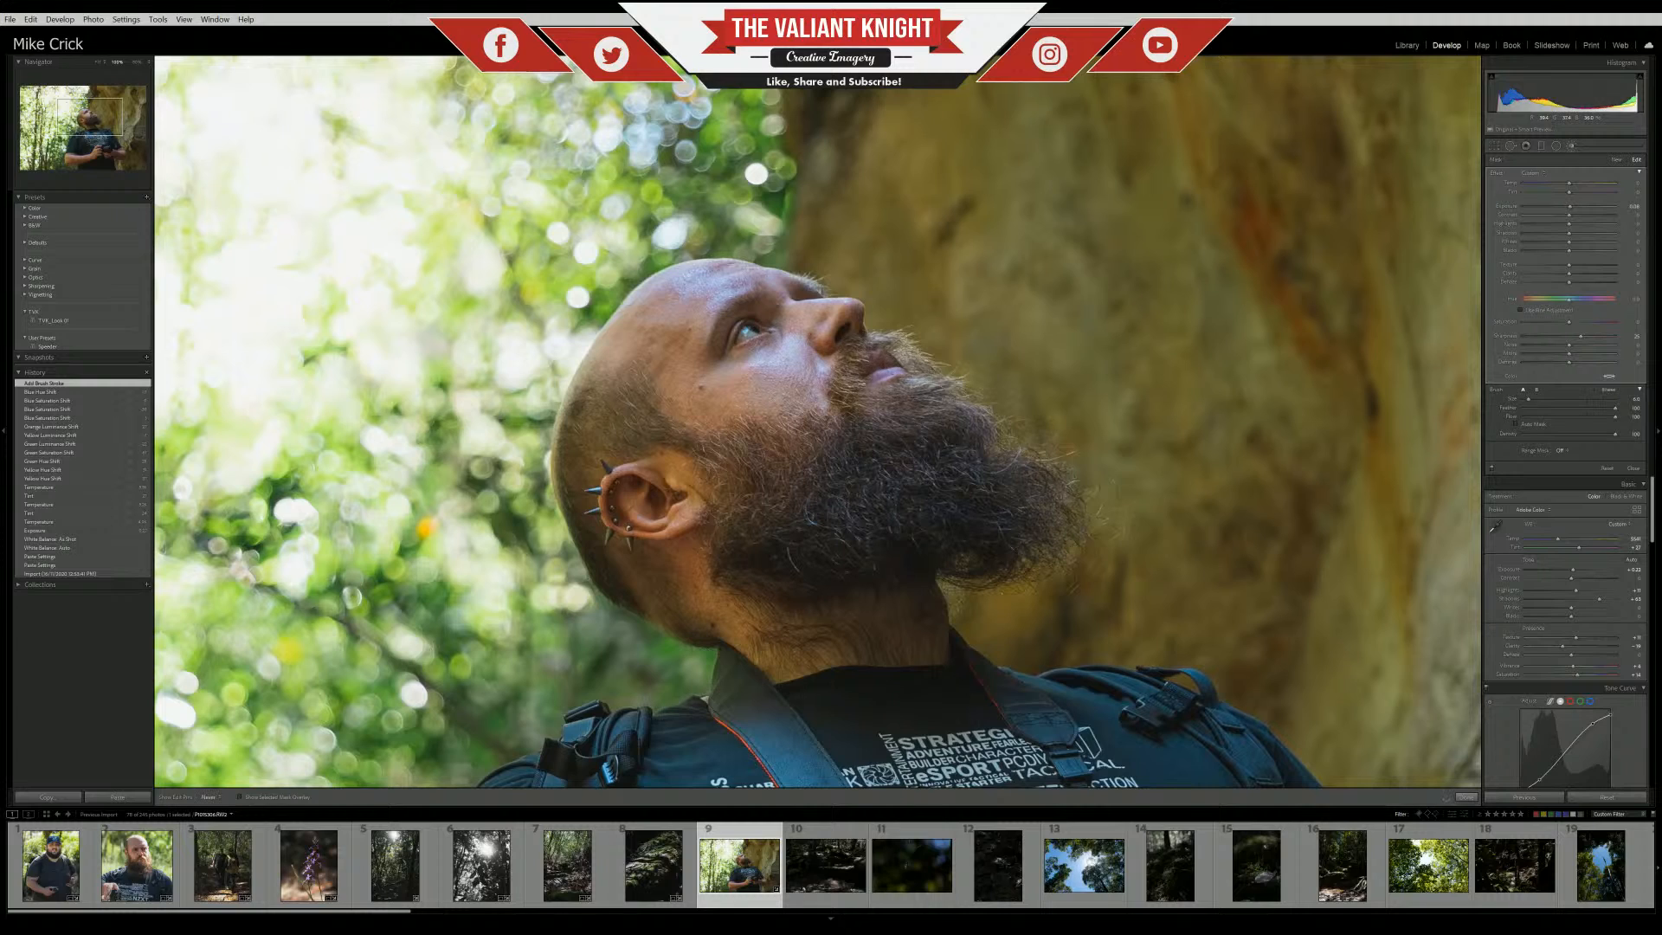
drag(729, 319, 808, 297)
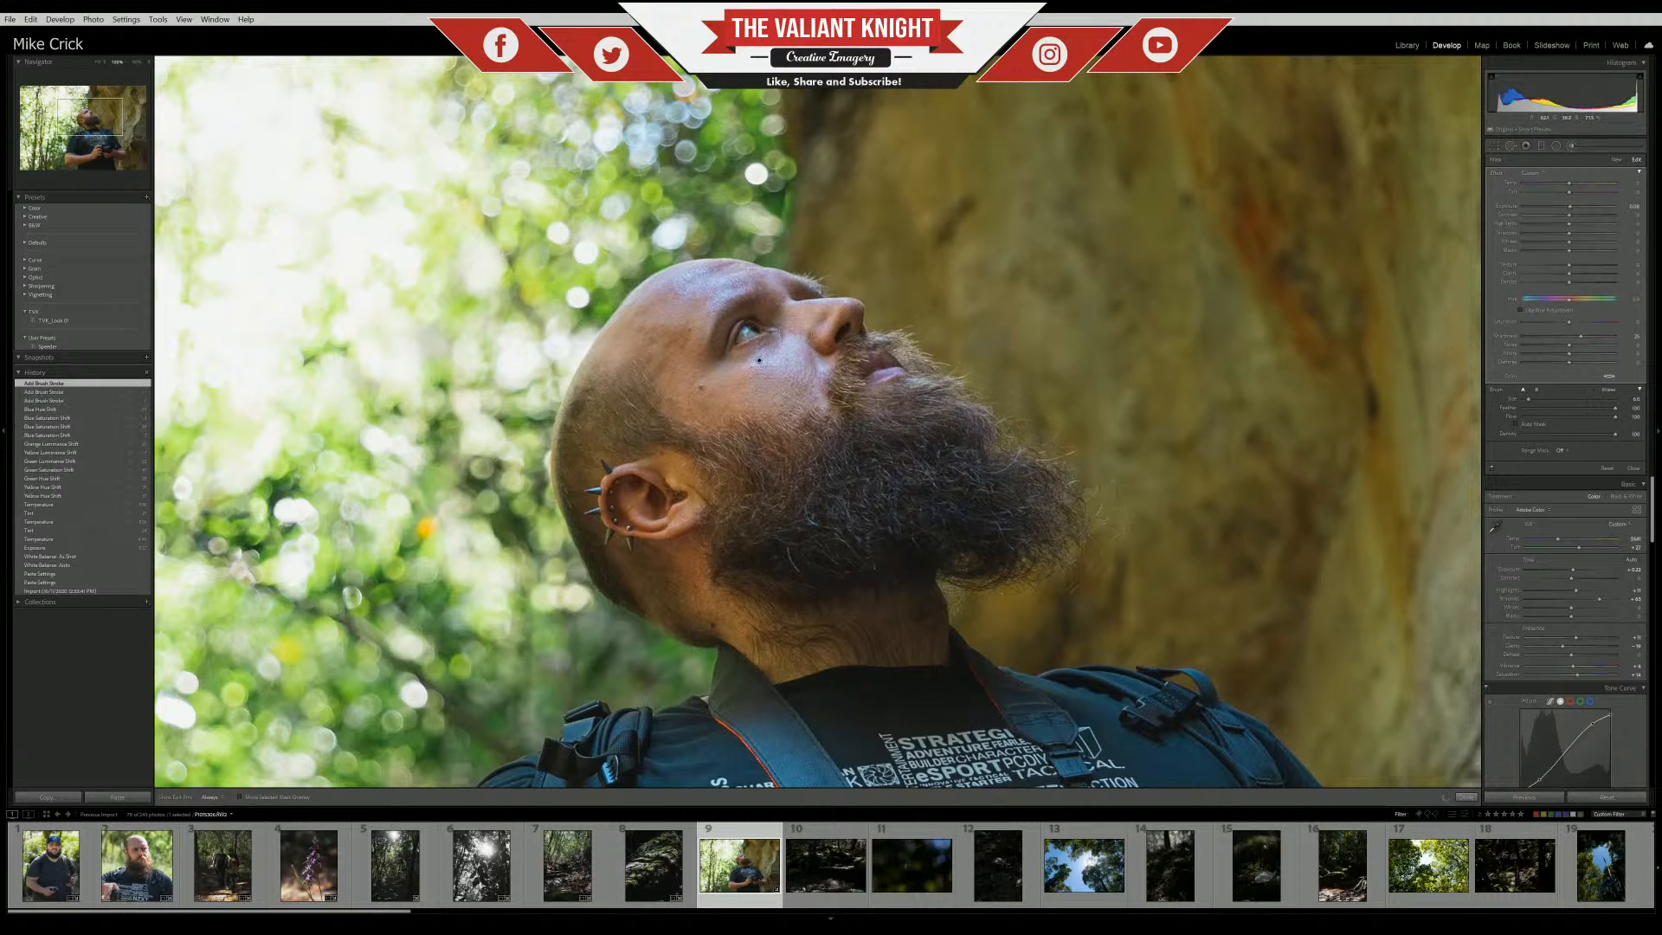
Try local Hue shifts in both directions on the brushed face area, toggling fine adjustment
click(1570, 308)
drag(1570, 306, 1549, 303)
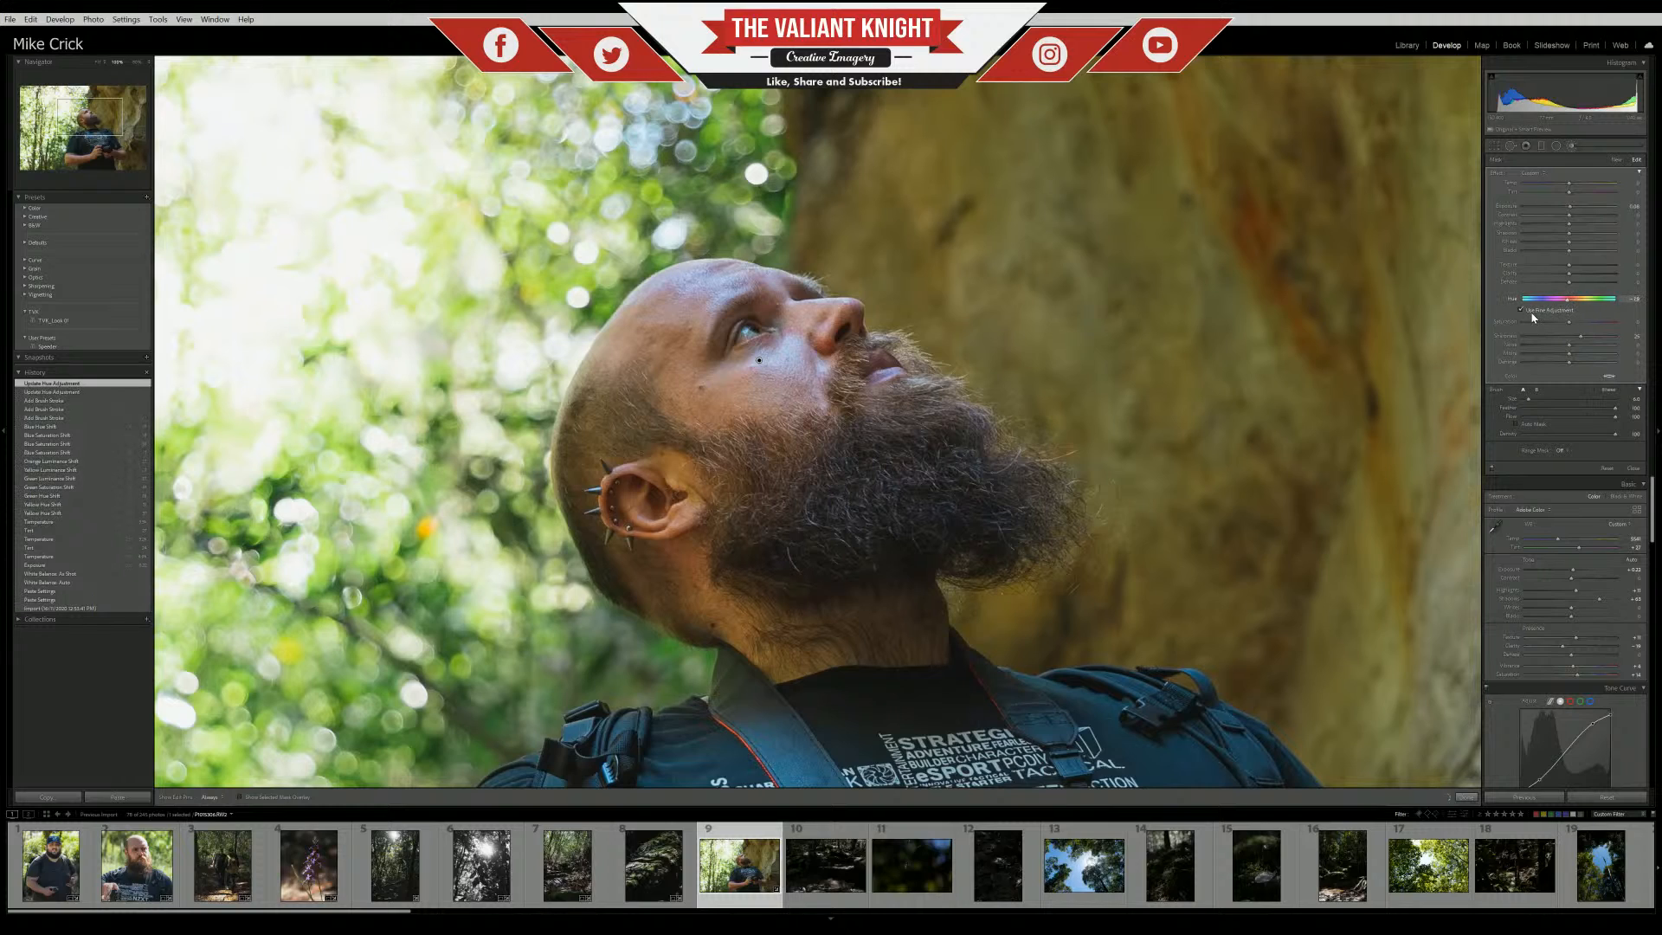
click(1521, 309)
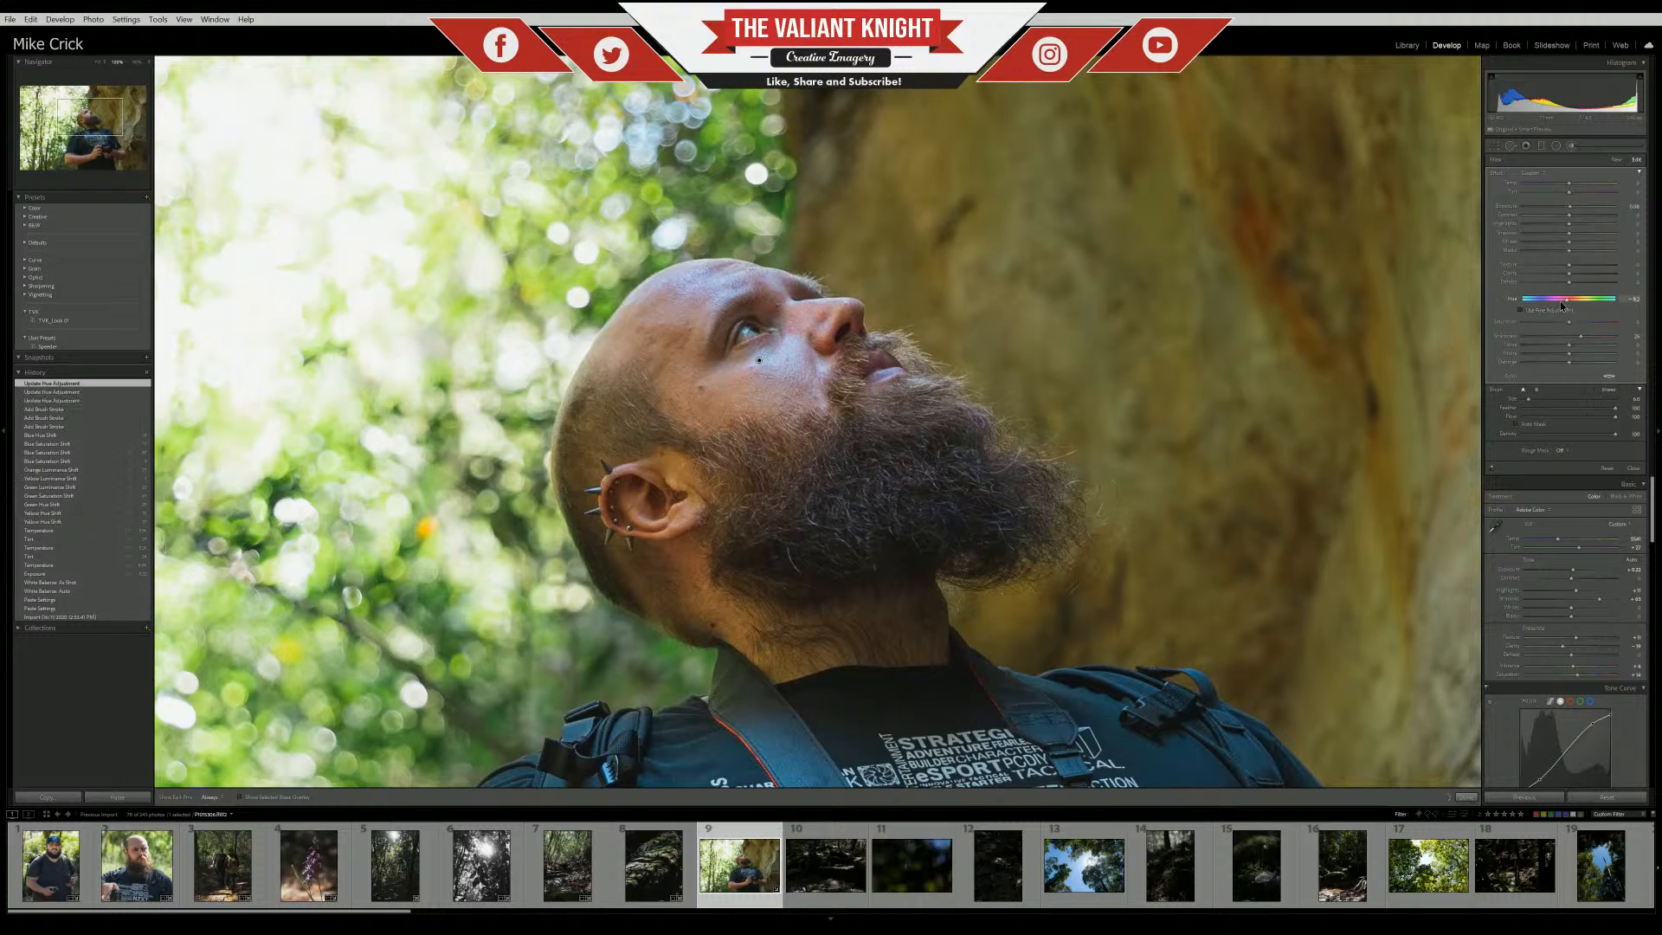
drag(1567, 303, 1572, 306)
drag(1576, 302, 1574, 302)
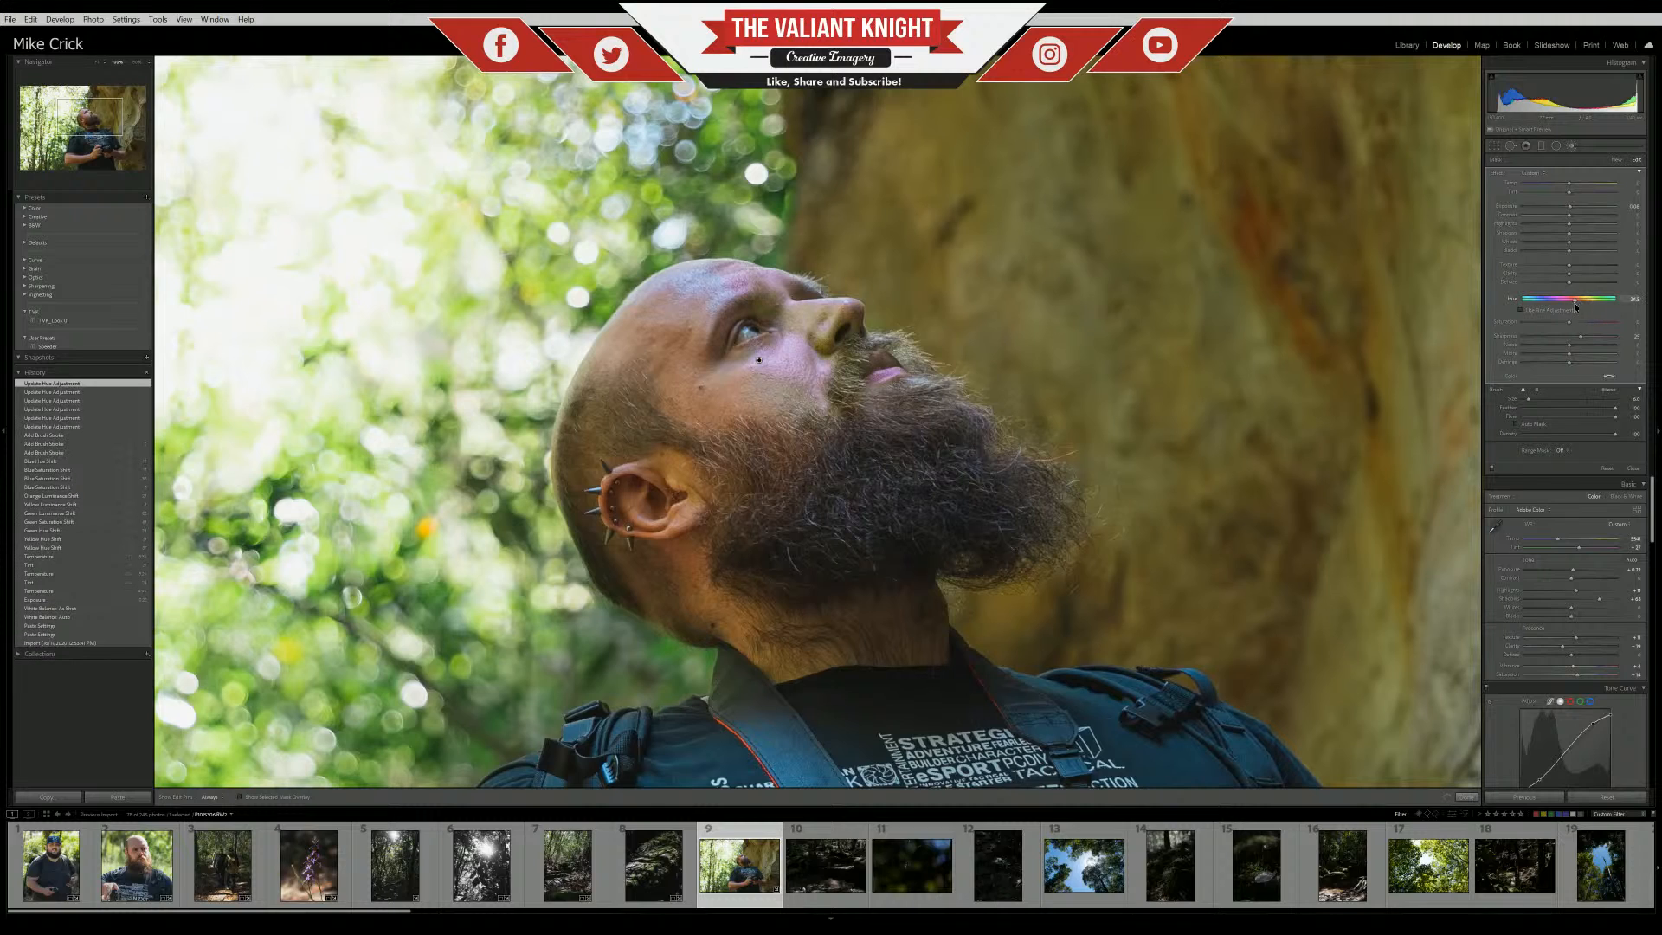
mouse_move(1571, 196)
mouse_down()
mouse_move(1571, 181)
mouse_move(1567, 199)
mouse_up()
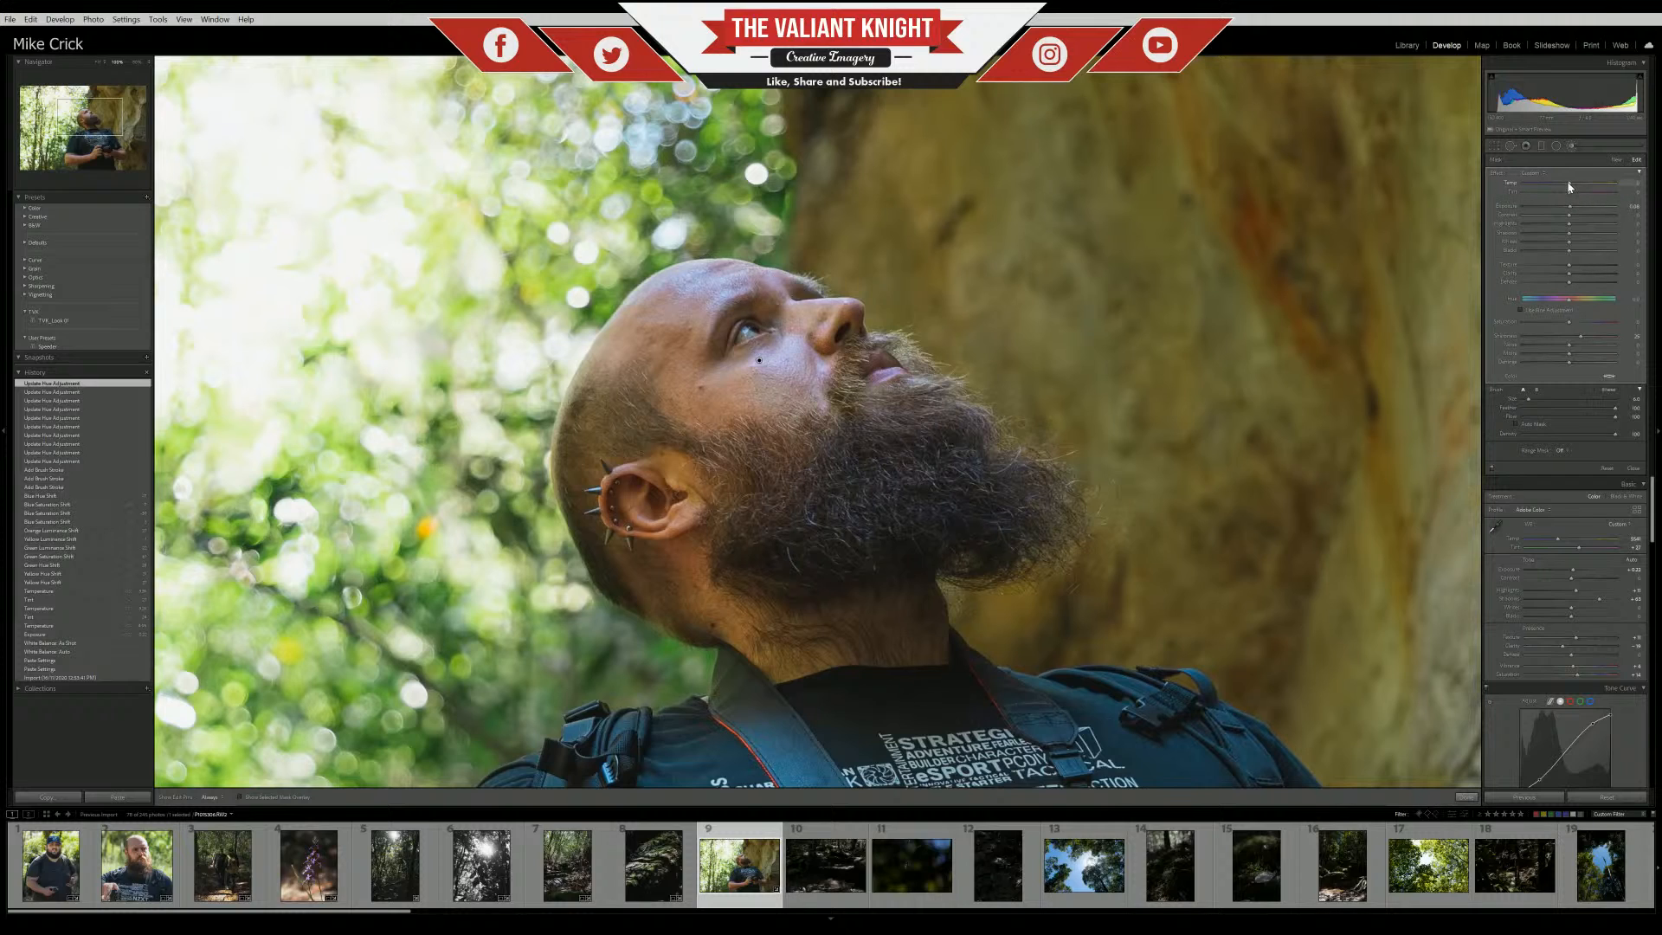
Warm the face brush's Temperature, lower its Exposure slightly and check the skin with the edit pin hidden
drag(1578, 186, 1584, 186)
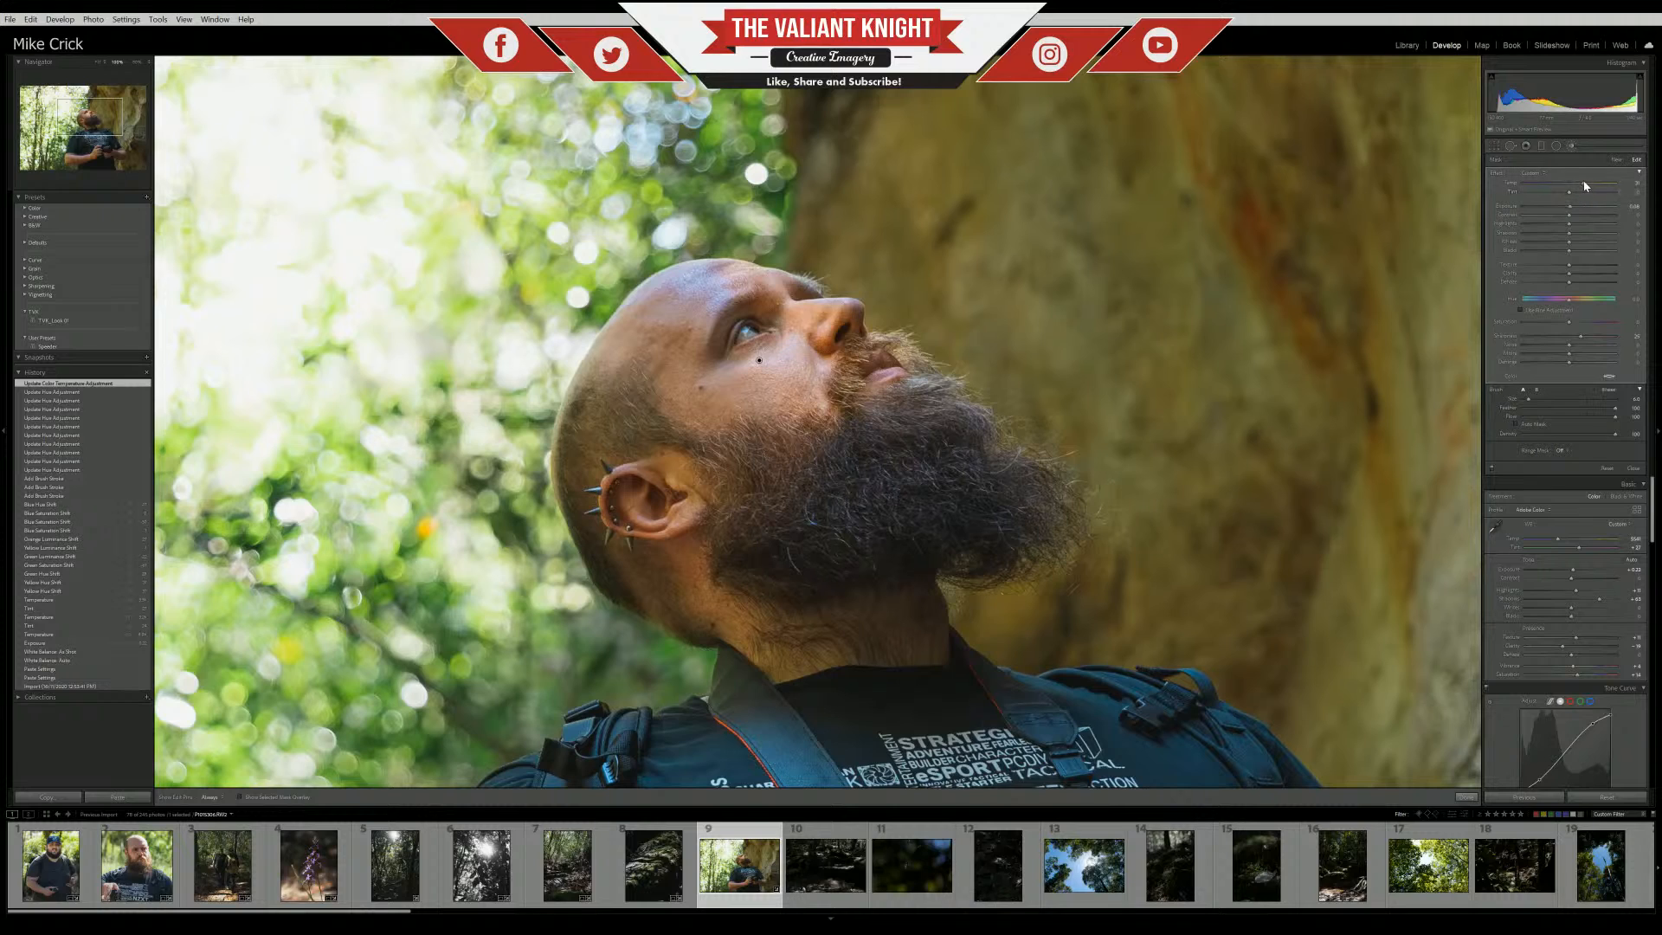
drag(1570, 208, 1565, 210)
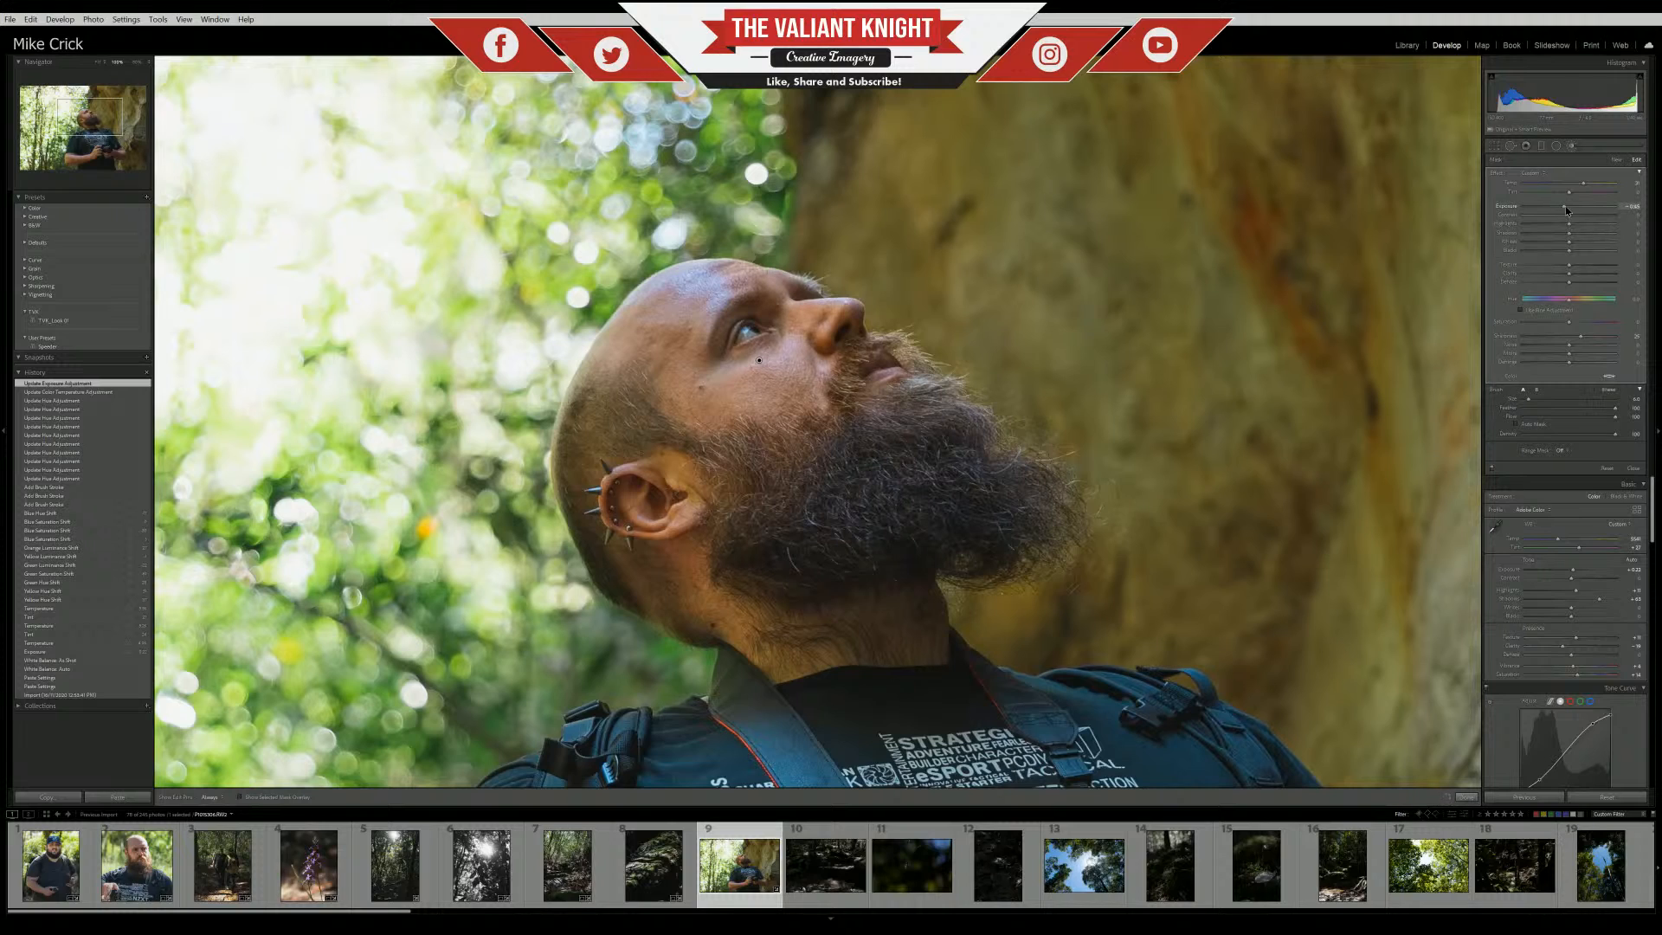
drag(1567, 206, 1568, 206)
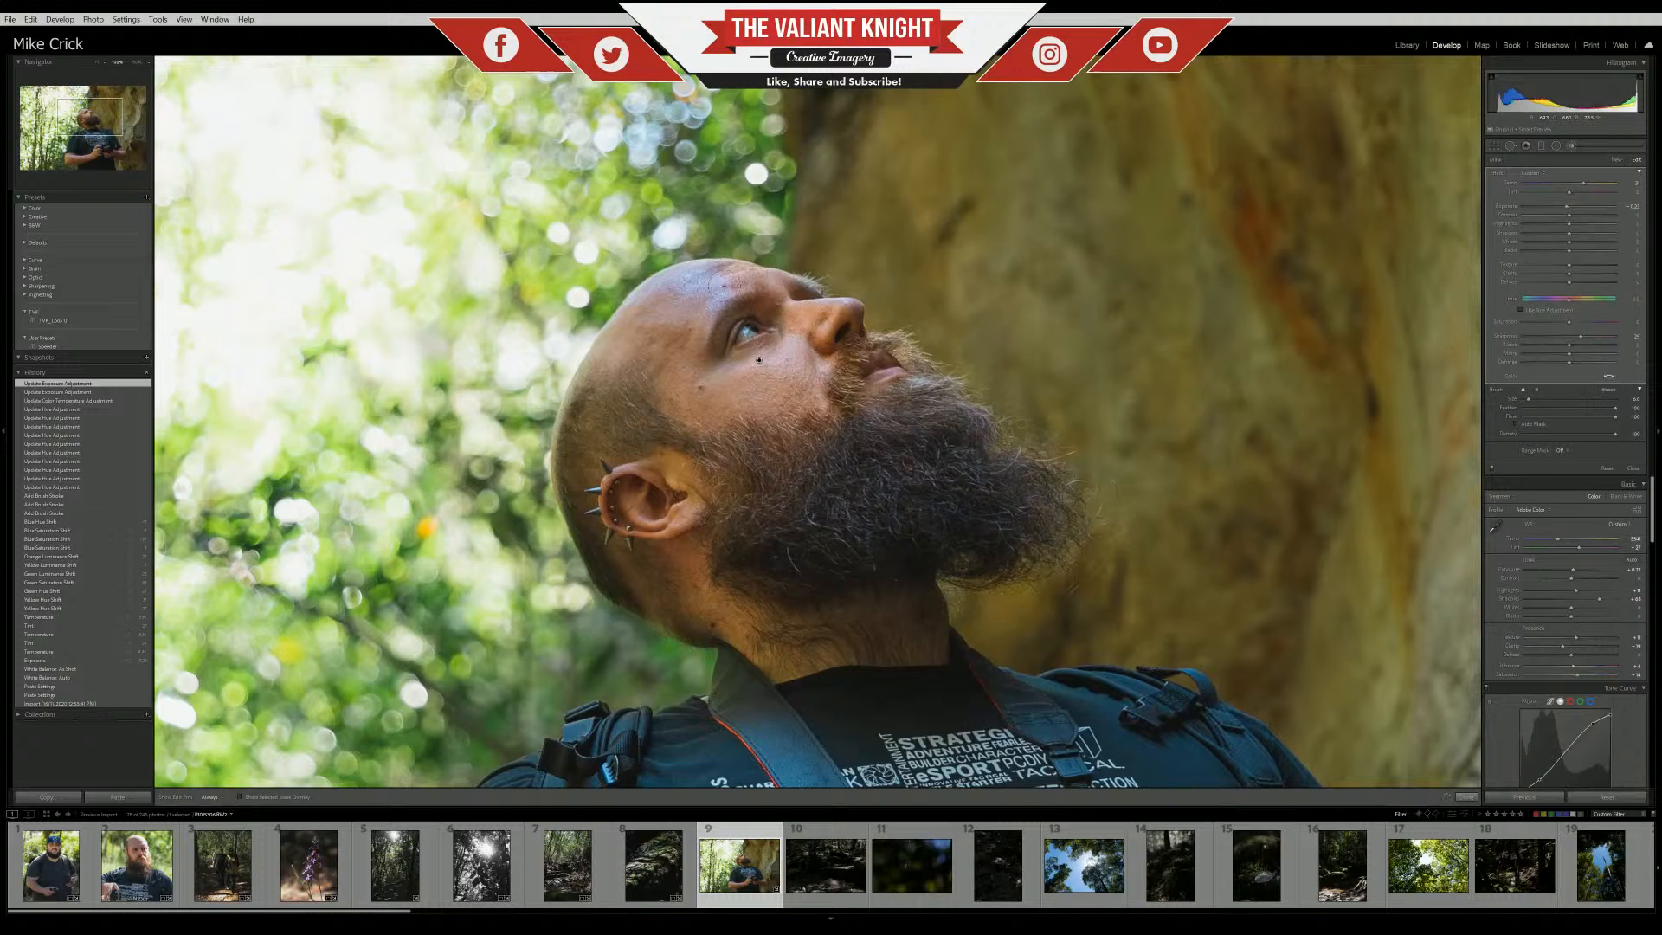
key(h)
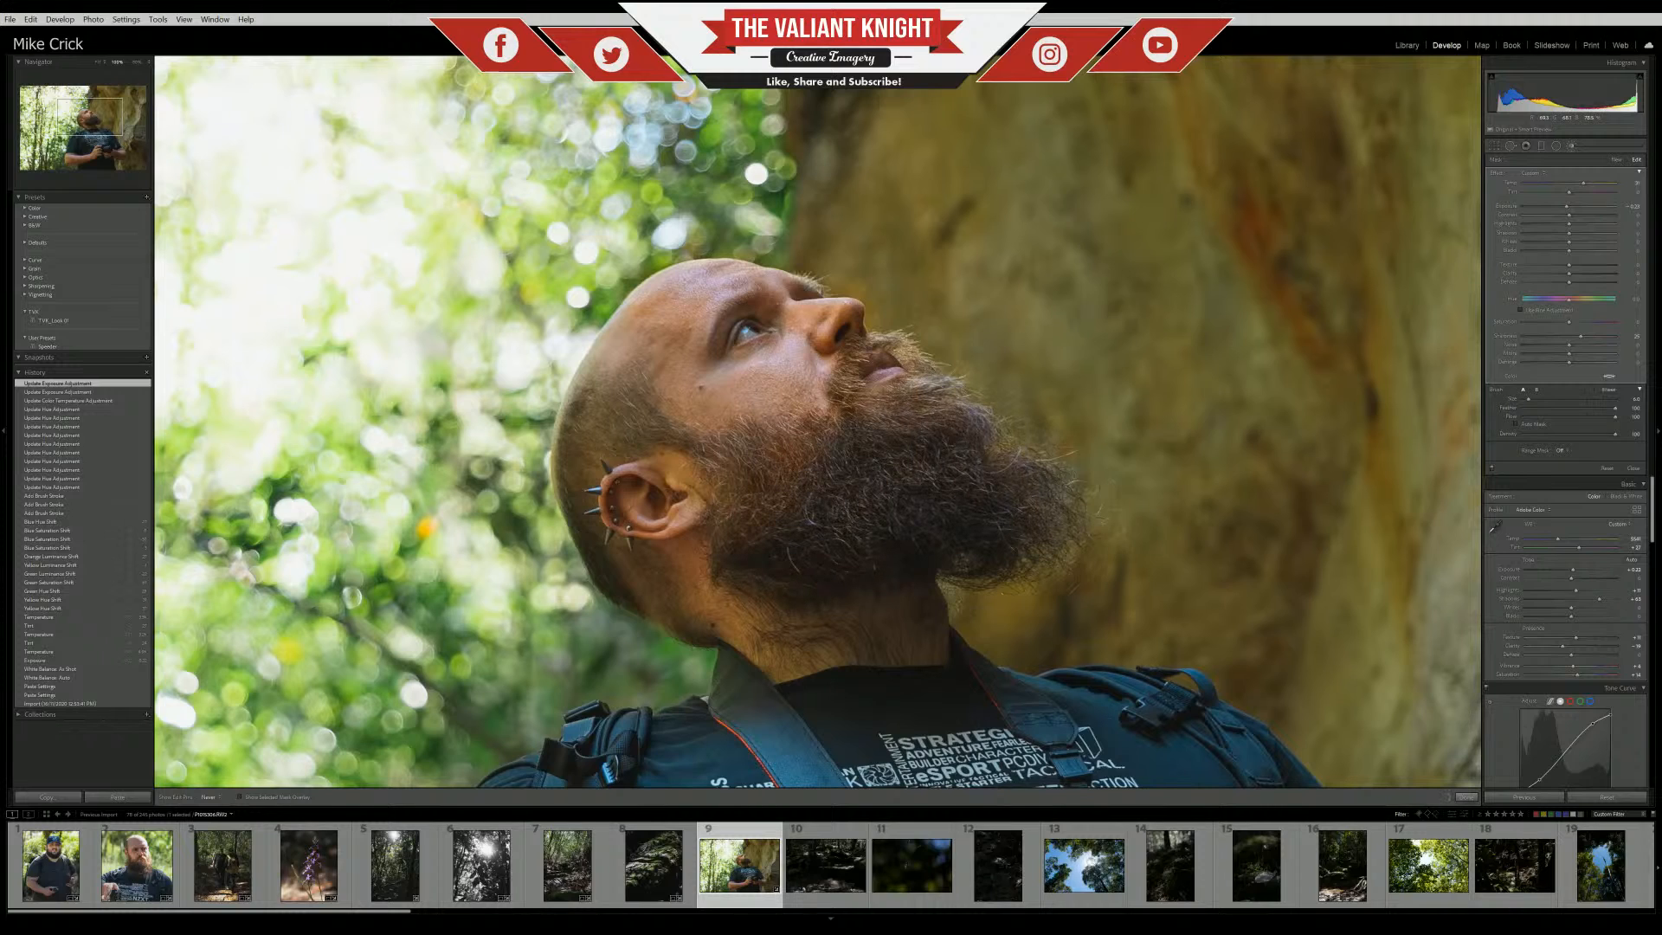
Extend the face brush mask over the beard and erase its spill around the beard edge and behind the neck
mouse_move(805, 528)
mouse_down()
mouse_move(862, 576)
mouse_move(1038, 493)
mouse_up()
key(alt)
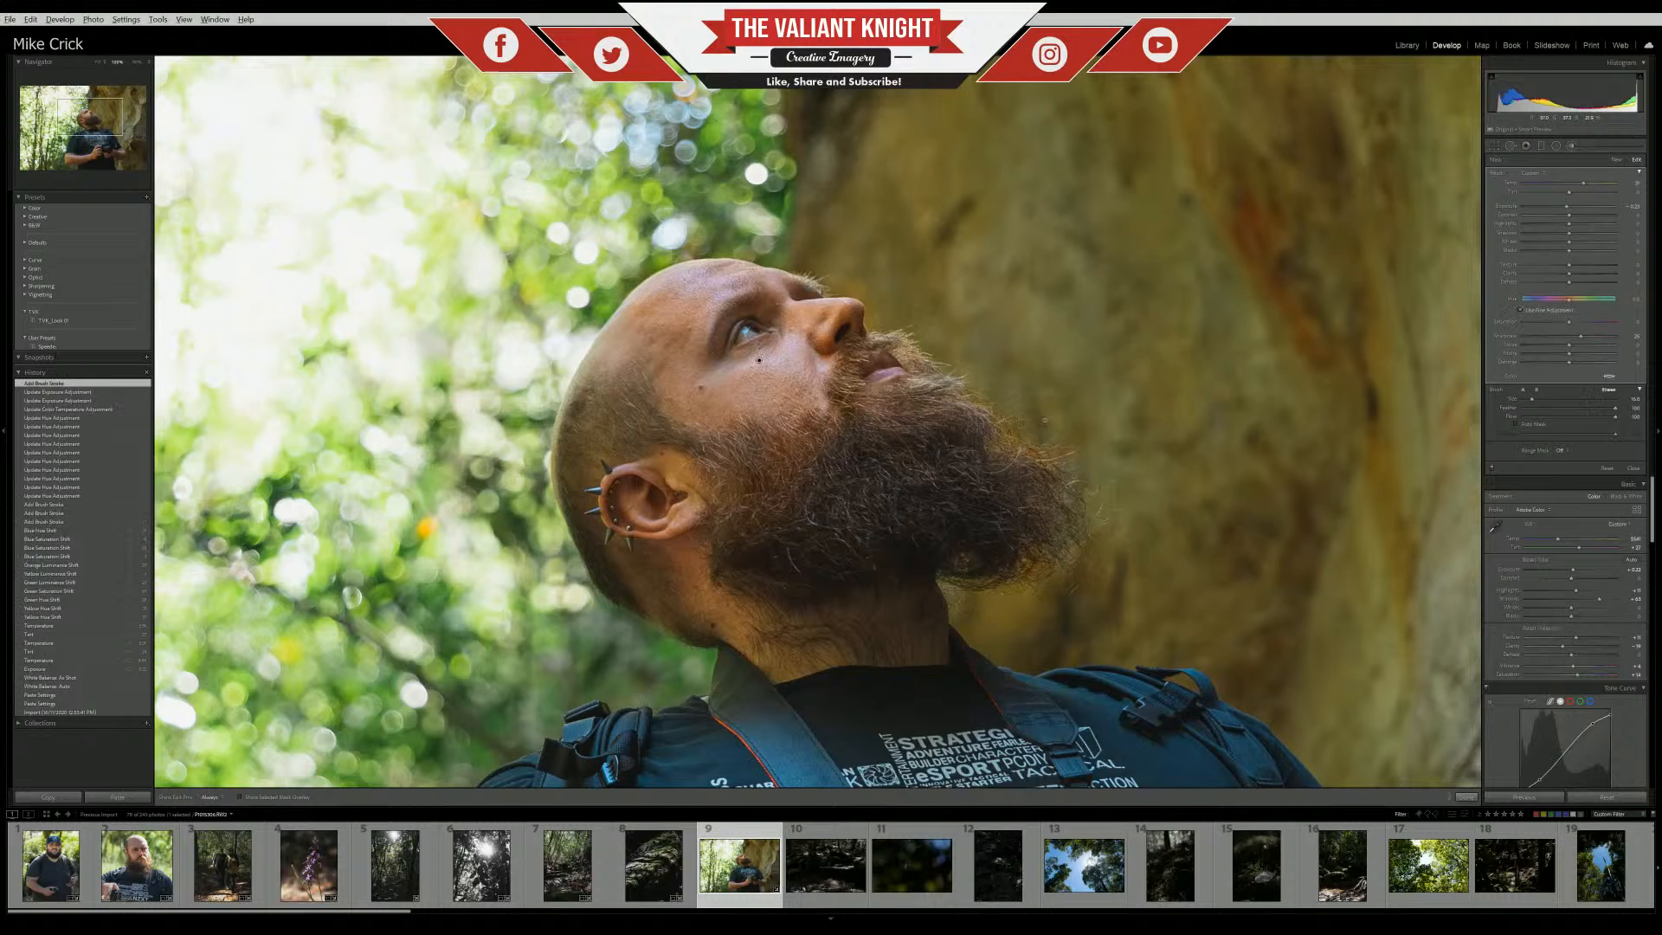
drag(1052, 422, 1019, 423)
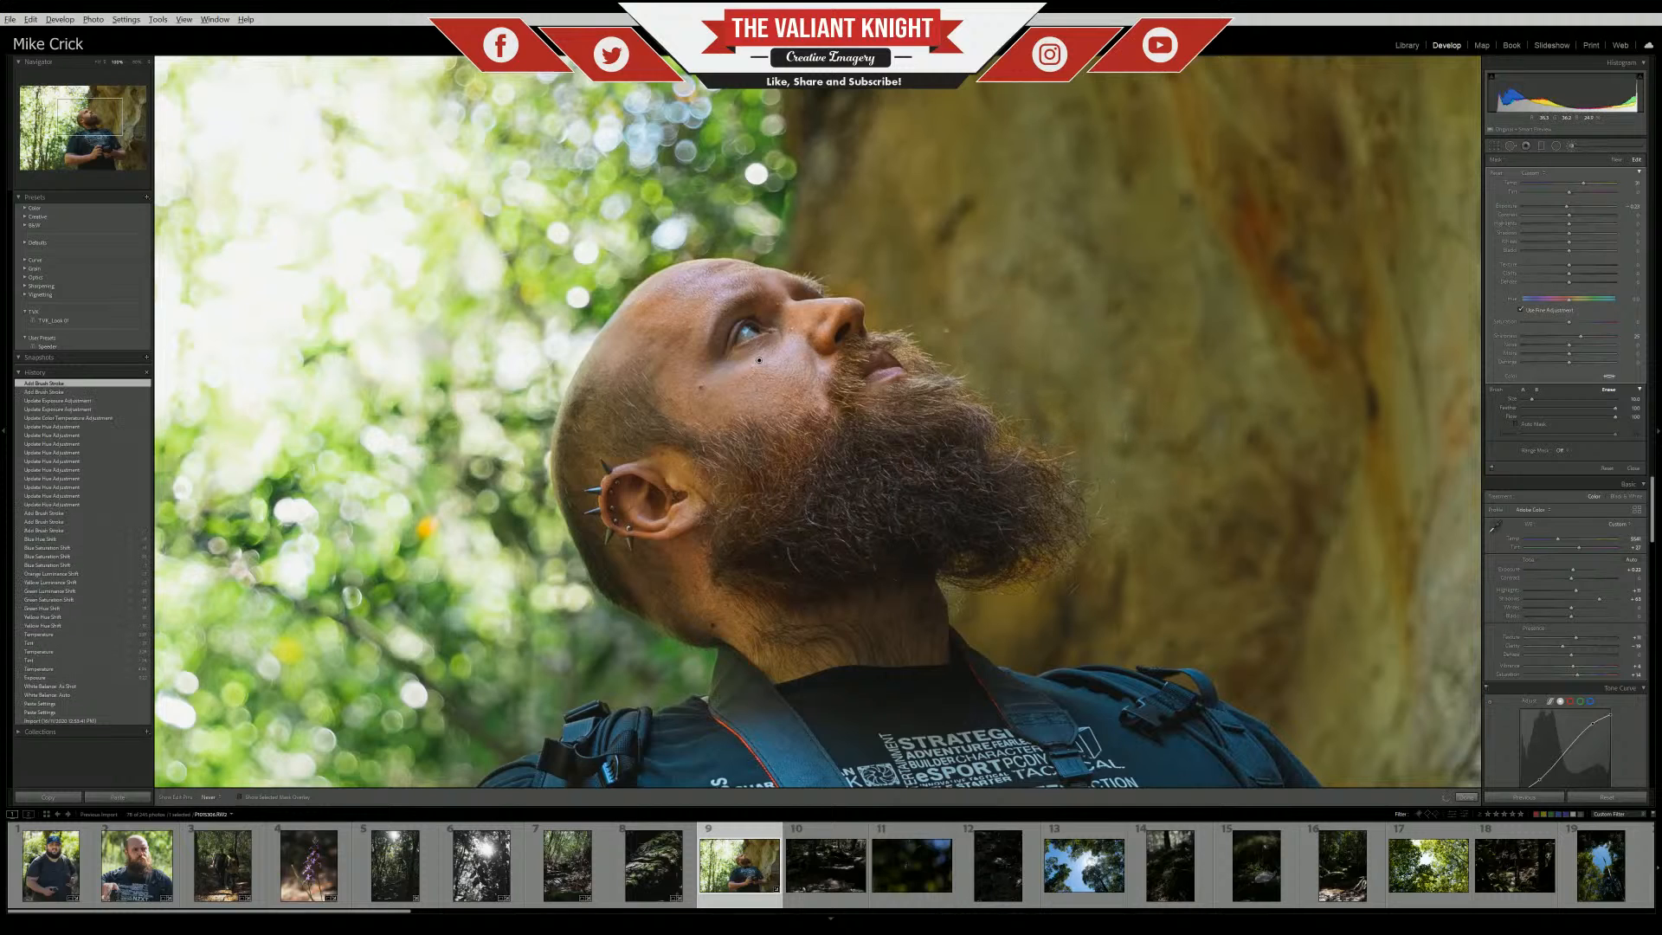
scroll(712, 378, up, 7)
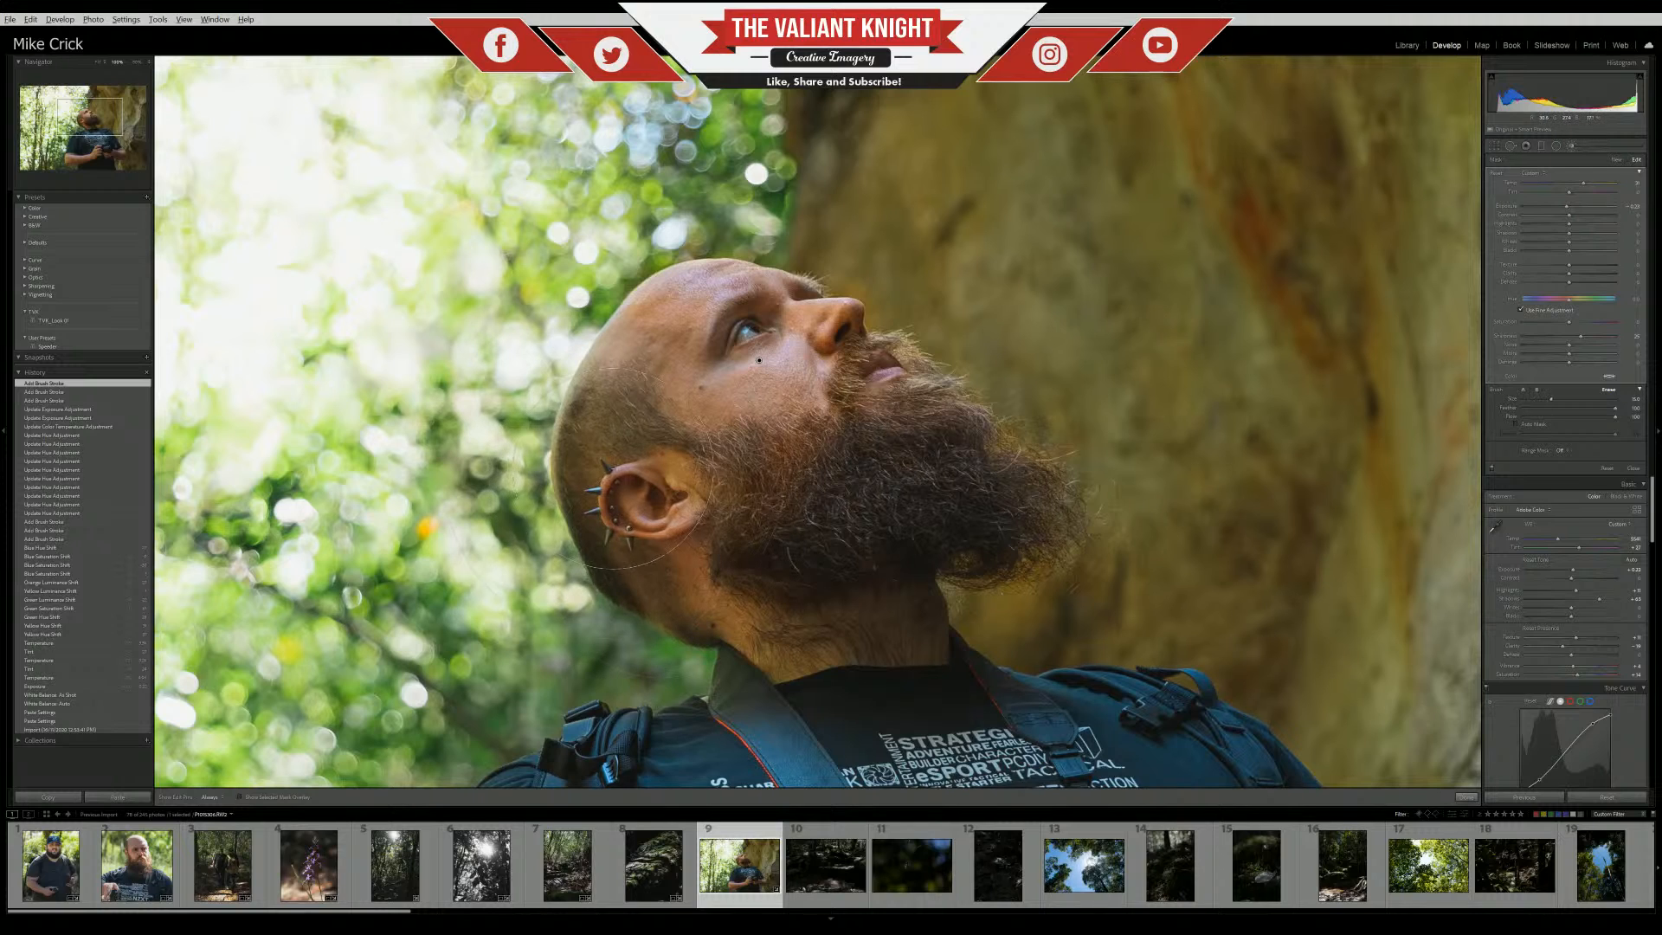
scroll(615, 648, up, 5)
drag(645, 645, 660, 693)
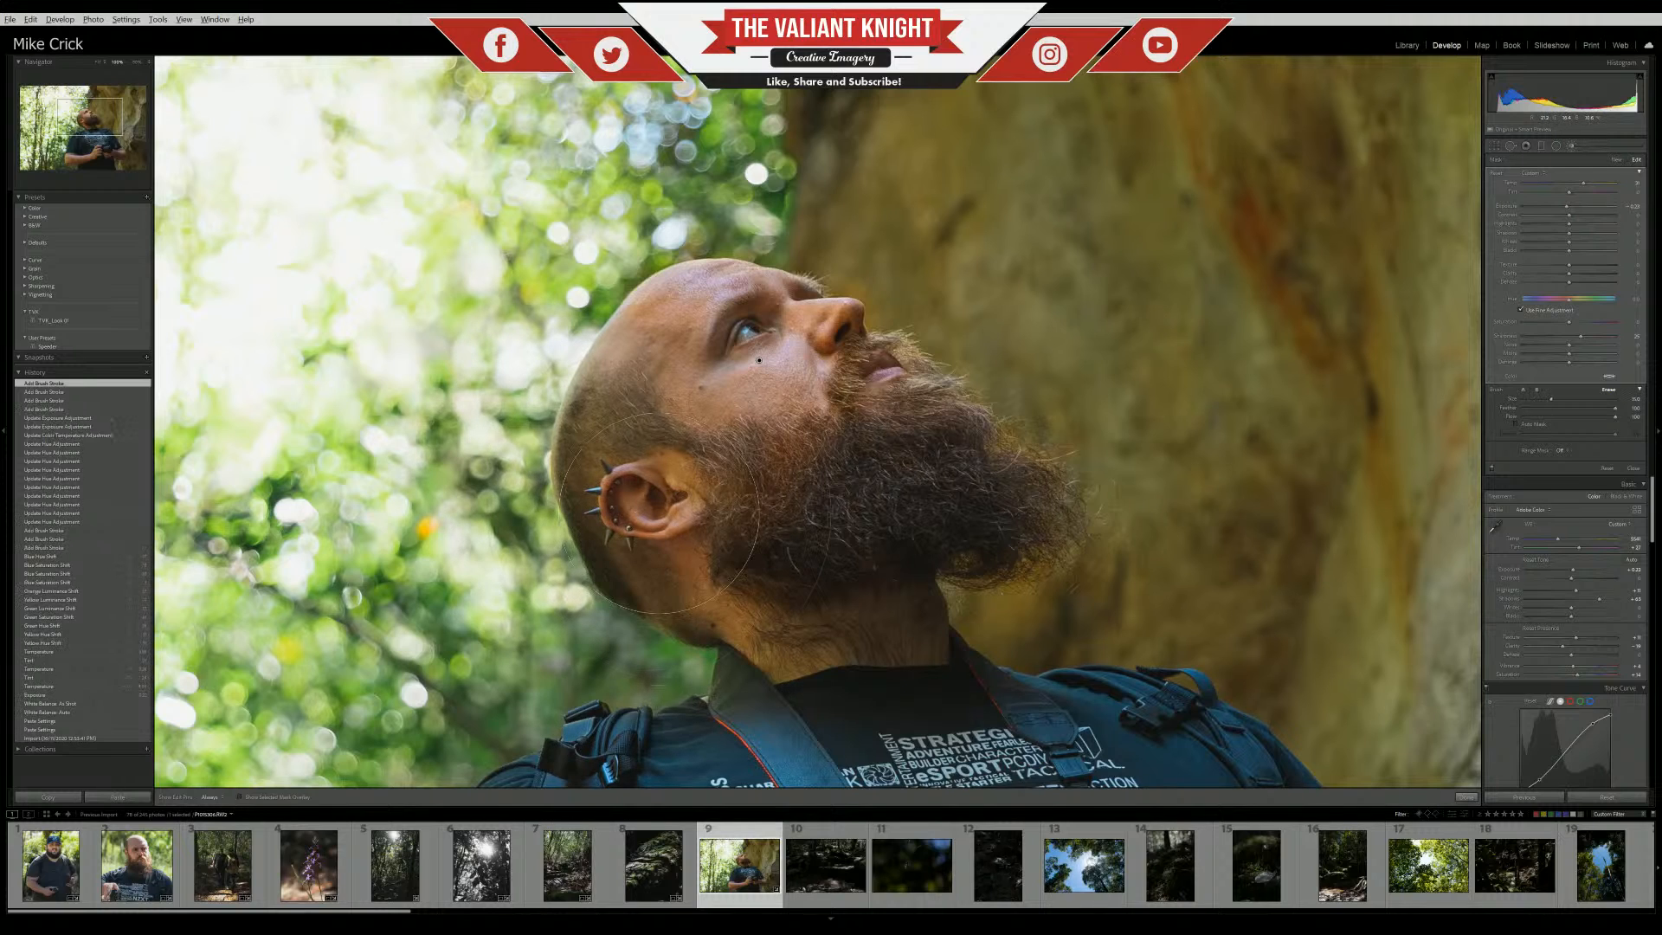
mouse_move(1329, 771)
mouse_down()
mouse_move(1362, 496)
mouse_move(1506, 722)
mouse_move(1516, 684)
mouse_up()
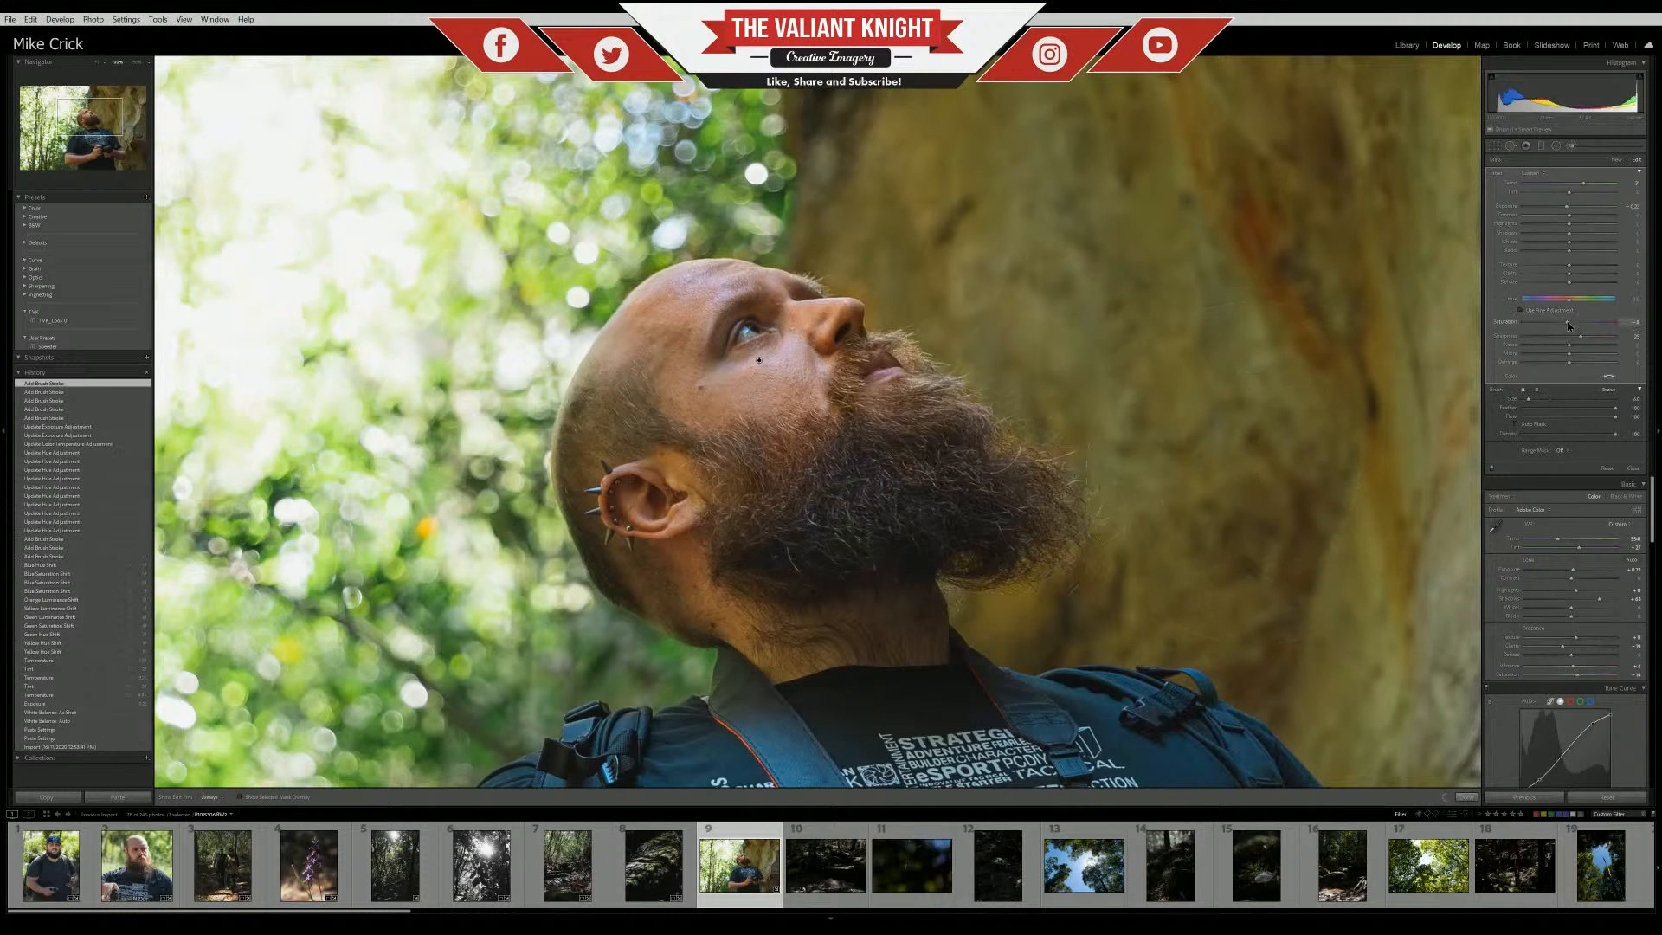
Raise the face brush's Saturation slightly, lower its Highlights and close the brush to view the whole portrait
drag(1563, 324, 1562, 318)
drag(1572, 320, 1573, 320)
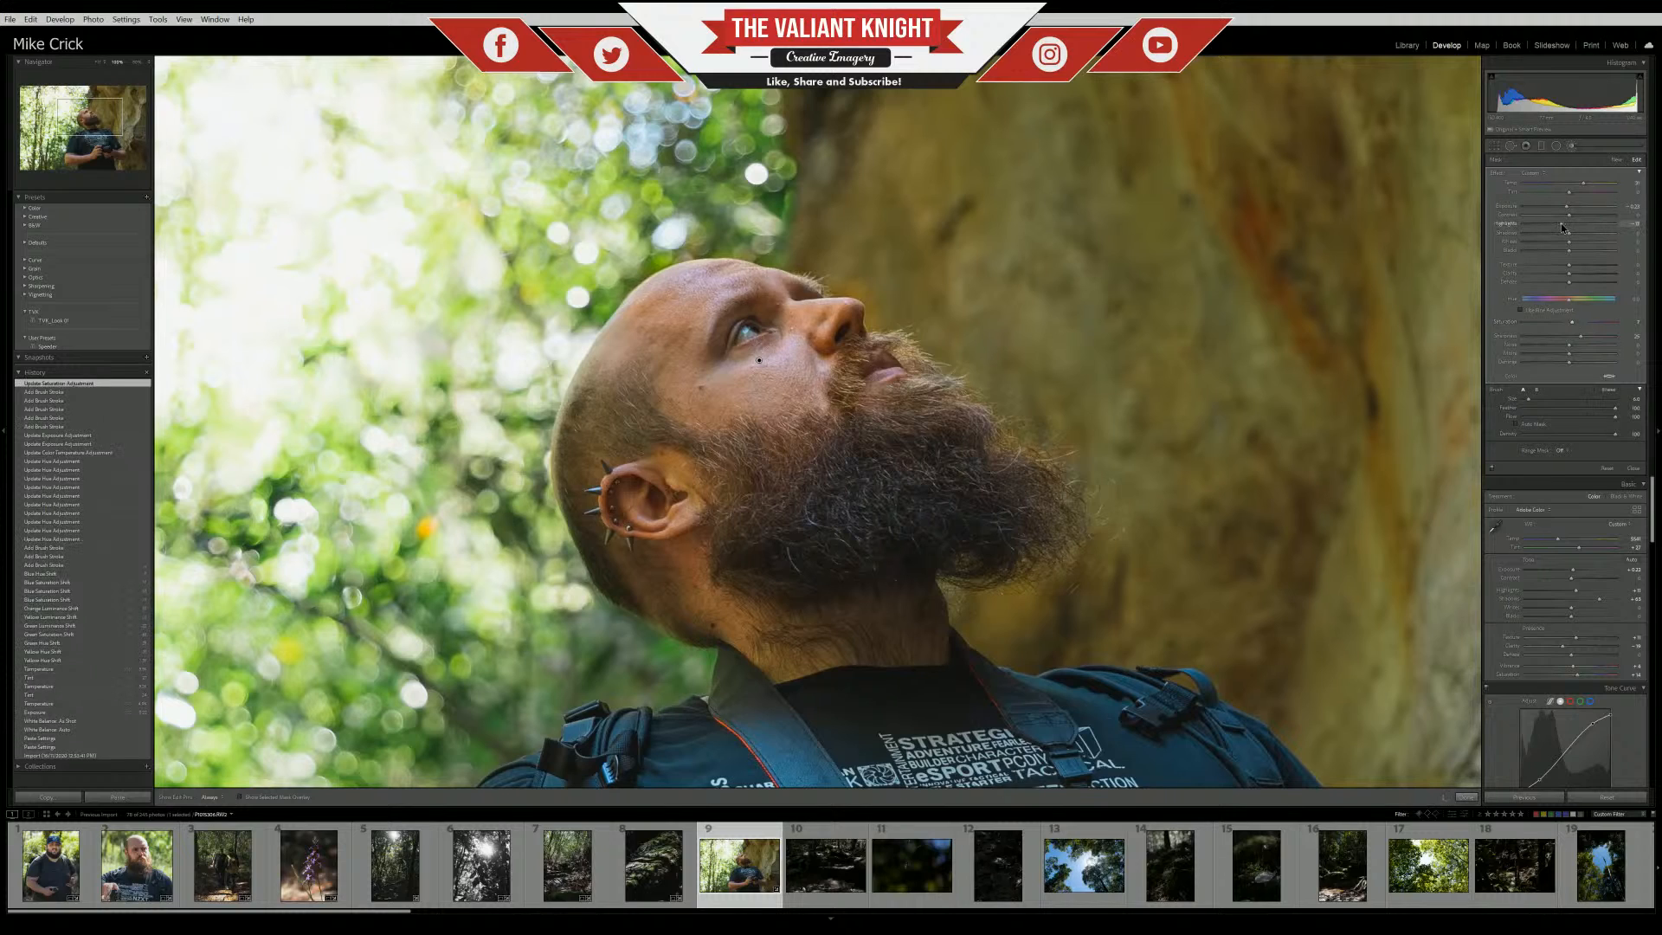
drag(1560, 227, 1559, 227)
click(1466, 797)
key(z)
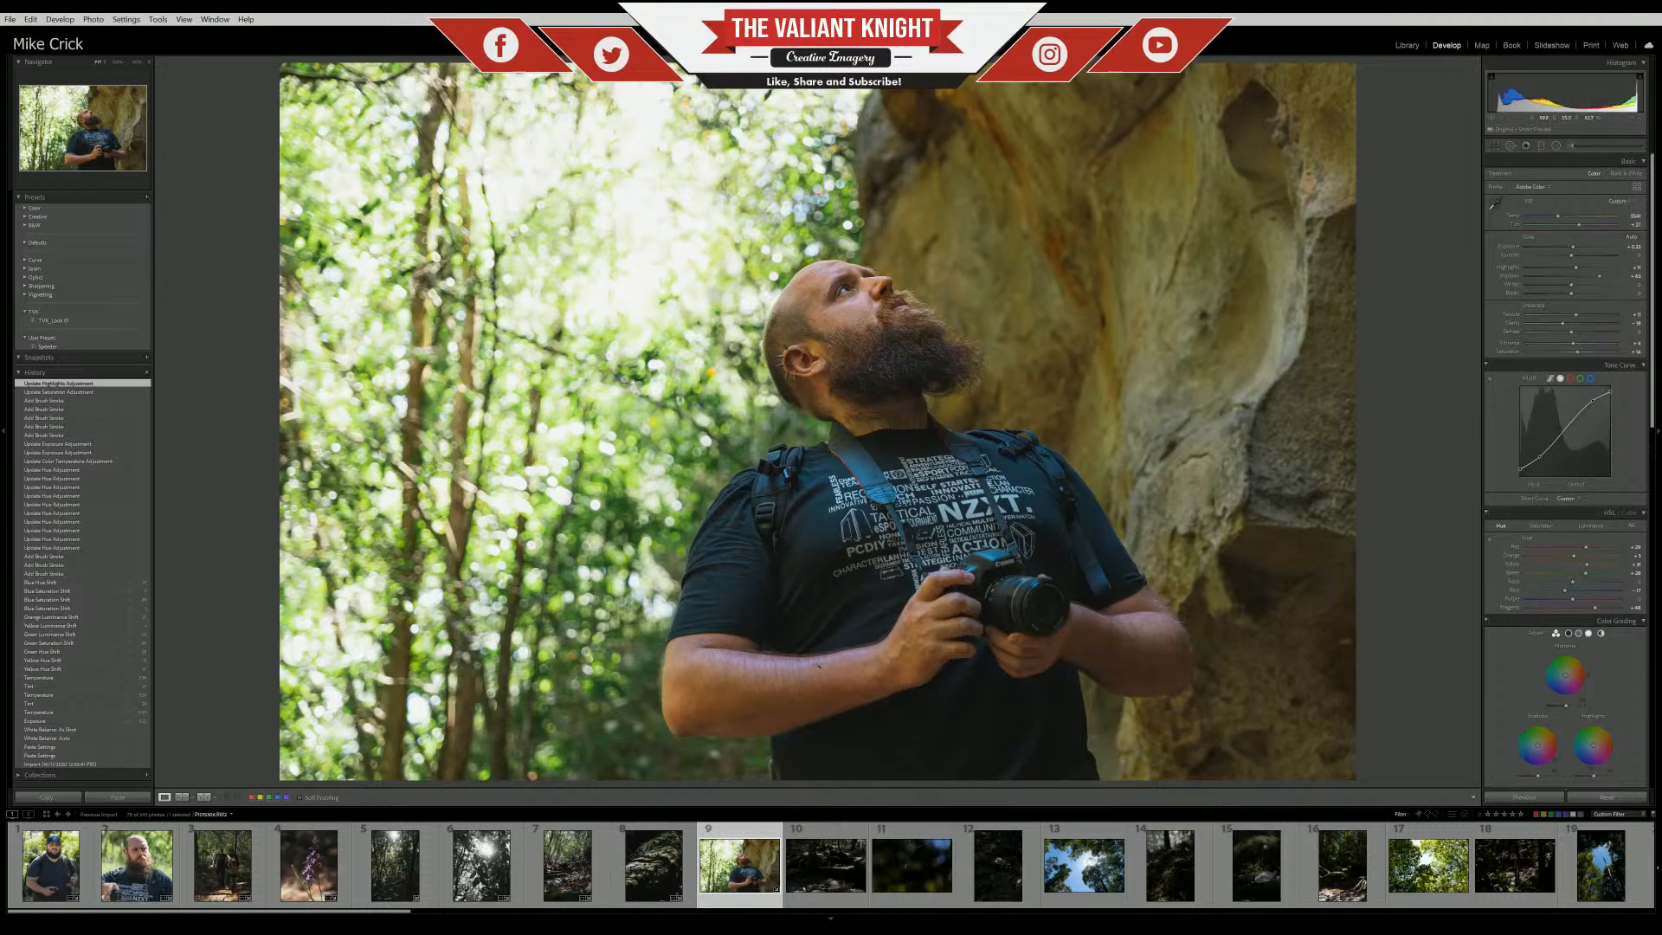
Reselect the face brush adjustment and paint it over the man's hands and both forearms
key(k)
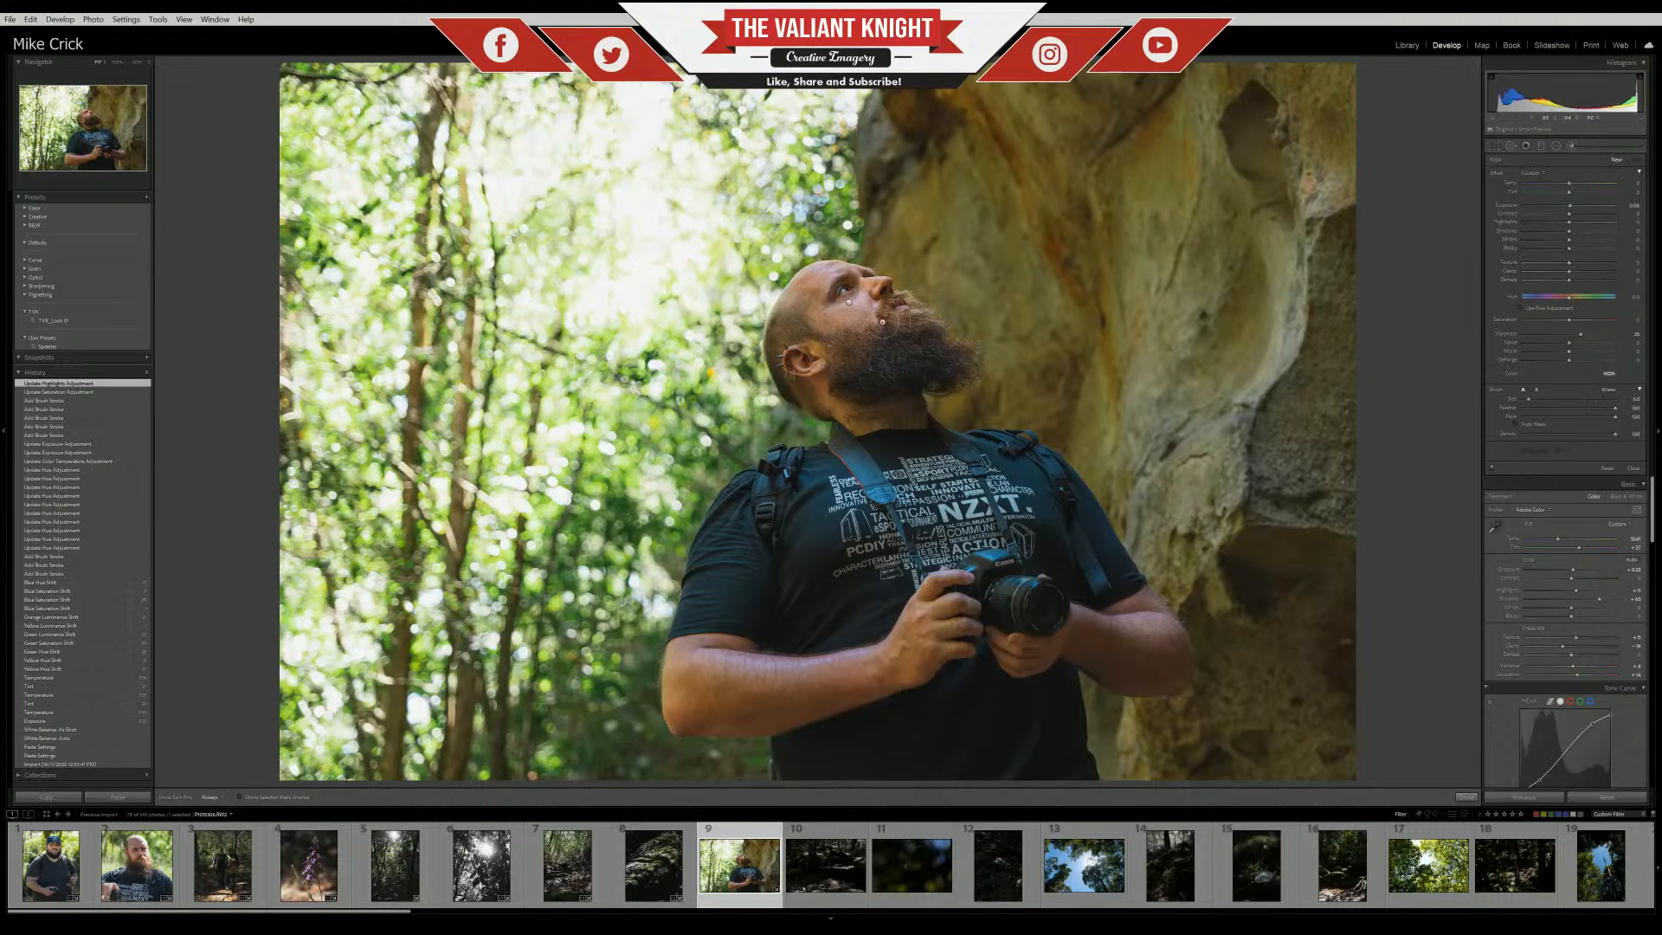
click(849, 303)
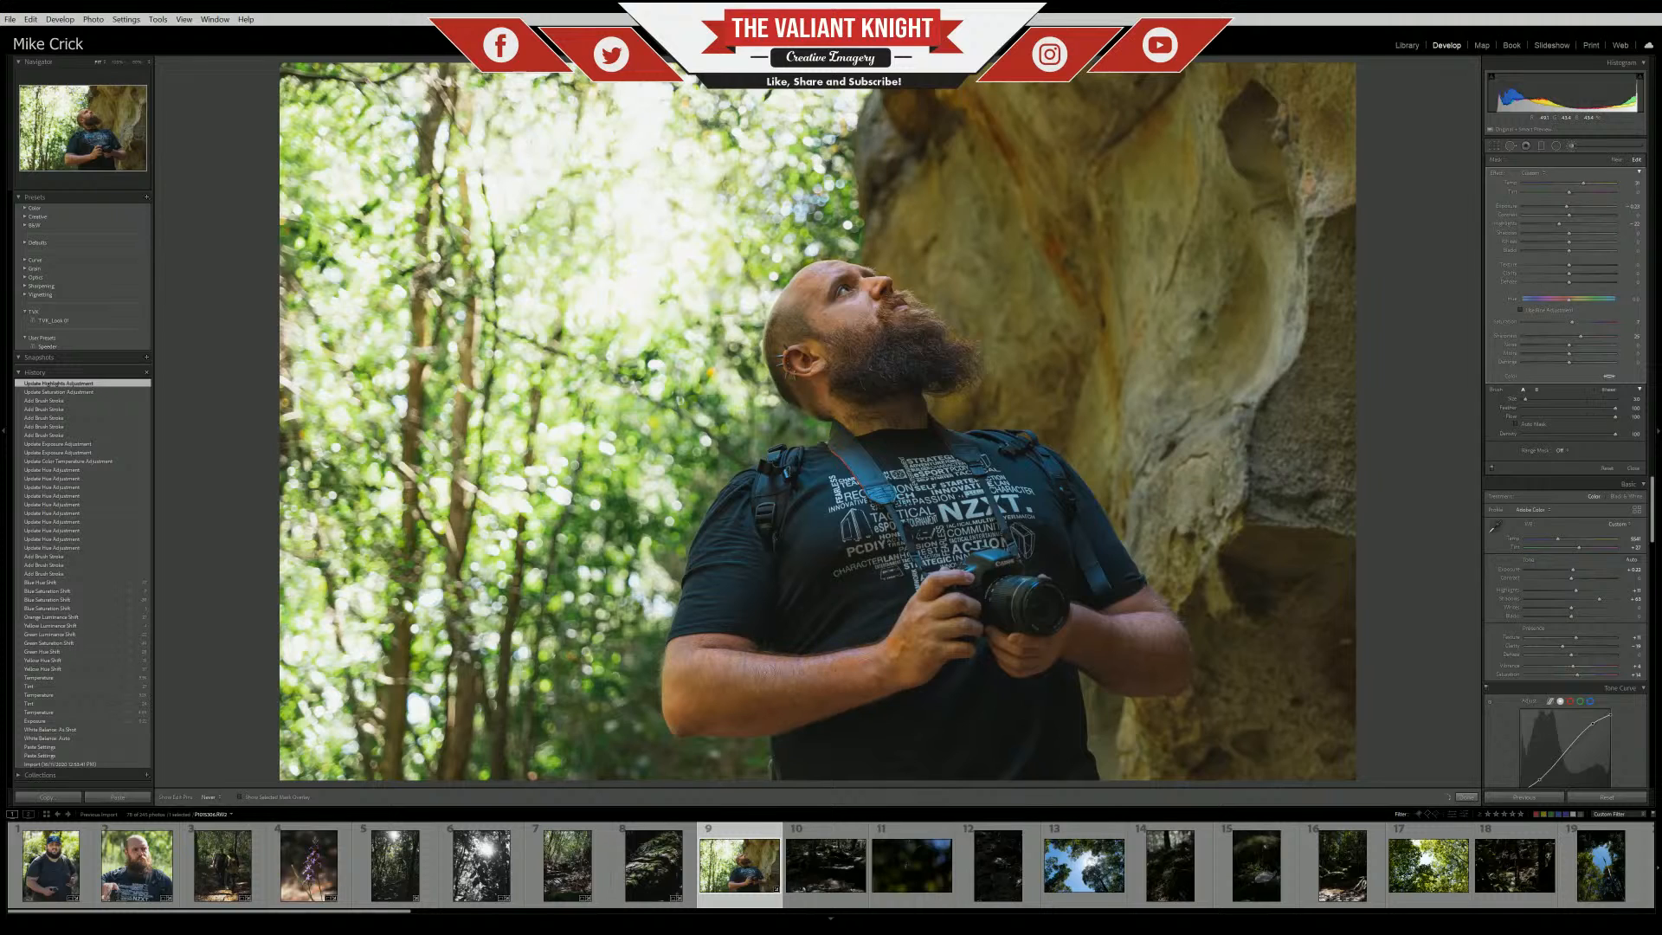
mouse_move(1000, 673)
mouse_down()
mouse_move(1104, 653)
mouse_move(1082, 626)
mouse_up()
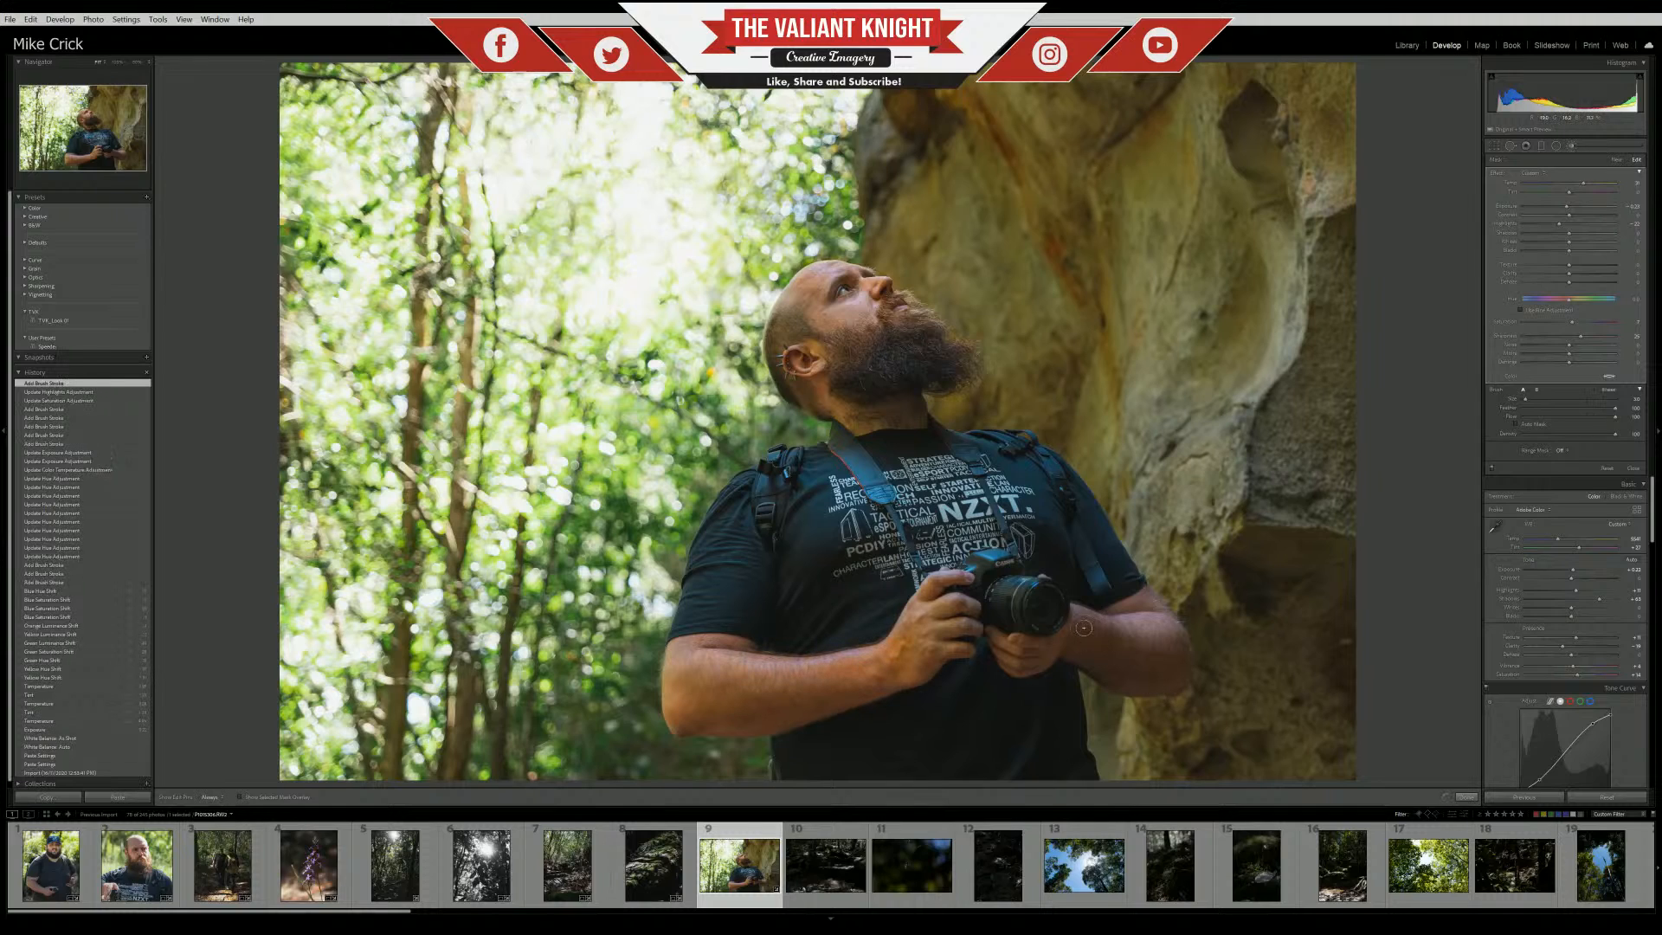
key(h)
drag(1126, 637, 1070, 676)
key(alt)
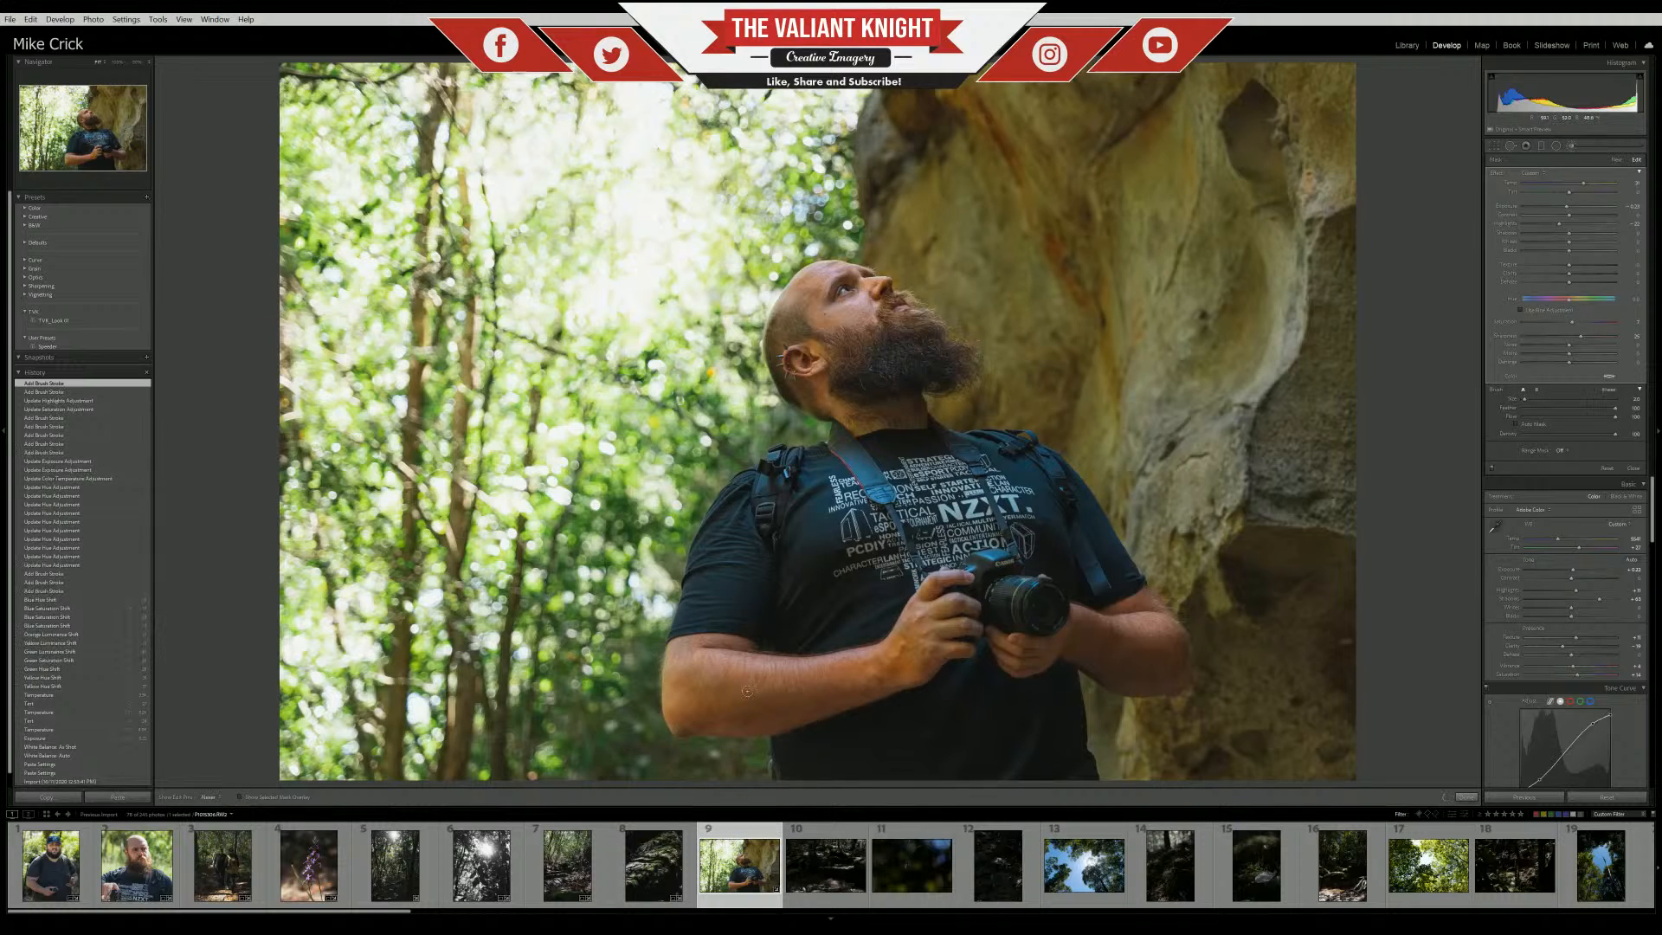
drag(747, 692, 746, 714)
Erase the brush's spill from the shirt beside the arms and below the beard, and close the brush
key(alt)
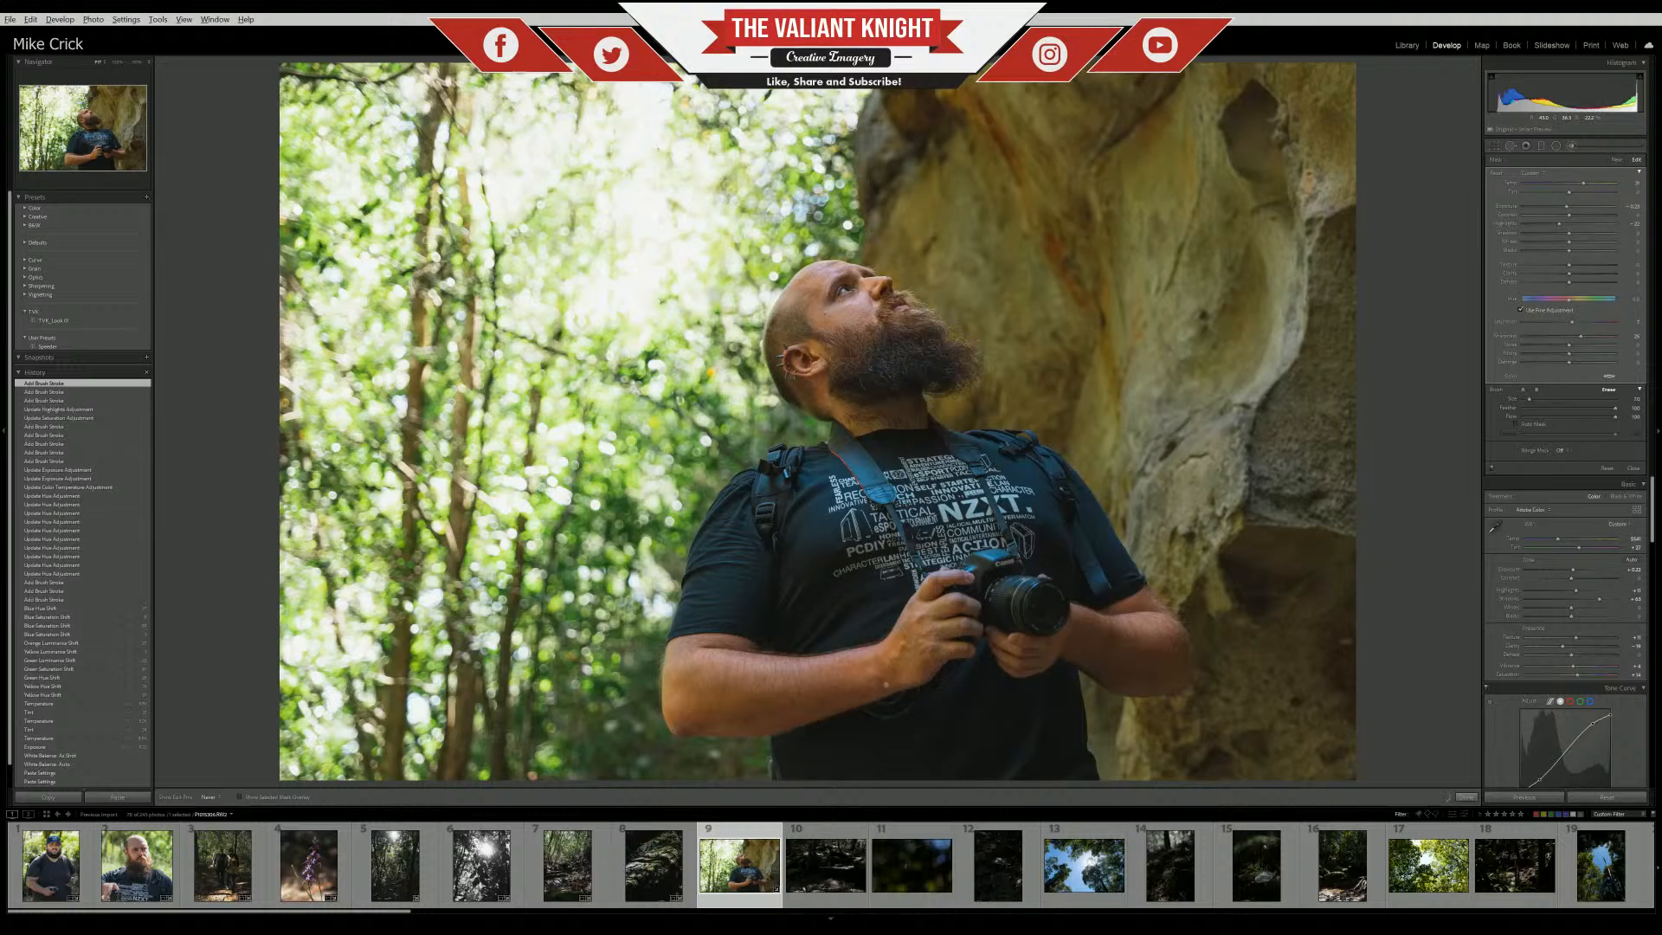
drag(1076, 721, 1088, 668)
drag(1099, 684, 1093, 654)
drag(957, 414, 962, 431)
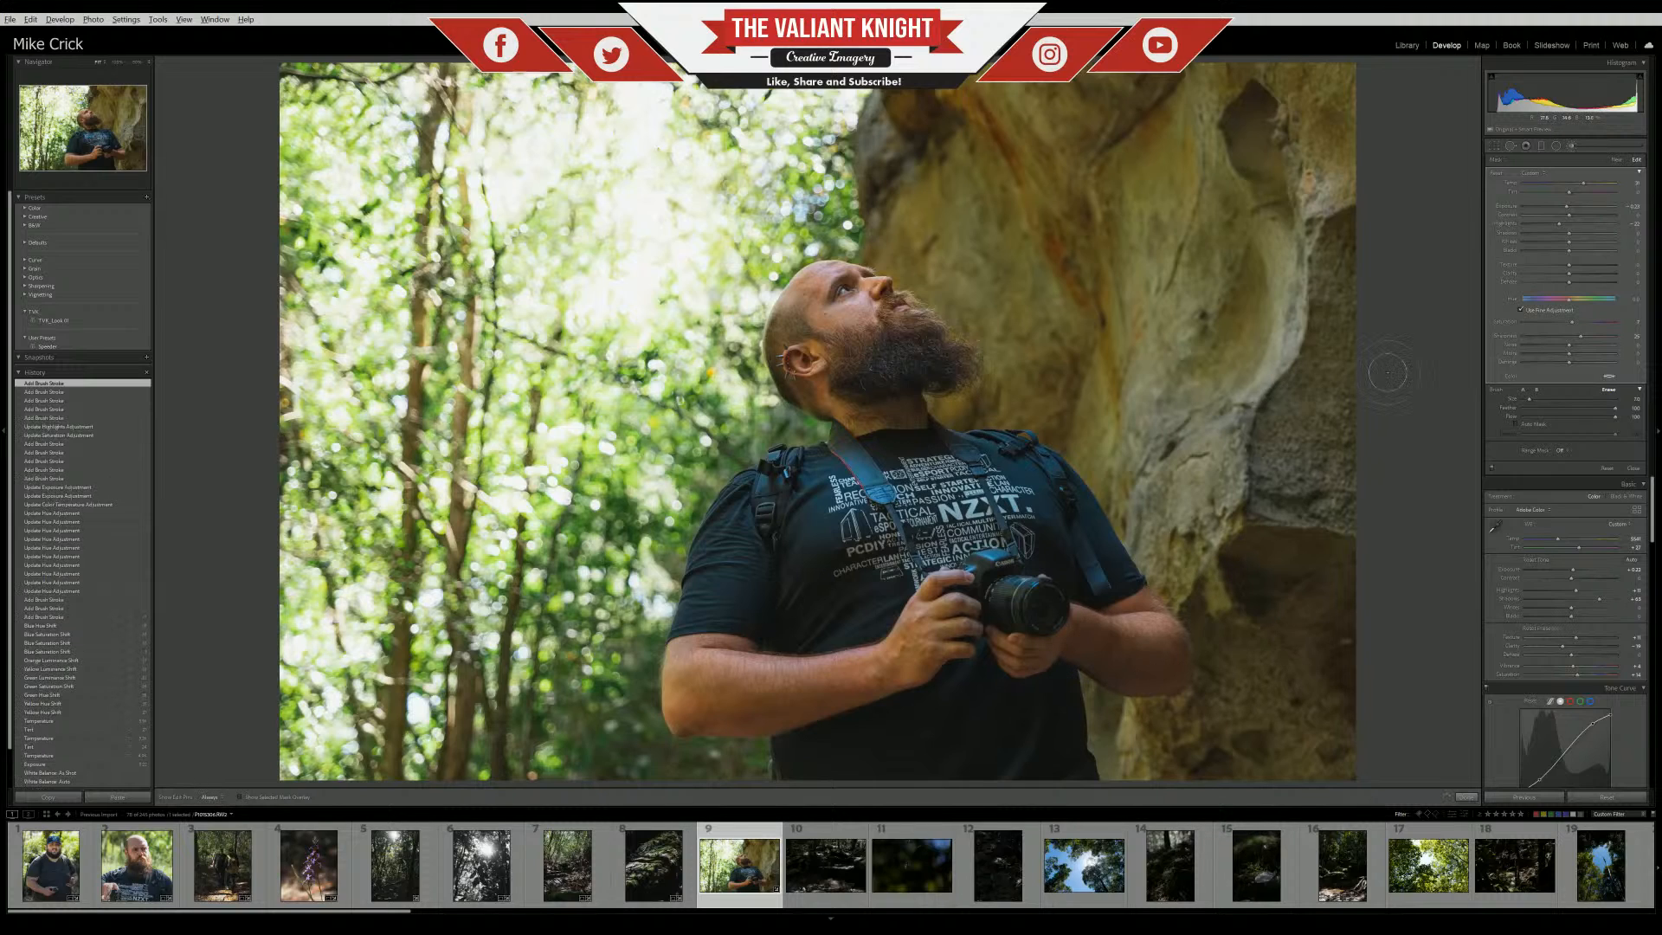
key(k)
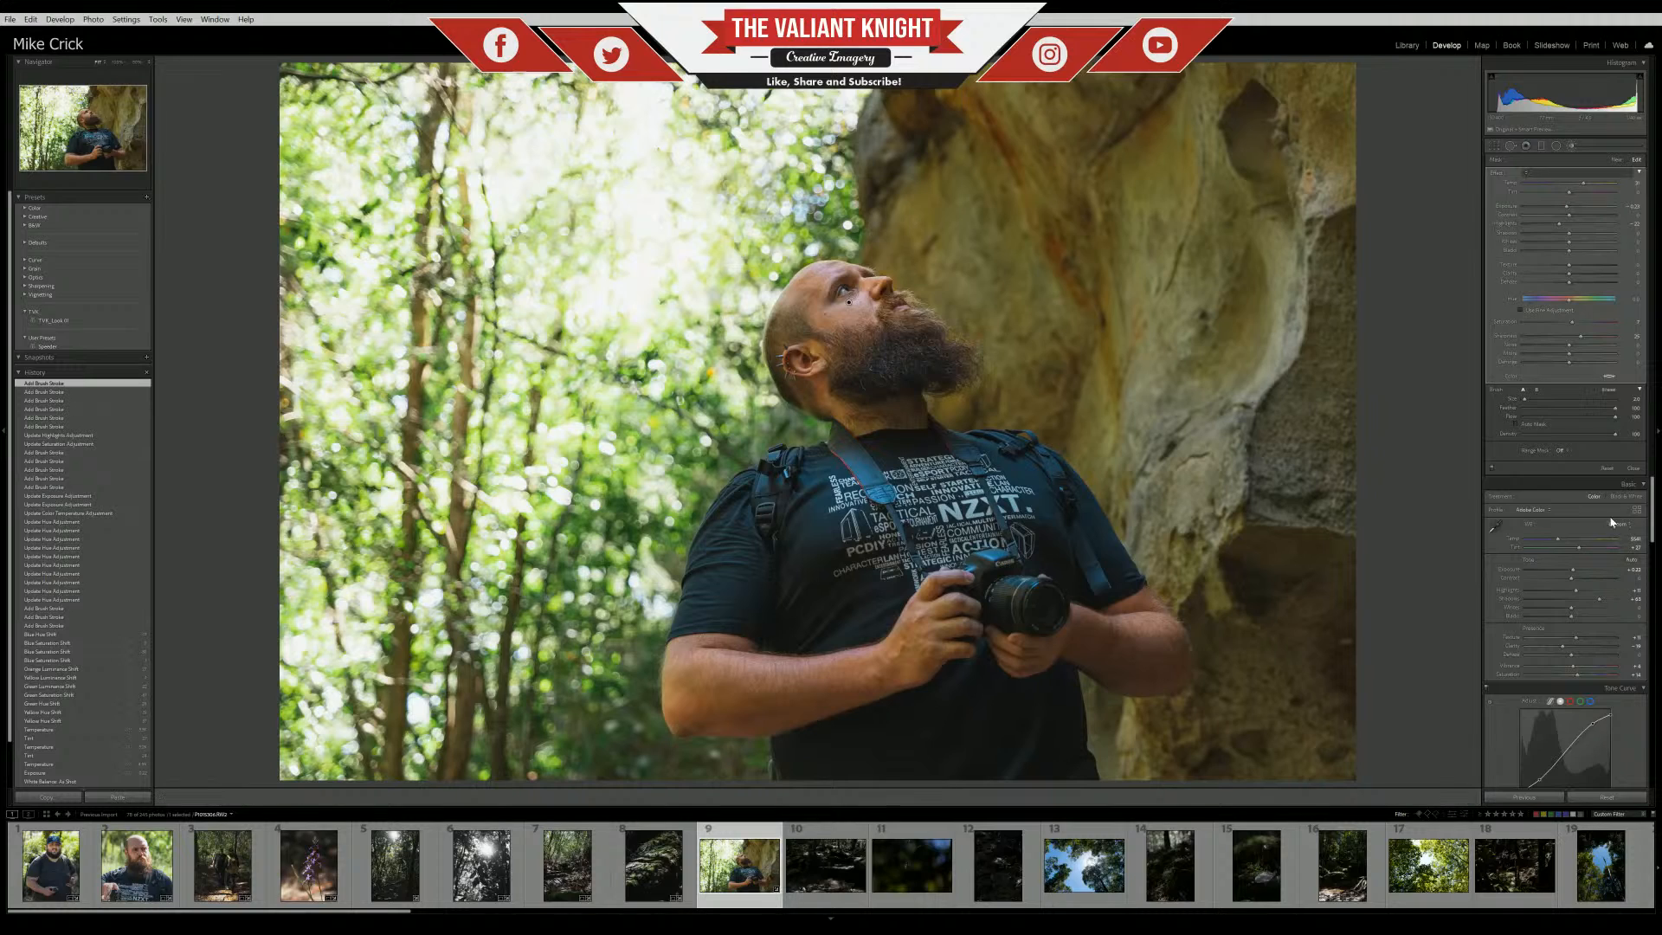
Close the brush, lower the Orange Saturation slightly and nudge the overall Saturation up a little
click(1545, 526)
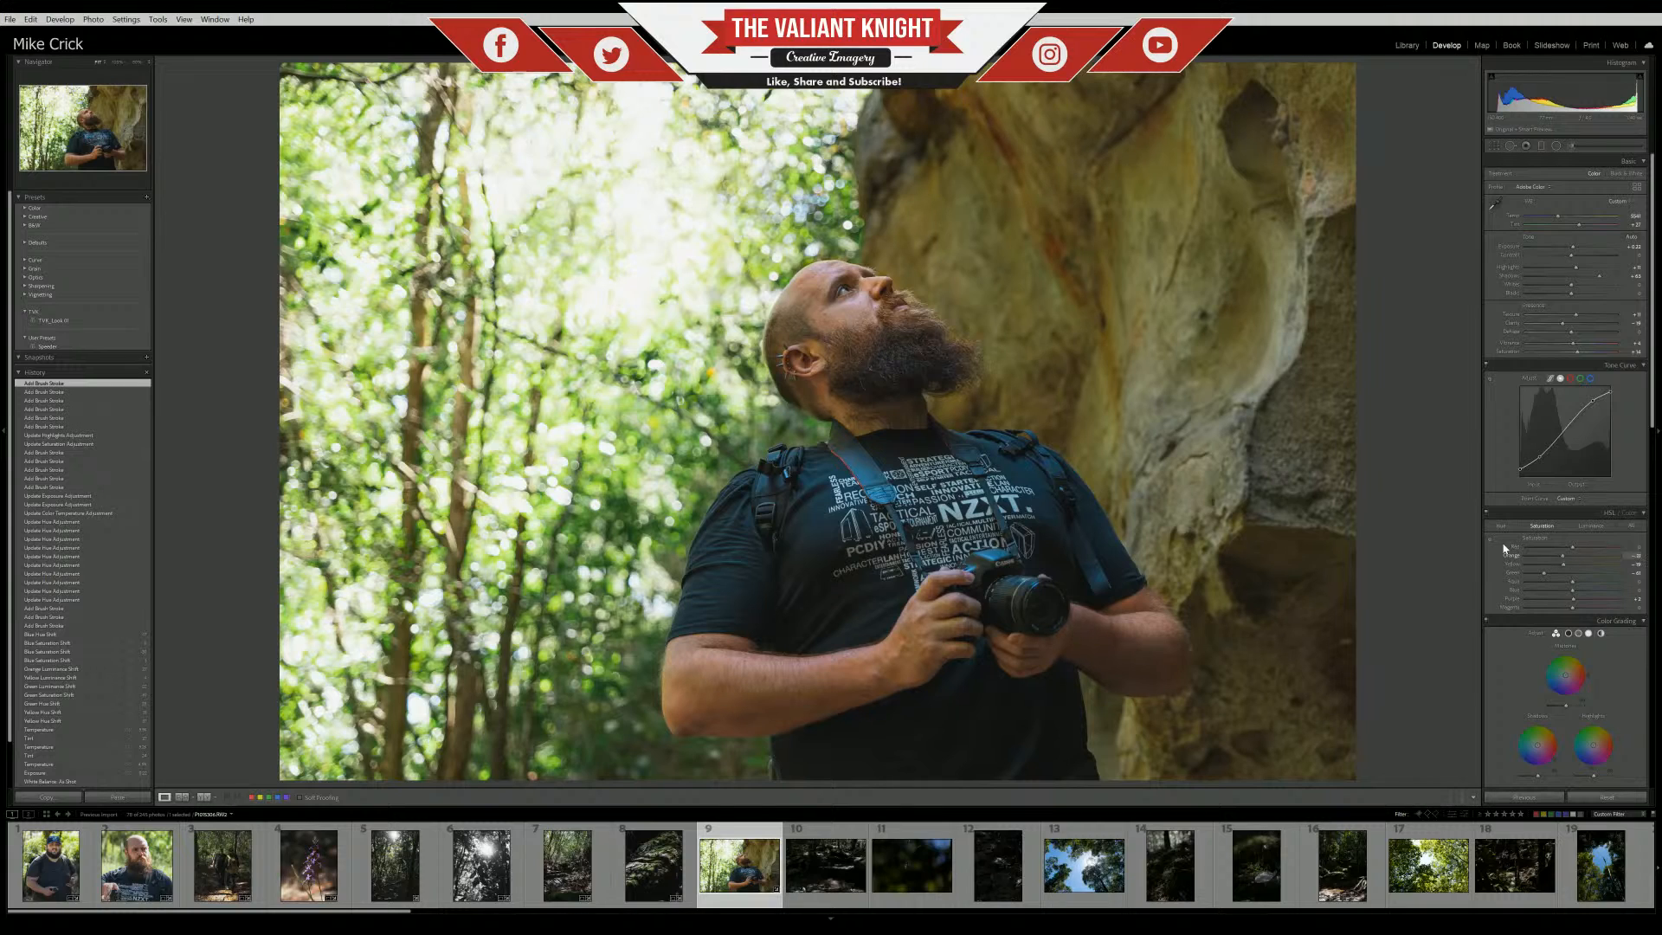
drag(1562, 560, 1556, 560)
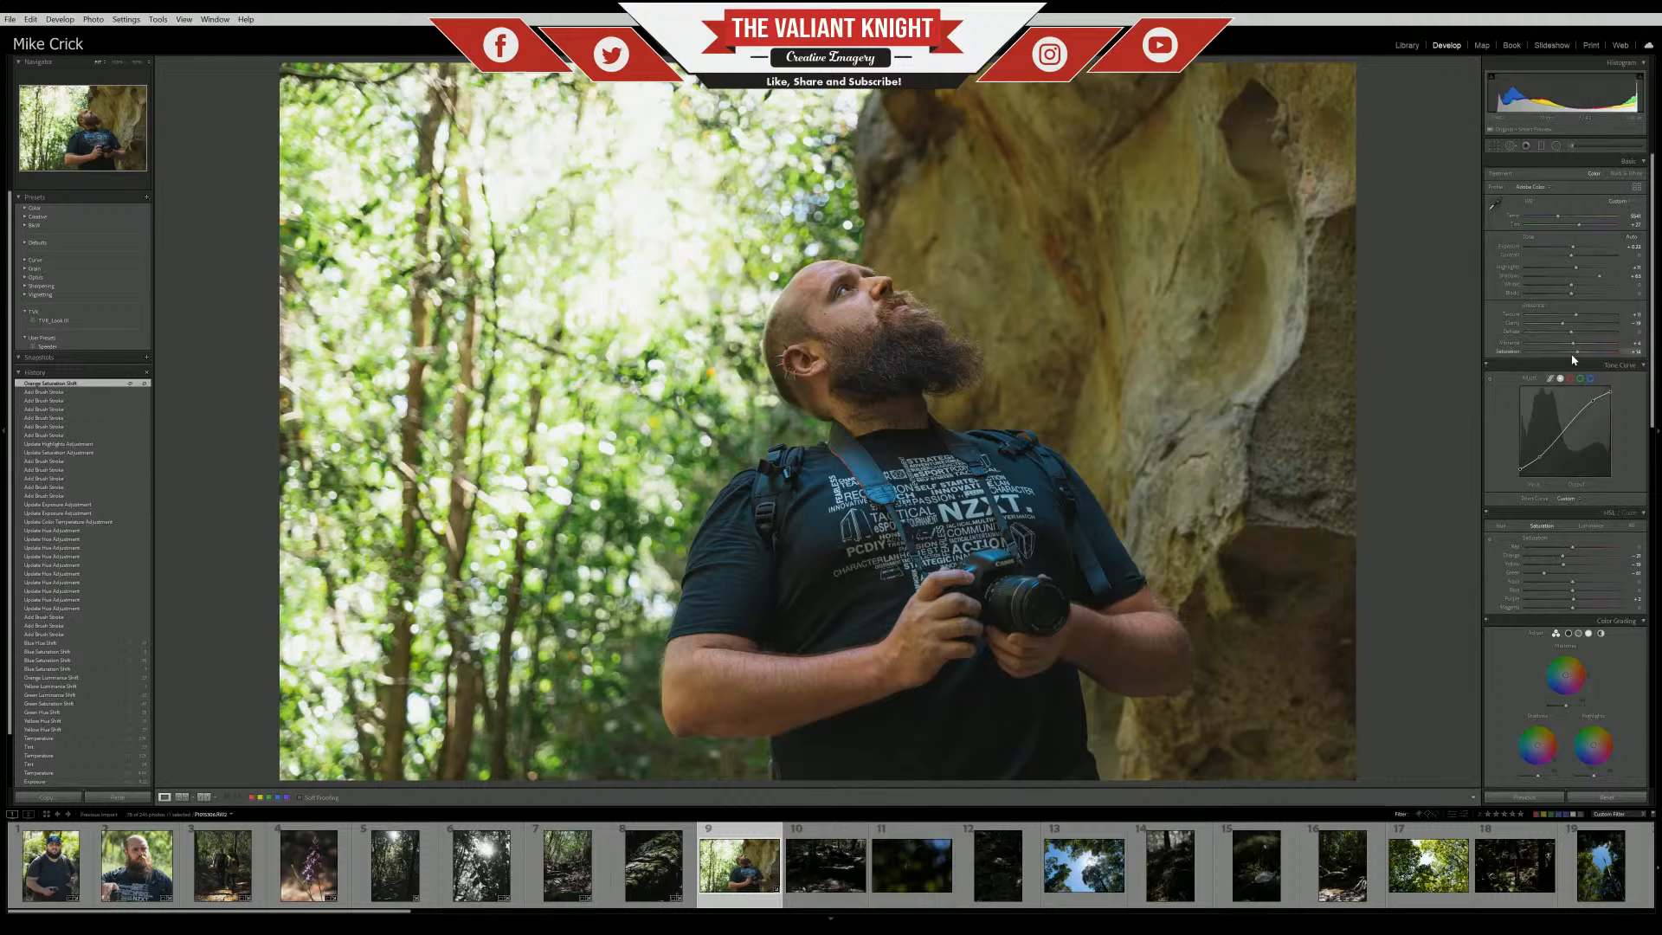
drag(1576, 354, 1578, 355)
Paint a new brush adjustment over the rock wall, shift its Tint towards magenta and warm its Temp slightly
click(1572, 147)
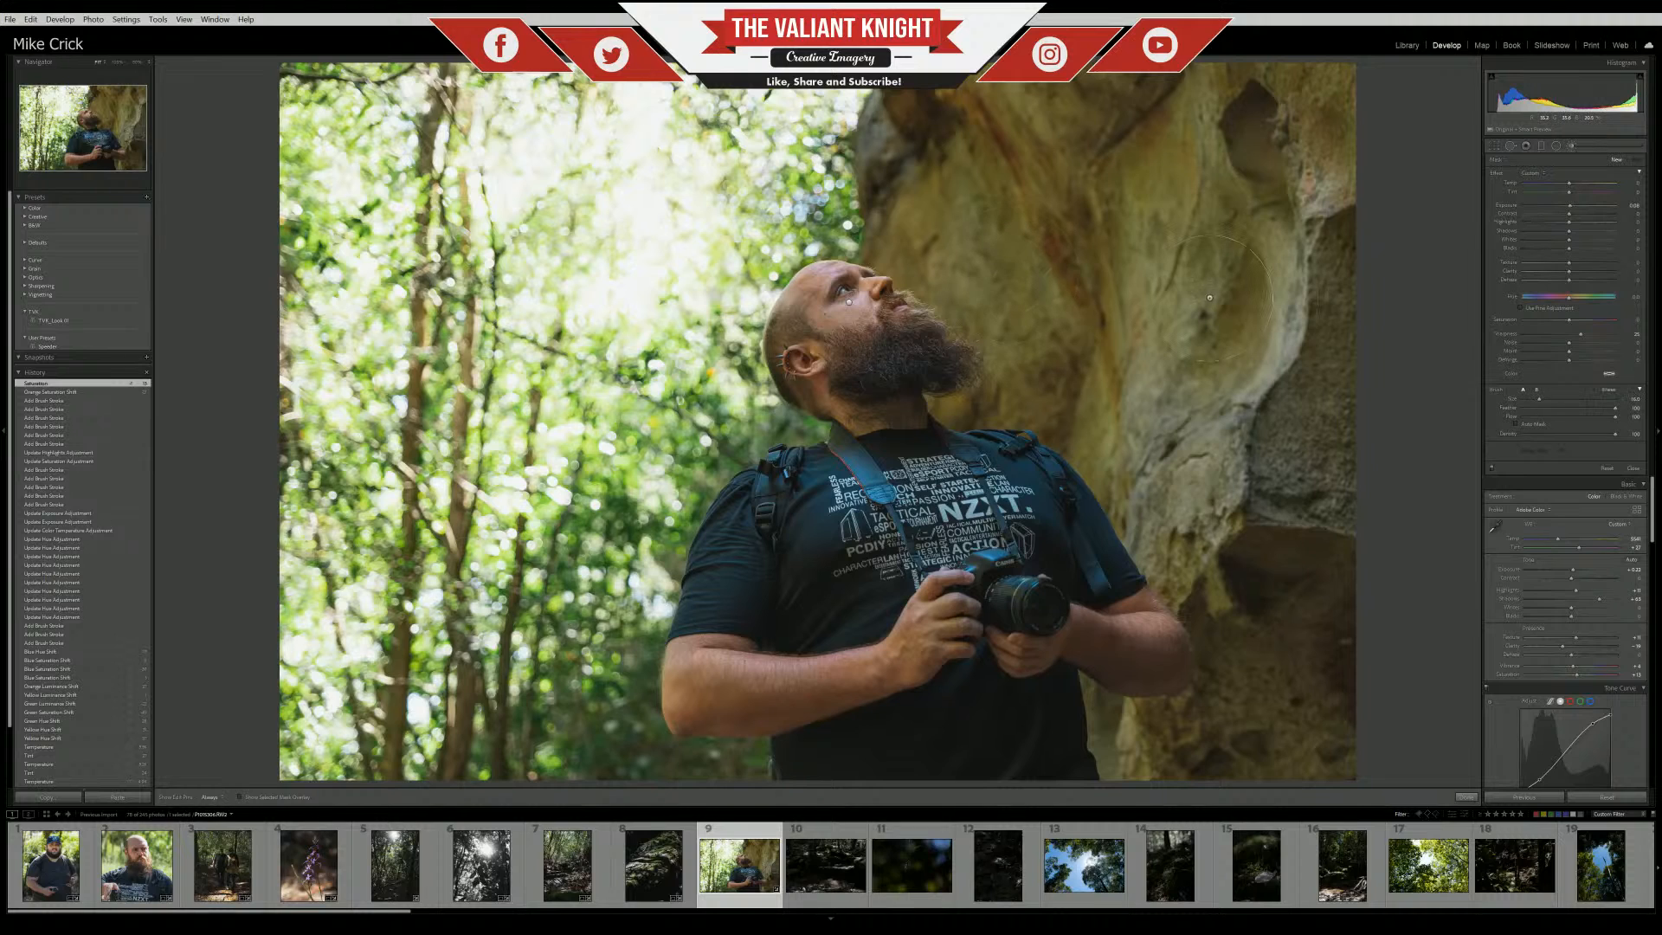
scroll(1203, 306, up, 7)
drag(1229, 554, 1272, 364)
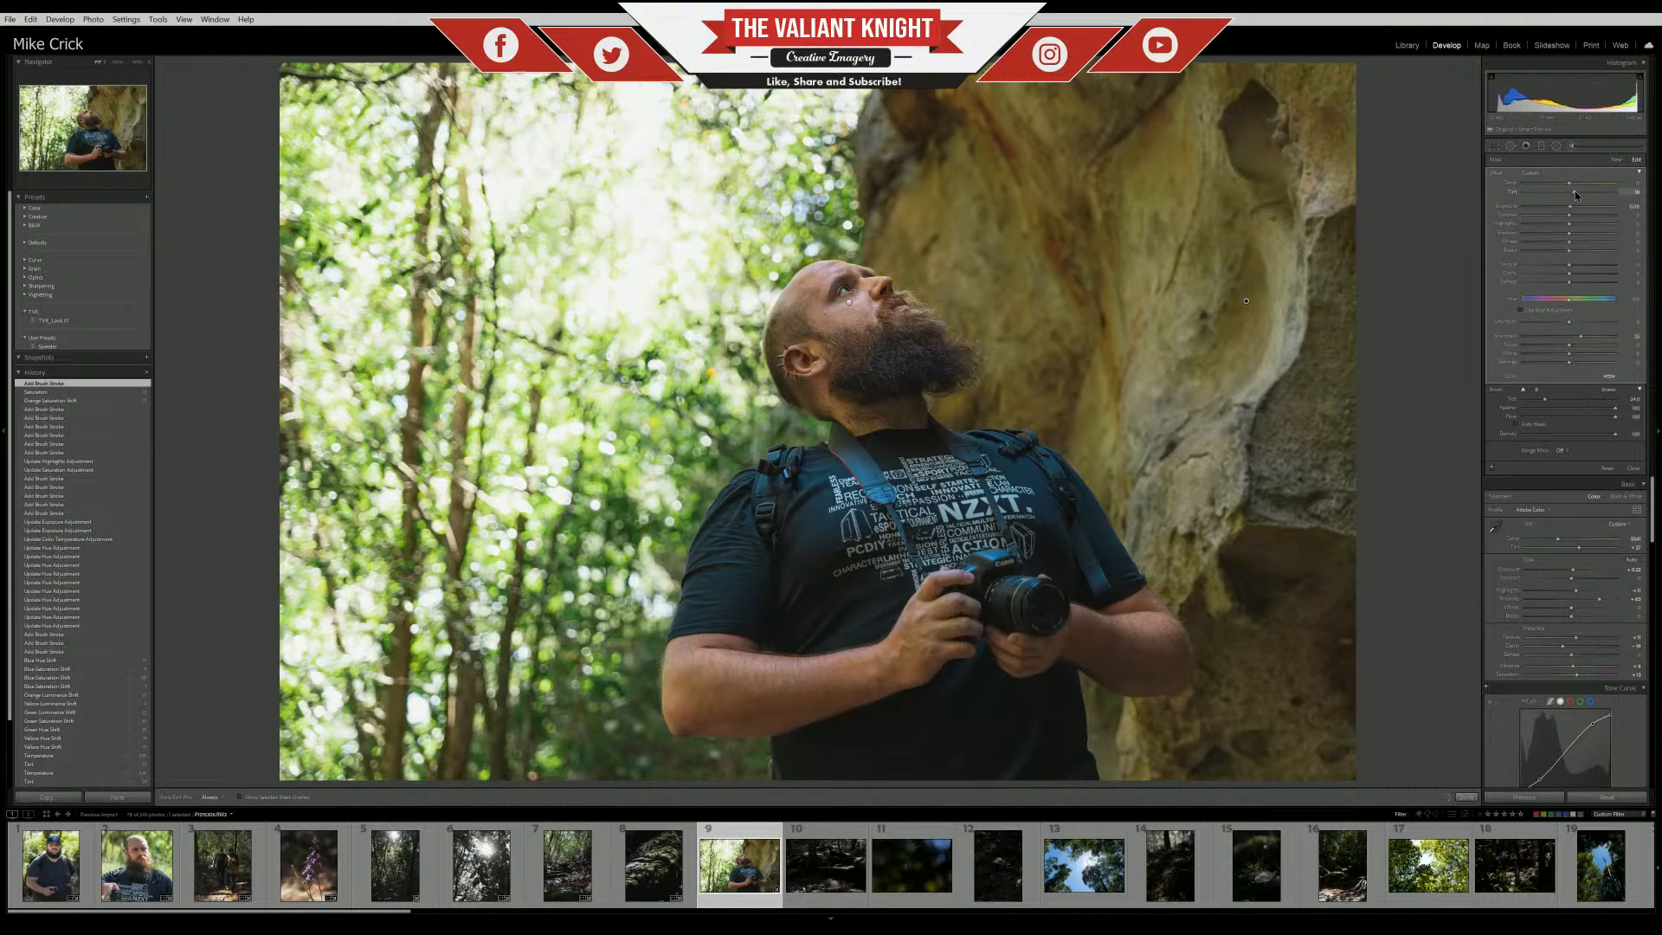
drag(1575, 196, 1583, 192)
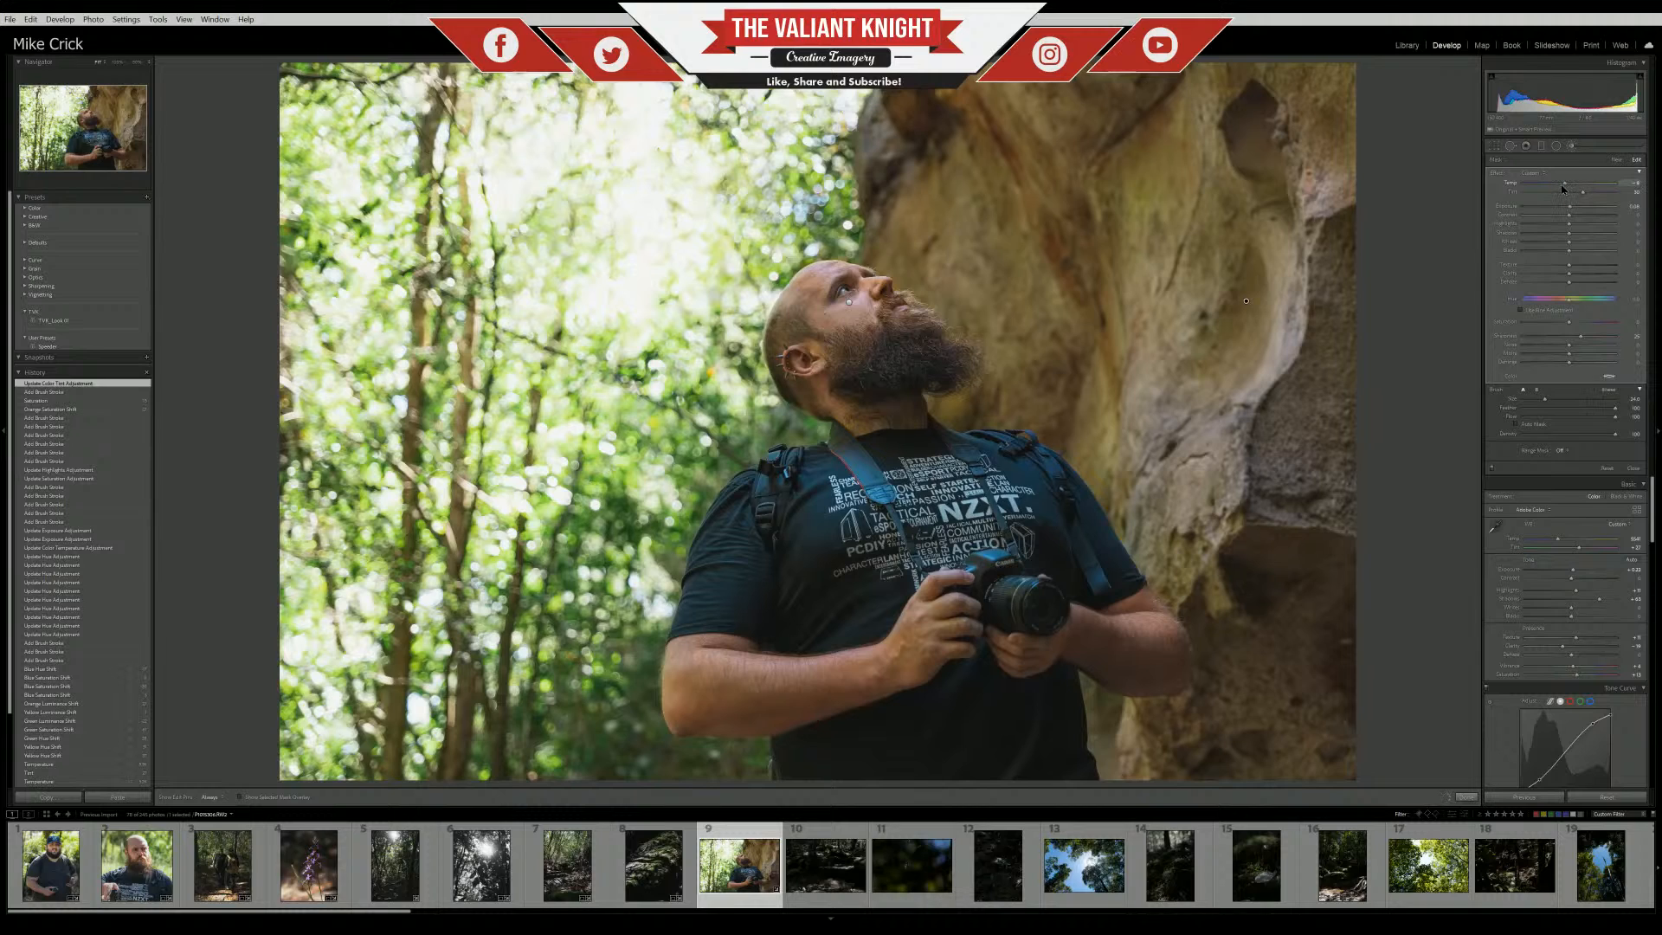
drag(1562, 189, 1572, 194)
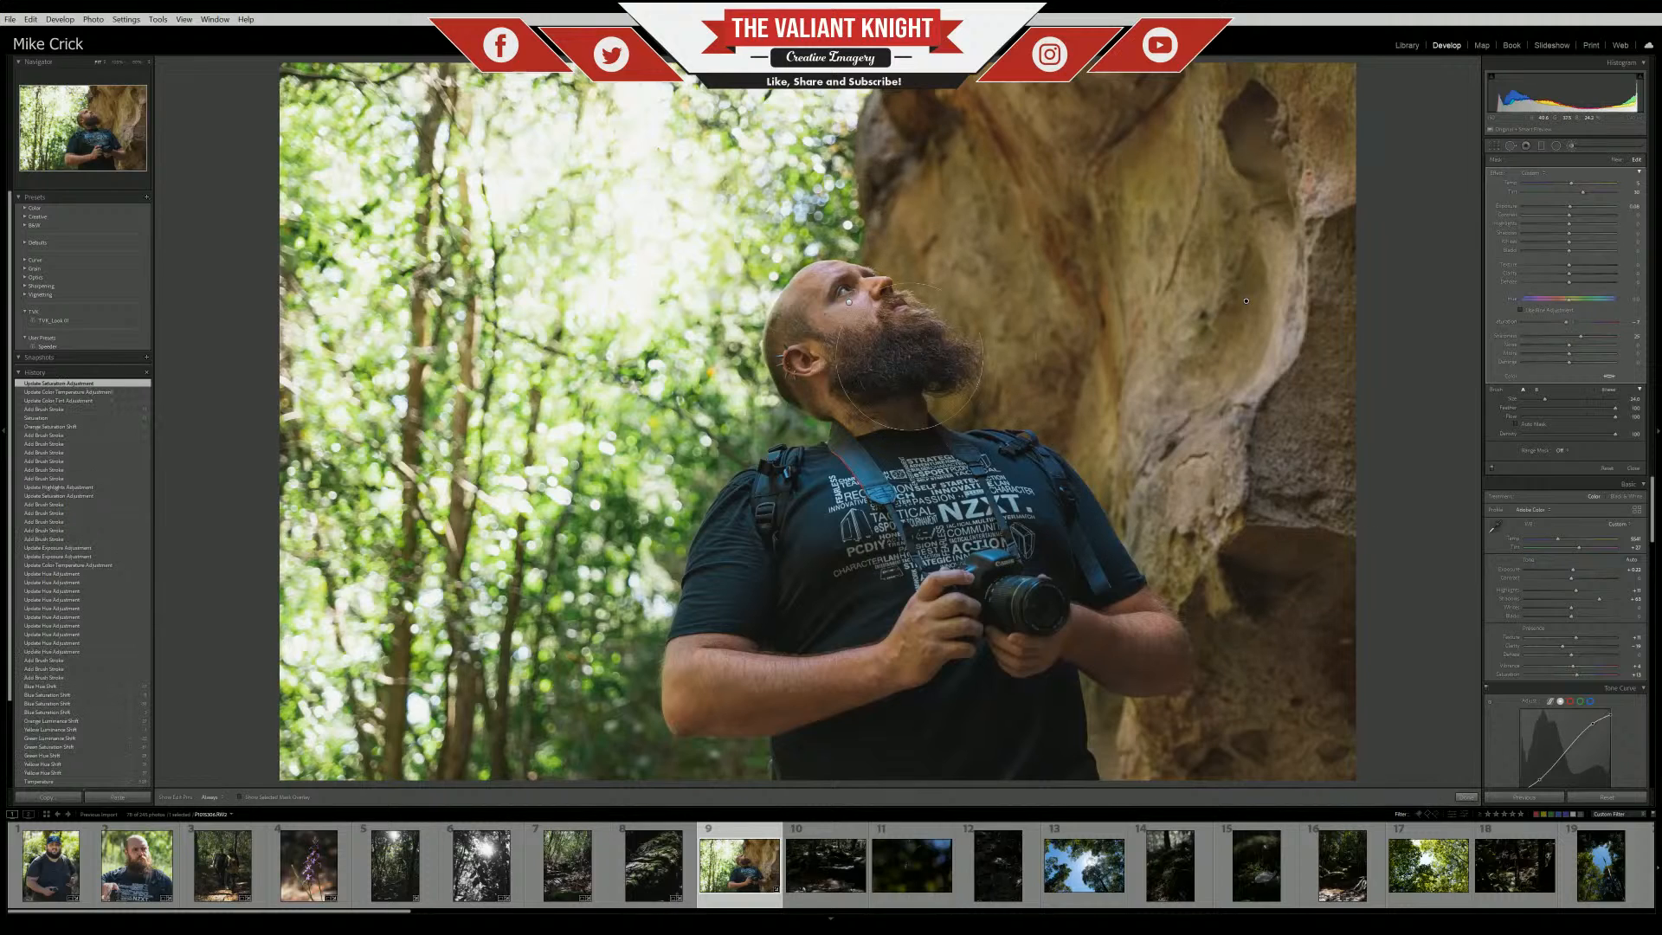
Erase the rock brush's spill around the beard, close the brush and compare against the state before the rock adjustment
key(alt)
click(1466, 797)
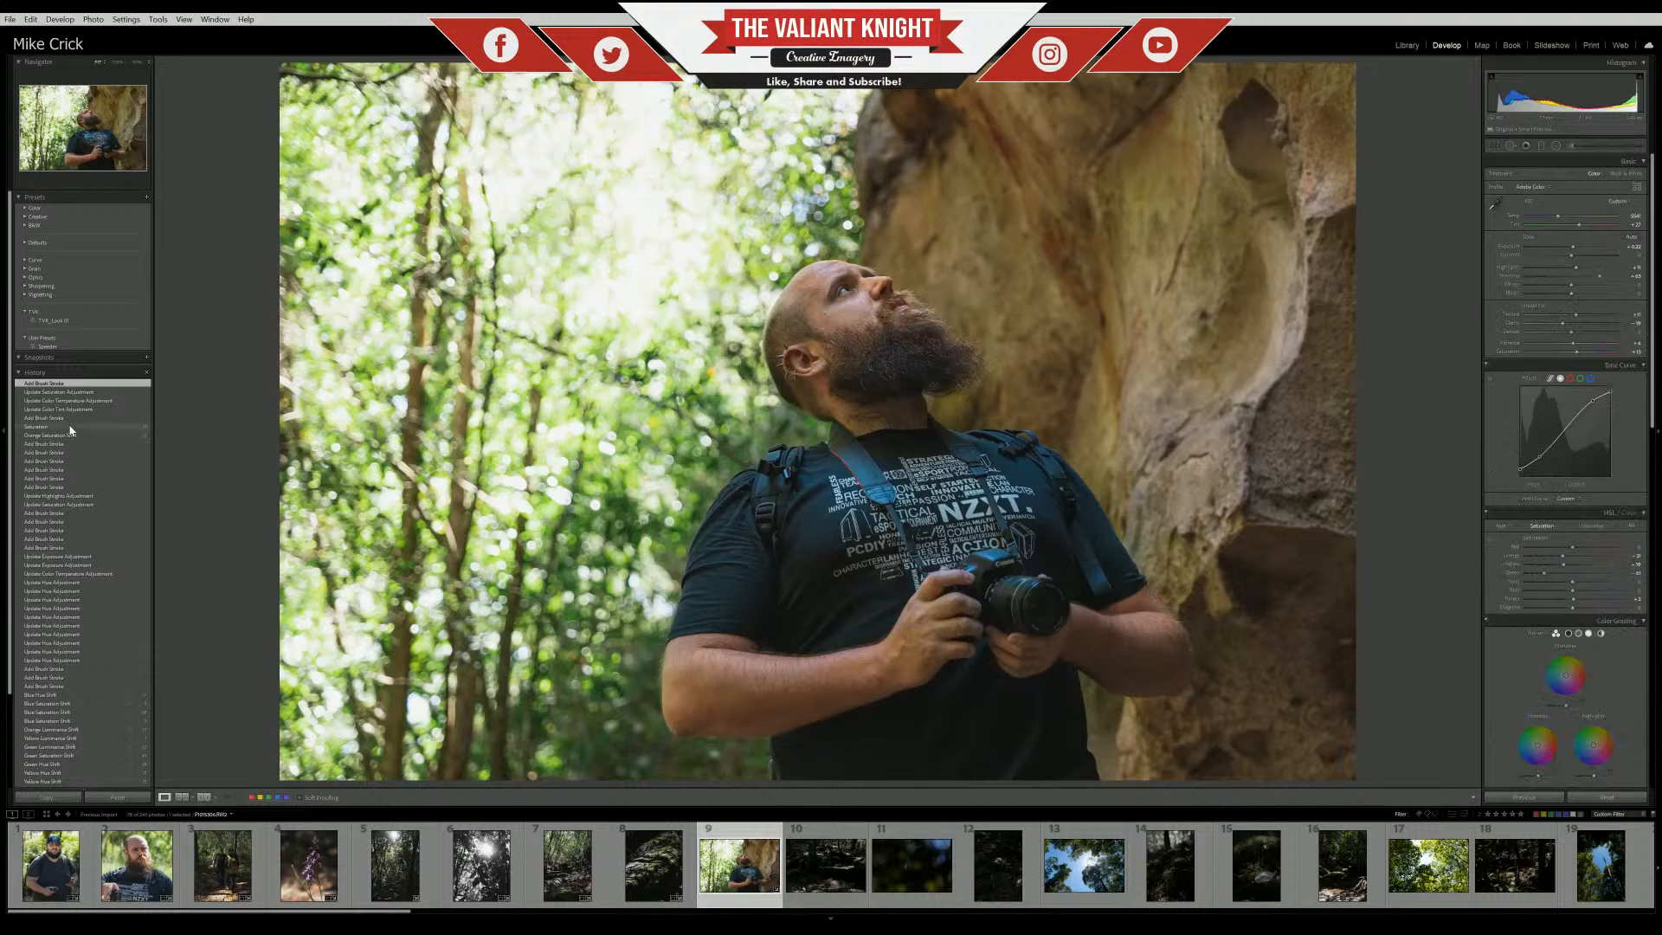
click(68, 427)
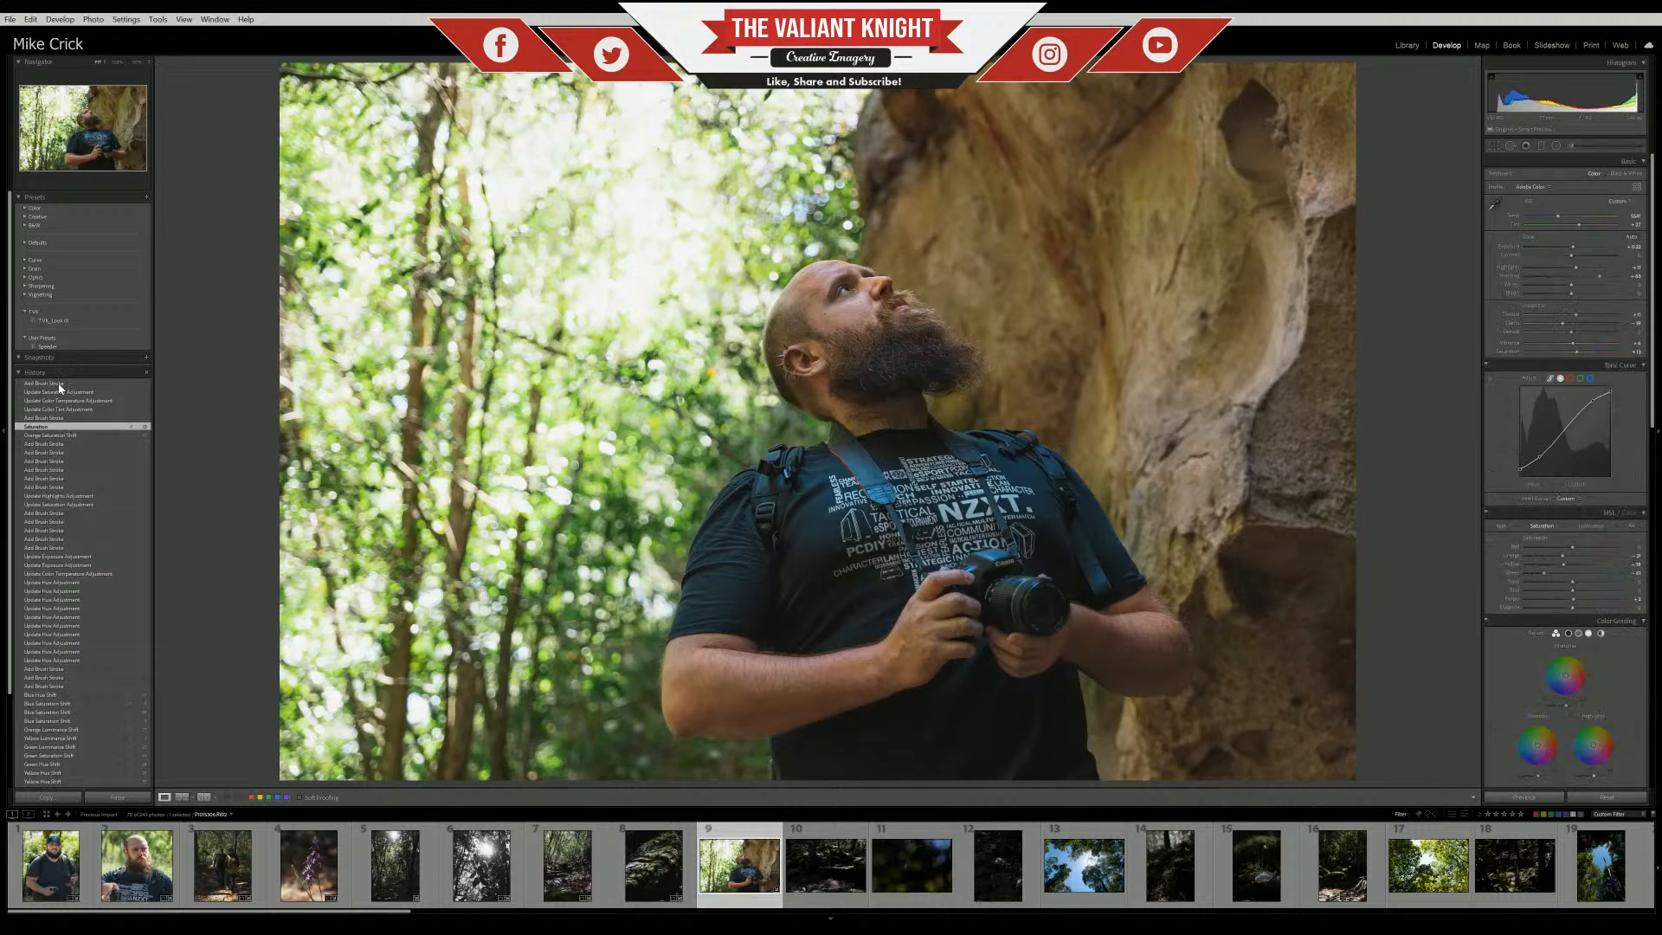
click(59, 383)
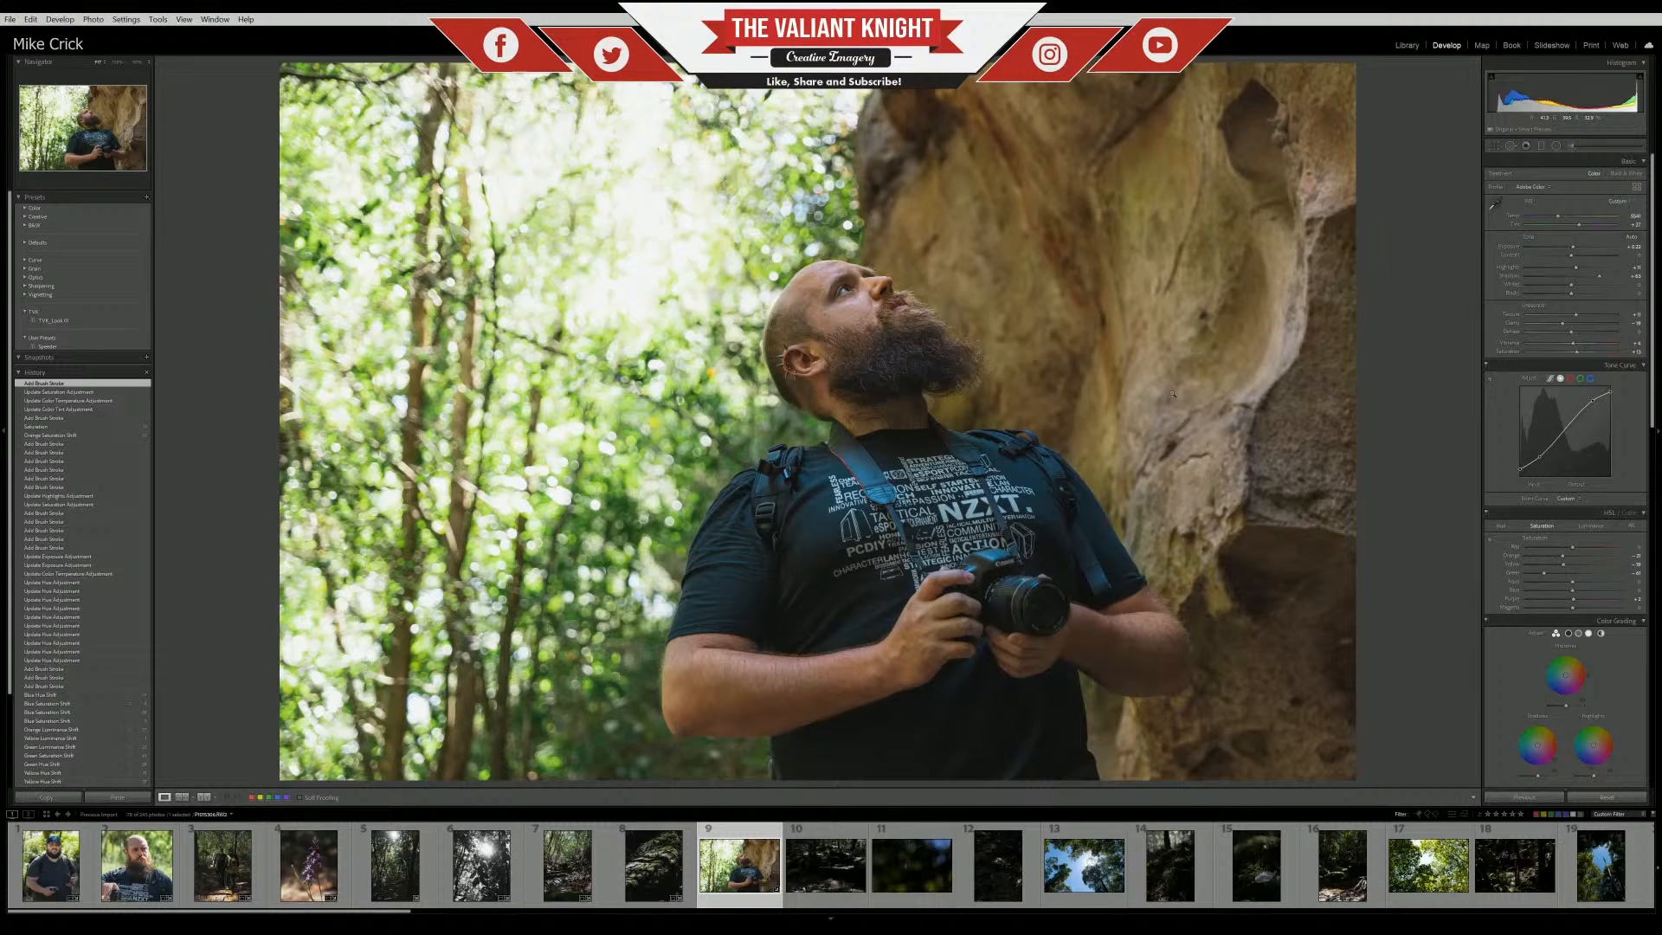
Crop away part of the forest behind the man to reframe the portrait more tightly
click(1495, 148)
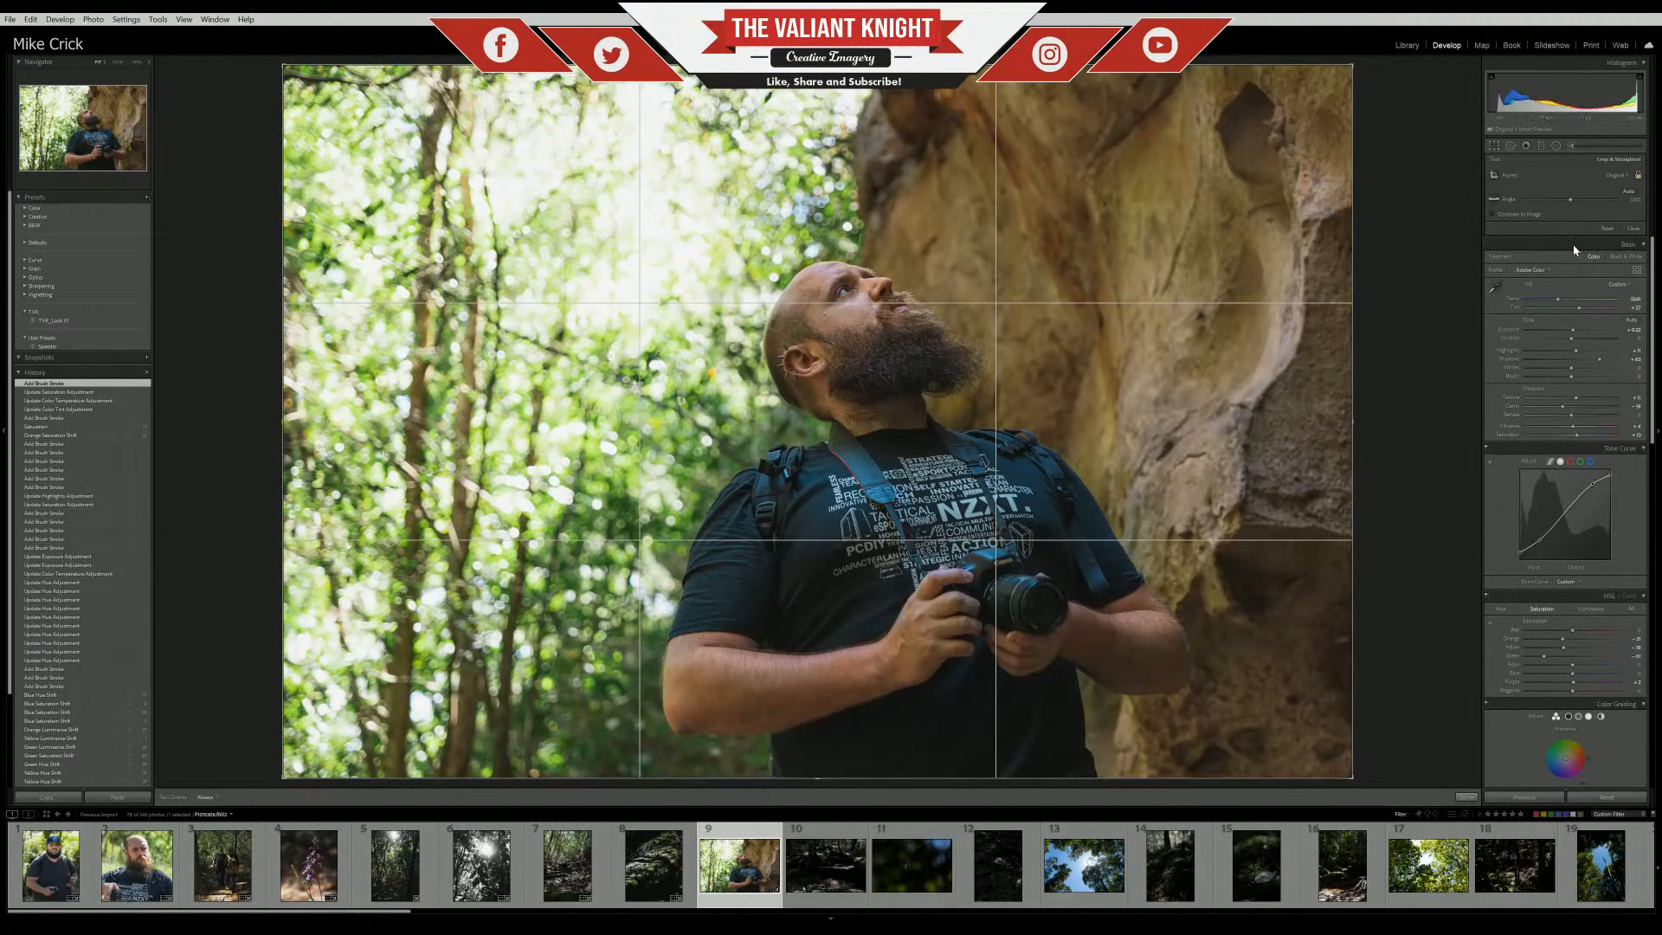
drag(874, 509, 733, 384)
key(Return)
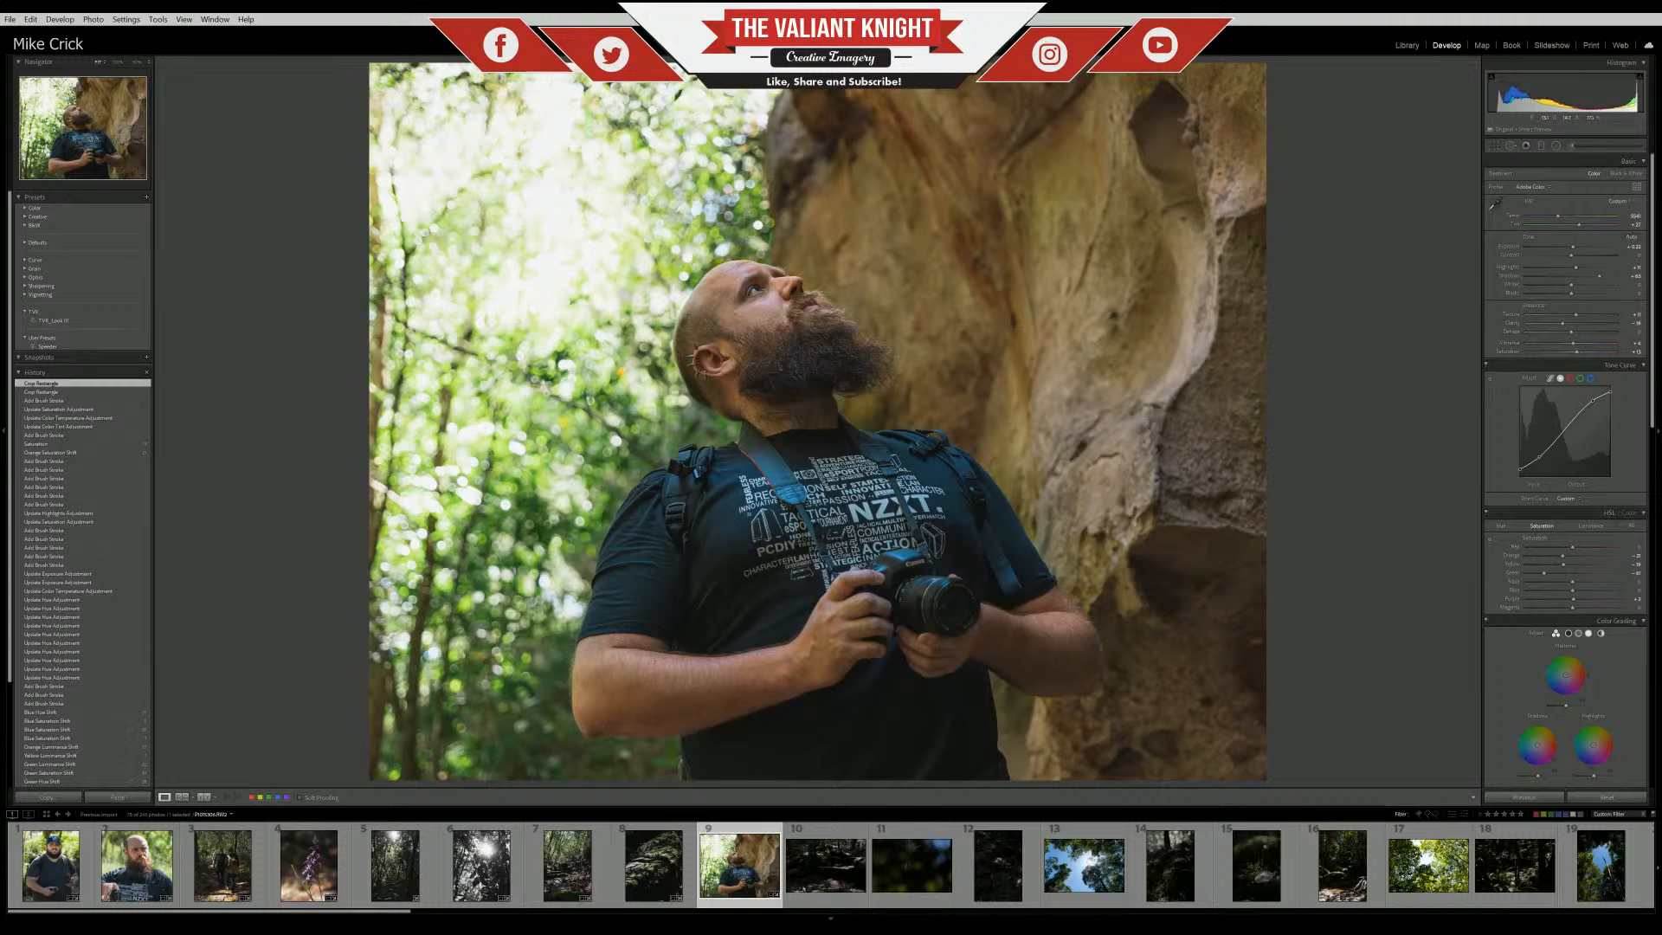
Lower the Blue Saturation by sampling the blue camera strap with the targeted adjustment tool, and return to the full view
key(z)
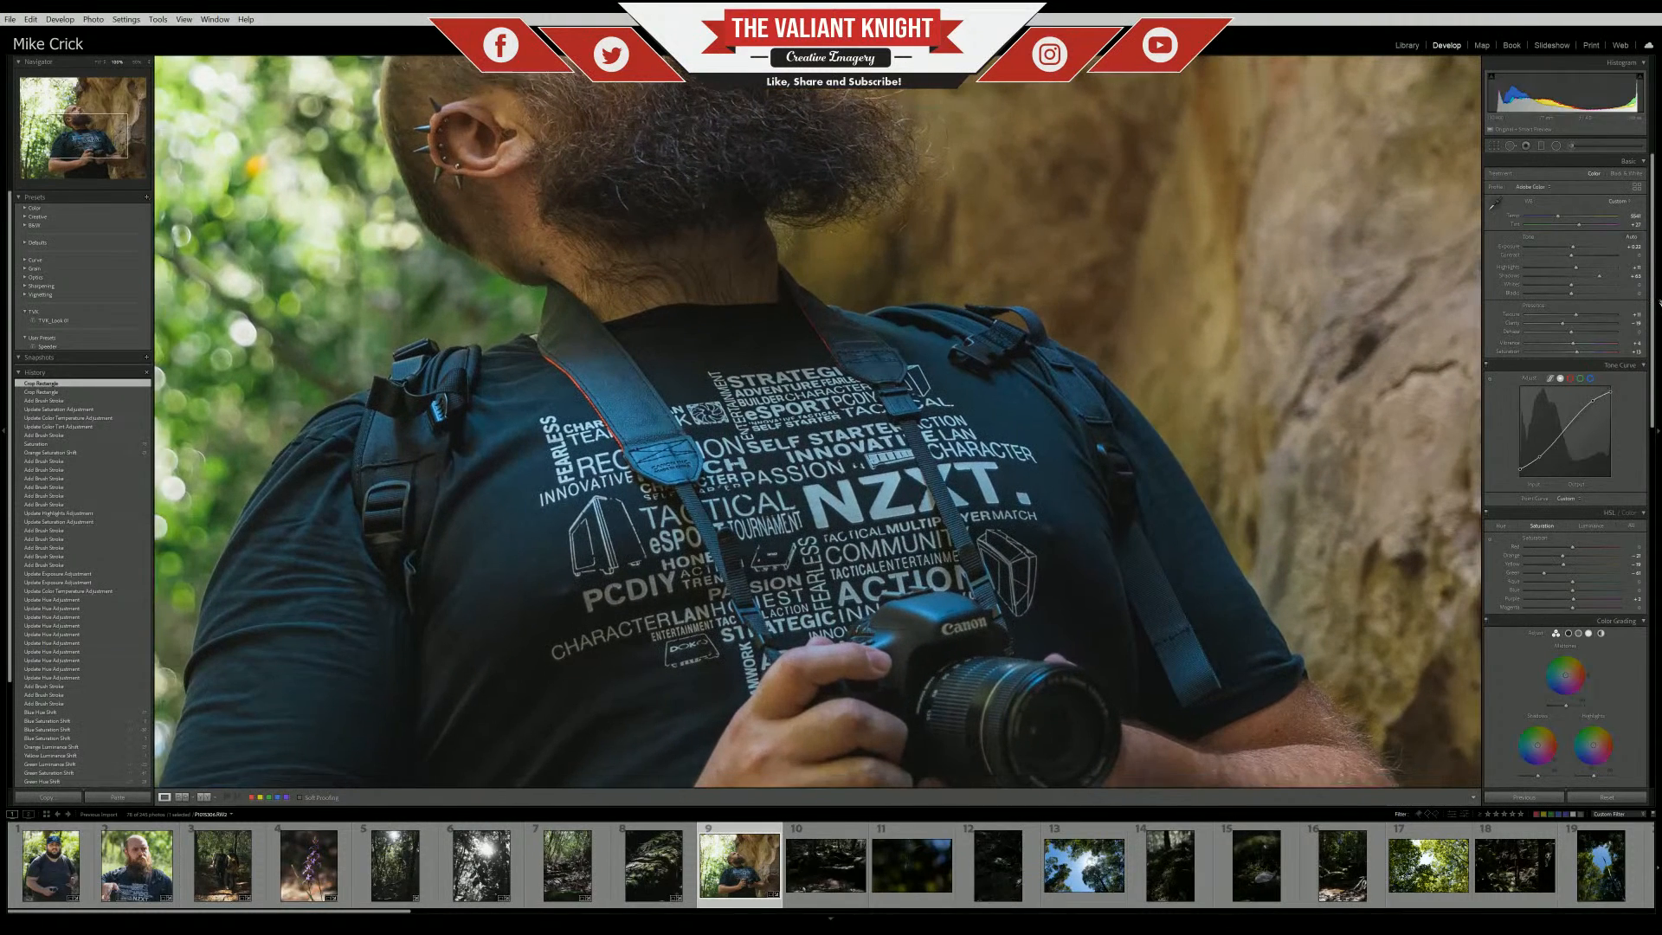
scroll(1658, 307, down, 3)
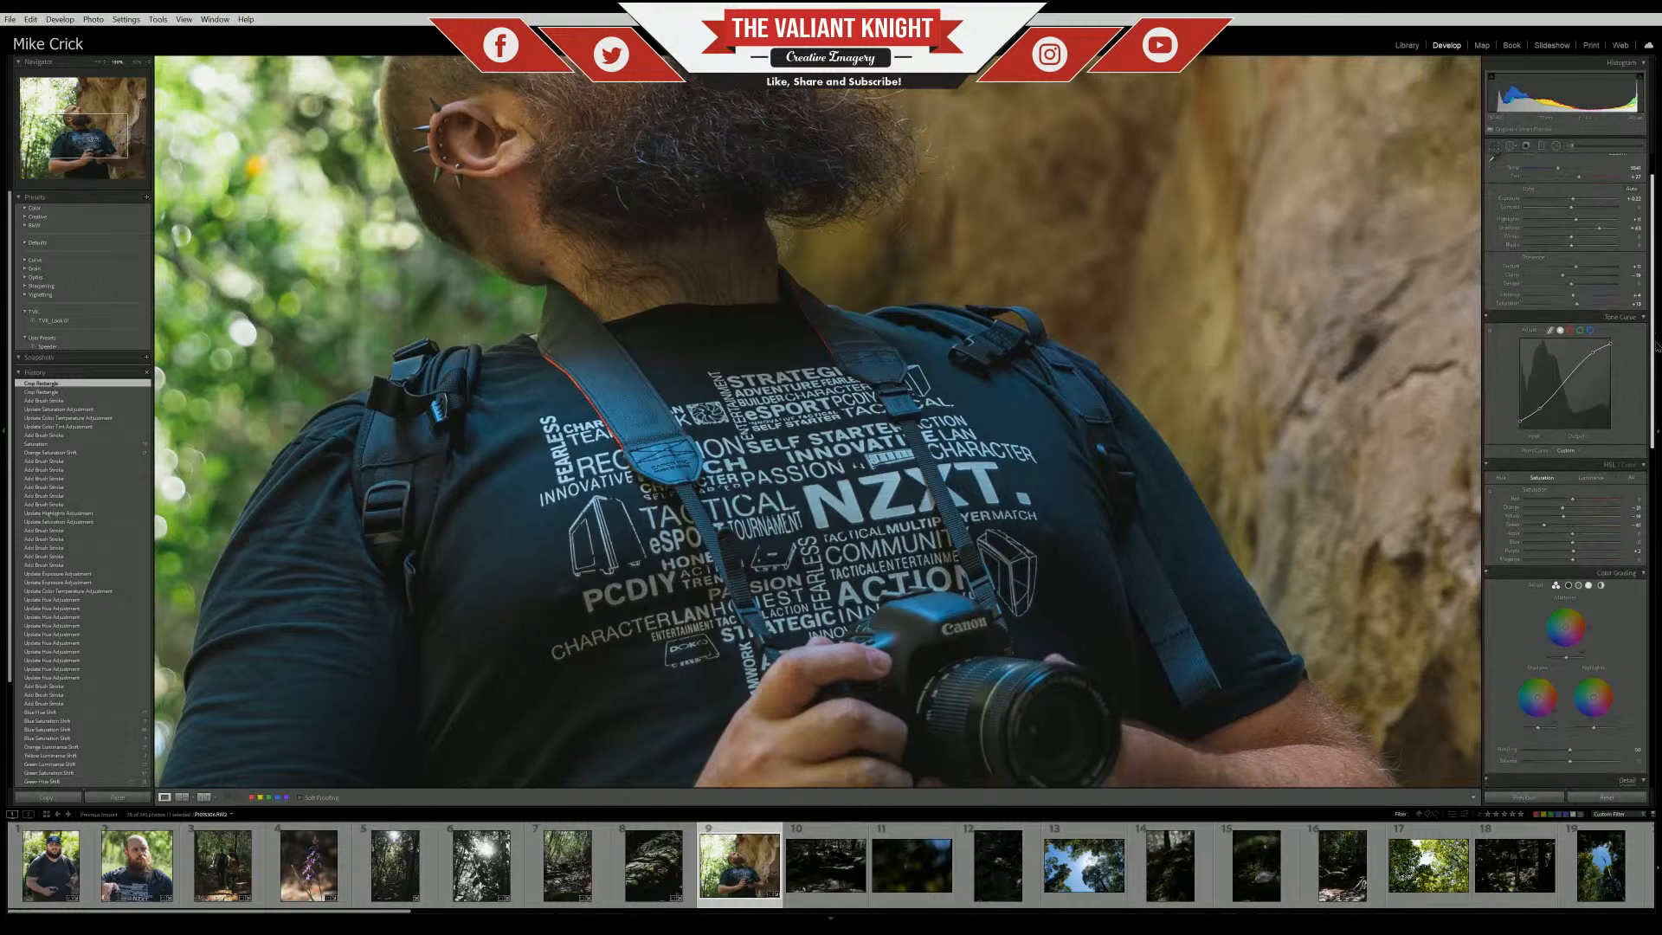
scroll(1521, 455, up, 3)
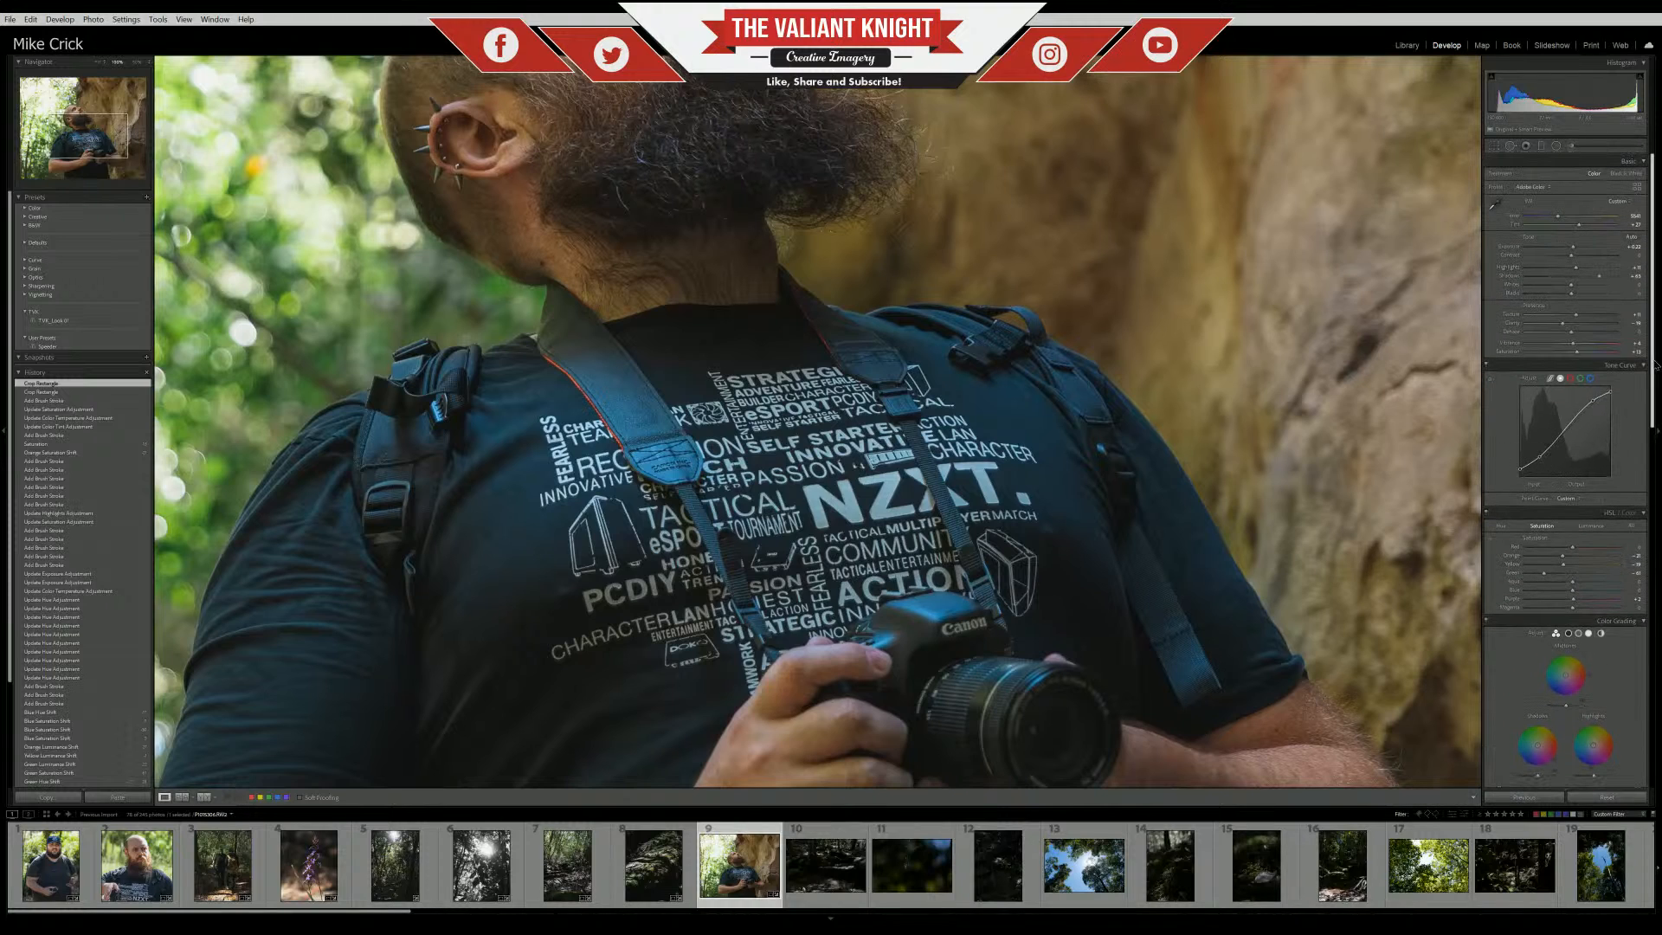
drag(1653, 358, 1480, 424)
click(1489, 422)
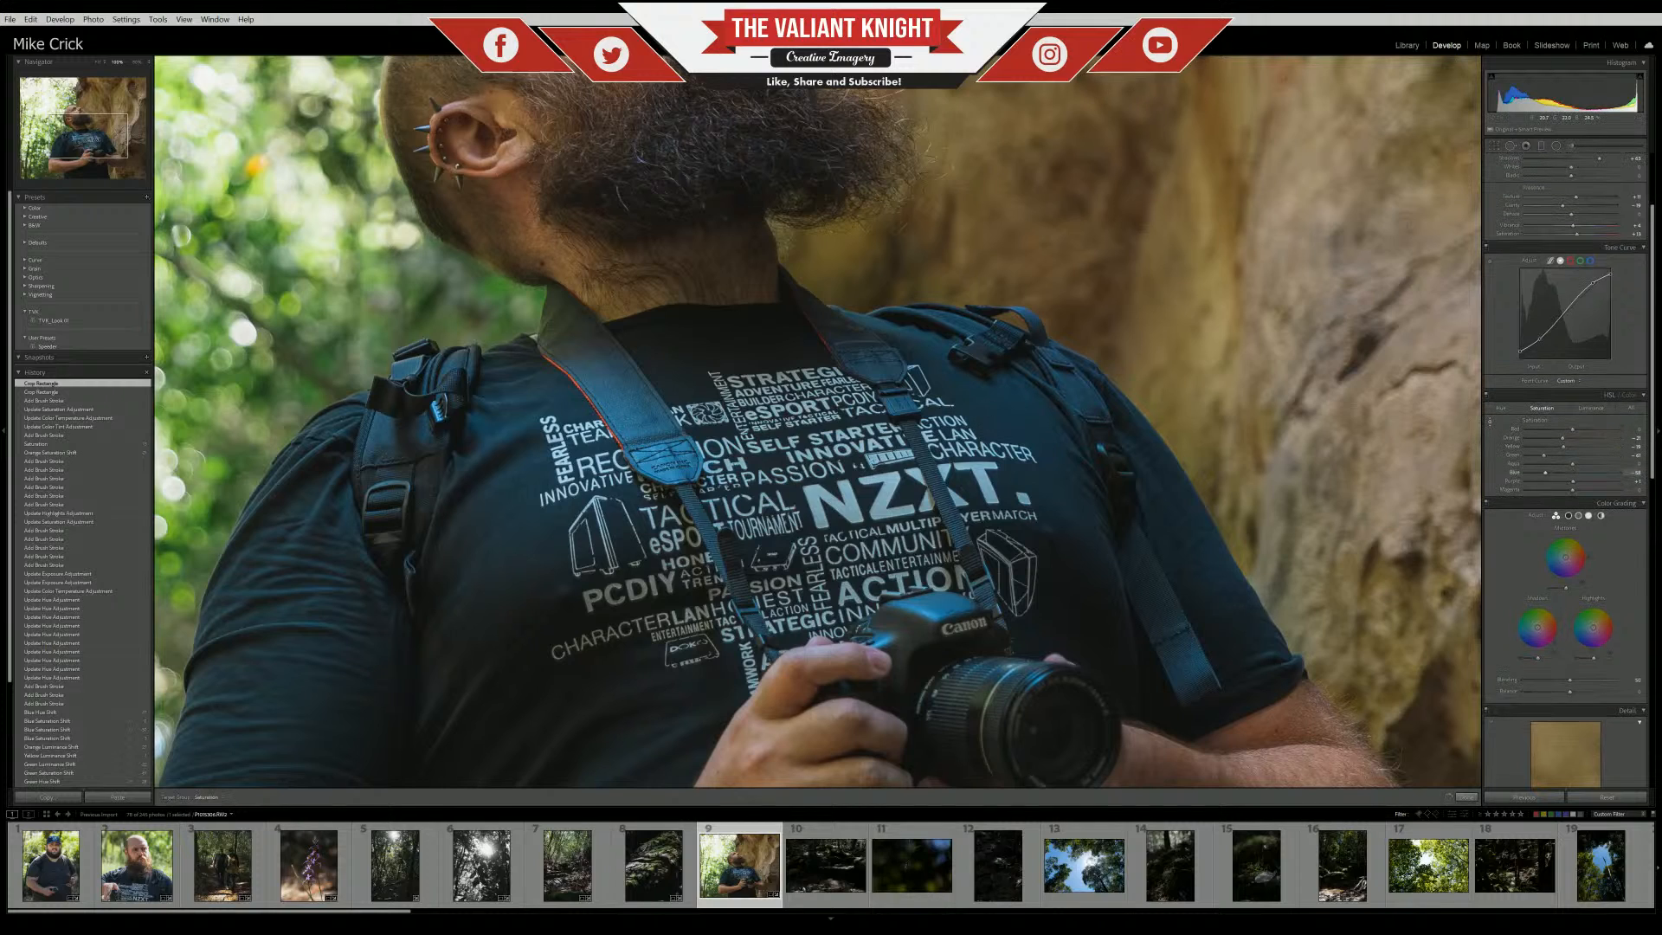
mouse_move(654, 433)
mouse_down()
mouse_move(655, 453)
mouse_move(655, 440)
mouse_up()
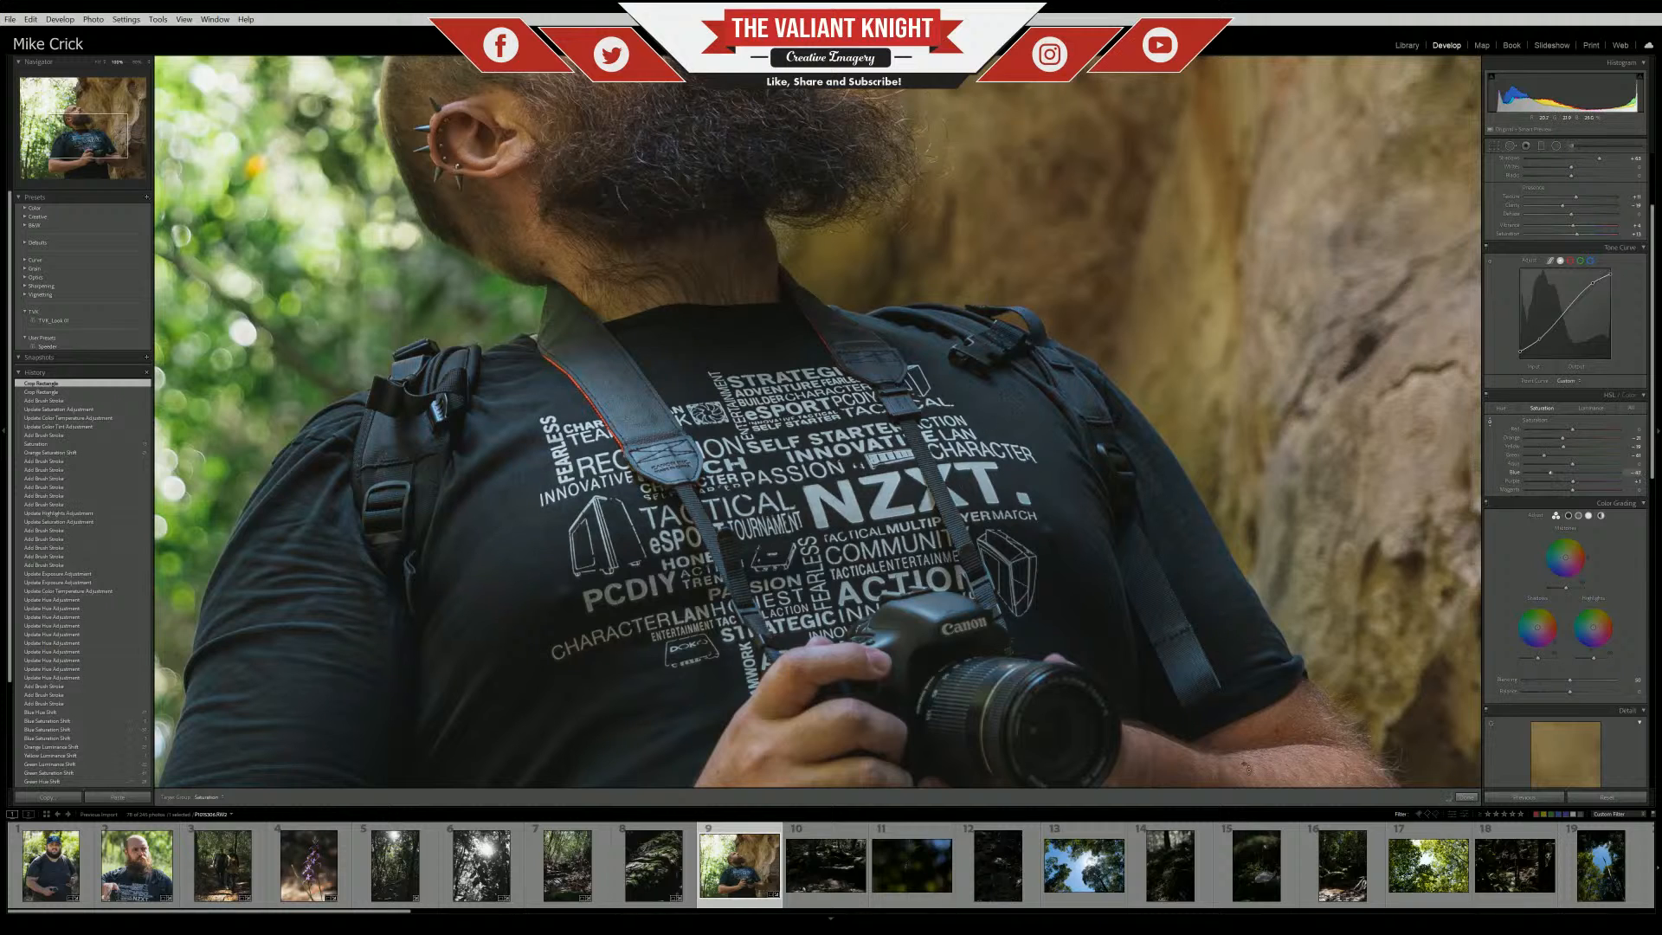
click(1469, 797)
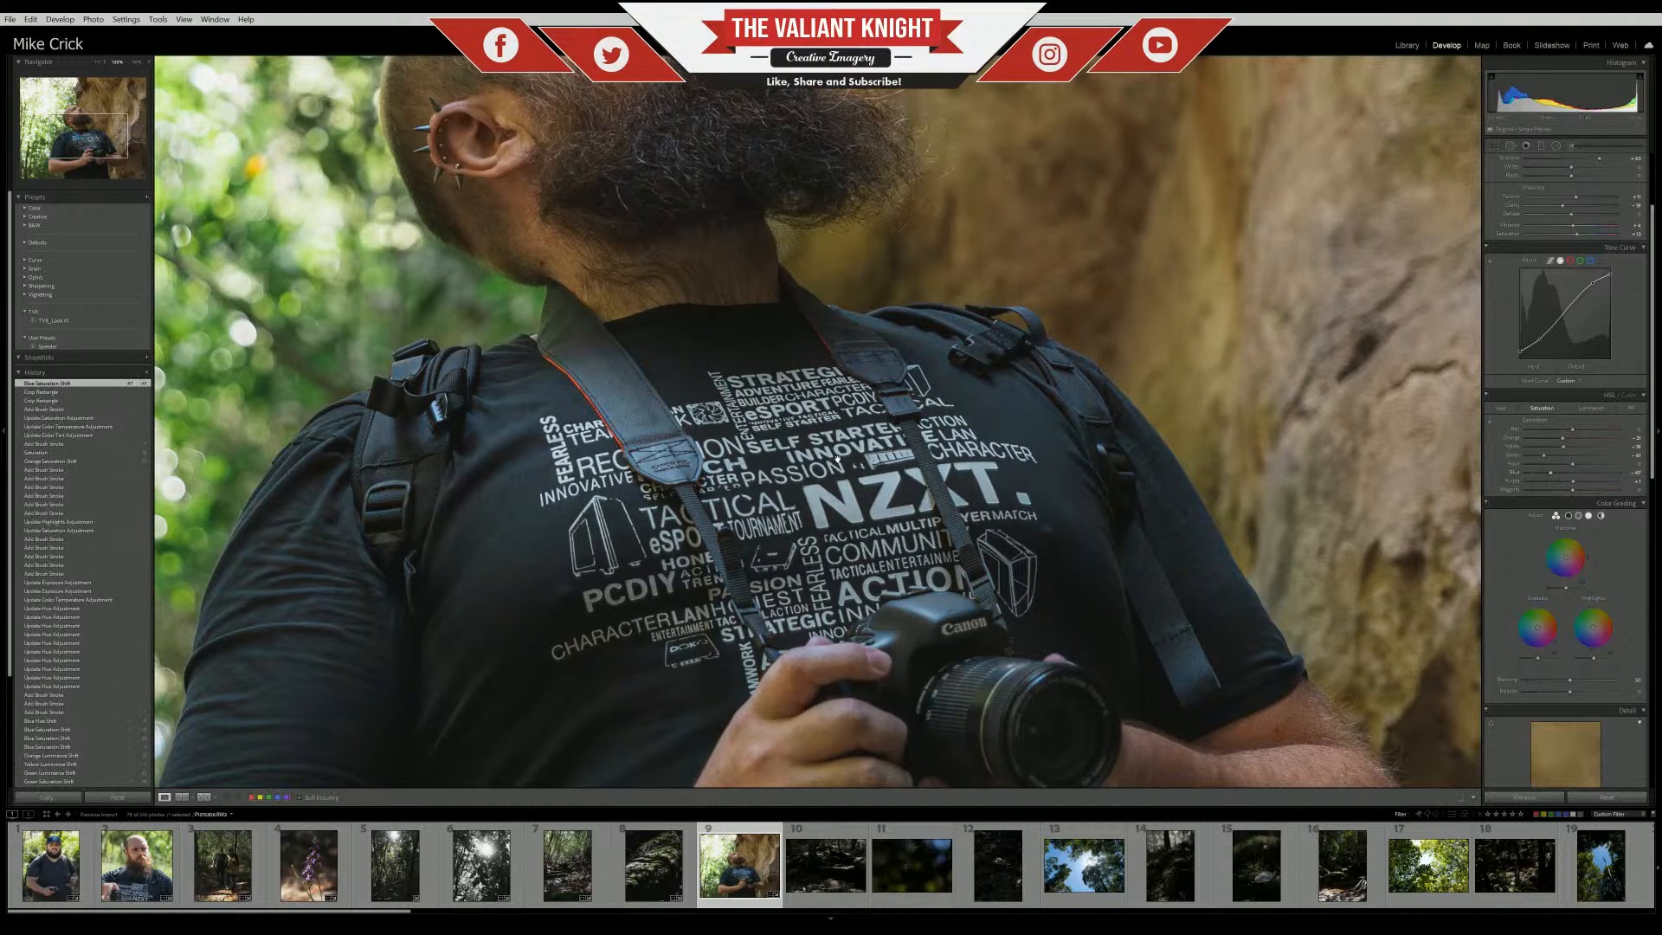
click(996, 536)
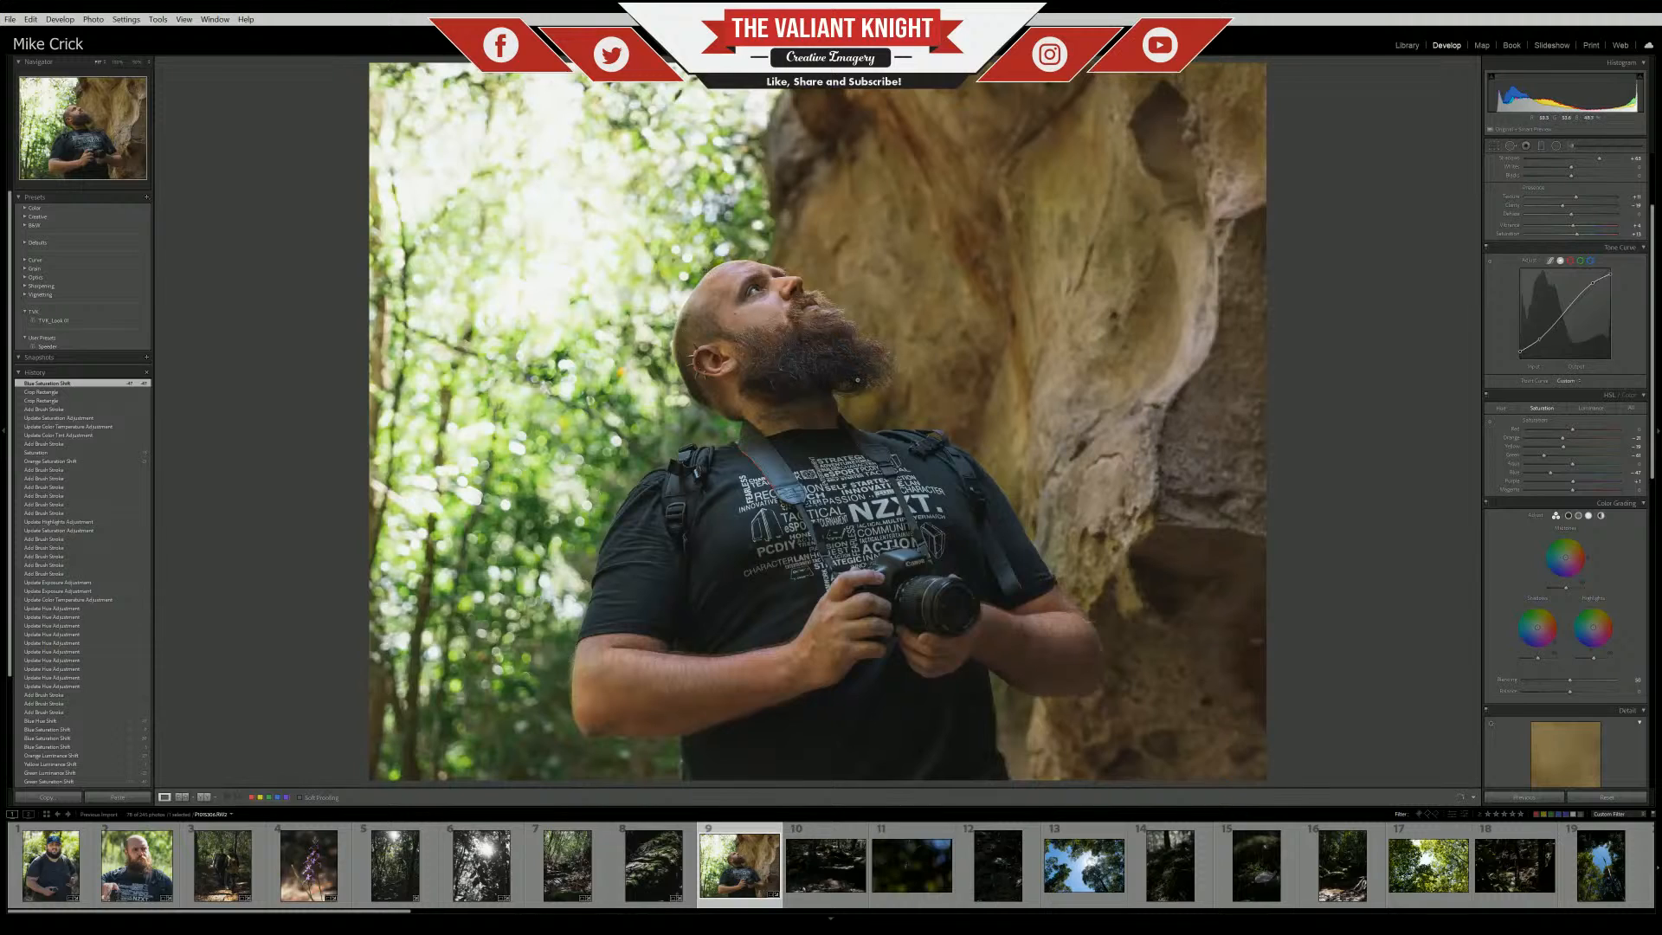
Compare the finished portrait with its state before the blue change and with the imported original, and inspect the face up close
click(40, 393)
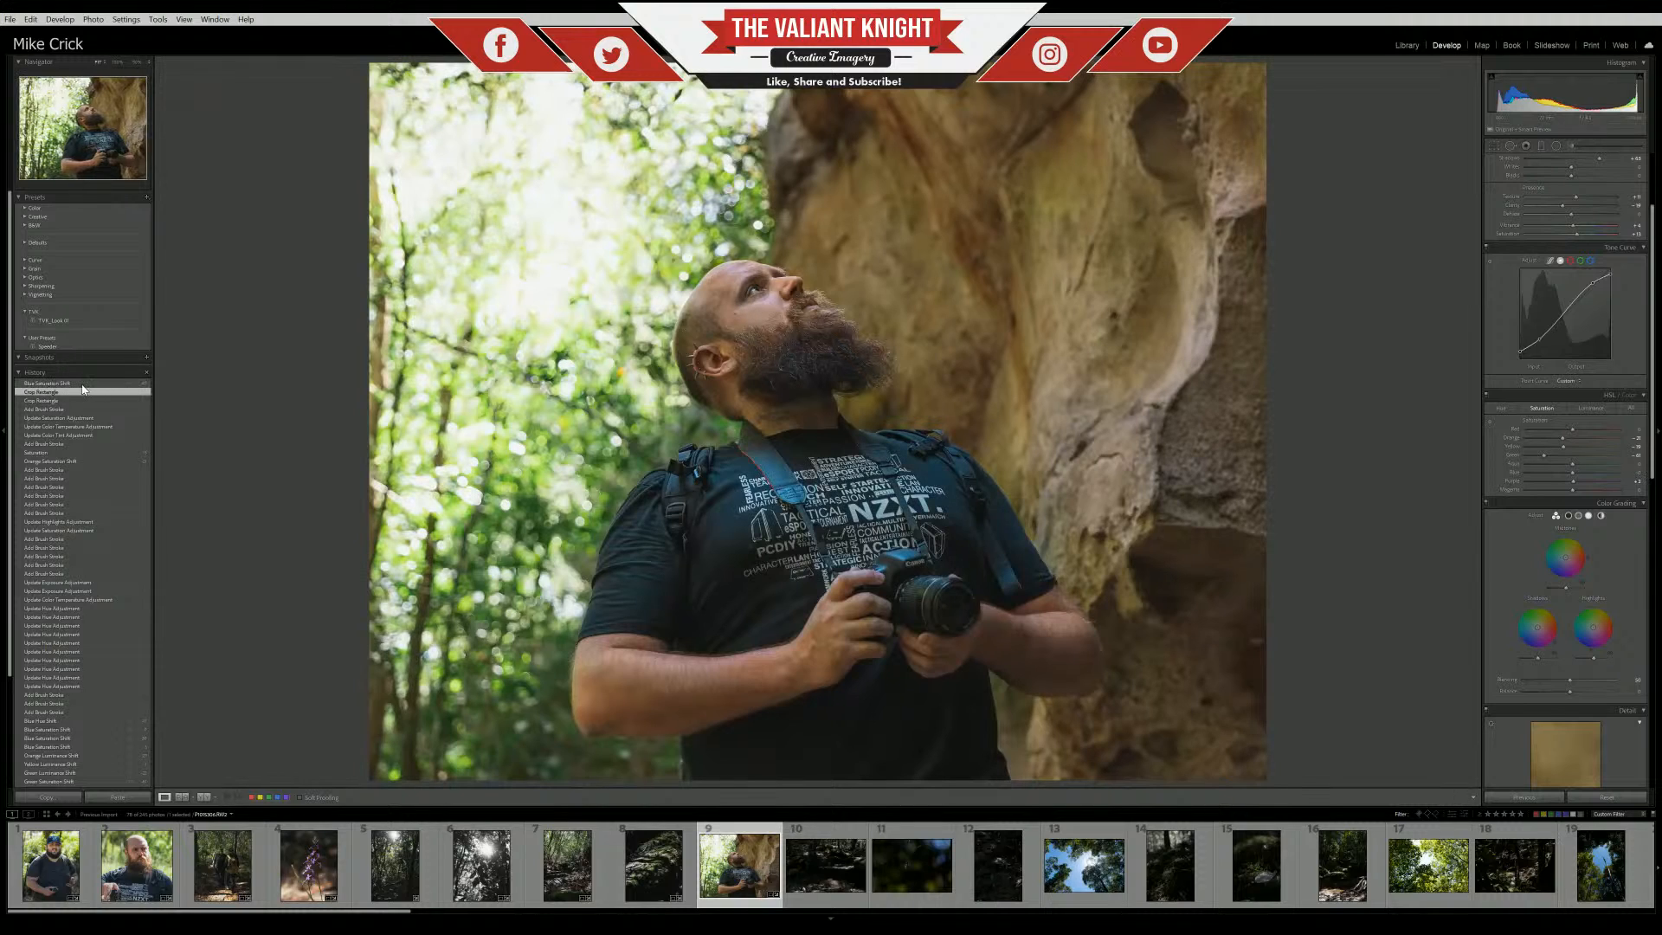
click(69, 383)
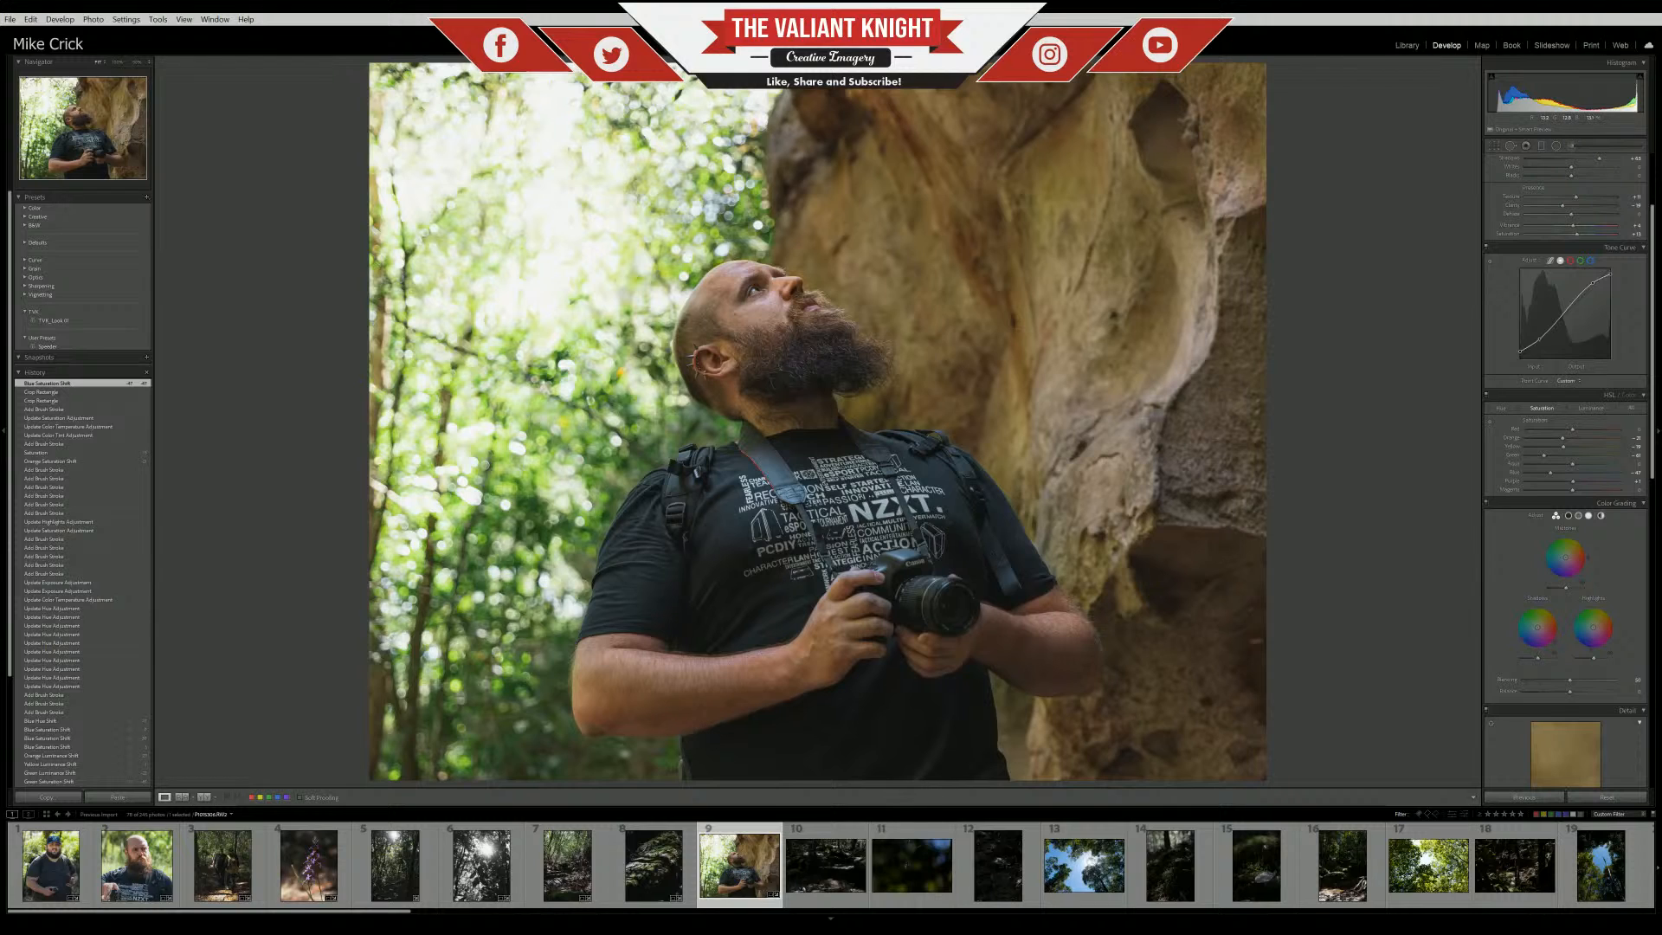
scroll(108, 616, down, 3)
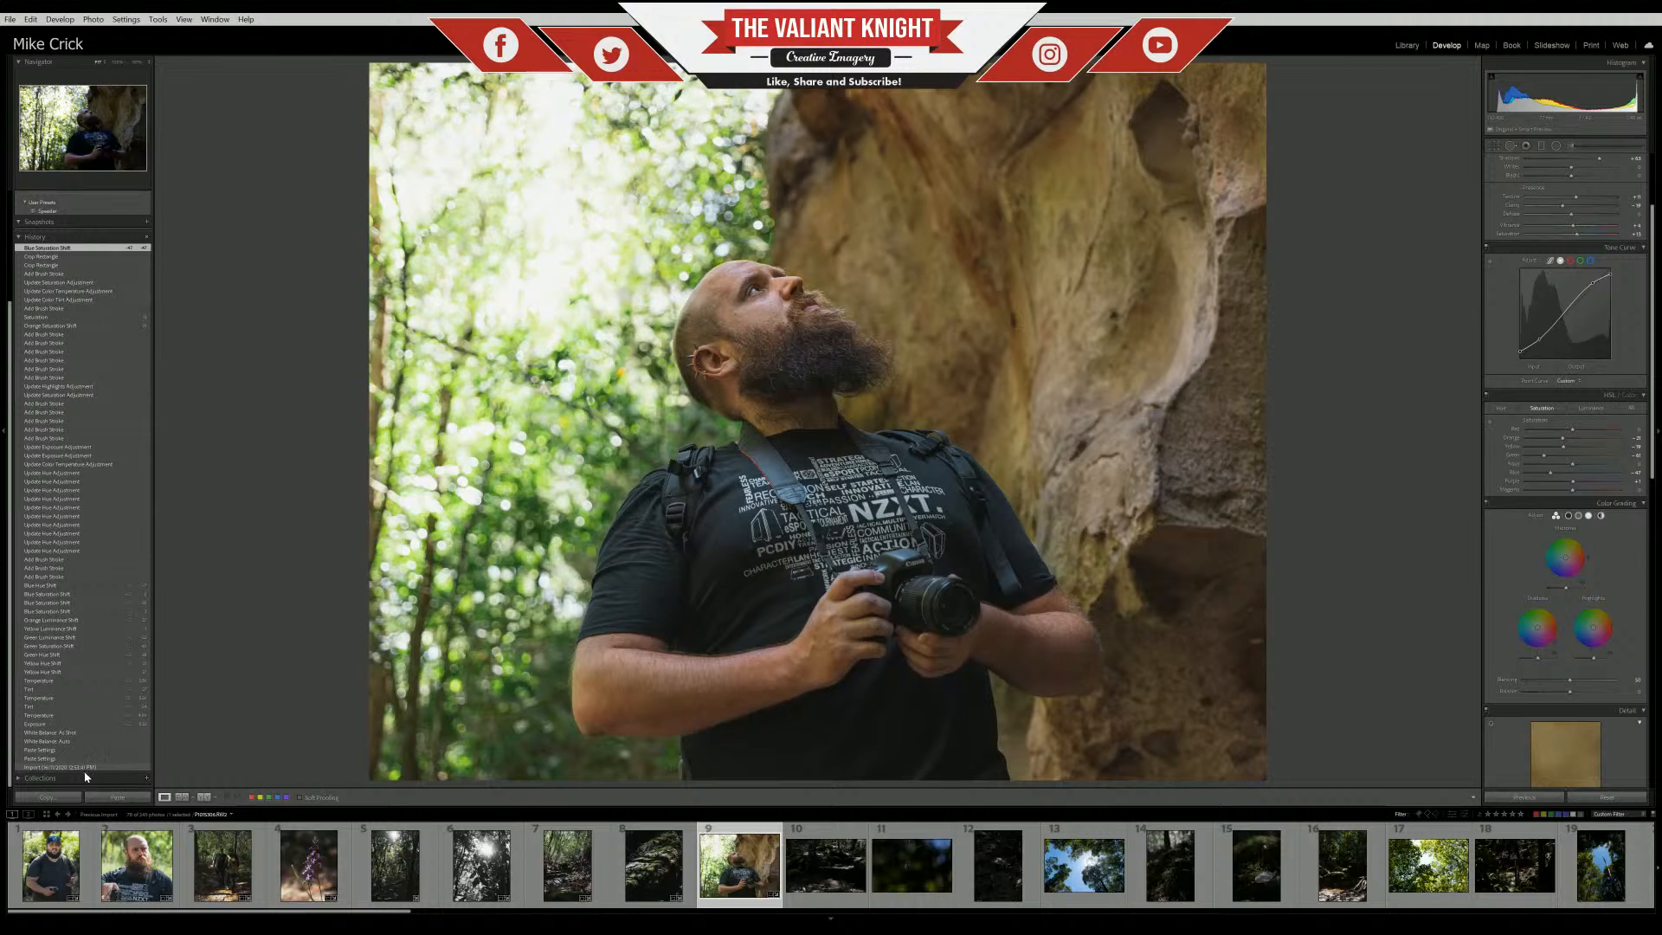
click(84, 768)
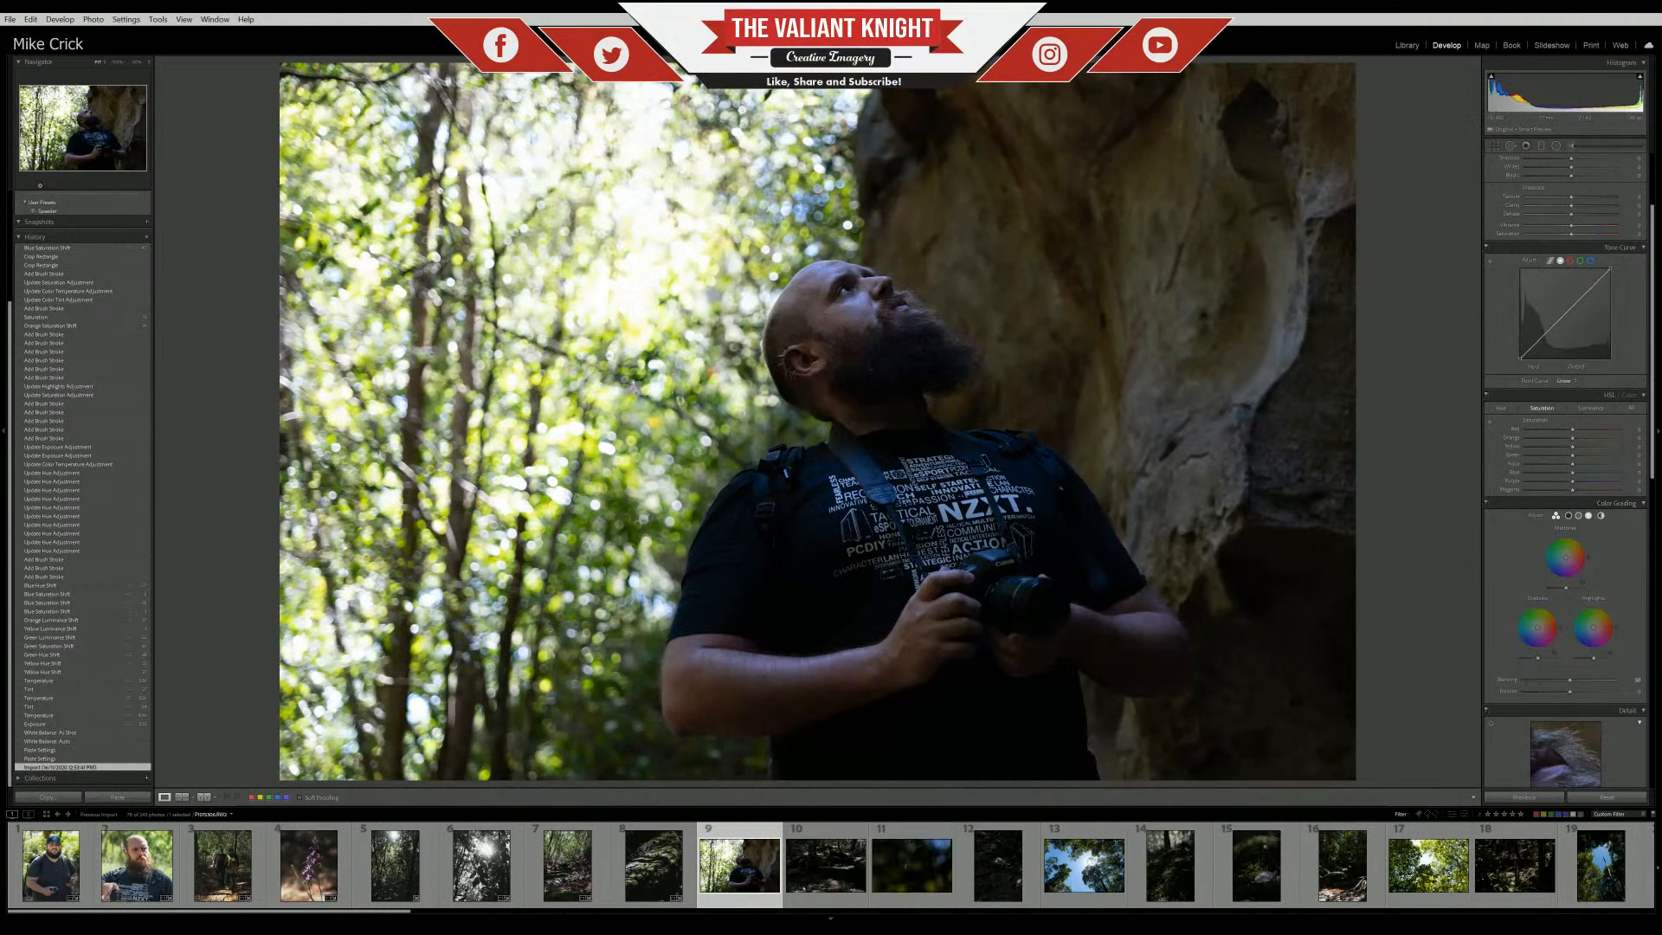
click(51, 249)
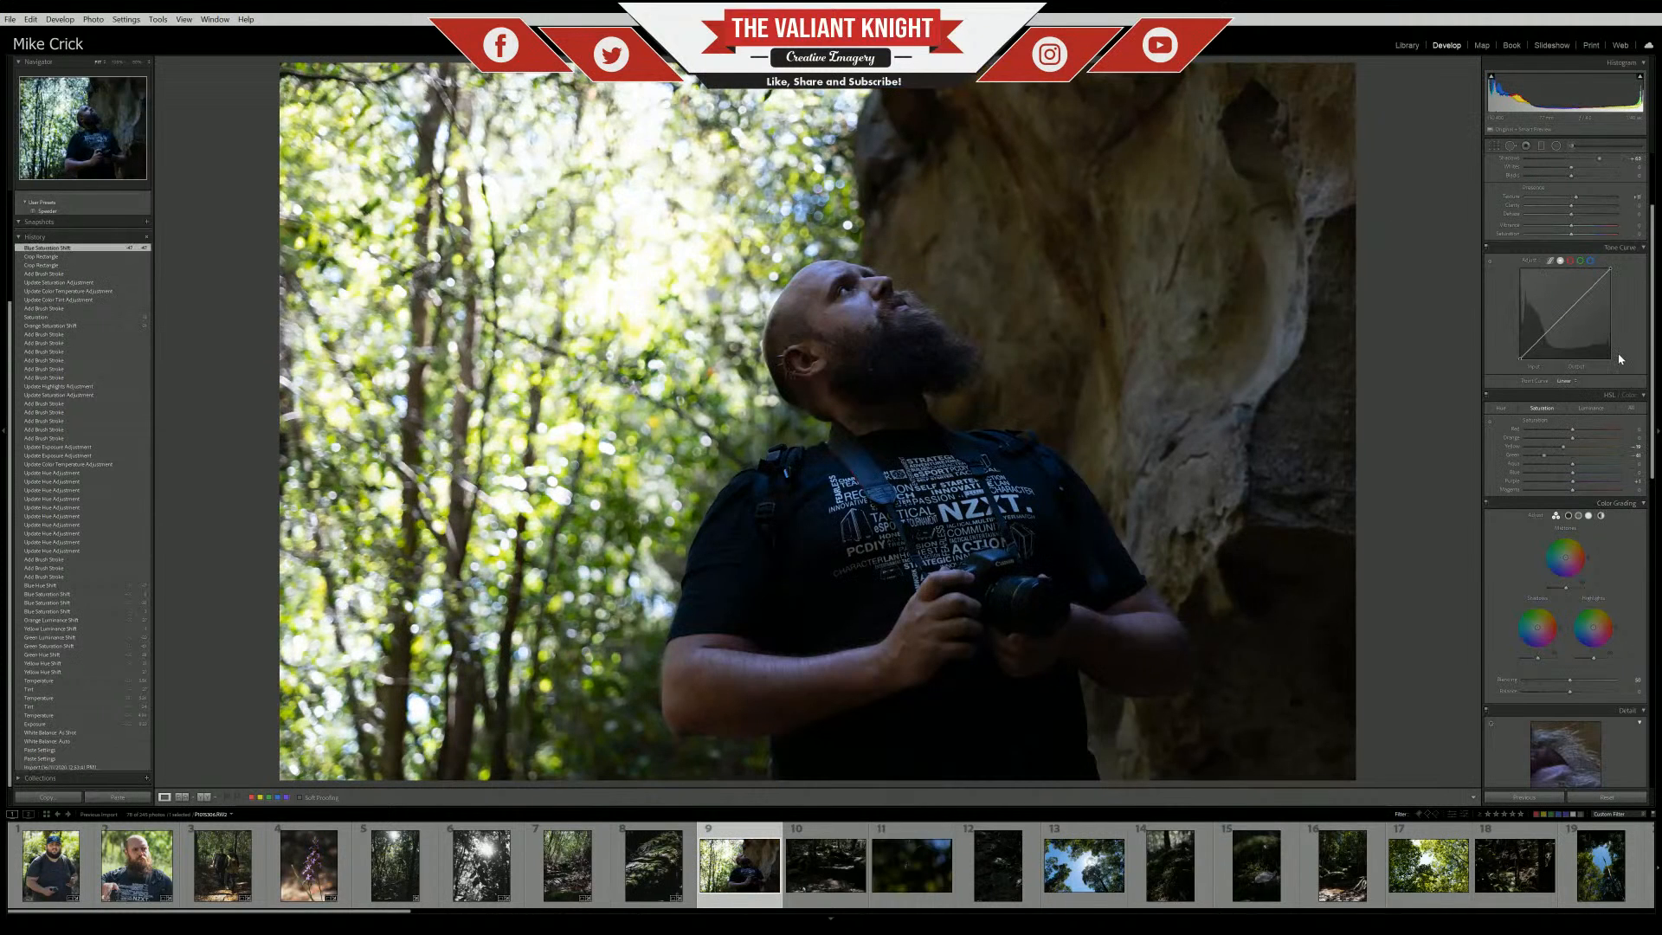
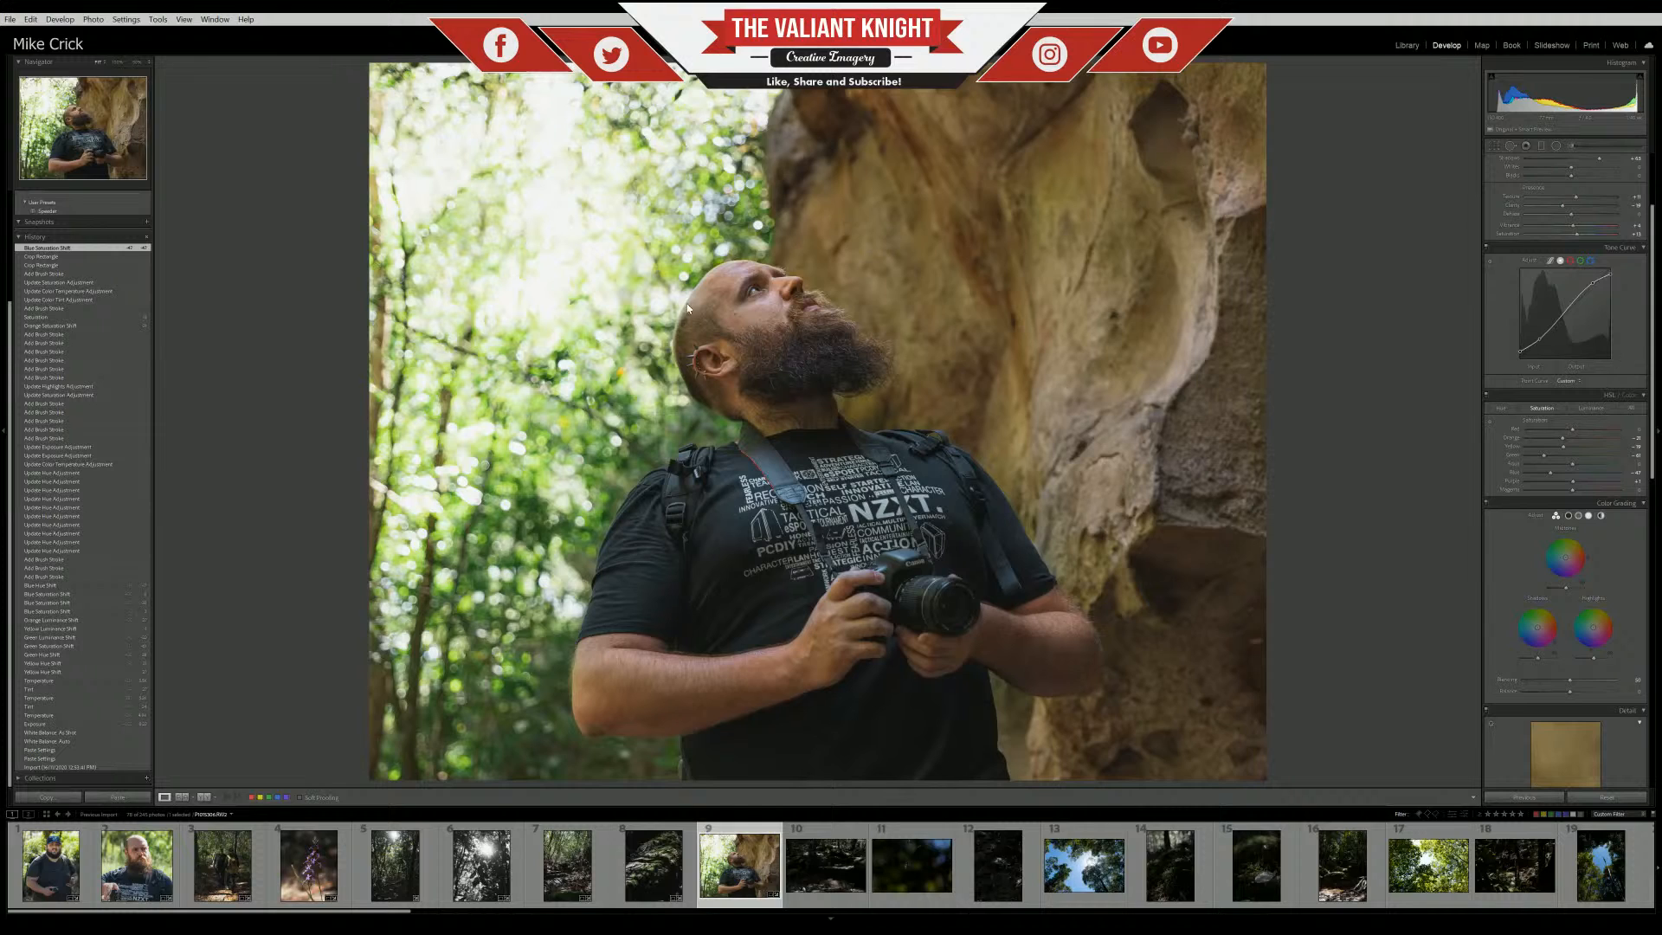
click(54, 766)
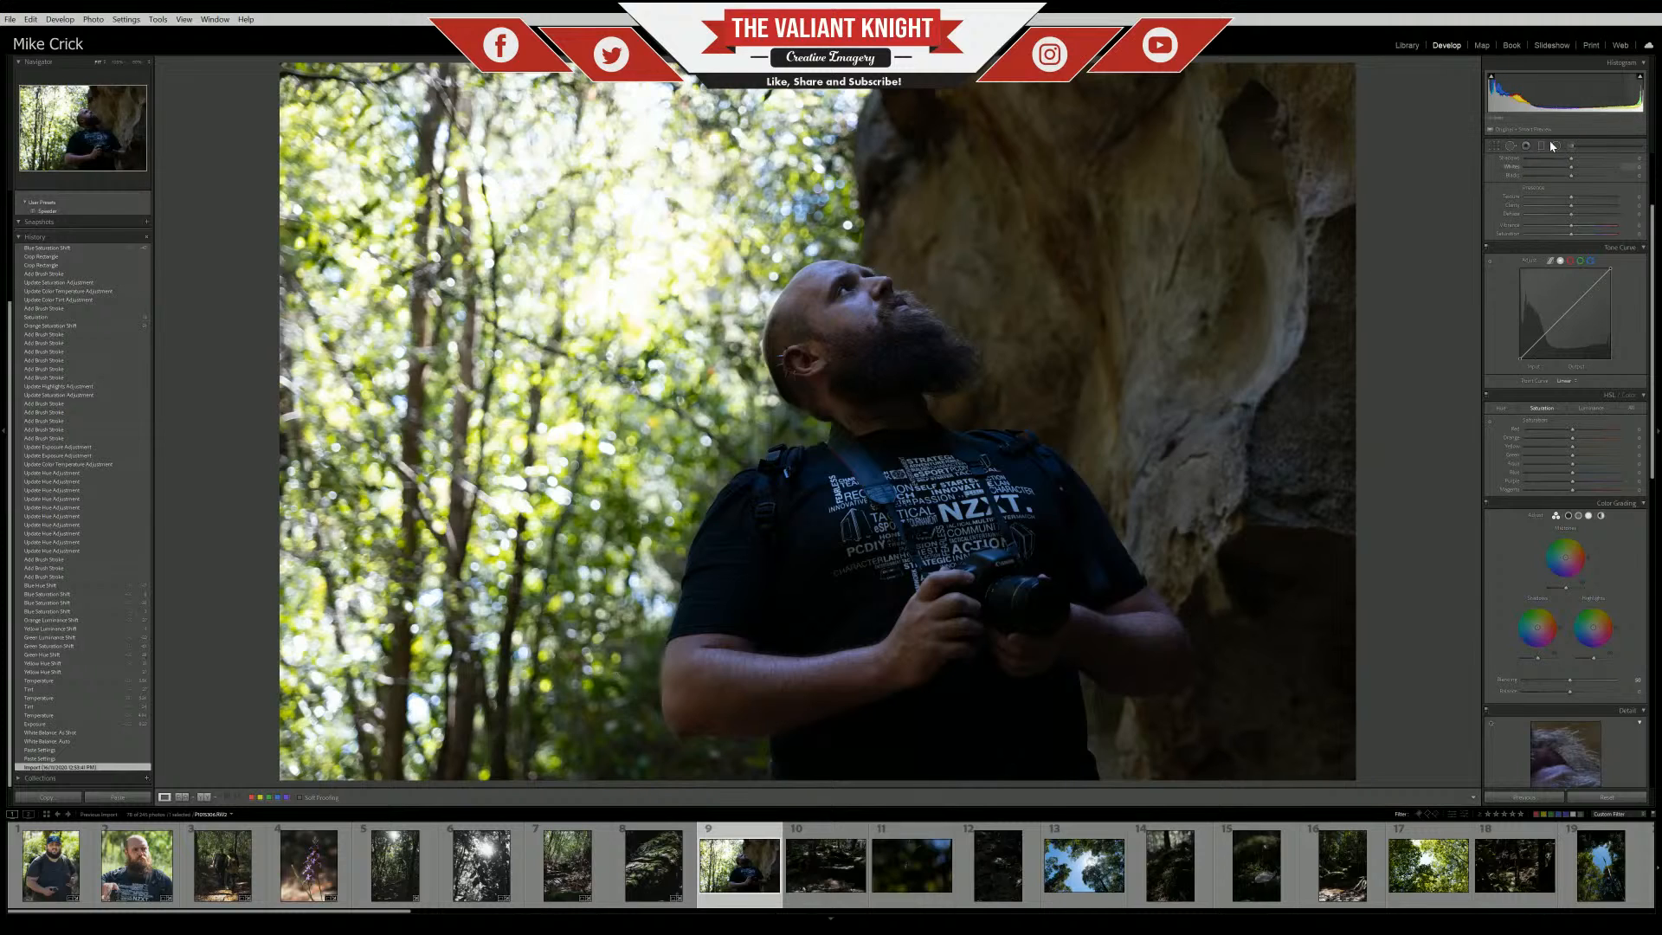
click(59, 248)
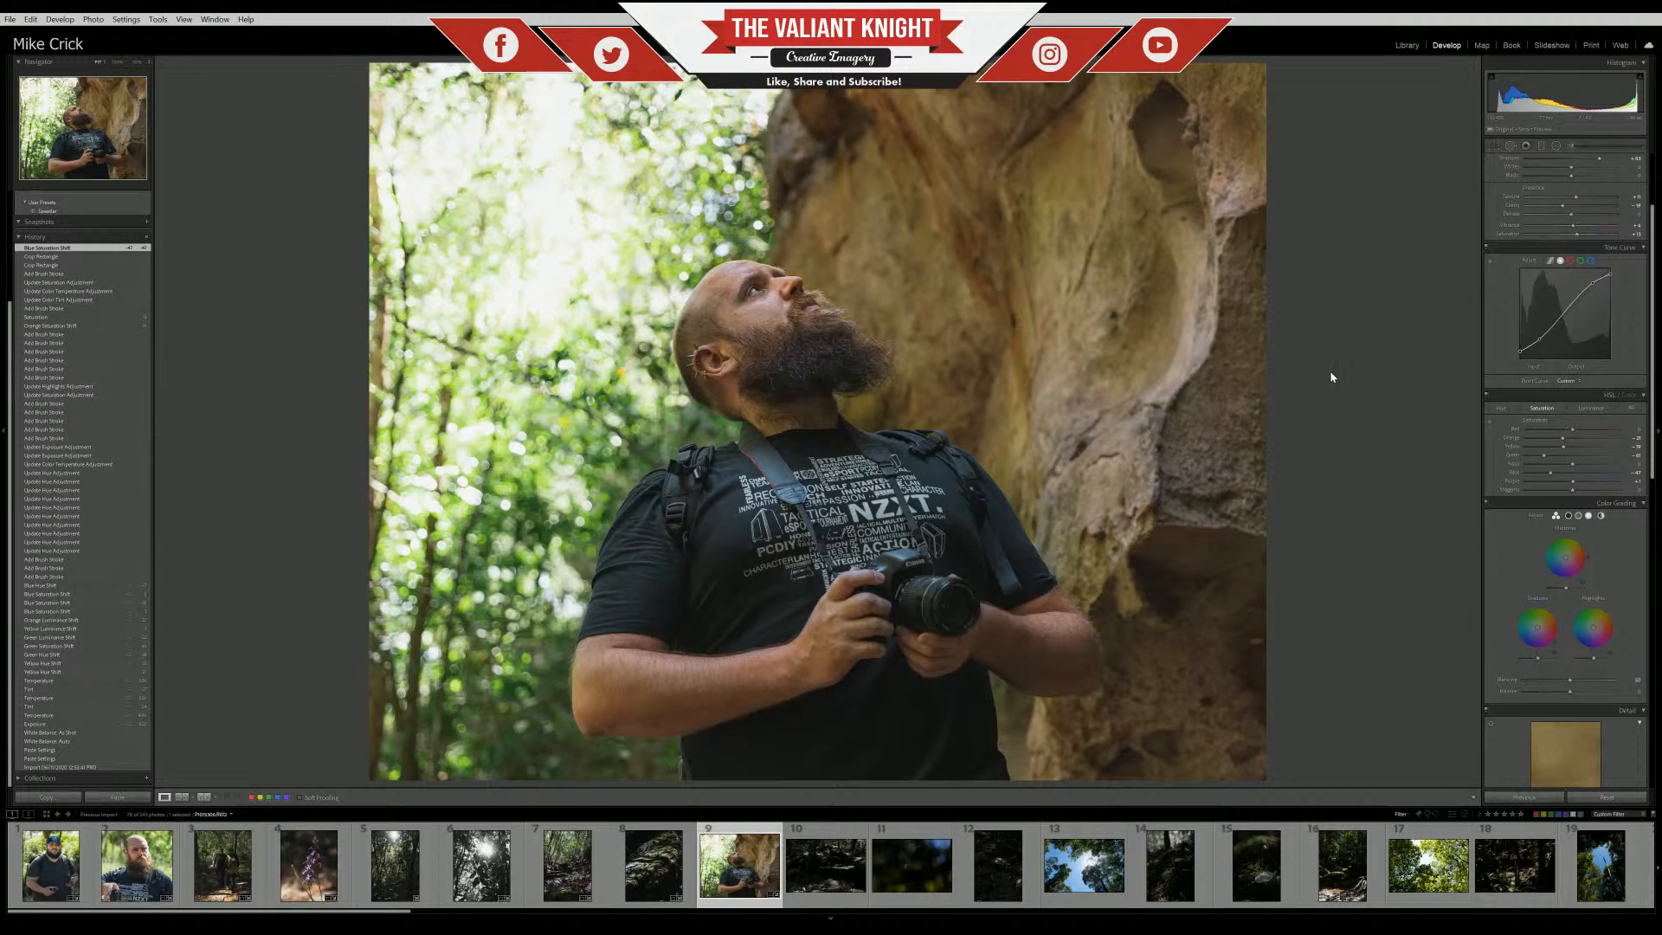
click(758, 301)
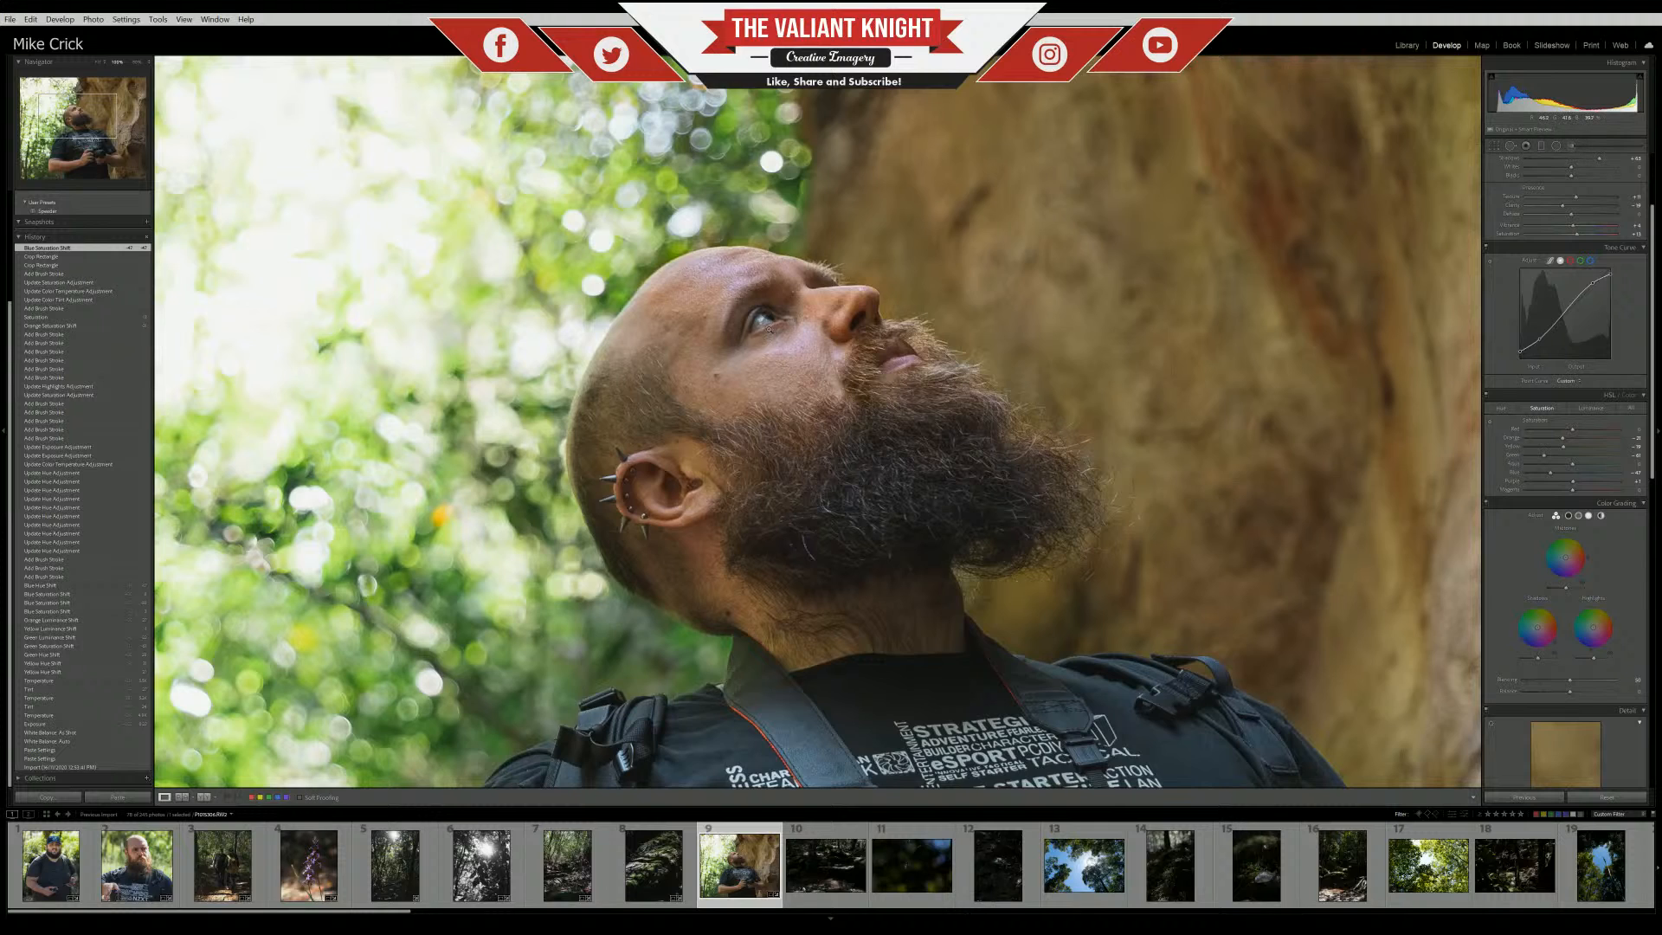
click(769, 328)
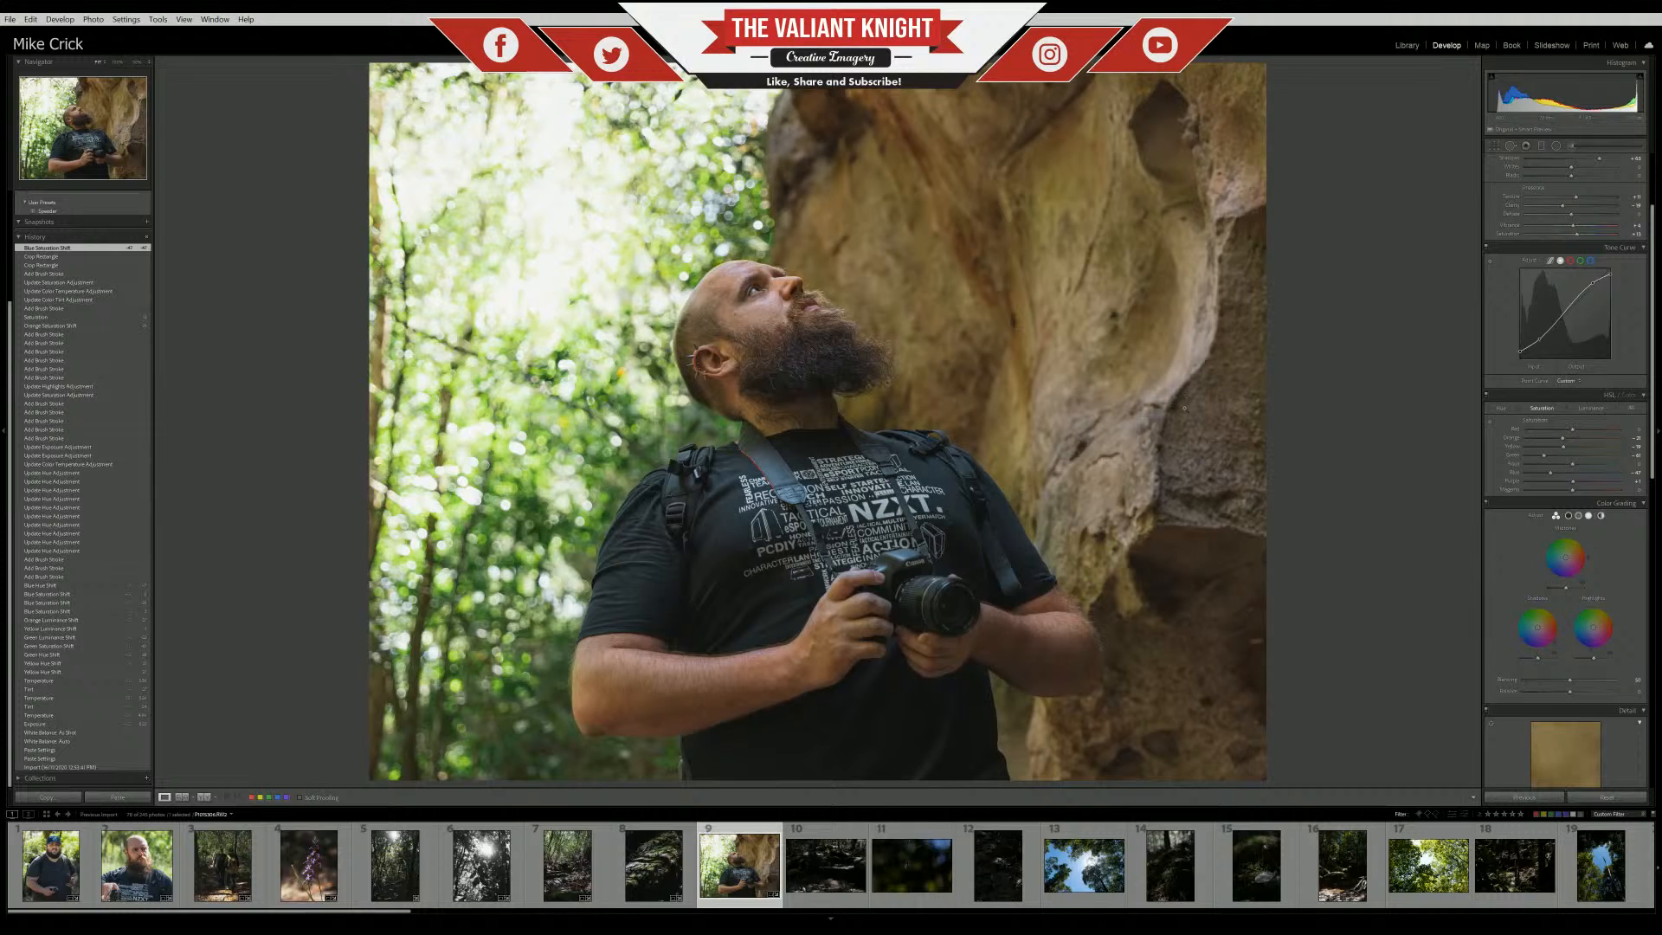
Tighten the portrait's crop slightly to reduce the space above the man's head
click(1494, 146)
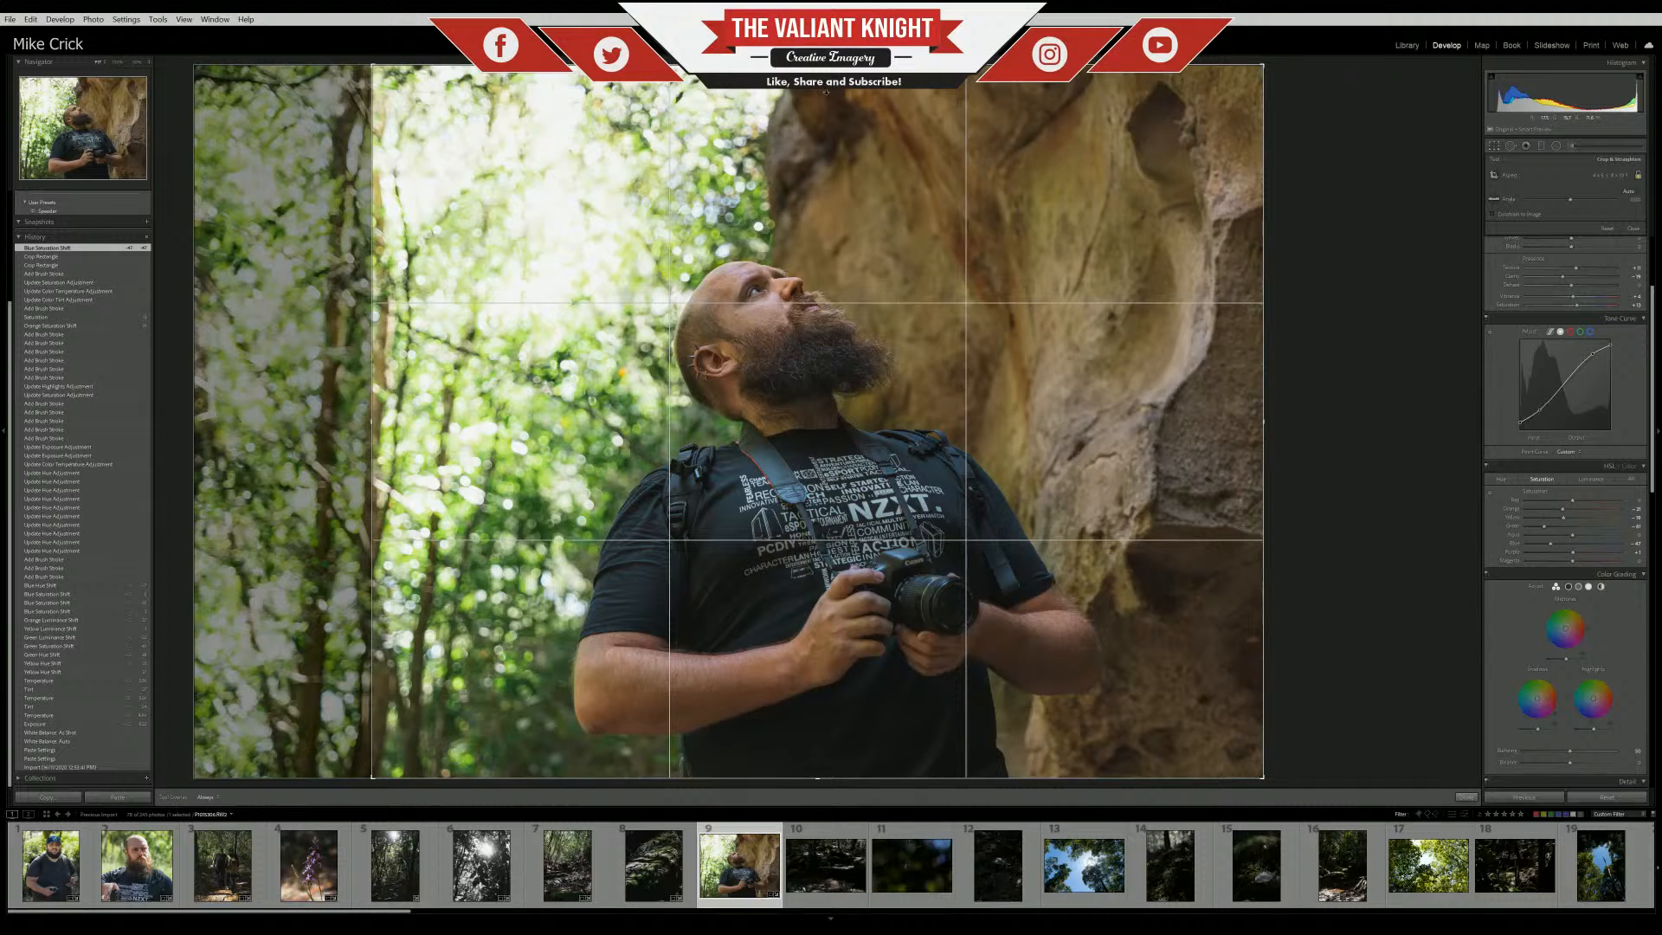
drag(818, 65, 818, 86)
key(Return)
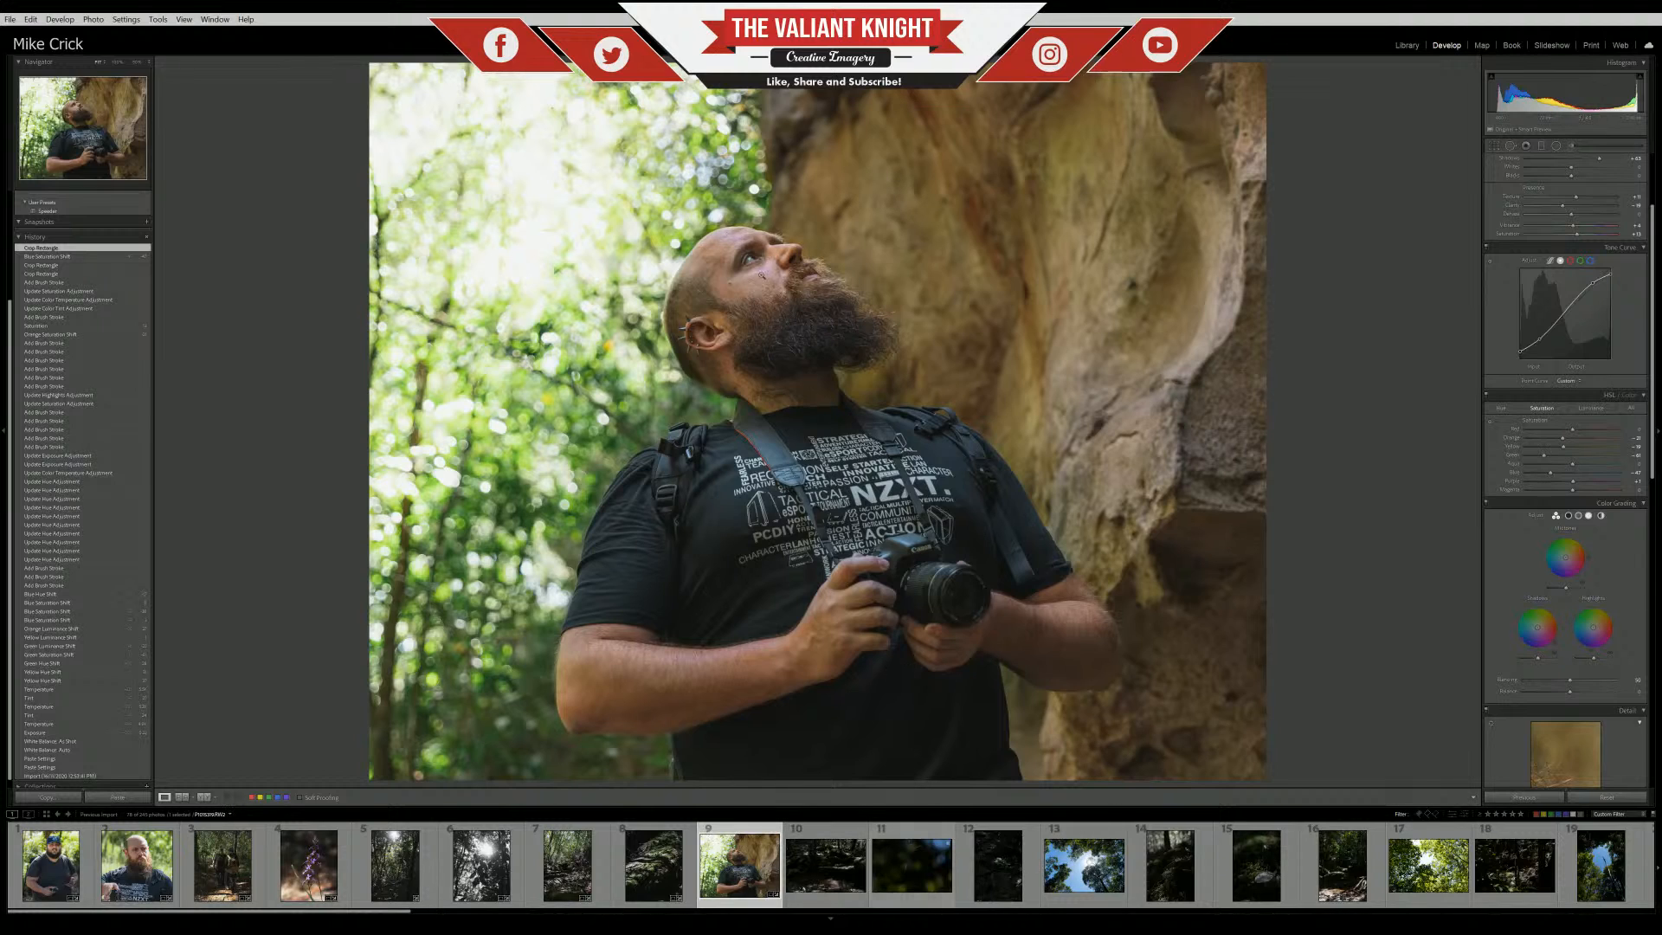
View the dark creek photo and the sunlit treetop photo, and browse the remaining shots for the next one to edit
click(793, 860)
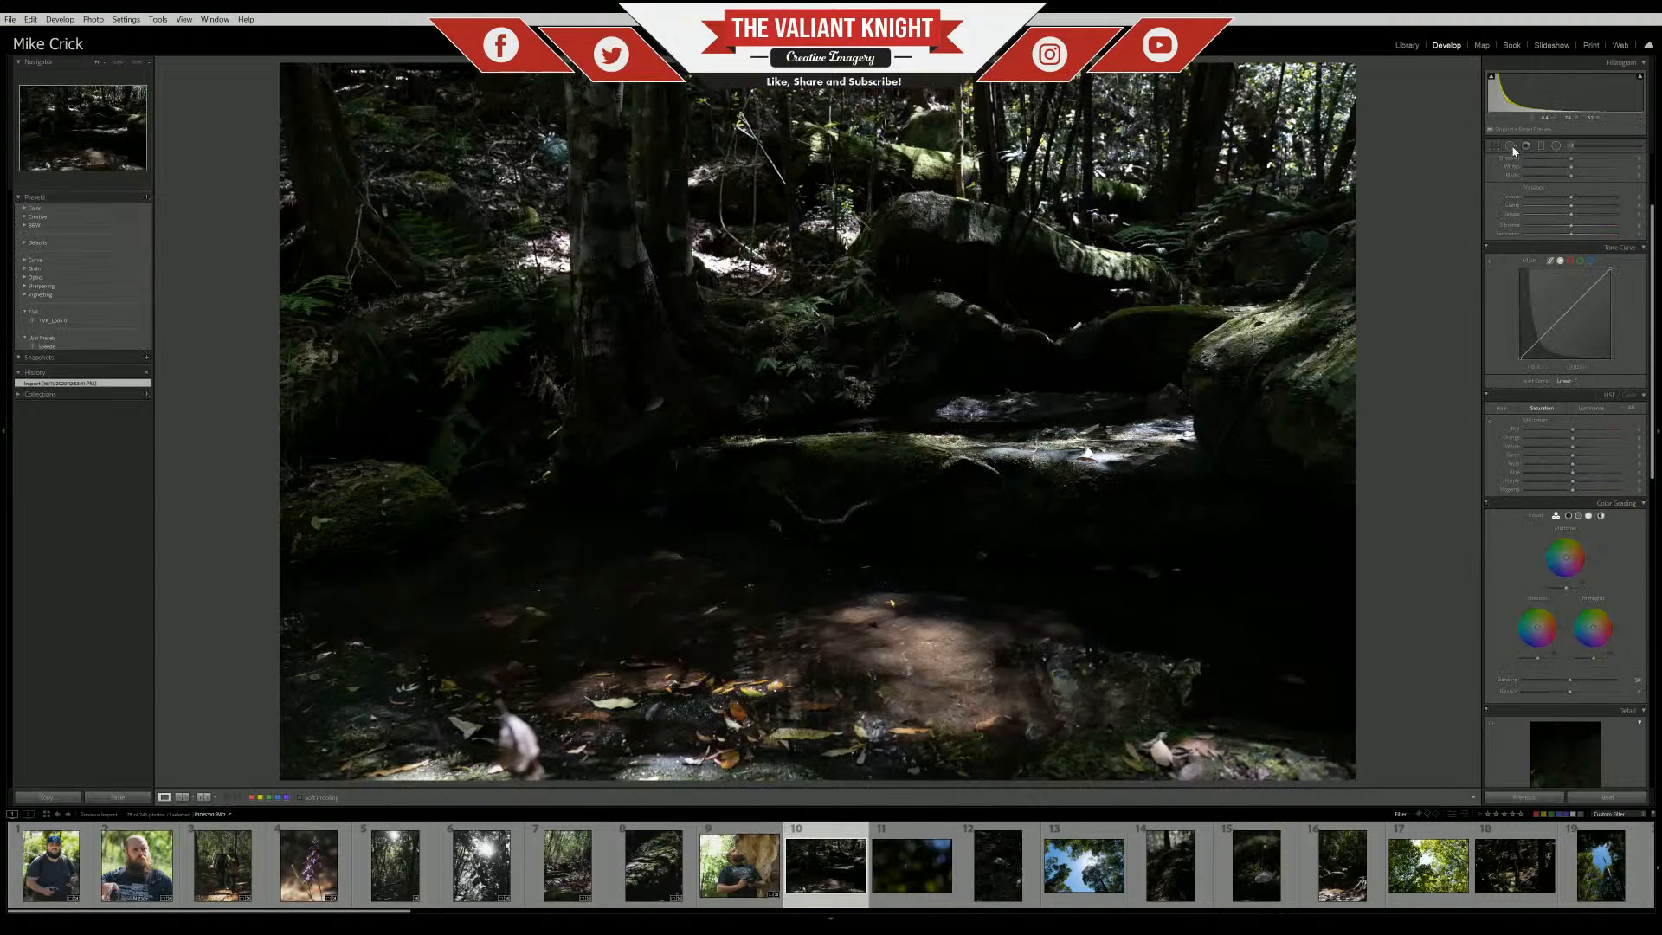
click(1122, 887)
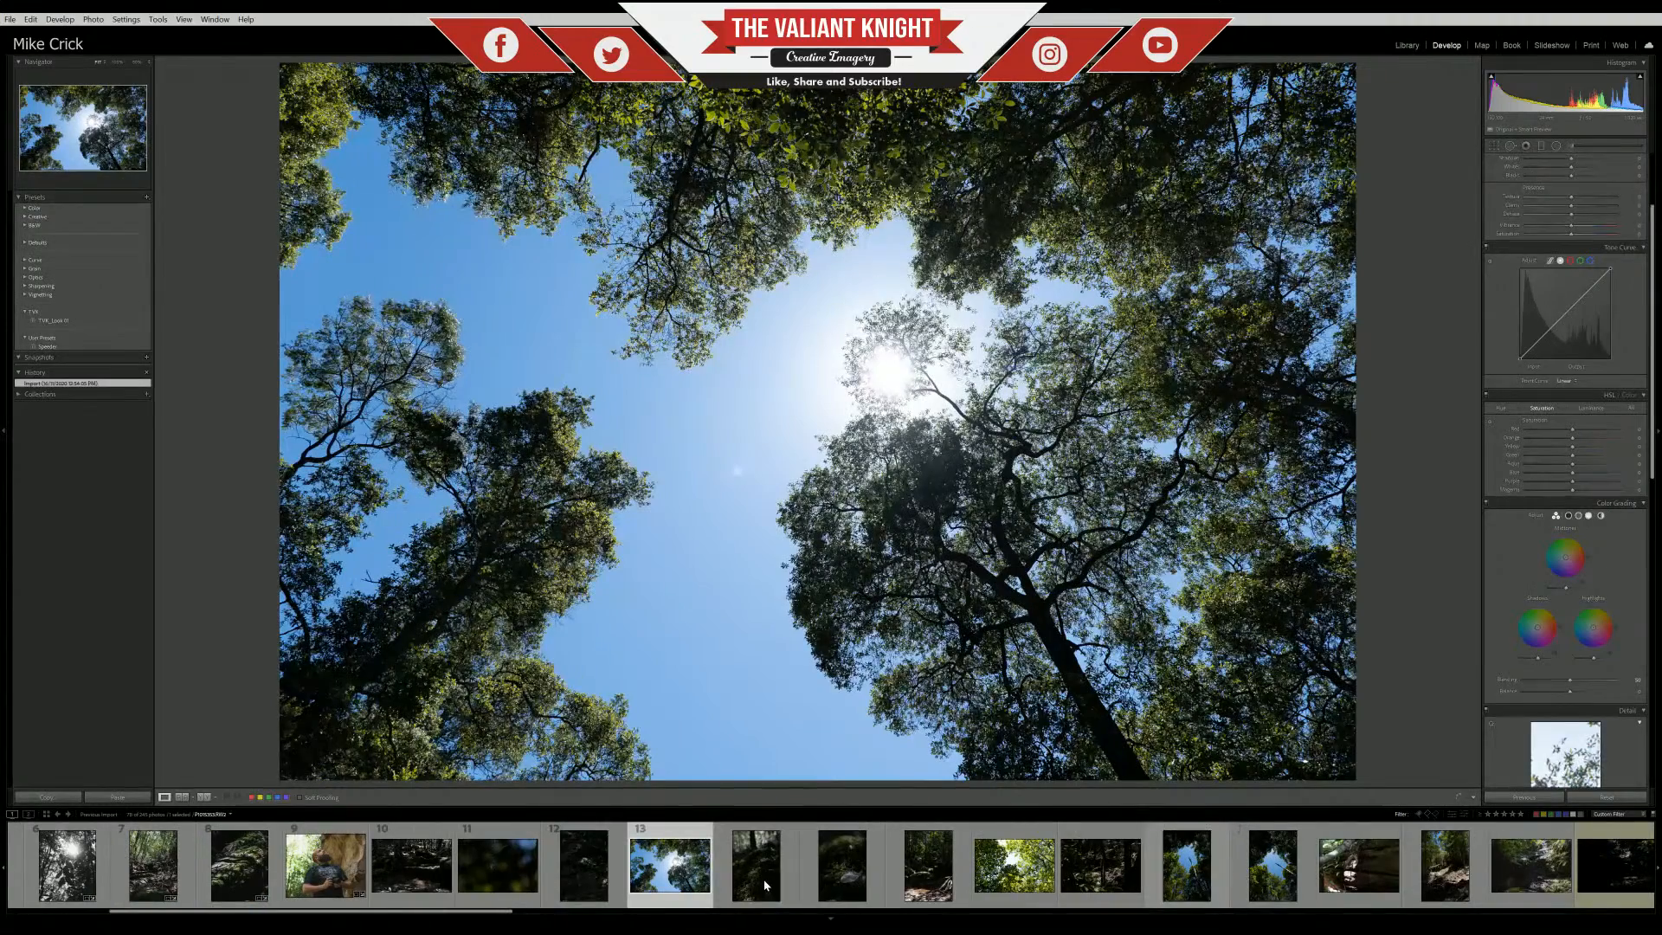
scroll(1125, 889, down, 5)
scroll(1077, 886, down, 5)
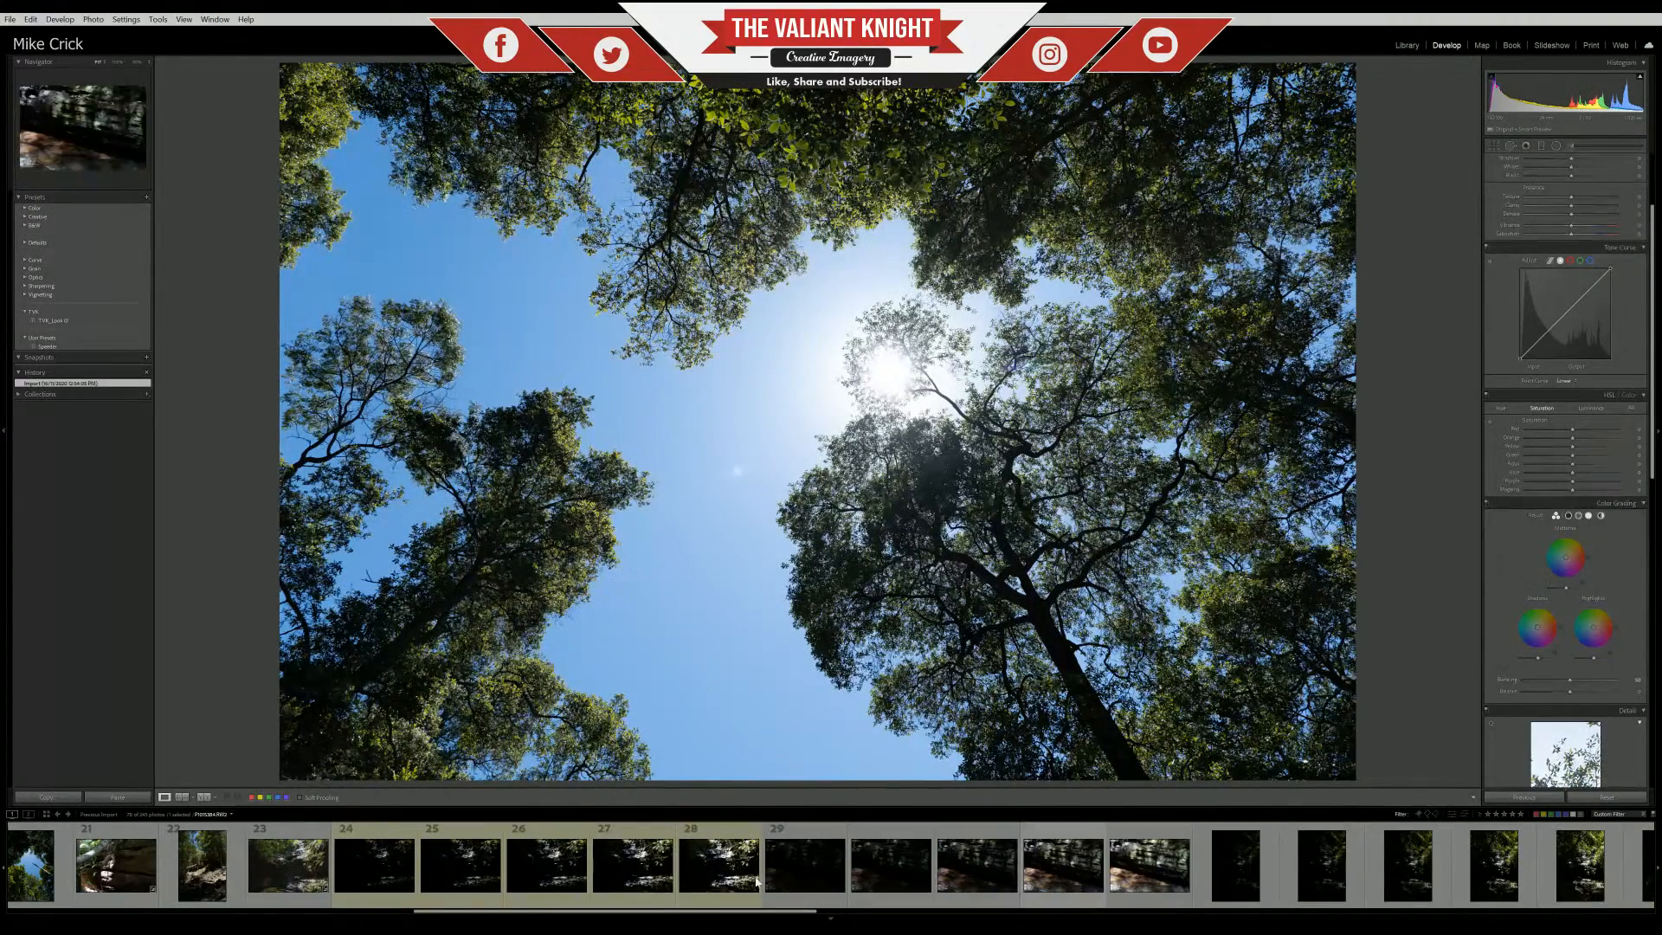
scroll(962, 882, down, 5)
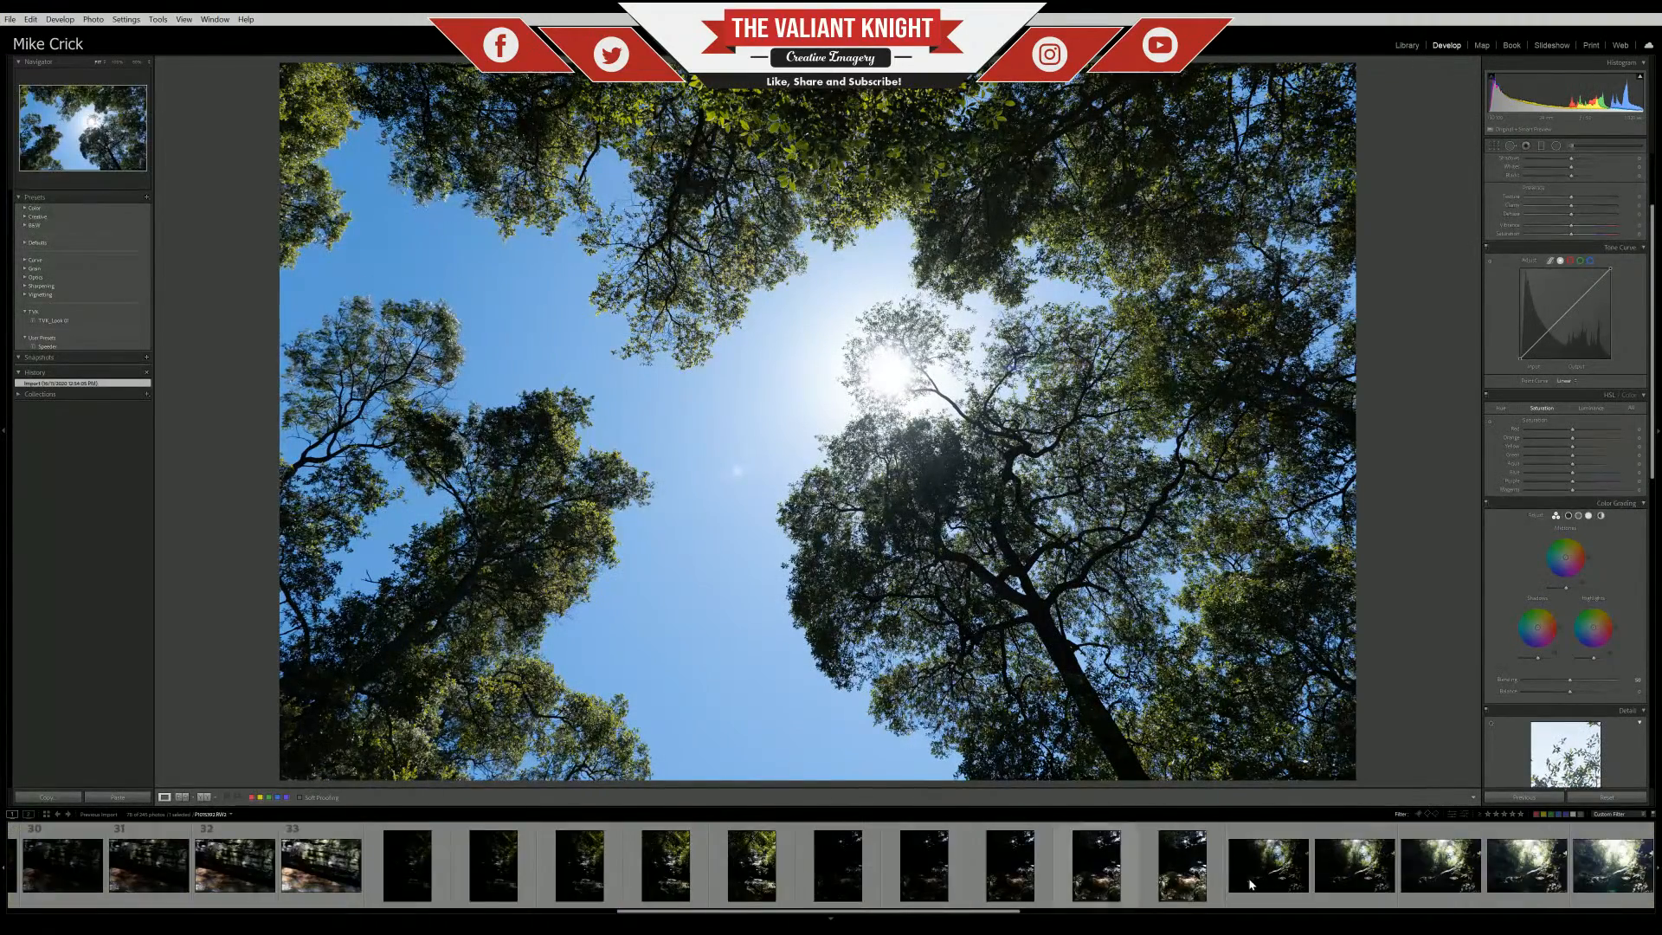
scroll(935, 882, down, 3)
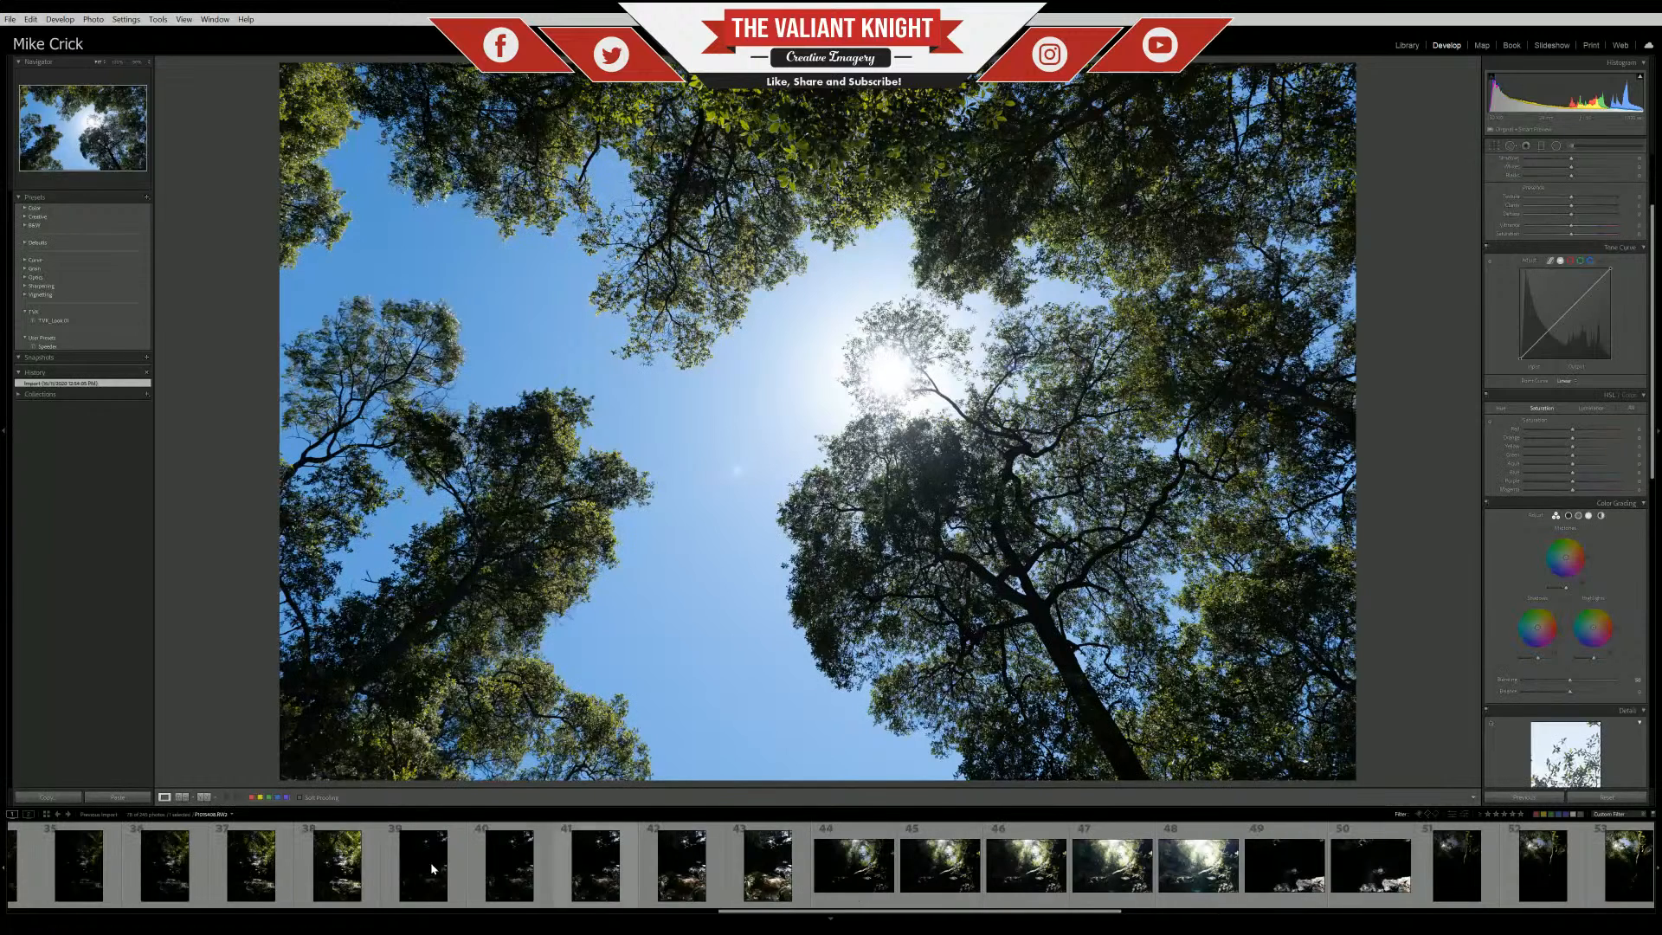
View the dark waterfall, fern and creek shots and browse the bracketed exposures for a series to merge
click(853, 865)
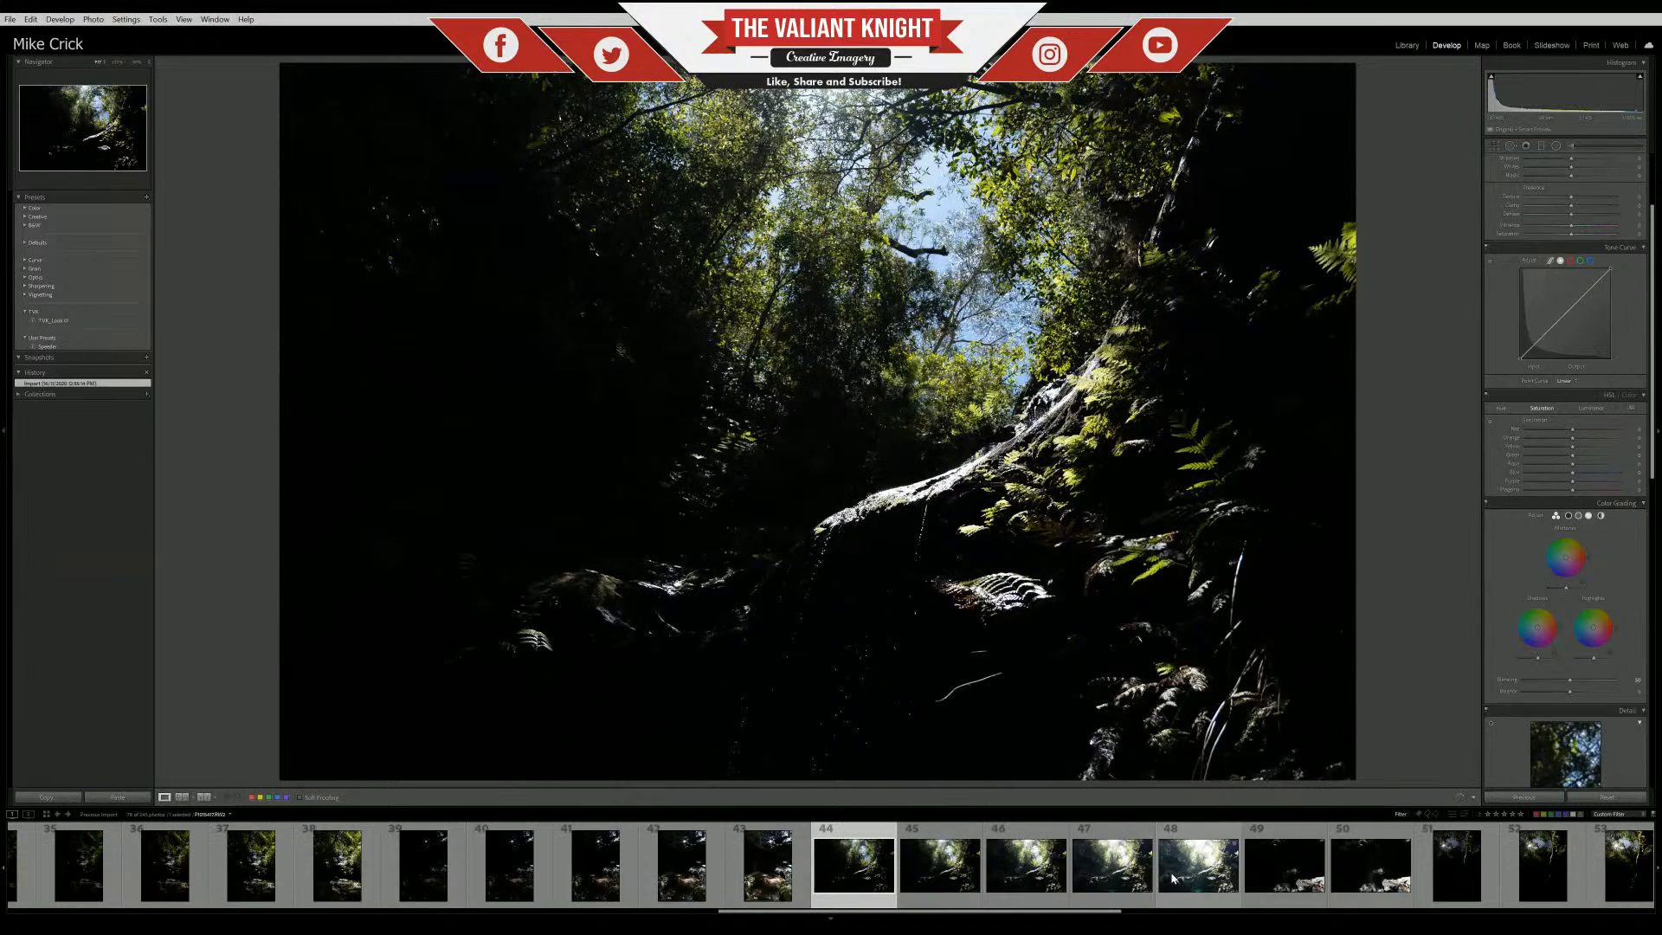
scroll(1281, 871, down, 5)
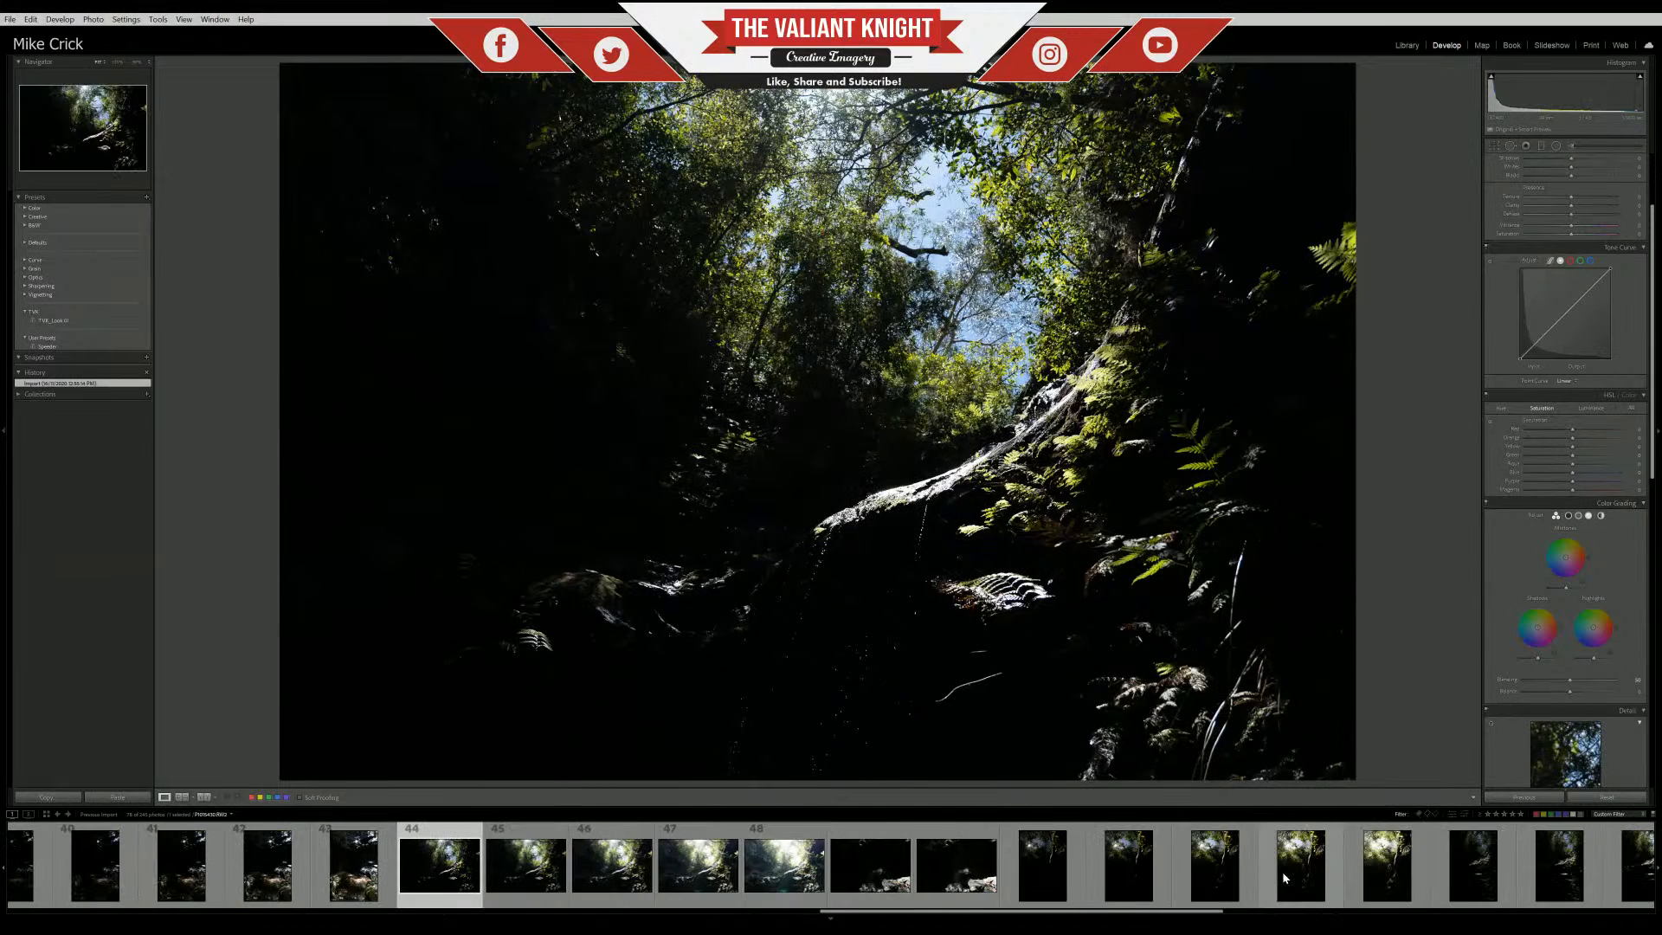
click(1040, 892)
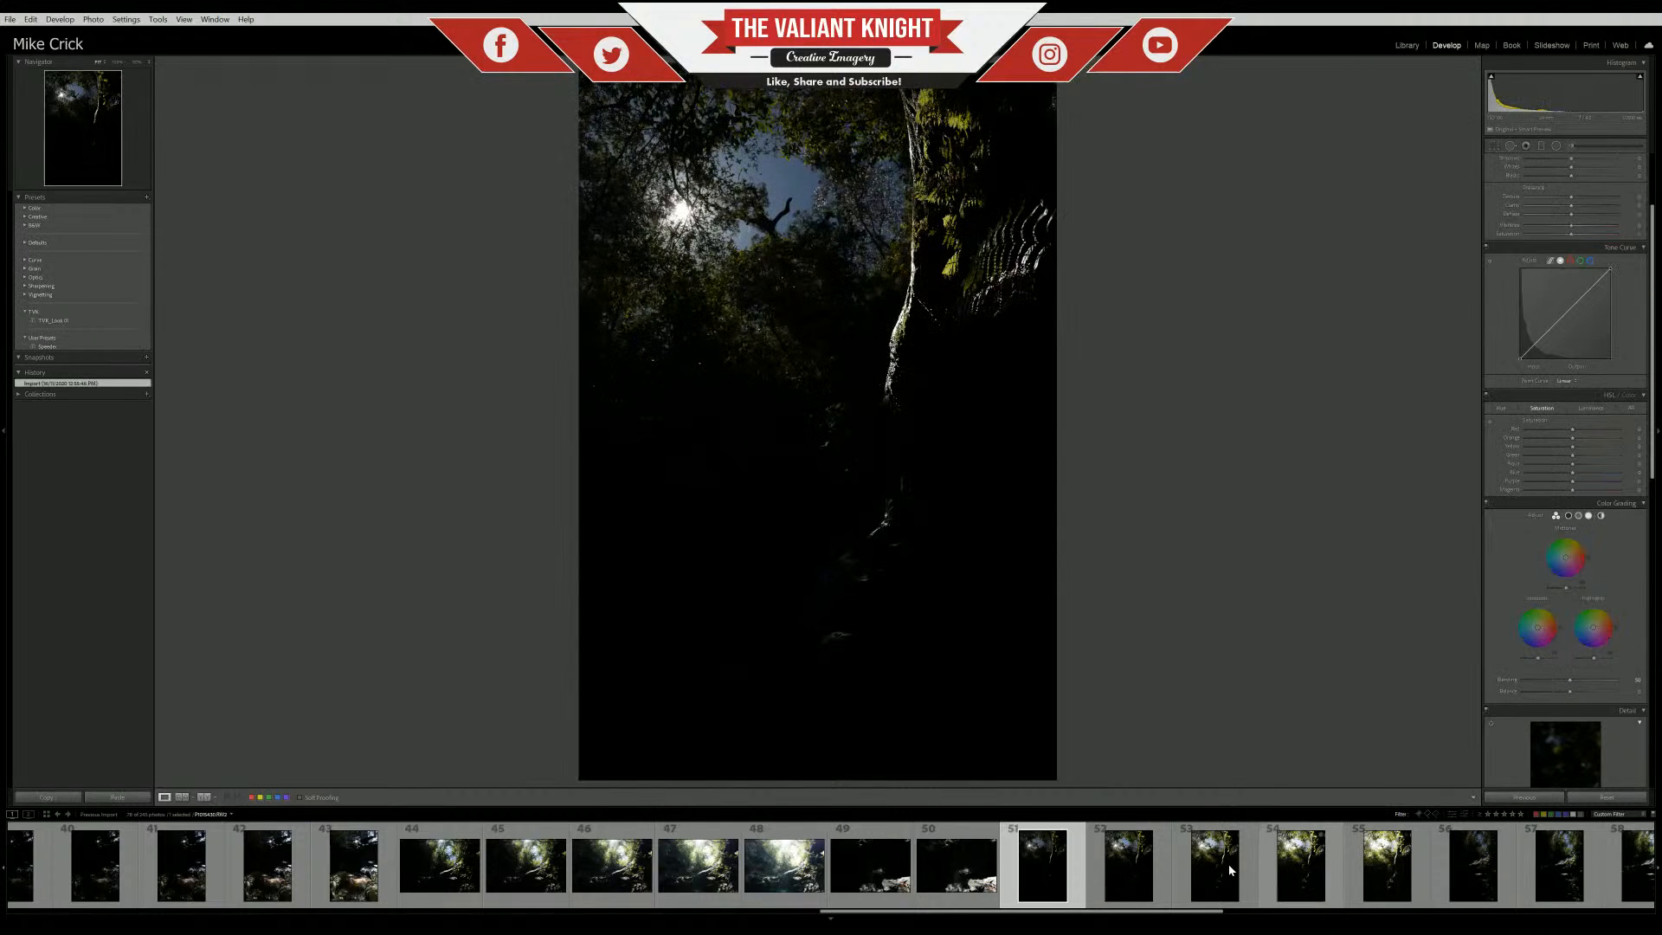
scroll(1228, 864, left, 8)
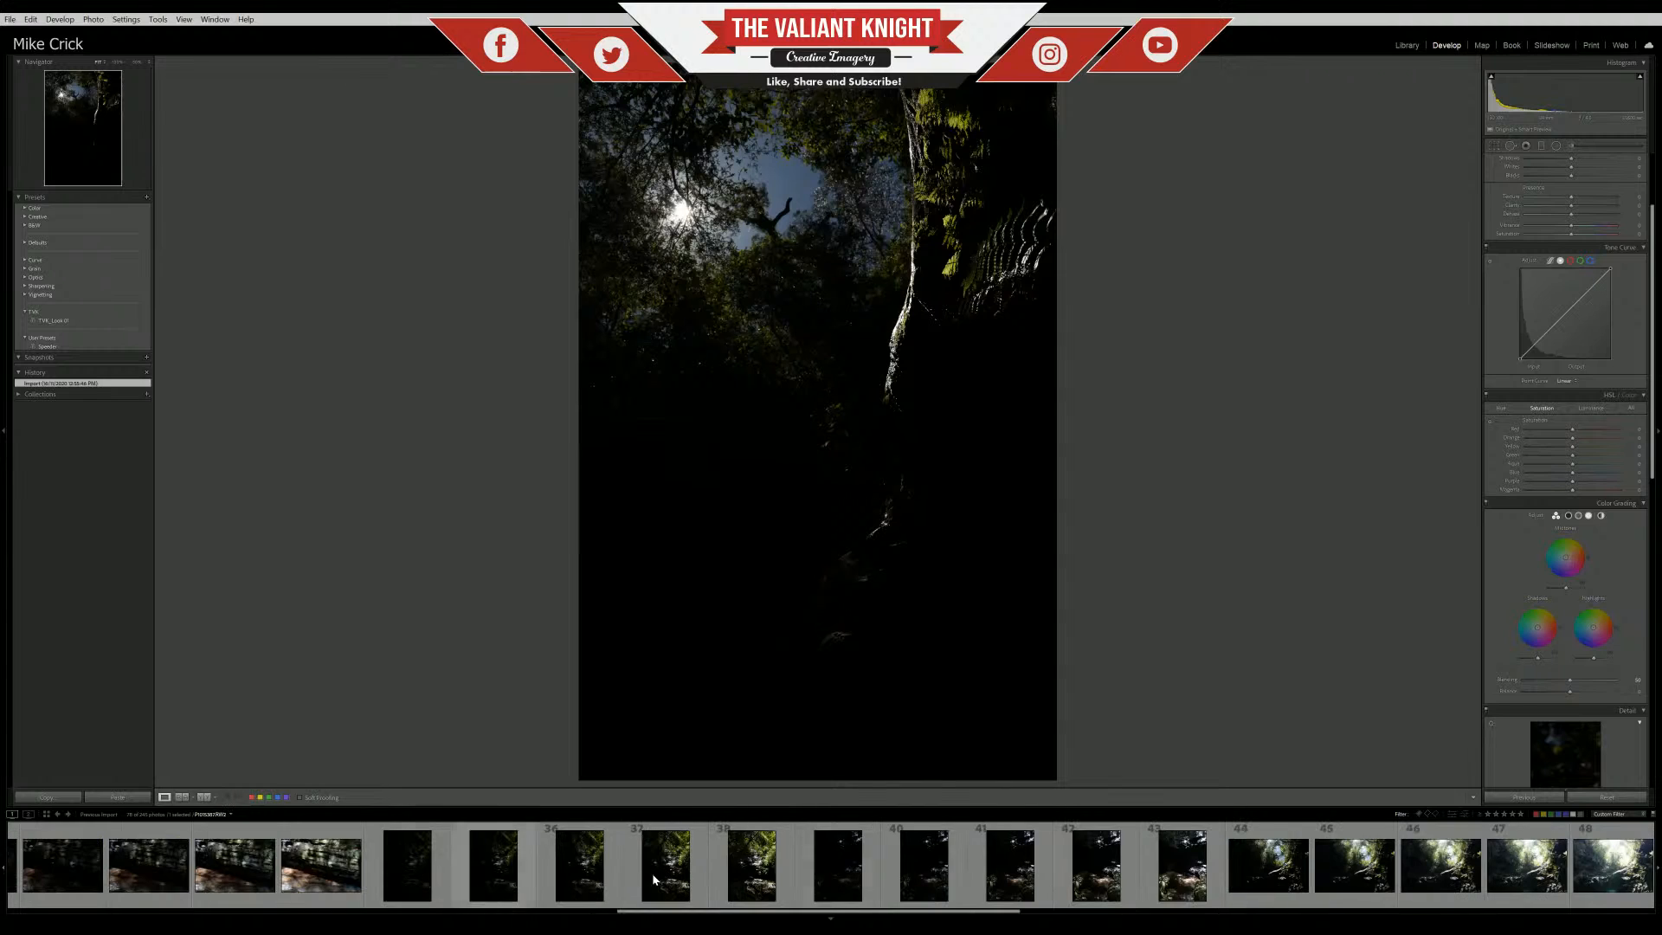
click(838, 866)
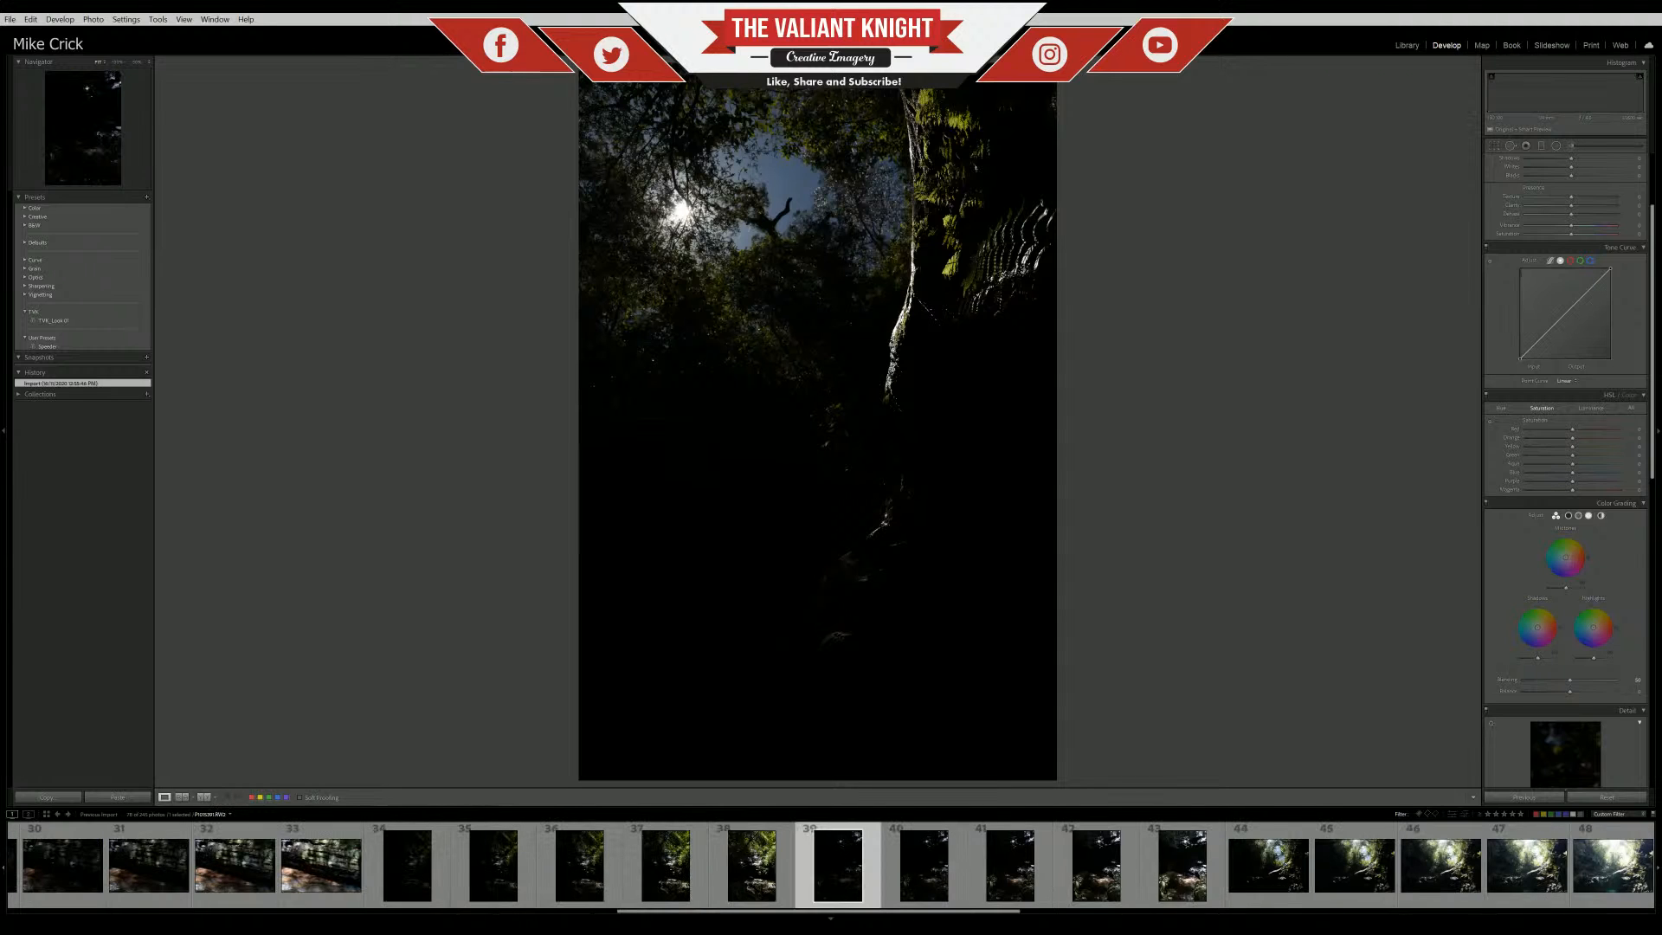
click(1099, 888)
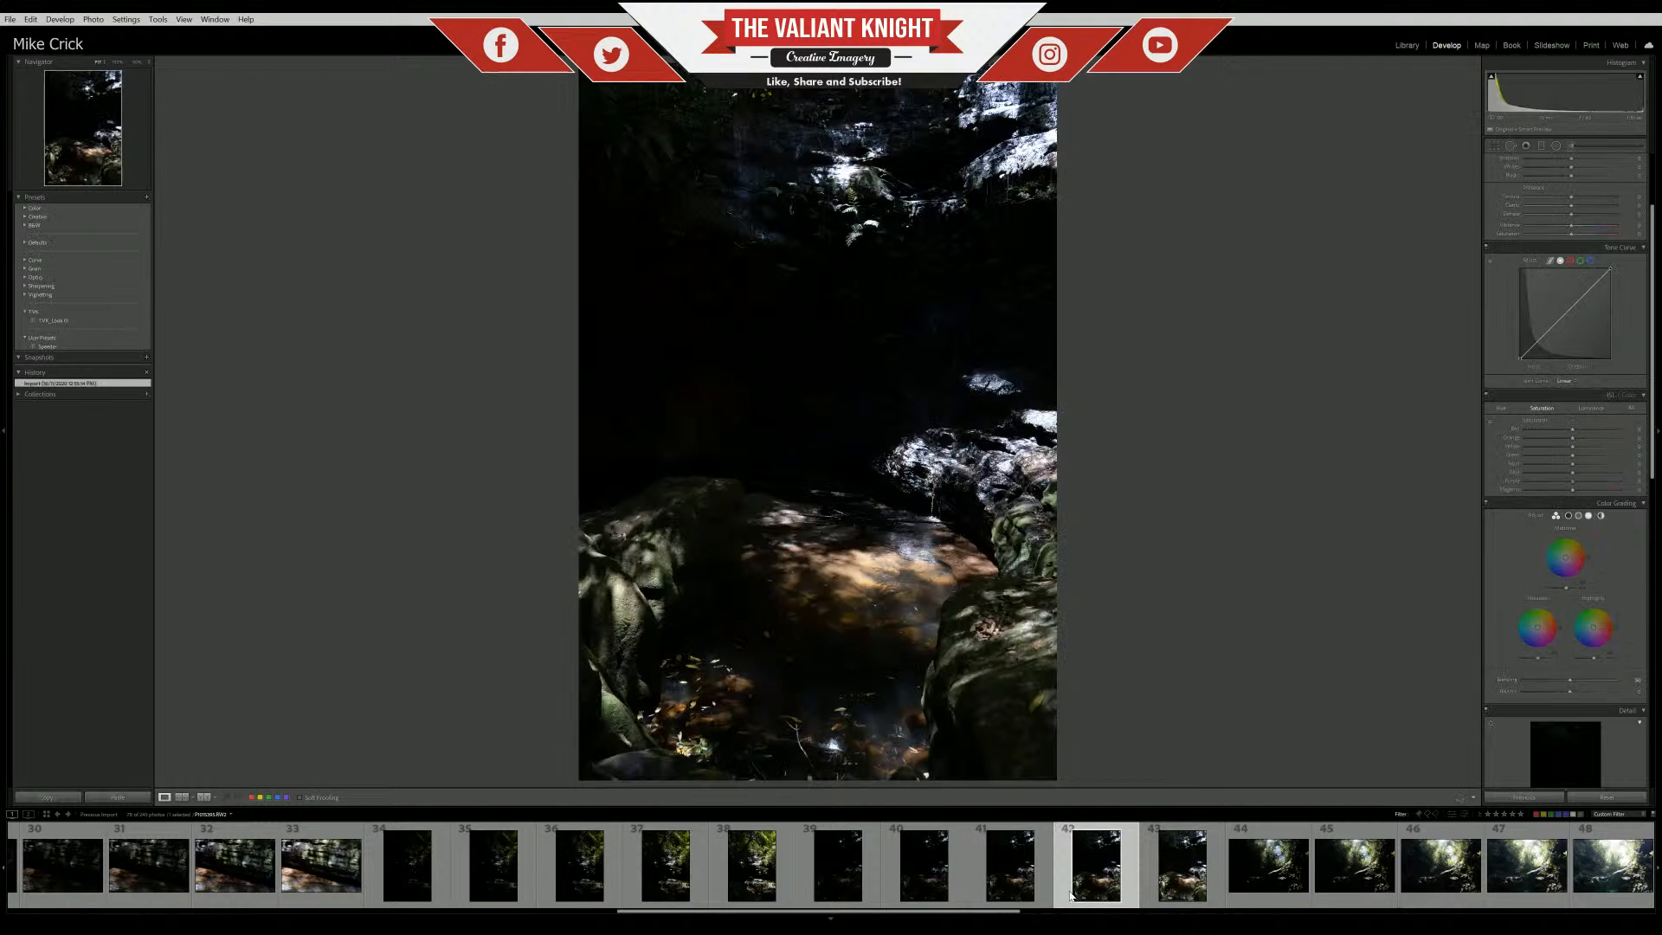
click(666, 870)
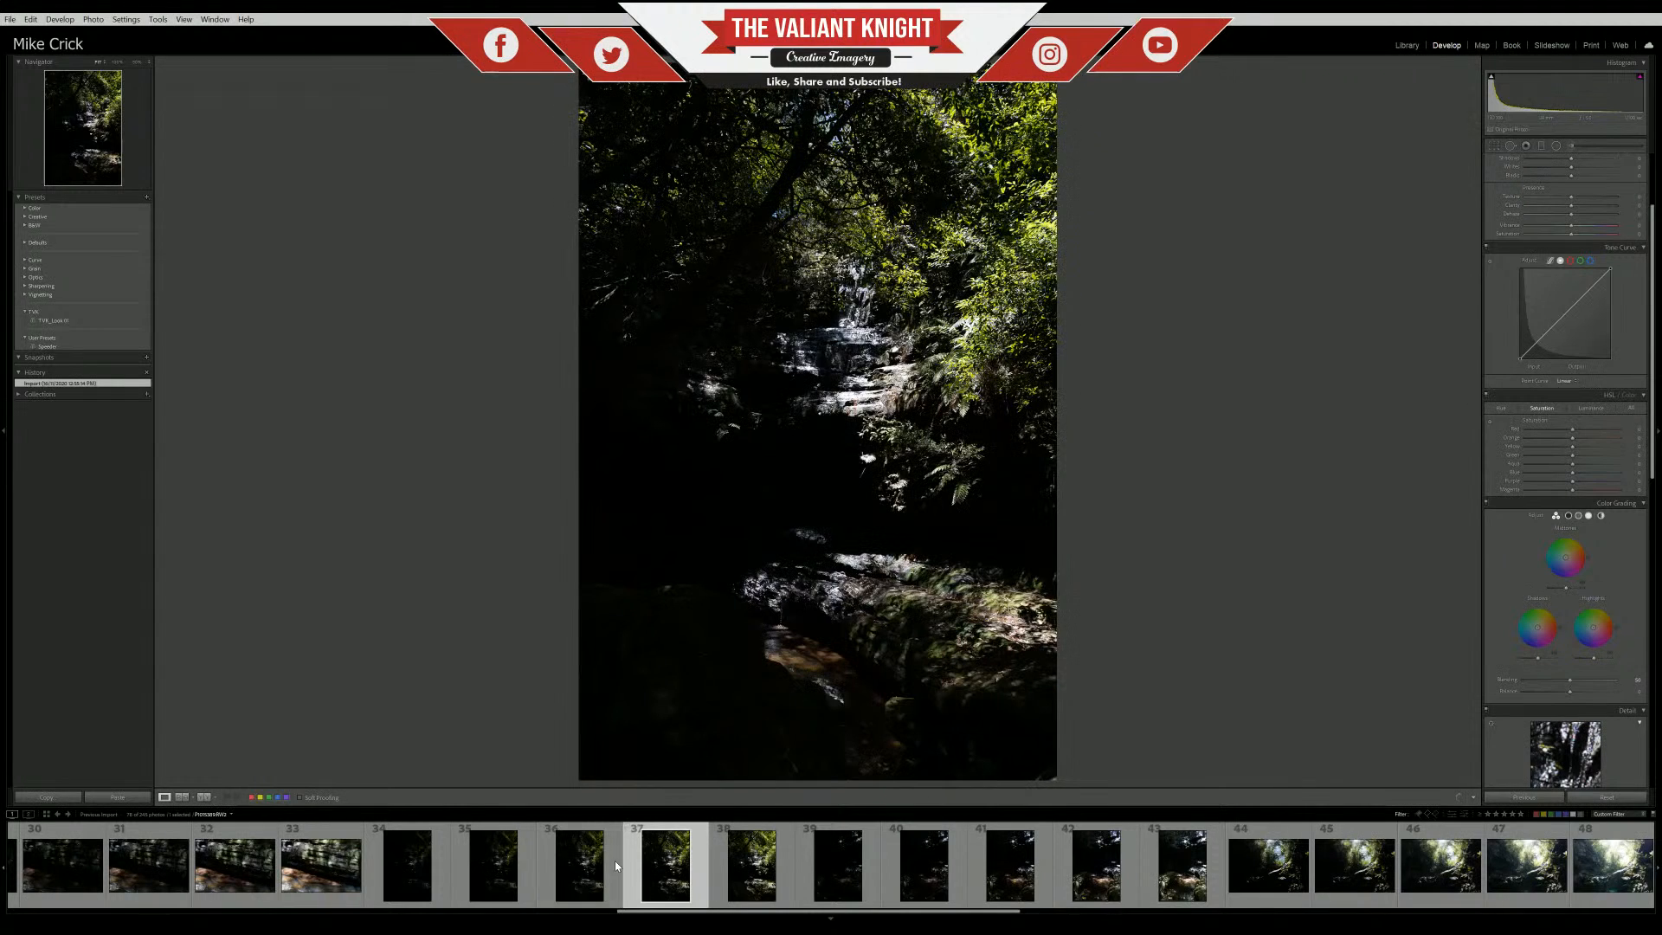
scroll(1071, 873, down, 5)
scroll(1072, 871, down, 10)
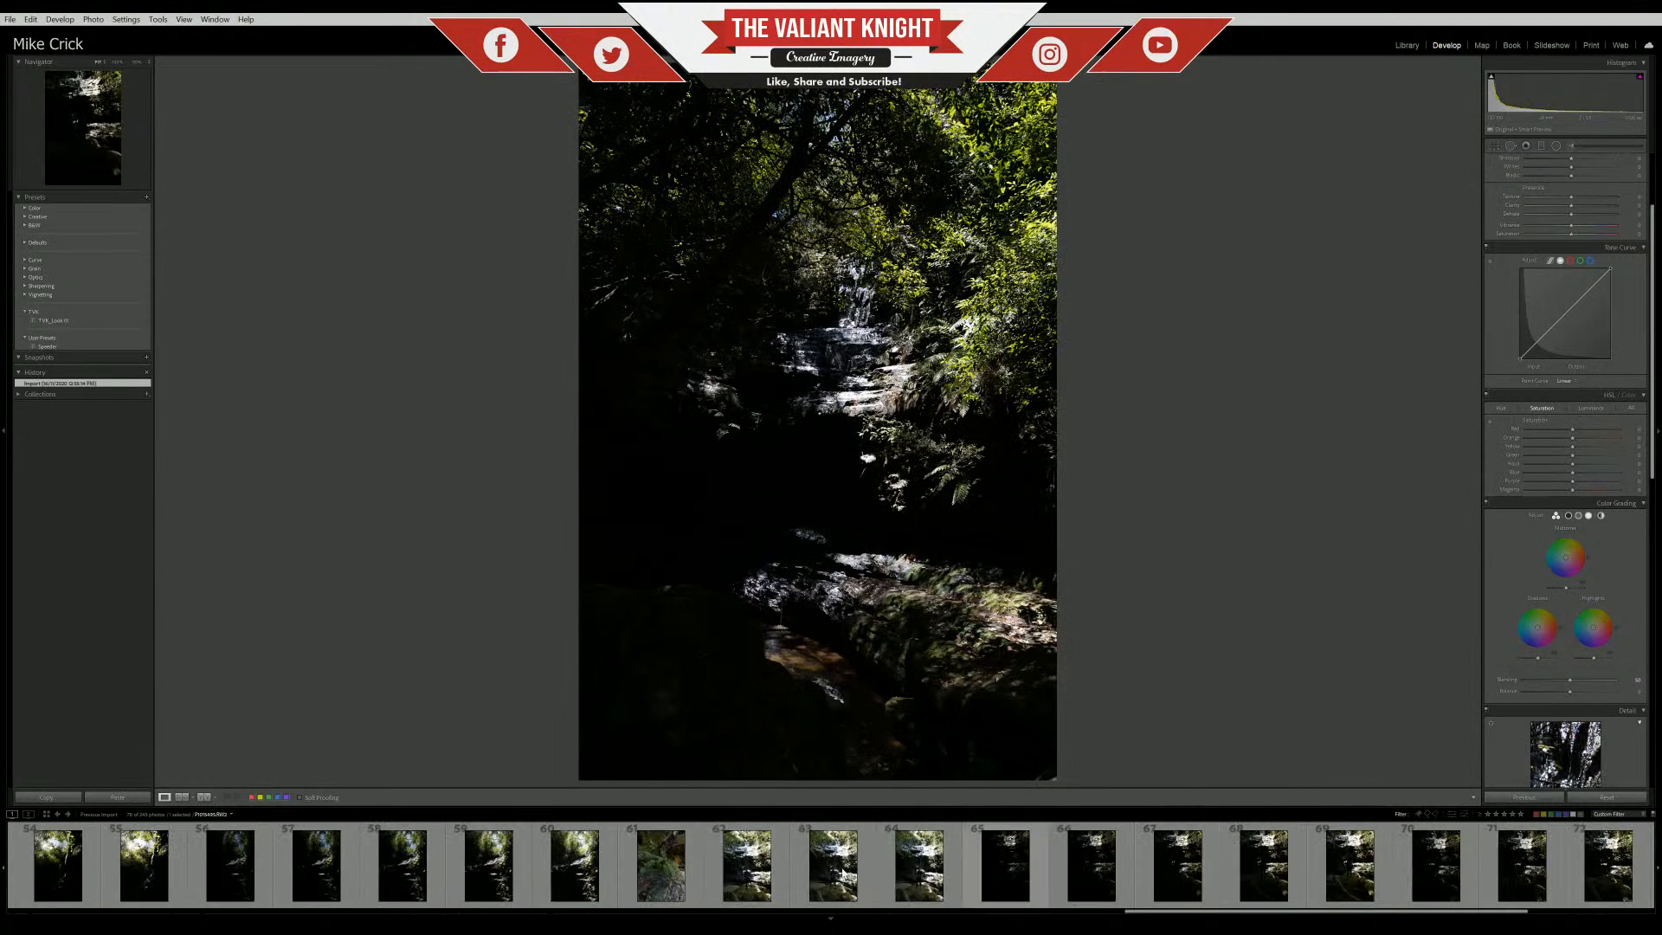
scroll(689, 866, down, 3)
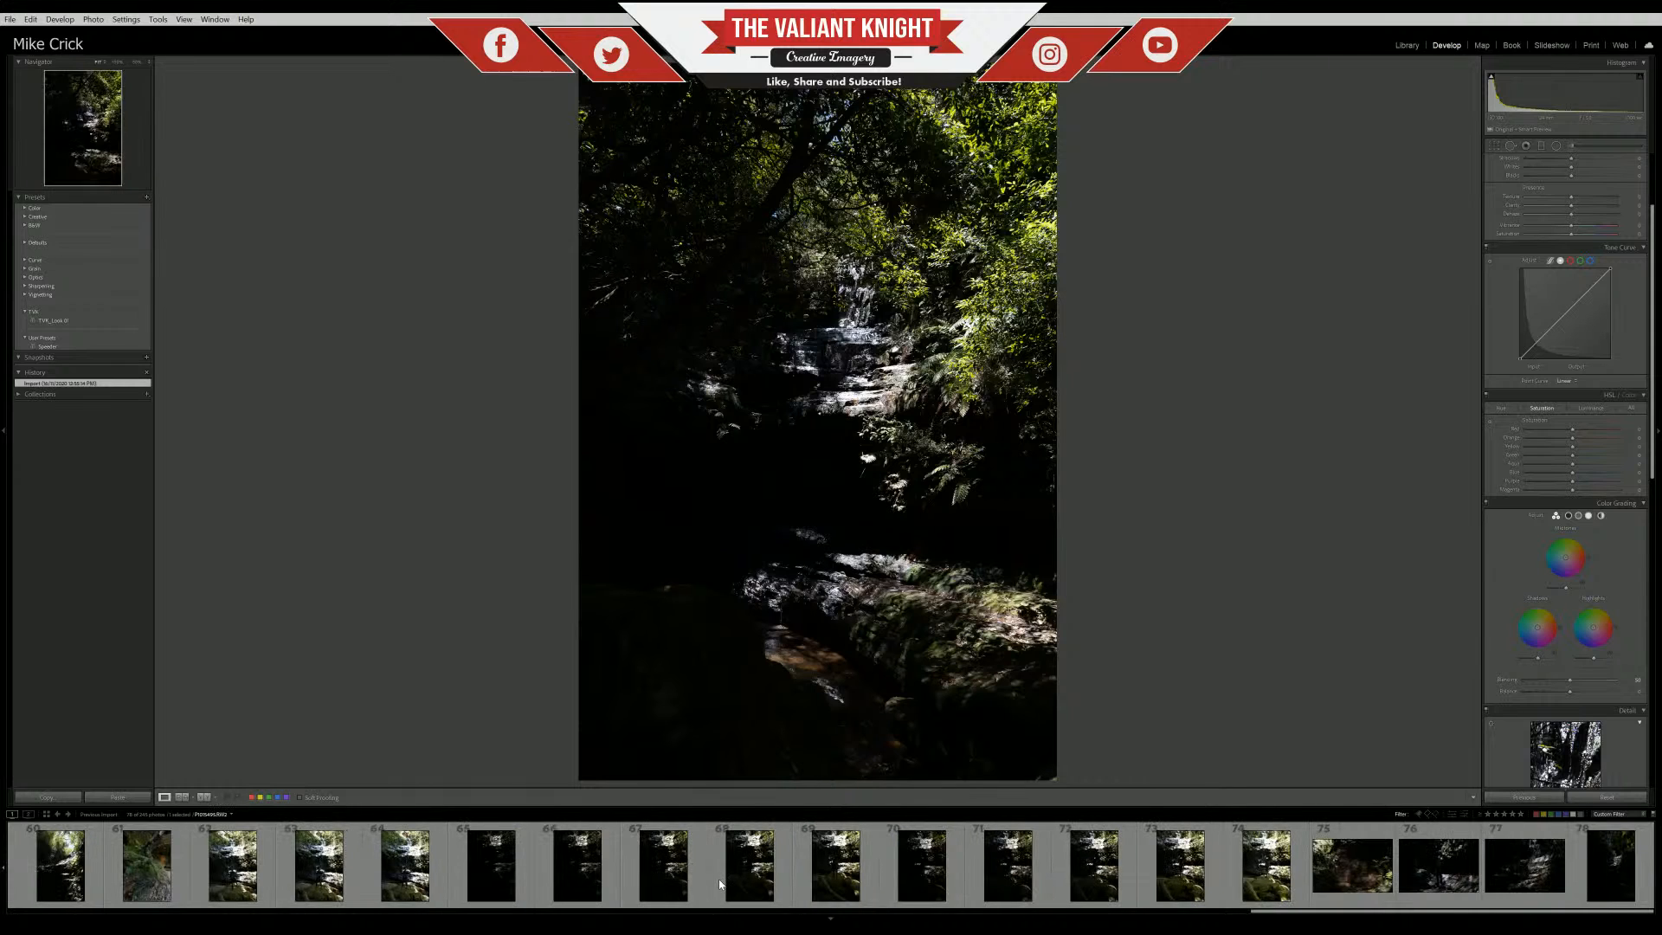
scroll(779, 869, up, 3)
Select the five bracketed portrait-format exposures of the fern-lined waterfall, numbers 56 to 60, and merge them into an HDR photo
click(1108, 896)
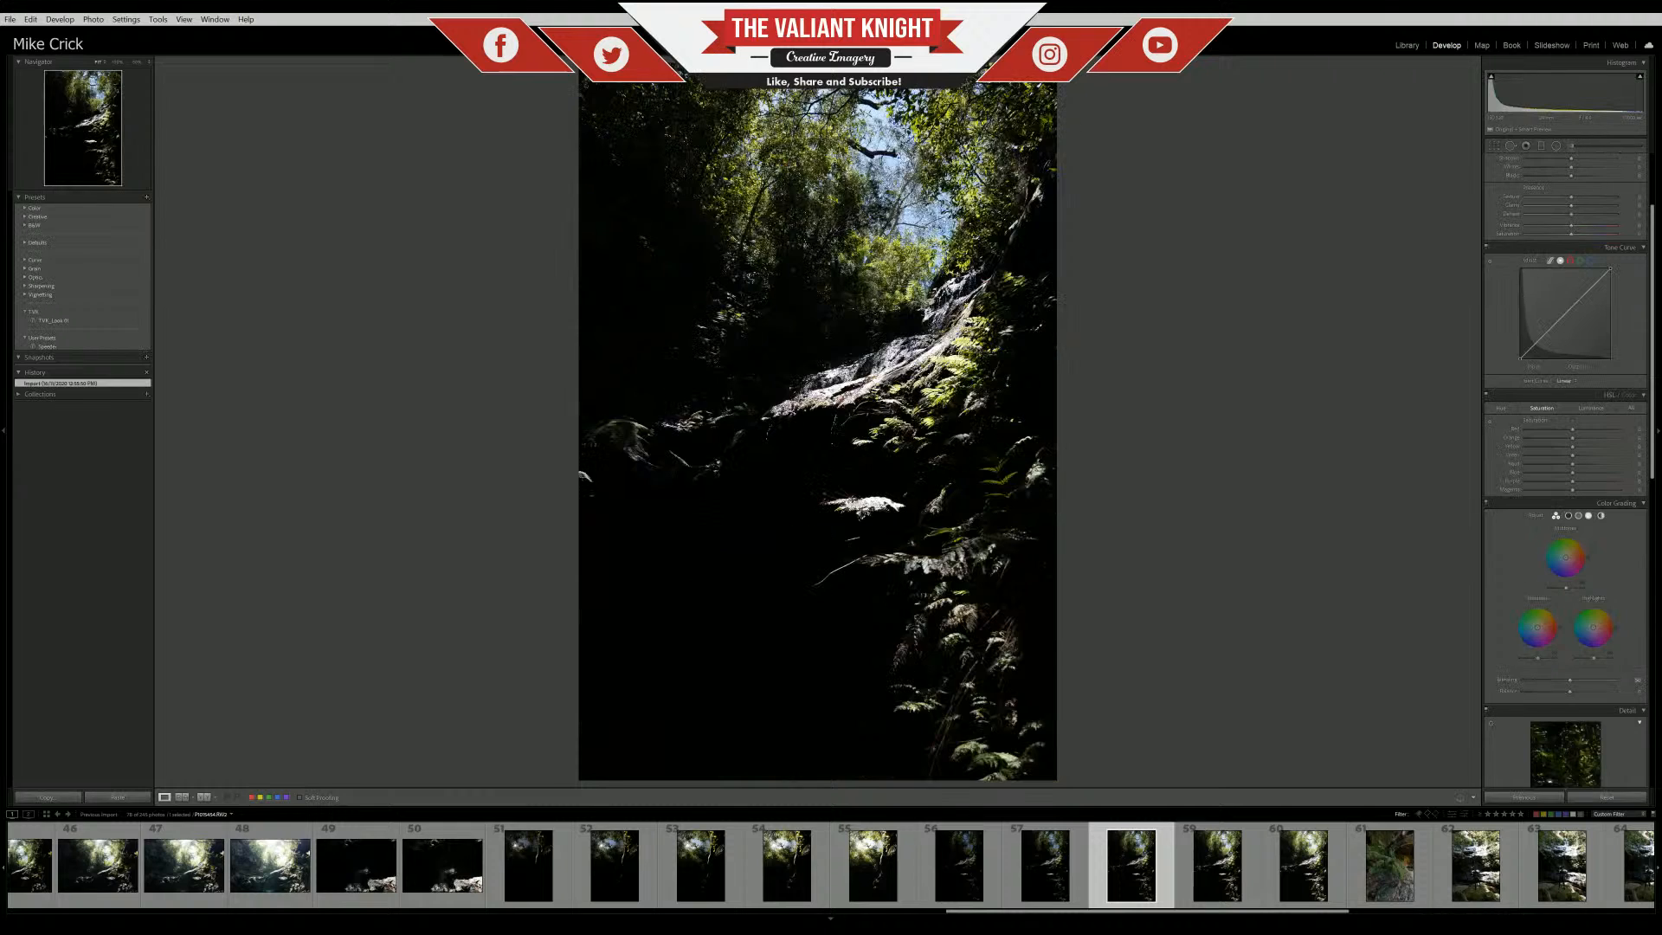
click(948, 901)
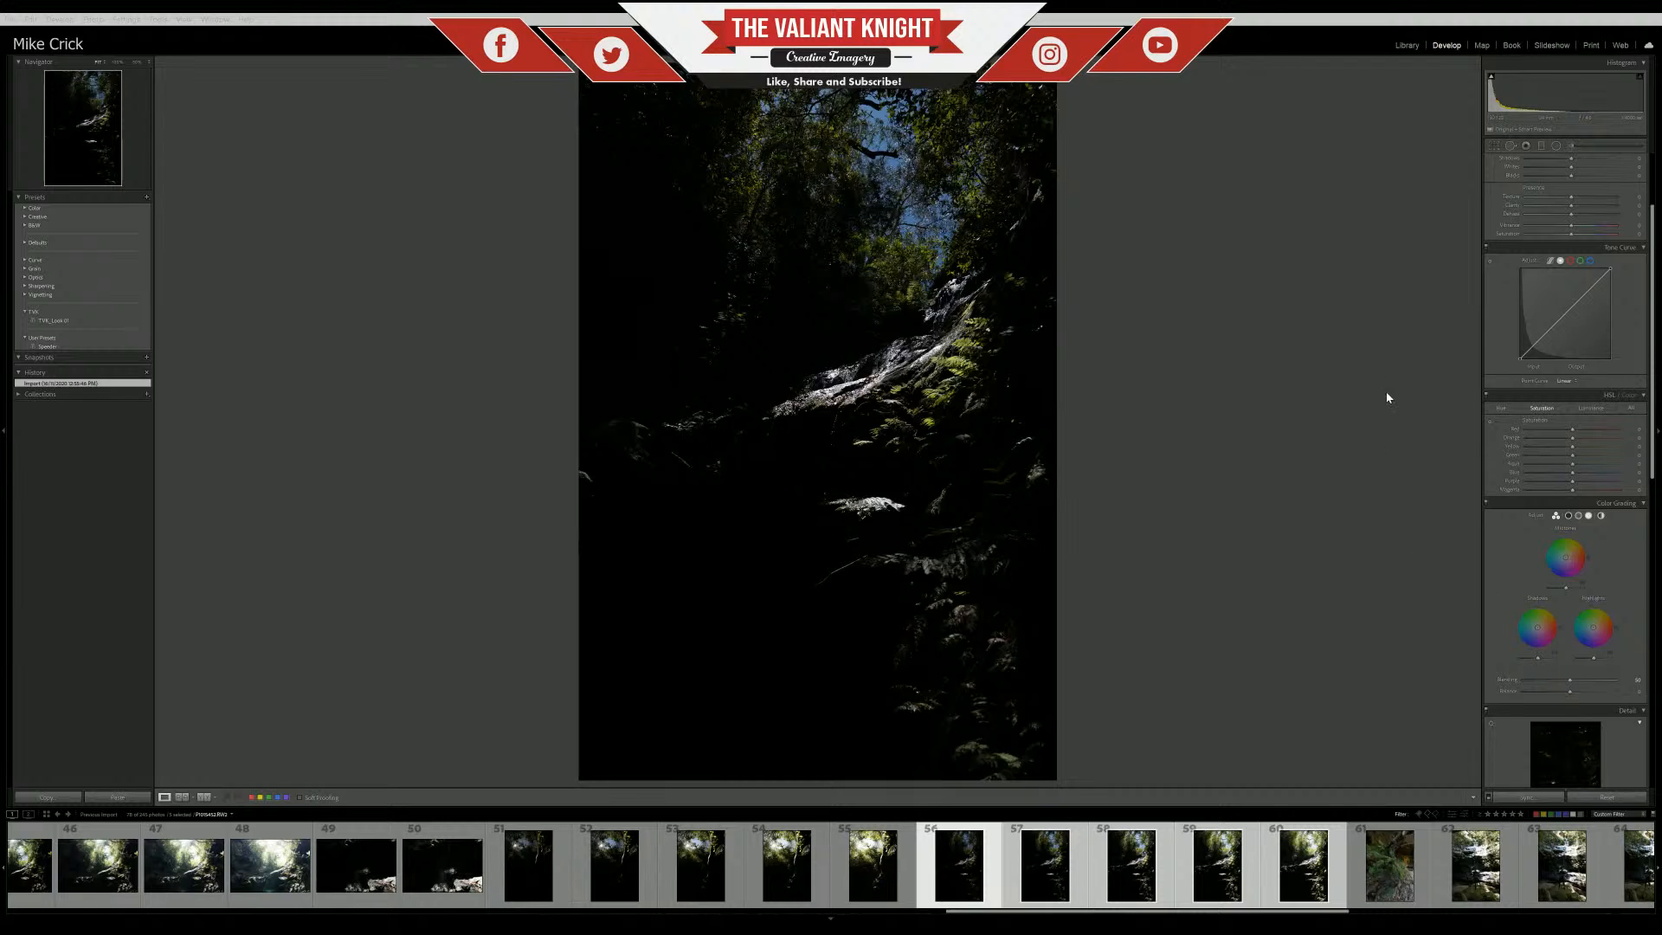
click(1357, 678)
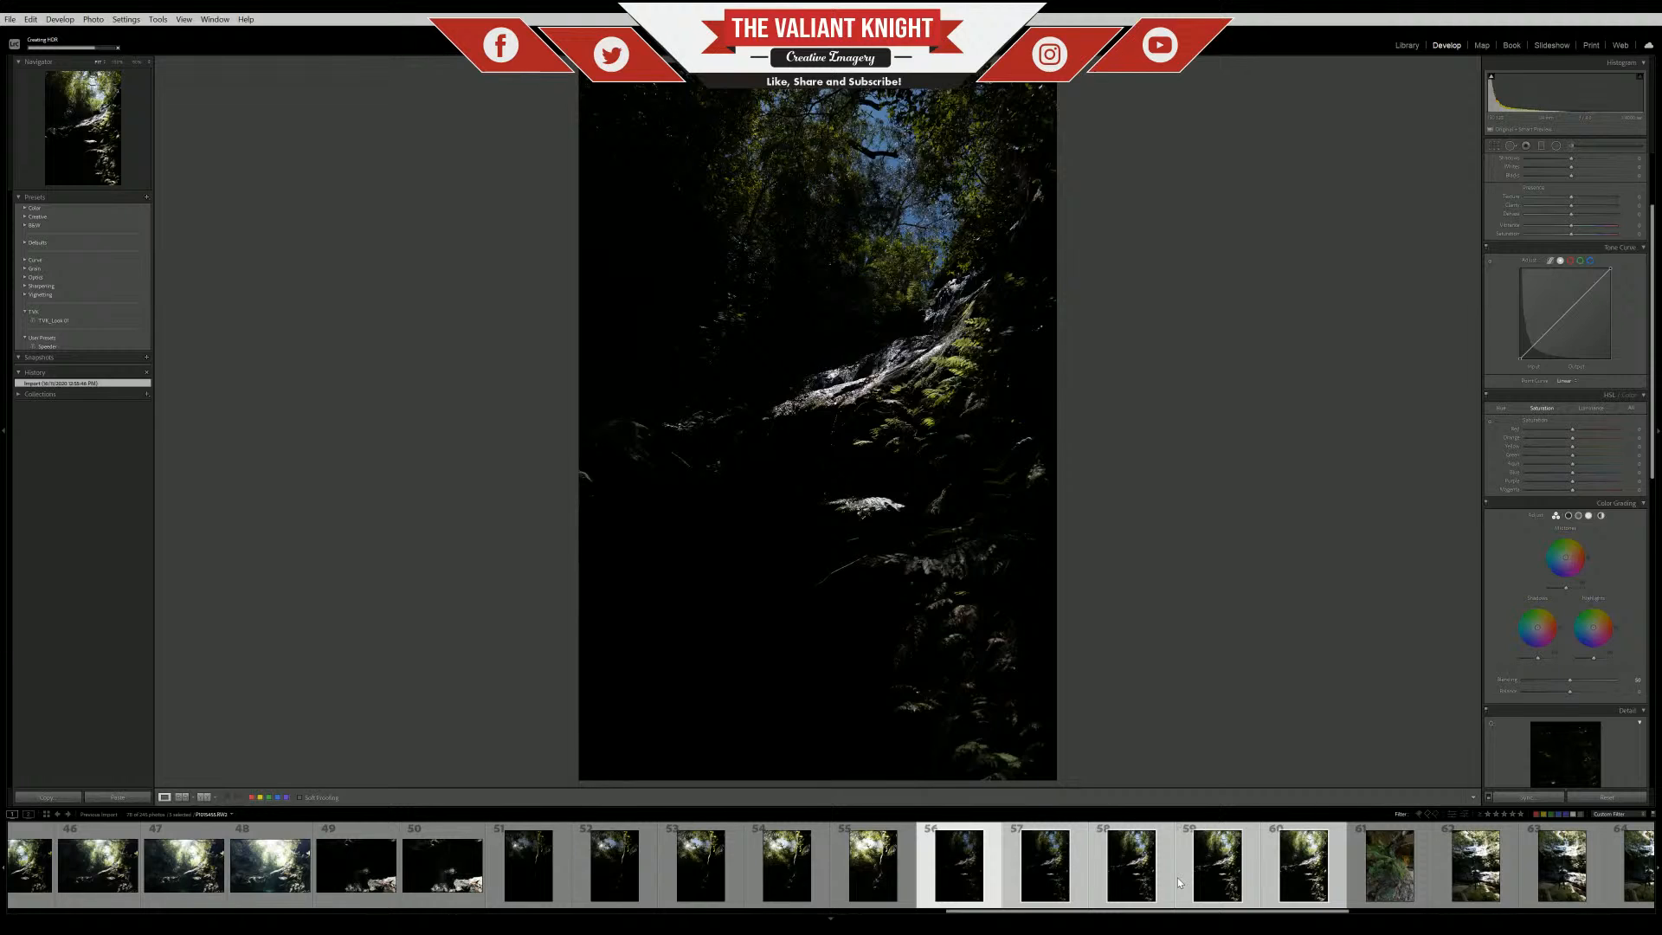
Turn off the photo filter, open the merged HDR waterfall photo, and inspect its rock ledge up close against the darkest source exposure
key(ctrl+l)
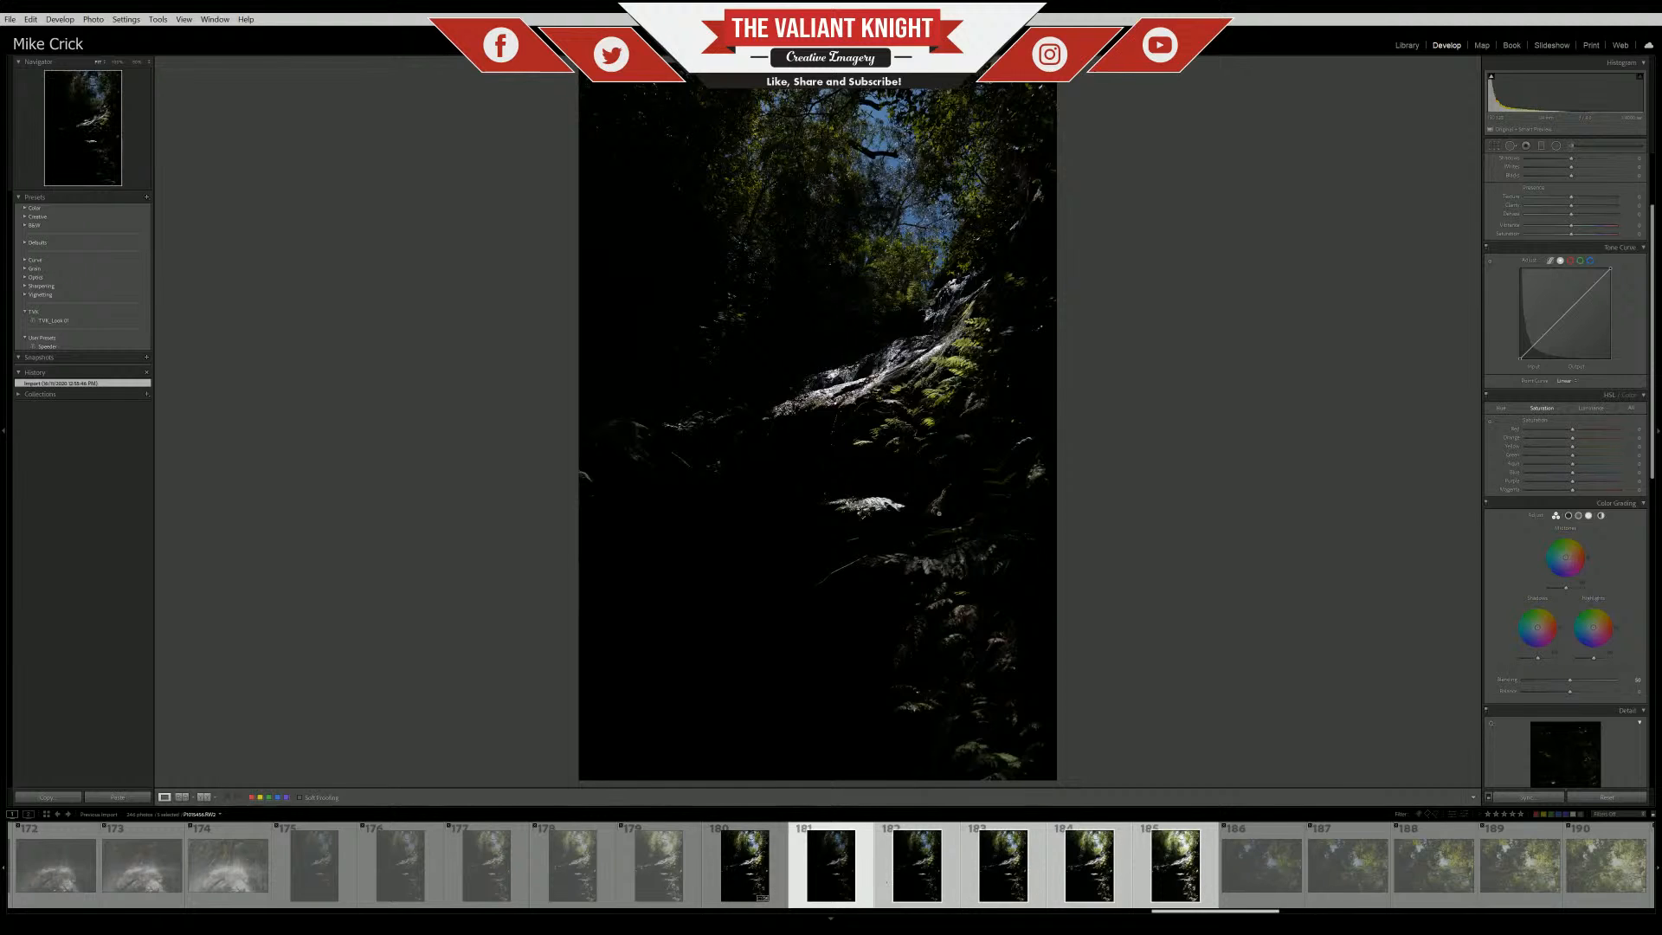
click(812, 414)
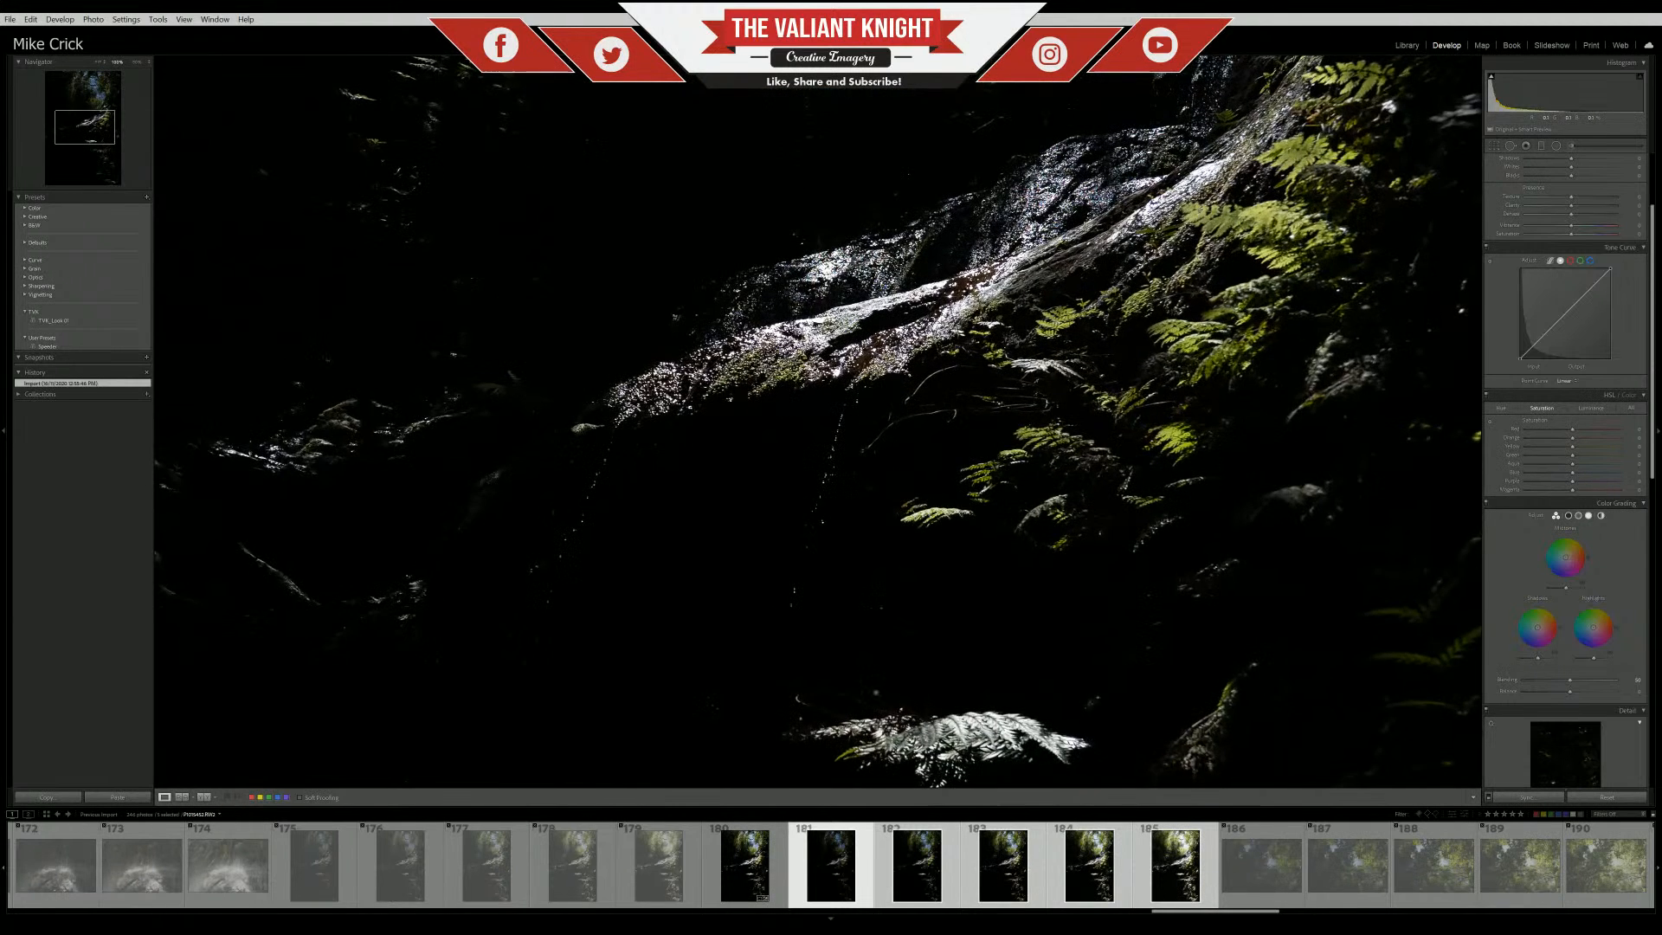
click(830, 416)
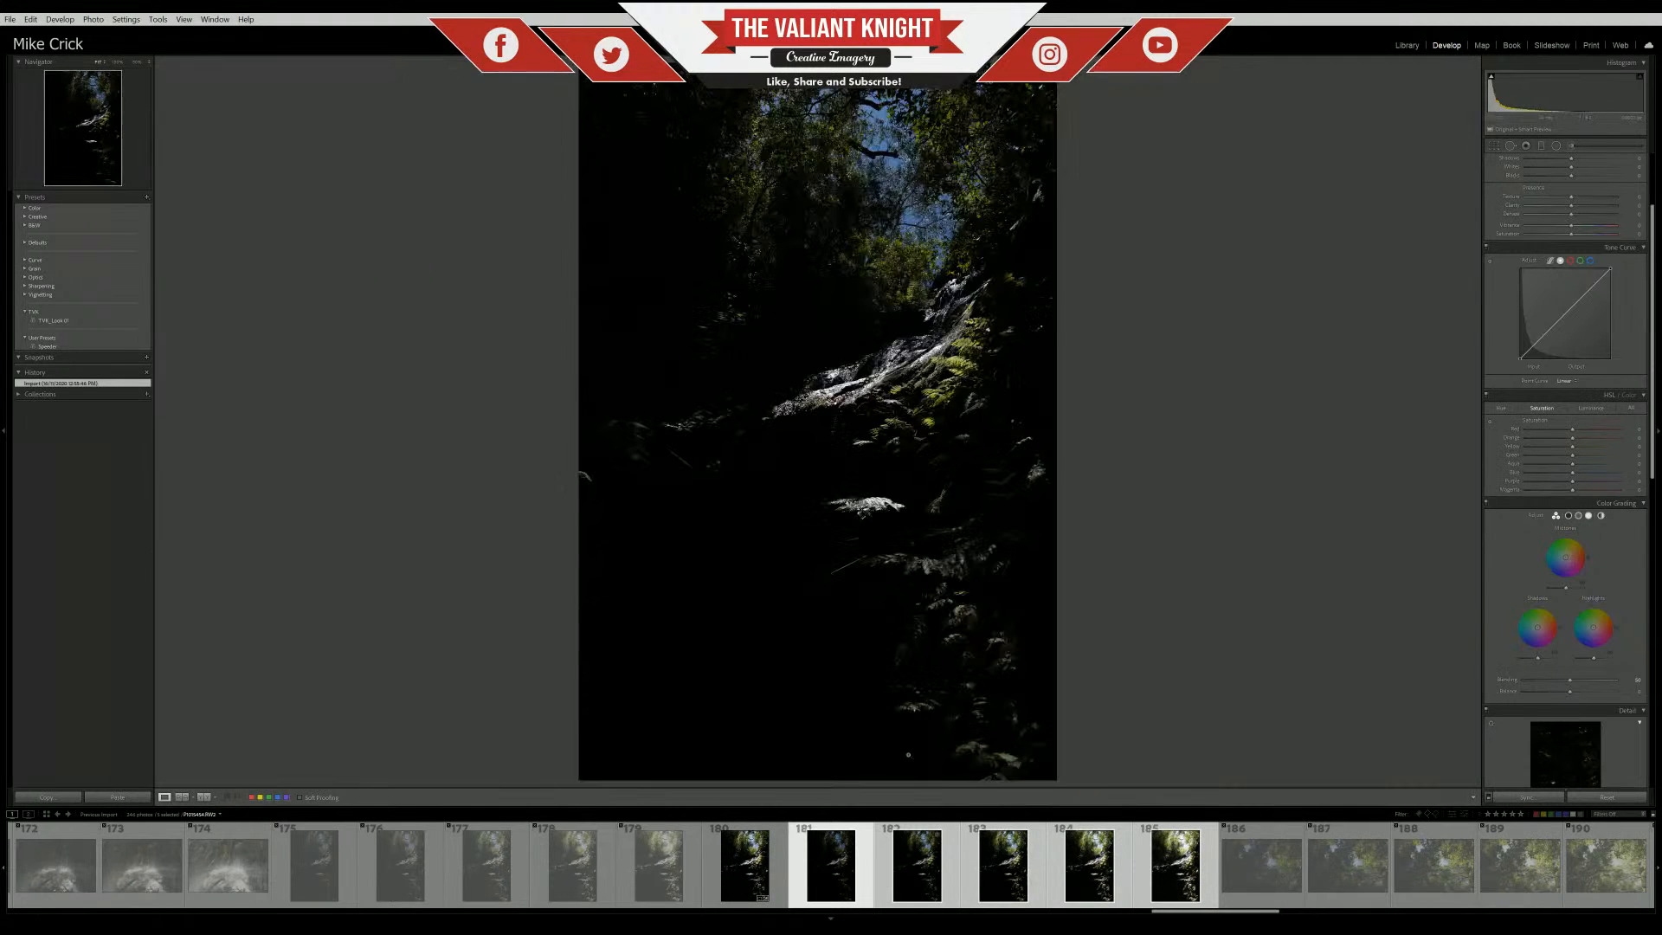
click(755, 887)
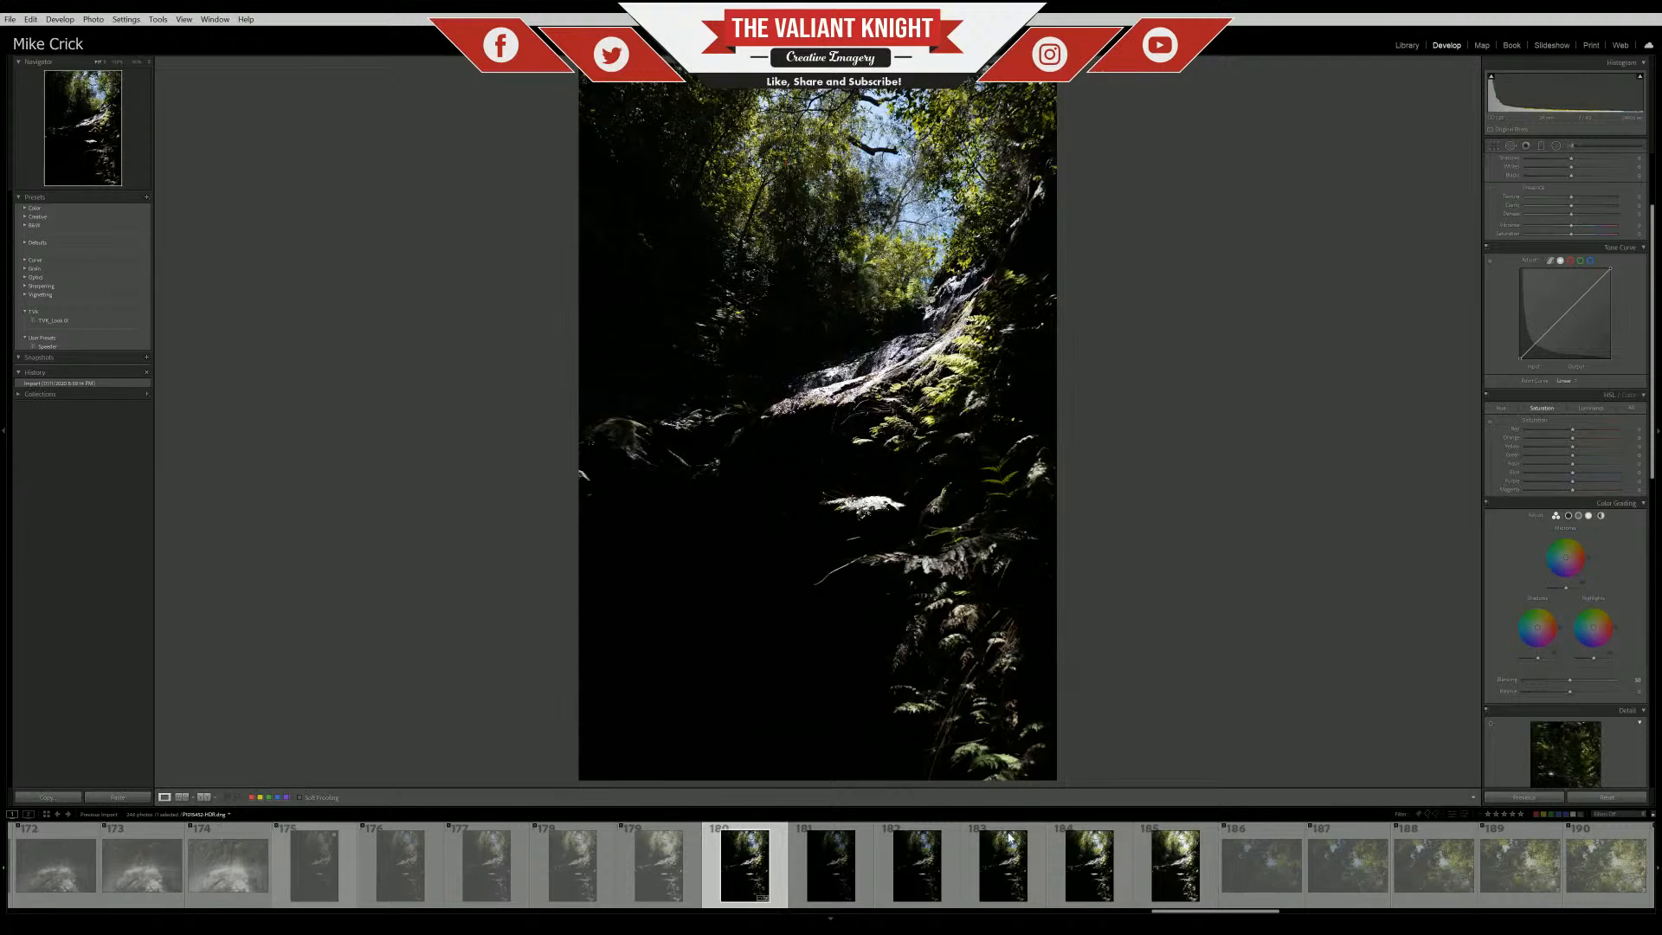
click(775, 437)
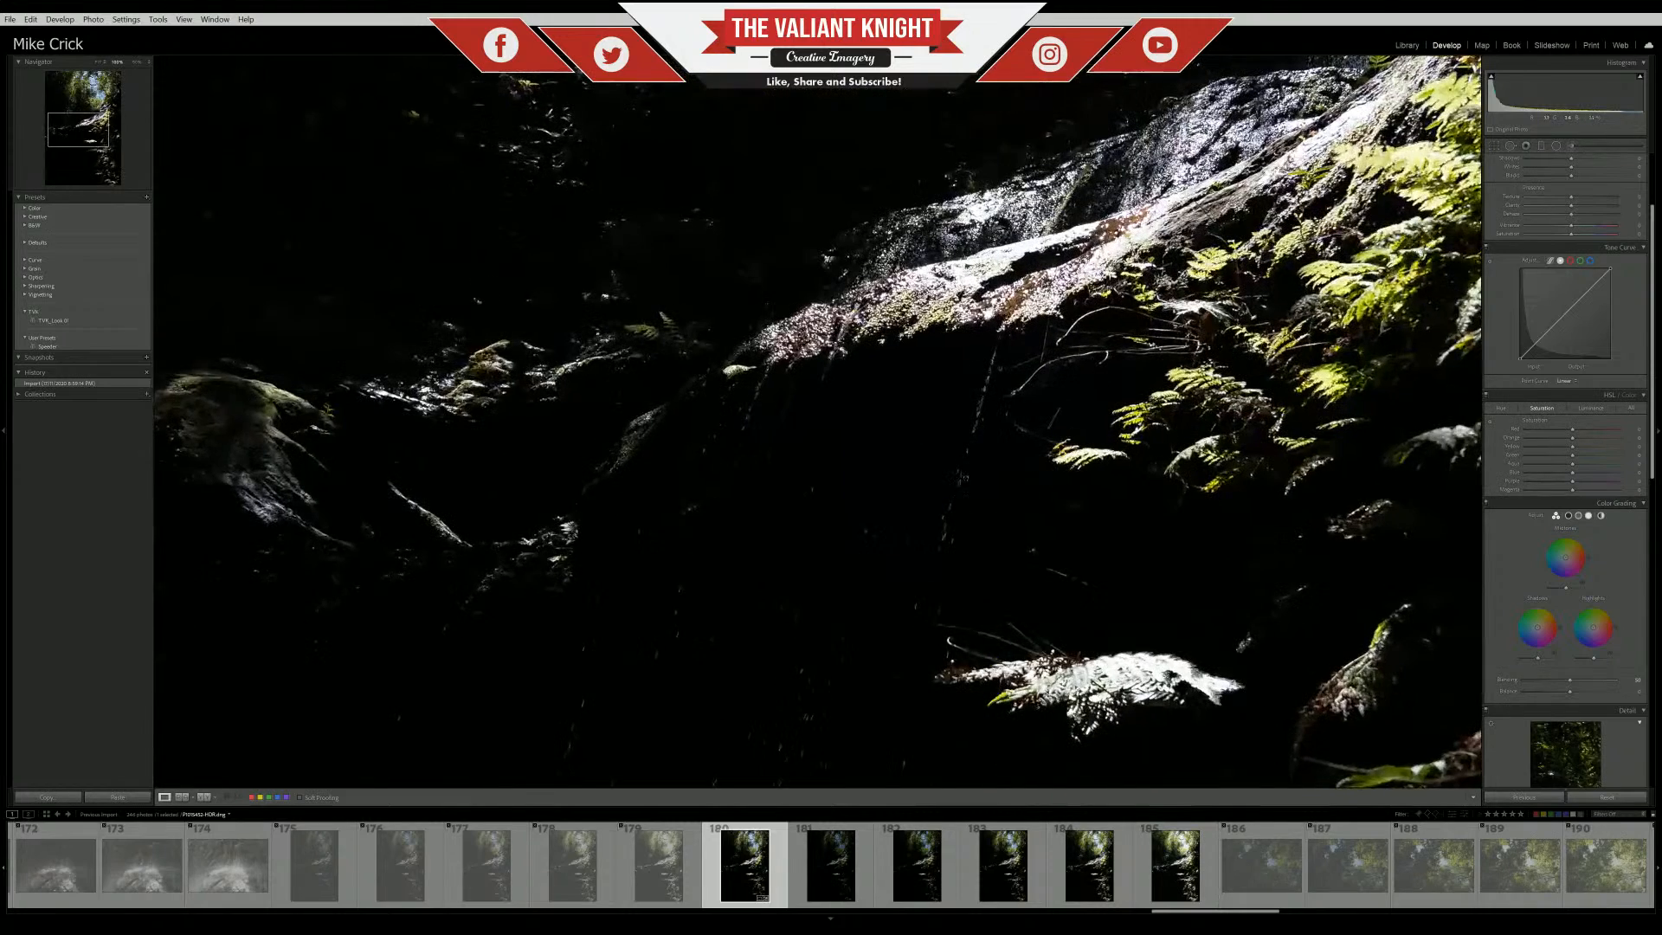
click(955, 433)
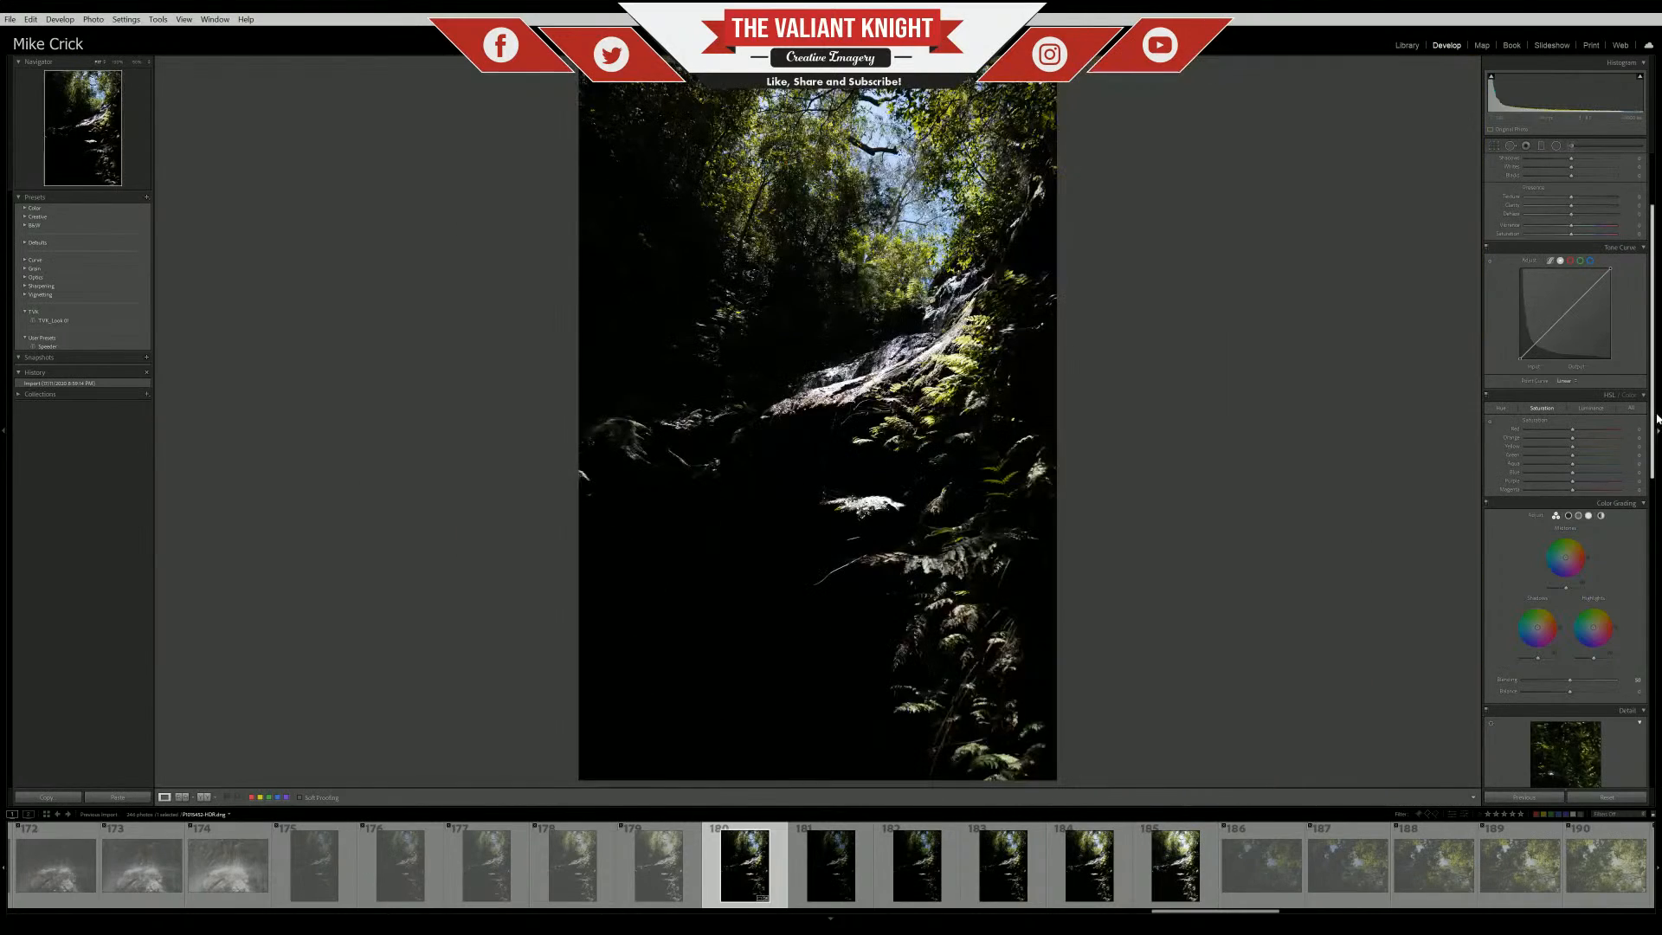
Raise the HDR photo's Exposure strongly, set Highlights to -100, and check the sky and treetops up close
scroll(1581, 259, up, 2)
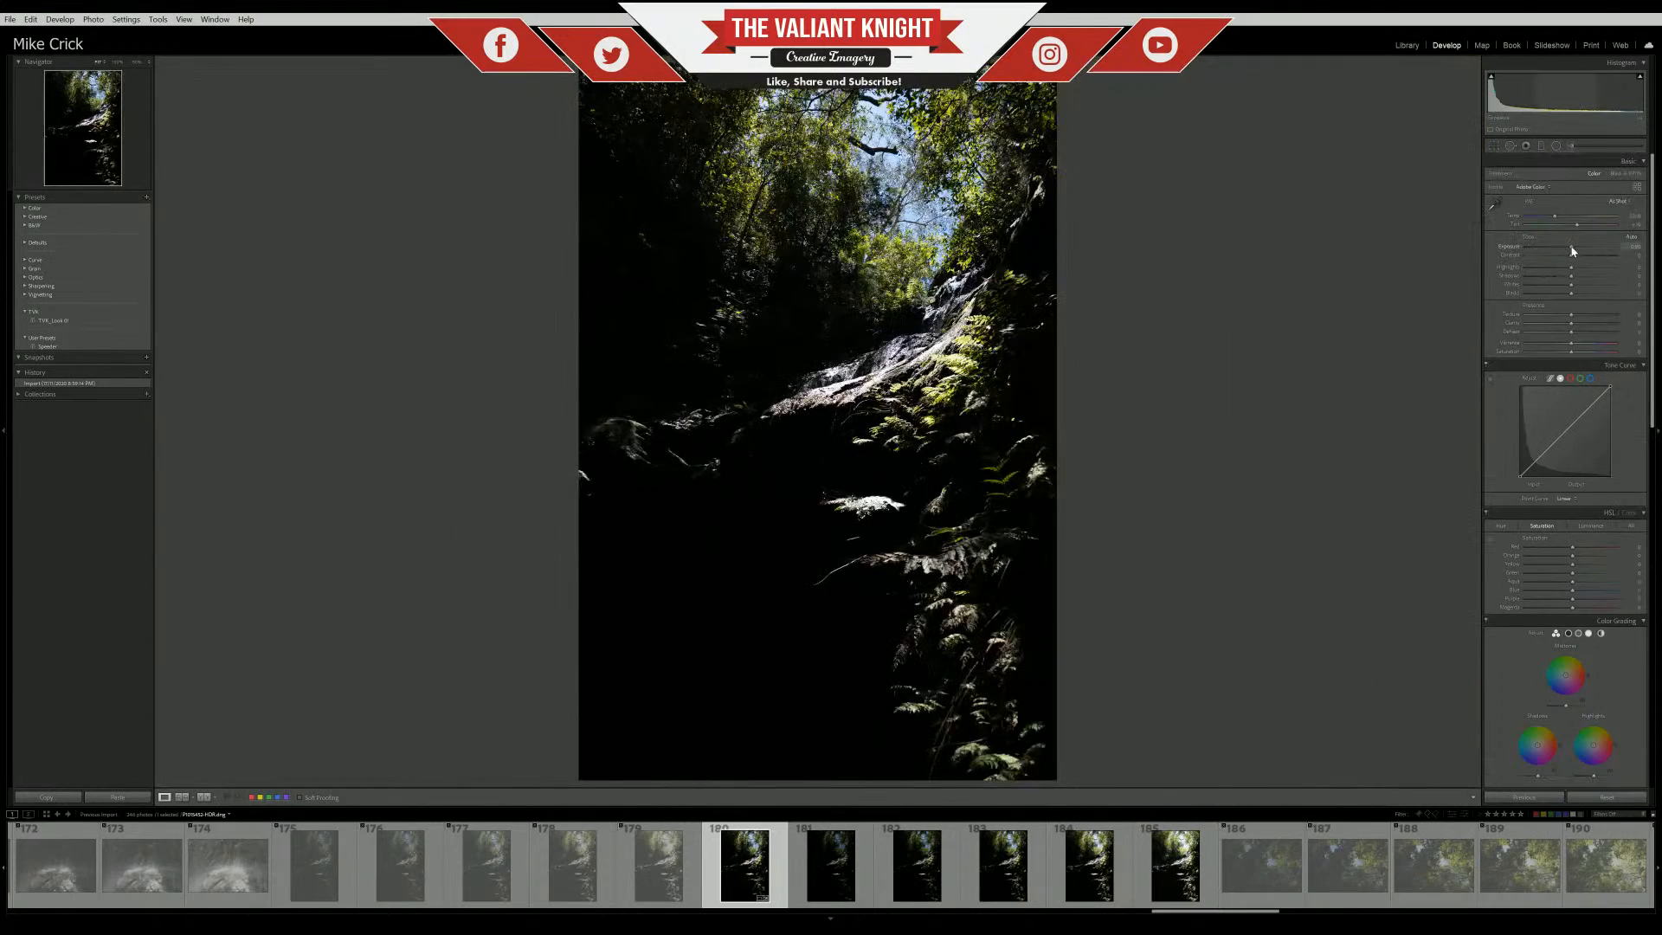
drag(1589, 249, 1586, 250)
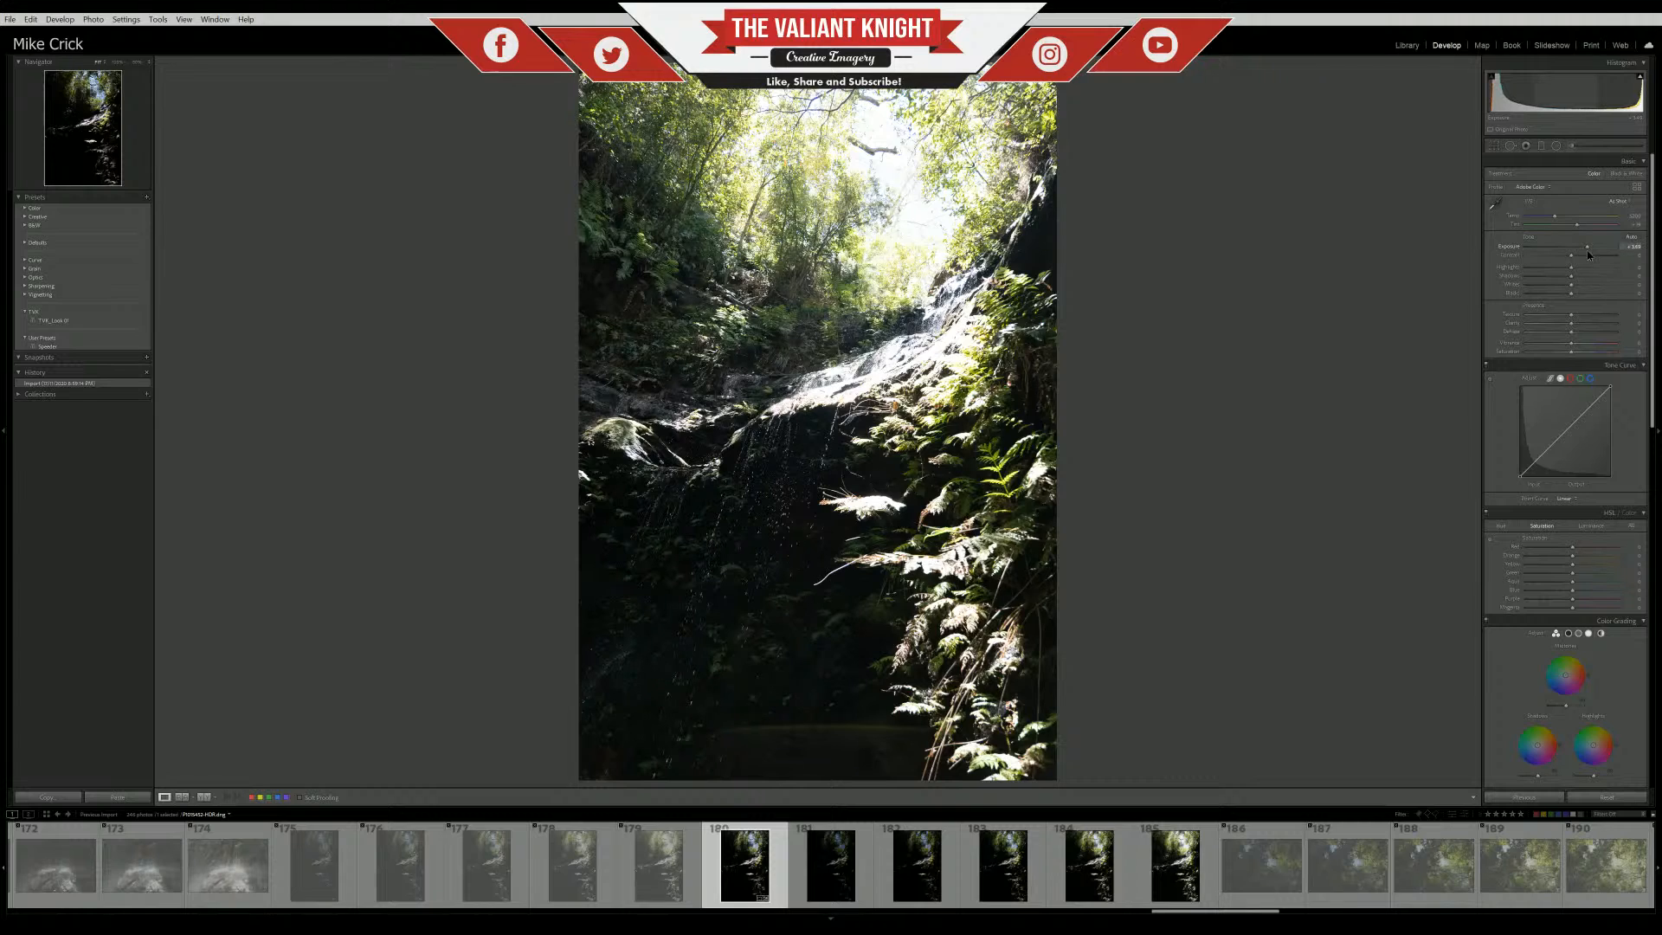
drag(1586, 254, 1453, 265)
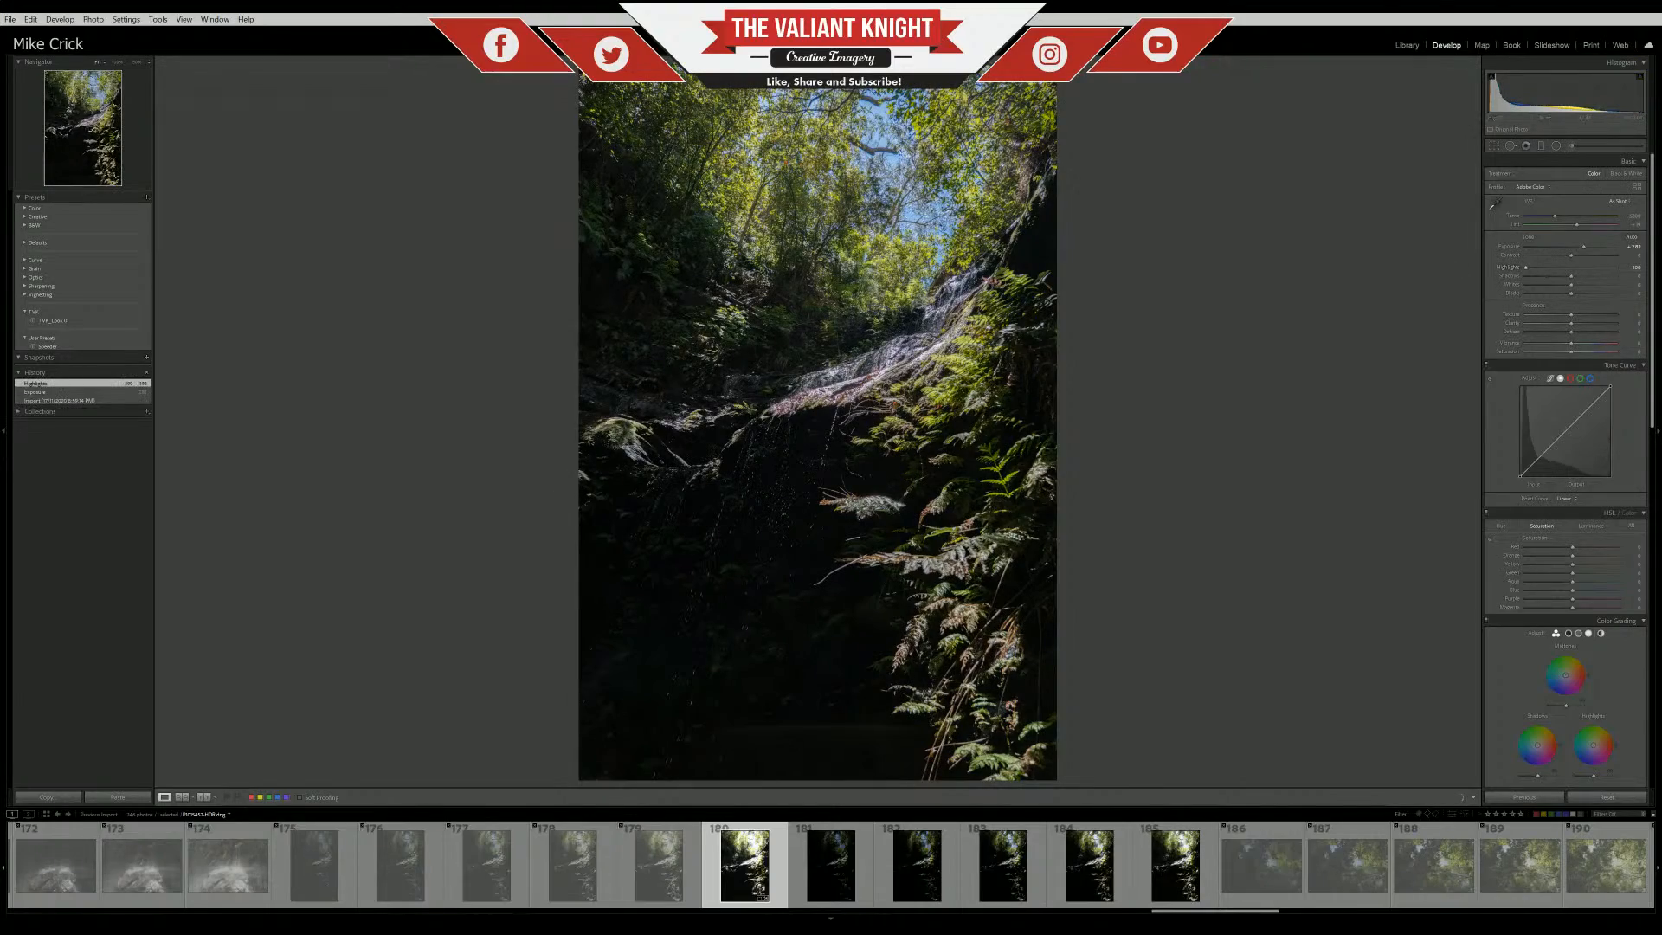
click(950, 208)
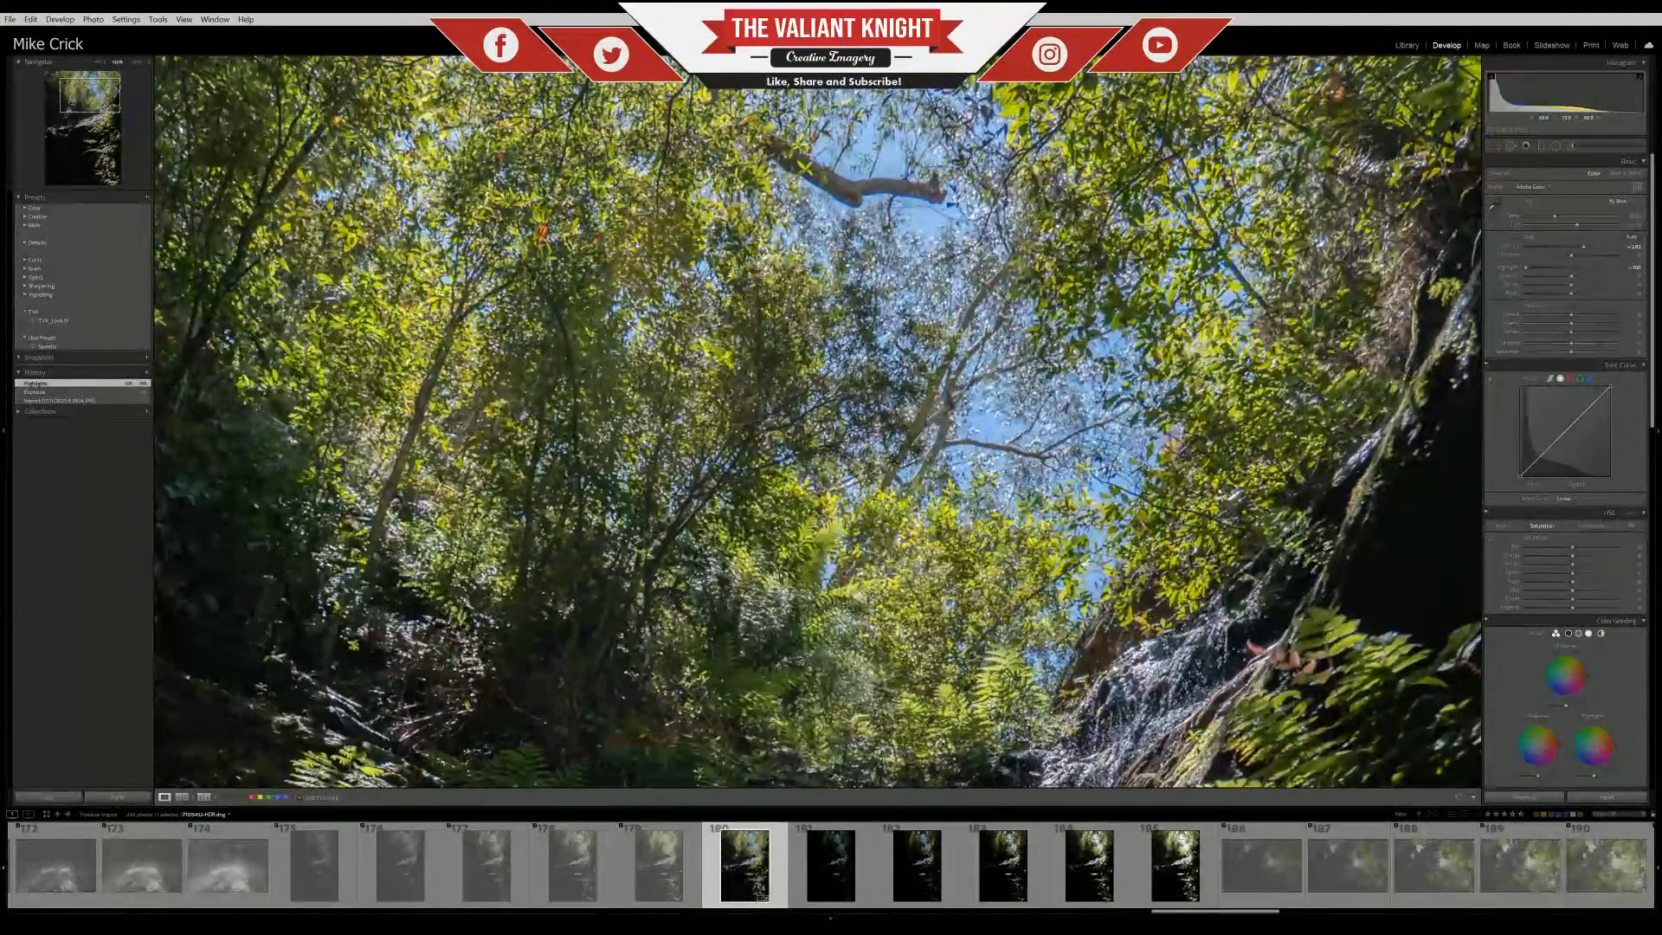
click(897, 186)
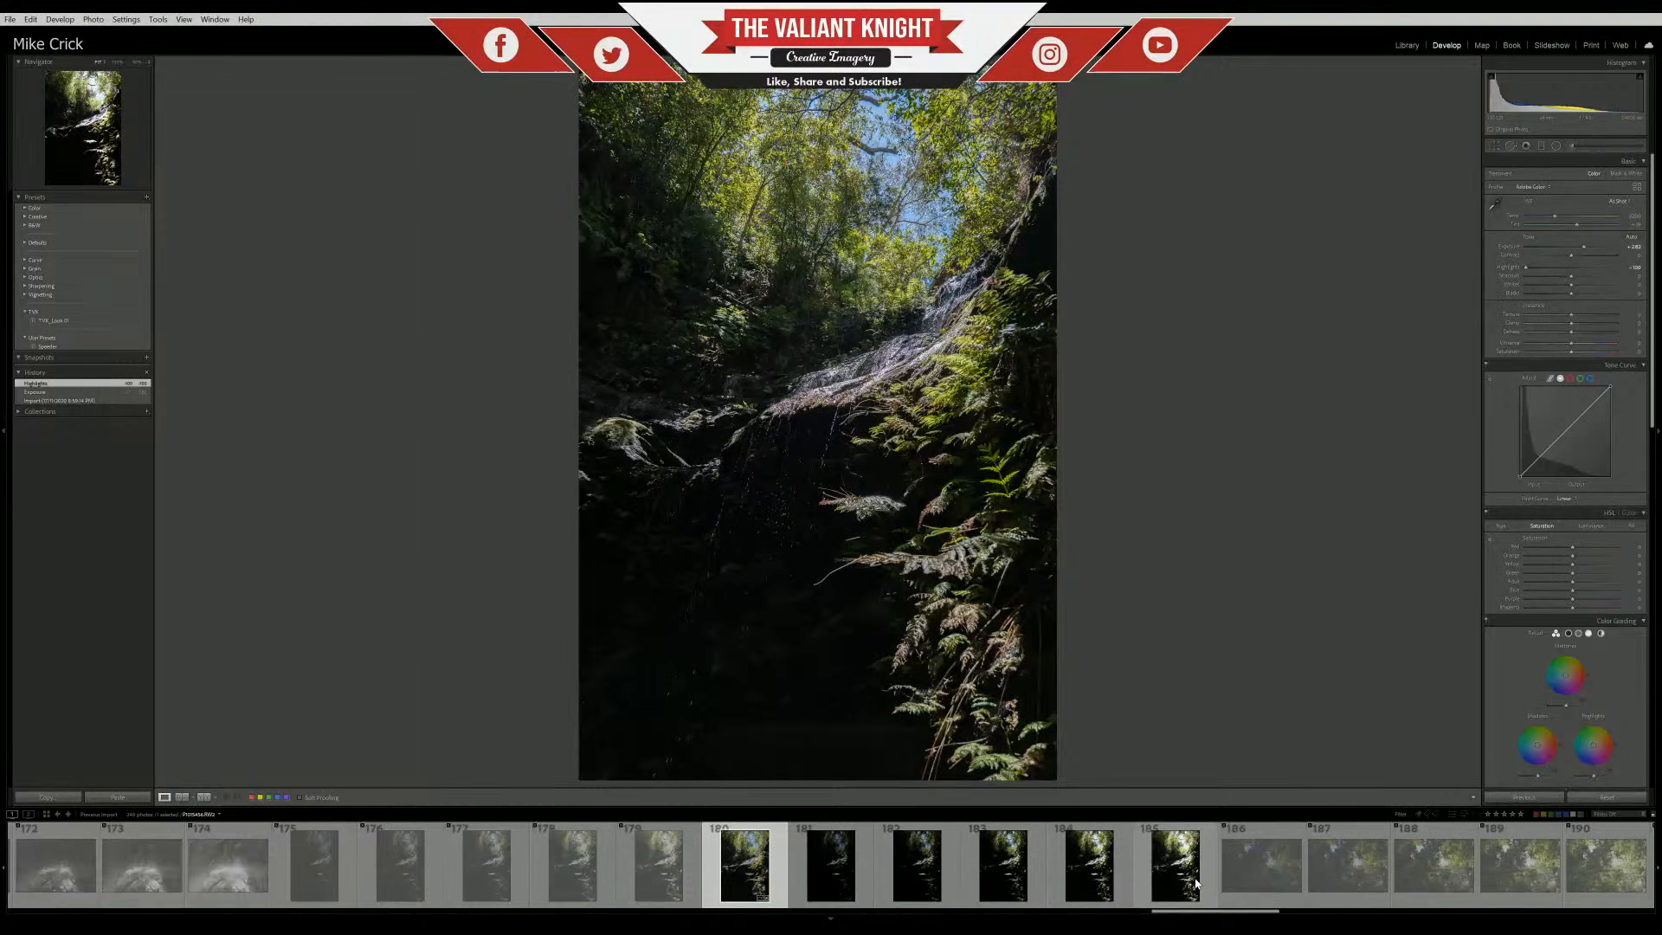
Try Highlights at -100 on the brightest source exposure, examine its sky up close, and revert it to the imported state
click(1195, 883)
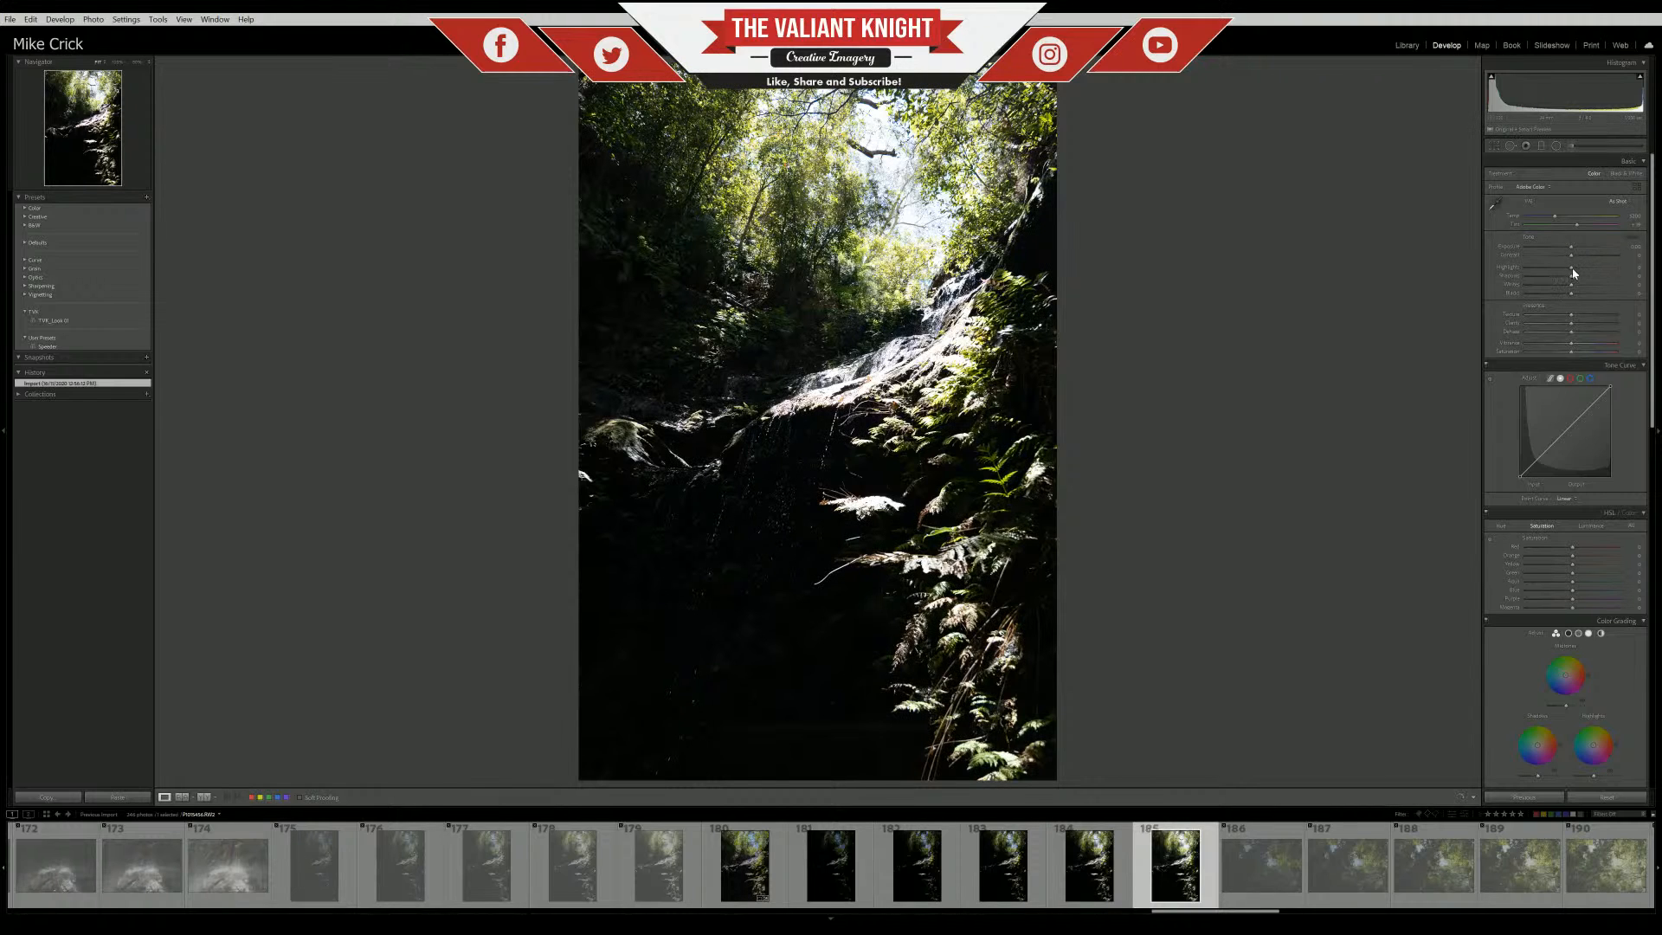
drag(1571, 267, 1456, 280)
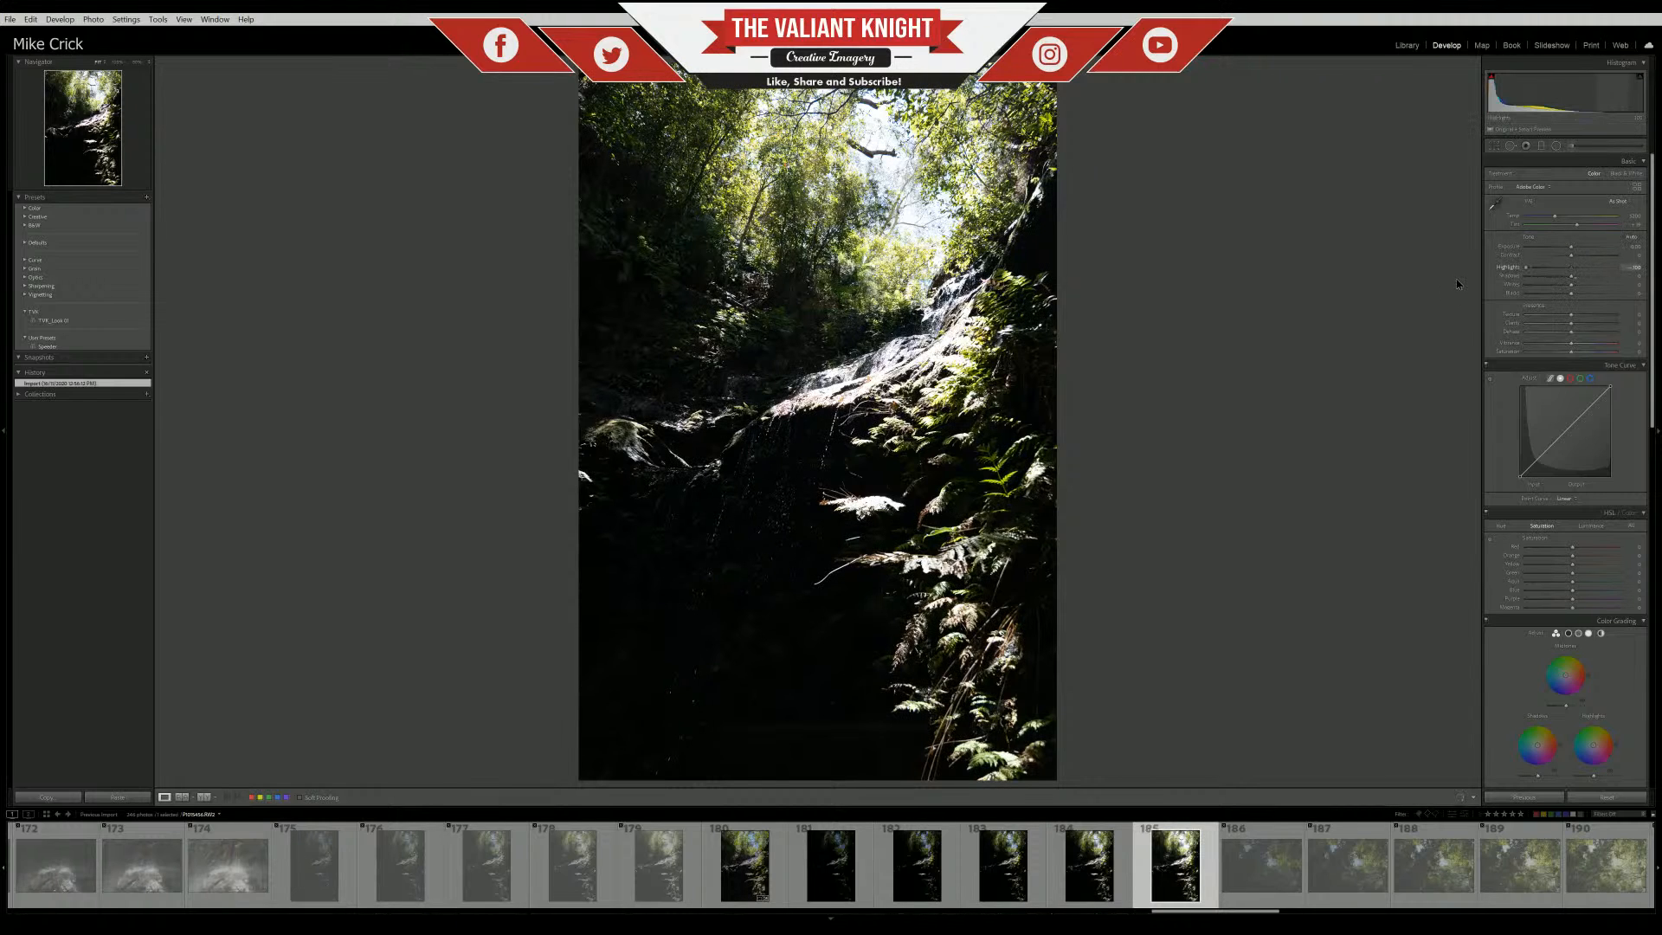
click(869, 179)
drag(888, 306, 892, 476)
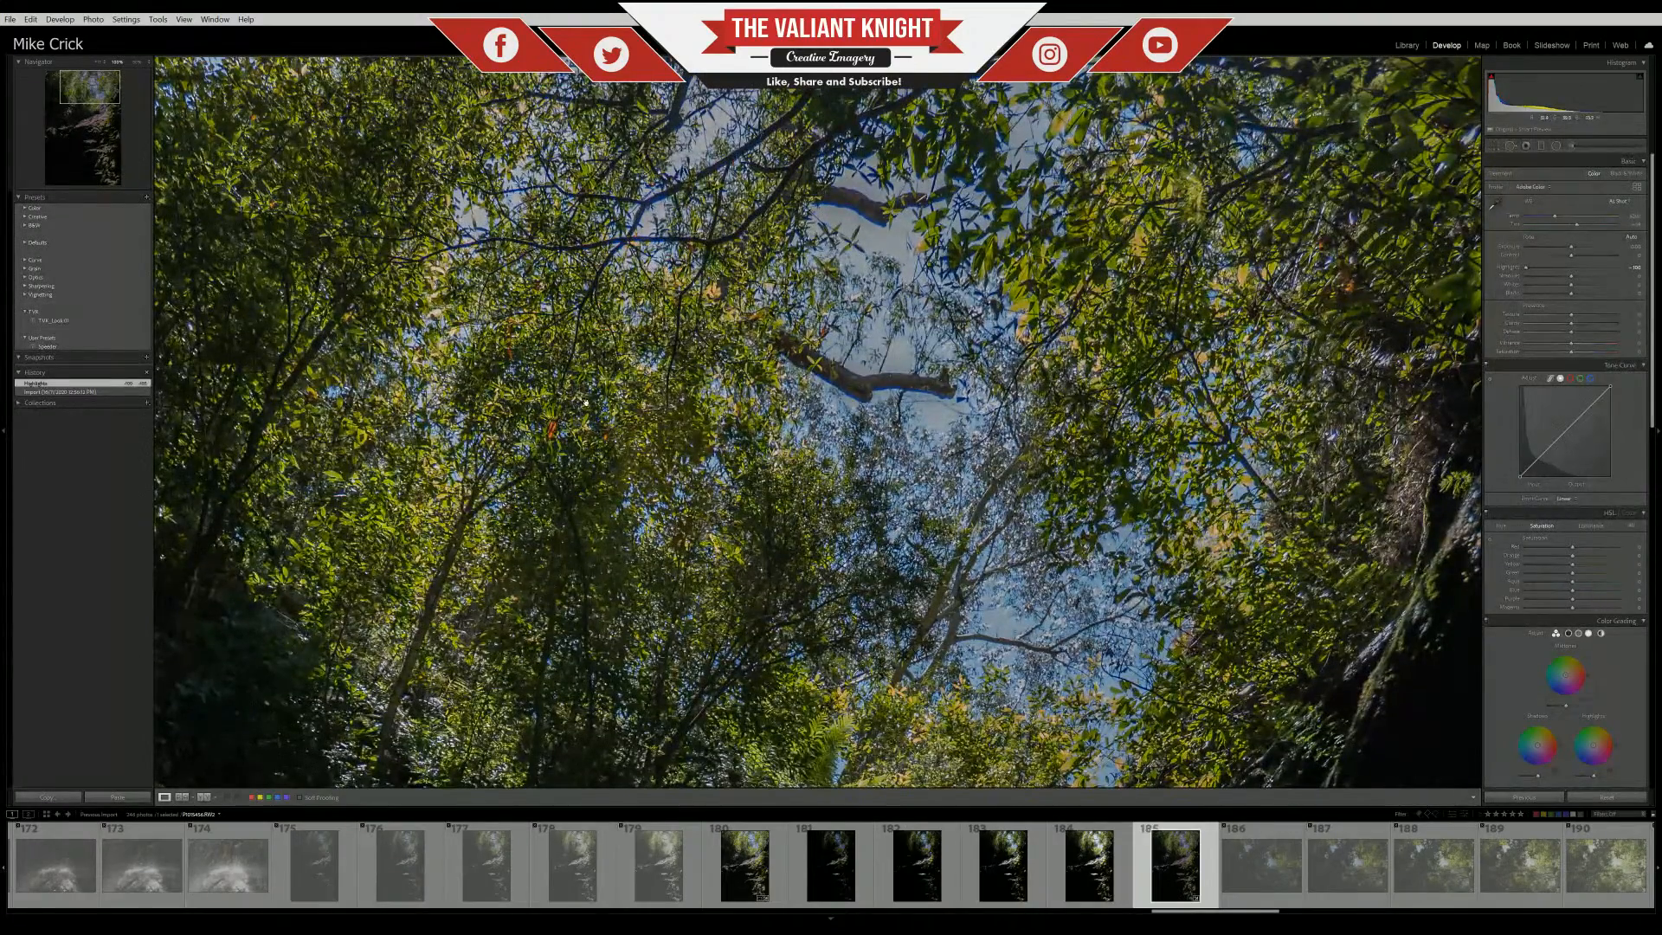
click(52, 391)
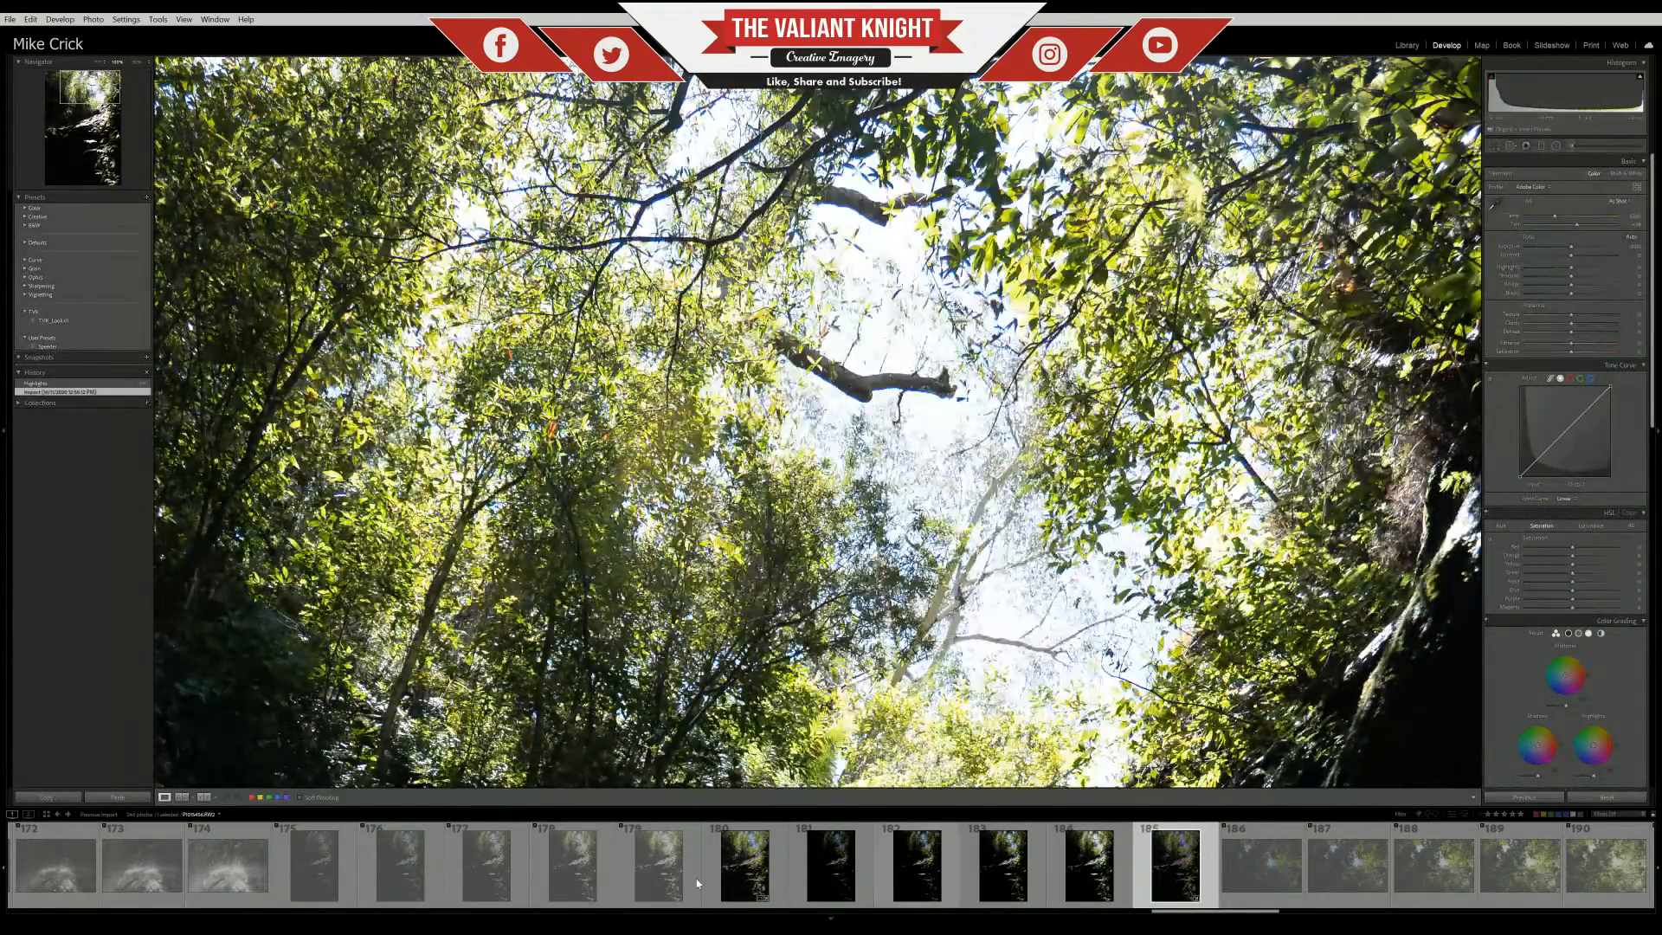
On the merged HDR photo, ease the Highlights reduction so it stays moderately strong, and raise Shadows moderately
click(742, 885)
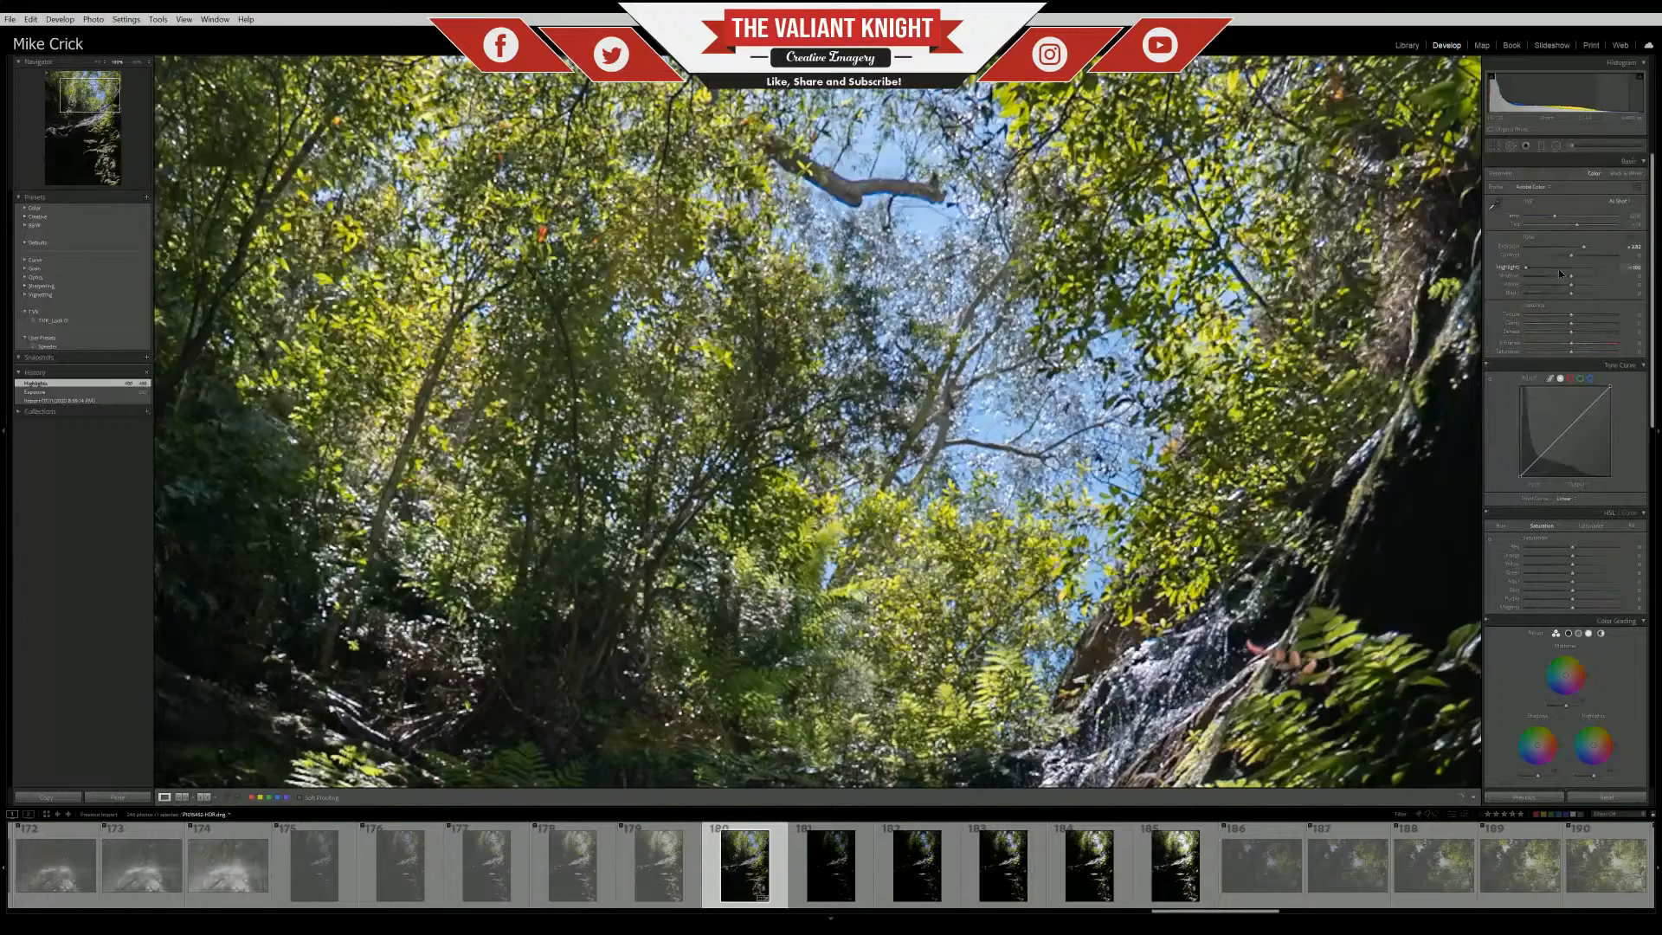
drag(1531, 270, 1547, 267)
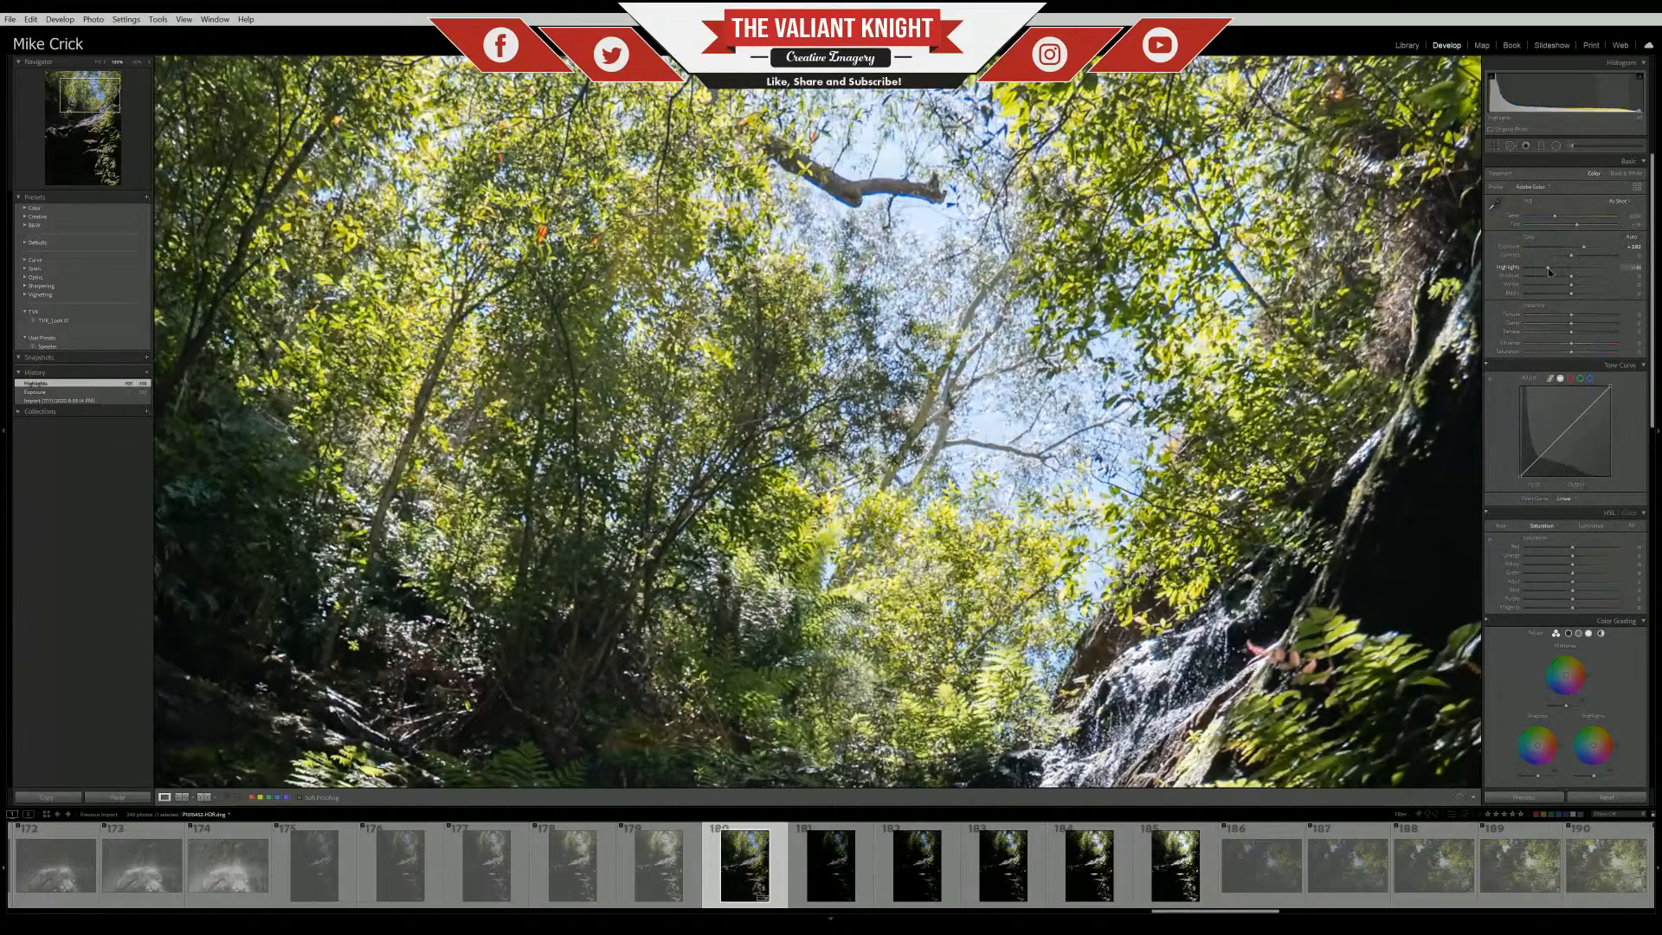
drag(930, 607, 859, 105)
click(615, 545)
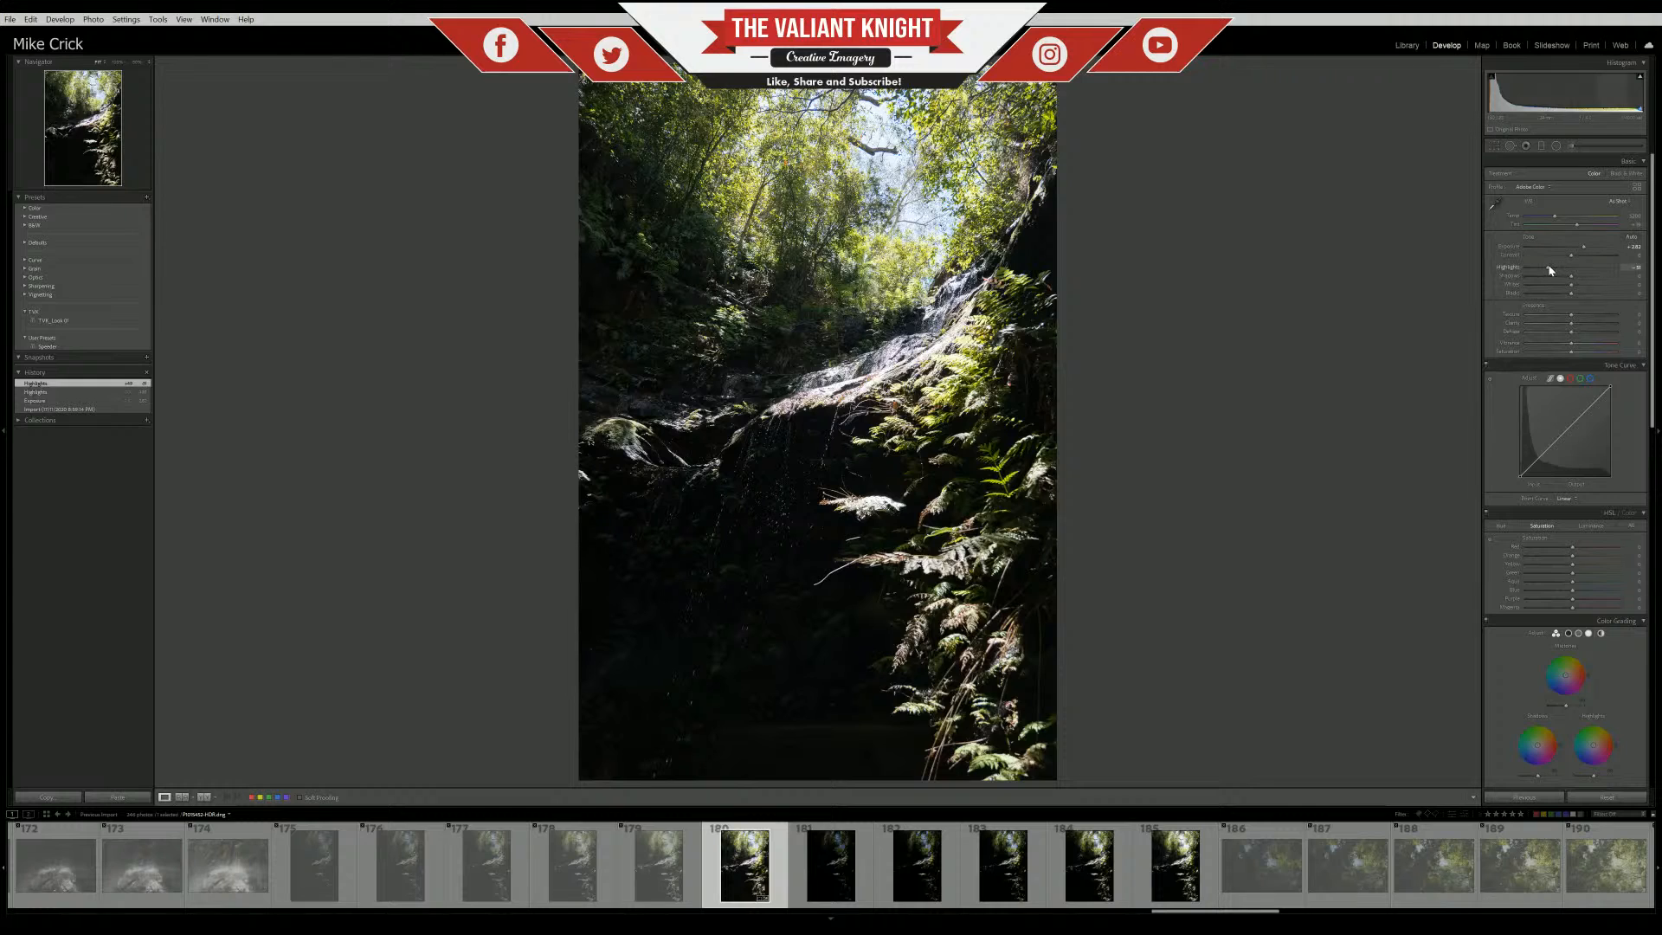
drag(1549, 270, 1587, 276)
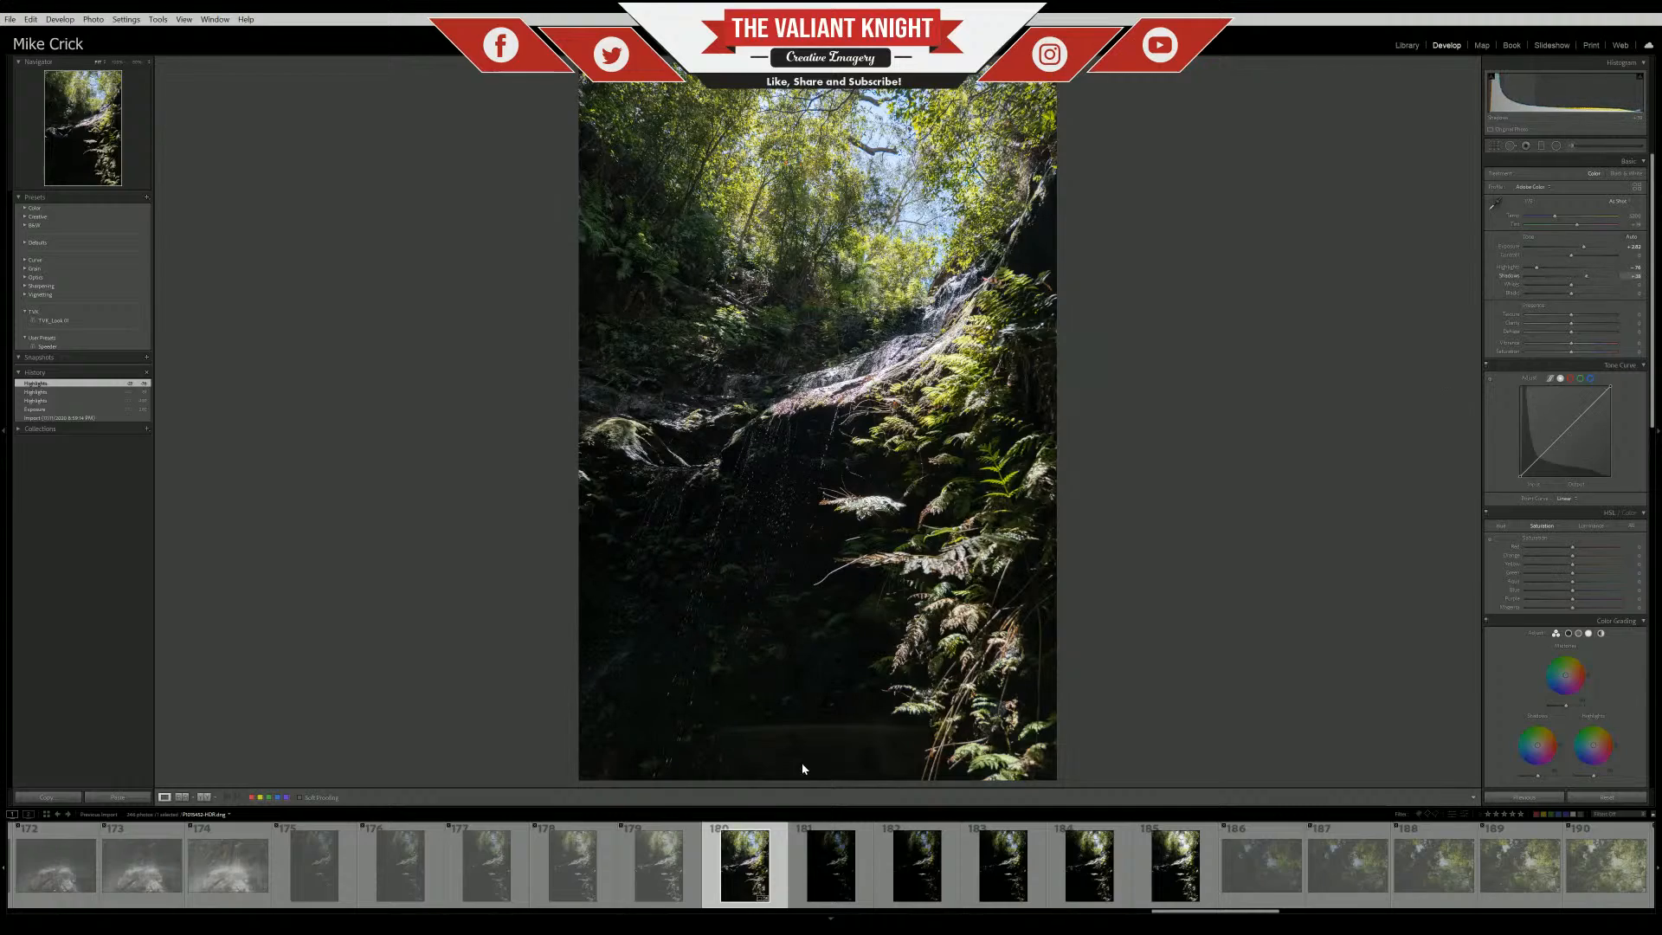
Raise the HDR photo's Shadows to +100, inspect the dark rock face up close, and view the darkest source exposure for comparison
drag(779, 743, 1117, 515)
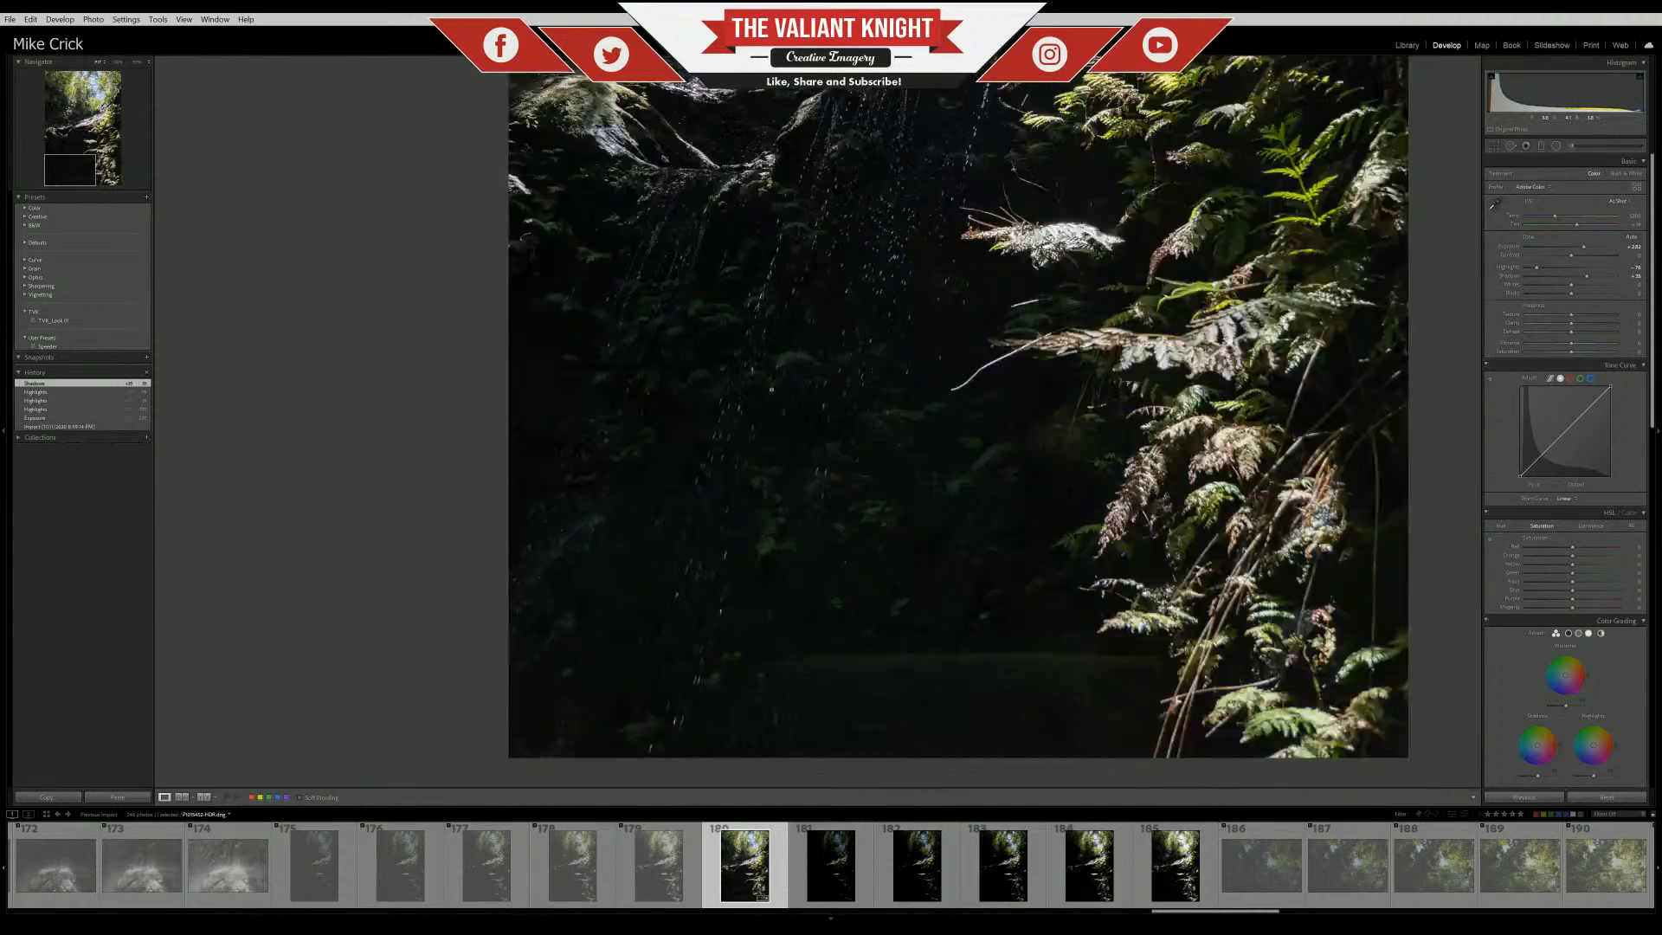
click(753, 619)
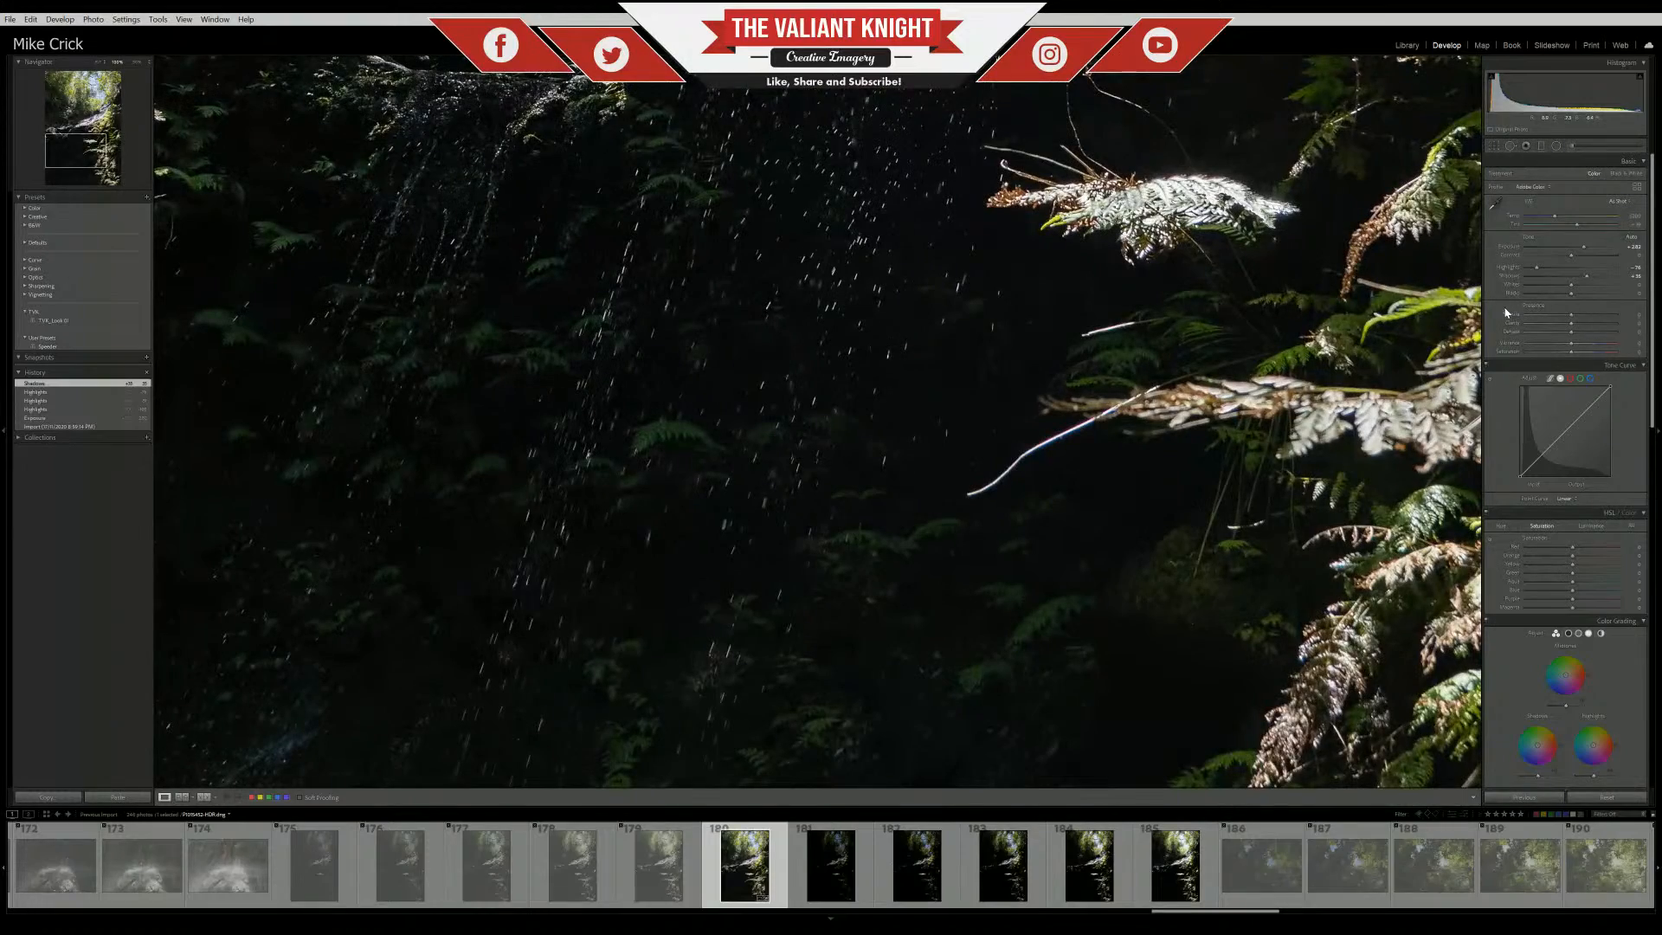
drag(1587, 276, 1647, 278)
drag(407, 770, 824, 463)
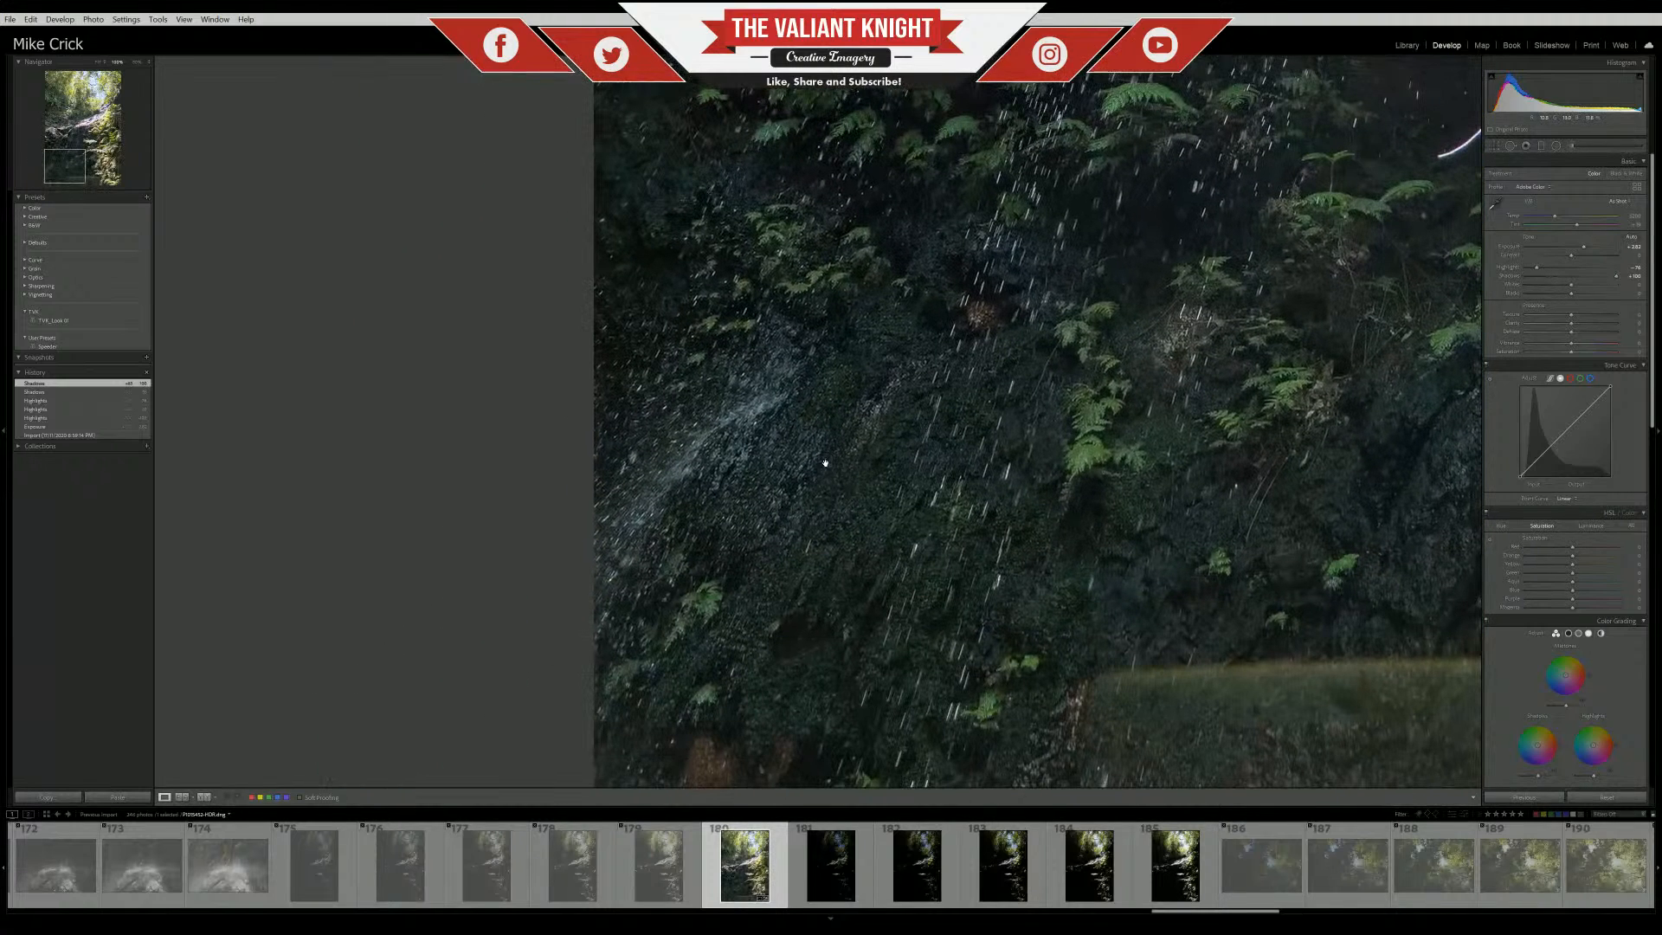
key(Right)
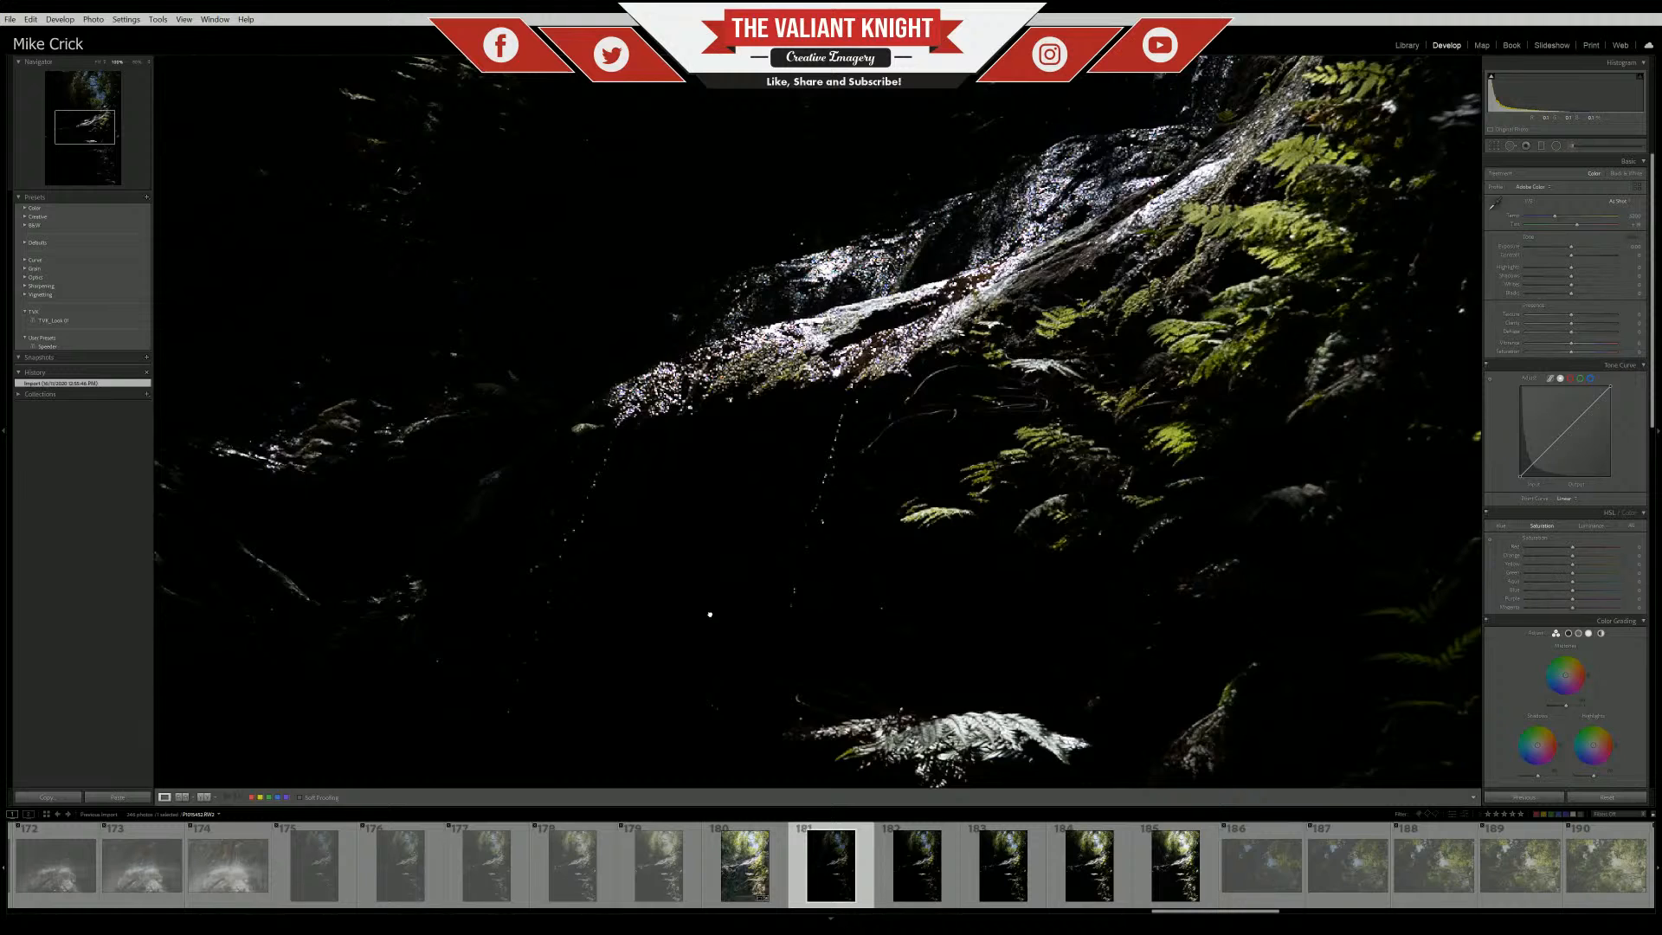
Try very strong Shadows and Exposure increases on the darkest source exposure, view the whole frame, and revert it to the imported state
click(709, 614)
click(645, 698)
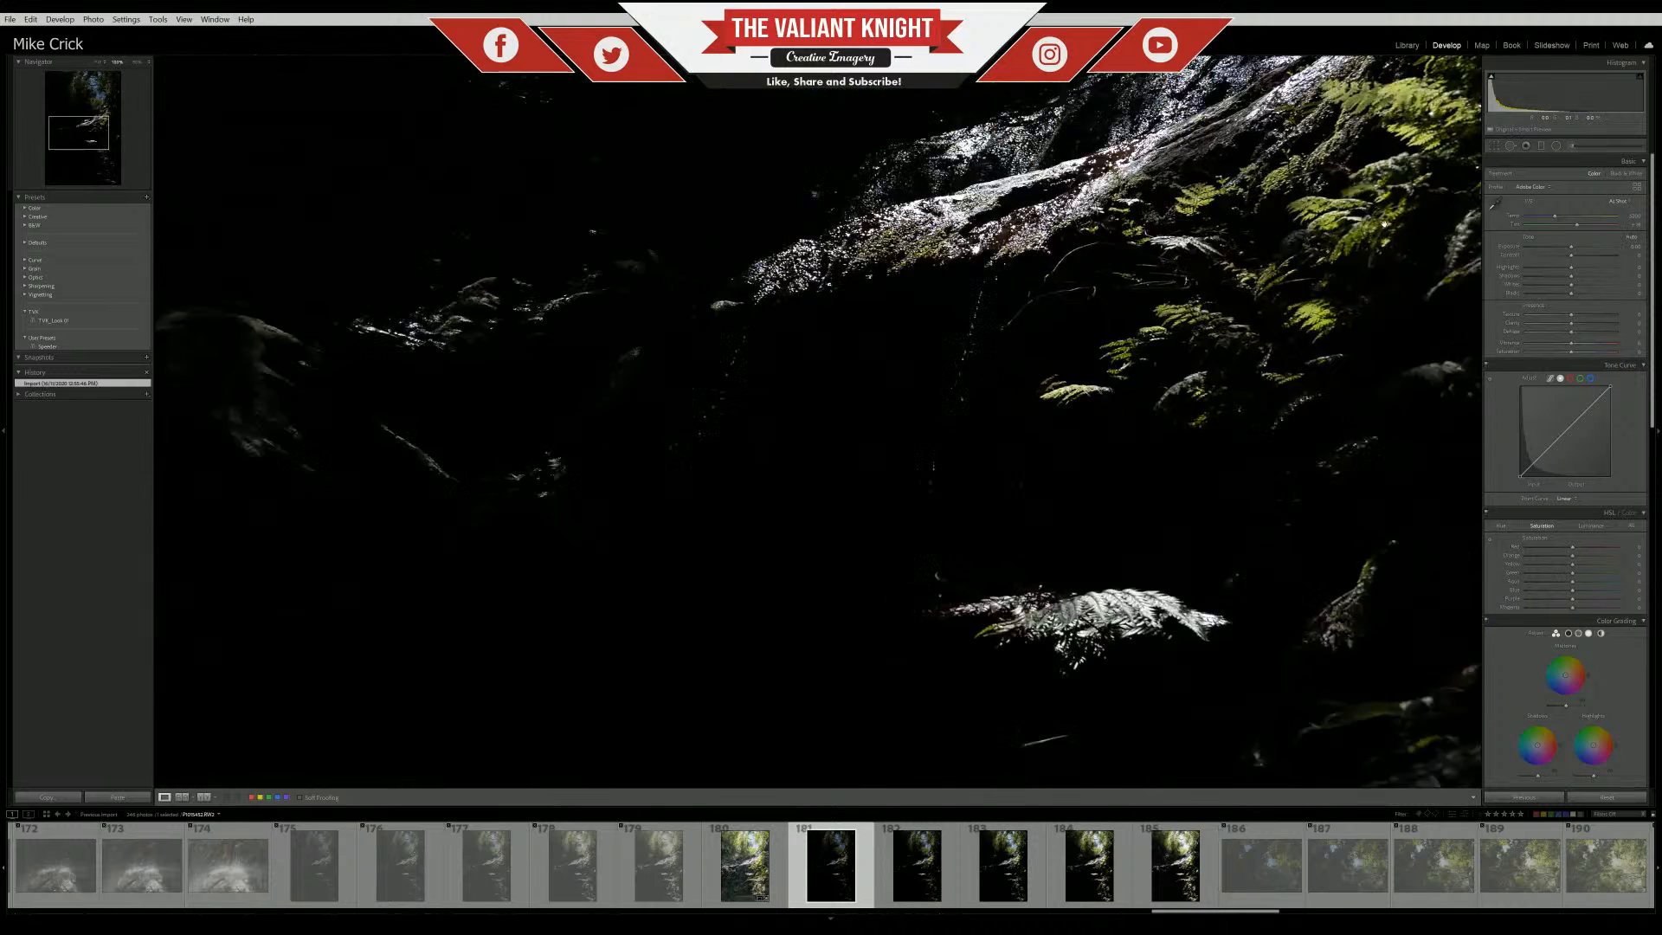
drag(1571, 276, 1597, 248)
click(698, 674)
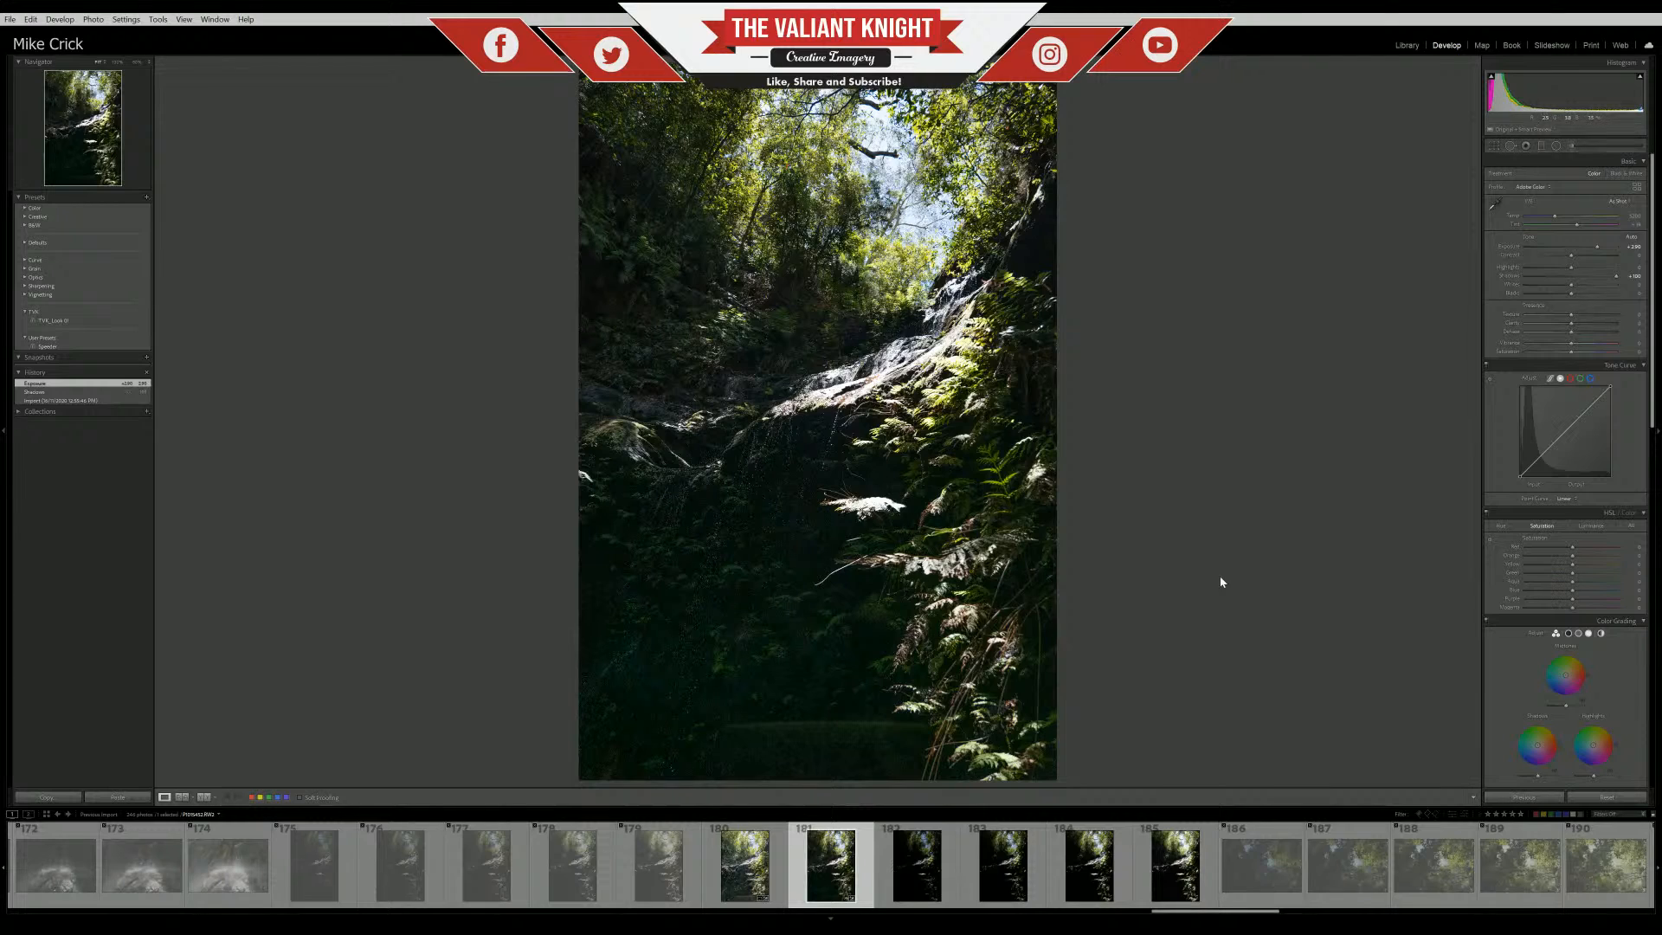
click(77, 402)
On the merged HDR photo, lower Exposure, ease Shadows back to a moderate boost, raise Texture, and reduce Clarity slightly
click(774, 885)
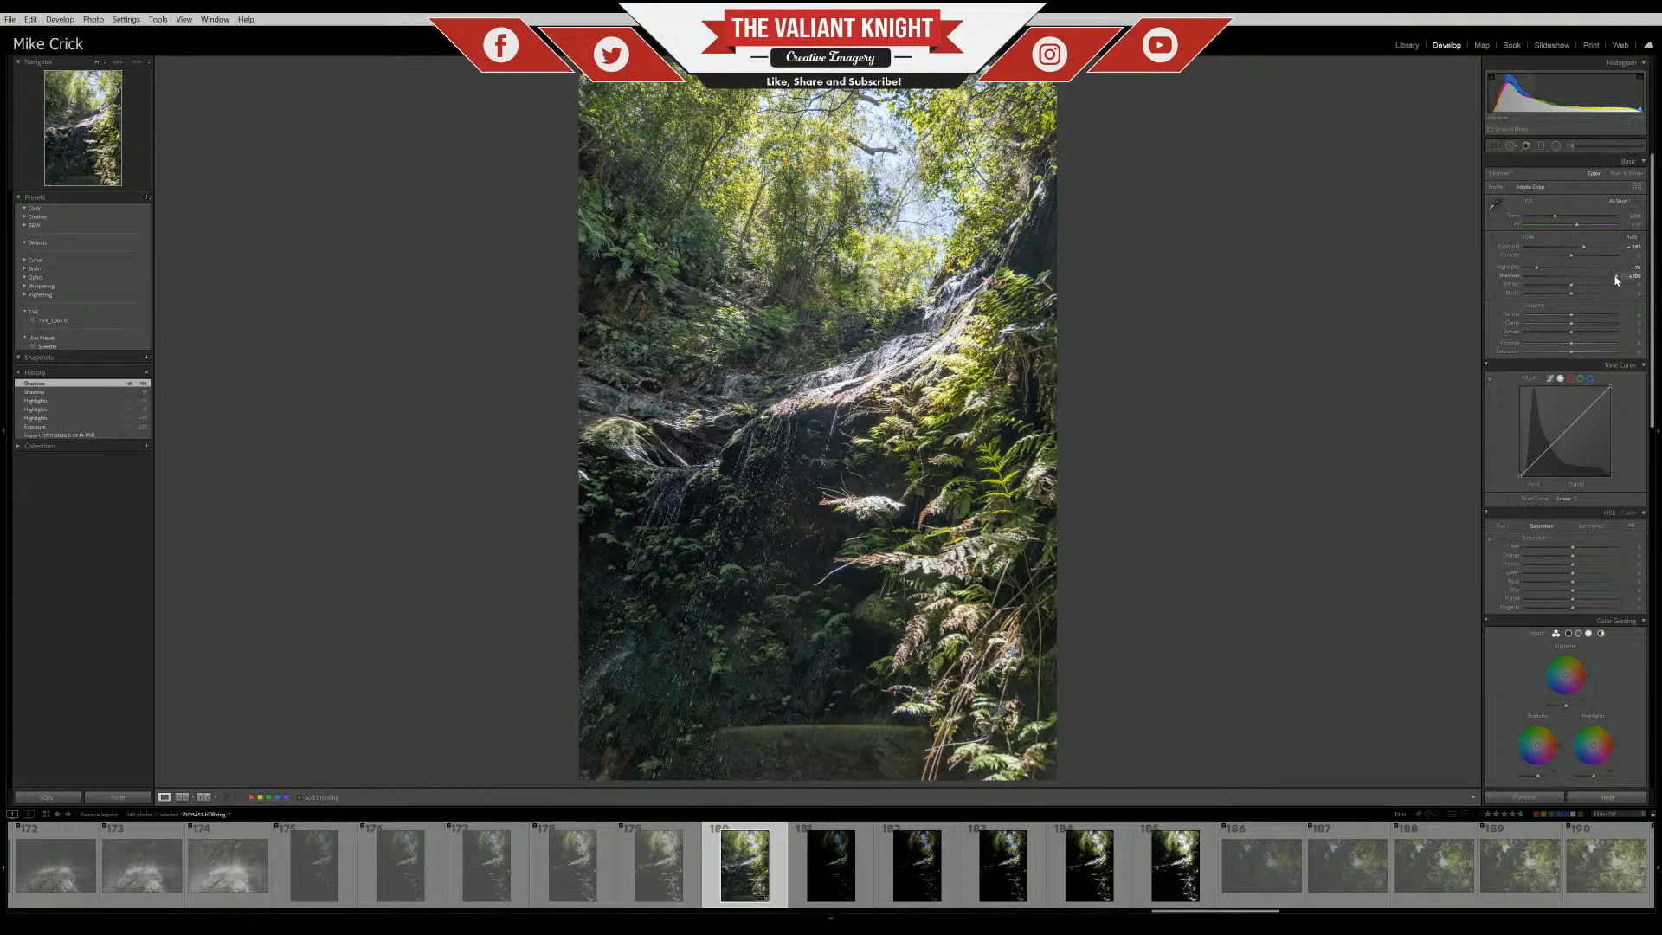
drag(1577, 250, 1580, 247)
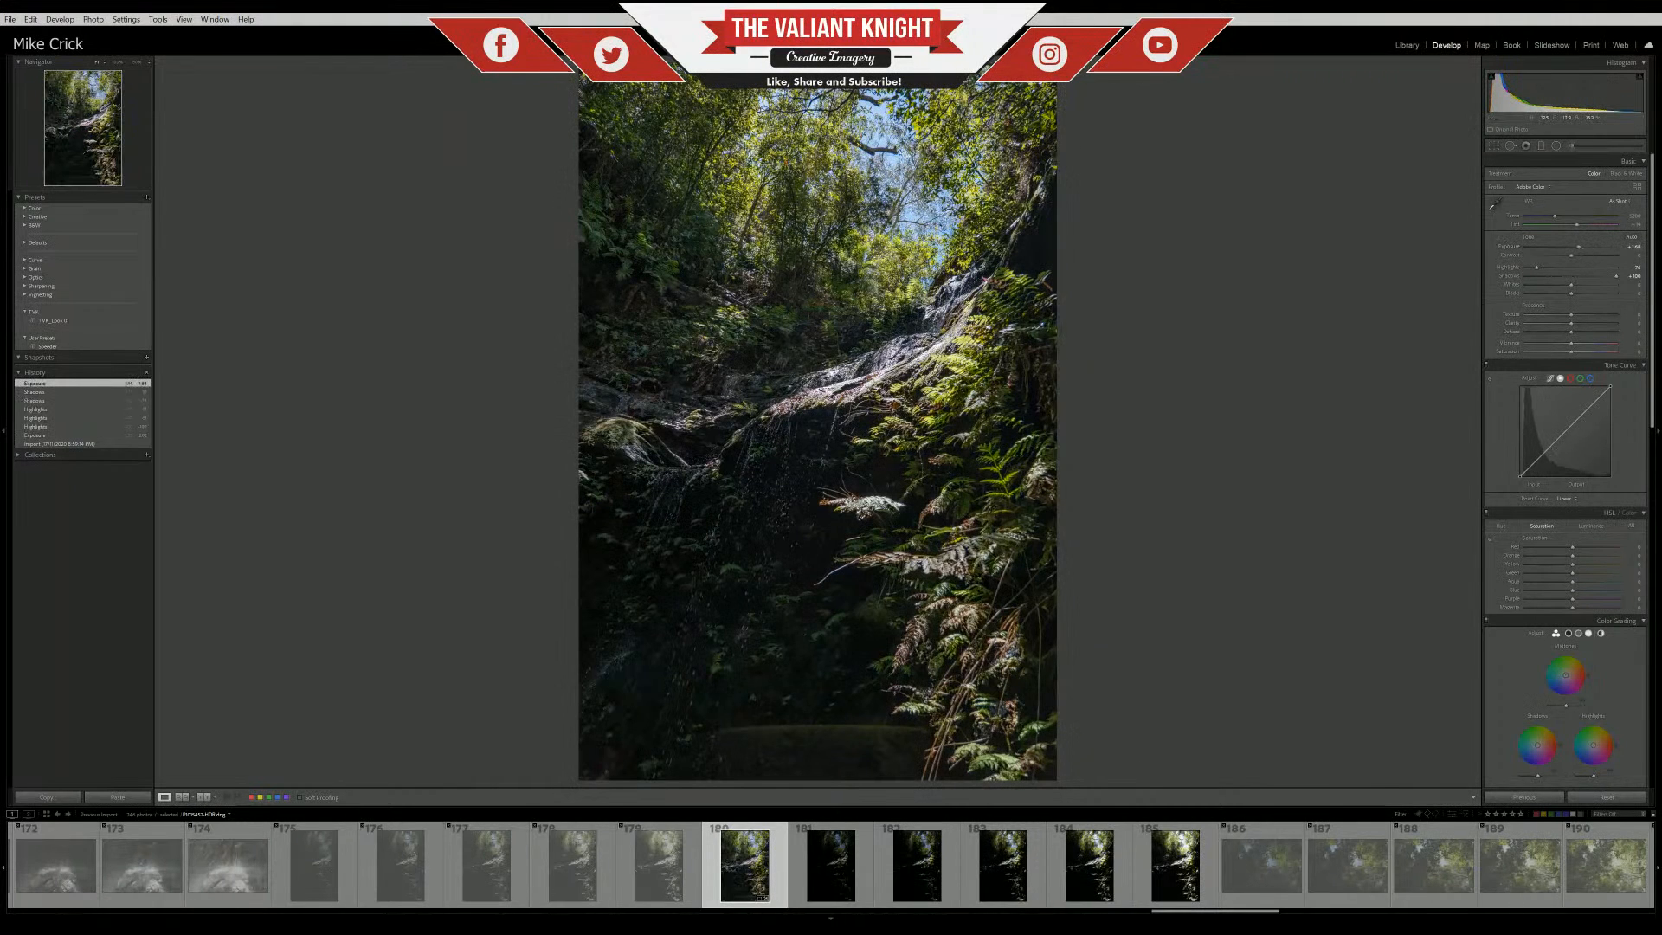
click(820, 408)
drag(1601, 269, 1556, 335)
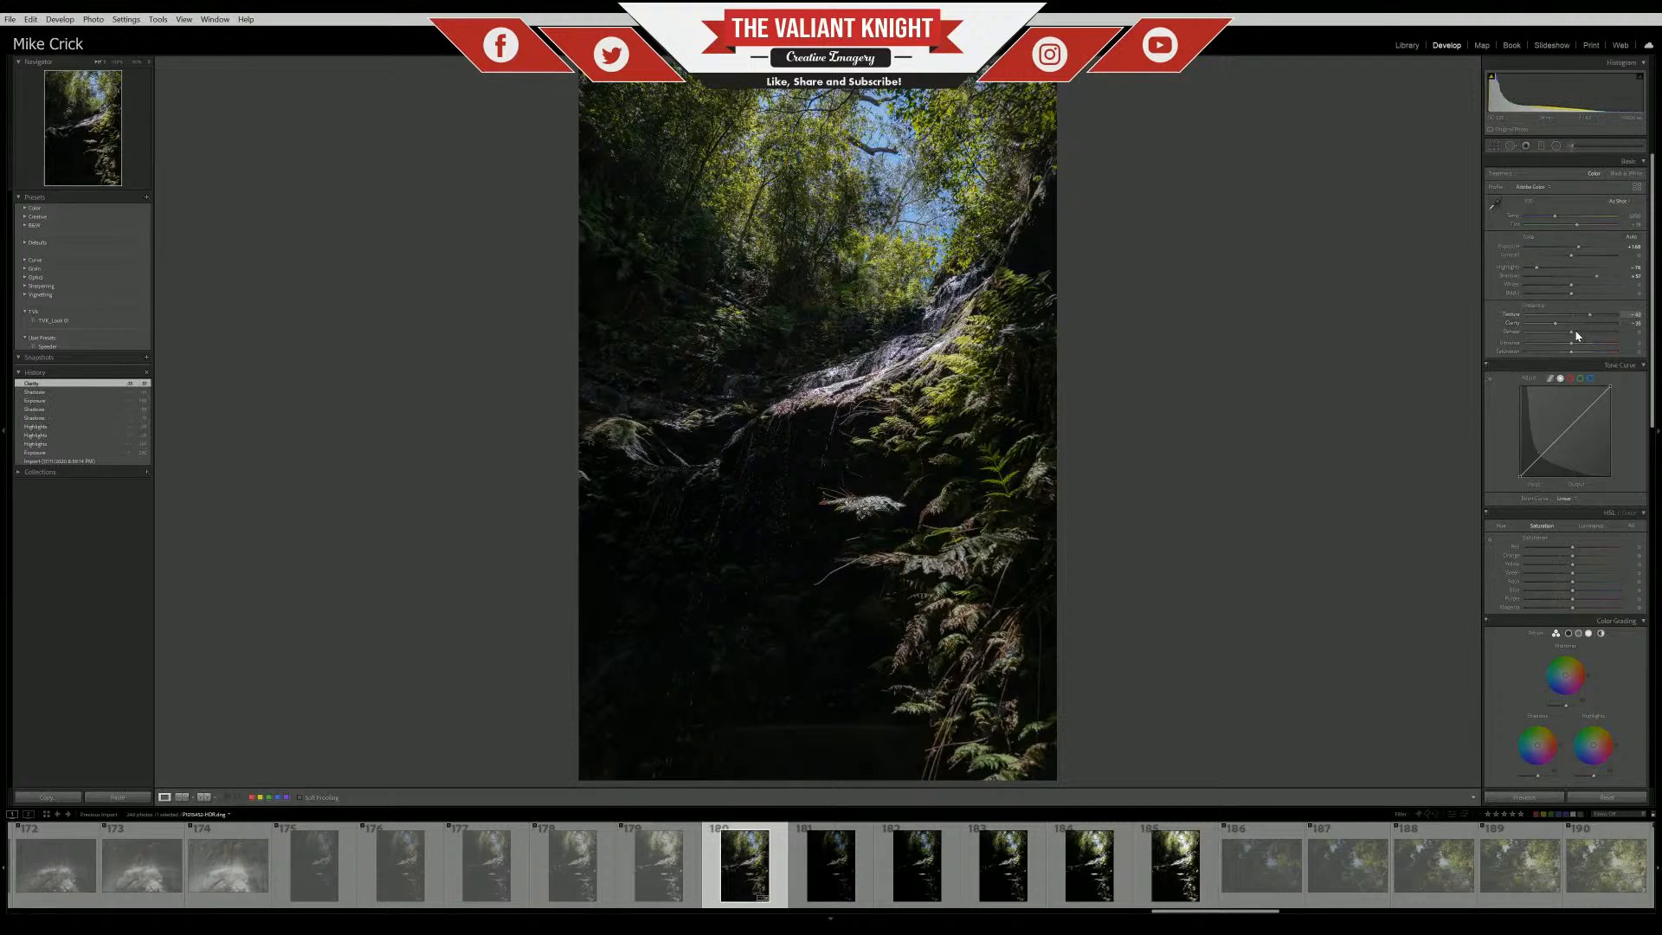
drag(1556, 324, 1559, 324)
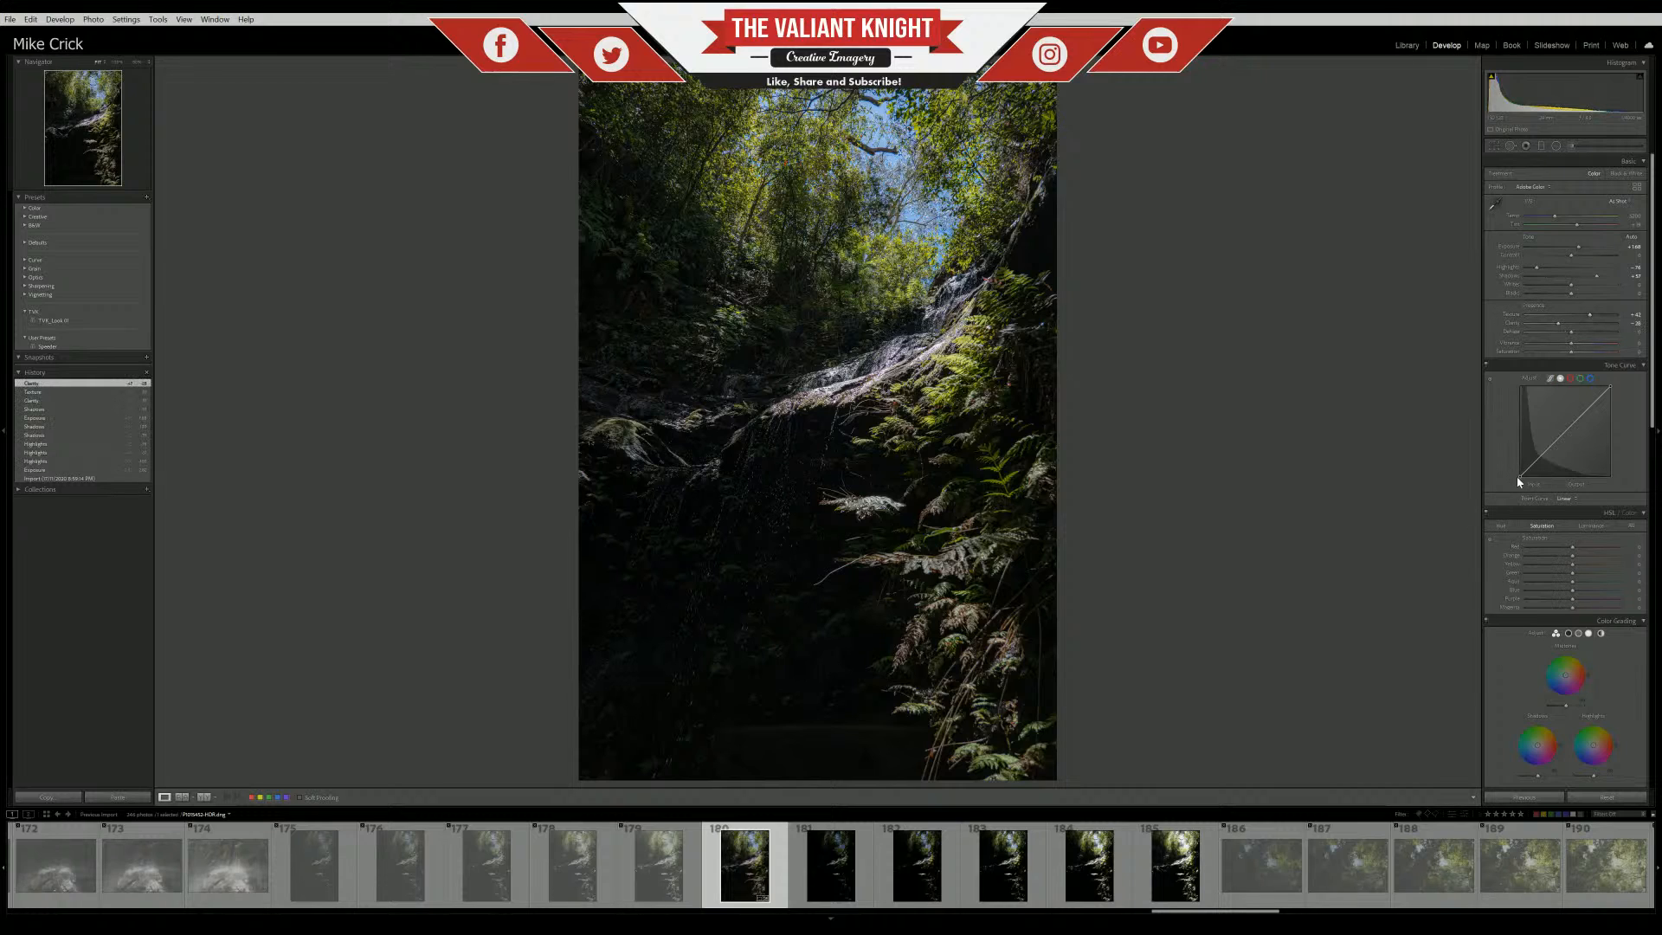
Shape the HDR photo's tone curve into a gentle S with lifted blacks and lowered whites, and reduce Saturation slightly
drag(1518, 476, 1519, 469)
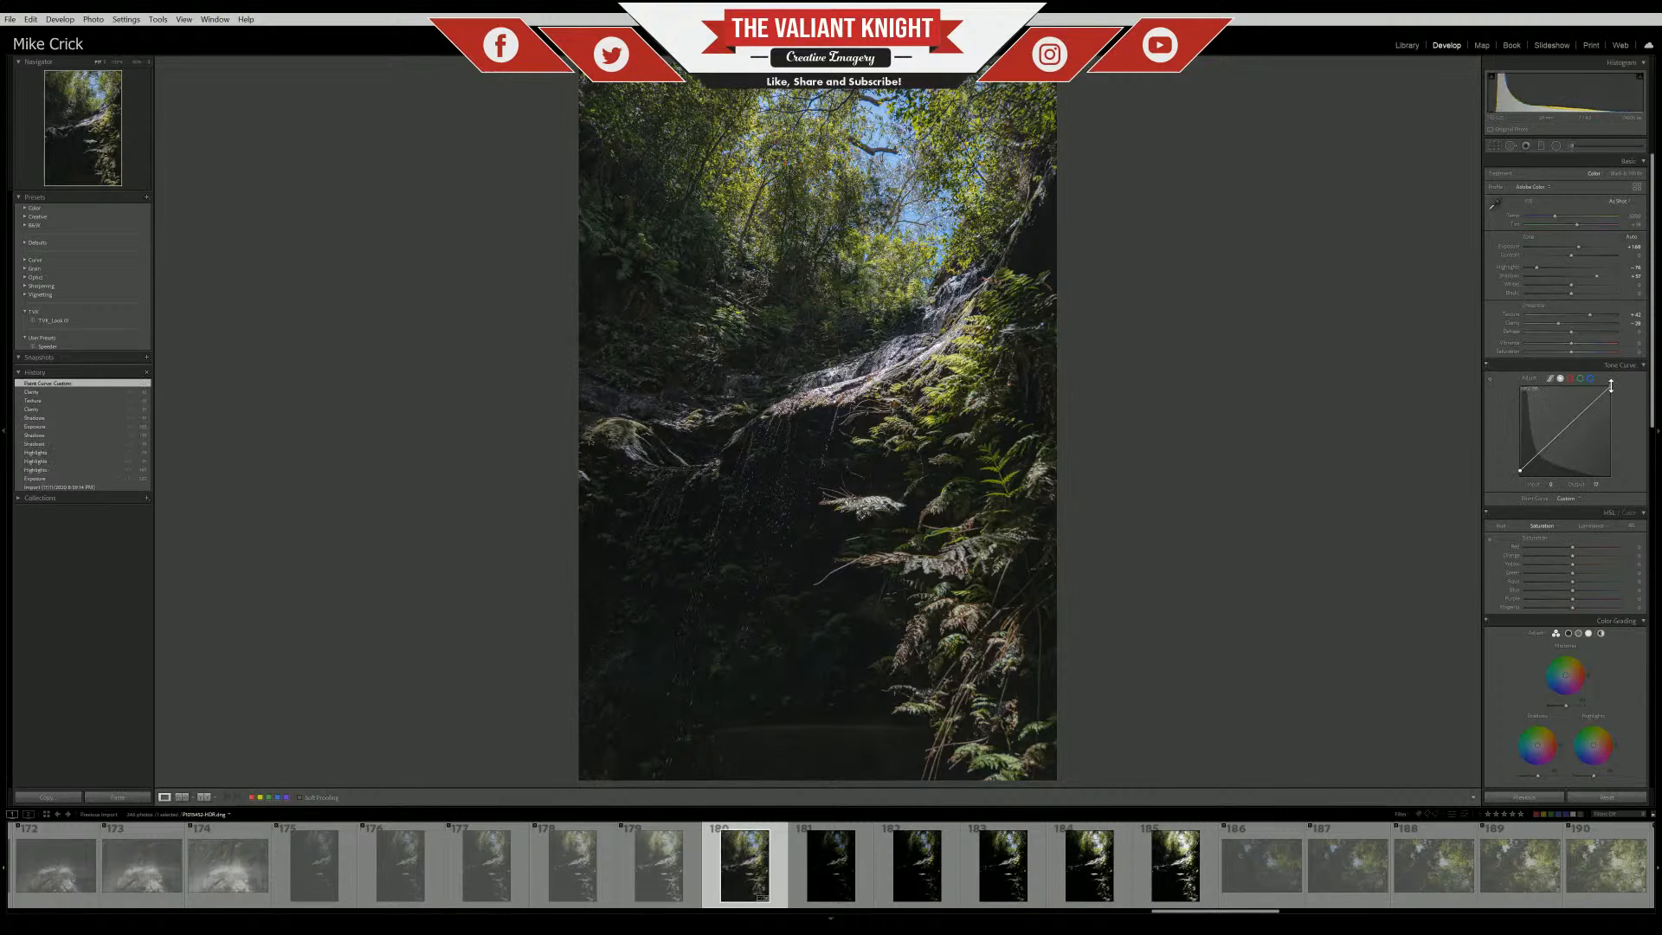
drag(1610, 385, 1611, 391)
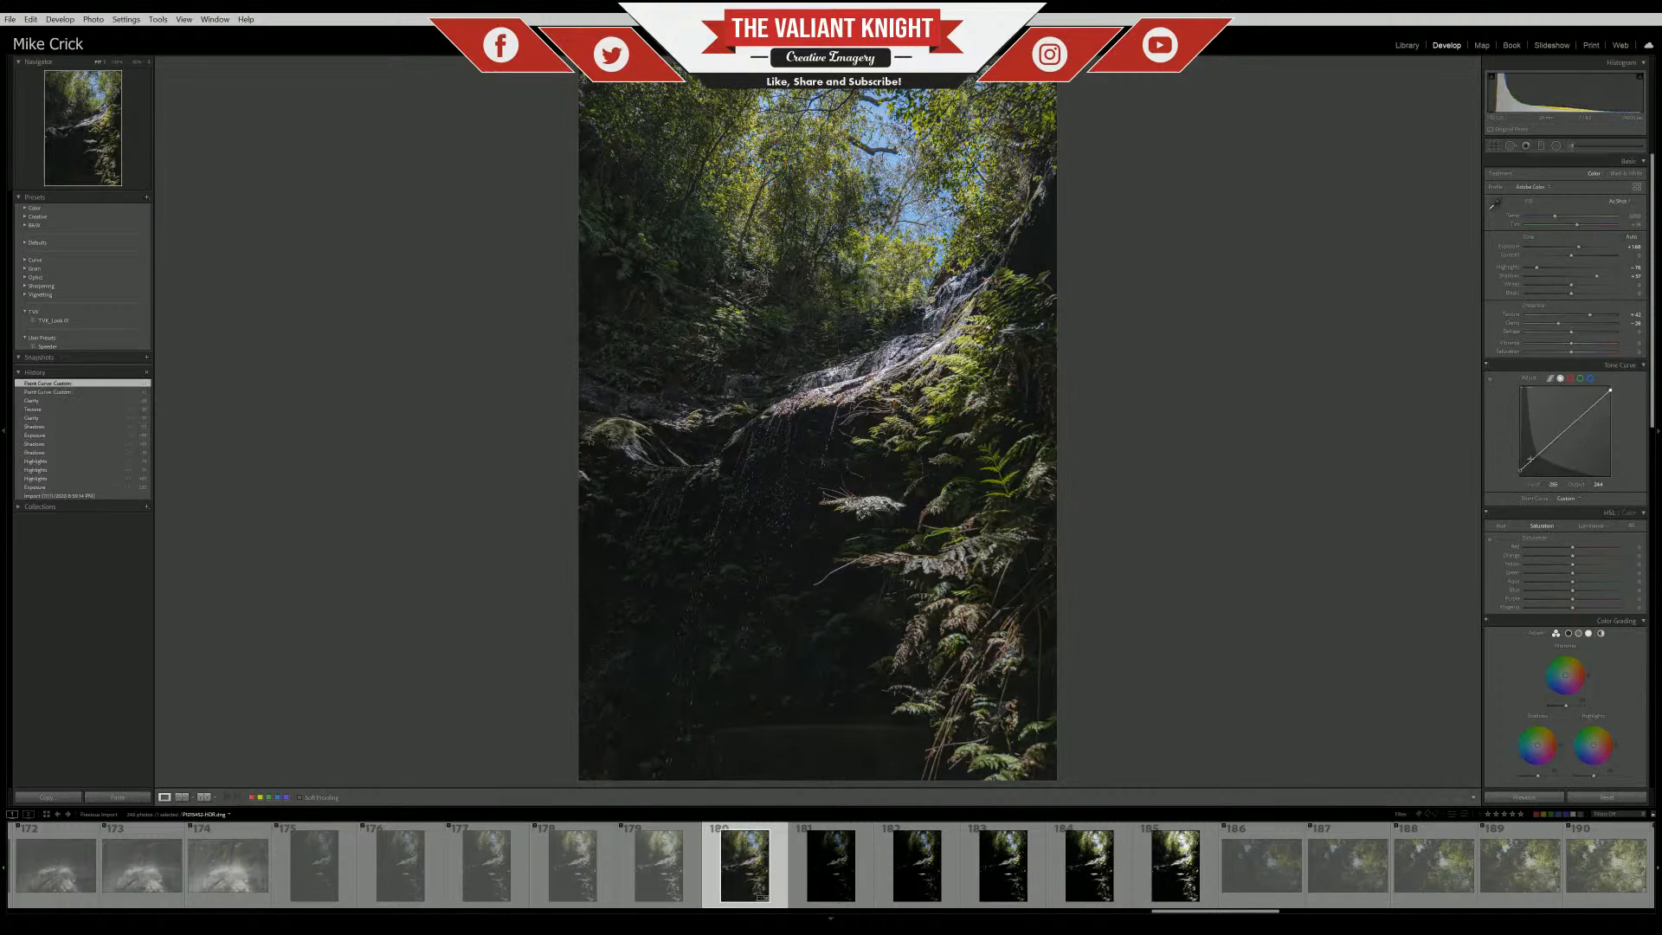
drag(1532, 460, 1532, 463)
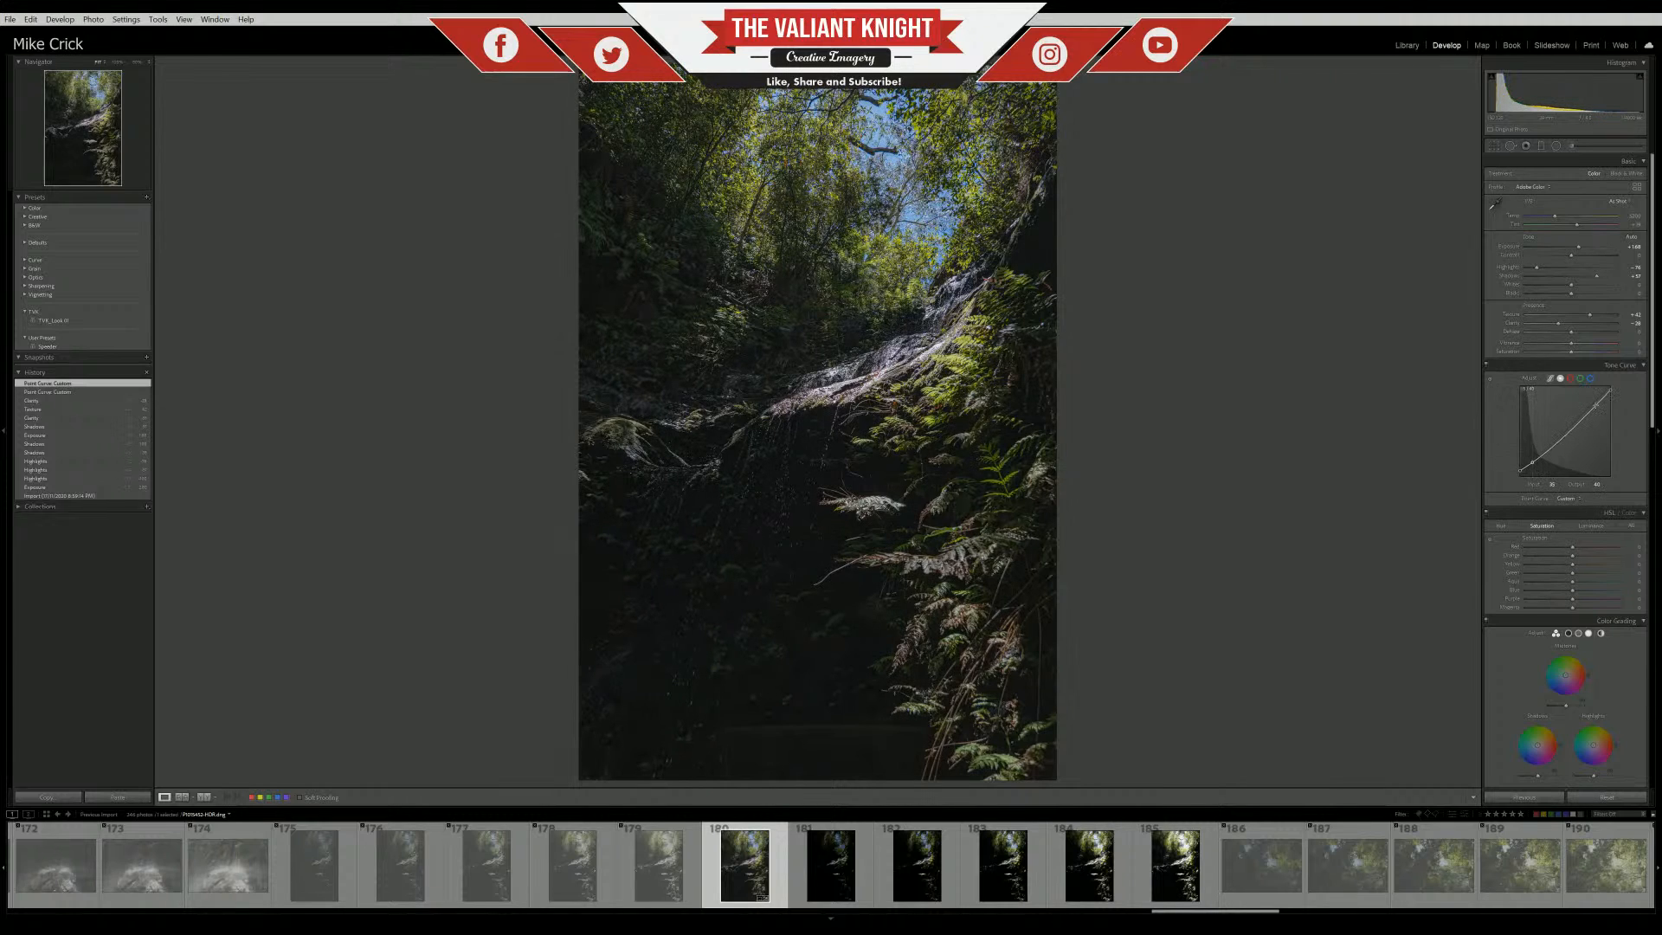
drag(1595, 406, 1562, 434)
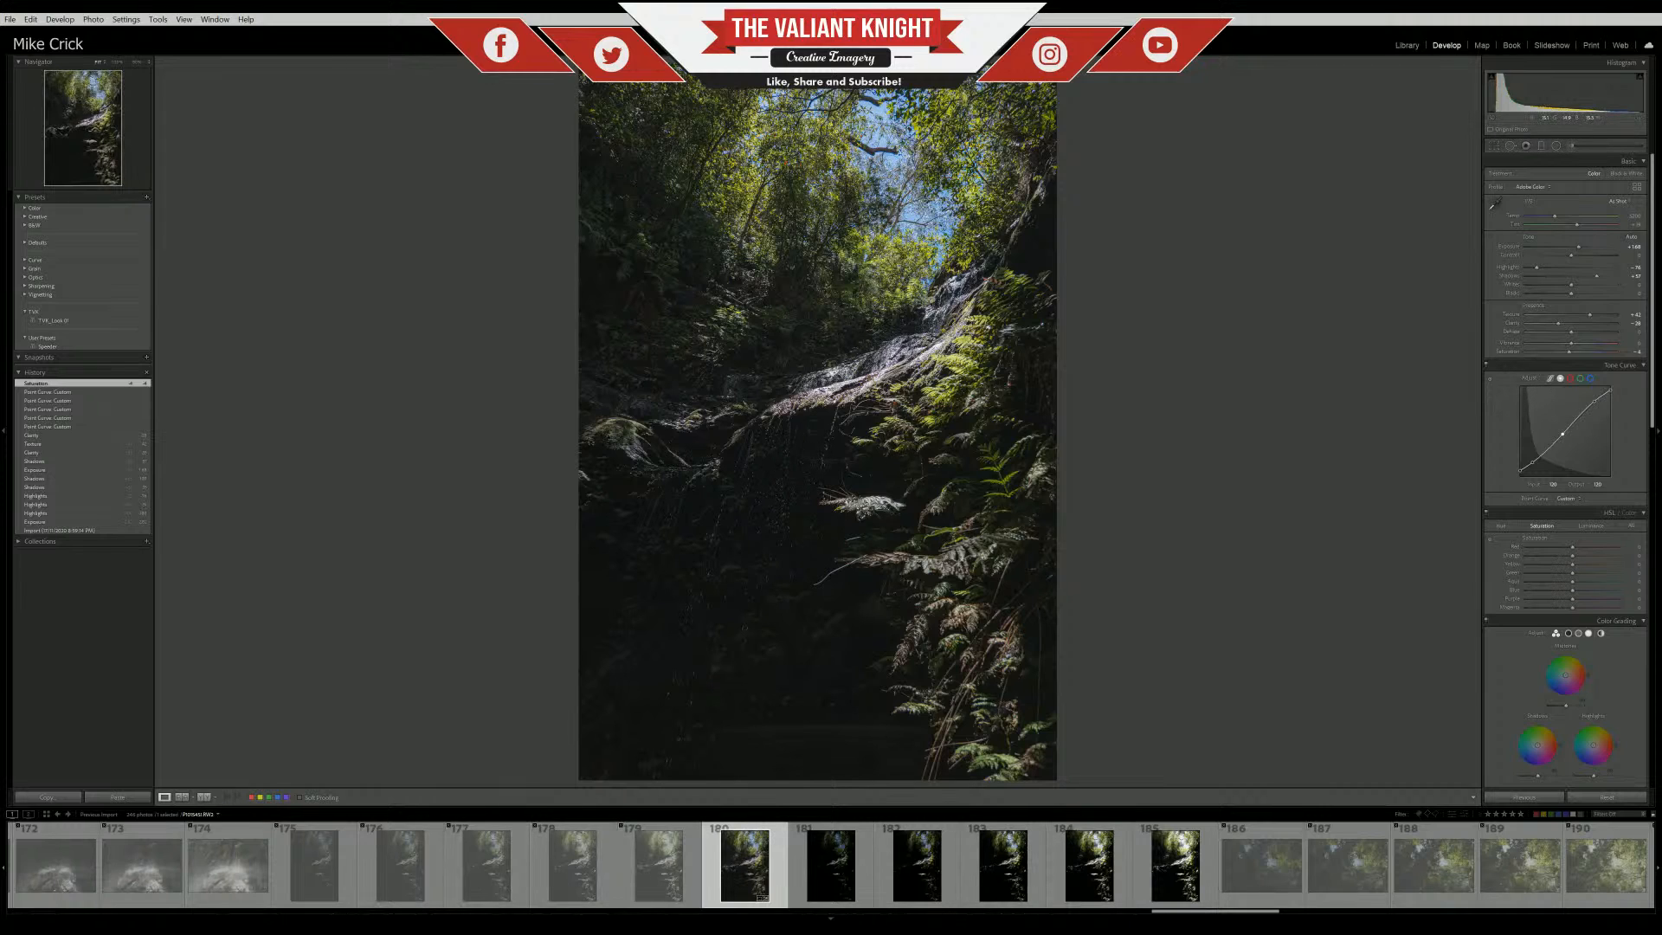
Look through the earlier photos in the filmstrip and filter it to hide the dimmed, rejected ones
scroll(729, 860, up, 5)
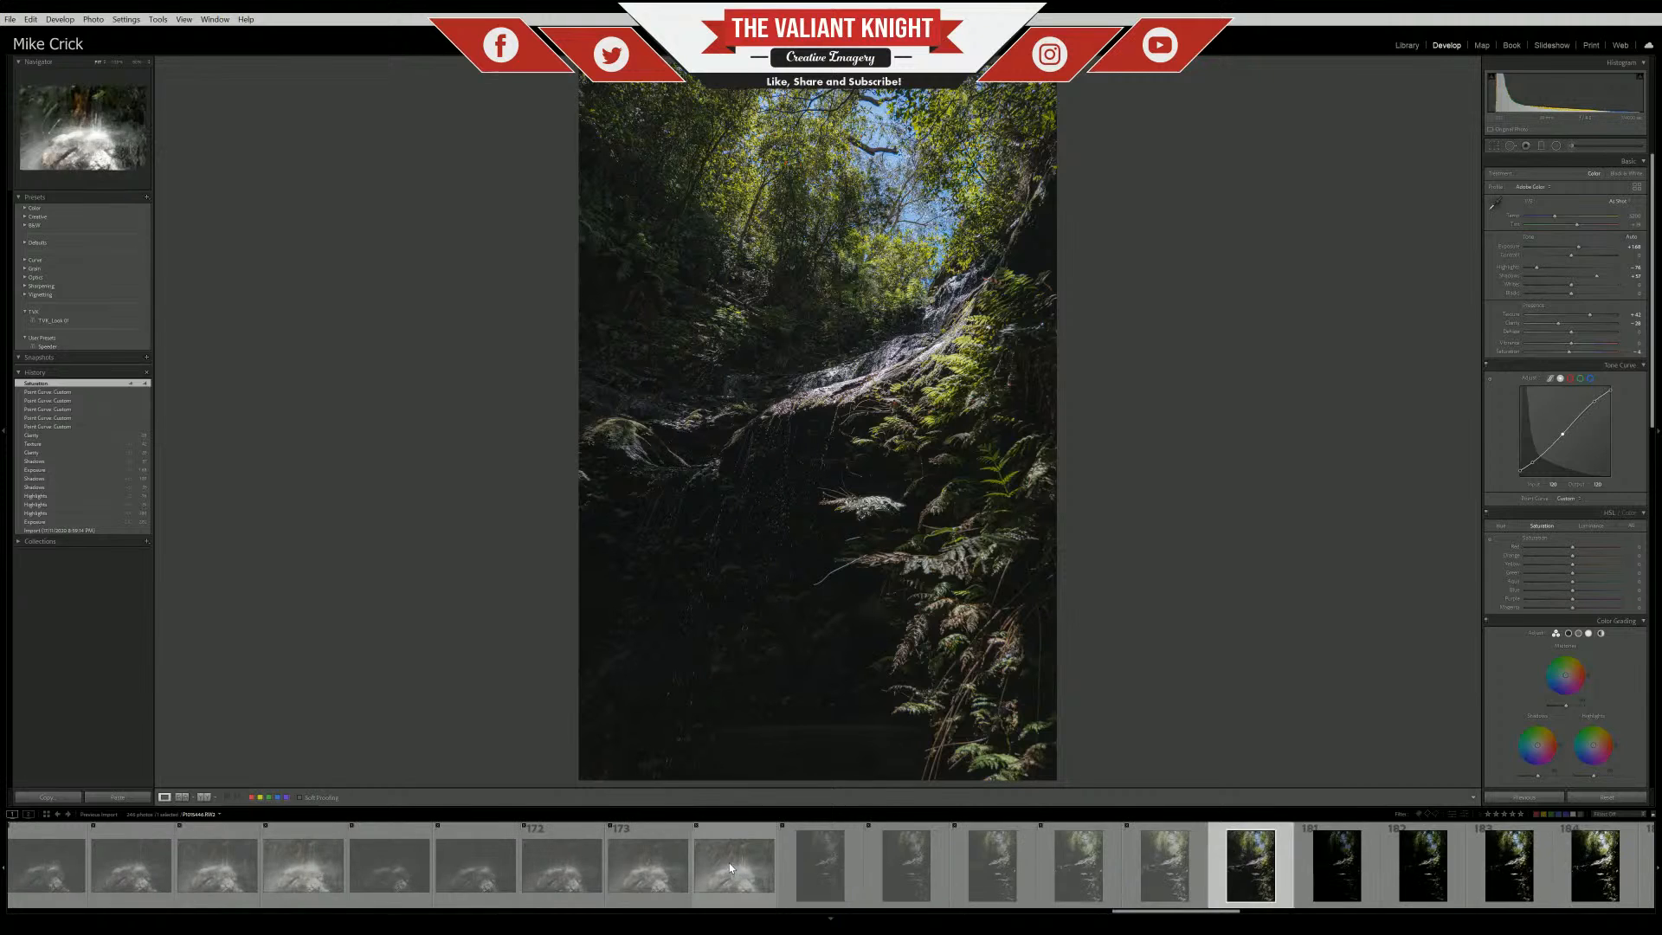
scroll(970, 875, up, 5)
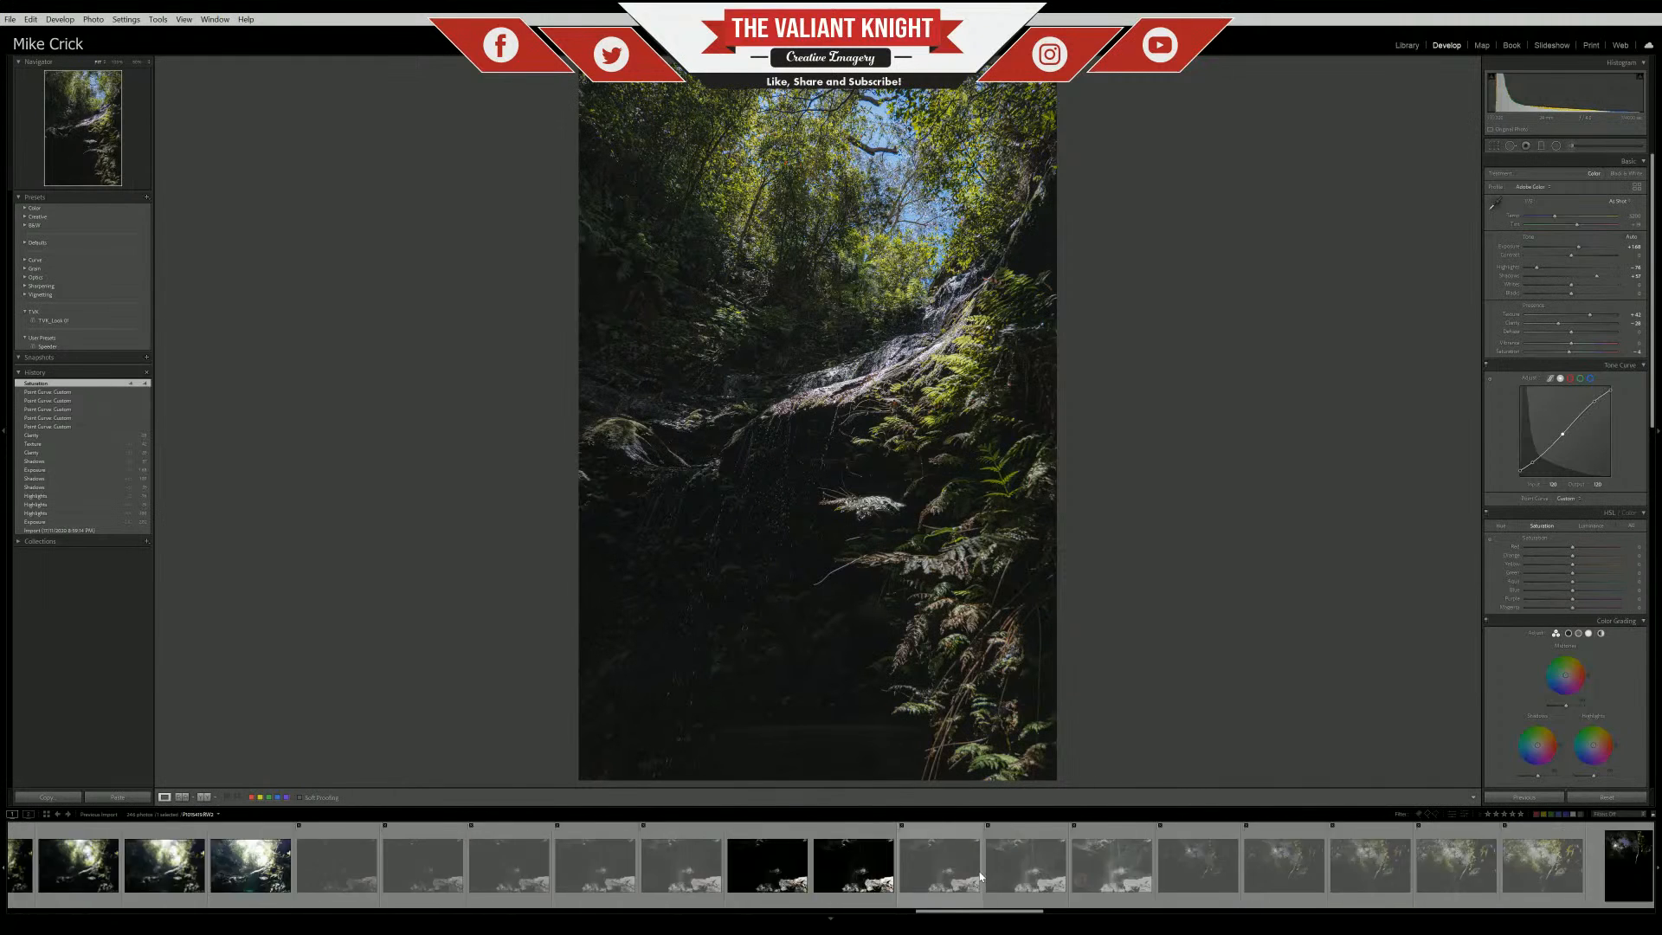
scroll(979, 877, up, 5)
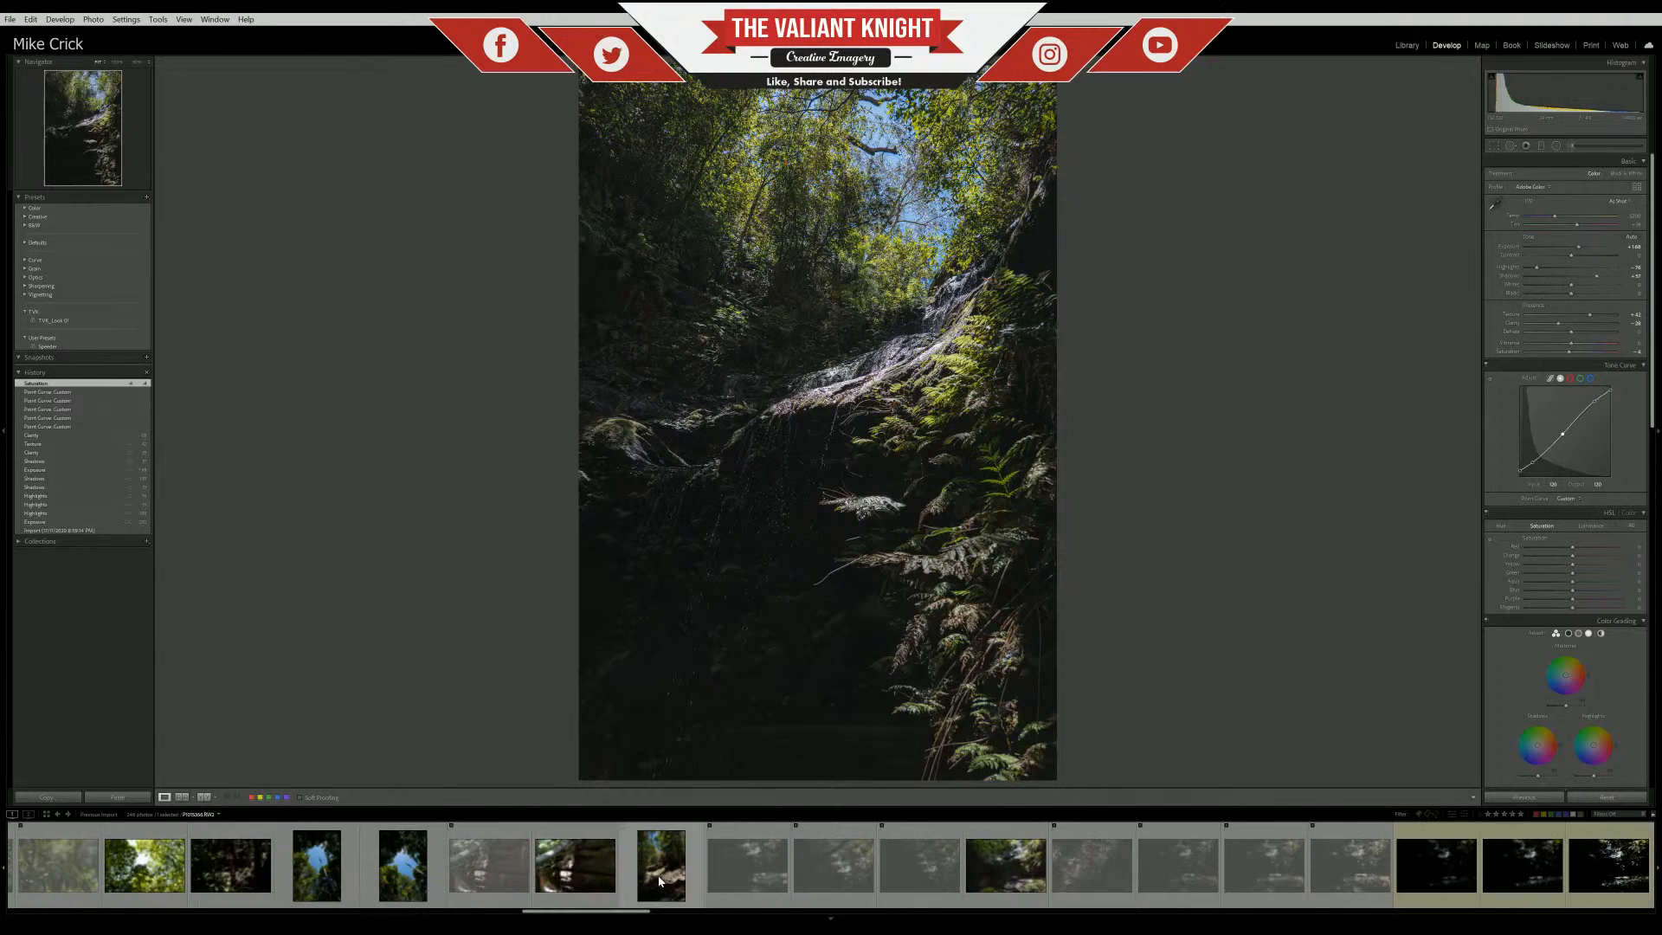
scroll(1010, 897, up, 5)
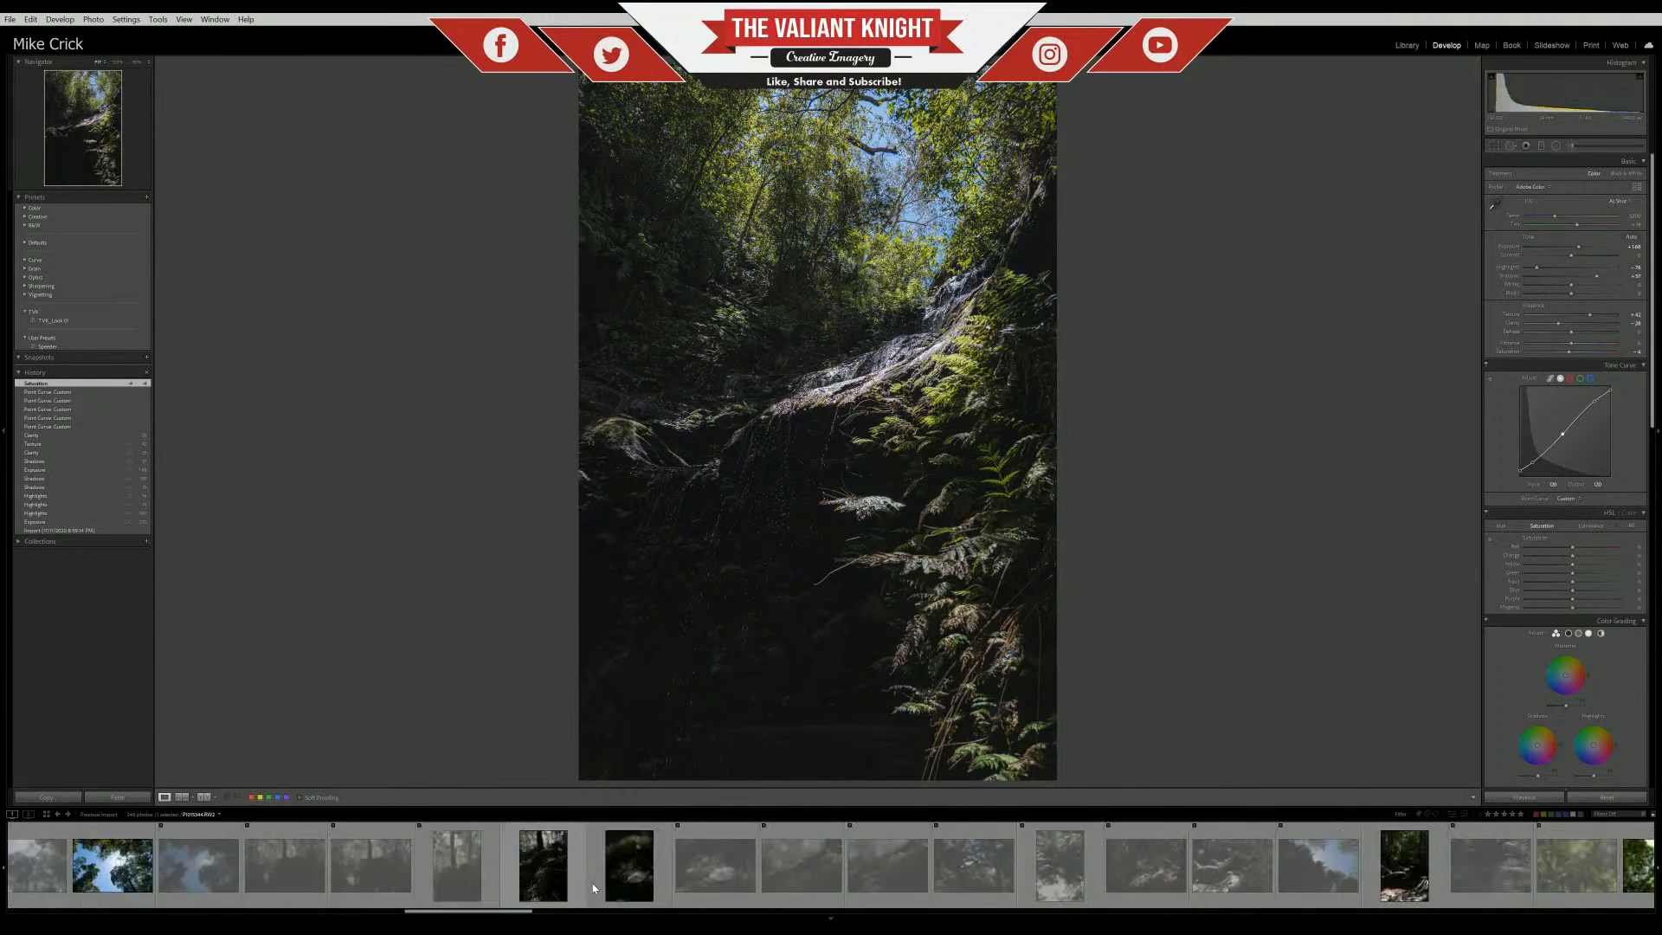
scroll(722, 889, up, 8)
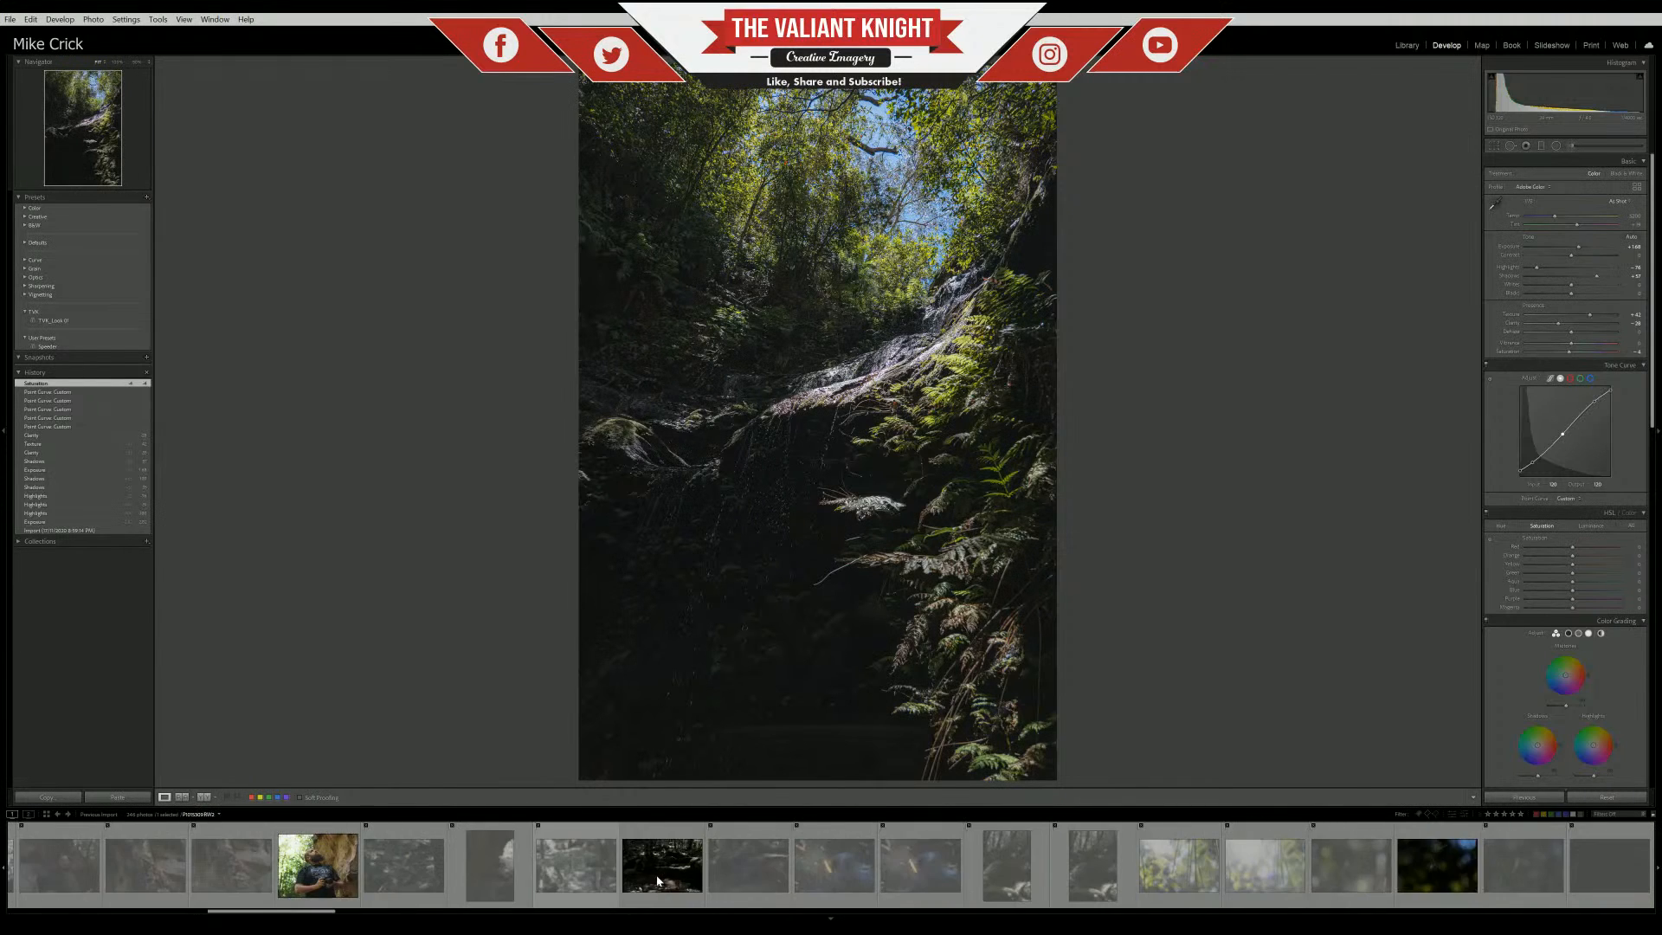
click(1429, 814)
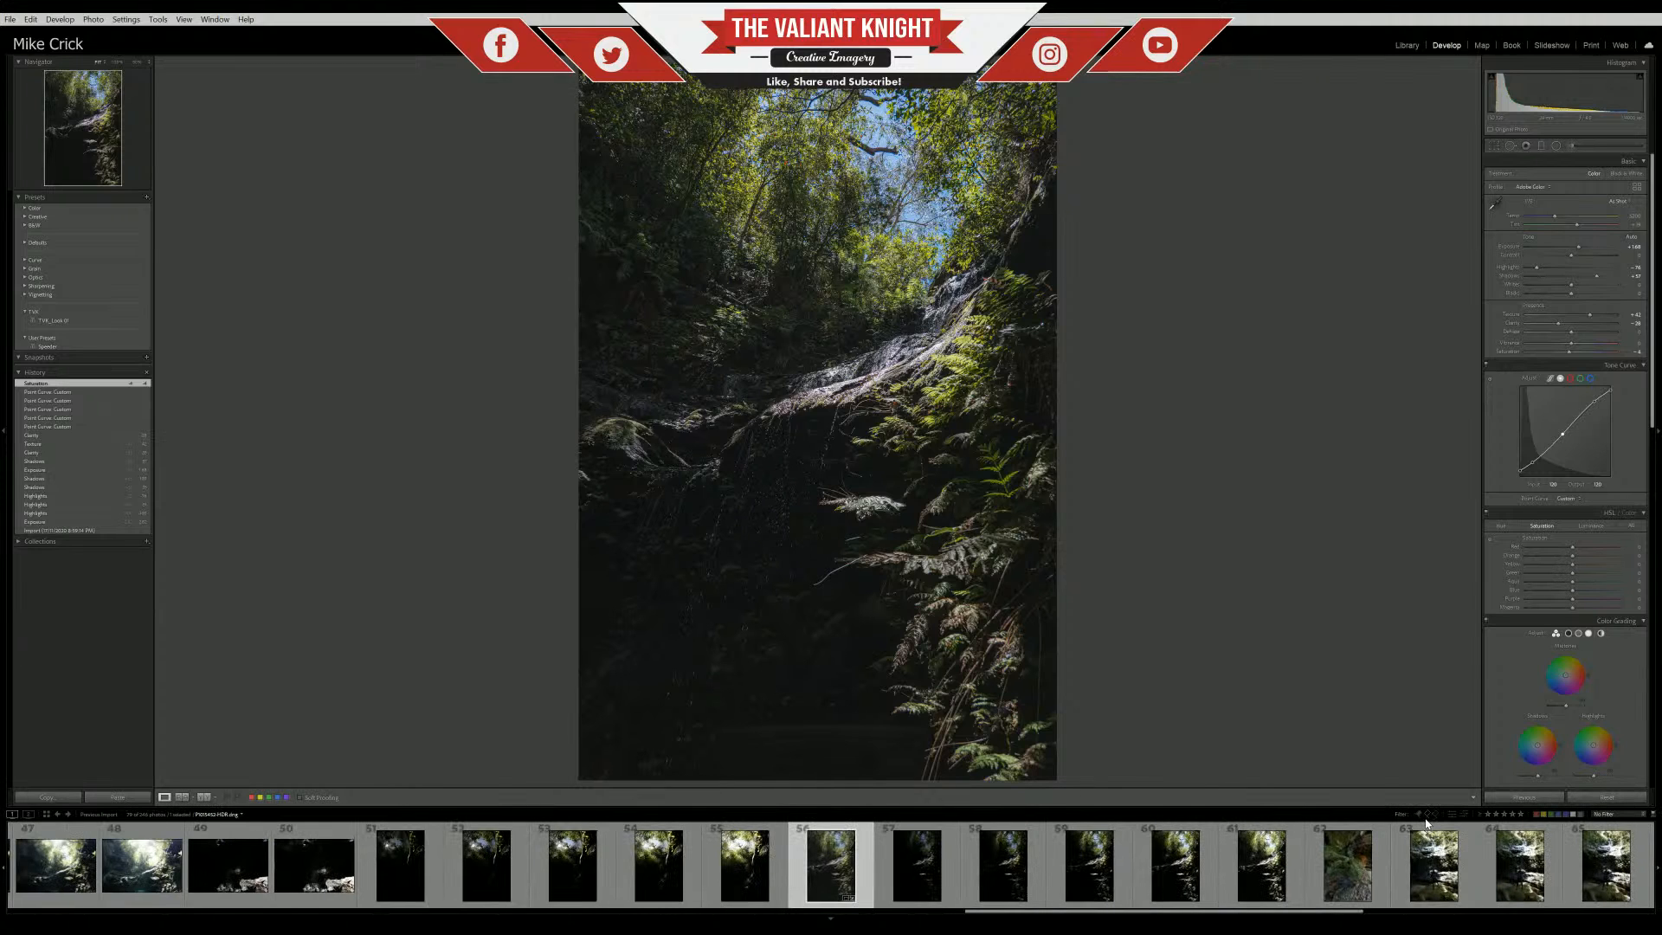
click(1427, 817)
click(1426, 817)
Open the already edited mossy rock photo near the start of the filmstrip and copy its develop settings
drag(1233, 910, 545, 911)
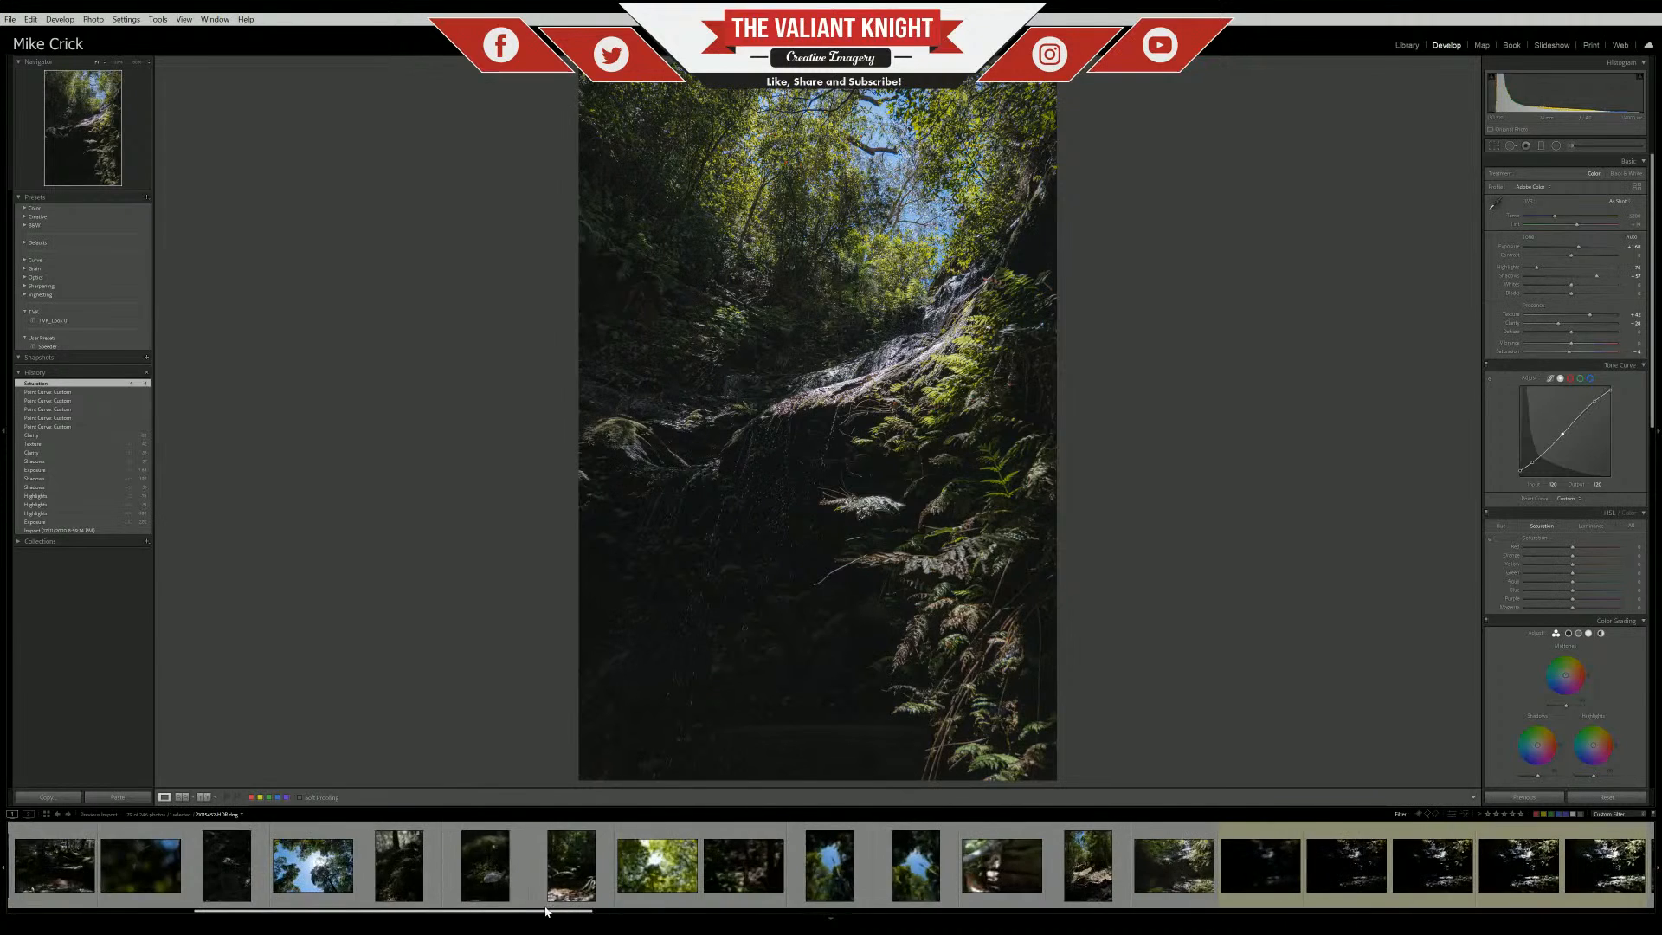
scroll(472, 880, up, 5)
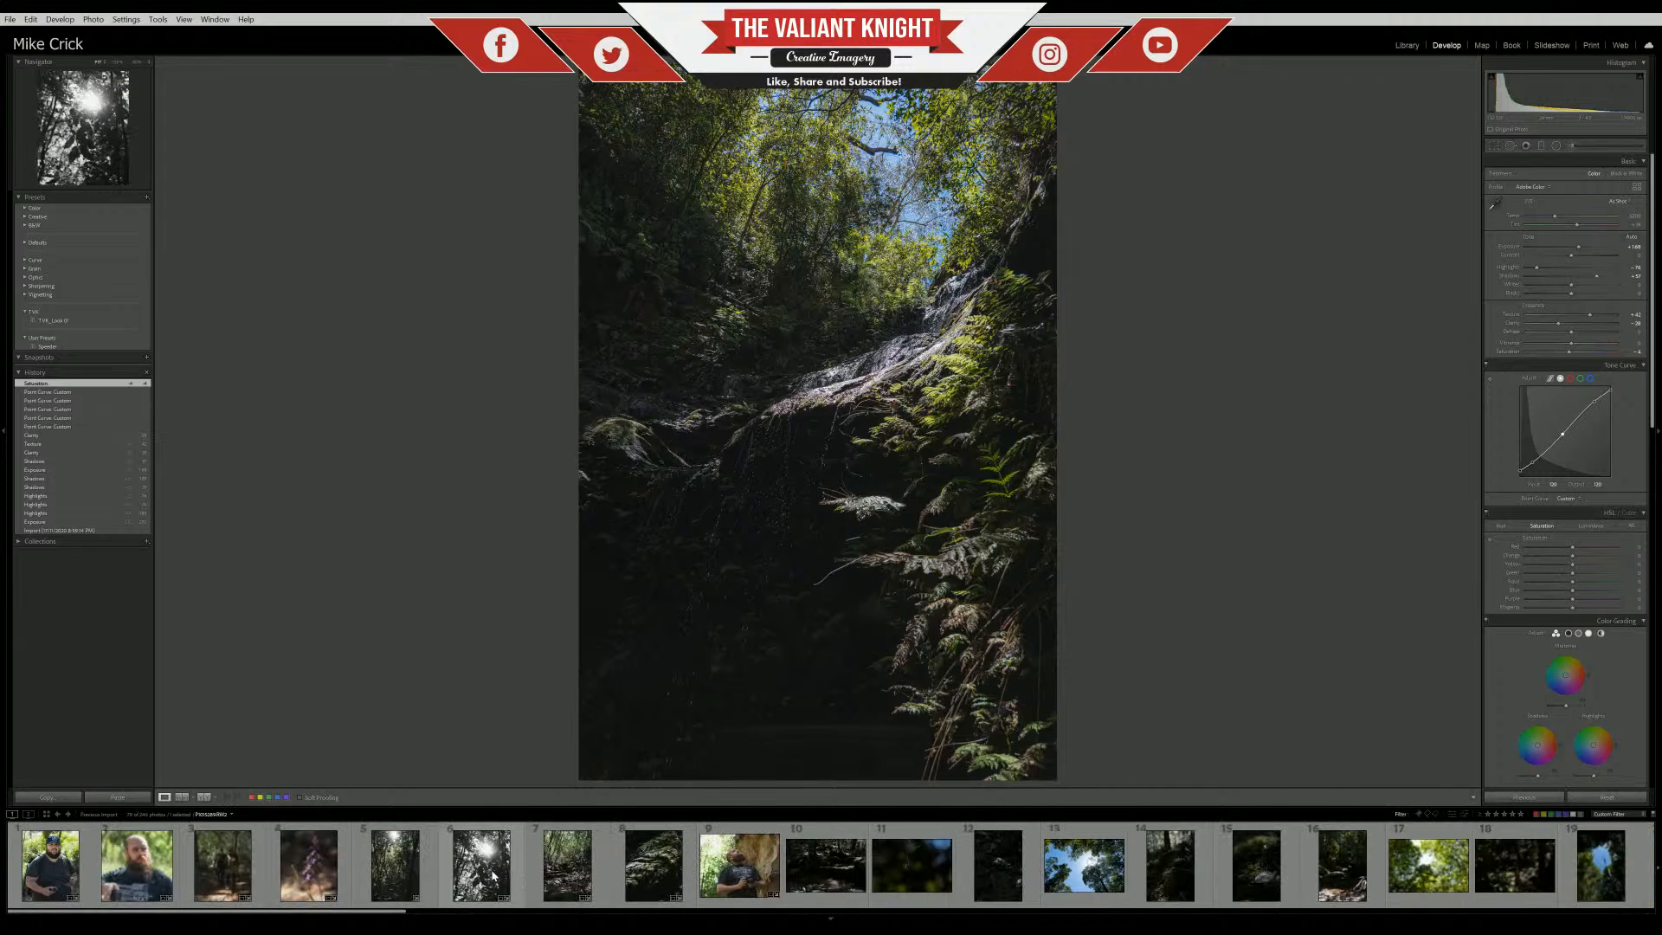
click(647, 882)
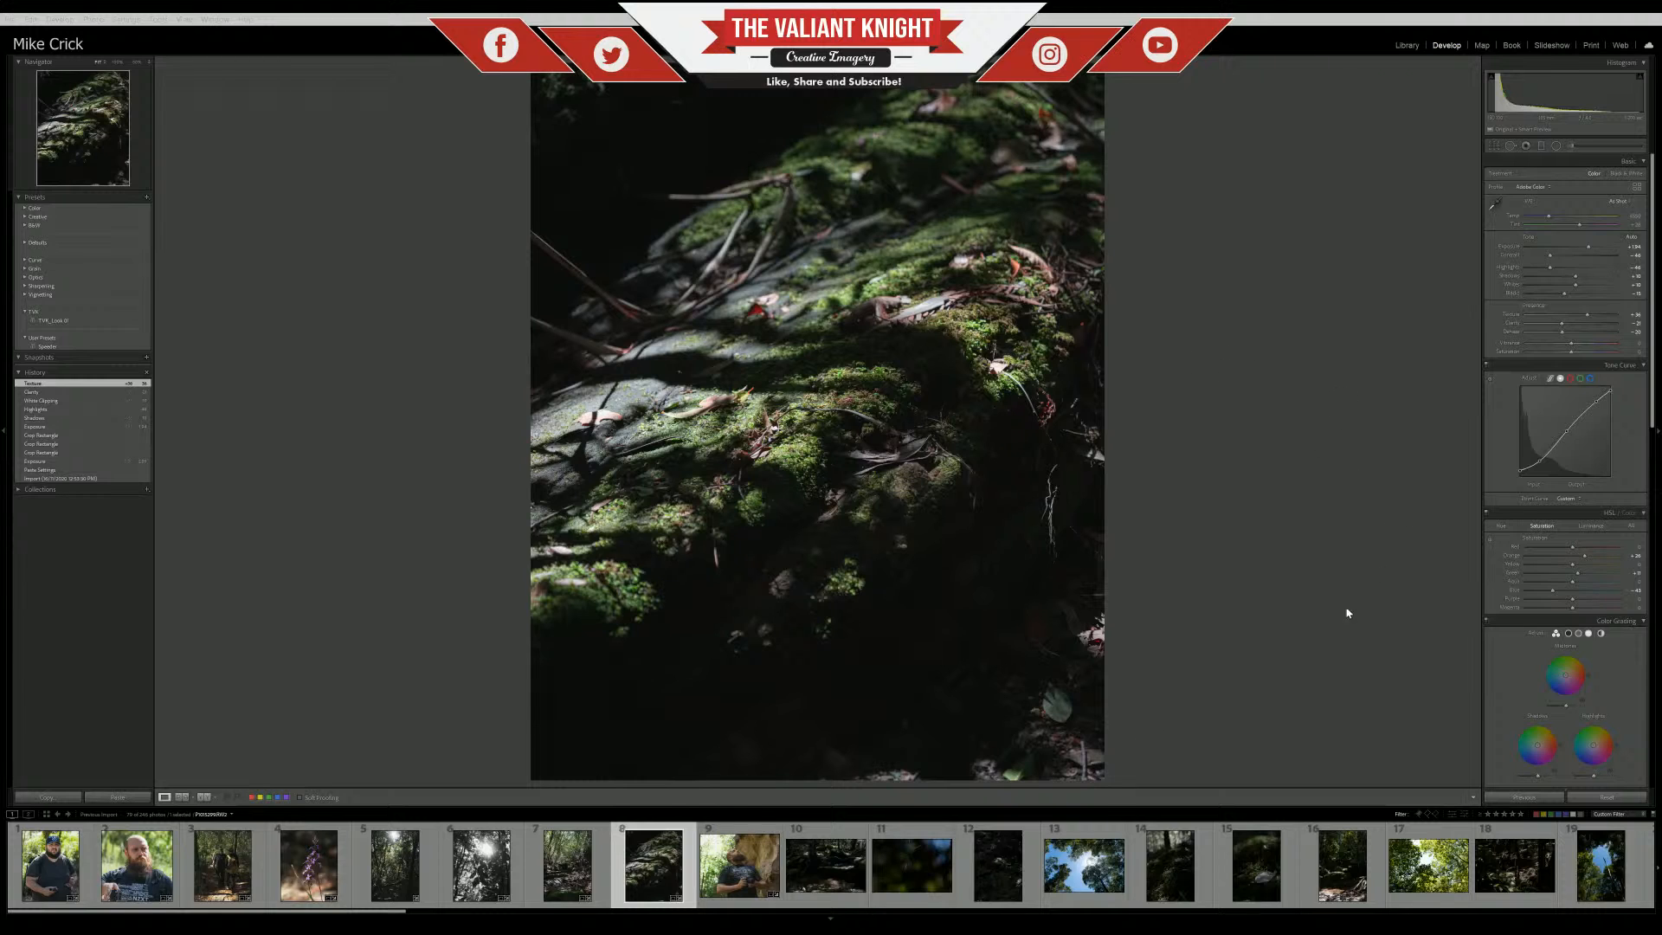
Paste the copied settings with their HSL adjustments onto the merged HDR waterfall photo, and compare it with the previous history state
scroll(895, 865, down, 10)
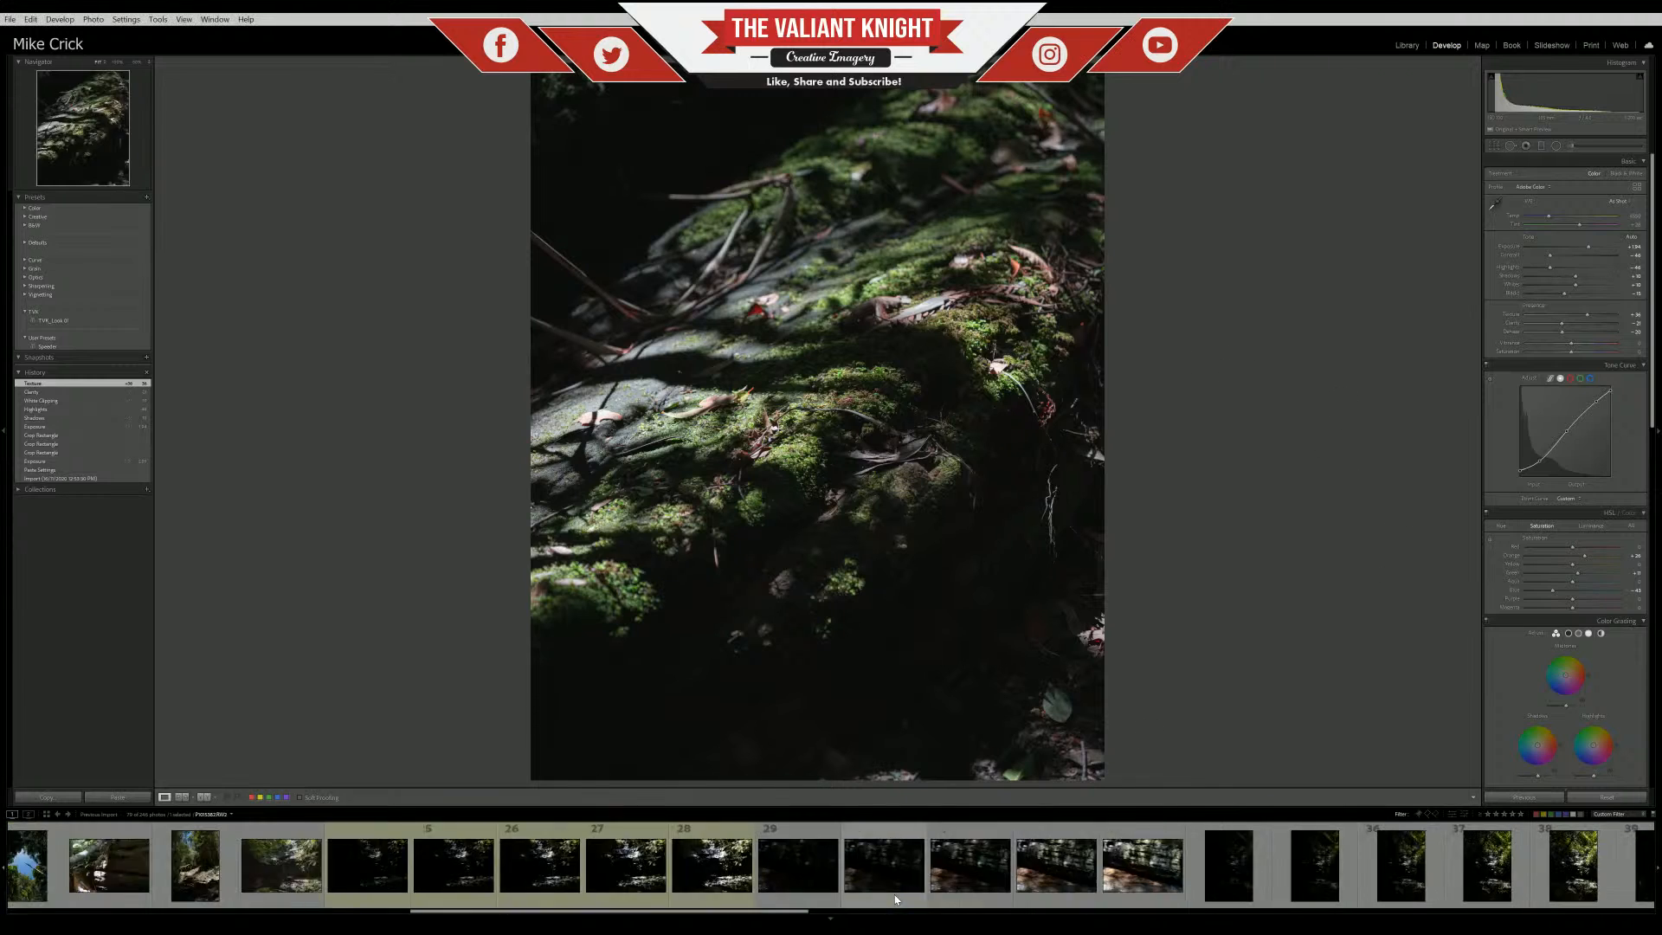
scroll(895, 897, up, 3)
scroll(942, 875, down, 5)
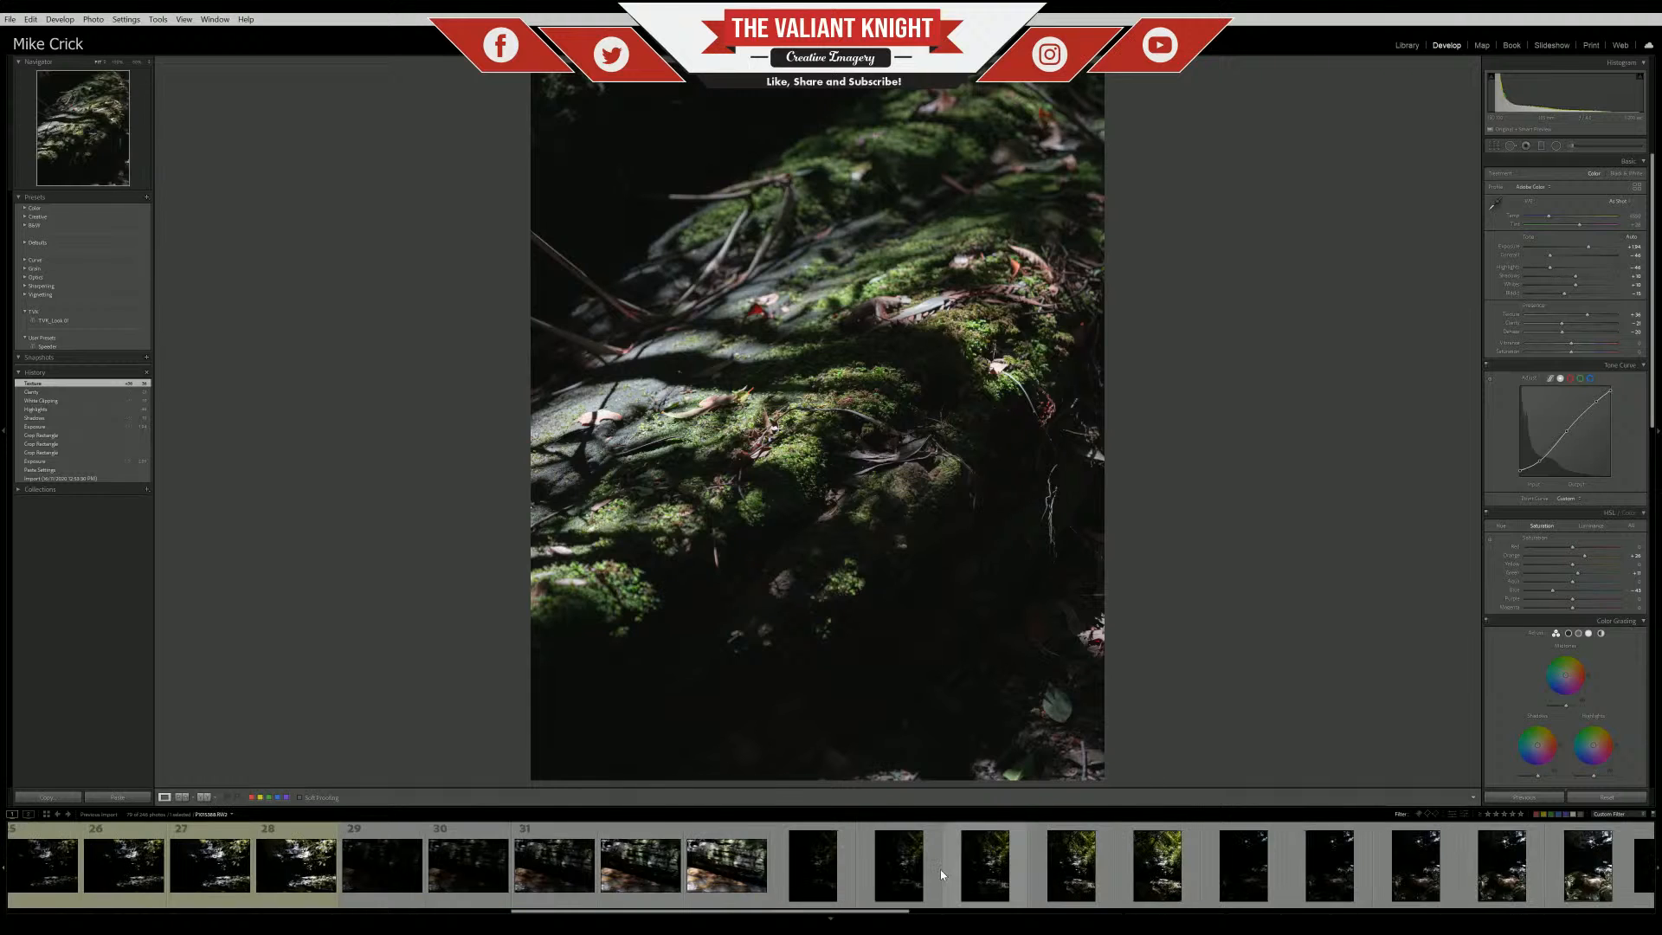
scroll(940, 869, down, 5)
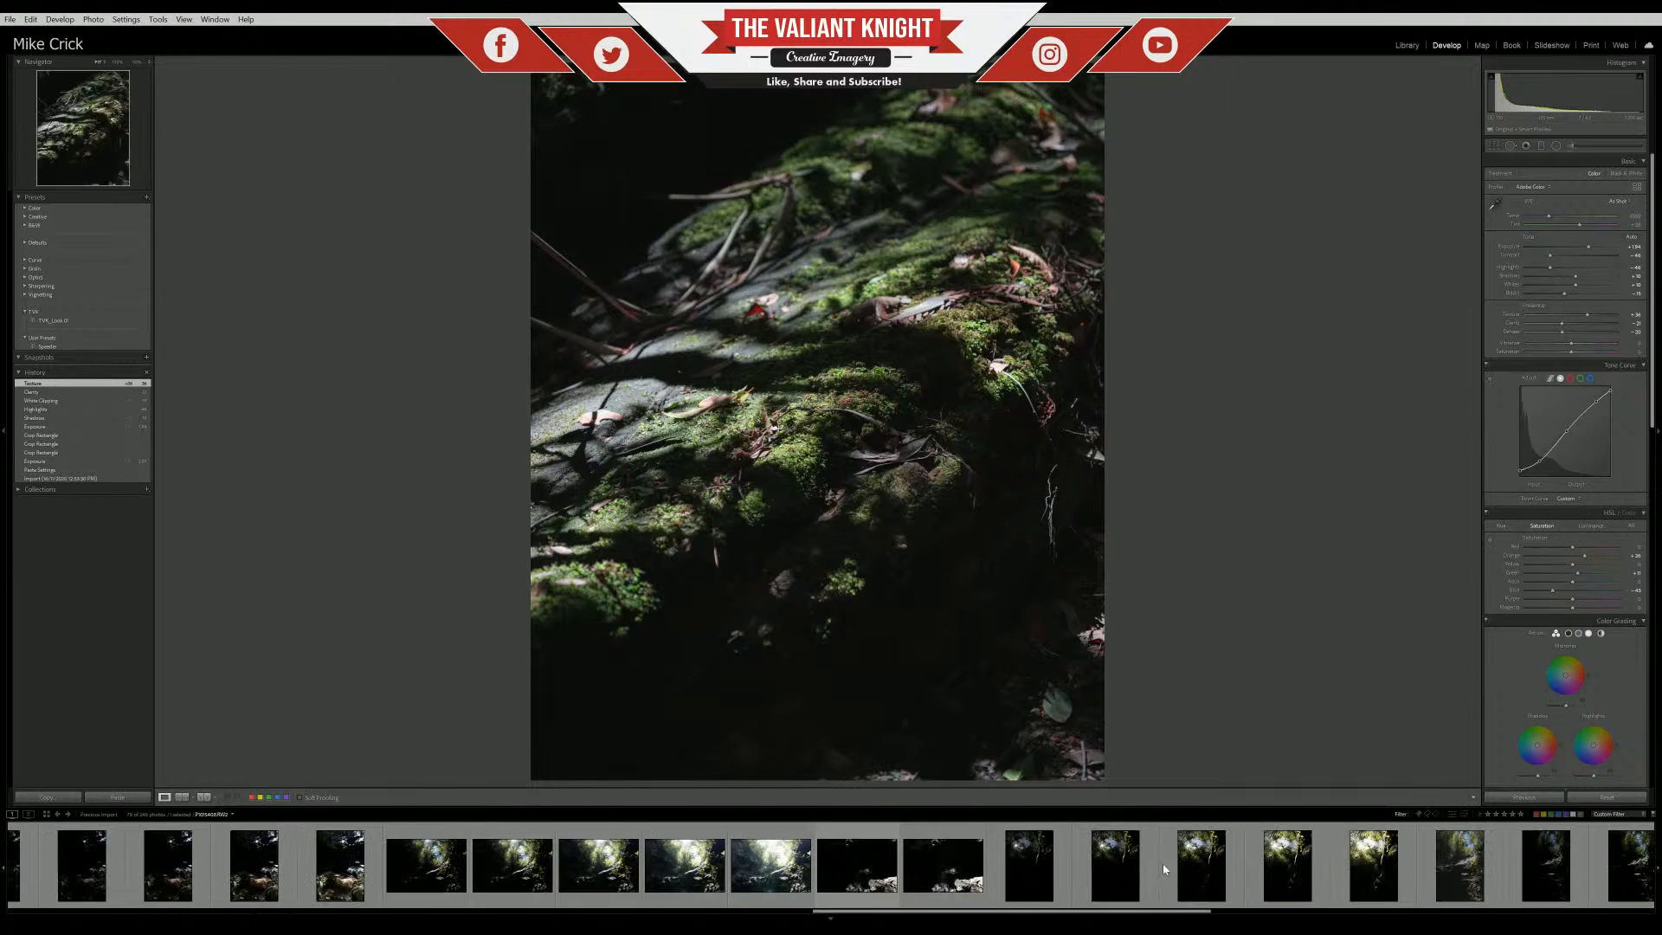
scroll(1162, 863, down, 5)
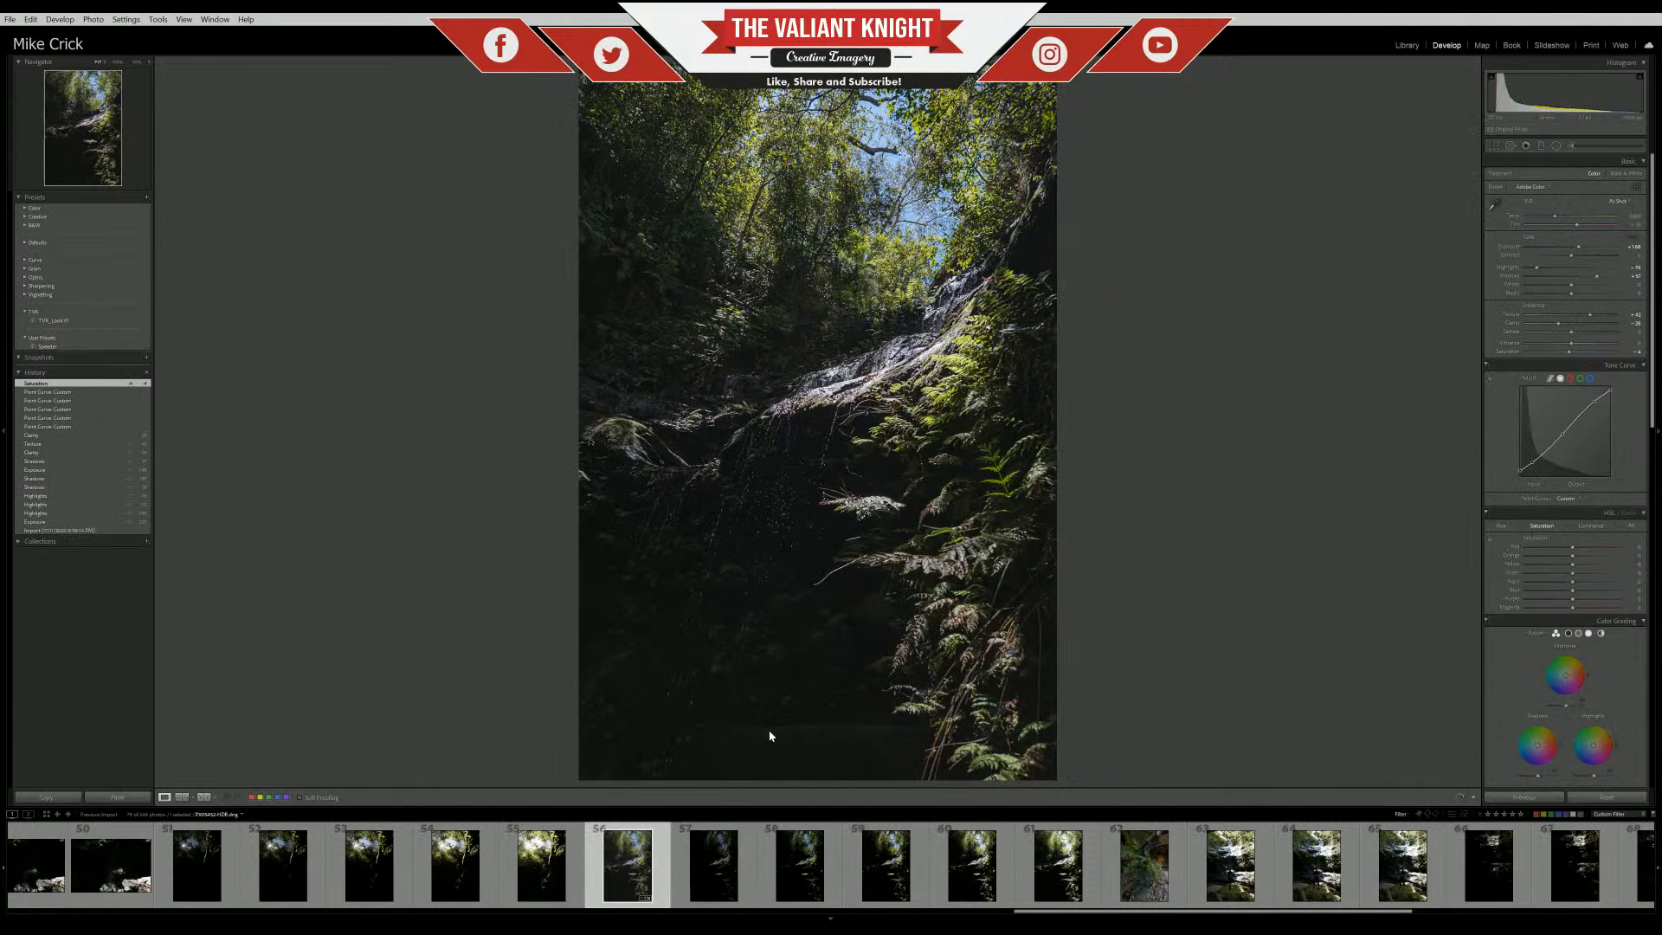
key(ctrl+shift+v)
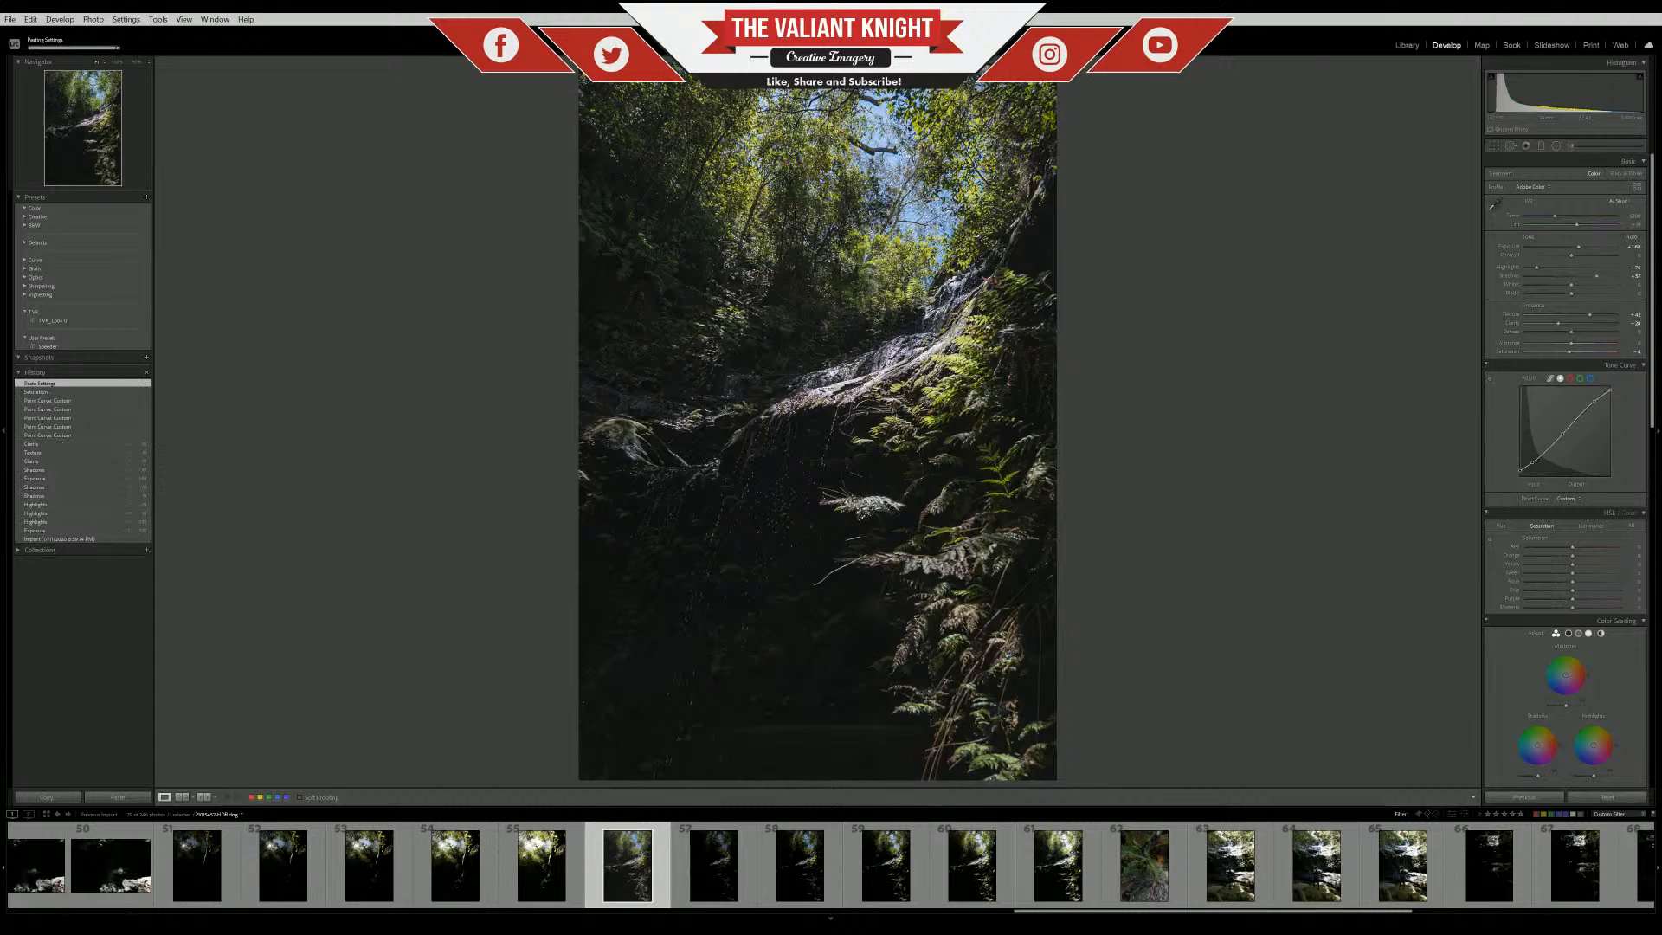
click(57, 394)
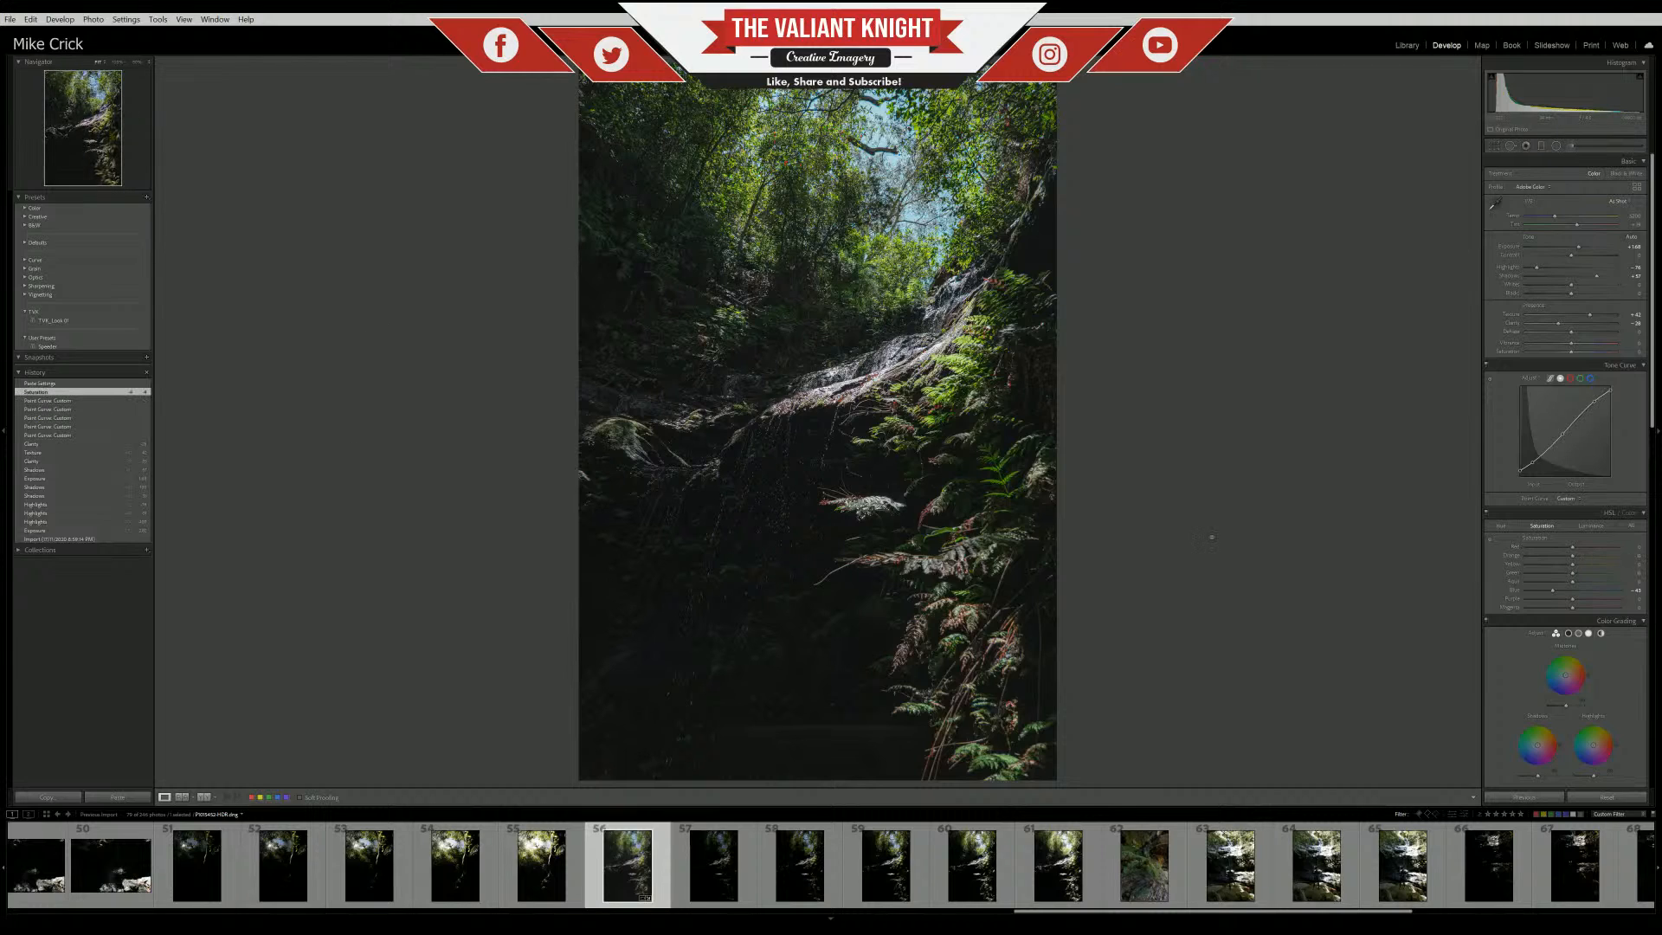
click(53, 384)
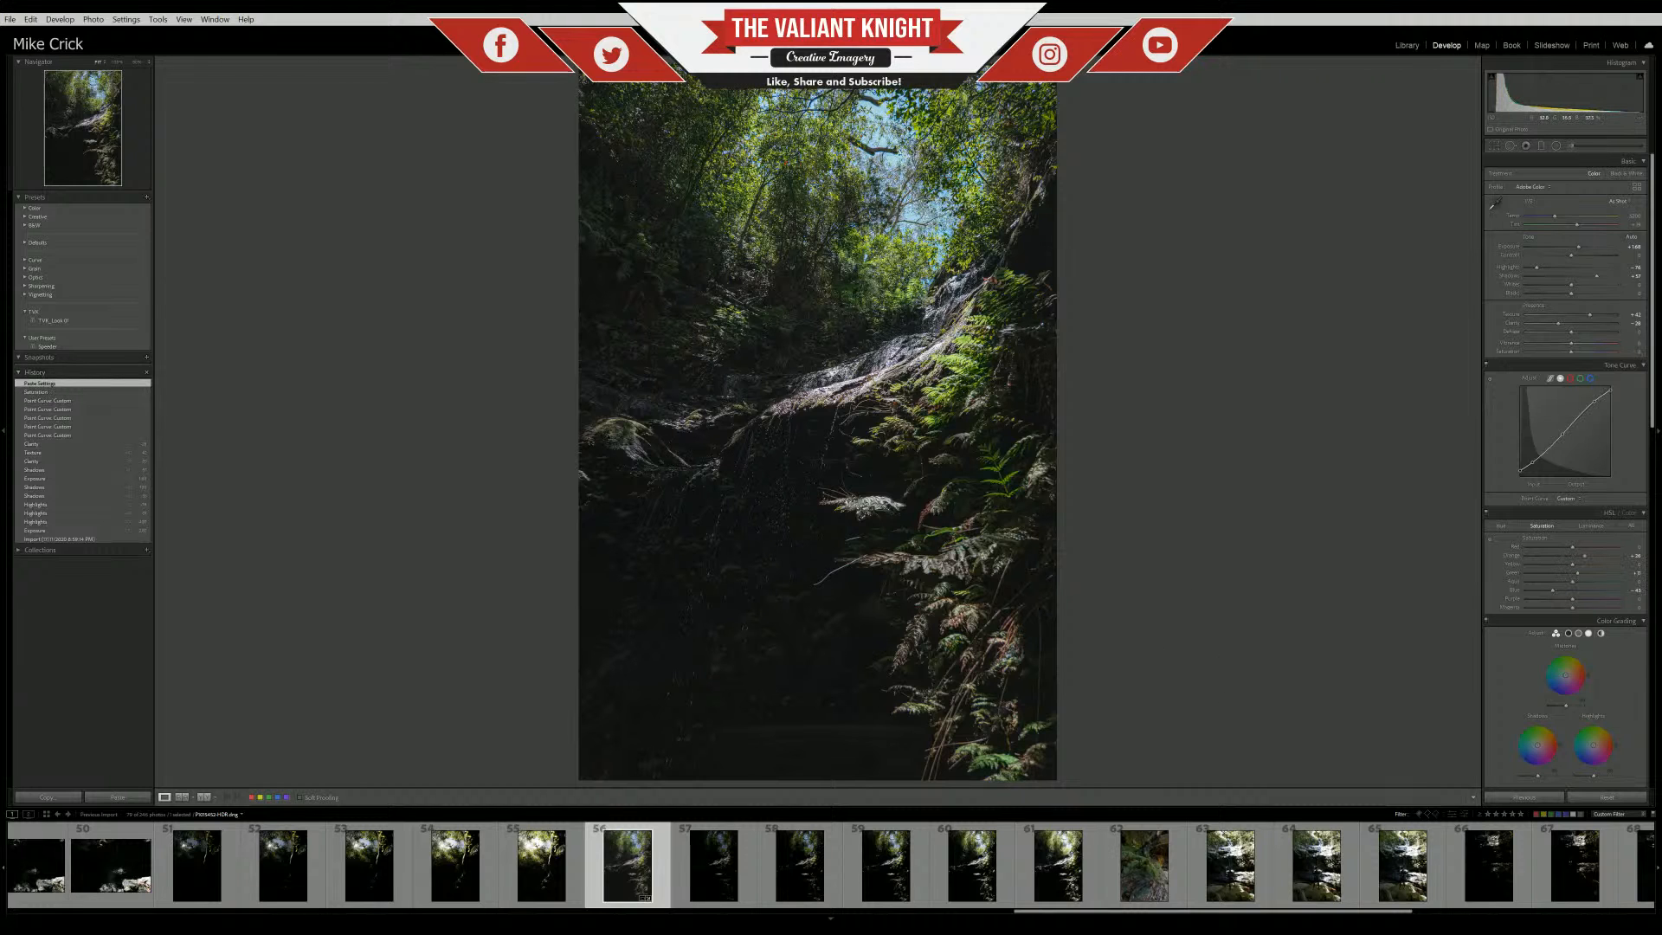
Examine the waterfall ledge, the ferns, and the dark lower-left area of the HDR photo up close
click(873, 400)
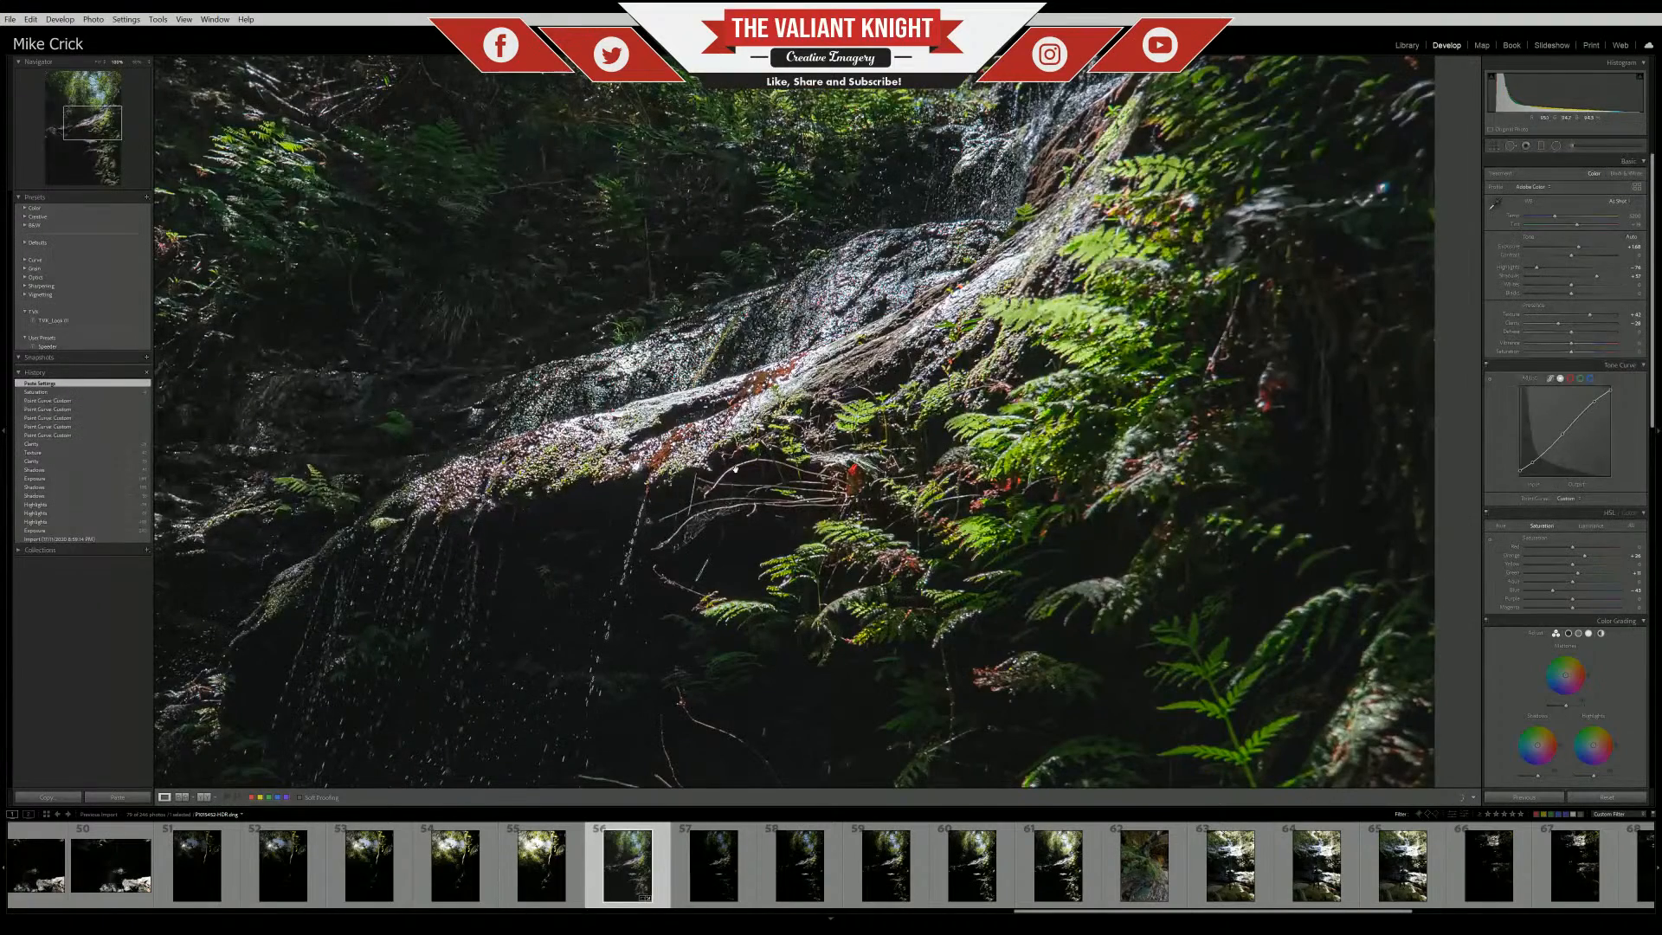
click(1209, 434)
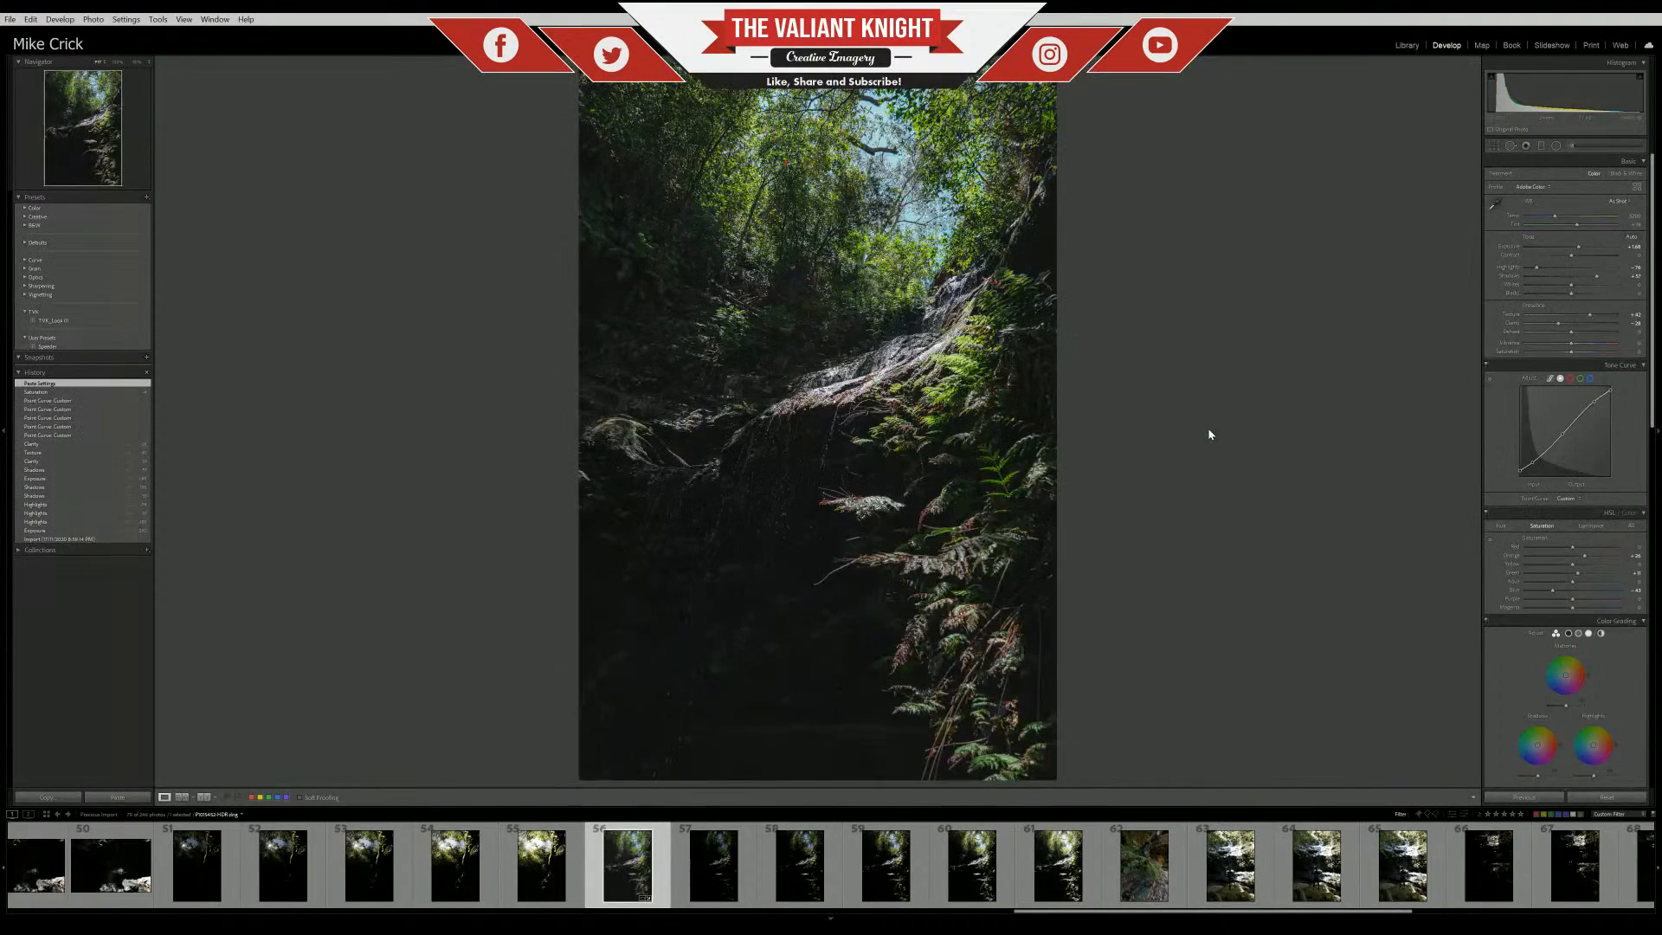
click(903, 744)
drag(330, 699, 849, 490)
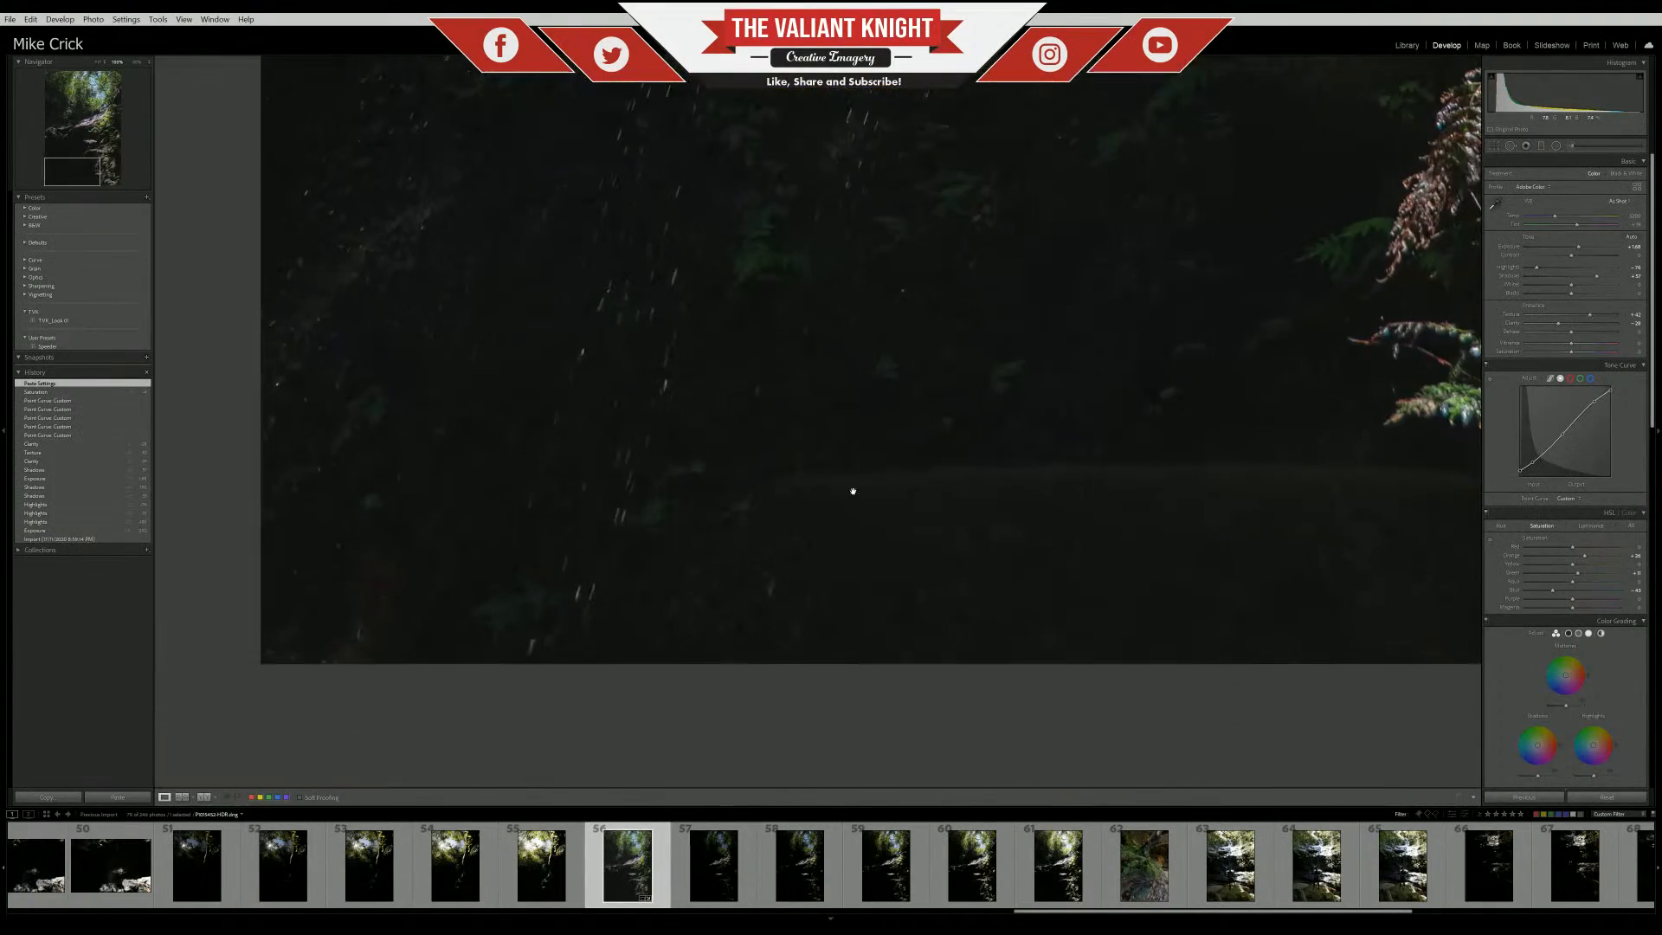
click(924, 565)
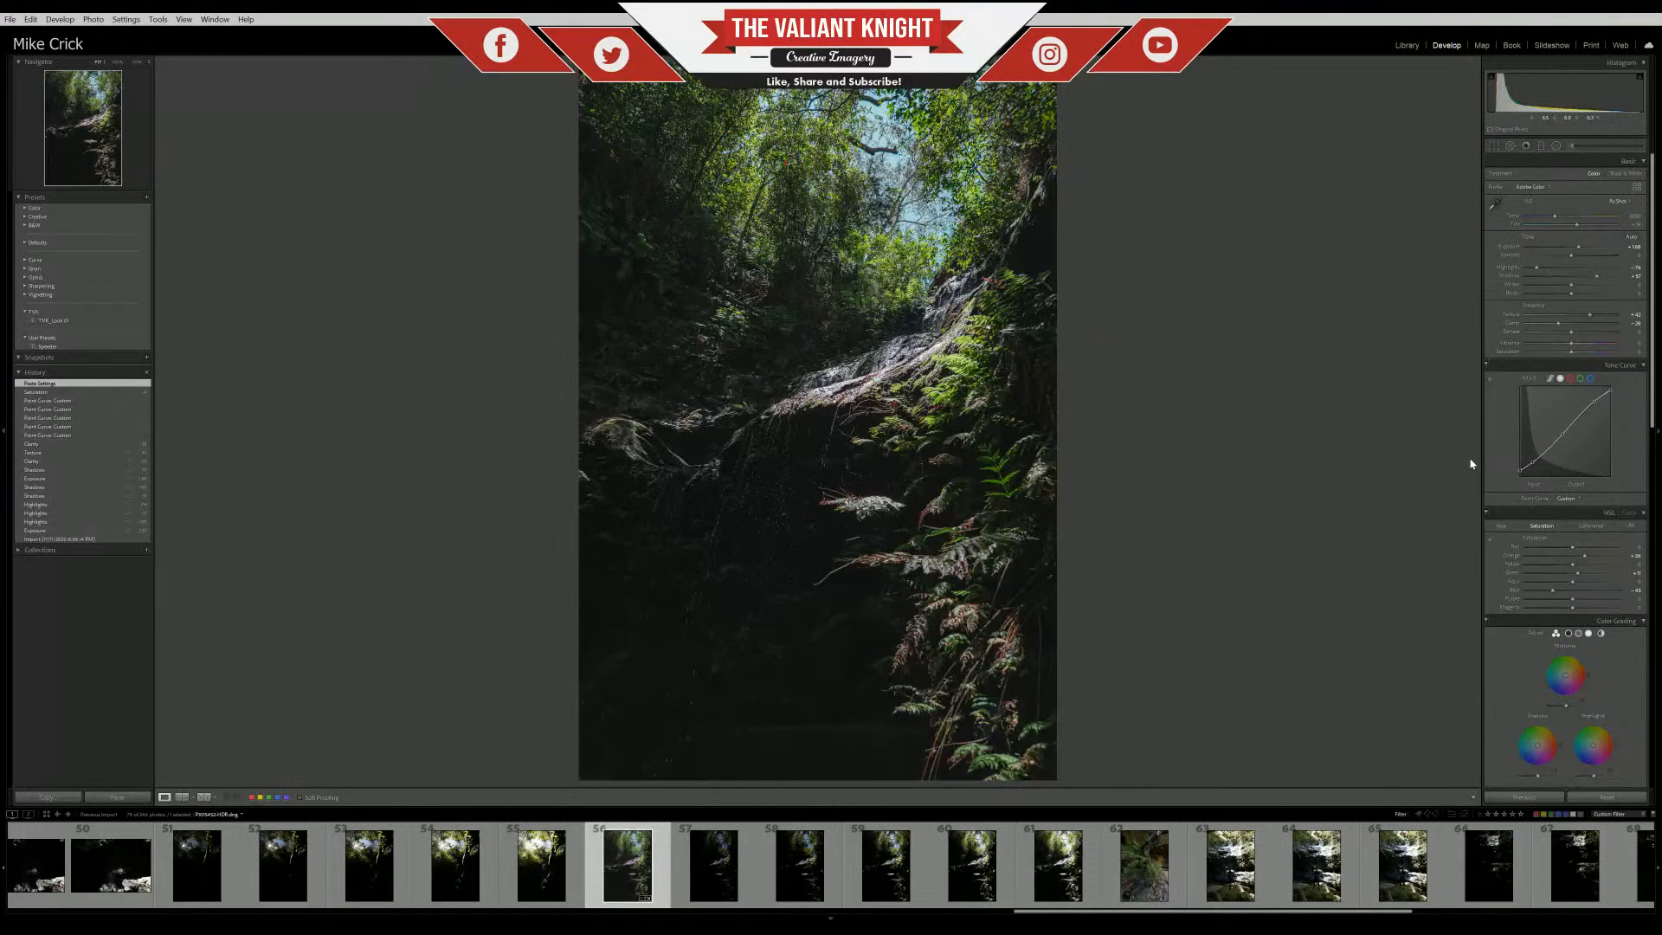
Crop the HDR photo slightly tighter at its original proportions, trimming the dark bottom edge and a little off both sides
click(1494, 146)
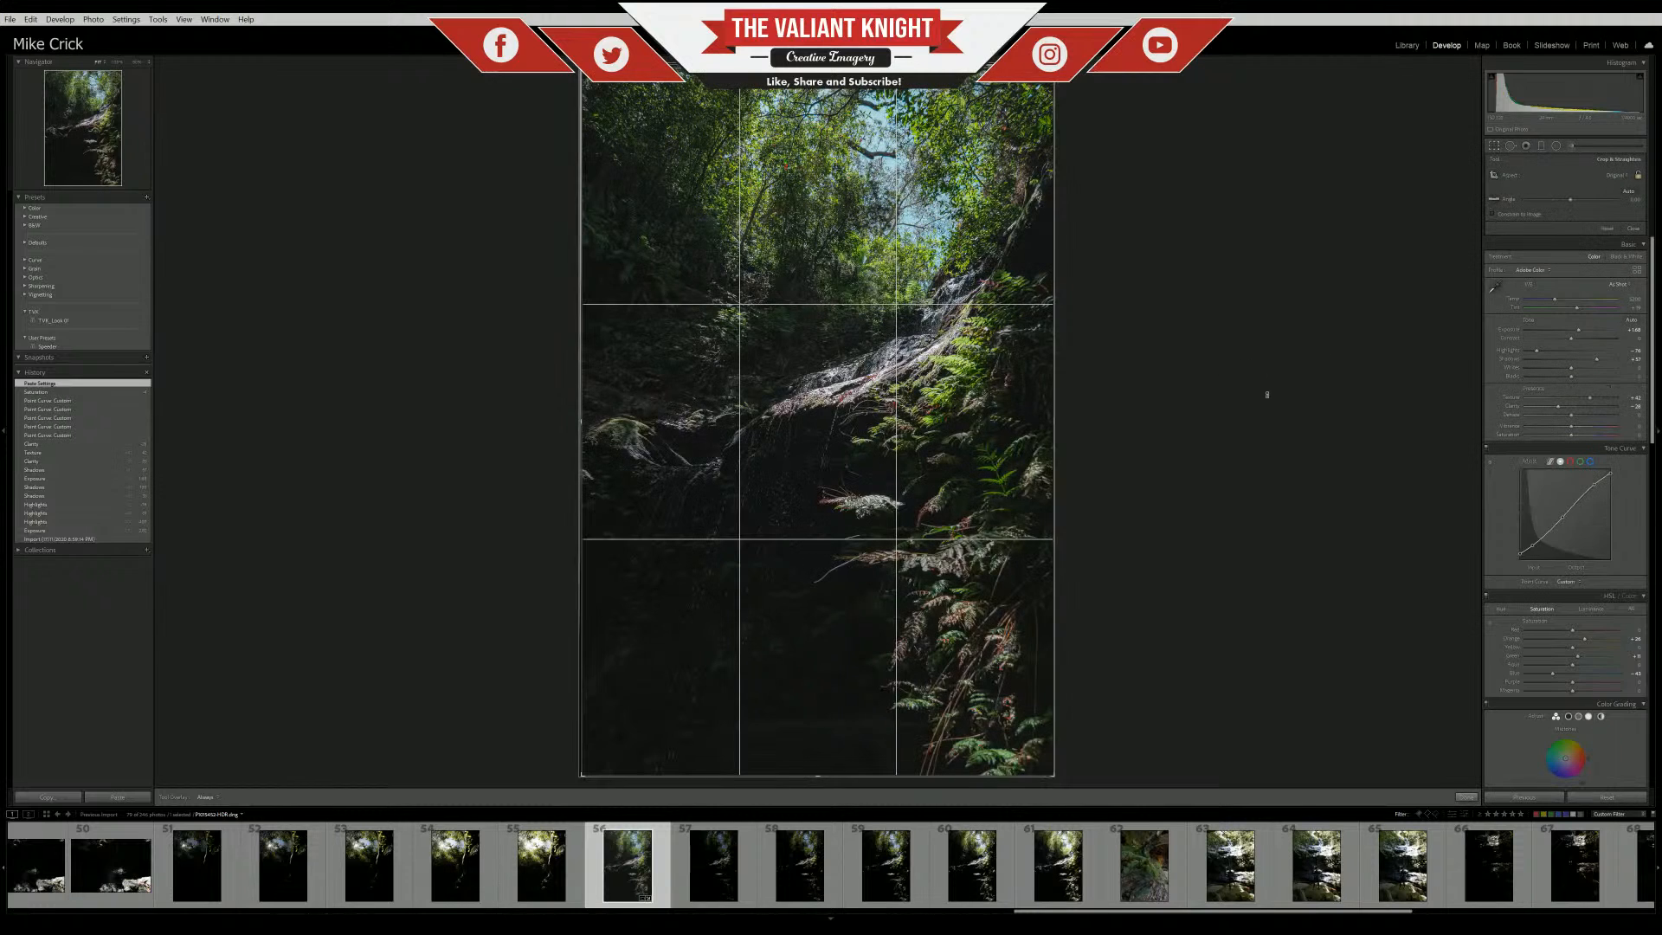
drag(818, 772, 830, 742)
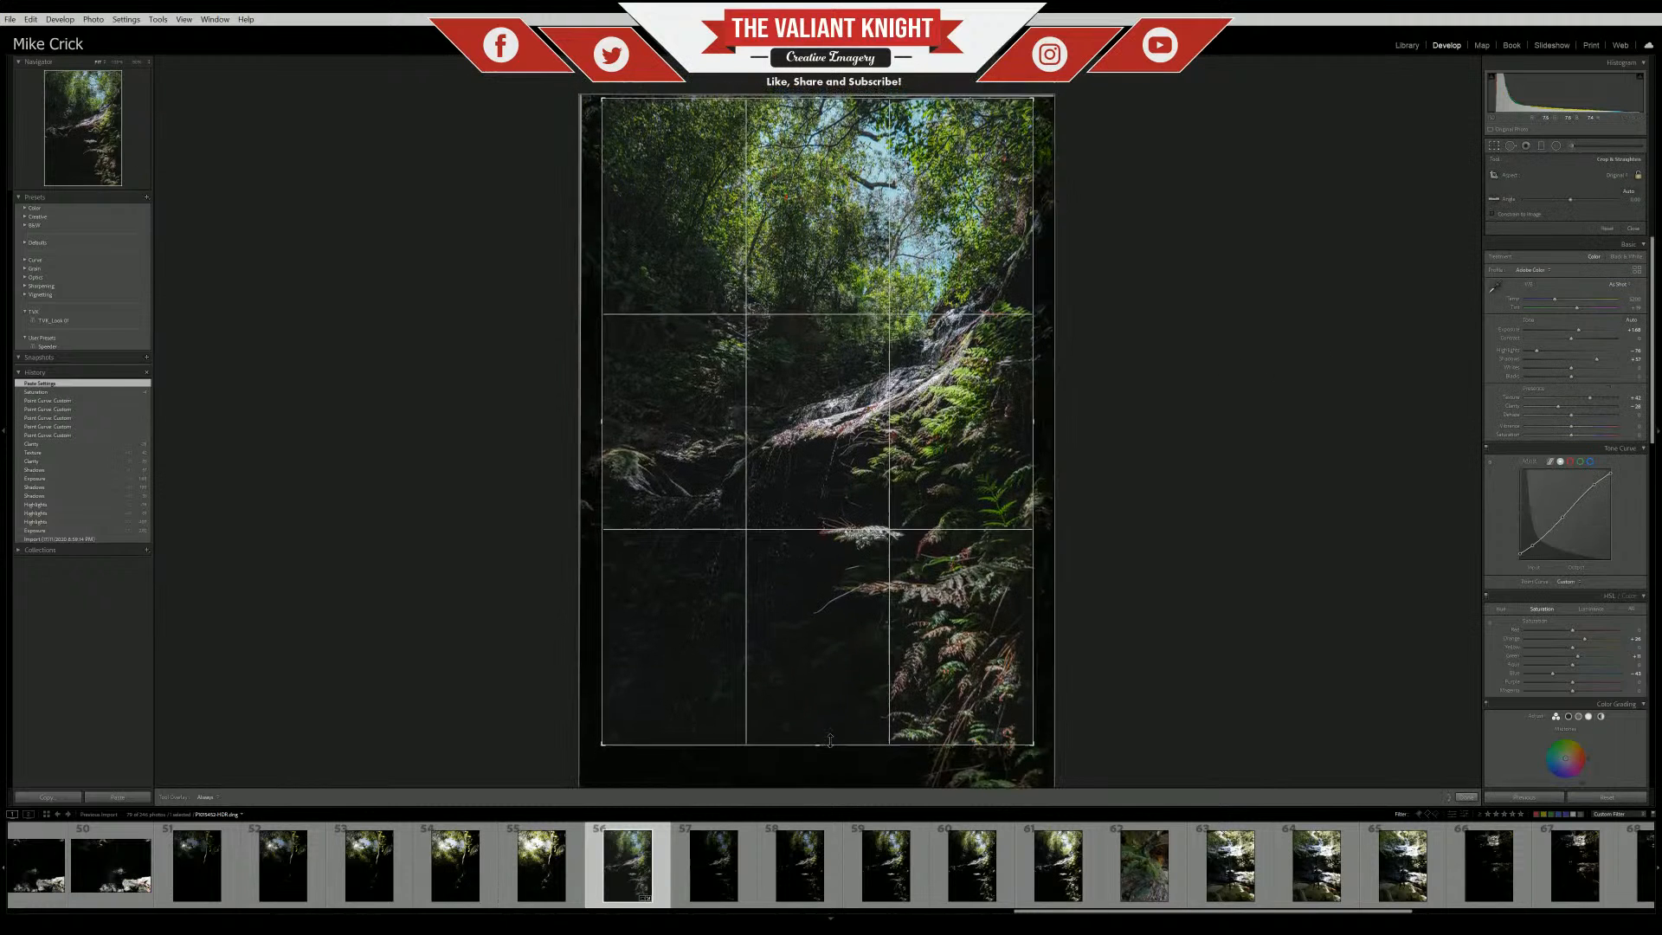
key(Return)
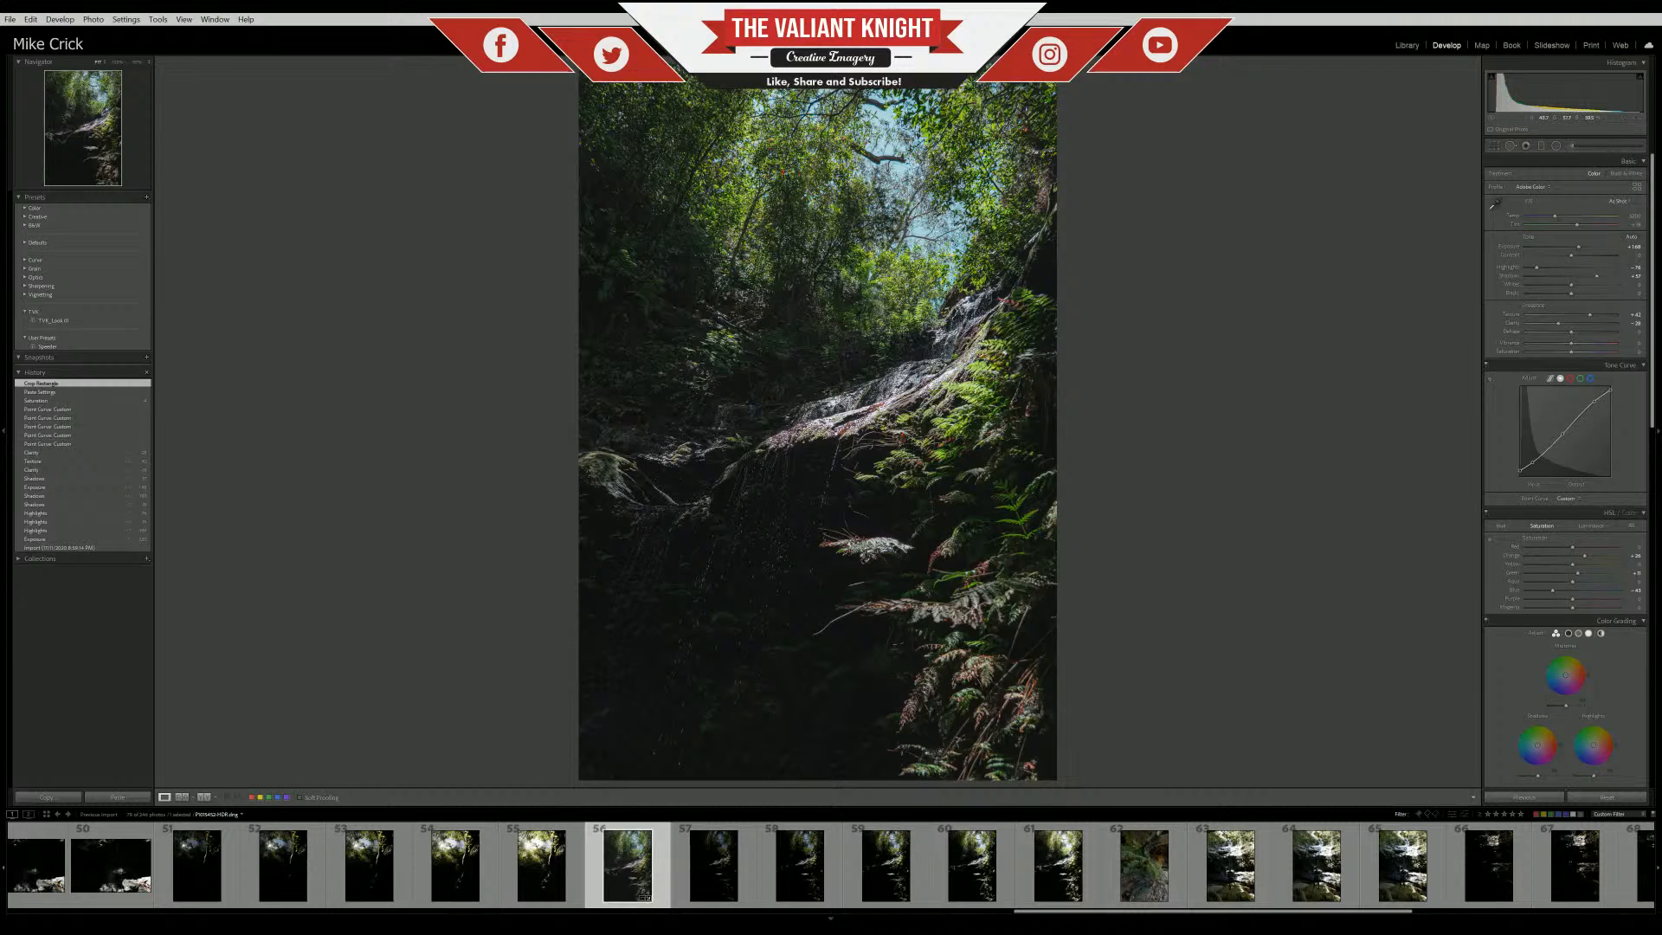
scroll(1565, 472, down, 3)
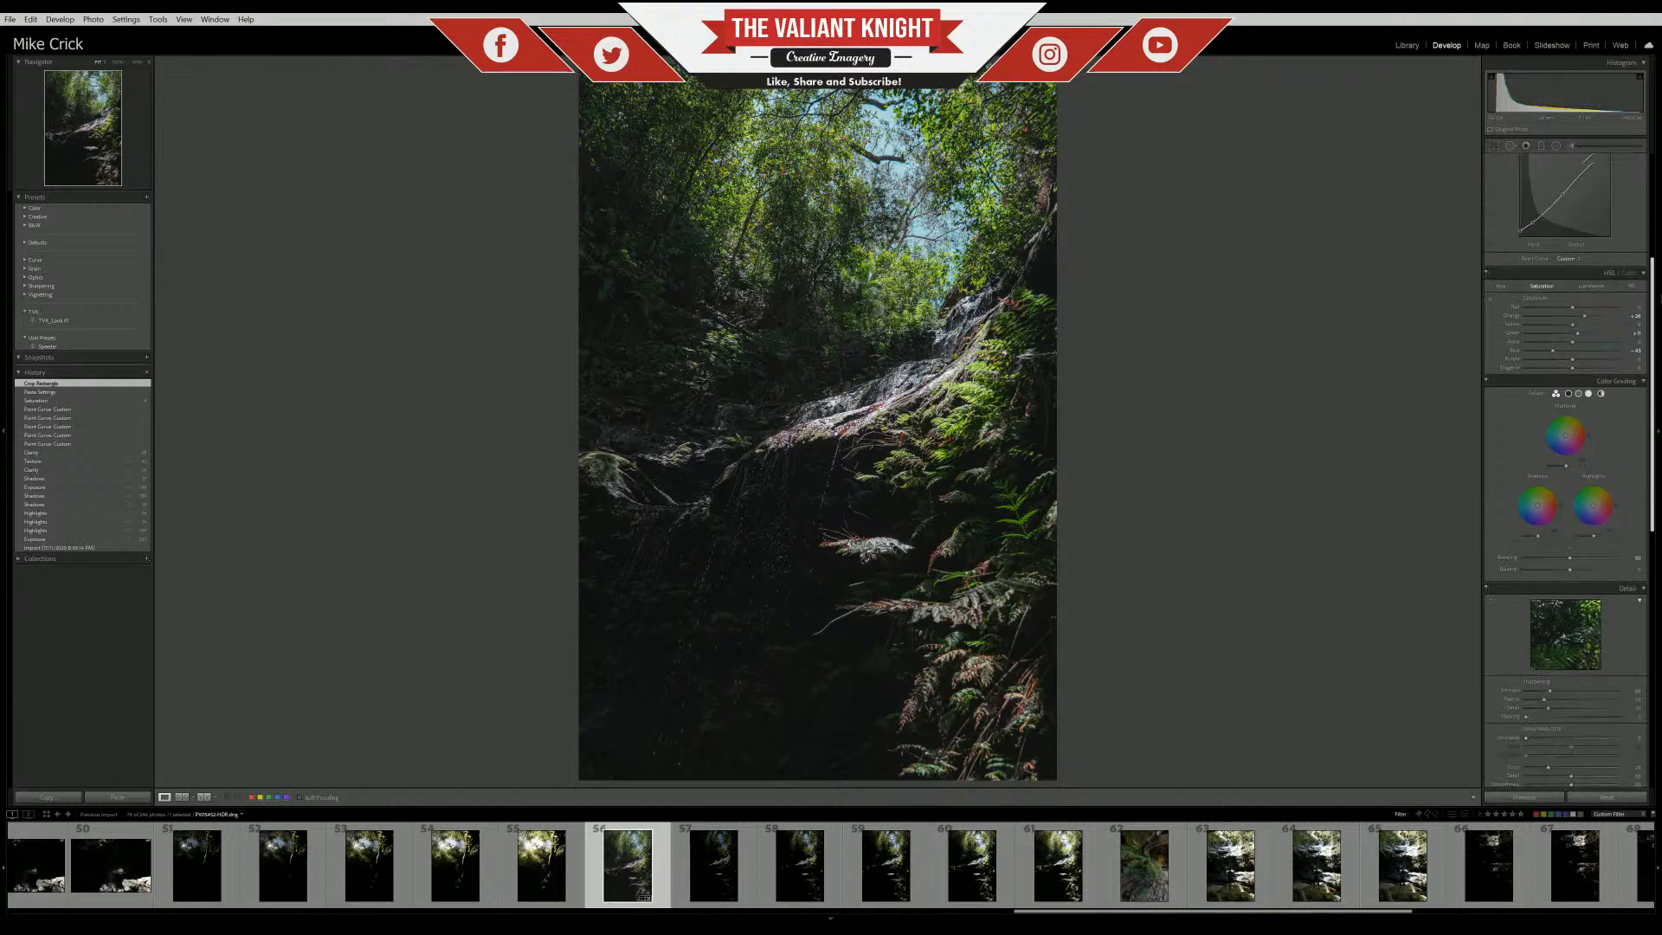
scroll(1565, 471, up, 3)
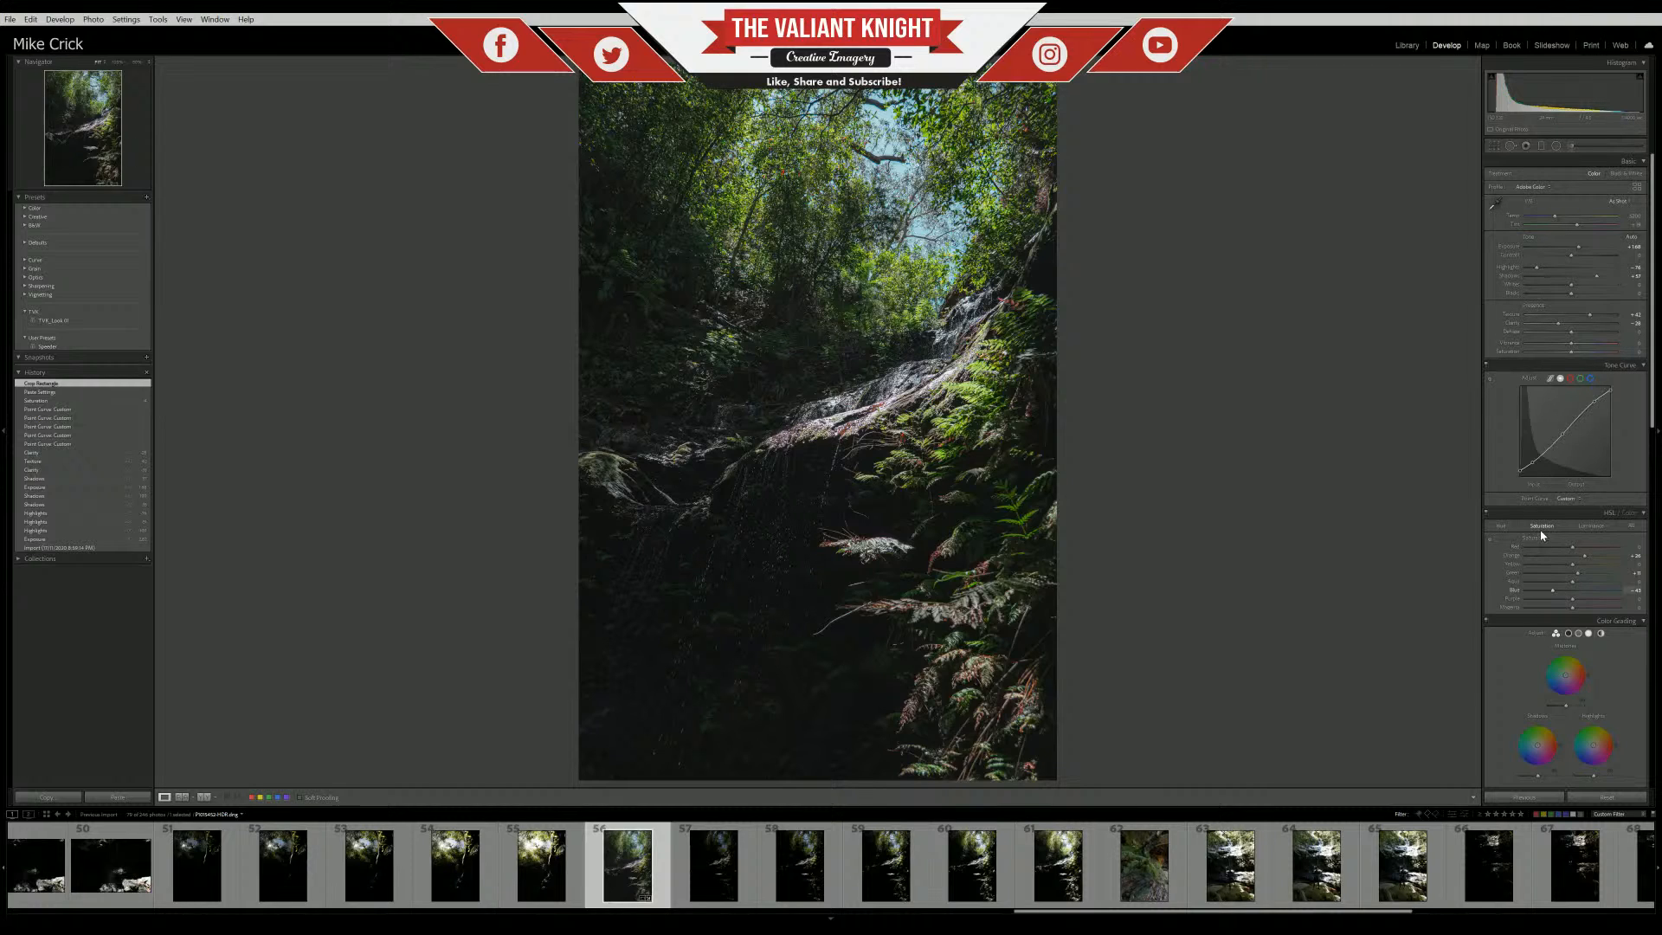
Shift the HDR photo's blue hue slightly towards aqua and raise its blue saturation a little, keeping it below neutral
click(1504, 526)
drag(1553, 595, 1577, 596)
click(1564, 596)
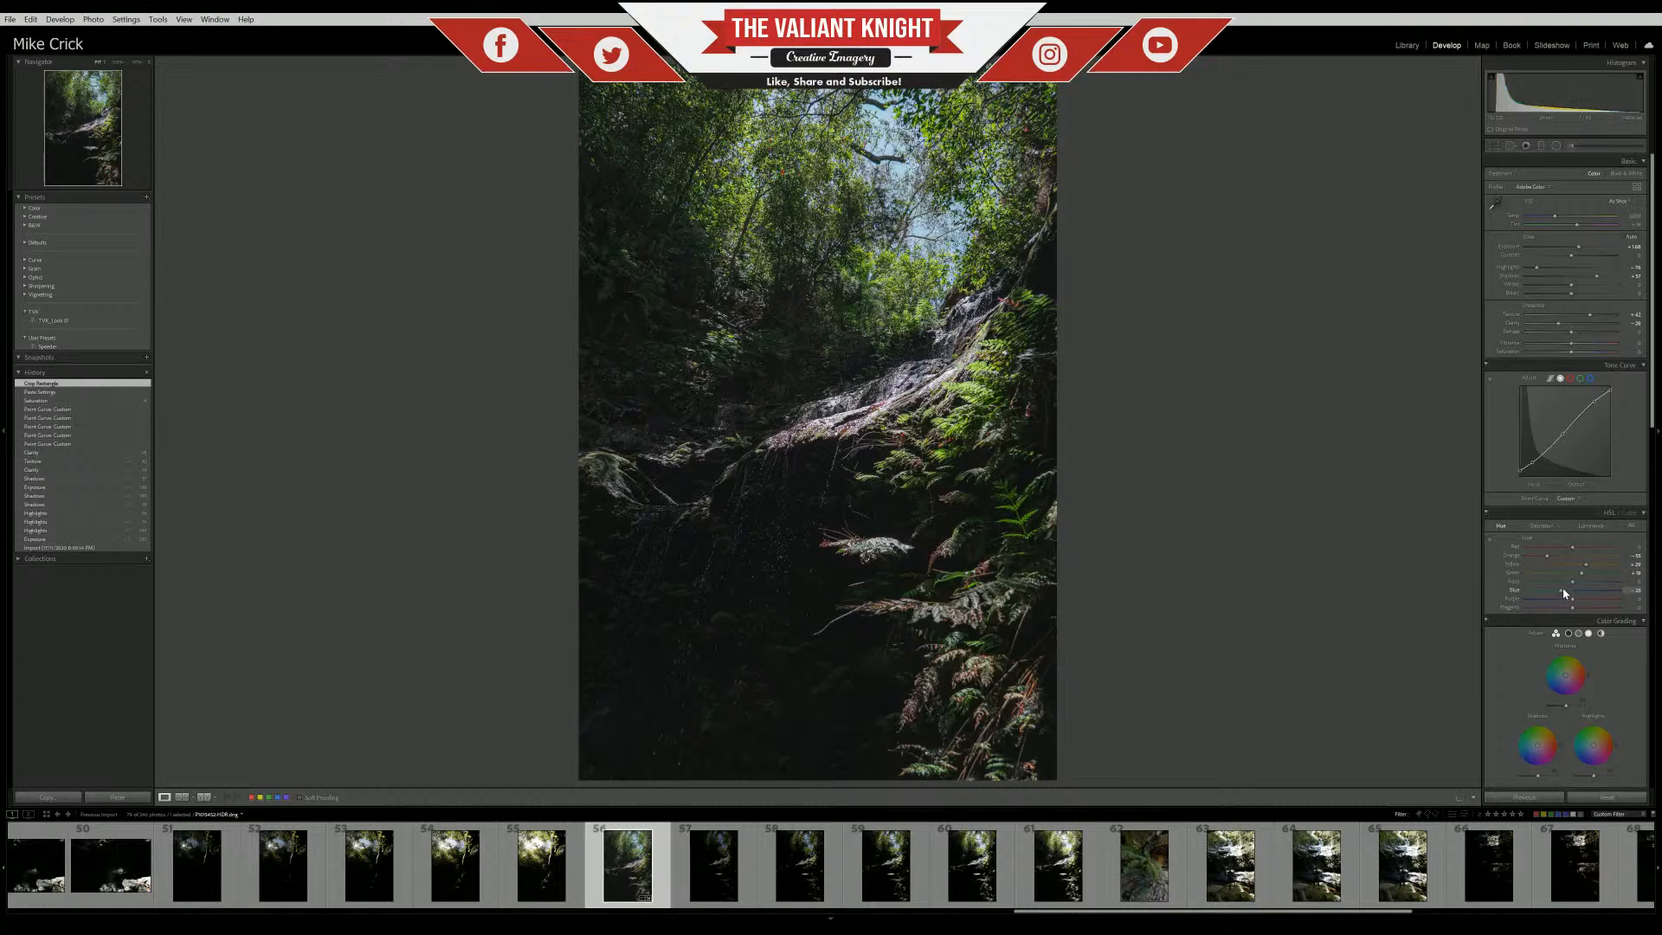
click(1542, 526)
drag(1556, 594, 1570, 596)
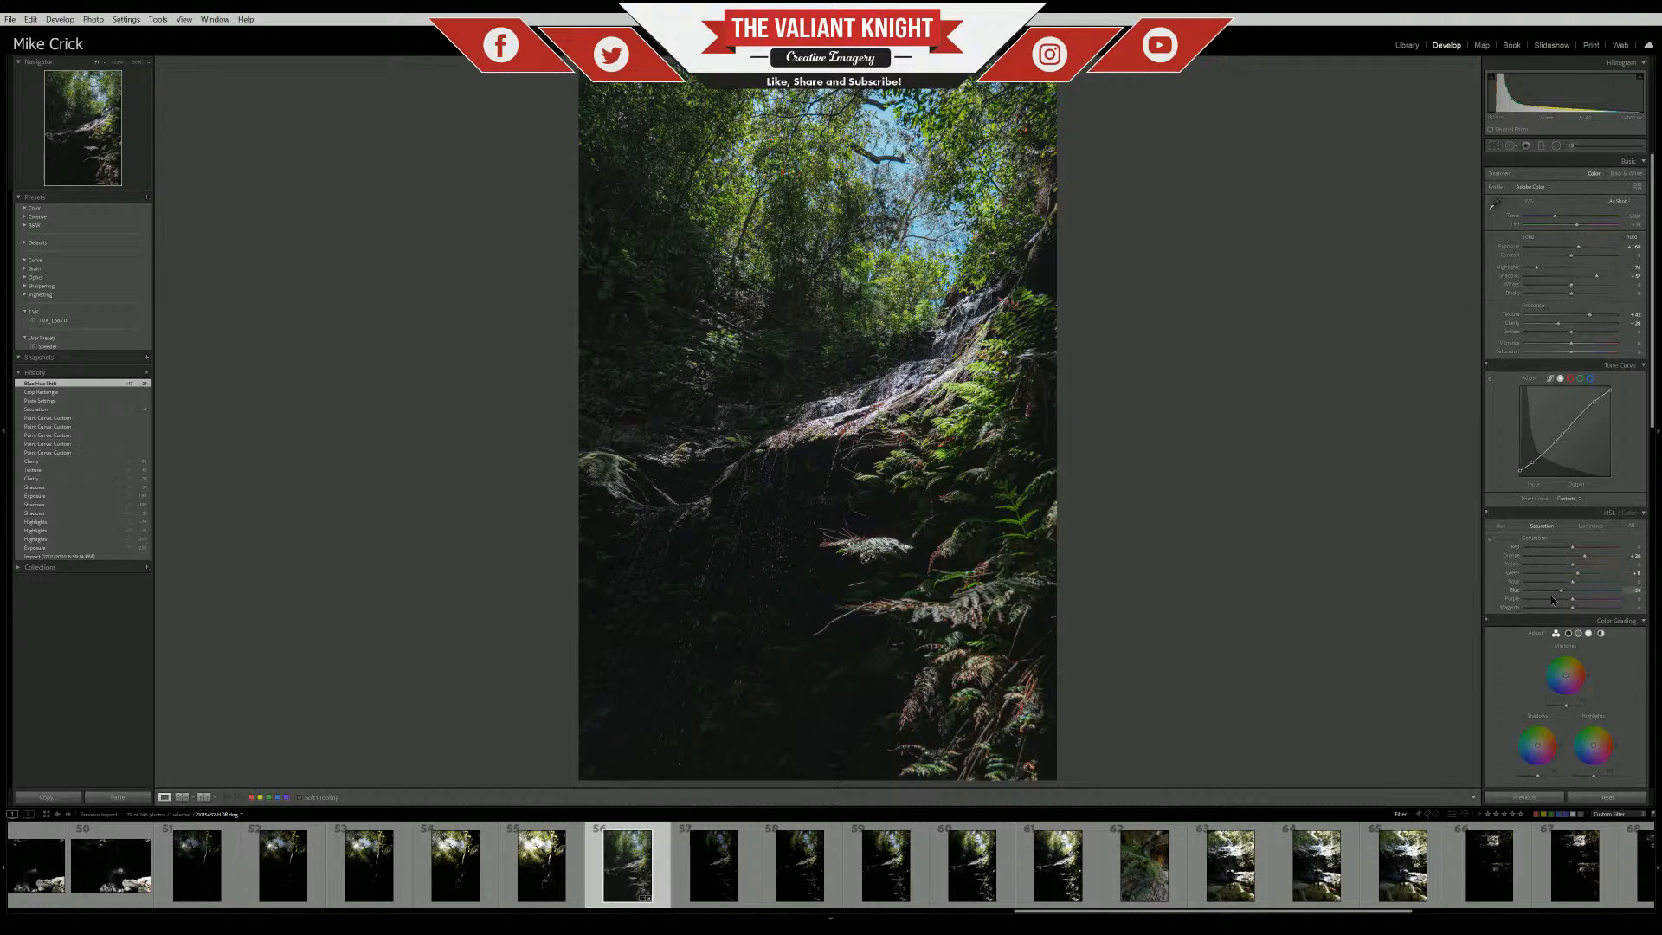
click(1559, 596)
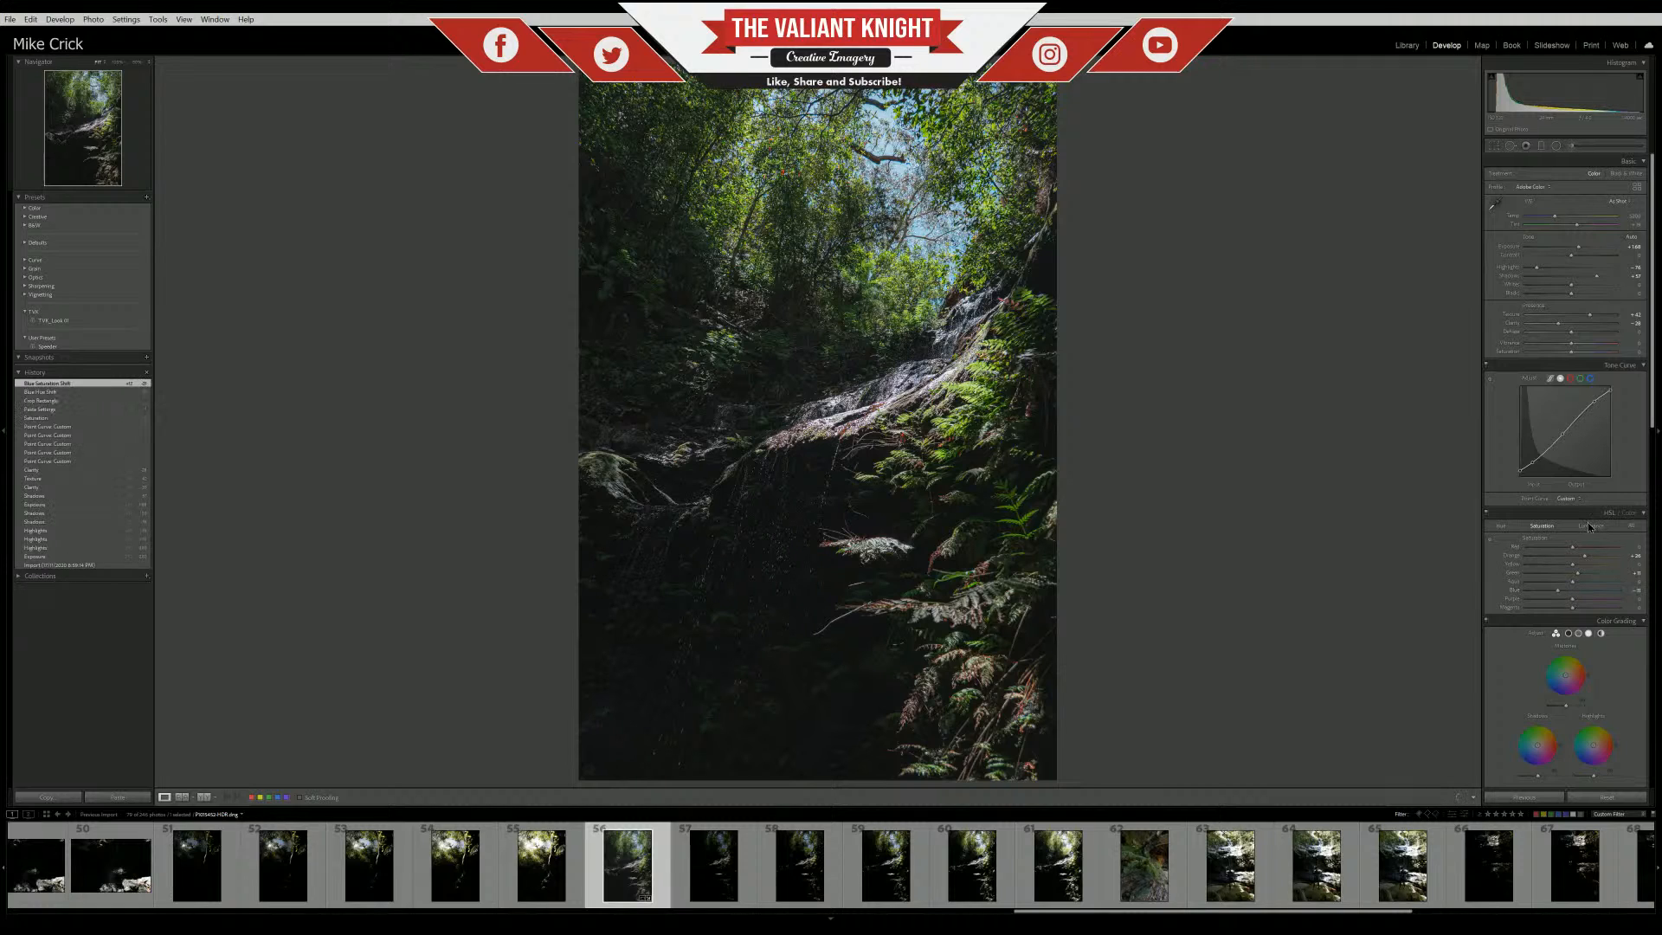
Raise the HDR photo's blue luminance to brighten the sky between the trees
click(1592, 528)
click(1549, 591)
mouse_move(1576, 594)
mouse_down()
mouse_move(1607, 593)
mouse_move(1593, 595)
mouse_up()
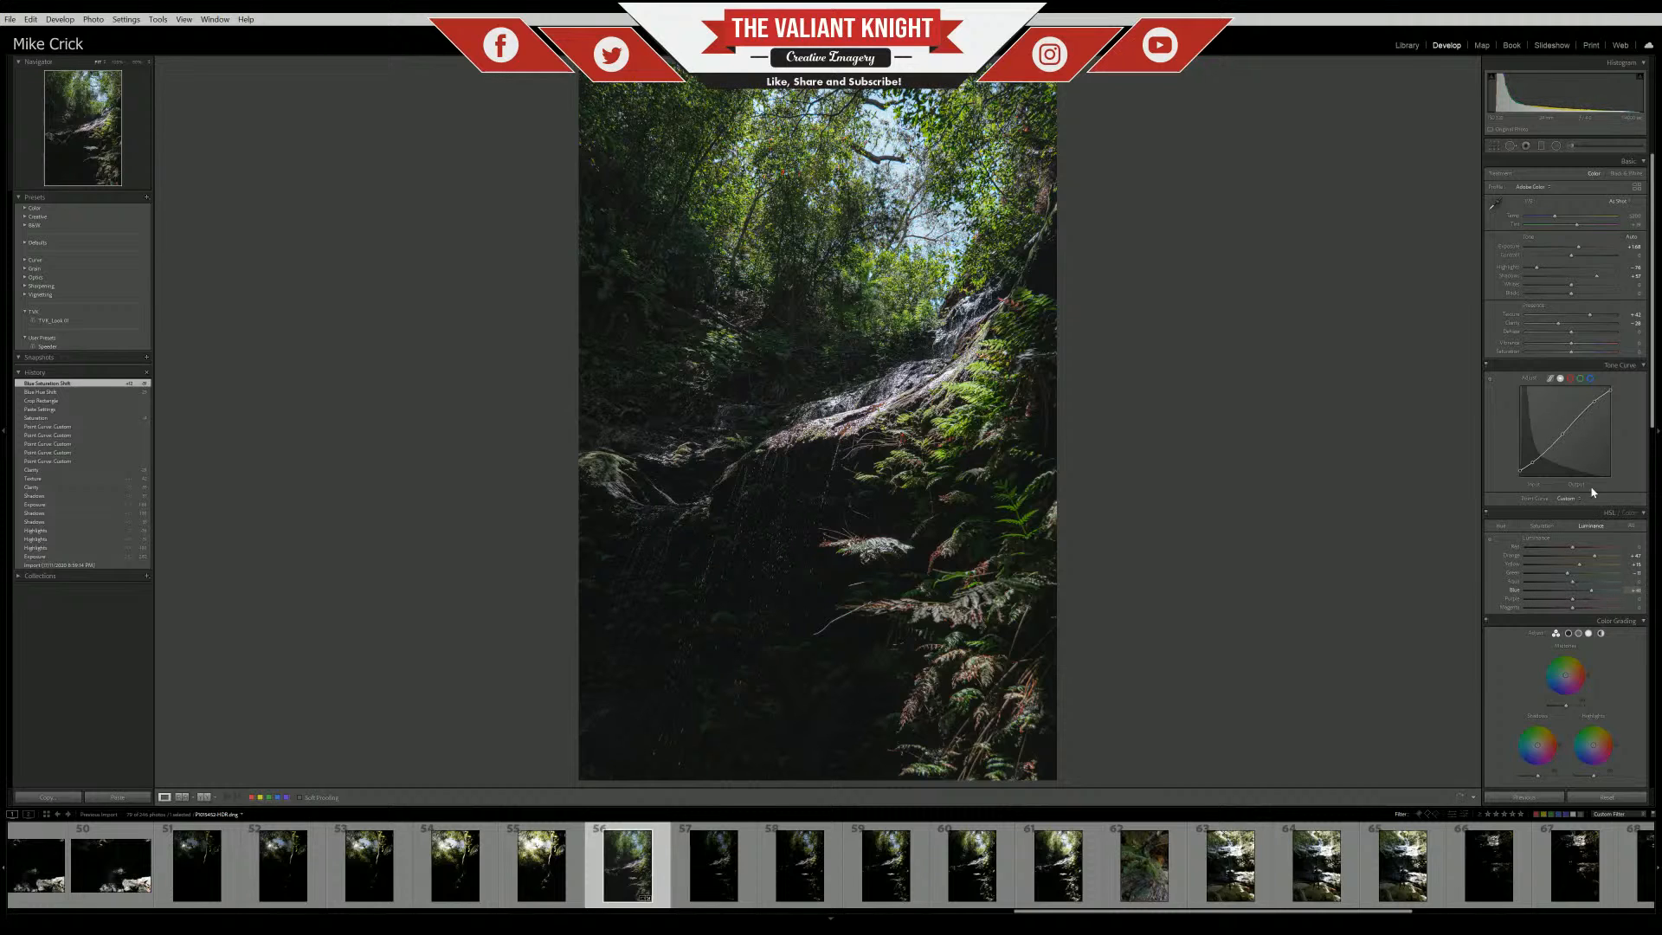
Loosen the HDR photo's crop slightly at the same proportions to include more of the dark area along the lower edge
click(809, 508)
click(809, 508)
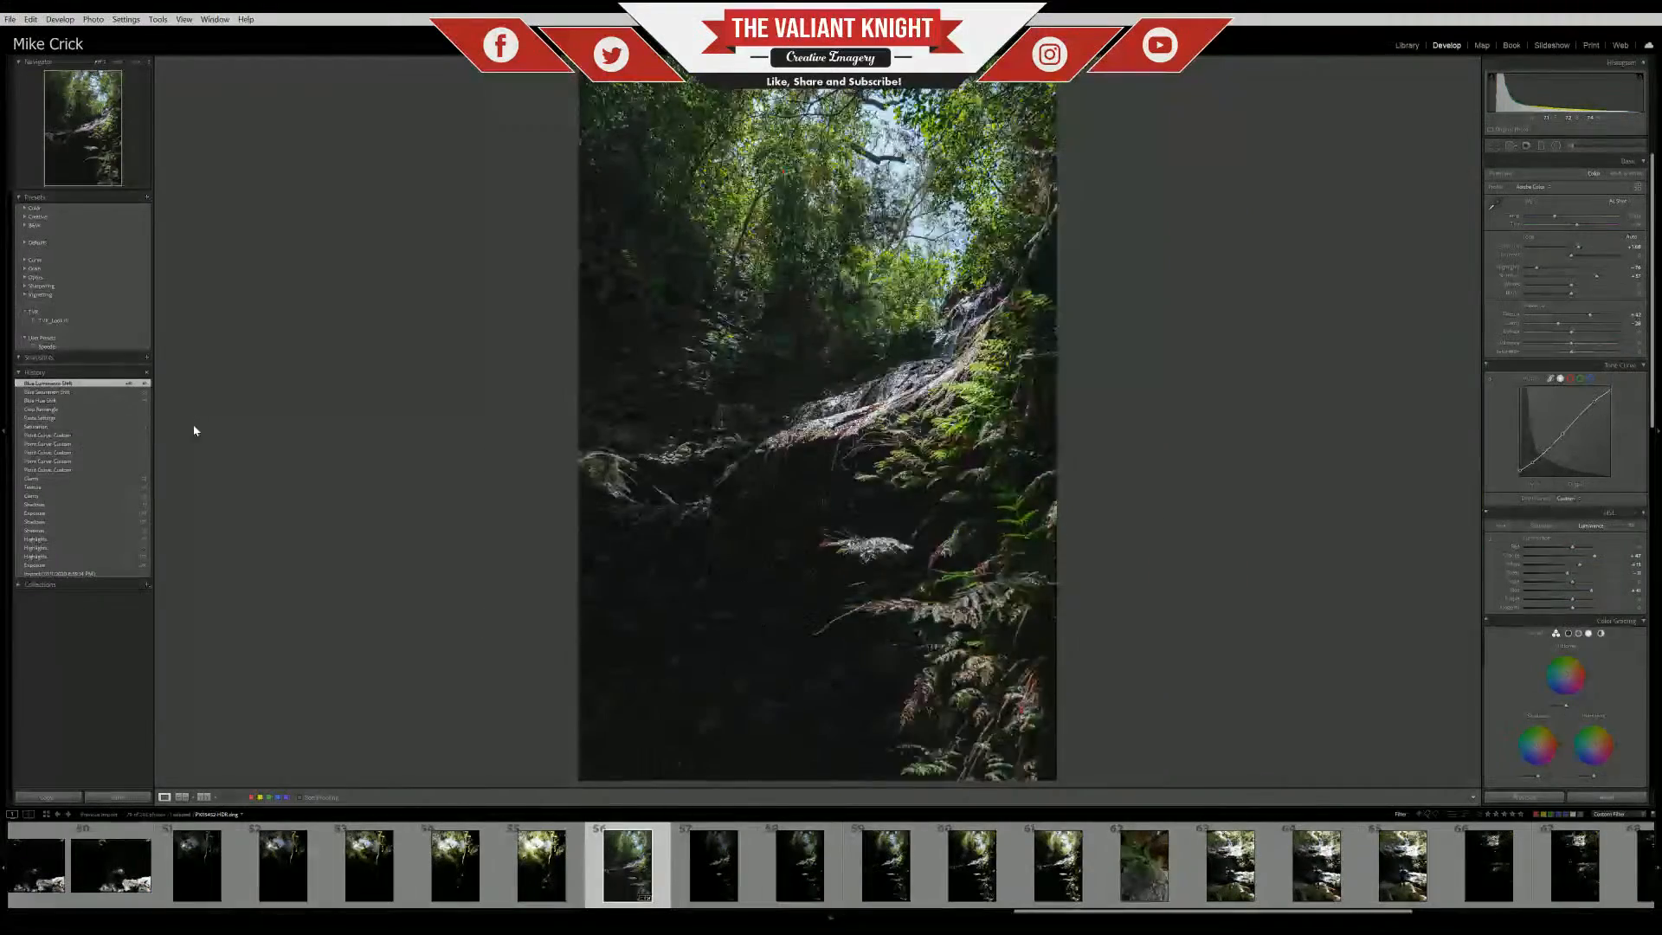
click(1494, 145)
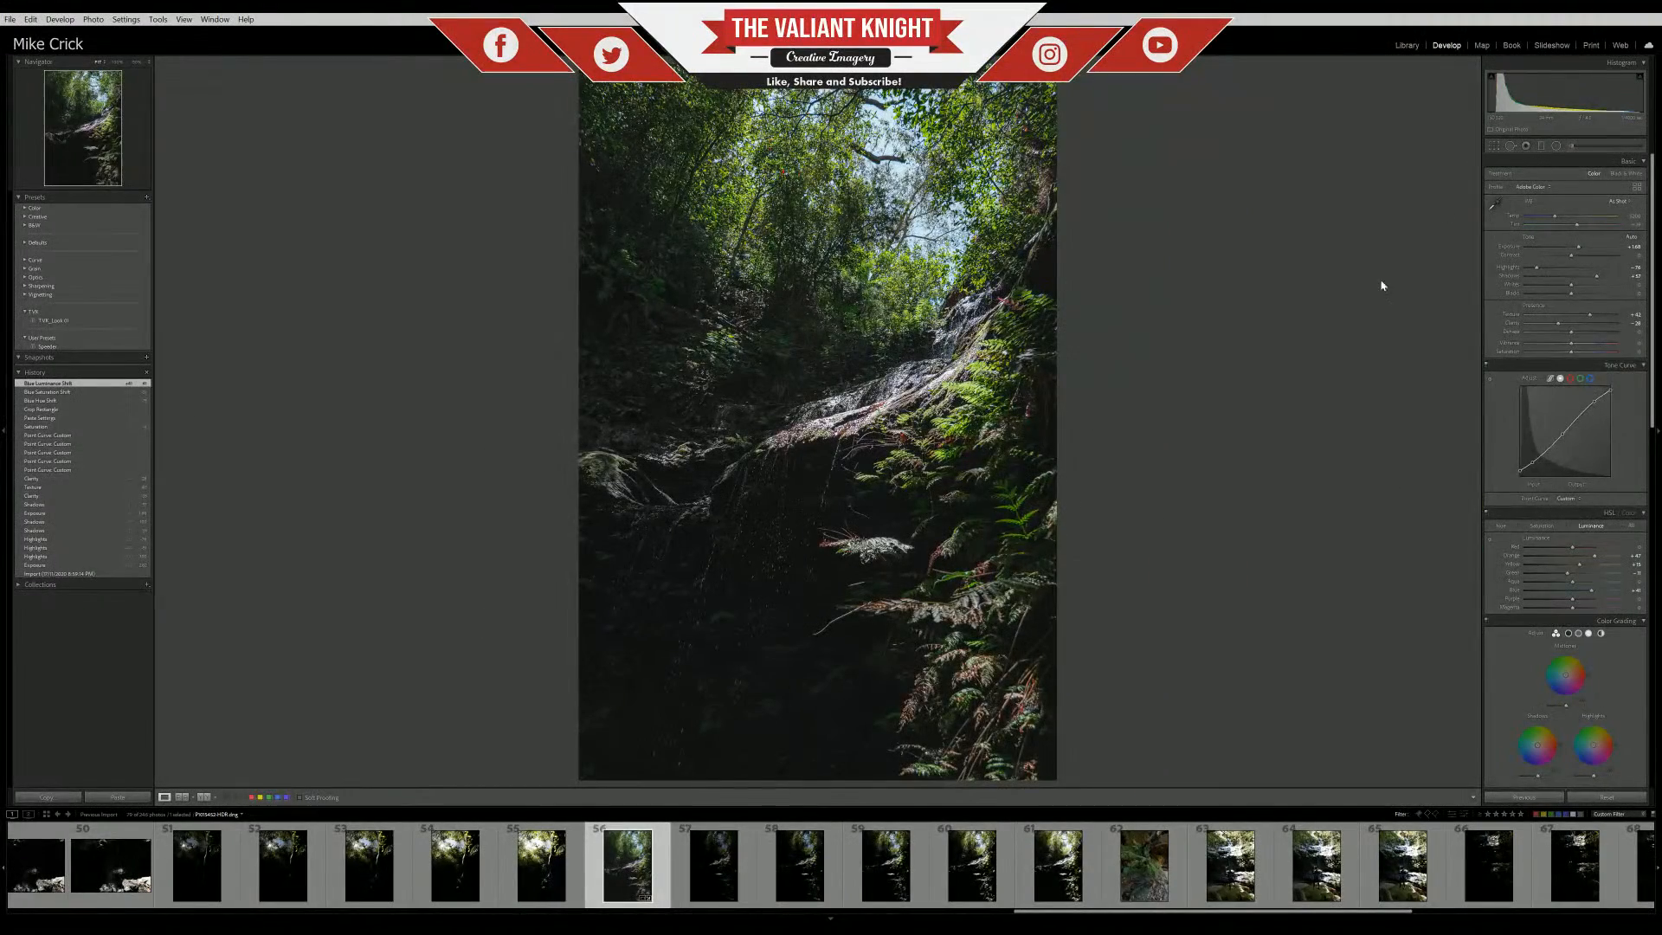
double_click(874, 476)
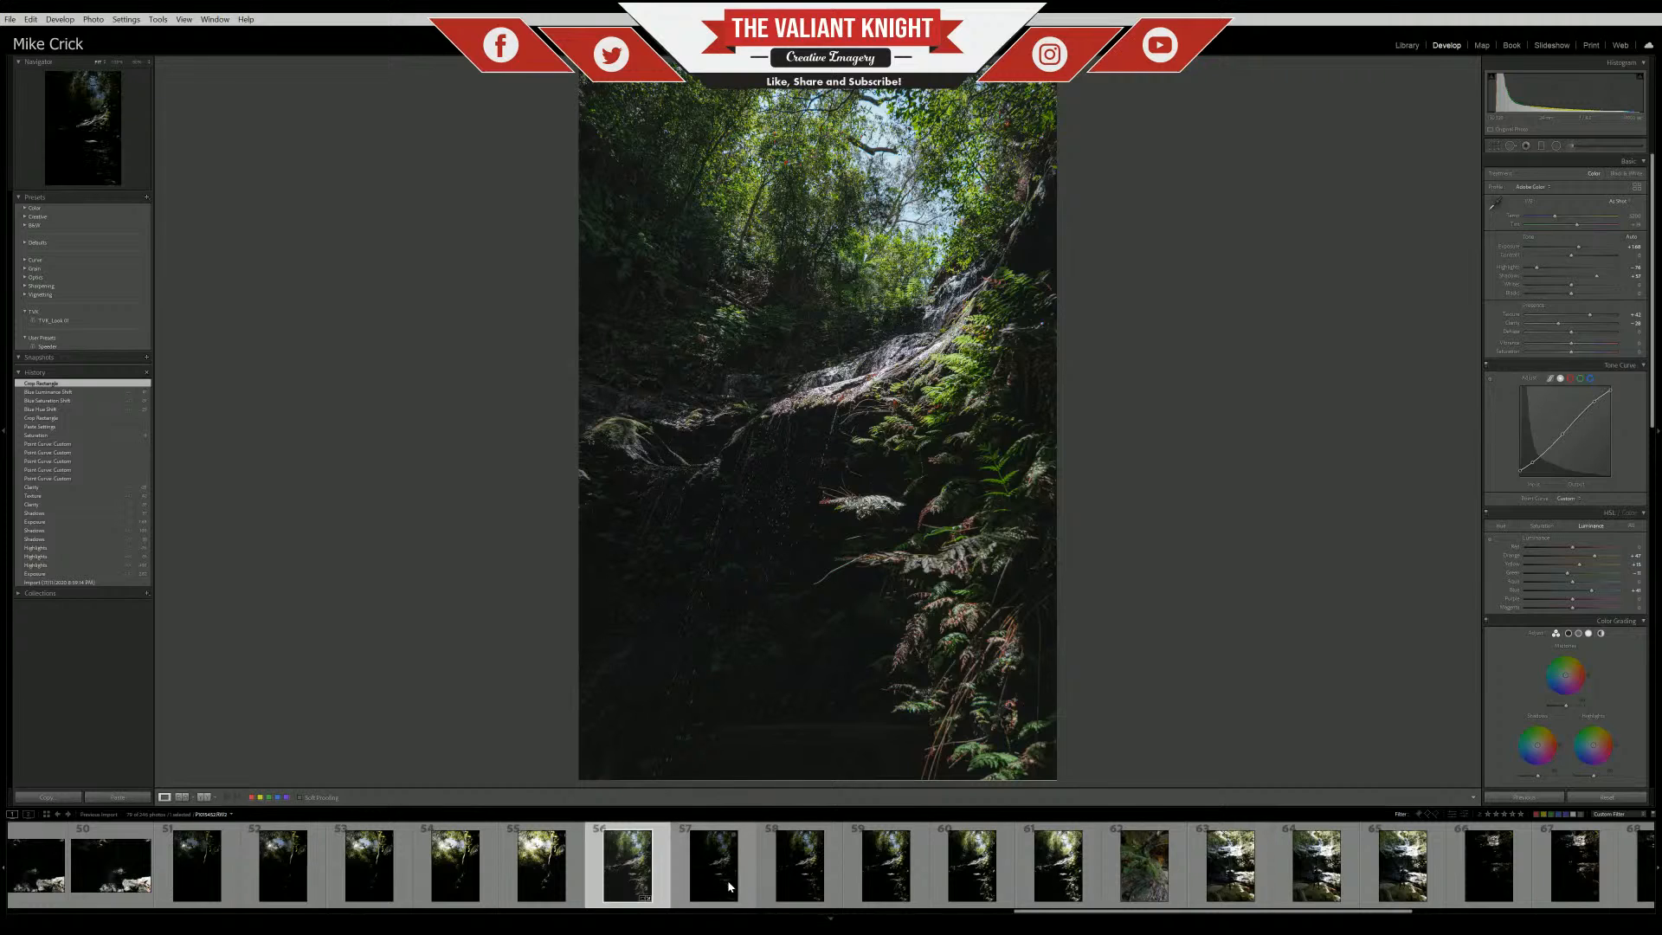
Apply the HDR photo's develop settings to the single waterfall exposure, photo 59, and compare the result with its imported state
click(900, 883)
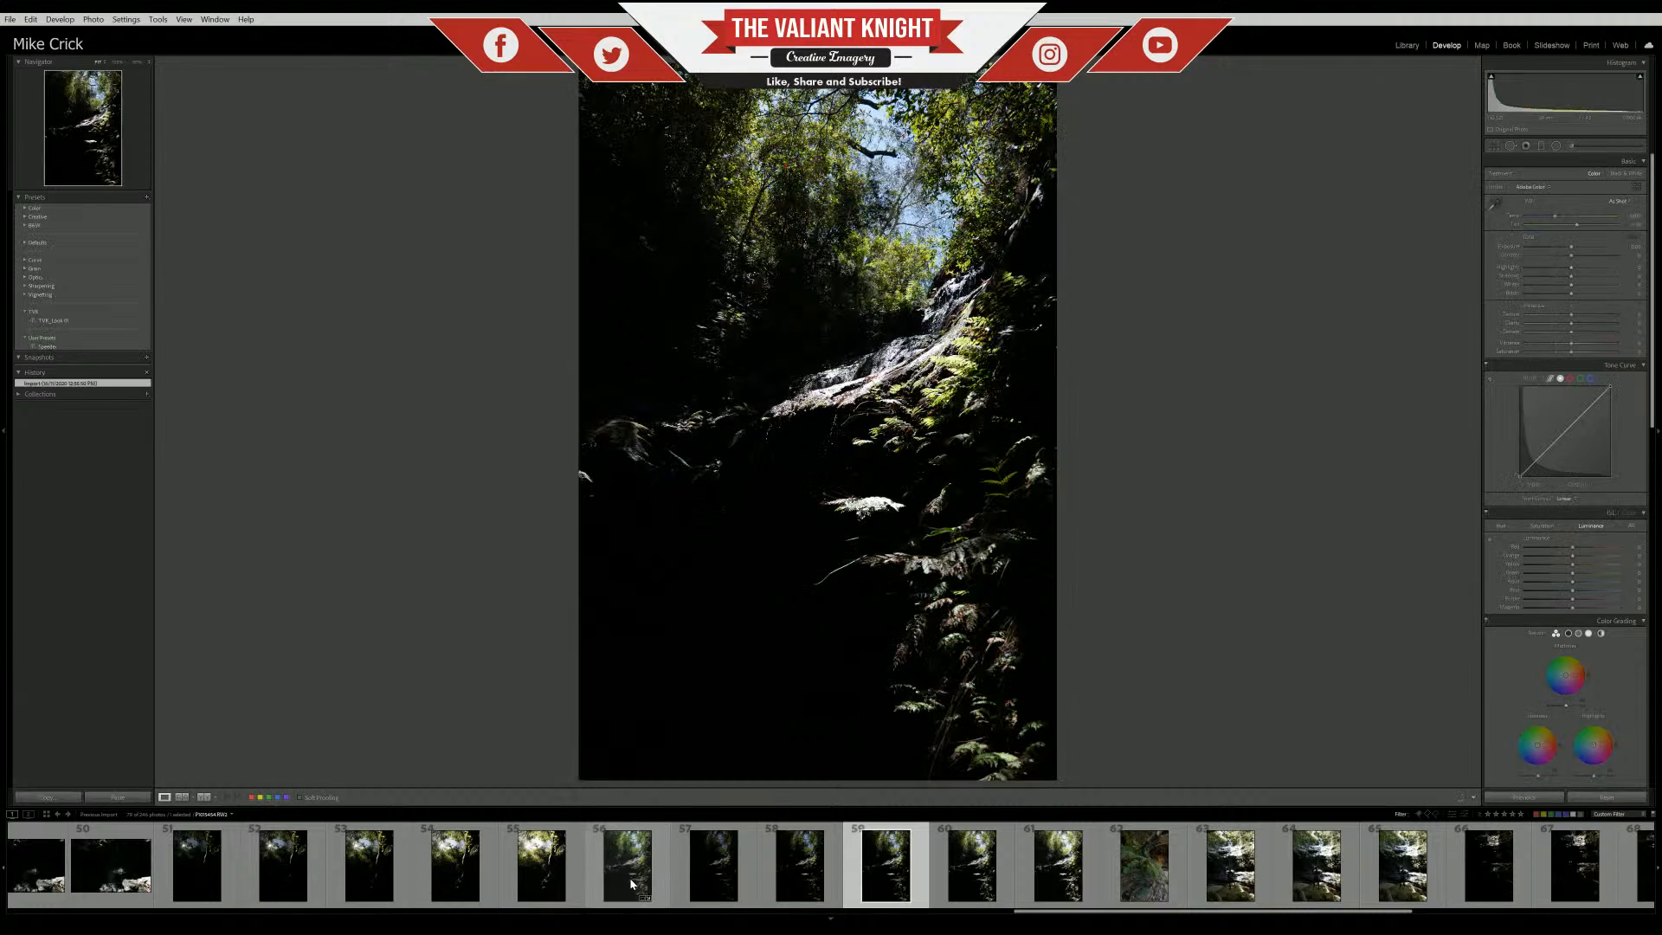
click(631, 884)
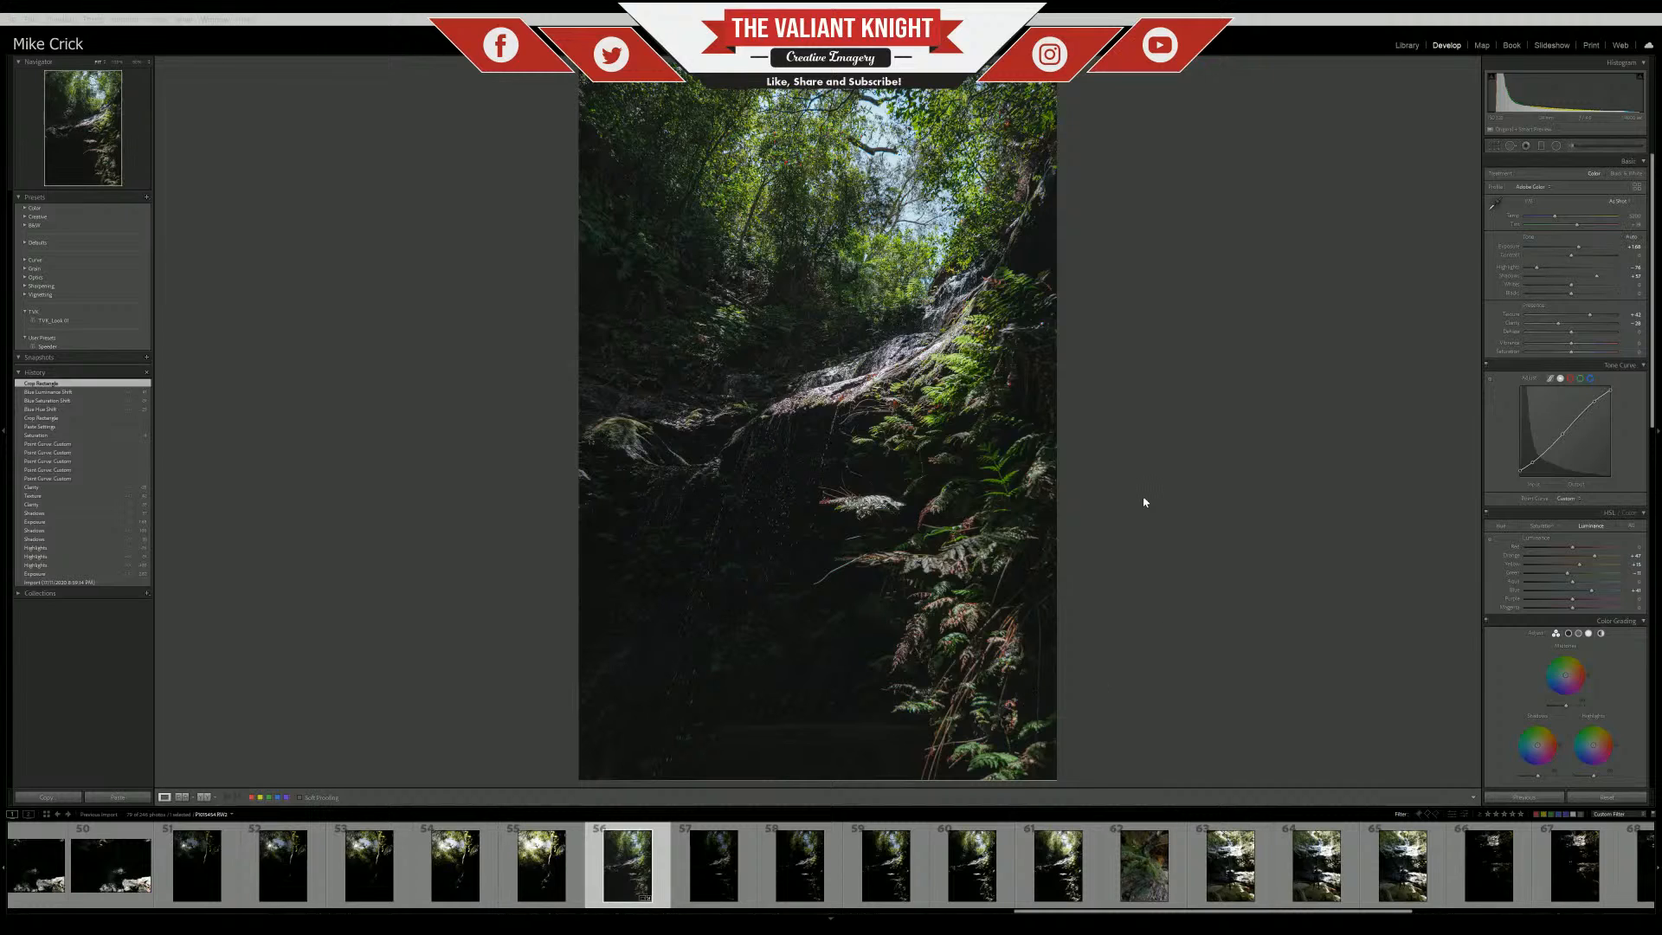
click(869, 860)
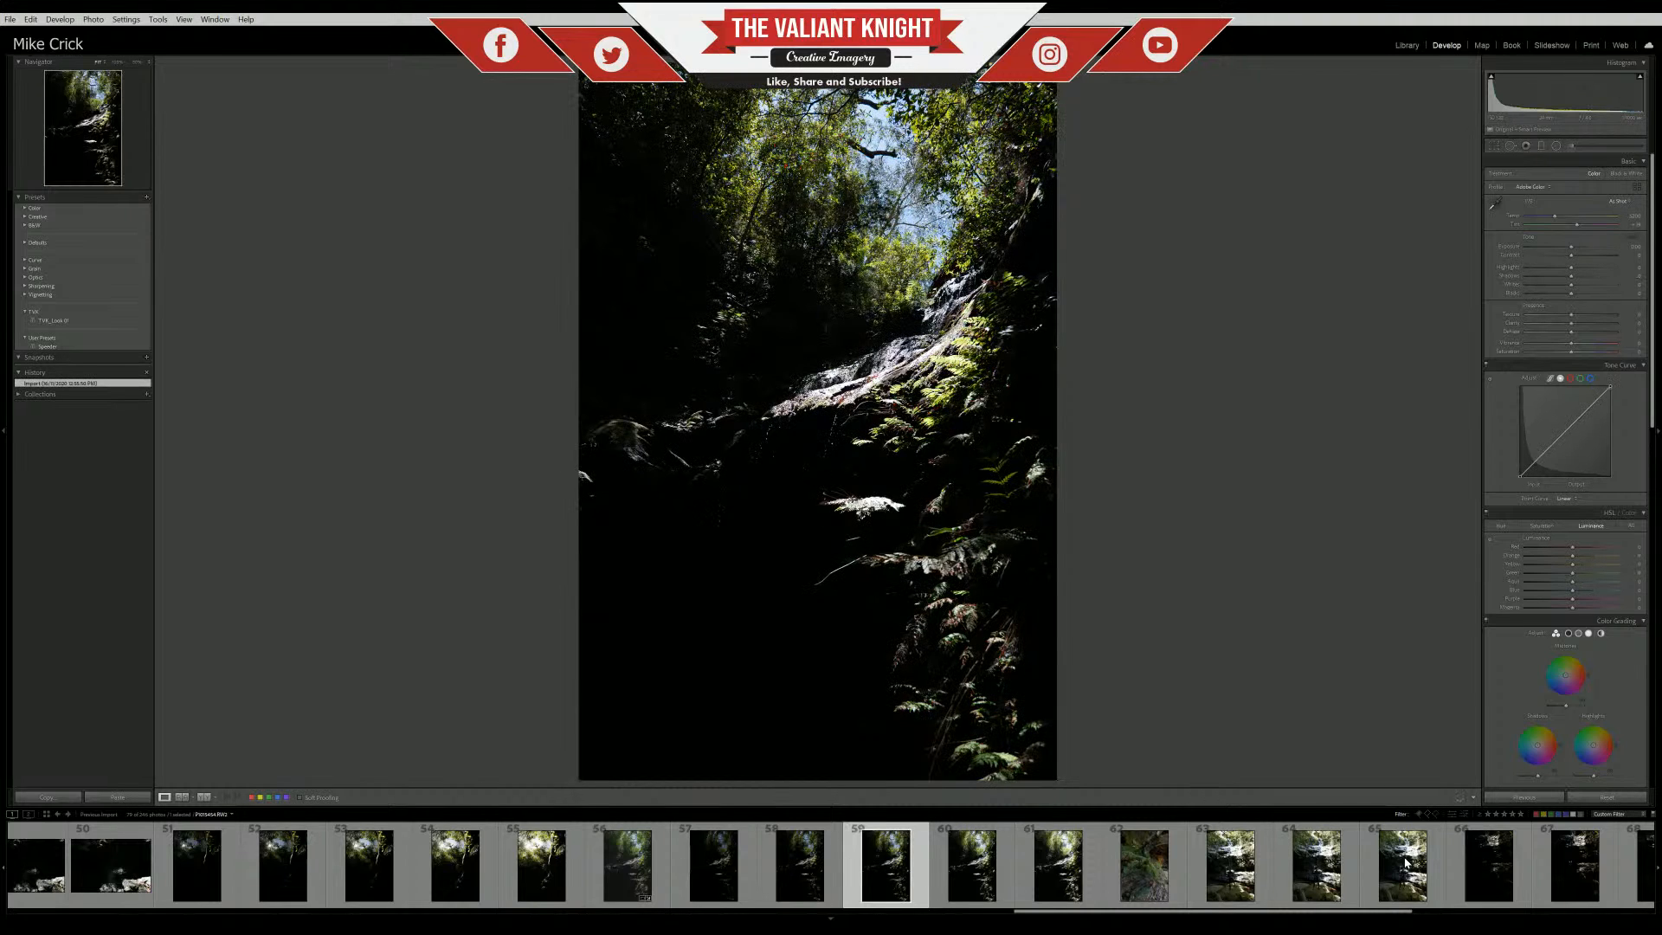
key(ctrl+shift+v)
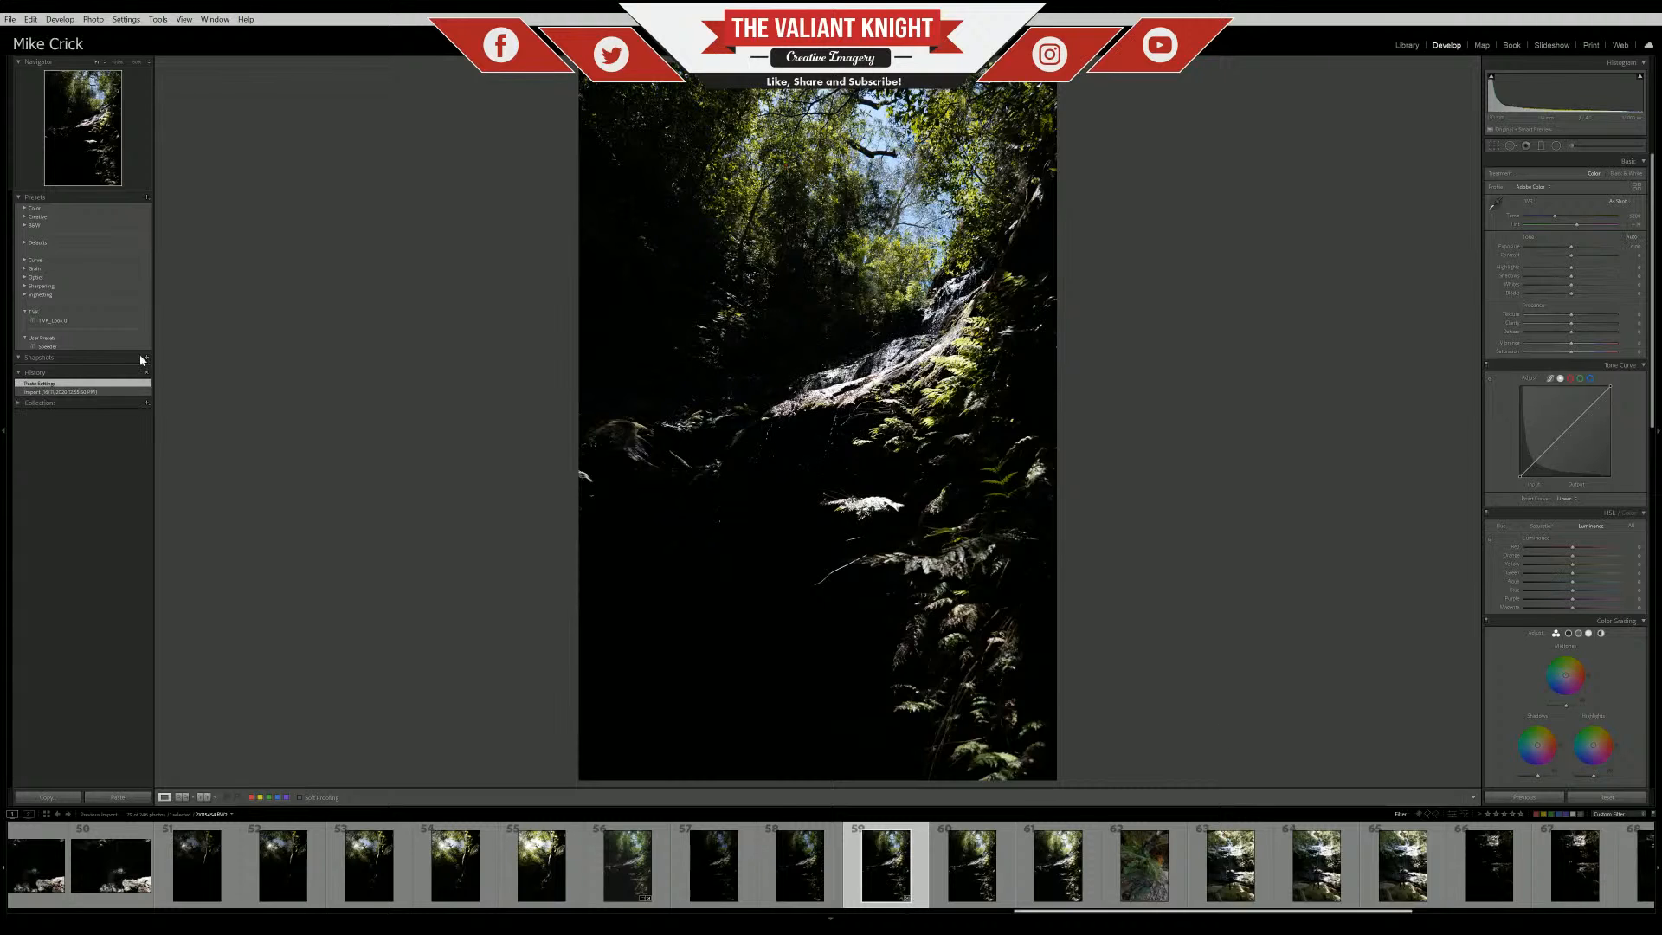
click(62, 392)
click(52, 382)
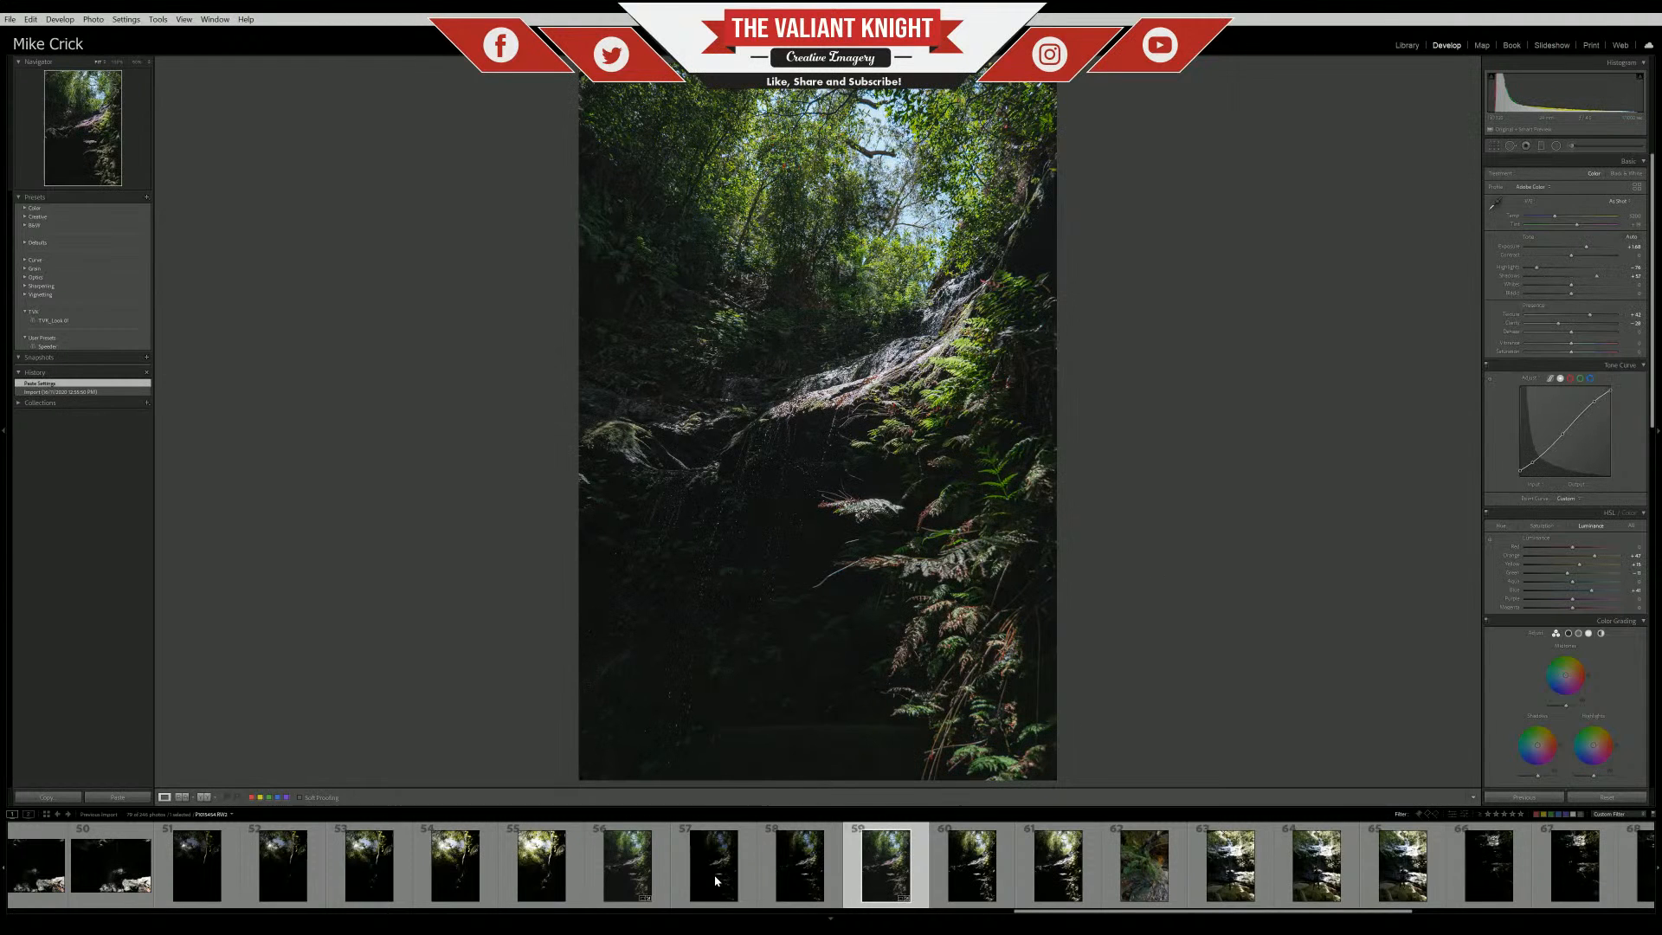
Compare the merged HDR photo with the edited single exposure, both in full and up close in the dark lower-left area
click(639, 883)
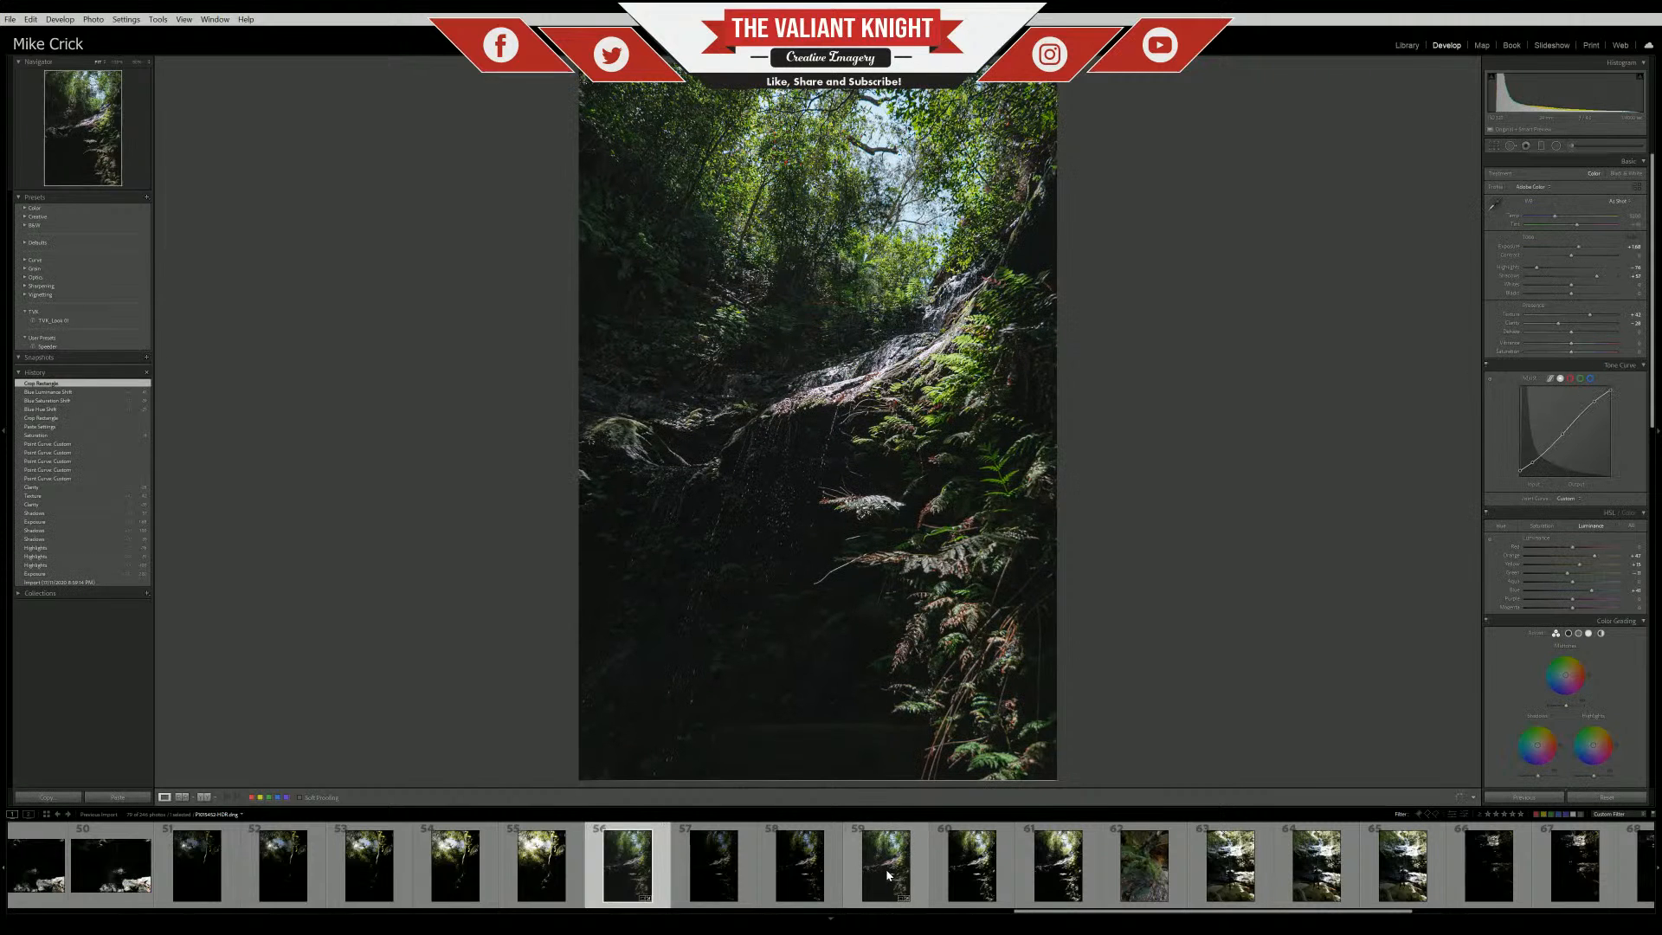
click(887, 875)
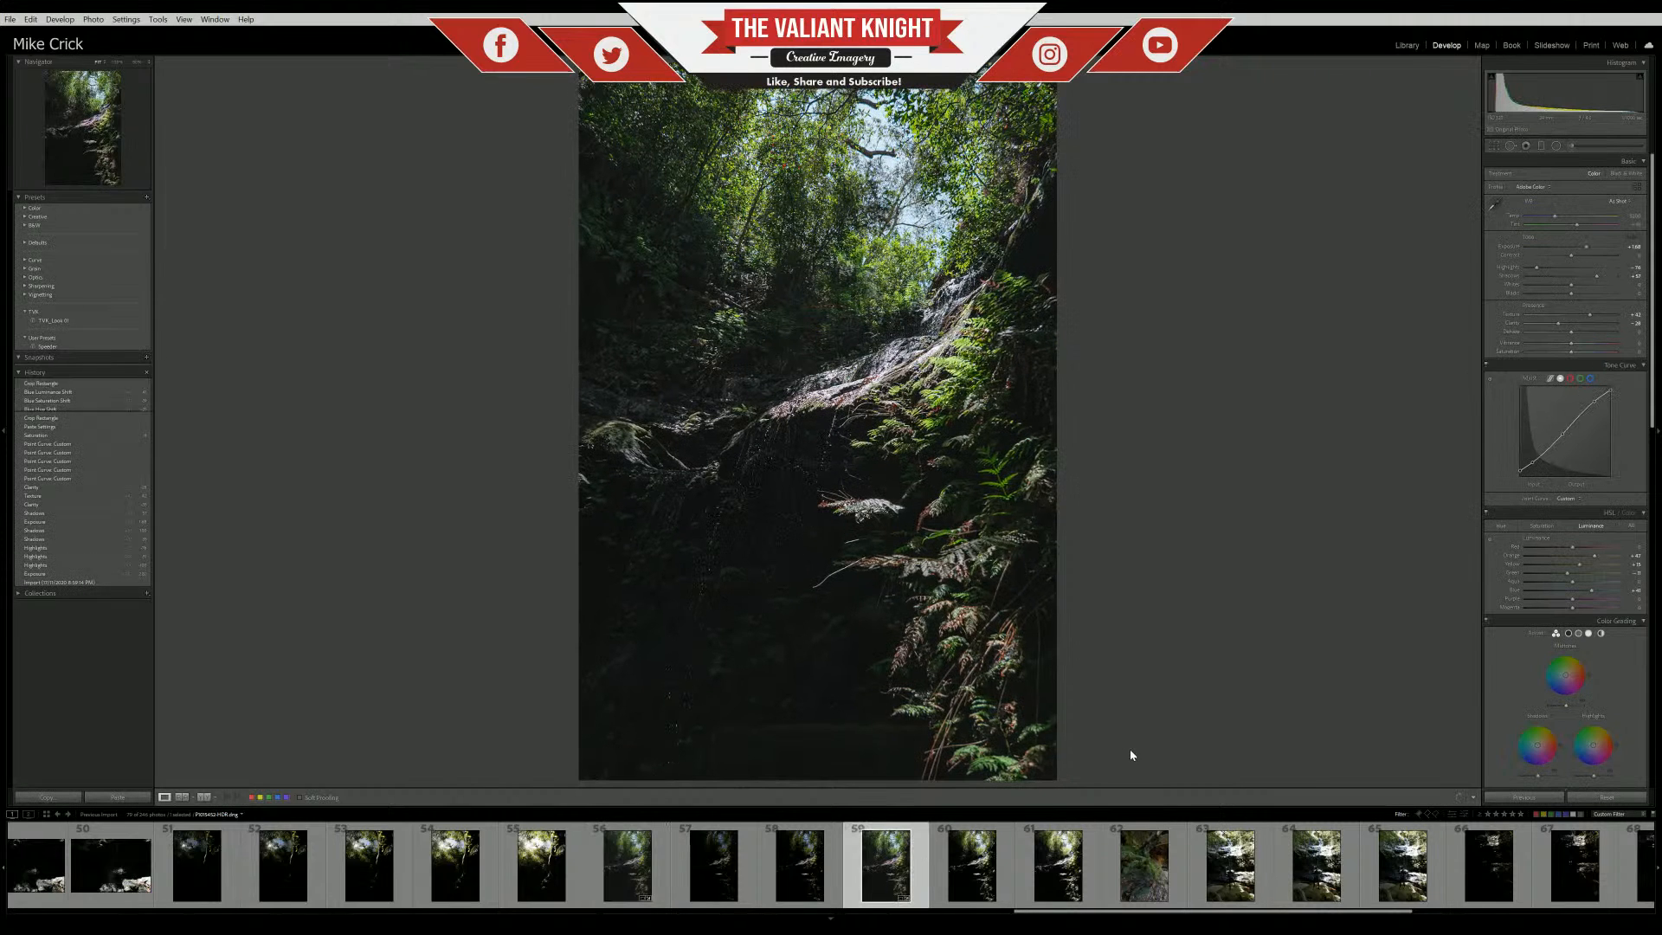
click(627, 866)
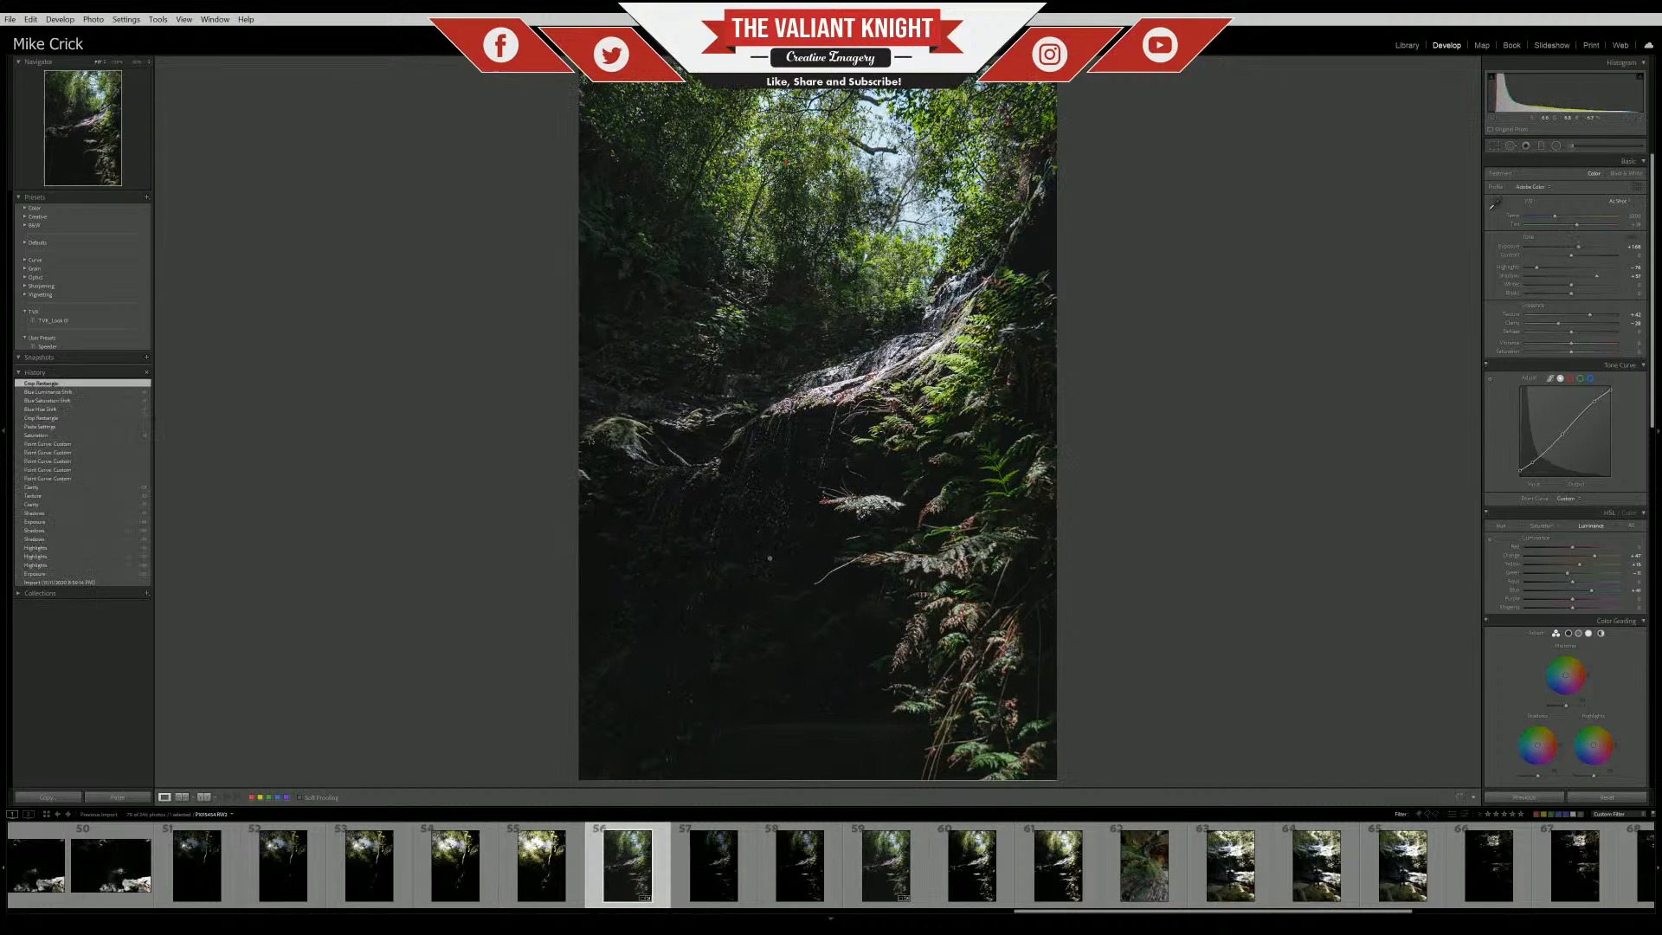
click(885, 866)
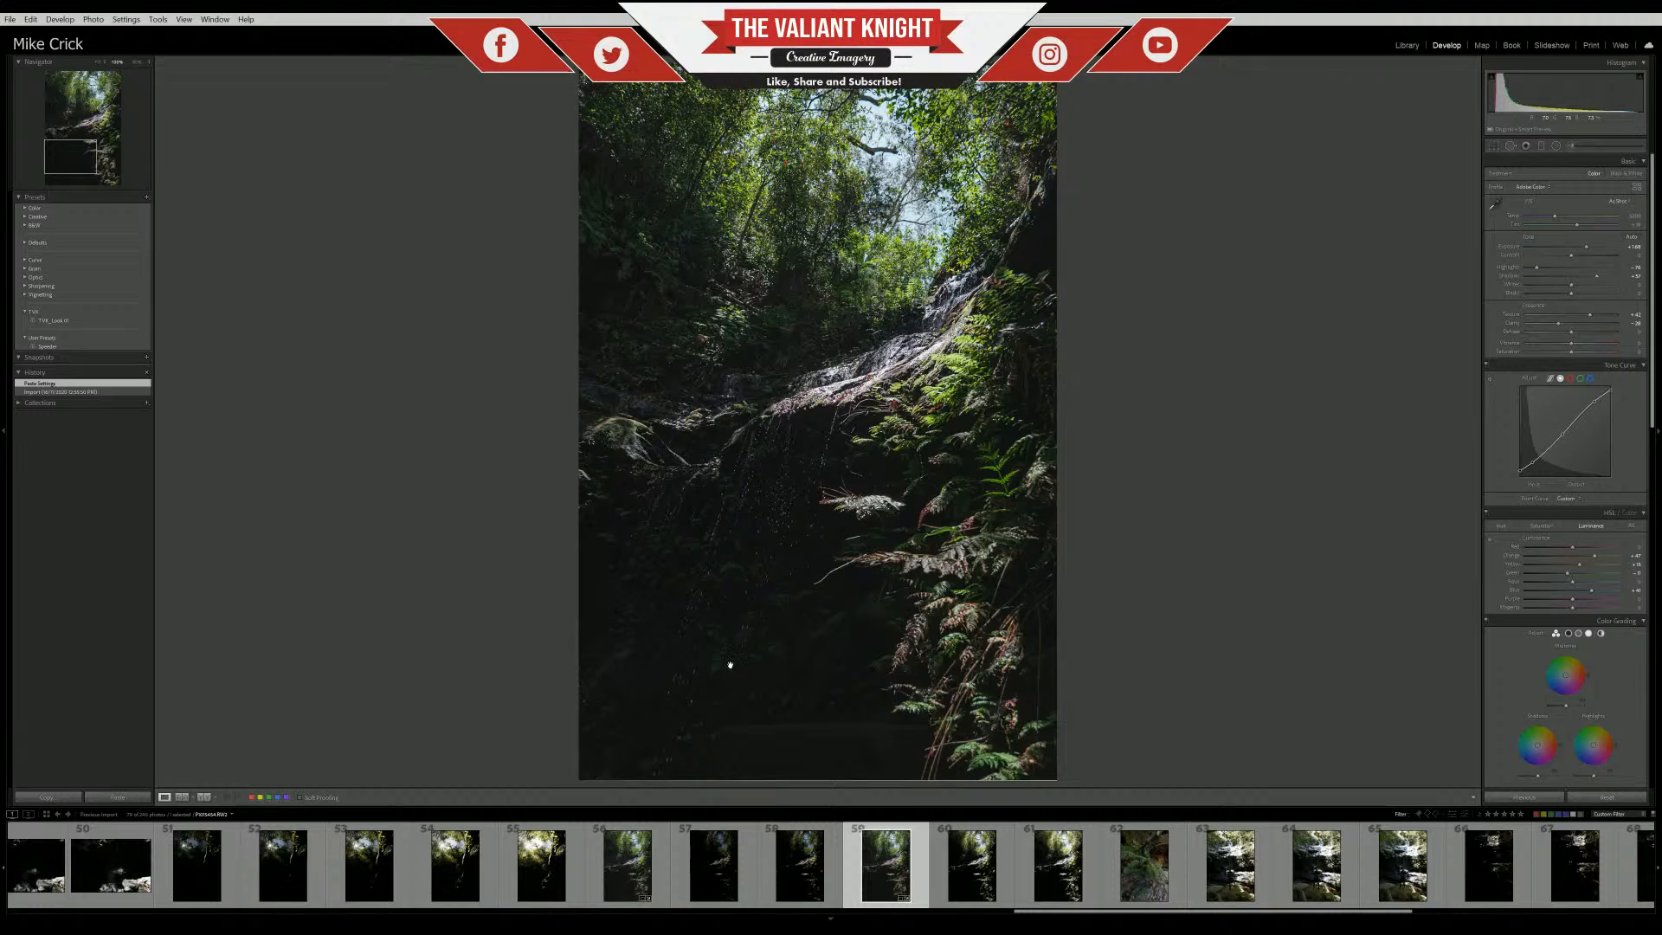
click(730, 665)
drag(560, 707, 788, 531)
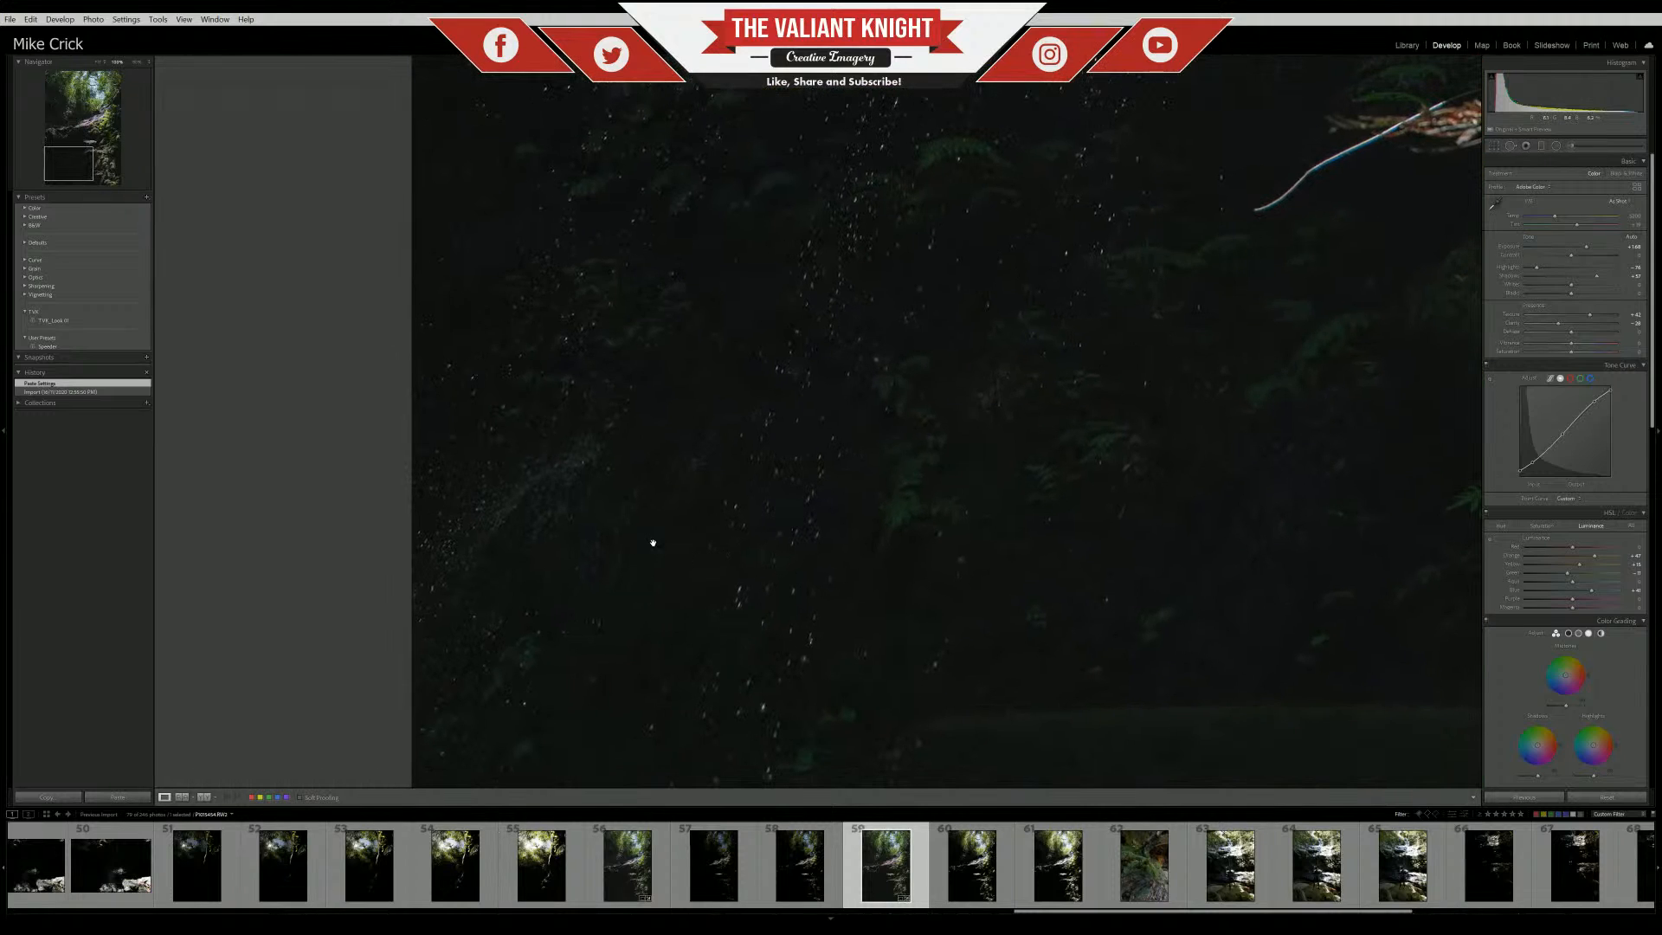
click(627, 866)
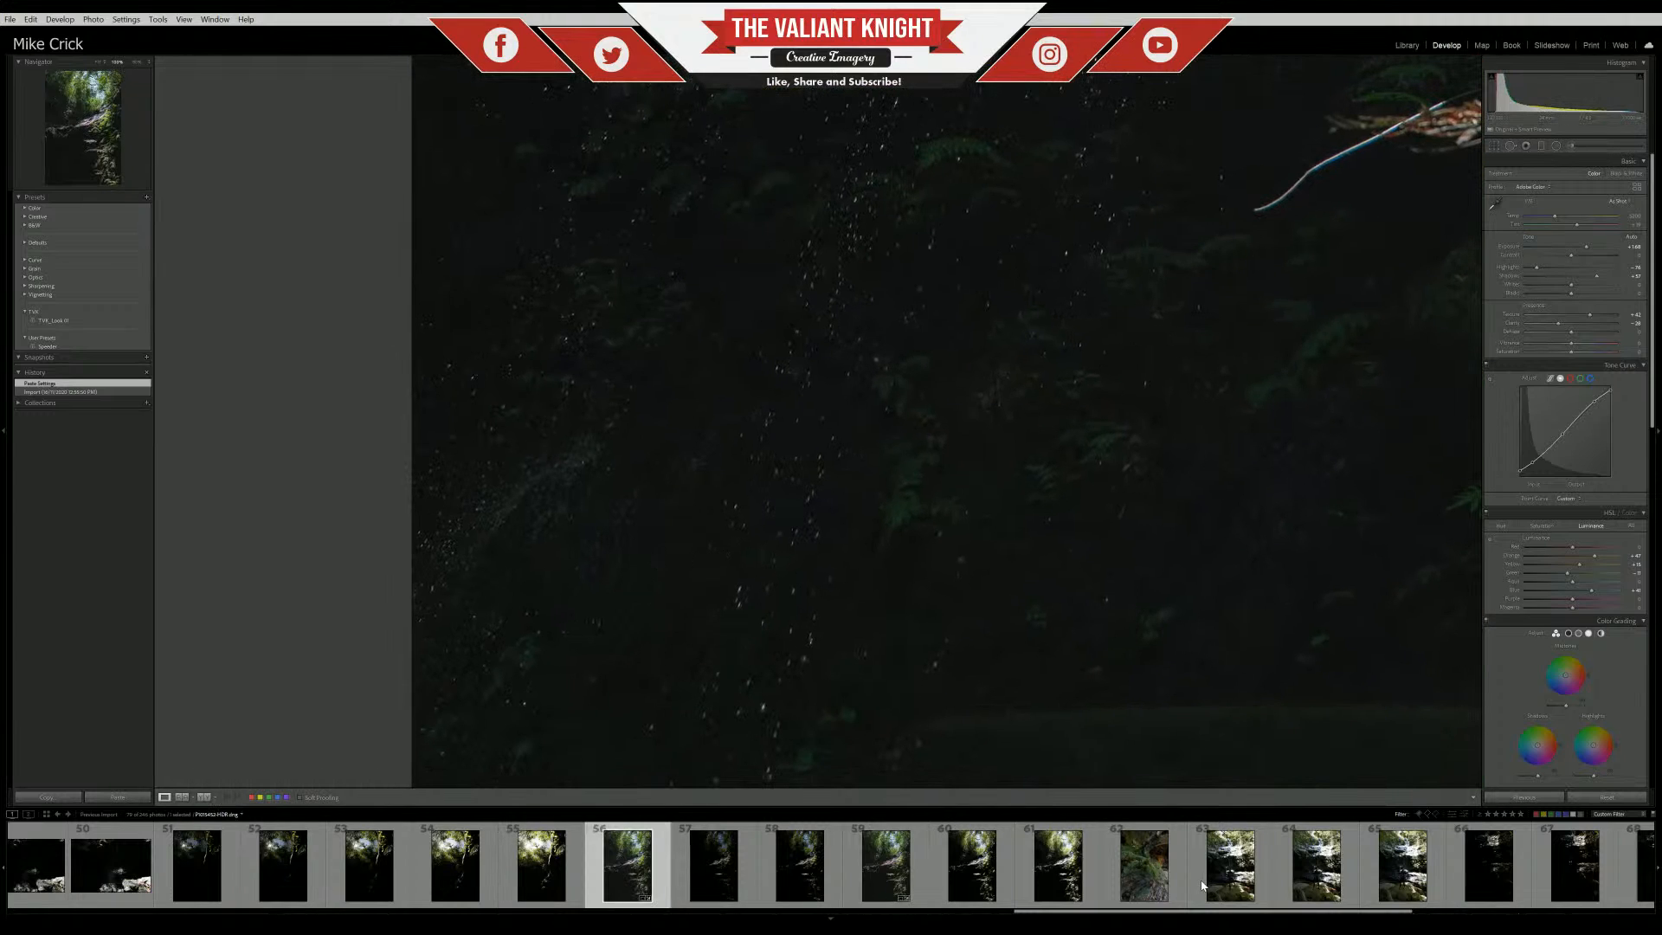
click(697, 519)
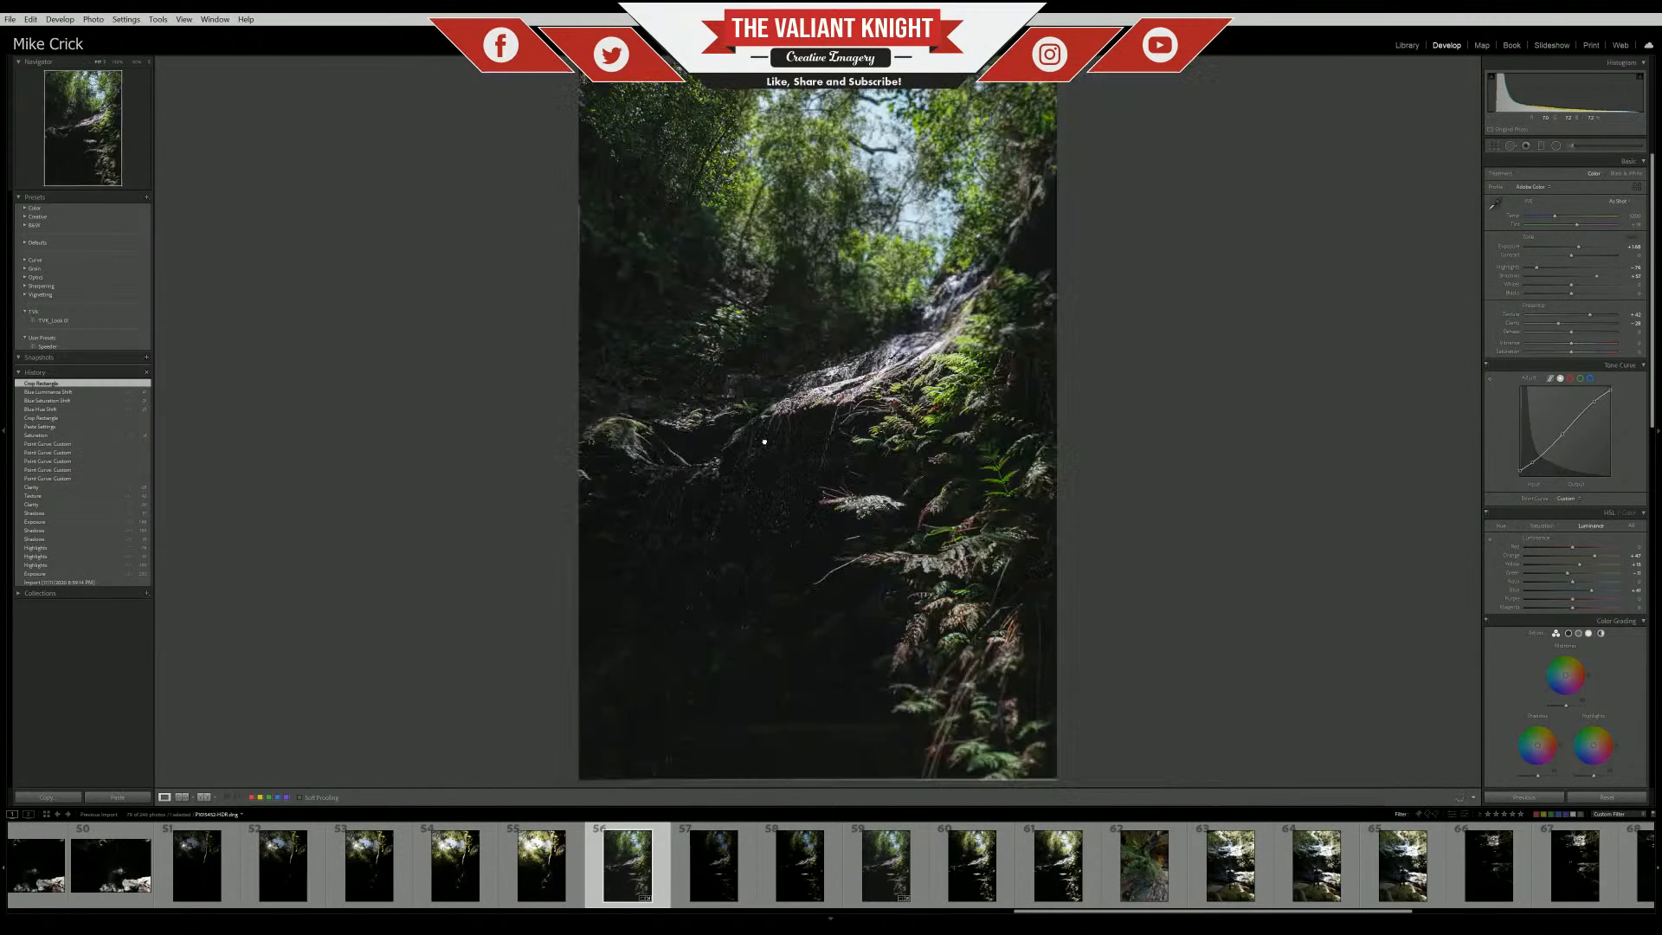
click(648, 702)
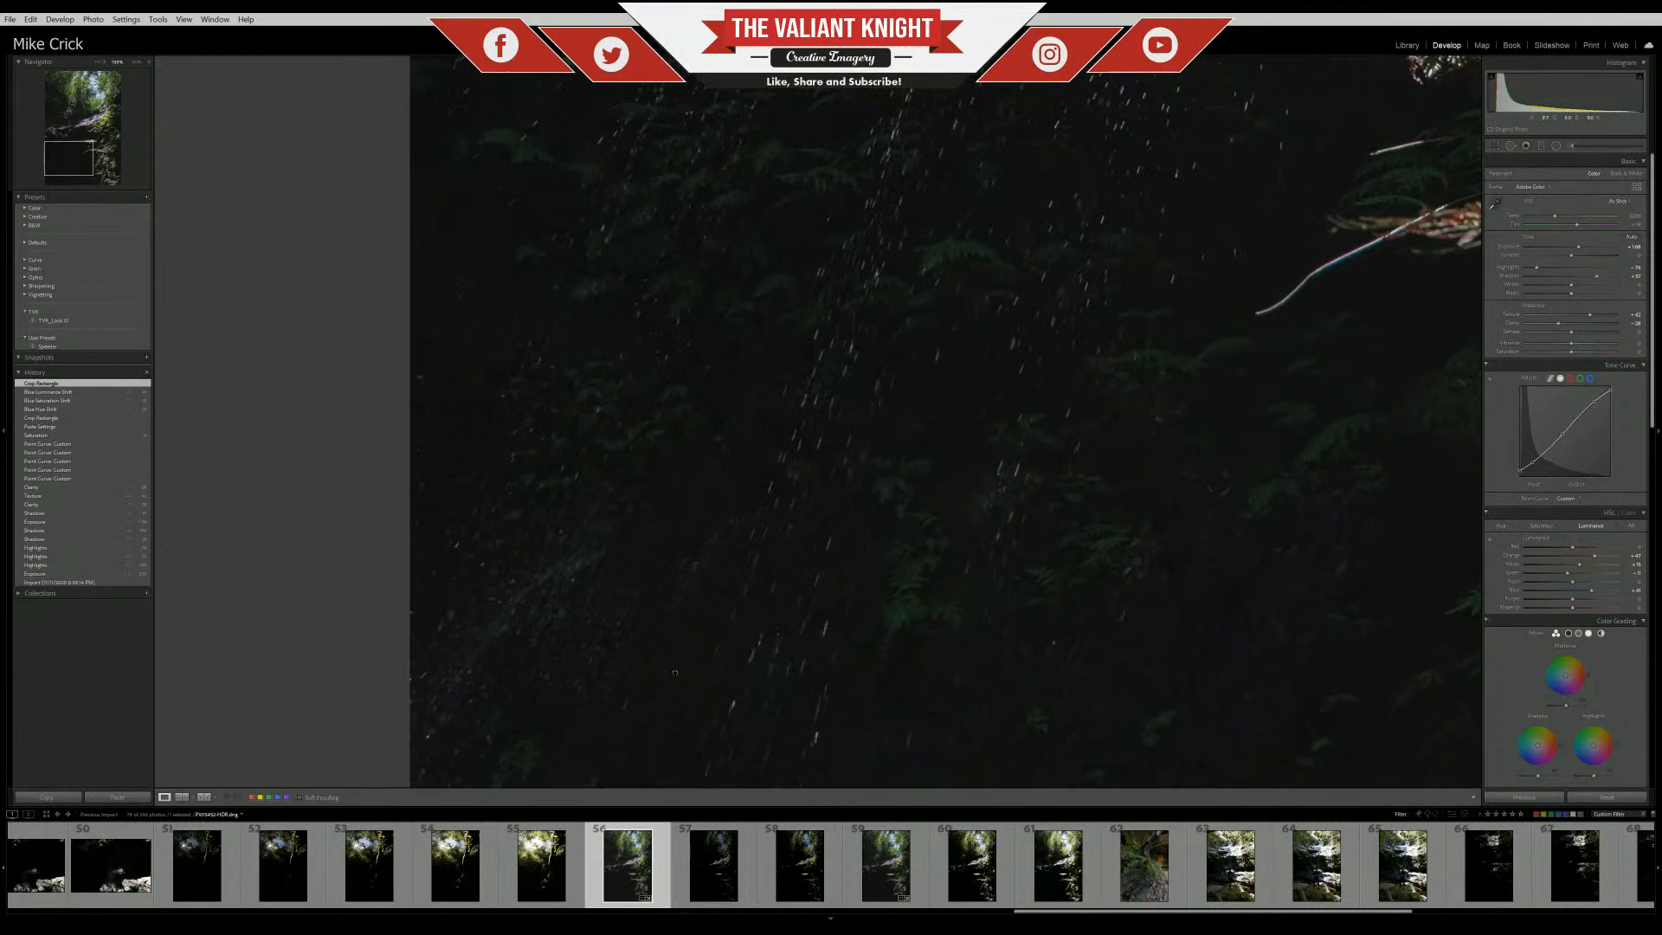
click(862, 511)
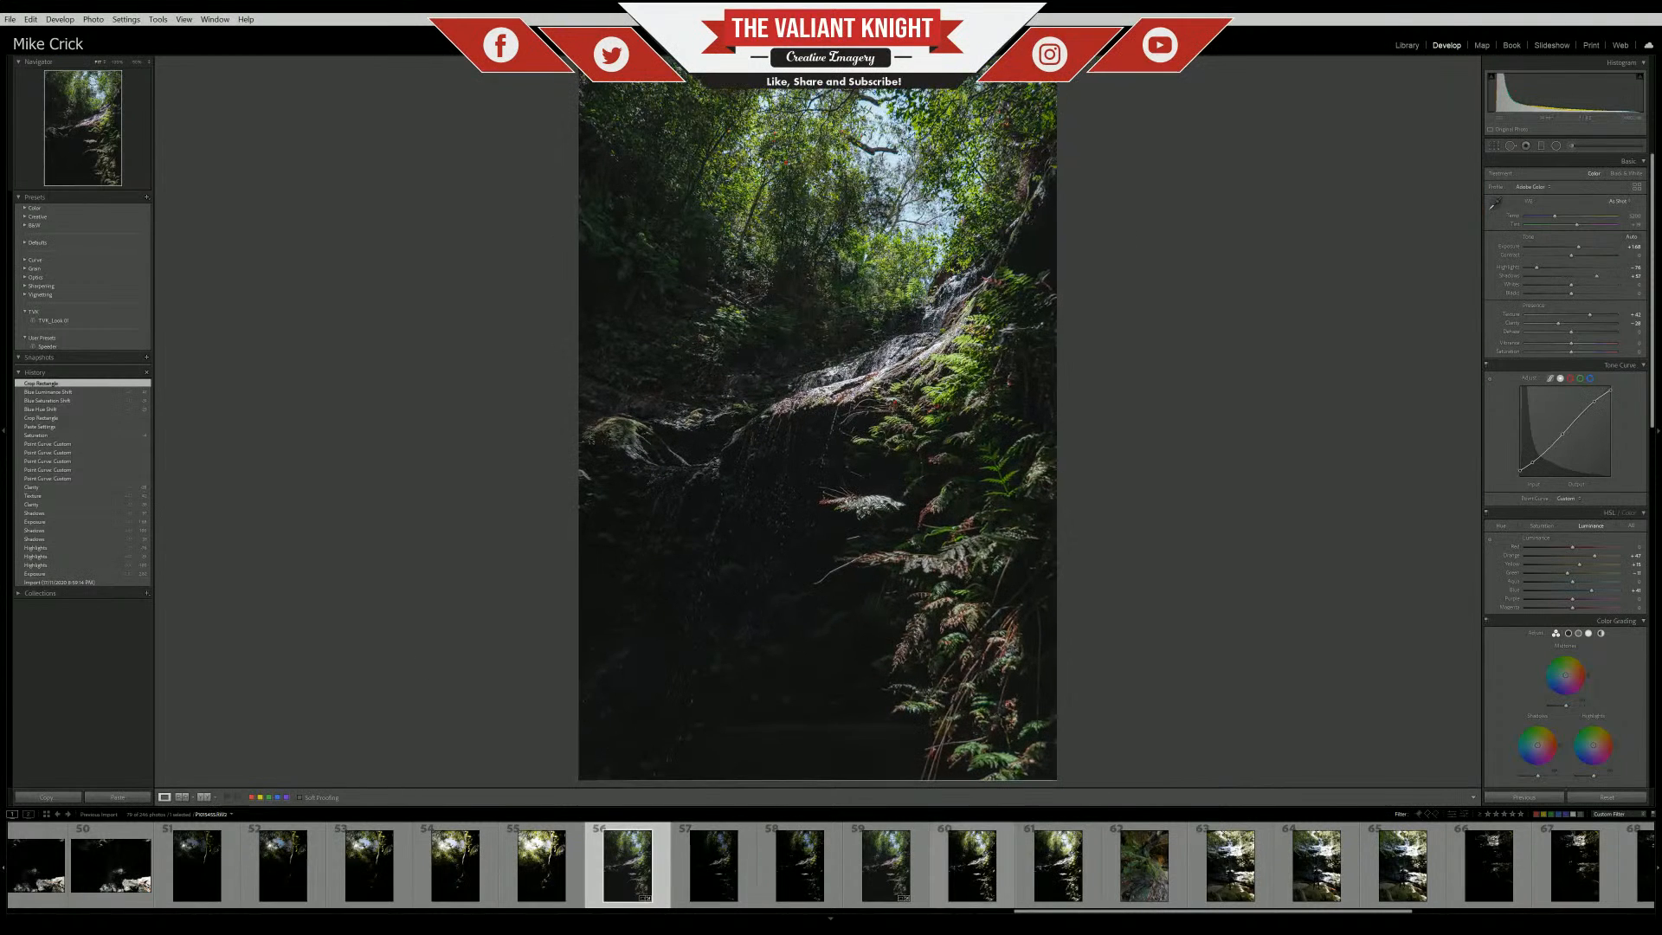
click(870, 858)
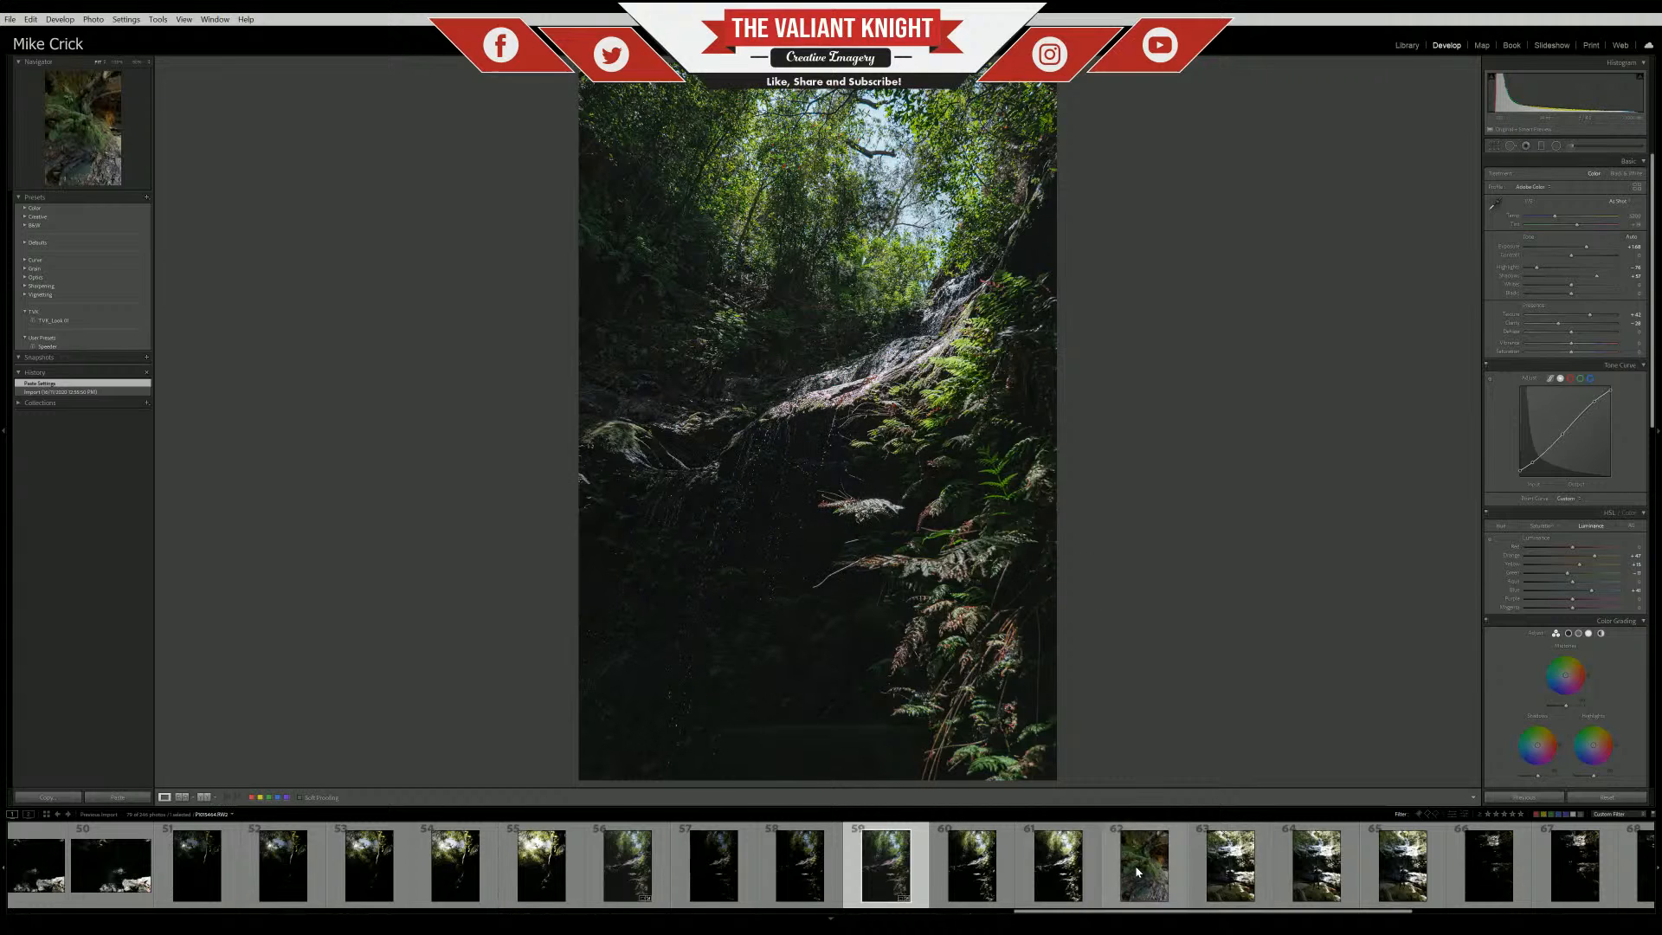
Browse the filmstrip back towards its start and open the photo of the sun shining through the treetops
scroll(1151, 870, down, 5)
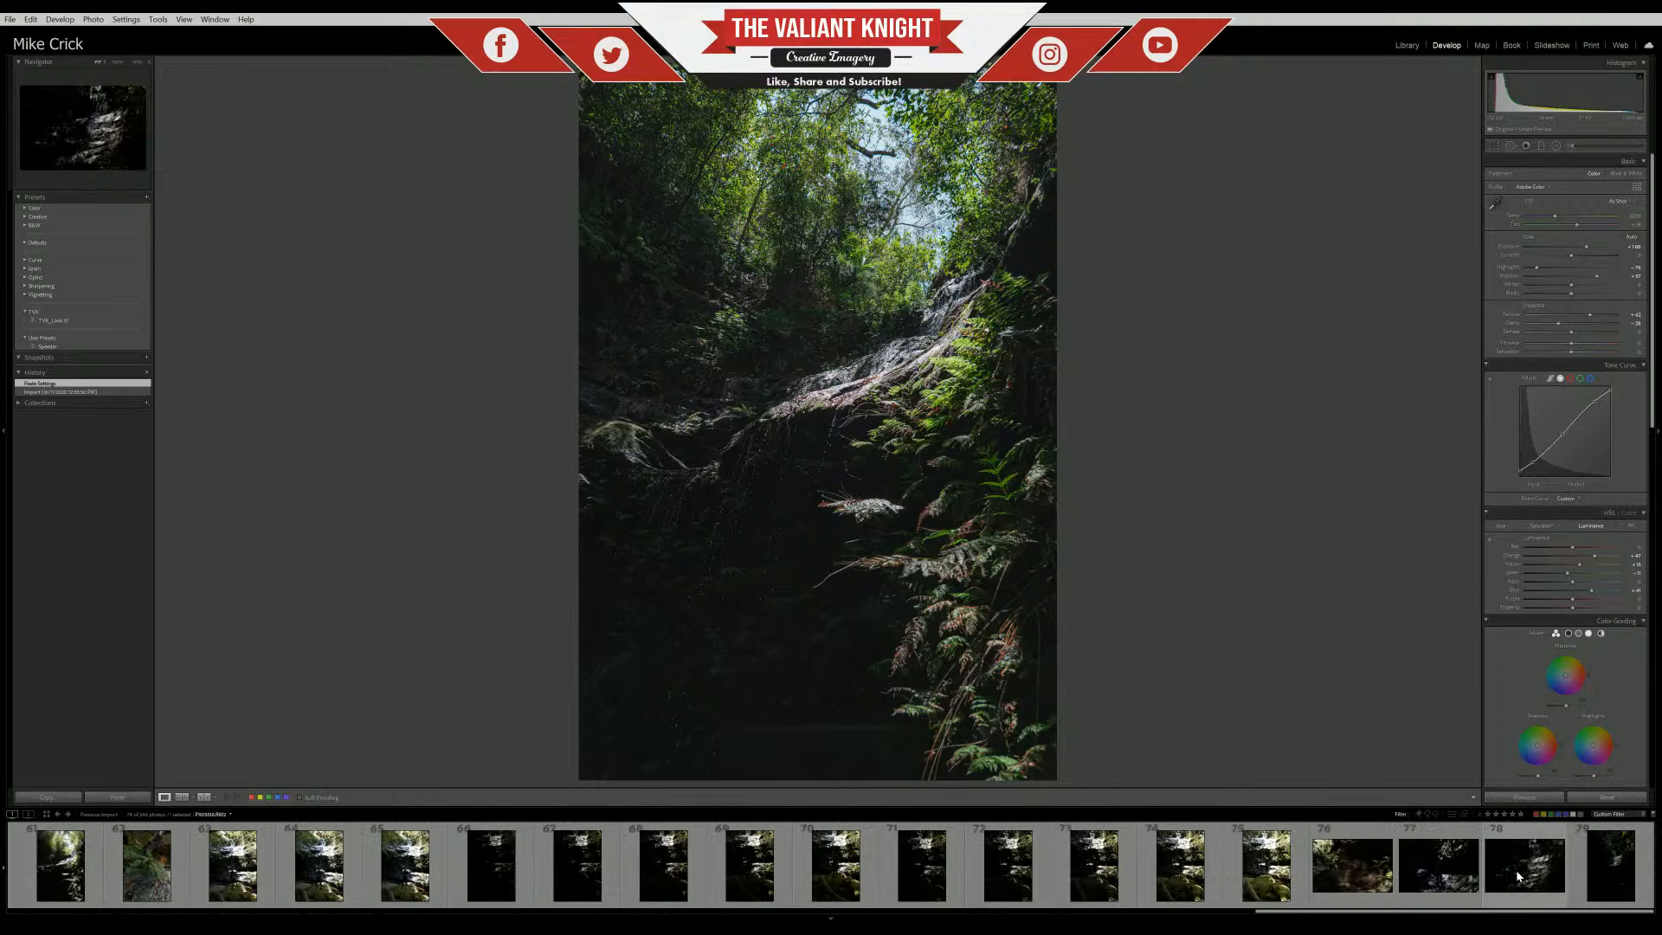
scroll(838, 869, up, 5)
scroll(838, 870, up, 6)
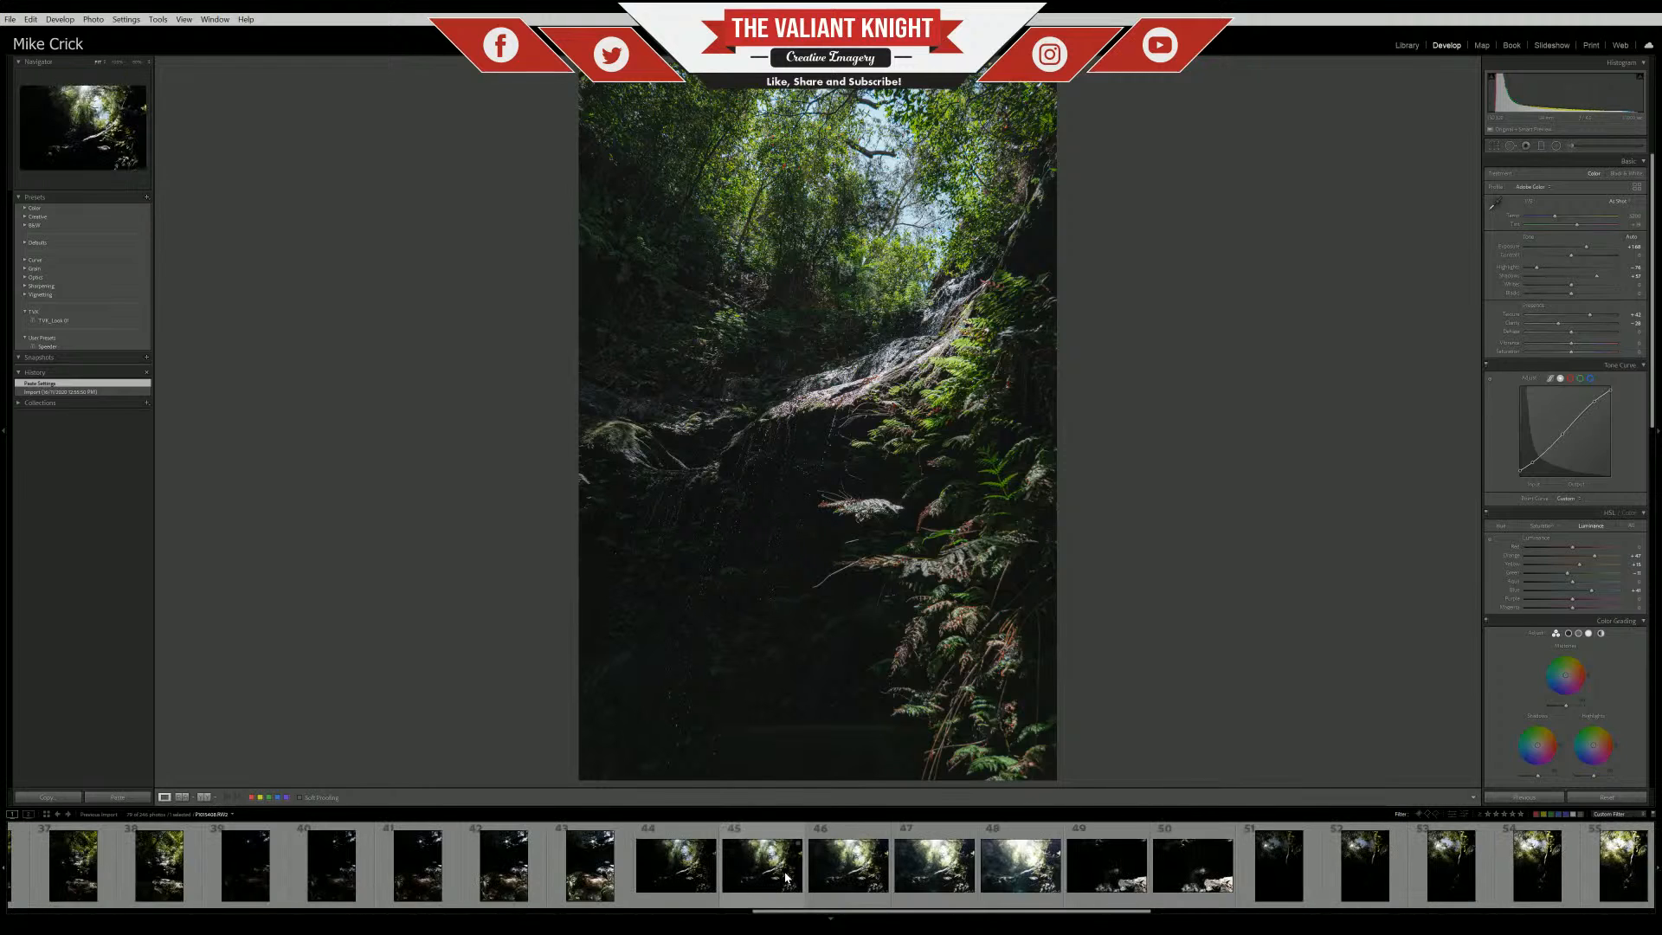
scroll(796, 869, up, 6)
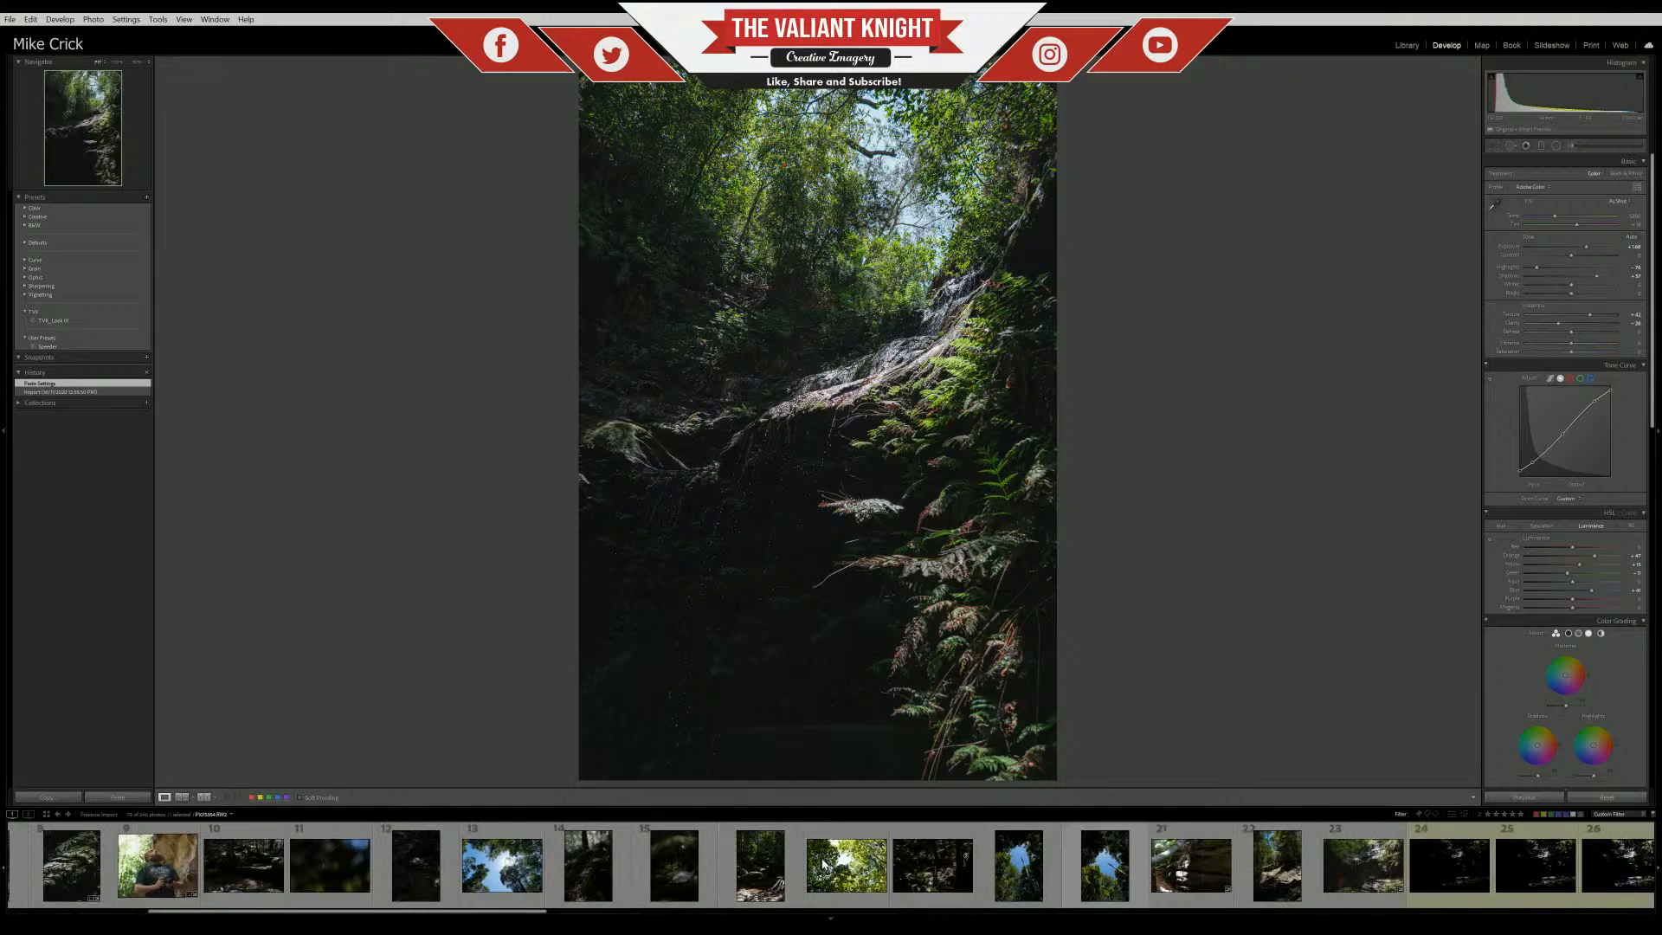
scroll(852, 870, up, 5)
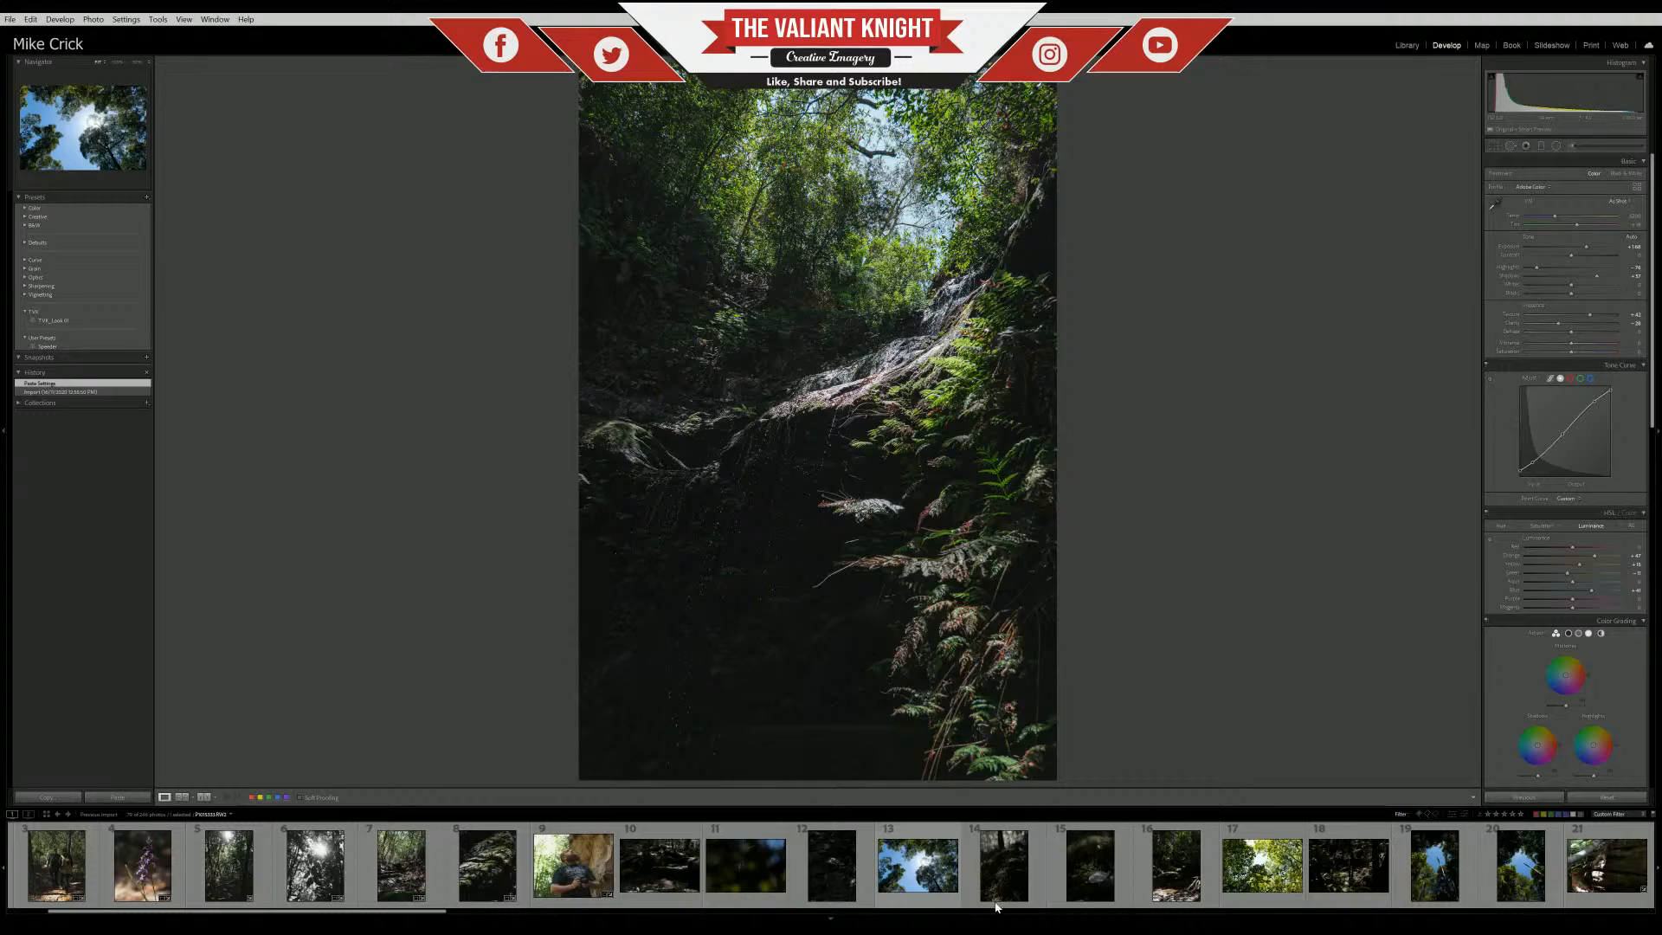
click(922, 892)
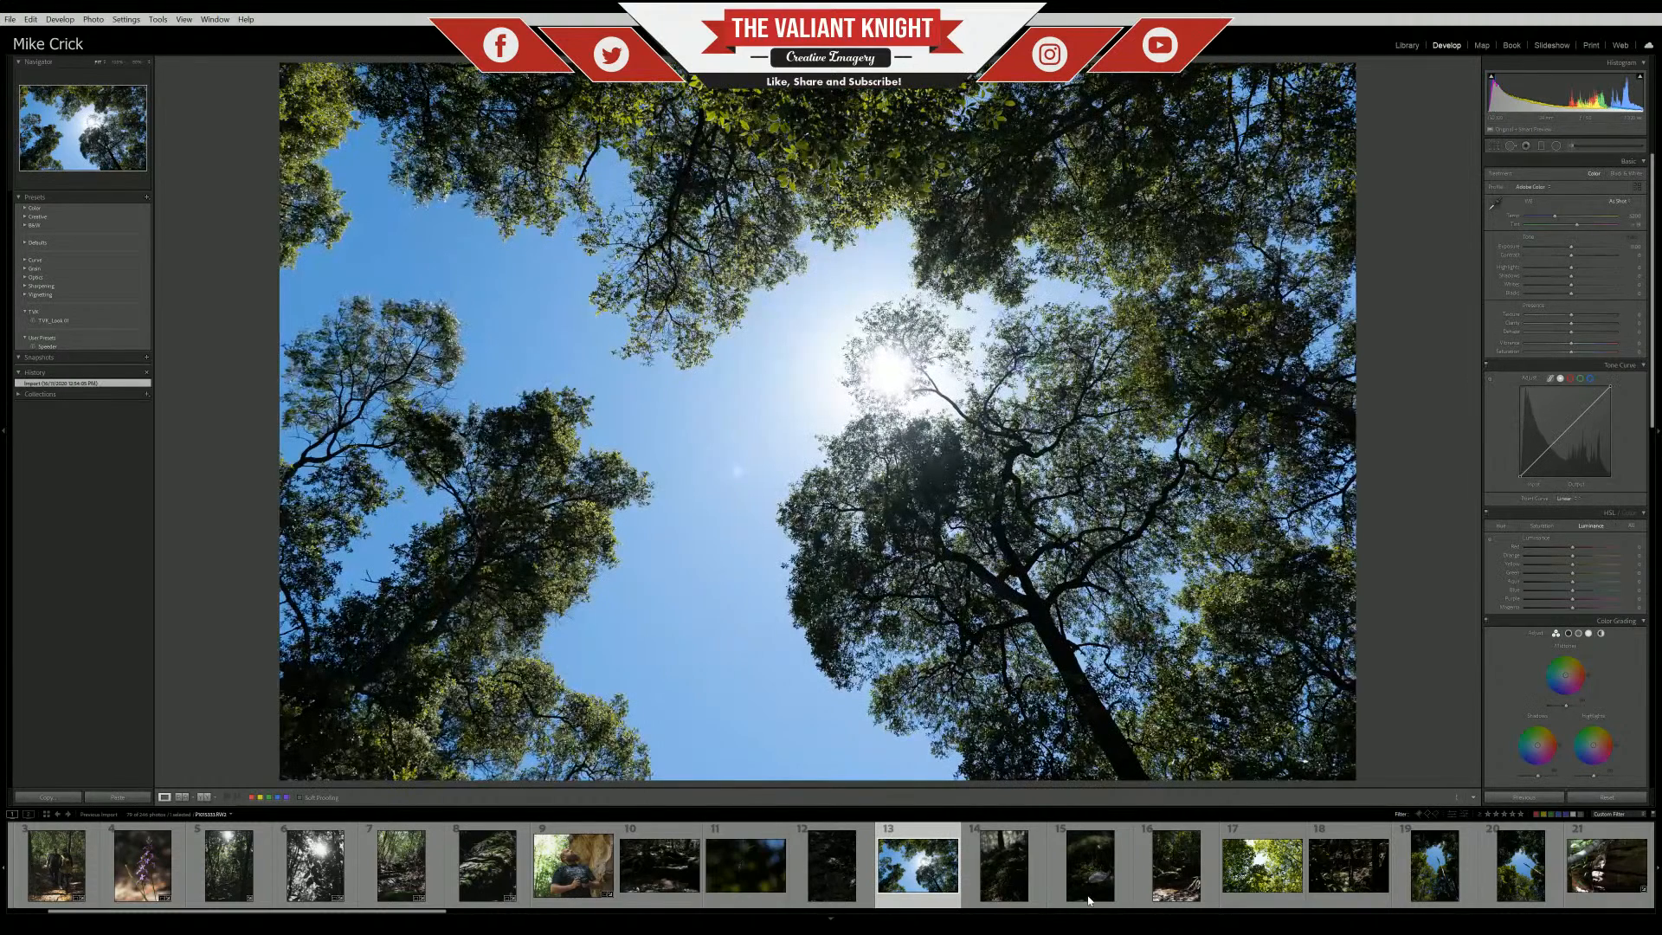
Try a small exposure change on the moss-covered mound photo, and go on to view the following two photos
click(1030, 887)
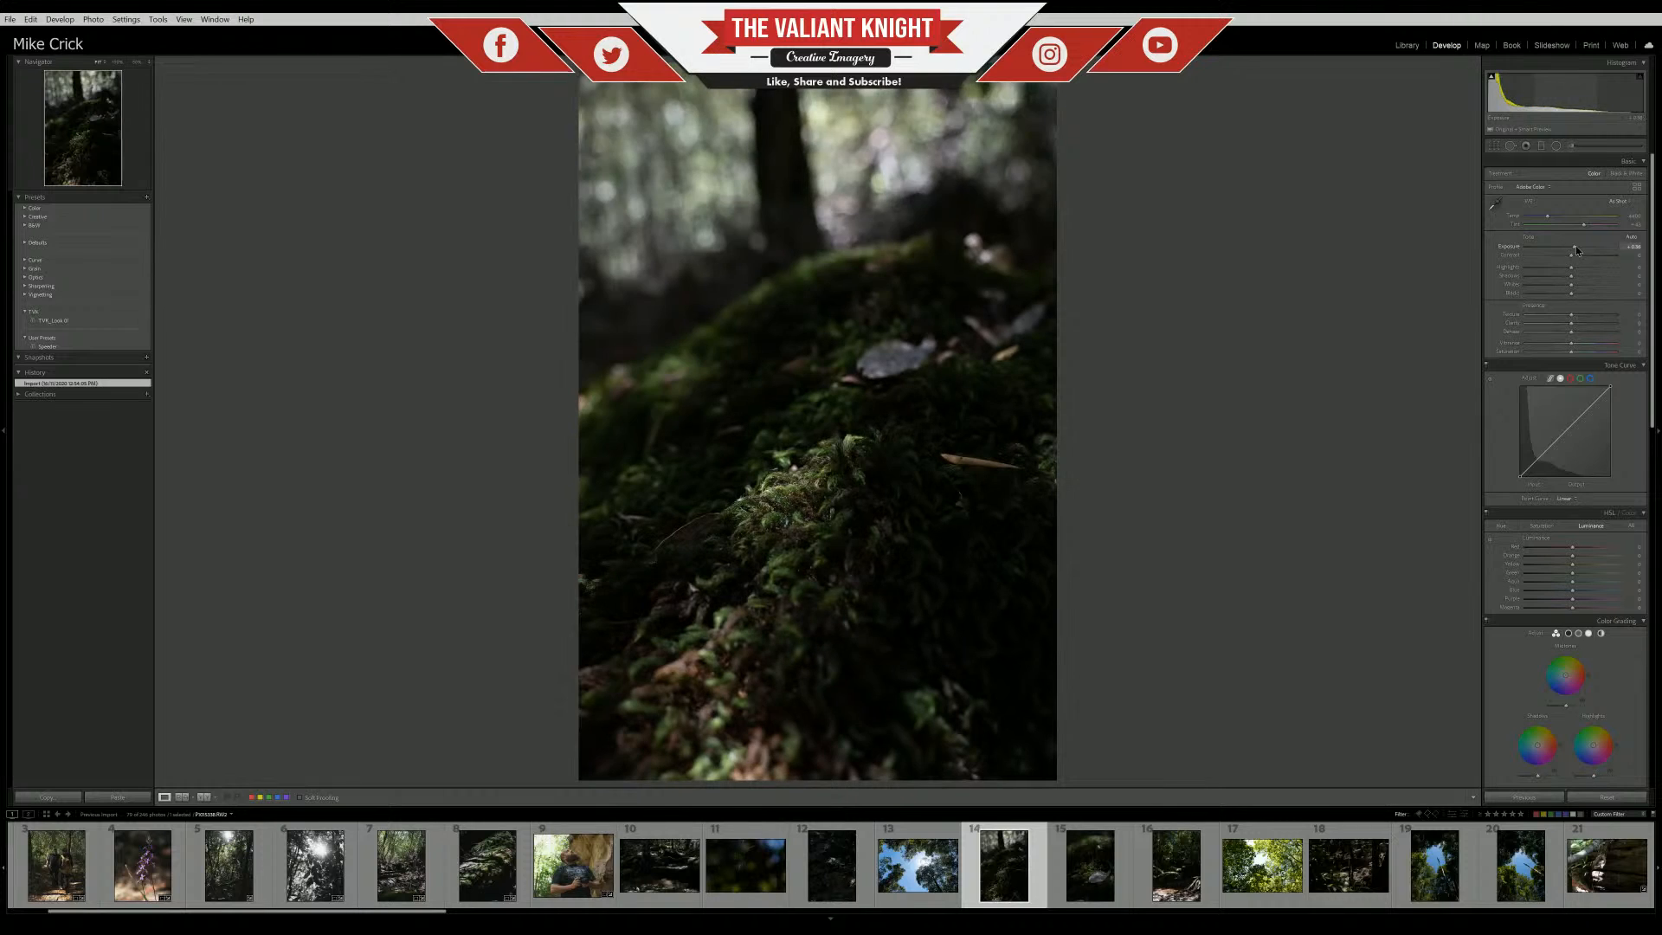
drag(1575, 250, 1573, 252)
key(Right)
key(Right)
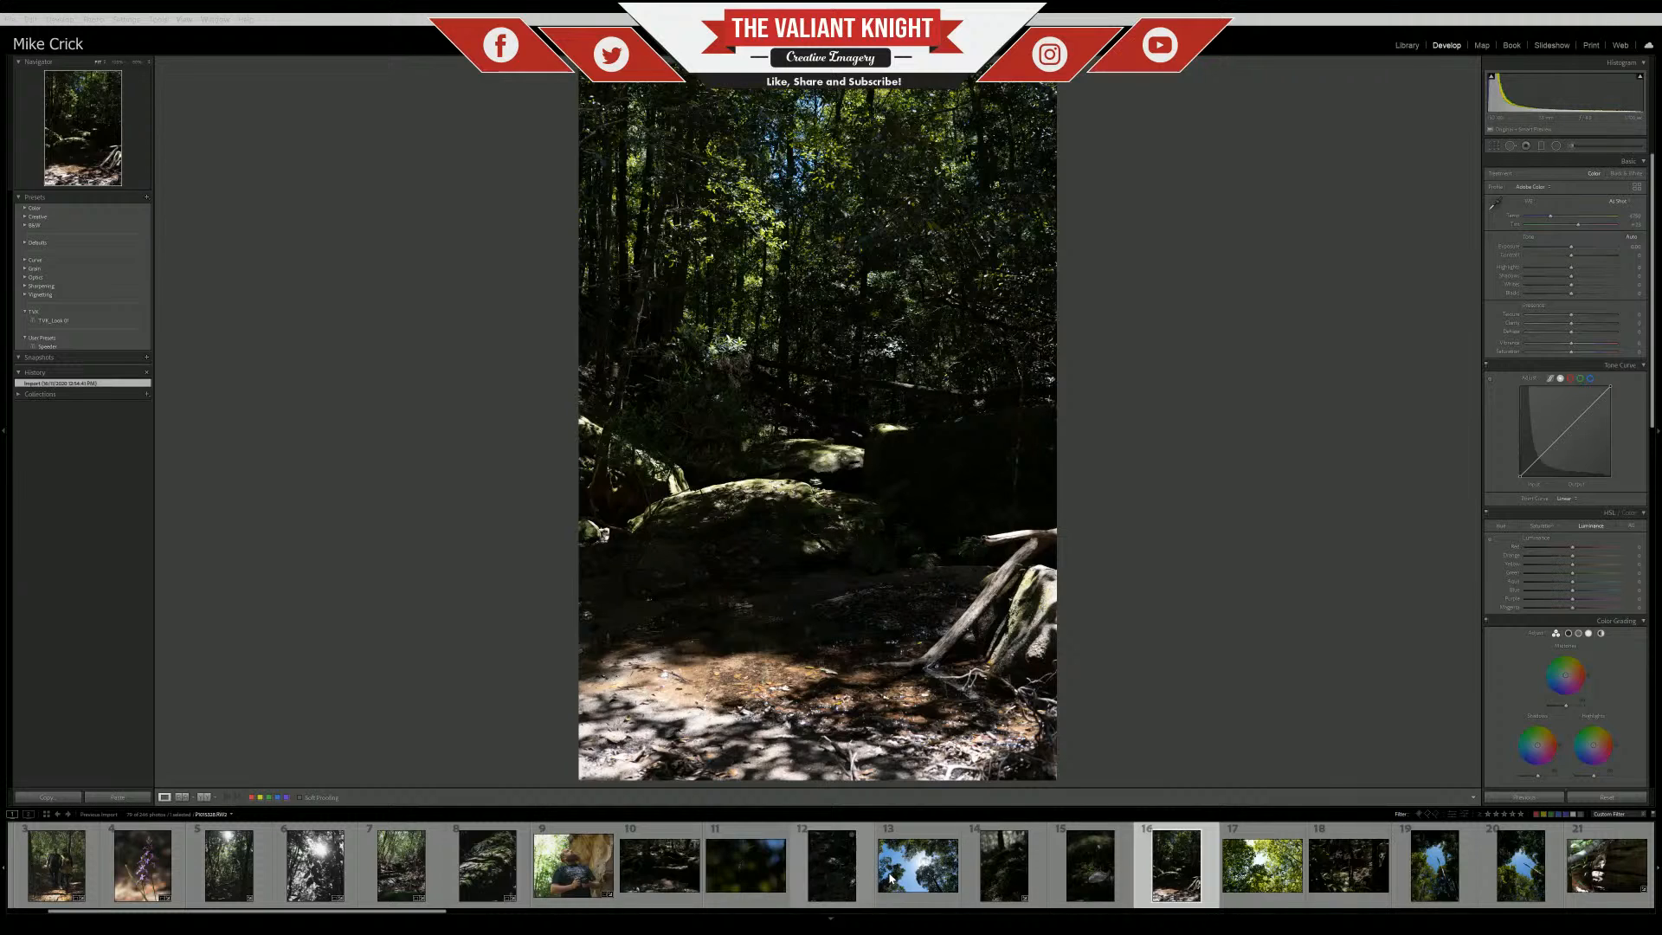
Browse the filmstrip, viewing the spider-web photo, the mossy mound photo, treetop photo 20 and backlit stream photo 45
scroll(944, 883, up, 2)
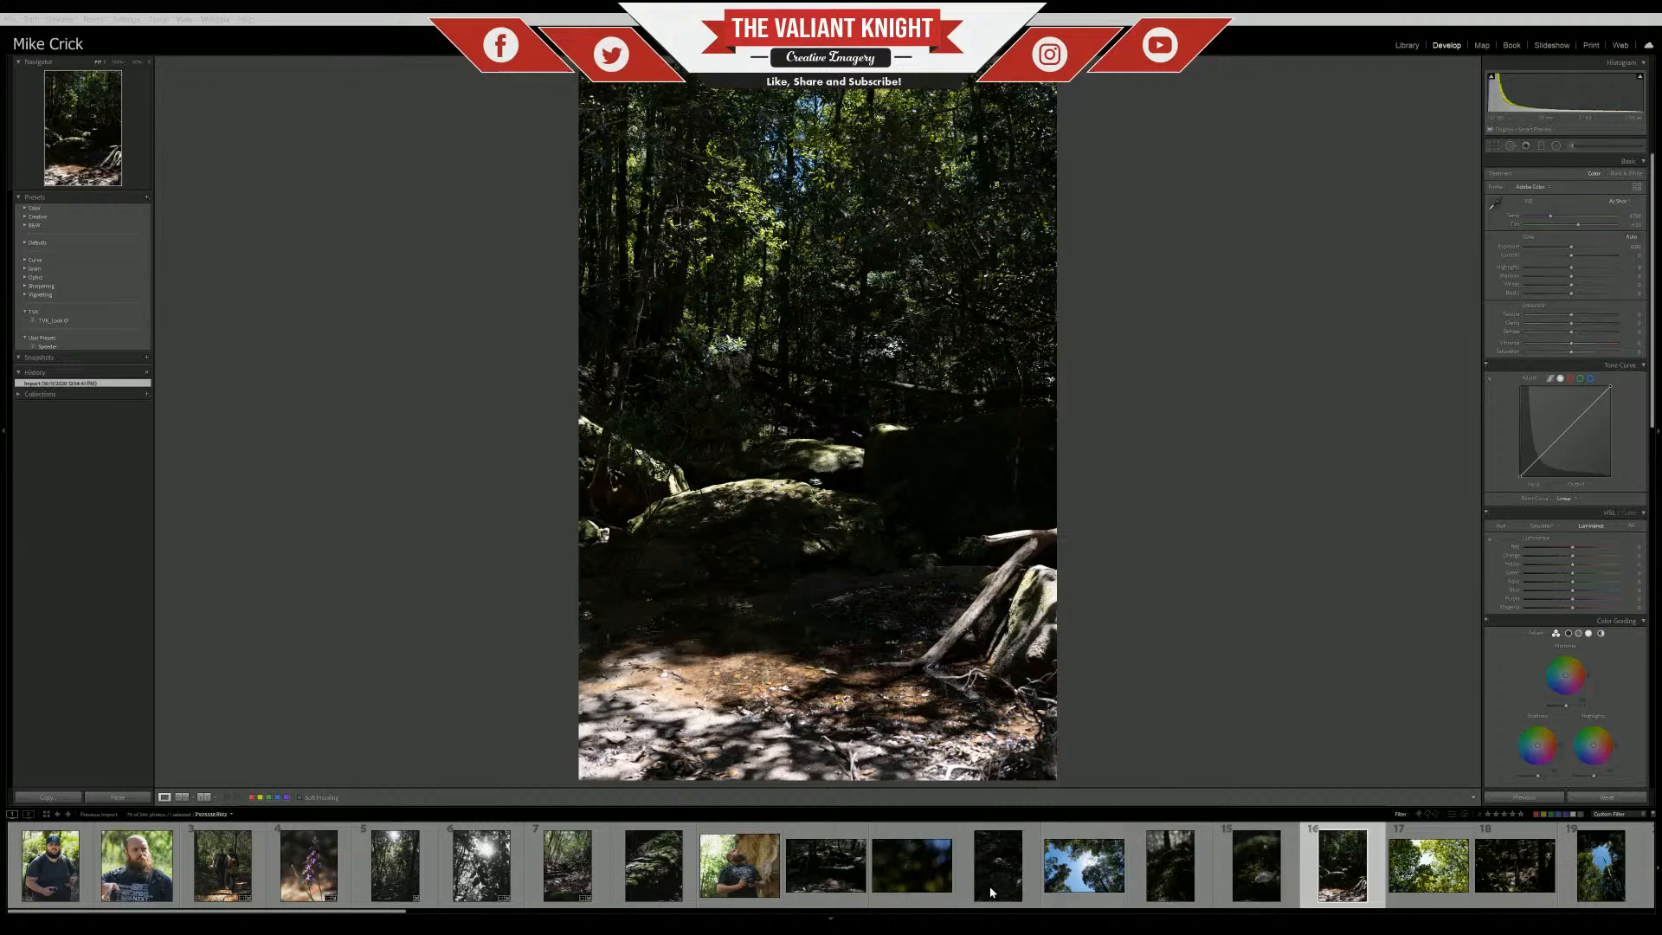
click(921, 859)
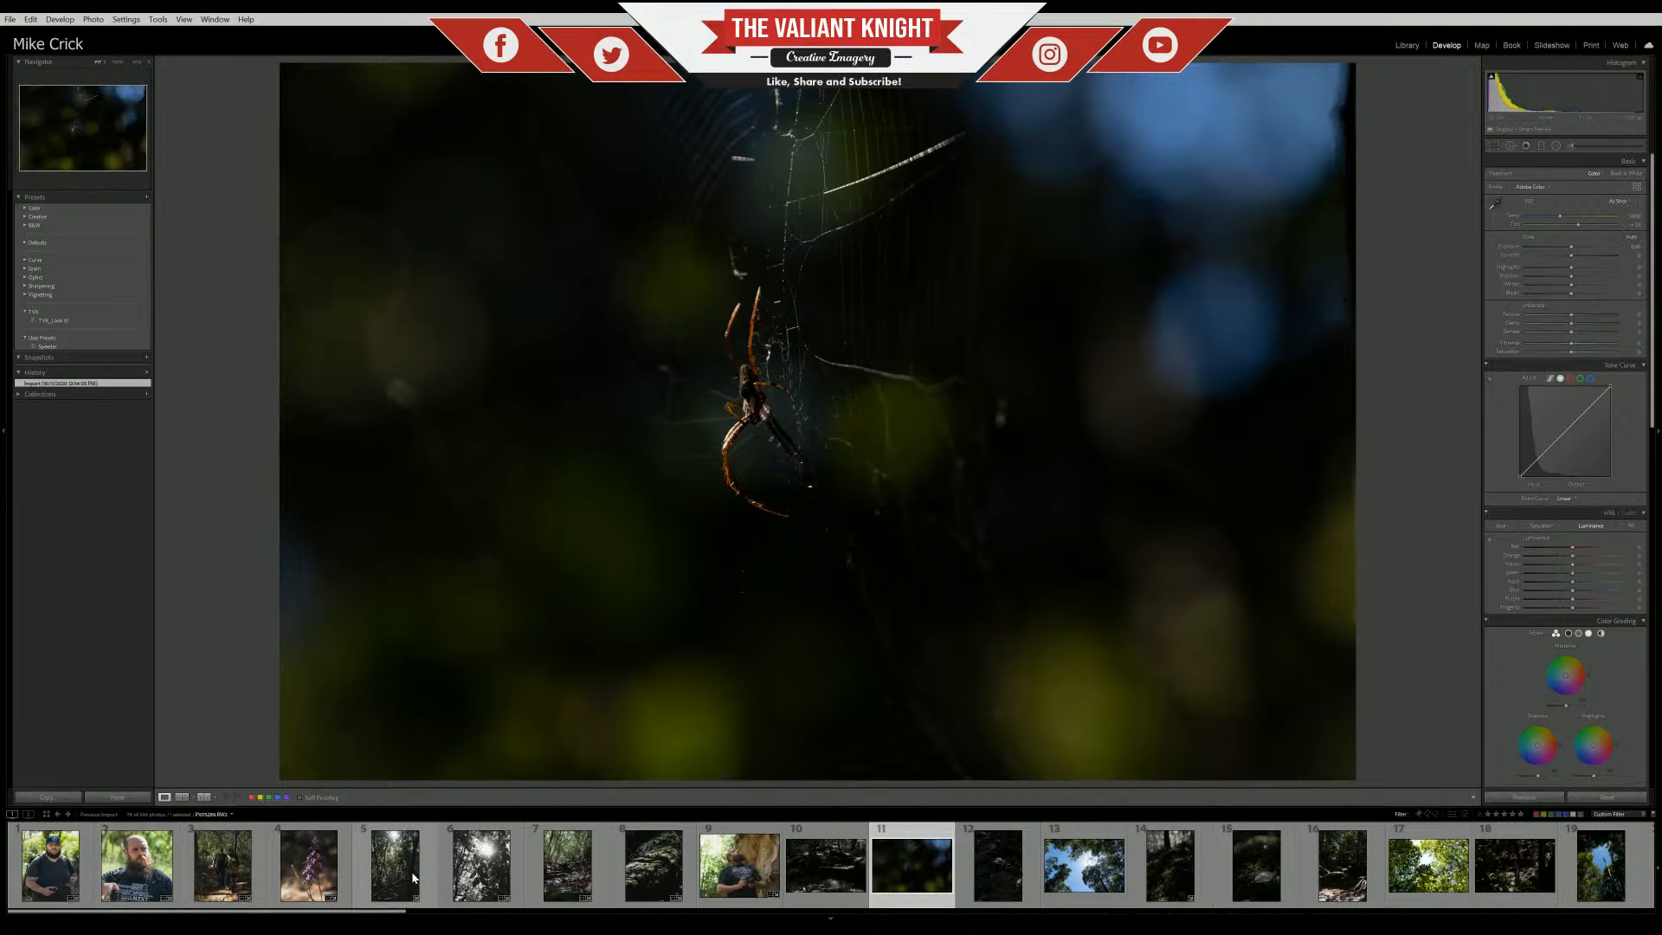
click(659, 886)
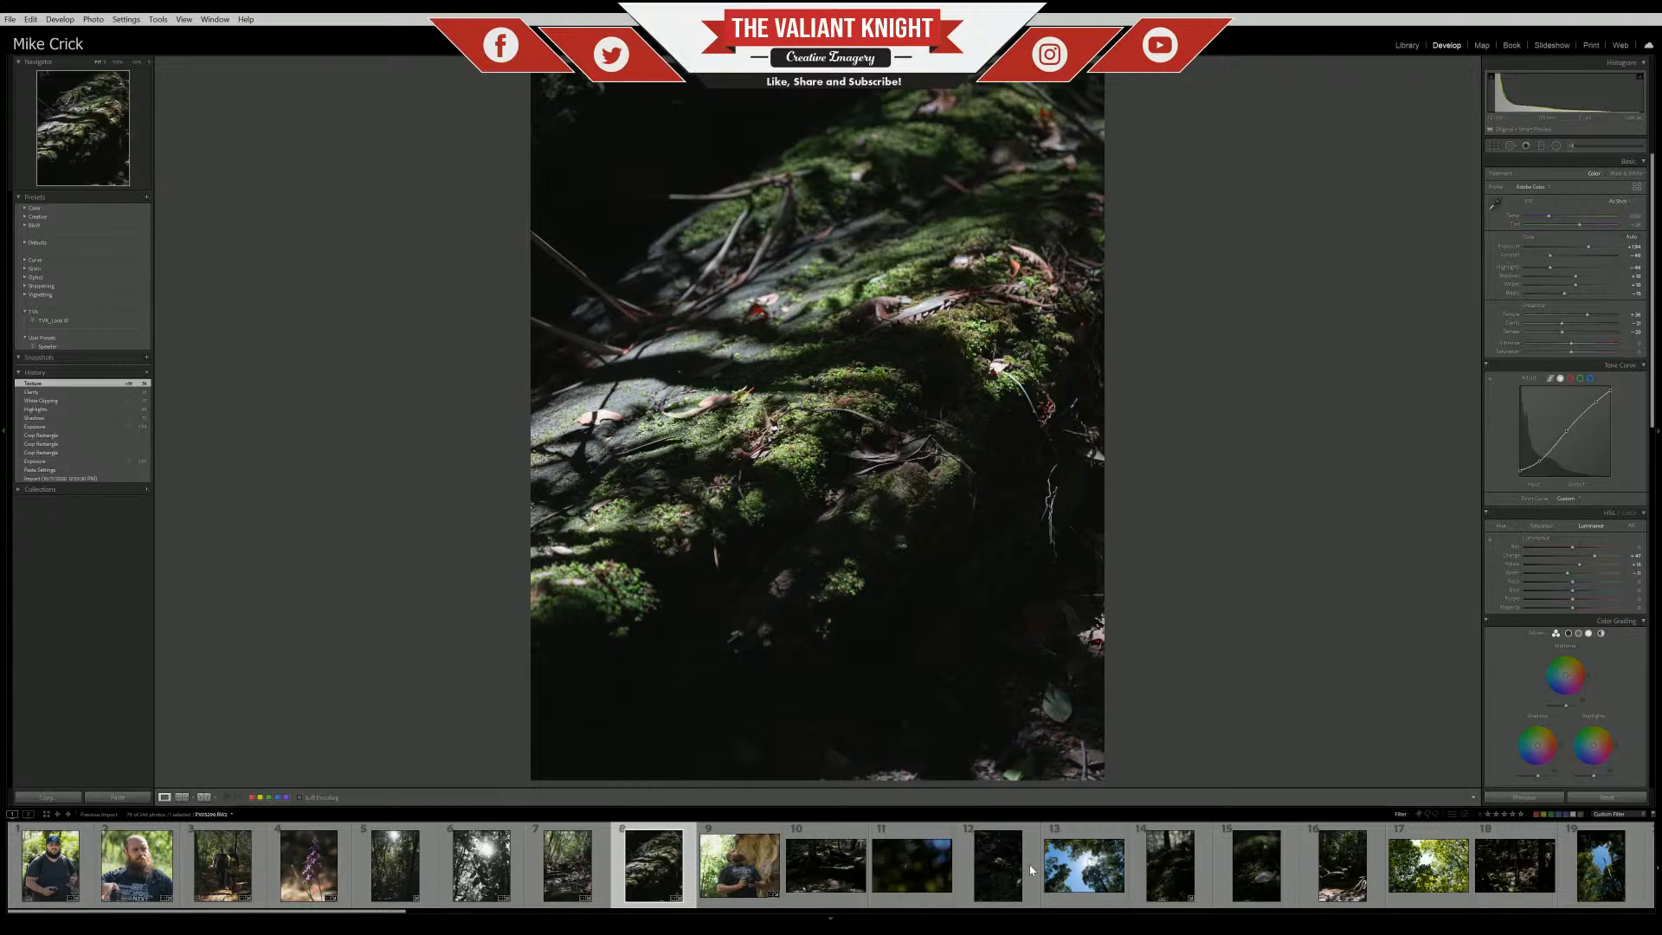
scroll(1081, 871, down, 5)
scroll(1081, 871, down, 5)
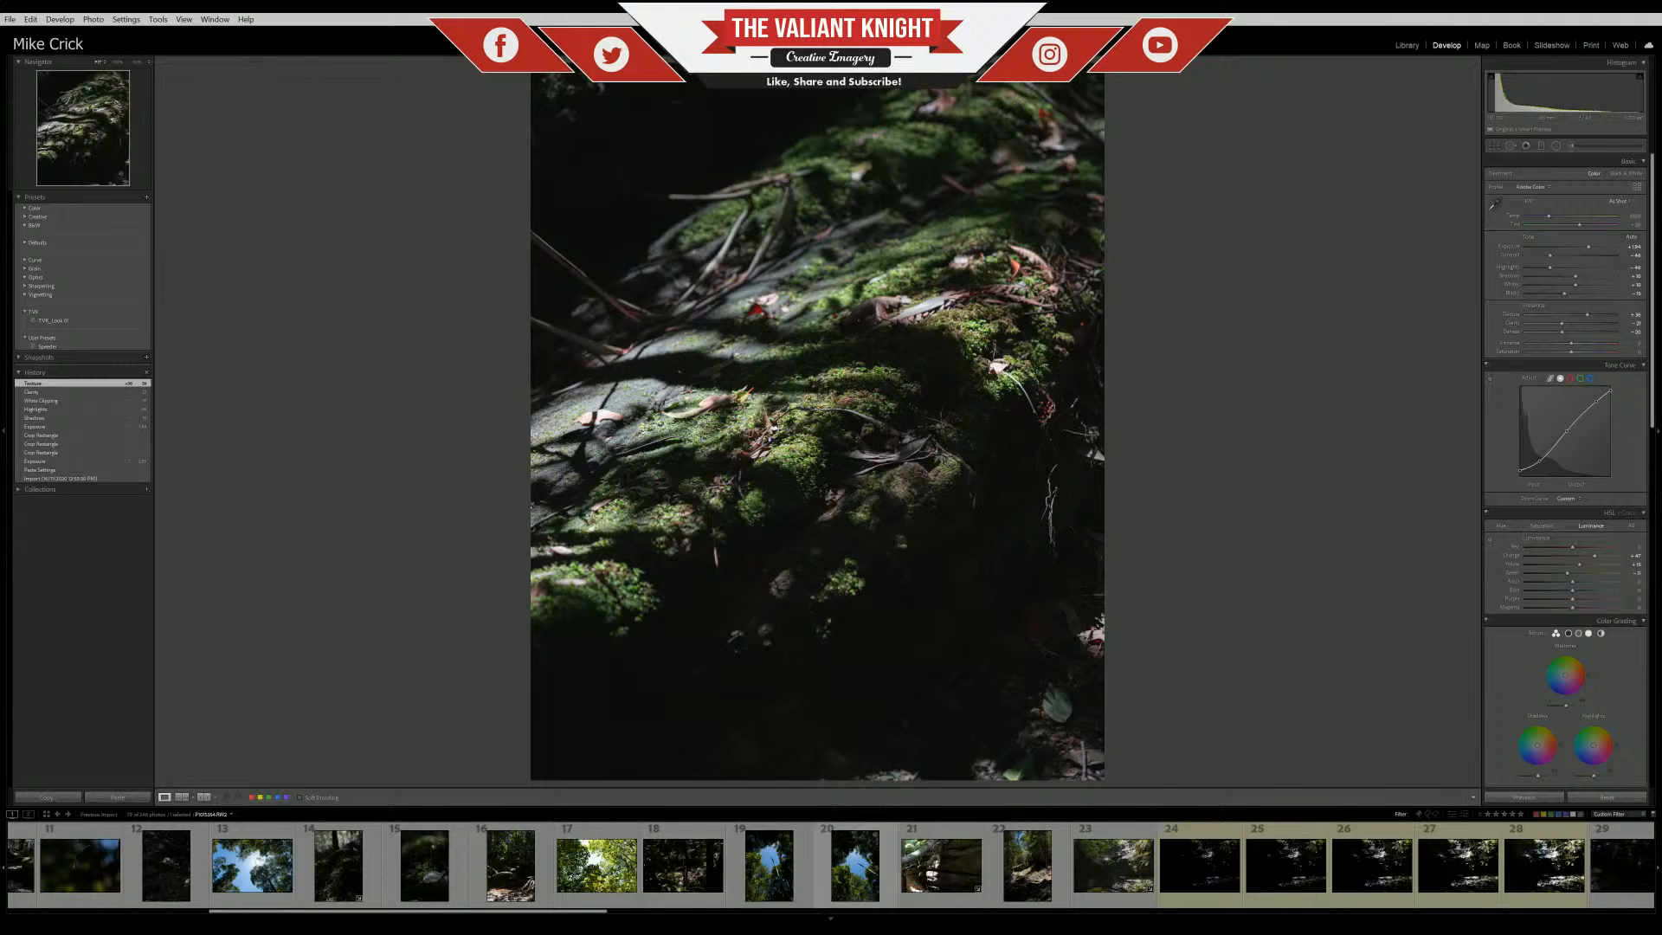
click(855, 865)
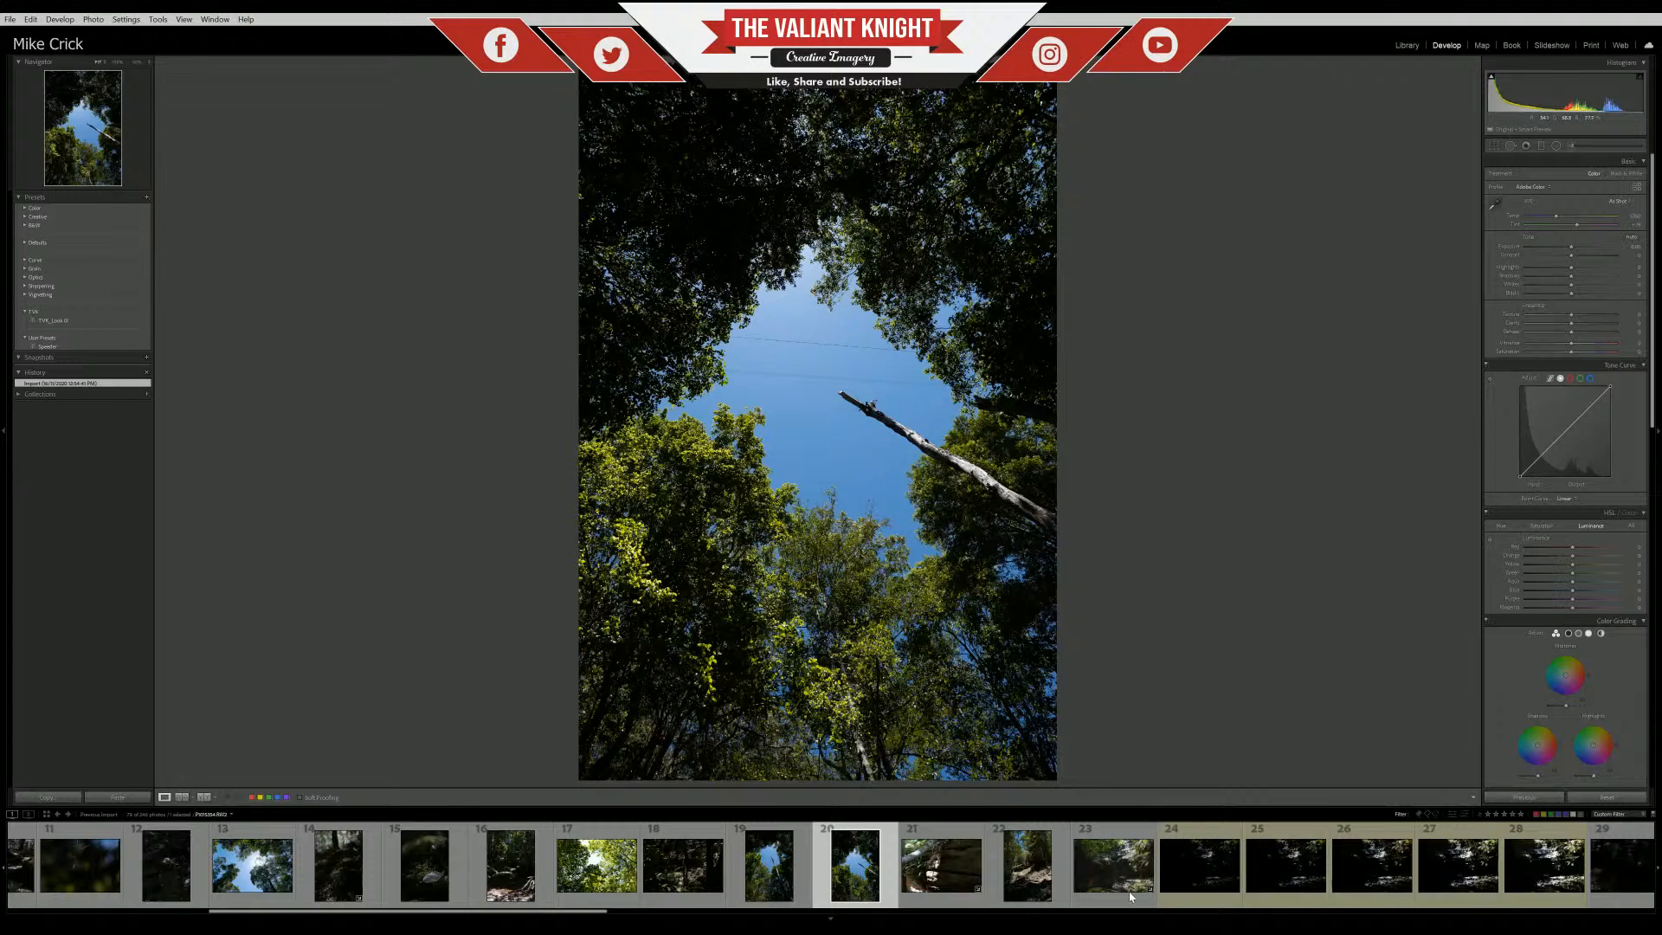
scroll(1200, 872, down, 5)
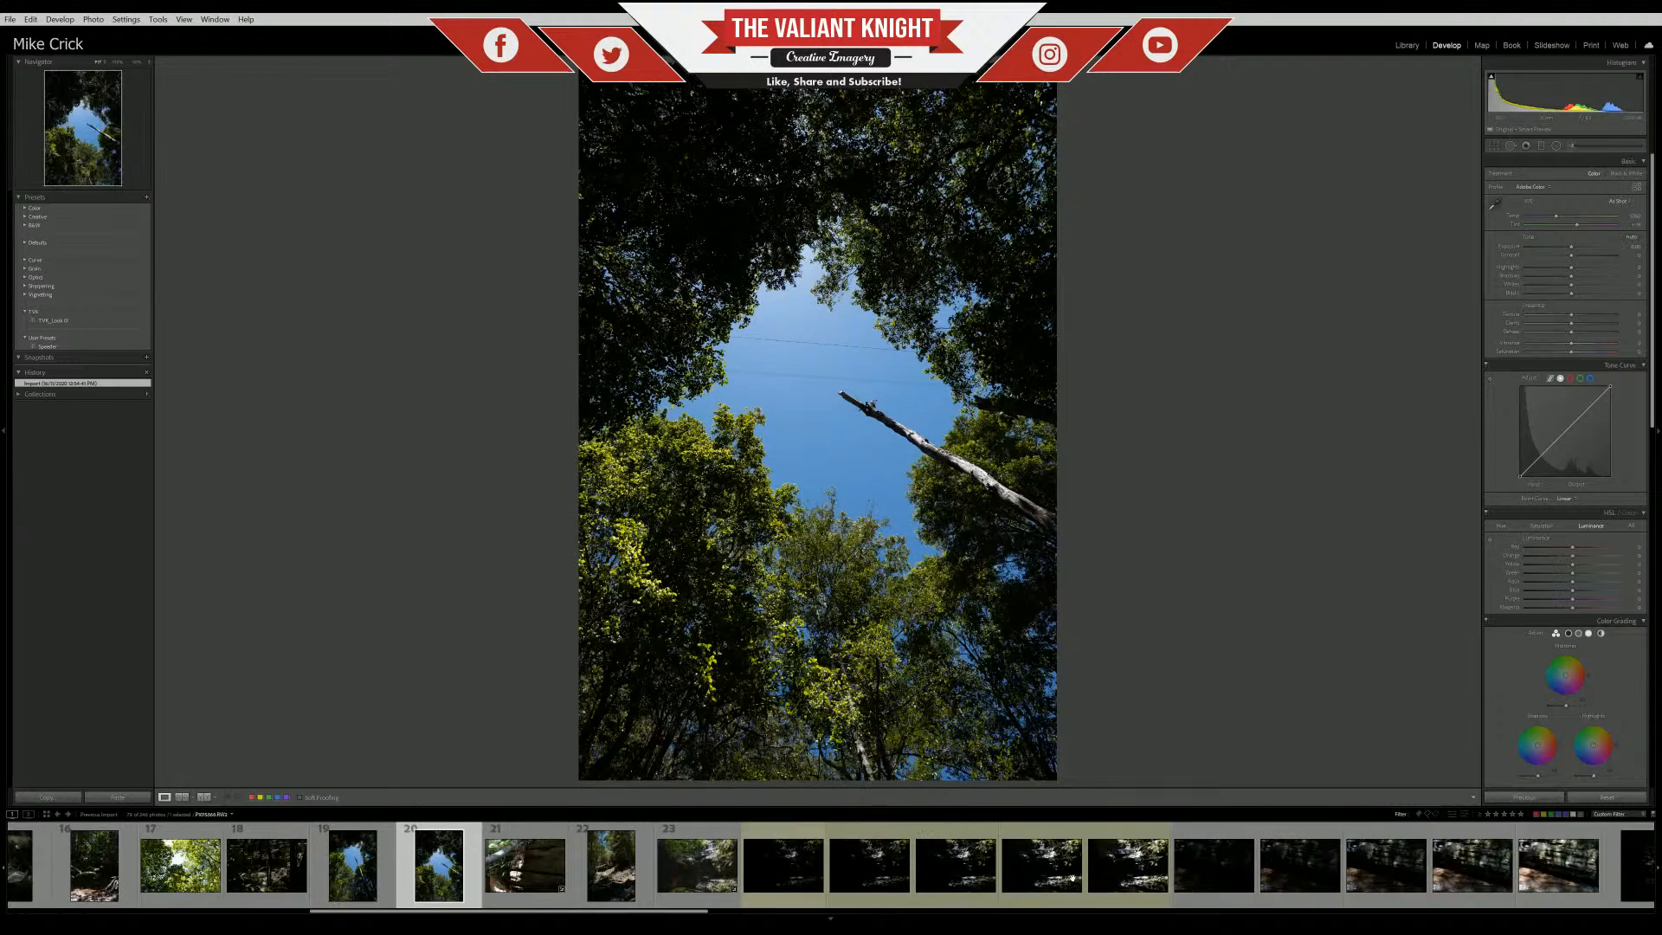
scroll(1221, 876, down, 12)
scroll(1260, 878, down, 5)
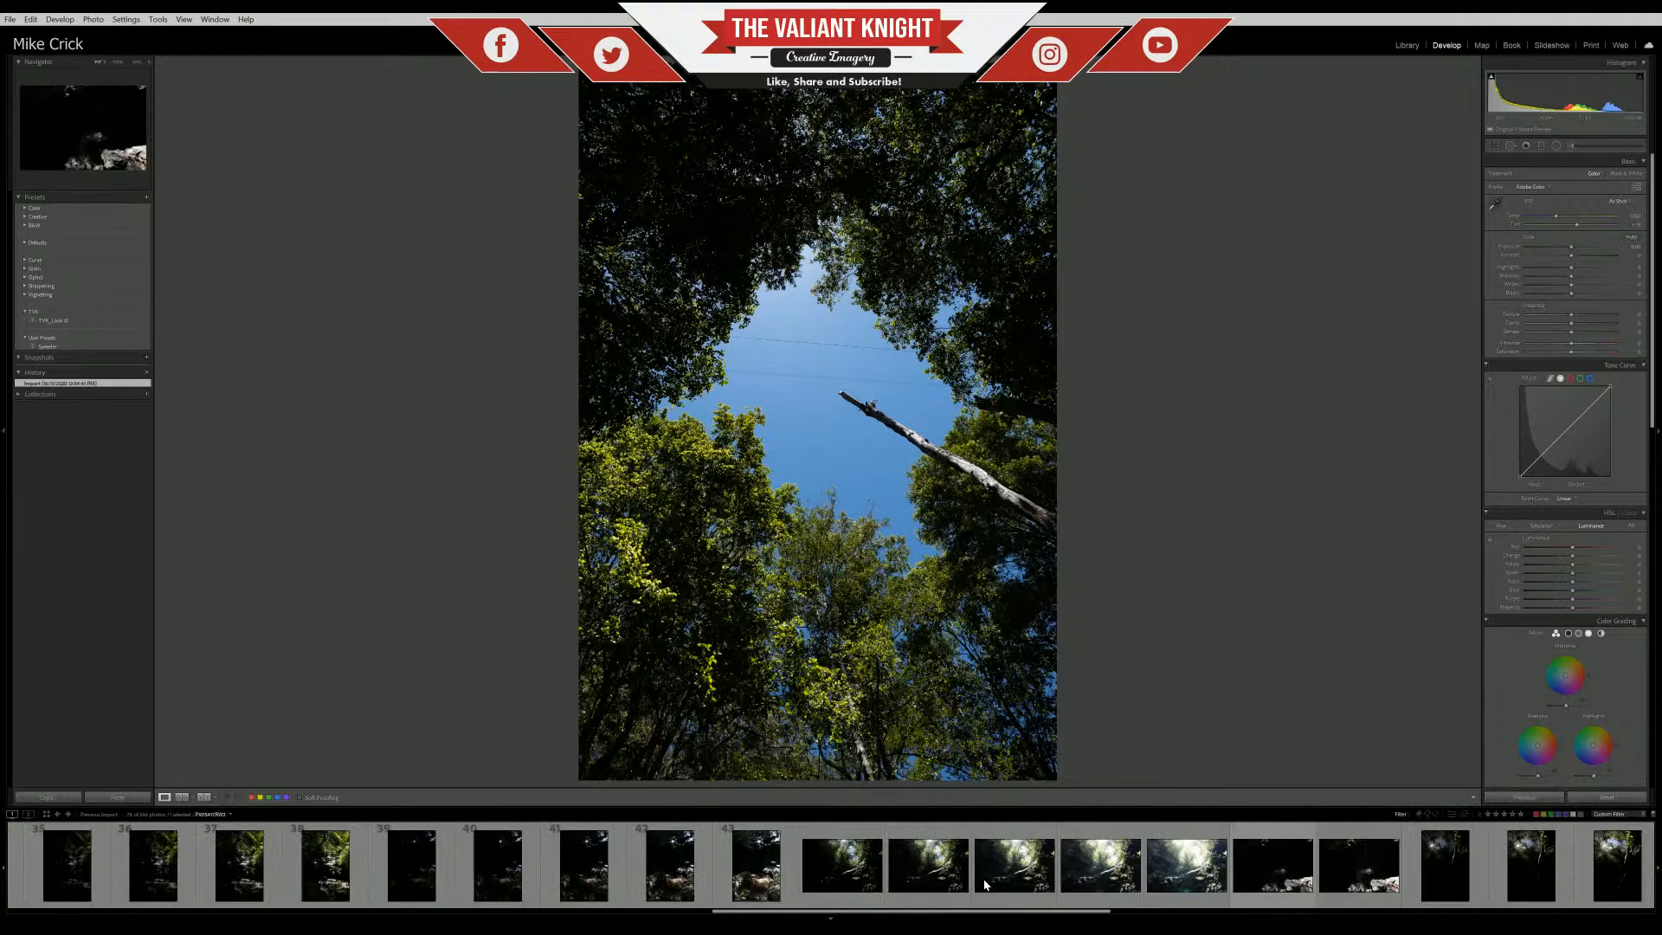
click(928, 866)
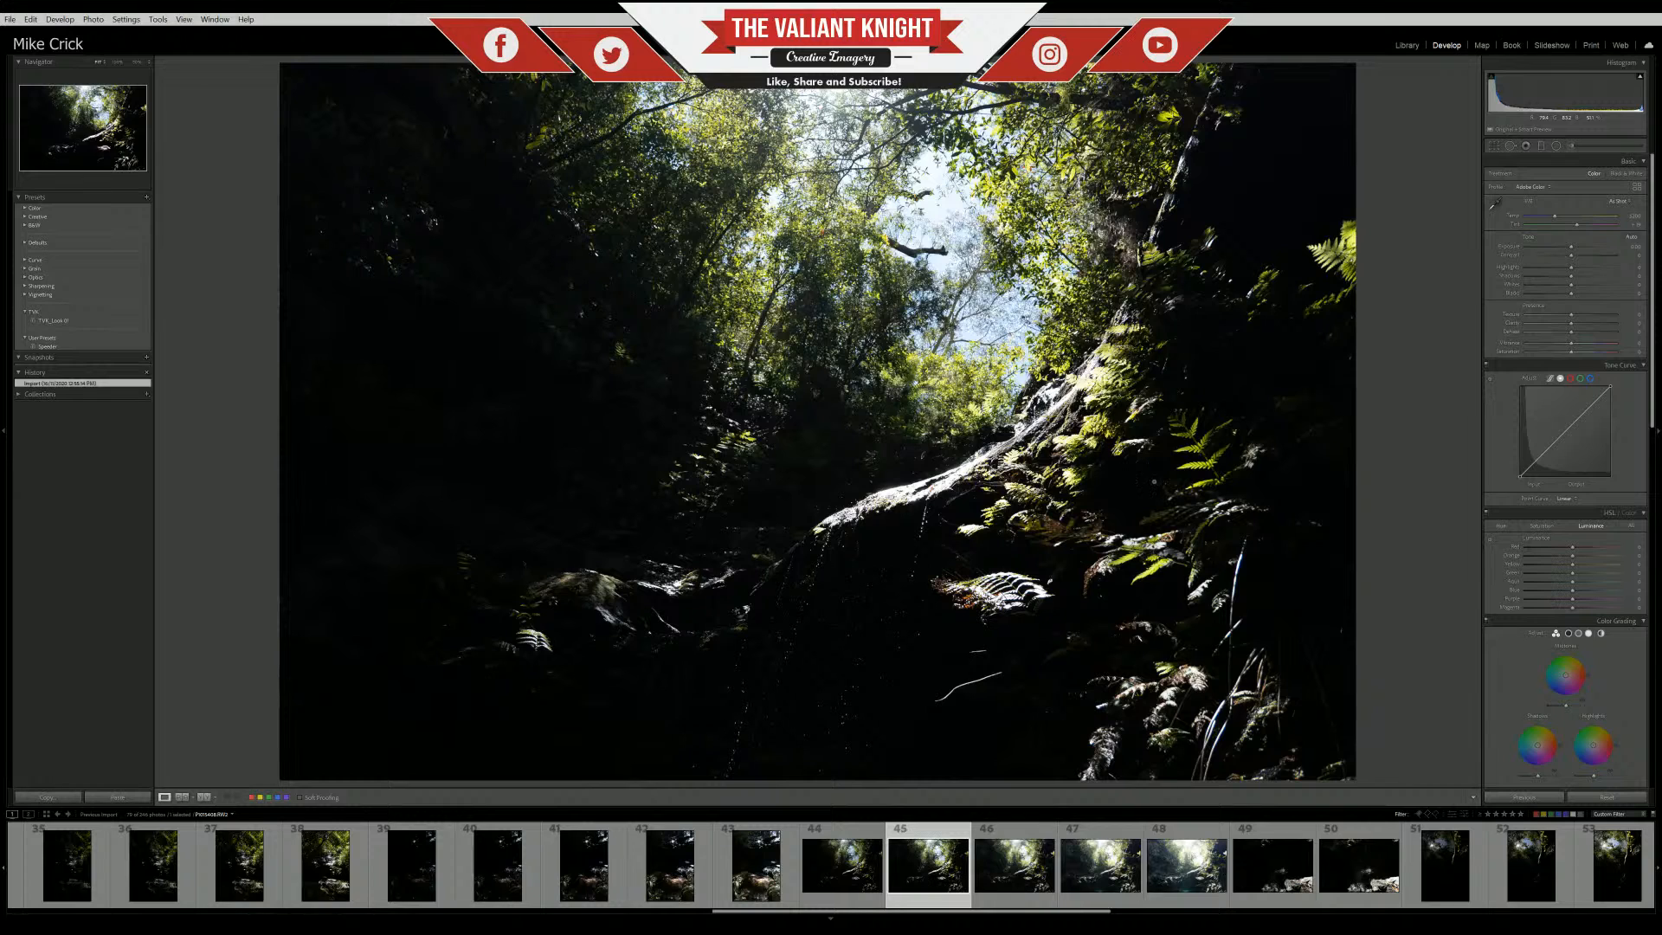
Try the copied develop settings on photo 46 with more Dehaze and a lower exposure, and restore its imported state
click(996, 874)
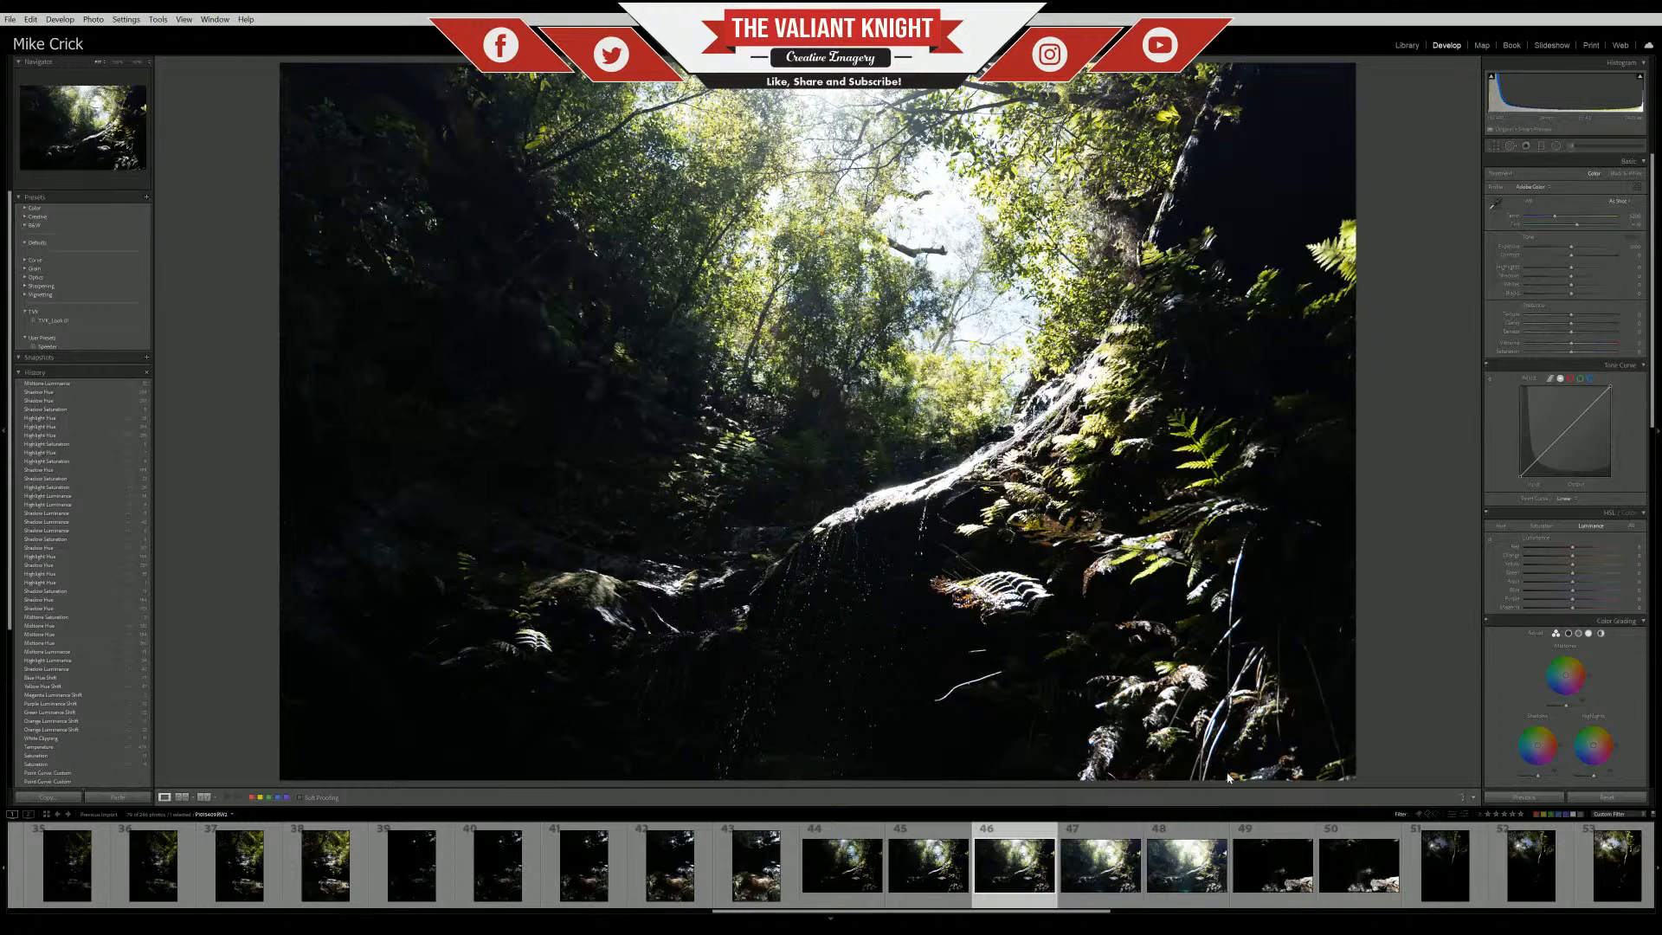
key(ctrl+shift+v)
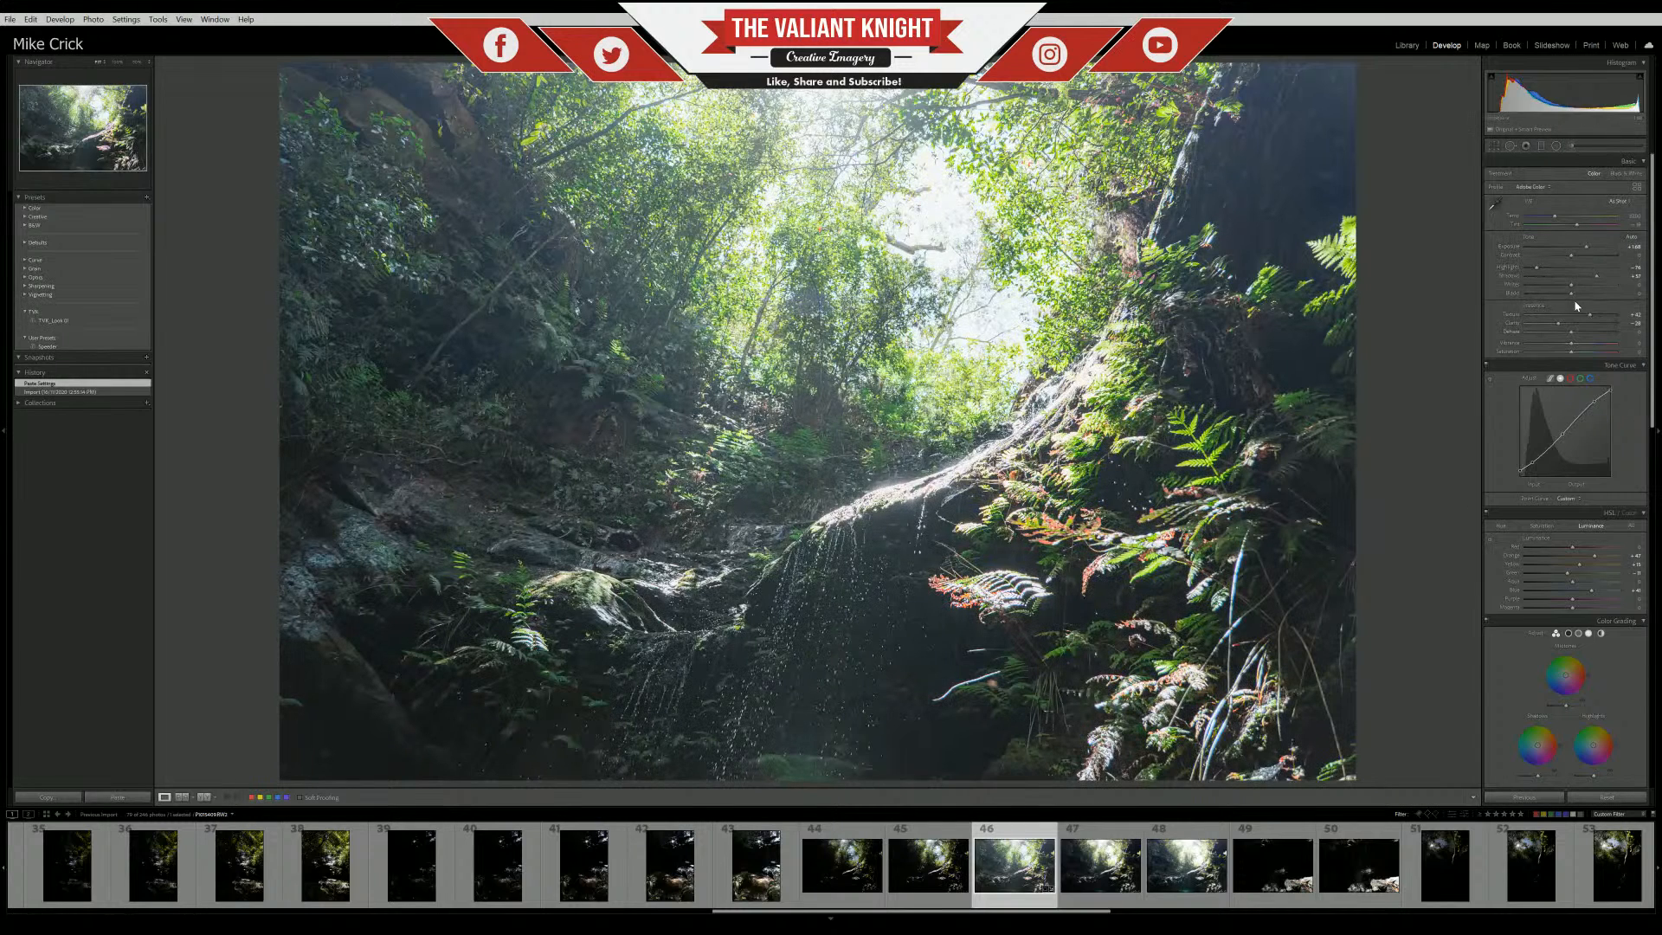
drag(1573, 333, 1588, 335)
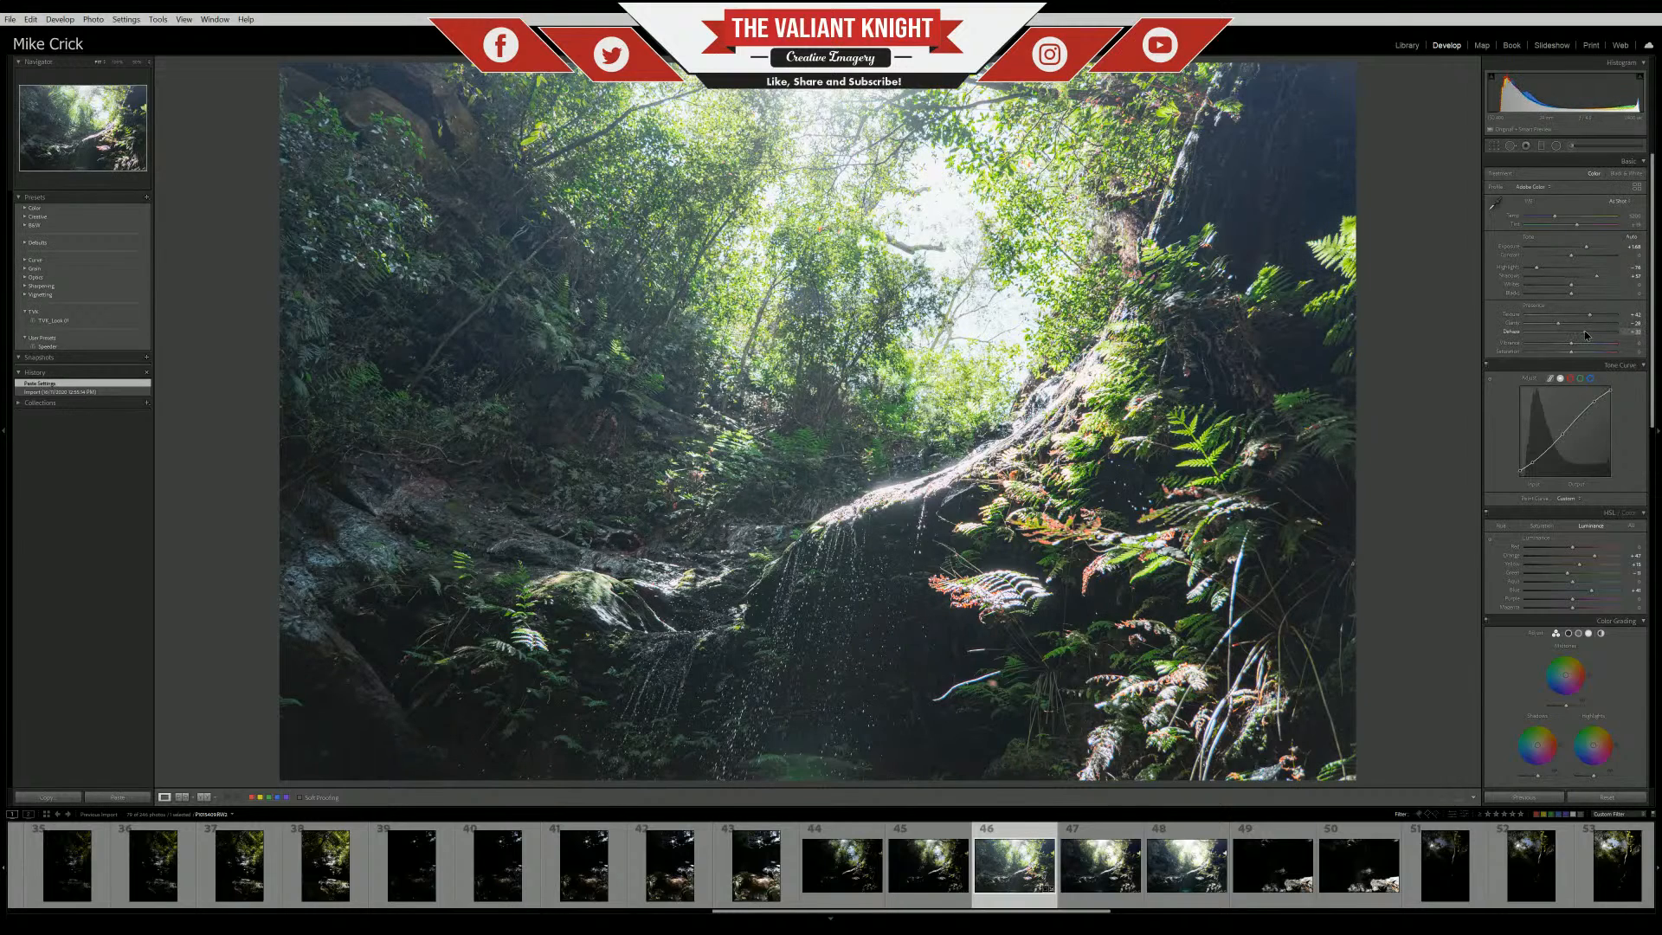
click(1570, 247)
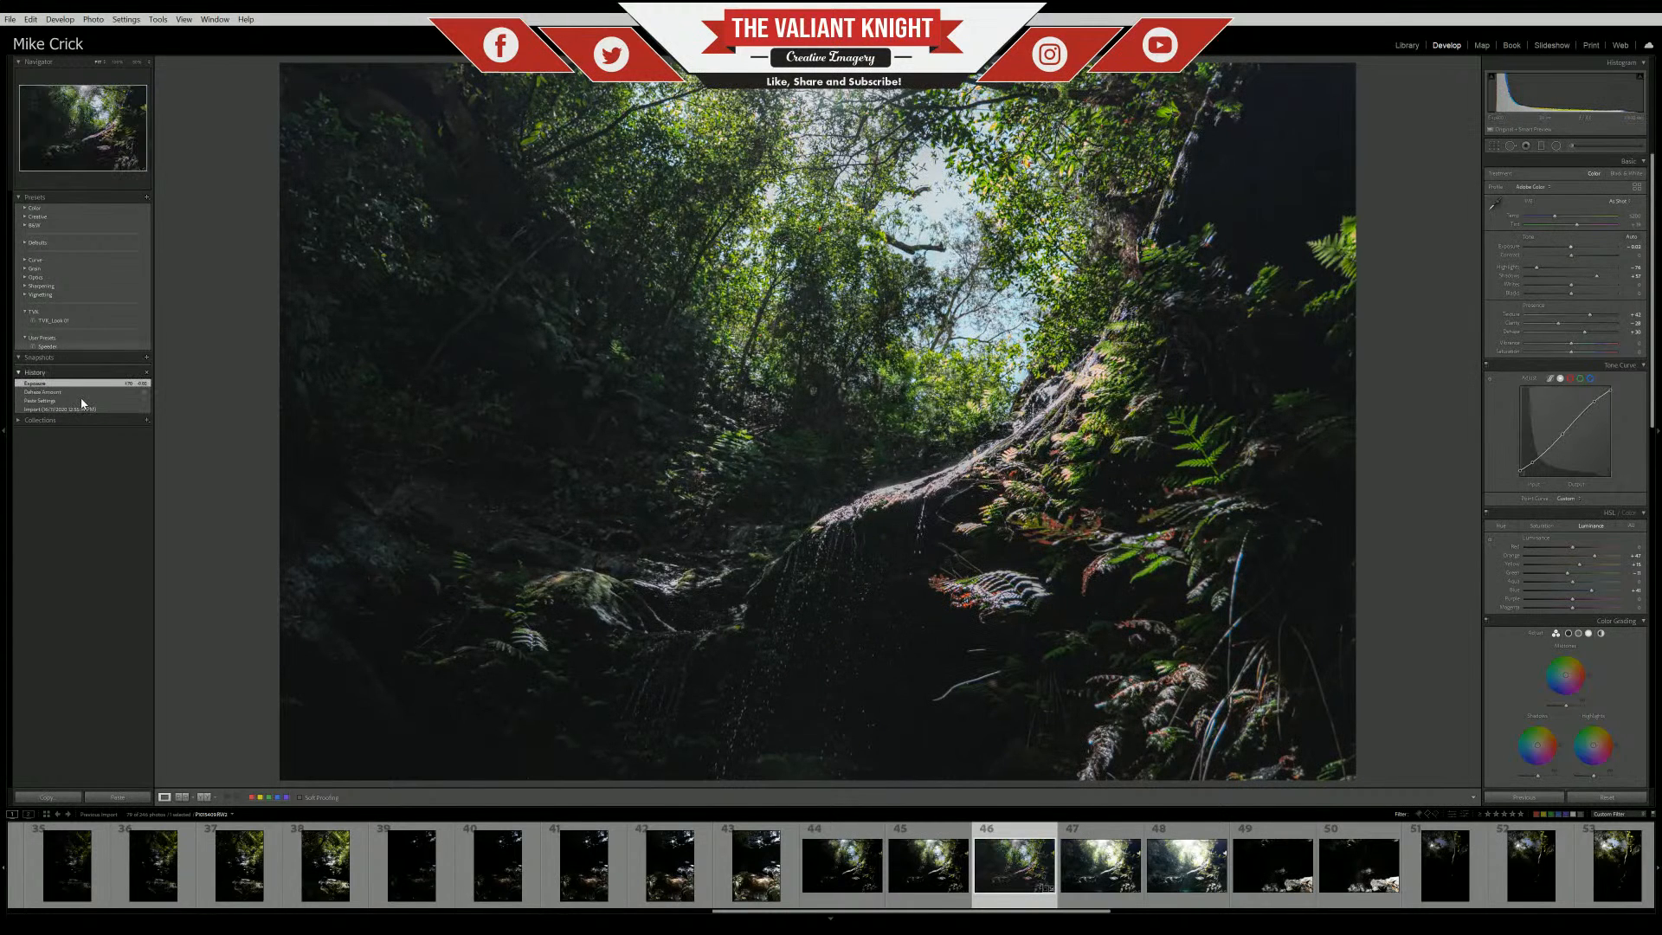
click(61, 408)
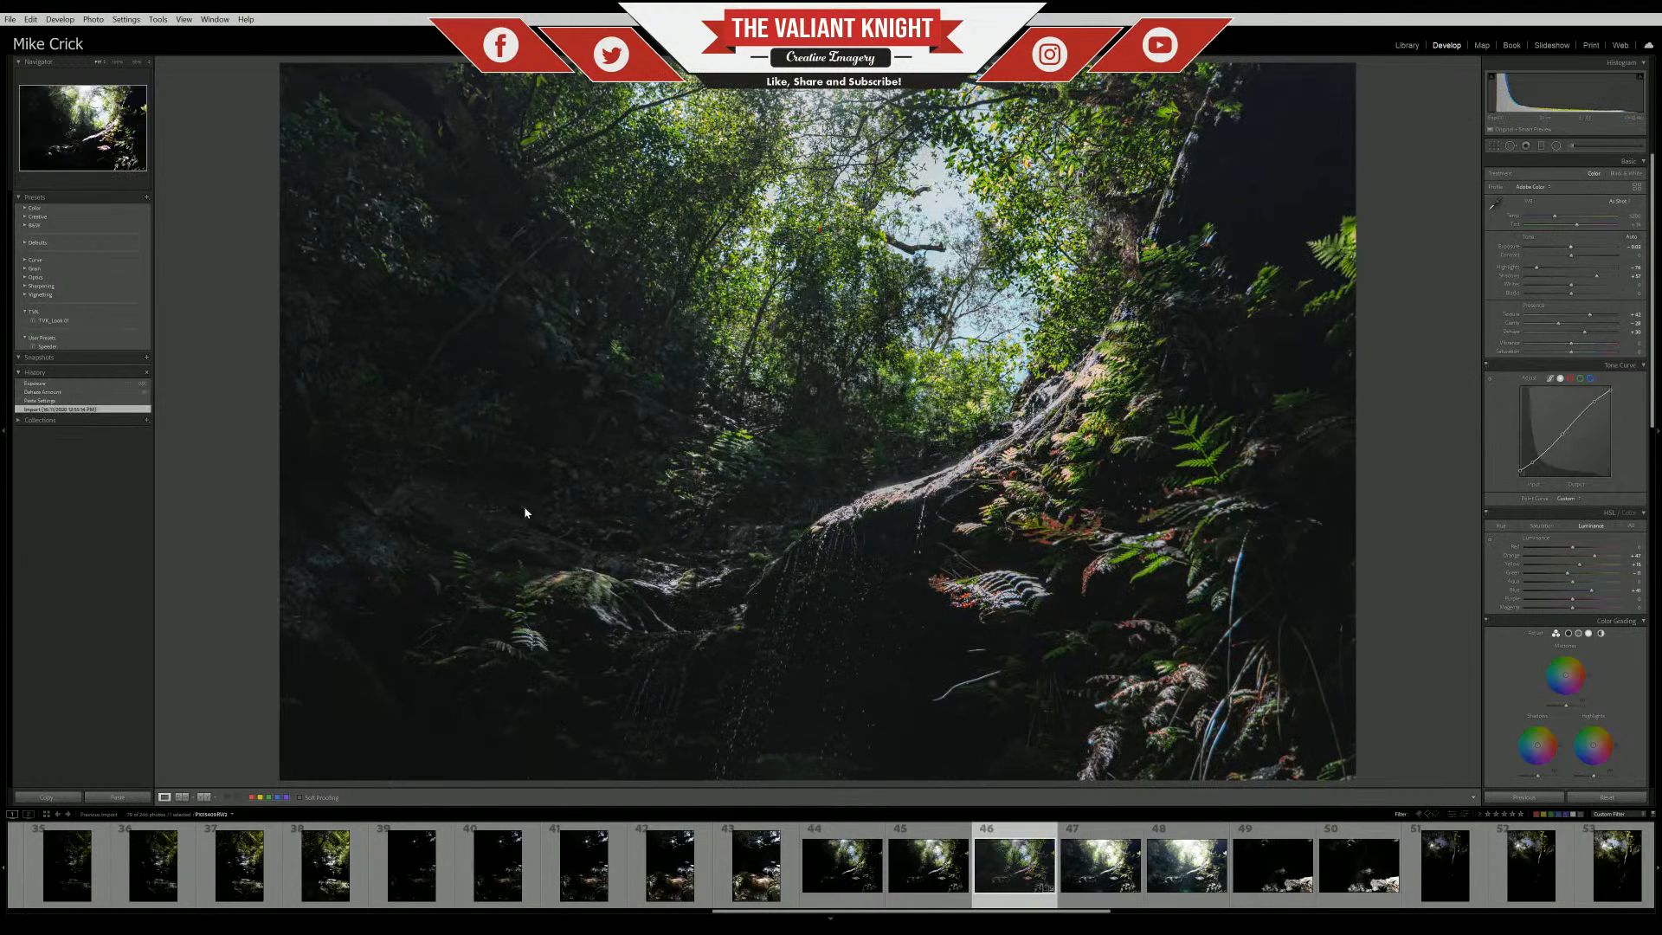
Browse towards the end of the filmstrip and view waterfall photo 78 and the person-at-the-waterfall photos 65, 70 and 75
scroll(1091, 870, down, 5)
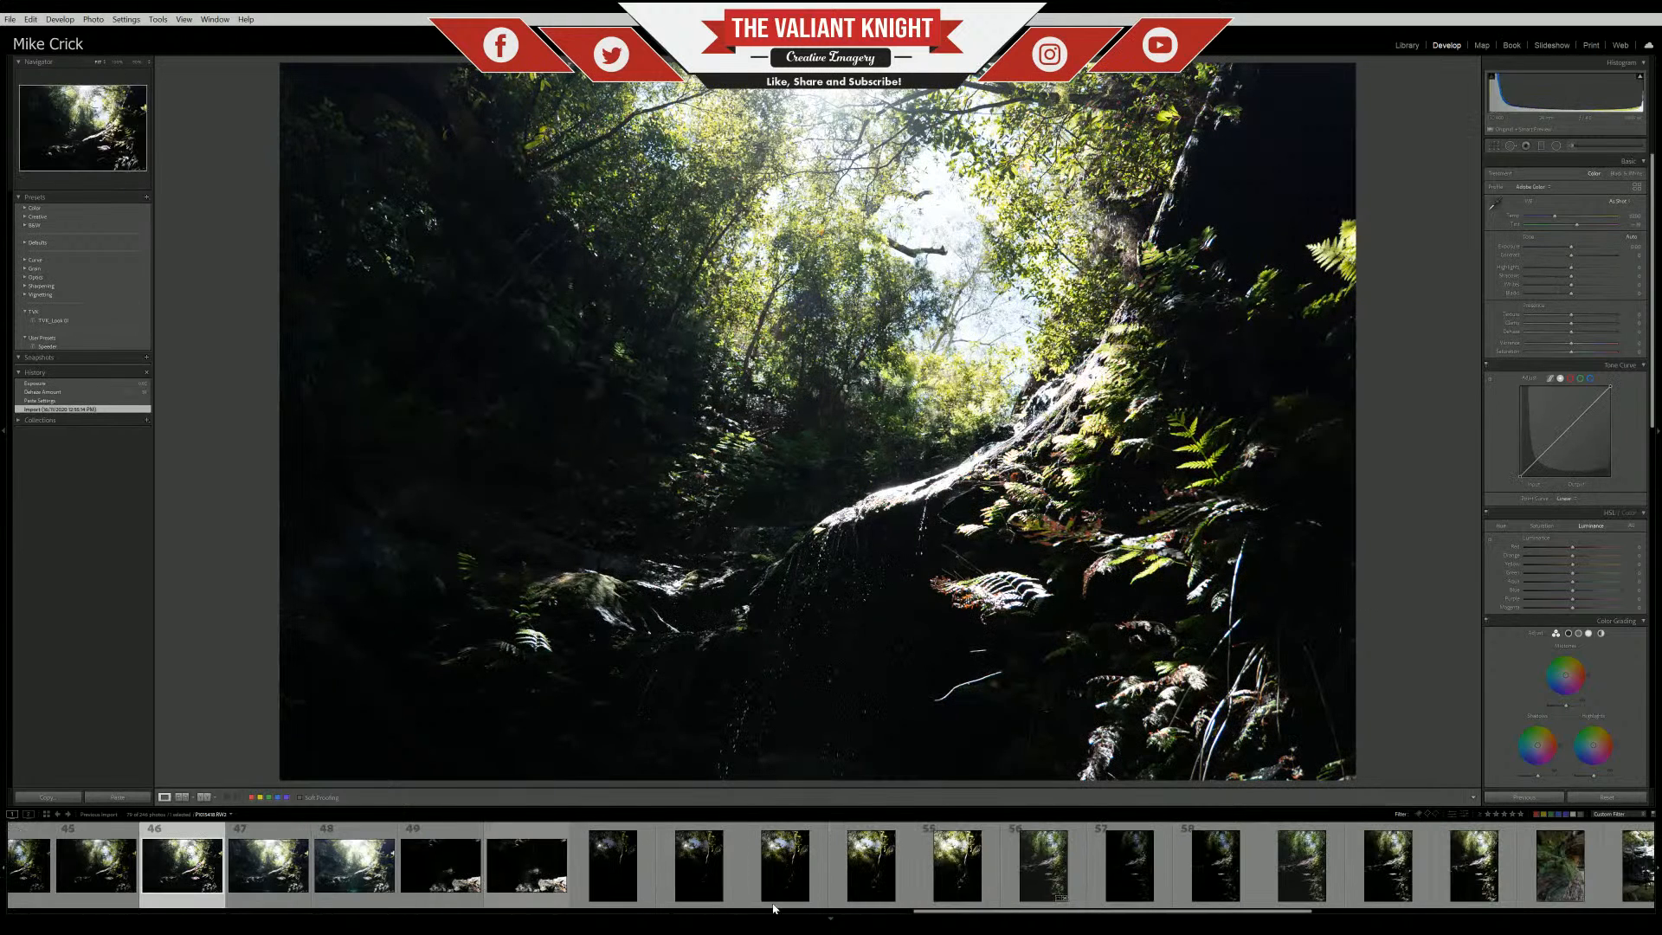
scroll(1336, 881, down, 3)
scroll(1336, 883, down, 6)
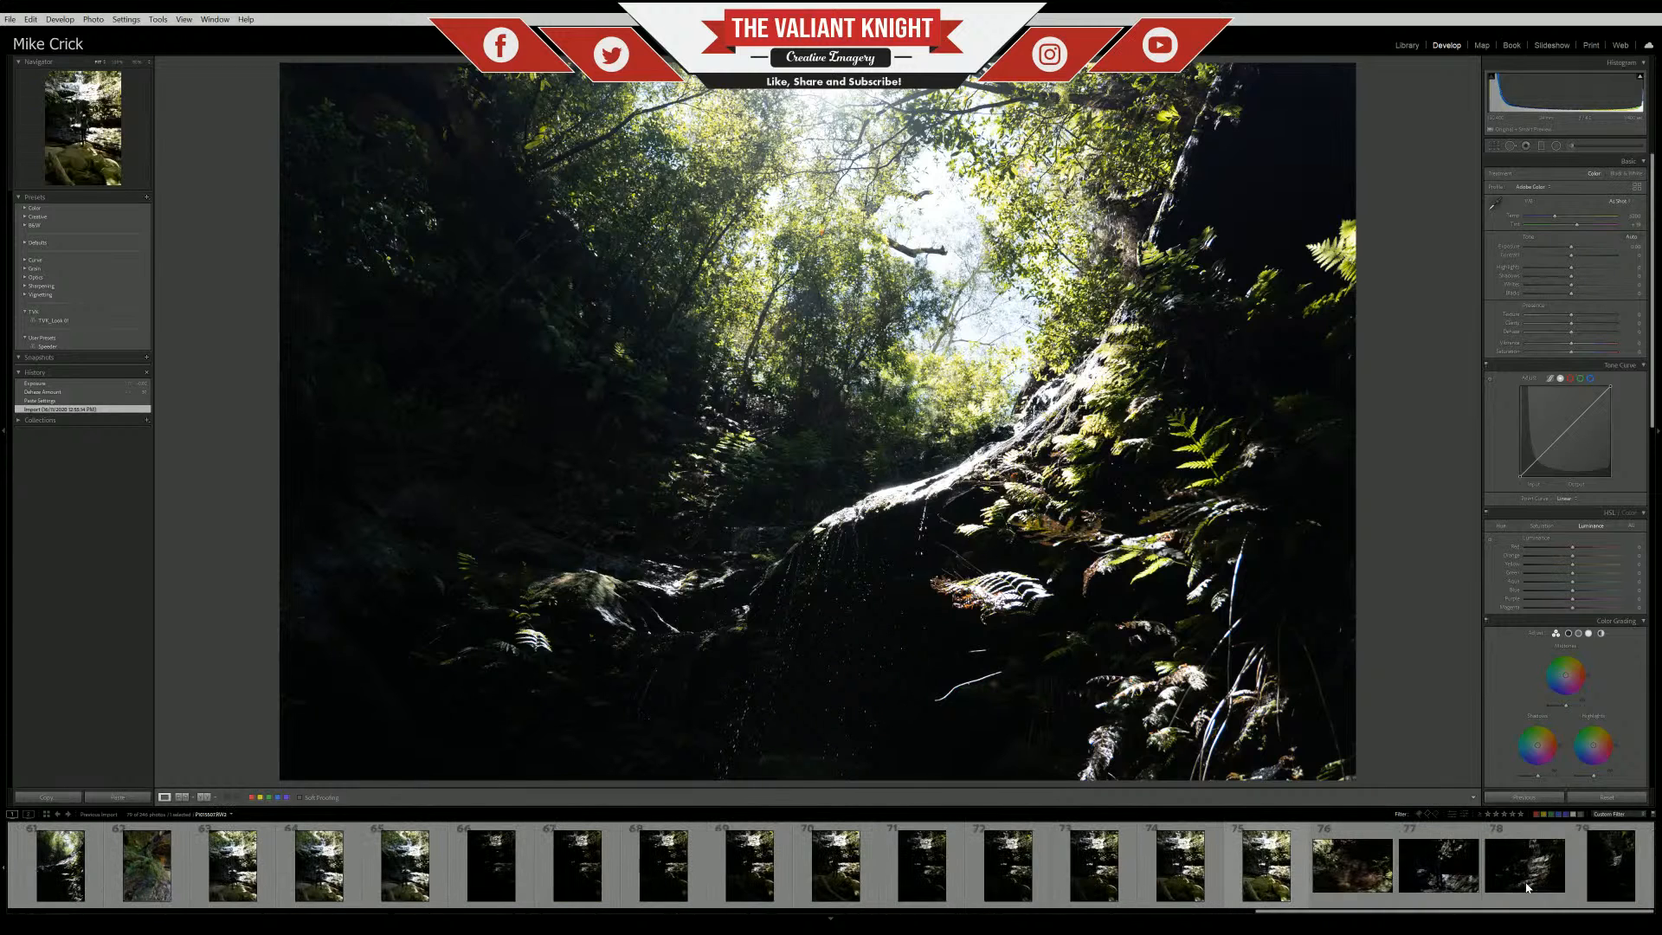
click(1525, 888)
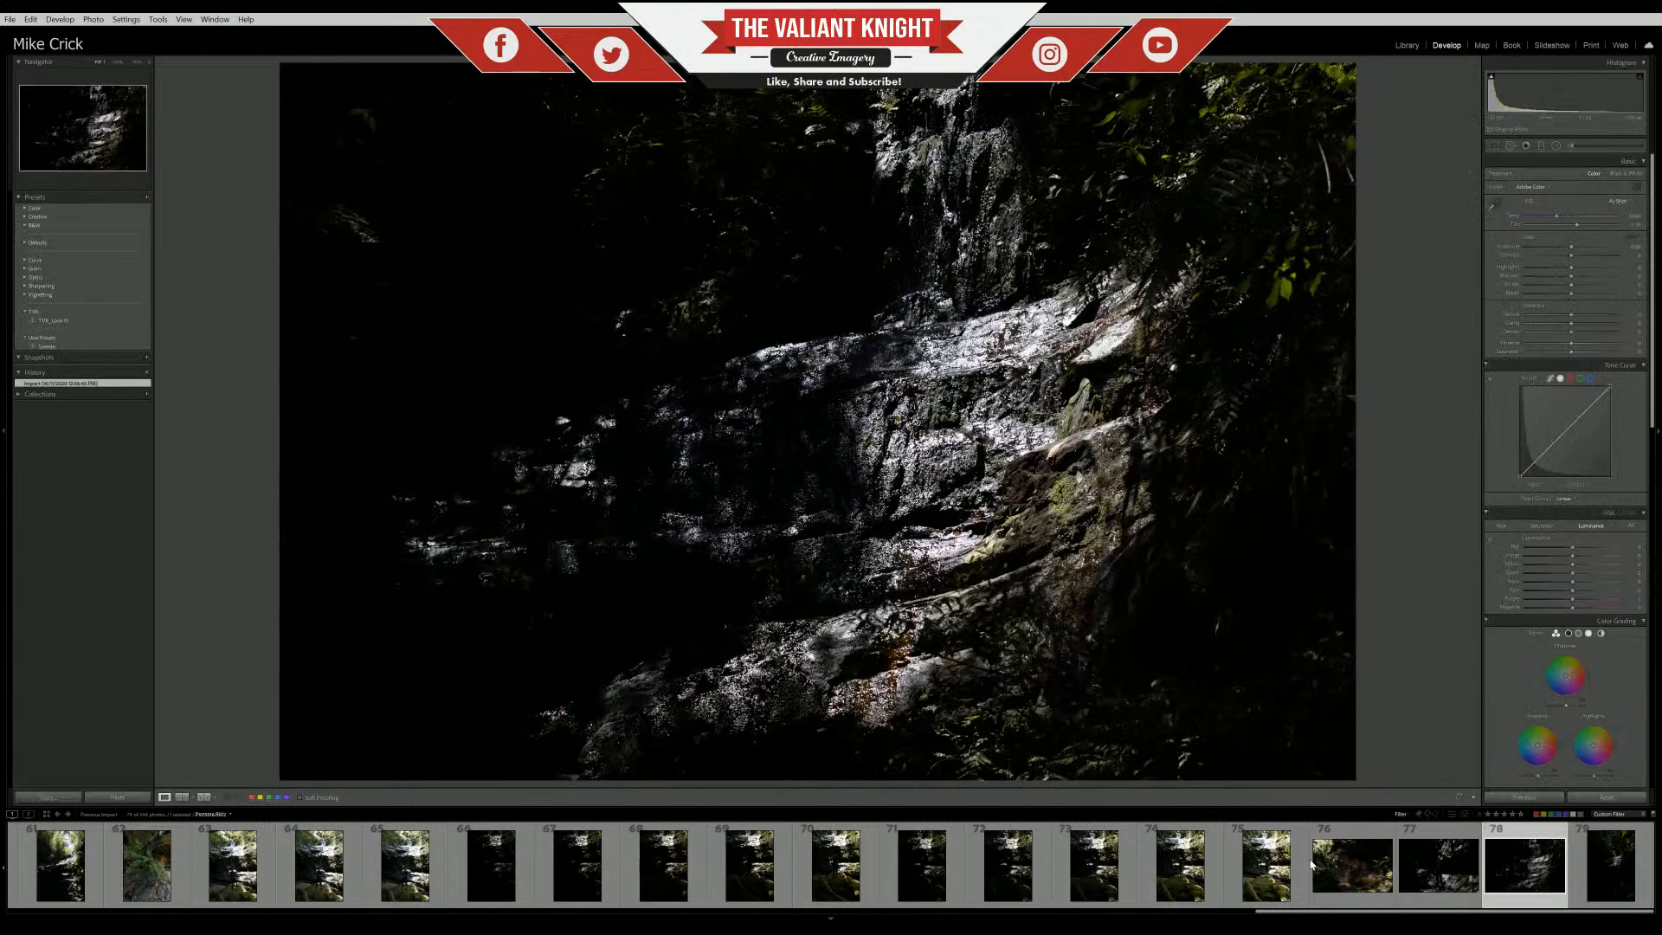
click(412, 885)
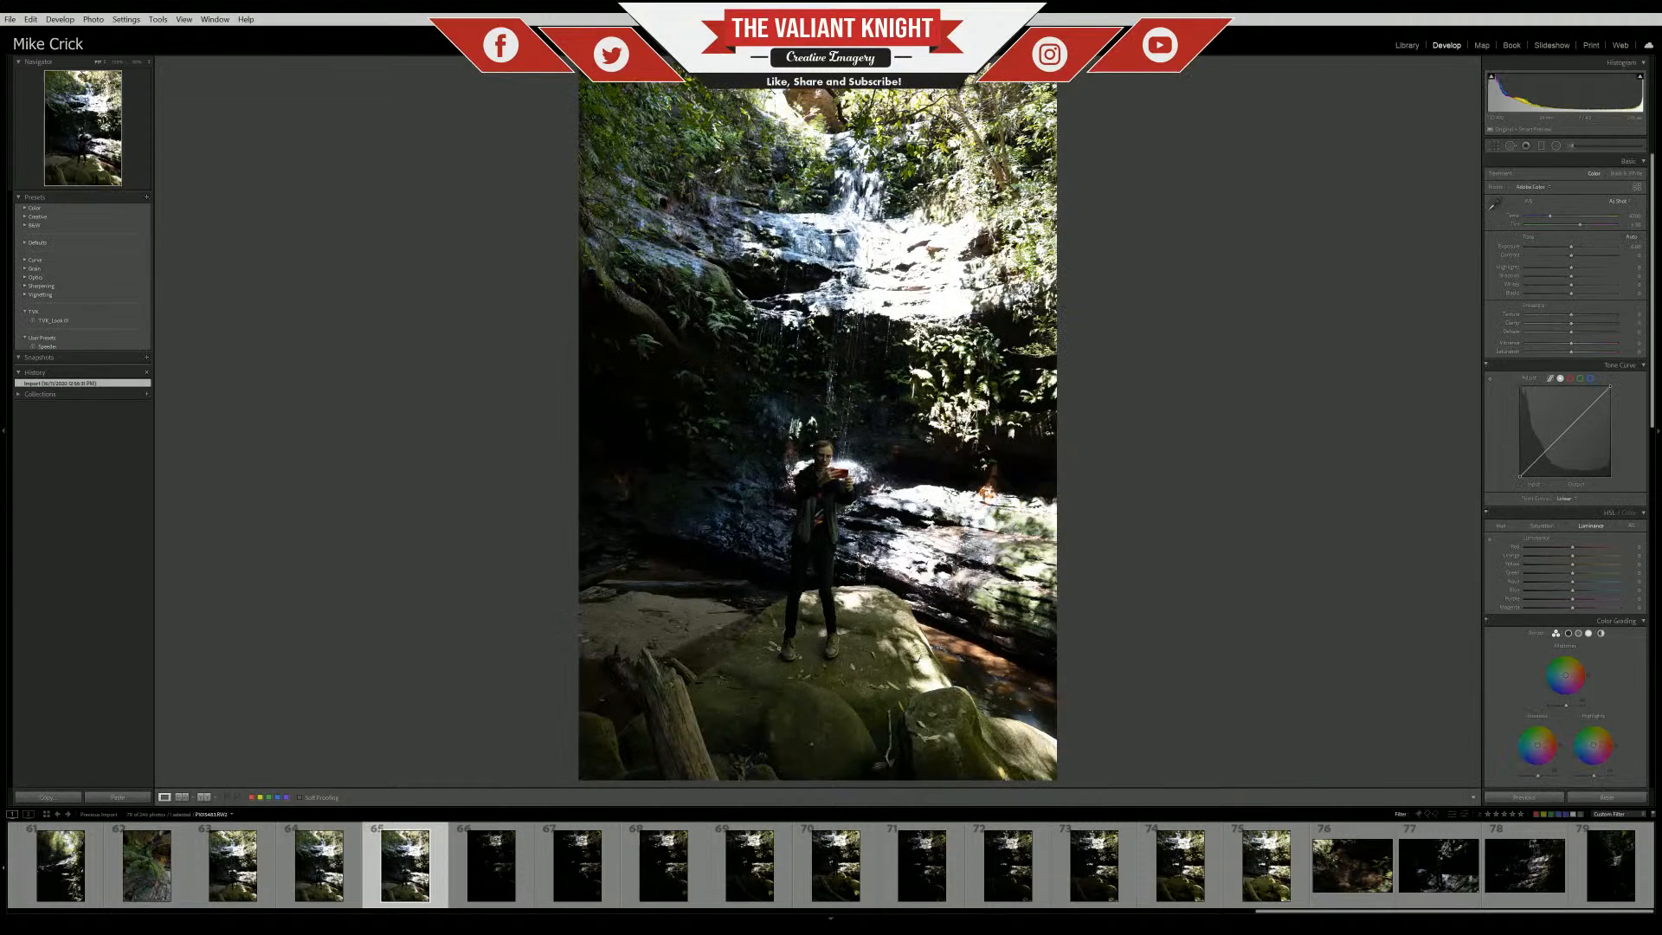
click(836, 866)
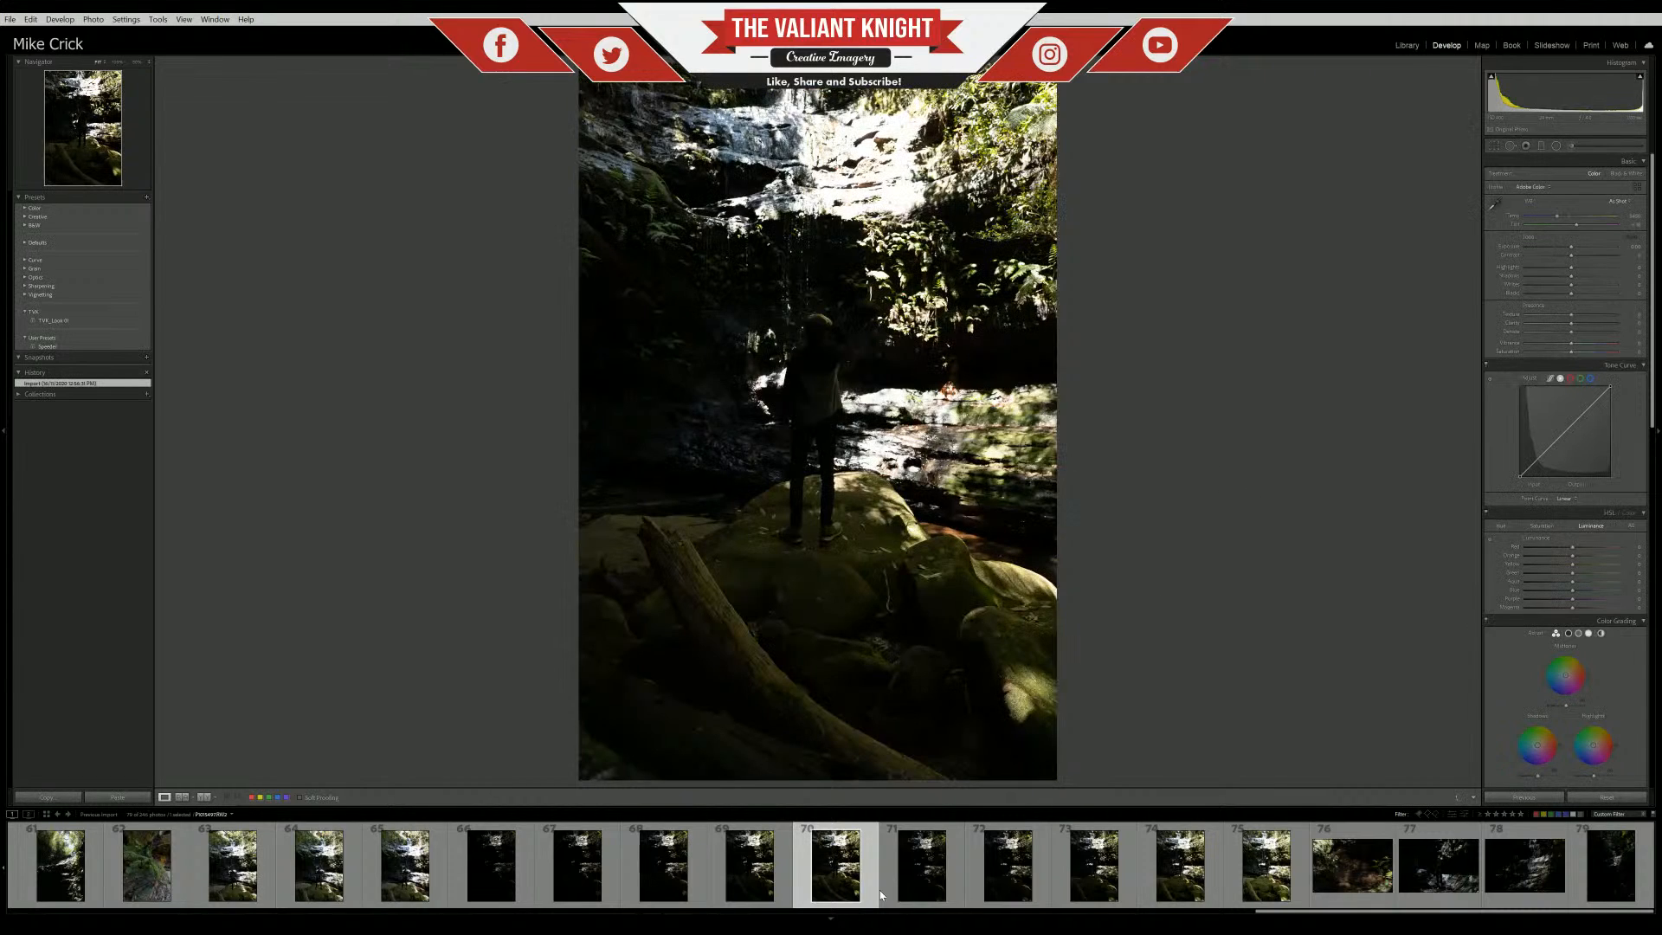
click(1255, 861)
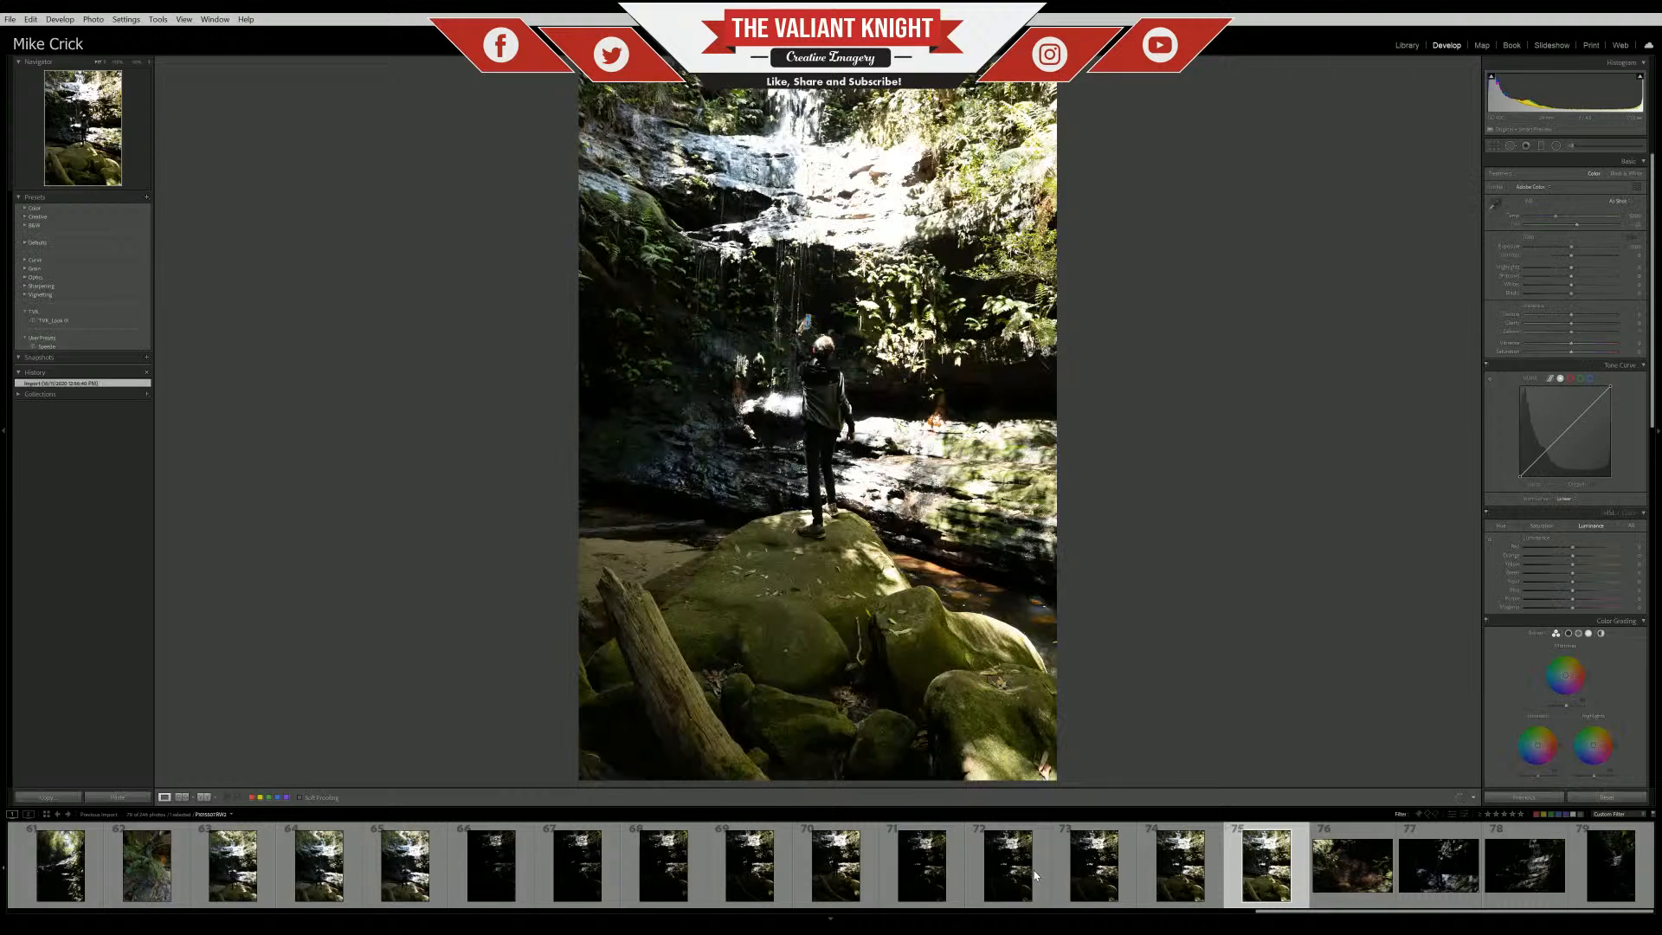
Merge the five bracketed exposures 71 to 75 of the person at the waterfall into an HDR photo
click(919, 892)
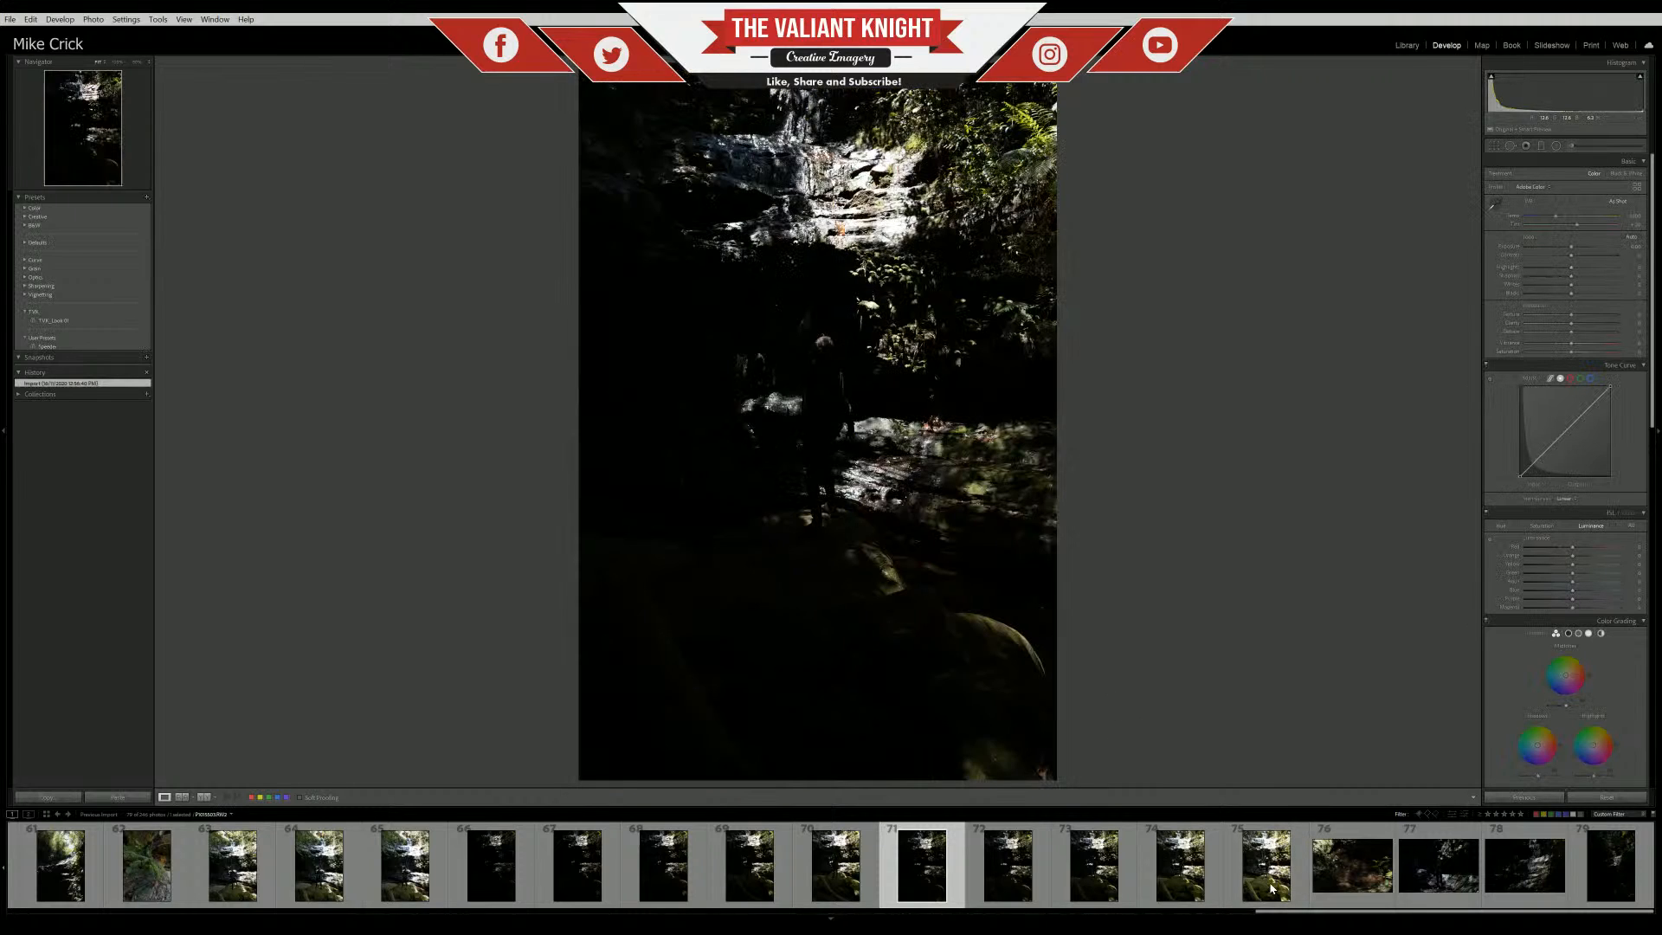
shift+click(1271, 889)
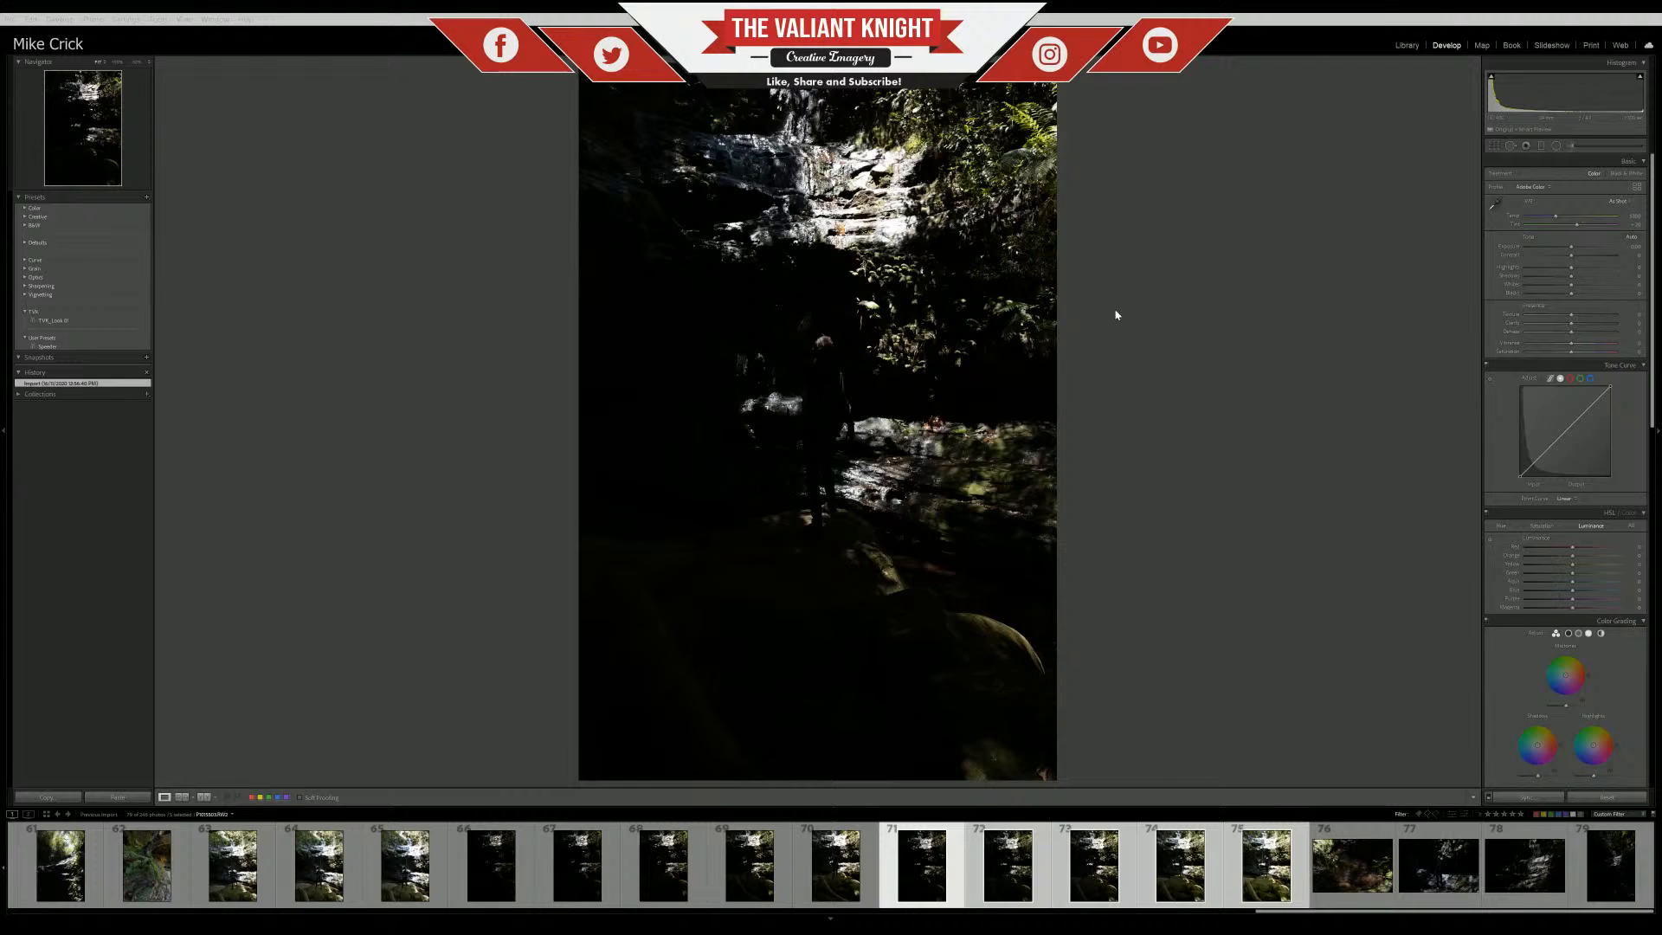
click(1204, 525)
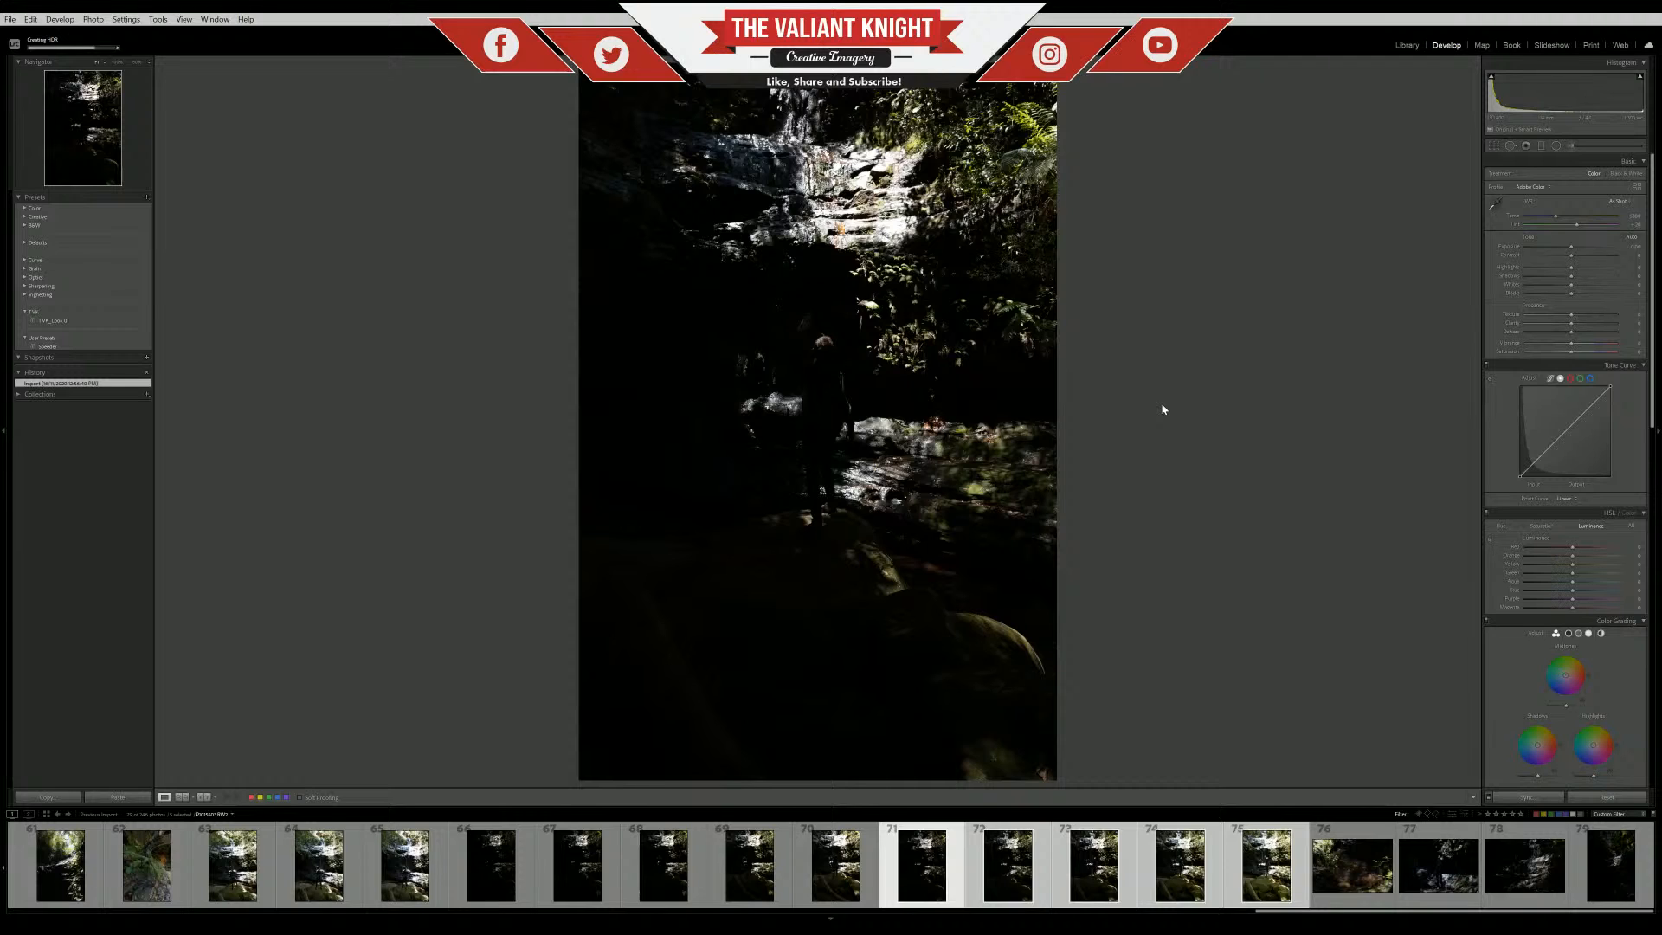
Turn off the photo filter, open the merged HDR of the person at the waterfall, and apply the copied develop settings
key(ctrl+l)
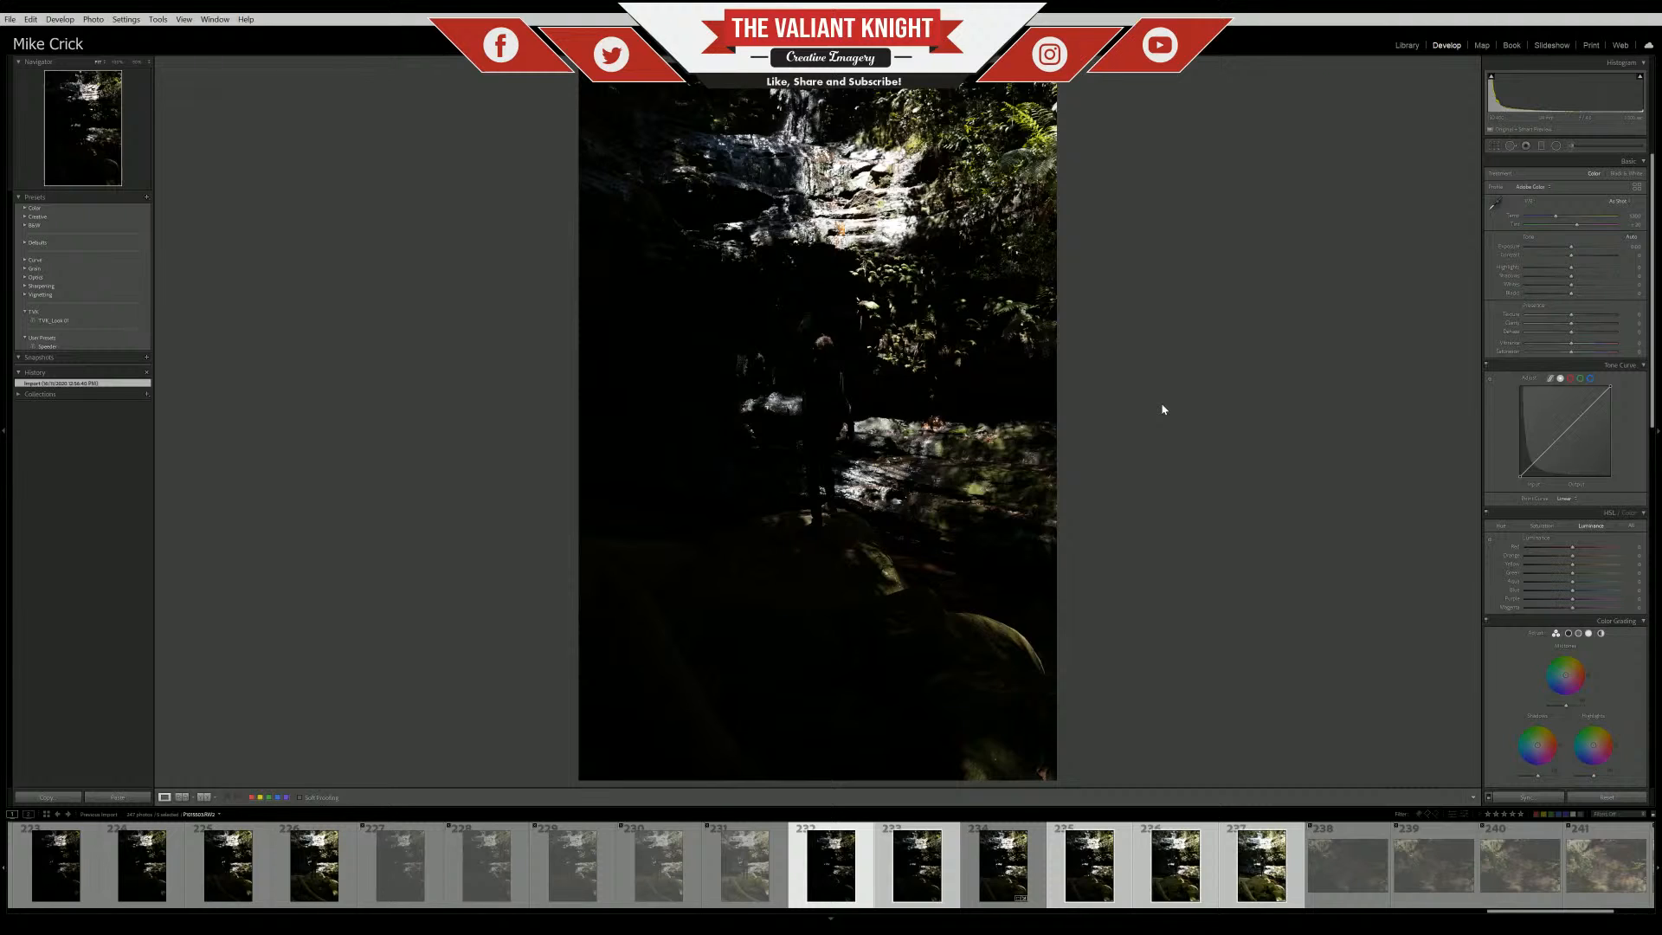
click(1038, 903)
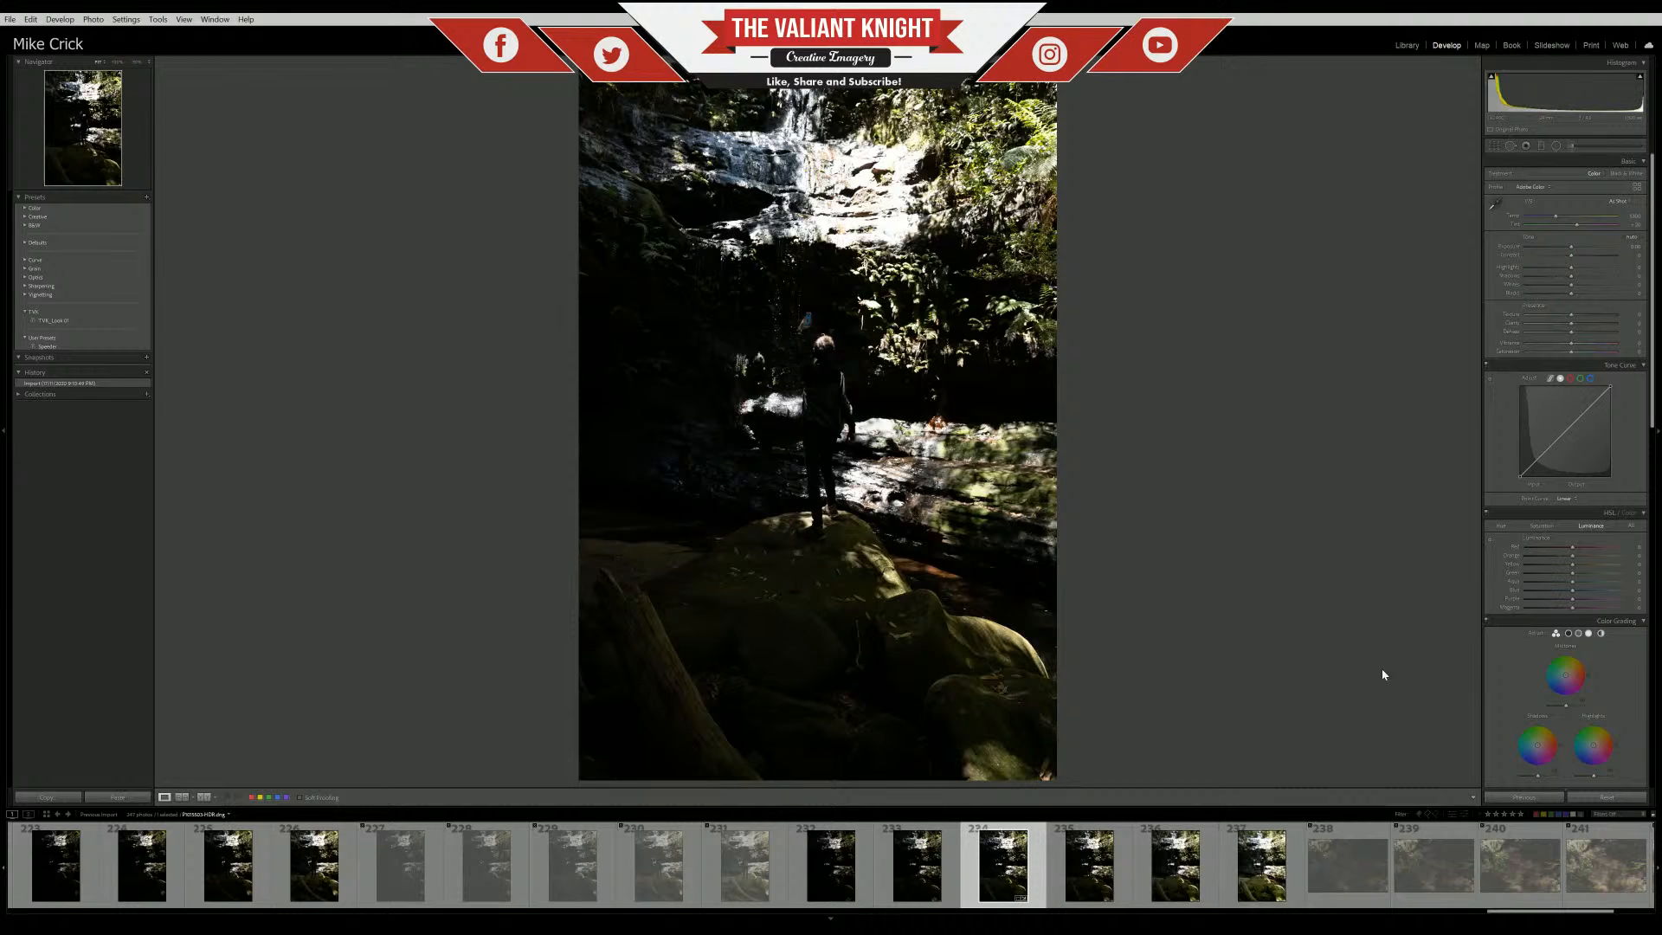
key(ctrl+shift+v)
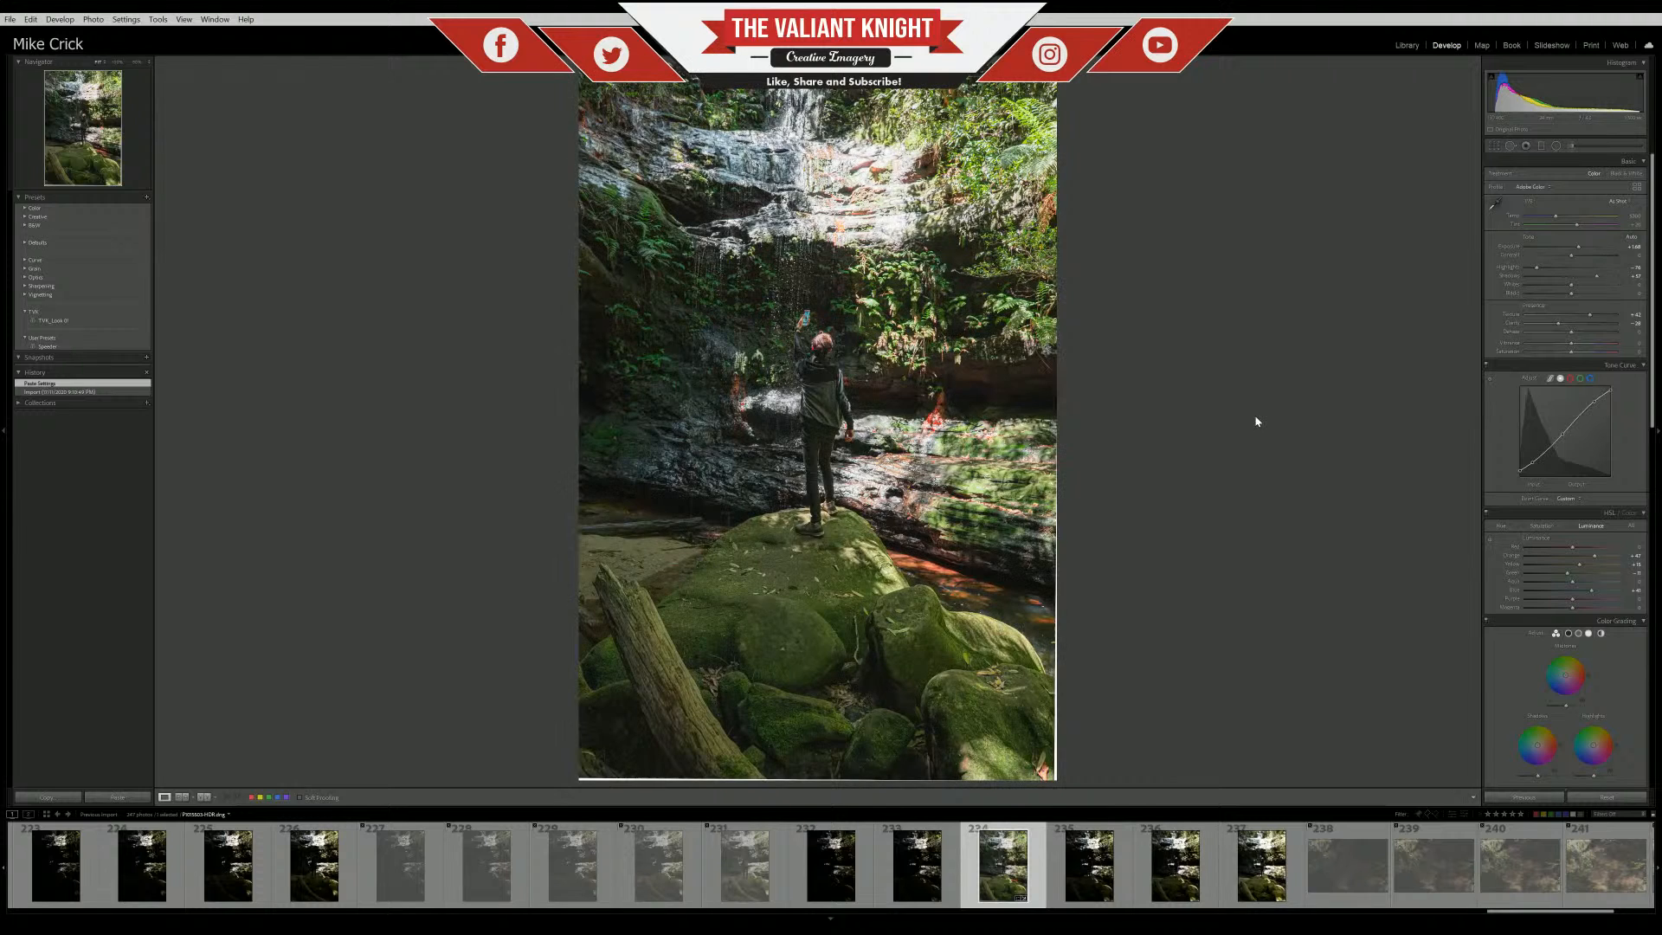
Crop the HDR photo slightly inwards from its bottom edge to remove the white border, keeping the proportions
click(1494, 145)
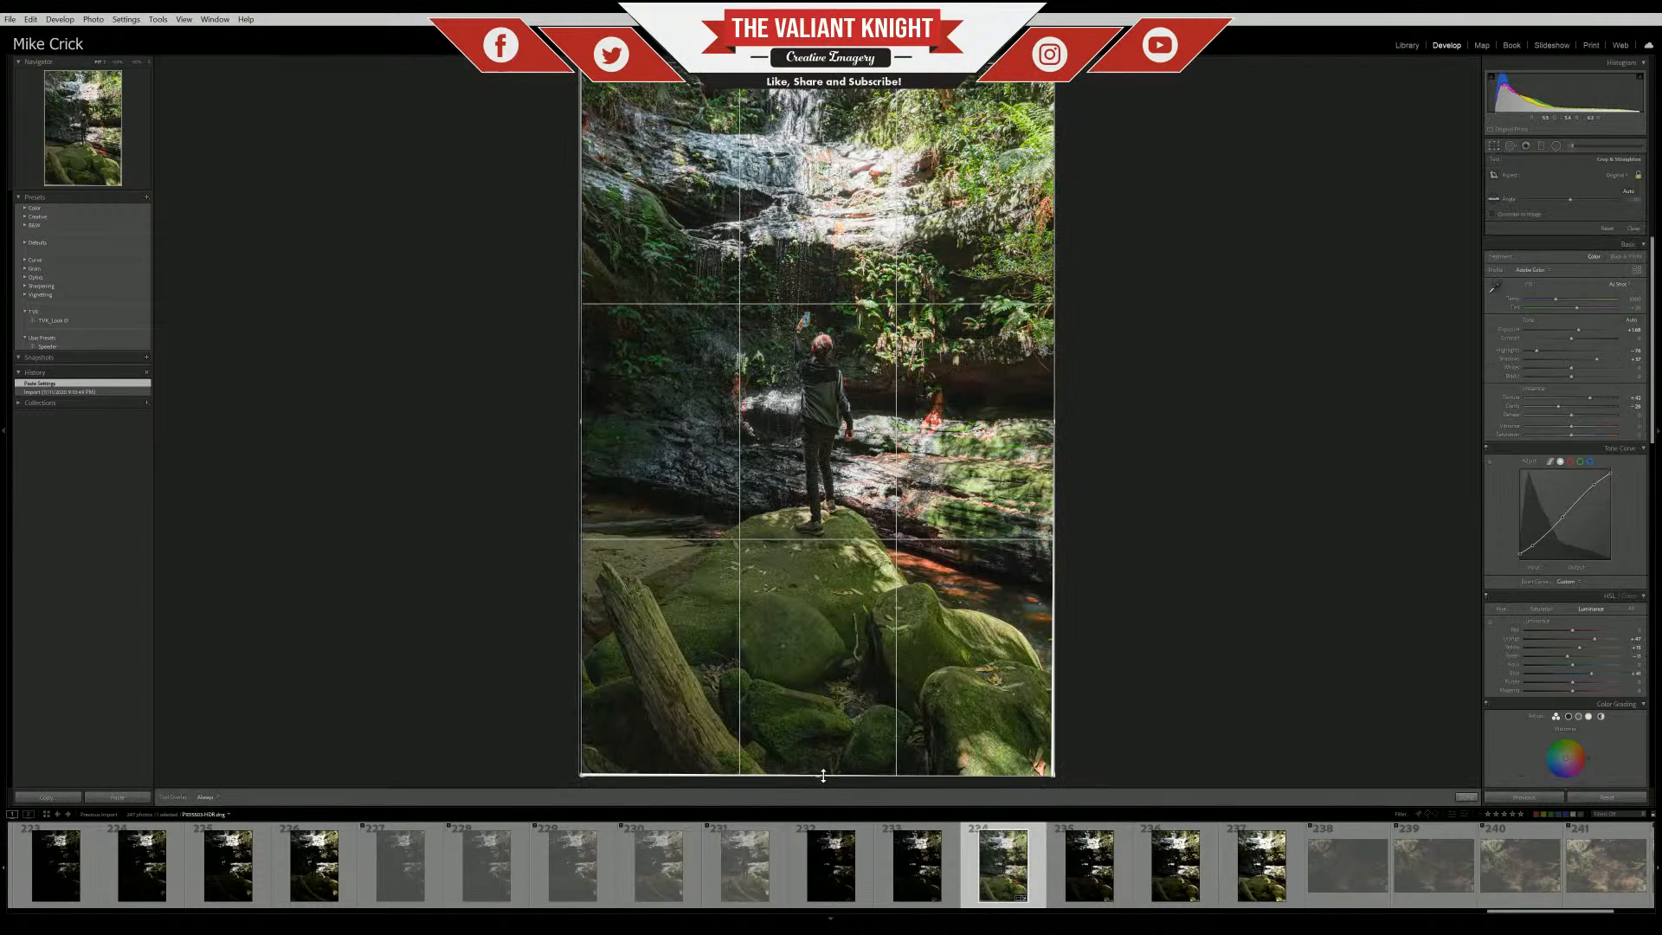
drag(823, 775, 823, 761)
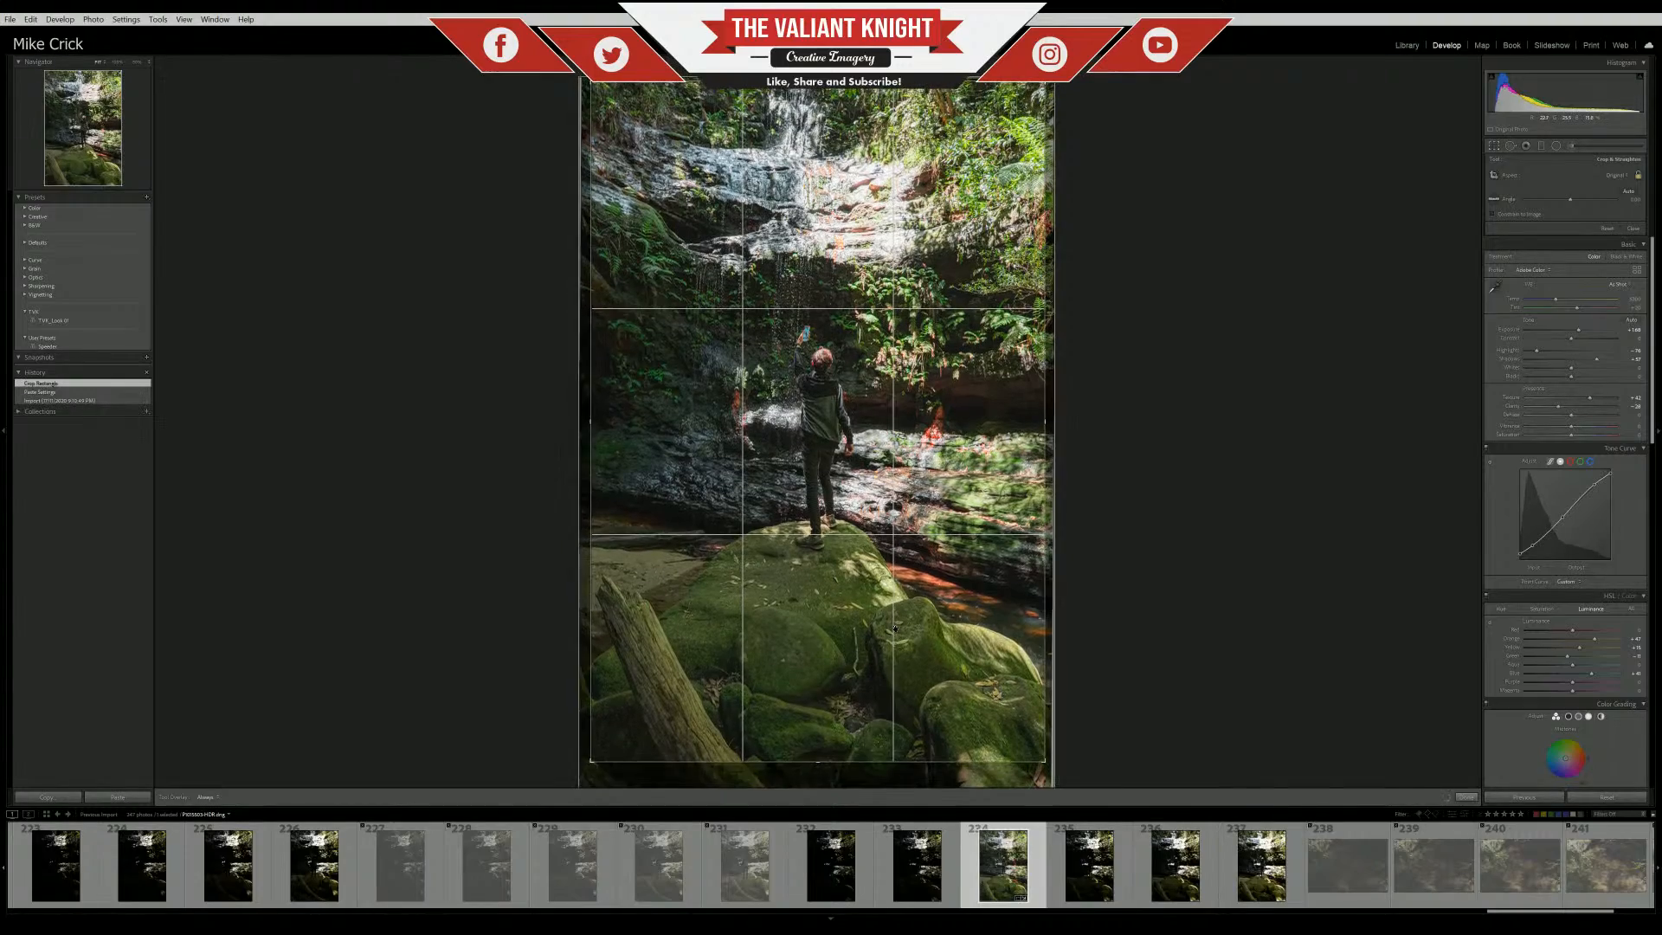
key(r)
Check the standing figure up close, then lower the HDR photo's exposure and fine-tune its shadows and highlights
click(829, 367)
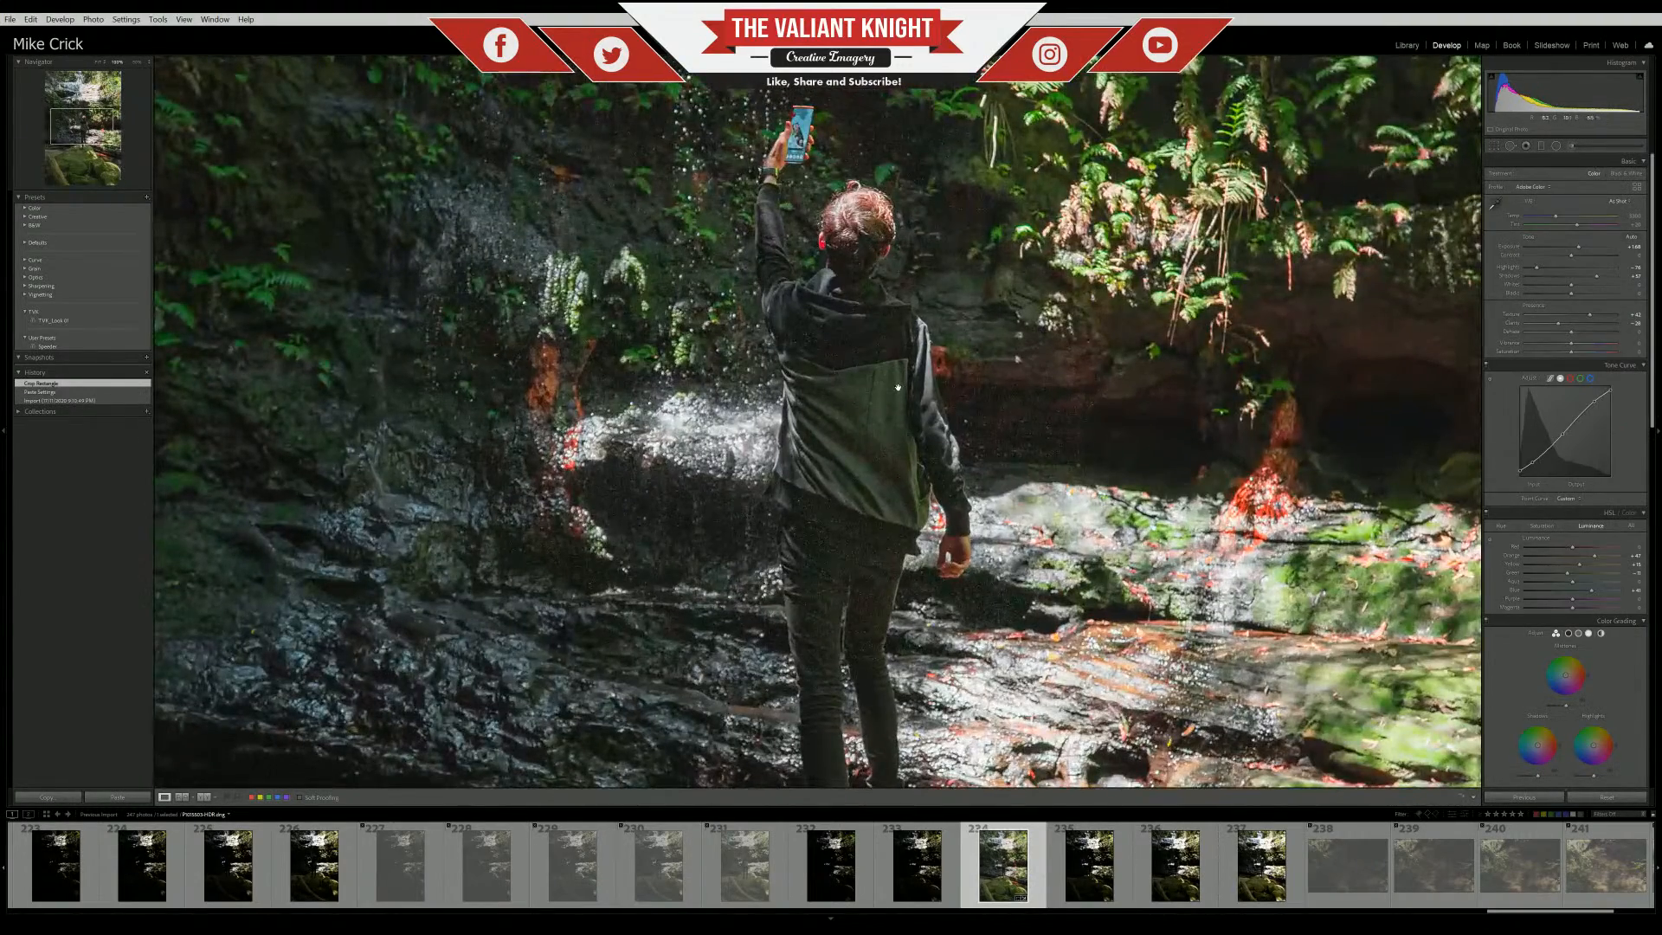
click(810, 454)
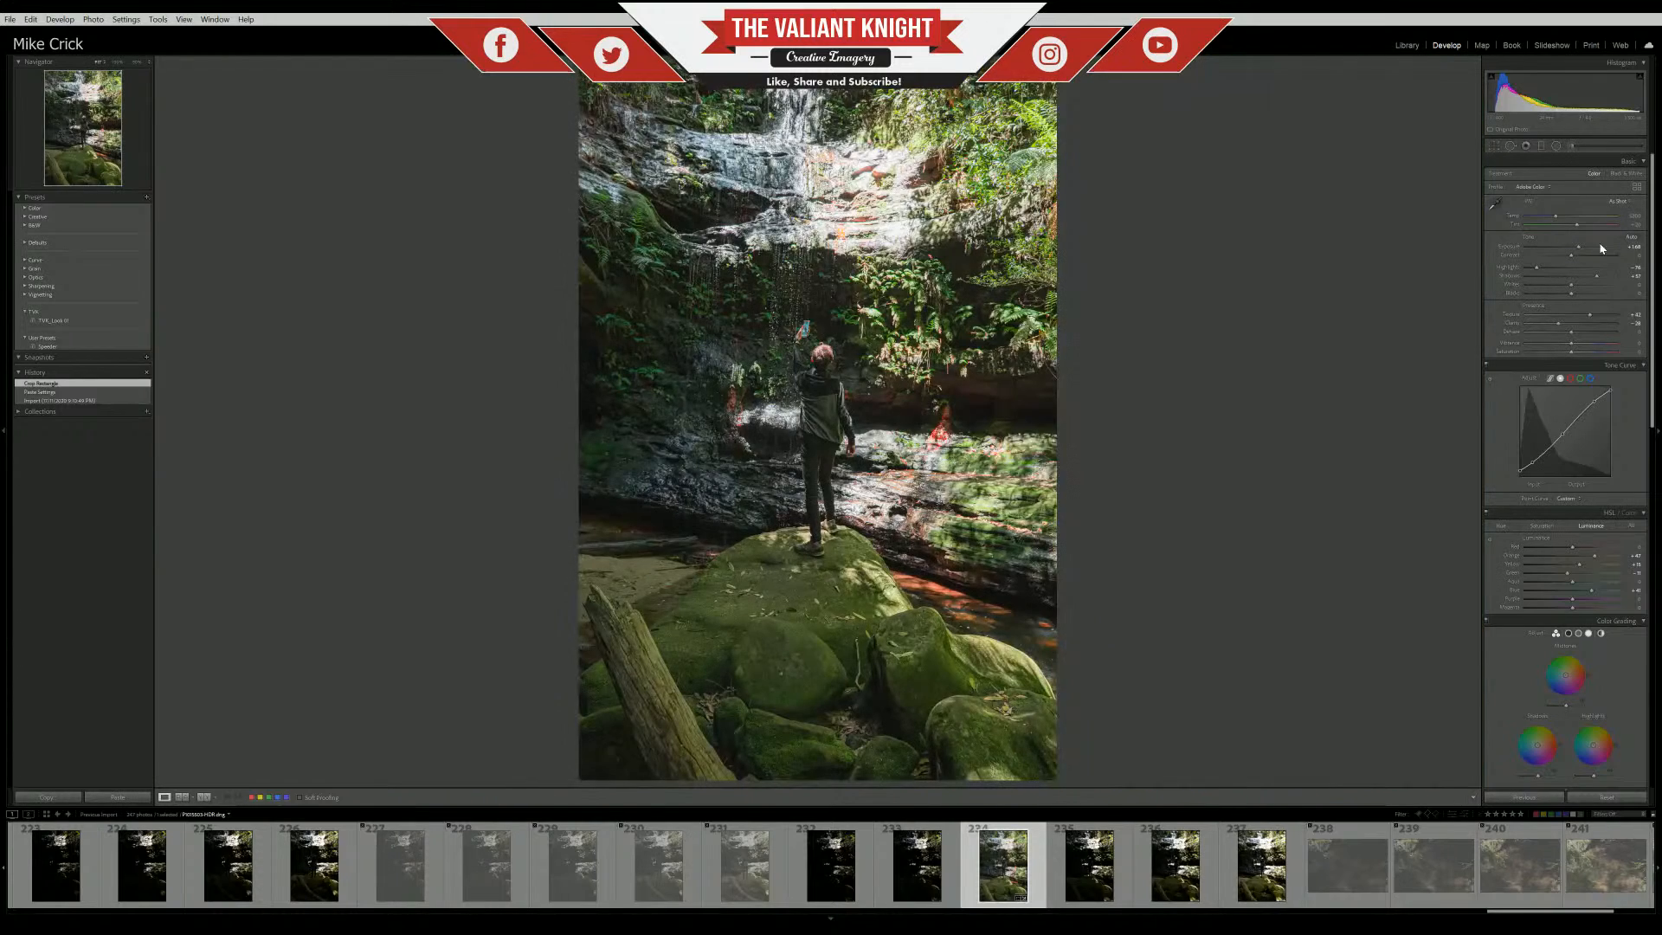
drag(1580, 249, 1545, 272)
click(1544, 268)
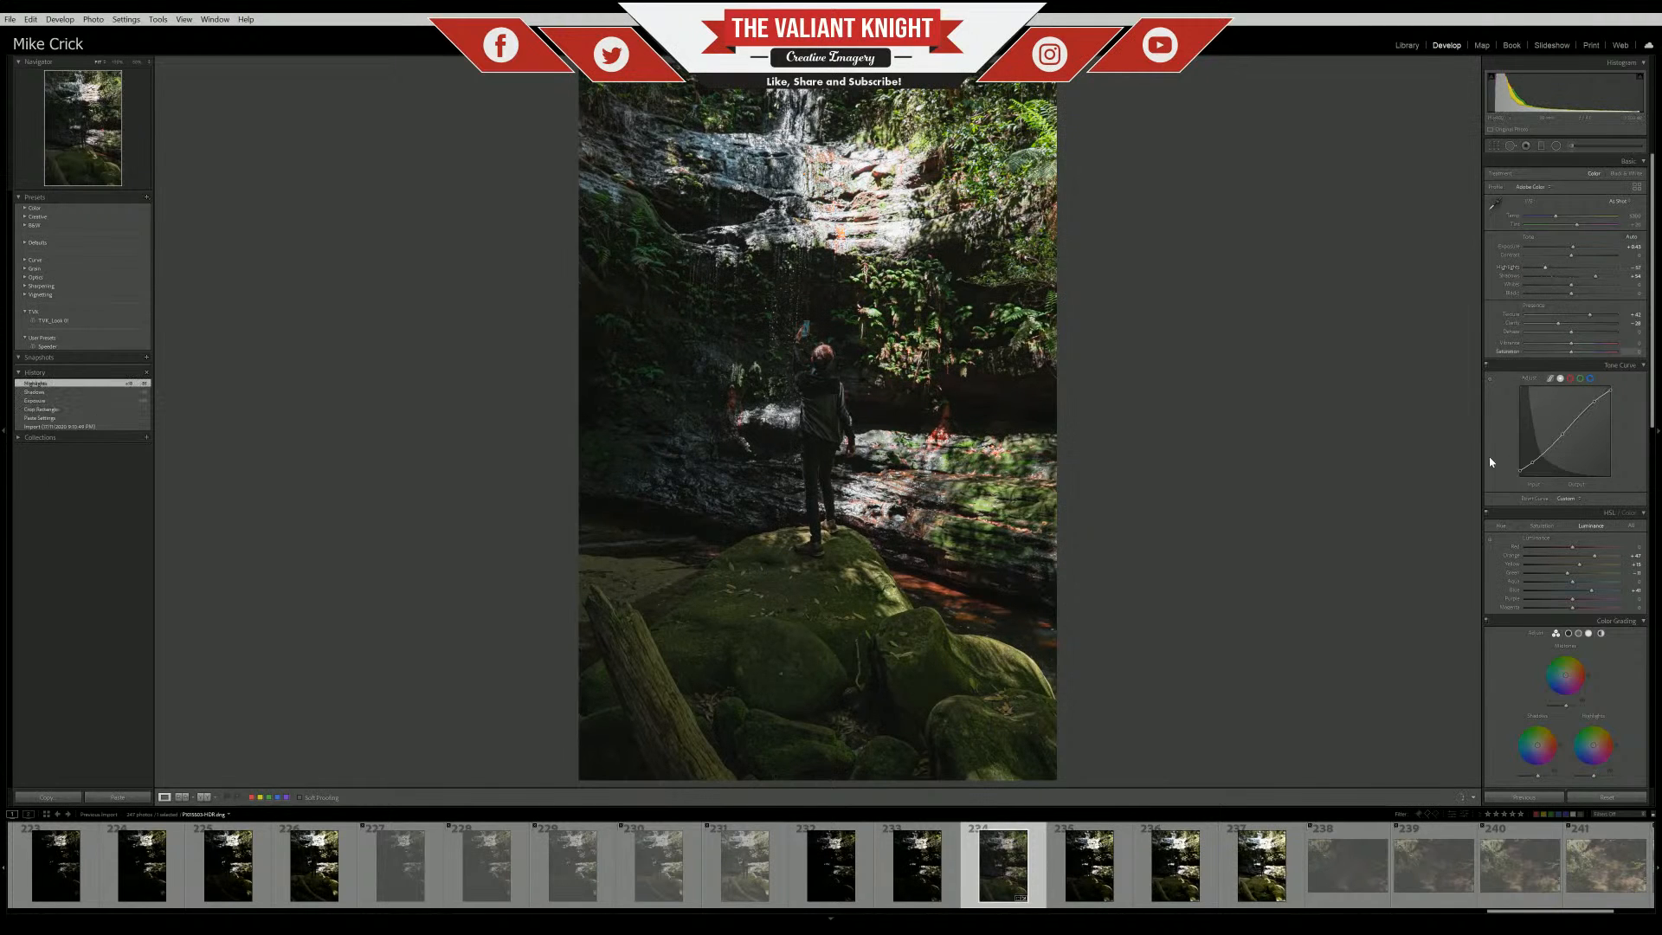
Slightly shift the orange and red hues in the HDR photo, and reshape the tone curve with deeper shadows and a midtone point
scroll(1499, 486, down, 5)
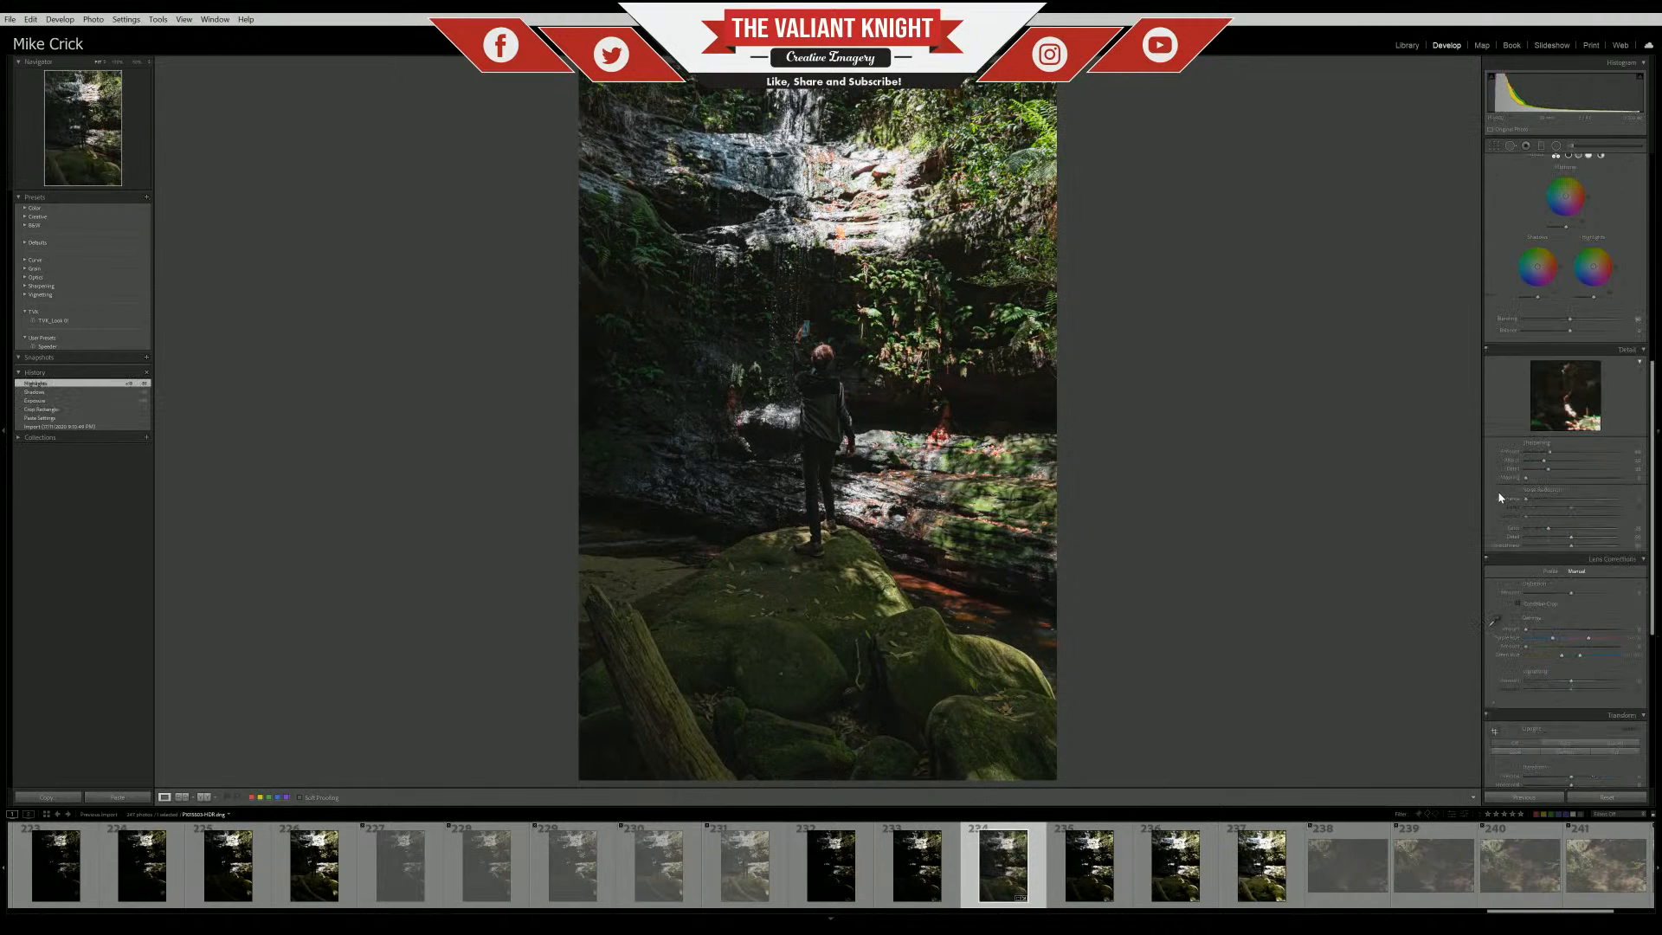
scroll(1534, 426, up, 3)
click(1501, 406)
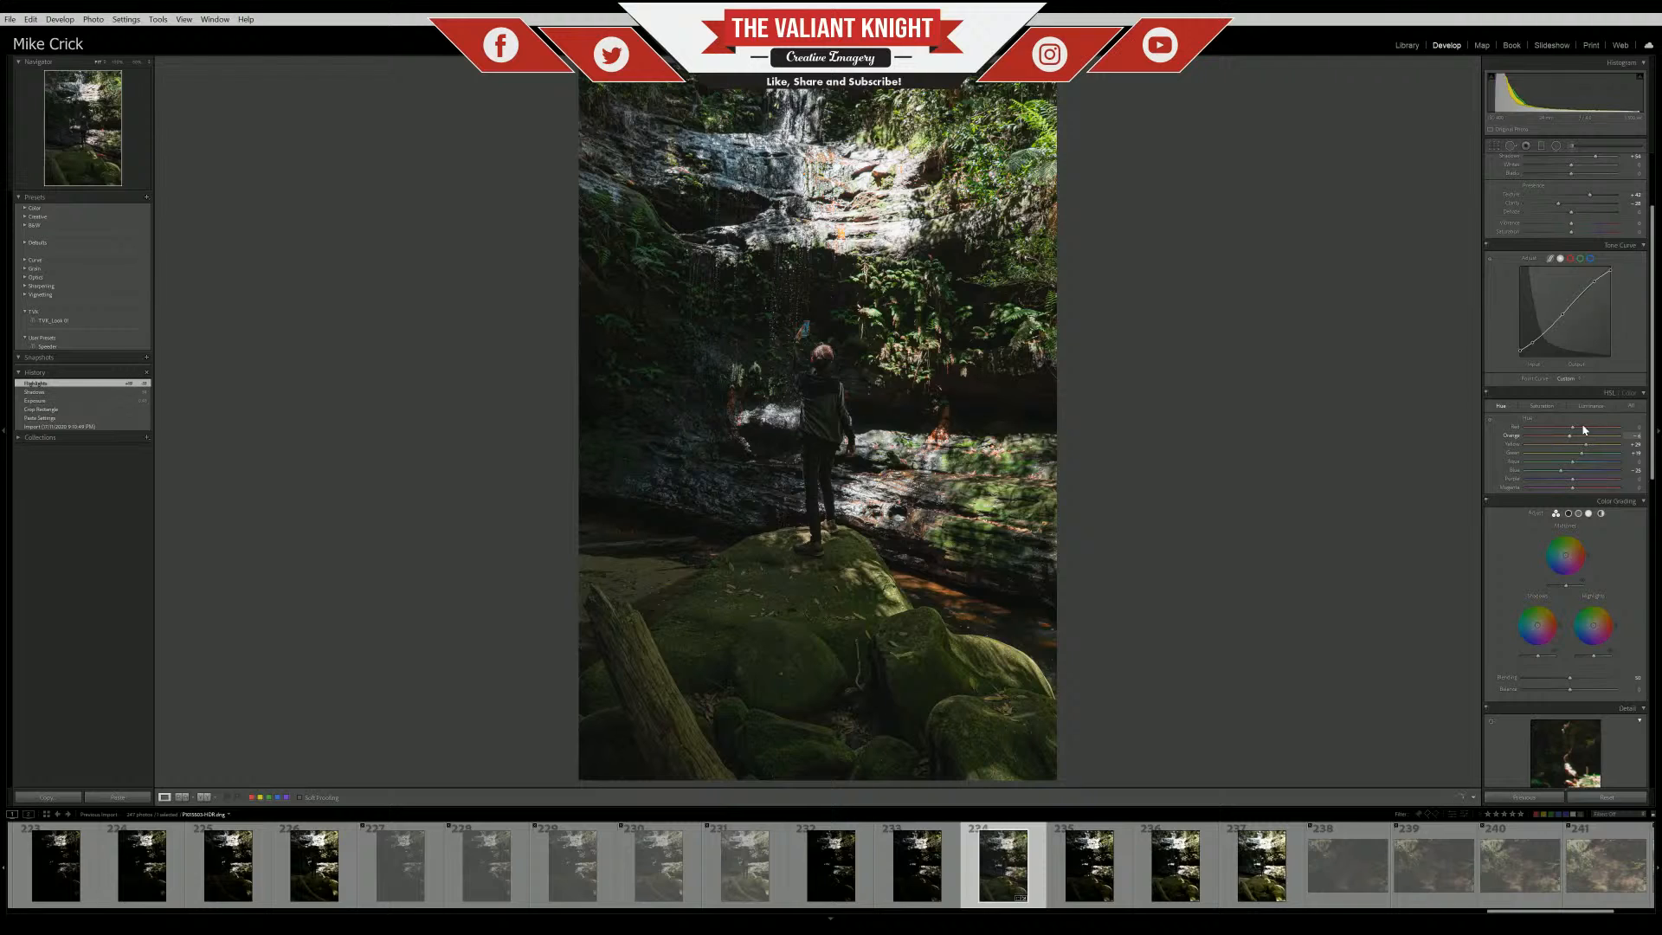
drag(1584, 430, 1577, 430)
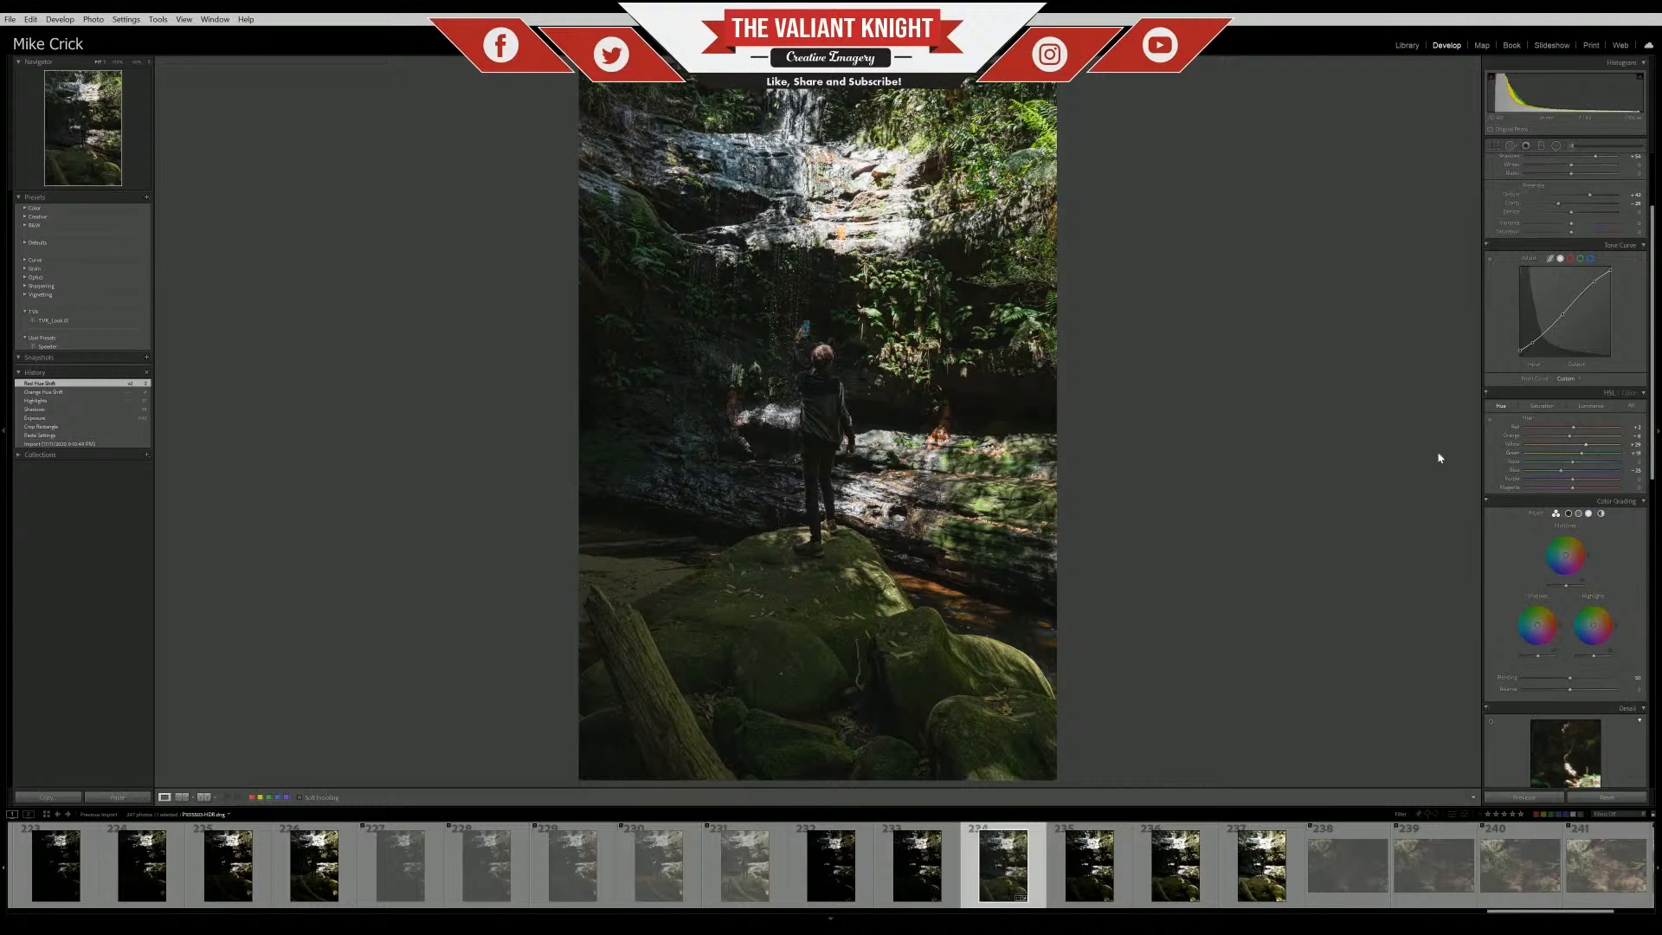
drag(1531, 345, 1564, 320)
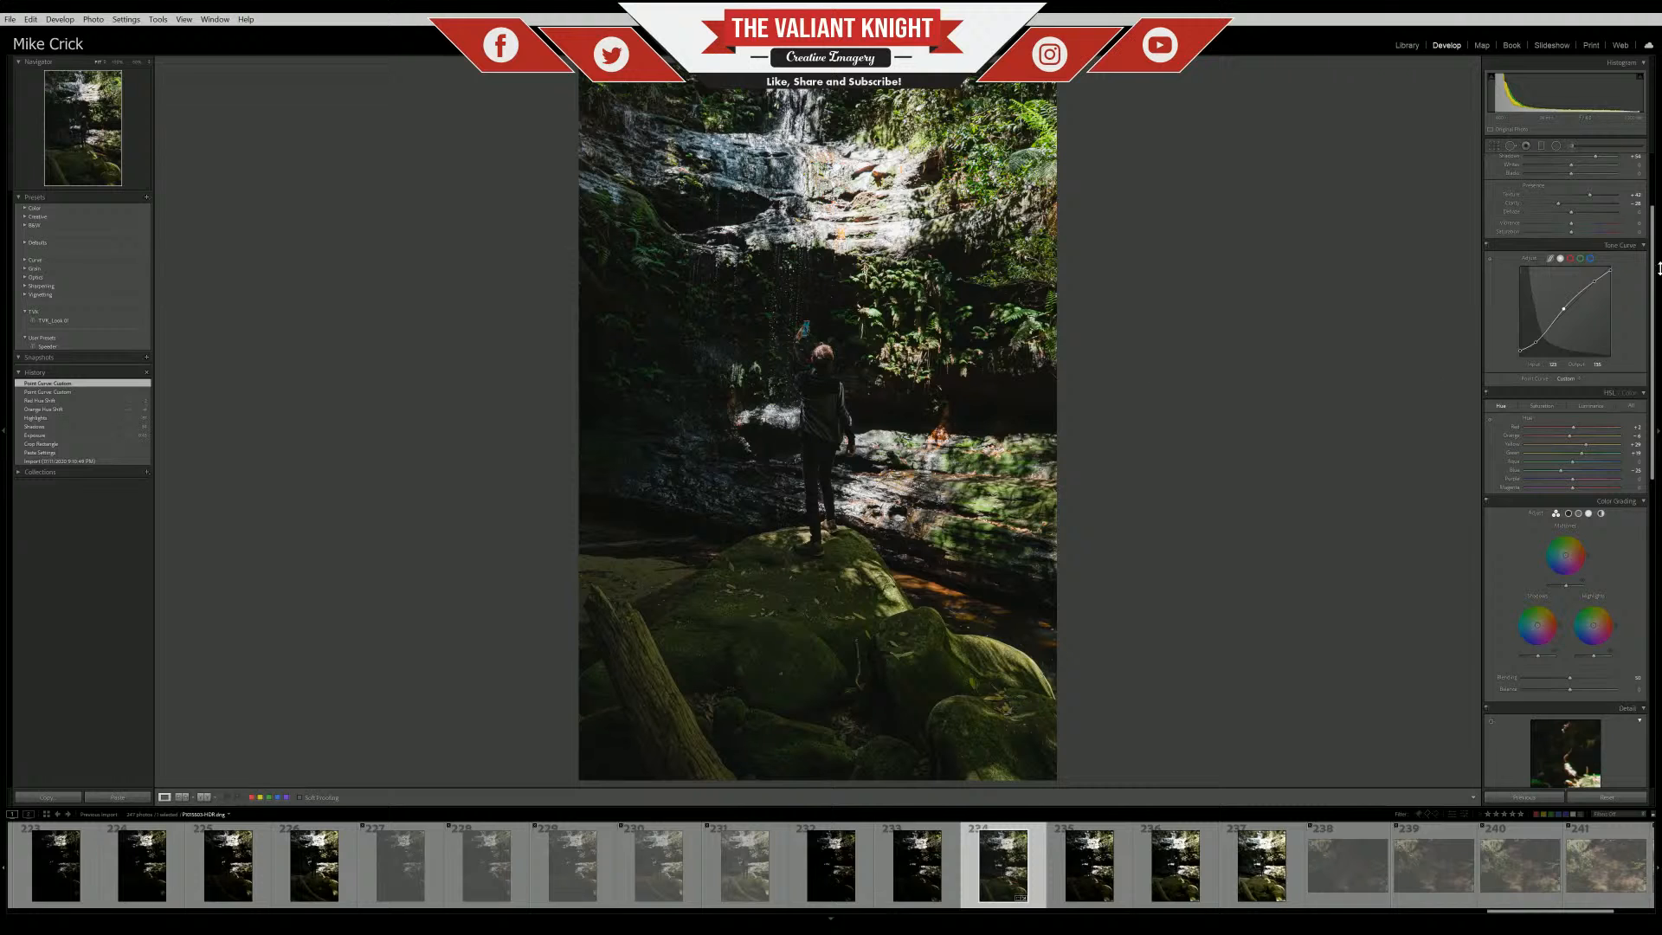
drag(1657, 281, 1656, 229)
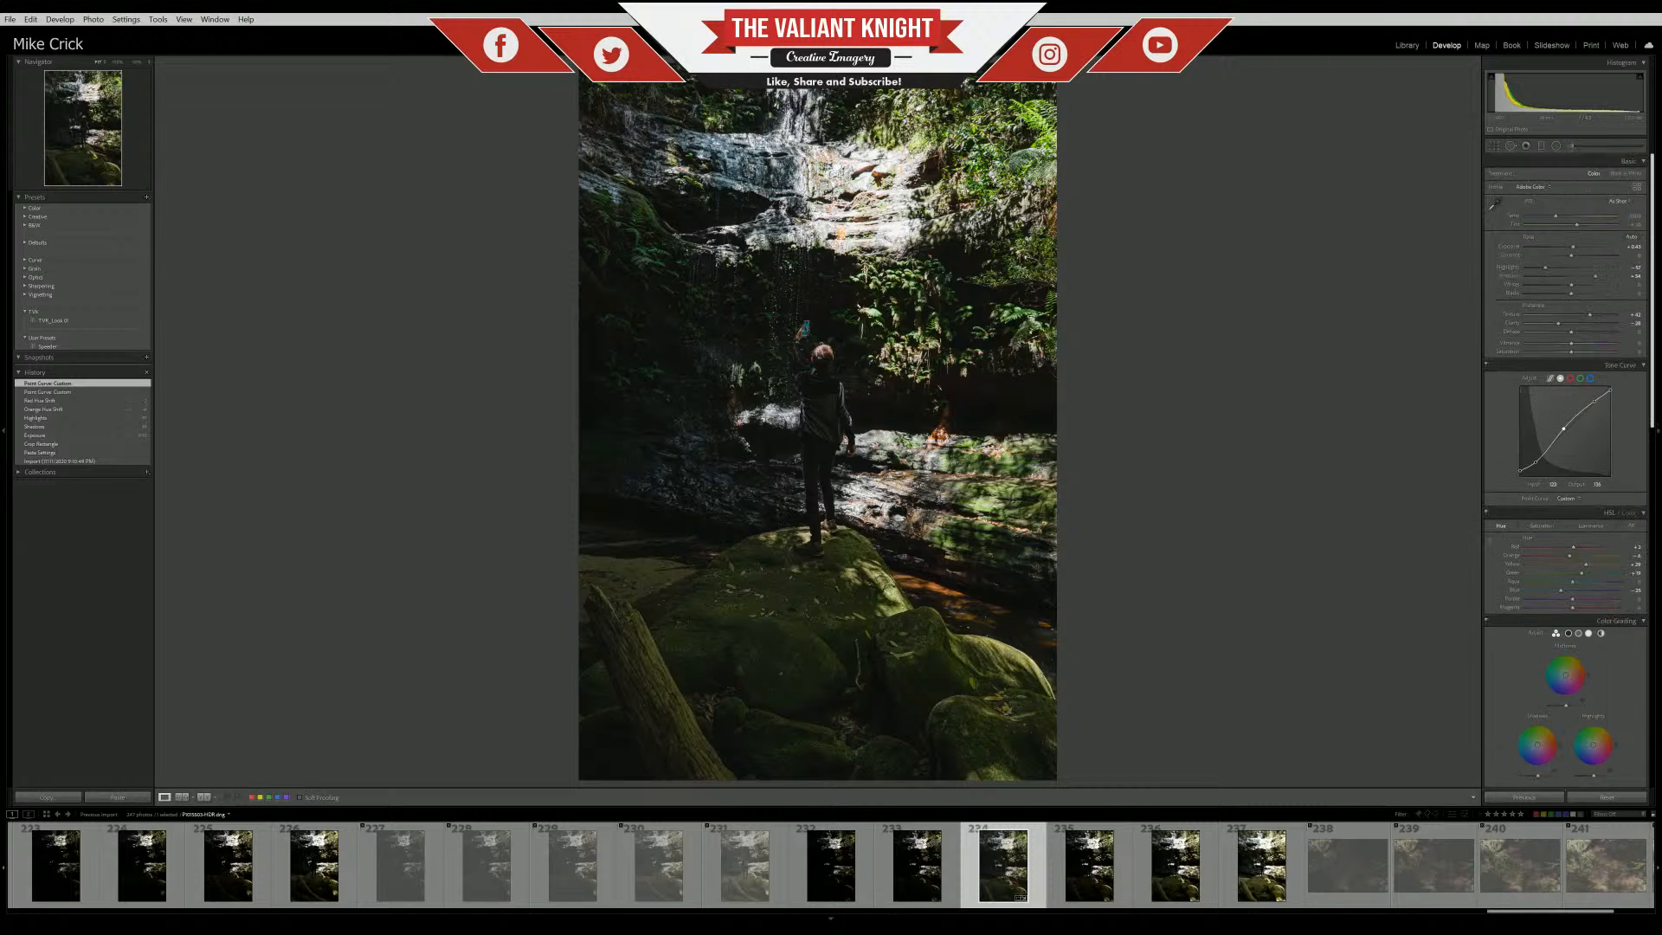
Try a brighter exposure on the HDR photo, reset the exposure to its default, and check the figure's legs and rock up close
click(1580, 247)
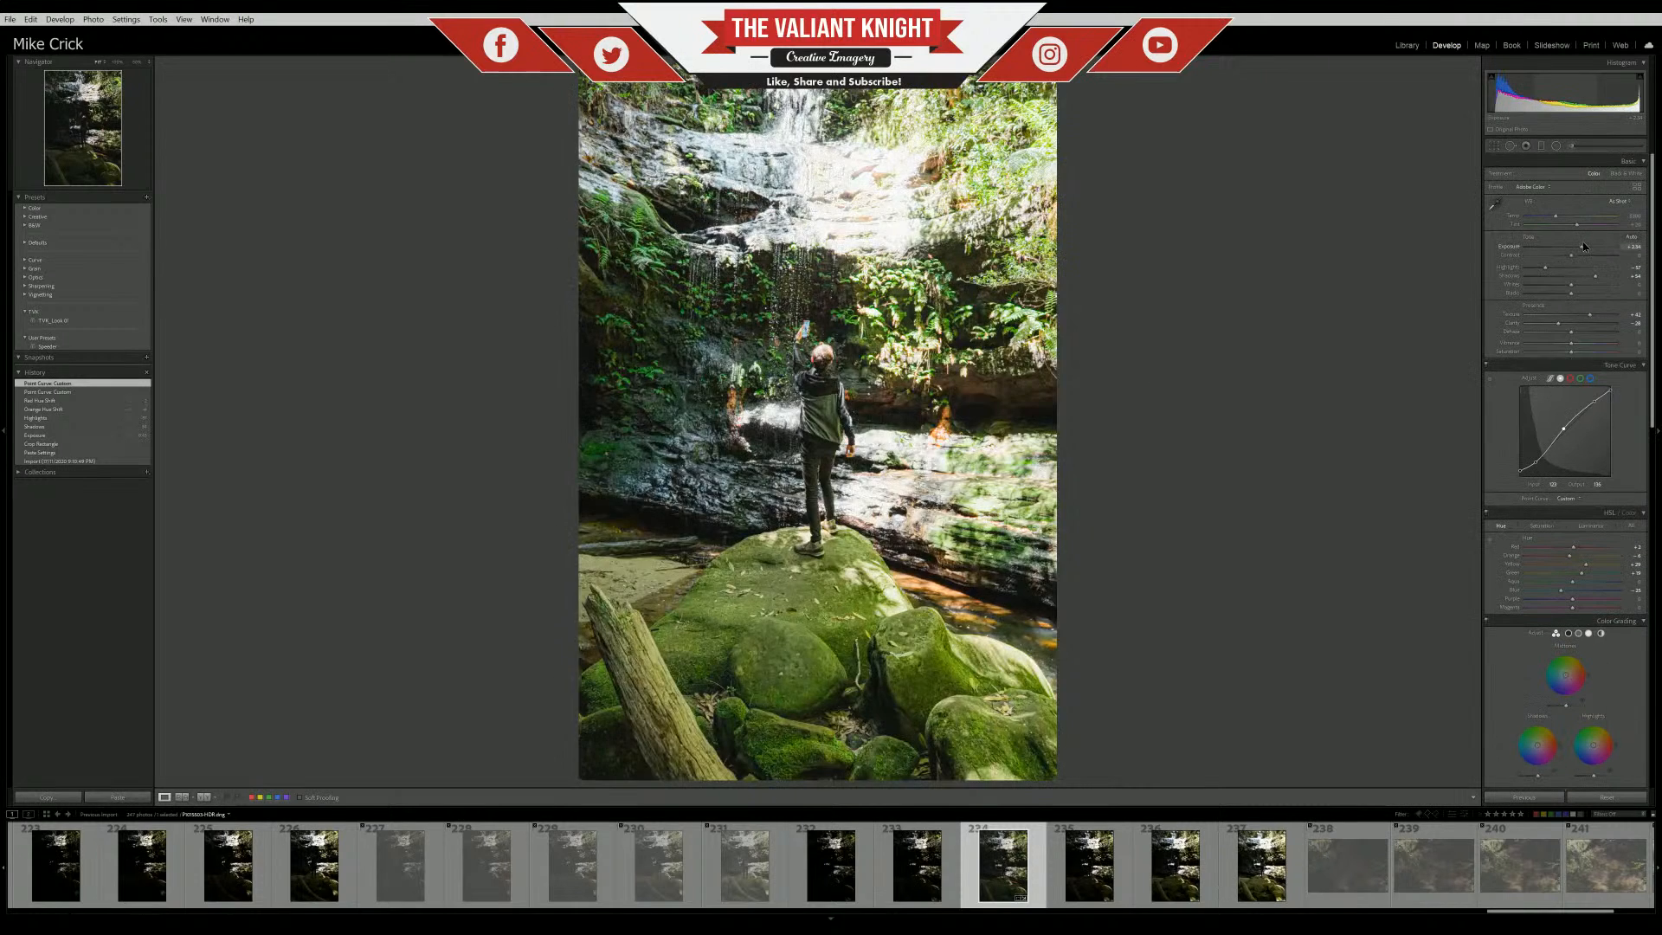
drag(1580, 247, 1574, 248)
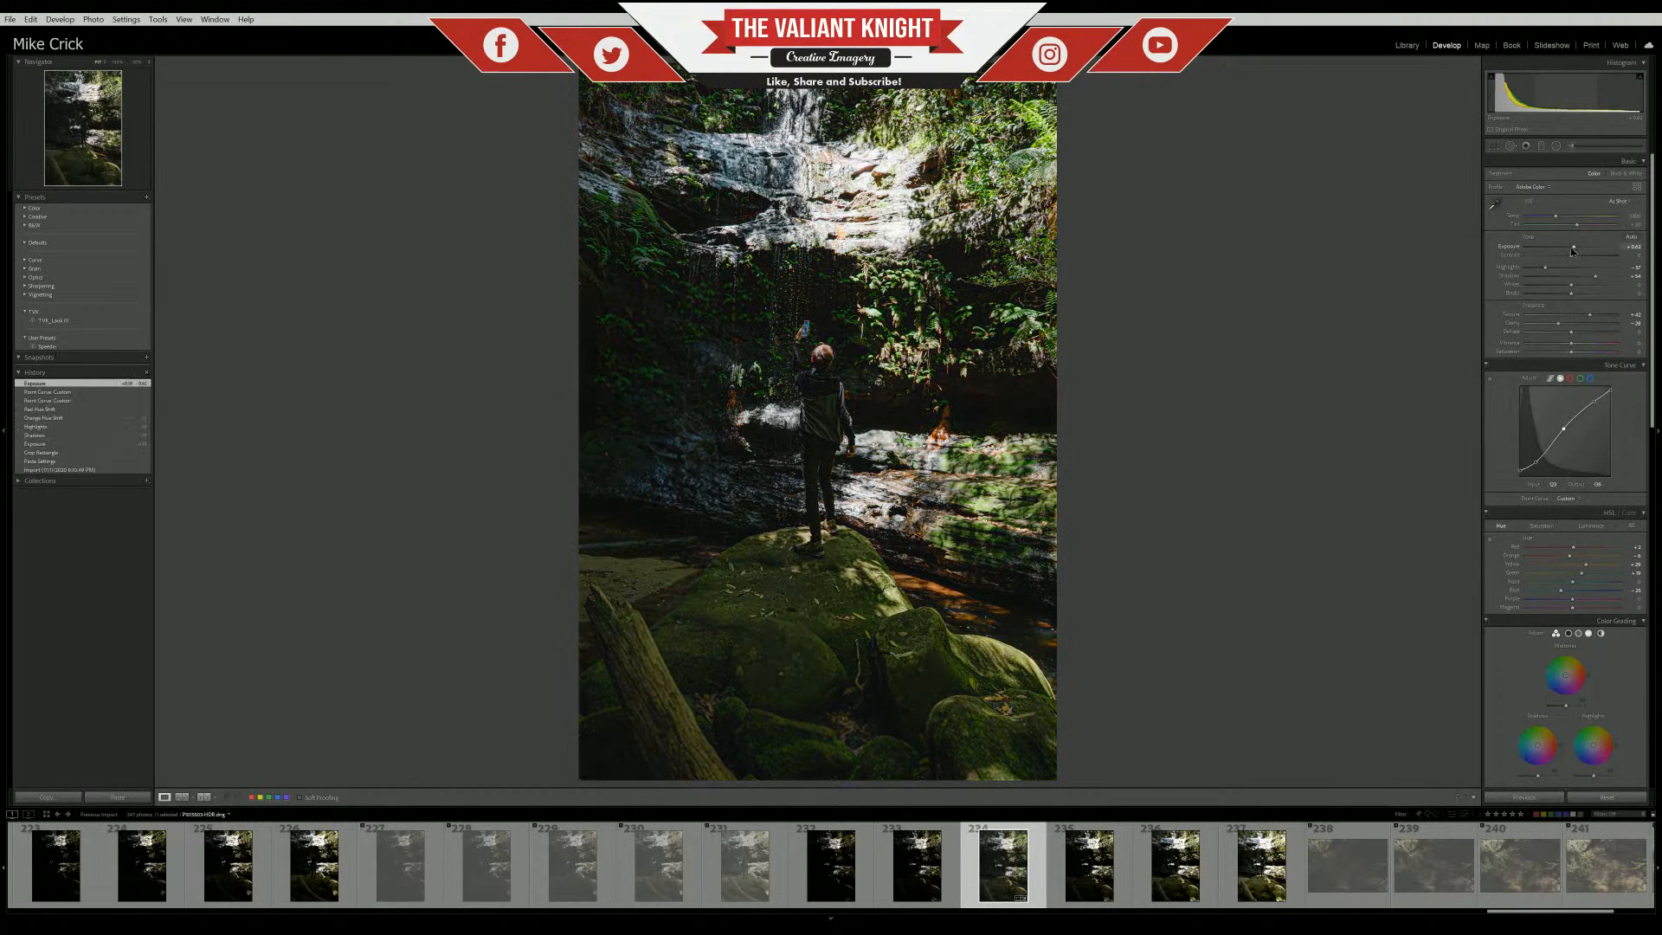
drag(1570, 247, 1570, 249)
double_click(1570, 248)
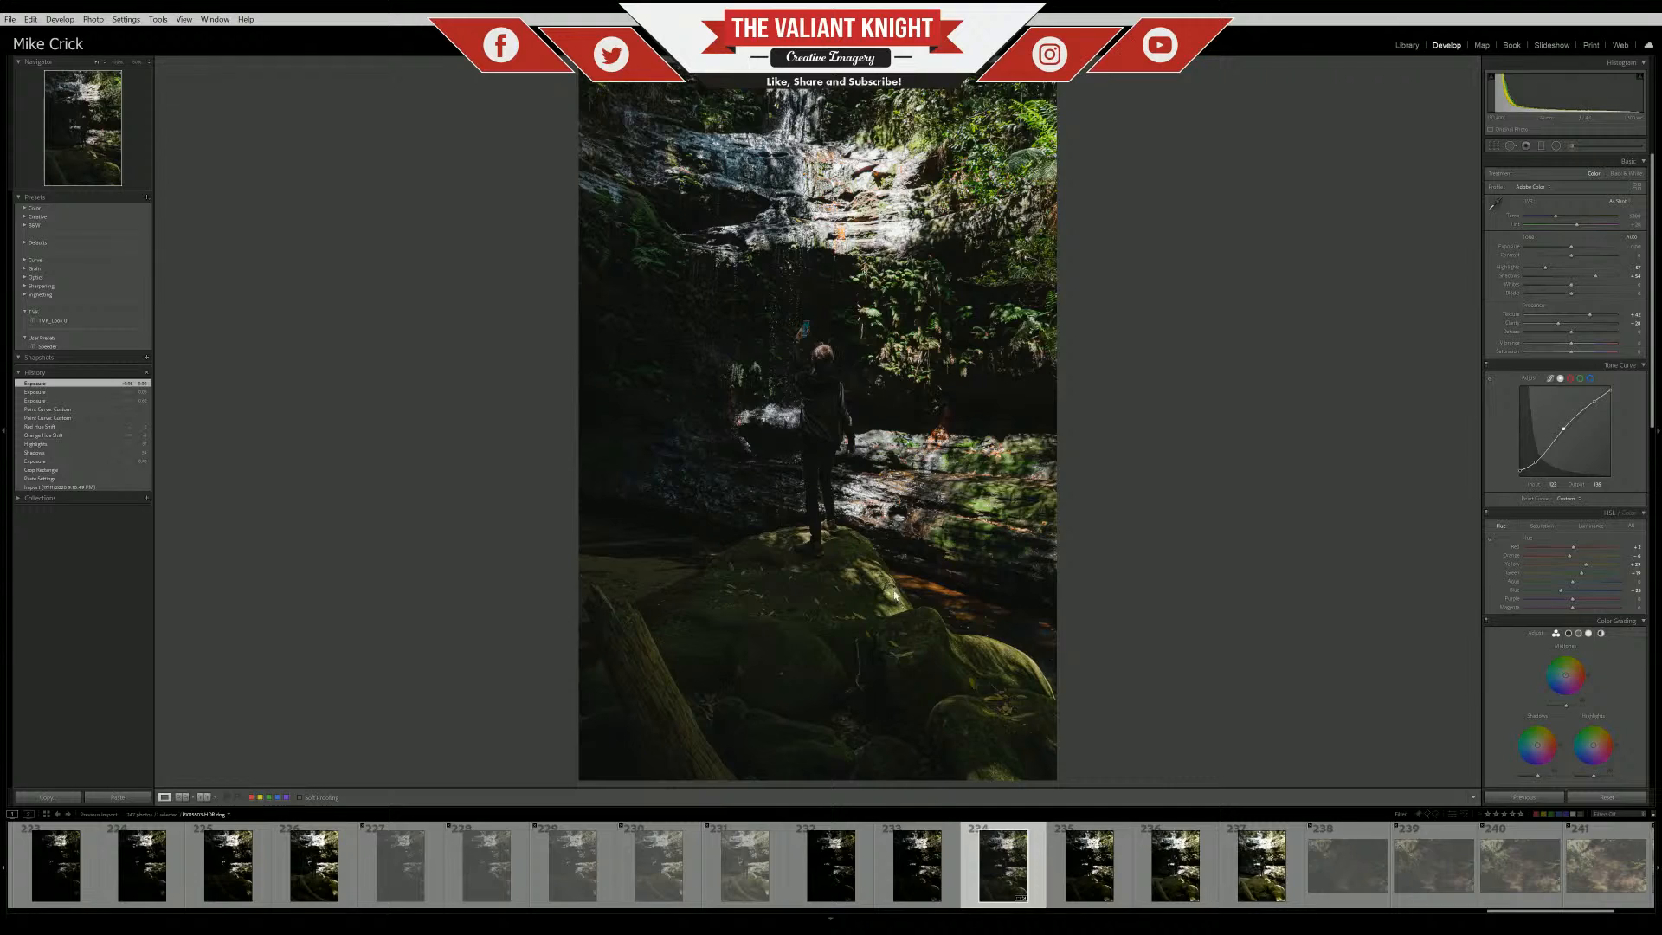
click(836, 557)
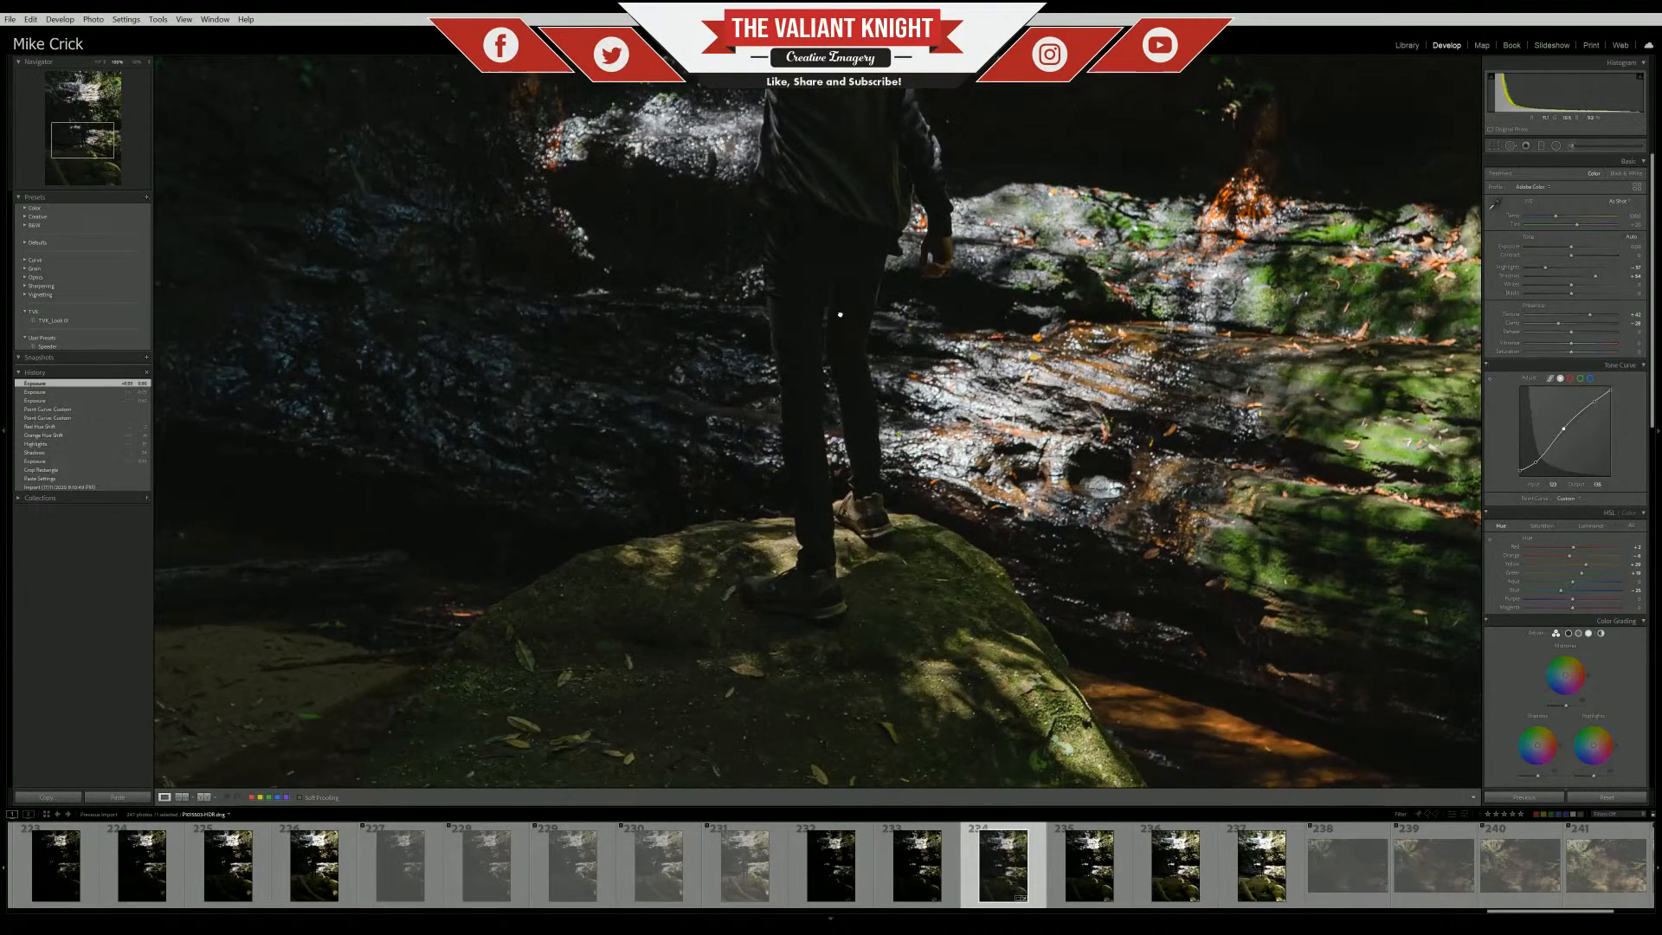
click(920, 594)
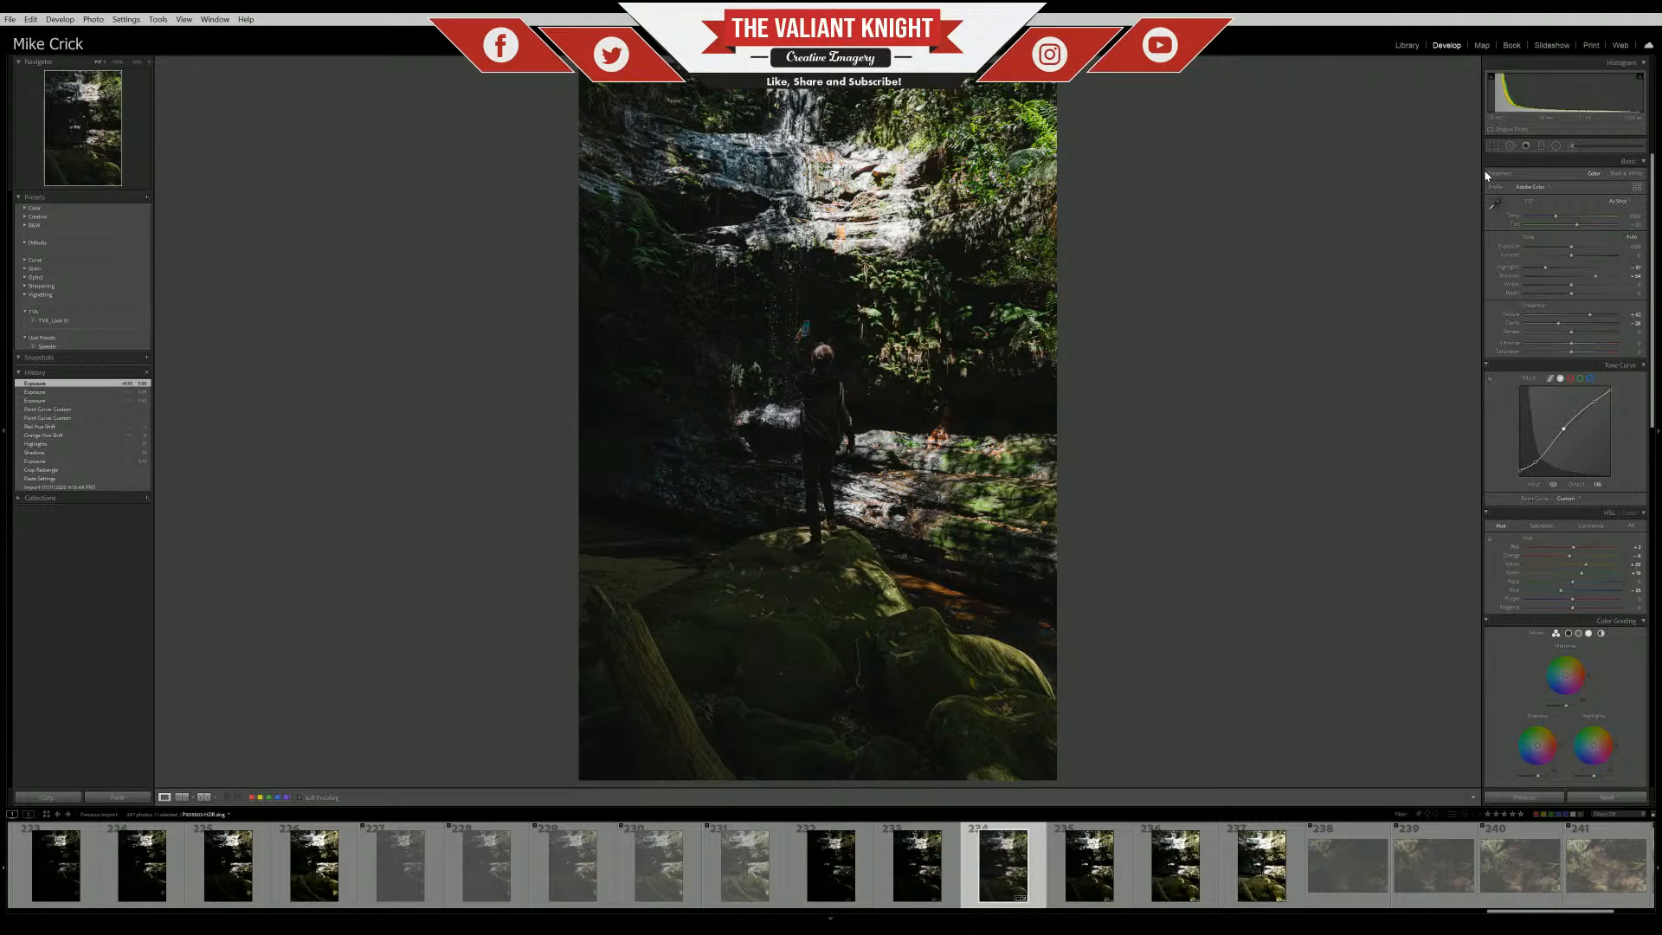
Revert the HDR photo to its imported state, then raise the exposure, strongly lower the highlights and lift the shadows
click(65, 487)
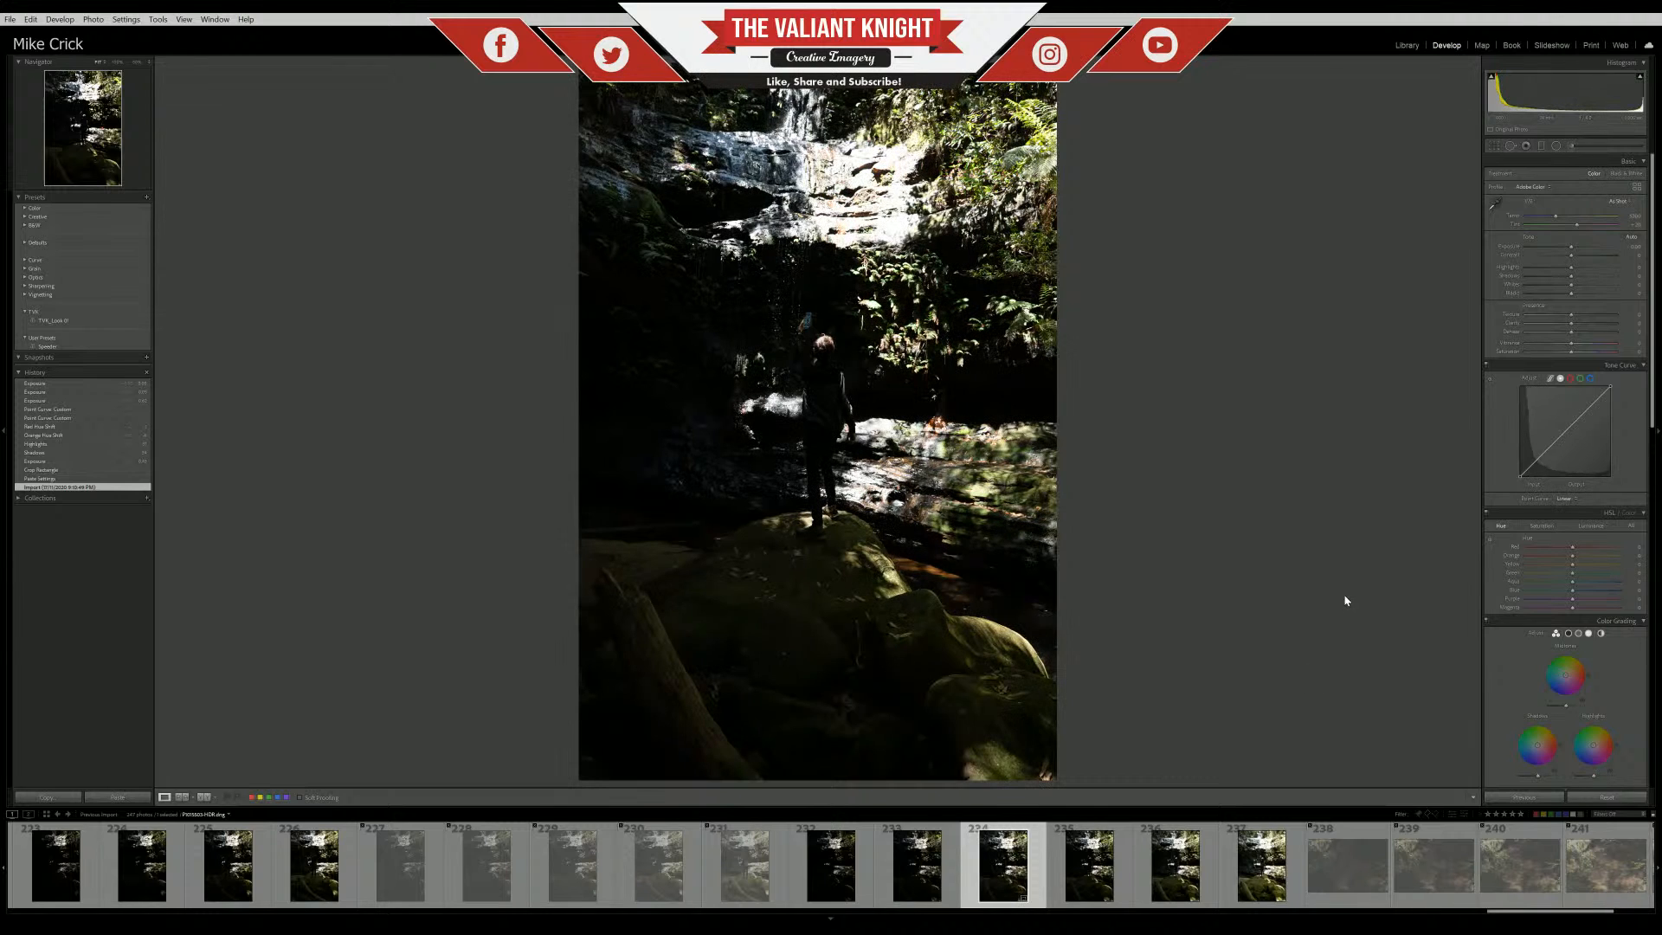
drag(1572, 246, 1533, 277)
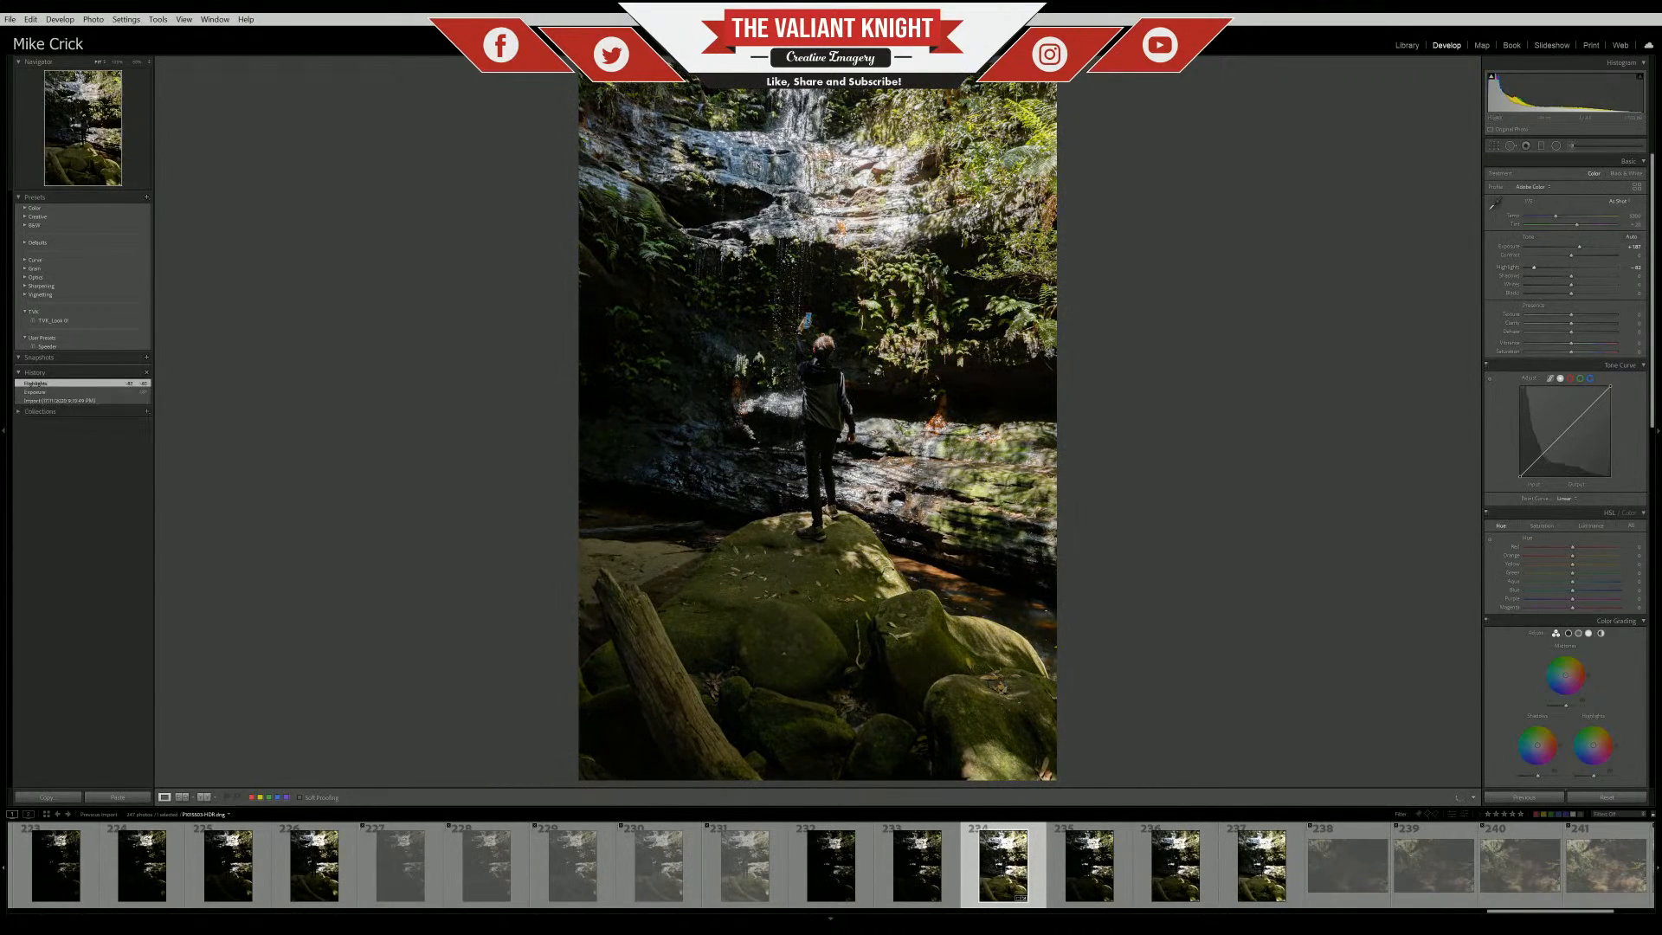
click(823, 228)
drag(822, 228, 747, 350)
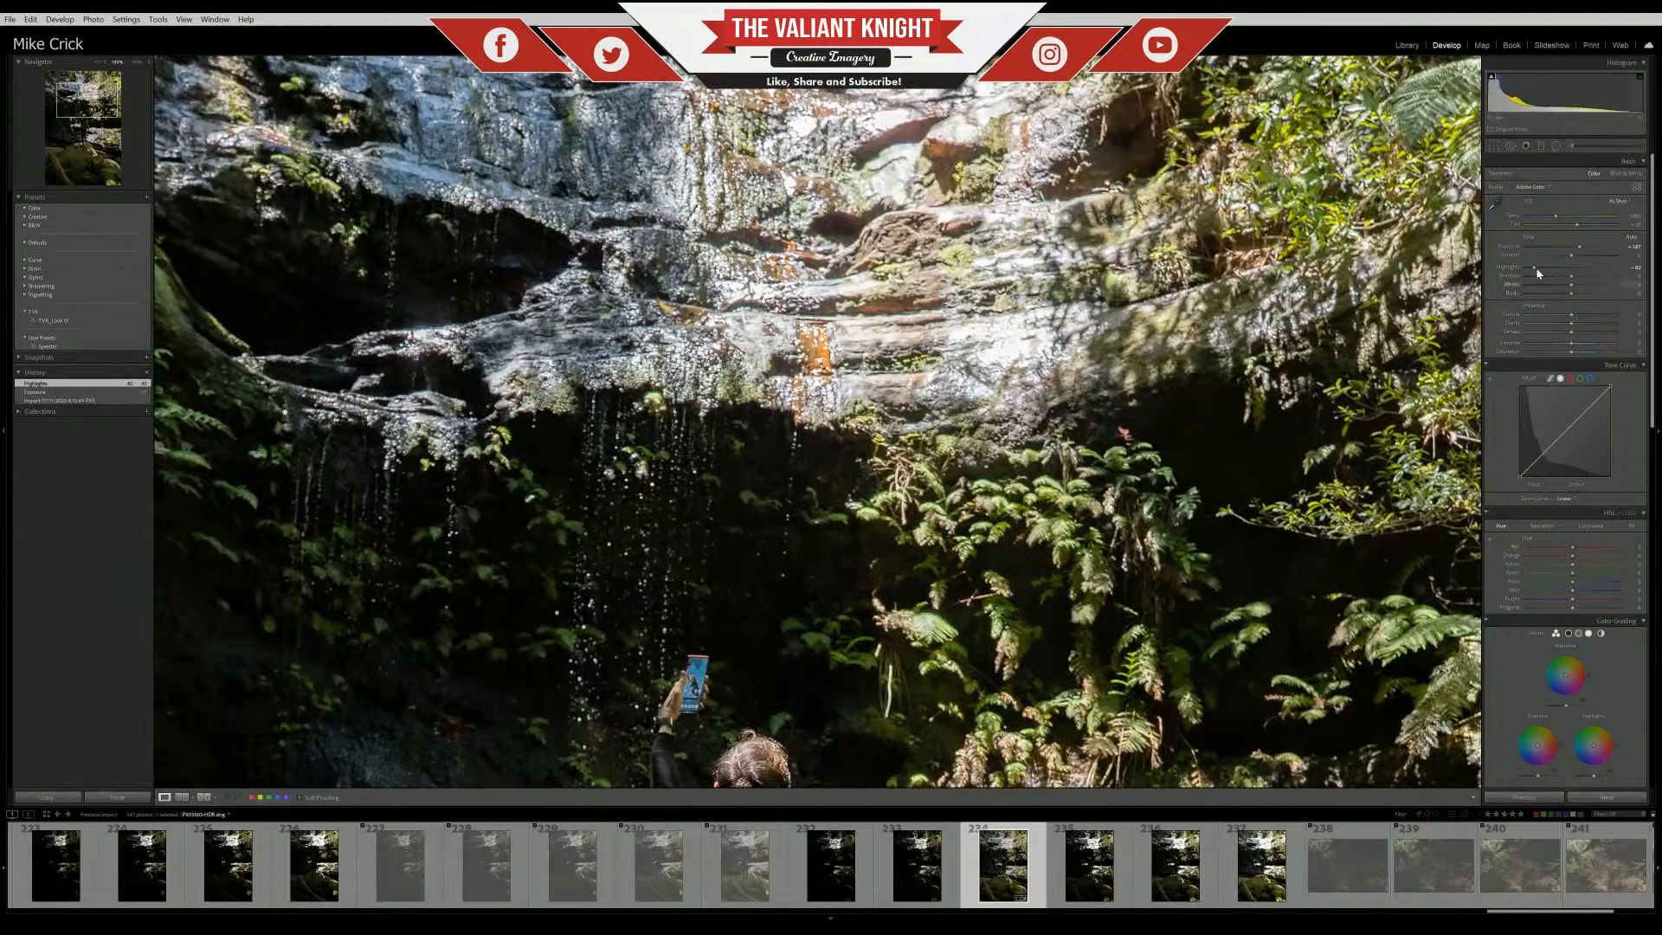
drag(1541, 268, 1532, 272)
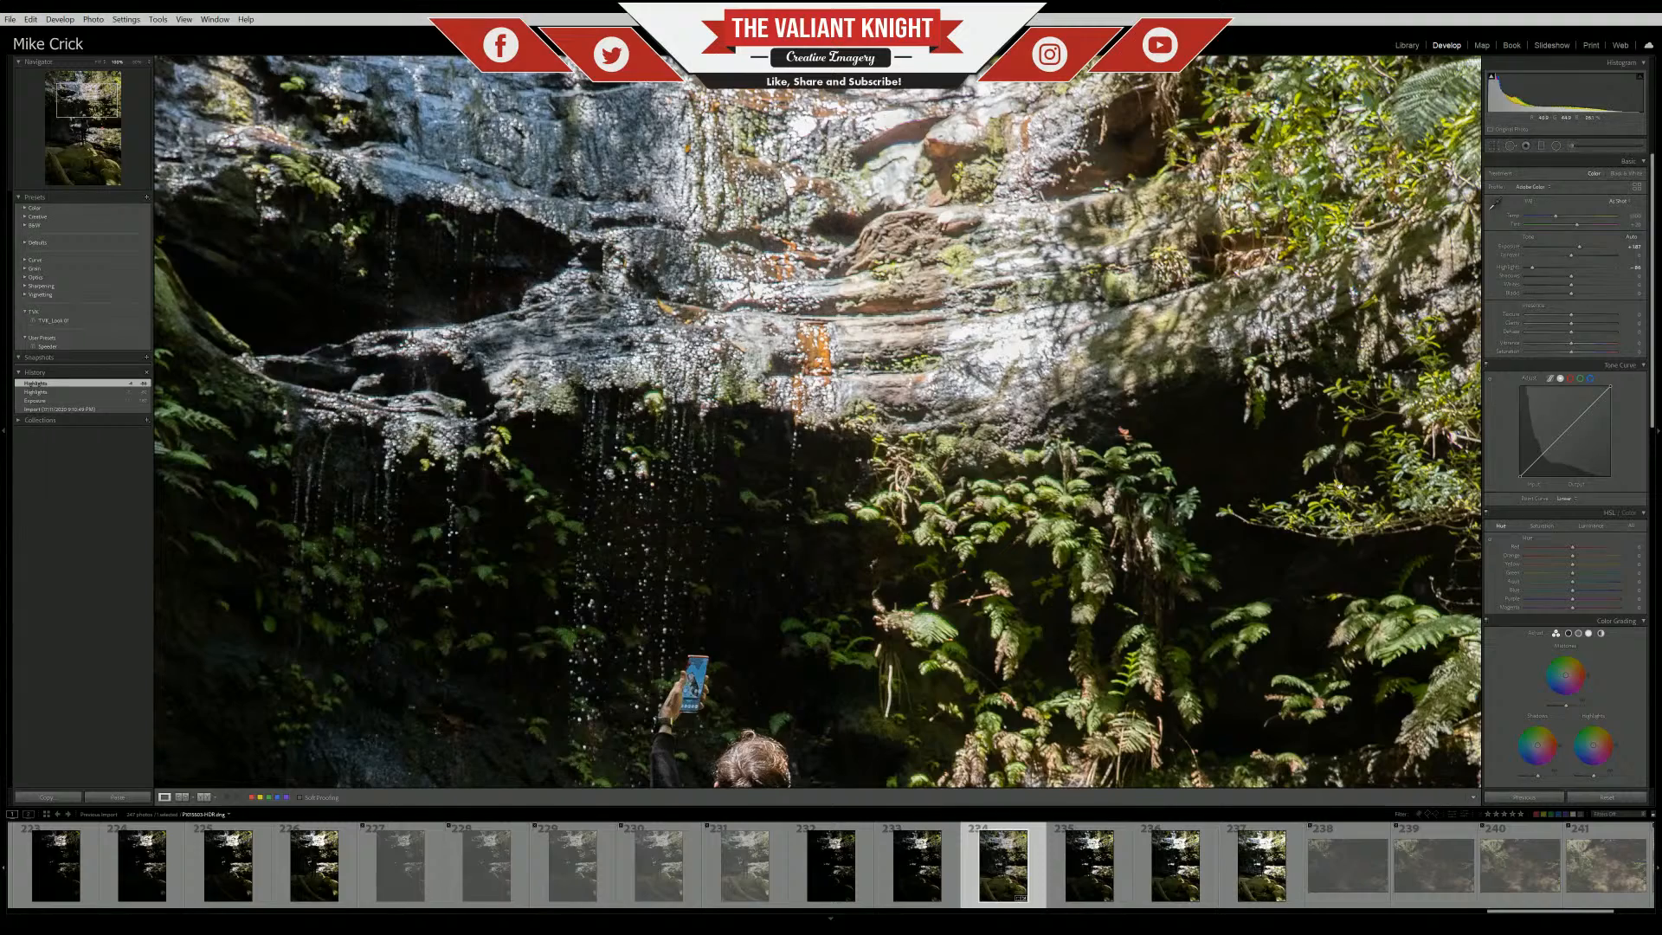
click(957, 218)
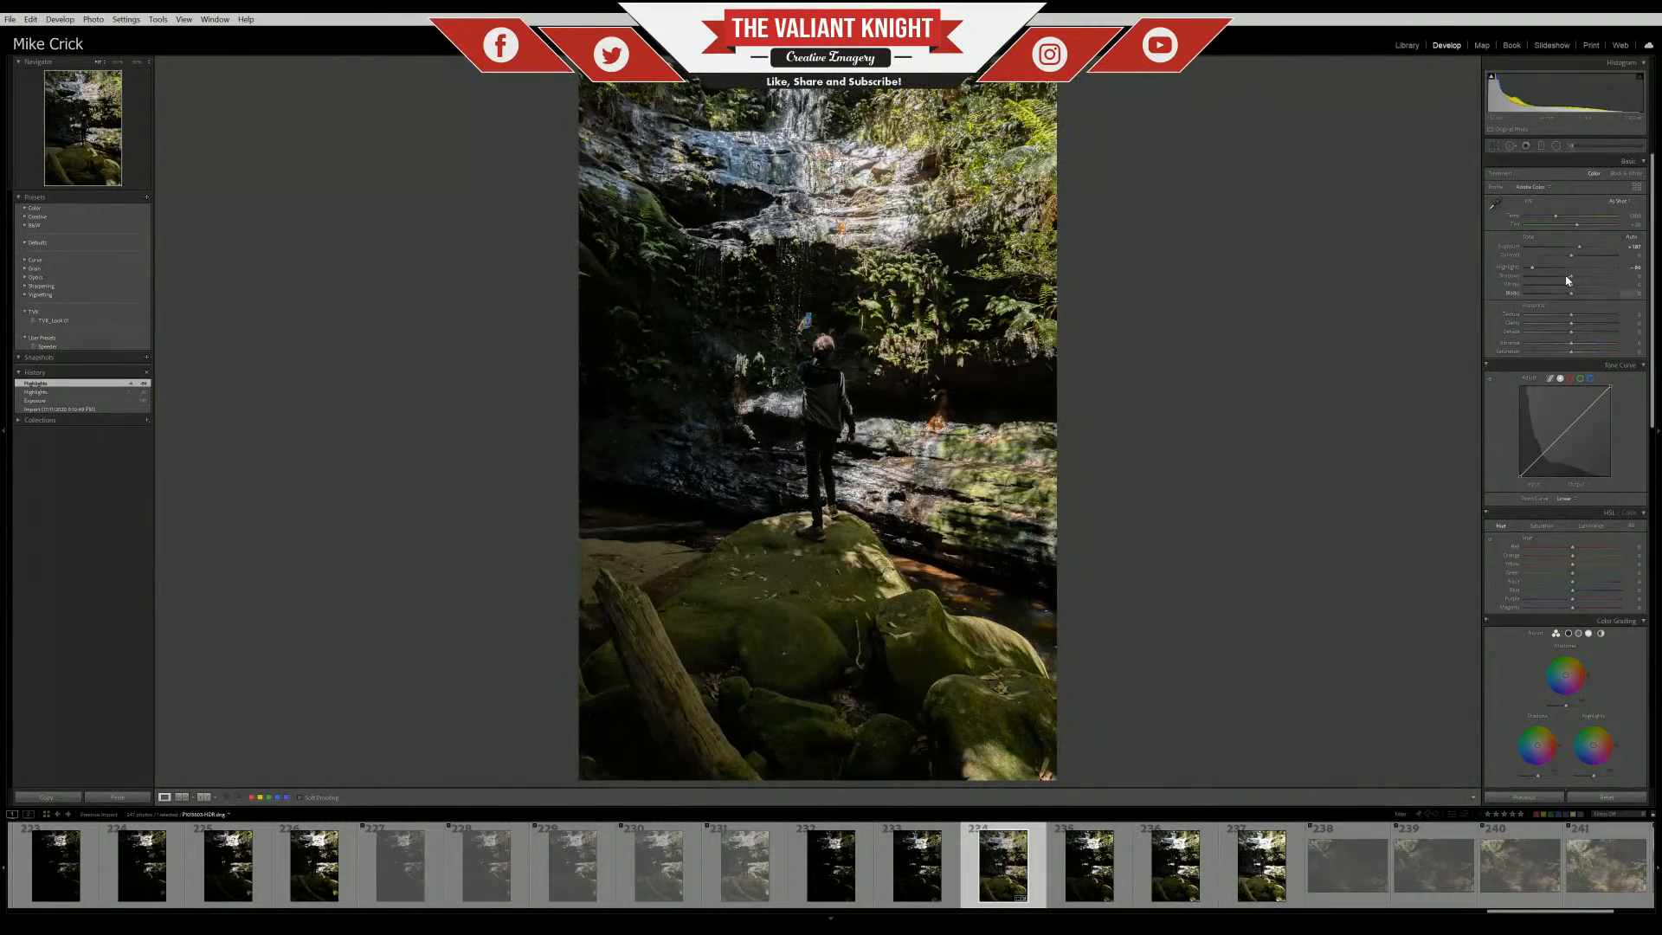
drag(1571, 277, 1593, 277)
Add luminance and color noise reduction to the HDR photo, checking the figure up close and in the full view
key(z)
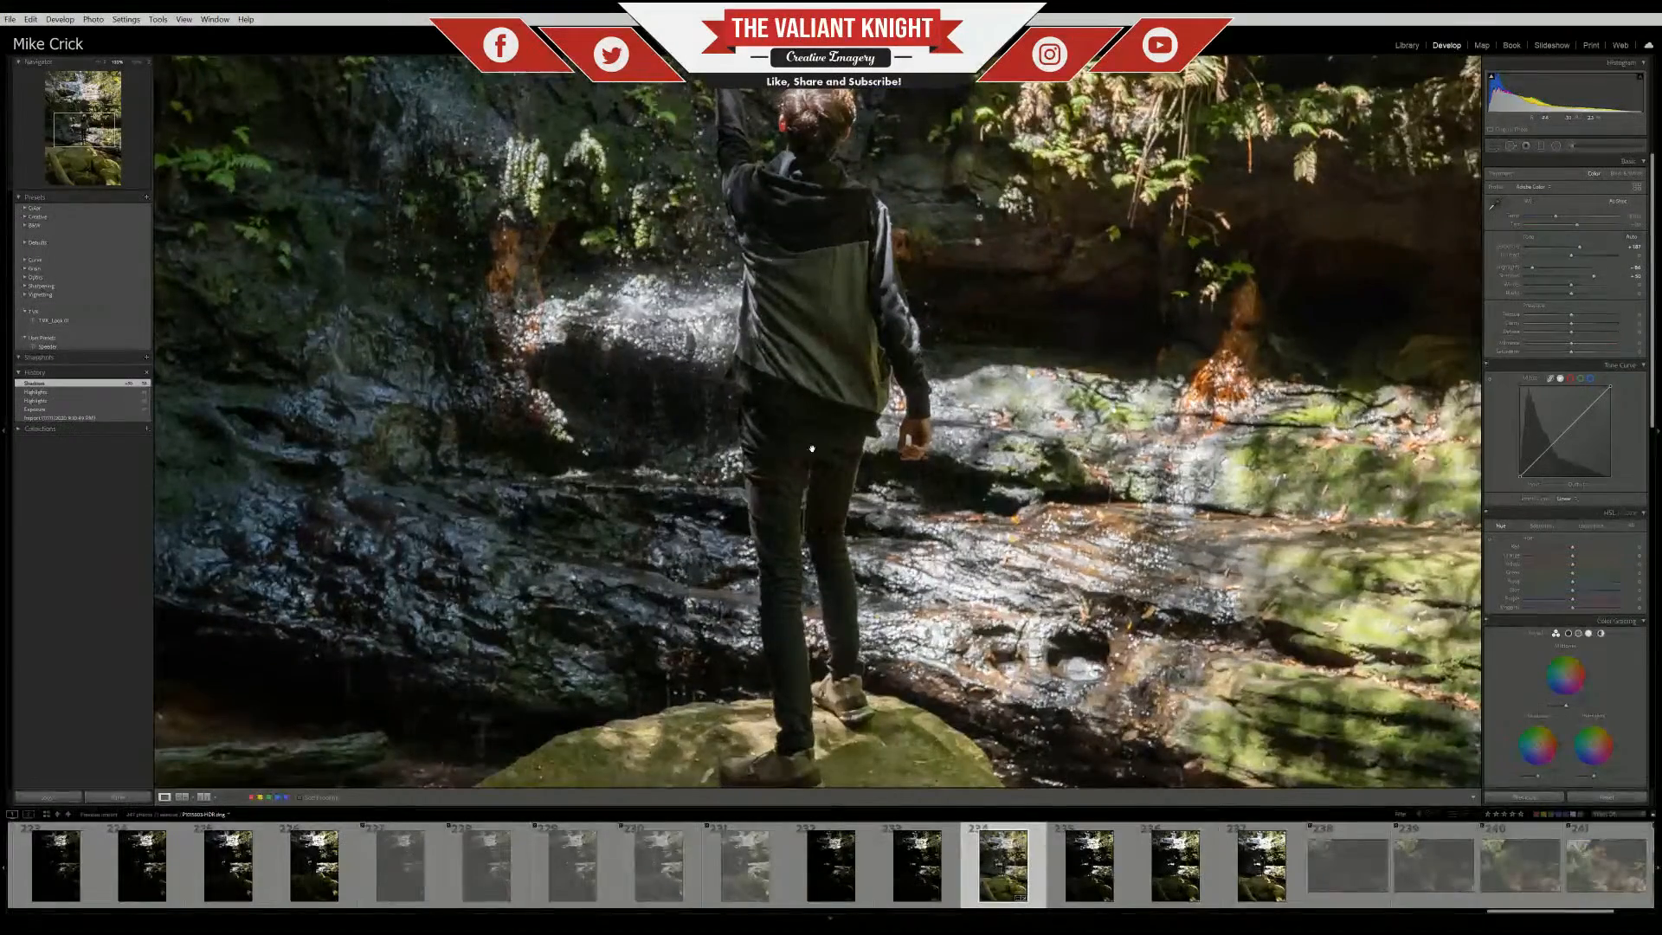
drag(1651, 335, 1659, 772)
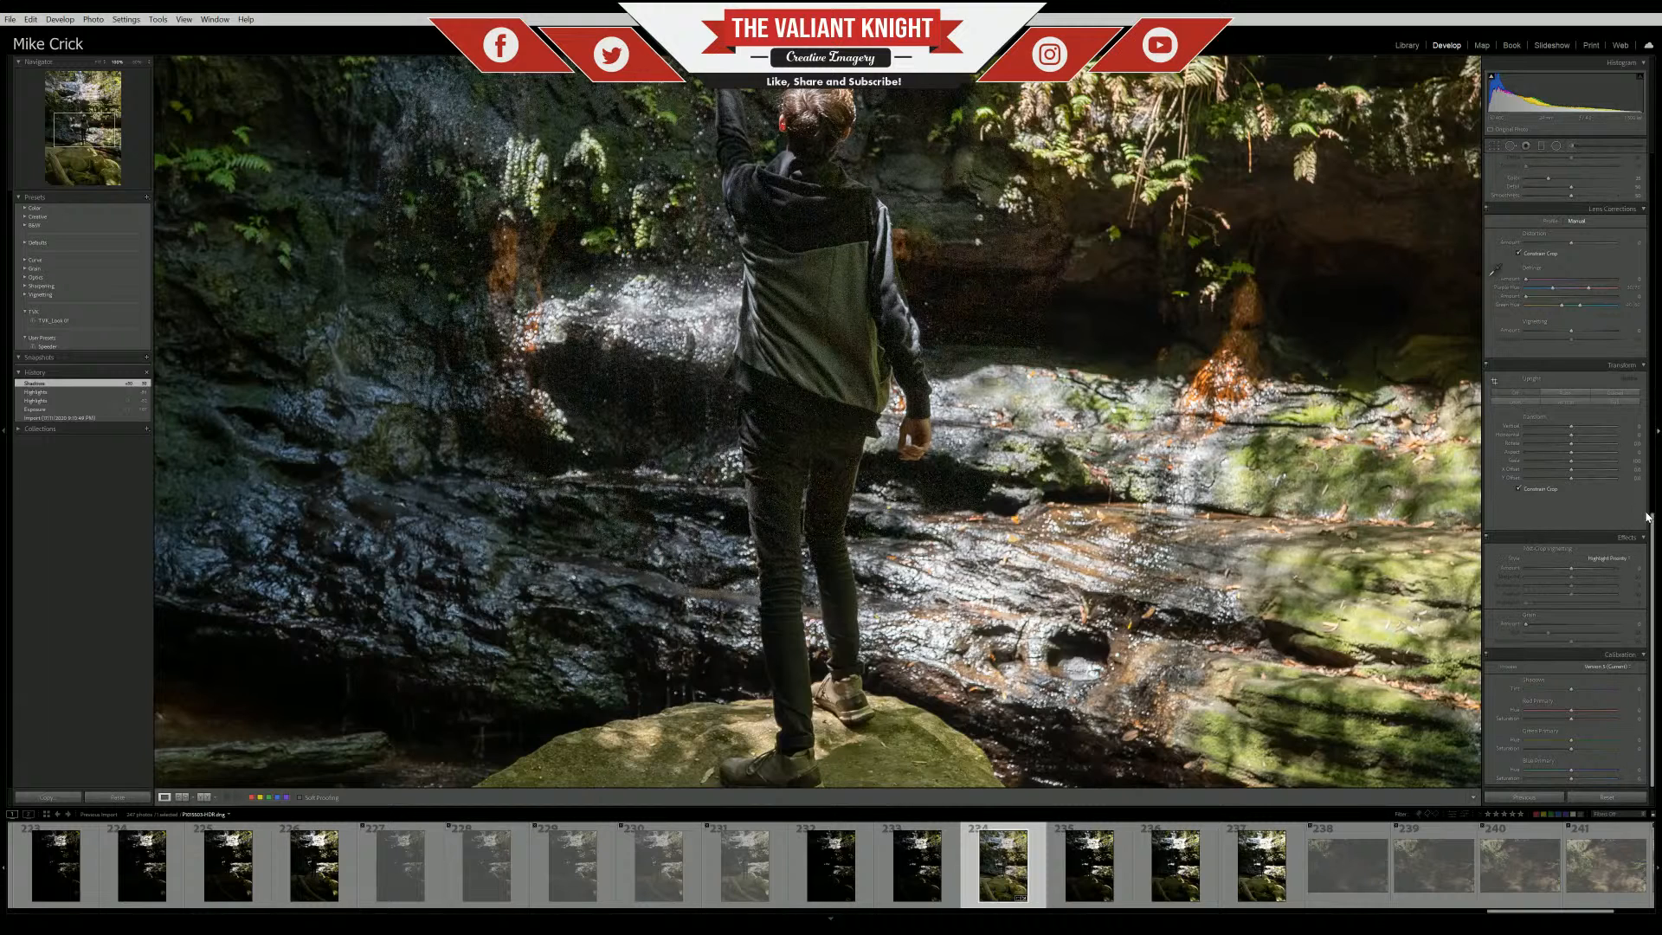
drag(1650, 531, 1658, 414)
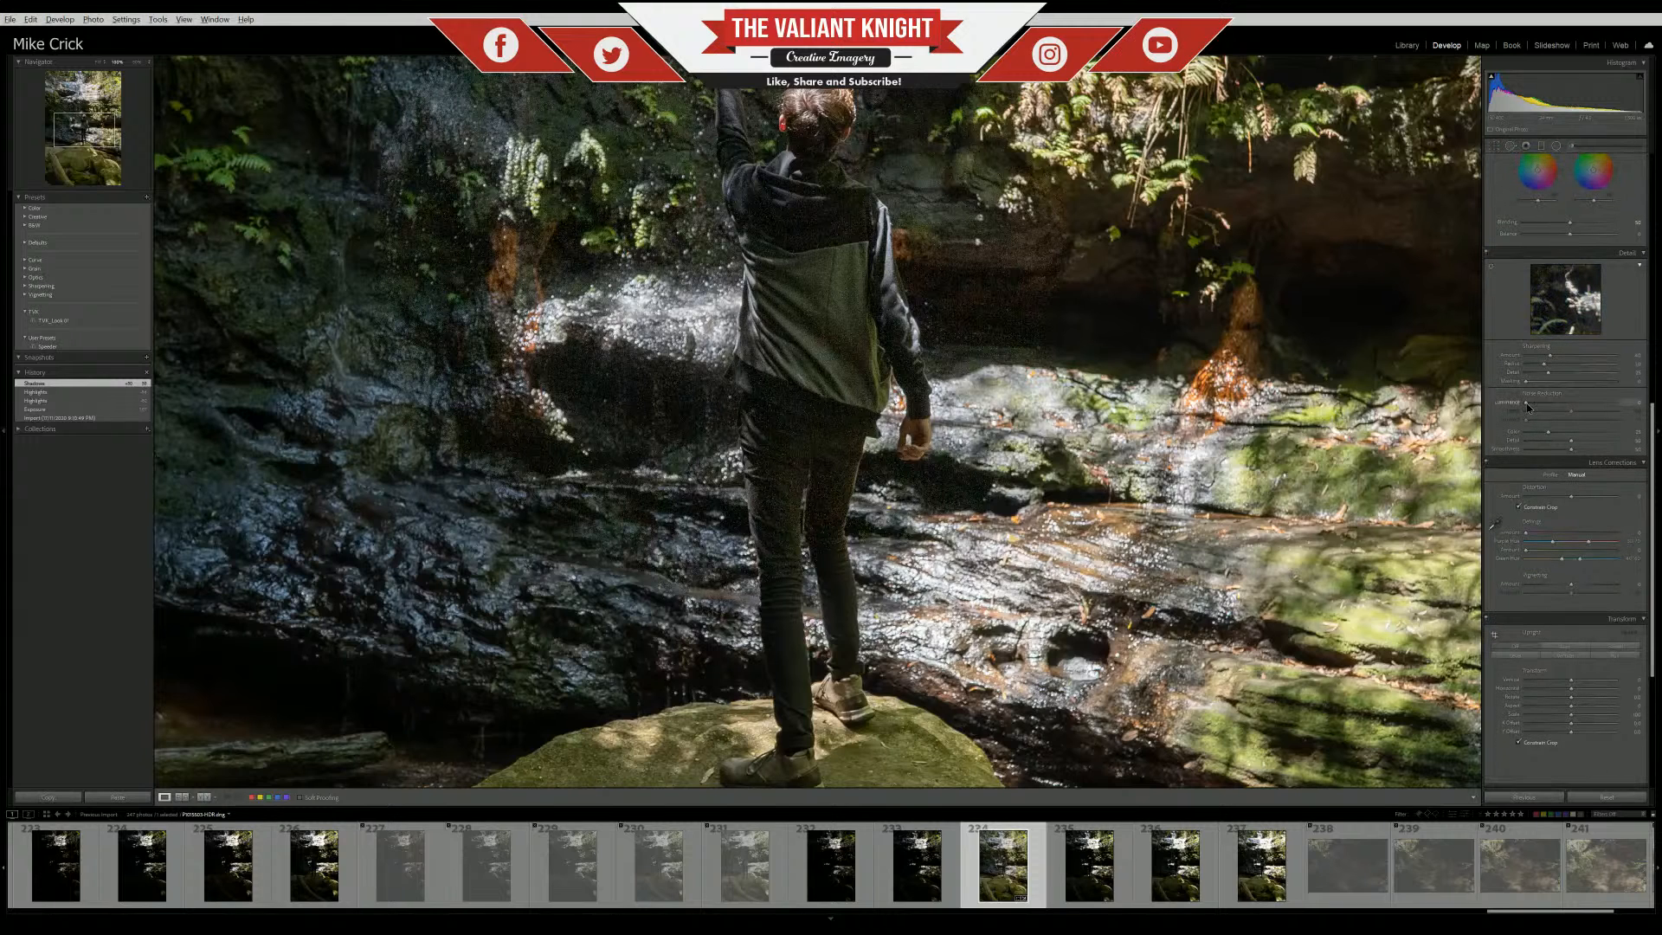
alt+click(1528, 406)
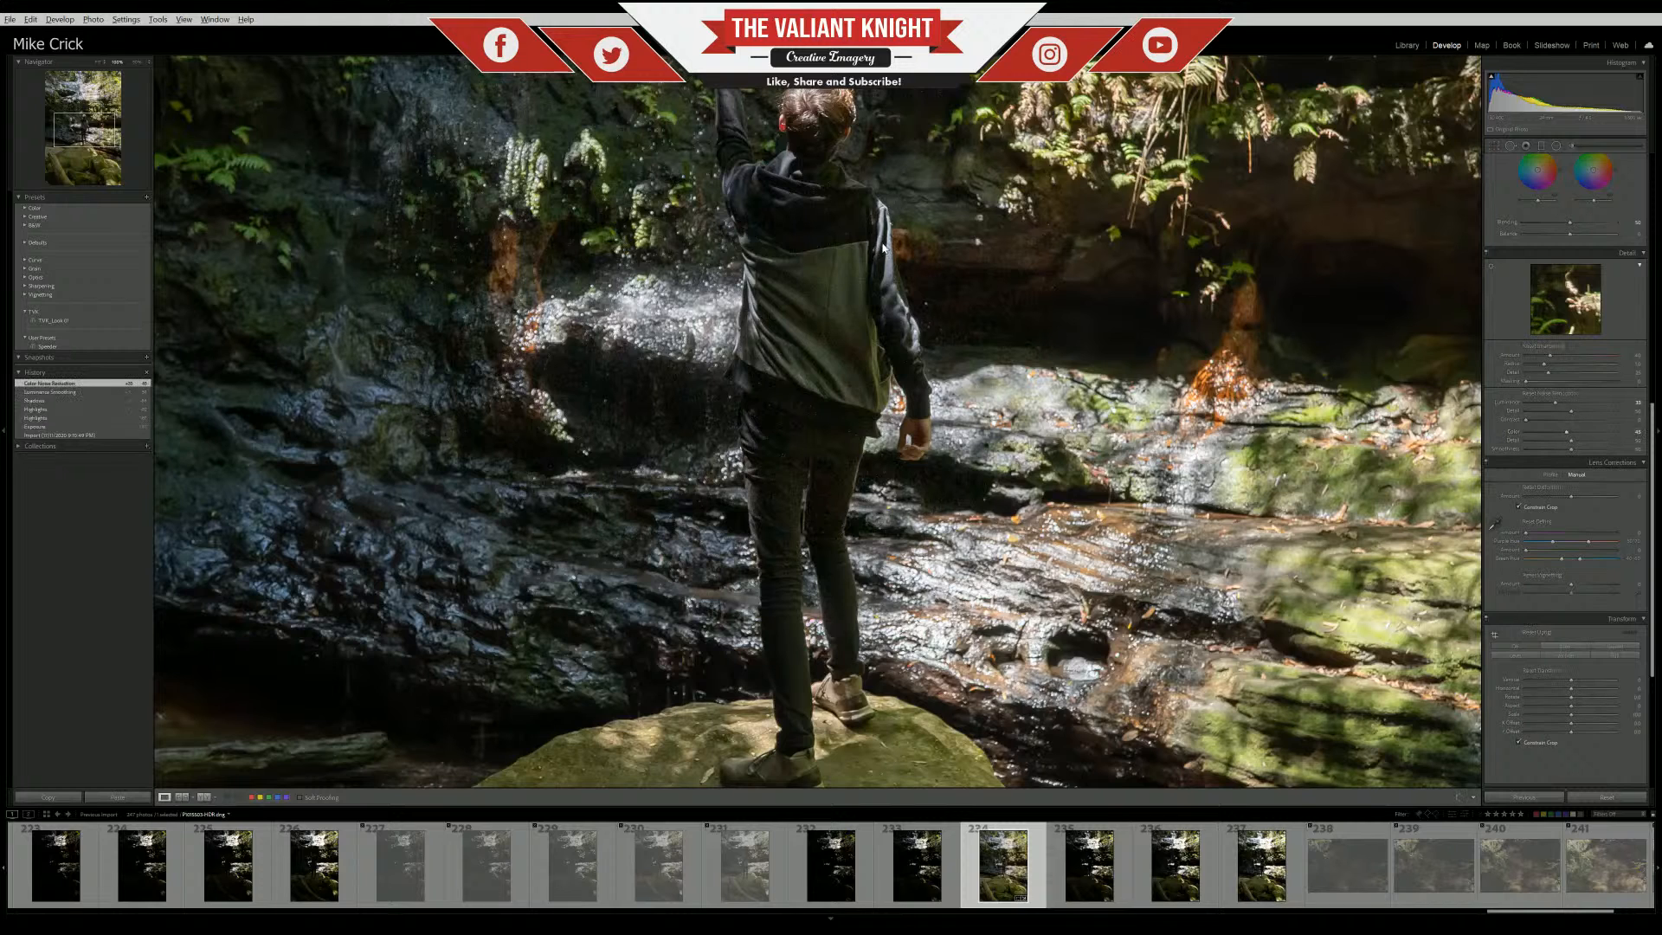
click(836, 294)
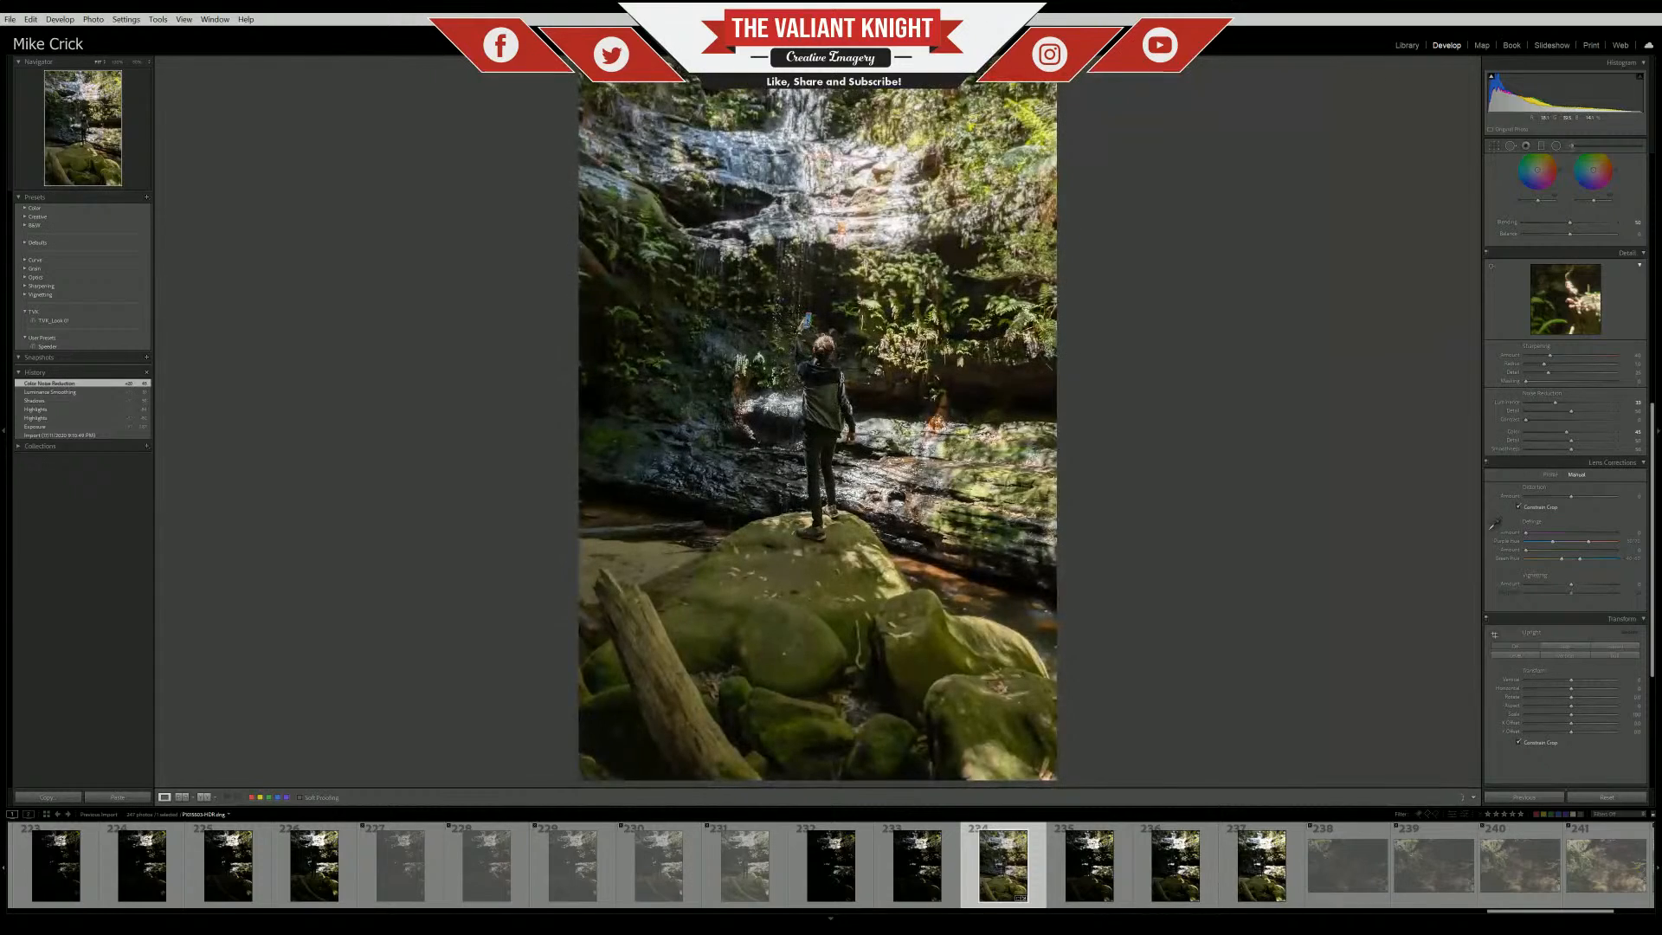
click(832, 380)
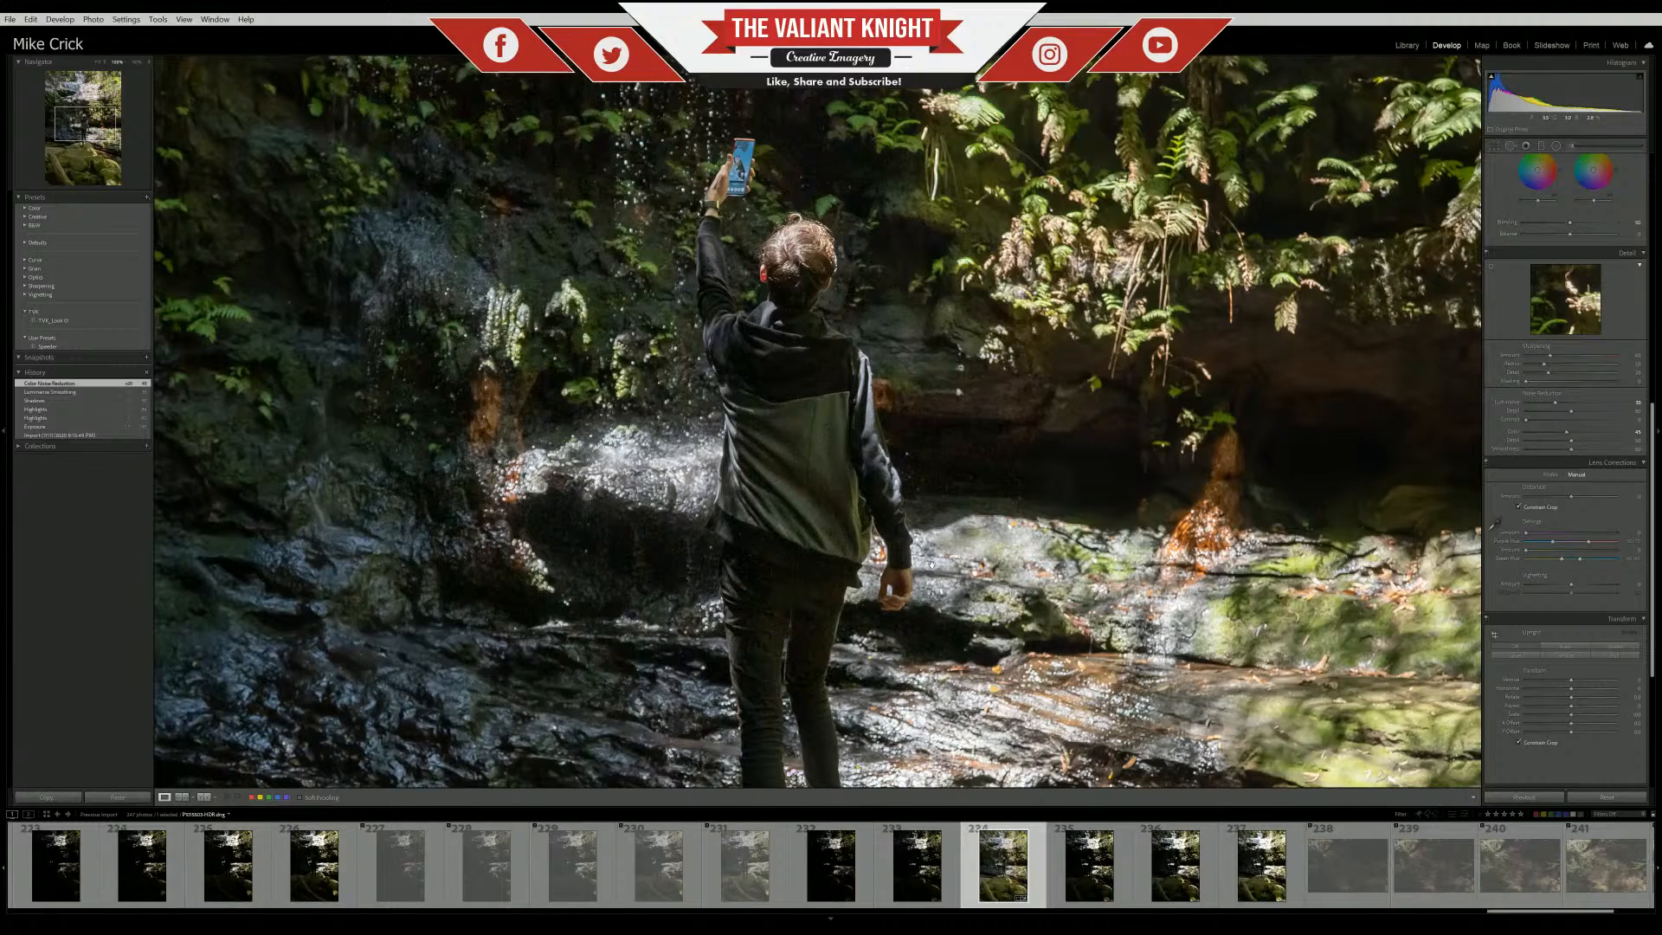
click(1137, 558)
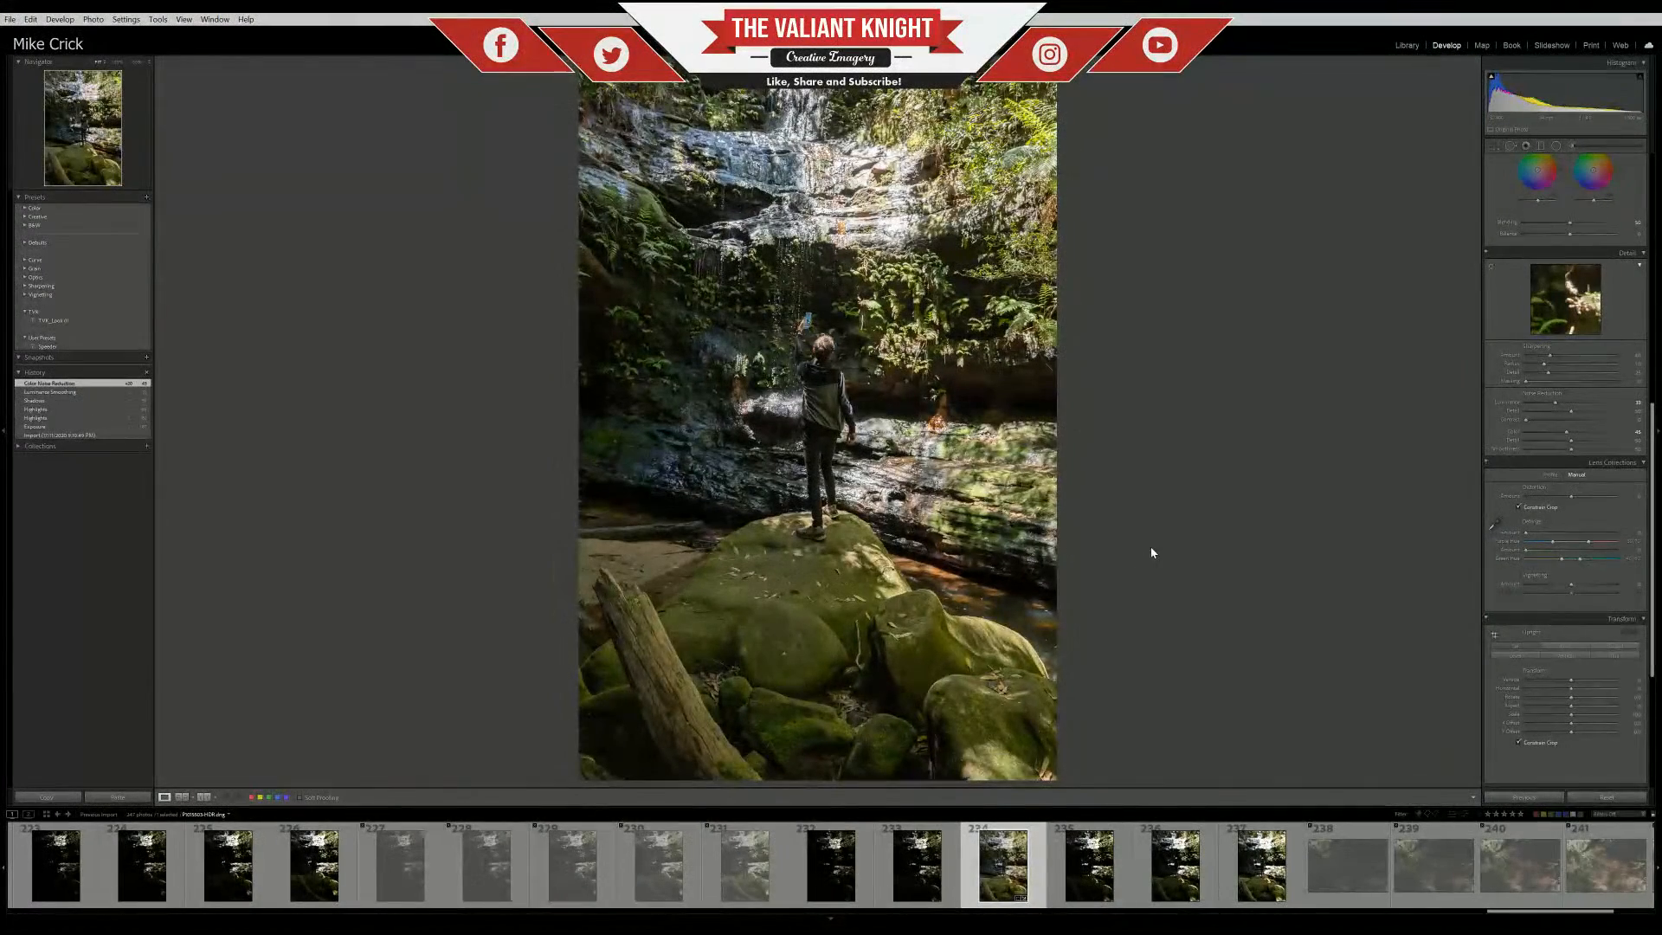
Set the sharpening masking to its maximum and increase the sharpening amount, checking the figure up close
click(796, 423)
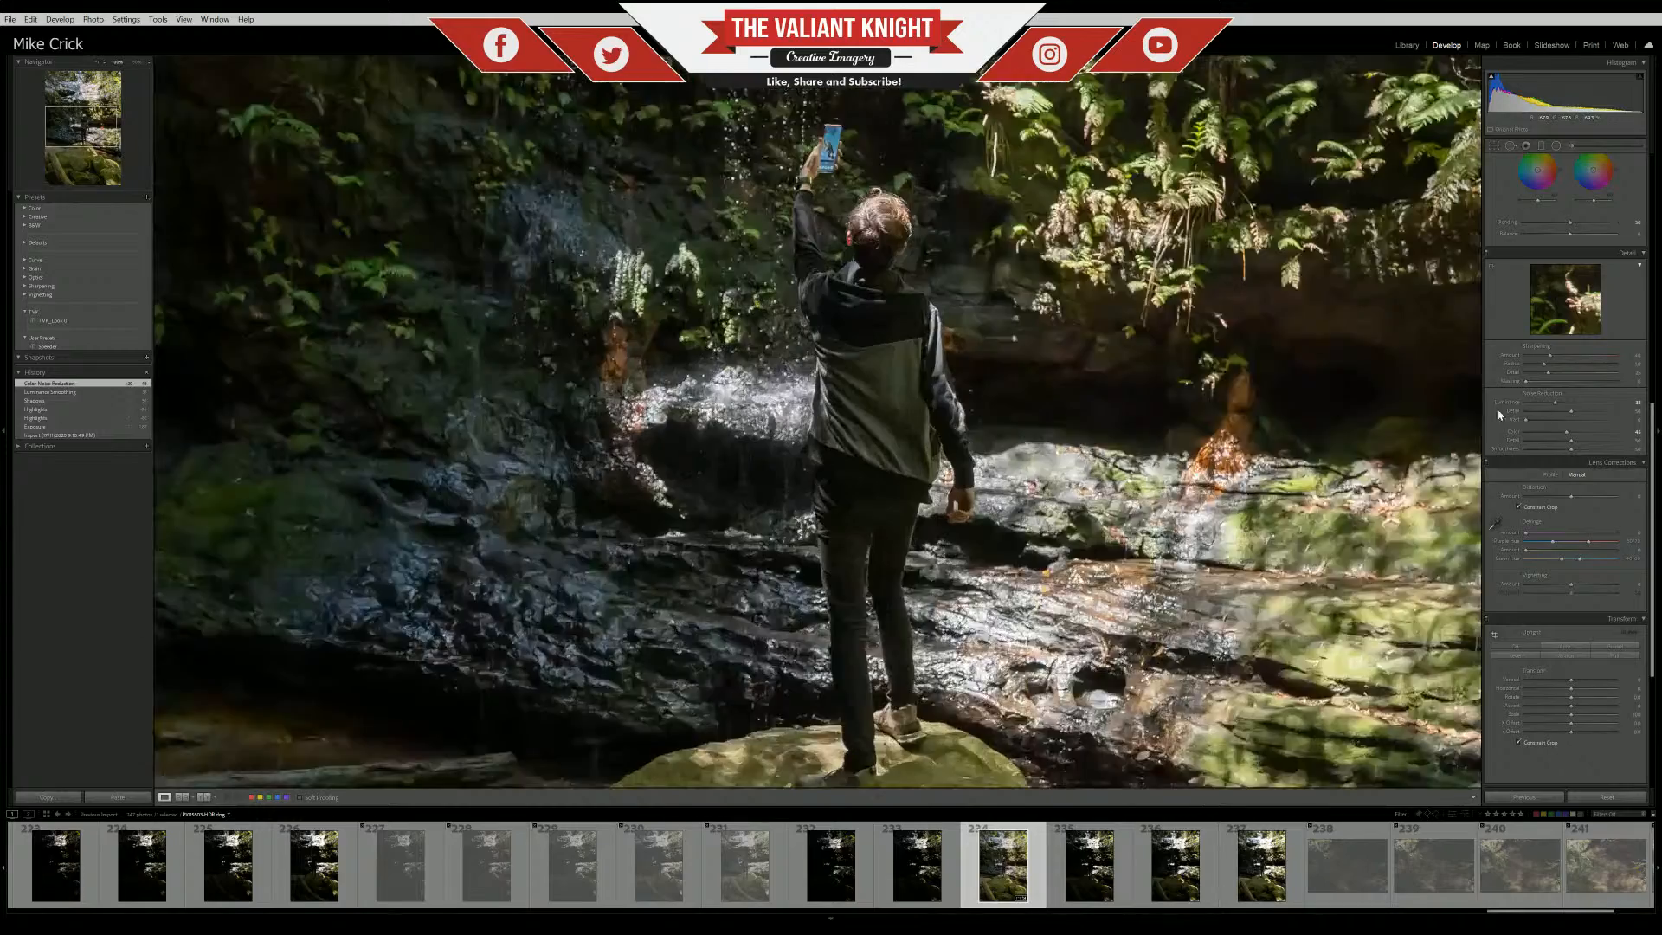
drag(1526, 380, 1616, 381)
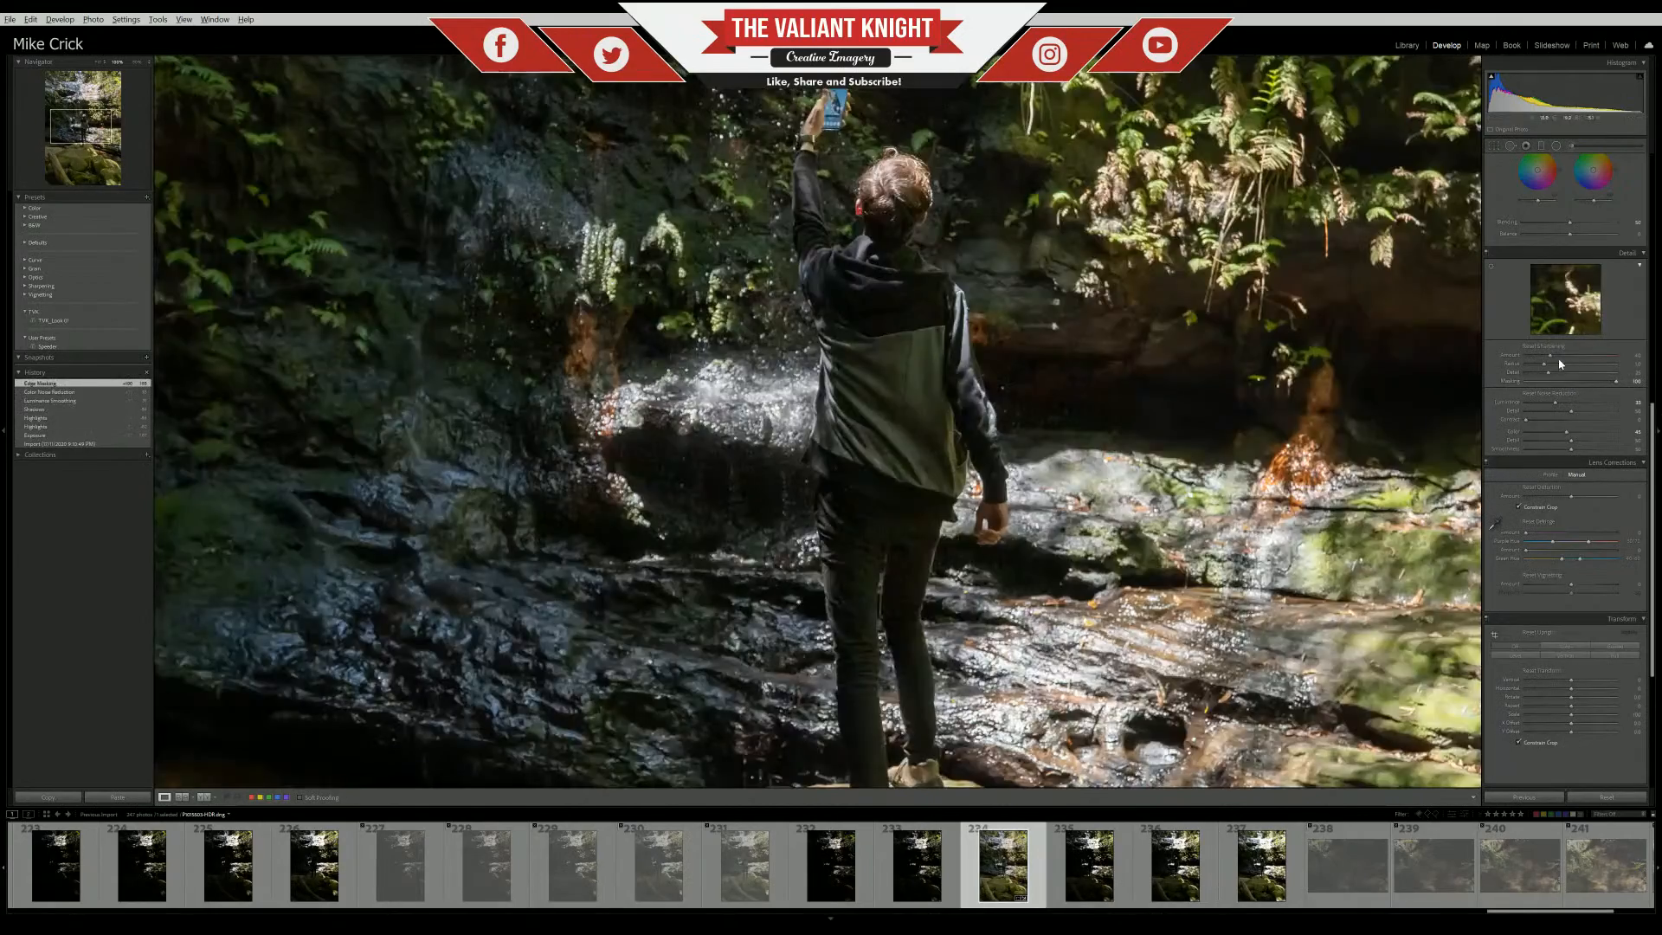
drag(1563, 357, 1533, 378)
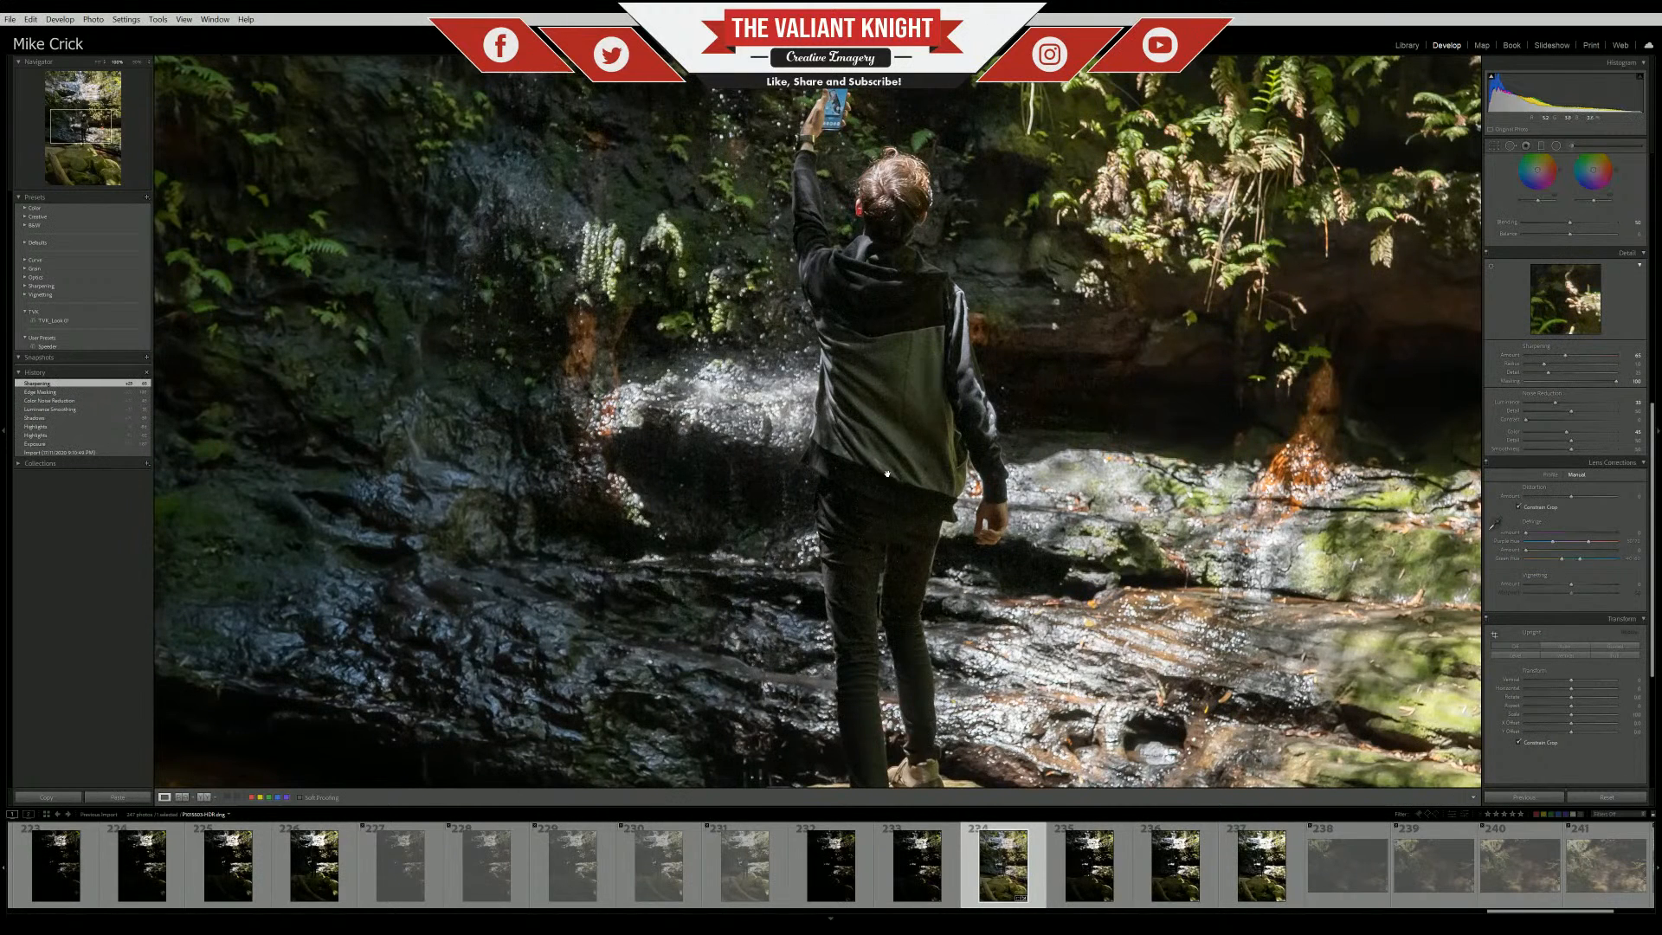
scroll(823, 406, down, 3)
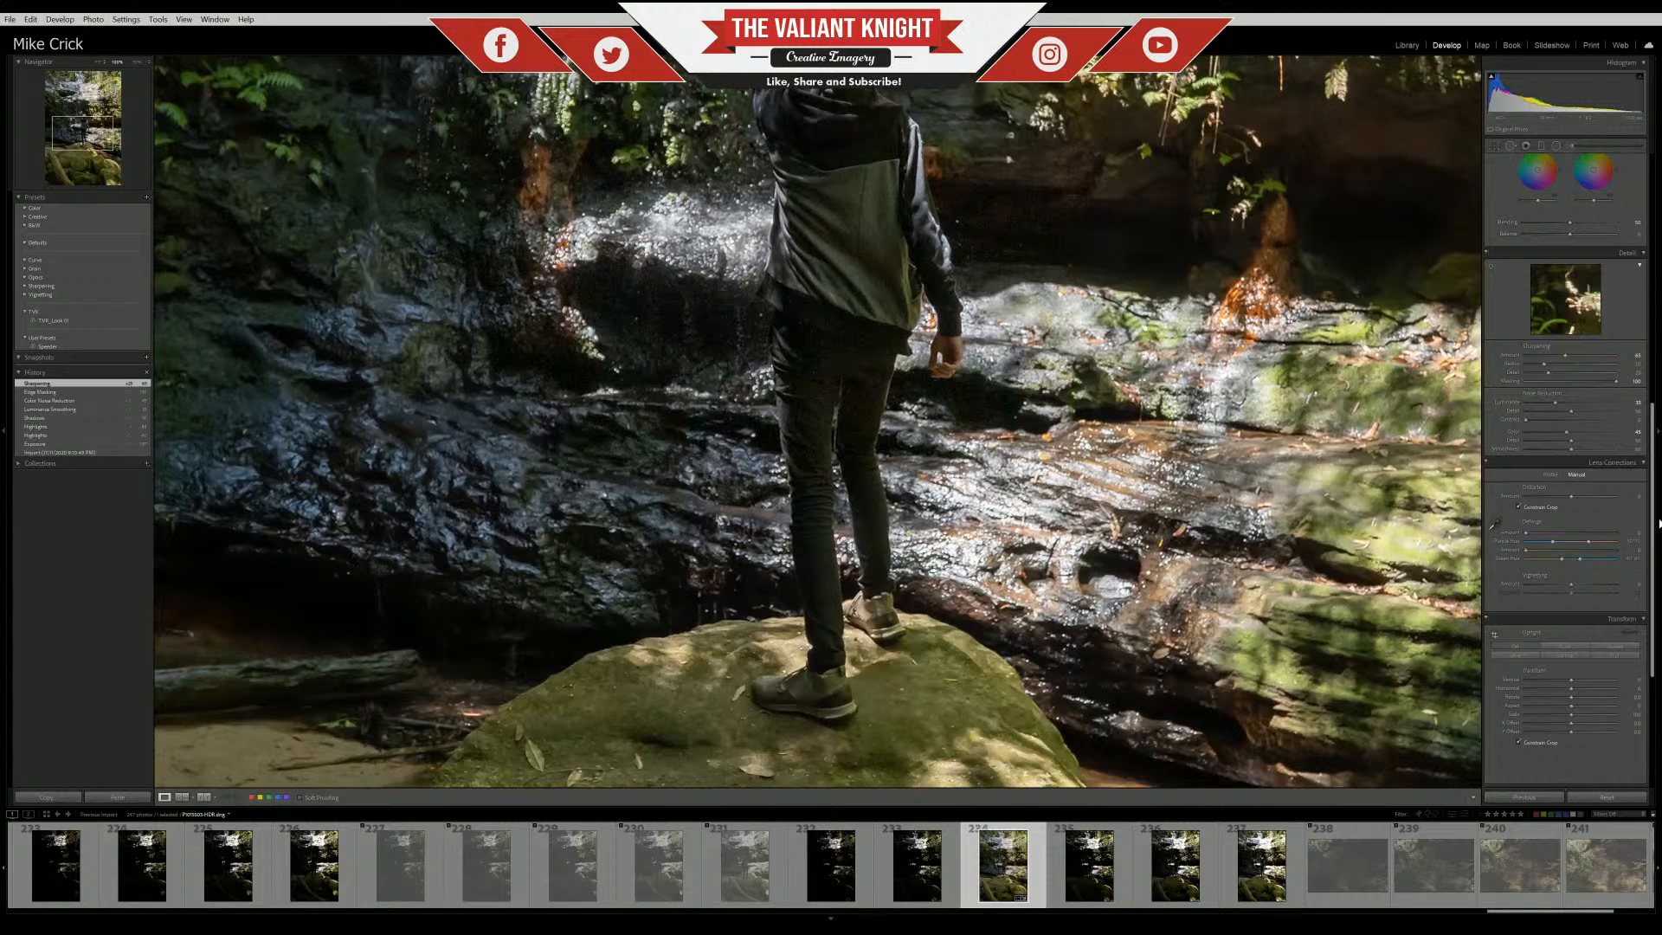
Reduce the HDR photo's shadow lift, lower the exposure slightly and fine-tune the highlights
scroll(1590, 286, up, 10)
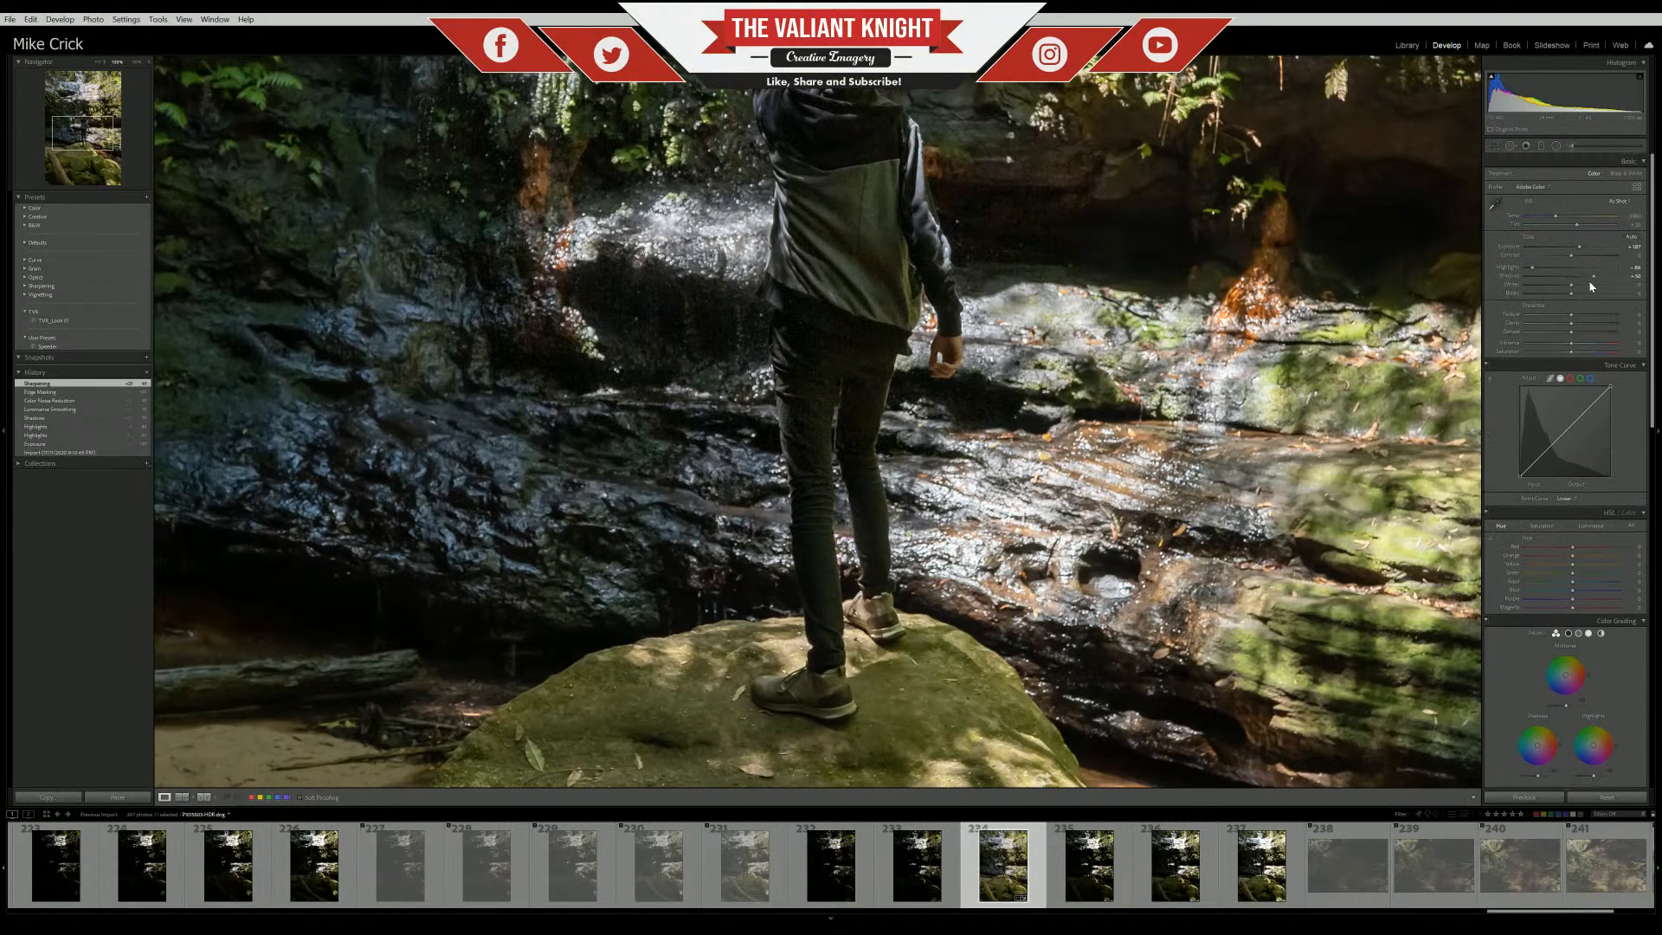
mouse_move(1593, 277)
mouse_down()
mouse_move(1521, 269)
mouse_move(1580, 248)
mouse_up()
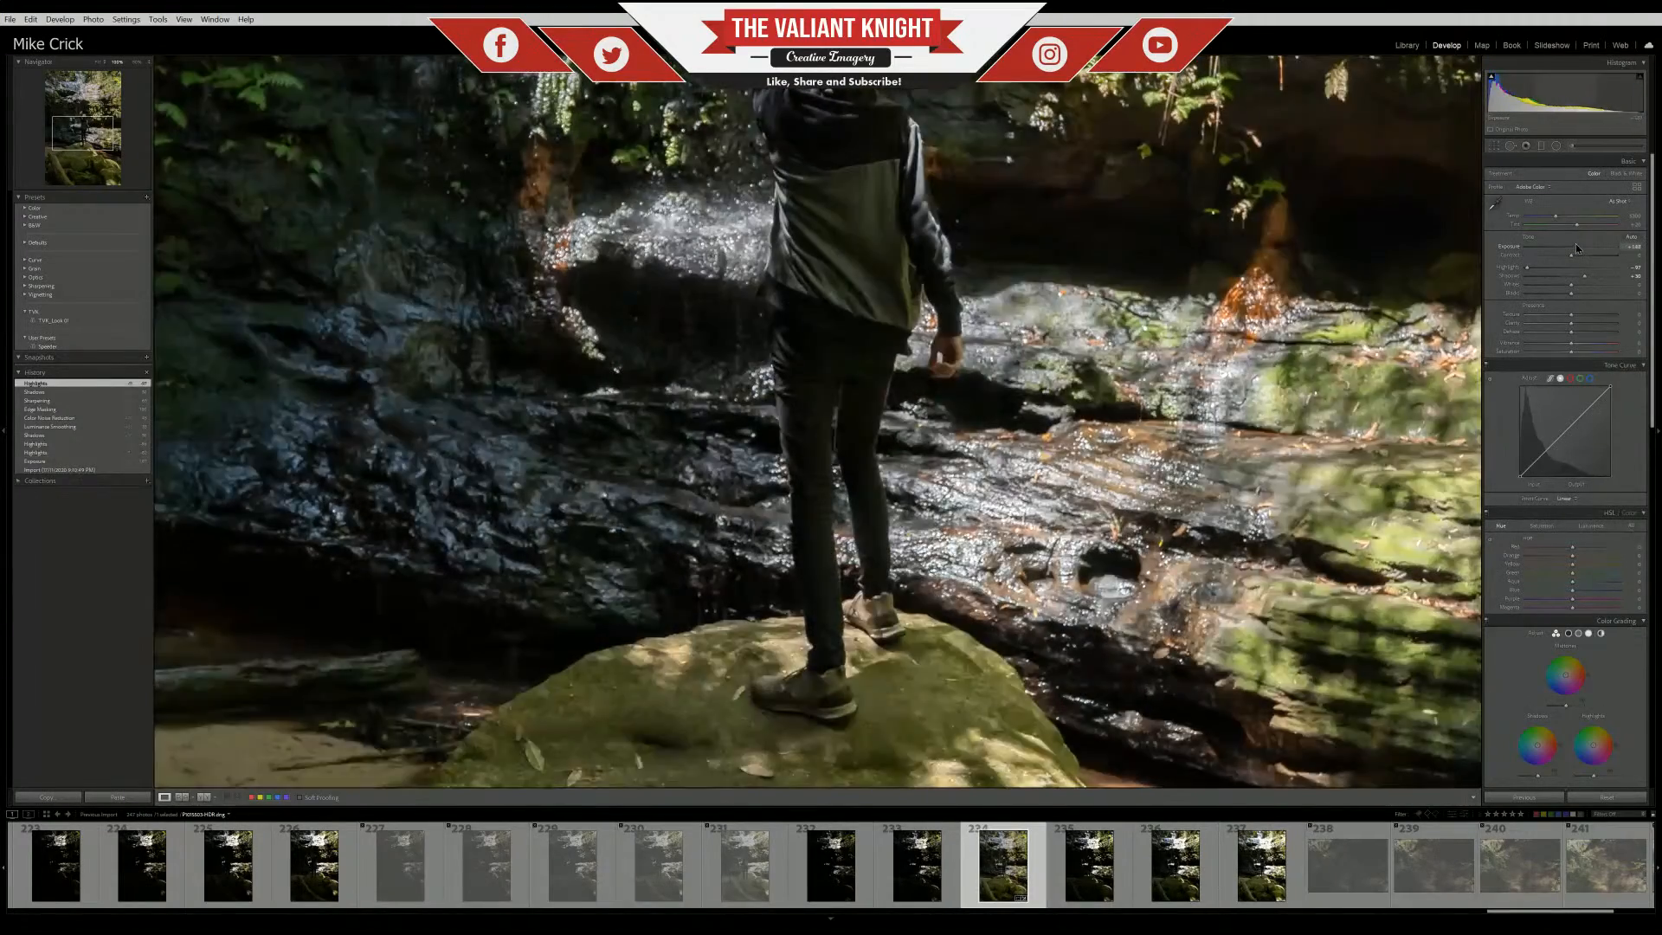
click(807, 321)
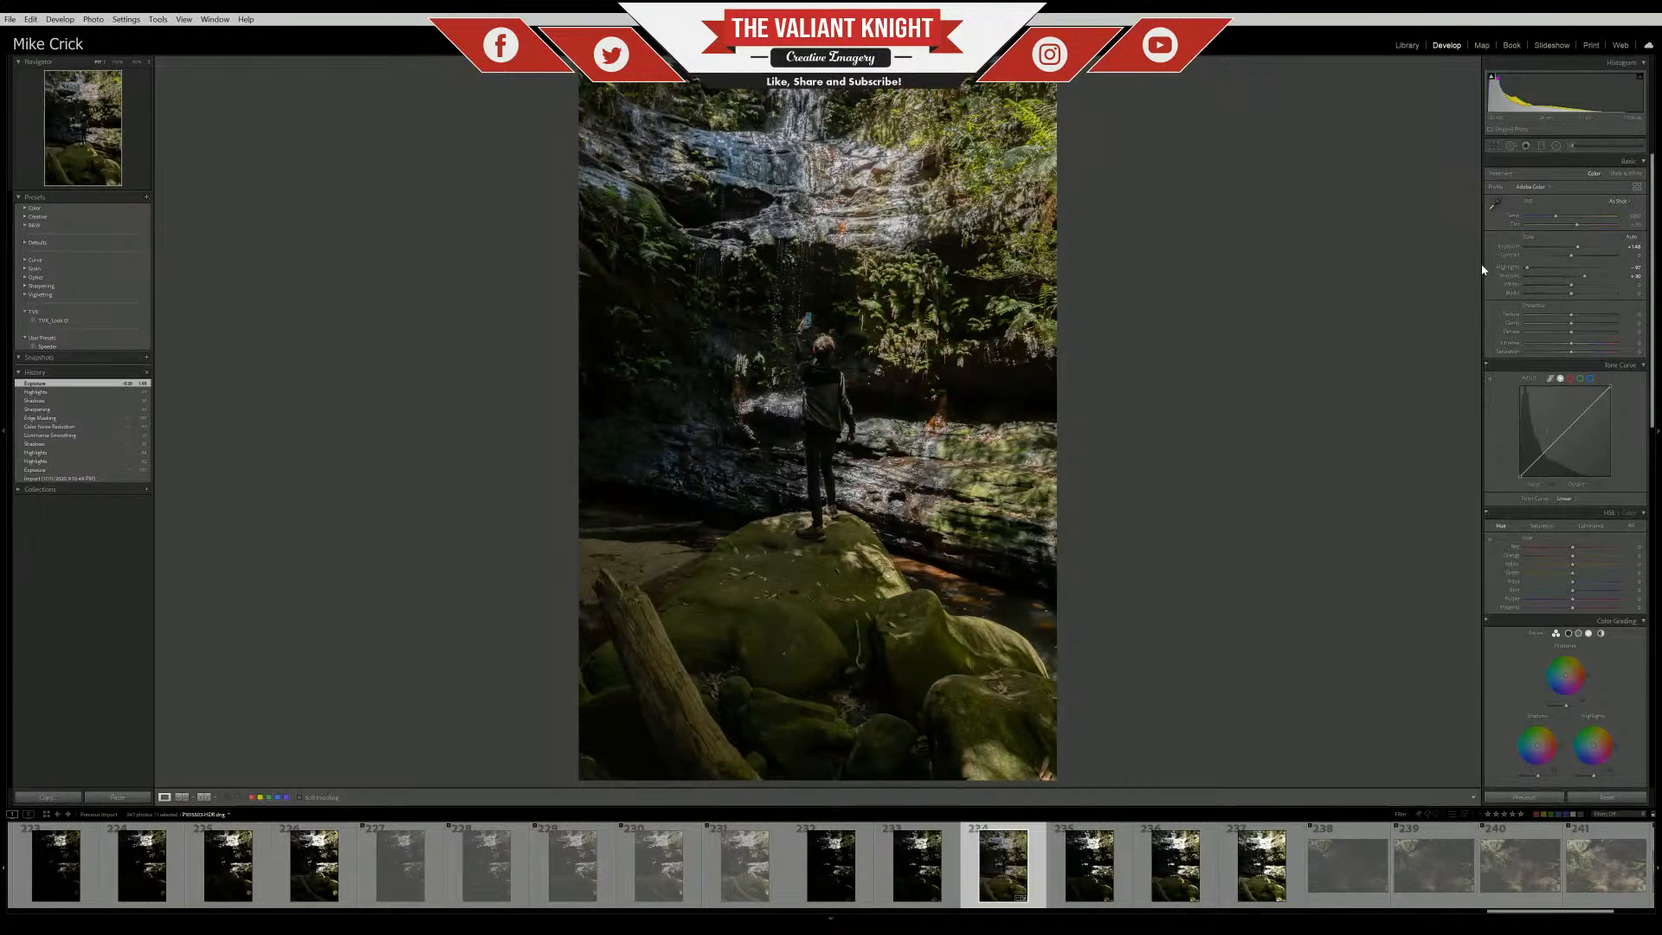
drag(1527, 268, 1530, 270)
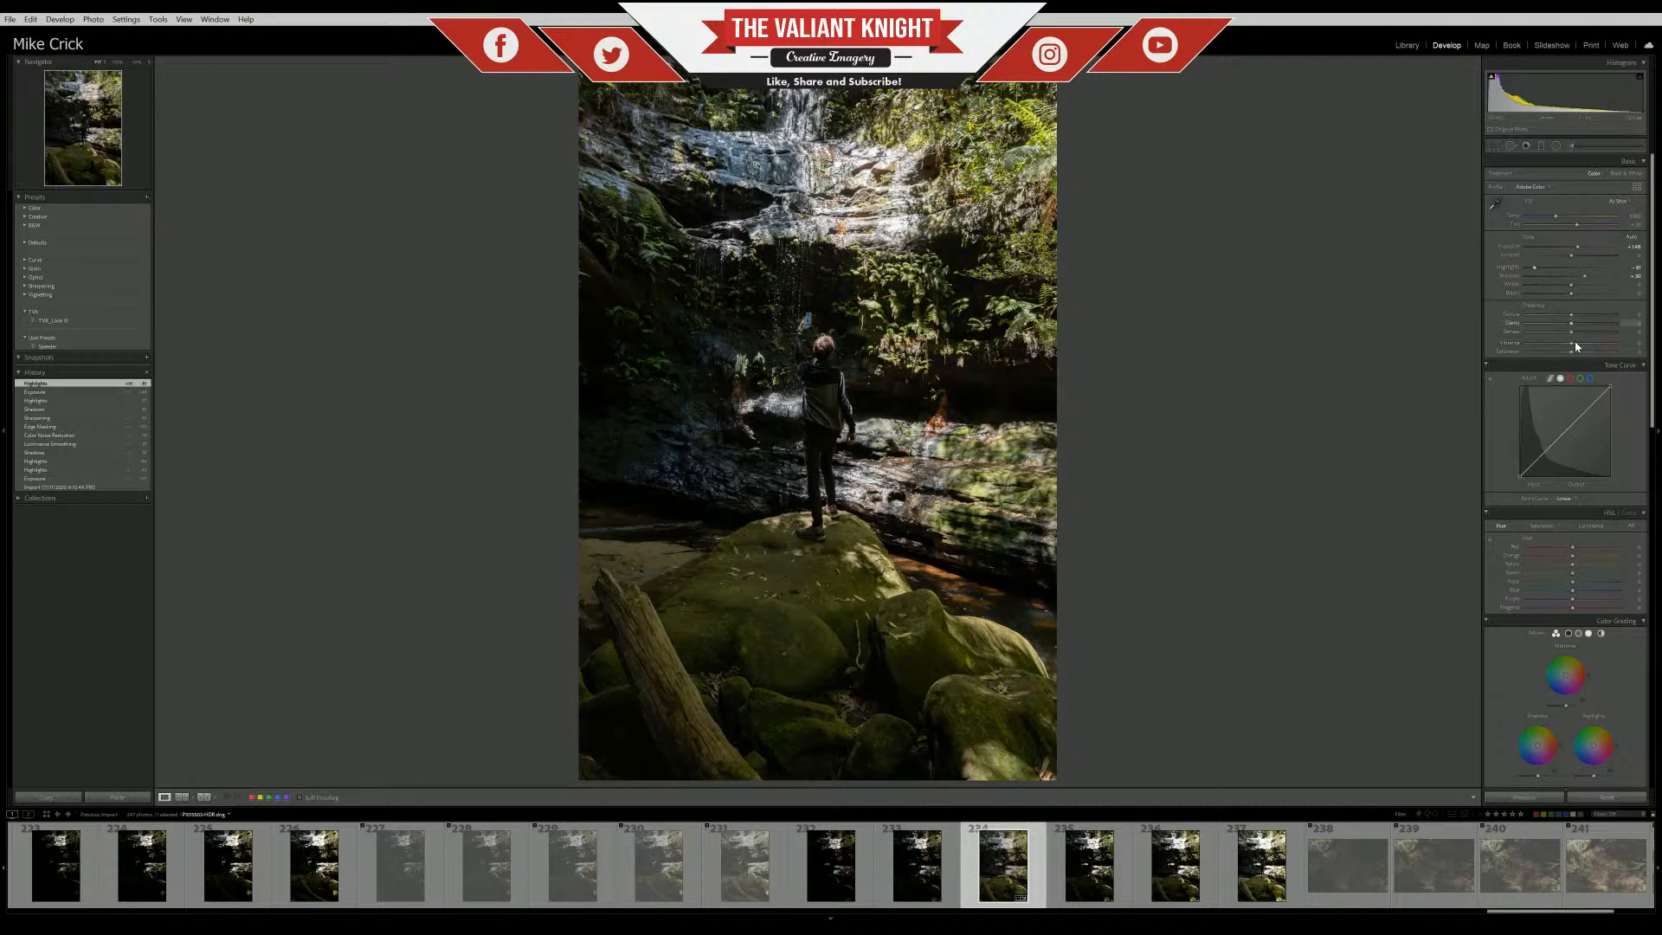
Fully desaturate the HDR photo into black and white, and raise its exposure slightly
drag(1571, 352, 1289, 351)
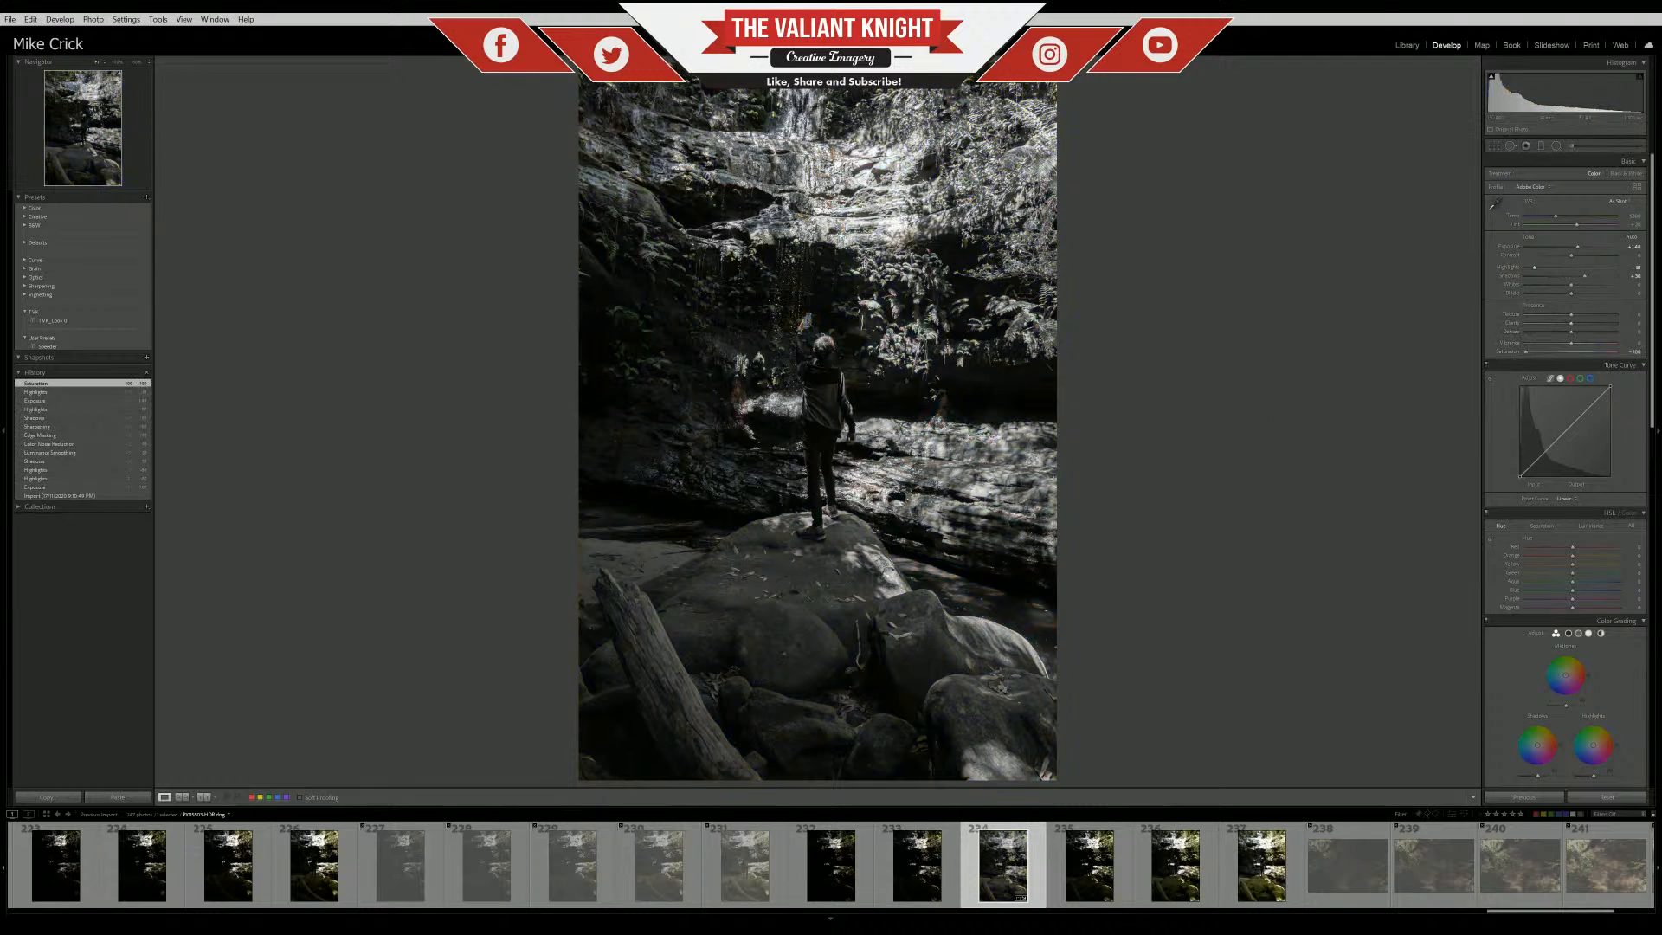
click(1581, 247)
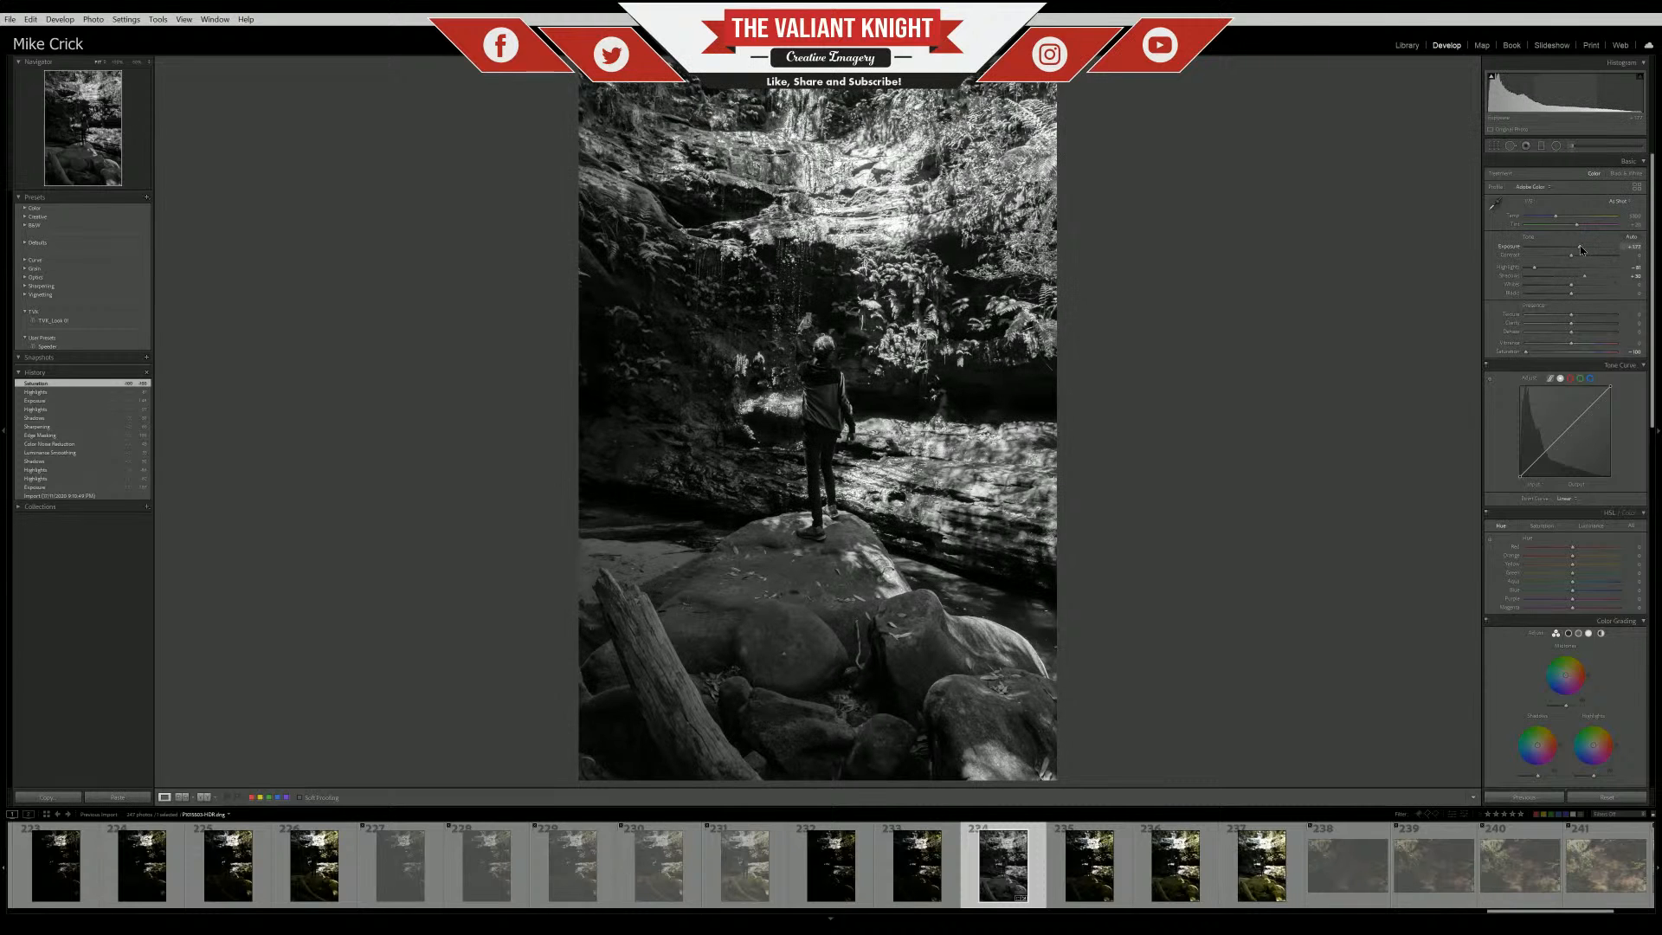
drag(1580, 246, 1579, 249)
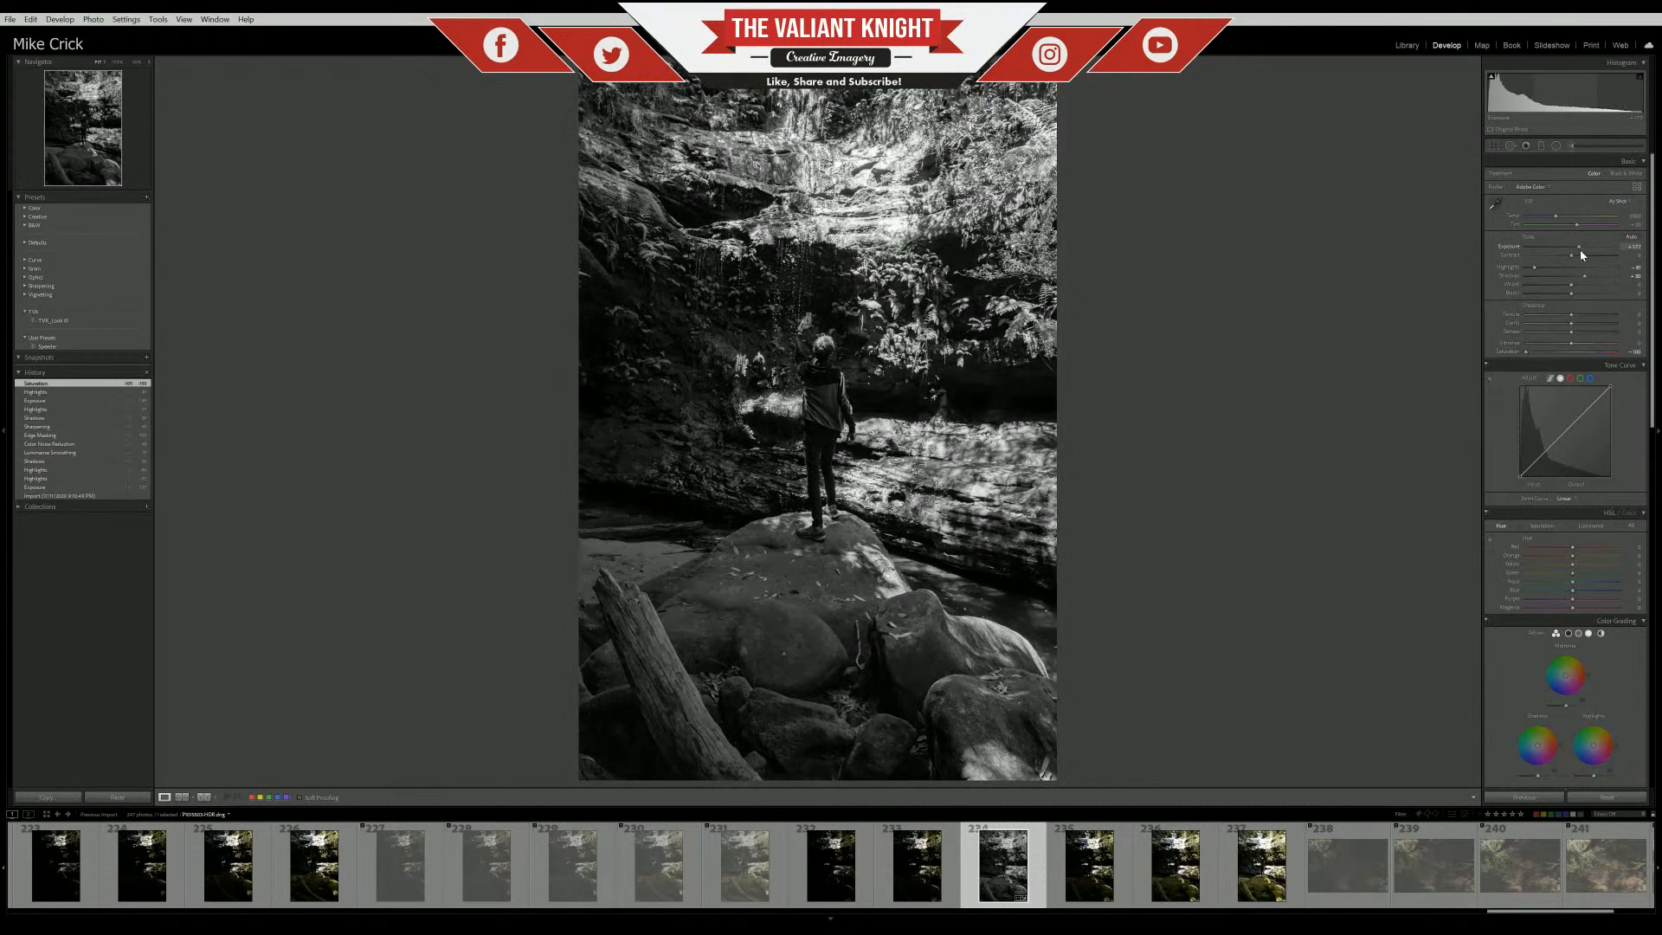
click(641, 409)
click(610, 439)
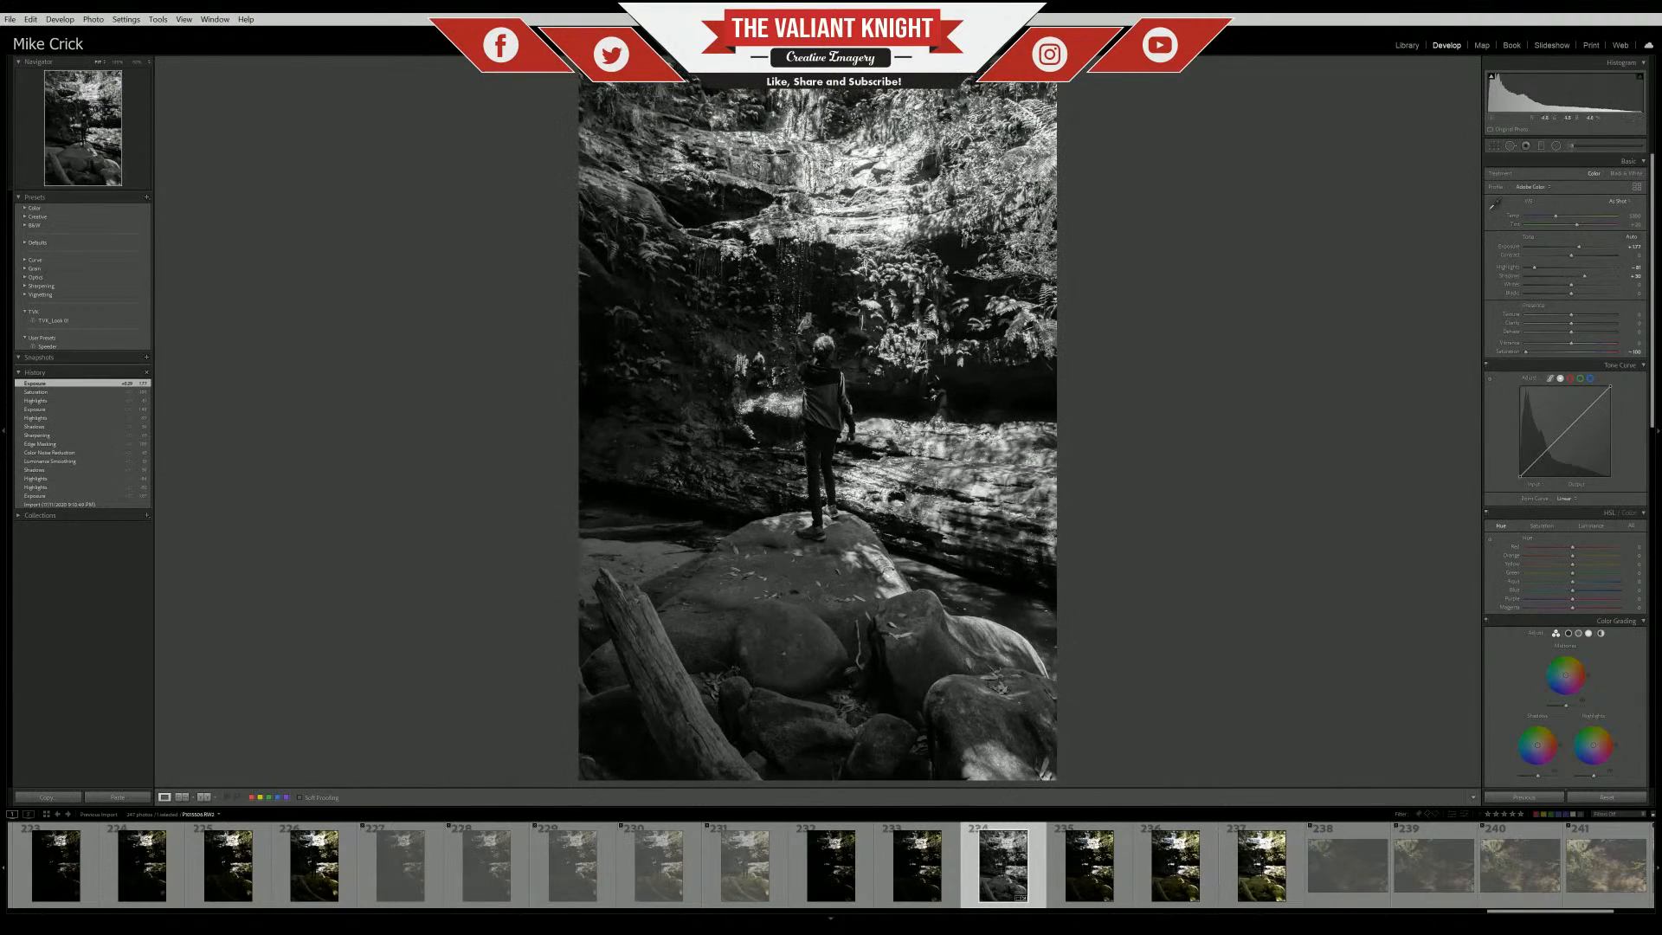
Open the dark vertical waterfall photo at the end of the filmstrip and apply the copied develop settings
scroll(1555, 885, down, 3)
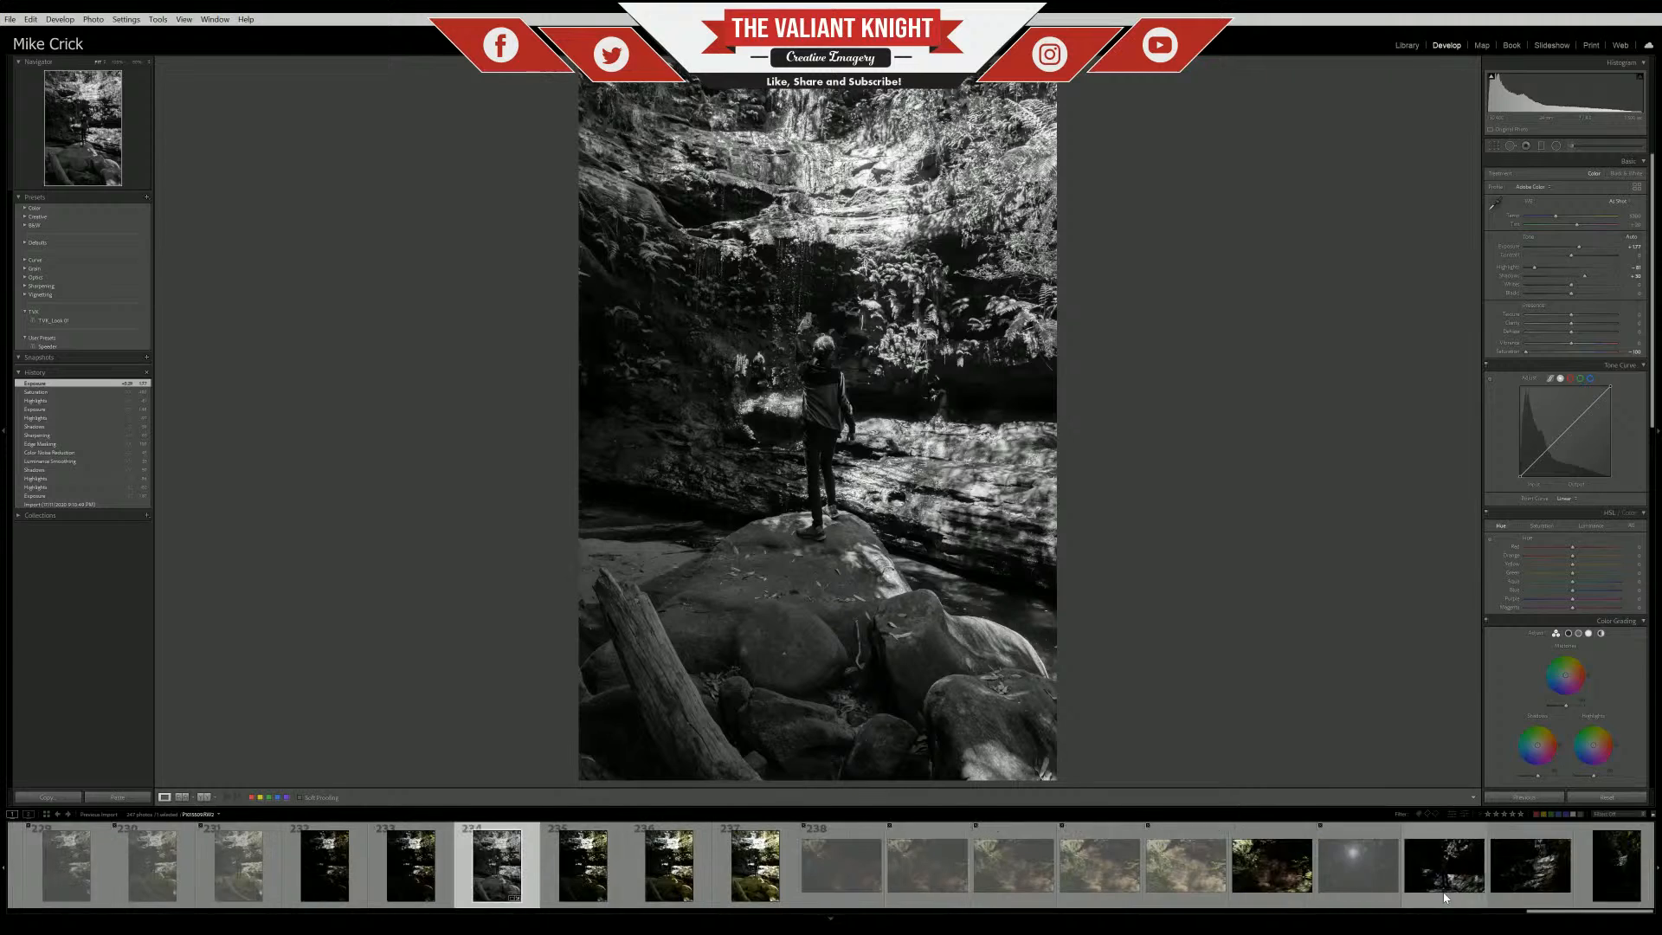
click(1589, 885)
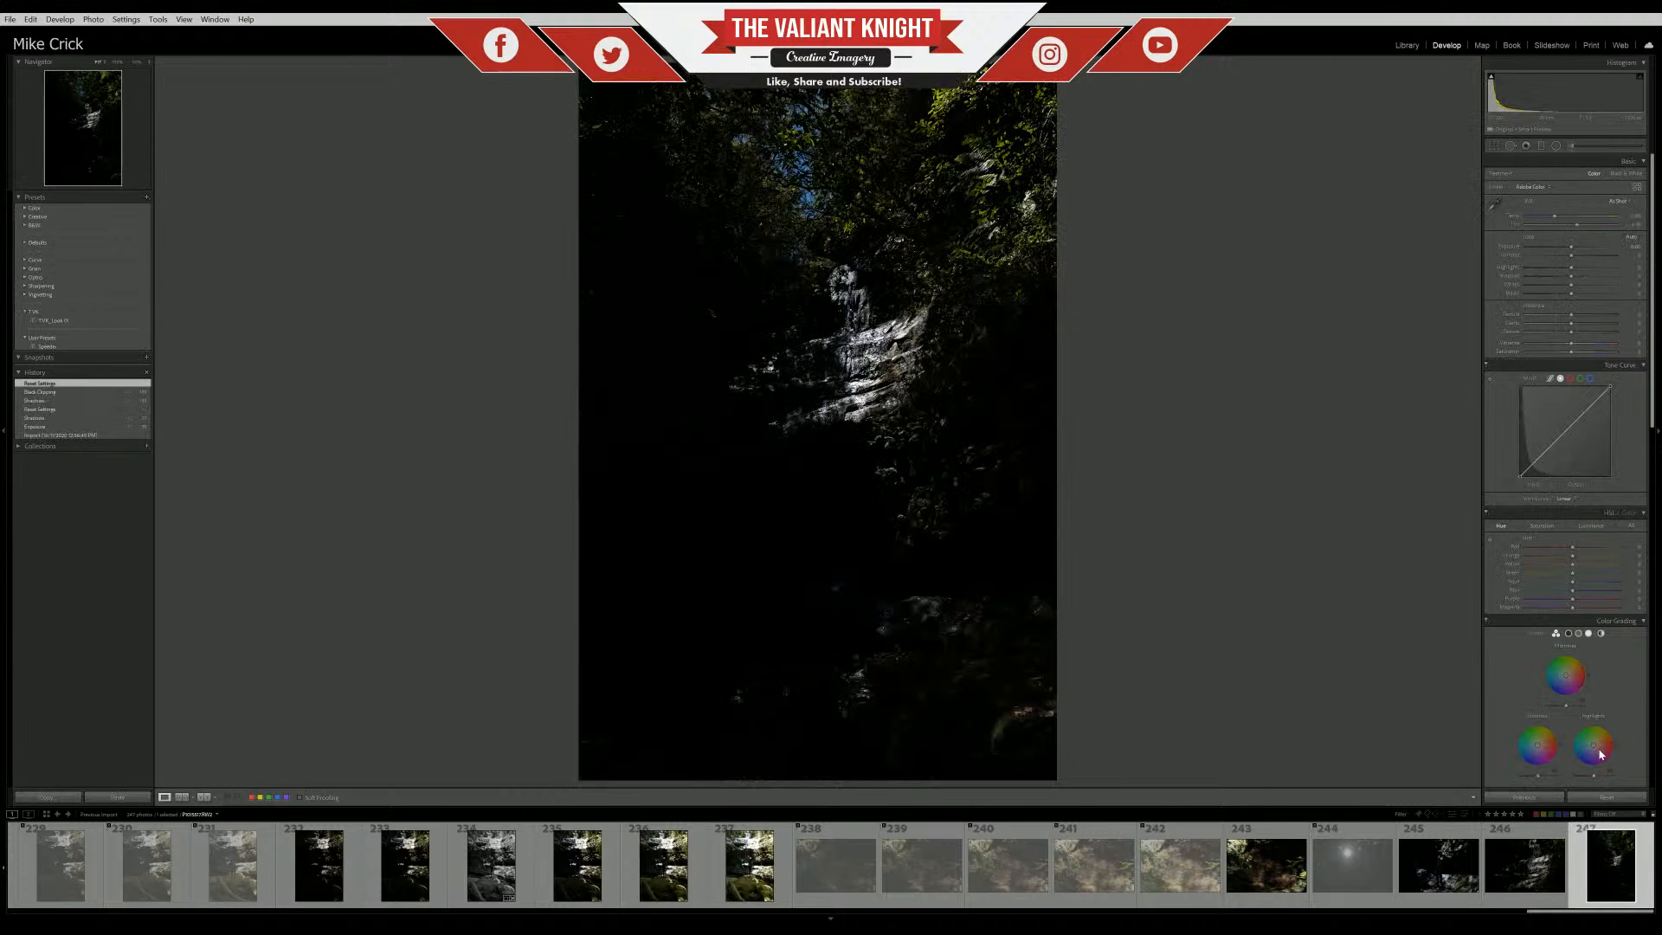
key(ctrl+shift+v)
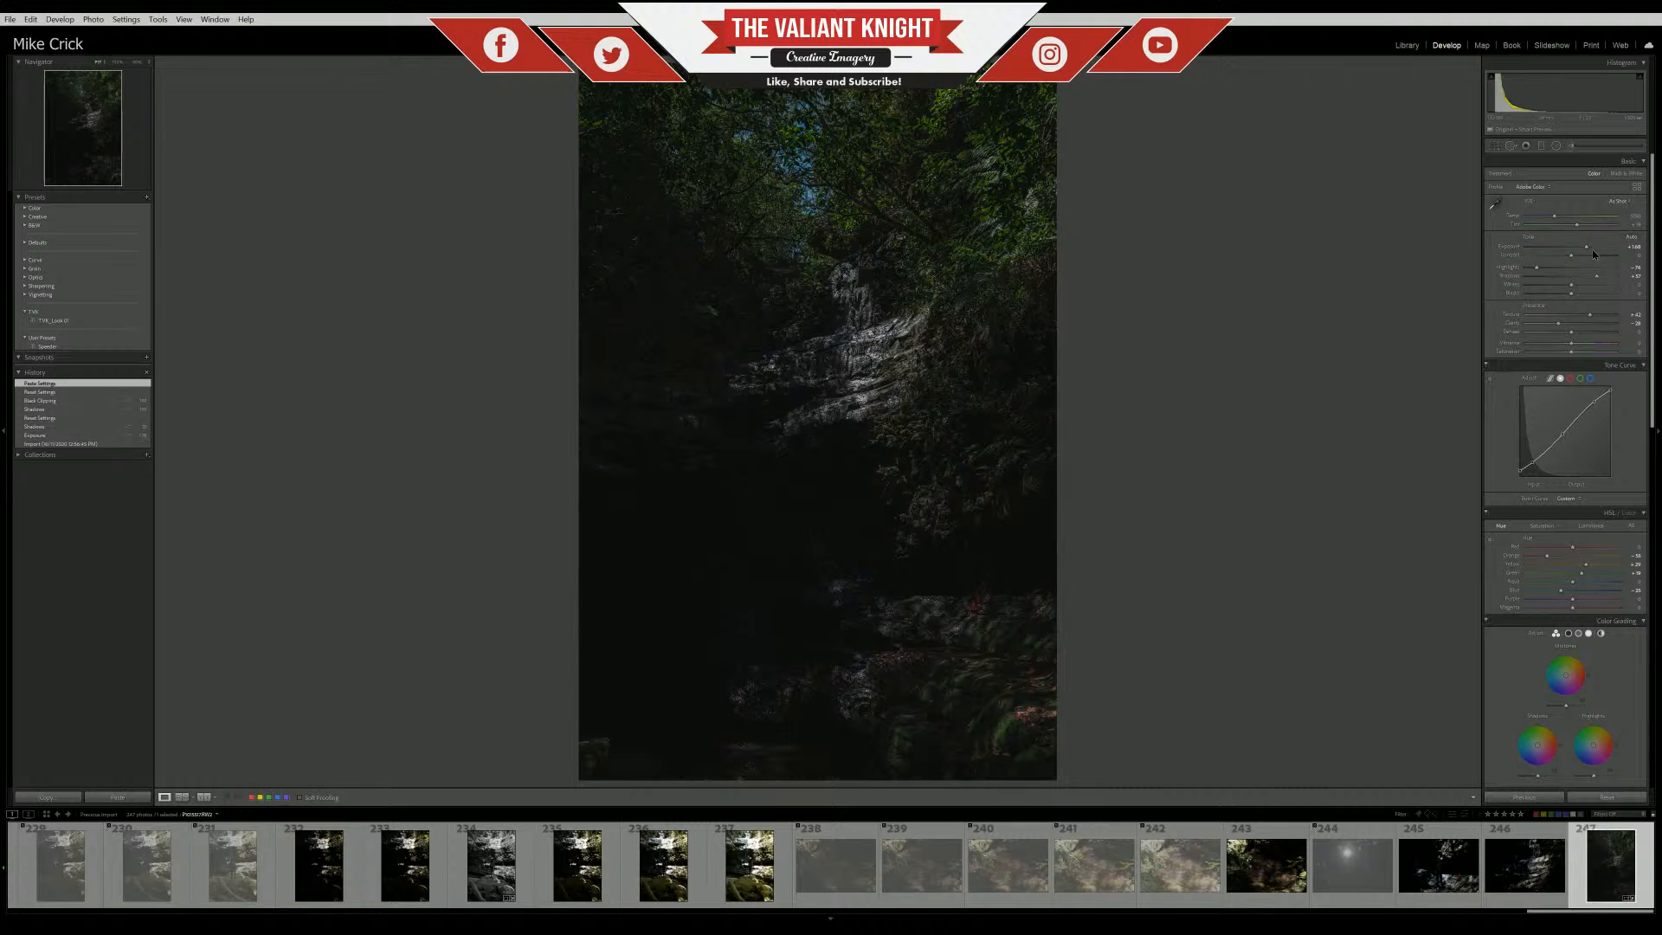
Raise the vertical waterfall photo's exposure strongly, fine-tune the highlights, and inspect its darkest area up close
mouse_move(1592, 248)
mouse_down()
mouse_move(1624, 251)
mouse_move(1606, 247)
mouse_up()
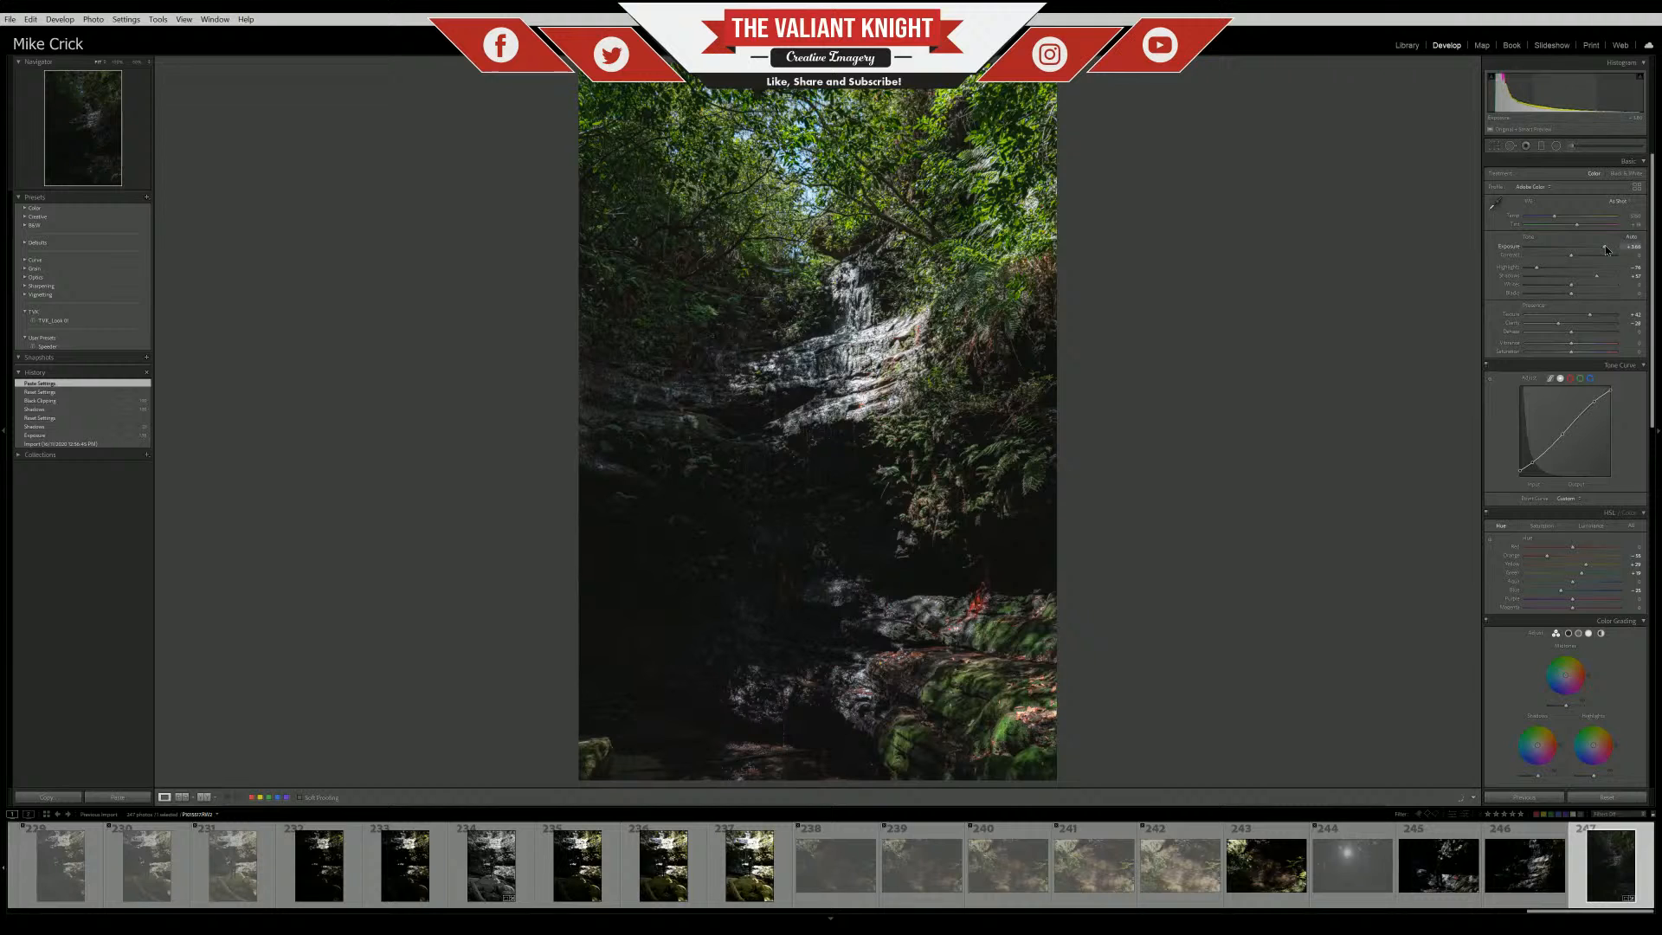
click(1548, 270)
drag(1541, 271, 1539, 269)
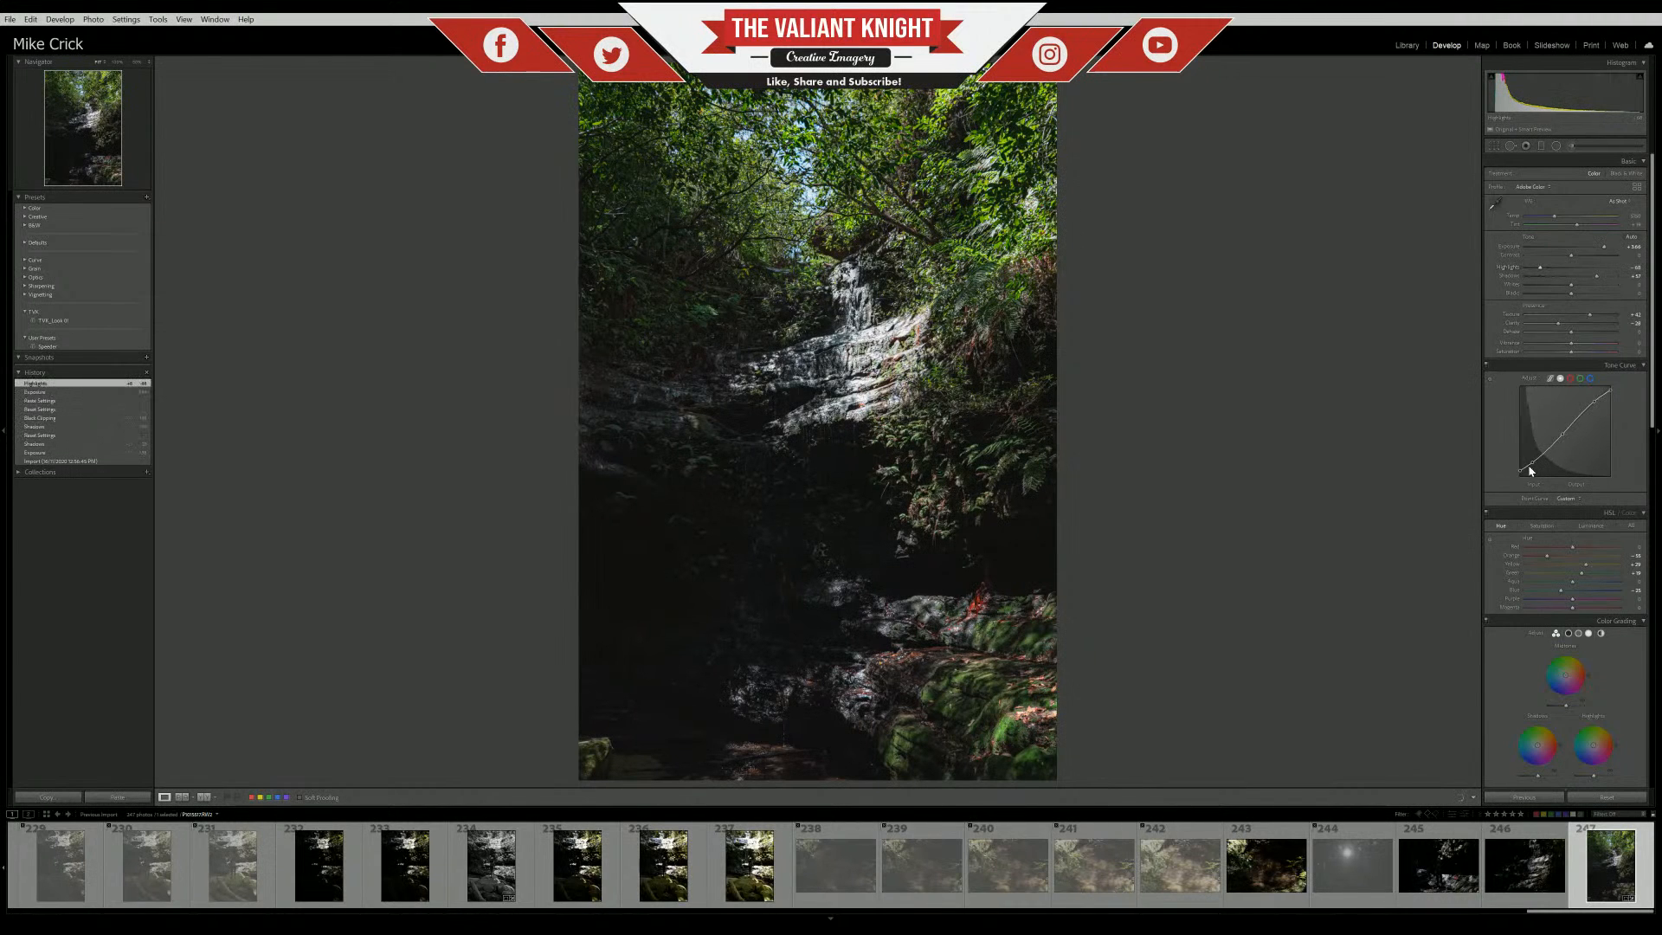
click(679, 621)
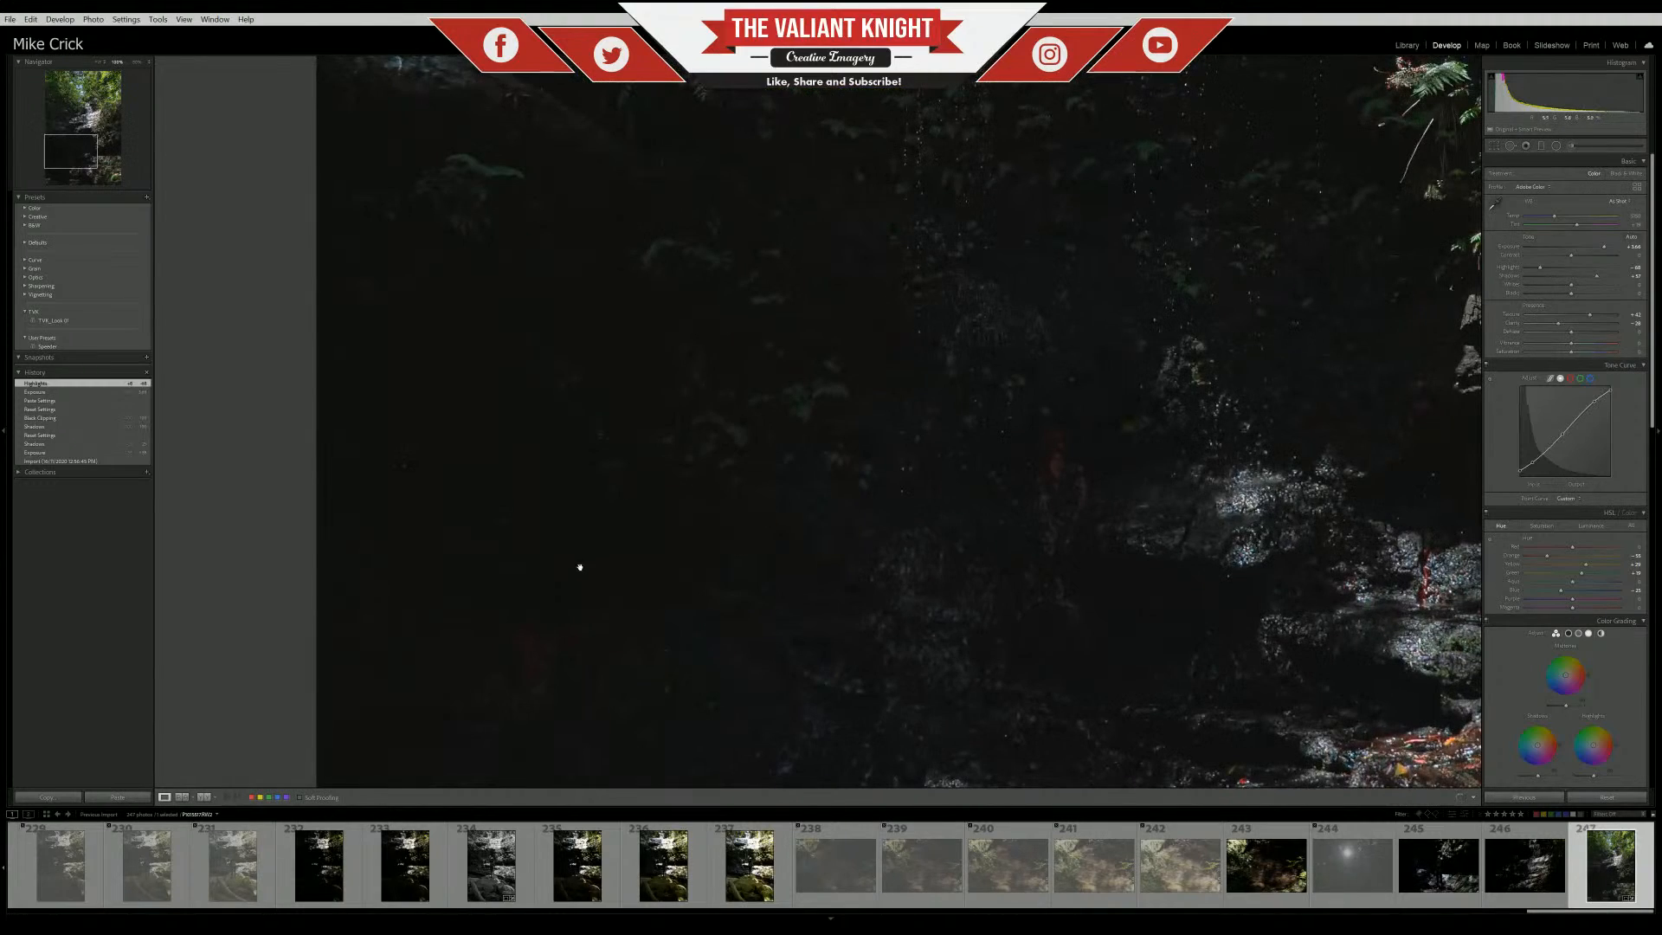
View the whole vertical waterfall photo, and go back through the filmstrip to review the backlit forest waterfall, photo 137
click(583, 482)
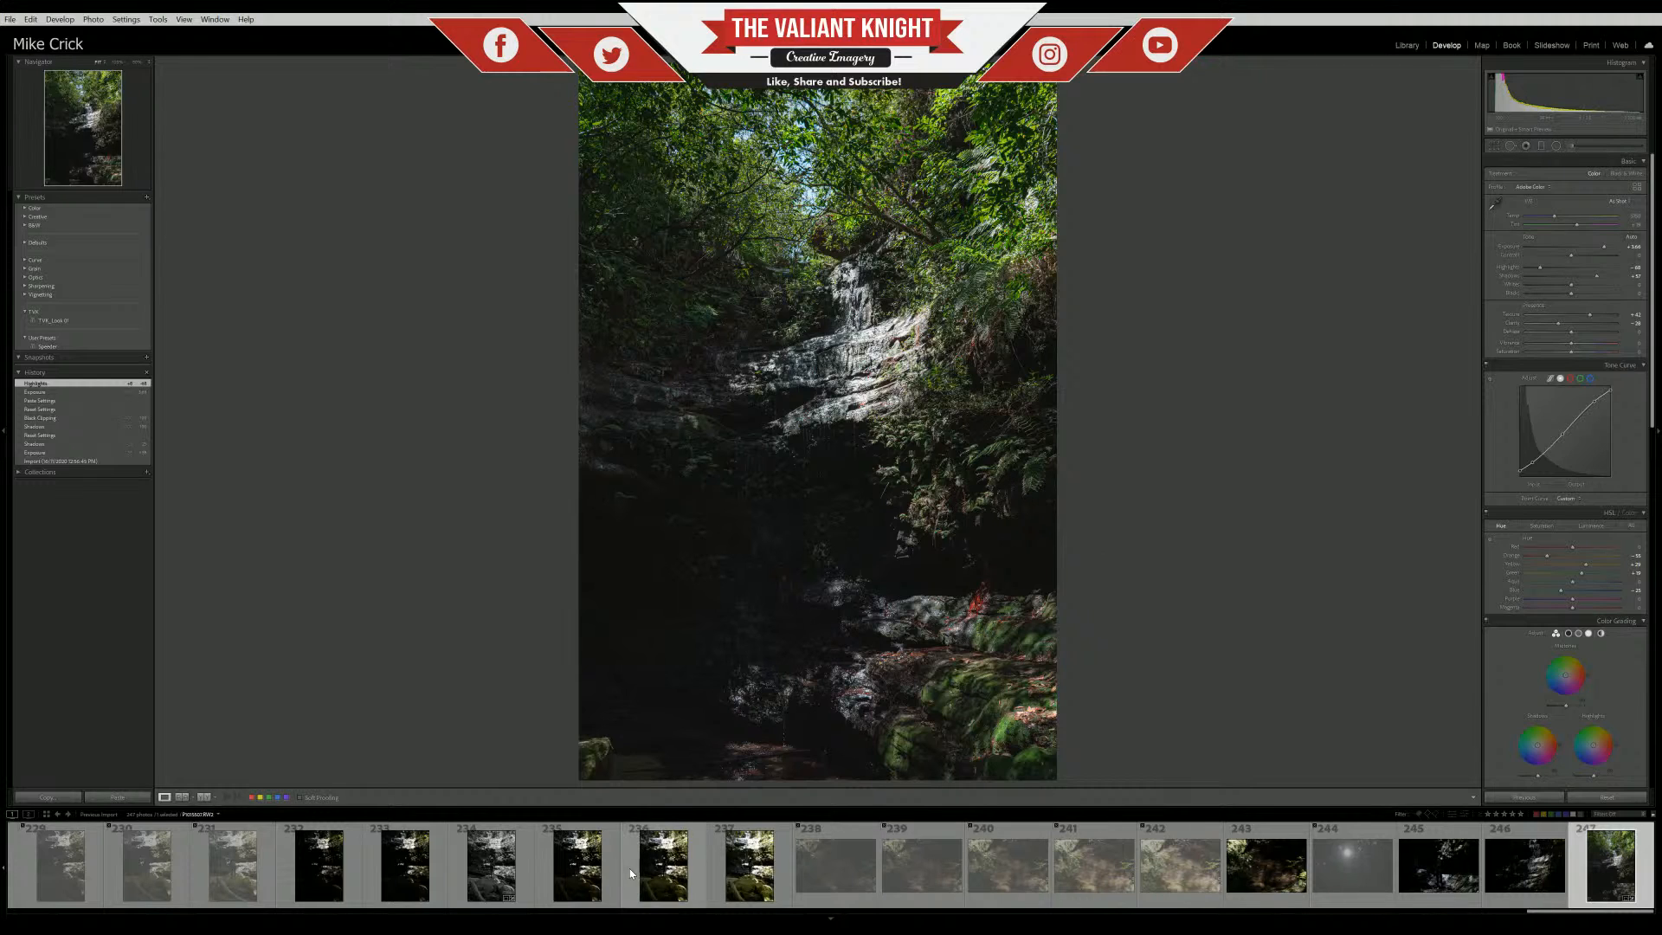
scroll(630, 869, up, 4)
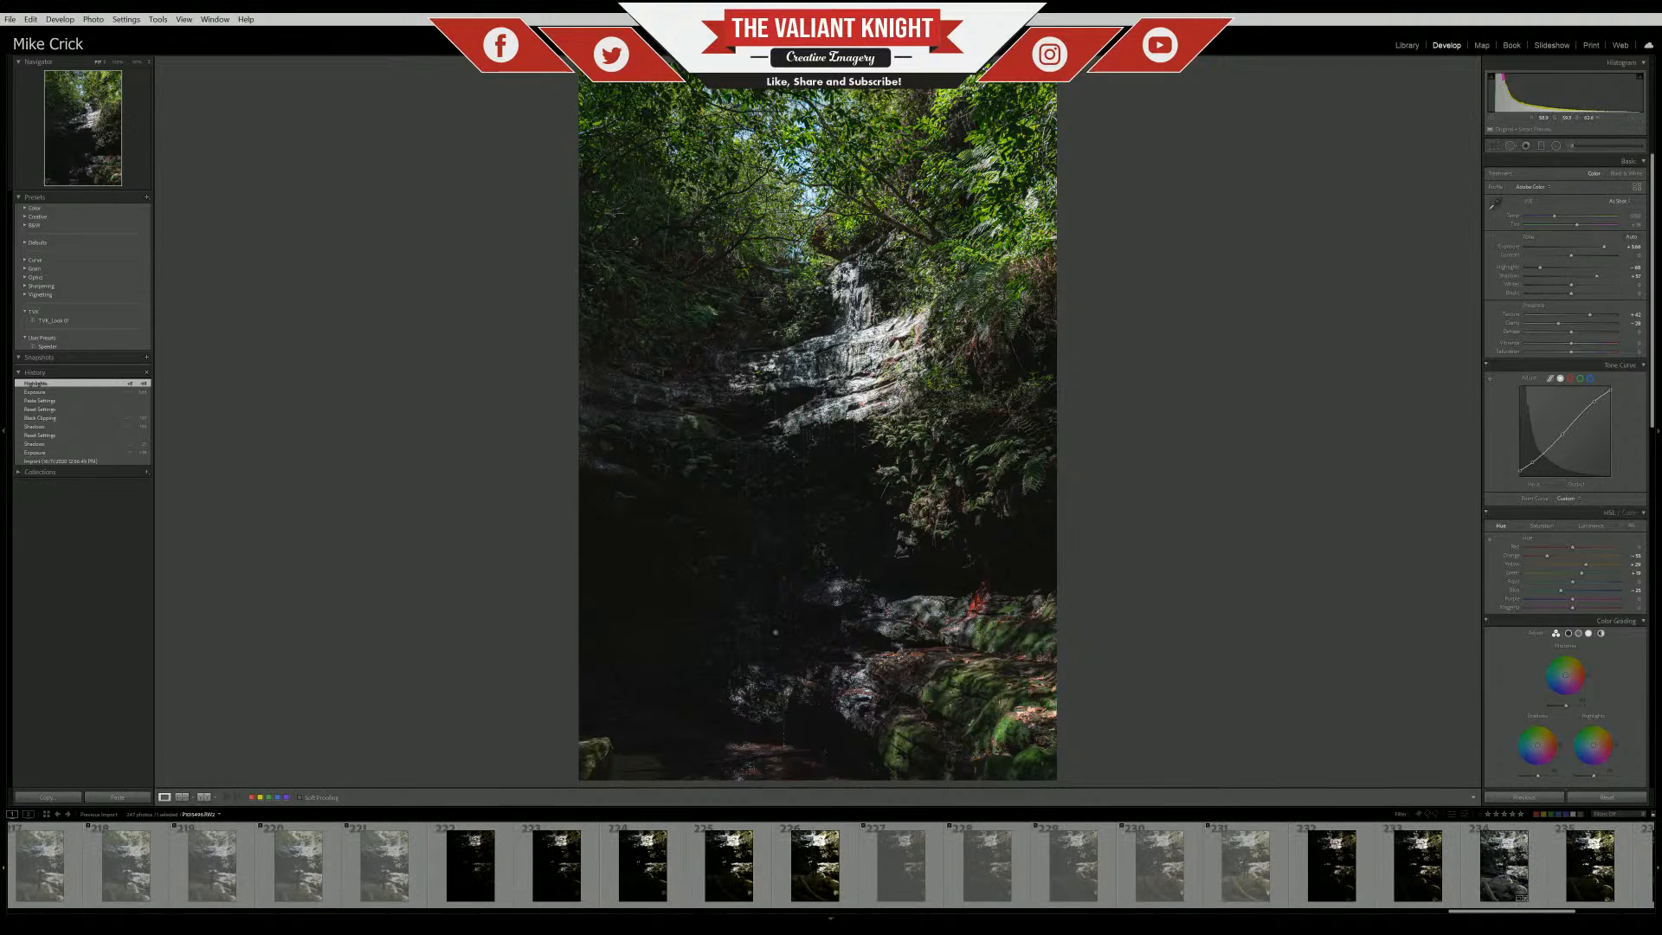
scroll(649, 874, up, 6)
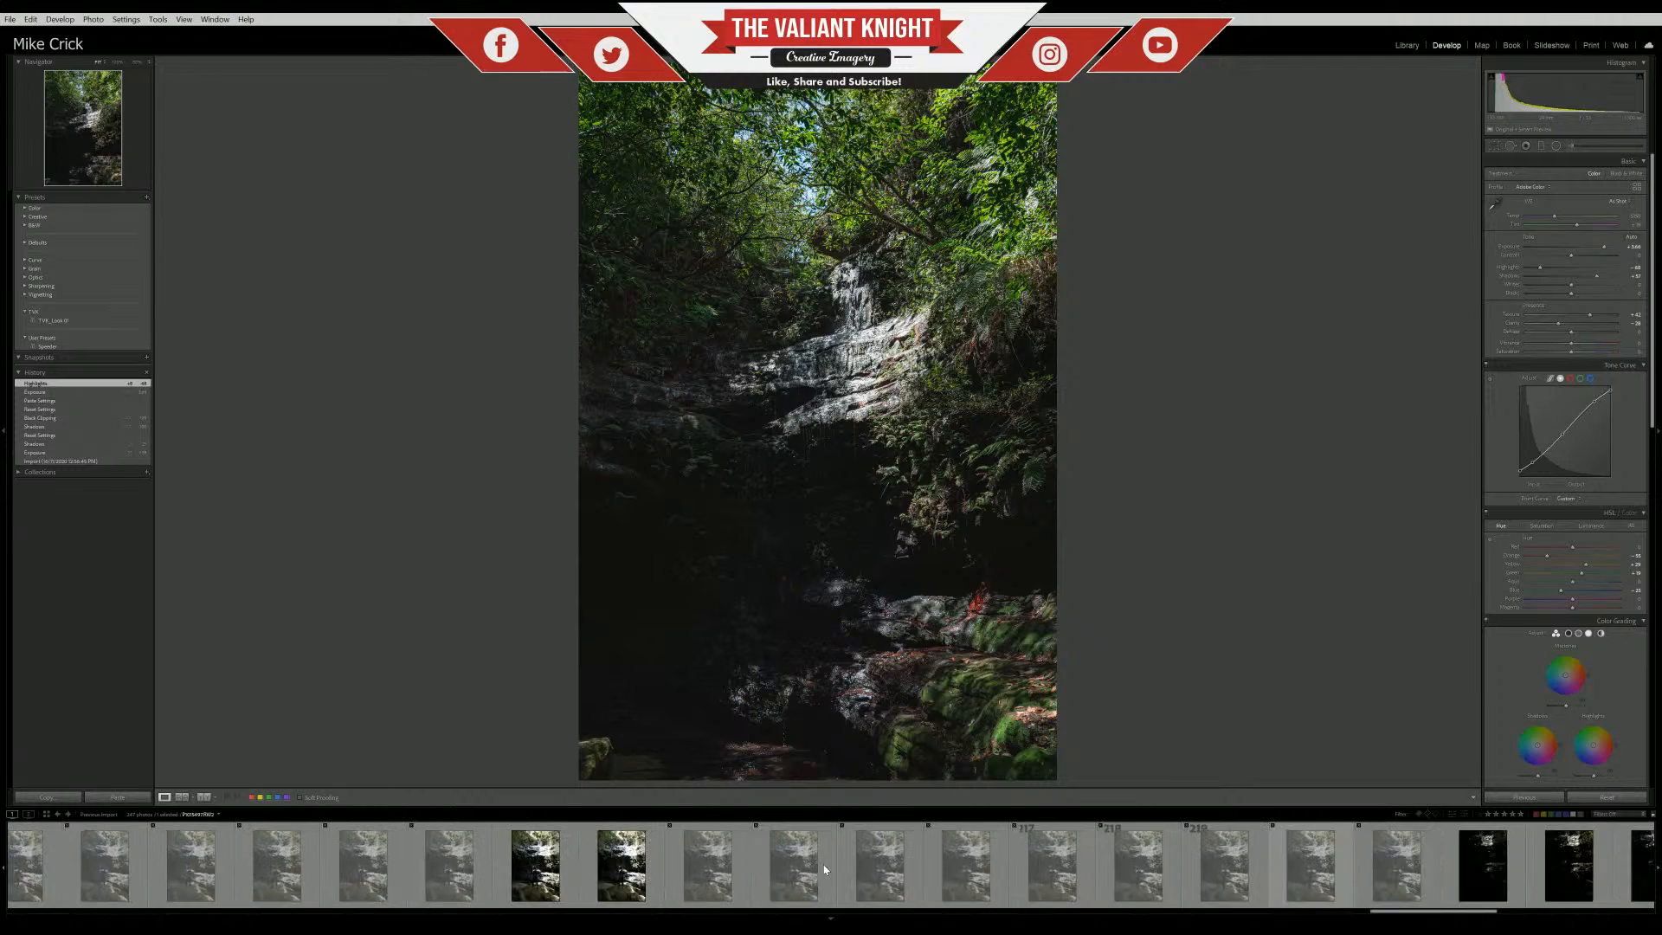
scroll(649, 875, up, 5)
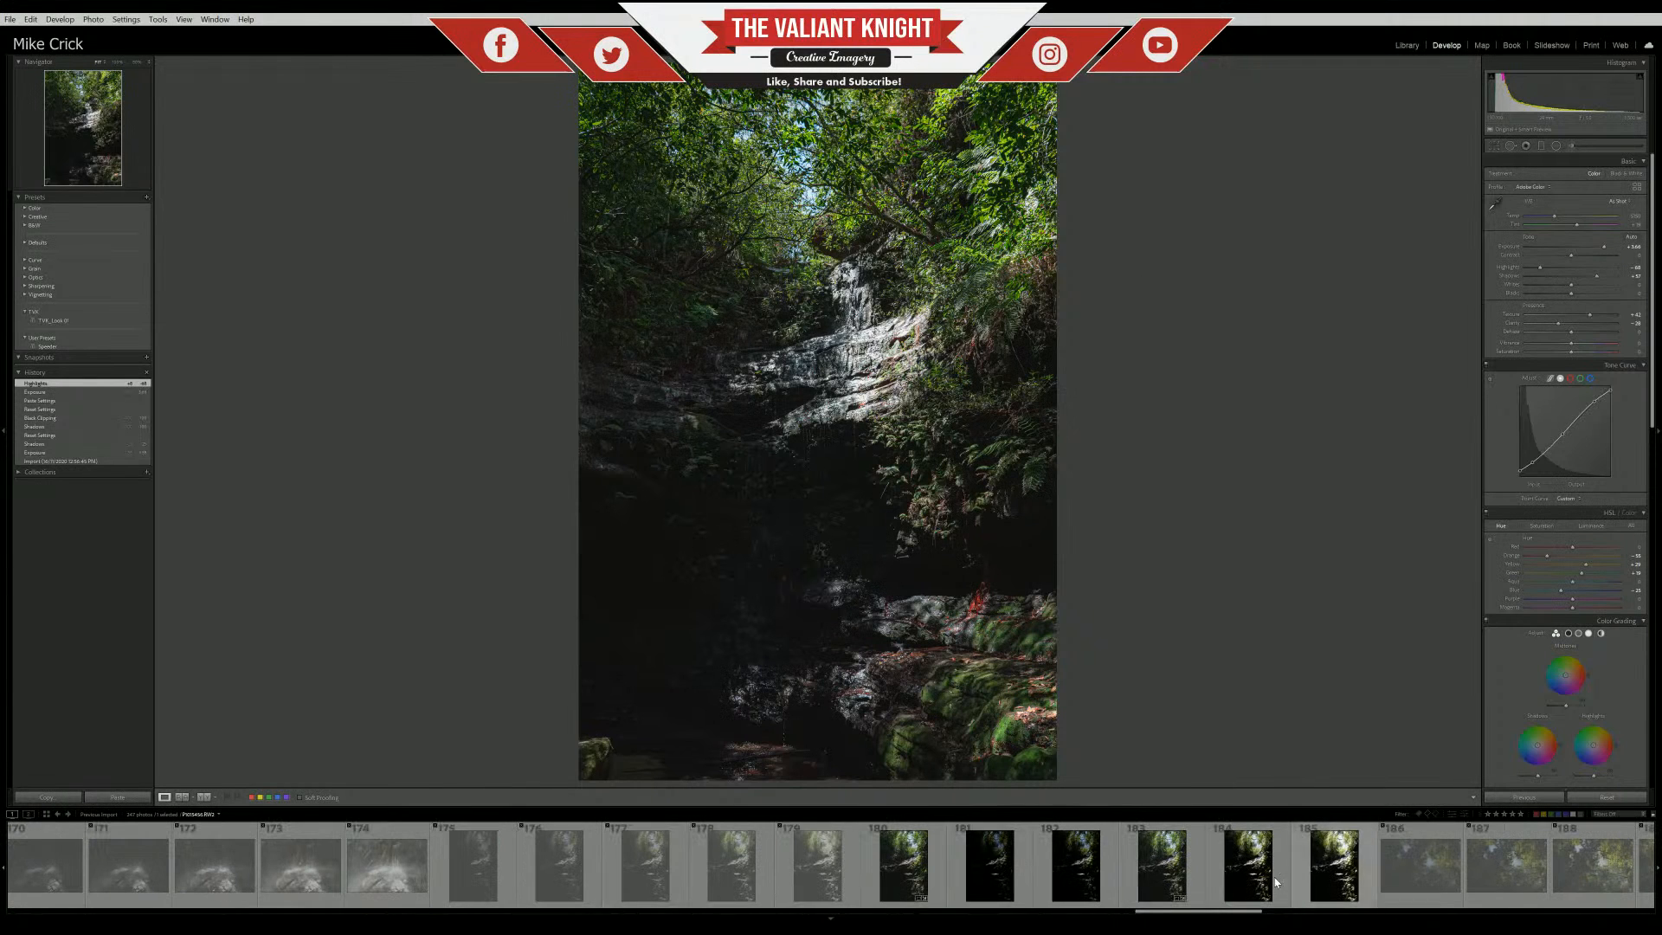
scroll(860, 900, up, 3)
scroll(859, 902, up, 3)
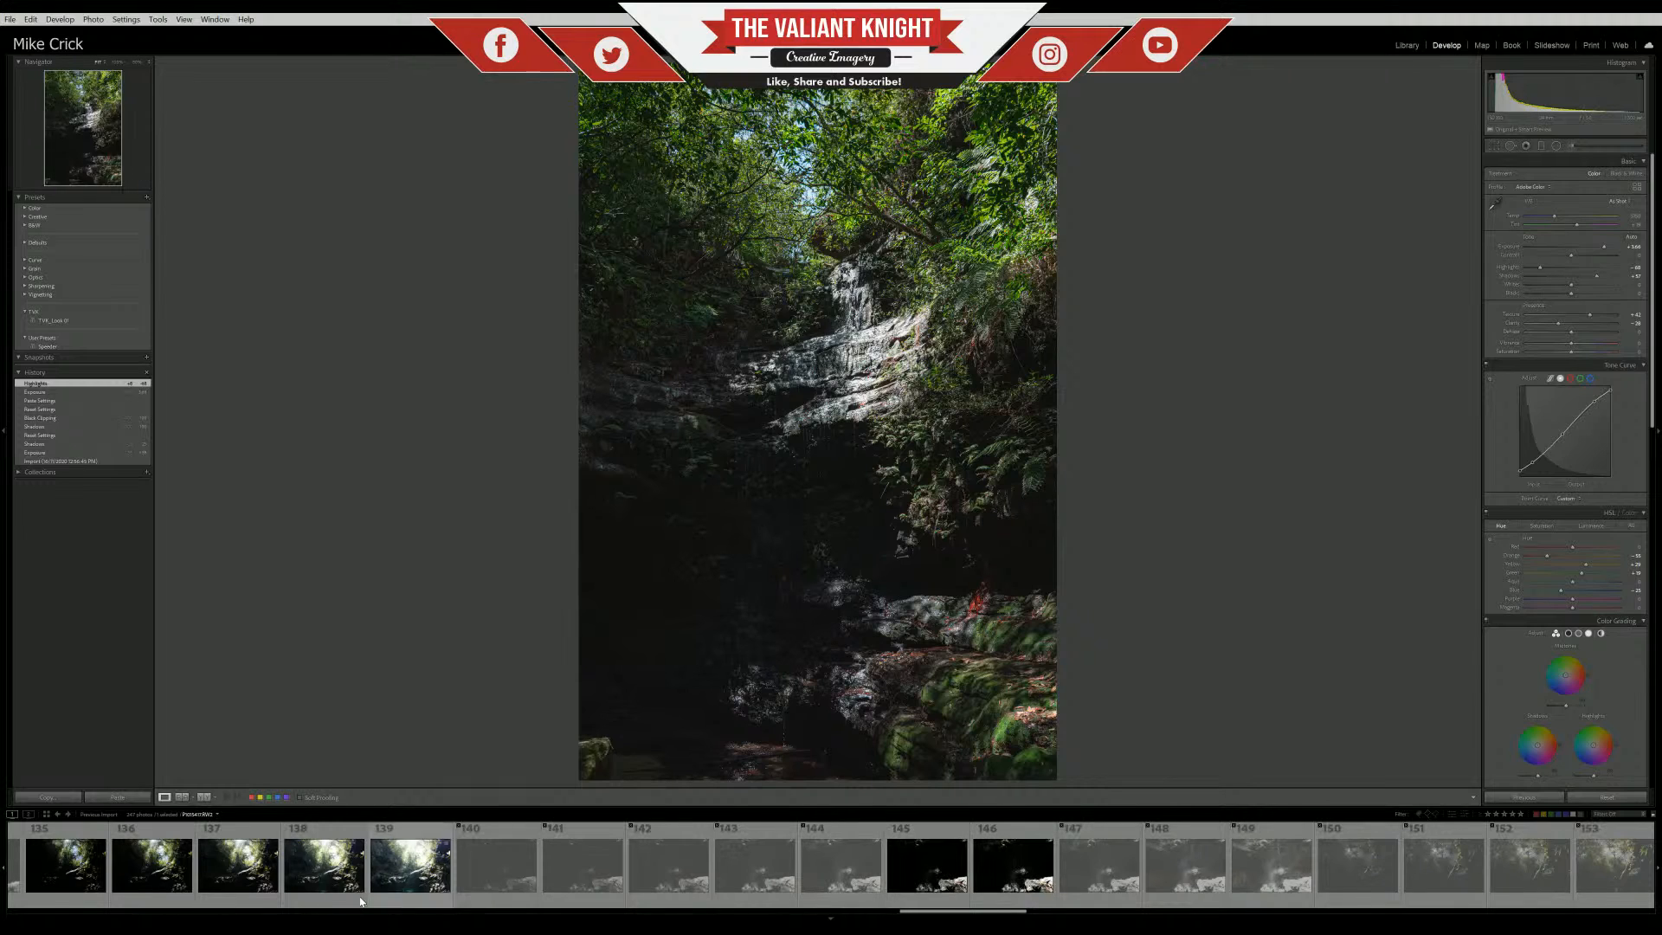
click(219, 887)
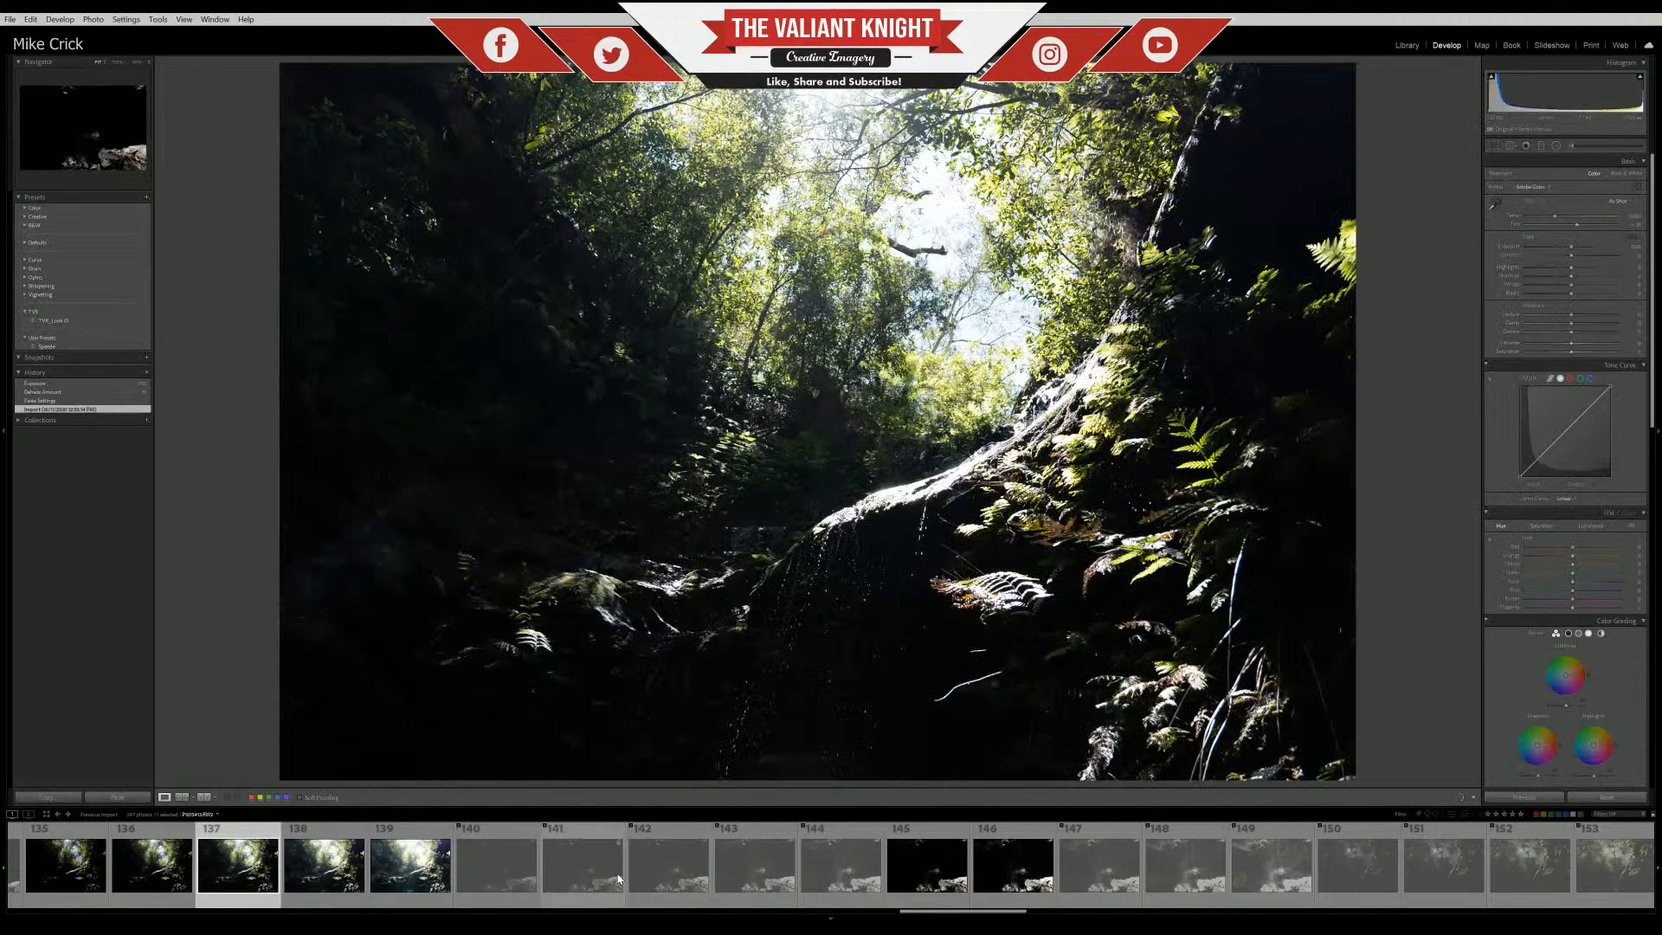
Review the dark mossy rock pool, photo 111, and the edited portrait of the man holding a camera, photo 34
scroll(641, 870, up, 5)
scroll(681, 858, up, 3)
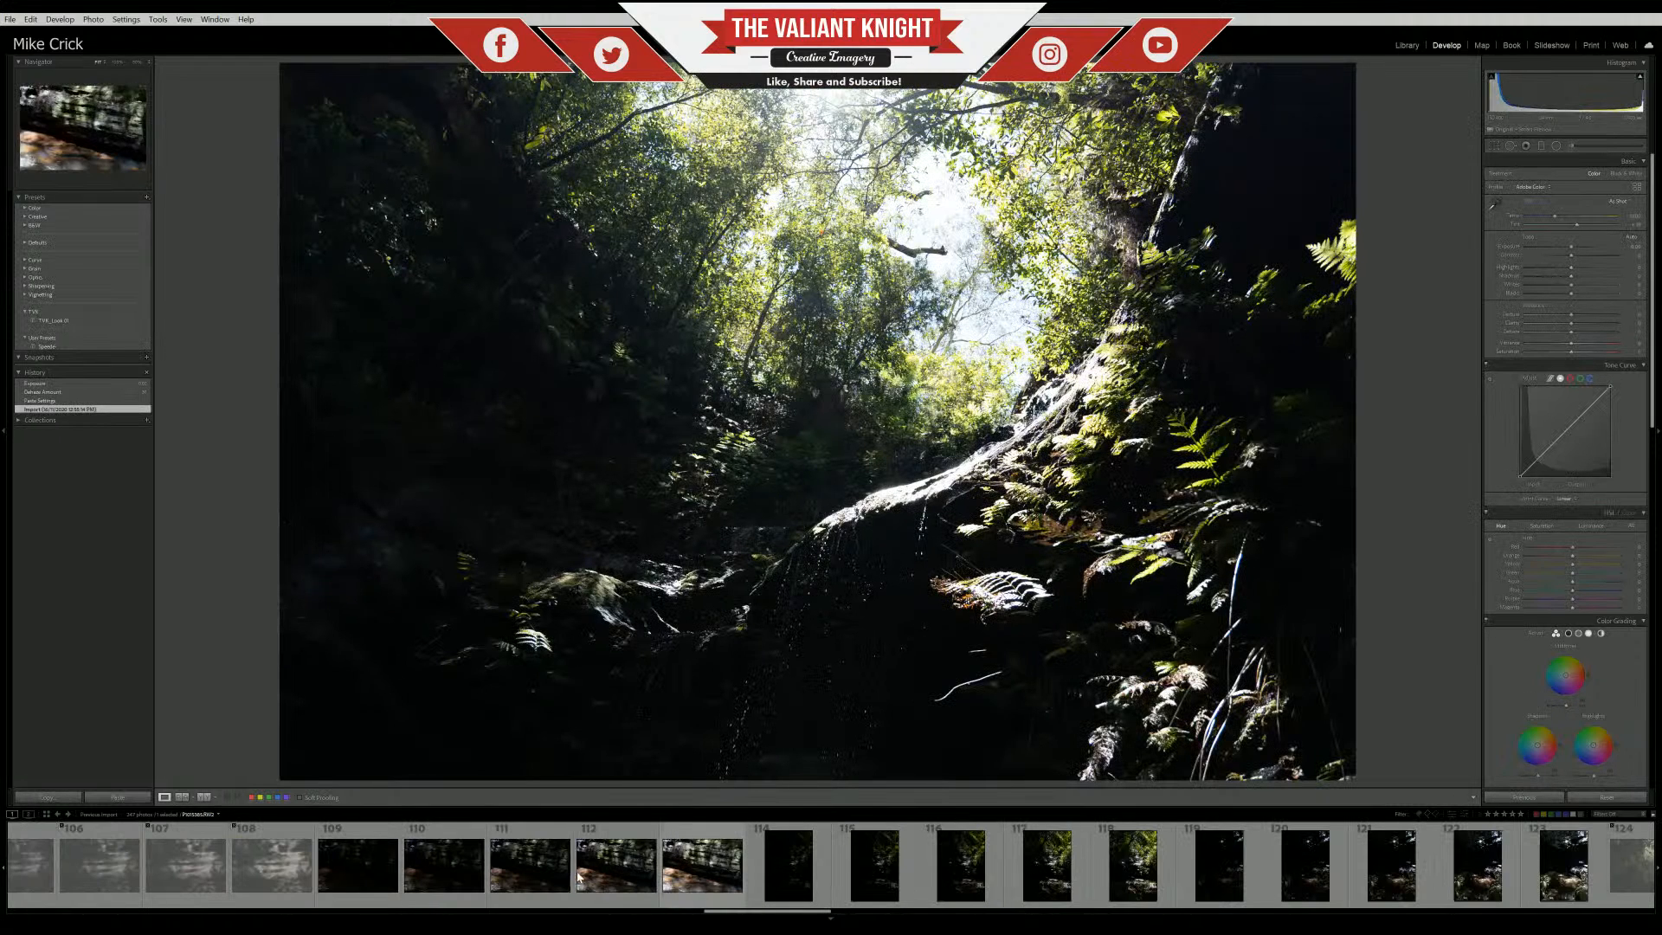
click(536, 863)
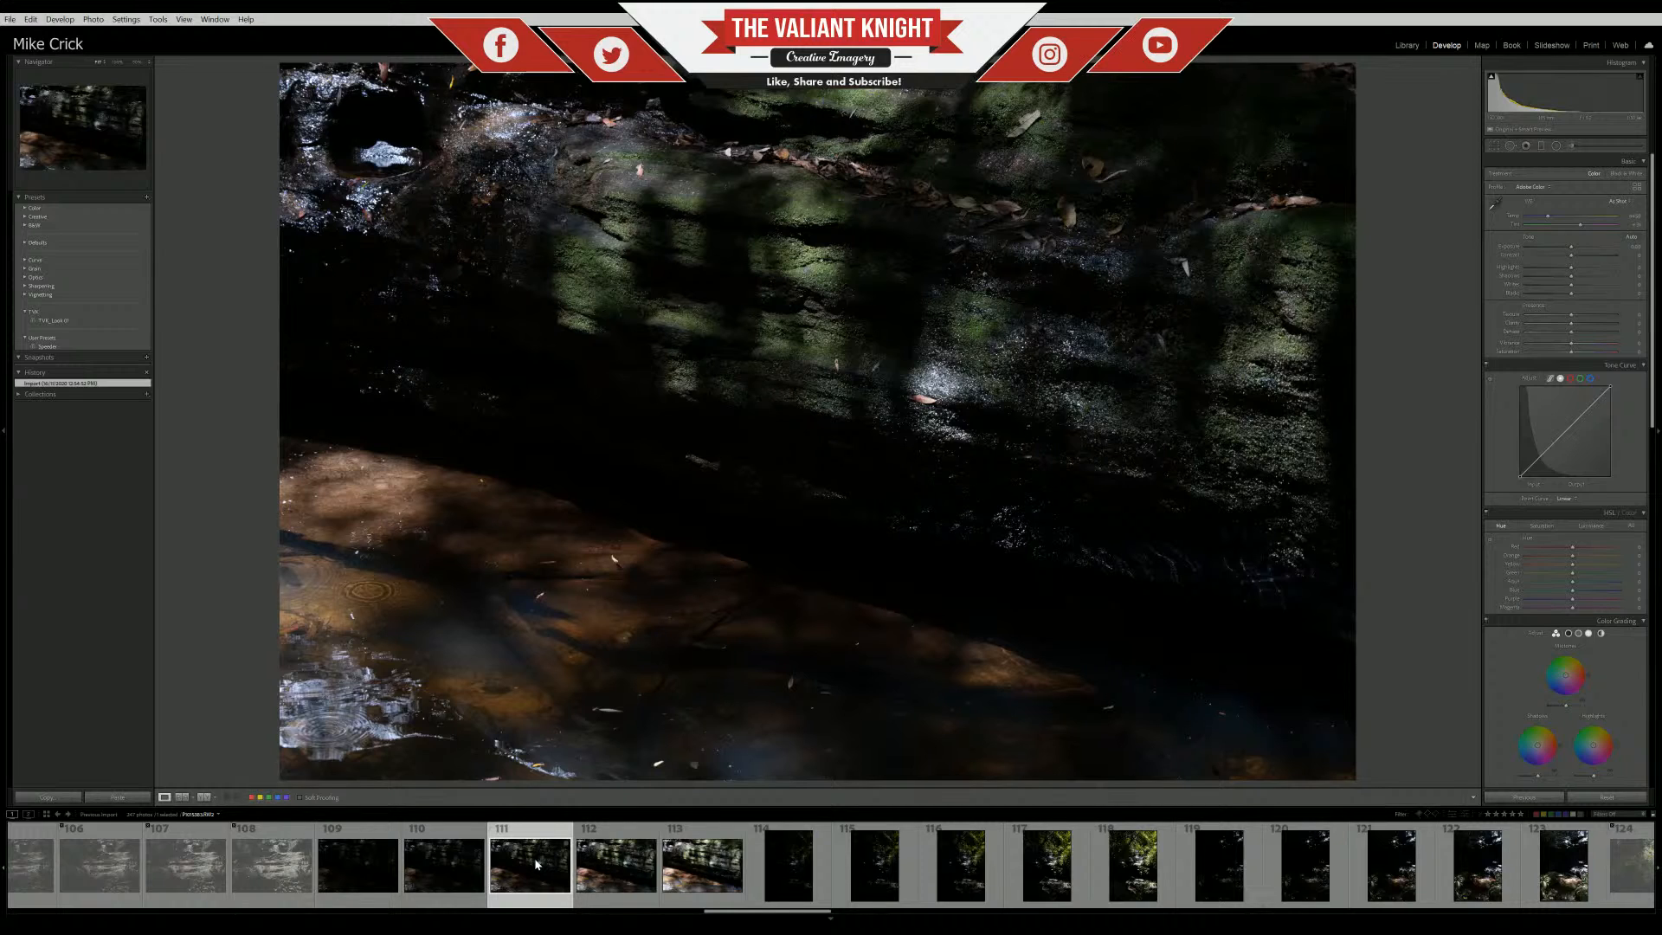
drag(779, 912, 242, 912)
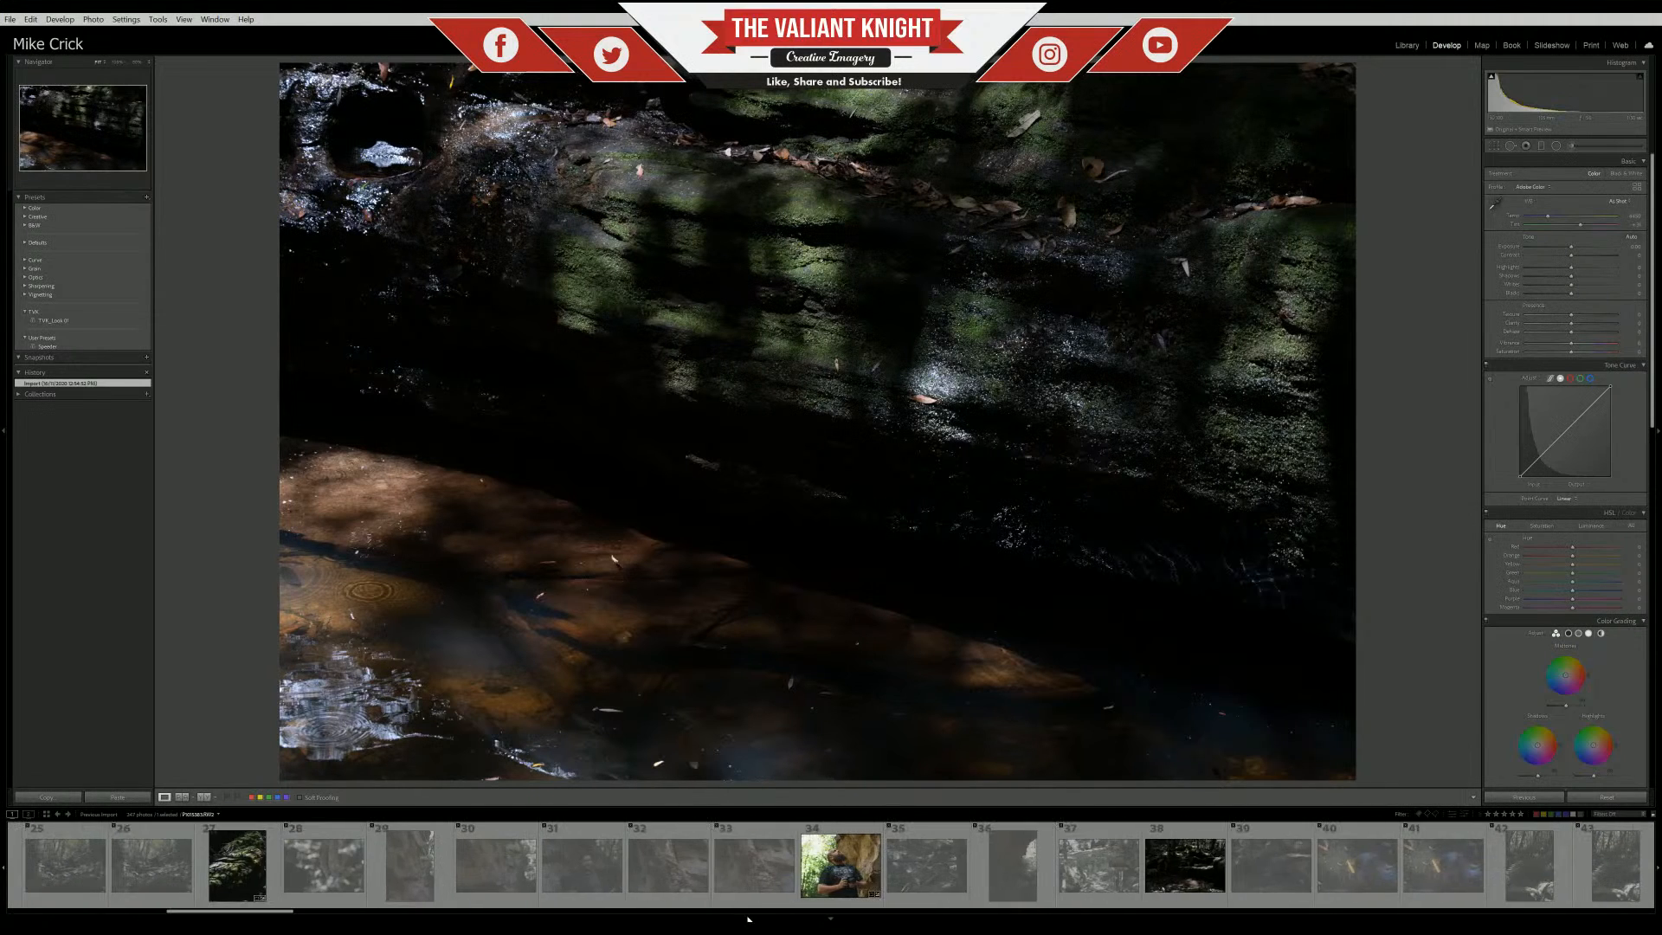
click(841, 866)
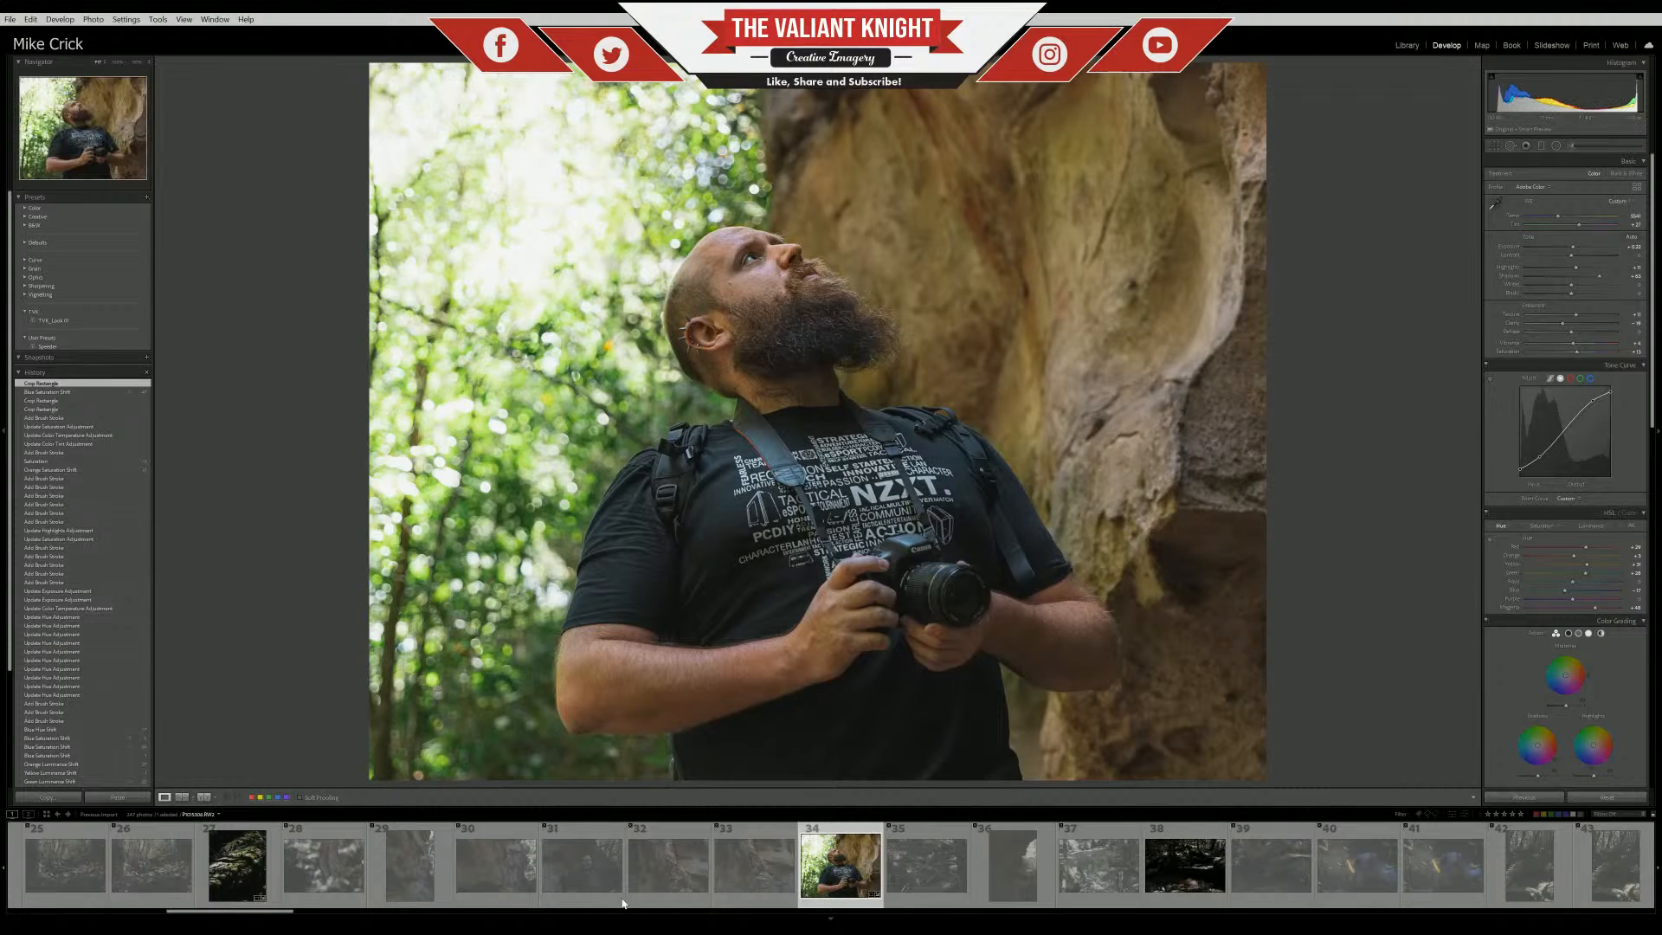
Review the edited purple flower photo and the bearded man's portrait at the start of the filmstrip
scroll(389, 865, up, 8)
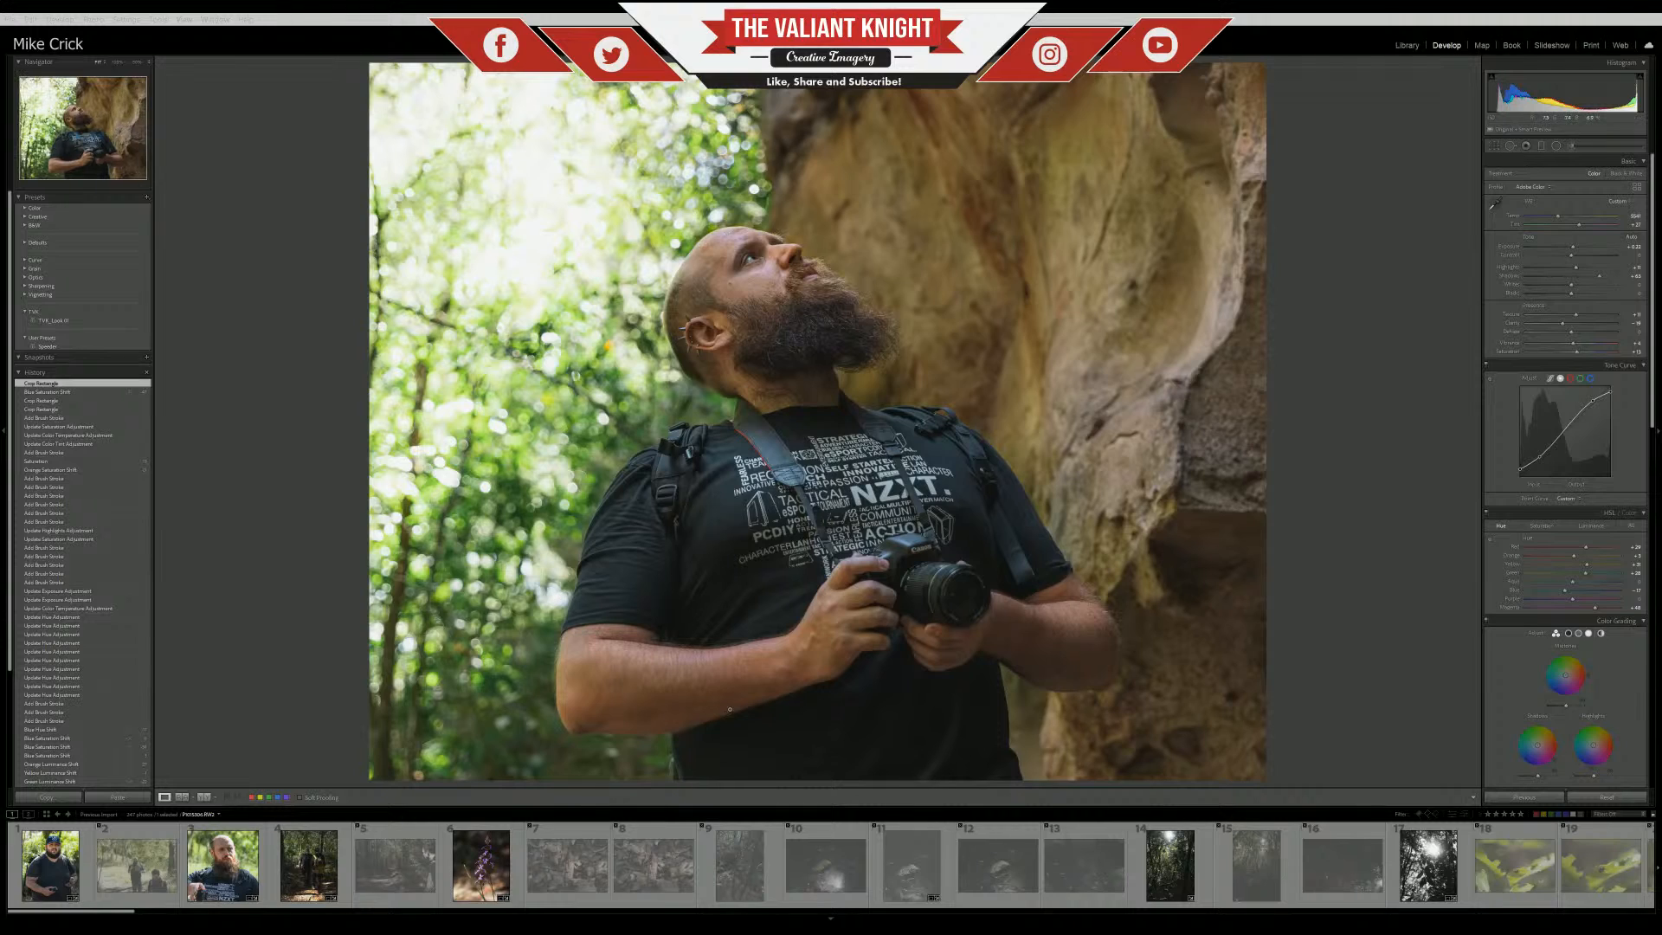
click(481, 863)
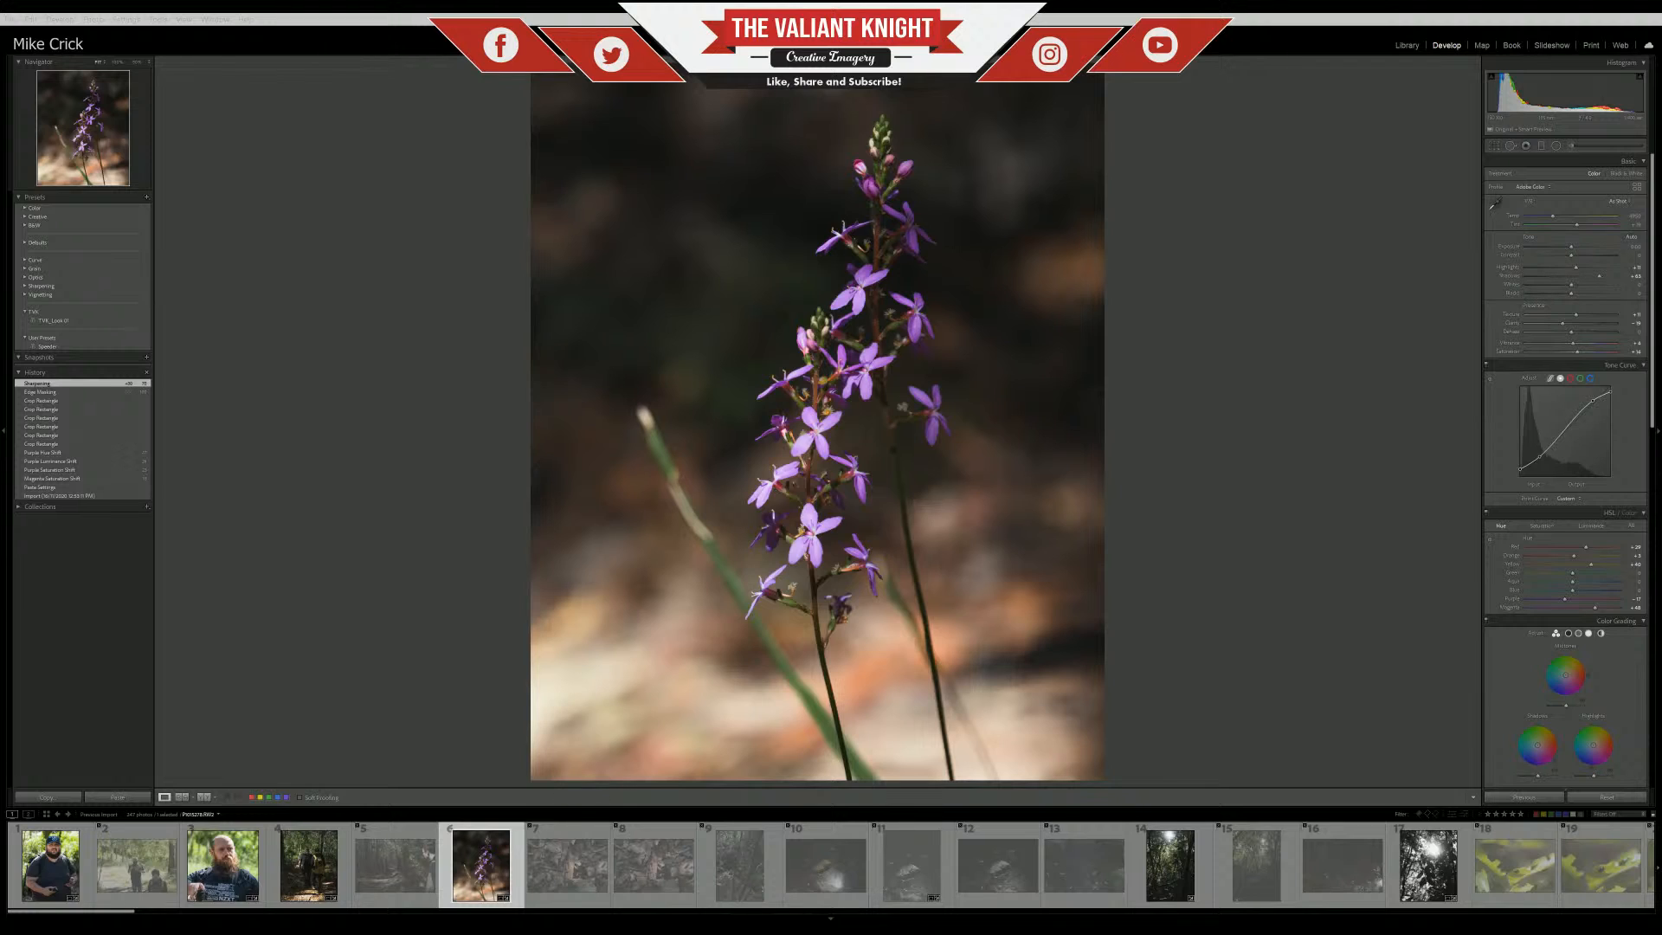
click(223, 865)
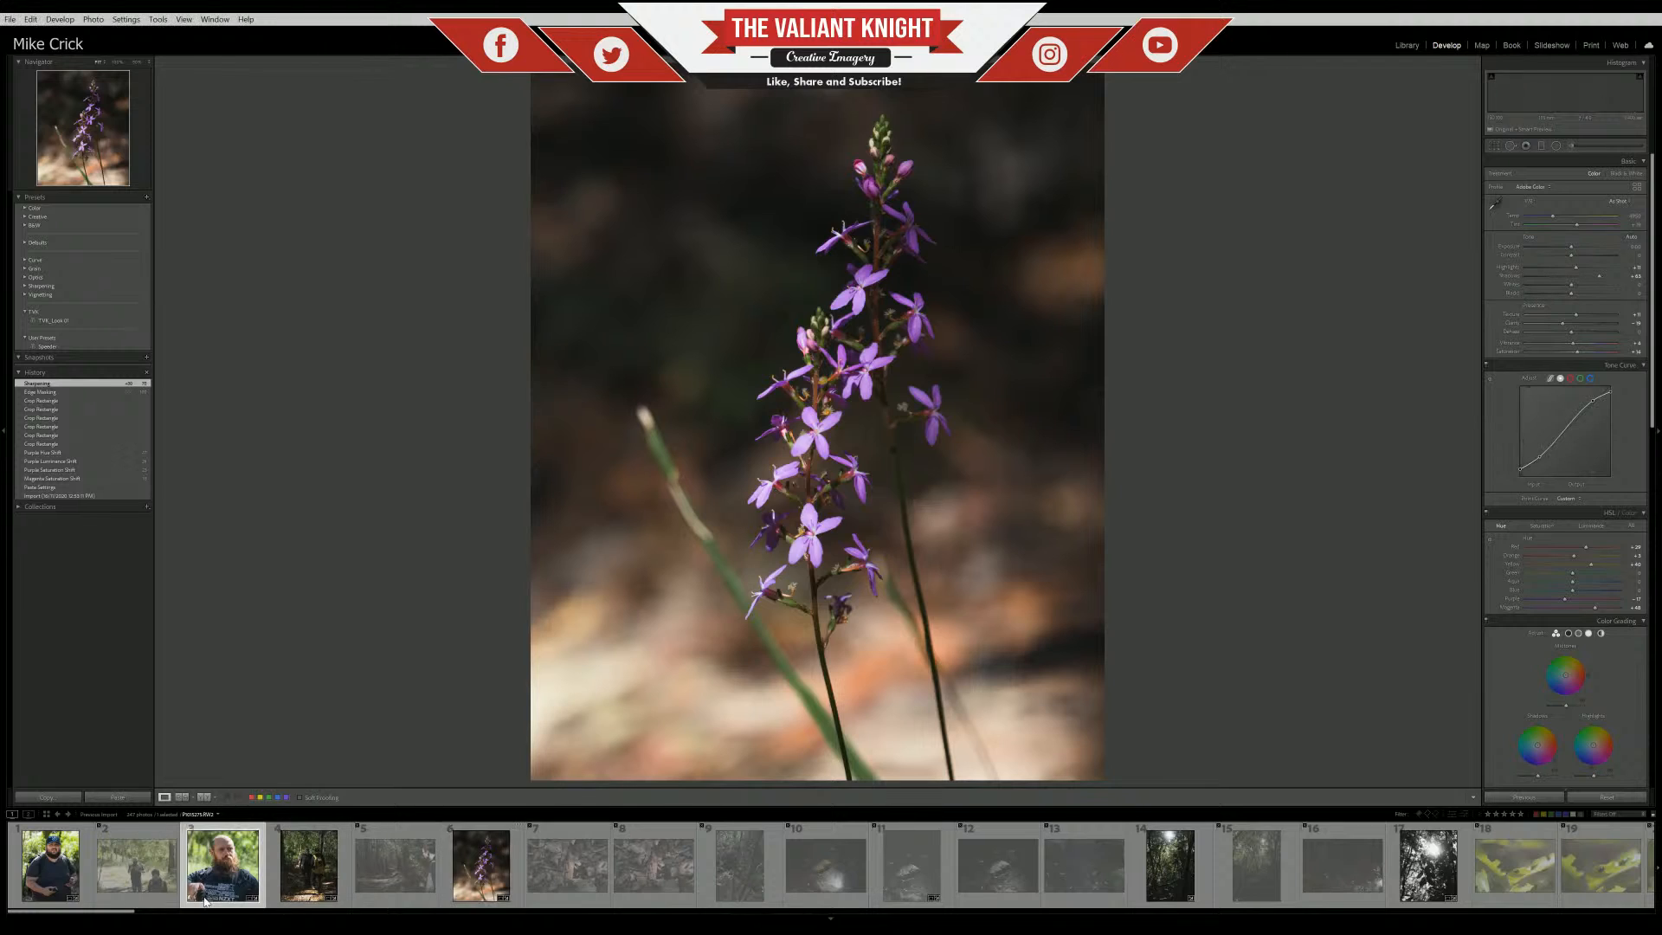